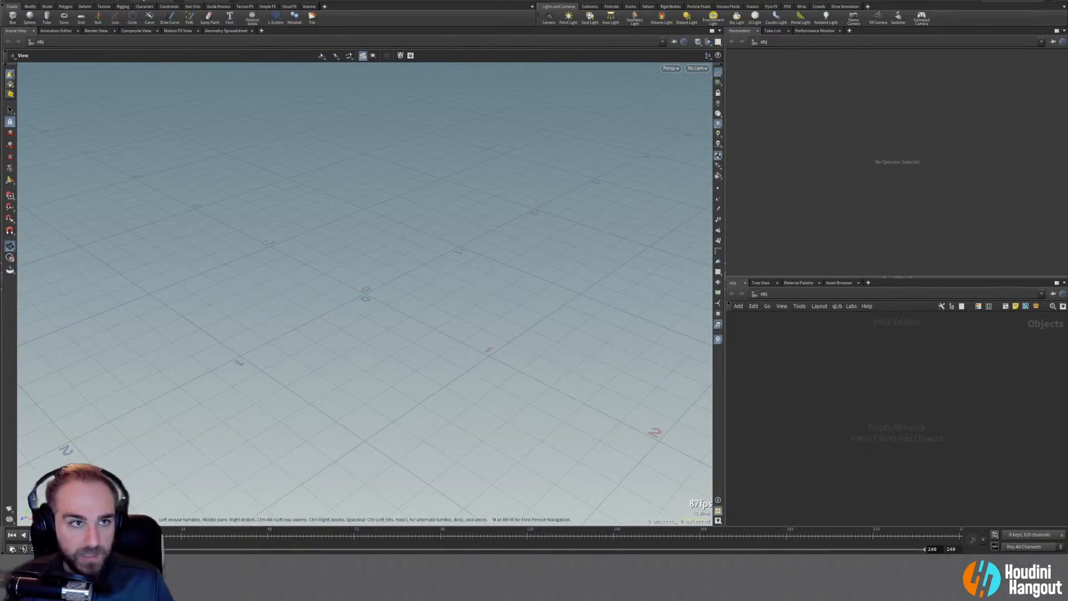
# Switch the desktop layout to Single_Screen_IS
pyautogui.click(156, 3)
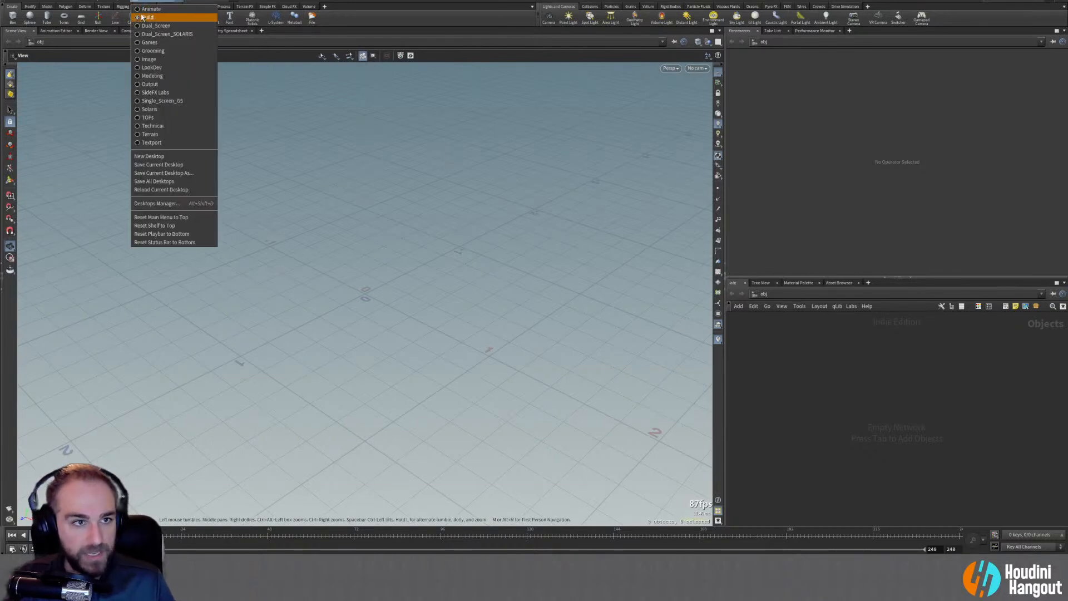
pyautogui.click(166, 103)
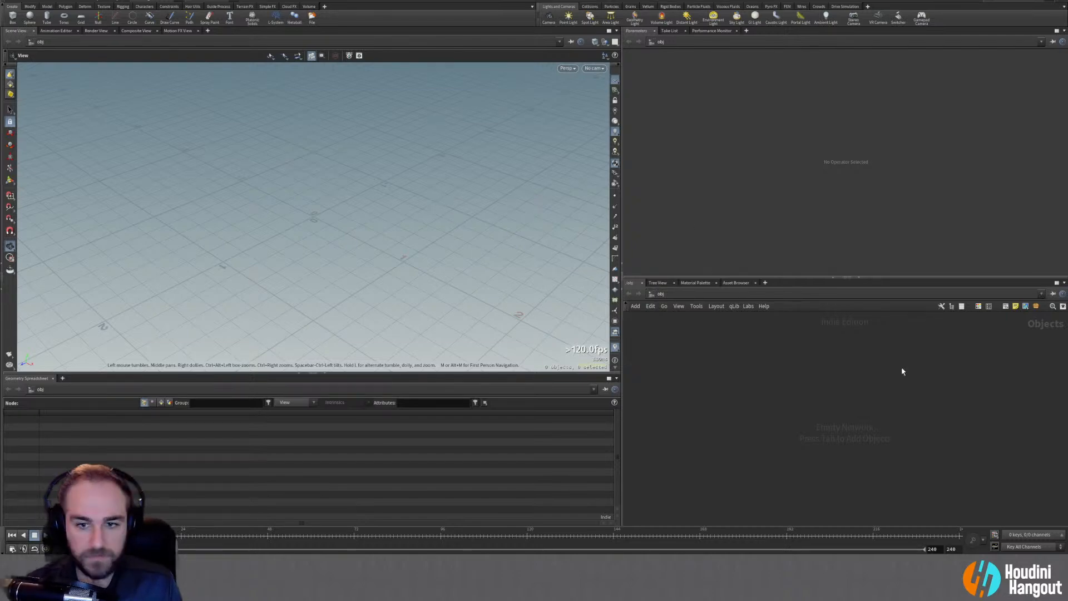
# Create a Geometry object in the empty object network and go inside it
pyautogui.press('Tab')
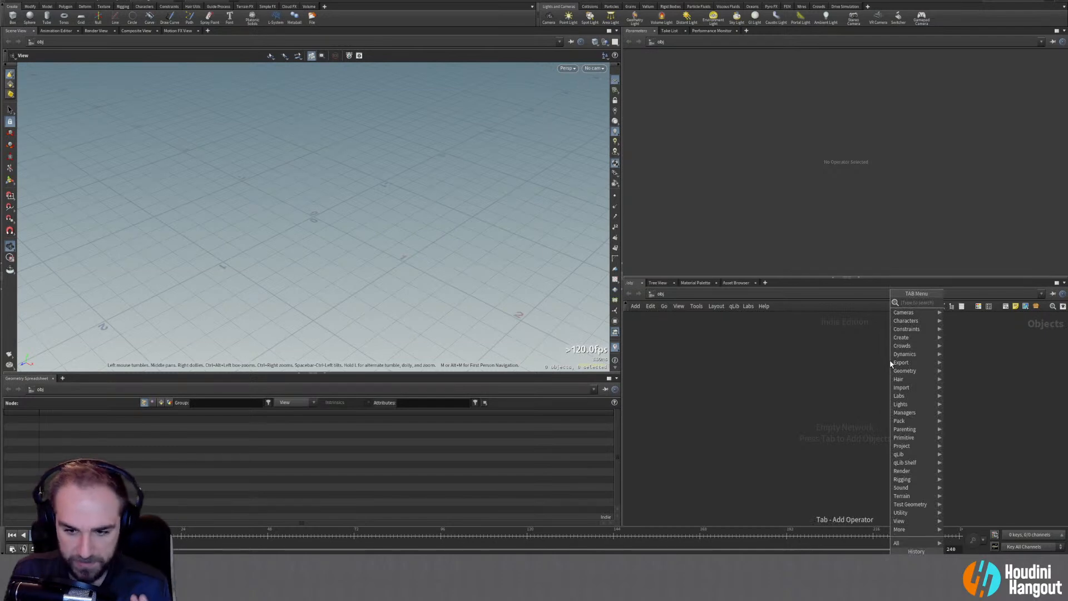
pyautogui.write('geo')
pyautogui.press('Return')
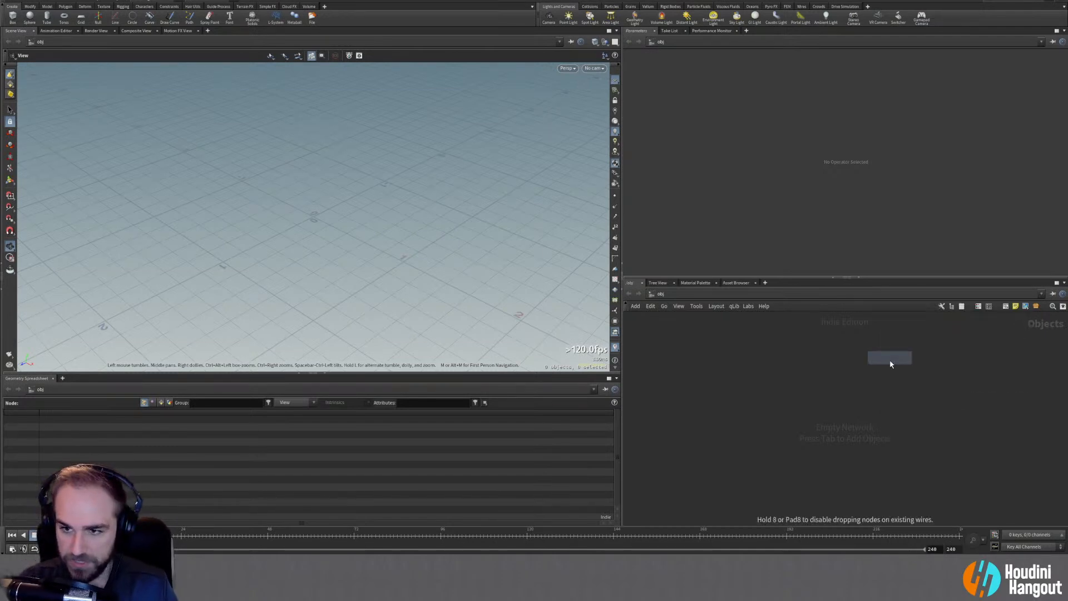
pyautogui.click(710, 378)
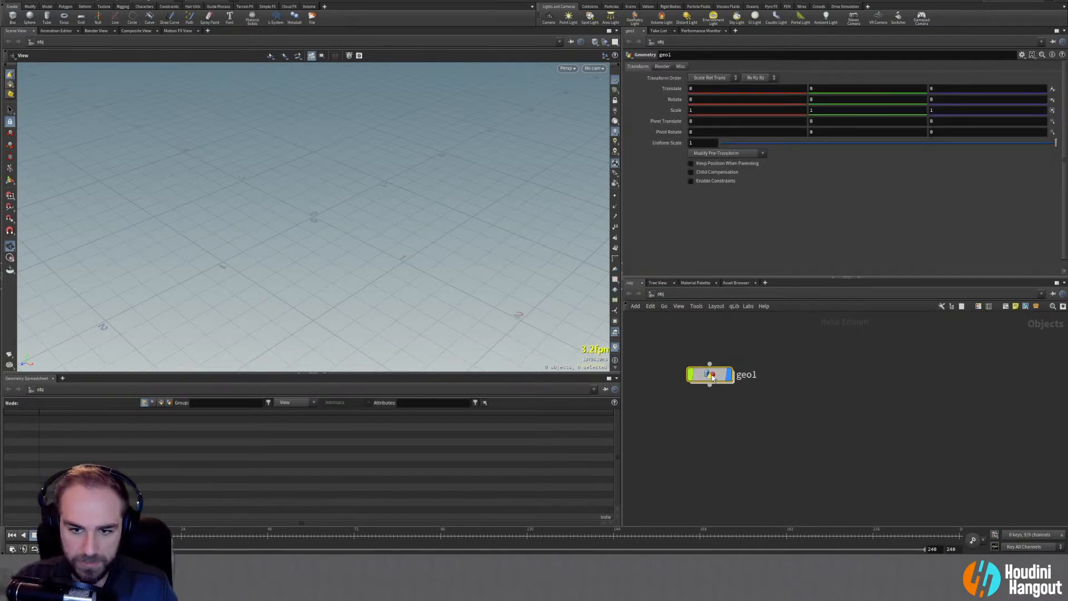
pyautogui.doubleClick(712, 376)
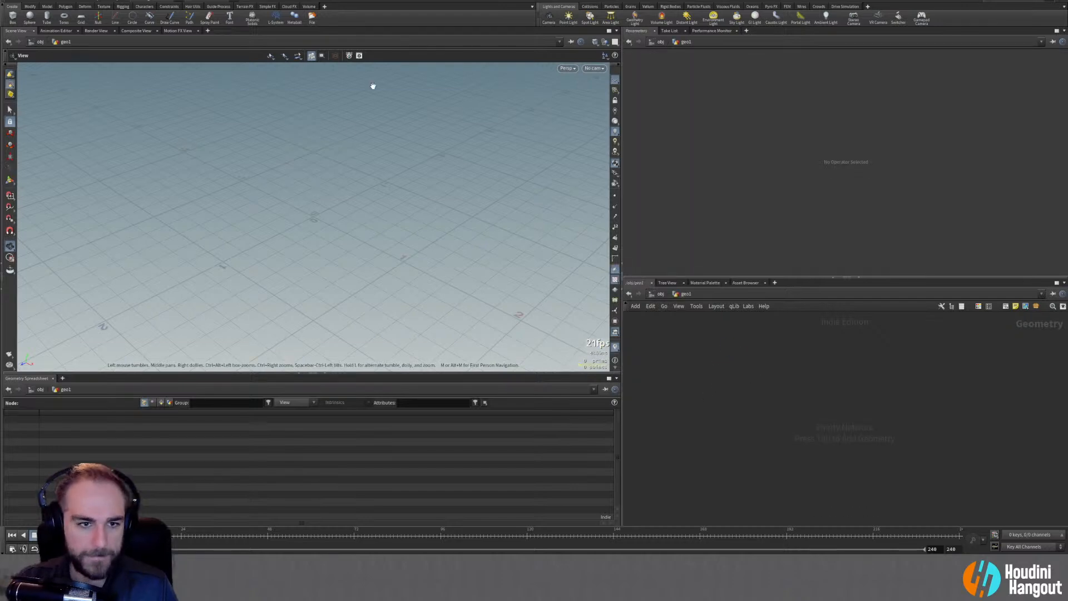
# Add a Curve node to the geometry network
pyautogui.moveTo(358, 216); pyautogui.dragTo(309, 238)
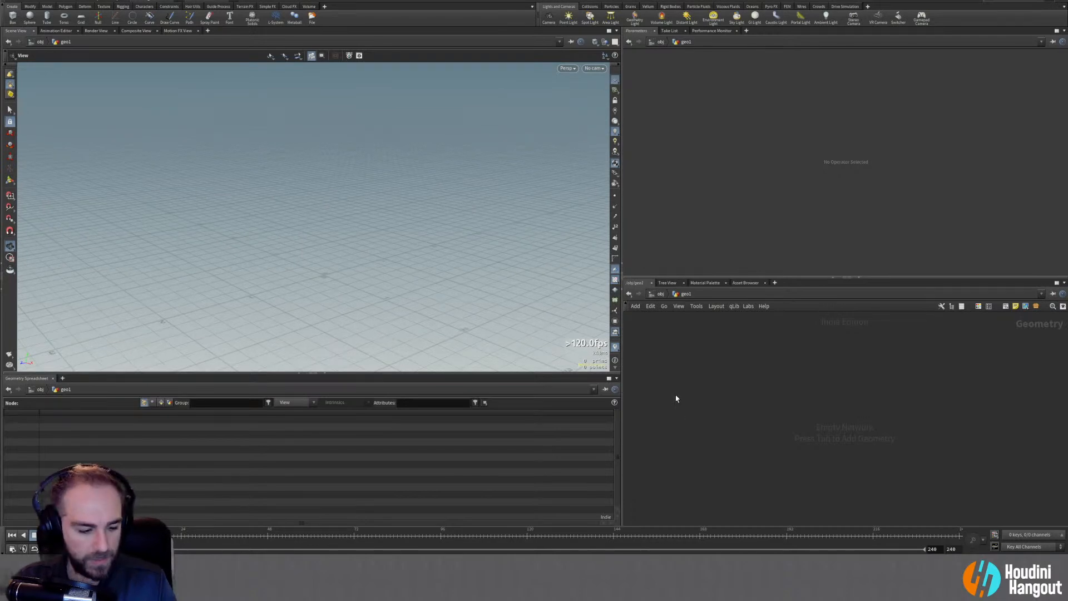
pyautogui.press('Tab')
pyautogui.write('curve')
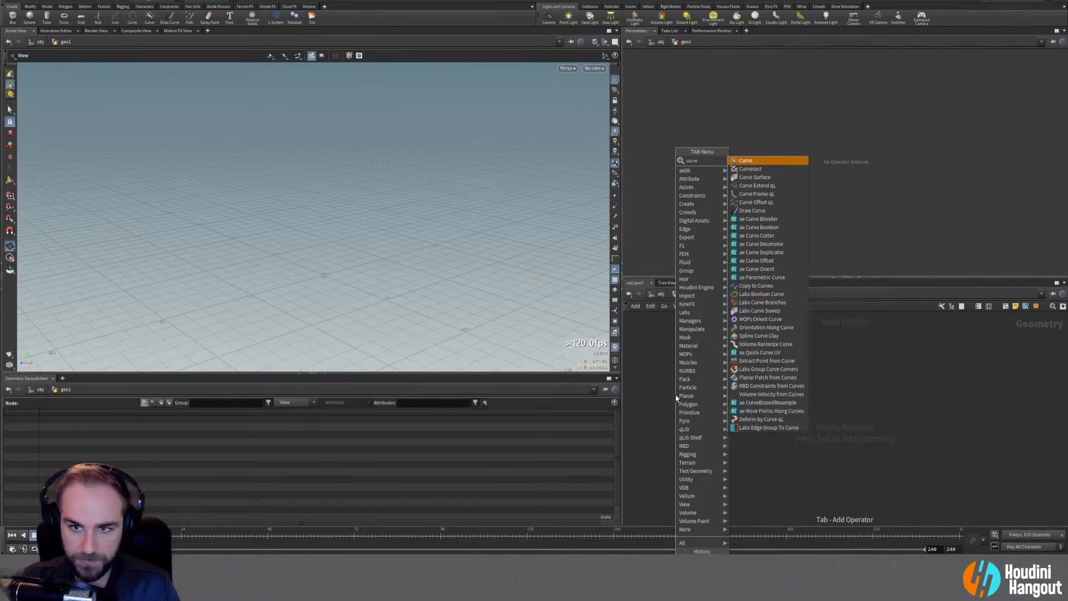
pyautogui.press('Return')
pyautogui.click(737, 387)
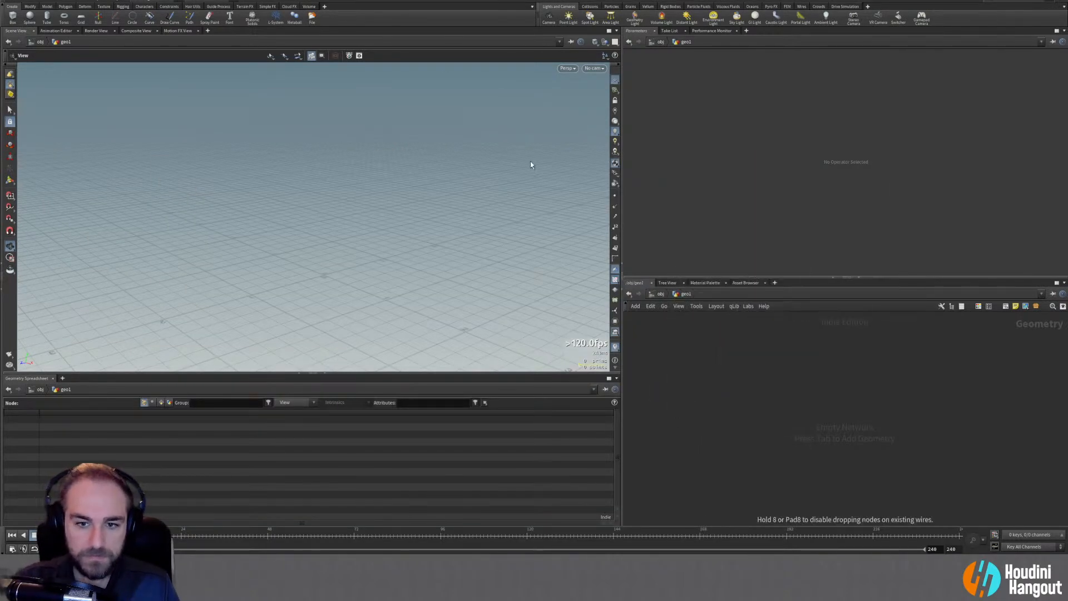
pyautogui.click(793, 441)
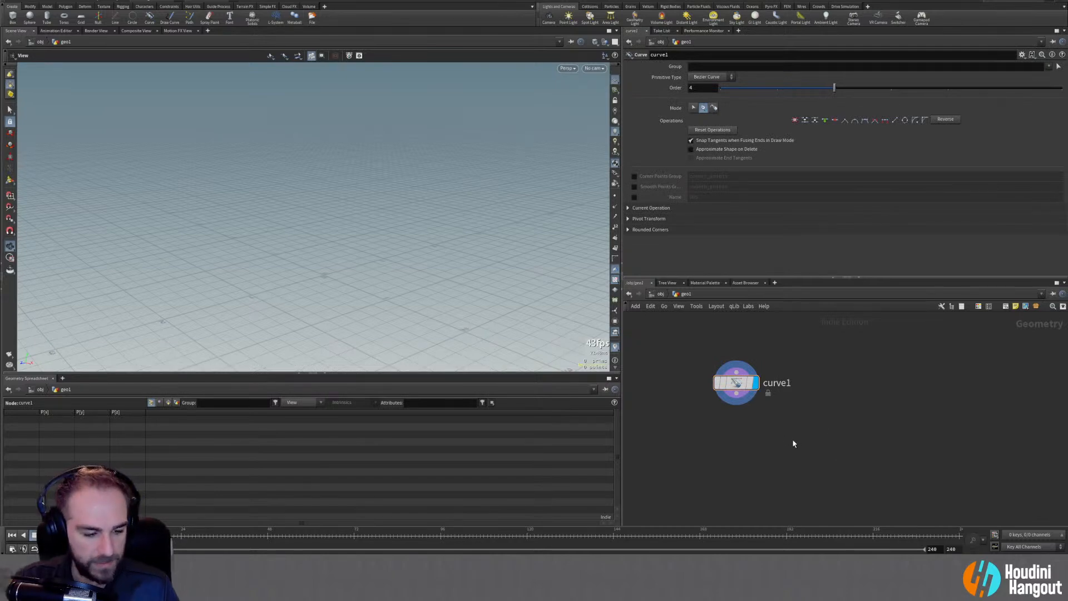
# Examine the orthographic views in the four-view layout, then return to the single perspective view
pyautogui.click(615, 56)
pyautogui.click(620, 62)
pyautogui.moveTo(198, 142); pyautogui.dragTo(212, 254, button='right')
pyautogui.moveTo(207, 290); pyautogui.dragTo(229, 289, button='middle')
pyautogui.moveTo(228, 288); pyautogui.dragTo(237, 273, button='right')
pyautogui.moveTo(227, 270); pyautogui.dragTo(228, 315, button='middle')
pyautogui.moveTo(198, 292); pyautogui.dragTo(207, 283, button='right')
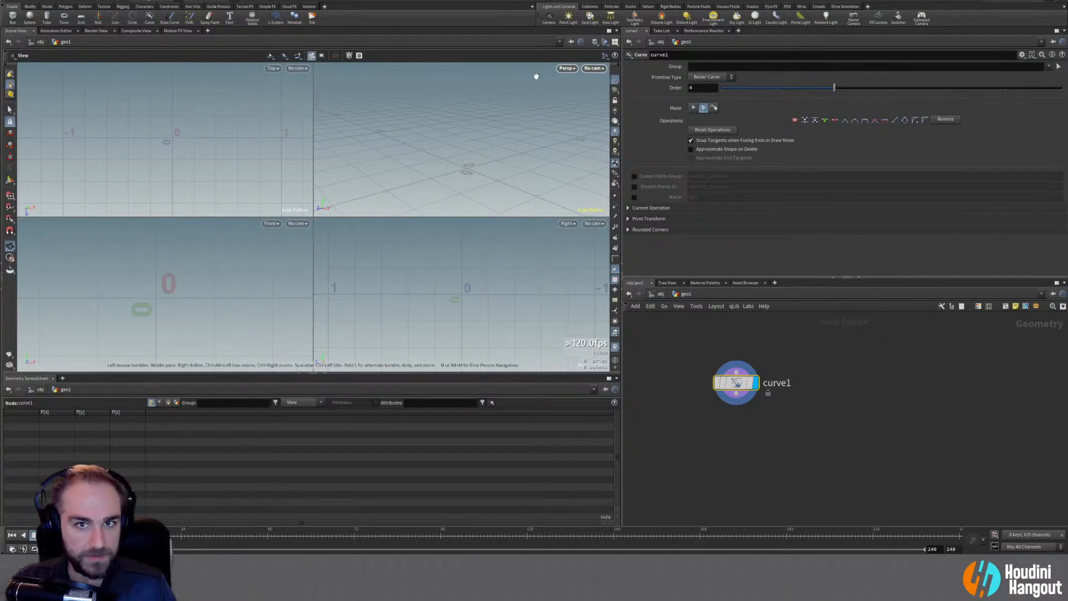
pyautogui.click(614, 43)
pyautogui.click(618, 54)
# Set the viewport to the front view
pyautogui.click(568, 69)
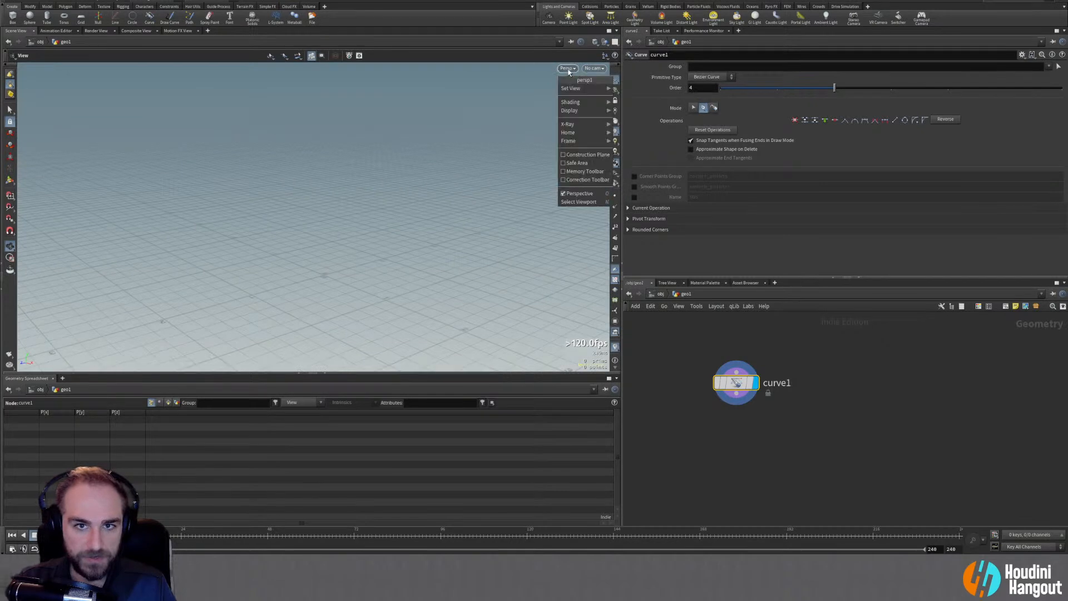
pyautogui.moveTo(573, 88)
pyautogui.click(639, 105)
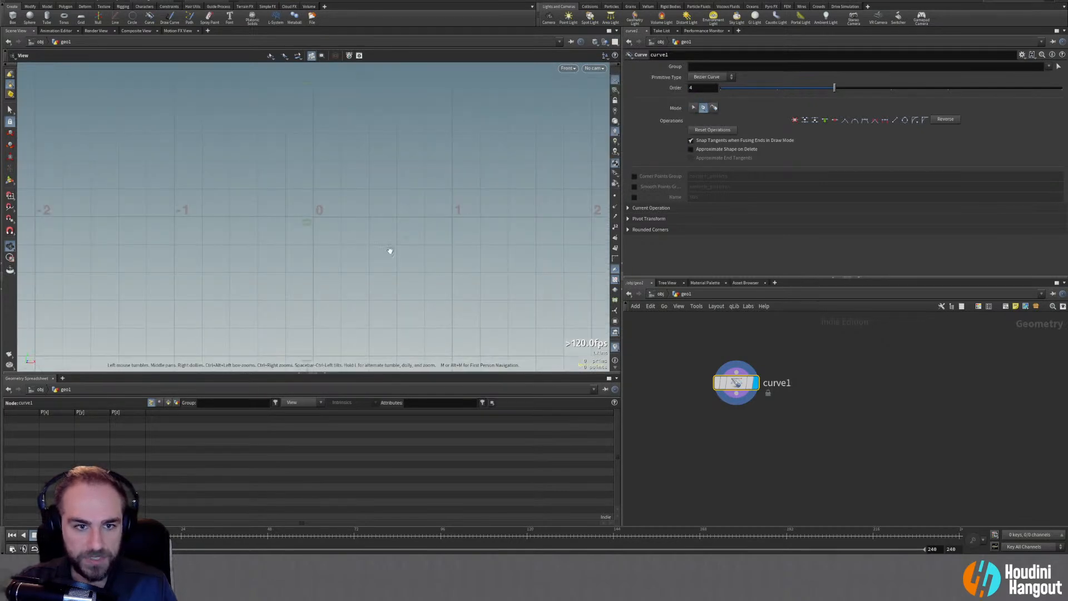
# Start a Bézier curve beside the origin, placing three points that form a small flared neck at the base
pyautogui.press('Return')
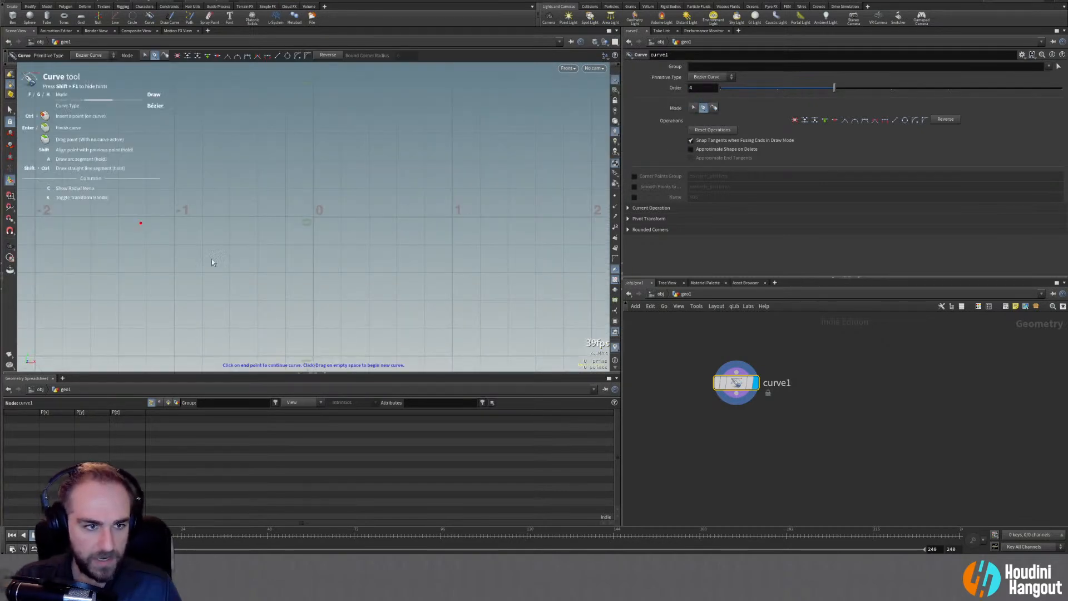
pyautogui.keyDown('alt'); pyautogui.moveTo(337, 243); pyautogui.dragTo(367, 227, button='right'); pyautogui.keyUp('alt')
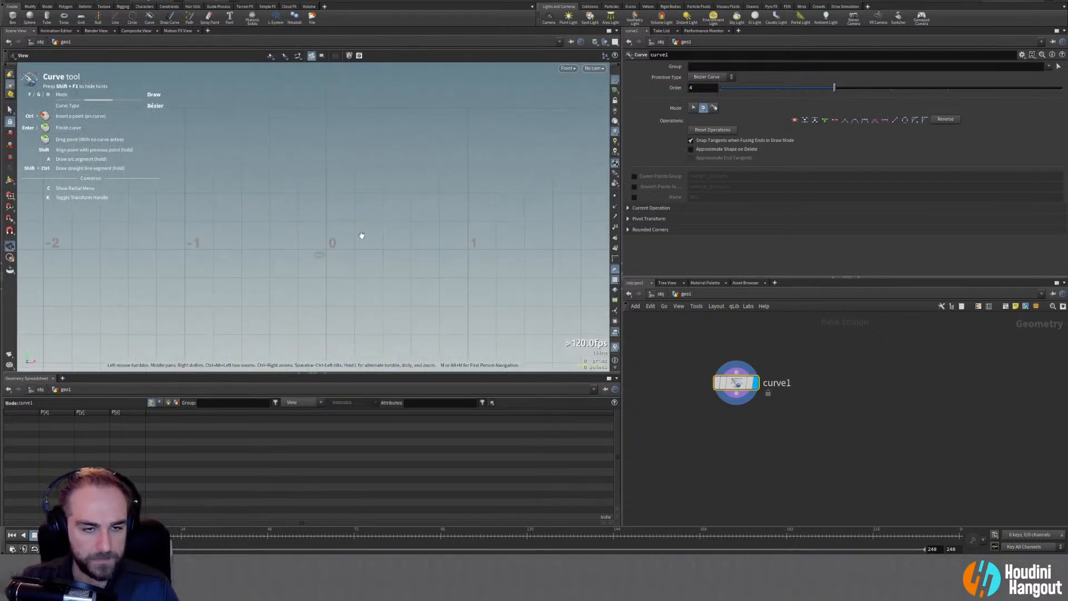
pyautogui.moveTo(343, 269)
pyautogui.keyDown('alt'); pyautogui.mouseDown(button='right')
pyautogui.moveTo(369, 243)
pyautogui.moveTo(355, 258)
pyautogui.moveTo(318, 259)
pyautogui.mouseUp(button='right'); pyautogui.keyUp('alt')
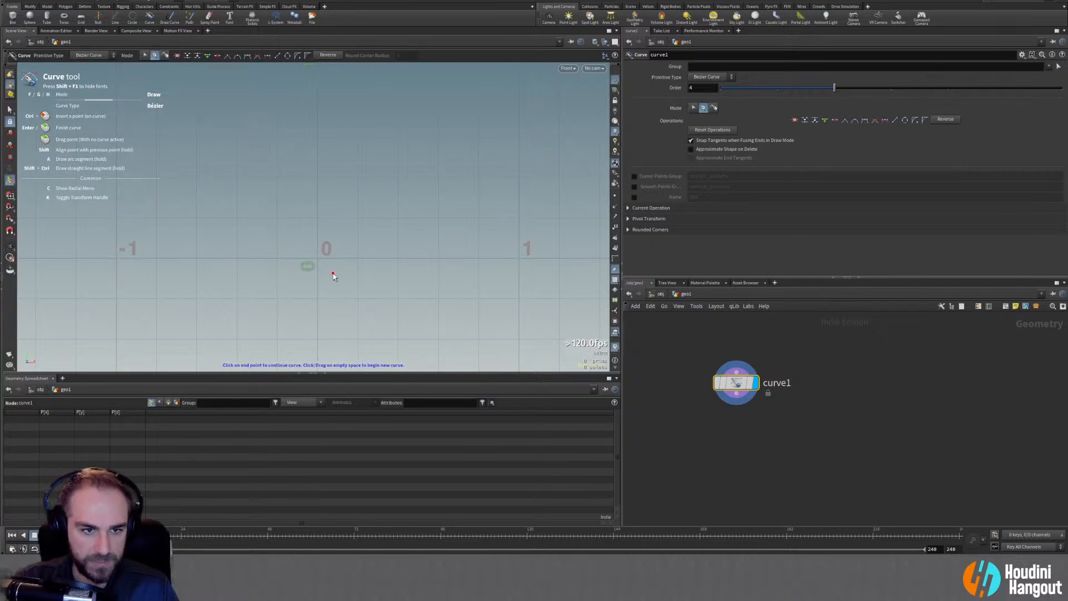
pyautogui.click(328, 272)
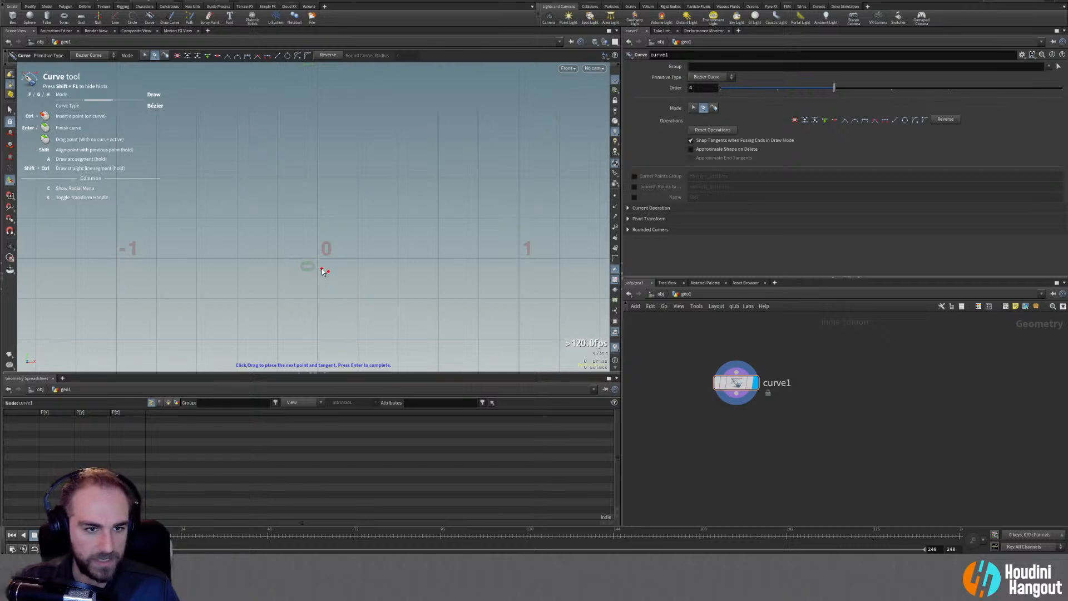
pyautogui.moveTo(322, 259); pyautogui.dragTo(320, 254)
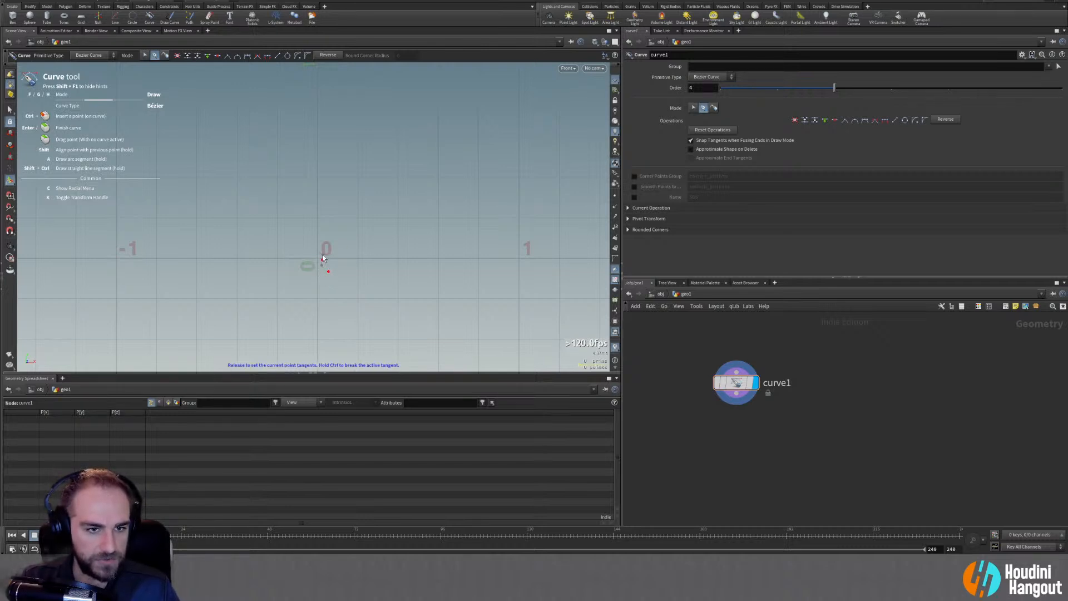
pyautogui.moveTo(321, 259); pyautogui.dragTo(339, 234)
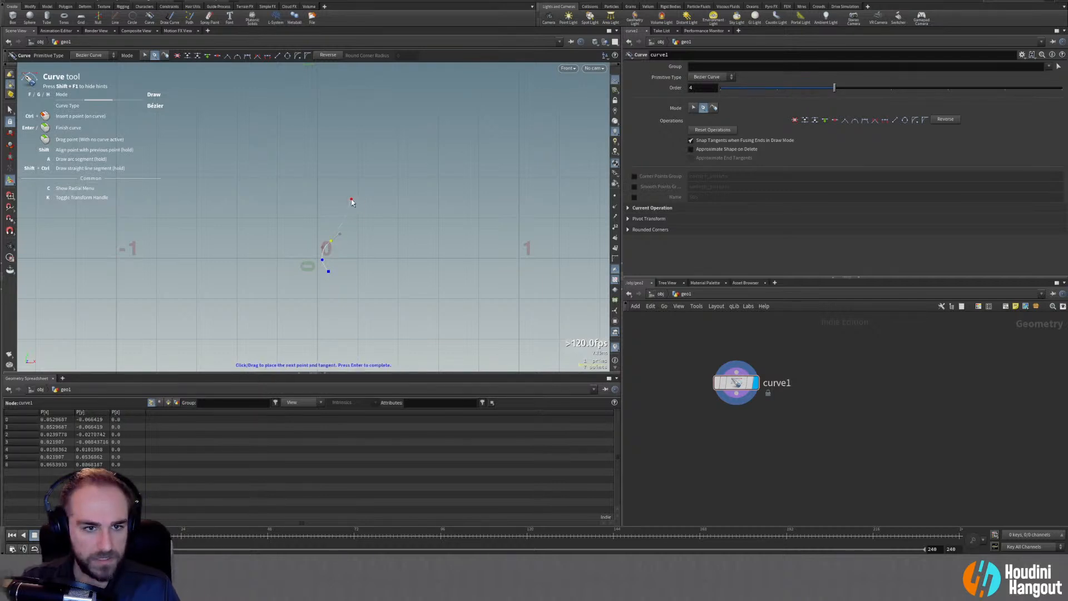
# Add a point with a vertical tangent at the profile's widest part and raise it slightly to smooth the bulge
pyautogui.moveTo(363, 198); pyautogui.dragTo(364, 171)
pyautogui.click(363, 199)
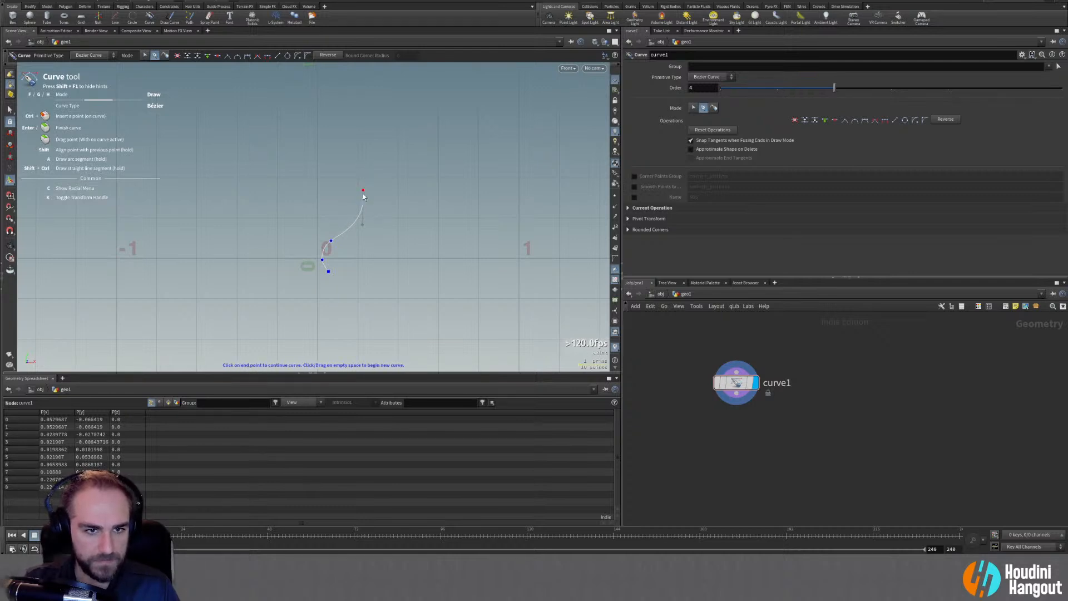
pyautogui.moveTo(364, 199); pyautogui.dragTo(364, 182, button='middle')
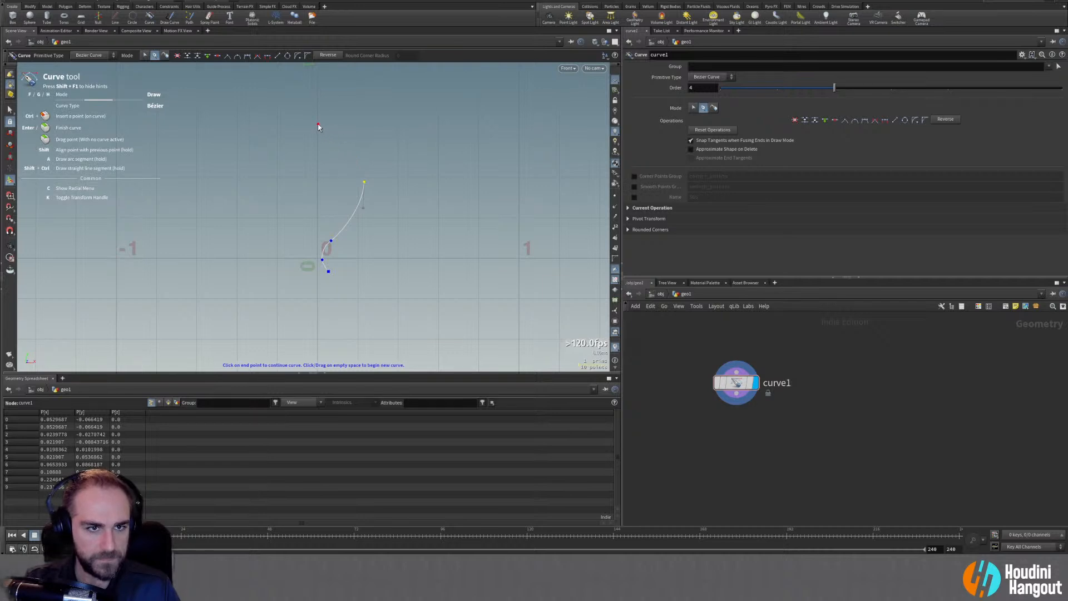
pyautogui.click(364, 183)
# Place the top point on the vertical centre line with a near-horizontal tangent and finish the half profile curve
pyautogui.moveTo(318, 126); pyautogui.dragTo(306, 128)
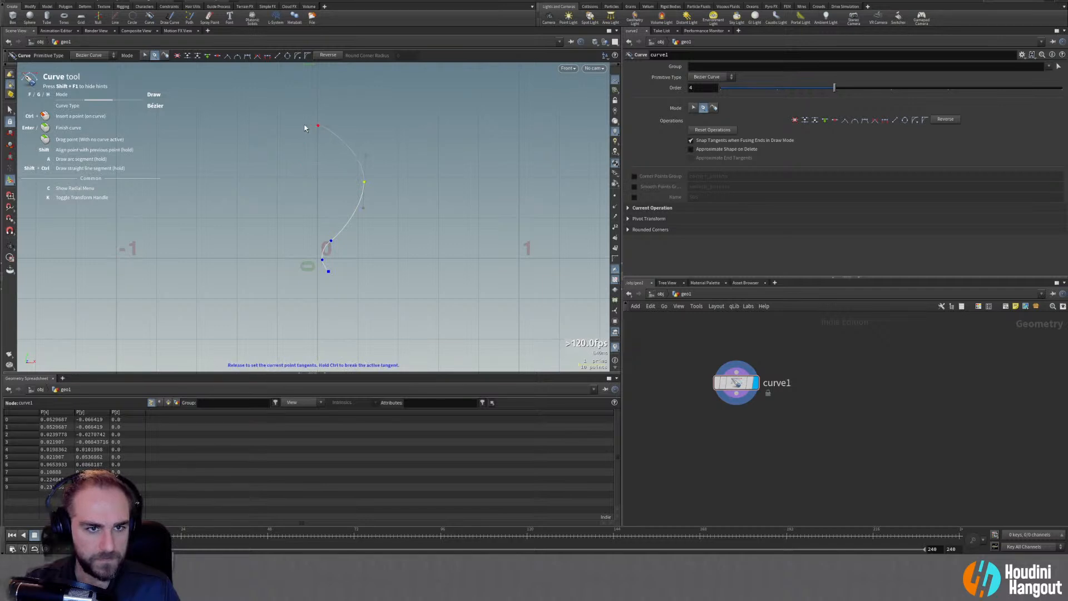
pyautogui.moveTo(273, 129); pyautogui.dragTo(275, 124)
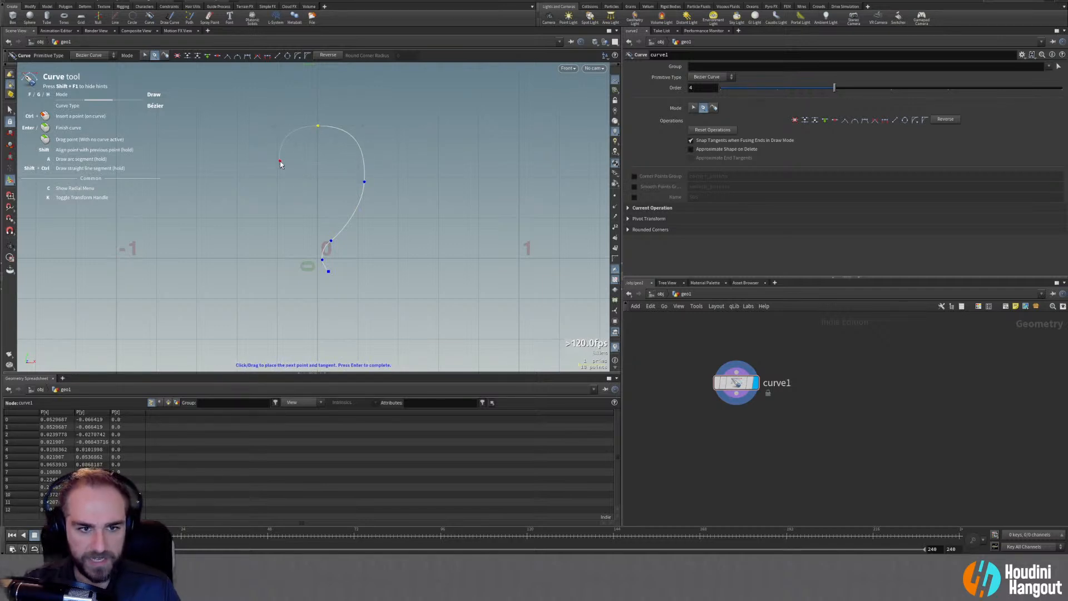
pyautogui.press('Return')
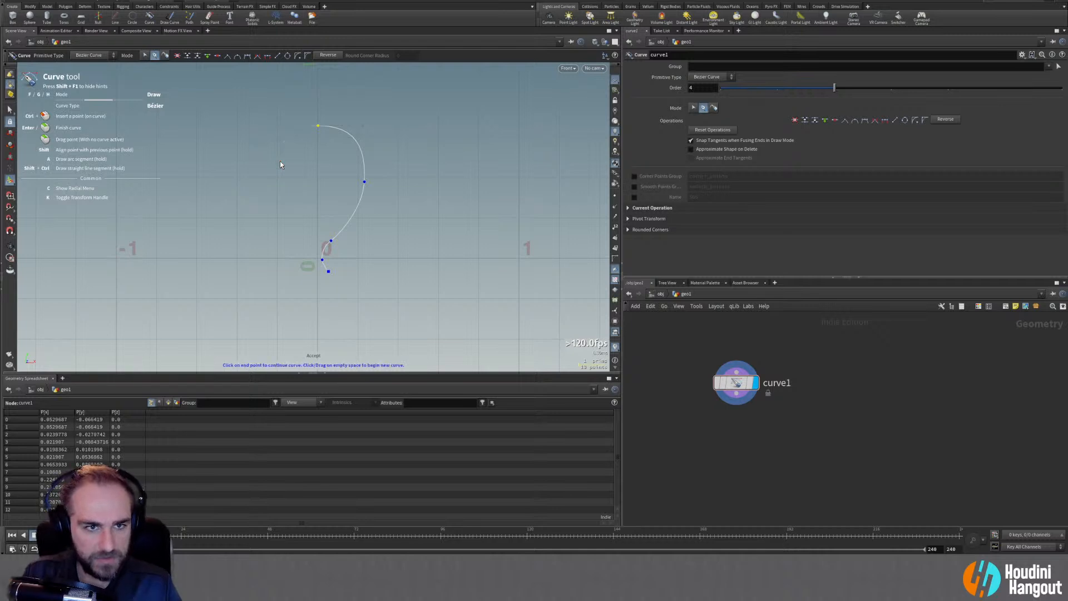
pyautogui.click(318, 127)
pyautogui.press('Return')
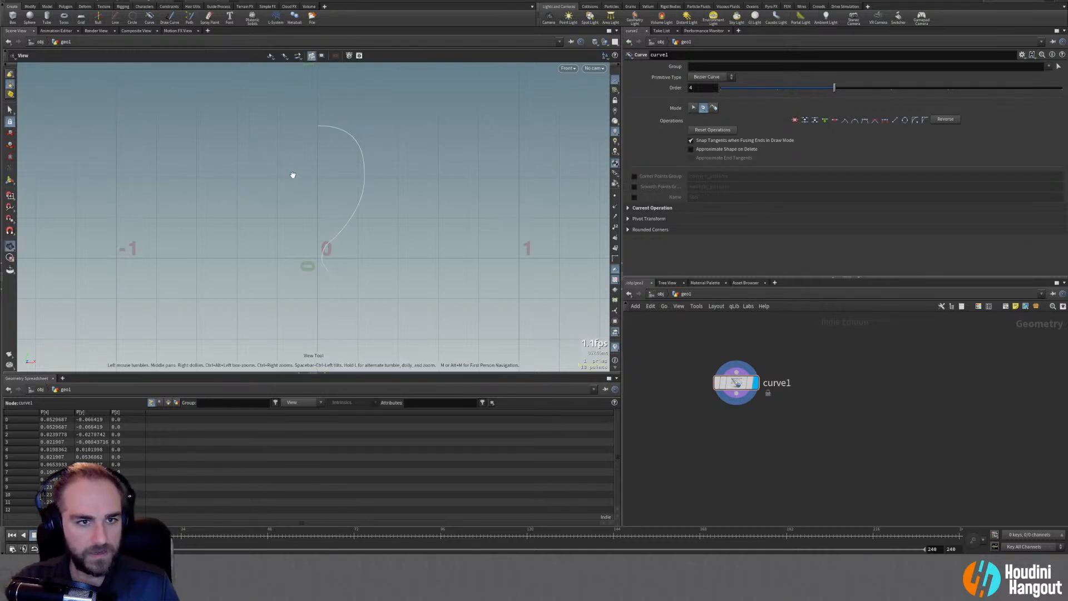
pyautogui.press('Escape')
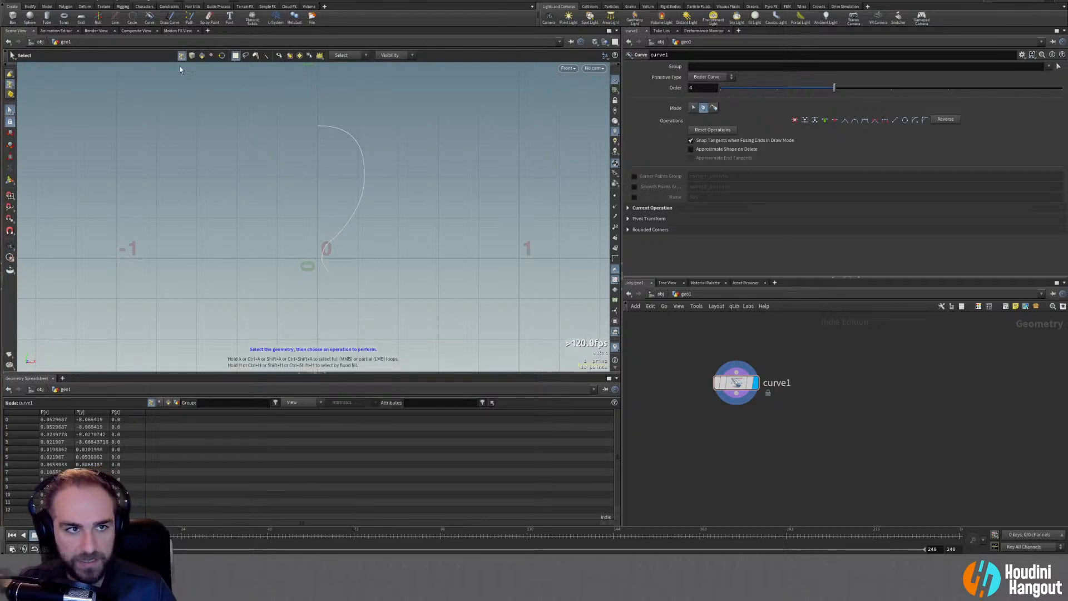
# Move the curve's topmost point about -0.0012 in X to line it up with the centre line
pyautogui.moveTo(295, 113); pyautogui.dragTo(331, 156)
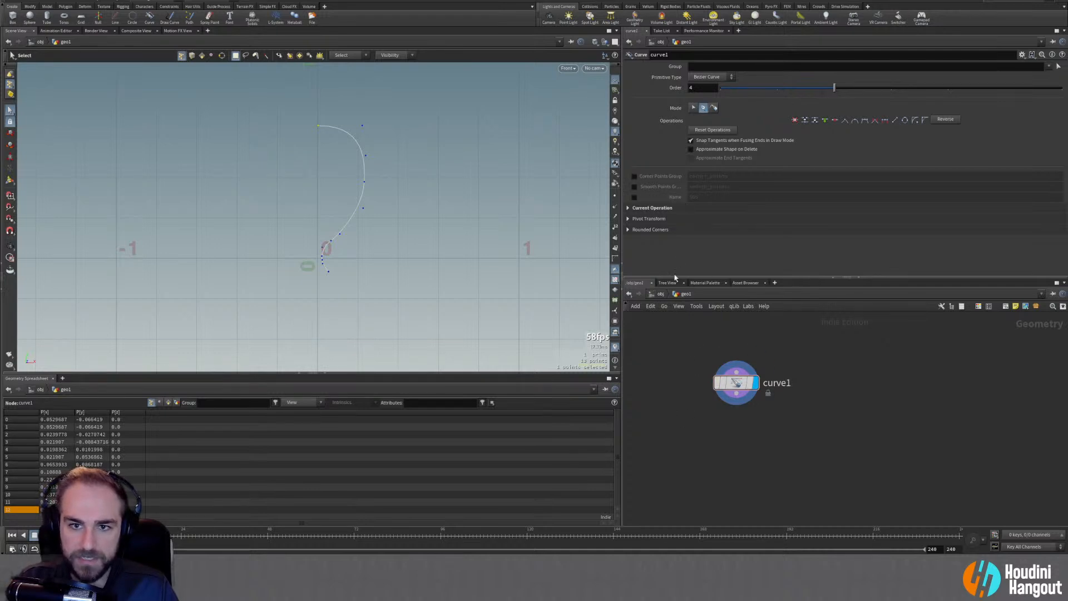
pyautogui.scroll(2, 274, 143)
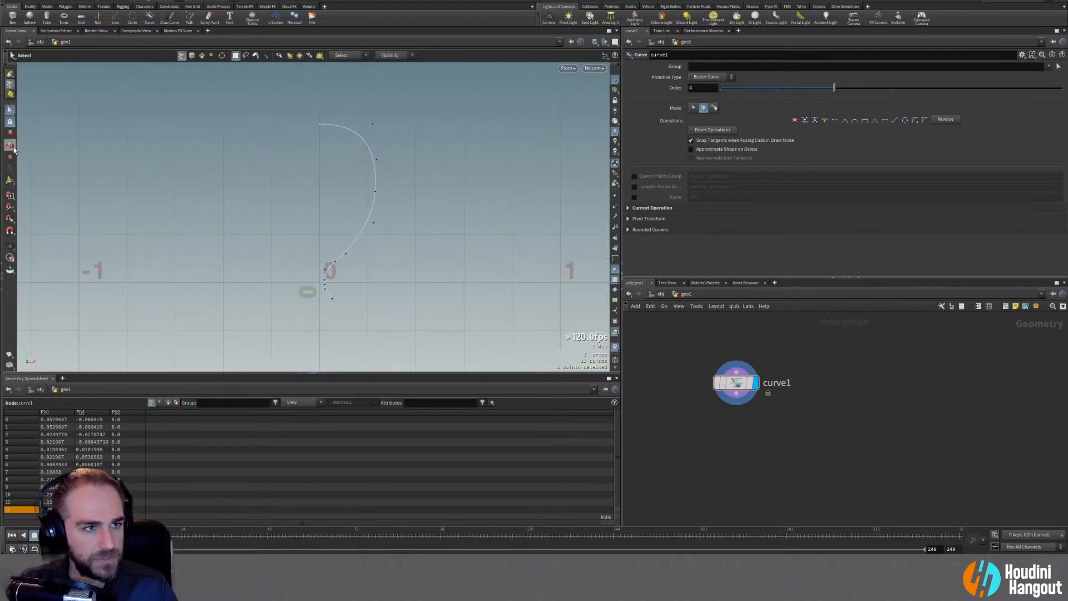
pyautogui.press('t')
pyautogui.moveTo(275, 128); pyautogui.dragTo(281, 148)
pyautogui.scroll(5, 322, 114)
pyautogui.scroll(-3, 183, 229)
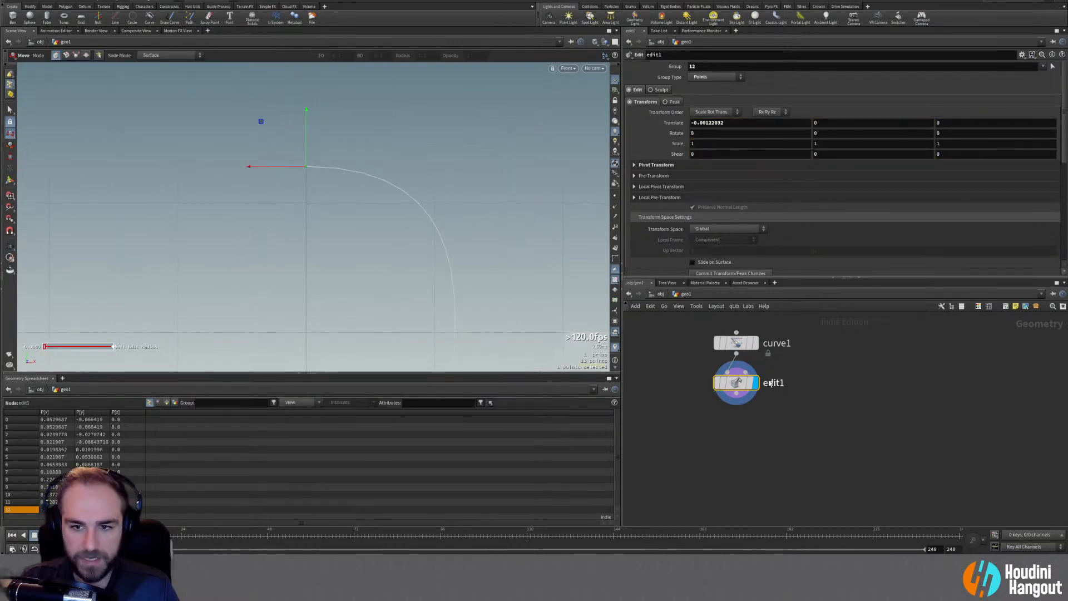
# Examine the curve node's current operation settings and its unedited curve, then display the edit node again
pyautogui.click(737, 342)
pyautogui.click(628, 209)
pyautogui.scroll(-2, 649, 165)
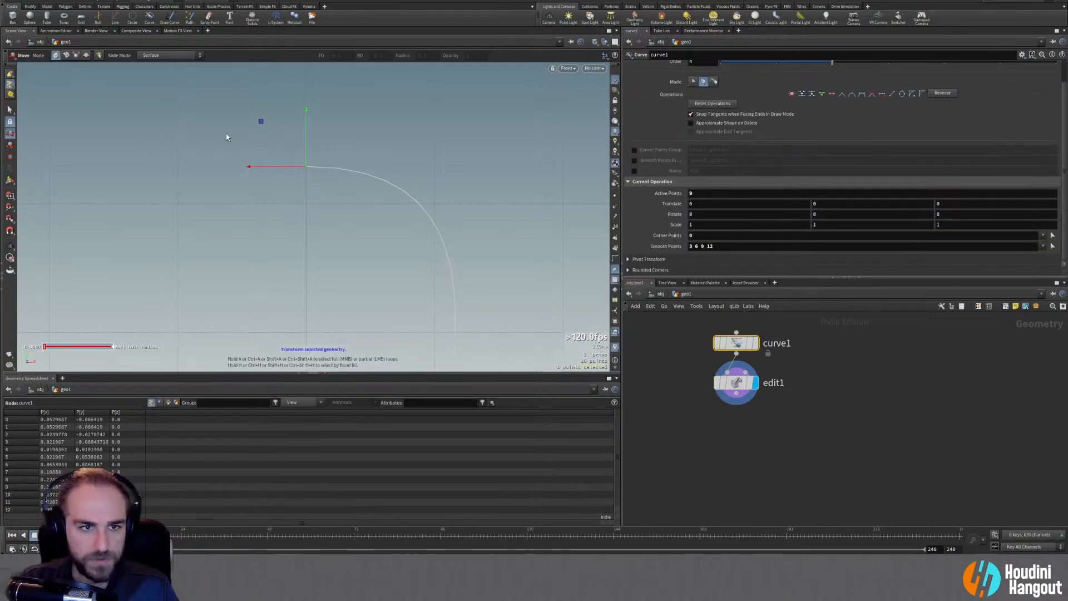
pyautogui.click(754, 343)
pyautogui.press('Escape')
pyautogui.moveTo(274, 195); pyautogui.dragTo(368, 272)
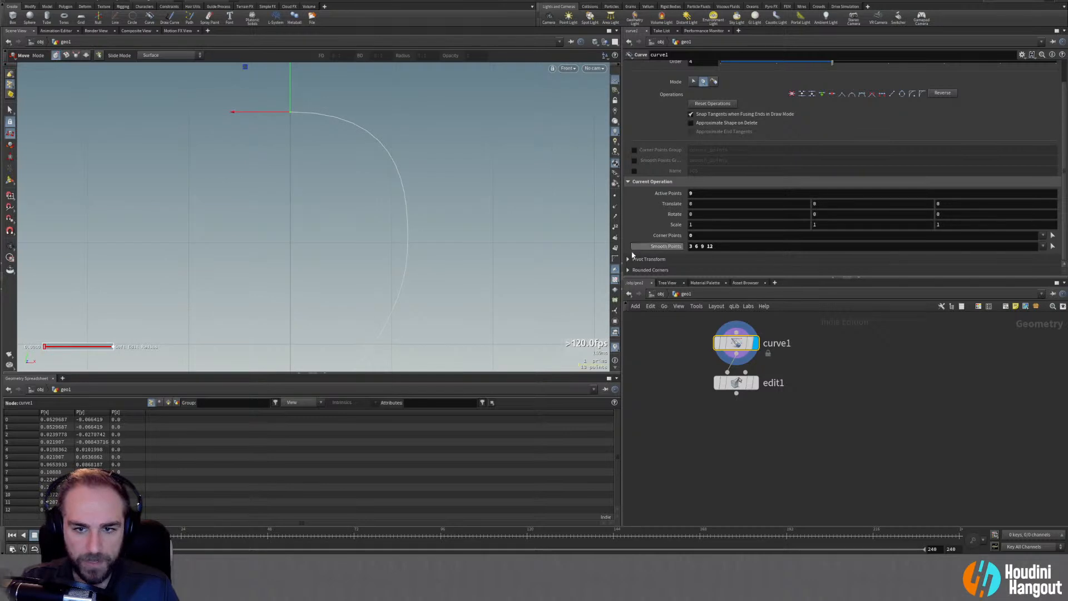
pyautogui.keyDown('alt'); pyautogui.moveTo(339, 223); pyautogui.dragTo(160, 264, button='right'); pyautogui.keyUp('alt')
pyautogui.press('t')
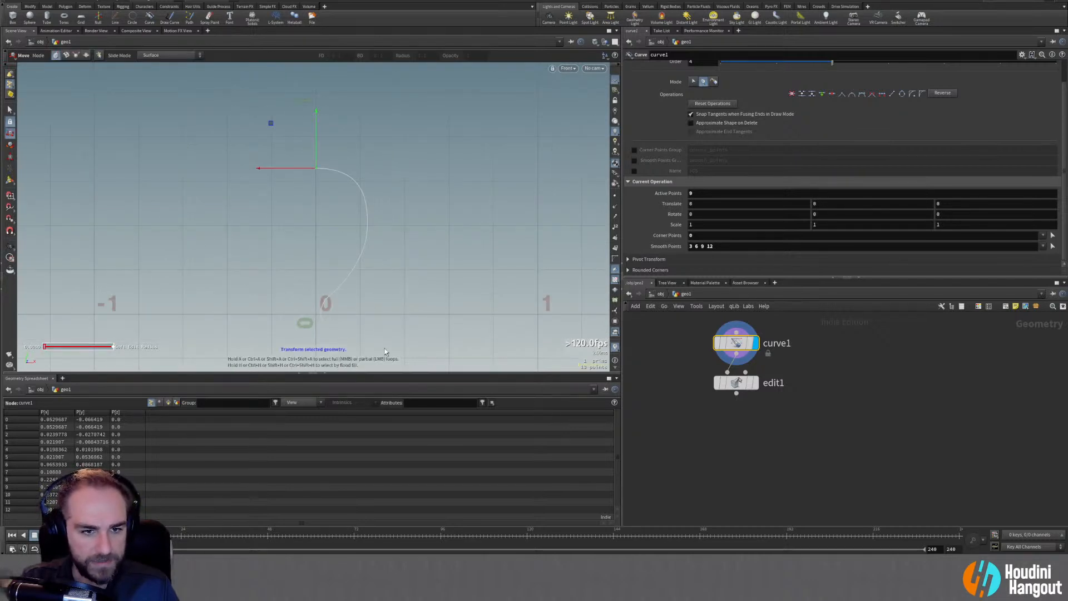
pyautogui.click(736, 382)
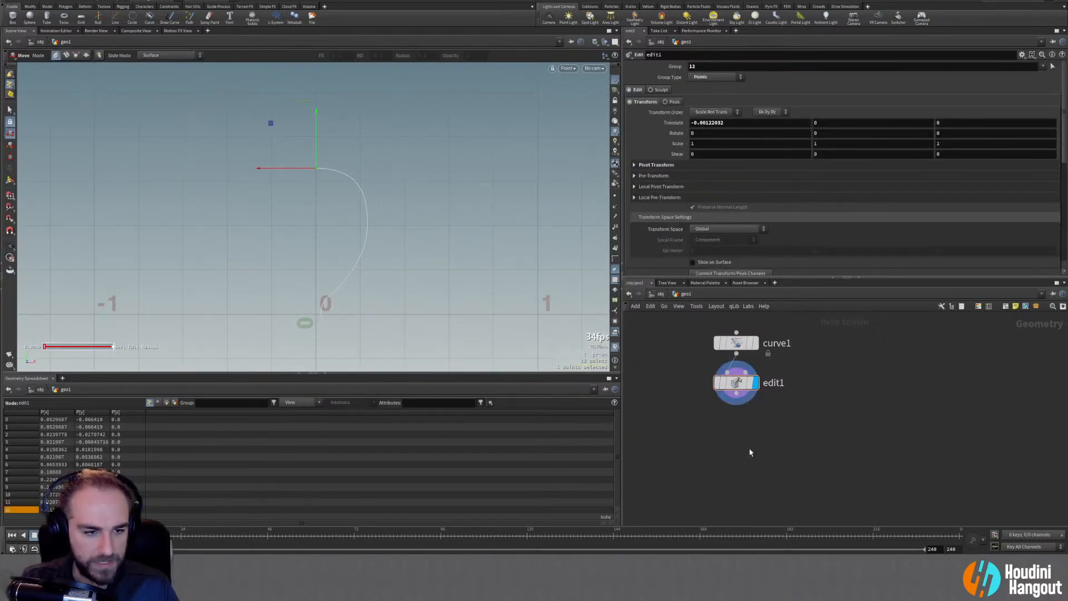
# Switch the viewport to the perspective view and orbit around the profile curve
pyautogui.click(566, 68)
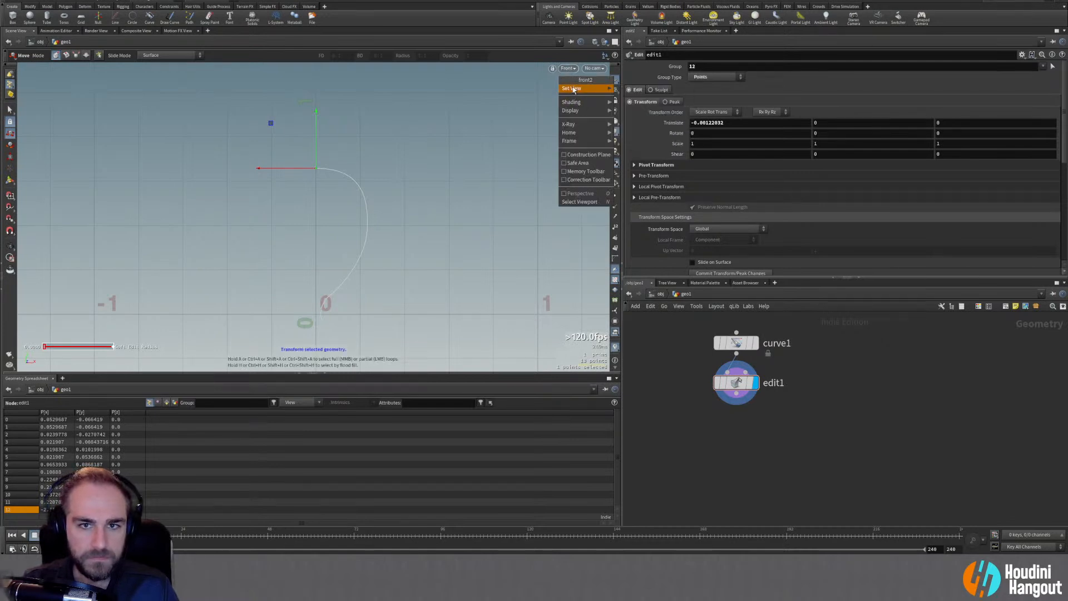
pyautogui.click(631, 92)
pyautogui.scroll(-3, 343, 229)
pyautogui.press('Return')
pyautogui.press('Escape')
pyautogui.moveTo(261, 234); pyautogui.dragTo(341, 231)
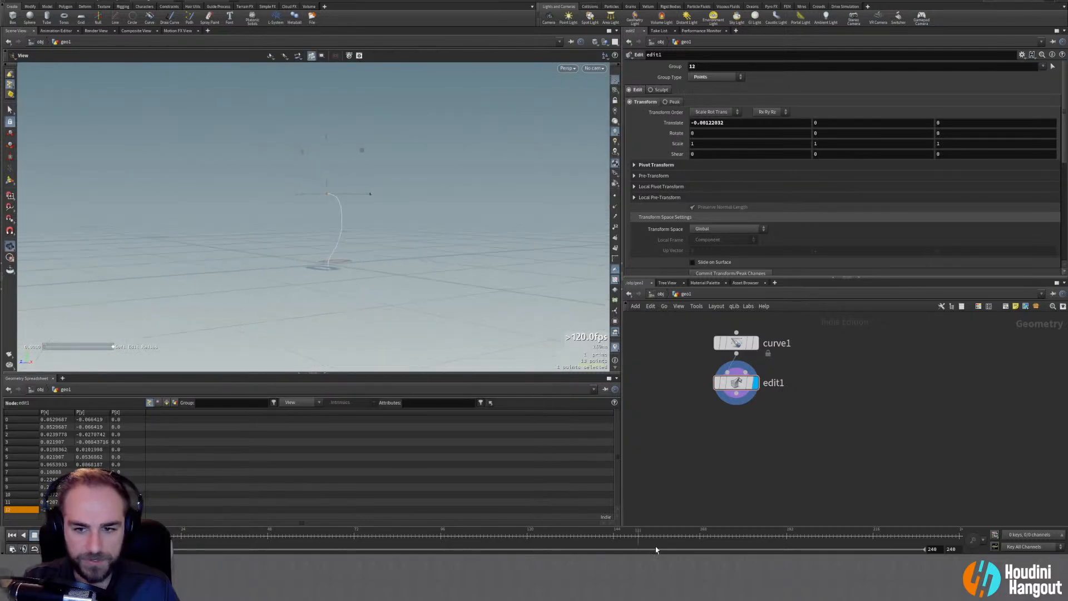
# Add a Revolve node below the edit node and display the resulting balloon surface
pyautogui.press('Return')
pyautogui.press('Tab')
pyautogui.write('rev')
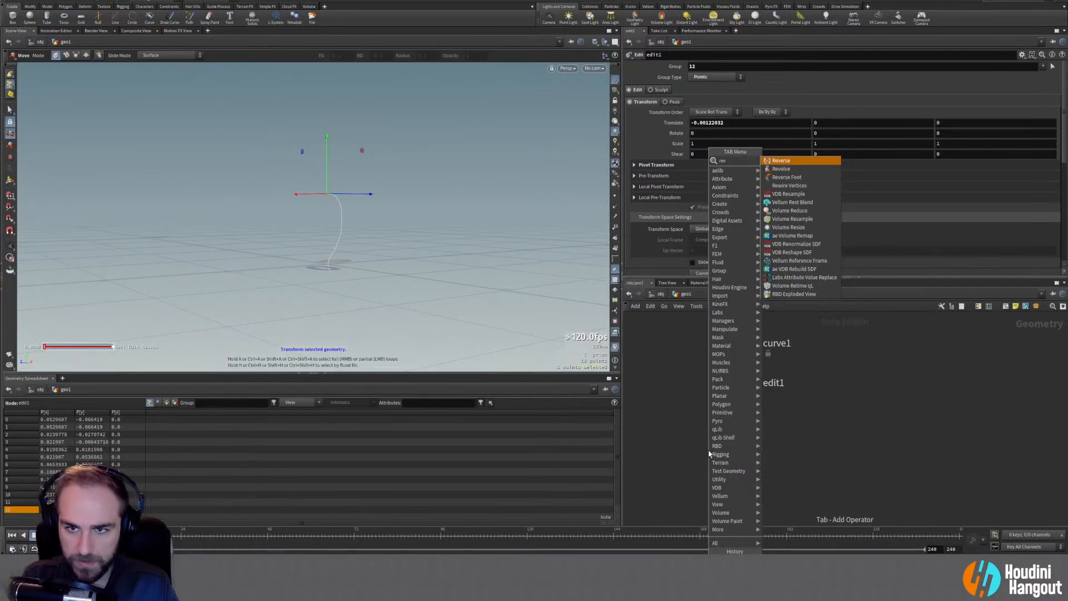
pyautogui.write('o')
pyautogui.press('Return')
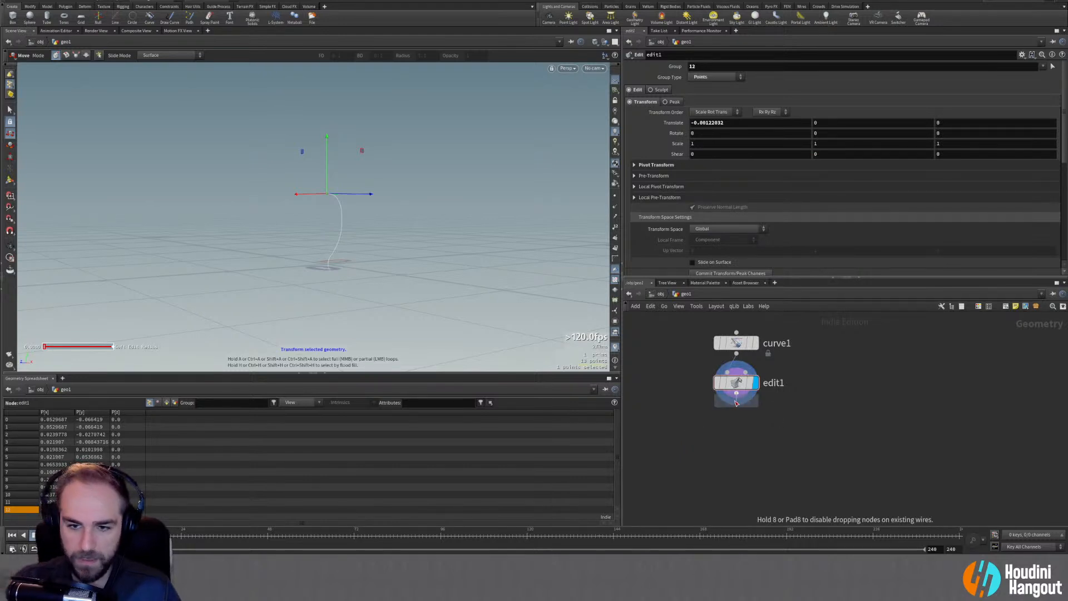
pyautogui.click(751, 428)
pyautogui.click(752, 427)
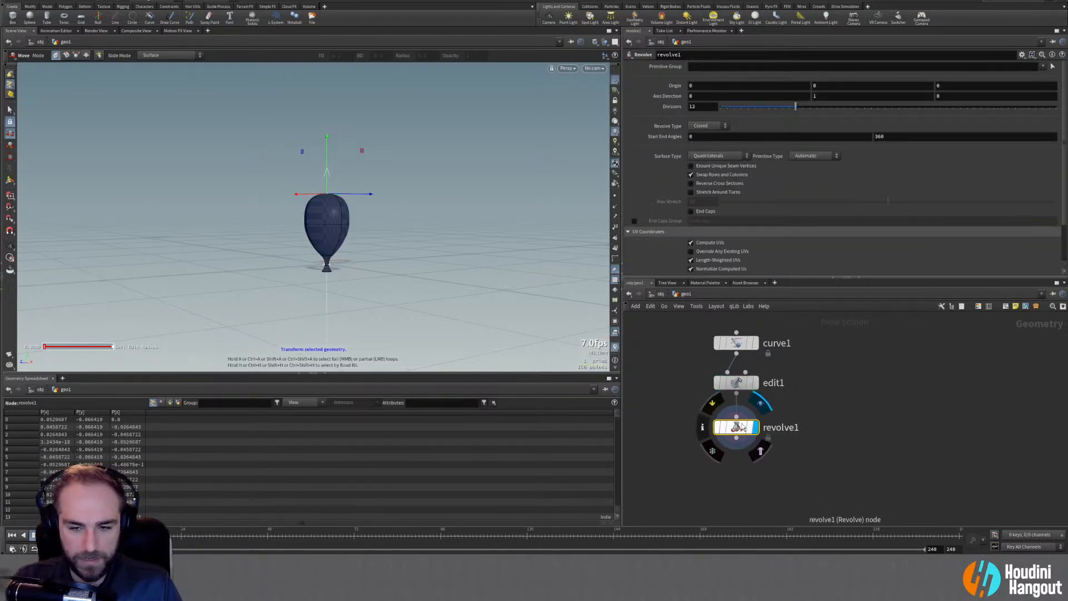
pyautogui.press('Escape')
pyautogui.scroll(5, 428, 222)
pyautogui.scroll(-1, 357, 274)
pyautogui.moveTo(357, 275)
pyautogui.keyDown('alt'); pyautogui.mouseDown()
pyautogui.moveTo(384, 281)
pyautogui.moveTo(420, 252)
pyautogui.moveTo(364, 276)
pyautogui.mouseUp(); pyautogui.keyUp('alt')
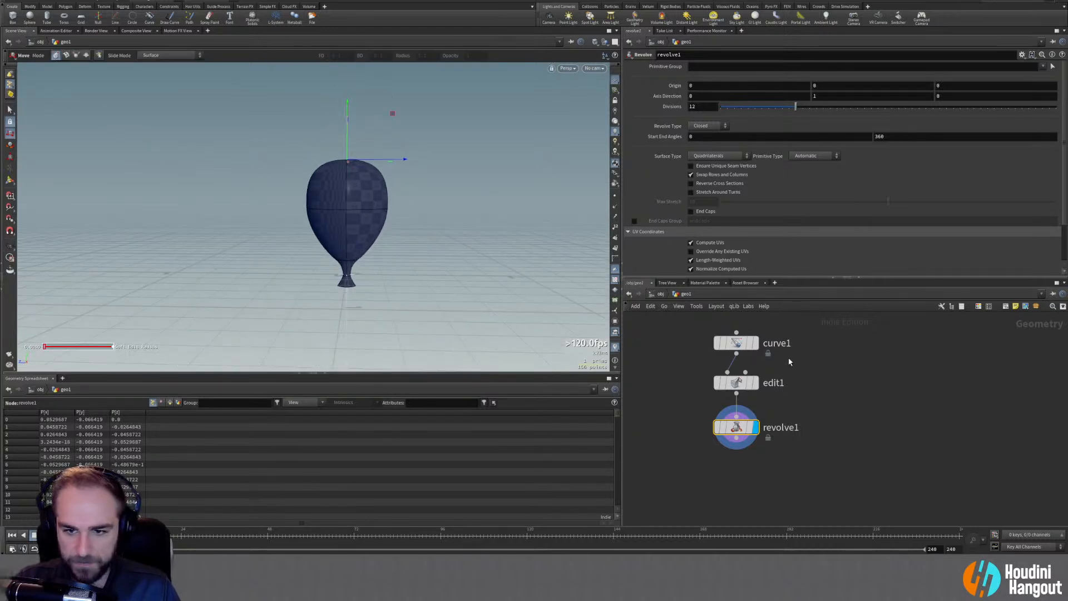
# Display the curve node on its own, switch its Curve tool to Edit mode and select the neck anchor
pyautogui.click(754, 342)
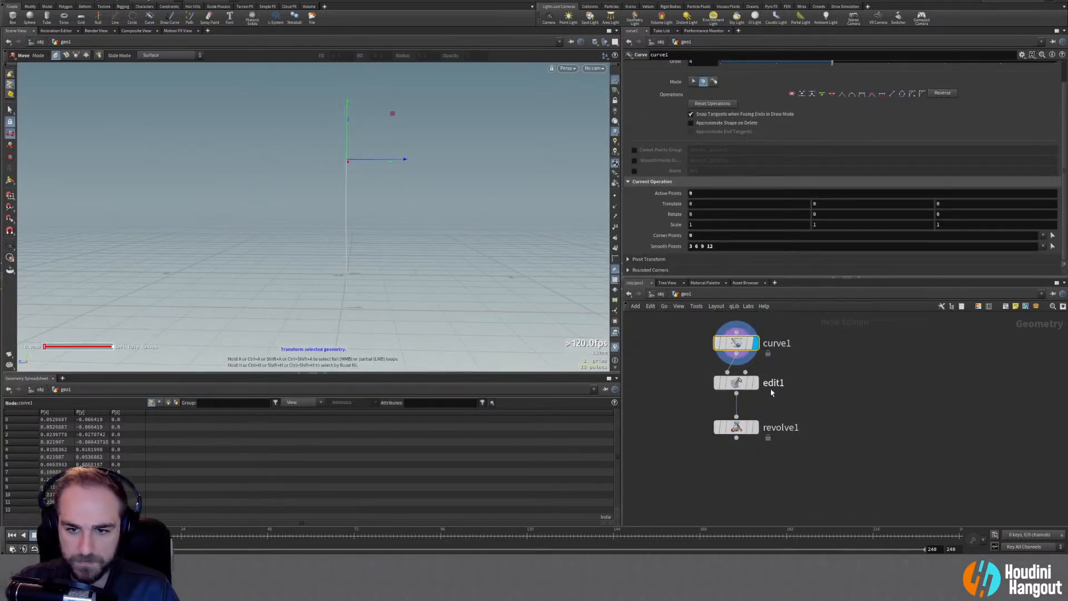
pyautogui.keyDown('alt'); pyautogui.moveTo(480, 187); pyautogui.dragTo(431, 203); pyautogui.keyUp('alt')
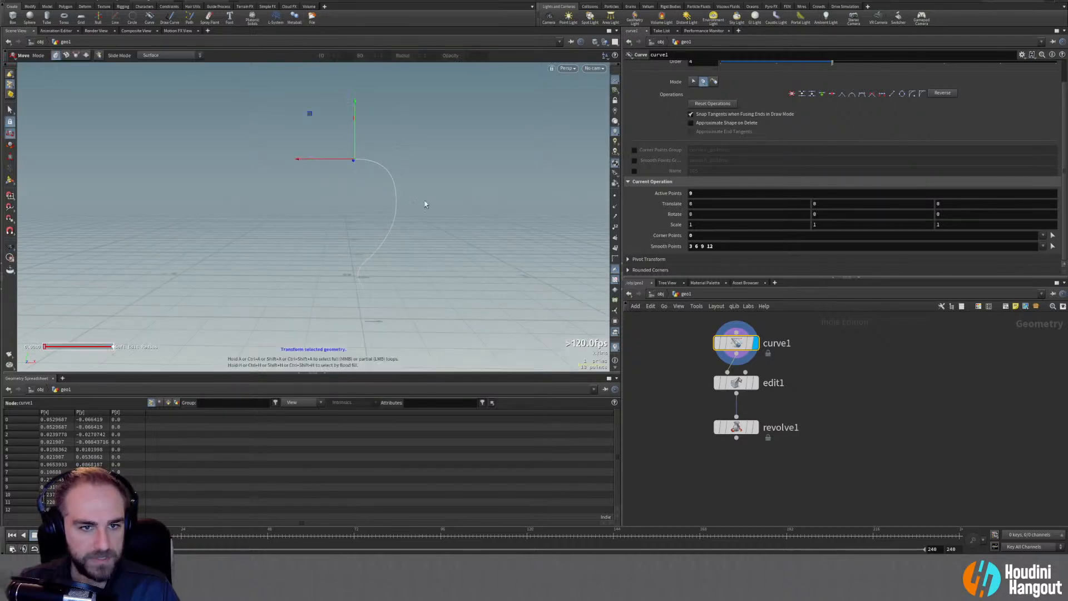
pyautogui.press('Return')
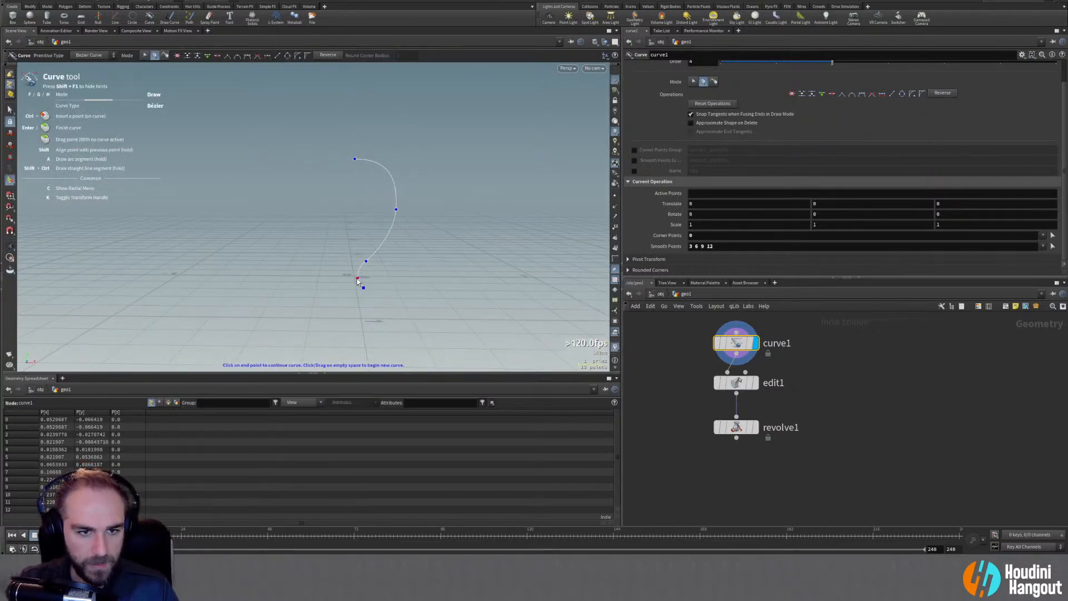
pyautogui.moveTo(356, 276)
pyautogui.keyDown('alt'); pyautogui.mouseDown()
pyautogui.moveTo(484, 246)
pyautogui.moveTo(359, 257)
pyautogui.mouseUp(); pyautogui.keyUp('alt')
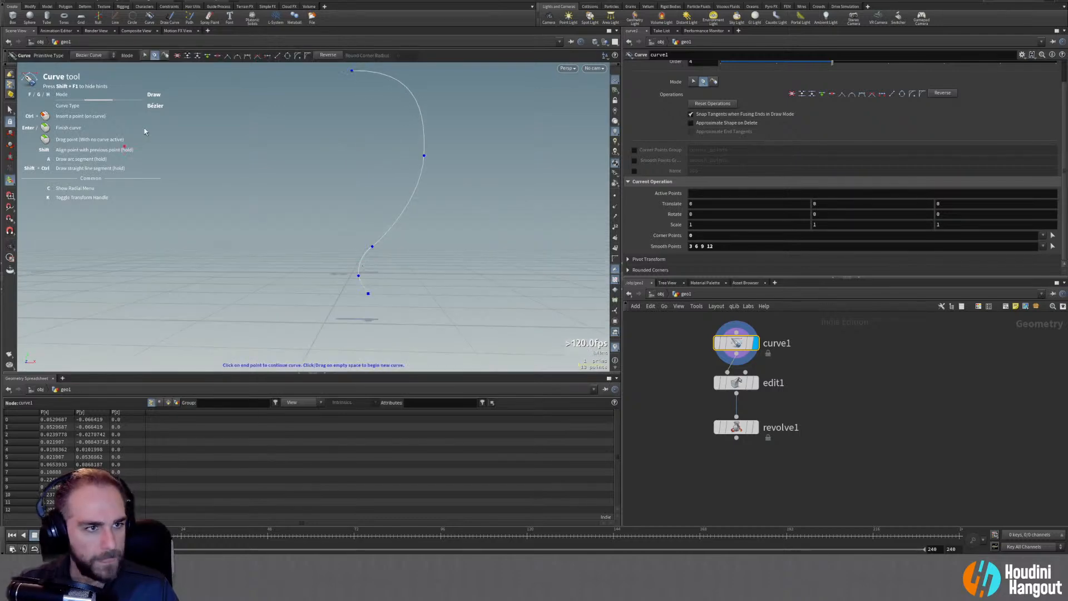
pyautogui.press('f')
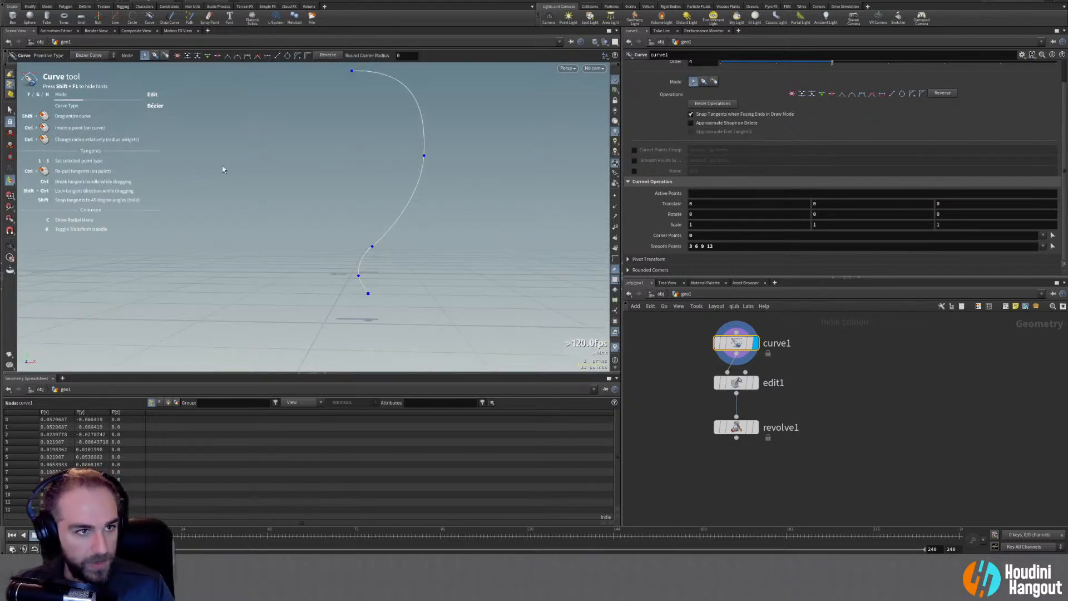
pyautogui.moveTo(358, 277); pyautogui.dragTo(390, 275)
pyautogui.press('space')
# Save the scene as Vellum_Balloon.hip in a new folder named 0308 inside D:/Mardini_2022
pyautogui.hotkey('ctrl', 's')
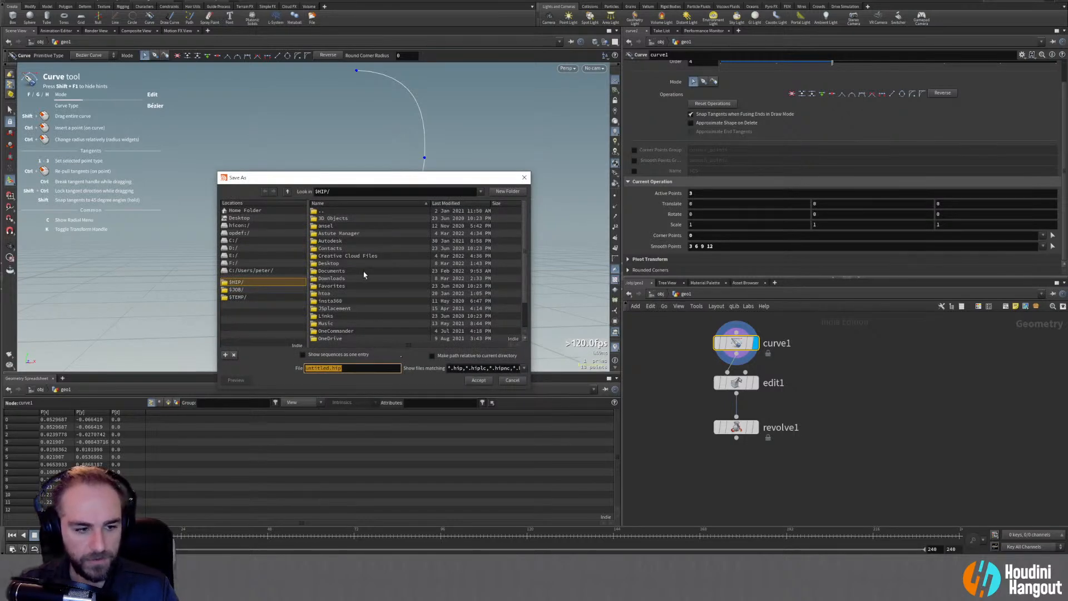
pyautogui.moveTo(343, 185); pyautogui.dragTo(407, 127)
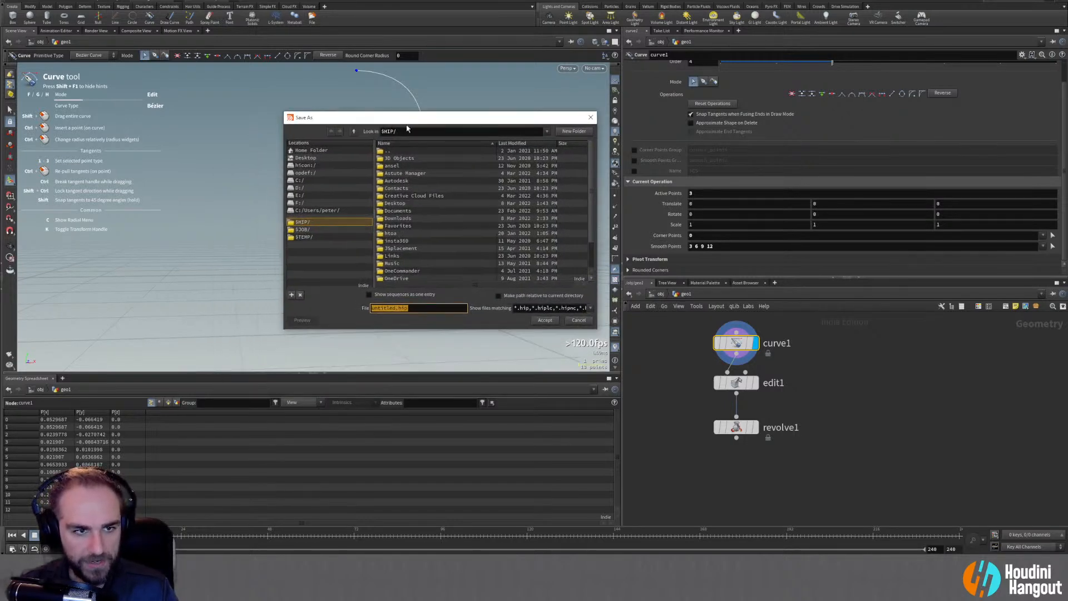
pyautogui.click(301, 188)
pyautogui.doubleClick(394, 219)
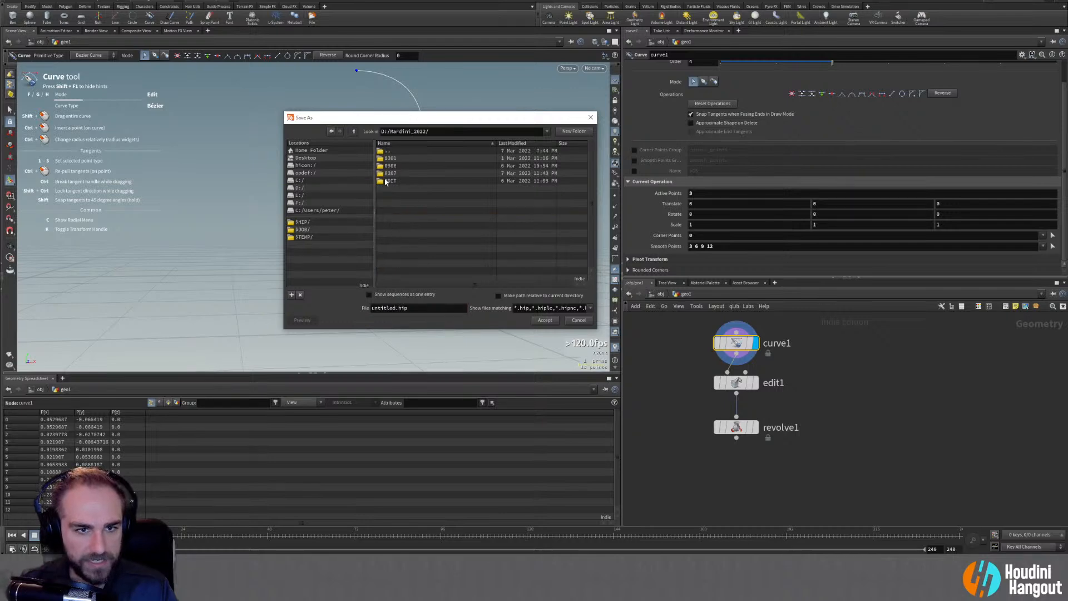
pyautogui.click(573, 132)
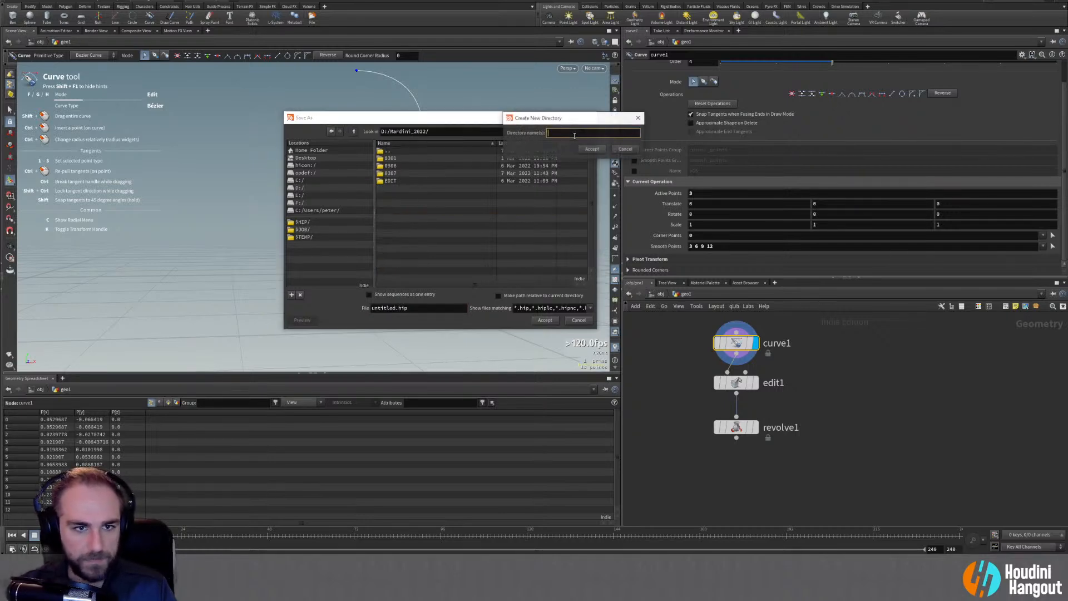
pyautogui.write('0308')
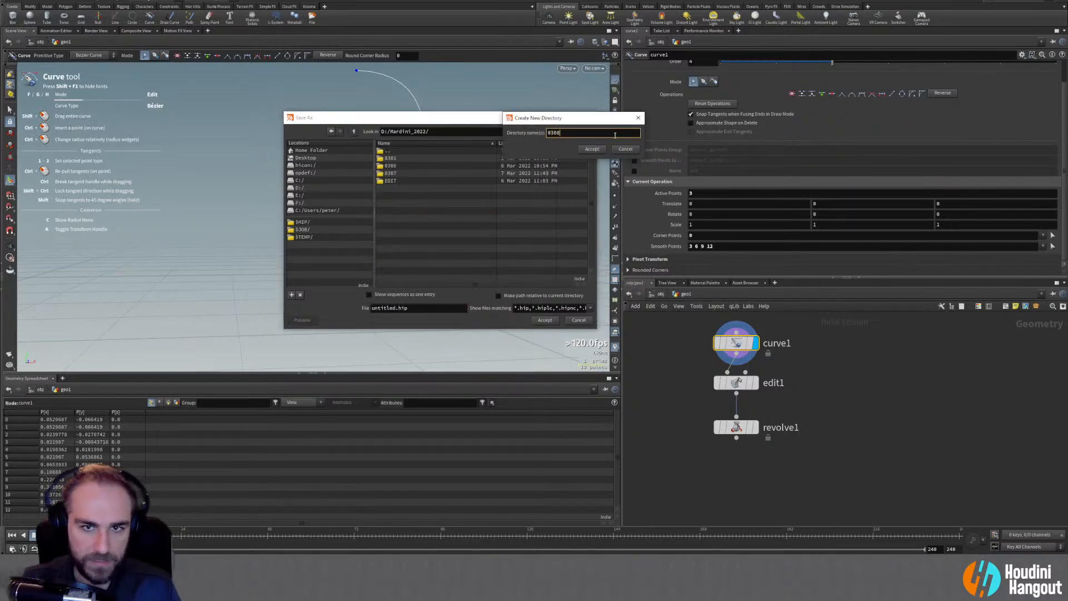
pyautogui.click(593, 149)
pyautogui.moveTo(395, 309); pyautogui.dragTo(30, 344)
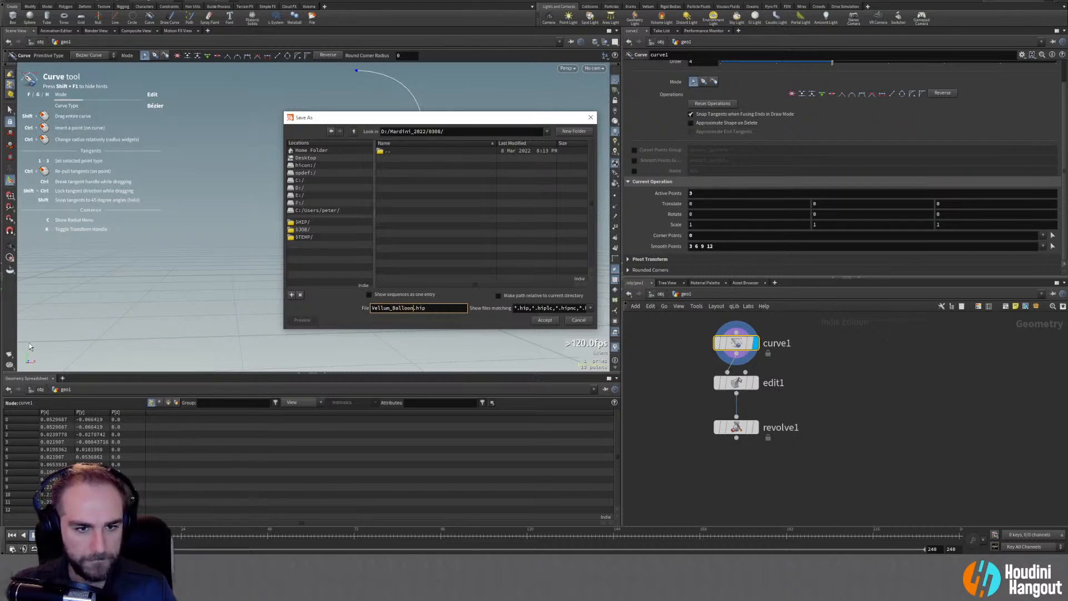
pyautogui.press('Return')
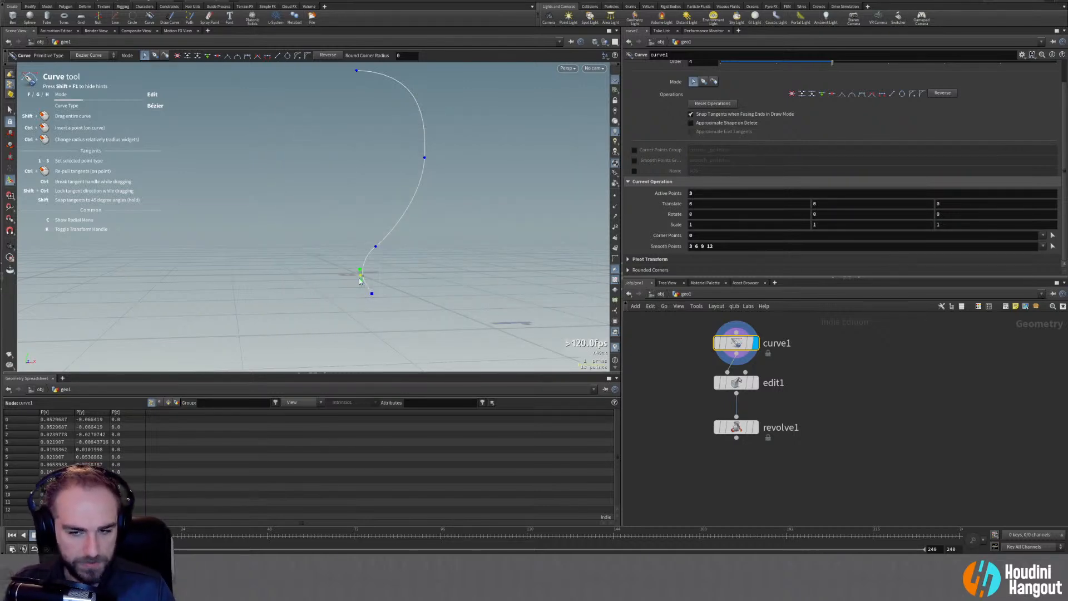
# Display the revolve result while the curve node stays selected, and split the viewport into two side-by-side views
pyautogui.click(756, 428)
pyautogui.click(614, 42)
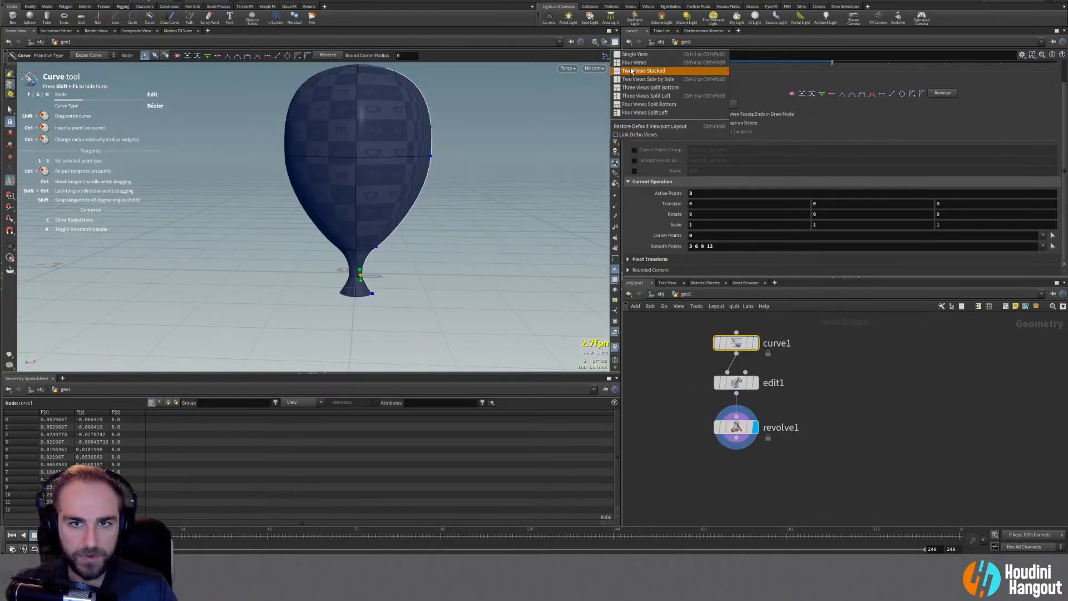
pyautogui.click(640, 78)
pyautogui.press('Escape')
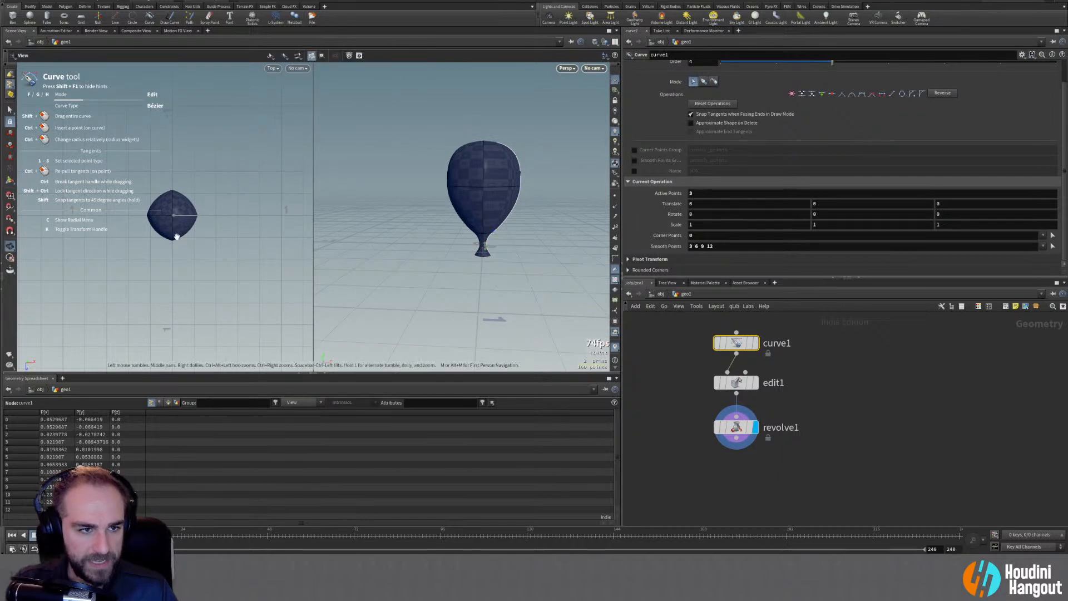
pyautogui.scroll(4, 178, 219)
pyautogui.press('Return')
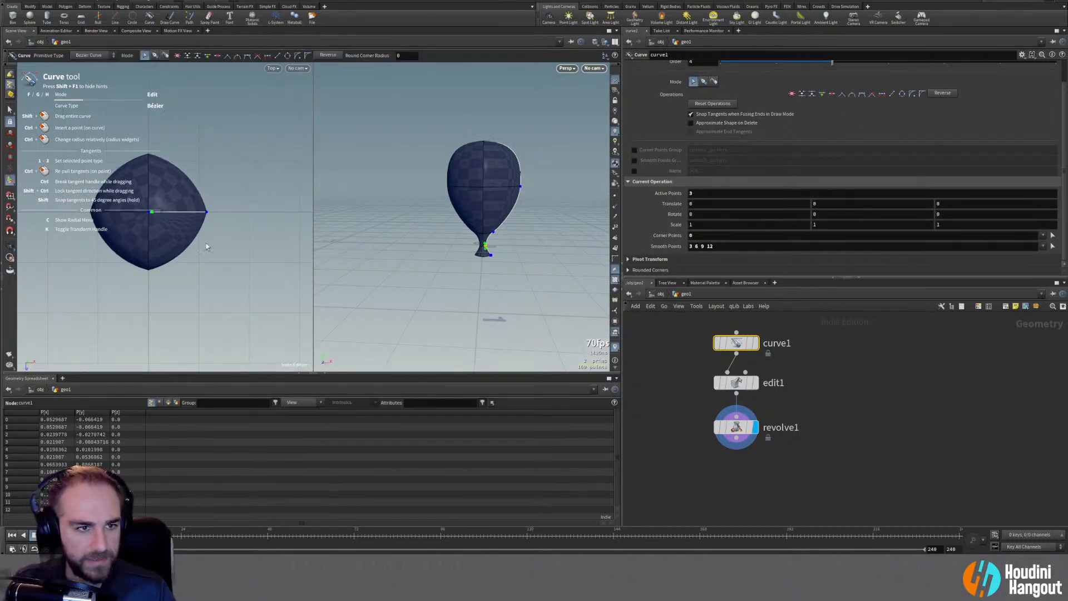
# Change the top view to the front viewport and frame the balloon in it
pyautogui.click(272, 69)
pyautogui.moveTo(278, 87)
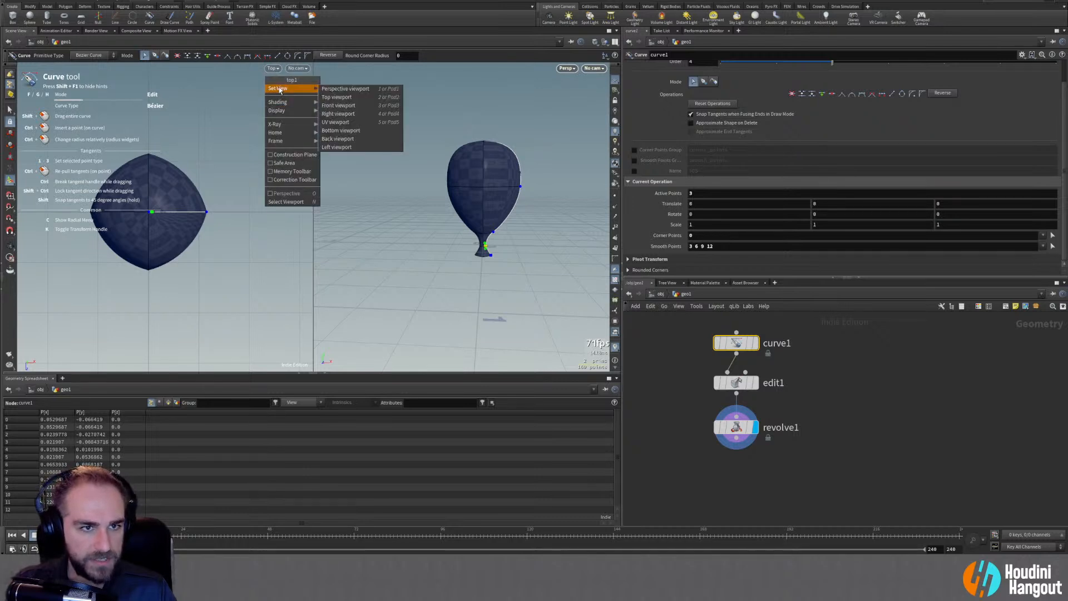
pyautogui.click(356, 96)
pyautogui.scroll(6, 173, 250)
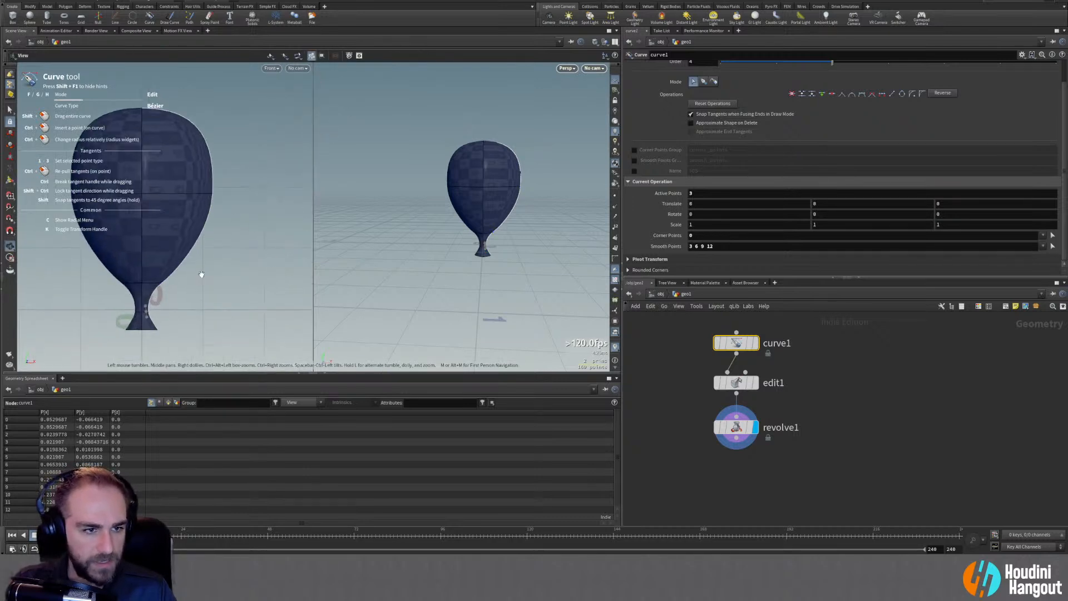
# Move the neck anchor inward and slightly up, and reshape the curve at the anchor above it to refine the balloon's neck
pyautogui.moveTo(190, 278); pyautogui.dragTo(187, 270)
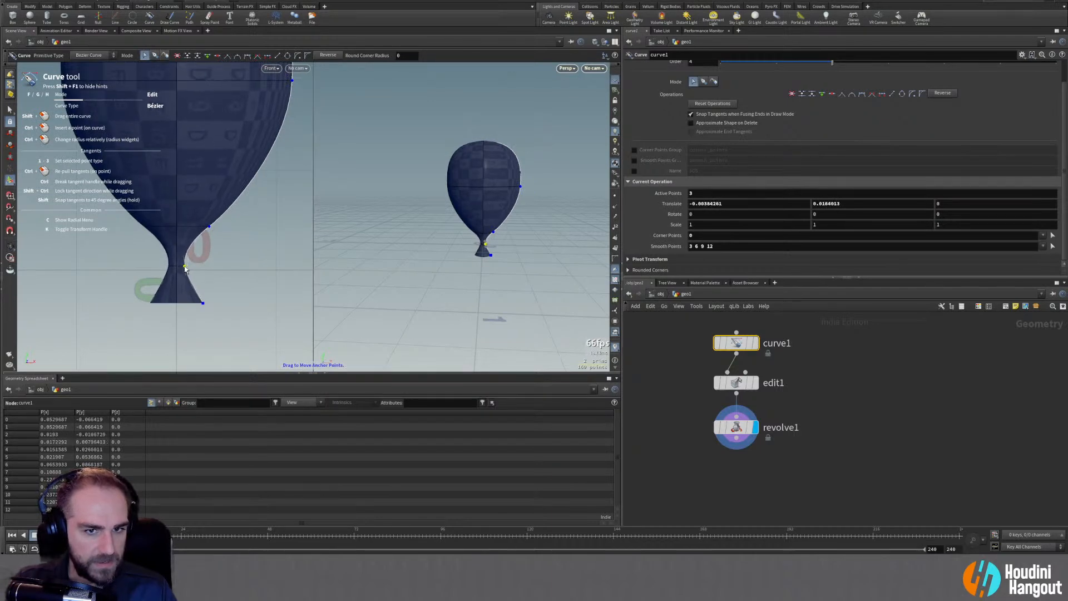
pyautogui.click(190, 243)
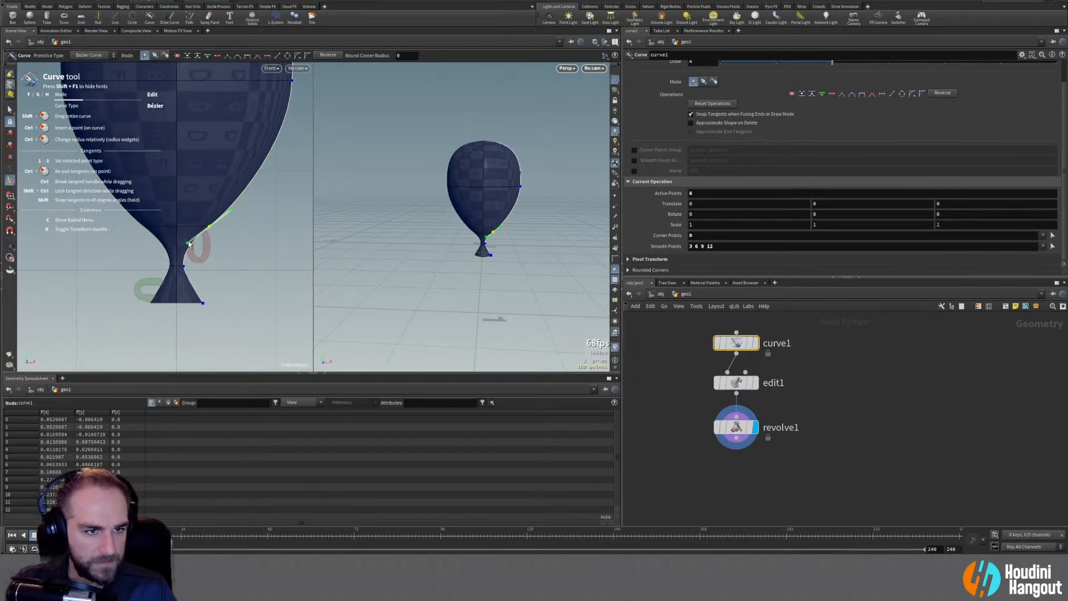
pyautogui.moveTo(187, 243); pyautogui.dragTo(184, 248)
pyautogui.hotkey('ctrl', 'z')
pyautogui.hotkey('ctrl', 'z')
pyautogui.moveTo(232, 210); pyautogui.dragTo(200, 238)
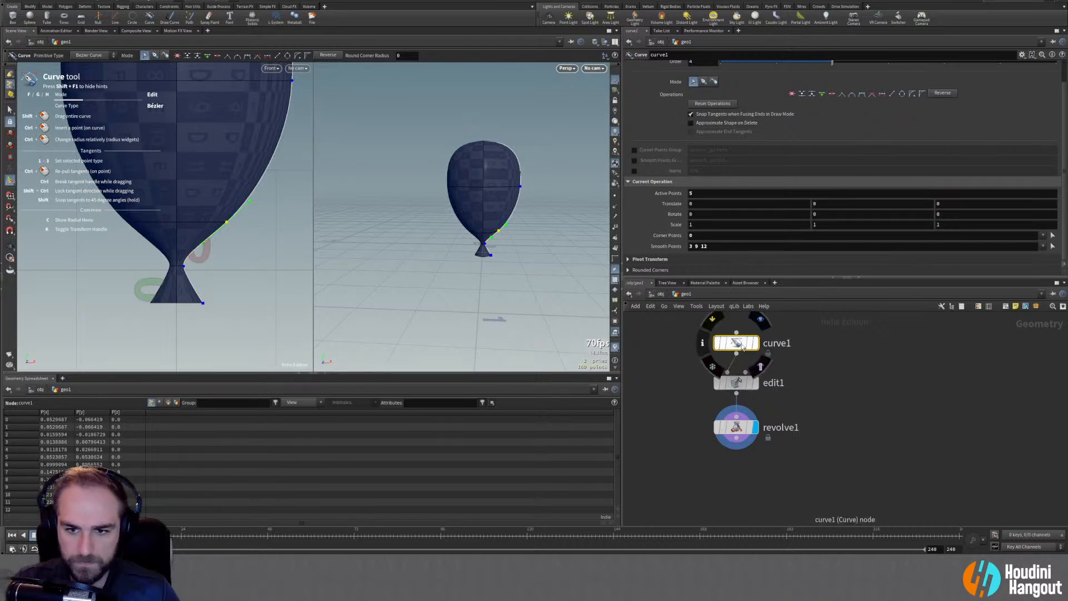
# Try the Polygon primitive type on the curve node, and undo the change
pyautogui.scroll(2, 652, 125)
pyautogui.click(701, 79)
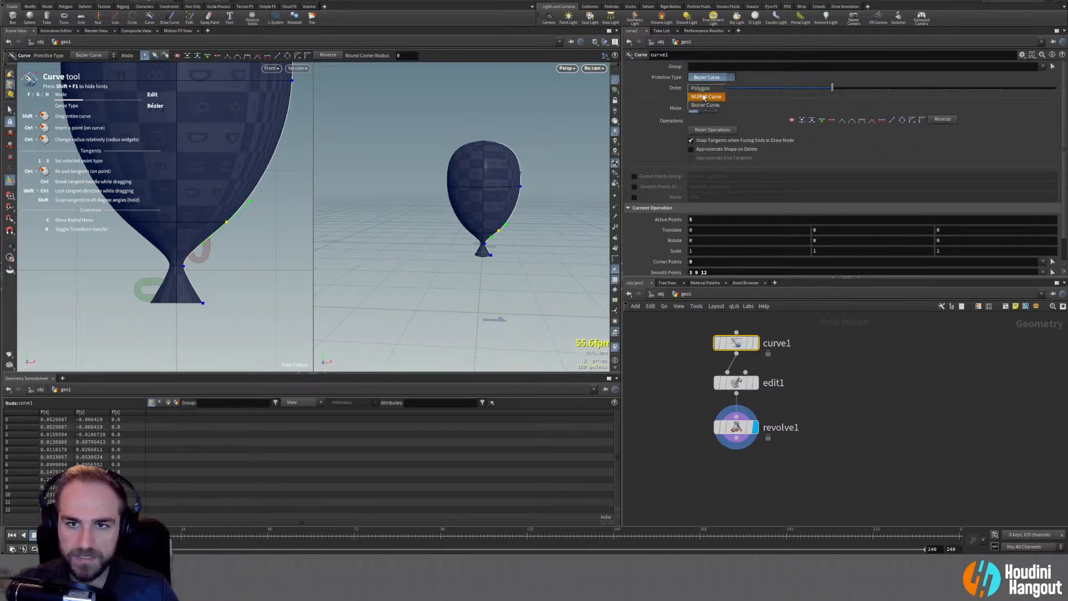
pyautogui.click(702, 89)
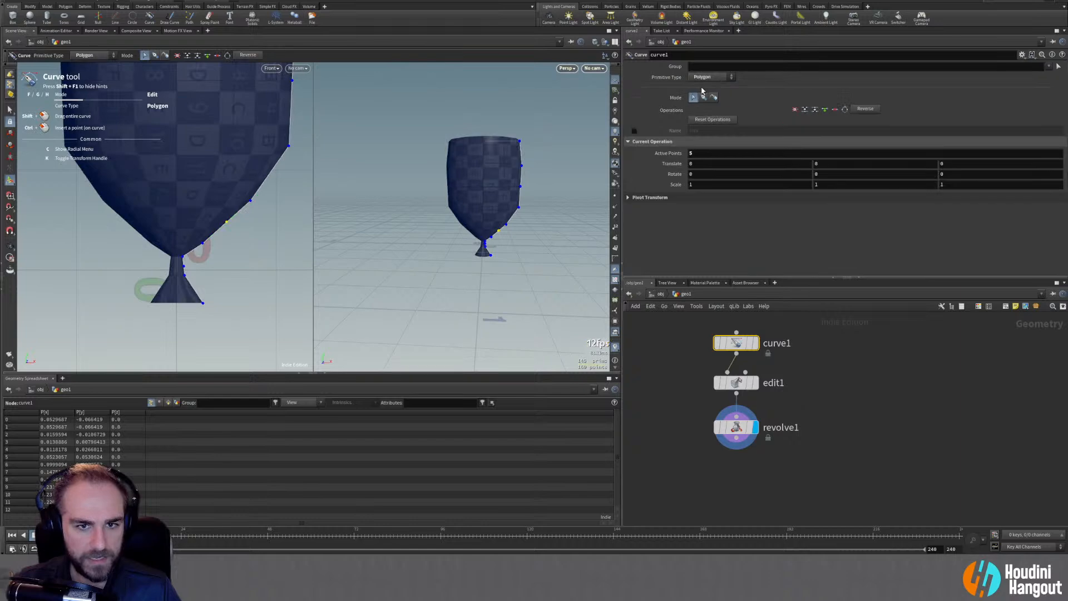
pyautogui.hotkey('ctrl', 'z')
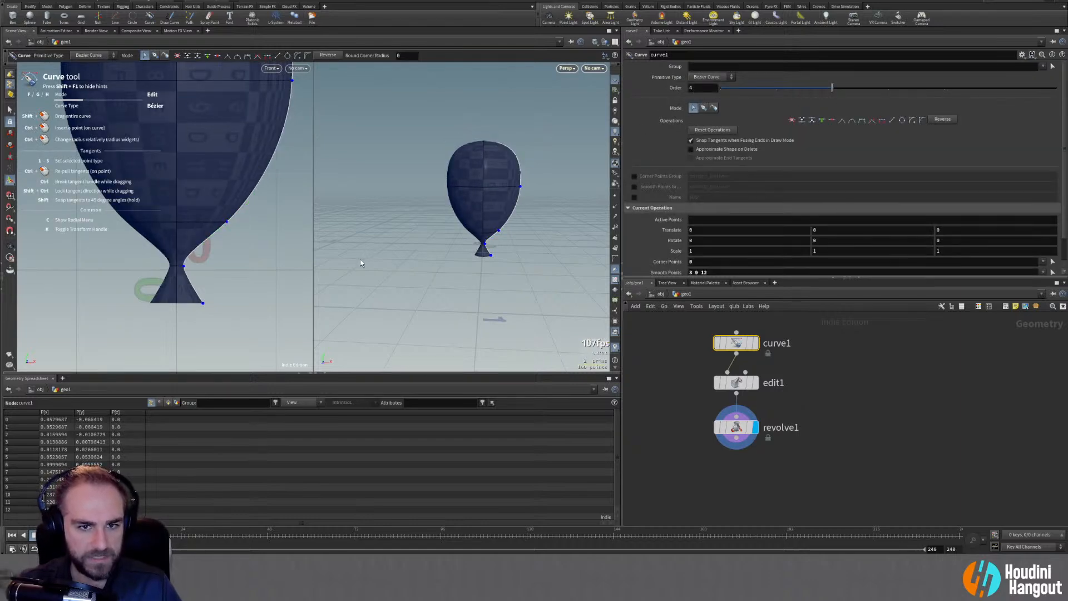
# Lengthen the neck anchor's lower tangent downward, and move the anchor above it about 0.011 outward and 0.015 up
pyautogui.click(183, 266)
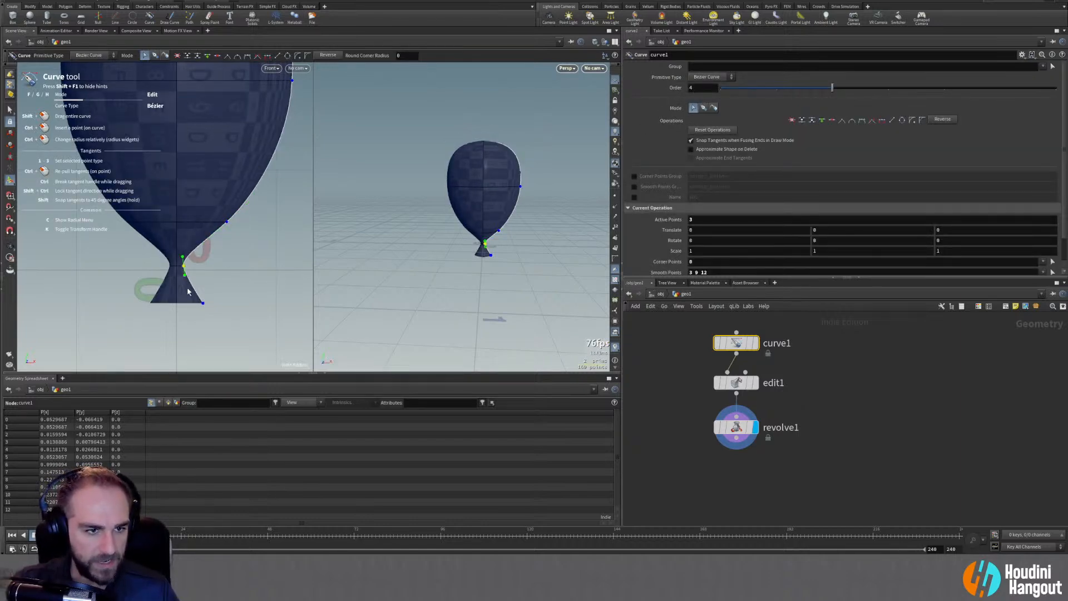
pyautogui.moveTo(185, 278); pyautogui.dragTo(185, 282)
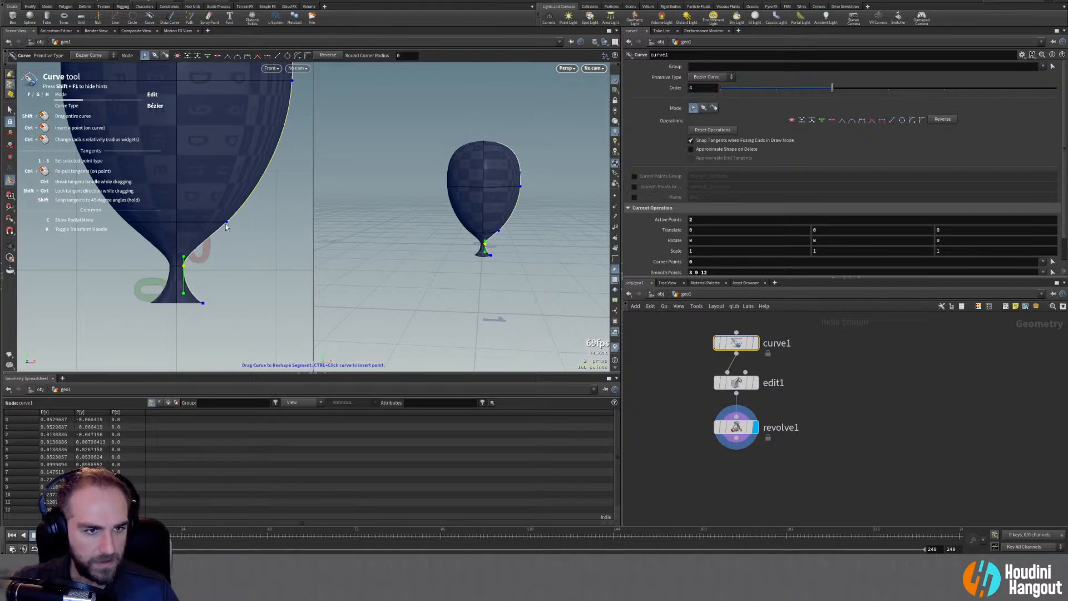
pyautogui.moveTo(226, 221); pyautogui.dragTo(232, 212)
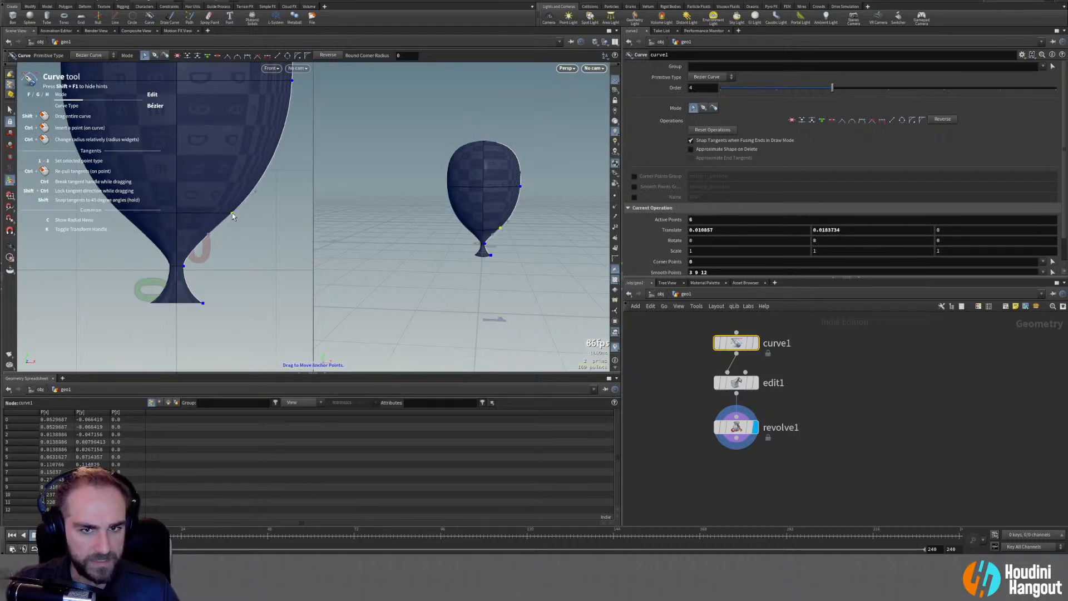
# Pull the anchor at the balloon's widest point outward and slightly up for a fuller body
pyautogui.keyDown('alt'); pyautogui.moveTo(255, 154); pyautogui.dragTo(245, 211, button='middle'); pyautogui.keyUp('alt')
pyautogui.keyDown('alt'); pyautogui.moveTo(246, 211); pyautogui.dragTo(208, 203, button='right'); pyautogui.keyUp('alt')
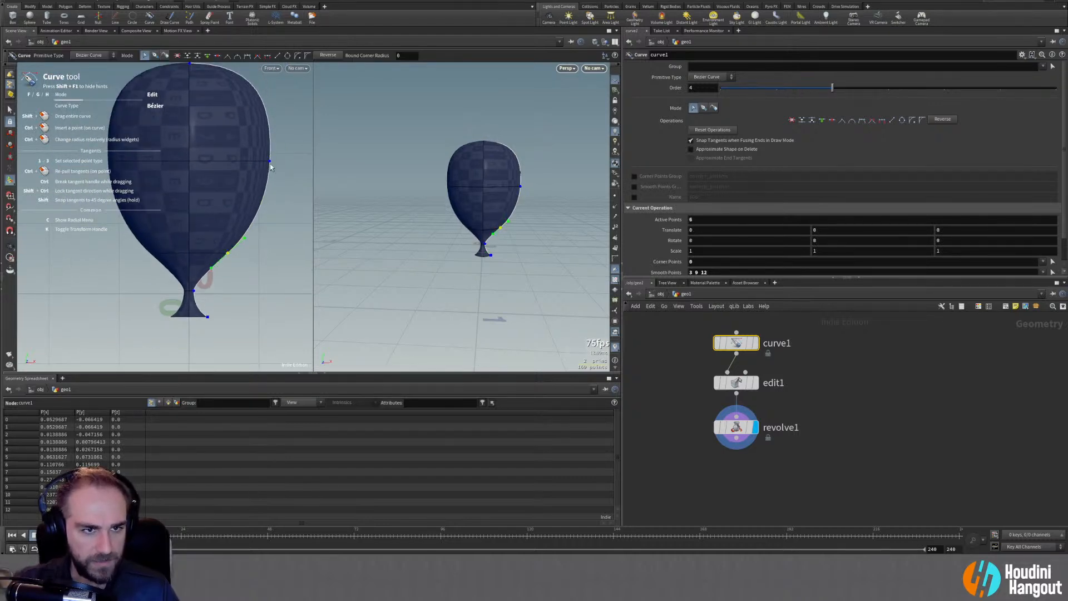
pyautogui.moveTo(270, 162); pyautogui.dragTo(278, 159)
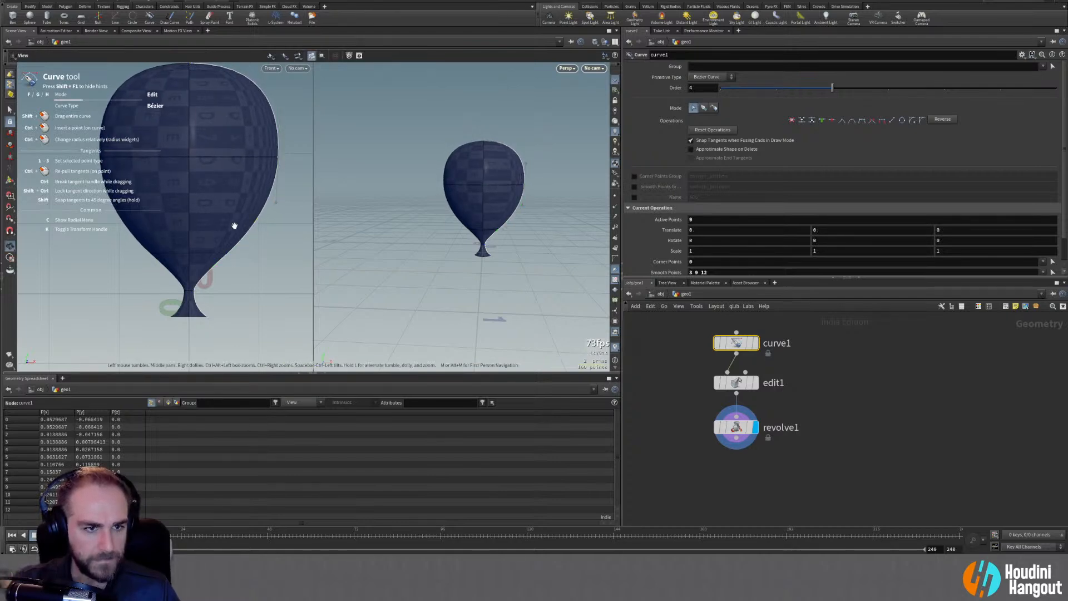
pyautogui.keyDown('alt'); pyautogui.moveTo(233, 227); pyautogui.dragTo(210, 238, button='right'); pyautogui.keyUp('alt')
pyautogui.keyDown('alt'); pyautogui.moveTo(534, 188); pyautogui.dragTo(553, 281); pyautogui.keyUp('alt')
# Set the revolve node's divisions to 32 and inspect the balloon from above in the perspective view
pyautogui.click(735, 432)
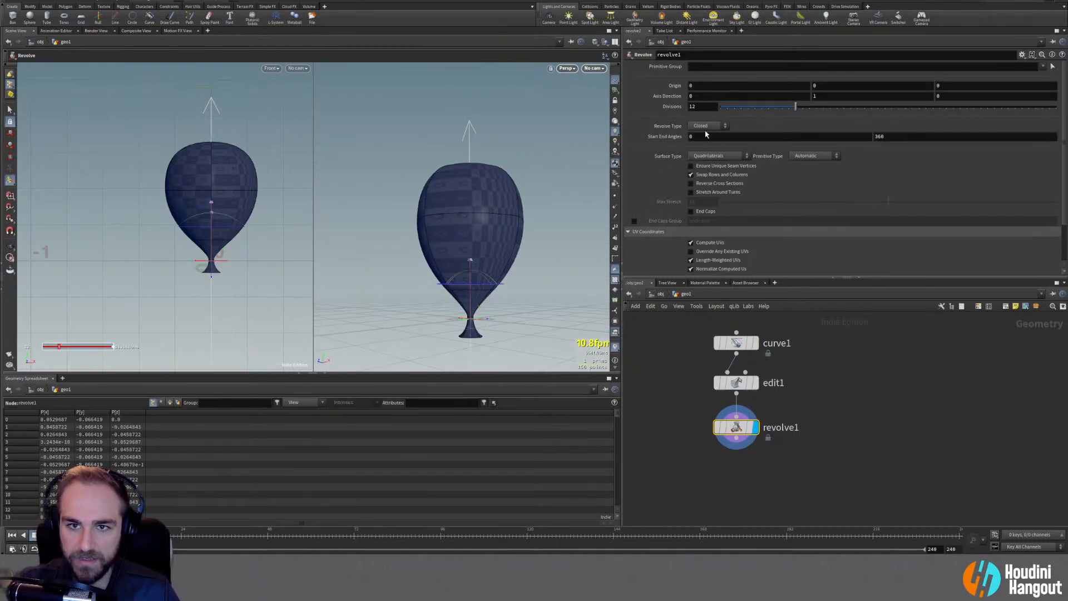
pyautogui.moveTo(797, 106); pyautogui.dragTo(934, 114)
pyautogui.press('Escape')
pyautogui.moveTo(441, 216); pyautogui.dragTo(378, 156)
pyautogui.press('Return')
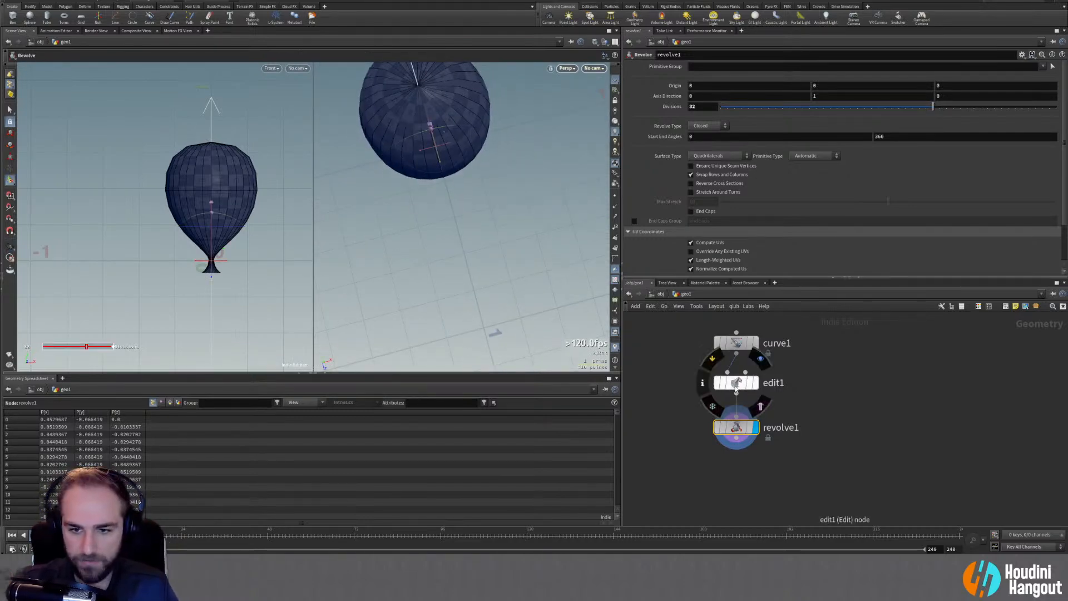
# Move the profile curve's top anchor about 0.016 up and 0.0025 outward, and check the balloon's top in the perspective view
pyautogui.click(735, 343)
pyautogui.moveTo(211, 145); pyautogui.dragTo(213, 142)
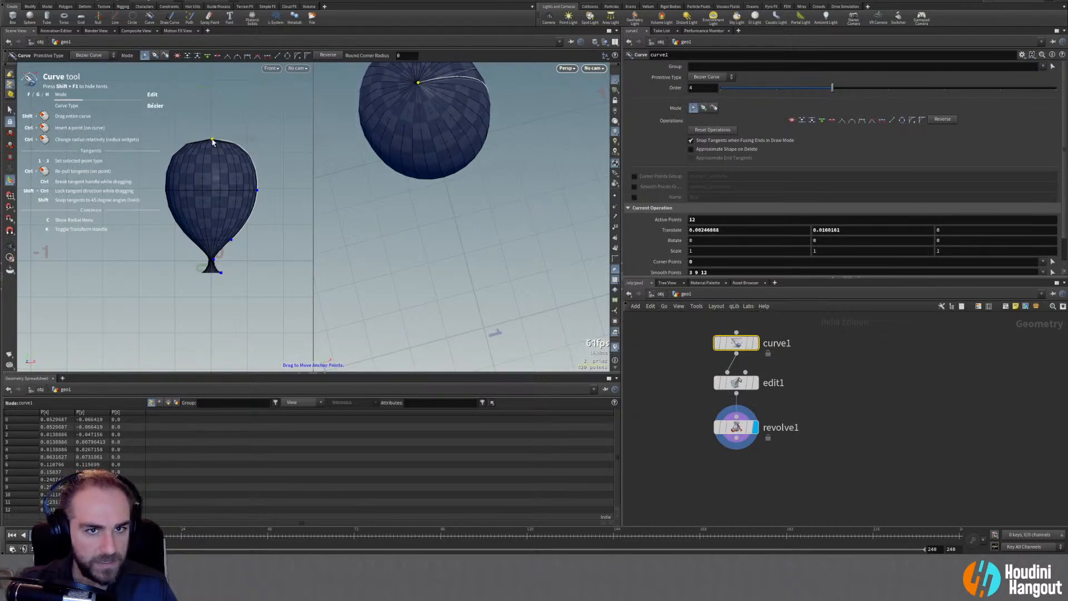
pyautogui.keyDown('alt'); pyautogui.moveTo(385, 93); pyautogui.dragTo(501, 127, button='right'); pyautogui.keyUp('alt')
pyautogui.keyDown('alt'); pyautogui.moveTo(500, 127); pyautogui.dragTo(488, 145); pyautogui.keyUp('alt')
pyautogui.keyDown('alt'); pyautogui.moveTo(489, 146); pyautogui.dragTo(467, 193, button='right'); pyautogui.keyUp('alt')
pyautogui.keyDown('alt'); pyautogui.moveTo(467, 193); pyautogui.dragTo(468, 187, button='middle'); pyautogui.keyUp('alt')
# Display the edit node's curve, make room above the revolve node, and insert a Resample node between the two
pyautogui.click(754, 382)
pyautogui.click(735, 382)
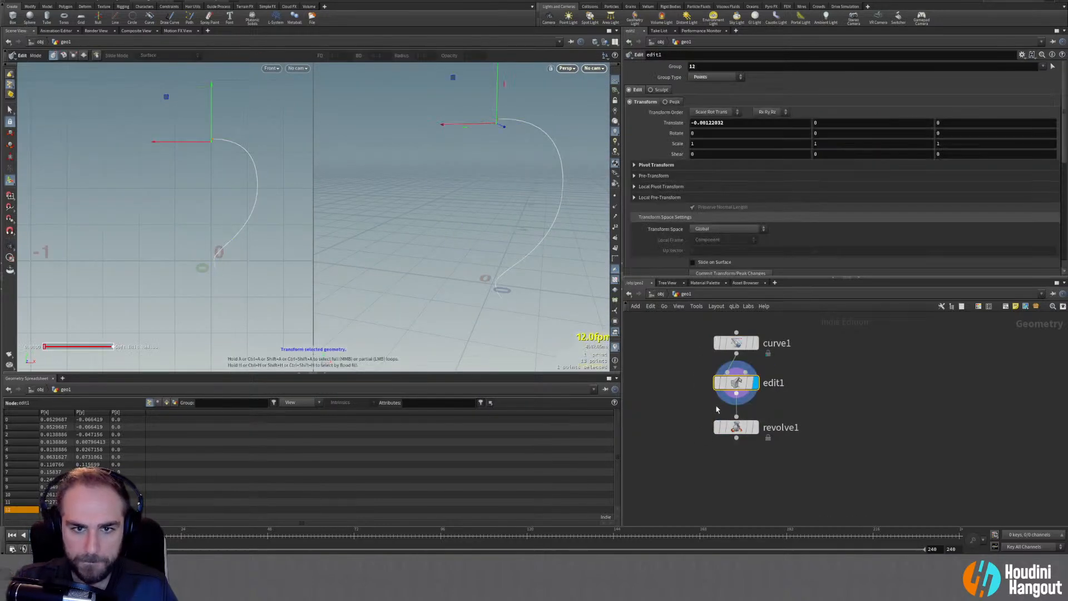
pyautogui.moveTo(744, 432); pyautogui.dragTo(744, 469)
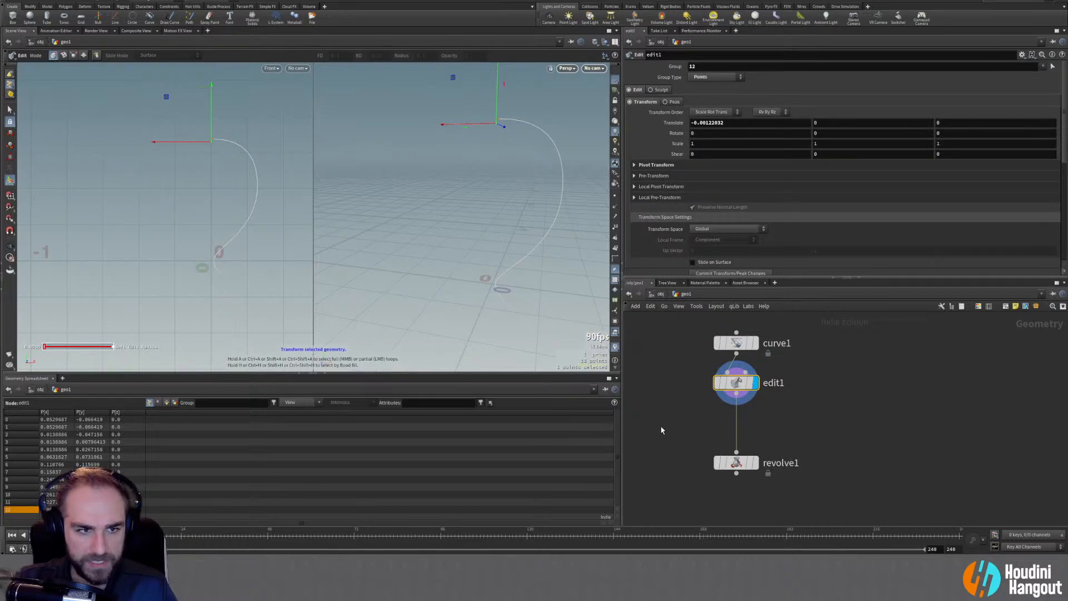
pyautogui.press('Tab')
pyautogui.write('resam')
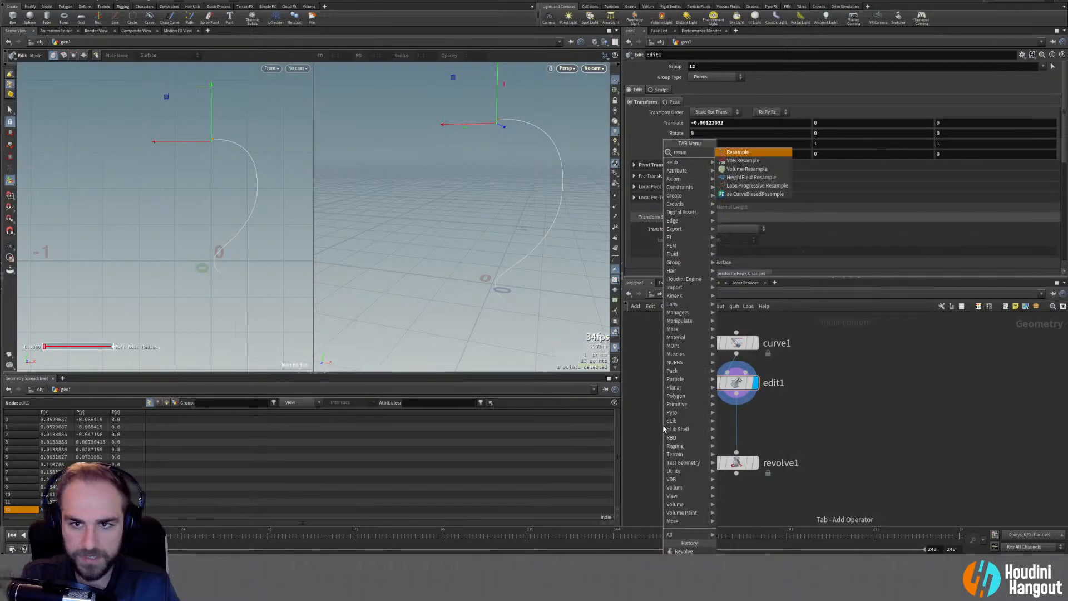
pyautogui.press('Return')
pyautogui.click(748, 427)
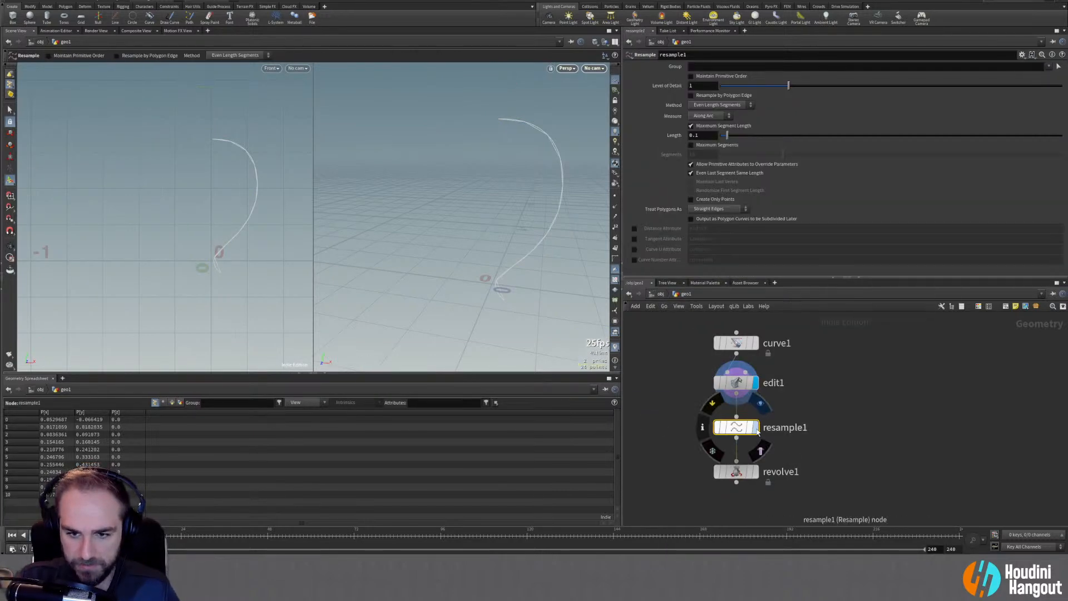
# Display the resampled curve with its points shown, and set the maximum segment length to 0.02
pyautogui.click(756, 429)
pyautogui.moveTo(704, 137); pyautogui.dragTo(667, 137, button='middle')
pyautogui.click(615, 194)
pyautogui.press('Escape')
pyautogui.moveTo(472, 277); pyautogui.dragTo(488, 313)
pyautogui.press('Return')
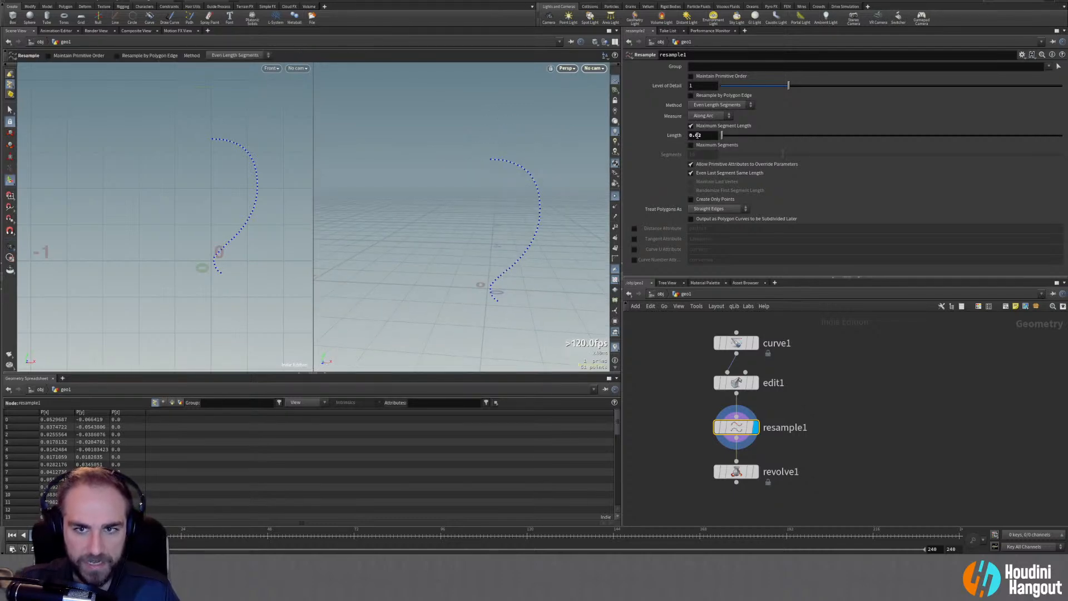
# Display the revolve node's result and inspect the resampled balloon's mesh from several angles
pyautogui.click(751, 472)
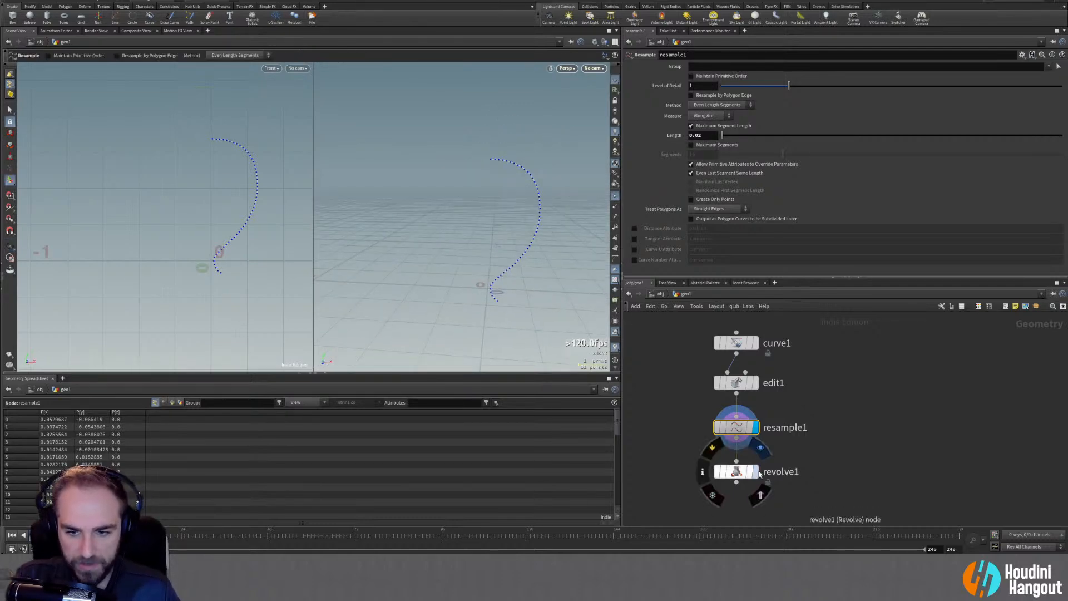
pyautogui.click(736, 472)
pyautogui.moveTo(484, 215); pyautogui.dragTo(575, 174)
pyautogui.press('Return')
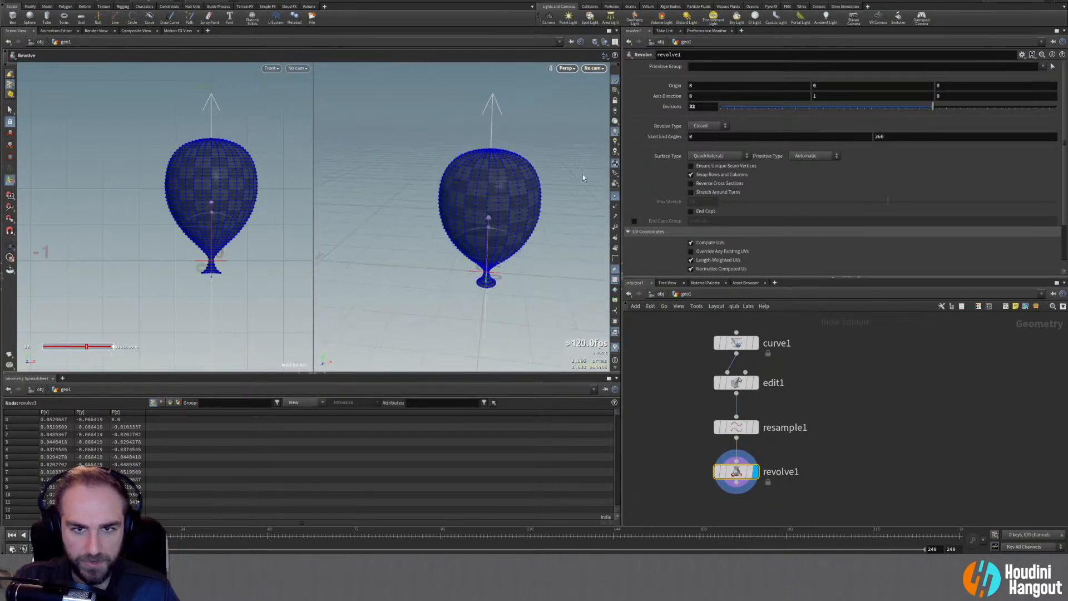
pyautogui.press('Escape')
pyautogui.moveTo(486, 220); pyautogui.dragTo(509, 205)
pyautogui.press('Escape')
pyautogui.moveTo(370, 136); pyautogui.dragTo(440, 175)
pyautogui.scroll(-5, 506, 139)
pyautogui.scroll(-3, 508, 245)
pyautogui.press('Return')
# Set the Resample node's maximum segment length to 0.015
pyautogui.click(736, 427)
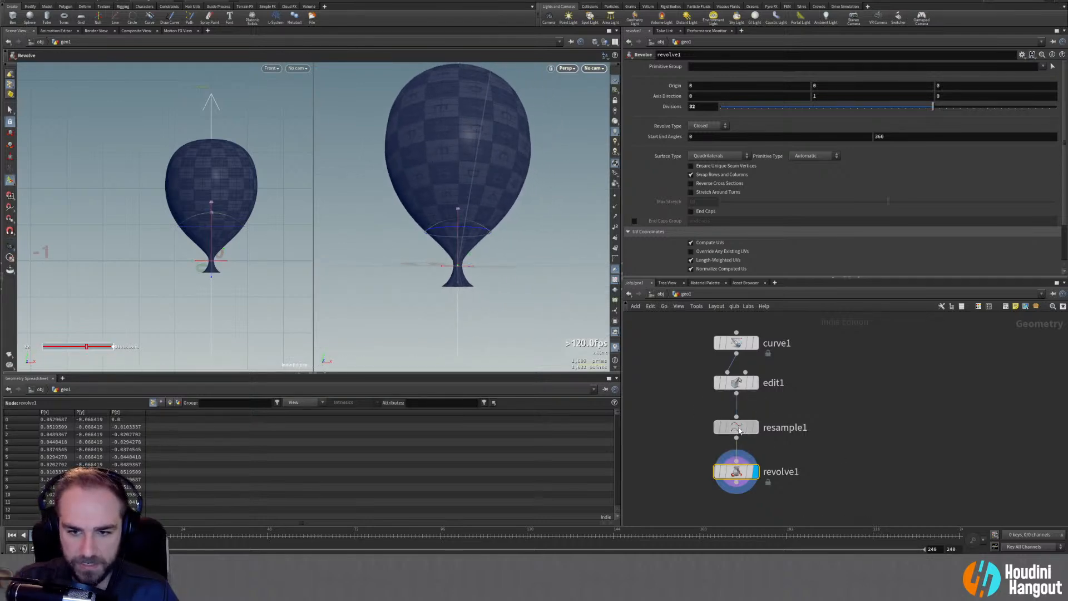
pyautogui.write('0.015')
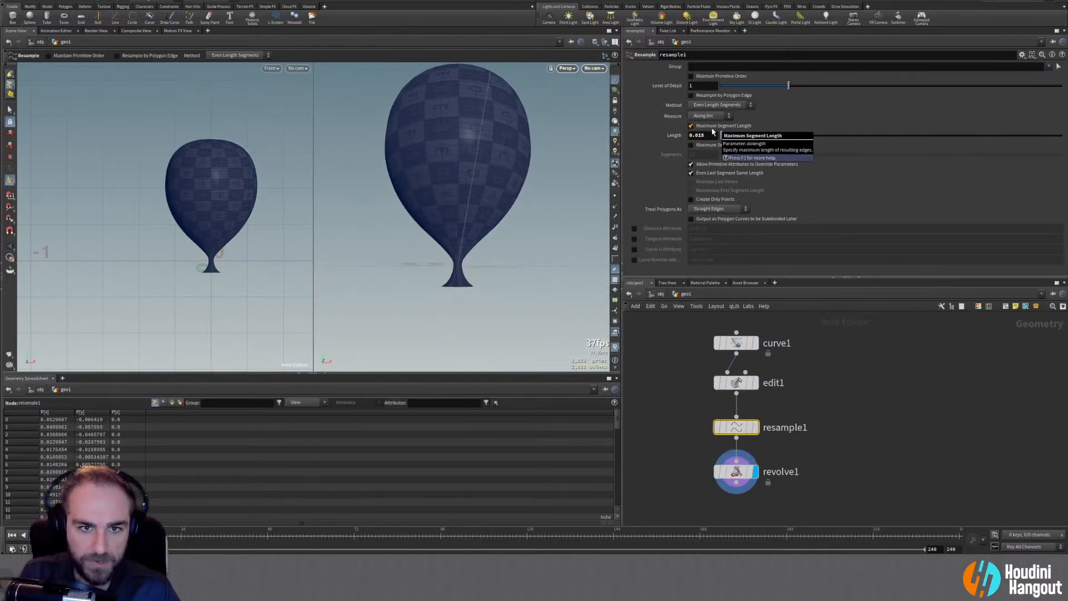
pyautogui.press('Return')
pyautogui.press('Escape')
pyautogui.moveTo(455, 114)
pyautogui.mouseDown()
pyautogui.moveTo(431, 115)
pyautogui.moveTo(452, 115)
pyautogui.mouseUp()
# Set the revolve node's divisions to 64 and check the denser balloon in the perspective view
pyautogui.click(735, 471)
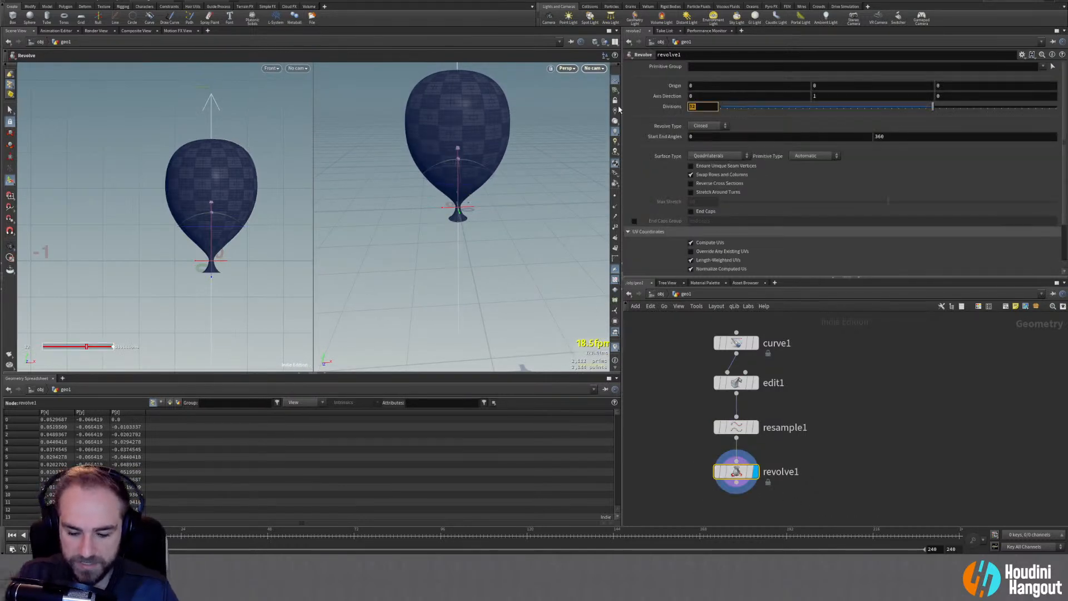
pyautogui.write('64')
pyautogui.press('Return')
pyautogui.moveTo(499, 119); pyautogui.dragTo(488, 162)
pyautogui.moveTo(489, 162); pyautogui.dragTo(462, 159, button='right')
pyautogui.moveTo(462, 200); pyautogui.dragTo(455, 214, button='middle')
pyautogui.moveTo(455, 214); pyautogui.dragTo(444, 325)
pyautogui.press('Return')
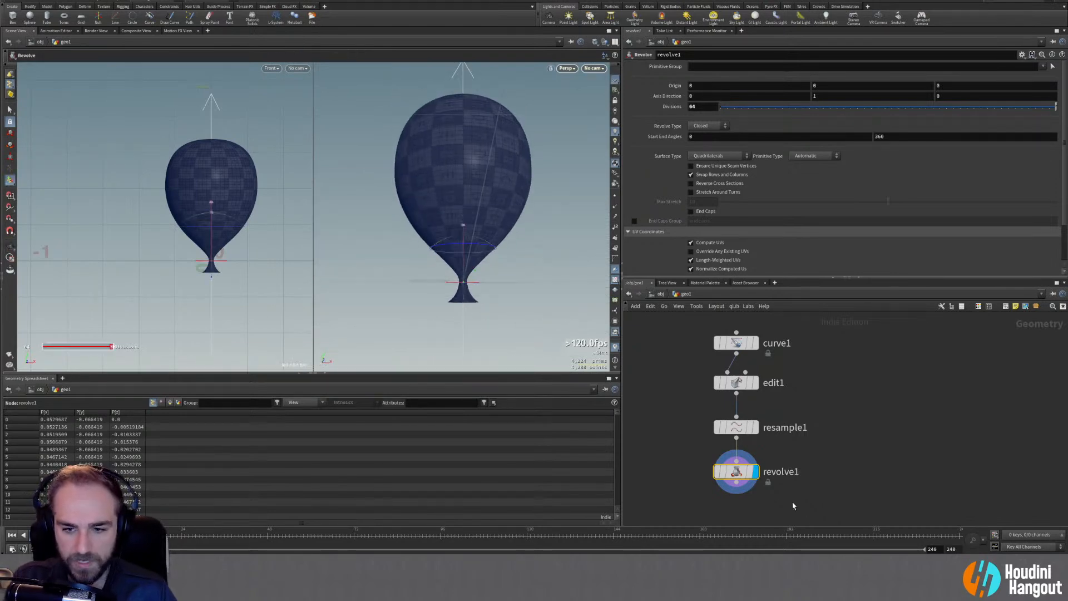
# Make the profile curve's bottom anchor smooth and move it up and inward to about X 0.032, Y -0.039, shortening the neck
pyautogui.moveTo(734, 350); pyautogui.dragTo(734, 345)
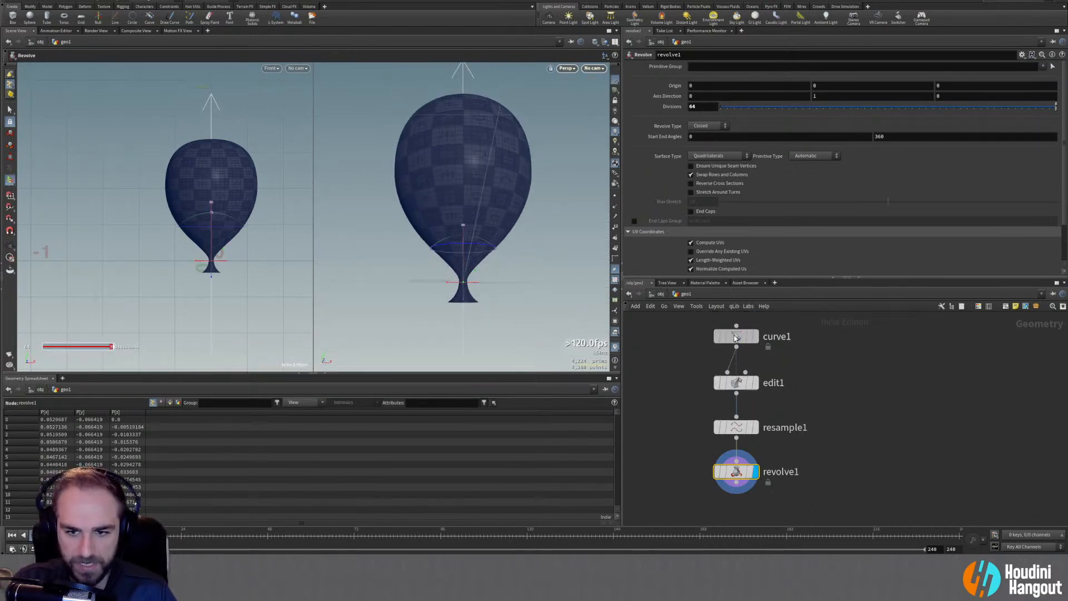
pyautogui.press('Return')
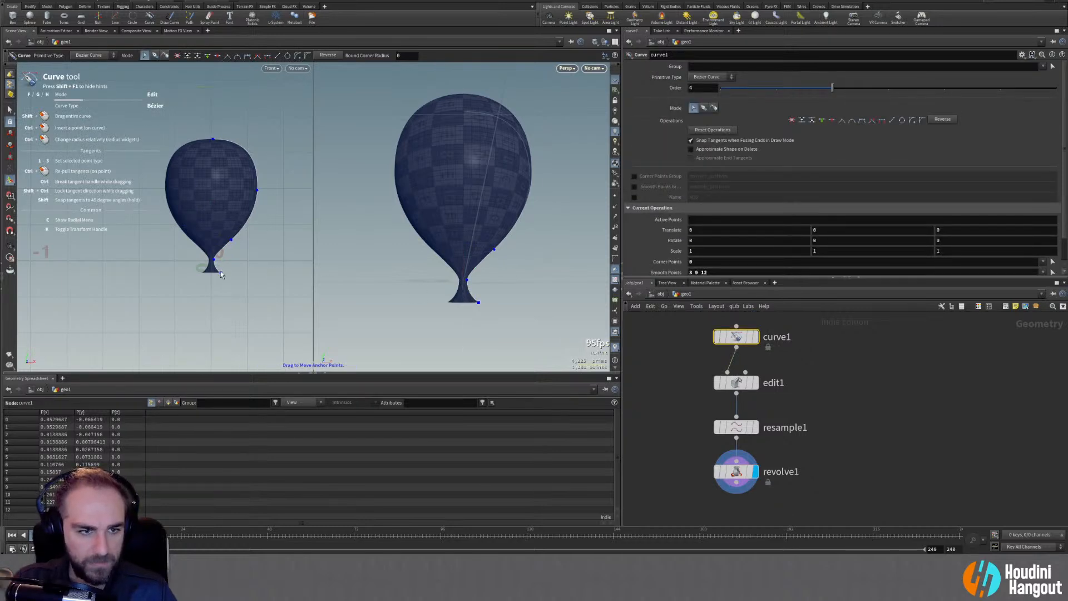
pyautogui.moveTo(221, 275); pyautogui.dragTo(216, 270)
pyautogui.scroll(4, 217, 275)
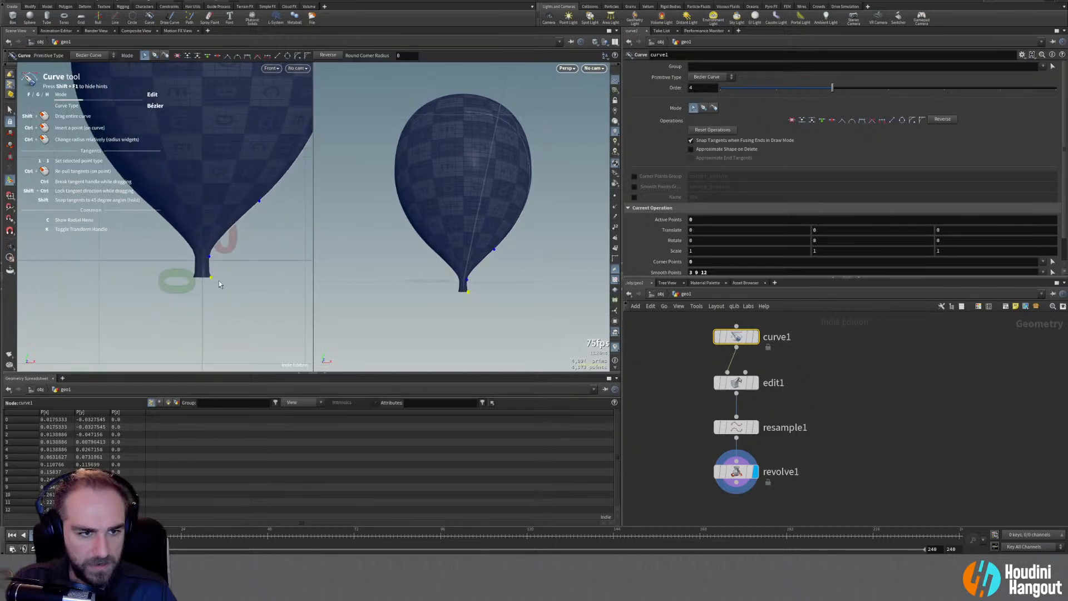
pyautogui.press('2')
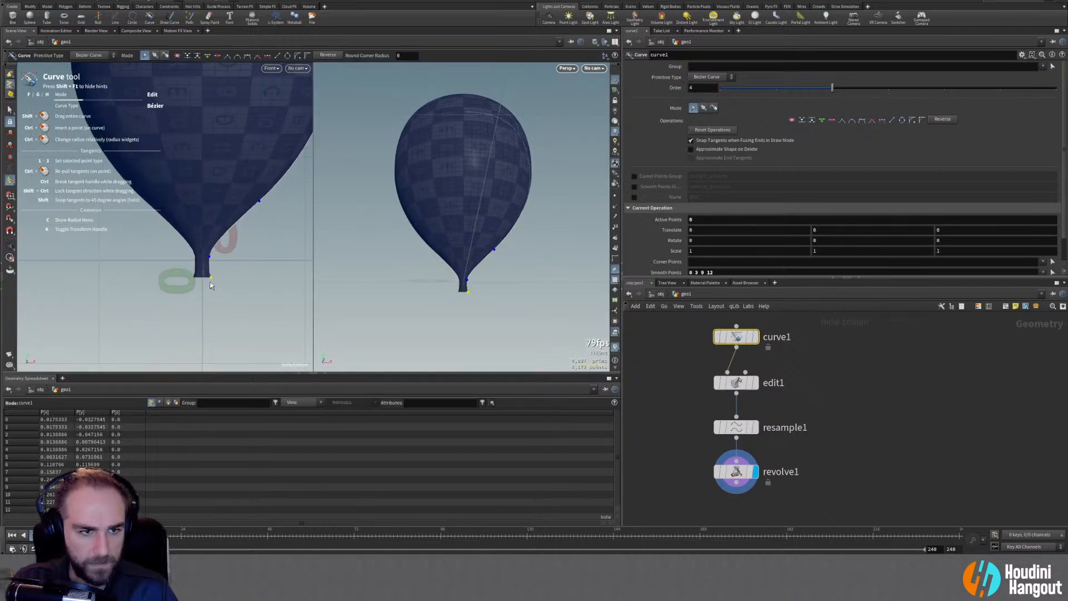
pyautogui.moveTo(211, 278); pyautogui.dragTo(218, 285)
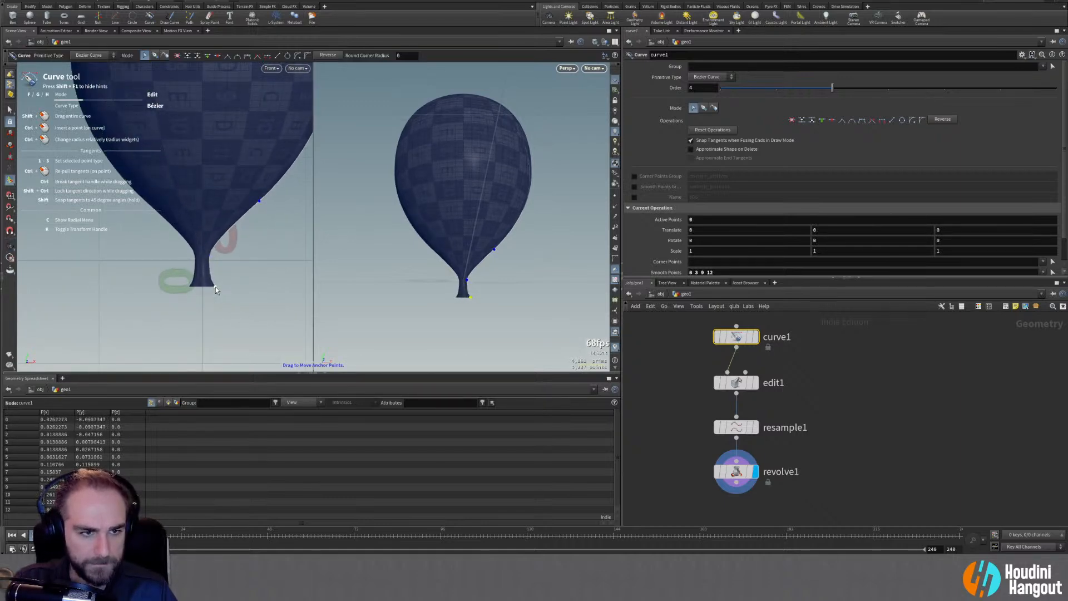
pyautogui.moveTo(219, 280); pyautogui.dragTo(218, 281)
# Lengthen the neck anchor's upper tangent upward and slightly adjust the lower tangent of the anchor above it
pyautogui.click(209, 256)
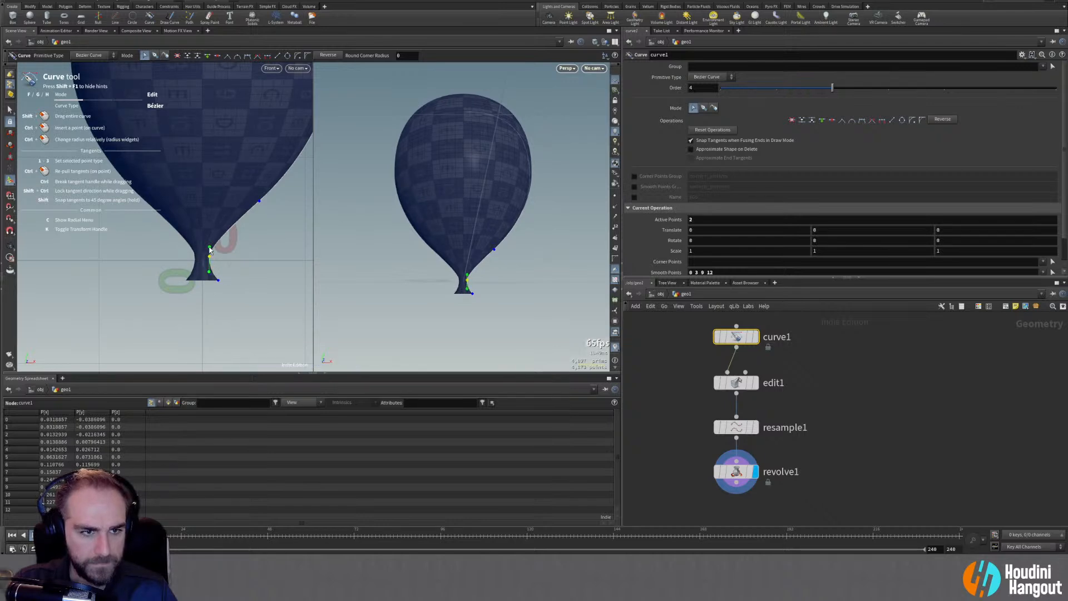
pyautogui.moveTo(210, 250); pyautogui.dragTo(209, 239)
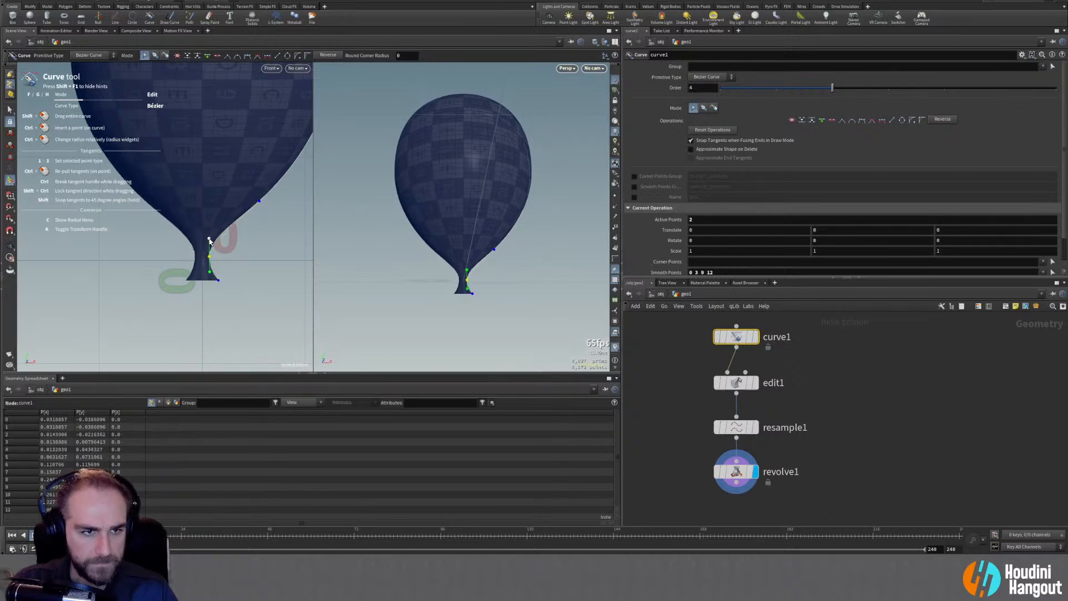
pyautogui.click(259, 200)
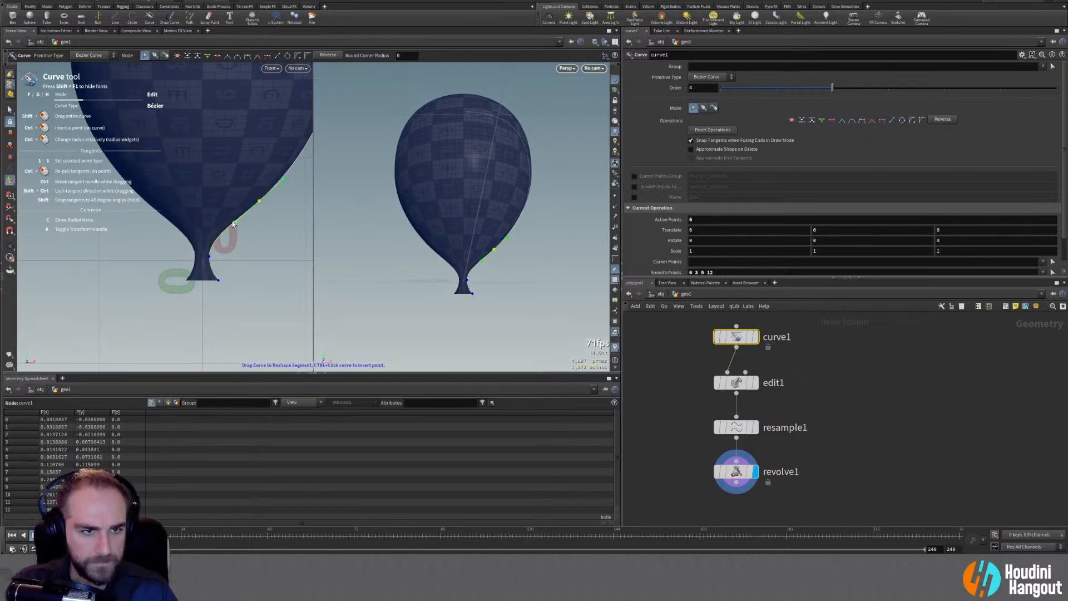
pyautogui.press('space')
pyautogui.scroll(-3, 178, 220)
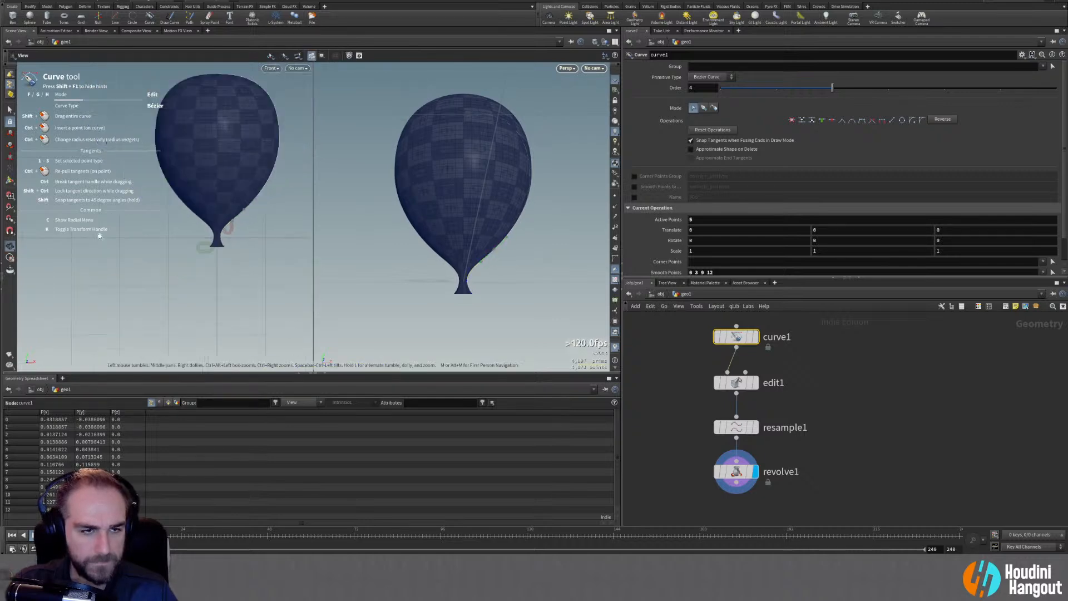
pyautogui.moveTo(406, 250); pyautogui.dragTo(431, 193)
pyautogui.scroll(5, 223, 239)
pyautogui.scroll(-3, 234, 223)
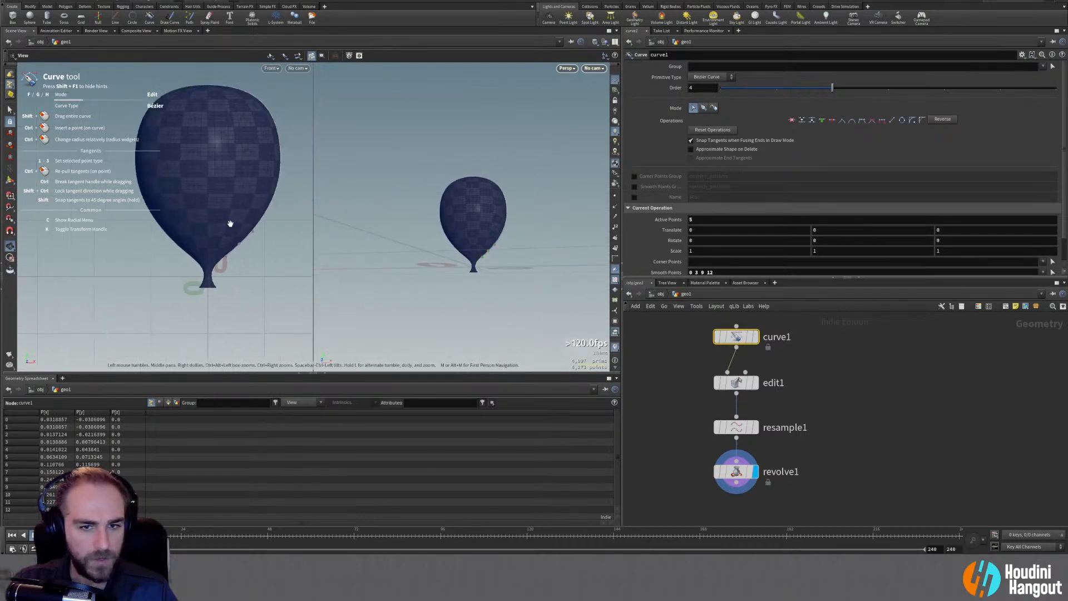
# Add a PolyFill node after the revolve node and display its result
pyautogui.moveTo(700, 472); pyautogui.dragTo(712, 430, button='middle')
pyautogui.press('Tab')
pyautogui.write('poly')
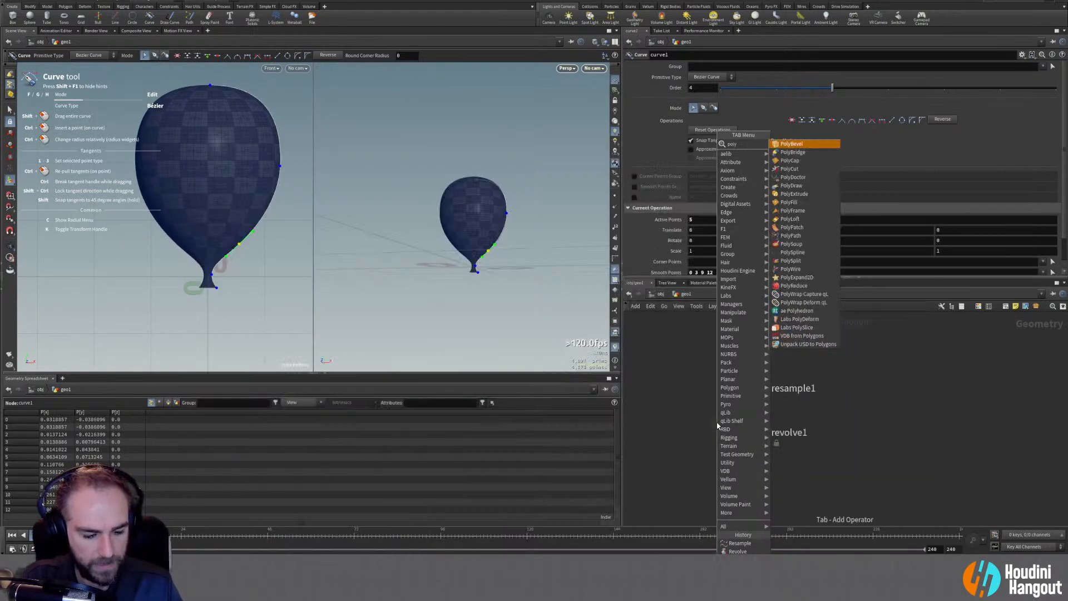
pyautogui.press('Return')
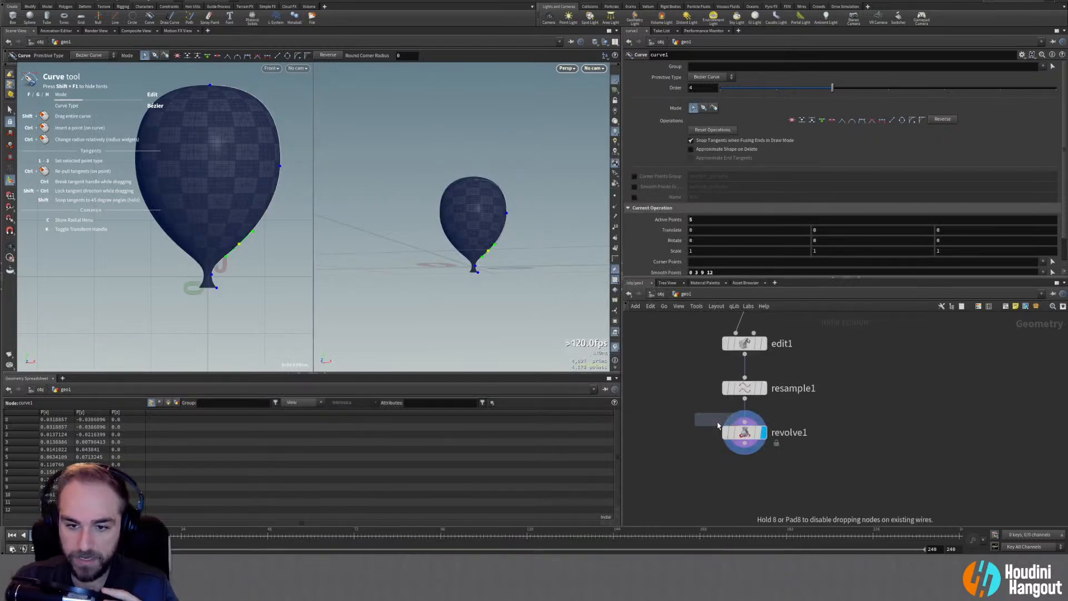
pyautogui.click(744, 477)
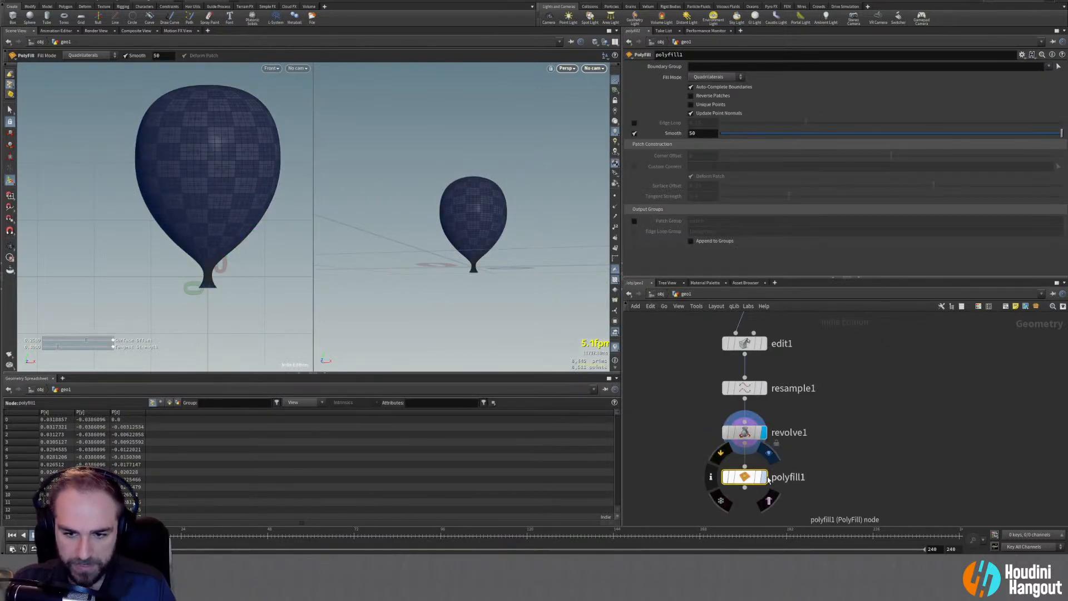
pyautogui.click(765, 478)
# Try the Triangles fill mode on the PolyFill node and inspect the cap at the balloon's top
pyautogui.click(715, 77)
pyautogui.click(704, 103)
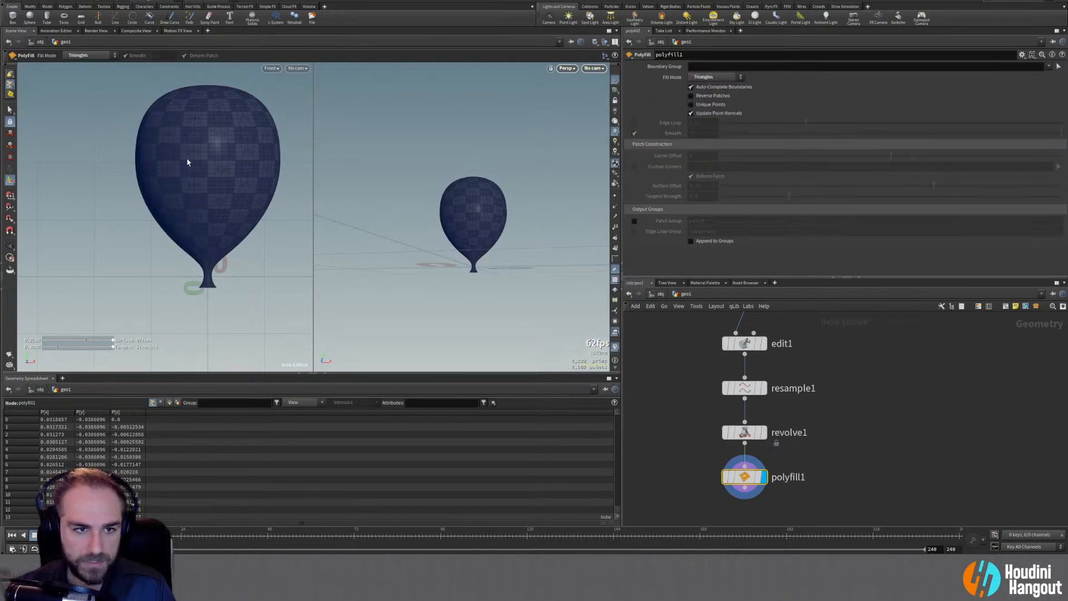
pyautogui.press('Escape')
pyautogui.moveTo(460, 220); pyautogui.dragTo(465, 243)
pyautogui.moveTo(464, 186); pyautogui.dragTo(462, 255, button='middle')
pyautogui.moveTo(463, 255); pyautogui.dragTo(624, 198, button='right')
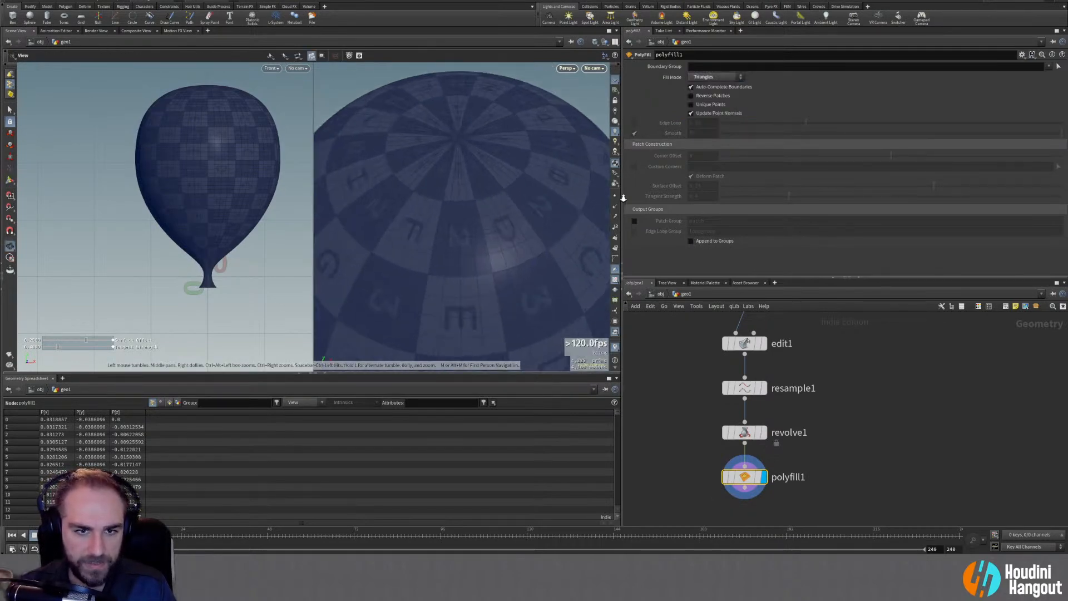
pyautogui.moveTo(466, 165); pyautogui.dragTo(461, 210, button='middle')
pyautogui.moveTo(461, 210); pyautogui.dragTo(526, 177, button='right')
pyautogui.press('Return')
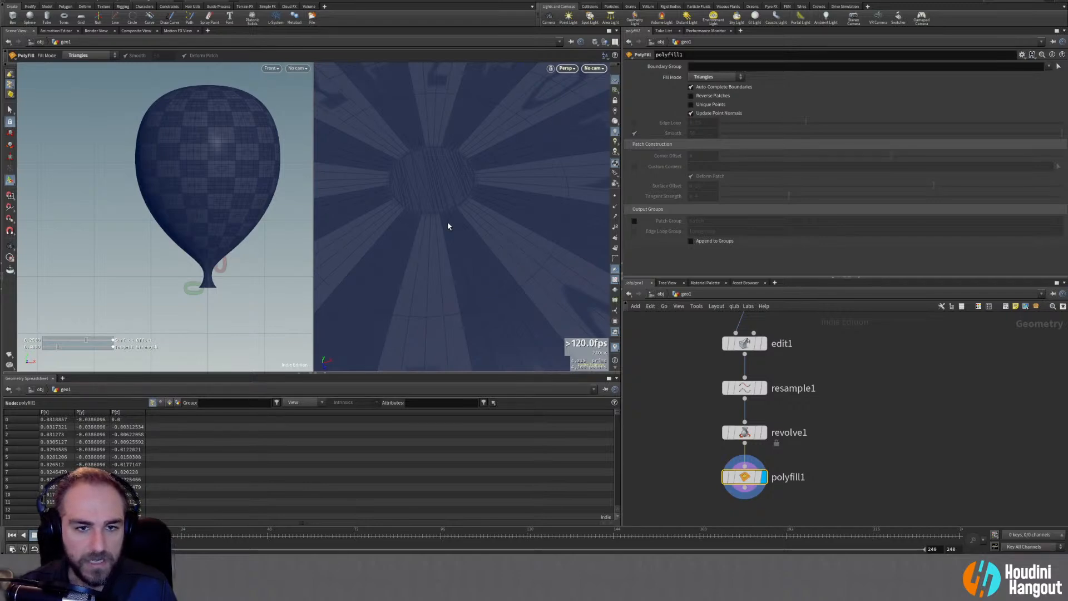
pyautogui.moveTo(448, 225); pyautogui.dragTo(433, 224, button='right')
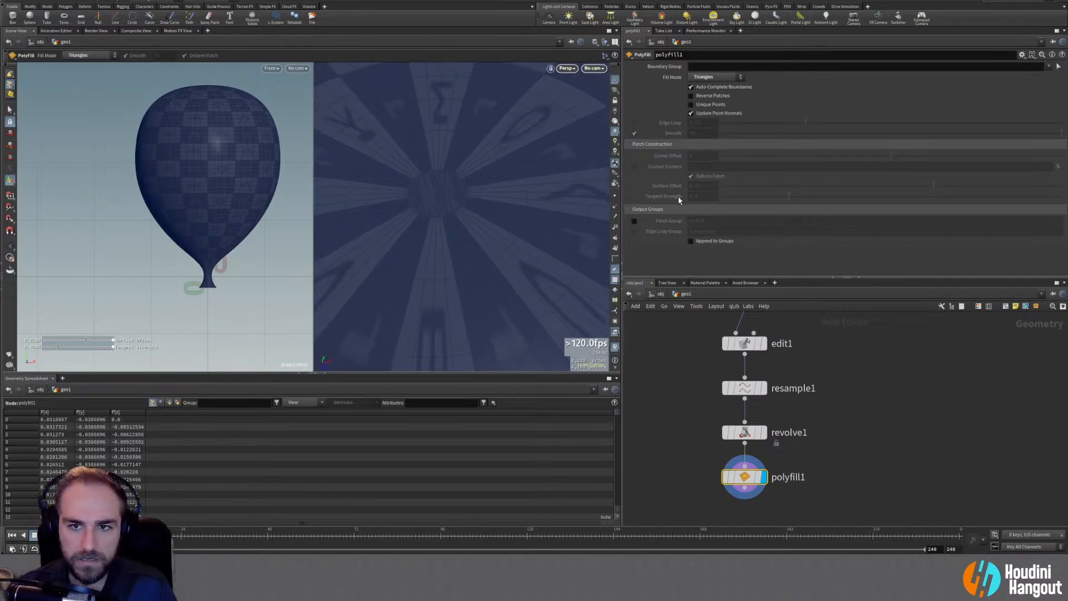
# Try the Quadrilaterals and Quadrilateral Grid fill modes on the balloon's caps
pyautogui.click(699, 78)
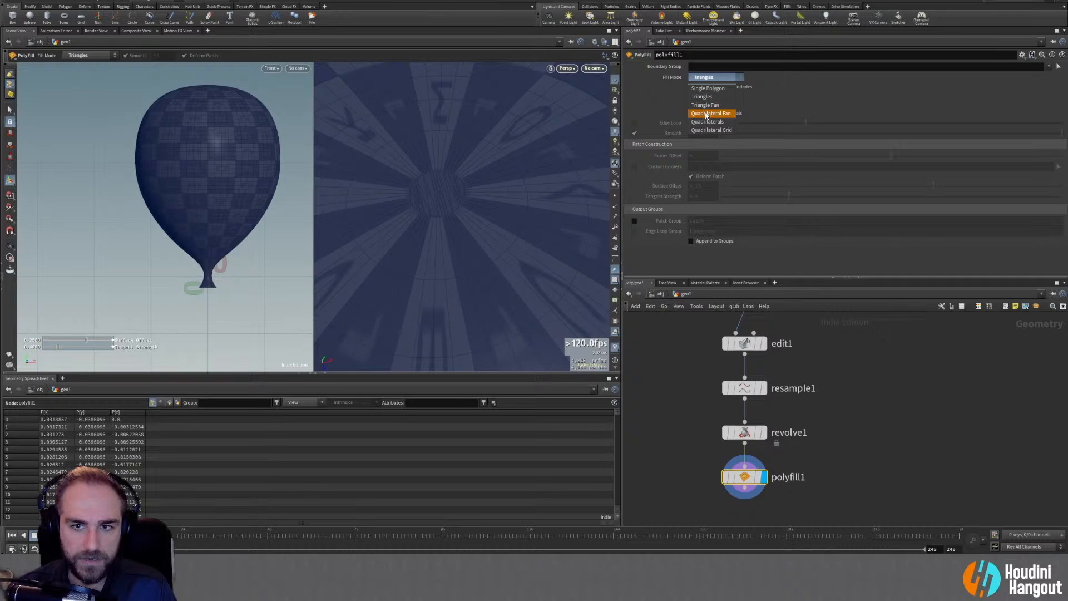
pyautogui.click(702, 123)
pyautogui.click(700, 77)
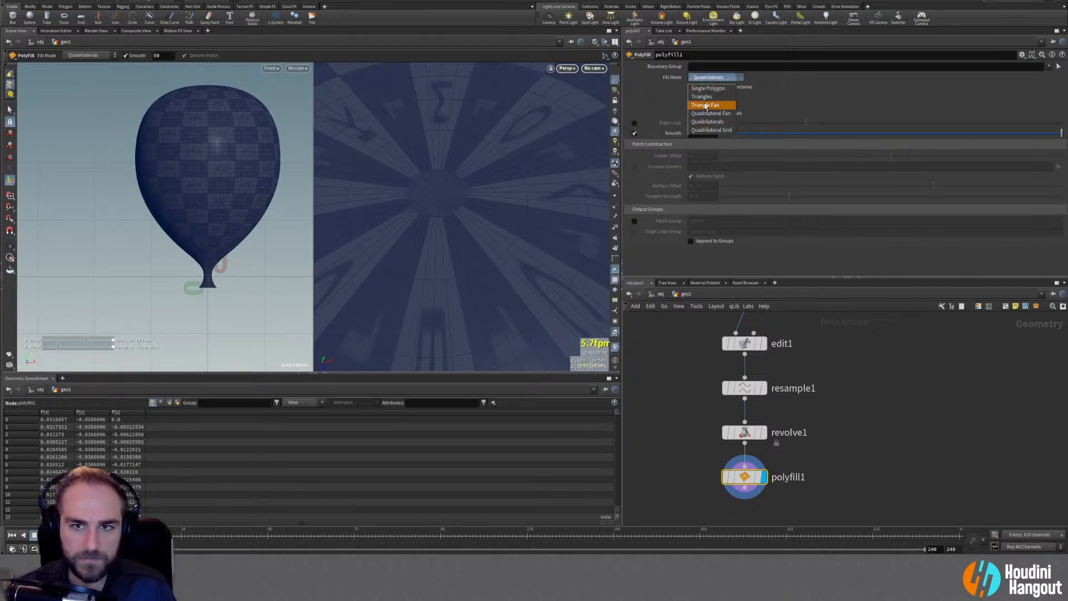
pyautogui.click(706, 127)
# Set the PolyFill fill mode to Triangle Fan and turn off Deform Patch
pyautogui.click(712, 77)
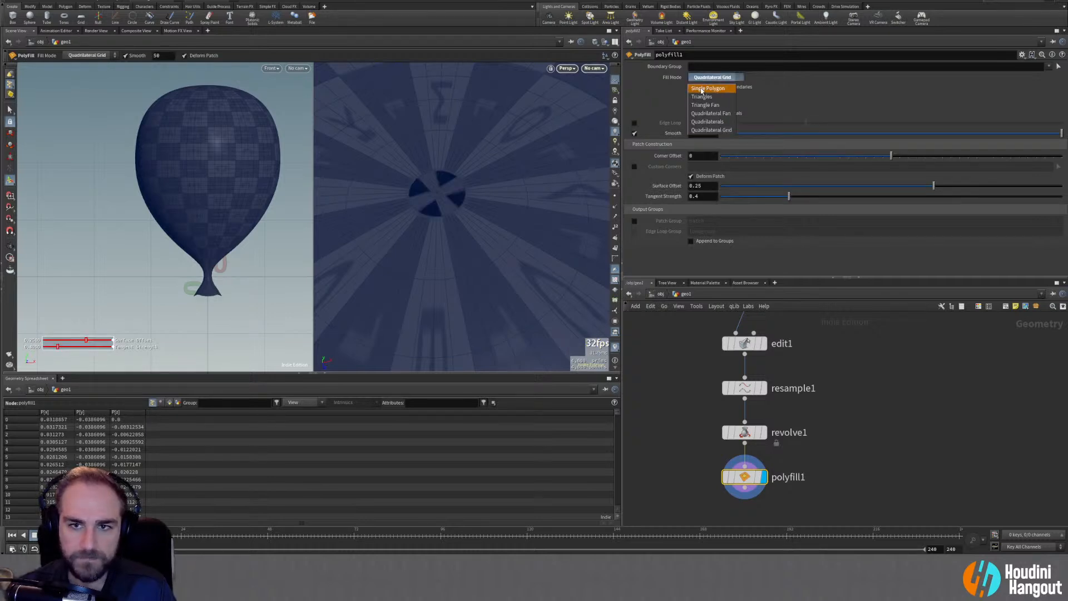
pyautogui.click(706, 102)
pyautogui.press('Escape')
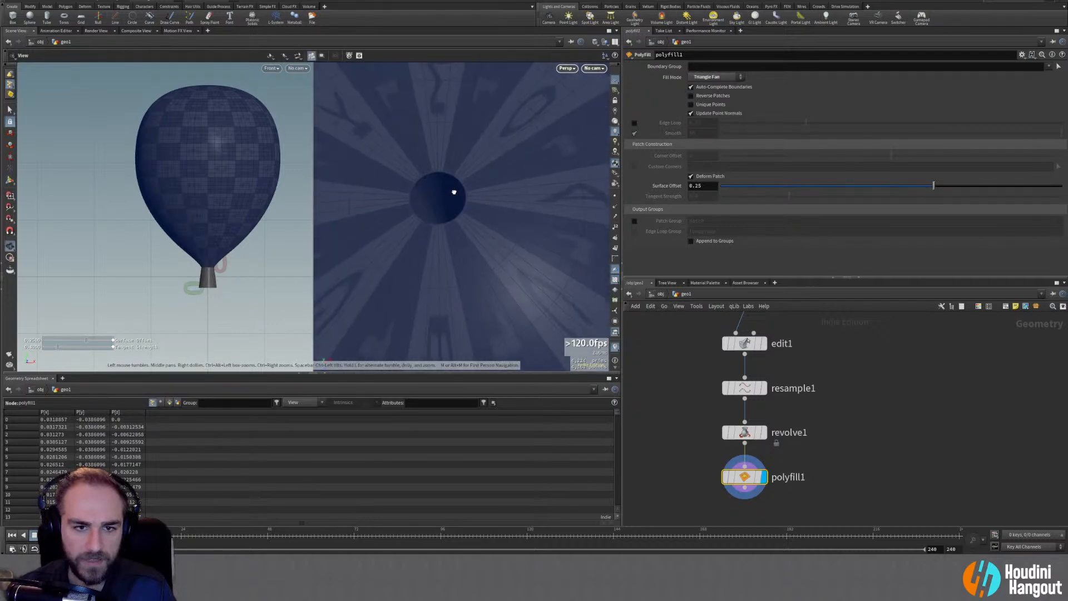
pyautogui.click(690, 176)
# Examine the filled balloon's body, neck opening and overall shape from several angles in the perspective view
pyautogui.moveTo(447, 220); pyautogui.dragTo(436, 66)
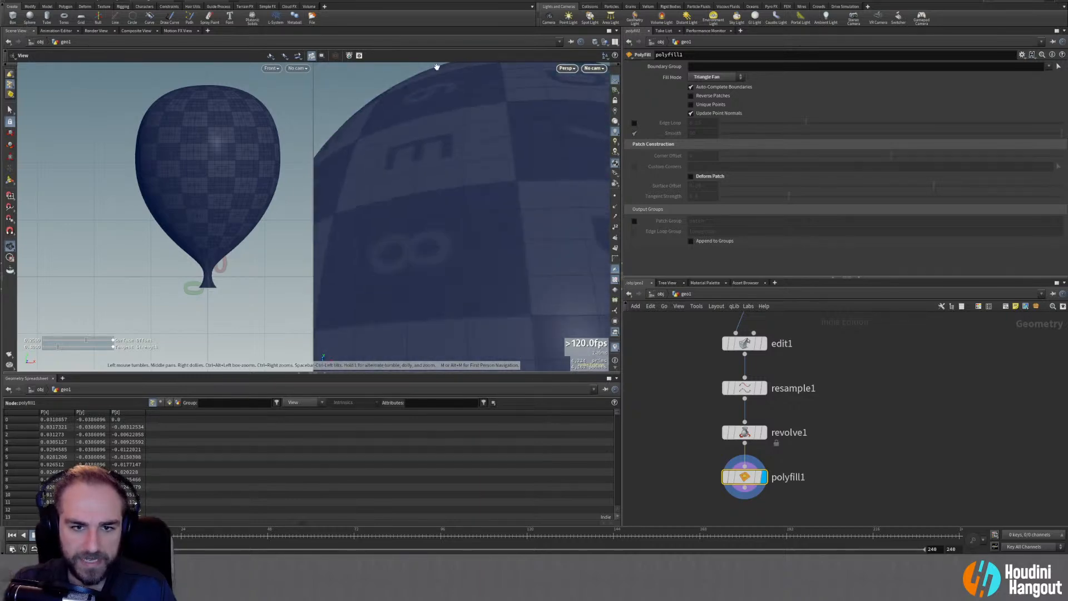
pyautogui.moveTo(493, 315); pyautogui.dragTo(477, 189, button='middle')
pyautogui.moveTo(476, 188); pyautogui.dragTo(462, 278, button='right')
pyautogui.moveTo(462, 279); pyautogui.dragTo(440, 242, button='middle')
pyautogui.moveTo(441, 243); pyautogui.dragTo(480, 300, button='right')
pyautogui.moveTo(477, 300); pyautogui.dragTo(466, 203)
pyautogui.moveTo(468, 245); pyautogui.dragTo(470, 301, button='right')
pyautogui.moveTo(456, 234); pyautogui.dragTo(465, 272)
pyautogui.moveTo(465, 272); pyautogui.dragTo(414, 203, button='right')
pyautogui.moveTo(414, 204); pyautogui.dragTo(399, 266, button='middle')
pyautogui.press('Return')
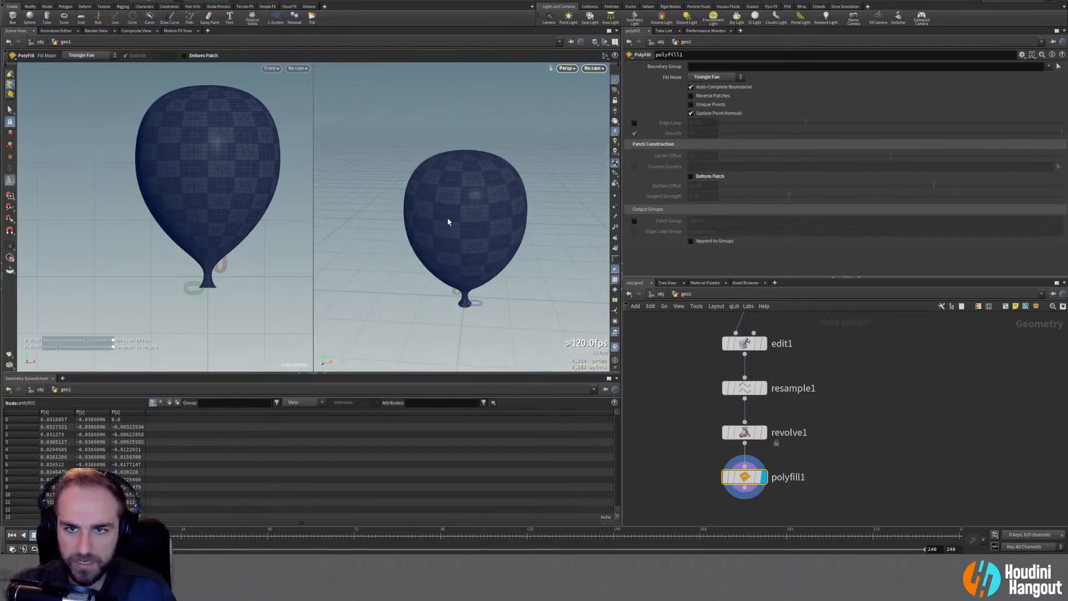
# Keep the PolyFill fill mode at Triangle Fan and switch to a single perspective view of the balloon
pyautogui.click(701, 76)
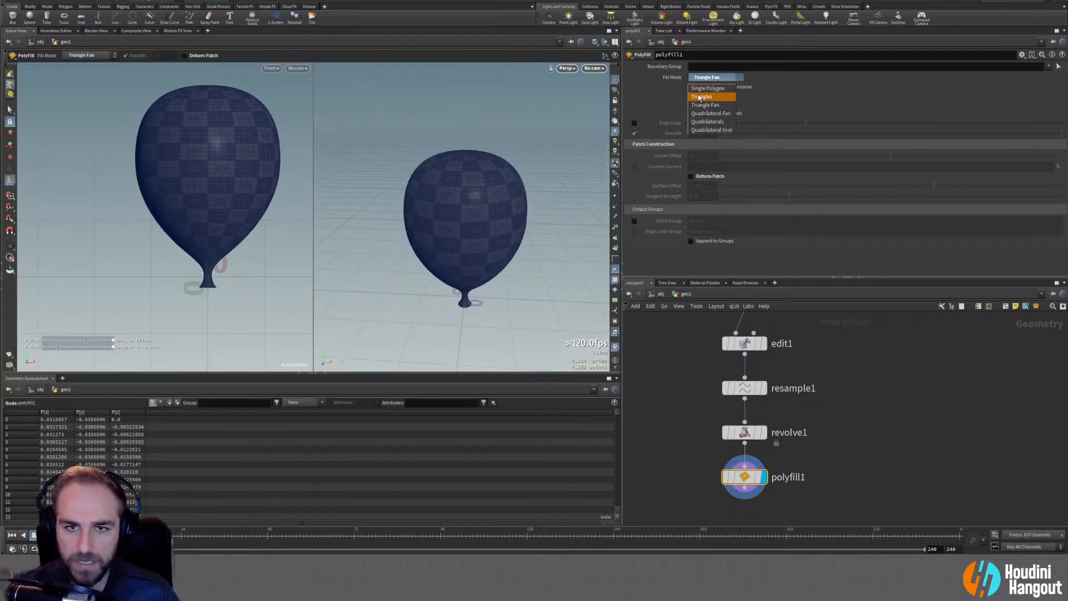
pyautogui.click(704, 105)
pyautogui.click(615, 42)
pyautogui.click(619, 54)
pyautogui.keyDown('alt'); pyautogui.moveTo(321, 265); pyautogui.dragTo(350, 296); pyautogui.keyUp('alt')
pyautogui.keyDown('alt'); pyautogui.moveTo(350, 296); pyautogui.dragTo(172, 222, button='right'); pyautogui.keyUp('alt')
pyautogui.keyDown('alt'); pyautogui.moveTo(172, 222); pyautogui.dragTo(291, 234); pyautogui.keyUp('alt')
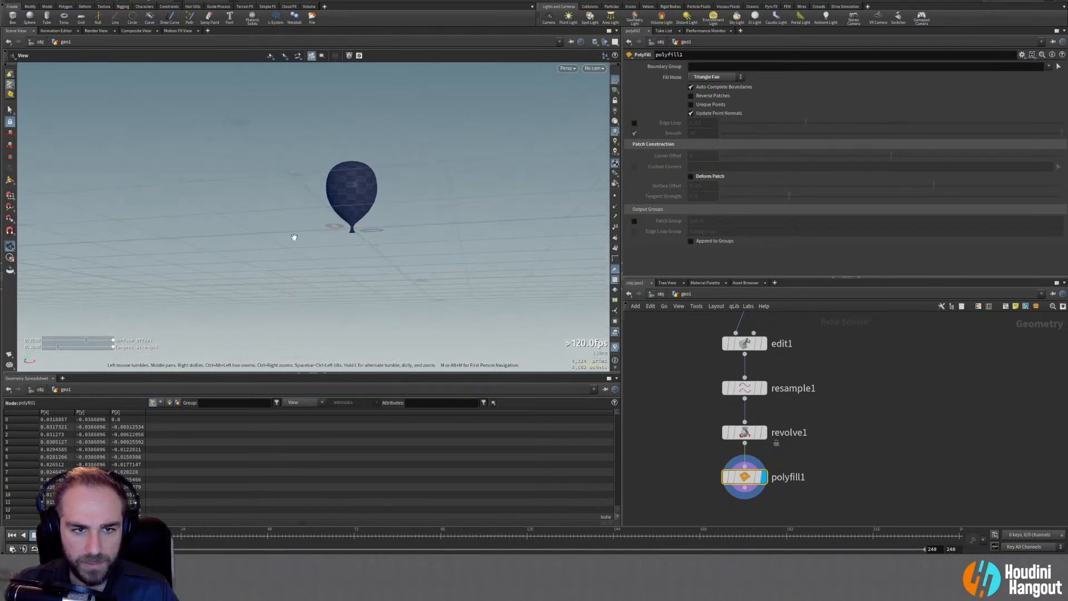
# Examine the balloon's overall shape and the position of its neck relative to the ground grid
pyautogui.press('Return')
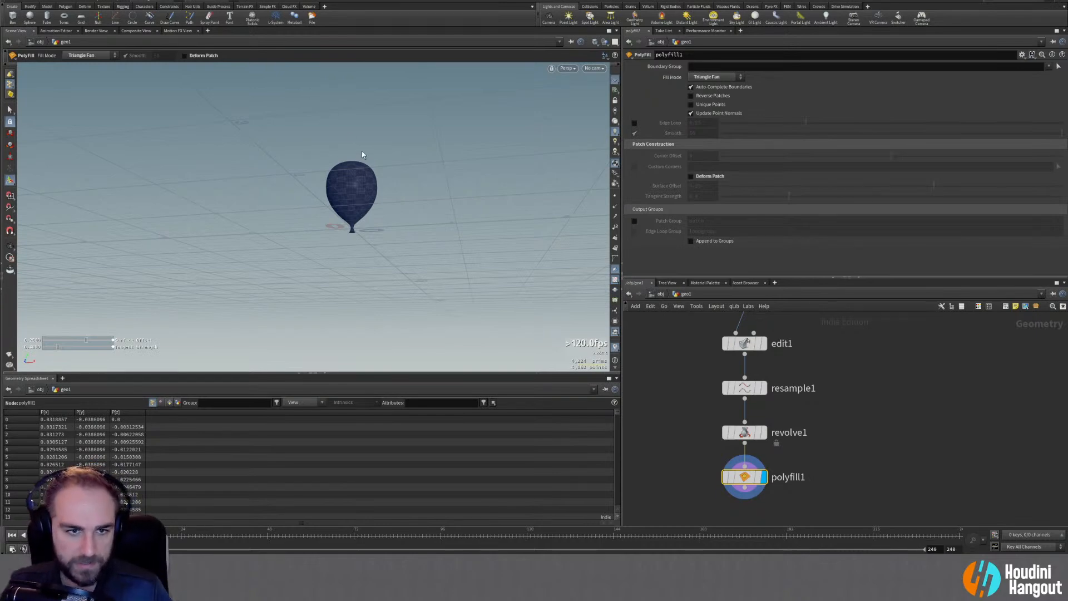
pyautogui.press('Escape')
pyautogui.moveTo(348, 191); pyautogui.dragTo(309, 199)
pyautogui.press('Return')
pyautogui.scroll(-5, 856, 432)
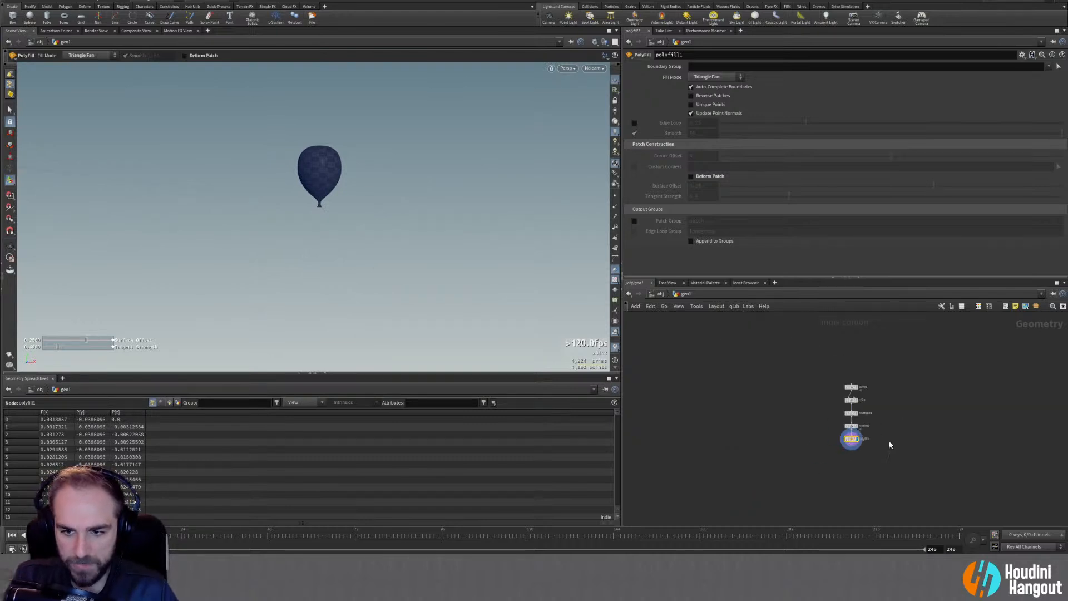
pyautogui.moveTo(806, 366); pyautogui.dragTo(872, 476)
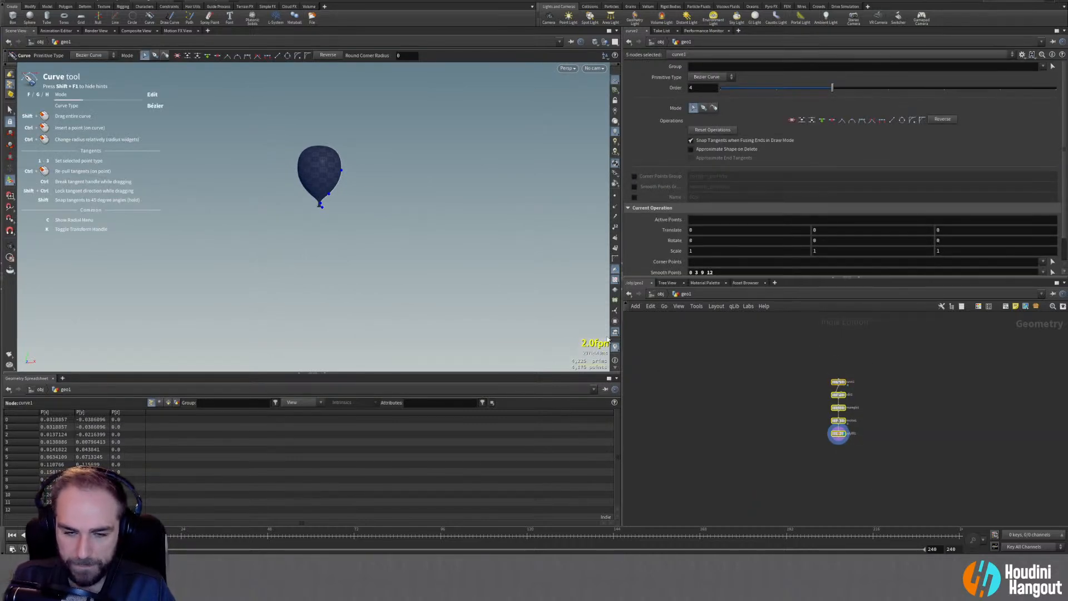
pyautogui.keyDown('alt'); pyautogui.moveTo(315, 189); pyautogui.dragTo(568, 116, button='right'); pyautogui.keyUp('alt')
pyautogui.keyDown('alt'); pyautogui.moveTo(392, 185); pyautogui.dragTo(377, 187, button='middle'); pyautogui.keyUp('alt')
pyautogui.keyDown('alt'); pyautogui.moveTo(377, 187); pyautogui.dragTo(374, 212, button='right'); pyautogui.keyUp('alt')
pyautogui.keyDown('alt'); pyautogui.moveTo(374, 212); pyautogui.dragTo(329, 229); pyautogui.keyUp('alt')
pyautogui.moveTo(792, 440); pyautogui.dragTo(762, 420, button='middle')
pyautogui.keyDown('alt'); pyautogui.moveTo(325, 195); pyautogui.dragTo(330, 224); pyautogui.keyUp('alt')
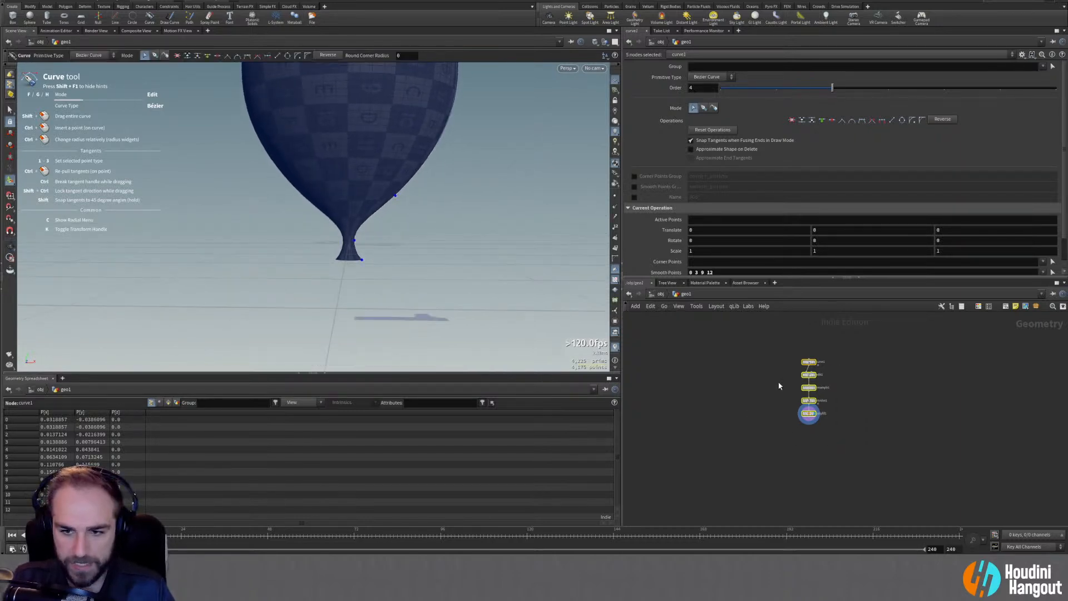
# Add a Match Size node after polyfill1, display it, and set its Justify Y to Min
pyautogui.click(779, 428)
pyautogui.scroll(3, 785, 433)
pyautogui.press('Tab')
pyautogui.write('match')
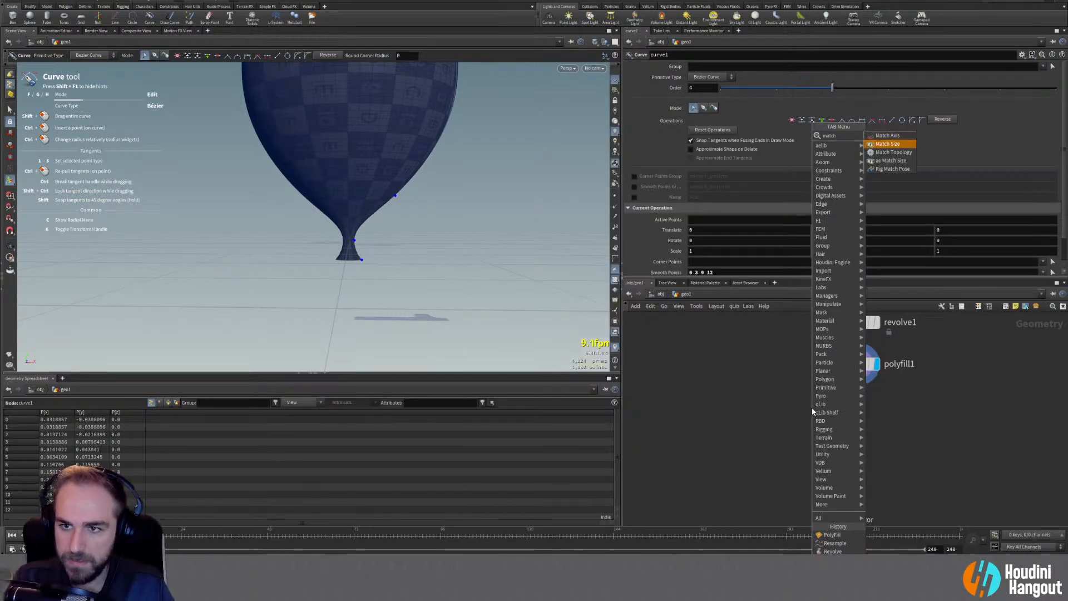
pyautogui.press('Return')
pyautogui.click(860, 377)
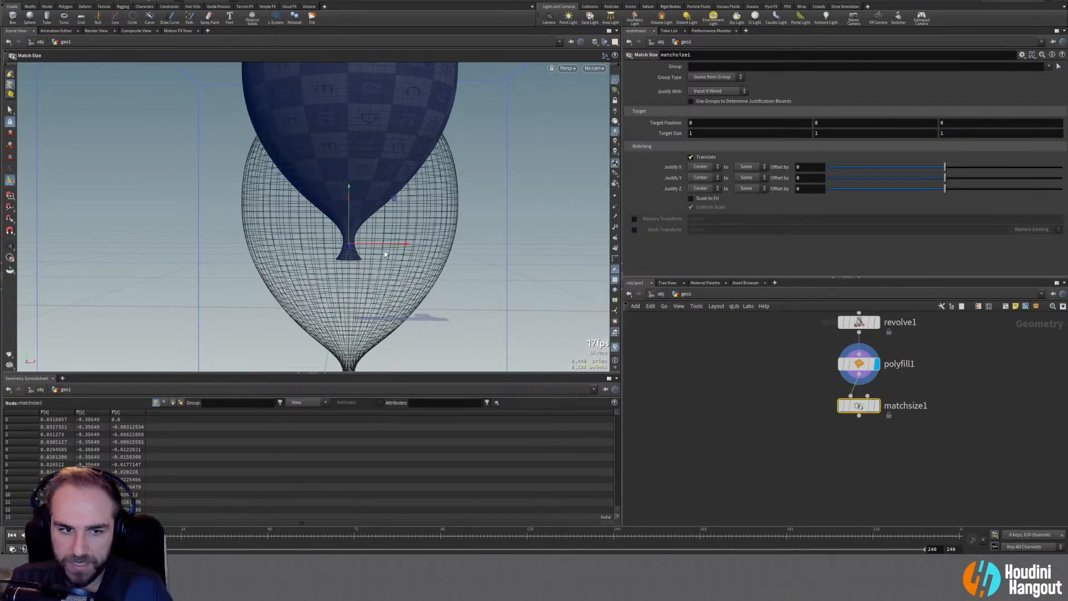
pyautogui.click(876, 406)
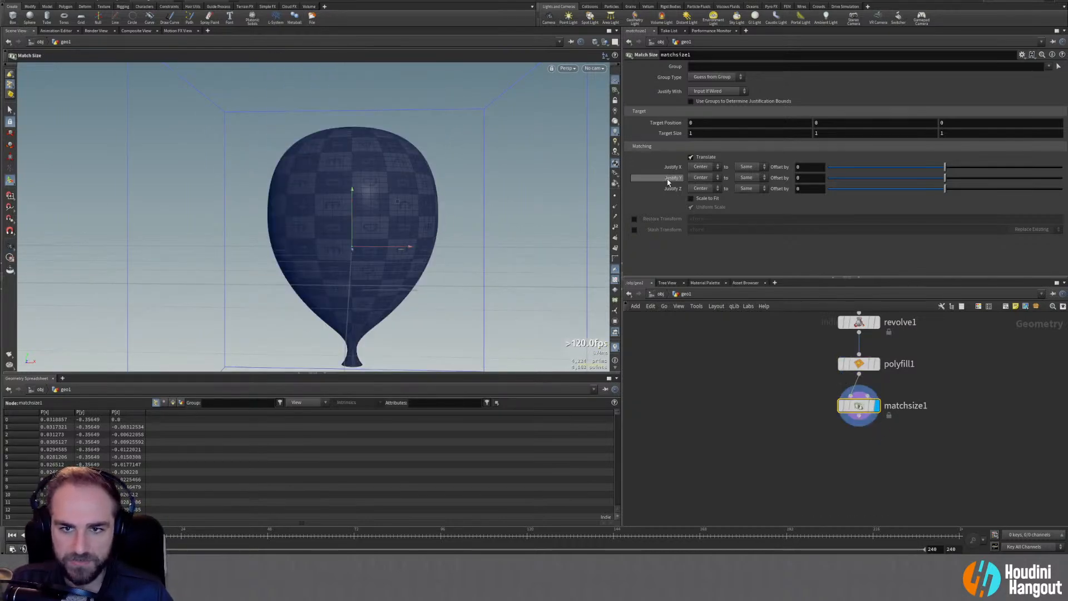
pyautogui.click(702, 178)
pyautogui.click(696, 196)
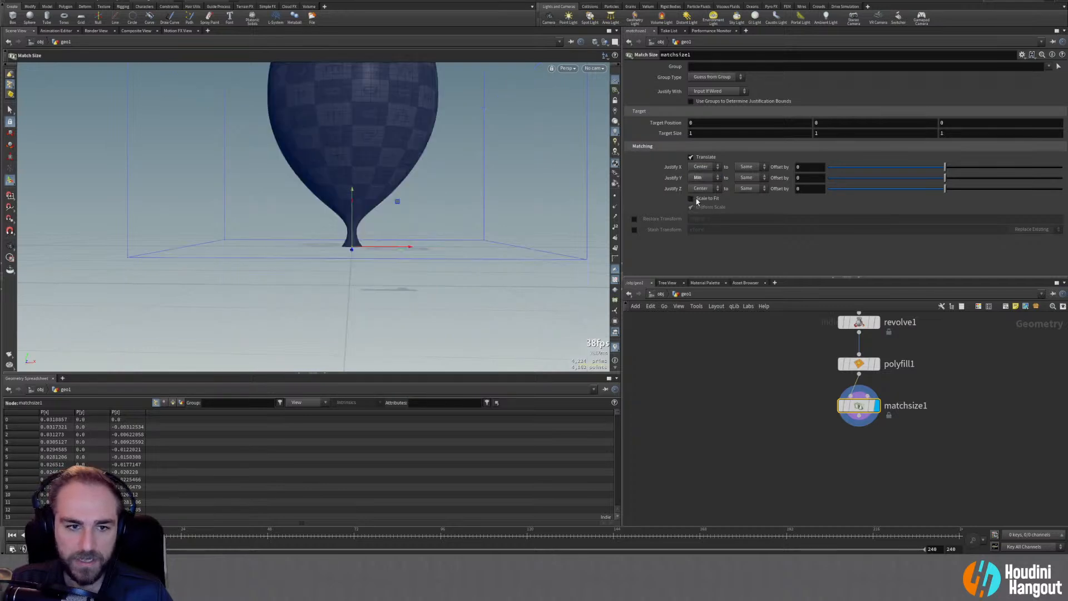
# Inspect the balloon's placement on the ground grid from several angles and distances
pyautogui.press('Escape')
pyautogui.moveTo(395, 200); pyautogui.dragTo(390, 238)
pyautogui.scroll(-6, 348, 266)
pyautogui.press('Return')
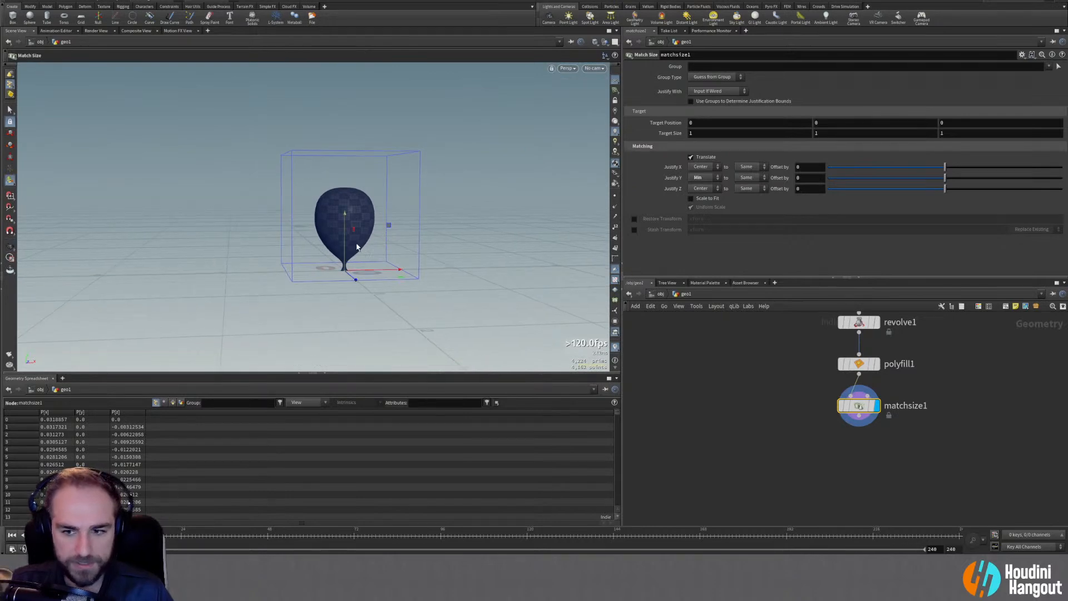
pyautogui.press('Escape')
pyautogui.moveTo(350, 215); pyautogui.dragTo(371, 253)
pyautogui.press('Return')
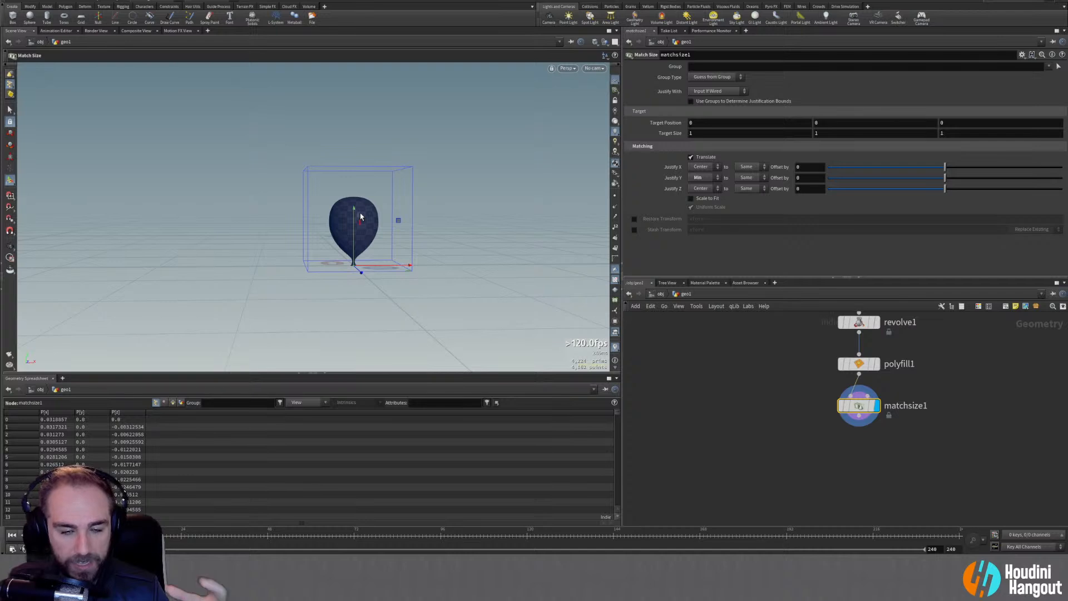
pyautogui.scroll(-3, 756, 419)
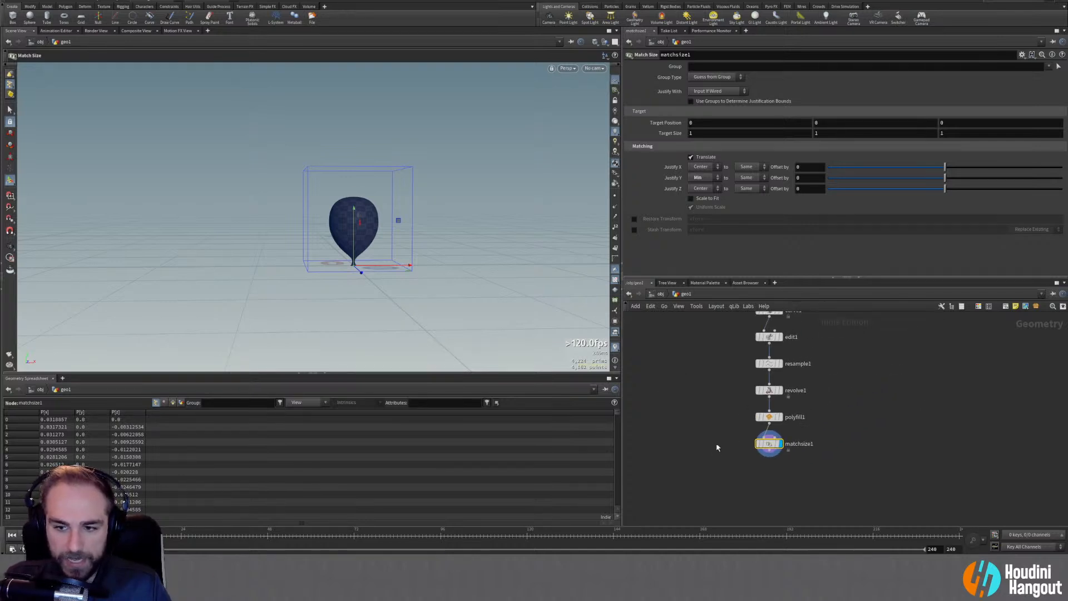
pyautogui.press('Escape')
pyautogui.moveTo(372, 317); pyautogui.dragTo(326, 254)
pyautogui.press('Return')
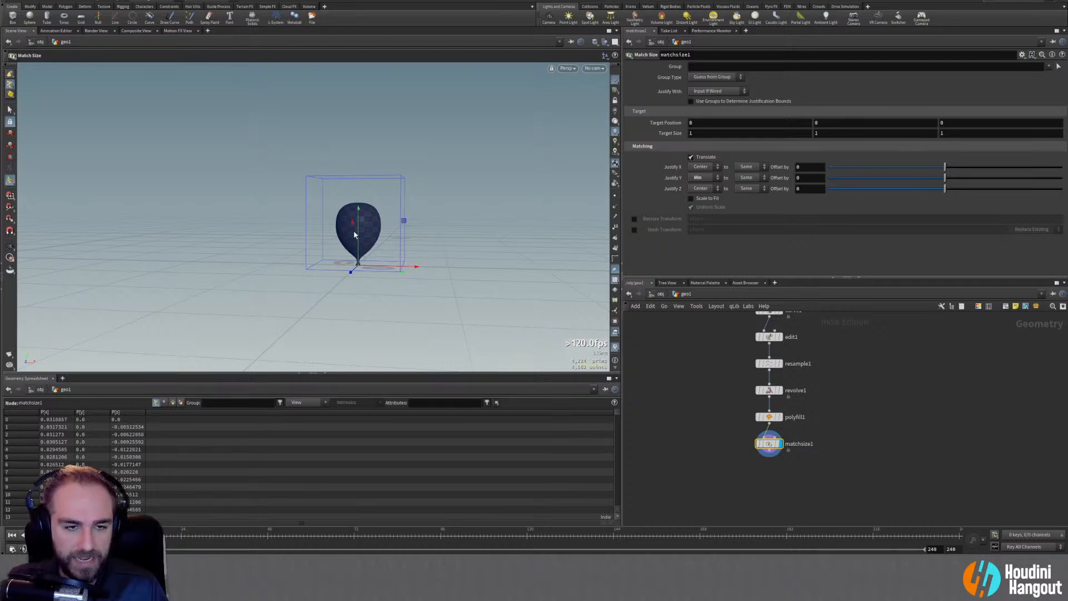
# Add a Line node beside the balloon's node chain and set its length to 1.5
pyautogui.press('h')
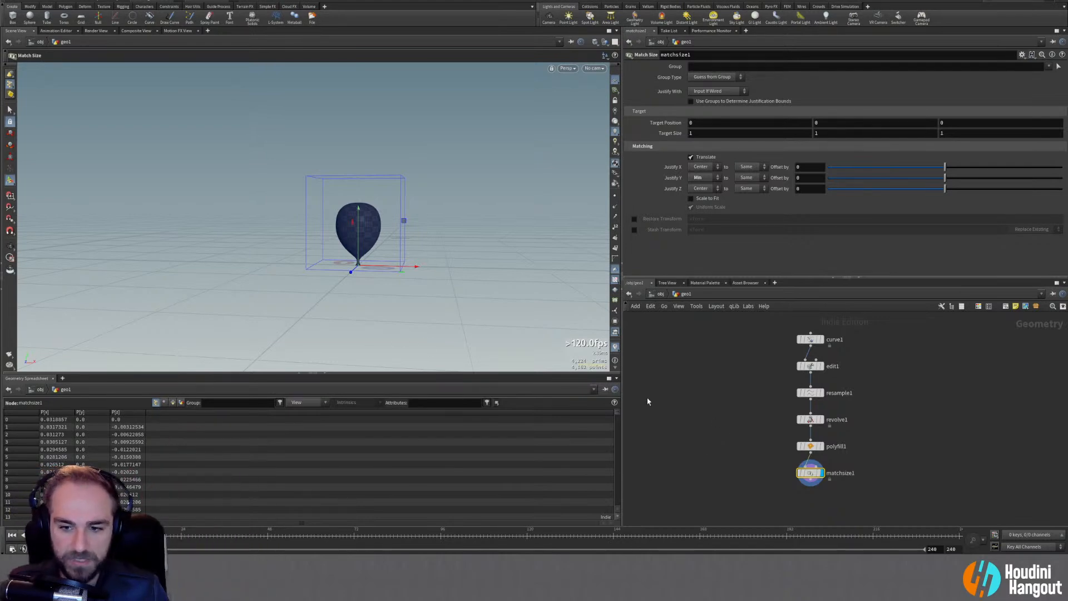
pyautogui.press('Tab')
pyautogui.write('line')
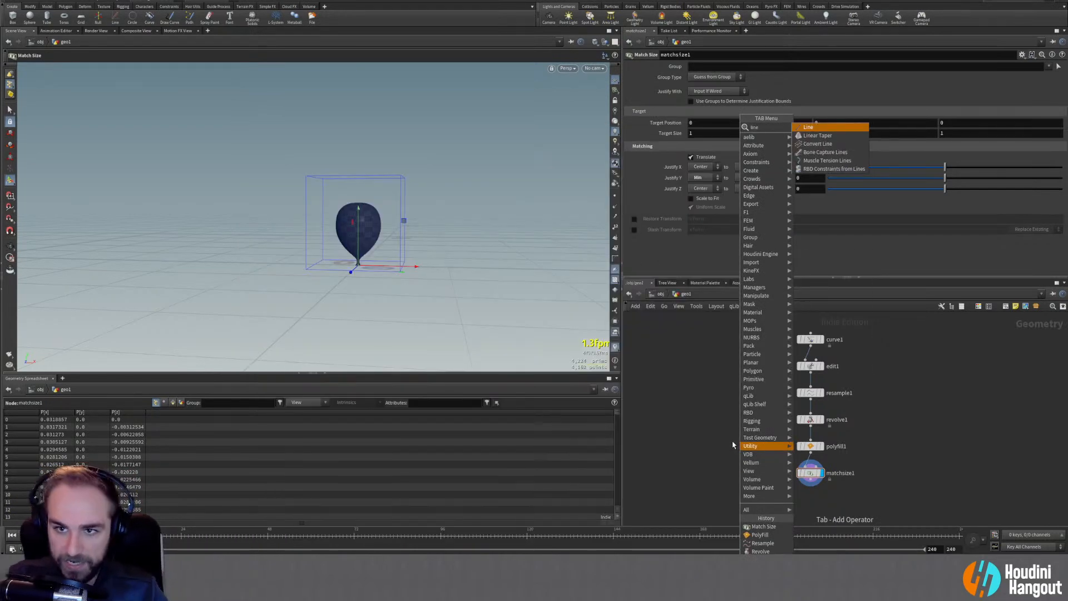
pyautogui.press('Return')
pyautogui.click(725, 400)
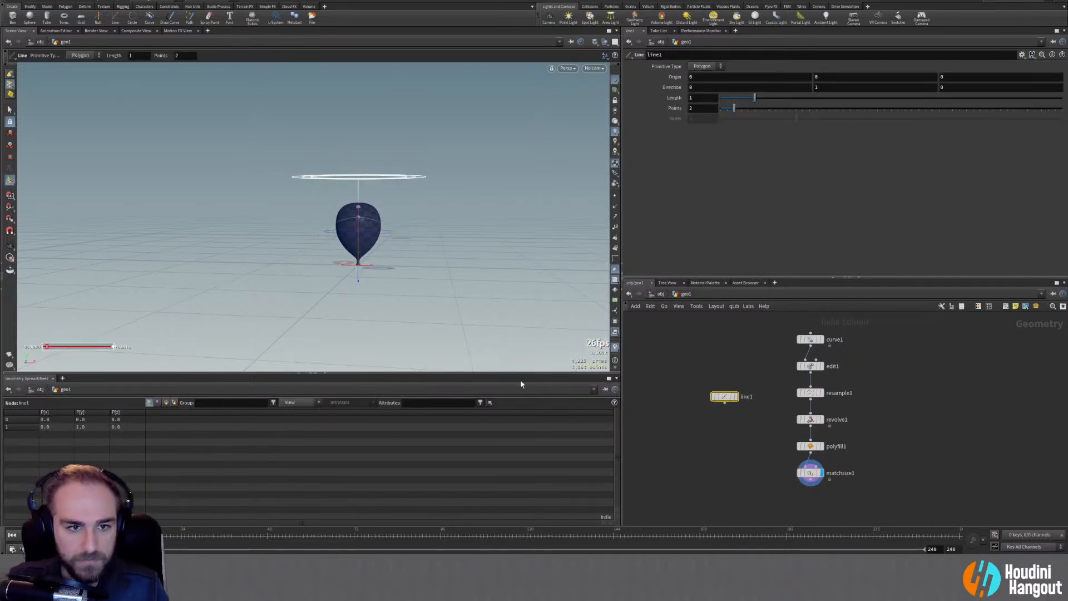
pyautogui.click(702, 98)
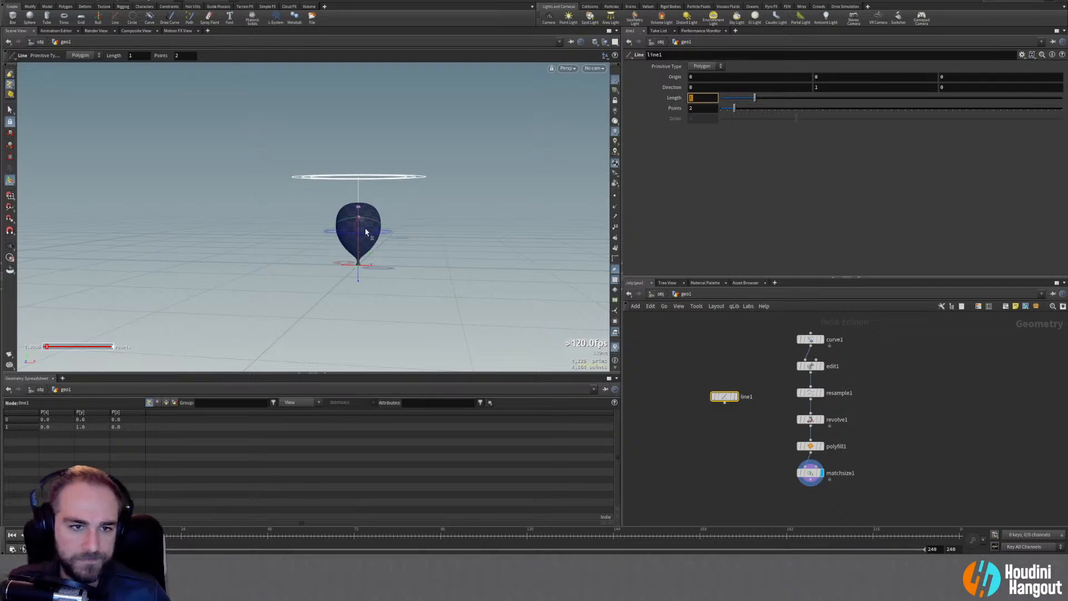
pyautogui.write('1.5')
pyautogui.press('Return')
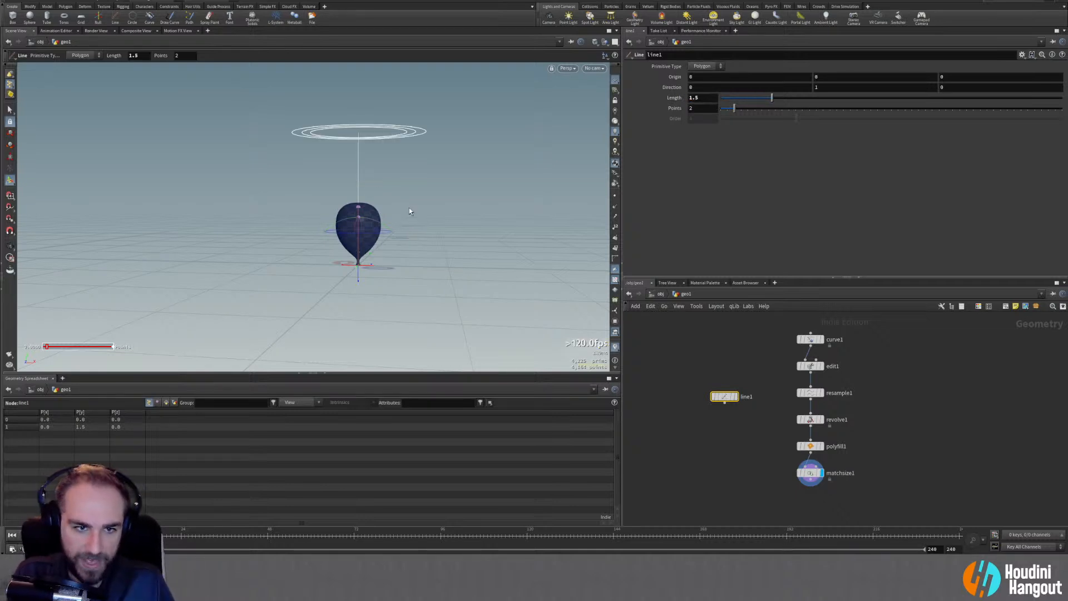
pyautogui.keyDown('alt'); pyautogui.moveTo(382, 230); pyautogui.dragTo(378, 231); pyautogui.keyUp('alt')
pyautogui.press('Return')
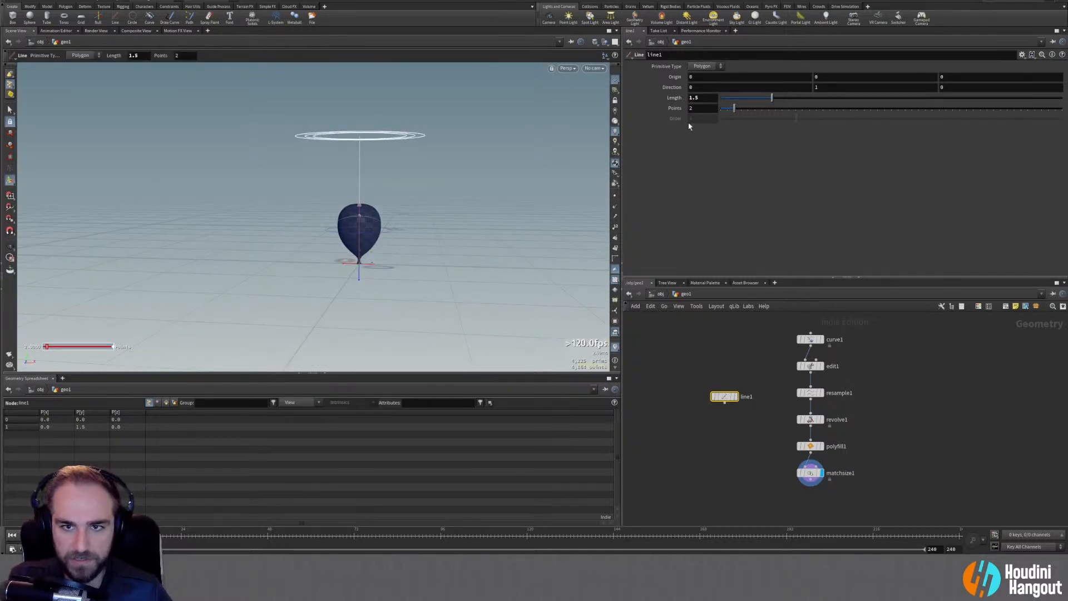
# Give the line 12 points and display it with point markers over the templated balloon
pyautogui.press('Return')
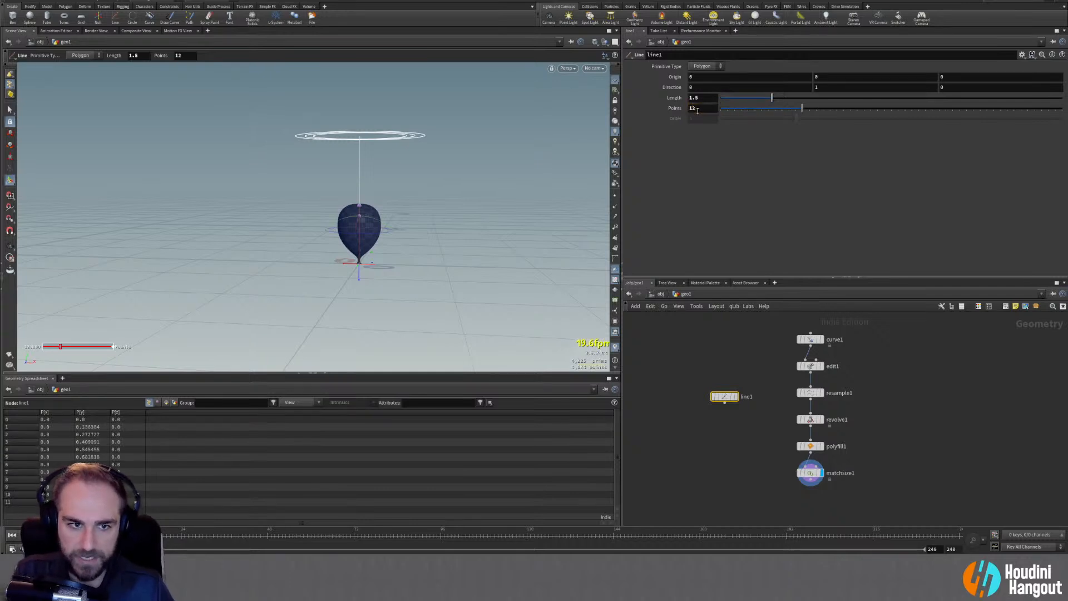
pyautogui.click(614, 196)
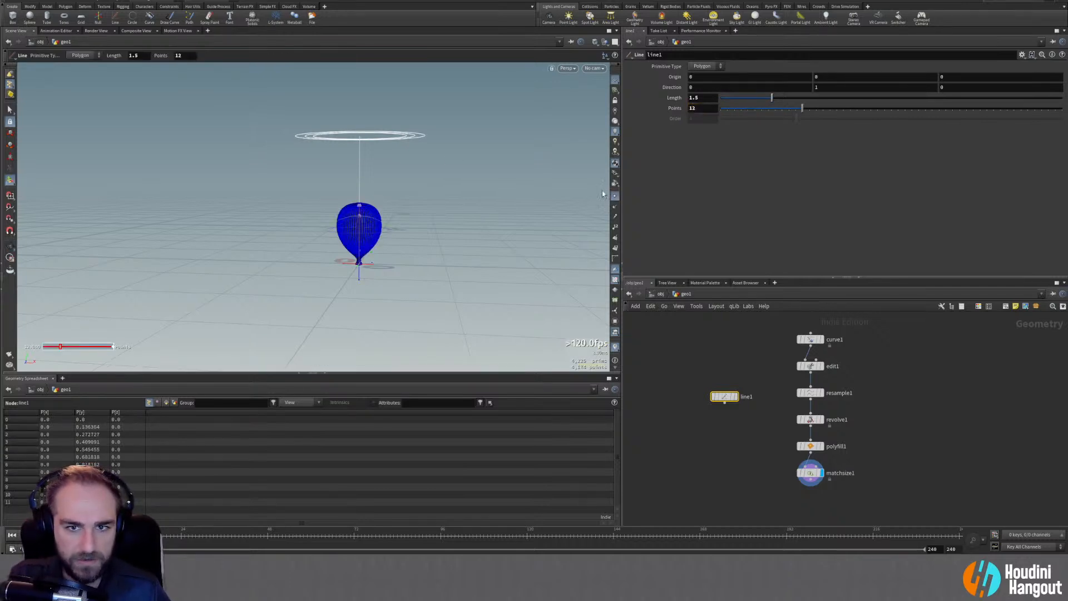
pyautogui.click(735, 396)
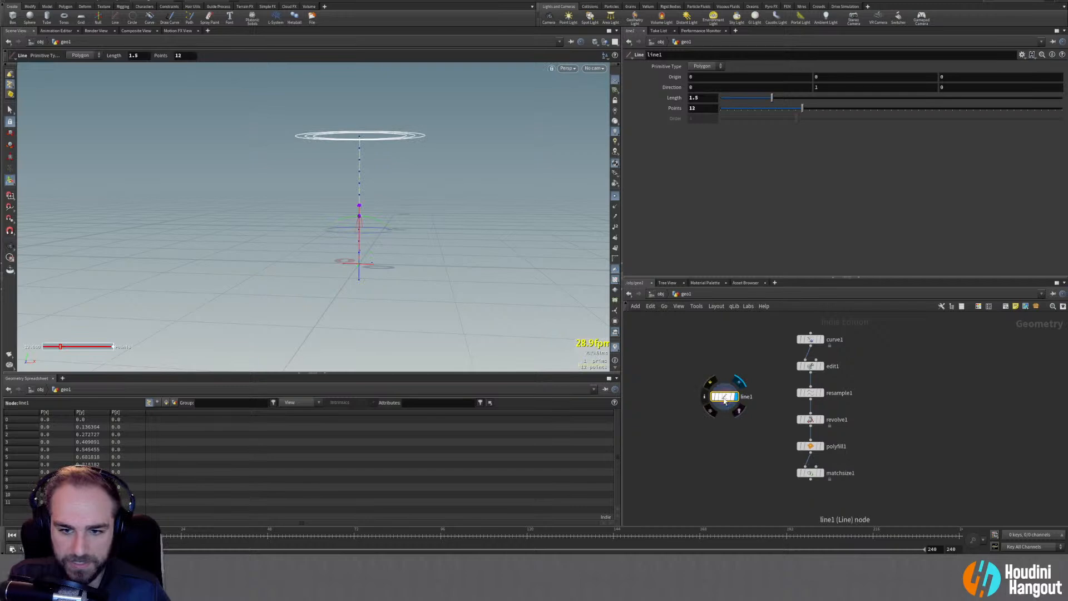
pyautogui.click(823, 484)
pyautogui.keyDown('alt'); pyautogui.moveTo(337, 215); pyautogui.dragTo(396, 207, button='right'); pyautogui.keyUp('alt')
pyautogui.keyDown('alt'); pyautogui.moveTo(385, 229); pyautogui.dragTo(369, 212); pyautogui.keyUp('alt')
# Try 18 points on the line, and finally set its point count to 24
pyautogui.doubleClick(701, 109)
pyautogui.write('18')
pyautogui.press('Return')
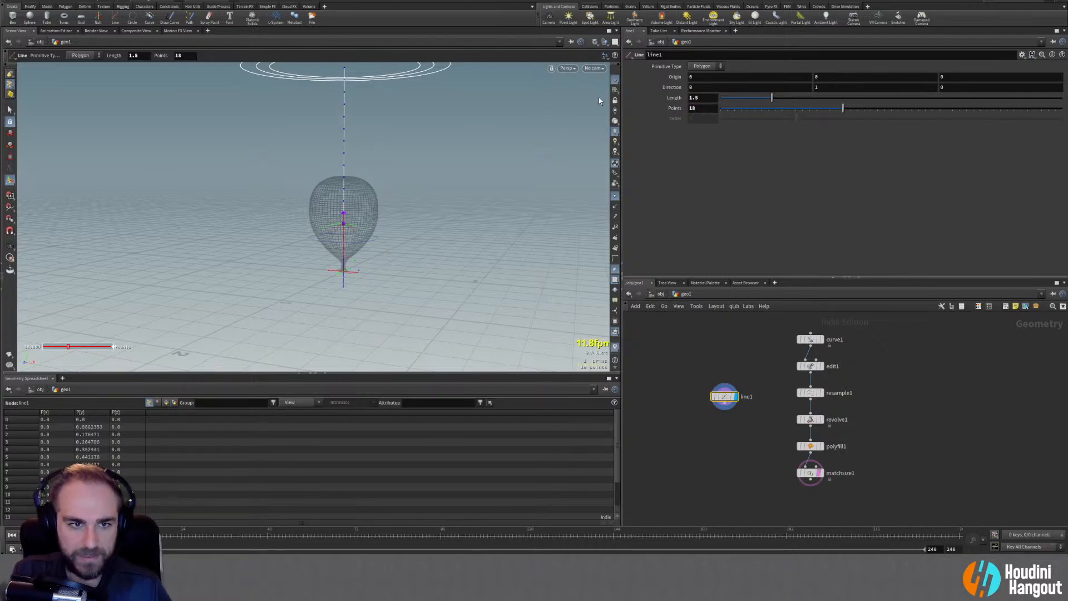
pyautogui.doubleClick(700, 108)
pyautogui.write('24')
pyautogui.press('Return')
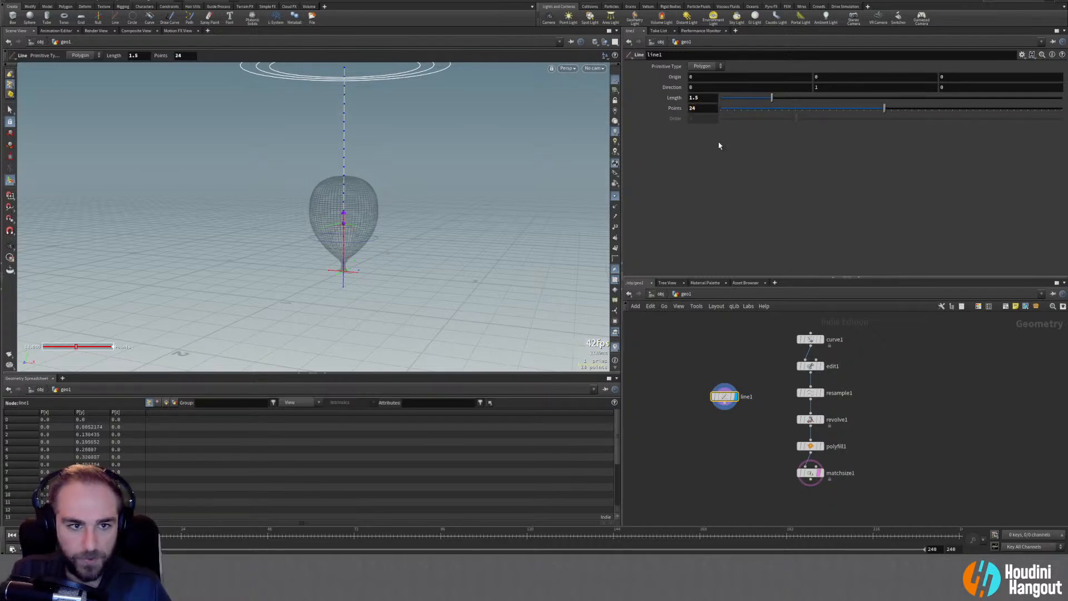
pyautogui.keyDown('alt'); pyautogui.moveTo(389, 234); pyautogui.dragTo(304, 254); pyautogui.keyUp('alt')
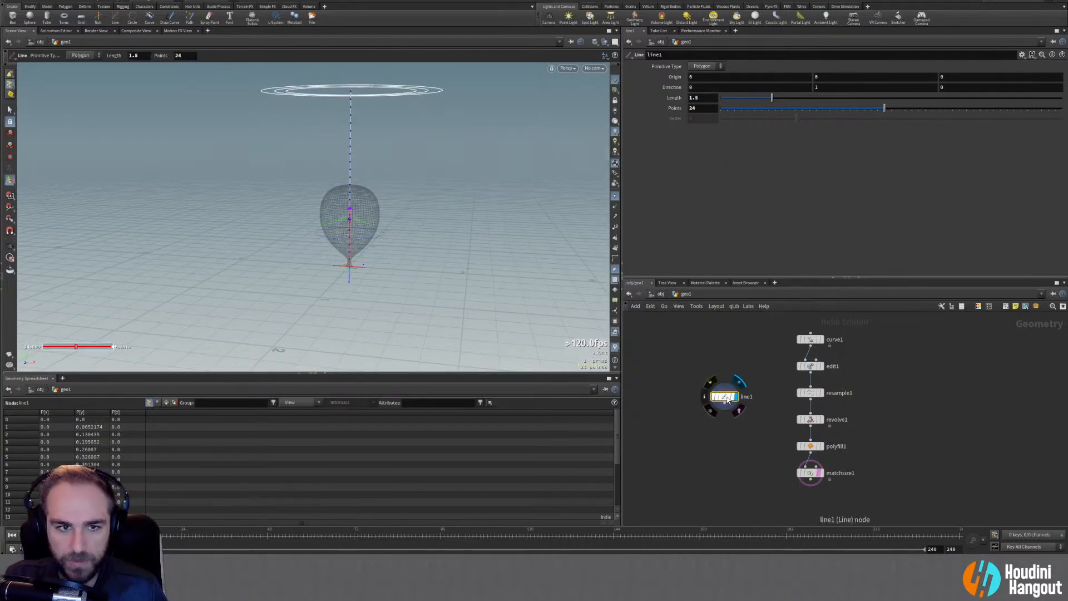
# Copy the line's Length parameter and paste it as a relative reference into the Match Size node's Justify Y offset
pyautogui.click(809, 472)
pyautogui.click(724, 396)
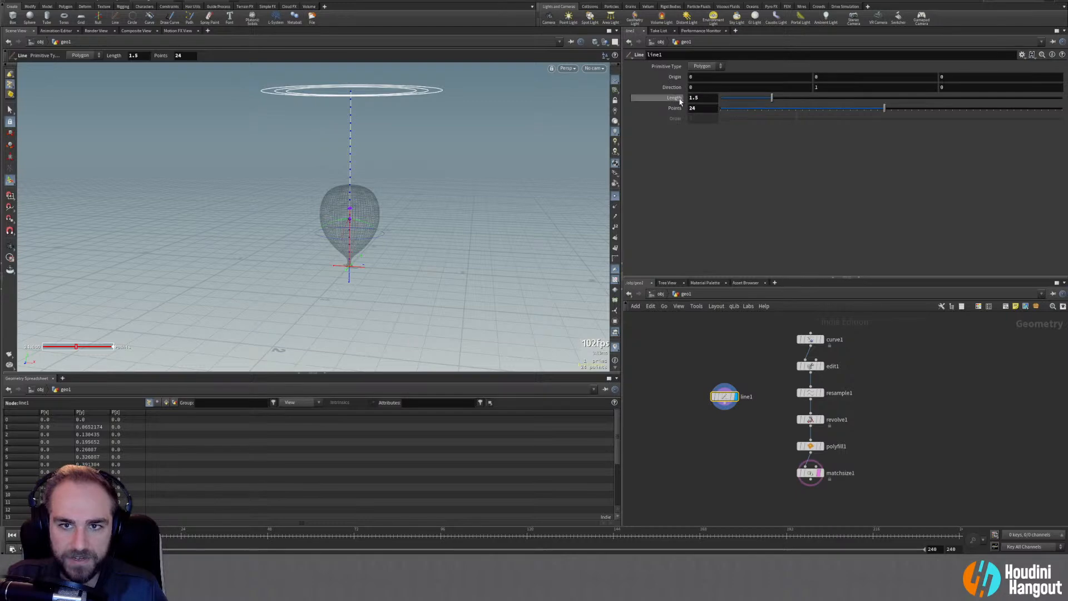
pyautogui.rightClick(674, 100)
pyautogui.press('Escape')
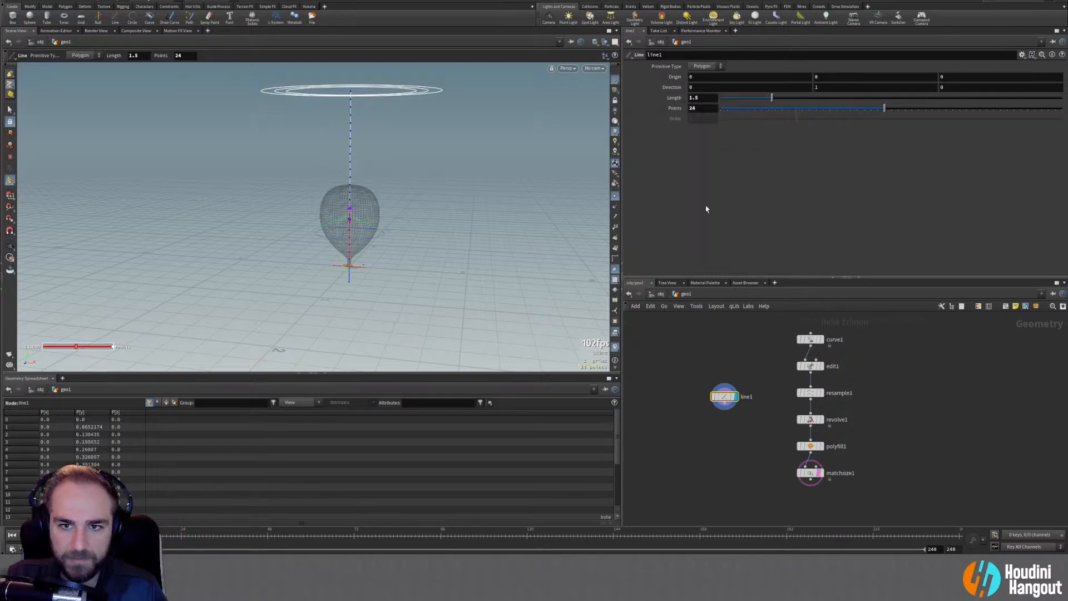
pyautogui.click(808, 475)
pyautogui.rightClick(782, 179)
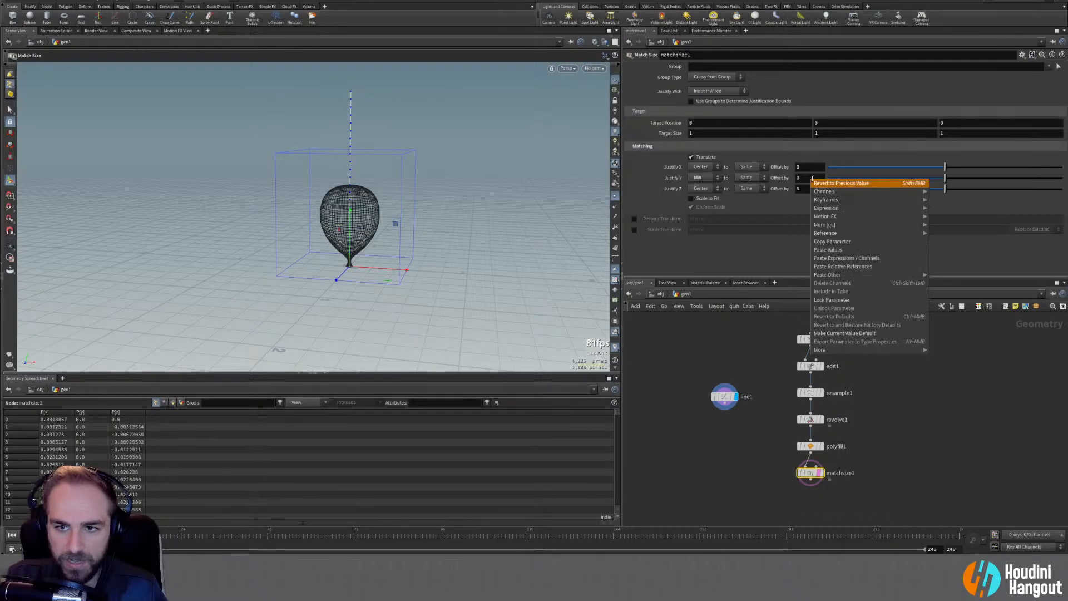
pyautogui.click(835, 266)
pyautogui.keyDown('alt'); pyautogui.moveTo(399, 224); pyautogui.dragTo(368, 206); pyautogui.keyUp('alt')
pyautogui.press('Return')
# Try a shorter line length to test the linked balloon height, and undo the change
pyautogui.click(724, 395)
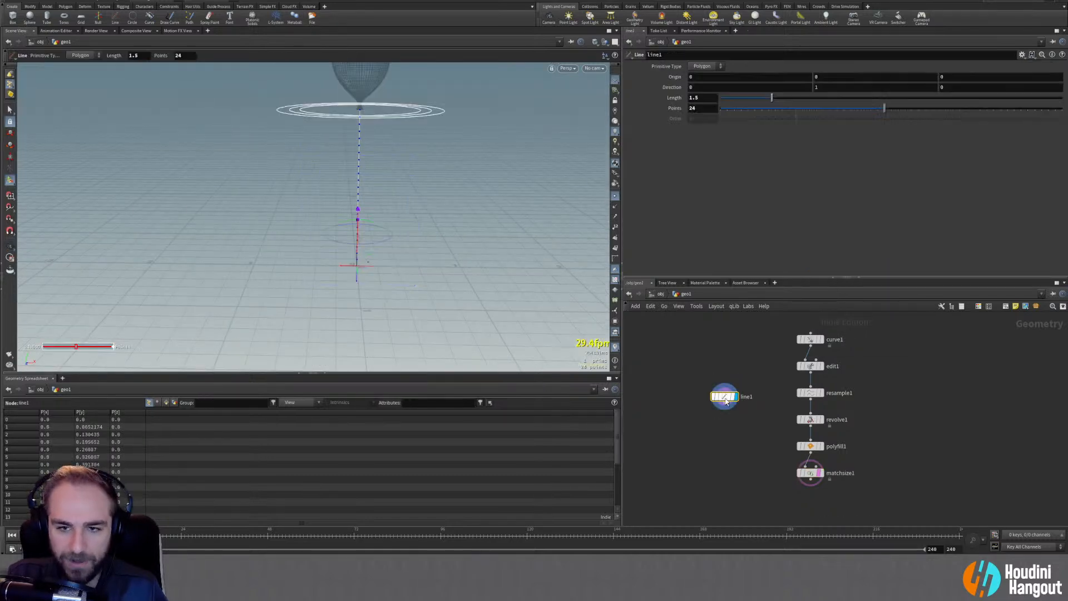
pyautogui.moveTo(771, 100)
pyautogui.mouseDown()
pyautogui.moveTo(736, 100)
pyautogui.moveTo(782, 100)
pyautogui.moveTo(751, 107)
pyautogui.mouseUp()
pyautogui.hotkey('ctrl', 'z')
pyautogui.keyDown('alt'); pyautogui.moveTo(385, 220); pyautogui.dragTo(410, 165); pyautogui.keyUp('alt')
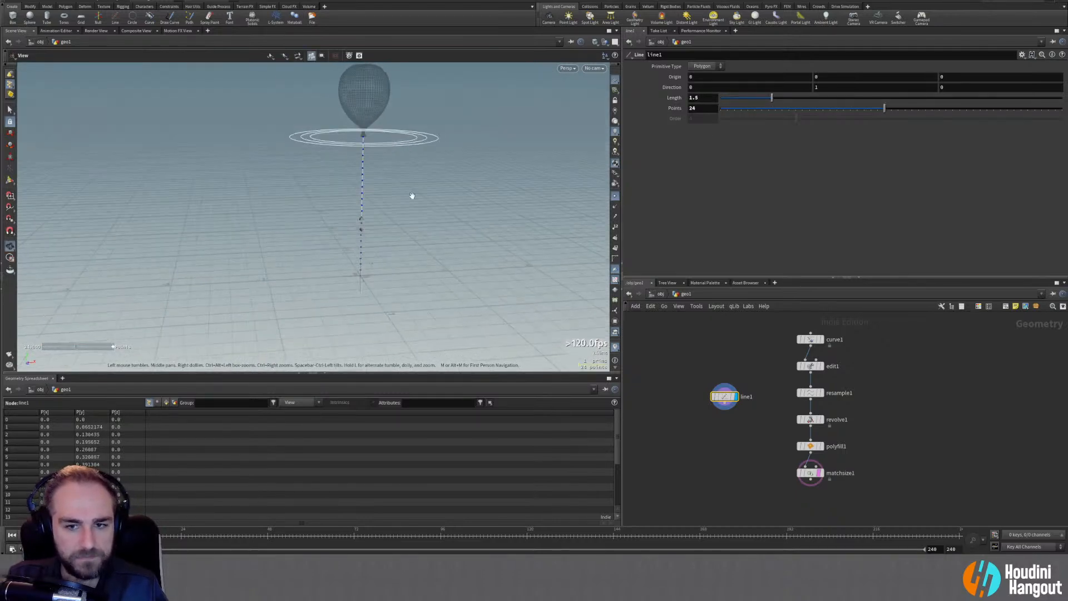
# Display the Match Size node and check the expression and value of its Justify Y offset
pyautogui.click(818, 474)
pyautogui.click(810, 473)
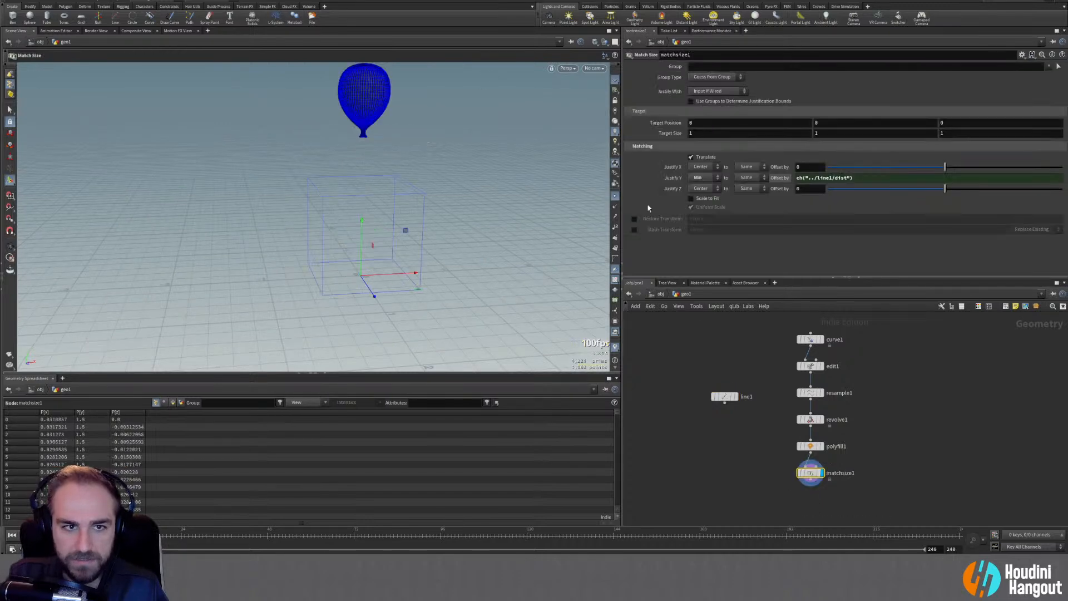
pyautogui.click(779, 177)
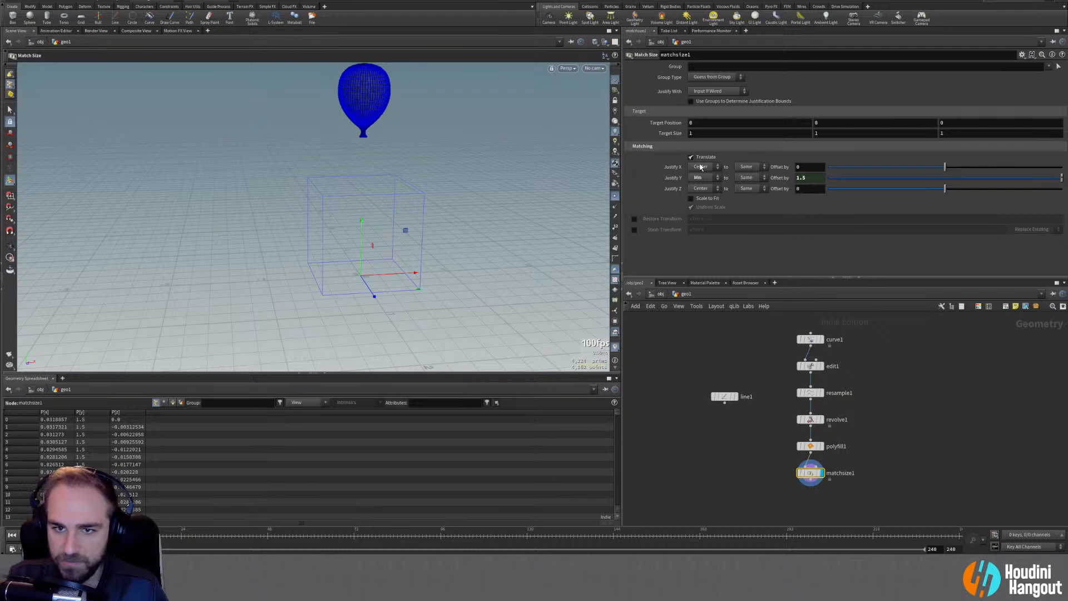
pyautogui.keyDown('alt'); pyautogui.moveTo(383, 182); pyautogui.dragTo(335, 171); pyautogui.keyUp('alt')
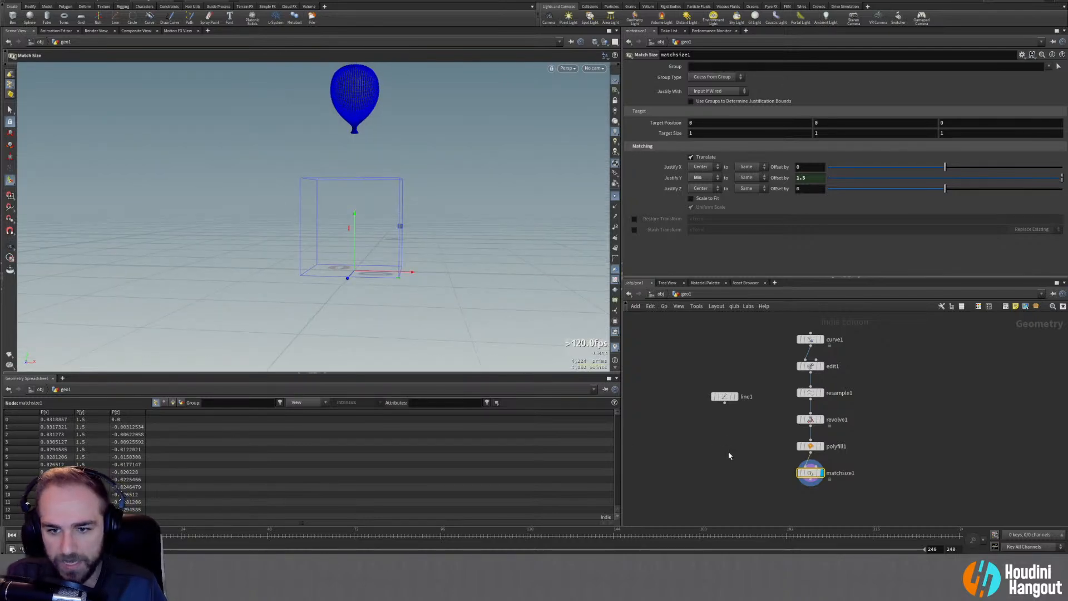
# Merge the string line with the Match Size output, display the merge and lay out the network
pyautogui.click(724, 405)
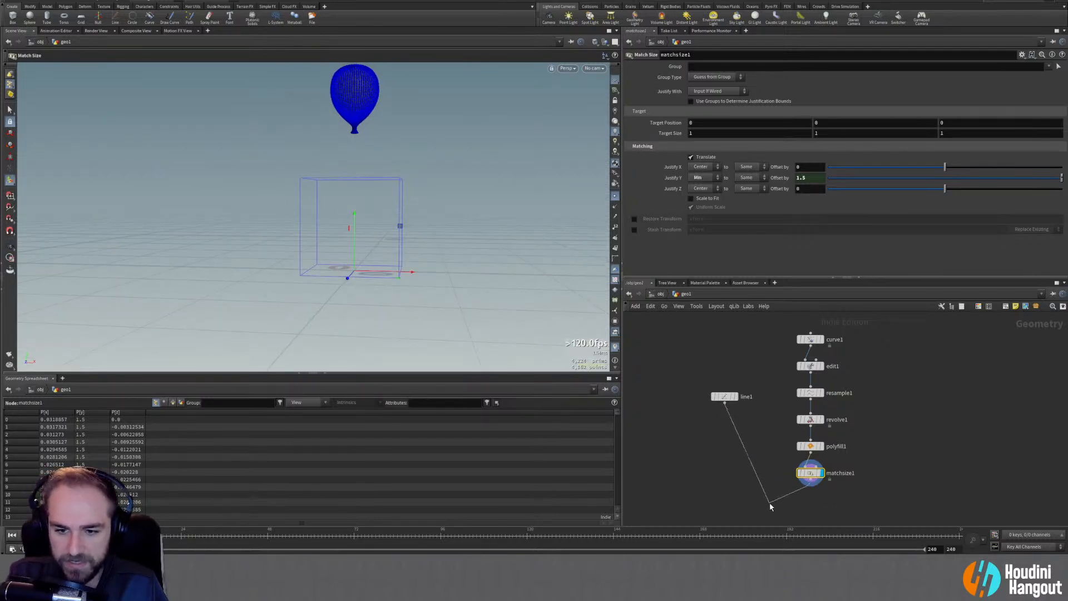
pyautogui.press('Escape')
pyautogui.moveTo(701, 493); pyautogui.dragTo(709, 427, button='middle')
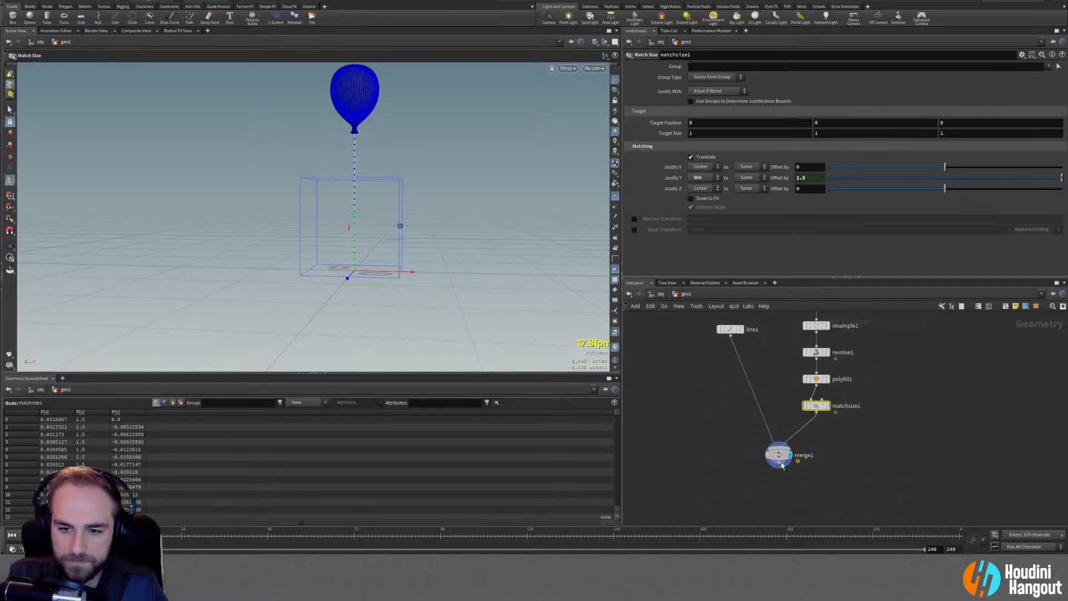
pyautogui.press('l')
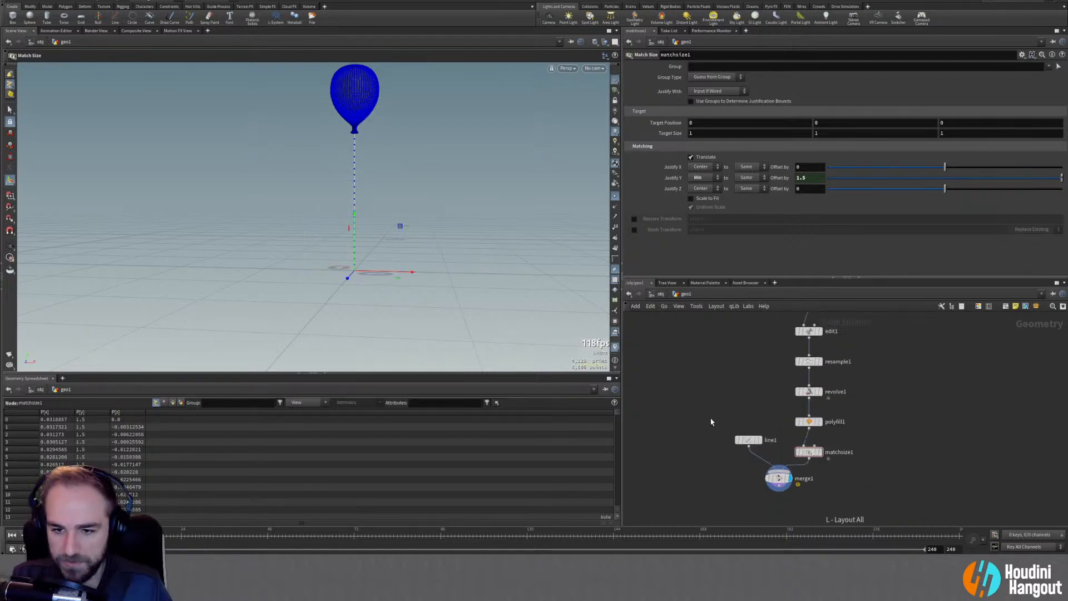
pyautogui.keyDown('alt'); pyautogui.moveTo(379, 122); pyautogui.dragTo(412, 239); pyautogui.keyUp('alt')
pyautogui.press('Return')
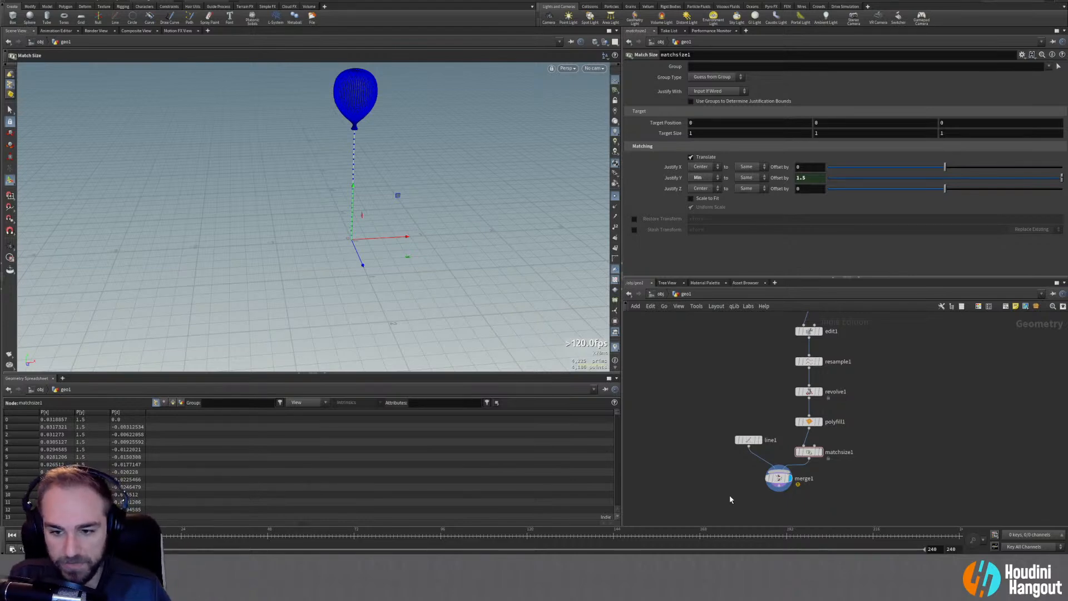
# Insert a Group node between Match Size and the merge, name its primitive group "balloon" and display it
pyautogui.moveTo(730, 495); pyautogui.dragTo(732, 451, button='middle')
pyautogui.scroll(4, 723, 467)
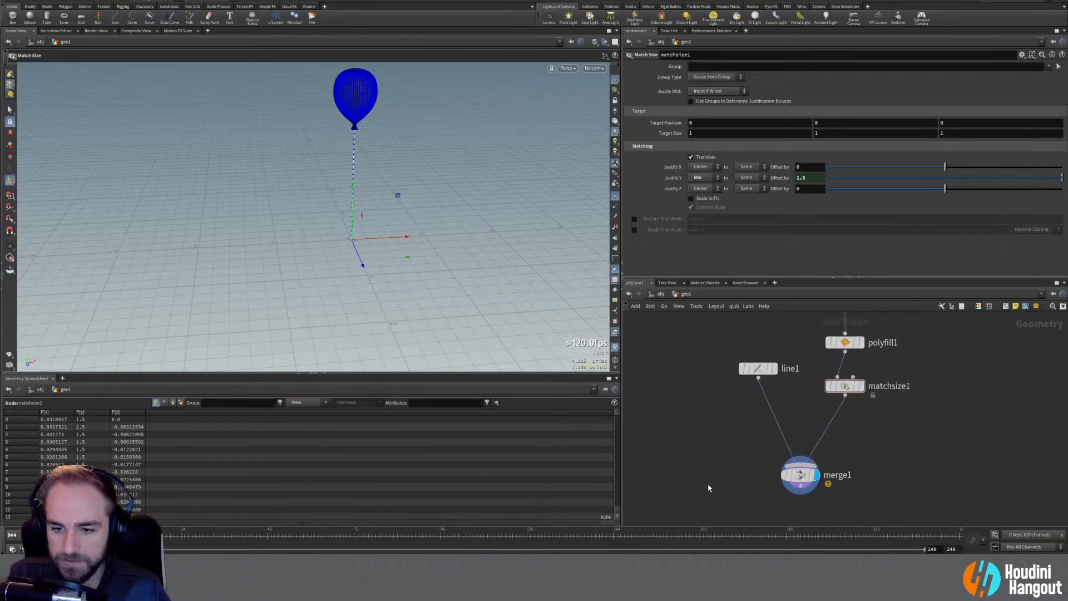
pyautogui.press('Tab')
pyautogui.click(800, 119)
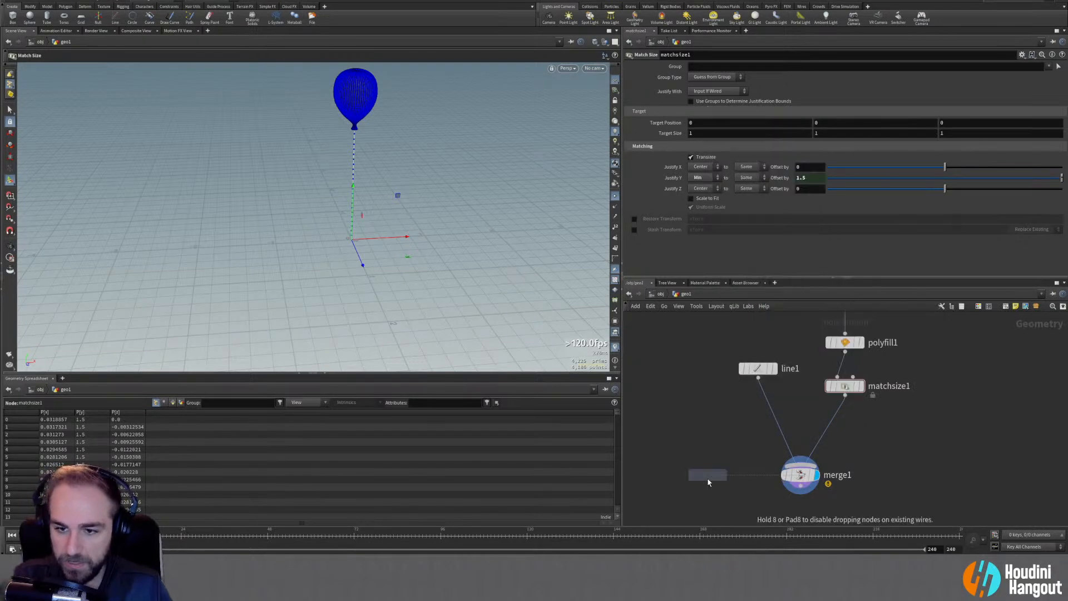
pyautogui.click(836, 437)
pyautogui.moveTo(835, 438); pyautogui.dragTo(847, 430)
pyautogui.click(710, 66)
pyautogui.write('balloon')
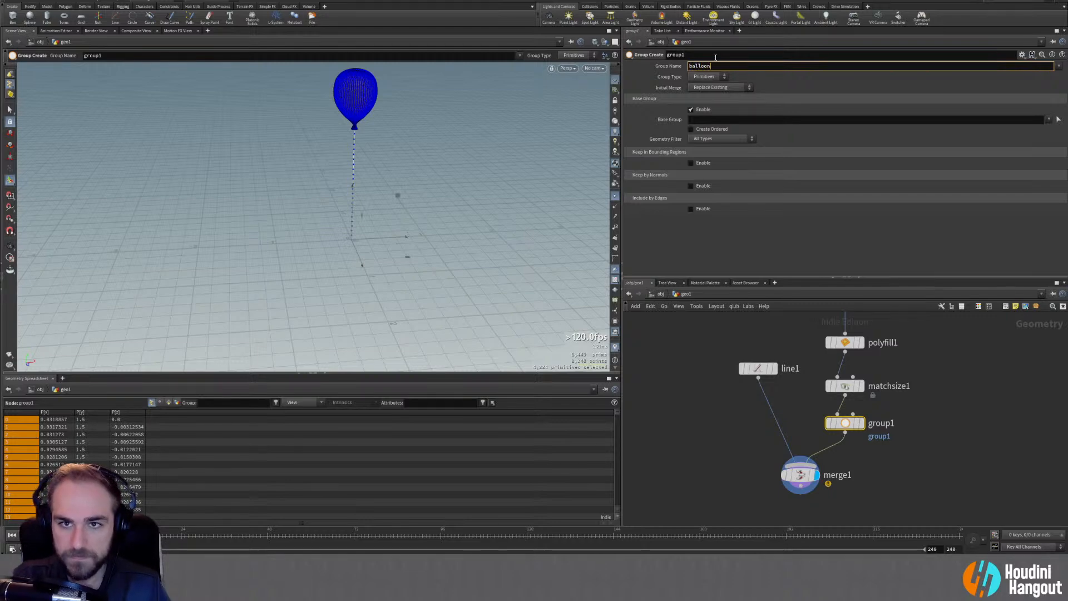
pyautogui.press('Return')
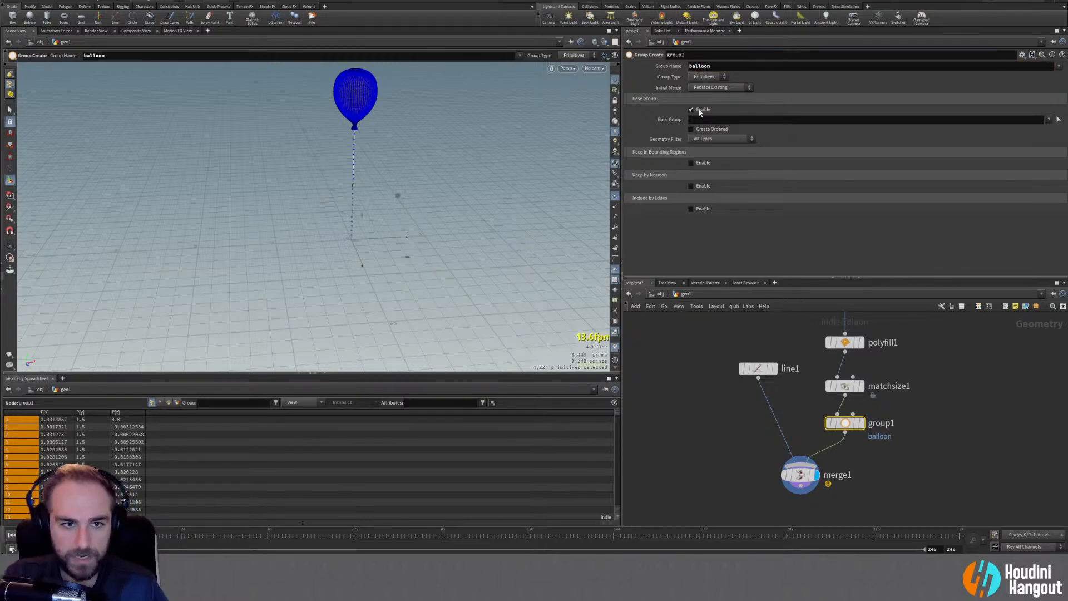
pyautogui.click(860, 423)
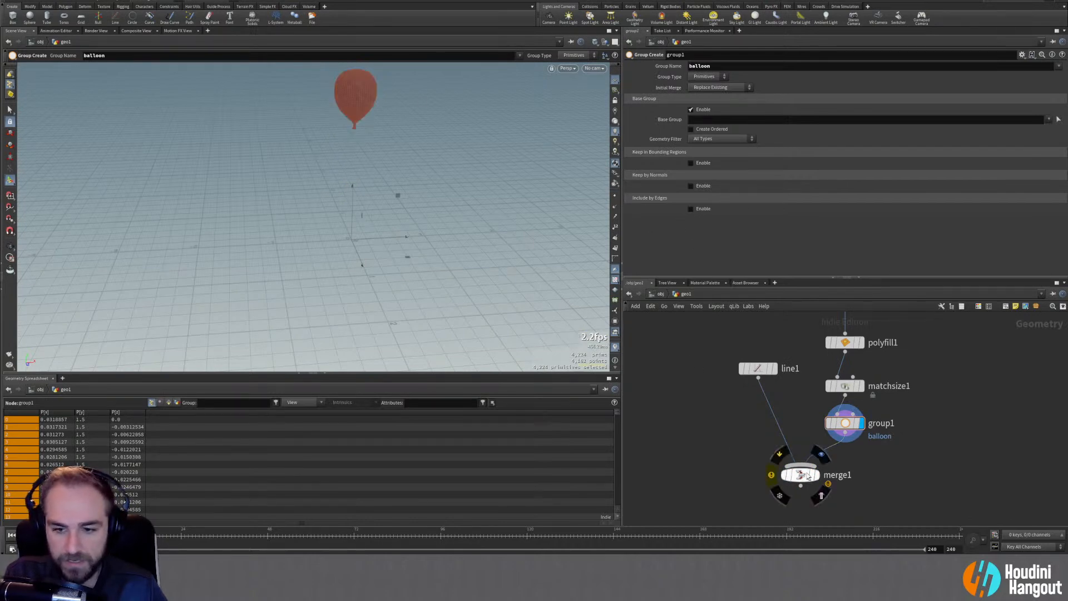
# Duplicate the balloon Group node between the line and the merge, and name its group "string"
pyautogui.keyDown('alt'); pyautogui.moveTo(844, 423); pyautogui.dragTo(757, 412); pyautogui.keyUp('alt')
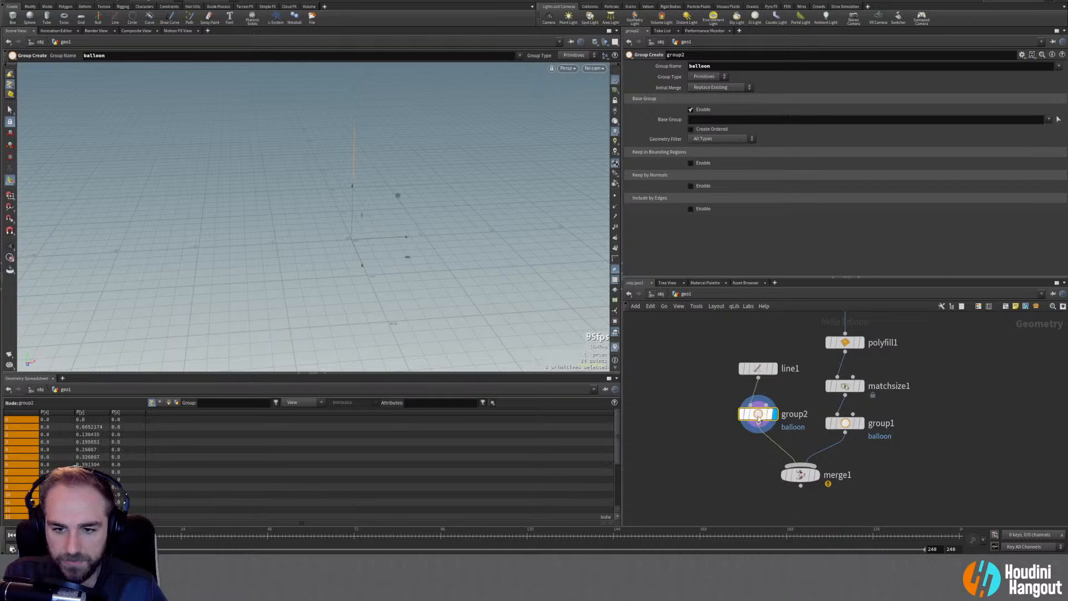
pyautogui.doubleClick(716, 66)
pyautogui.write('st')
pyautogui.press('Return')
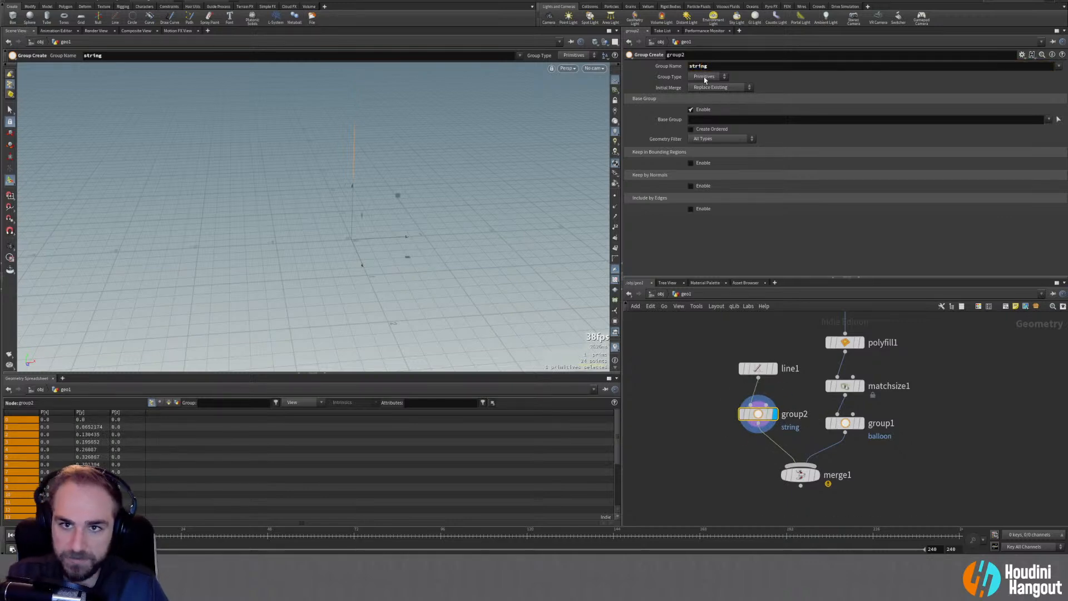
# Display the merge node, then select all nodes of both branches and lay them out
pyautogui.click(800, 474)
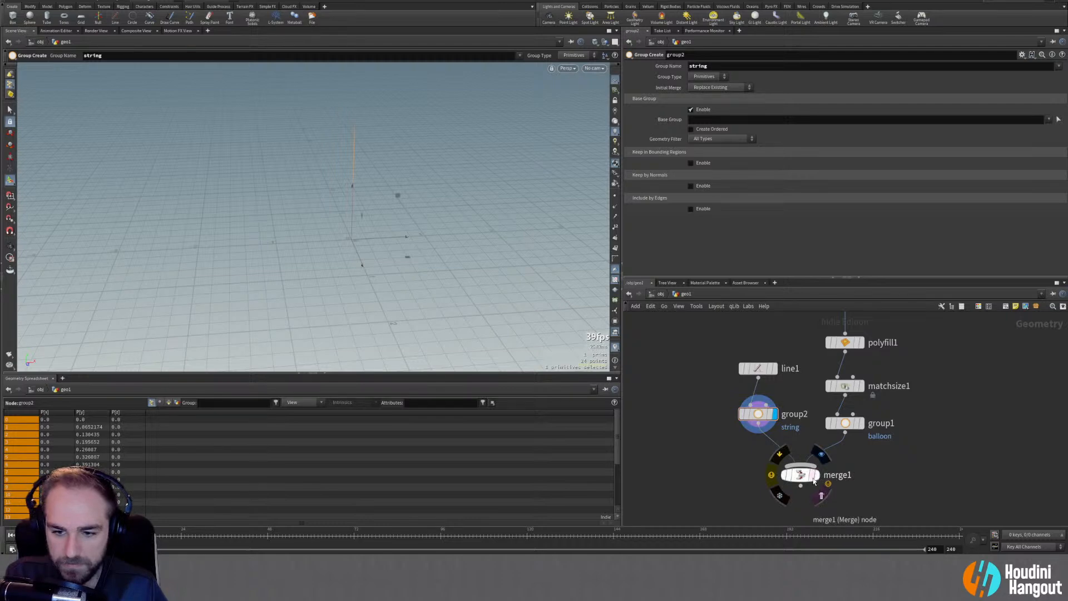
pyautogui.click(816, 474)
pyautogui.moveTo(320, 210); pyautogui.dragTo(393, 253)
pyautogui.scroll(-3, 715, 470)
pyautogui.scroll(-5, 694, 472)
pyautogui.moveTo(729, 364); pyautogui.dragTo(835, 507)
pyautogui.moveTo(835, 507); pyautogui.dragTo(864, 450, button='middle')
pyautogui.moveTo(830, 451)
pyautogui.mouseDown(button='right')
pyautogui.moveTo(862, 433)
pyautogui.moveTo(837, 436)
pyautogui.mouseUp(button='right')
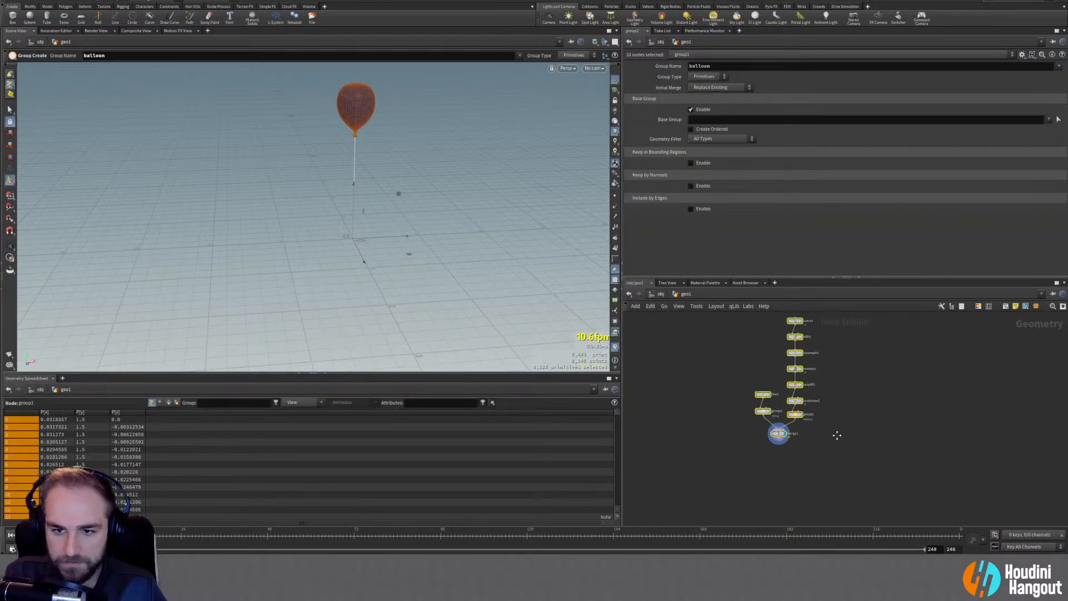
pyautogui.moveTo(836, 437); pyautogui.dragTo(844, 459, button='middle')
pyautogui.click(844, 461)
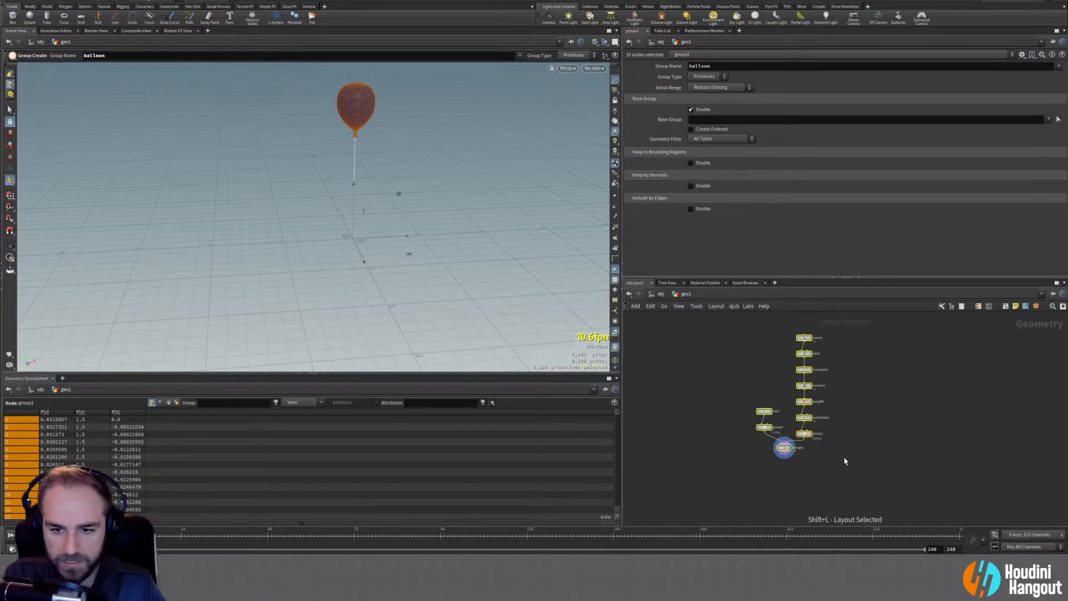
pyautogui.scroll(5, 787, 485)
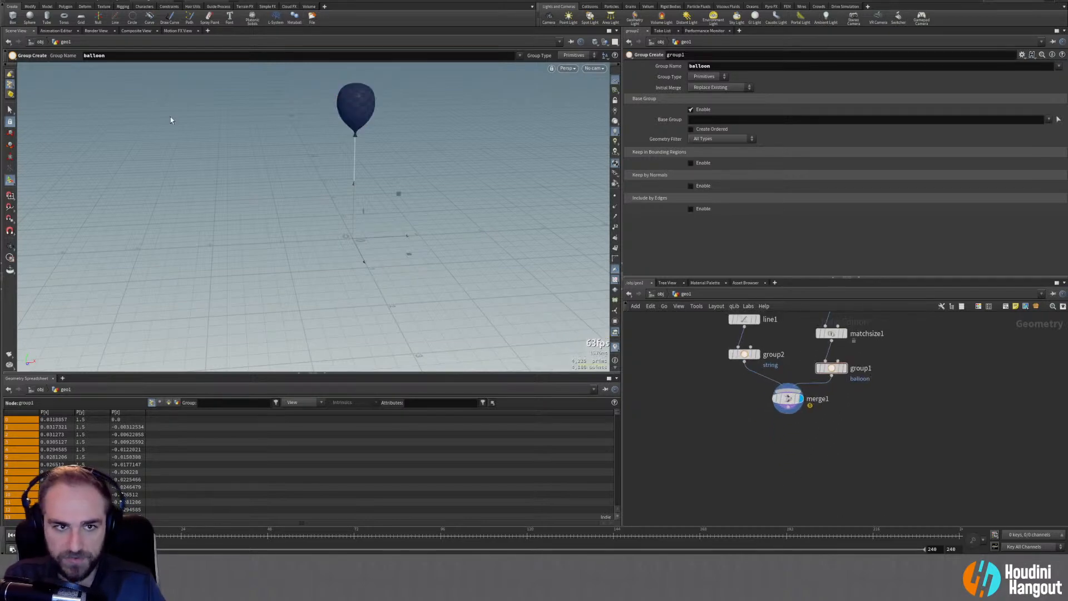
# Add a Vellum Configure Balloon setup below the merge node
pyautogui.keyDown('alt'); pyautogui.moveTo(357, 161); pyautogui.dragTo(322, 209, button='middle'); pyautogui.keyUp('alt')
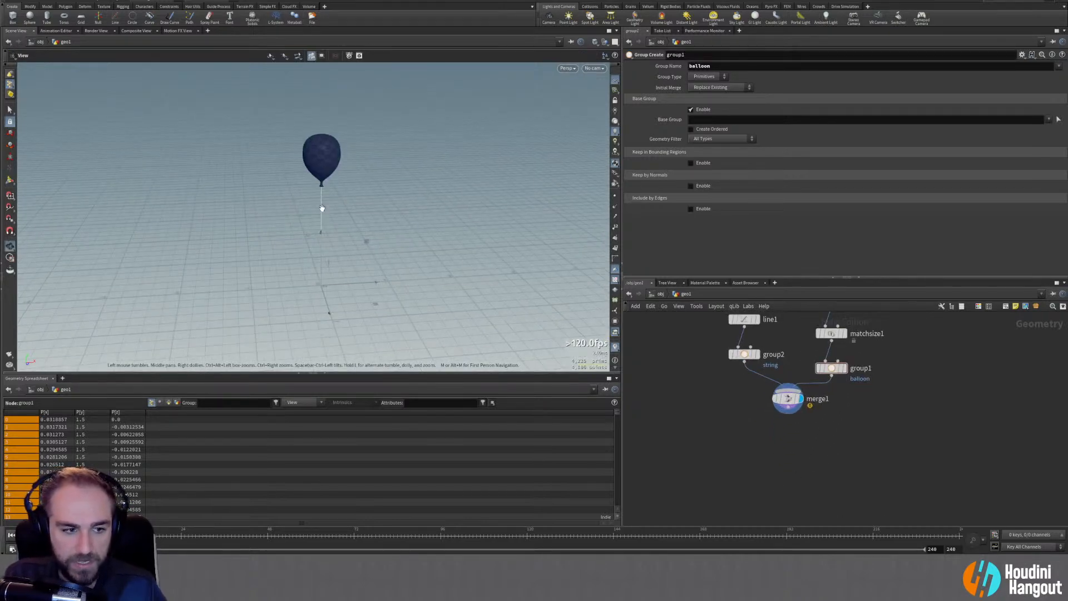
pyautogui.press('Tab')
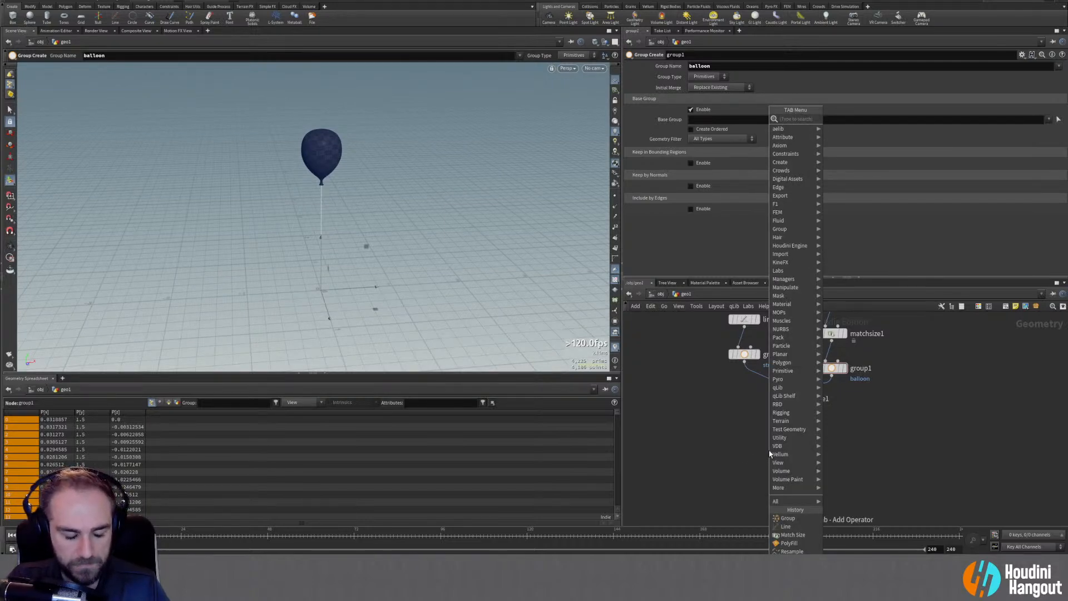
pyautogui.write('vellum')
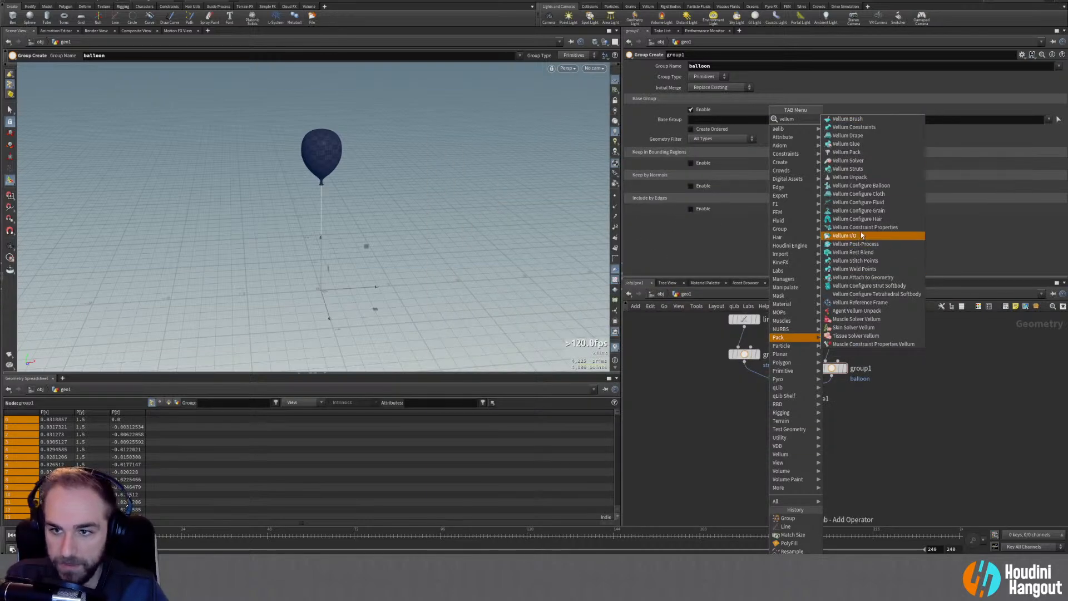
pyautogui.click(858, 185)
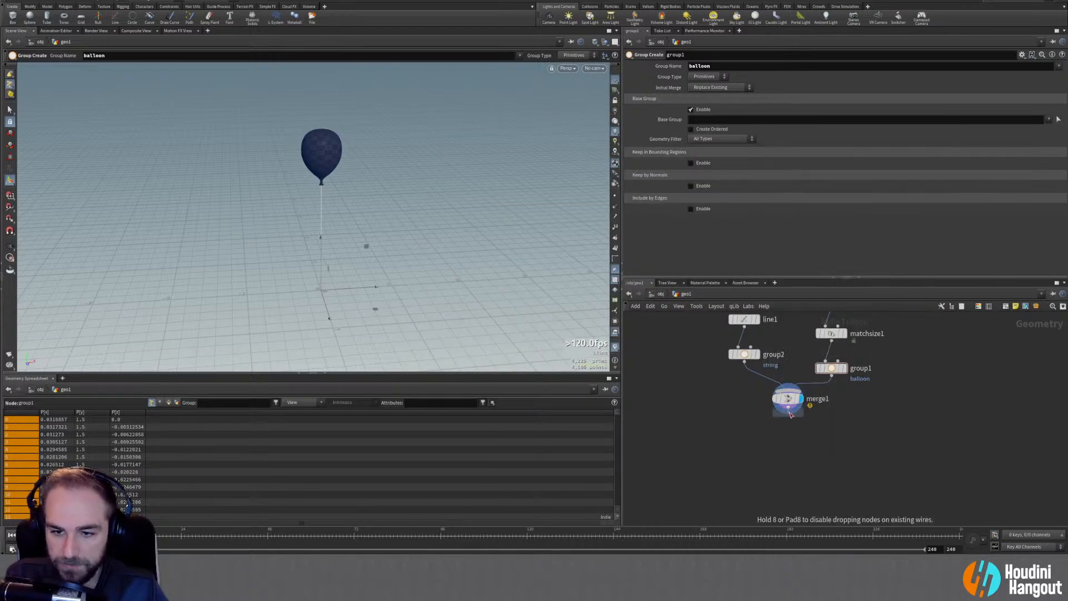
pyautogui.click(777, 476)
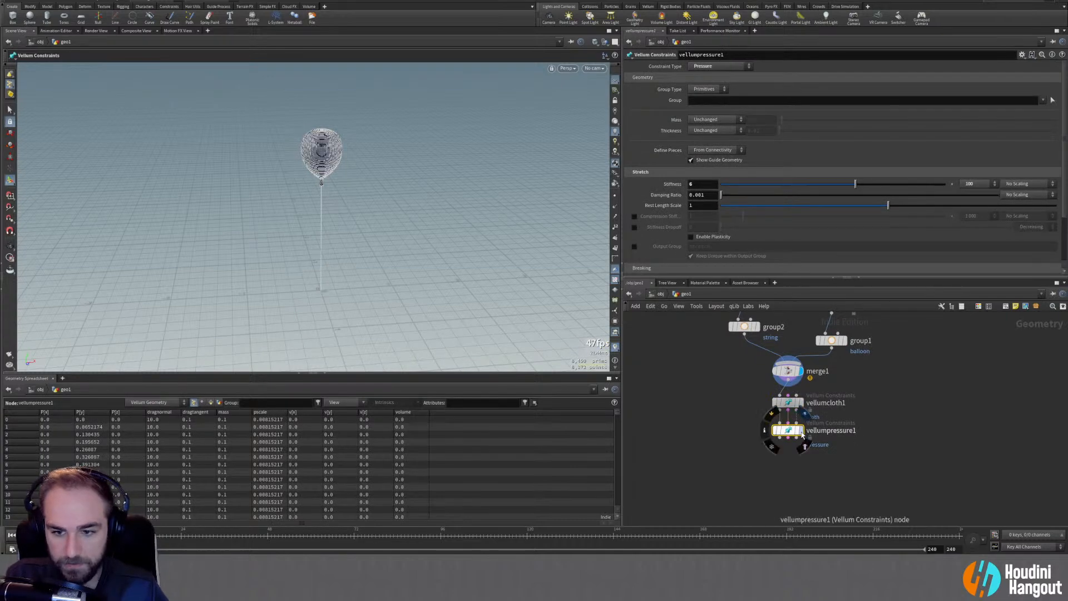
# Display the Vellum pressure node and examine its constraint guides on the balloon, neck and string
pyautogui.click(801, 431)
pyautogui.keyDown('alt'); pyautogui.moveTo(309, 154); pyautogui.dragTo(431, 136, button='right'); pyautogui.keyUp('alt')
pyautogui.keyDown('alt'); pyautogui.moveTo(312, 181); pyautogui.dragTo(391, 205, button='right'); pyautogui.keyUp('alt')
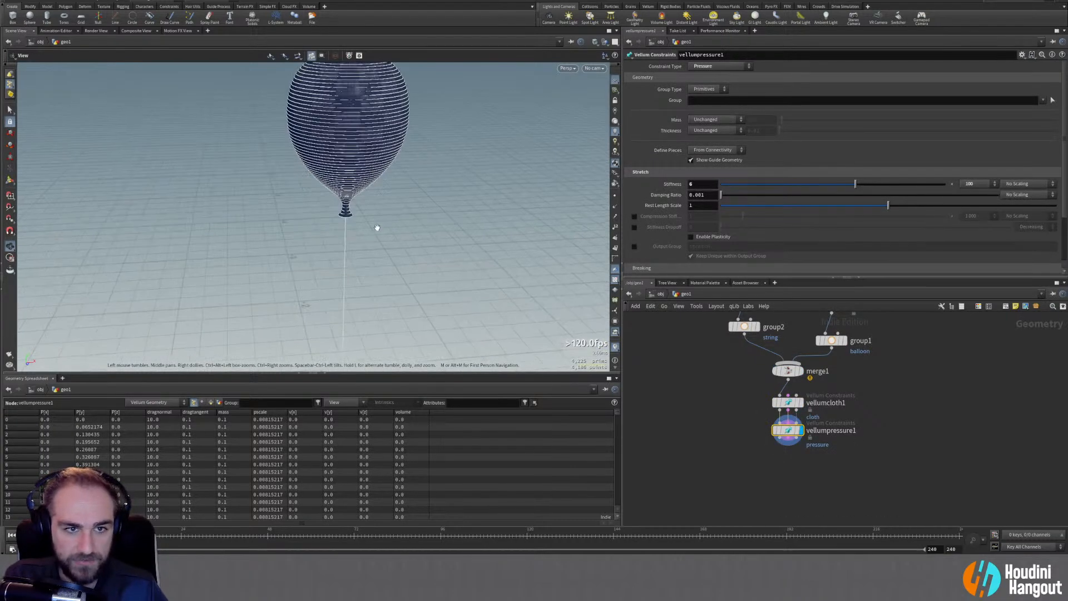
pyautogui.keyDown('alt'); pyautogui.moveTo(349, 258); pyautogui.dragTo(343, 222, button='middle'); pyautogui.keyUp('alt')
pyautogui.keyDown('alt'); pyautogui.moveTo(343, 222); pyautogui.dragTo(443, 172, button='right'); pyautogui.keyUp('alt')
pyautogui.keyDown('alt'); pyautogui.moveTo(445, 176); pyautogui.dragTo(288, 132); pyautogui.keyUp('alt')
pyautogui.keyDown('alt'); pyautogui.moveTo(338, 148); pyautogui.dragTo(340, 105, button='middle'); pyautogui.keyUp('alt')
pyautogui.keyDown('alt'); pyautogui.moveTo(336, 184); pyautogui.dragTo(249, 200, button='right'); pyautogui.keyUp('alt')
pyautogui.keyDown('alt'); pyautogui.moveTo(303, 195); pyautogui.dragTo(396, 229); pyautogui.keyUp('alt')
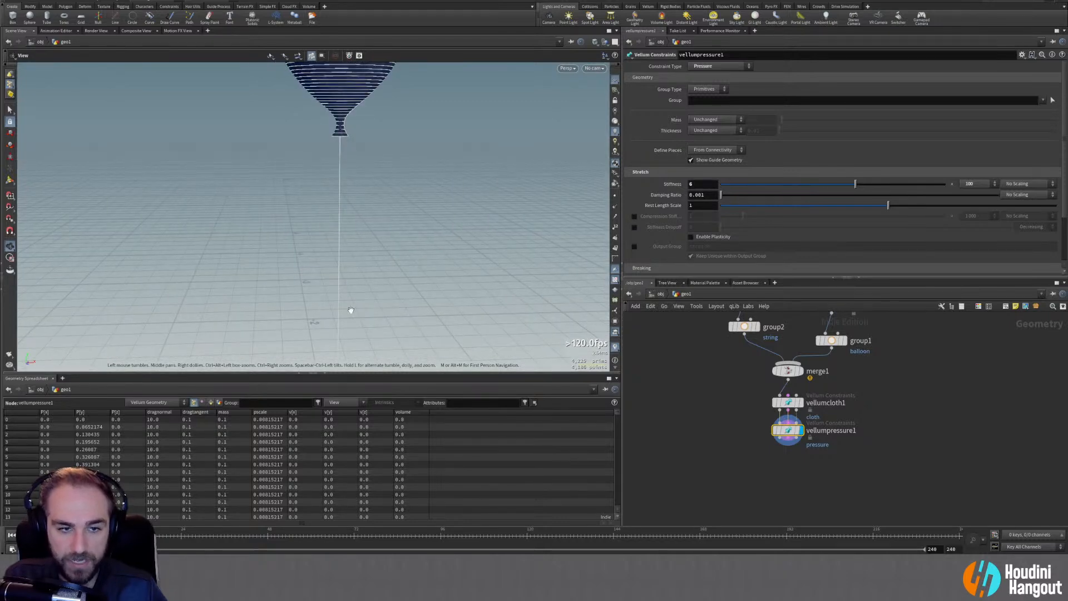
pyautogui.keyDown('alt'); pyautogui.moveTo(346, 230); pyautogui.dragTo(295, 240, button='right'); pyautogui.keyUp('alt')
pyautogui.keyDown('alt'); pyautogui.moveTo(295, 240); pyautogui.dragTo(309, 258, button='middle'); pyautogui.keyUp('alt')
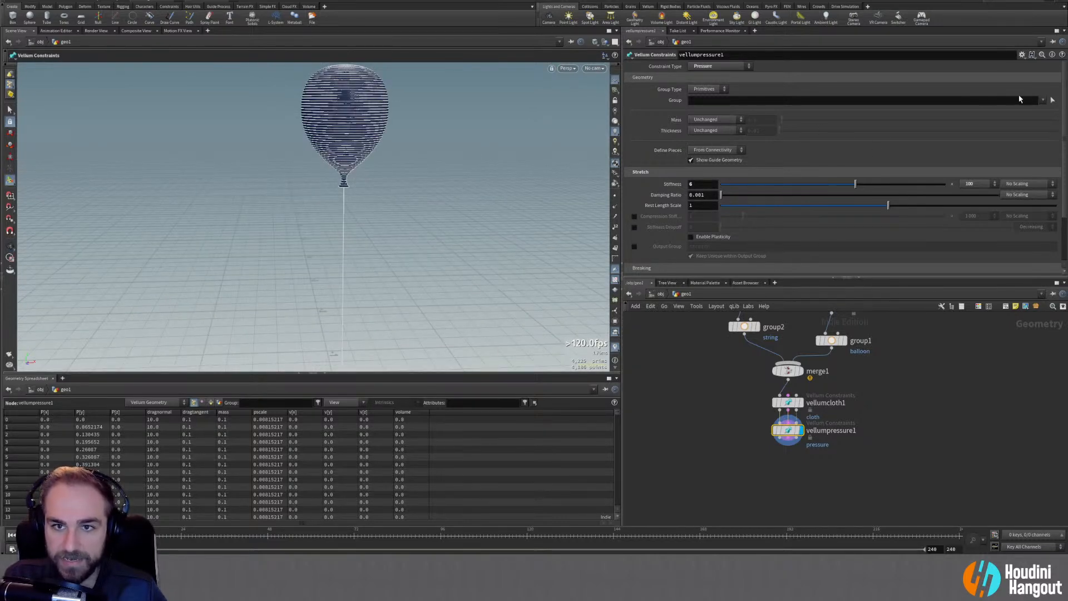
# Restrict the Vellum pressure constraint to the balloon group
pyautogui.click(1042, 100)
pyautogui.click(1046, 109)
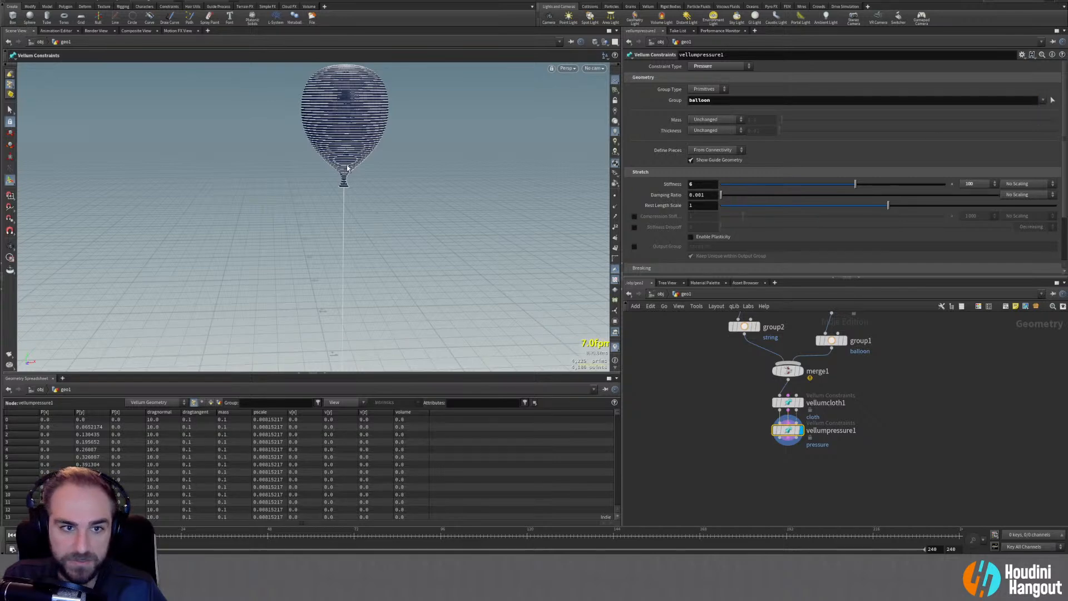
pyautogui.press('Escape')
pyautogui.press('Return')
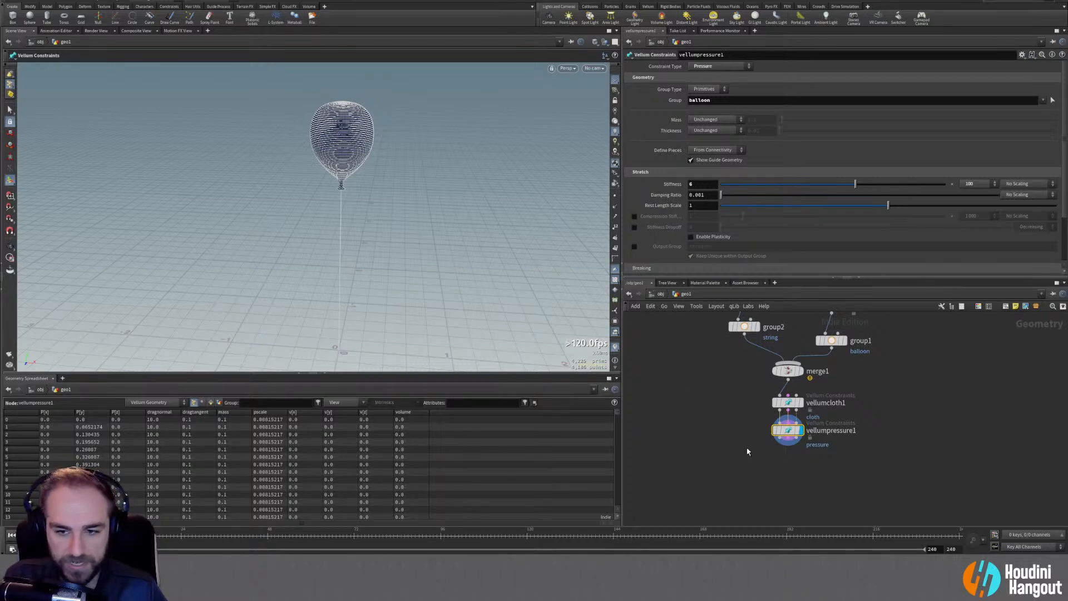
# Restrict the Vellum cloth constraint to the balloon group and display its constraint guides
pyautogui.click(783, 404)
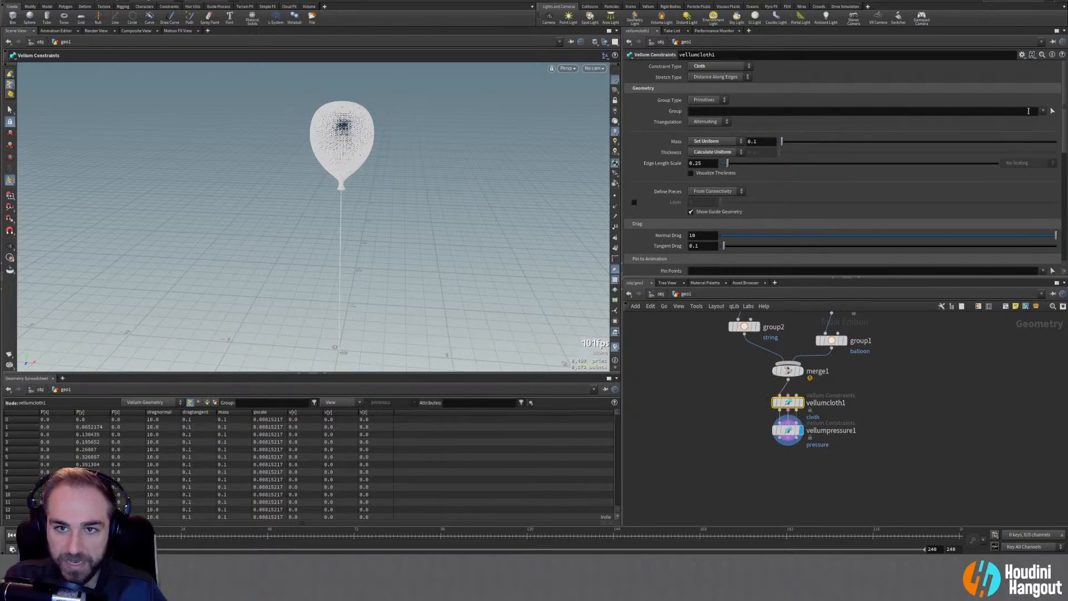
pyautogui.click(1042, 110)
pyautogui.click(1050, 122)
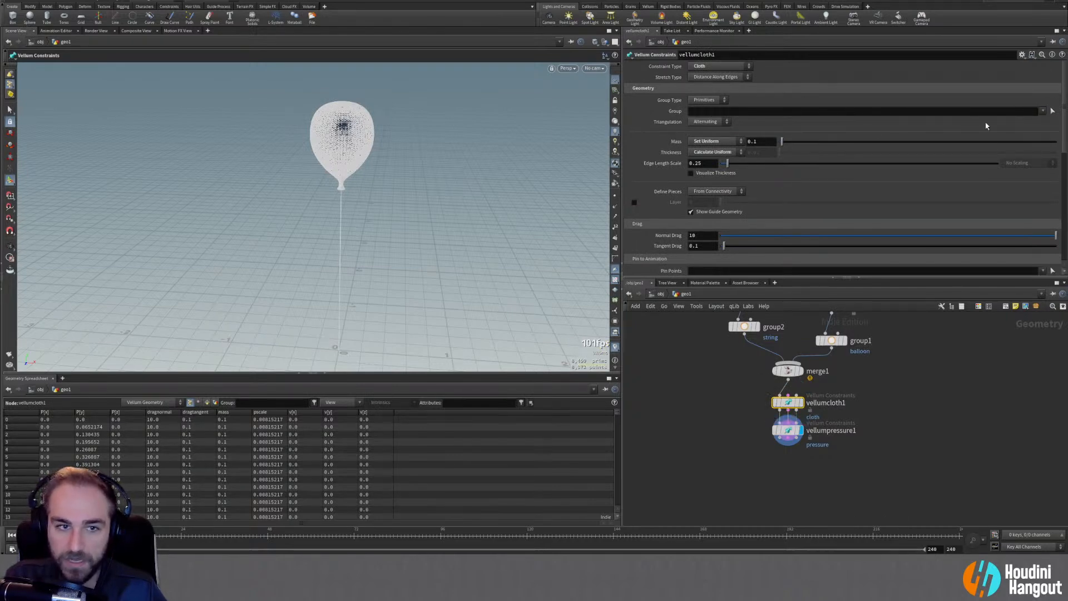
pyautogui.click(801, 403)
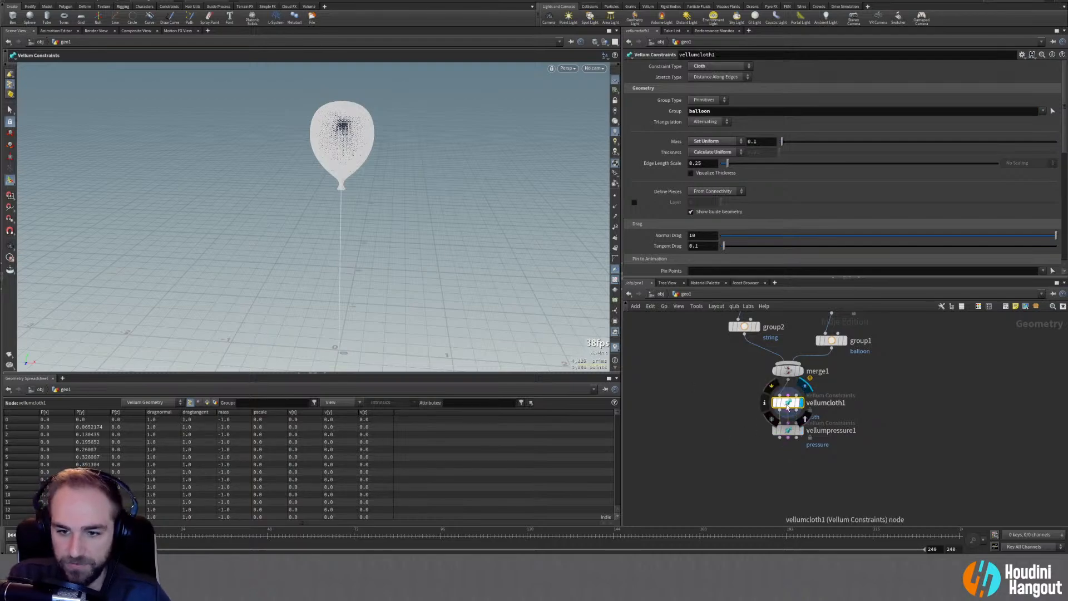
pyautogui.keyDown('alt'); pyautogui.moveTo(334, 145); pyautogui.dragTo(371, 141); pyautogui.keyUp('alt')
pyautogui.scroll(10, 371, 140)
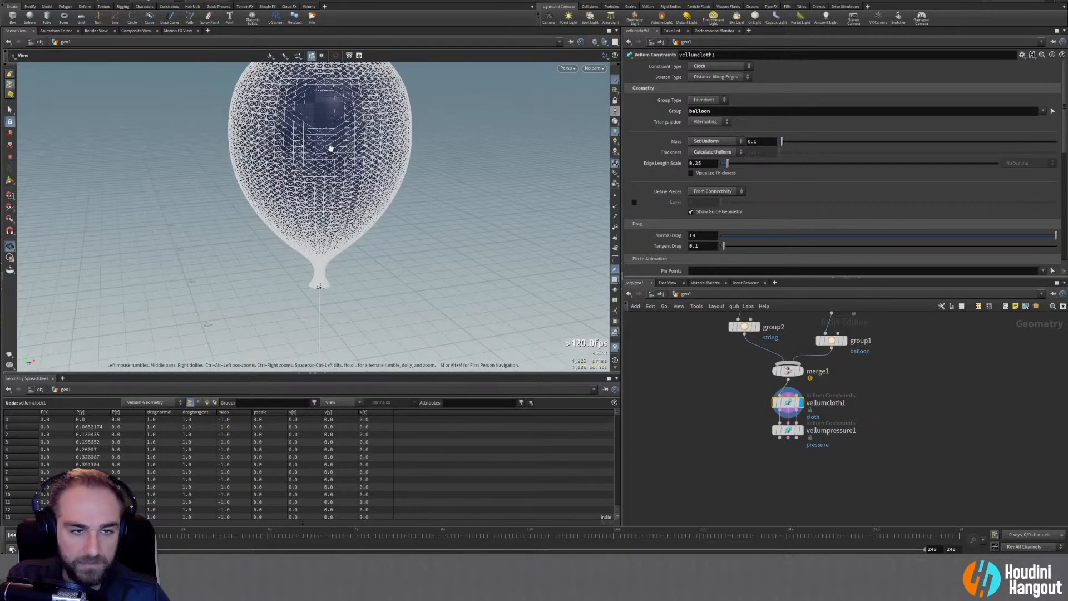
pyautogui.scroll(1, 436, 129)
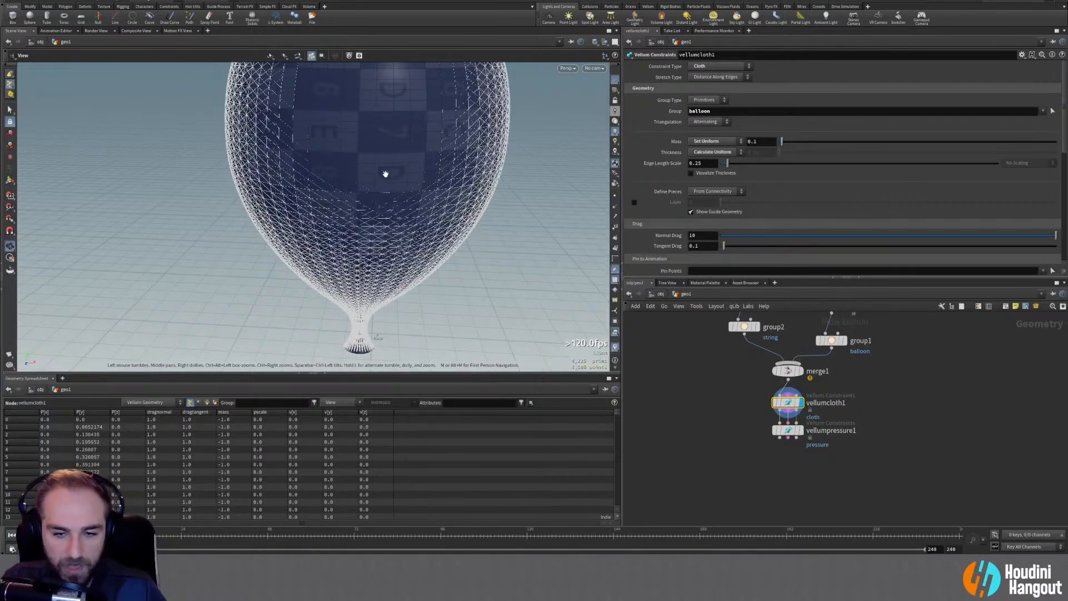
pyautogui.press('Return')
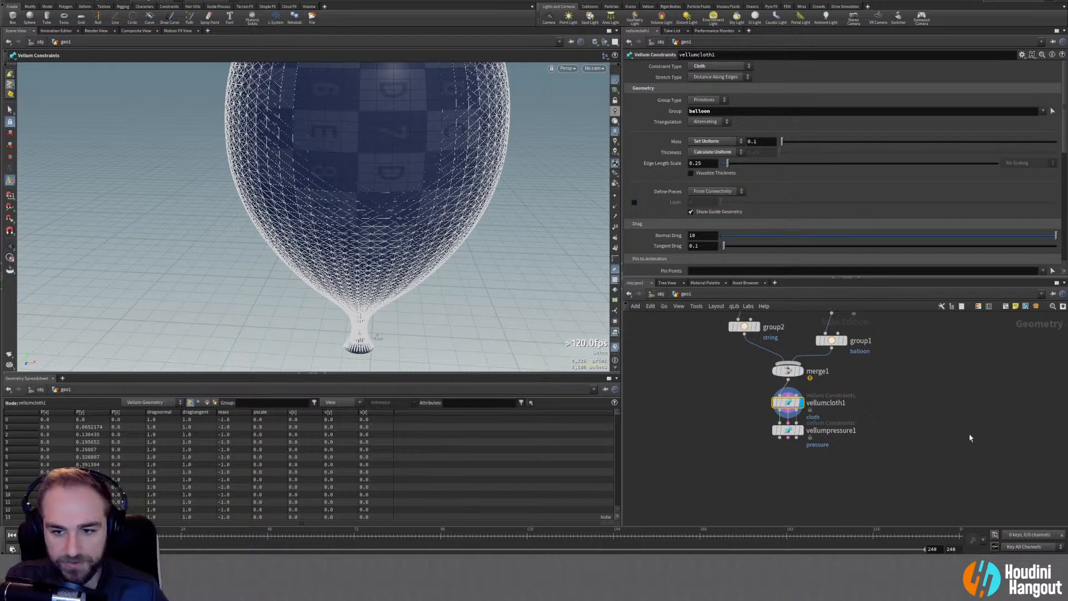
# Display the Vellum pressure node again and examine its constraint guides around the balloon from several angles
pyautogui.click(800, 430)
pyautogui.keyDown('alt'); pyautogui.moveTo(377, 162); pyautogui.dragTo(284, 197, button='right'); pyautogui.keyUp('alt')
pyautogui.keyDown('alt'); pyautogui.moveTo(284, 198); pyautogui.dragTo(238, 170); pyautogui.keyUp('alt')
pyautogui.keyDown('alt'); pyautogui.moveTo(238, 169); pyautogui.dragTo(186, 200, button='right'); pyautogui.keyUp('alt')
pyautogui.keyDown('alt'); pyautogui.moveTo(186, 200); pyautogui.dragTo(232, 195, button='middle'); pyautogui.keyUp('alt')
pyautogui.keyDown('alt'); pyautogui.moveTo(245, 191); pyautogui.dragTo(218, 205, button='right'); pyautogui.keyUp('alt')
pyautogui.keyDown('alt'); pyautogui.moveTo(218, 205); pyautogui.dragTo(288, 231); pyautogui.keyUp('alt')
pyautogui.keyDown('alt'); pyautogui.moveTo(336, 201); pyautogui.dragTo(302, 238, button='middle'); pyautogui.keyUp('alt')
pyautogui.keyDown('alt'); pyautogui.moveTo(326, 230); pyautogui.dragTo(293, 221, button='right'); pyautogui.keyUp('alt')
pyautogui.moveTo(293, 220)
pyautogui.keyDown('alt'); pyautogui.mouseDown()
pyautogui.moveTo(295, 169)
pyautogui.moveTo(296, 203)
pyautogui.mouseUp(); pyautogui.keyUp('alt')
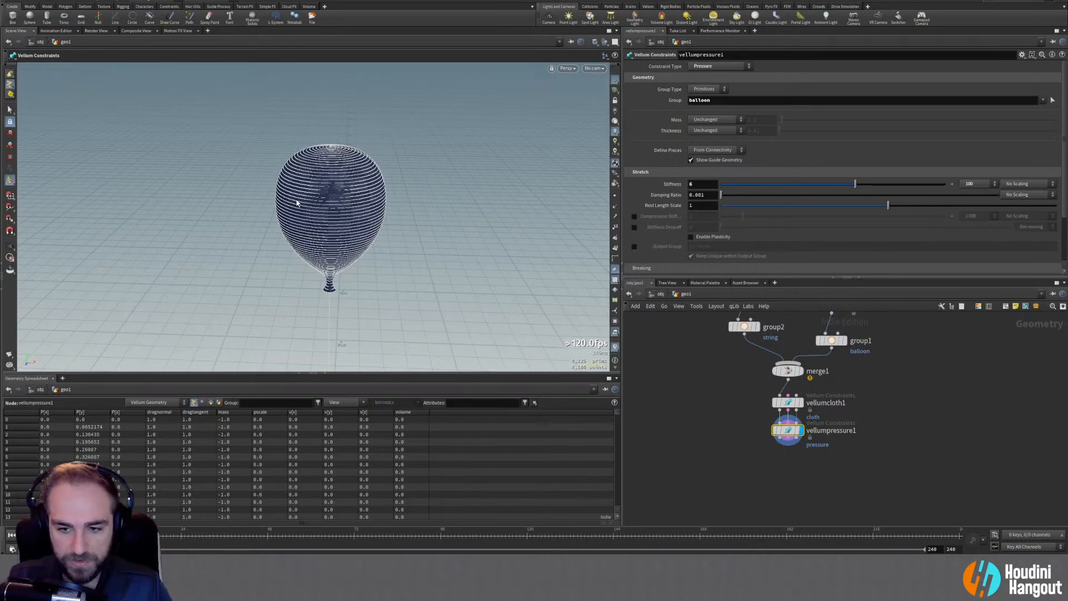
pyautogui.keyDown('alt'); pyautogui.moveTo(357, 217); pyautogui.dragTo(410, 178); pyautogui.keyUp('alt')
pyautogui.keyDown('alt'); pyautogui.moveTo(298, 292); pyautogui.dragTo(241, 275); pyautogui.keyUp('alt')
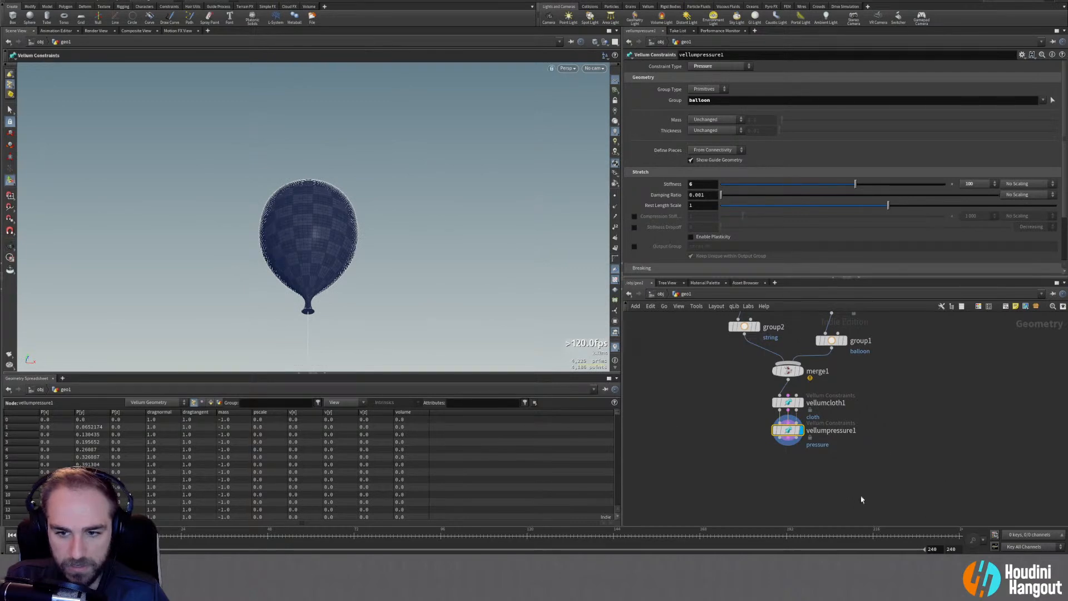
# Add a Vellum Configure Hair node below the Vellum pressure node and display it
pyautogui.moveTo(837, 487); pyautogui.dragTo(851, 446, button='middle')
pyautogui.scroll(-1, 786, 452)
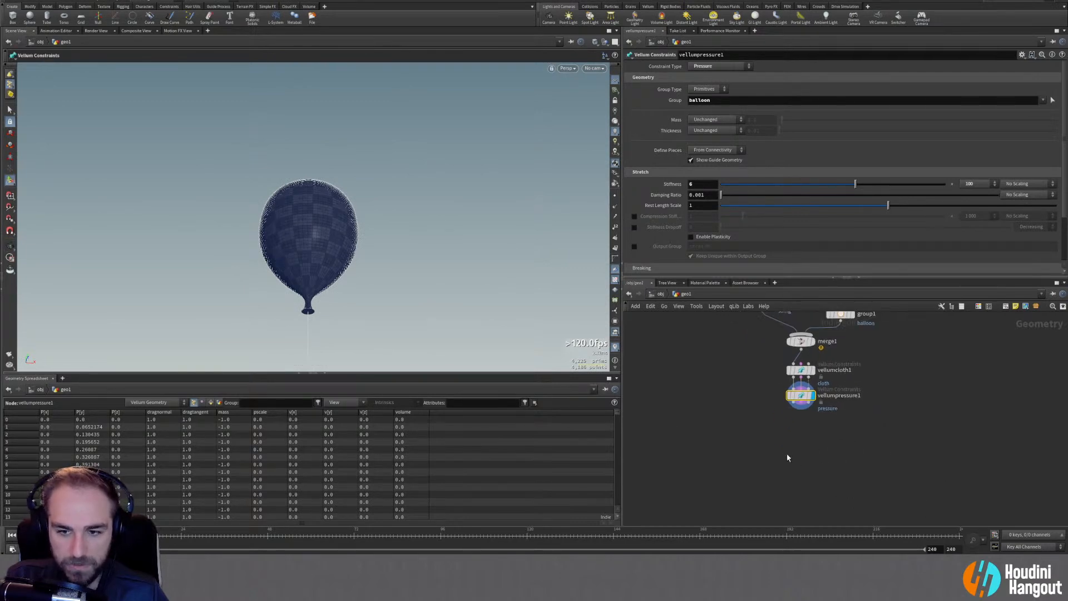
pyautogui.press('Tab')
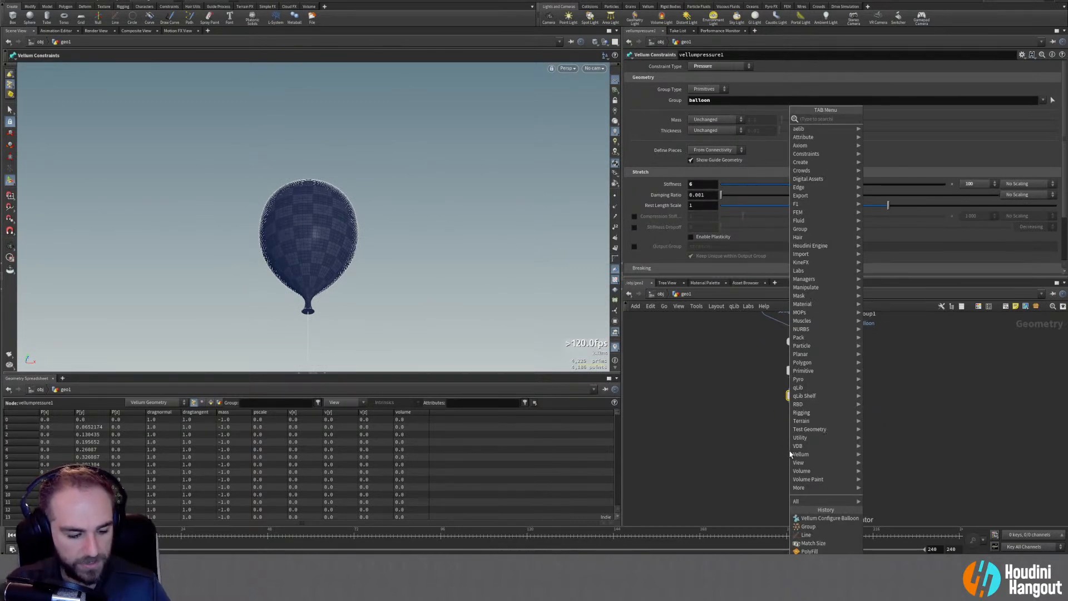
pyautogui.write('vellum')
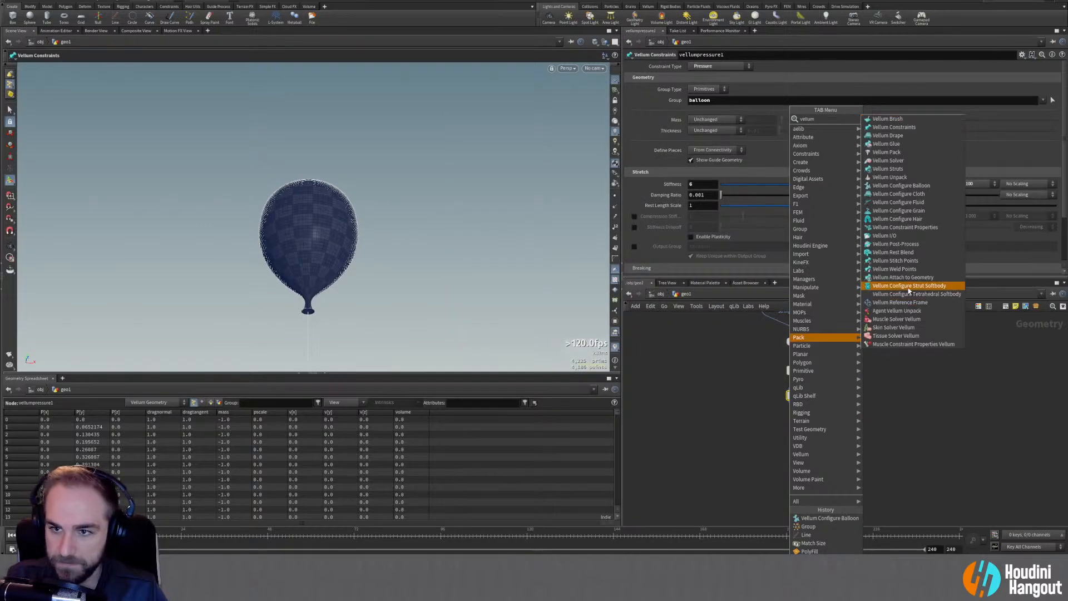
pyautogui.click(924, 219)
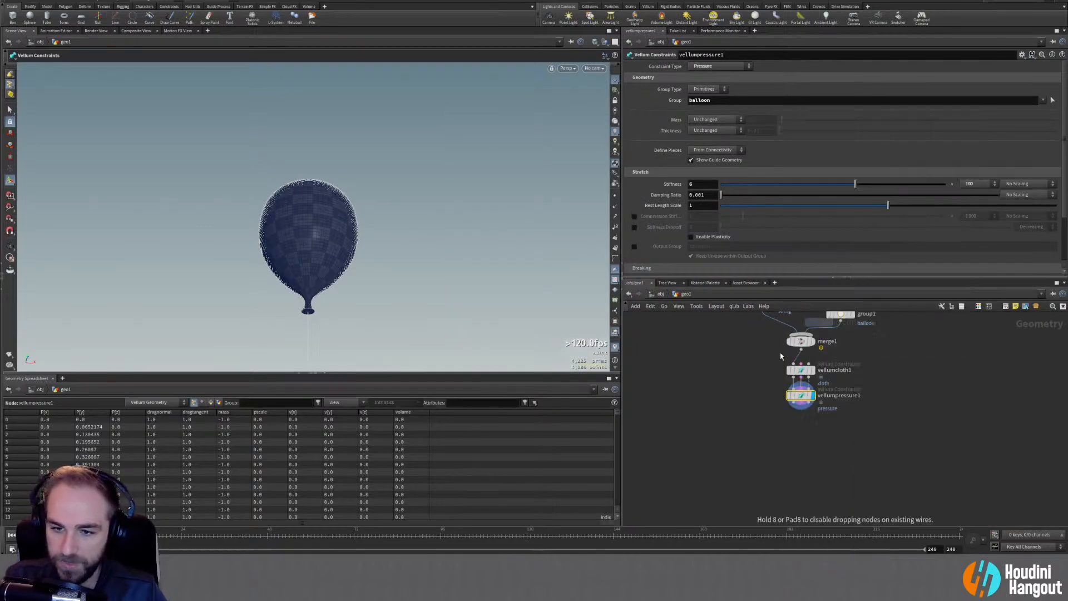
pyautogui.click(798, 415)
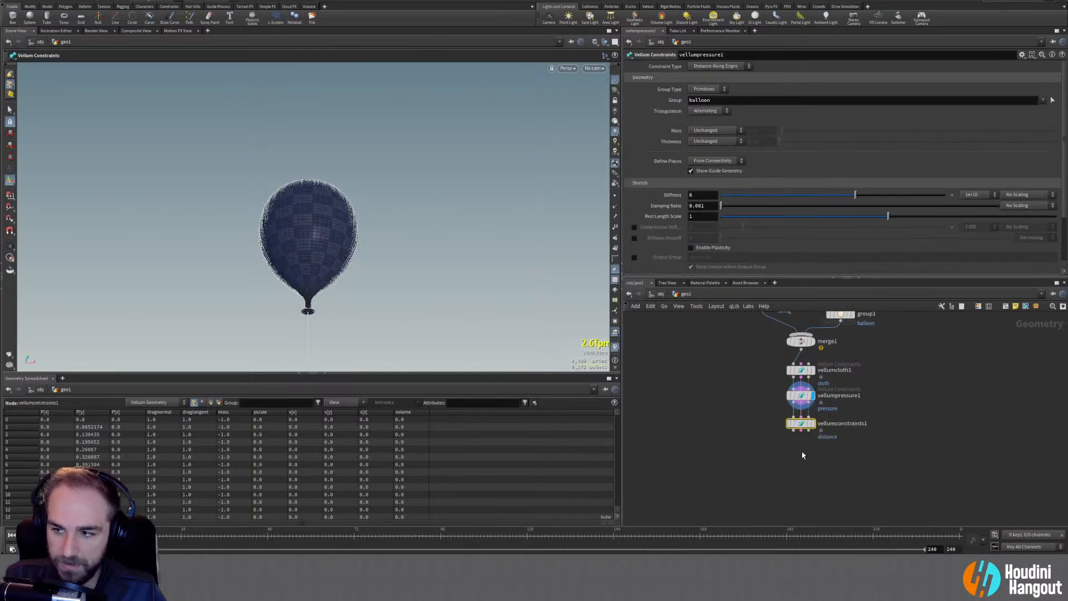
pyautogui.click(812, 424)
# Restrict the Vellum hair constraint to the string group
pyautogui.moveTo(280, 254); pyautogui.dragTo(350, 200, button='middle')
pyautogui.moveTo(351, 200); pyautogui.dragTo(296, 252)
pyautogui.moveTo(295, 253); pyautogui.dragTo(285, 303, button='right')
pyautogui.moveTo(286, 303); pyautogui.dragTo(354, 169, button='middle')
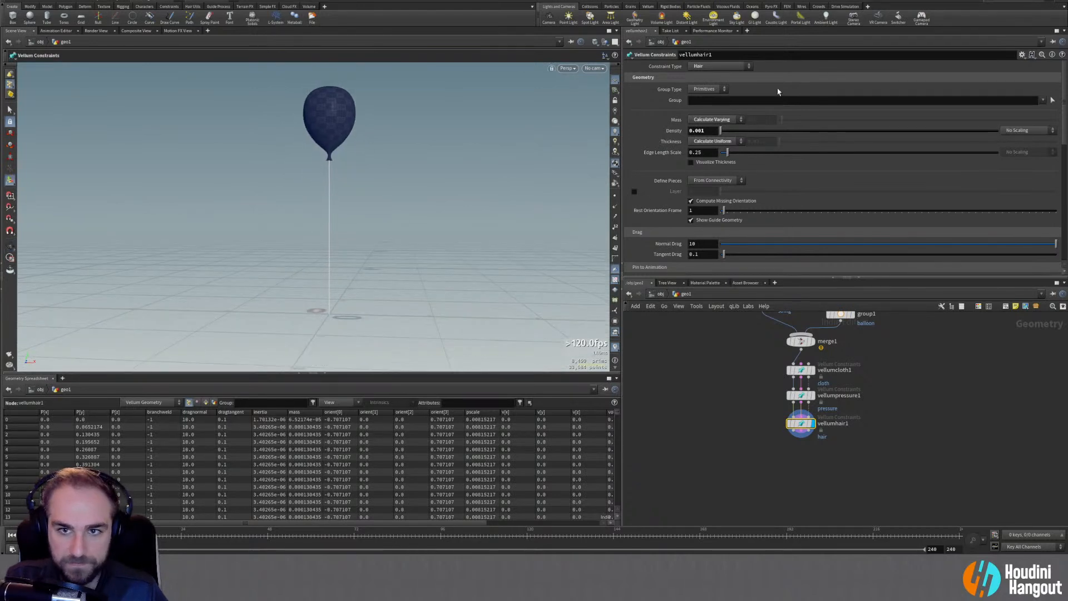
pyautogui.click(1043, 100)
pyautogui.click(1049, 121)
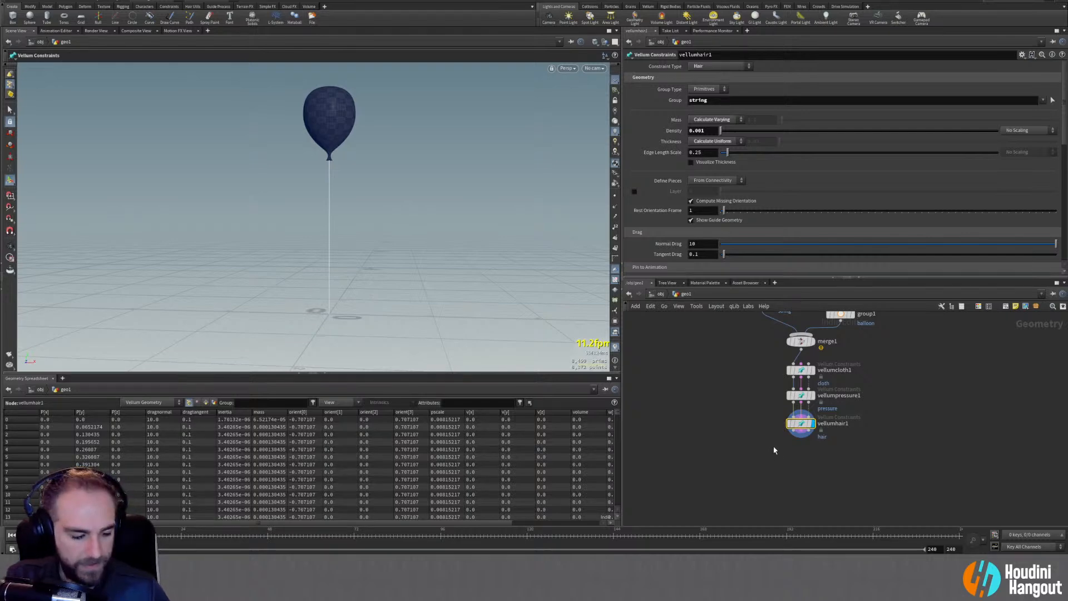
# Add a Vellum Solver node below the Vellum hair node and display it
pyautogui.press('Tab')
pyautogui.write('vellum')
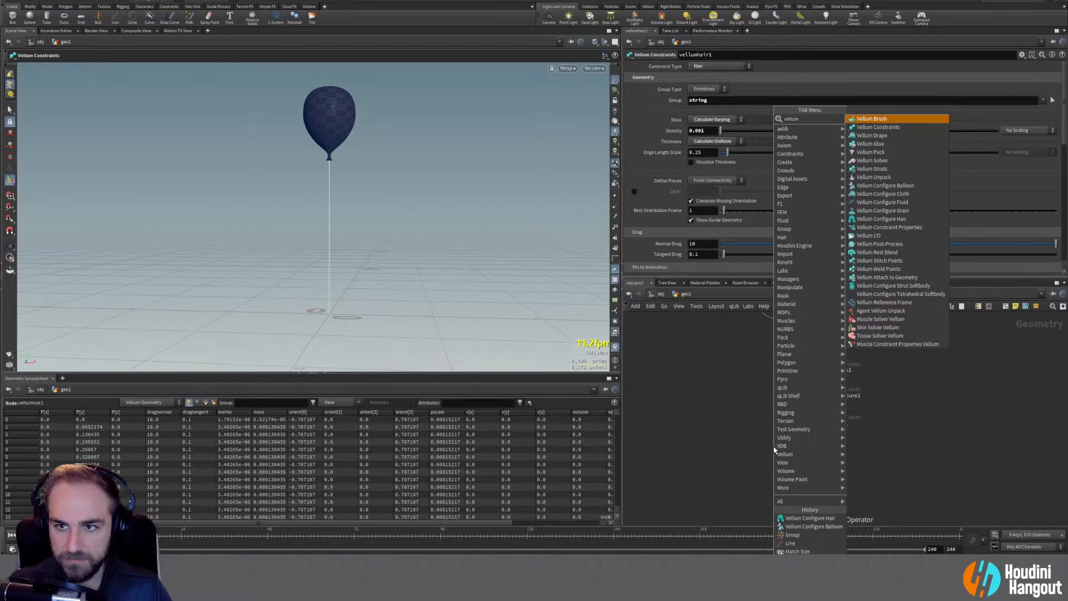
pyautogui.write(' sol')
pyautogui.press('Return')
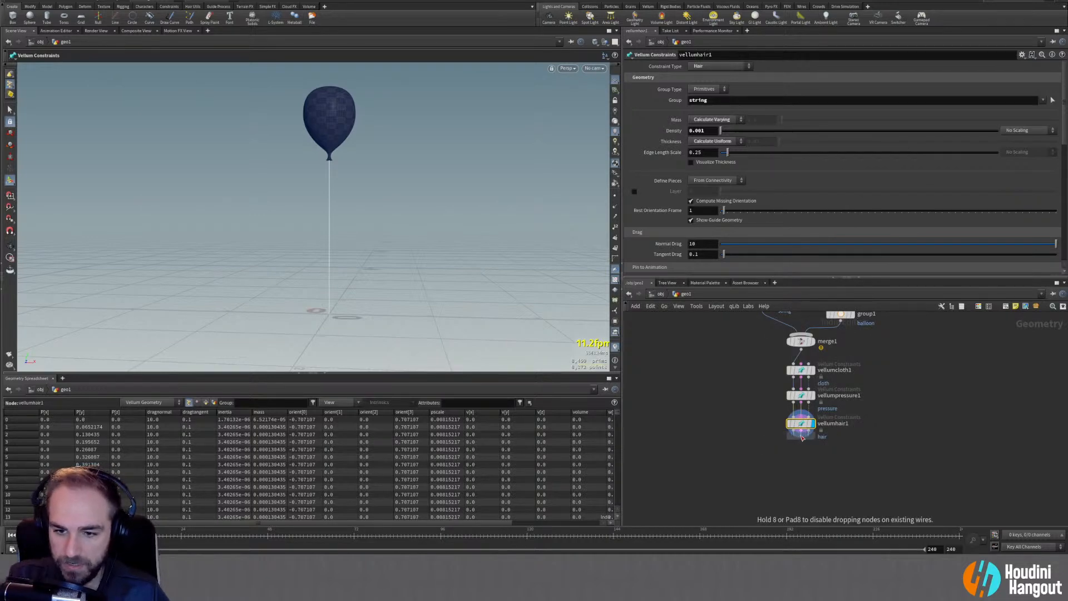
pyautogui.click(781, 470)
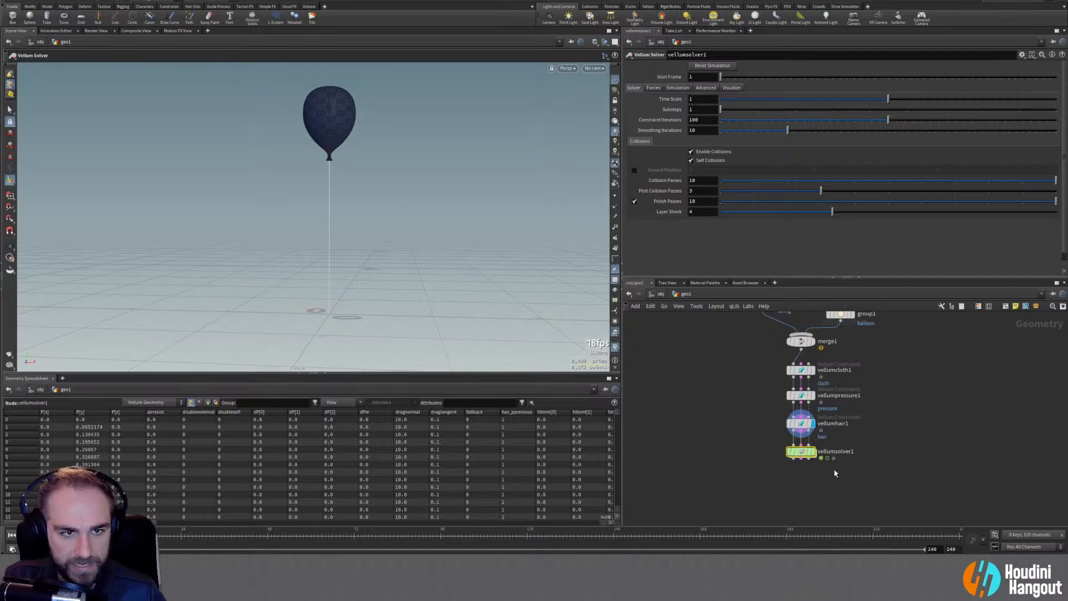
pyautogui.click(811, 452)
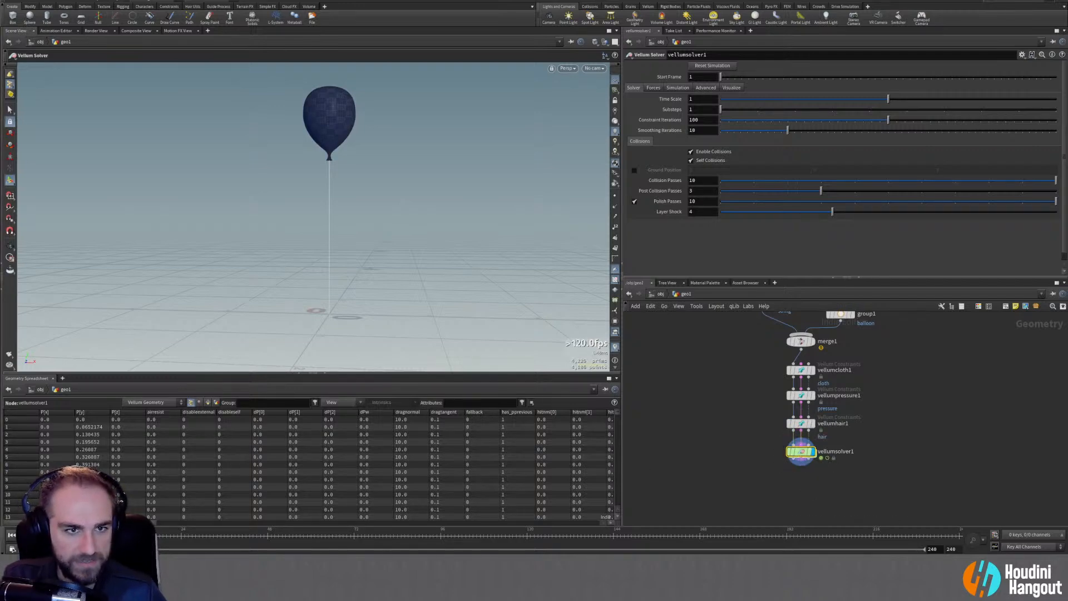
# Enable the Vellum solver's Ground Position and test the simulation with and without the ground plane
pyautogui.click(41, 535)
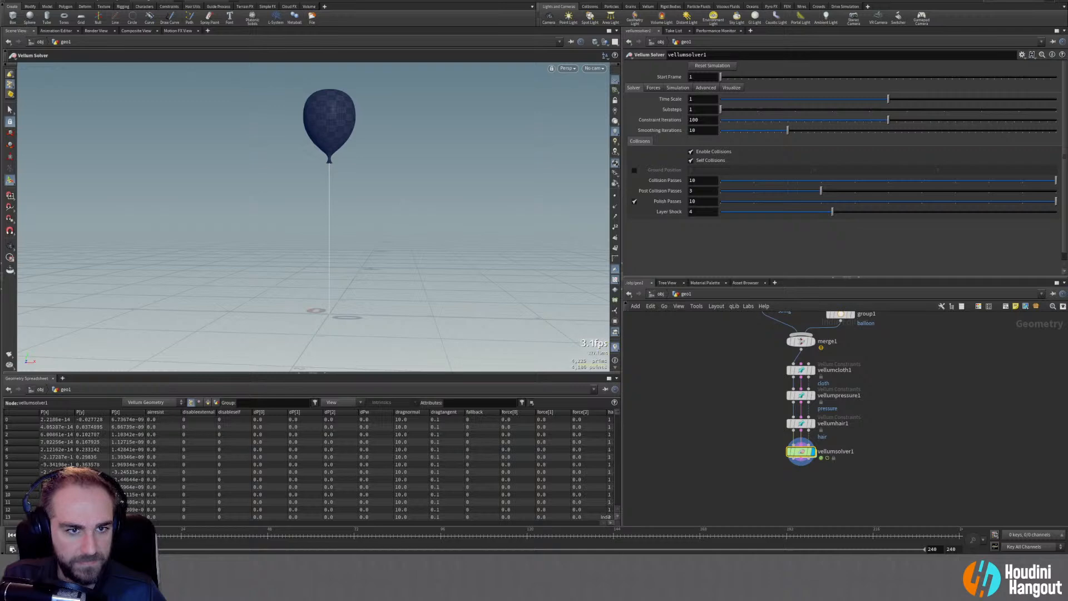
pyautogui.click(10, 536)
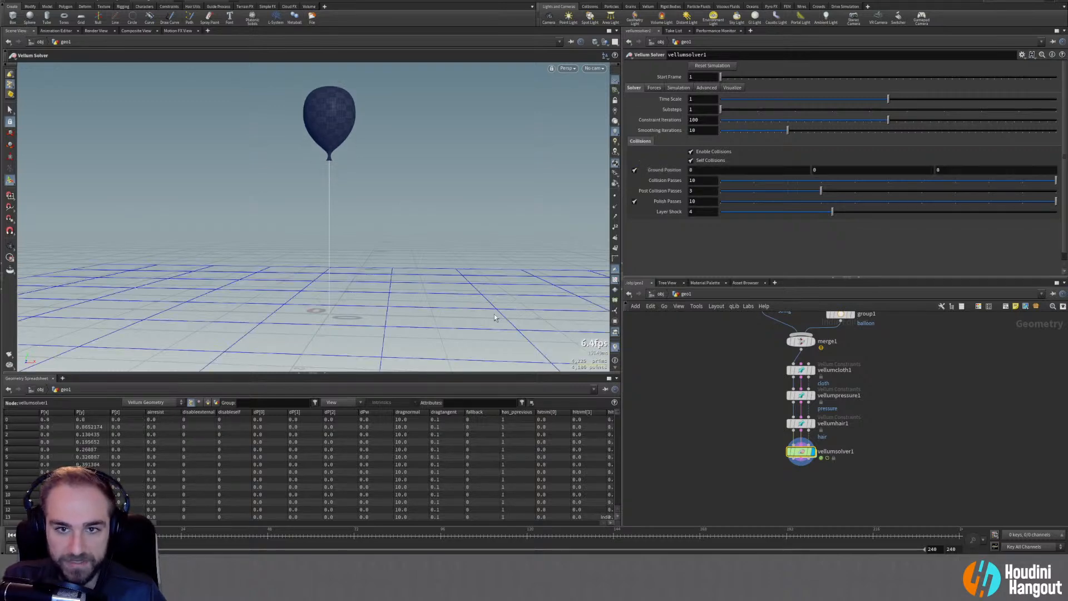
pyautogui.click(634, 169)
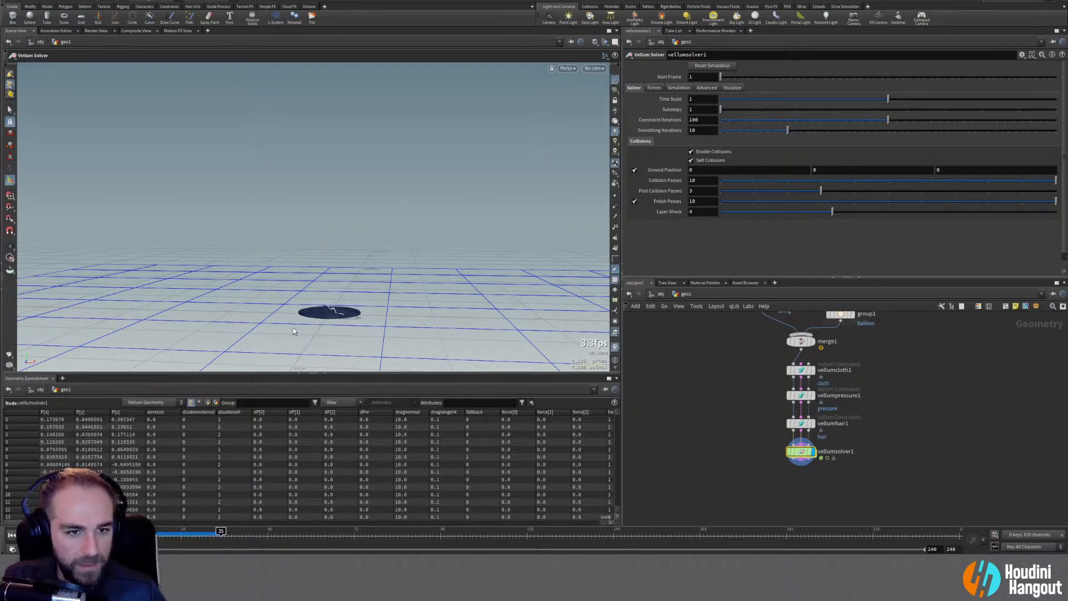
pyautogui.hotkey('ctrl', 'Up')
pyautogui.keyDown('alt'); pyautogui.moveTo(290, 330); pyautogui.dragTo(355, 302); pyautogui.keyUp('alt')
pyautogui.keyDown('alt'); pyautogui.moveTo(355, 303); pyautogui.dragTo(329, 191, button='right'); pyautogui.keyUp('alt')
pyautogui.keyDown('alt'); pyautogui.moveTo(335, 111); pyautogui.dragTo(355, 169, button='middle'); pyautogui.keyUp('alt')
pyautogui.keyDown('alt'); pyautogui.moveTo(355, 169); pyautogui.dragTo(359, 190); pyautogui.keyUp('alt')
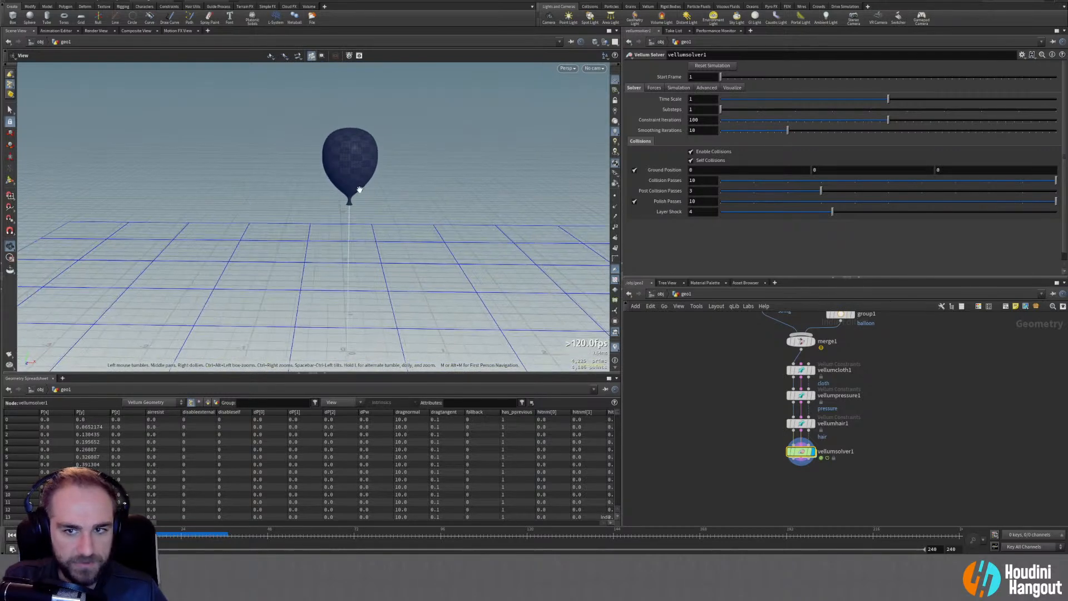
# Display the Vellum pressure node and set its stretch stiffness multiplier to 1 000
pyautogui.click(799, 396)
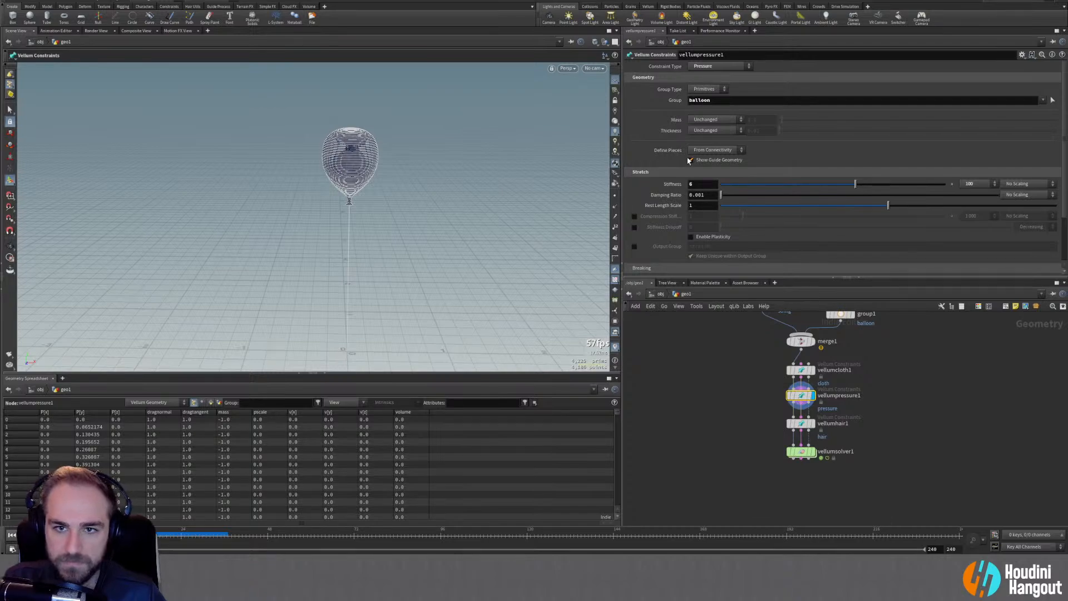
pyautogui.press('Escape')
pyautogui.scroll(5, 467, 131)
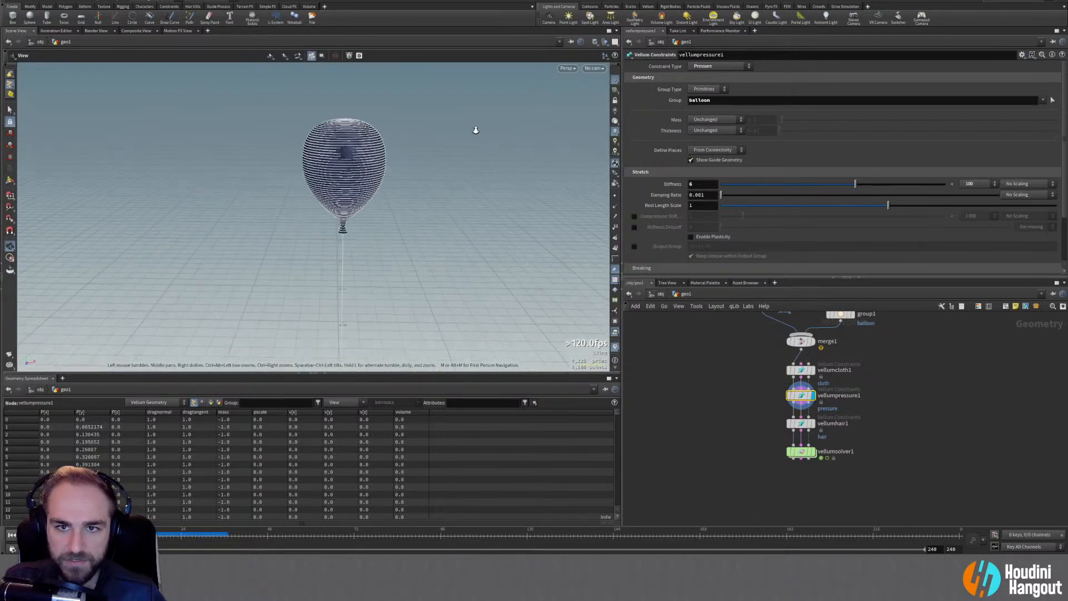
pyautogui.moveTo(389, 178); pyautogui.dragTo(423, 172)
pyautogui.press('Return')
pyautogui.scroll(-1, 658, 196)
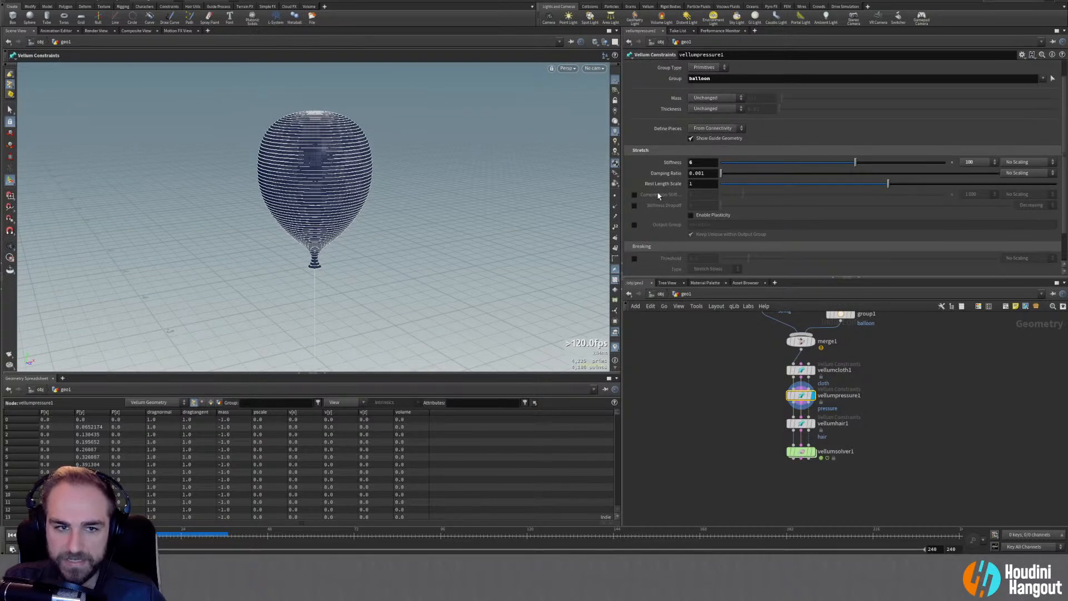
pyautogui.click(984, 162)
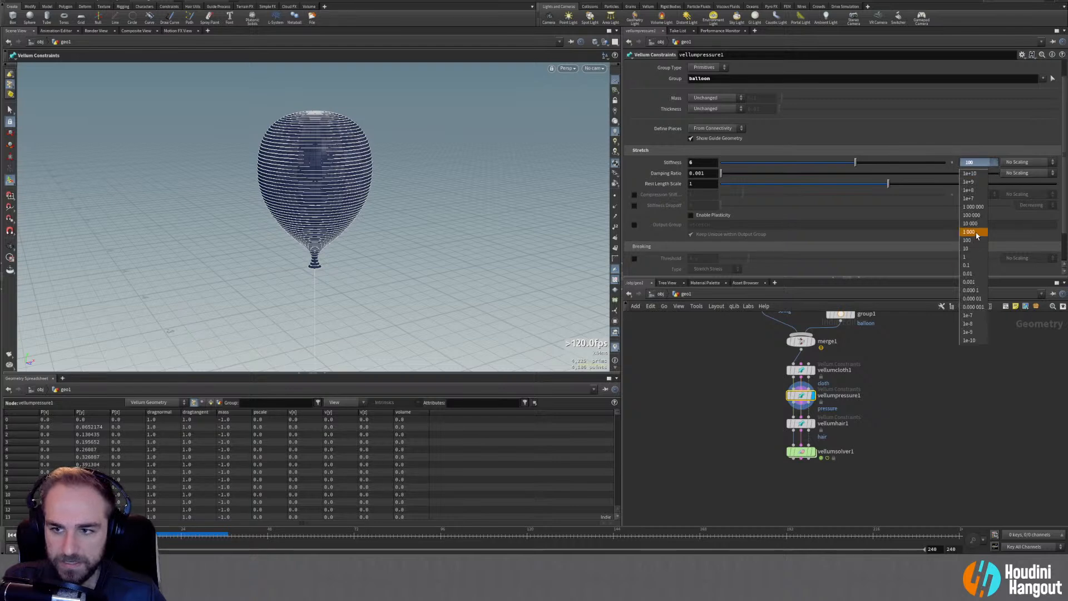
pyautogui.click(975, 232)
# Display the Vellum solver and play the simulation to check how the balloon holds its shape, ending back at the first frame
pyautogui.click(801, 451)
pyautogui.moveTo(250, 236); pyautogui.dragTo(244, 161)
pyautogui.press('Return')
pyautogui.press('Up')
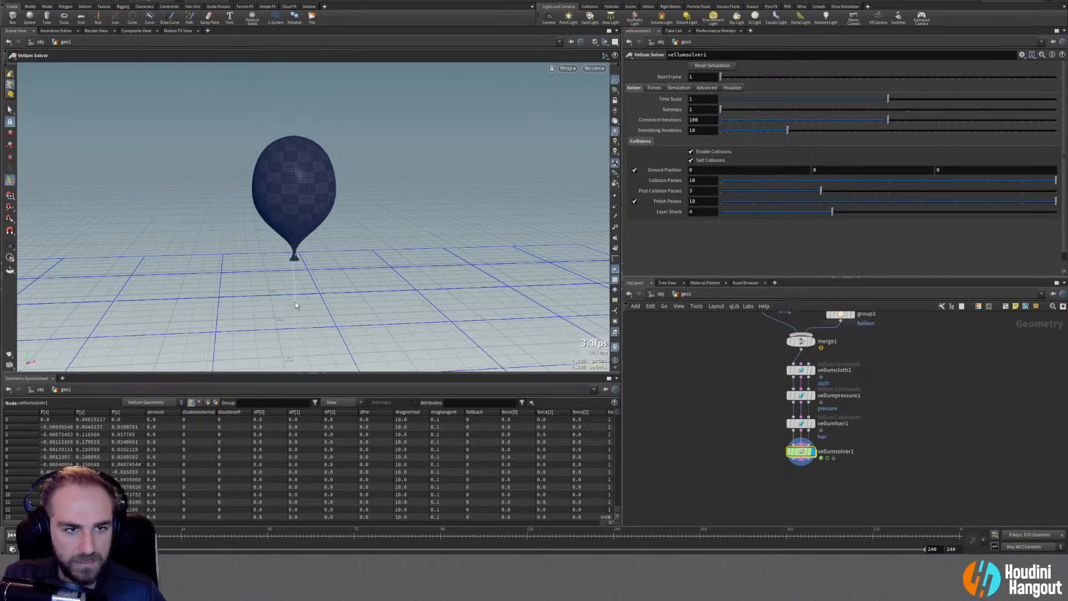
pyautogui.scroll(-3, 304, 295)
pyautogui.keyDown('alt'); pyautogui.moveTo(300, 246); pyautogui.dragTo(305, 187, button='middle'); pyautogui.keyUp('alt')
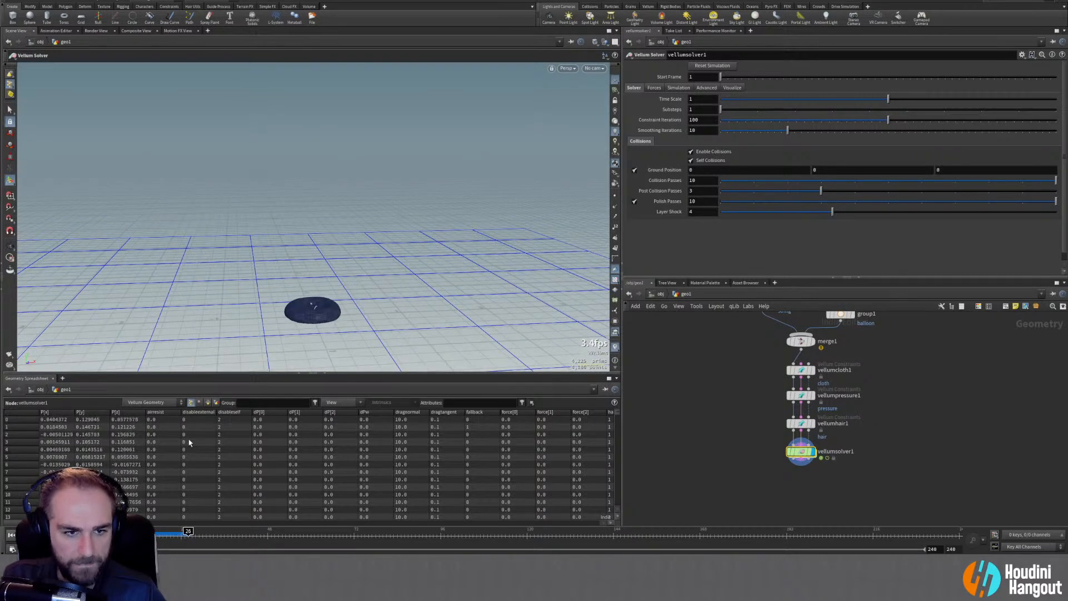
pyautogui.click(10, 535)
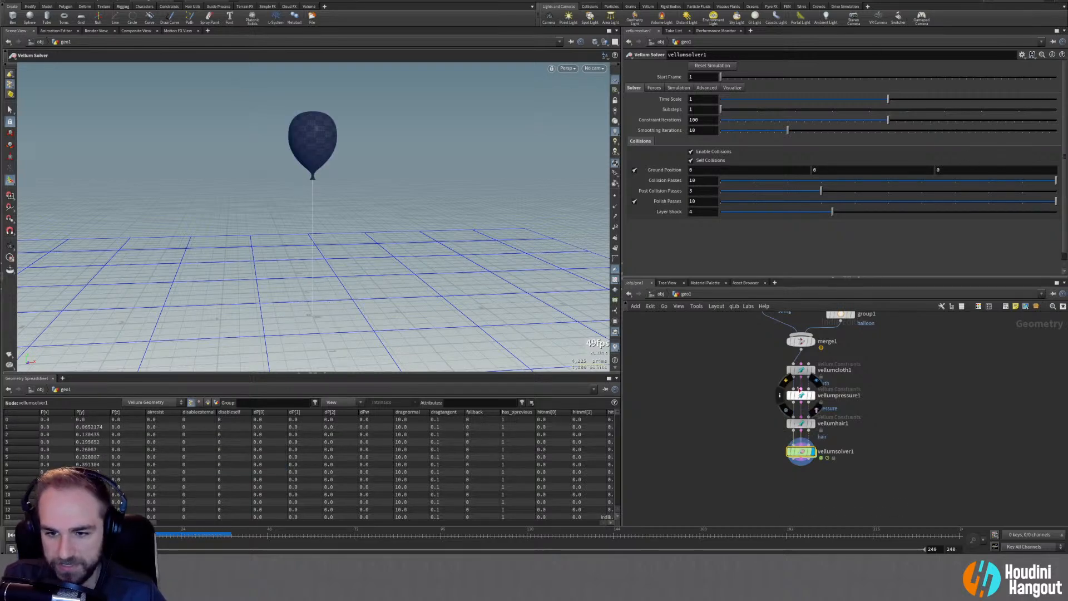
# Set the Vellum pressure's stretch stiffness multiplier to 10 000 and replay the simulation
pyautogui.click(801, 396)
pyautogui.click(984, 166)
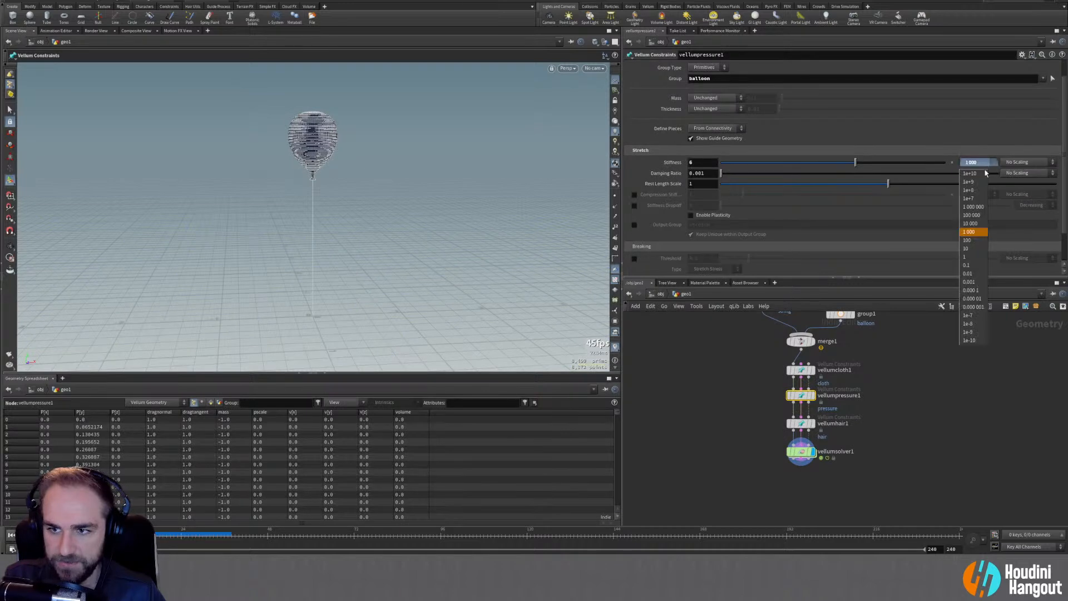
pyautogui.click(982, 223)
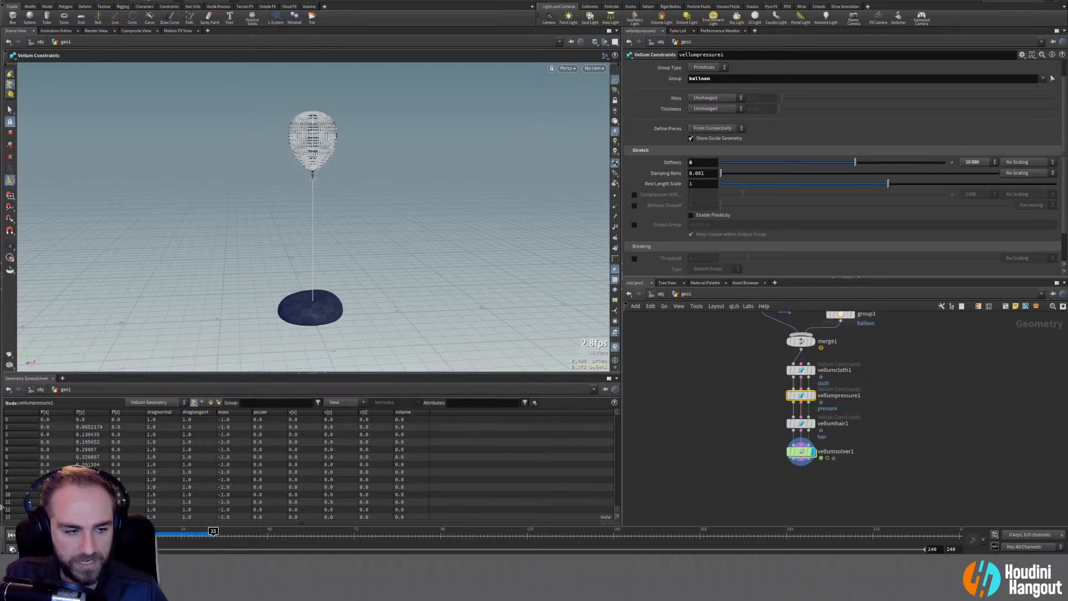
pyautogui.click(11, 535)
pyautogui.keyDown('alt'); pyautogui.moveTo(329, 300); pyautogui.dragTo(327, 275); pyautogui.keyUp('alt')
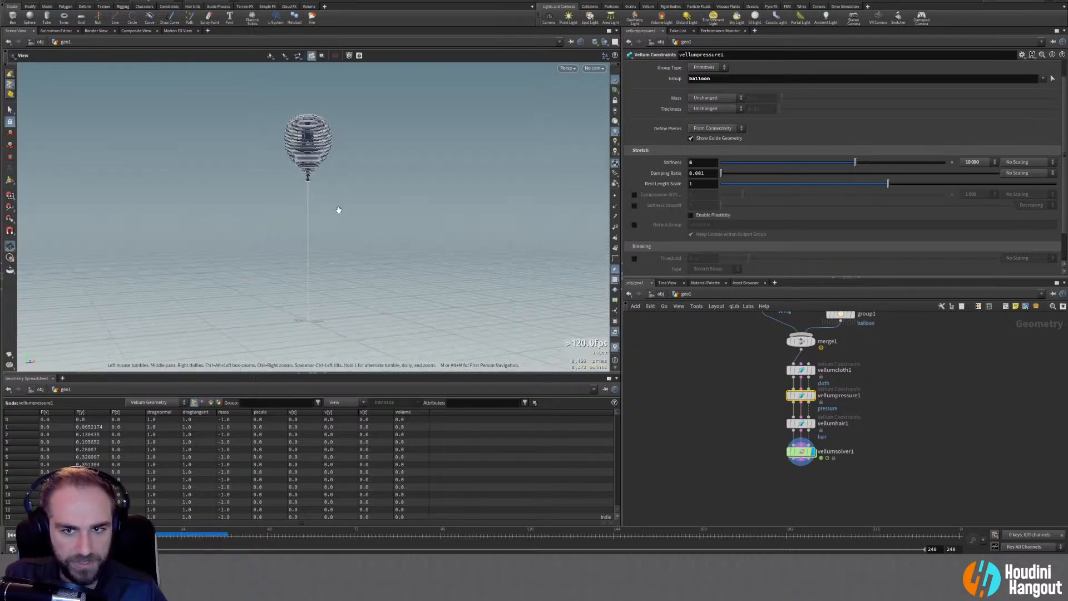
# Turn on Visualize Thickness for the Vellum cloth constraint and set its Edge Length Scale to 0.15
pyautogui.click(805, 373)
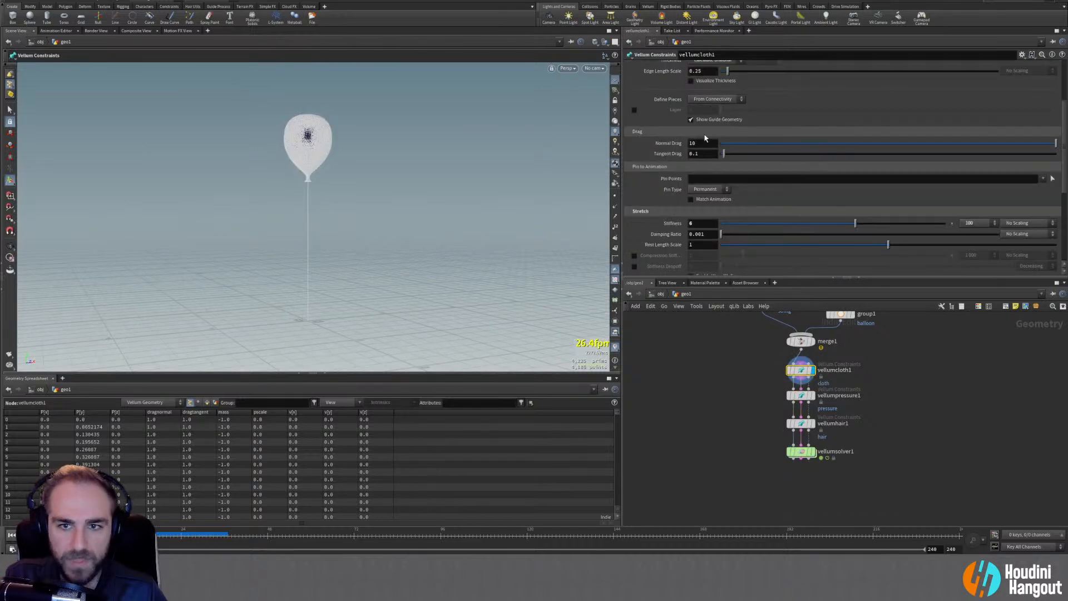
pyautogui.scroll(-1, 643, 197)
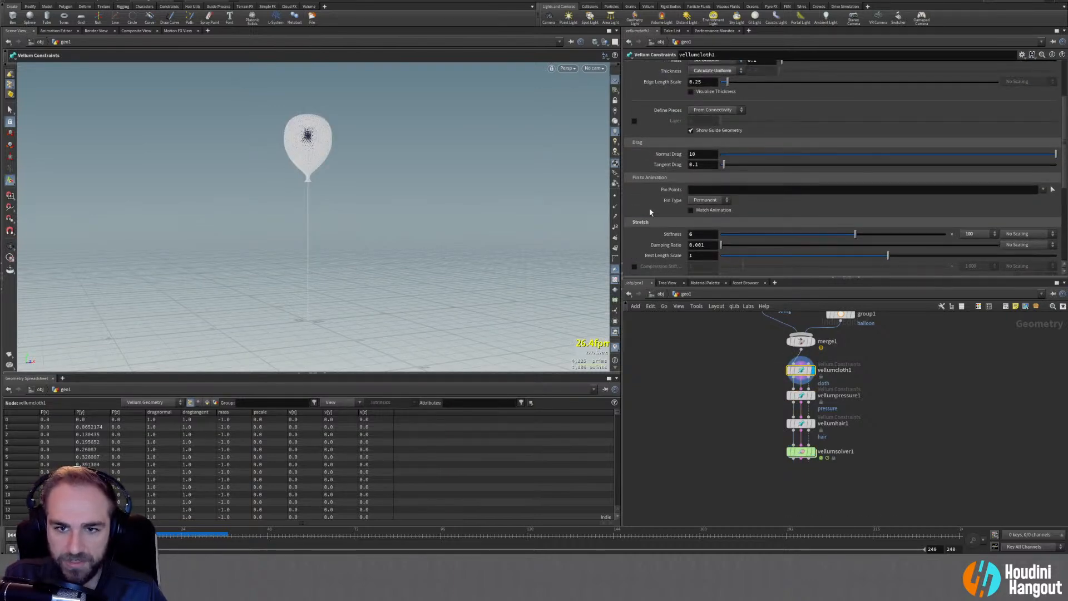
pyautogui.scroll(8, 649, 208)
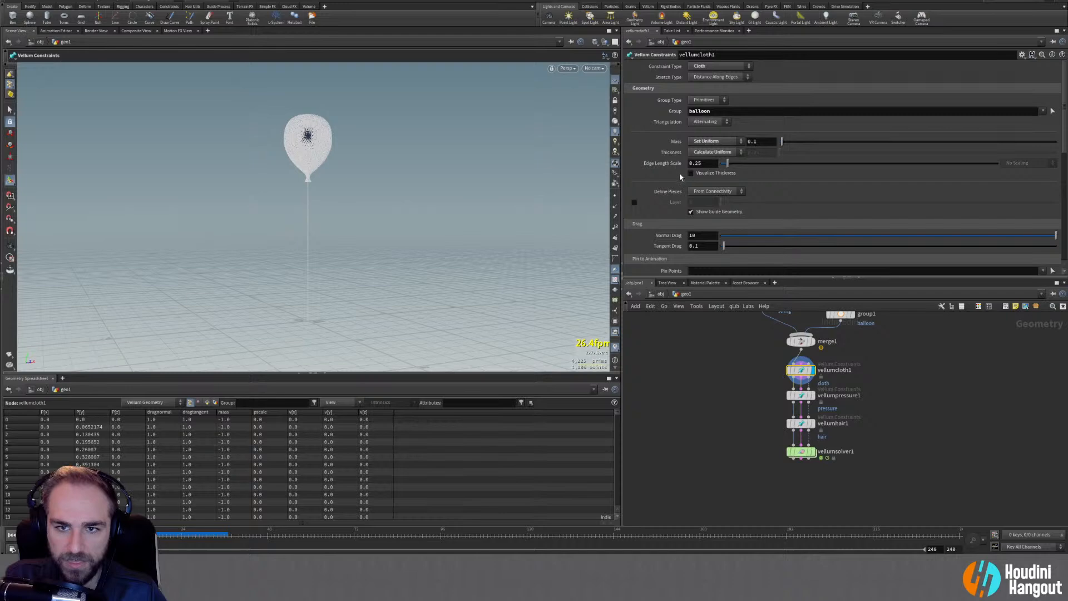
pyautogui.click(690, 173)
pyautogui.keyDown('alt'); pyautogui.moveTo(303, 133); pyautogui.dragTo(784, 111, button='right'); pyautogui.keyUp('alt')
pyautogui.keyDown('alt'); pyautogui.moveTo(463, 188); pyautogui.dragTo(403, 200); pyautogui.keyUp('alt')
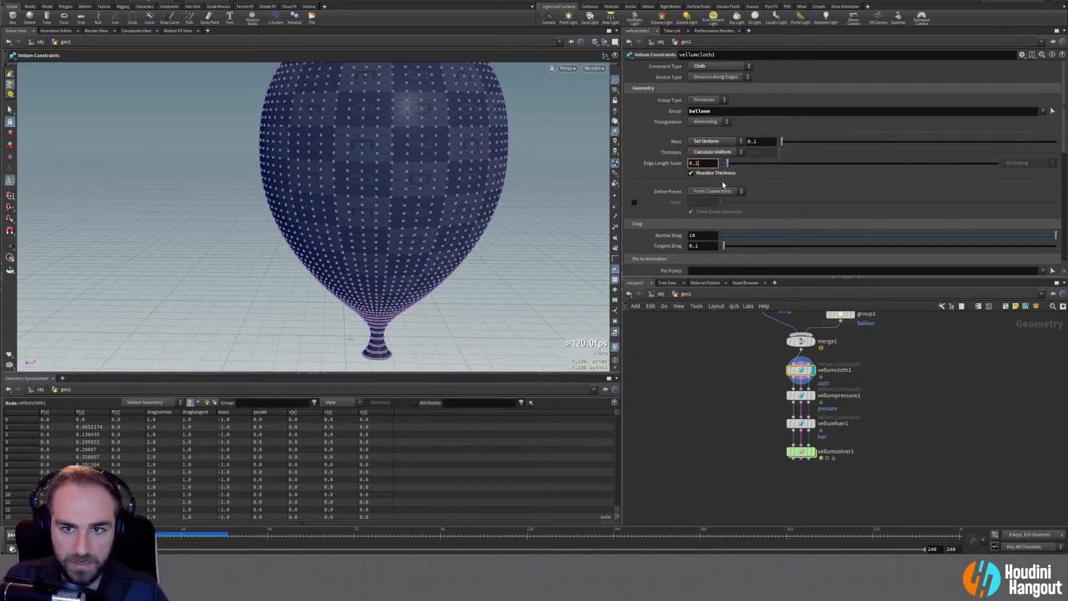
pyautogui.write('5')
pyautogui.press('Return')
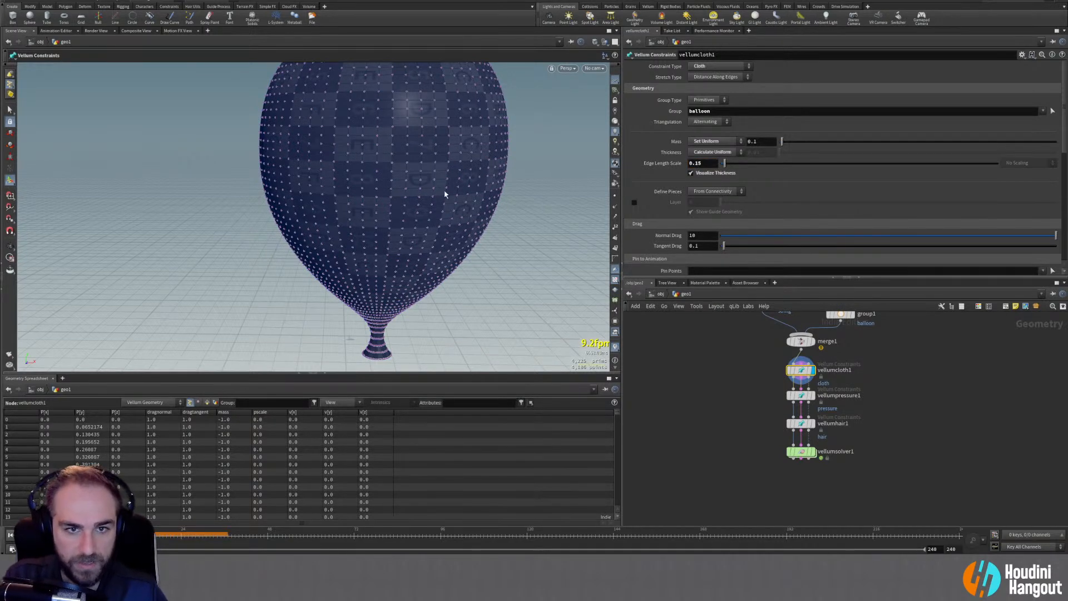
# Examine the Vellum cloth constraint's stretch and bend settings and the thickness preview around the balloon and neck
pyautogui.scroll(-10, 811, 195)
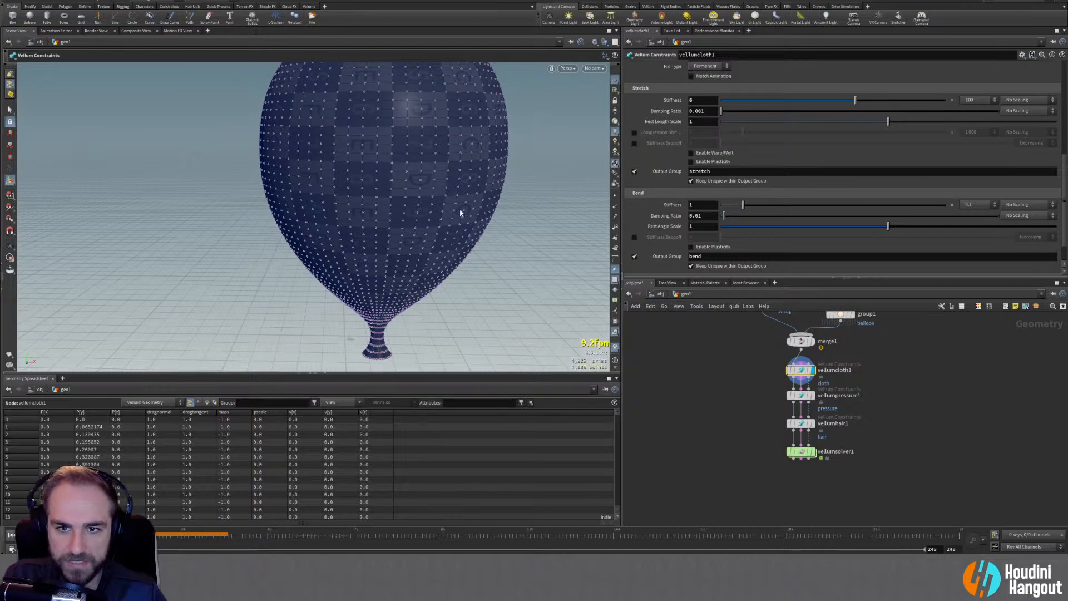
pyautogui.scroll(-1, 660, 206)
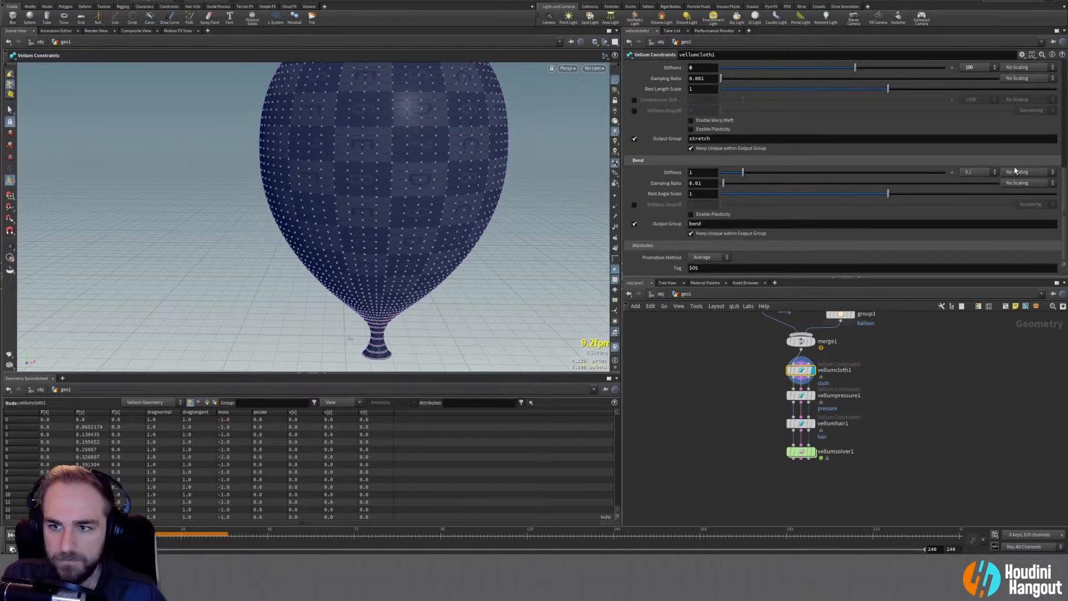
pyautogui.scroll(-3, 417, 154)
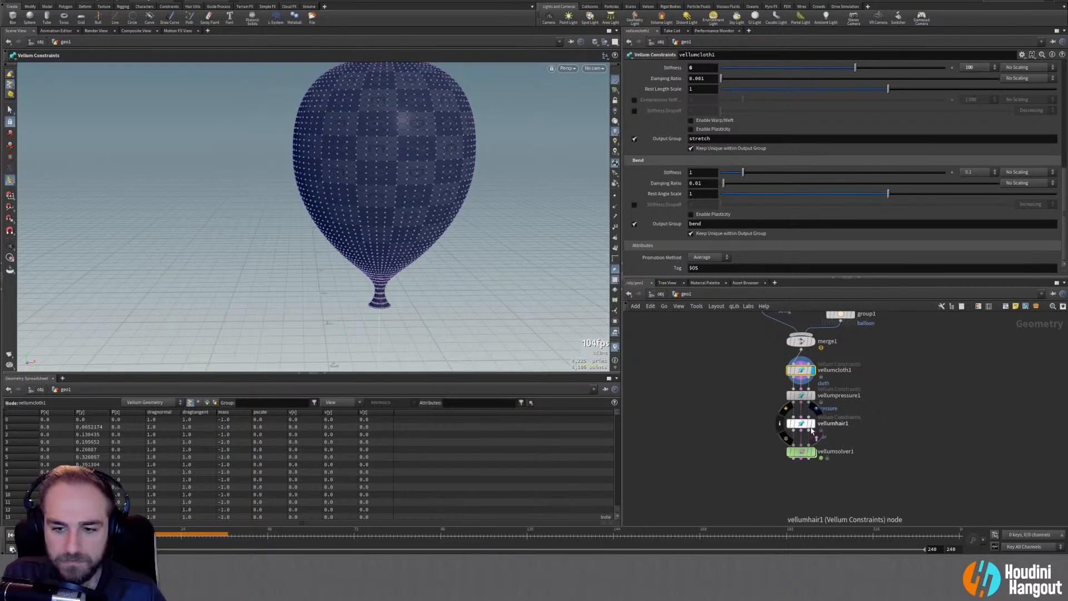
pyautogui.press('Escape')
pyautogui.moveTo(389, 228); pyautogui.dragTo(406, 174)
pyautogui.press('Return')
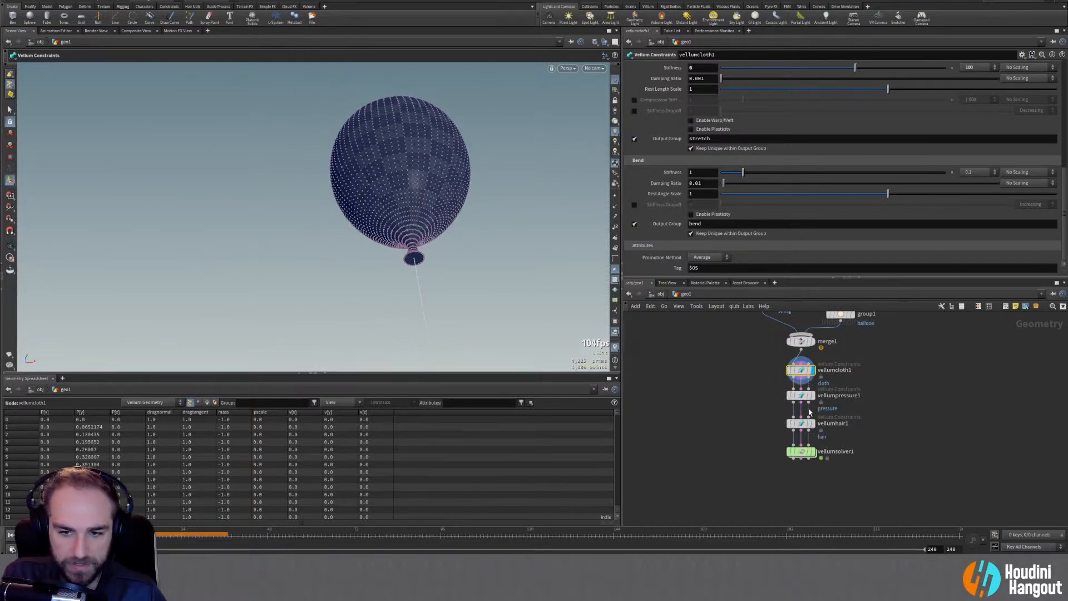
# Add a Null node, wire it to the Vellum pressure's constraint geometry output and display it
pyautogui.press('Tab')
pyautogui.write('nul')
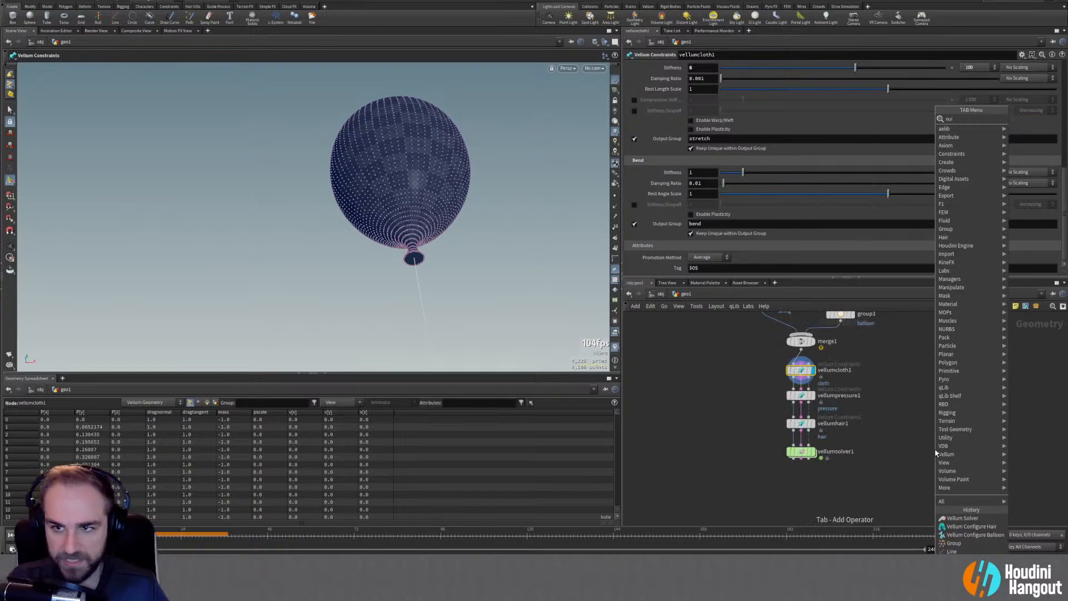
pyautogui.press('Return')
pyautogui.click(918, 436)
pyautogui.moveTo(802, 405); pyautogui.dragTo(917, 428)
pyautogui.click(927, 436)
pyautogui.press('Escape')
# Inspect the pressure's constraint geometry and compare it with the Vellum cloth's by briefly rewiring the null
pyautogui.scroll(10, 416, 175)
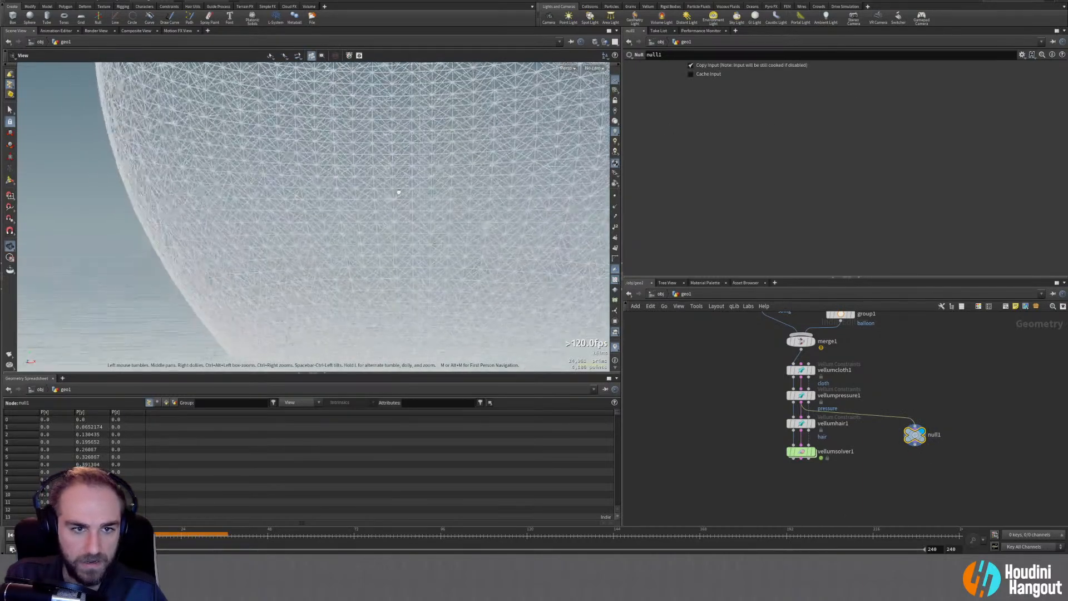
pyautogui.scroll(-10, 398, 190)
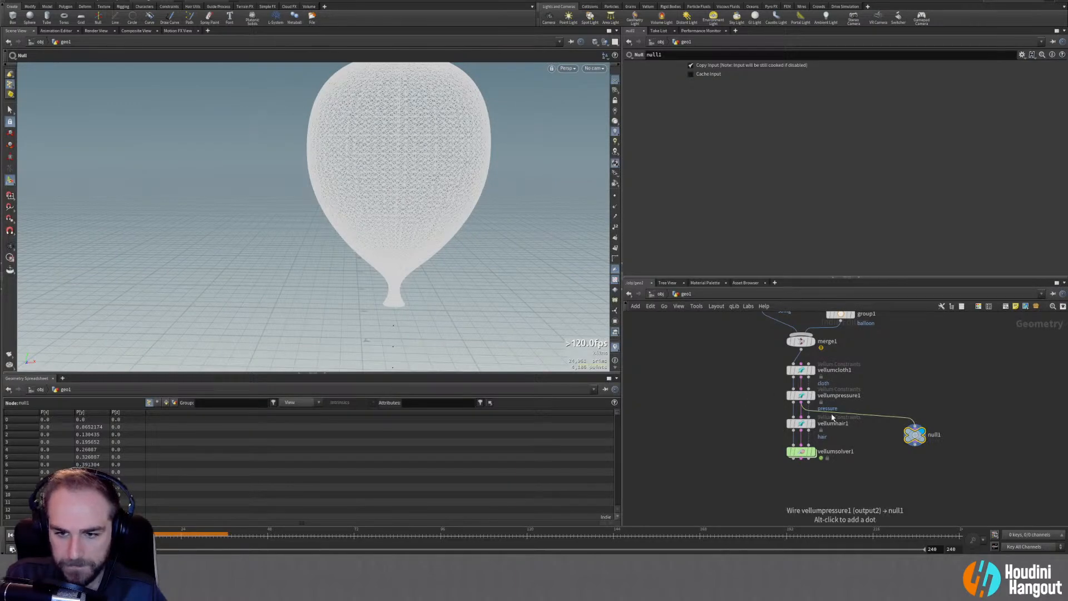
pyautogui.moveTo(835, 416); pyautogui.dragTo(802, 382)
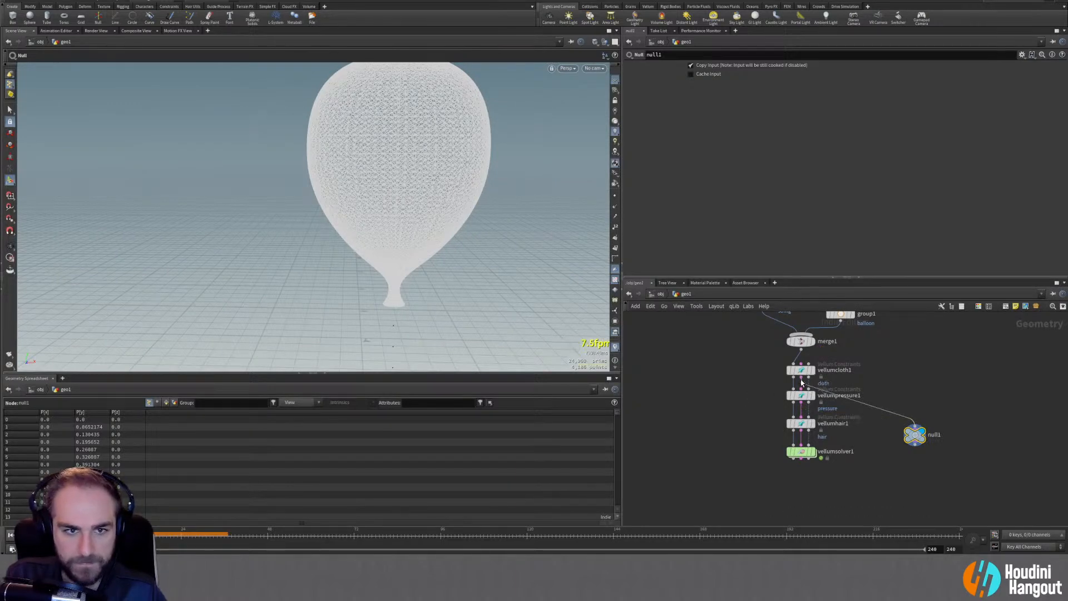
pyautogui.moveTo(872, 411); pyautogui.dragTo(802, 402)
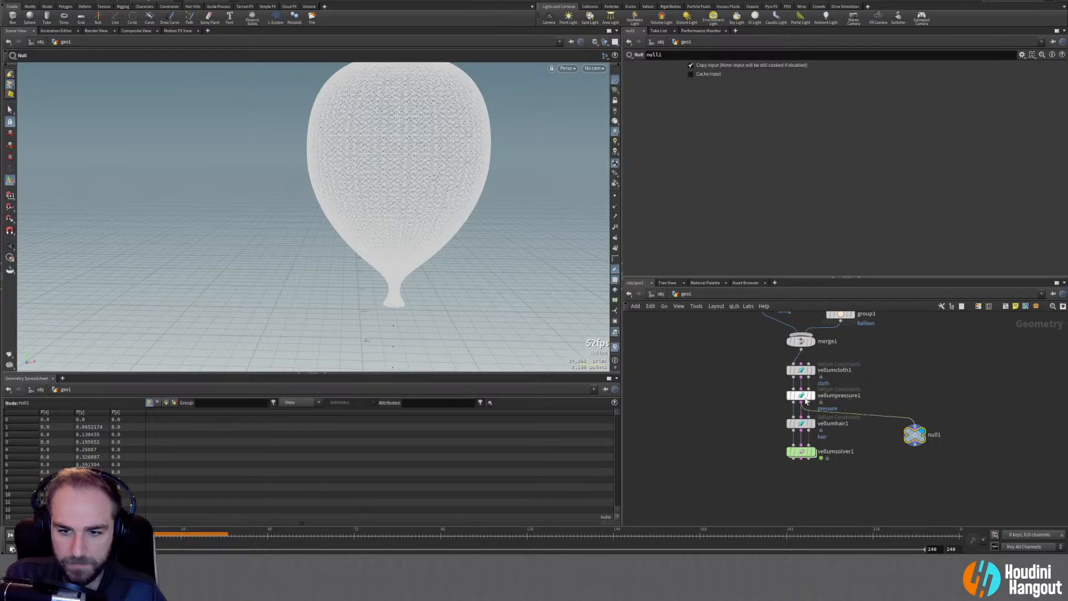
# Display the Vellum pressure constraint and examine its guide lines around the balloon's top and sides
pyautogui.click(801, 395)
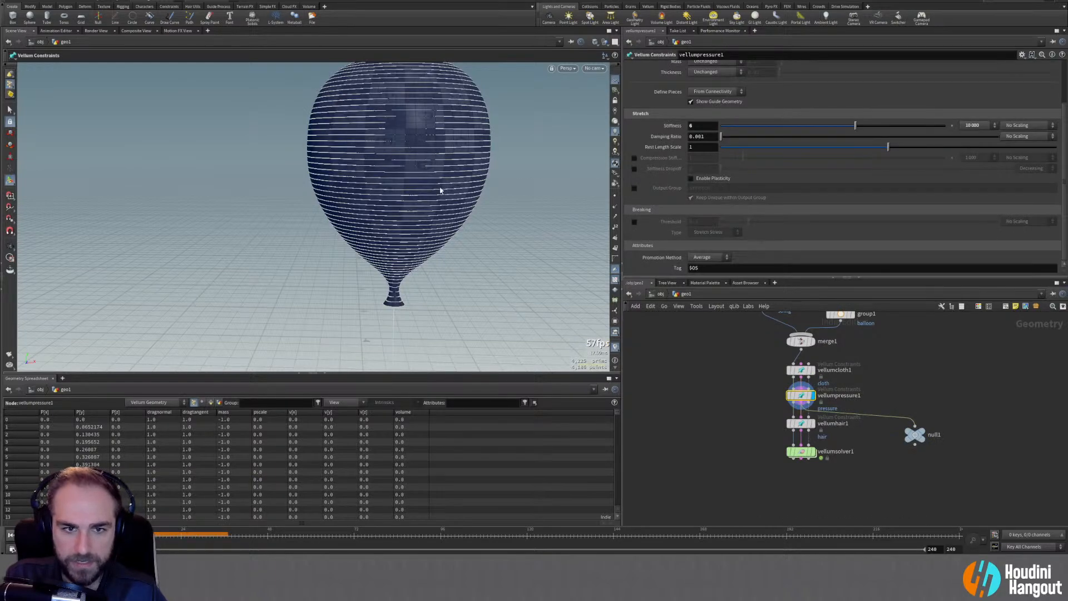
pyautogui.keyDown('alt'); pyautogui.moveTo(497, 190); pyautogui.dragTo(399, 219); pyautogui.keyUp('alt')
pyautogui.keyDown('alt'); pyautogui.moveTo(361, 123); pyautogui.dragTo(383, 212, button='middle'); pyautogui.keyUp('alt')
pyautogui.keyDown('alt'); pyautogui.moveTo(383, 212); pyautogui.dragTo(242, 217); pyautogui.keyUp('alt')
pyautogui.keyDown('alt'); pyautogui.moveTo(565, 224); pyautogui.dragTo(629, 197, button='right'); pyautogui.keyUp('alt')
pyautogui.keyDown('alt'); pyautogui.moveTo(497, 182); pyautogui.dragTo(494, 229); pyautogui.keyUp('alt')
pyautogui.keyDown('alt'); pyautogui.moveTo(524, 176); pyautogui.dragTo(468, 224, button='middle'); pyautogui.keyUp('alt')
pyautogui.keyDown('alt'); pyautogui.moveTo(467, 224); pyautogui.dragTo(554, 173, button='right'); pyautogui.keyUp('alt')
pyautogui.keyDown('alt'); pyautogui.moveTo(467, 253); pyautogui.dragTo(464, 221); pyautogui.keyUp('alt')
pyautogui.keyDown('alt'); pyautogui.moveTo(410, 192); pyautogui.dragTo(468, 254, button='middle'); pyautogui.keyUp('alt')
pyautogui.keyDown('alt'); pyautogui.moveTo(469, 253); pyautogui.dragTo(441, 286, button='right'); pyautogui.keyUp('alt')
pyautogui.keyDown('alt'); pyautogui.moveTo(441, 286); pyautogui.dragTo(429, 244, button='middle'); pyautogui.keyUp('alt')
# Display the Revolve node's balloon surface, frame it and turn on point numbers
pyautogui.moveTo(736, 370); pyautogui.dragTo(715, 519, button='middle')
pyautogui.click(829, 369)
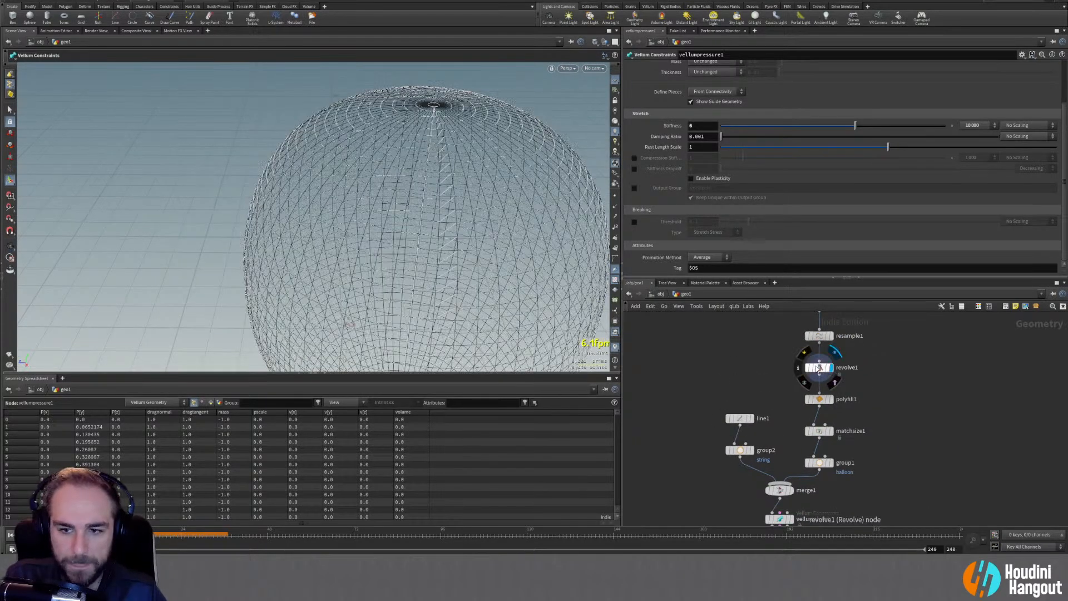
pyautogui.click(818, 369)
pyautogui.keyDown('alt'); pyautogui.moveTo(461, 198); pyautogui.dragTo(461, 179, button='middle'); pyautogui.keyUp('alt')
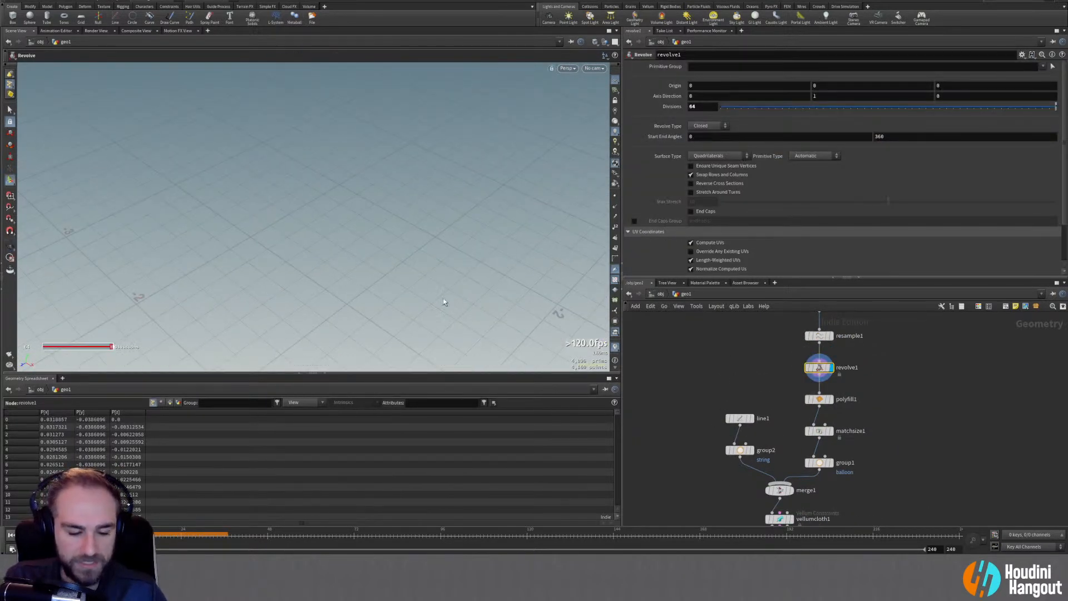
pyautogui.hotkey('space', 'g')
pyautogui.keyDown('alt'); pyautogui.moveTo(357, 241); pyautogui.dragTo(342, 209); pyautogui.keyUp('alt')
pyautogui.keyDown('alt'); pyautogui.moveTo(343, 209); pyautogui.dragTo(533, 161, button='right'); pyautogui.keyUp('alt')
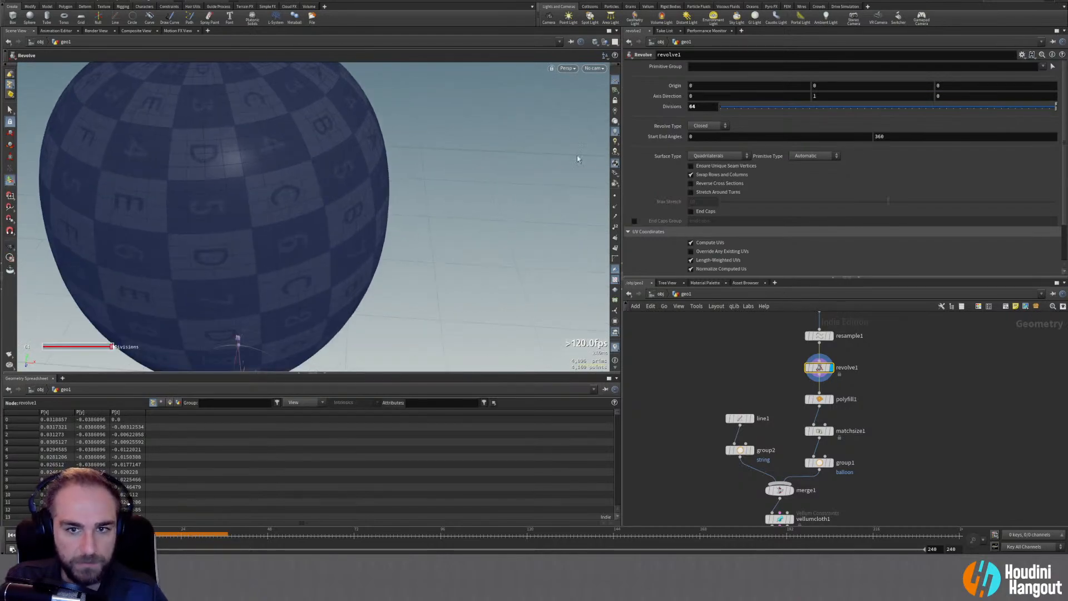
pyautogui.click(616, 226)
# Examine the point numbers on the revolved balloon from the side, bottom and top, looking for a seam
pyautogui.keyDown('alt'); pyautogui.moveTo(283, 146); pyautogui.dragTo(193, 123); pyautogui.keyUp('alt')
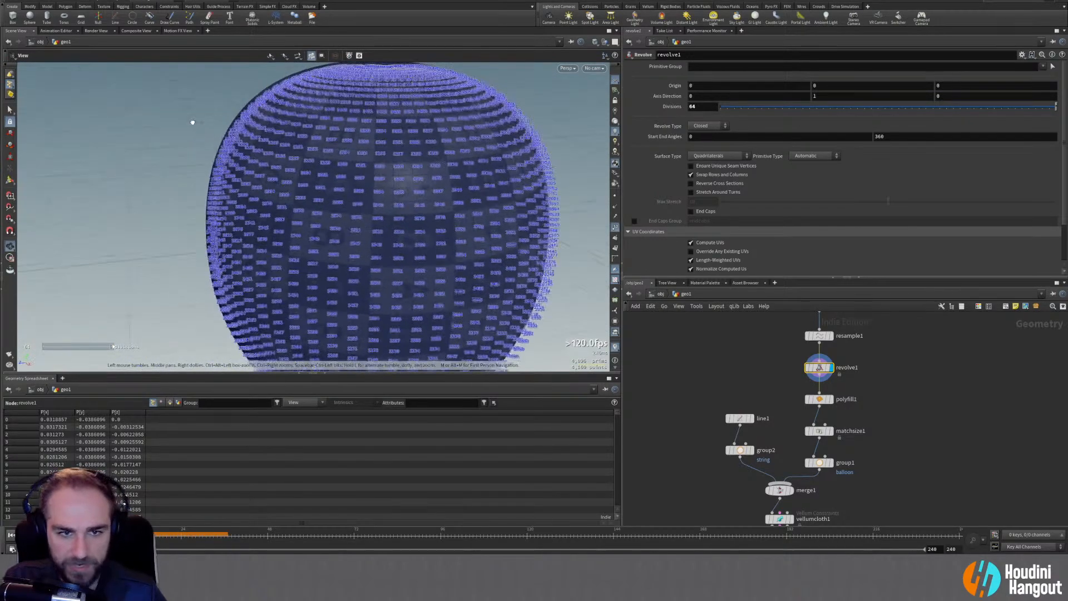
pyautogui.keyDown('alt'); pyautogui.moveTo(421, 202); pyautogui.dragTo(399, 249); pyautogui.keyUp('alt')
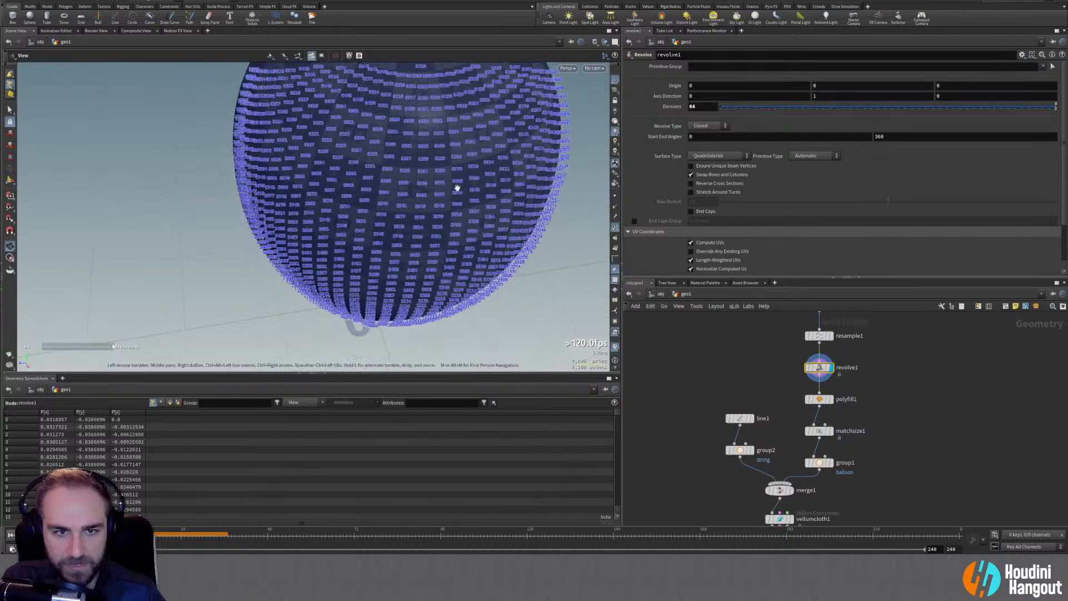
pyautogui.keyDown('alt'); pyautogui.moveTo(456, 186); pyautogui.dragTo(340, 206, button='middle'); pyautogui.keyUp('alt')
pyautogui.keyDown('alt'); pyautogui.moveTo(341, 205); pyautogui.dragTo(496, 146, button='right'); pyautogui.keyUp('alt')
pyautogui.moveTo(286, 233); pyautogui.dragTo(89, 236, button='right')
pyautogui.keyDown('alt'); pyautogui.moveTo(273, 153); pyautogui.dragTo(280, 223); pyautogui.keyUp('alt')
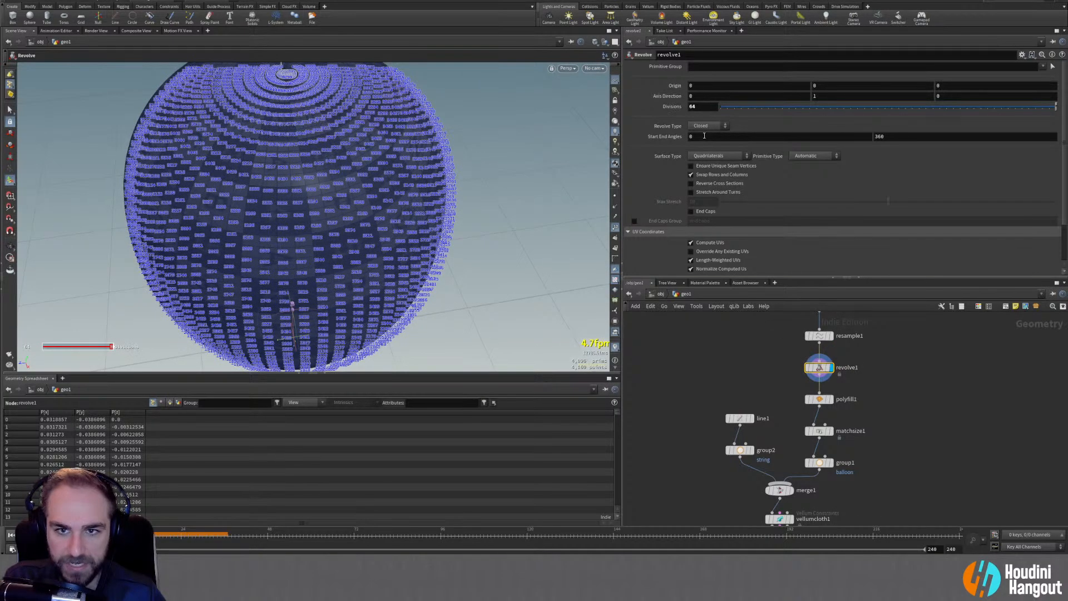
pyautogui.keyDown('alt'); pyautogui.moveTo(298, 179); pyautogui.dragTo(547, 199); pyautogui.keyUp('alt')
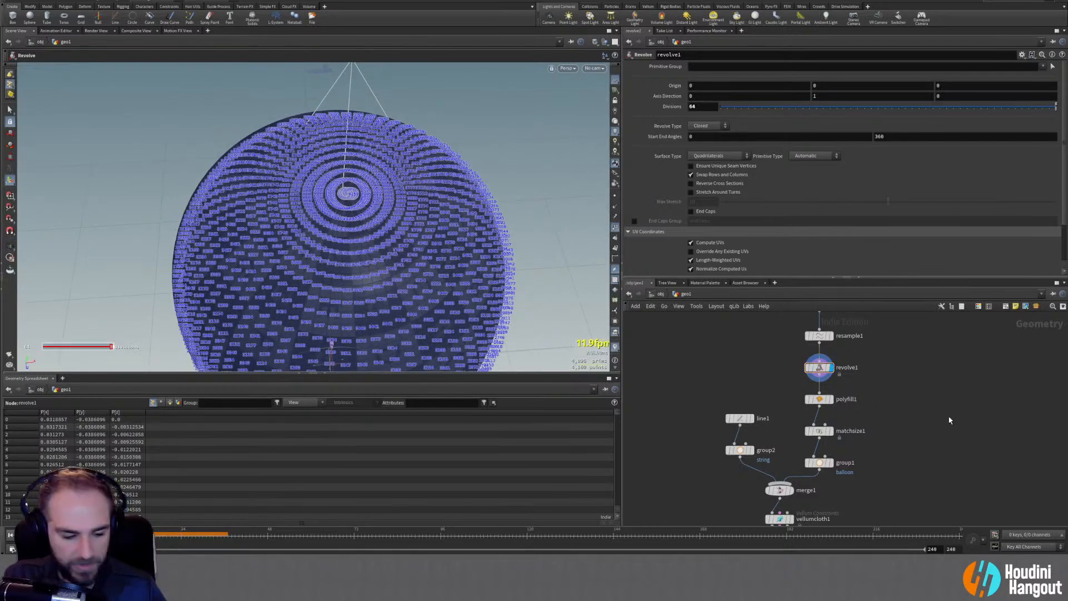
# Insert a Fuse node between revolve1 and polyfill1, display it and check the fused points
pyautogui.press('Tab')
pyautogui.press('Escape')
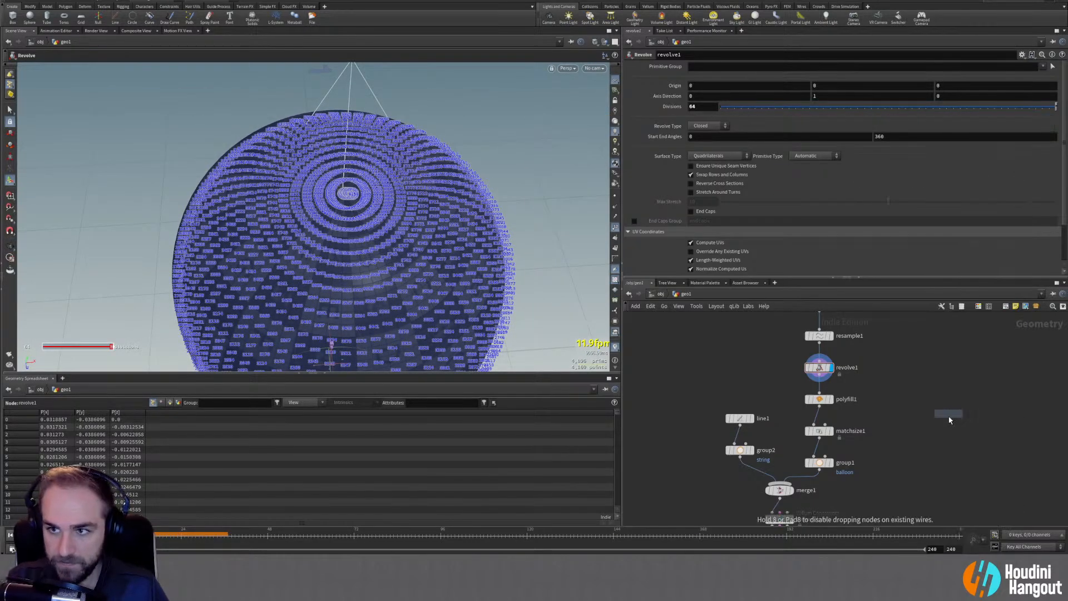
pyautogui.click(819, 389)
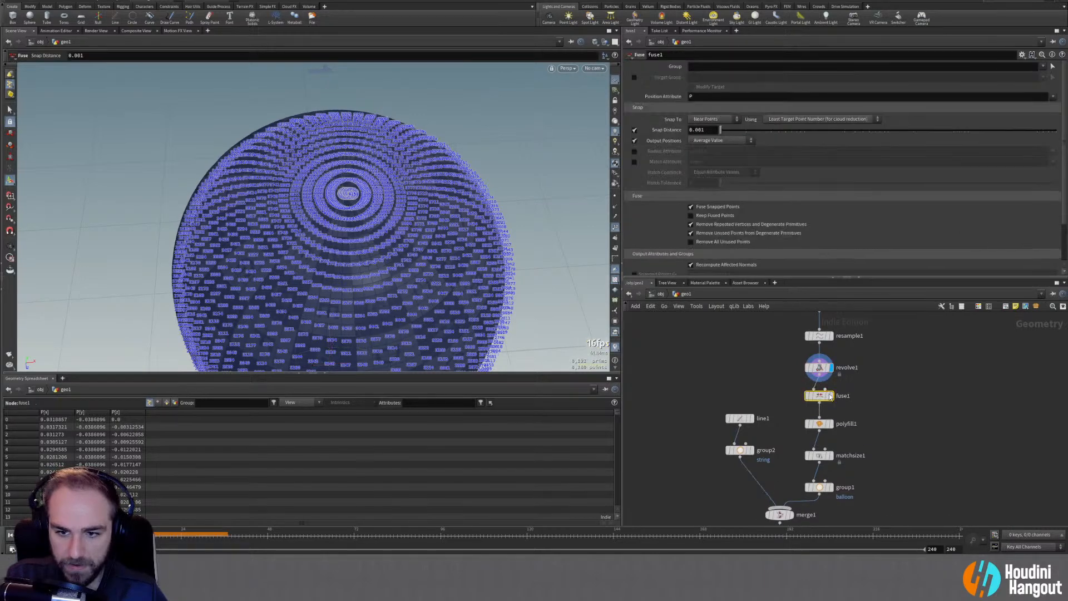
pyautogui.click(827, 368)
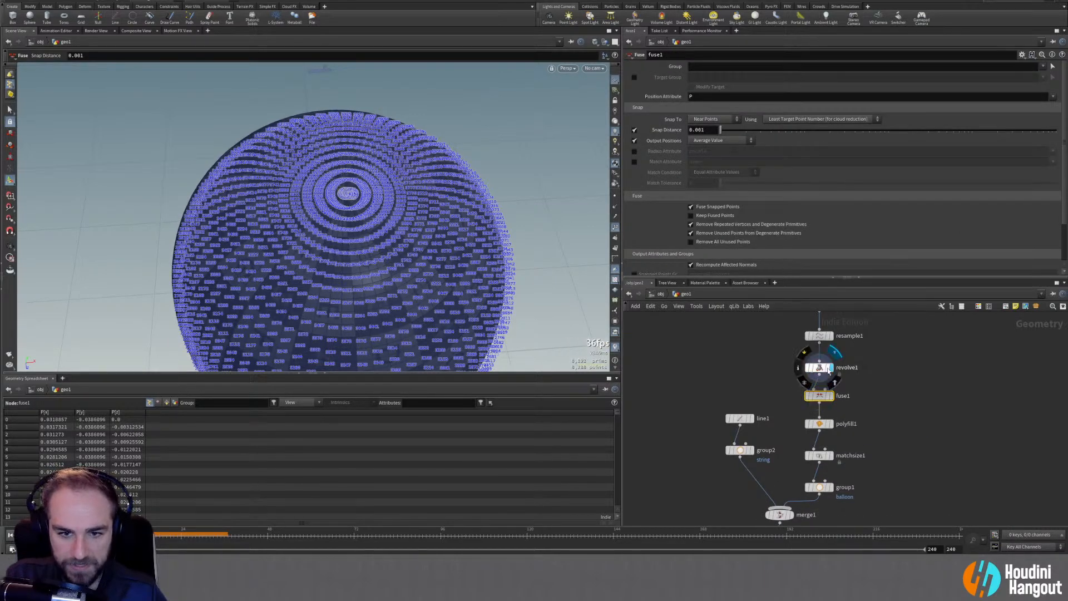
pyautogui.click(824, 398)
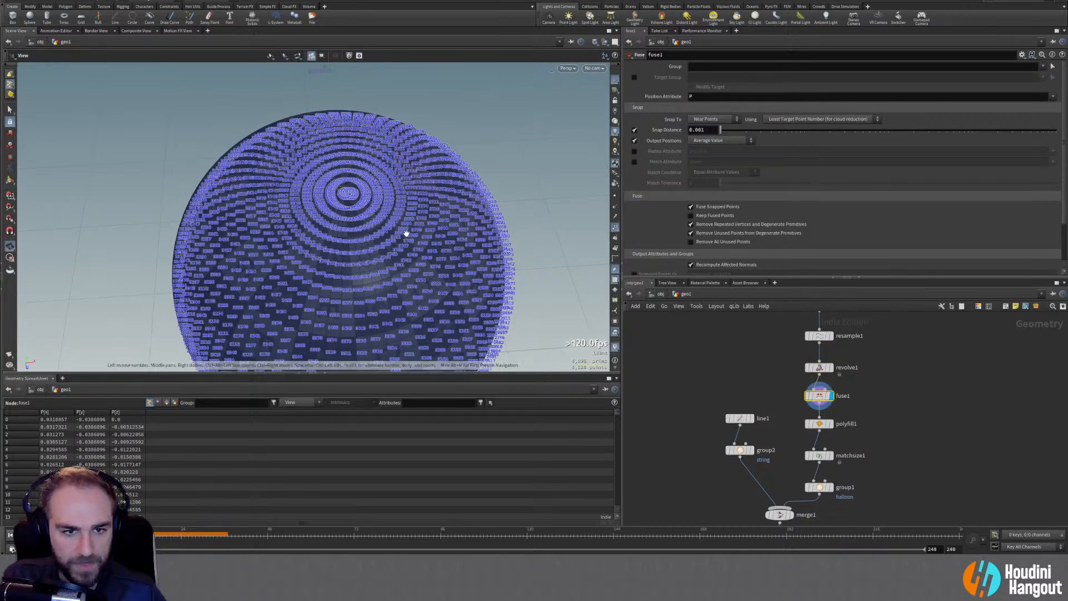
pyautogui.keyDown('alt'); pyautogui.moveTo(406, 232); pyautogui.dragTo(400, 303); pyautogui.keyUp('alt')
pyautogui.keyDown('alt'); pyautogui.moveTo(400, 303); pyautogui.dragTo(397, 103, button='middle'); pyautogui.keyUp('alt')
# Display the Vellum cloth constraint, turn off point numbers and bring the whole balloon into view
pyautogui.moveTo(898, 455); pyautogui.dragTo(909, 247, button='middle')
pyautogui.click(802, 333)
pyautogui.click(793, 336)
pyautogui.keyDown('alt'); pyautogui.moveTo(389, 219); pyautogui.dragTo(250, 161, button='right'); pyautogui.keyUp('alt')
pyautogui.keyDown('alt'); pyautogui.moveTo(251, 162); pyautogui.dragTo(245, 334, button='middle'); pyautogui.keyUp('alt')
pyautogui.keyDown('alt'); pyautogui.moveTo(400, 181); pyautogui.dragTo(343, 148, button='right'); pyautogui.keyUp('alt')
pyautogui.keyDown('alt'); pyautogui.moveTo(343, 148); pyautogui.dragTo(370, 175); pyautogui.keyUp('alt')
pyautogui.click(615, 227)
pyautogui.keyDown('alt'); pyautogui.moveTo(356, 114); pyautogui.dragTo(310, 141, button='right'); pyautogui.keyUp('alt')
pyautogui.keyDown('alt'); pyautogui.moveTo(370, 70); pyautogui.dragTo(345, 112, button='middle'); pyautogui.keyUp('alt')
pyautogui.keyDown('alt'); pyautogui.moveTo(434, 283); pyautogui.dragTo(471, 213); pyautogui.keyUp('alt')
pyautogui.press('Return')
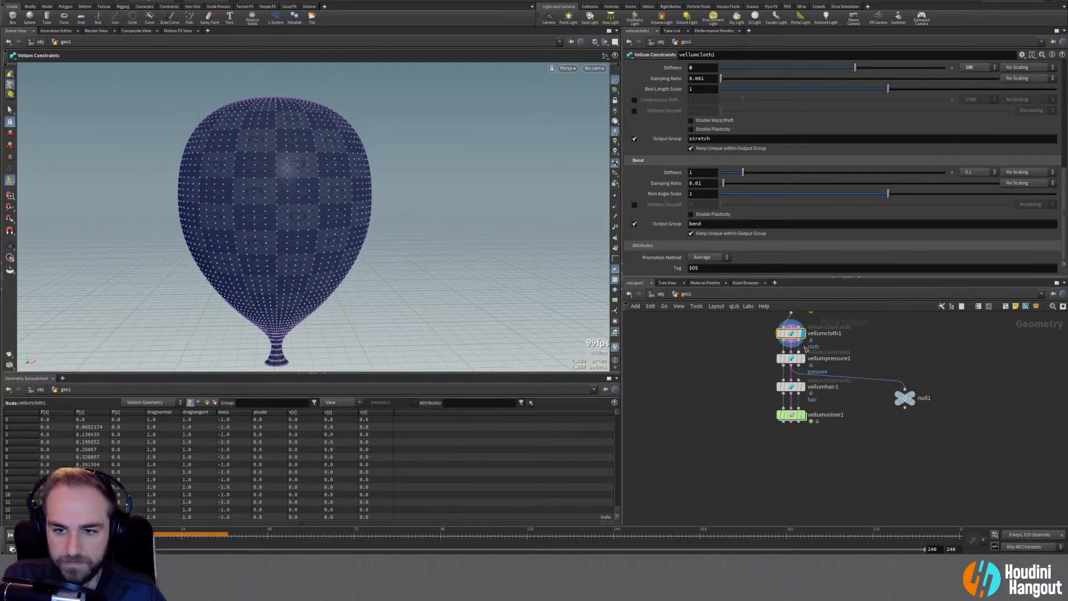
# Display the Vellum pressure constraint and examine its guide lines along the balloon and neck
pyautogui.click(794, 363)
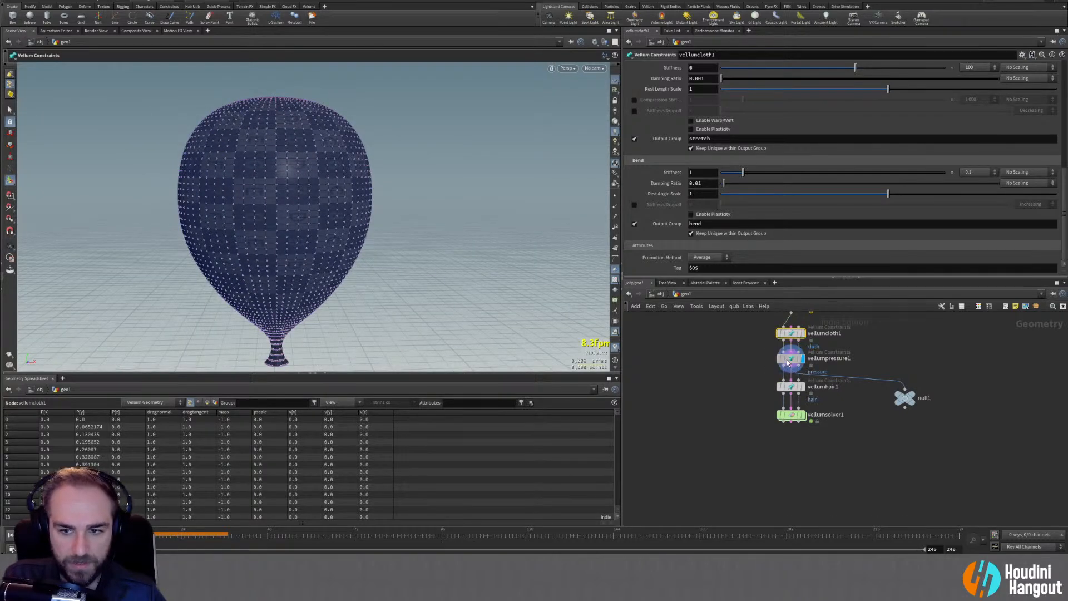
pyautogui.keyDown('alt'); pyautogui.moveTo(298, 183); pyautogui.dragTo(295, 283); pyautogui.keyUp('alt')
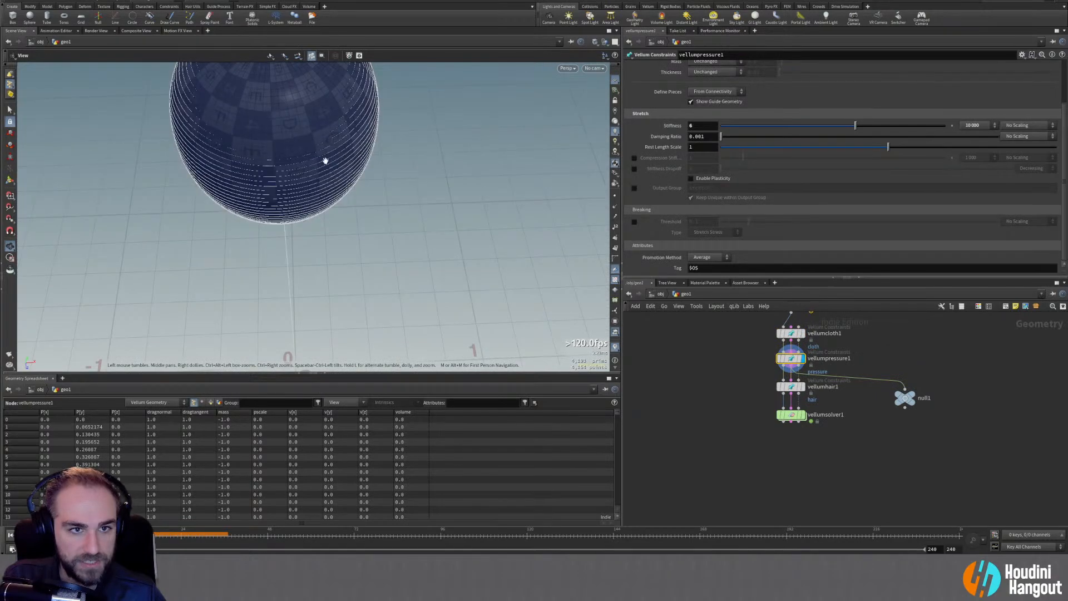
pyautogui.moveTo(351, 148); pyautogui.dragTo(185, 83)
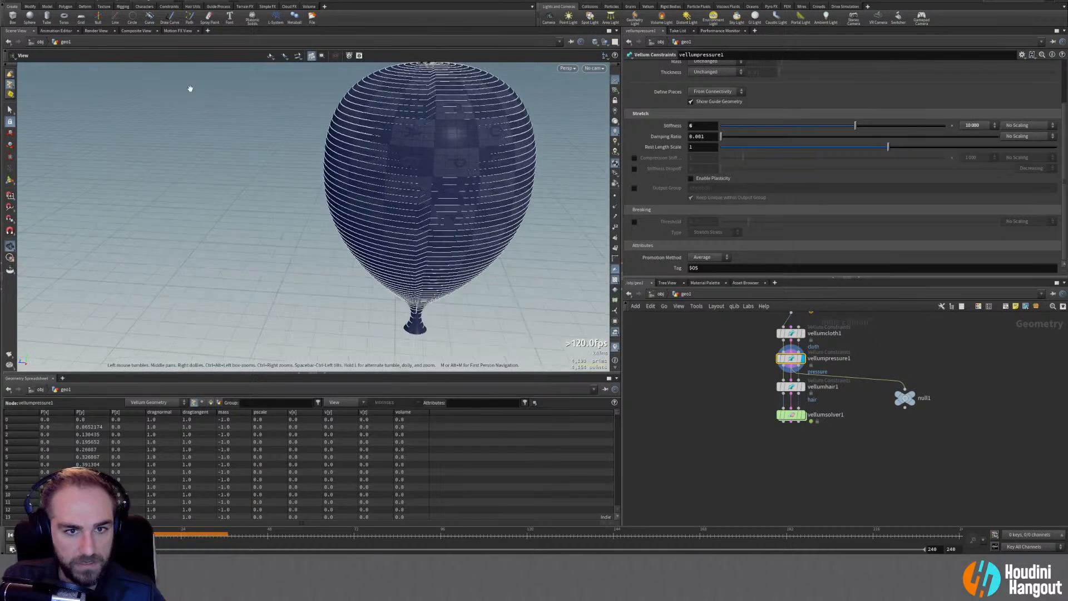
pyautogui.scroll(10, 482, 124)
pyautogui.moveTo(438, 160); pyautogui.dragTo(367, 246, button='right')
pyautogui.moveTo(389, 242); pyautogui.dragTo(385, 144, button='middle')
pyautogui.moveTo(417, 170); pyautogui.dragTo(910, 143, button='right')
pyautogui.moveTo(303, 314); pyautogui.dragTo(318, 277)
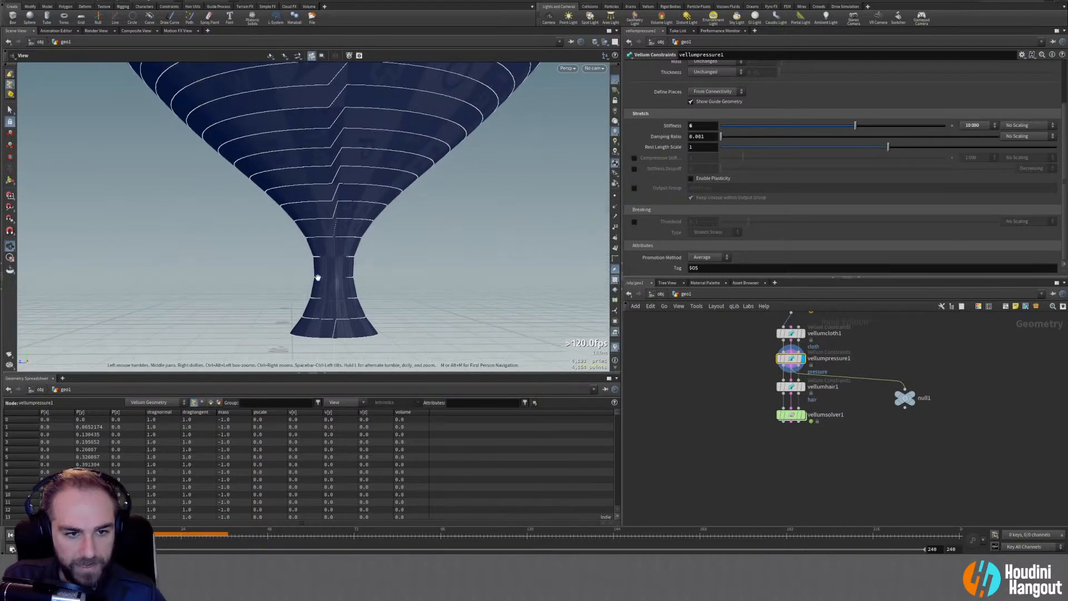
pyautogui.press('Return')
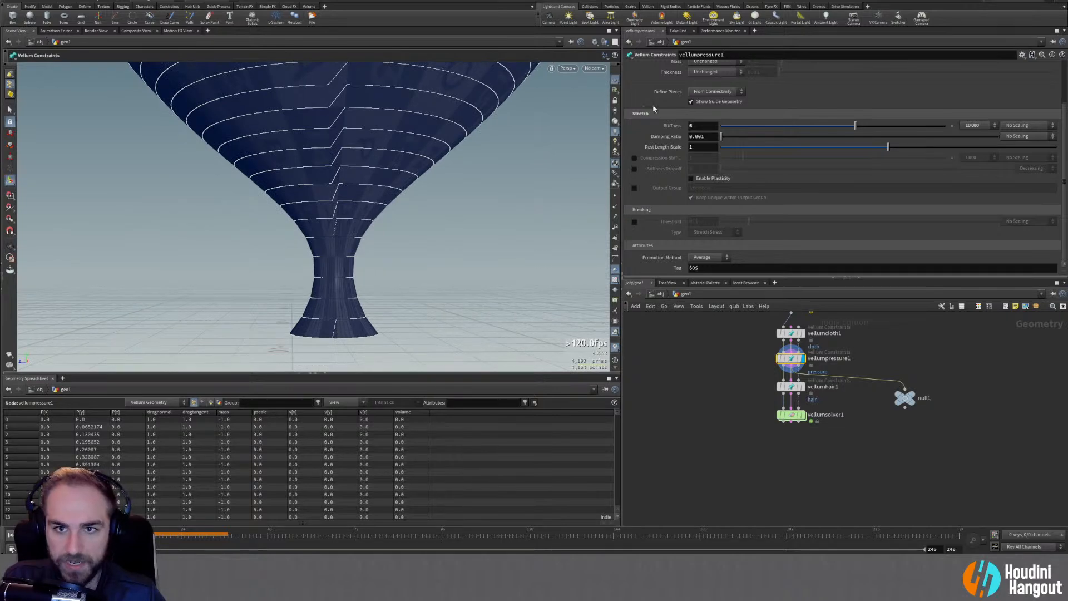
# Look through the Define Pieces options of the Vellum pressure constraint
pyautogui.scroll(2, 717, 167)
pyautogui.click(716, 147)
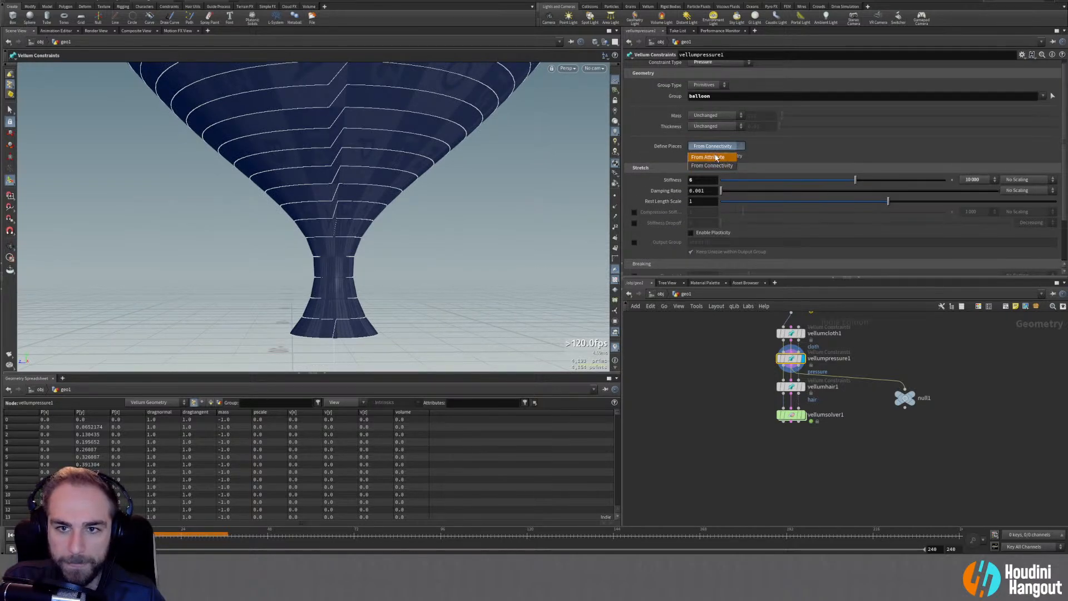
pyautogui.click(766, 159)
# Compare the geometry info of the nodes in the balloon branch down to the balloon group
pyautogui.moveTo(727, 328); pyautogui.dragTo(696, 422, button='middle')
pyautogui.middleClick(792, 372)
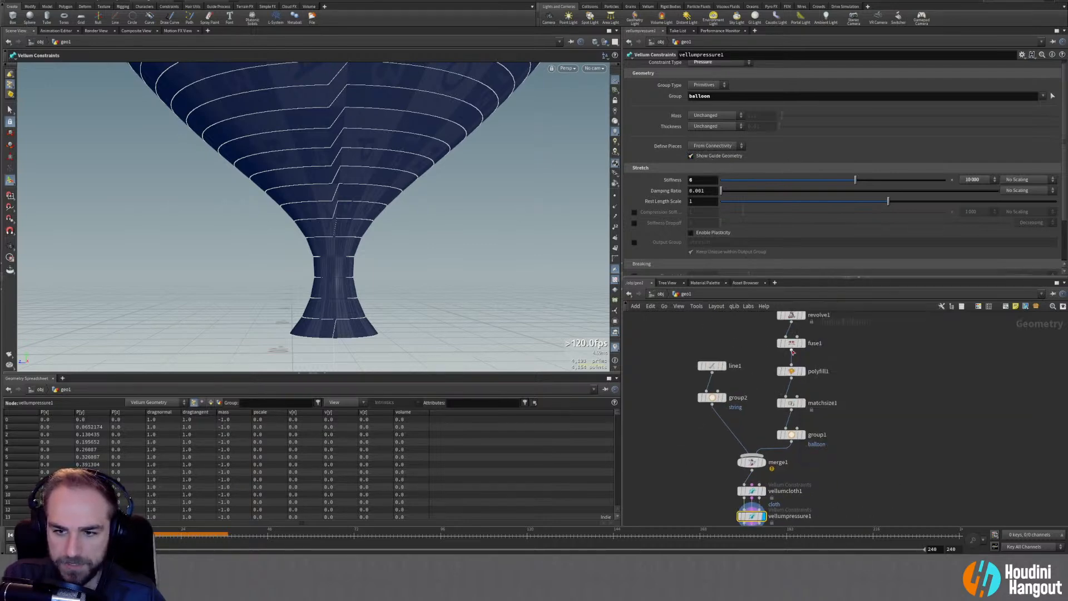
pyautogui.middleClick(790, 347)
pyautogui.moveTo(792, 318); pyautogui.dragTo(793, 391, button='middle')
pyautogui.middleClick(795, 391)
pyautogui.moveTo(799, 446); pyautogui.dragTo(799, 380, button='middle')
pyautogui.middleClick(799, 381)
pyautogui.middleClick(793, 413)
pyautogui.middleClick(796, 445)
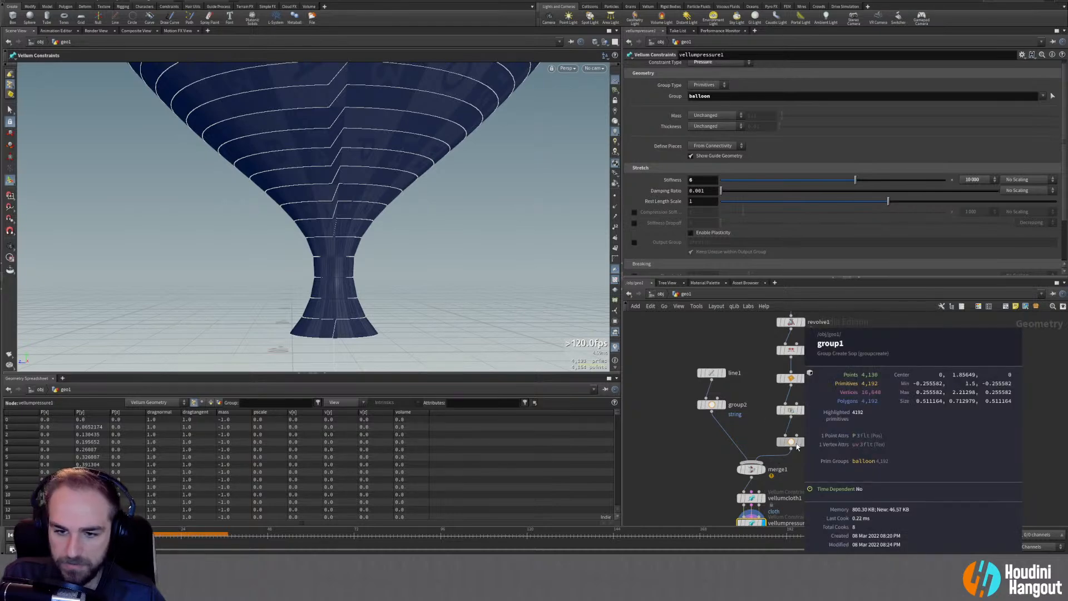
pyautogui.moveTo(711, 463); pyautogui.dragTo(732, 400, button='middle')
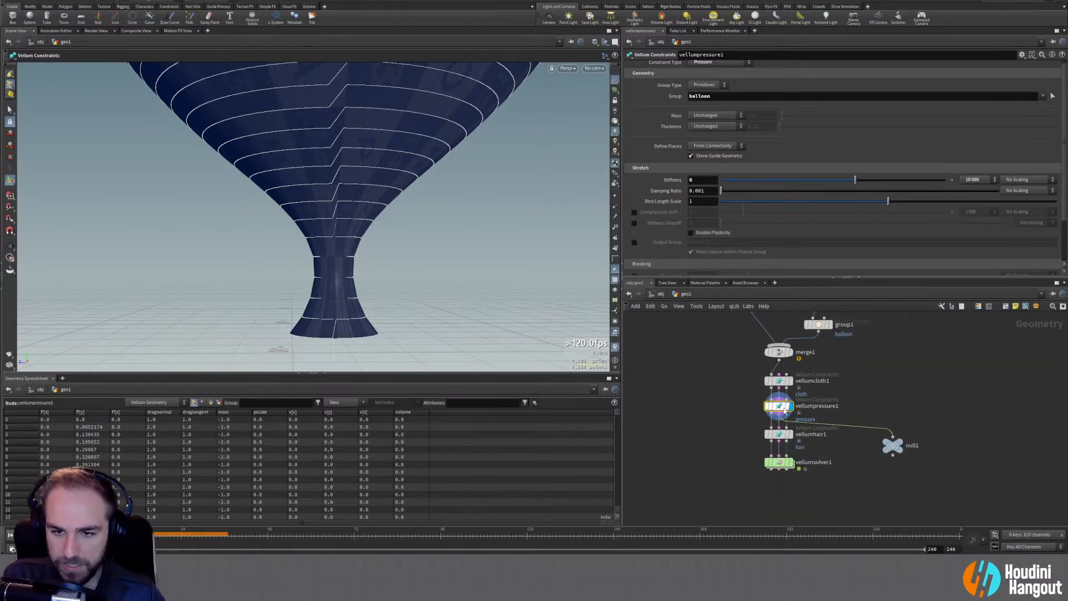
# Display the Vellum cloth constraint, check the Merge node's geometry info and view the balloon's thickness preview
pyautogui.click(790, 381)
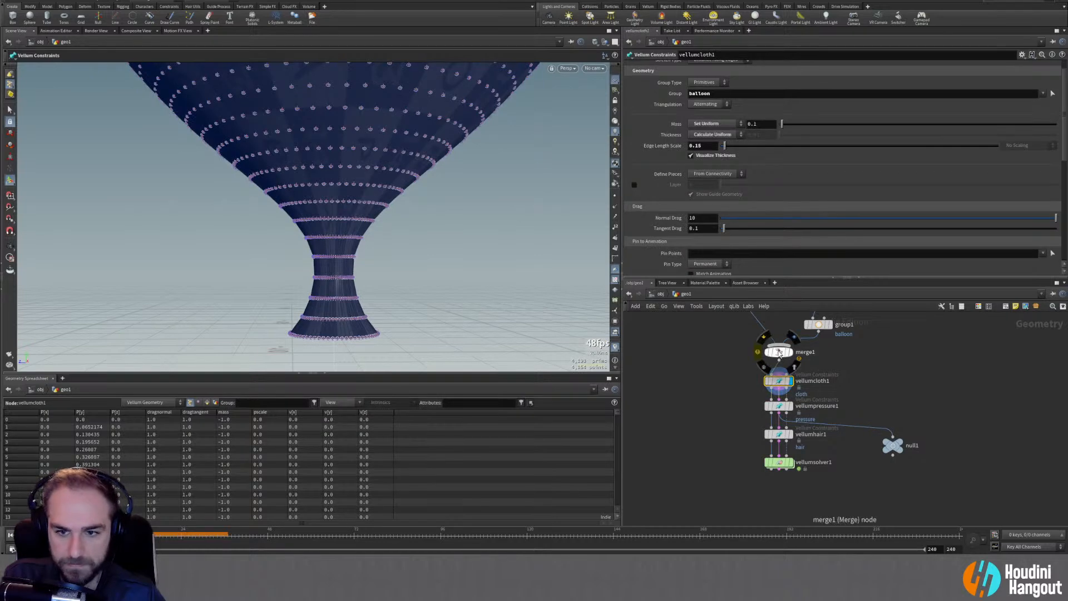
pyautogui.middleClick(779, 354)
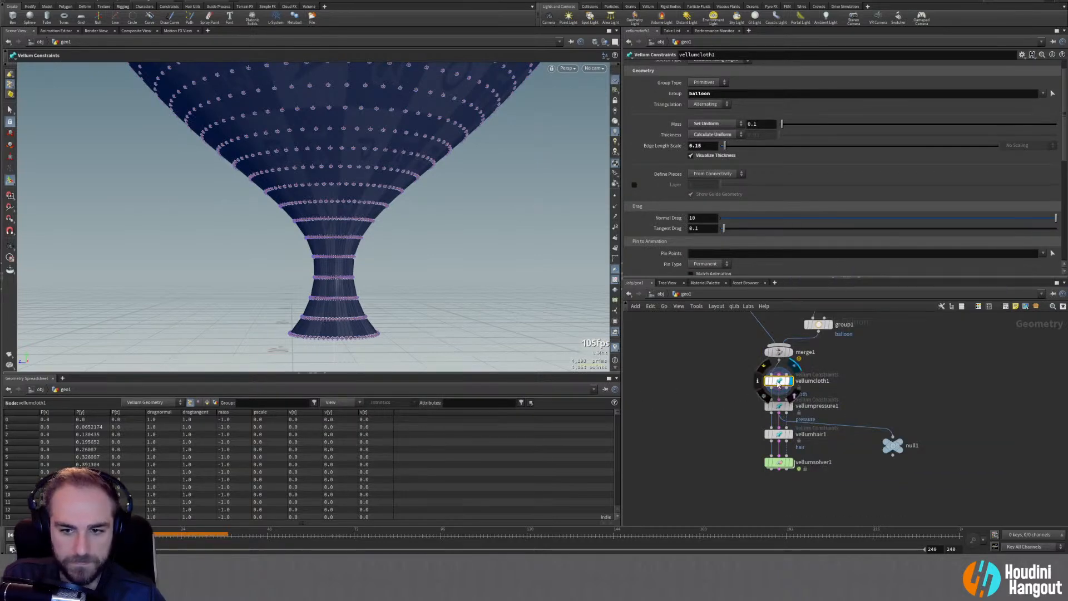
pyautogui.moveTo(270, 158); pyautogui.dragTo(382, 270)
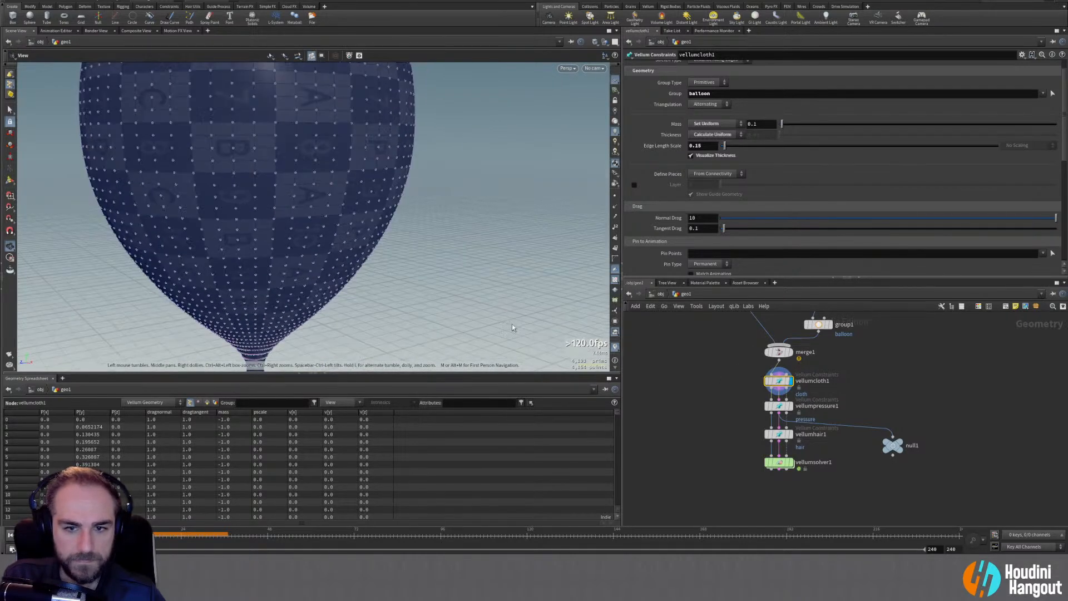
# Rewire the null to the Vellum cloth's constraint geometry output
pyautogui.moveTo(839, 427); pyautogui.dragTo(779, 392)
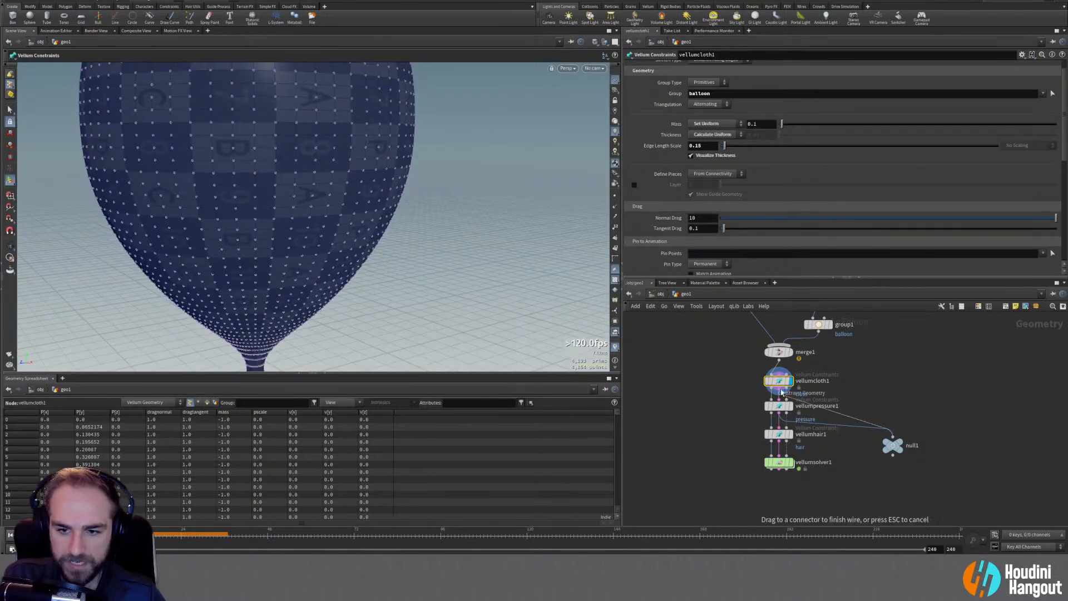
pyautogui.click(901, 445)
pyautogui.scroll(-4, 524, 313)
pyautogui.moveTo(192, 176)
pyautogui.mouseDown()
pyautogui.moveTo(290, 170)
pyautogui.moveTo(201, 162)
pyautogui.mouseUp()
# Display the Vellum solver and play the simulation with the fused balloon, ending back at the first frame
pyautogui.click(789, 462)
pyautogui.moveTo(286, 210); pyautogui.dragTo(405, 209)
pyautogui.press('Return')
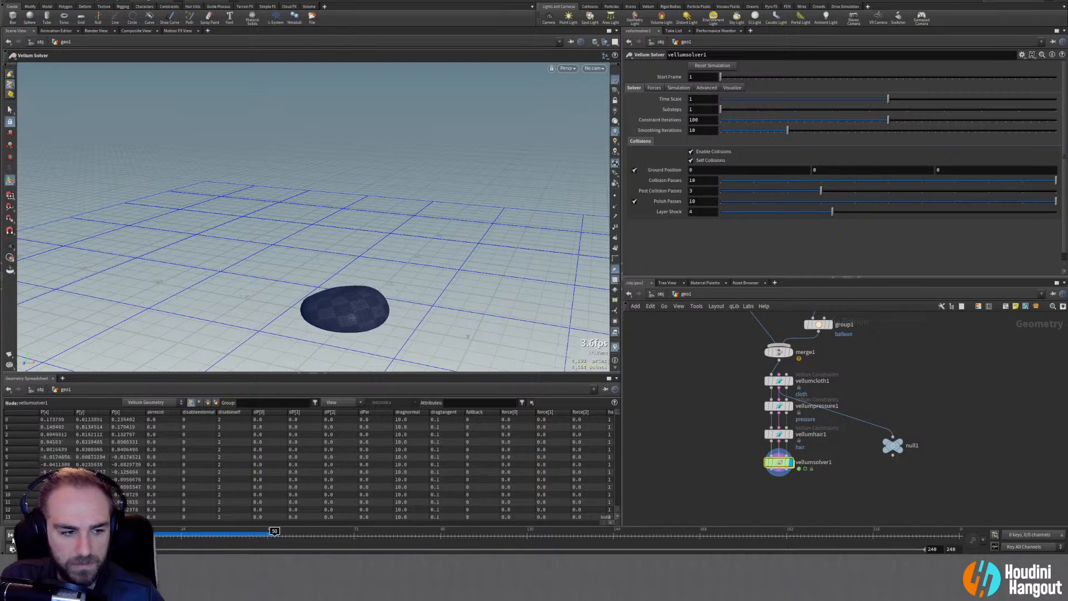
pyautogui.hotkey('ctrl', 'Up')
# Set the Vellum cloth's stretch stiffness multiplier to 1000, simulate, and return to the first frame
pyautogui.click(779, 381)
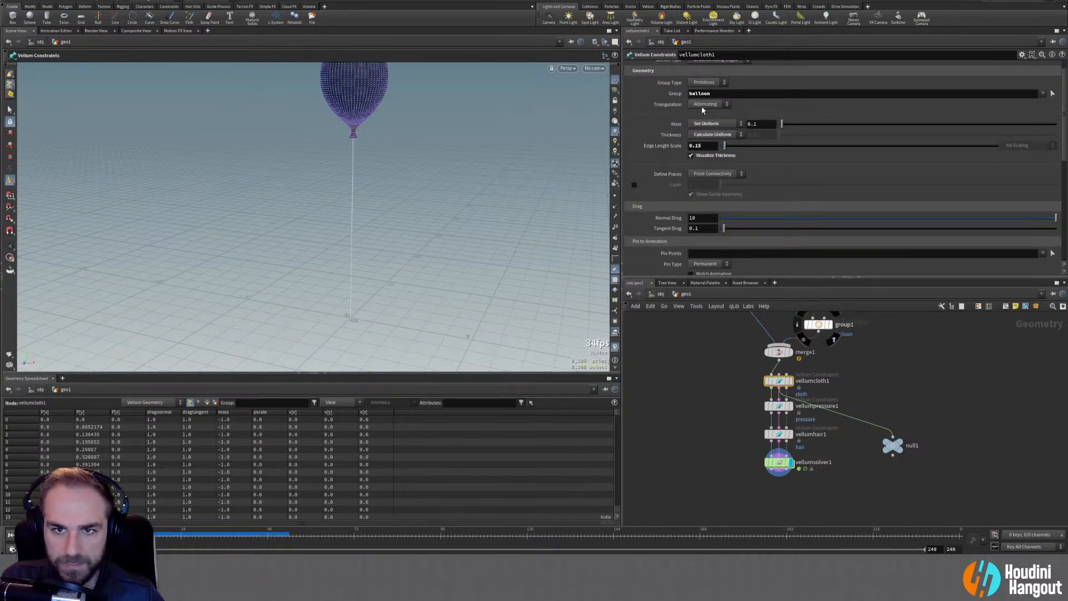
pyautogui.scroll(-5, 662, 208)
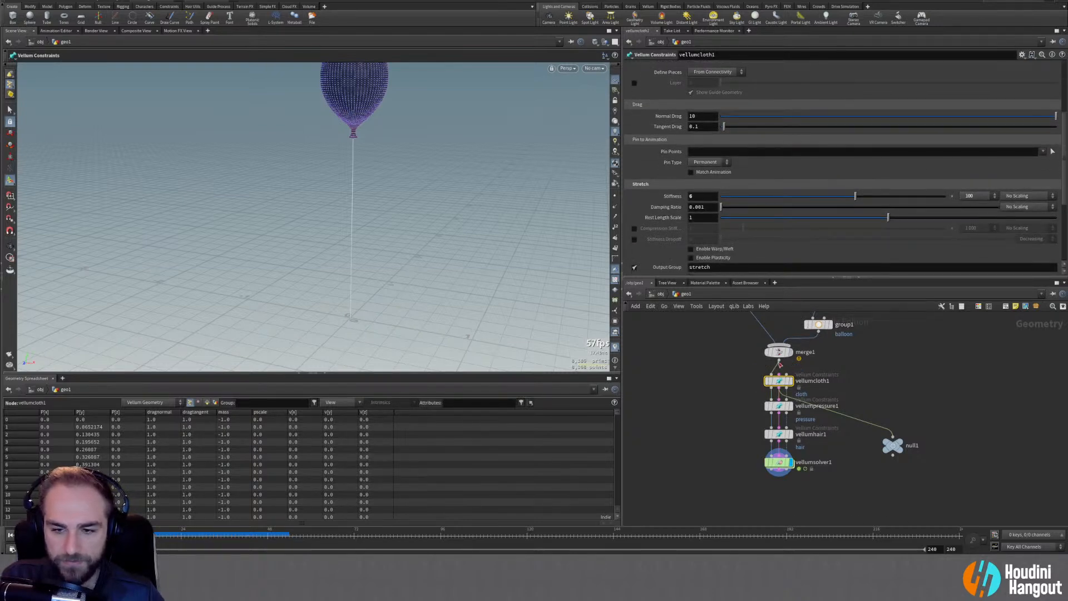
pyautogui.click(975, 197)
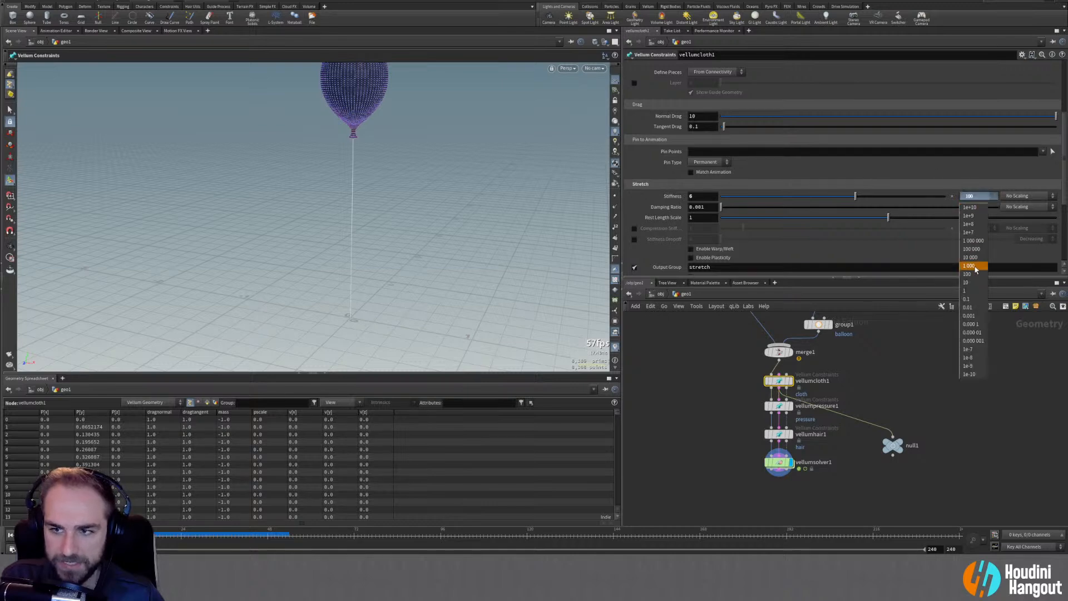
pyautogui.click(973, 262)
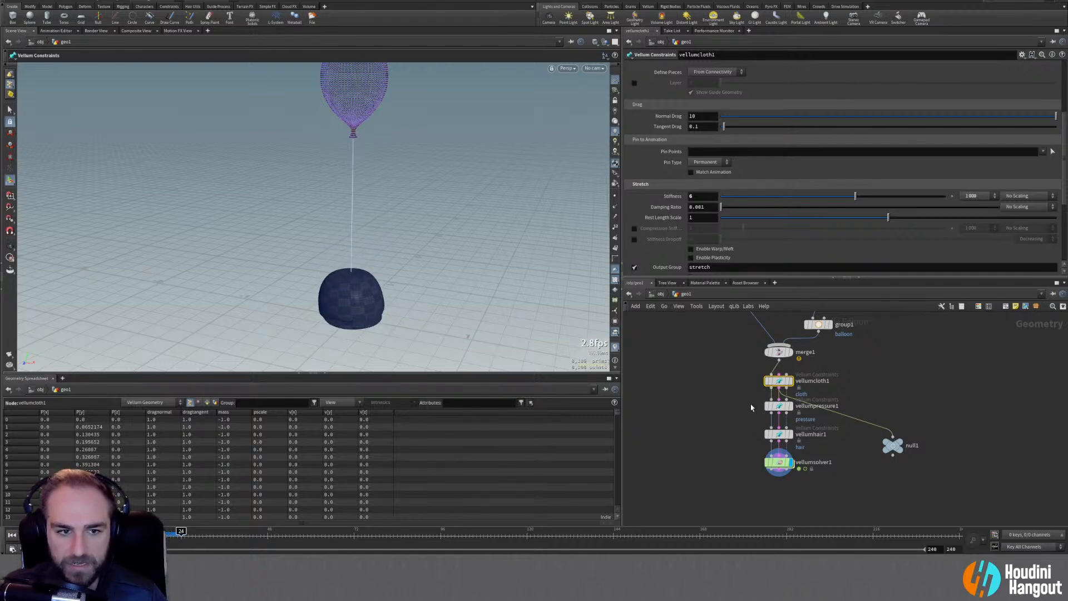
pyautogui.click(10, 533)
# Set the Vellum pressure constraint's stretch stiffness multiplier to 100 000, simulate with the solver selected, and return to the first frame
pyautogui.click(778, 405)
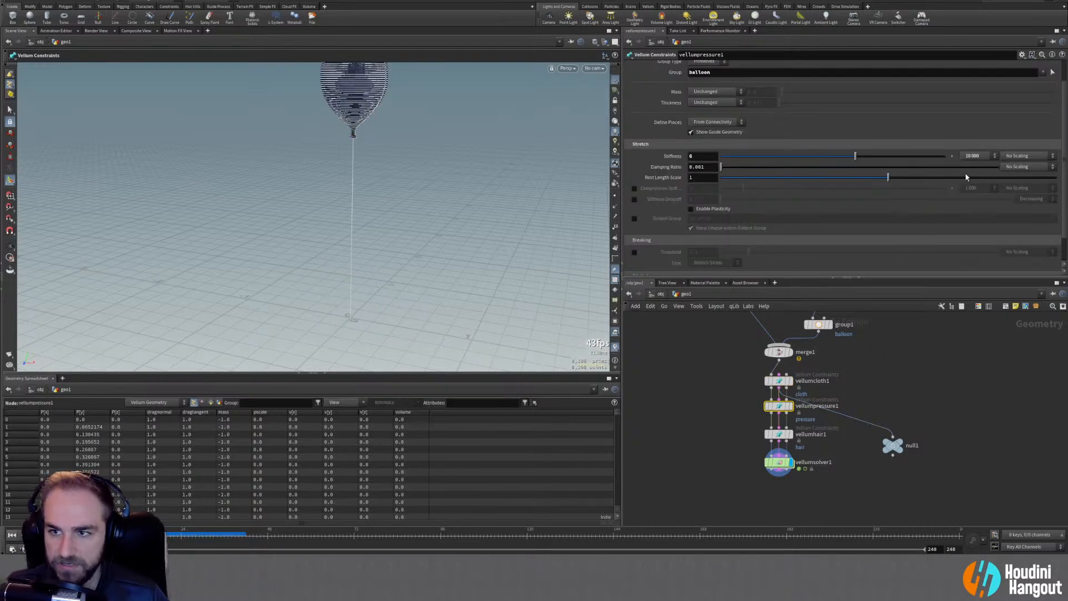
pyautogui.click(994, 155)
pyautogui.click(973, 213)
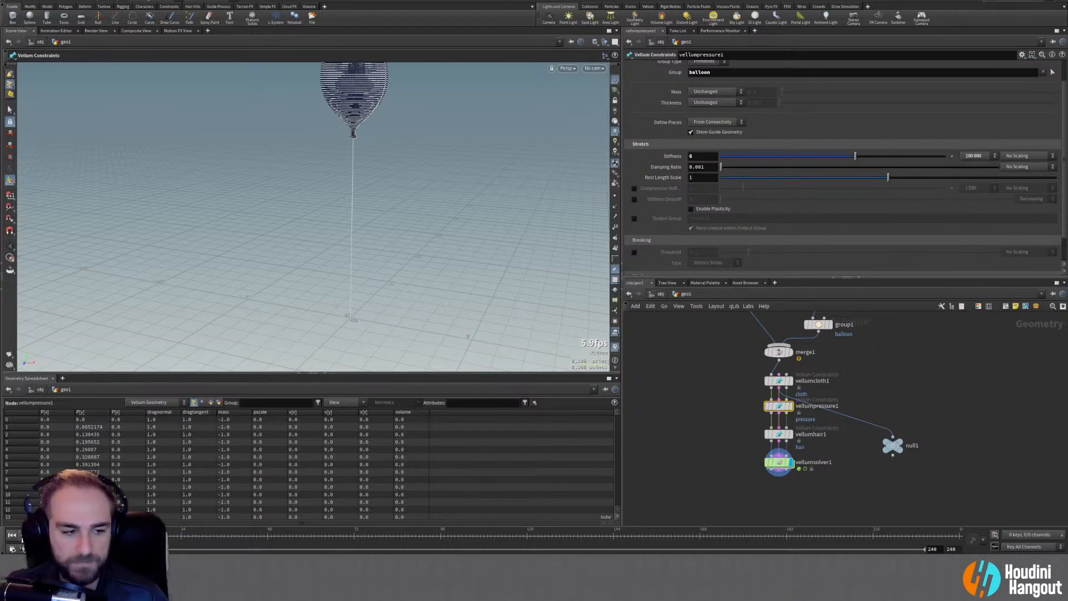
pyautogui.click(778, 462)
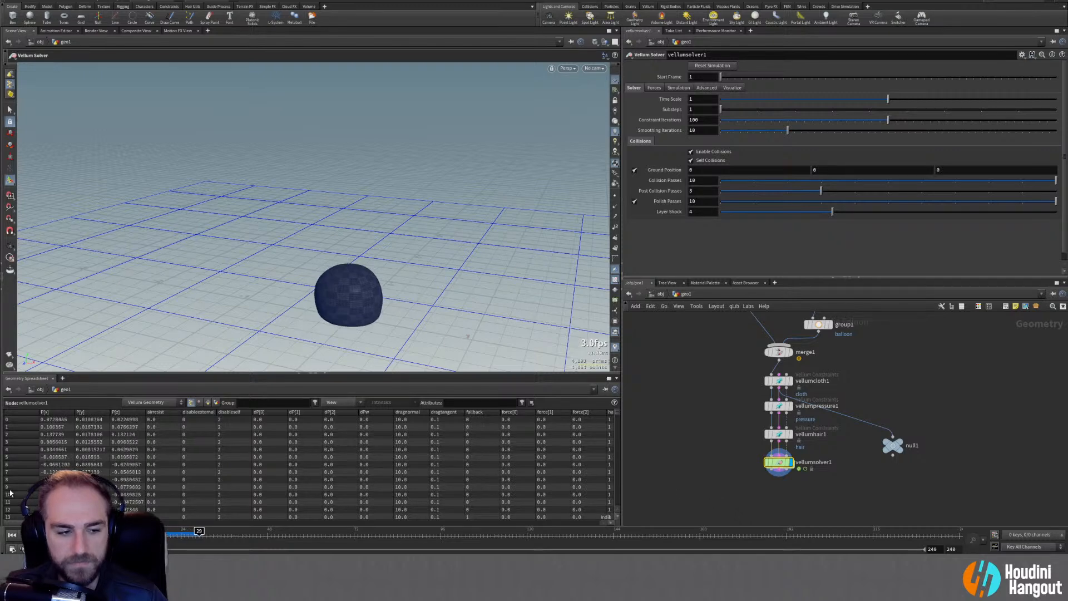
pyautogui.click(12, 535)
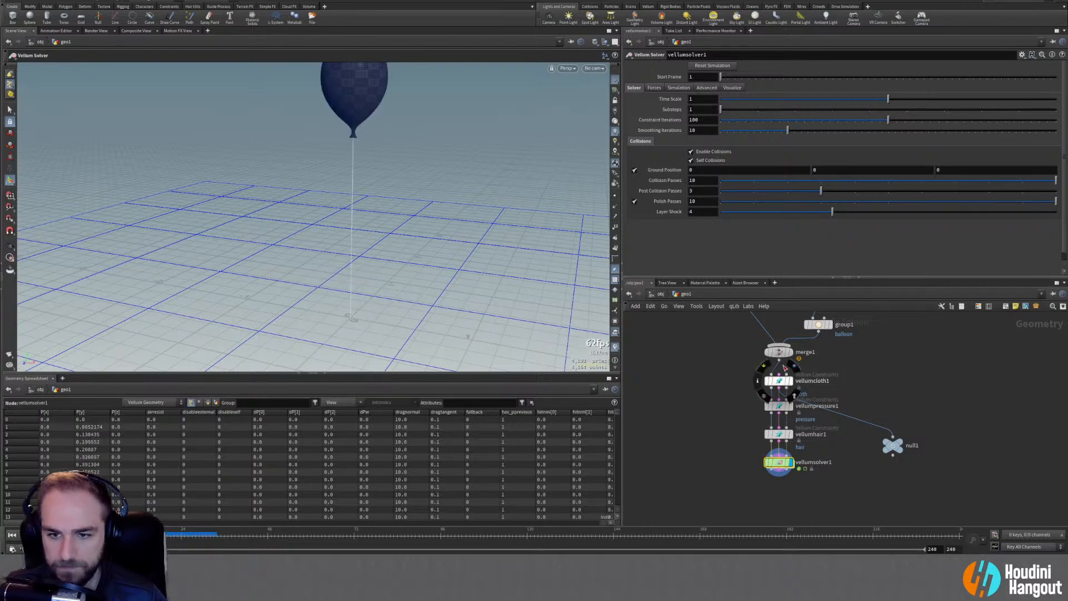
# Try an upward gravity on the Vellum solver by setting its Y value to 9.80665
pyautogui.keyDown('alt'); pyautogui.moveTo(354, 195); pyautogui.dragTo(398, 172); pyautogui.keyUp('alt')
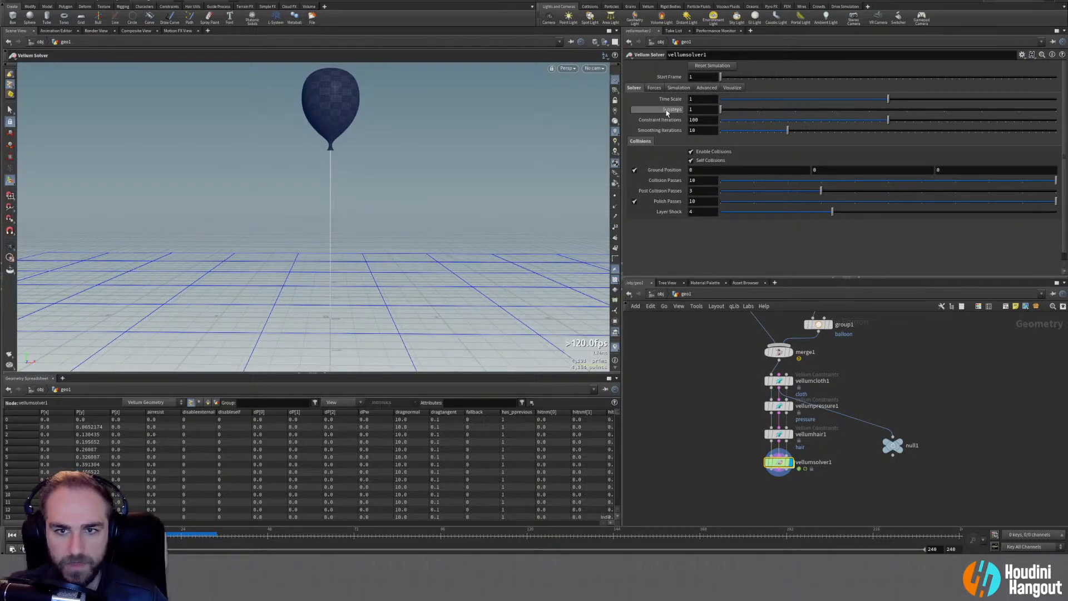
pyautogui.click(655, 88)
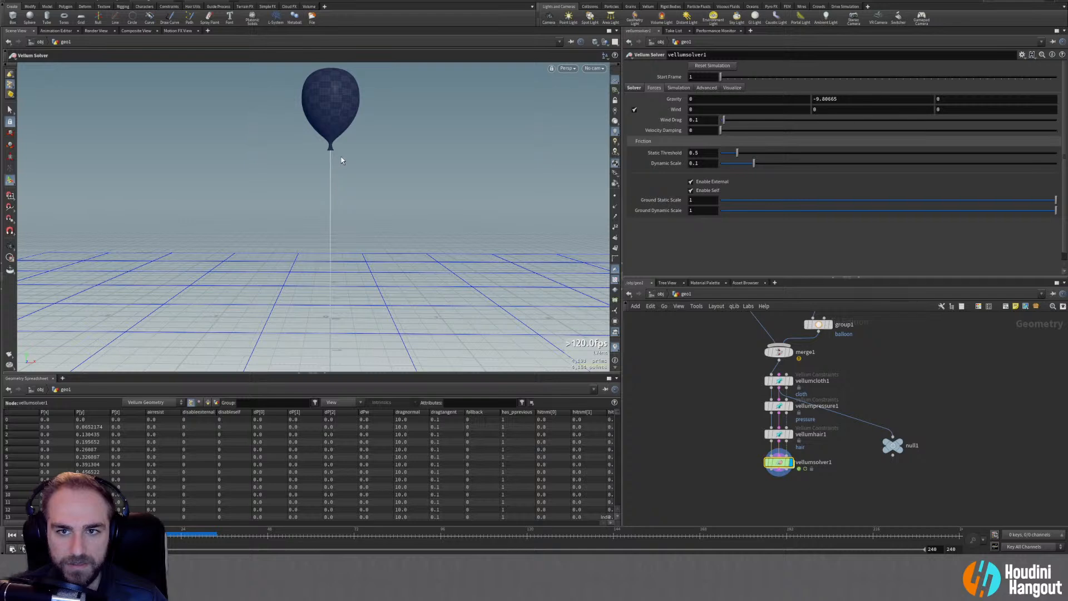
pyautogui.keyDown('alt'); pyautogui.moveTo(380, 152); pyautogui.dragTo(352, 194, button='right'); pyautogui.keyUp('alt')
pyautogui.keyDown('alt'); pyautogui.moveTo(417, 213); pyautogui.dragTo(393, 234, button='middle'); pyautogui.keyUp('alt')
pyautogui.moveTo(393, 235)
pyautogui.keyDown('alt'); pyautogui.mouseDown(button='right')
pyautogui.moveTo(365, 238)
pyautogui.moveTo(381, 241)
pyautogui.mouseUp(button='right'); pyautogui.keyUp('alt')
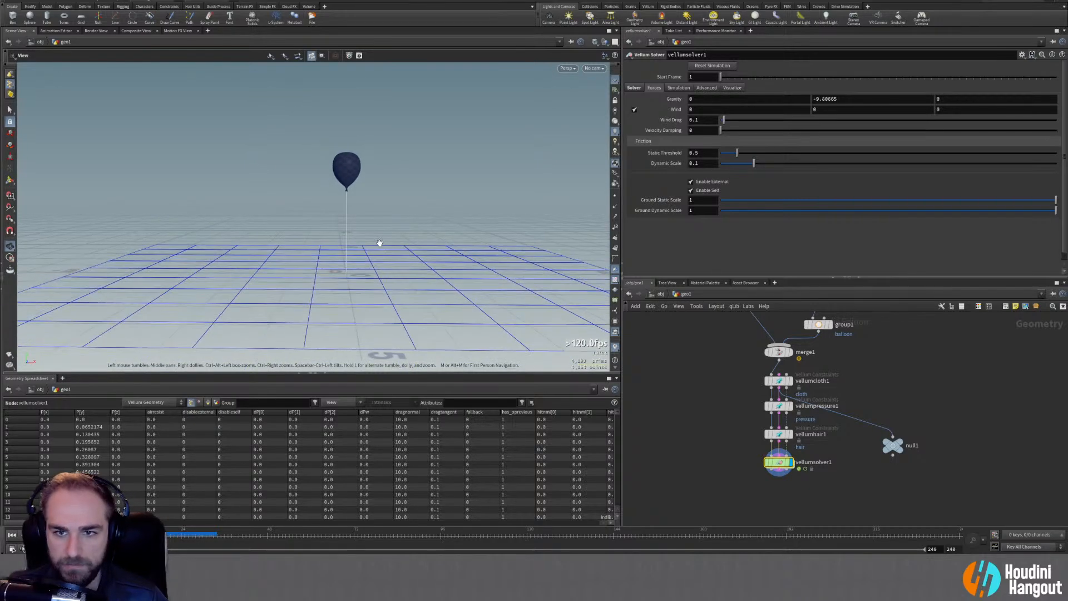
pyautogui.keyDown('alt'); pyautogui.moveTo(381, 241); pyautogui.dragTo(356, 235); pyautogui.keyUp('alt')
pyautogui.click(815, 99)
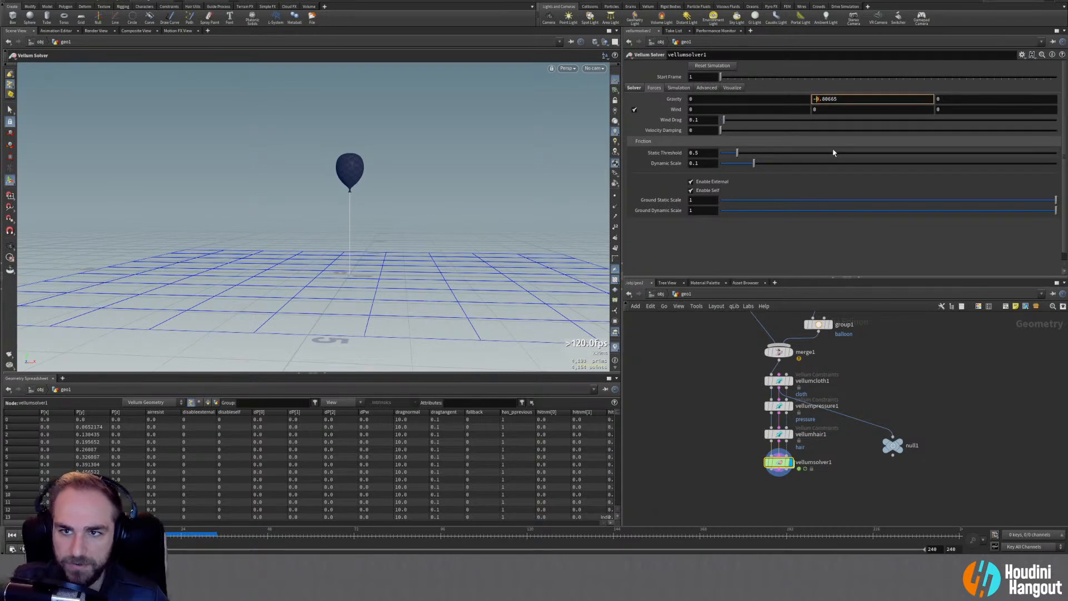
pyautogui.press('Return')
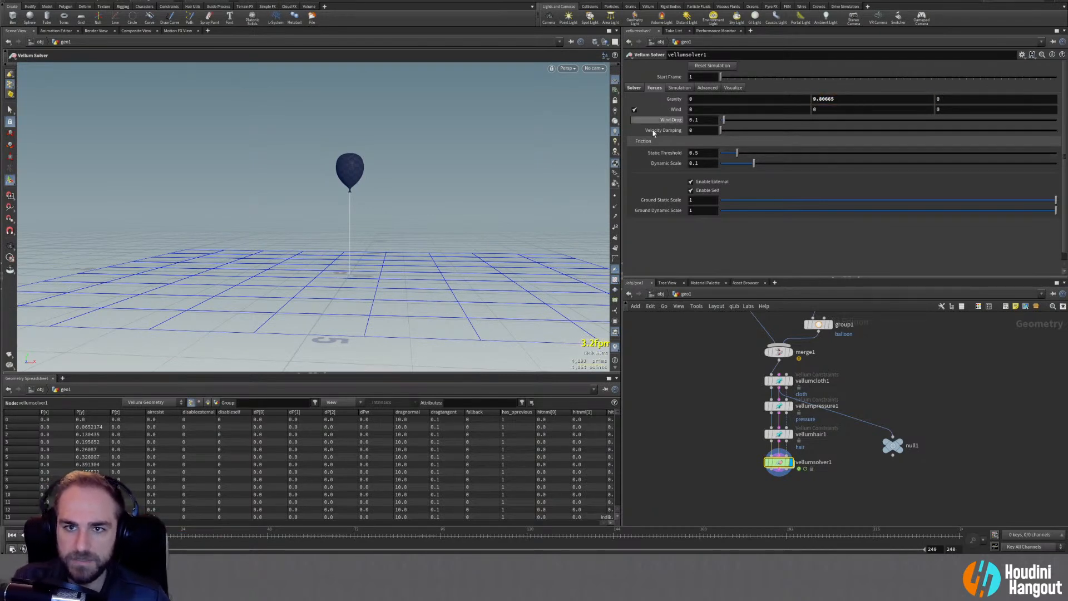
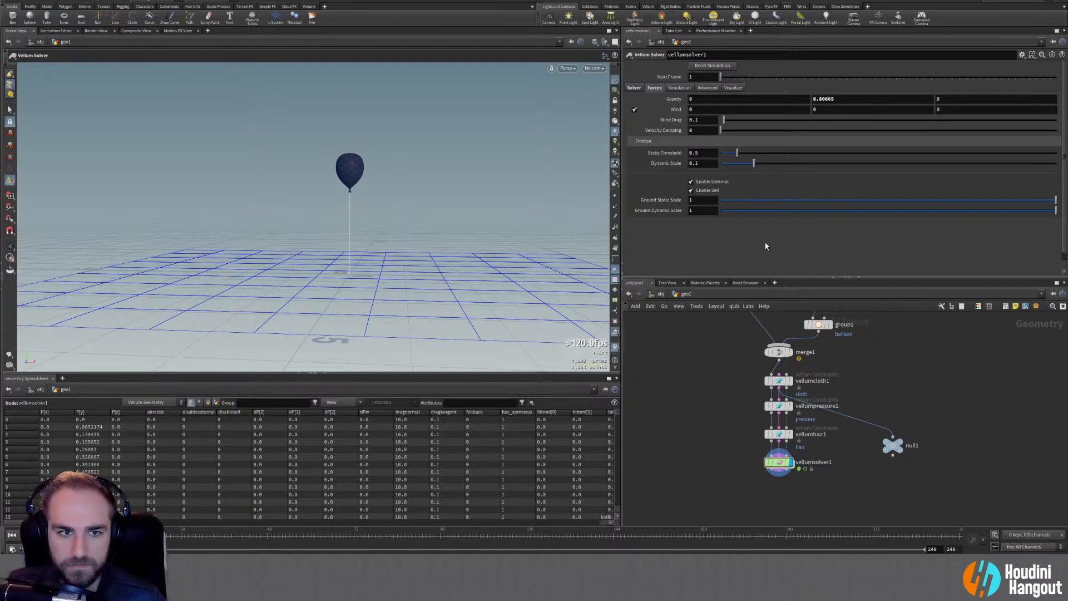
# Restore the Vellum solver's Y gravity to -9.80665 and frame the whole balloon with its string
pyautogui.keyDown('alt'); pyautogui.moveTo(276, 186); pyautogui.dragTo(369, 162); pyautogui.keyUp('alt')
pyautogui.keyDown('alt'); pyautogui.moveTo(369, 162); pyautogui.dragTo(400, 186, button='right'); pyautogui.keyUp('alt')
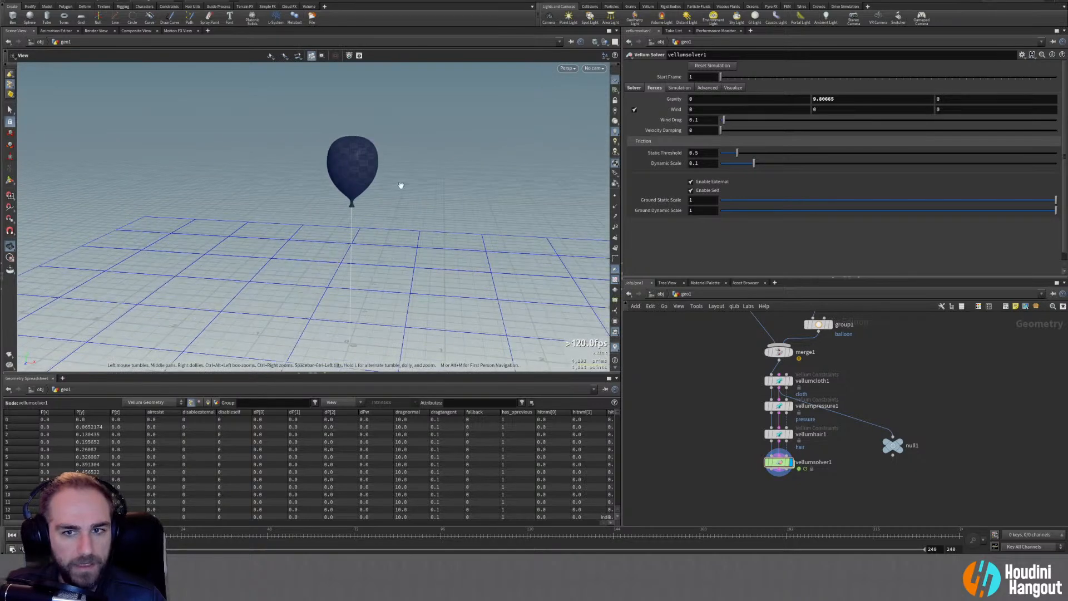
pyautogui.write('-')
pyautogui.press('Return')
pyautogui.press('Escape')
pyautogui.keyDown('alt'); pyautogui.moveTo(349, 221); pyautogui.dragTo(362, 257, button='right'); pyautogui.keyUp('alt')
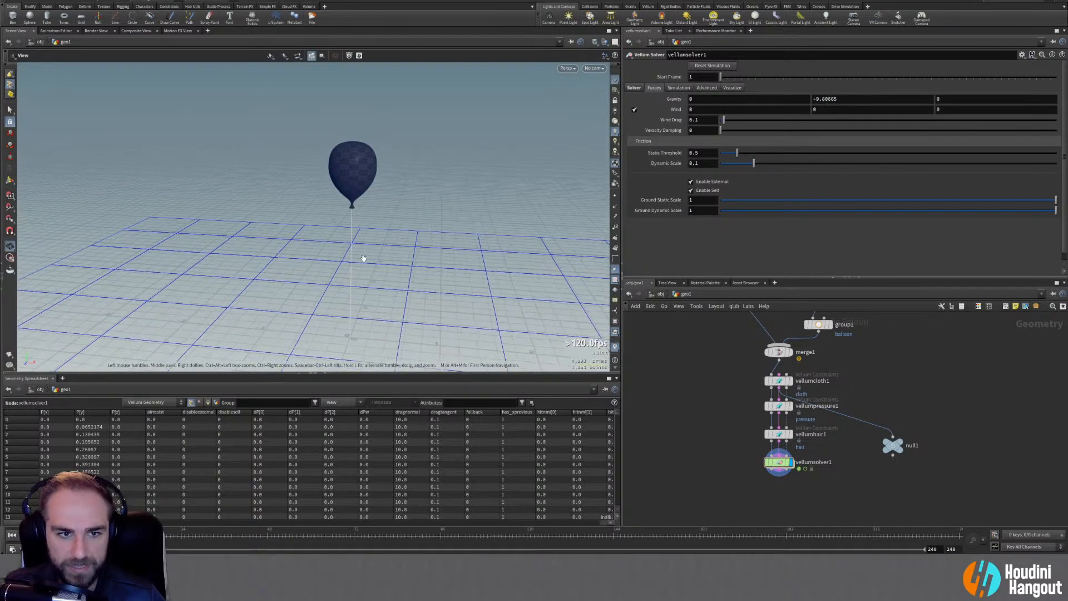
pyautogui.keyDown('alt'); pyautogui.moveTo(362, 257); pyautogui.dragTo(355, 197, button='middle'); pyautogui.keyUp('alt')
pyautogui.keyDown('alt'); pyautogui.moveTo(322, 188); pyautogui.dragTo(438, 199); pyautogui.keyUp('alt')
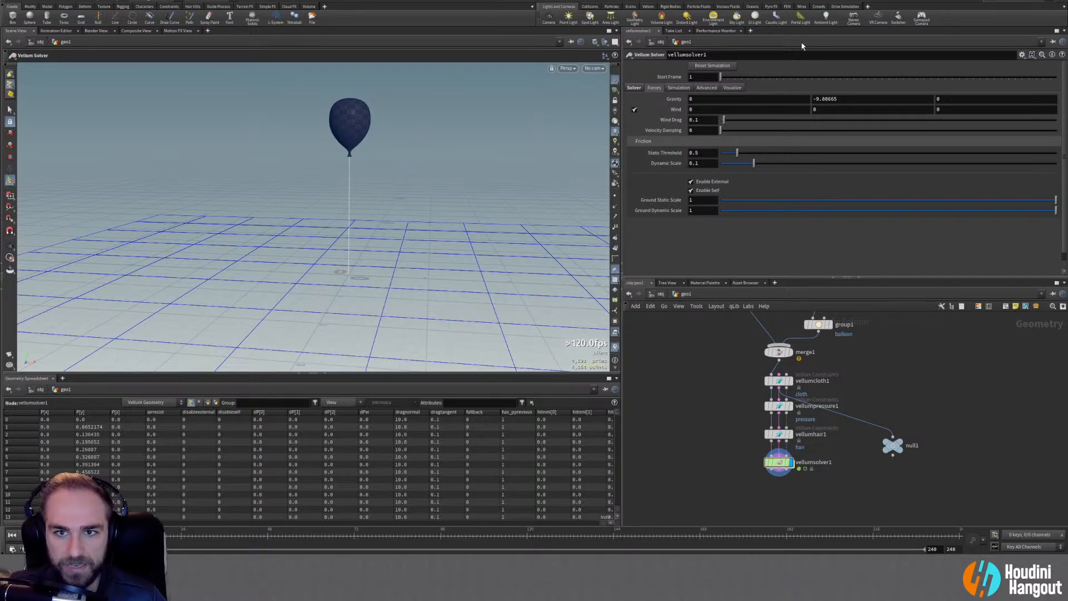
# Try a Y wind of 11 on the Vellum solver, simulate, and return to the first frame
pyautogui.click(828, 110)
pyautogui.write('11')
pyautogui.press('Return')
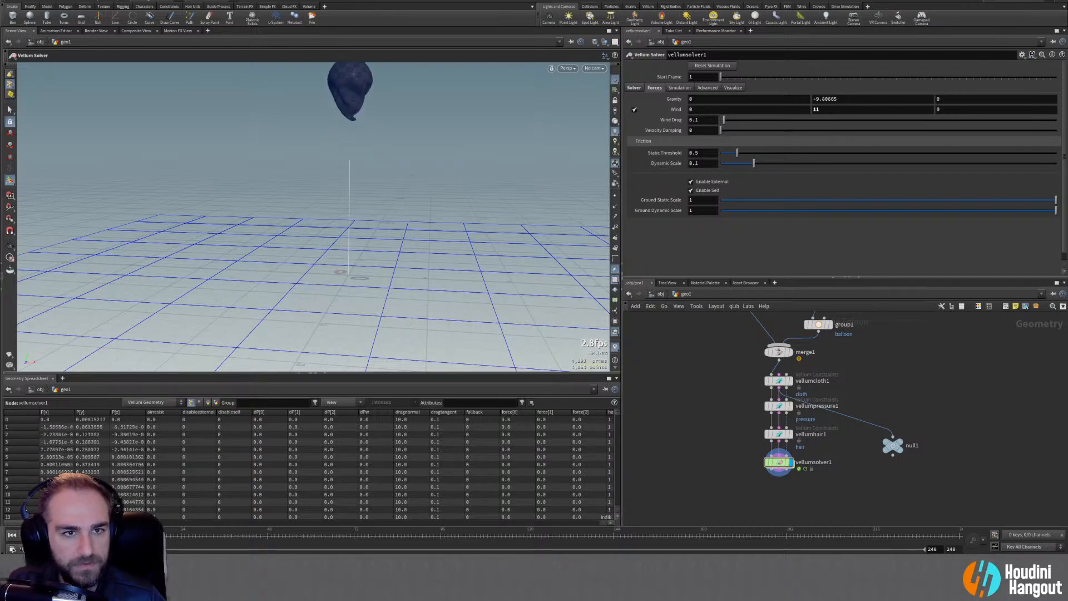
pyautogui.click(13, 536)
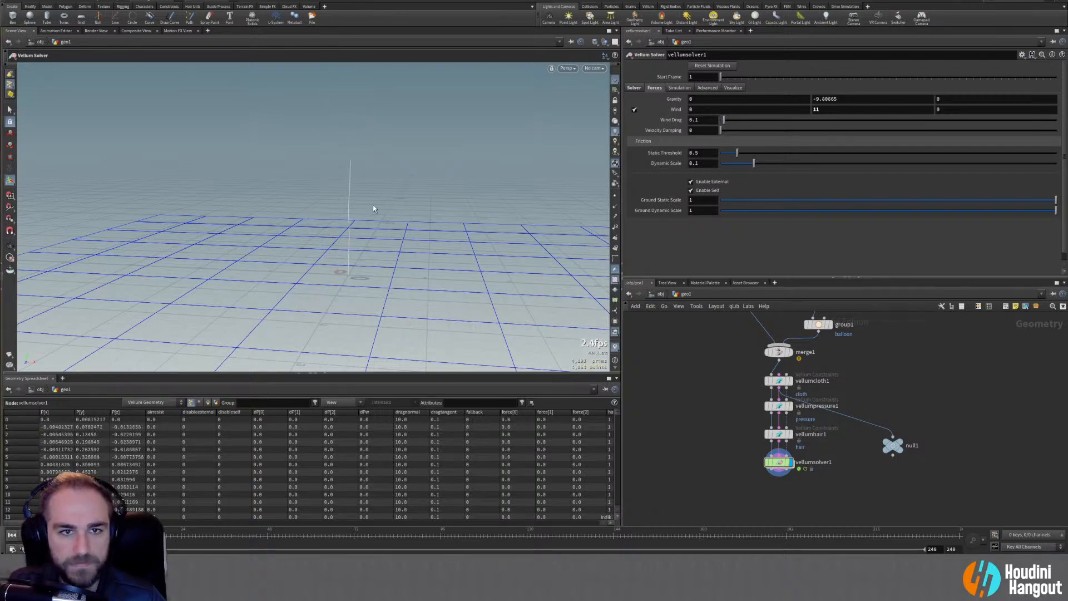
# Set the Vellum solver's Y wind to 10, play the simulation, and return to the first frame
pyautogui.moveTo(849, 111); pyautogui.dragTo(674, 110)
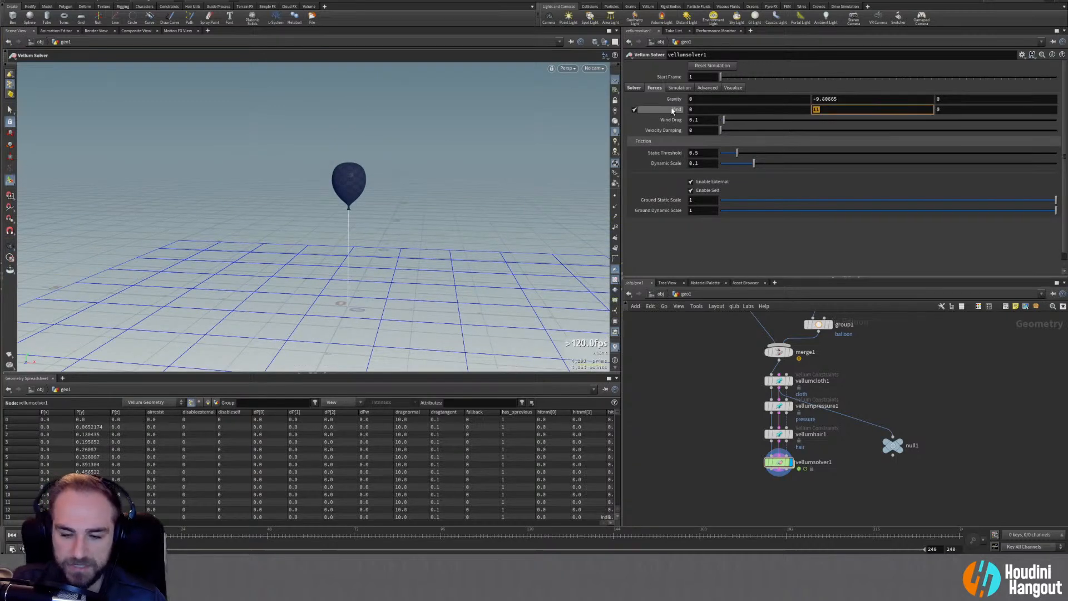
pyautogui.write('10')
pyautogui.press('Return')
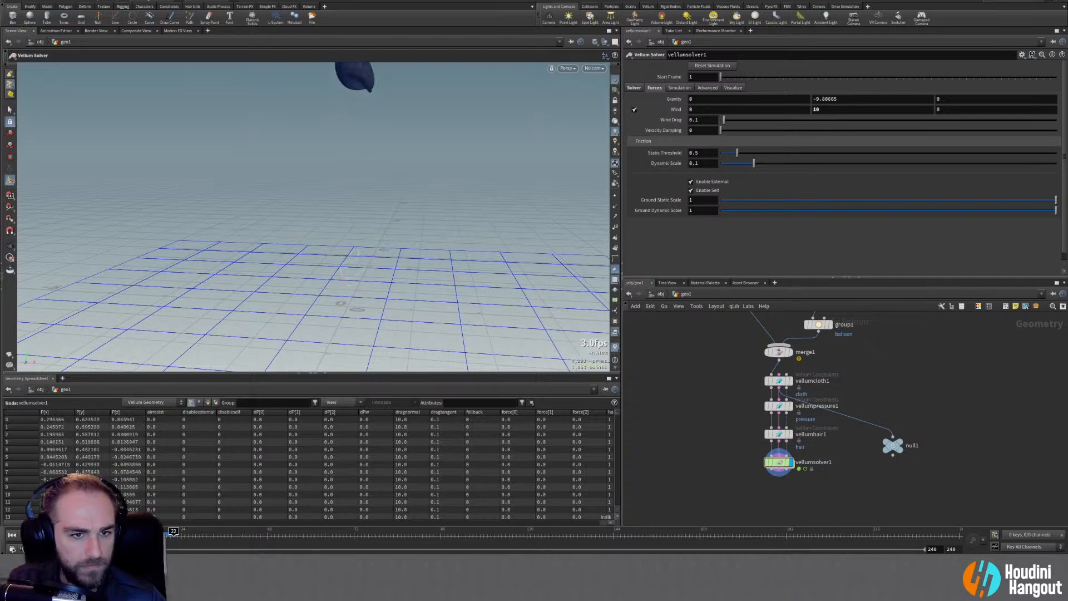
pyautogui.click(12, 535)
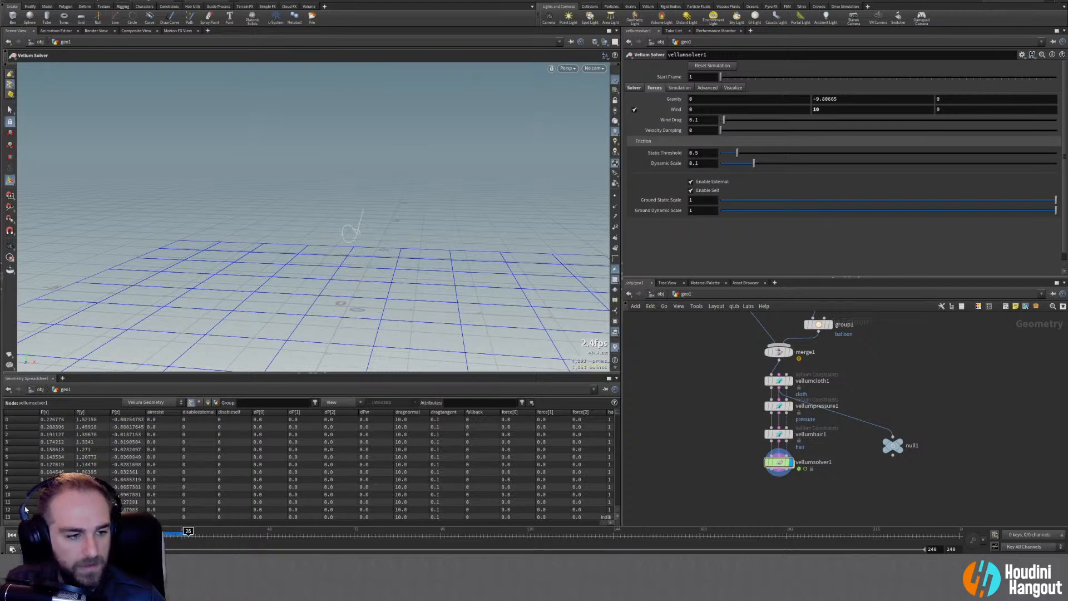
pyautogui.click(11, 535)
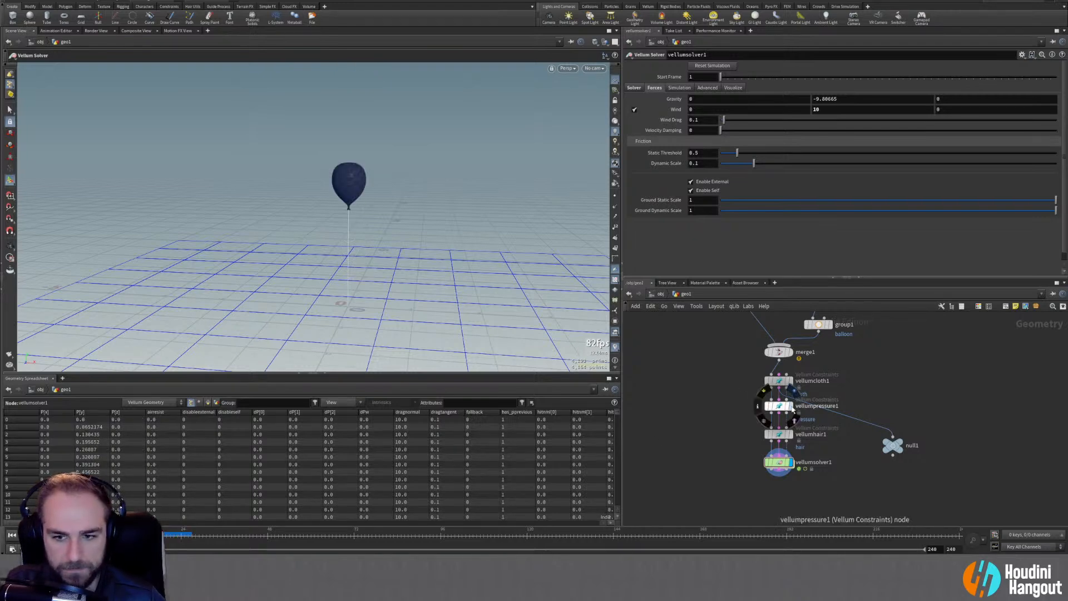
# Display the Vellum cloth, pressure and hair constraints in turn to inspect the balloon and string
pyautogui.click(789, 380)
pyautogui.click(789, 405)
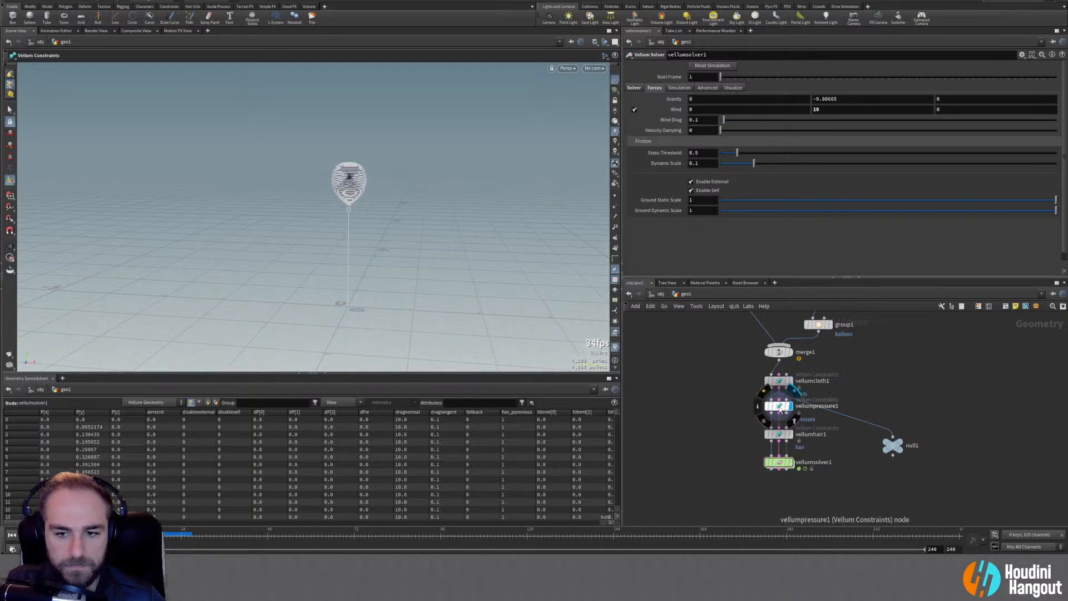
pyautogui.click(777, 405)
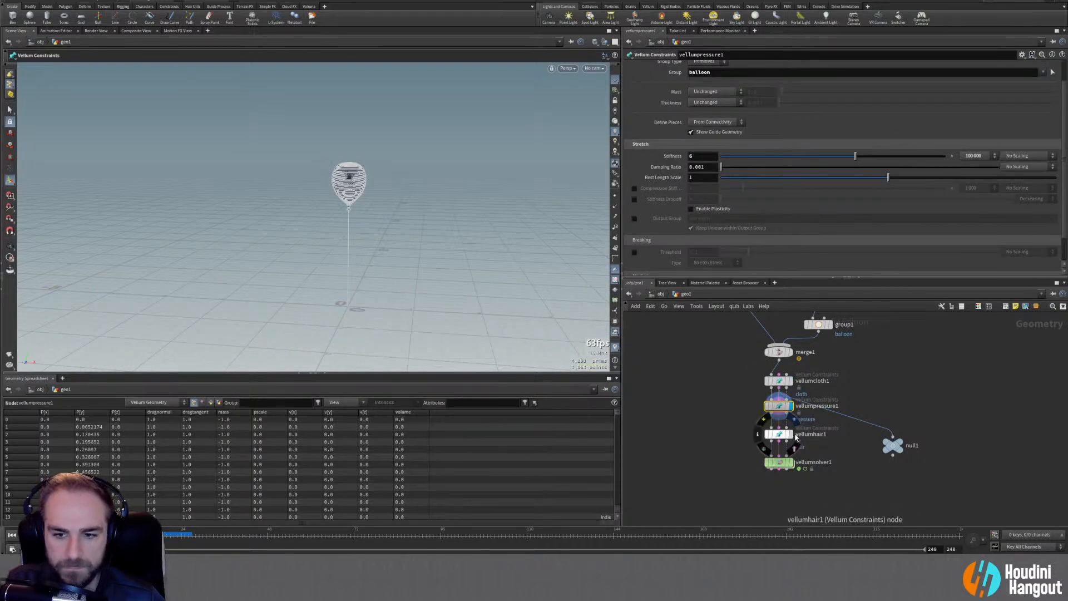
pyautogui.click(789, 433)
pyautogui.click(789, 466)
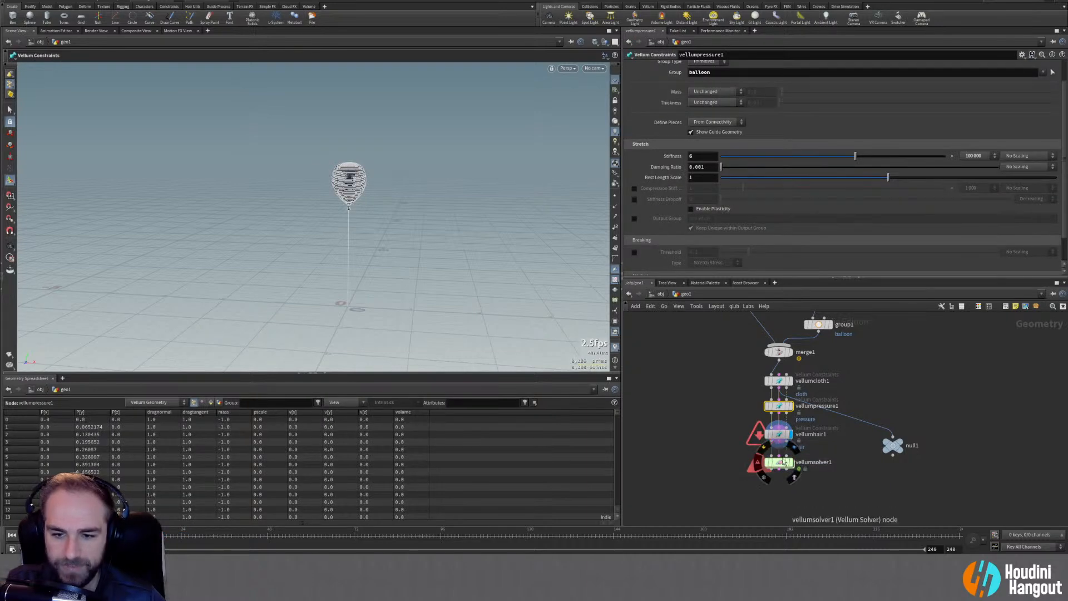
# Examine the internal network of the Vellum hair node down to its output, and return to the parent network
pyautogui.doubleClick(778, 435)
pyautogui.scroll(3, 762, 440)
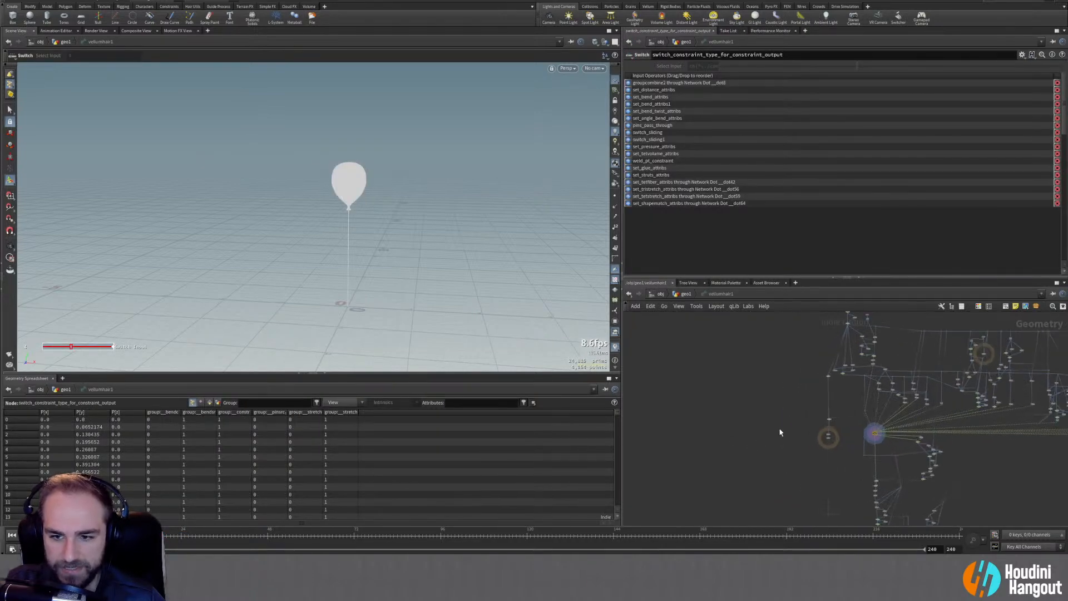
pyautogui.moveTo(1003, 458); pyautogui.dragTo(901, 377, button='middle')
pyautogui.scroll(5, 892, 463)
pyautogui.moveTo(706, 518); pyautogui.dragTo(780, 439, button='middle')
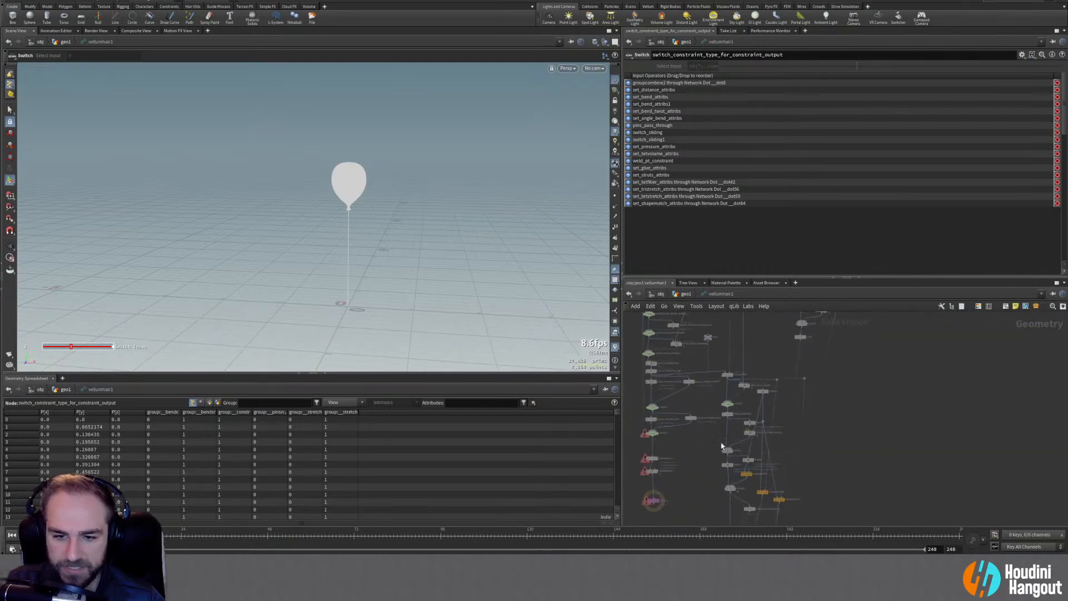
pyautogui.click(654, 501)
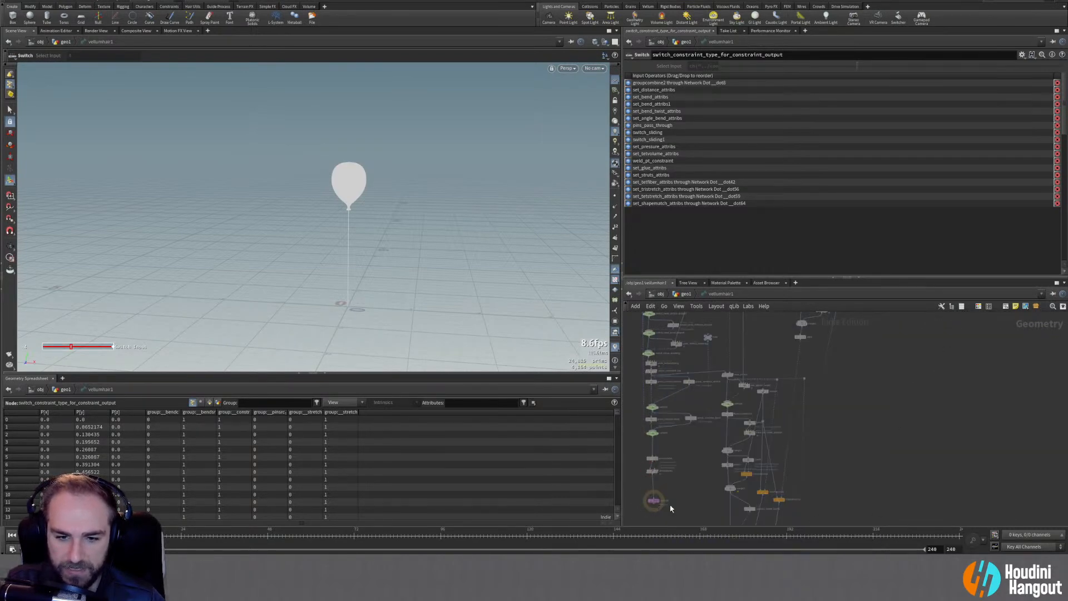
pyautogui.press('u')
# Check the Vellum solver's forces and the hair constraint's settings, then examine the balloon and string up close
pyautogui.click(786, 467)
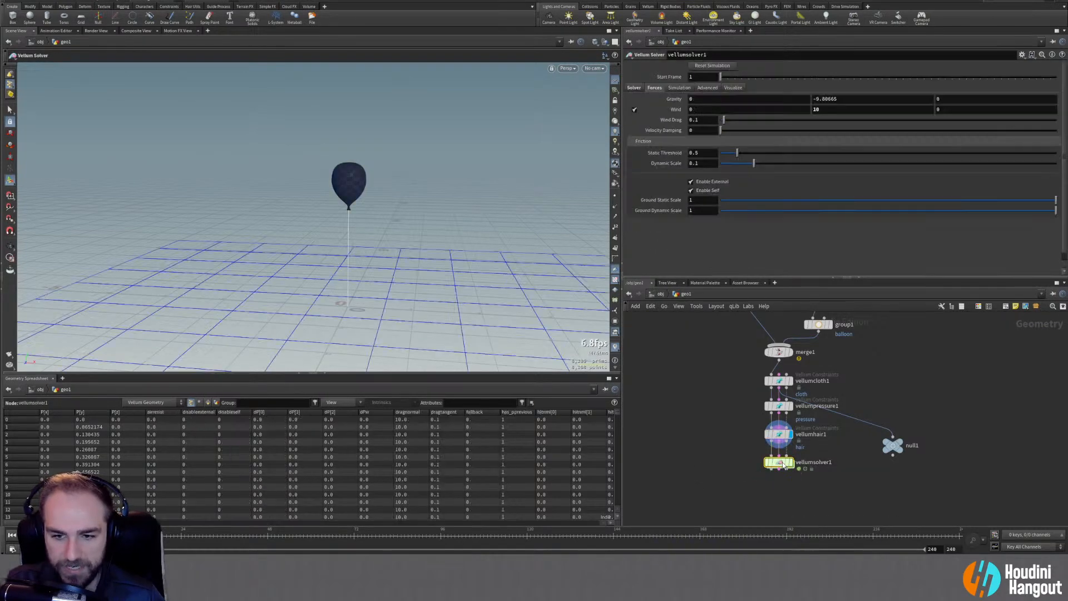
pyautogui.click(779, 434)
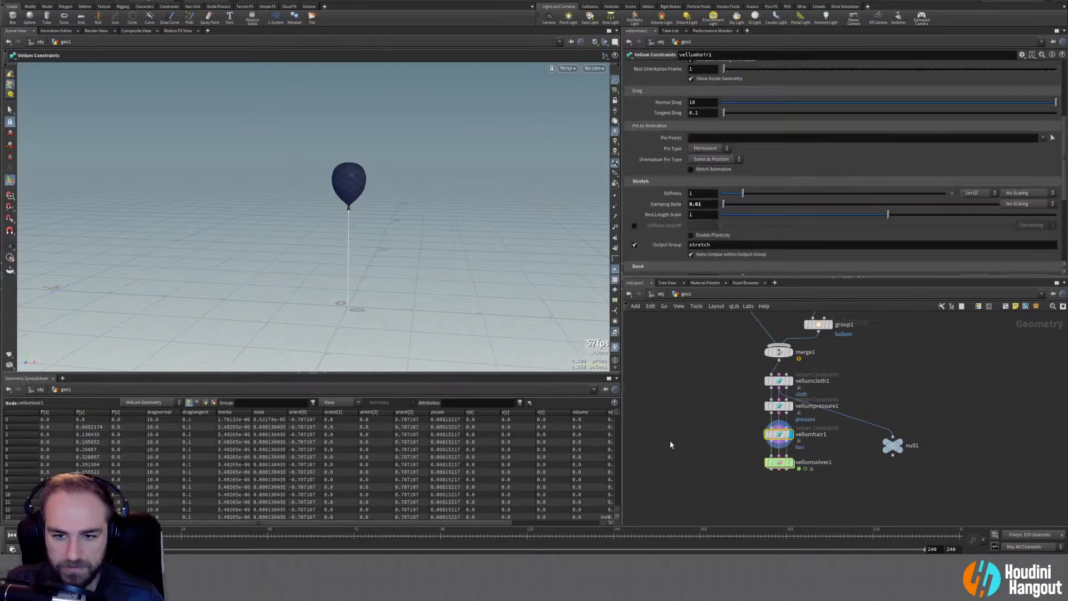
pyautogui.moveTo(304, 145); pyautogui.dragTo(357, 143)
pyautogui.moveTo(357, 143); pyautogui.dragTo(377, 193, button='right')
pyautogui.moveTo(376, 193); pyautogui.dragTo(391, 256)
pyautogui.moveTo(391, 255); pyautogui.dragTo(394, 200, button='middle')
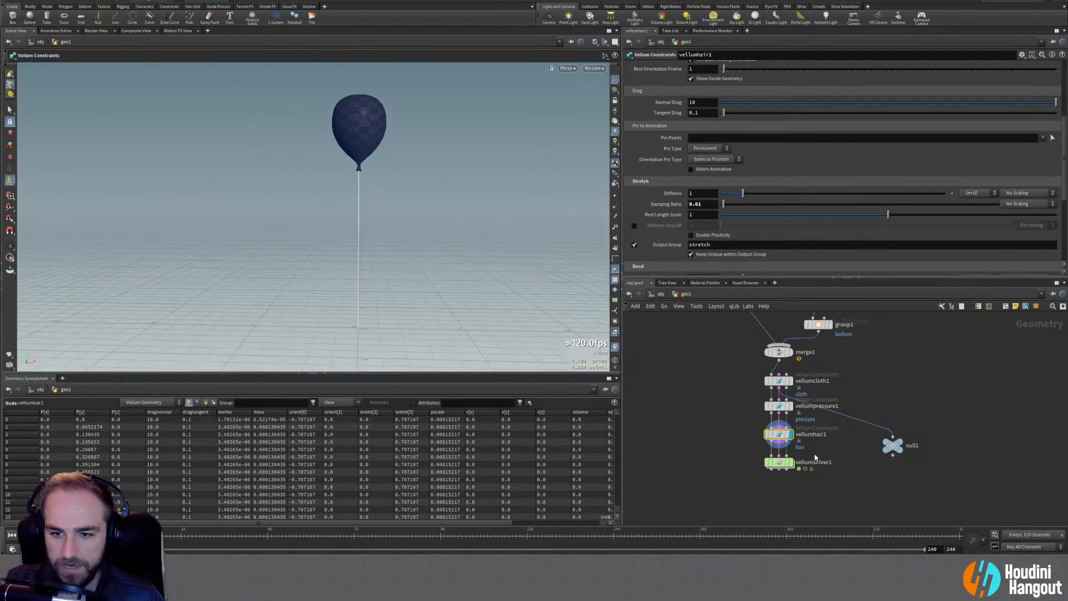
# Set the Vellum solver's Y gravity to 2 and Y wind to 0, play the simulation, and return to the first frame
pyautogui.click(778, 462)
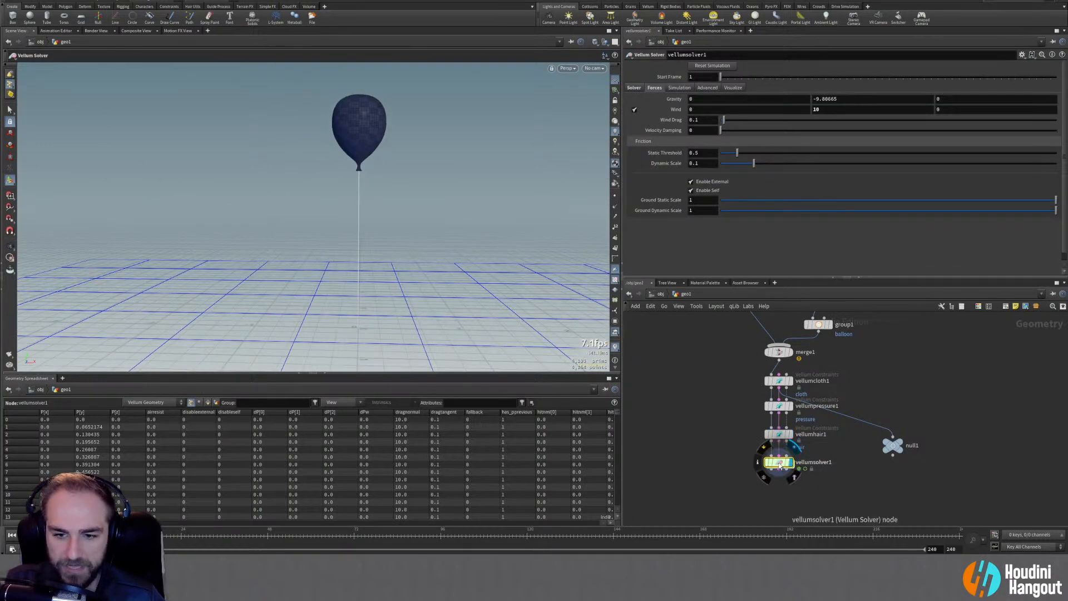
pyautogui.click(843, 101)
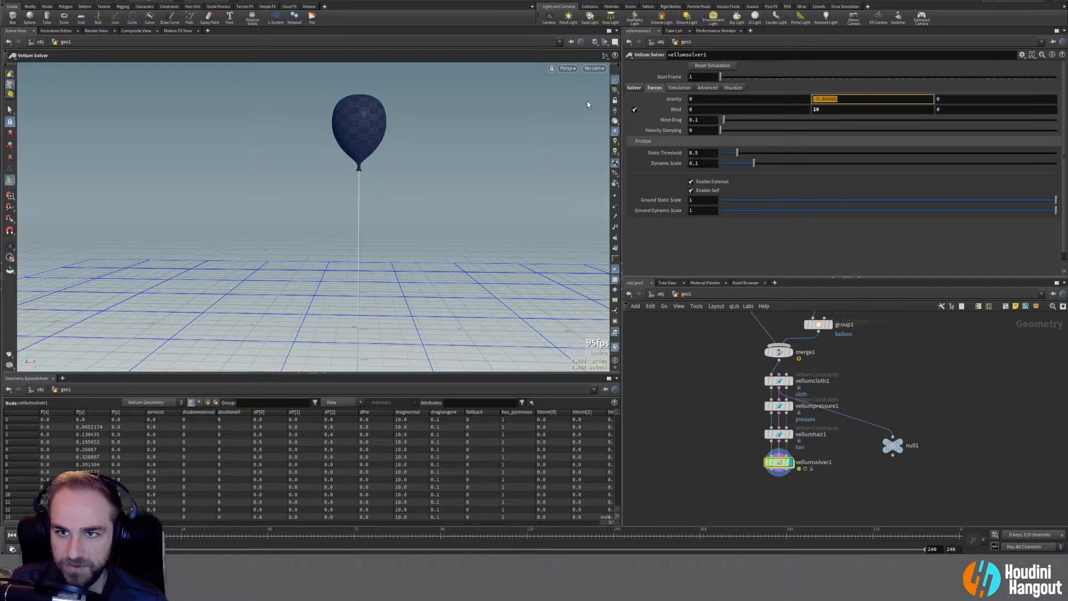
pyautogui.write('2')
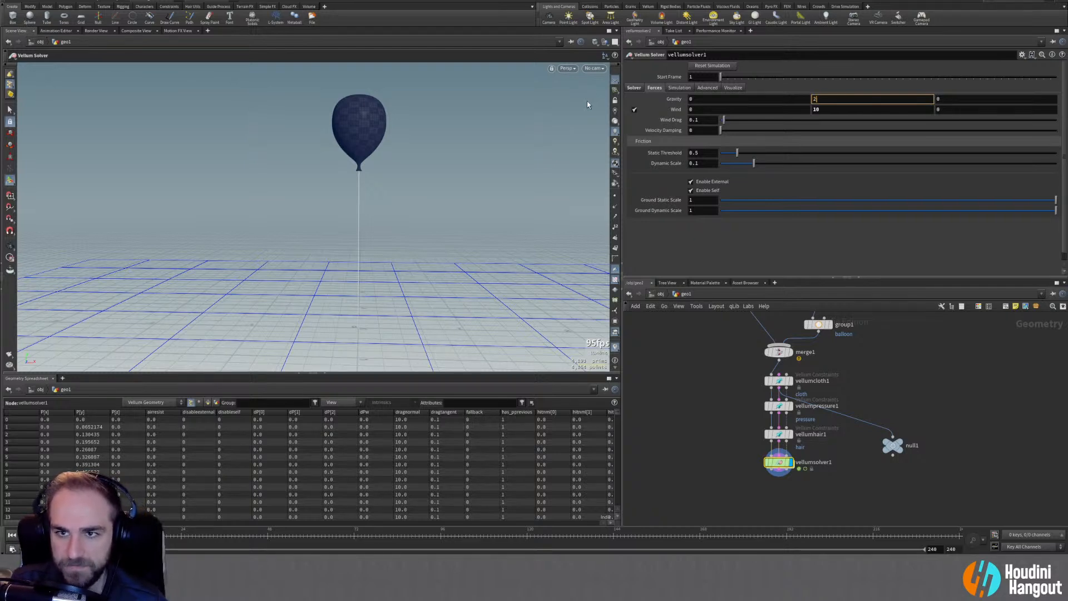
pyautogui.press('Tab')
pyautogui.press('Tab')
pyautogui.press('Tab')
pyautogui.write('0')
pyautogui.press('Return')
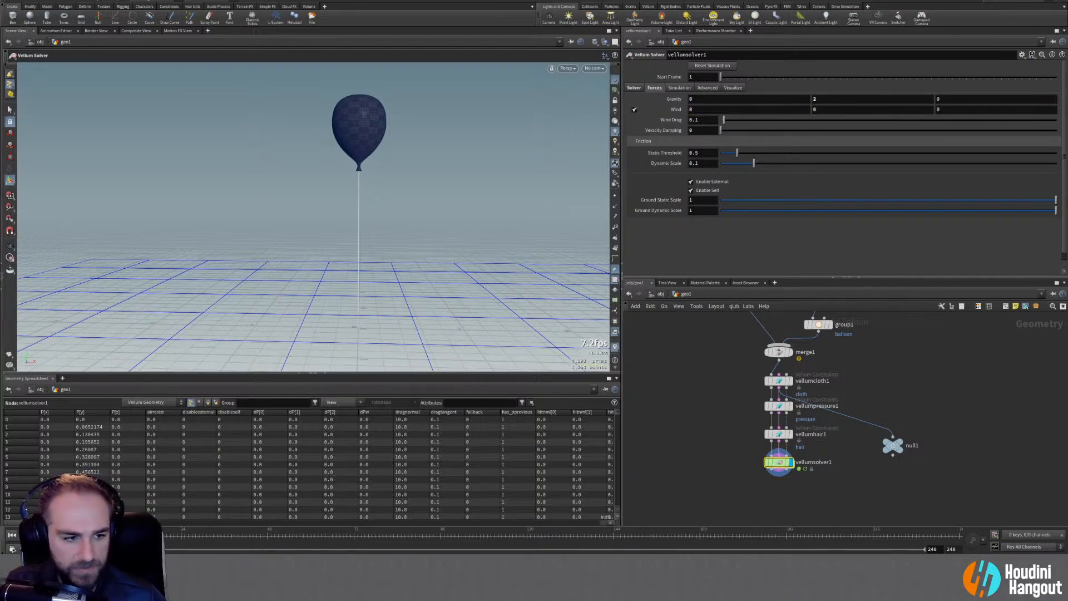
pyautogui.keyDown('alt'); pyautogui.moveTo(359, 272); pyautogui.dragTo(294, 274, button='right'); pyautogui.keyUp('alt')
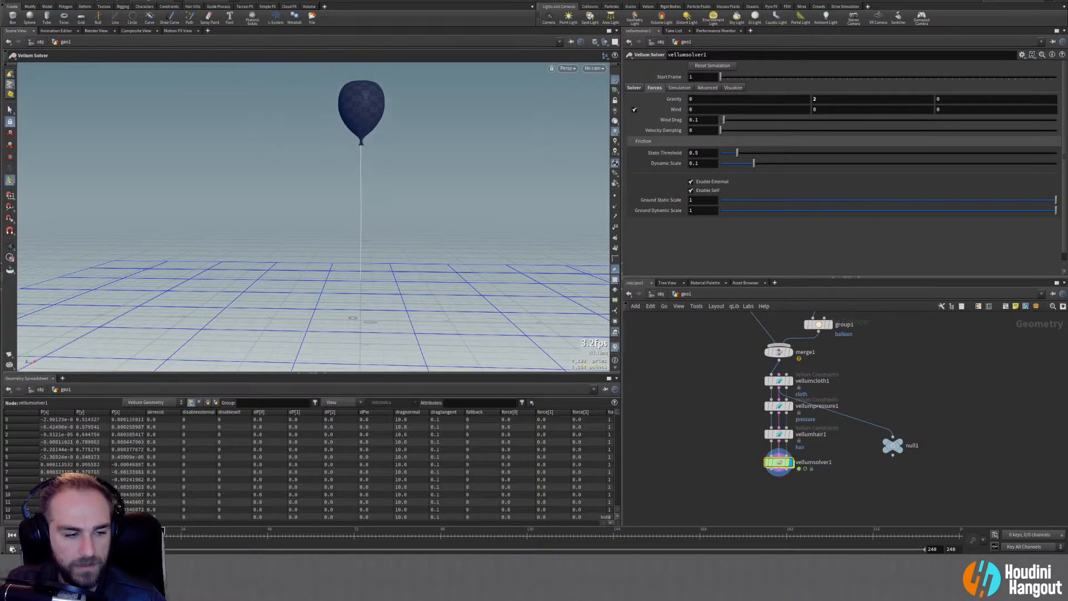
pyautogui.click(12, 534)
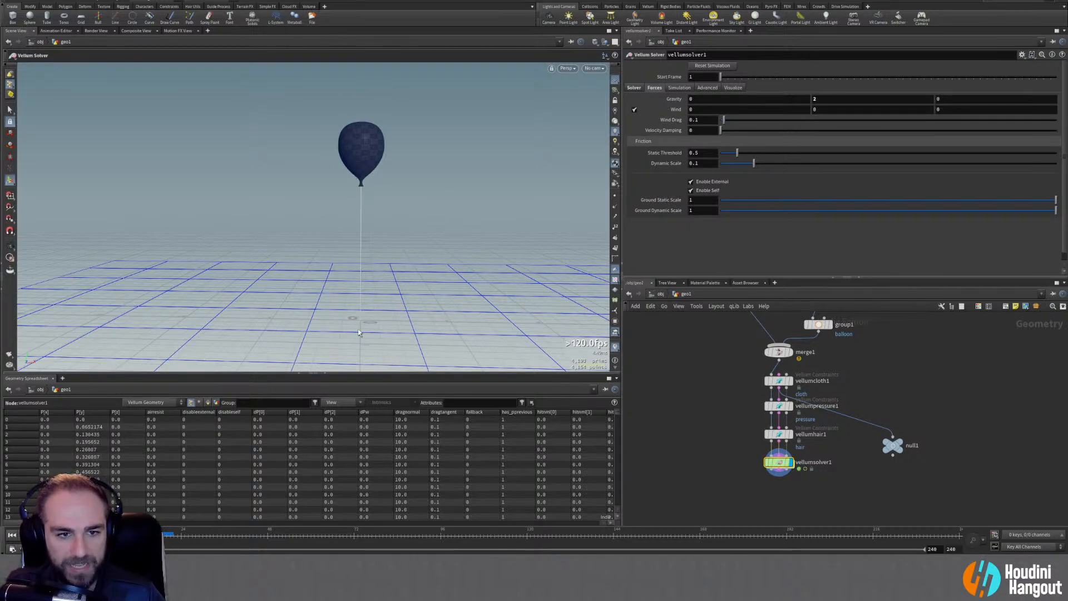
# Pin the string's lower end point in the Vellum hair constraint, test the simulation with the solver, and return to the first frame
pyautogui.click(781, 434)
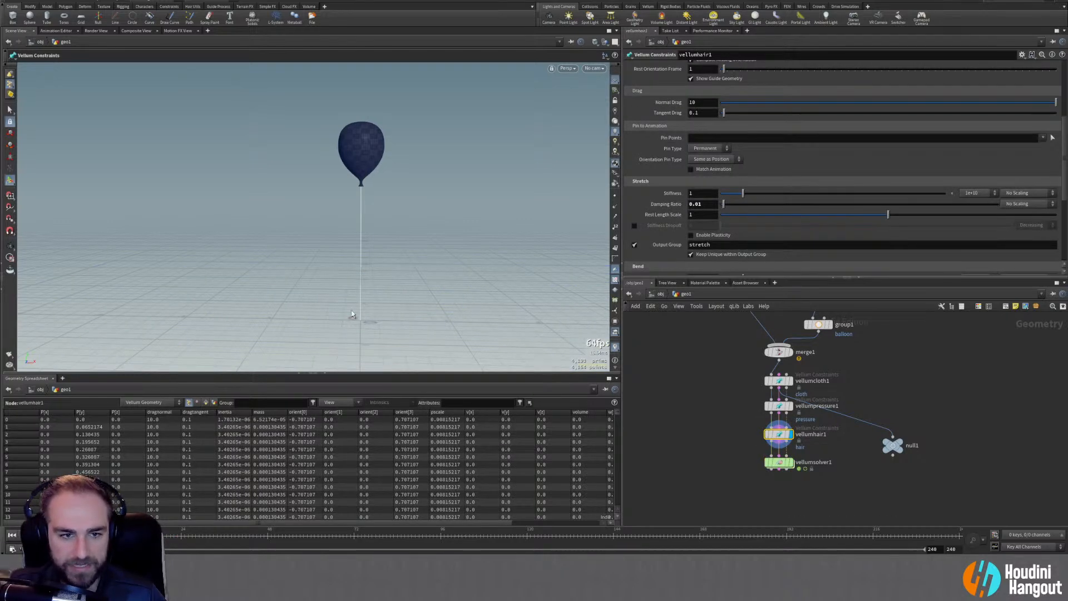
pyautogui.click(1052, 138)
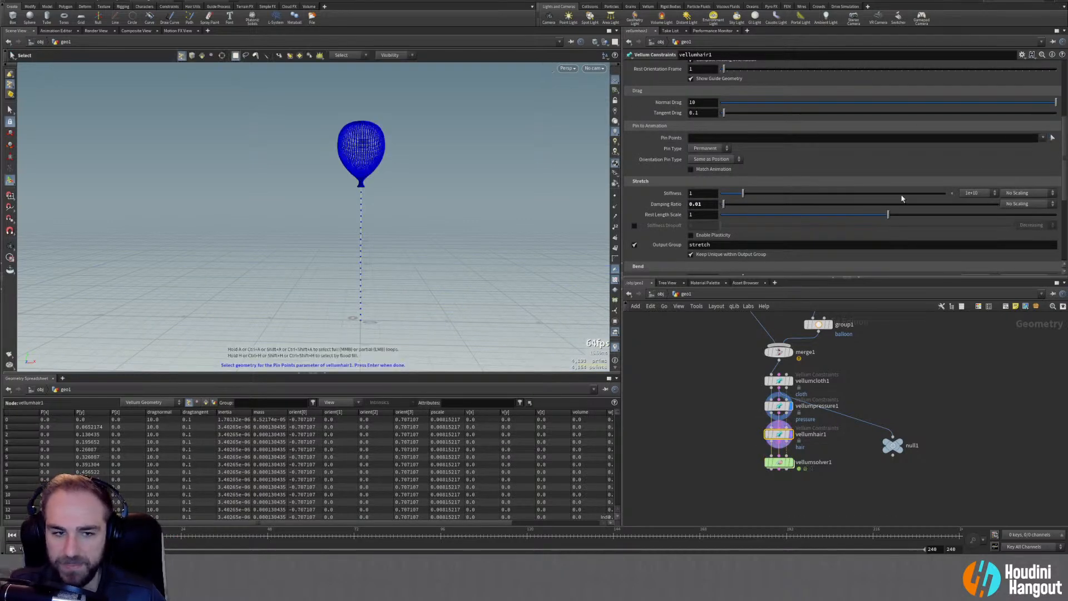
pyautogui.click(354, 321)
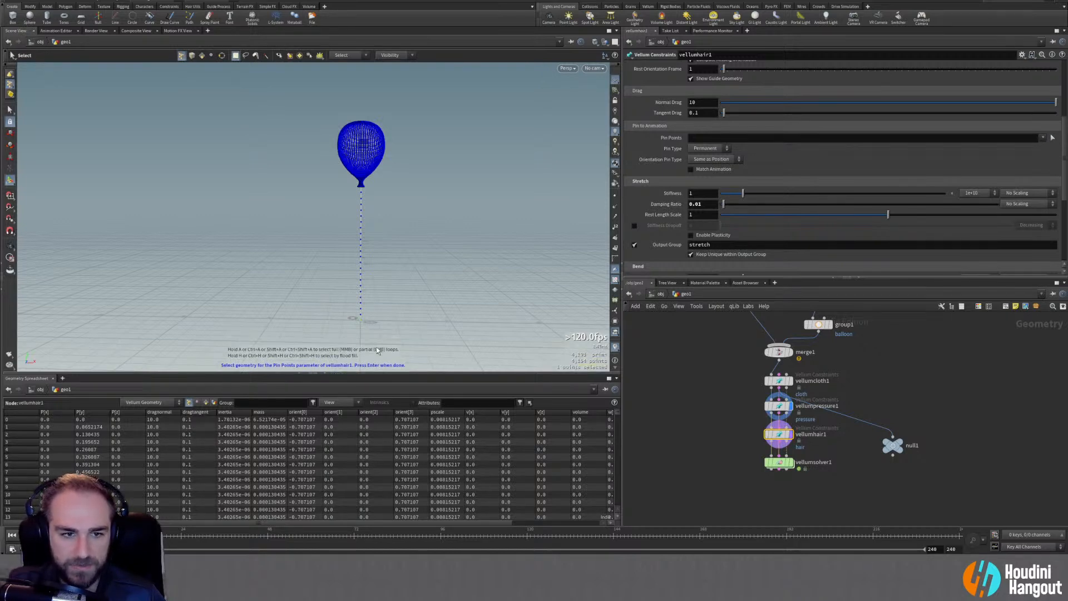
pyautogui.press('Return')
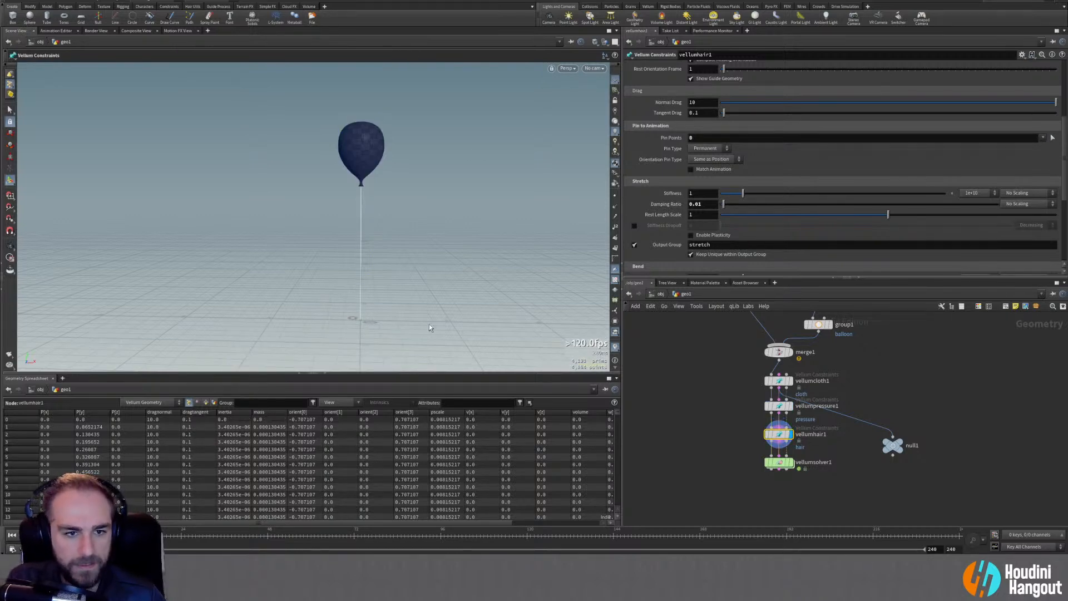
pyautogui.click(779, 461)
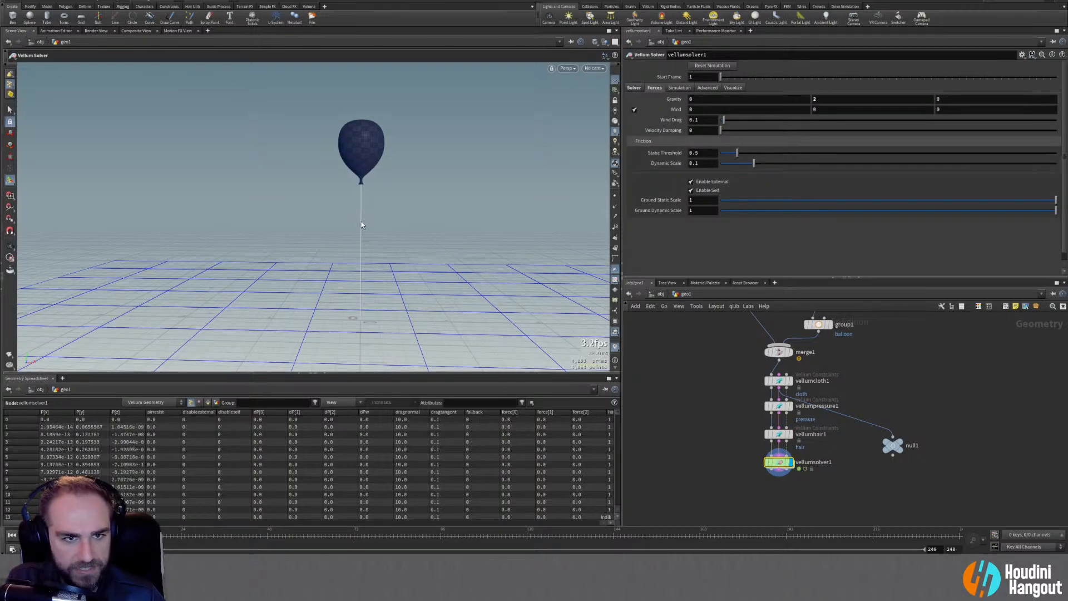
pyautogui.click(12, 535)
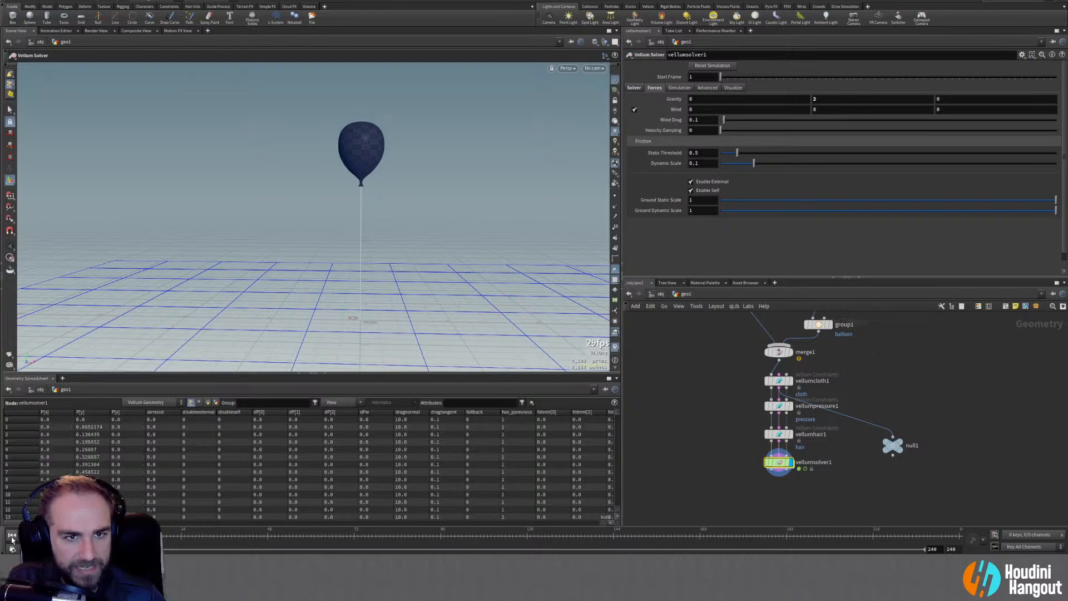
# Insert a Vellum Constraints node between the Vellum hair node and the Vellum solver
pyautogui.press('Escape')
pyautogui.scroll(5, 431, 155)
pyautogui.moveTo(362, 148); pyautogui.dragTo(360, 195)
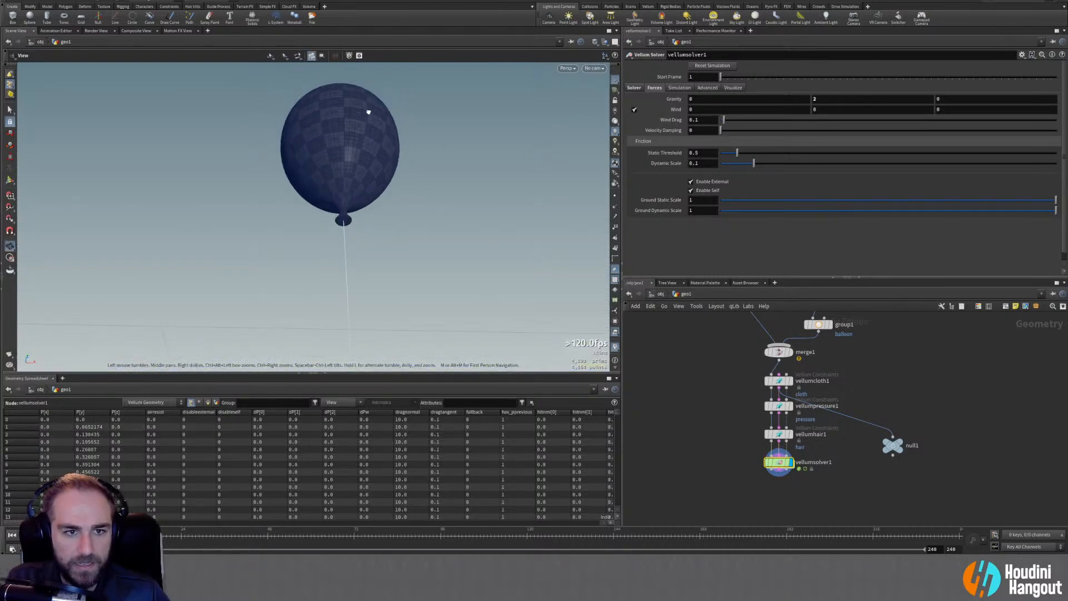
pyautogui.scroll(3, 417, 195)
pyautogui.press('Return')
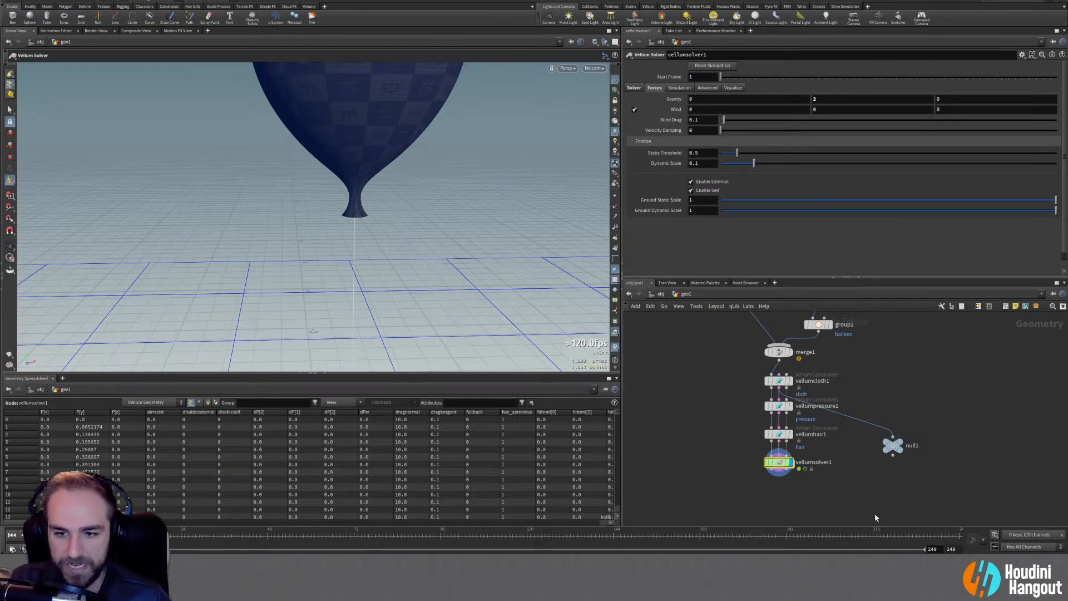
pyautogui.moveTo(778, 461); pyautogui.dragTo(778, 507)
pyautogui.press('Tab')
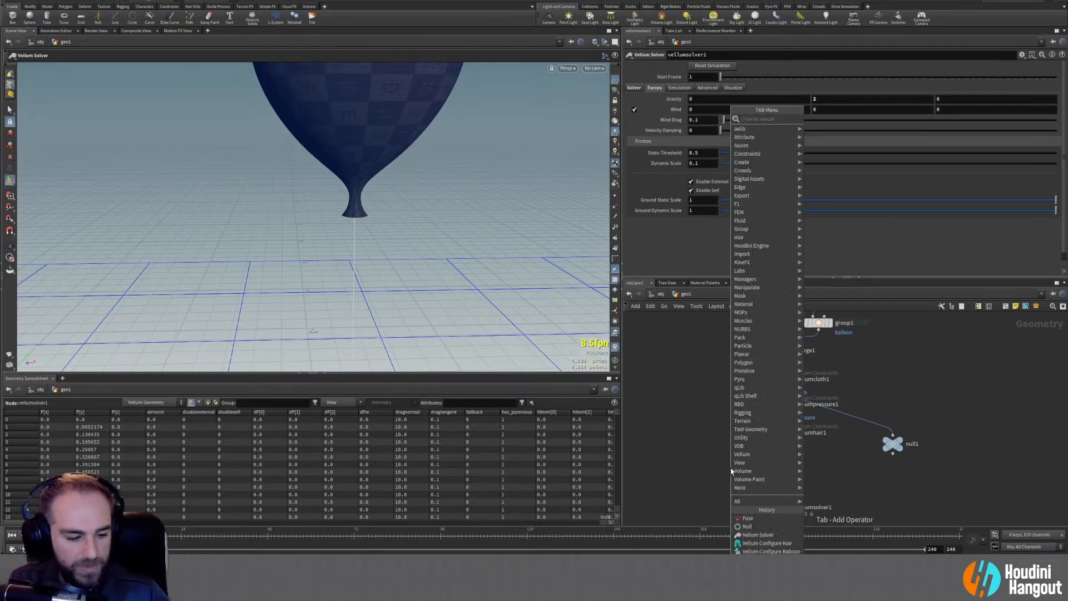
pyautogui.write('vell')
pyautogui.press('Down')
pyautogui.press('Return')
pyautogui.click(779, 467)
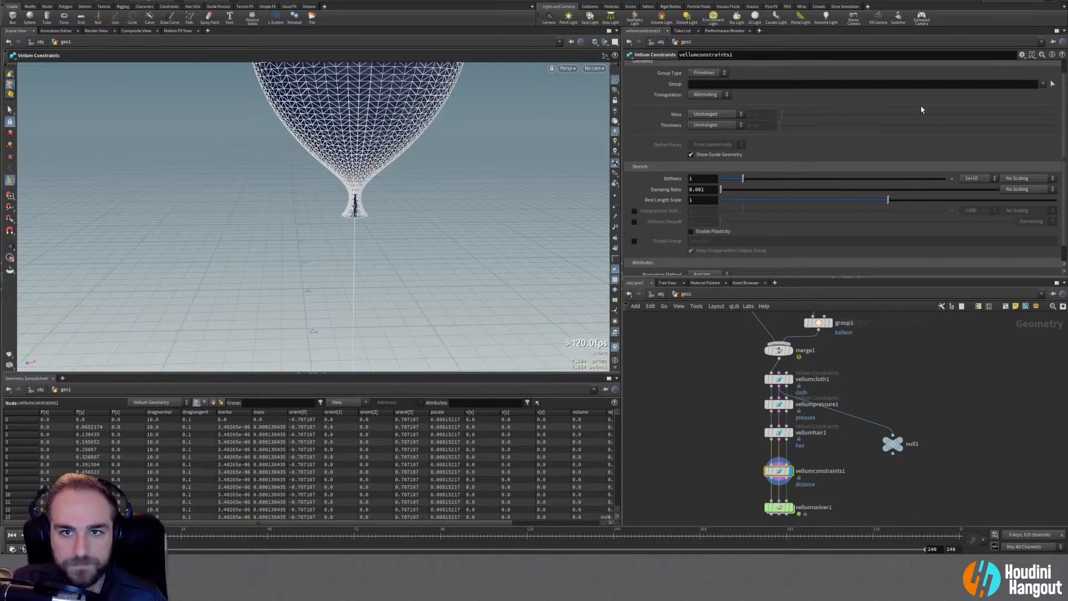
# Set the new Vellum constraint's type to Glue
pyautogui.scroll(2, 751, 84)
pyautogui.click(715, 66)
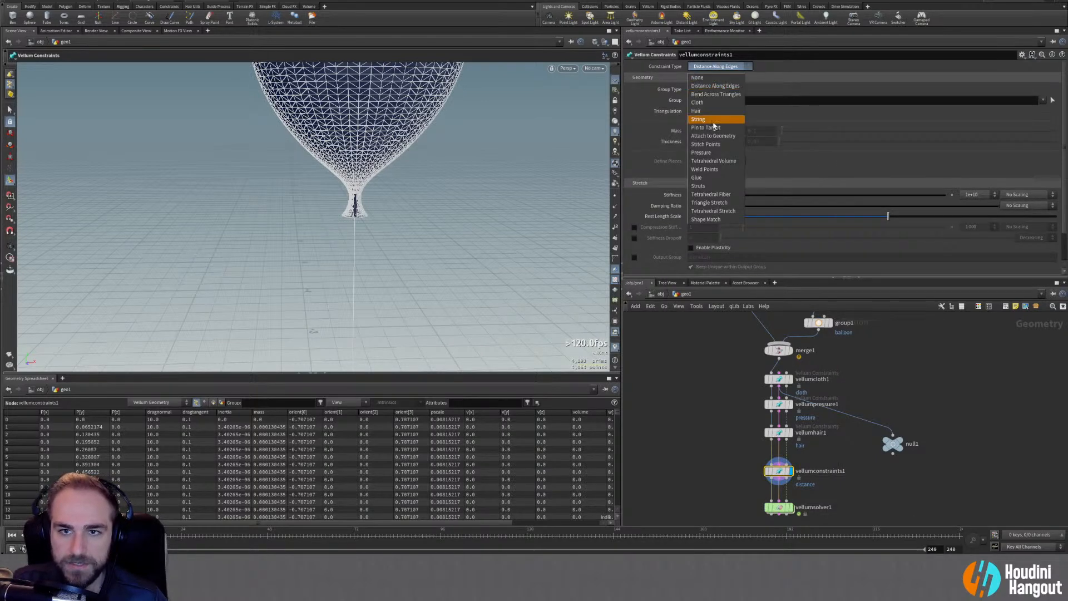
pyautogui.click(714, 180)
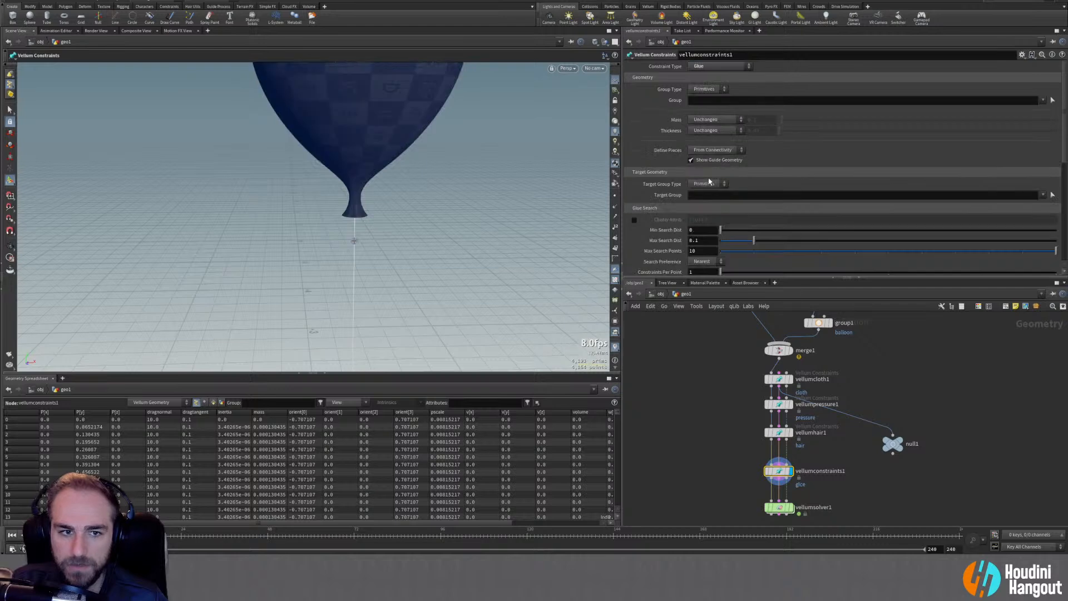
# Frame the balloon's neck and switch the viewport shading to Hidden Line Invisible
pyautogui.press('Escape')
pyautogui.moveTo(289, 252); pyautogui.dragTo(369, 207)
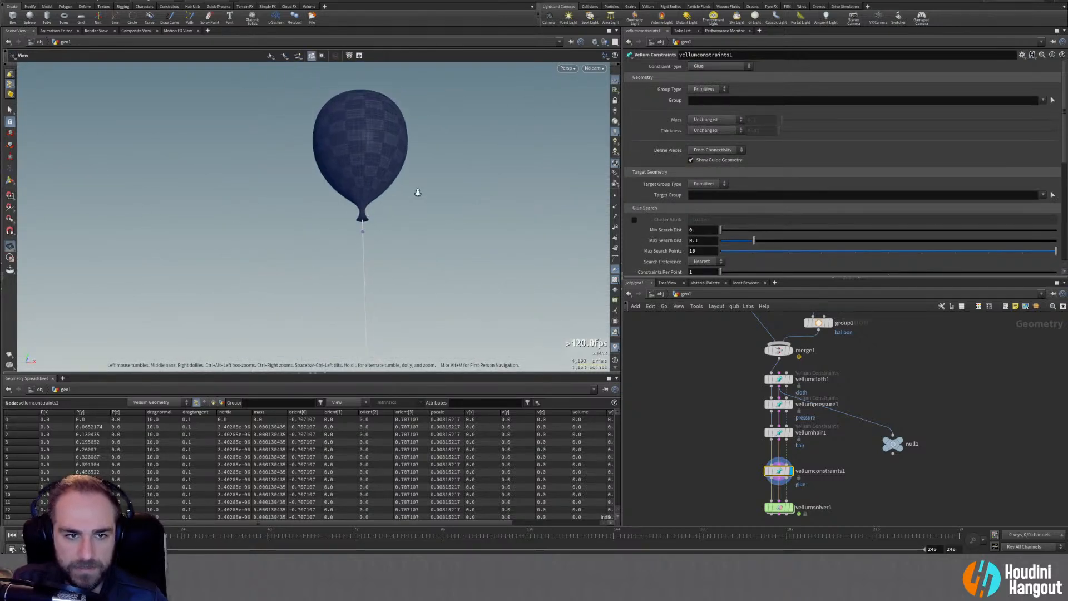
pyautogui.moveTo(370, 207); pyautogui.dragTo(584, 167, button='right')
pyautogui.press('Return')
pyautogui.click(595, 42)
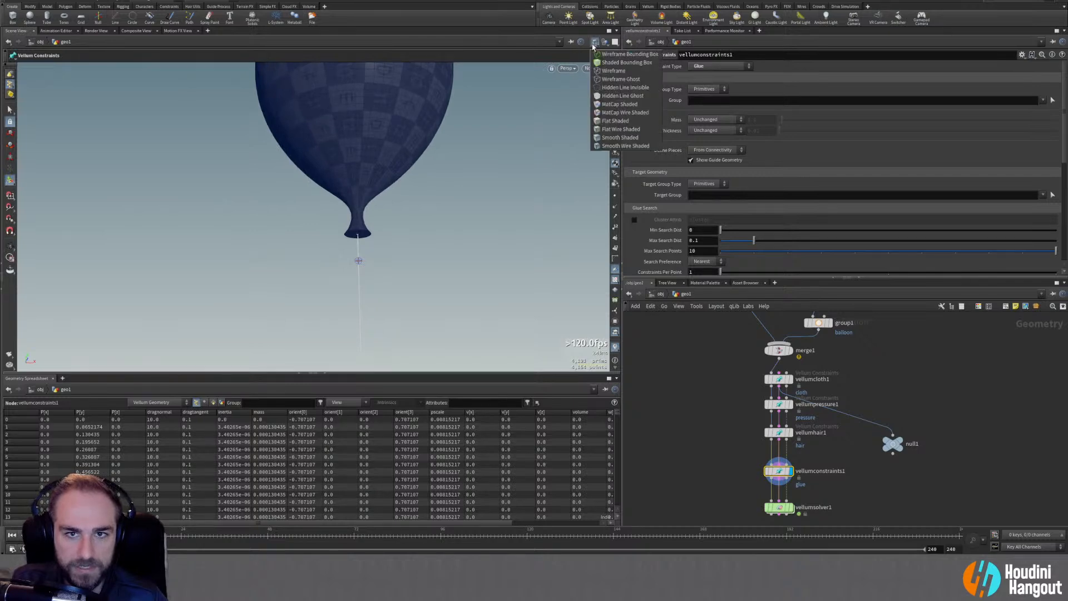
pyautogui.click(616, 87)
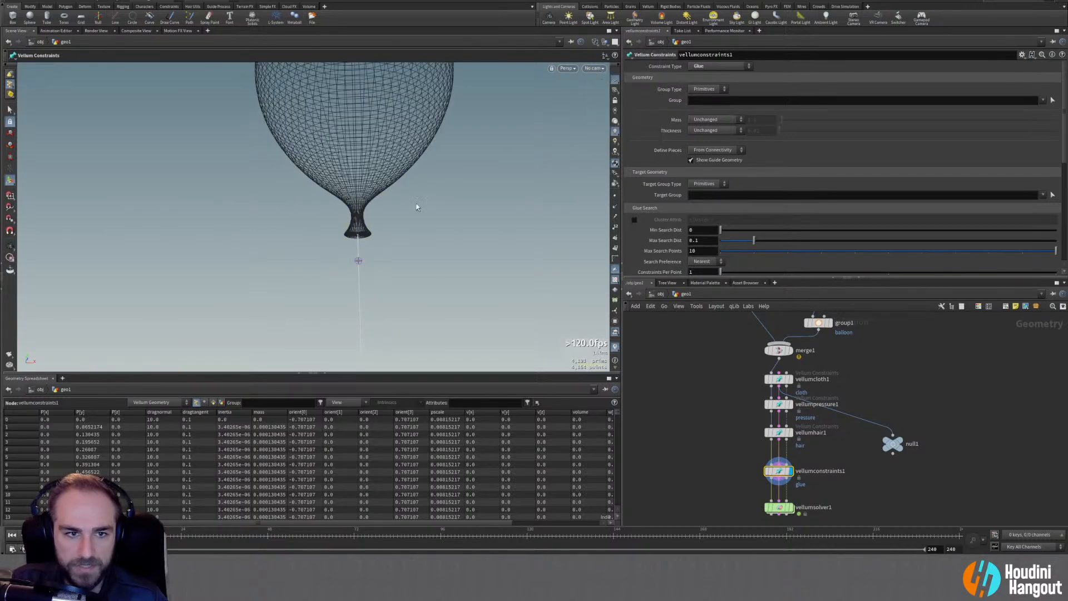
# Reduce the glue constraint's maximum search distance to 0.057 and set its constraints per point to 3
pyautogui.press('Escape')
pyautogui.scroll(5, 519, 168)
pyautogui.moveTo(519, 167); pyautogui.dragTo(442, 289)
pyautogui.press('Return')
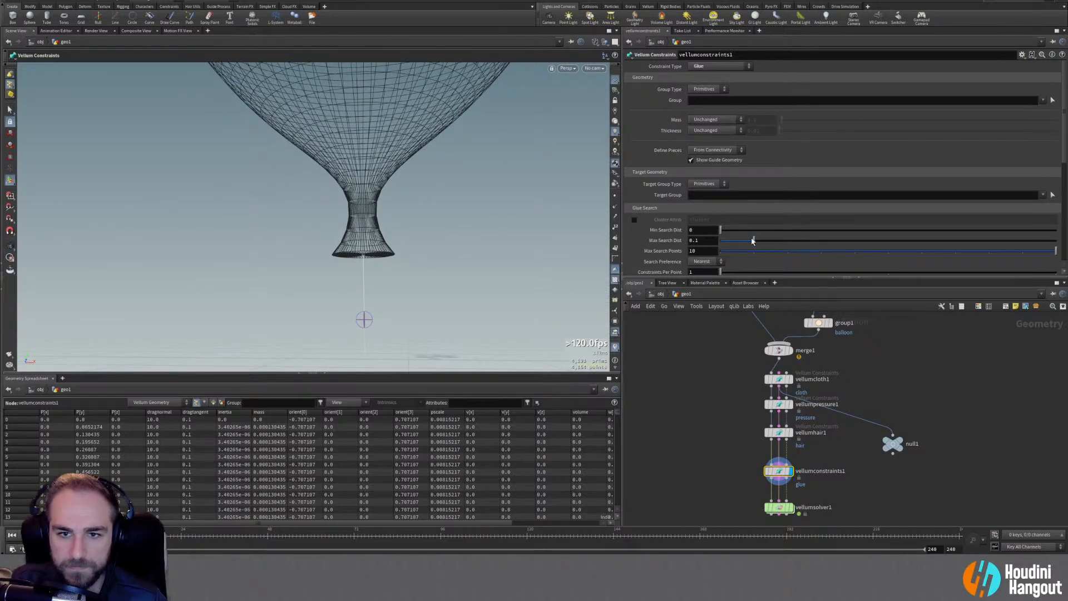
pyautogui.moveTo(756, 244)
pyautogui.mouseDown()
pyautogui.moveTo(792, 244)
pyautogui.moveTo(740, 247)
pyautogui.mouseUp()
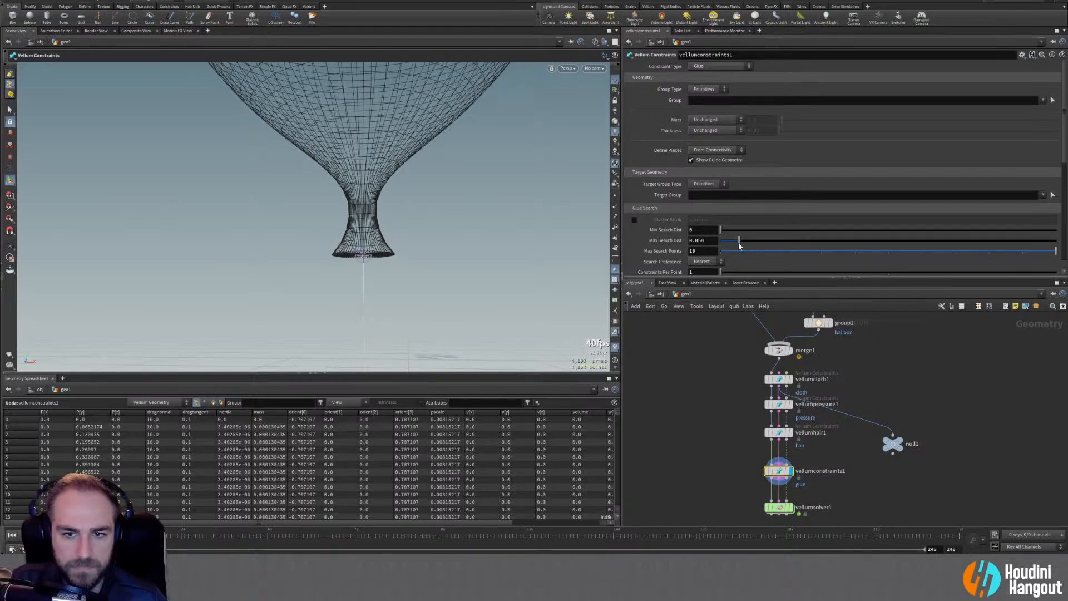
pyautogui.moveTo(801, 274); pyautogui.dragTo(1032, 274)
# Set the glue constraint's group to string and its target group to balloon
pyautogui.press('Escape')
pyautogui.moveTo(500, 289); pyautogui.dragTo(528, 234)
pyautogui.scroll(5, 563, 197)
pyautogui.moveTo(563, 197); pyautogui.dragTo(388, 233)
pyautogui.scroll(8, 388, 219)
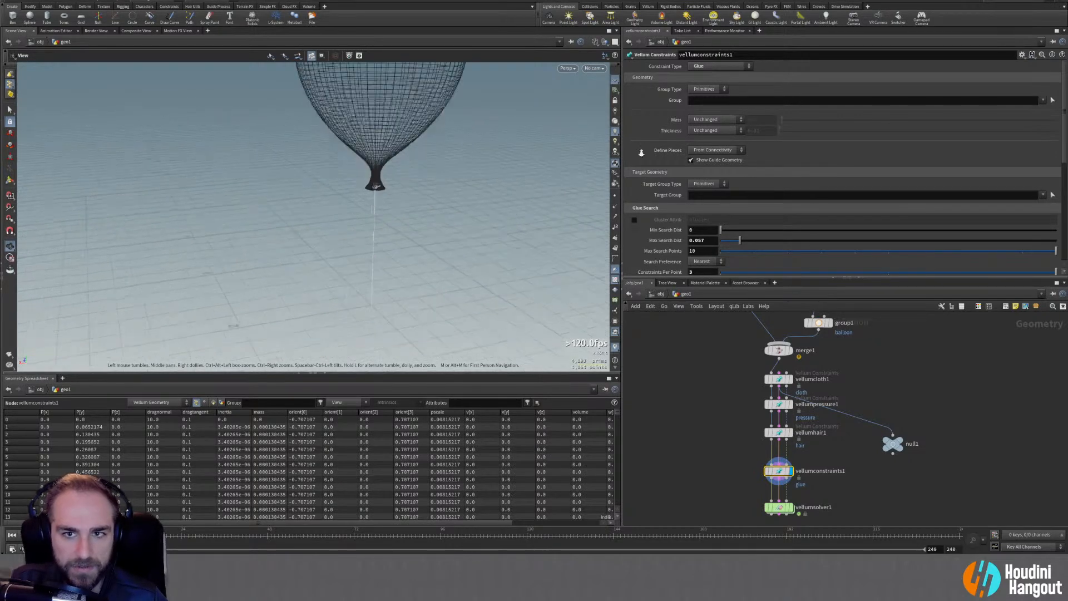
pyautogui.moveTo(394, 229); pyautogui.dragTo(346, 234)
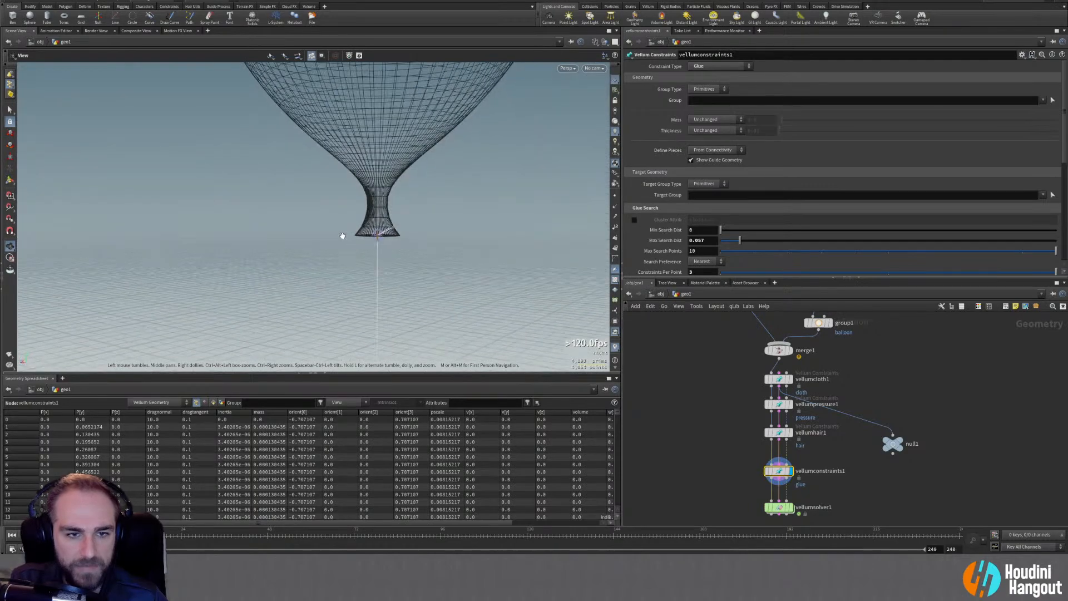
pyautogui.press('Return')
pyautogui.click(1042, 101)
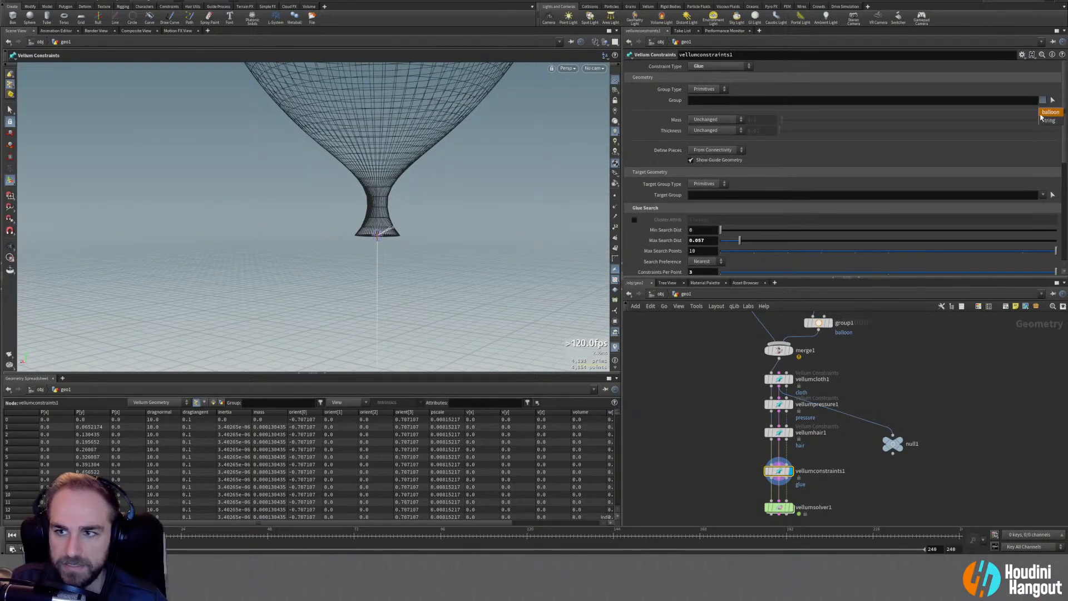
pyautogui.click(1045, 122)
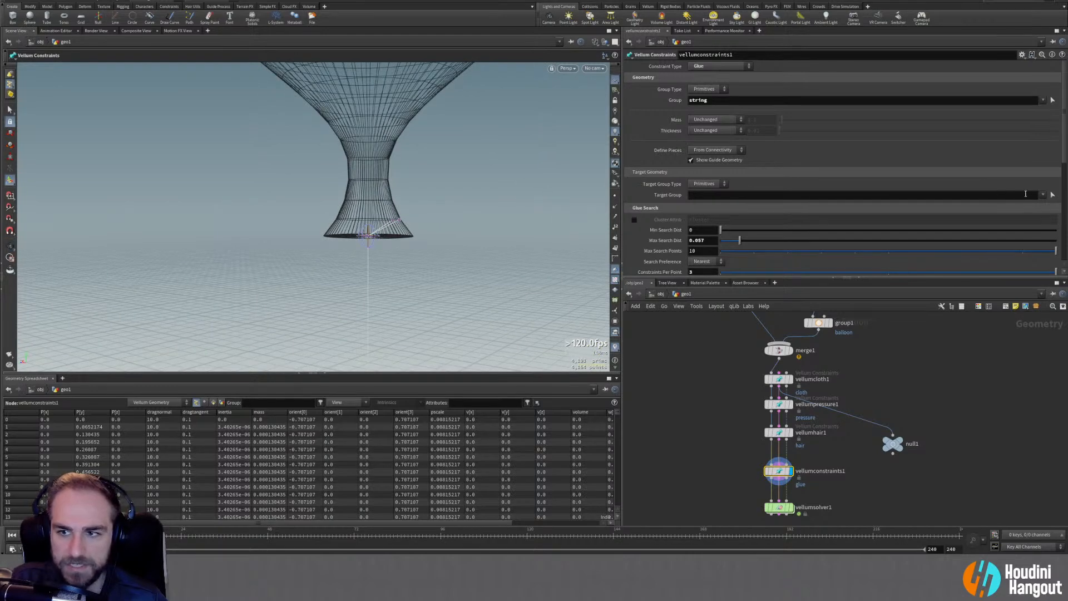
pyautogui.click(1044, 195)
pyautogui.click(1045, 212)
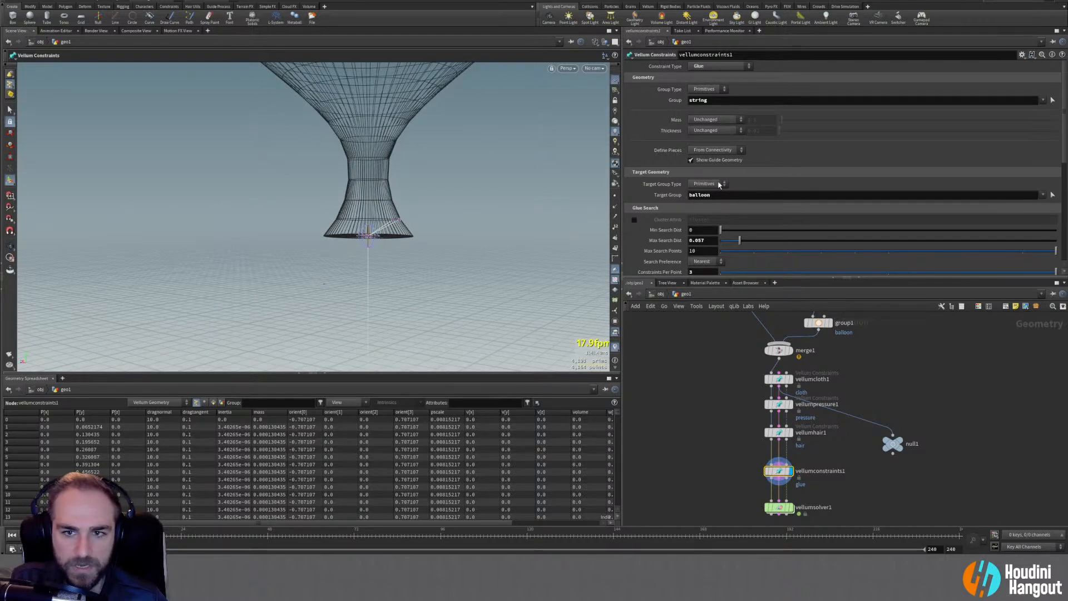
# Raise the glue constraint's maximum search distance to 0.103 and its maximum search points to 50
pyautogui.moveTo(740, 241)
pyautogui.mouseDown()
pyautogui.moveTo(1054, 241)
pyautogui.moveTo(755, 228)
pyautogui.mouseUp()
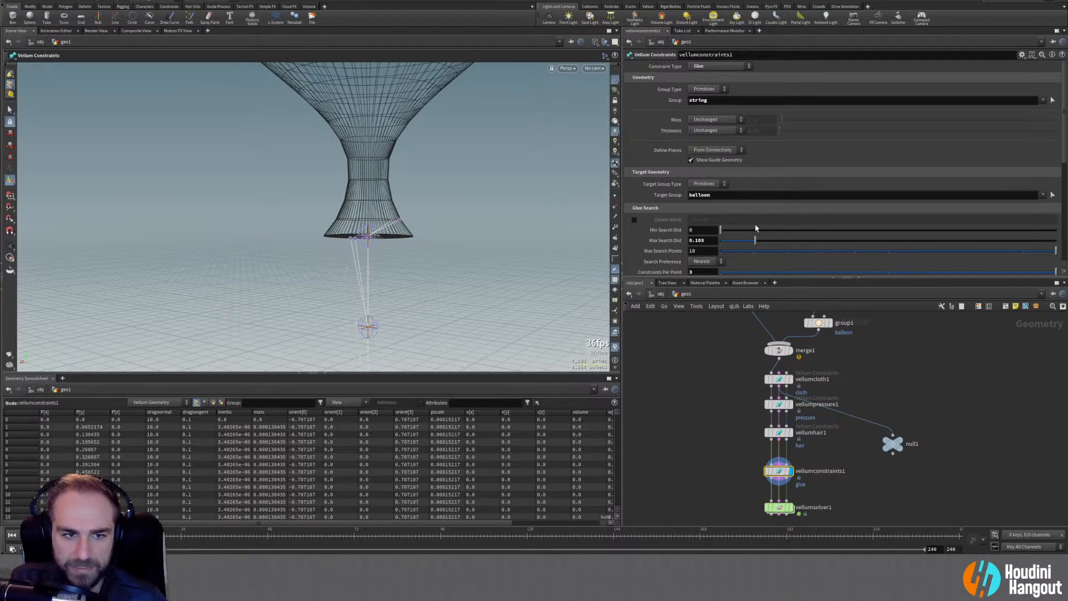
pyautogui.keyDown('alt'); pyautogui.moveTo(412, 250); pyautogui.dragTo(477, 265); pyautogui.keyUp('alt')
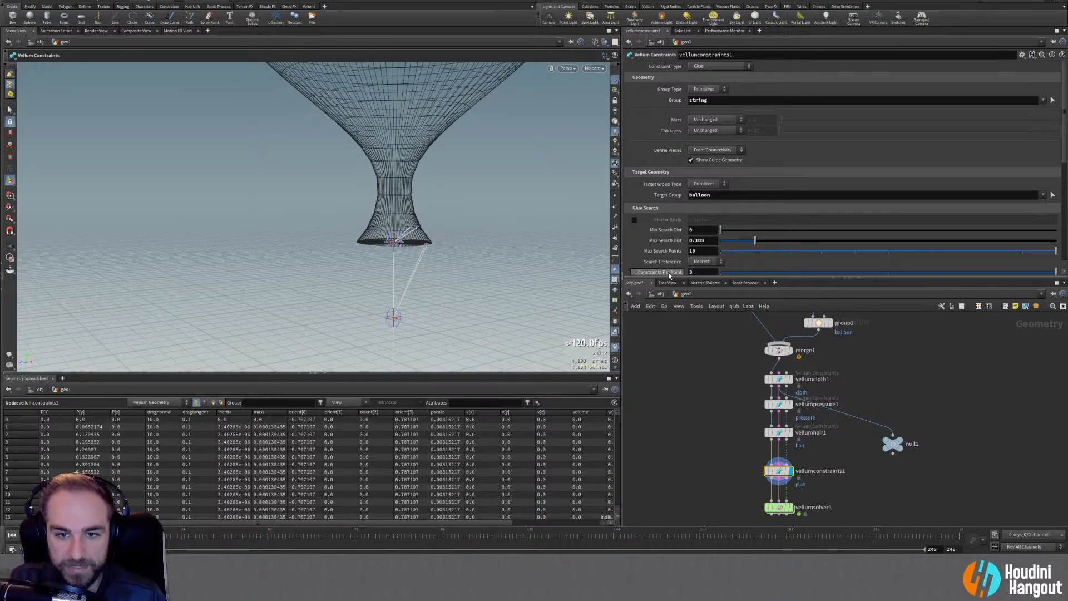
pyautogui.scroll(-1, 744, 240)
pyautogui.doubleClick(689, 239)
pyautogui.write('50')
pyautogui.press('Return')
pyautogui.press('Escape')
pyautogui.moveTo(467, 239); pyautogui.dragTo(421, 249)
pyautogui.press('Return')
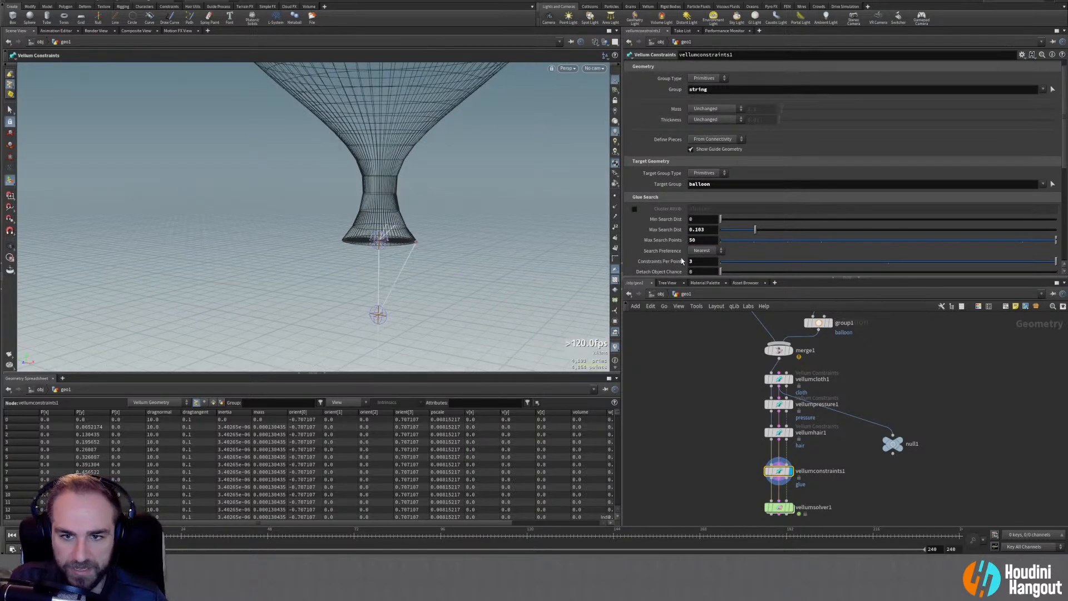
# Raise the glue constraint's constraints per point to 44 and check the connections around the balloon's neck
pyautogui.doubleClick(704, 261)
pyautogui.write('10')
pyautogui.press('Return')
pyautogui.moveTo(702, 261); pyautogui.dragTo(823, 267, button='middle')
pyautogui.press('Escape')
pyautogui.moveTo(333, 236); pyautogui.dragTo(558, 252)
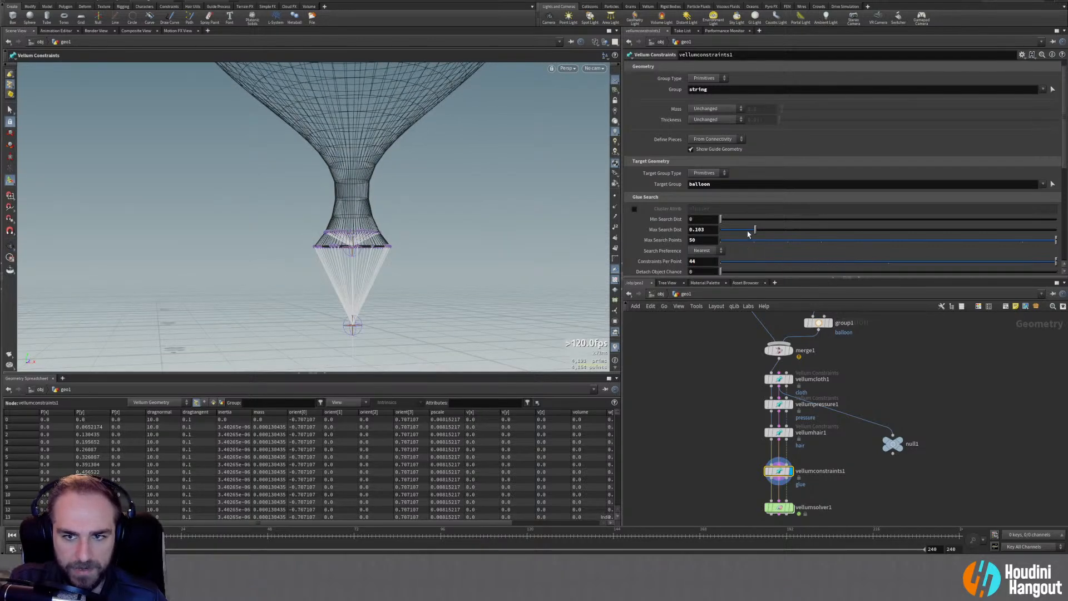
# Lower the glue constraint's maximum search distance to 0.063 so the links concentrate inside the balloon's neck
pyautogui.moveTo(754, 230); pyautogui.dragTo(742, 230)
pyautogui.keyDown('alt'); pyautogui.moveTo(391, 239); pyautogui.dragTo(490, 256); pyautogui.keyUp('alt')
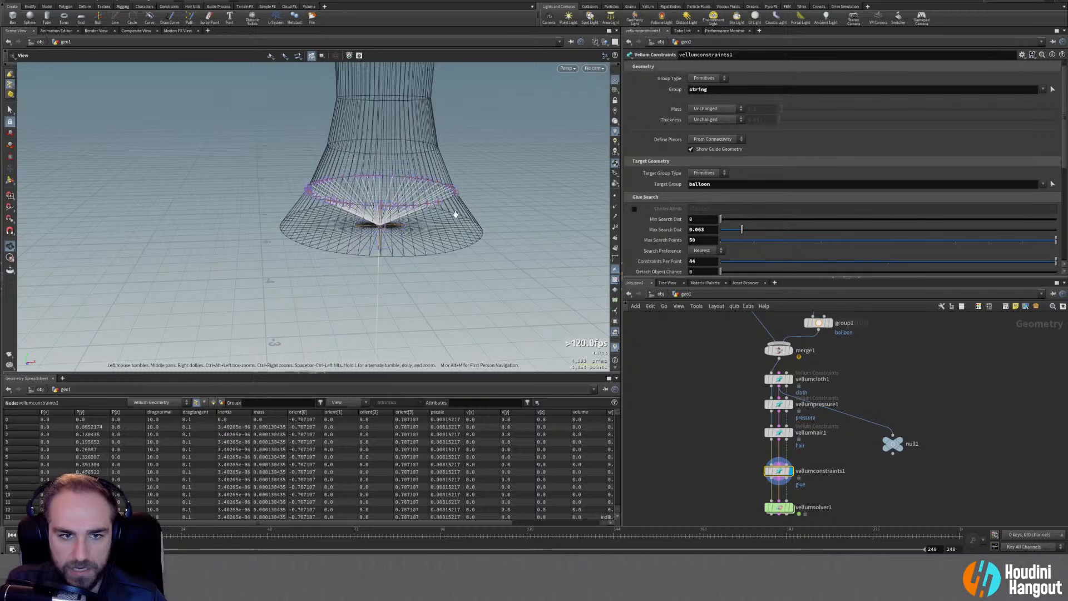
pyautogui.moveTo(742, 232); pyautogui.dragTo(740, 233)
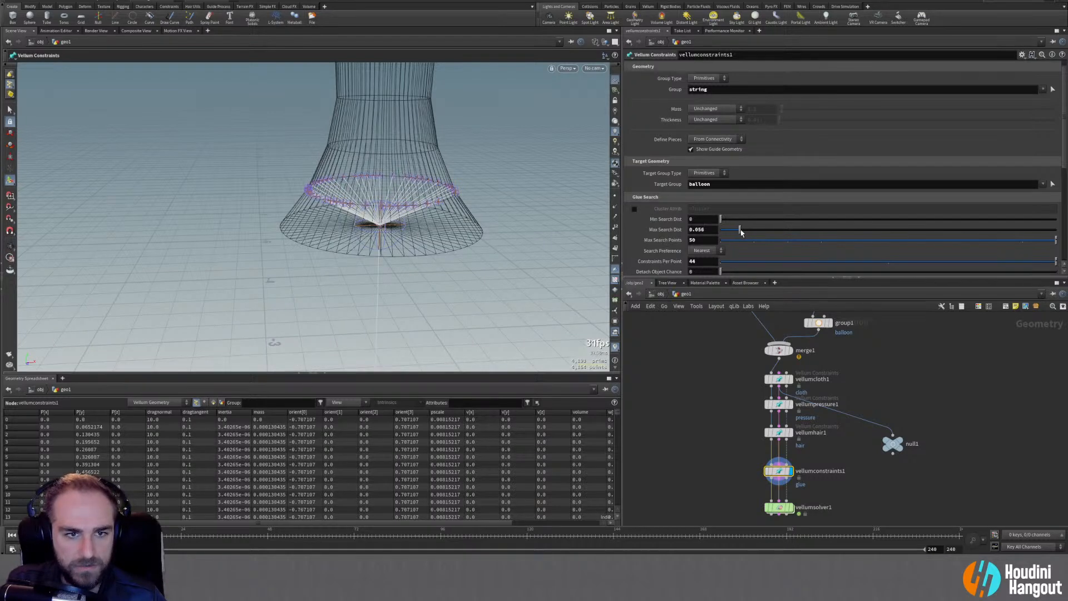
# Set the glue constraint's maximum search points to 80 and its constraints per point to 71
pyautogui.moveTo(701, 239); pyautogui.dragTo(803, 269, button='middle')
pyautogui.press('Tab')
pyautogui.write('80')
pyautogui.press('Return')
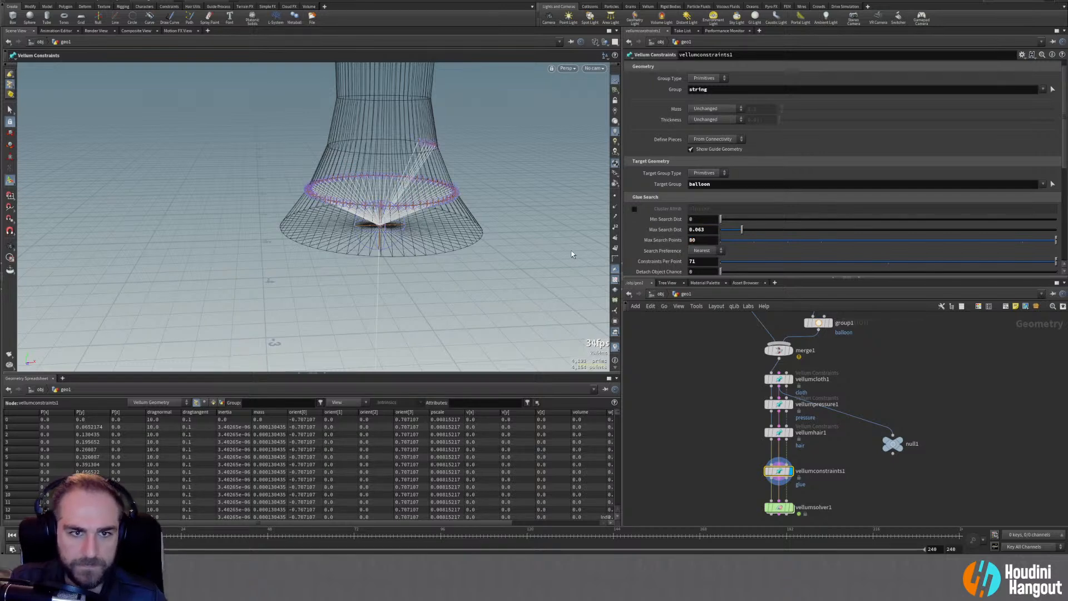
# Set the glue constraint's constraints per point to 80 and lower its maximum search distance to 0.03
pyautogui.doubleClick(695, 261)
pyautogui.write('80')
pyautogui.press('Return')
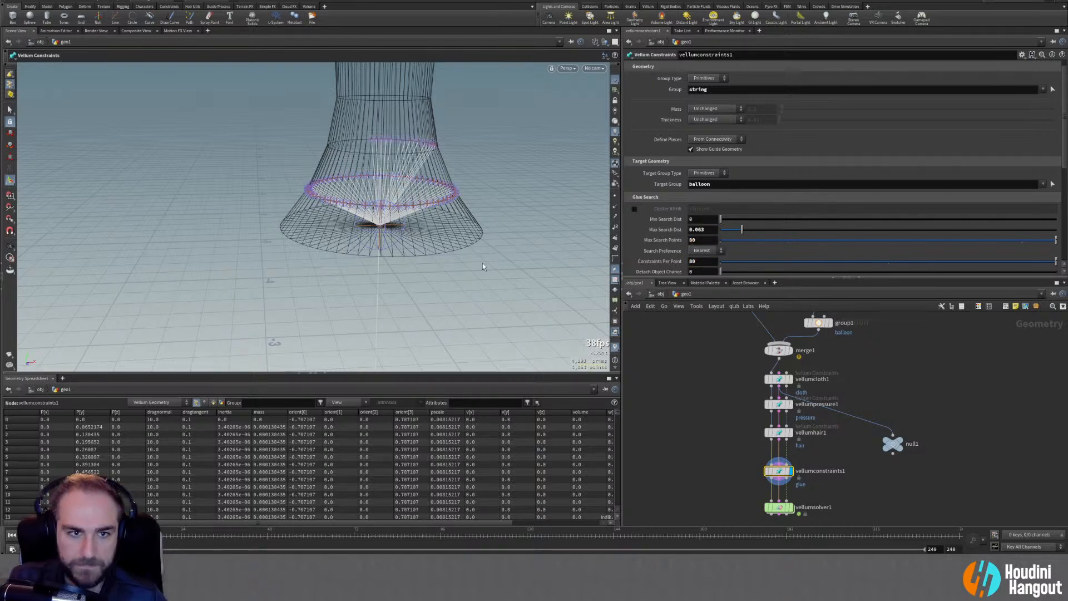
pyautogui.moveTo(711, 232); pyautogui.dragTo(710, 256, button='middle')
pyautogui.hotkey('ctrl', 'z')
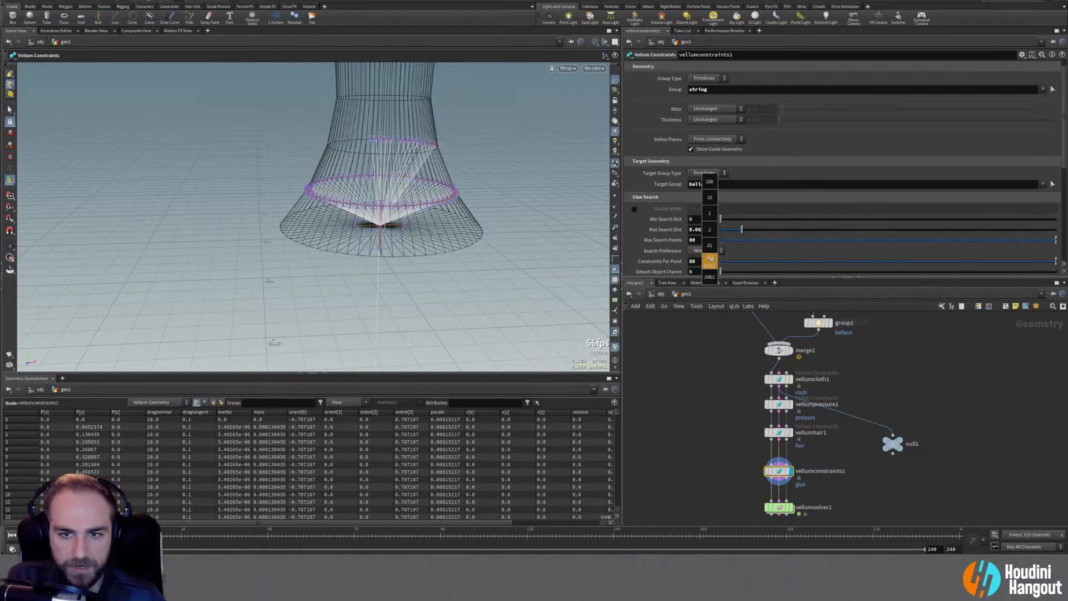
pyautogui.moveTo(596, 259); pyautogui.dragTo(580, 256, button='middle')
pyautogui.keyDown('alt'); pyautogui.moveTo(454, 237); pyautogui.dragTo(474, 150); pyautogui.keyUp('alt')
pyautogui.scroll(-3, 435, 197)
pyautogui.scroll(-6, 358, 232)
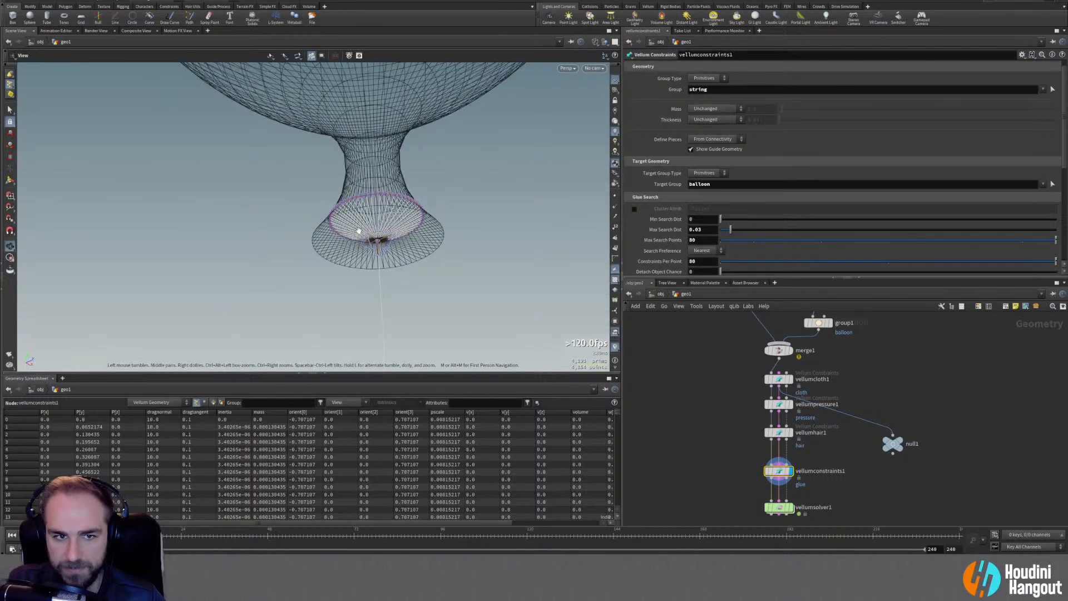
# Select the Vellum solver and play the simulation with the whole balloon and string framed
pyautogui.keyDown('alt'); pyautogui.moveTo(391, 217); pyautogui.dragTo(222, 239); pyautogui.keyUp('alt')
pyautogui.keyDown('alt'); pyautogui.moveTo(222, 239); pyautogui.dragTo(167, 245, button='right'); pyautogui.keyUp('alt')
pyautogui.keyDown('alt'); pyautogui.moveTo(460, 284); pyautogui.dragTo(221, 250, button='right'); pyautogui.keyUp('alt')
pyautogui.keyDown('alt'); pyautogui.moveTo(222, 250); pyautogui.dragTo(239, 292); pyautogui.keyUp('alt')
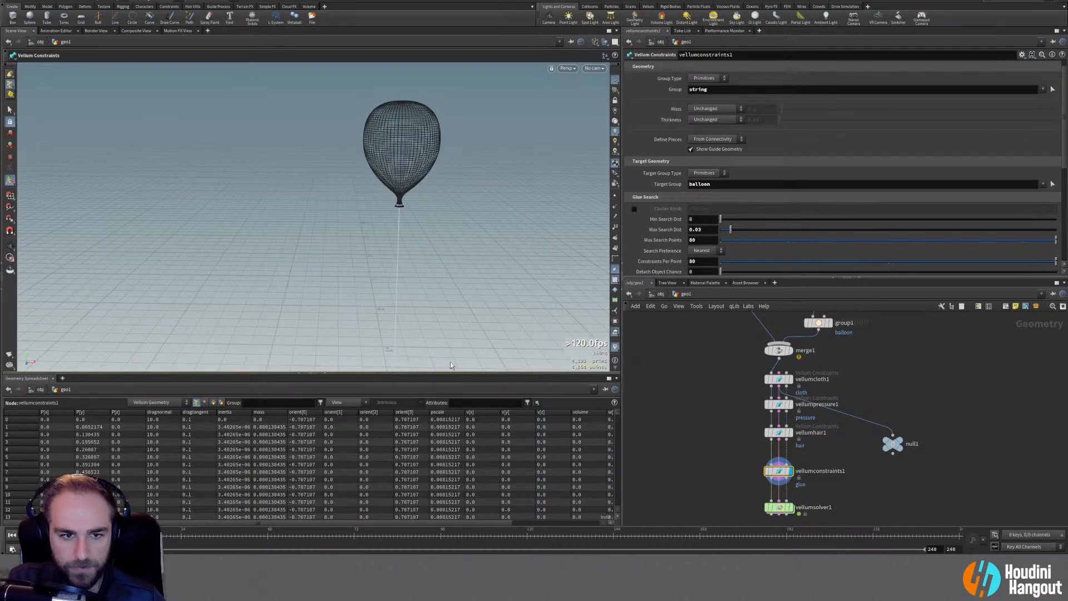
pyautogui.click(790, 507)
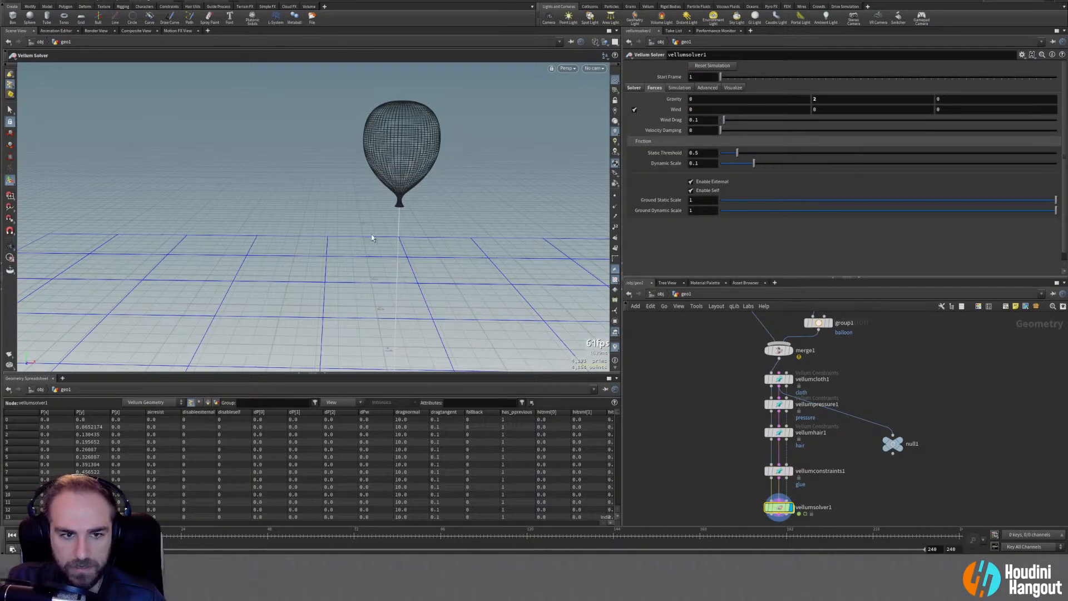
pyautogui.keyDown('alt'); pyautogui.moveTo(376, 240); pyautogui.dragTo(434, 300, button='right'); pyautogui.keyUp('alt')
pyautogui.keyDown('alt'); pyautogui.moveTo(434, 300); pyautogui.dragTo(397, 236, button='middle'); pyautogui.keyUp('alt')
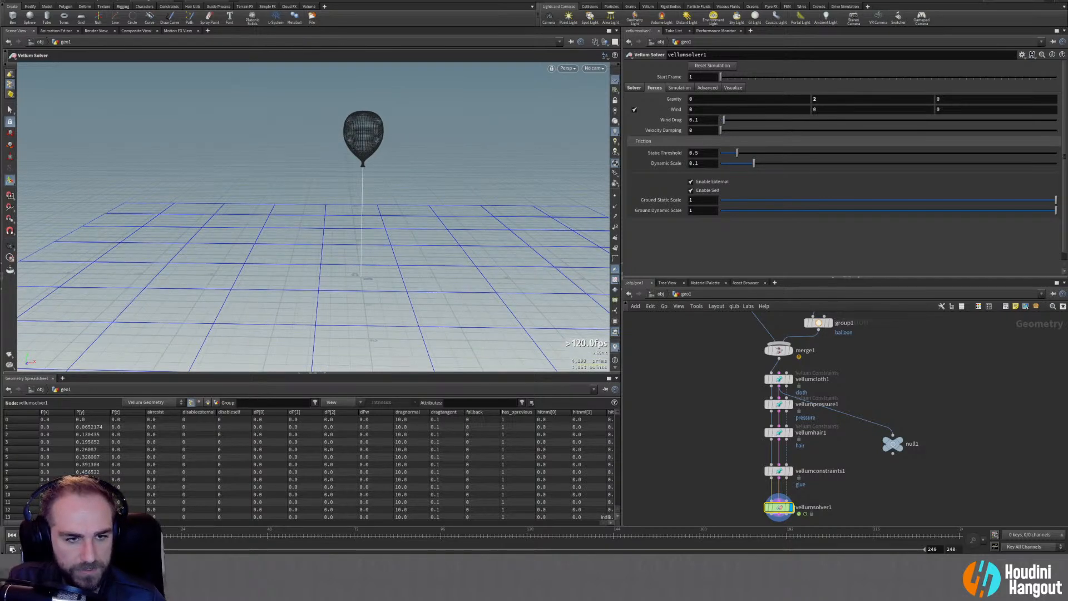
pyautogui.press('Up')
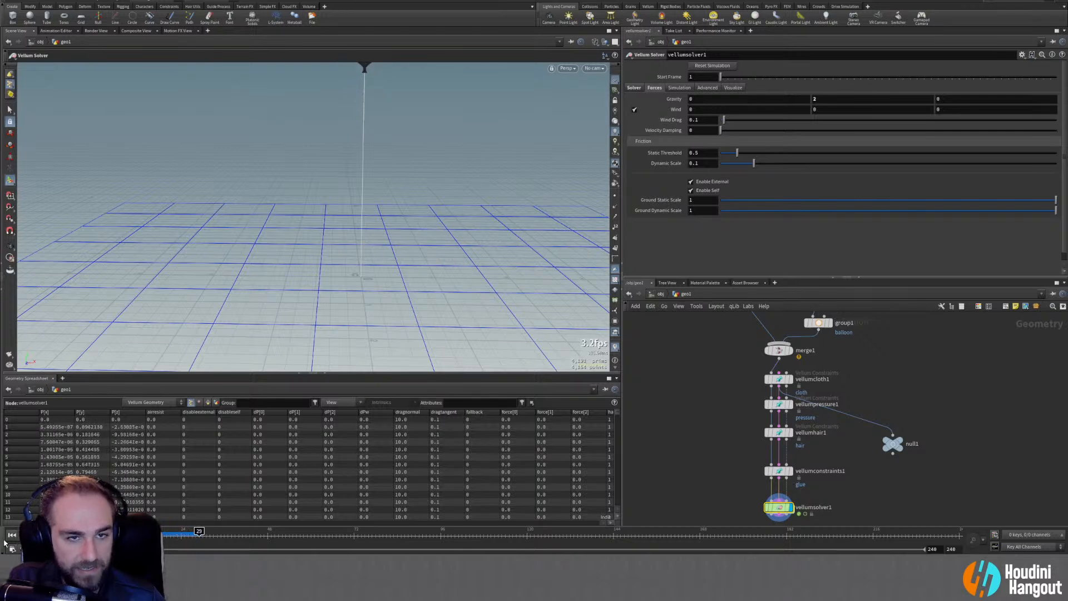
# Display the points, return to the first frame and examine how the string stretches during the simulation
pyautogui.click(615, 196)
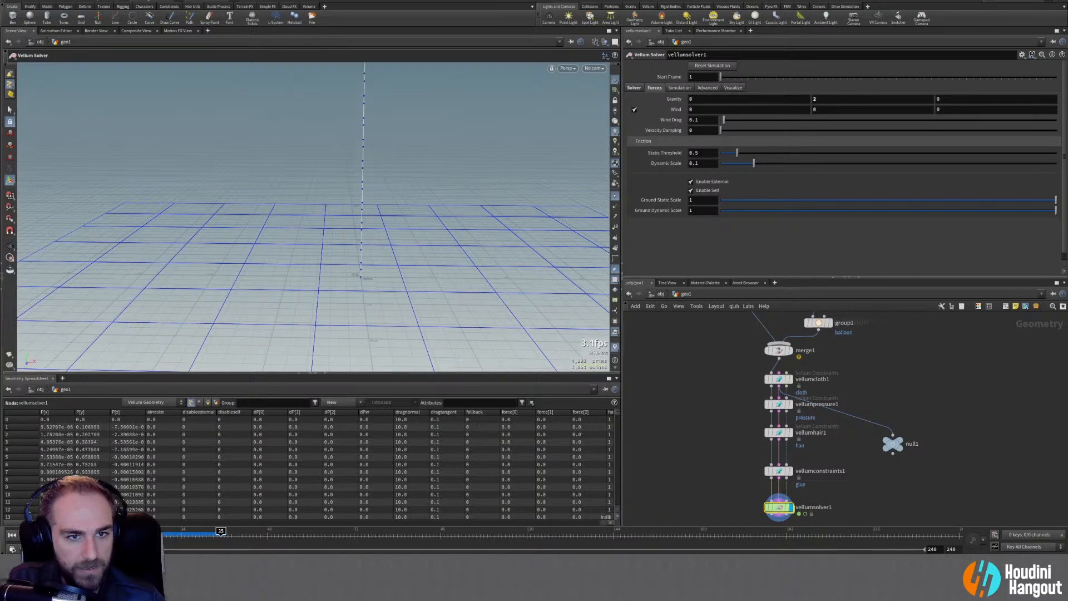
pyautogui.click(14, 536)
pyautogui.keyDown('alt'); pyautogui.moveTo(376, 203); pyautogui.dragTo(365, 235, button='middle'); pyautogui.keyUp('alt')
pyautogui.moveTo(365, 235)
pyautogui.mouseDown()
pyautogui.moveTo(353, 248)
pyautogui.moveTo(369, 219)
pyautogui.mouseUp()
pyautogui.press('Return')
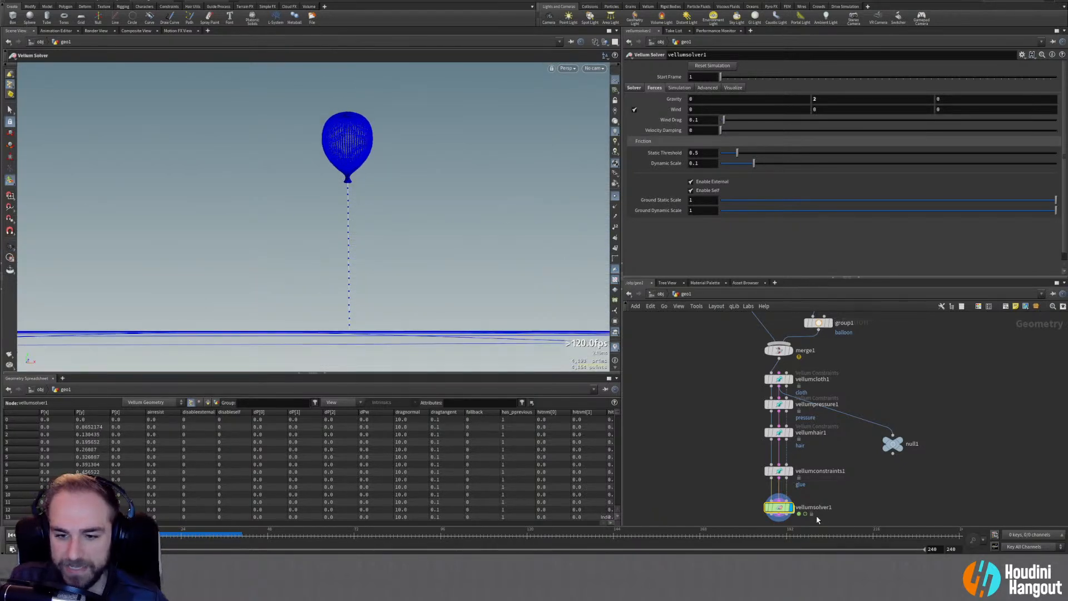
pyautogui.keyDown('alt'); pyautogui.moveTo(305, 214); pyautogui.dragTo(362, 327); pyautogui.keyUp('alt')
pyautogui.keyDown('alt'); pyautogui.moveTo(384, 143); pyautogui.dragTo(284, 147, button='right'); pyautogui.keyUp('alt')
pyautogui.keyDown('alt'); pyautogui.moveTo(417, 242); pyautogui.dragTo(395, 207, button='middle'); pyautogui.keyUp('alt')
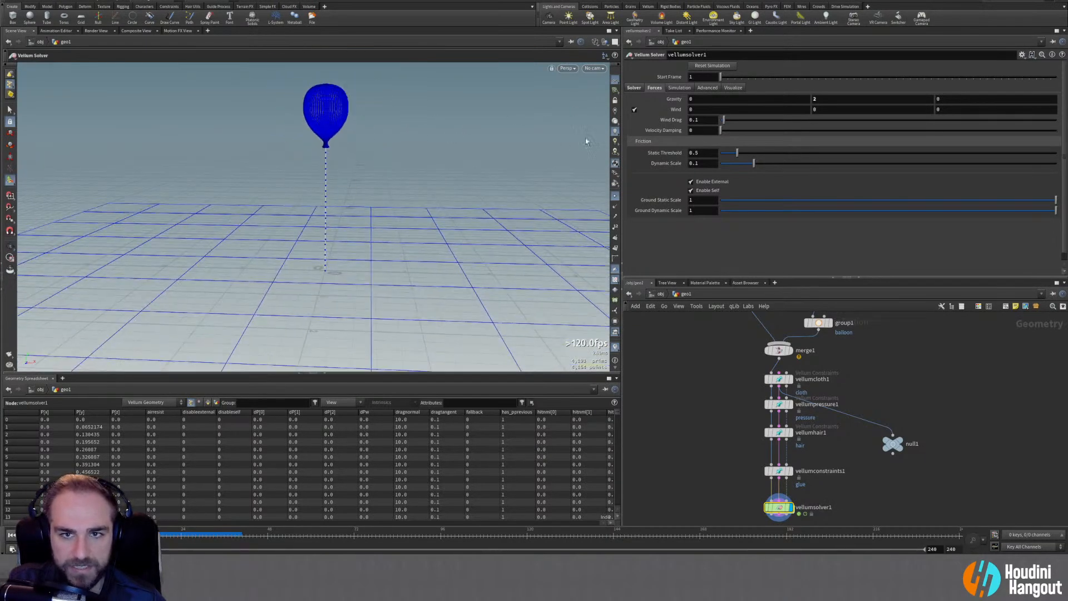
# Set the Vellum solver's substeps to 2 and its constraint iterations to 200
pyautogui.click(634, 88)
pyautogui.write('2')
pyautogui.press('Return')
pyautogui.click(701, 119)
pyautogui.write('20')
pyautogui.press('Return')
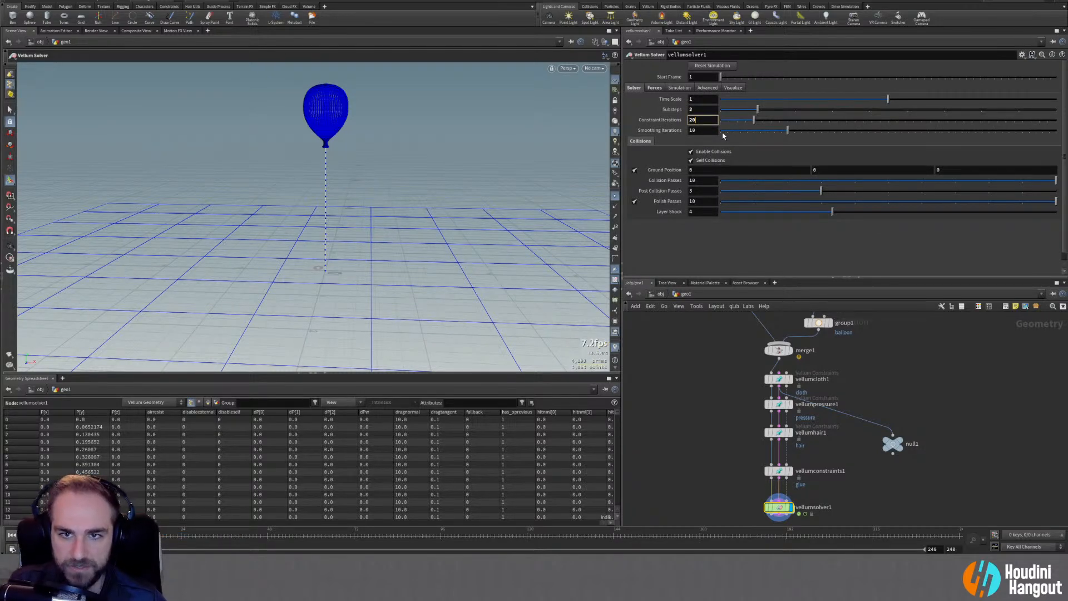
pyautogui.press('Return')
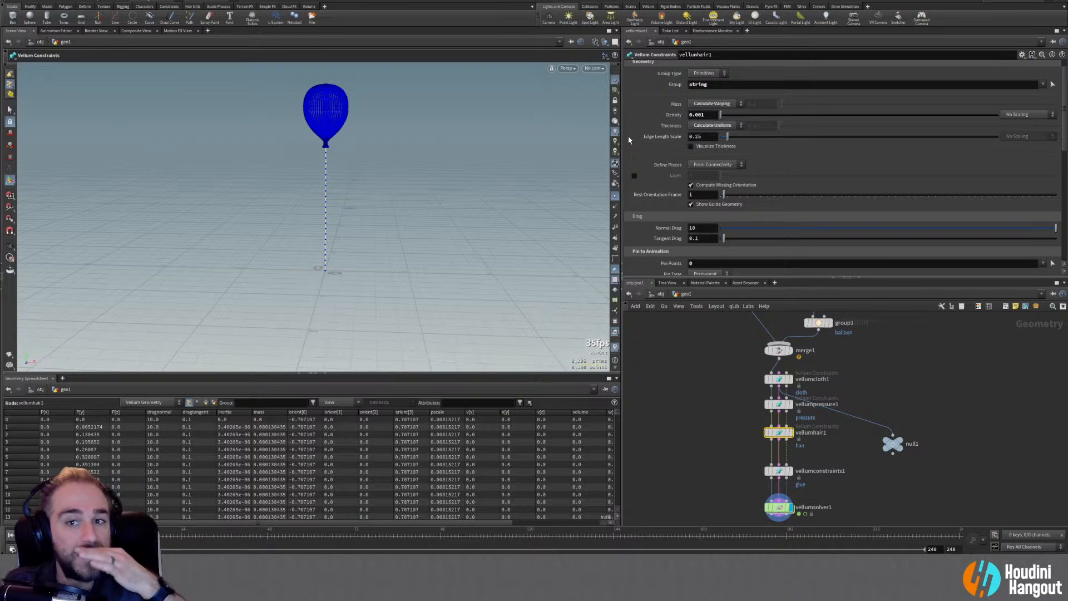
# Review the hair constraint's density, stretch and bend settings and inspect the string under the balloon
pyautogui.scroll(-3, 651, 129)
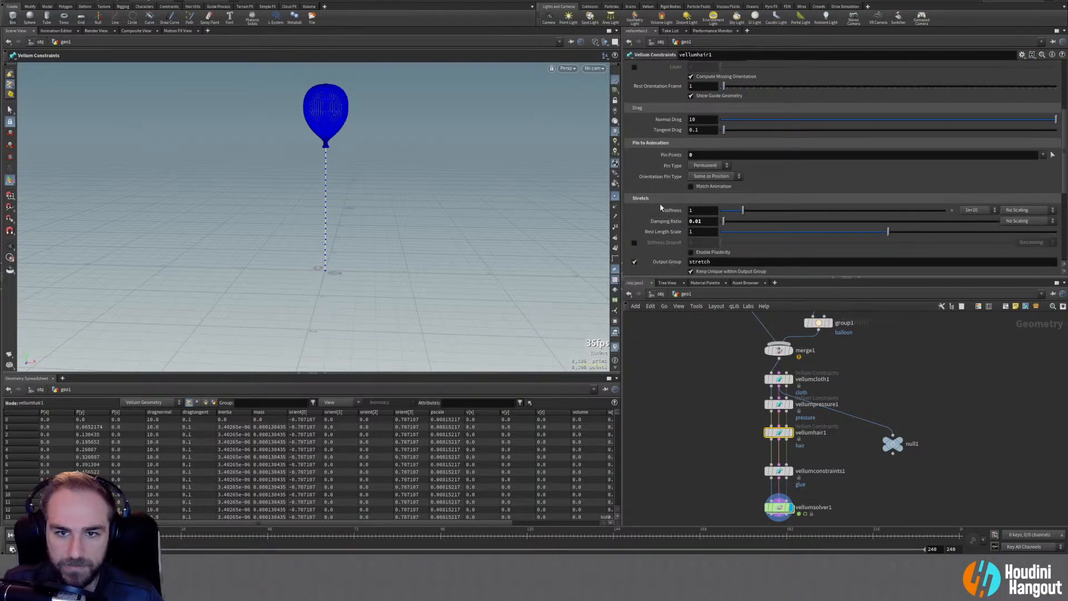
pyautogui.scroll(-5, 648, 208)
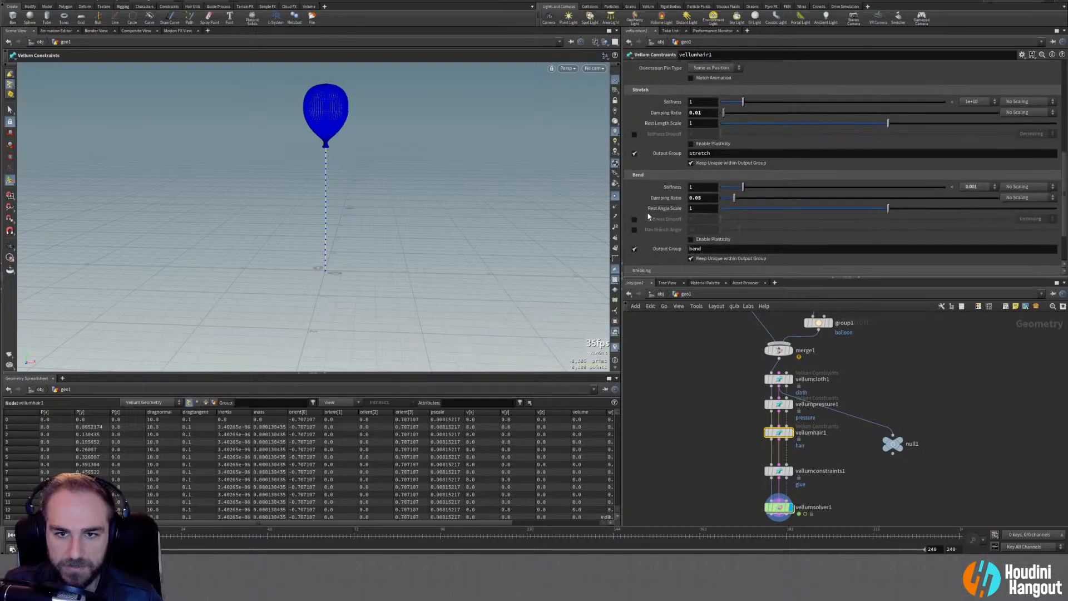
pyautogui.scroll(10, 723, 161)
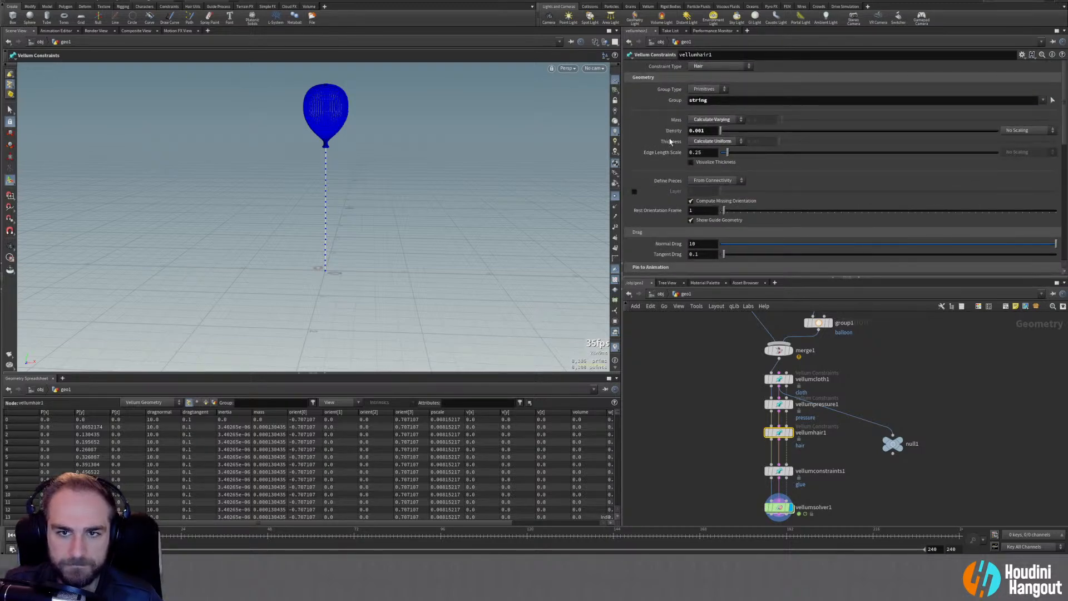
pyautogui.keyDown('alt'); pyautogui.moveTo(321, 202); pyautogui.dragTo(595, 159, button='right'); pyautogui.keyUp('alt')
pyautogui.keyDown('alt'); pyautogui.moveTo(389, 233); pyautogui.dragTo(412, 234); pyautogui.keyUp('alt')
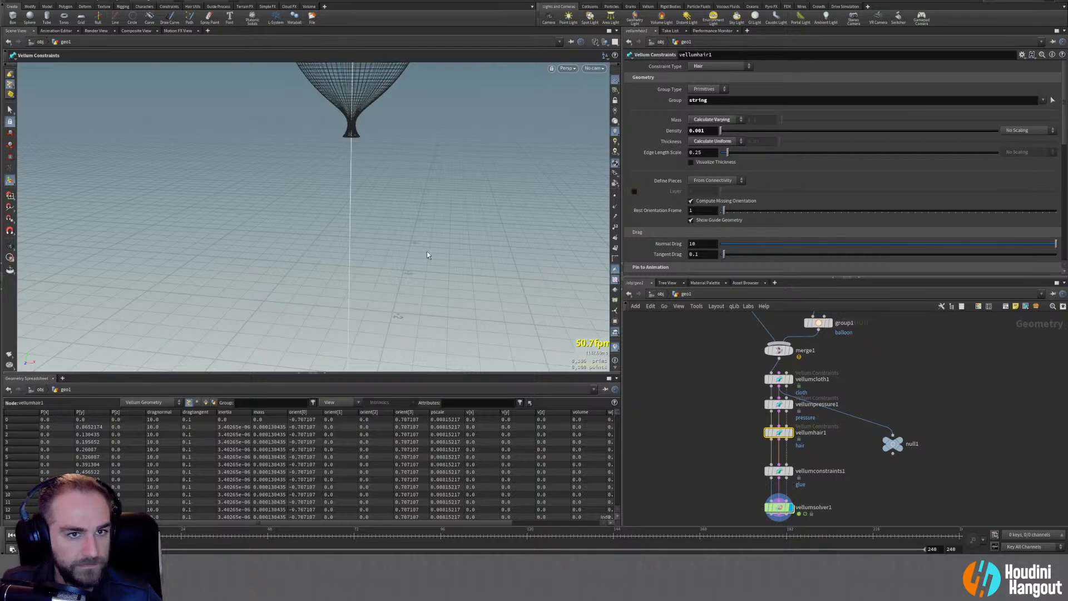
pyautogui.keyDown('alt'); pyautogui.moveTo(434, 246); pyautogui.dragTo(150, 275, button='right'); pyautogui.keyUp('alt')
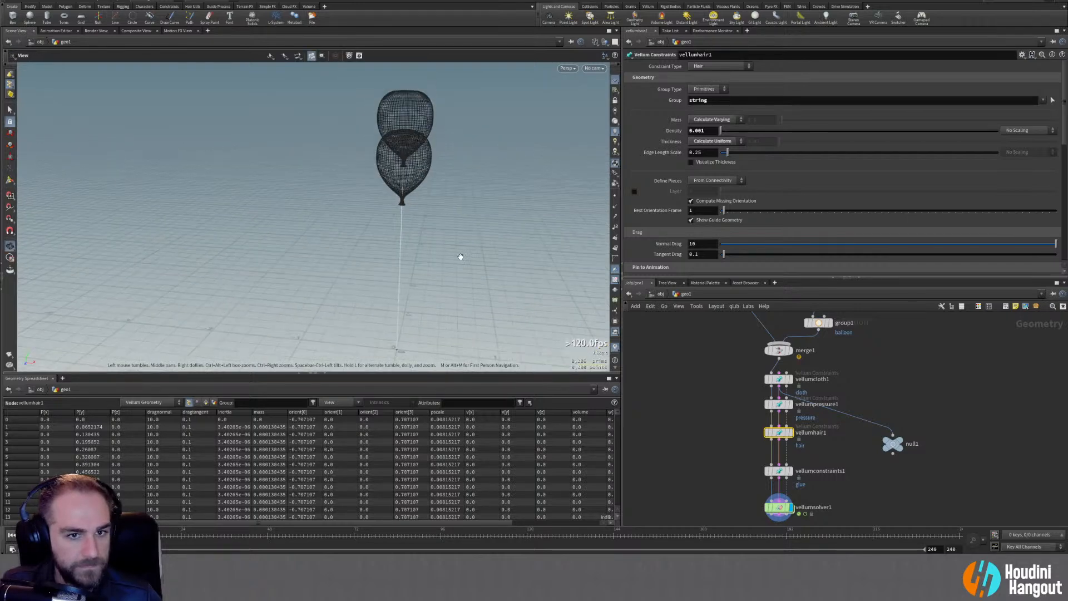
# Select the Vellum solver, switch the viewport to shaded display and turn off the checker pattern on the balloon
pyautogui.click(777, 506)
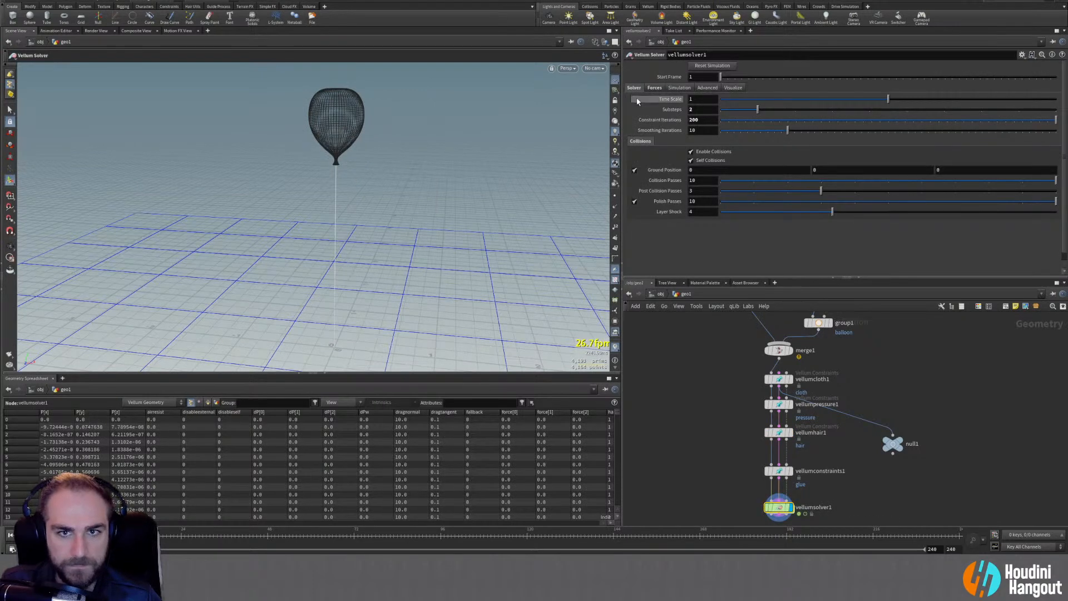
pyautogui.click(594, 42)
pyautogui.click(612, 129)
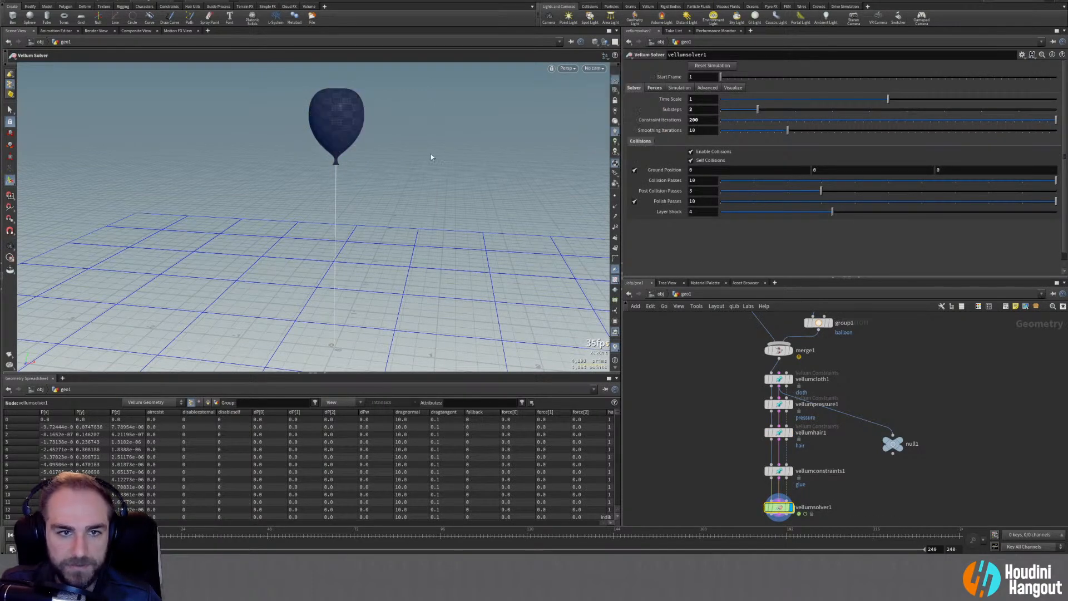
pyautogui.keyDown('alt'); pyautogui.moveTo(326, 207); pyautogui.dragTo(596, 191); pyautogui.keyUp('alt')
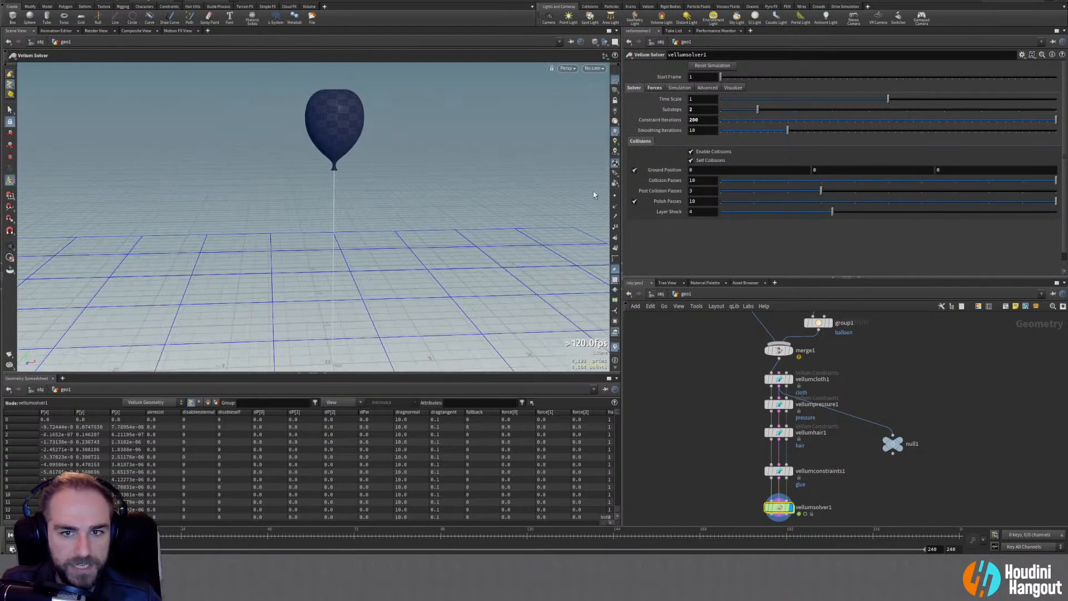
pyautogui.click(615, 279)
pyautogui.click(615, 279)
pyautogui.click(615, 272)
pyautogui.click(614, 272)
pyautogui.keyDown('alt'); pyautogui.moveTo(368, 167); pyautogui.dragTo(320, 111); pyautogui.keyUp('alt')
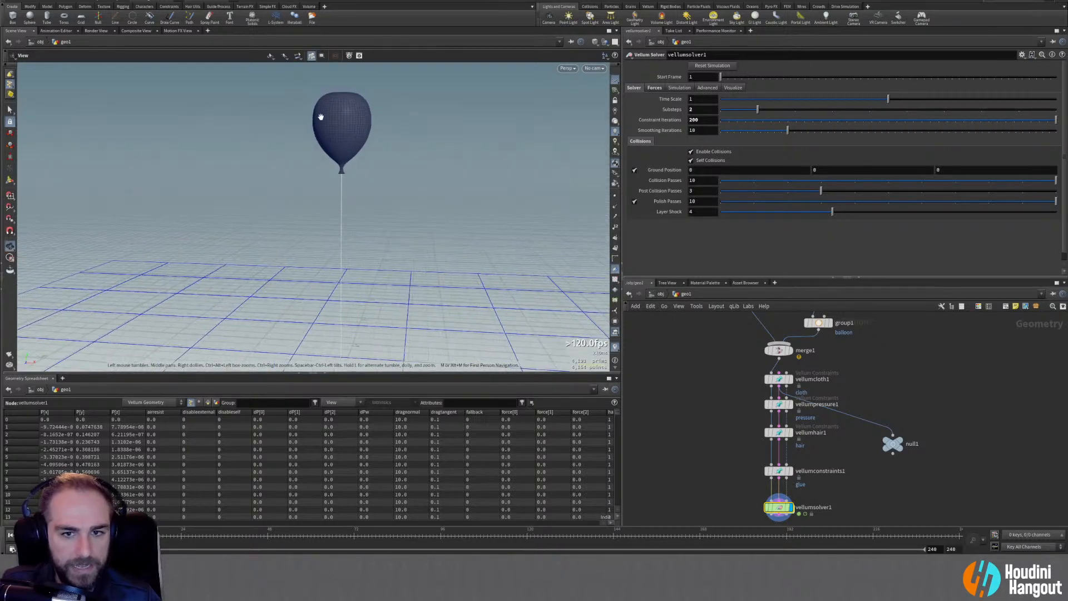
pyautogui.moveTo(372, 152)
pyautogui.mouseDown()
pyautogui.moveTo(450, 161)
pyautogui.moveTo(317, 153)
pyautogui.moveTo(453, 119)
pyautogui.moveTo(426, 139)
pyautogui.mouseUp()
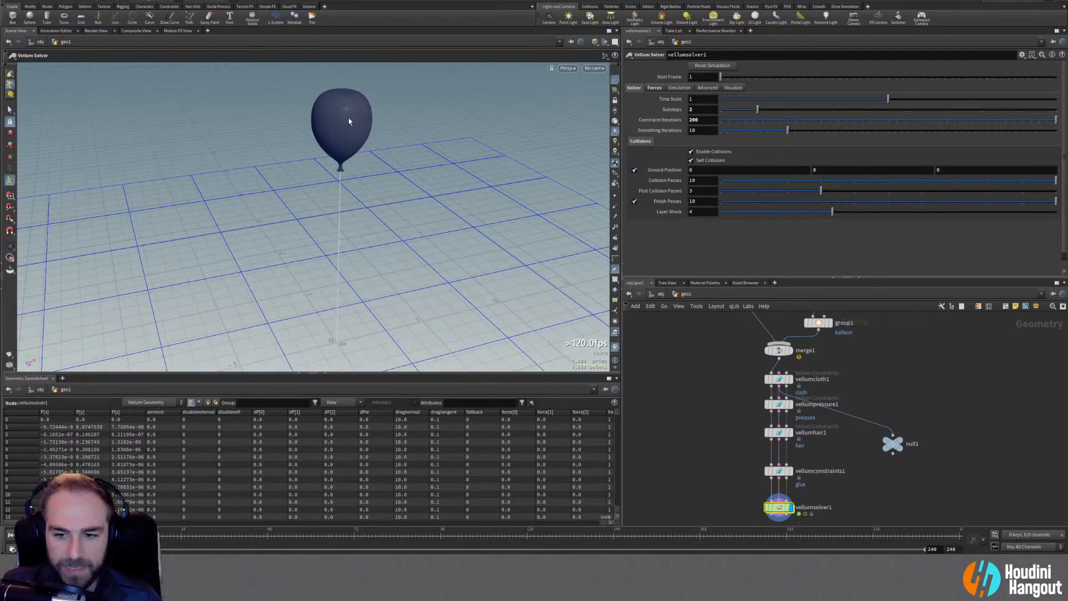
# Enable Reverse Cross Sections on the balloon's revolve node and display that node's result
pyautogui.moveTo(931, 374); pyautogui.dragTo(902, 466, button='middle')
pyautogui.moveTo(803, 335); pyautogui.dragTo(803, 393, button='middle')
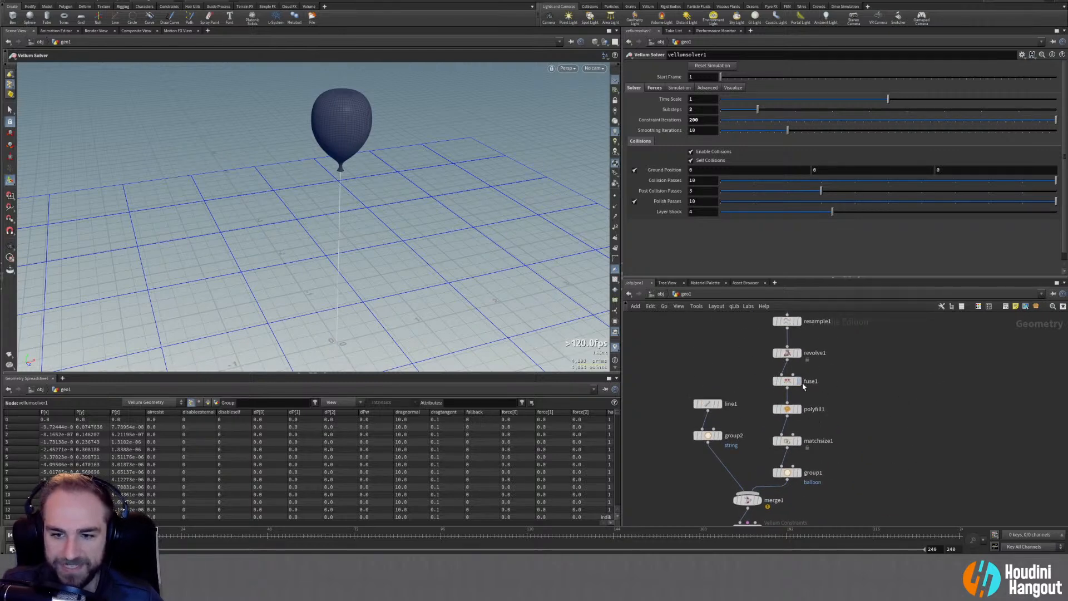
pyautogui.click(787, 353)
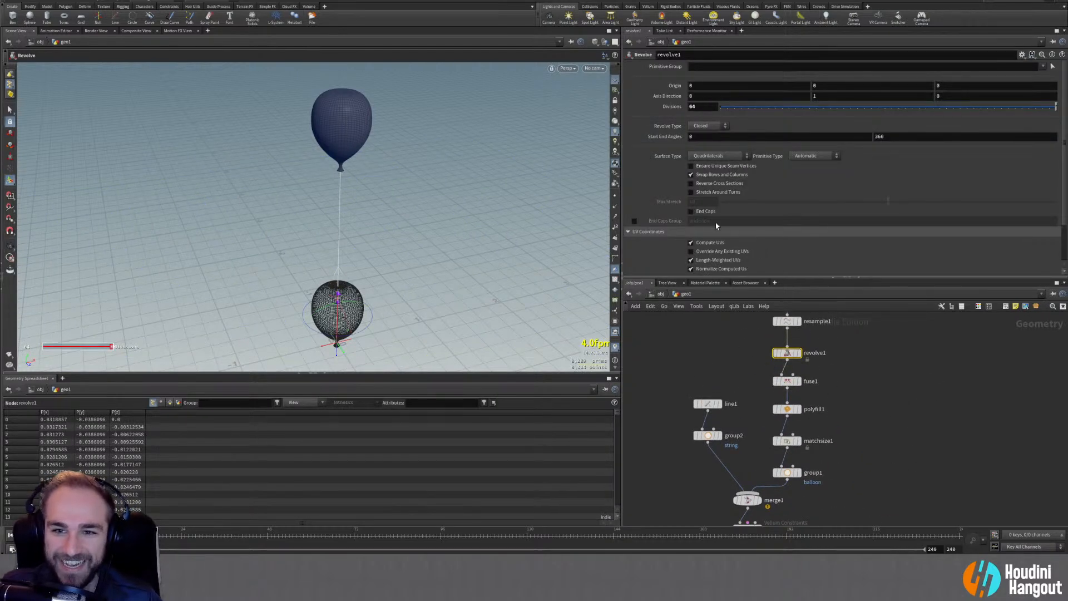
pyautogui.moveTo(770, 354); pyautogui.dragTo(766, 408, button='middle')
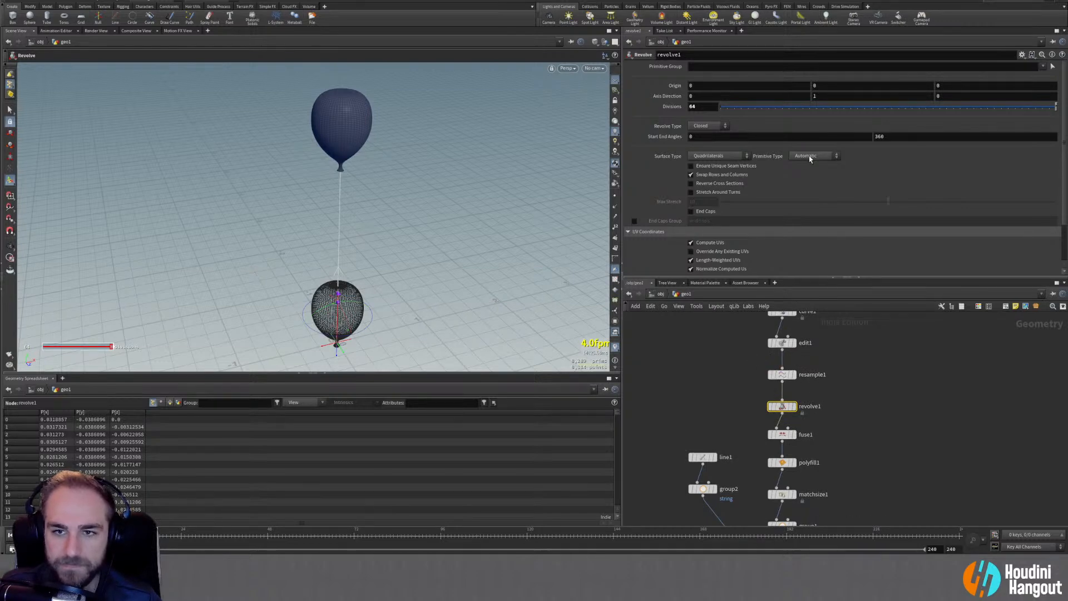
pyautogui.click(691, 183)
pyautogui.click(792, 407)
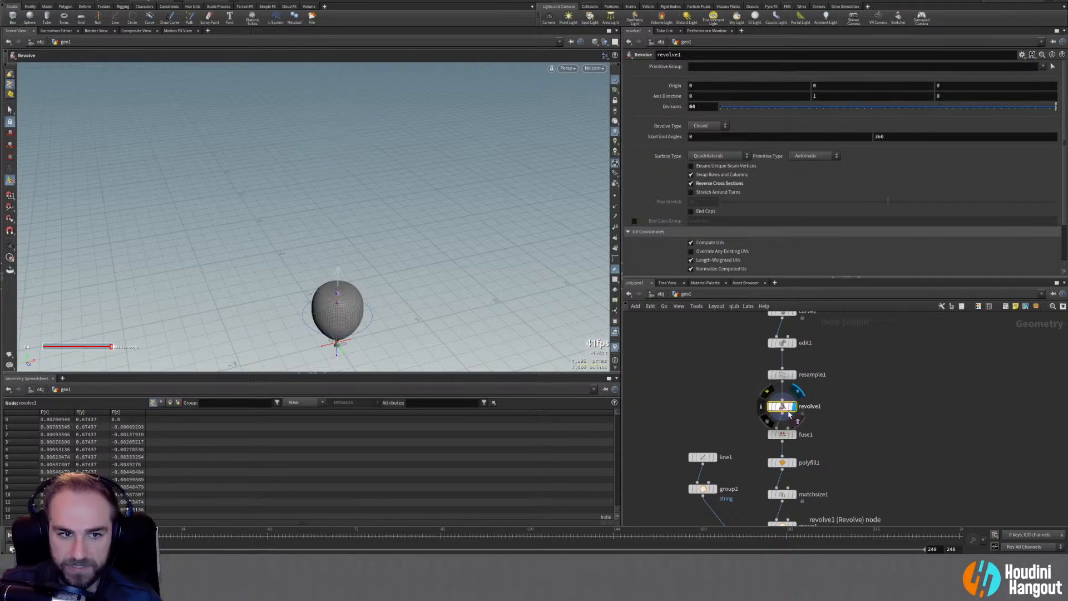
# Compare the revolved balloon's shading with Reverse Cross Sections off and on, leaving the option enabled
pyautogui.keyDown('alt'); pyautogui.moveTo(331, 288); pyautogui.dragTo(393, 89, button='middle'); pyautogui.keyUp('alt')
pyautogui.keyDown('alt'); pyautogui.moveTo(393, 89); pyautogui.dragTo(465, 109, button='right'); pyautogui.keyUp('alt')
pyautogui.hotkey('space', 'f')
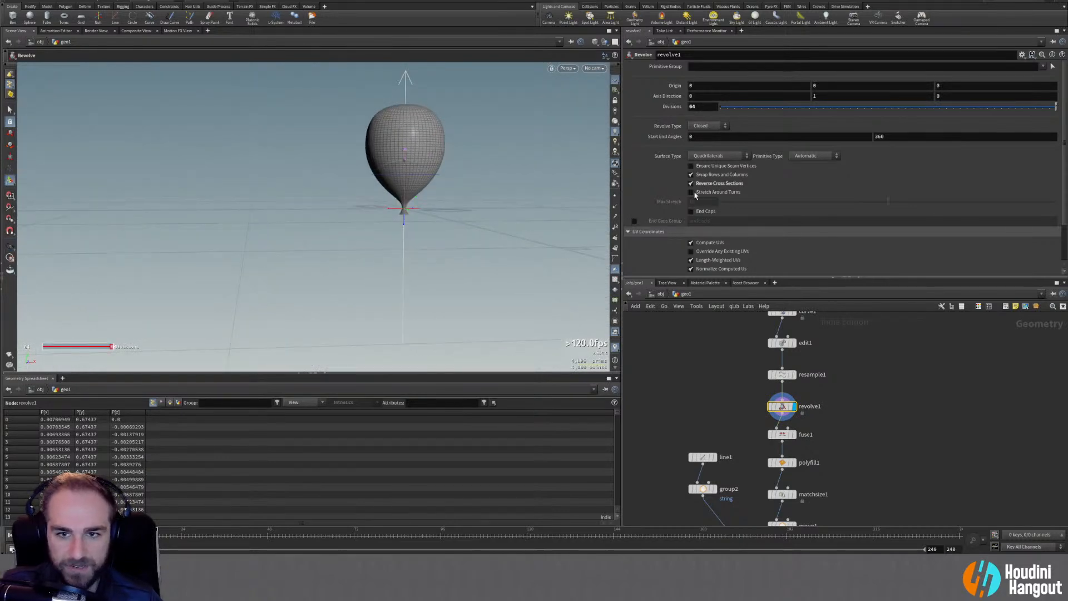
pyautogui.click(691, 183)
pyautogui.click(691, 183)
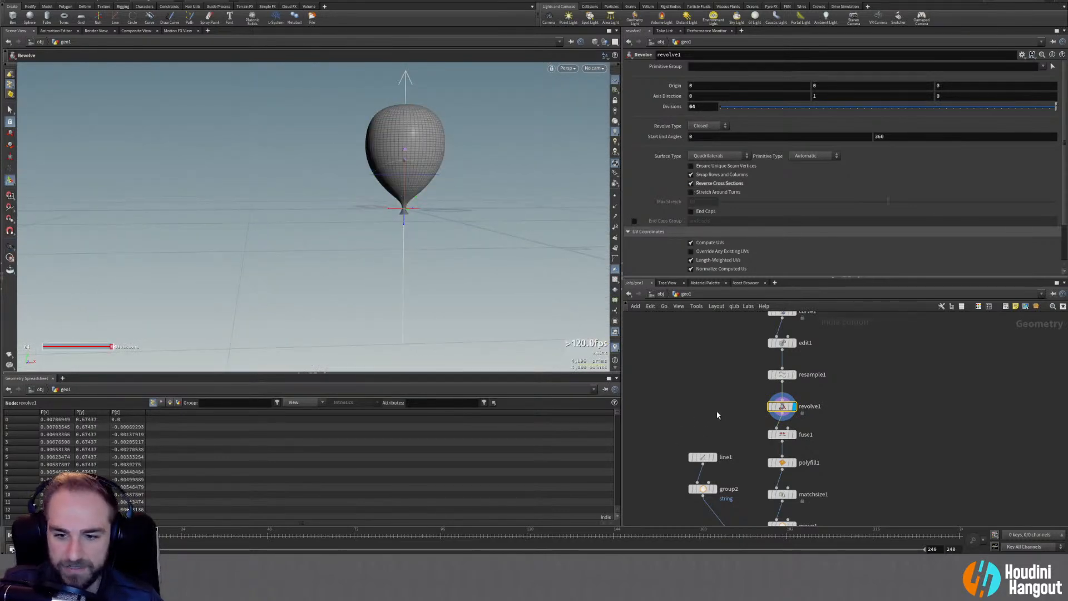
# Display the Vellum solver again and rerun the simulation to check the balloon's shading
pyautogui.moveTo(715, 412); pyautogui.dragTo(692, 287, button='middle')
pyautogui.moveTo(676, 481); pyautogui.dragTo(701, 335, button='middle')
pyautogui.click(757, 439)
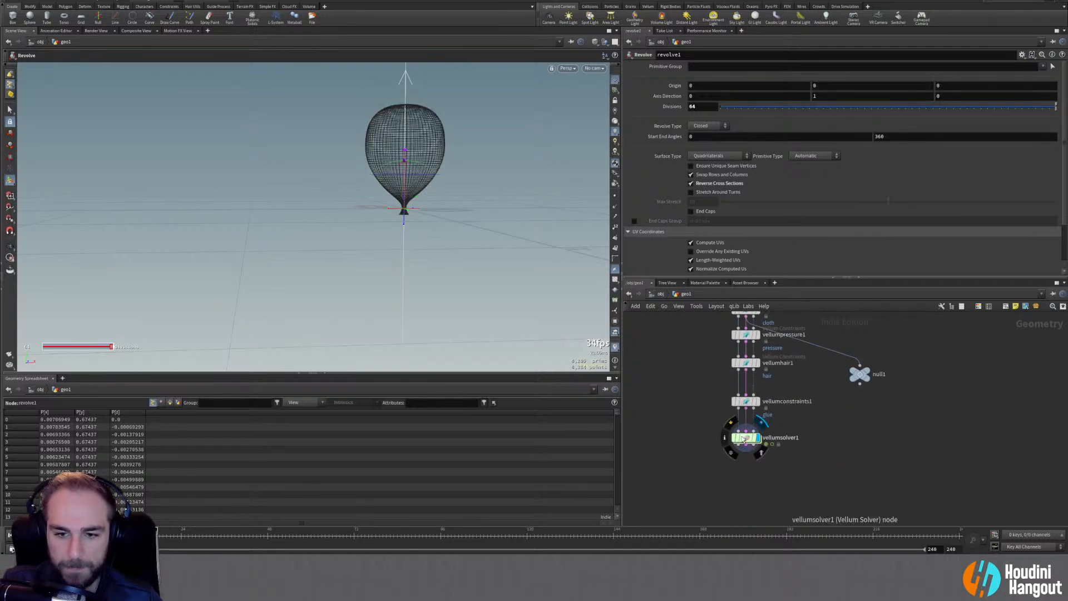
pyautogui.click(743, 439)
pyautogui.moveTo(476, 241); pyautogui.dragTo(425, 181)
pyautogui.moveTo(425, 181)
pyautogui.mouseDown(button='right')
pyautogui.moveTo(412, 267)
pyautogui.moveTo(409, 189)
pyautogui.mouseUp(button='right')
pyautogui.press('Return')
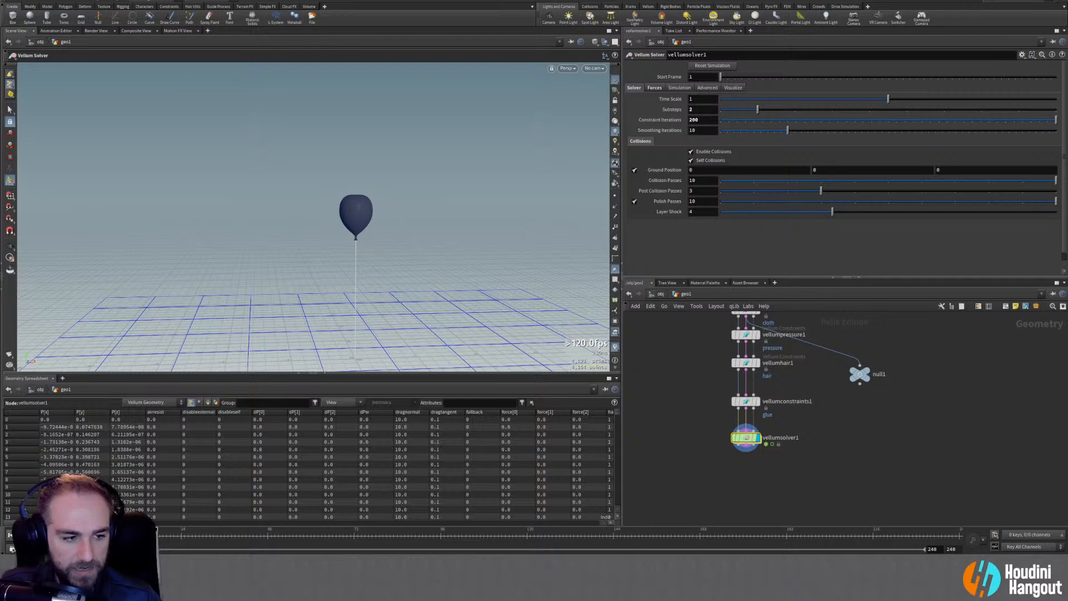
pyautogui.keyDown('alt'); pyautogui.moveTo(346, 328); pyautogui.dragTo(347, 311, button='right'); pyautogui.keyUp('alt')
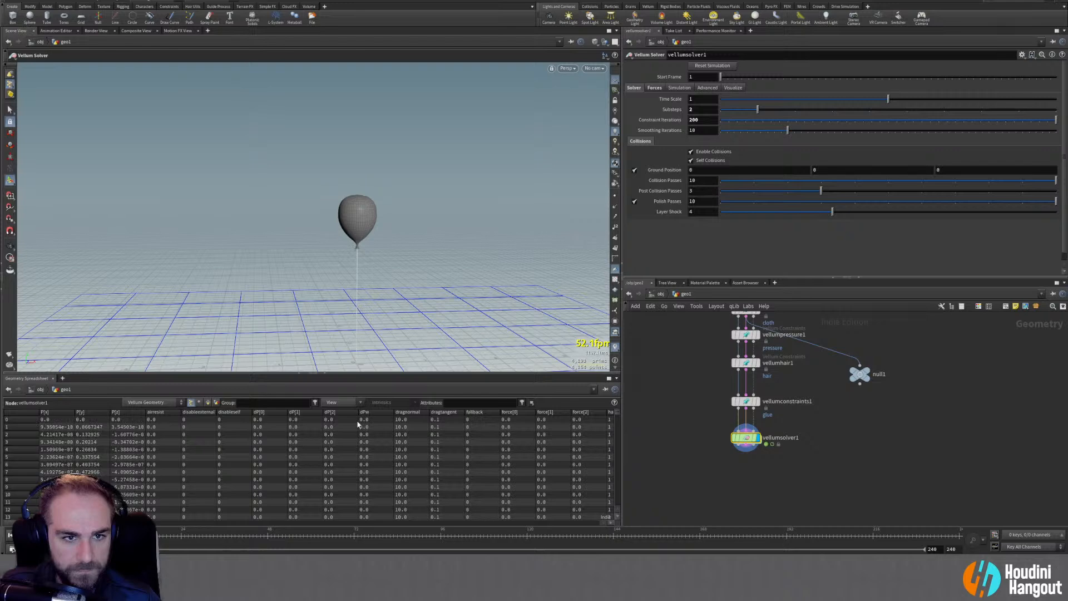
# Reset the Vellum solver's constraint iterations to the default of 100 and raise its substeps to 3
pyautogui.rightClick(659, 119)
pyautogui.click(664, 259)
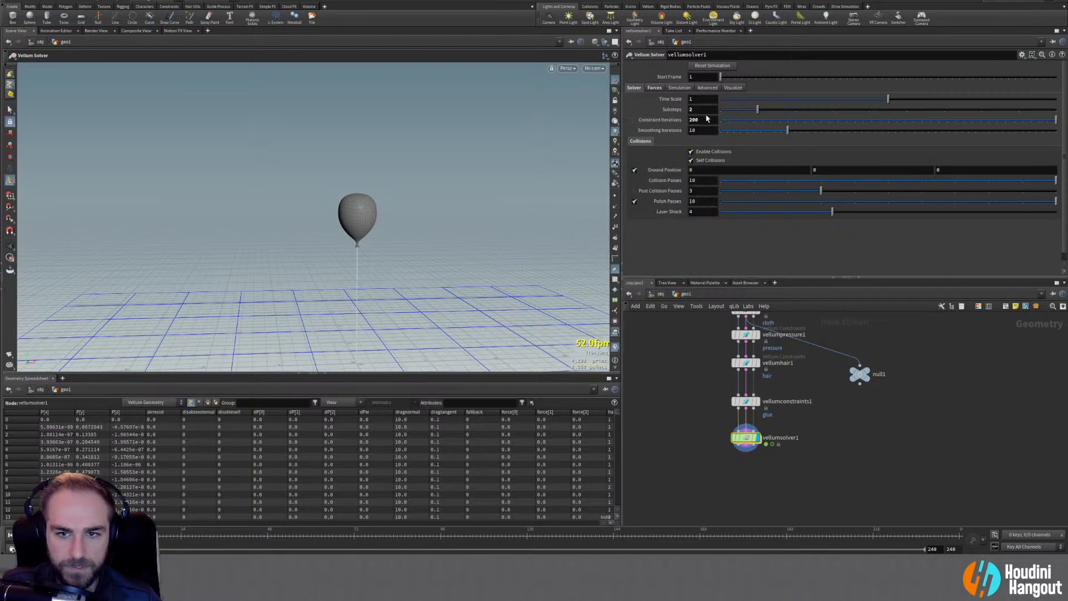
pyautogui.click(798, 111)
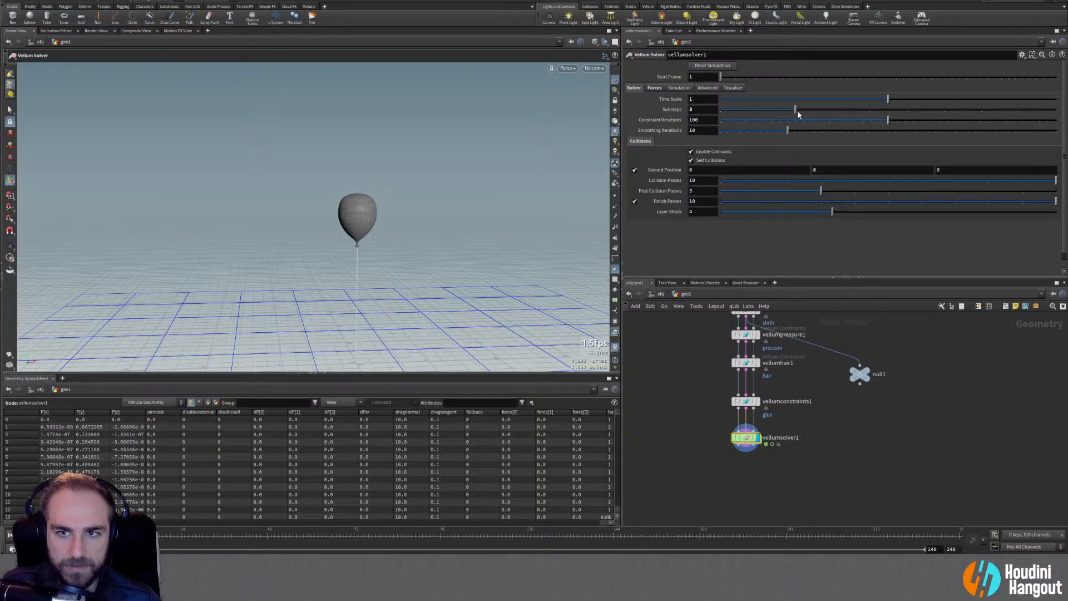
# Replay the simulation from the first frame with points displayed and examine the string up close
pyautogui.click(10, 535)
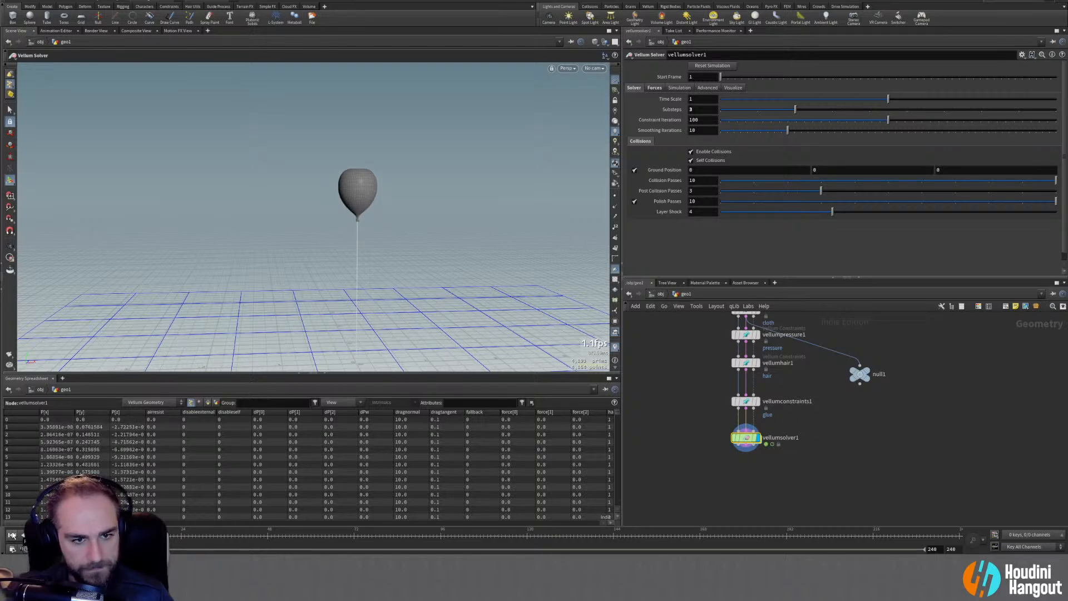
pyautogui.hotkey('ctrl', 'Up')
pyautogui.click(615, 195)
pyautogui.moveTo(370, 306); pyautogui.dragTo(369, 268, button='middle')
pyautogui.moveTo(370, 272); pyautogui.dragTo(376, 304, button='right')
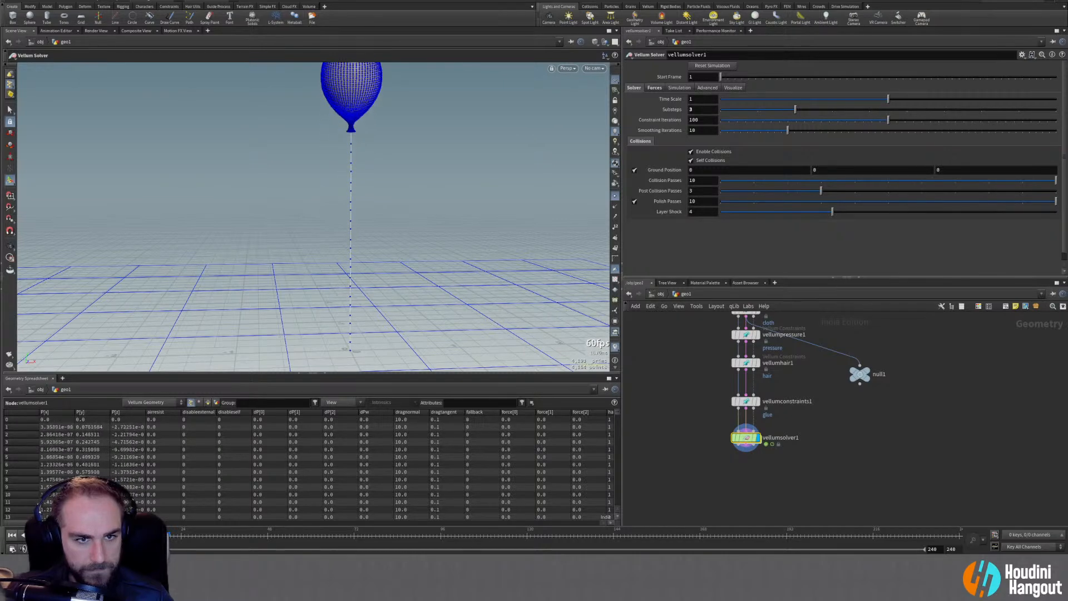
# Return to the first frame and set the Vellum solver's False Color Mode visualization to Stretch Stress
pyautogui.hotkey('ctrl', 'Up')
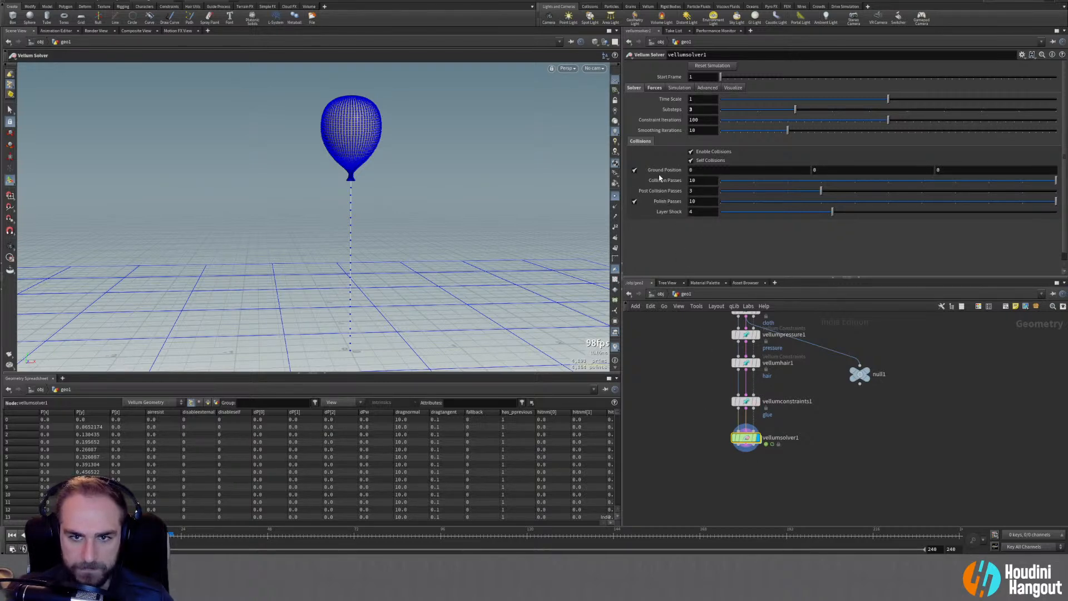
pyautogui.click(745, 401)
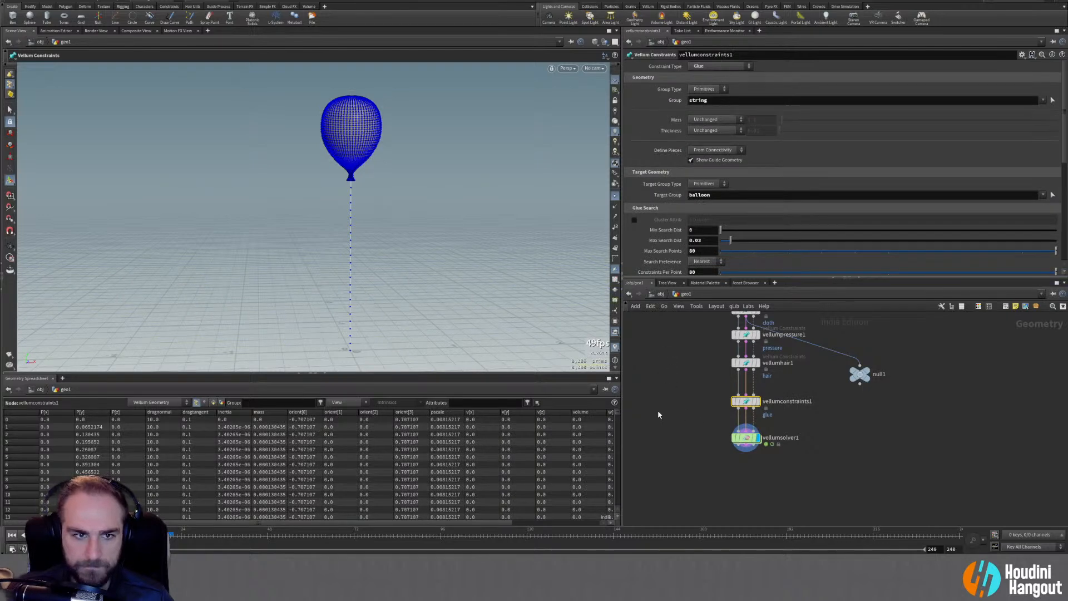
pyautogui.click(745, 437)
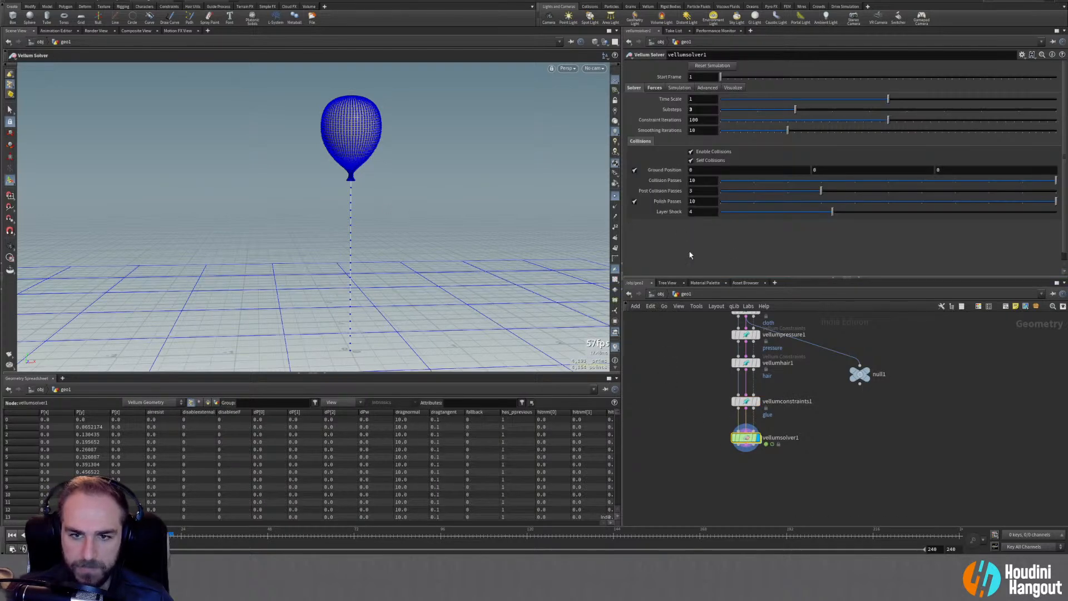
pyautogui.click(659, 88)
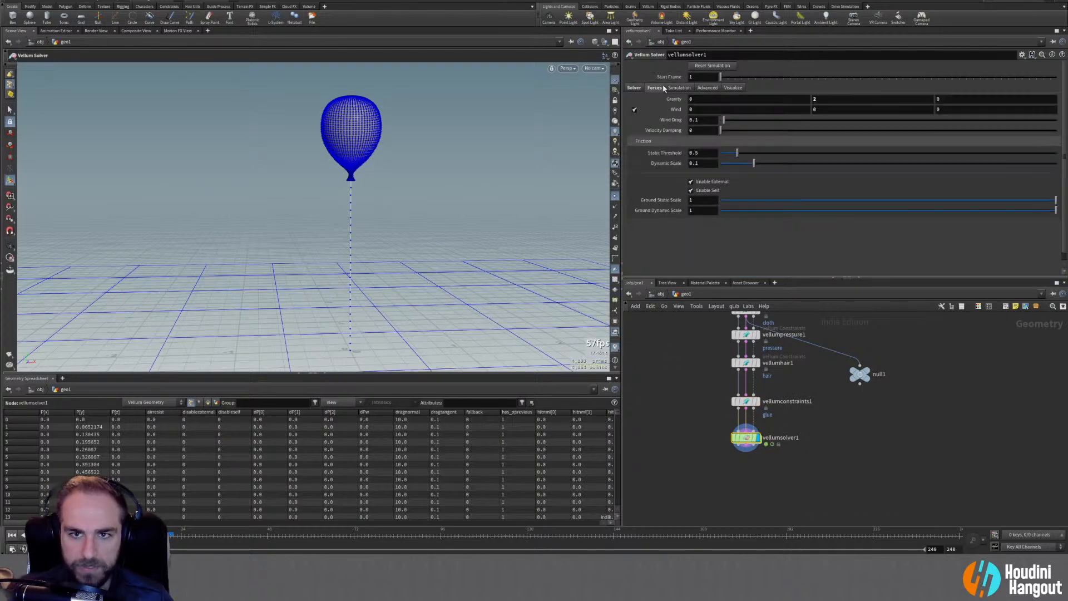
pyautogui.click(731, 88)
pyautogui.click(716, 265)
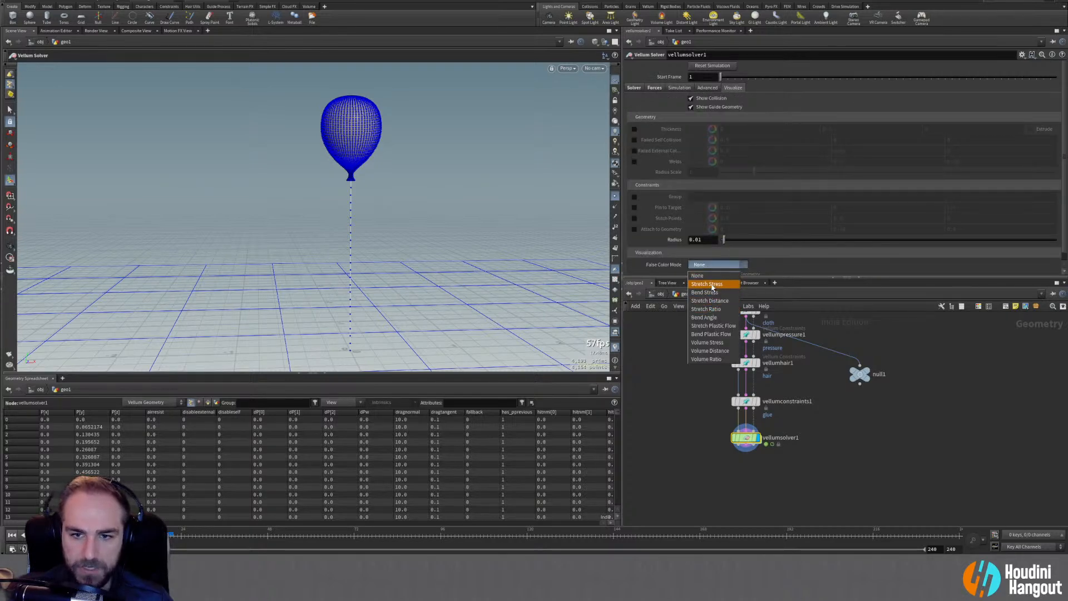
pyautogui.click(712, 285)
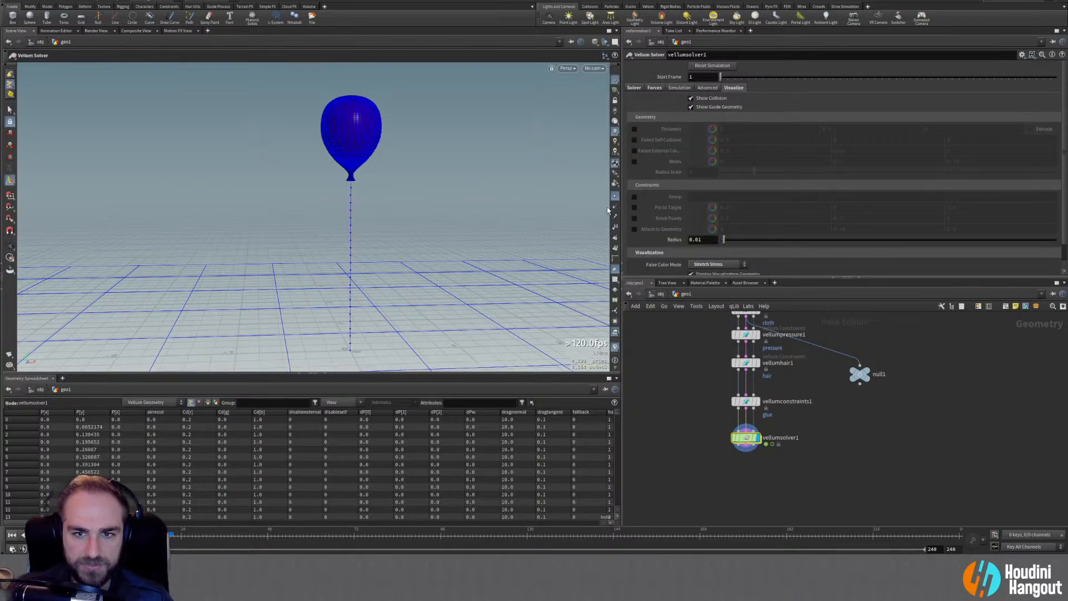
# Play the simulation with the stress colours to inspect the stretching of balloon and string, and rewind to the first frame
pyautogui.moveTo(374, 155); pyautogui.dragTo(358, 168)
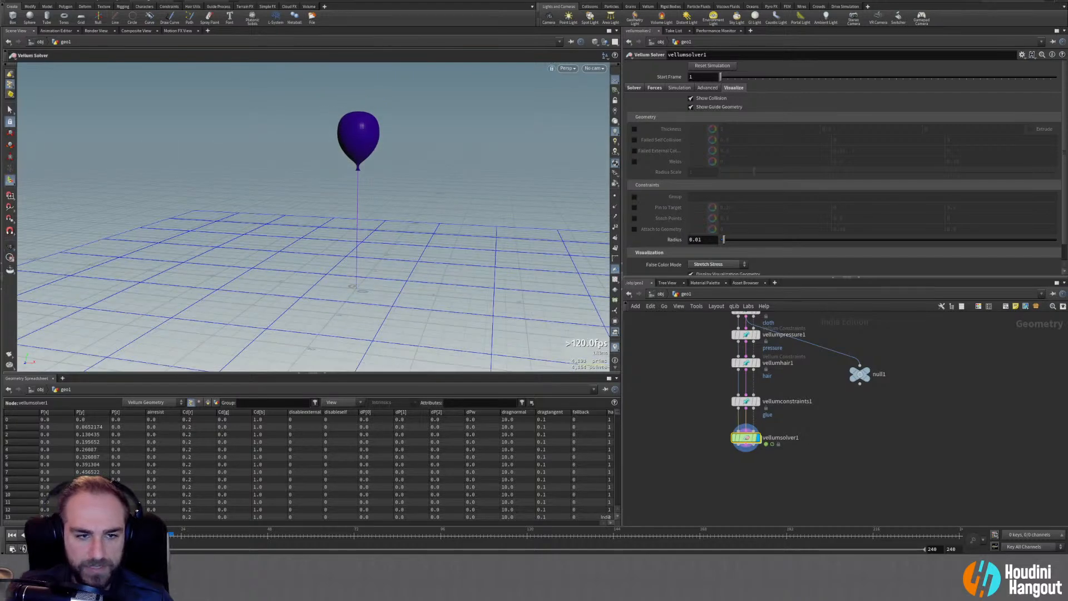
pyautogui.press('Up')
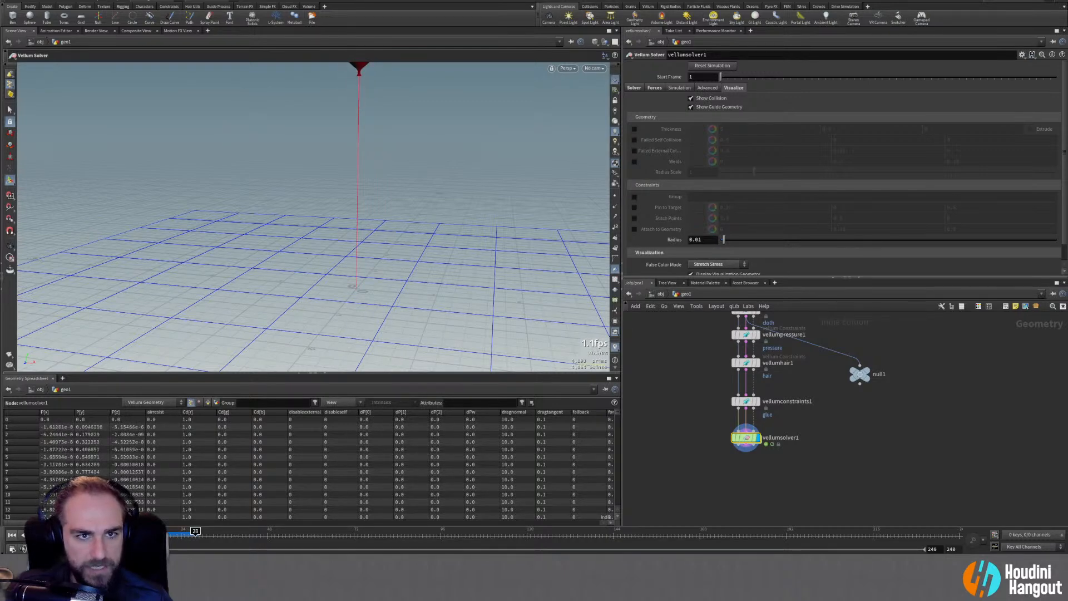
pyautogui.keyDown('alt'); pyautogui.moveTo(343, 140); pyautogui.dragTo(174, 155, button='right'); pyautogui.keyUp('alt')
pyautogui.keyDown('alt'); pyautogui.moveTo(364, 162); pyautogui.dragTo(329, 231, button='middle'); pyautogui.keyUp('alt')
pyautogui.keyDown('alt'); pyautogui.moveTo(329, 231); pyautogui.dragTo(319, 208); pyautogui.keyUp('alt')
pyautogui.keyDown('alt'); pyautogui.moveTo(319, 207); pyautogui.dragTo(452, 99, button='right'); pyautogui.keyUp('alt')
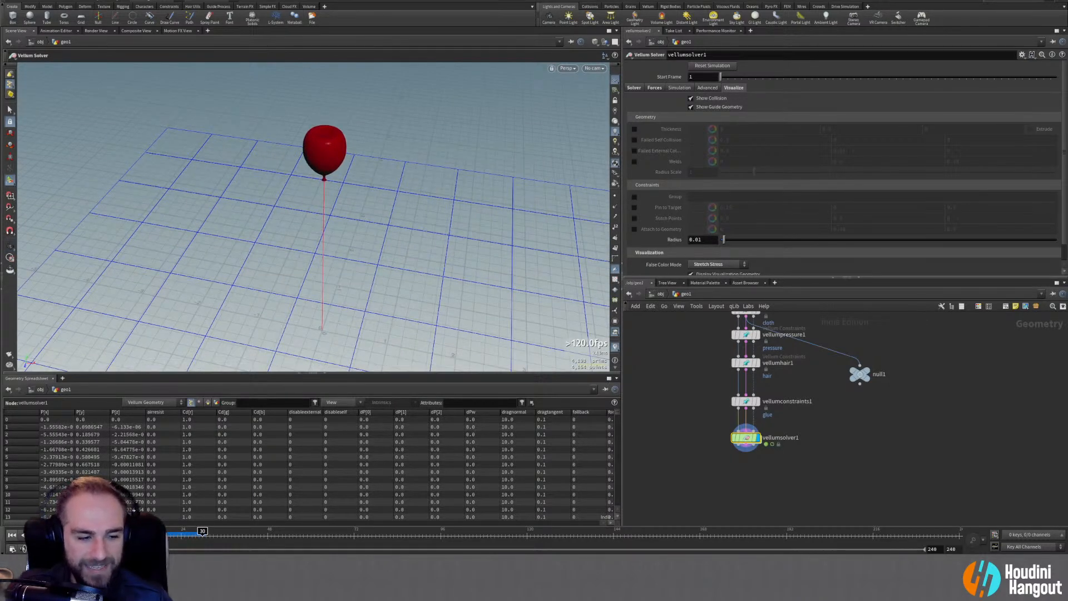
pyautogui.click(9, 535)
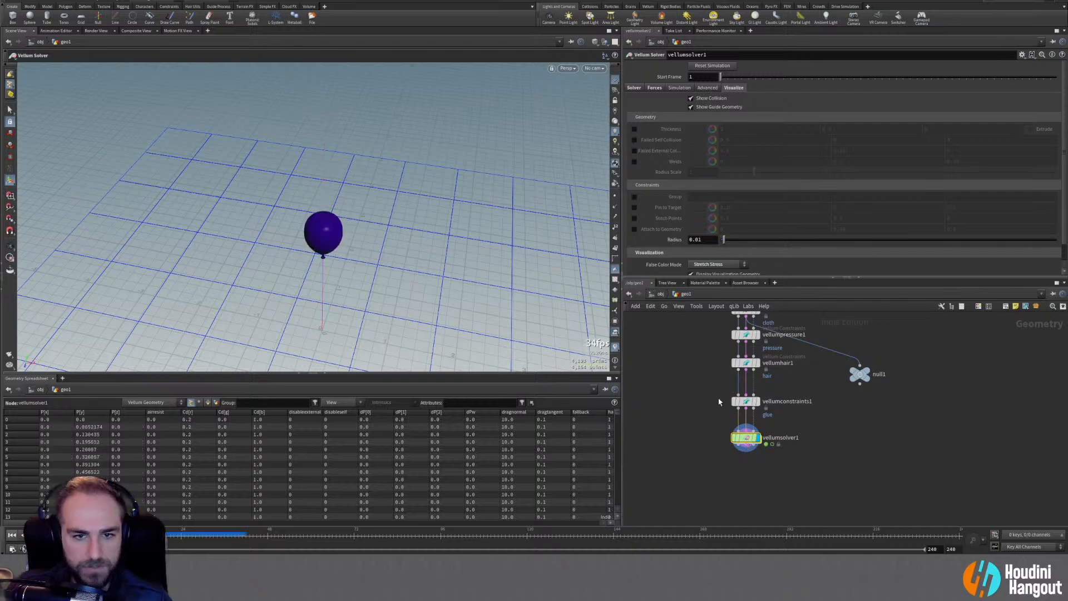
# Set the density of the string's Vellum hair constraint to 0.01
pyautogui.moveTo(719, 401); pyautogui.dragTo(701, 445, button='middle')
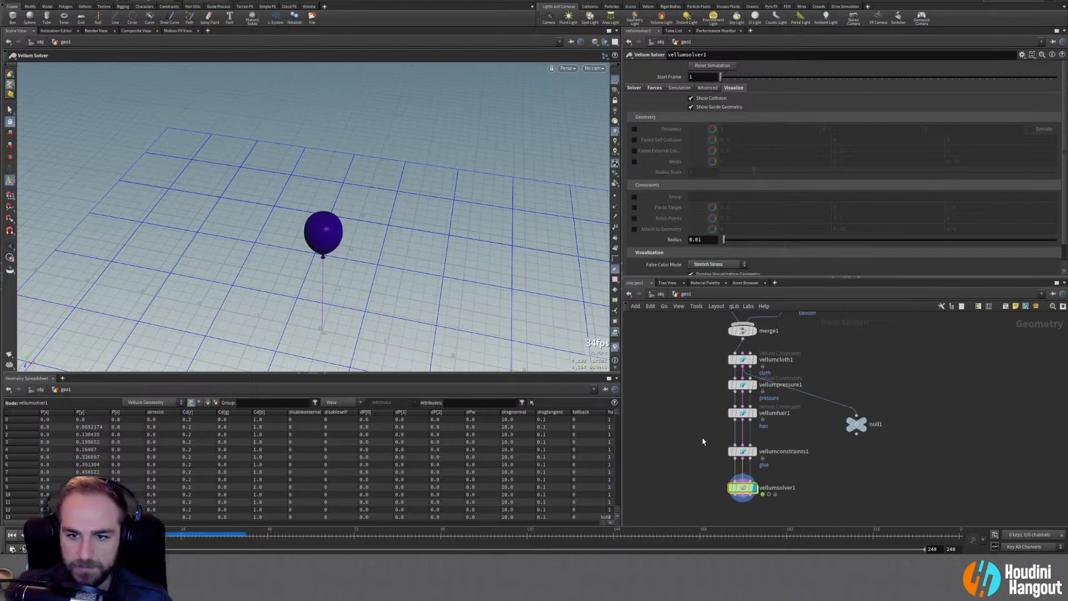
pyautogui.click(742, 413)
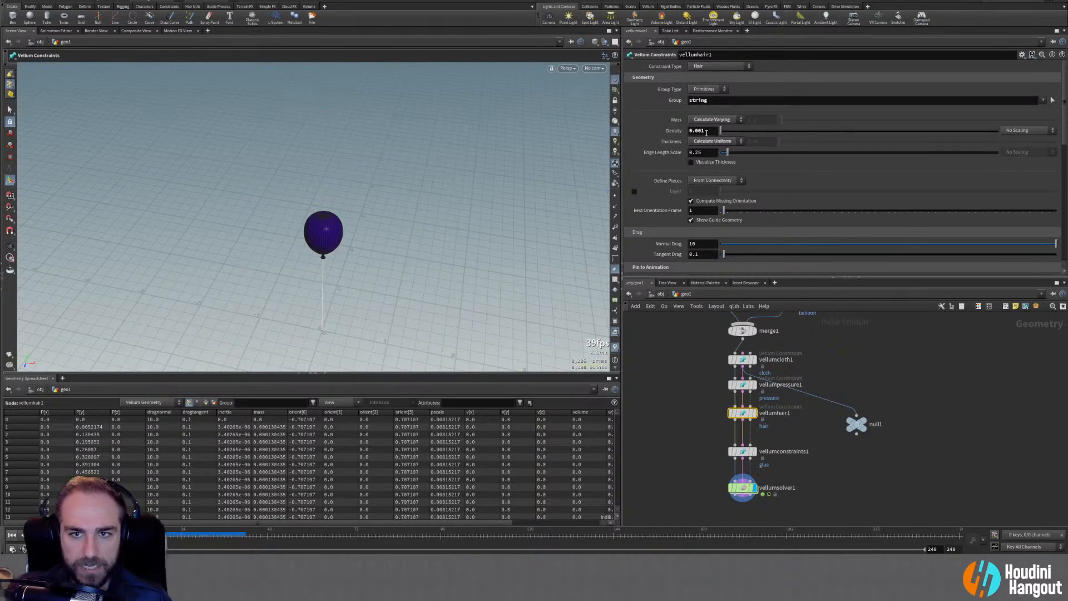
pyautogui.moveTo(705, 132); pyautogui.dragTo(700, 134)
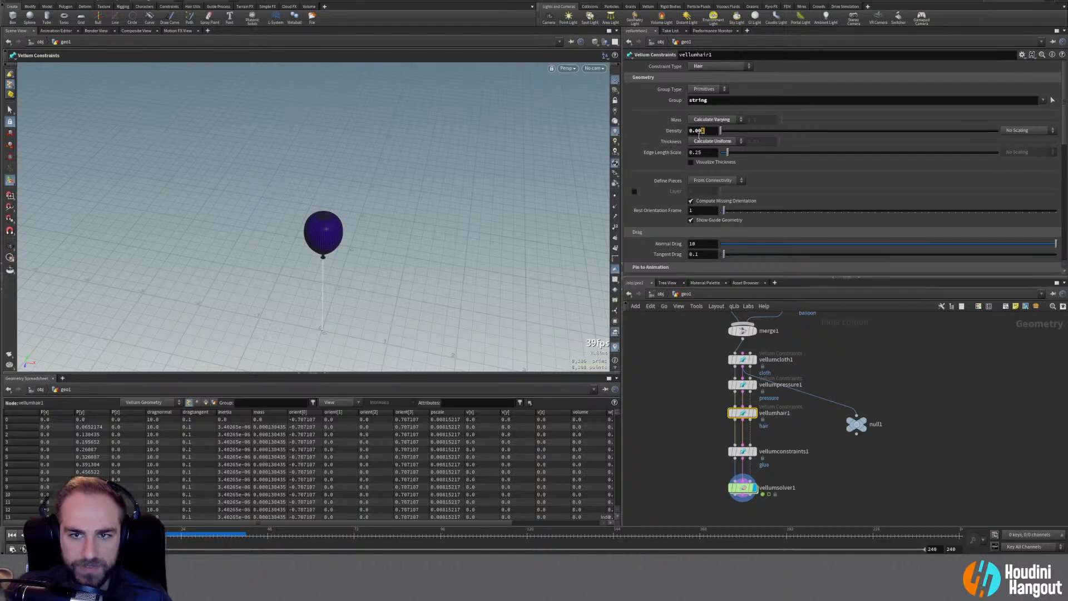
pyautogui.write('1')
pyautogui.press('Return')
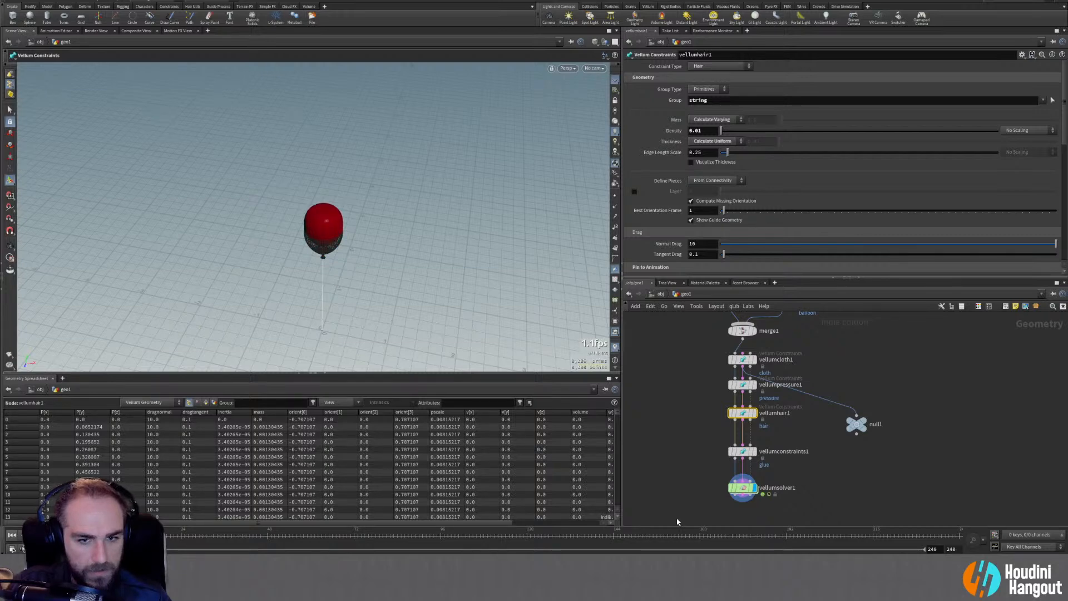
# Rerun the simulation with the denser string and check the stretch stress from the side with the Vellum solver selected
pyautogui.scroll(4, 367, 278)
pyautogui.keyDown('alt'); pyautogui.moveTo(367, 278); pyautogui.dragTo(365, 200); pyautogui.keyUp('alt')
pyautogui.scroll(-4, 277, 215)
pyautogui.press('Return')
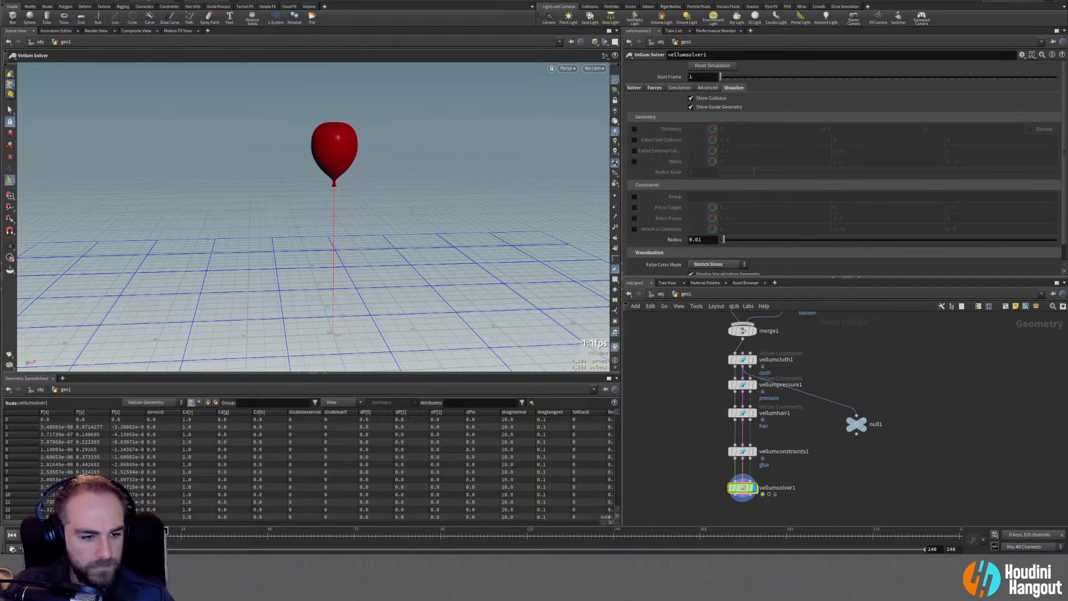
# Play the balloon's Vellum simulation from the first frame and rewind it to the start
pyautogui.hotkey('ctrl', 'Up')
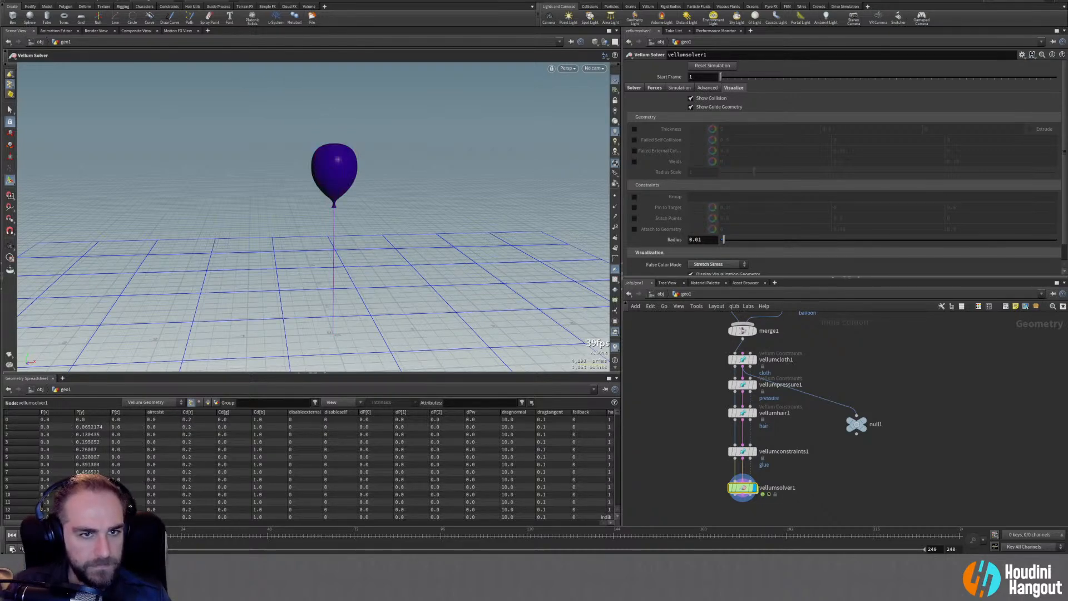
pyautogui.press('Up')
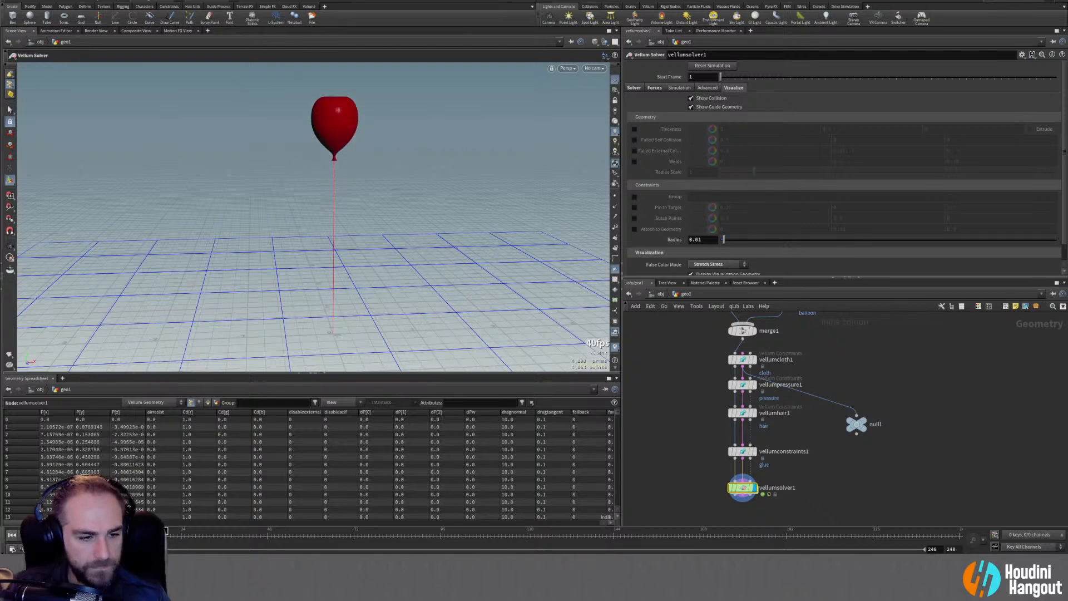
pyautogui.press('Escape')
pyautogui.click(5, 550)
pyautogui.click(5, 550)
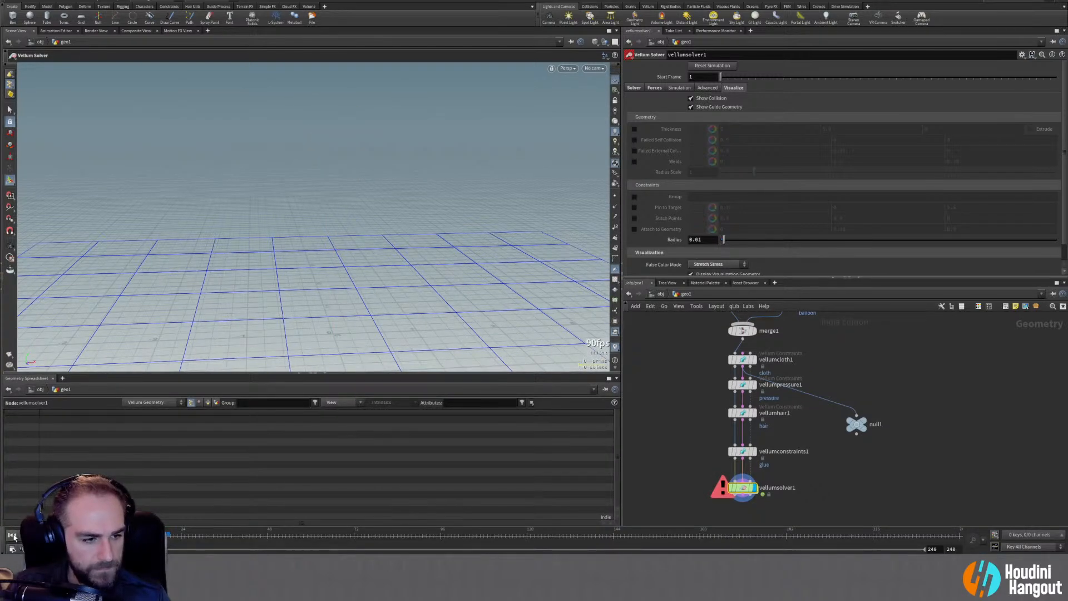
pyautogui.click(12, 536)
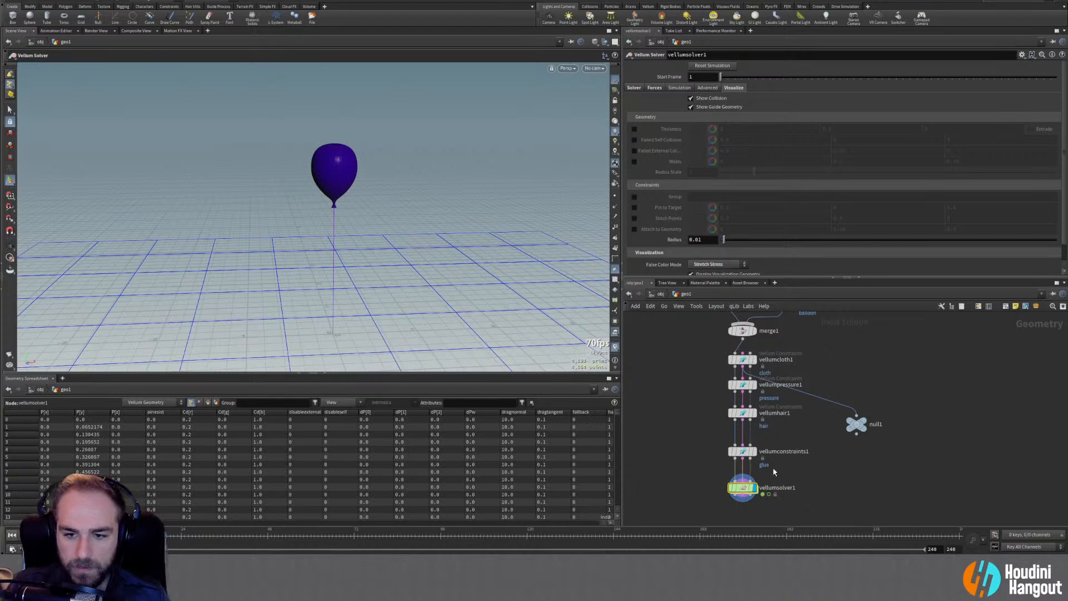
# Set the Mass of vellumhair1 to Calculate Uniform for the string
pyautogui.doubleClick(744, 415)
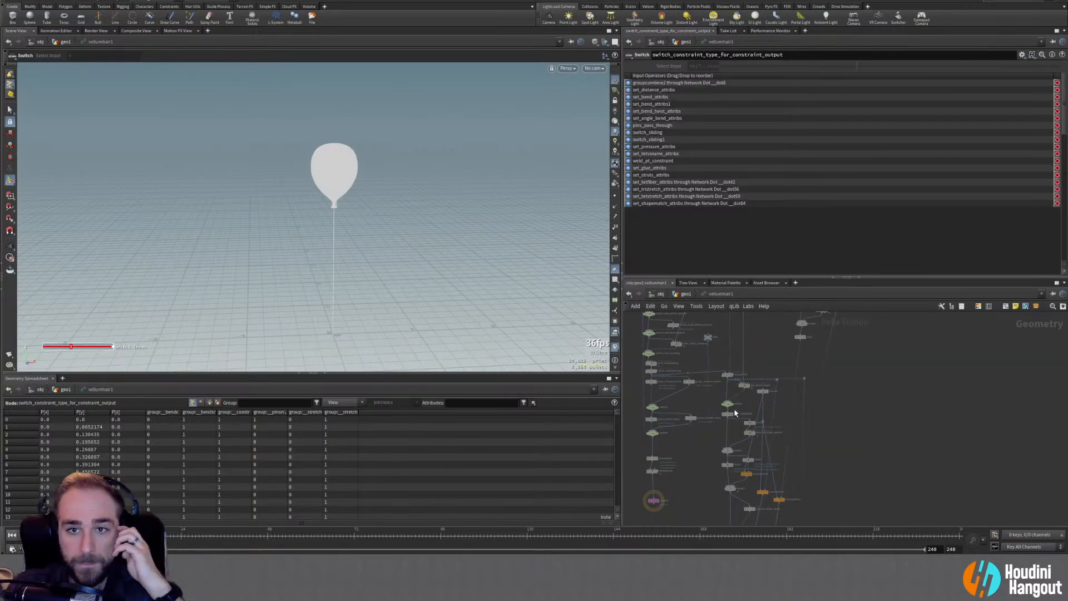
pyautogui.press('u')
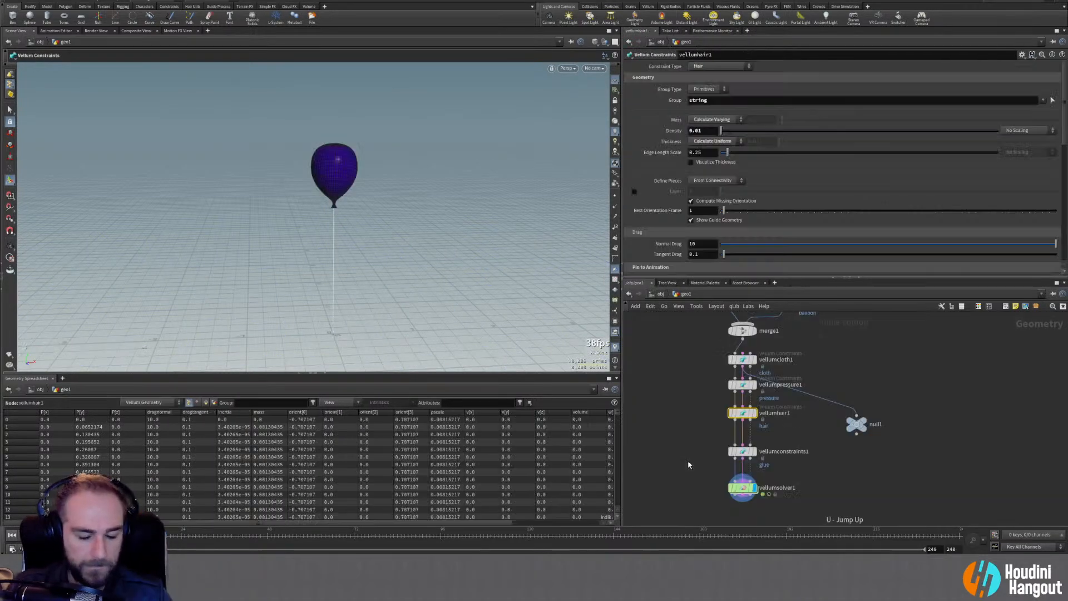
pyautogui.click(705, 120)
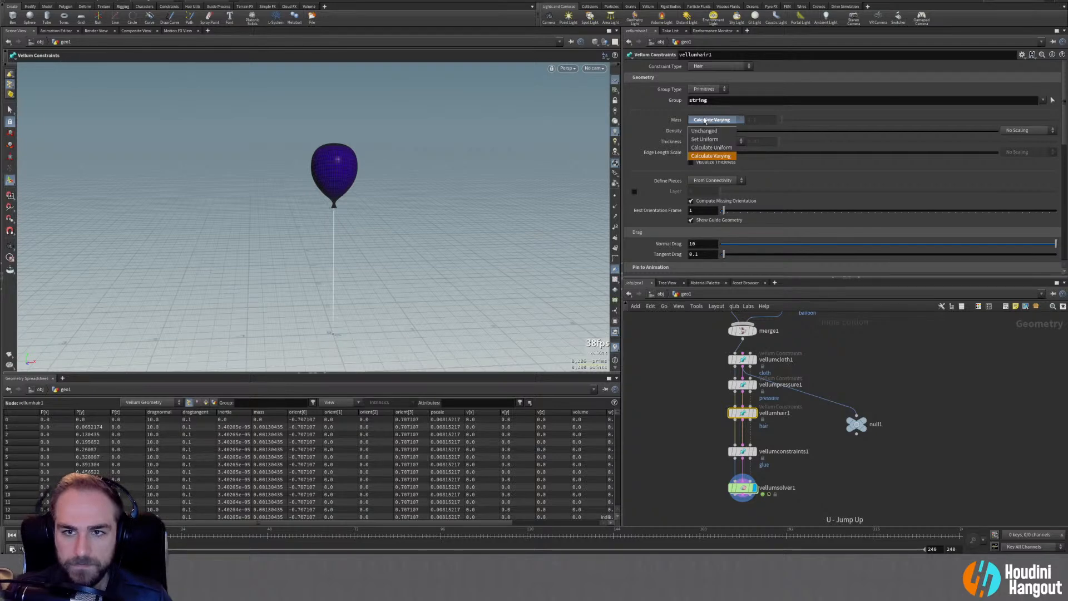
pyautogui.click(709, 137)
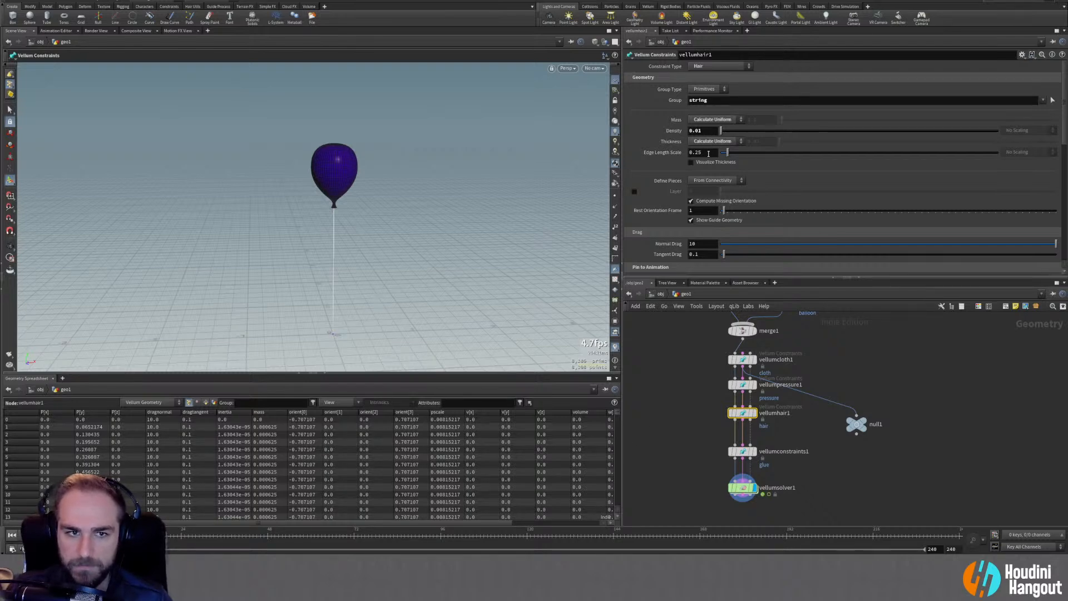
# Enable thickness visualization on vellumhair1 and set its Edge Length Scale to 0.1
pyautogui.click(691, 162)
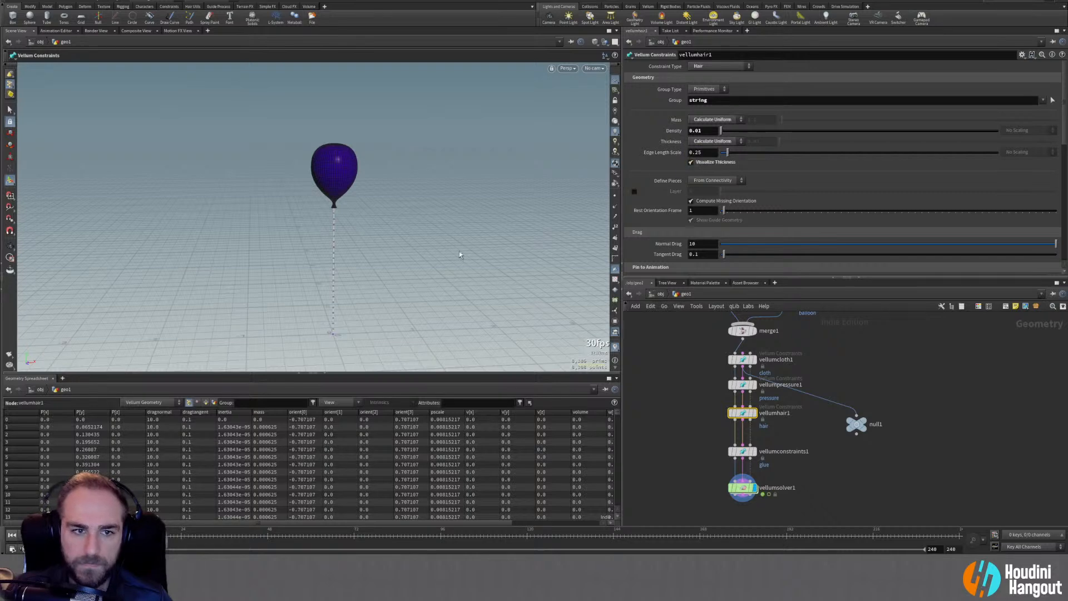
pyautogui.press('Escape')
pyautogui.scroll(3, 444, 265)
pyautogui.moveTo(443, 265); pyautogui.dragTo(356, 273, button='right')
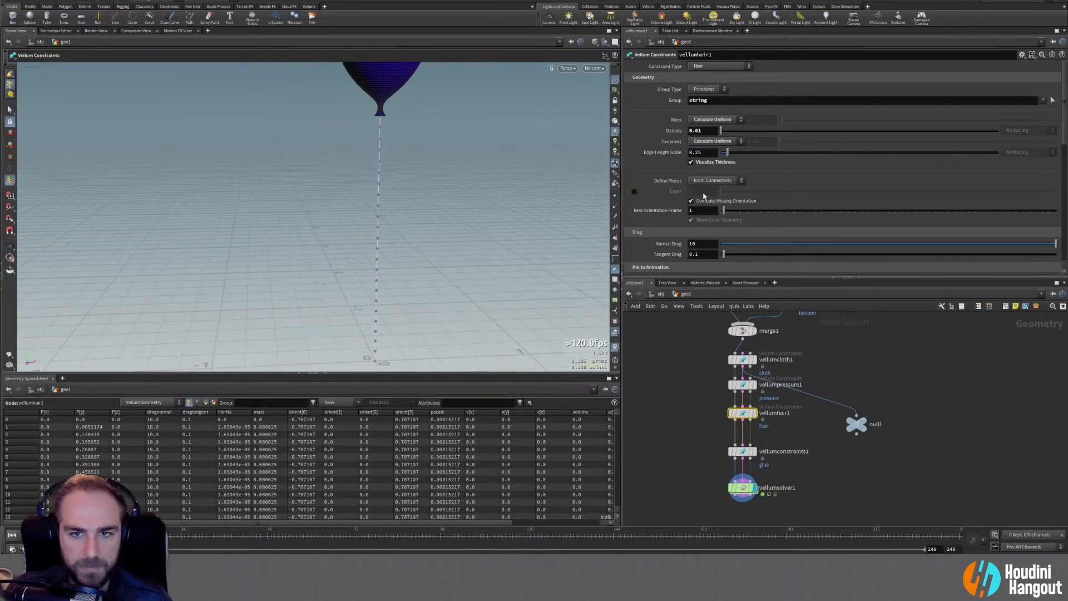
pyautogui.doubleClick(696, 153)
pyautogui.write('0.1')
pyautogui.press('Return')
pyautogui.moveTo(372, 248); pyautogui.dragTo(378, 276, button='right')
pyautogui.moveTo(379, 277); pyautogui.dragTo(365, 248, button='middle')
pyautogui.moveTo(365, 248); pyautogui.dragTo(317, 245, button='right')
# Review the simulation and force settings of vellumsolver1 and set its Substeps to 5
pyautogui.click(739, 490)
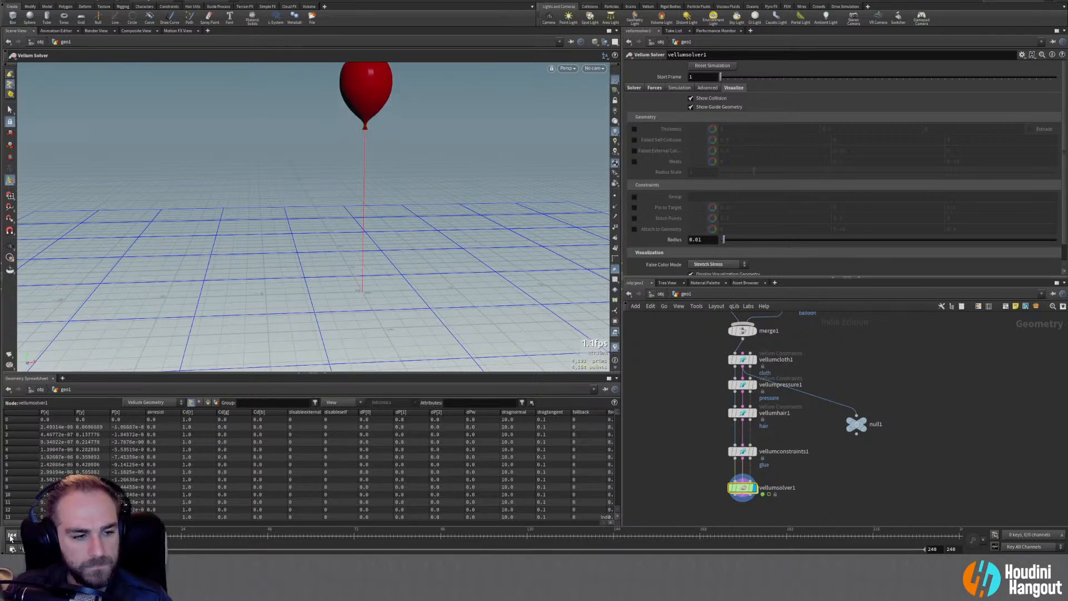
pyautogui.click(679, 89)
pyautogui.click(693, 99)
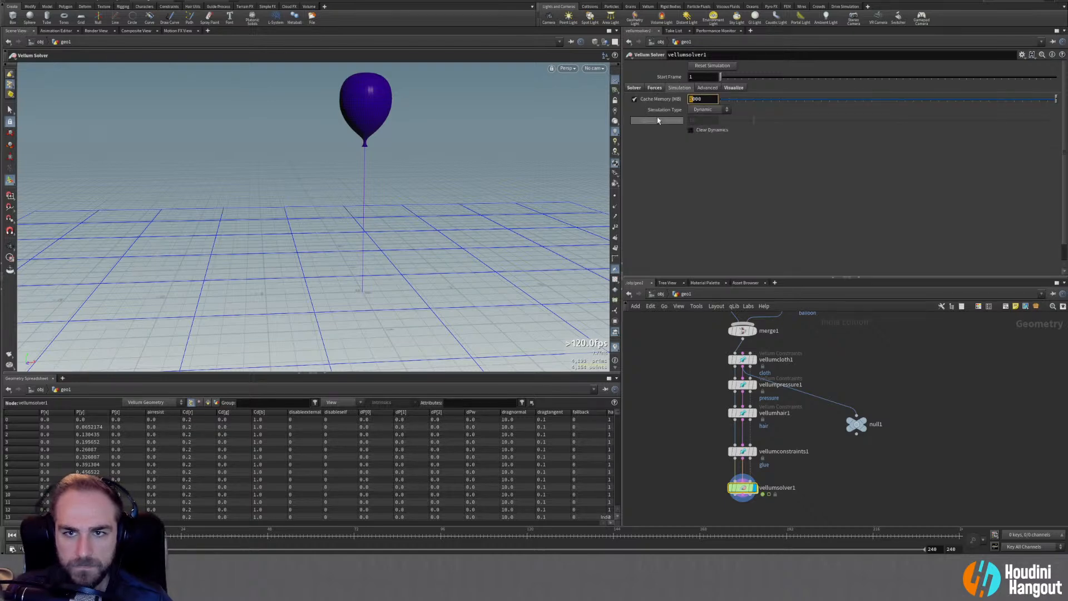
pyautogui.click(654, 88)
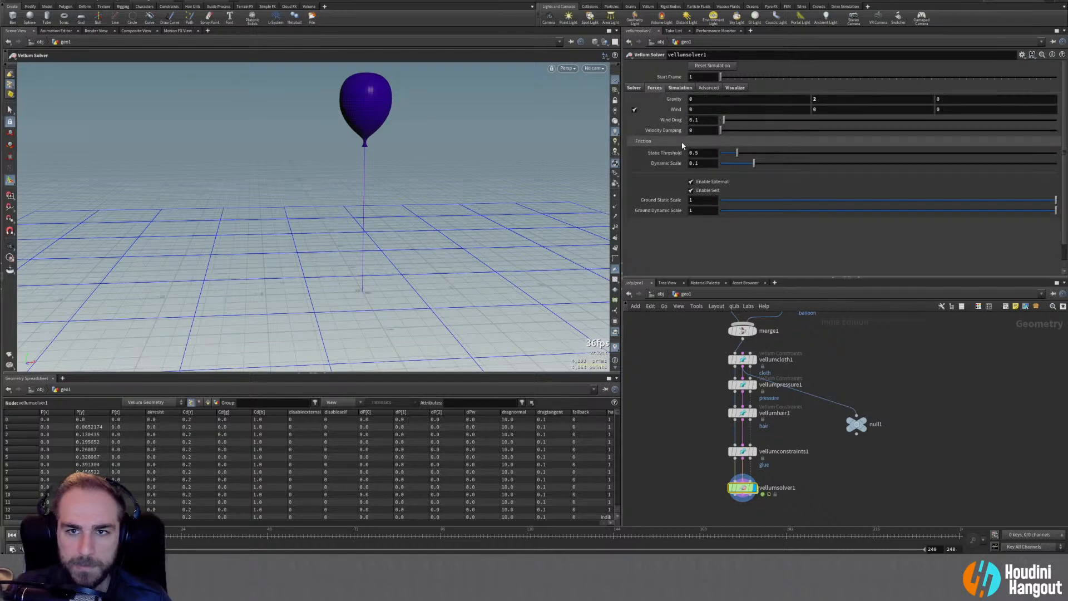
pyautogui.click(633, 89)
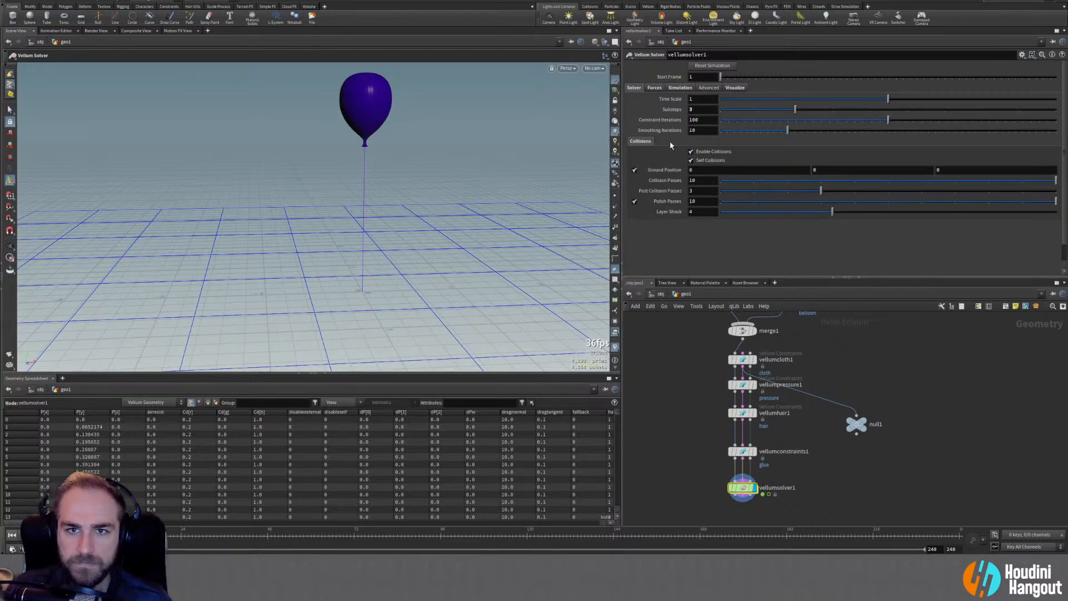
pyautogui.click(654, 88)
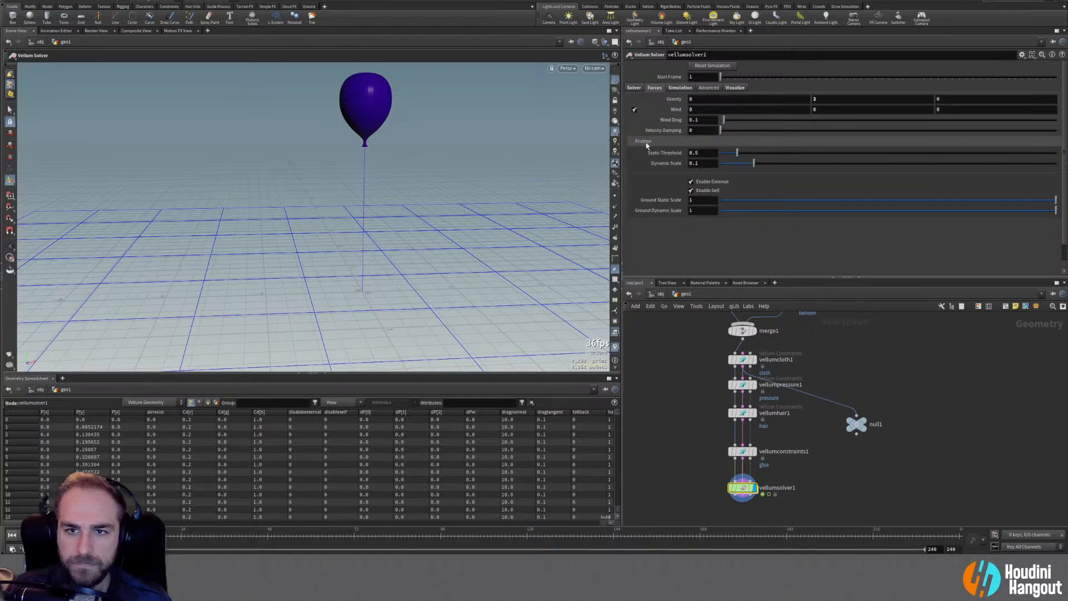
pyautogui.click(633, 89)
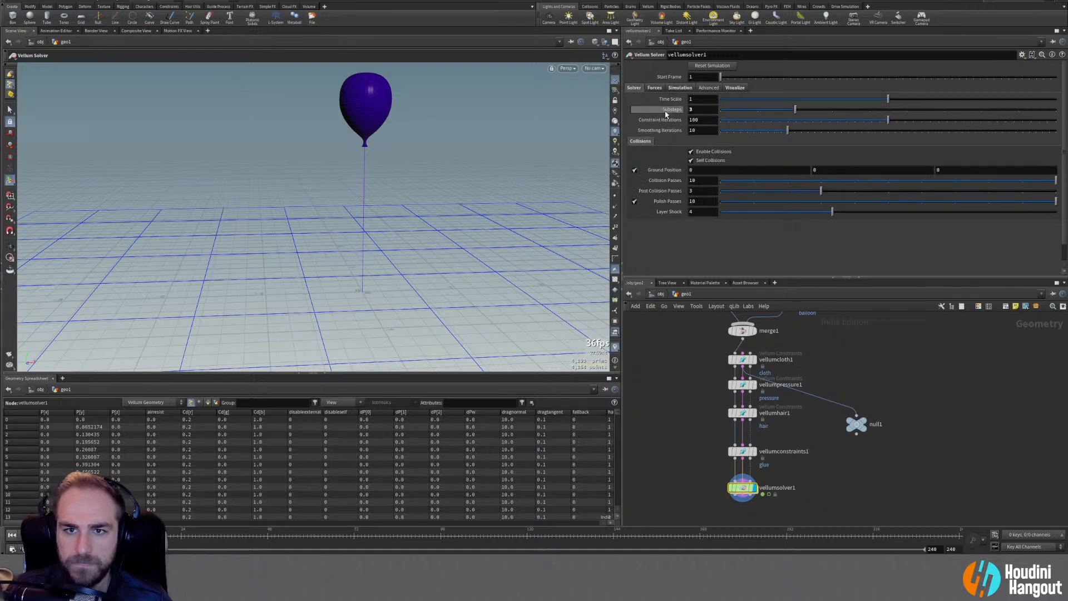
pyautogui.moveTo(669, 103)
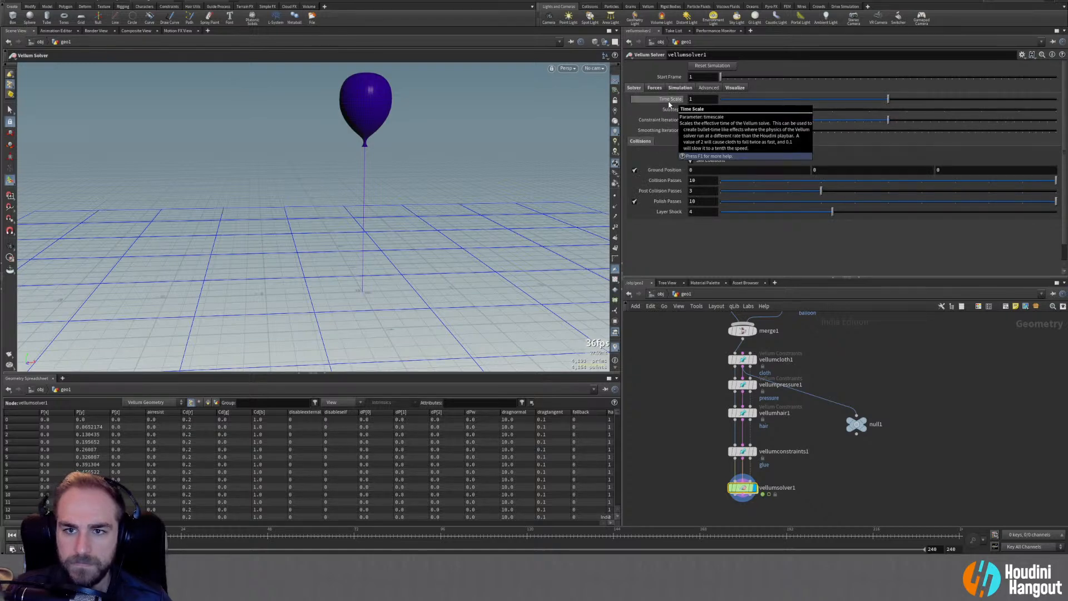
pyautogui.click(699, 111)
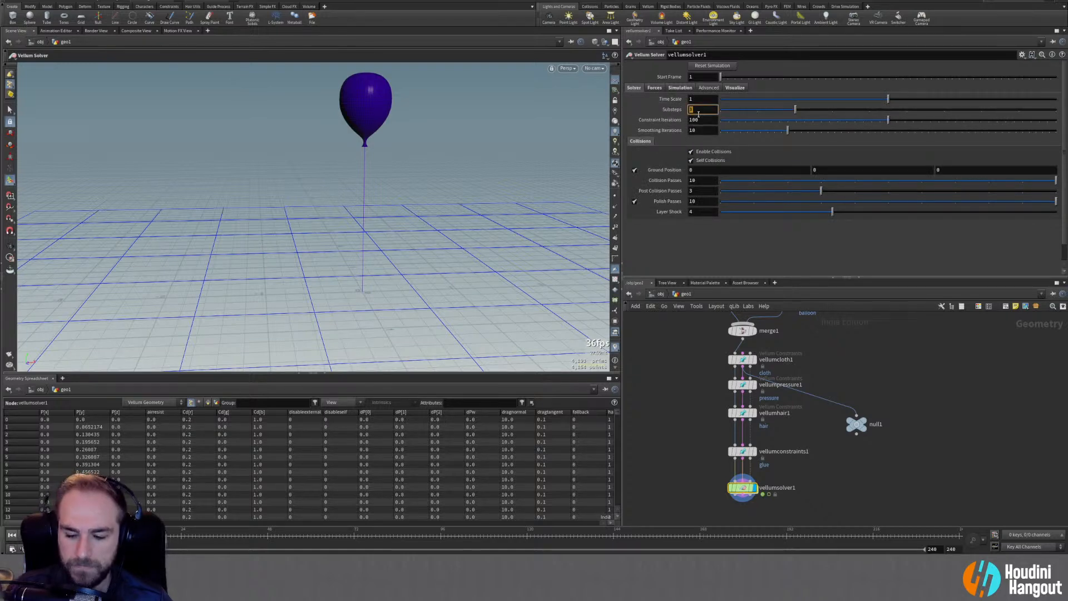
pyautogui.write('5')
pyautogui.press('Return')
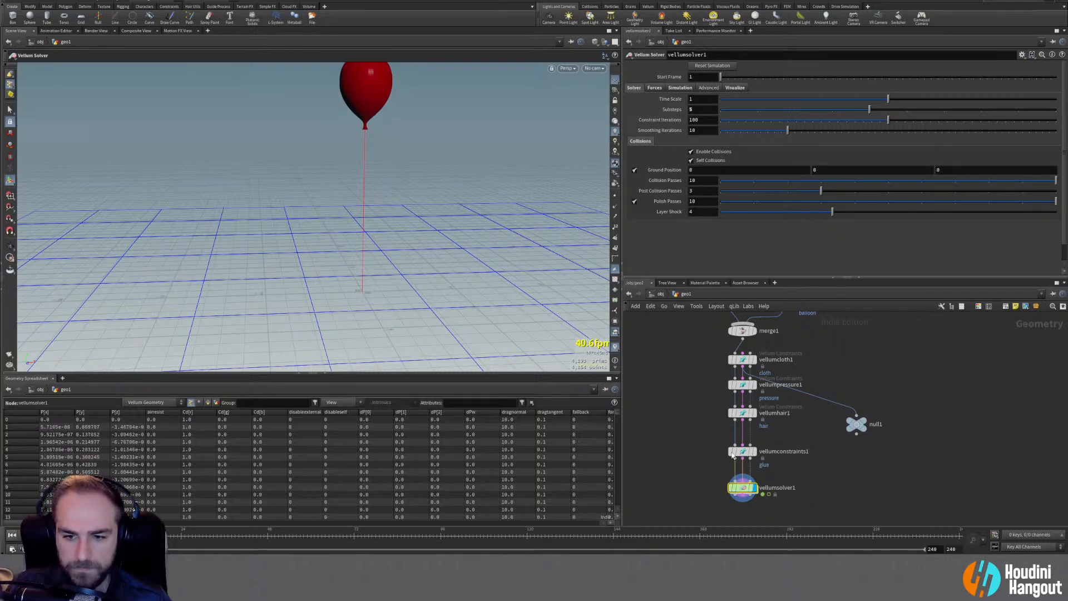
# Set the Stretch Stiffness of vellumhair1 to -1
pyautogui.click(742, 414)
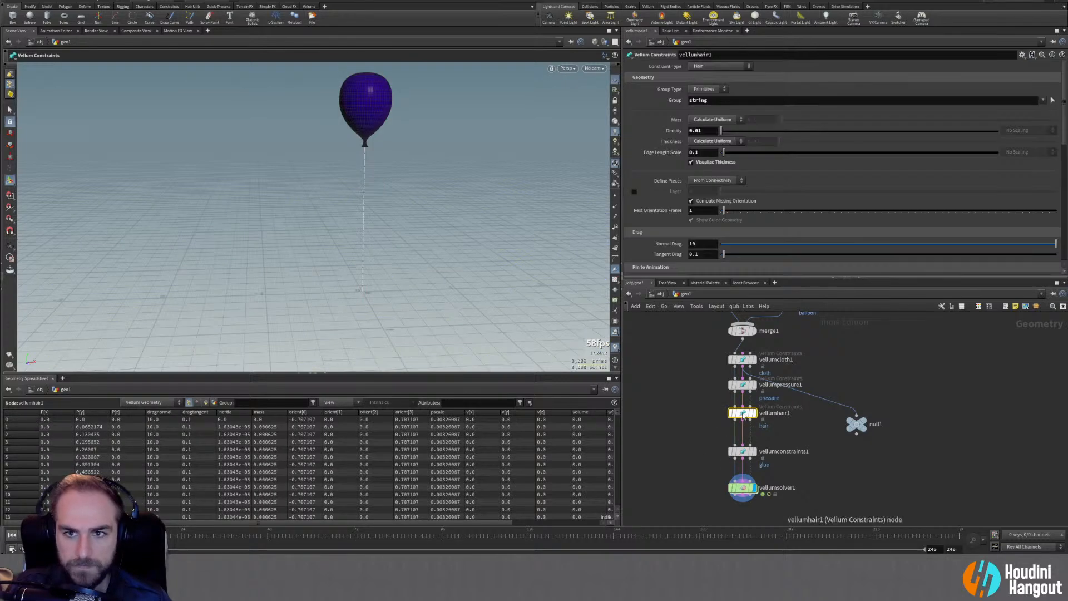
pyautogui.scroll(-5, 648, 215)
pyautogui.doubleClick(702, 161)
pyautogui.write('-1')
pyautogui.press('Return')
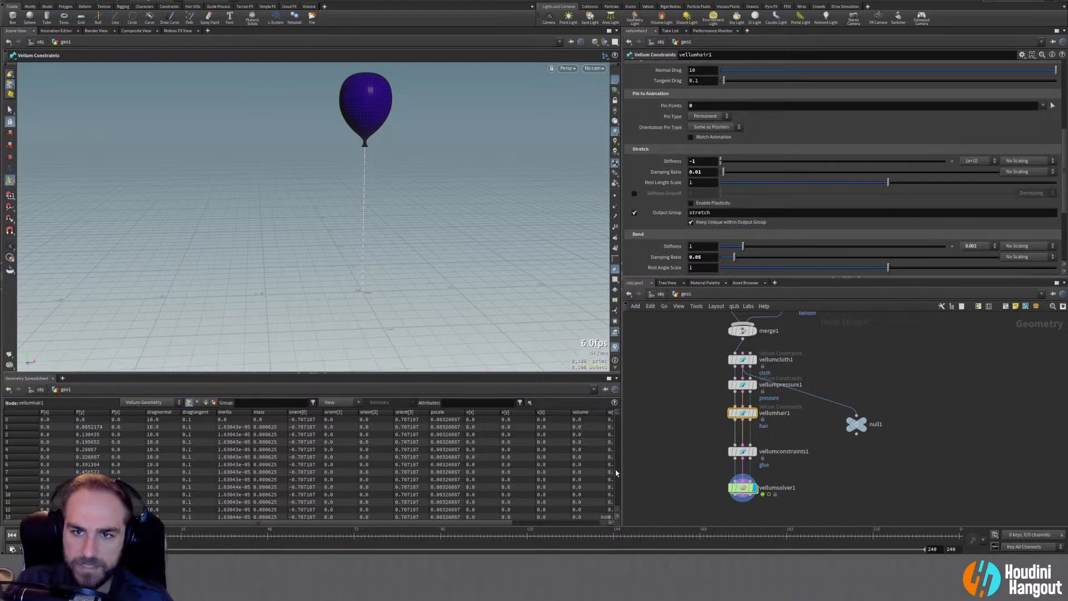
# Rewind the simulation and set the Substeps of vellumsolver1 to 2
pyautogui.click(743, 490)
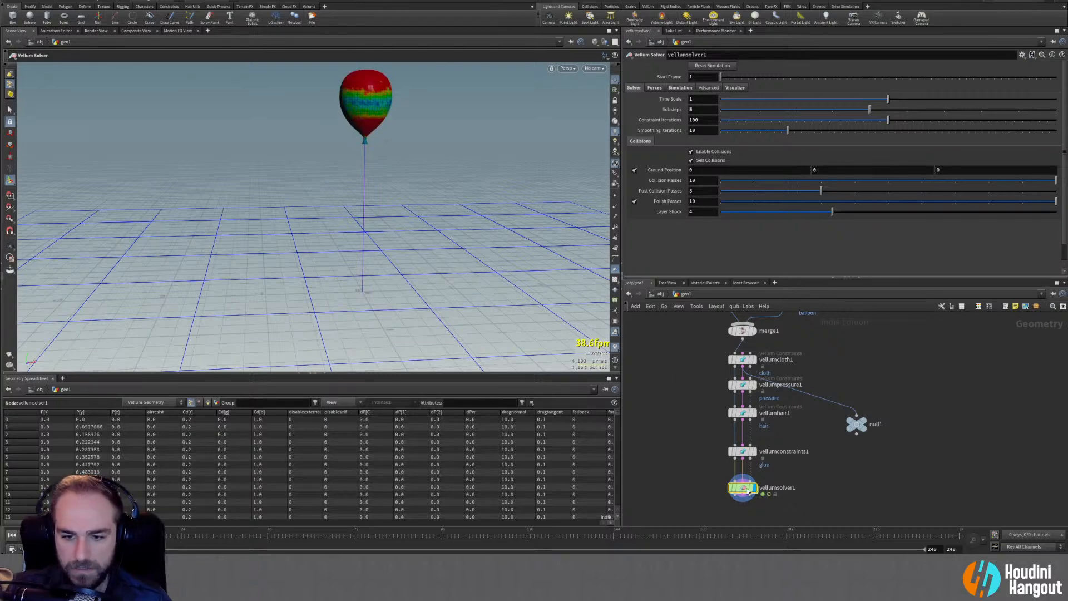
pyautogui.hotkey('ctrl', 'Up')
pyautogui.moveTo(697, 110); pyautogui.dragTo(611, 102)
pyautogui.write('2')
pyautogui.press('Return')
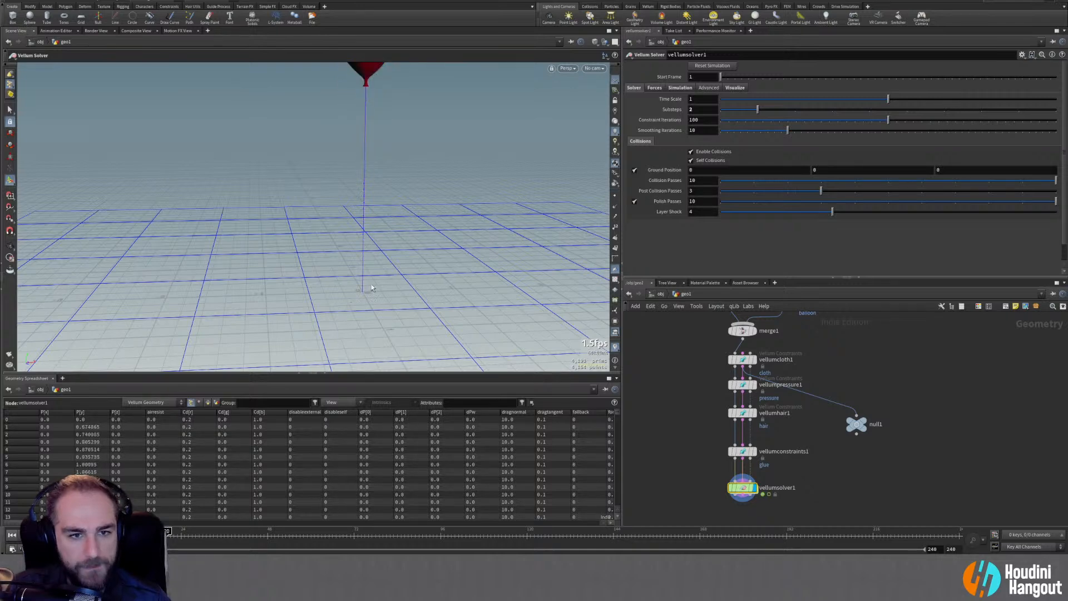
# Replay the balloon simulation to examine how the string stretches, and return to the first frame
pyautogui.click(13, 534)
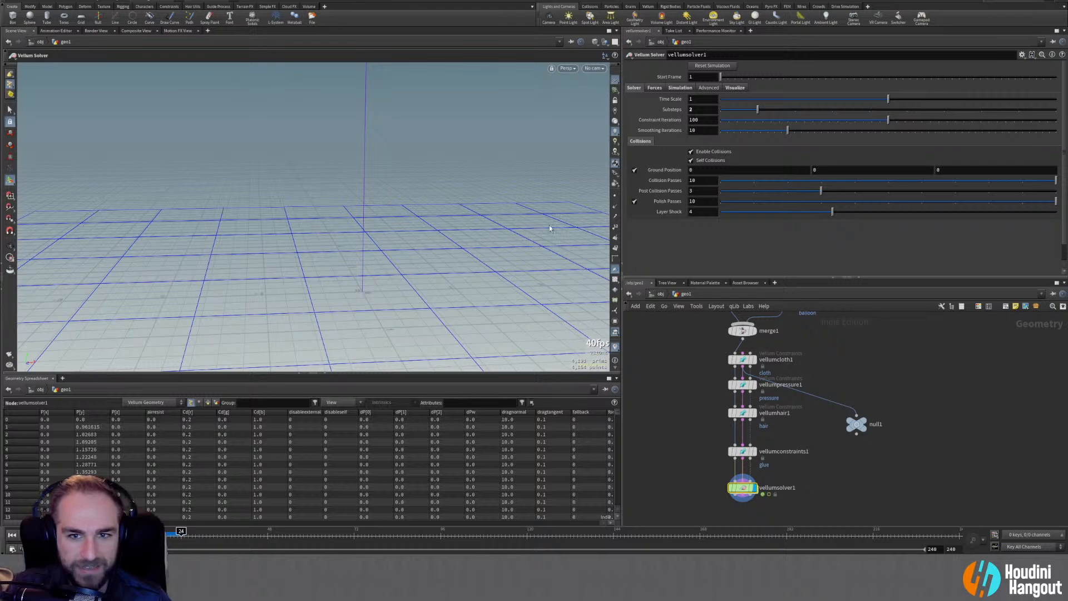
pyautogui.keyDown('alt'); pyautogui.moveTo(367, 284); pyautogui.dragTo(381, 242); pyautogui.keyUp('alt')
pyautogui.keyDown('alt'); pyautogui.moveTo(381, 242); pyautogui.dragTo(377, 218, button='right'); pyautogui.keyUp('alt')
pyautogui.keyDown('alt'); pyautogui.moveTo(378, 219); pyautogui.dragTo(370, 272, button='middle'); pyautogui.keyUp('alt')
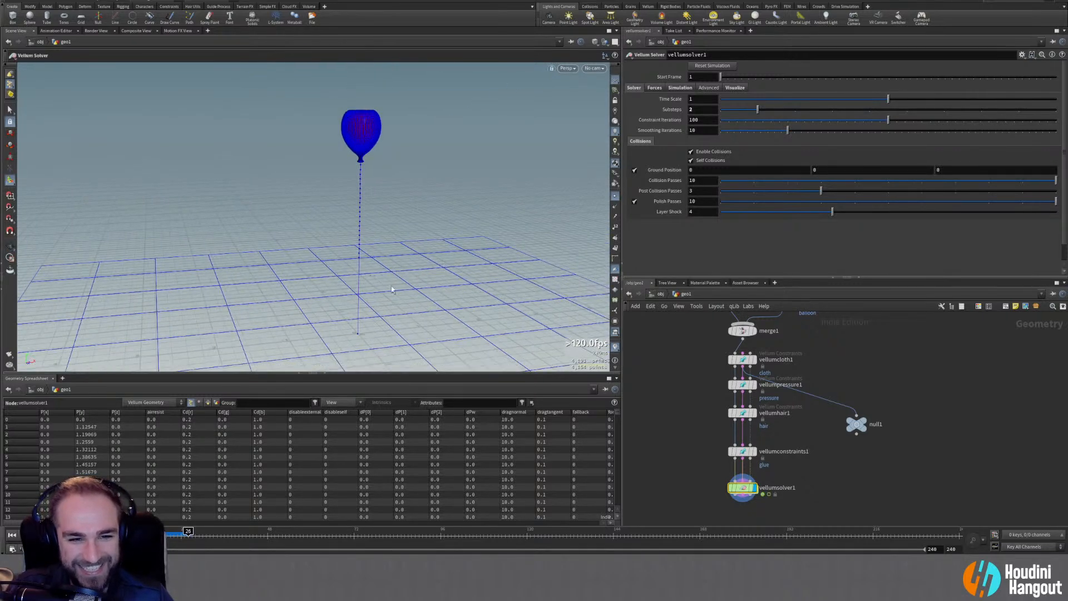
pyautogui.click(12, 535)
# Try the Stopped Pin Type on vellumhair1 and set it back to Permanent
pyautogui.click(744, 413)
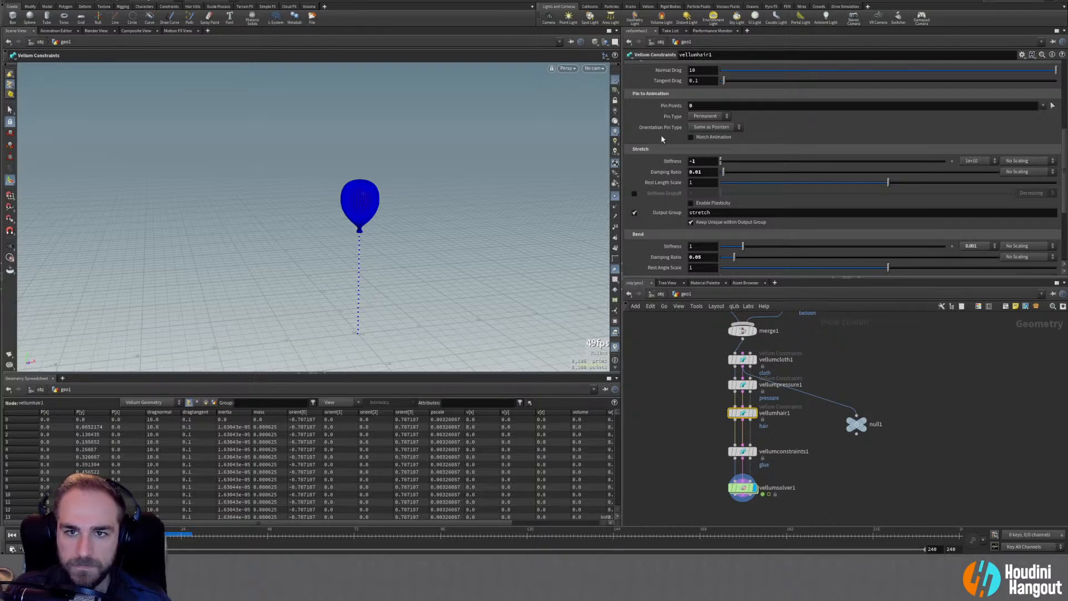
pyautogui.scroll(1, 661, 136)
pyautogui.click(717, 127)
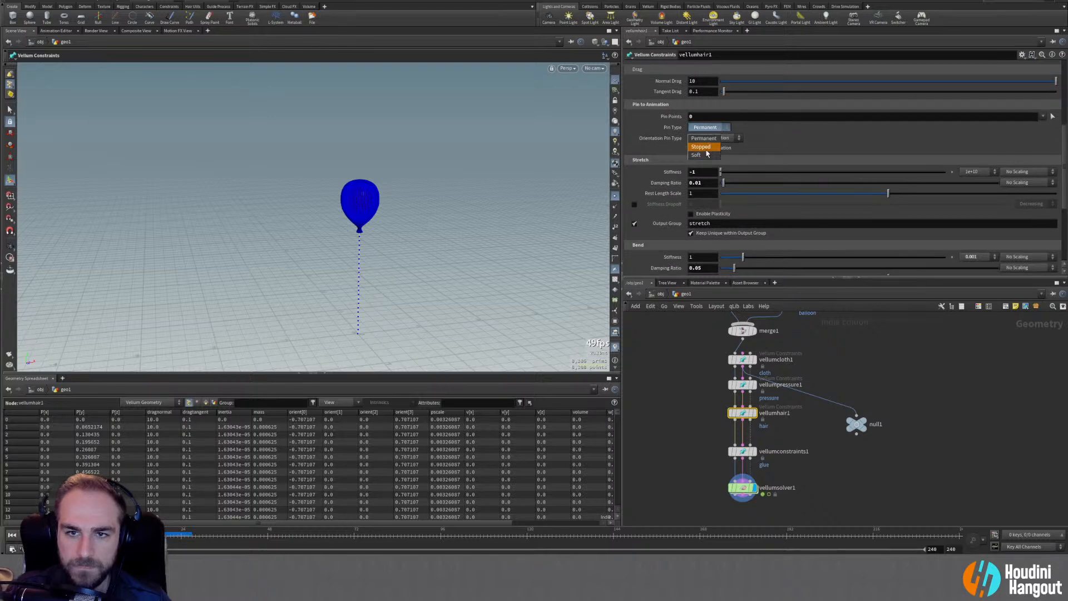
pyautogui.click(707, 152)
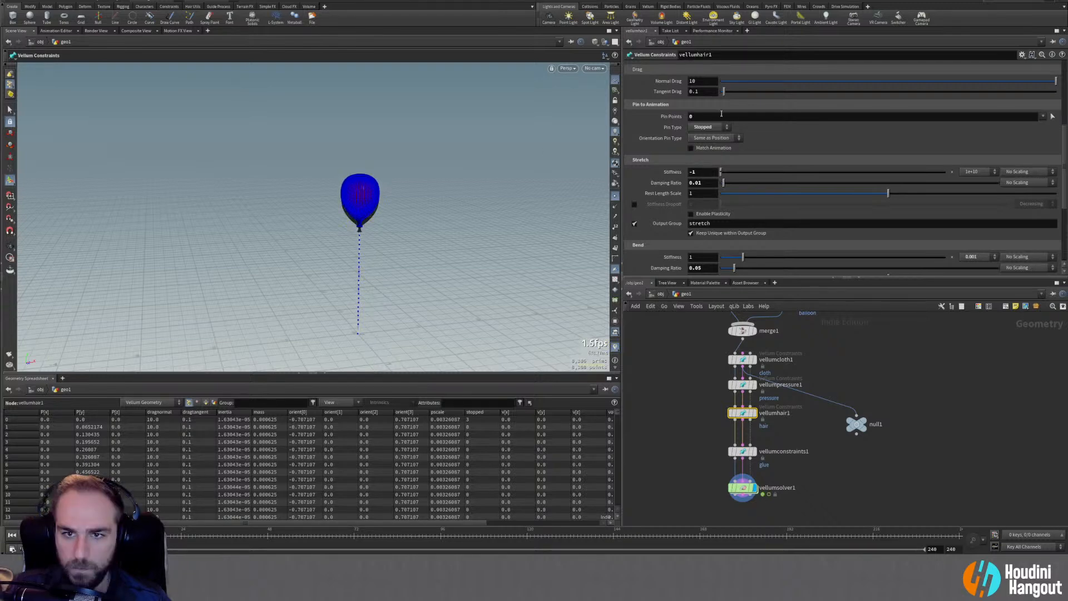
pyautogui.click(694, 140)
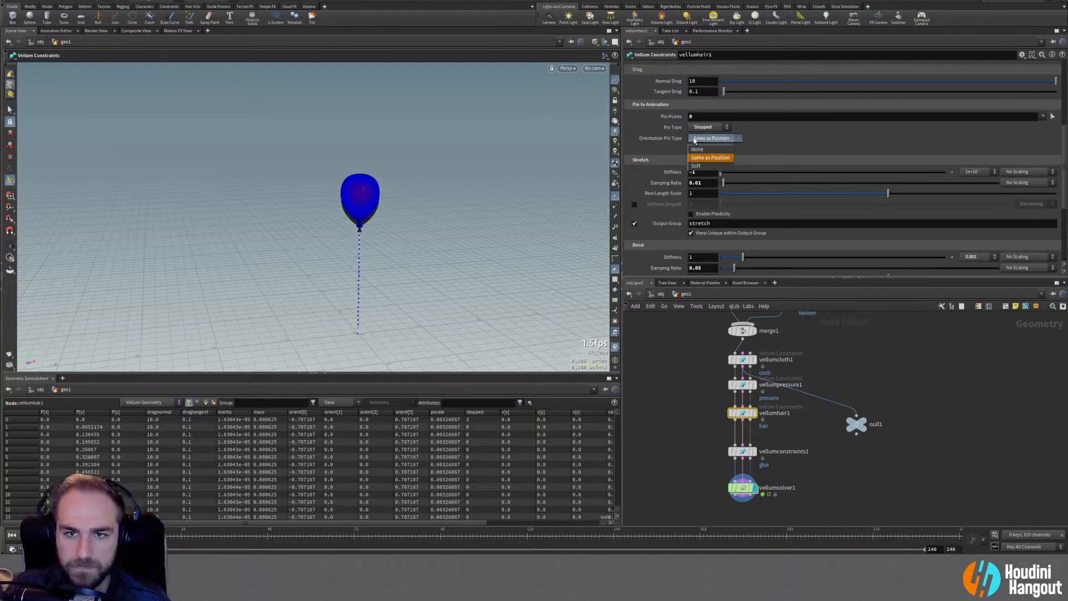
pyautogui.click(765, 144)
pyautogui.click(723, 137)
pyautogui.click(706, 127)
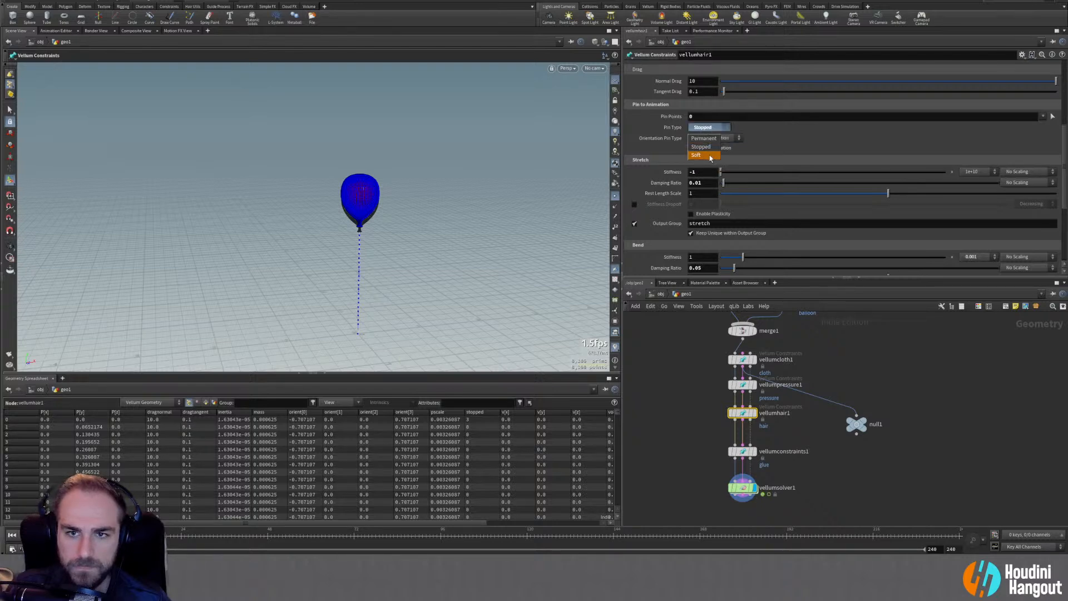
pyautogui.click(704, 138)
# Set the Stretch Rest Length Scale of vellumhair1 to 0.9
pyautogui.scroll(3, 813, 148)
pyautogui.scroll(2, 811, 155)
pyautogui.click(714, 115)
pyautogui.click(801, 120)
pyautogui.scroll(-4, 662, 216)
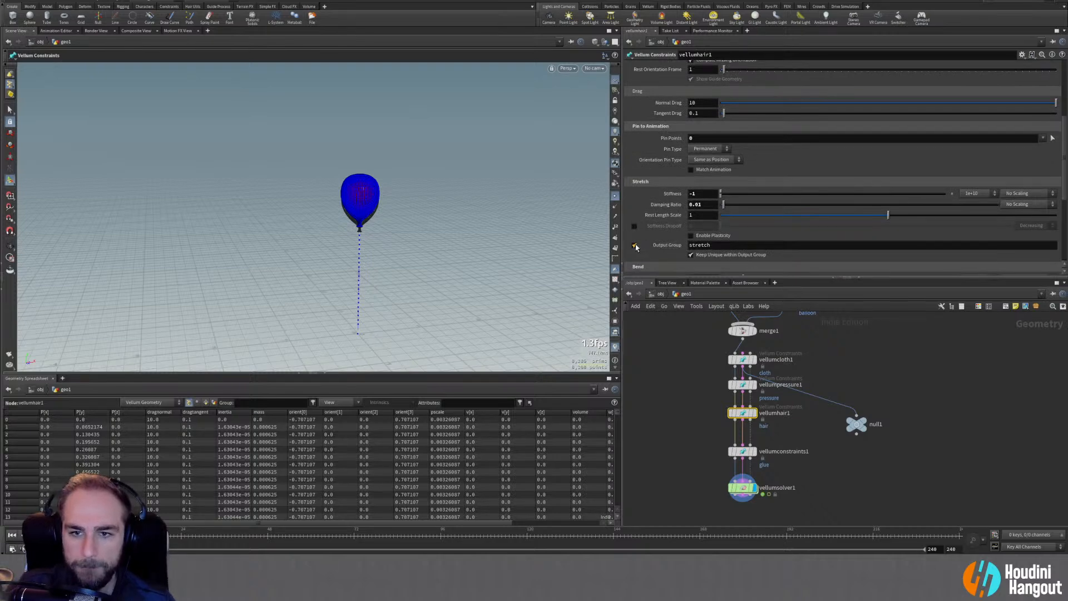
pyautogui.click(690, 215)
pyautogui.write('0.9')
pyautogui.press('Return')
pyautogui.press('Escape')
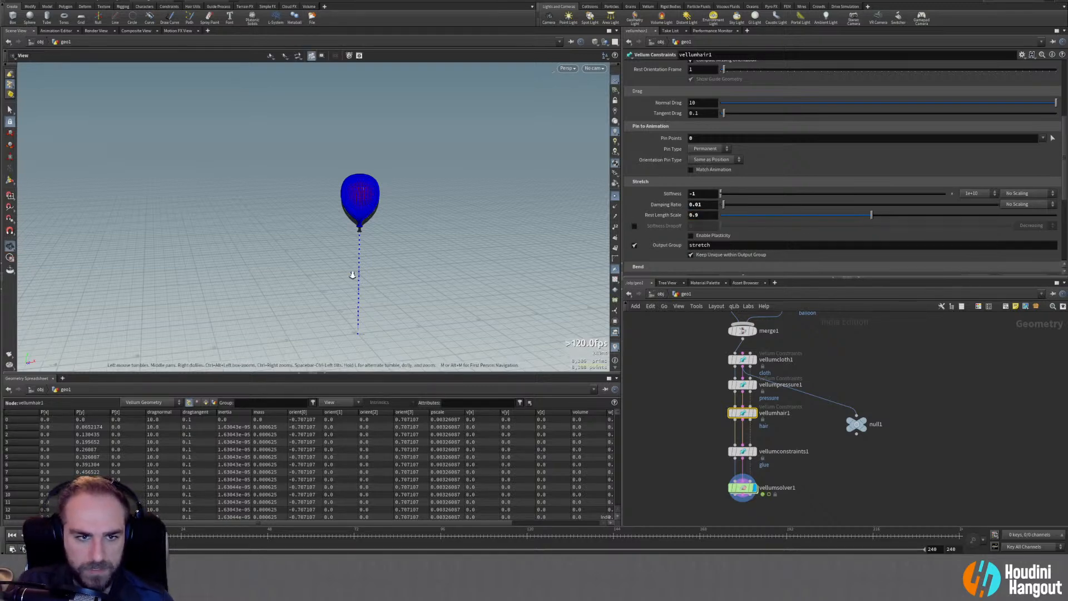
# Examine the simulated point attributes of vellumsolver1 in the Geometry Spreadsheet
pyautogui.click(743, 487)
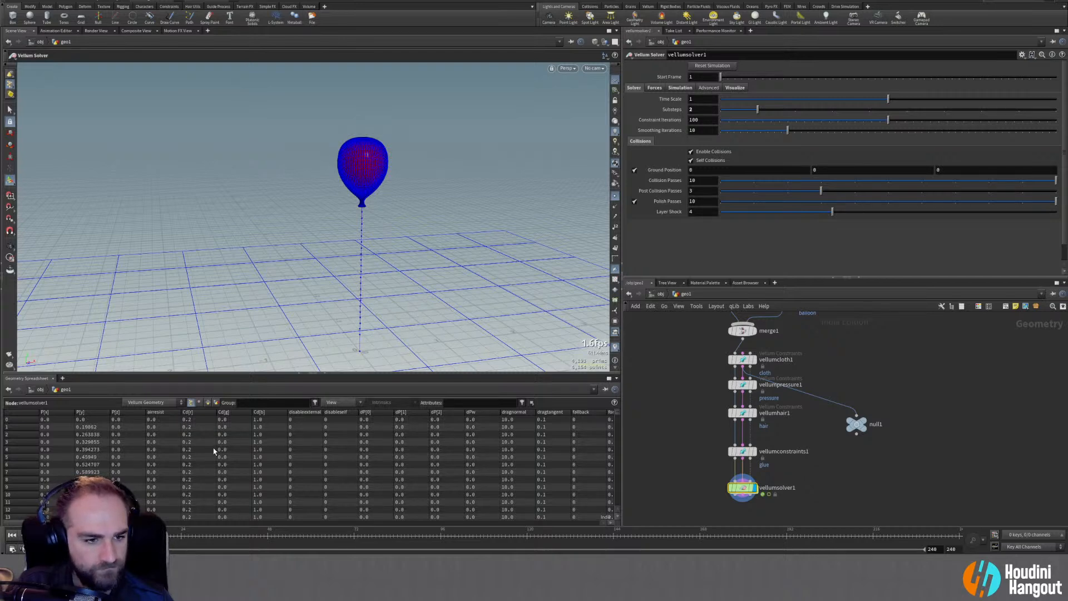
pyautogui.scroll(-15, 219, 453)
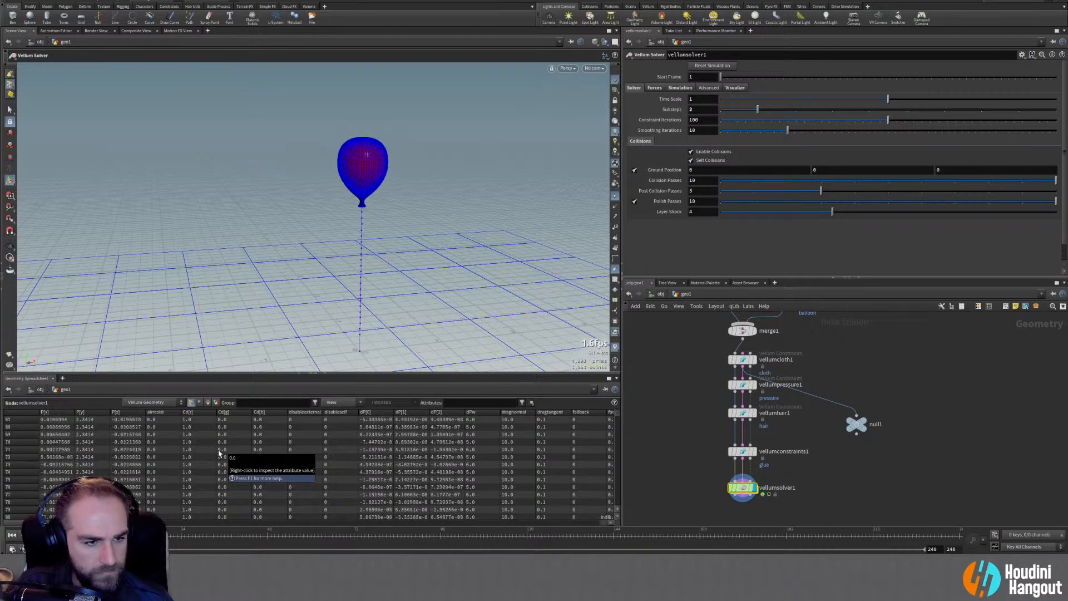
pyautogui.scroll(15, 215, 448)
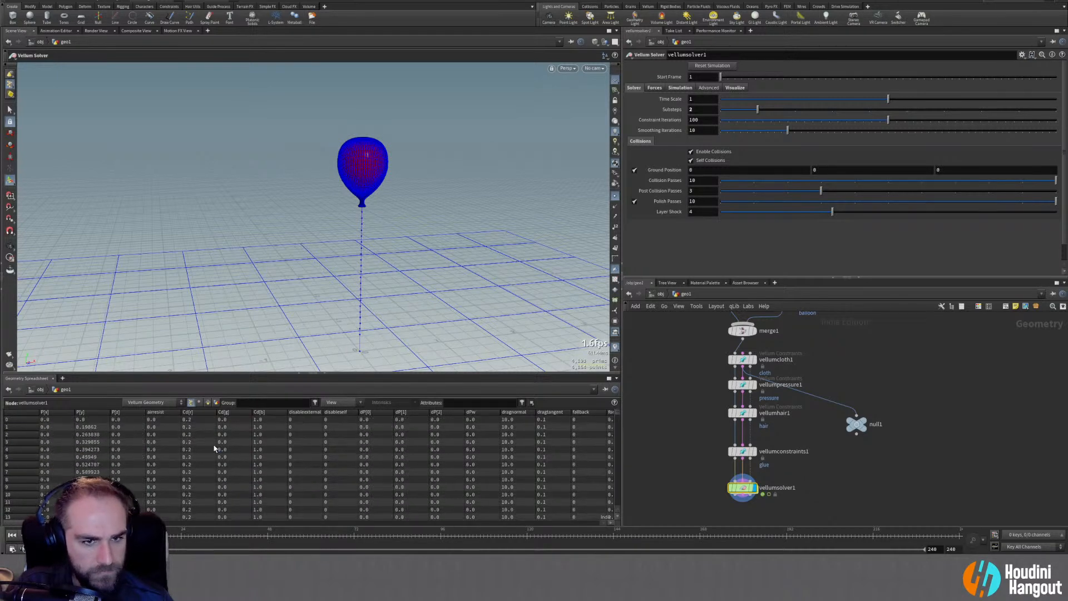
# Display the point trails of the simulated balloon and examine vellumsolver1's further attributes, such as force, hit and pprevious, in the spreadsheet
pyautogui.click(615, 227)
pyautogui.scroll(1, 384, 317)
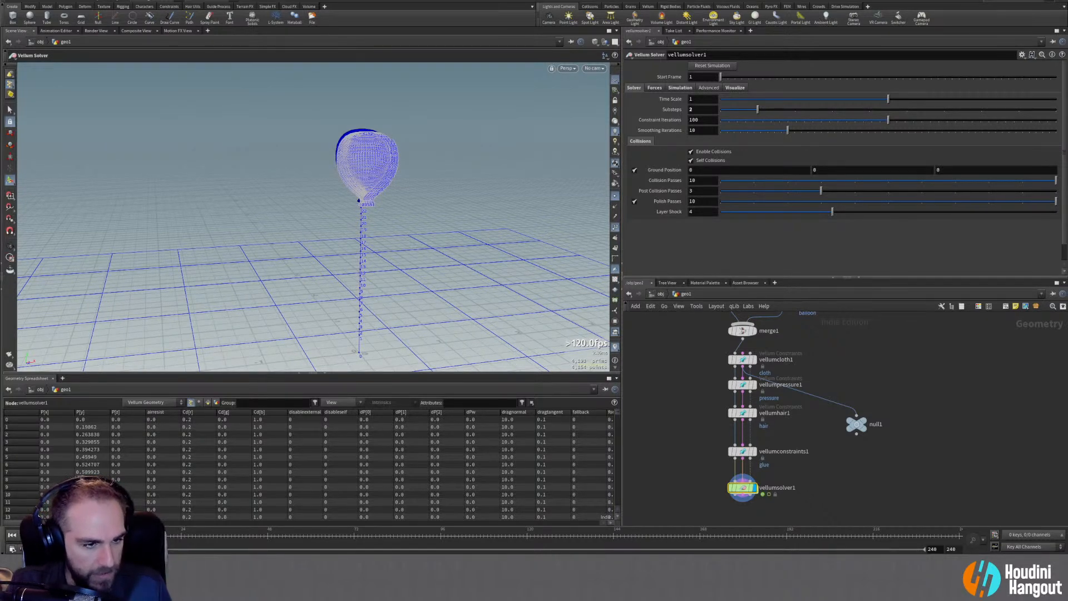
pyautogui.moveTo(83, 523); pyautogui.dragTo(134, 523)
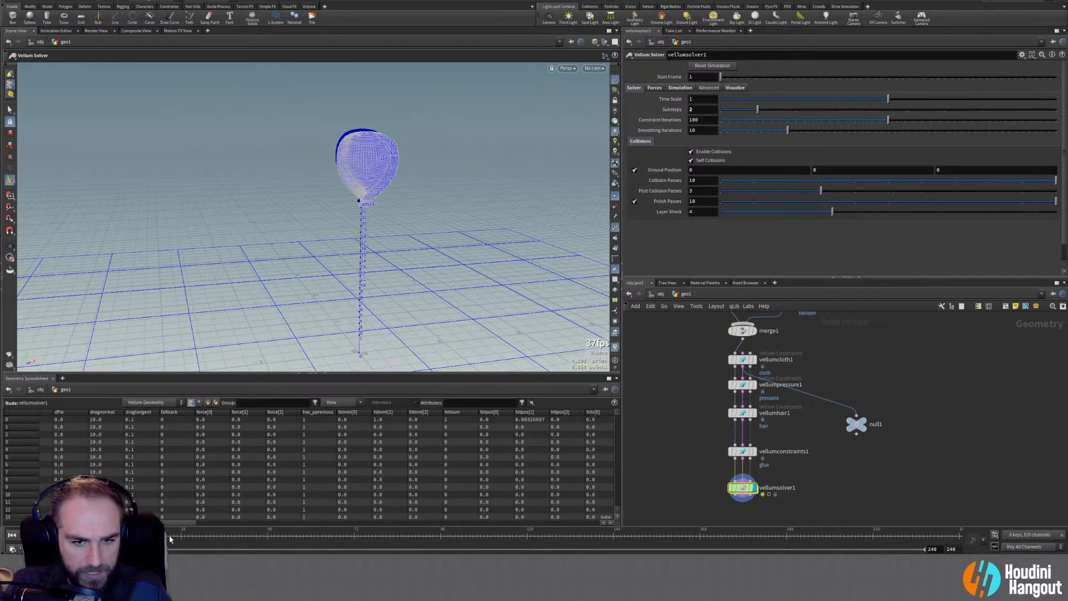
pyautogui.moveTo(176, 539); pyautogui.dragTo(183, 540)
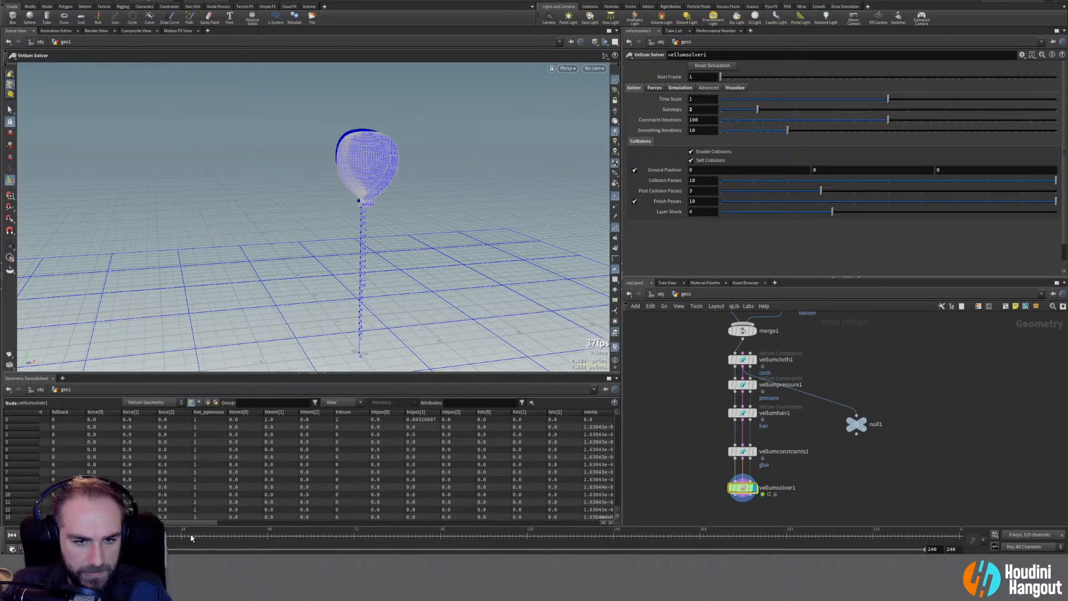
pyautogui.moveTo(196, 535); pyautogui.dragTo(199, 534)
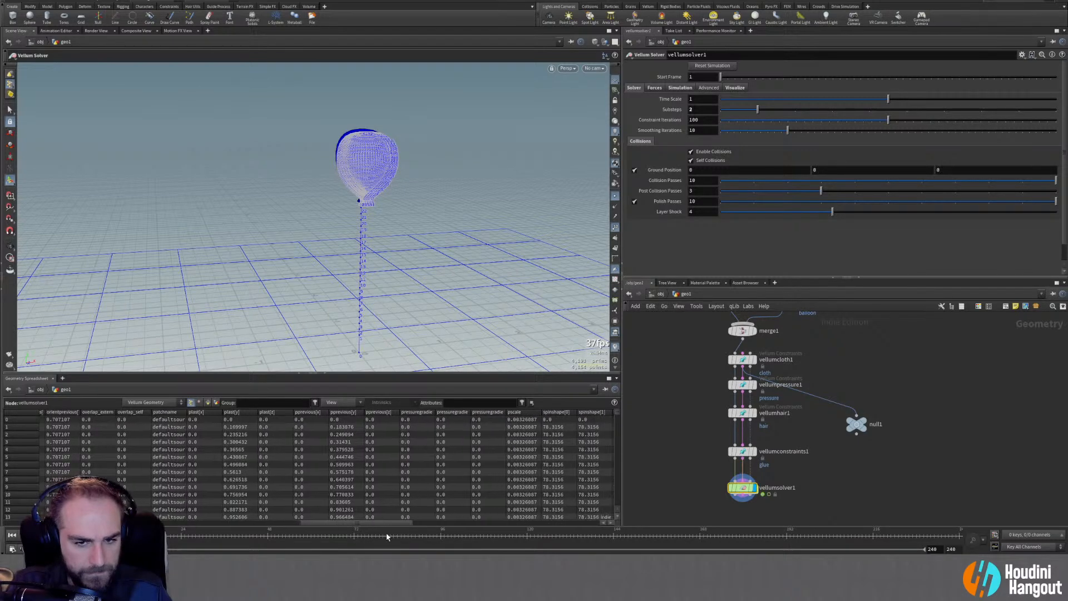
pyautogui.moveTo(422, 537); pyautogui.dragTo(428, 538)
pyautogui.hscroll(-10, 440, 480)
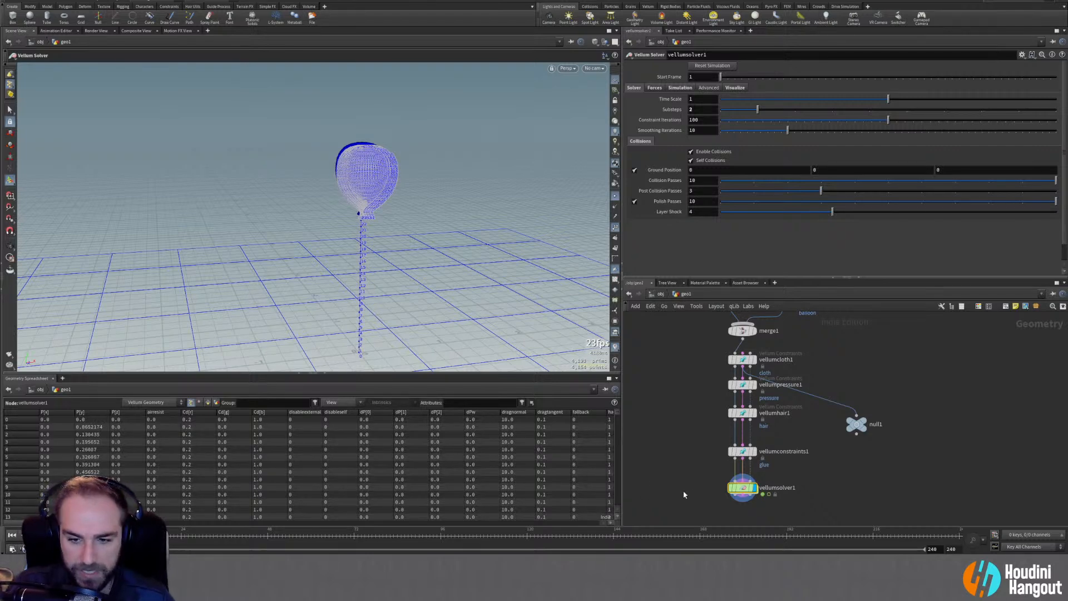
# Raise the lowest point of the line1 string by about 0.015 in Y with an Edit node
pyautogui.moveTo(687, 383); pyautogui.dragTo(688, 416, button='middle')
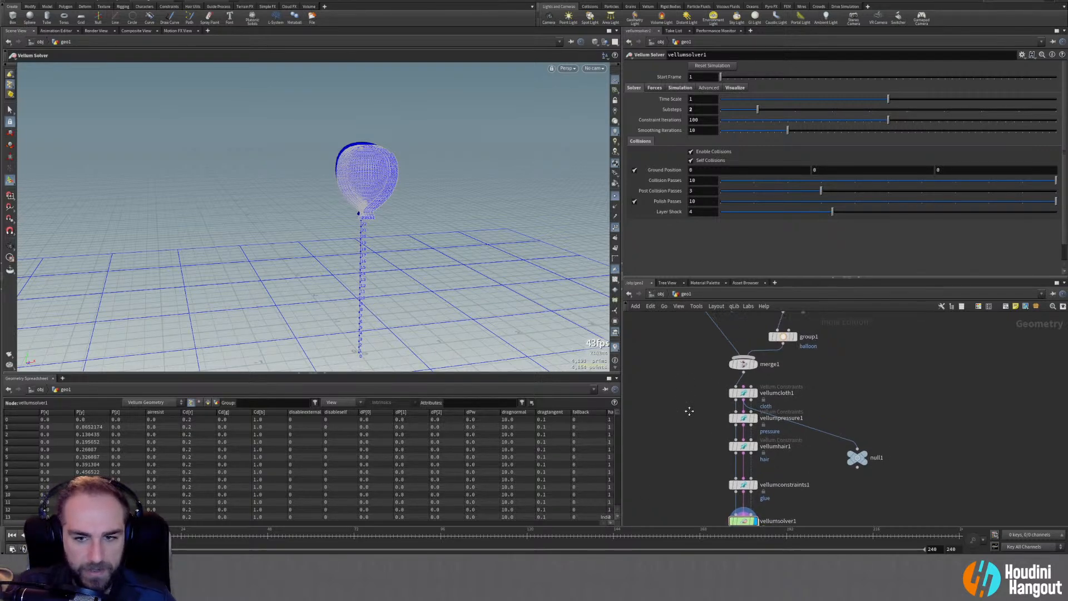
pyautogui.keyDown('alt'); pyautogui.moveTo(290, 332); pyautogui.dragTo(399, 326, button='right'); pyautogui.keyUp('alt')
pyautogui.keyDown('alt'); pyautogui.moveTo(398, 326); pyautogui.dragTo(350, 241, button='middle'); pyautogui.keyUp('alt')
pyautogui.keyDown('alt'); pyautogui.moveTo(350, 240); pyautogui.dragTo(374, 259, button='right'); pyautogui.keyUp('alt')
pyautogui.moveTo(686, 389); pyautogui.dragTo(721, 395, button='middle')
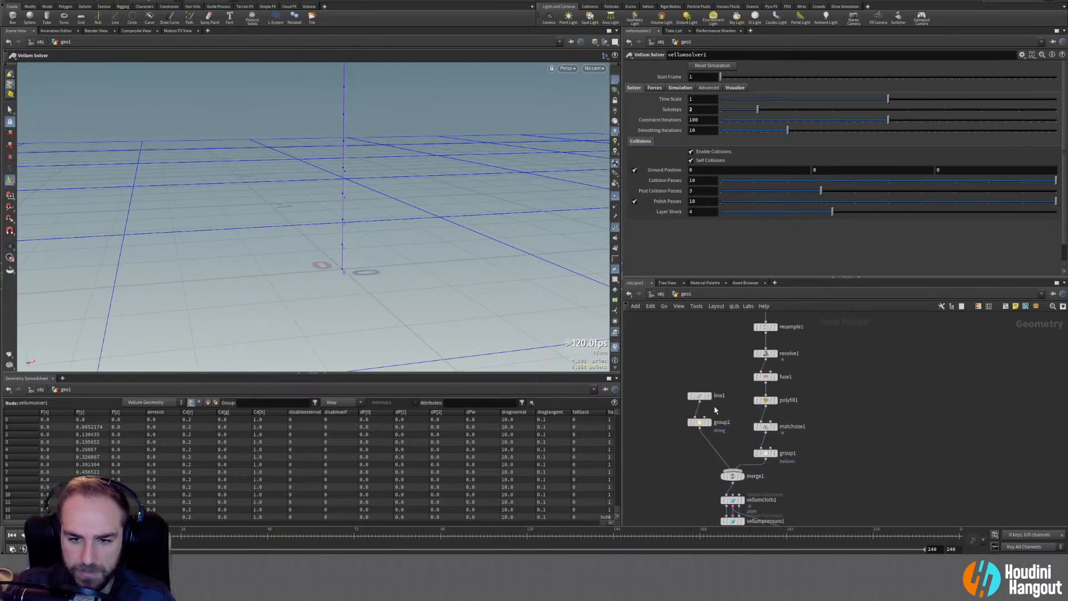
pyautogui.click(700, 395)
pyautogui.press('s')
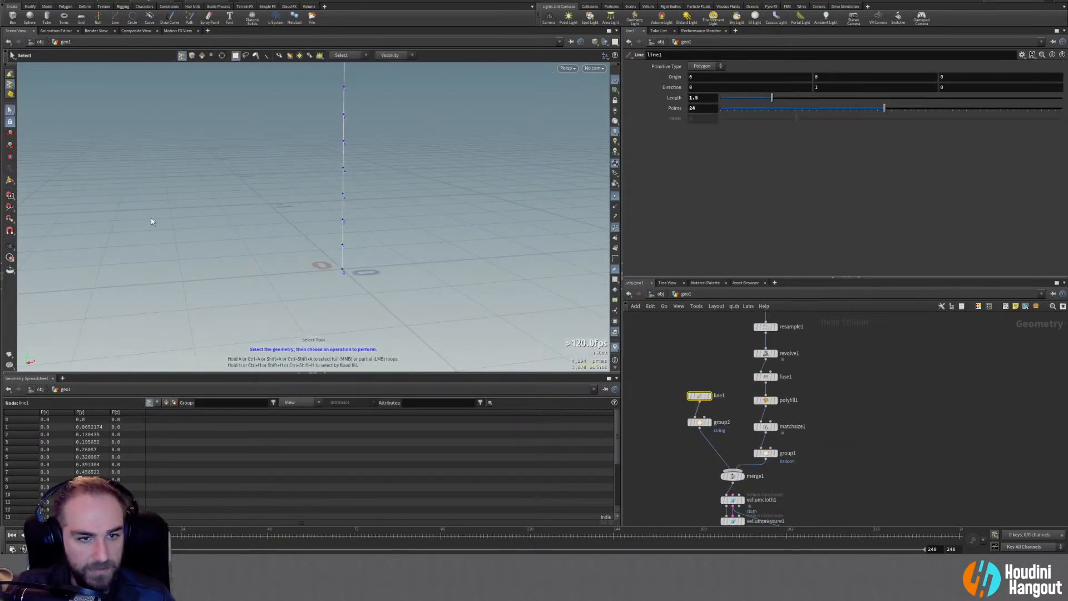
pyautogui.click(343, 270)
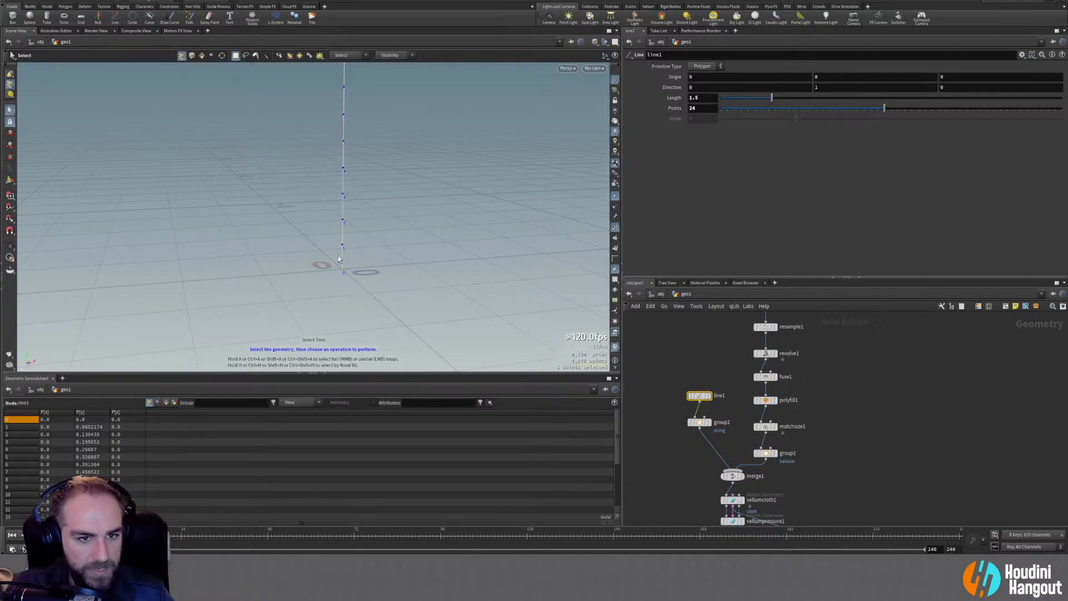
pyautogui.press('t')
pyautogui.moveTo(342, 216); pyautogui.dragTo(342, 211)
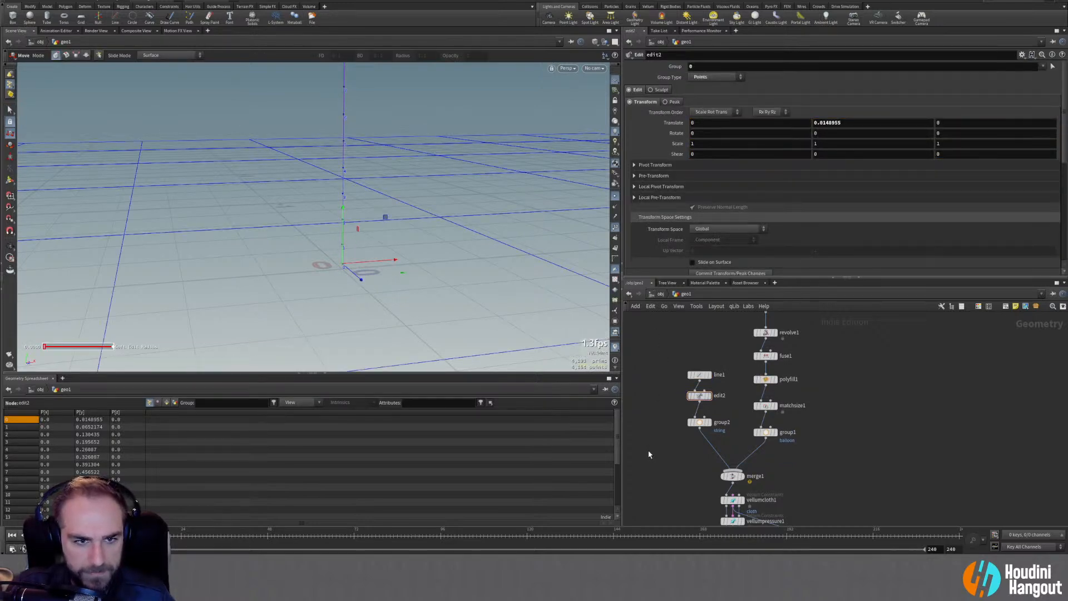
# Undo the upward move of the string's lowest point
pyautogui.scroll(-2, 652, 455)
pyautogui.hotkey('ctrl', 'z')
pyautogui.hotkey('ctrl', 'z')
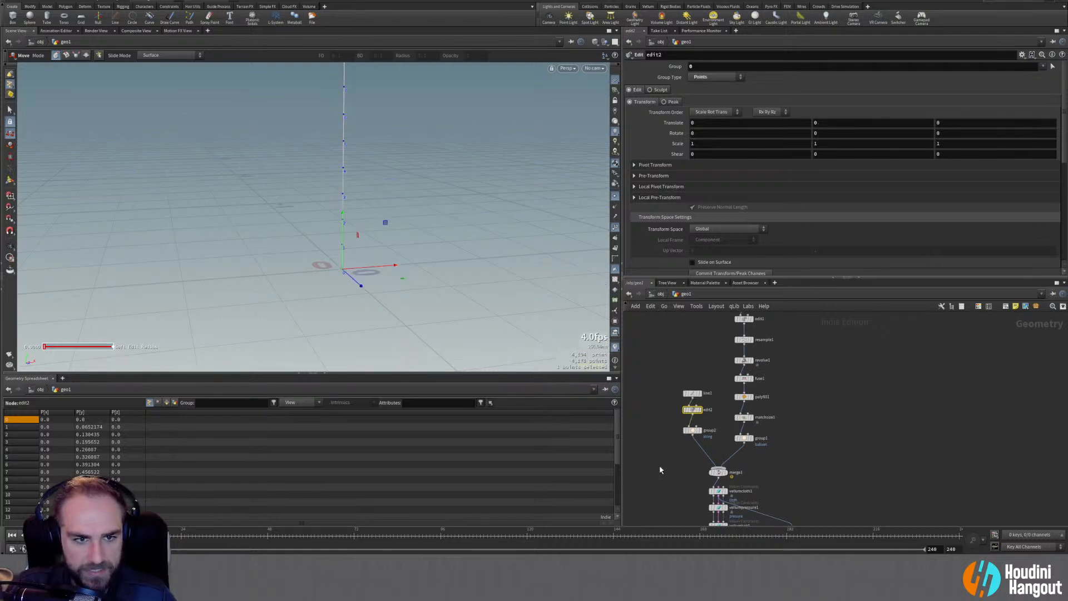
pyautogui.hotkey('ctrl', 'y')
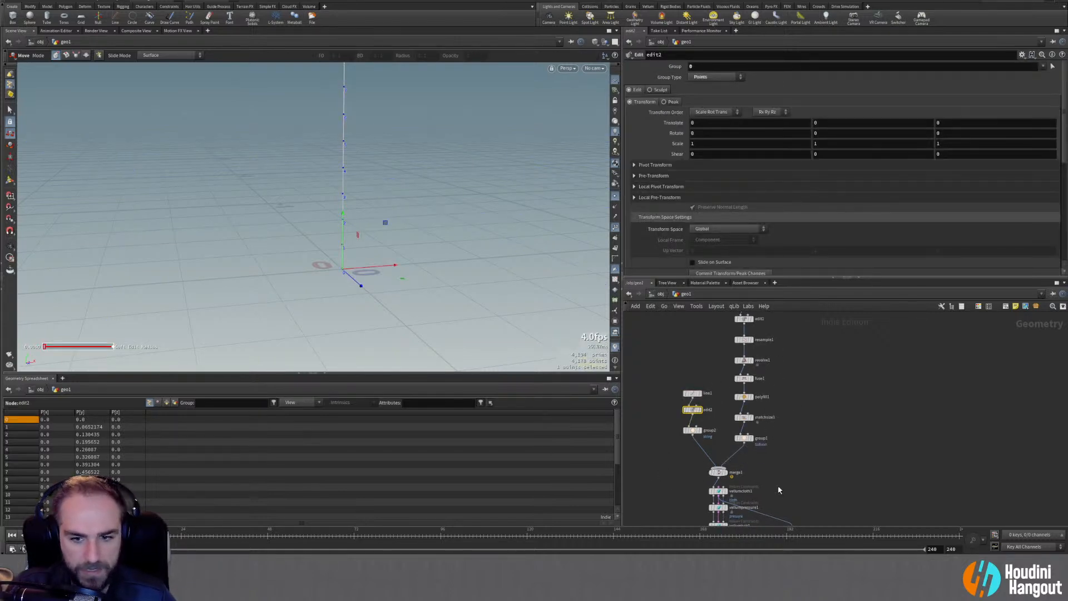
# Disable the Ground Position in vellumsolver1's collision settings and frame the whole balloon and string
pyautogui.scroll(5, 752, 483)
pyautogui.click(795, 473)
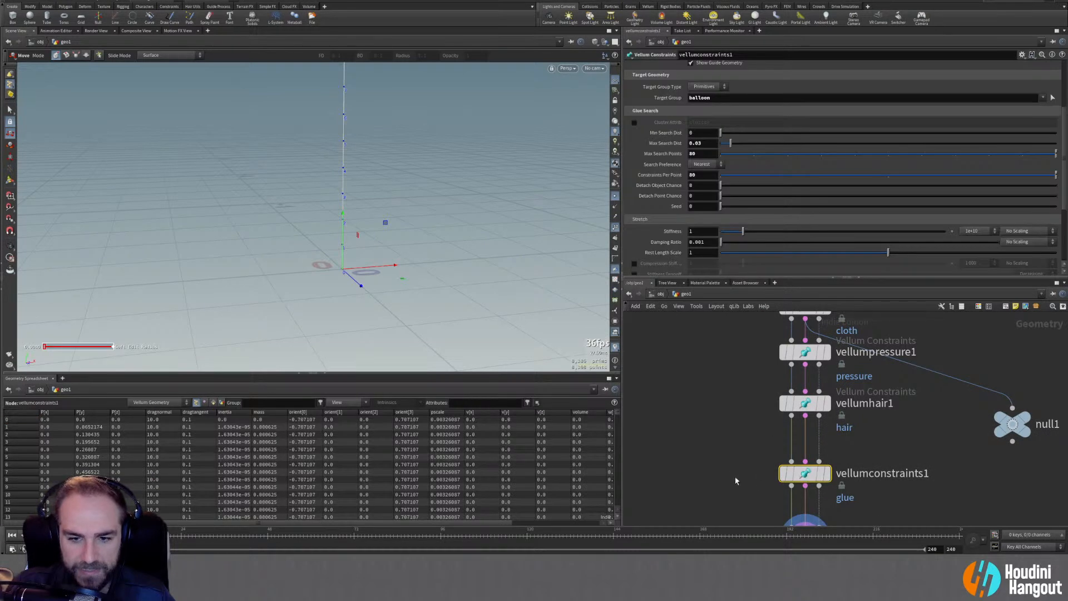
pyautogui.scroll(-3, 733, 480)
pyautogui.click(787, 521)
pyautogui.click(634, 170)
pyautogui.press('Escape')
pyautogui.moveTo(472, 210); pyautogui.dragTo(247, 271)
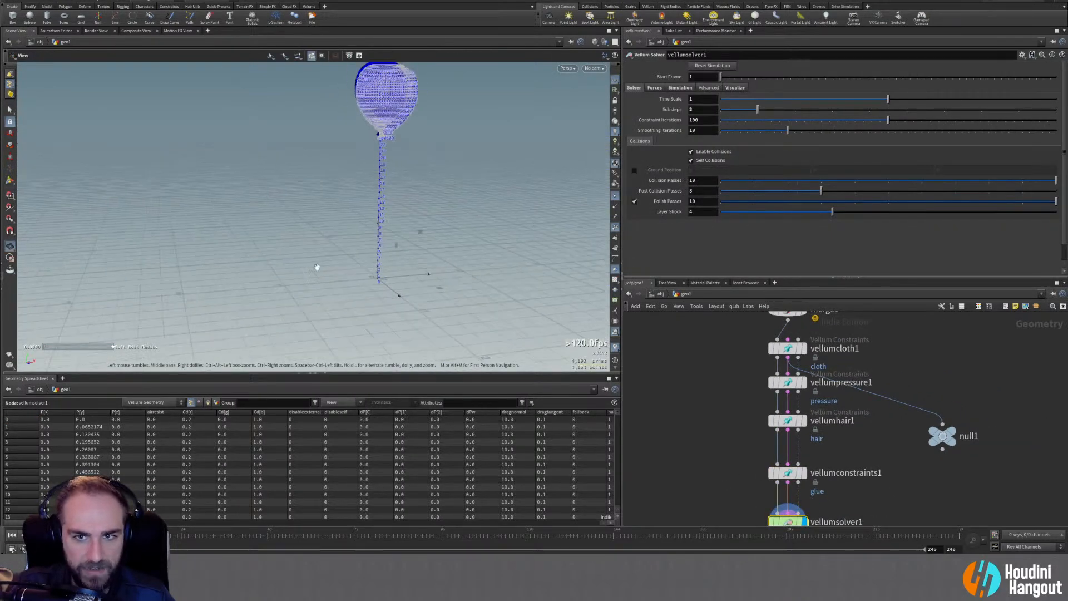
pyautogui.press('t')
pyautogui.keyDown('alt'); pyautogui.moveTo(527, 232); pyautogui.dragTo(431, 236, button='right'); pyautogui.keyUp('alt')
pyautogui.keyDown('alt'); pyautogui.moveTo(432, 236); pyautogui.dragTo(419, 250); pyautogui.keyUp('alt')
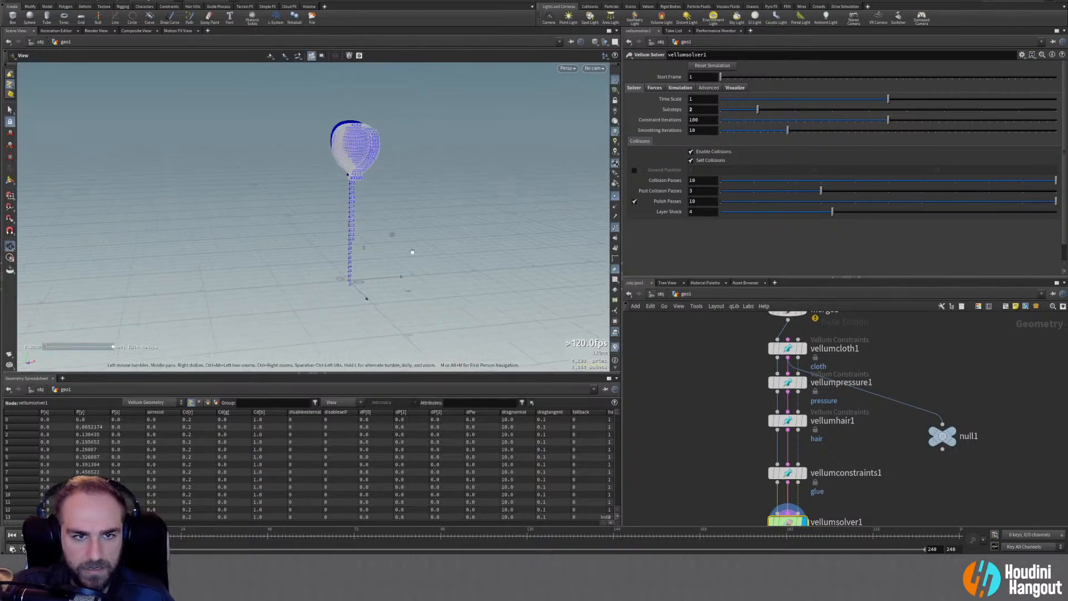
# Hide the point trails, show the points, and examine the replayed solver's point attributes in the spreadsheet
pyautogui.click(616, 229)
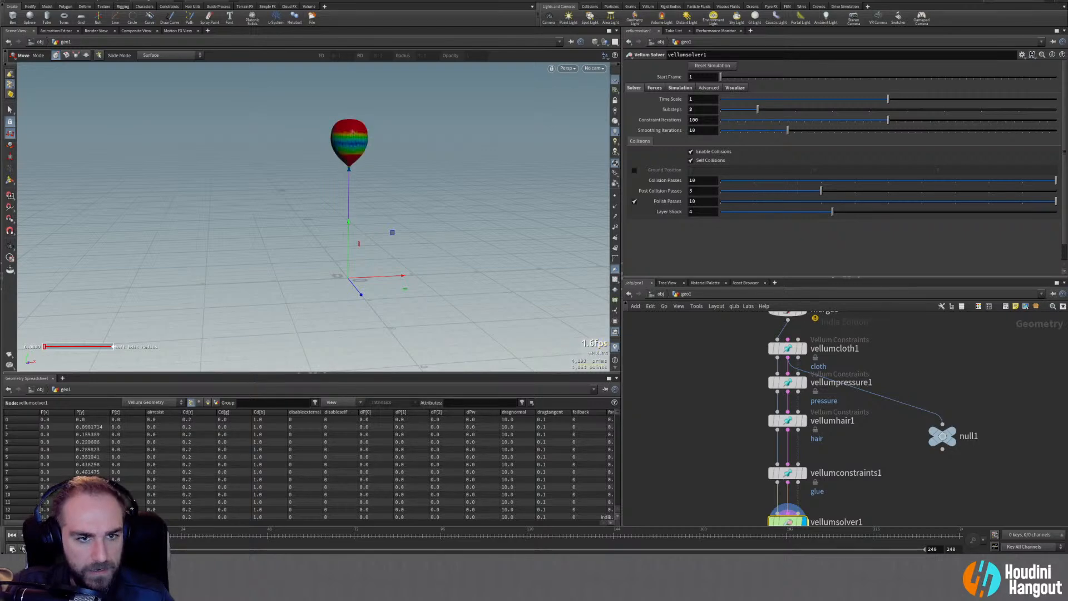
pyautogui.click(615, 196)
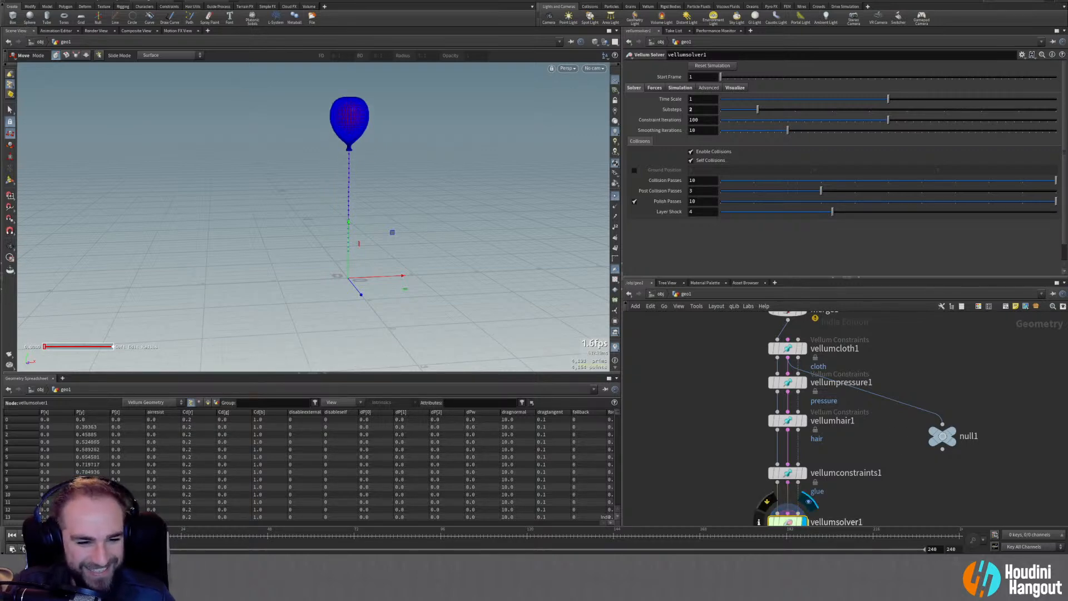
pyautogui.moveTo(72, 522); pyautogui.dragTo(209, 523)
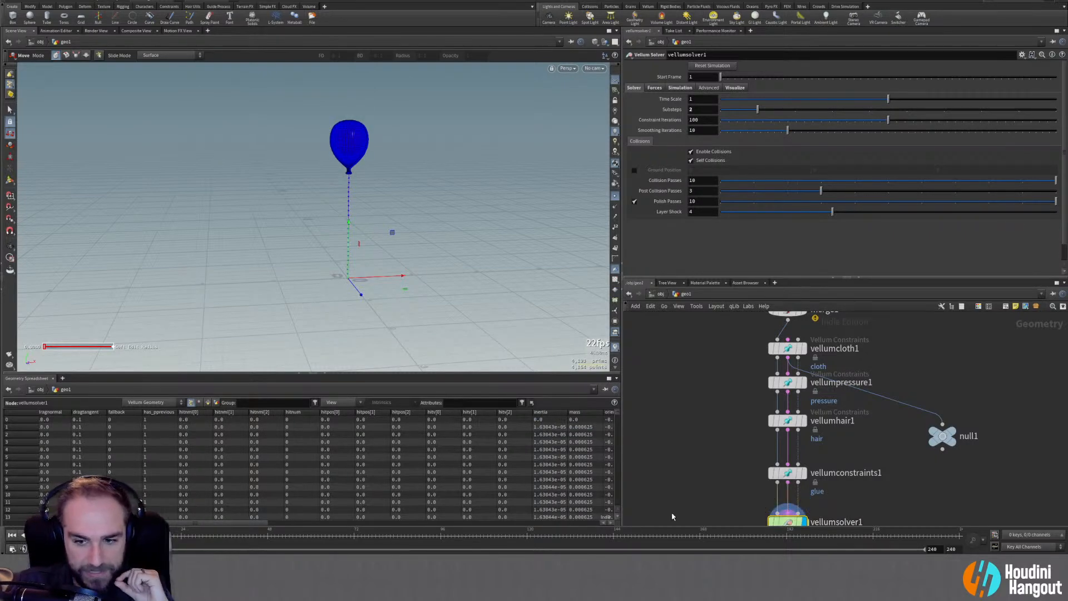
# Clear the Pin Points field of the vellumhair1 constraint
pyautogui.click(787, 421)
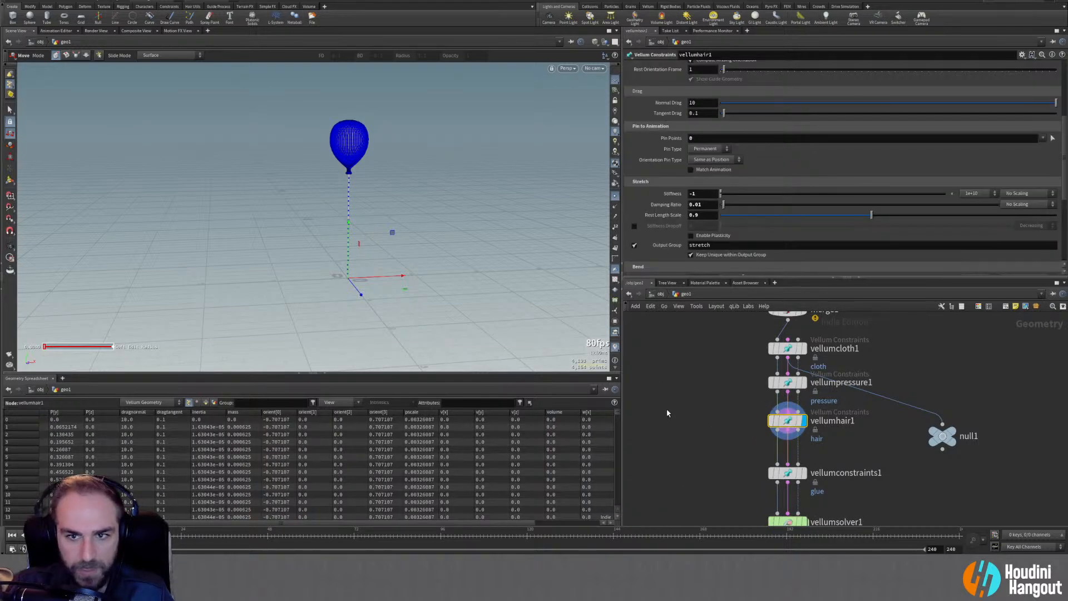
pyautogui.scroll(5, 647, 122)
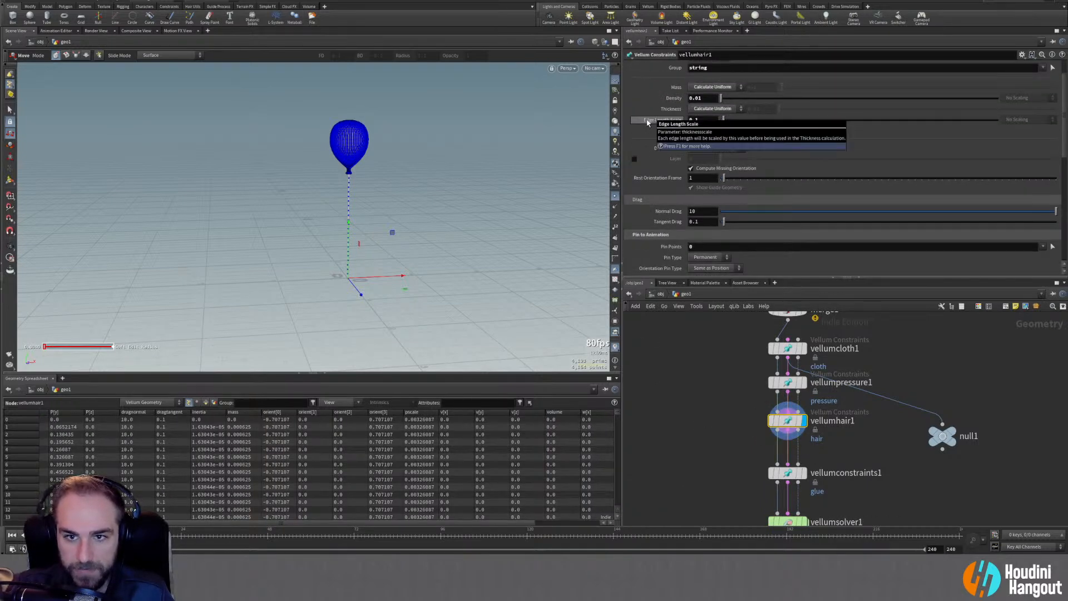
pyautogui.scroll(1, 647, 122)
pyautogui.scroll(-2, 647, 139)
pyautogui.moveTo(695, 226); pyautogui.dragTo(539, 256)
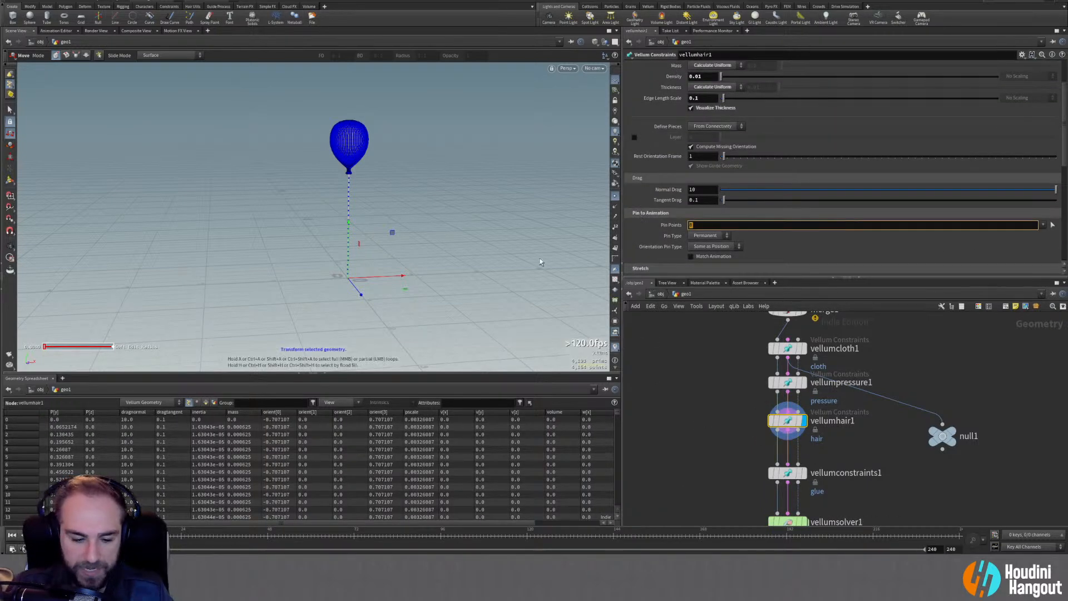
pyautogui.press('BackSpace')
pyautogui.press('Return')
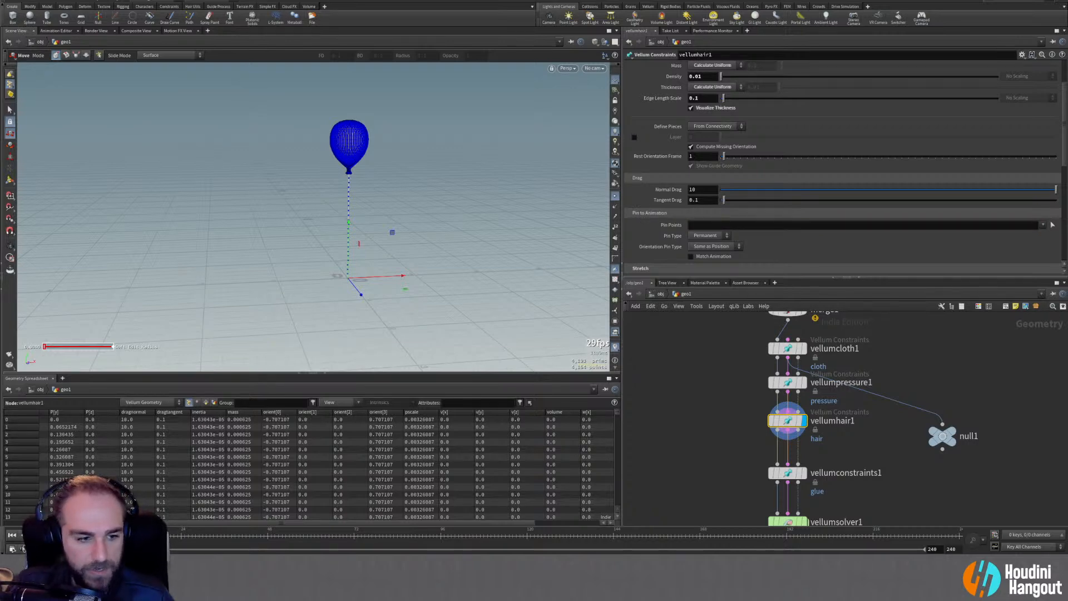
# Insert a new Vellum Constraints node between vellumhair1 and vellumconstraints1
pyautogui.scroll(2, 696, 505)
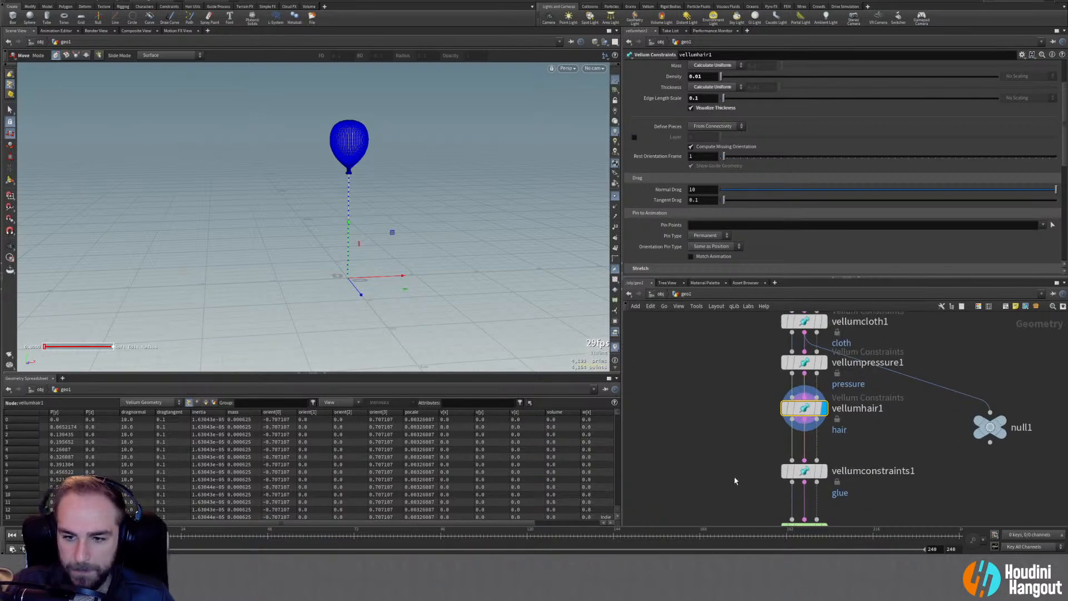
pyautogui.click(785, 476)
pyautogui.press('Tab')
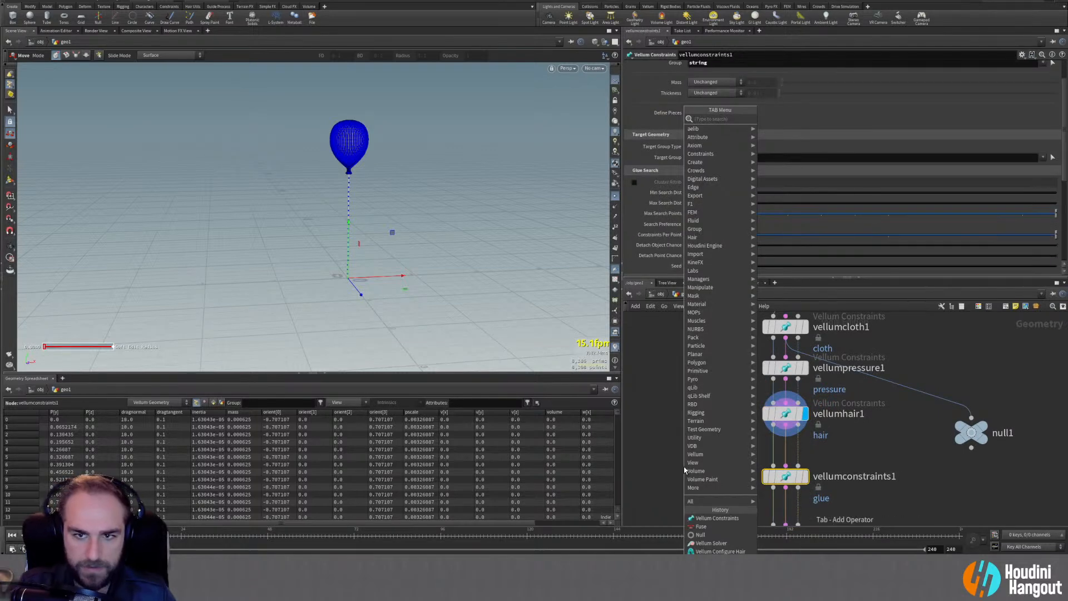
pyautogui.write('vellum')
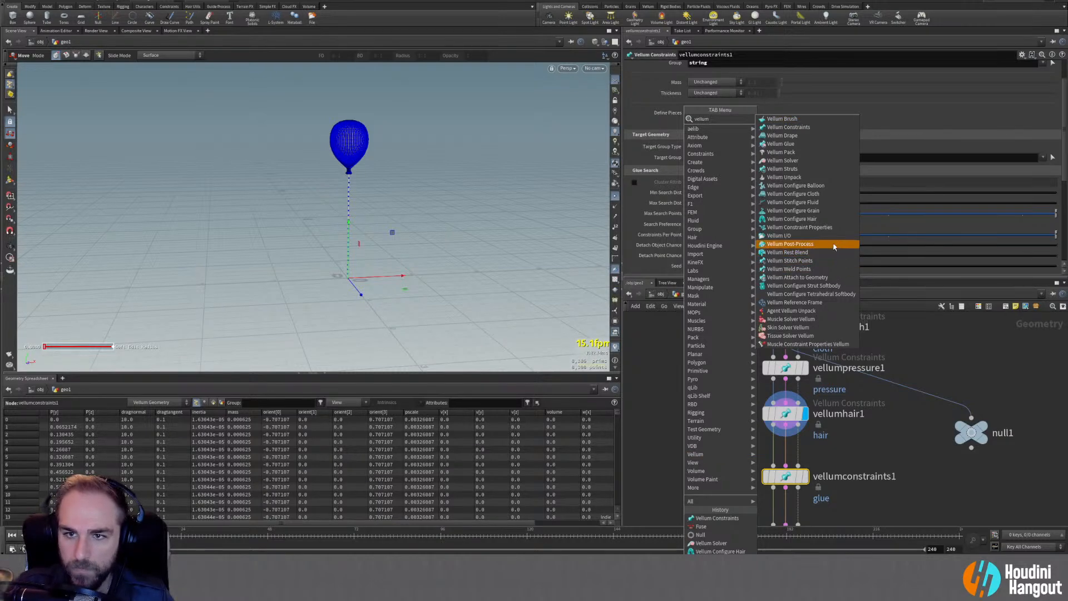
pyautogui.click(788, 127)
pyautogui.click(790, 446)
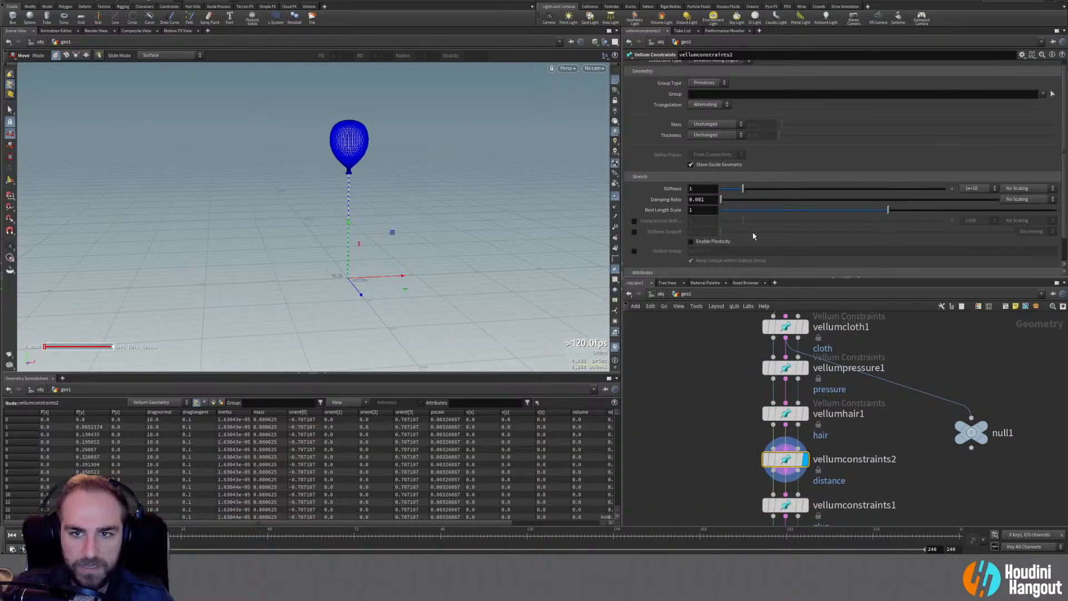
# Set the Group Type of vellumconstraints2 to Points and pick the string's lowest point, 0, as its Group
pyautogui.click(705, 83)
pyautogui.click(702, 103)
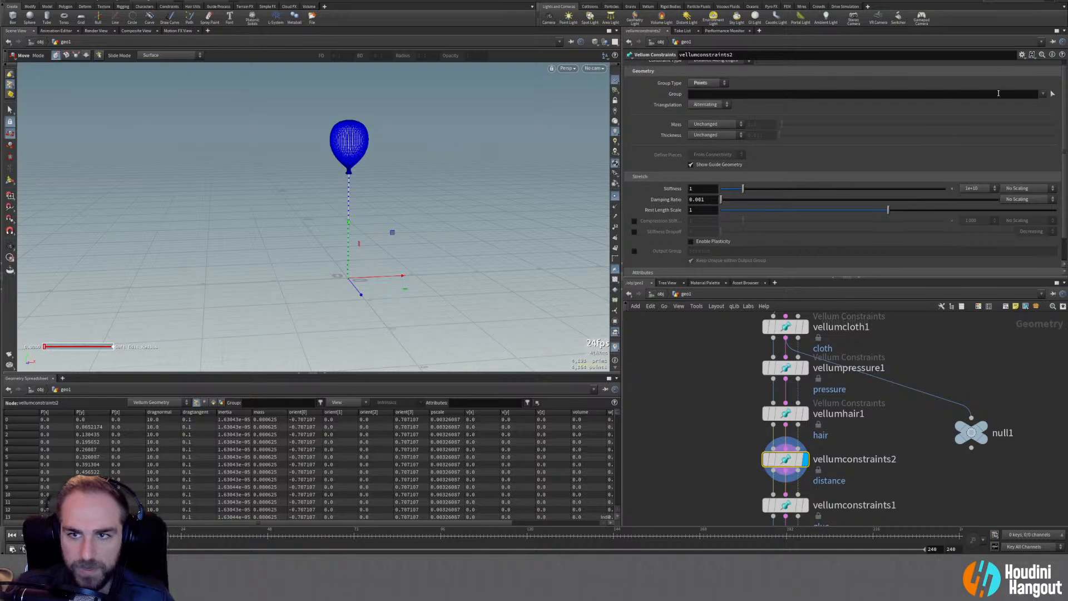
pyautogui.click(1051, 96)
pyautogui.click(345, 278)
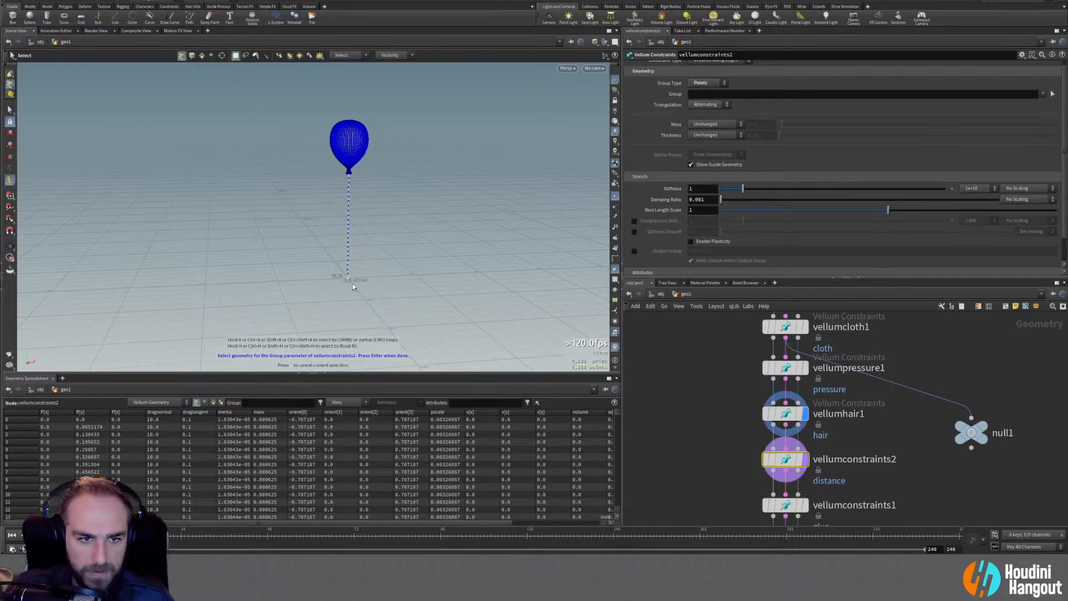
pyautogui.press('Return')
pyautogui.scroll(1, 723, 89)
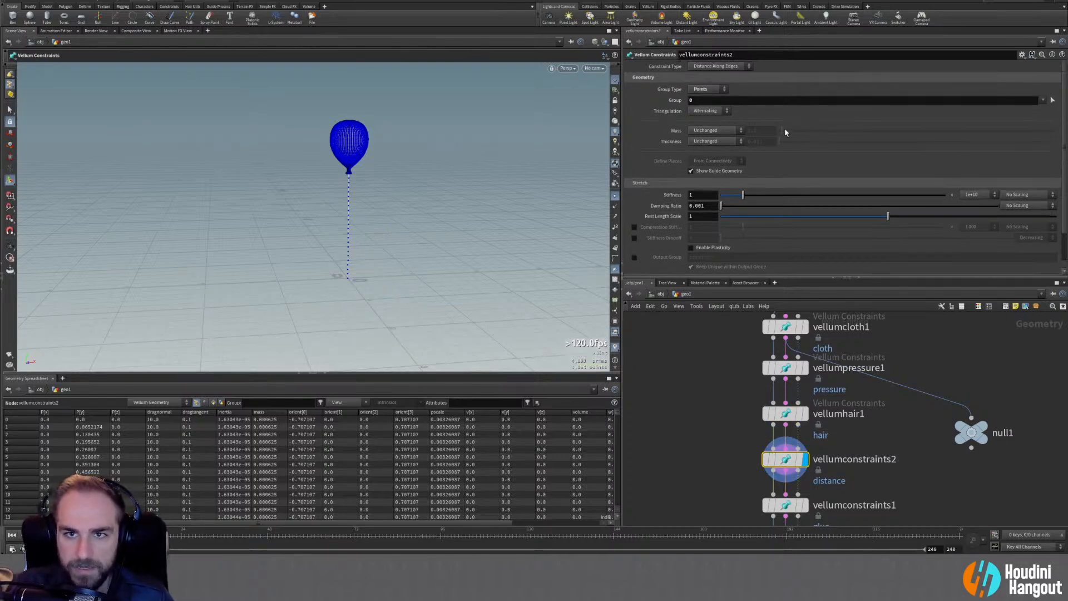
# Set the Constraint Type of vellumconstraints2 to Pin to Target and enable Match Animation
pyautogui.click(716, 66)
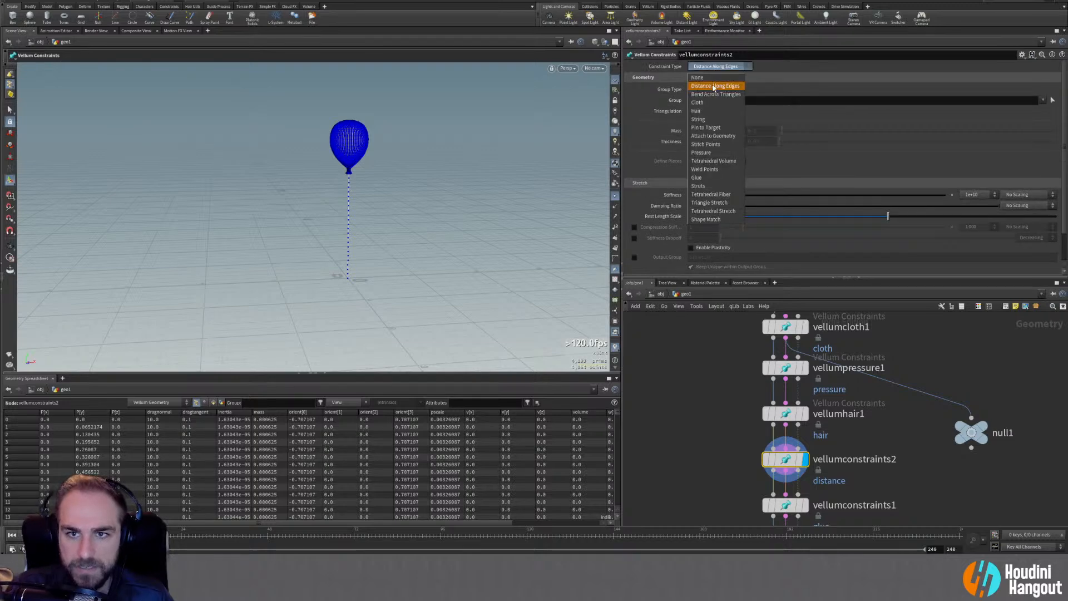
pyautogui.click(717, 128)
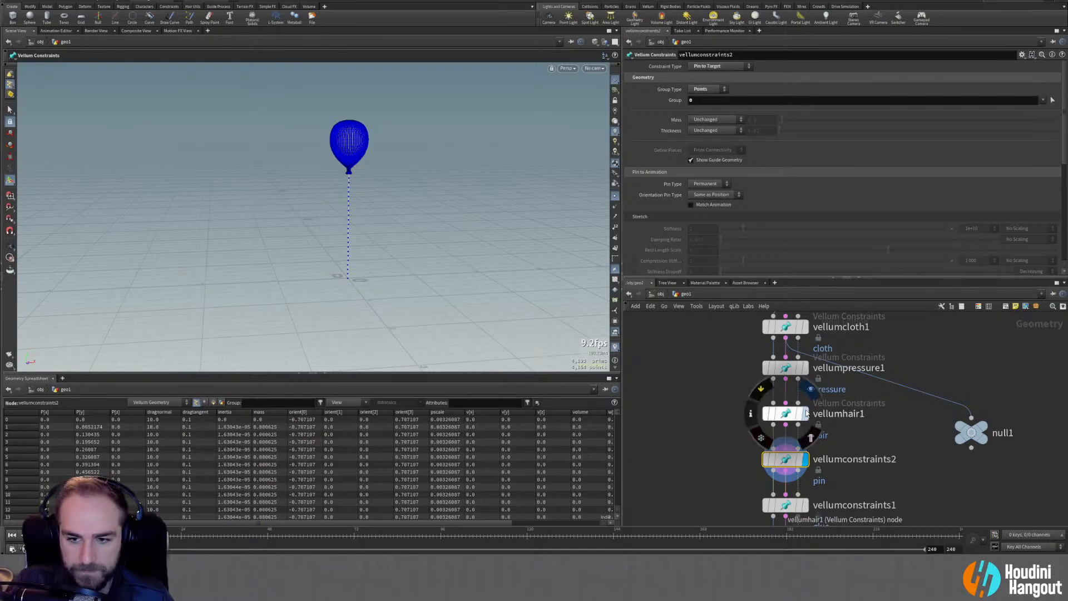
pyautogui.click(786, 413)
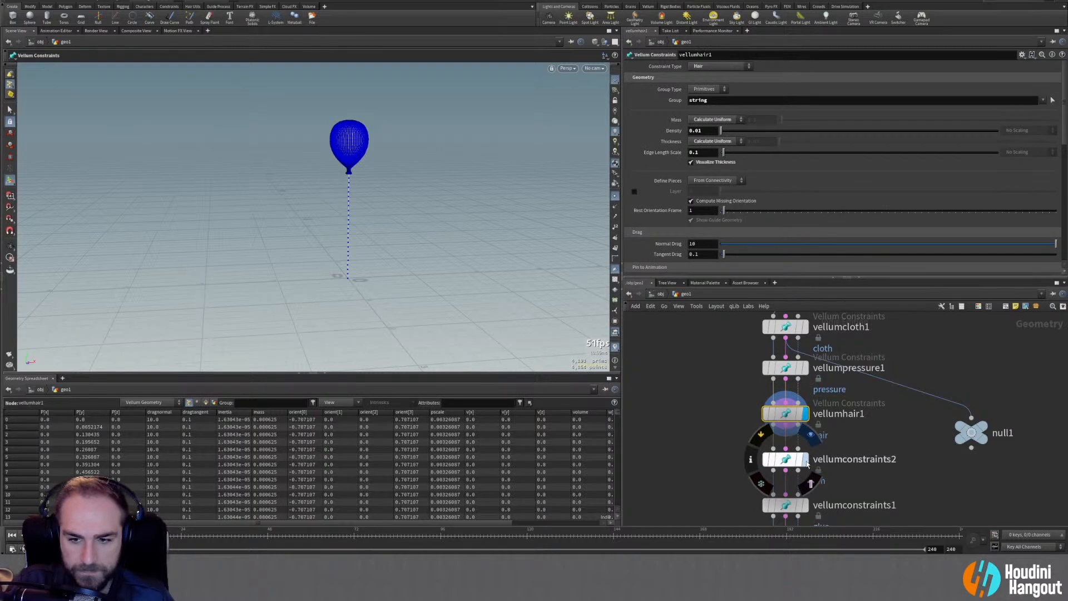
pyautogui.click(785, 460)
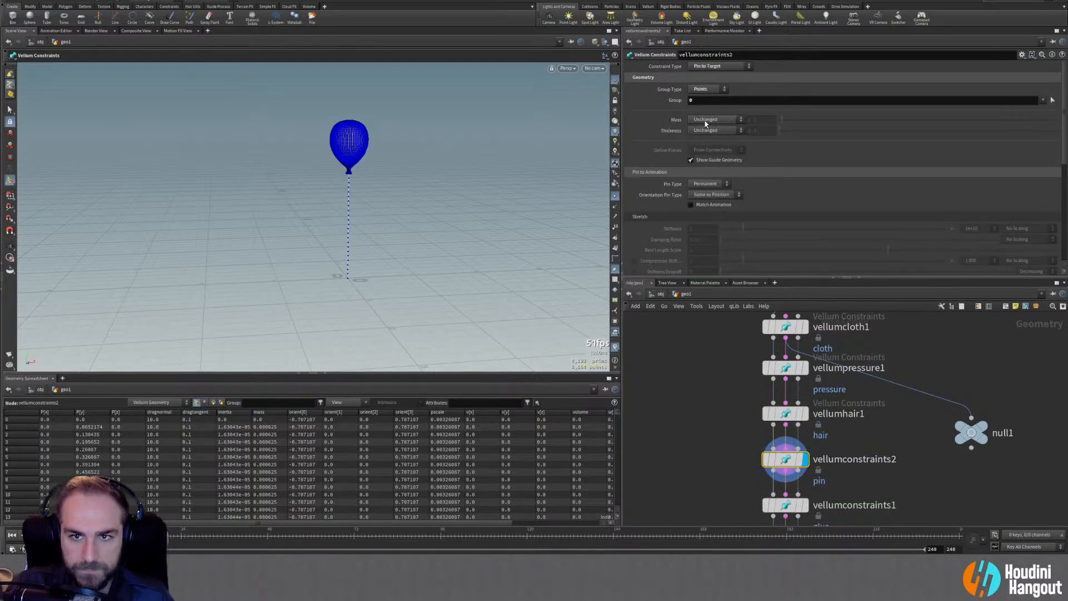
pyautogui.click(690, 205)
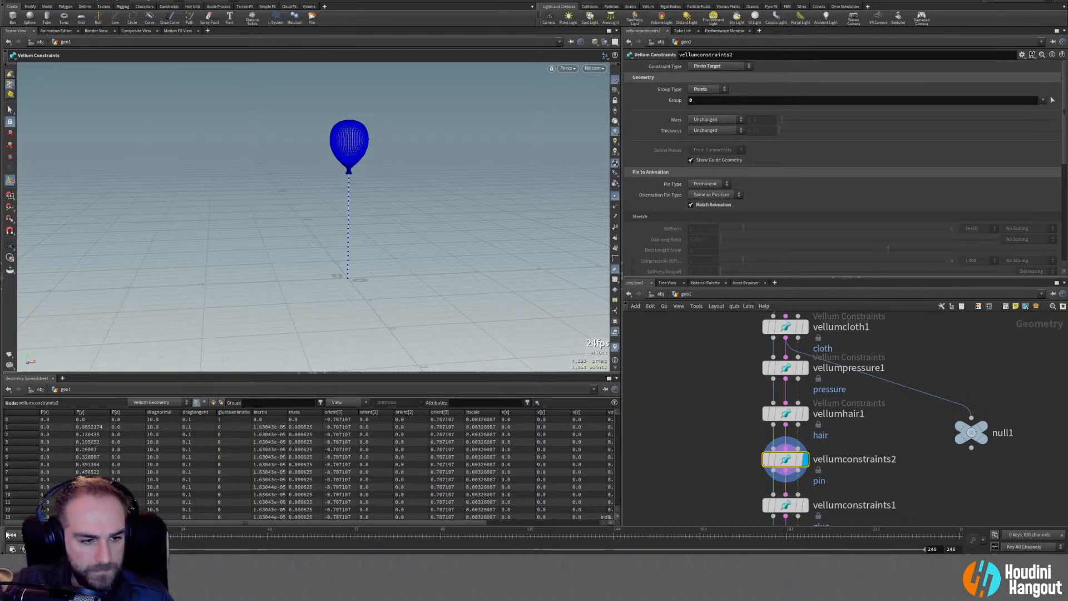
pyautogui.click(47, 534)
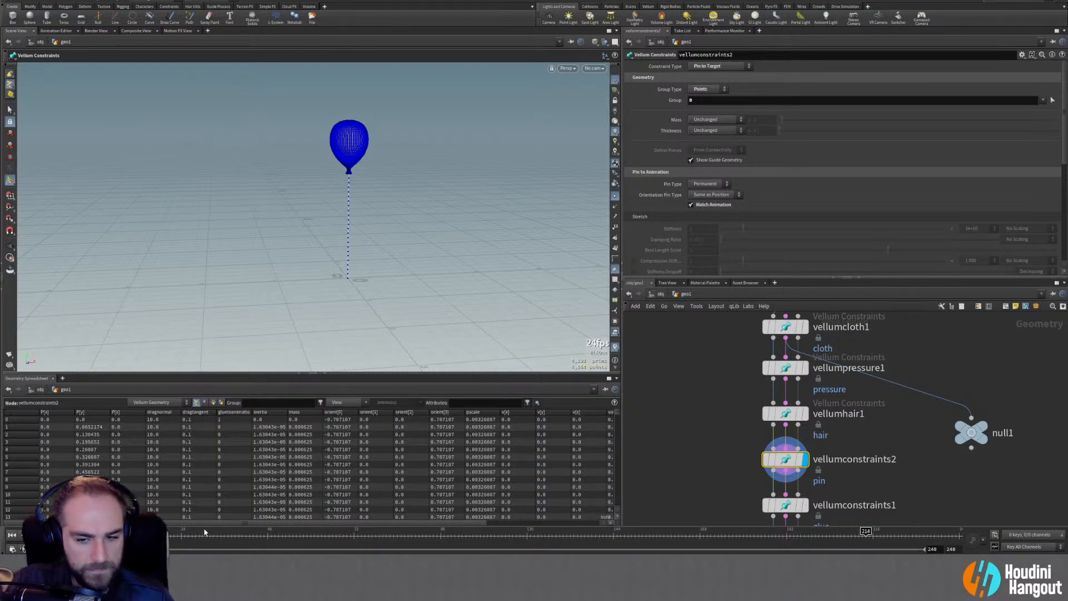
# Return to the first frame and display vellumsolver1 to check the simulation with the pin constraint
pyautogui.click(12, 535)
pyautogui.moveTo(758, 445); pyautogui.dragTo(747, 359, button='middle')
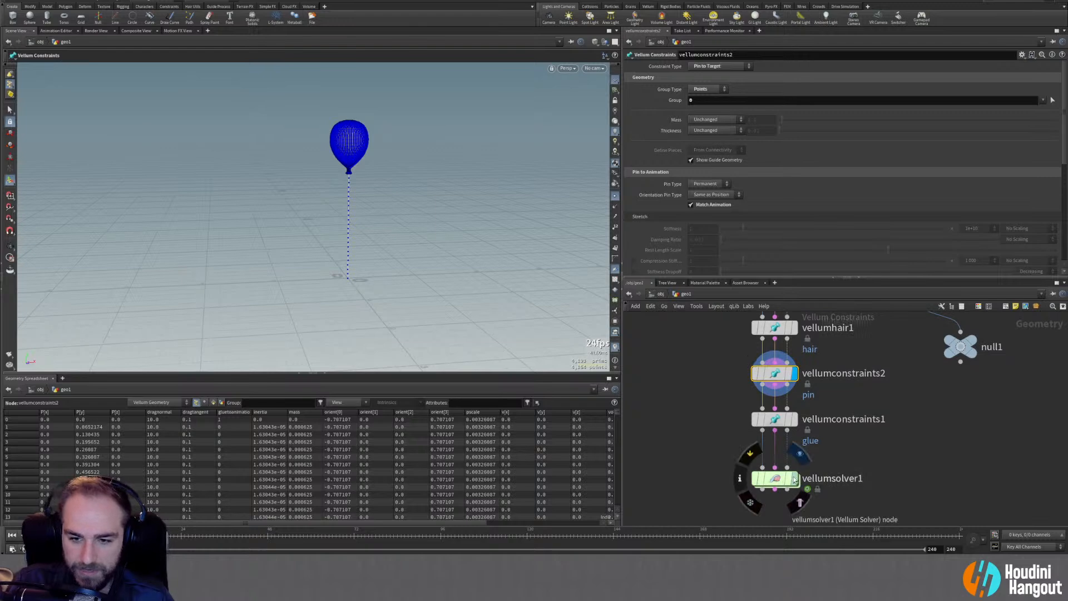
pyautogui.click(776, 480)
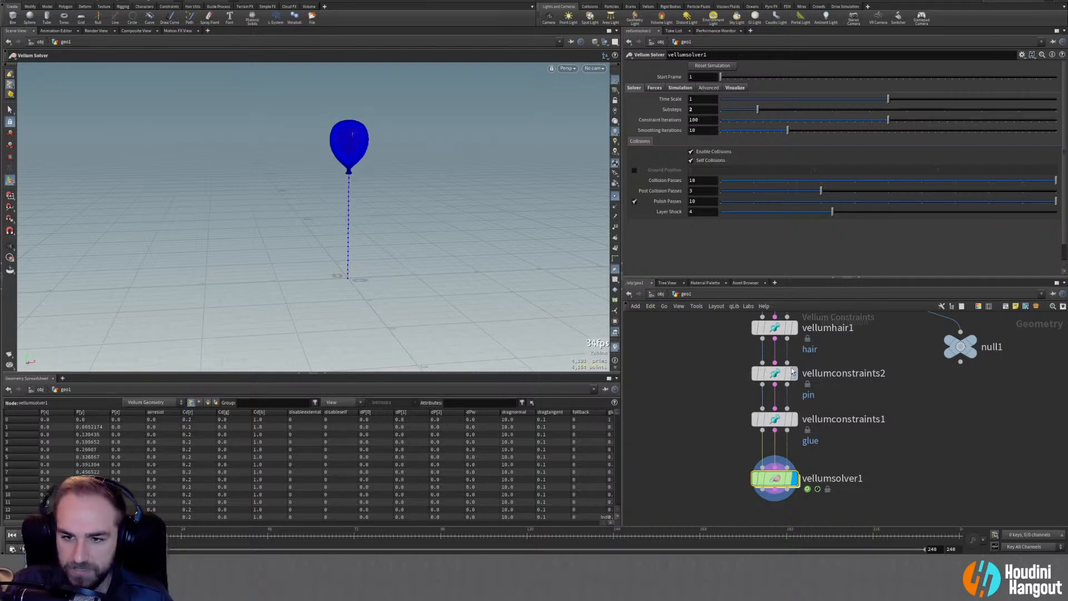
# Set the stretch Rest Length Scale of vellumhair1 to 1
pyautogui.click(774, 327)
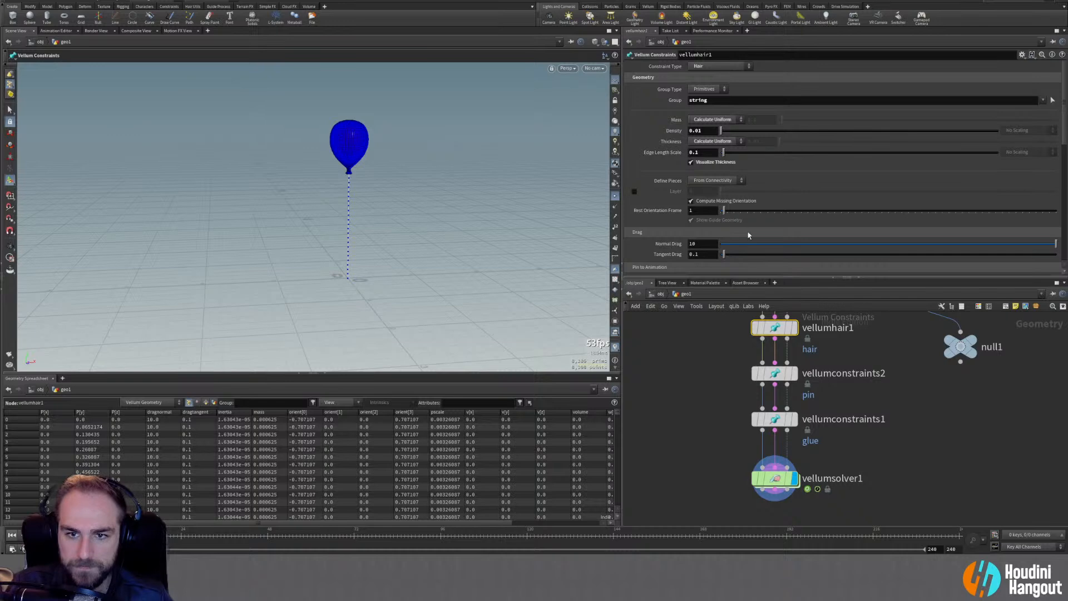
pyautogui.scroll(-4, 723, 242)
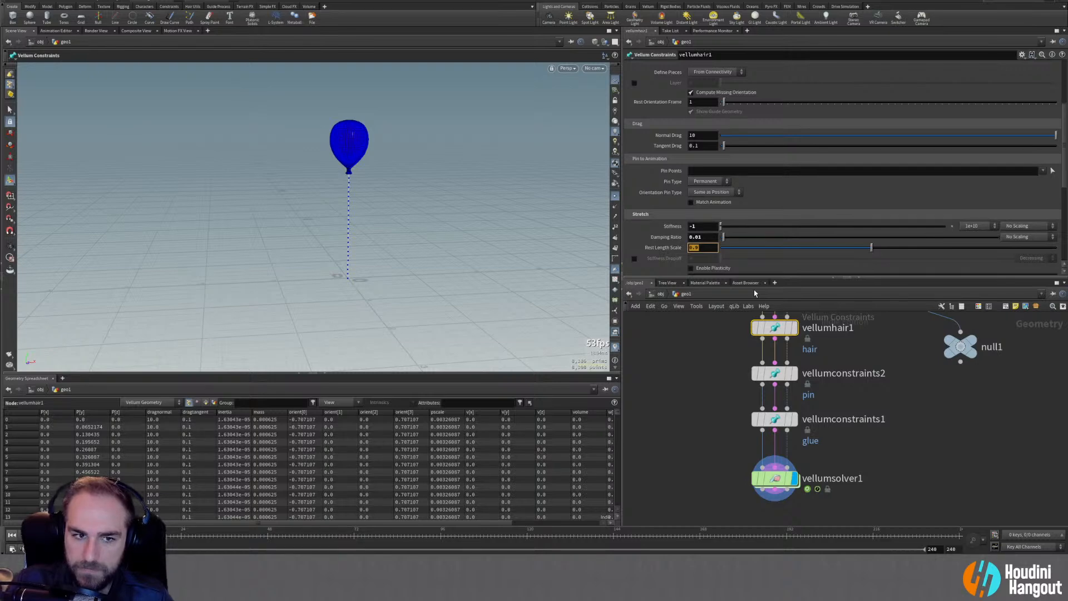
pyautogui.write('1')
pyautogui.press('Return')
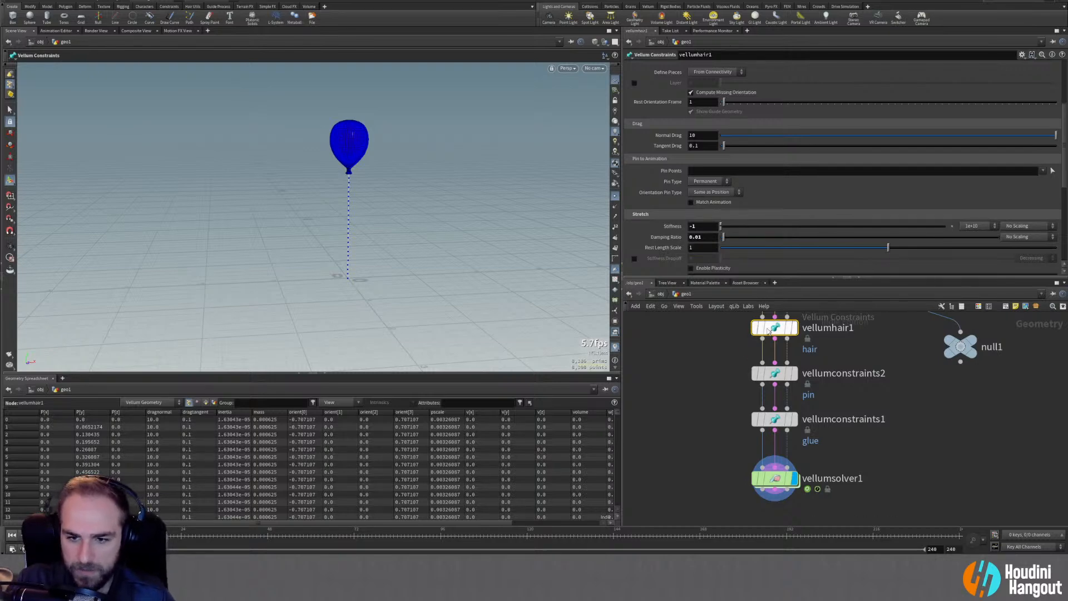
# Reselect the pinned Group of vellumconstraints2 as the lowest few points of the string, 0-3
pyautogui.moveTo(769, 365); pyautogui.dragTo(758, 408, button='middle')
pyautogui.click(760, 416)
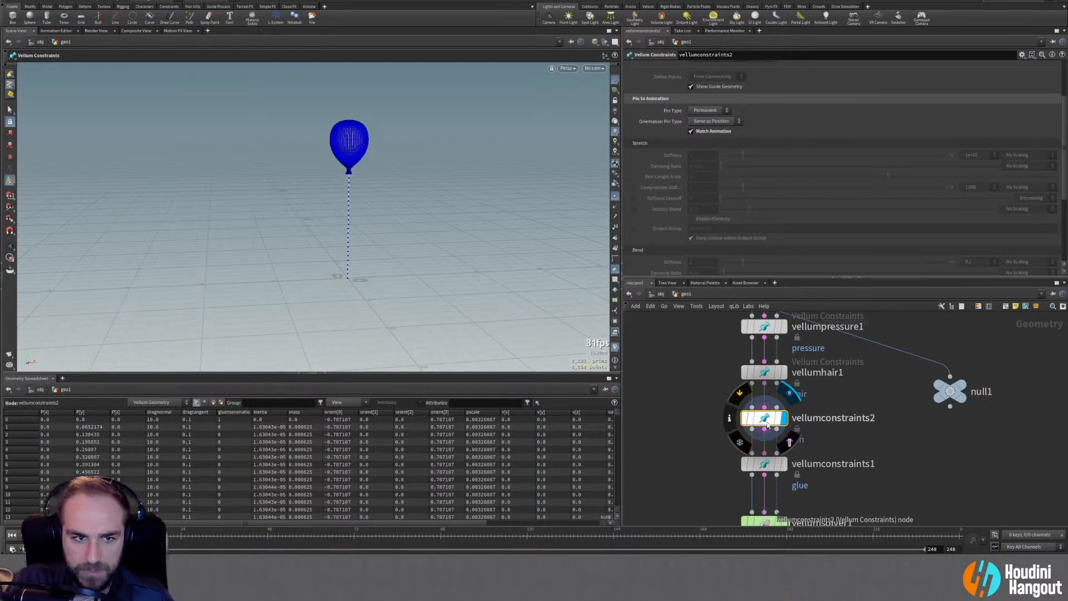
pyautogui.click(1051, 101)
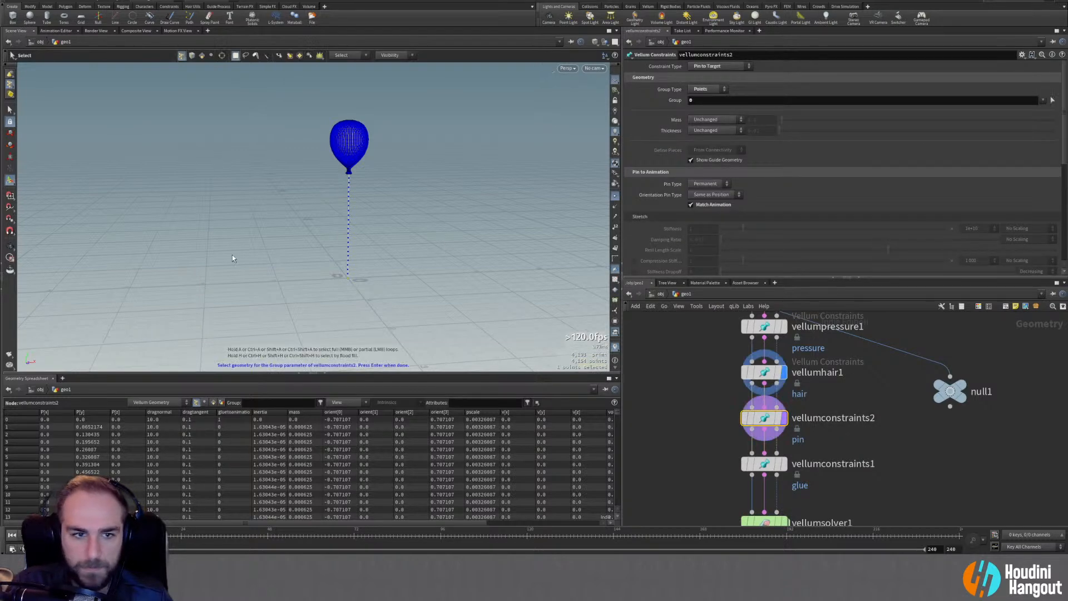
pyautogui.moveTo(343, 271); pyautogui.dragTo(358, 286)
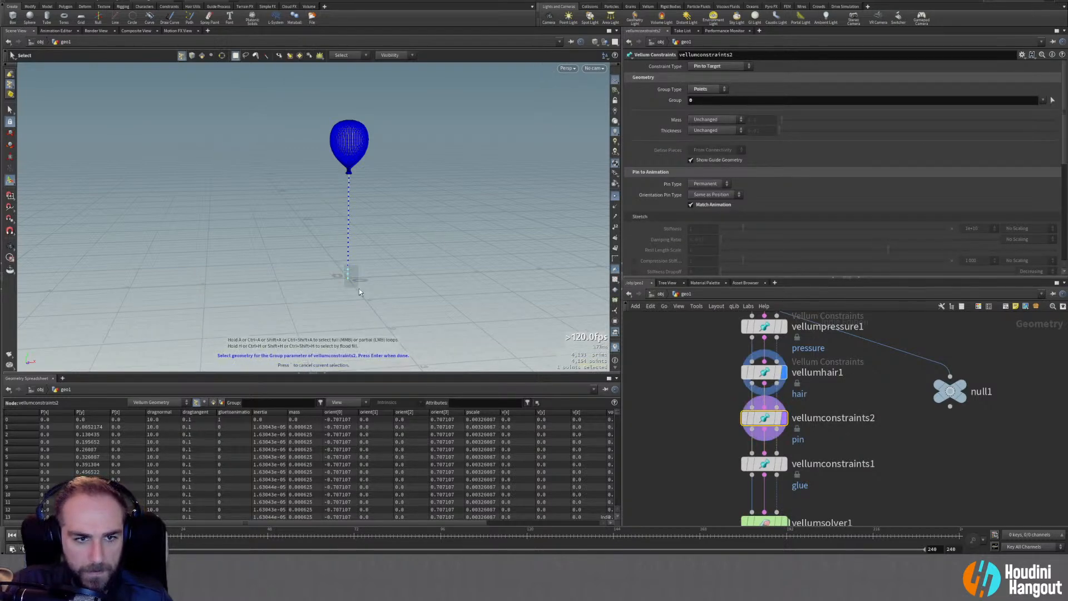
pyautogui.press('Return')
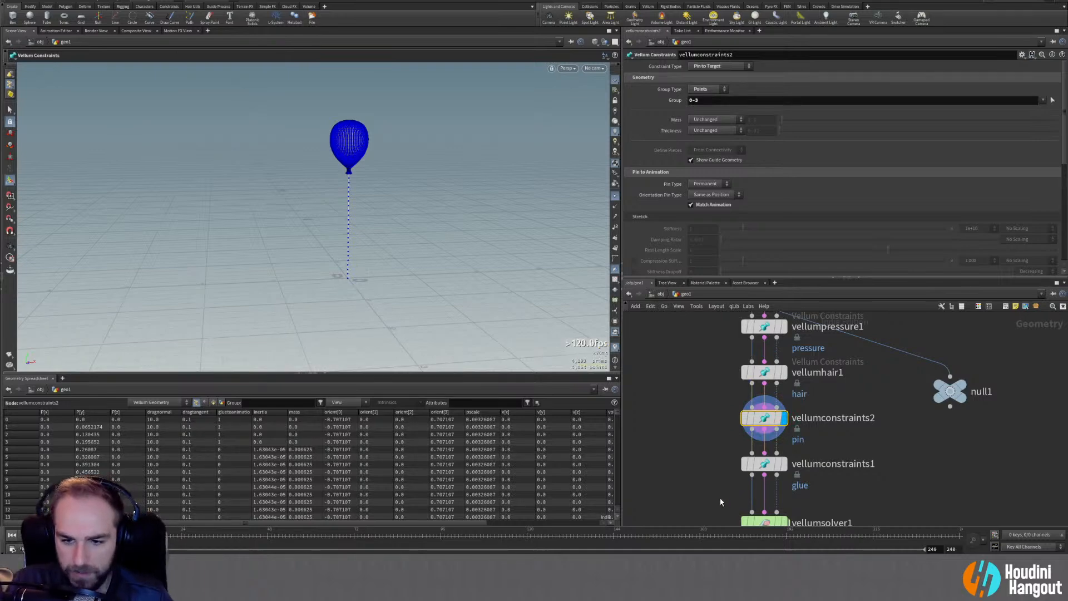
# Display vellumsolver1 to simulate the balloon, return to the first frame and inspect the string's pinned end up close
pyautogui.moveTo(720, 501); pyautogui.dragTo(731, 453, button='middle')
pyautogui.click(775, 474)
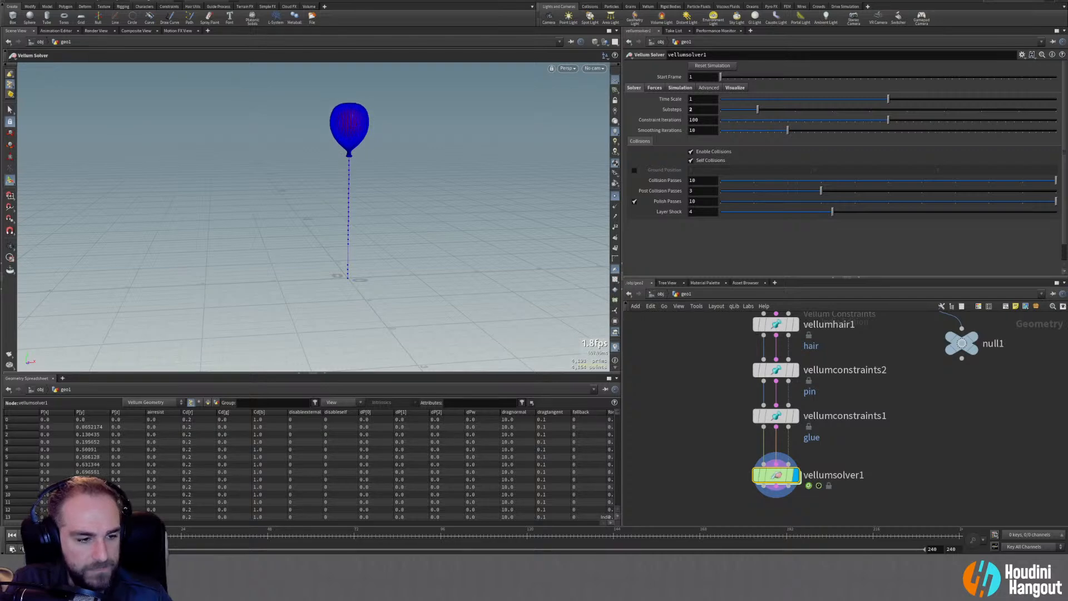
pyautogui.click(13, 535)
pyautogui.keyDown('alt'); pyautogui.moveTo(351, 276); pyautogui.dragTo(577, 215, button='right'); pyautogui.keyUp('alt')
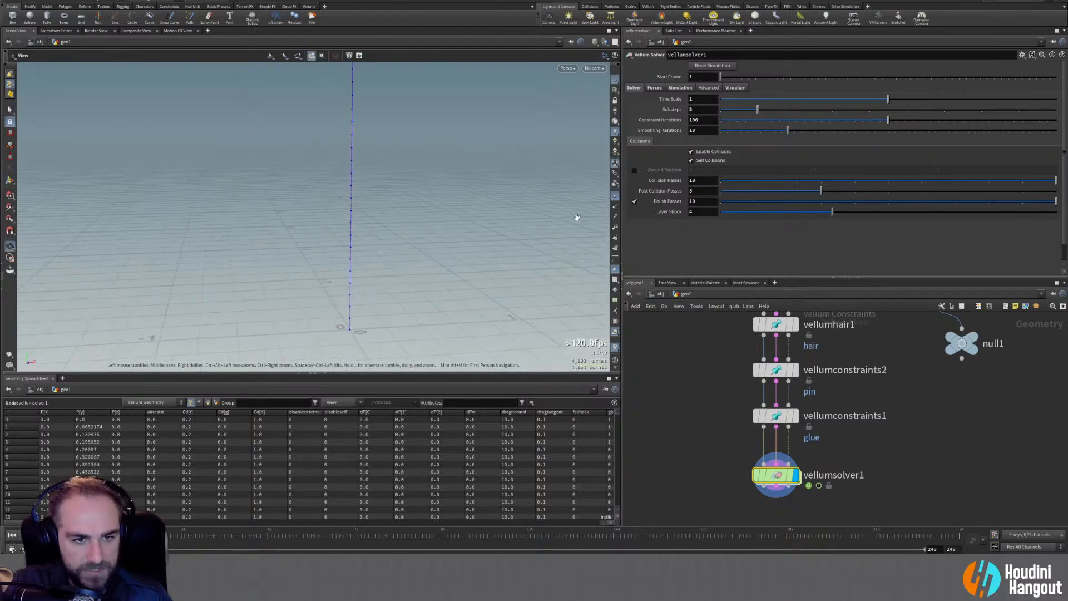
# Switch the Constraint Type of vellumhair1 to String and review its stretch settings
pyautogui.moveTo(727, 384); pyautogui.dragTo(714, 442, button='middle')
pyautogui.click(762, 379)
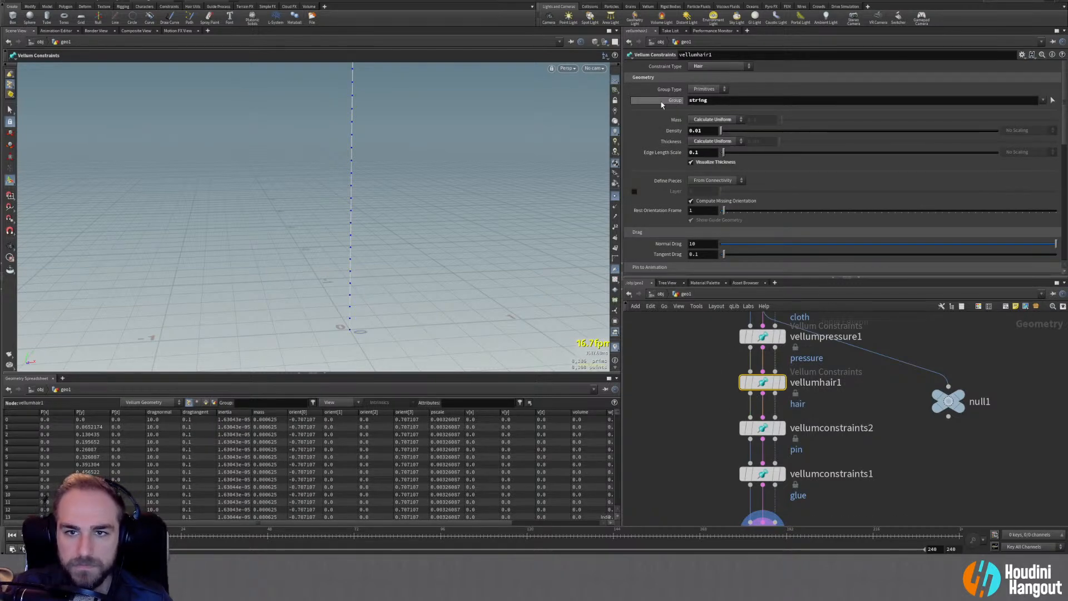
pyautogui.click(710, 68)
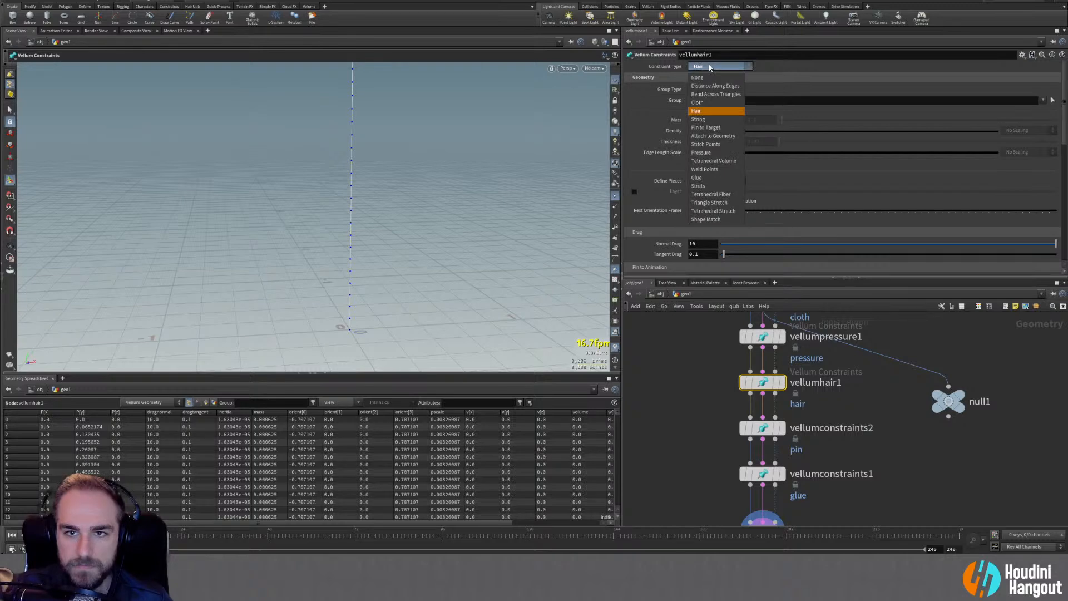
pyautogui.click(696, 119)
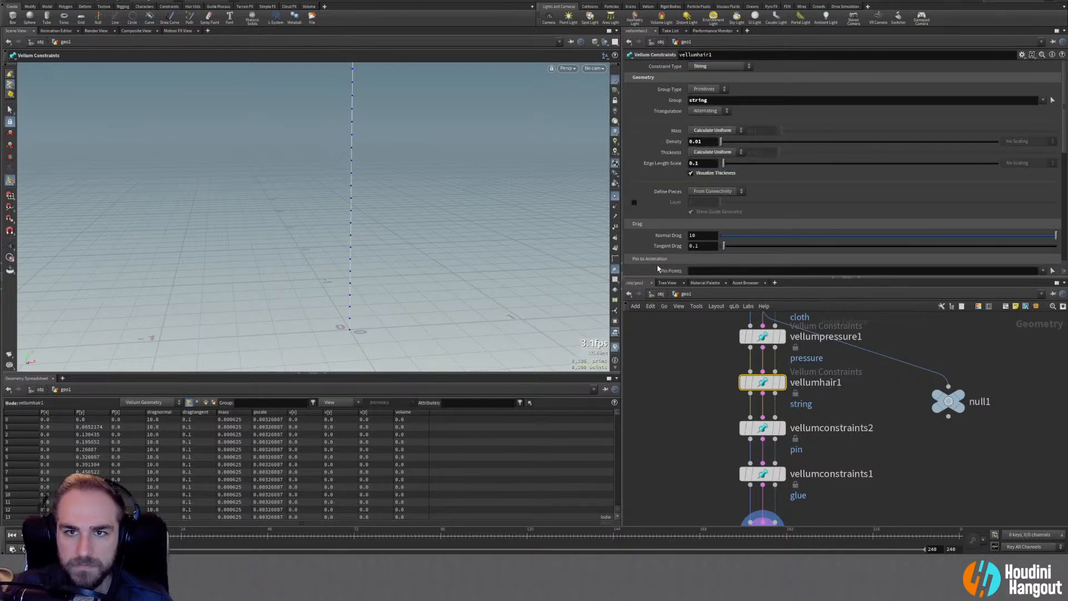
pyautogui.scroll(-5, 649, 235)
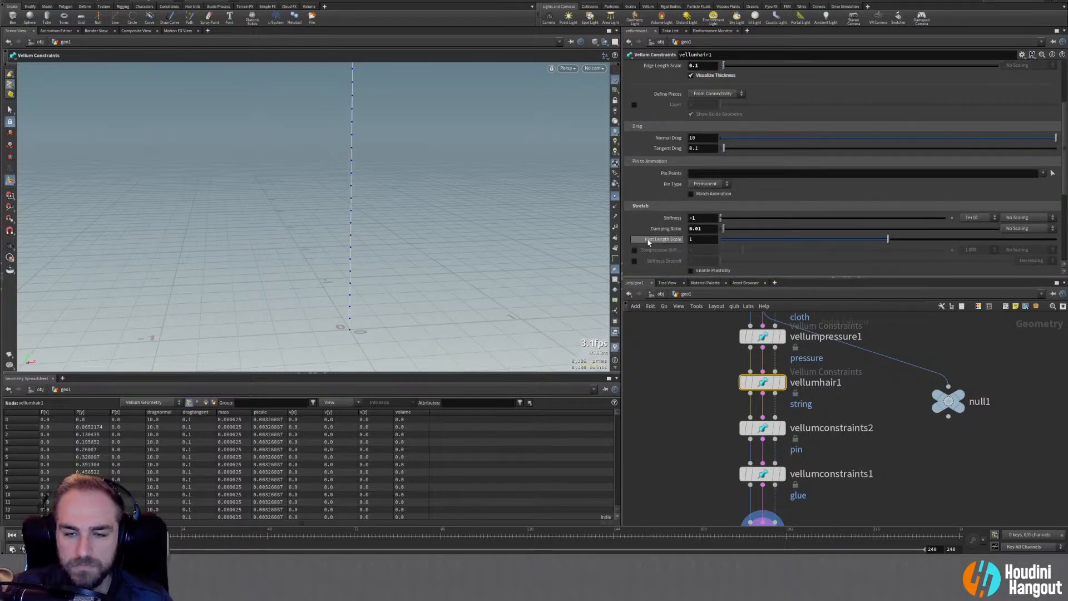
pyautogui.scroll(5, 672, 220)
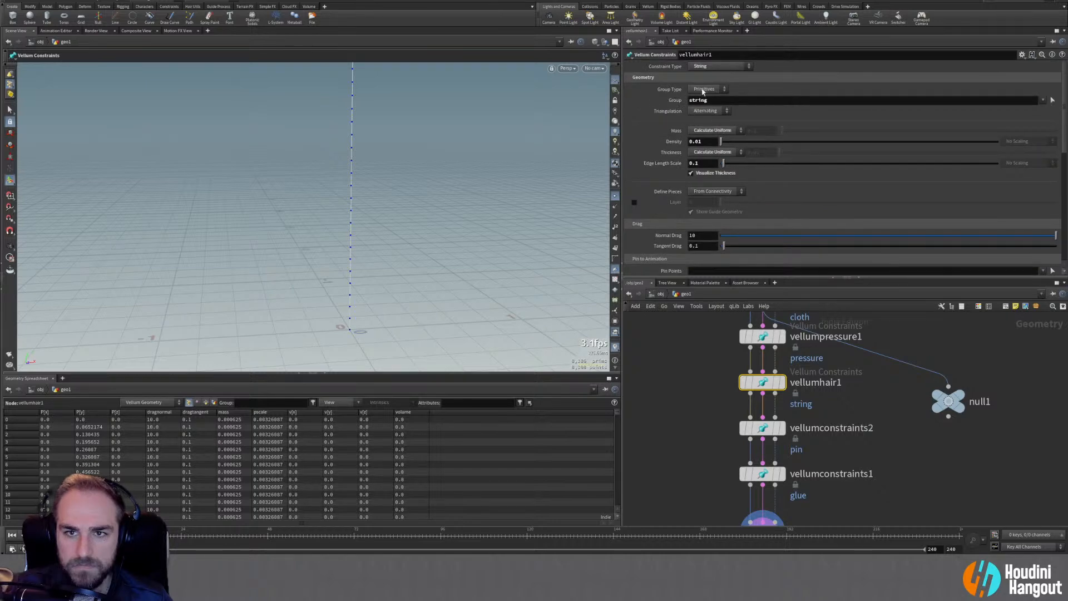
# Revert all vellumhair1 parameters to their defaults and set its Constraint Type to String
pyautogui.click(1021, 54)
pyautogui.click(968, 198)
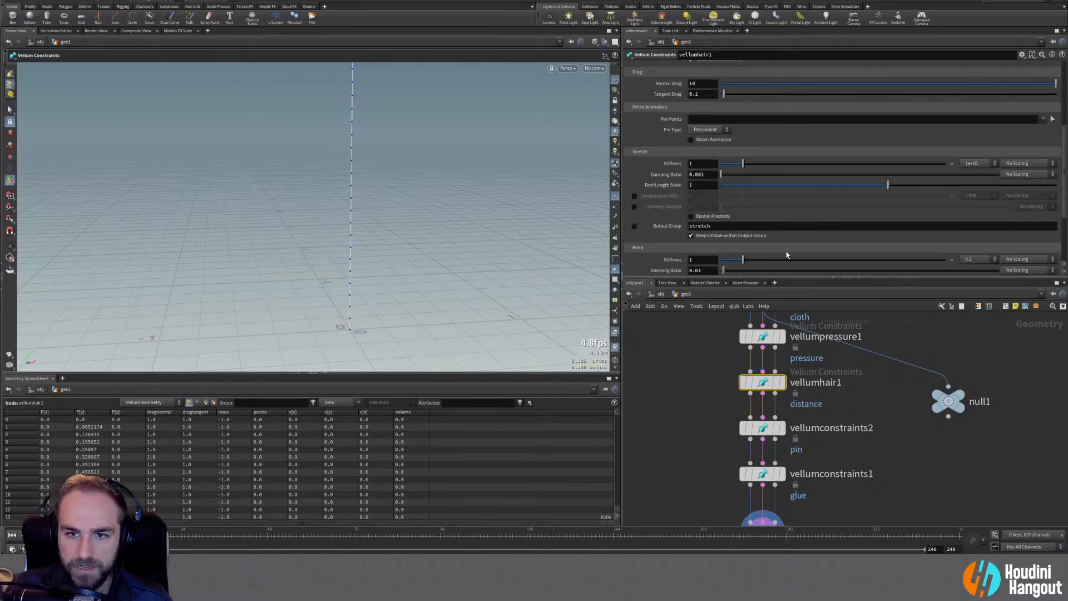
pyautogui.click(715, 67)
pyautogui.click(699, 119)
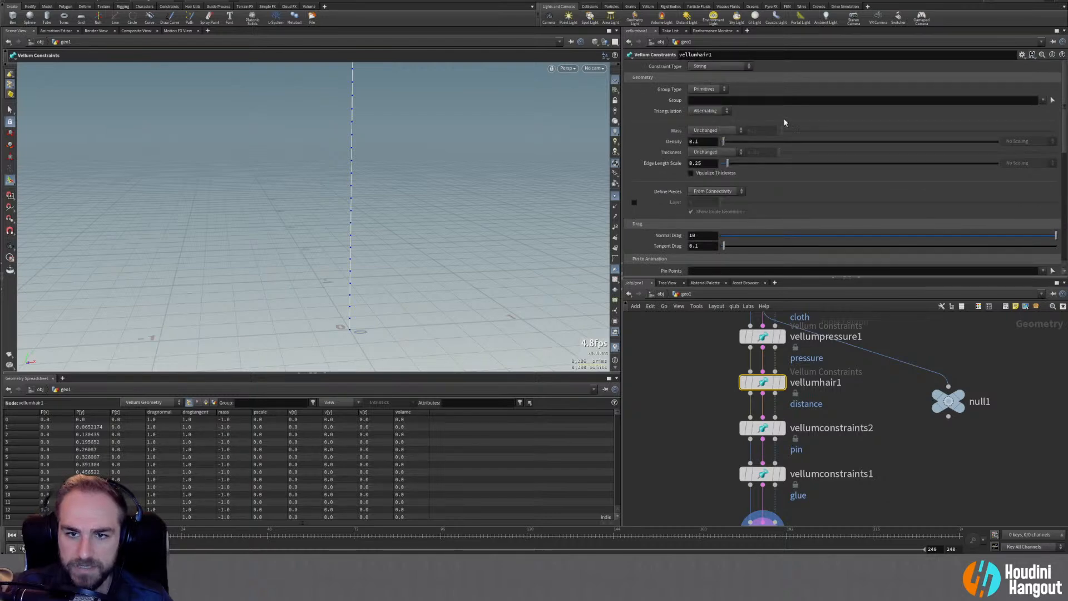
# Display vellumhair1 and set its Group to string
pyautogui.click(781, 382)
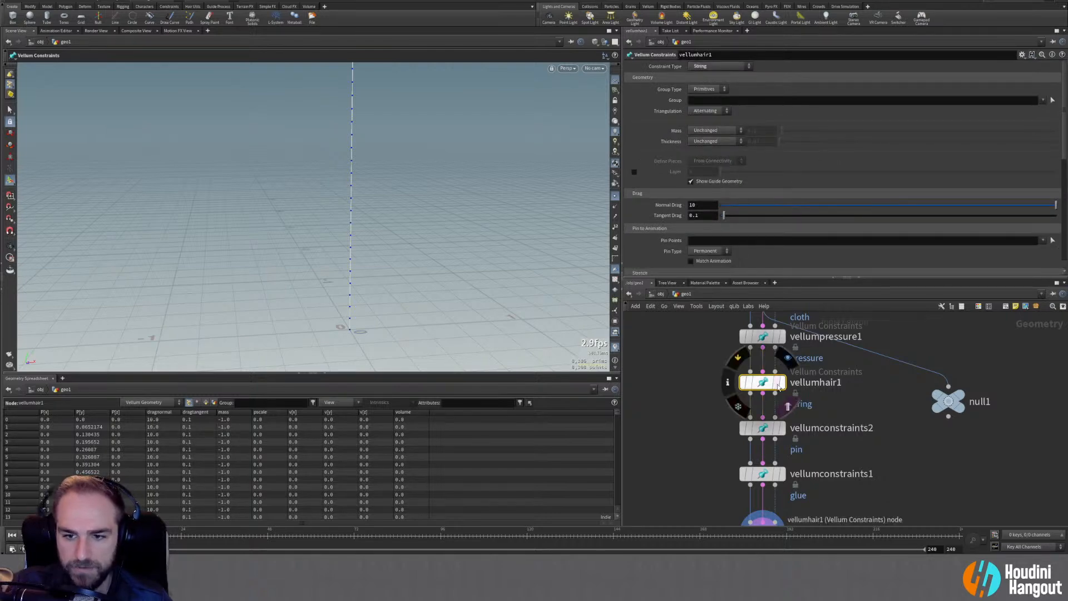
pyautogui.press('Escape')
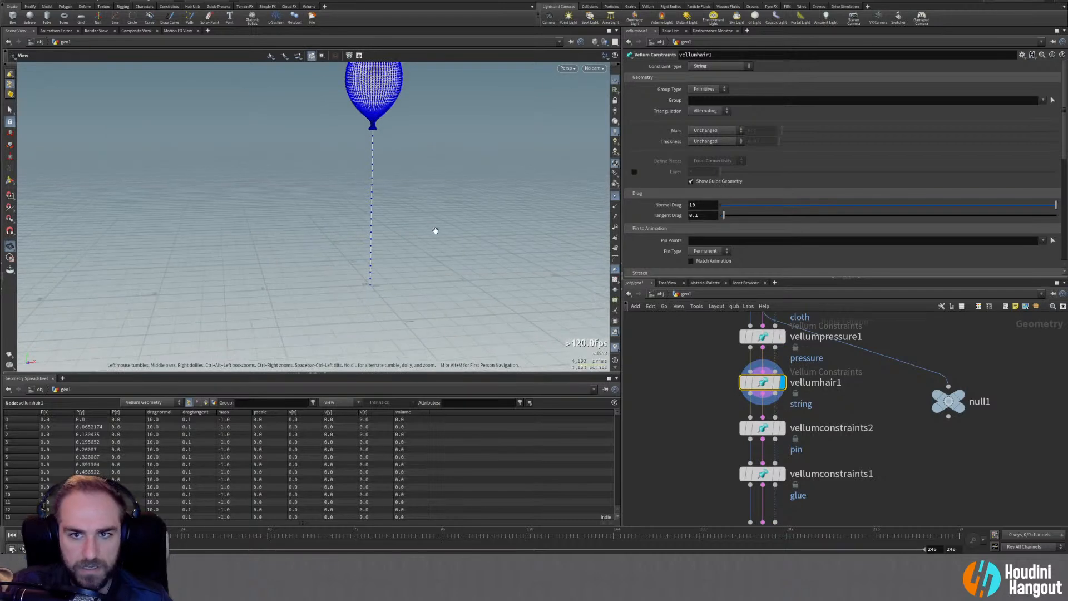
pyautogui.press('Return')
pyautogui.click(1042, 100)
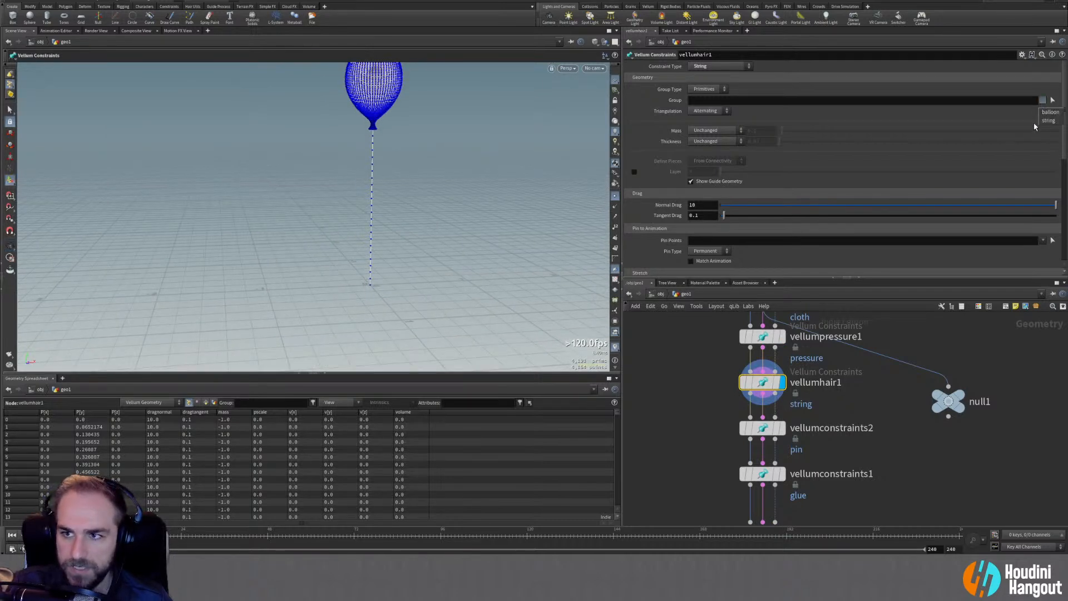
pyautogui.click(1049, 121)
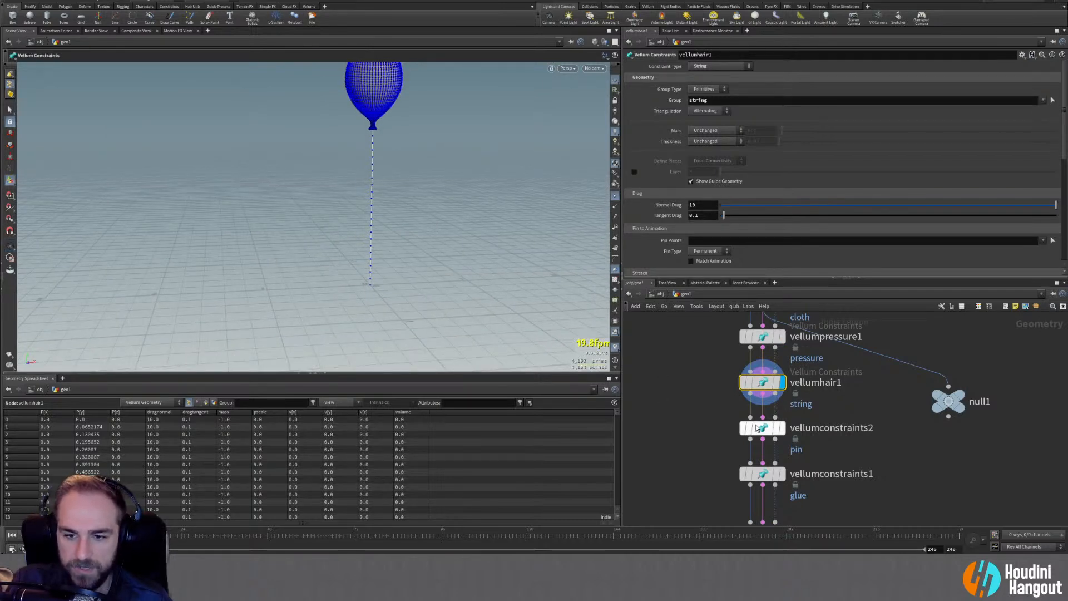
# Pick the two lowest points of the string, 0-1, as the Pin Points of vellumhair1
pyautogui.scroll(-4, 666, 173)
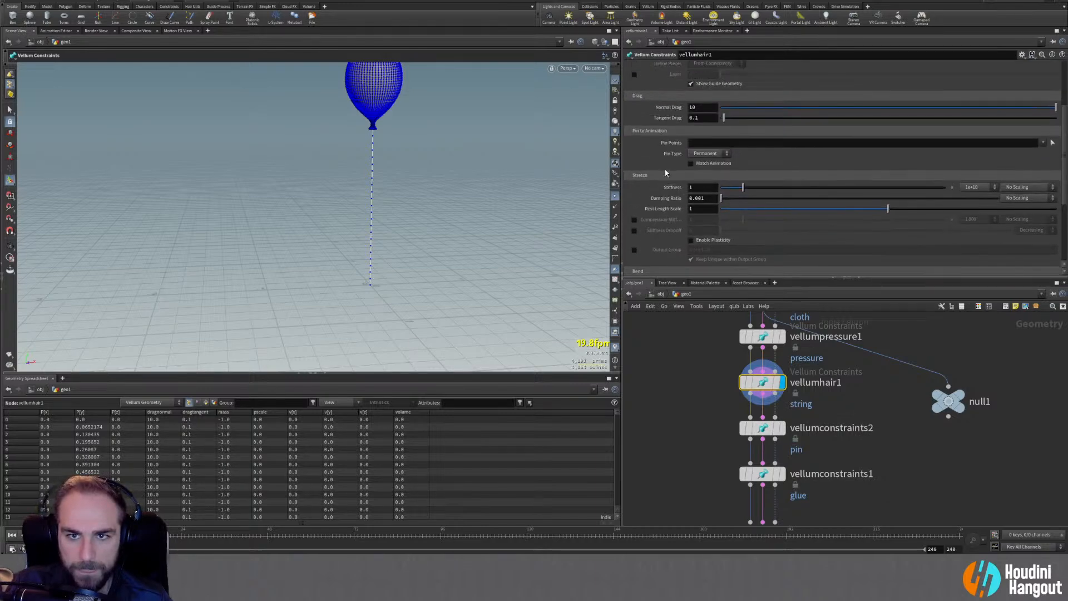
pyautogui.click(1052, 143)
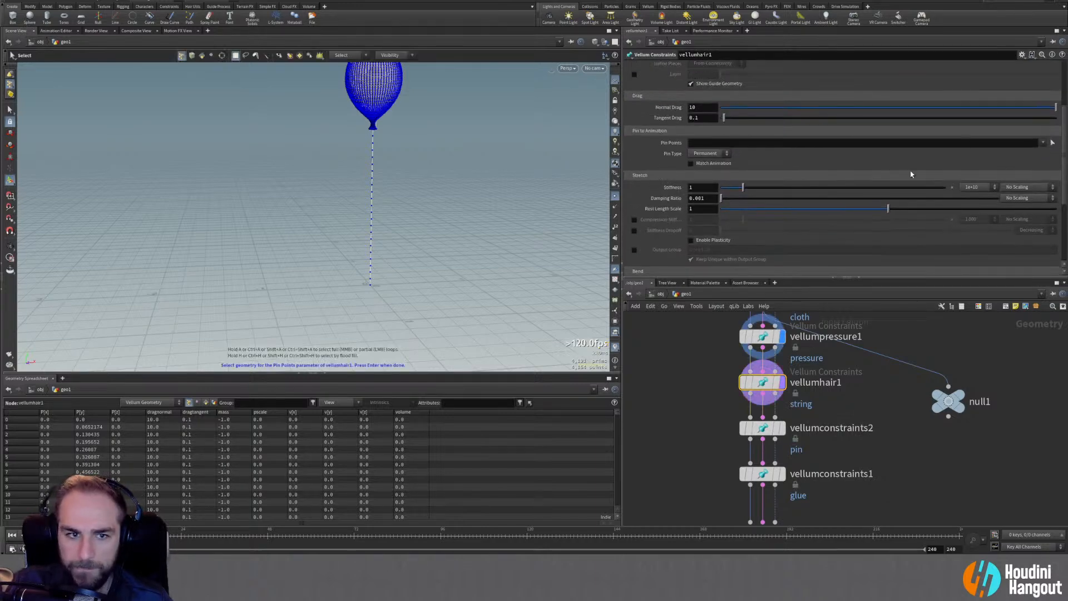
pyautogui.click(360, 284)
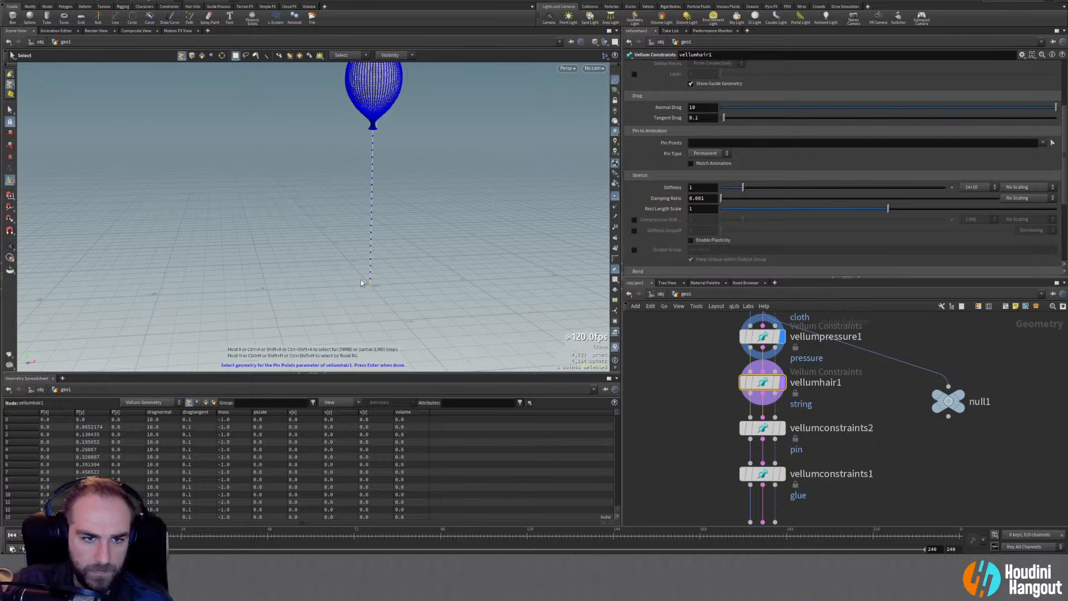
pyautogui.press('Return')
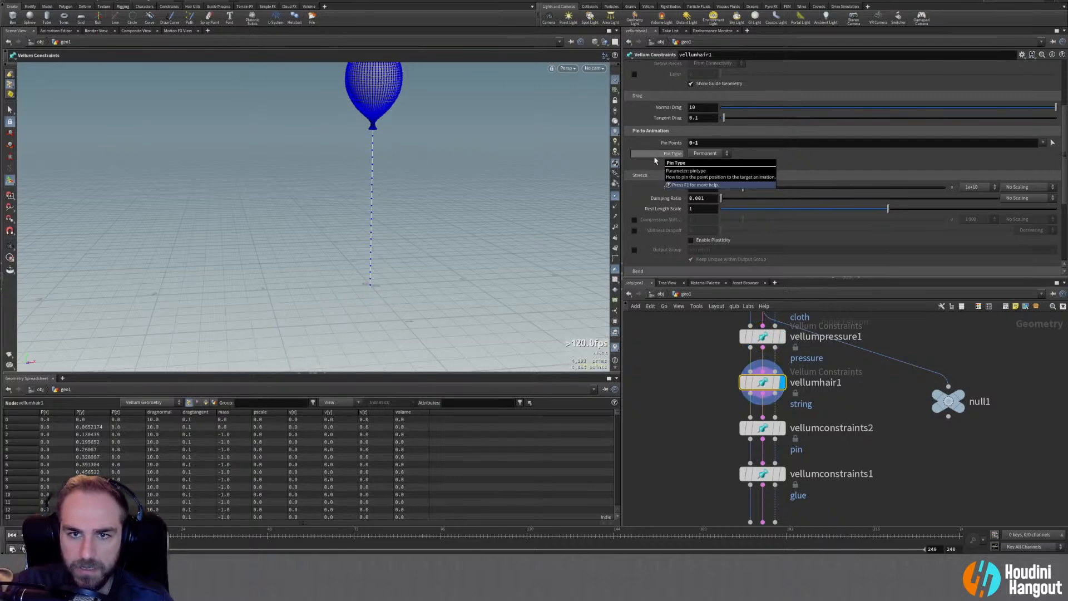
# Delete the vellumconstraints2 pin node between vellumhair1 and vellumconstraints1
pyautogui.scroll(-4, 655, 159)
pyautogui.scroll(8, 655, 164)
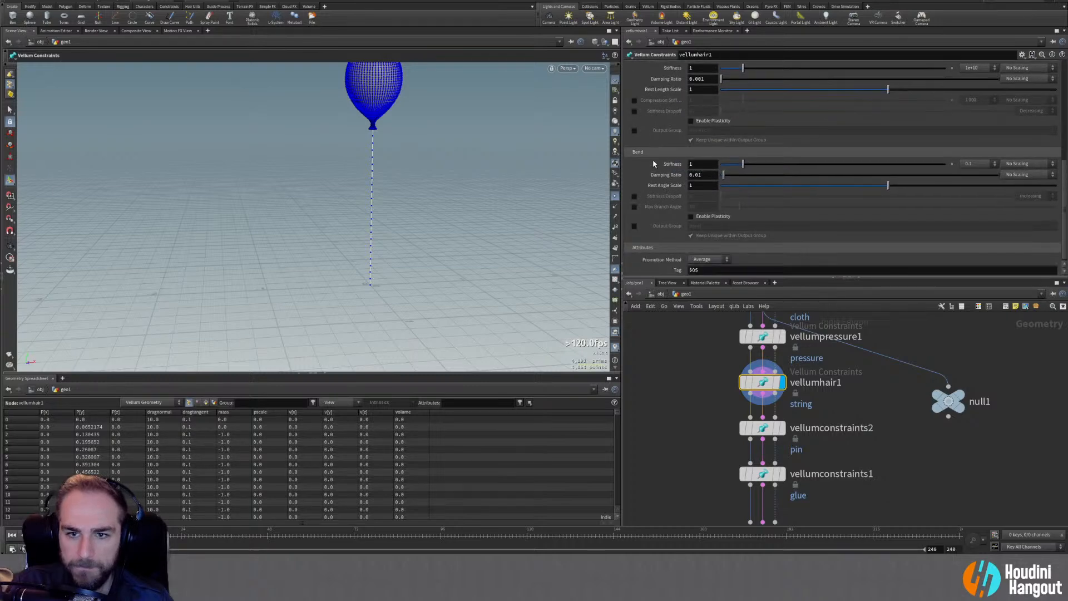
pyautogui.click(764, 426)
pyautogui.press('Delete')
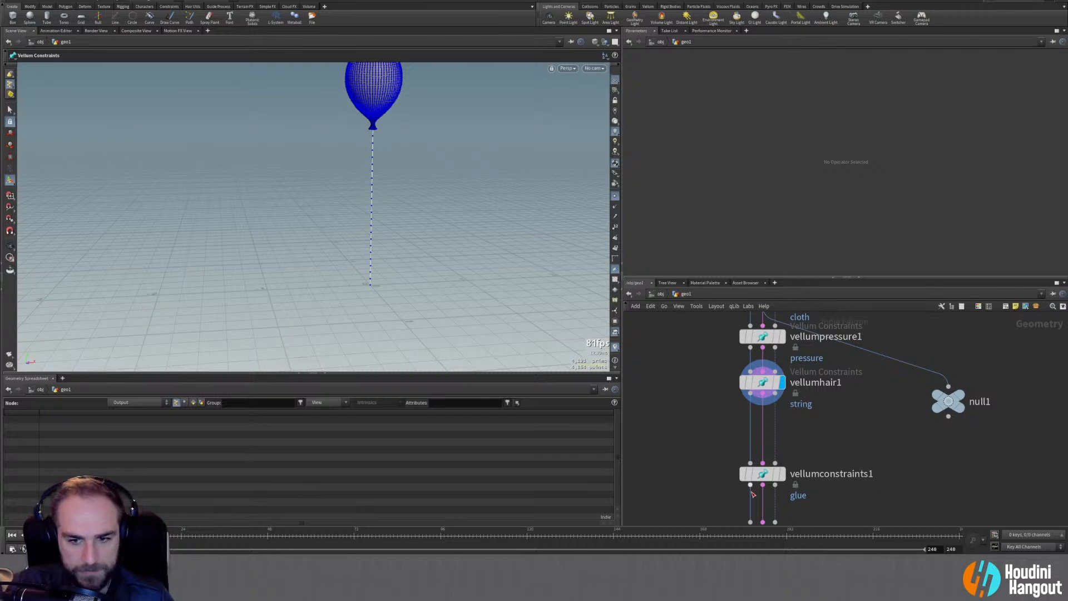
# Display vellumsolver1, watch the balloon and string simulate, and return to the first frame
pyautogui.moveTo(745, 480)
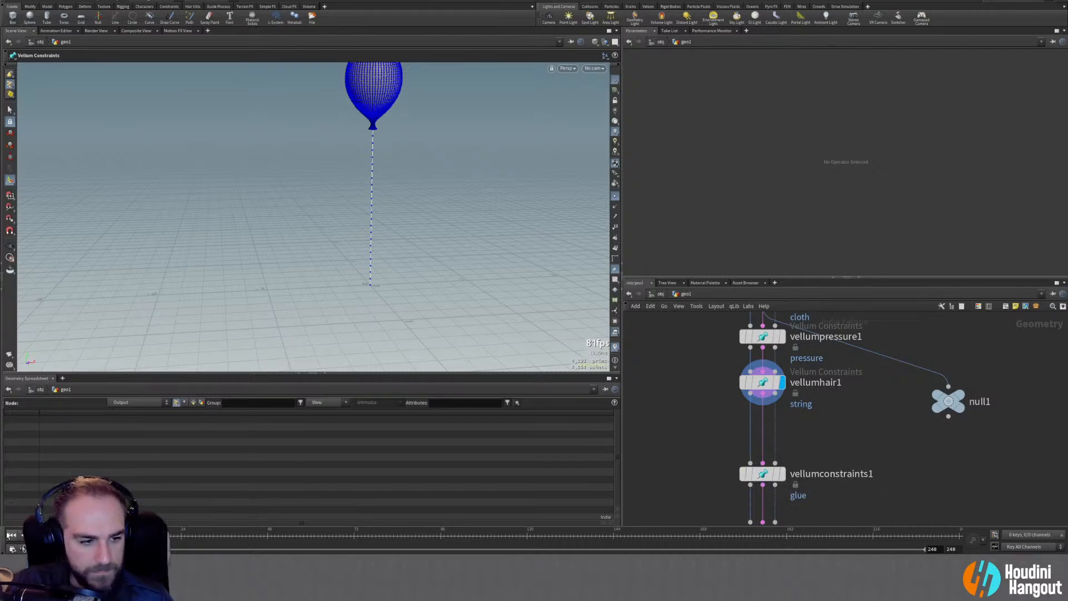
pyautogui.moveTo(862, 473); pyautogui.dragTo(860, 376, button='middle')
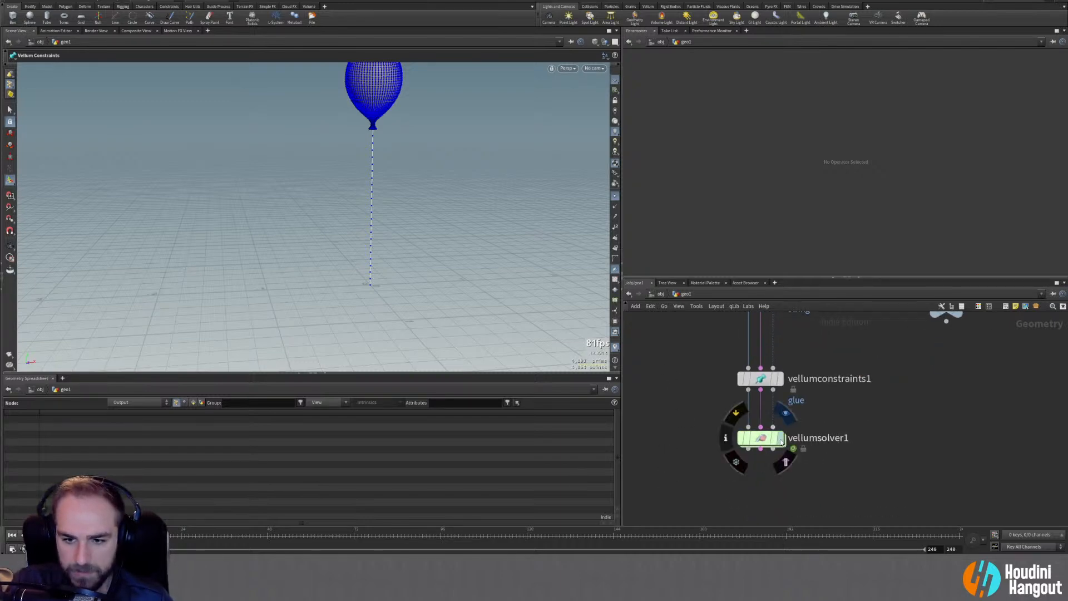
pyautogui.click(760, 437)
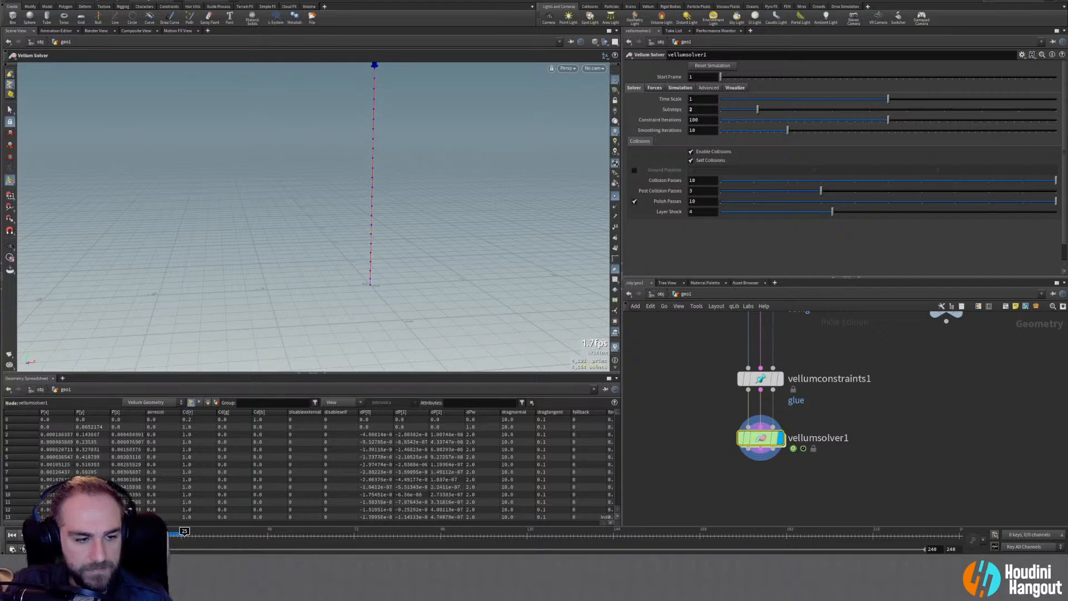
pyautogui.press('Escape')
pyautogui.moveTo(401, 210); pyautogui.dragTo(389, 239)
pyautogui.click(10, 180)
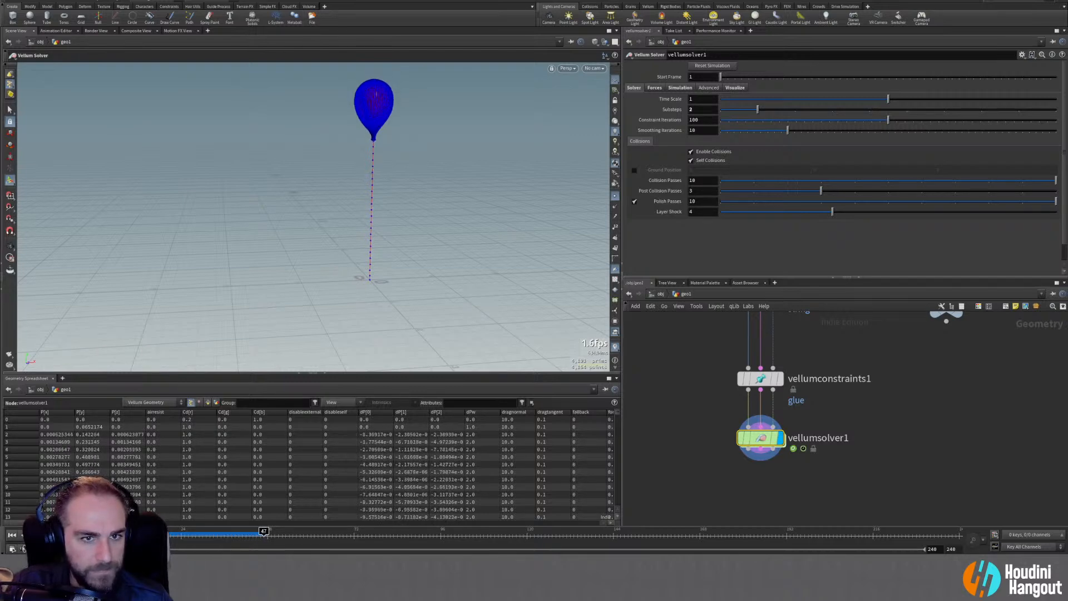
pyautogui.click(12, 534)
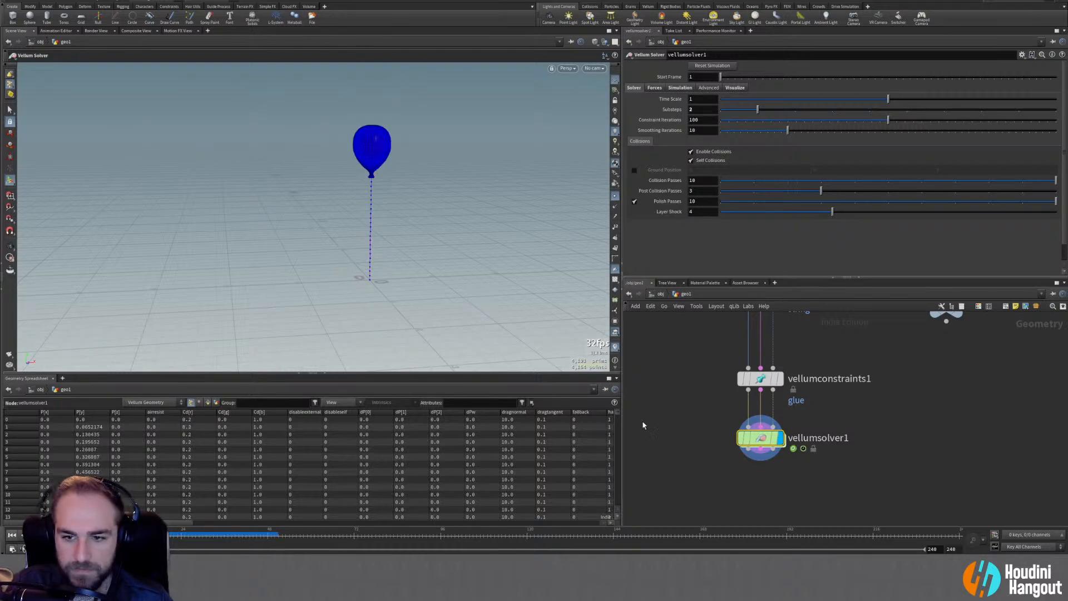
# Set the Stretch Stiffness of vellumhair1 to 10
pyautogui.scroll(3, 686, 429)
pyautogui.click(767, 368)
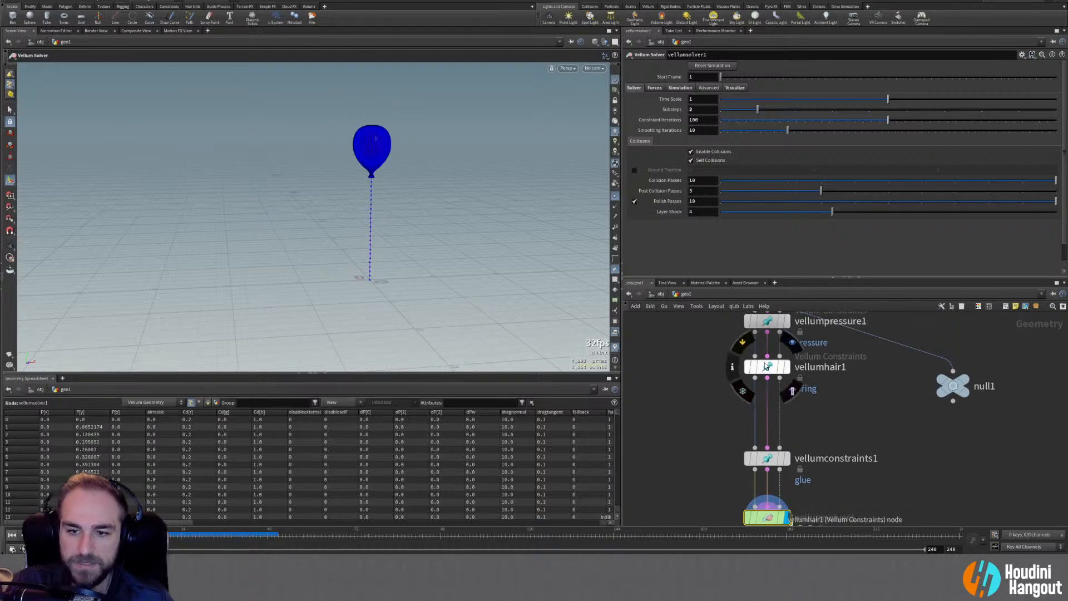
pyautogui.scroll(-2, 669, 191)
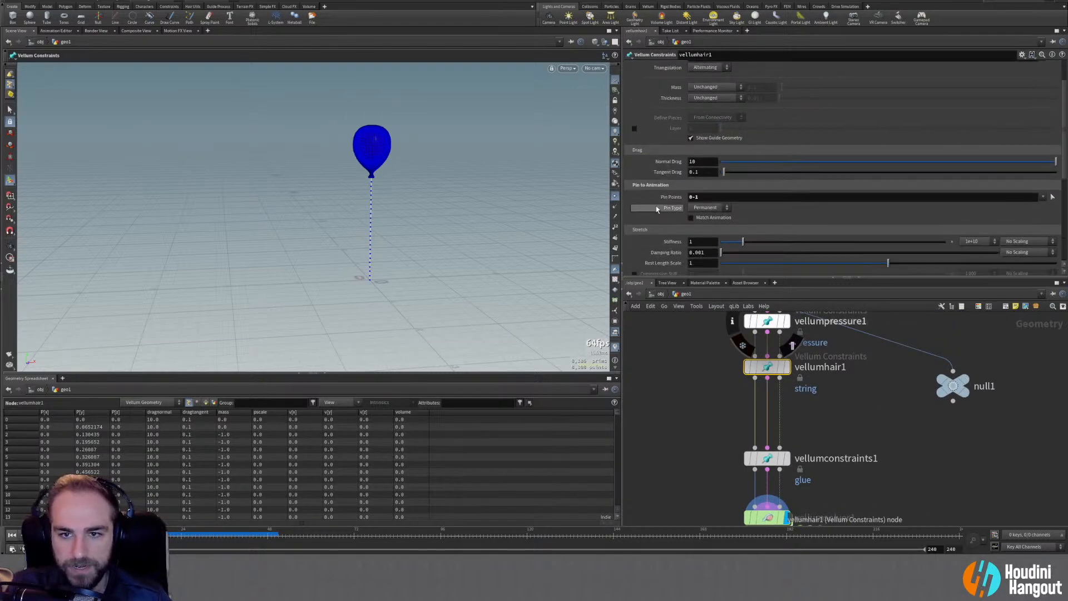
pyautogui.scroll(2, 666, 194)
pyautogui.scroll(-3, 656, 209)
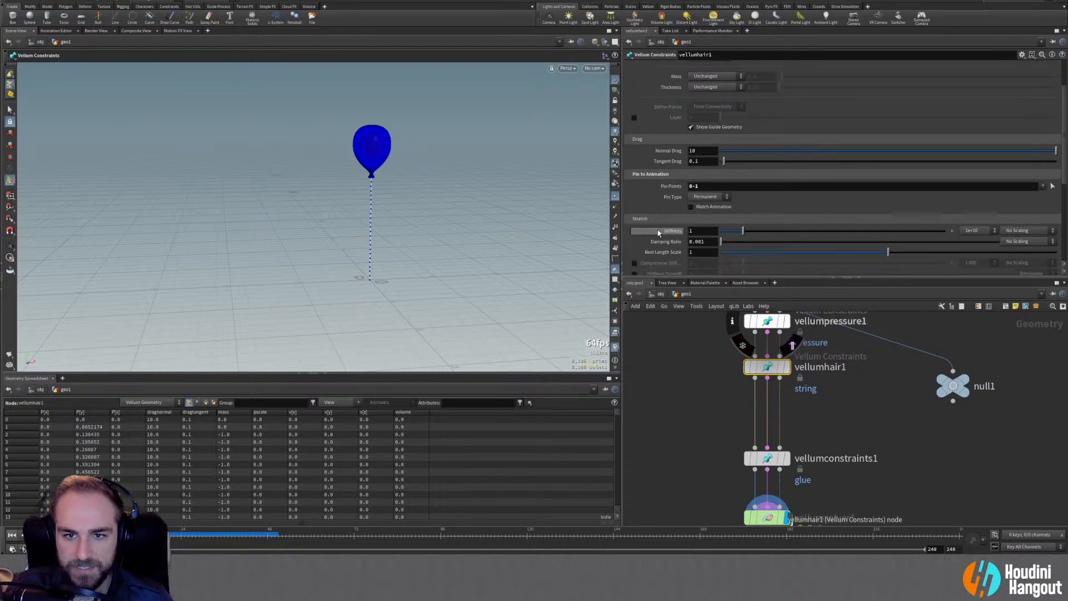
pyautogui.click(699, 230)
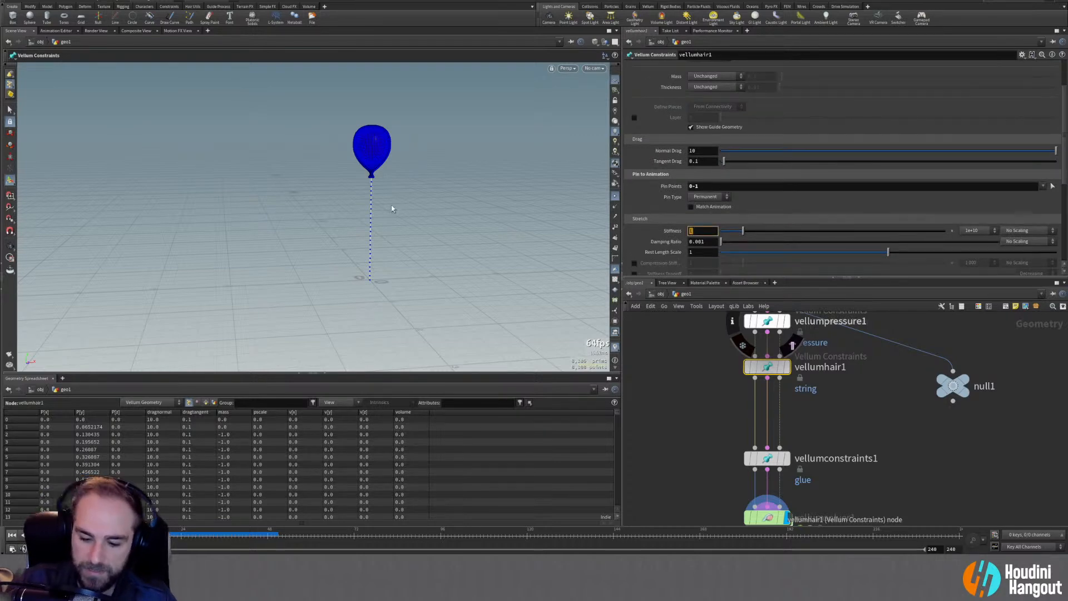
pyautogui.write('0')
pyautogui.press('Return')
# Select vellumsolver1, watch the balloon and string simulate, and return to the first frame
pyautogui.moveTo(722, 489); pyautogui.dragTo(723, 444, button='middle')
pyautogui.click(769, 472)
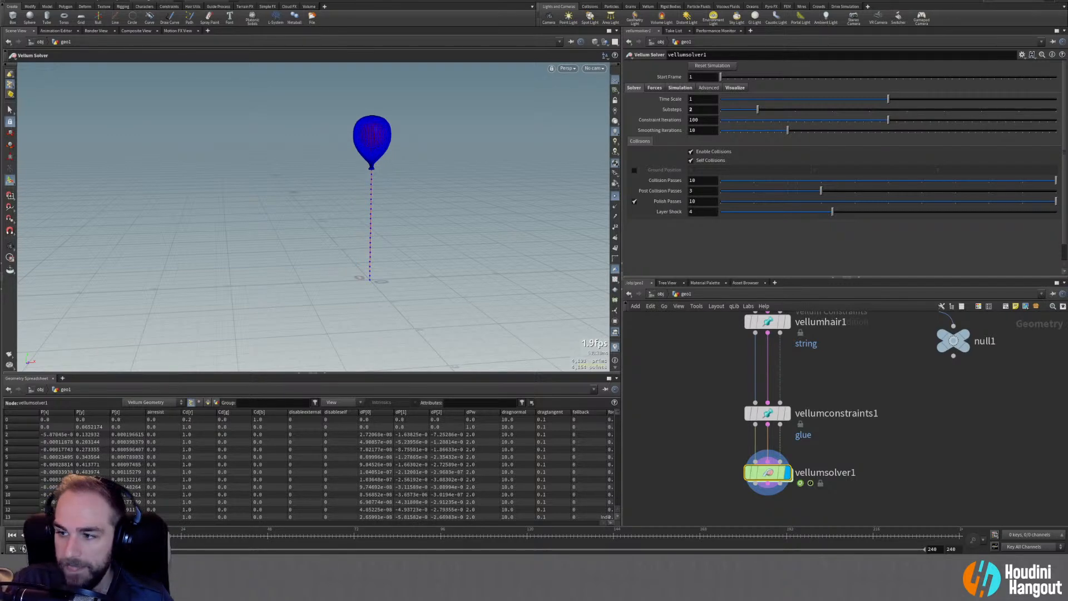
pyautogui.click(12, 534)
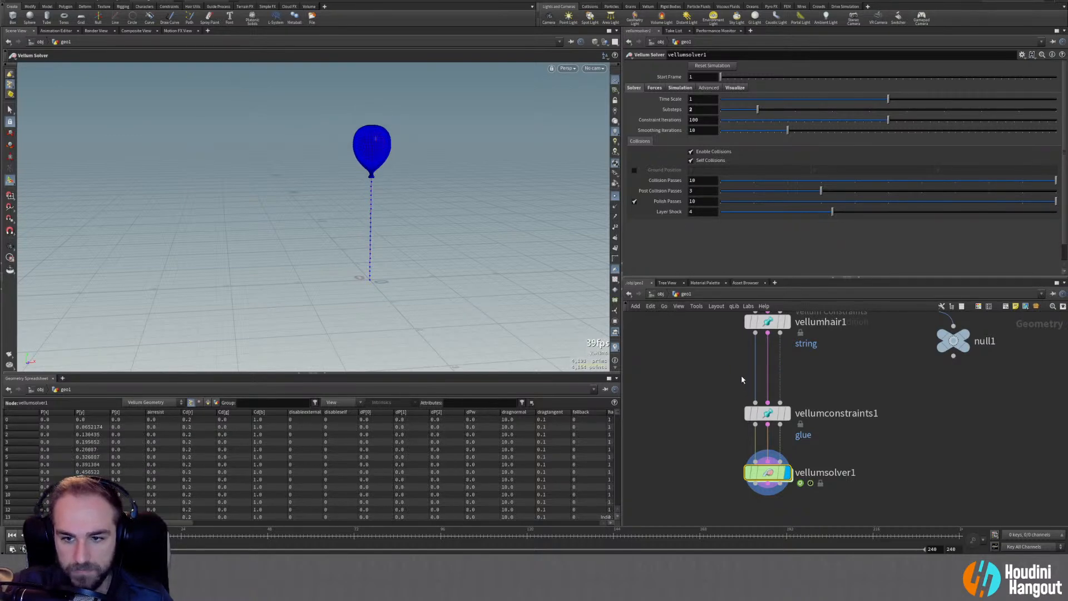
# Set the Substeps of vellumsolver1 to 1
pyautogui.moveTo(744, 385); pyautogui.dragTo(718, 405, button='middle')
pyautogui.click(768, 374)
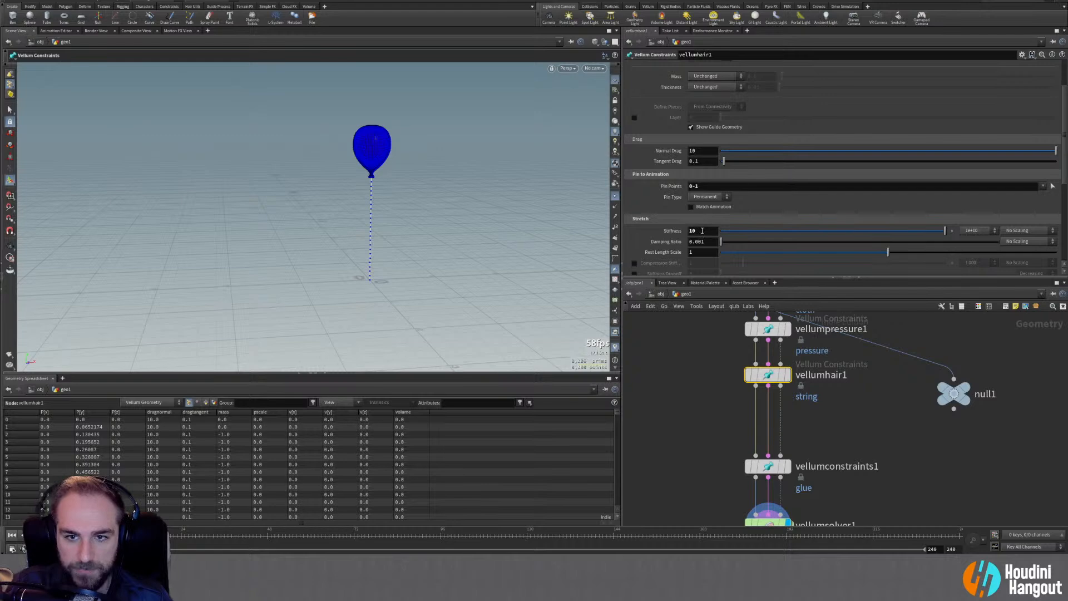
pyautogui.click(768, 522)
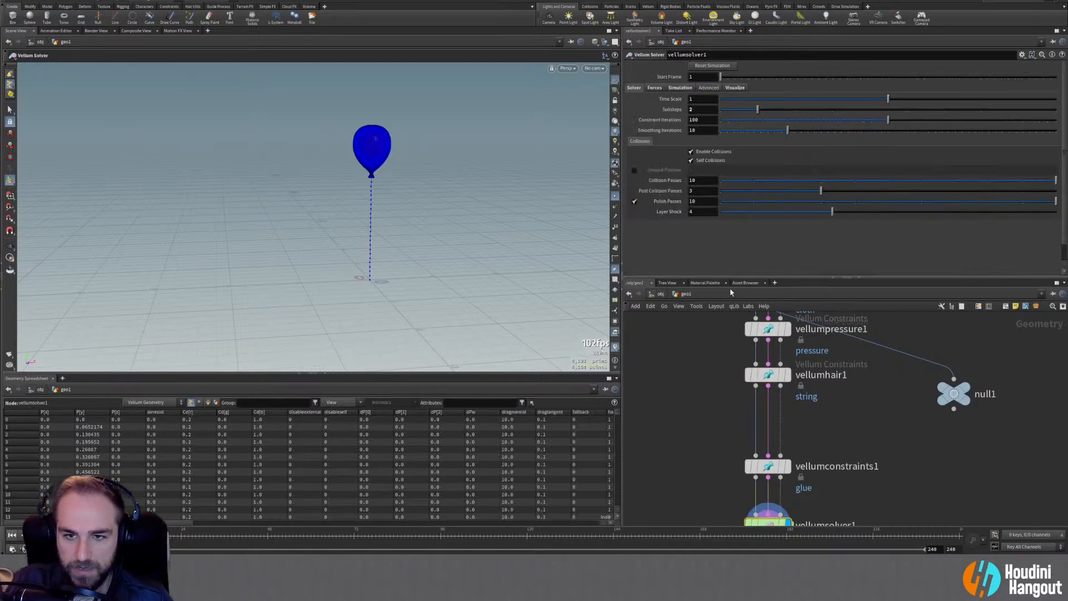
pyautogui.click(736, 110)
pyautogui.moveTo(740, 517); pyautogui.dragTo(736, 459, button='middle')
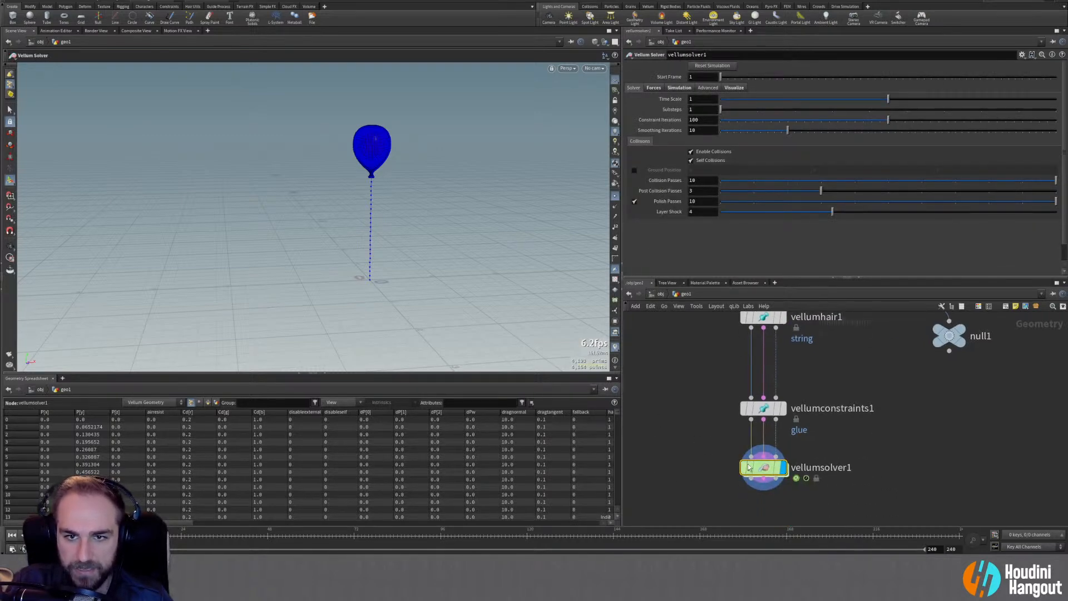
# Set the Stretch Stiffness of vellumhair1 to -1 and simulate the balloon
pyautogui.click(761, 318)
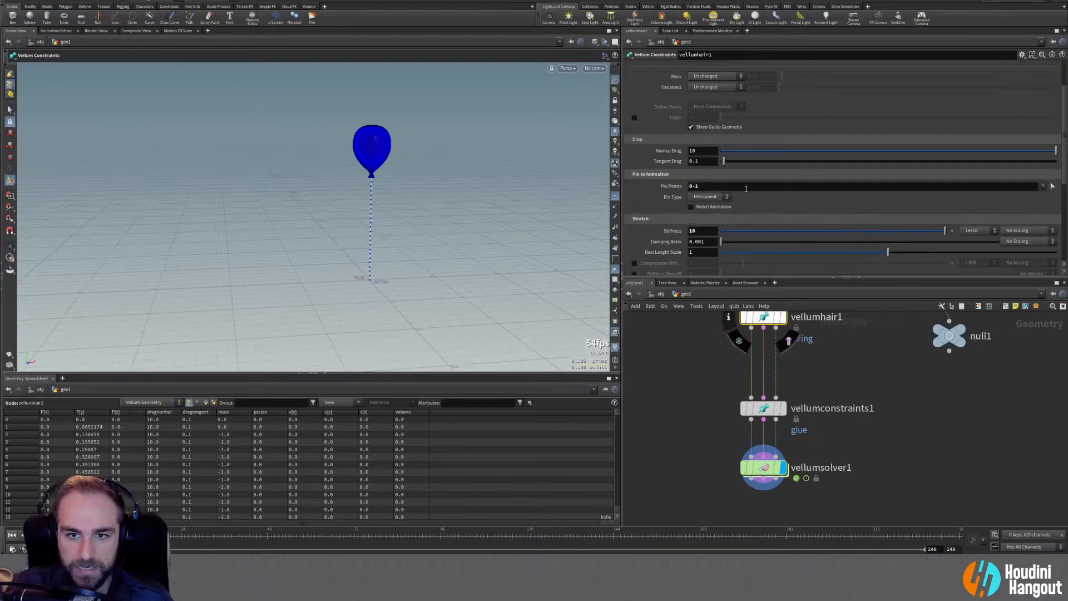
pyautogui.doubleClick(703, 231)
pyautogui.write('-1')
pyautogui.press('Return')
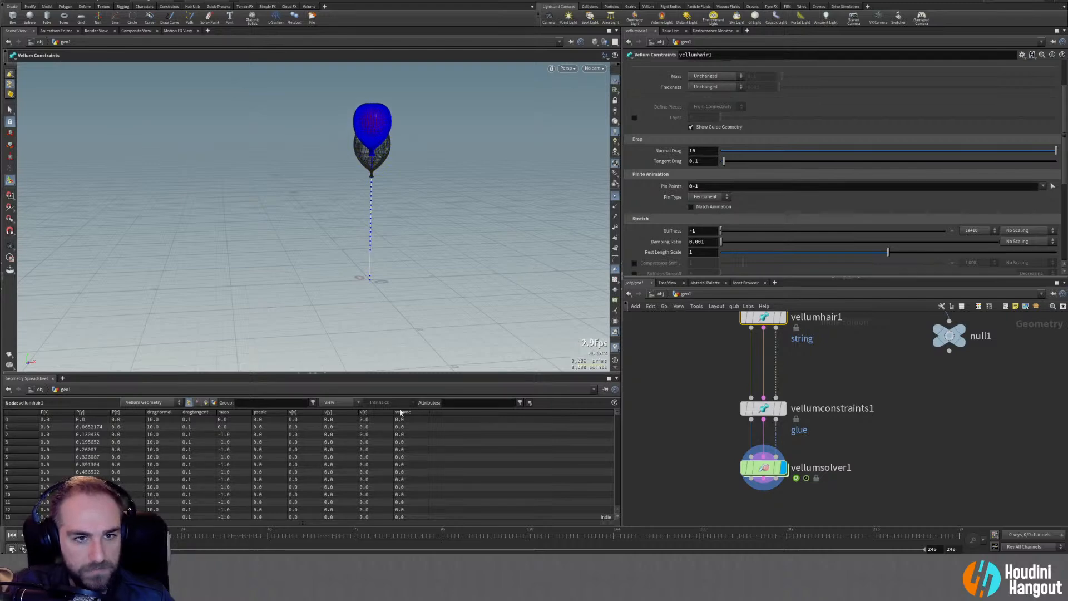
# Set the Stretch Stiffness of vellumhair1 to 100 and simulate with vellumsolver1 selected
pyautogui.click(698, 230)
pyautogui.press('Return')
pyautogui.click(705, 232)
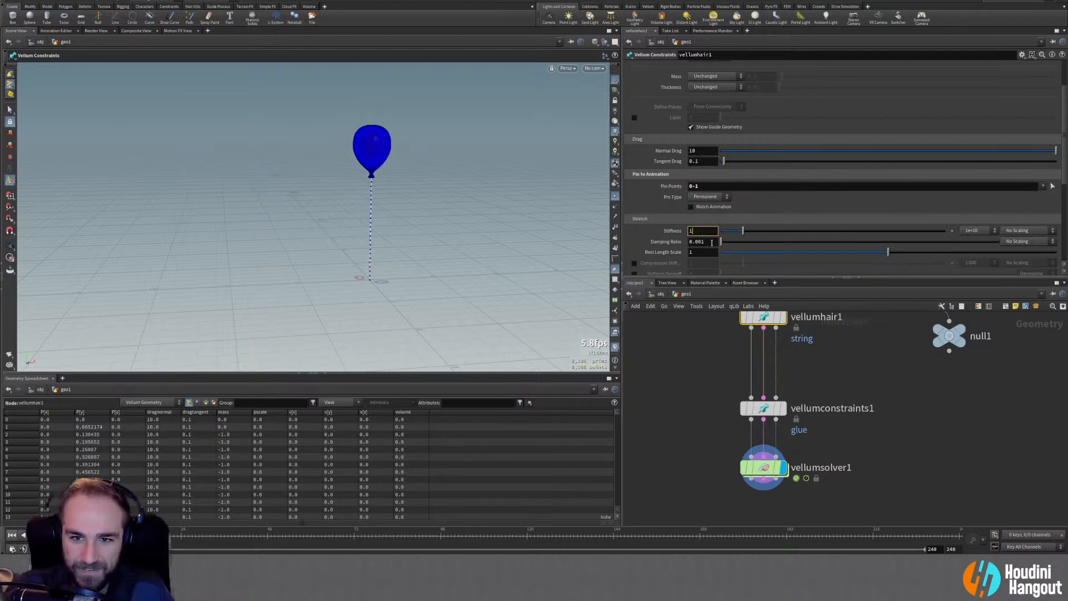
pyautogui.write('00')
pyautogui.press('Return')
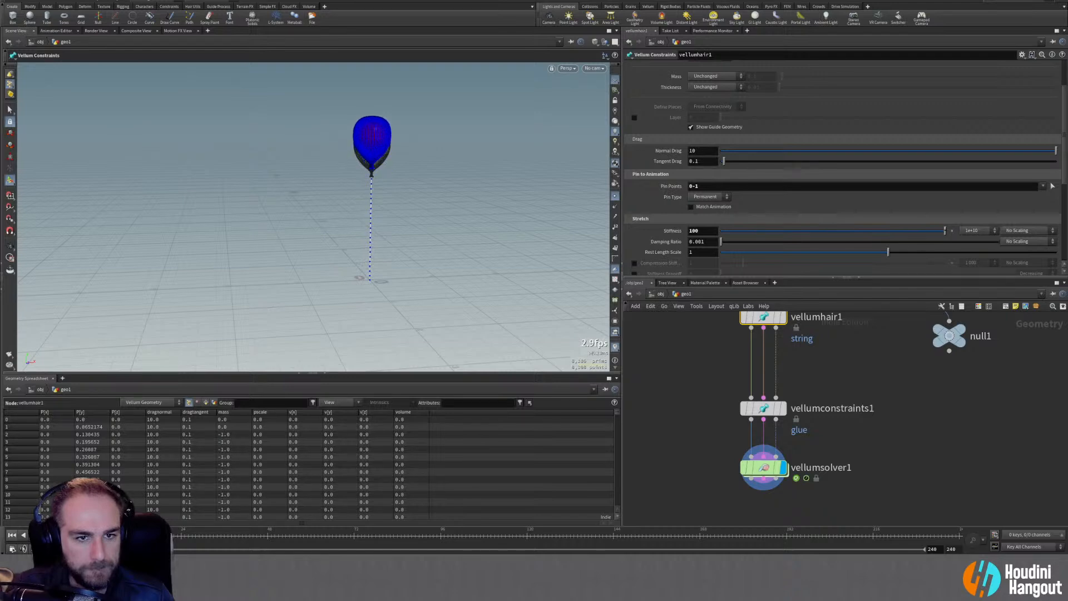
pyautogui.click(770, 467)
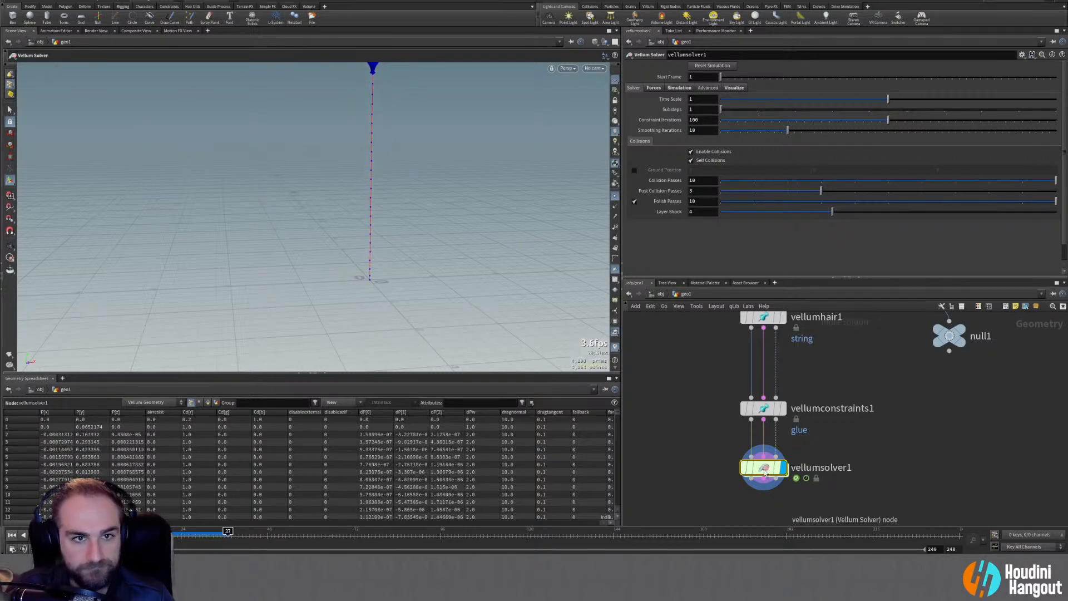
# Set the Stretch Stiffness of vellumhair1 to 1 and return to the first frame
pyautogui.click(766, 410)
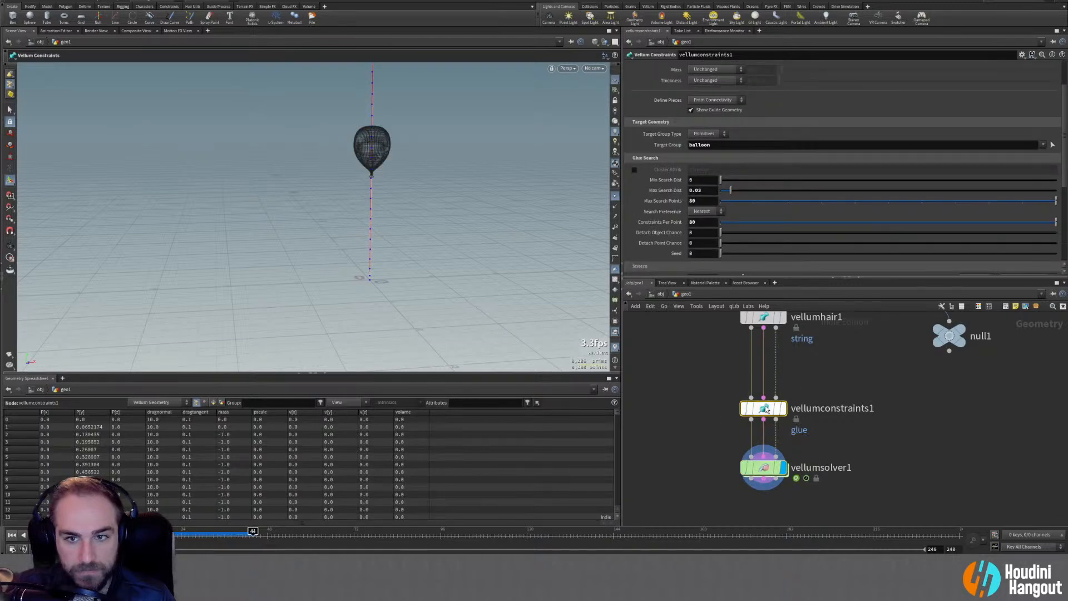
pyautogui.click(767, 318)
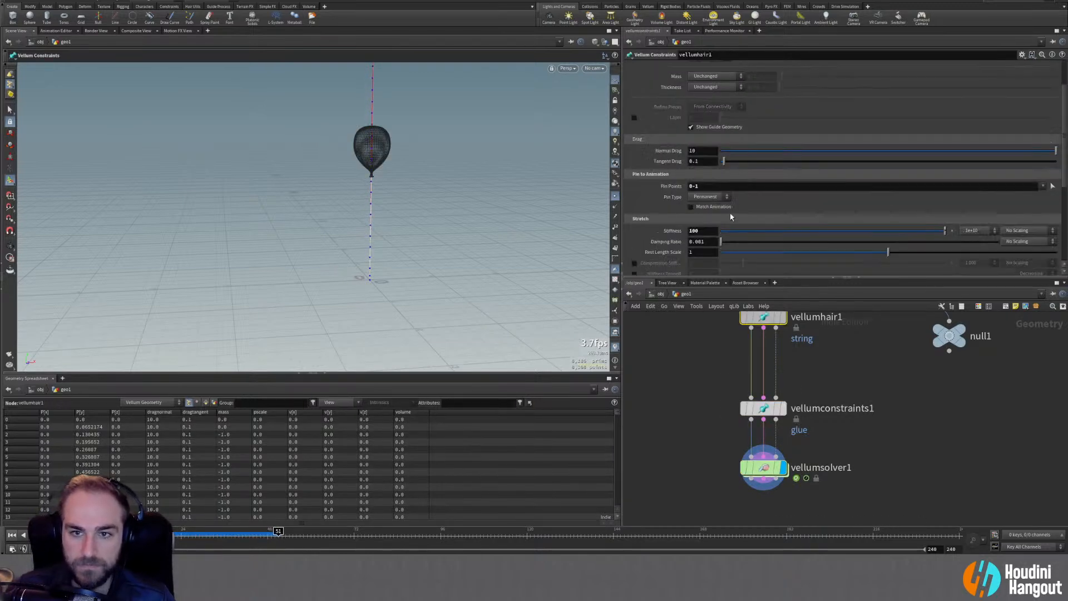
pyautogui.click(700, 230)
pyautogui.write('1')
pyautogui.press('Return')
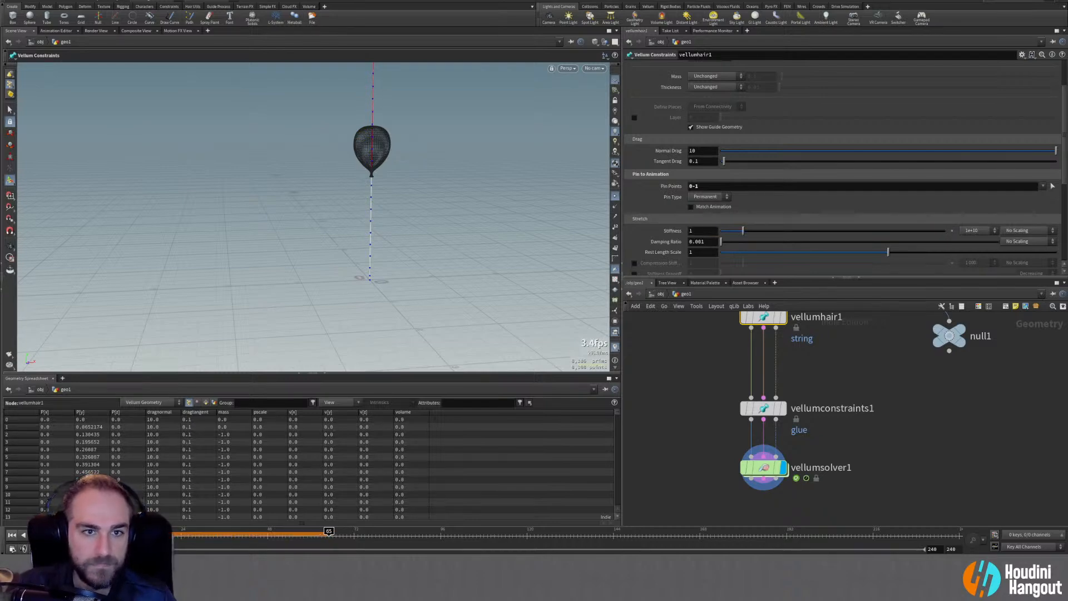
pyautogui.click(12, 535)
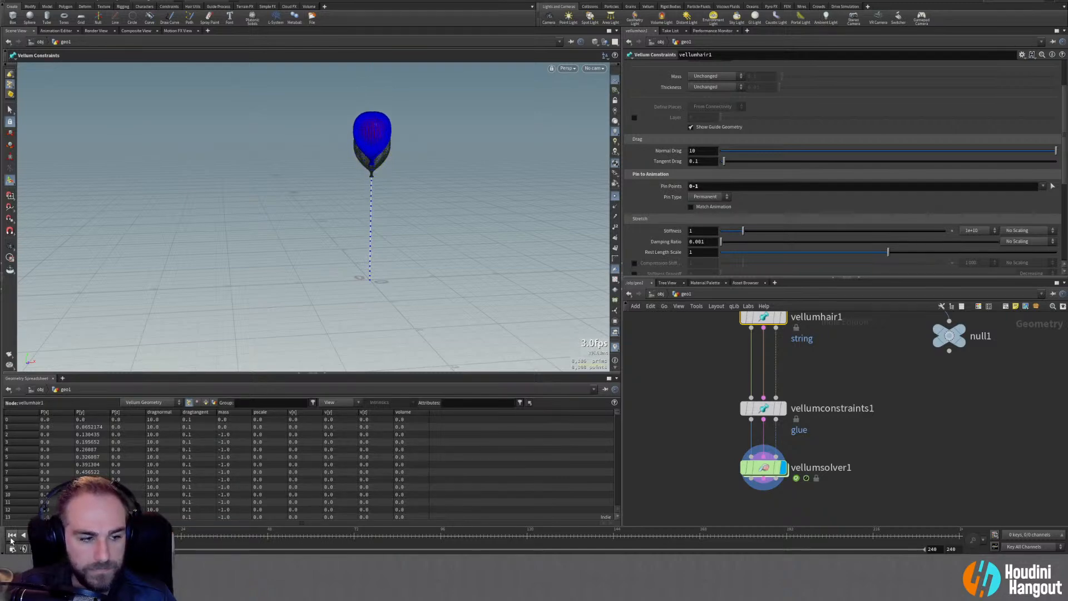
# Set the Constraint Iterations of vellumsolver1 to 200 and simulate the balloon
pyautogui.click(766, 468)
pyautogui.click(701, 120)
pyautogui.write('200')
pyautogui.press('Return')
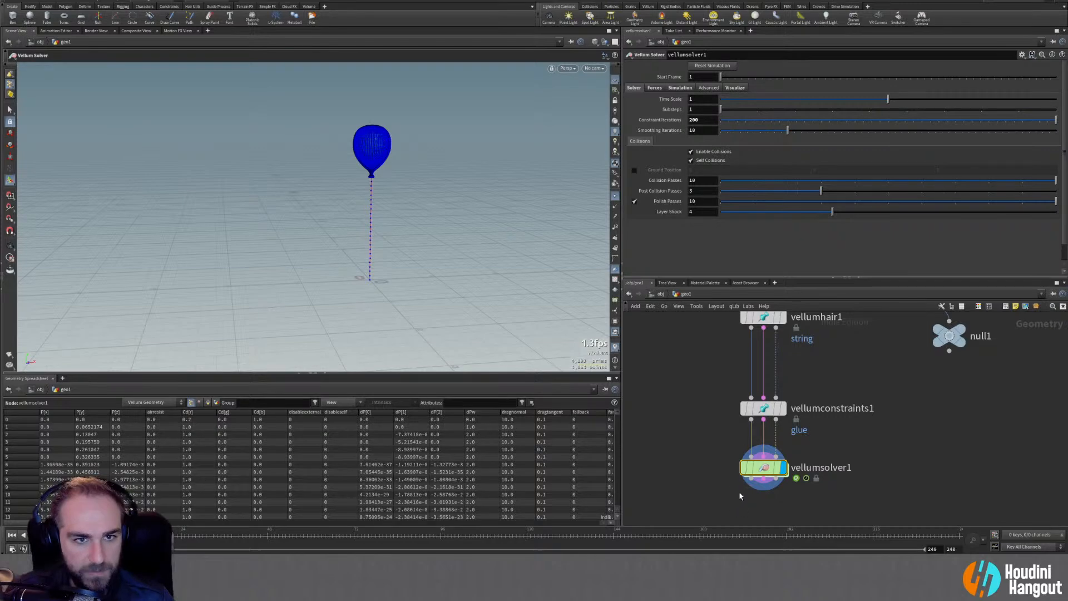
pyautogui.moveTo(735, 445)
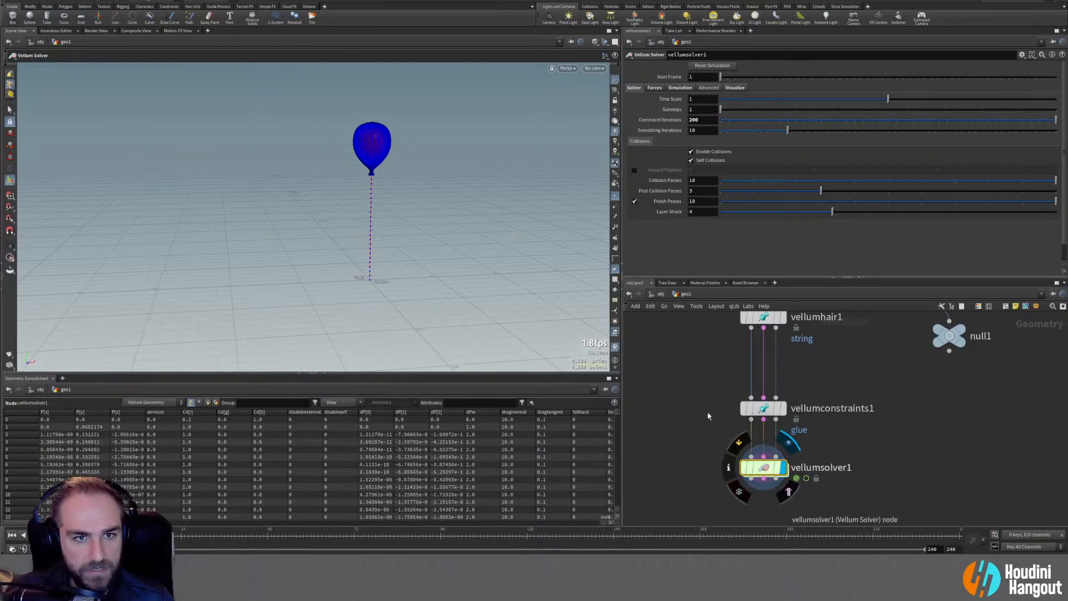
# Set the Substeps of vellumsolver1 to 2, simulate with the points hidden, and return to the first frame with points shown
pyautogui.click(615, 196)
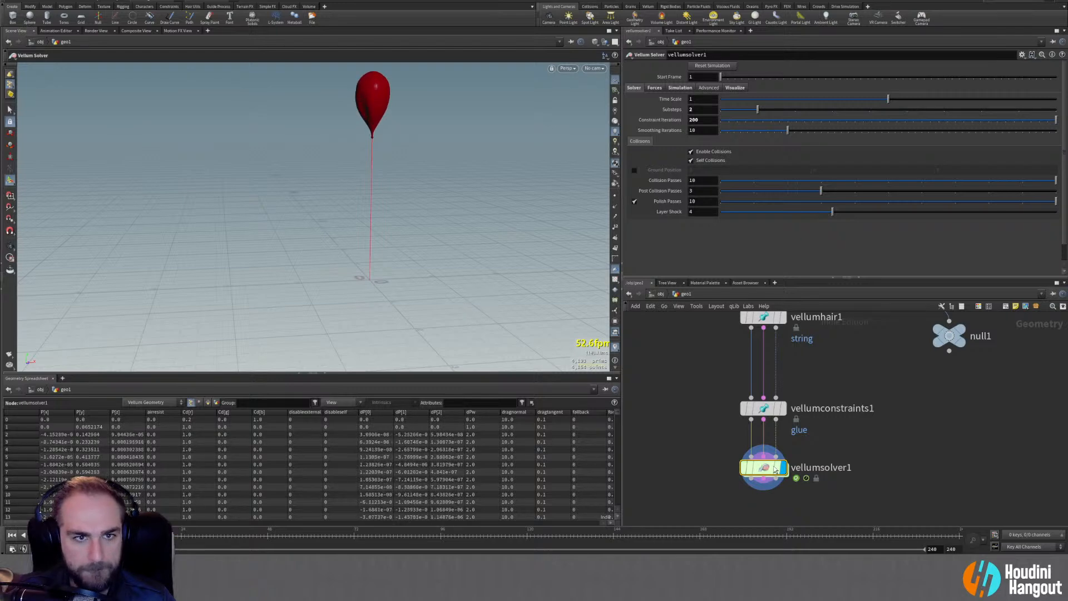
pyautogui.hotkey('ctrl', 'Up')
pyautogui.click(615, 196)
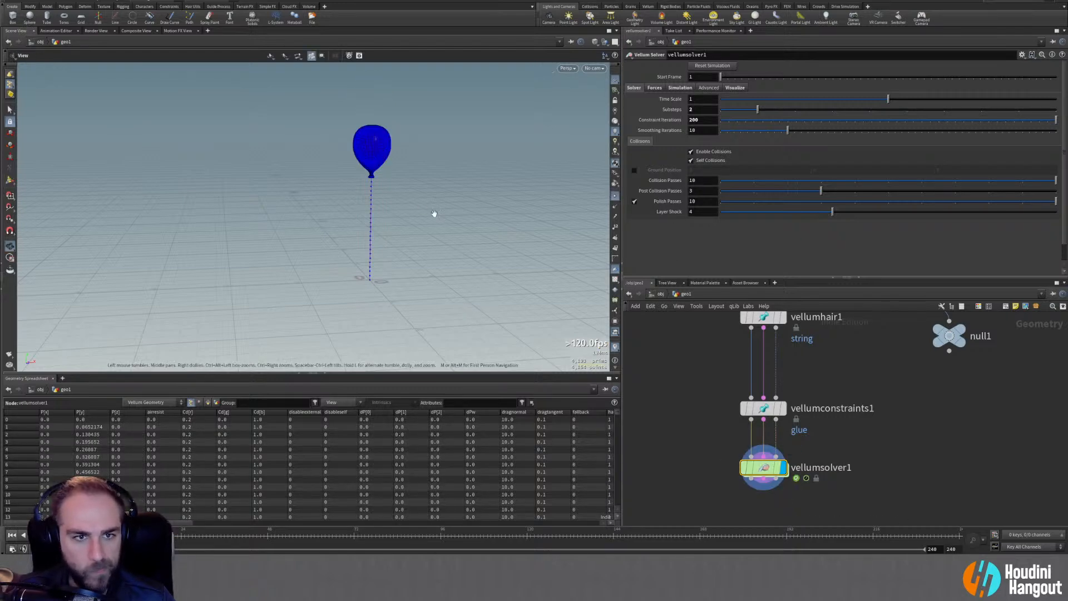
# Set the maximum segment Length of resample1 to 0.03
pyautogui.scroll(3, 441, 219)
pyautogui.moveTo(693, 379); pyautogui.dragTo(704, 489, button='middle')
pyautogui.moveTo(766, 346); pyautogui.dragTo(744, 428, button='middle')
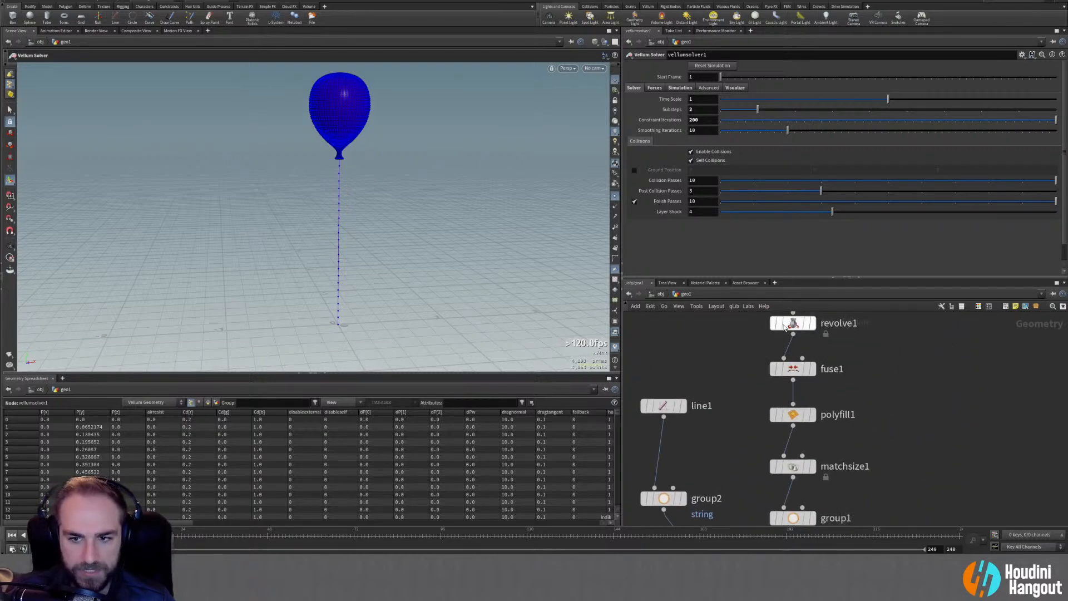
pyautogui.keyDown('alt'); pyautogui.moveTo(335, 104); pyautogui.dragTo(349, 114); pyautogui.keyUp('alt')
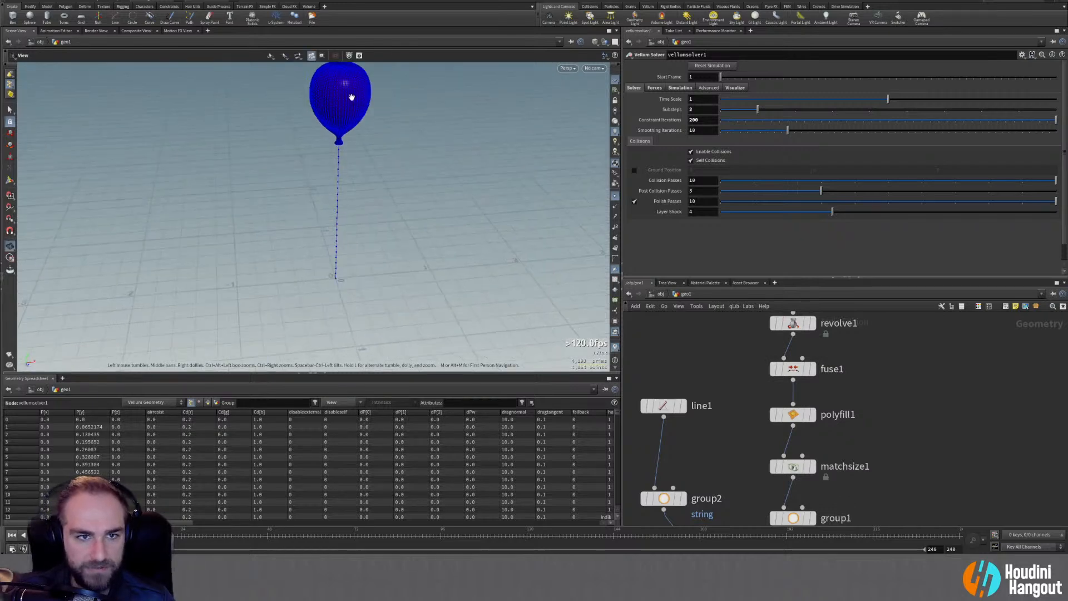
pyautogui.keyDown('alt'); pyautogui.moveTo(351, 98); pyautogui.dragTo(341, 188, button='middle'); pyautogui.keyUp('alt')
pyautogui.keyDown('alt'); pyautogui.moveTo(341, 189); pyautogui.dragTo(303, 190, button='right'); pyautogui.keyUp('alt')
pyautogui.moveTo(744, 346); pyautogui.dragTo(732, 413, button='middle')
pyautogui.click(783, 345)
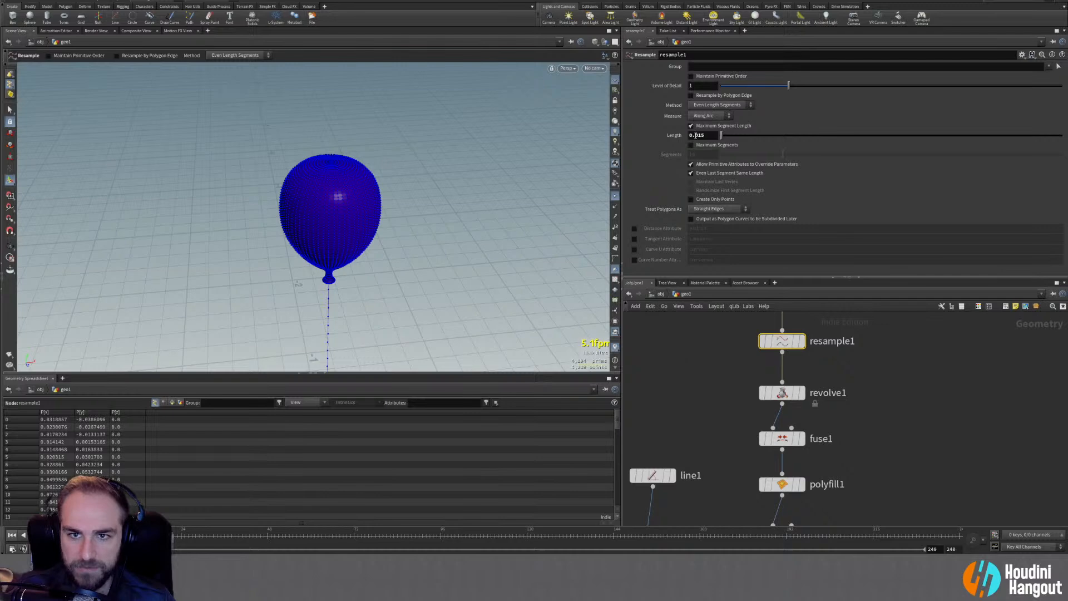
pyautogui.write('3')
pyautogui.press('Return')
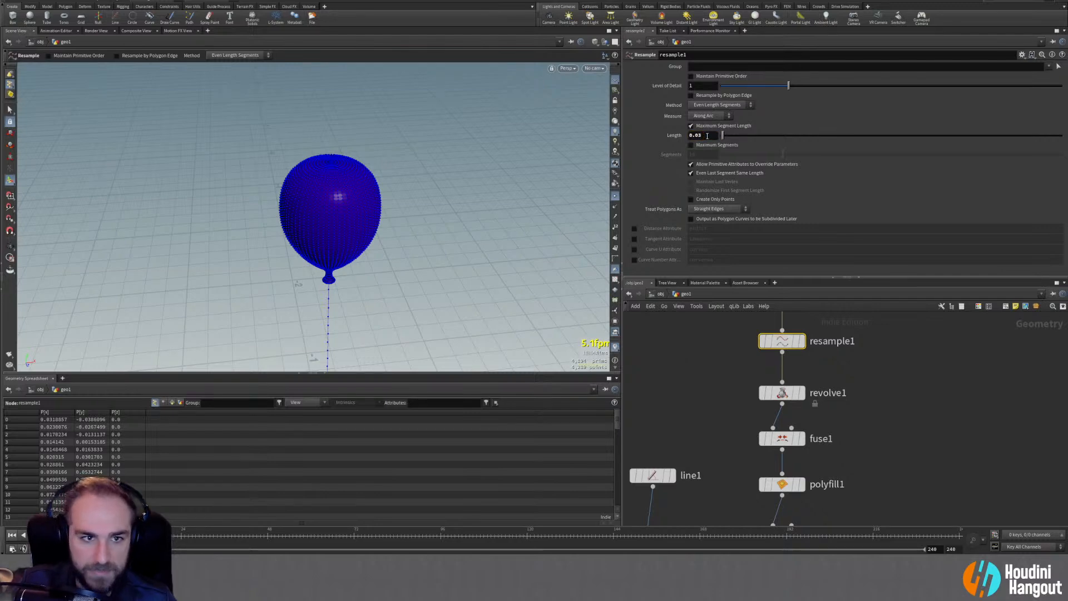
# Increase the maximum segment Length of resample1 to 0.04 while checking the balloon mesh
pyautogui.press('Escape')
pyautogui.keyDown('alt'); pyautogui.moveTo(312, 230); pyautogui.dragTo(317, 243, button='middle'); pyautogui.keyUp('alt')
pyautogui.keyDown('alt'); pyautogui.moveTo(317, 243); pyautogui.dragTo(472, 162, button='right'); pyautogui.keyUp('alt')
pyautogui.keyDown('alt'); pyautogui.moveTo(360, 232); pyautogui.dragTo(359, 218, button='middle'); pyautogui.keyUp('alt')
pyautogui.moveTo(708, 135); pyautogui.dragTo(715, 157, button='middle')
pyautogui.moveTo(701, 452); pyautogui.dragTo(693, 422, button='middle')
# Reduce the Divisions of revolve1 to 33
pyautogui.moveTo(722, 348); pyautogui.dragTo(723, 388, button='middle')
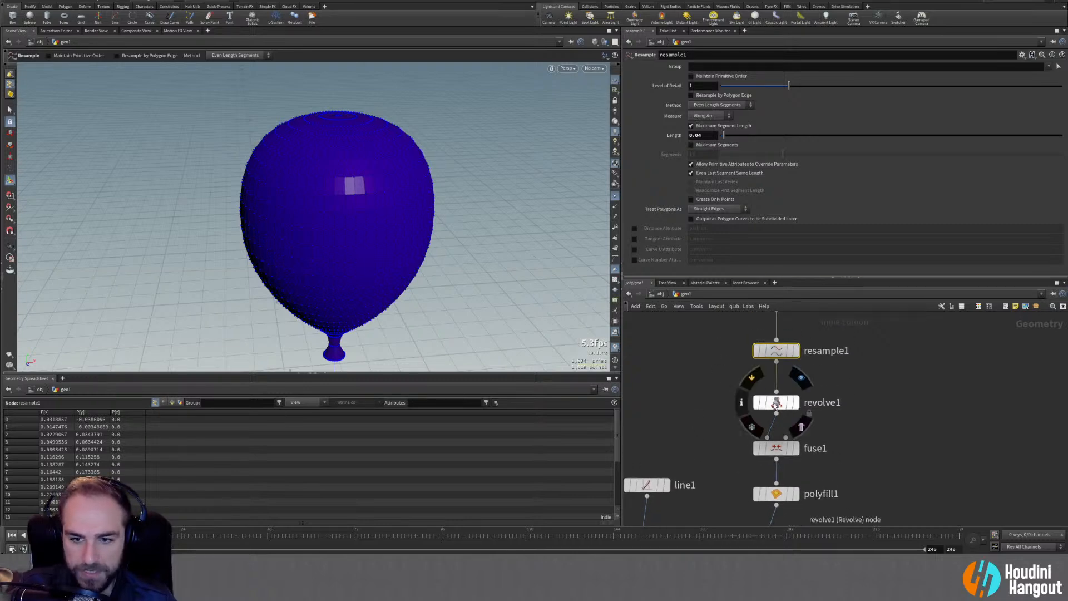
pyautogui.click(776, 402)
pyautogui.middleClick(698, 106)
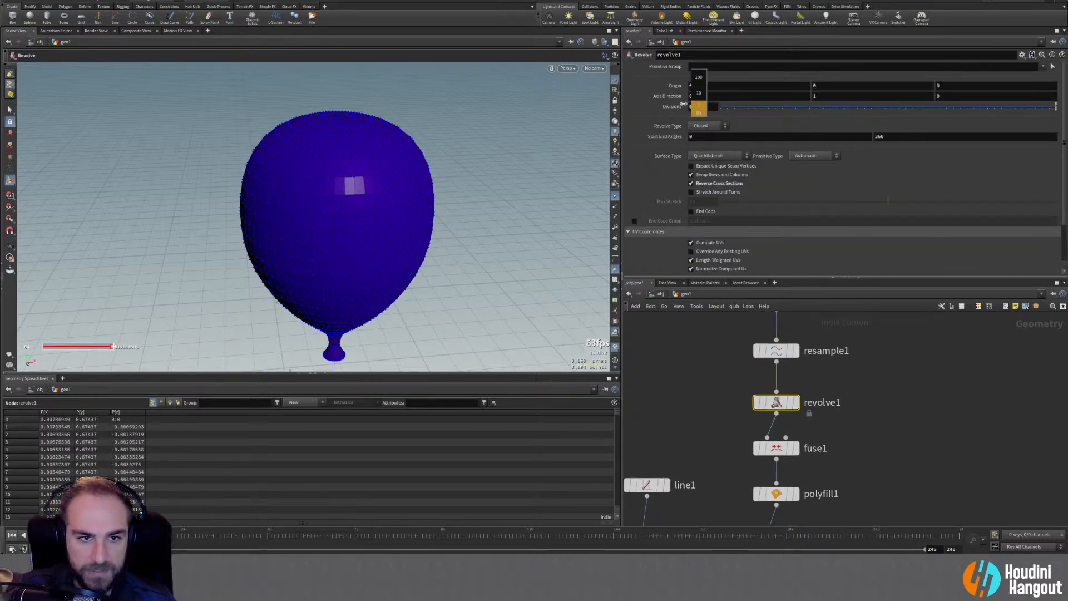
pyautogui.moveTo(685, 105); pyautogui.dragTo(582, 95, button='middle')
# Switch the viewport shading to Wireframe to see where the string meets the balloon
pyautogui.keyDown('alt'); pyautogui.moveTo(427, 269); pyautogui.dragTo(380, 257, button='right'); pyautogui.keyUp('alt')
pyautogui.keyDown('alt'); pyautogui.moveTo(380, 257); pyautogui.dragTo(389, 136, button='middle'); pyautogui.keyUp('alt')
pyautogui.keyDown('alt'); pyautogui.moveTo(389, 136); pyautogui.dragTo(348, 86); pyautogui.keyUp('alt')
pyautogui.keyDown('alt'); pyautogui.moveTo(409, 194); pyautogui.dragTo(408, 244, button='right'); pyautogui.keyUp('alt')
pyautogui.keyDown('alt'); pyautogui.moveTo(409, 245); pyautogui.dragTo(377, 132, button='middle'); pyautogui.keyUp('alt')
pyautogui.moveTo(706, 444); pyautogui.dragTo(731, 317, button='middle')
pyautogui.click(595, 42)
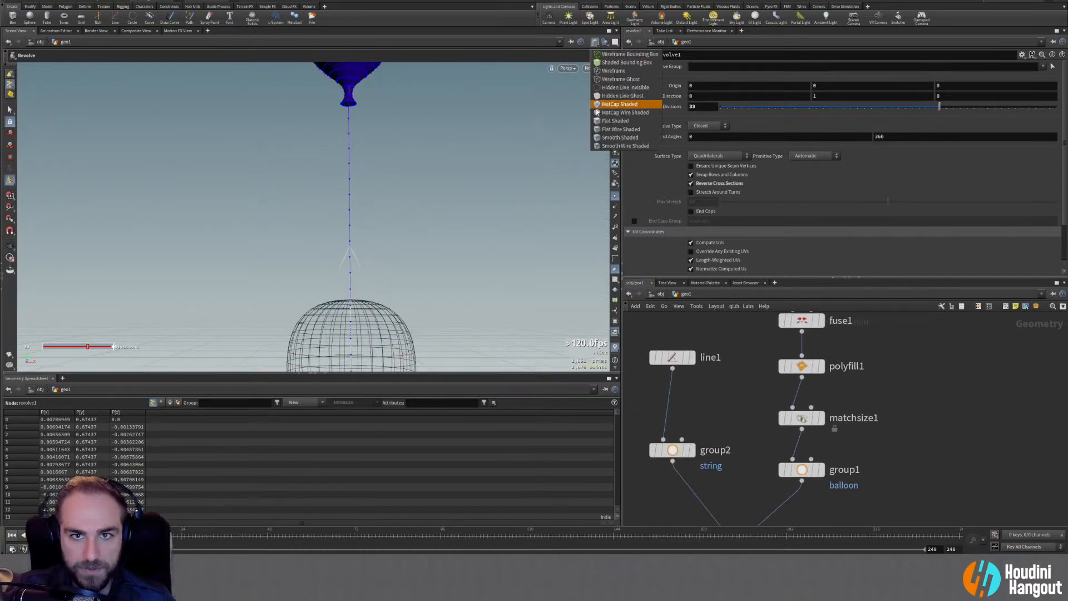
pyautogui.click(604, 72)
# Set the Max Search Dist of the glue node vellumconstraints1 to 0.042 so the string end reaches the balloon's neck
pyautogui.keyDown('alt'); pyautogui.moveTo(353, 99); pyautogui.dragTo(348, 165, button='middle'); pyautogui.keyUp('alt')
pyautogui.keyDown('alt'); pyautogui.moveTo(348, 165); pyautogui.dragTo(345, 181); pyautogui.keyUp('alt')
pyautogui.keyDown('alt'); pyautogui.moveTo(345, 182); pyautogui.dragTo(389, 187, button='right'); pyautogui.keyUp('alt')
pyautogui.rightClick(777, 429)
pyautogui.moveTo(765, 515); pyautogui.dragTo(777, 289, button='middle')
pyautogui.moveTo(763, 495); pyautogui.dragTo(760, 443, button='middle')
pyautogui.click(757, 476)
pyautogui.moveTo(327, 147)
pyautogui.keyDown('alt'); pyautogui.mouseDown()
pyautogui.moveTo(303, 152)
pyautogui.moveTo(330, 132)
pyautogui.mouseUp(); pyautogui.keyUp('alt')
pyautogui.keyDown('alt'); pyautogui.moveTo(329, 132); pyautogui.dragTo(709, 114, button='right'); pyautogui.keyUp('alt')
pyautogui.keyDown('alt'); pyautogui.moveTo(400, 163); pyautogui.dragTo(377, 229); pyautogui.keyUp('alt')
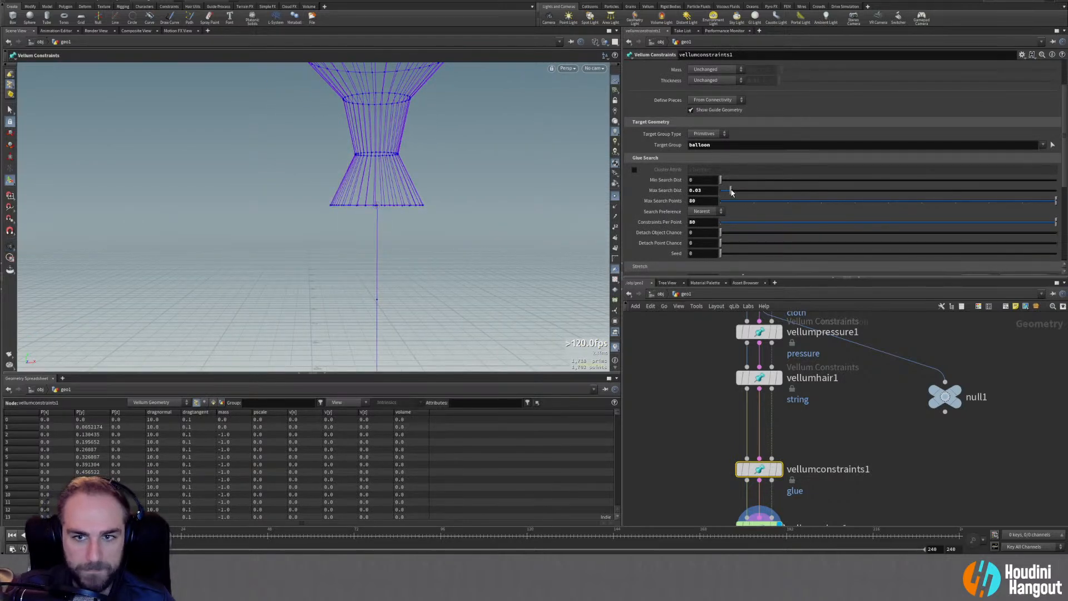
pyautogui.moveTo(731, 191); pyautogui.dragTo(735, 191)
pyautogui.keyDown('alt'); pyautogui.moveTo(359, 190); pyautogui.dragTo(404, 158); pyautogui.keyUp('alt')
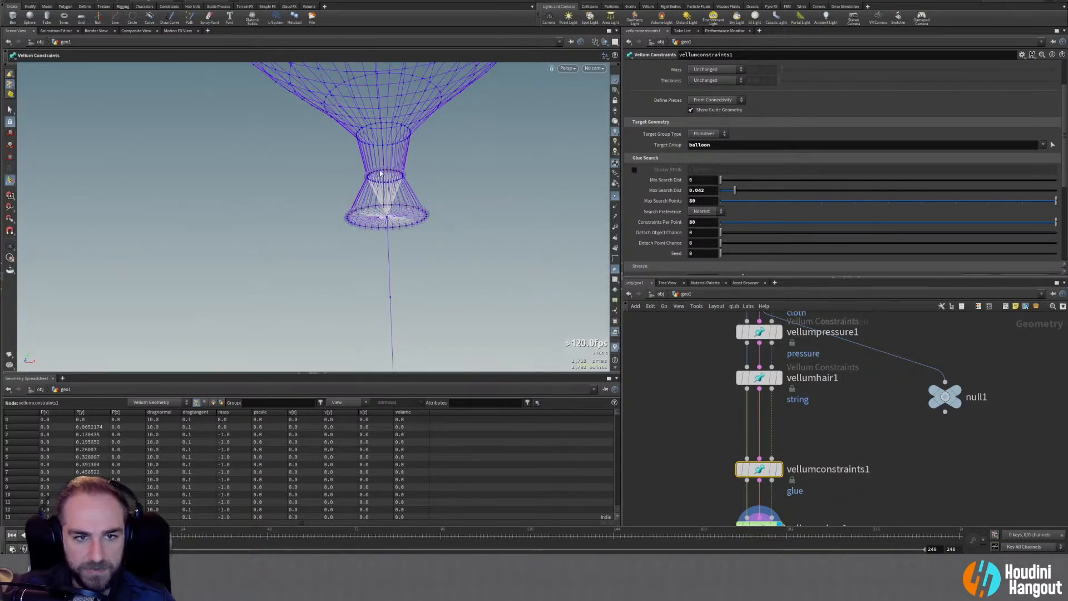
# Select vellumsolver1, try Smooth Wire Shaded viewport shading, and turn on point display to watch the whole balloon simulate
pyautogui.keyDown('alt'); pyautogui.moveTo(381, 214); pyautogui.dragTo(138, 286, button='right'); pyautogui.keyUp('alt')
pyautogui.keyDown('alt'); pyautogui.moveTo(293, 297); pyautogui.dragTo(253, 303, button='right'); pyautogui.keyUp('alt')
pyautogui.keyDown('alt'); pyautogui.moveTo(329, 315); pyautogui.dragTo(323, 175, button='middle'); pyautogui.keyUp('alt')
pyautogui.keyDown('alt'); pyautogui.moveTo(351, 265); pyautogui.dragTo(320, 236, button='right'); pyautogui.keyUp('alt')
pyautogui.keyDown('alt'); pyautogui.moveTo(372, 204); pyautogui.dragTo(324, 245, button='middle'); pyautogui.keyUp('alt')
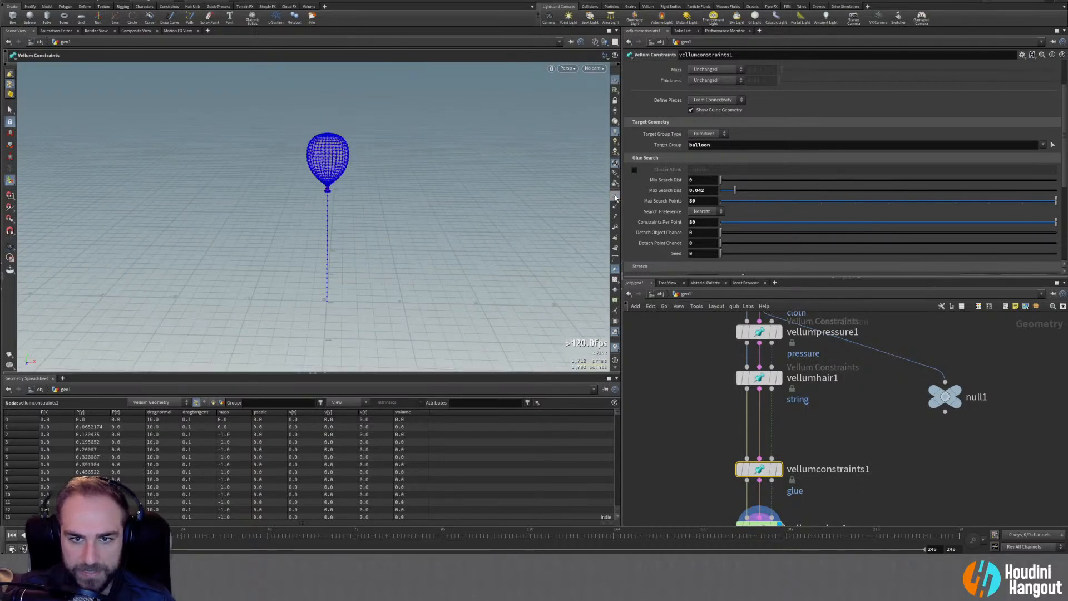
pyautogui.scroll(-2, 723, 482)
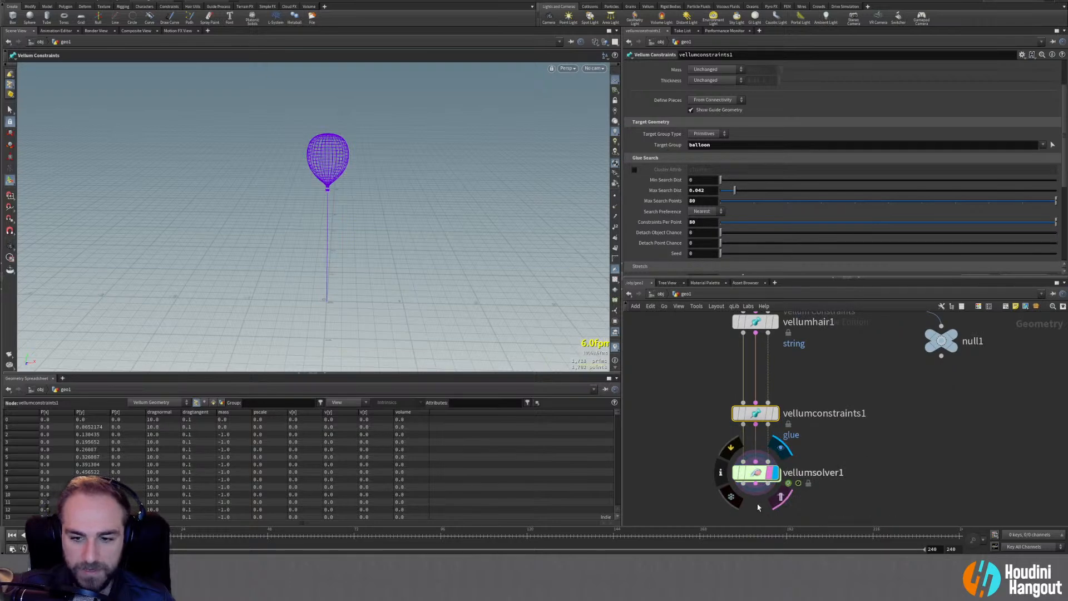
pyautogui.click(766, 478)
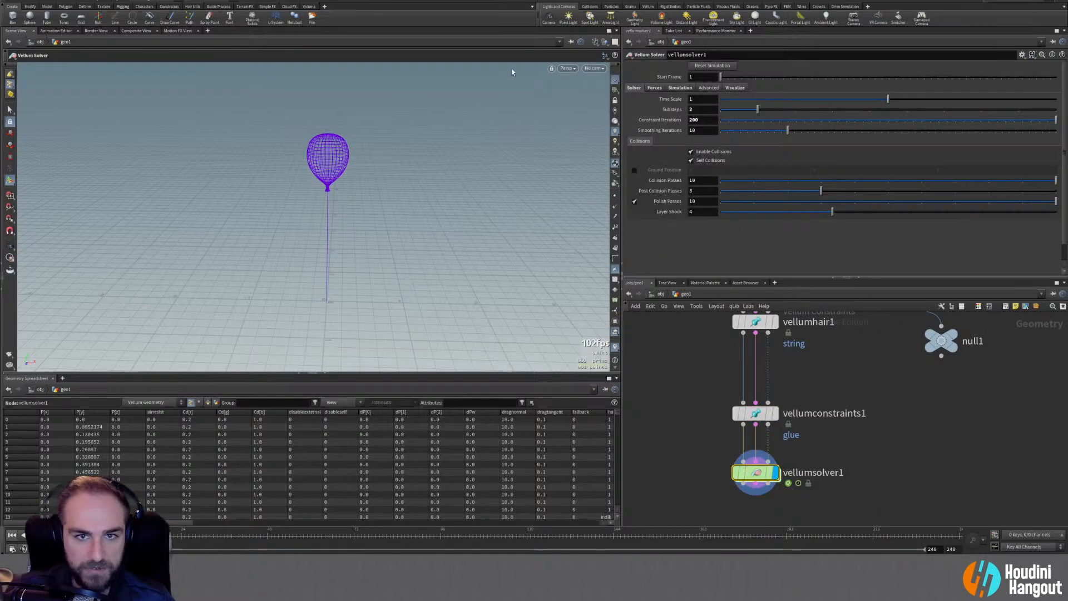
pyautogui.click(598, 43)
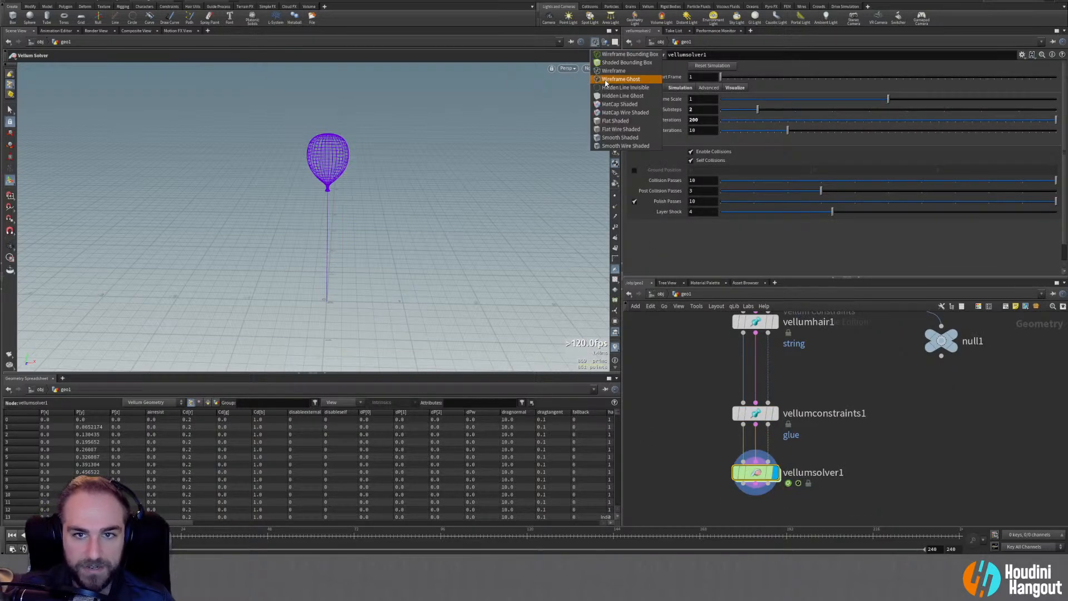
pyautogui.click(622, 146)
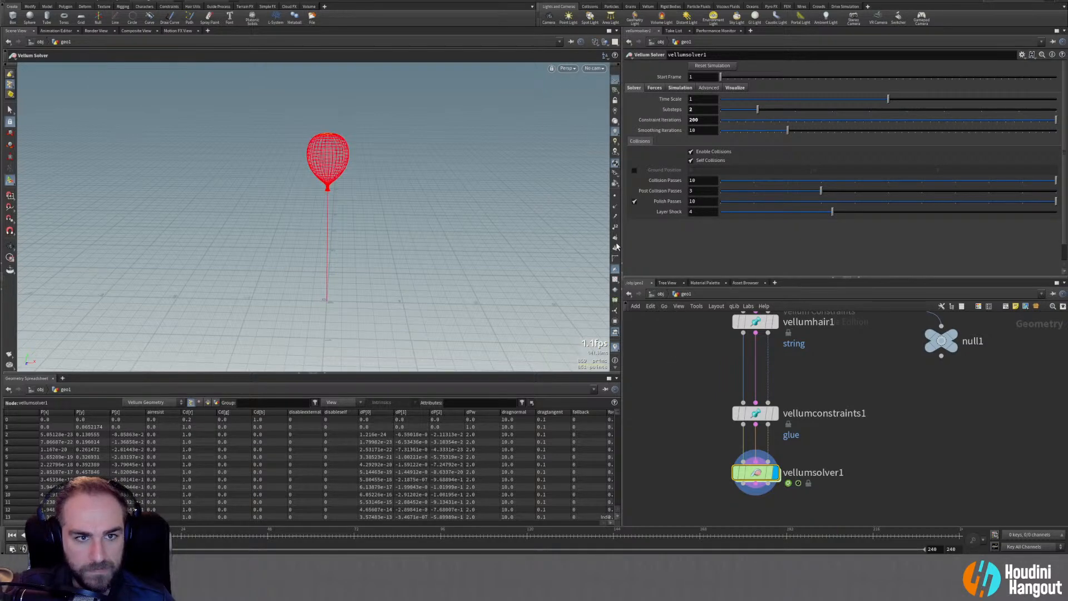
pyautogui.click(615, 197)
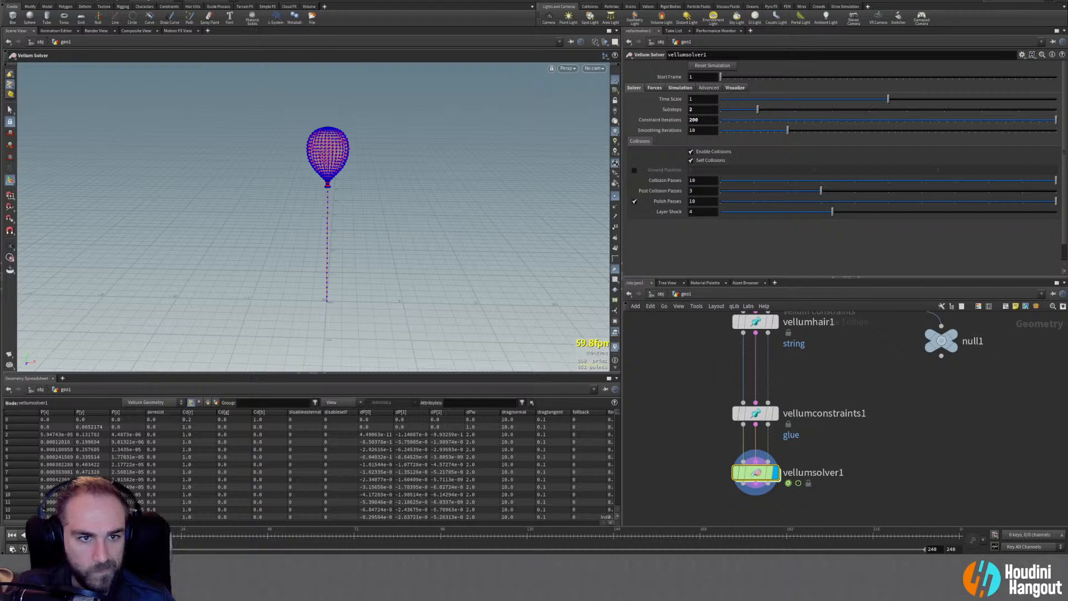
# Set the Constraint Iterations of vellumsolver1 to 100
pyautogui.doubleClick(701, 119)
pyautogui.write('100')
pyautogui.press('Return')
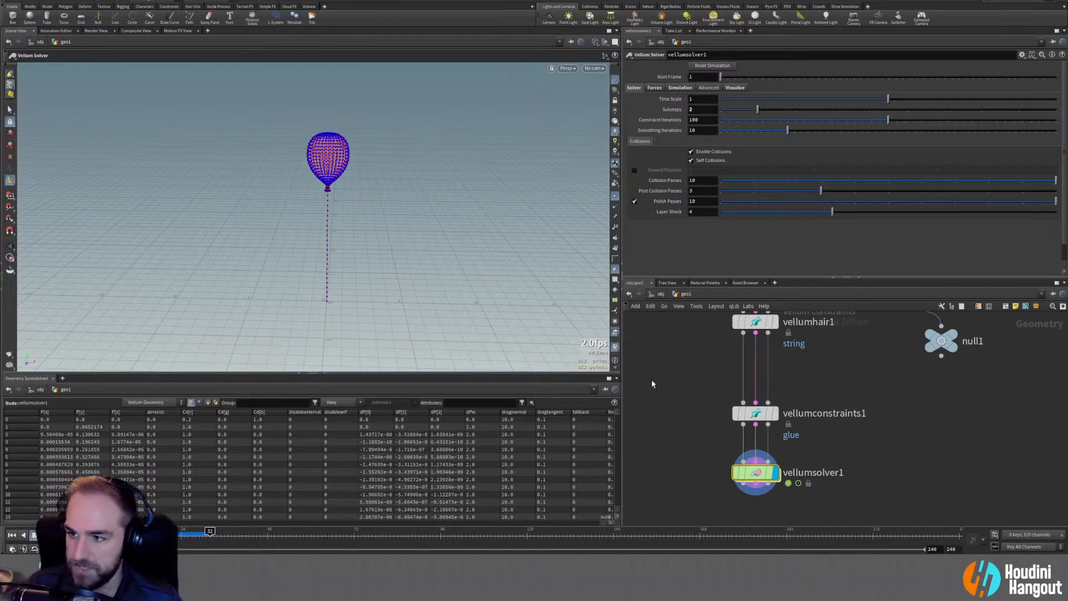
# Add a POP Wind node inside vellumsolver1's forces network and wire it into the FORCE output
pyautogui.doubleClick(756, 474)
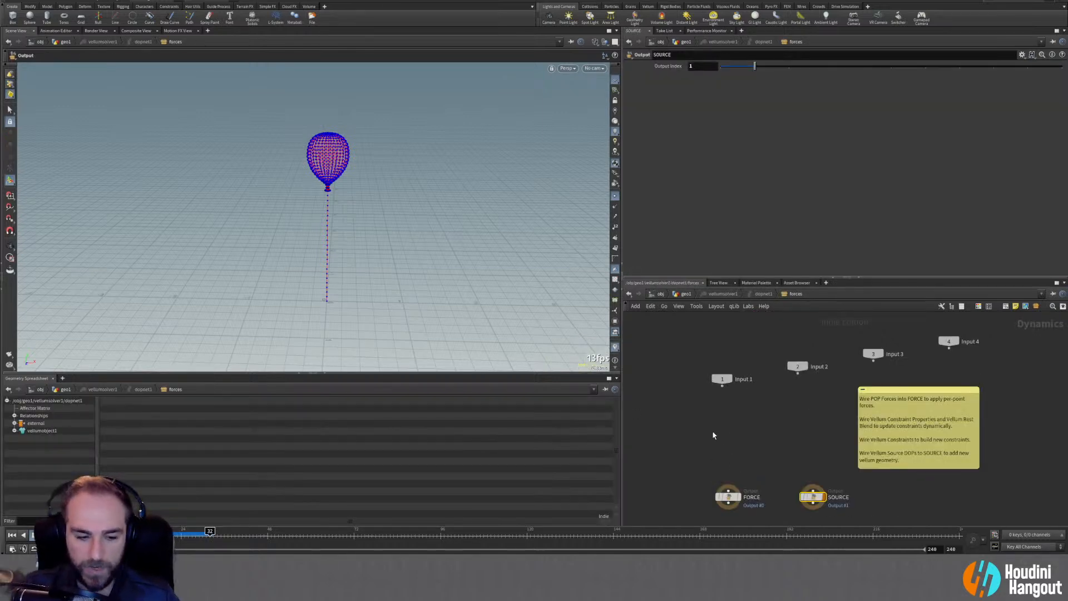
pyautogui.press('Tab')
pyautogui.write('pop wi')
pyautogui.press('Return')
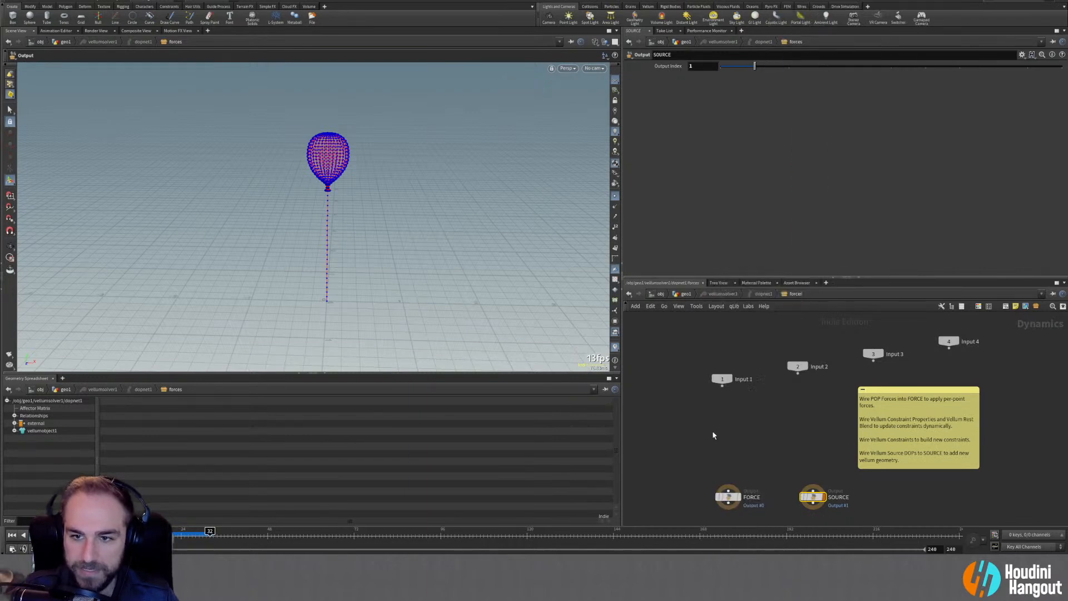
pyautogui.click(729, 466)
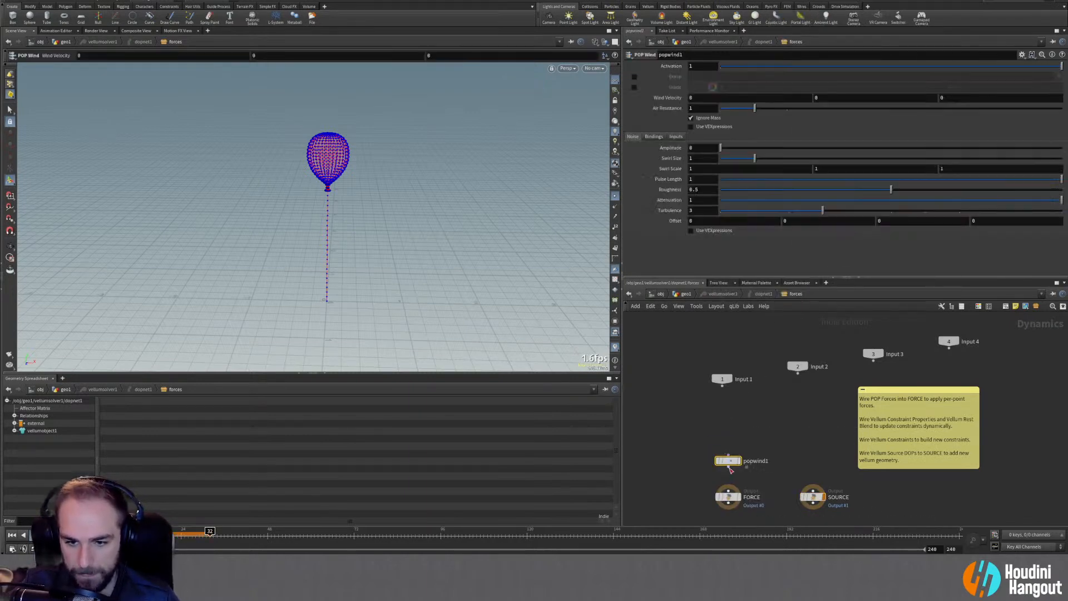
pyautogui.click(729, 467)
pyautogui.click(728, 490)
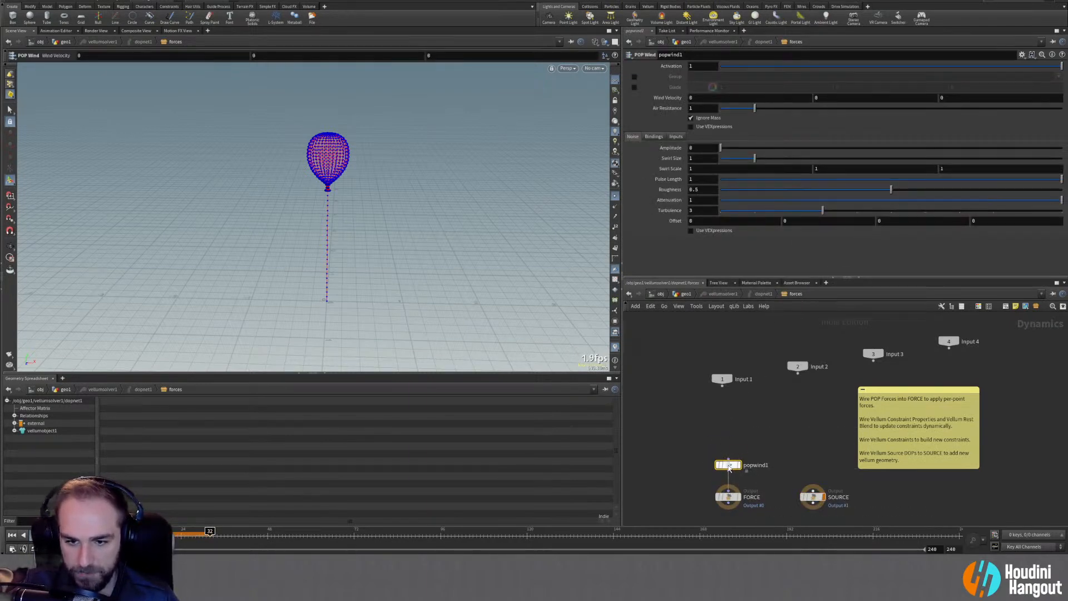
# Set popwind1's noise Amplitude to 0.1, hide the points in the viewport and play the simulation from the first frame
pyautogui.click(699, 147)
pyautogui.write('0.1')
pyautogui.press('Return')
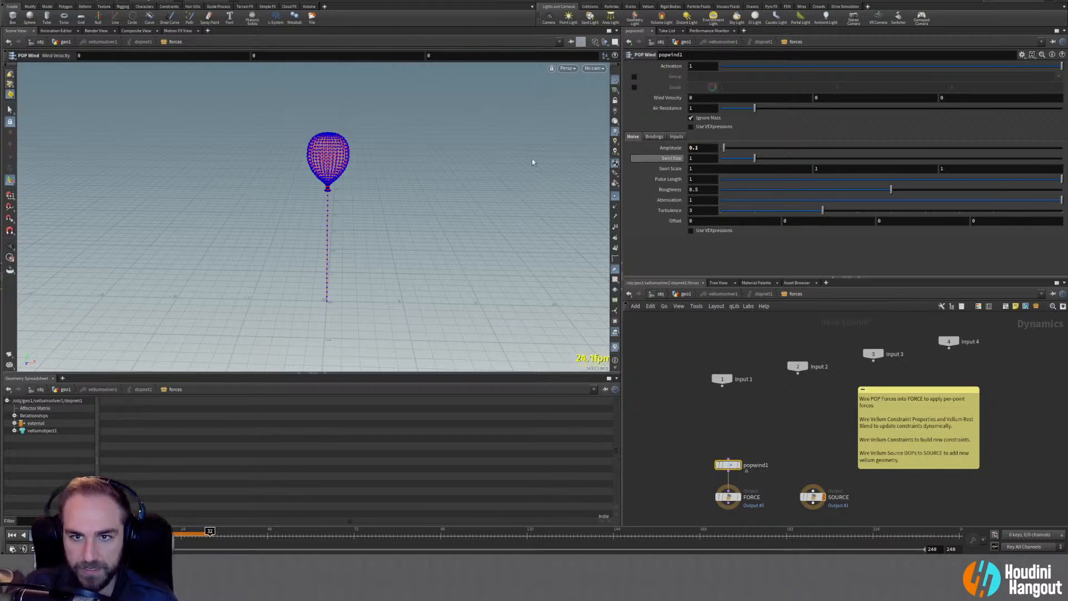
pyautogui.click(11, 535)
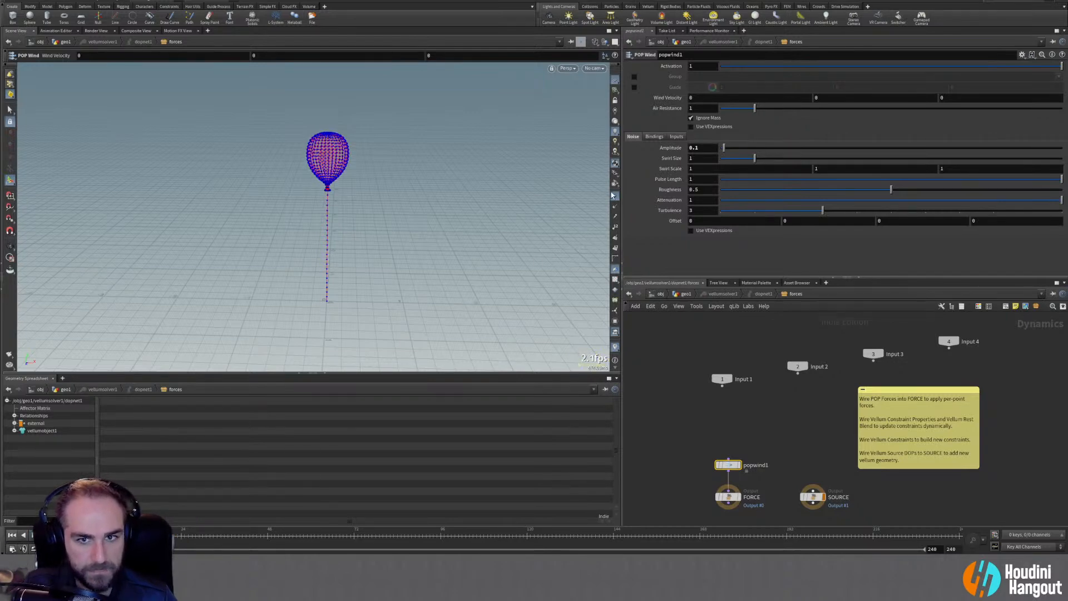
pyautogui.click(614, 195)
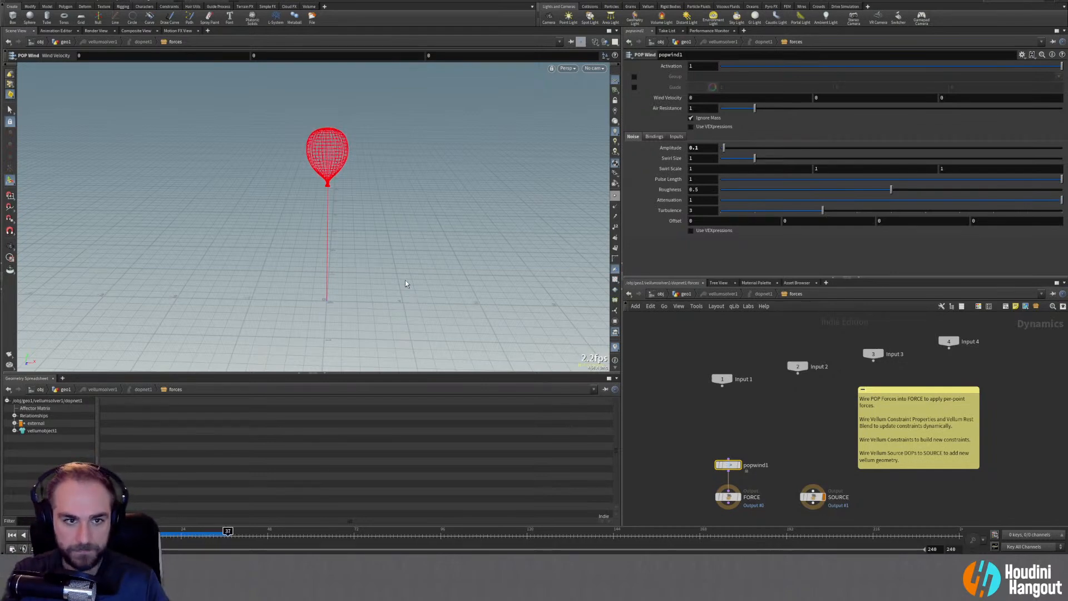
pyautogui.press('Escape')
pyautogui.moveTo(352, 193); pyautogui.dragTo(310, 223)
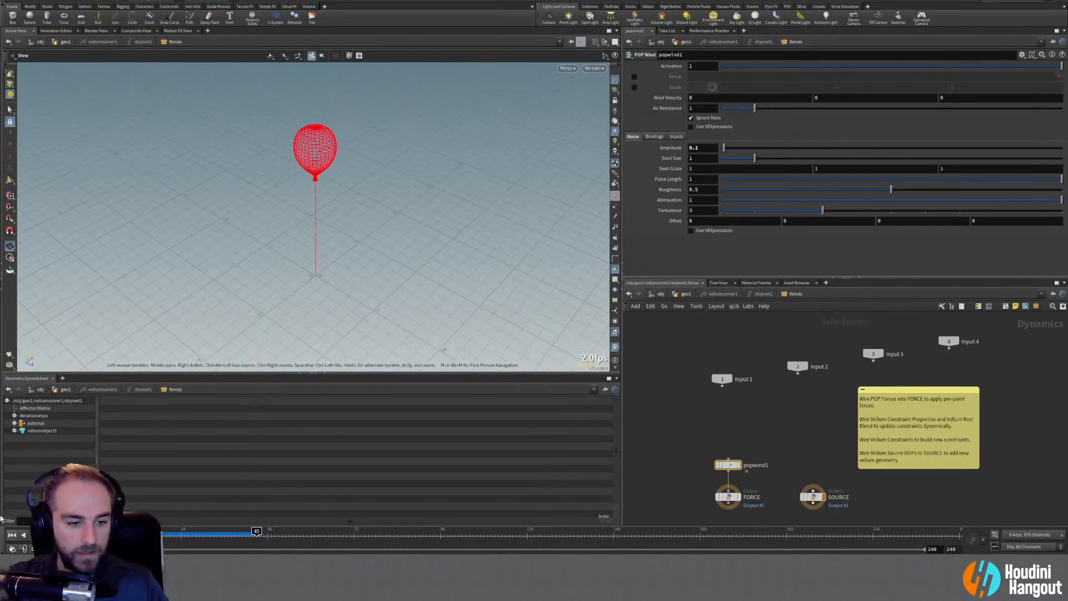
pyautogui.press('Return')
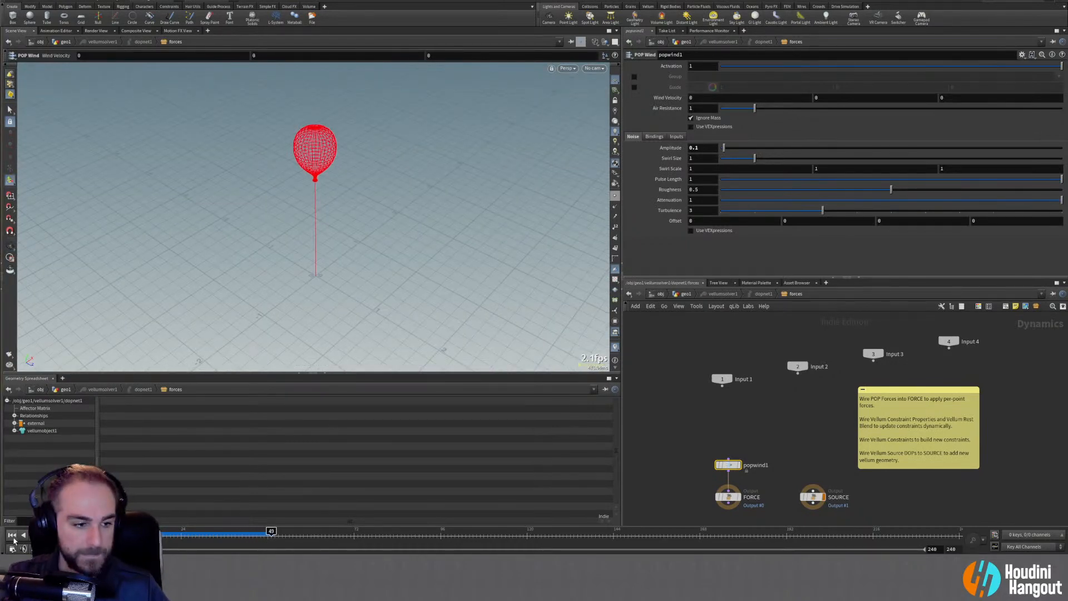
pyautogui.click(20, 531)
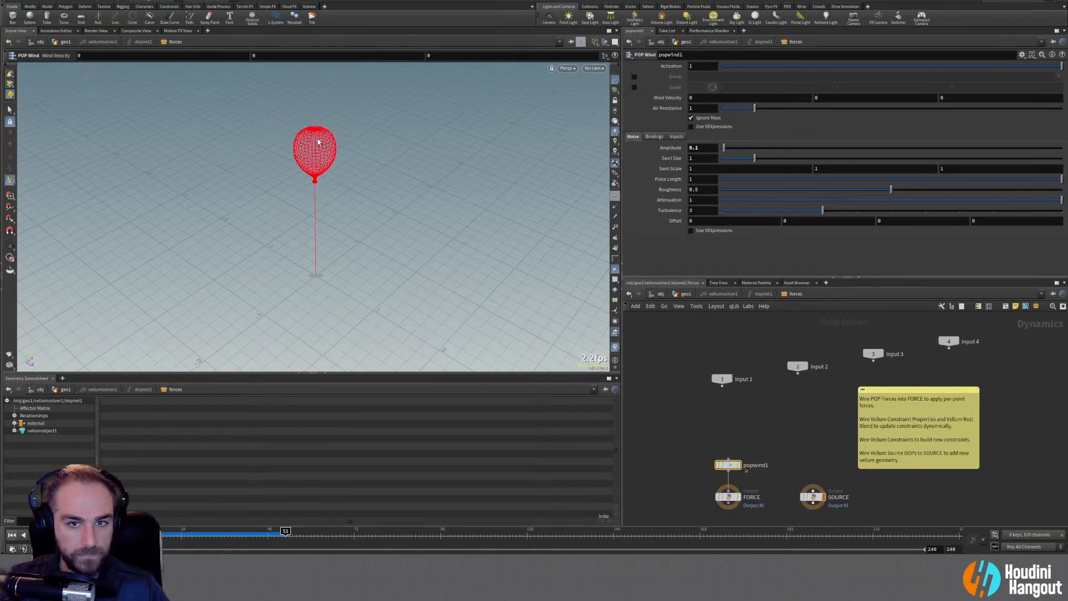
# Rewind the simulation and raise popwind1's noise Amplitude to 0.58
pyautogui.moveTo(105, 535)
pyautogui.mouseDown()
pyautogui.moveTo(248, 535)
pyautogui.moveTo(101, 534)
pyautogui.mouseUp()
pyautogui.doubleClick(696, 148)
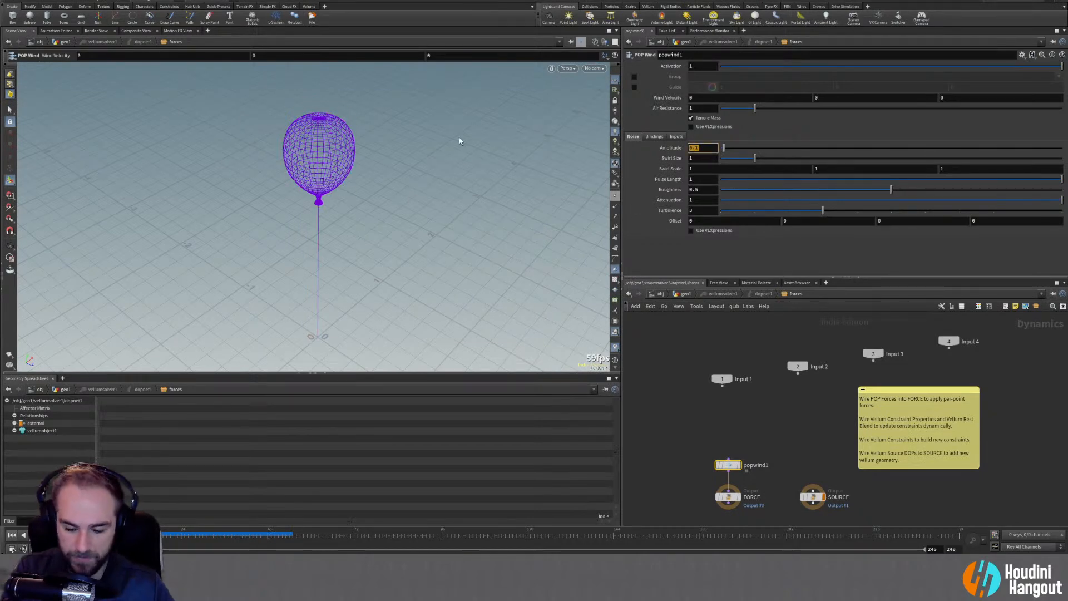
pyautogui.write('0.58')
pyautogui.press('Return')
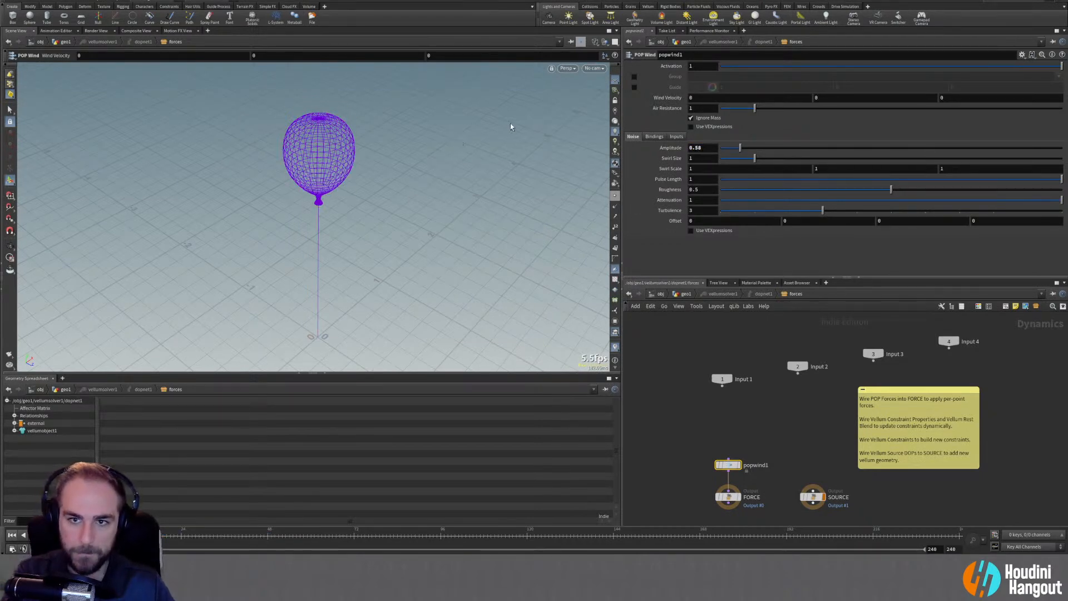
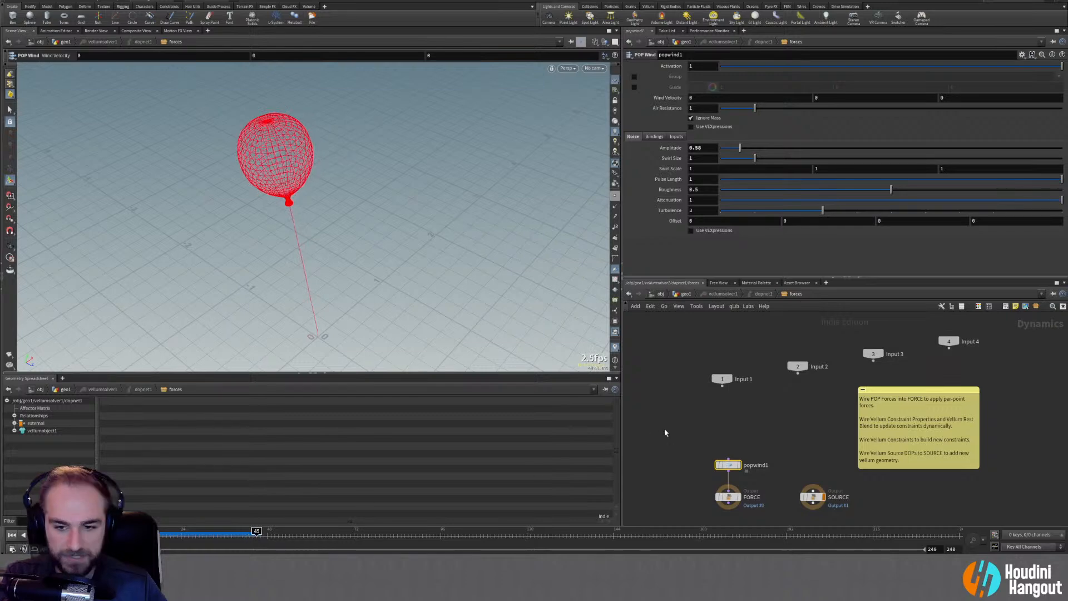
# Rewind, return to the geo1 network and reduce the Pin Points of vellumhair1 to point 0 only
pyautogui.click(12, 536)
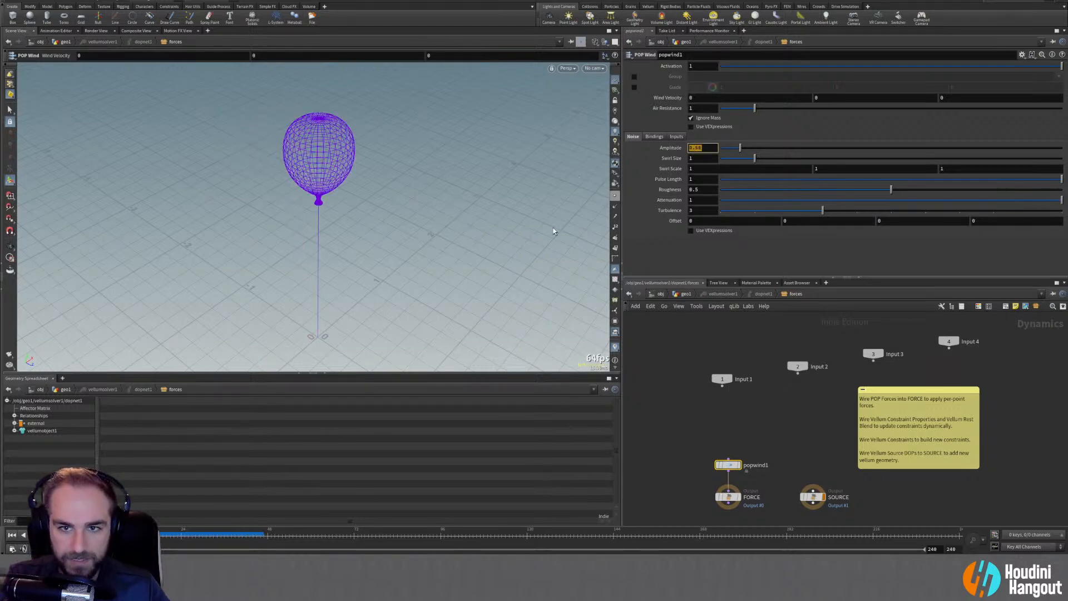
pyautogui.press('u')
pyautogui.press('u')
pyautogui.press('u')
pyautogui.scroll(3, 696, 391)
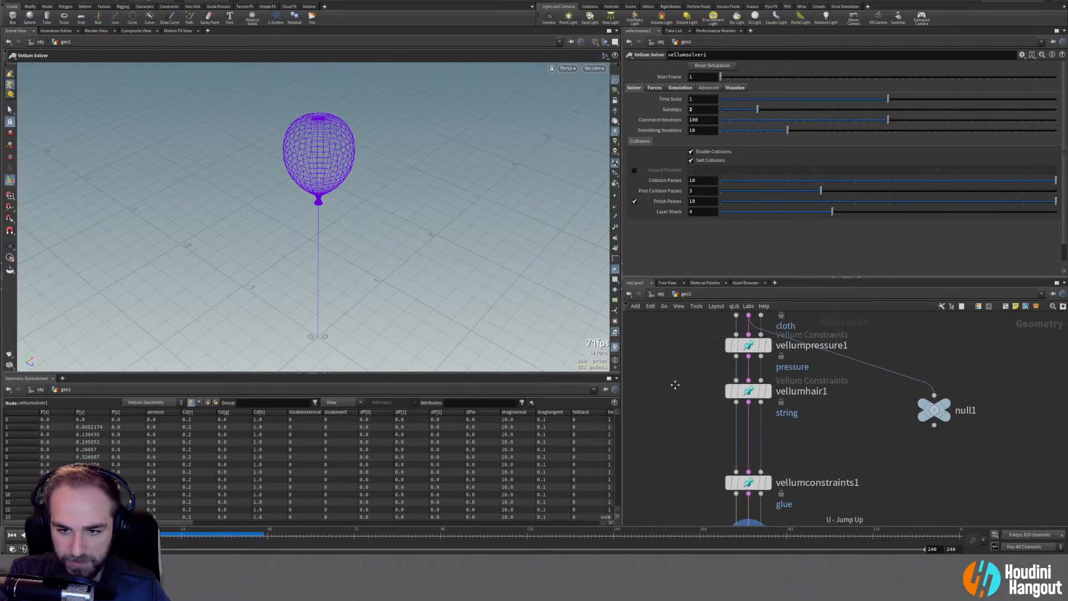
pyautogui.click(739, 424)
pyautogui.click(709, 186)
pyautogui.press('BackSpace')
pyautogui.press('BackSpace')
pyautogui.press('Return')
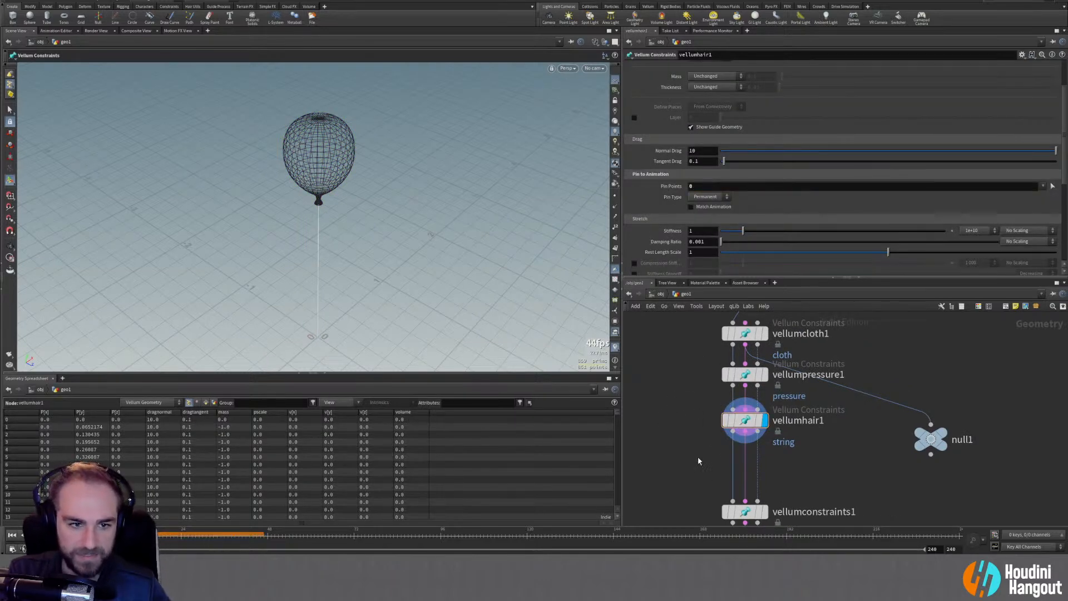
# Reopen vellumsolver1's forces network and set popwind1's noise Amplitude to 0.35
pyautogui.moveTo(678, 491); pyautogui.dragTo(683, 429, button='middle')
pyautogui.doubleClick(754, 455)
pyautogui.write('0.35')
pyautogui.press('Return')
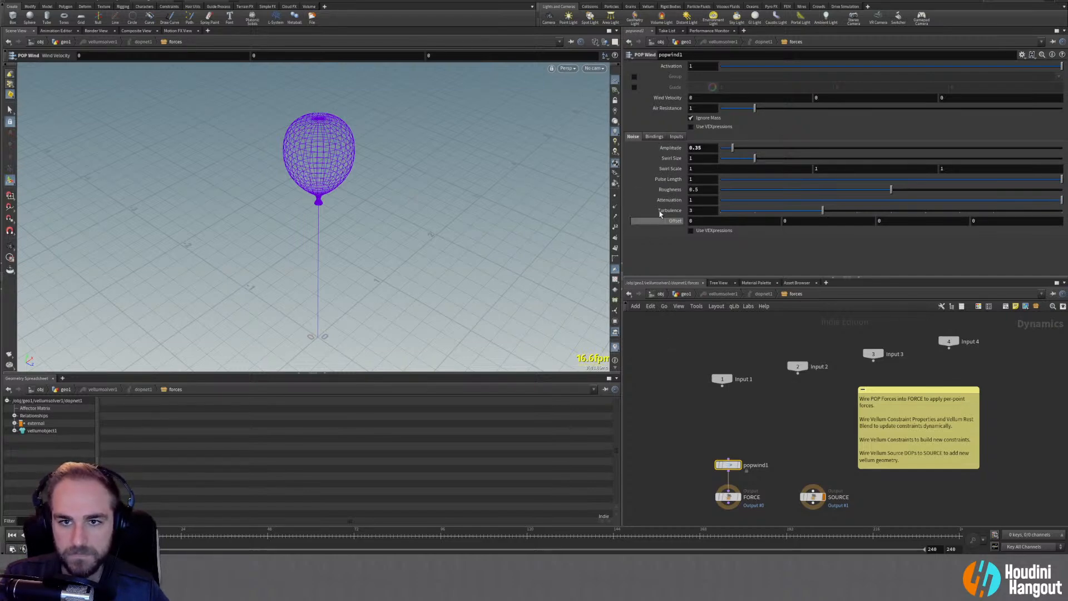
# Set popwind1's noise Amplitude to 0.5 and its Air Resistance to 0.5
pyautogui.moveTo(610, 113); pyautogui.dragTo(603, 114)
pyautogui.moveTo(703, 150); pyautogui.dragTo(488, 133)
pyautogui.write('0.5')
pyautogui.press('Return')
pyautogui.doubleClick(694, 107)
pyautogui.write('0.5')
pyautogui.press('Return')
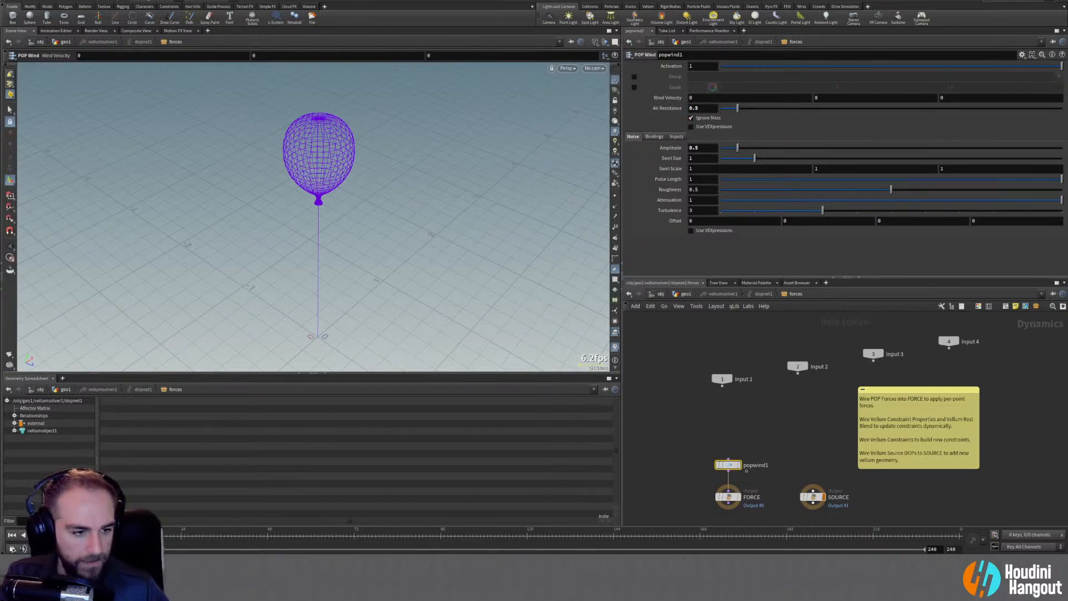
# Return to the geo1 network and move vellumsolver1 further down to leave a gap below vellumconstraints1
pyautogui.press('u')
pyautogui.press('u')
pyautogui.press('u')
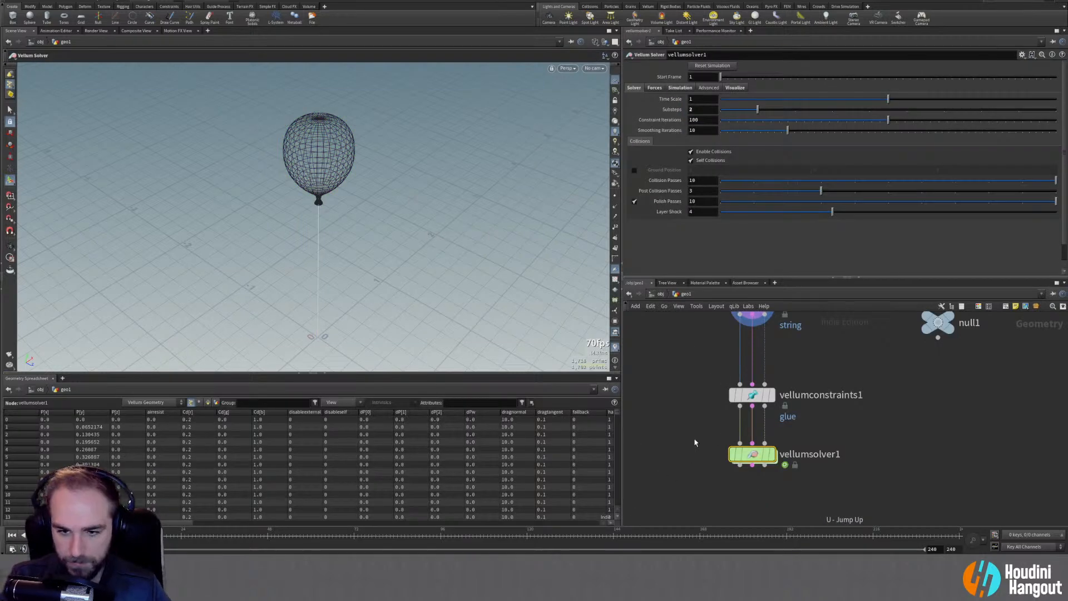
pyautogui.scroll(-3, 693, 415)
pyautogui.scroll(-2, 696, 468)
pyautogui.moveTo(725, 445); pyautogui.dragTo(725, 495)
pyautogui.scroll(-3, 689, 395)
pyautogui.moveTo(690, 408); pyautogui.dragTo(691, 438, button='middle')
# Delete the unused null1 node branching off the Vellum chain
pyautogui.moveTo(700, 349); pyautogui.dragTo(703, 308)
pyautogui.press('a')
pyautogui.click(673, 368)
pyautogui.moveTo(796, 367); pyautogui.dragTo(812, 422)
pyautogui.press('Delete')
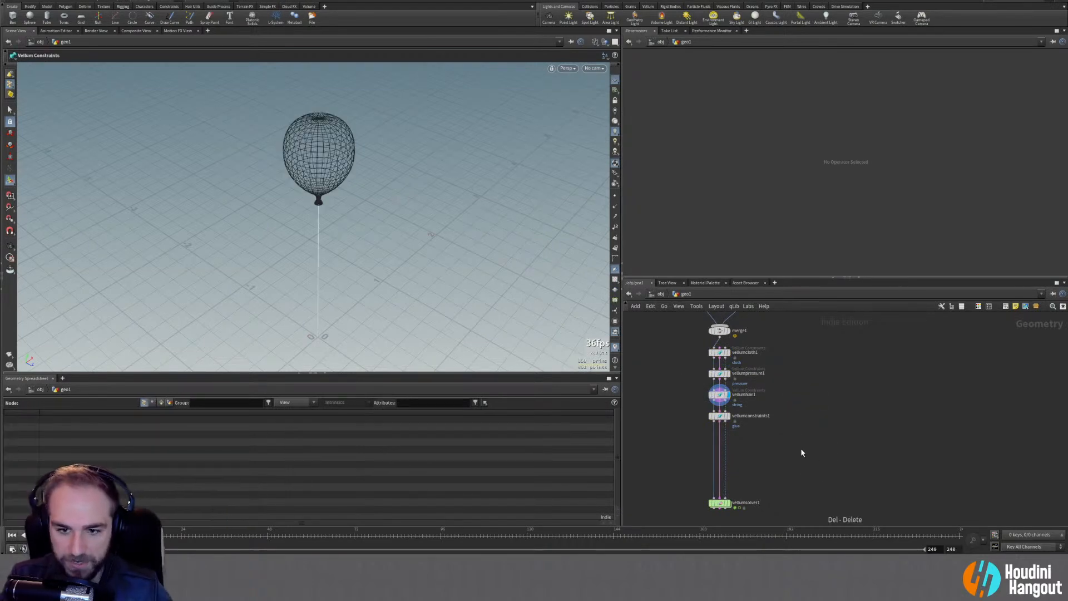
# Try out a Vellum Unpack node beside the Vellum chain, check its node information and remove it
pyautogui.keyDown('alt'); pyautogui.moveTo(300, 306); pyautogui.dragTo(356, 256); pyautogui.keyUp('alt')
pyautogui.press('Tab')
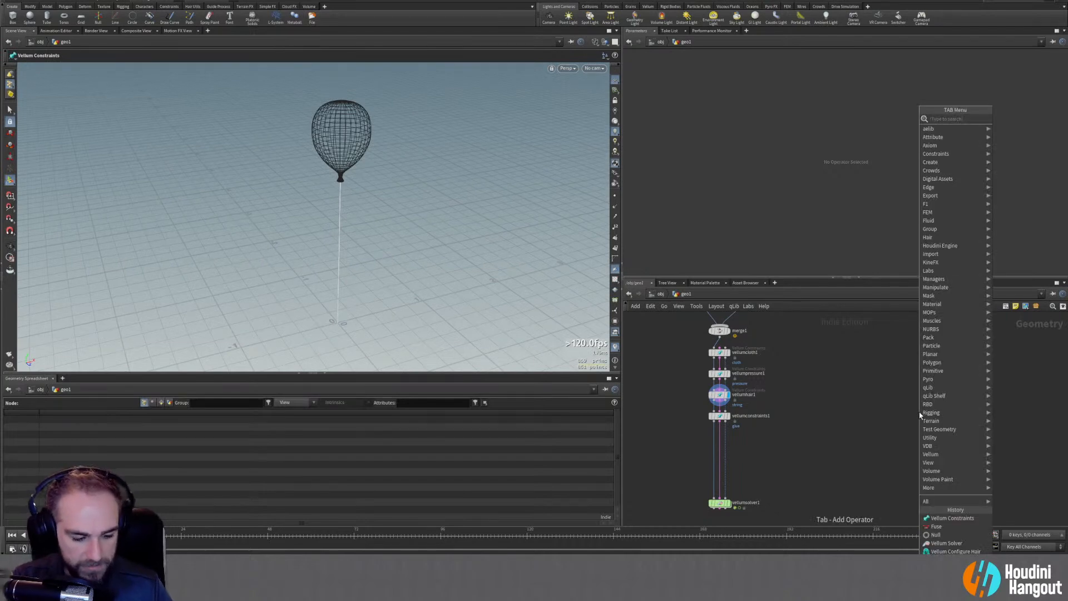
pyautogui.write('vellum')
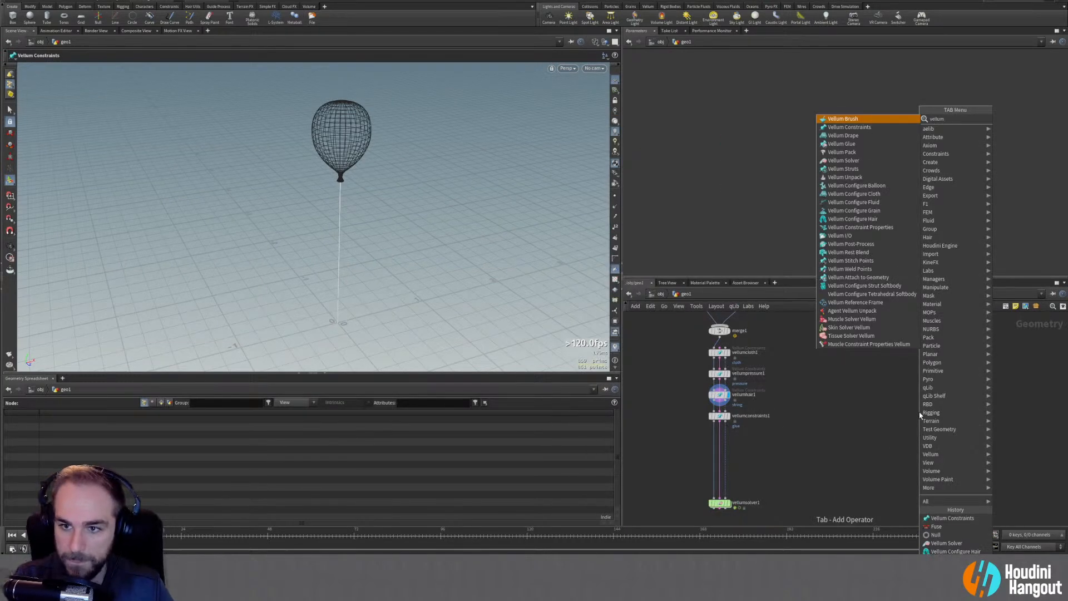
pyautogui.write('i')
pyautogui.press('BackSpace')
pyautogui.press('BackSpace')
pyautogui.write('p')
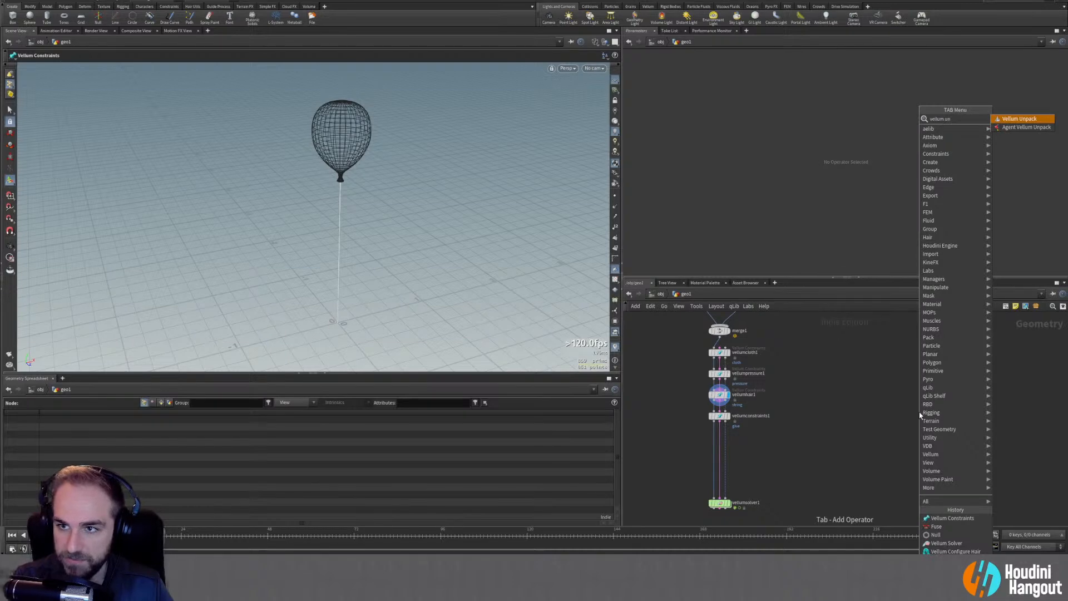
pyautogui.press('Return')
pyautogui.click(820, 408)
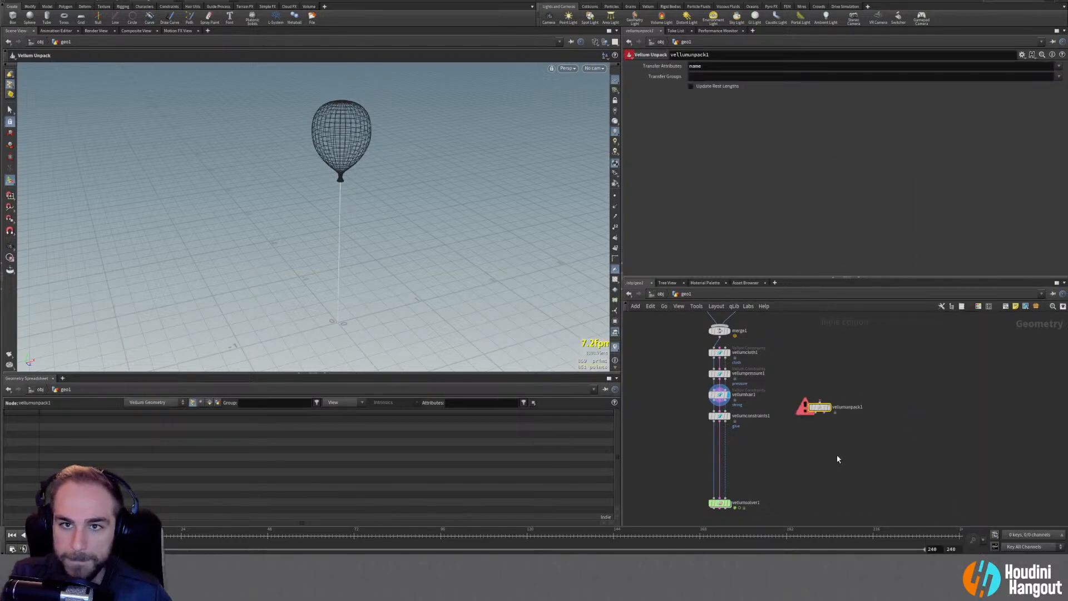
pyautogui.middleClick(818, 409)
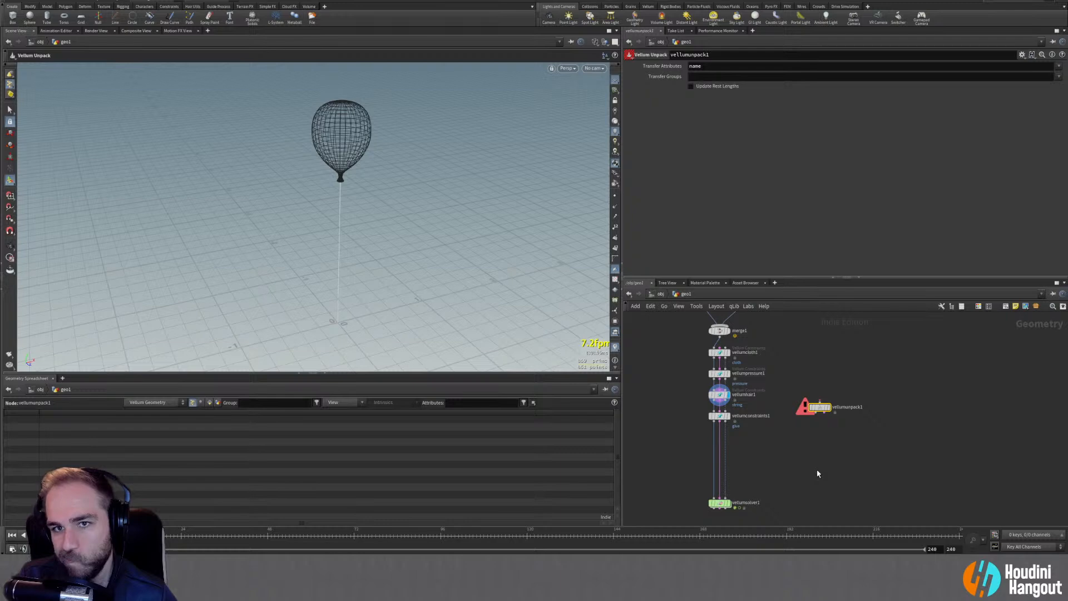
pyautogui.moveTo(816, 412); pyautogui.dragTo(822, 418)
pyautogui.middleClick(822, 418)
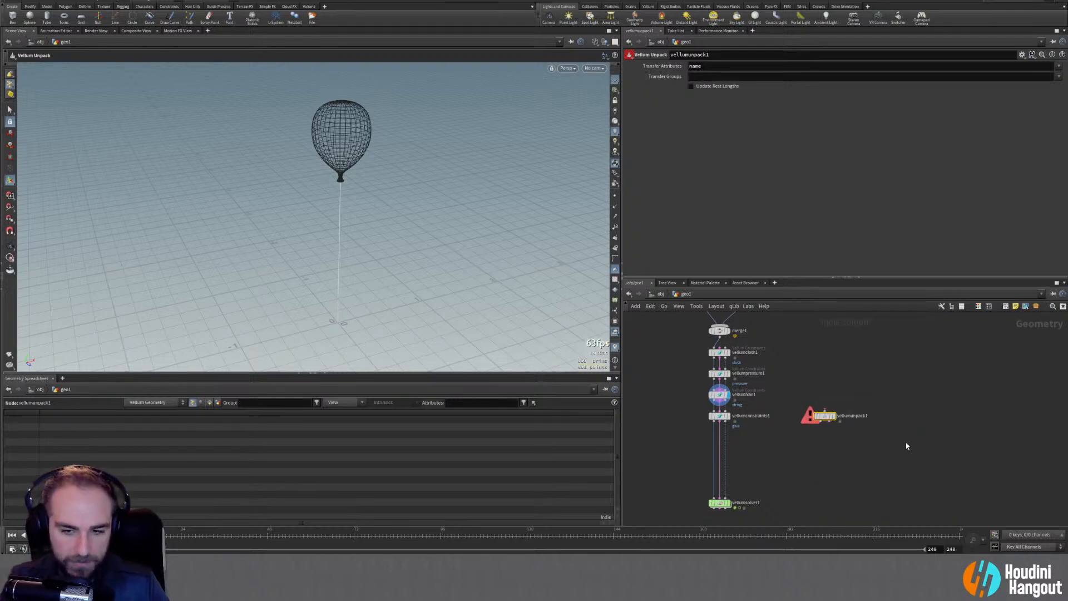
pyautogui.press('Delete')
# Display vellumconstraints1 and examine its node information, primitive groups and point attributes in the geometry spreadsheet
pyautogui.click(718, 416)
pyautogui.middleClick(719, 419)
pyautogui.click(212, 402)
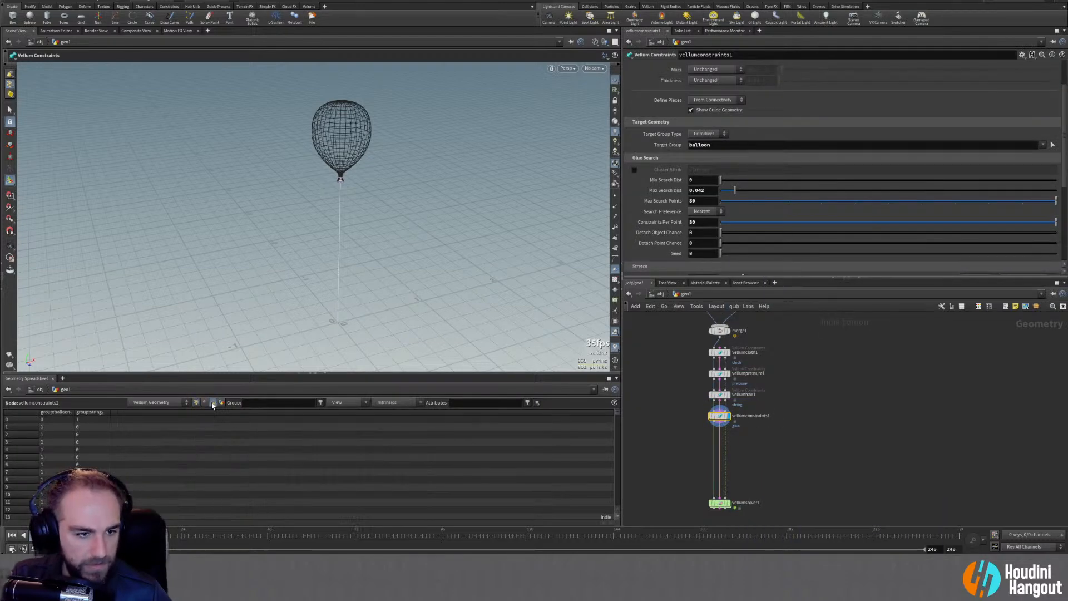
pyautogui.click(196, 402)
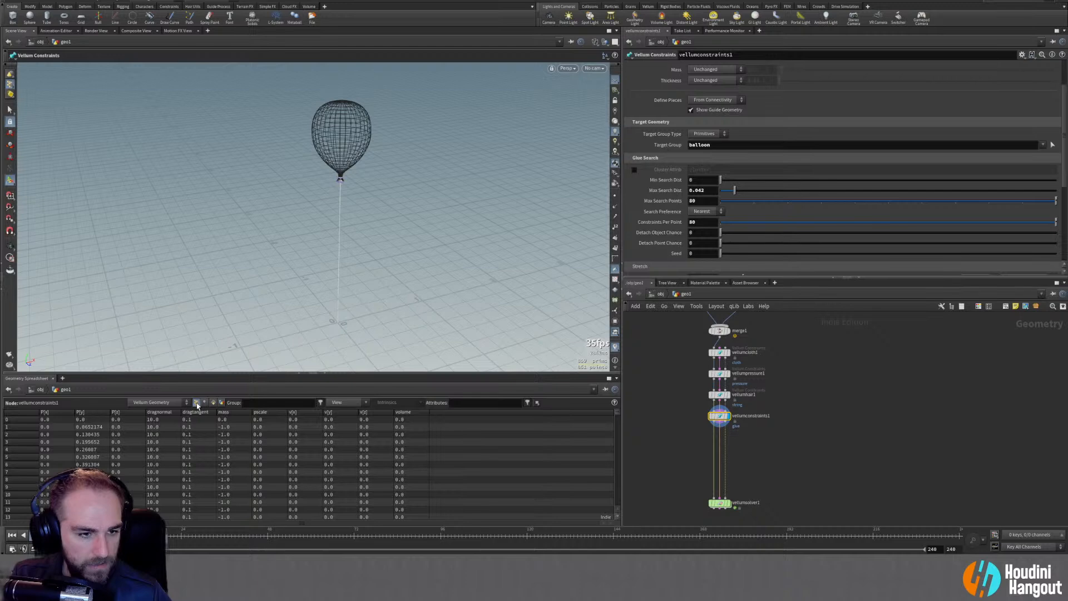
# Examine the constraint geometry of vellumconstraints1 in the geometry spreadsheet, going through its primitive attributes and point attributes
pyautogui.click(158, 402)
pyautogui.click(158, 419)
pyautogui.click(212, 403)
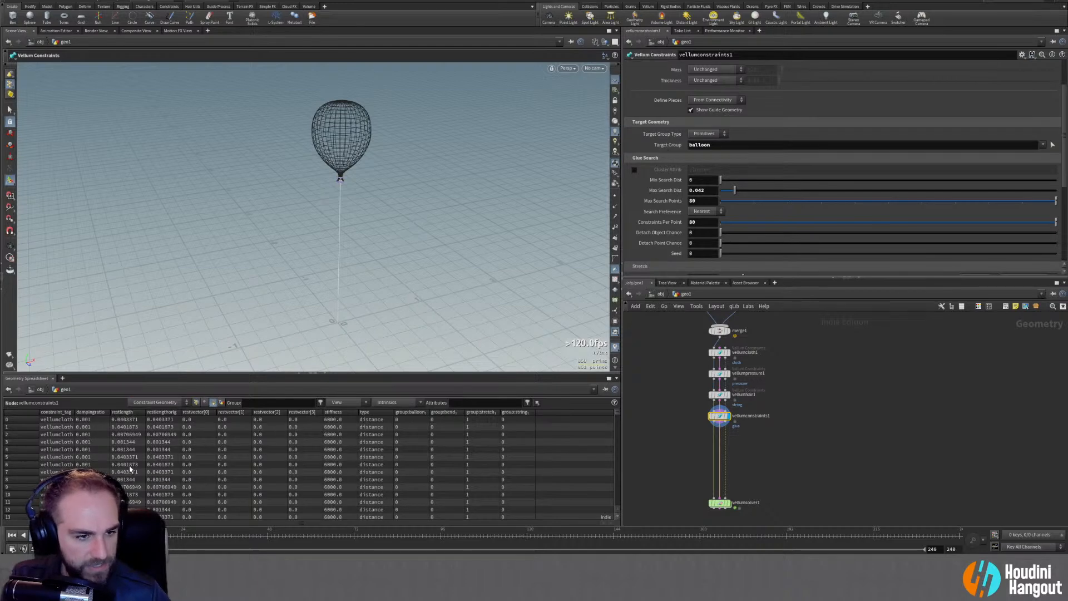
pyautogui.moveTo(73, 413); pyautogui.dragTo(115, 413)
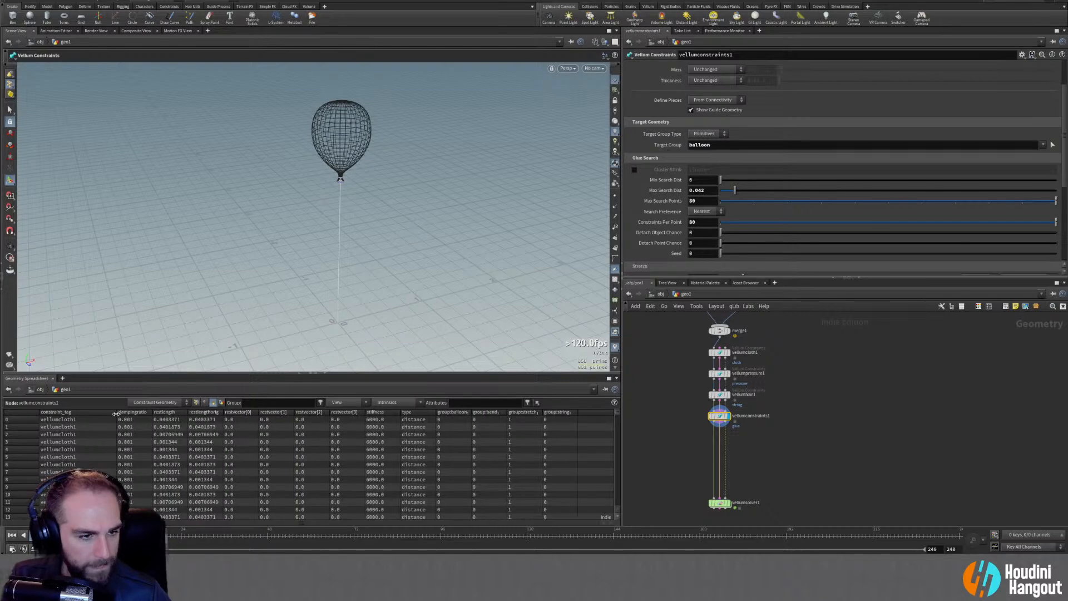
pyautogui.scroll(-15, 83, 449)
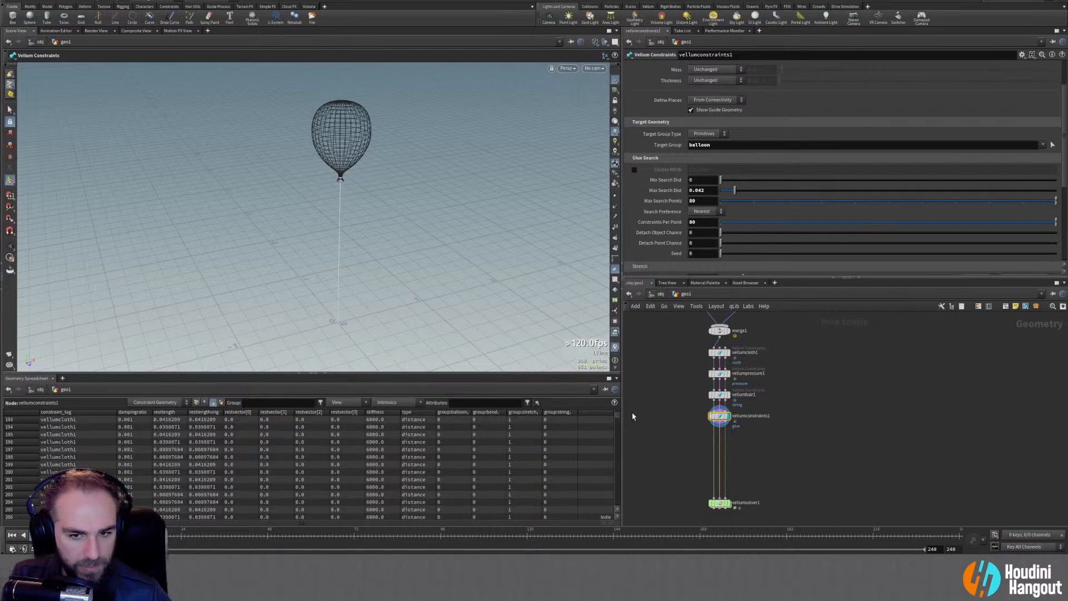
pyautogui.moveTo(618, 415); pyautogui.dragTo(608, 545)
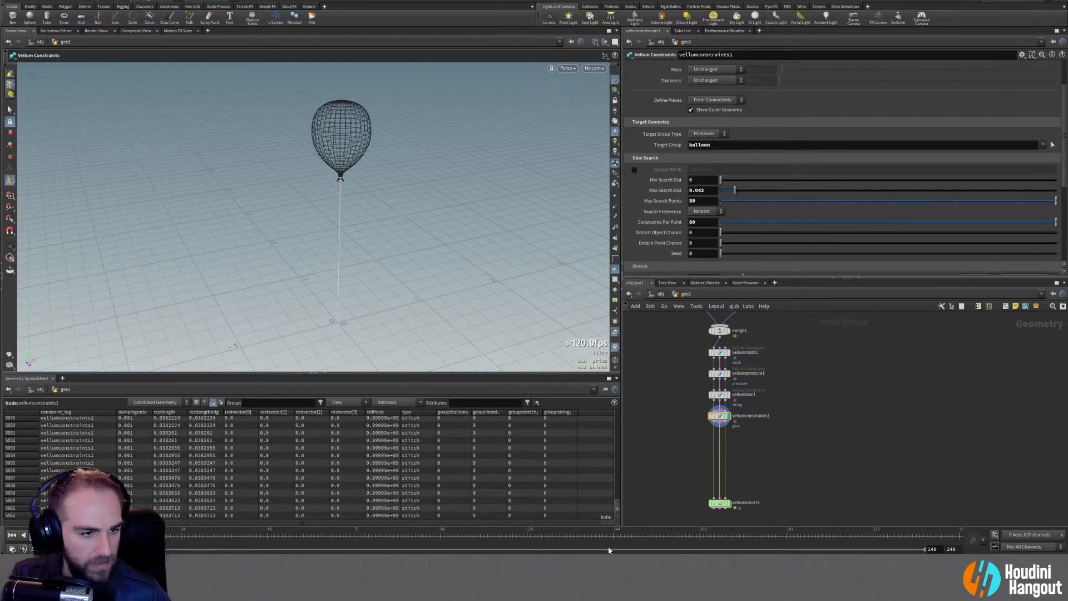
pyautogui.scroll(13, 610, 513)
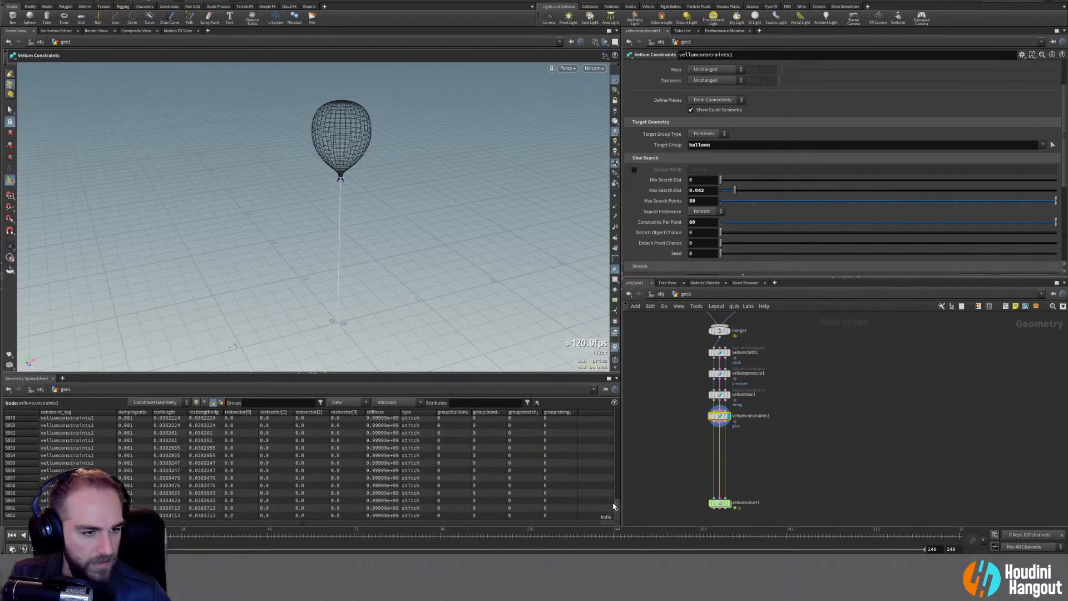
pyautogui.scroll(15, 614, 504)
pyautogui.moveTo(616, 503); pyautogui.dragTo(615, 418)
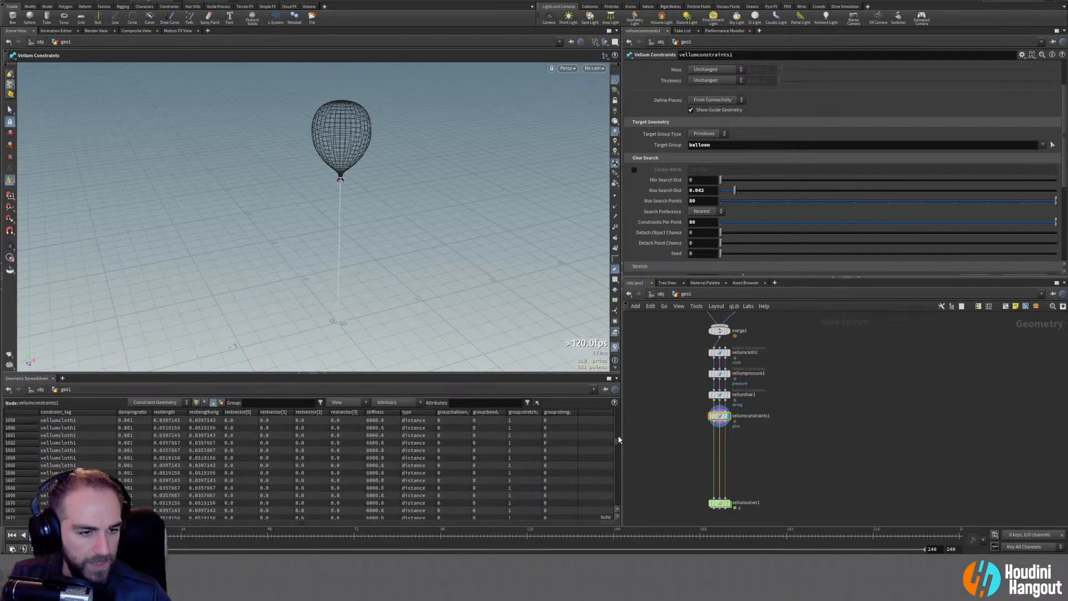
pyautogui.click(196, 402)
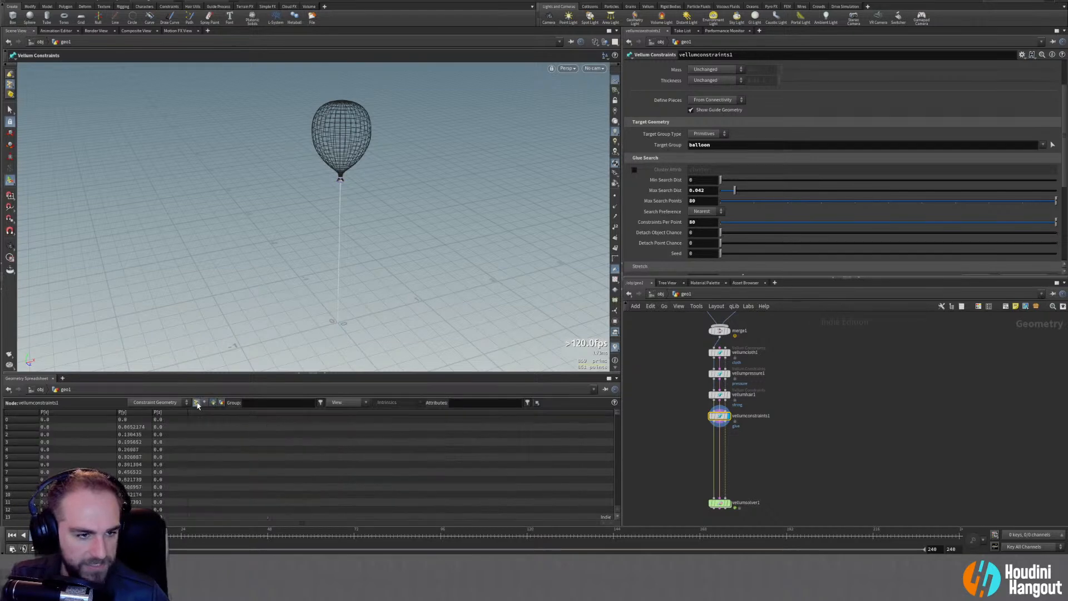
pyautogui.moveTo(112, 412); pyautogui.dragTo(71, 412)
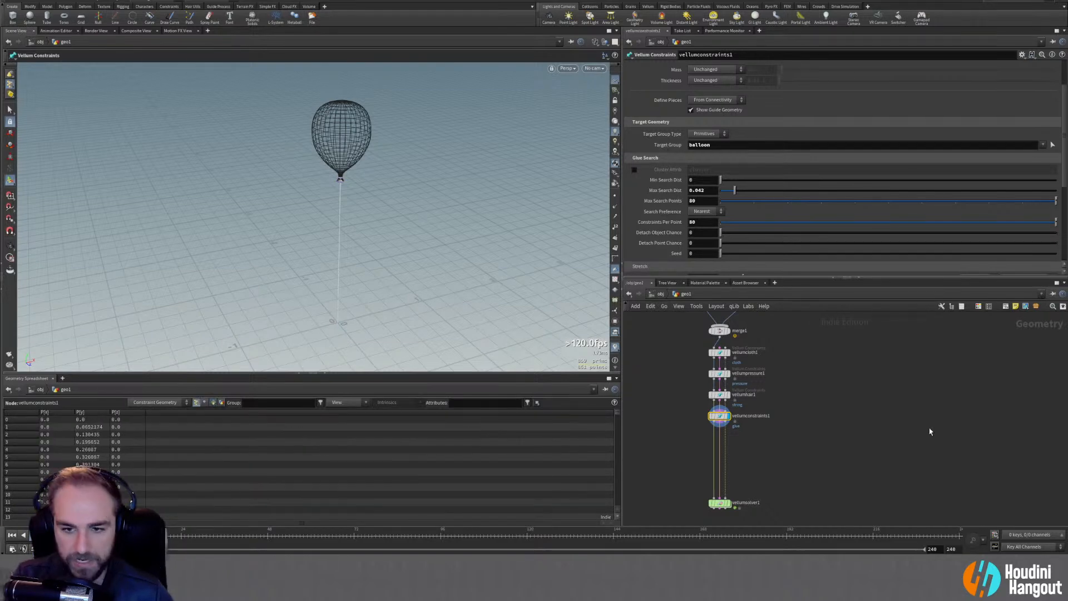
# Add a Vellum Pack node beside the Vellum chain and wire the geometry and constraint outputs of vellumconstraints1 into it
pyautogui.press('Tab')
pyautogui.write('vellum pa')
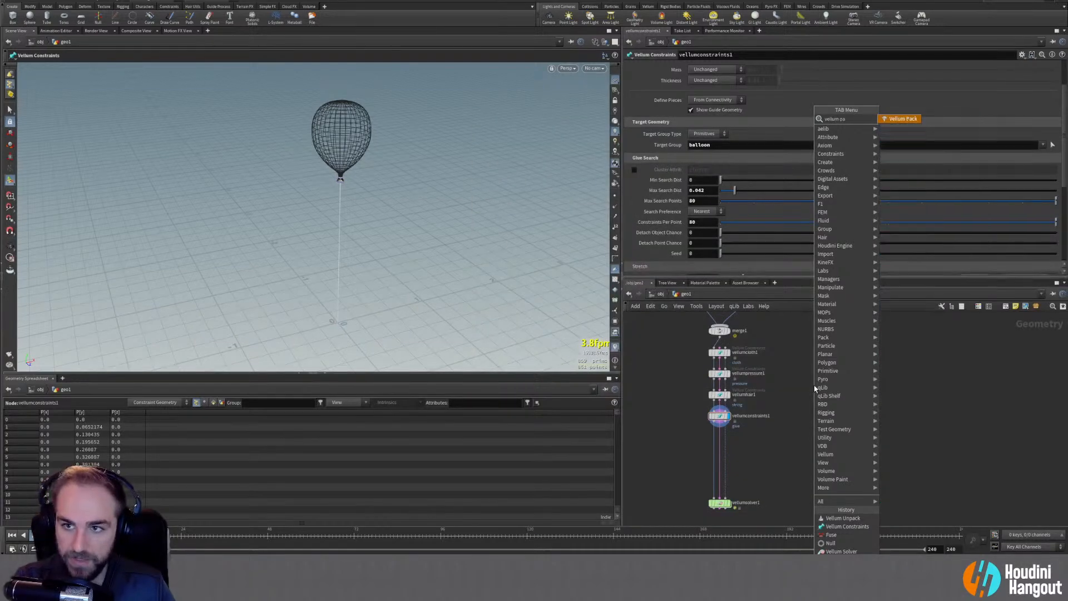
pyautogui.press('Return')
pyautogui.click(787, 444)
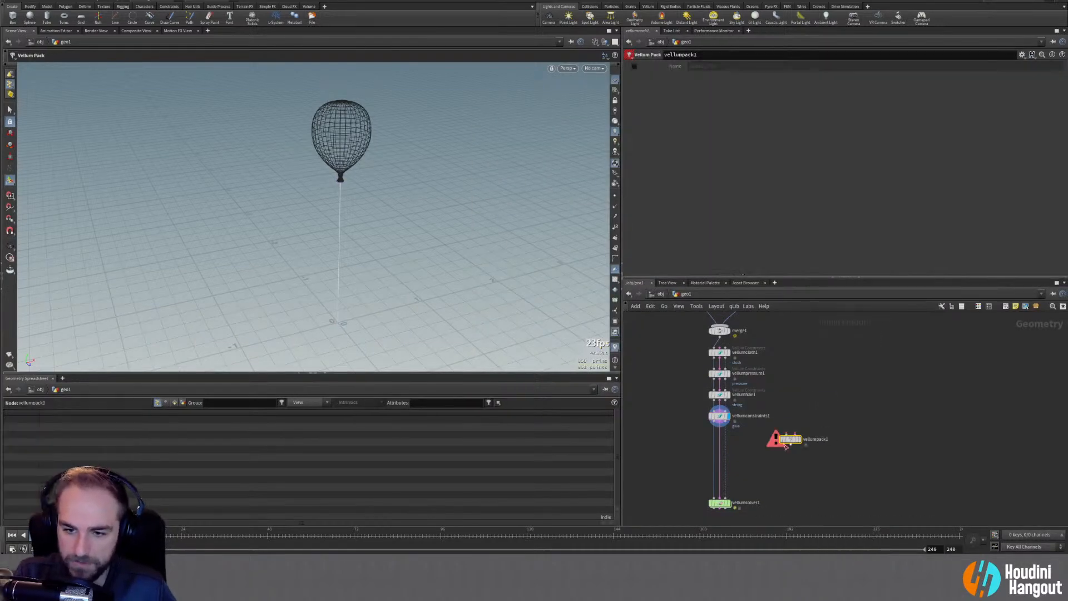
pyautogui.click(721, 427)
pyautogui.click(789, 433)
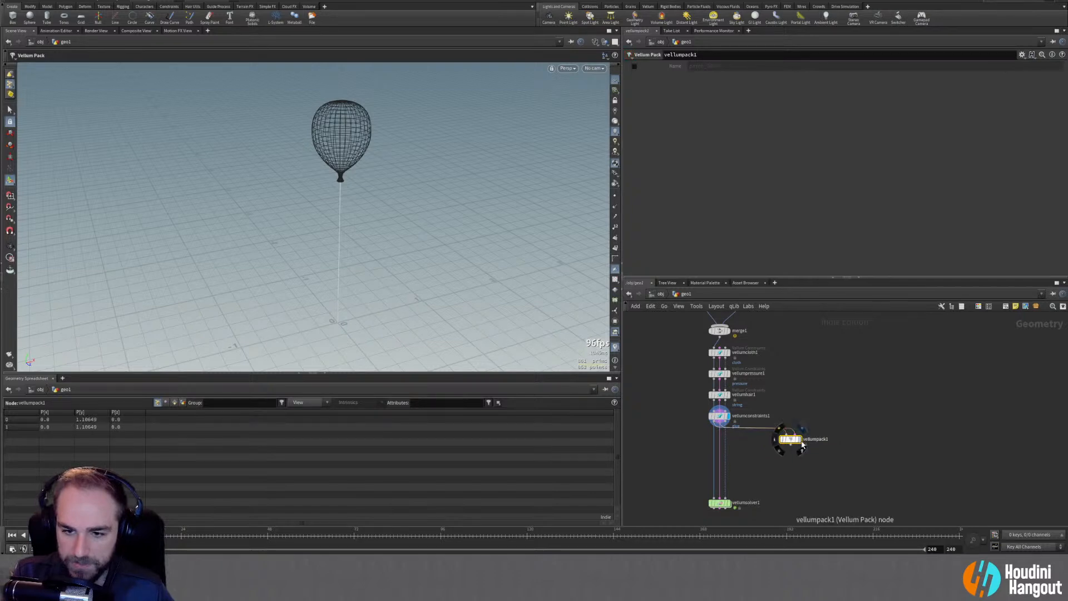
# Display vellumpack1, check its node information and view the packed balloon from several angles
pyautogui.press('Escape')
pyautogui.moveTo(349, 275); pyautogui.dragTo(300, 234)
pyautogui.press('Return')
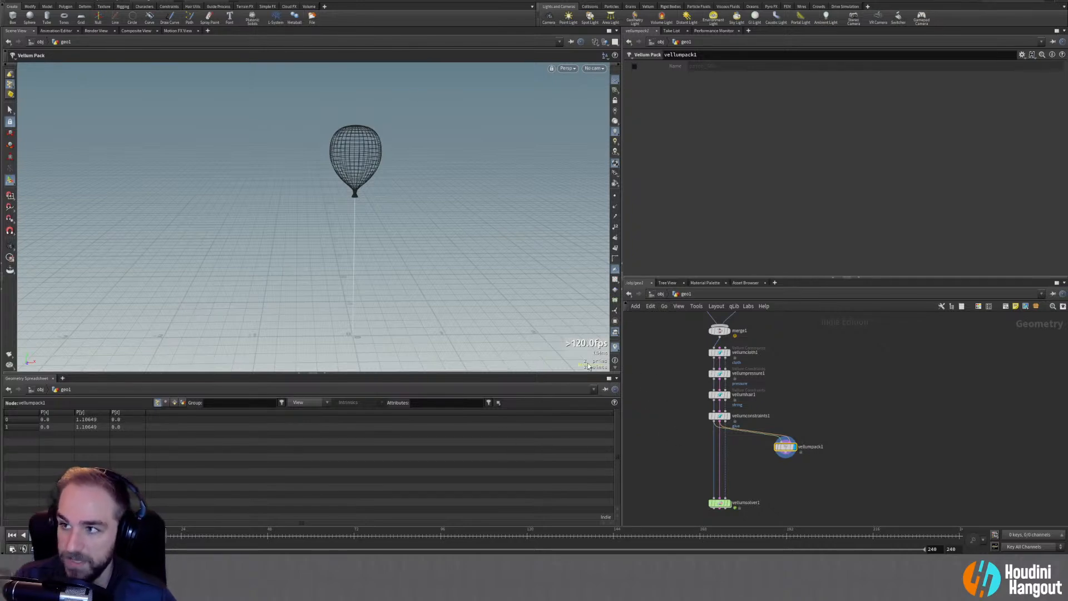
pyautogui.middleClick(786, 451)
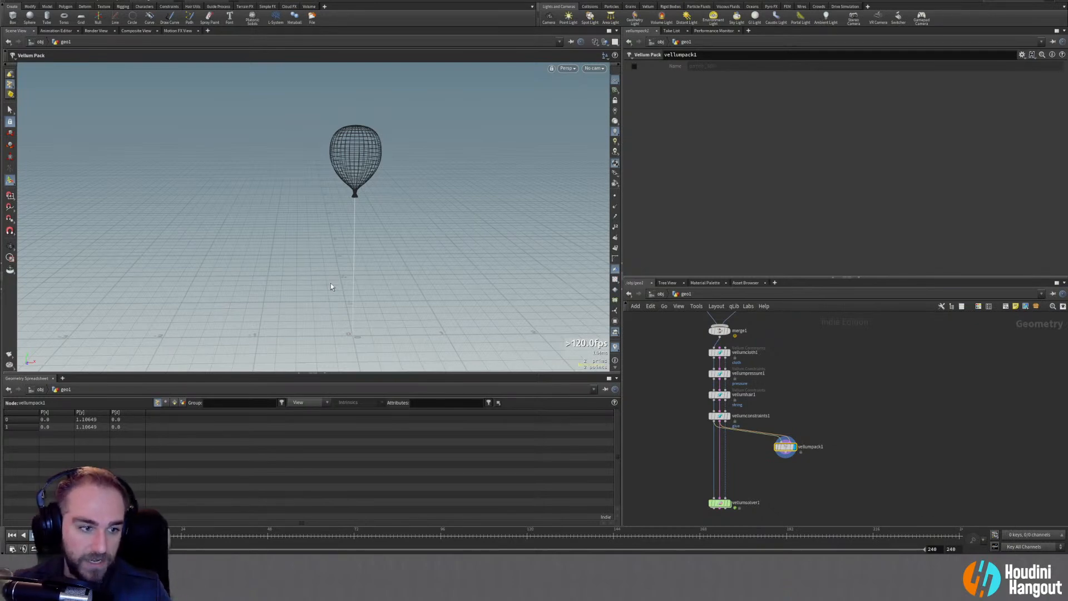
pyautogui.press('Escape')
pyautogui.moveTo(331, 286)
pyautogui.mouseDown()
pyautogui.moveTo(351, 294)
pyautogui.moveTo(361, 226)
pyautogui.moveTo(308, 248)
pyautogui.moveTo(328, 269)
pyautogui.mouseUp()
pyautogui.press('Return')
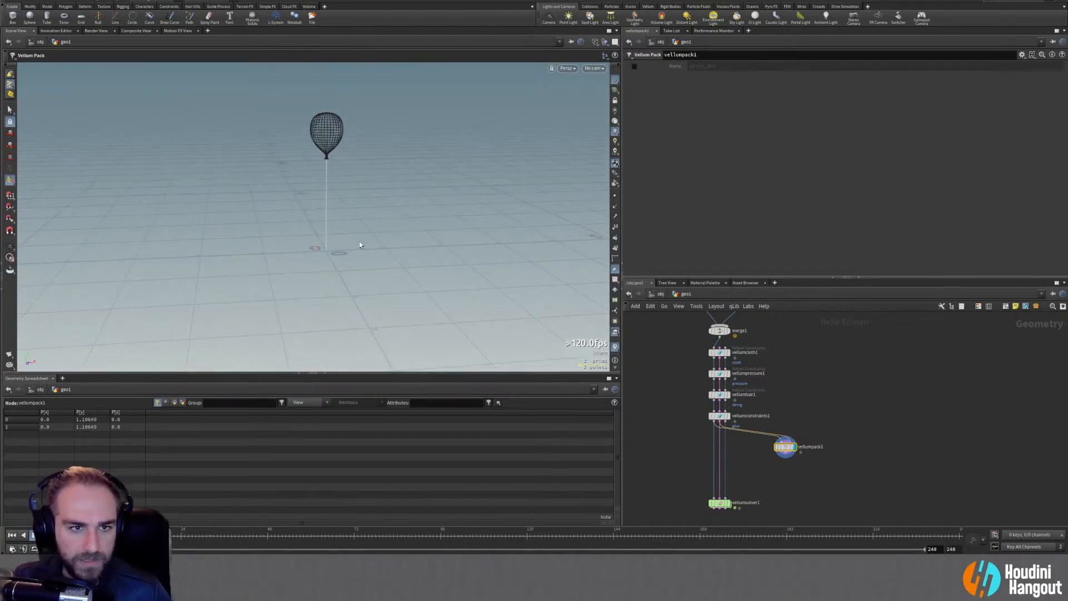
# Create an Add node to the right of vellumpack1, enable its single point at 0, 0, 0 and display it
pyautogui.press('Tab')
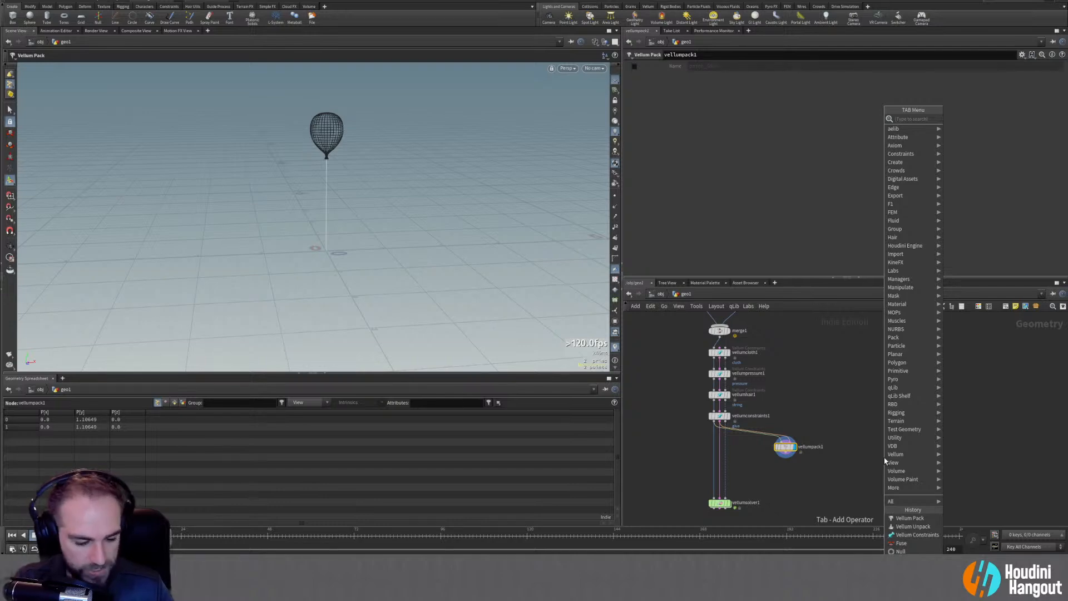
pyautogui.write('copy')
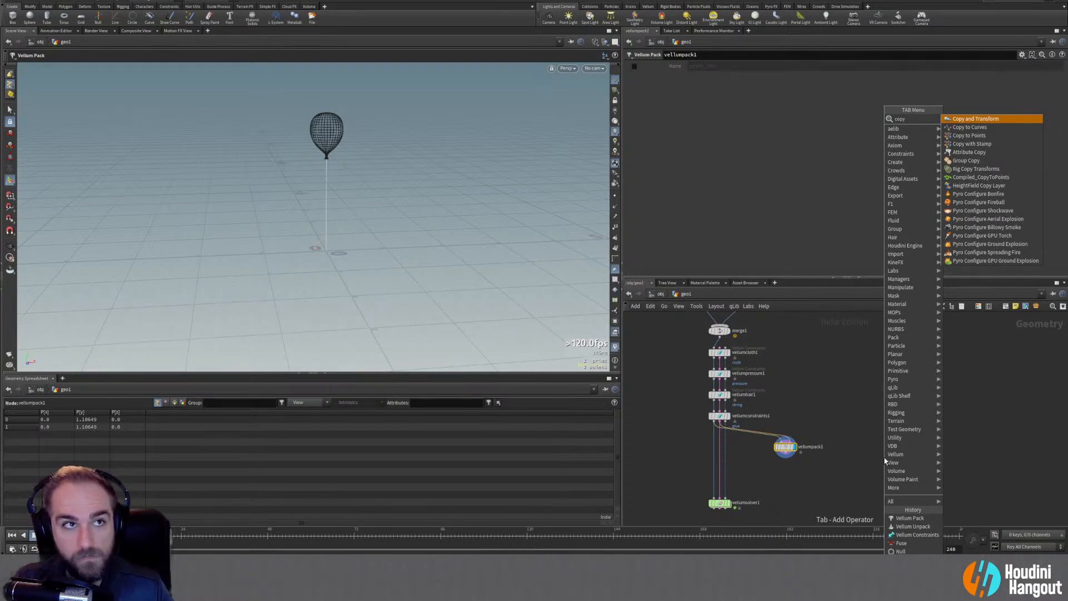
pyautogui.press('BackSpace')
pyautogui.press('BackSpace')
pyautogui.press('BackSpace')
pyautogui.press('BackSpace')
pyautogui.write('add')
pyautogui.press('Return')
pyautogui.click(860, 443)
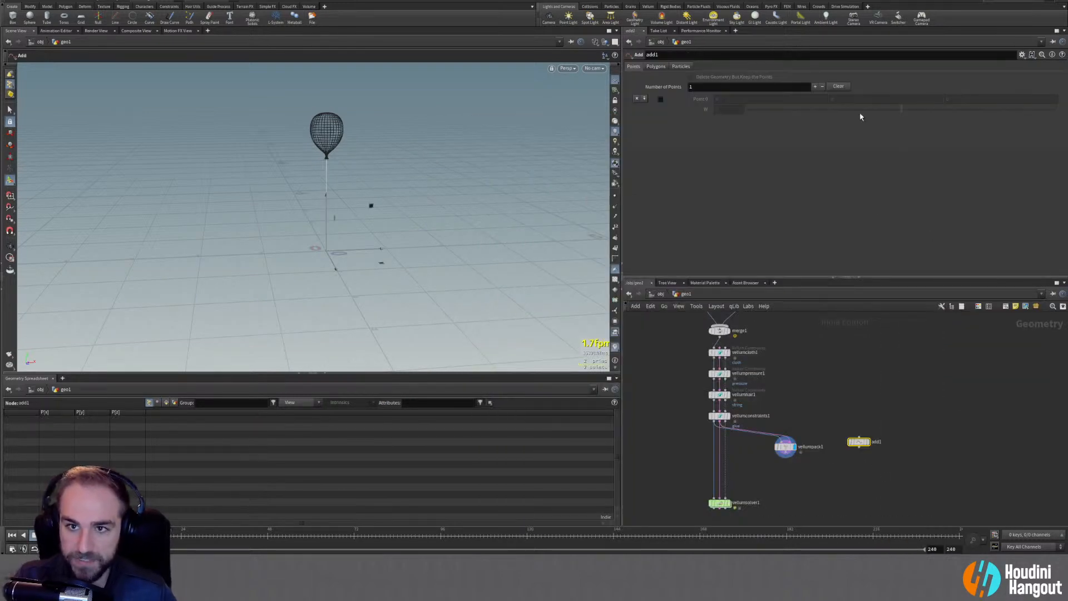
pyautogui.click(660, 99)
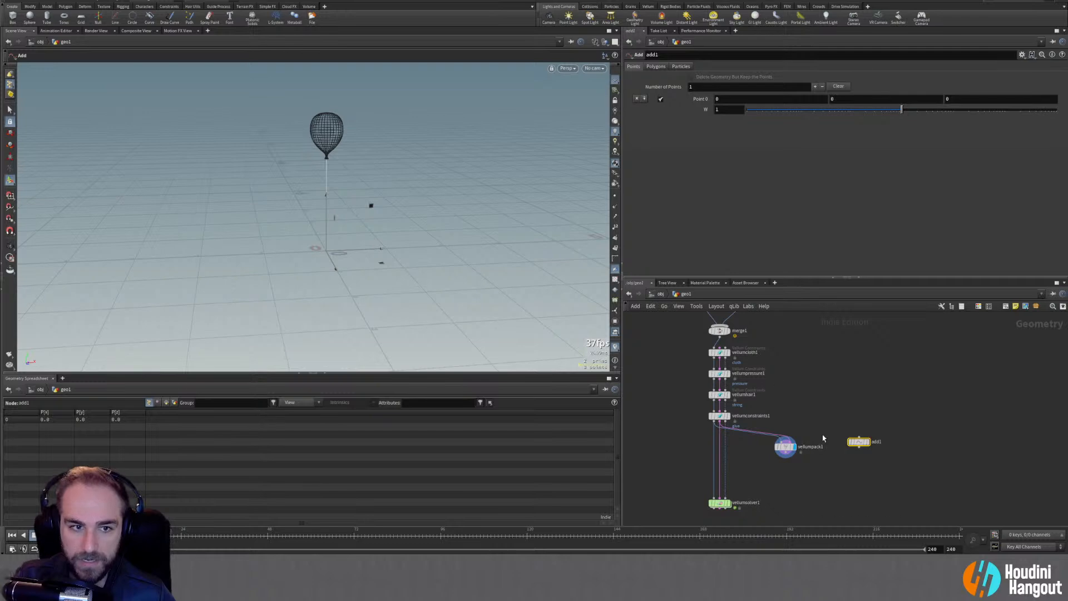
pyautogui.click(868, 441)
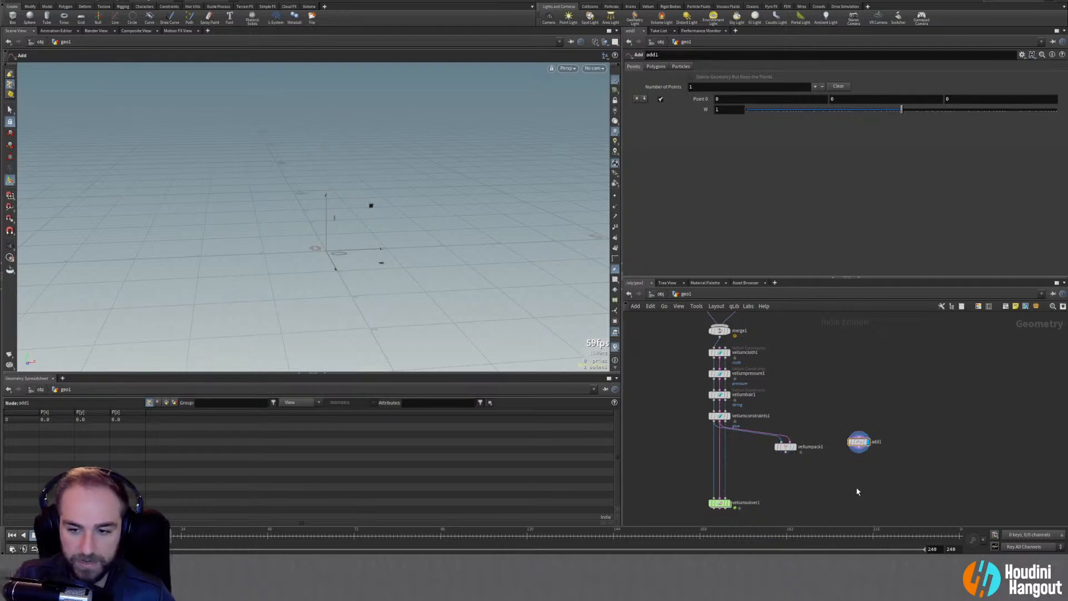
# Place a Duplicate node under add1, display it and set its total number of copies to 10
pyautogui.press('Tab')
pyautogui.write('dupl')
pyautogui.press('Return')
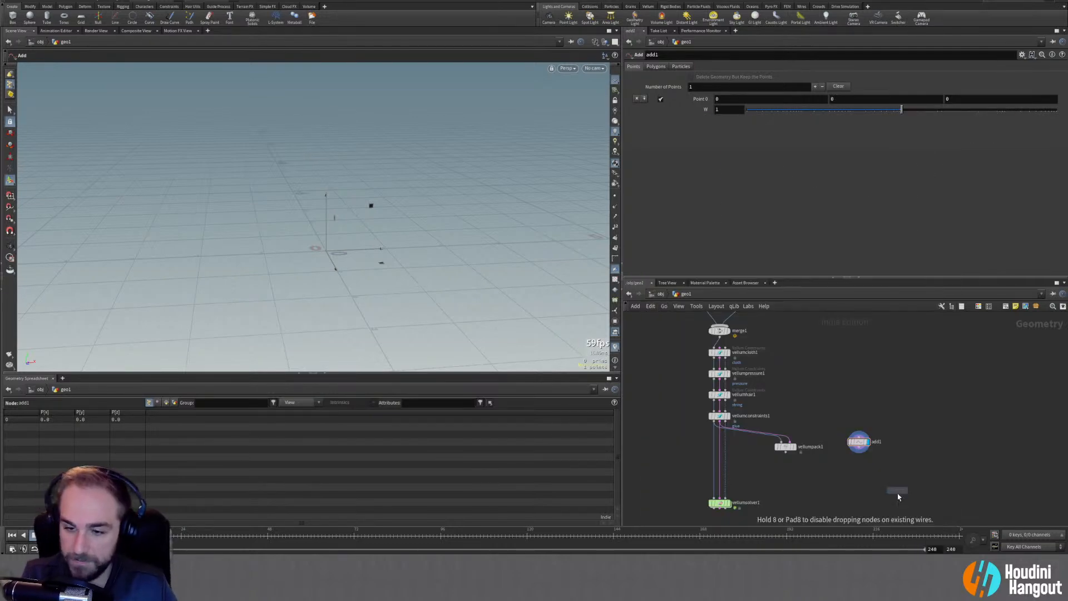
pyautogui.click(860, 460)
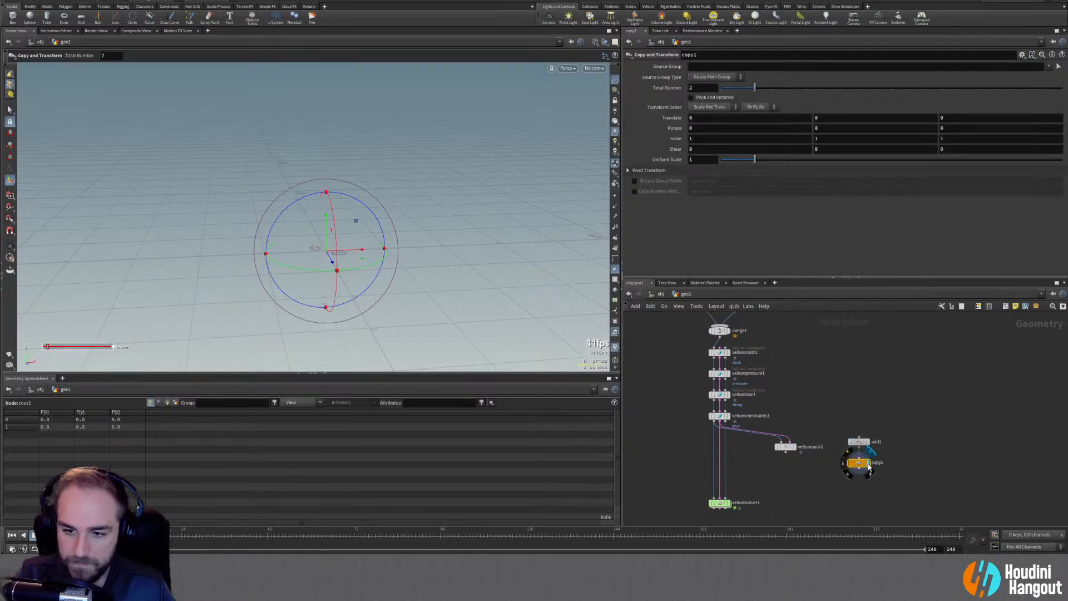
pyautogui.write('10')
pyautogui.press('Return')
pyautogui.moveTo(322, 243)
pyautogui.keyDown('alt'); pyautogui.mouseDown()
pyautogui.moveTo(659, 191)
pyautogui.moveTo(367, 237)
pyautogui.moveTo(485, 181)
pyautogui.mouseUp(); pyautogui.keyUp('alt')
pyautogui.press('Return')
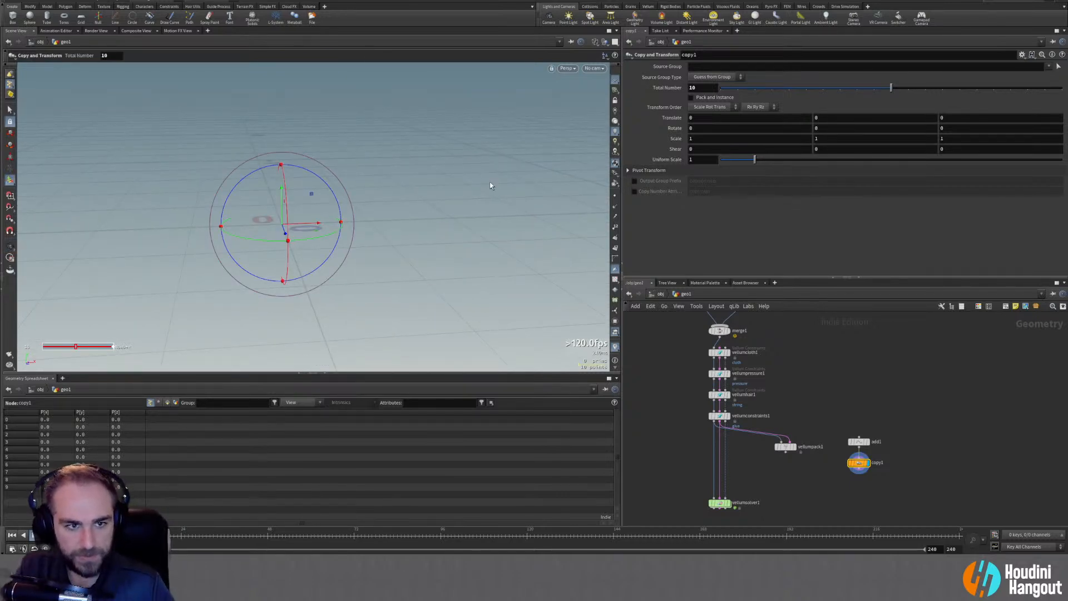
# Add an Attribute Create node below copy1, connect it to the copied points and display it
pyautogui.press('Tab')
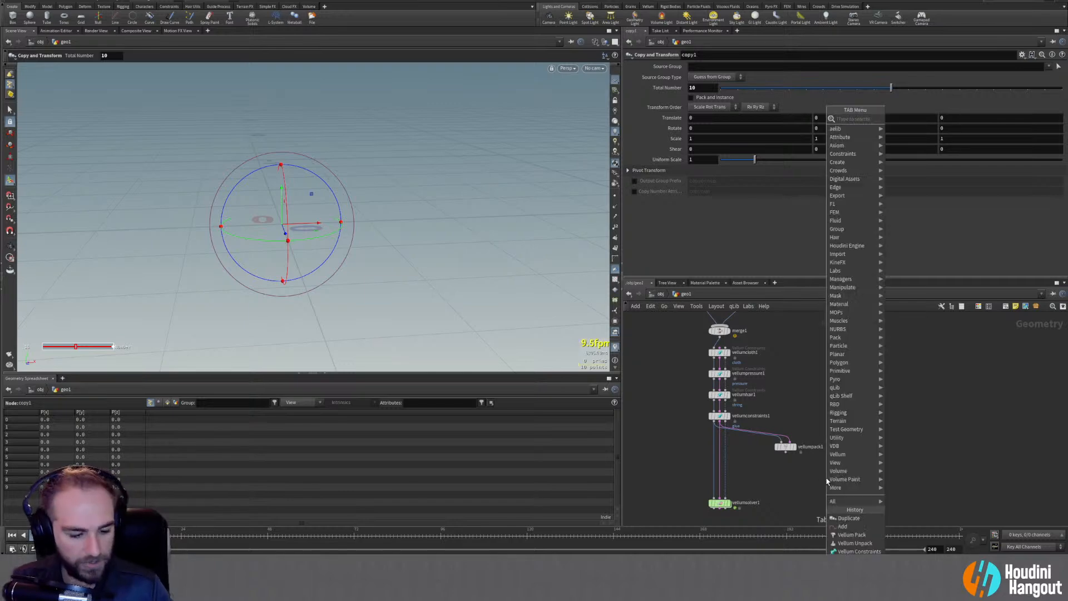
pyautogui.write('att creat')
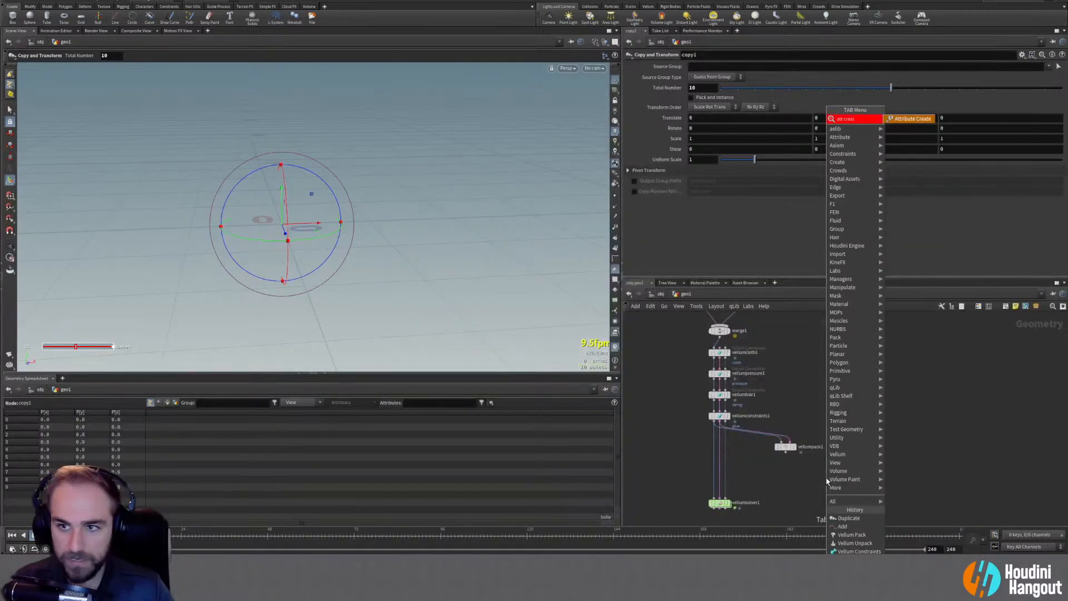
pyautogui.press('Return')
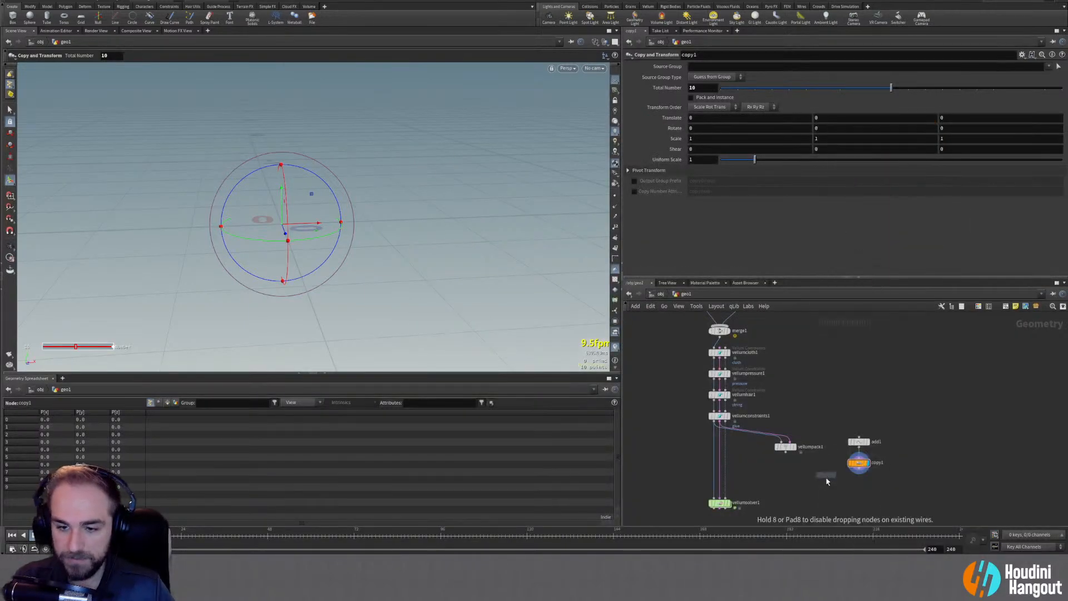
pyautogui.click(860, 473)
pyautogui.moveTo(287, 220); pyautogui.dragTo(281, 257)
pyautogui.moveTo(843, 428); pyautogui.dragTo(923, 482)
pyautogui.click(925, 486)
pyautogui.moveTo(806, 425); pyautogui.dragTo(879, 507)
pyautogui.click(858, 483)
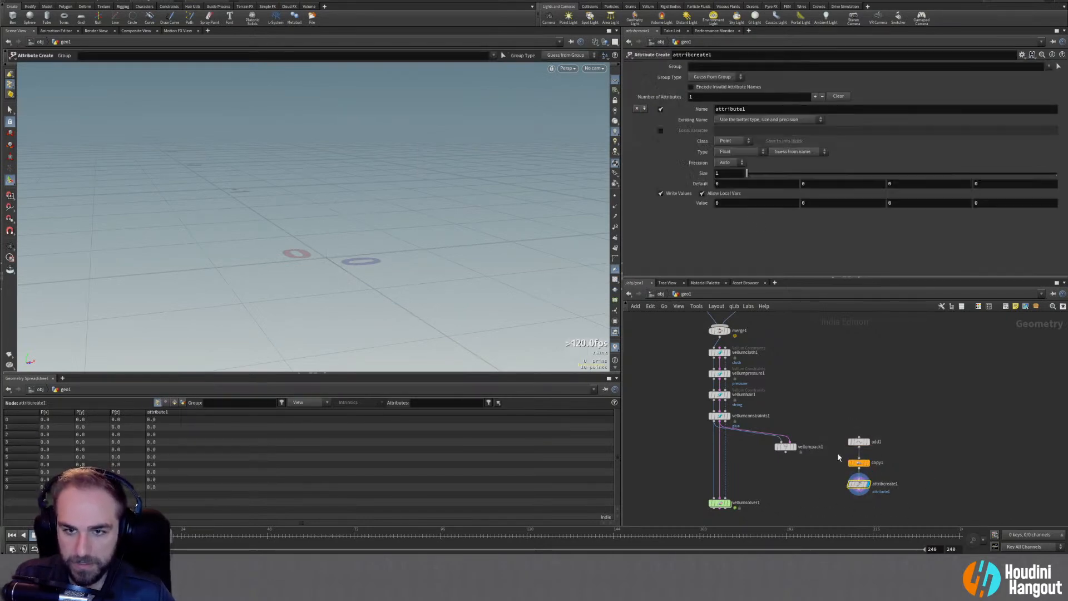
# Define the point attribute in attribcreate1 as a vector named N with value 0, 1, 0, and toggle the point normals display
pyautogui.write('N')
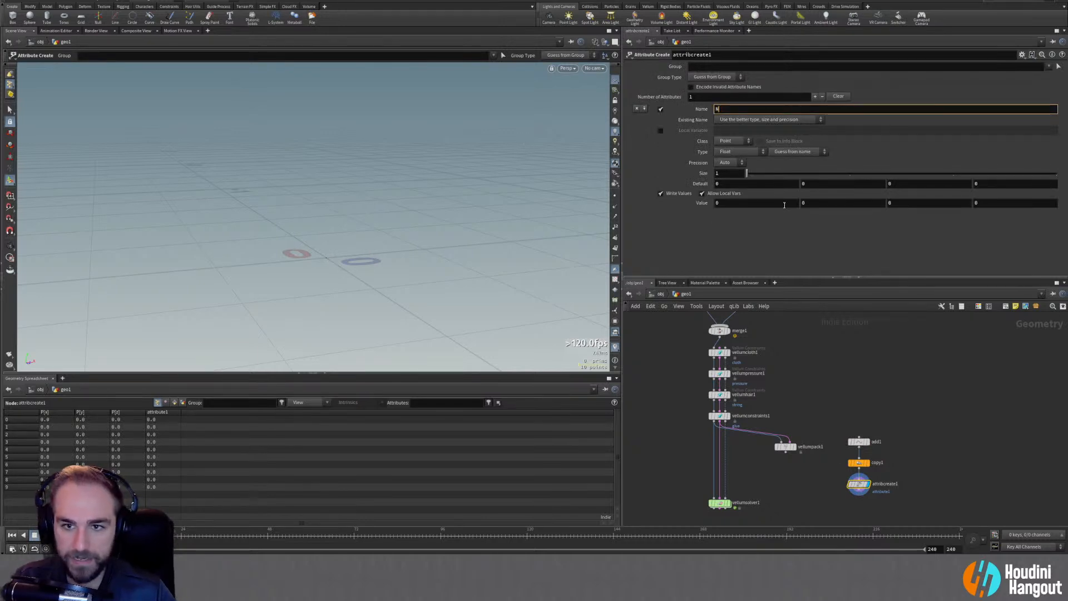
pyautogui.click(817, 203)
pyautogui.write('1')
pyautogui.press('Return')
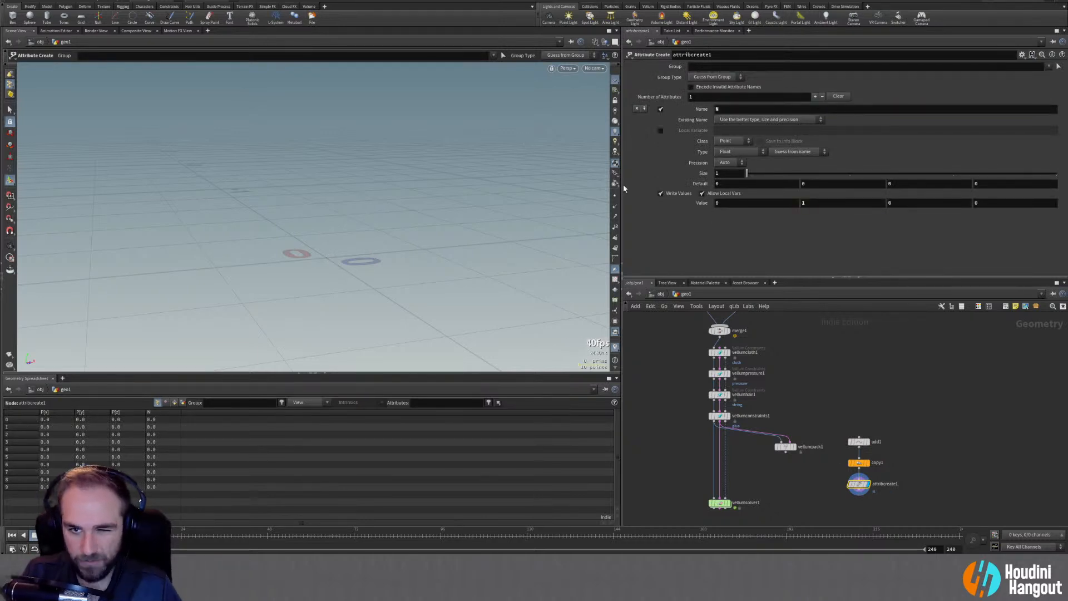
pyautogui.click(739, 153)
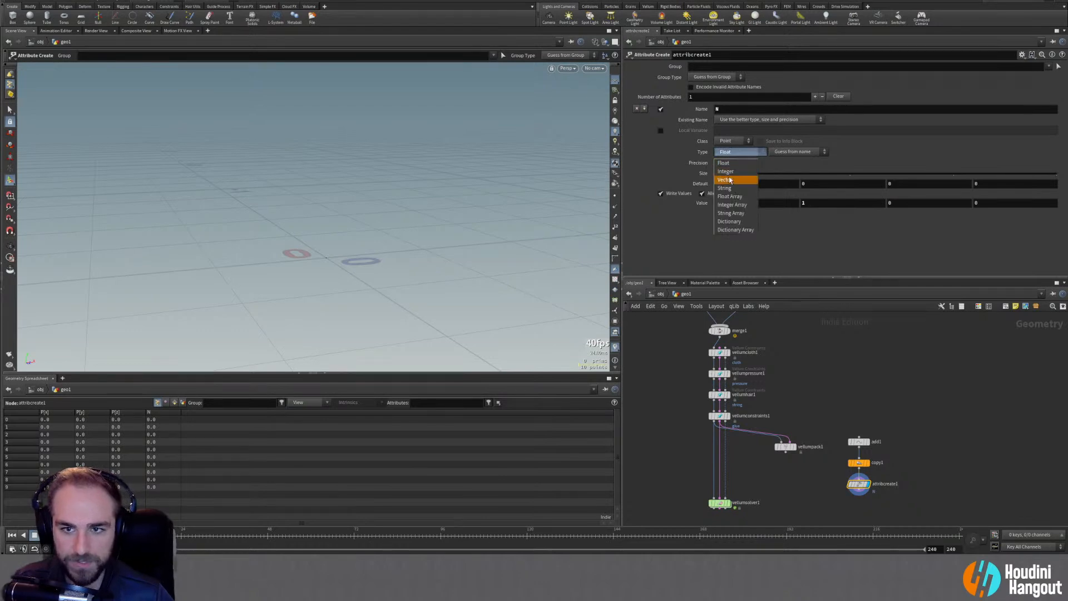
pyautogui.click(729, 171)
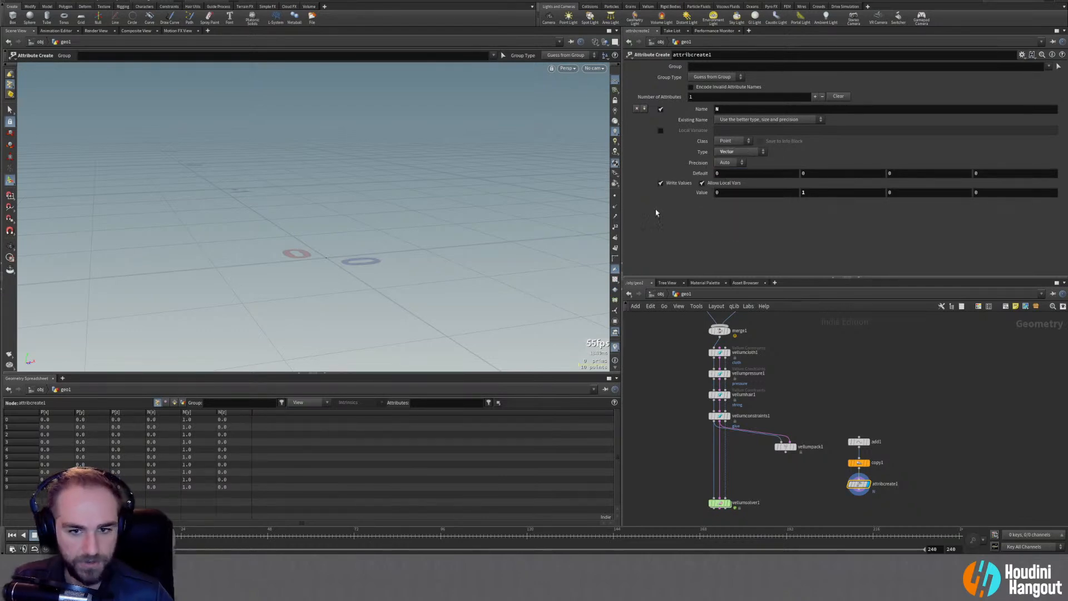
pyautogui.click(615, 208)
pyautogui.click(615, 208)
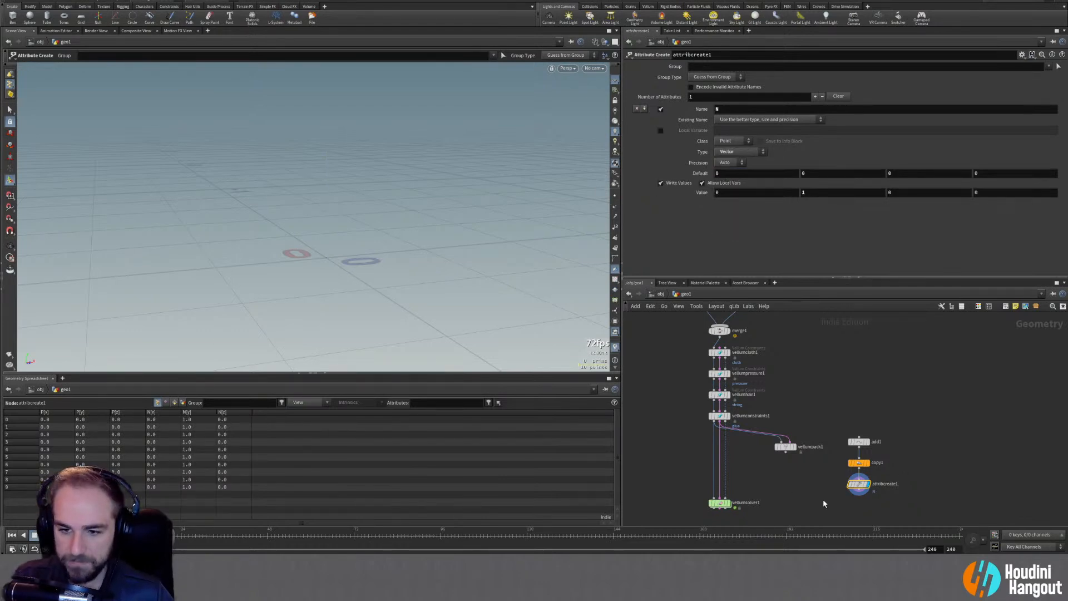
# Add and display a Copy to Points node that copies vellumpack1 onto the attribcreate1 points, and inspect the copied balloon's orientation
pyautogui.moveTo(823, 504); pyautogui.dragTo(833, 463, button='middle')
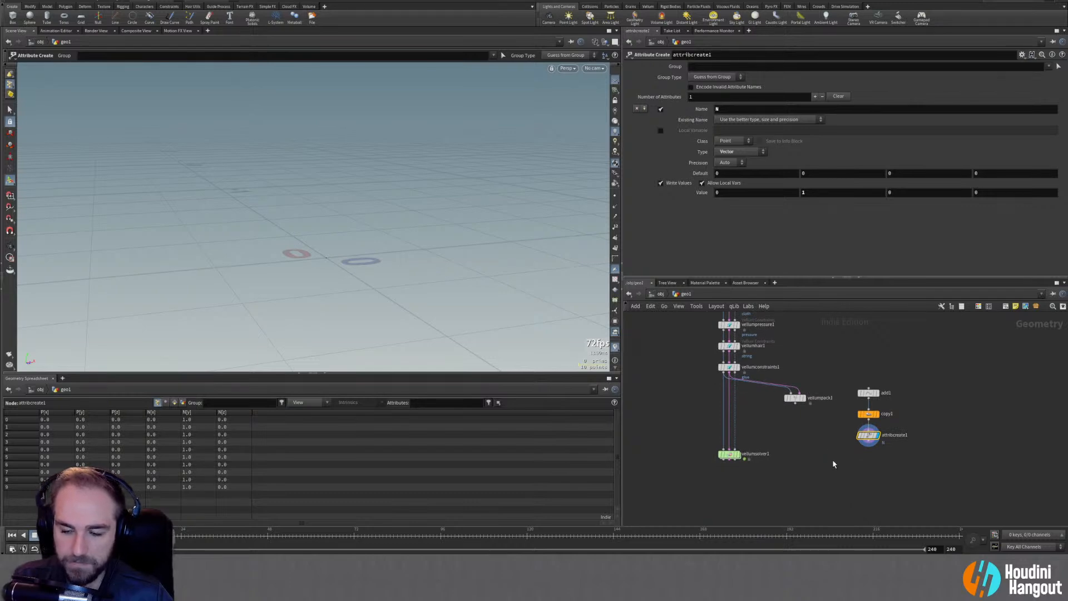
pyautogui.press('Tab')
pyautogui.write('copy to')
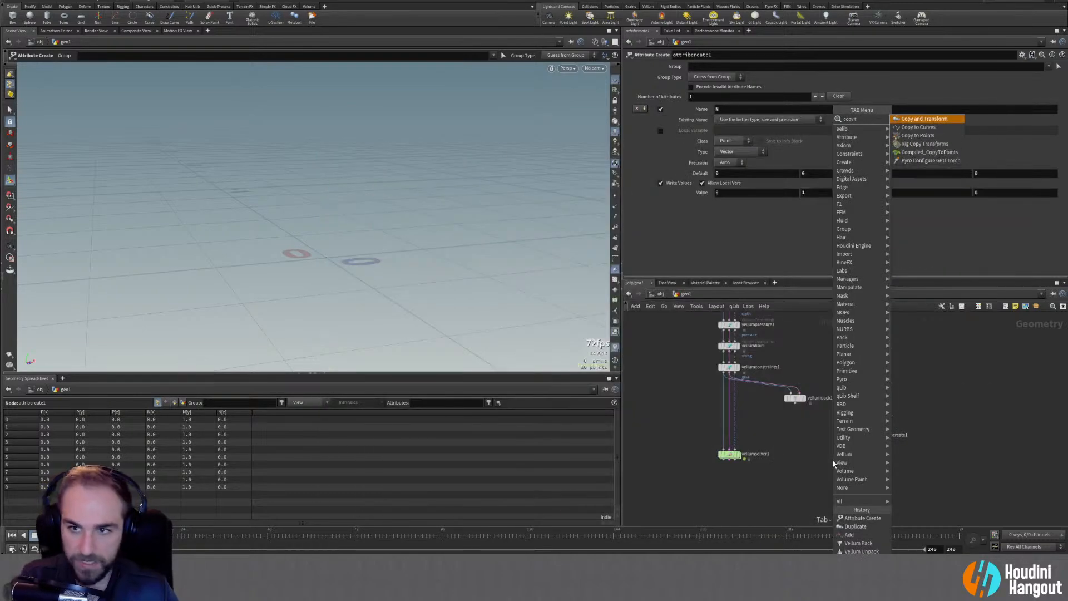
pyautogui.press('Down')
pyautogui.press('Return')
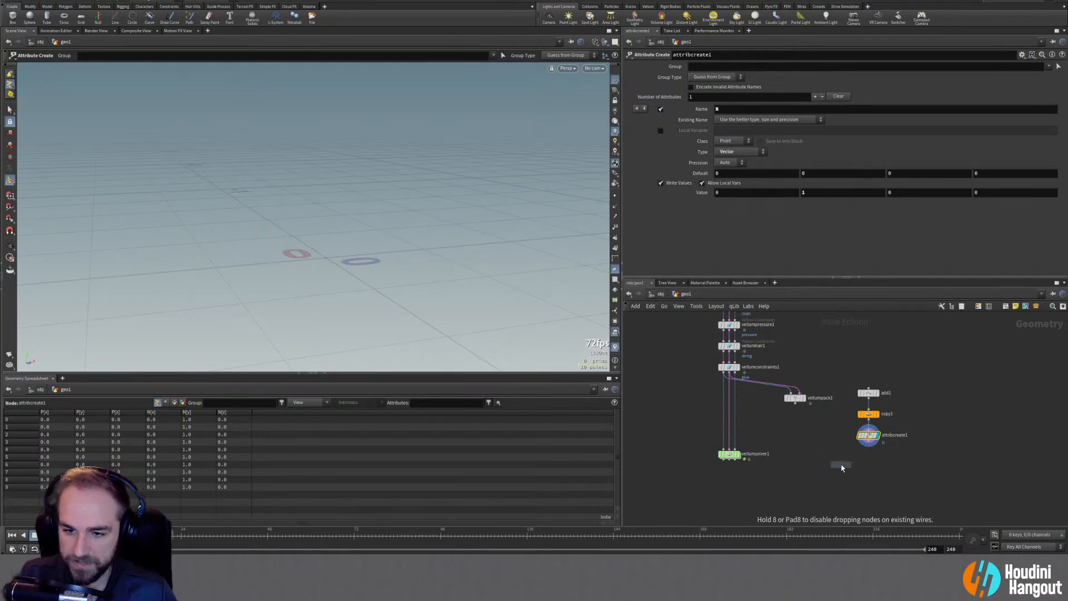
pyautogui.click(835, 464)
pyautogui.moveTo(833, 458); pyautogui.dragTo(795, 403)
pyautogui.moveTo(842, 458)
pyautogui.mouseDown()
pyautogui.moveTo(869, 442)
pyautogui.moveTo(835, 470)
pyautogui.mouseUp()
pyautogui.click(846, 464)
pyautogui.keyDown('alt'); pyautogui.moveTo(173, 177); pyautogui.dragTo(355, 164); pyautogui.keyUp('alt')
pyautogui.keyDown('alt'); pyautogui.moveTo(354, 164); pyautogui.dragTo(258, 167, button='right'); pyautogui.keyUp('alt')
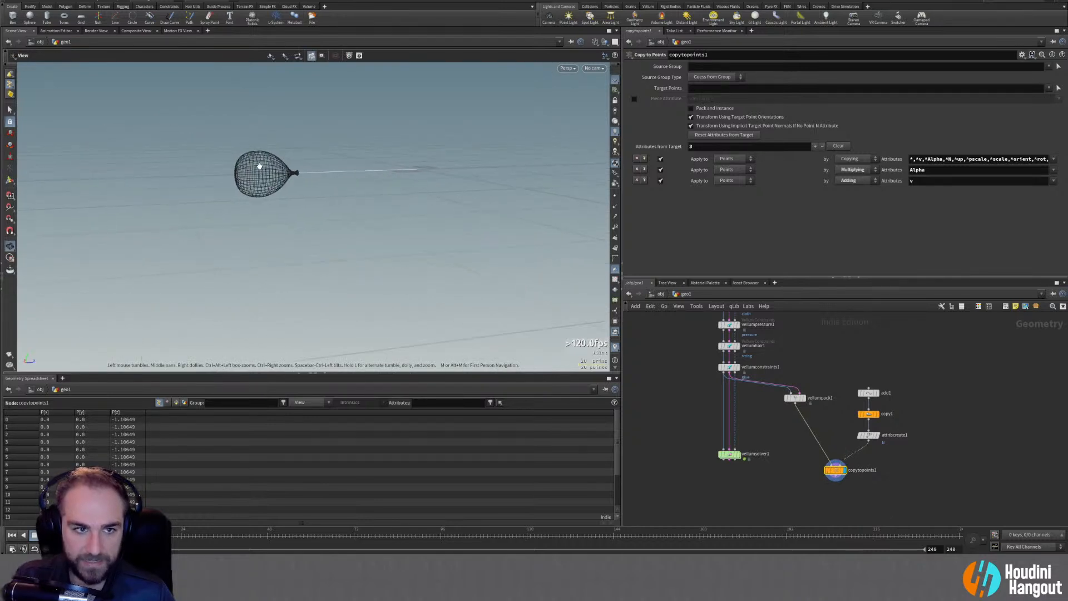
# Add a second attribute to attribcreate1 and name it up
pyautogui.keyDown('alt'); pyautogui.moveTo(257, 167); pyautogui.dragTo(208, 191); pyautogui.keyUp('alt')
pyautogui.moveTo(794, 398); pyautogui.dragTo(793, 419)
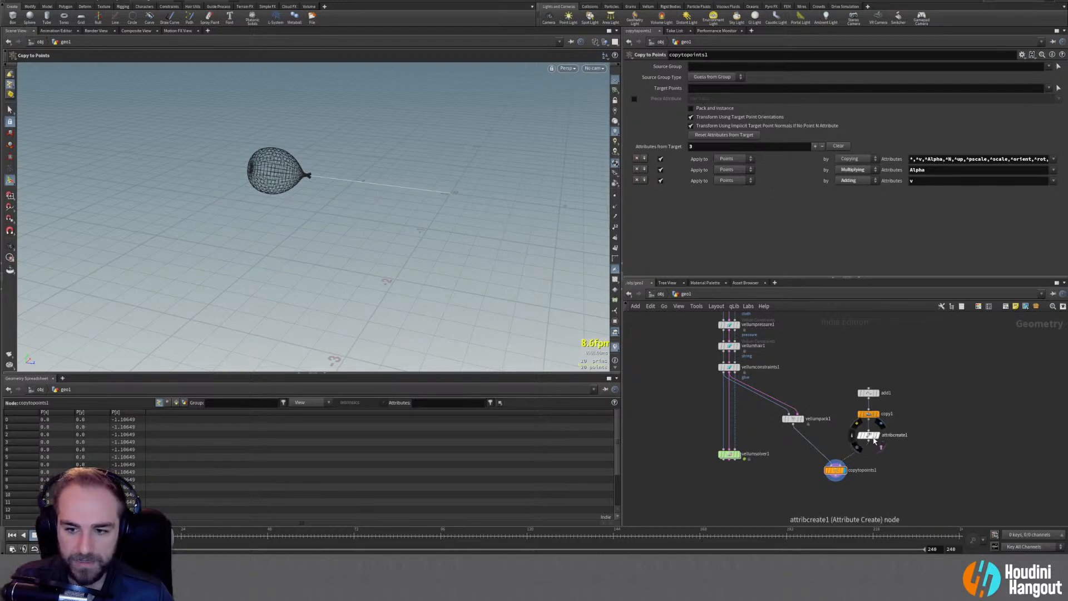
pyautogui.click(869, 435)
pyautogui.click(813, 97)
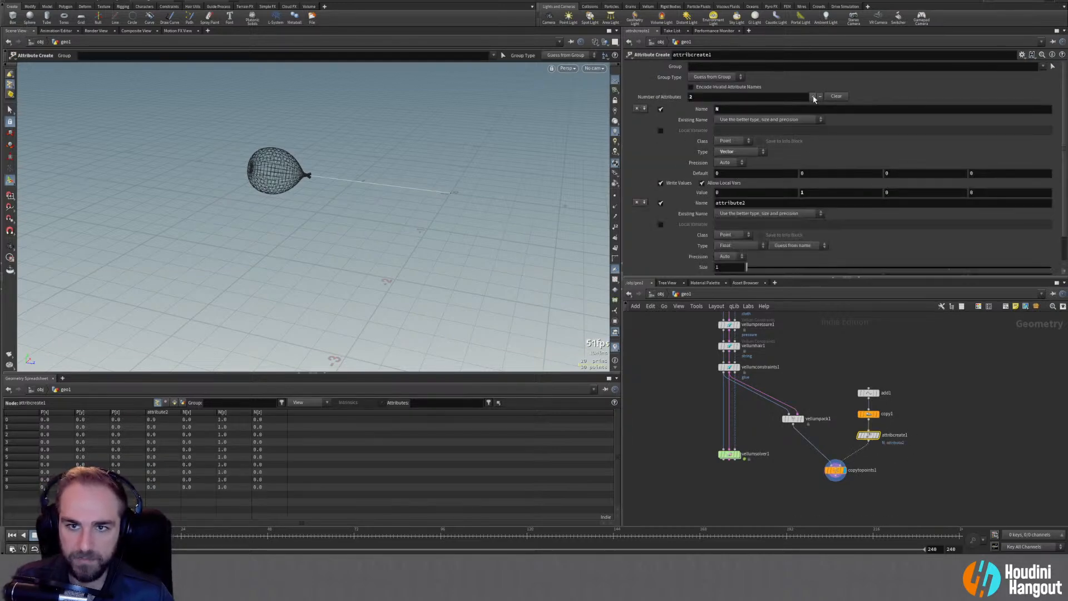
pyautogui.scroll(-1, 644, 242)
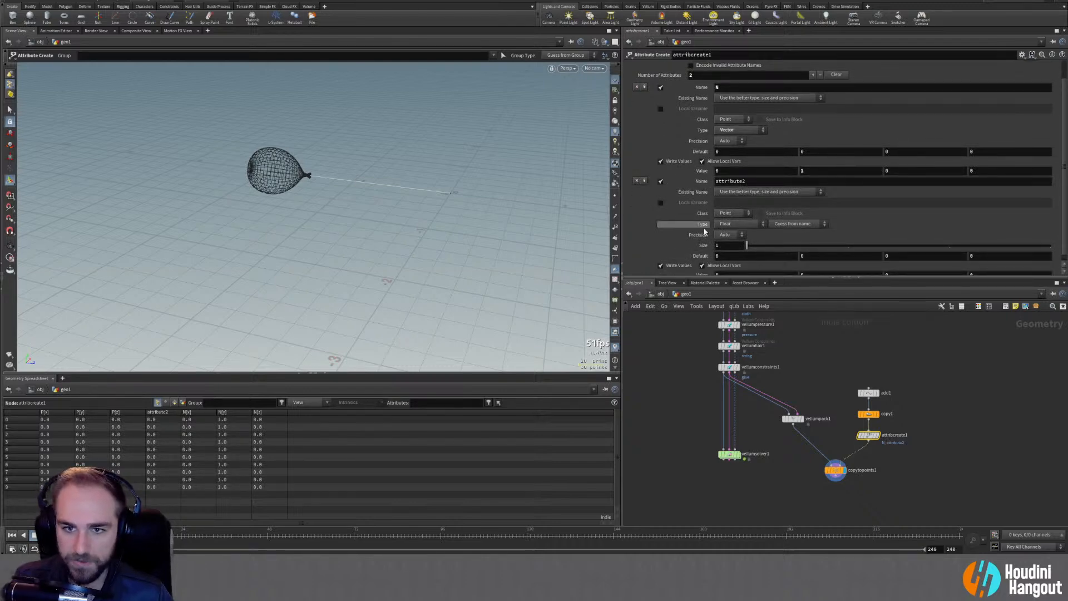
pyautogui.doubleClick(730, 181)
pyautogui.write('up')
pyautogui.press('Return')
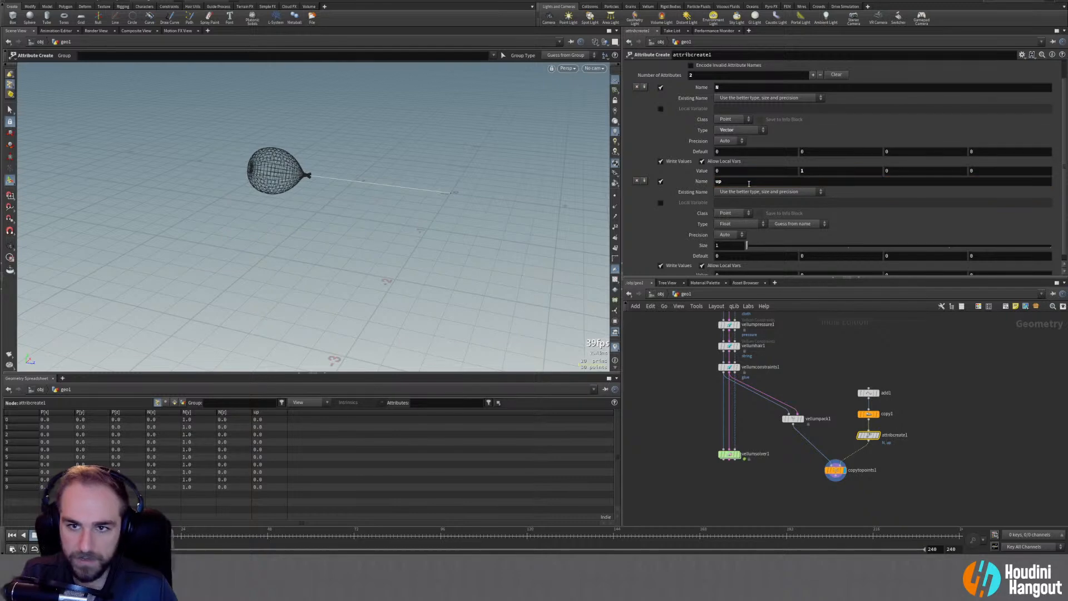
# Make the up attribute a vector with value 0, 1, 0
pyautogui.click(730, 225)
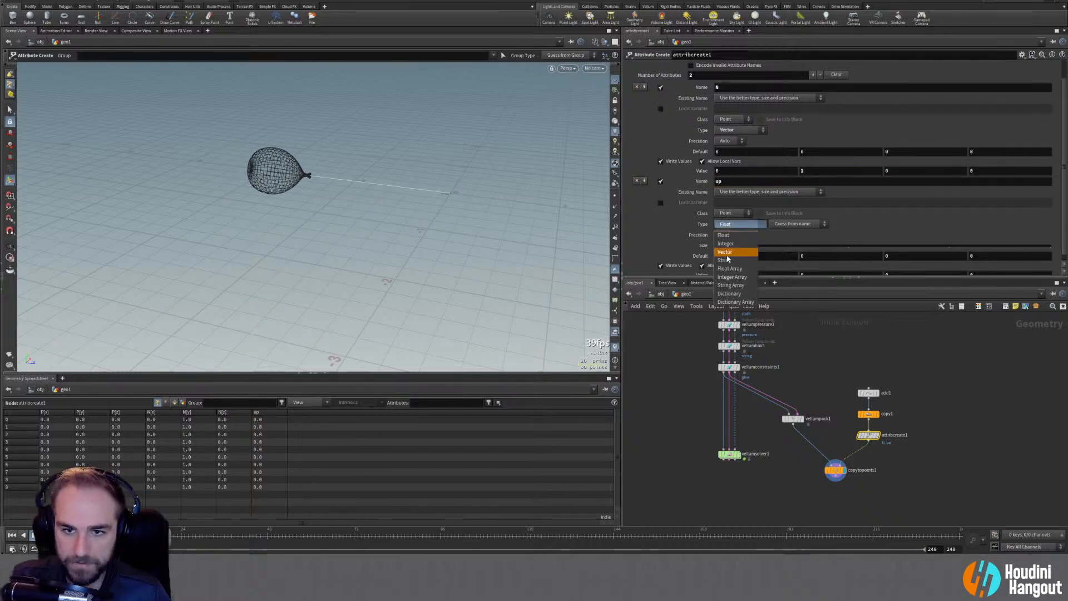
pyautogui.click(734, 251)
pyautogui.doubleClick(817, 267)
pyautogui.write('1')
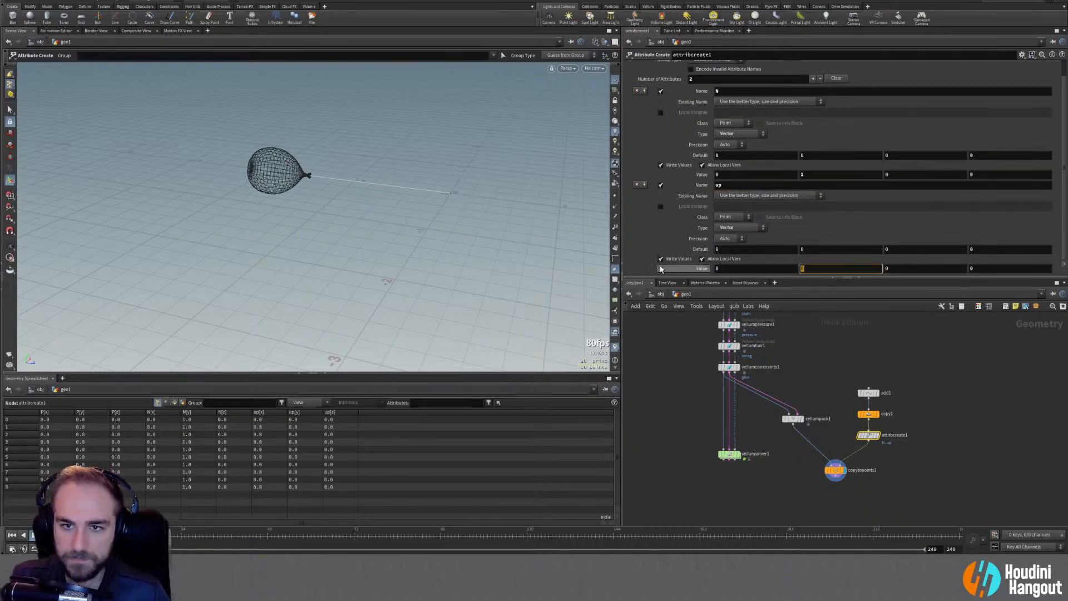
pyautogui.press('Return')
# Set the N attribute's value to 1, 0, 0 in attribcreate1 and inspect the copied balloon's orientation
pyautogui.moveTo(765, 174); pyautogui.dragTo(525, 167)
pyautogui.write('1')
pyautogui.press('Tab')
pyautogui.write('00')
pyautogui.press('Return')
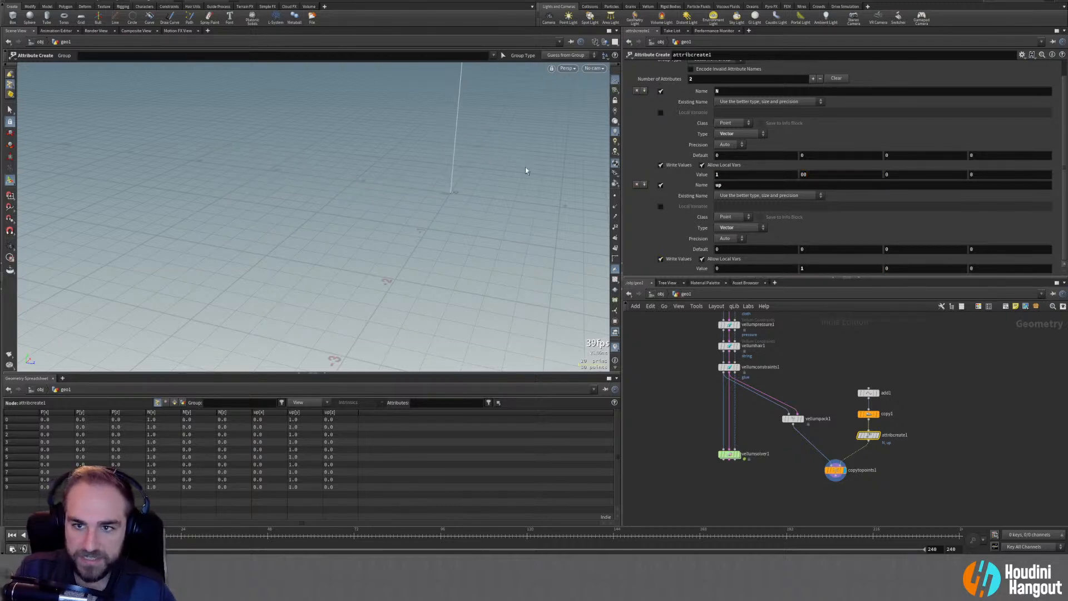
pyautogui.moveTo(817, 175); pyautogui.dragTo(722, 171)
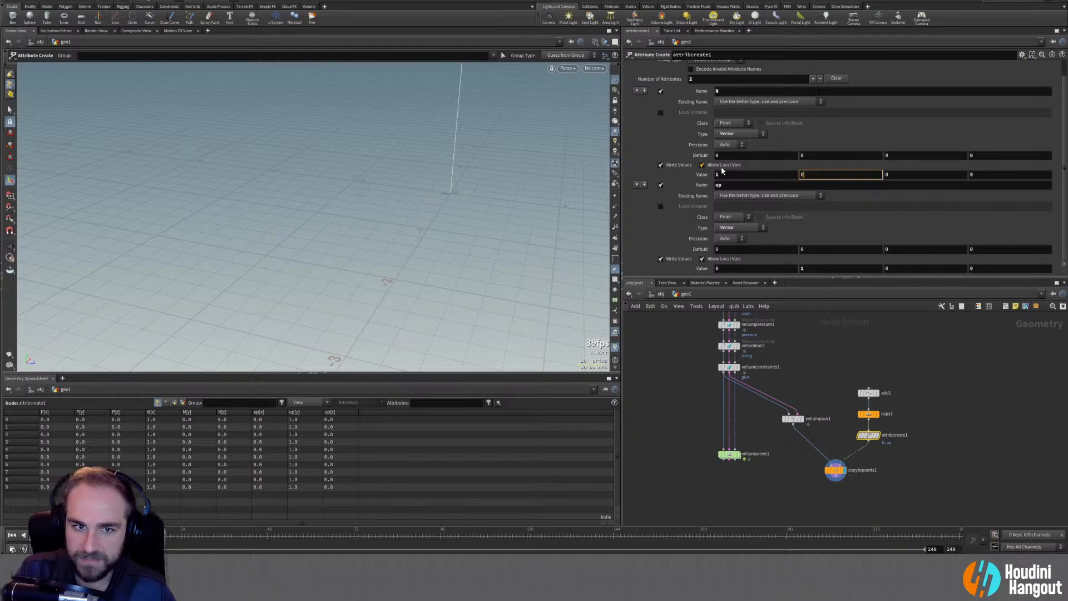
pyautogui.keyDown('alt'); pyautogui.moveTo(493, 155); pyautogui.dragTo(365, 184); pyautogui.keyUp('alt')
pyautogui.press('Return')
pyautogui.moveTo(837, 470); pyautogui.dragTo(837, 474)
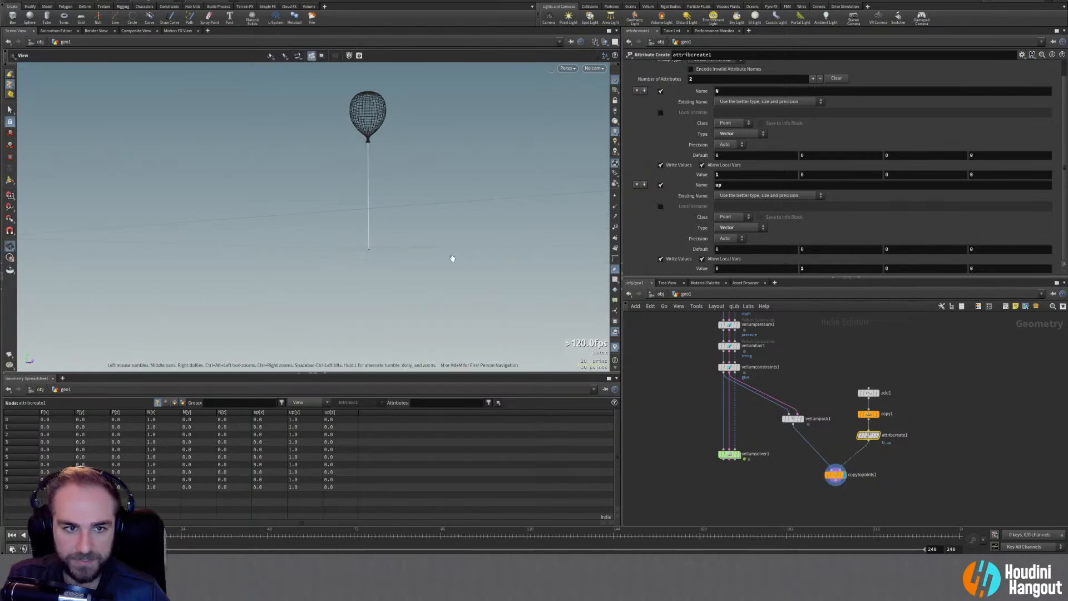
# Disable the N attribute in attribcreate1, select copytopoints1 and inspect the copied balloon from different angles
pyautogui.keyDown('alt'); pyautogui.moveTo(347, 245); pyautogui.dragTo(376, 255); pyautogui.keyUp('alt')
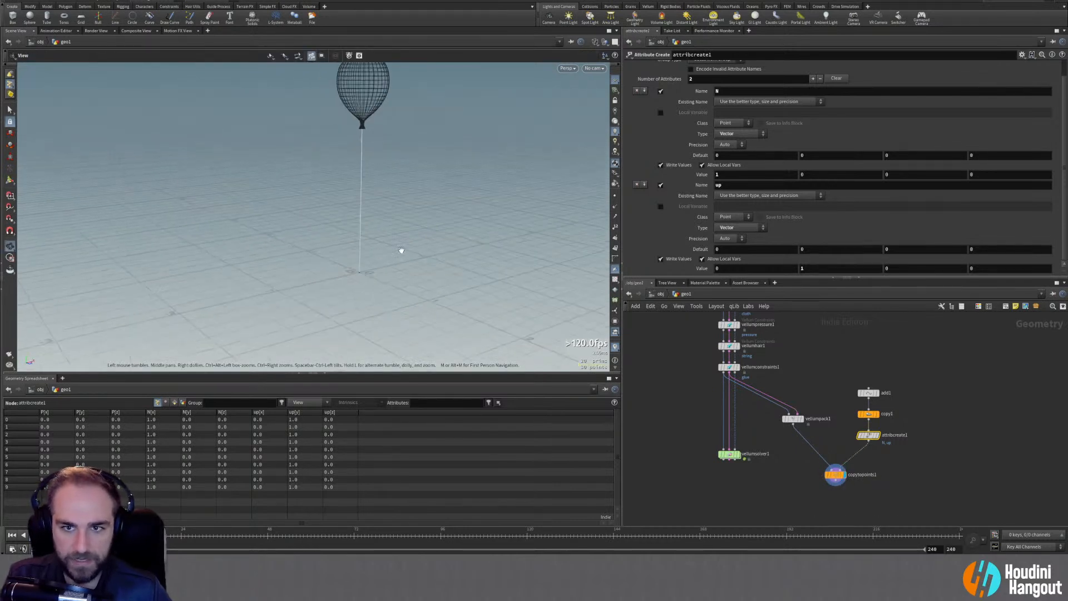
pyautogui.click(660, 91)
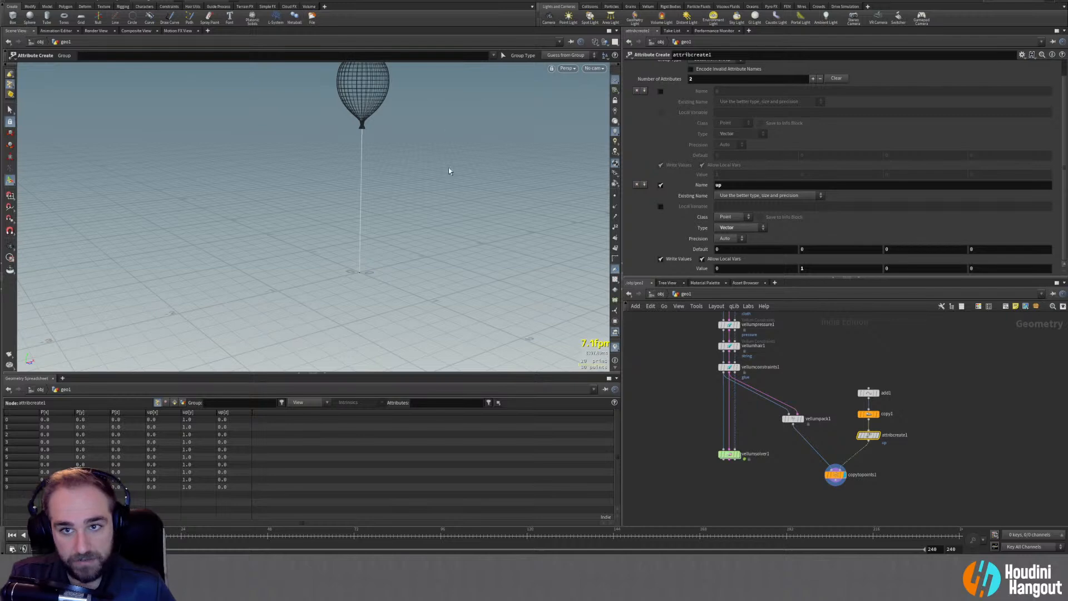
pyautogui.click(835, 474)
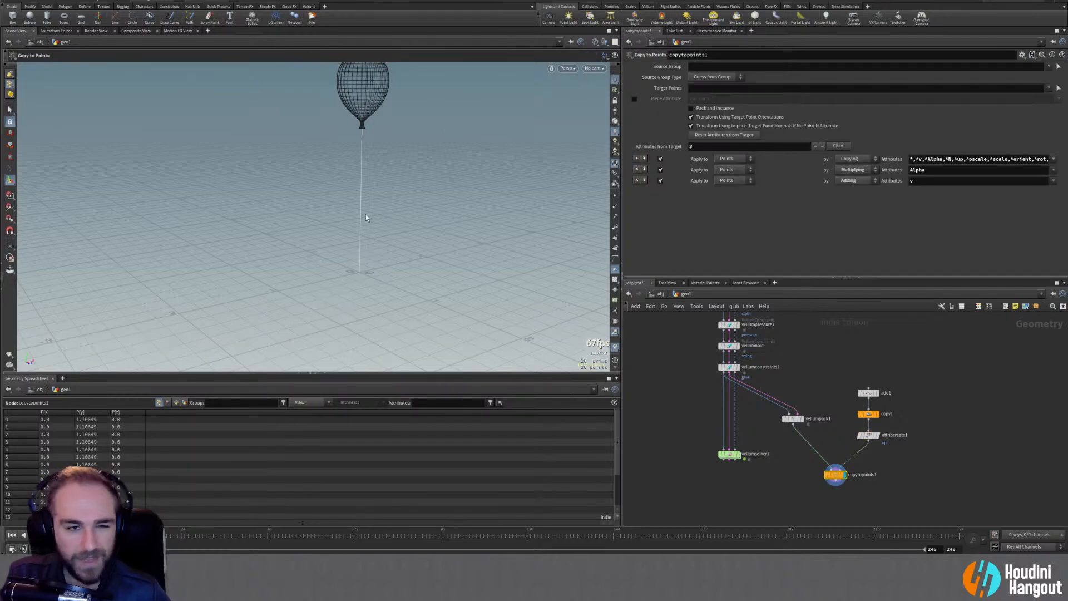
pyautogui.keyDown('alt'); pyautogui.moveTo(369, 210); pyautogui.dragTo(372, 215); pyautogui.keyUp('alt')
pyautogui.keyDown('alt'); pyautogui.moveTo(372, 214); pyautogui.dragTo(386, 253, button='middle'); pyautogui.keyUp('alt')
pyautogui.keyDown('alt'); pyautogui.moveTo(386, 252); pyautogui.dragTo(346, 223); pyautogui.keyUp('alt')
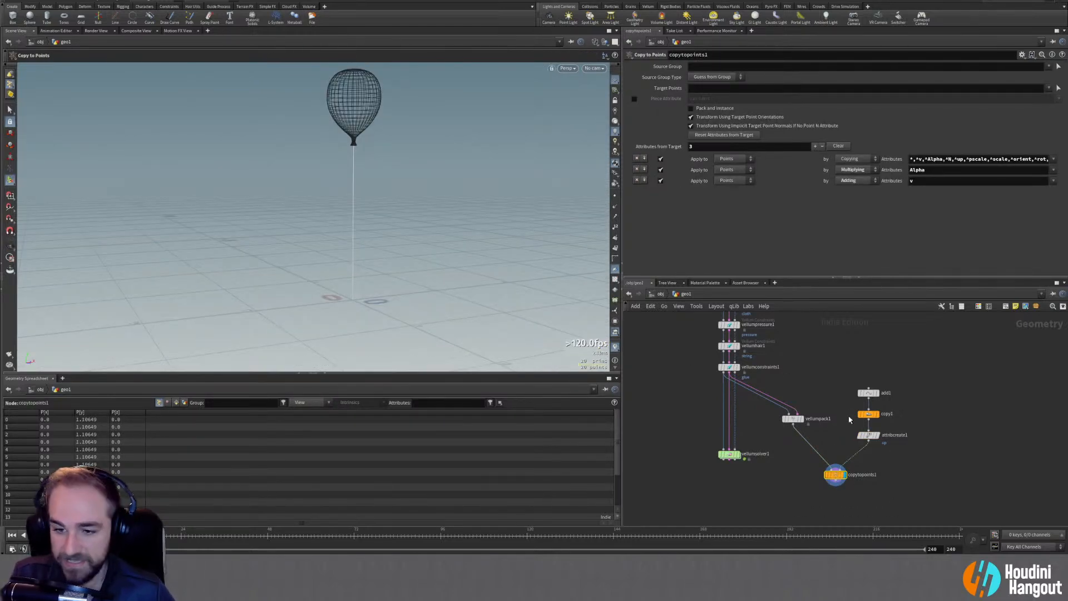
# Add an Attribute Randomize node between attribcreate1 and copytopoints1
pyautogui.press('Tab')
pyautogui.moveTo(929, 472)
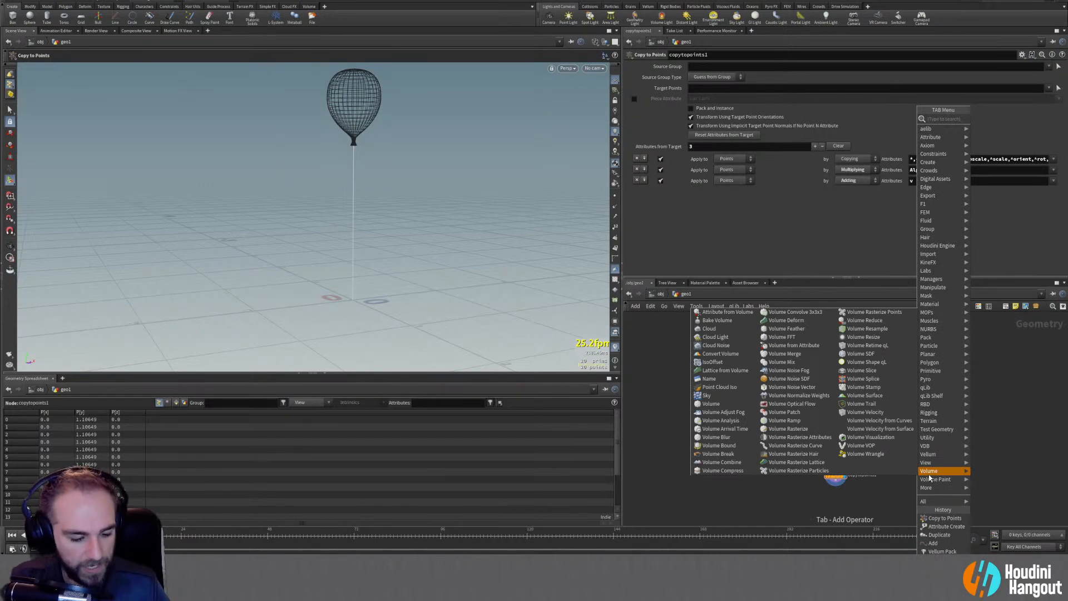
pyautogui.write('atran')
pyautogui.press('Return')
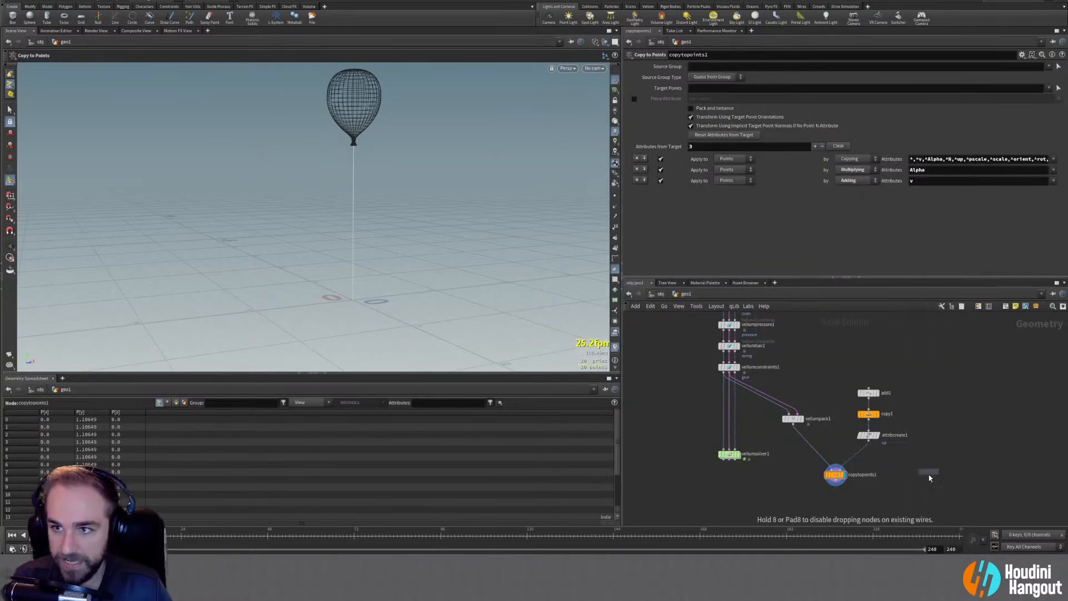
pyautogui.click(864, 455)
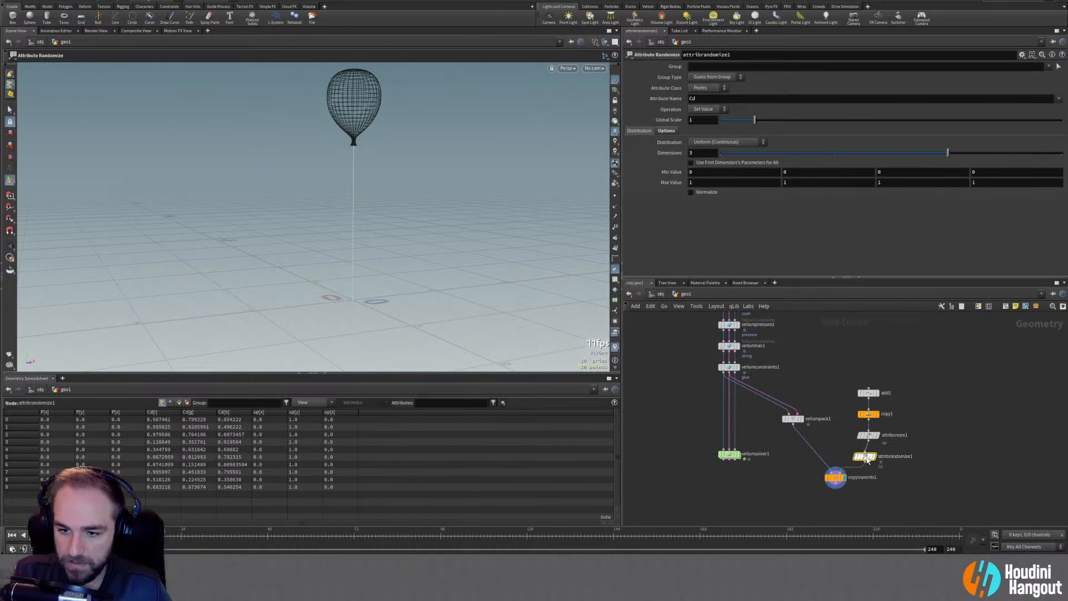
# Set attribrandomize1 to randomize the up attribute with the Inside Sphere distribution
pyautogui.click(723, 142)
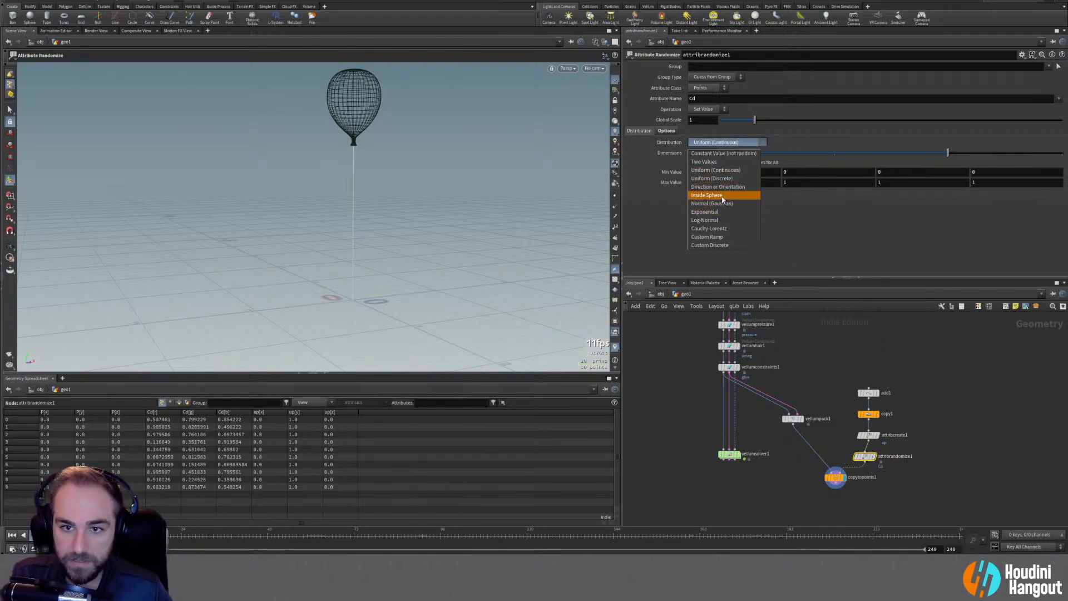
pyautogui.click(717, 196)
pyautogui.doubleClick(706, 99)
pyautogui.write('up')
pyautogui.press('Return')
# Compare the display of attribrandomize1 with copytopoints1, and try a lower Global Scale on the randomized up attribute
pyautogui.moveTo(834, 477); pyautogui.dragTo(867, 461)
pyautogui.click(878, 459)
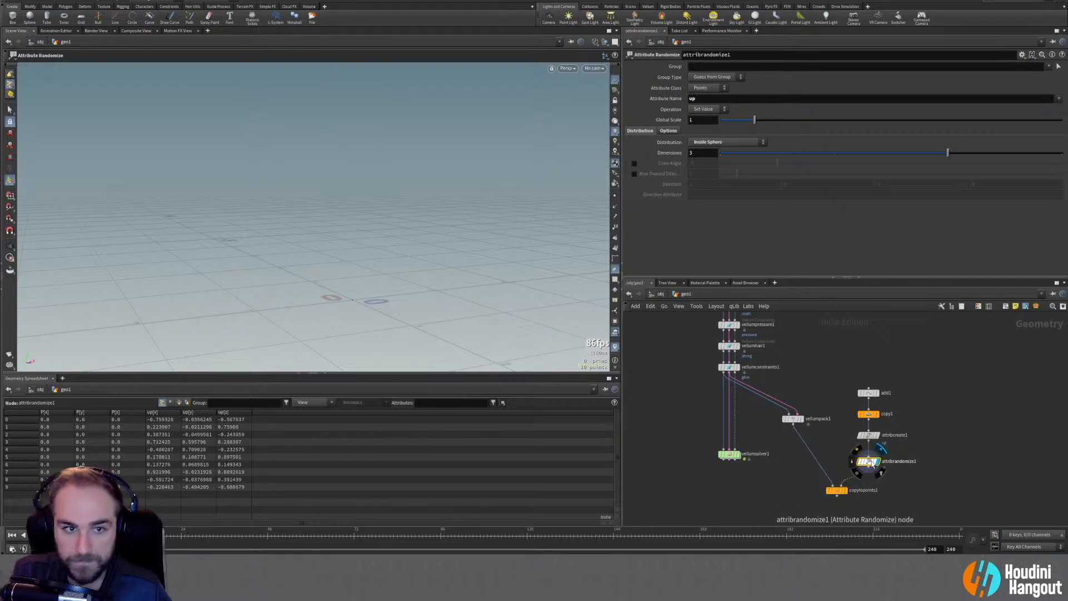
pyautogui.click(845, 489)
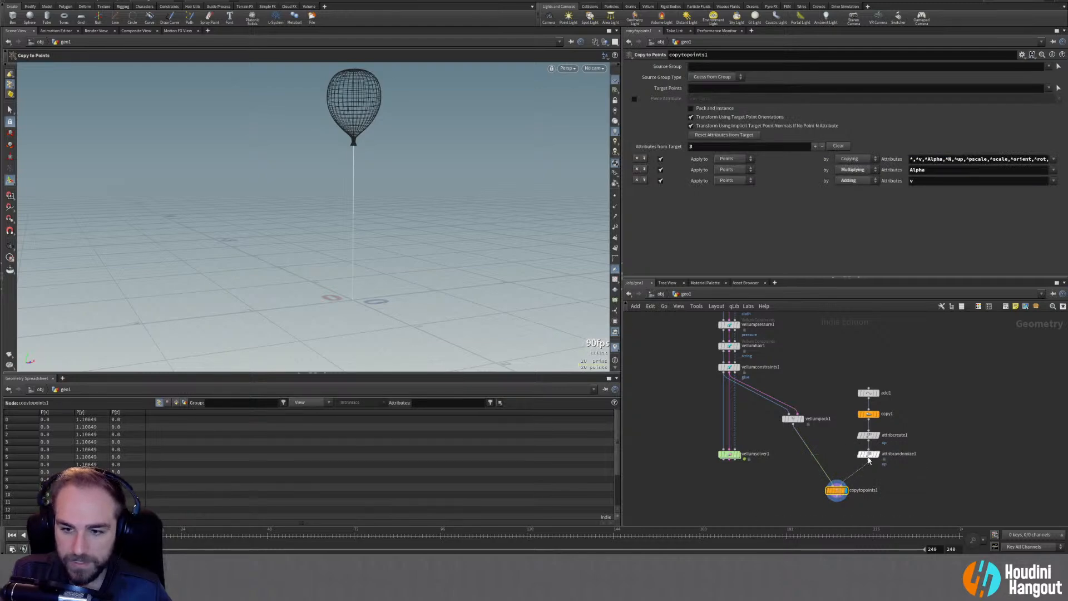
pyautogui.moveTo(867, 464); pyautogui.dragTo(866, 458)
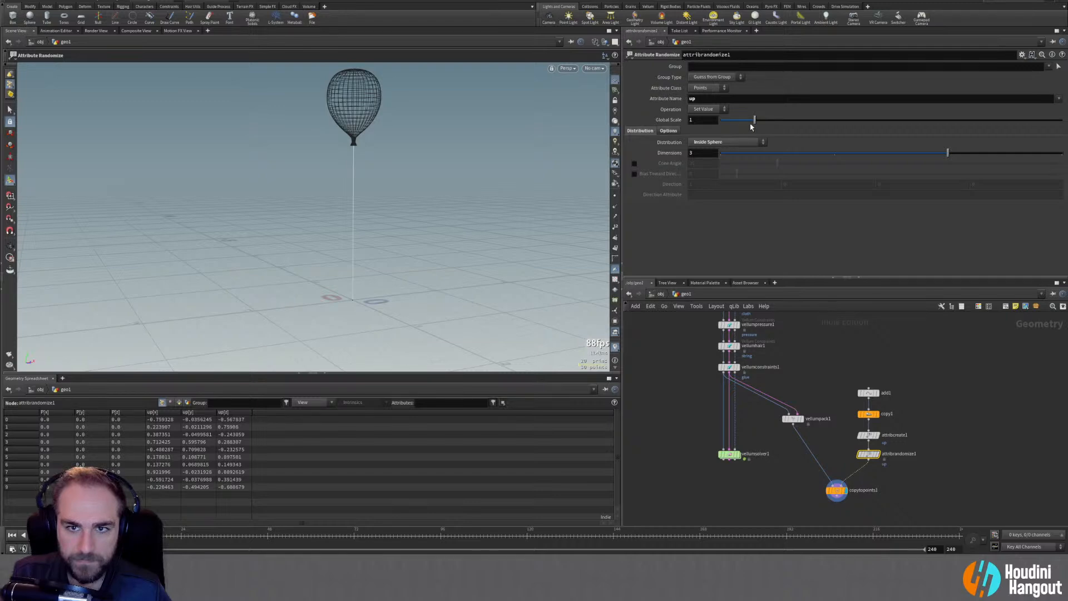
pyautogui.moveTo(753, 121)
pyautogui.mouseDown()
pyautogui.moveTo(825, 121)
pyautogui.moveTo(743, 122)
pyautogui.mouseUp()
pyautogui.hotkey('ctrl', 'z')
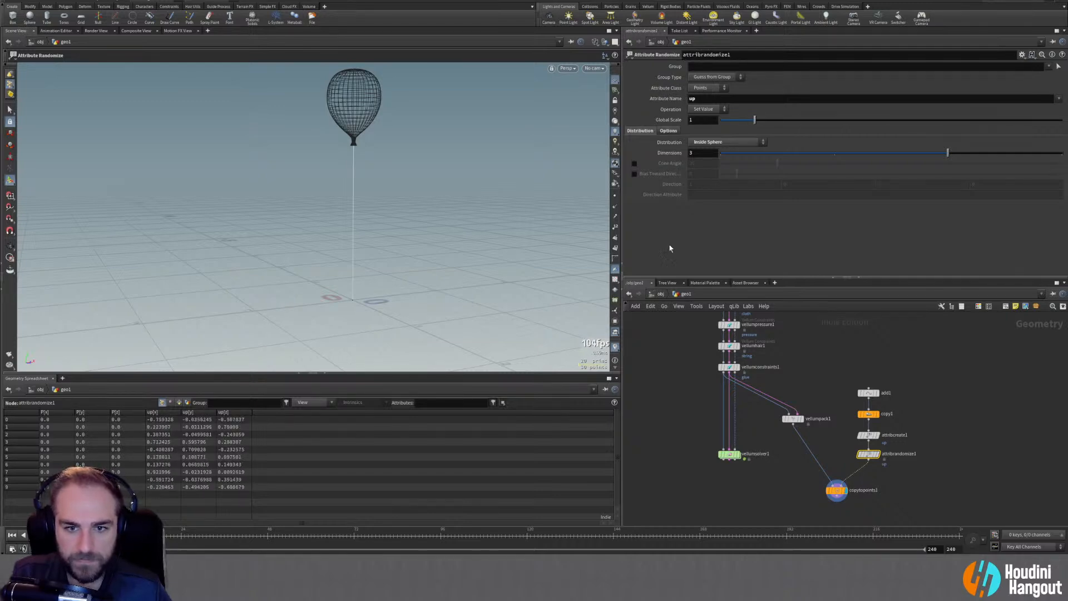
# Re-enable the N attribute in attribcreate1 and inspect how the balloon copies spread
pyautogui.moveTo(868, 454); pyautogui.dragTo(869, 458)
pyautogui.click(868, 435)
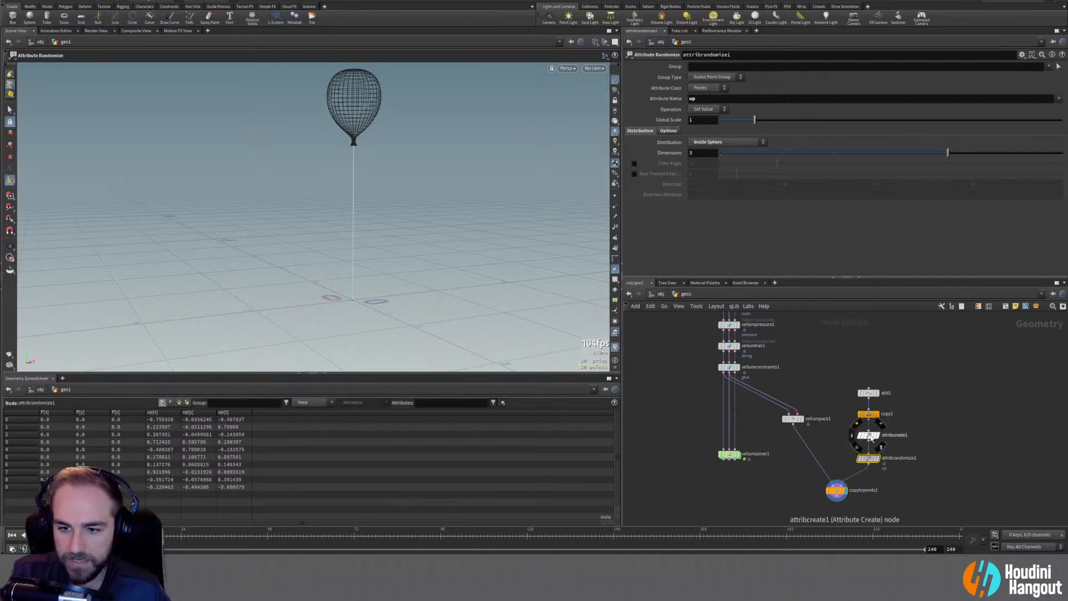
pyautogui.click(660, 90)
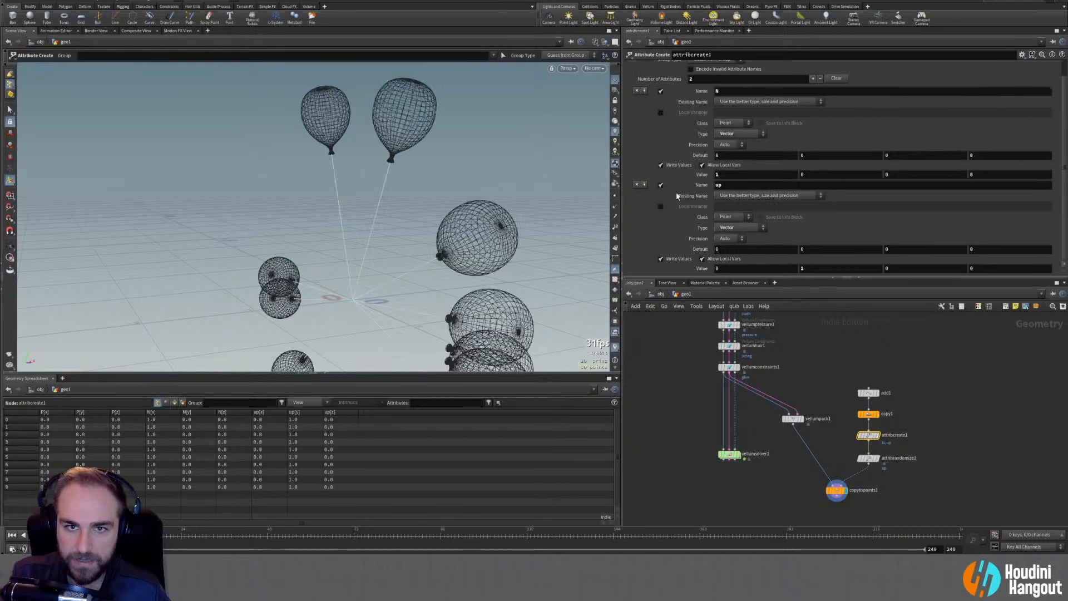
pyautogui.keyDown('alt'); pyautogui.moveTo(401, 285); pyautogui.dragTo(384, 252); pyautogui.keyUp('alt')
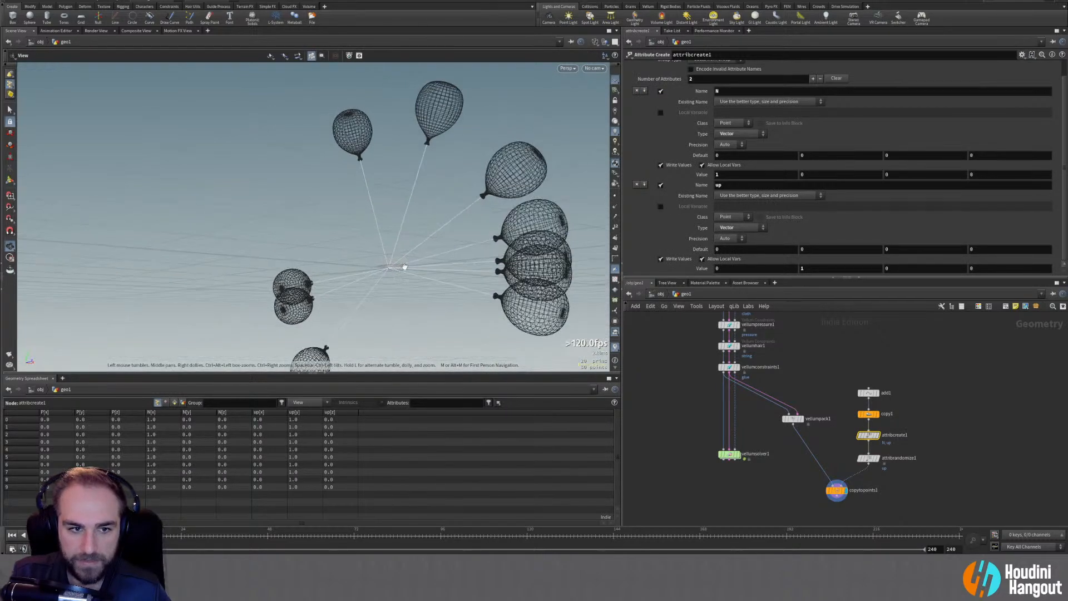
# Enable the cone angle at 30 in attribrandomize1 and try the Bias Toward Direction option
pyautogui.click(868, 457)
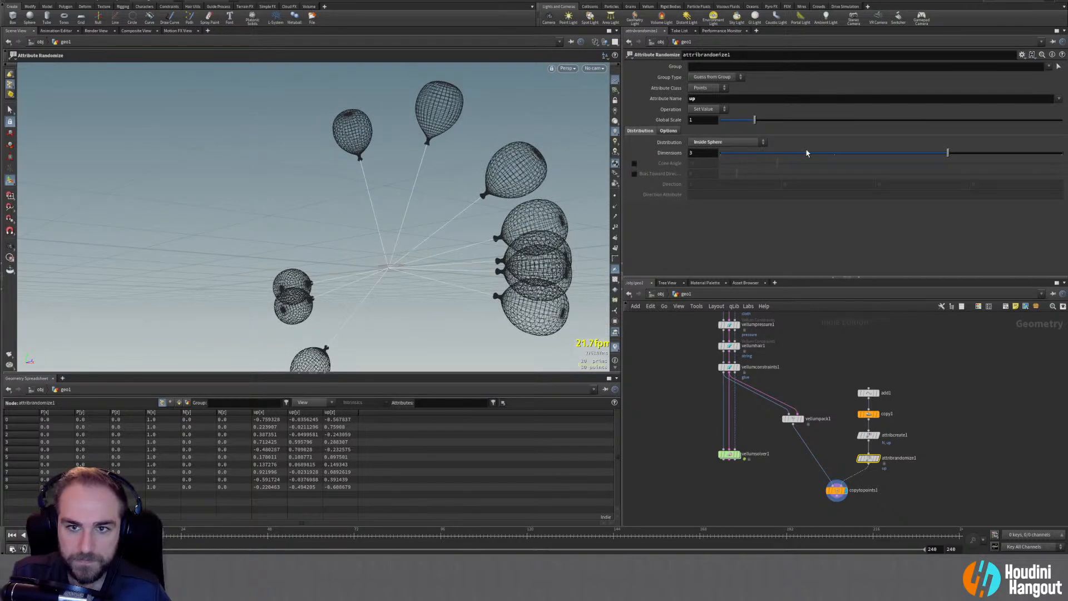
pyautogui.click(634, 163)
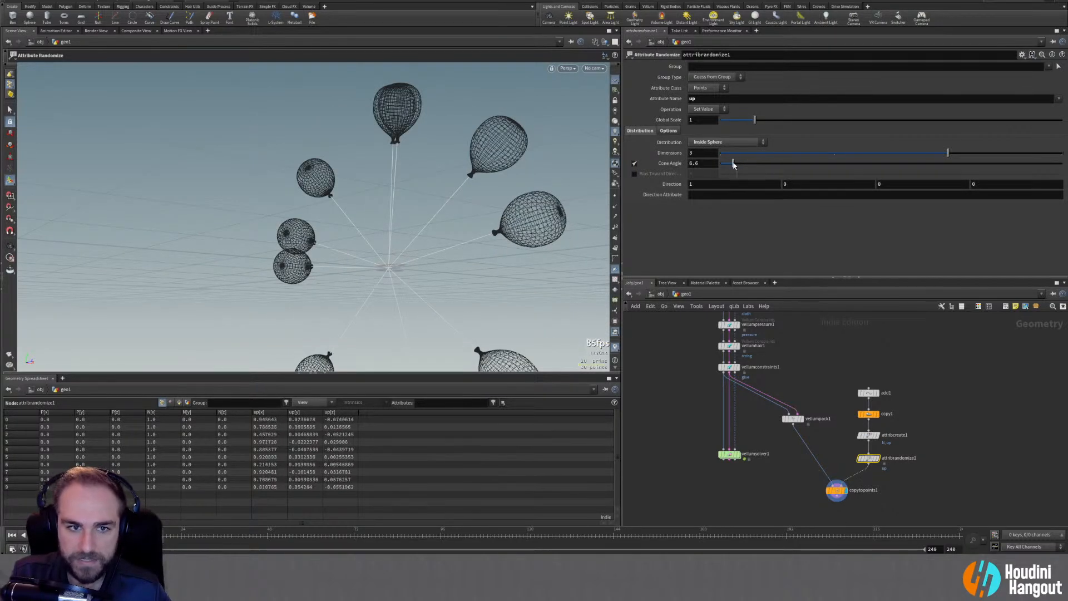
pyautogui.click(634, 174)
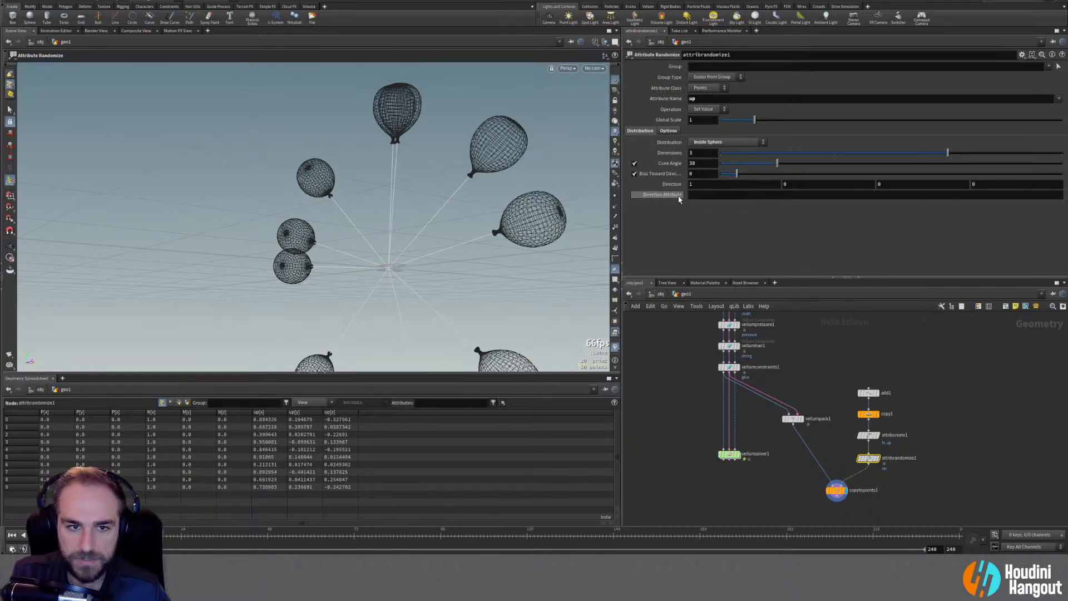
pyautogui.scroll(-3, 351, 251)
pyautogui.keyDown('alt'); pyautogui.moveTo(350, 251); pyautogui.dragTo(395, 287); pyautogui.keyUp('alt')
pyautogui.hotkey('ctrl', 'z')
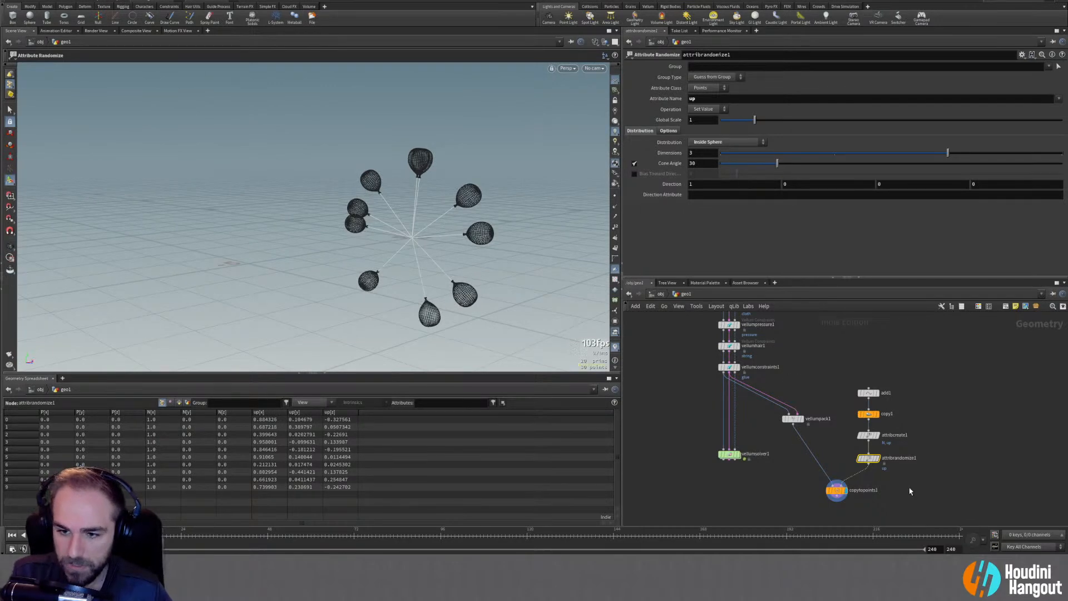
# Delete the attribcreate1 and attribrandomize1 nodes between copy1 and copytopoints1
pyautogui.press('Delete')
pyautogui.moveTo(900, 468); pyautogui.dragTo(844, 427)
pyautogui.press('Delete')
# Add a Scatter and Align node and insert it between copy1 and copytopoints1
pyautogui.press('Tab')
pyautogui.write('align')
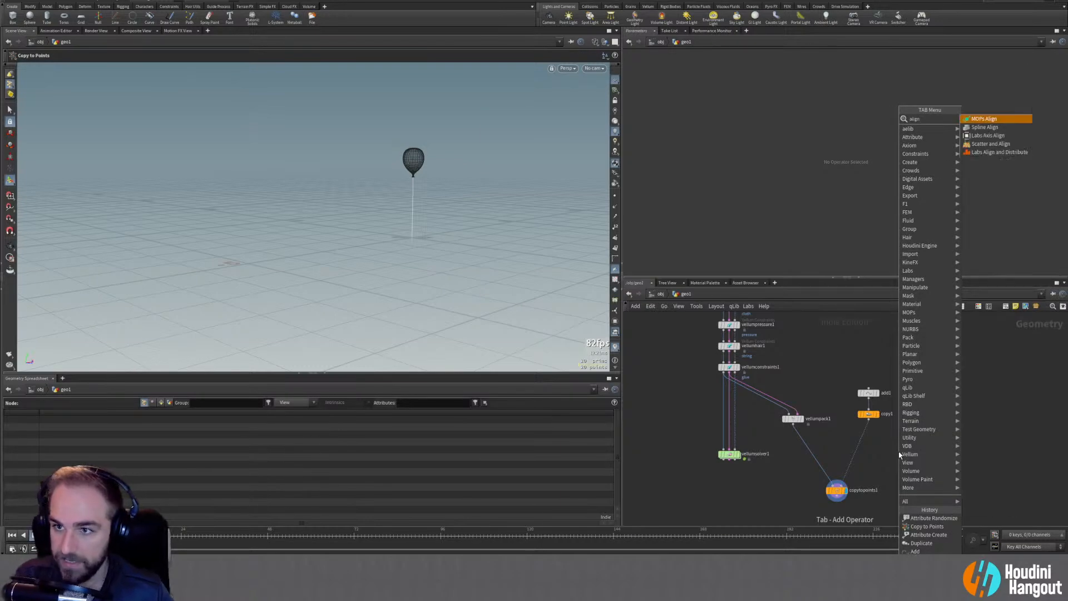
pyautogui.press('Down')
pyautogui.press('Down')
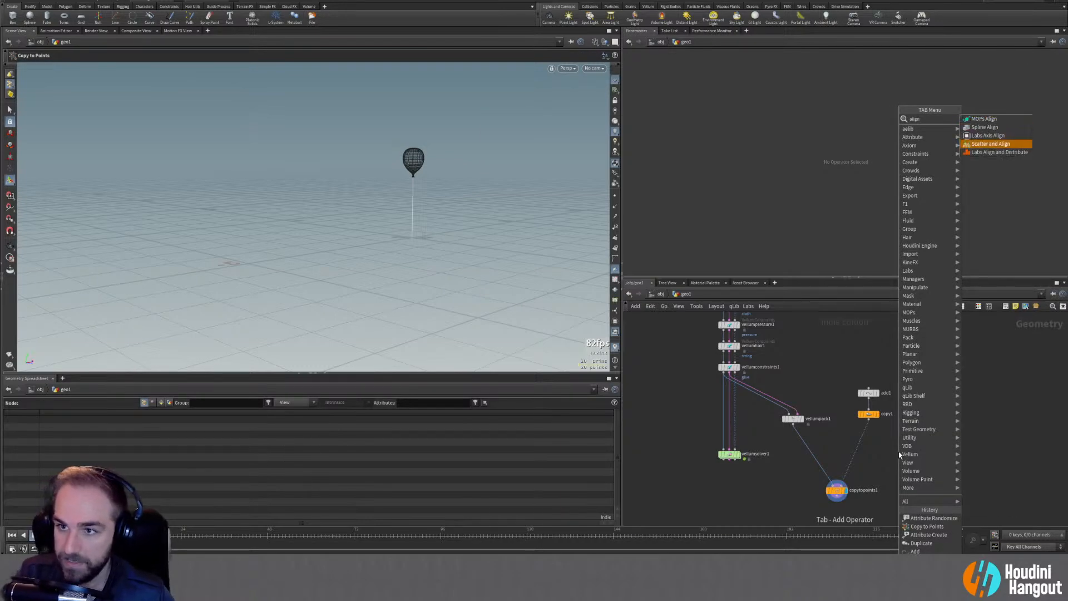
pyautogui.press('Return')
pyautogui.click(838, 429)
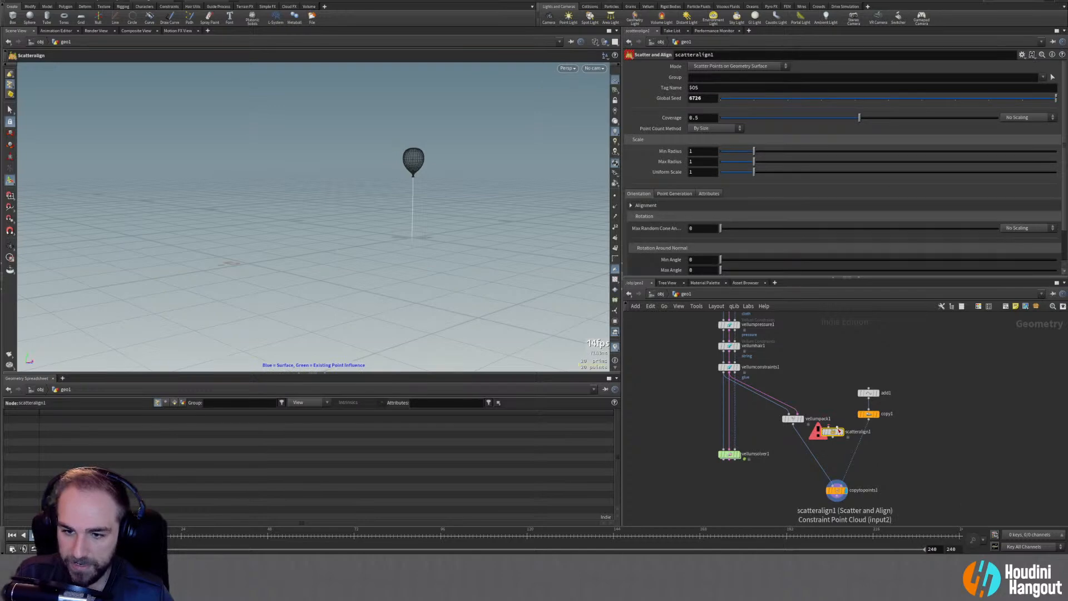
pyautogui.click(837, 427)
pyautogui.click(869, 419)
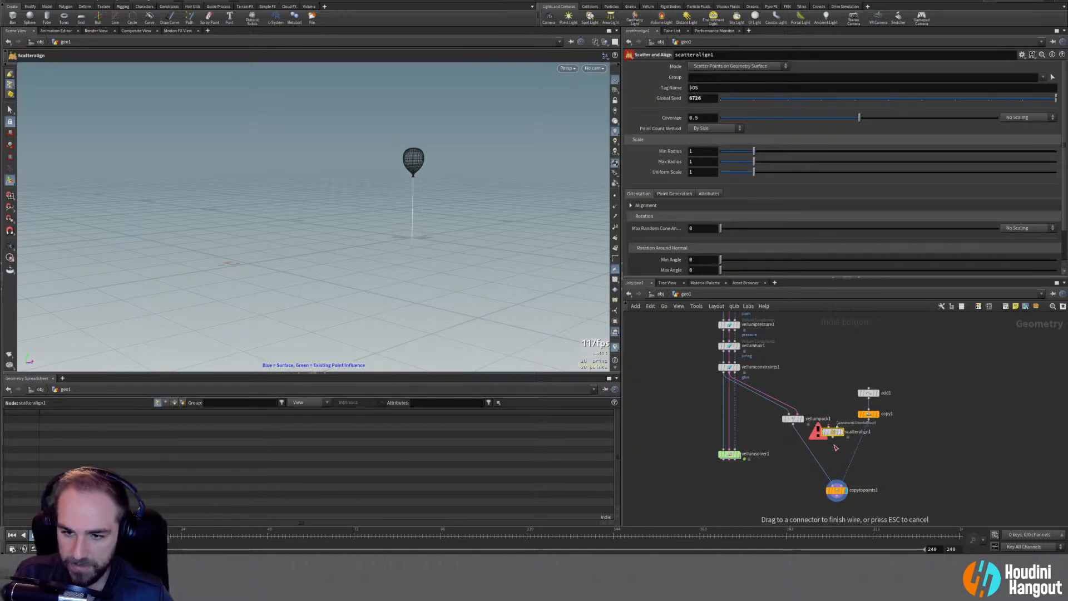
pyautogui.moveTo(834, 433); pyautogui.dragTo(869, 438)
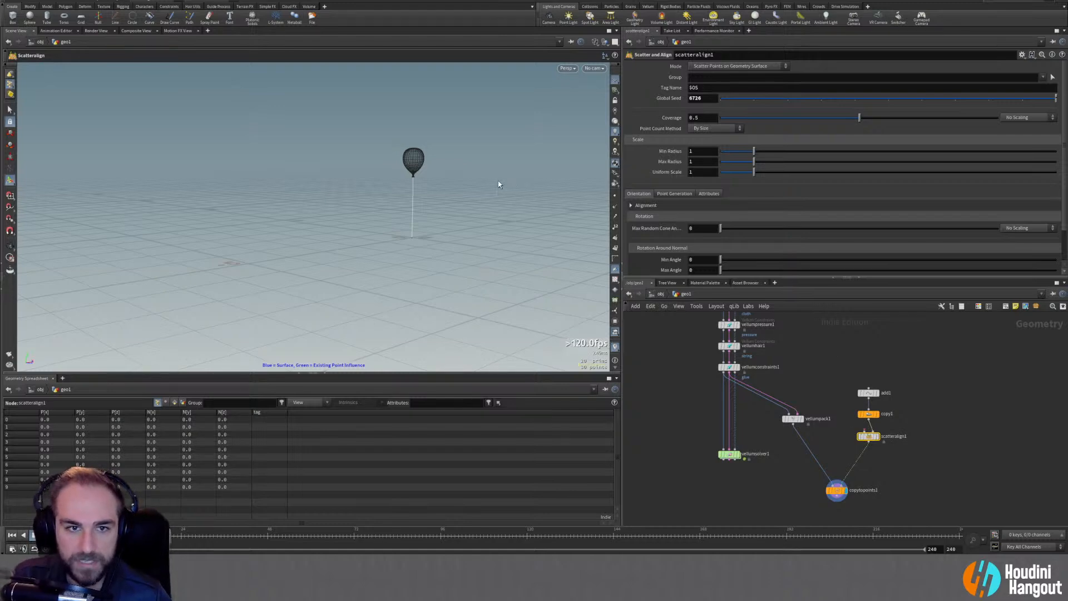
# Expand the alignment settings of scatteralign1 and inspect the balloon copies up close
pyautogui.scroll(-2, 659, 240)
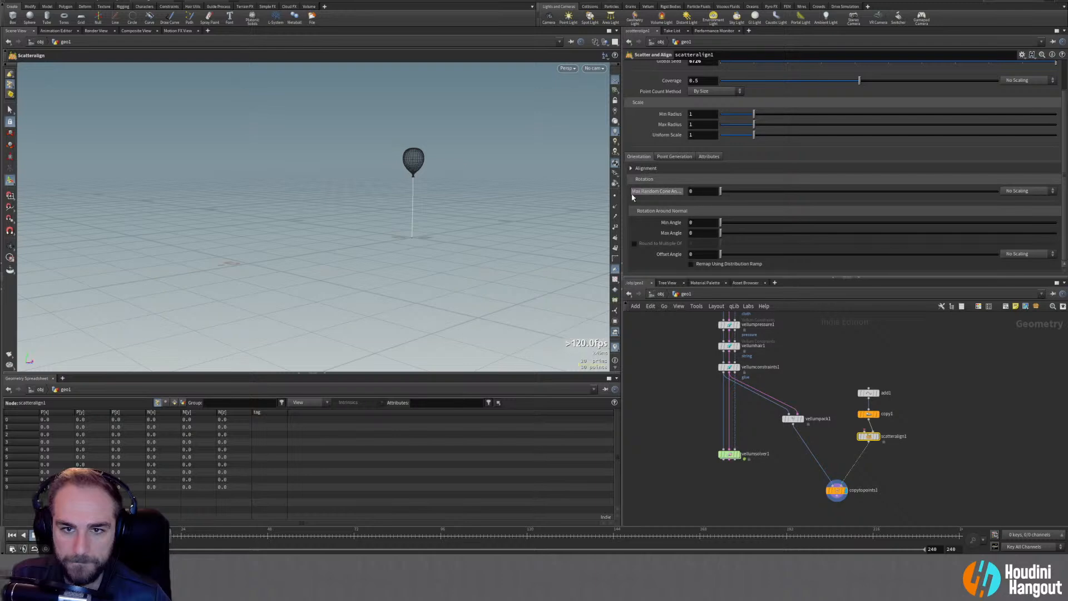
pyautogui.click(634, 168)
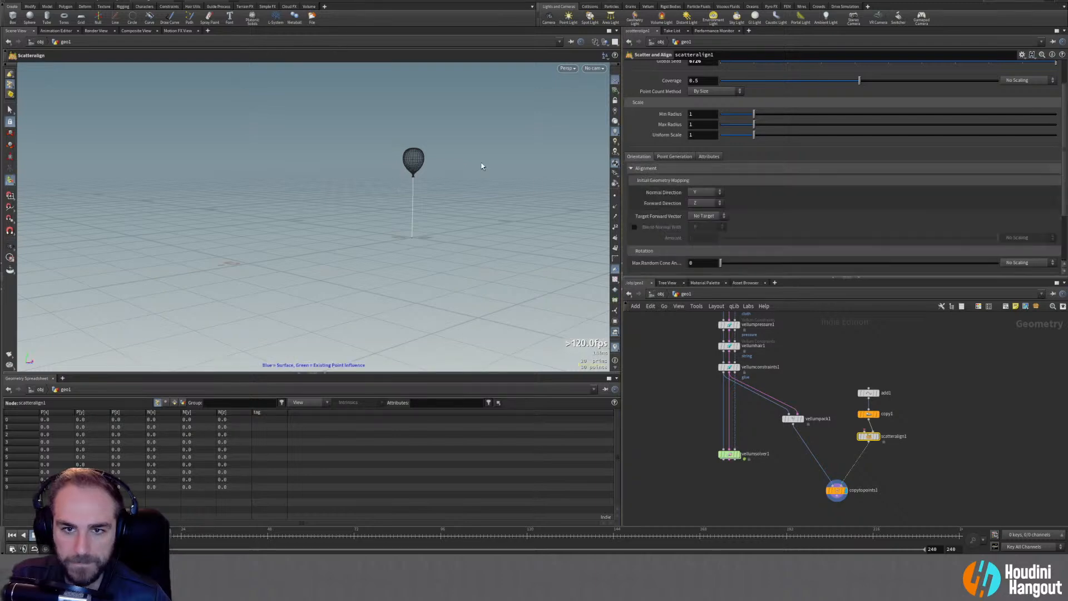
pyautogui.press('Escape')
pyautogui.scroll(5, 422, 174)
pyautogui.moveTo(439, 223); pyautogui.dragTo(510, 217)
pyautogui.press('Return')
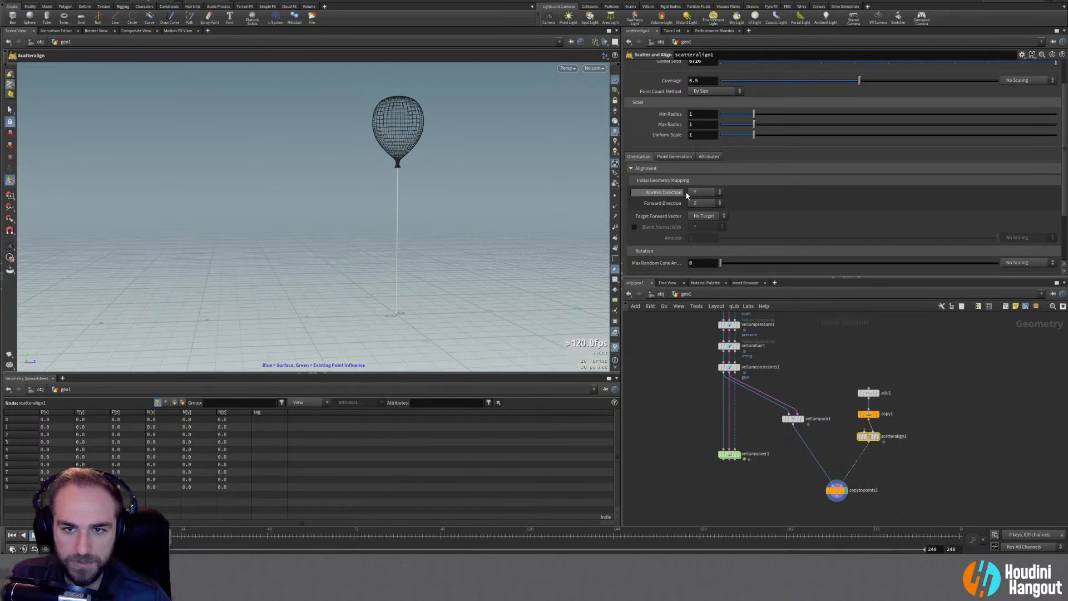
pyautogui.click(836, 489)
pyautogui.click(870, 439)
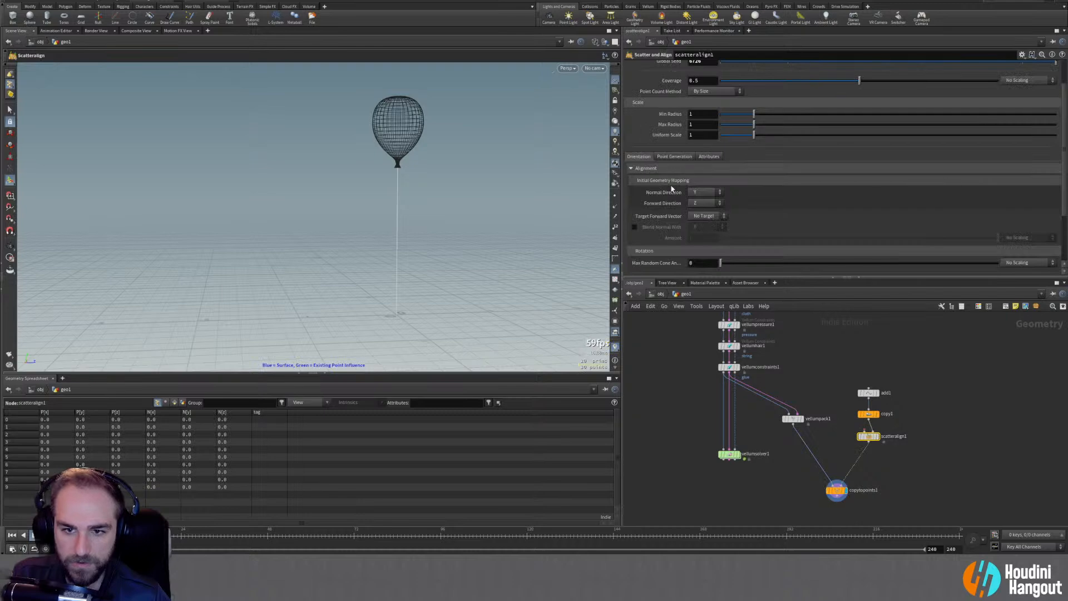
# Set the maximum random cone angle in scatteralign1 to 24.4 and try other target forward vector options
pyautogui.scroll(-3, 730, 228)
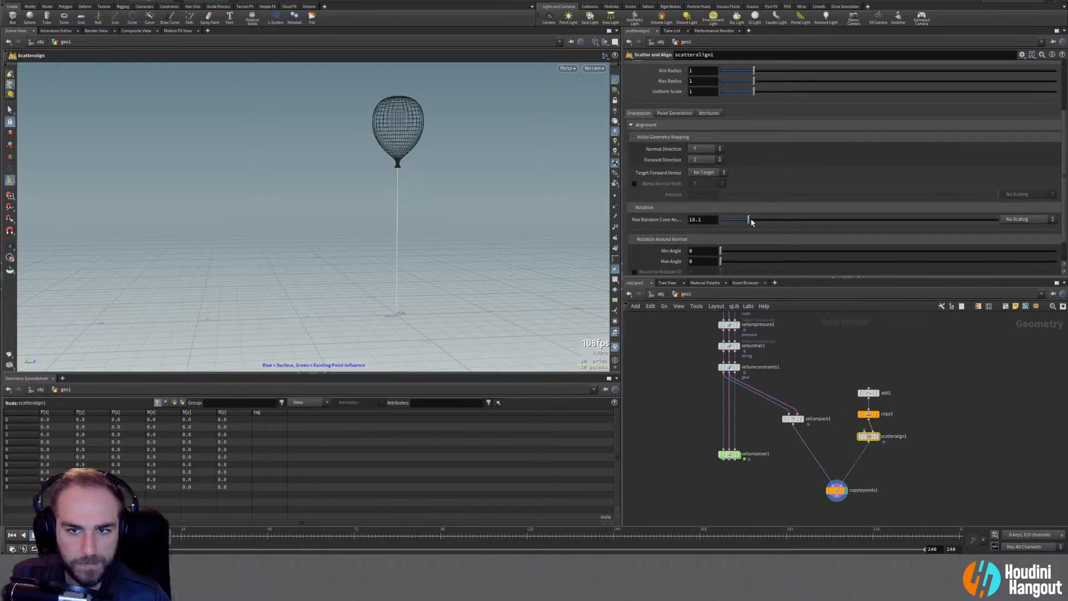
pyautogui.moveTo(756, 220); pyautogui.dragTo(758, 219)
pyautogui.click(704, 174)
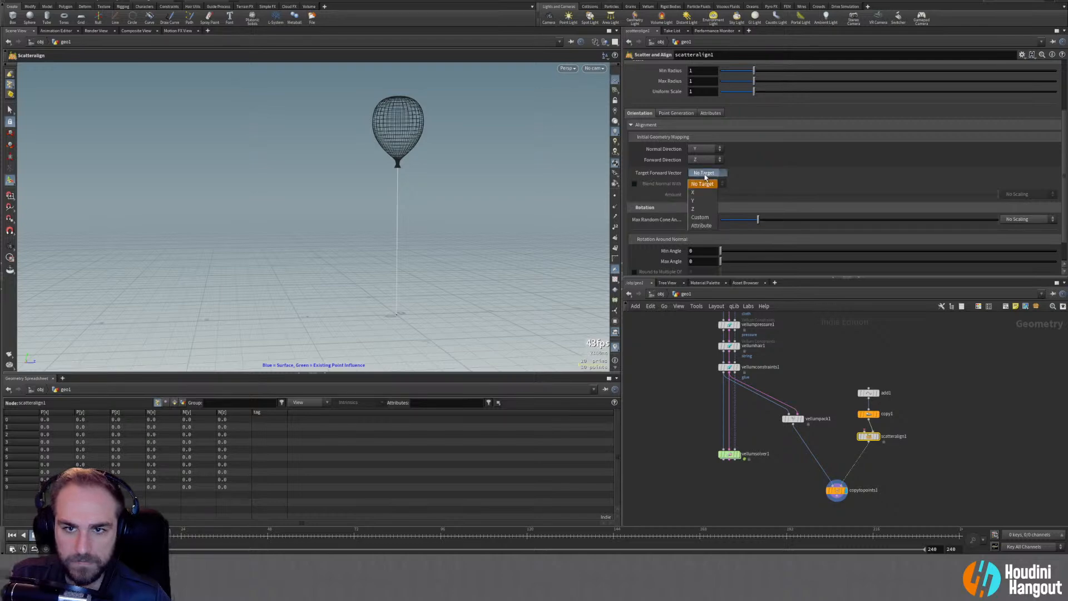
pyautogui.click(703, 183)
pyautogui.click(702, 174)
pyautogui.click(702, 201)
pyautogui.click(703, 172)
pyautogui.click(704, 173)
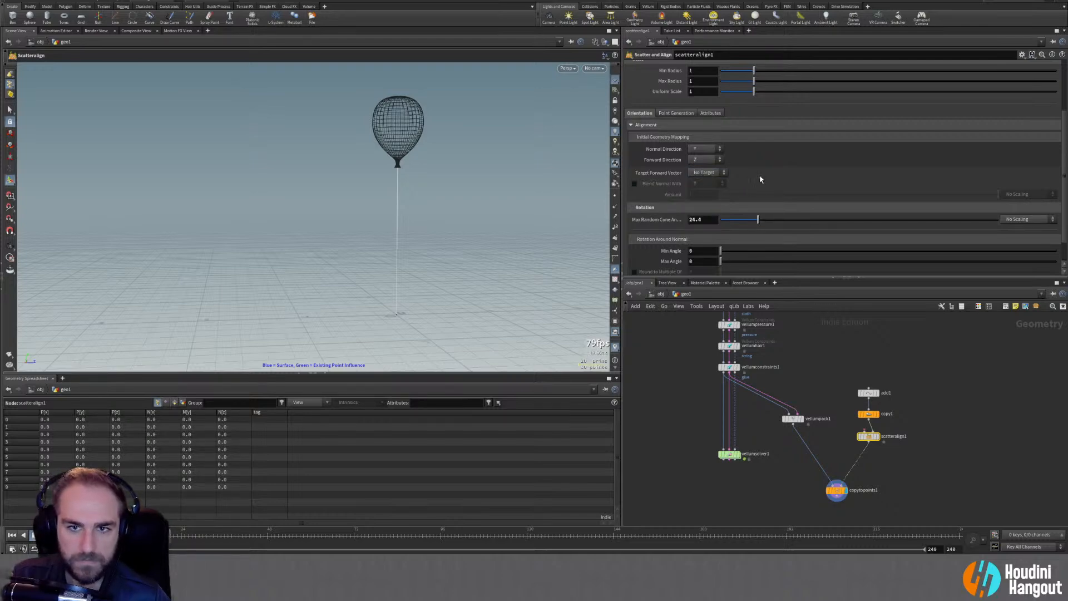
# Try an offset angle around the normal, reset the maximum random cone angle to 0, and set the offset angle to 106.1
pyautogui.scroll(-3, 682, 232)
pyautogui.moveTo(747, 232); pyautogui.dragTo(720, 235)
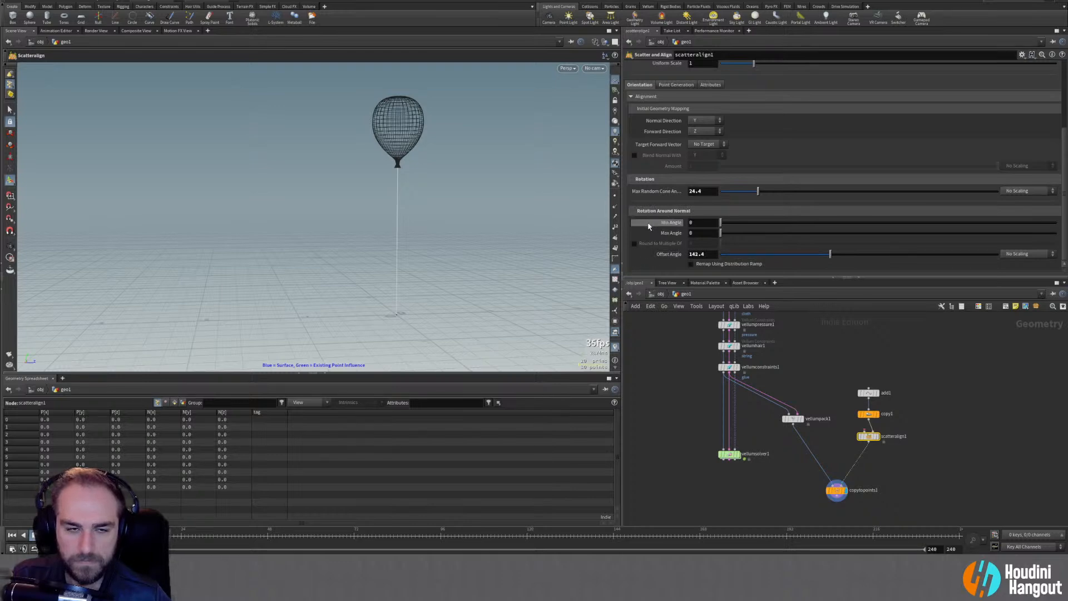
pyautogui.scroll(3, 649, 234)
pyautogui.scroll(-2, 756, 234)
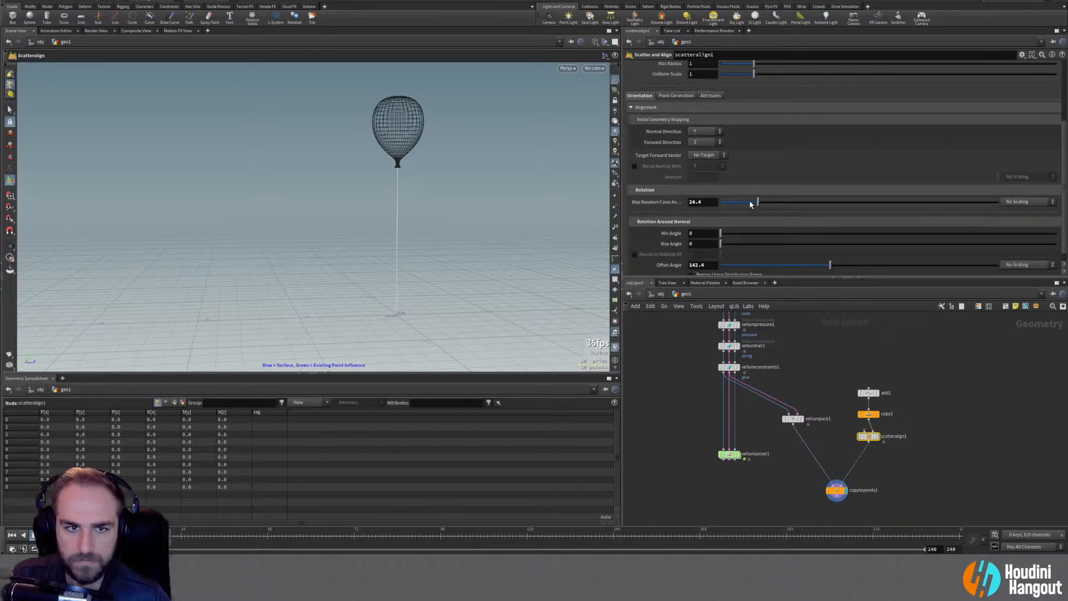
pyautogui.moveTo(778, 203); pyautogui.dragTo(716, 203)
pyautogui.moveTo(829, 264); pyautogui.dragTo(801, 265)
# Review the node information, point generation settings and output attributes of scatteralign1
pyautogui.middleClick(869, 439)
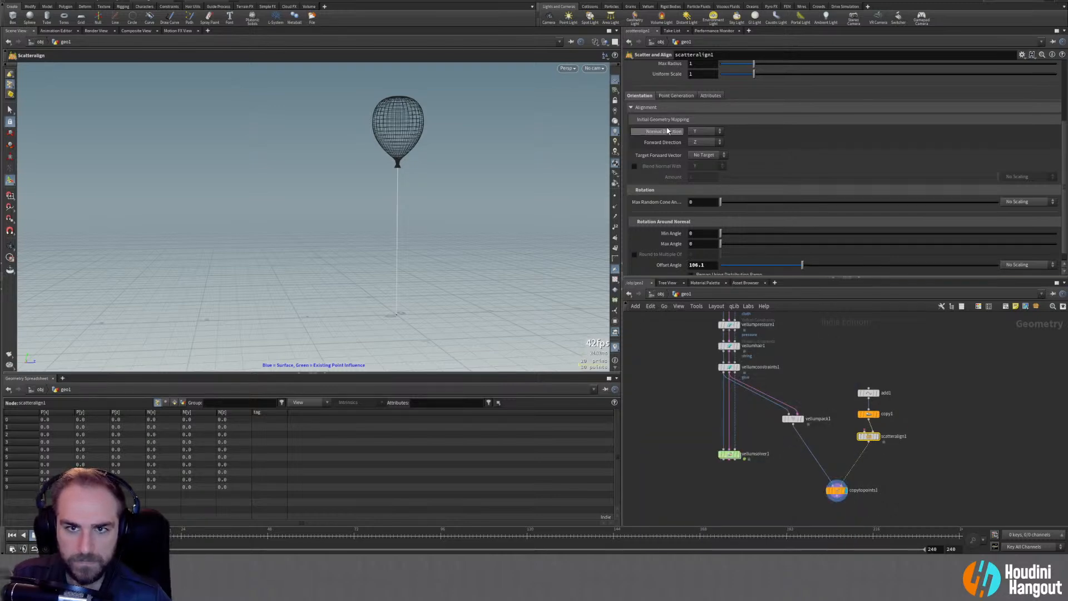
pyautogui.click(670, 96)
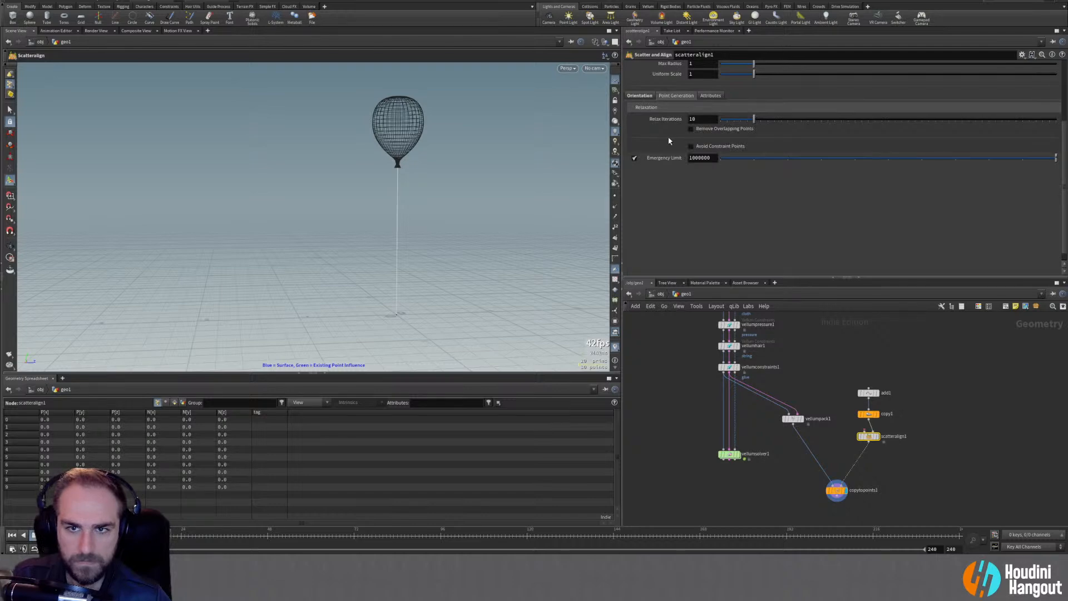
pyautogui.click(708, 97)
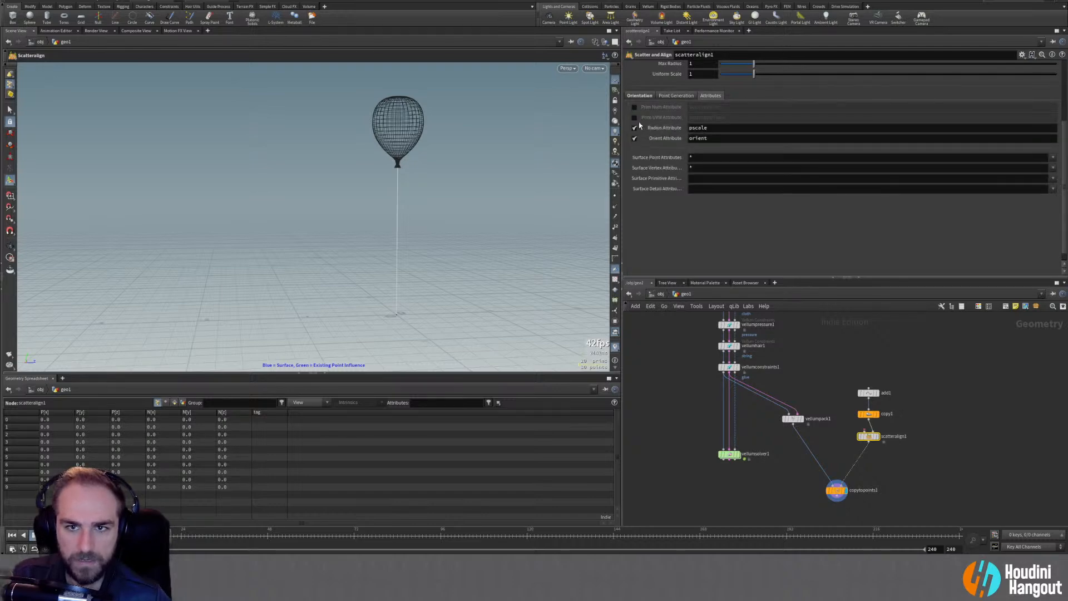
pyautogui.click(633, 96)
pyautogui.scroll(3, 659, 170)
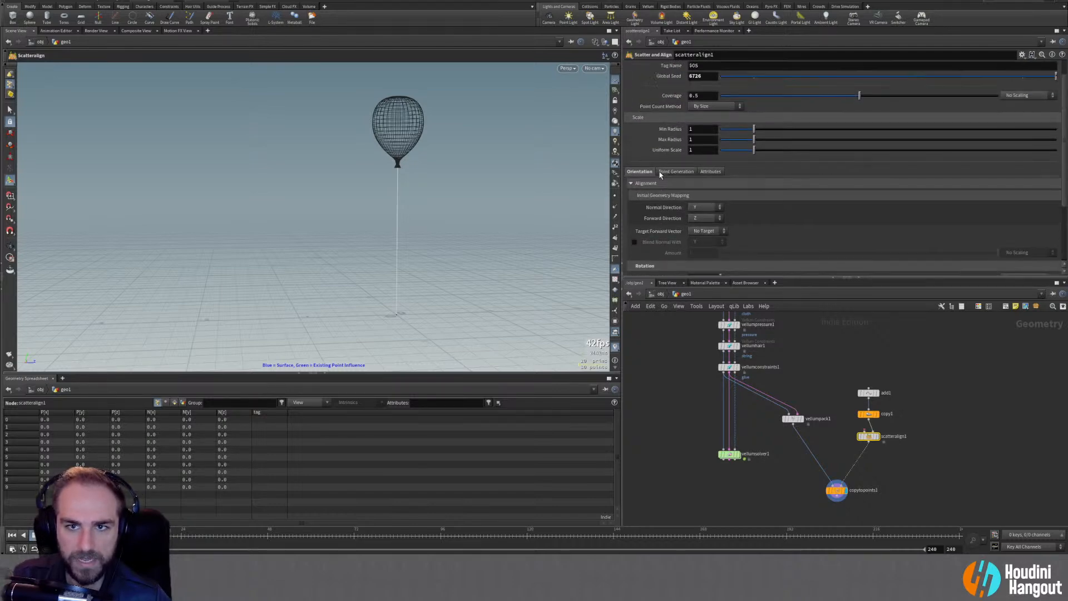
# Change the mode of scatteralign1 away from scattering points on a geometry surface, and display the copytopoints1 result again
pyautogui.click(870, 439)
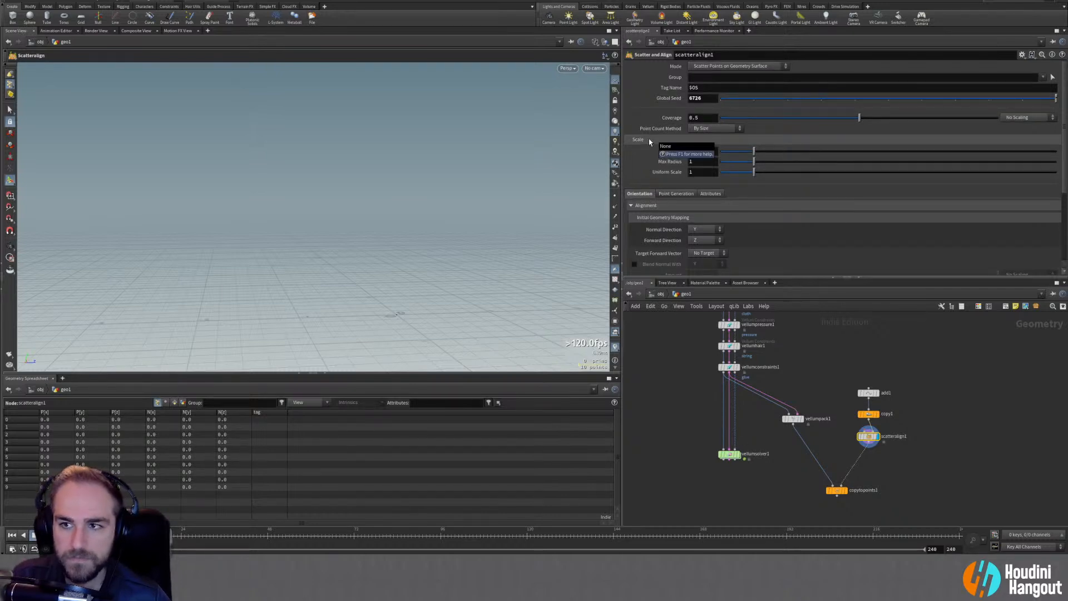
pyautogui.click(713, 67)
pyautogui.click(723, 93)
pyautogui.click(840, 489)
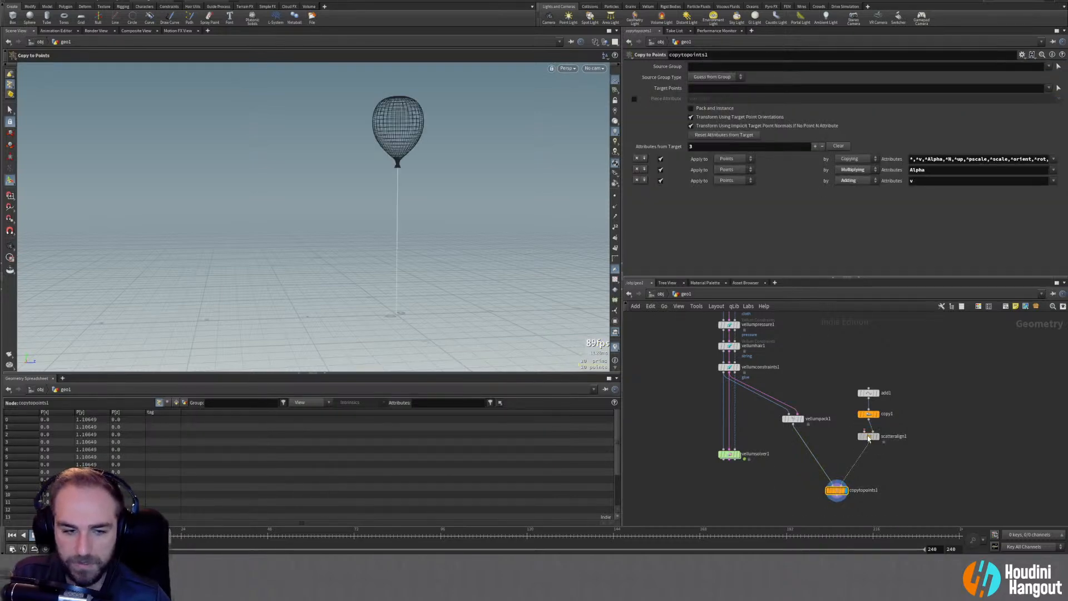
pyautogui.click(868, 436)
pyautogui.click(840, 492)
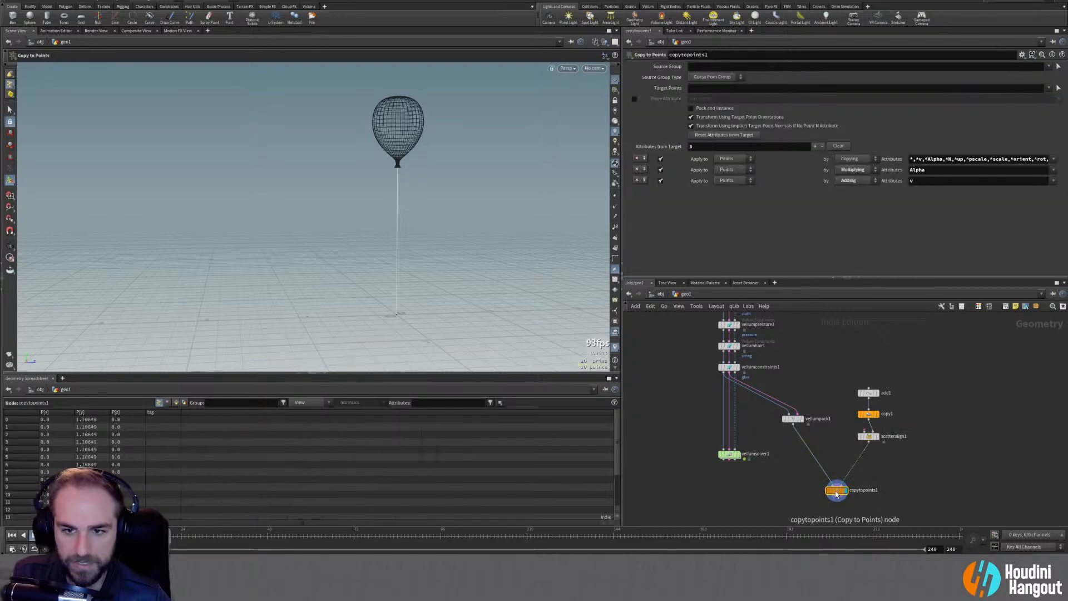
# Reset the offset angle in scatteralign1 to 0 and set the maximum random cone angle to 45.7
pyautogui.click(867, 436)
pyautogui.scroll(-5, 777, 213)
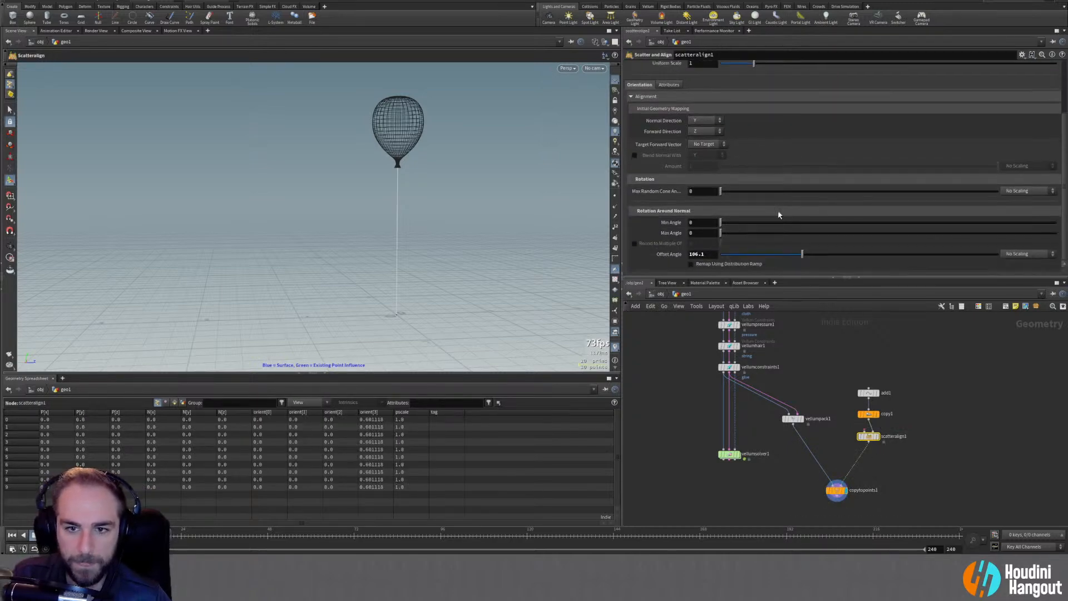
pyautogui.moveTo(720, 254)
pyautogui.mouseDown()
pyautogui.moveTo(806, 255)
pyautogui.moveTo(715, 255)
pyautogui.mouseUp()
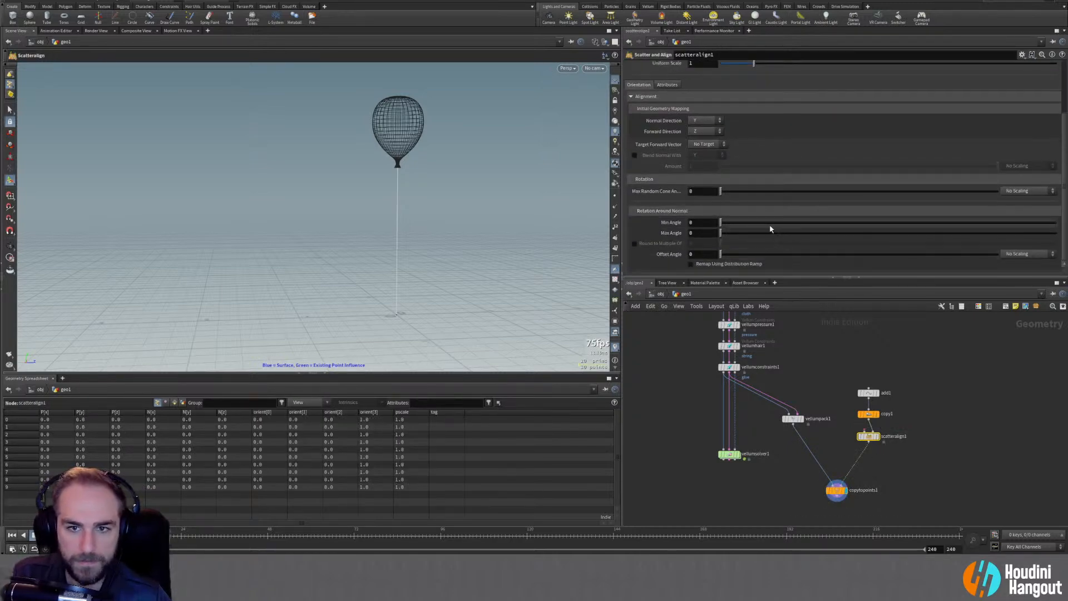
pyautogui.moveTo(721, 191); pyautogui.dragTo(792, 201)
# Try different geometry mapping directions in scatteralign1, ending with normal direction X and forward direction Y
pyautogui.click(700, 121)
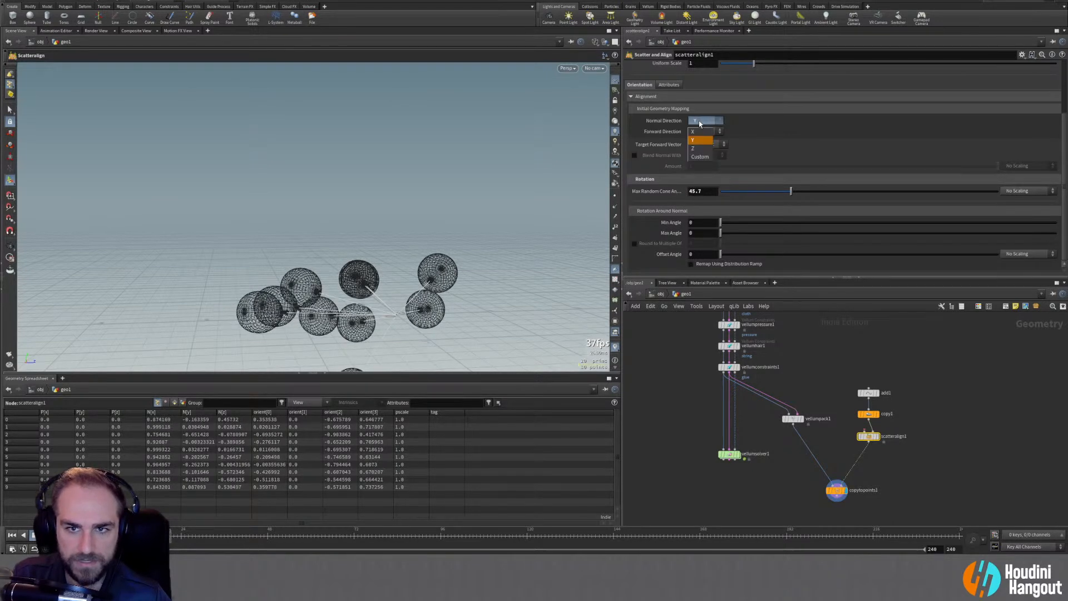
pyautogui.click(693, 148)
pyautogui.click(700, 144)
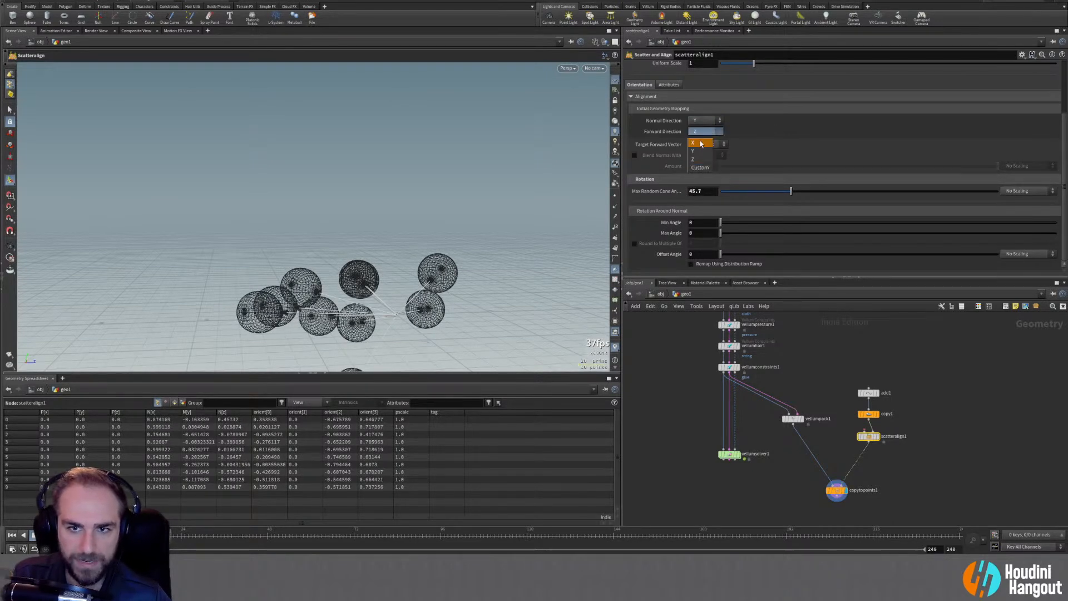
pyautogui.click(700, 152)
pyautogui.click(697, 130)
pyautogui.click(698, 142)
pyautogui.click(698, 131)
pyautogui.click(700, 150)
pyautogui.click(697, 120)
pyautogui.click(698, 121)
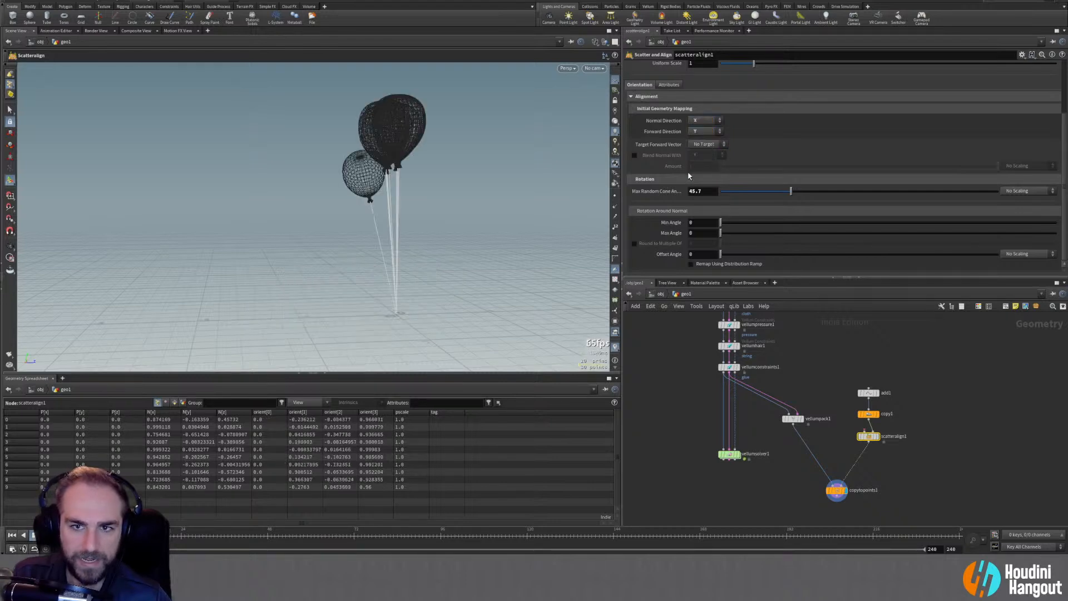
# Compare forward directions for the balloon copies, including Z and Y, while keeping the normal direction at X
pyautogui.click(698, 133)
pyautogui.click(700, 161)
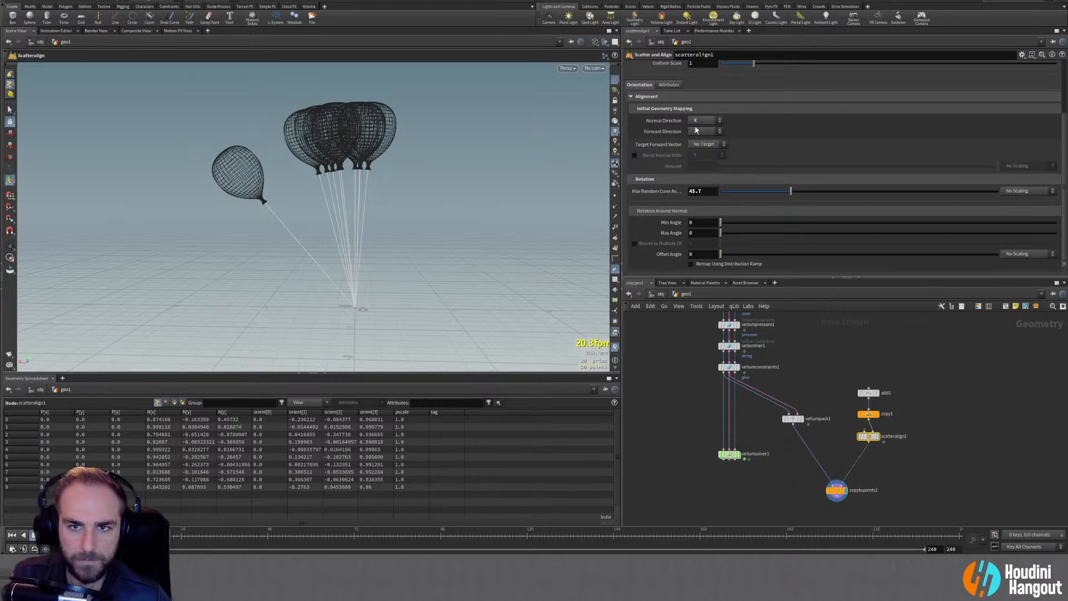
pyautogui.click(699, 131)
pyautogui.click(704, 144)
pyautogui.click(696, 157)
pyautogui.click(699, 133)
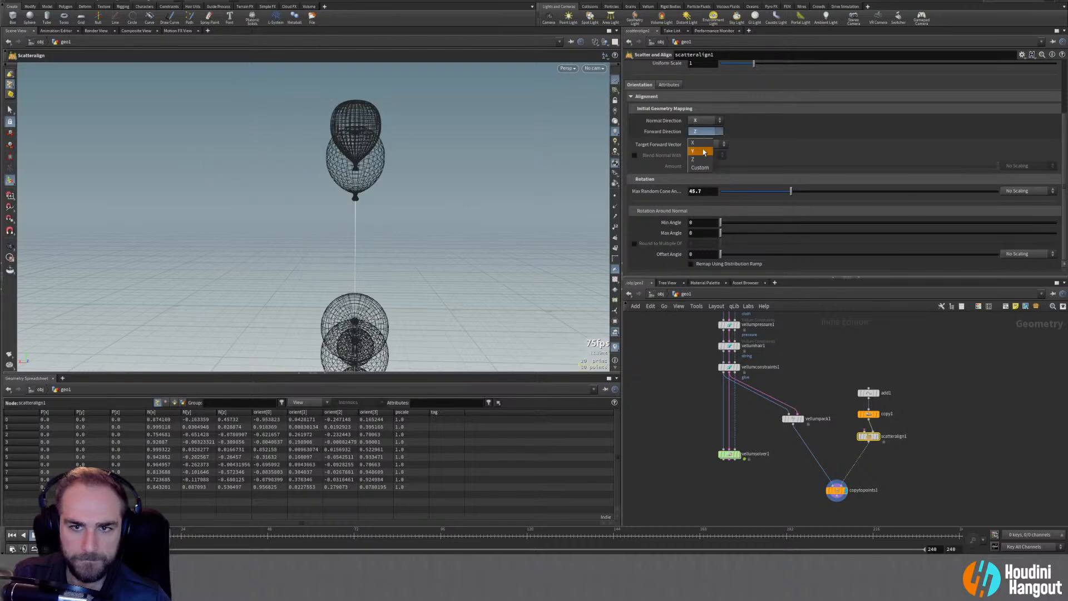
pyautogui.click(701, 152)
# Set the normal direction to Y, the forward direction to X and the target forward vector to X, and inspect the copies
pyautogui.keyDown('alt'); pyautogui.moveTo(373, 258); pyautogui.dragTo(298, 283); pyautogui.keyUp('alt')
pyautogui.click(702, 120)
pyautogui.click(701, 140)
pyautogui.click(700, 131)
pyautogui.click(699, 143)
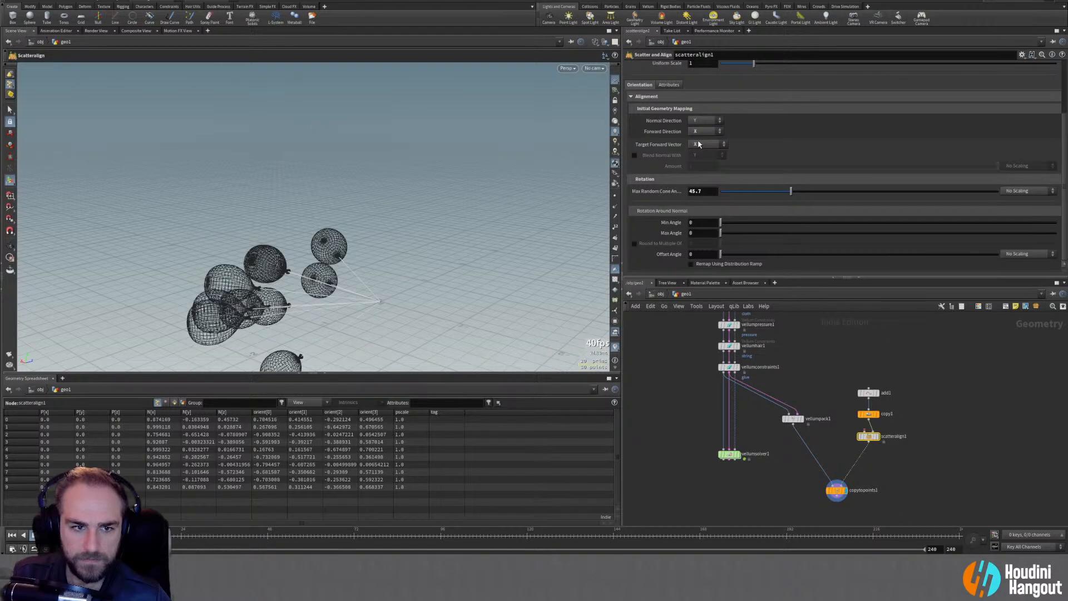
pyautogui.keyDown('alt'); pyautogui.moveTo(336, 251); pyautogui.dragTo(473, 214); pyautogui.keyUp('alt')
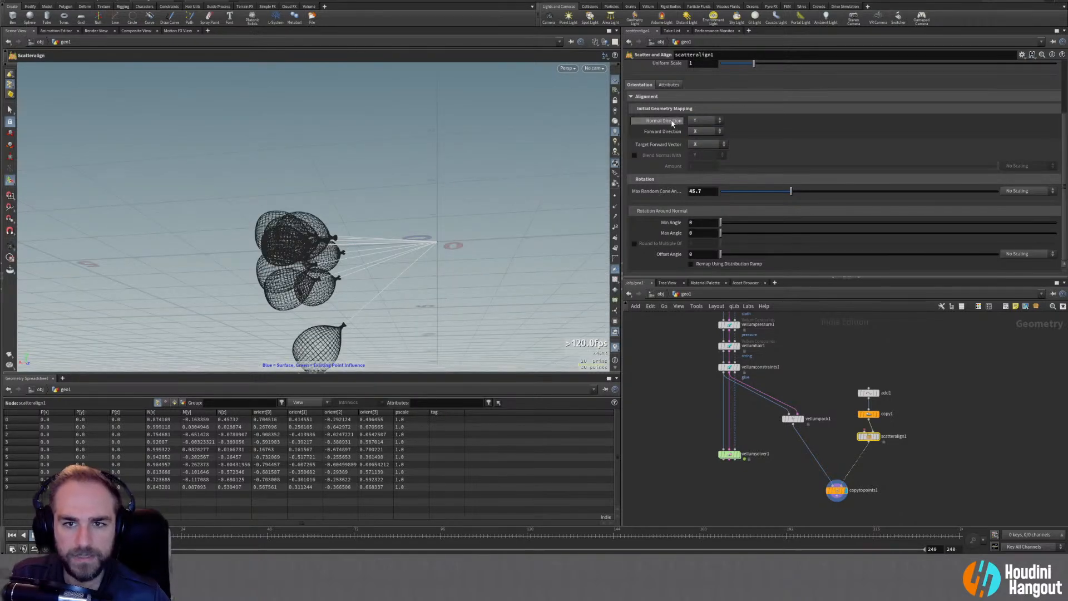
pyautogui.moveTo(672, 123)
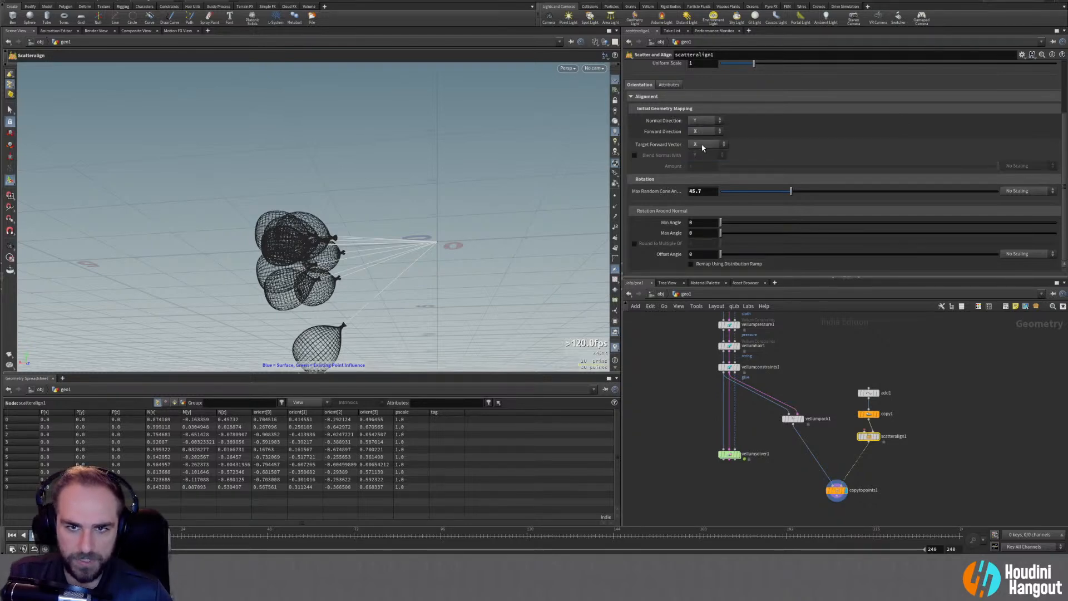
# Try the Z and Y target forward vectors and set the maximum random cone angle to 66.6
pyautogui.click(702, 147)
pyautogui.click(702, 186)
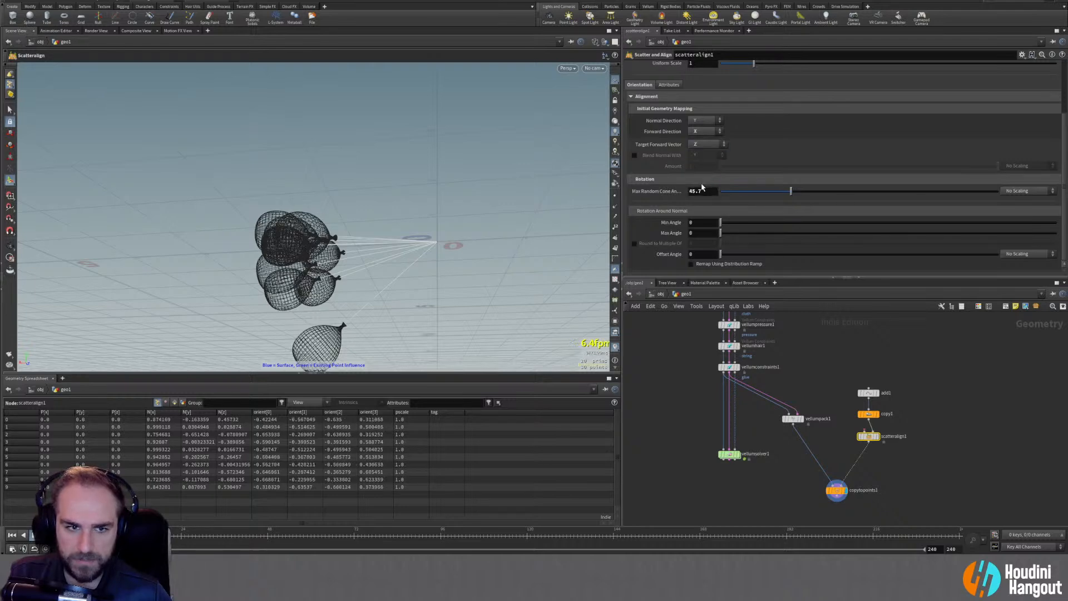
pyautogui.click(708, 147)
pyautogui.click(702, 171)
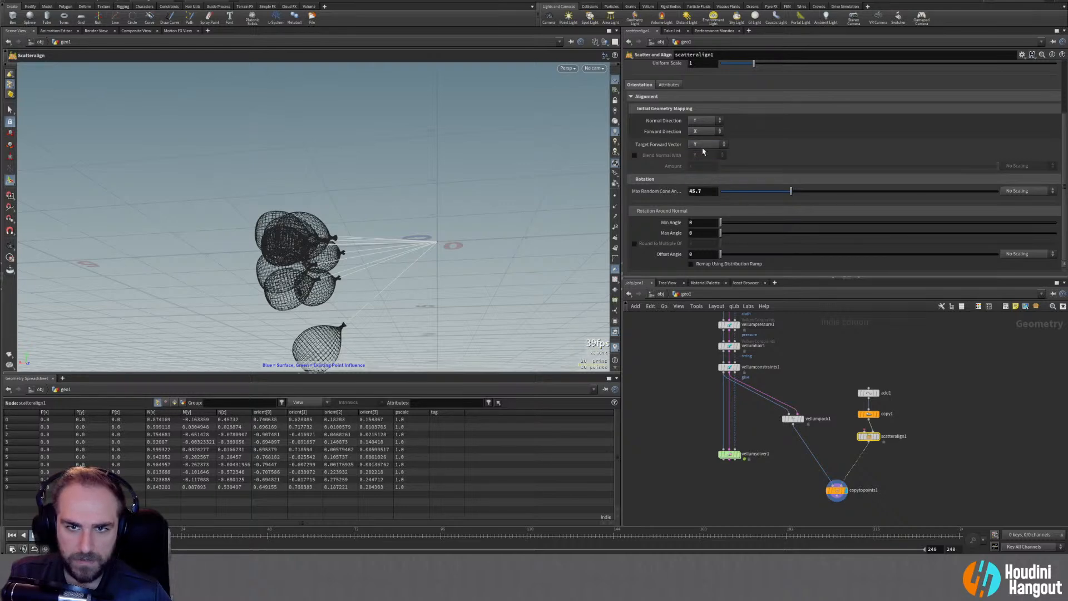
pyautogui.click(707, 147)
pyautogui.click(786, 156)
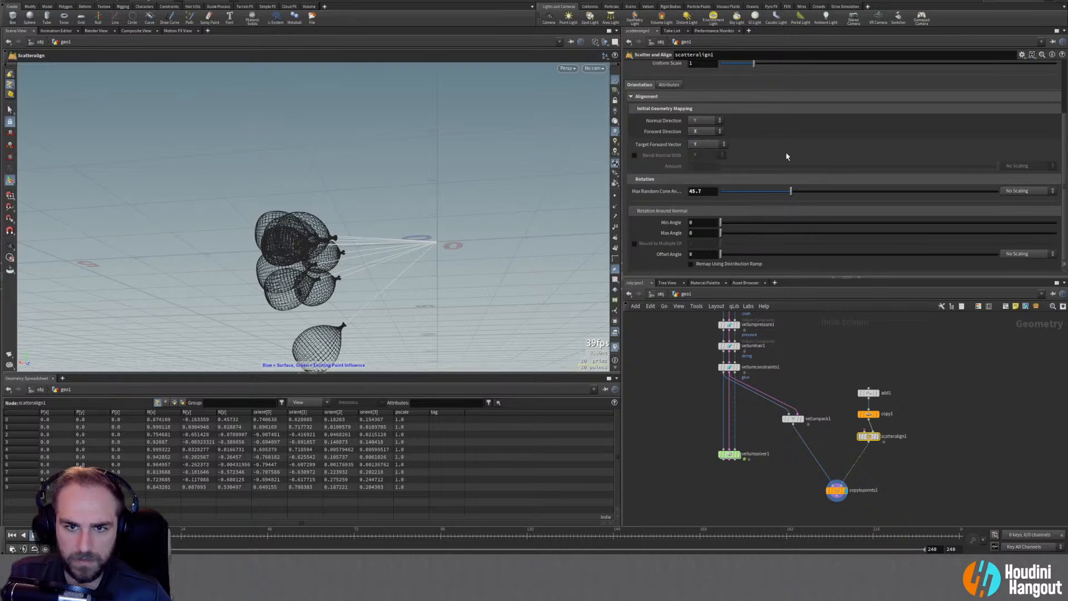
pyautogui.moveTo(786, 192); pyautogui.dragTo(823, 211)
pyautogui.keyDown('alt'); pyautogui.moveTo(478, 223); pyautogui.dragTo(554, 214); pyautogui.keyUp('alt')
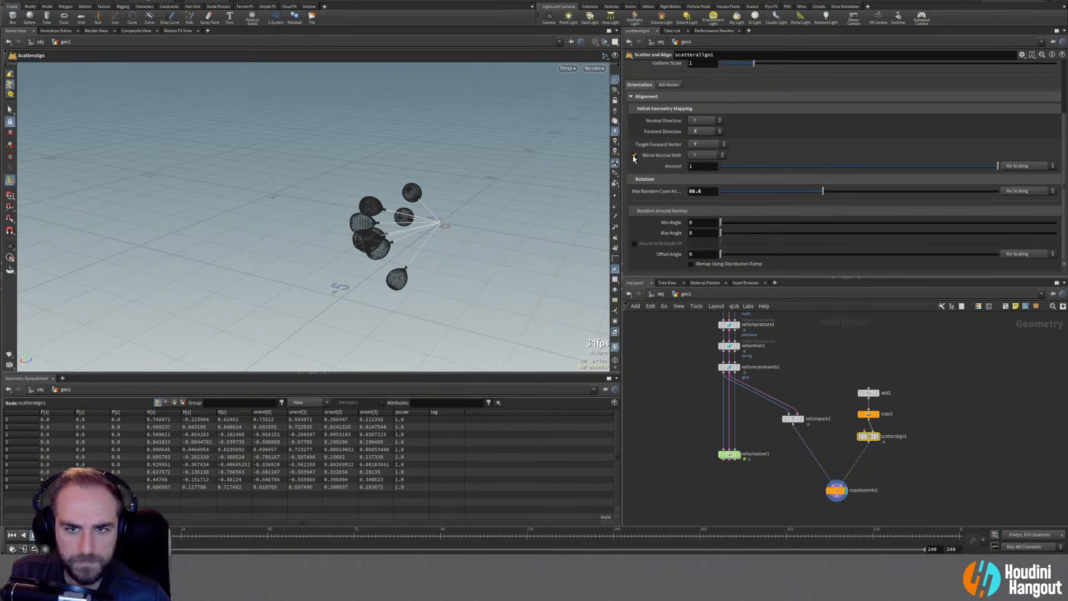
# Try the X and Z target forward vectors and set the target forward vector to No Target
pyautogui.click(695, 144)
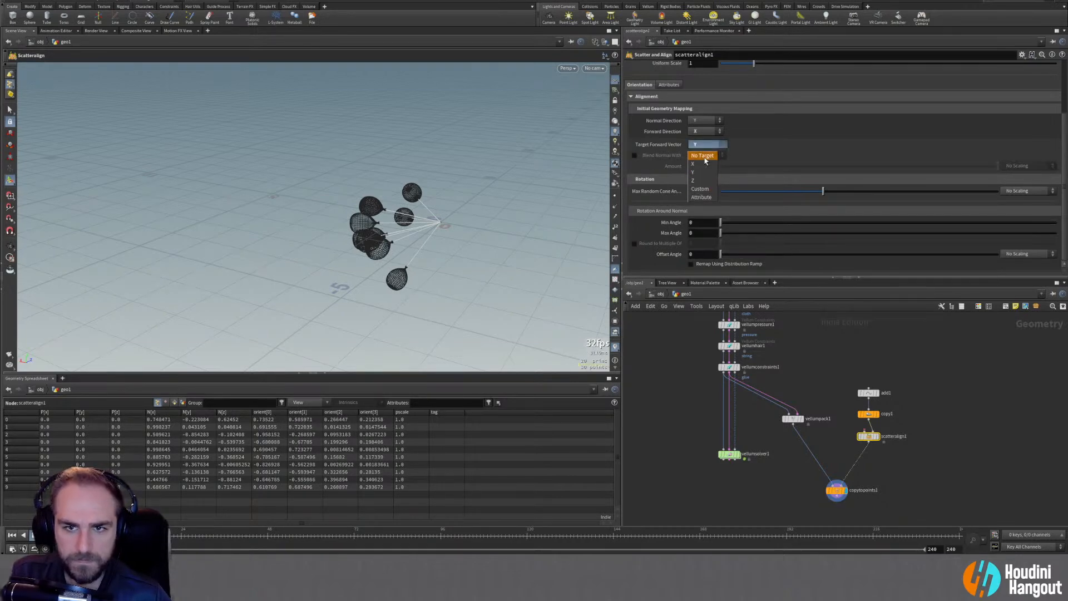
pyautogui.click(699, 164)
pyautogui.click(702, 144)
pyautogui.click(694, 181)
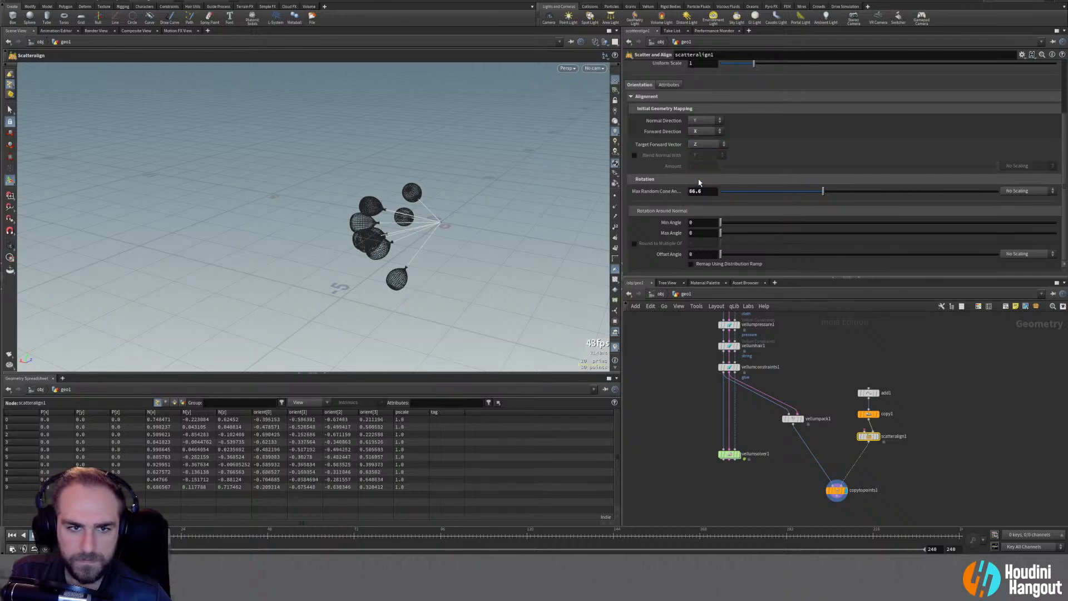
pyautogui.click(702, 145)
pyautogui.click(699, 155)
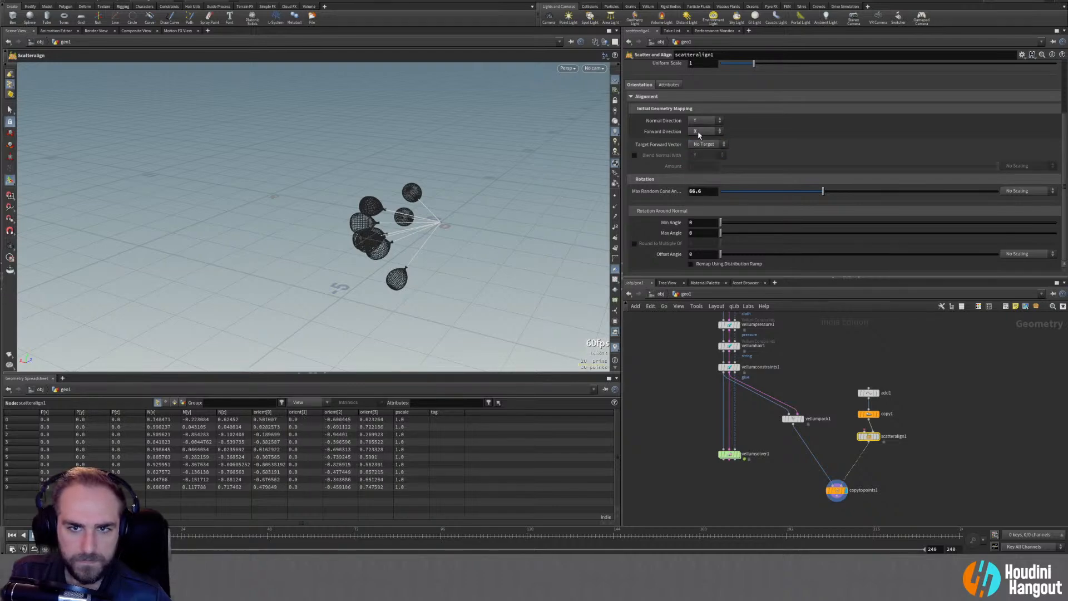
# Set the normal direction in scatteralign1 to Z and the maximum random cone angle to 74.7
pyautogui.click(695, 121)
pyautogui.click(700, 149)
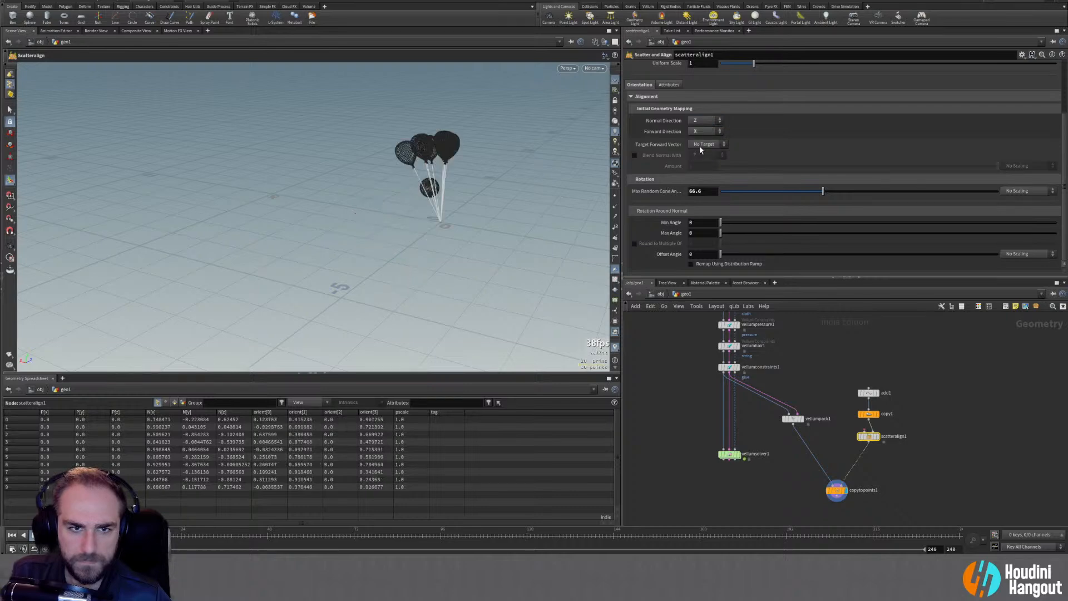
pyautogui.moveTo(774, 193); pyautogui.dragTo(798, 196)
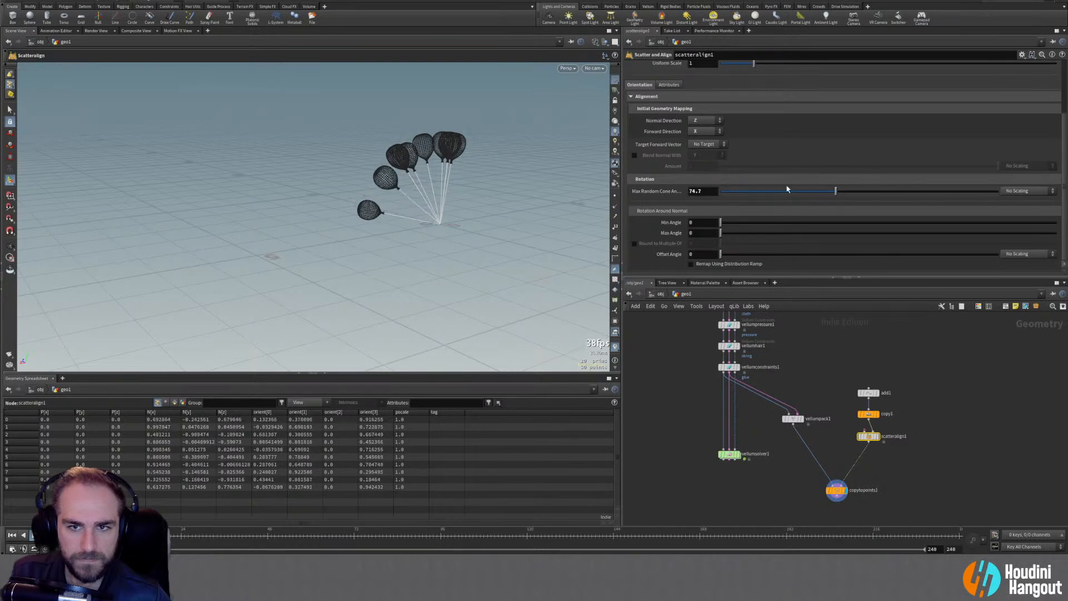
# In scatteralign1, try forward direction Y with a maximum random cone angle of 49.5 and rotation around the normal from 24.6 to 116
pyautogui.keyDown('alt'); pyautogui.moveTo(393, 207); pyautogui.dragTo(489, 194); pyautogui.keyUp('alt')
pyautogui.scroll(3, 501, 189)
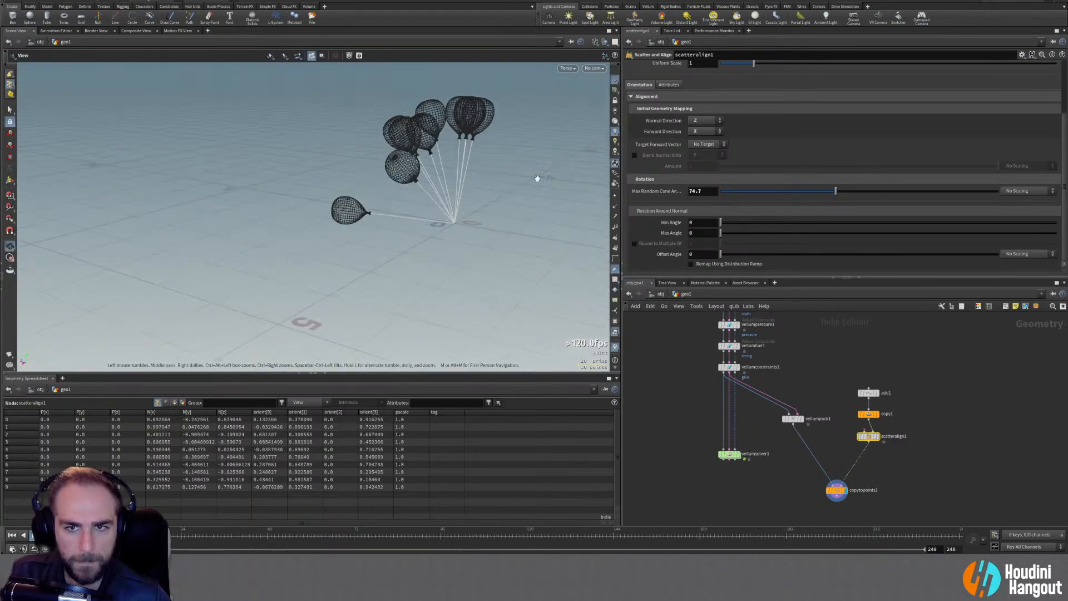
pyautogui.click(698, 134)
pyautogui.click(696, 151)
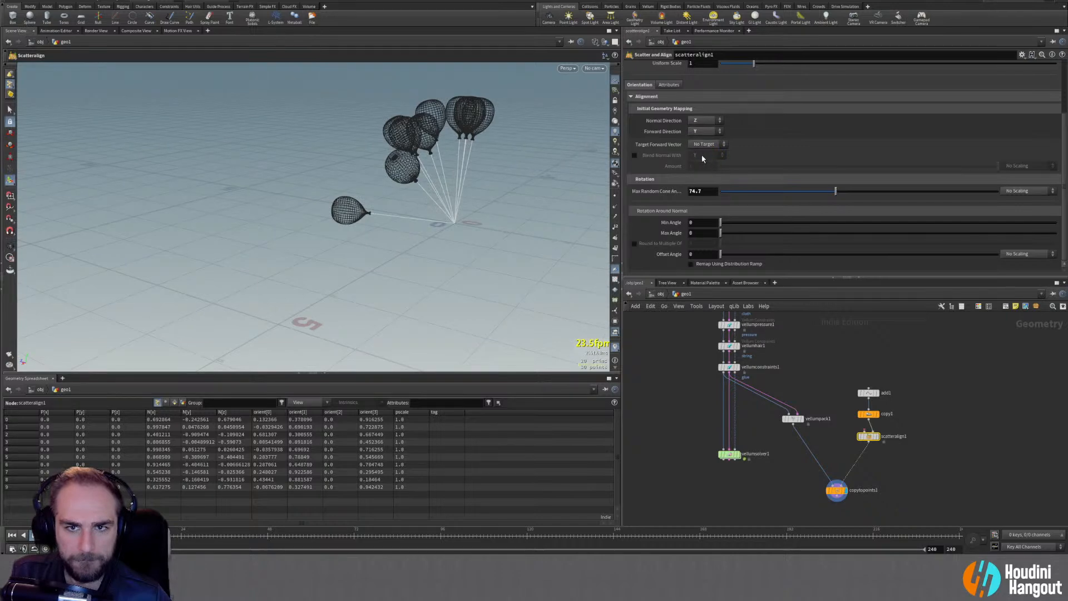
pyautogui.moveTo(827, 193); pyautogui.dragTo(797, 192)
pyautogui.moveTo(738, 233)
pyautogui.mouseDown()
pyautogui.moveTo(830, 232)
pyautogui.moveTo(733, 224)
pyautogui.moveTo(766, 225)
pyautogui.moveTo(744, 226)
pyautogui.mouseUp()
pyautogui.keyDown('alt'); pyautogui.moveTo(435, 219); pyautogui.dragTo(491, 193); pyautogui.keyUp('alt')
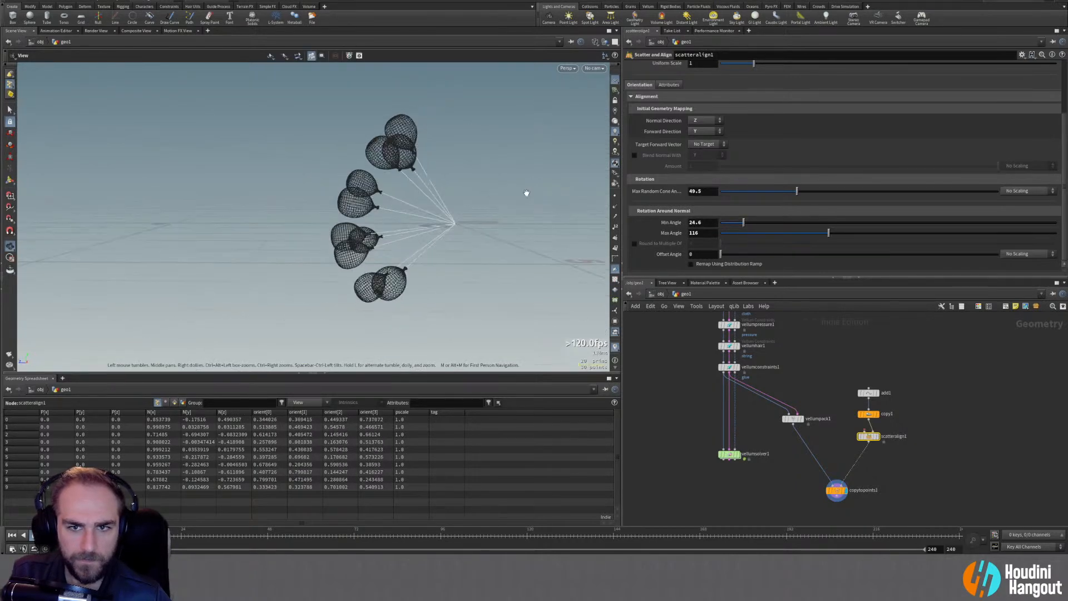
# Try normal direction X, switch it to Y, and set the forward direction to Z and the minimum angle around the normal to 0
pyautogui.click(704, 121)
pyautogui.click(702, 120)
pyautogui.click(709, 143)
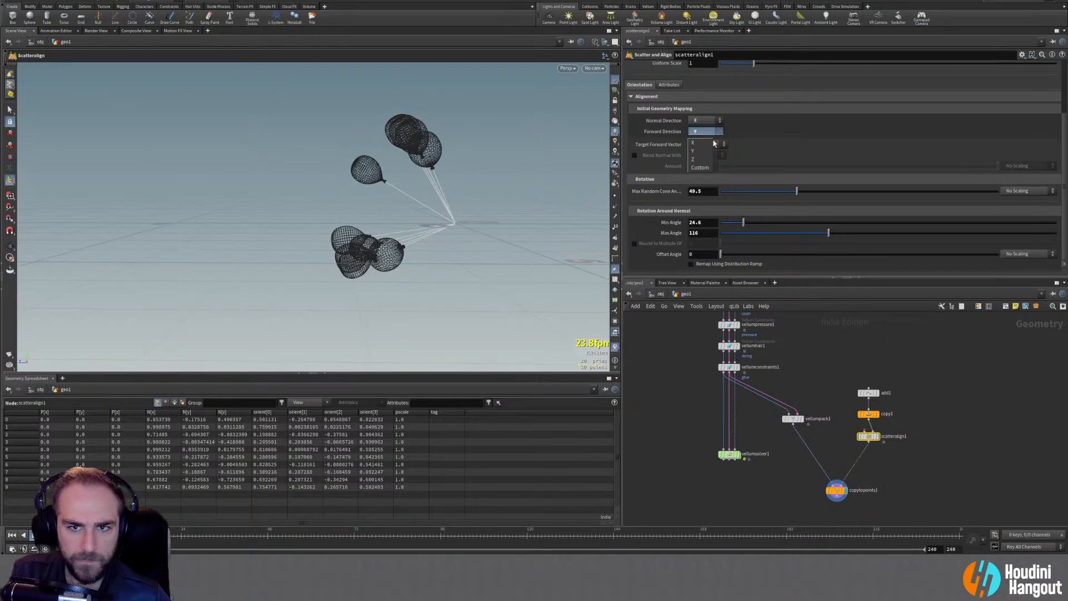
pyautogui.click(704, 139)
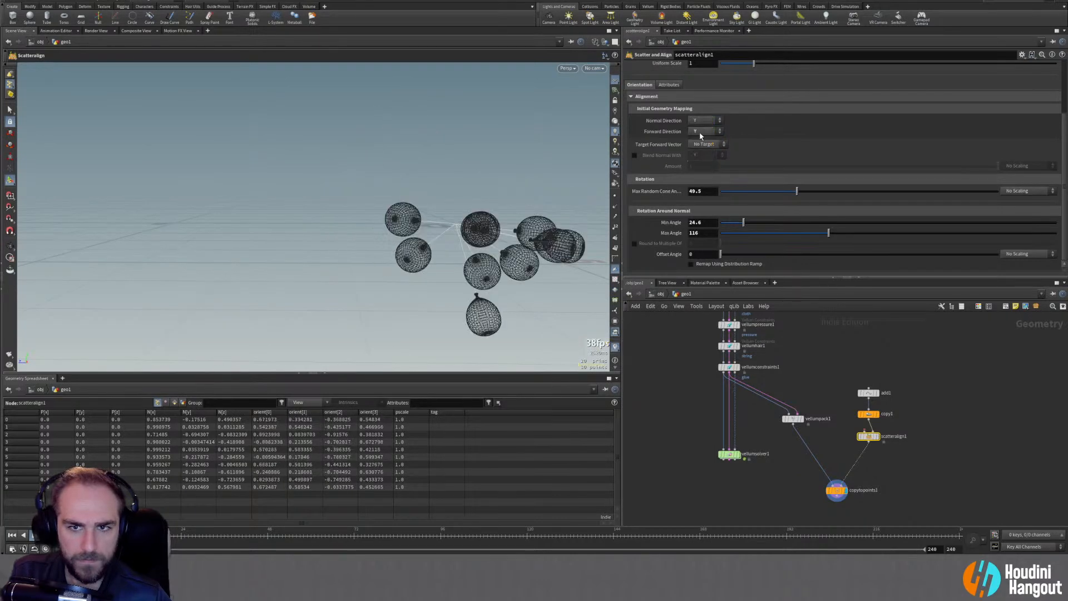
pyautogui.click(696, 132)
pyautogui.click(700, 155)
pyautogui.moveTo(743, 222); pyautogui.dragTo(657, 234)
pyautogui.keyDown('alt'); pyautogui.moveTo(550, 207); pyautogui.dragTo(510, 218, button='right'); pyautogui.keyUp('alt')
pyautogui.moveTo(510, 217); pyautogui.dragTo(438, 243)
pyautogui.moveTo(659, 123)
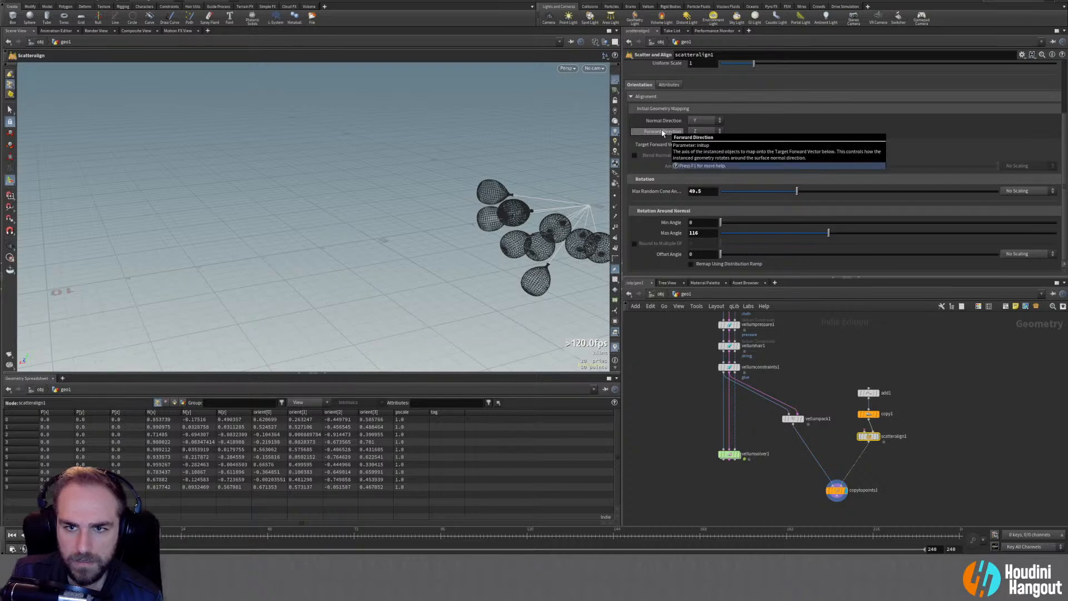
# Try several target forward vectors and set both the target forward vector and the forward direction to X
pyautogui.click(701, 145)
pyautogui.click(698, 153)
pyautogui.click(703, 147)
pyautogui.click(701, 174)
pyautogui.click(704, 145)
pyautogui.click(704, 182)
pyautogui.click(700, 146)
pyautogui.click(699, 153)
pyautogui.click(703, 132)
pyautogui.click(702, 139)
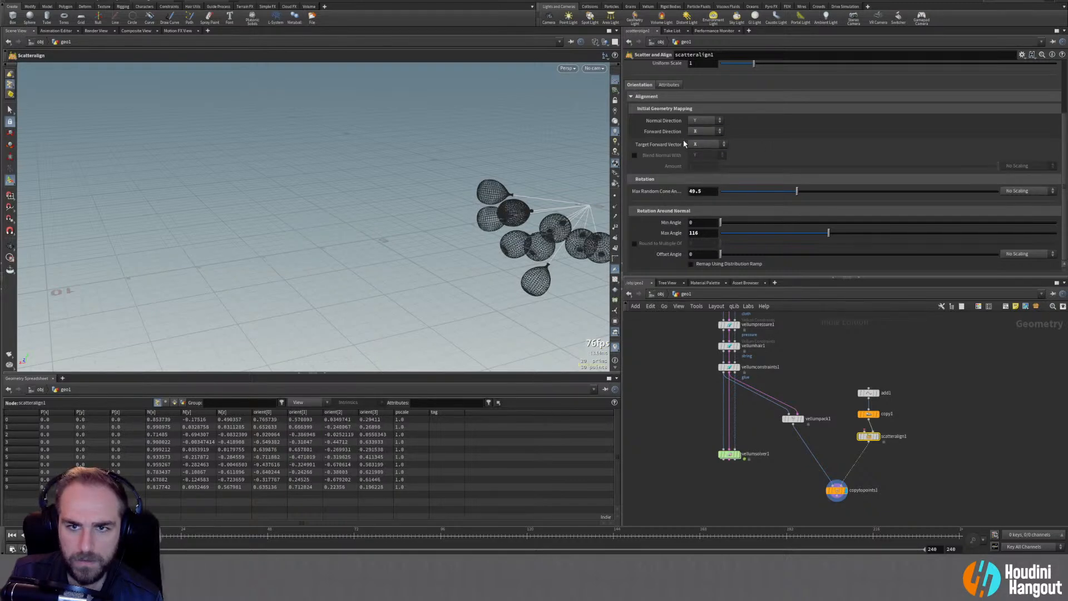
# Revert the forward direction and target forward vector to their defaults and set the maximum angle around the normal to 0
pyautogui.rightClick(662, 133)
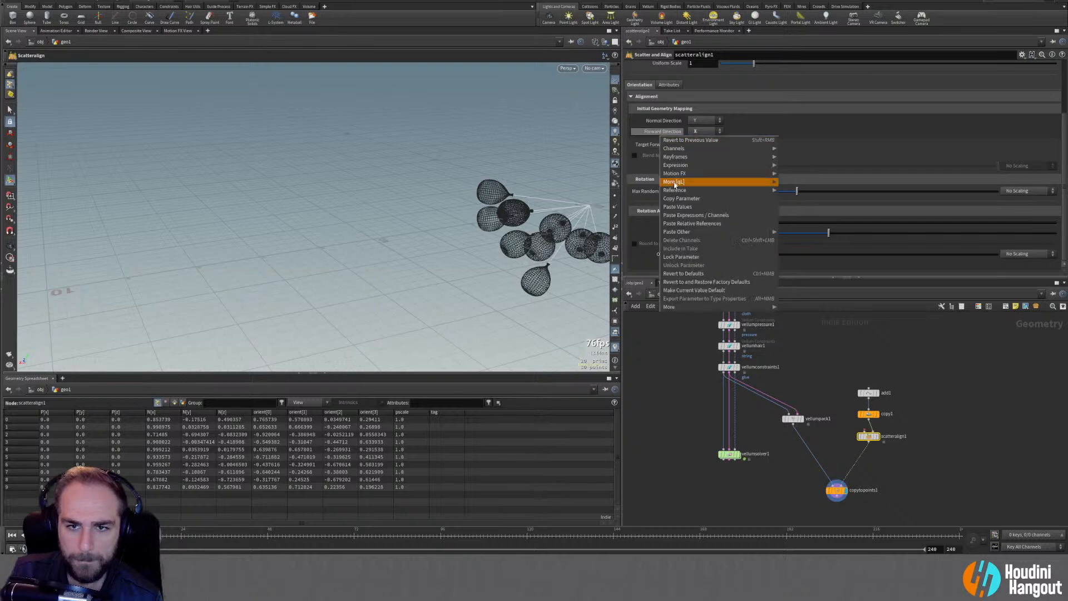
pyautogui.click(684, 273)
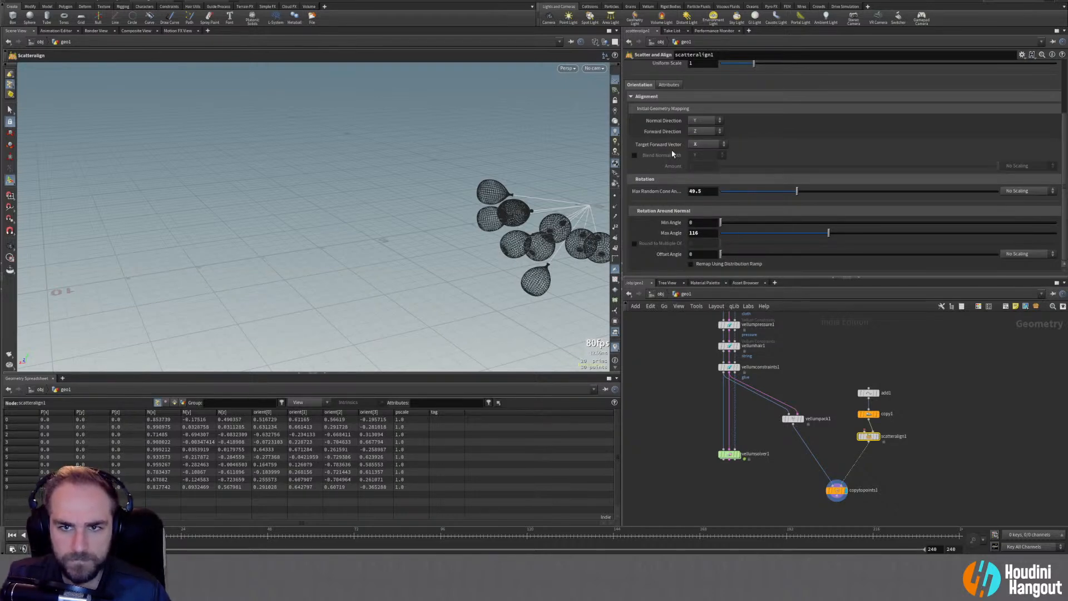
pyautogui.rightClick(667, 146)
pyautogui.click(684, 285)
pyautogui.press('Escape')
pyautogui.keyDown('alt'); pyautogui.moveTo(505, 223); pyautogui.dragTo(561, 216); pyautogui.keyUp('alt')
pyautogui.keyDown('alt'); pyautogui.moveTo(562, 216); pyautogui.dragTo(478, 221, button='middle'); pyautogui.keyUp('alt')
pyautogui.moveTo(800, 234); pyautogui.dragTo(588, 221)
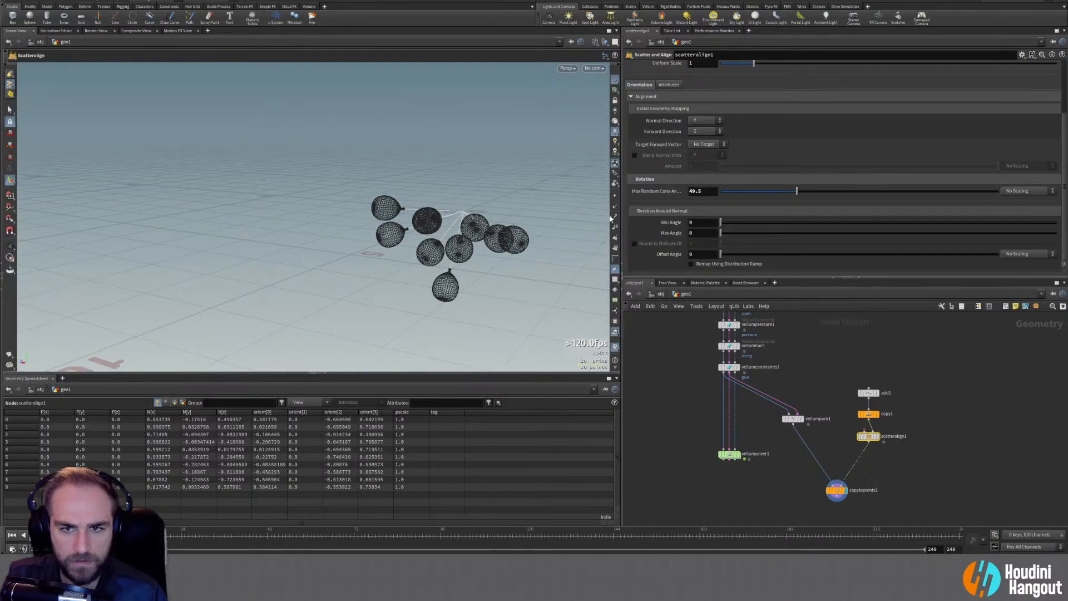
# Set the maximum random cone angle to 74.2 and the normal direction to X
pyautogui.moveTo(796, 191); pyautogui.dragTo(771, 196)
pyautogui.keyDown('alt'); pyautogui.moveTo(429, 247); pyautogui.dragTo(317, 222); pyautogui.keyUp('alt')
pyautogui.moveTo(772, 192); pyautogui.dragTo(834, 193)
pyautogui.click(703, 122)
pyautogui.click(700, 131)
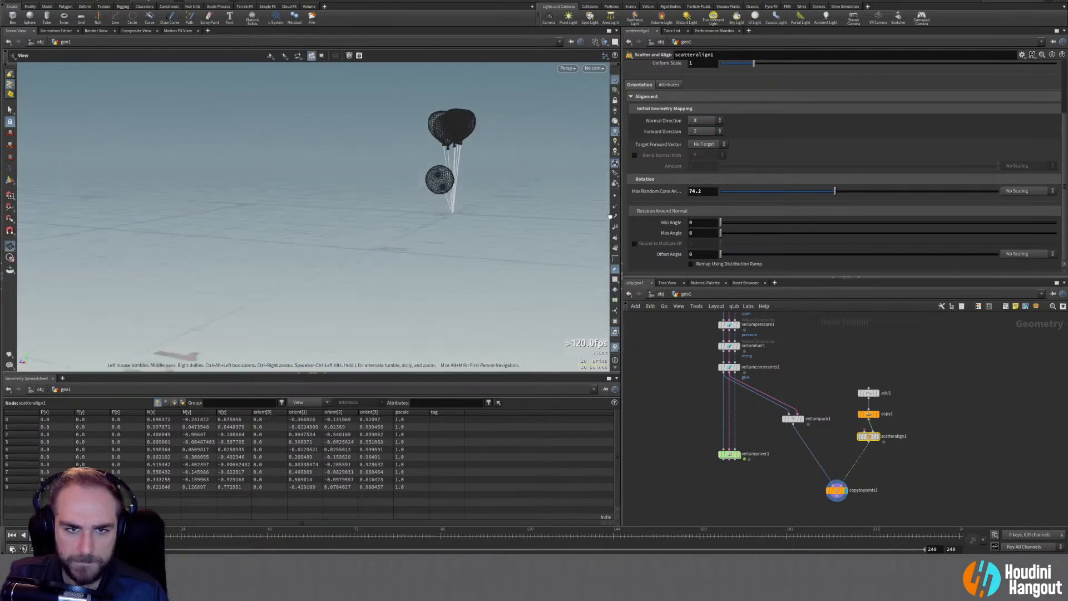
# Set the maximum angle around the normal to 58.2 and the maximum random cone angle to 83.9
pyautogui.click(811, 191)
pyautogui.moveTo(721, 233); pyautogui.dragTo(773, 235)
pyautogui.keyDown('alt'); pyautogui.moveTo(458, 191); pyautogui.dragTo(295, 182); pyautogui.keyUp('alt')
pyautogui.moveTo(811, 191); pyautogui.dragTo(849, 202)
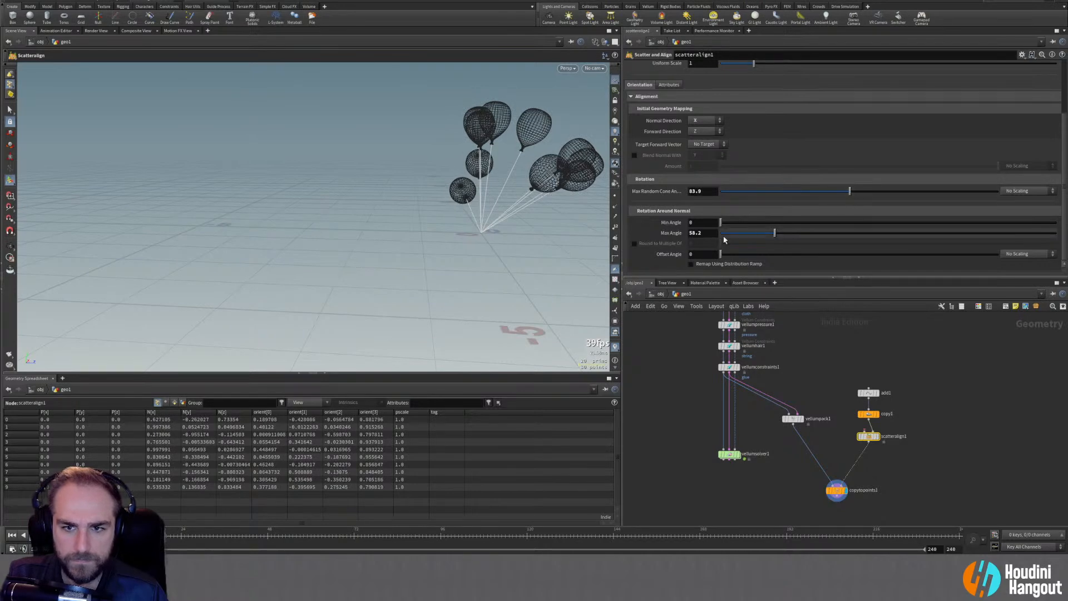
# Check the attribute settings of scatteralign1 and set the offset angle around the normal to -10.3
pyautogui.scroll(2, 652, 142)
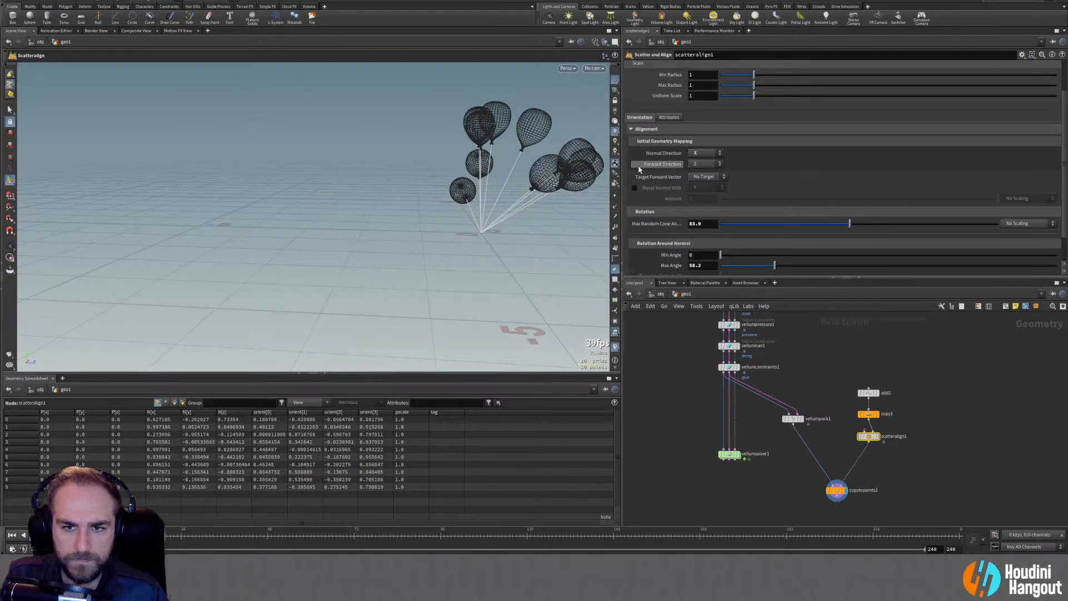
pyautogui.click(668, 118)
pyautogui.click(639, 118)
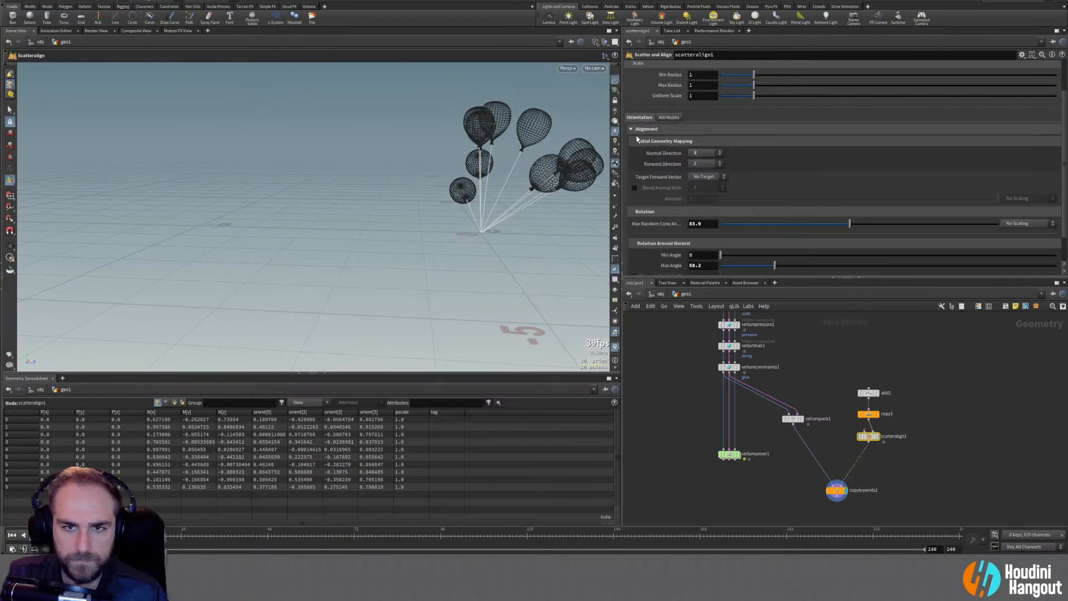
pyautogui.scroll(-2, 646, 170)
pyautogui.moveTo(720, 253)
pyautogui.mouseDown()
pyautogui.moveTo(763, 255)
pyautogui.moveTo(721, 255)
pyautogui.mouseUp()
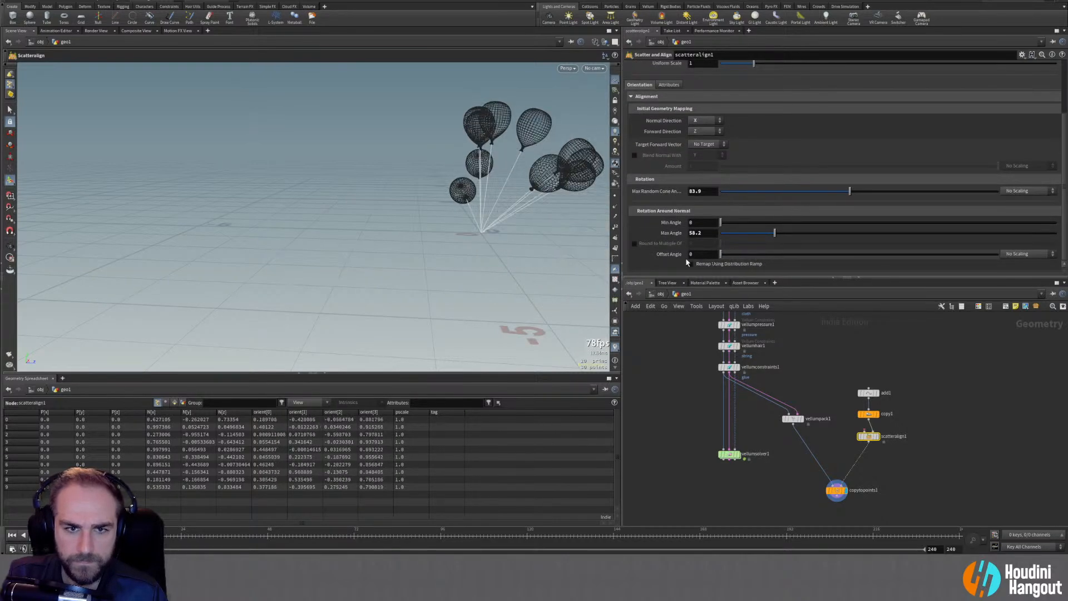
pyautogui.moveTo(673, 254); pyautogui.dragTo(524, 326, button='middle')
pyautogui.press('Escape')
pyautogui.moveTo(572, 157); pyautogui.dragTo(579, 257)
pyautogui.moveTo(578, 257); pyautogui.dragTo(495, 278, button='middle')
pyautogui.moveTo(495, 278); pyautogui.dragTo(440, 222, button='right')
# Set the maximum random cone angle to 108 and the normal direction to Y, and inspect the copies
pyautogui.moveTo(834, 193); pyautogui.dragTo(886, 191)
pyautogui.press('Escape')
pyautogui.moveTo(375, 263); pyautogui.dragTo(600, 225)
pyautogui.press('Return')
pyautogui.click(701, 139)
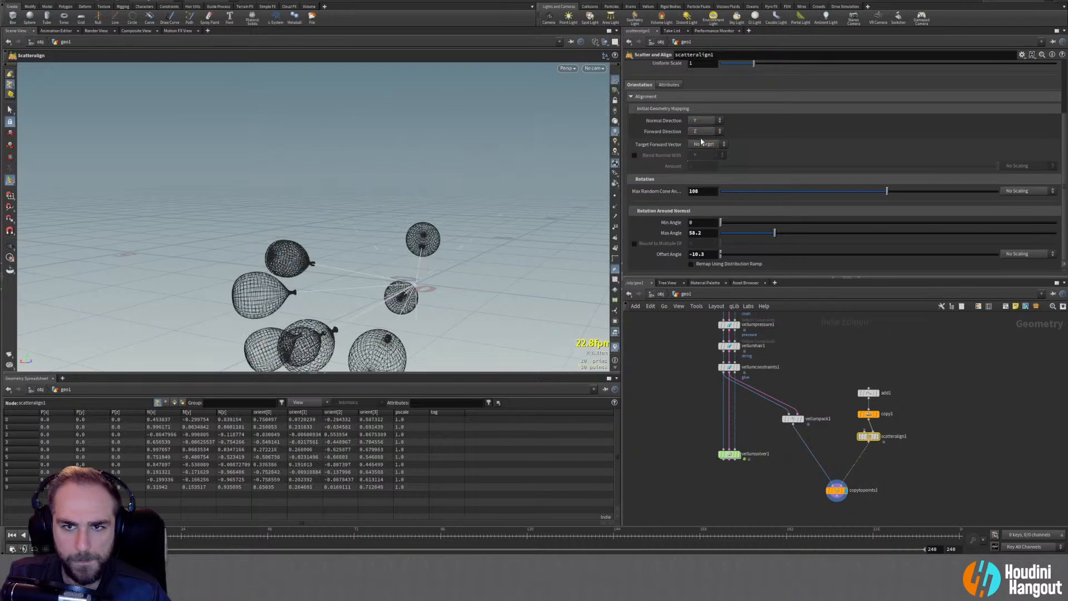
pyautogui.scroll(-5, 500, 217)
pyautogui.keyDown('alt'); pyautogui.moveTo(423, 223); pyautogui.dragTo(523, 224); pyautogui.keyUp('alt')
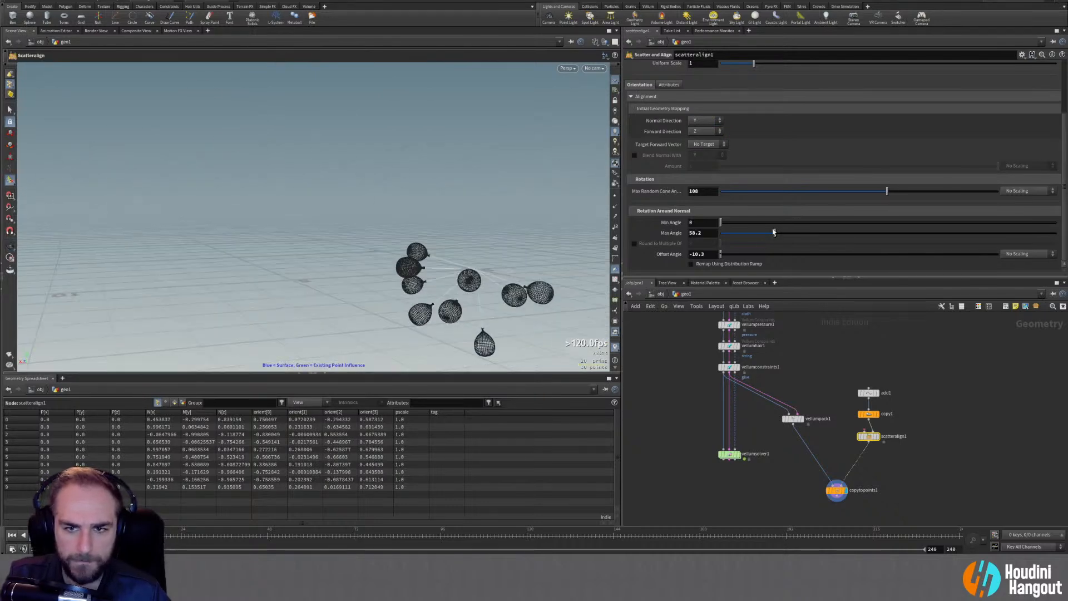
# Reset the offset and maximum angles around the normal to 0 and set the maximum random cone angle to 62.8
pyautogui.keyDown('ctrl'); pyautogui.middleClick(661, 257); pyautogui.keyUp('ctrl')
pyautogui.keyDown('ctrl'); pyautogui.middleClick(673, 233); pyautogui.keyUp('ctrl')
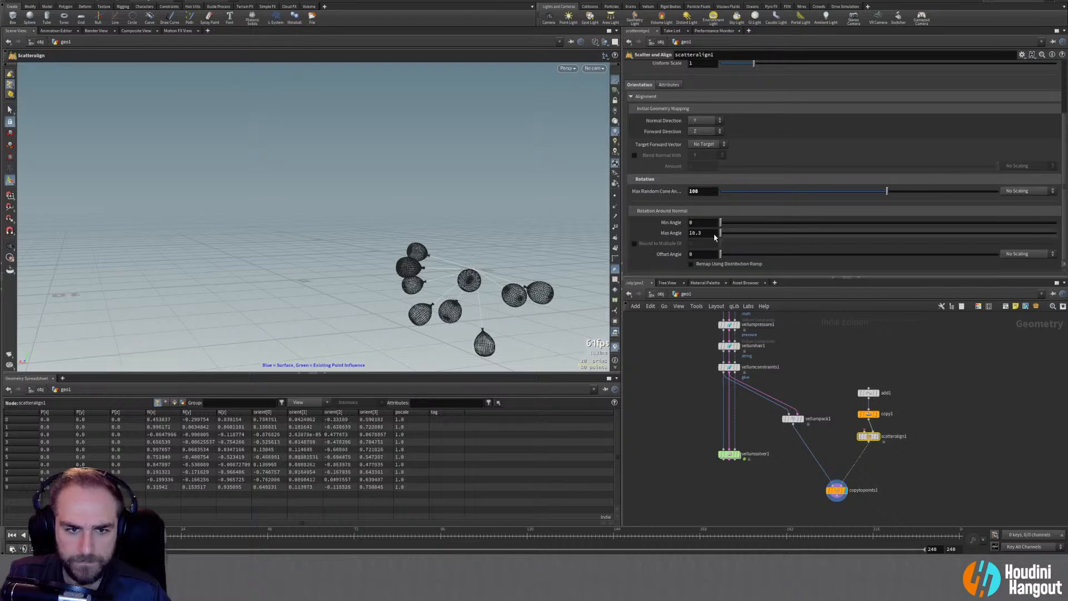
pyautogui.keyDown('ctrl'); pyautogui.middleClick(657, 192); pyautogui.keyUp('ctrl')
pyautogui.moveTo(725, 195); pyautogui.dragTo(817, 192)
# Try the other target forward vectors and return the setting to No Target
pyautogui.click(703, 144)
pyautogui.click(699, 173)
pyautogui.click(705, 145)
pyautogui.click(700, 167)
pyautogui.click(702, 145)
pyautogui.click(704, 180)
pyautogui.click(703, 145)
pyautogui.click(701, 146)
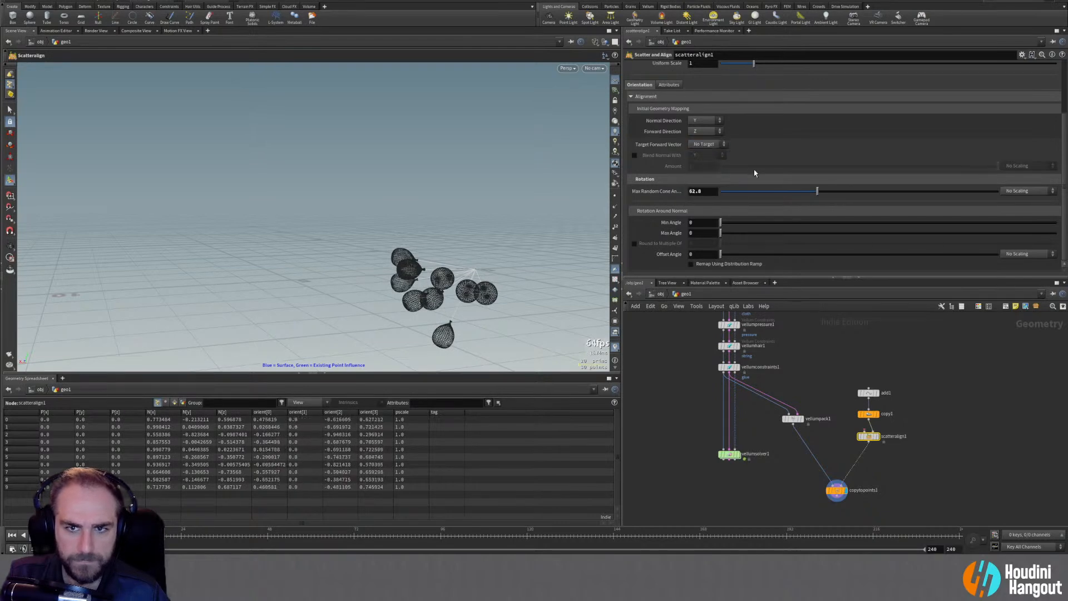
# Set the normal direction to X, the forward direction to Y and the maximum random cone angle to 45.7
pyautogui.click(697, 144)
pyautogui.click(696, 151)
pyautogui.click(697, 130)
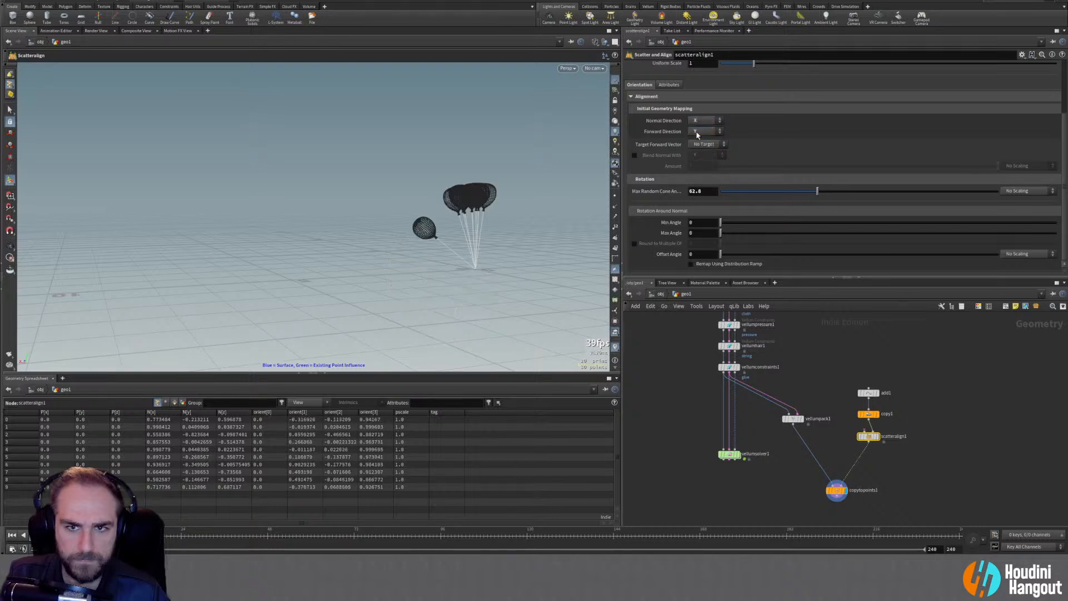
pyautogui.moveTo(817, 190); pyautogui.dragTo(790, 194)
pyautogui.press('Escape')
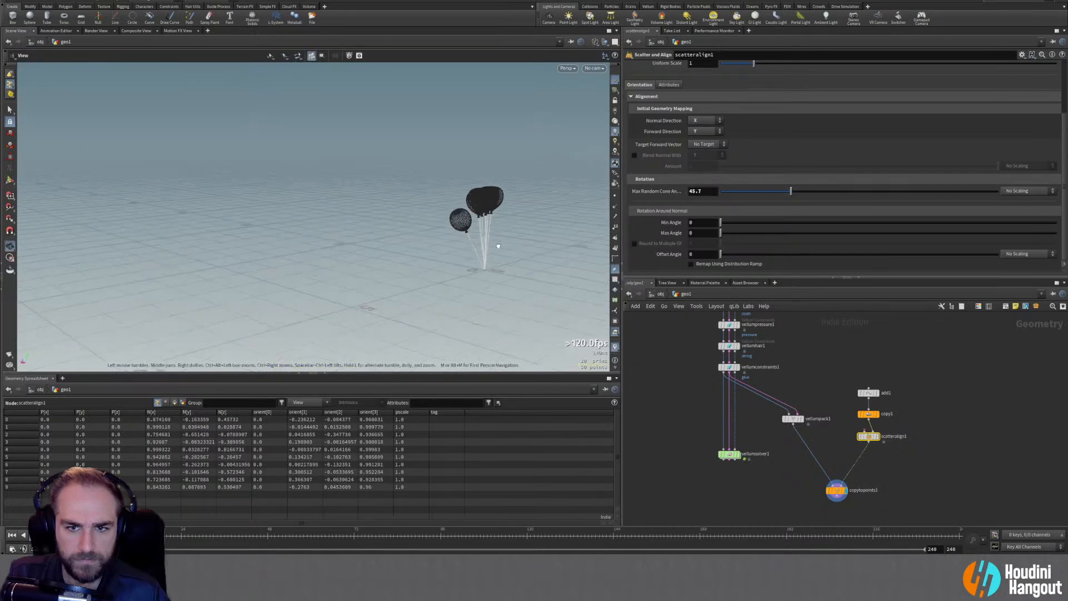
# Set the rotation around the normal to a minimum of -40.6 and a maximum of 59.6, and inspect the balloon fan
pyautogui.moveTo(508, 245); pyautogui.dragTo(407, 245)
pyautogui.moveTo(720, 232); pyautogui.dragTo(775, 232)
pyautogui.moveTo(395, 246); pyautogui.dragTo(248, 252)
pyautogui.press('Return')
pyautogui.moveTo(693, 221); pyautogui.dragTo(647, 231, button='middle')
pyautogui.moveTo(478, 239)
pyautogui.keyDown('alt'); pyautogui.mouseDown()
pyautogui.moveTo(465, 247)
pyautogui.moveTo(504, 295)
pyautogui.moveTo(495, 250)
pyautogui.mouseUp(); pyautogui.keyUp('alt')
pyautogui.scroll(5, 495, 250)
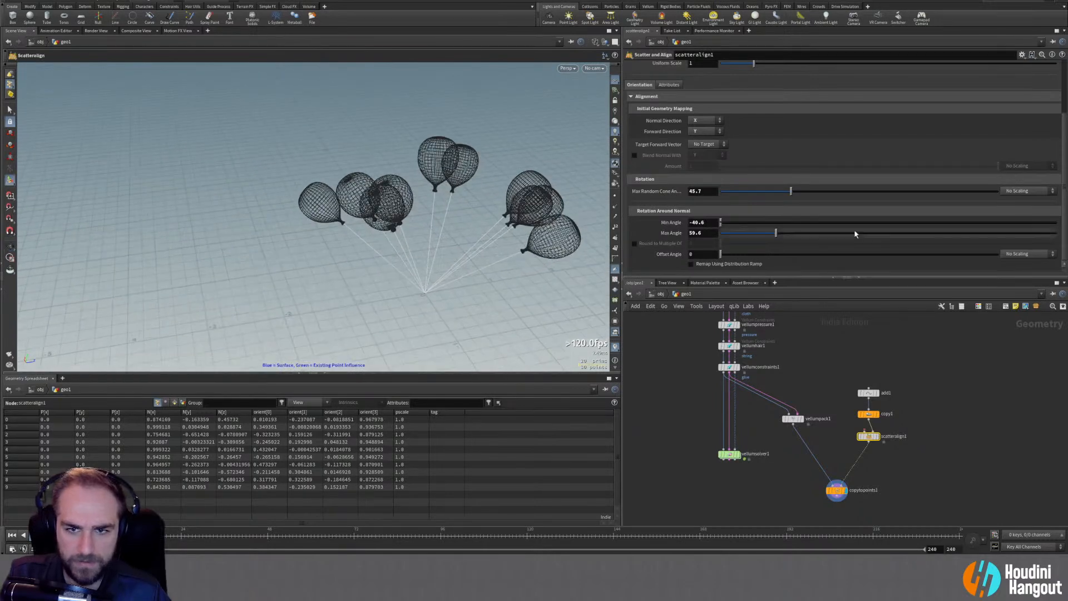
# Set the maximum random cone angle to 104.8 and the maximum angle around the normal to 51.5
pyautogui.moveTo(789, 192); pyautogui.dragTo(882, 191)
pyautogui.moveTo(473, 228); pyautogui.dragTo(283, 234)
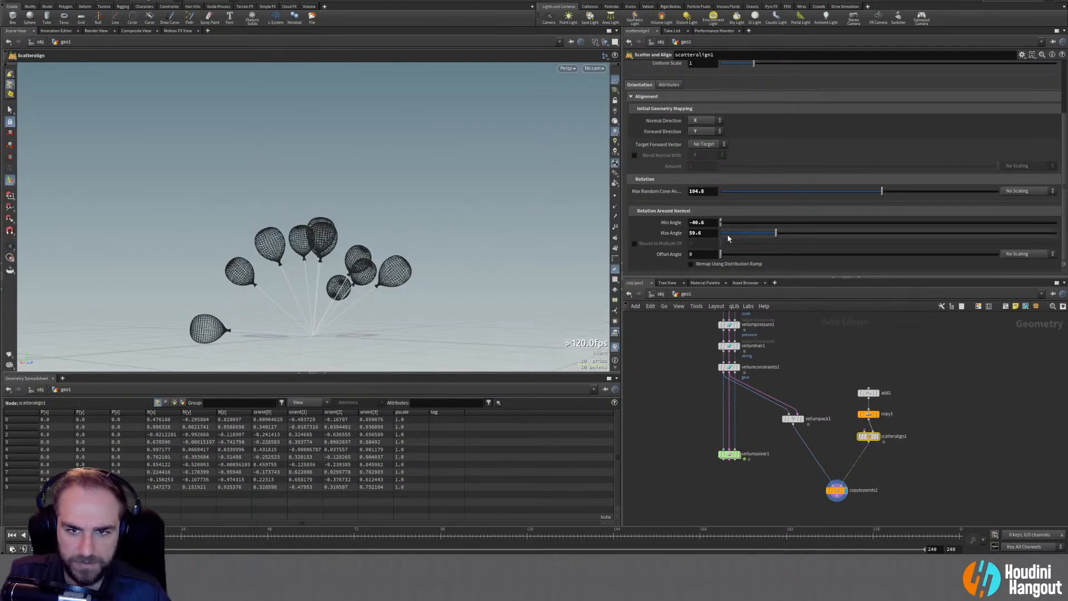
pyautogui.moveTo(772, 234); pyautogui.dragTo(718, 225)
pyautogui.hotkey('ctrl', 'z')
pyautogui.moveTo(281, 326); pyautogui.dragTo(226, 352)
pyautogui.moveTo(290, 324); pyautogui.dragTo(327, 262, button='middle')
pyautogui.moveTo(327, 262); pyautogui.dragTo(365, 261)
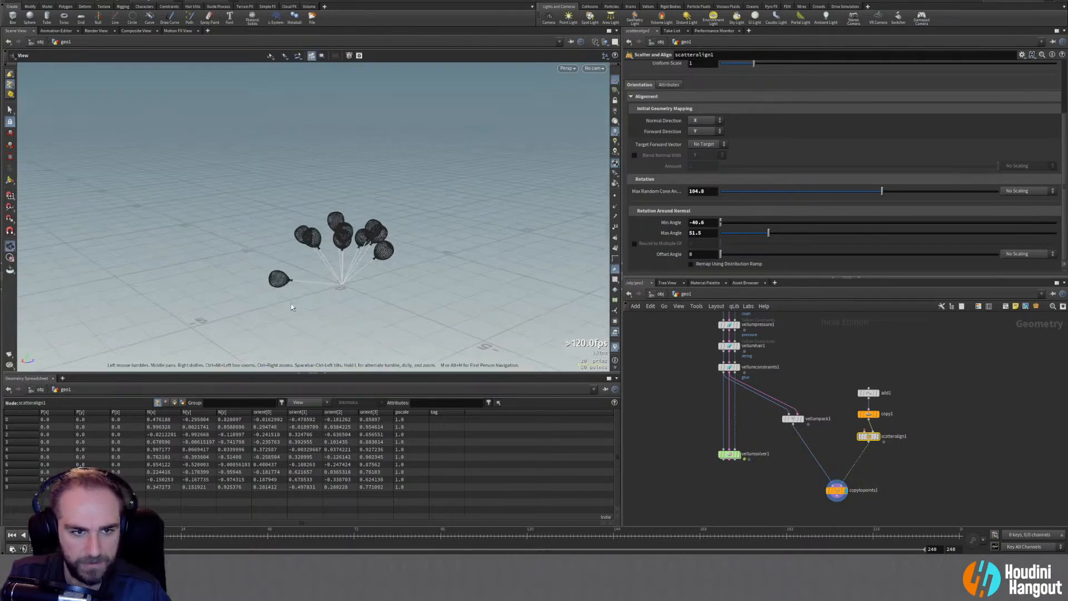
# Enable the ground position at the origin in vellumsolver1 and move copytopoints1 and its point-generating nodes higher in the network
pyautogui.click(736, 453)
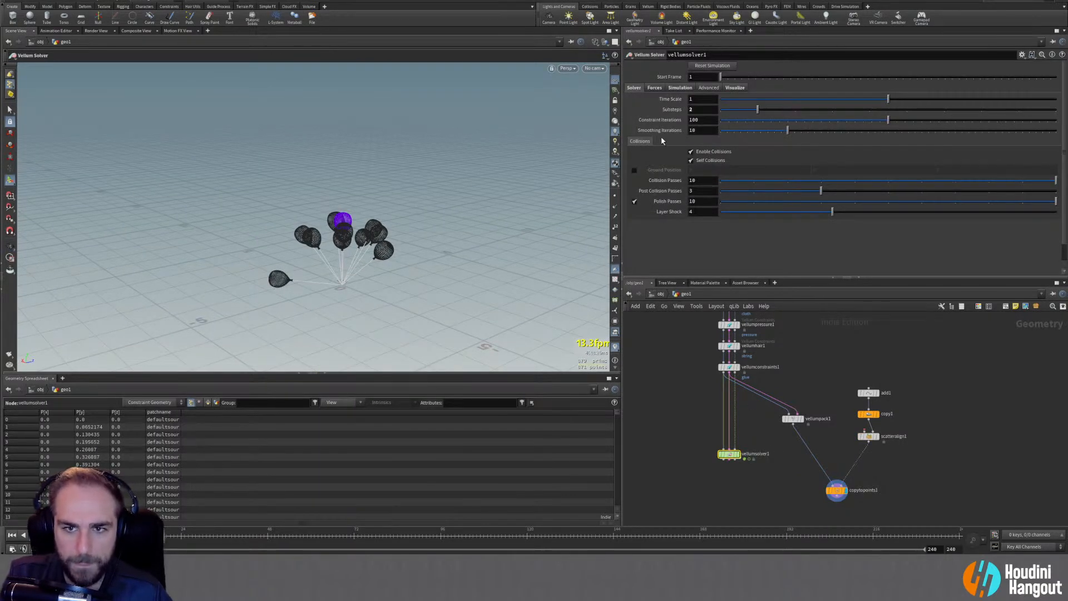
pyautogui.click(634, 171)
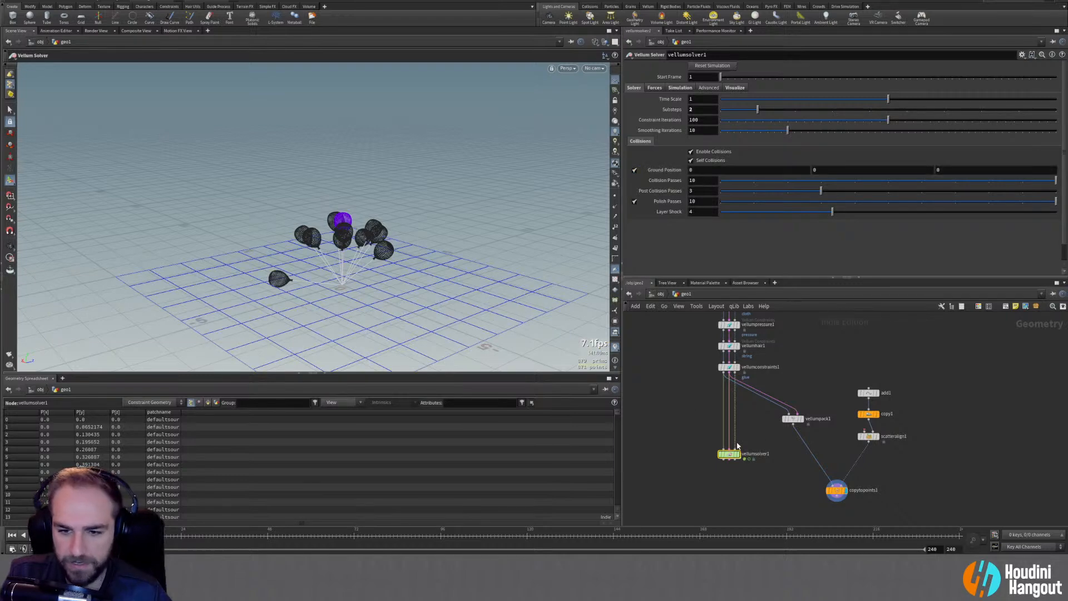
pyautogui.moveTo(837, 492); pyautogui.dragTo(832, 457)
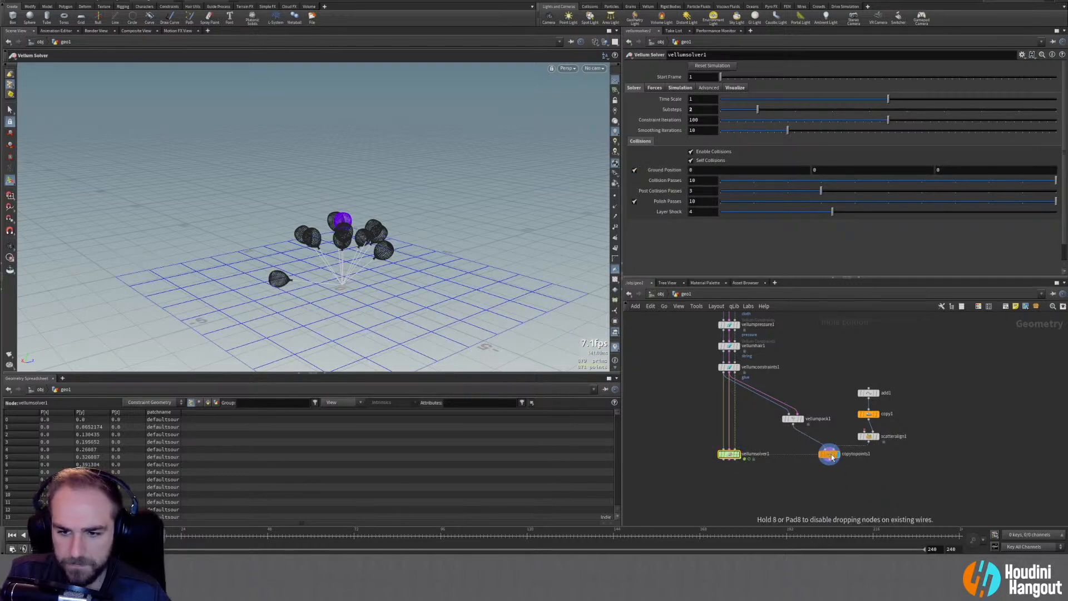
pyautogui.moveTo(905, 466); pyautogui.dragTo(869, 422)
# Add a Vellum Unpack node and connect it below copytopoints1
pyautogui.click(778, 506)
pyautogui.press('Tab')
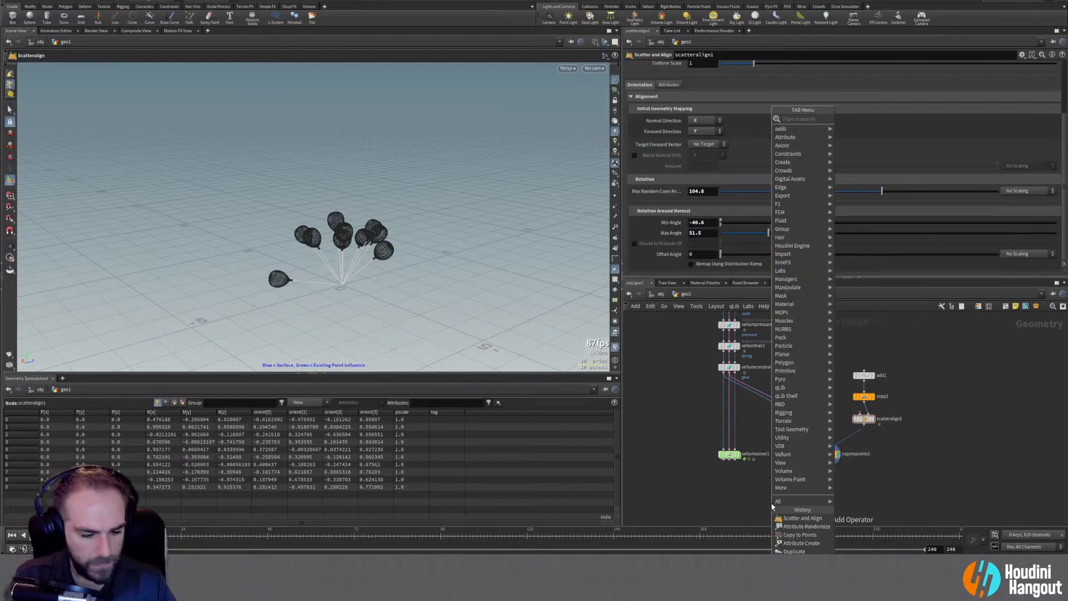
pyautogui.write('unp')
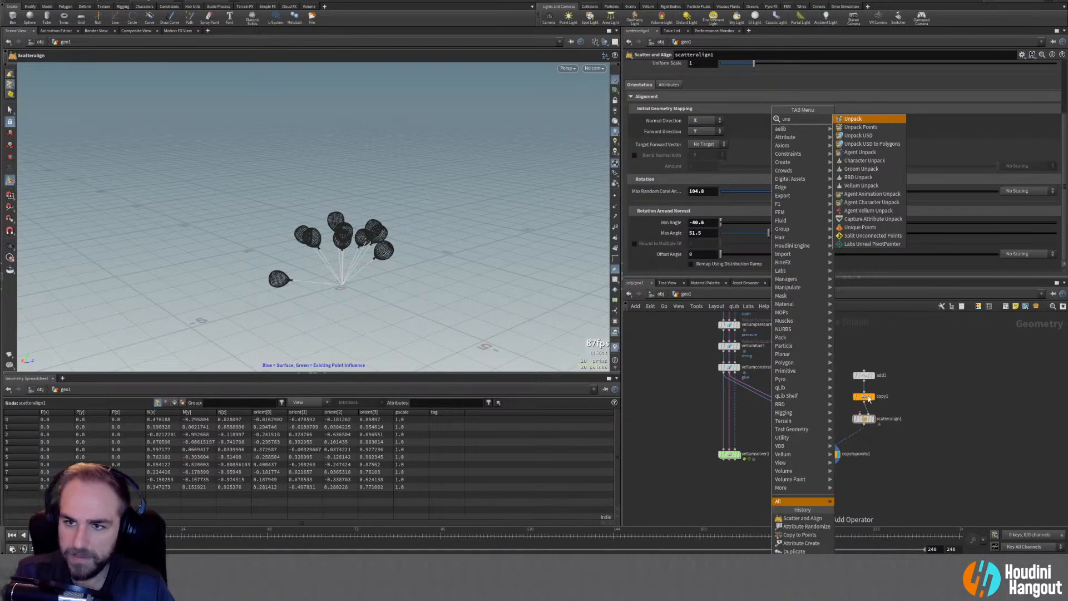
pyautogui.click(861, 185)
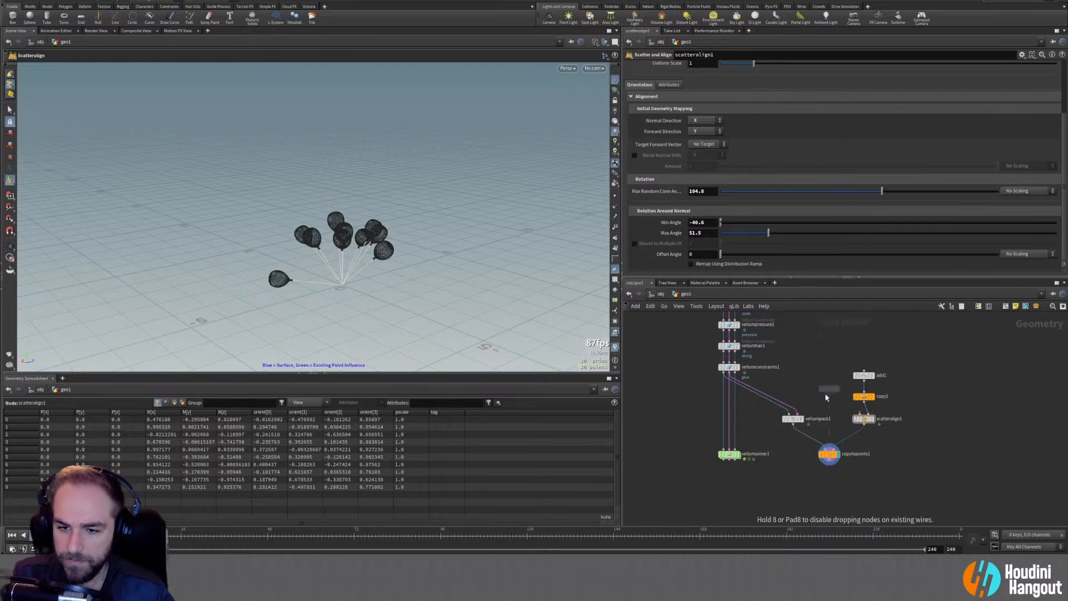
pyautogui.click(830, 475)
pyautogui.click(838, 475)
# Disconnect vellumsolver1 from vellumconstraints1, feed it from vellumunpack1, display it and place it below the unpack node
pyautogui.moveTo(739, 457)
pyautogui.mouseDown()
pyautogui.moveTo(731, 504)
pyautogui.moveTo(773, 474)
pyautogui.mouseUp()
pyautogui.press('y')
pyautogui.click(828, 482)
pyautogui.click(723, 491)
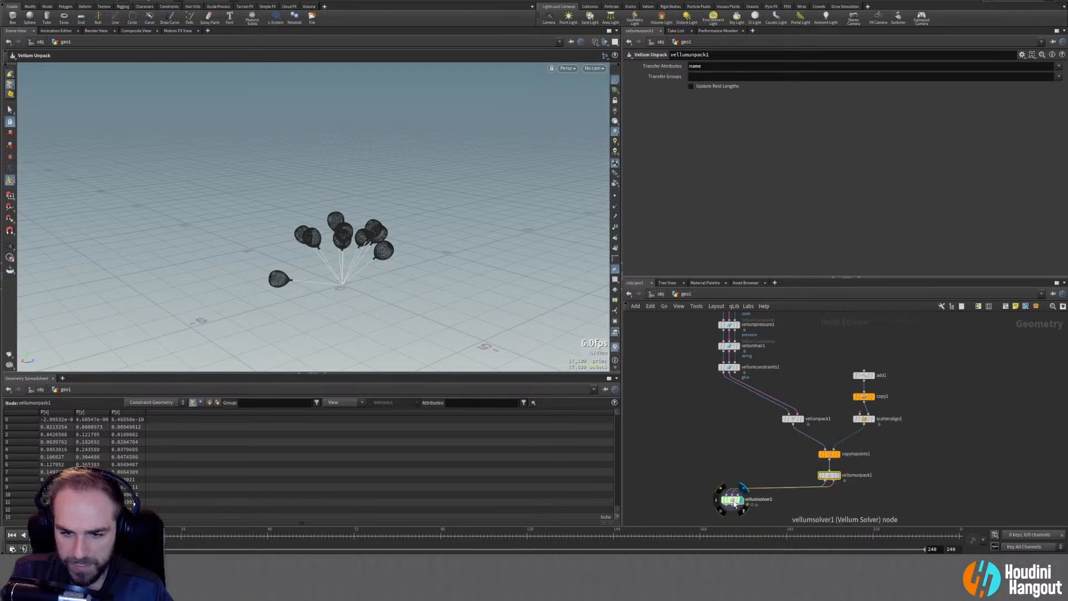
pyautogui.doubleClick(732, 499)
pyautogui.press('u')
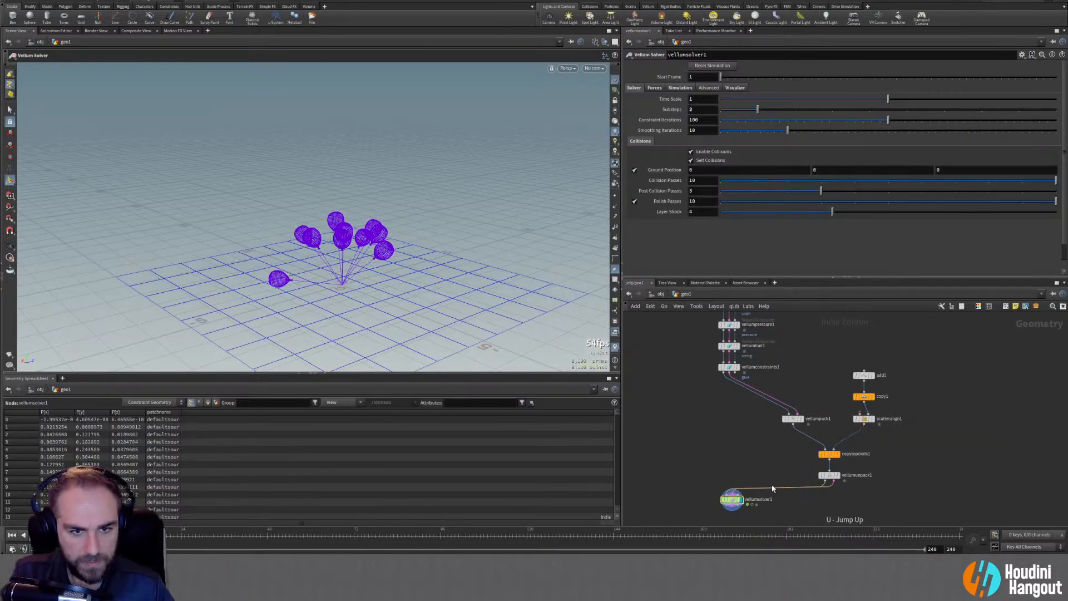
pyautogui.moveTo(731, 499); pyautogui.dragTo(828, 501)
# Turn on the Pin to Target constraint visualization in vellumsolver1 for the balloon bundle
pyautogui.keyDown('alt'); pyautogui.moveTo(379, 328); pyautogui.dragTo(447, 311); pyautogui.keyUp('alt')
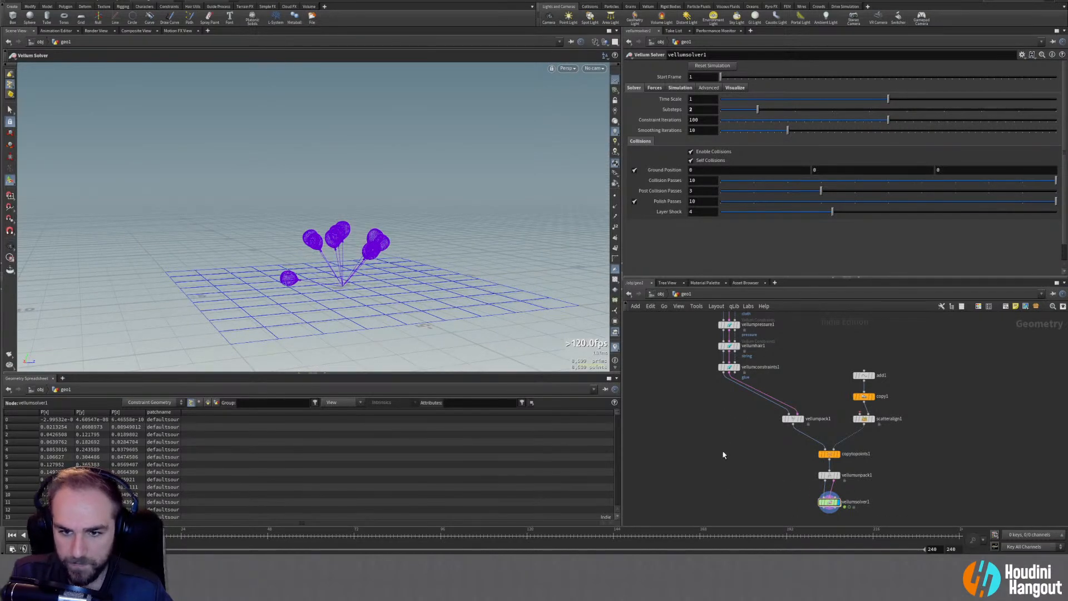
pyautogui.keyDown('alt'); pyautogui.moveTo(298, 305); pyautogui.dragTo(554, 224, button='right'); pyautogui.keyUp('alt')
pyautogui.keyDown('alt'); pyautogui.moveTo(346, 283); pyautogui.dragTo(406, 286); pyautogui.keyUp('alt')
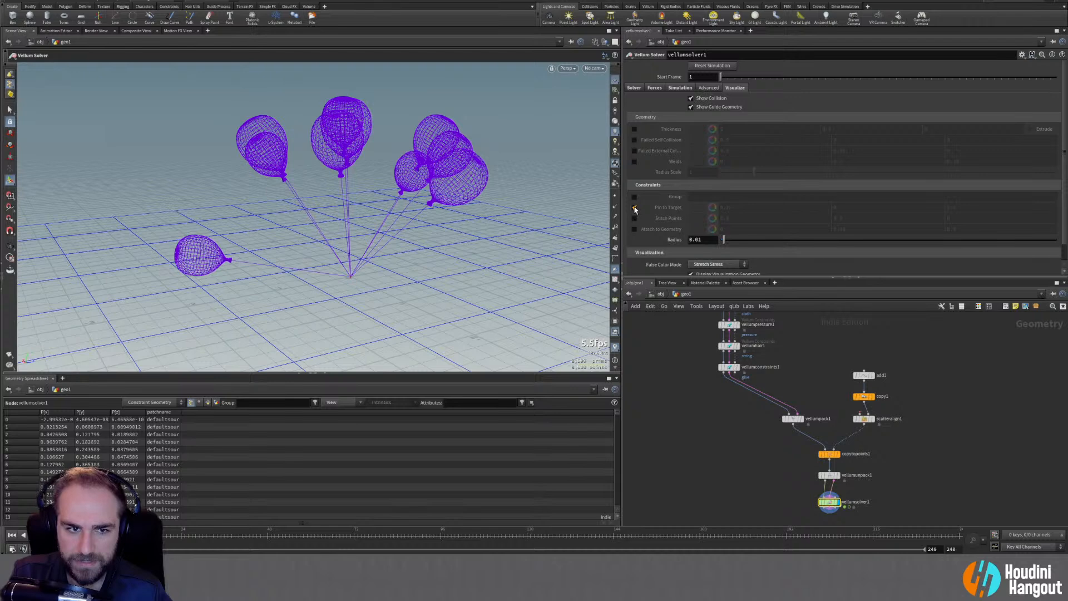
pyautogui.click(634, 207)
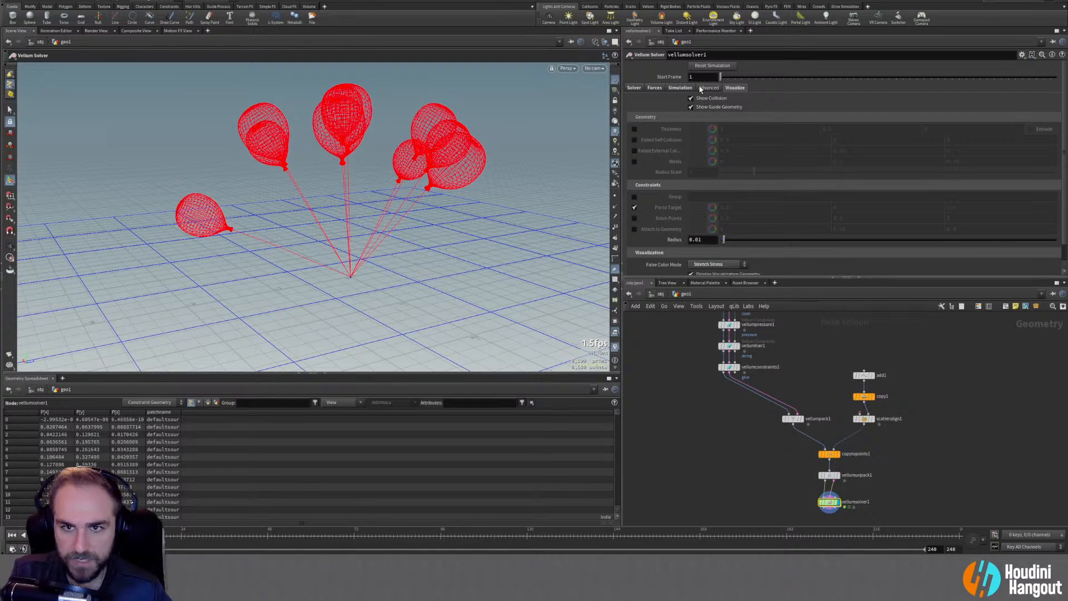
# Set vellumsolver1's False Color Mode to None and play the balloon bundle simulation
pyautogui.click(708, 264)
pyautogui.click(712, 277)
pyautogui.keyDown('alt'); pyautogui.moveTo(377, 242); pyautogui.dragTo(339, 323); pyautogui.keyUp('alt')
pyautogui.keyDown('alt'); pyautogui.moveTo(339, 323); pyautogui.dragTo(389, 202, button='right'); pyautogui.keyUp('alt')
pyautogui.keyDown('alt'); pyautogui.moveTo(389, 202); pyautogui.dragTo(424, 186); pyautogui.keyUp('alt')
pyautogui.keyDown('alt'); pyautogui.moveTo(425, 186); pyautogui.dragTo(440, 181, button='right'); pyautogui.keyUp('alt')
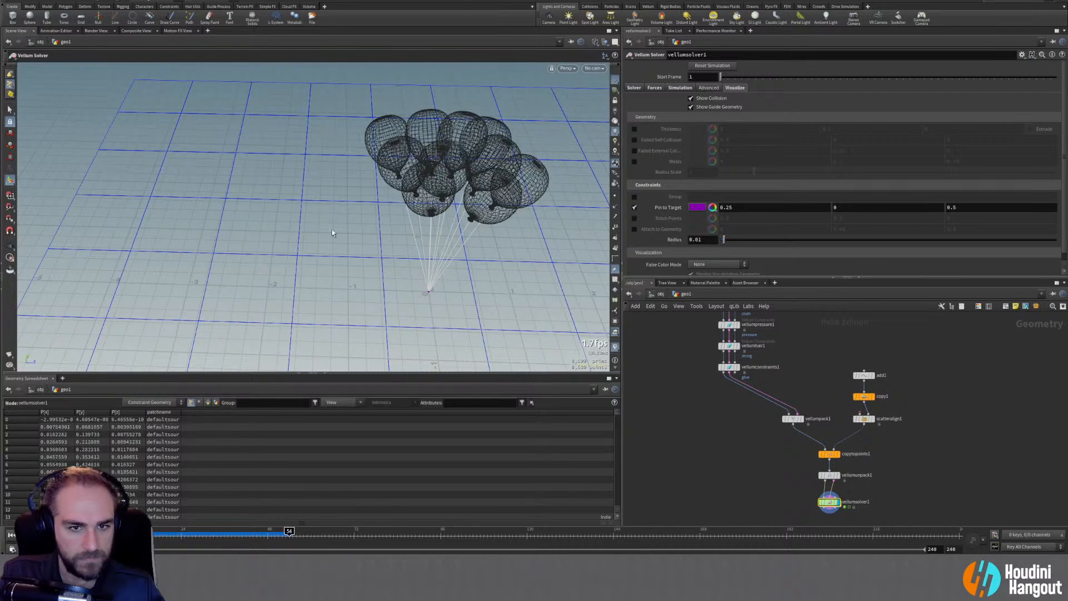
# Rewind the simulation to its first frame and examine the balloons' starting spread from the side and above
pyautogui.press('Escape')
pyautogui.moveTo(521, 194); pyautogui.dragTo(370, 253)
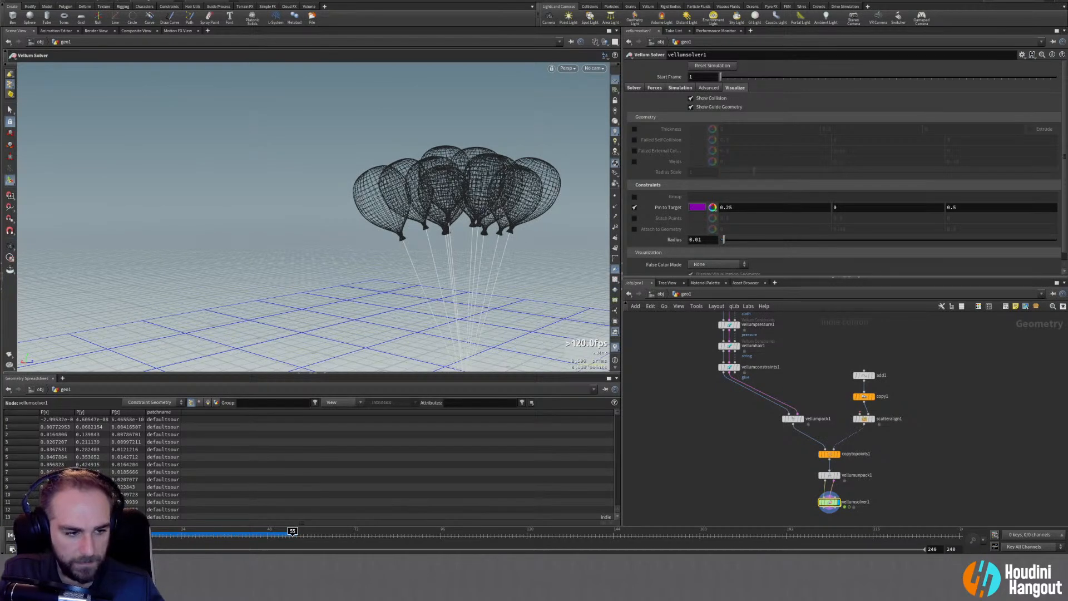
pyautogui.click(13, 535)
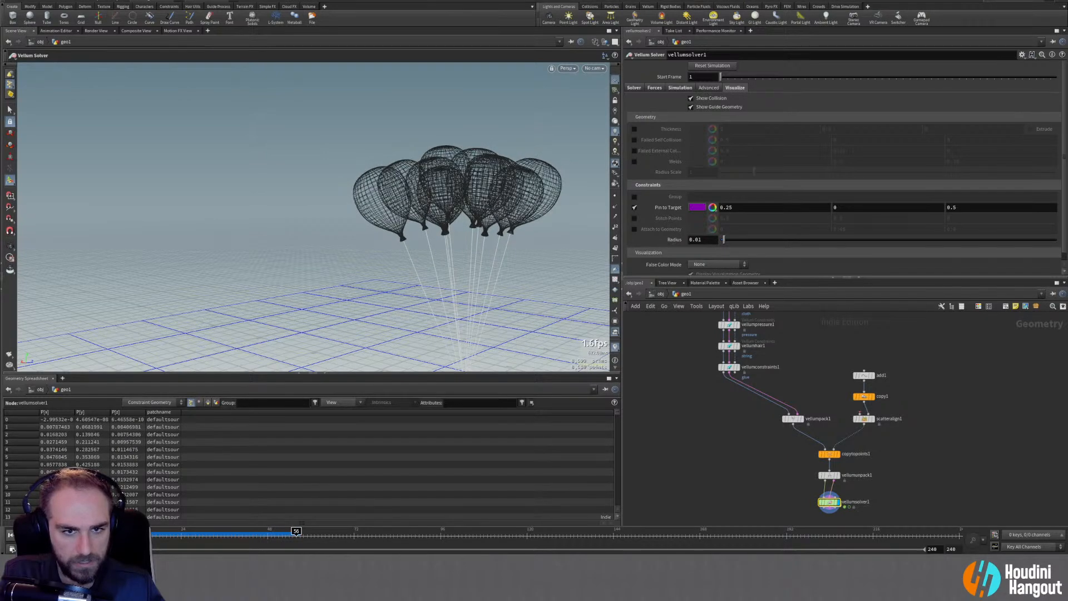
pyautogui.hotkey('ctrl', 'Up')
pyautogui.keyDown('alt'); pyautogui.moveTo(496, 215); pyautogui.dragTo(462, 293); pyautogui.keyUp('alt')
pyautogui.keyDown('alt'); pyautogui.moveTo(462, 293); pyautogui.dragTo(379, 255, button='middle'); pyautogui.keyUp('alt')
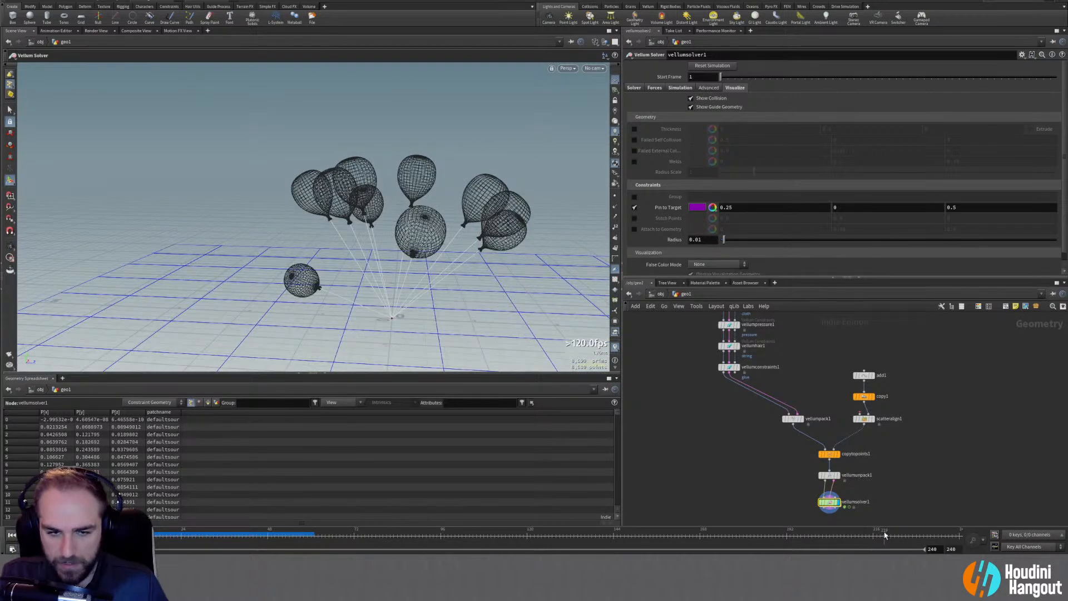
pyautogui.keyDown('alt'); pyautogui.moveTo(382, 213); pyautogui.dragTo(472, 285); pyautogui.keyUp('alt')
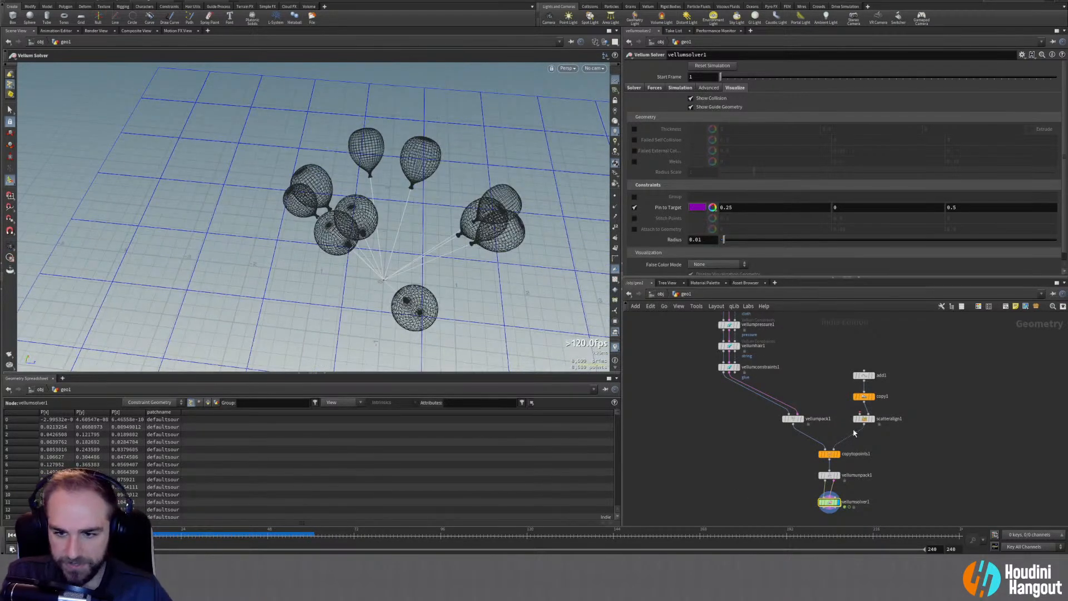
# Set scatteralign1's rotation around normal to a Min Angle of -90 and a Max Angle of 90
pyautogui.click(863, 423)
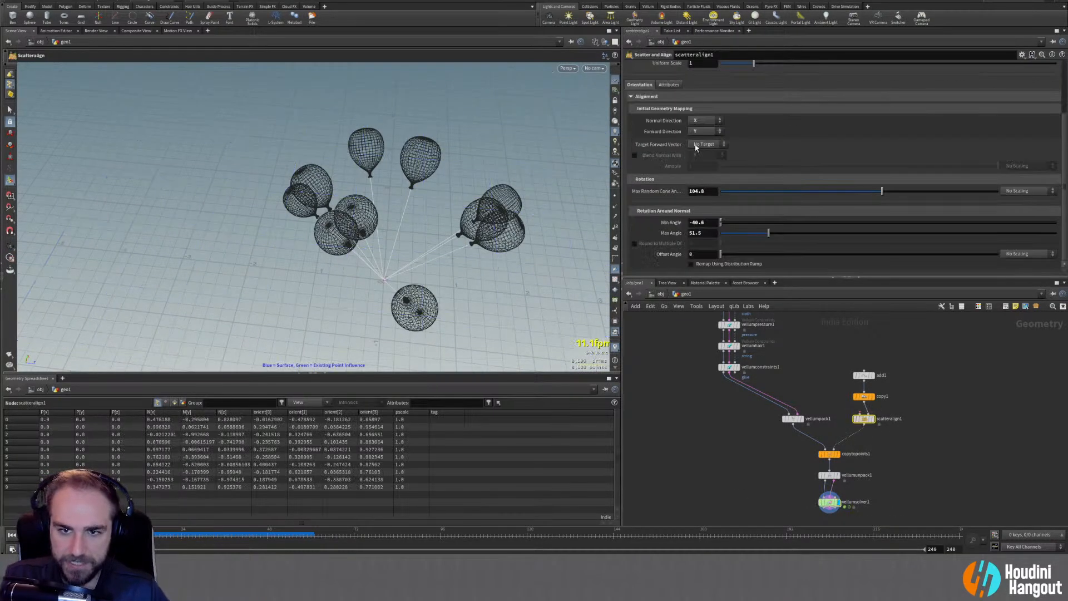
pyautogui.moveTo(701, 222)
pyautogui.mouseDown(button='middle')
pyautogui.moveTo(406, 222)
pyautogui.moveTo(702, 233)
pyautogui.mouseUp(button='middle')
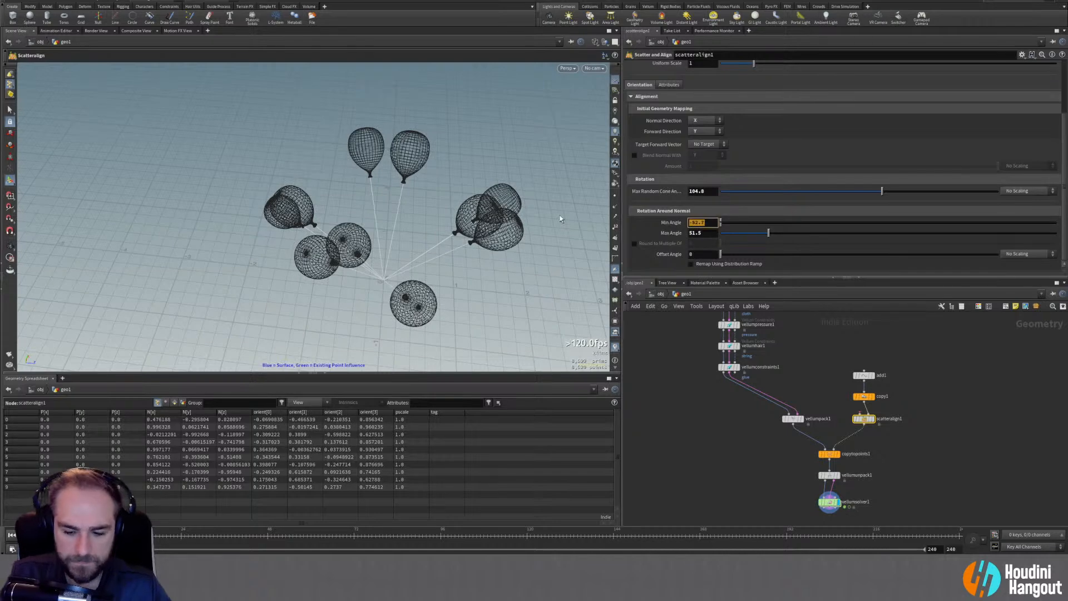
pyautogui.press('Return')
pyautogui.keyDown('alt'); pyautogui.moveTo(398, 245); pyautogui.dragTo(328, 184); pyautogui.keyUp('alt')
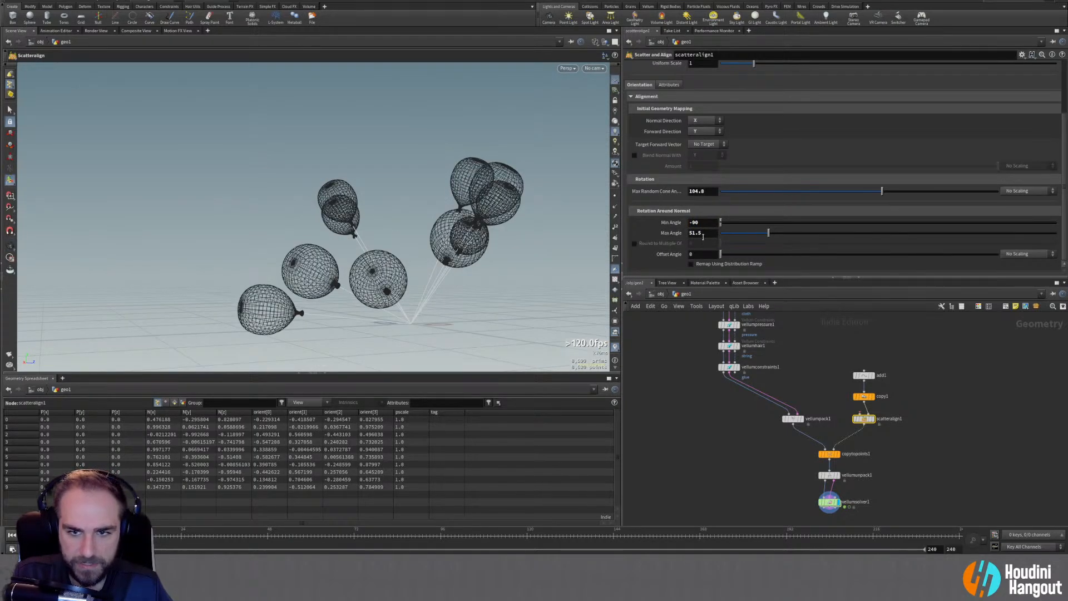
pyautogui.press('Return')
pyautogui.keyDown('alt'); pyautogui.moveTo(370, 246); pyautogui.dragTo(317, 253); pyautogui.keyUp('alt')
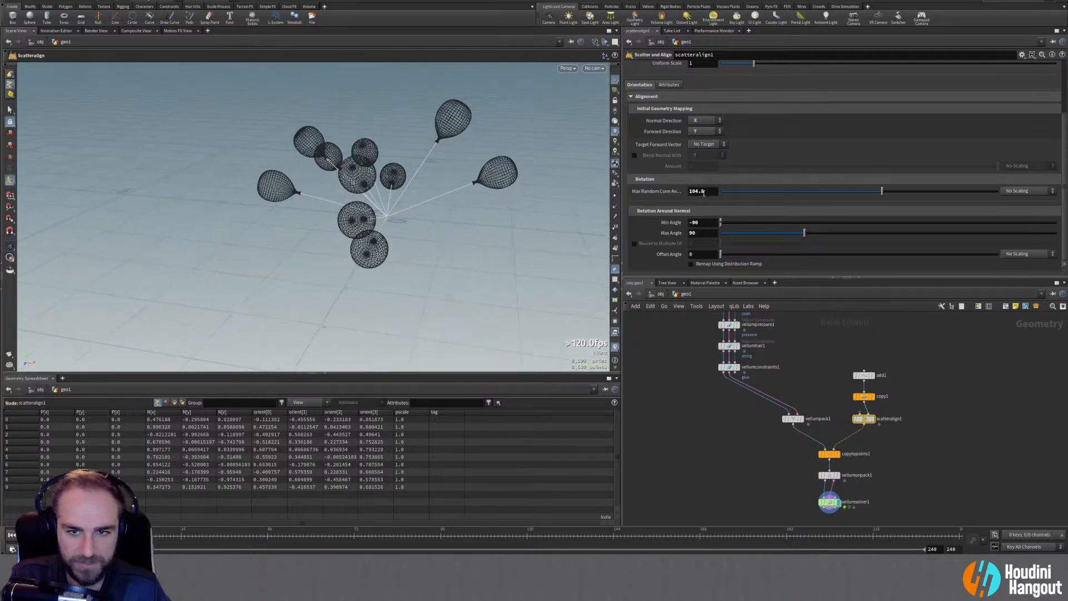
# Try rounding scatteralign1's rotation around the normal with different Round to Multiple Of values
pyautogui.click(634, 244)
pyautogui.click(634, 244)
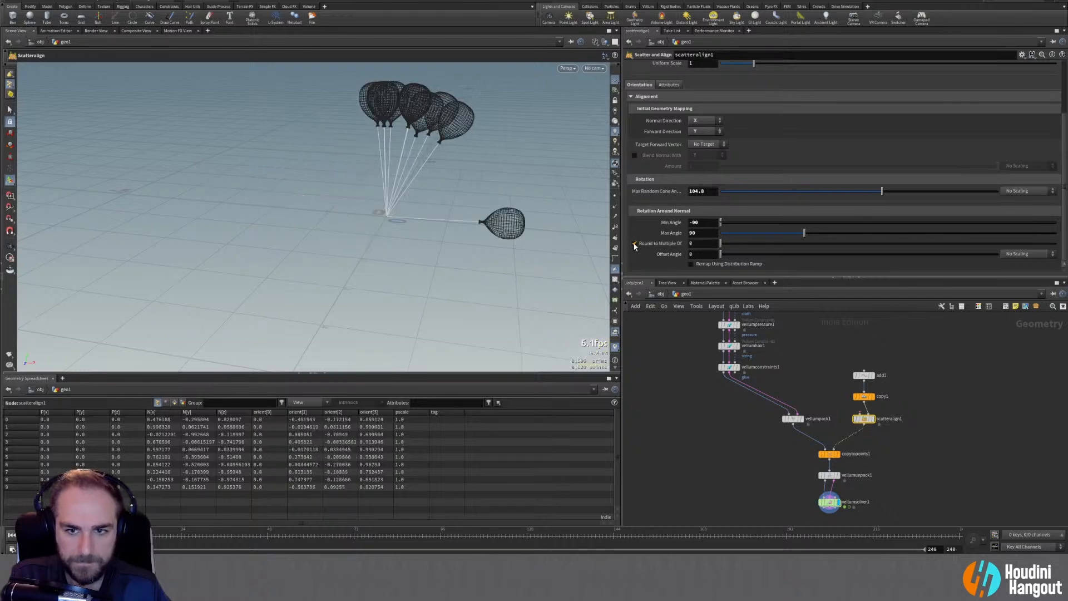
pyautogui.moveTo(721, 243); pyautogui.dragTo(871, 248)
pyautogui.click(634, 243)
# Try blending scatteralign1's normals and using Y as the Target Forward Vector
pyautogui.click(635, 156)
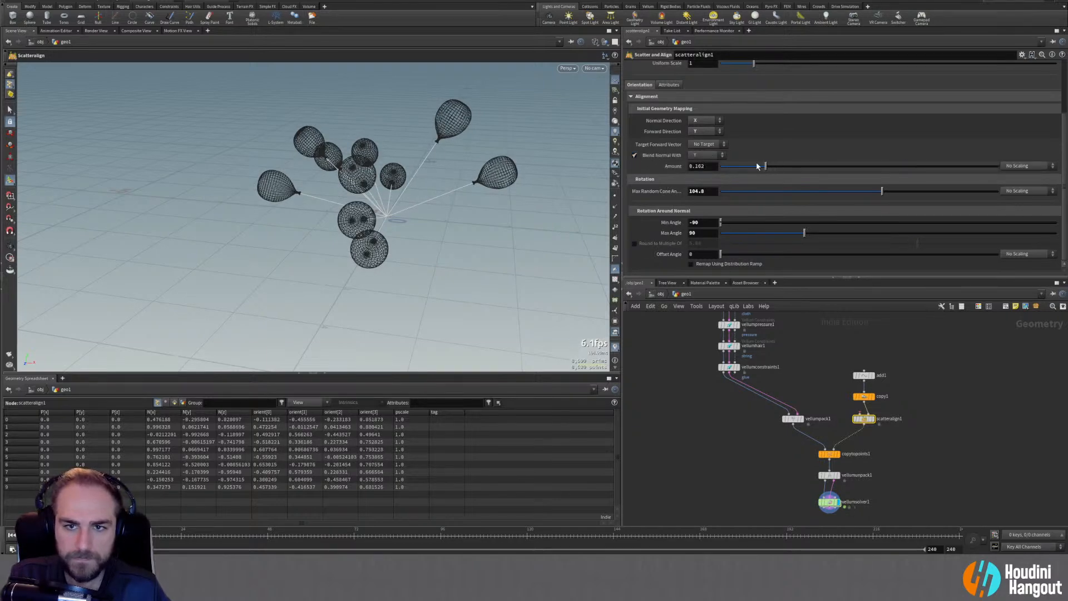
pyautogui.click(712, 144)
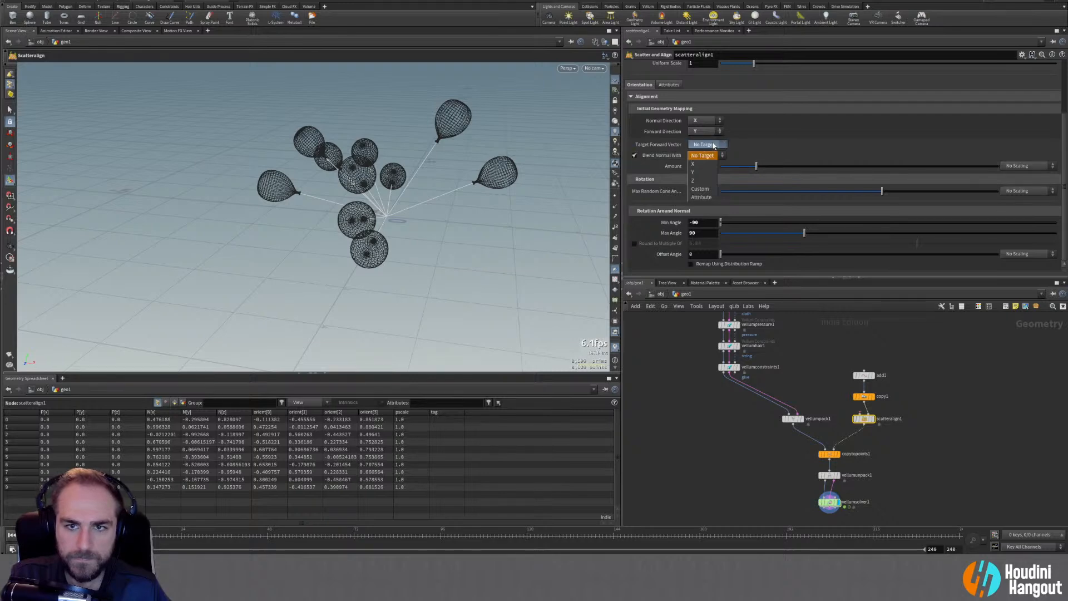
pyautogui.click(699, 172)
pyautogui.click(702, 146)
pyautogui.click(702, 155)
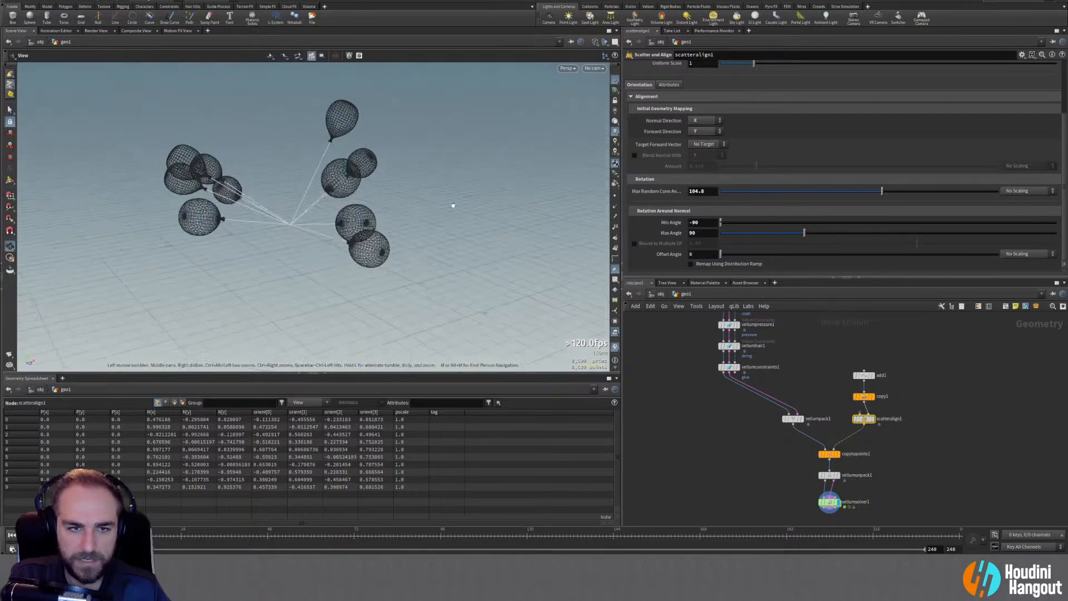
pyautogui.click(711, 142)
pyautogui.click(703, 146)
pyautogui.click(704, 145)
pyautogui.click(705, 147)
pyautogui.click(704, 121)
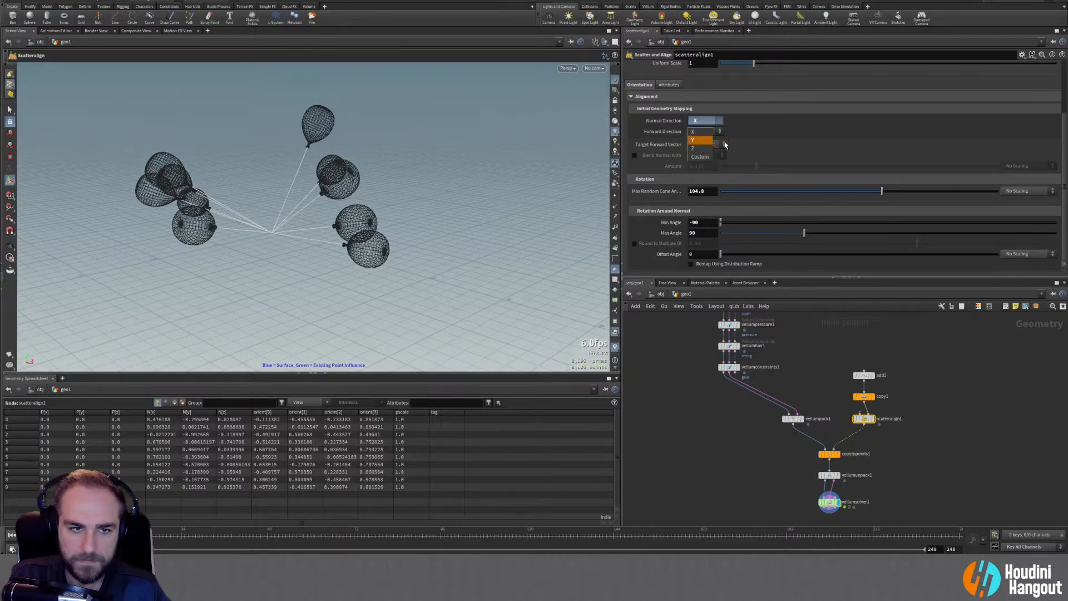
pyautogui.click(702, 141)
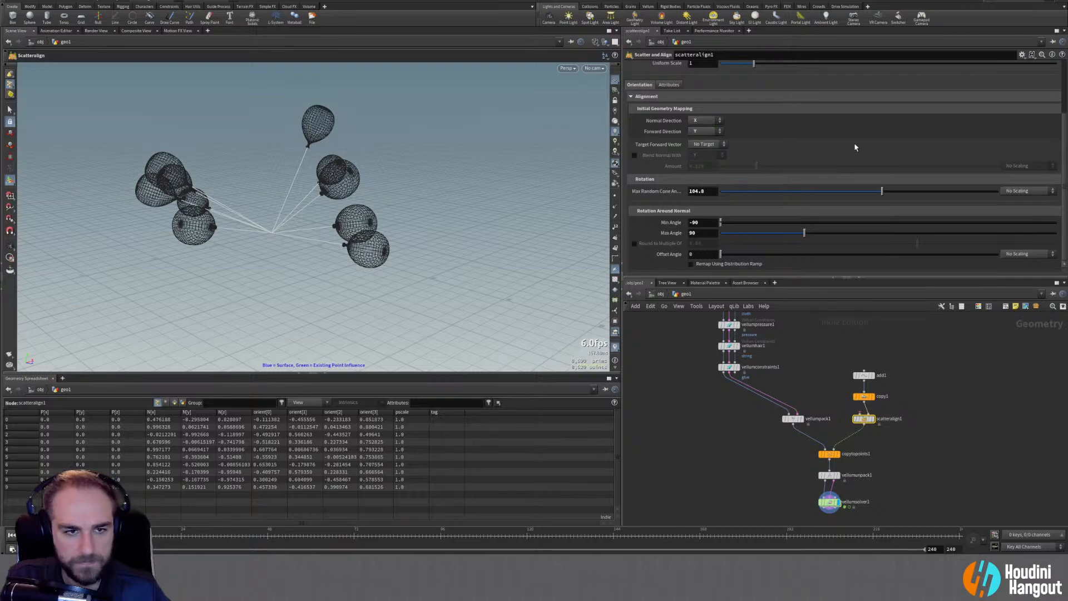
# Examine the balloon arrangement and check the gravity in vellumsolver1's force settings
pyautogui.press('Escape')
pyautogui.moveTo(289, 212); pyautogui.dragTo(489, 203)
pyautogui.scroll(5, 487, 156)
pyautogui.scroll(-5, 488, 156)
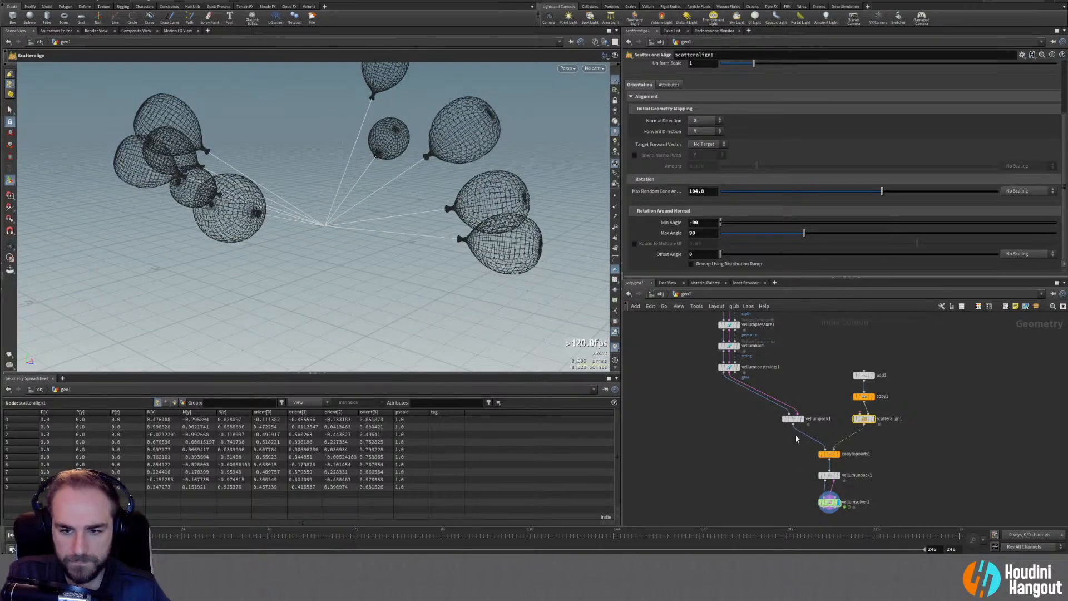
pyautogui.click(829, 501)
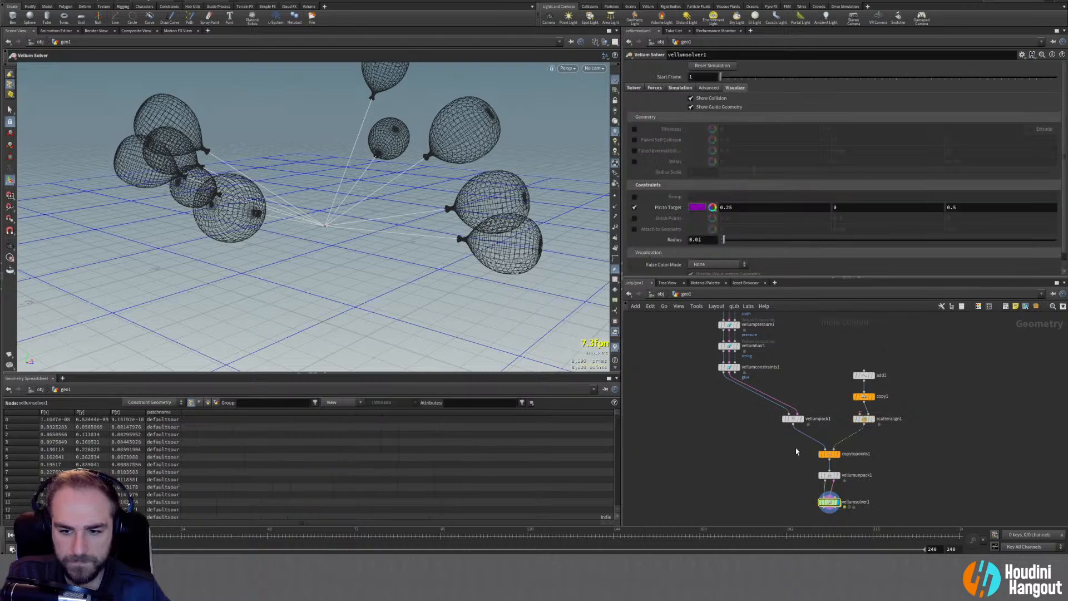
pyautogui.click(656, 88)
pyautogui.click(834, 98)
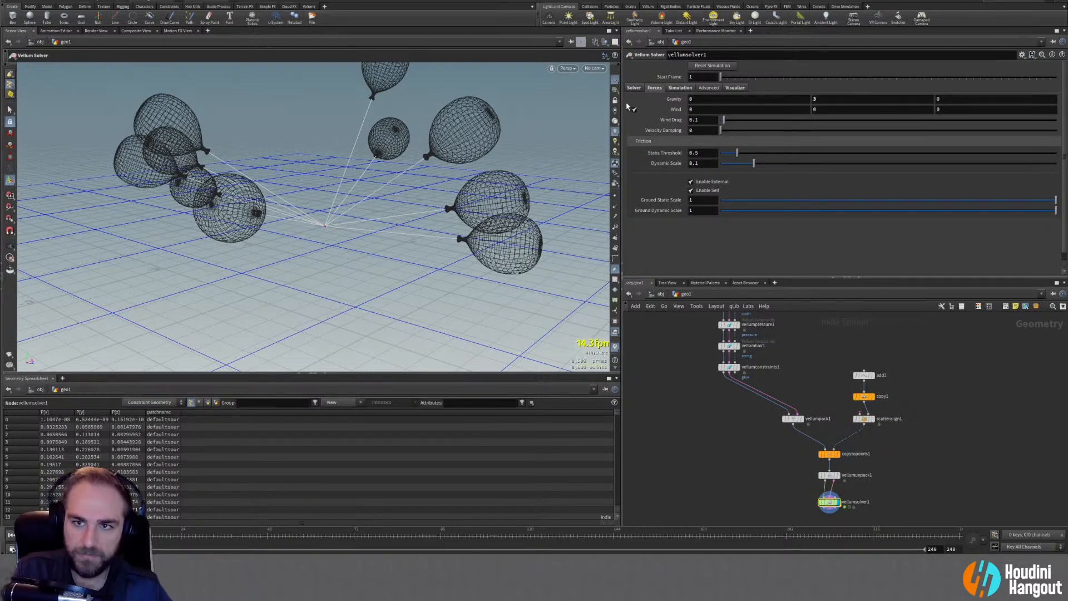
pyautogui.scroll(-3, 363, 193)
pyautogui.keyDown('alt'); pyautogui.moveTo(360, 191); pyautogui.dragTo(336, 235, button='middle'); pyautogui.keyUp('alt')
pyautogui.keyDown('alt'); pyautogui.moveTo(335, 236); pyautogui.dragTo(355, 208); pyautogui.keyUp('alt')
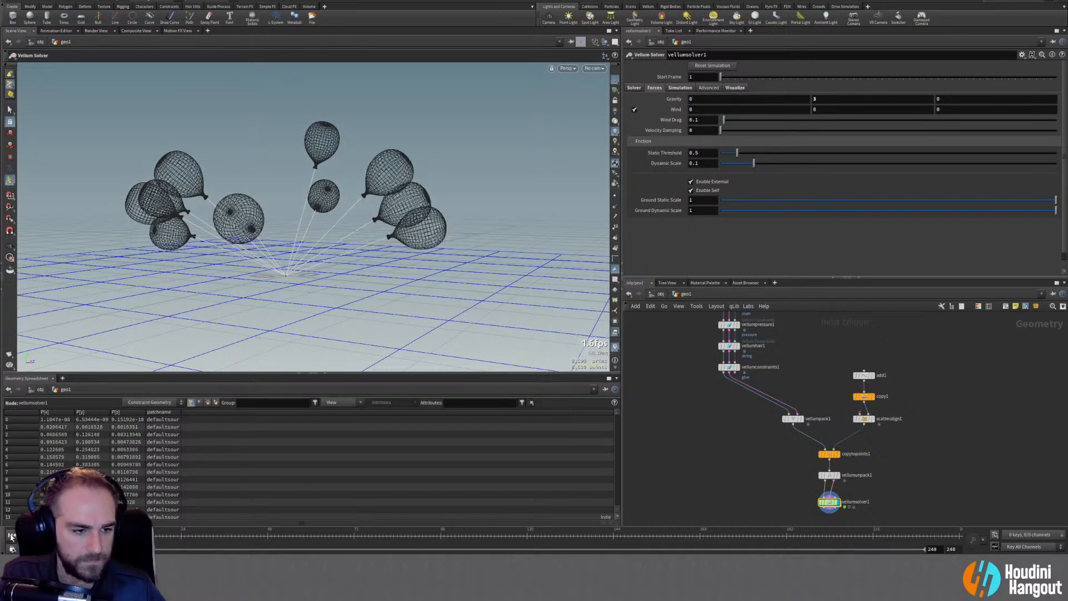
# Replay the balloon simulation from its first frame and examine how the balloons rise and collide from several angles
pyautogui.hotkey('ctrl', 'Up')
pyautogui.keyDown('alt'); pyautogui.moveTo(407, 198); pyautogui.dragTo(104, 404); pyautogui.keyUp('alt')
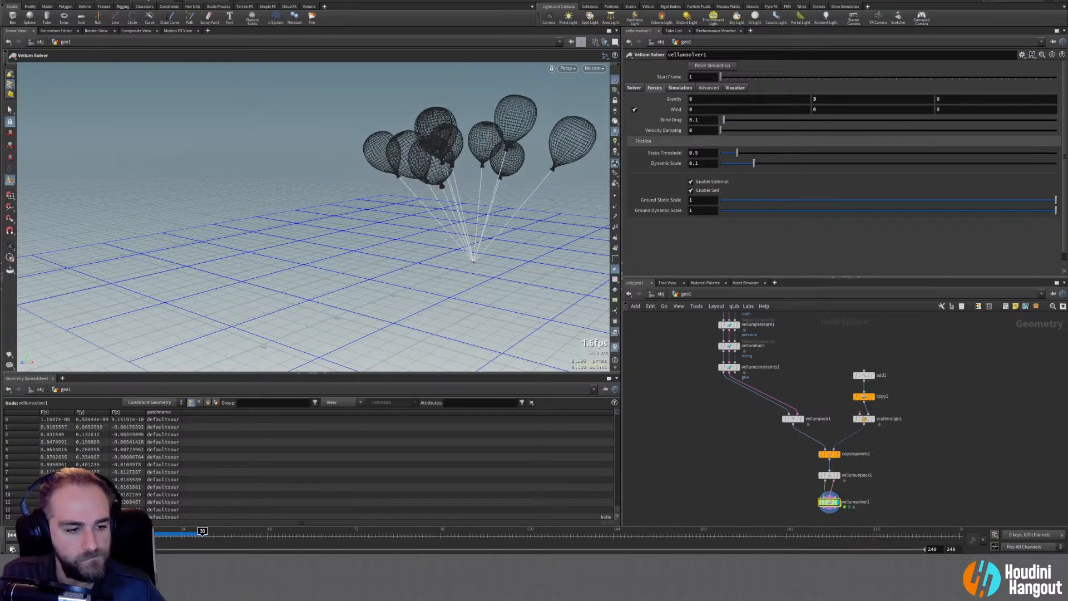
pyautogui.keyDown('alt'); pyautogui.moveTo(417, 147); pyautogui.dragTo(476, 195); pyautogui.keyUp('alt')
pyautogui.keyDown('alt'); pyautogui.moveTo(432, 84); pyautogui.dragTo(434, 121, button='right'); pyautogui.keyUp('alt')
pyautogui.keyDown('alt'); pyautogui.moveTo(434, 122); pyautogui.dragTo(436, 198, button='middle'); pyautogui.keyUp('alt')
pyautogui.keyDown('alt'); pyautogui.moveTo(436, 198); pyautogui.dragTo(434, 152, button='right'); pyautogui.keyUp('alt')
pyautogui.keyDown('alt'); pyautogui.moveTo(434, 152); pyautogui.dragTo(431, 240, button='middle'); pyautogui.keyUp('alt')
pyautogui.keyDown('alt'); pyautogui.moveTo(431, 239); pyautogui.dragTo(374, 193); pyautogui.keyUp('alt')
pyautogui.click(12, 534)
pyautogui.click(52, 535)
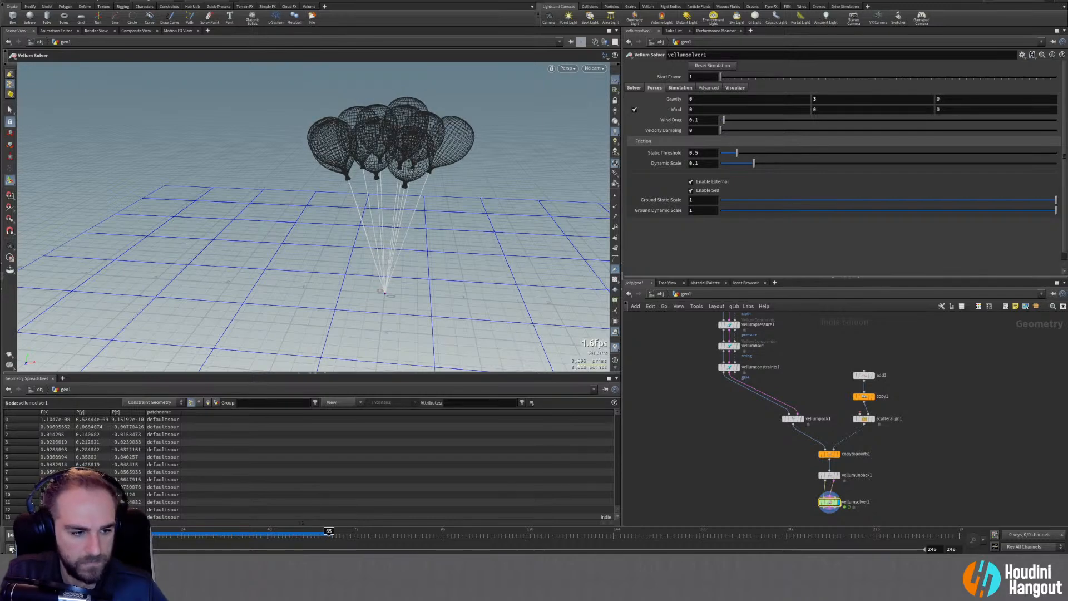
# Try the Flat Shaded and Flat Wire Shaded display modes on the simulated balloons
pyautogui.click(594, 42)
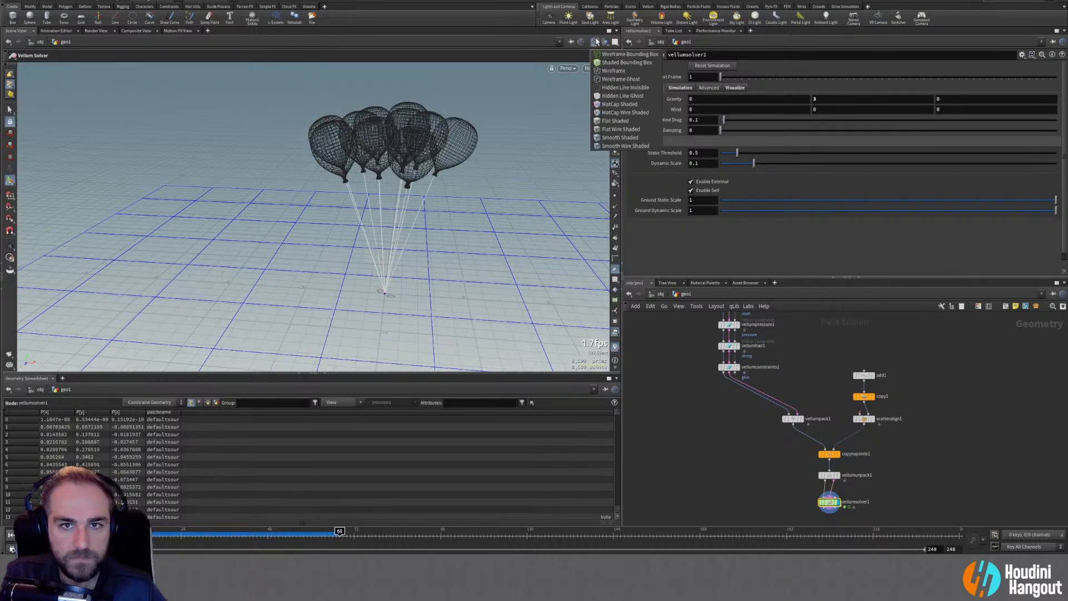
pyautogui.click(619, 122)
pyautogui.click(595, 42)
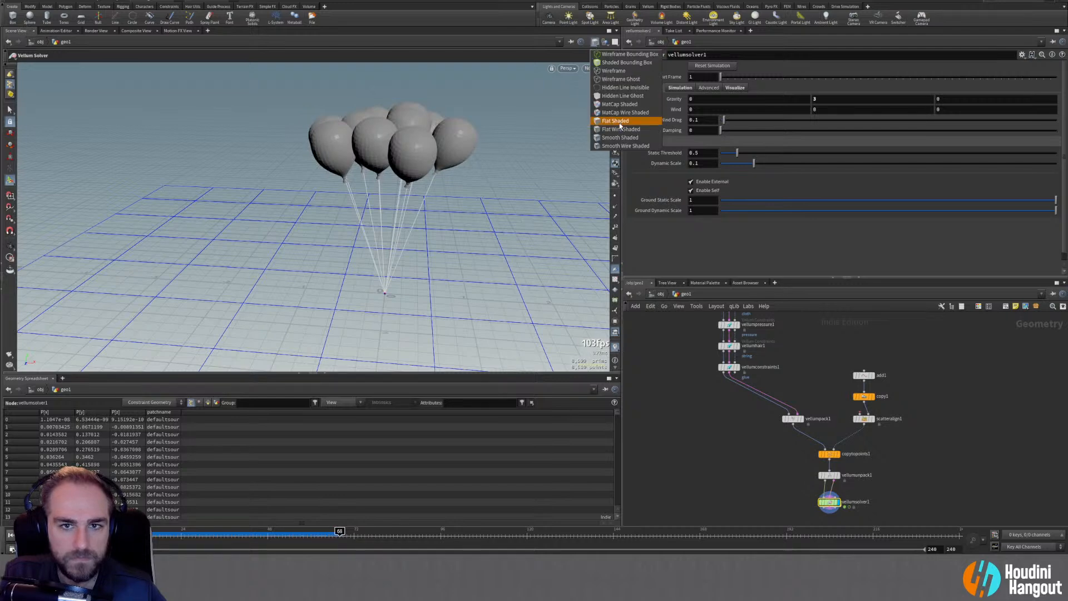
pyautogui.click(619, 129)
pyautogui.moveTo(421, 199)
pyautogui.keyDown('alt'); pyautogui.mouseDown()
pyautogui.moveTo(406, 161)
pyautogui.moveTo(389, 167)
pyautogui.mouseUp(); pyautogui.keyUp('alt')
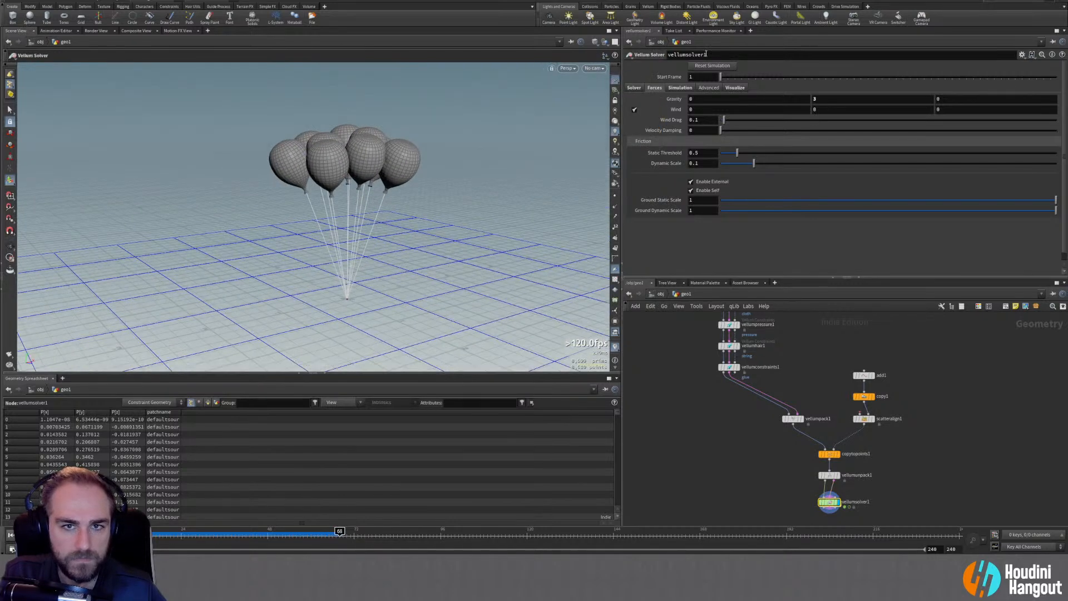
# Display the balloons as Smooth Shaded and replay the simulation from its first frame
pyautogui.click(595, 41)
pyautogui.click(619, 137)
pyautogui.moveTo(373, 168)
pyautogui.mouseDown()
pyautogui.moveTo(278, 174)
pyautogui.moveTo(363, 174)
pyautogui.mouseUp()
pyautogui.click(11, 534)
pyautogui.click(49, 534)
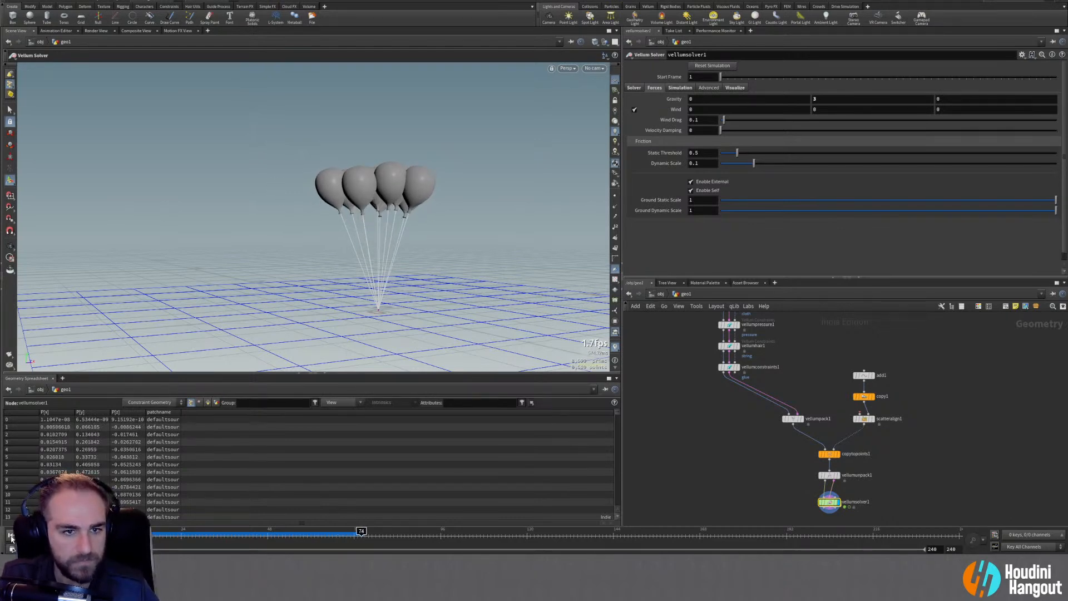
pyautogui.click(11, 535)
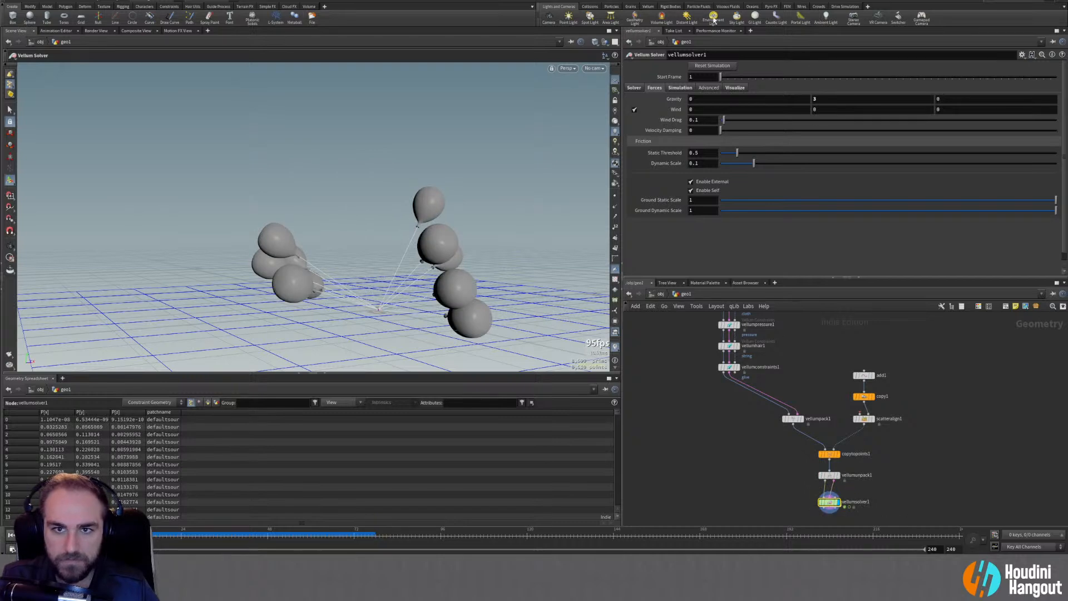
# Review vellumsolver1's solver and collision settings and return the balloon simulation to its first frame
pyautogui.click(633, 87)
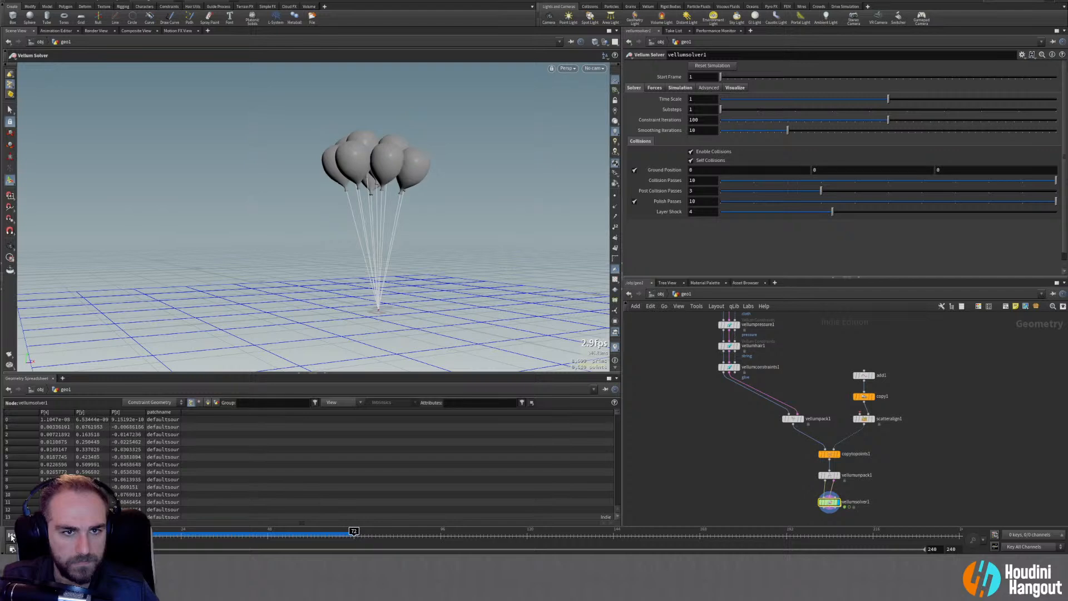
pyautogui.click(11, 537)
pyautogui.moveTo(441, 269)
pyautogui.keyDown('alt'); pyautogui.mouseDown()
pyautogui.moveTo(343, 276)
pyautogui.moveTo(449, 268)
pyautogui.mouseUp(); pyautogui.keyUp('alt')
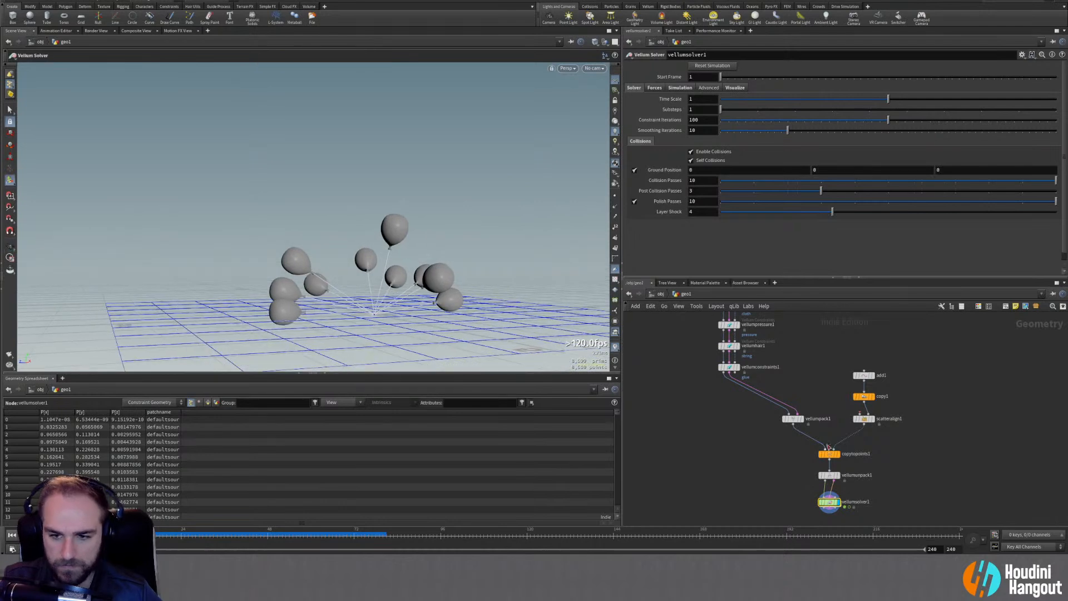
# Try changing the scale radius of the points in scatteralign1 and undo the change
pyautogui.click(865, 420)
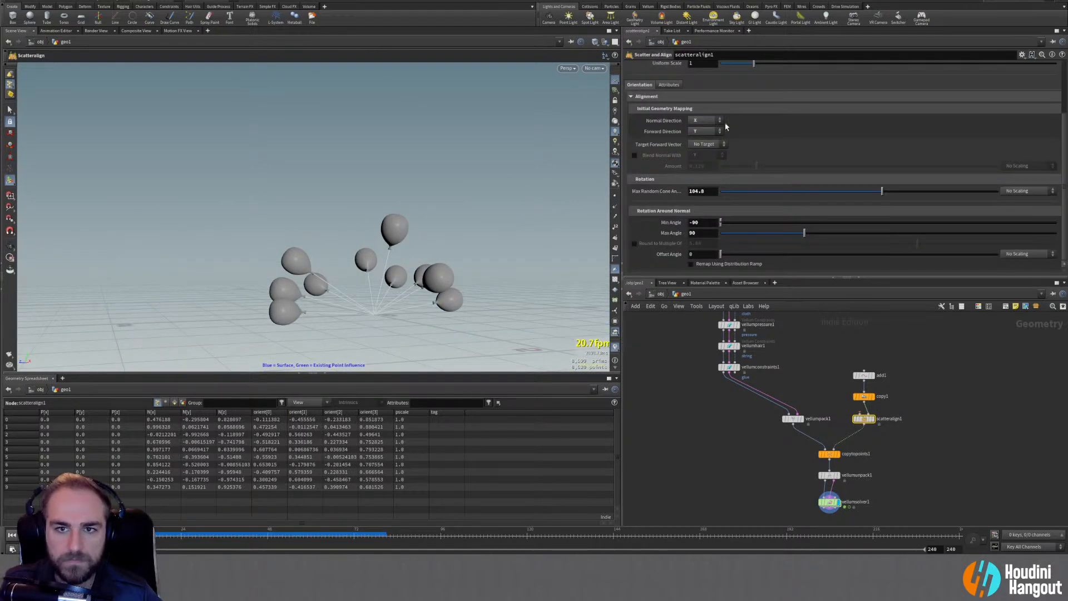
pyautogui.scroll(2, 671, 109)
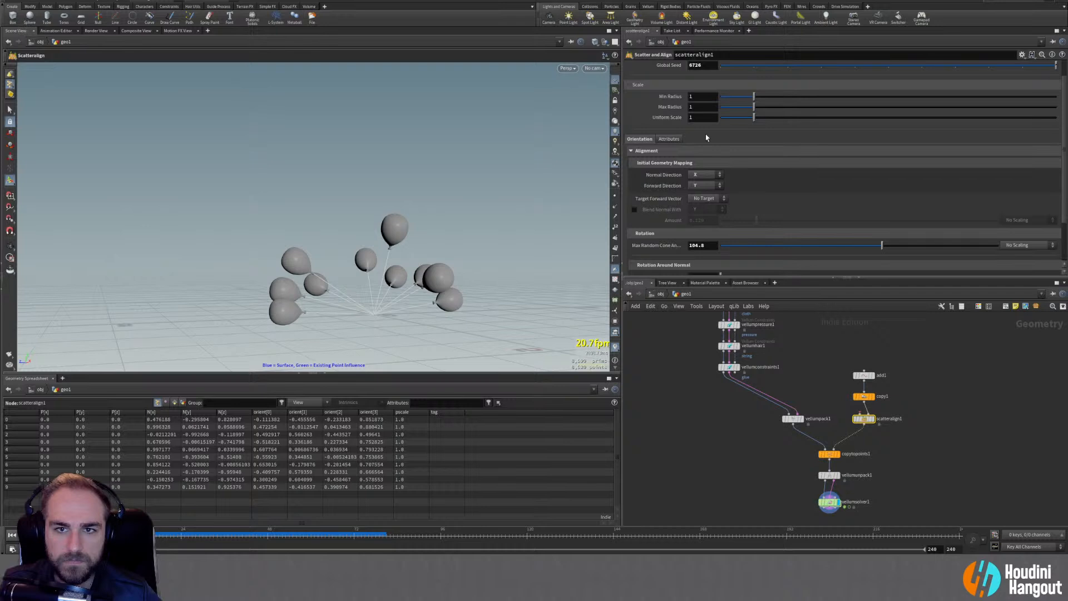
pyautogui.scroll(1, 717, 132)
pyautogui.moveTo(752, 122); pyautogui.dragTo(738, 145)
pyautogui.hotkey('ctrl', 'z')
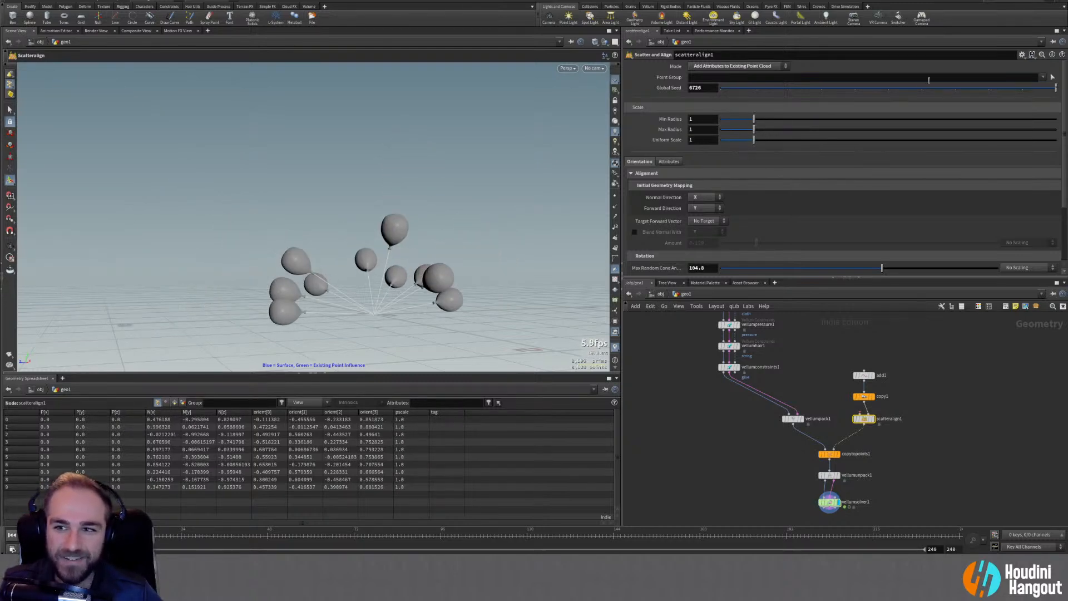
# Lower scatteralign1's Global Seed and turn off its Radius Attribute output
pyautogui.middleClick(709, 87)
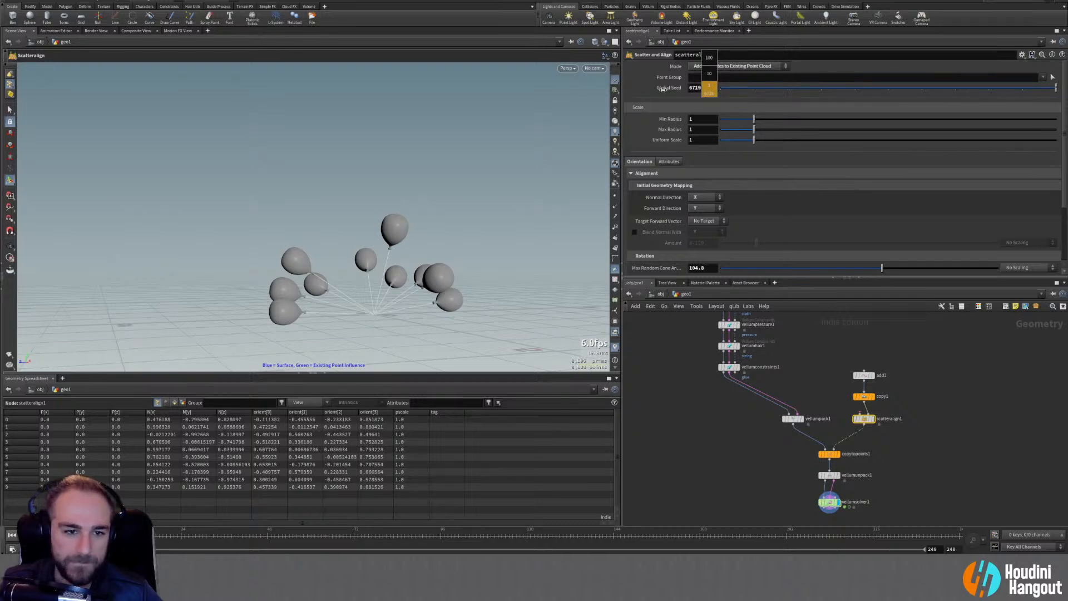
pyautogui.moveTo(592, 91); pyautogui.dragTo(745, 48, button='middle')
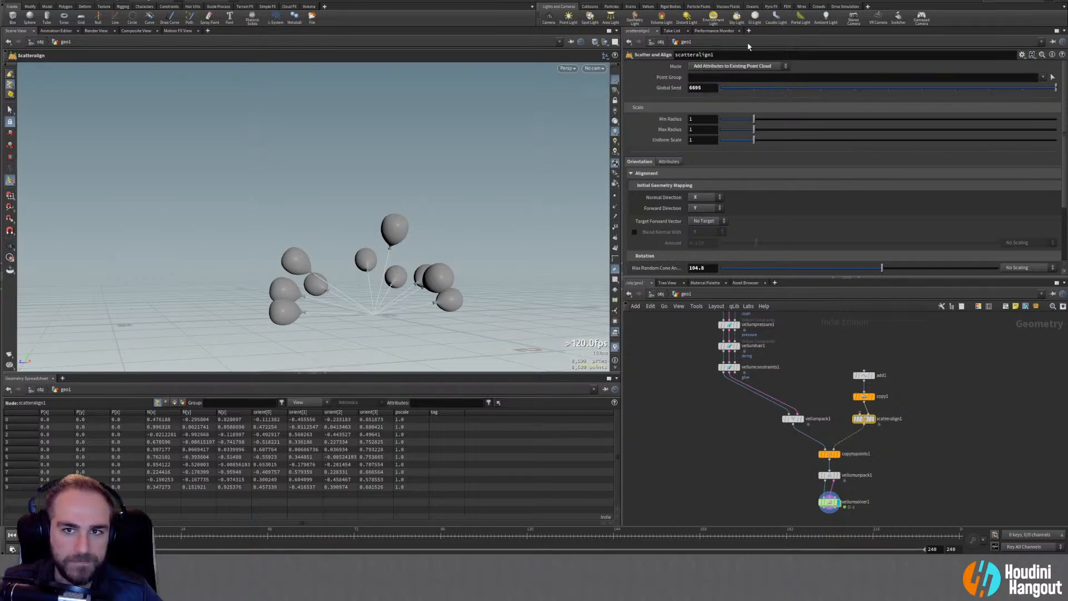
pyautogui.click(668, 162)
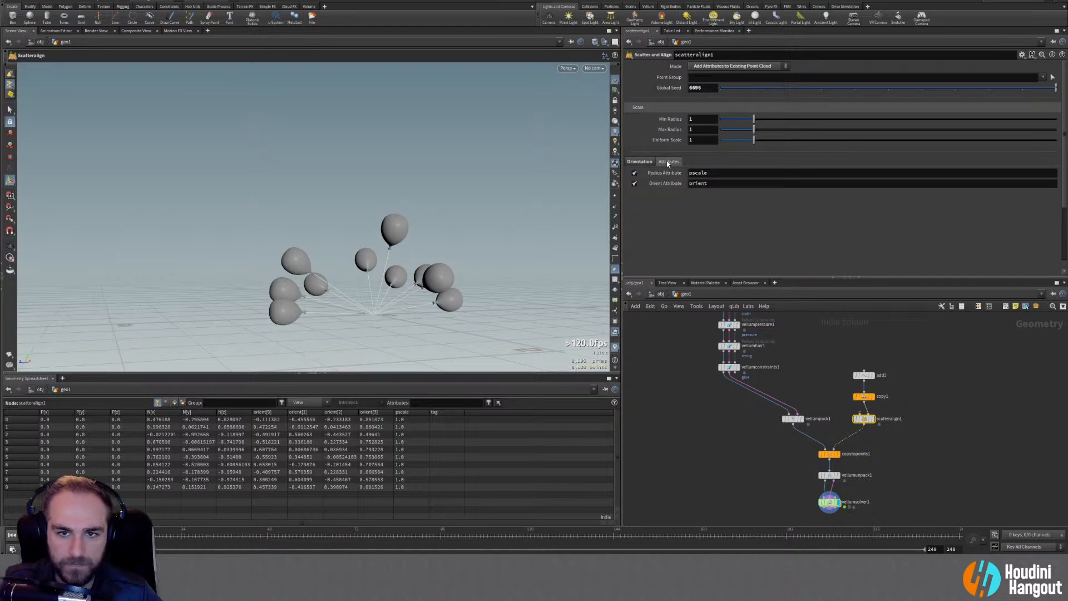
pyautogui.click(634, 174)
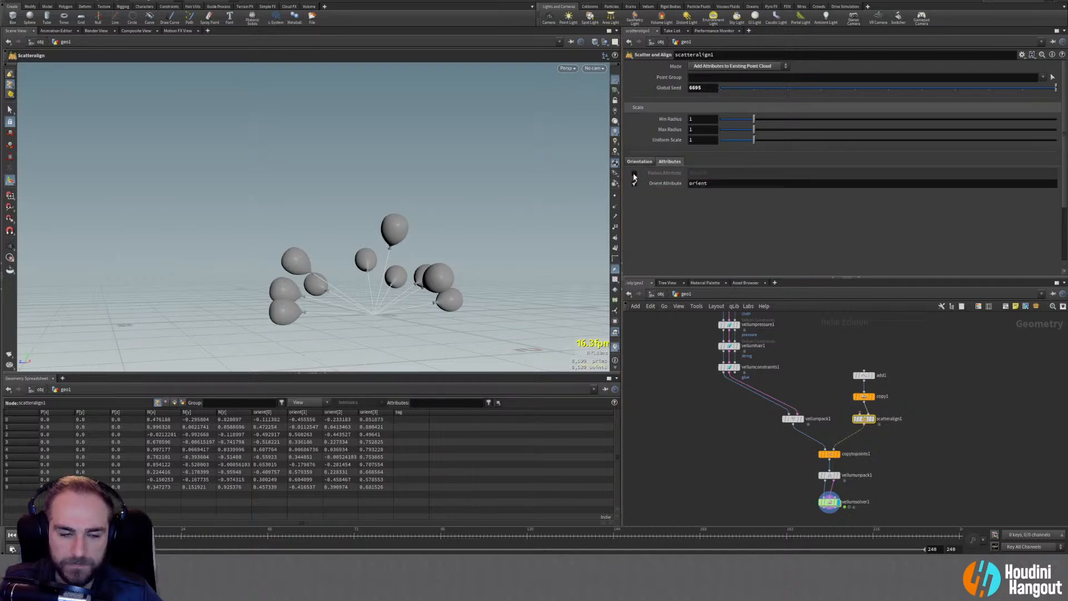
# Compare scatteralign1's point attributes with its Radius Attribute output on and off, and inspect the balloon arrangement from several angles
pyautogui.click(634, 173)
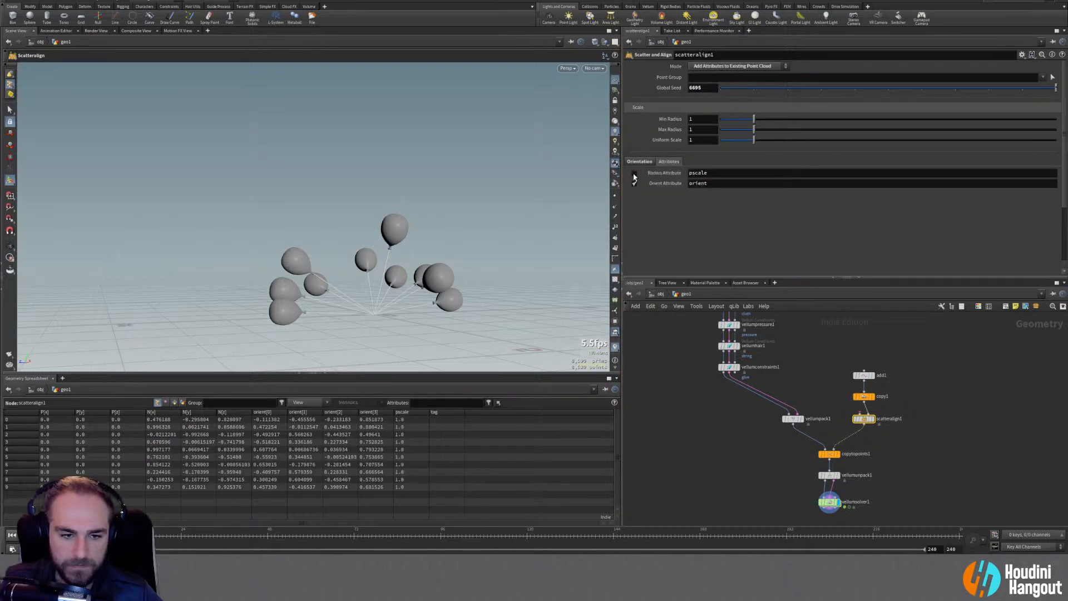
pyautogui.click(634, 174)
pyautogui.keyDown('alt'); pyautogui.moveTo(353, 282); pyautogui.dragTo(397, 300); pyautogui.keyUp('alt')
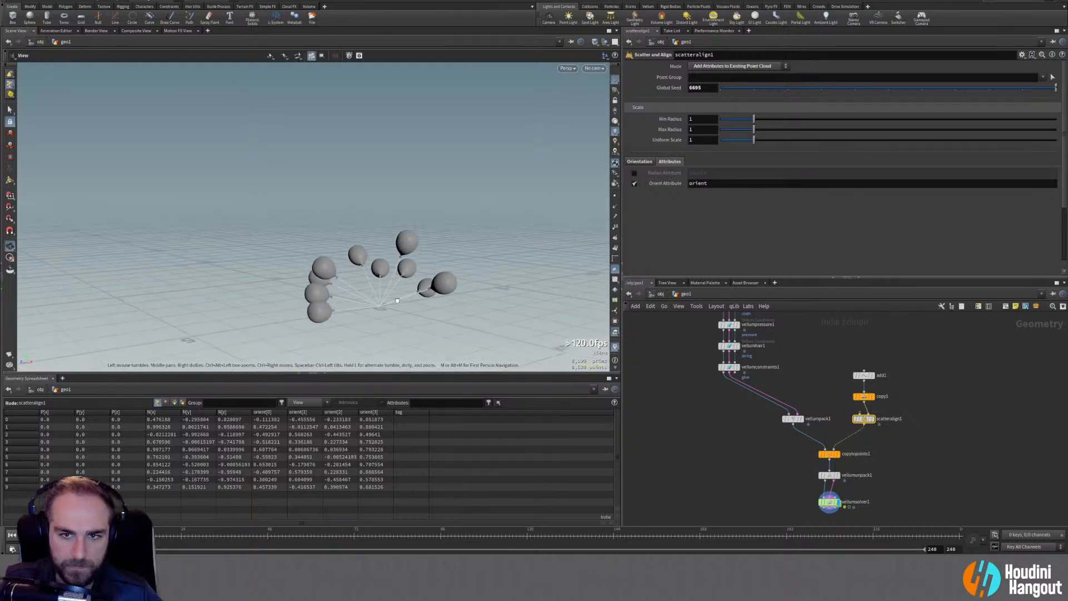
pyautogui.keyDown('alt'); pyautogui.moveTo(319, 272); pyautogui.dragTo(398, 289); pyautogui.keyUp('alt')
pyautogui.keyDown('alt'); pyautogui.moveTo(398, 289); pyautogui.dragTo(498, 303, button='right'); pyautogui.keyUp('alt')
pyautogui.keyDown('alt'); pyautogui.moveTo(497, 303); pyautogui.dragTo(392, 248, button='middle'); pyautogui.keyUp('alt')
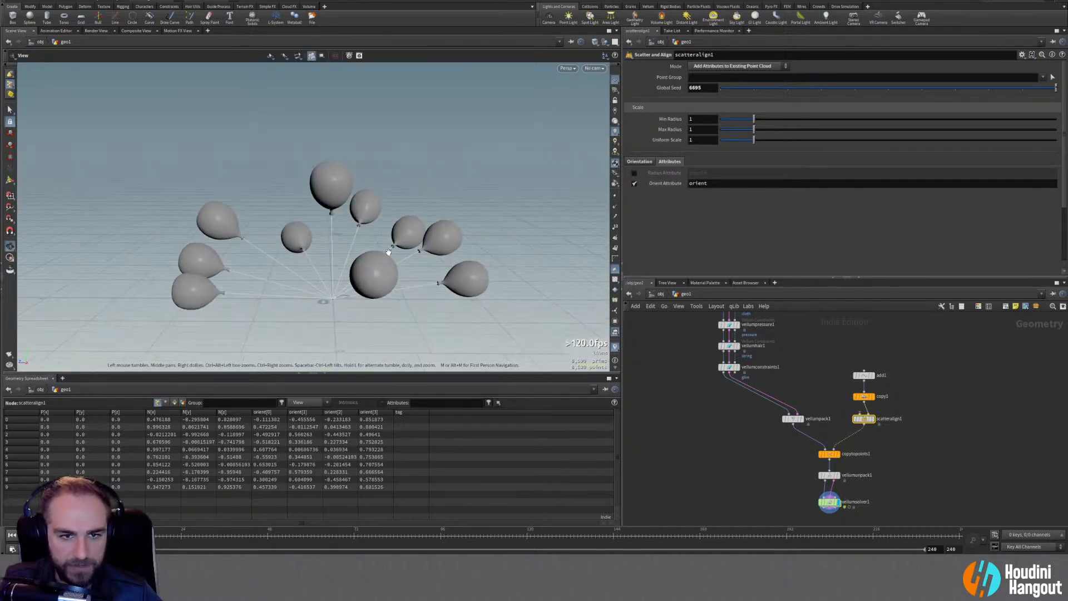
pyautogui.keyDown('alt'); pyautogui.moveTo(392, 248); pyautogui.dragTo(466, 238); pyautogui.keyUp('alt')
# Show vellumsolver1's Vellum Geometry in the spreadsheet and examine the disableexternal and disableself attributes across its points
pyautogui.click(827, 504)
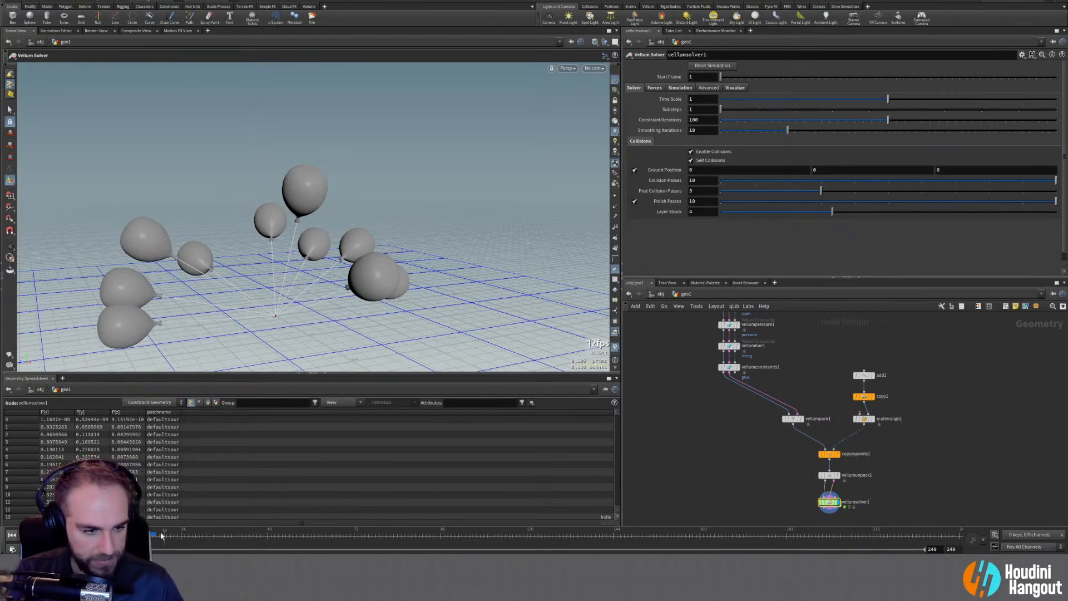
pyautogui.click(155, 405)
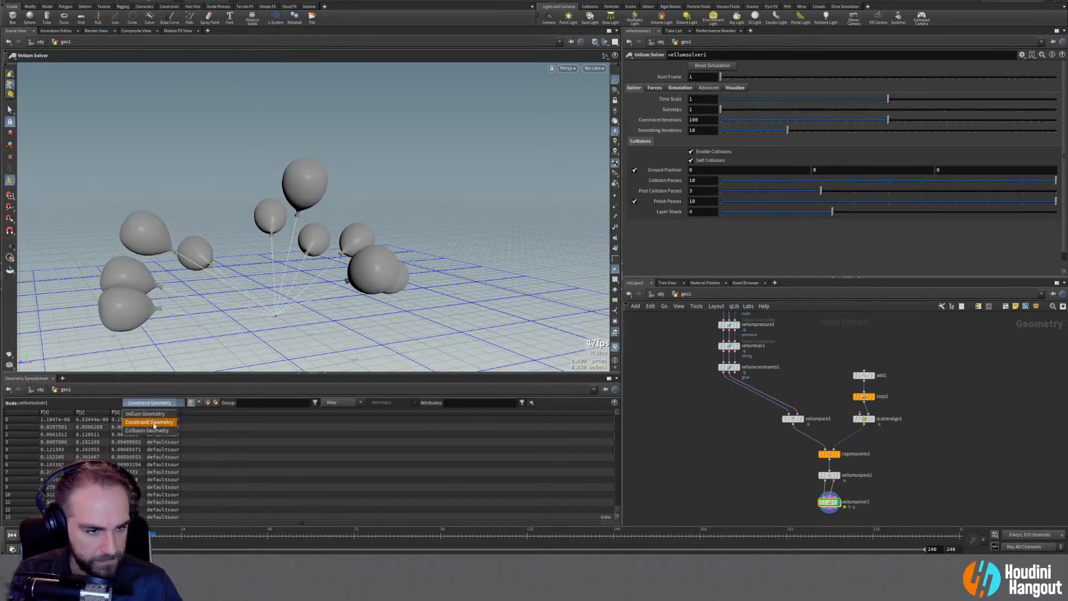
pyautogui.click(146, 439)
pyautogui.moveTo(129, 522); pyautogui.dragTo(195, 521)
pyautogui.moveTo(230, 527); pyautogui.dragTo(155, 527)
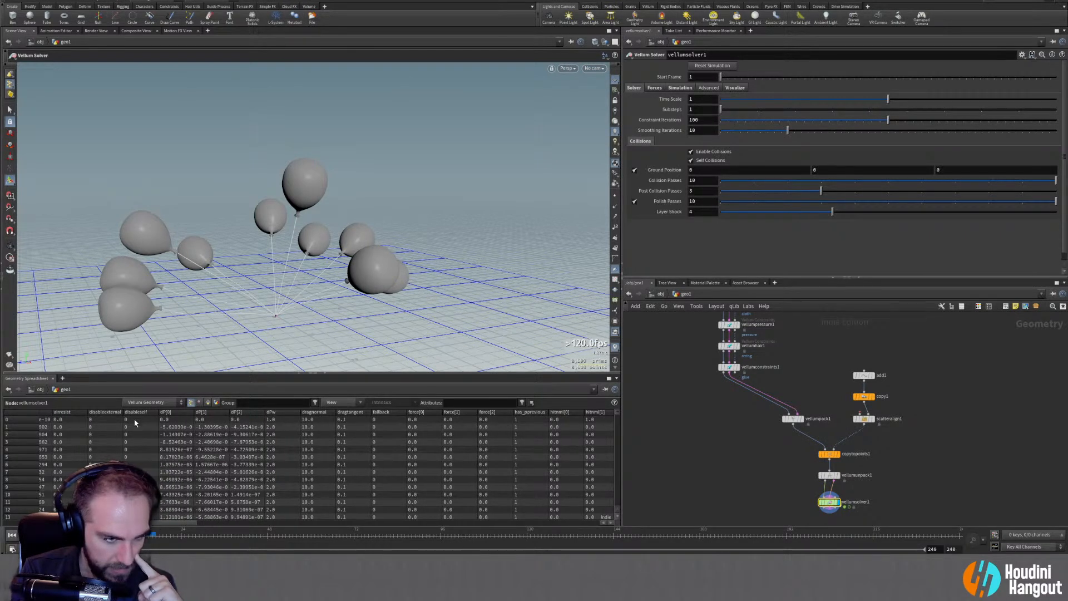
pyautogui.scroll(-20, 134, 423)
pyautogui.scroll(-20, 428, 450)
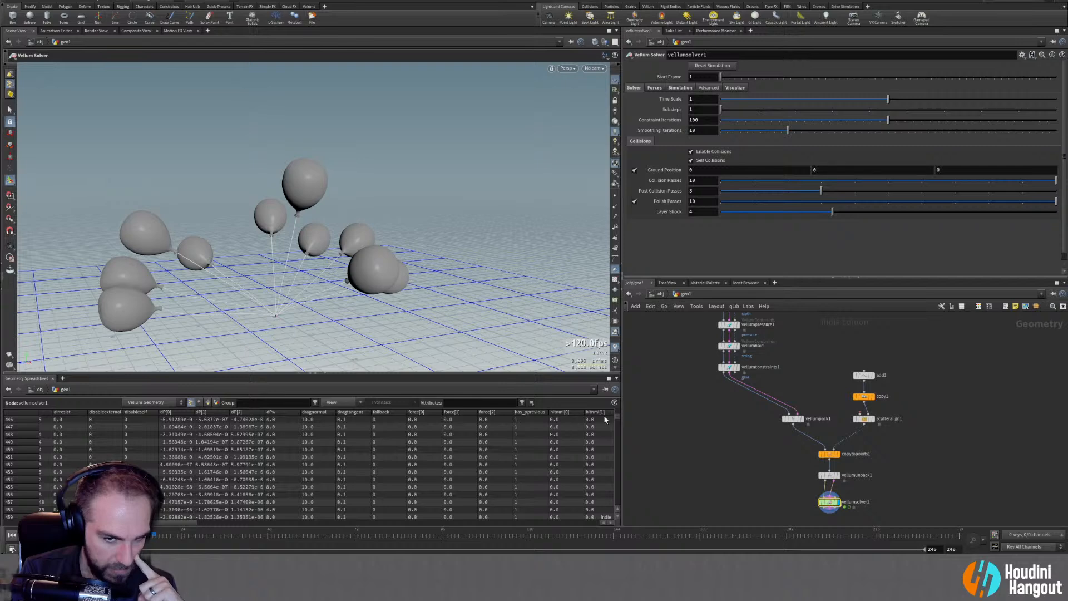
pyautogui.moveTo(618, 419); pyautogui.dragTo(616, 403)
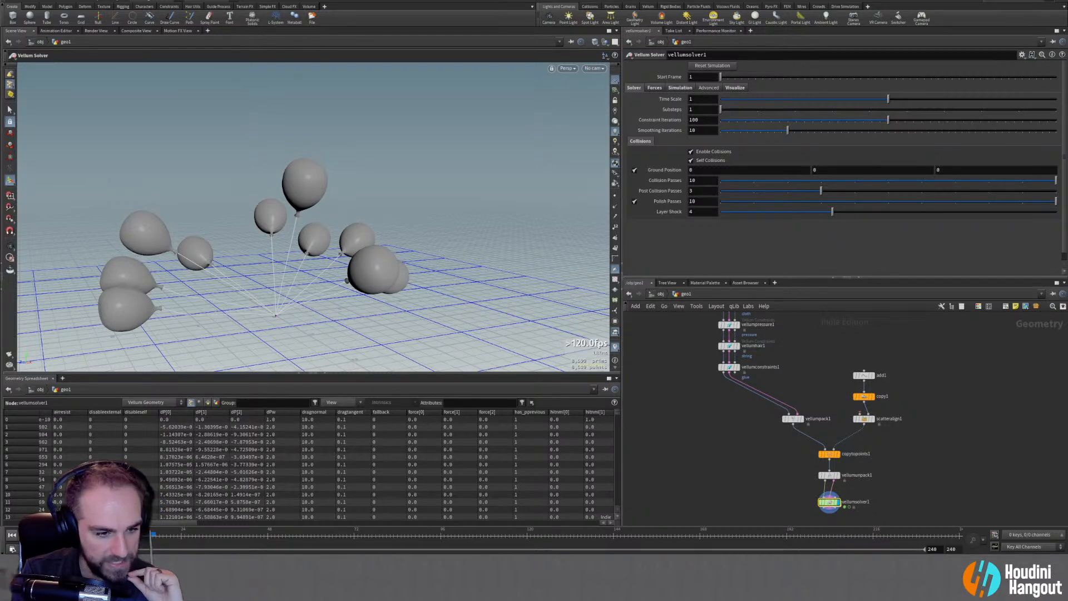
# Examine the pscale and overlap_self attributes across the points of vellumsolver1's Vellum Geometry
pyautogui.moveTo(133, 521); pyautogui.dragTo(388, 521)
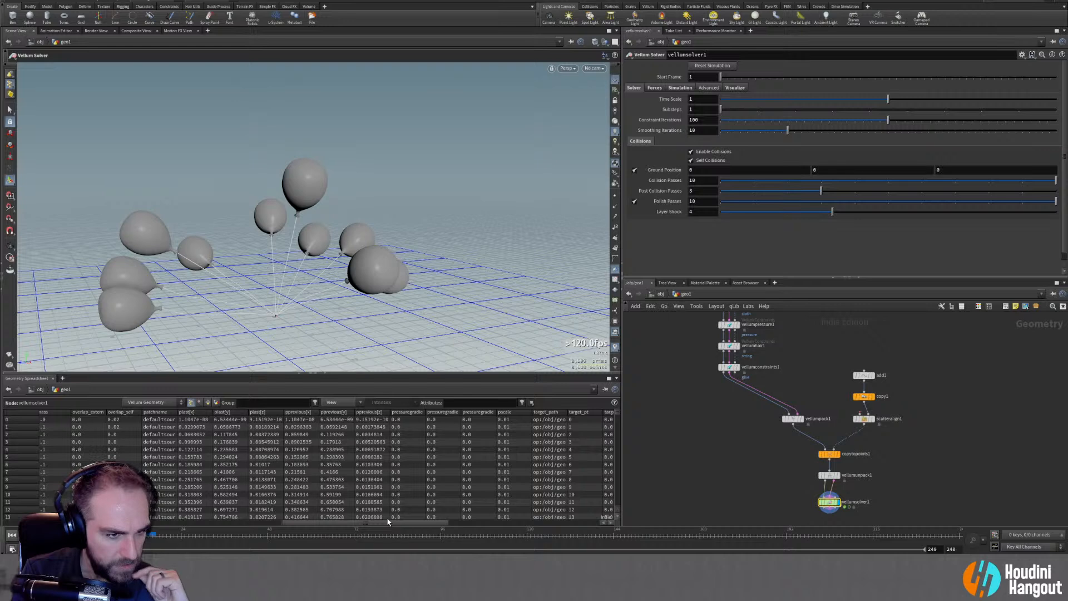
pyautogui.moveTo(387, 521); pyautogui.dragTo(332, 518)
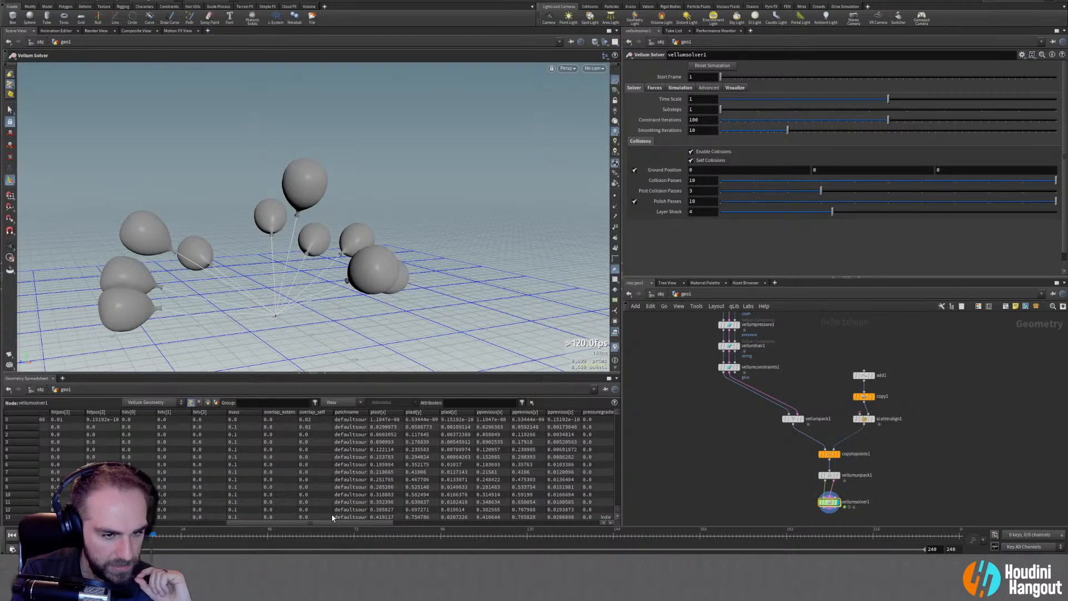
pyautogui.scroll(-20, 319, 445)
pyautogui.scroll(-20, 320, 466)
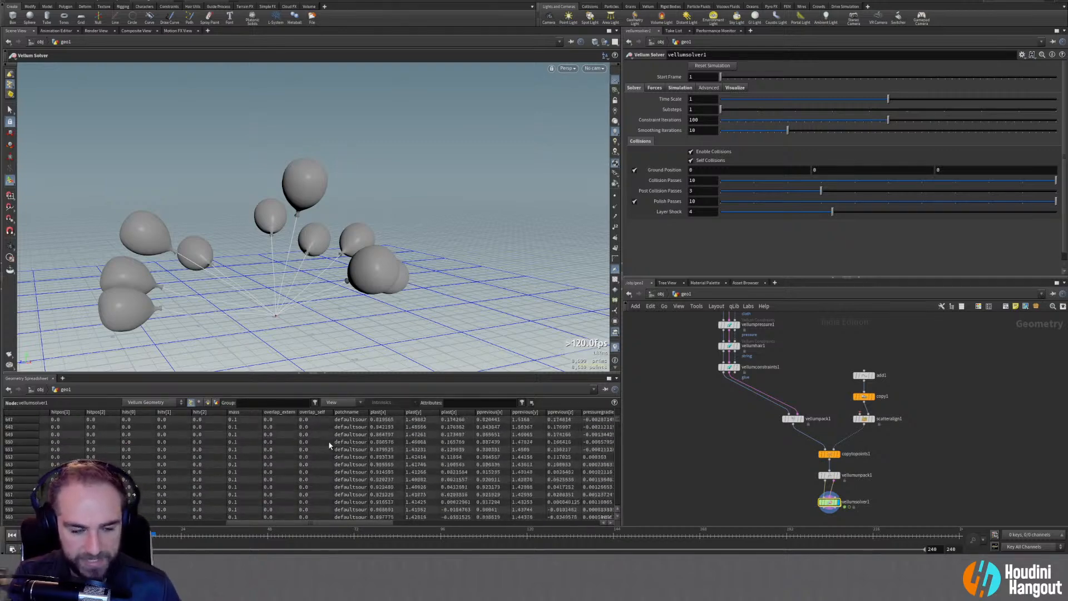
pyautogui.moveTo(617, 421); pyautogui.dragTo(606, 388)
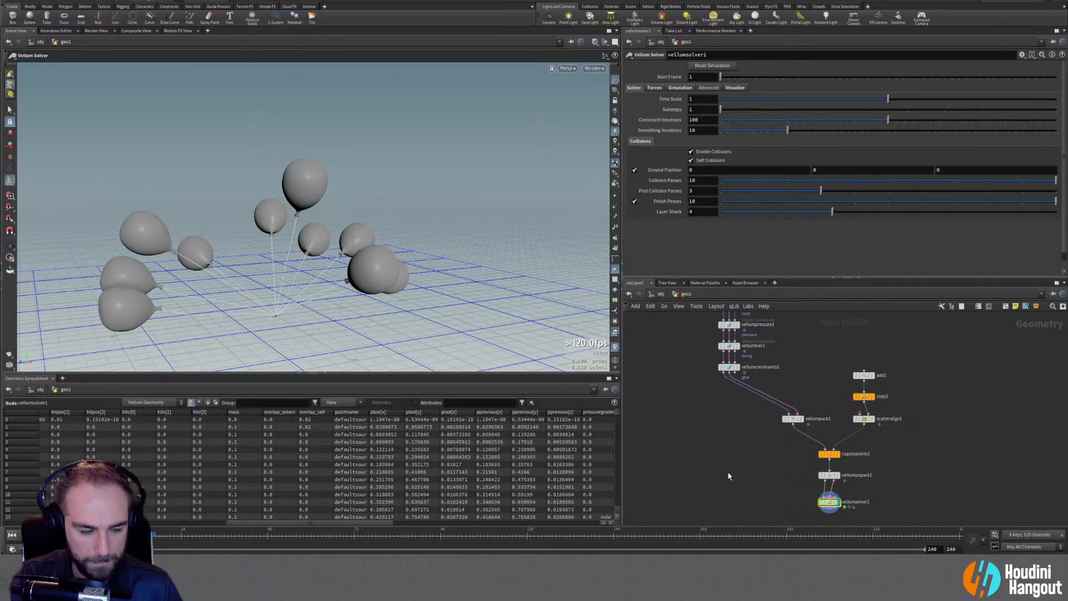
# Insert a Point Wrangle node between the first output of vellumunpack1 and the first input of vellumsolver1
pyautogui.press('Tab')
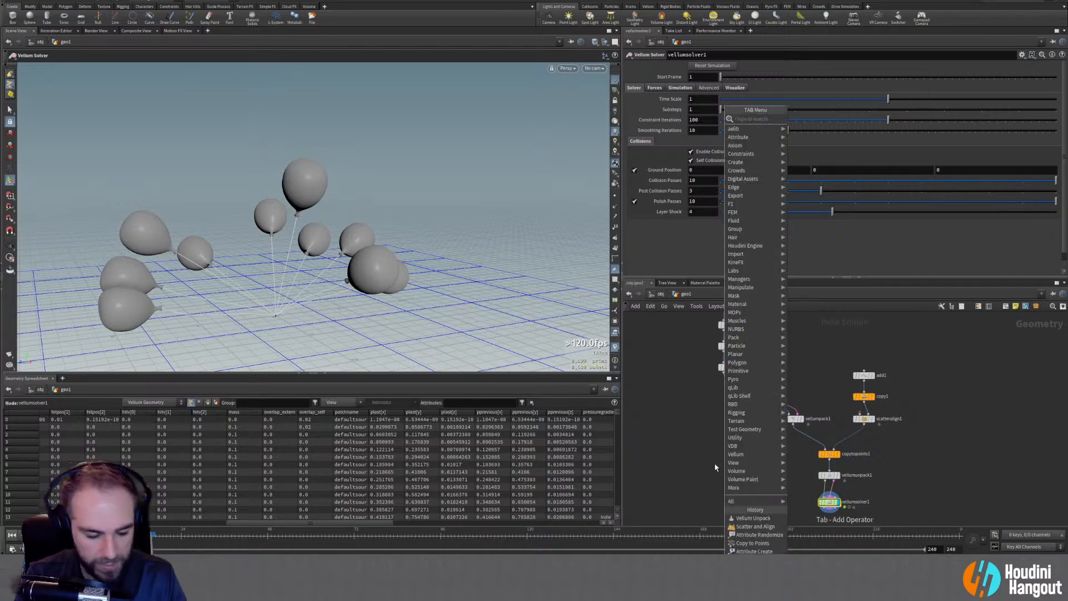
pyautogui.write('point wr')
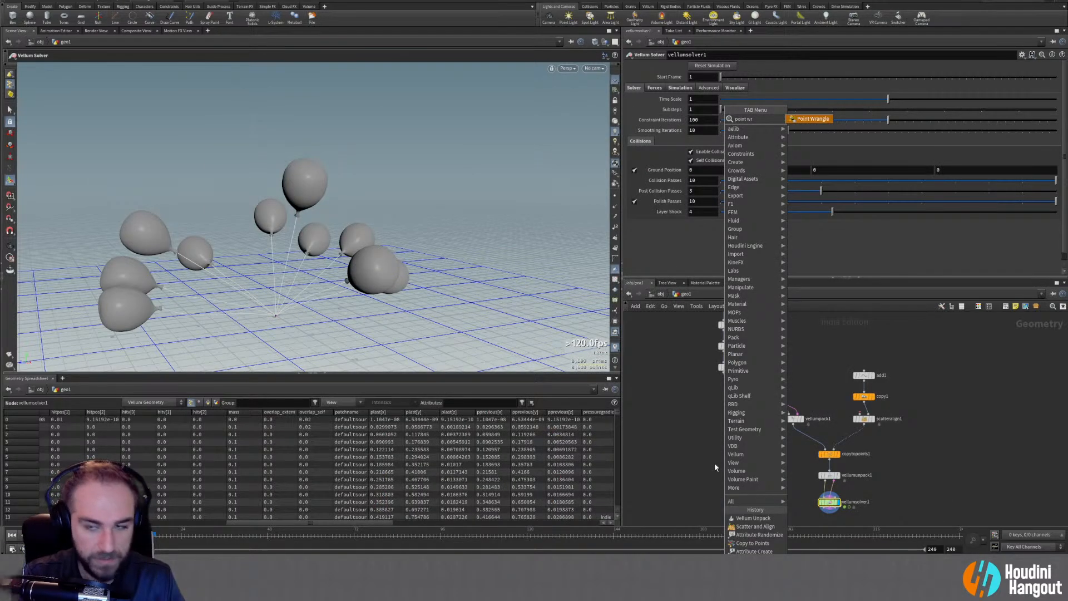
pyautogui.press('Return')
pyautogui.click(824, 490)
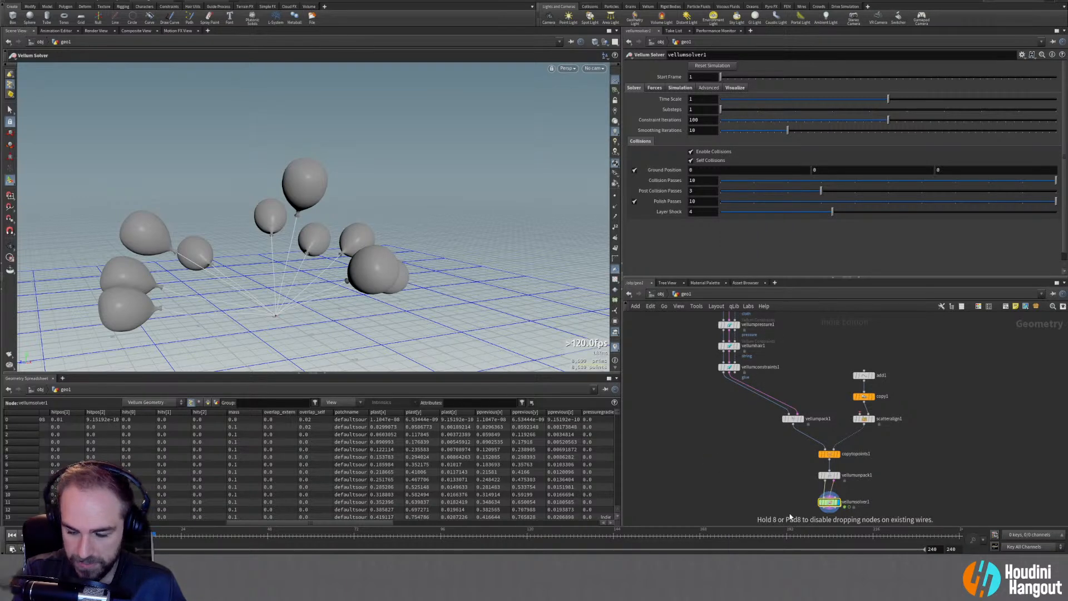
pyautogui.scroll(4, 777, 492)
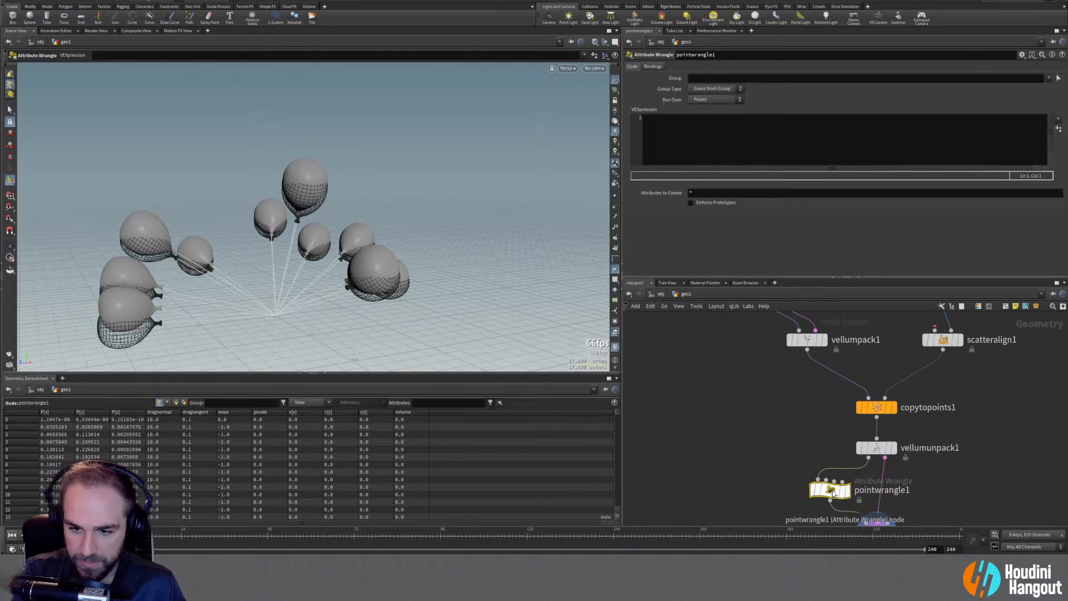
pyautogui.click(677, 135)
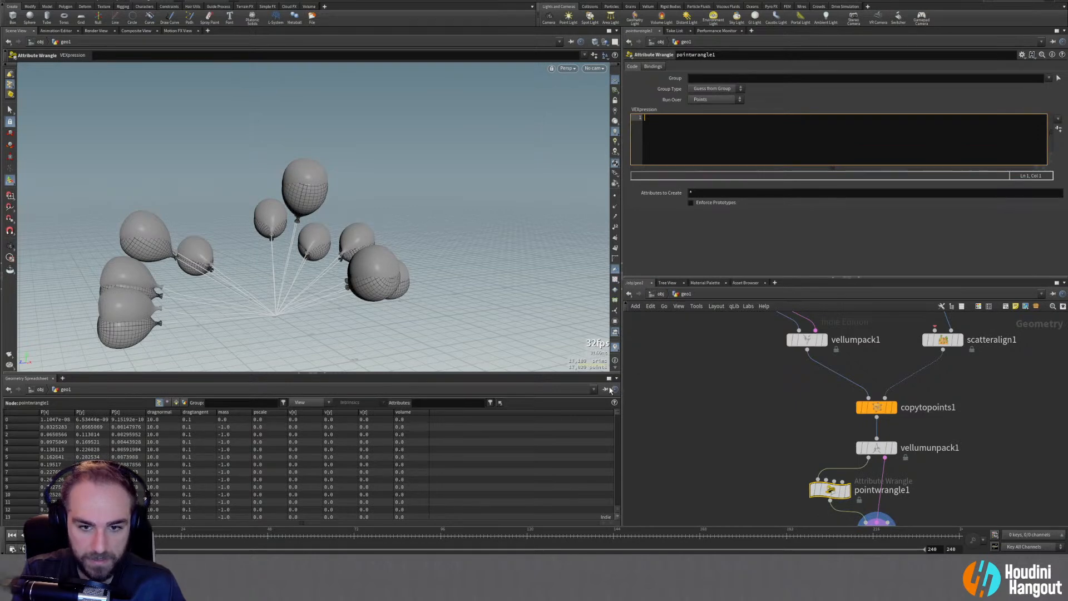
# Inspect the Vellum solver's inner forces network, then examine its per-point mass and overlap attributes from the first frame
pyautogui.click(11, 535)
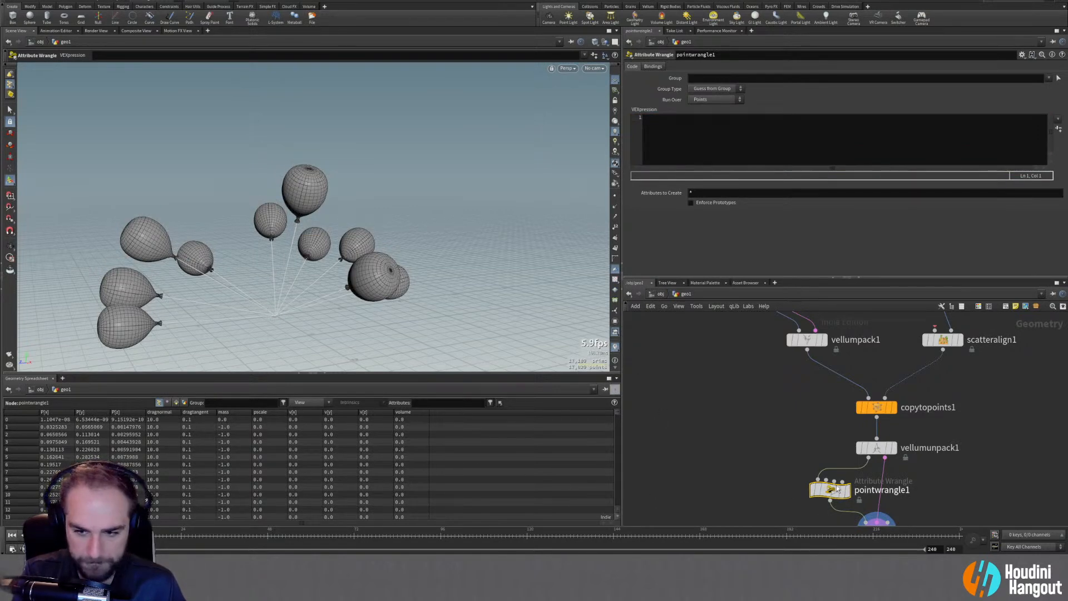
pyautogui.moveTo(890, 509); pyautogui.dragTo(876, 403, button='middle')
pyautogui.doubleClick(868, 427)
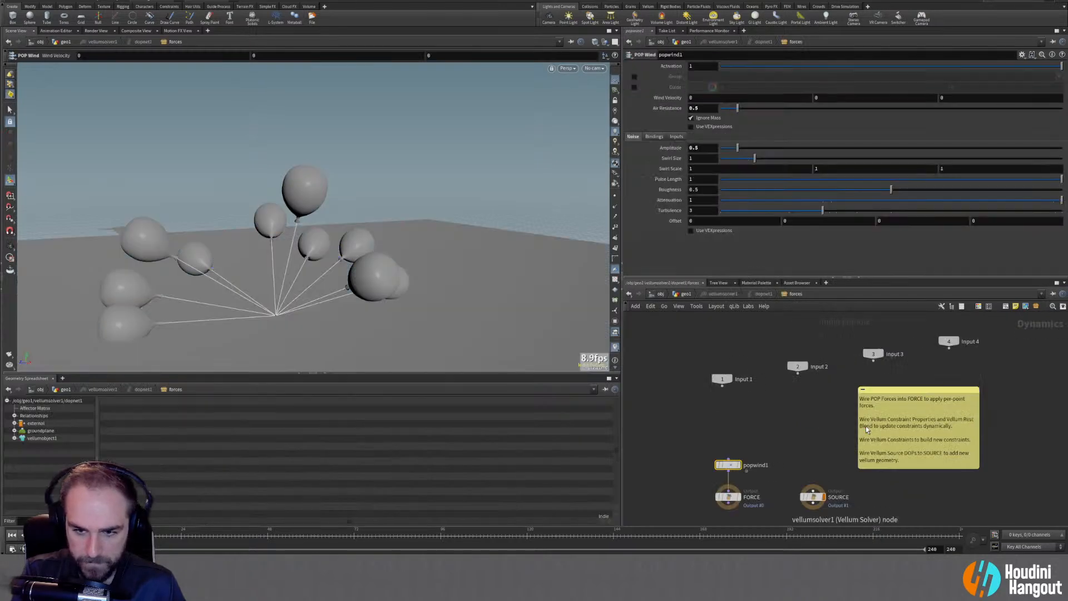
pyautogui.press('u')
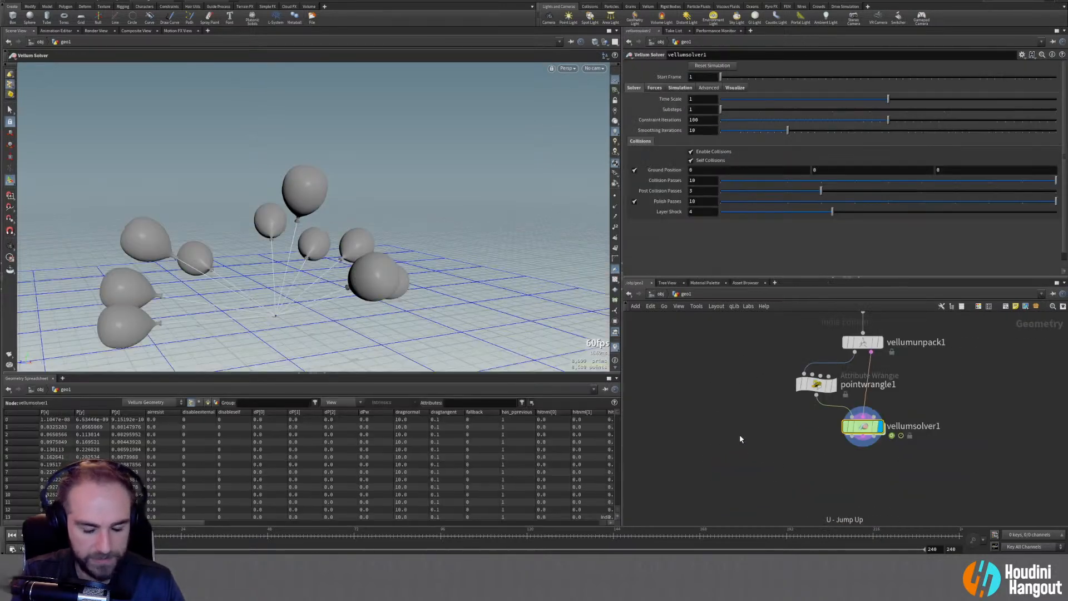
pyautogui.moveTo(182, 521); pyautogui.dragTo(299, 517)
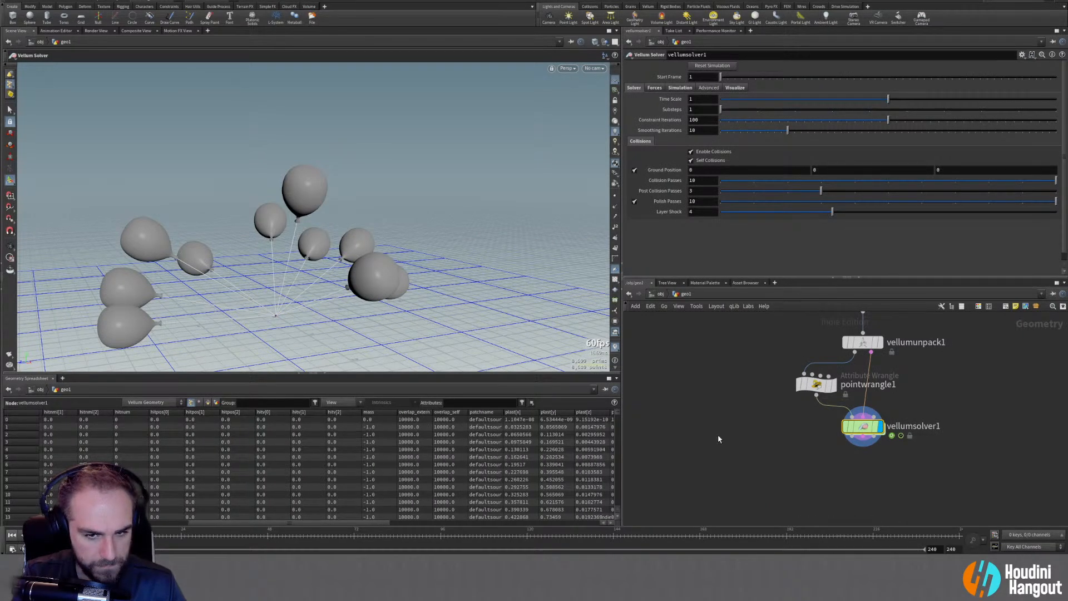
pyautogui.moveTo(617, 415); pyautogui.dragTo(609, 380)
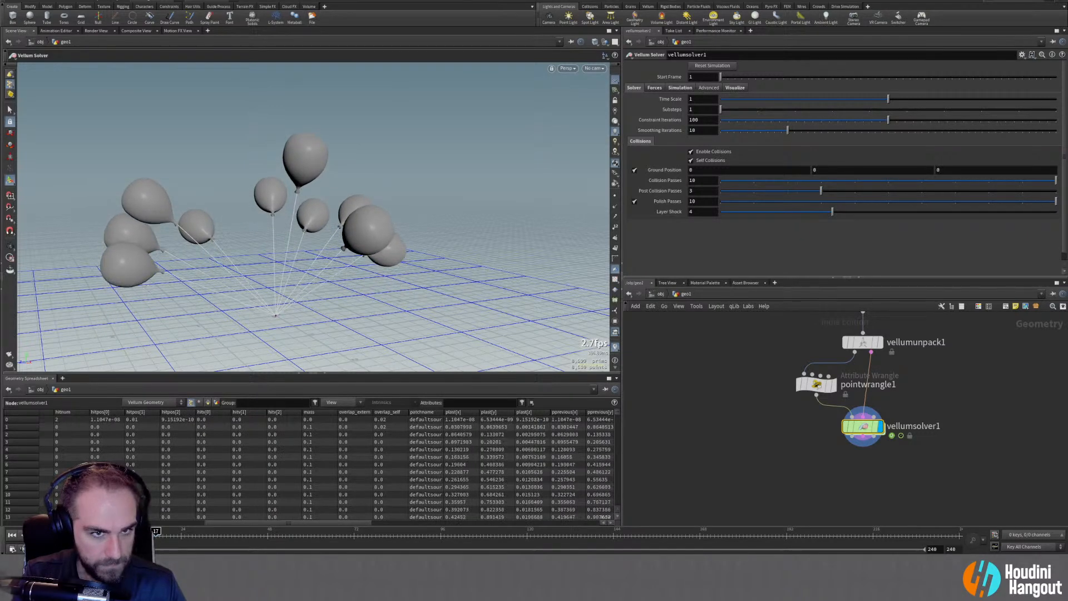
pyautogui.click(15, 534)
pyautogui.scroll(-1, 446, 426)
pyautogui.scroll(-20, 444, 445)
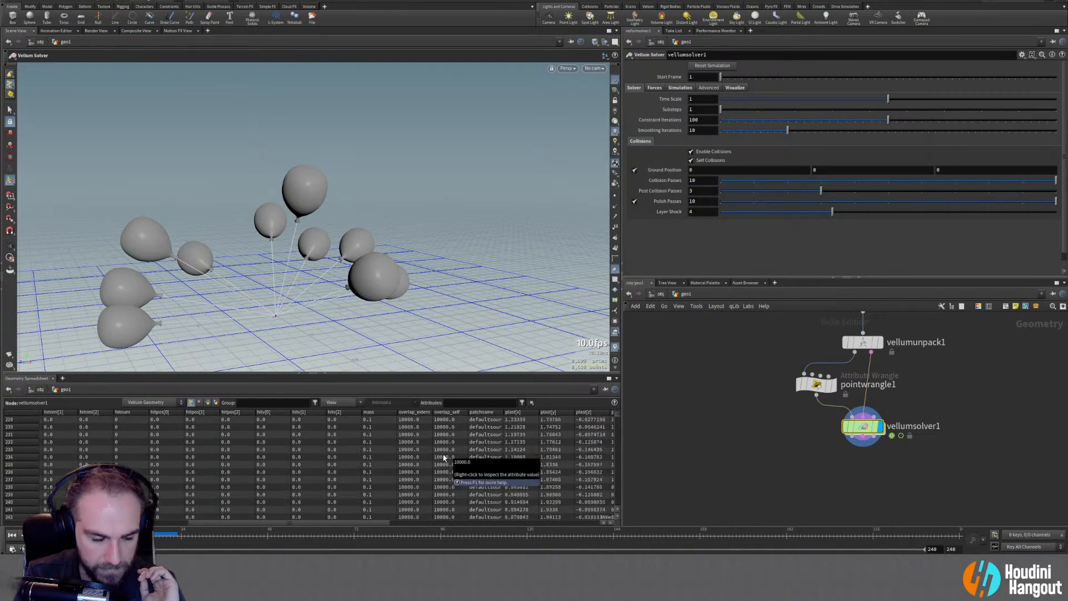
pyautogui.scroll(-7, 444, 458)
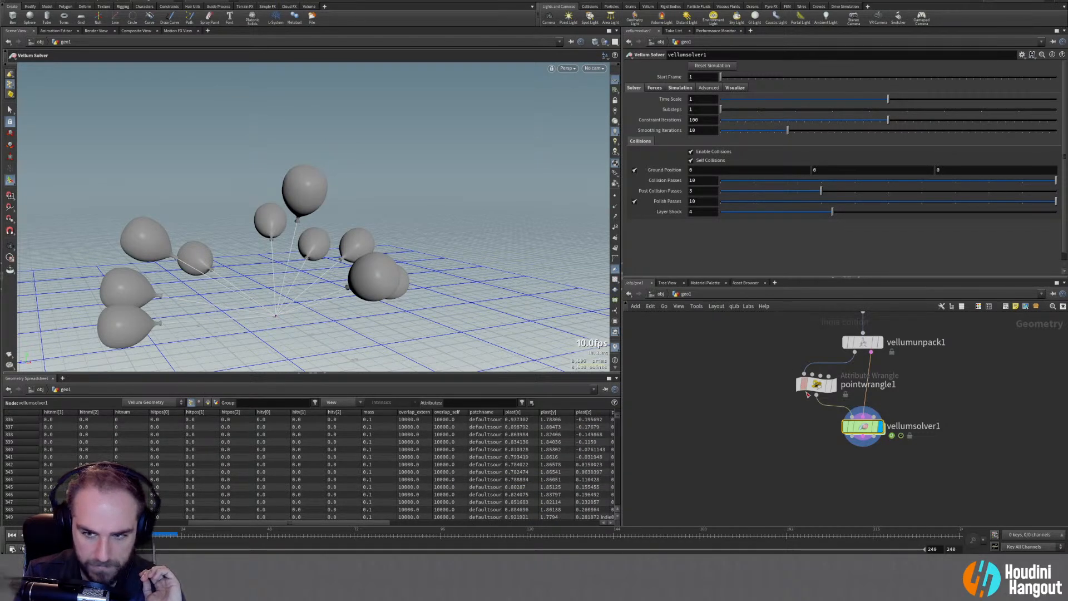
# Display the point wrangle's output, turn off Wind in vellumsolver1's forces and test the simulation from the first frame
pyautogui.click(817, 385)
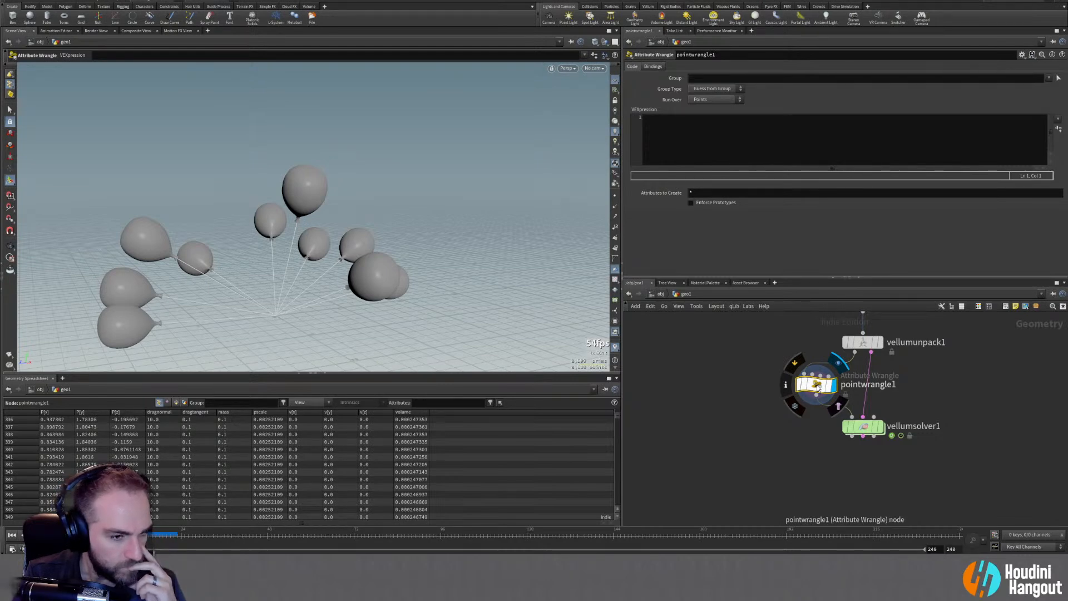
pyautogui.click(871, 428)
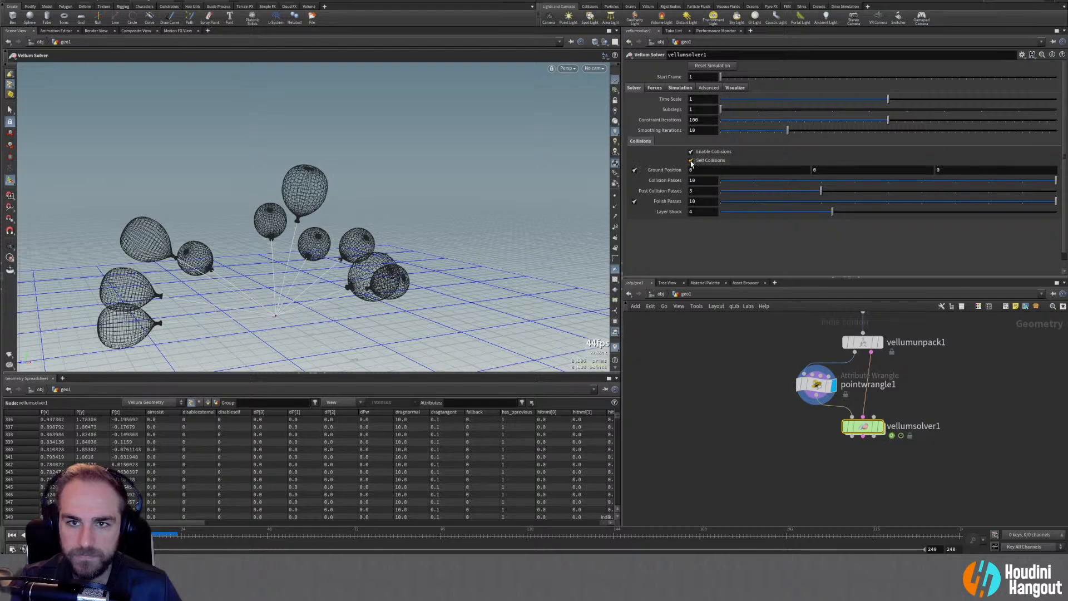
pyautogui.click(654, 88)
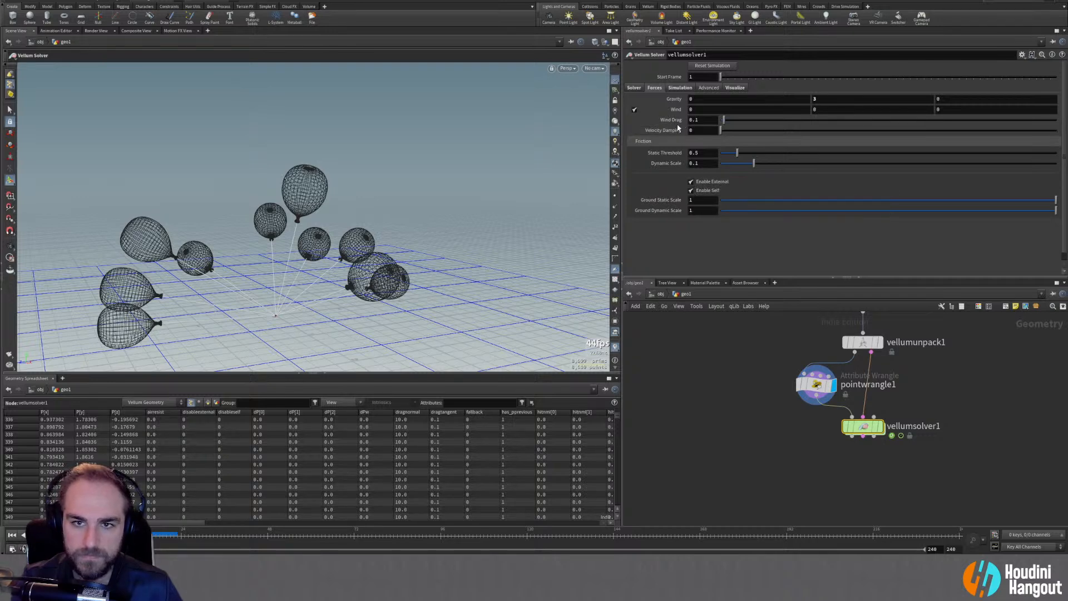
pyautogui.click(634, 110)
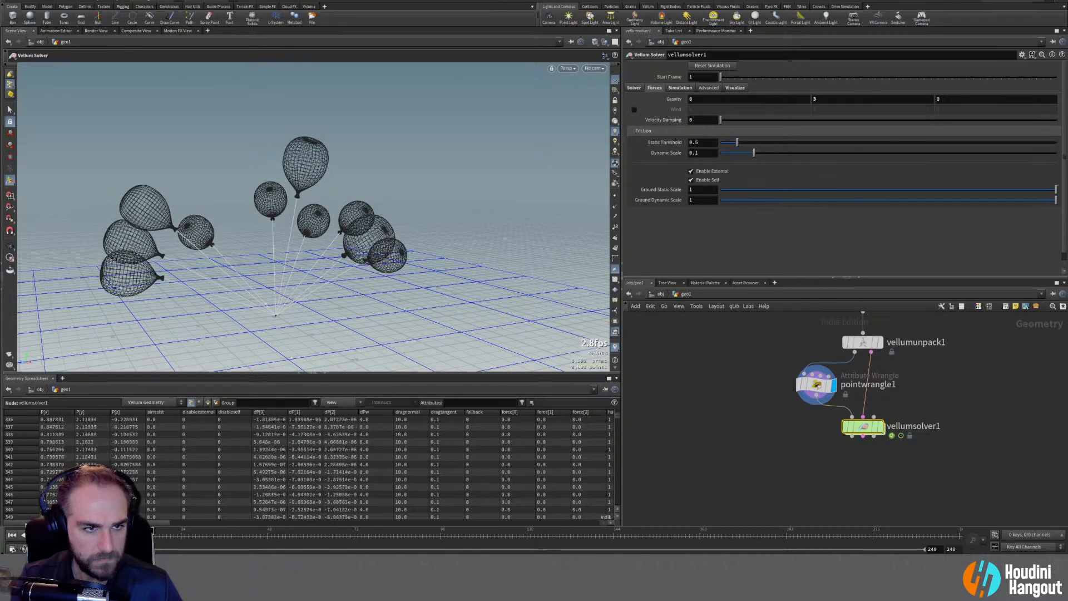
pyautogui.click(12, 534)
pyautogui.moveTo(862, 426); pyautogui.dragTo(862, 431)
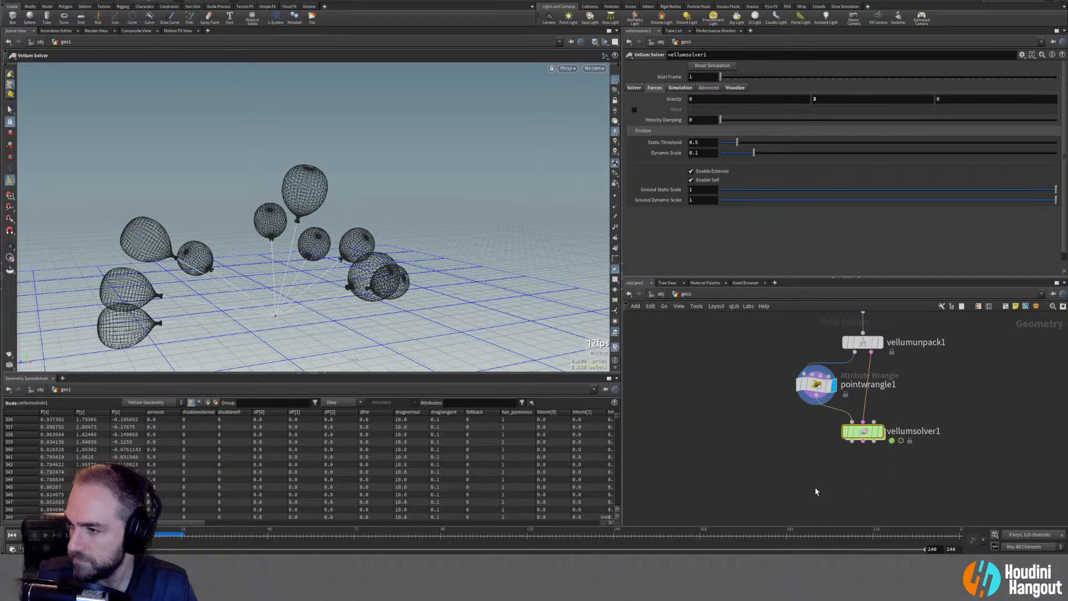
# Add an Orient qL node in the free space beside the copy1 and scatteralign1 nodes
pyautogui.click(804, 475)
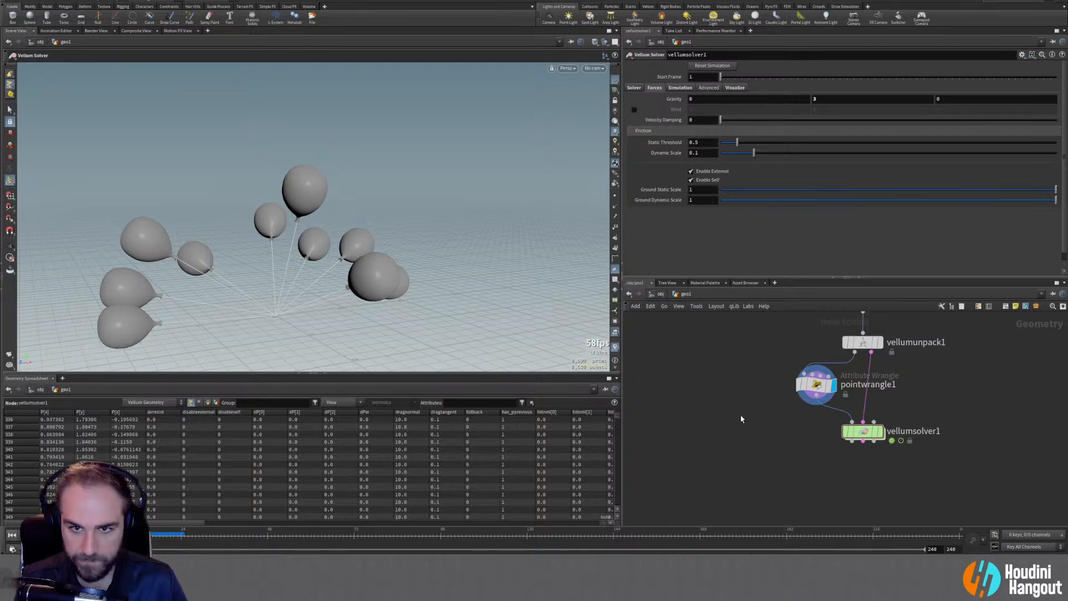
pyautogui.scroll(-1, 729, 471)
pyautogui.moveTo(744, 410); pyautogui.dragTo(700, 470, button='middle')
pyautogui.scroll(-1, 729, 469)
pyautogui.scroll(-2, 712, 466)
pyautogui.moveTo(700, 470); pyautogui.dragTo(700, 471, button='right')
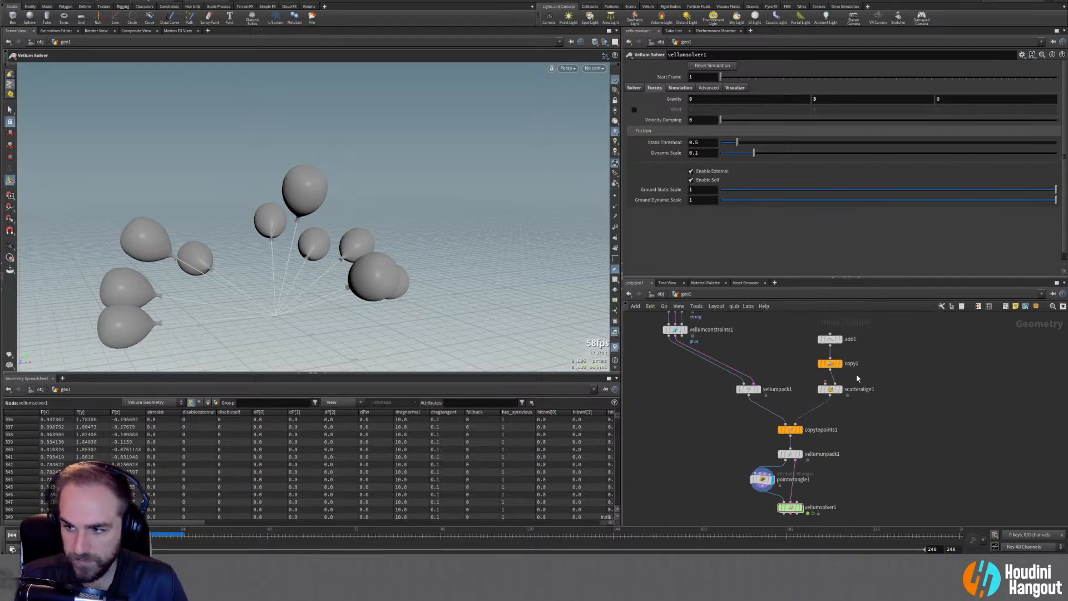
pyautogui.click(830, 389)
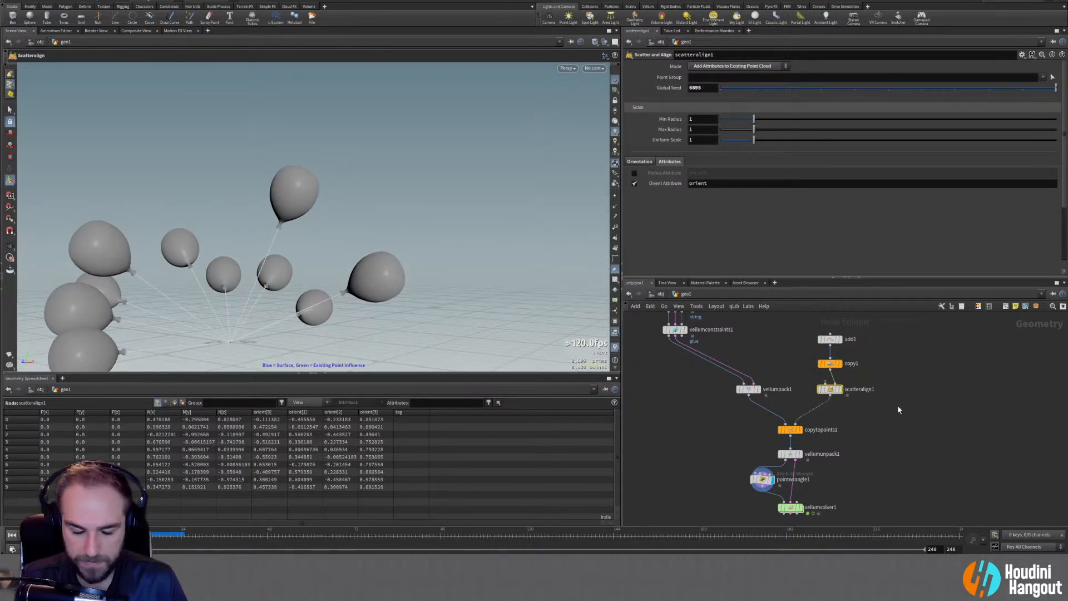
pyautogui.press('Tab')
pyautogui.write('orien')
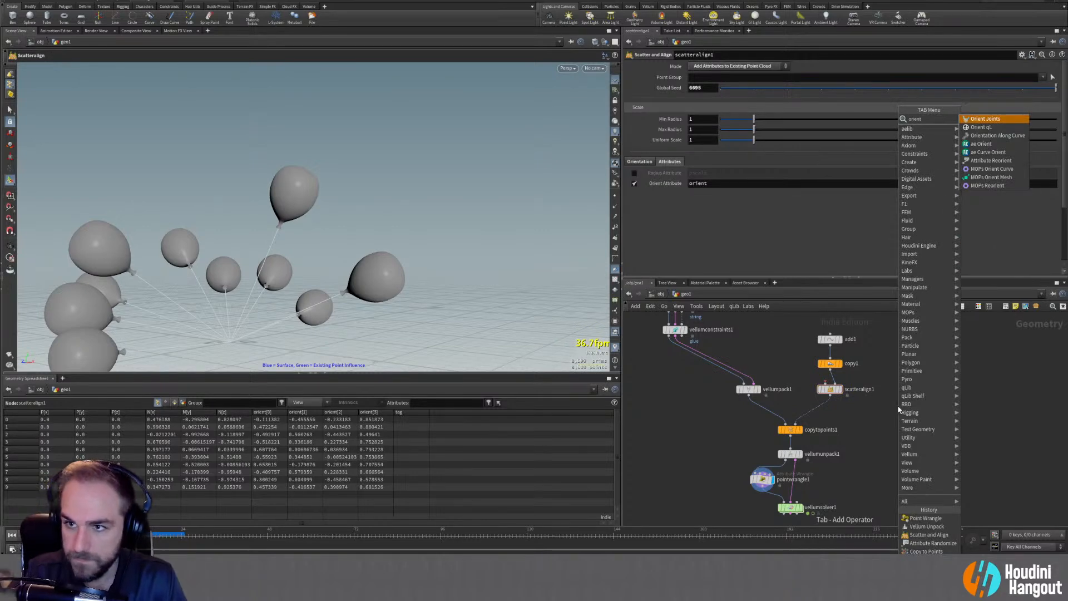
pyautogui.press('Down')
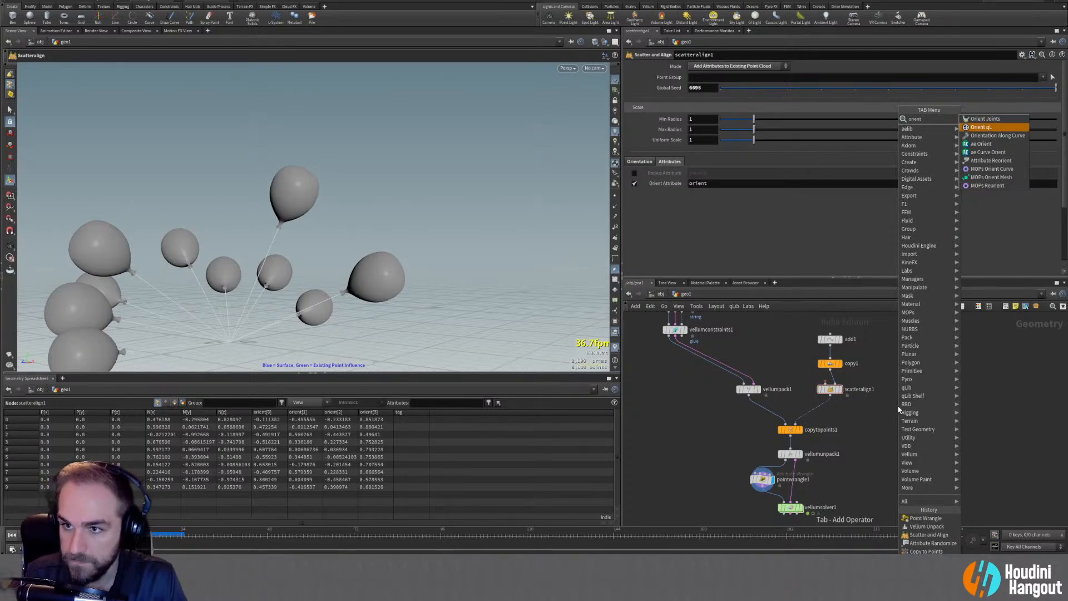
pyautogui.press('Return')
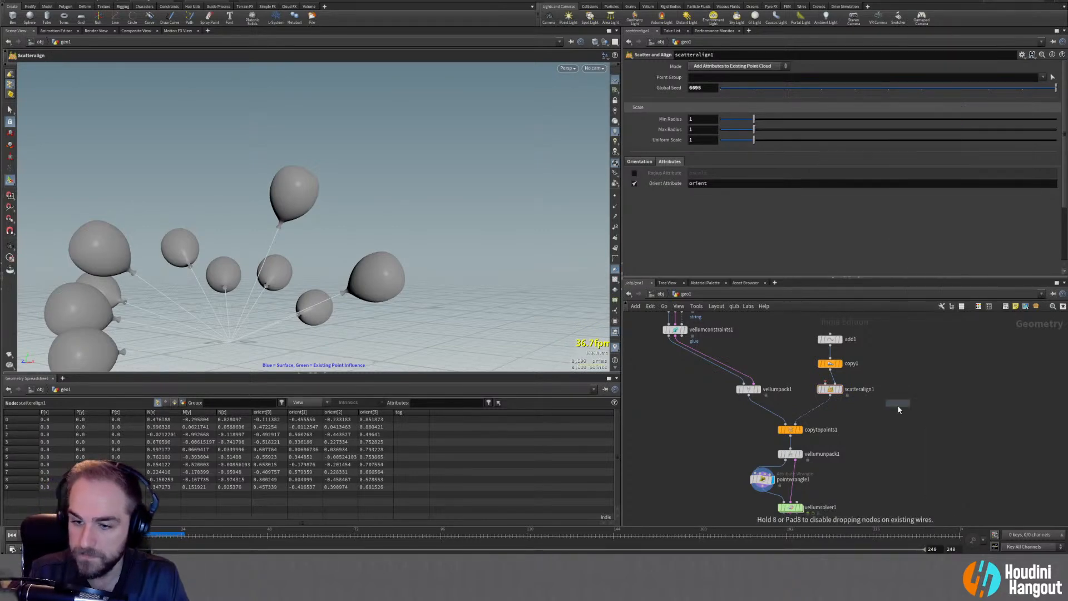
pyautogui.click(909, 373)
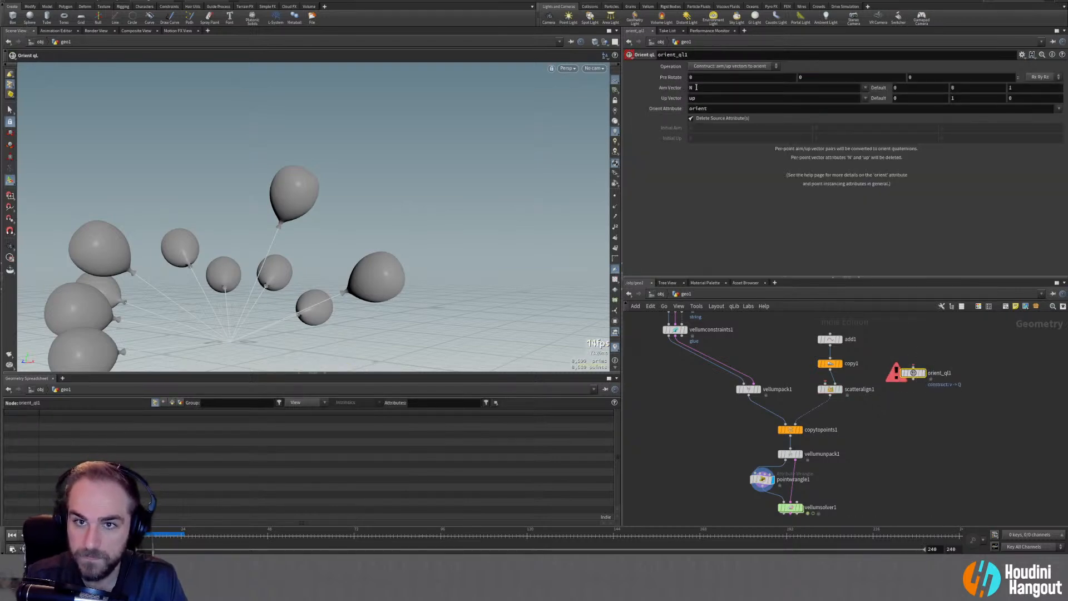
# Replace scatteralign1 with the Orient qL node in the chain between copy1 and copytopoints1, leaving scatteralign1 disconnected to the side
pyautogui.click(716, 68)
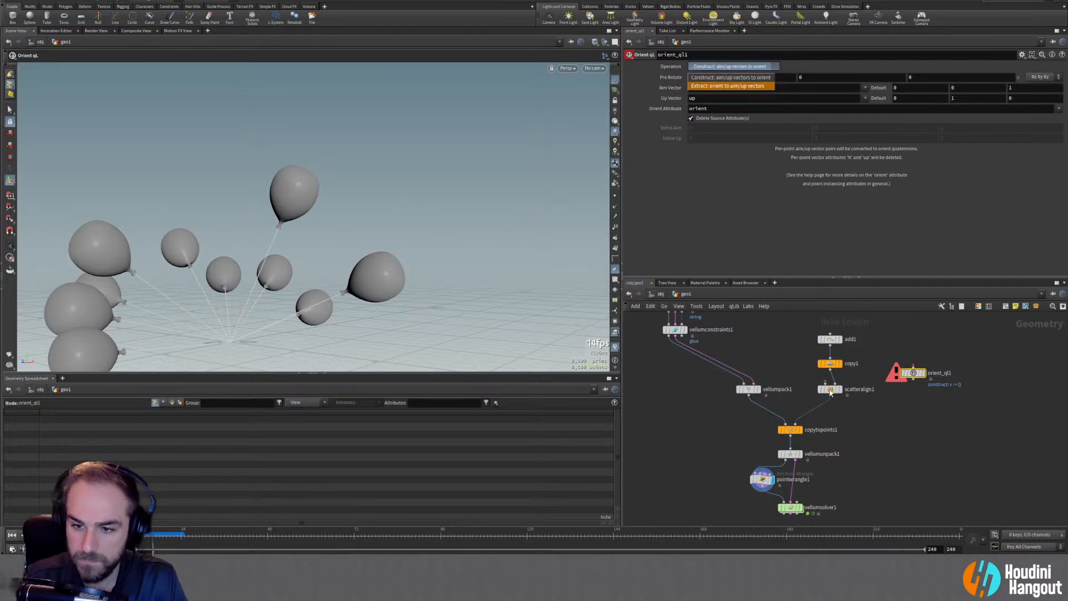
pyautogui.click(926, 409)
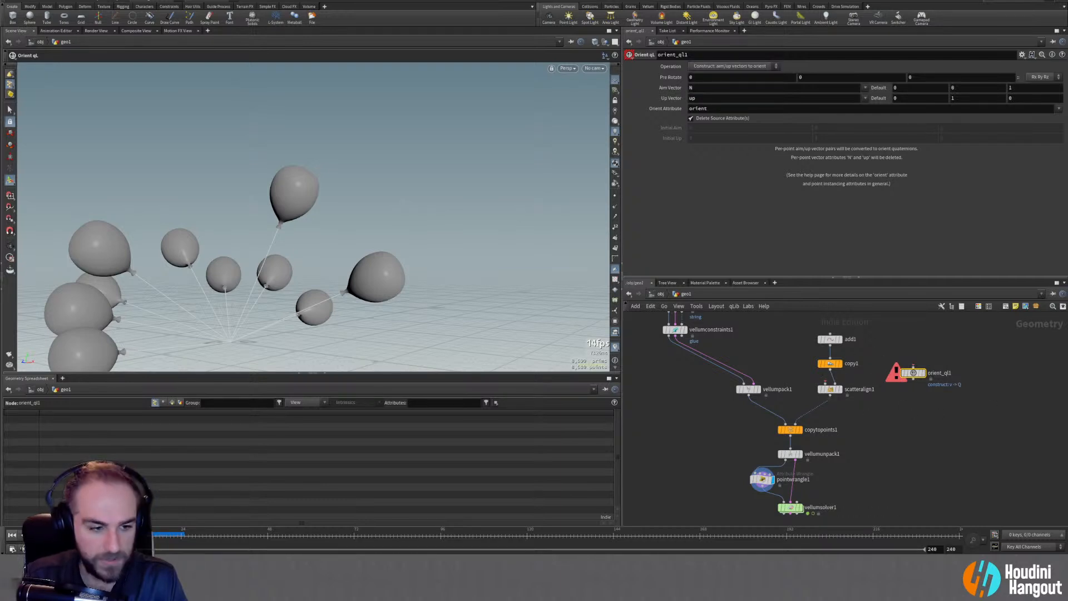
pyautogui.moveTo(833, 392); pyautogui.dragTo(930, 410)
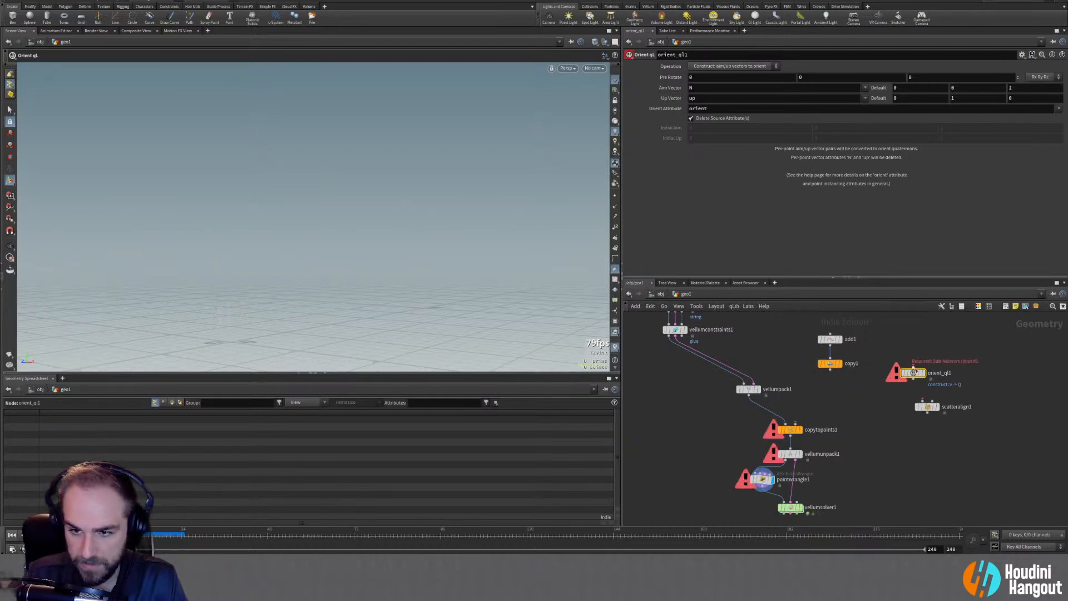
pyautogui.moveTo(913, 373); pyautogui.dragTo(831, 392)
pyautogui.moveTo(795, 425); pyautogui.dragTo(830, 396)
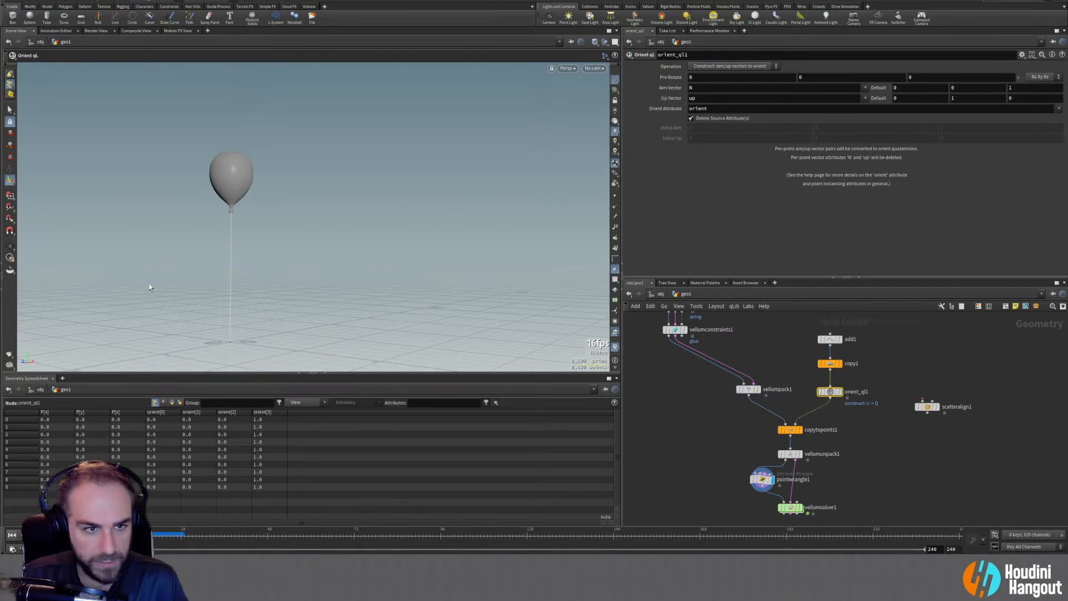
# Display the copytopoints1 result and examine the balloon copies' orientation with the Orient qL node's settings
pyautogui.click(838, 391)
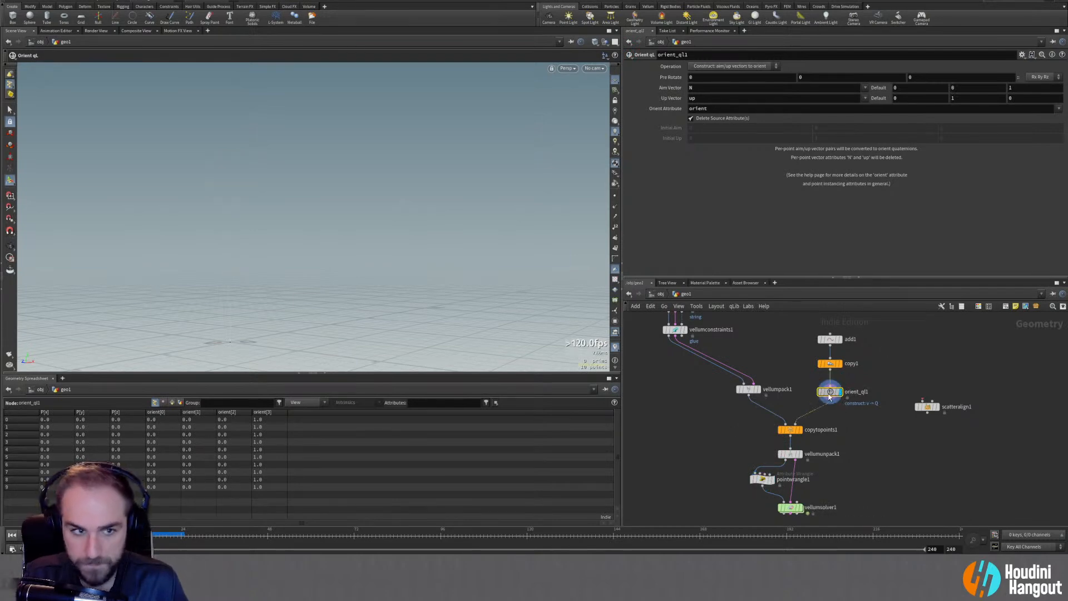
pyautogui.click(798, 431)
pyautogui.click(793, 433)
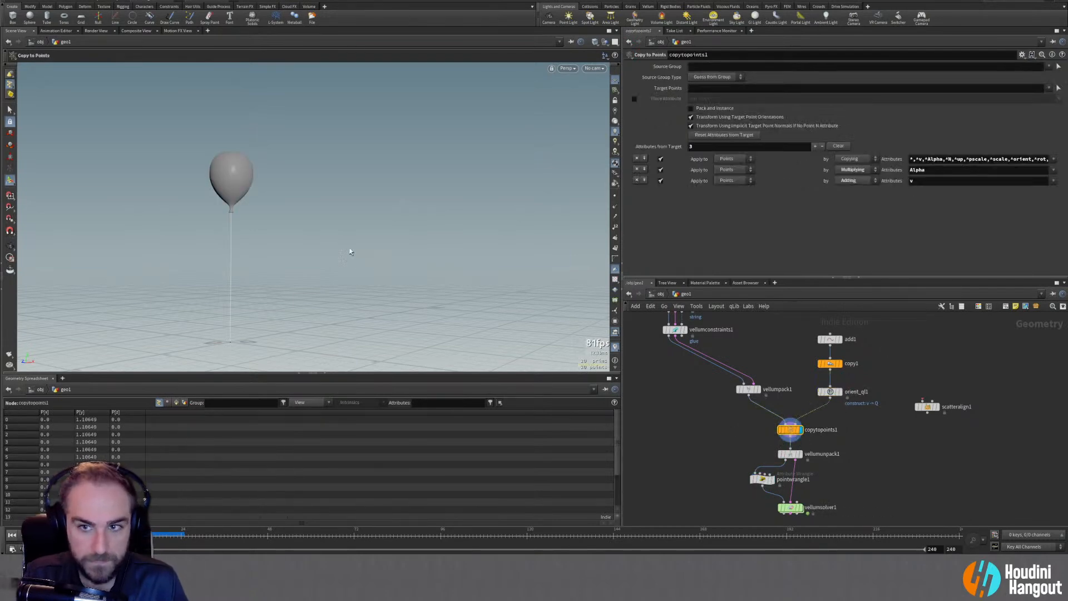
pyautogui.click(835, 394)
pyautogui.press('Escape')
pyautogui.moveTo(262, 232); pyautogui.dragTo(222, 241)
pyautogui.press('Return')
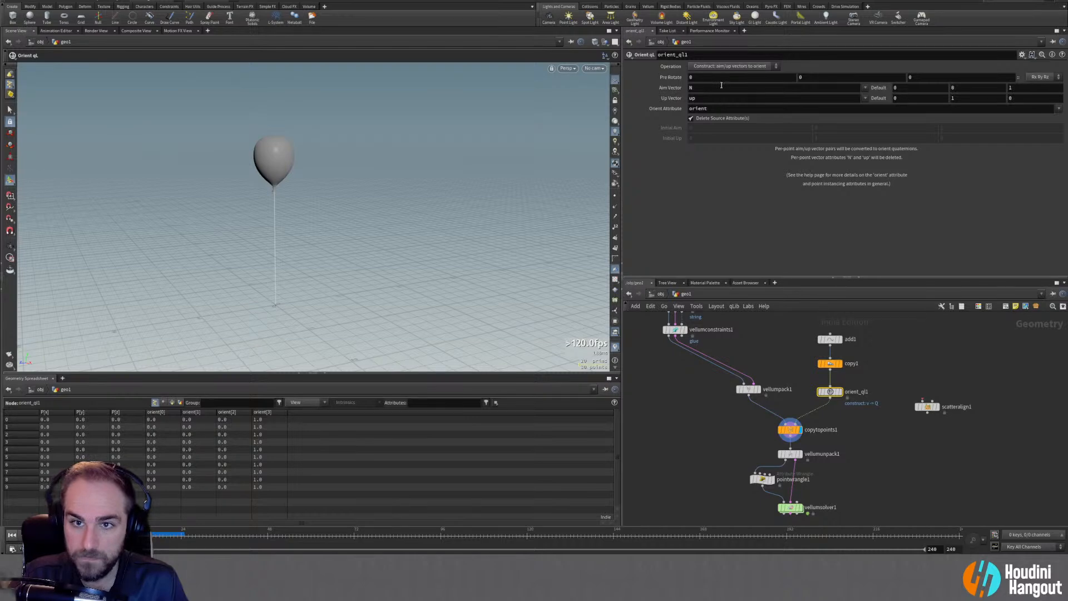
pyautogui.moveTo(959, 98); pyautogui.dragTo(921, 107, button='middle')
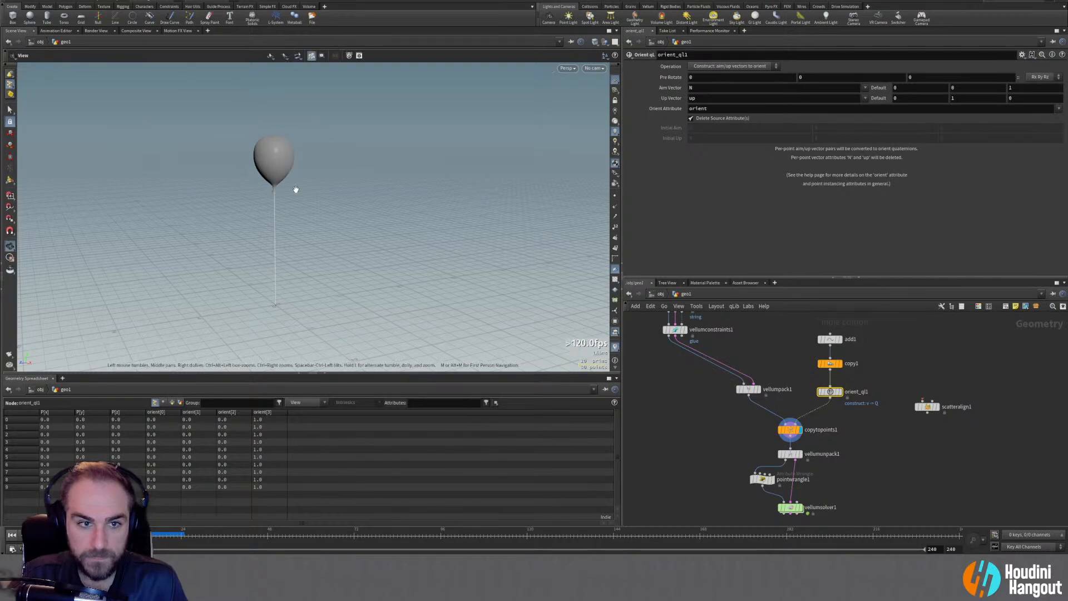
pyautogui.moveTo(295, 189); pyautogui.dragTo(352, 172)
# Move add1 and copy1 up and insert an Attribute Randomize node between copy1 and orient_ql1
pyautogui.moveTo(856, 323); pyautogui.dragTo(829, 342)
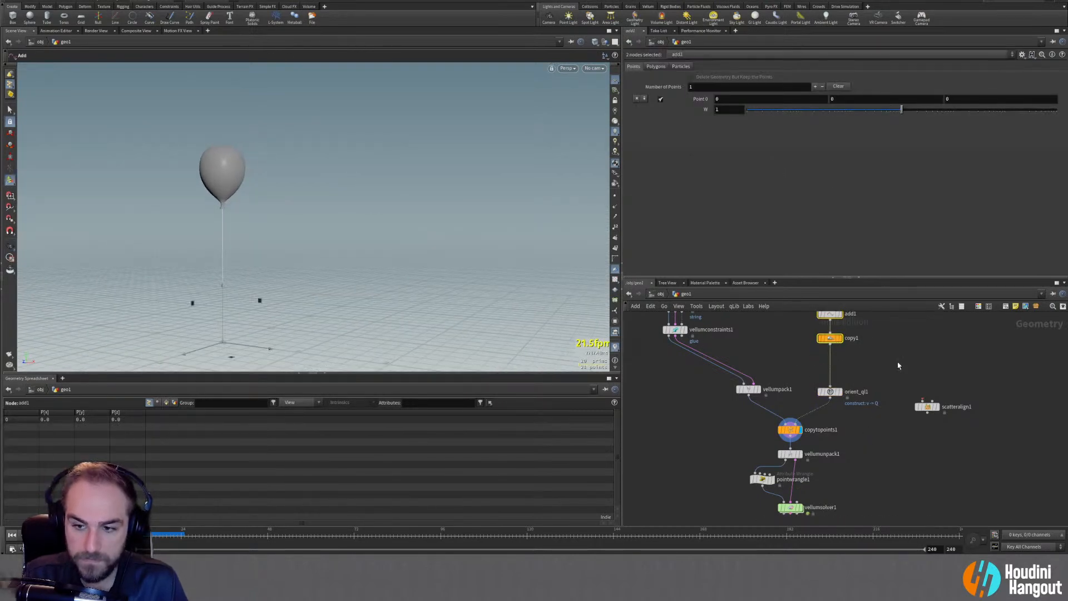
pyautogui.click(895, 356)
pyautogui.press('Tab')
pyautogui.write('att')
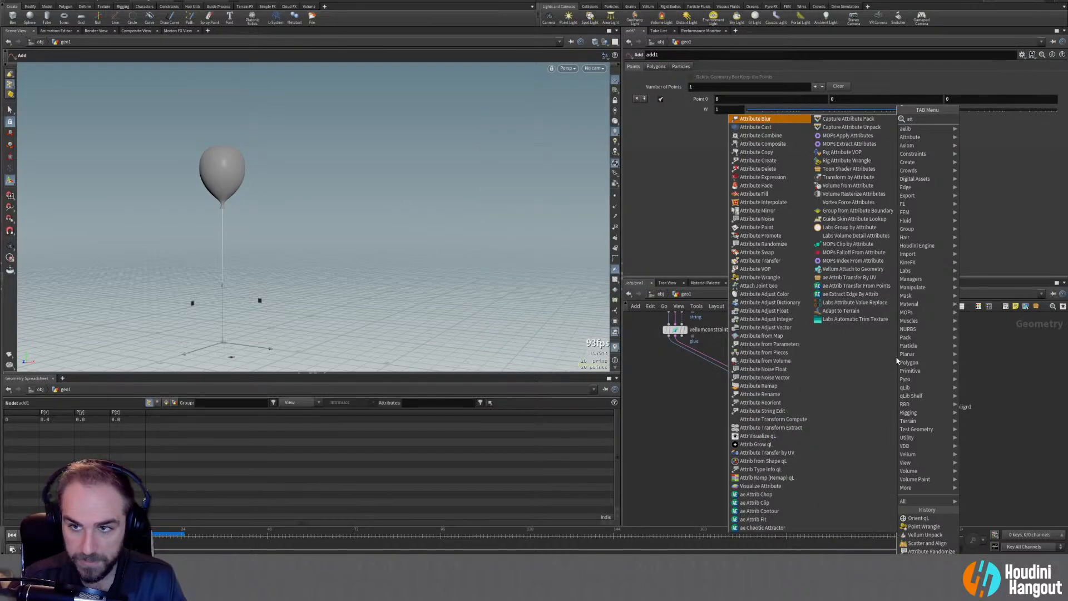
pyautogui.write('rand')
pyautogui.press('Return')
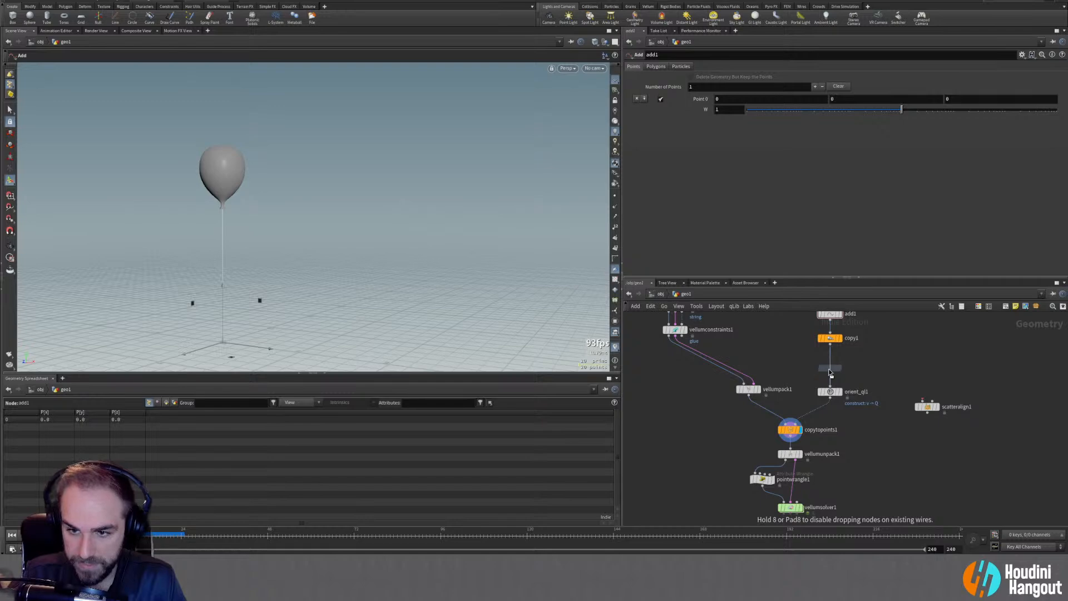
pyautogui.click(829, 371)
# Make attribrandomize1 randomize the up attribute using the Inside Sphere distribution
pyautogui.click(699, 100)
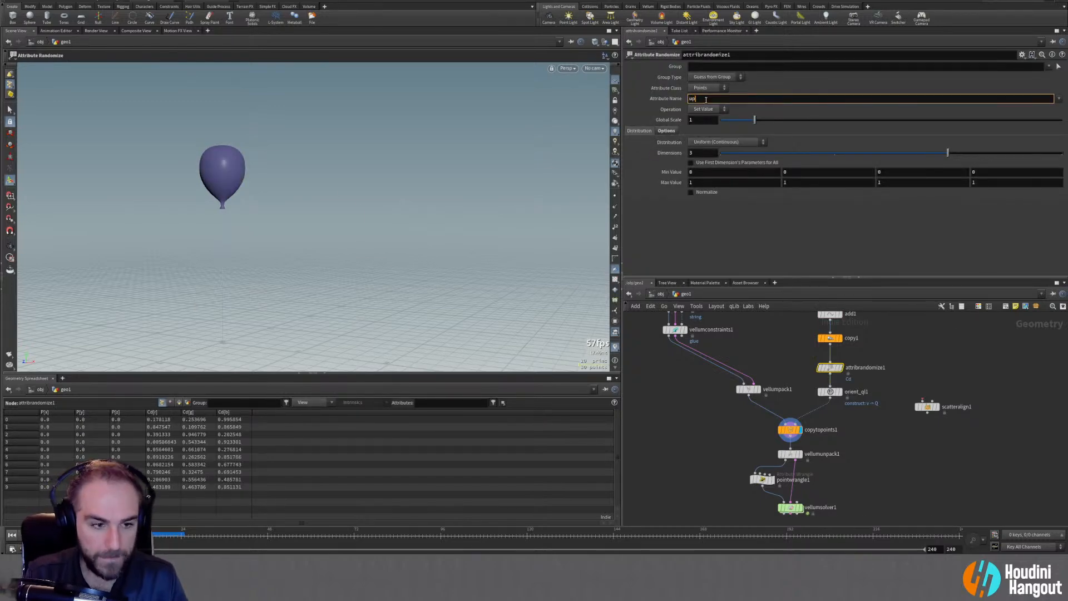
pyautogui.write('up')
pyautogui.press('Return')
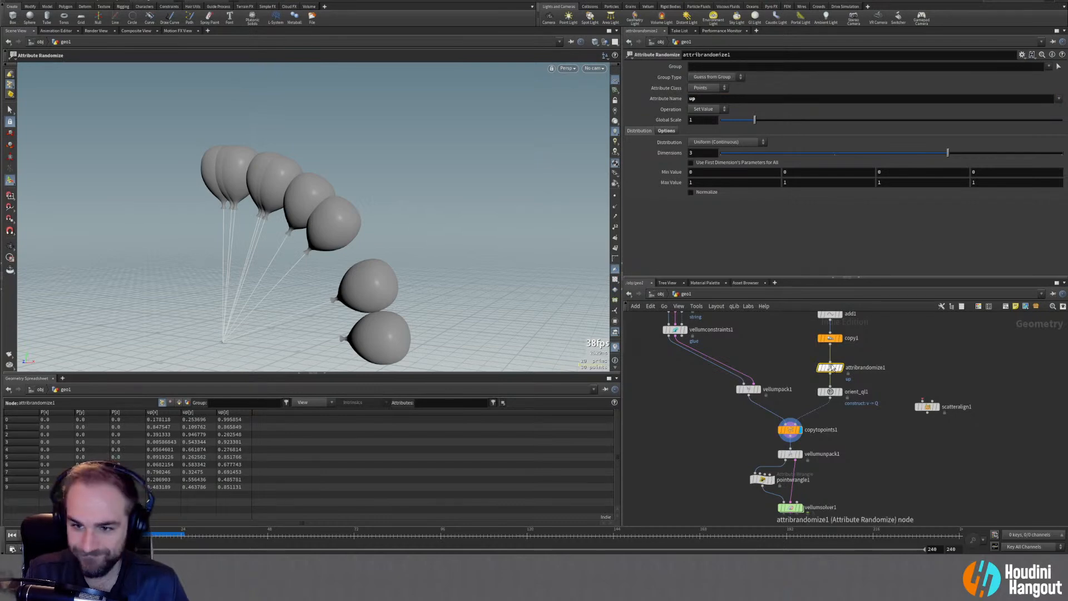
pyautogui.click(723, 141)
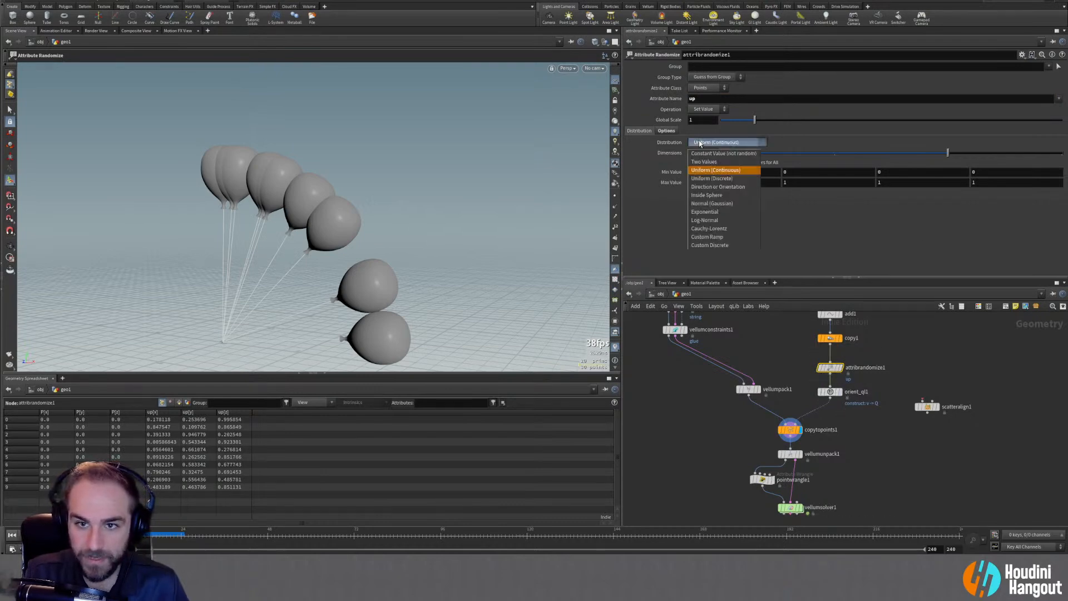
pyautogui.click(717, 195)
pyautogui.moveTo(220, 276); pyautogui.dragTo(340, 215)
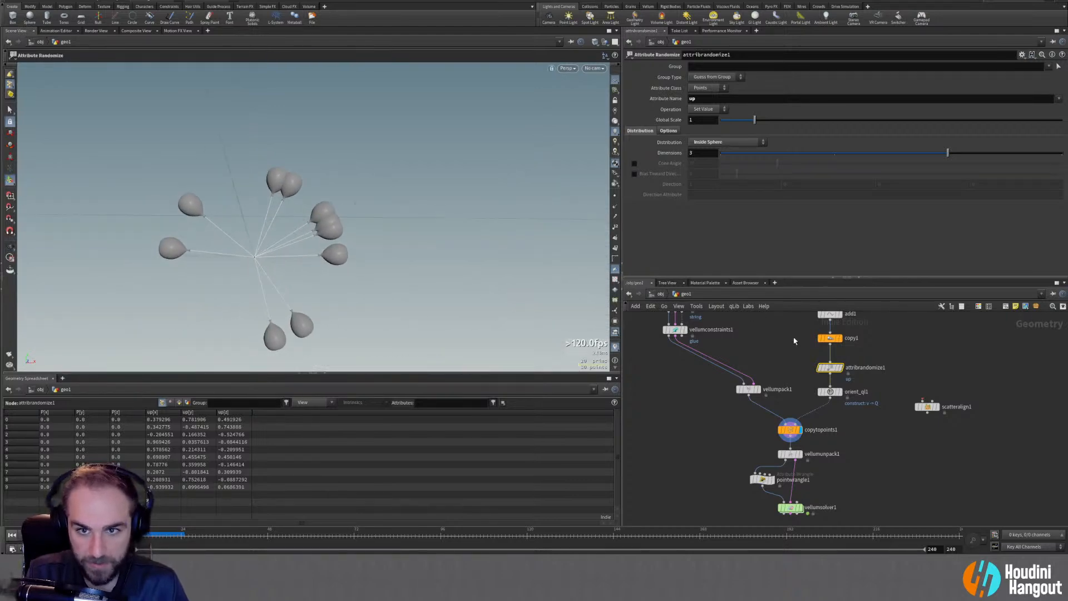
# Enable the Cone Angle limit on attribrandomize1 and set it to about 53.5
pyautogui.click(634, 164)
pyautogui.click(634, 164)
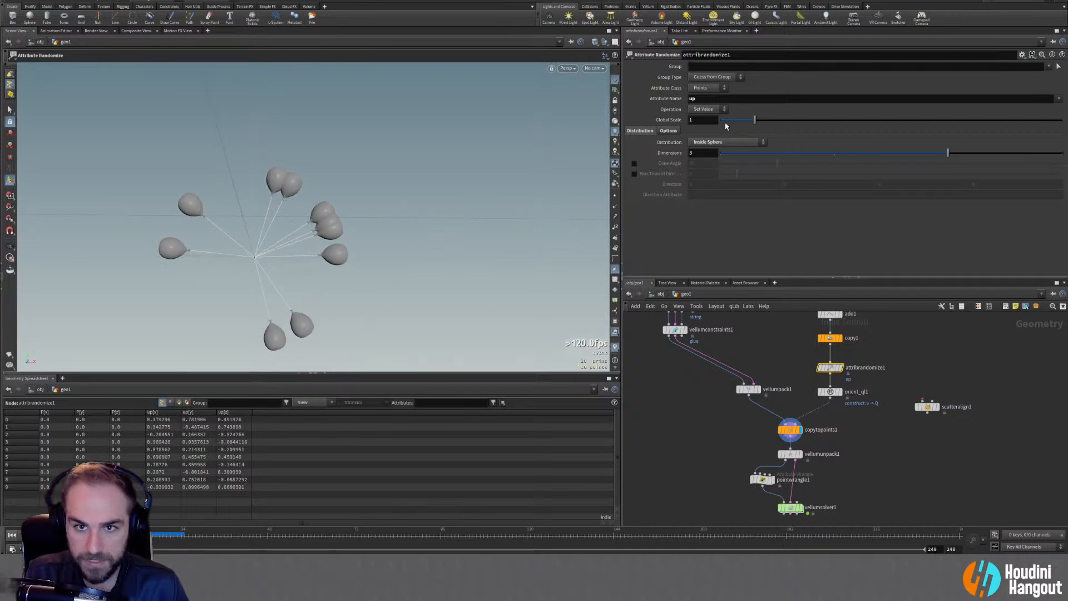
pyautogui.click(634, 164)
pyautogui.moveTo(777, 163); pyautogui.dragTo(821, 162)
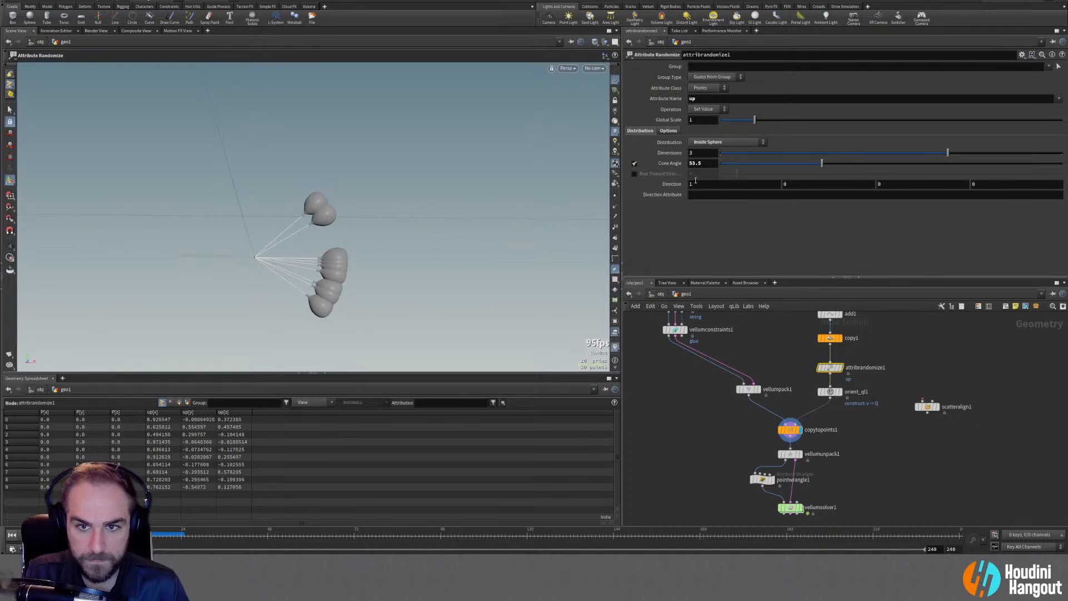
# Enable Bias Toward Direction, set the direction to 0, 1, 0 and reduce the cone angle to about 48.6
pyautogui.click(634, 173)
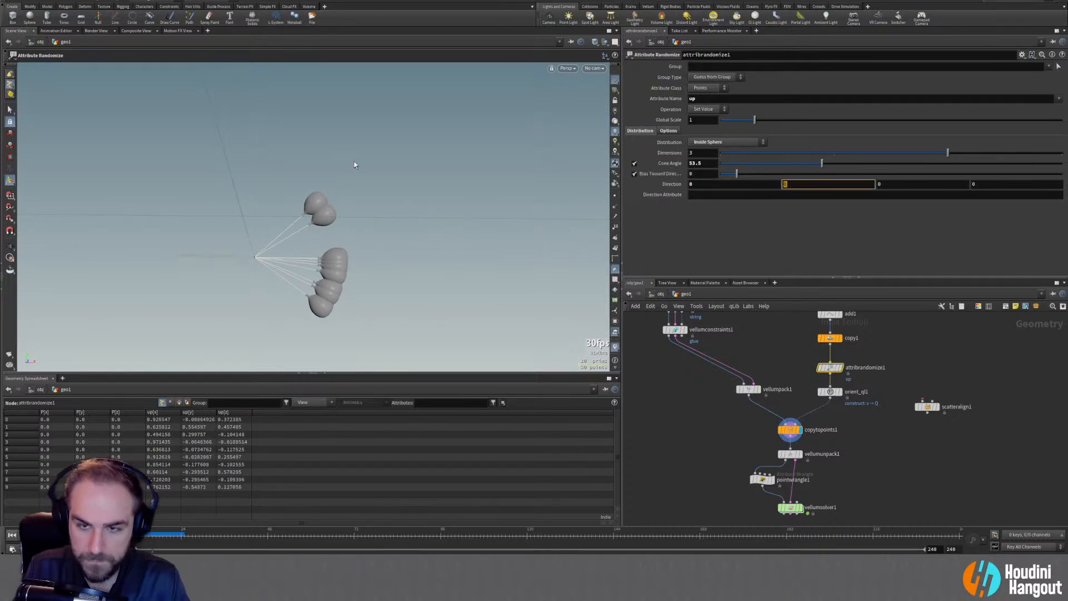
pyautogui.press('Tab')
pyautogui.write('1')
pyautogui.press('Return')
pyautogui.press('Escape')
pyautogui.moveTo(195, 215); pyautogui.dragTo(225, 191)
pyautogui.press('Return')
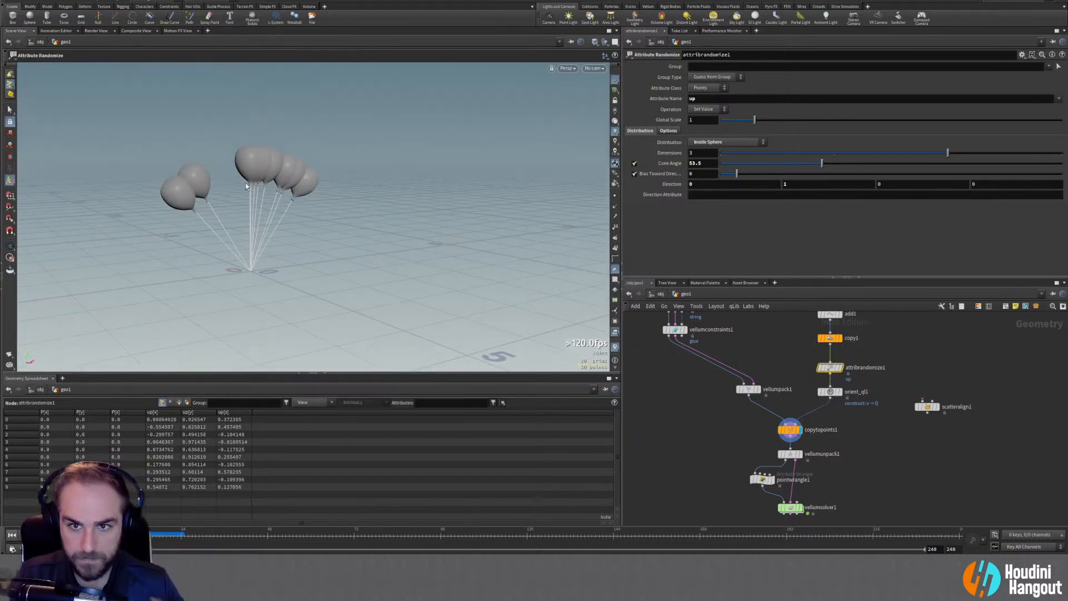
pyautogui.moveTo(820, 166)
pyautogui.mouseDown()
pyautogui.moveTo(747, 167)
pyautogui.moveTo(818, 166)
pyautogui.moveTo(801, 169)
pyautogui.moveTo(812, 176)
pyautogui.mouseUp()
pyautogui.keyDown('alt'); pyautogui.moveTo(236, 194); pyautogui.dragTo(477, 186); pyautogui.keyUp('alt')
# Check the orient_ql1 output, restore the display of copytopoints1 and open orient_ql1's settings
pyautogui.moveTo(839, 400)
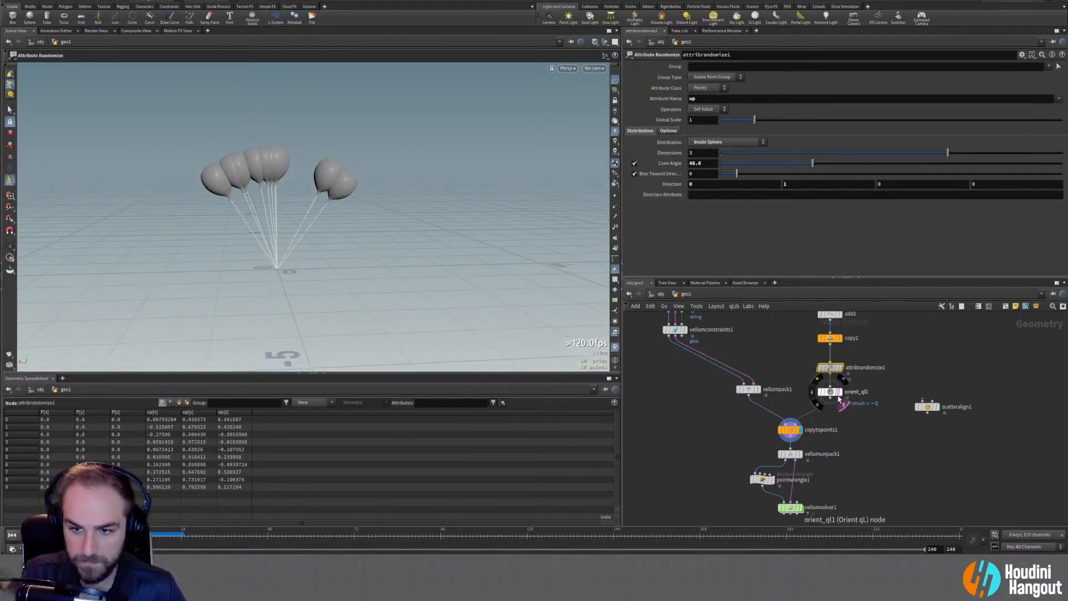
pyautogui.click(844, 380)
pyautogui.click(832, 393)
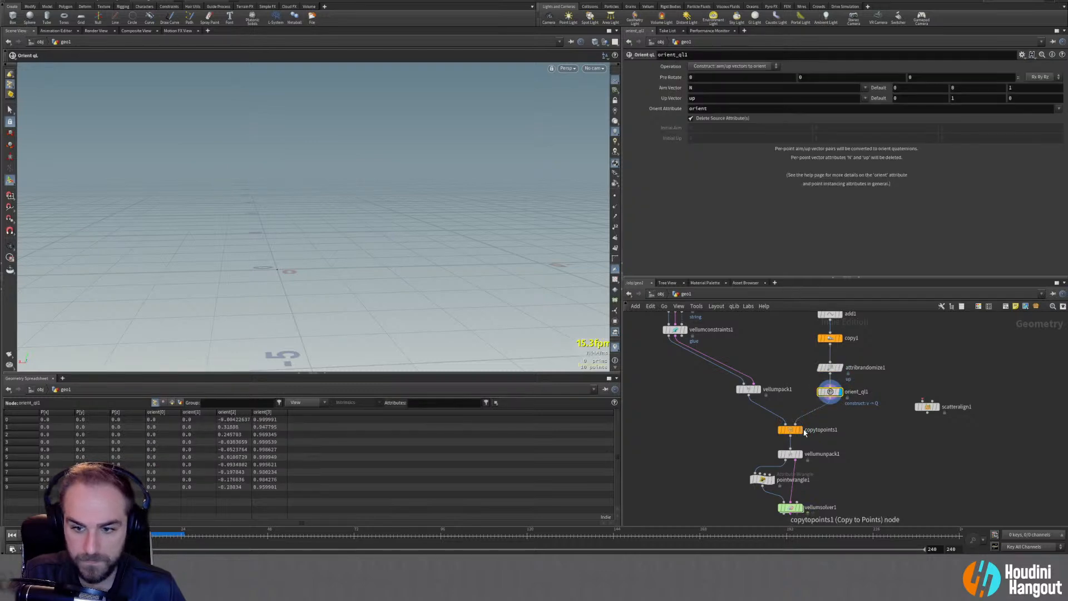
pyautogui.click(804, 418)
pyautogui.click(791, 430)
pyautogui.click(831, 392)
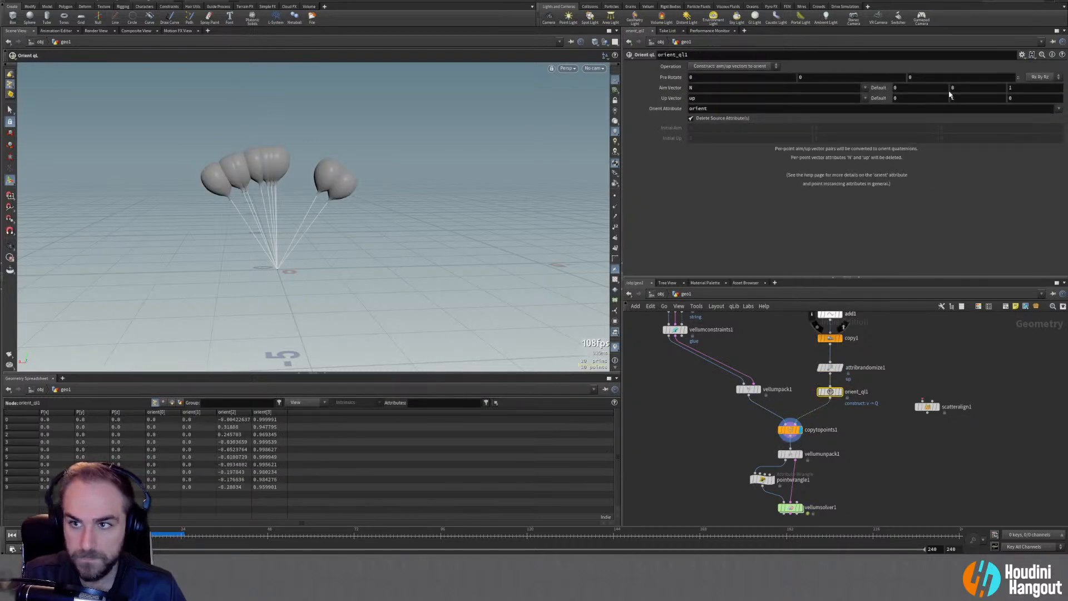
# Try a different default up vector on orient_ql1, undo the change and inspect the balloon copies
pyautogui.moveTo(915, 100); pyautogui.dragTo(732, 92, button='middle')
pyautogui.hotkey('ctrl', 'z')
pyautogui.keyDown('alt'); pyautogui.moveTo(354, 171); pyautogui.dragTo(470, 172); pyautogui.keyUp('alt')
pyautogui.scroll(3, 269, 183)
pyautogui.press('Return')
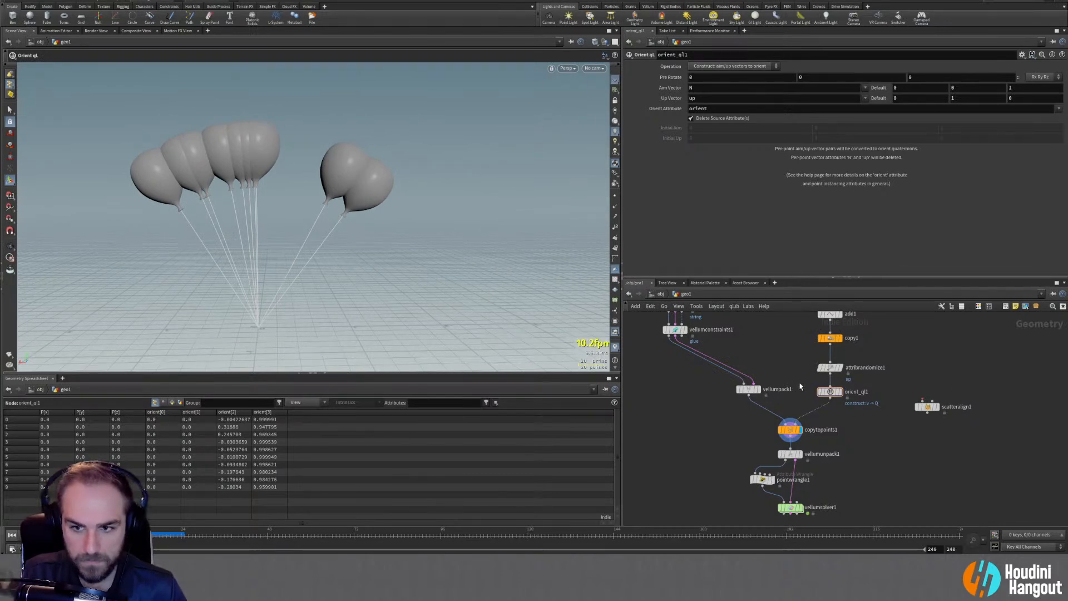
# Delete orient_ql1 from the chain and set attribrandomize1's attribute name to N
pyautogui.moveTo(811, 392); pyautogui.dragTo(871, 415)
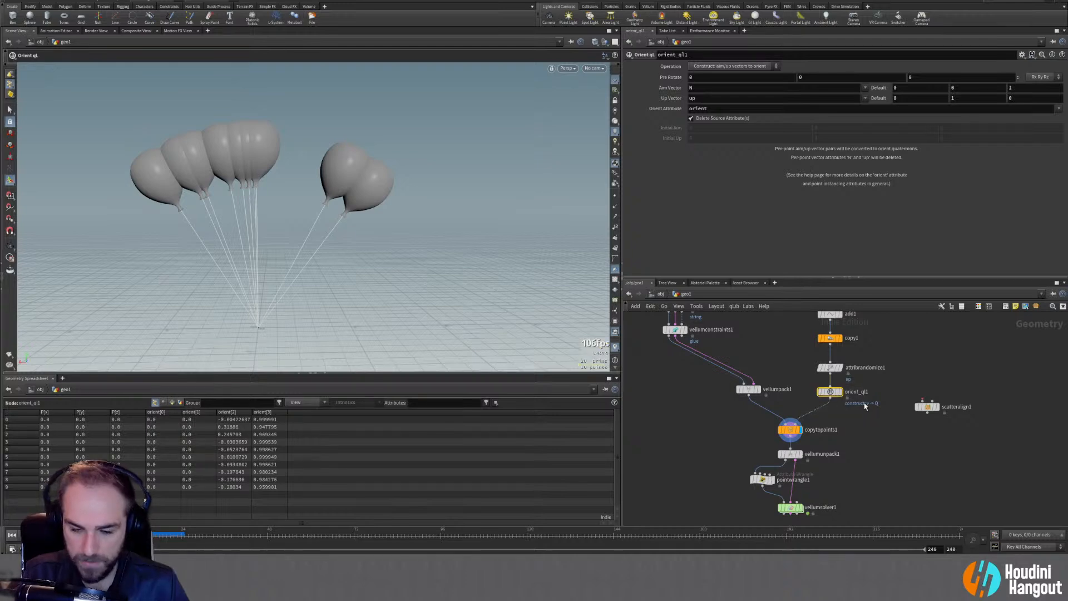
pyautogui.press('Delete')
pyautogui.doubleClick(702, 100)
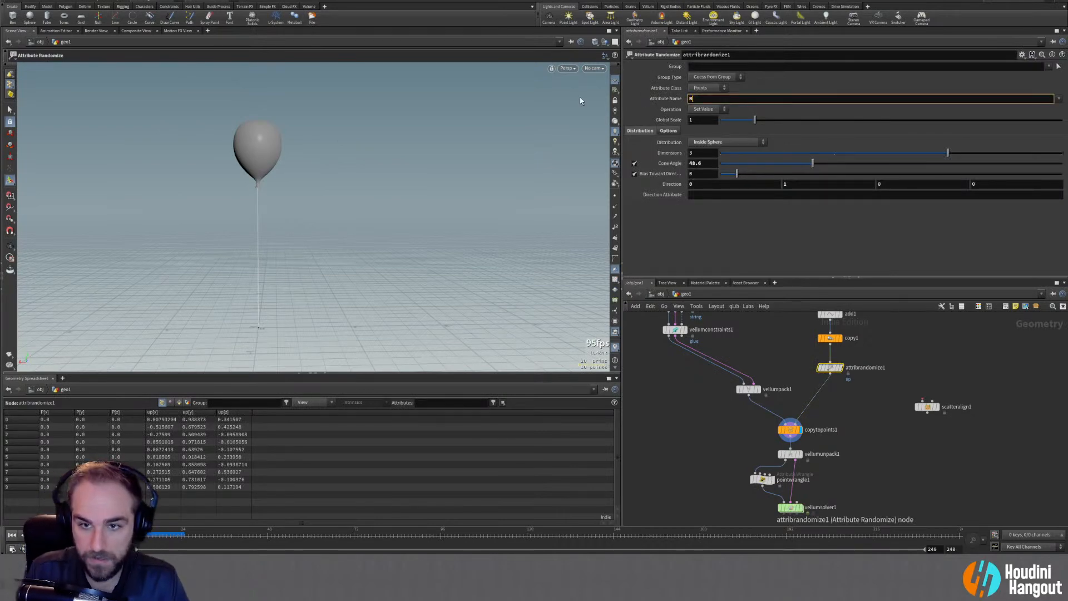
pyautogui.press('Return')
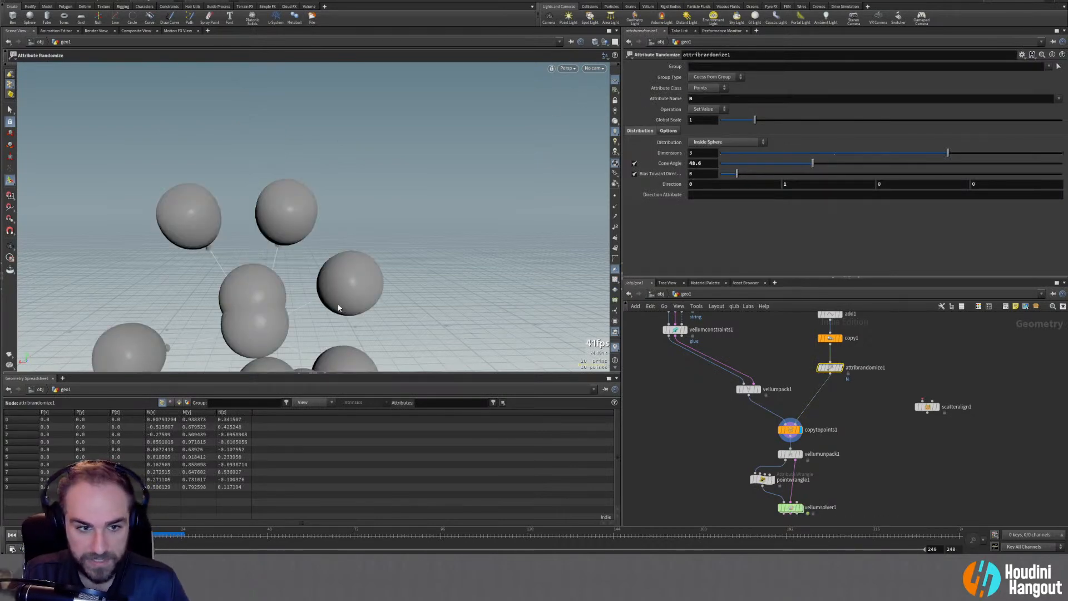
pyautogui.scroll(-3, 344, 305)
pyautogui.keyDown('alt'); pyautogui.moveTo(365, 303); pyautogui.dragTo(309, 283); pyautogui.keyUp('alt')
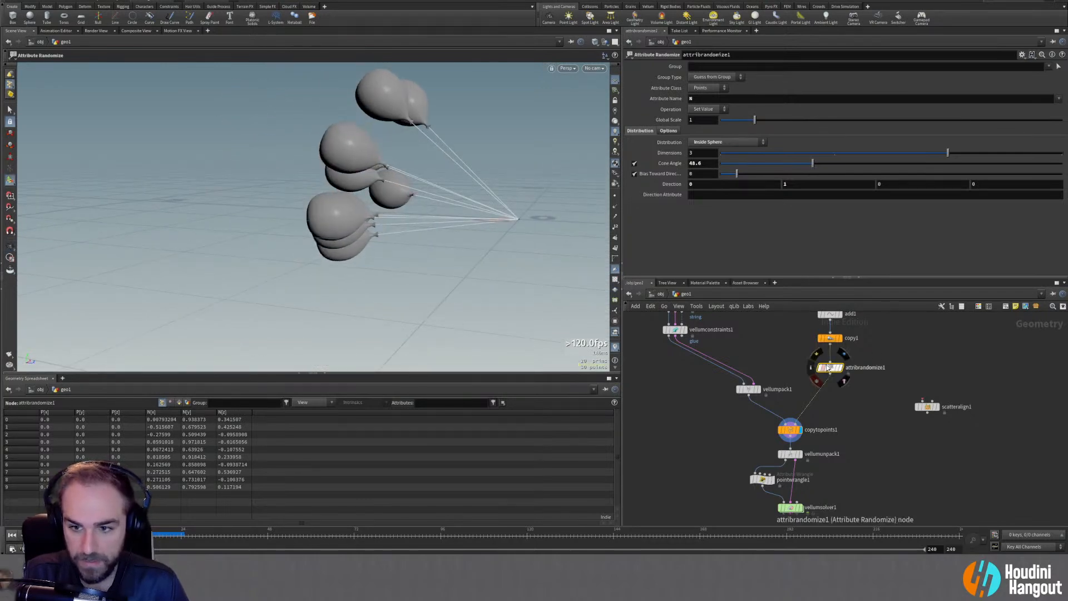
# Try a cone angle of about 114.9 with a direction bias of 6.27, then turn both options off
pyautogui.moveTo(809, 166); pyautogui.dragTo(942, 179)
pyautogui.keyDown('alt'); pyautogui.moveTo(394, 195); pyautogui.dragTo(540, 237); pyautogui.keyUp('alt')
pyautogui.keyDown('alt'); pyautogui.moveTo(435, 130); pyautogui.dragTo(443, 225, button='middle'); pyautogui.keyUp('alt')
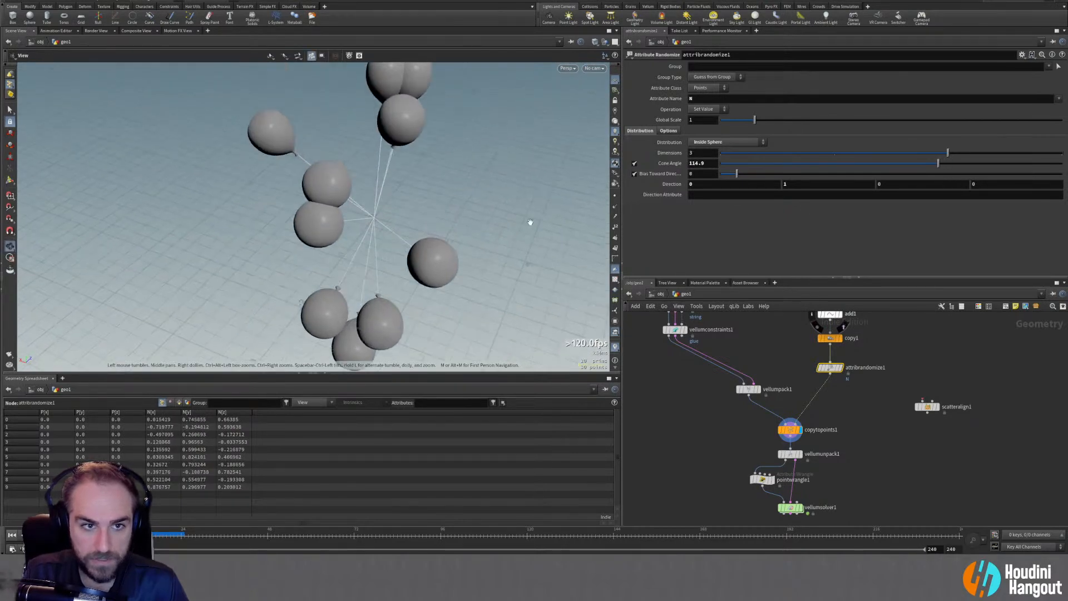
pyautogui.moveTo(738, 175); pyautogui.dragTo(840, 175)
pyautogui.click(634, 163)
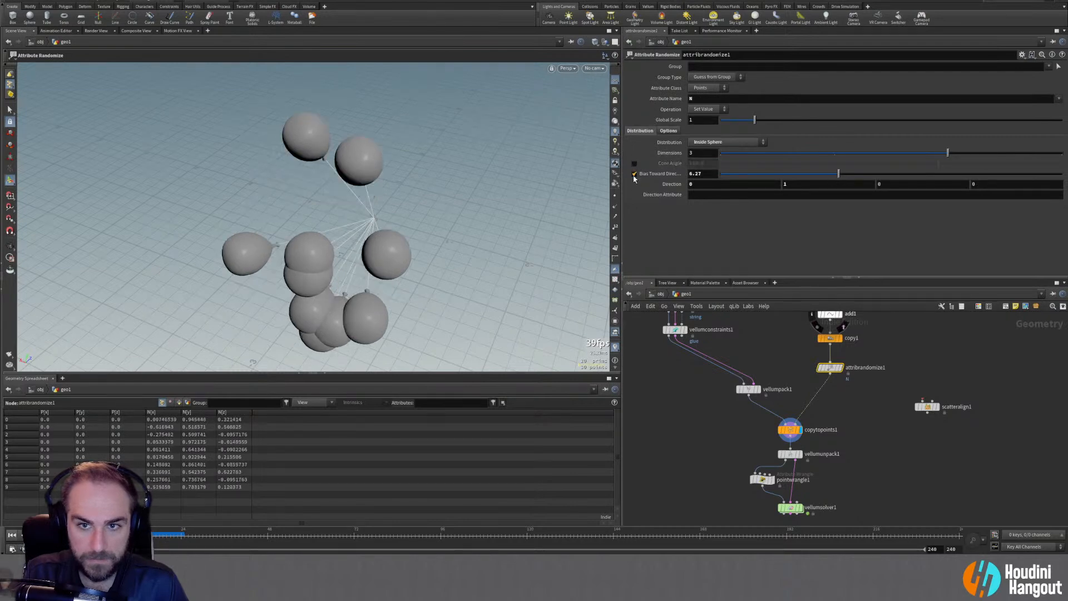
pyautogui.click(634, 174)
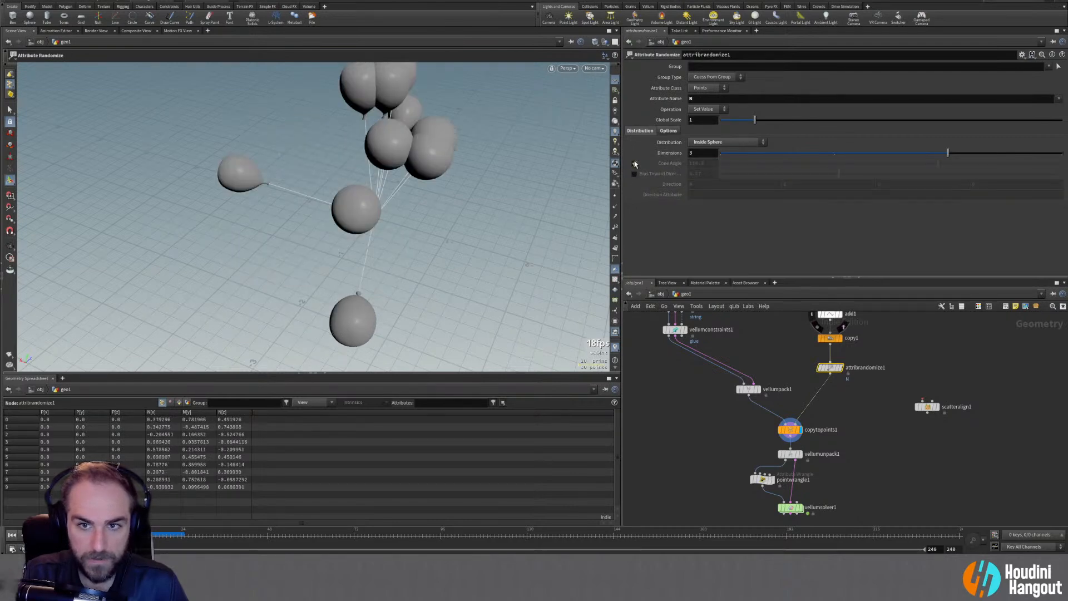
# Re-enable the cone angle at about 67.6, test the direction bias and leave the bias off
pyautogui.click(634, 163)
pyautogui.moveTo(750, 164)
pyautogui.mouseDown()
pyautogui.moveTo(842, 177)
pyautogui.moveTo(726, 177)
pyautogui.moveTo(735, 177)
pyautogui.mouseUp()
pyautogui.click(635, 173)
pyautogui.moveTo(821, 167); pyautogui.dragTo(849, 174)
pyautogui.keyDown('alt'); pyautogui.moveTo(423, 240); pyautogui.dragTo(245, 202); pyautogui.keyUp('alt')
pyautogui.keyDown('alt'); pyautogui.moveTo(390, 278); pyautogui.dragTo(390, 174, button='middle'); pyautogui.keyUp('alt')
pyautogui.scroll(-5, 391, 174)
pyautogui.keyDown('alt'); pyautogui.moveTo(391, 174); pyautogui.dragTo(392, 204); pyautogui.keyUp('alt')
pyautogui.click(633, 174)
# Insert a Transform node between vellumpack1 and copytopoints1 and display its output
pyautogui.press('Tab')
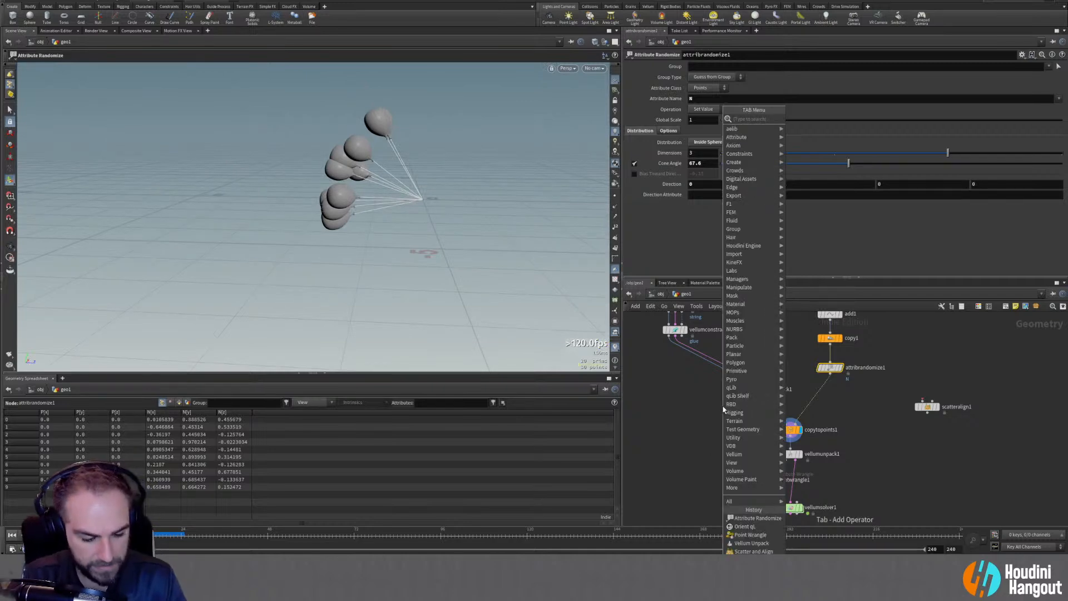
pyautogui.write('xform')
pyautogui.press('Return')
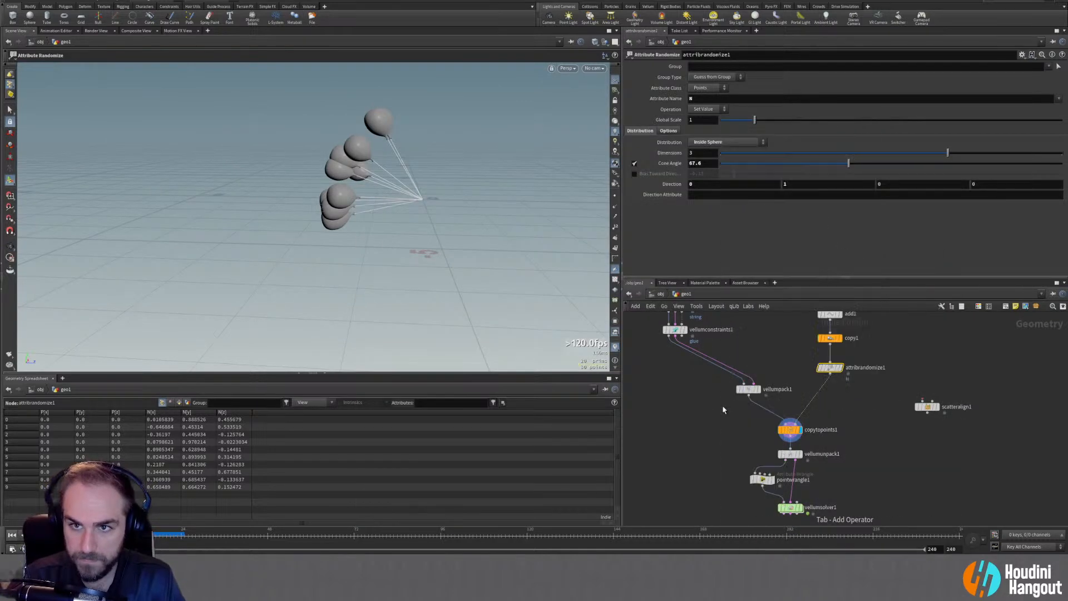
pyautogui.click(763, 410)
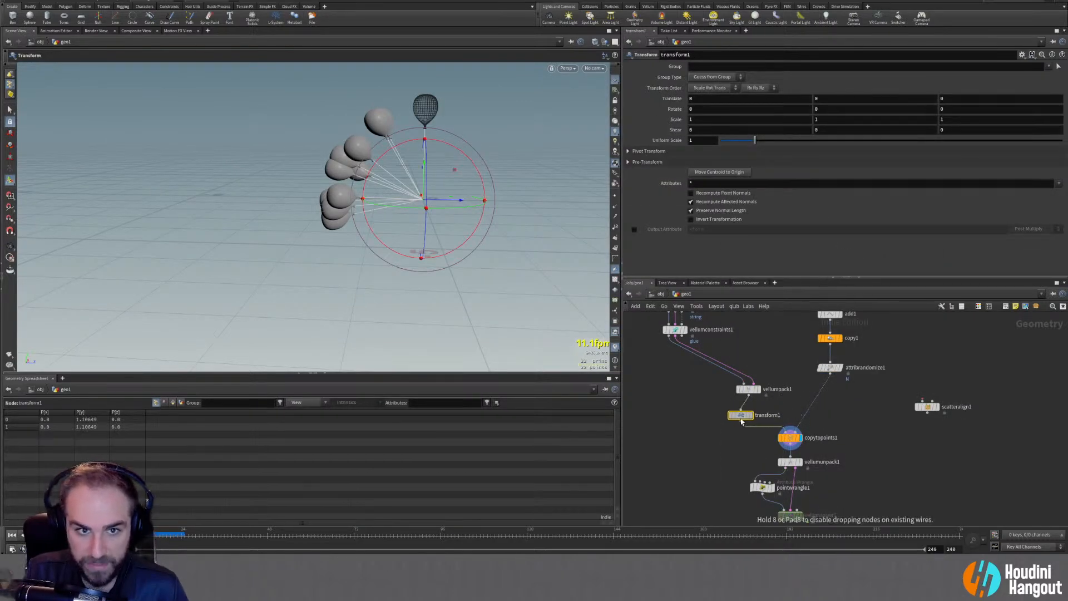
pyautogui.click(762, 415)
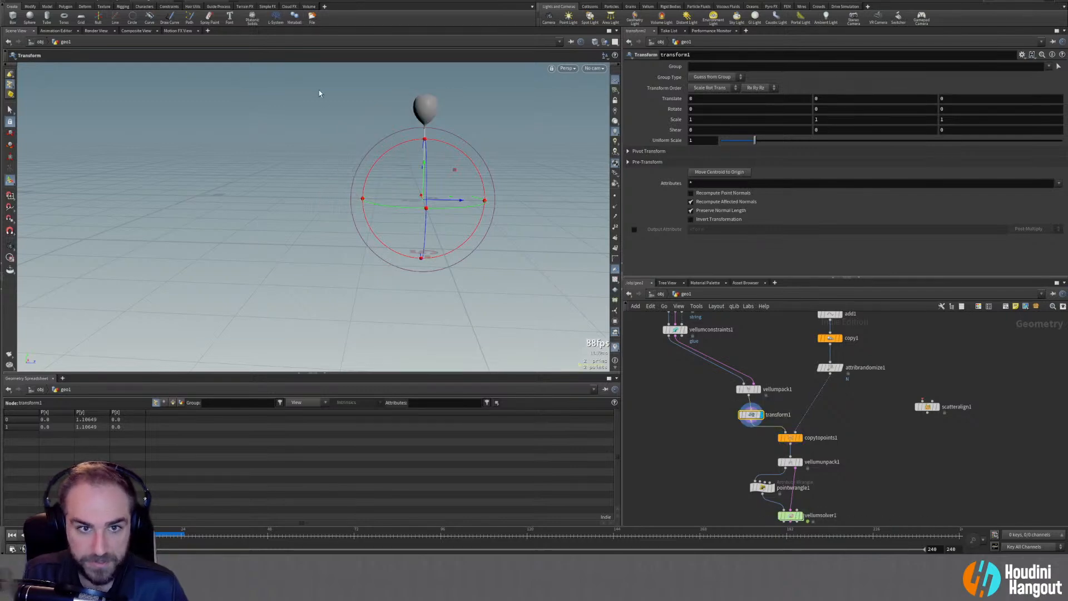
# Set transform1's X rotation to 90 and display the copytopoints1 result to check the balloons' direction
pyautogui.moveTo(699, 107)
pyautogui.mouseDown(button='middle')
pyautogui.moveTo(695, 92)
pyautogui.moveTo(510, 105)
pyautogui.moveTo(703, 111)
pyautogui.moveTo(707, 121)
pyautogui.mouseUp(button='middle')
pyautogui.doubleClick(718, 110)
pyautogui.write('90')
pyautogui.press('Return')
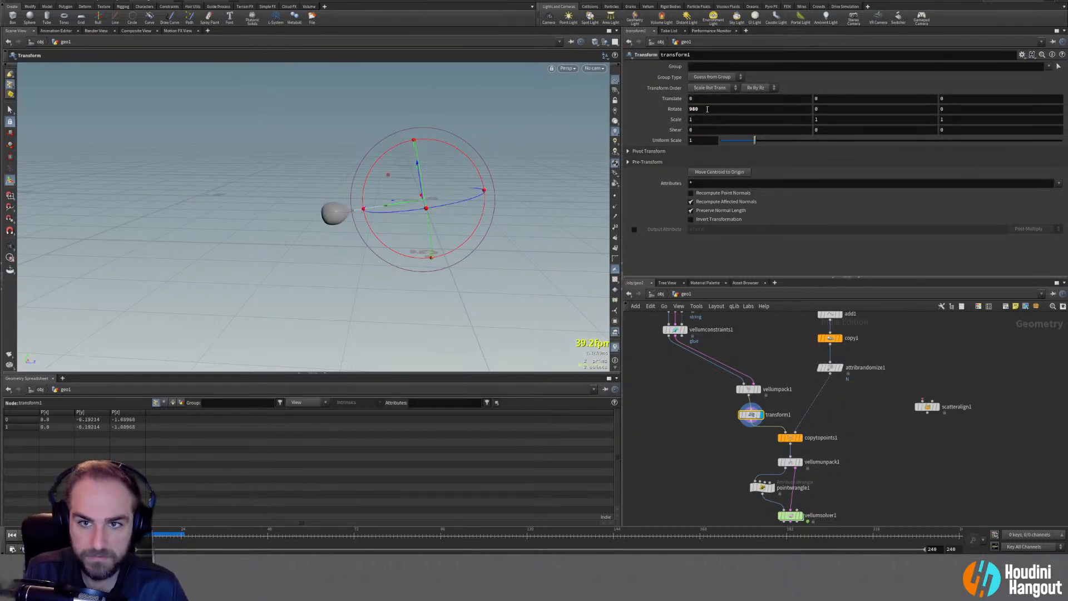
pyautogui.press('Return')
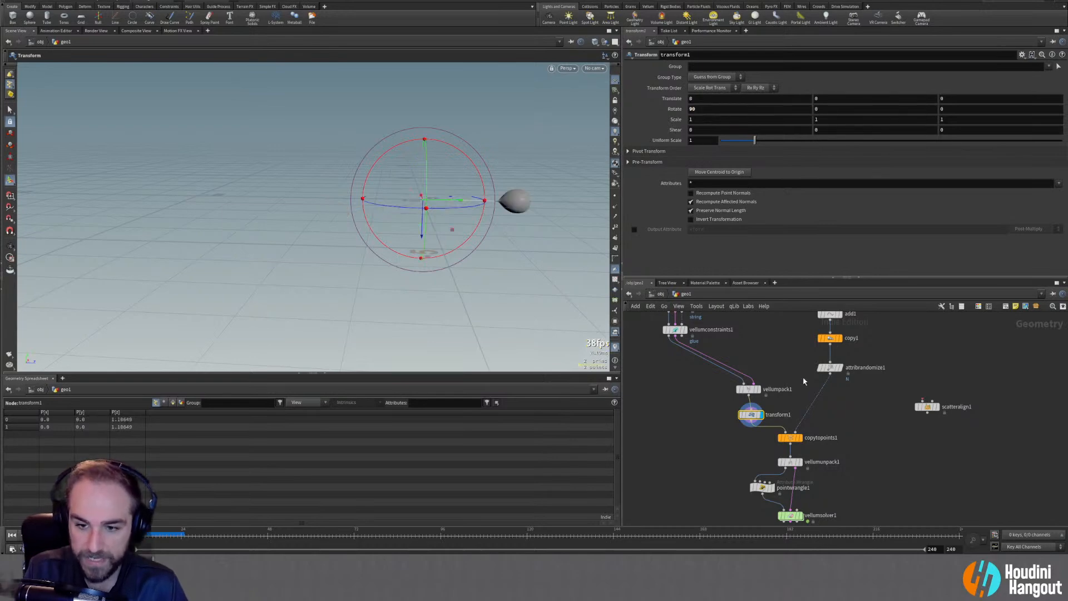
pyautogui.click(799, 438)
pyautogui.moveTo(430, 226)
pyautogui.keyDown('alt'); pyautogui.mouseDown()
pyautogui.moveTo(519, 214)
pyautogui.moveTo(431, 209)
pyautogui.mouseUp(); pyautogui.keyUp('alt')
pyautogui.keyDown('alt'); pyautogui.moveTo(431, 209); pyautogui.dragTo(378, 278, button='middle'); pyautogui.keyUp('alt')
pyautogui.scroll(4, 383, 262)
# Set attribrandomize1's cone angle to about 73.3 and enable Bias Toward Direction at about -0.67
pyautogui.click(830, 366)
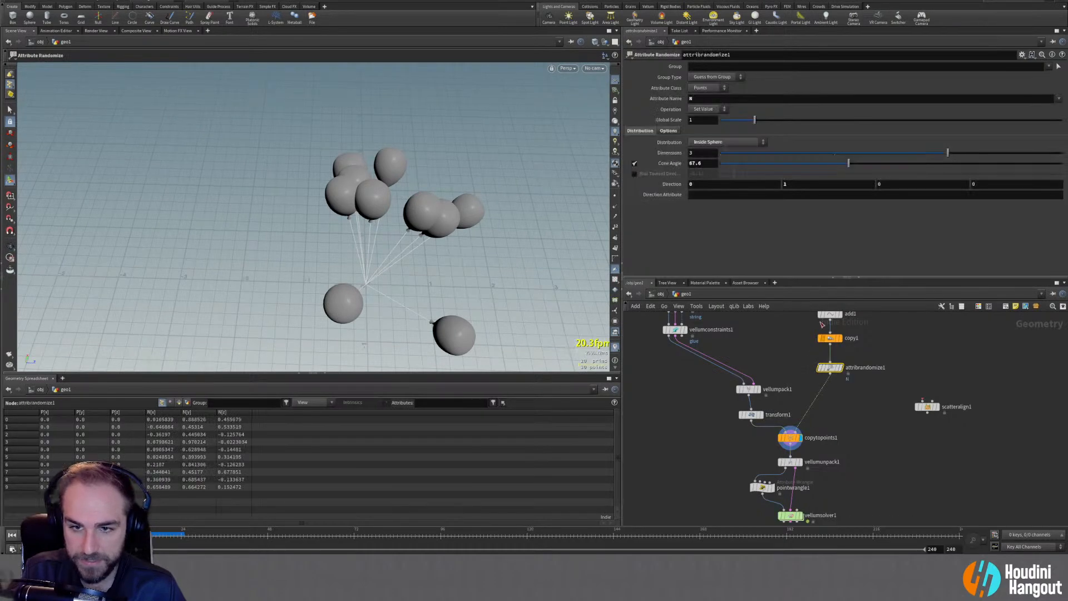
pyautogui.moveTo(849, 167); pyautogui.dragTo(859, 185)
pyautogui.click(635, 174)
pyautogui.moveTo(735, 176)
pyautogui.mouseDown()
pyautogui.moveTo(753, 179)
pyautogui.moveTo(727, 181)
pyautogui.mouseUp()
pyautogui.keyDown('alt'); pyautogui.moveTo(456, 203); pyautogui.dragTo(341, 197); pyautogui.keyUp('alt')
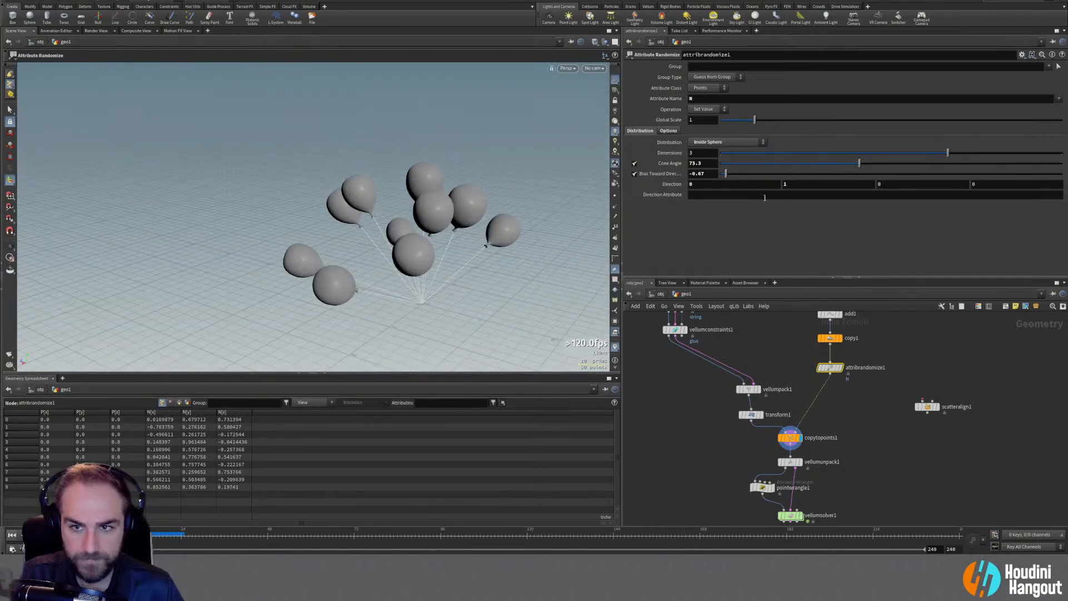
# Adjust the Bias Toward Direction value to about -0.52 while checking how the balloons spread
pyautogui.moveTo(708, 174); pyautogui.dragTo(665, 195, button='middle')
pyautogui.keyDown('alt'); pyautogui.moveTo(545, 180); pyautogui.dragTo(585, 168); pyautogui.keyUp('alt')
pyautogui.moveTo(707, 174); pyautogui.dragTo(813, 210, button='middle')
pyautogui.keyDown('alt'); pyautogui.moveTo(319, 194); pyautogui.dragTo(334, 236); pyautogui.keyUp('alt')
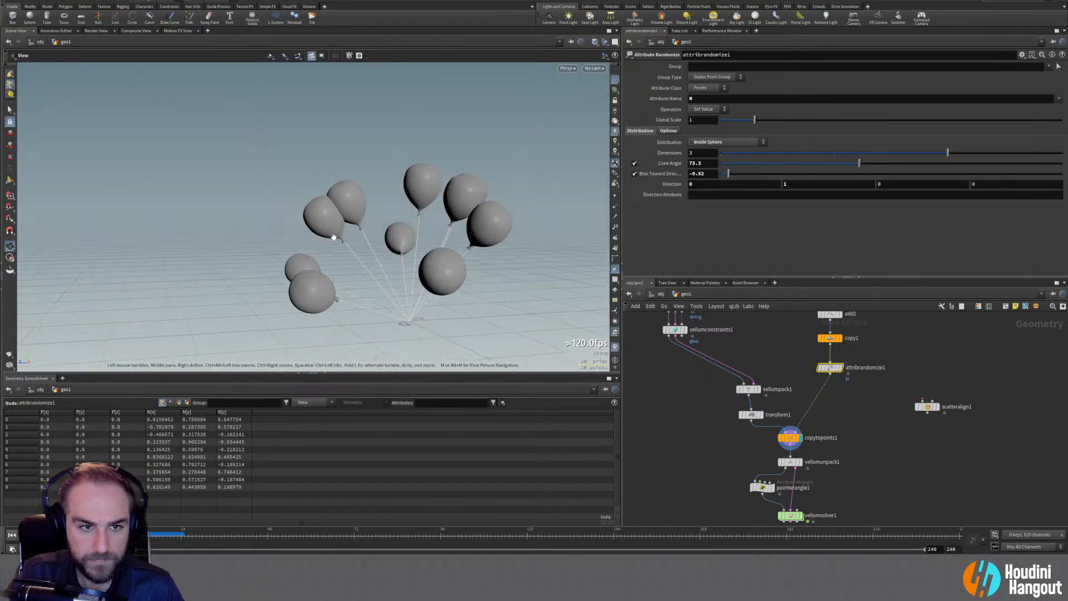
pyautogui.keyDown('alt'); pyautogui.moveTo(334, 236); pyautogui.dragTo(377, 209, button='right'); pyautogui.keyUp('alt')
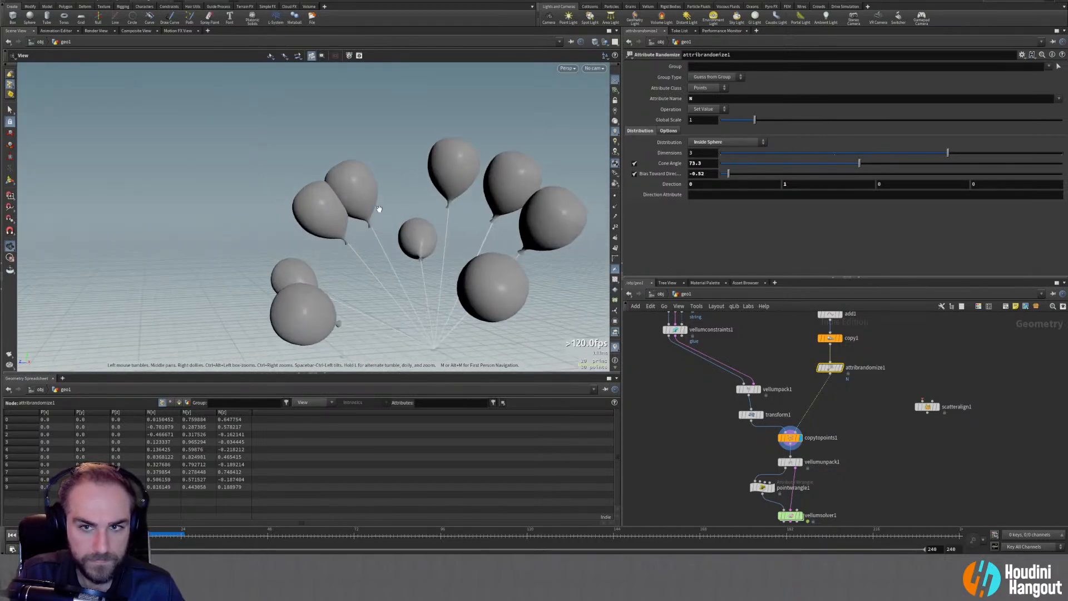
# Try the Multiply operation on attribrandomize1 and switch the operation back to Set Value
pyautogui.click(705, 110)
pyautogui.click(706, 152)
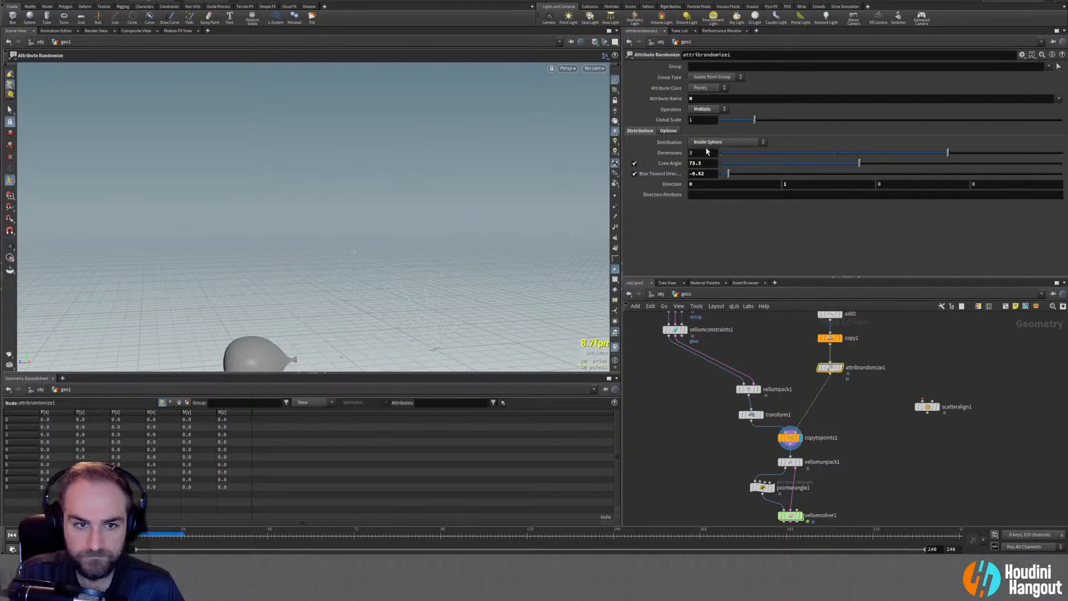
pyautogui.click(705, 109)
pyautogui.click(703, 110)
# Change attribrandomize1's Global Seed to 3426 for a different arrangement of the balloons
pyautogui.click(668, 131)
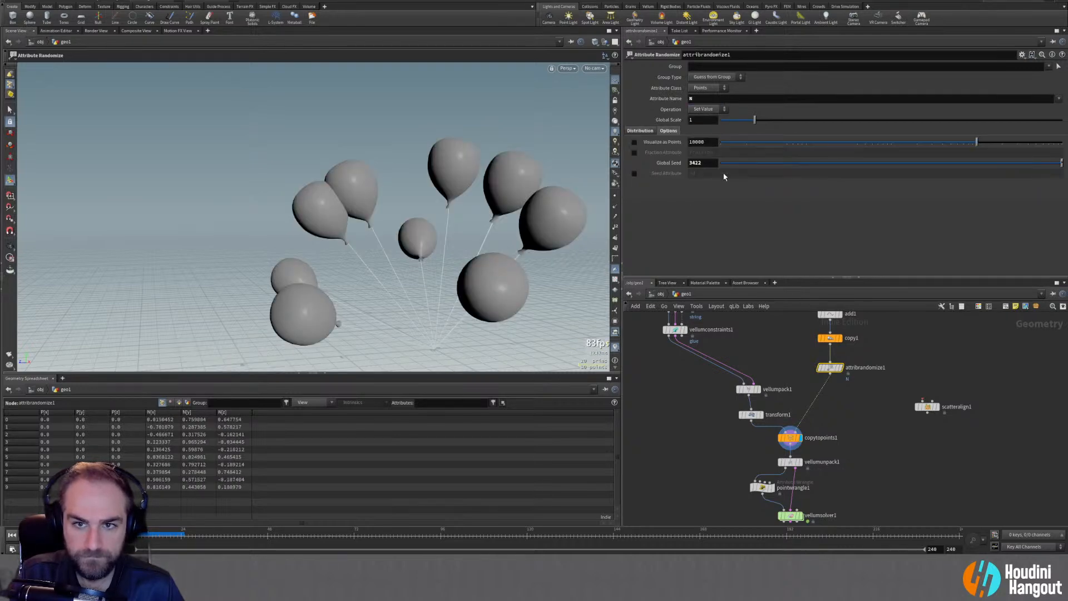
pyautogui.moveTo(696, 164); pyautogui.dragTo(723, 148, button='middle')
pyautogui.keyDown('alt'); pyautogui.moveTo(438, 298); pyautogui.dragTo(389, 258); pyautogui.keyUp('alt')
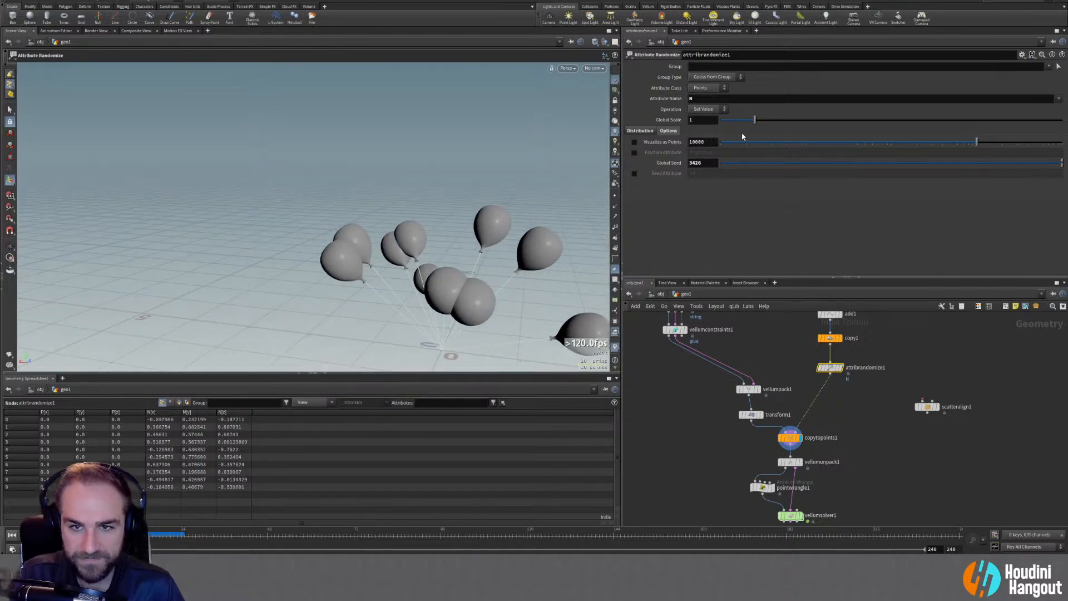
# Reduce copy1's Total Number to 9 and check the balloon arrangement
pyautogui.click(829, 338)
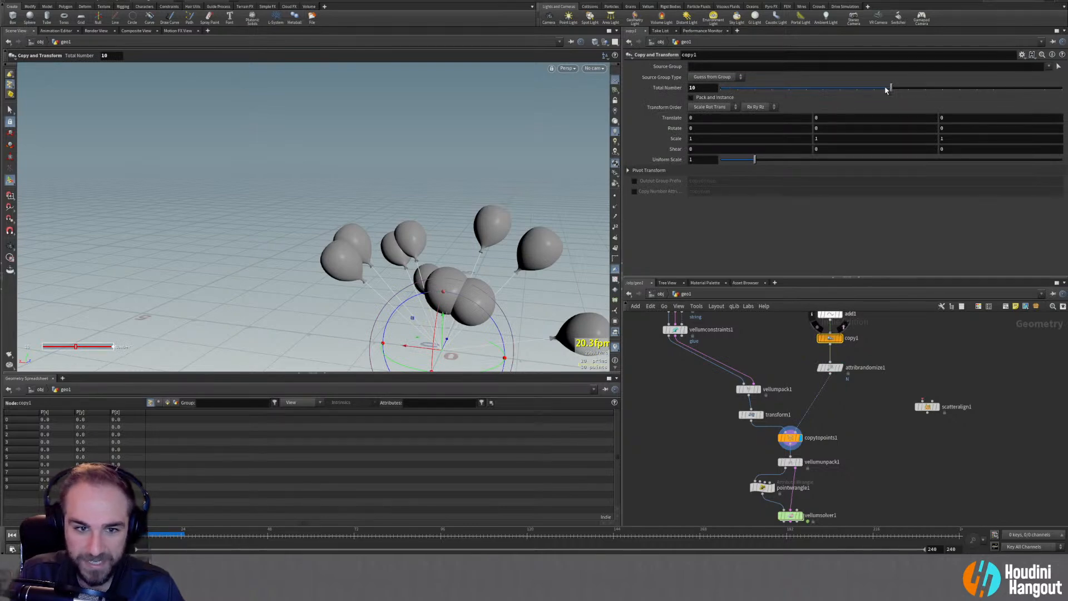
pyautogui.moveTo(887, 90); pyautogui.dragTo(872, 89)
pyautogui.press('Escape')
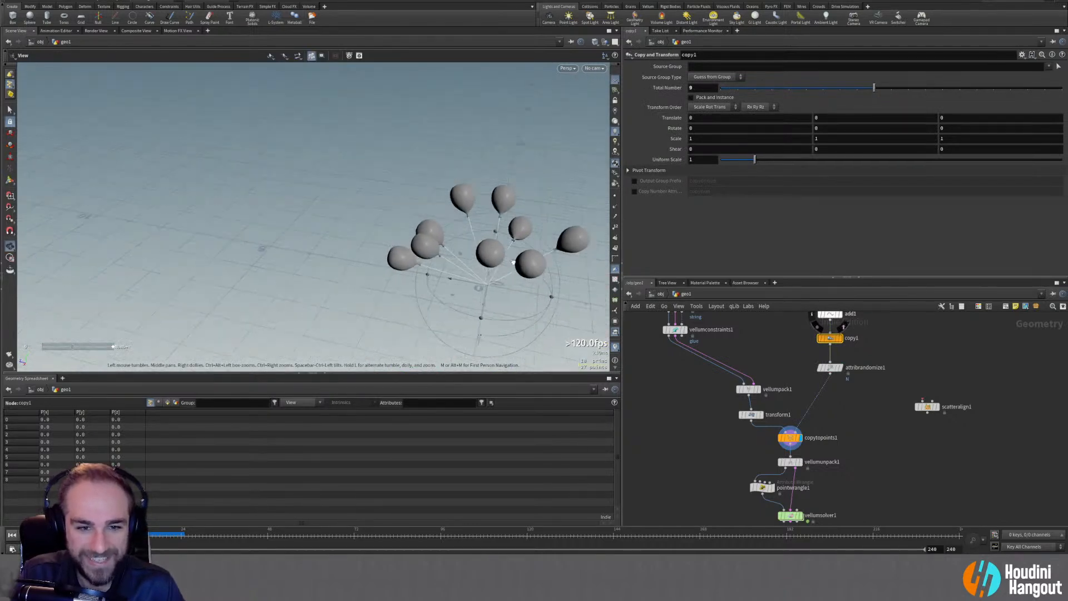
pyautogui.press('Return')
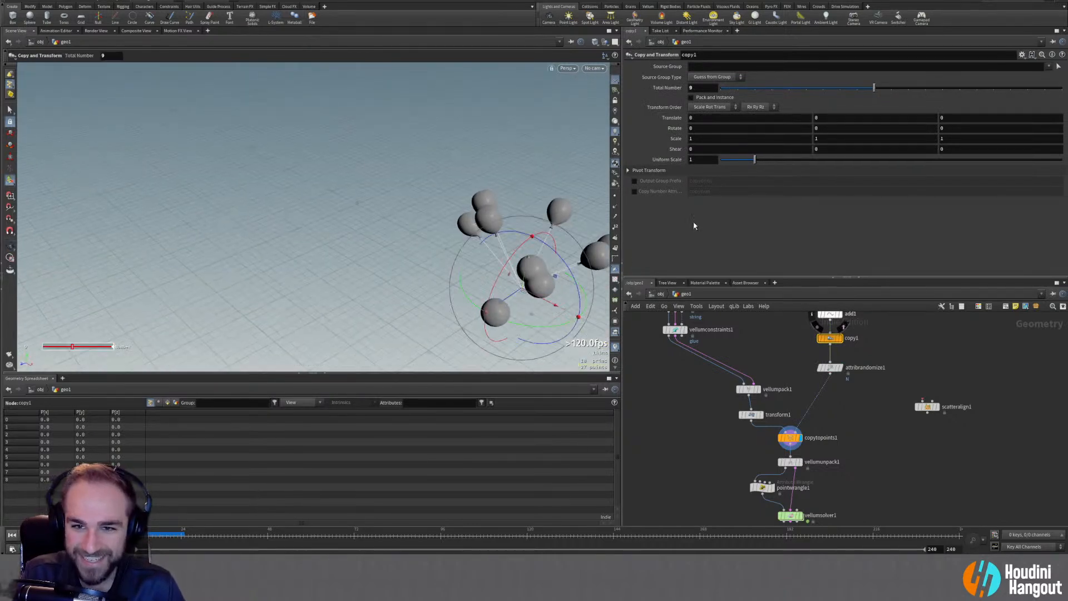
# Set attribrandomize1's Global Seed to 3420 and check the balloon arrangement
pyautogui.click(830, 368)
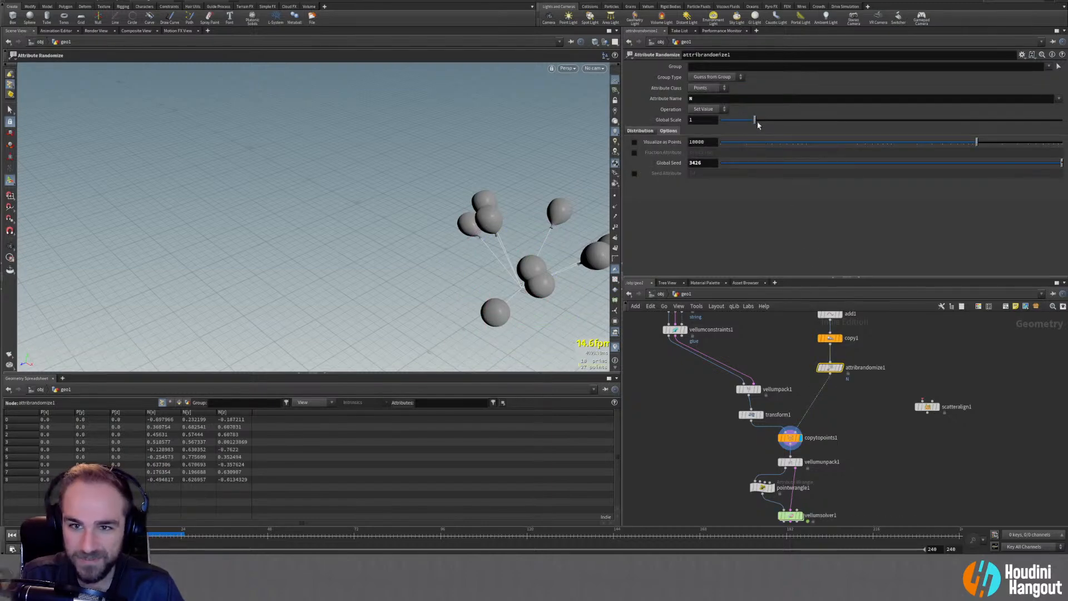
pyautogui.moveTo(704, 161); pyautogui.dragTo(670, 156, button='middle')
pyautogui.keyDown('alt'); pyautogui.moveTo(550, 256); pyautogui.dragTo(509, 279); pyautogui.keyUp('alt')
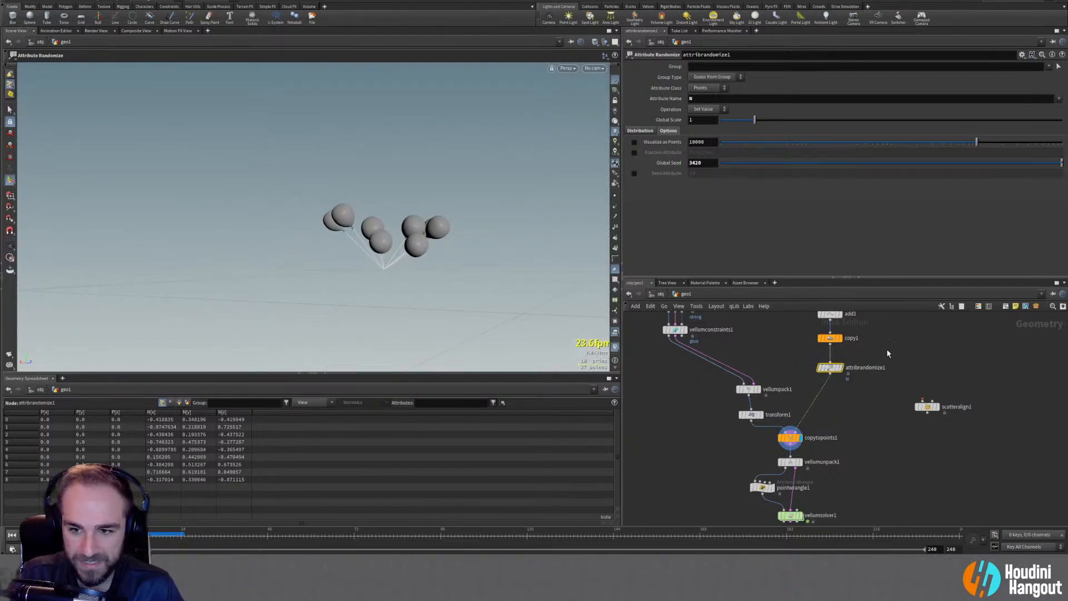
# Display attribrandomize1 with point normals visible to inspect the randomized directions
pyautogui.click(839, 368)
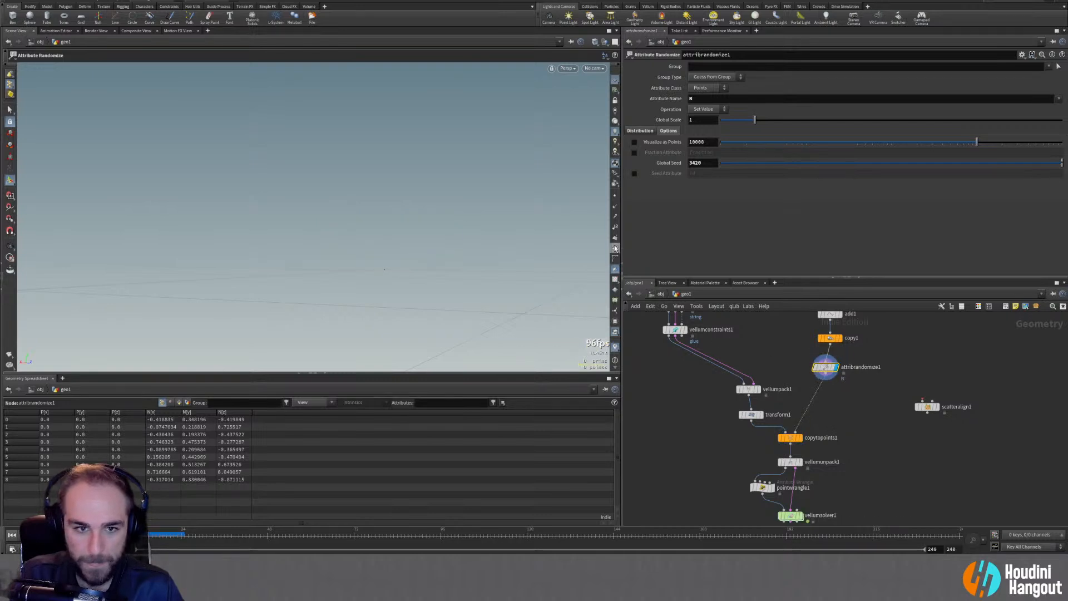
pyautogui.click(614, 207)
pyautogui.press('Escape')
pyautogui.scroll(5, 379, 241)
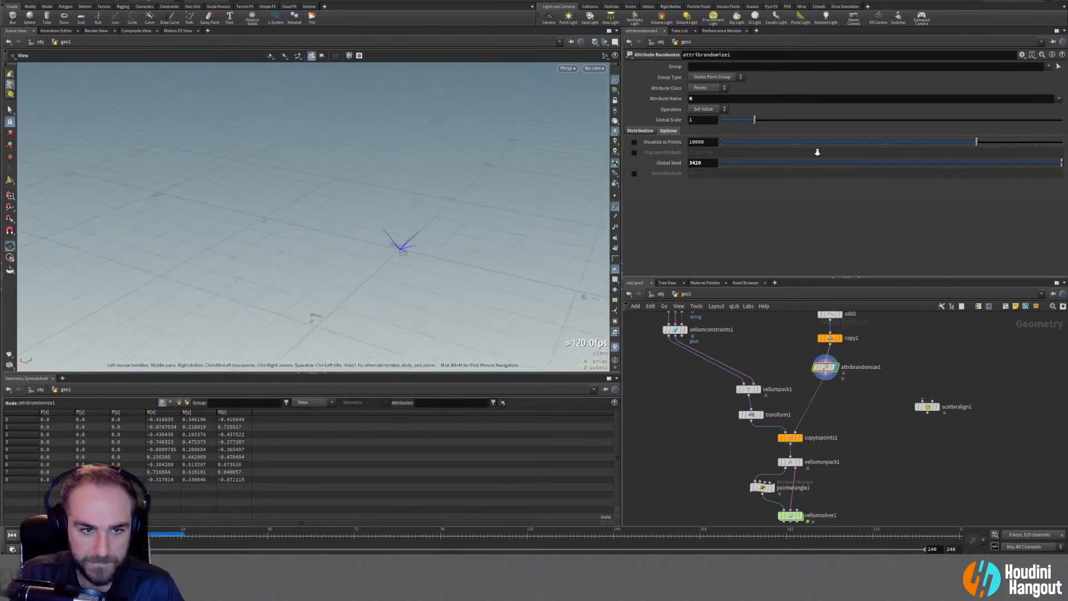
pyautogui.press('Return')
# Narrow attribrandomize1's cone angle to 29 and display copytopoints1 to check the balloons
pyautogui.click(639, 131)
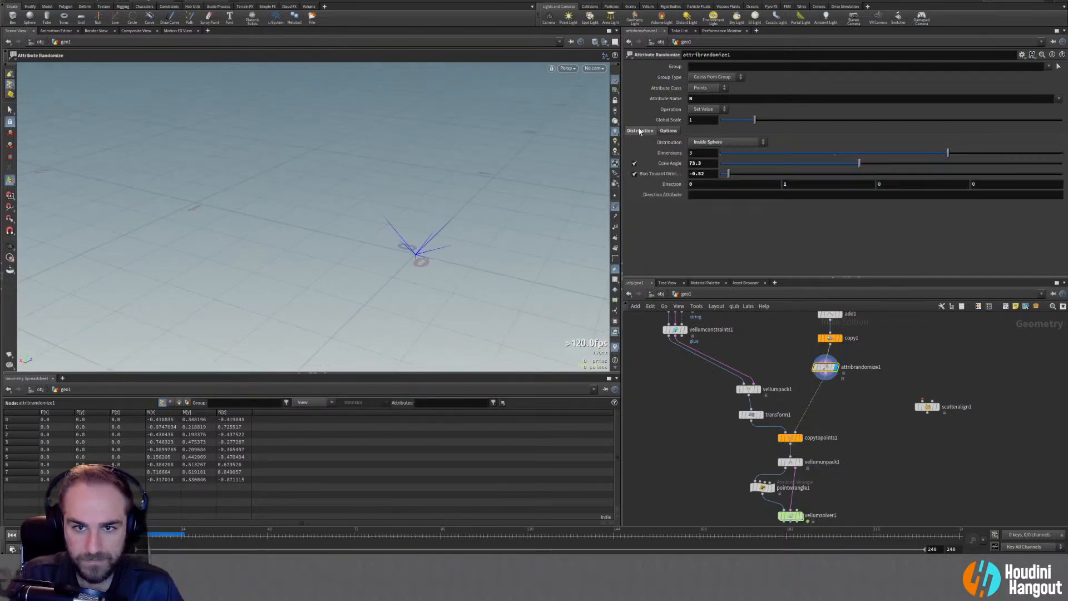
pyautogui.moveTo(845, 169); pyautogui.dragTo(777, 175)
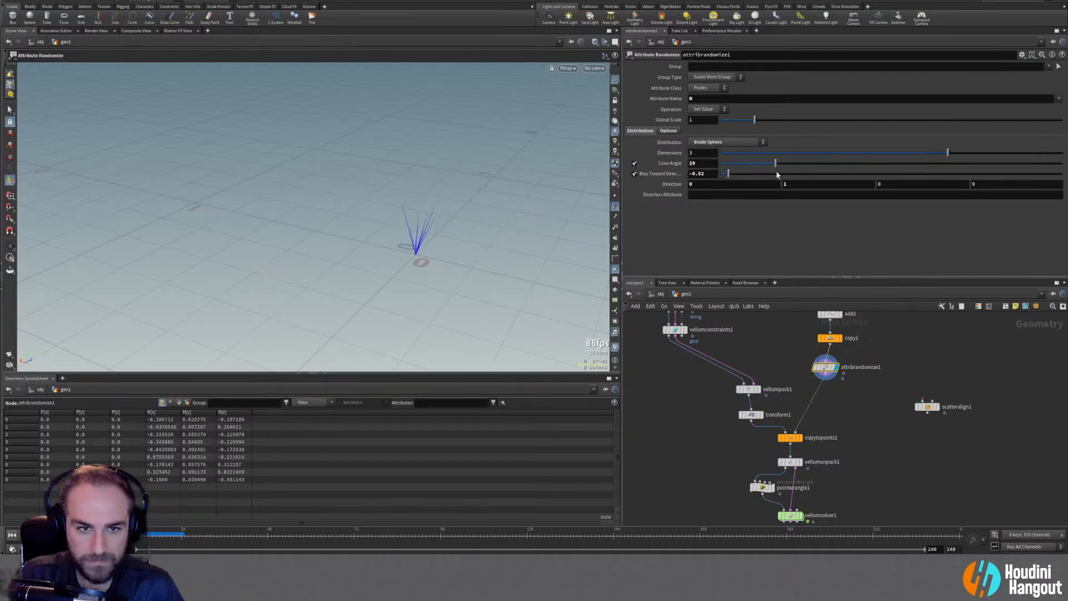
pyautogui.click(800, 437)
pyautogui.click(789, 437)
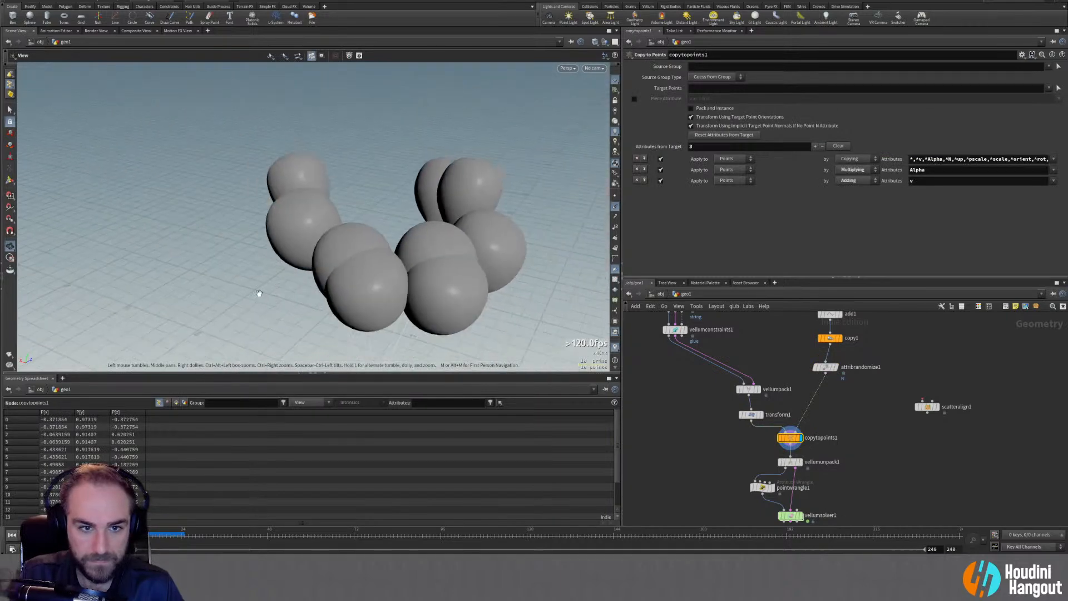
# Widen attribrandomize1's cone angle to about 68.7 and check how the balloons spread
pyautogui.click(826, 367)
pyautogui.moveTo(785, 163); pyautogui.dragTo(850, 163)
pyautogui.press('Escape')
pyautogui.moveTo(389, 178); pyautogui.dragTo(351, 245)
pyautogui.press('Return')
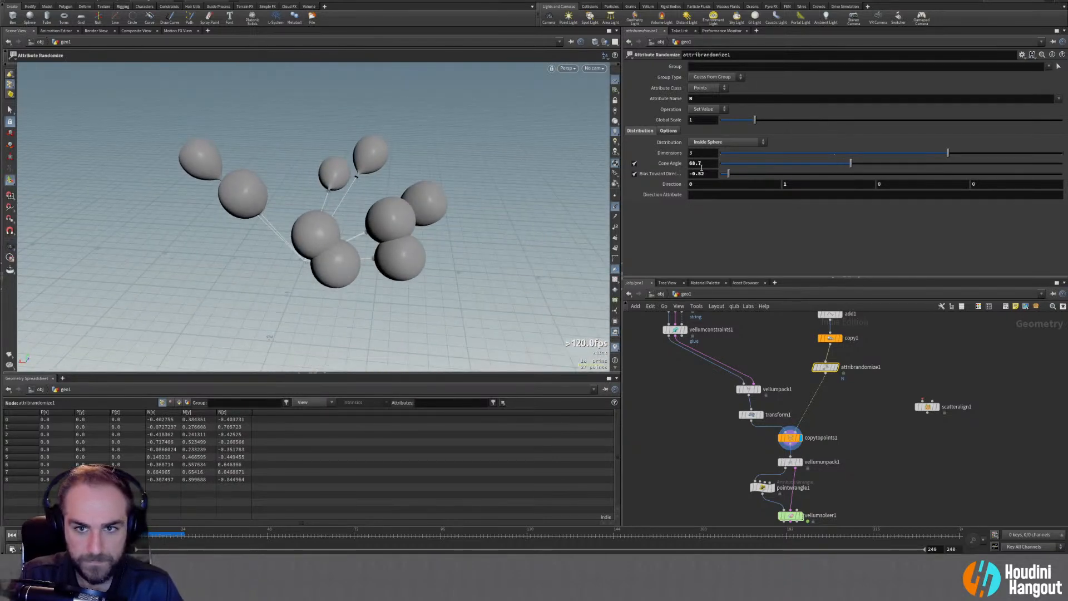
# Disable Bias Toward Direction on attribrandomize1 and widen its cone angle further for a broader balloon spread
pyautogui.click(634, 174)
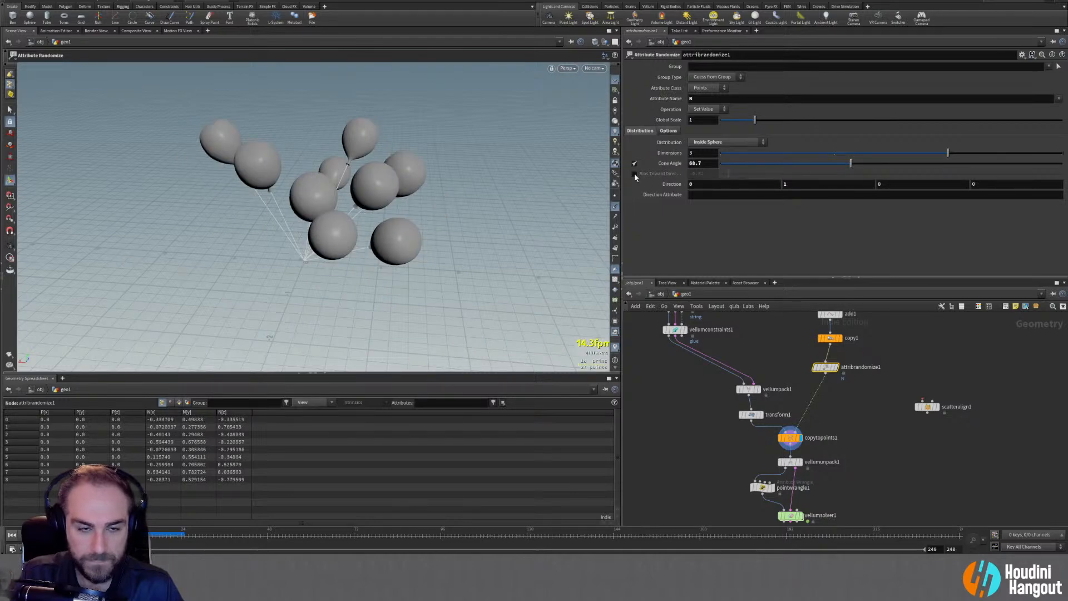
pyautogui.moveTo(852, 163); pyautogui.dragTo(894, 169)
pyautogui.keyDown('alt'); pyautogui.moveTo(467, 211); pyautogui.dragTo(510, 253); pyautogui.keyUp('alt')
pyautogui.moveTo(894, 163); pyautogui.dragTo(871, 164)
pyautogui.press('Escape')
pyautogui.moveTo(289, 183); pyautogui.dragTo(451, 201)
# Increase copy1's Total Number to 12 and check the balloons for overlaps
pyautogui.click(829, 338)
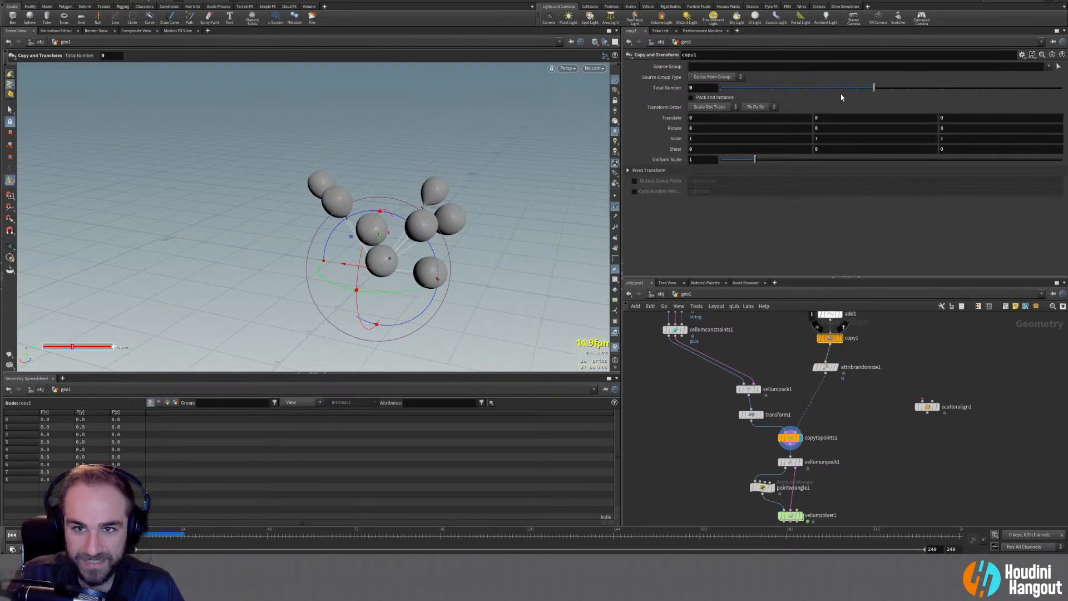
pyautogui.moveTo(880, 90); pyautogui.dragTo(948, 91)
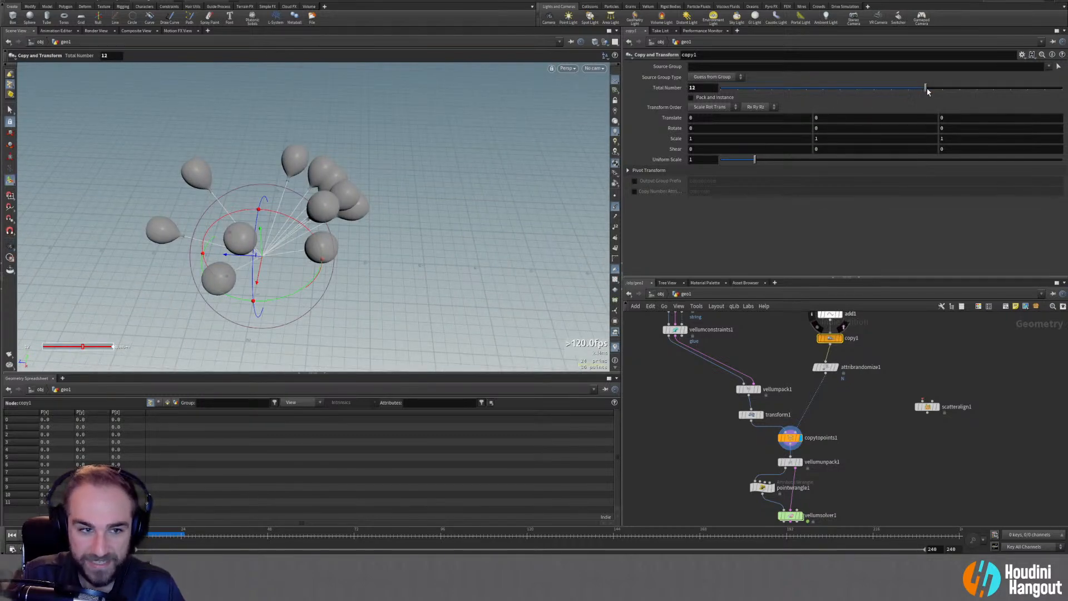
pyautogui.press('Escape')
pyautogui.moveTo(434, 258); pyautogui.dragTo(384, 192)
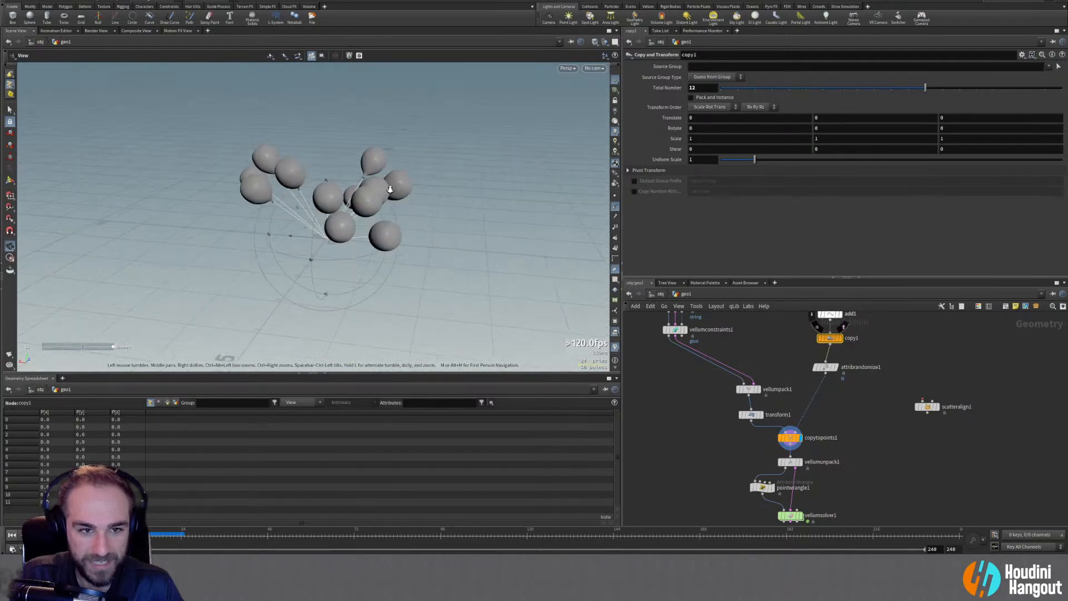
# Display vellumsolver1 with point normals hidden and inspect the starting balloon arrangement
pyautogui.scroll(1, 383, 192)
pyautogui.moveTo(722, 477); pyautogui.dragTo(721, 378, button='middle')
pyautogui.click(799, 417)
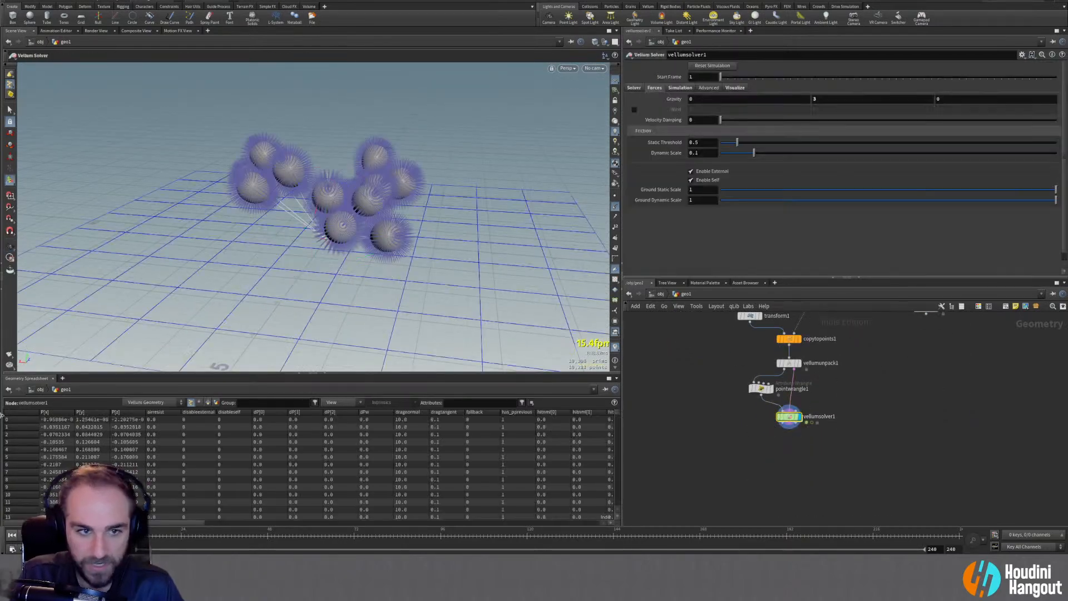
pyautogui.click(615, 207)
pyautogui.scroll(3, 372, 191)
pyautogui.keyDown('alt'); pyautogui.moveTo(371, 191); pyautogui.dragTo(289, 189); pyautogui.keyUp('alt')
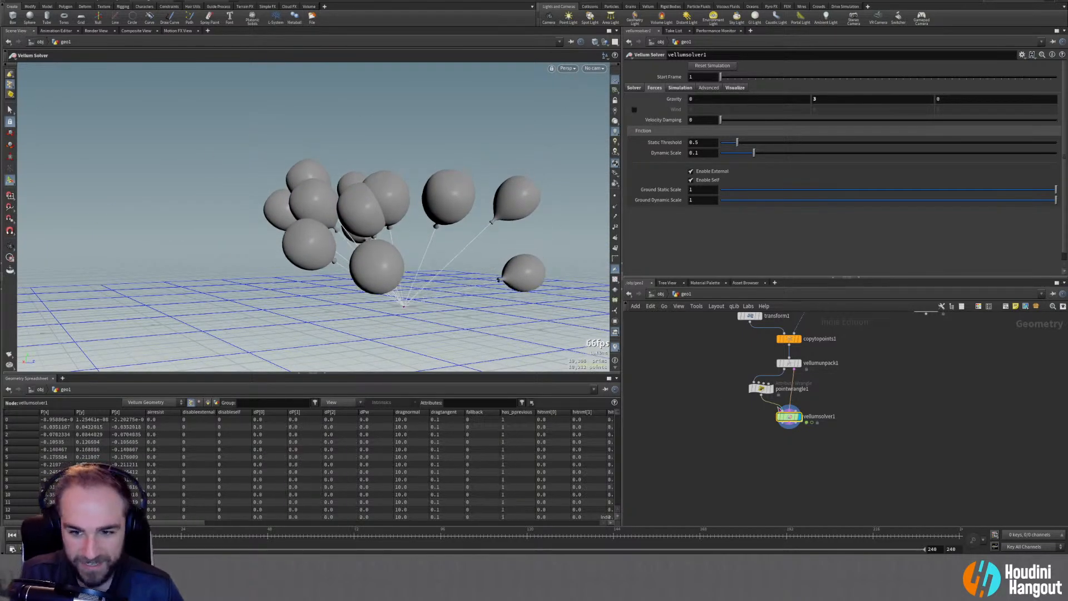
# Set copy1's Total Number to 11 and check the spacing between the balloons
pyautogui.moveTo(880, 341); pyautogui.dragTo(858, 459, button='middle')
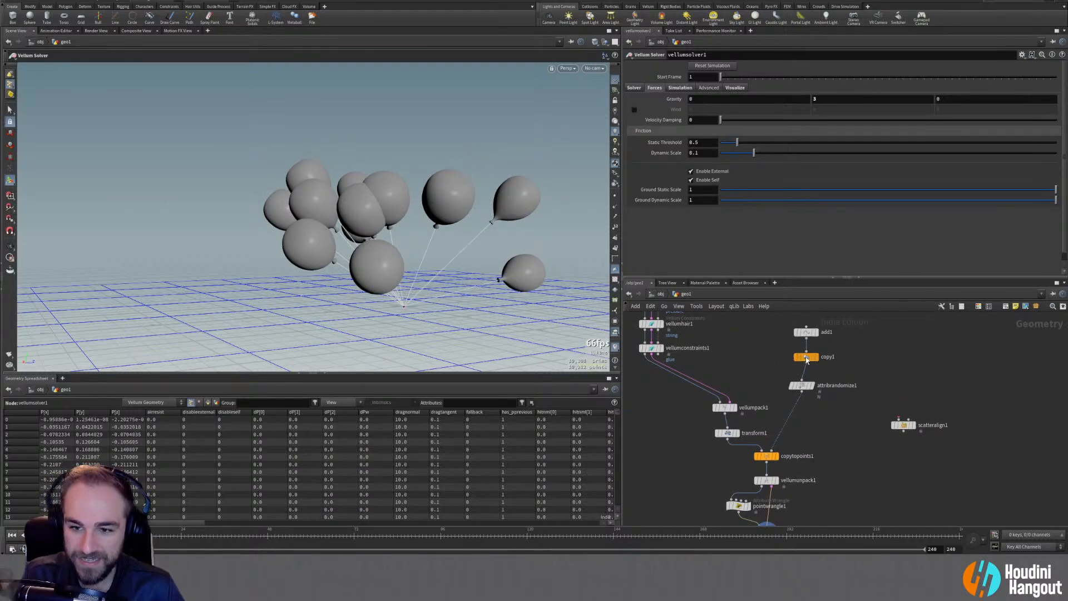
pyautogui.click(806, 351)
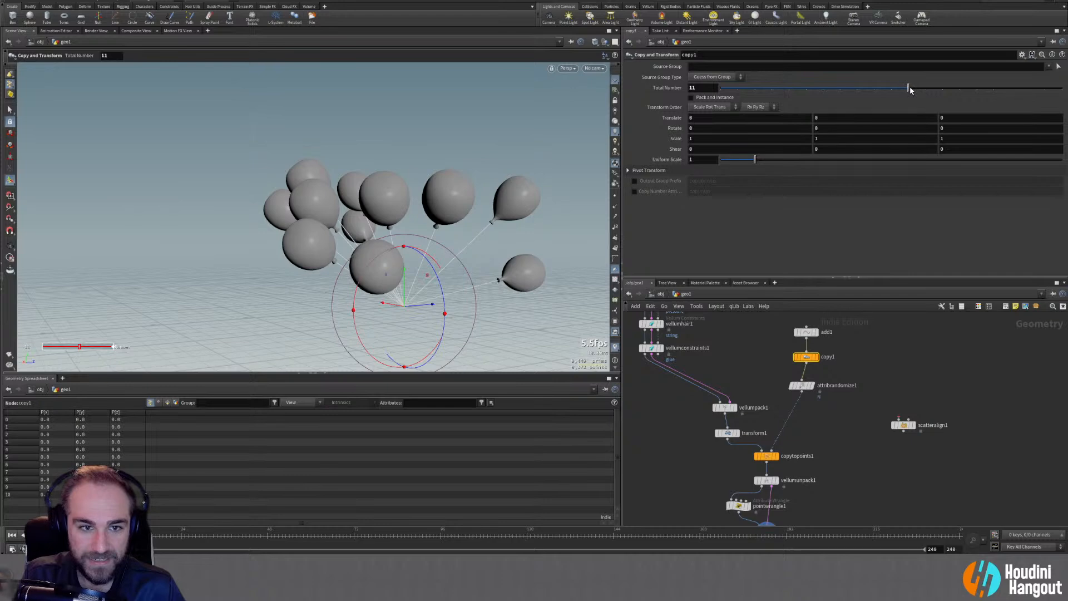
pyautogui.keyDown('alt'); pyautogui.moveTo(356, 222); pyautogui.dragTo(495, 174); pyautogui.keyUp('alt')
pyautogui.moveTo(718, 463); pyautogui.dragTo(699, 376, button='middle')
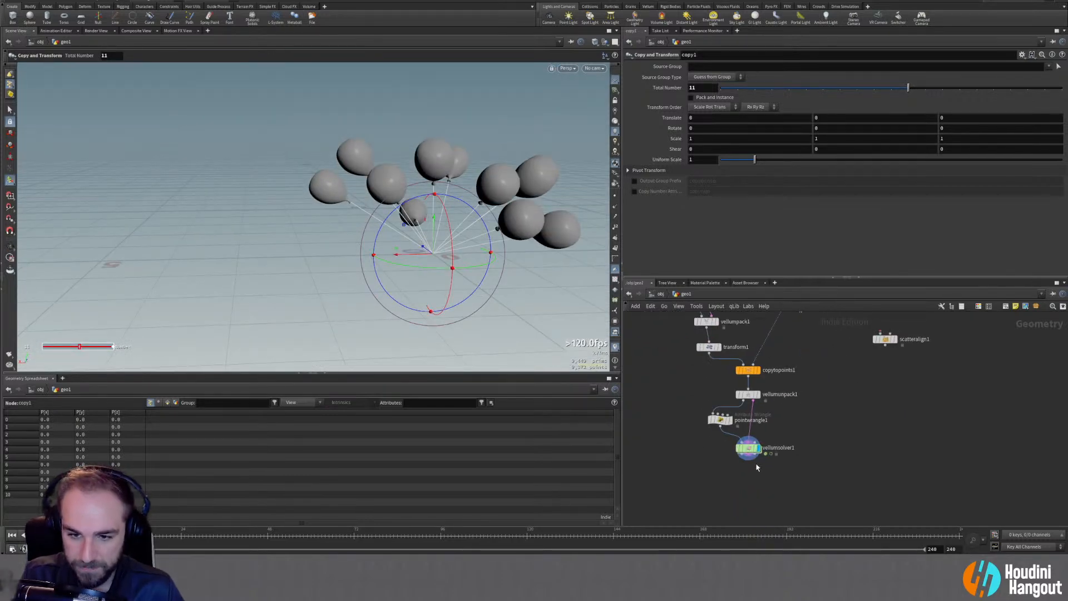
# Select vellumsolver1 and play the simulation, viewing the rising balloons from above
pyautogui.click(747, 448)
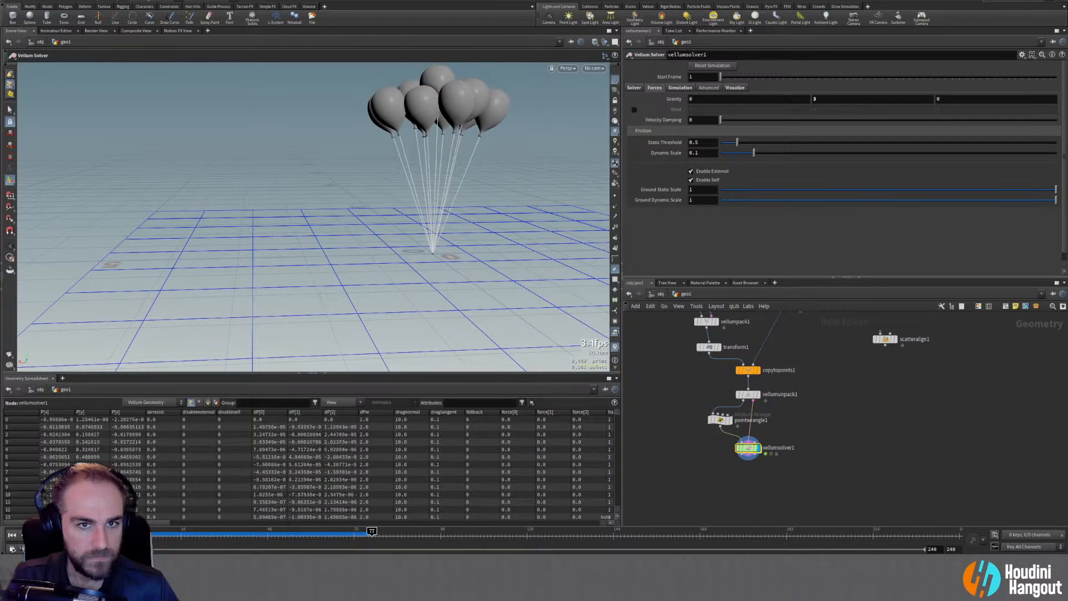
pyautogui.click(49, 534)
pyautogui.keyDown('alt'); pyautogui.moveTo(455, 119); pyautogui.dragTo(495, 334); pyautogui.keyUp('alt')
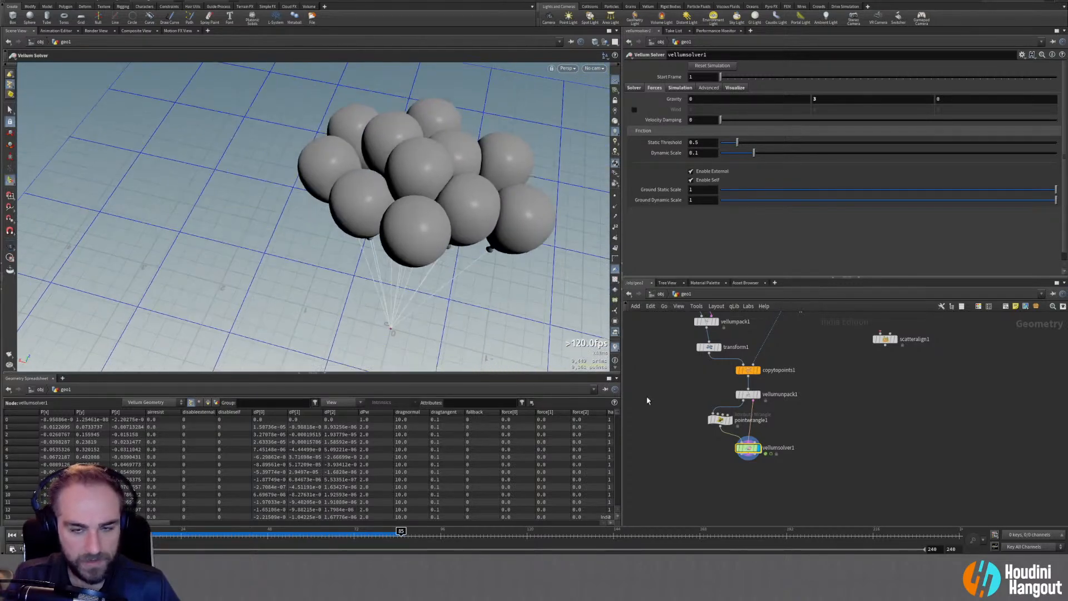
# Examine vellumsolver1's point attributes in the geometry spreadsheet, including mass and the overlap values
pyautogui.moveTo(95, 522); pyautogui.dragTo(166, 527)
pyautogui.scroll(-20, 362, 484)
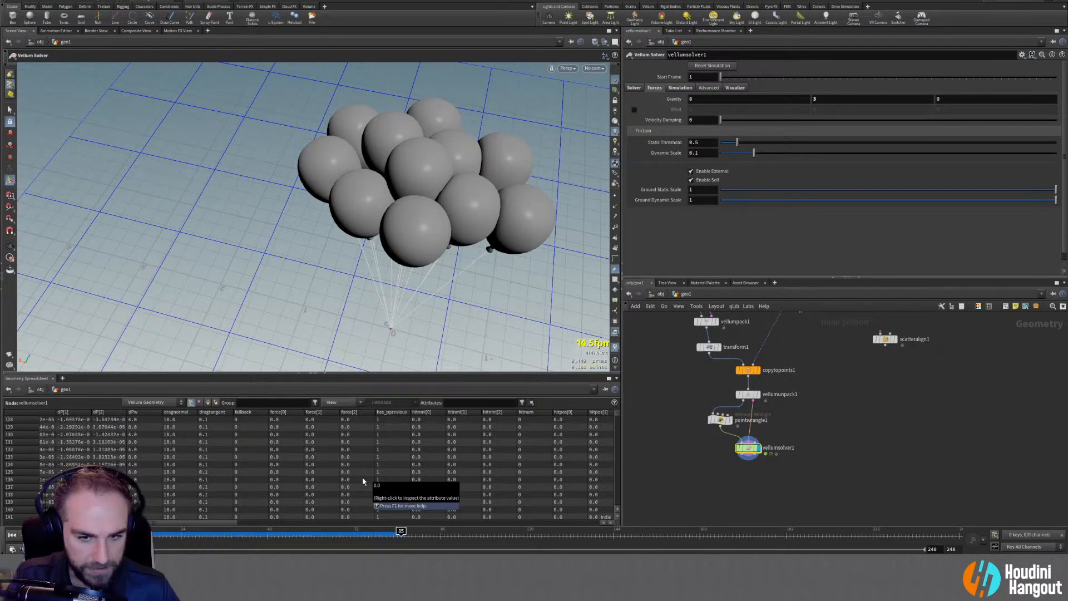
pyautogui.moveTo(618, 417)
pyautogui.mouseDown()
pyautogui.moveTo(614, 458)
pyautogui.moveTo(601, 421)
pyautogui.mouseUp()
pyautogui.moveTo(201, 524); pyautogui.dragTo(289, 523)
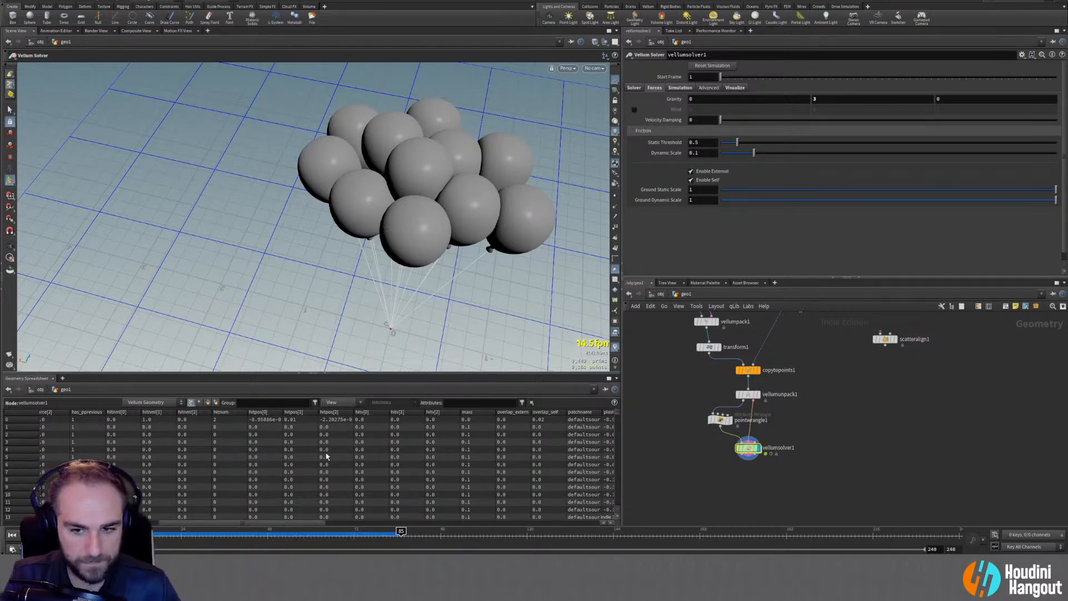
# Replay the simulation from the first frame and examine the balloons and strings from several angles
pyautogui.moveTo(323, 250)
pyautogui.keyDown('alt'); pyautogui.mouseDown()
pyautogui.moveTo(408, 243)
pyautogui.moveTo(408, 233)
pyautogui.moveTo(400, 255)
pyautogui.moveTo(304, 242)
pyautogui.mouseUp(); pyautogui.keyUp('alt')
pyautogui.click(12, 535)
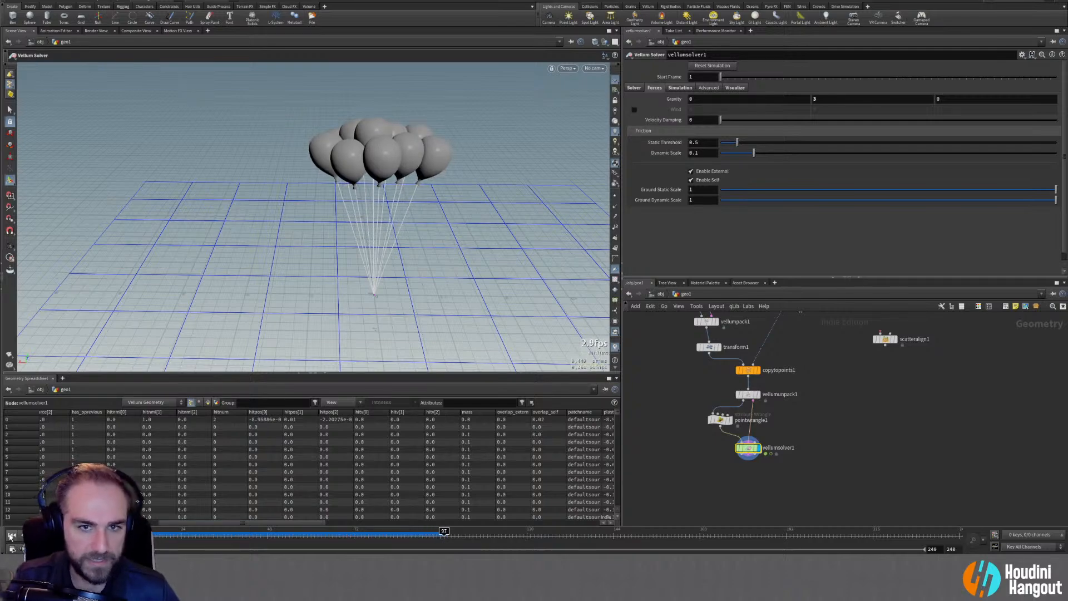
pyautogui.keyDown('alt'); pyautogui.moveTo(394, 183); pyautogui.dragTo(458, 278); pyautogui.keyUp('alt')
pyautogui.press('Return')
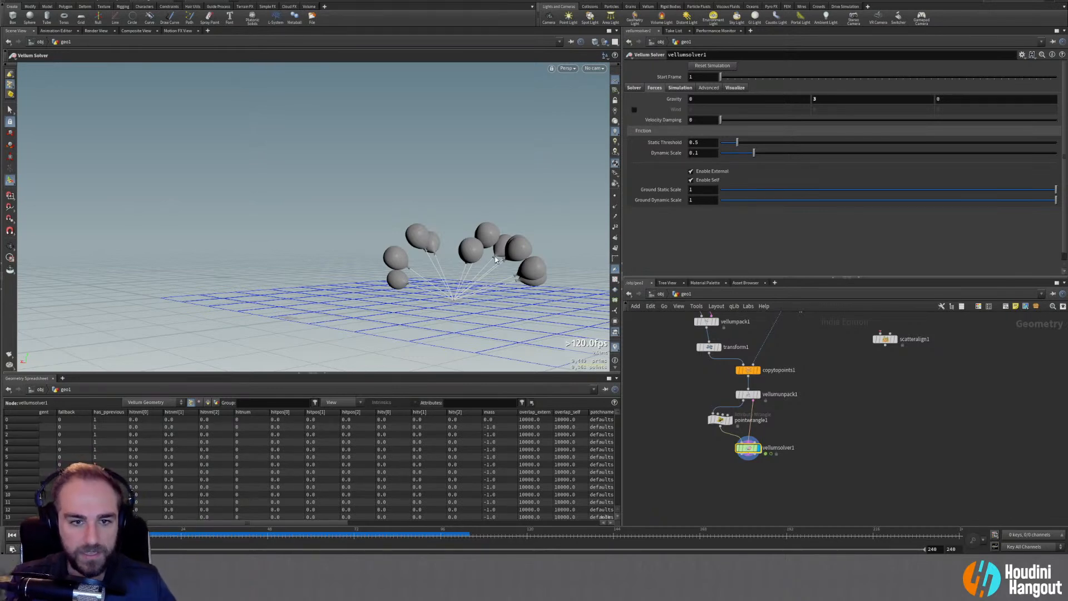
pyautogui.keyDown('alt'); pyautogui.moveTo(496, 260); pyautogui.dragTo(369, 228, button='middle'); pyautogui.keyUp('alt')
pyautogui.keyDown('alt'); pyautogui.moveTo(369, 228); pyautogui.dragTo(338, 255, button='right'); pyautogui.keyUp('alt')
pyautogui.keyDown('alt'); pyautogui.moveTo(338, 255); pyautogui.dragTo(382, 263); pyautogui.keyUp('alt')
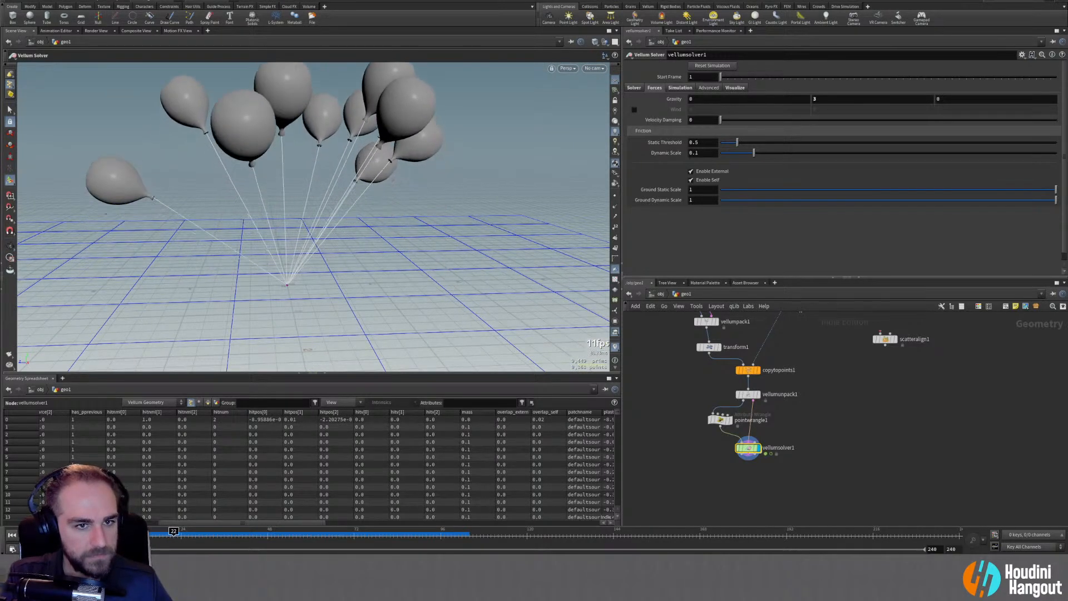
pyautogui.keyDown('alt'); pyautogui.moveTo(272, 283); pyautogui.dragTo(266, 249, button='right'); pyautogui.keyUp('alt')
pyautogui.keyDown('alt'); pyautogui.moveTo(265, 250); pyautogui.dragTo(256, 300, button='middle'); pyautogui.keyUp('alt')
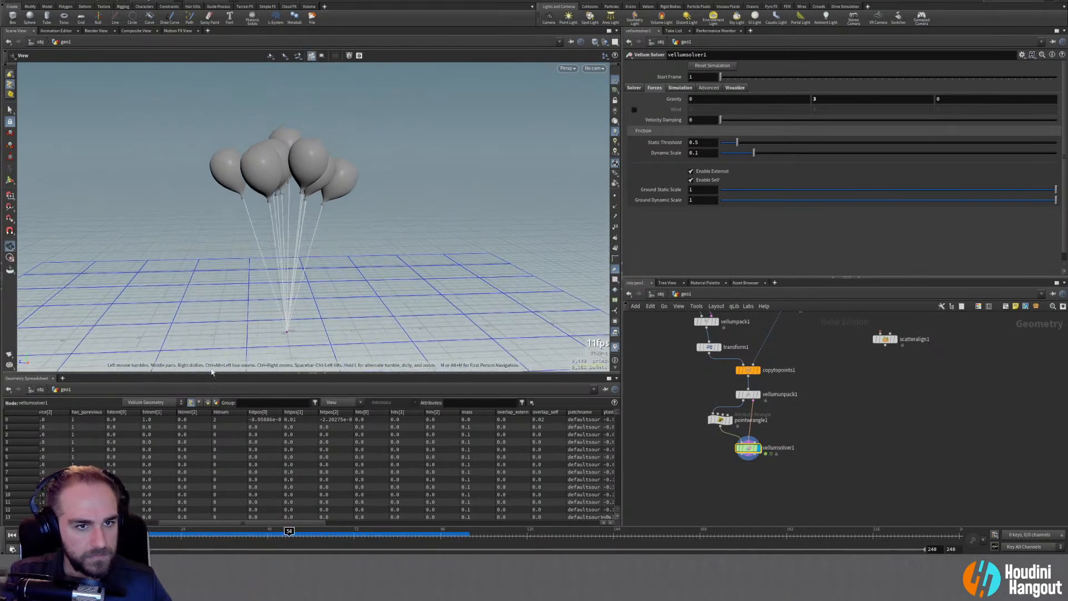
# Inside vellumsolver1's forces network, try popwind1's noise Amplitude at 2 and set it to 1.5, replaying the simulation
pyautogui.click(10, 535)
pyautogui.doubleClick(748, 449)
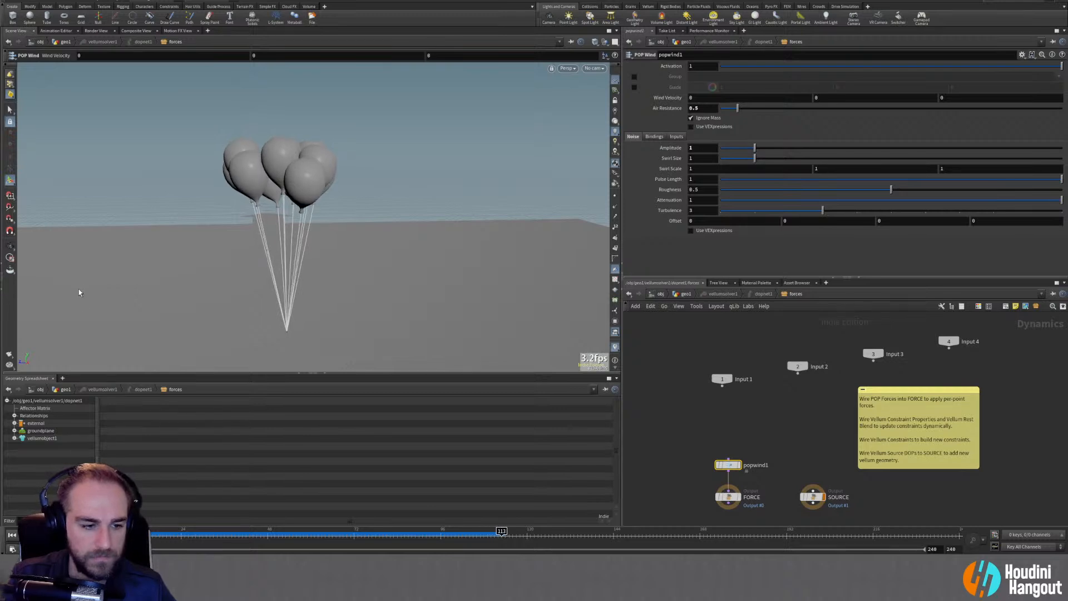
pyautogui.click(13, 537)
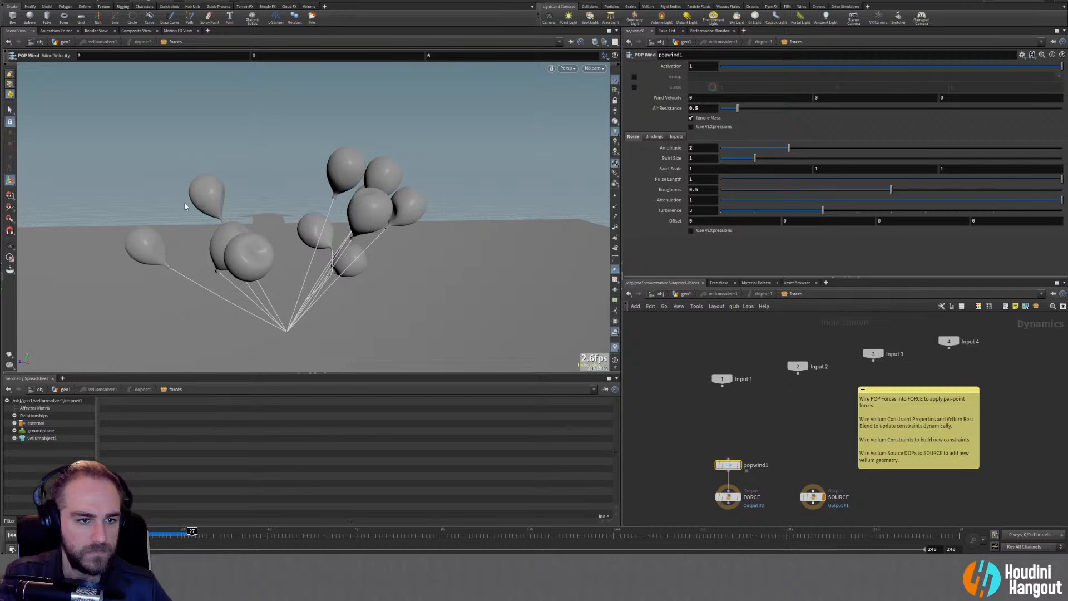
pyautogui.click(11, 534)
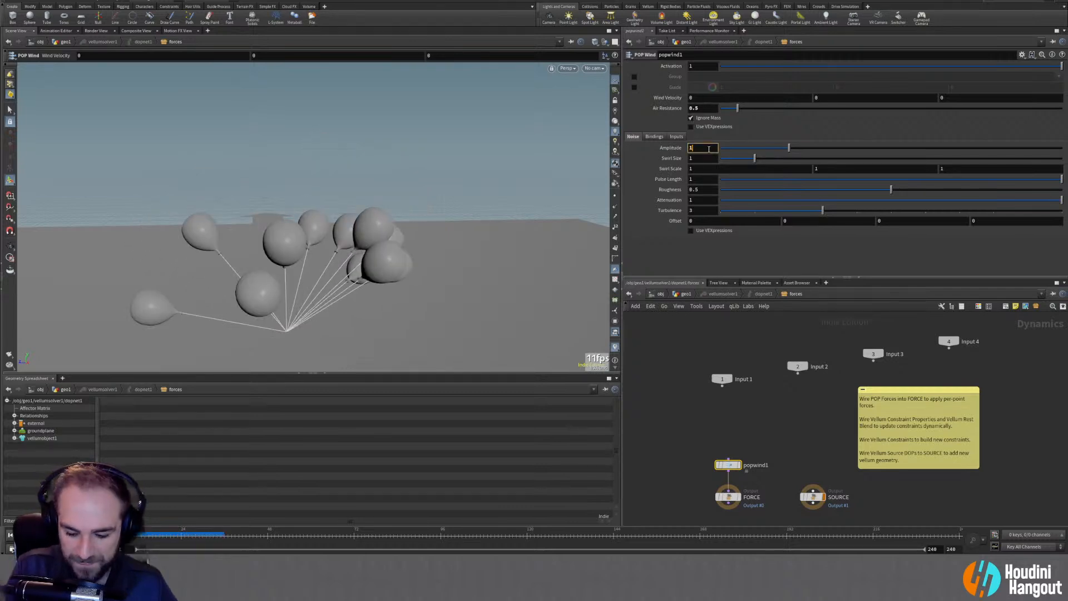
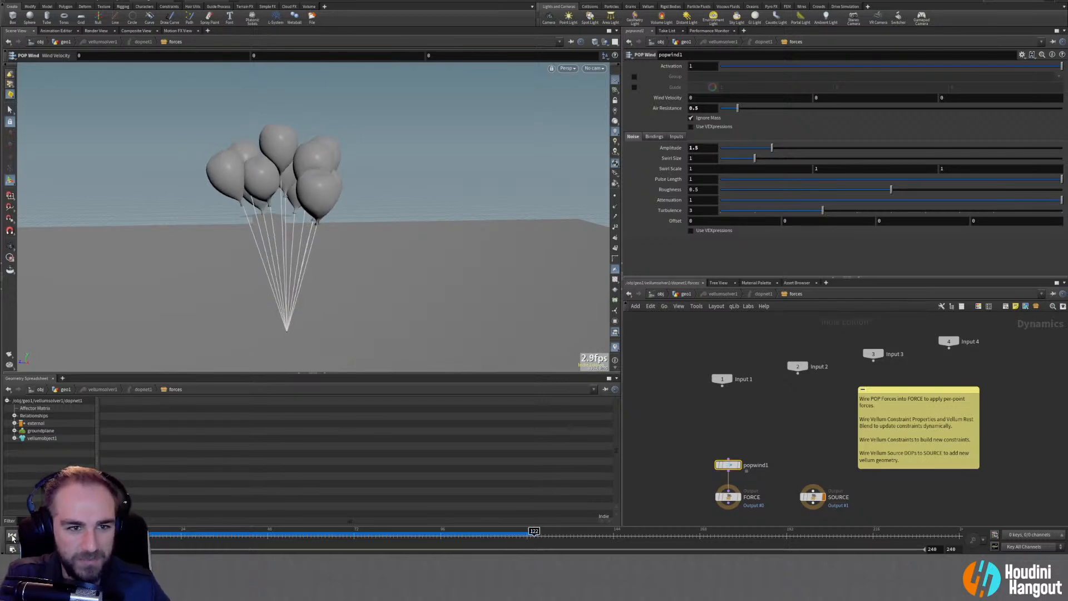
pyautogui.click(12, 535)
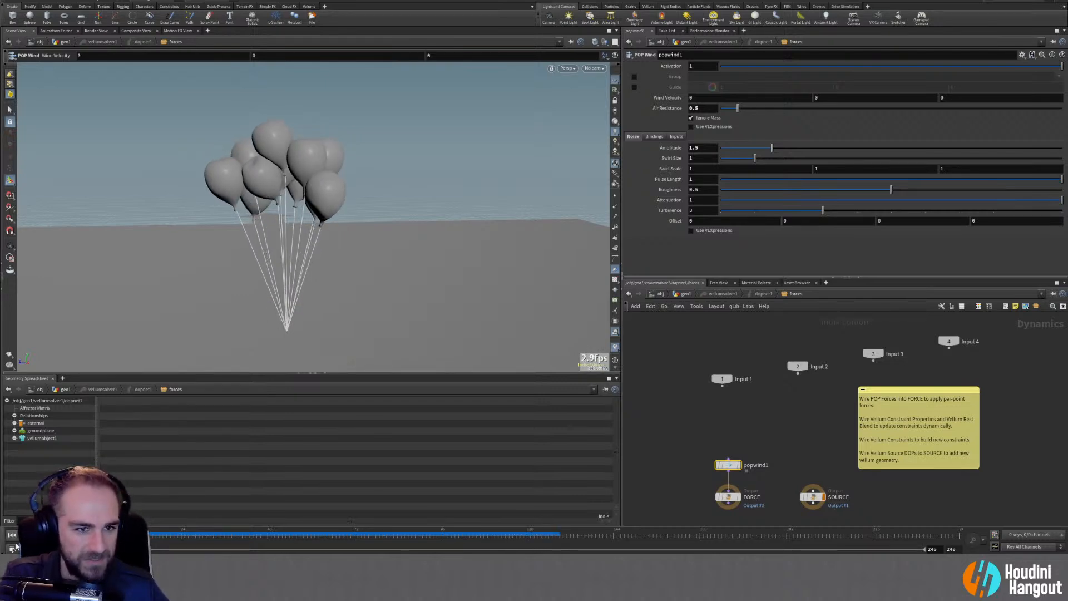
# Return to the geo1 network and set vellumpressure1's Stretch Stiffness multiplier to 1 000 000
pyautogui.press('u')
pyautogui.press('u')
pyautogui.press('u')
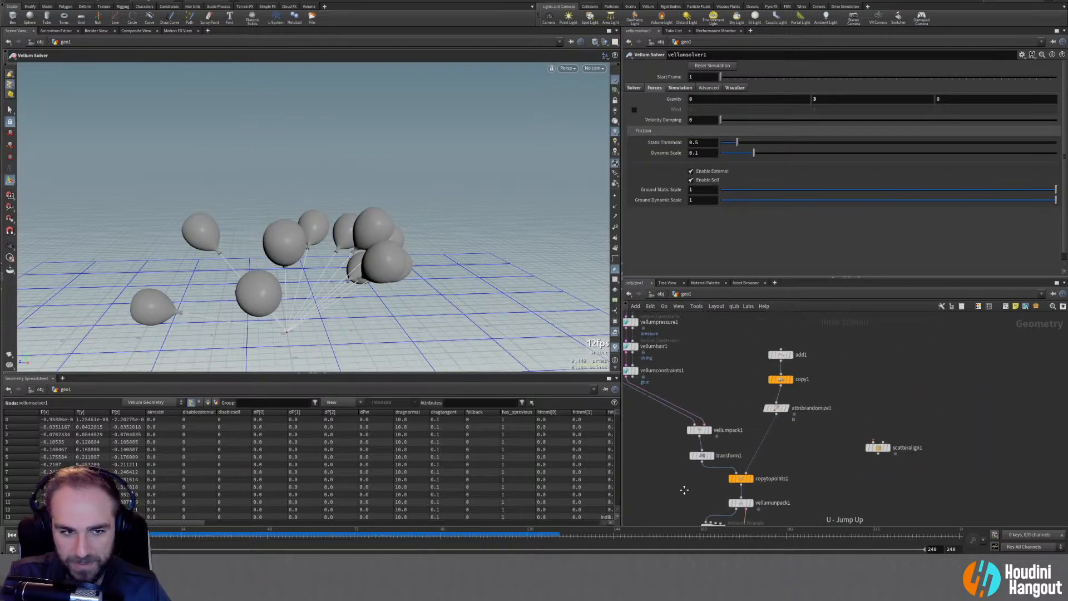
pyautogui.click(756, 340)
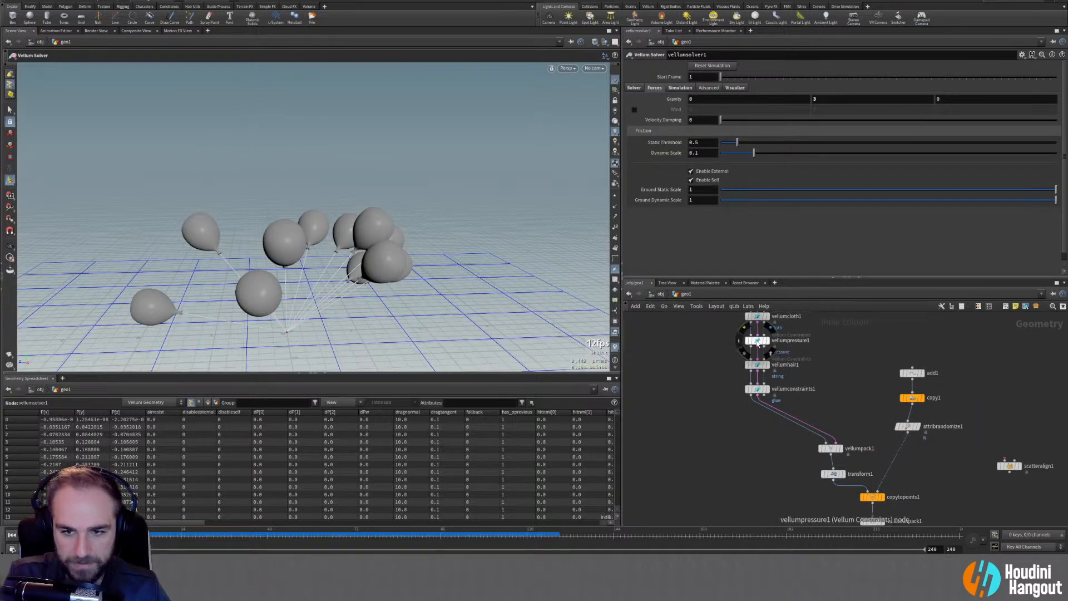
pyautogui.click(984, 172)
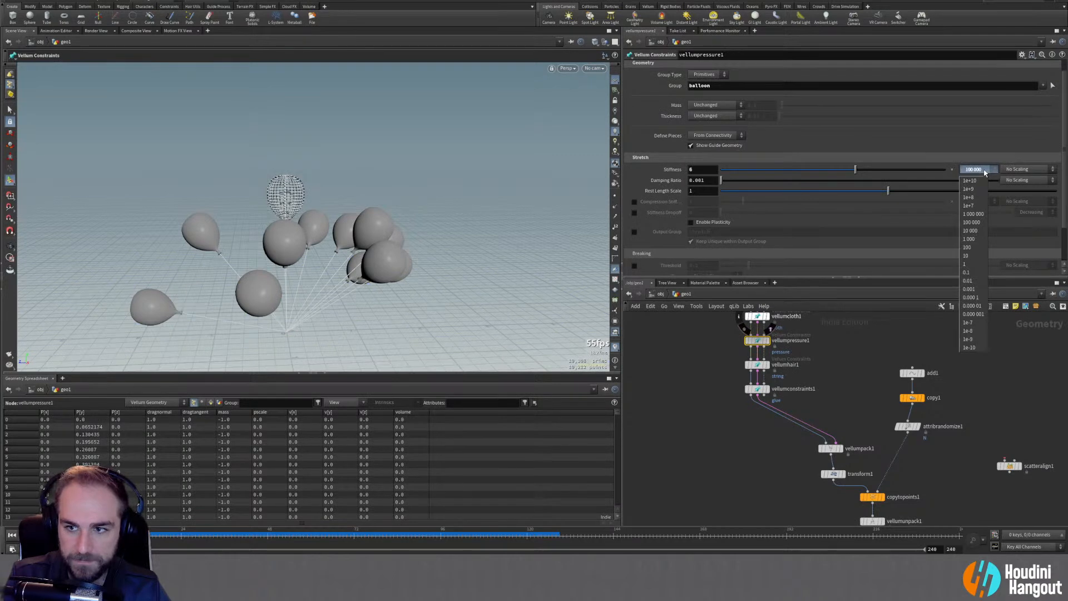
pyautogui.click(978, 214)
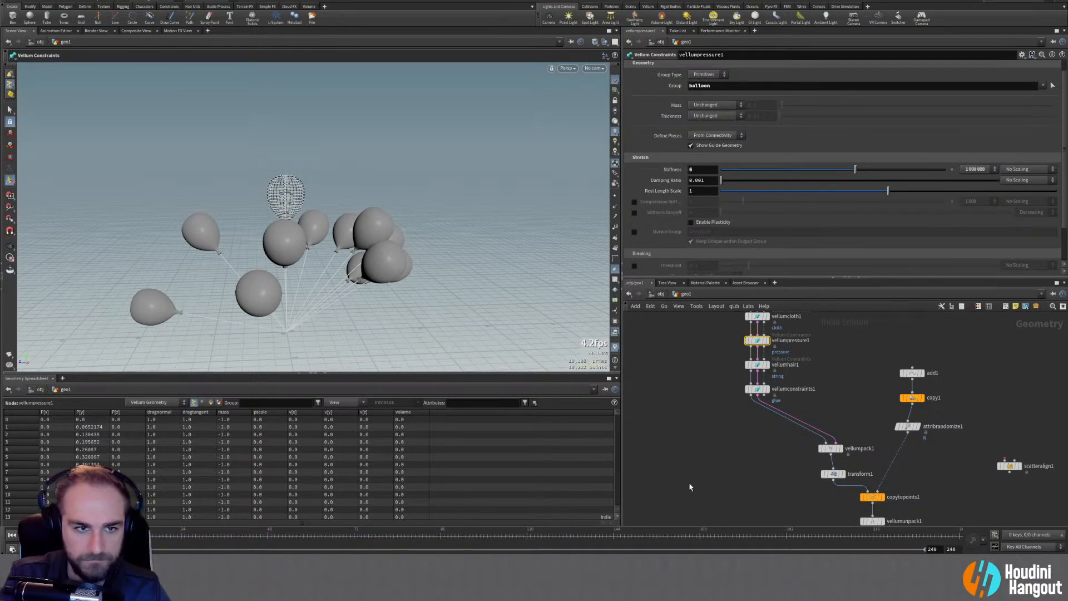
# Select vellumsolver1 and replay the simulation, viewing the balloons from slightly higher up
pyautogui.moveTo(728, 490); pyautogui.dragTo(703, 408, button='middle')
pyautogui.click(846, 492)
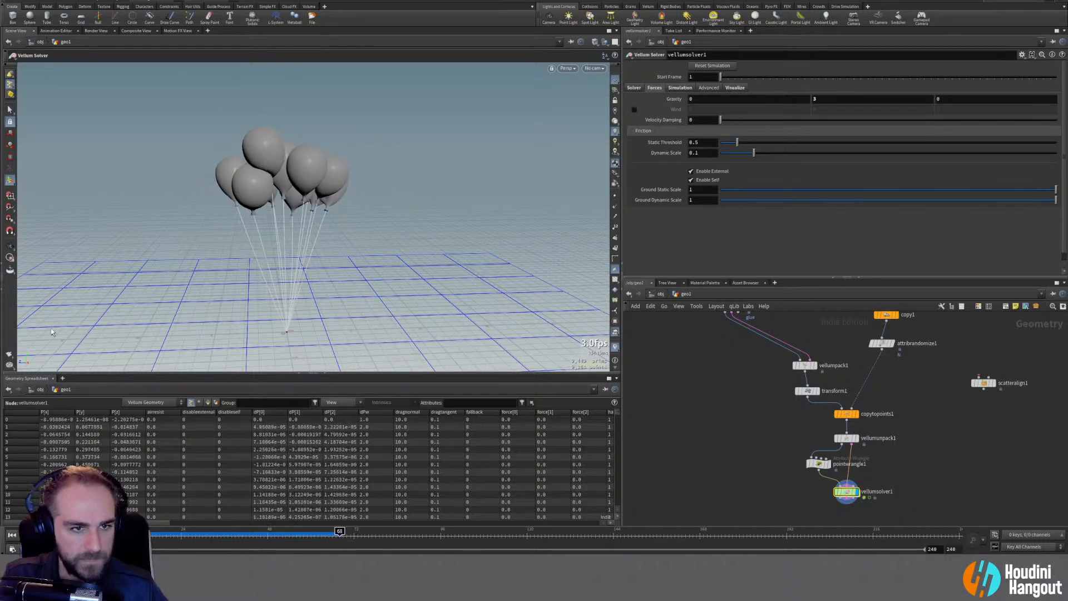
pyautogui.moveTo(291, 293)
pyautogui.keyDown('alt'); pyautogui.mouseDown()
pyautogui.moveTo(337, 254)
pyautogui.moveTo(298, 284)
pyautogui.moveTo(289, 274)
pyautogui.mouseUp(); pyautogui.keyUp('alt')
pyautogui.keyDown('alt'); pyautogui.moveTo(289, 274); pyautogui.dragTo(317, 262, button='middle'); pyautogui.keyUp('alt')
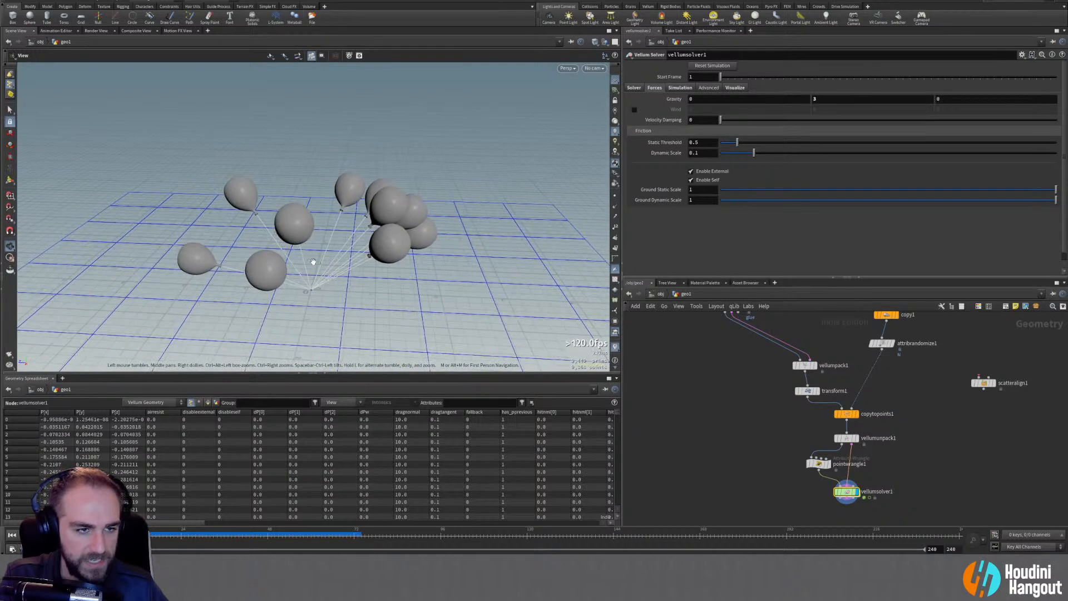
# Render a flipbook of the current viewport over the full frame range and play it back in MPlay
pyautogui.click(7, 357)
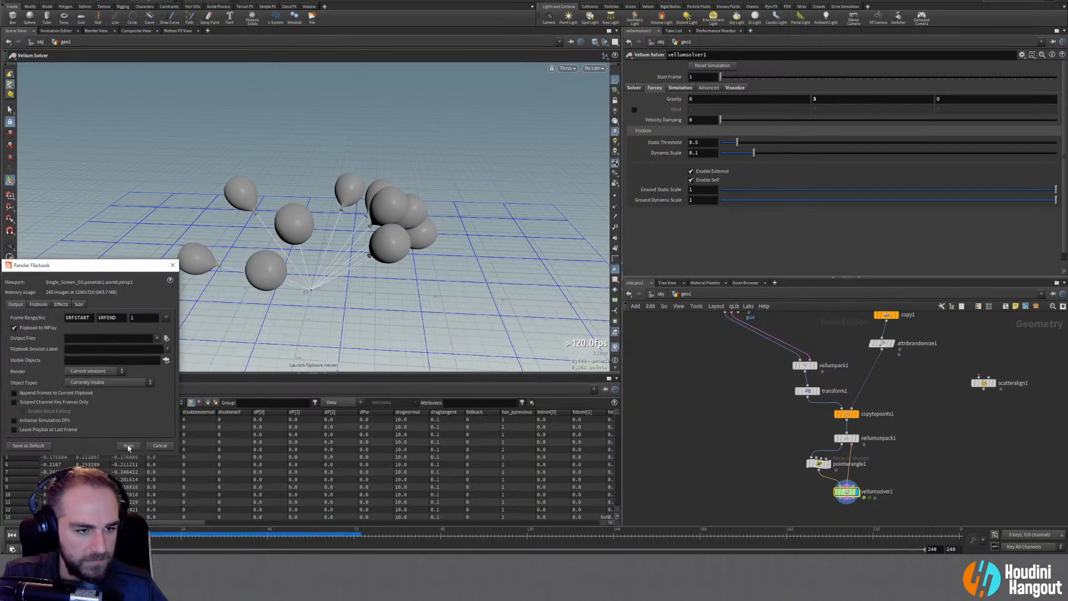
pyautogui.click(128, 445)
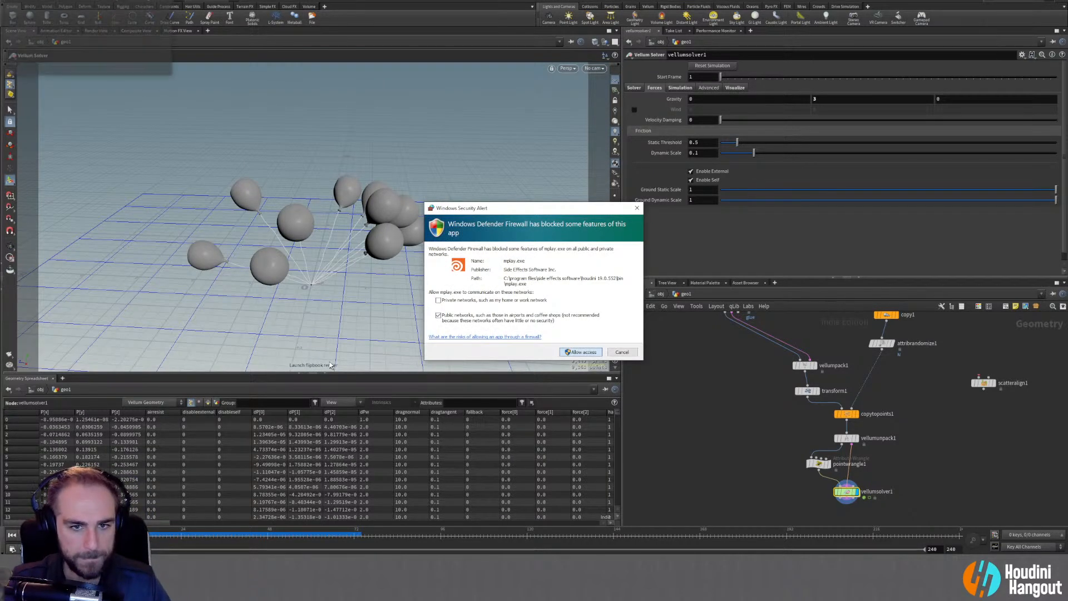
pyautogui.moveTo(291, 8); pyautogui.dragTo(395, 35)
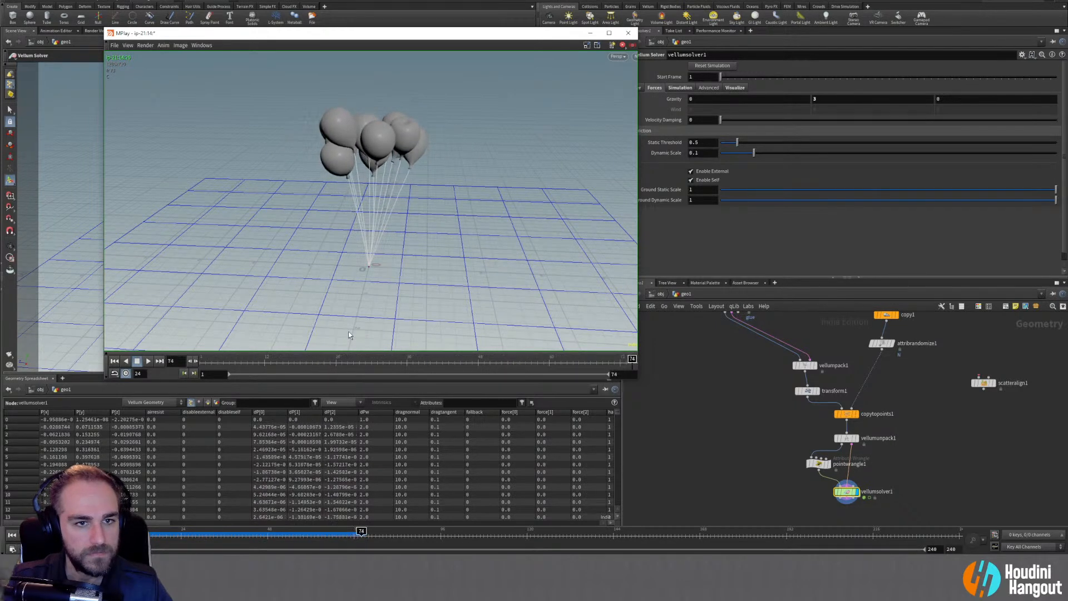
pyautogui.click(148, 360)
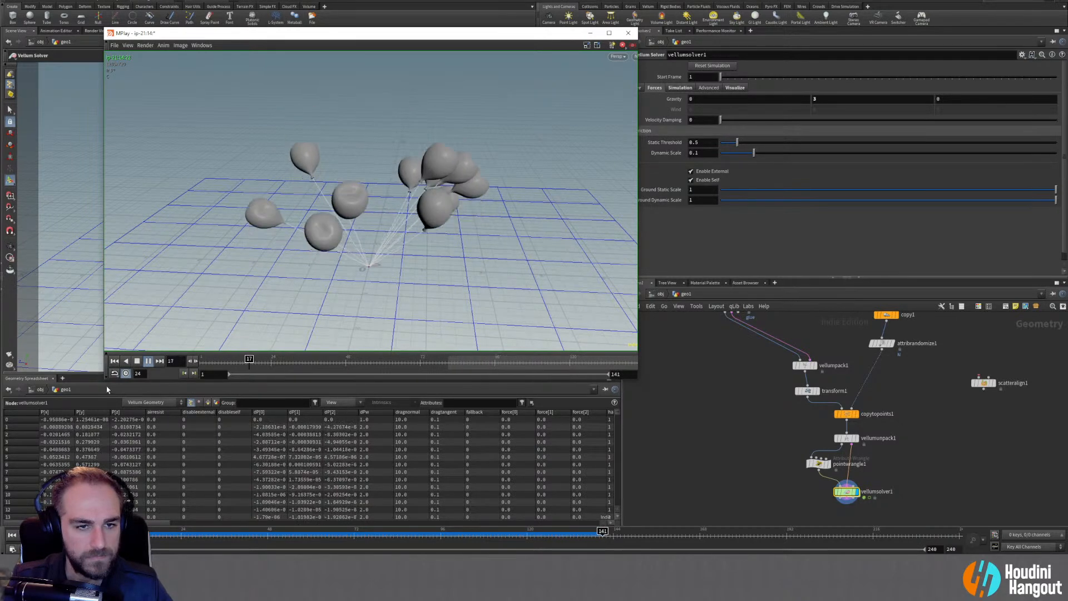
pyautogui.click(864, 496)
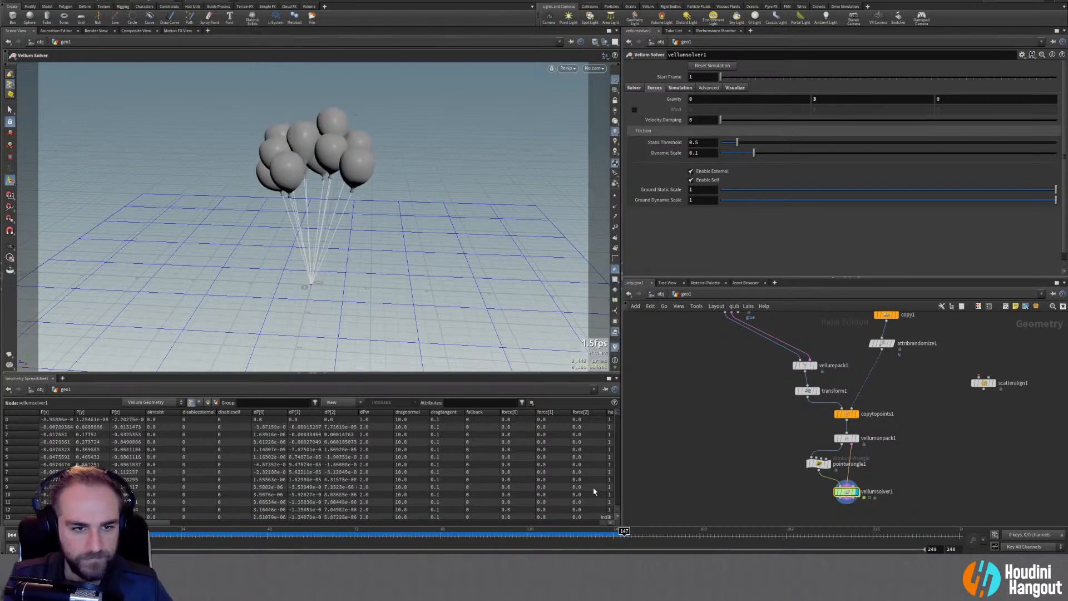
pyautogui.press('Escape')
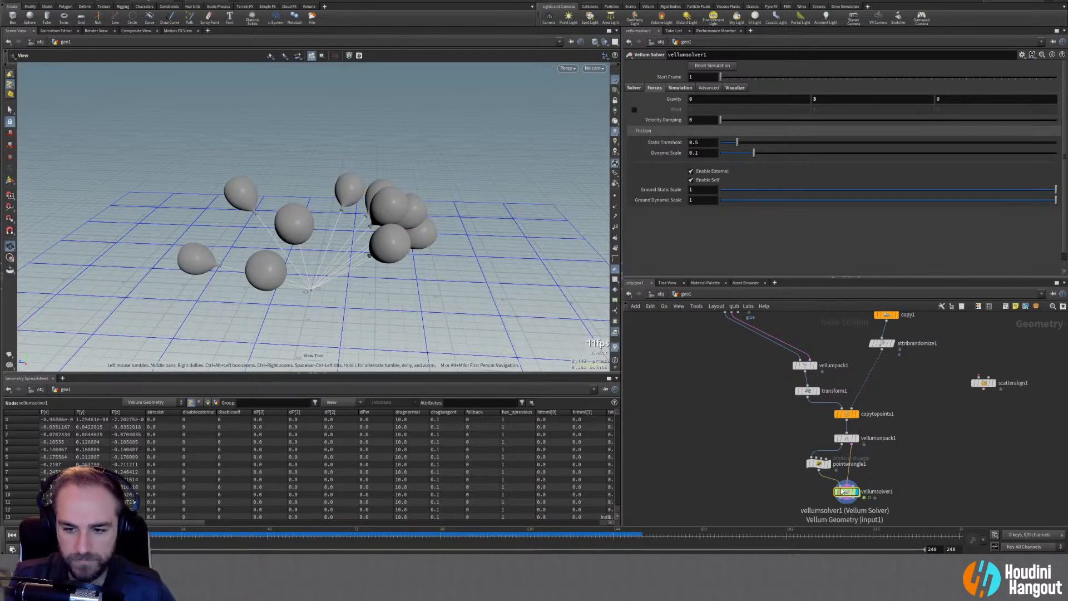
# In vellumsolver1's forces network, set popwind1's noise Amplitude to 1 and Swirl Size to 2, replaying the simulation
pyautogui.doubleClick(844, 491)
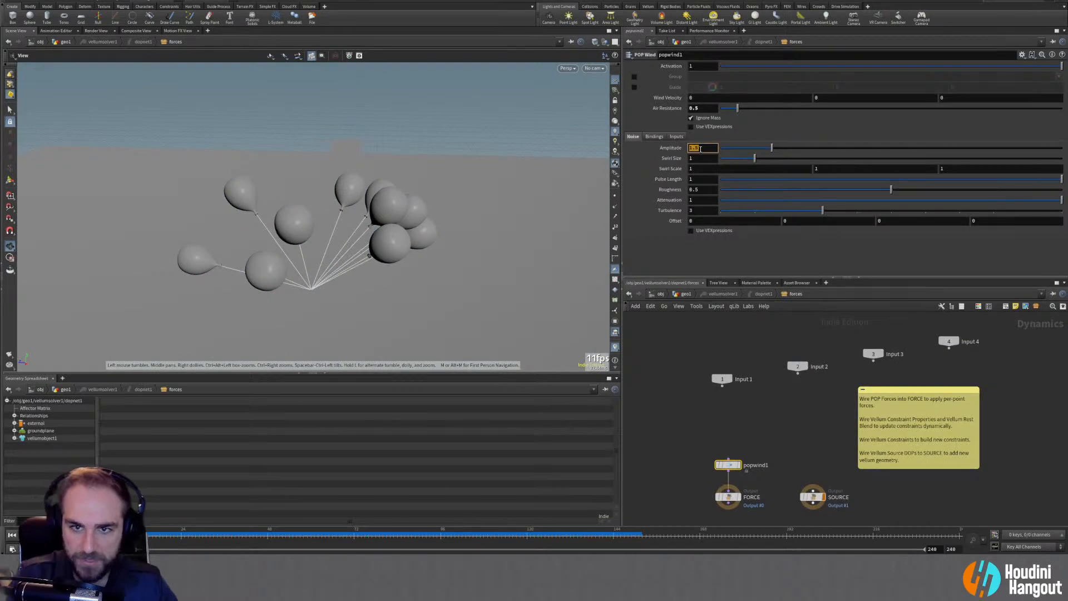
pyautogui.press('Return')
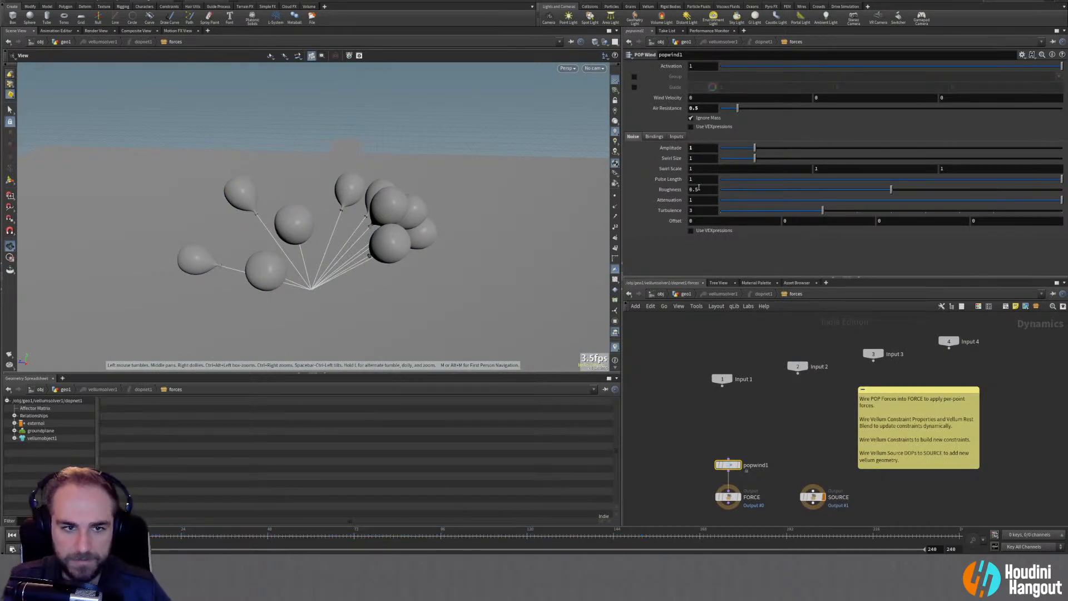
pyautogui.doubleClick(693, 158)
pyautogui.write('2')
pyautogui.press('Return')
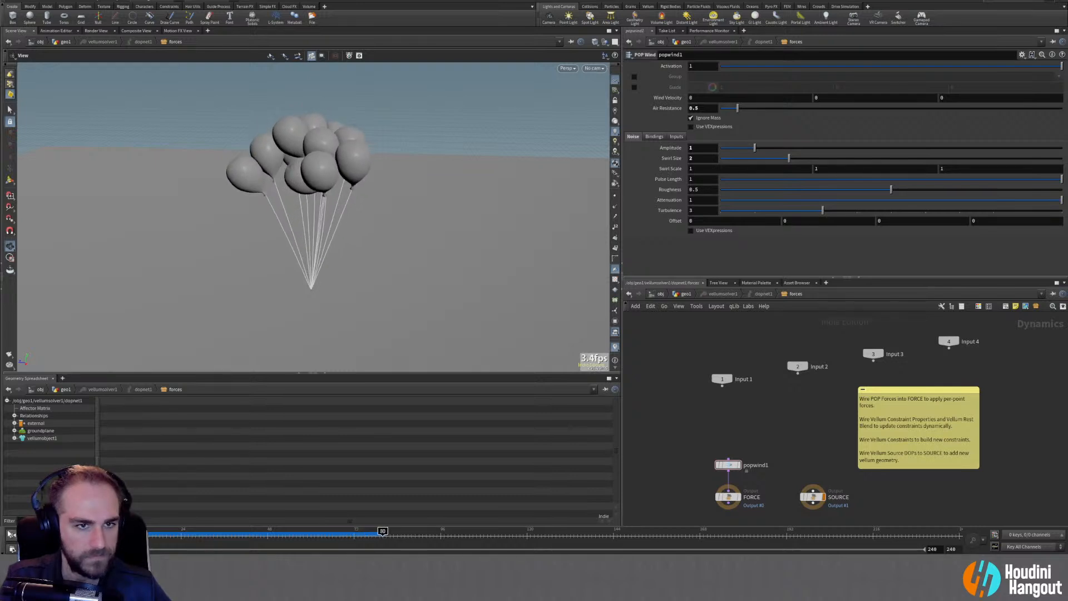
pyautogui.click(12, 534)
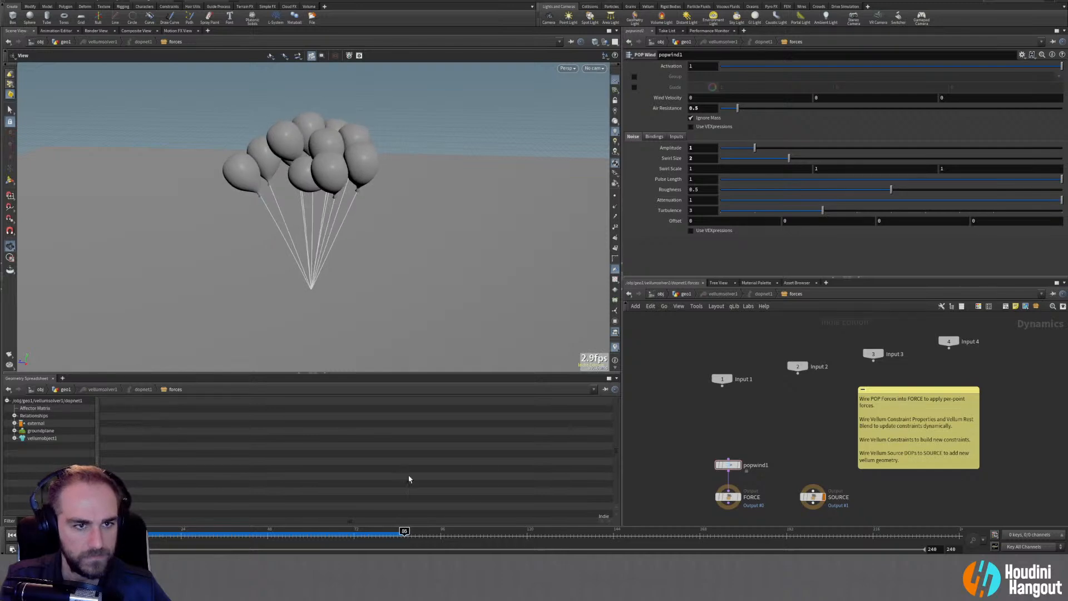
# Back in geo1, set vellumcloth1's Stretch Stiffness multiplier to 10 000
pyautogui.moveTo(775, 405); pyautogui.dragTo(780, 501, button='middle')
pyautogui.click(732, 322)
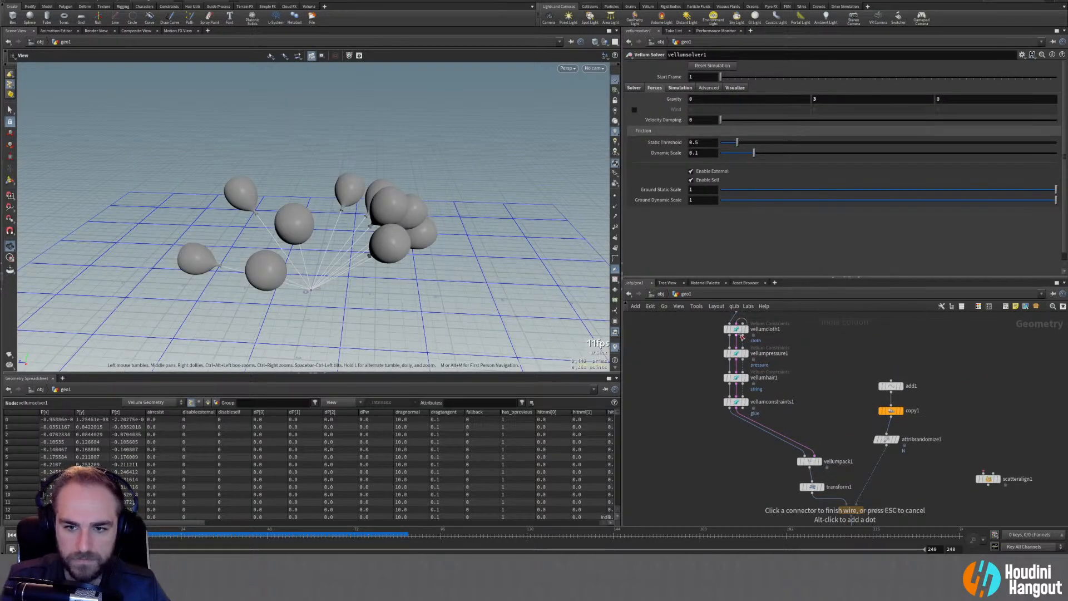
pyautogui.click(735, 329)
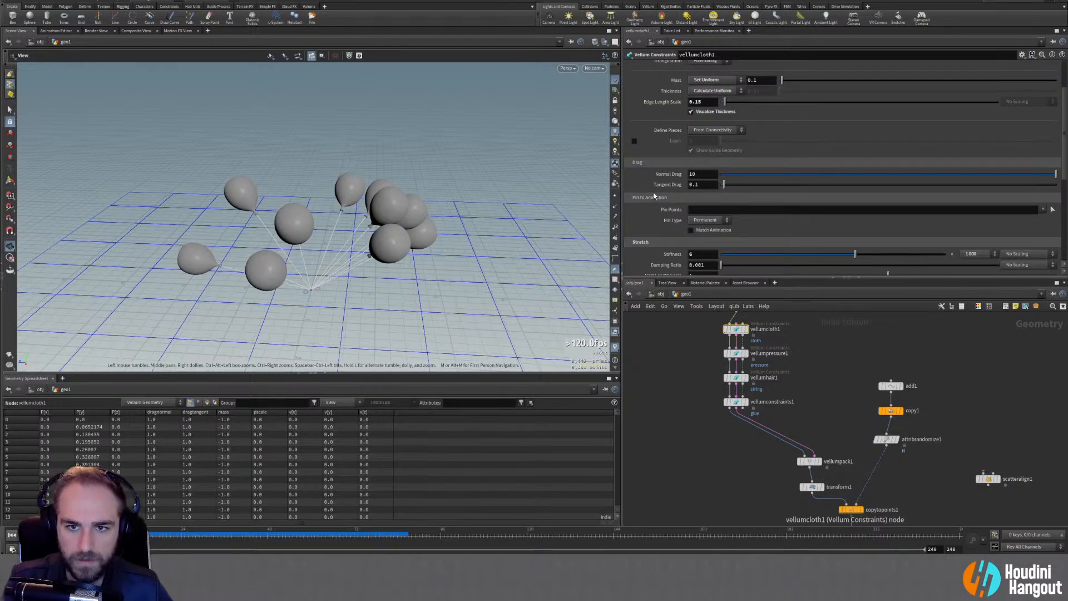
pyautogui.scroll(-4, 657, 185)
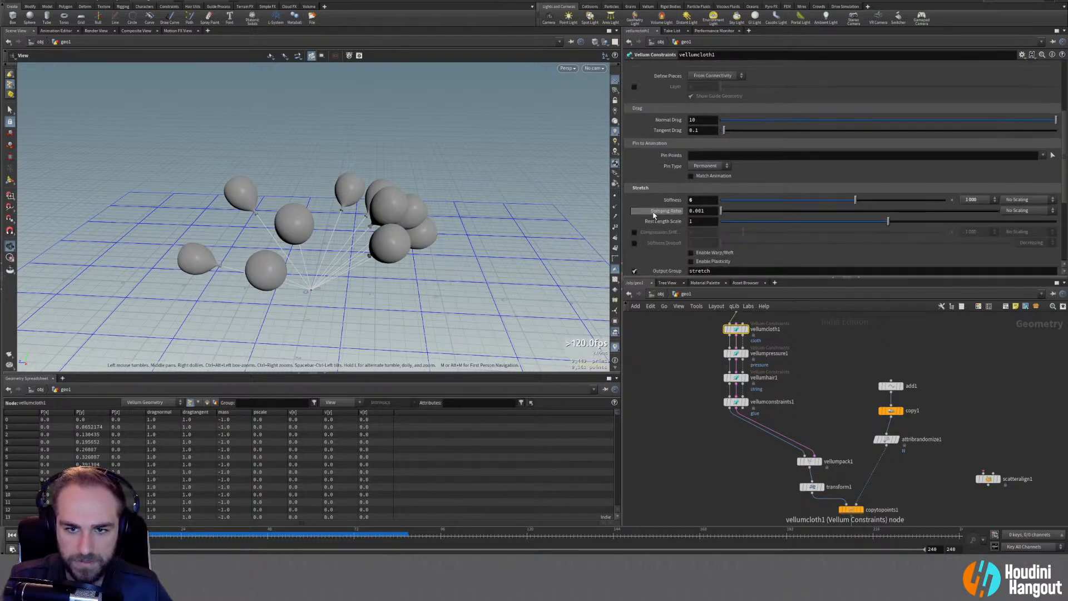
pyautogui.click(971, 200)
pyautogui.click(973, 268)
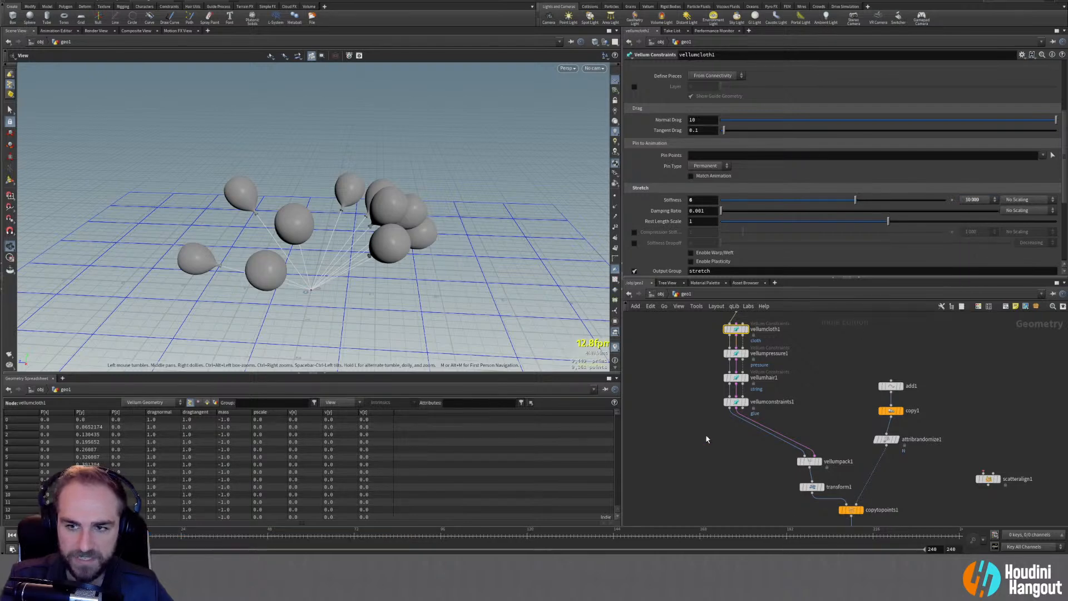
# Select vellumsolver1 in geo1 and replay the simulation with the stiffer cloth
pyautogui.press('u')
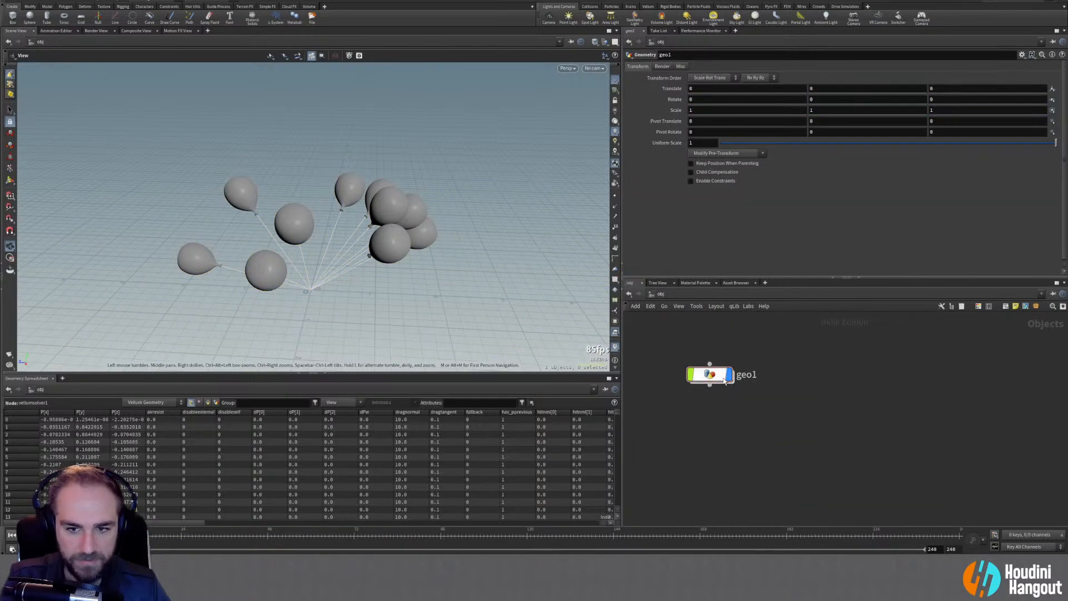
pyautogui.doubleClick(709, 374)
pyautogui.click(835, 473)
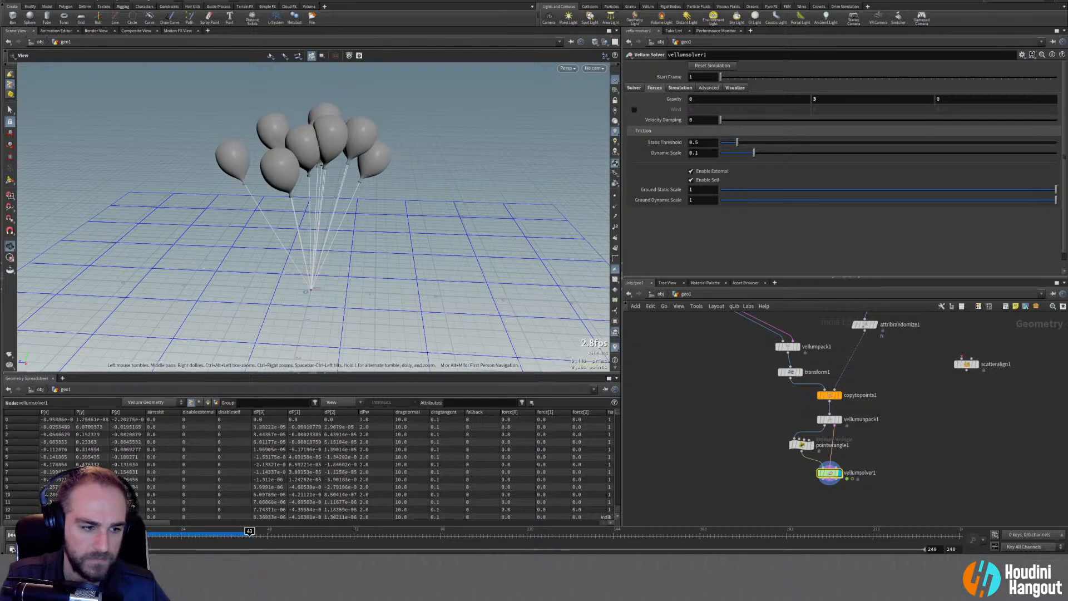
# Examine vellumpressure1's stretch, breaking and attribute settings while replaying the simulation
pyautogui.moveTo(709, 422); pyautogui.dragTo(758, 425, button='middle')
pyautogui.click(792, 361)
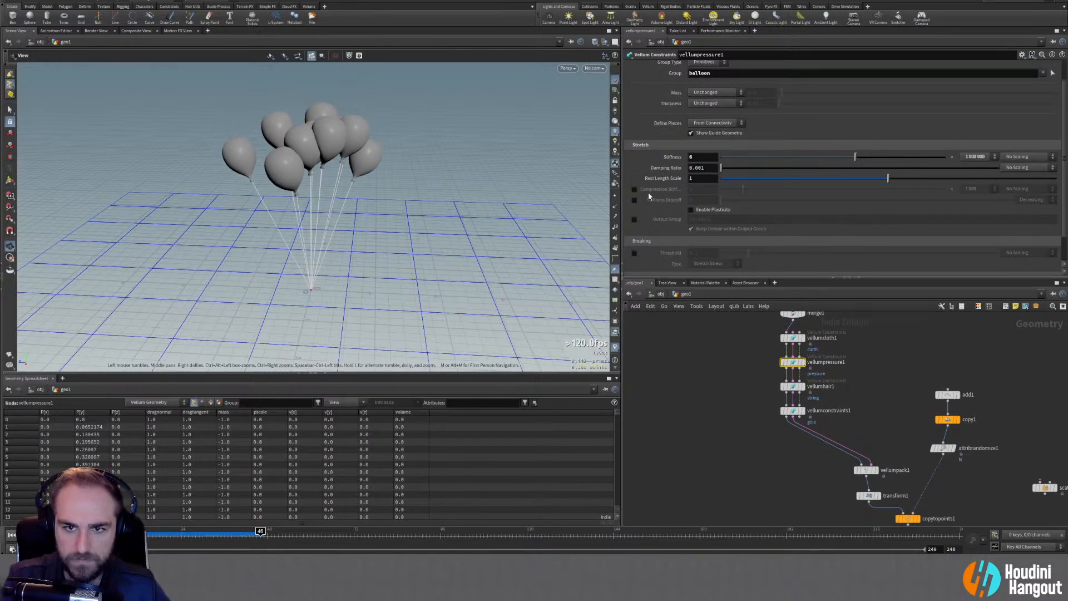
pyautogui.scroll(-2, 638, 163)
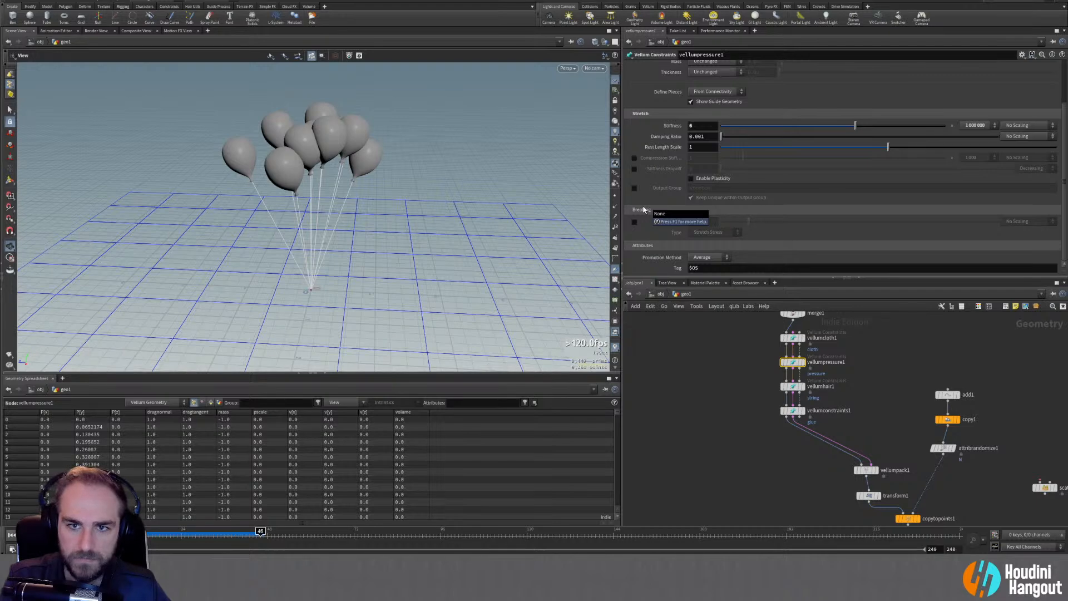
pyautogui.scroll(3, 643, 209)
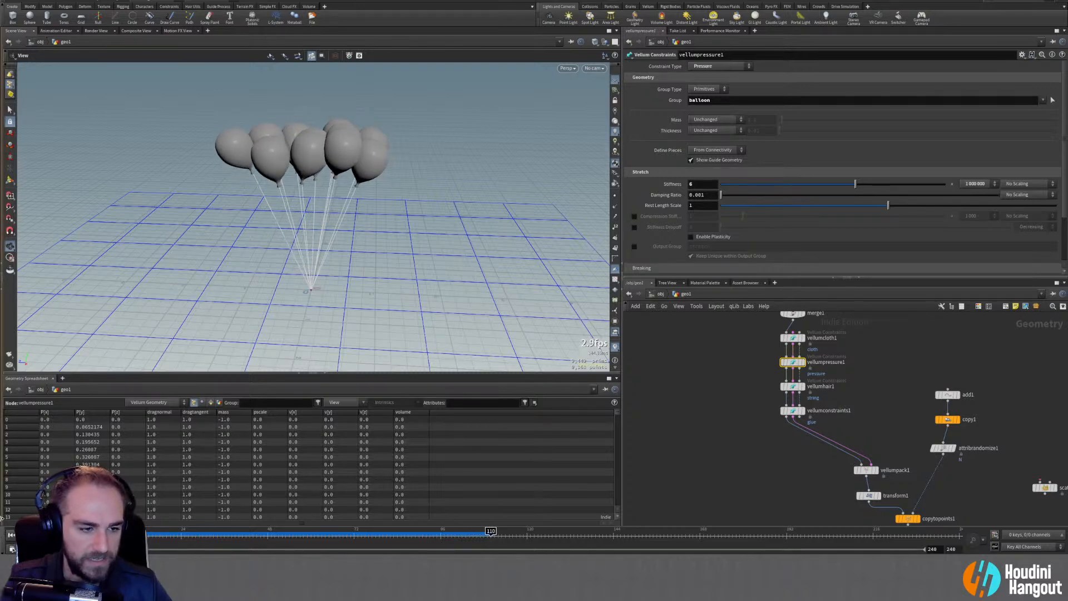
pyautogui.press('Escape')
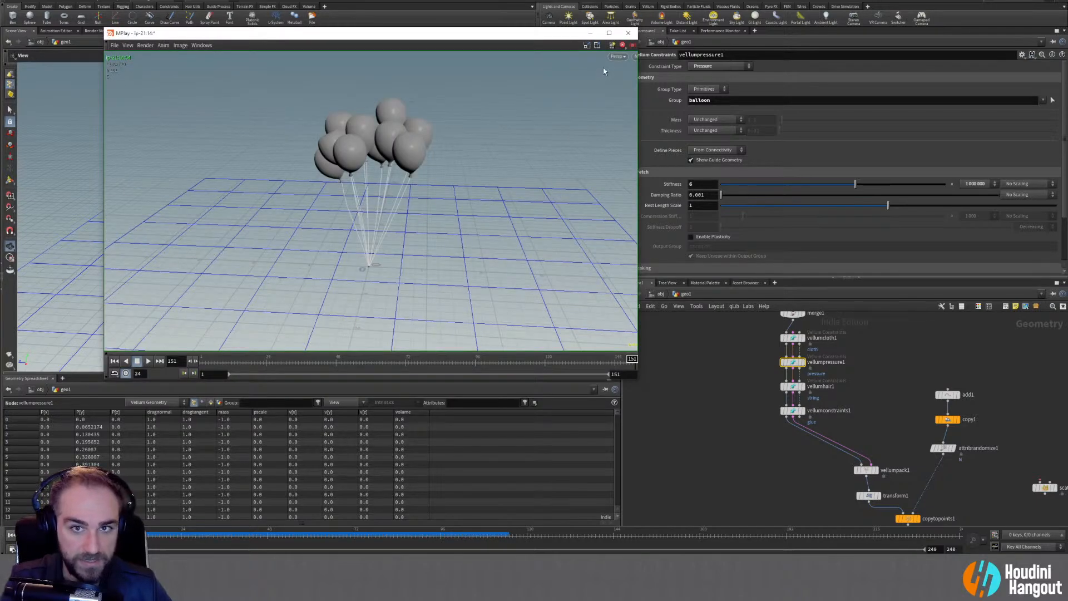
# Close the old flipbook, render a new one of the updated simulation and play it in MPlay
pyautogui.click(628, 33)
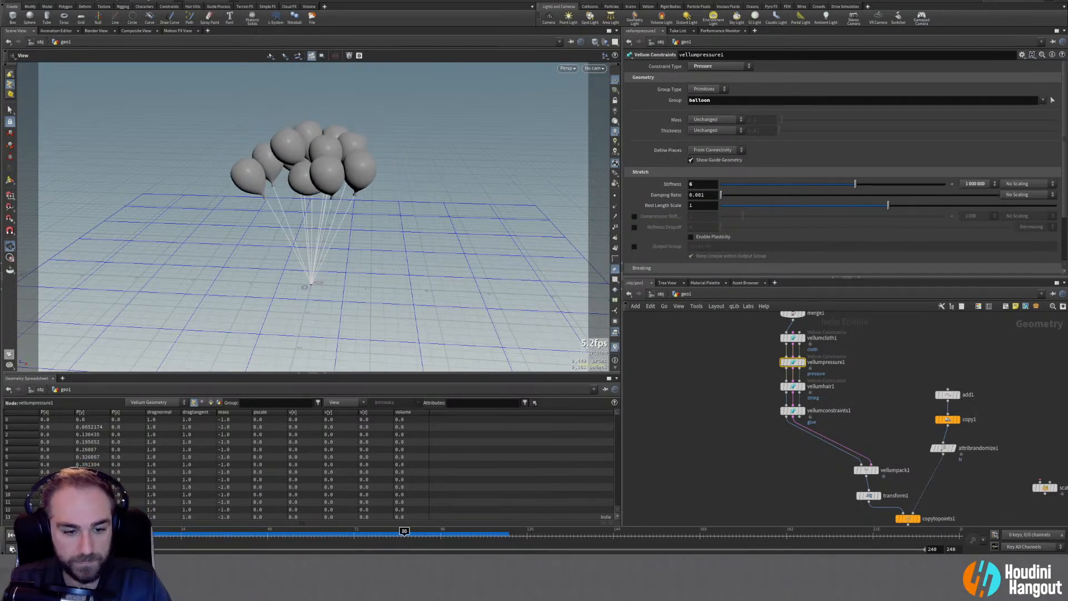
pyautogui.click(383, 588)
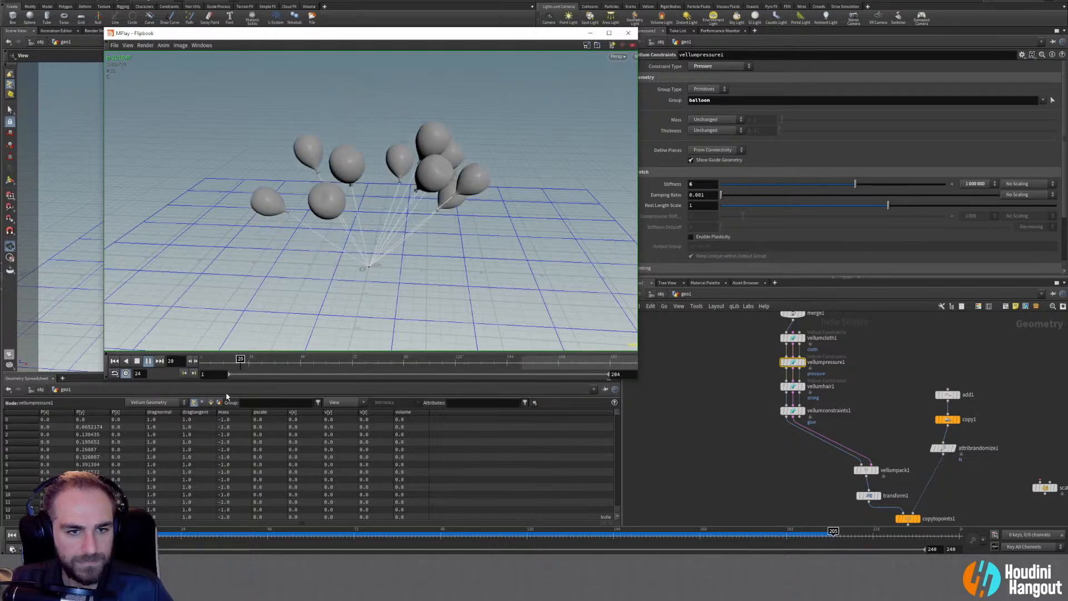
pyautogui.click(674, 399)
# Select vellumsolver1 and keyframe its Gravity at 0, 3, 0 on frame 120 with simulation disabled
pyautogui.moveTo(772, 463); pyautogui.dragTo(670, 351, button='middle')
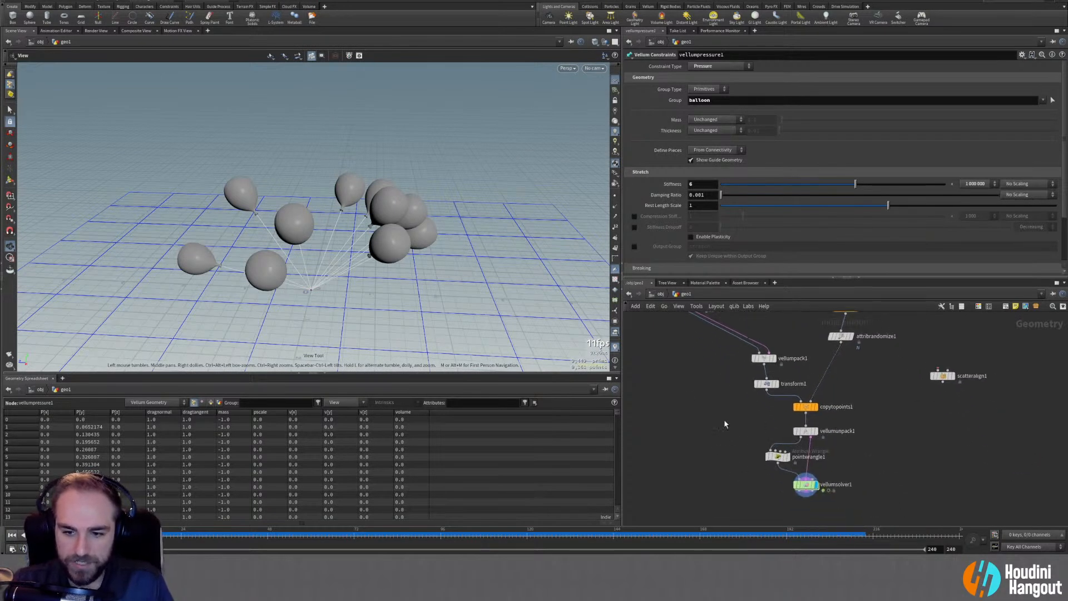
pyautogui.click(804, 483)
pyautogui.click(634, 88)
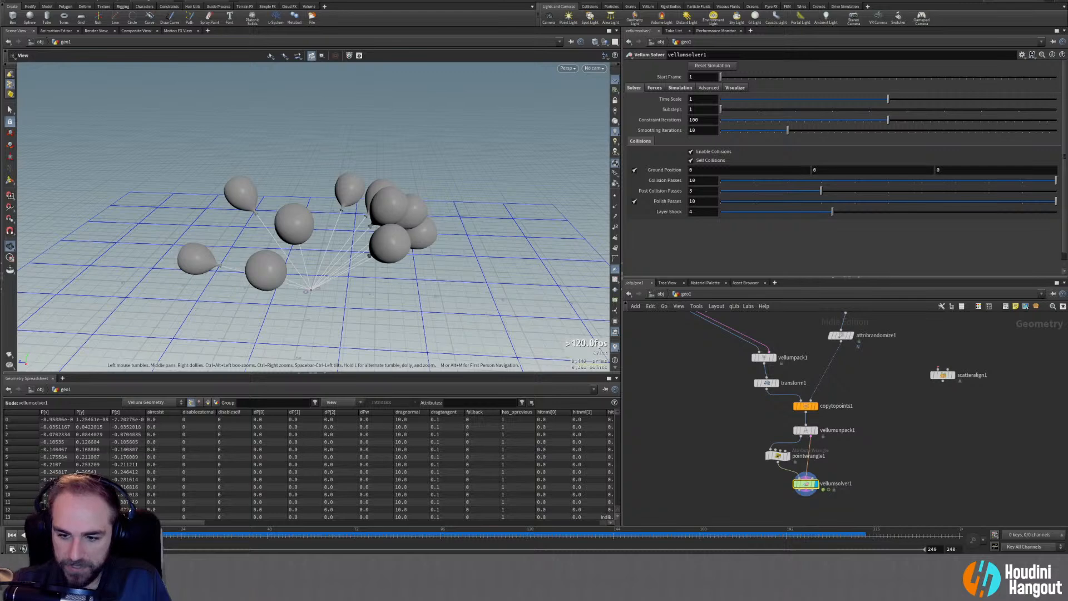
pyautogui.moveTo(271, 533); pyautogui.dragTo(528, 533)
pyautogui.click(655, 87)
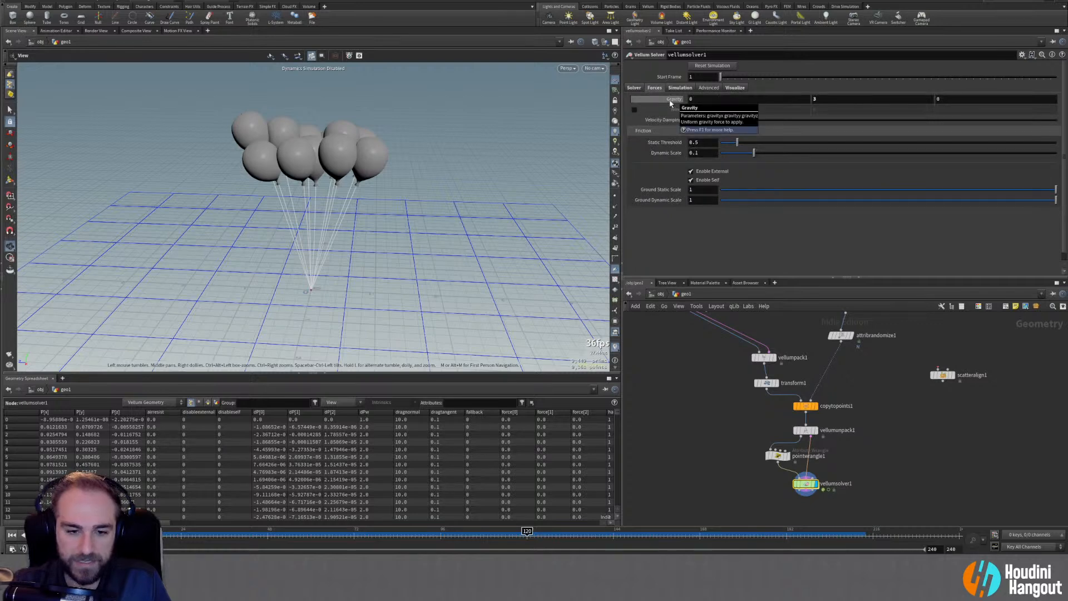
pyautogui.keyDown('alt'); pyautogui.click(672, 99); pyautogui.keyUp('alt')
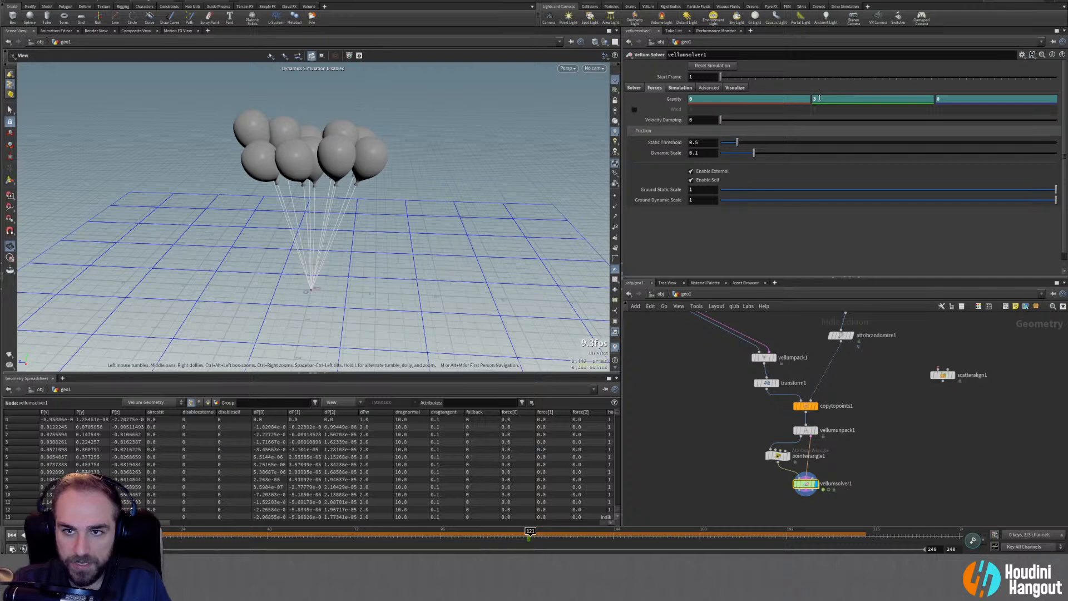
# Revert vellumsolver1's Gravity to the default -9.80665 in Y, keyframe it at frame 121 and resimulate from the first frame
pyautogui.rightClick(674, 102)
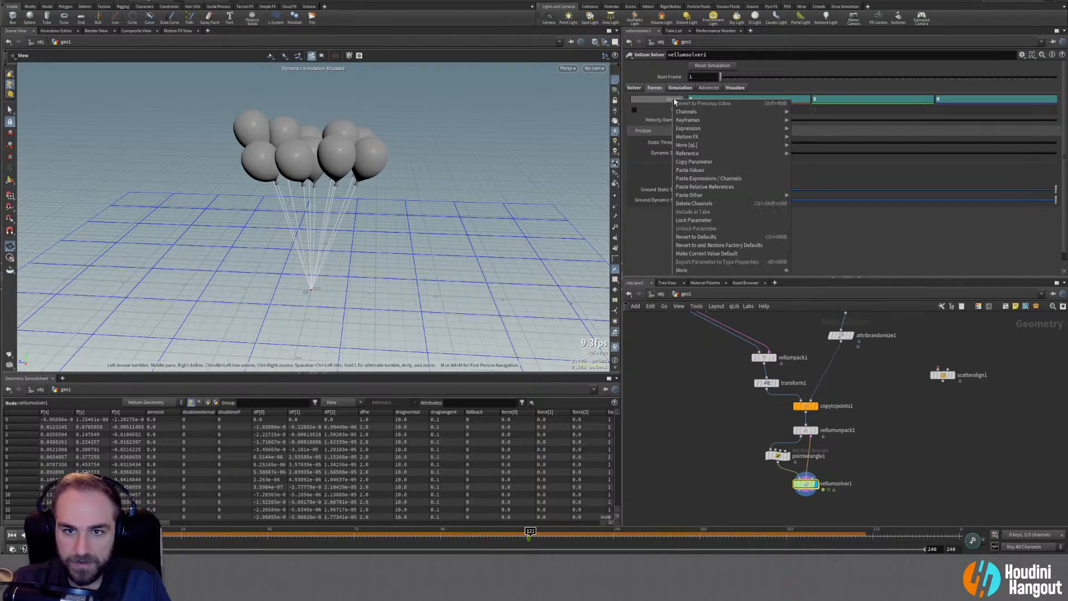
pyautogui.click(703, 236)
pyautogui.keyDown('alt'); pyautogui.click(675, 101); pyautogui.keyUp('alt')
pyautogui.moveTo(523, 533); pyautogui.dragTo(16, 510)
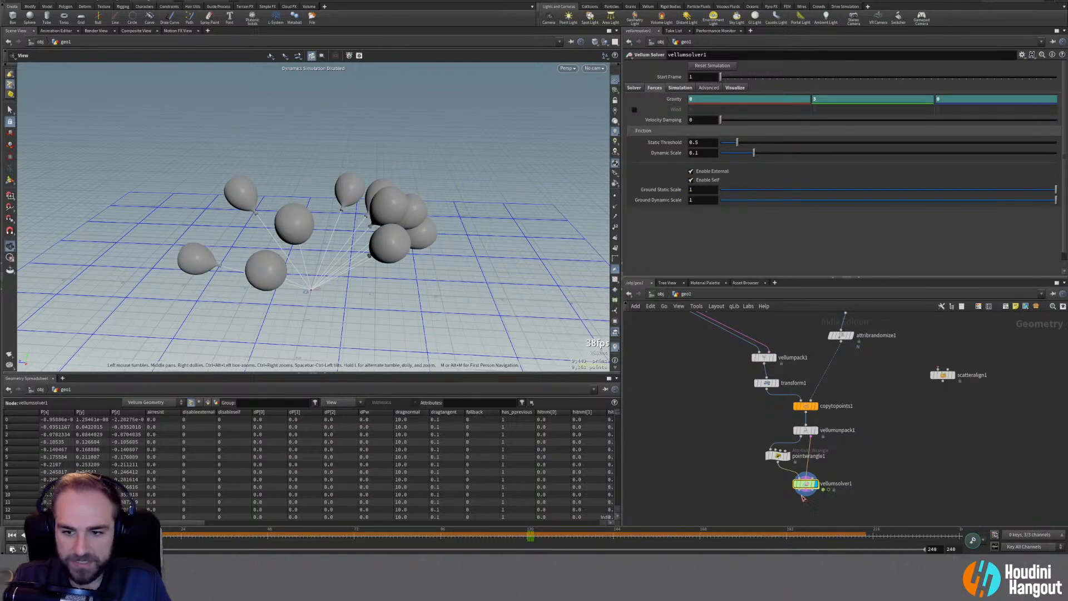
pyautogui.click(1059, 559)
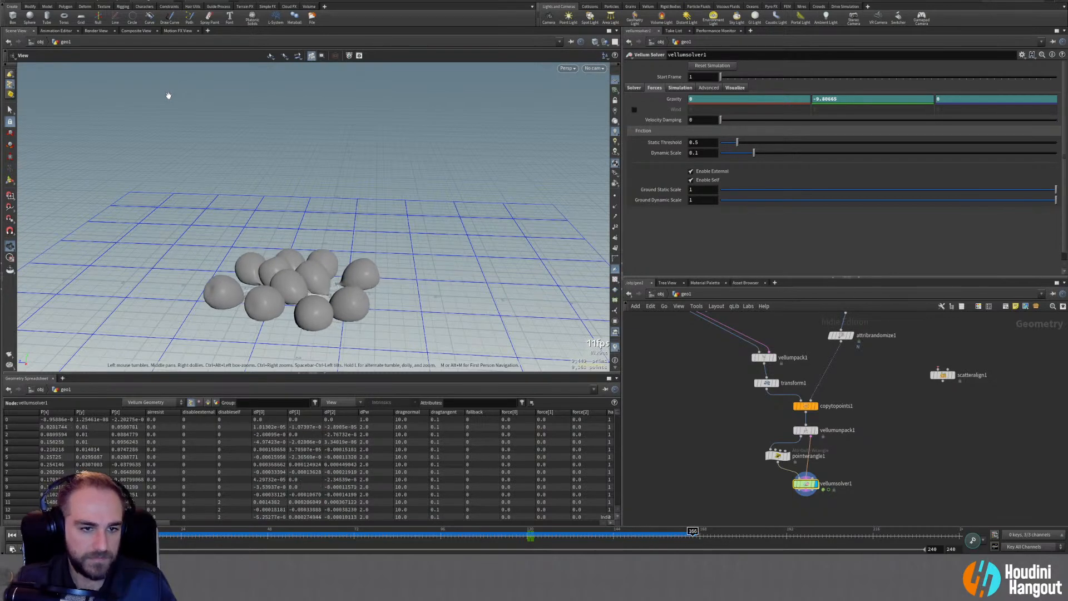
# Rewind to the first frame and add a Vellum Constraint Properties node beside popwind1 inside vellumsolver1's forces network
pyautogui.hotkey('ctrl', 'Up')
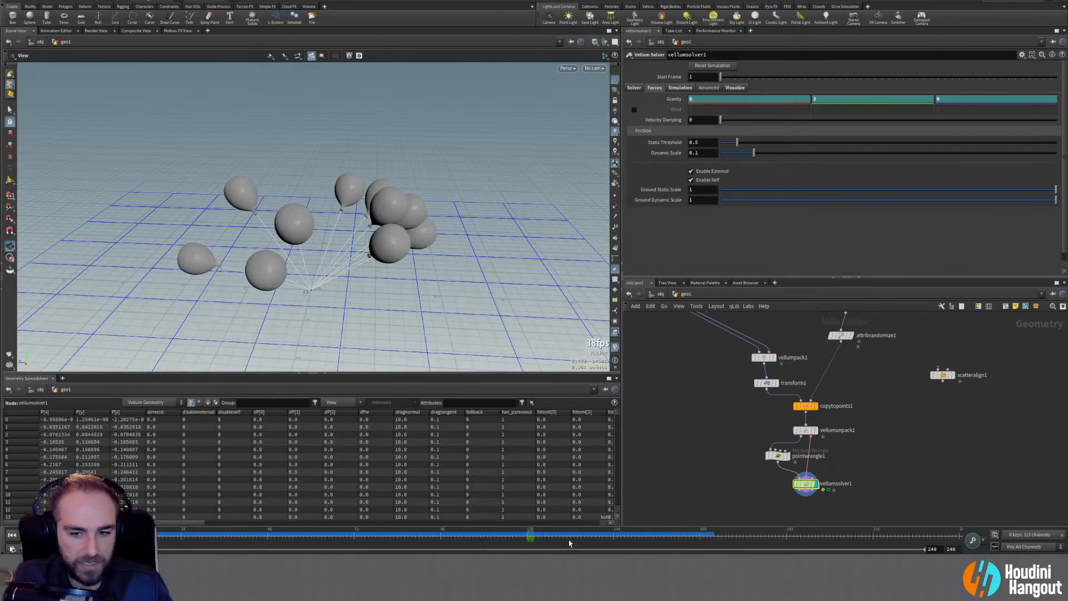
pyautogui.doubleClick(802, 480)
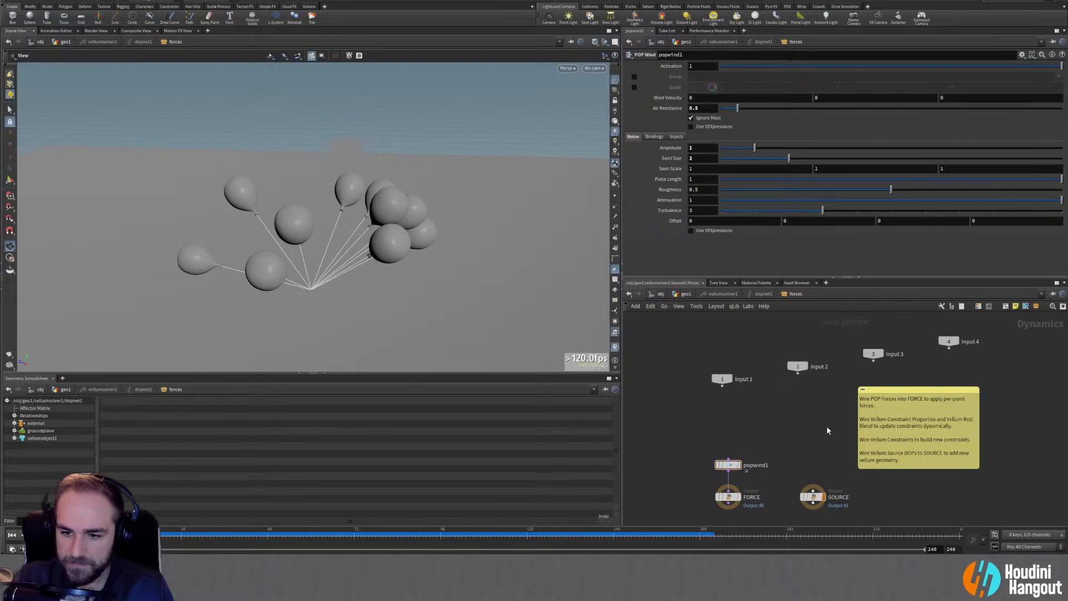
pyautogui.press('Tab')
pyautogui.write('vellum con')
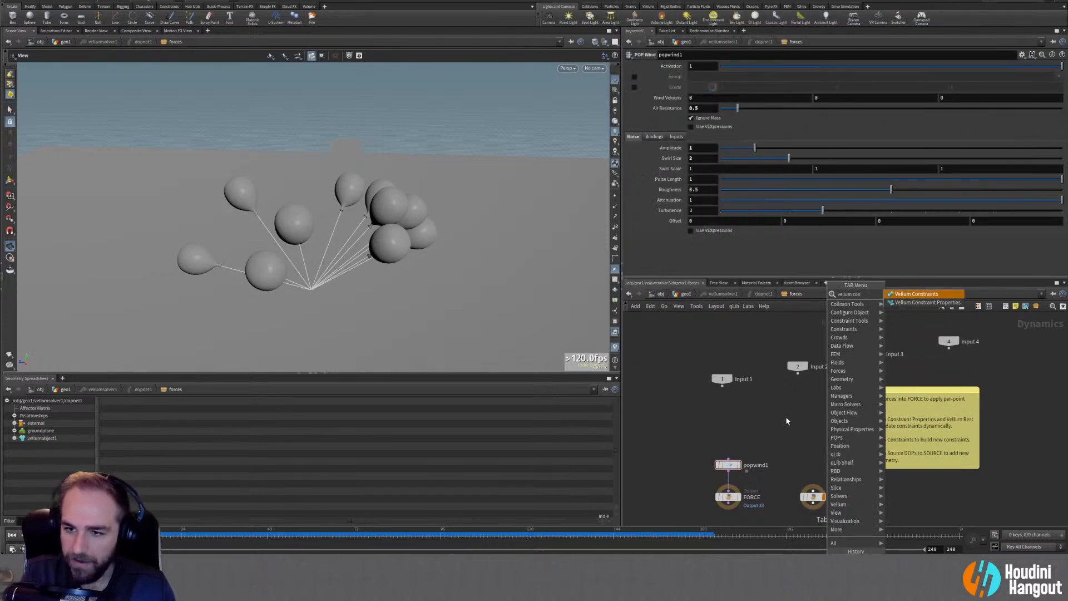
pyautogui.press('Down')
pyautogui.press('Return')
pyautogui.click(784, 433)
pyautogui.moveTo(726, 463); pyautogui.dragTo(687, 431)
pyautogui.moveTo(784, 435); pyautogui.dragTo(775, 441)
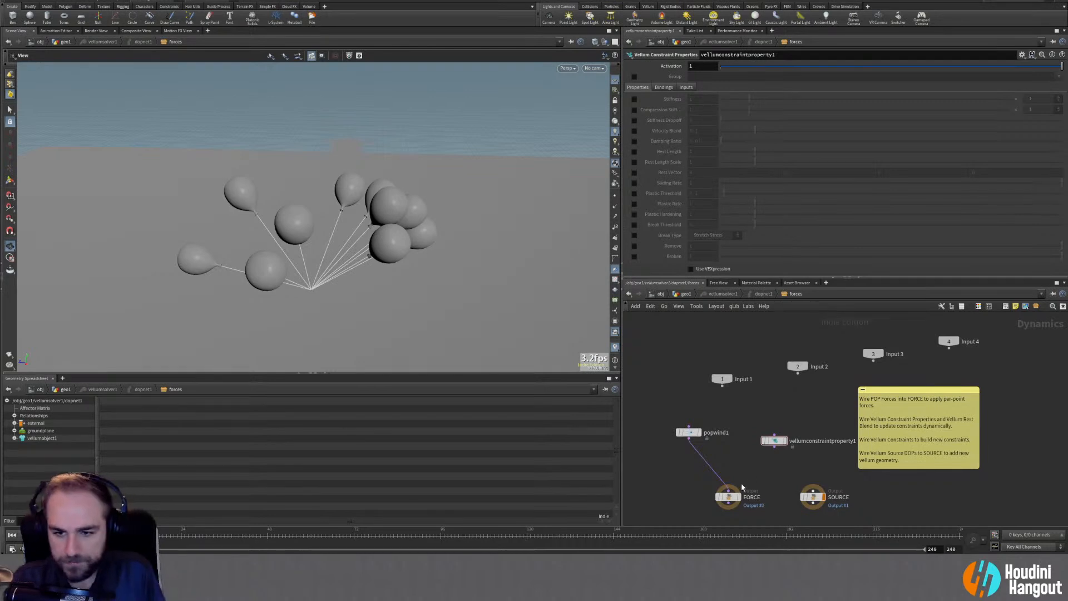
# Insert a Merge node between popwind1 and the FORCE output and wire vellumconstraintproperty1 into it
pyautogui.press('Tab')
pyautogui.click(868, 303)
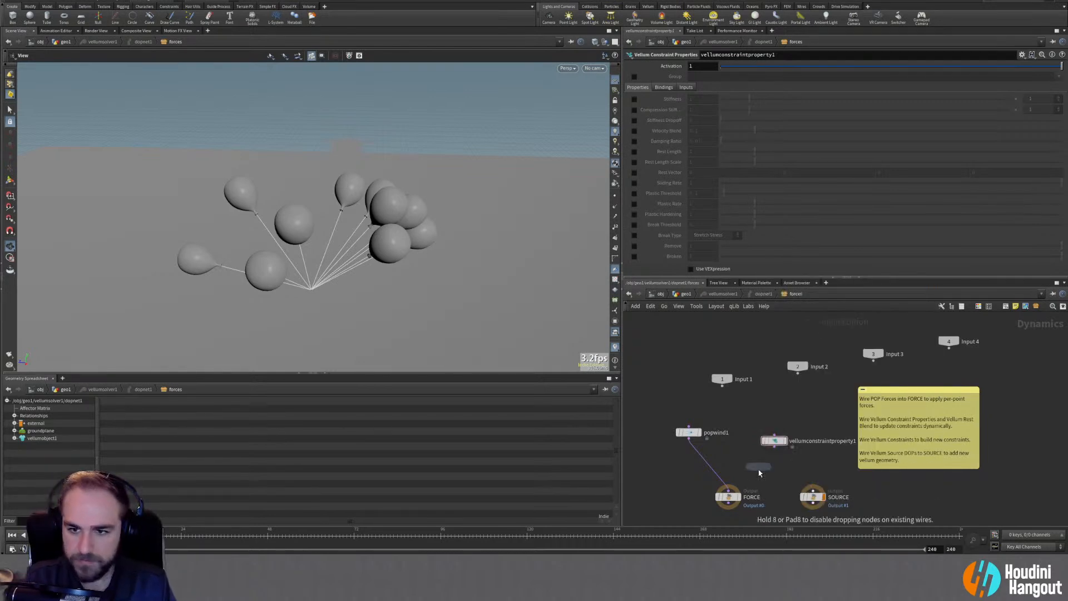
pyautogui.click(725, 466)
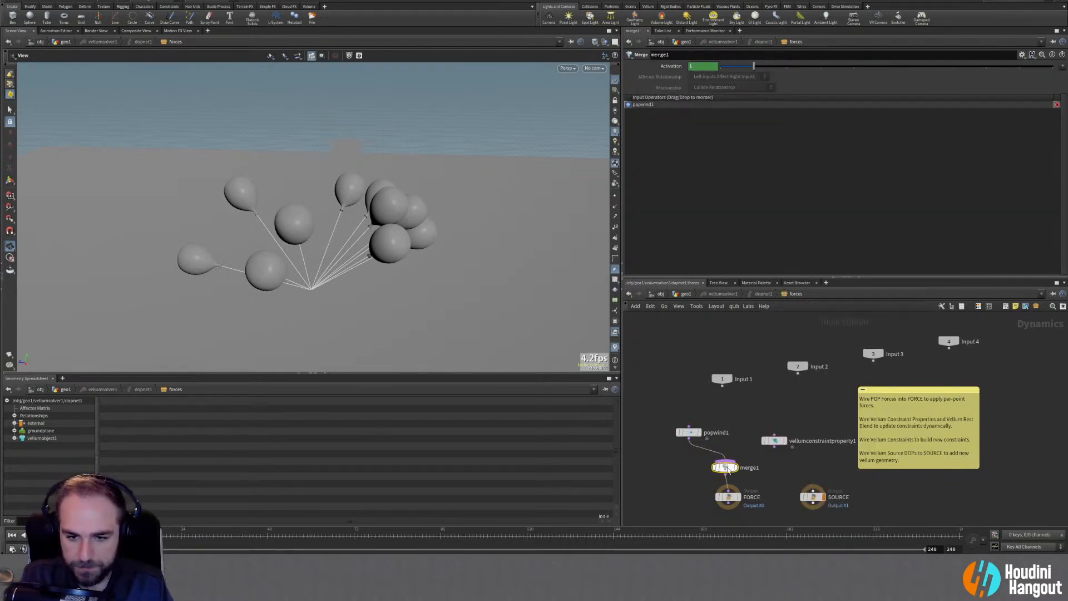
pyautogui.moveTo(731, 466); pyautogui.dragTo(771, 437)
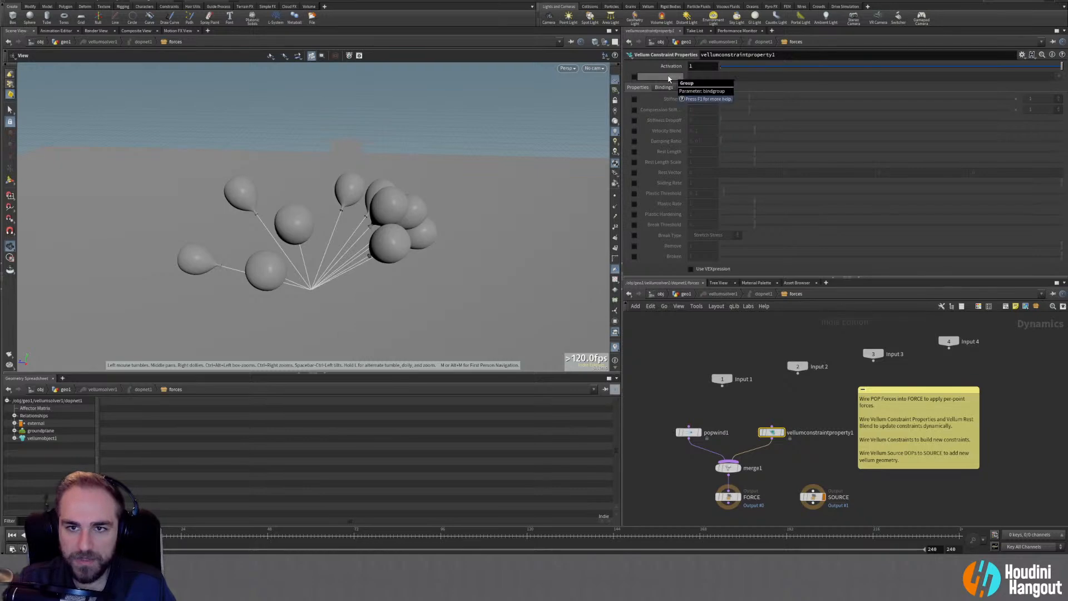
pyautogui.click(642, 349)
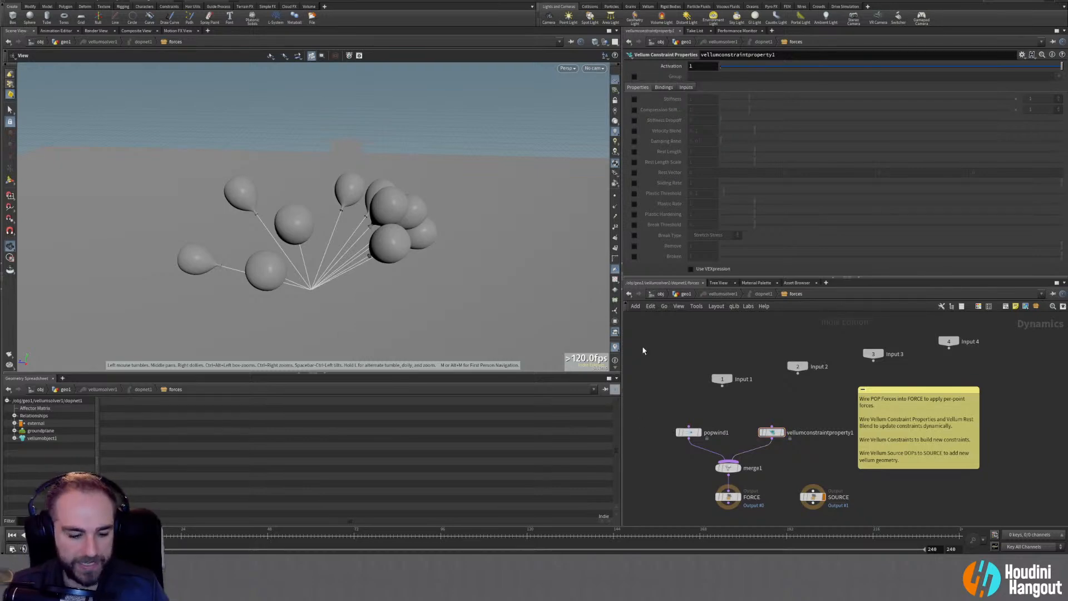
# Return to the geometry network, display vellumpressure1 and list its Constraint Geometry primitives in the spreadsheet
pyautogui.press('u')
pyautogui.moveTo(688, 368); pyautogui.dragTo(708, 483, button='middle')
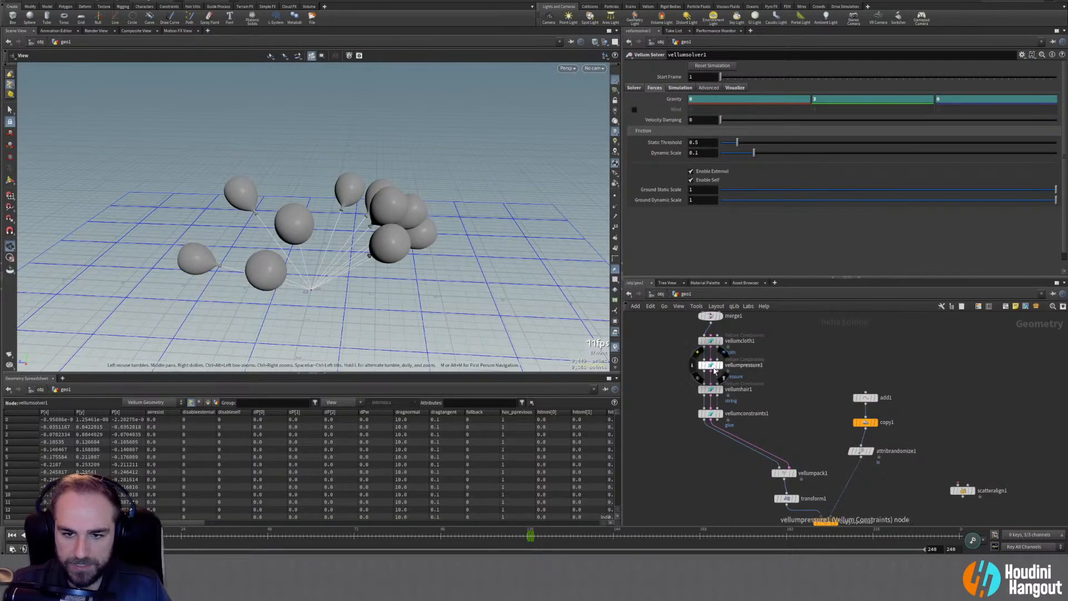
pyautogui.click(714, 367)
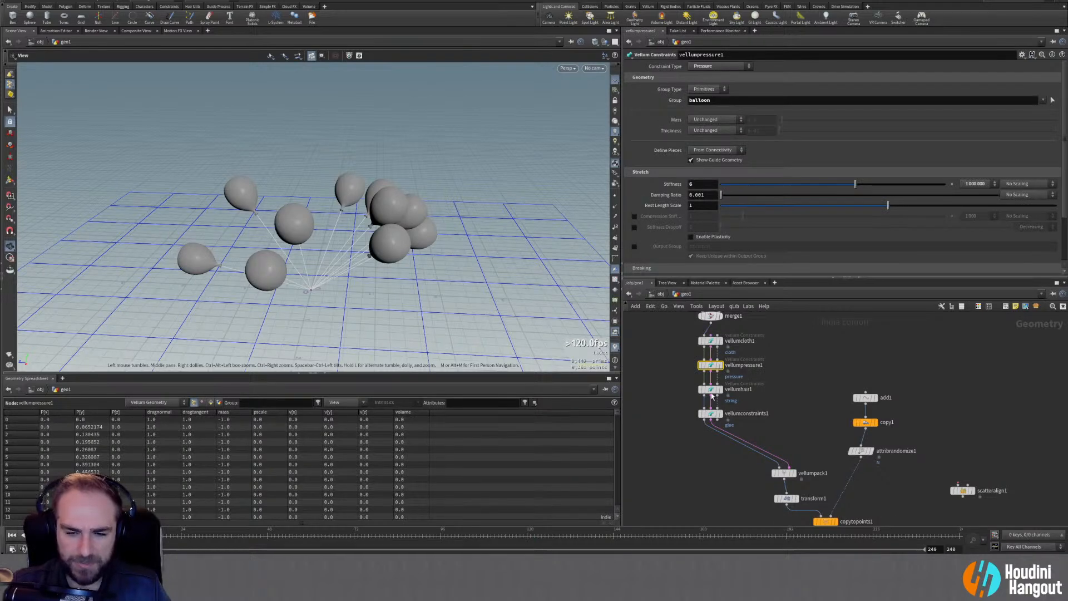
pyautogui.middleClick(714, 365)
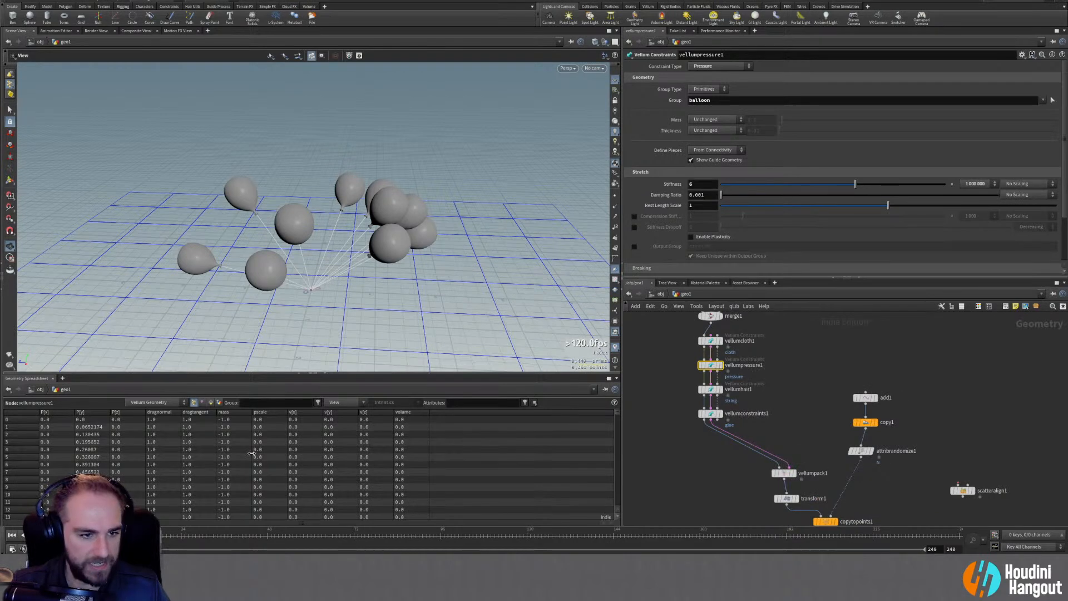
pyautogui.click(210, 403)
pyautogui.click(724, 374)
pyautogui.click(724, 375)
pyautogui.click(724, 365)
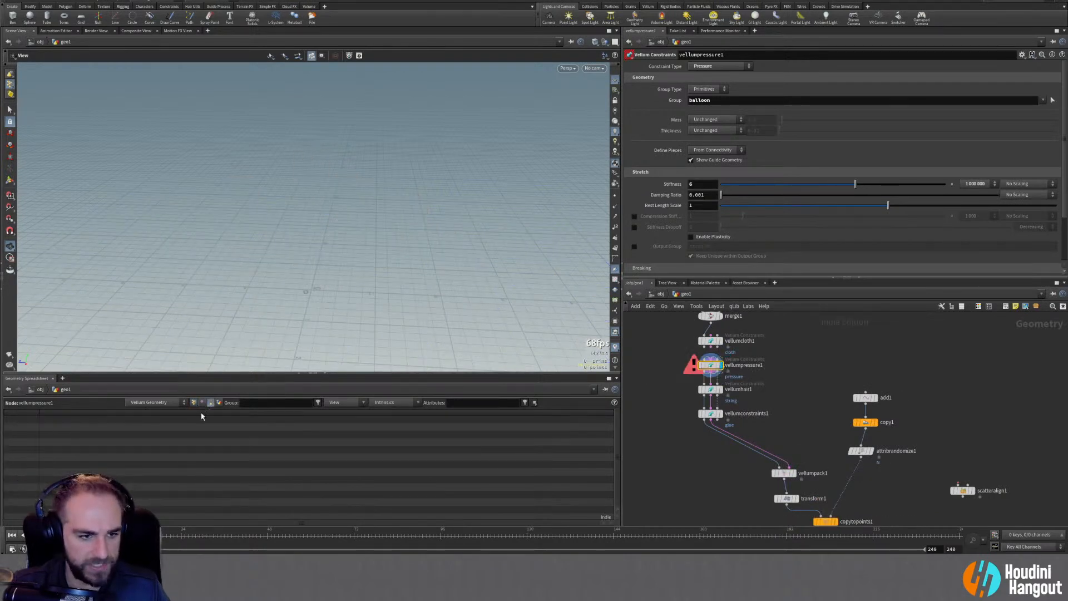
pyautogui.click(156, 403)
pyautogui.click(153, 420)
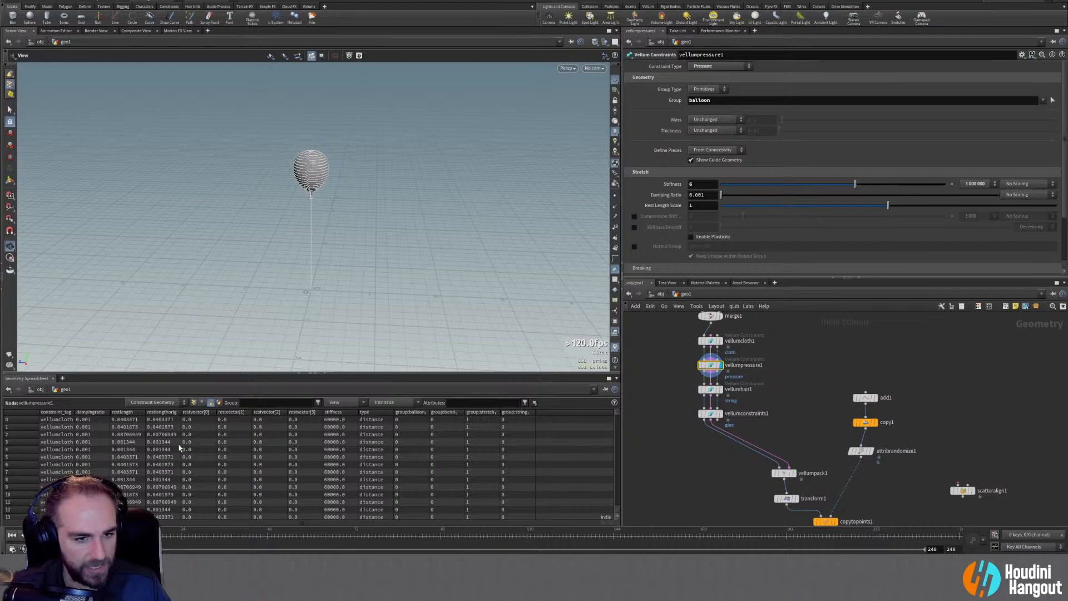
# Widen the constraint_tag column and examine the last constraint primitives and points for the pressure constraint
pyautogui.moveTo(72, 412); pyautogui.dragTo(101, 412)
pyautogui.moveTo(619, 415); pyautogui.dragTo(606, 524)
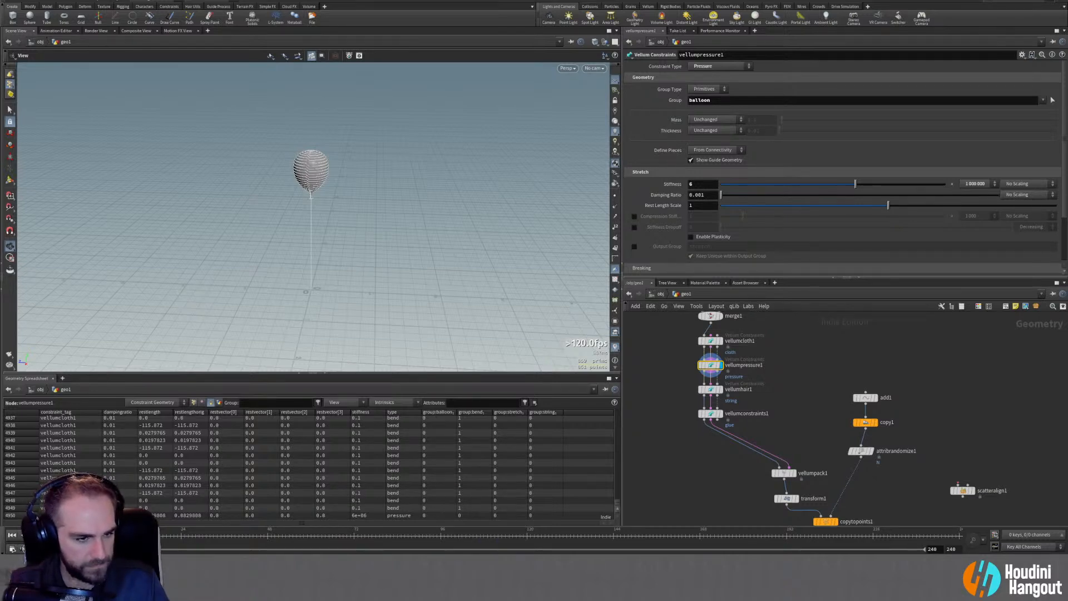
pyautogui.click(193, 402)
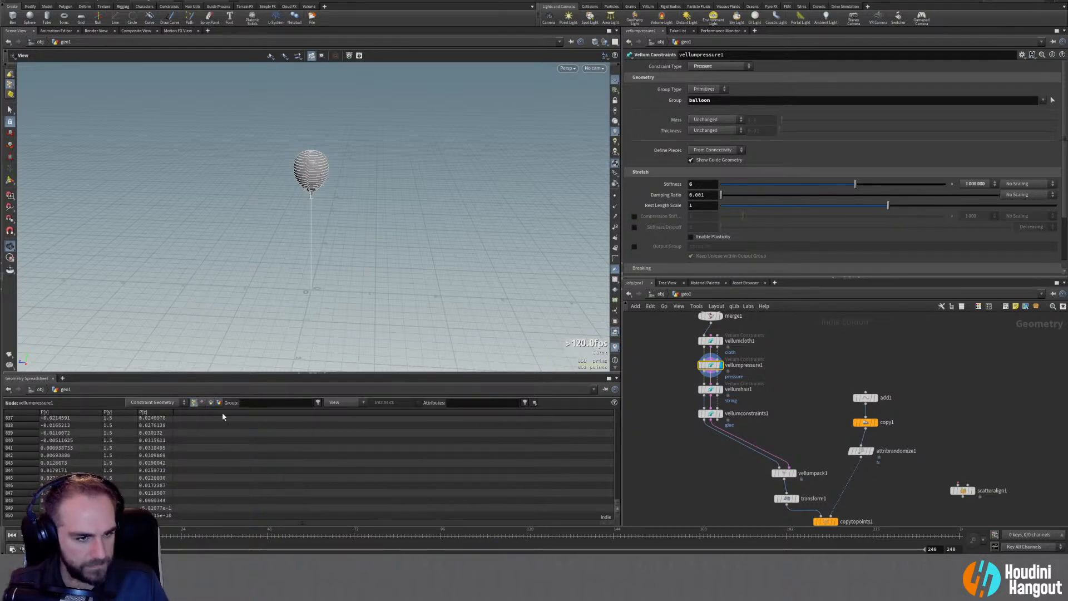
pyautogui.click(209, 402)
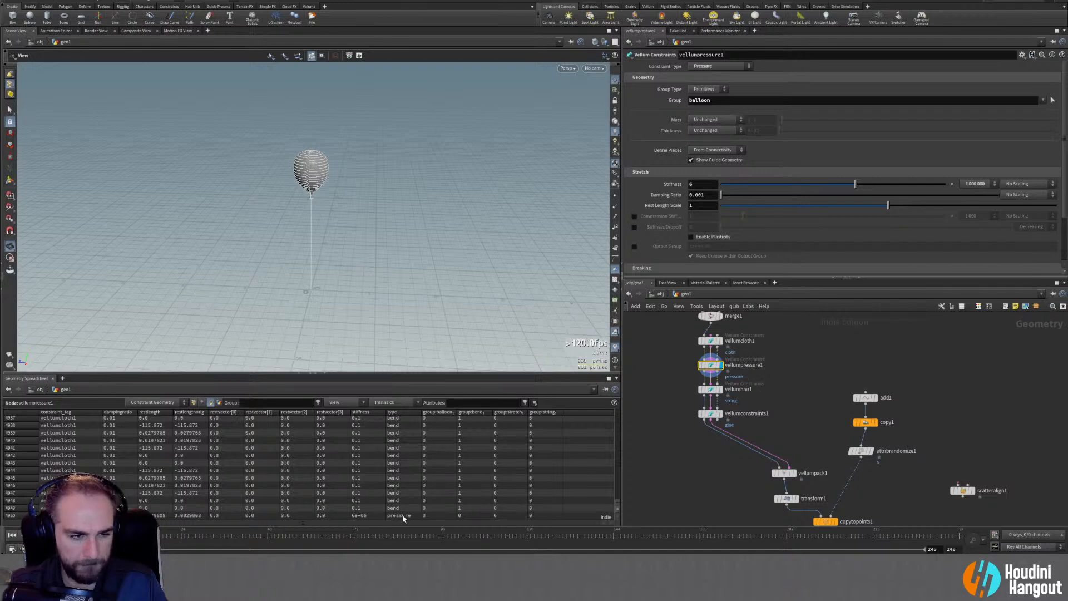
# Go back to vellumconstraintproperty1 in the solver, enable its Group and check which constraint groups are available
pyautogui.moveTo(714, 486); pyautogui.dragTo(724, 451, button='middle')
pyautogui.moveTo(773, 484); pyautogui.dragTo(777, 445, button='middle')
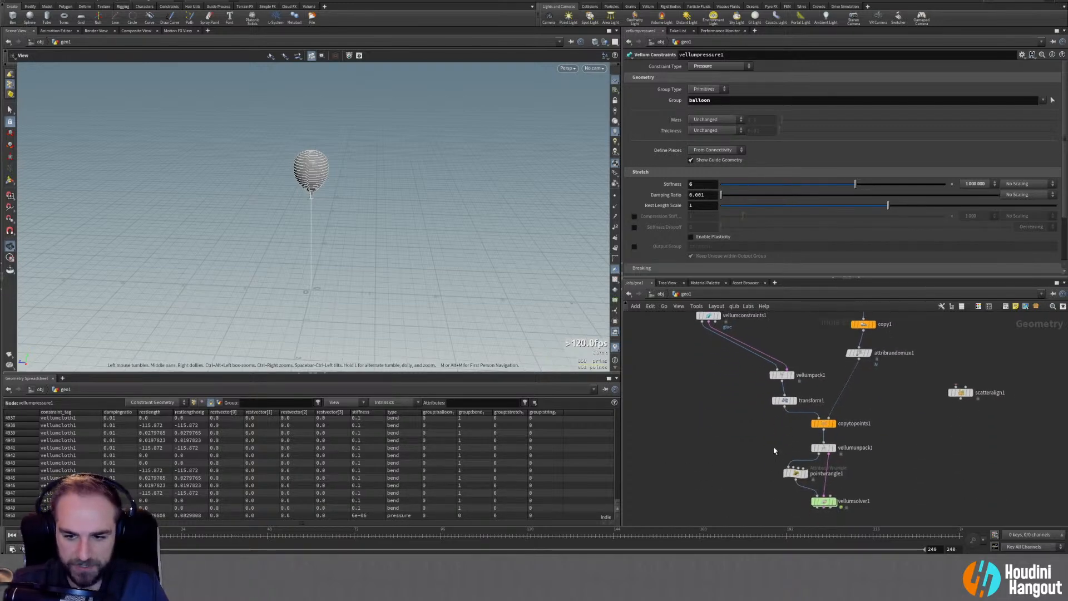
pyautogui.click(821, 503)
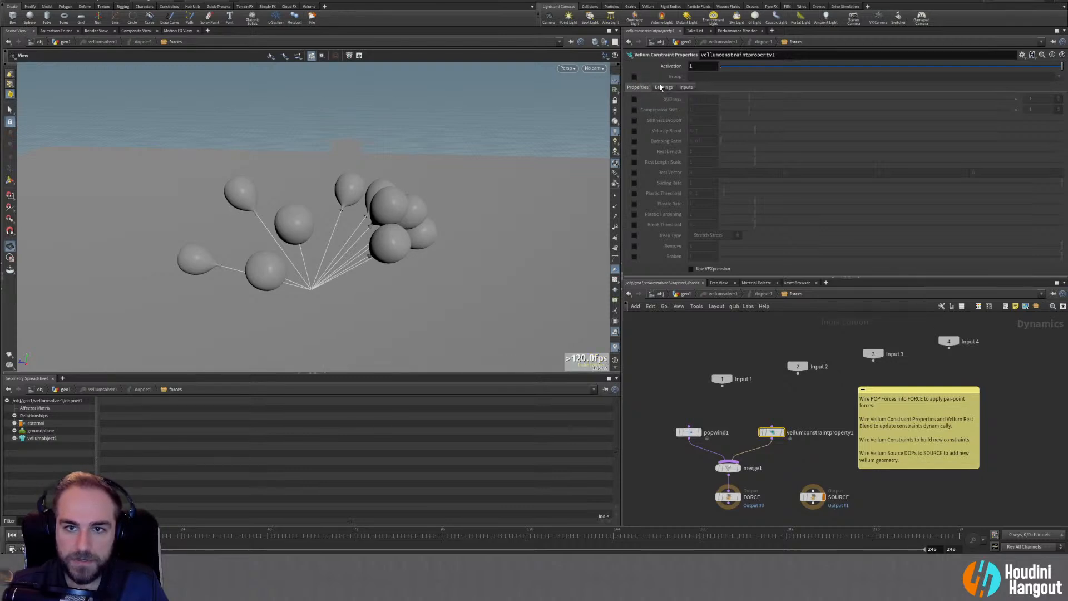
pyautogui.click(634, 78)
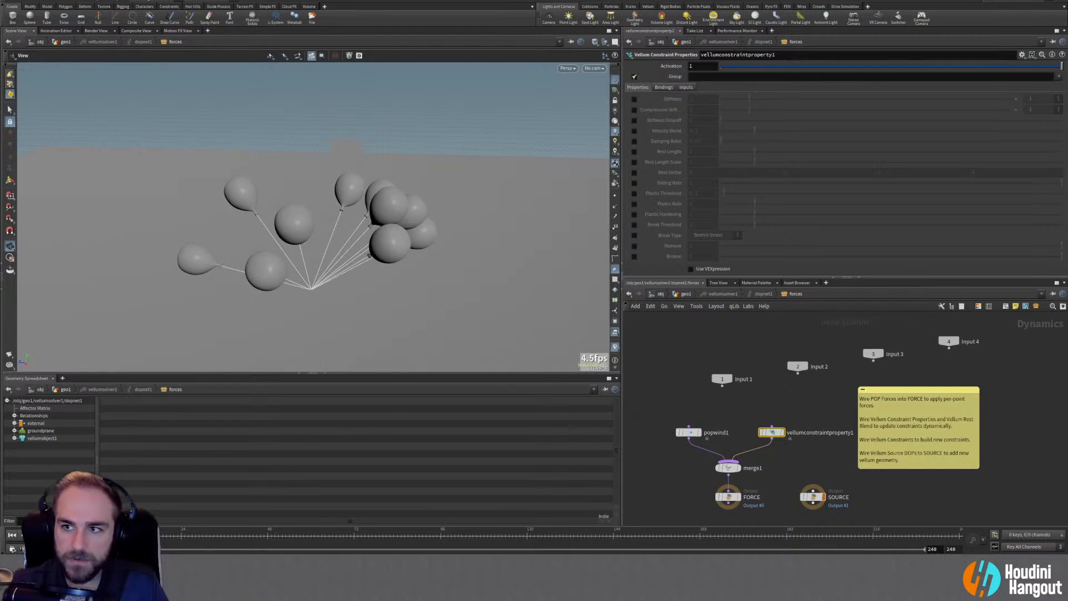
pyautogui.click(1059, 76)
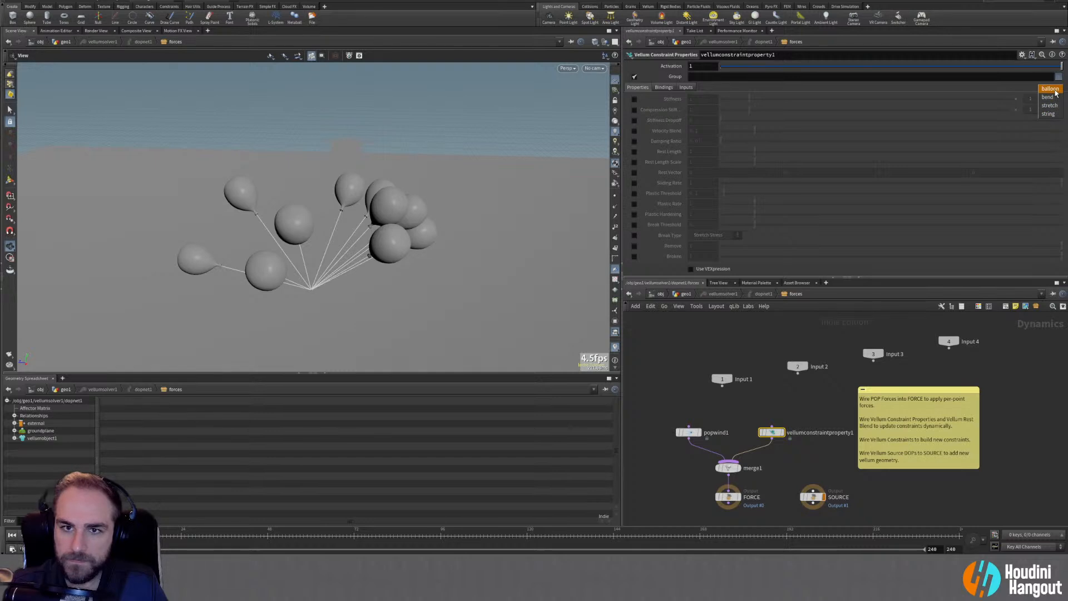
pyautogui.click(1000, 89)
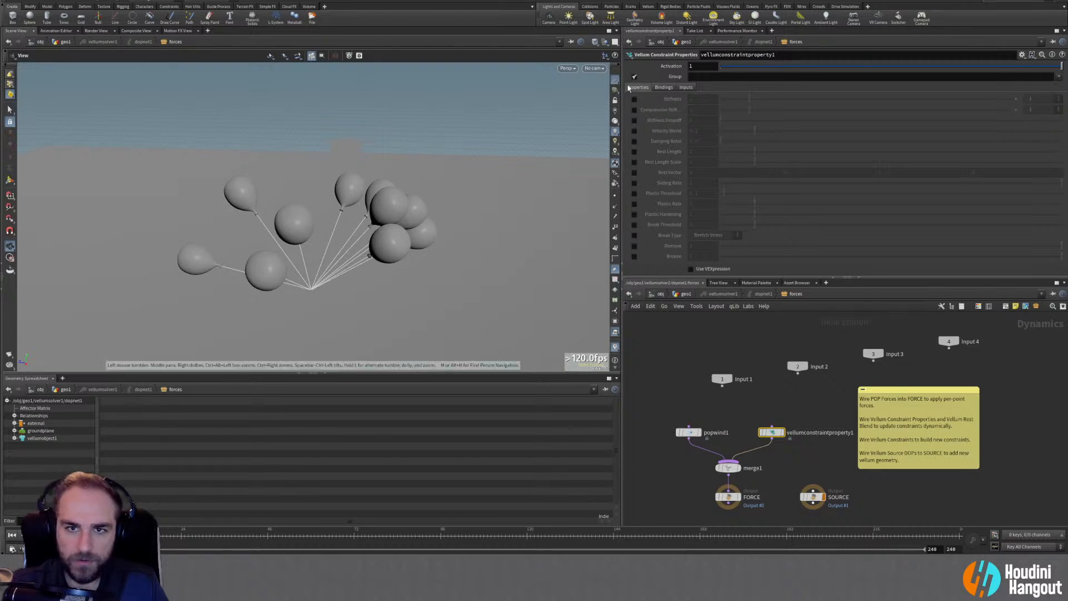
pyautogui.click(665, 400)
# Enable vellumpressure1's Output Group, name it pressure and check the last constraint primitives for the new group
pyautogui.press('u')
pyautogui.moveTo(666, 367); pyautogui.dragTo(695, 408, button='middle')
pyautogui.click(752, 433)
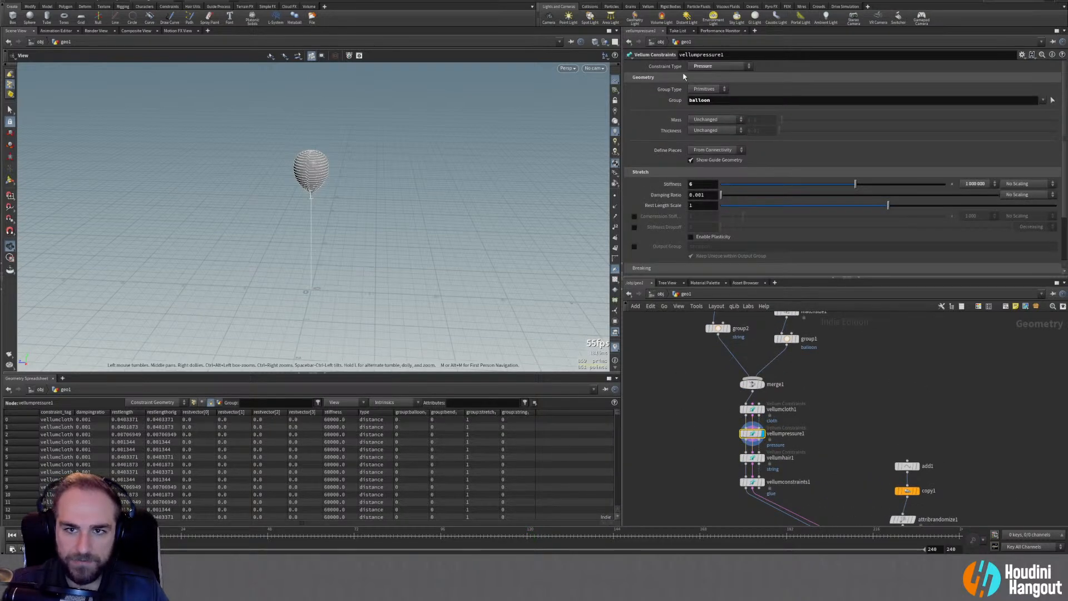
pyautogui.scroll(-1, 634, 198)
pyautogui.click(634, 225)
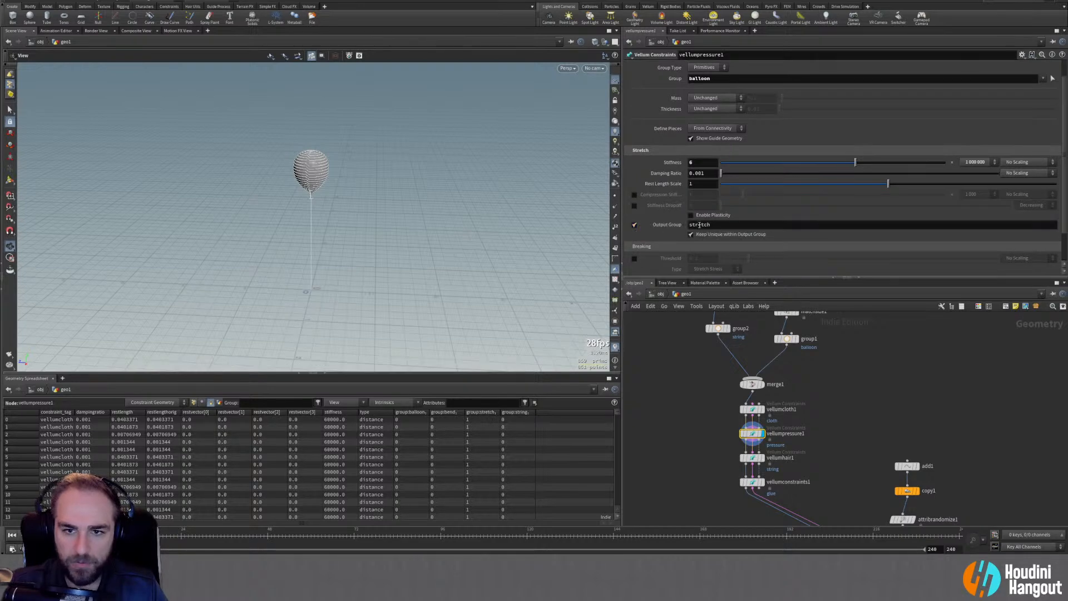
pyautogui.doubleClick(717, 225)
pyautogui.write('pressure')
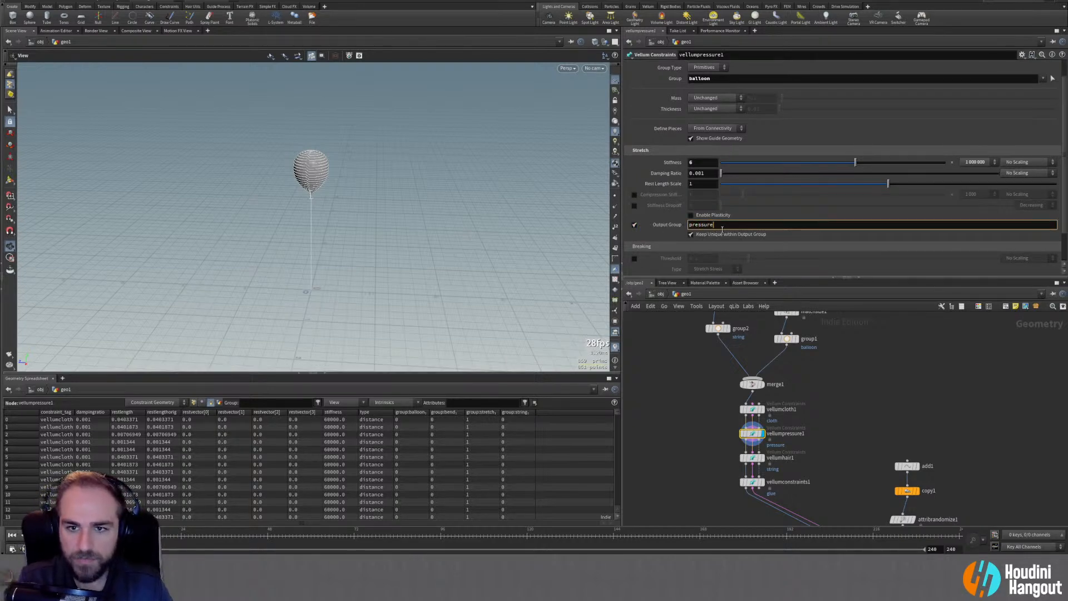
pyautogui.press('Return')
pyautogui.scroll(-20, 535, 476)
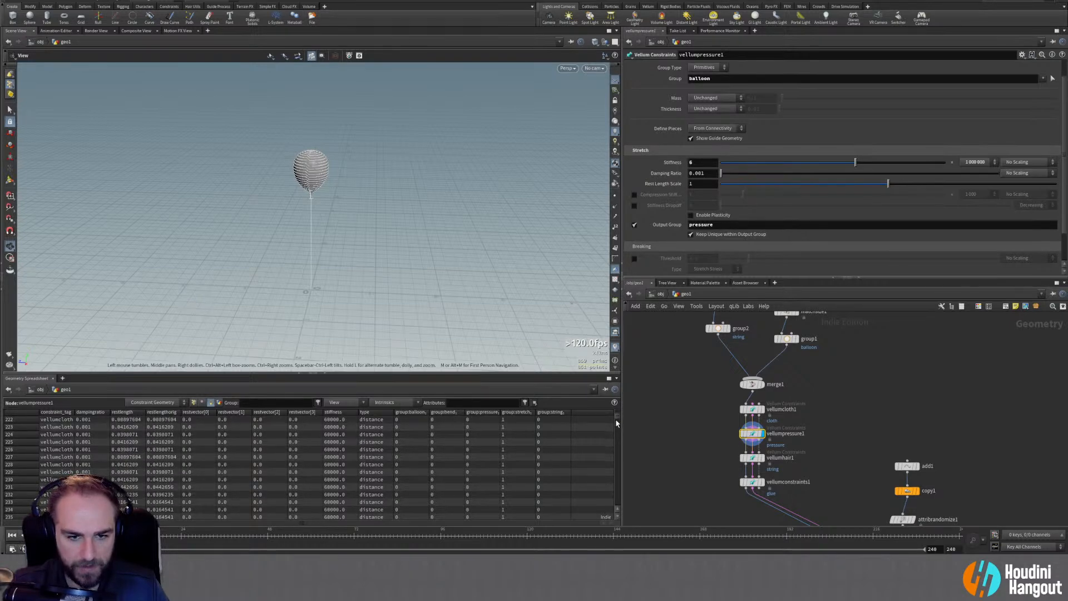
pyautogui.moveTo(616, 421); pyautogui.dragTo(611, 516)
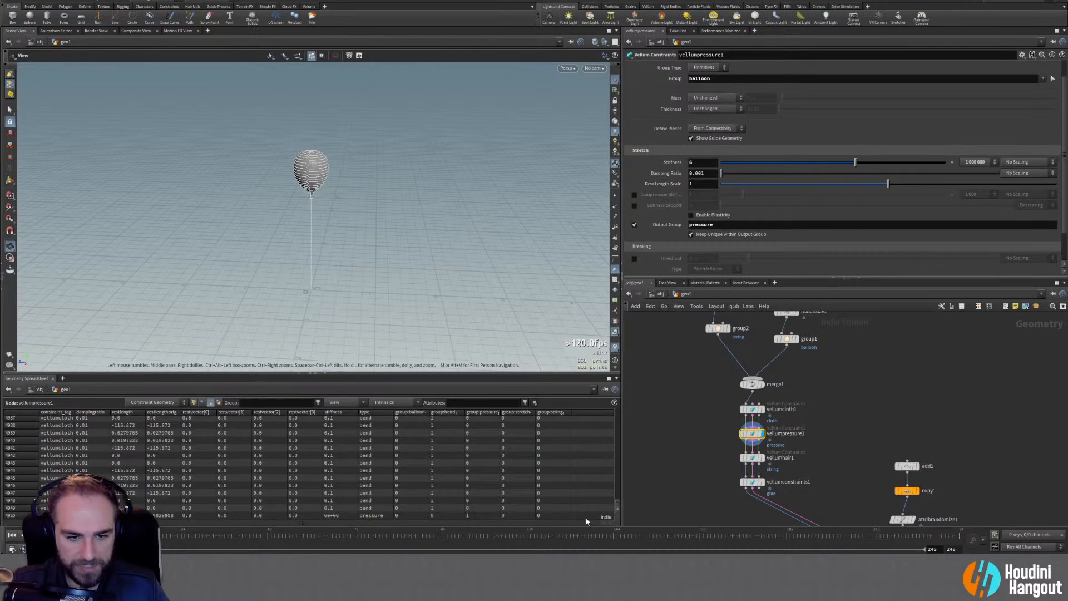
# Restrict vellumconstraintproperty1 in the solver to the pressure group, enable its Stiffness override at 1, and check its bindings and inputs
pyautogui.click(723, 492)
pyautogui.moveTo(711, 480); pyautogui.dragTo(694, 398, button='middle')
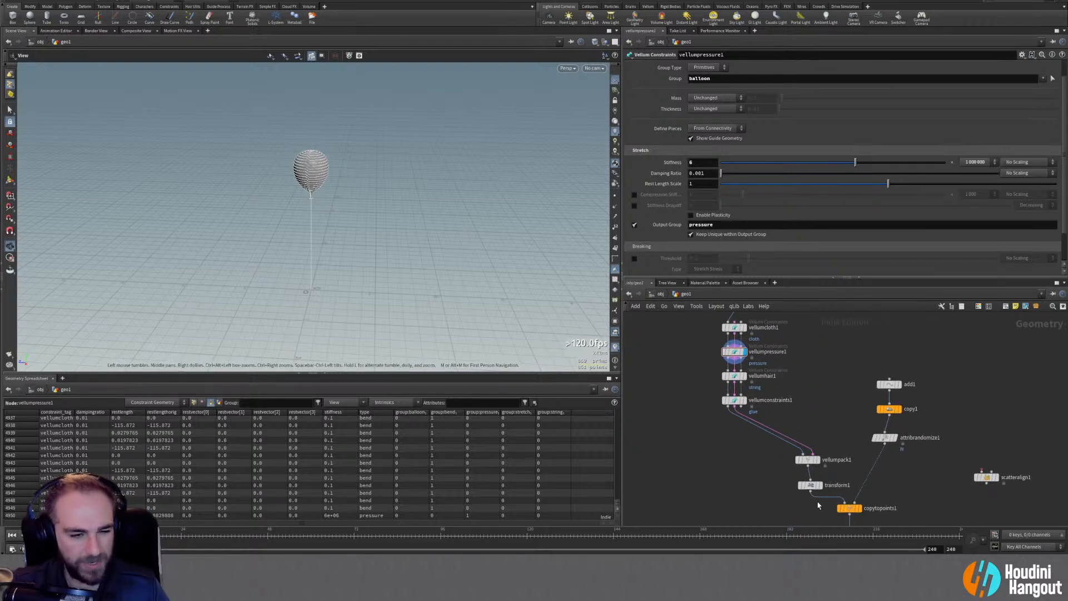
pyautogui.moveTo(780, 503); pyautogui.dragTo(737, 354, button='middle')
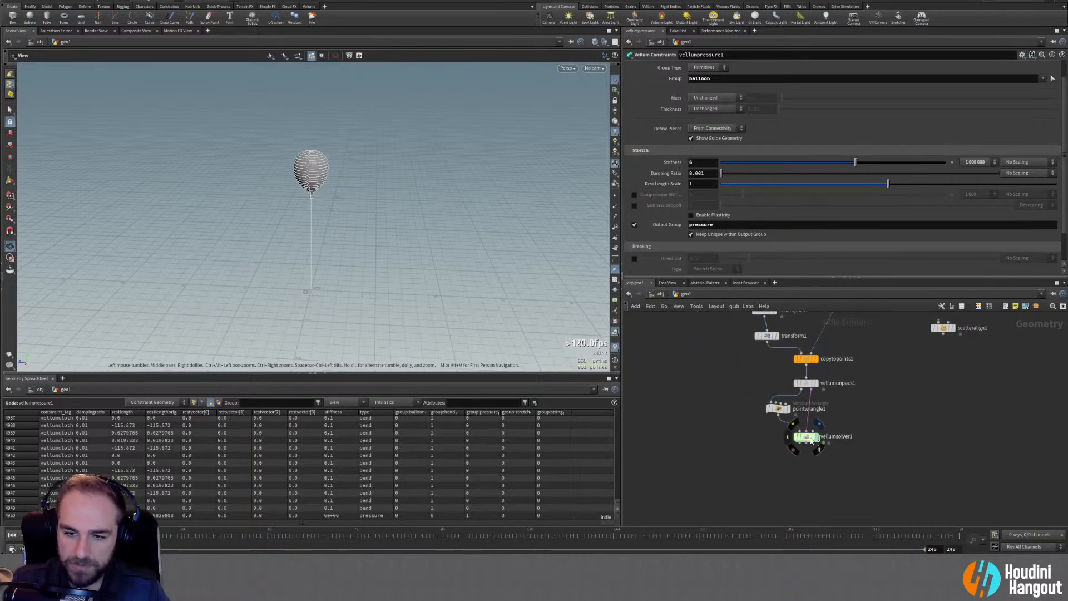
pyautogui.click(806, 437)
pyautogui.doubleClick(806, 437)
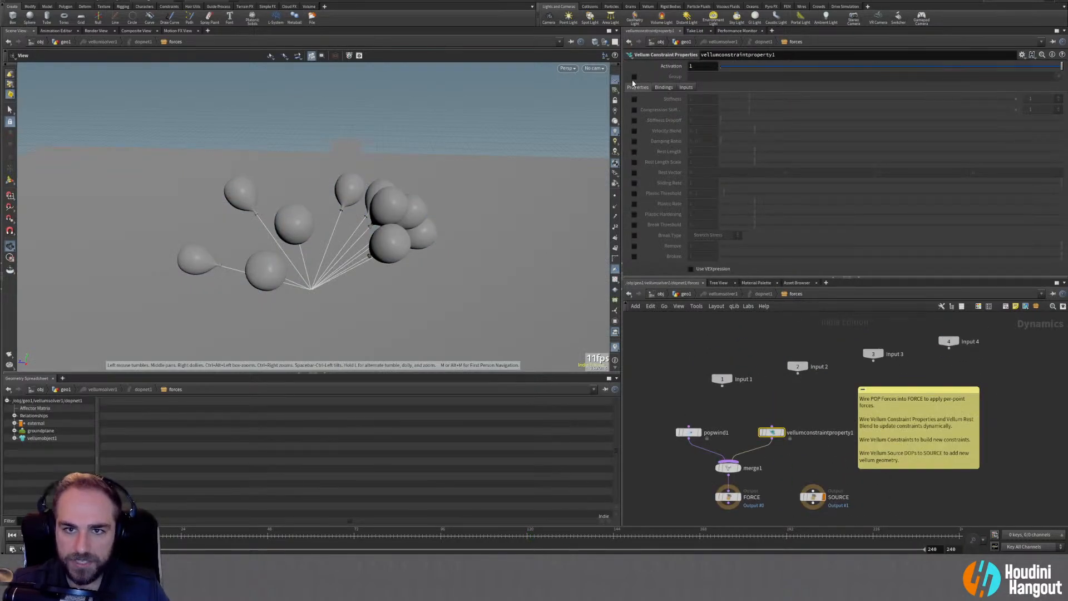
pyautogui.click(1058, 78)
pyautogui.click(1045, 122)
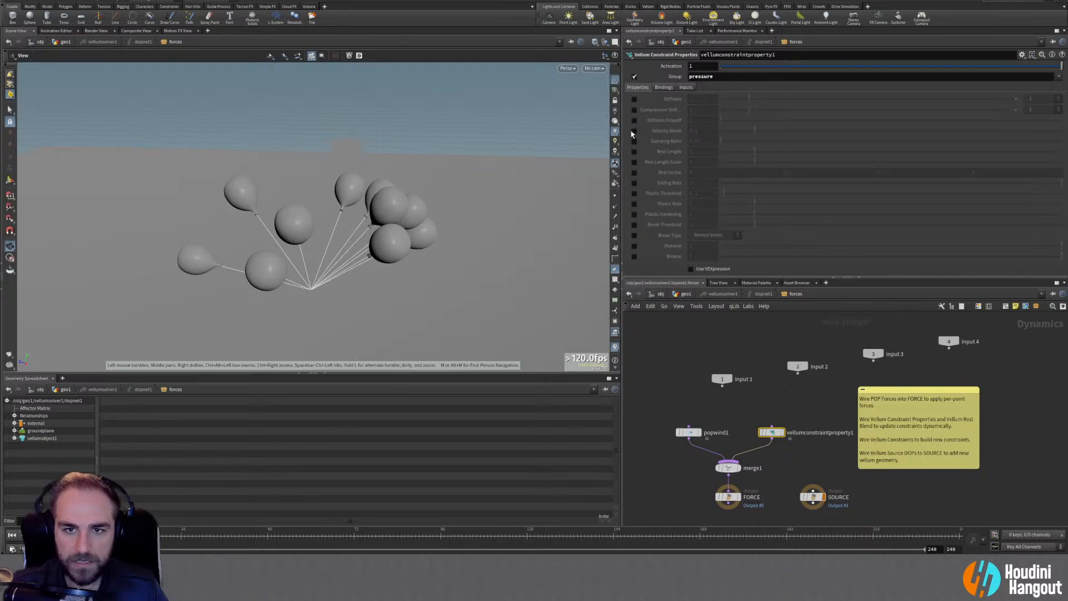
pyautogui.click(634, 100)
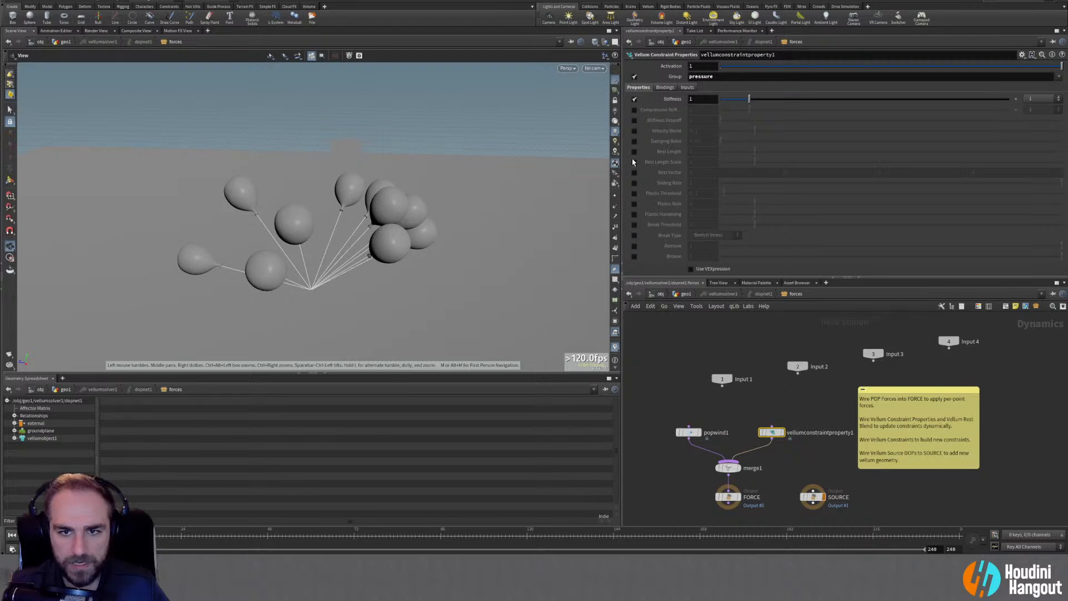
pyautogui.click(664, 88)
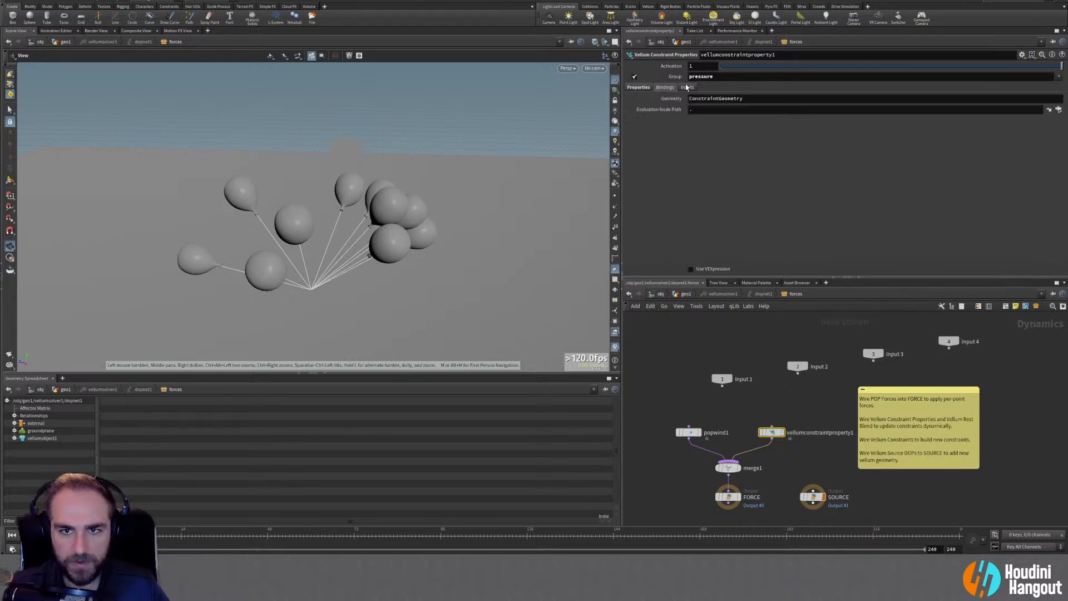
pyautogui.click(687, 88)
pyautogui.click(635, 87)
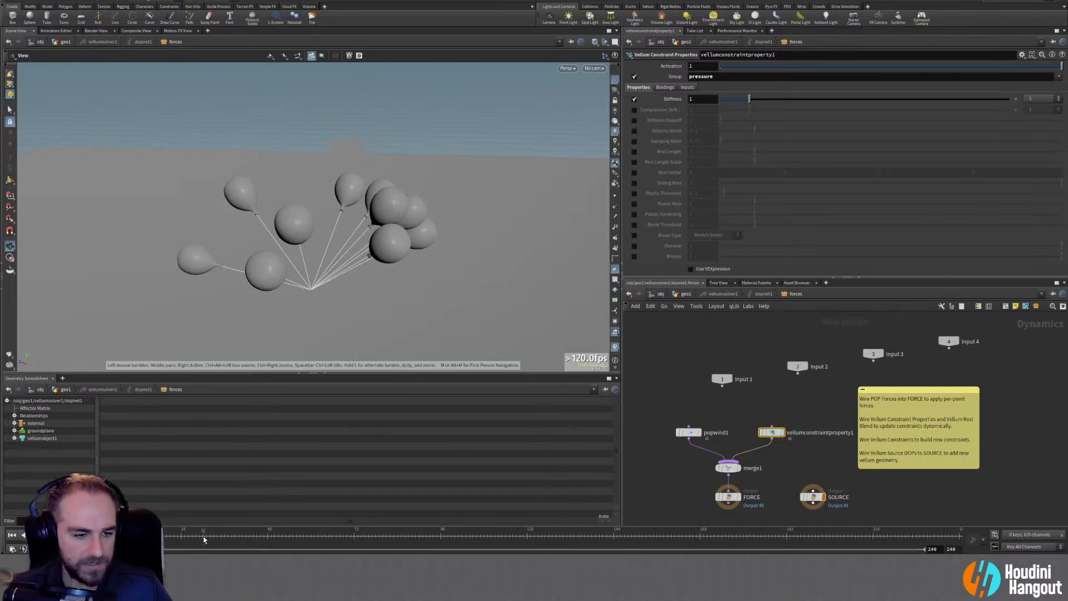
# Keyframe vellumconstraintproperty1's Activation at 1 on frame 24 and off one frame earlier, and resimulate
pyautogui.moveTo(192, 535); pyautogui.dragTo(181, 534)
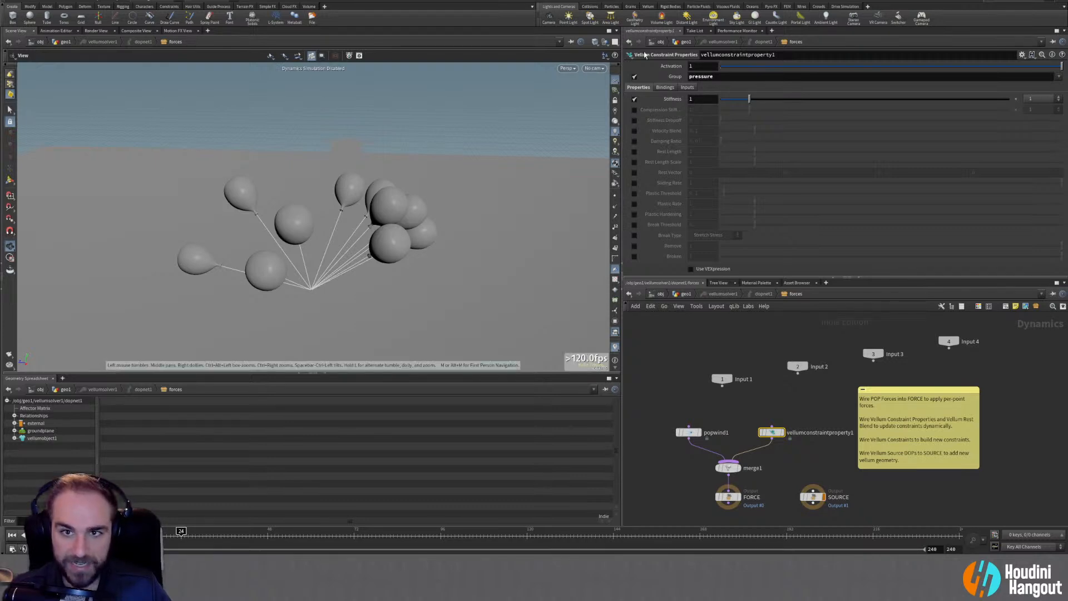
pyautogui.keyDown('alt'); pyautogui.click(676, 66); pyautogui.keyUp('alt')
pyautogui.press('Left')
pyautogui.click(721, 66)
pyautogui.keyDown('alt'); pyautogui.click(678, 67); pyautogui.keyUp('alt')
pyautogui.moveTo(415, 312); pyautogui.dragTo(392, 212)
pyautogui.moveTo(177, 530); pyautogui.dragTo(181, 530)
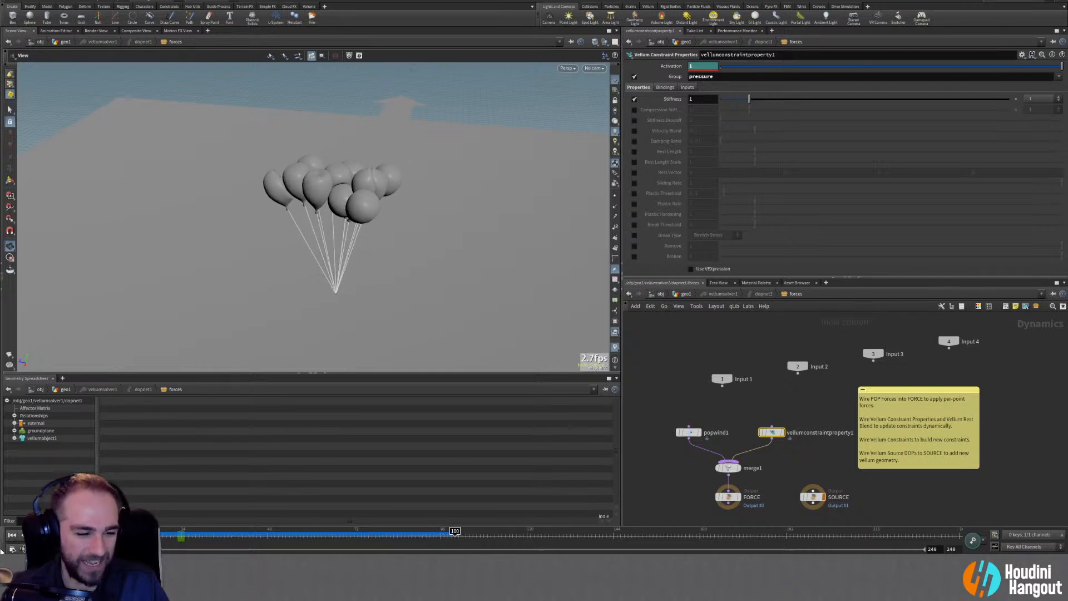
# Set the multiplier of vellumconstraintproperty1's Stiffness override to 0.0001 and resimulate the balloons from the first frame
pyautogui.click(16, 535)
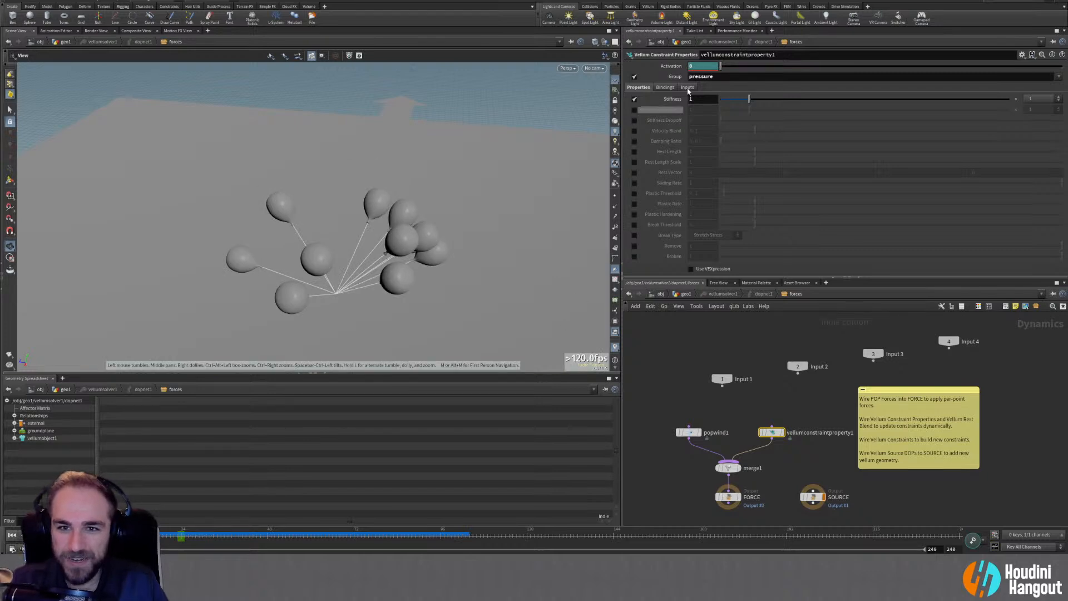
pyautogui.click(1037, 99)
pyautogui.click(1035, 229)
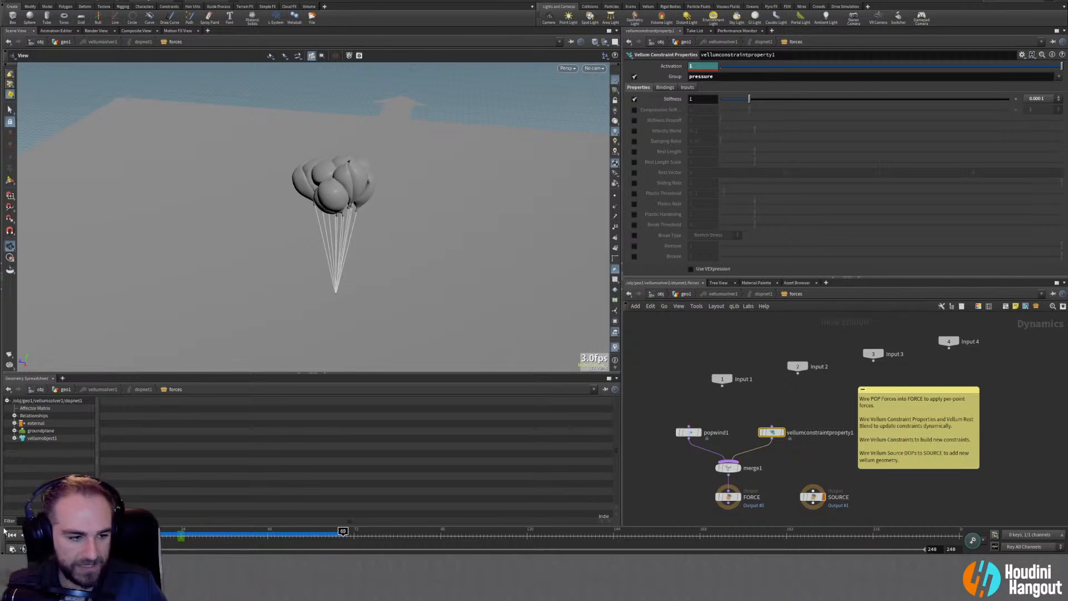
pyautogui.click(443, 536)
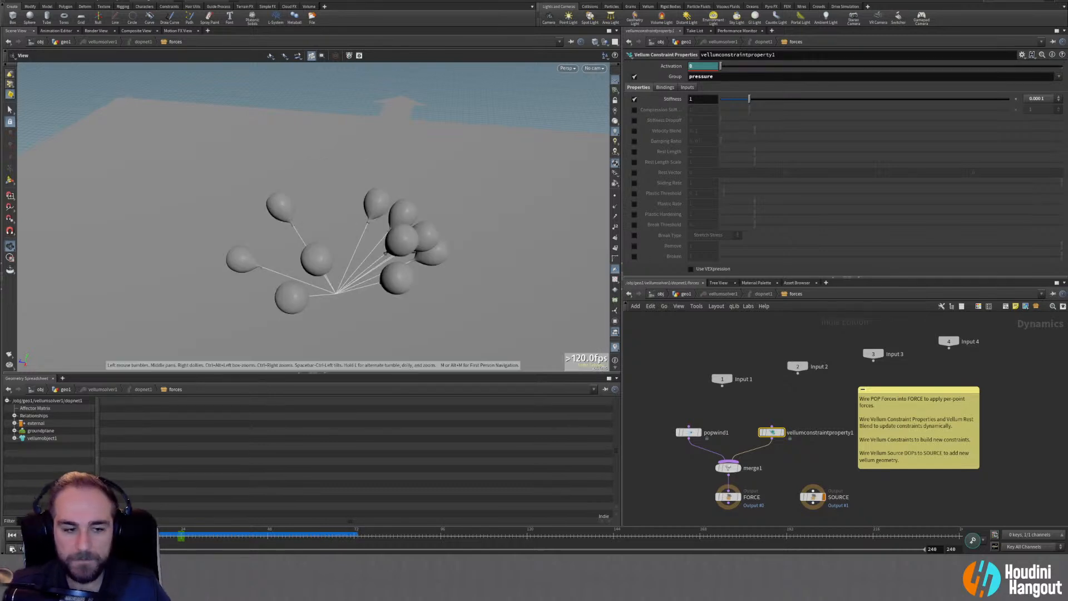
# Shift both Activation keyframes of vellumconstraintproperty1 on its animation curve so the pressure change switches on at about frame 120
pyautogui.keyDown('shift'); pyautogui.click(670, 66); pyautogui.keyUp('shift')
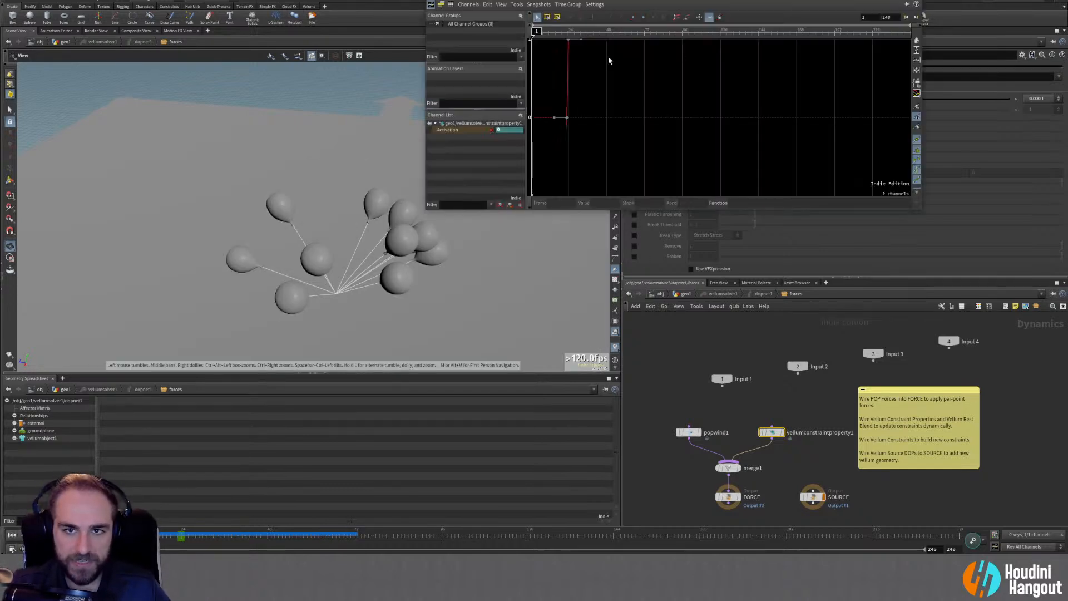
pyautogui.moveTo(640, 0); pyautogui.dragTo(393, 181)
pyautogui.moveTo(412, 283); pyautogui.dragTo(437, 310, button='middle')
pyautogui.moveTo(377, 307); pyautogui.dragTo(357, 344)
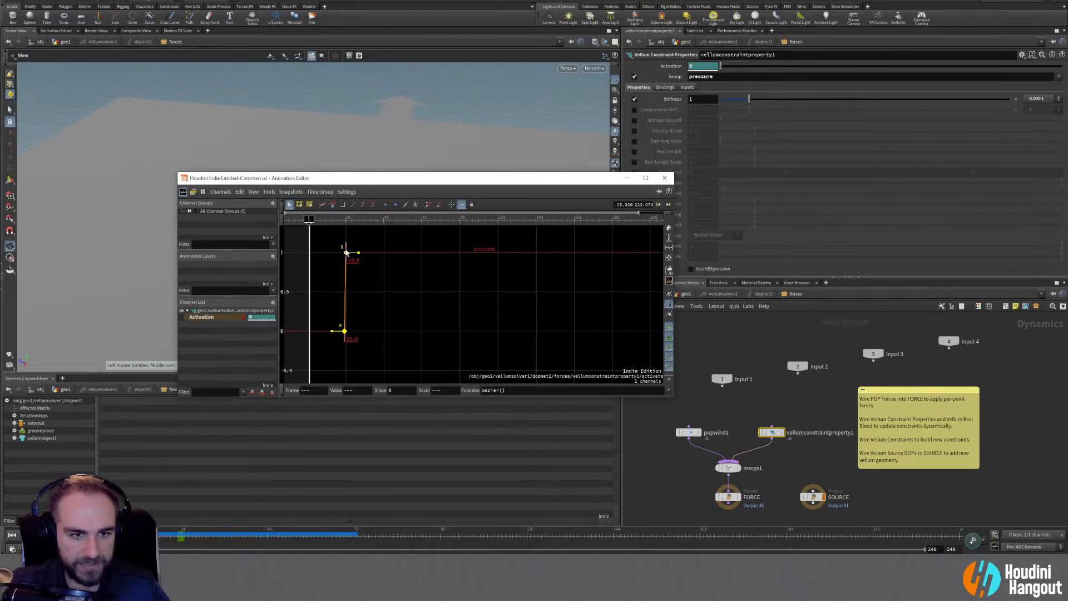
pyautogui.moveTo(345, 246); pyautogui.dragTo(500, 246)
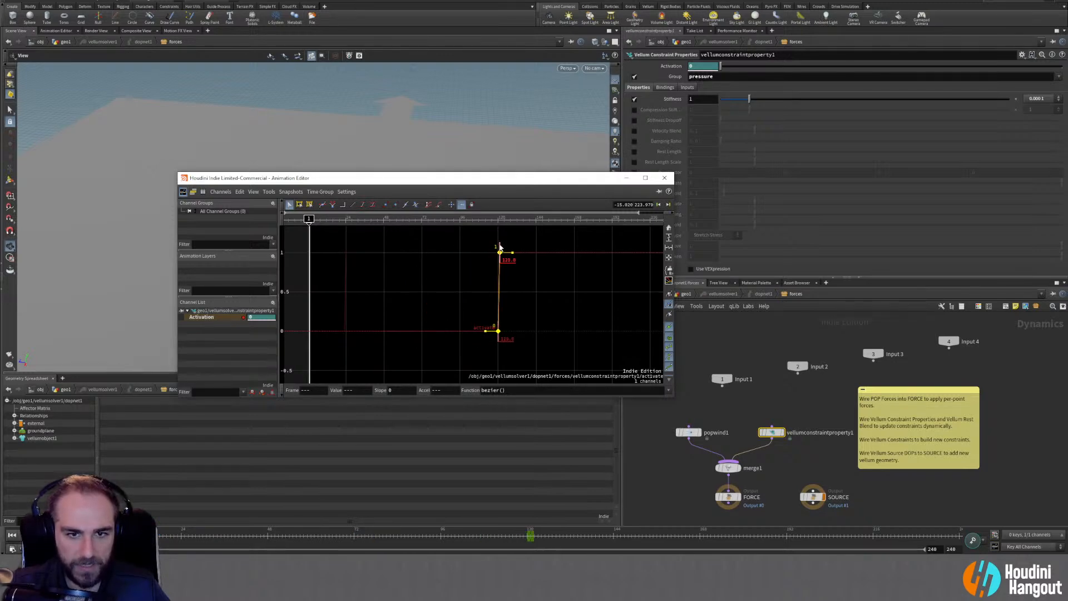
pyautogui.click(664, 178)
# Return to the geometry network and review the flipbook of the balloons' deflation
pyautogui.press('u')
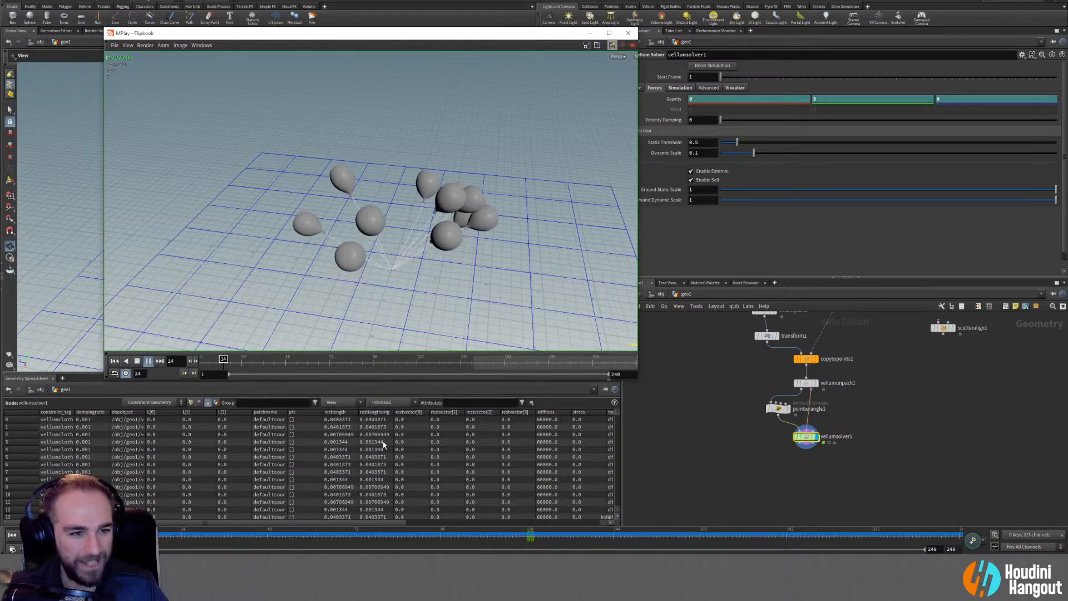
pyautogui.click(702, 435)
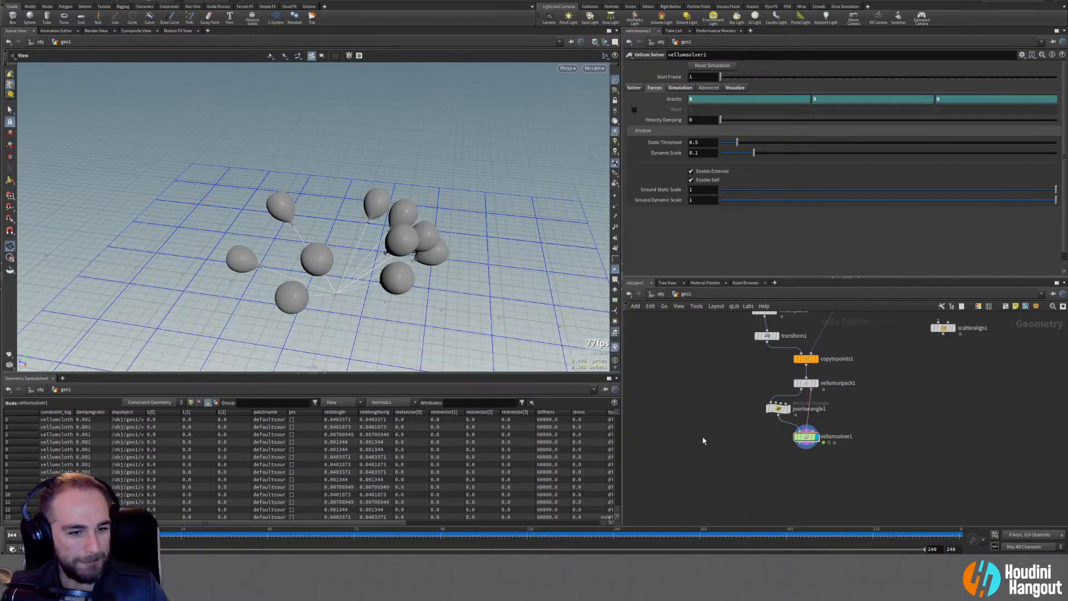
pyautogui.hotkey('alt', 'Tab')
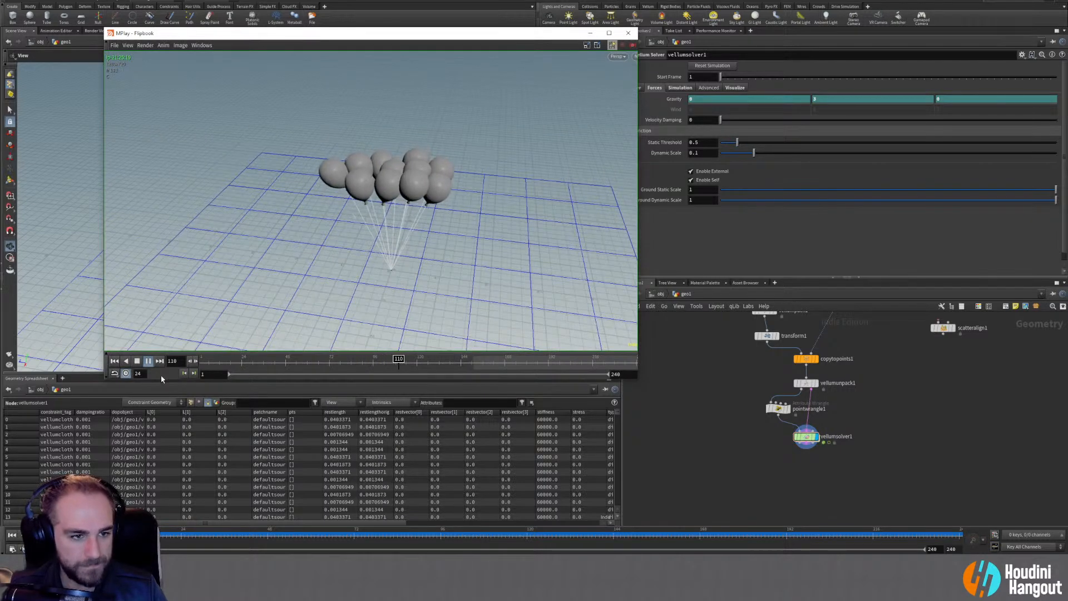
pyautogui.click(645, 468)
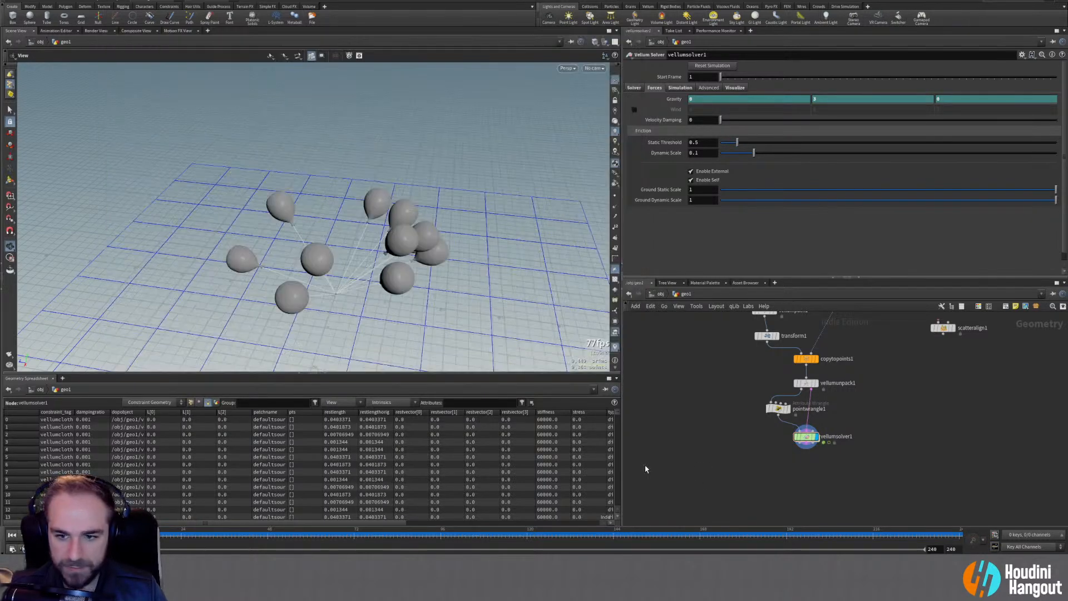
# Go back into vellumsolver1's forces network and select popwind1
pyautogui.doubleClick(794, 441)
pyautogui.click(681, 432)
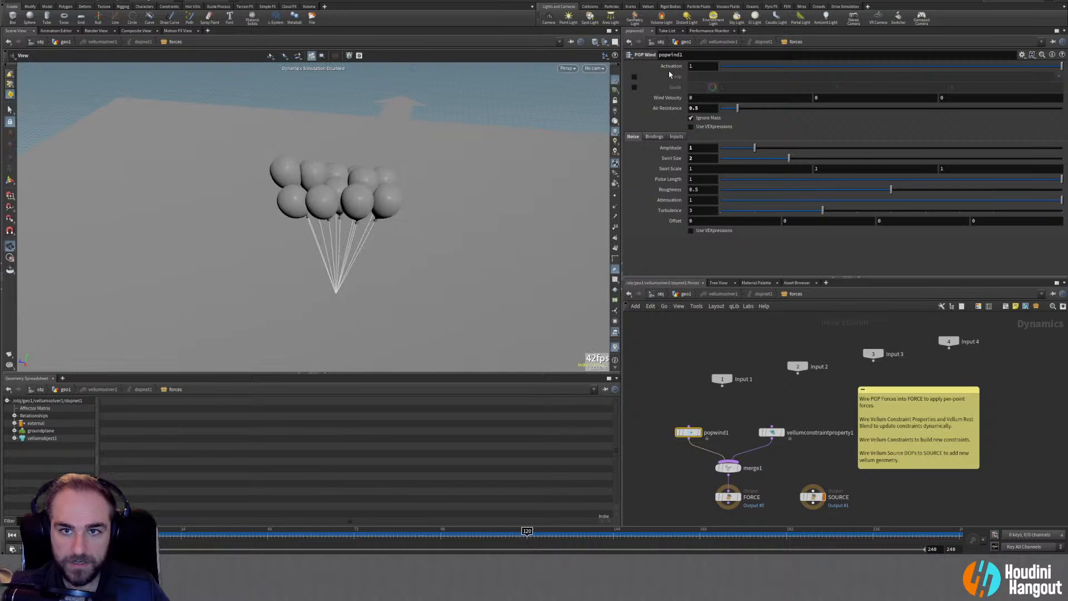
pyautogui.keyDown('alt'); pyautogui.click(670, 67); pyautogui.keyUp('alt')
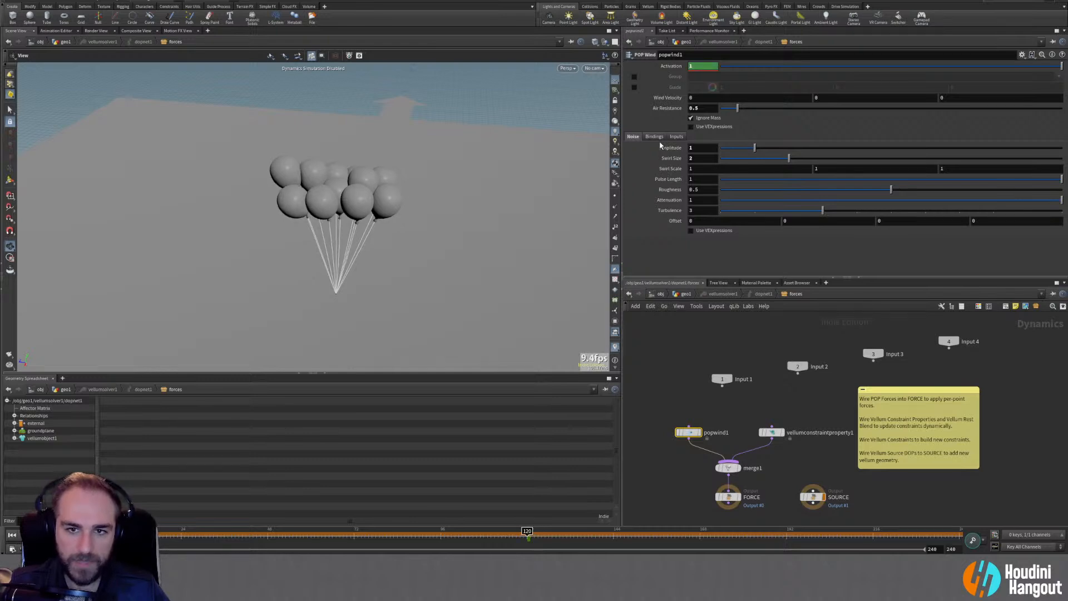
pyautogui.rightClick(674, 67)
pyautogui.click(695, 172)
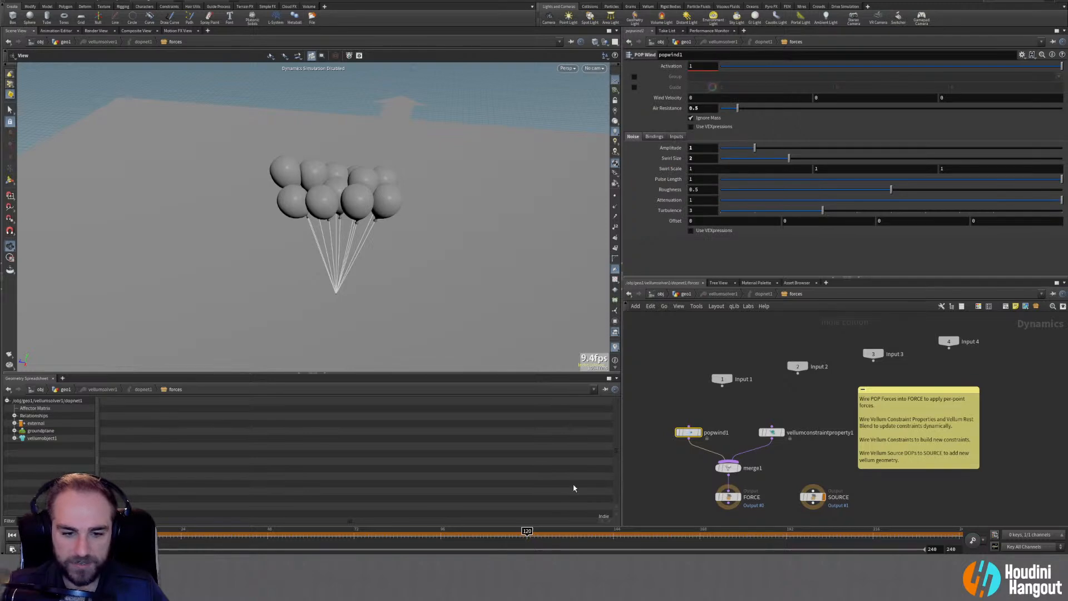
# Keyframe popwind1's noise Amplitude at 1 on frame 120 and 0 on frame 144, and return to the geometry network
pyautogui.keyDown('alt'); pyautogui.click(651, 148); pyautogui.keyUp('alt')
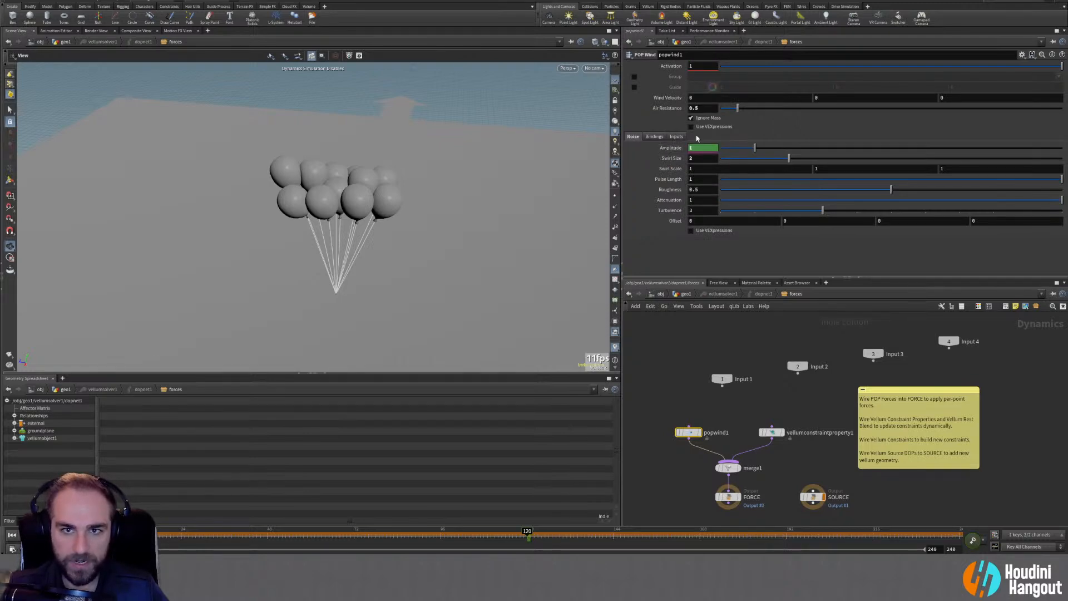
pyautogui.click(614, 539)
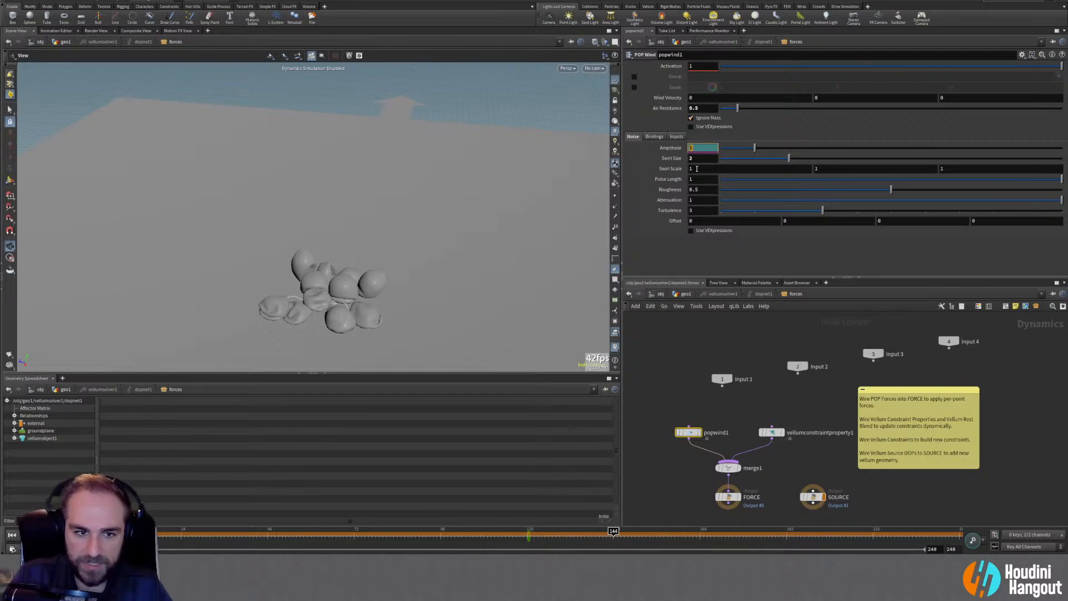
pyautogui.keyDown('alt'); pyautogui.click(670, 147); pyautogui.keyUp('alt')
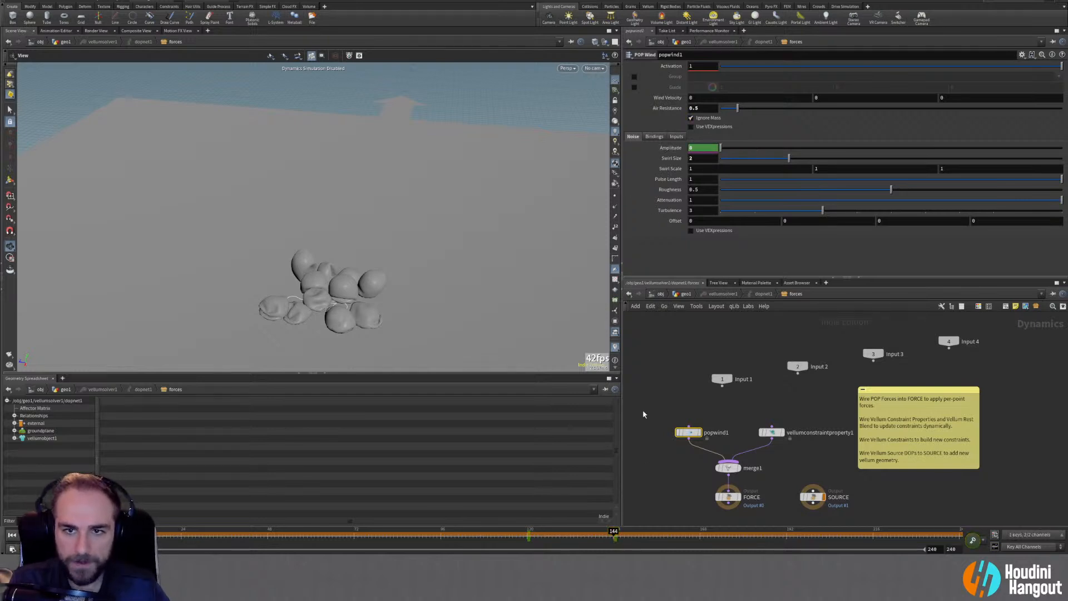
pyautogui.moveTo(613, 532); pyautogui.dragTo(487, 532)
pyautogui.moveTo(340, 540); pyautogui.dragTo(1, 528)
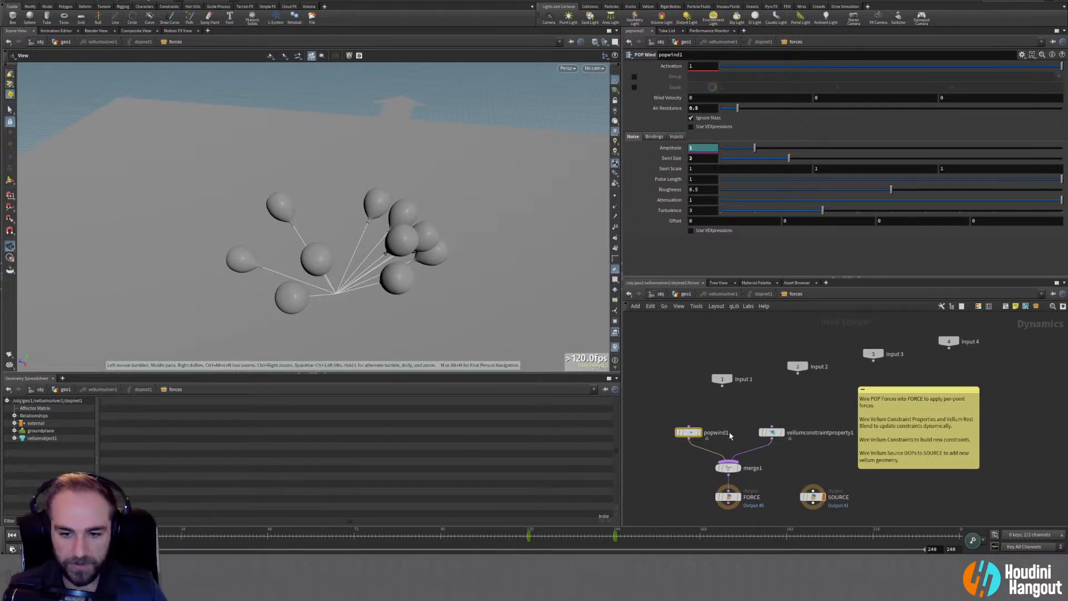
pyautogui.press('u')
pyautogui.press('u')
pyautogui.press('u')
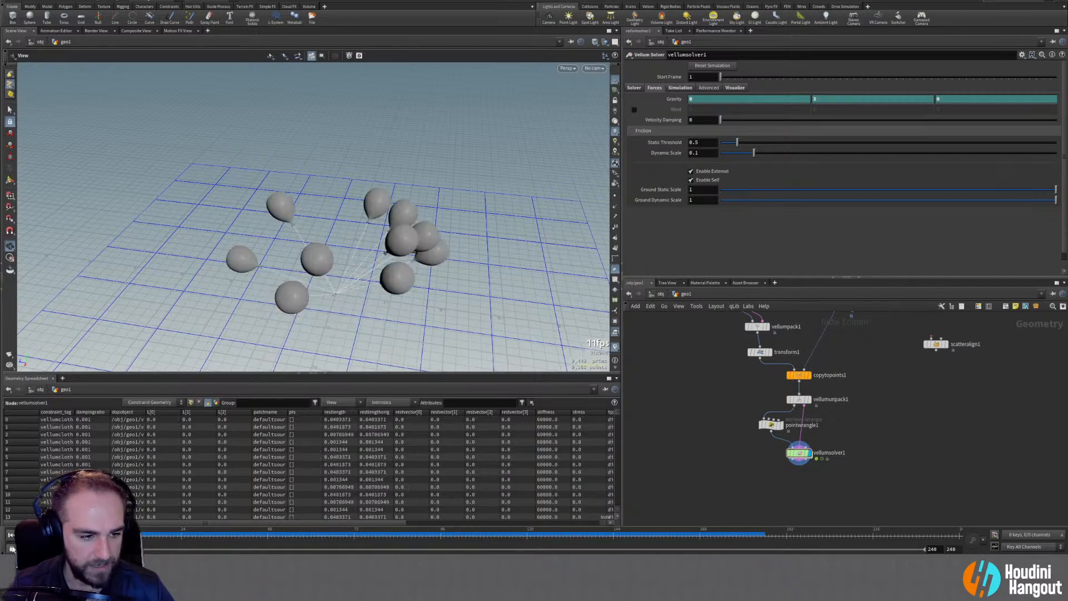
# Set the end frame of the scene's global animation range to 192 and apply it
pyautogui.click(10, 535)
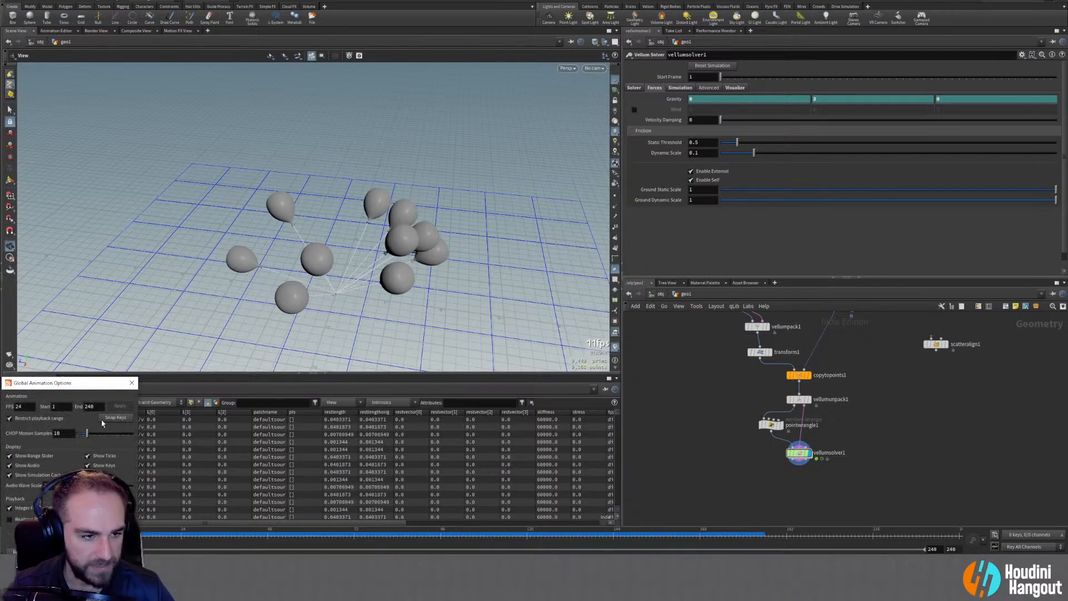
pyautogui.click(96, 408)
pyautogui.write('192')
pyautogui.press('Return')
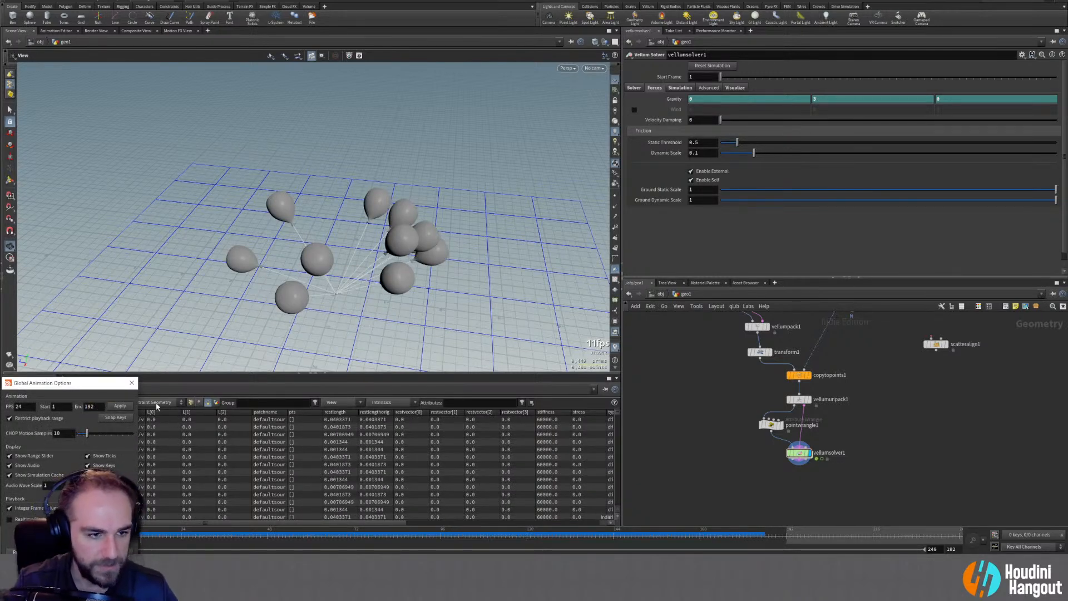
pyautogui.click(119, 405)
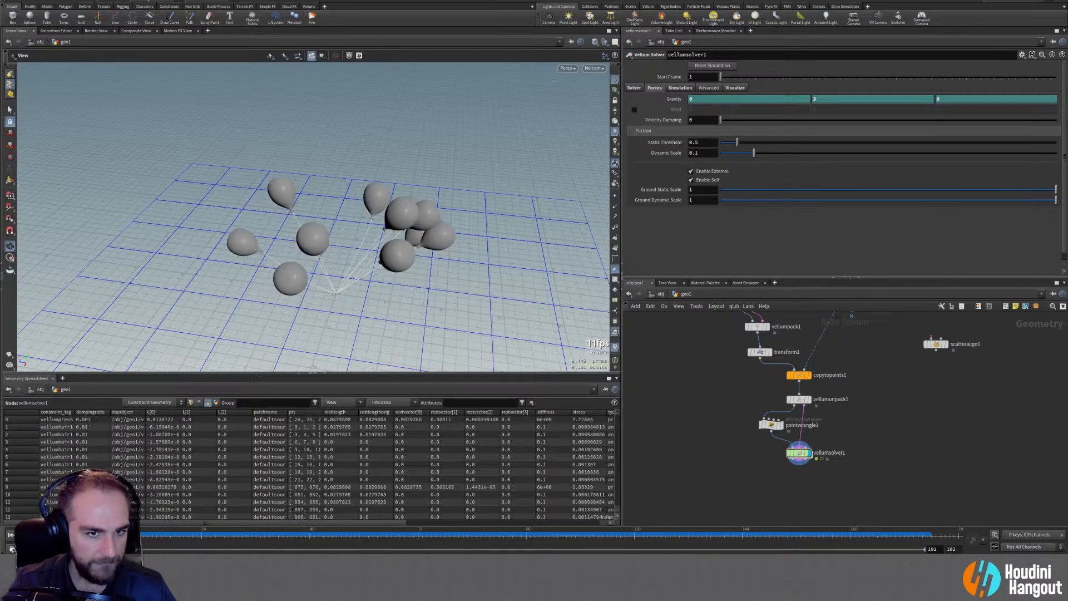
# Scrub through the resimulated balloons and check vellumsolver1's node information
pyautogui.moveTo(153, 540); pyautogui.dragTo(500, 540)
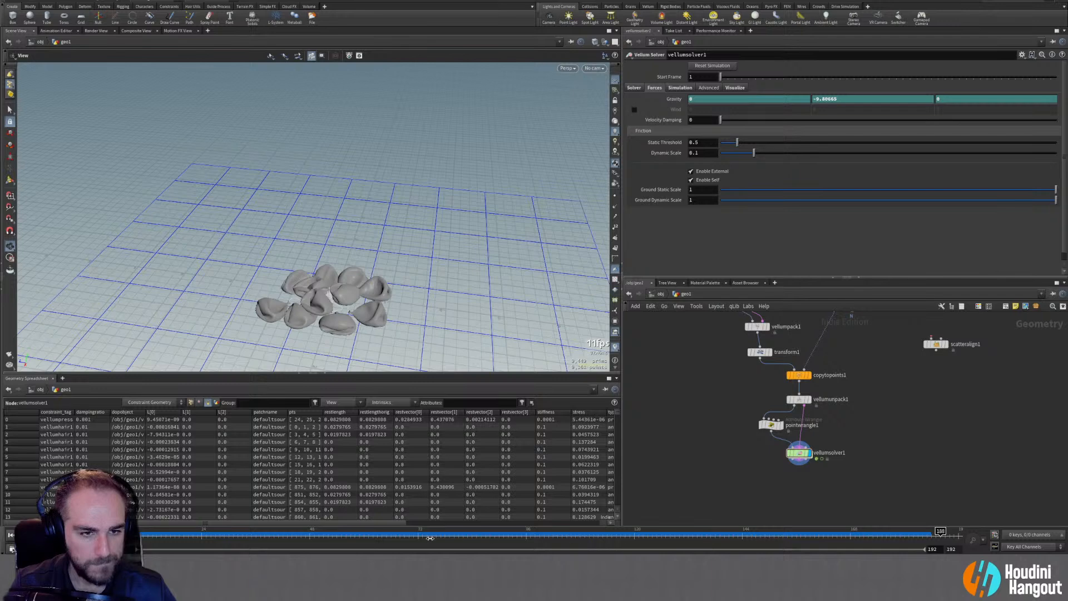
pyautogui.moveTo(128, 540); pyautogui.dragTo(103, 544)
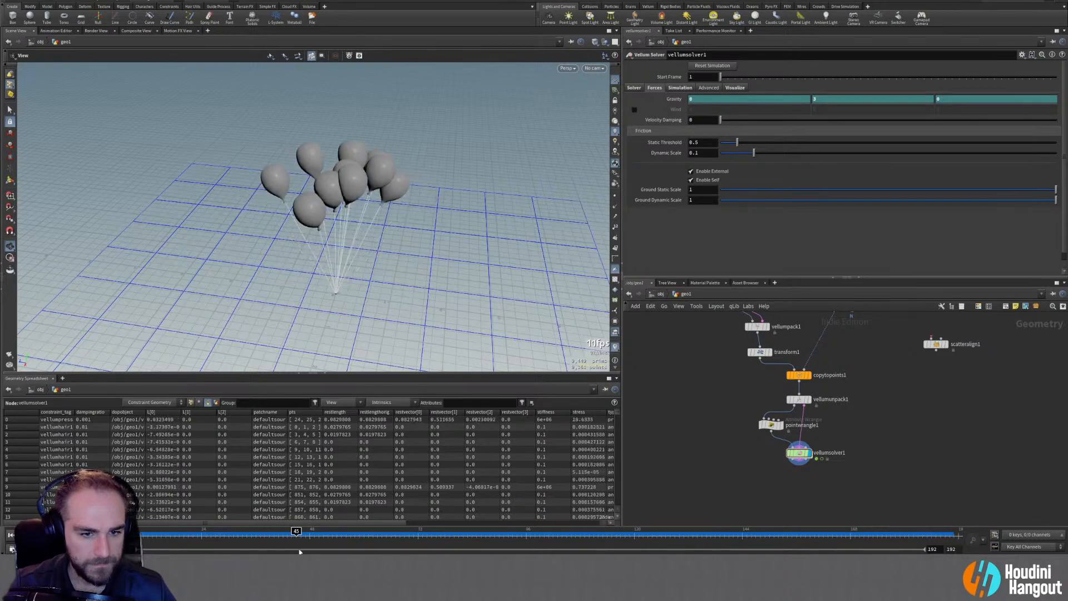
pyautogui.middleClick(803, 455)
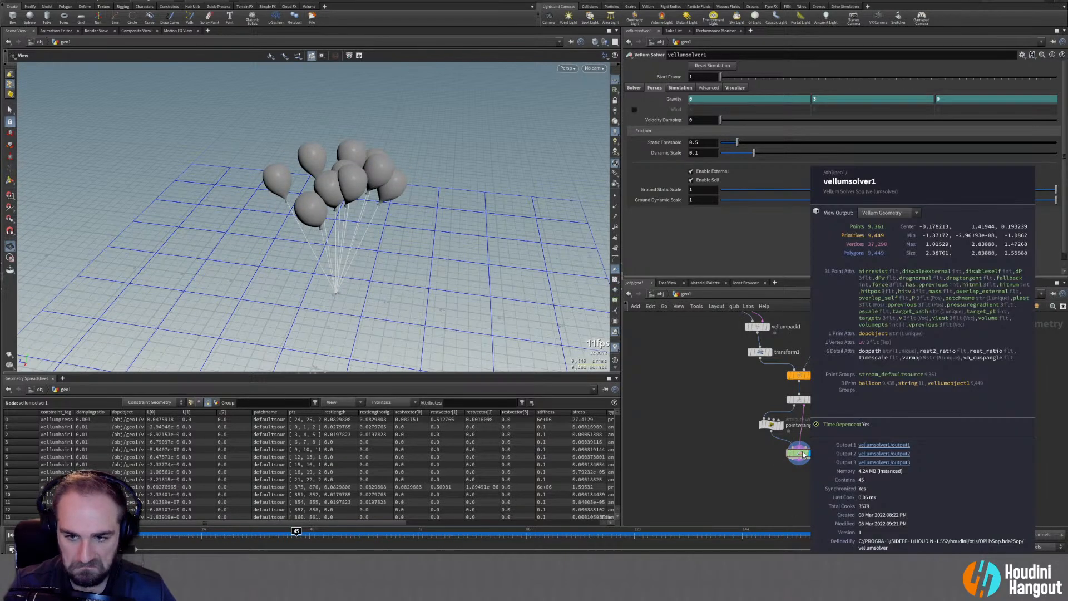
# Frame all the balloons and their strings from a low frontal angle and create a camera from that view
pyautogui.moveTo(398, 255); pyautogui.dragTo(212, 202)
pyautogui.scroll(5, 393, 213)
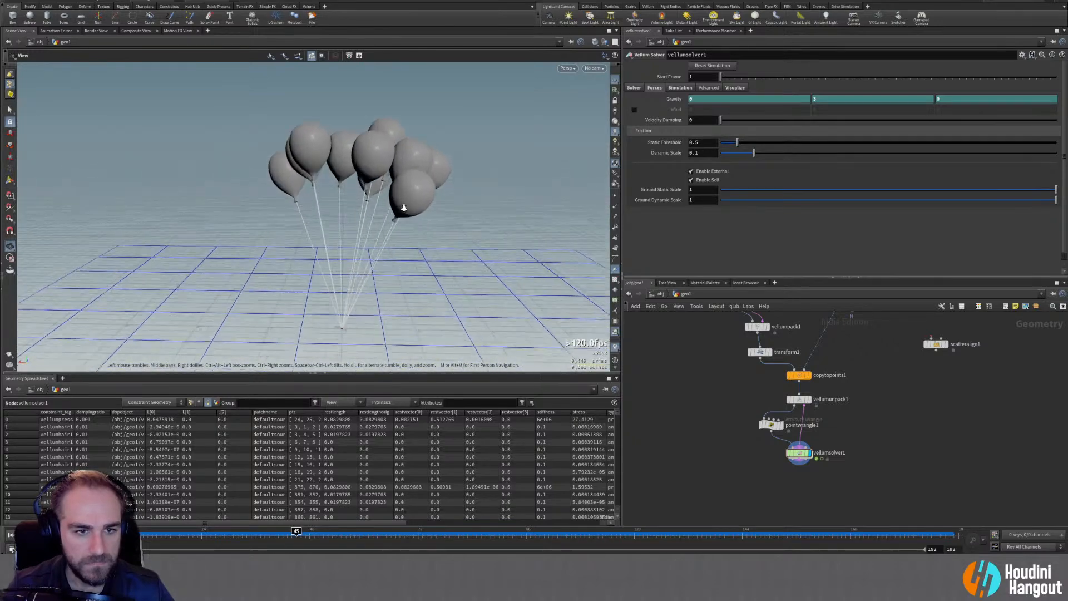
pyautogui.moveTo(405, 200); pyautogui.dragTo(397, 166)
pyautogui.scroll(-2, 396, 160)
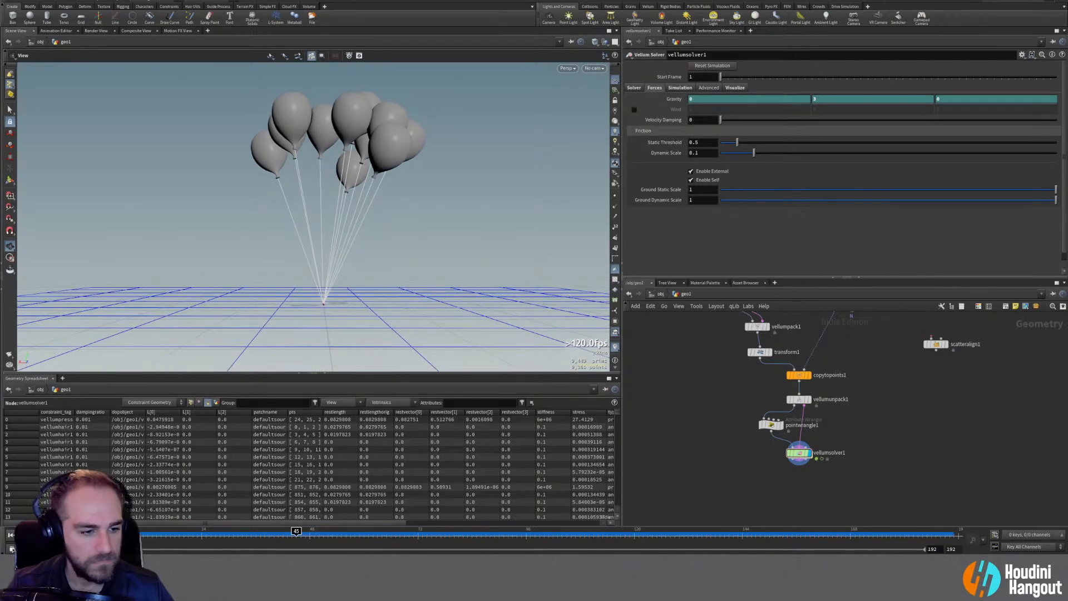
pyautogui.click(10, 535)
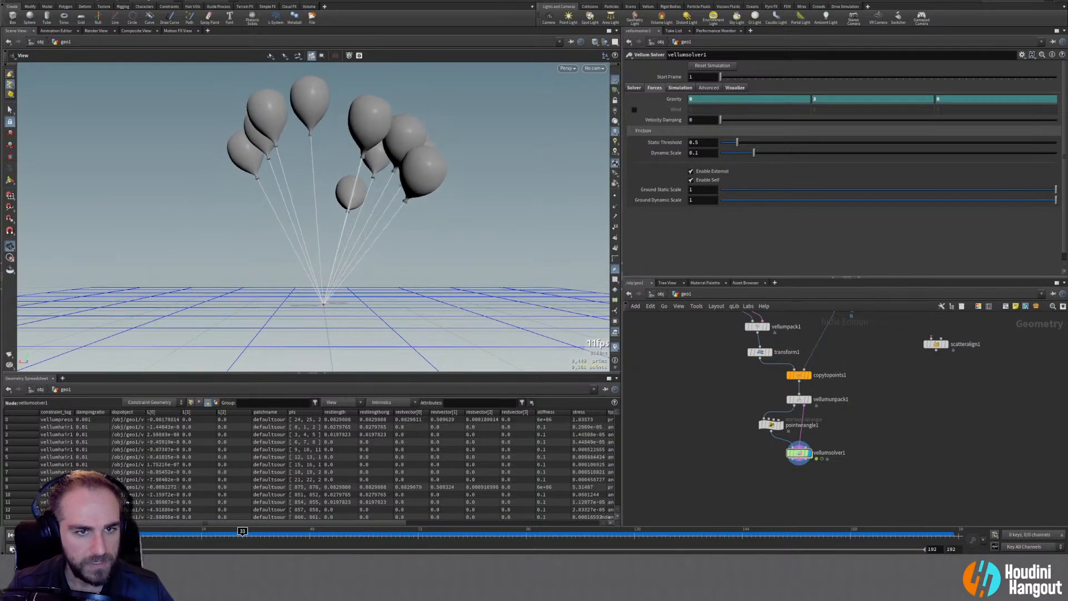
pyautogui.moveTo(310, 266); pyautogui.dragTo(273, 383)
pyautogui.moveTo(307, 282); pyautogui.dragTo(309, 271)
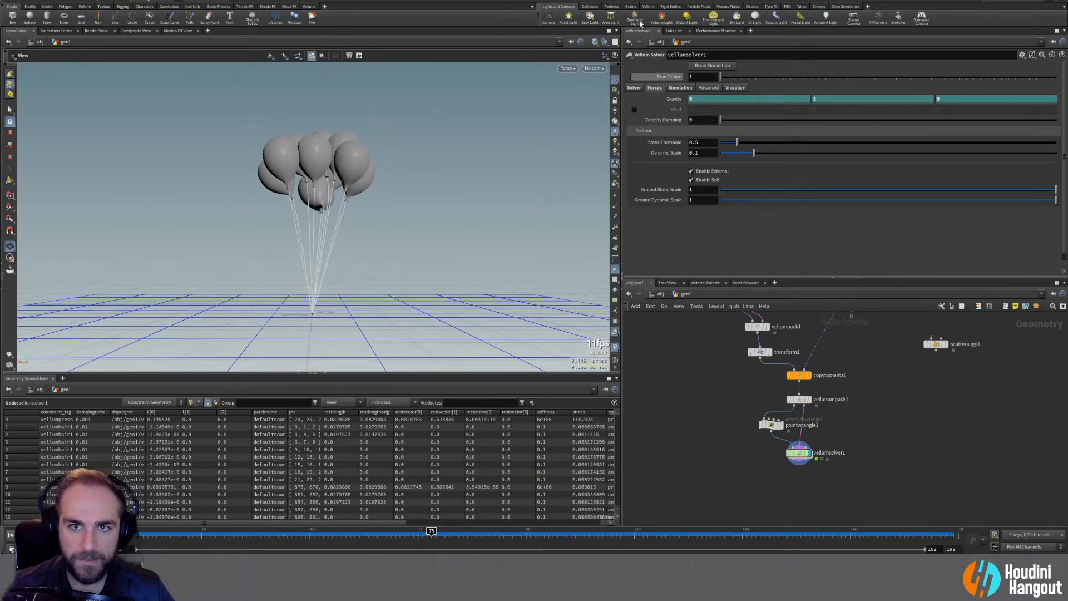
pyautogui.click(546, 20)
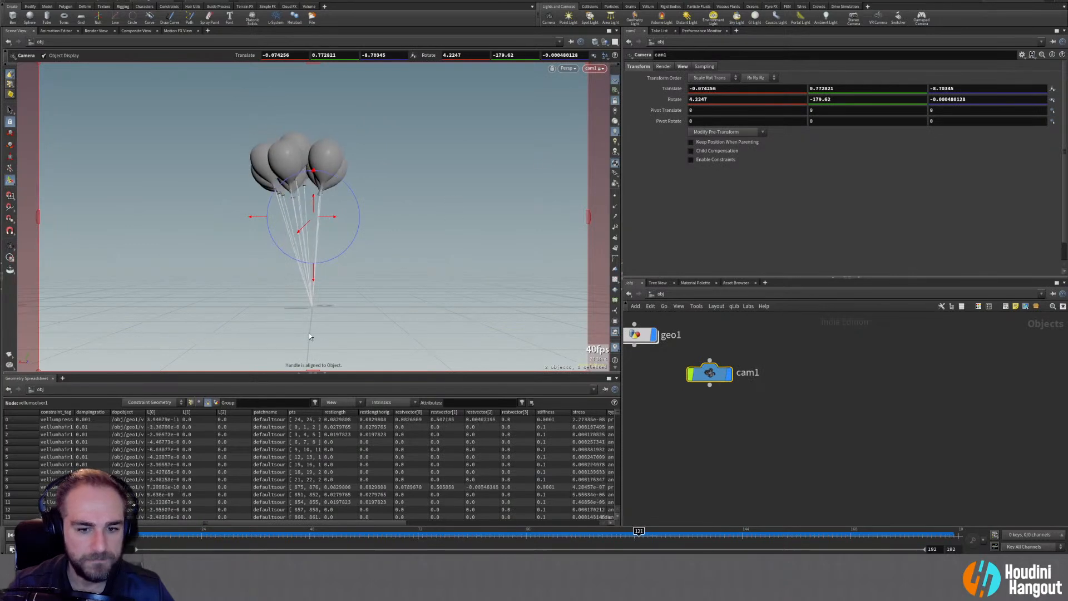
pyautogui.moveTo(722, 448); pyautogui.dragTo(782, 468, button='middle')
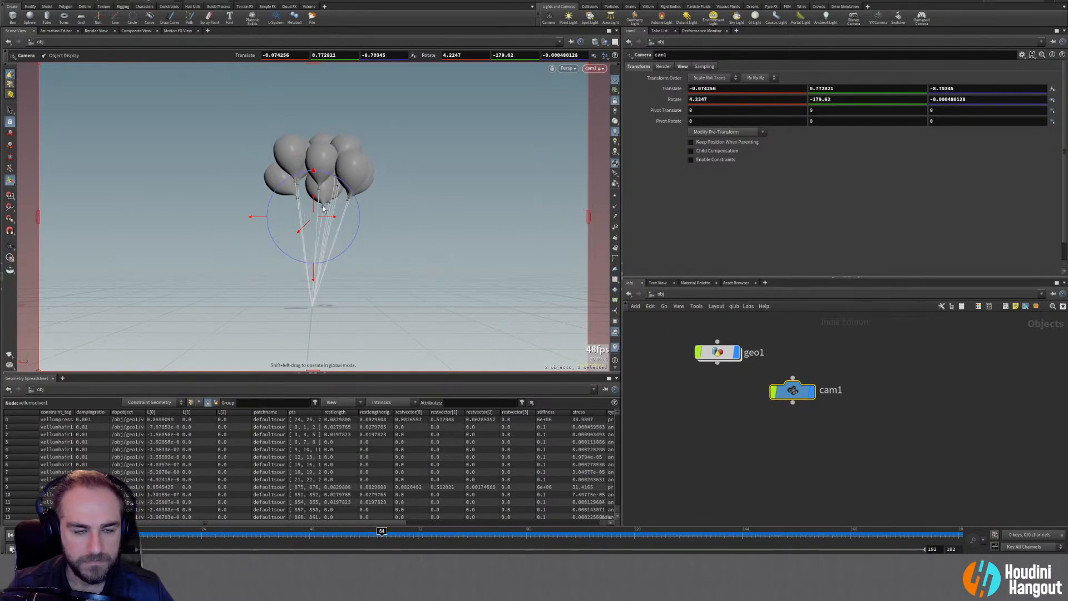
# Go back into geo1 and turn off vellumsolver1's Show Collision and Show Guide Geometry visualization
pyautogui.doubleClick(718, 352)
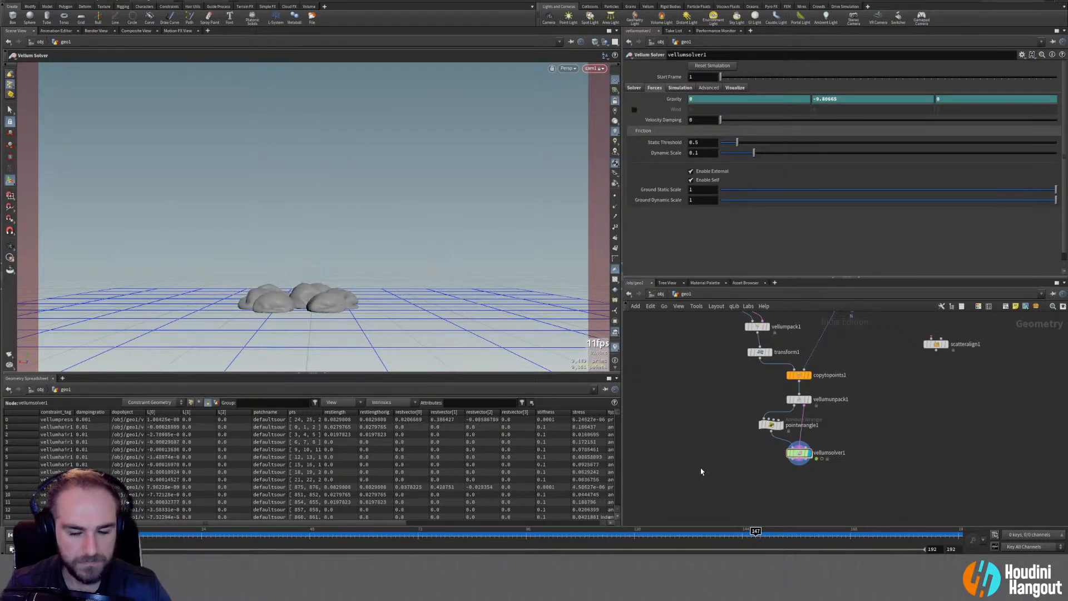
pyautogui.moveTo(801, 455)
pyautogui.click(679, 89)
pyautogui.click(656, 89)
pyautogui.click(735, 88)
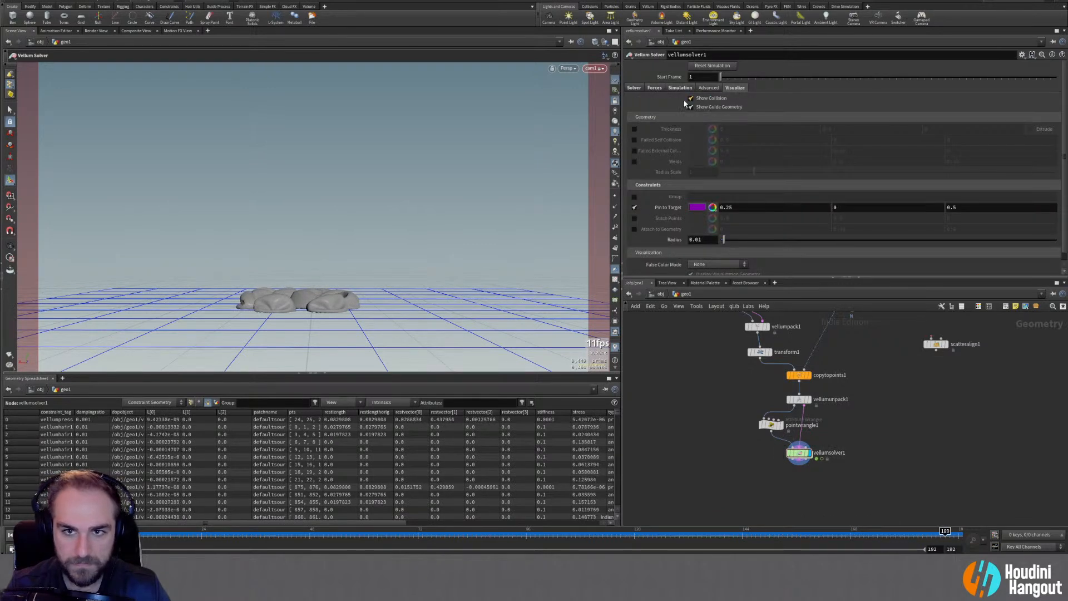
pyautogui.click(690, 107)
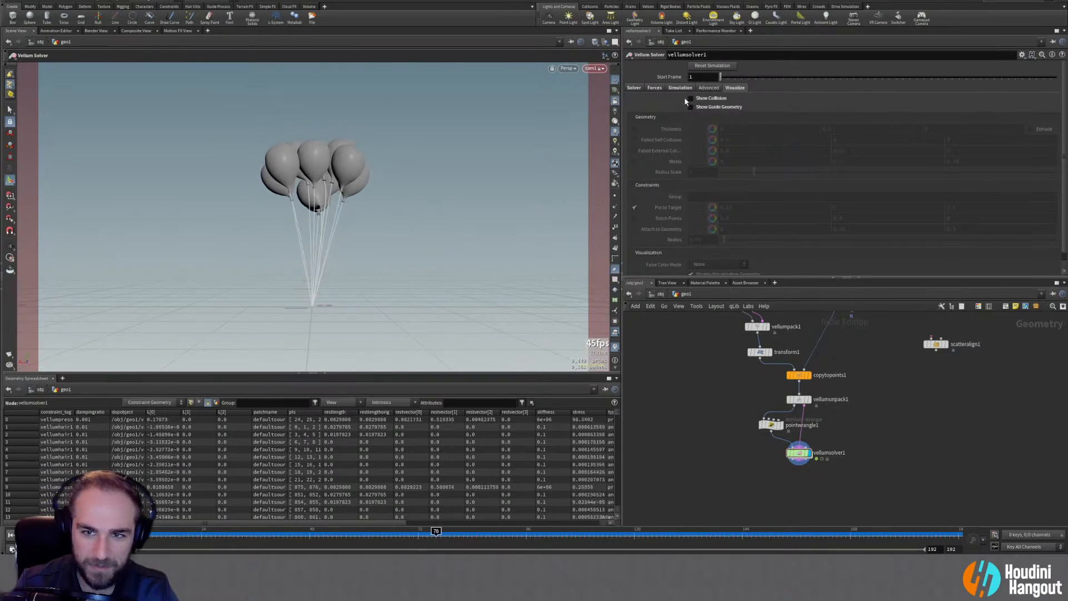
pyautogui.click(691, 108)
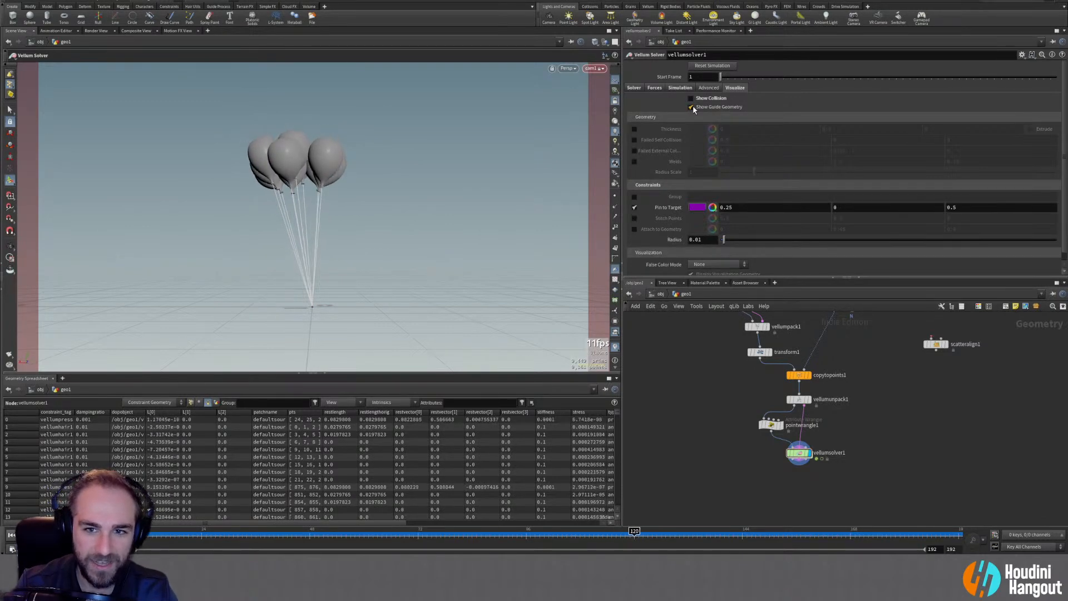
pyautogui.click(691, 107)
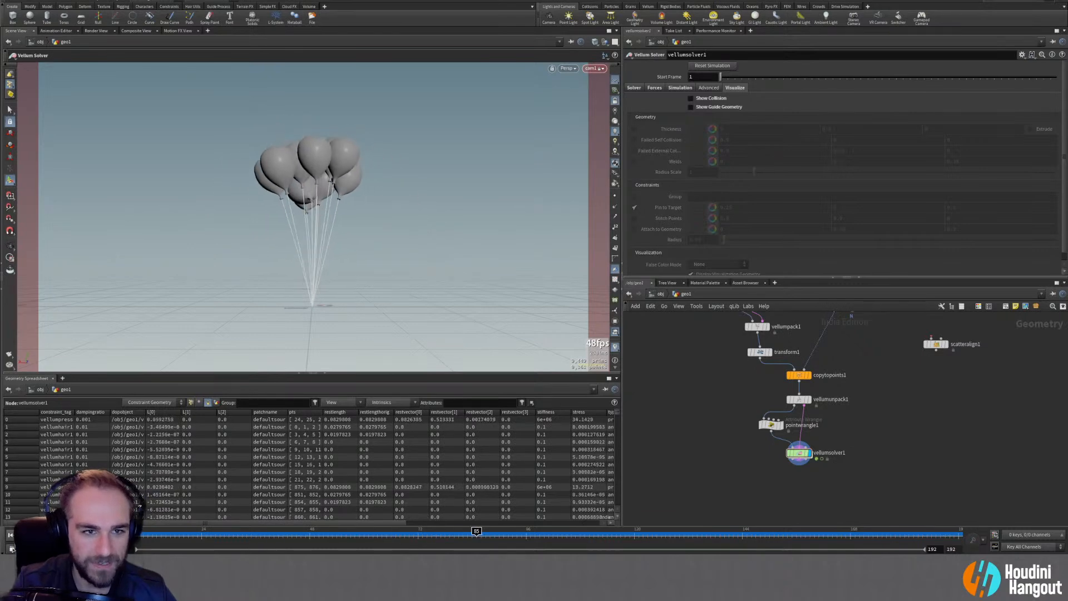
# Set vellumsolver1's substeps to 2 in its solver settings
pyautogui.click(796, 456)
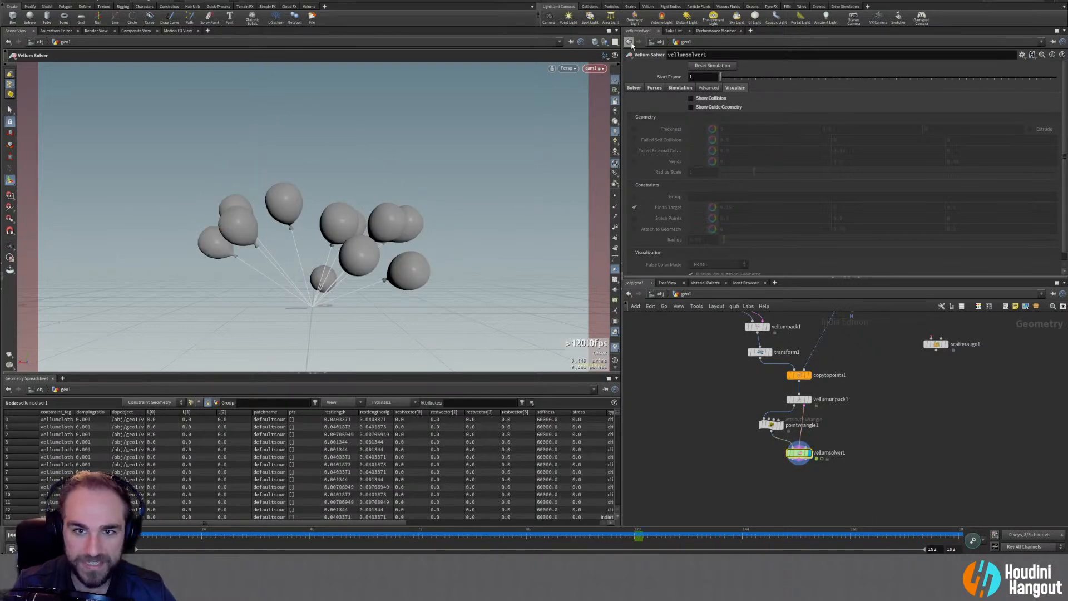
pyautogui.click(637, 88)
pyautogui.click(757, 112)
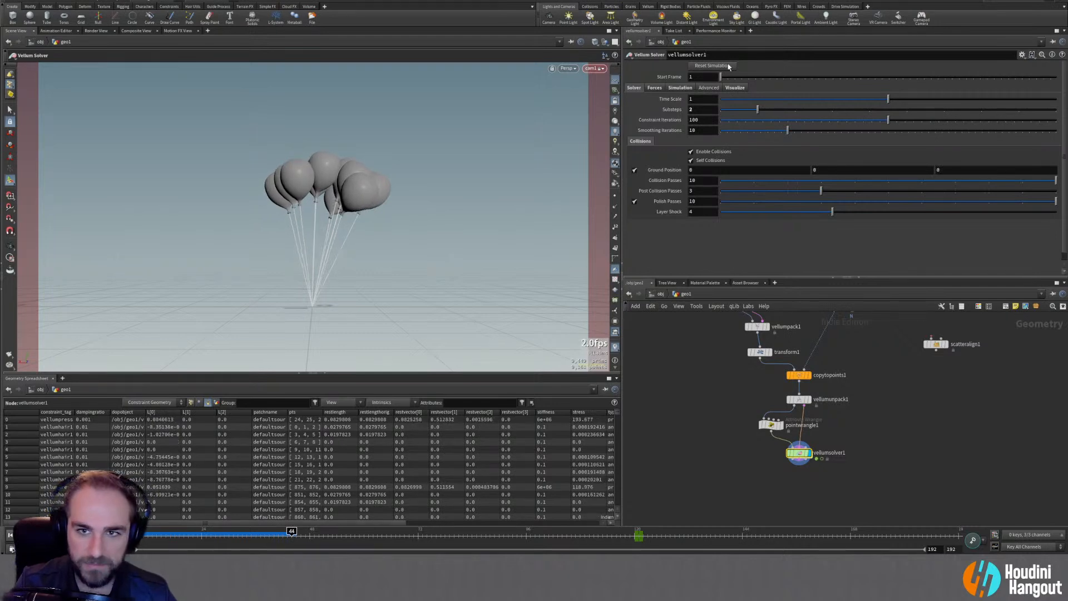
# Turn on vellumsolver1's Show Collision visualization and play the balloon simulation from the first frame
pyautogui.click(734, 87)
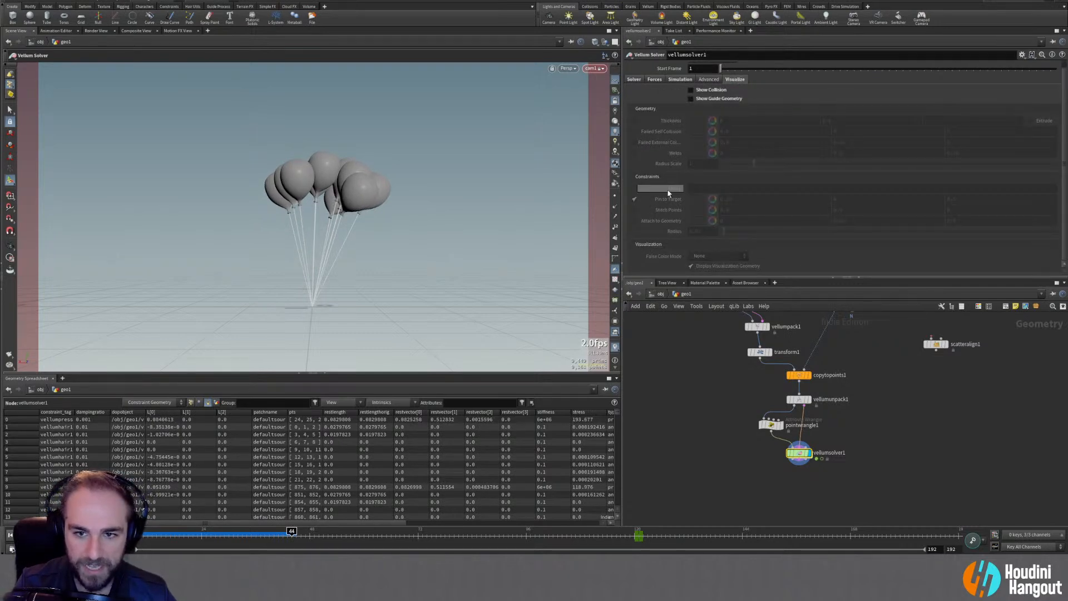
pyautogui.click(690, 98)
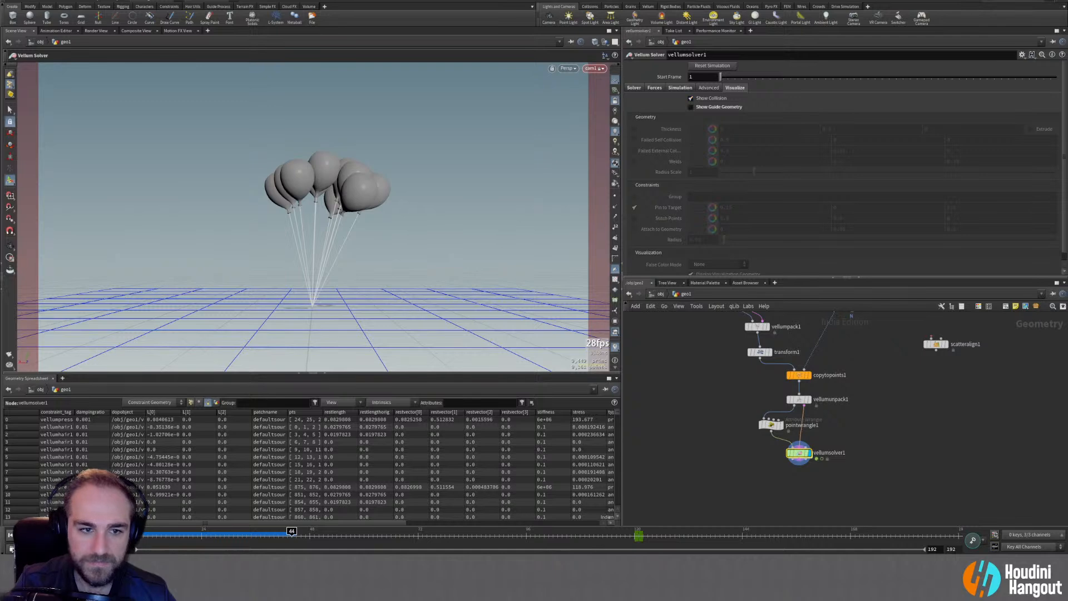
pyautogui.click(9, 536)
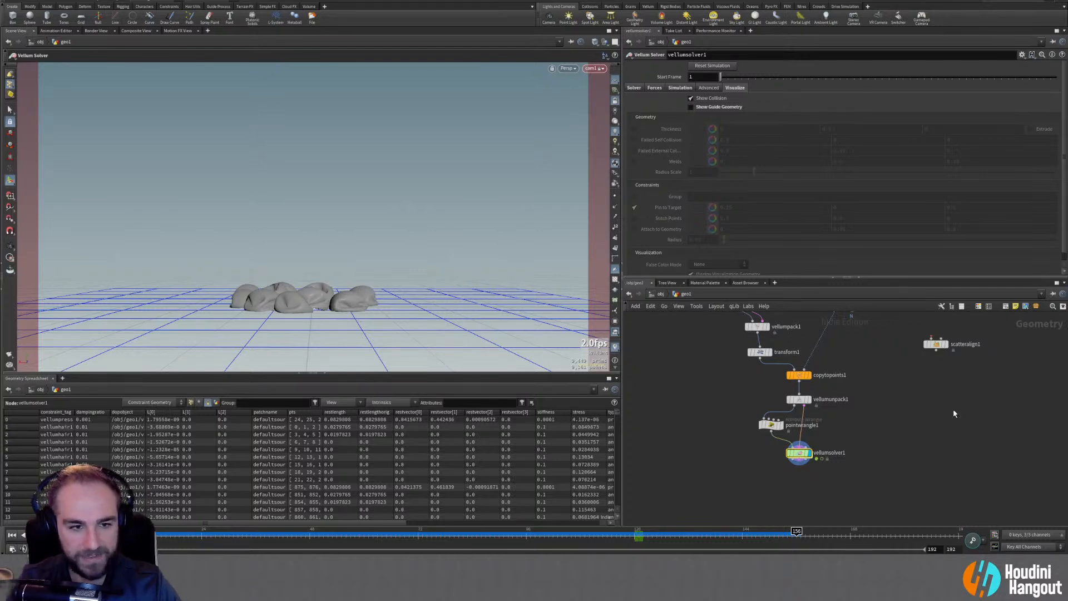
pyautogui.click(763, 475)
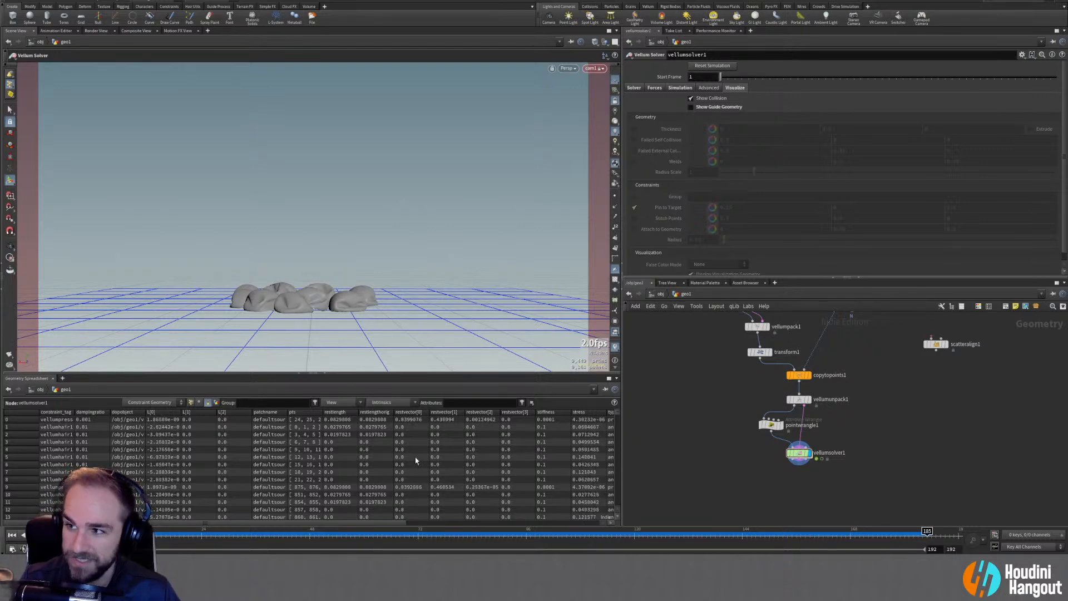
pyautogui.click(13, 536)
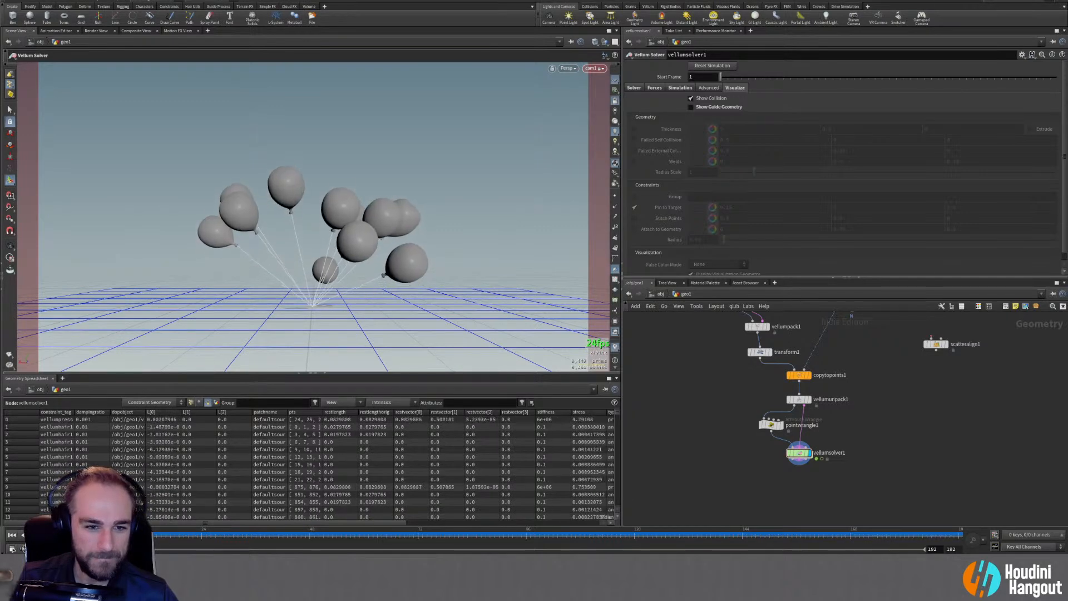
pyautogui.click(34, 535)
pyautogui.click(12, 534)
# Delete the unconnected scatteralign1 node from the geo1 network
pyautogui.scroll(-2, 734, 464)
pyautogui.moveTo(735, 464); pyautogui.dragTo(713, 490, button='middle')
pyautogui.click(879, 392)
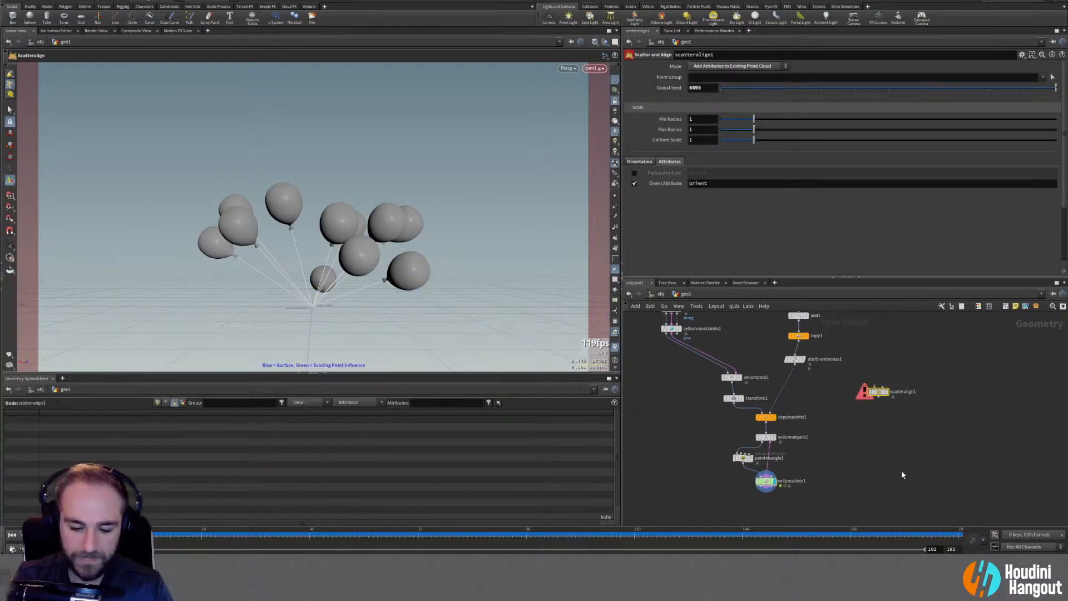
pyautogui.press('Delete')
# Tidy the network by moving vellumpack1 and transform1 directly underneath vellumconstraints1
pyautogui.scroll(-1, 884, 478)
pyautogui.scroll(-3, 690, 414)
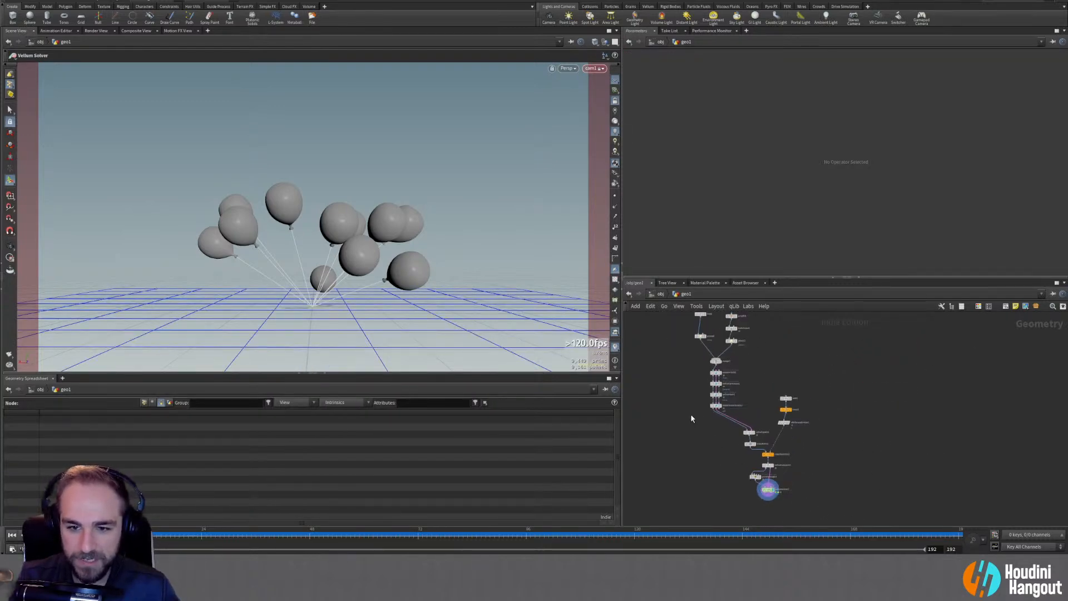
pyautogui.moveTo(667, 340); pyautogui.dragTo(677, 357, button='middle')
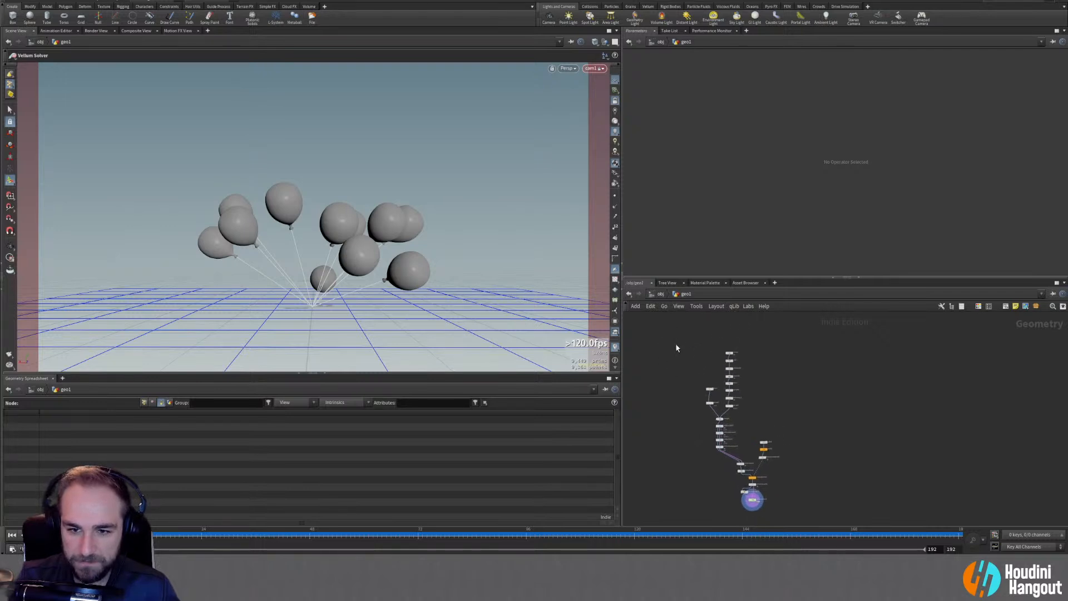
pyautogui.moveTo(756, 455); pyautogui.dragTo(756, 456)
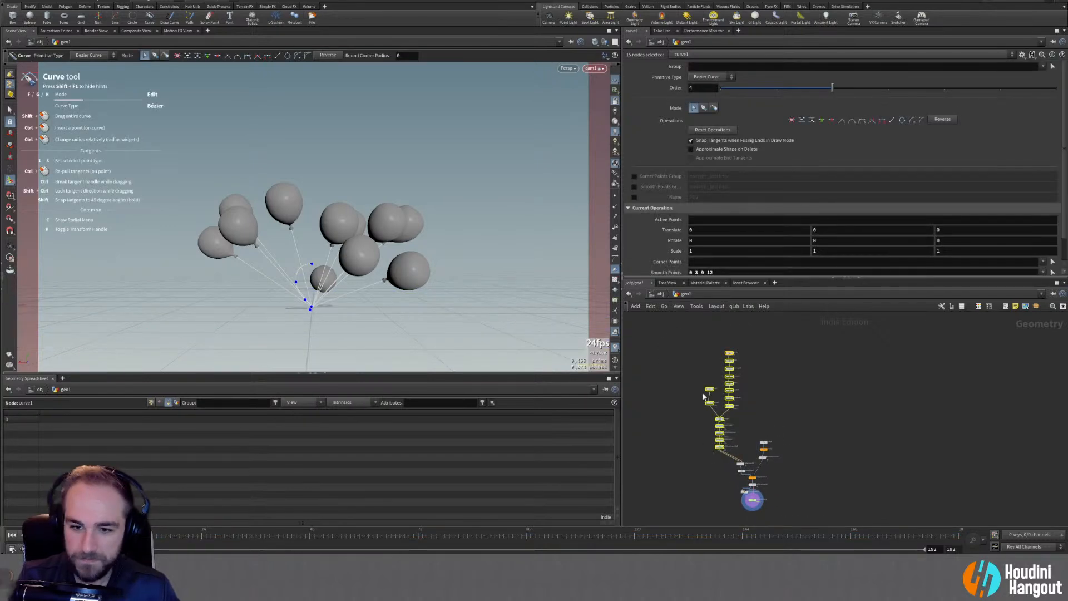
pyautogui.scroll(3, 717, 451)
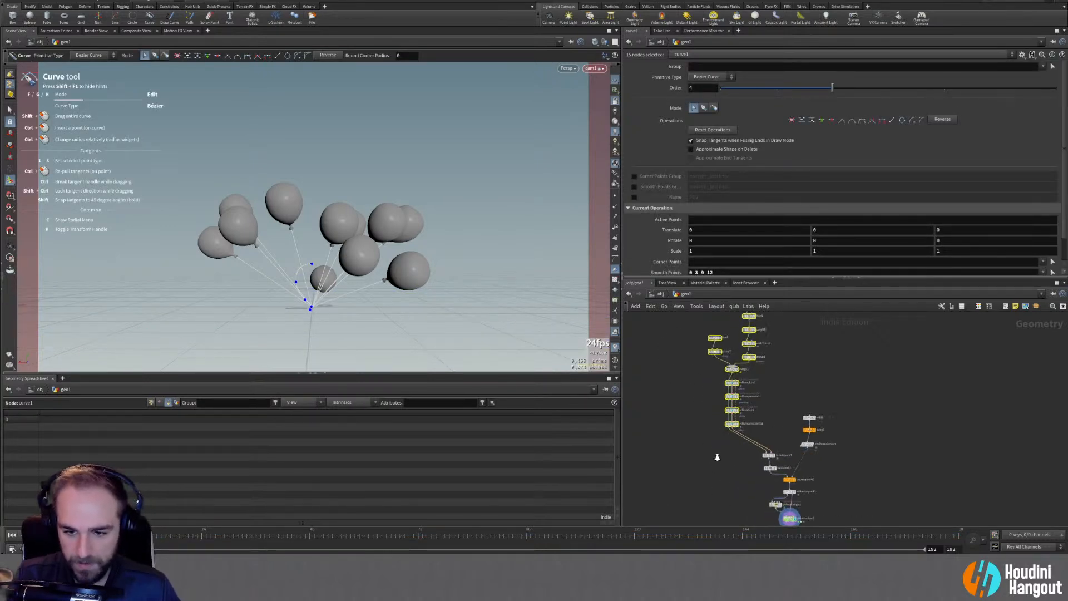
pyautogui.scroll(3, 716, 451)
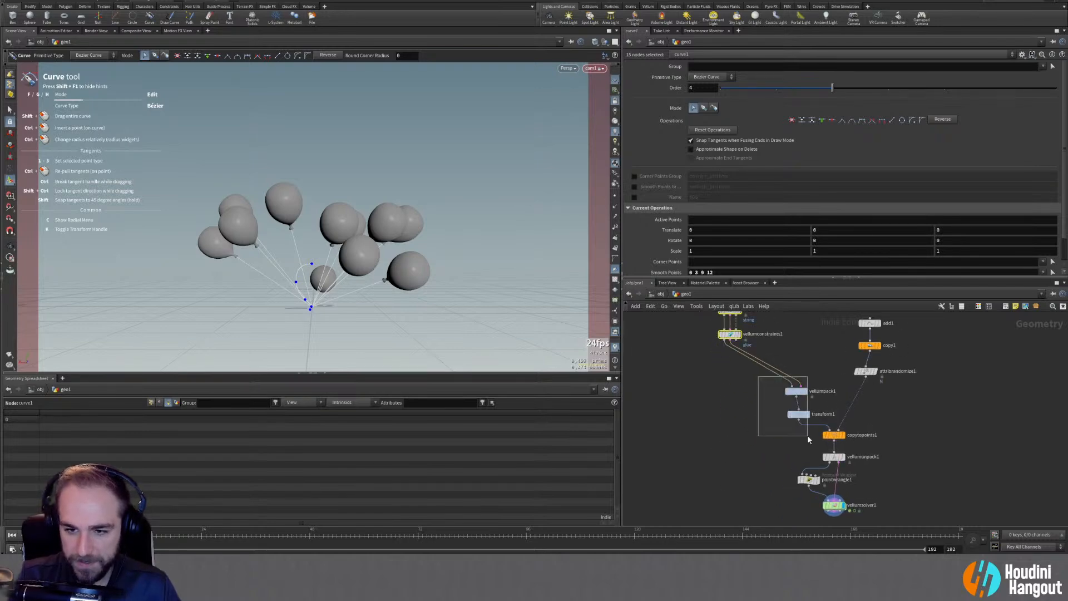
pyautogui.moveTo(808, 439); pyautogui.dragTo(808, 440)
pyautogui.moveTo(798, 393); pyautogui.dragTo(732, 363)
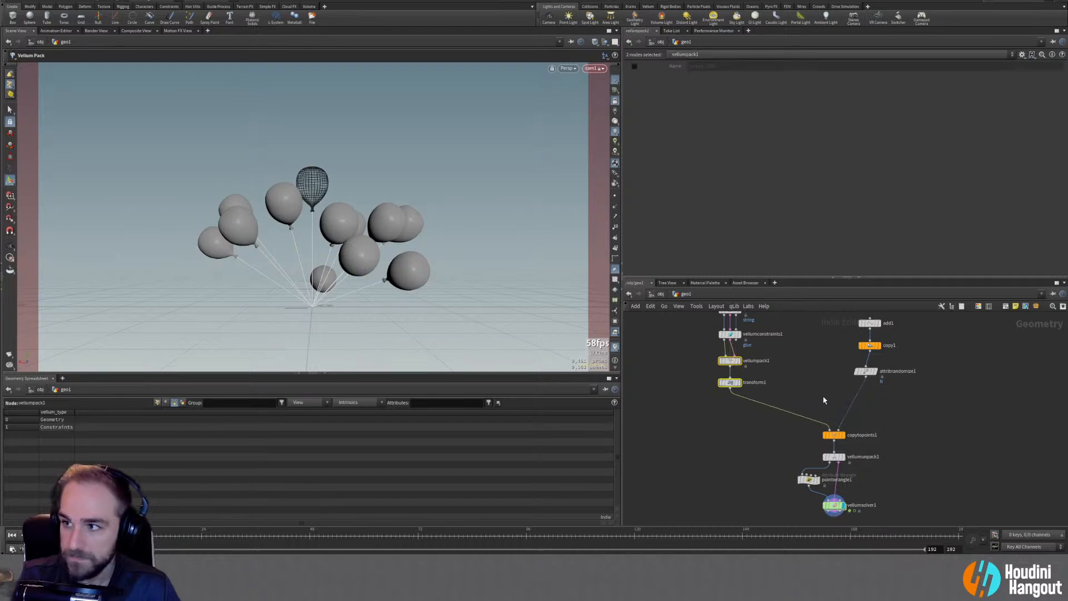
# Move copytopoints1 and the nodes below it, down to vellumsolver1, closer to transform1
pyautogui.moveTo(778, 426); pyautogui.dragTo(864, 508)
pyautogui.moveTo(837, 440); pyautogui.dragTo(765, 420)
pyautogui.click(825, 348)
# Move the add1, copy1 and attribrandomize1 chain beside vellumpack1 and transform1, just above copytopoints1
pyautogui.moveTo(825, 348); pyautogui.dragTo(797, 407, button='middle')
pyautogui.moveTo(818, 357); pyautogui.dragTo(778, 452)
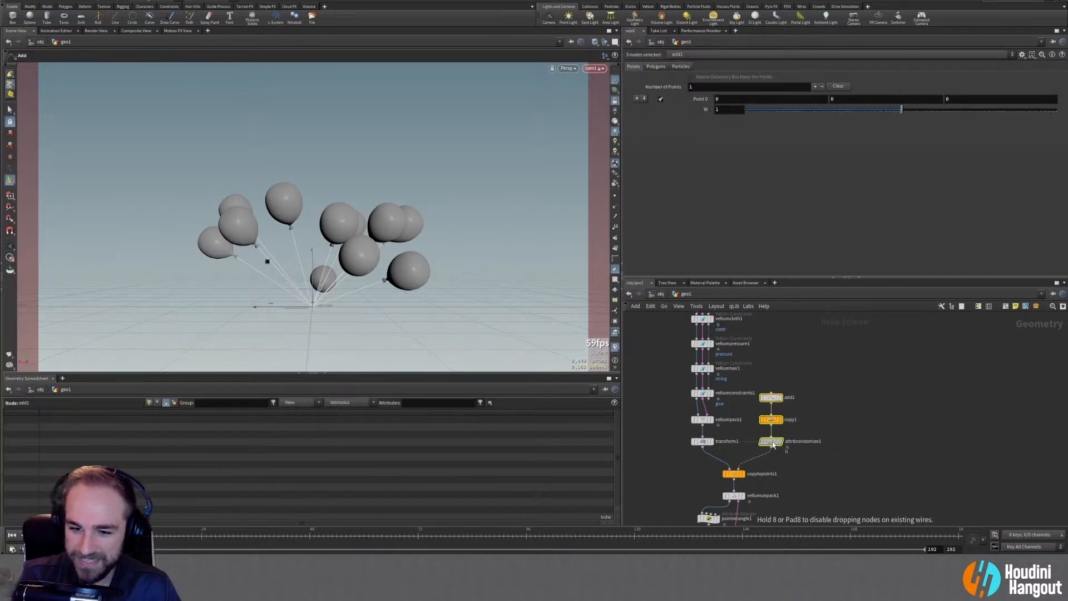
pyautogui.click(798, 483)
# Nudge the block from copytopoints1 to vellumsolver1 so it sits centred beneath its two input branches
pyautogui.moveTo(798, 483); pyautogui.dragTo(858, 424, button='middle')
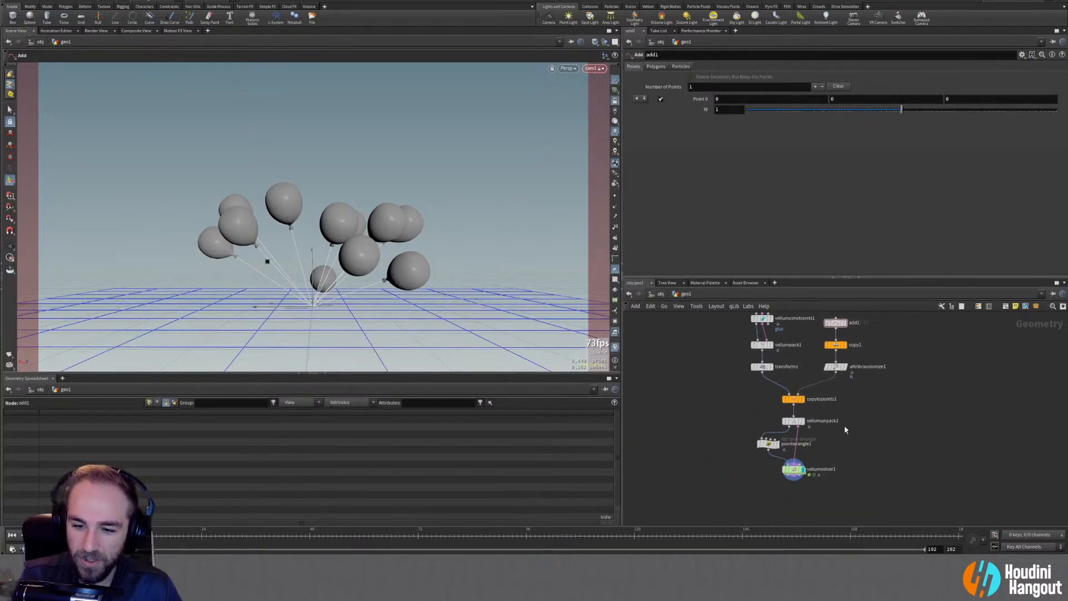
pyautogui.moveTo(734, 394); pyautogui.dragTo(851, 501)
pyautogui.moveTo(795, 400); pyautogui.dragTo(796, 397)
pyautogui.click(724, 415)
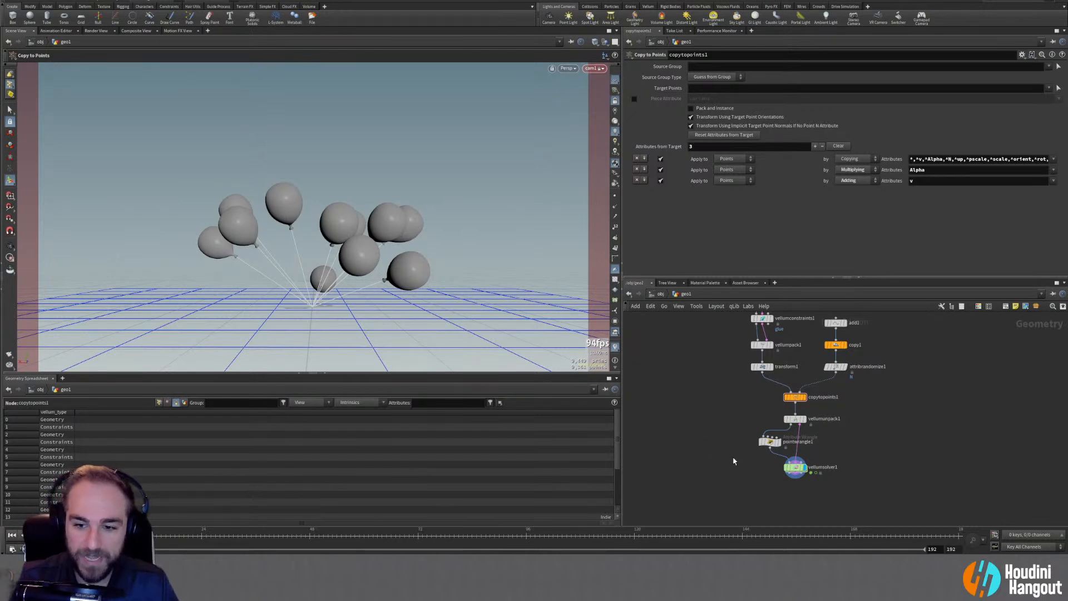
# Run the simulation from vellumsolver1 again and move the locked camera closer so the balloons fill more of the frame
pyautogui.click(795, 466)
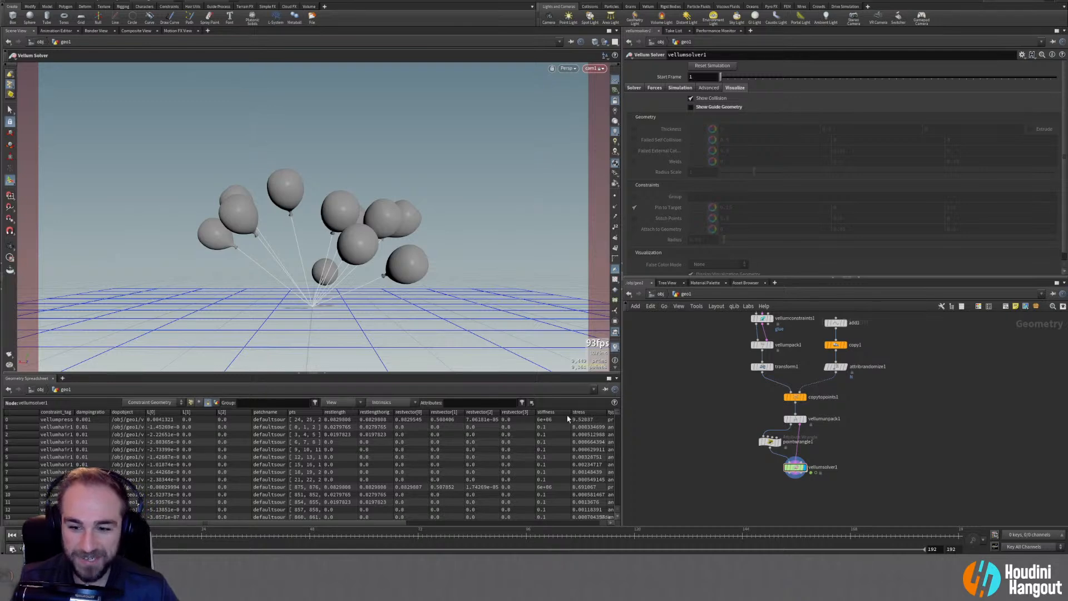
pyautogui.click(804, 472)
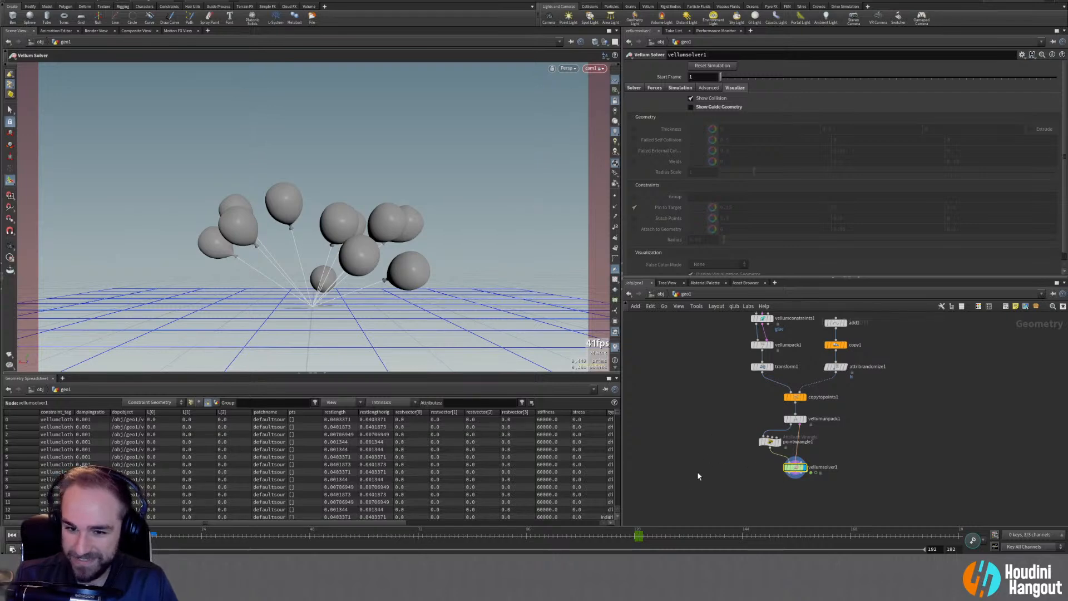
pyautogui.press('Escape')
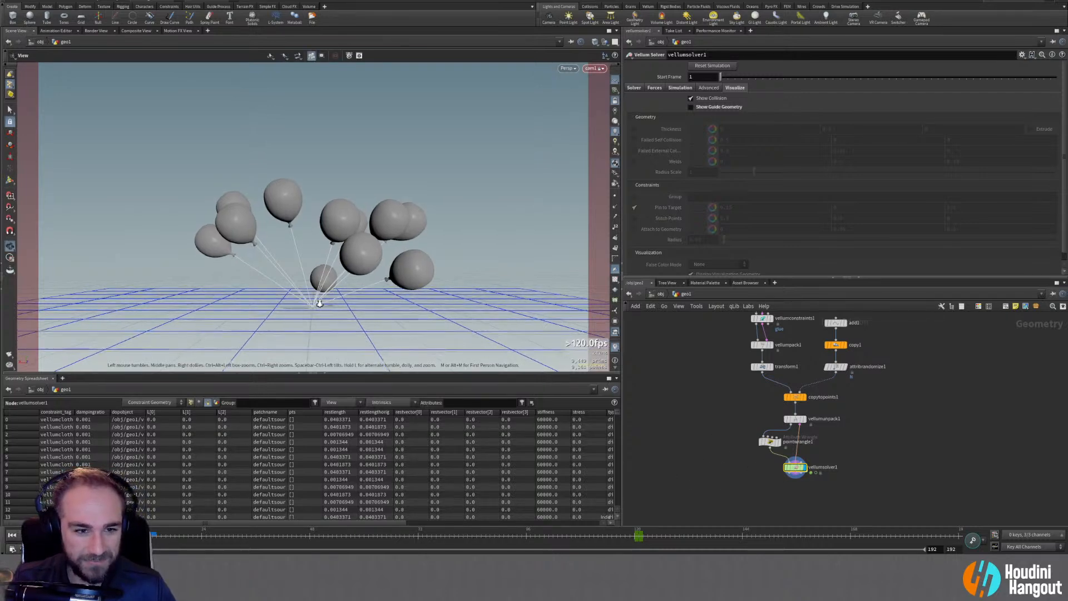
pyautogui.scroll(4, 322, 296)
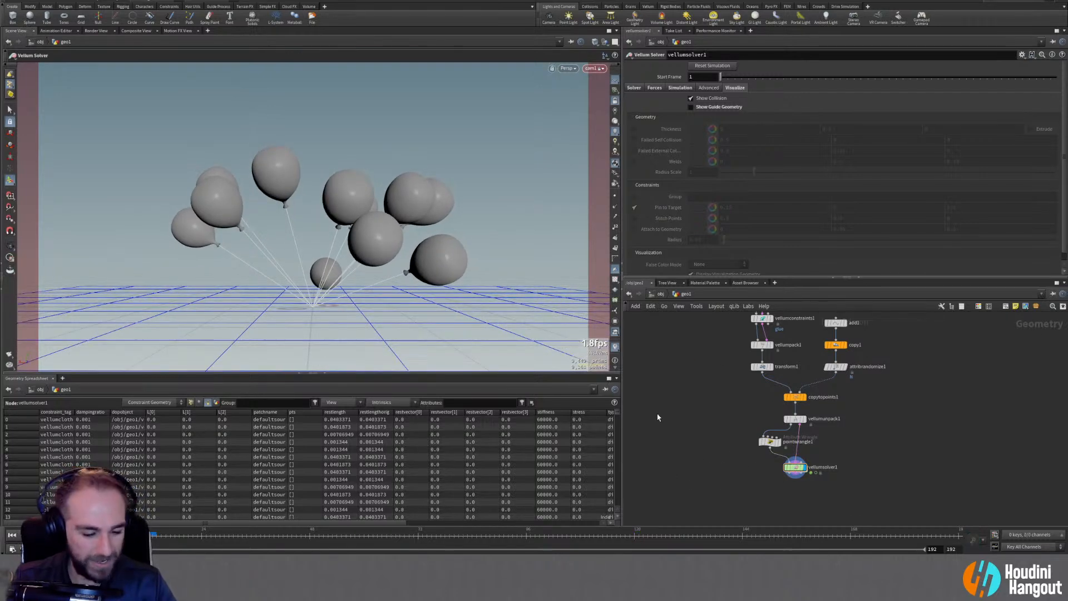
# Go up to the object level and check cam1's View parameters, including its aperture
pyautogui.press('u')
pyautogui.moveTo(824, 382); pyautogui.dragTo(835, 369)
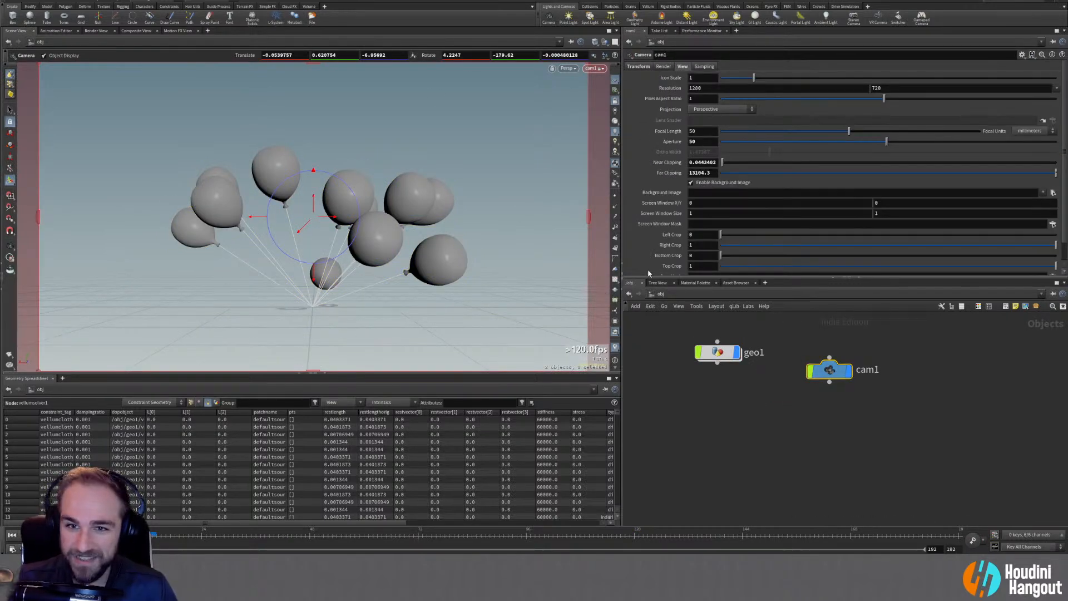
pyautogui.click(700, 142)
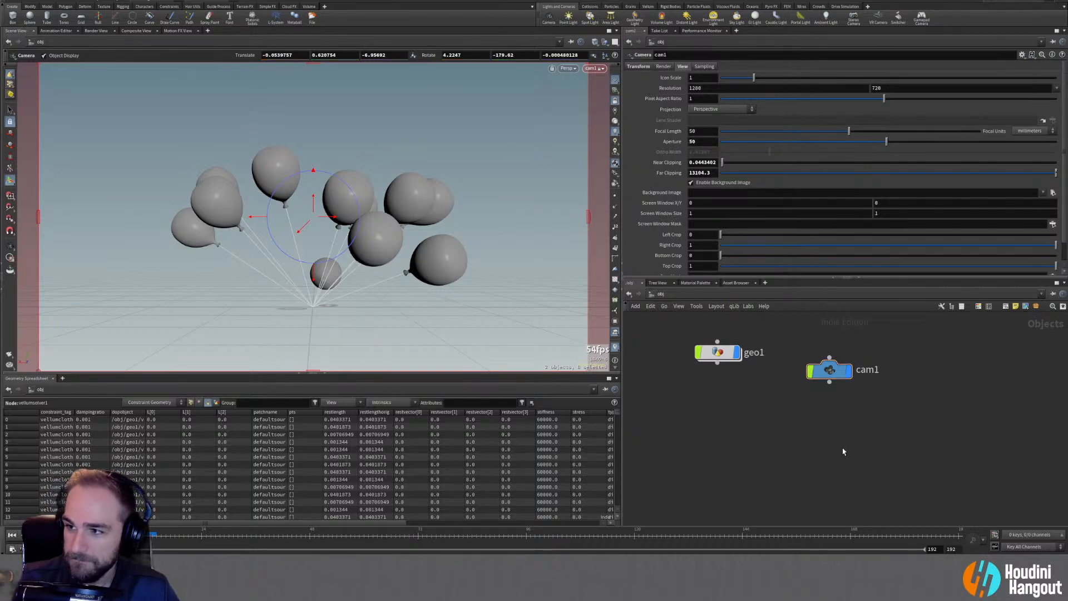
pyautogui.press('u')
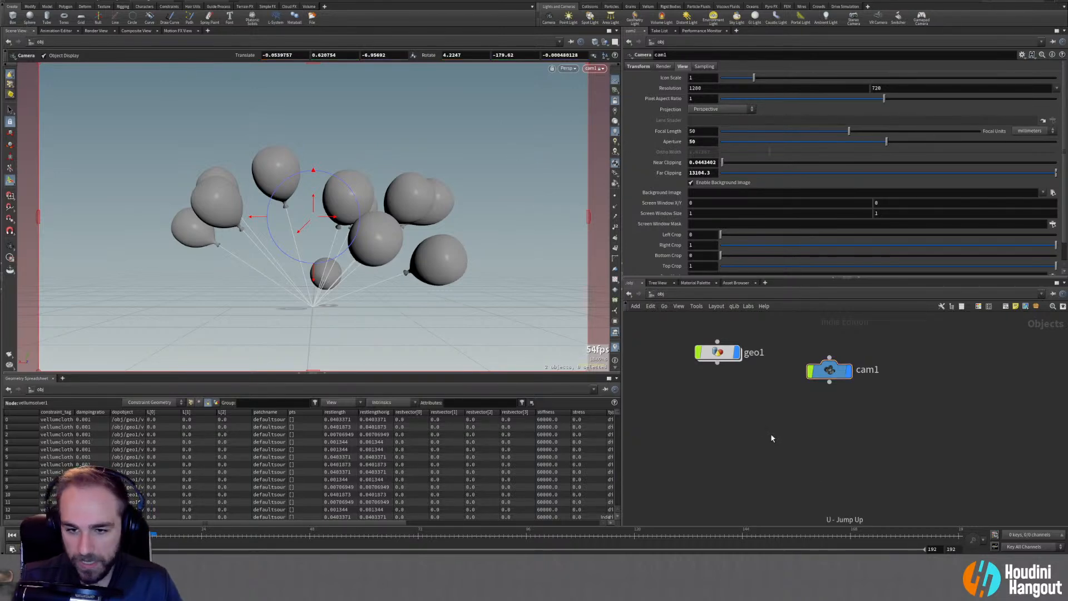
# Go back into geo1 and display the vellumconstraints1 glue node
pyautogui.doubleClick(718, 352)
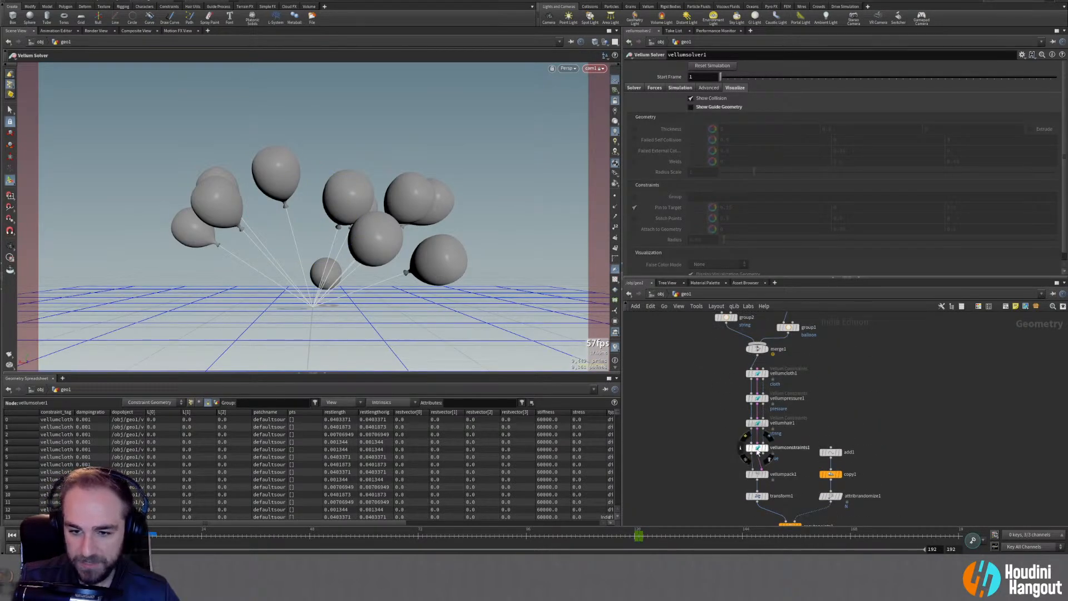
pyautogui.click(770, 453)
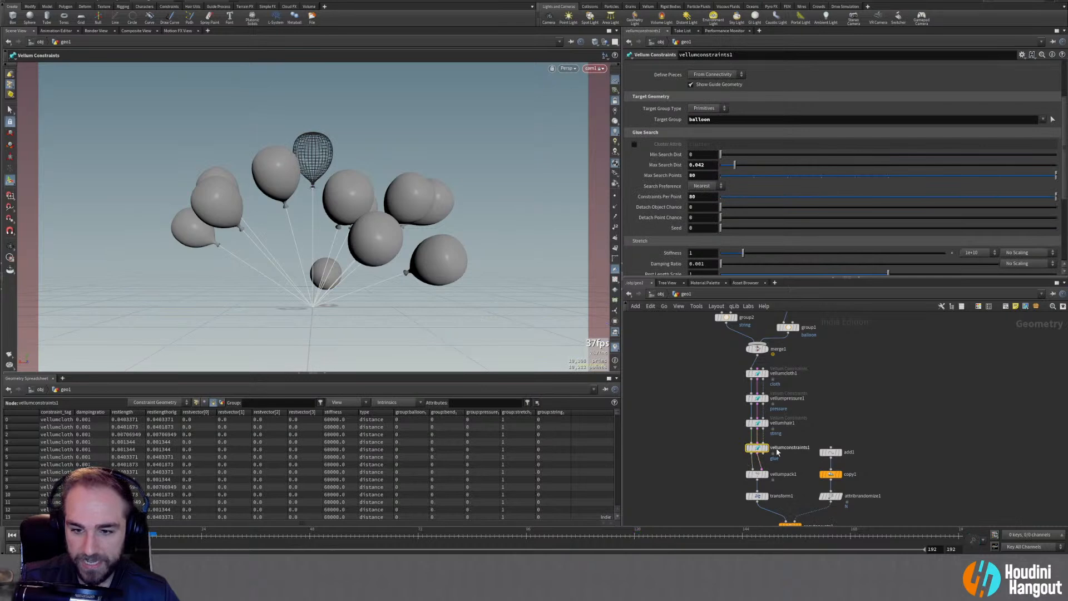
pyautogui.click(766, 448)
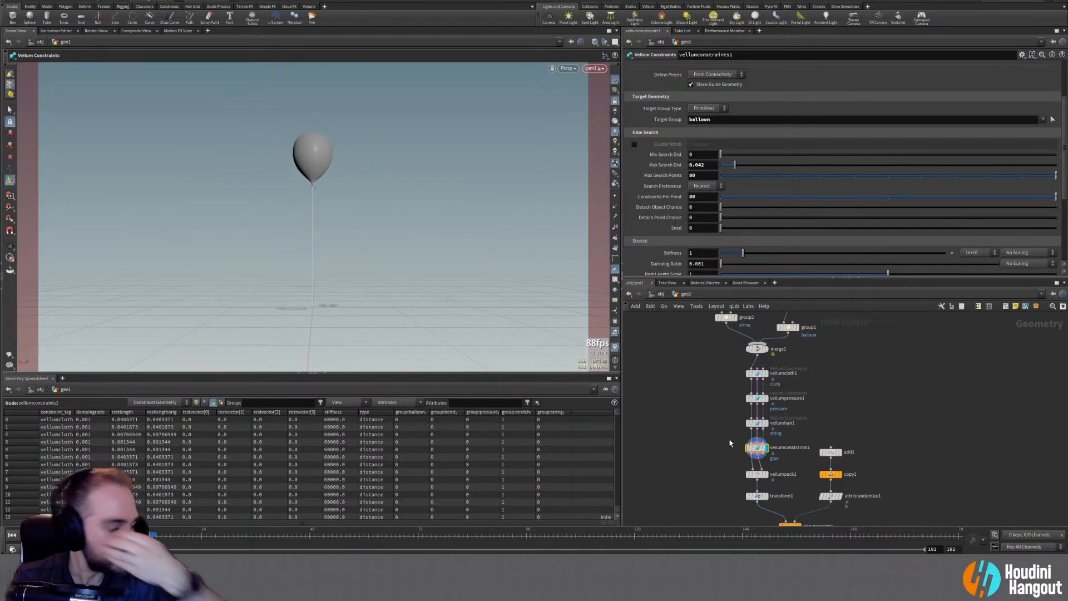
# Unlock the camera from the view and examine the glue constraints at the balloon's neck along with vellumconstraints1's settings
pyautogui.press('Escape')
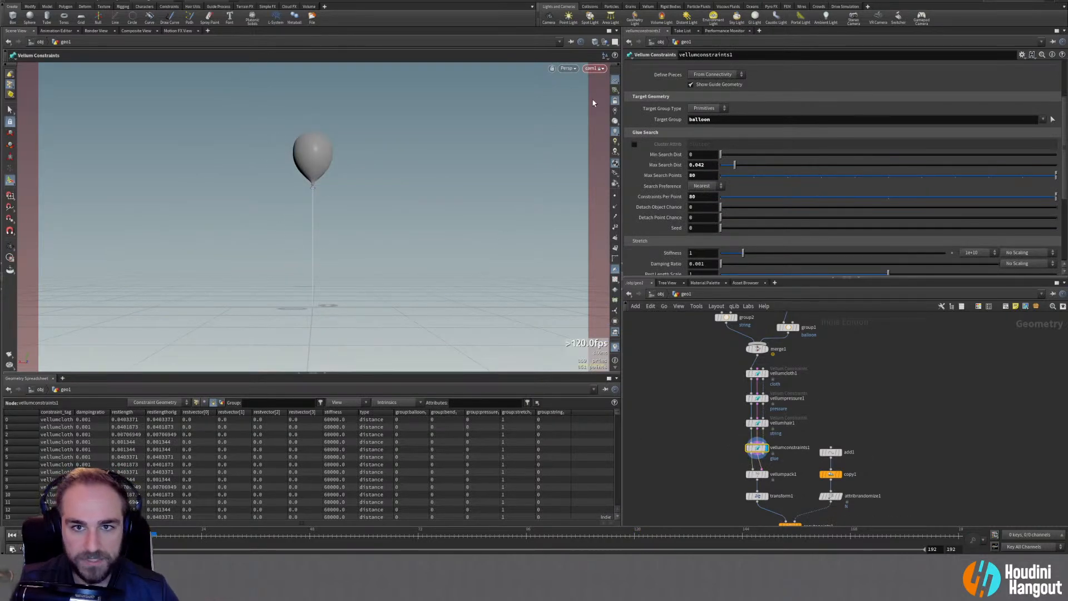
pyautogui.click(615, 100)
pyautogui.moveTo(208, 126); pyautogui.dragTo(498, 212, button='right')
pyautogui.moveTo(498, 212); pyautogui.dragTo(367, 217, button='middle')
pyautogui.moveTo(357, 246); pyautogui.dragTo(396, 295, button='right')
pyautogui.moveTo(396, 295); pyautogui.dragTo(369, 228, button='middle')
pyautogui.moveTo(370, 229); pyautogui.dragTo(480, 178, button='right')
pyautogui.moveTo(431, 295); pyautogui.dragTo(368, 244, button='middle')
pyautogui.keyDown('alt'); pyautogui.moveTo(368, 243); pyautogui.dragTo(379, 215); pyautogui.keyUp('alt')
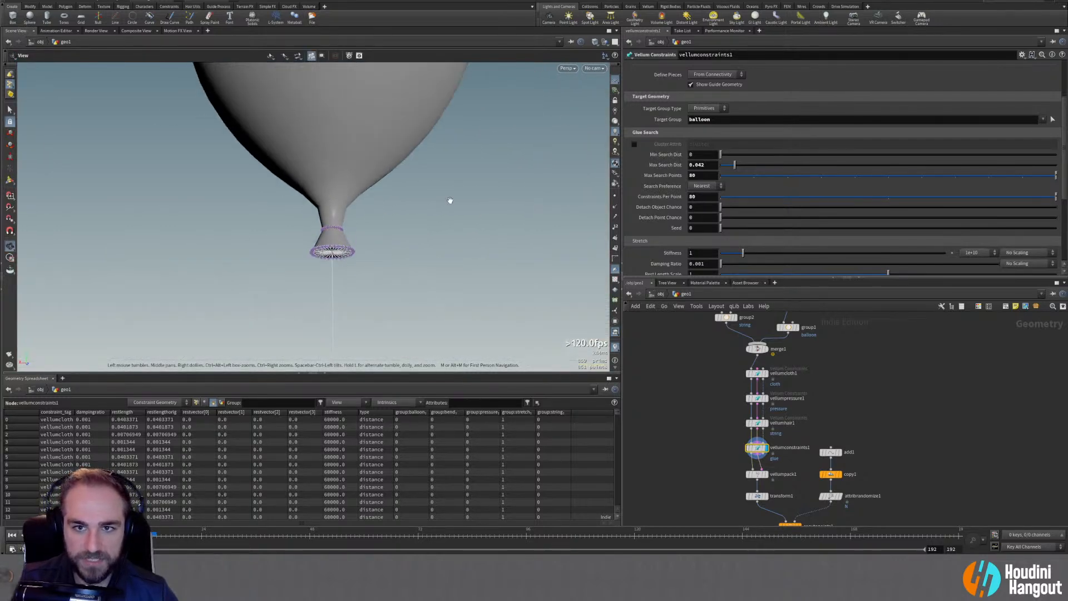
pyautogui.scroll(3, 636, 117)
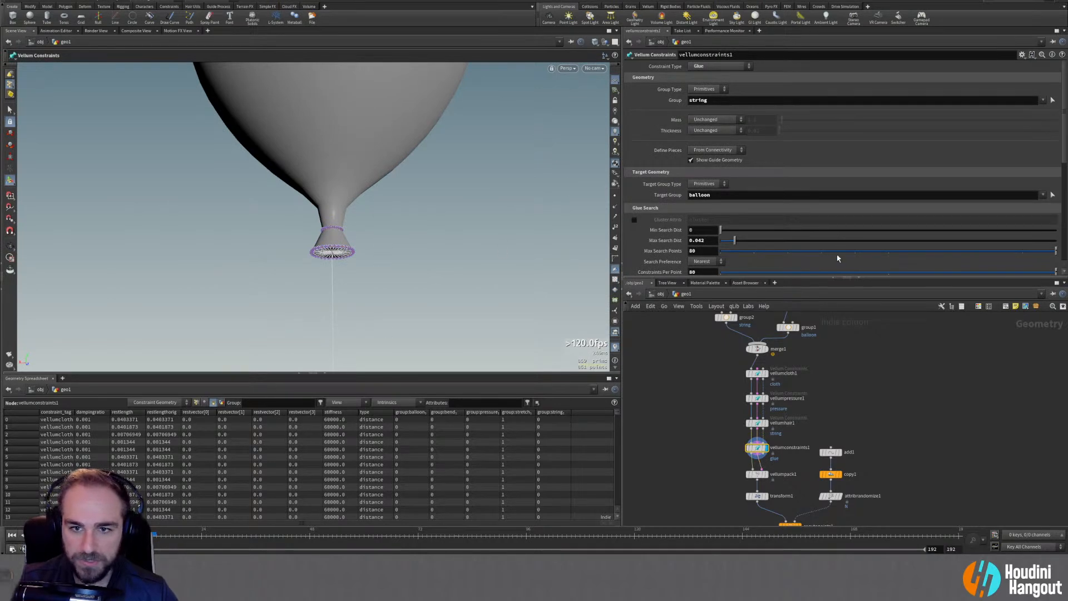
pyautogui.scroll(-1, 649, 244)
pyautogui.scroll(-1, 649, 245)
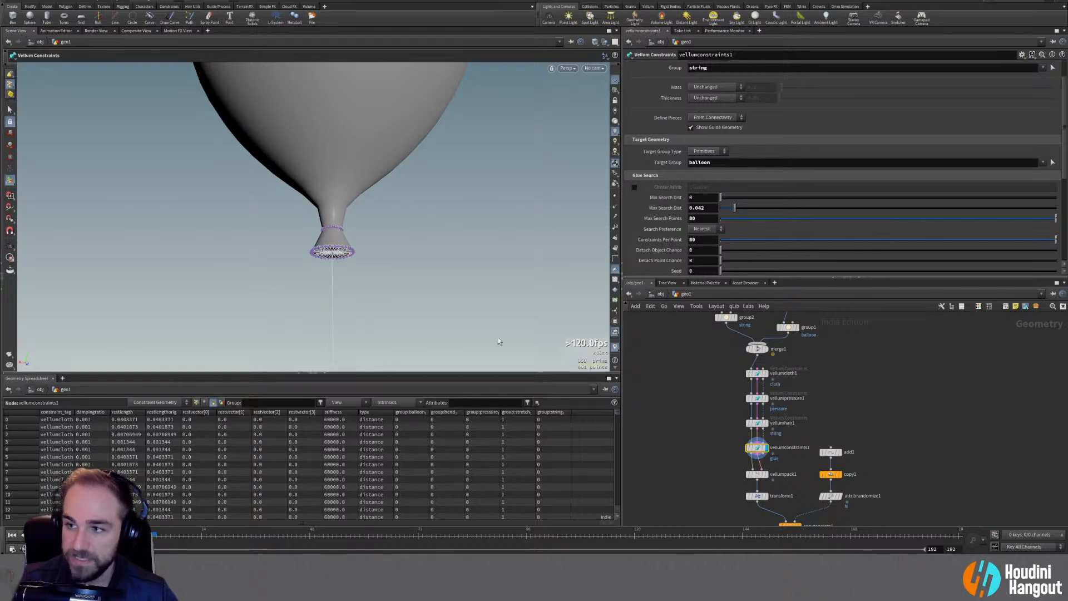
# Switch the viewport shading to Wireframe and examine how the string is glued to the balloon's neck
pyautogui.click(595, 42)
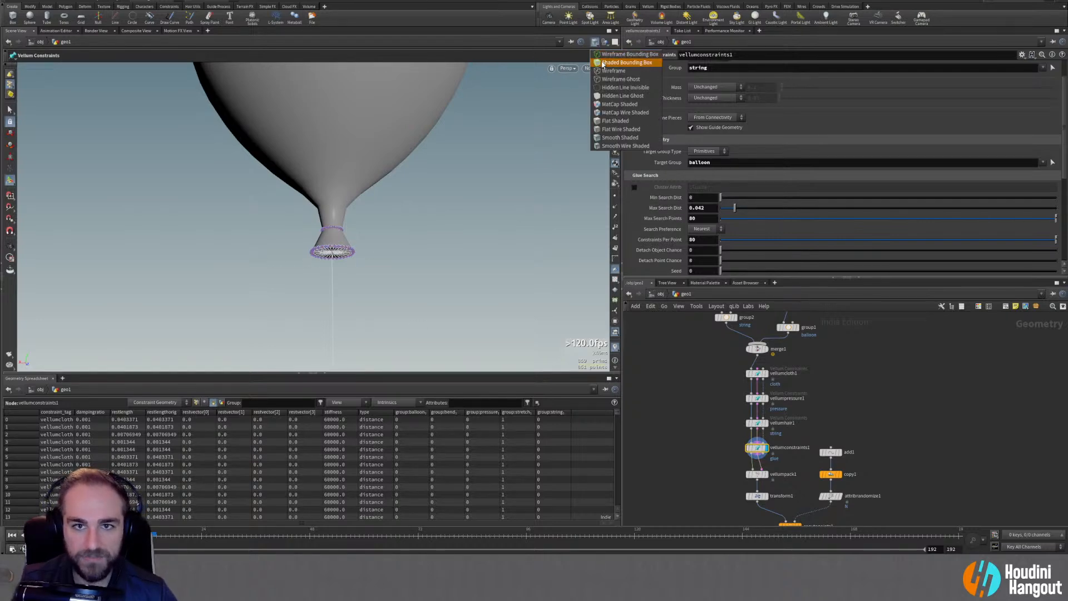
pyautogui.click(602, 72)
pyautogui.keyDown('alt'); pyautogui.moveTo(514, 111); pyautogui.dragTo(517, 145); pyautogui.keyUp('alt')
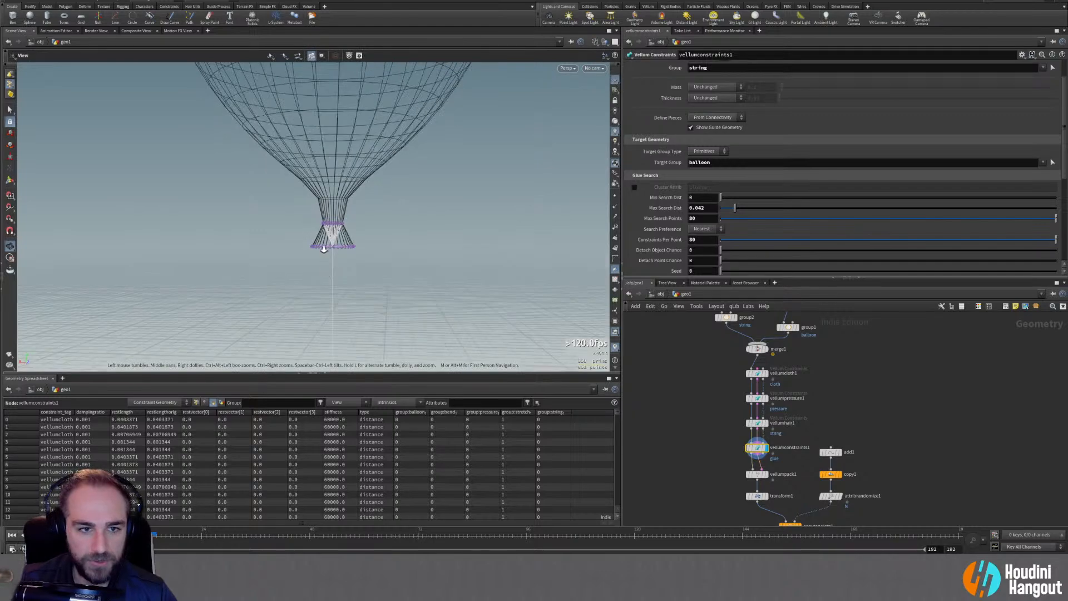
pyautogui.keyDown('alt'); pyautogui.moveTo(517, 145); pyautogui.dragTo(549, 156, button='right'); pyautogui.keyUp('alt')
pyautogui.moveTo(549, 156); pyautogui.dragTo(336, 222)
pyautogui.press('Return')
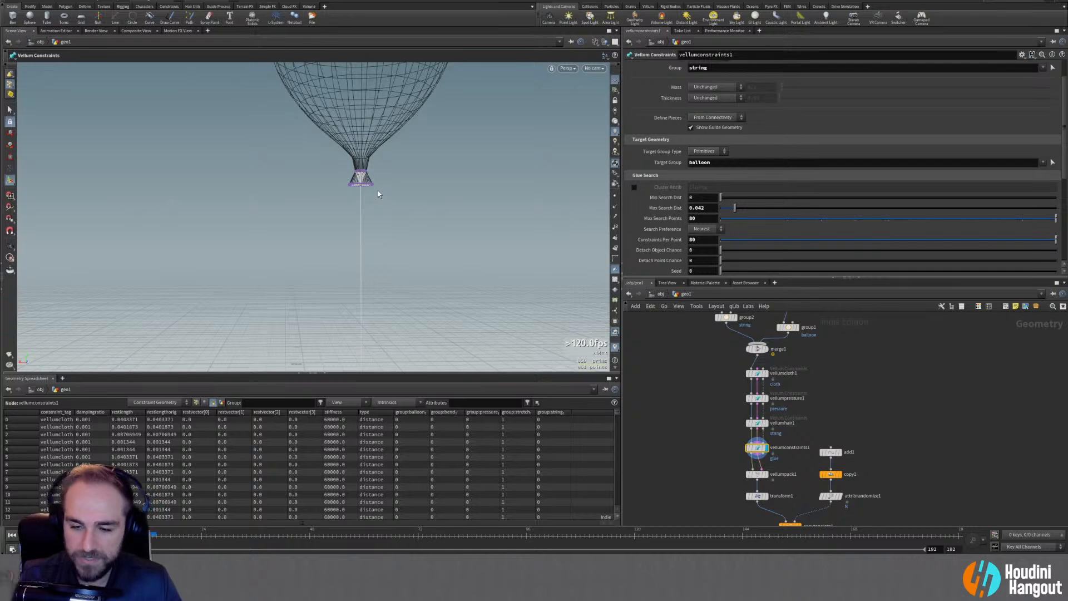
pyautogui.scroll(1, 725, 444)
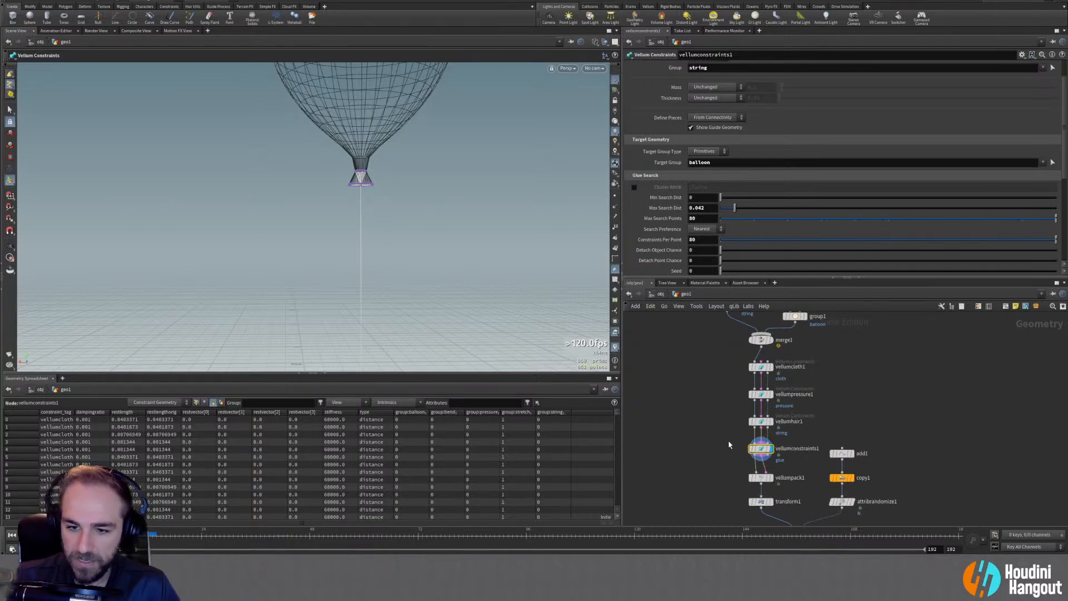
# Display the vellumpack1 node and examine the whole packed balloon with its string in the viewport
pyautogui.click(770, 478)
pyautogui.click(760, 478)
pyautogui.keyDown('alt'); pyautogui.moveTo(408, 215); pyautogui.dragTo(342, 267, button='right'); pyautogui.keyUp('alt')
pyautogui.keyDown('alt'); pyautogui.moveTo(342, 267); pyautogui.dragTo(383, 261, button='middle'); pyautogui.keyUp('alt')
pyautogui.moveTo(795, 512); pyautogui.dragTo(794, 410, button='middle')
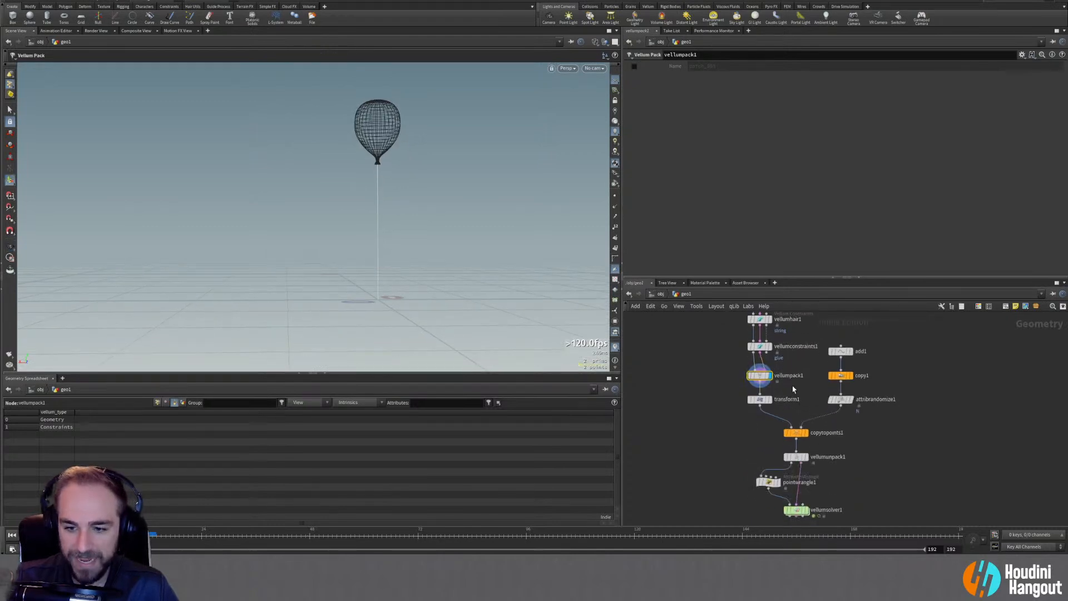
# Display copytopoints1 and then vellumunpack1, examining the copied balloons and the unpacked constraint data
pyautogui.click(807, 433)
pyautogui.click(796, 433)
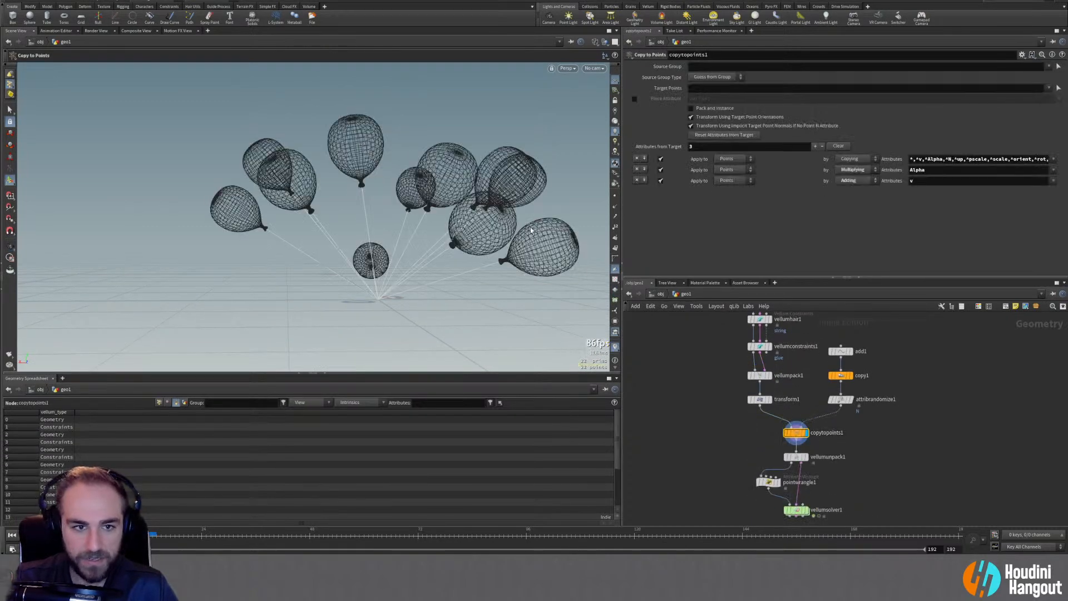
pyautogui.click(808, 456)
pyautogui.click(796, 457)
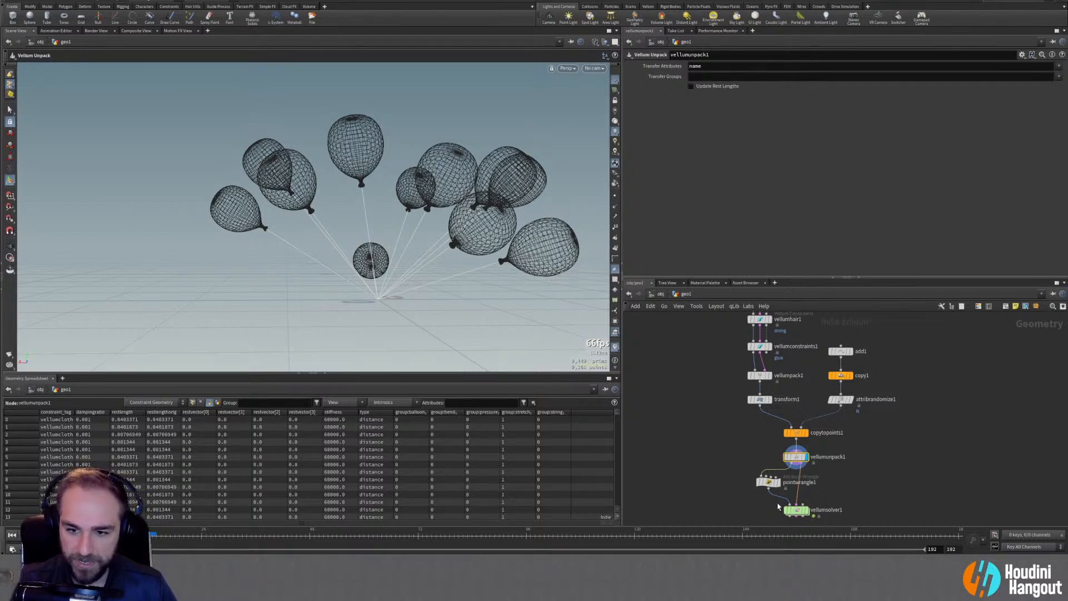
pyautogui.middleClick(795, 457)
pyautogui.scroll(-1, 285, 429)
pyautogui.scroll(-20, 285, 429)
pyautogui.scroll(20, 618, 416)
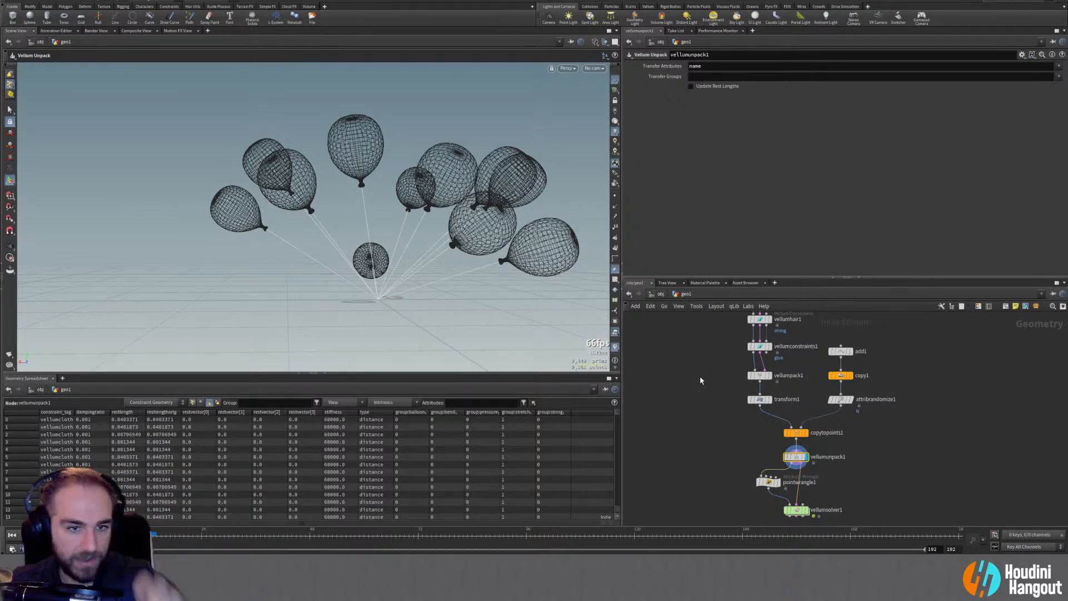
# Select vellumconstraints1 and review its Glue Search and Stretch settings
pyautogui.moveTo(701, 379); pyautogui.dragTo(703, 484, button='middle')
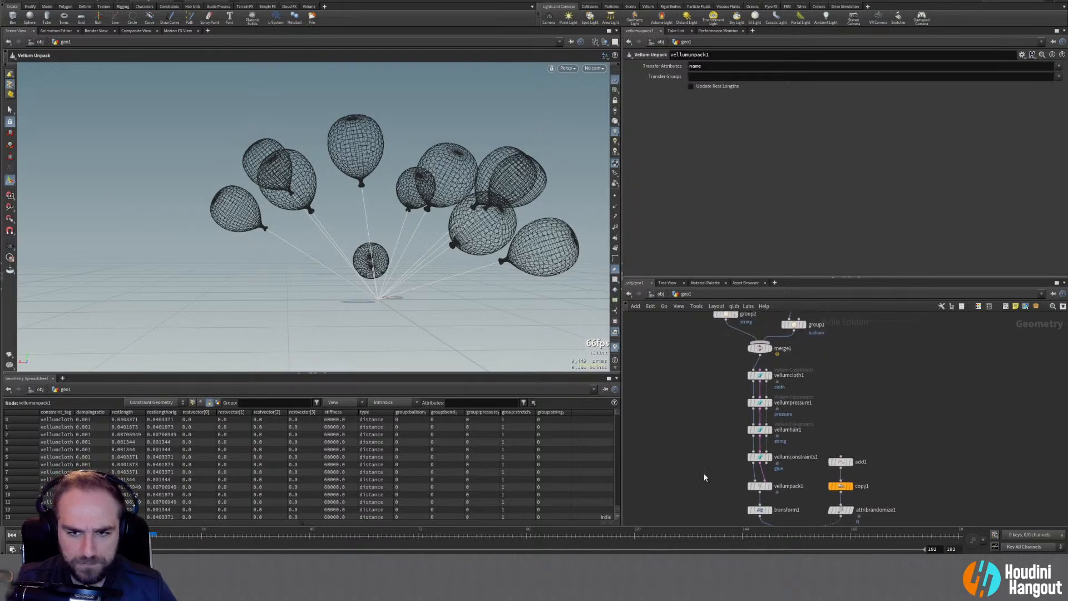
pyautogui.click(760, 402)
pyautogui.click(760, 456)
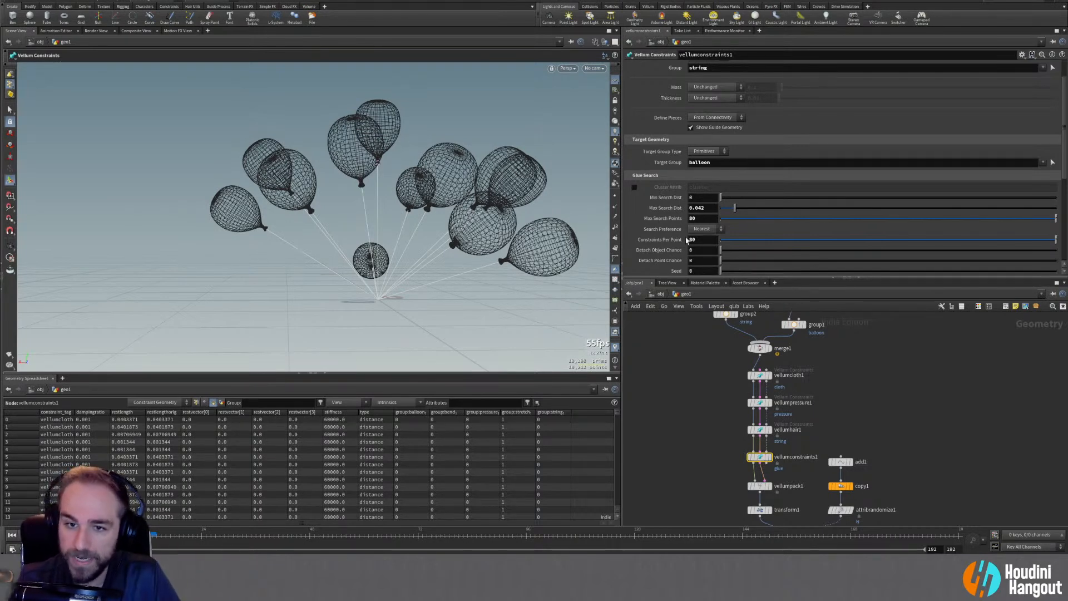
pyautogui.scroll(-2, 649, 254)
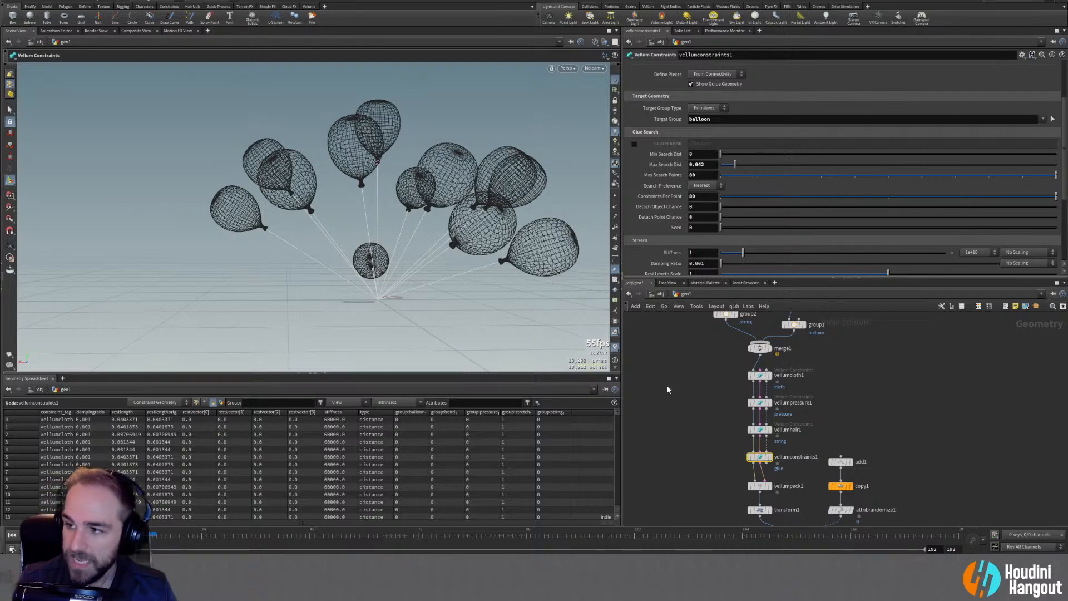
# Display vellumpack1 again and check its node information for the packed geometry and constraints
pyautogui.moveTo(717, 462); pyautogui.dragTo(718, 386, button='middle')
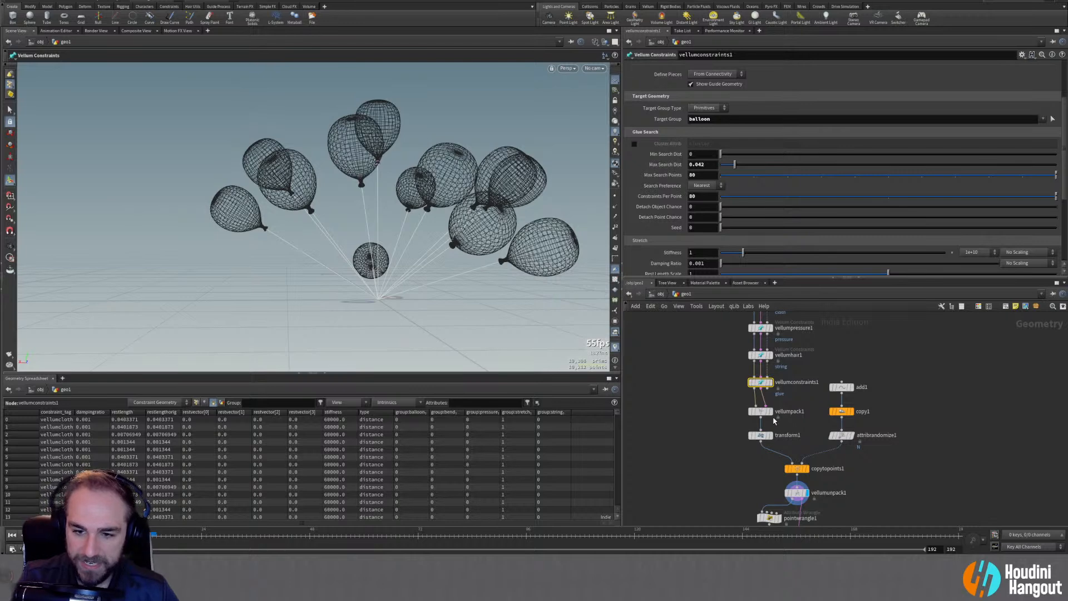
pyautogui.click(770, 412)
pyautogui.click(761, 415)
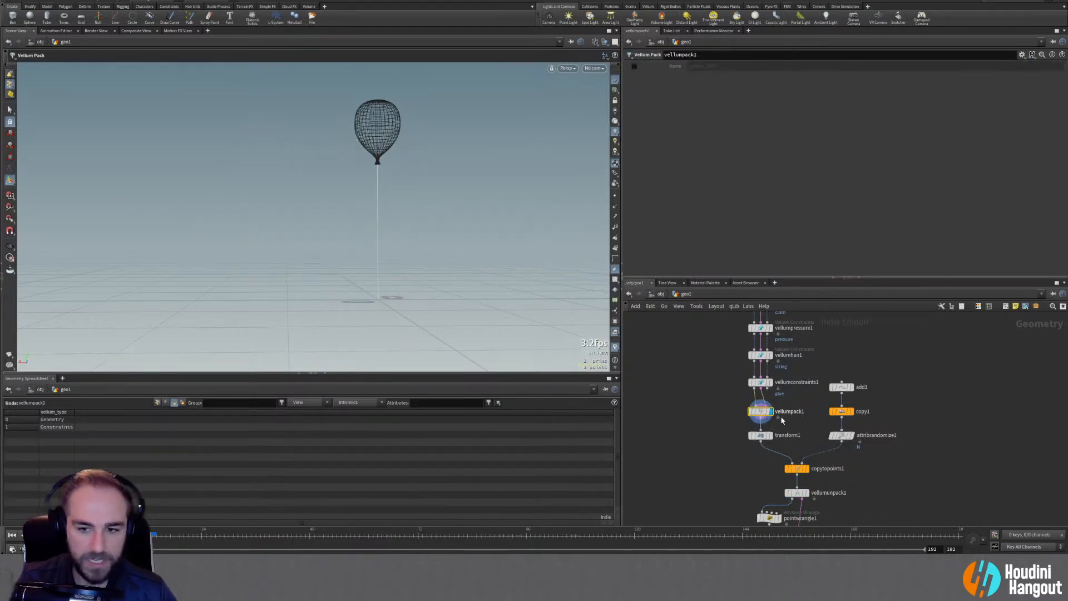
pyautogui.middleClick(762, 413)
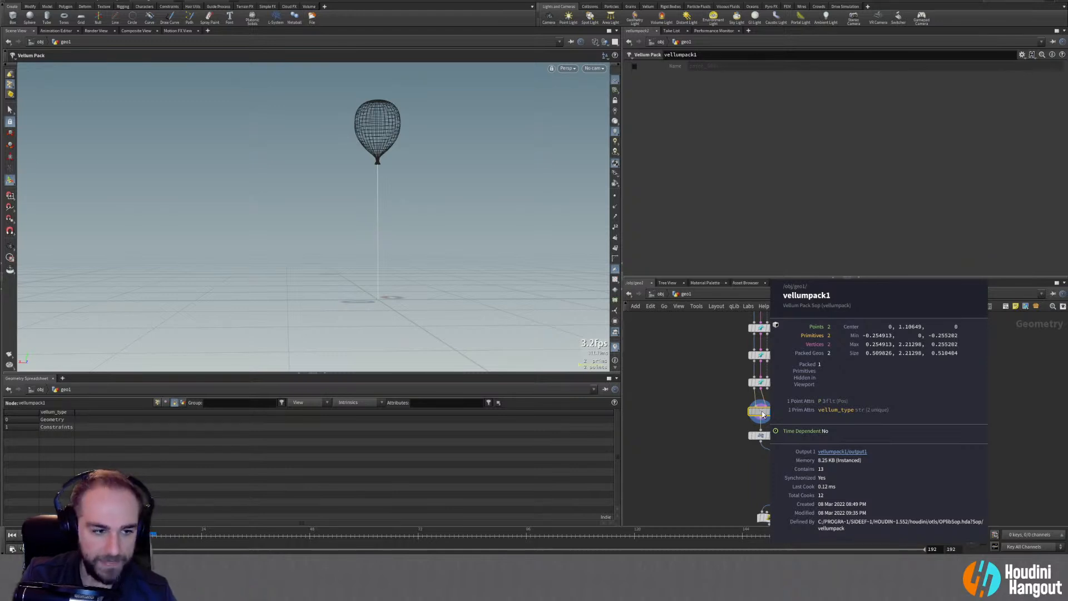
# Display transform1 and then copytopoints1, comparing copytopoints1's packed primitives with vellumunpack1's node information
pyautogui.click(759, 435)
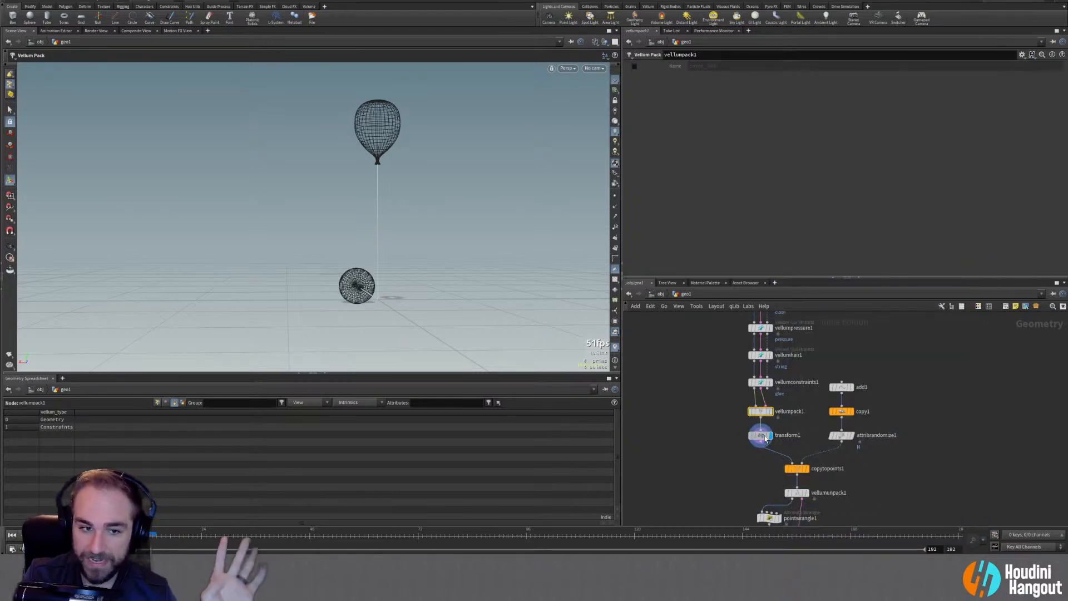
pyautogui.click(796, 469)
pyautogui.scroll(-3, 40, 442)
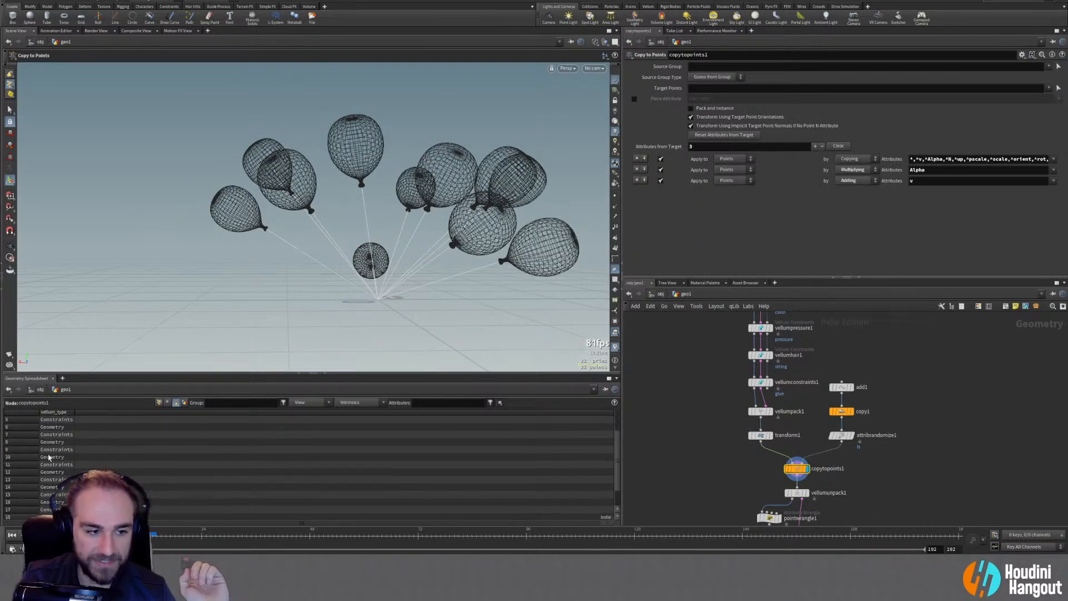
pyautogui.middleClick(799, 472)
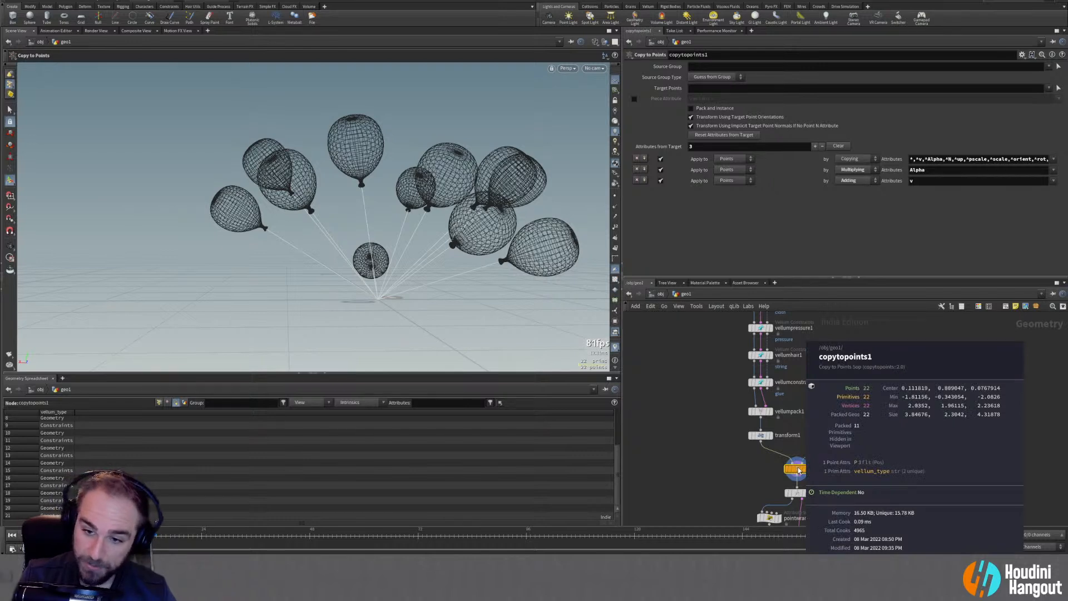
pyautogui.middleClick(795, 495)
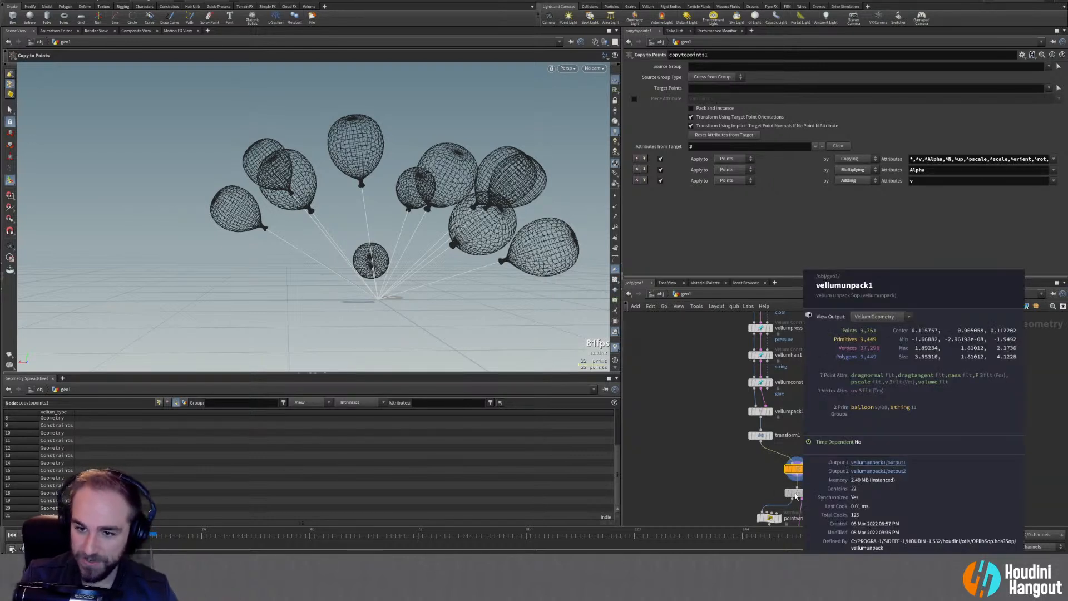
# Display vellumsolver1 and review the network chain from the Vellum constraint nodes down to the solver
pyautogui.moveTo(796, 496); pyautogui.dragTo(748, 434, button='middle')
pyautogui.moveTo(733, 484); pyautogui.dragTo(734, 458, button='middle')
pyautogui.click(805, 470)
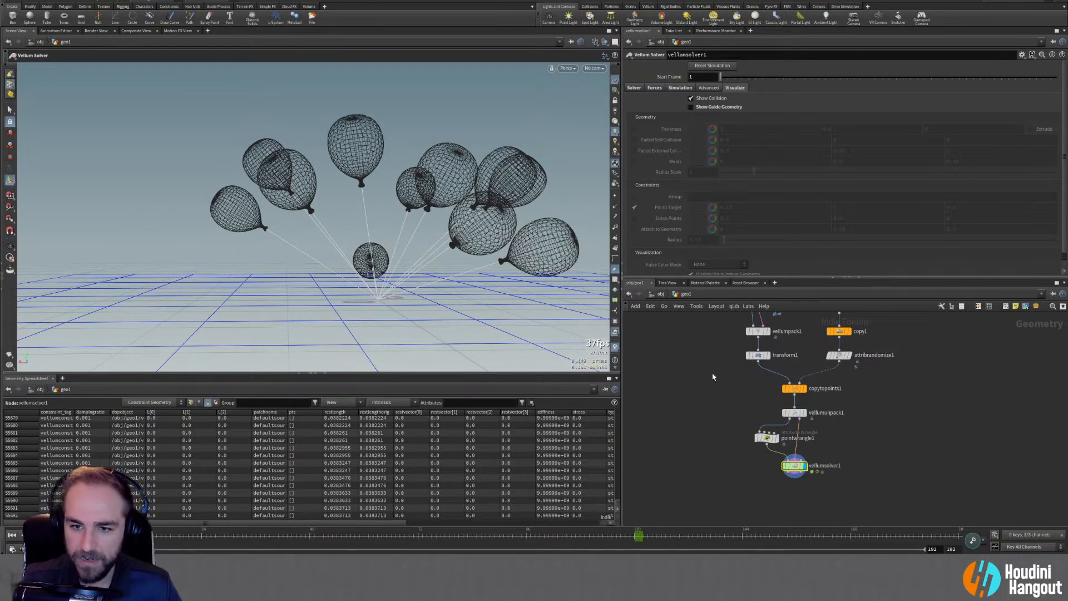
pyautogui.scroll(2, 713, 376)
pyautogui.scroll(3, 758, 356)
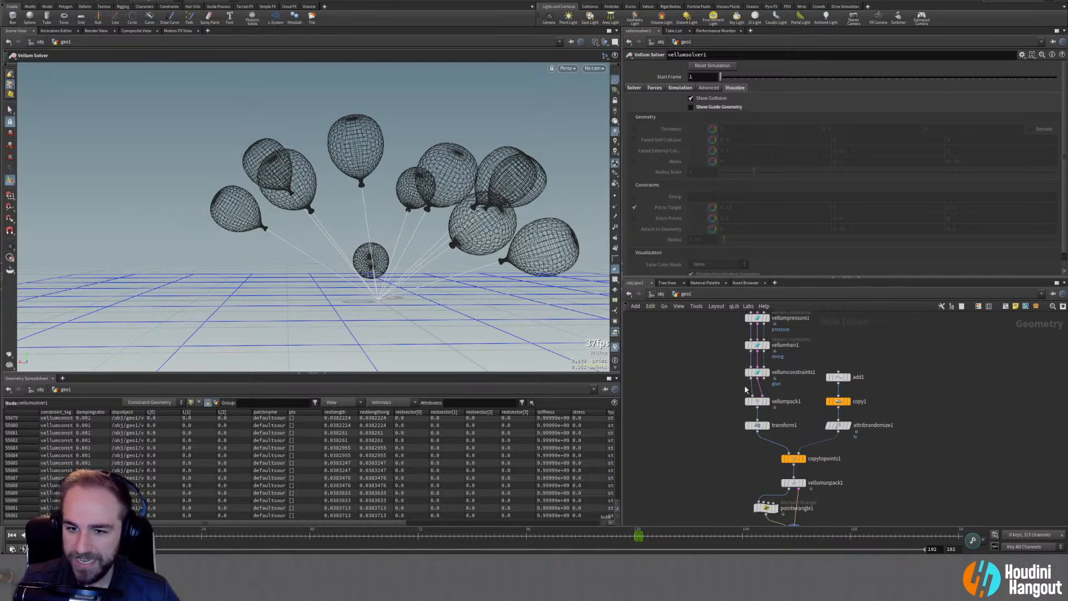
pyautogui.scroll(-4, 686, 470)
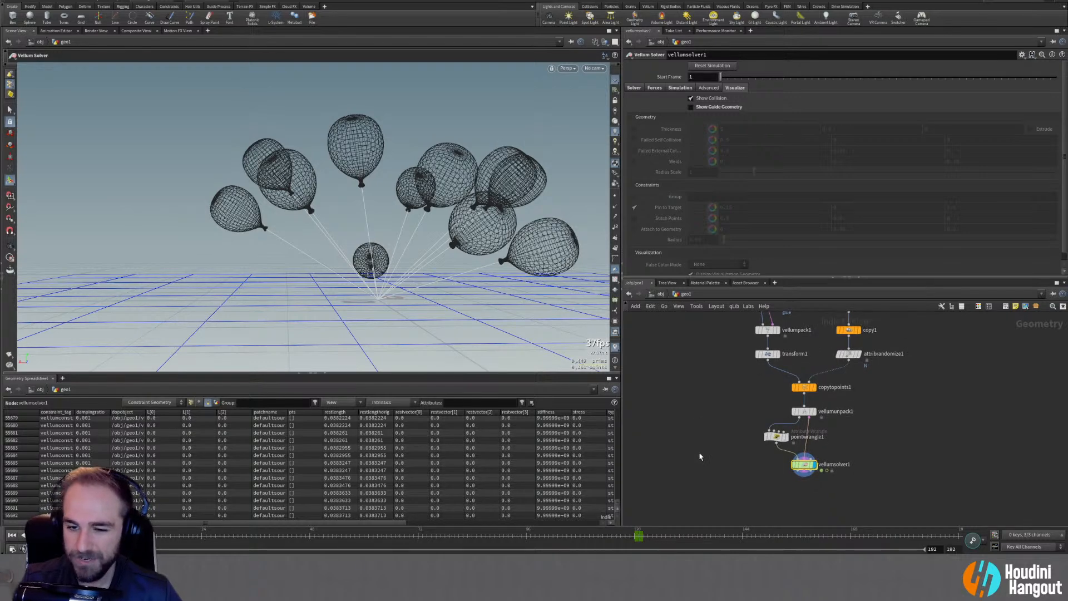
pyautogui.scroll(-3, 699, 420)
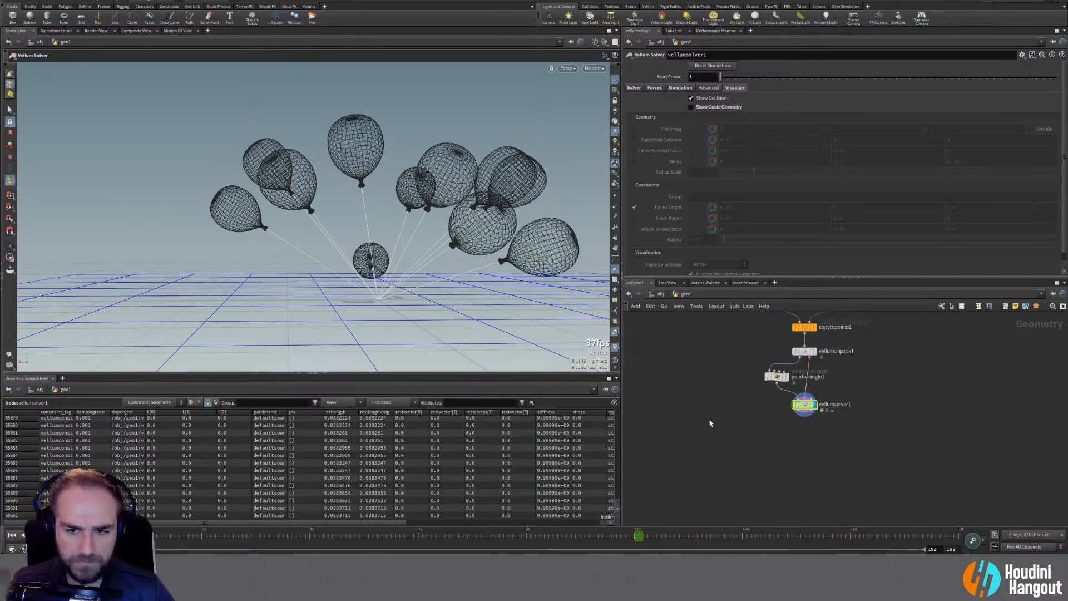
pyautogui.scroll(5, 715, 389)
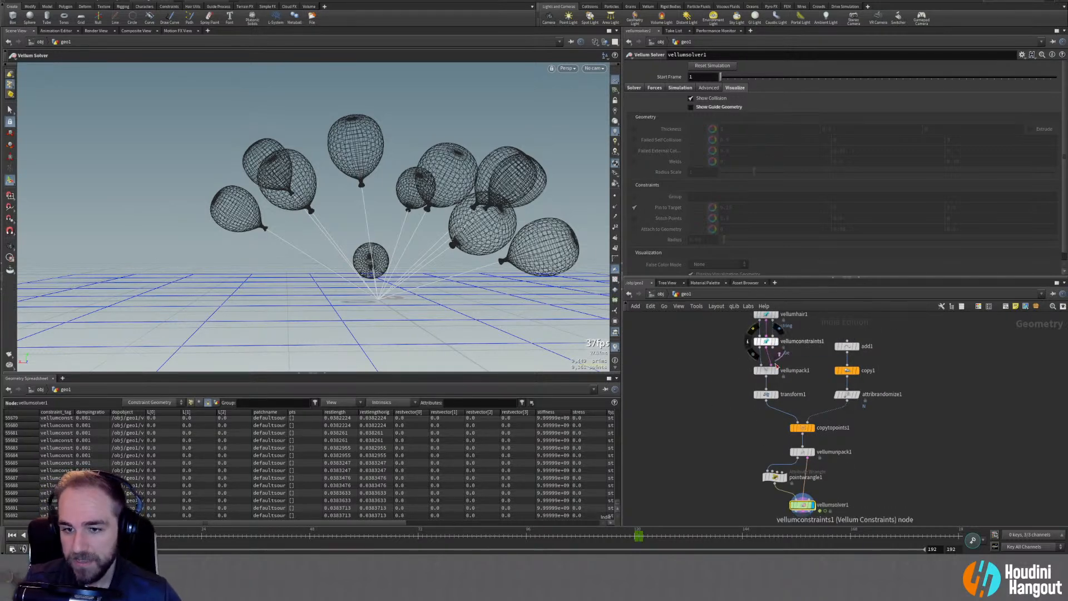
pyautogui.scroll(-2, 714, 455)
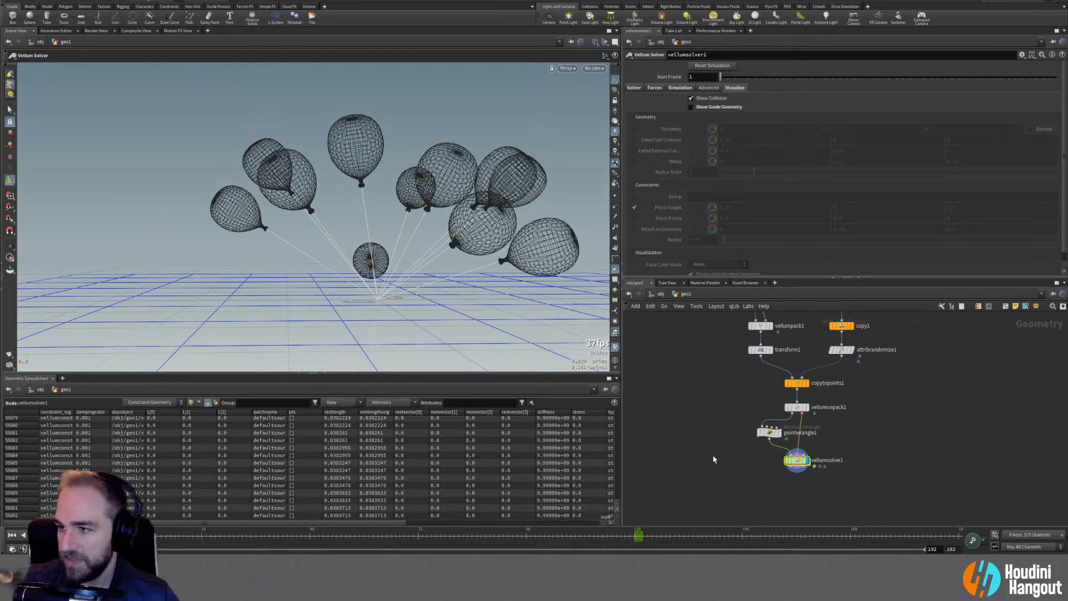
pyautogui.moveTo(759, 498); pyautogui.dragTo(756, 490, button='middle')
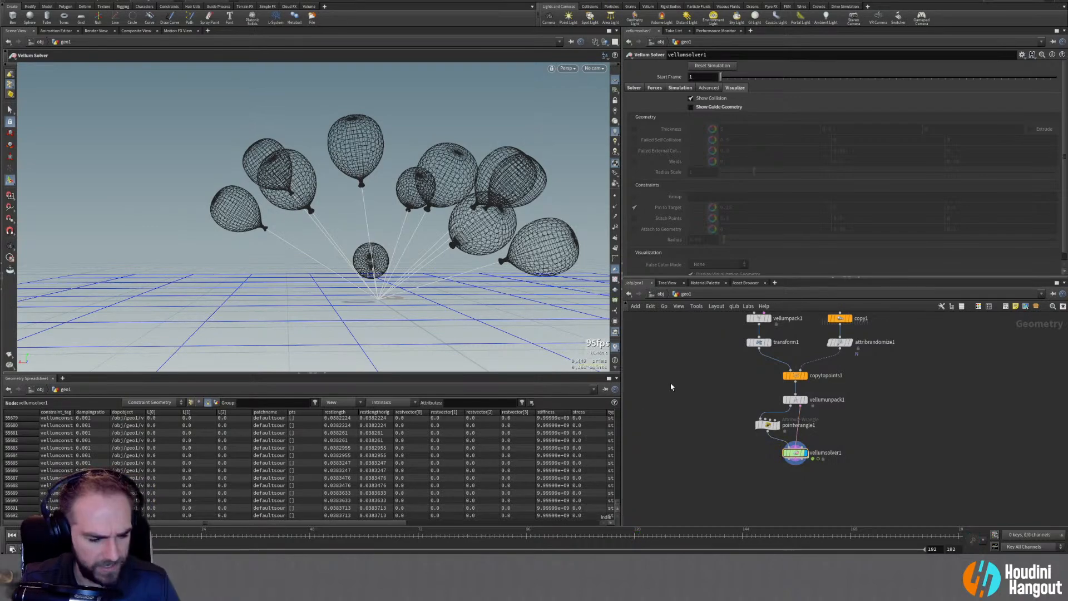
pyautogui.press('Tab')
pyautogui.write('ve')
pyautogui.press('BackSpace')
pyautogui.press('BackSpace')
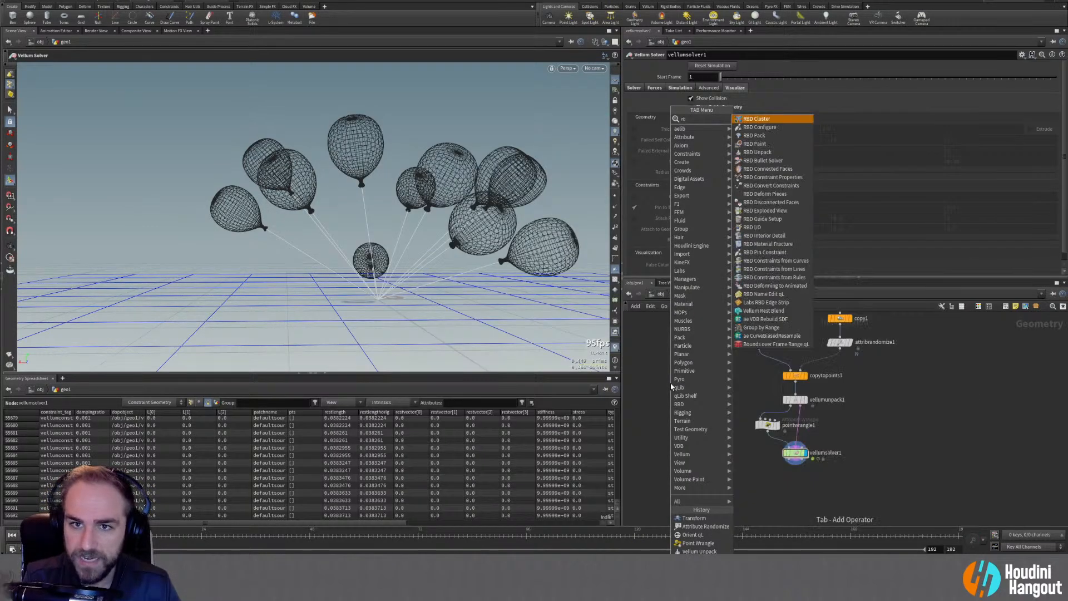
pyautogui.write('pack')
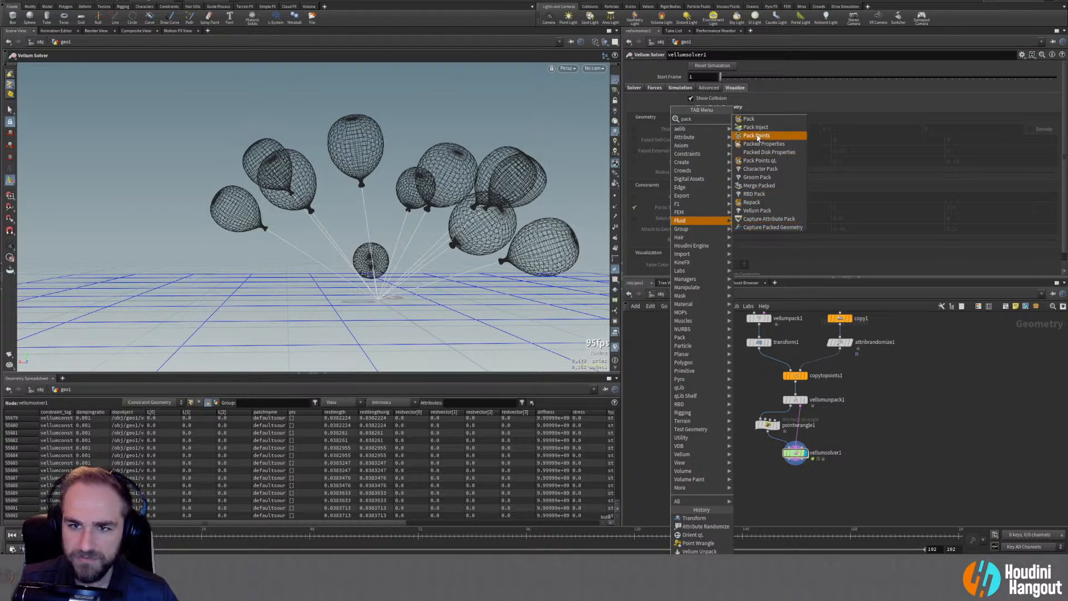
pyautogui.press('Escape')
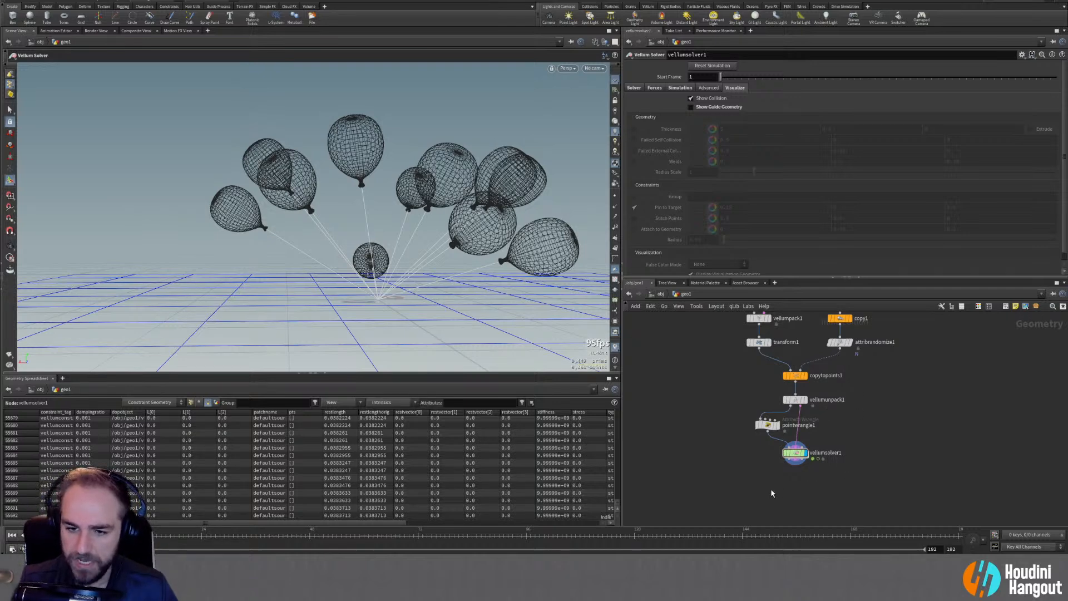
# Select vellumsolver1 and look through cam1 in the viewport
pyautogui.click(794, 453)
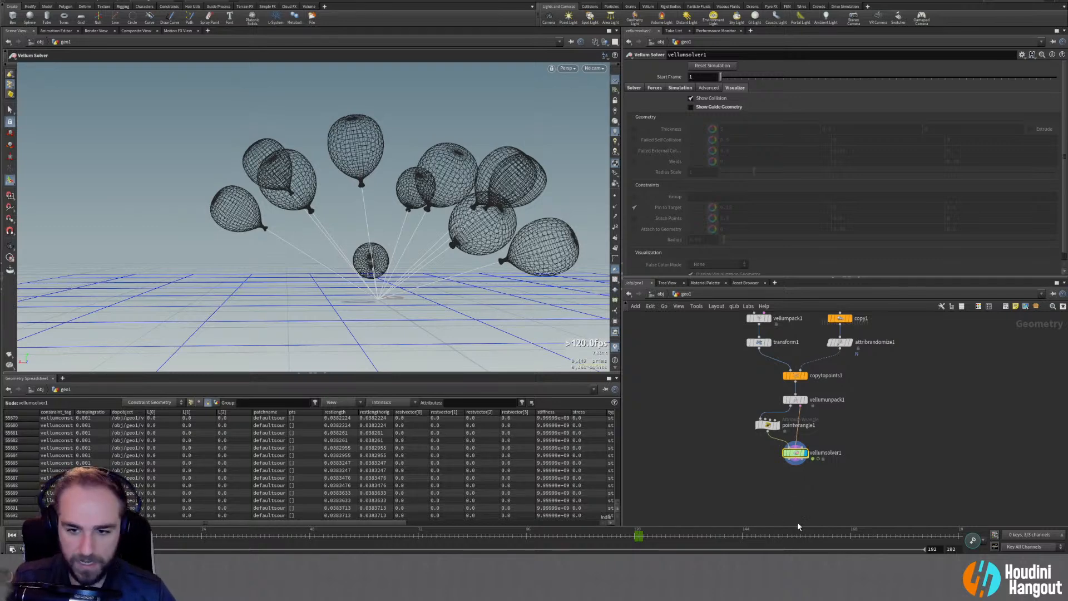
pyautogui.click(593, 67)
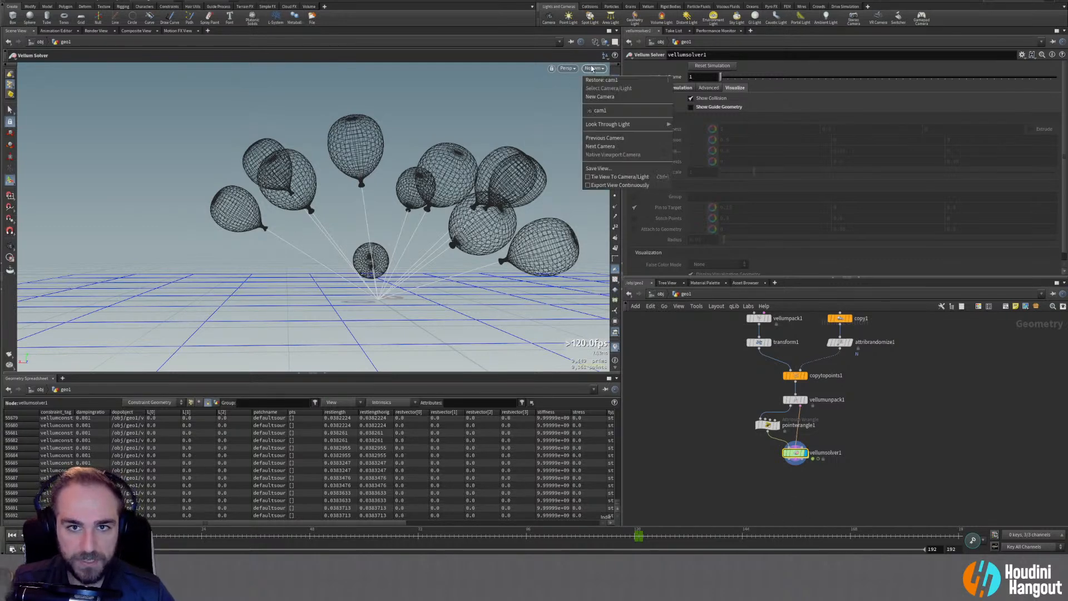
pyautogui.click(595, 107)
pyautogui.click(757, 491)
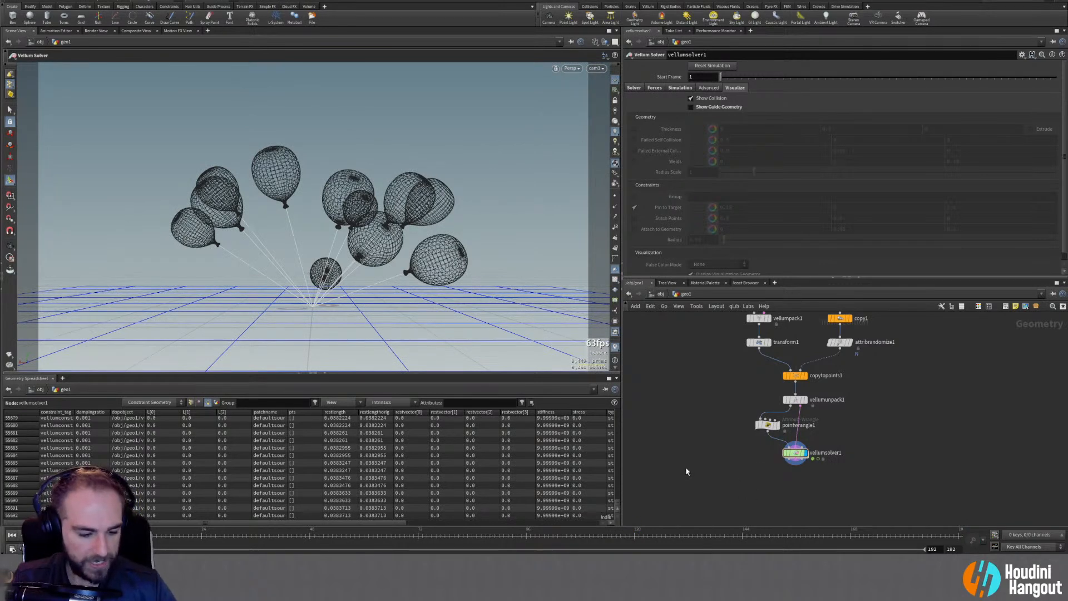
# Go up to the object level and set cam1's focal length to 24 mm
pyautogui.press('u')
pyautogui.click(829, 370)
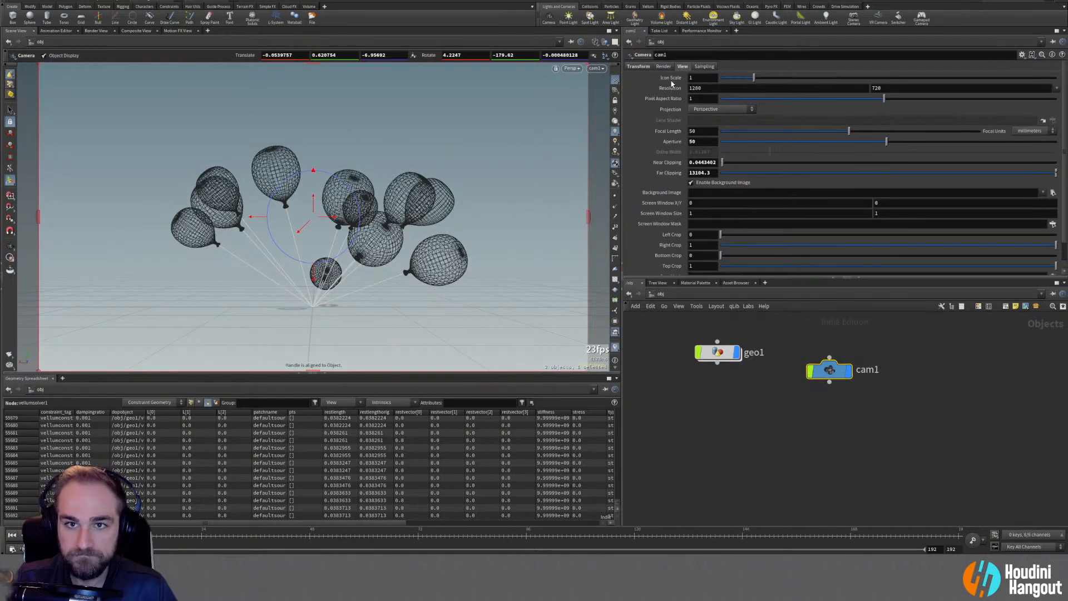
pyautogui.doubleClick(706, 130)
pyautogui.write('24')
pyautogui.press('Return')
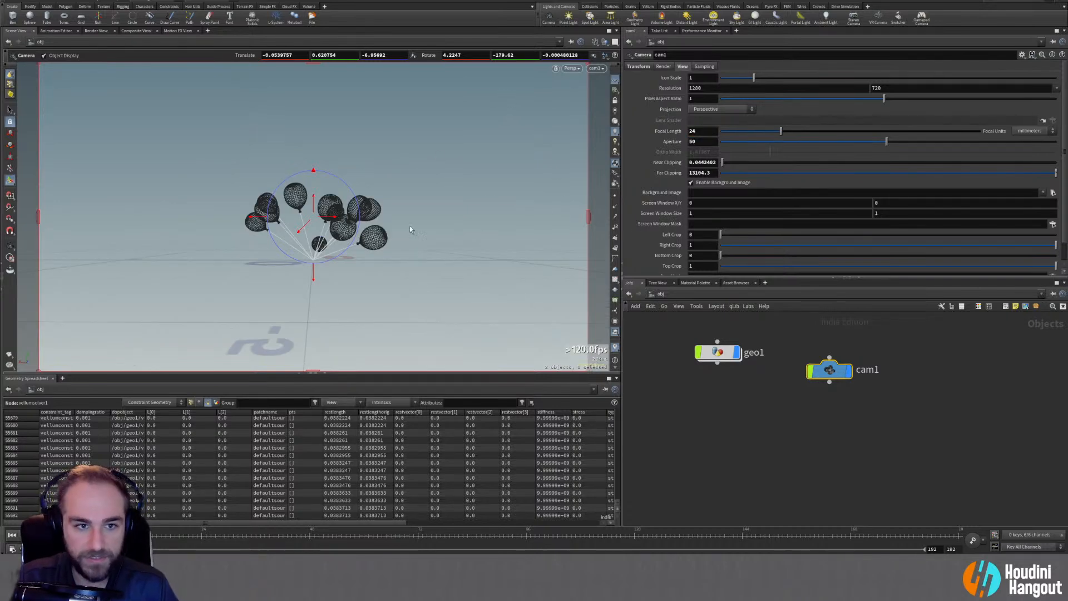
# Move cam1 closer to the balloons, lock it to the view and reframe the whole bunch from a slightly different angle
pyautogui.moveTo(300, 229); pyautogui.dragTo(398, 195)
pyautogui.keyDown('alt'); pyautogui.moveTo(397, 195); pyautogui.dragTo(327, 234, button='right'); pyautogui.keyUp('alt')
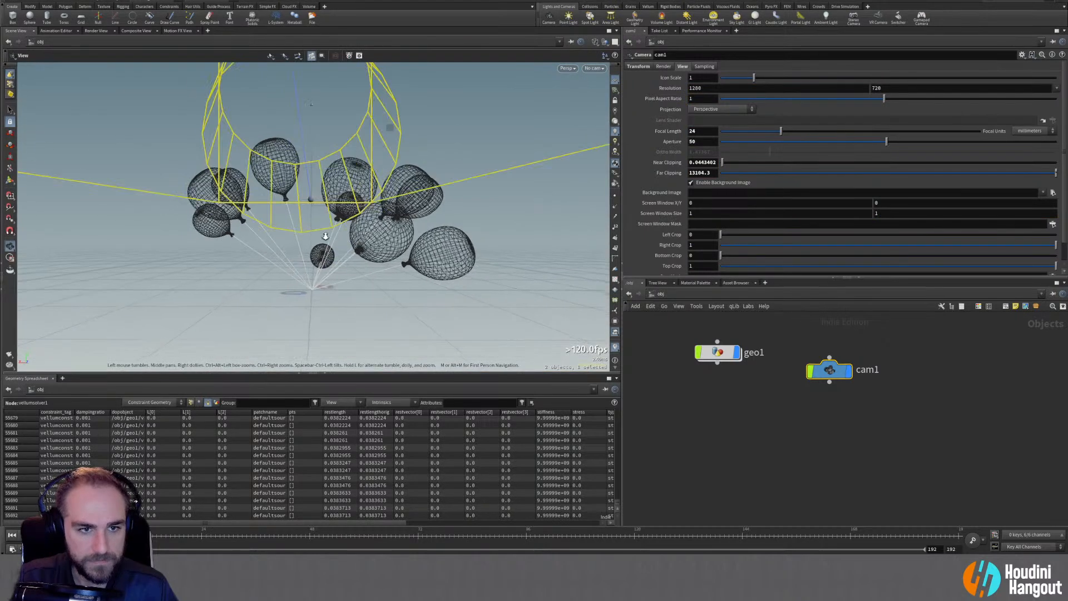
pyautogui.click(594, 68)
pyautogui.click(595, 77)
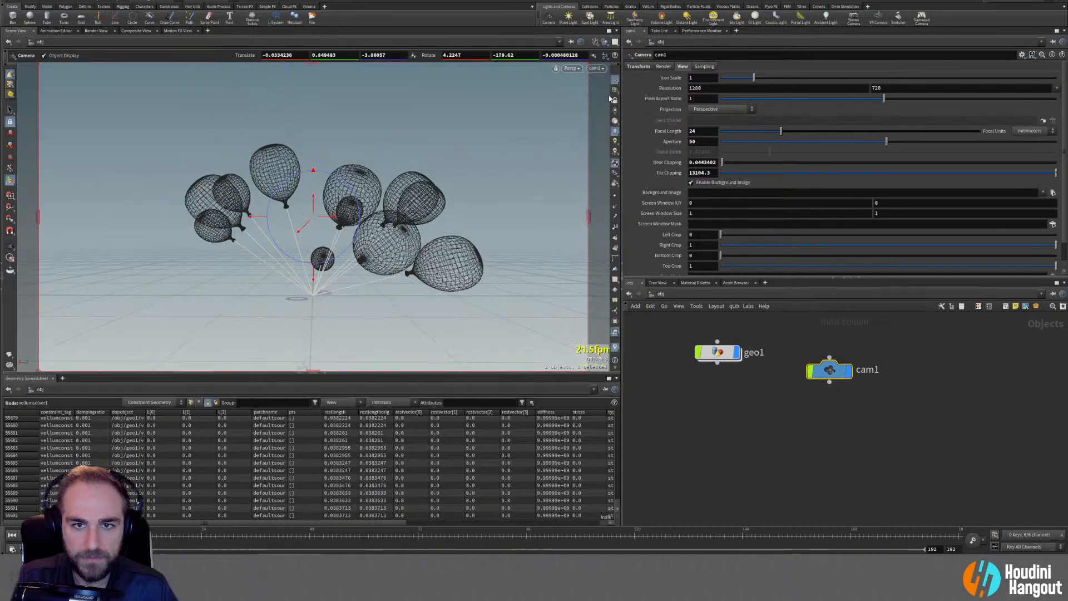
pyautogui.keyDown('alt'); pyautogui.moveTo(389, 227); pyautogui.dragTo(349, 226); pyautogui.keyUp('alt')
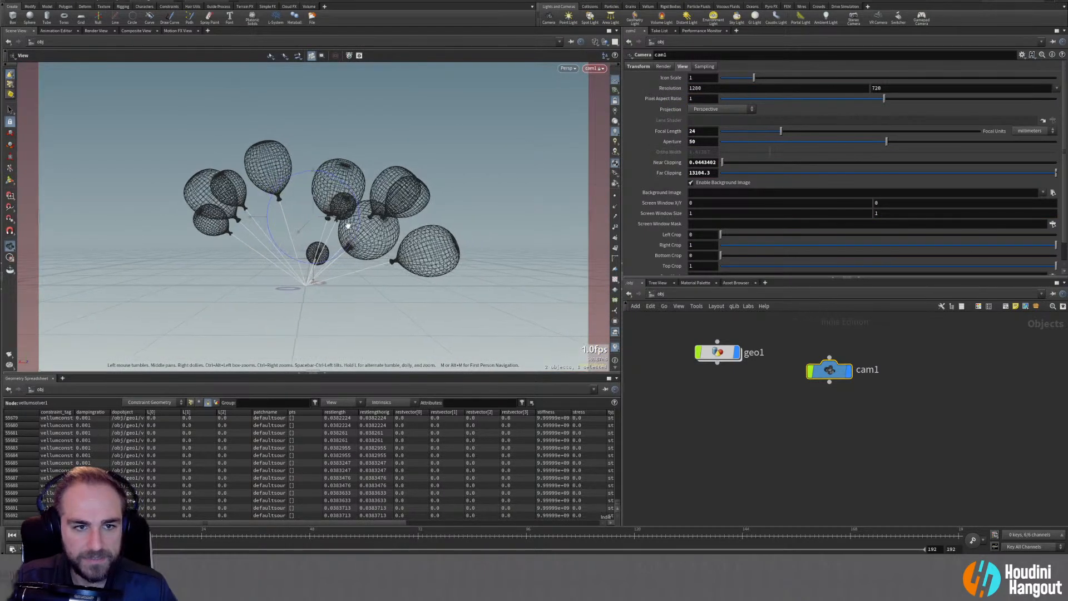
pyautogui.keyDown('alt'); pyautogui.moveTo(325, 232); pyautogui.dragTo(317, 248, button='middle'); pyautogui.keyUp('alt')
pyautogui.keyDown('alt'); pyautogui.moveTo(317, 248); pyautogui.dragTo(314, 238); pyautogui.keyUp('alt')
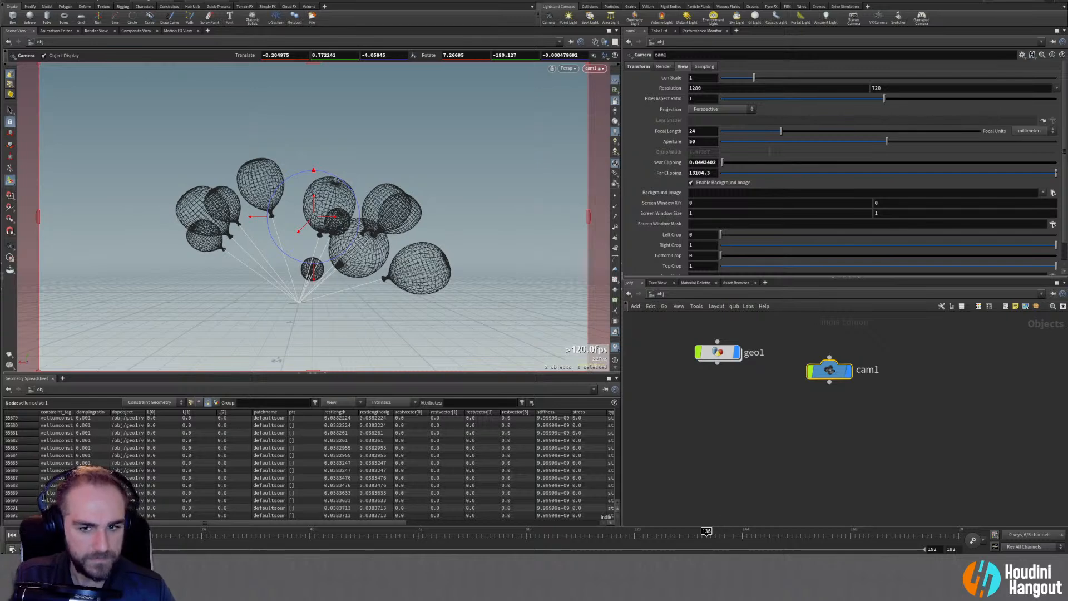
# Move to another frame on the timeline, go back into geo1 and check vellumsolver1's node information
pyautogui.click(711, 532)
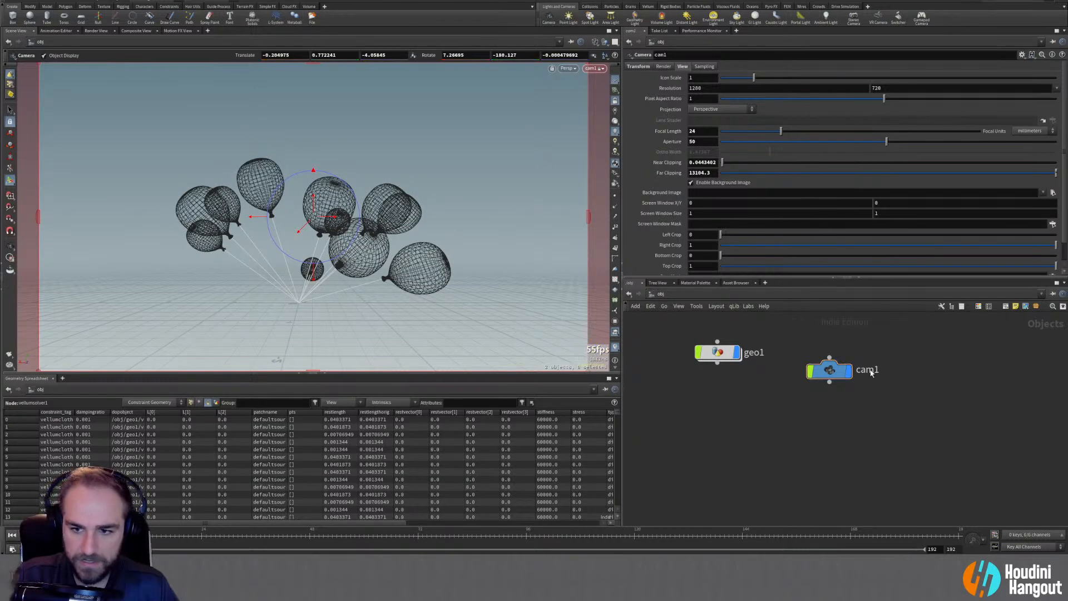
pyautogui.doubleClick(717, 352)
pyautogui.middleClick(795, 456)
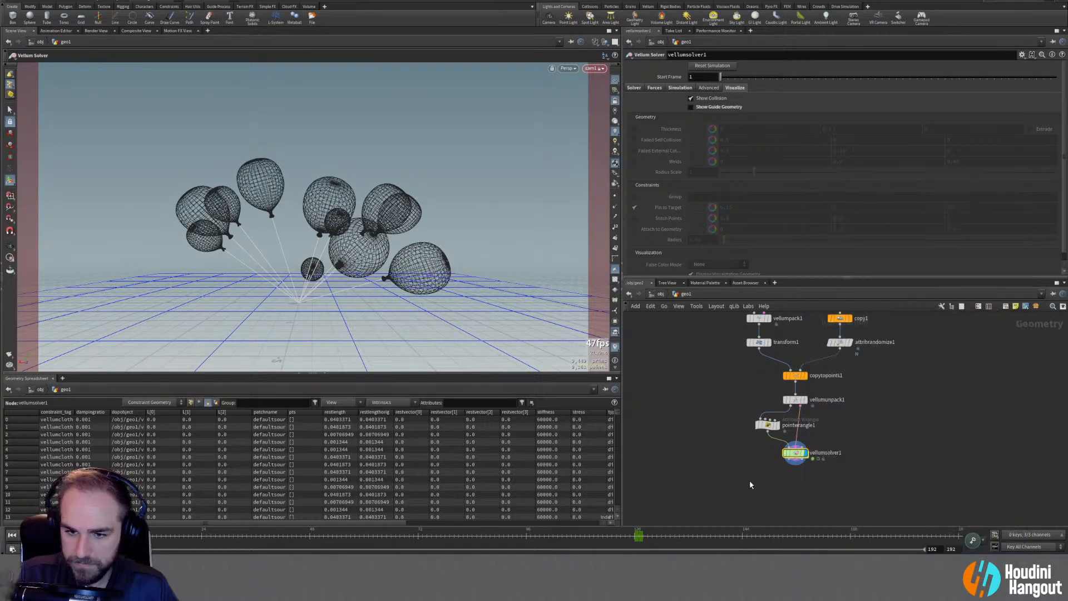
# Add a File Cache node below vellumsolver1 and feed it the solver's geometry output
pyautogui.press('Tab')
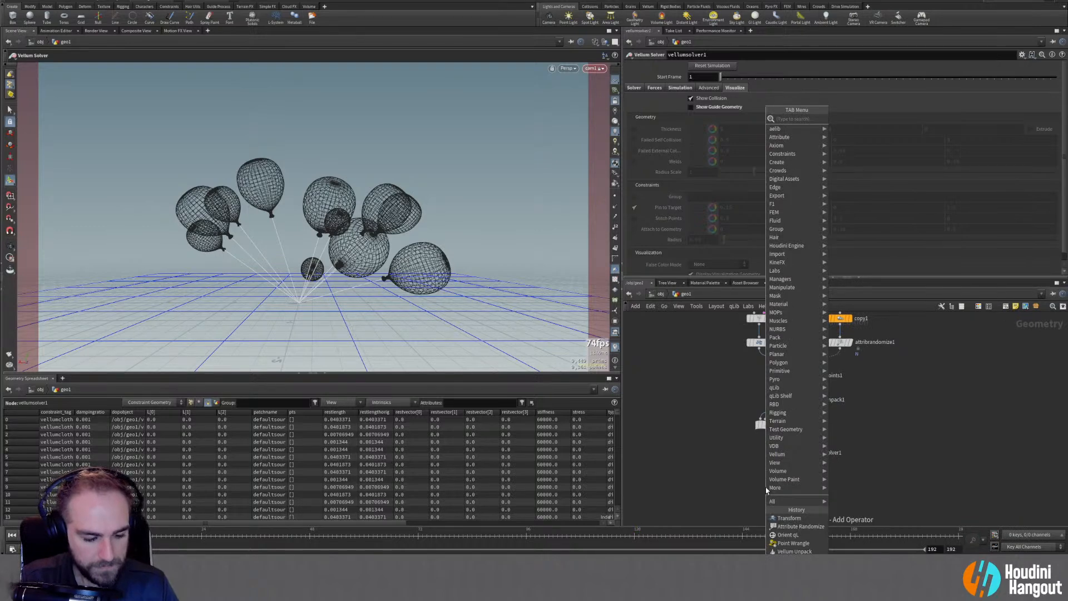
pyautogui.write('cache')
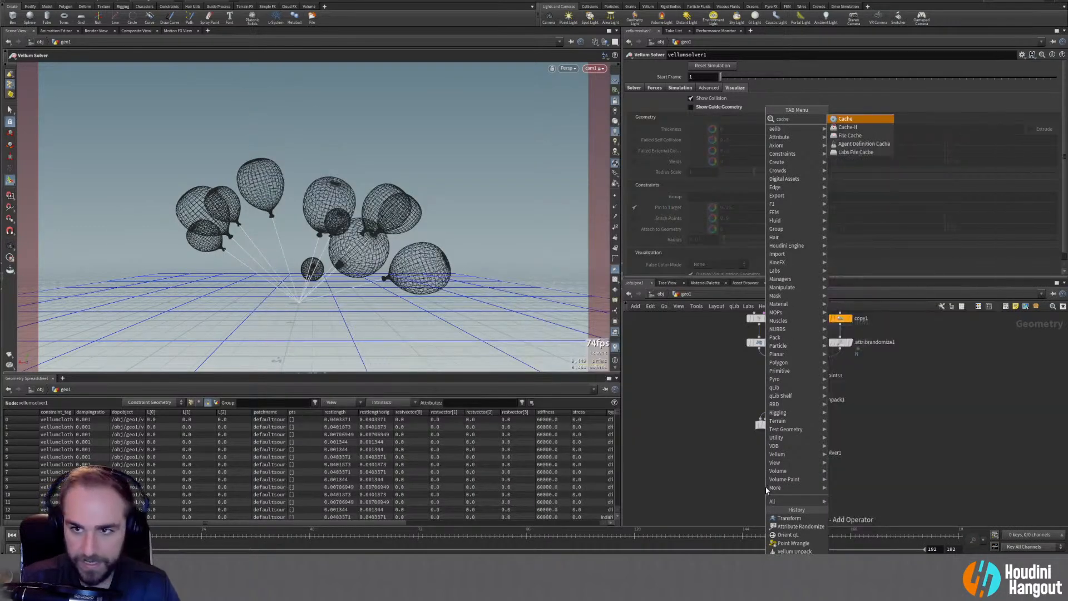
pyautogui.press('Down')
pyautogui.press('Down')
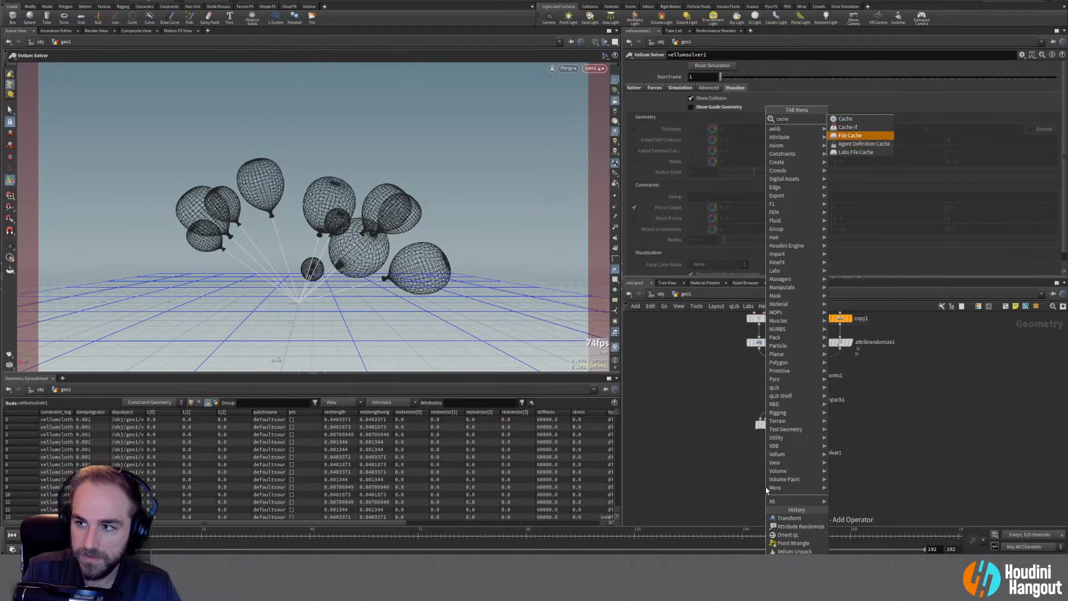
pyautogui.press('Return')
pyautogui.click(788, 484)
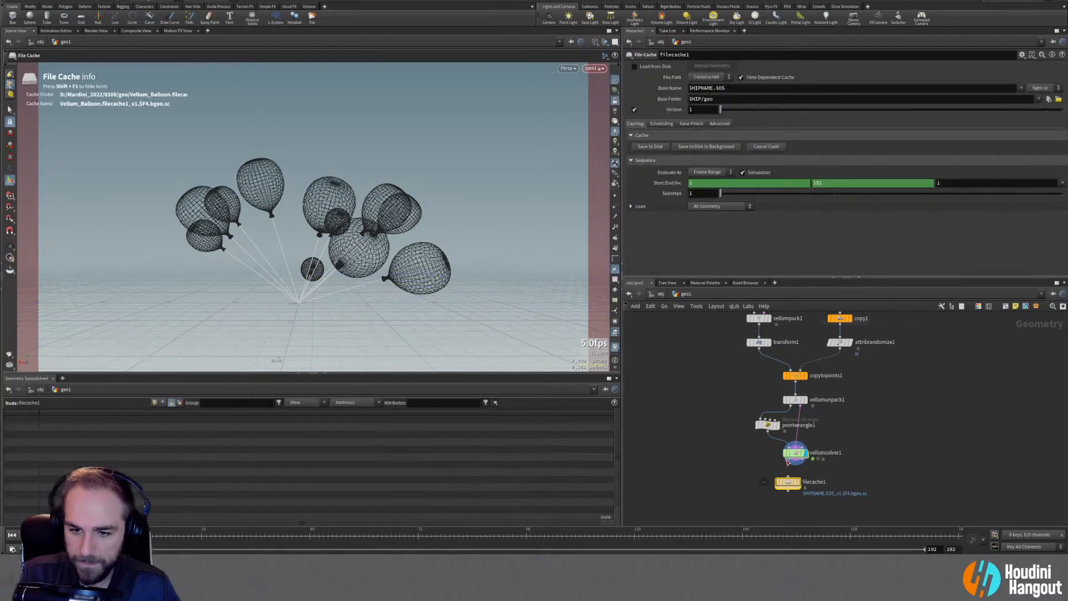
# Rename the new file cache node as vellum_geo_cache and nudge it into place under the solver
pyautogui.doubleClick(815, 482)
pyautogui.write('vellu')
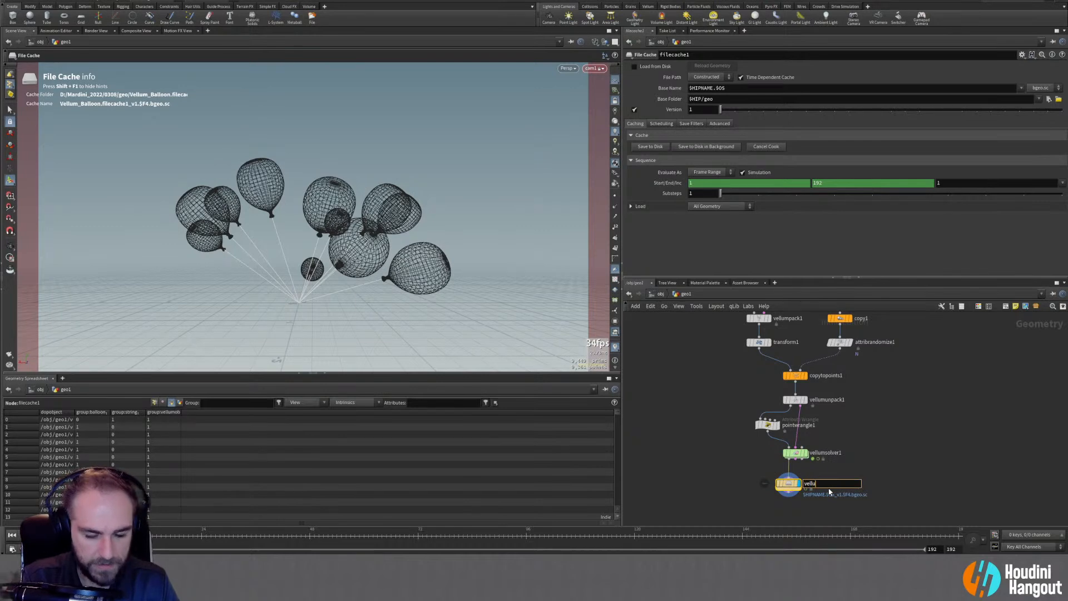
pyautogui.write('m_geo_cac')
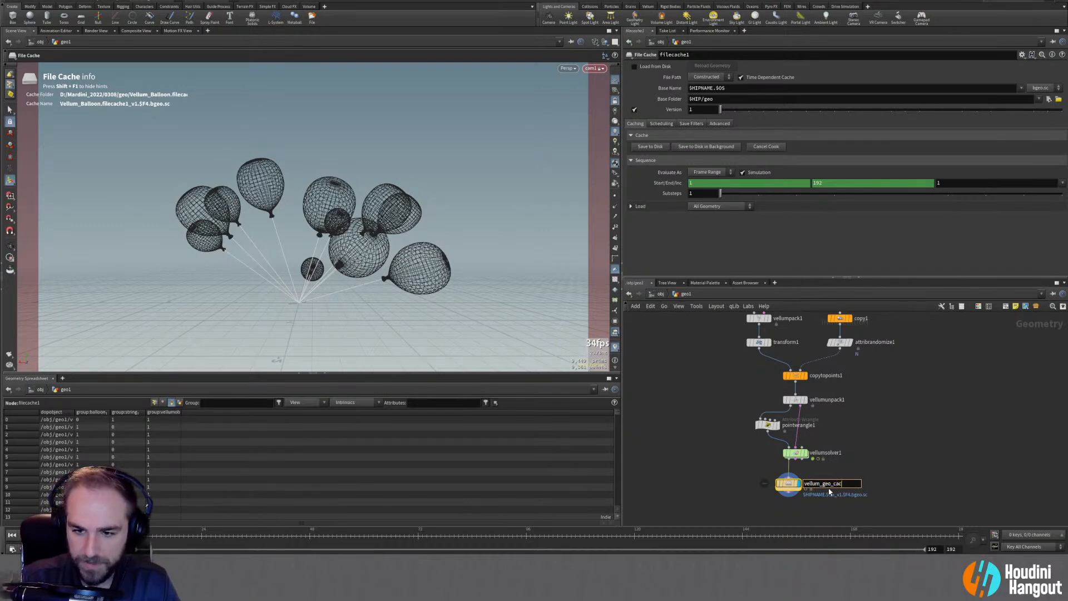
pyautogui.write('he')
pyautogui.press('Return')
pyautogui.moveTo(788, 484); pyautogui.dragTo(787, 486)
# Shorten the cache's base name to $OS by removing the $HIPNAME prefix
pyautogui.click(715, 89)
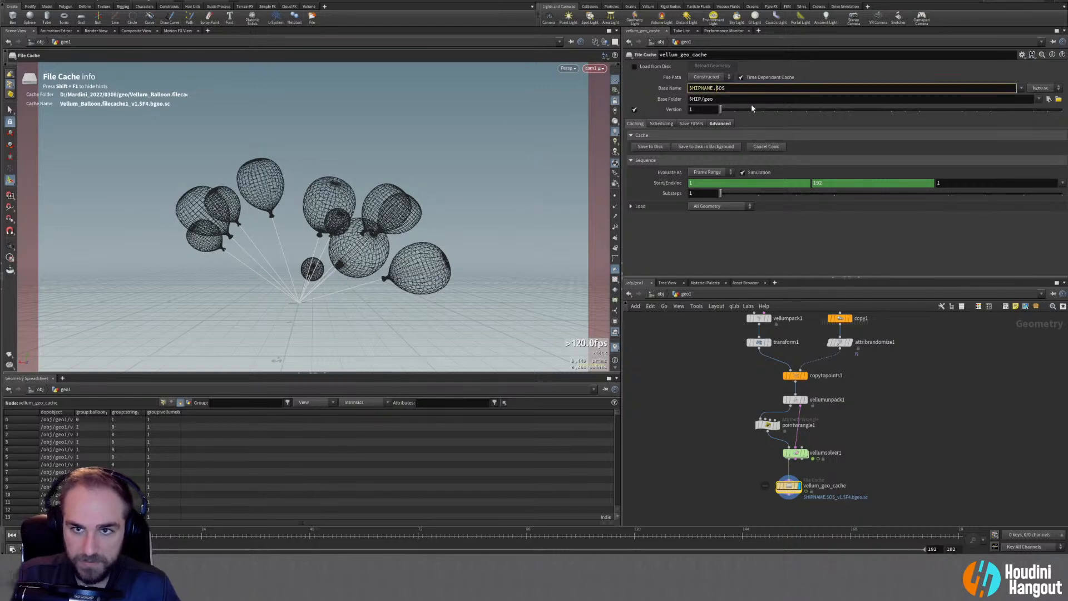
pyautogui.press('BackSpace')
pyautogui.press('BackSpace')
pyautogui.press('BackSpace')
pyautogui.press('BackSpace')
pyautogui.press('BackSpace')
pyautogui.press('BackSpace')
pyautogui.press('BackSpace')
pyautogui.press('BackSpace')
pyautogui.press('BackSpace')
pyautogui.press('Return')
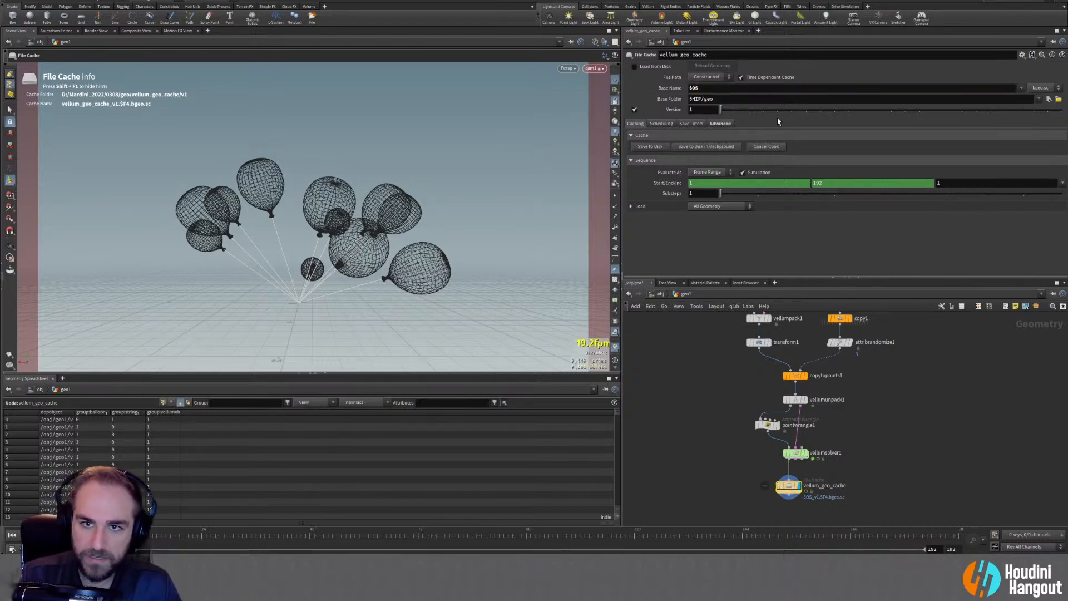
# Set the cache's base folder to $HIP/sim and start saving frames 1 to 192 to disk in the background
pyautogui.click(706, 99)
pyautogui.write('sim')
pyautogui.press('Return')
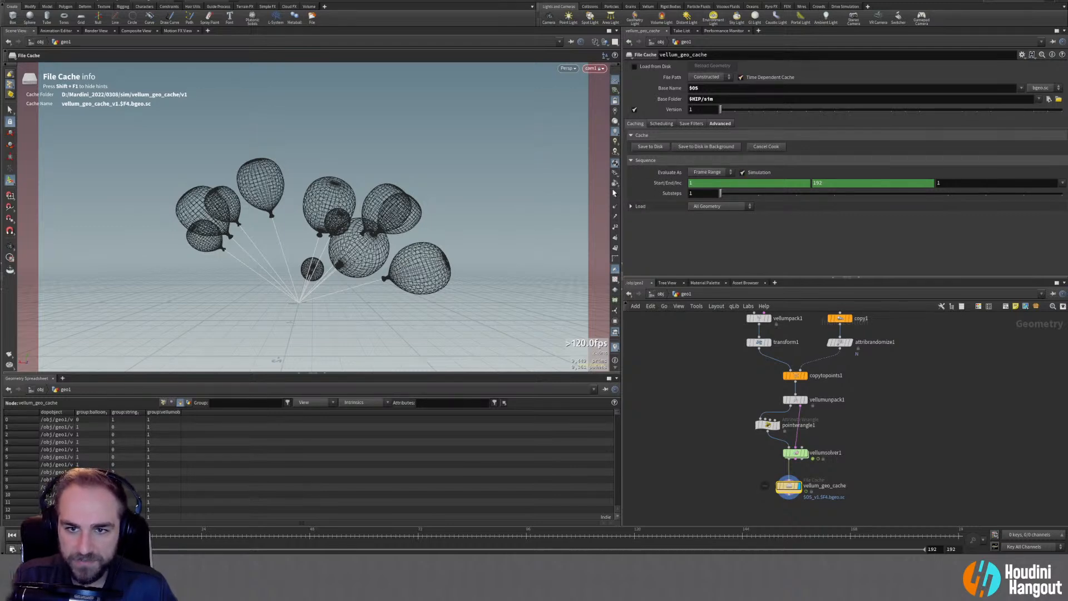
pyautogui.click(705, 146)
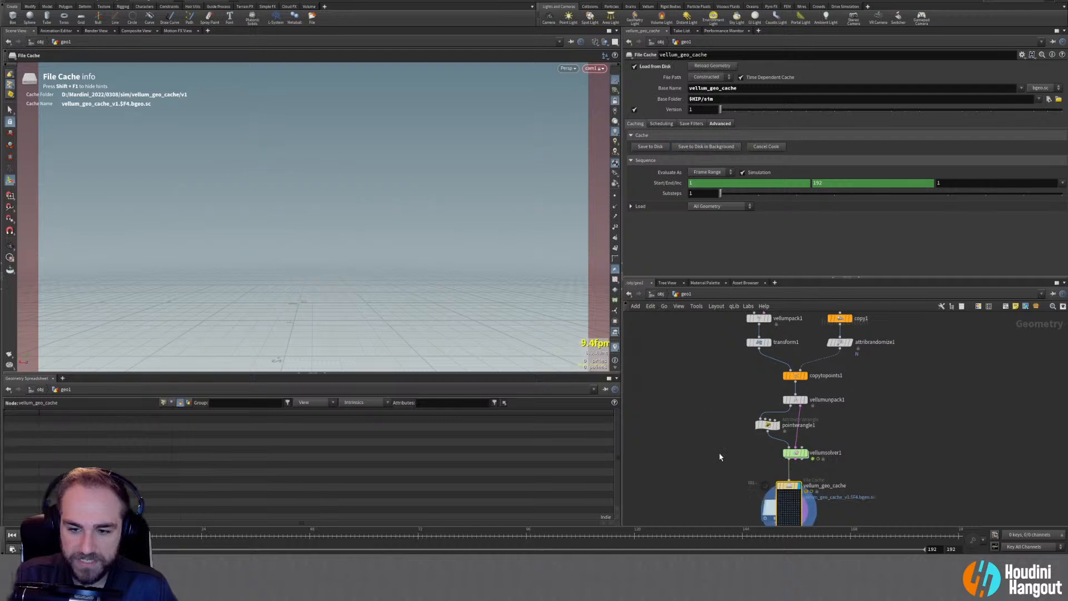
pyautogui.scroll(-2, 717, 445)
pyautogui.moveTo(796, 427); pyautogui.dragTo(791, 422)
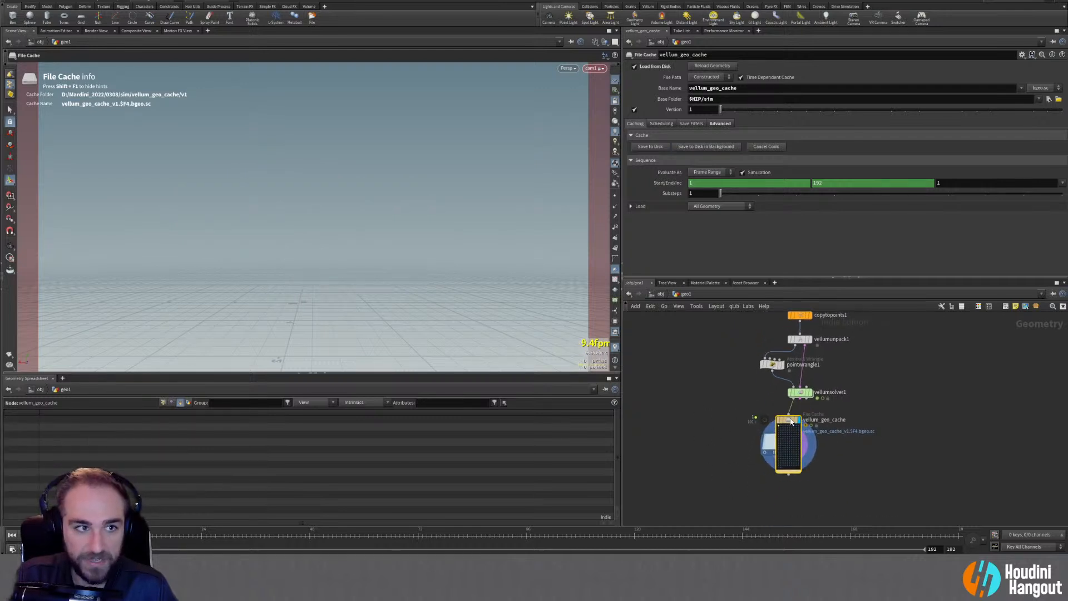
pyautogui.scroll(2, 730, 491)
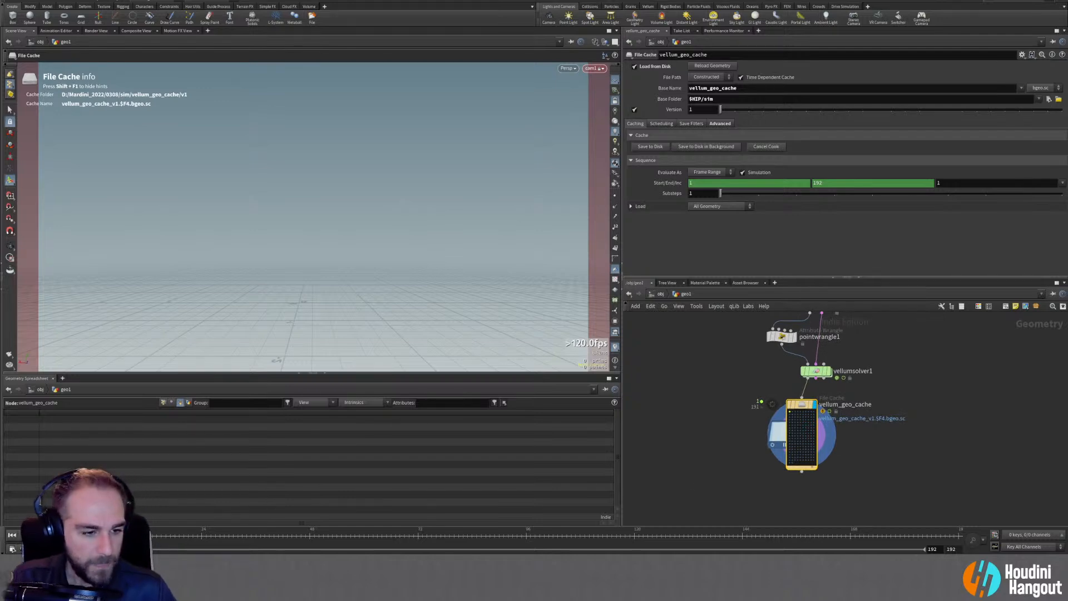
pyautogui.press('Up')
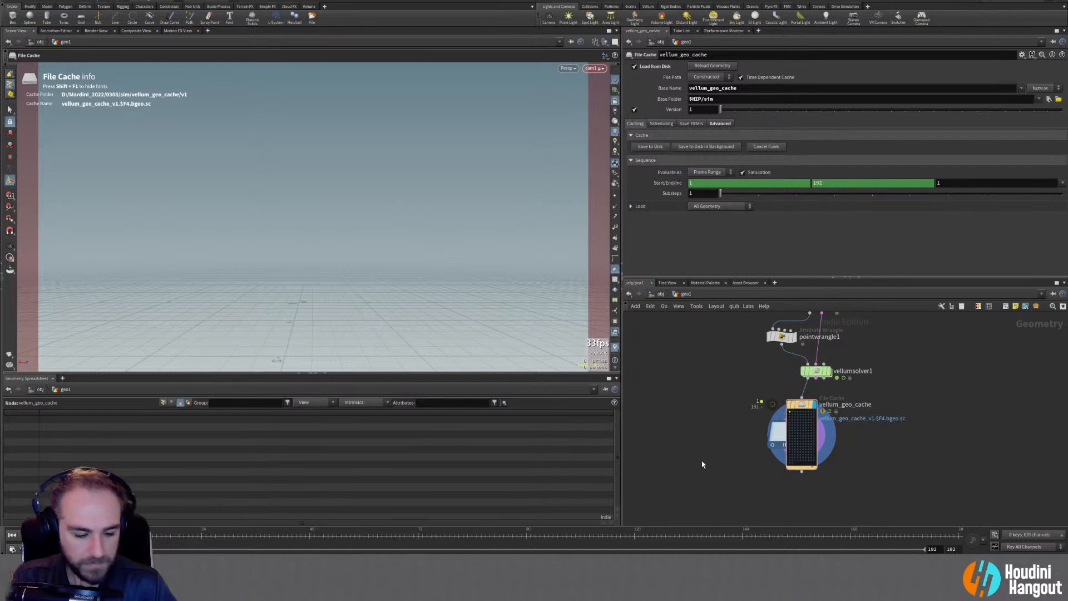
# Check vellum_geo_cache's progress inside geo1, preview a cached frame and return to the object level
pyautogui.press('u')
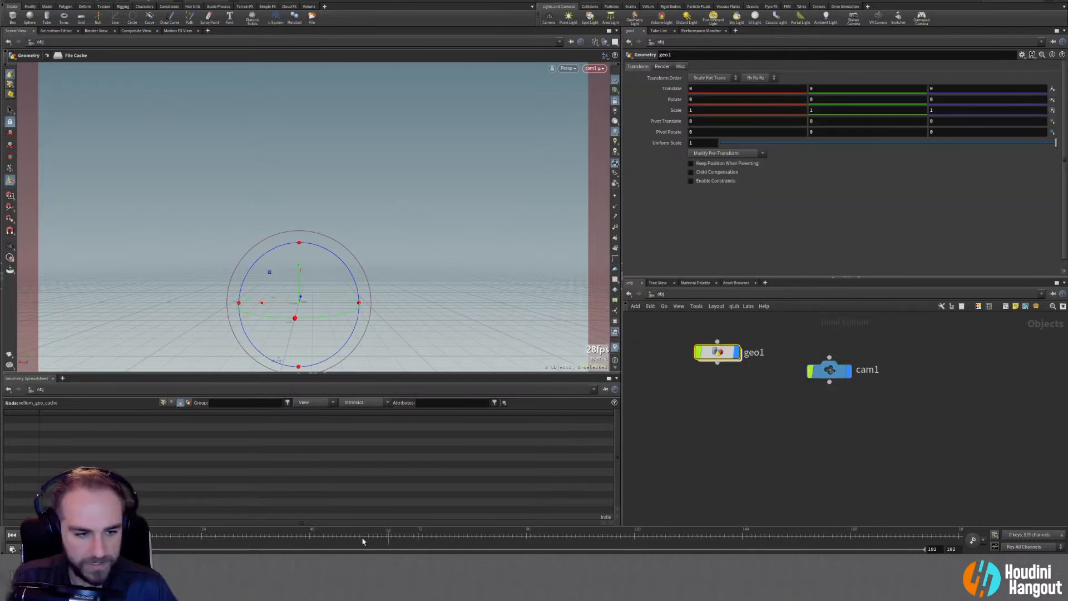
pyautogui.click(790, 428)
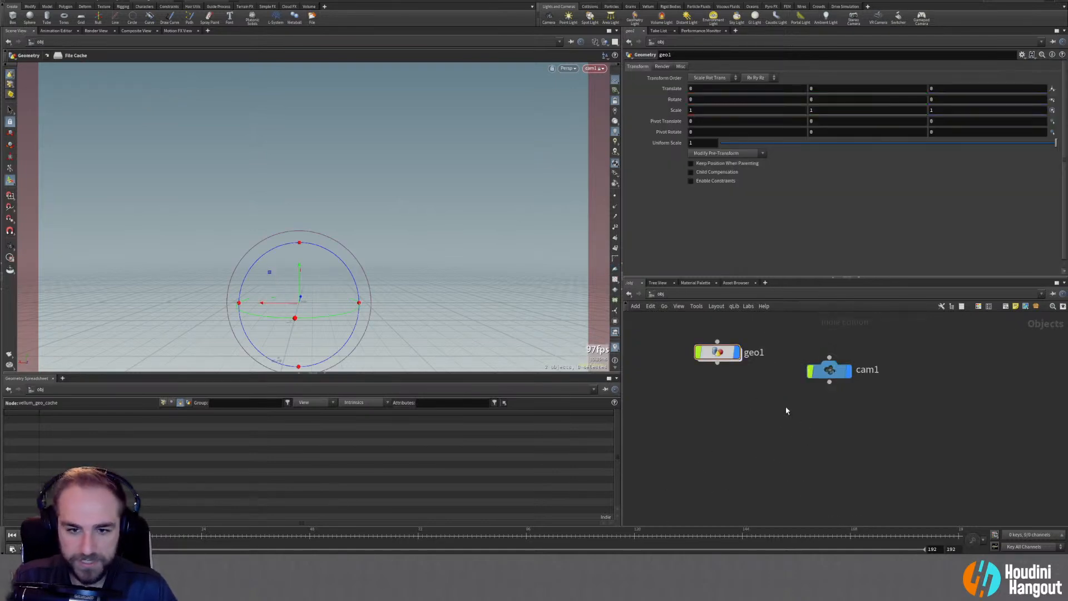
pyautogui.doubleClick(725, 354)
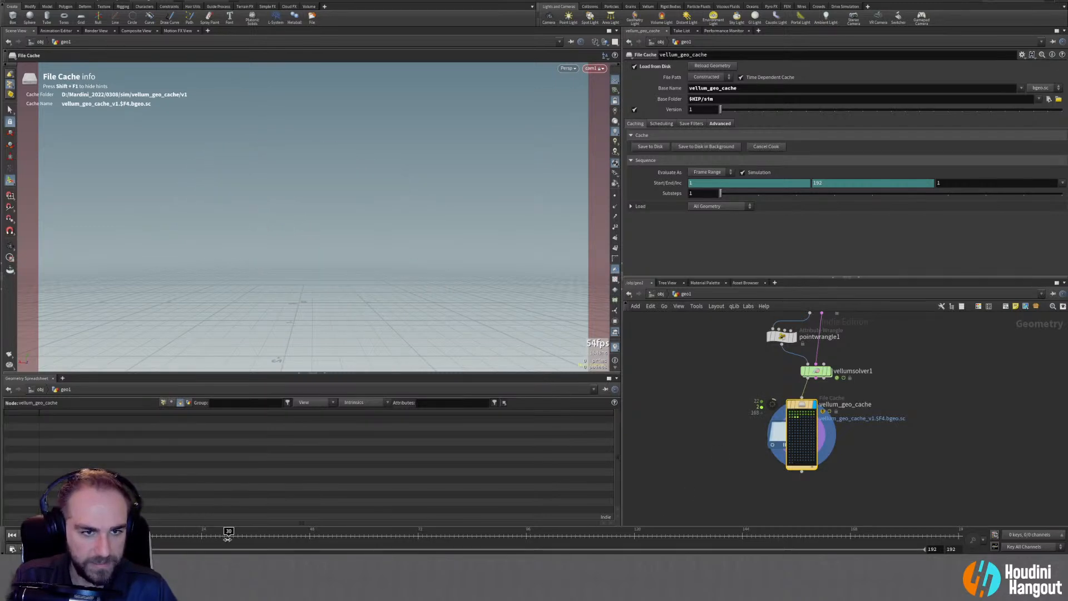
pyautogui.press('u')
pyautogui.click(699, 467)
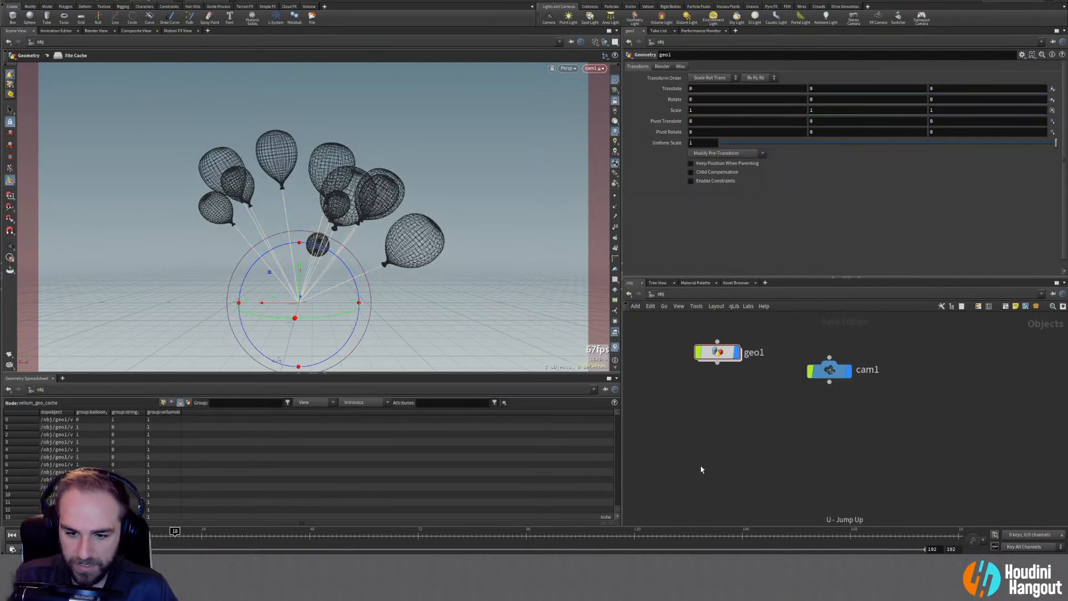
# Select cam1 and reframe it closer around the whole balloon bunch, checking the framing at several cached frames
pyautogui.click(829, 370)
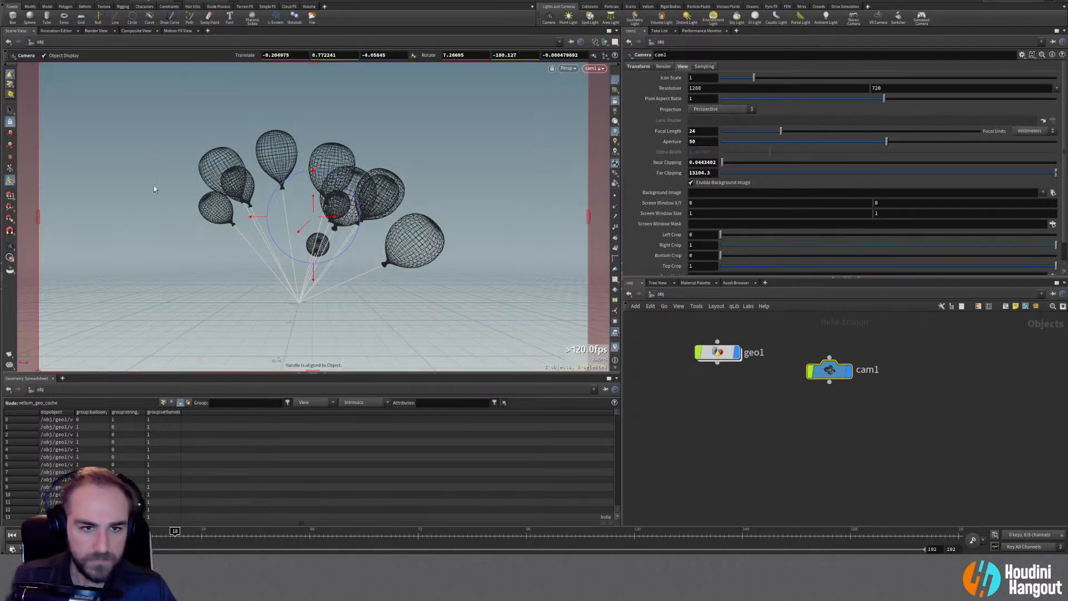
pyautogui.keyDown('alt'); pyautogui.moveTo(373, 225); pyautogui.dragTo(383, 217, button='right'); pyautogui.keyUp('alt')
pyautogui.keyDown('alt'); pyautogui.moveTo(334, 227); pyautogui.dragTo(332, 238, button='middle'); pyautogui.keyUp('alt')
pyautogui.moveTo(222, 535); pyautogui.dragTo(325, 537)
pyautogui.keyDown('alt'); pyautogui.moveTo(325, 295); pyautogui.dragTo(346, 271, button='right'); pyautogui.keyUp('alt')
pyautogui.keyDown('alt'); pyautogui.moveTo(303, 264); pyautogui.dragTo(321, 280, button='middle'); pyautogui.keyUp('alt')
pyautogui.keyDown('alt'); pyautogui.moveTo(321, 281); pyautogui.dragTo(326, 279); pyautogui.keyUp('alt')
pyautogui.keyDown('alt'); pyautogui.moveTo(326, 278); pyautogui.dragTo(312, 263, button='middle'); pyautogui.keyUp('alt')
pyautogui.moveTo(272, 538); pyautogui.dragTo(211, 537)
pyautogui.press('Up')
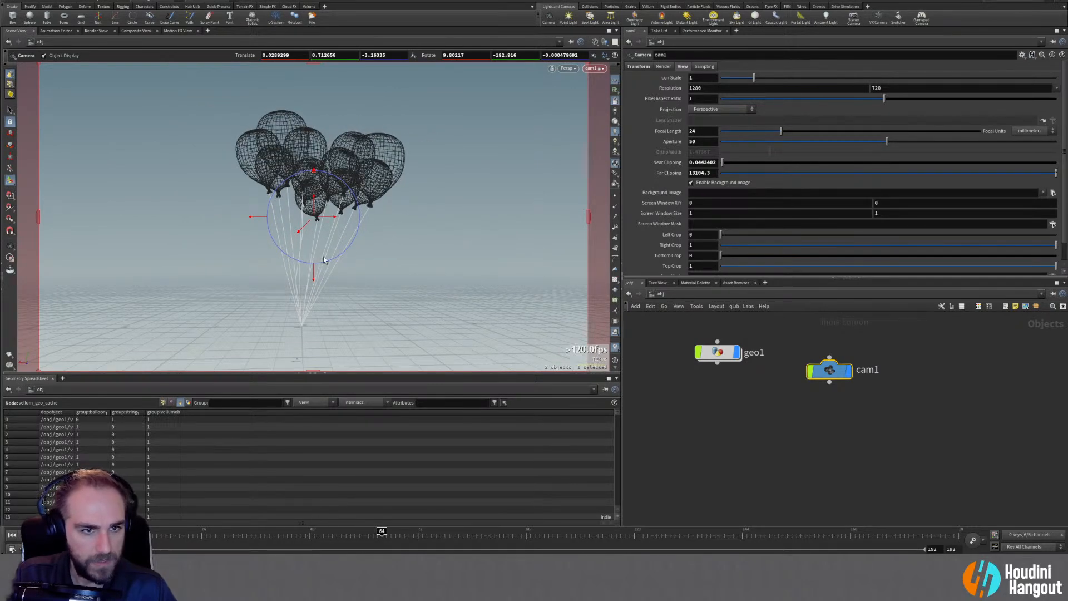
# Switch the viewport to Smooth Shaded and check the caching progress inside geo1 before returning to the object level
pyautogui.click(595, 41)
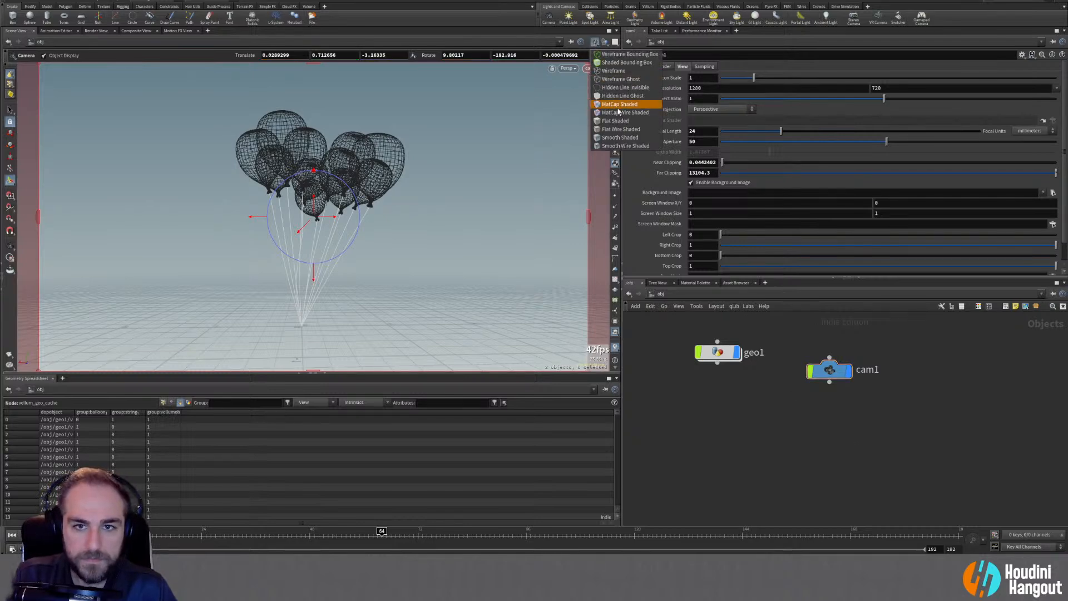
pyautogui.click(619, 138)
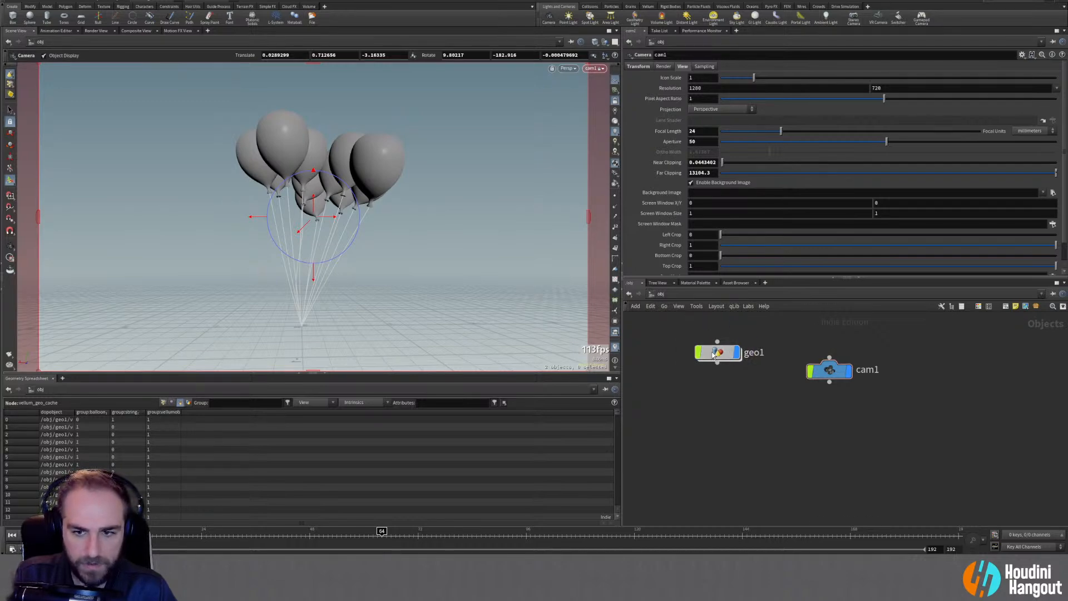
pyautogui.doubleClick(754, 352)
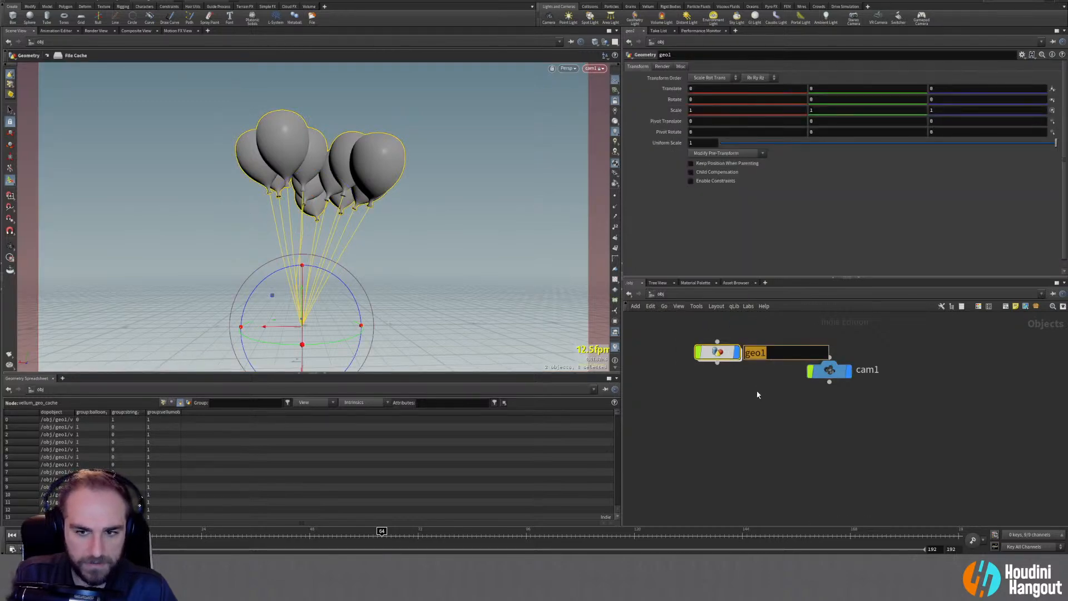
pyautogui.press('Return')
pyautogui.press('Return')
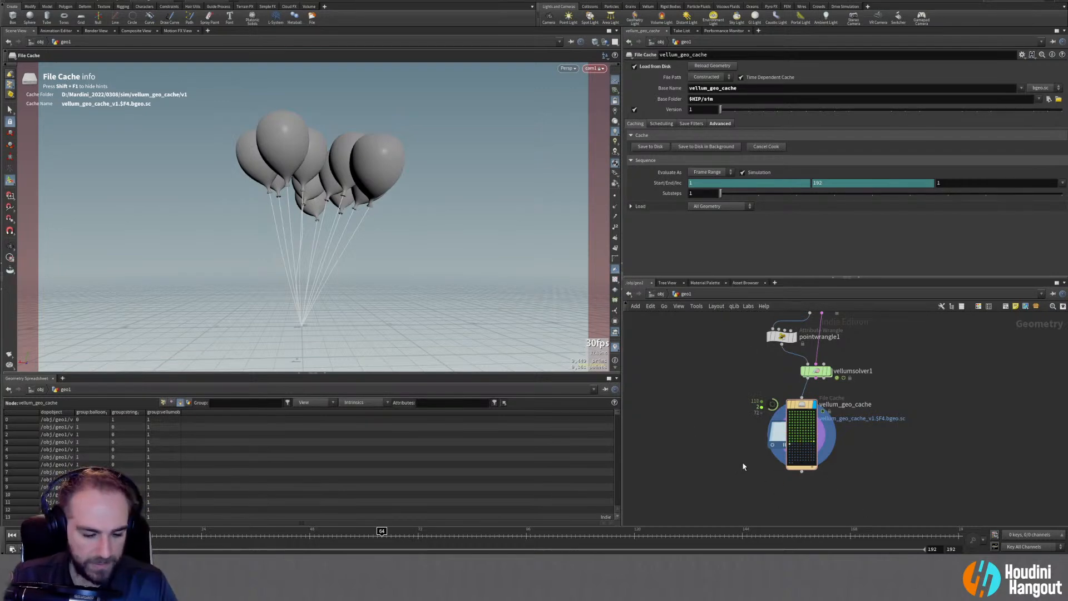
pyautogui.press('u')
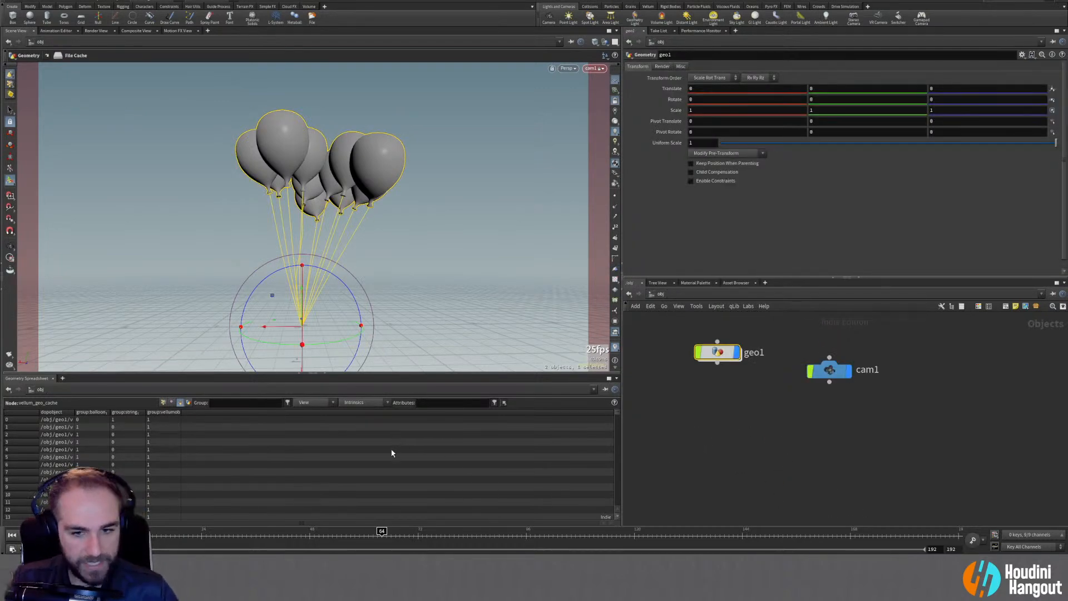
# Shift the geo1 object slightly and rename it as sim_balloons
pyautogui.click(745, 439)
pyautogui.moveTo(719, 352); pyautogui.dragTo(706, 360)
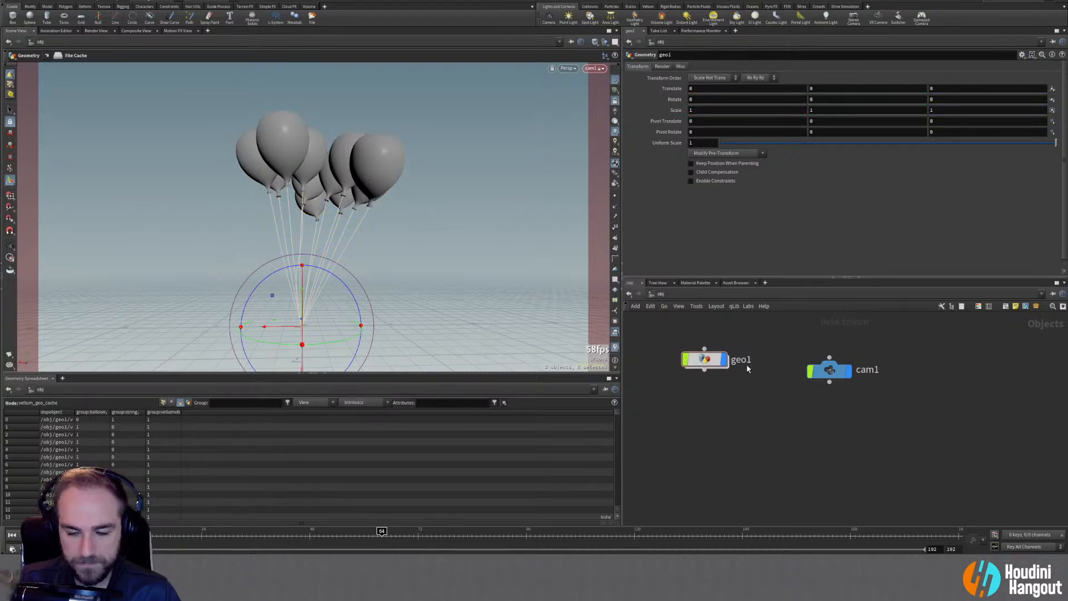
pyautogui.doubleClick(741, 359)
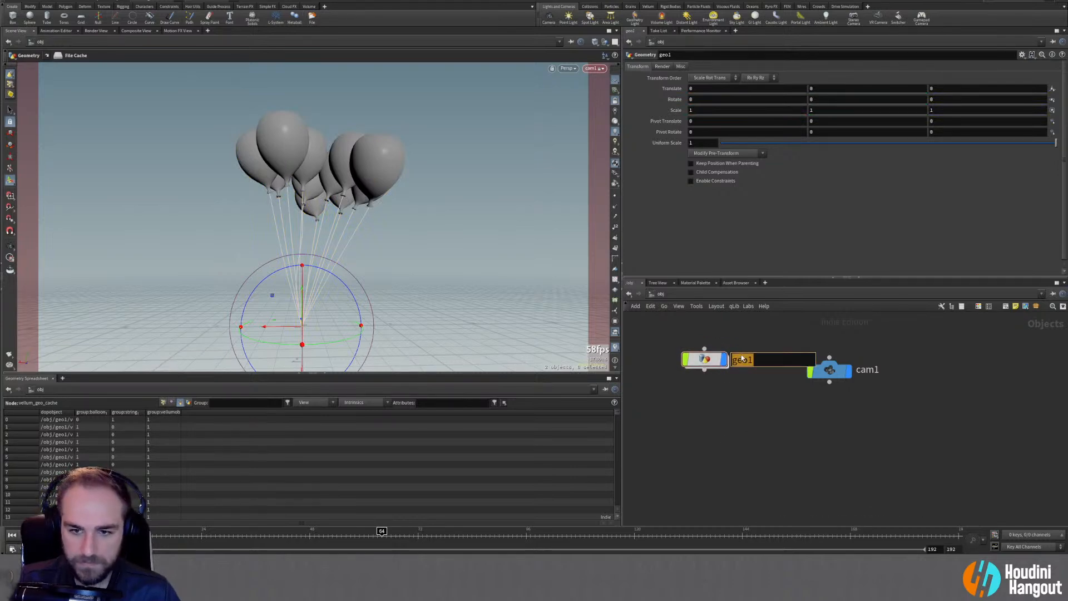
pyautogui.write('sim_b')
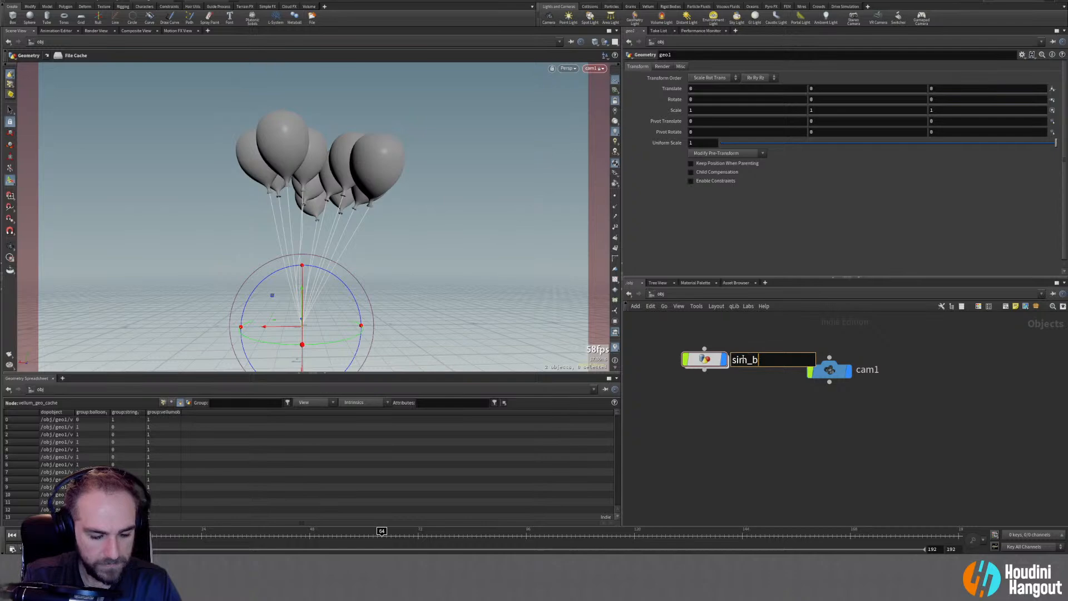
pyautogui.write('alloons')
pyautogui.press('Return')
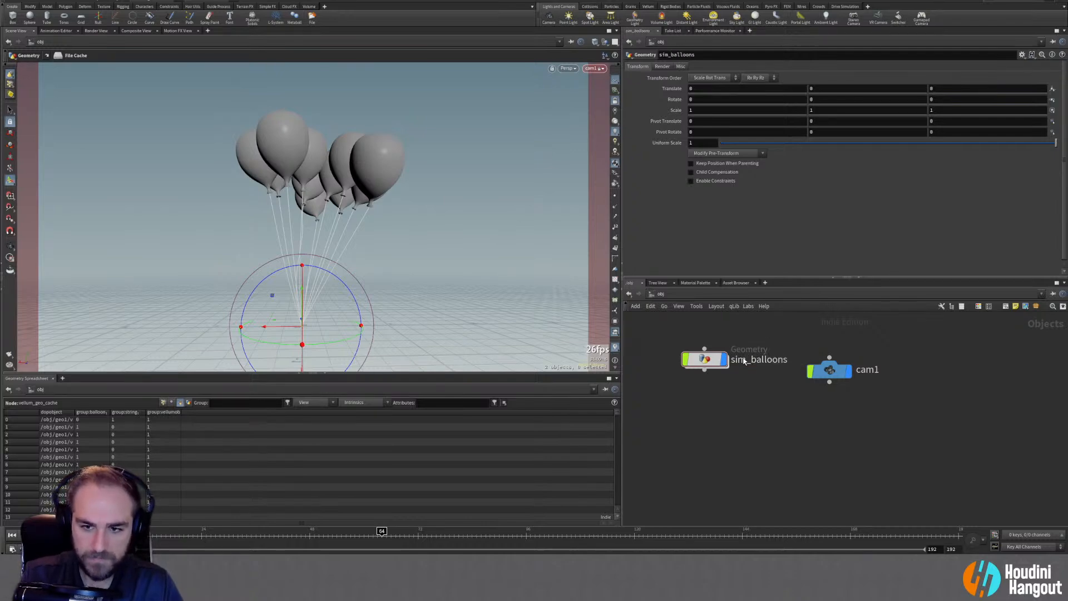
# Colour the sim_balloons node purple and move cam1 farther away from it in the network
pyautogui.doubleClick(702, 360)
pyautogui.press('u')
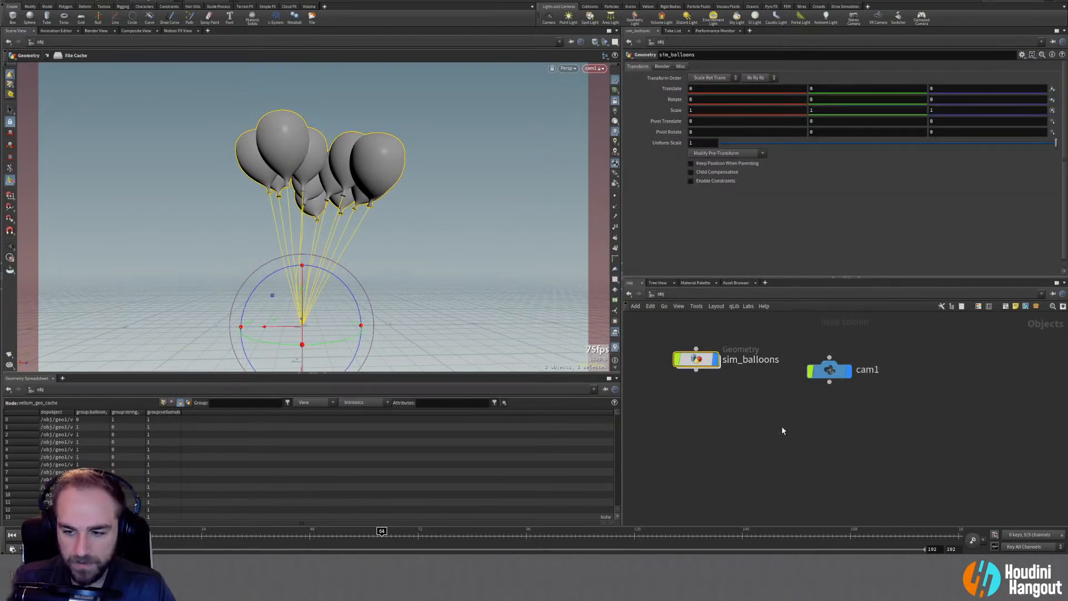
pyautogui.press('c')
pyautogui.moveTo(831, 370); pyautogui.dragTo(914, 361)
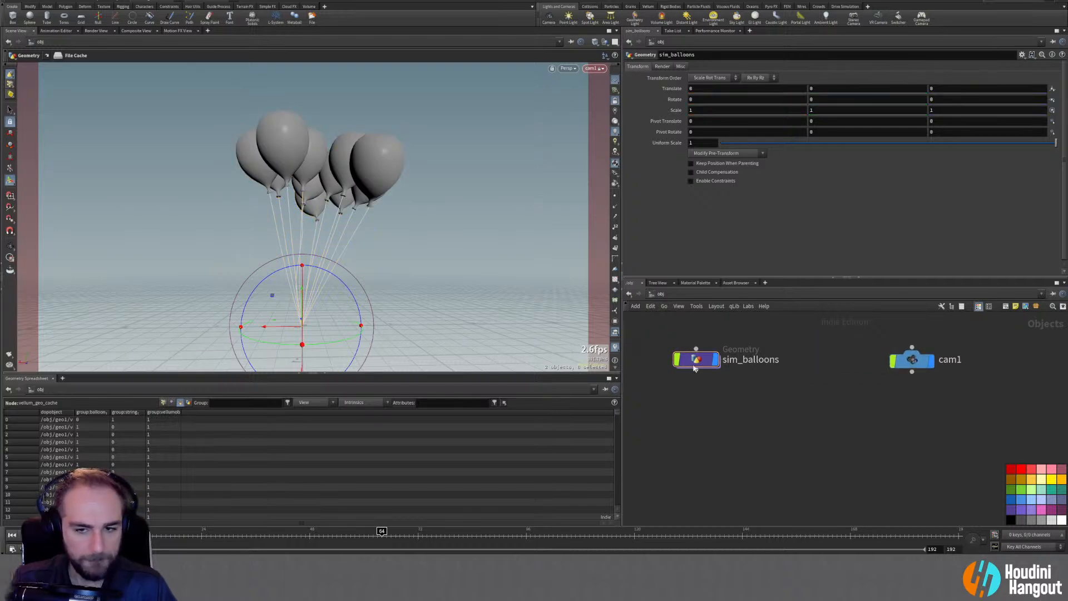
pyautogui.click(695, 359)
# Create a Geometry object named render_balloons and arrange it beside sim_balloons, with cam1 below them
pyautogui.press('Tab')
pyautogui.write('g')
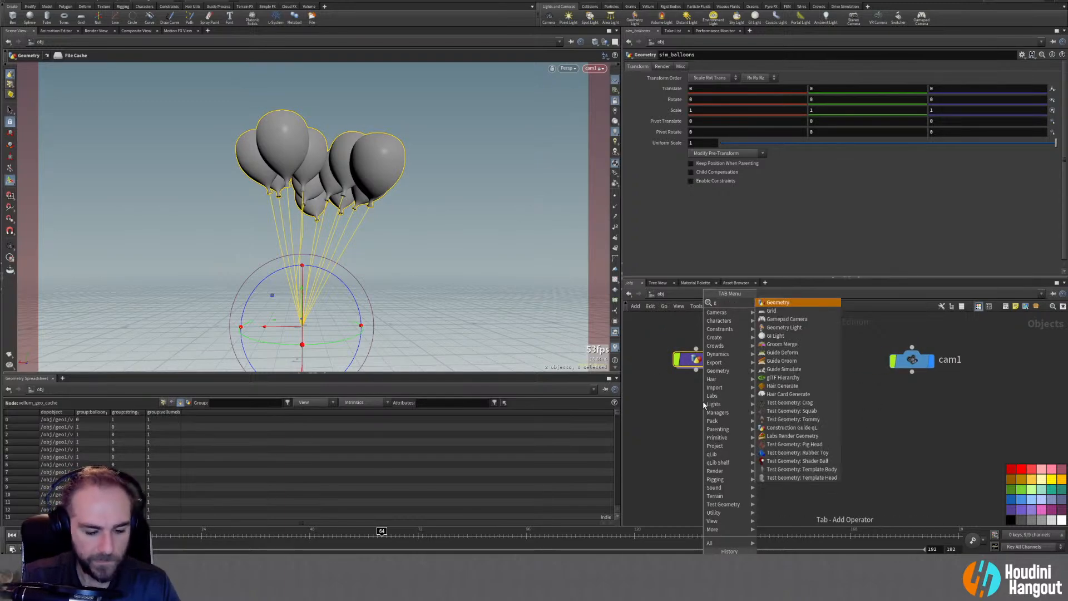
pyautogui.press('Return')
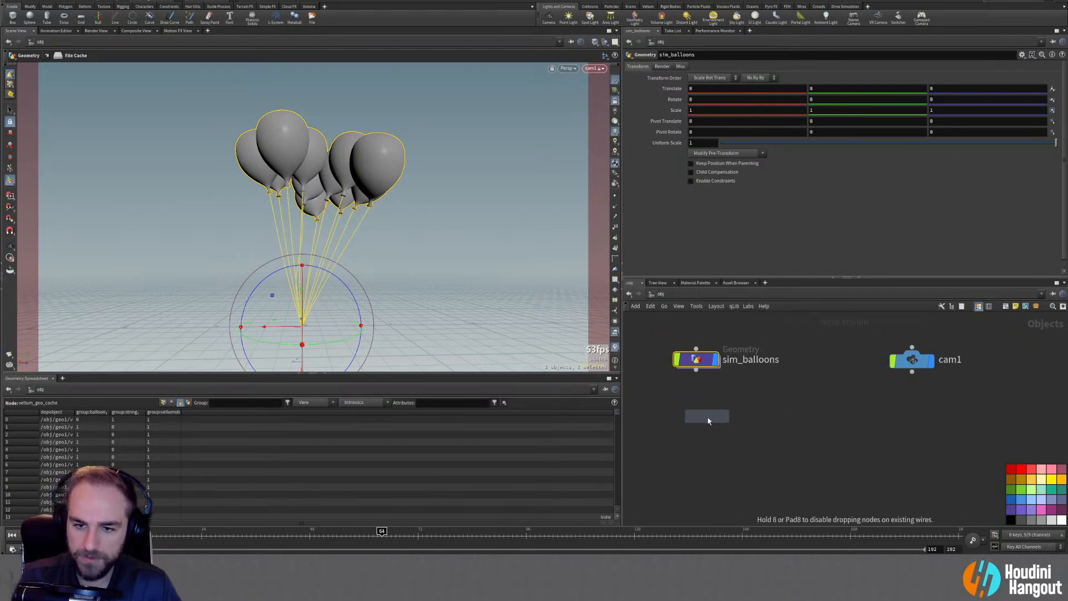
pyautogui.click(858, 435)
pyautogui.doubleClick(893, 435)
pyautogui.write('rem')
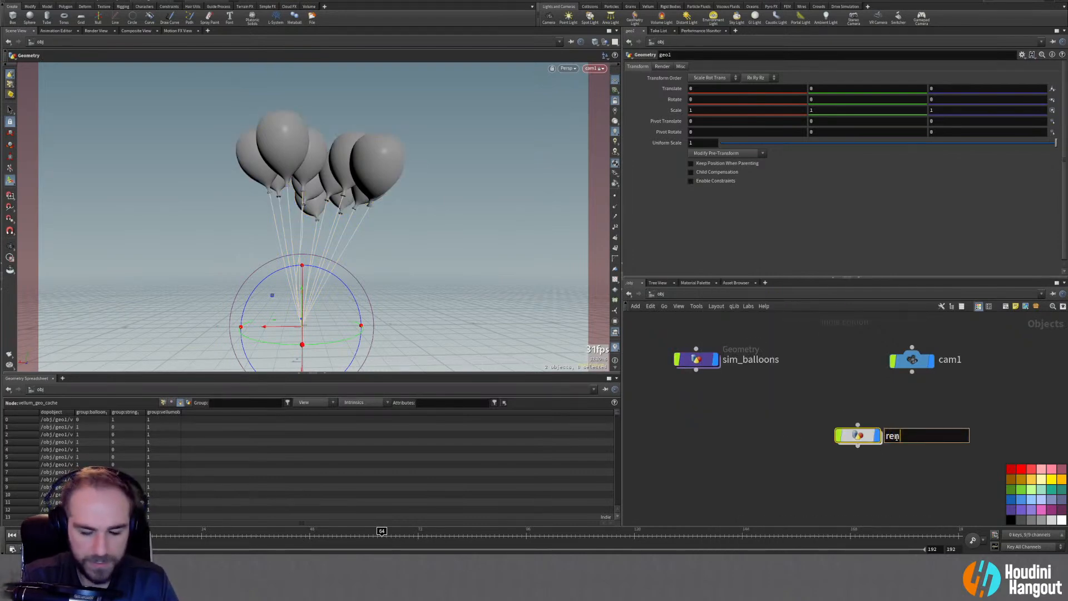
pyautogui.write('der_balloons')
pyautogui.press('Return')
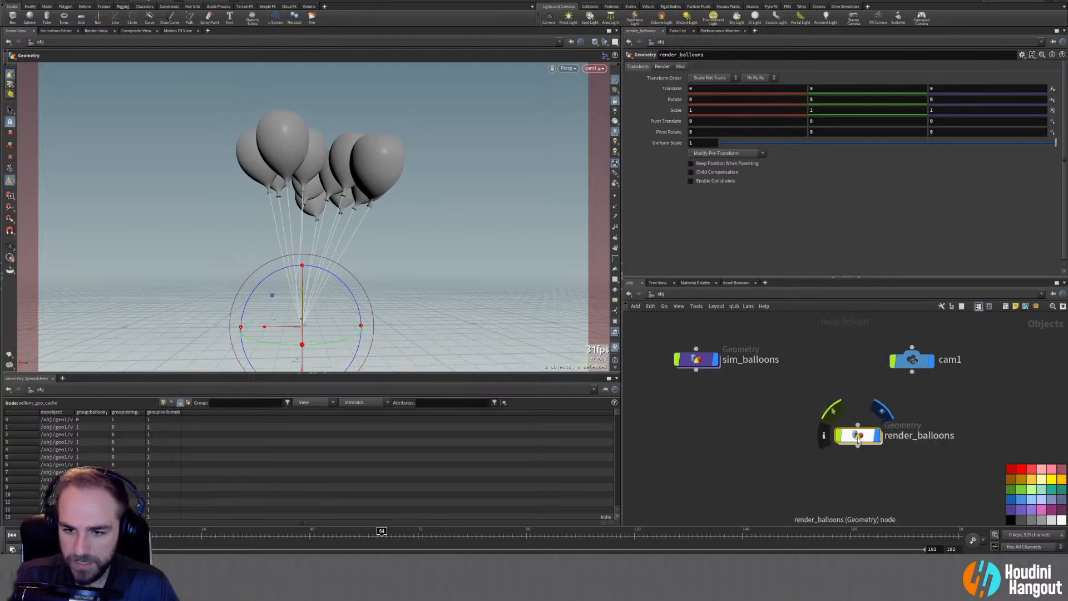
pyautogui.moveTo(858, 439); pyautogui.dragTo(831, 363)
pyautogui.moveTo(912, 360); pyautogui.dragTo(696, 495)
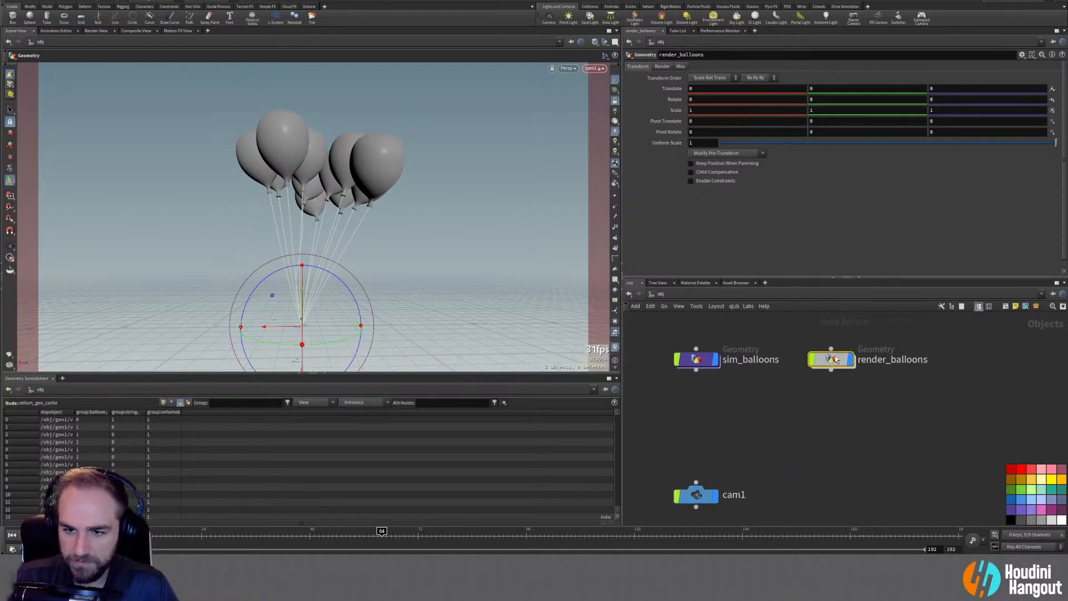
# Colour the render_balloons node red
pyautogui.click(1010, 468)
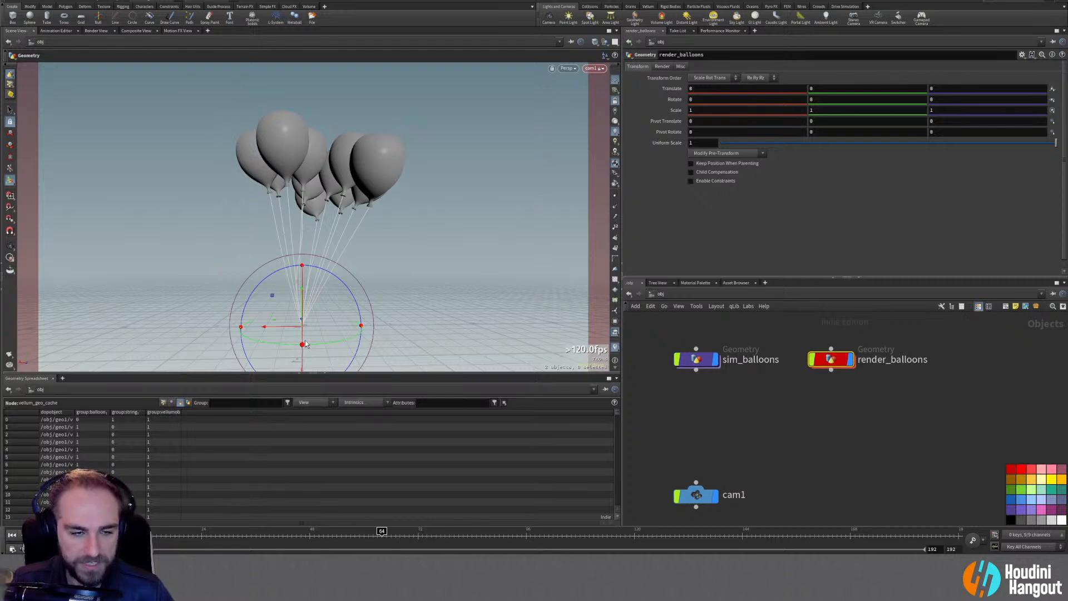
pyautogui.press('h')
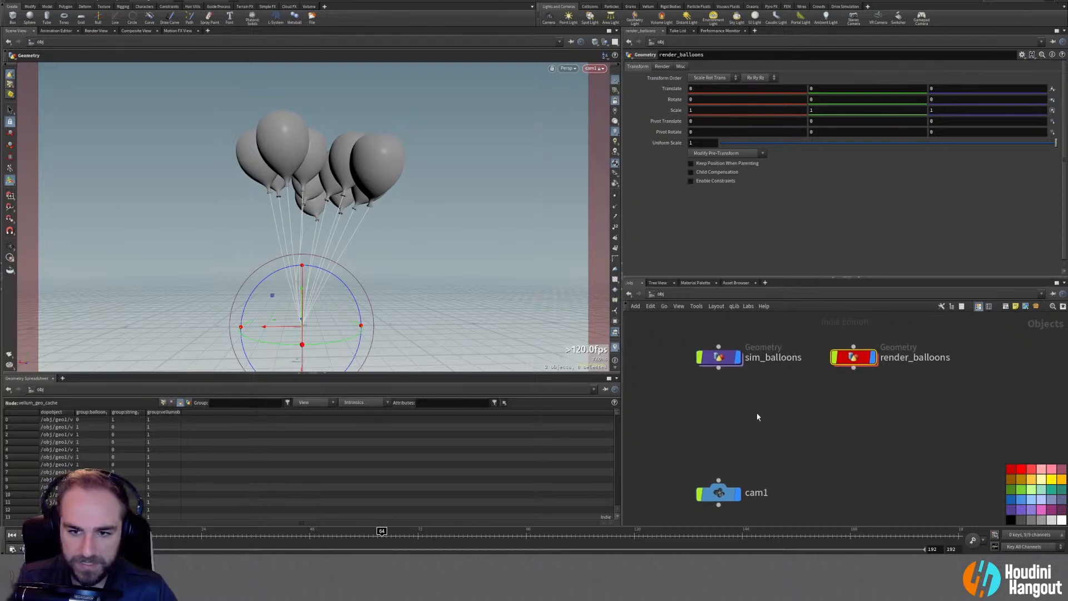
# Add a Grid object between sim_balloons and cam1 in the network, and leave the cam1 view to see the whole grid
pyautogui.press('Tab')
pyautogui.write('grt')
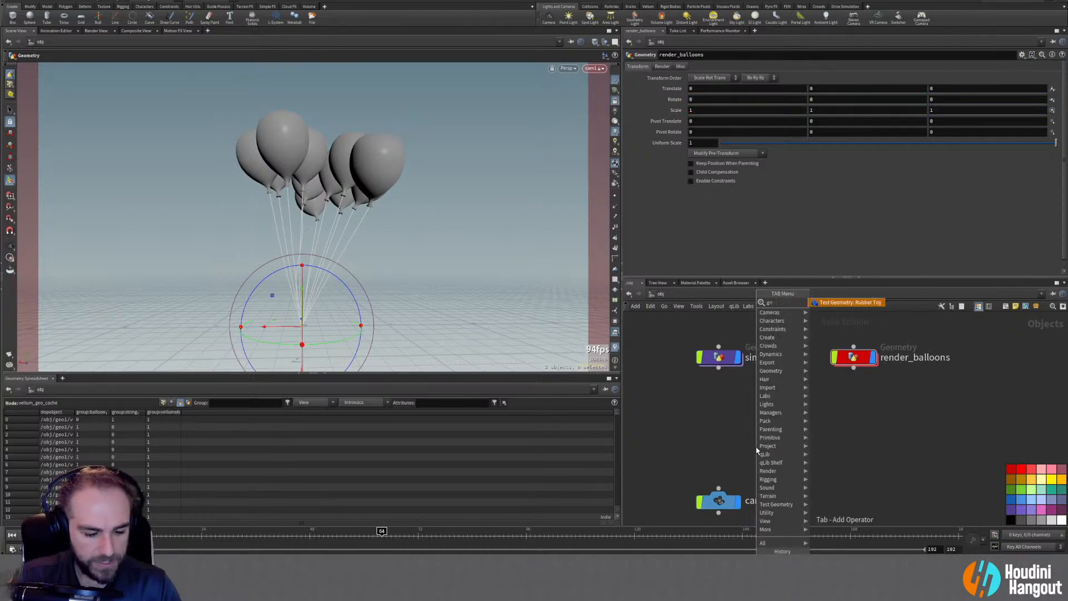
pyautogui.press('BackSpace')
pyautogui.press('Return')
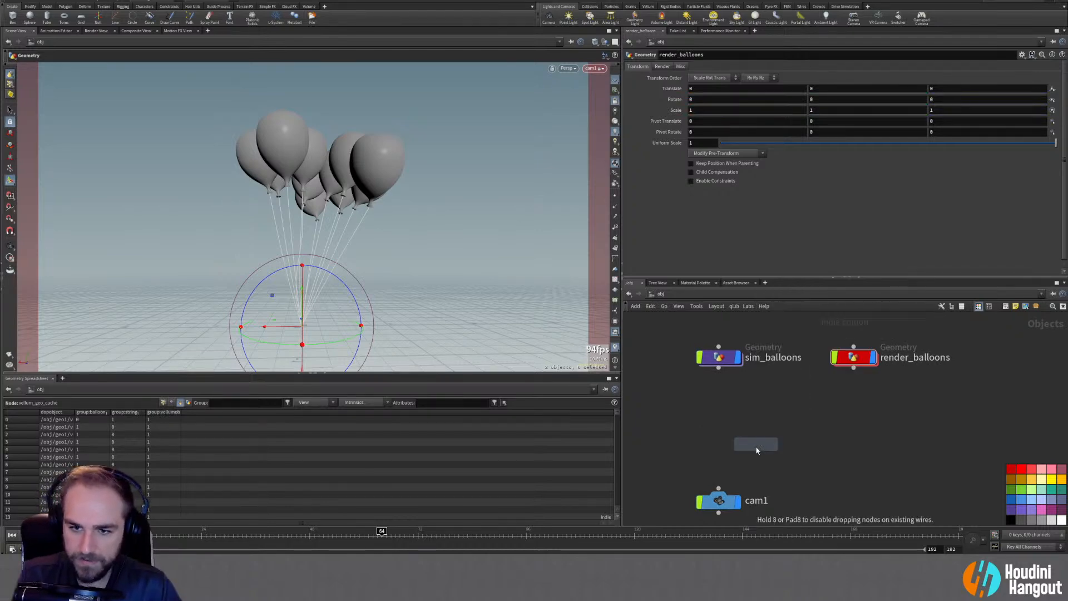
pyautogui.click(723, 420)
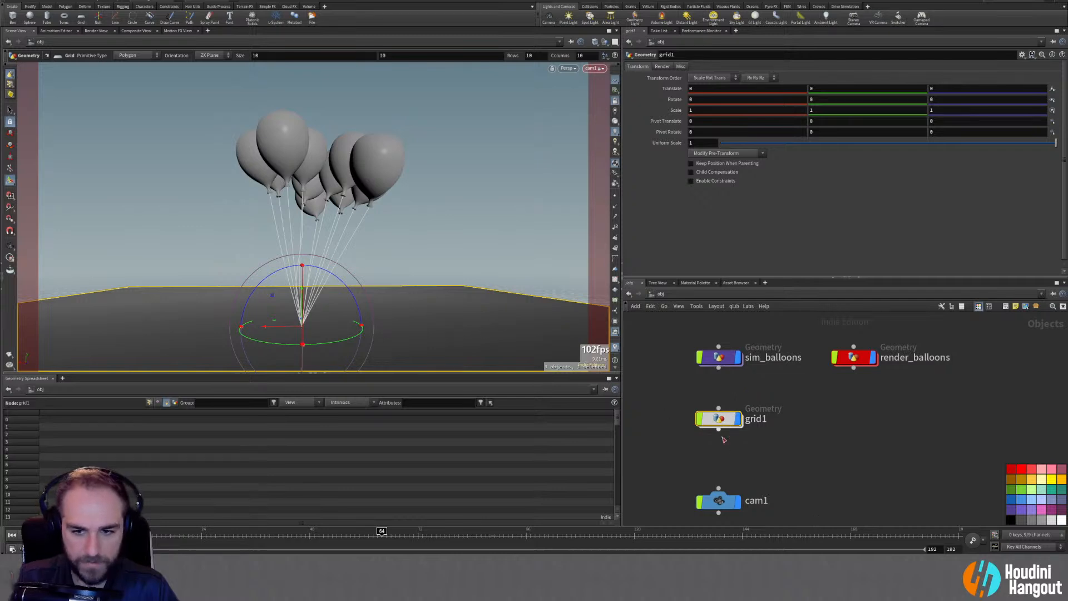
pyautogui.click(706, 389)
pyautogui.click(614, 101)
pyautogui.keyDown('alt'); pyautogui.moveTo(410, 231); pyautogui.dragTo(276, 283); pyautogui.keyUp('alt')
pyautogui.keyDown('alt'); pyautogui.moveTo(276, 284); pyautogui.dragTo(362, 269, button='right'); pyautogui.keyUp('alt')
pyautogui.keyDown('alt'); pyautogui.moveTo(362, 270); pyautogui.dragTo(527, 287); pyautogui.keyUp('alt')
pyautogui.keyDown('alt'); pyautogui.moveTo(528, 288); pyautogui.dragTo(344, 187, button='middle'); pyautogui.keyUp('alt')
pyautogui.keyDown('alt'); pyautogui.moveTo(344, 186); pyautogui.dragTo(446, 237); pyautogui.keyUp('alt')
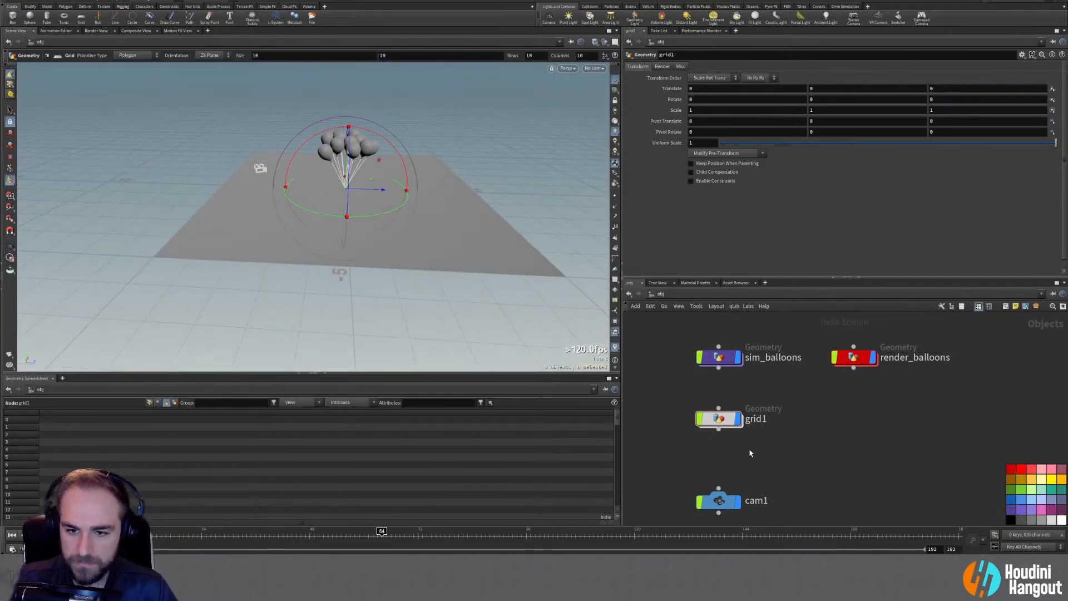
pyautogui.moveTo(747, 420); pyautogui.dragTo(748, 417)
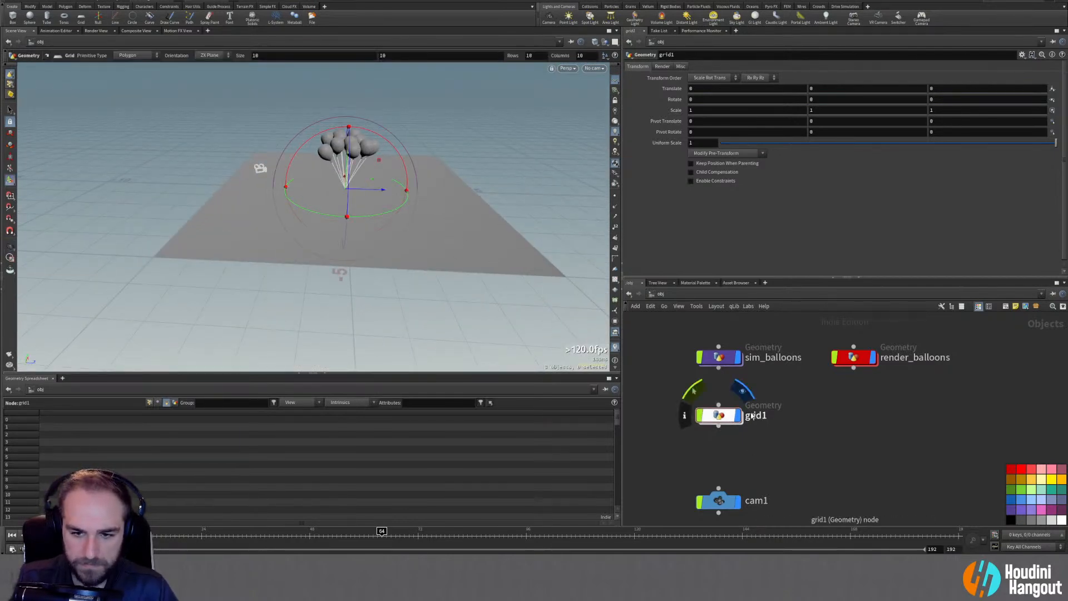
pyautogui.doubleClick(749, 417)
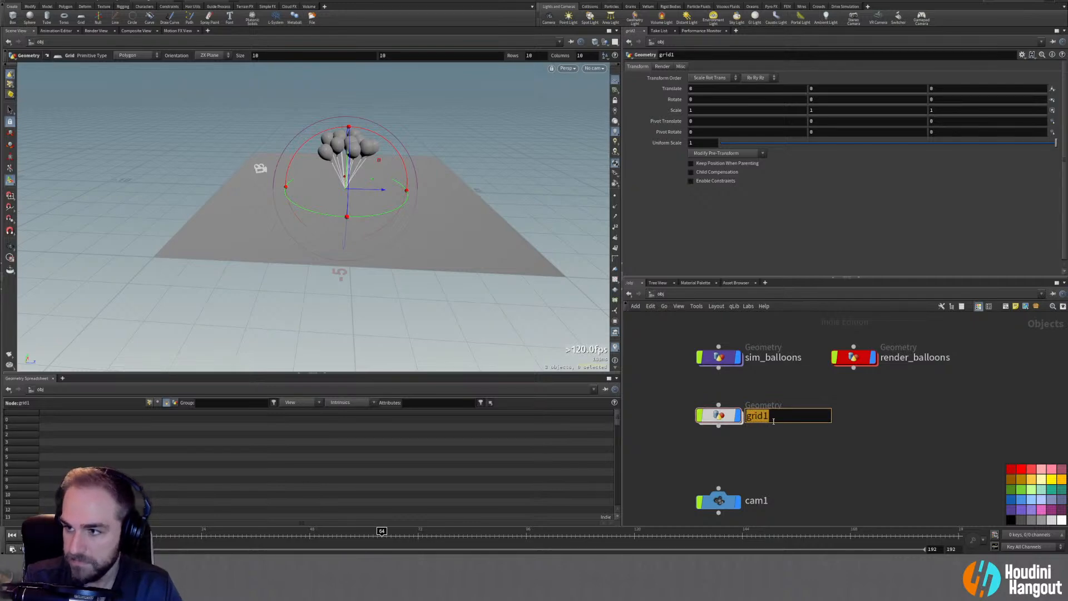
pyautogui.click(826, 466)
# Inspect the cached work items inside vellum_geo_cache's TOP network in sim_balloons, and return to the sim_balloons level
pyautogui.doubleClick(719, 360)
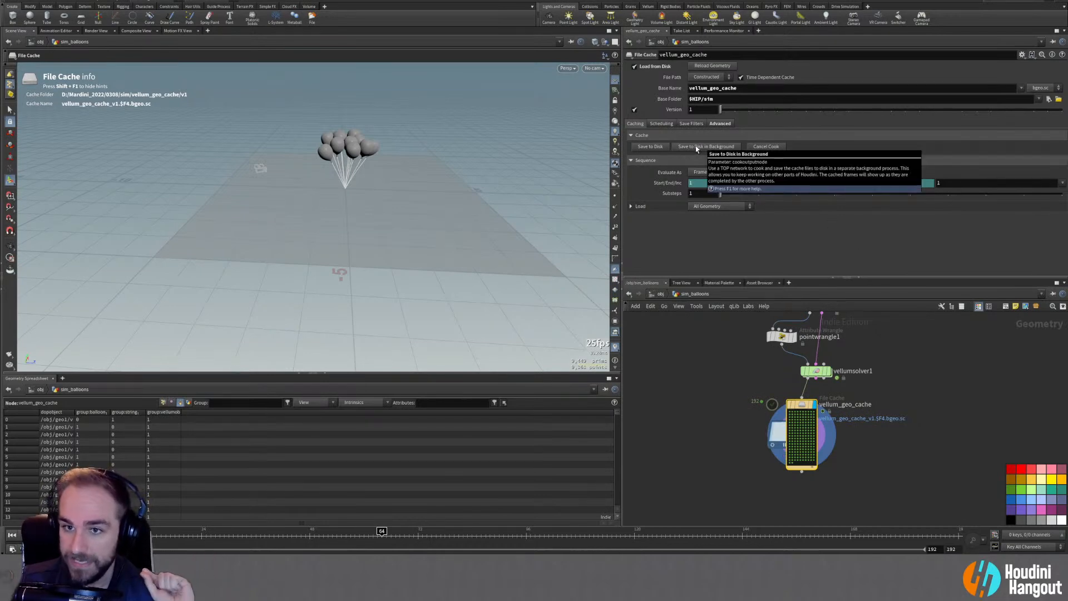
pyautogui.doubleClick(797, 409)
pyautogui.doubleClick(808, 445)
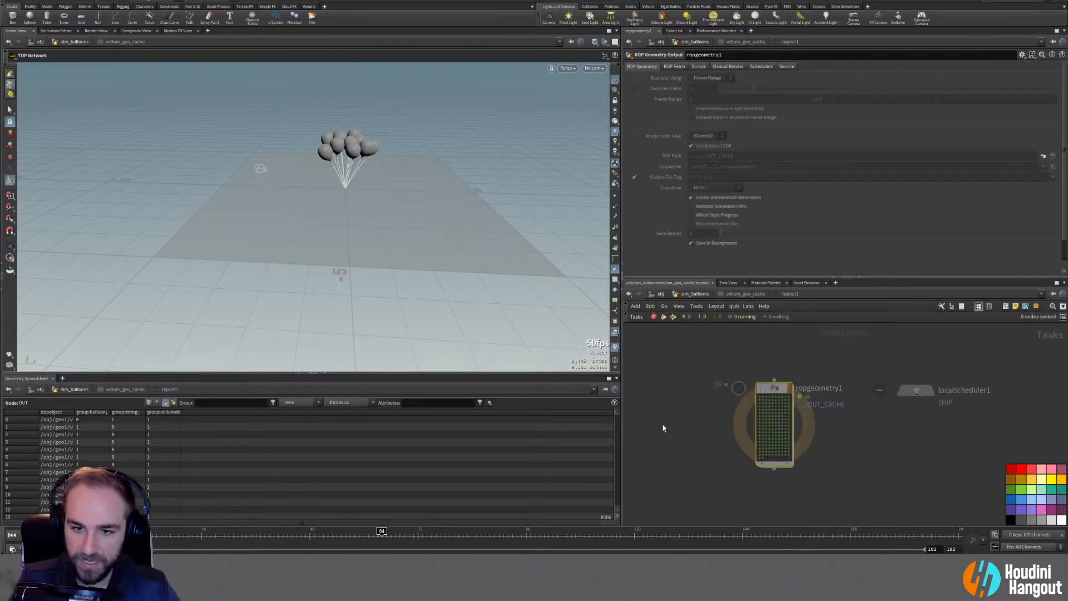
pyautogui.press('u')
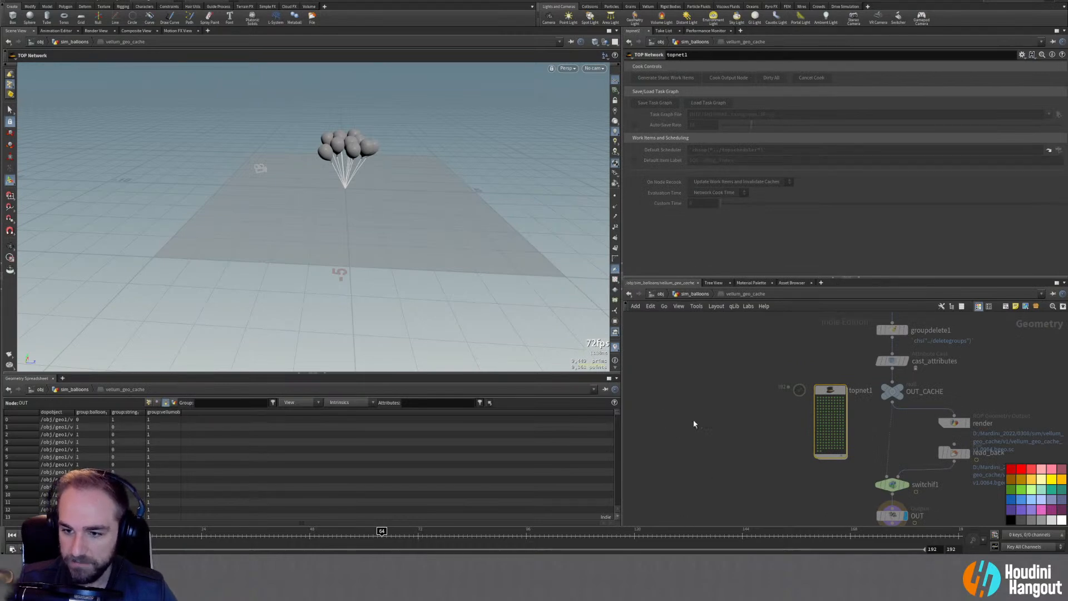
pyautogui.press('u')
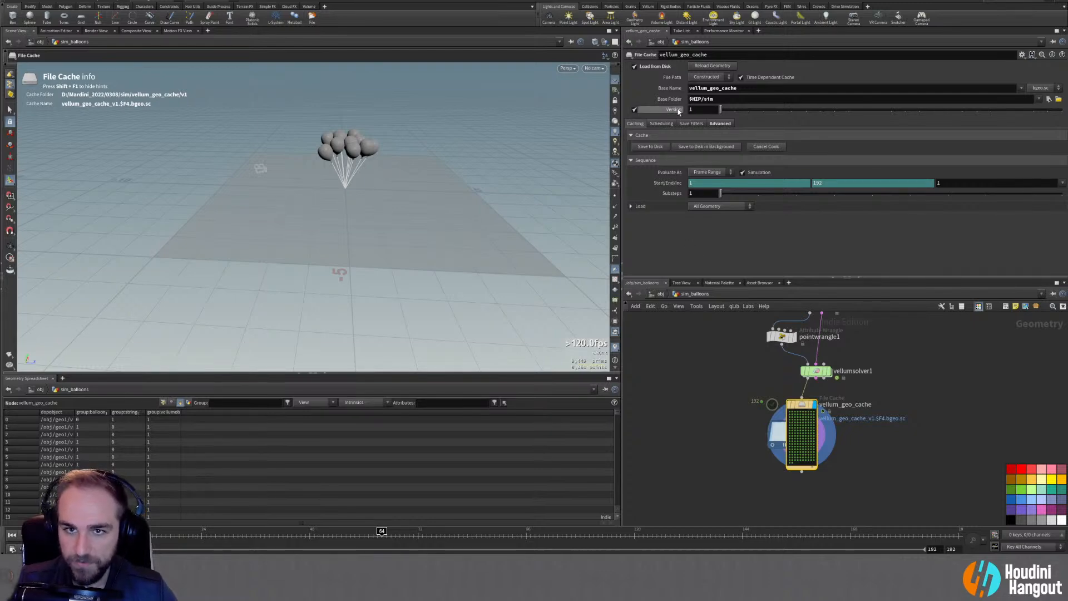
# Review the Load, Scheduling and Advanced settings of the vellum_geo_cache File Cache node
pyautogui.click(631, 206)
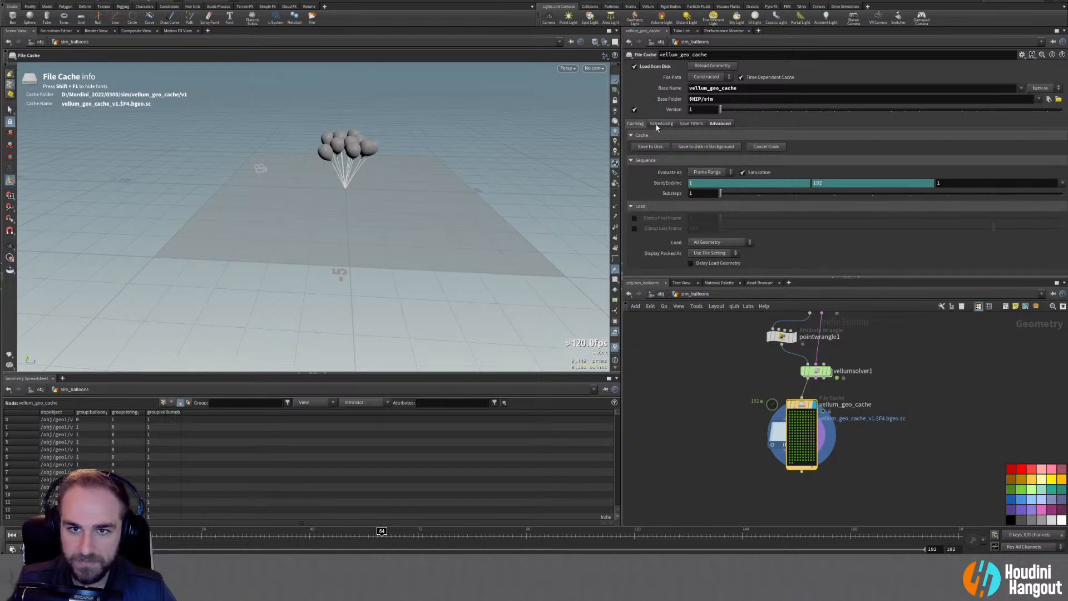
pyautogui.click(713, 124)
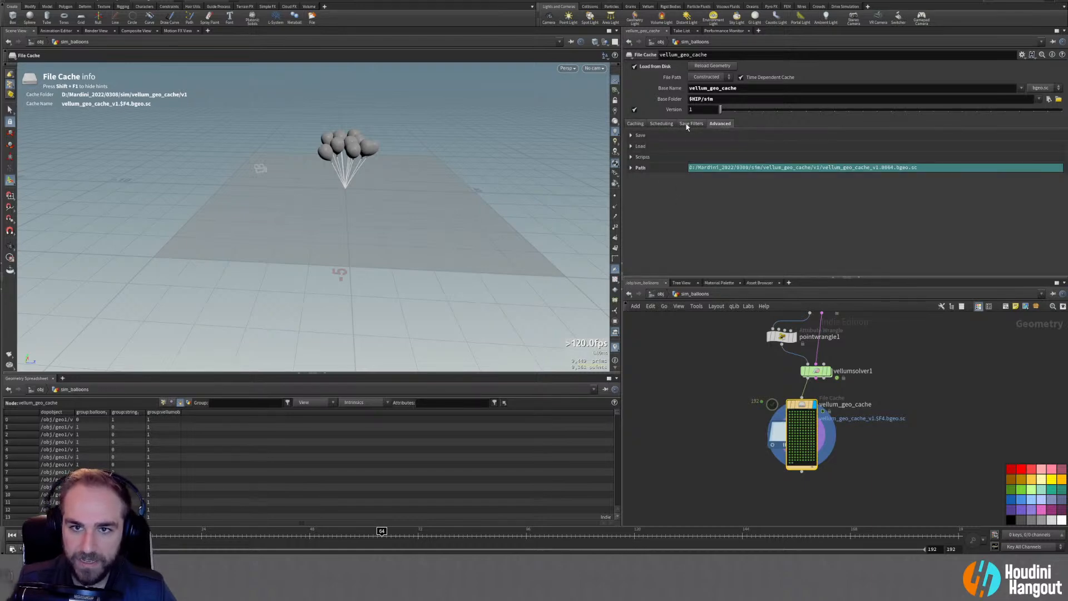
pyautogui.click(661, 124)
pyautogui.click(719, 124)
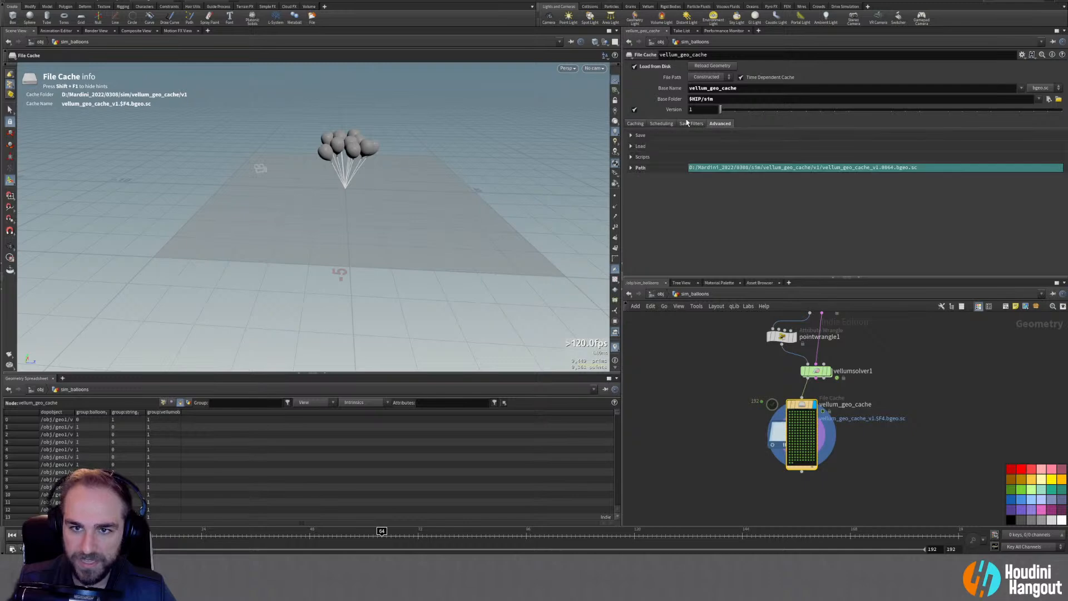
pyautogui.click(635, 123)
pyautogui.click(657, 420)
# Add a Labs File Cache node beside vellum_geo_cache to examine its Wedging options, and delete it again
pyautogui.moveTo(677, 446); pyautogui.dragTo(669, 441, button='middle')
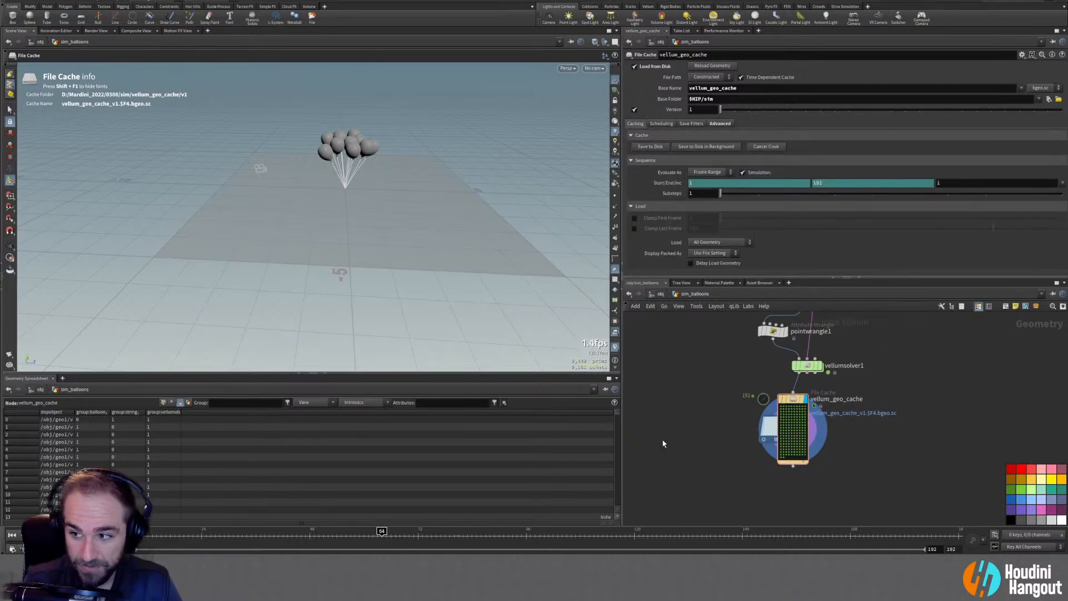
pyautogui.press('Tab')
pyautogui.write('labs')
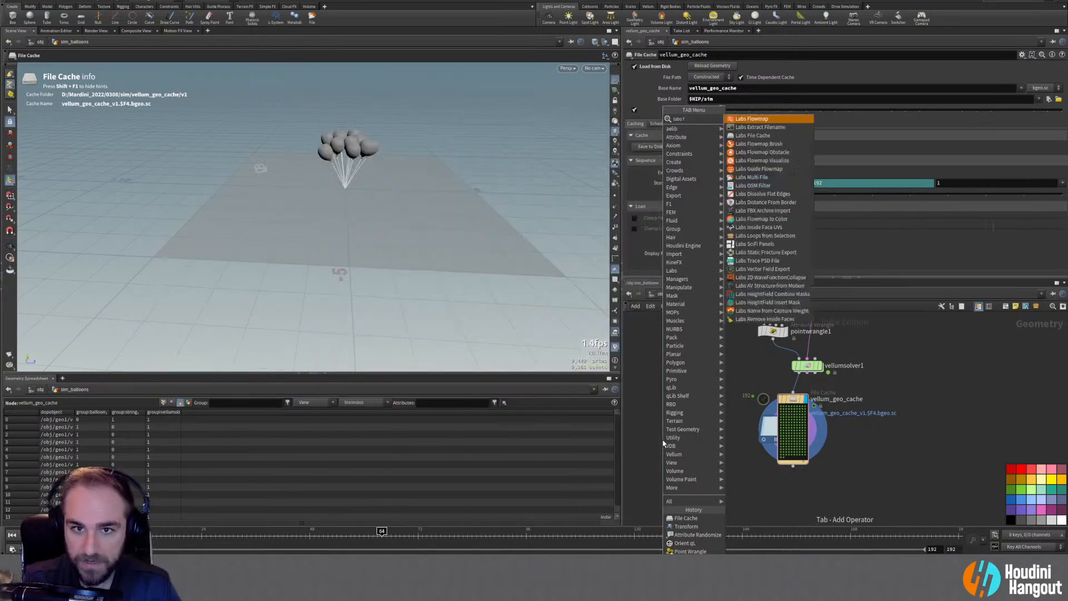
pyautogui.press('Return')
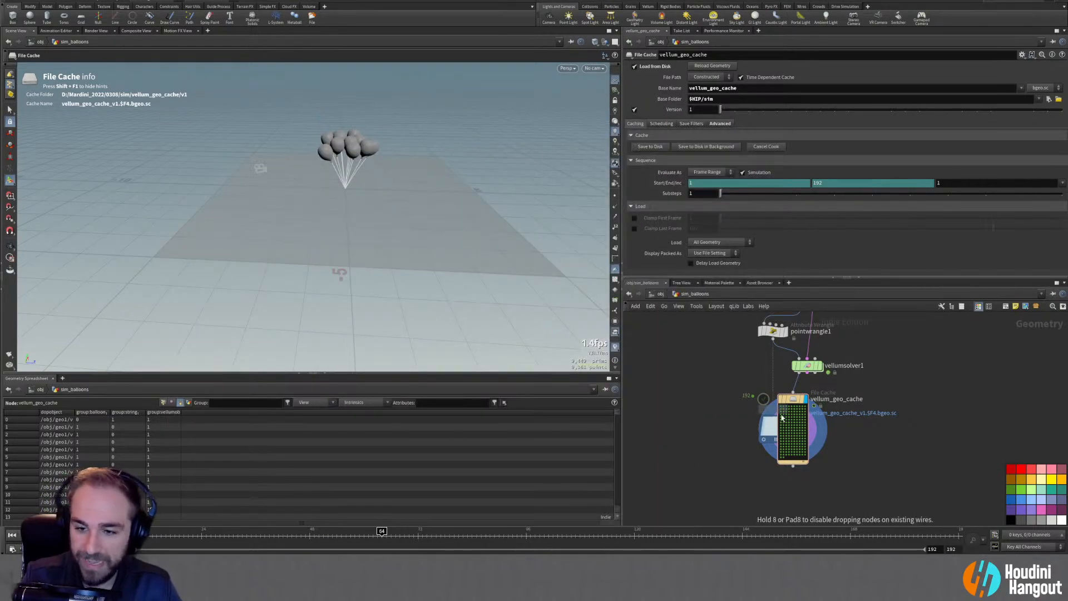
pyautogui.click(934, 403)
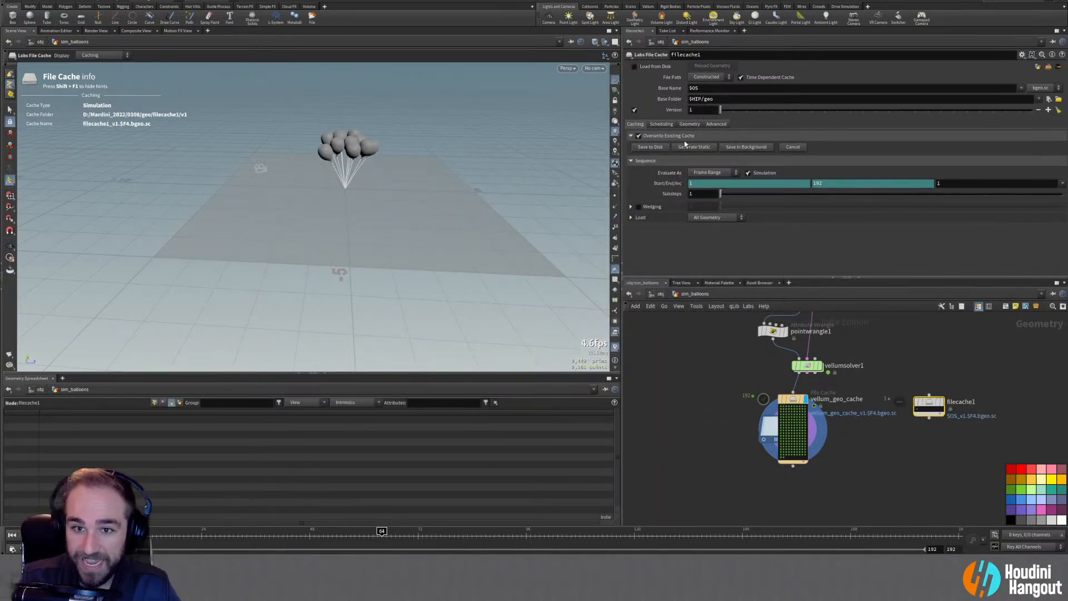
pyautogui.click(652, 206)
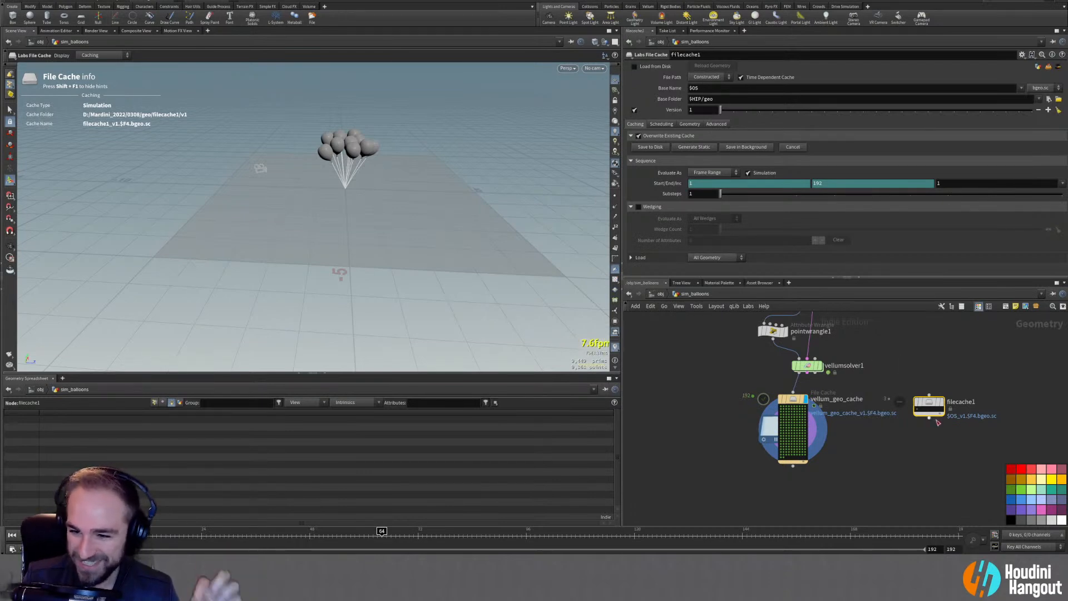
pyautogui.press('Delete')
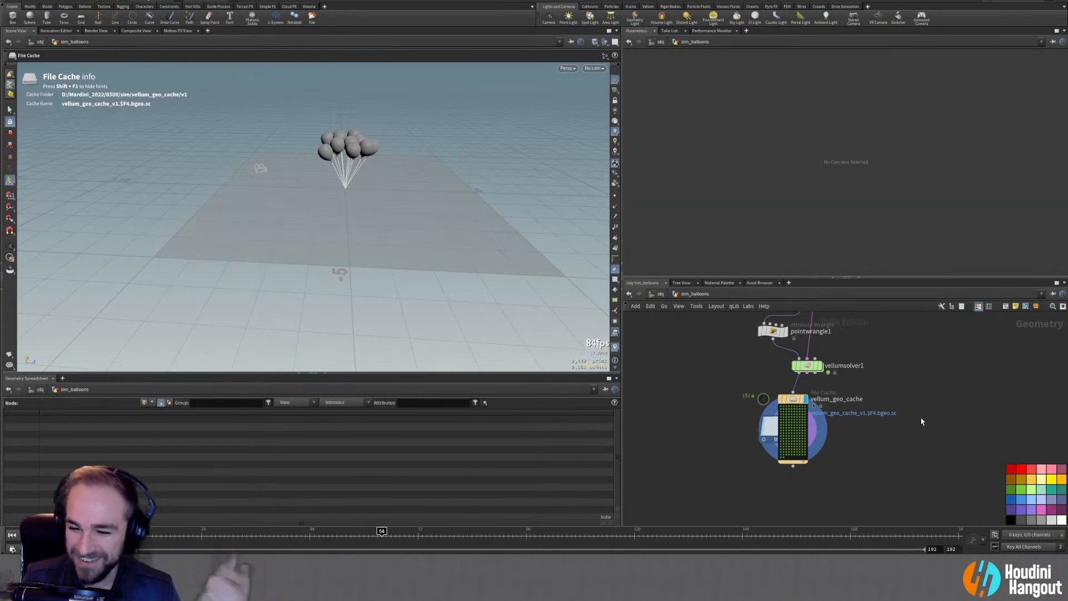
# Examine individual cached work items on vellum_geo_cache and scrub the cached simulation to frame 192
pyautogui.click(792, 408)
pyautogui.click(791, 427)
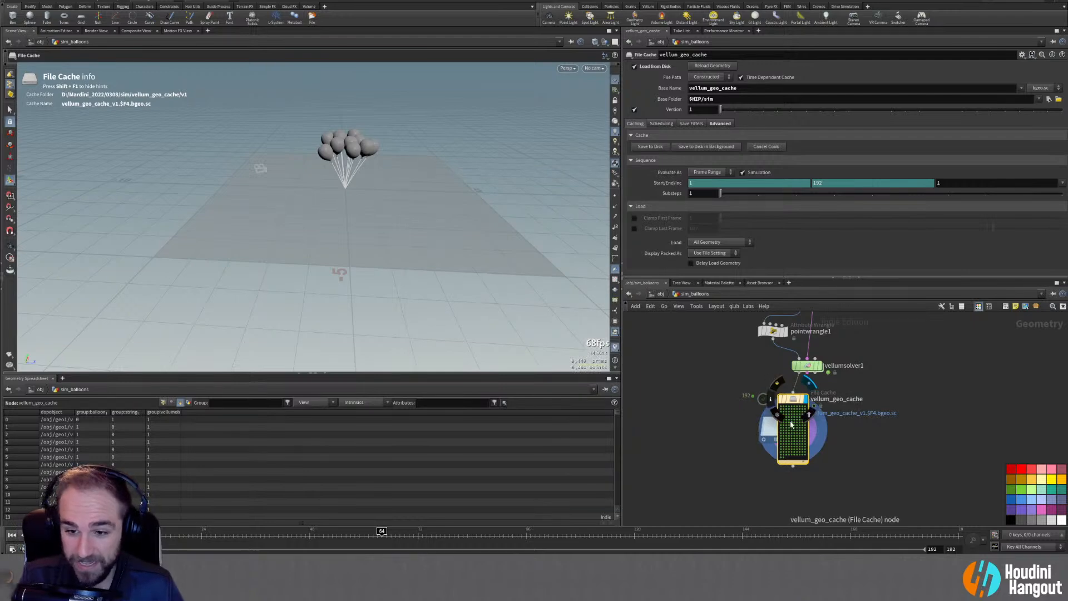
pyautogui.click(791, 423)
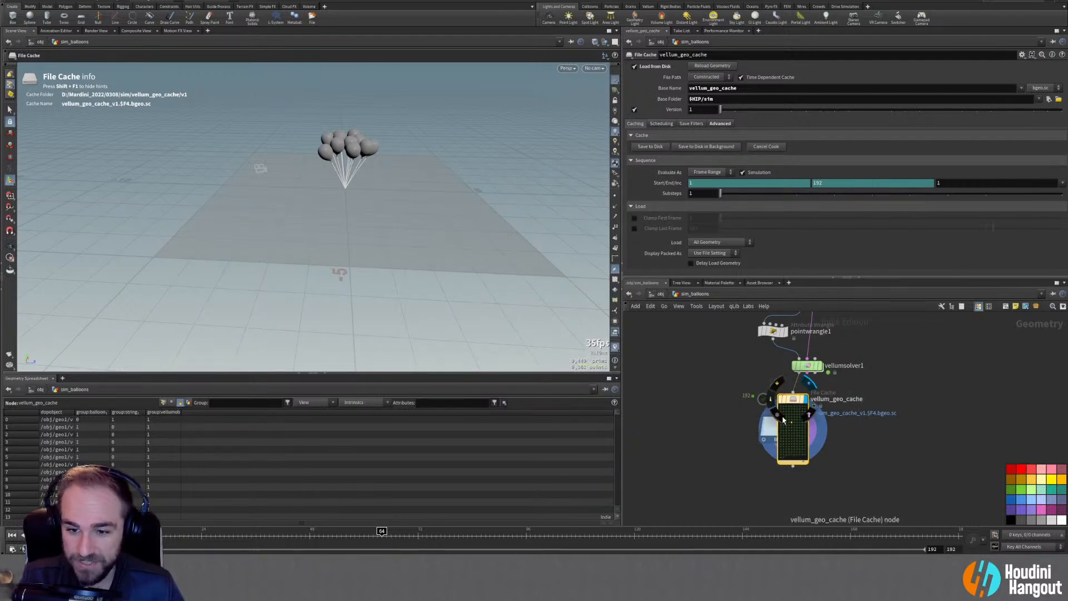
pyautogui.click(782, 408)
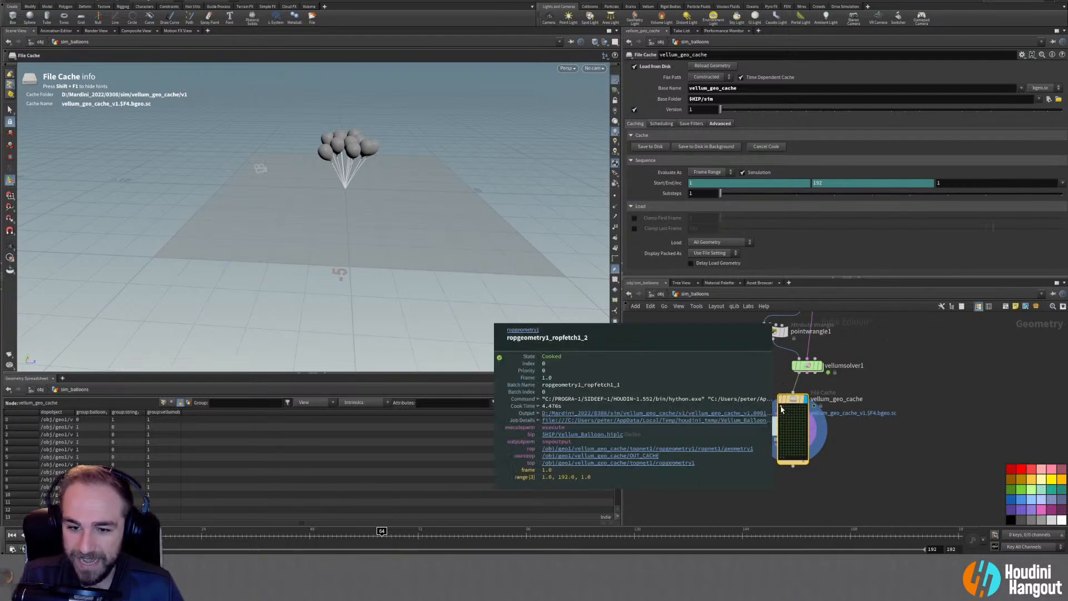
pyautogui.click(795, 443)
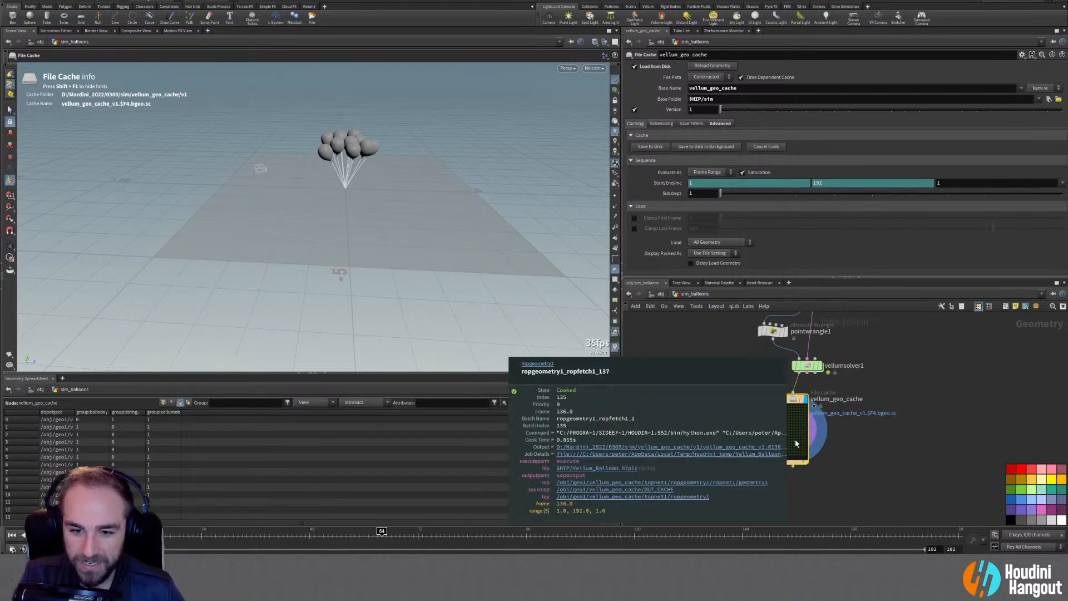
pyautogui.moveTo(128, 534); pyautogui.dragTo(957, 534)
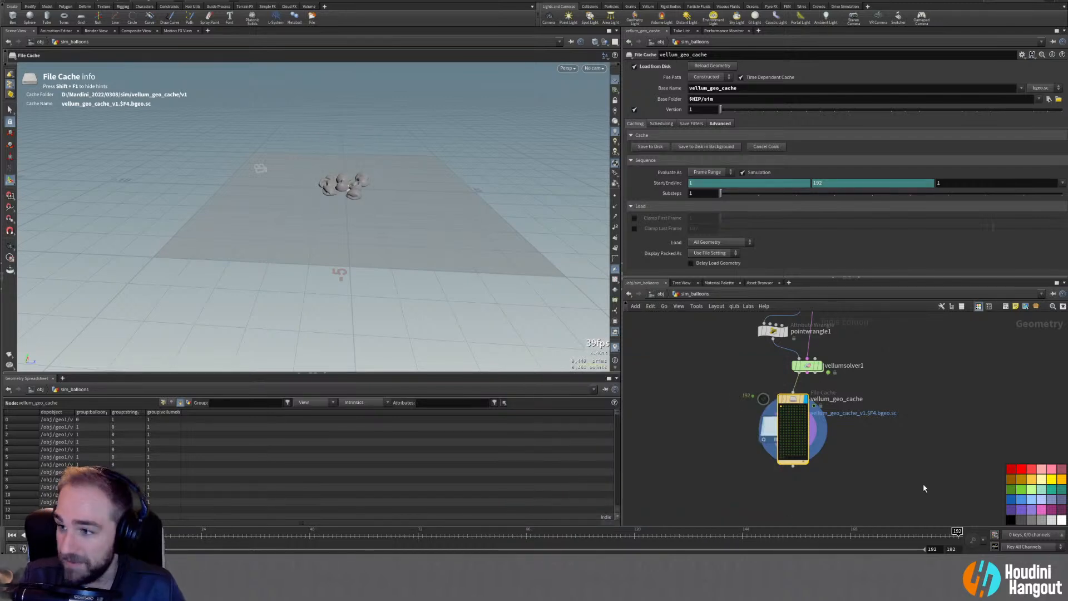
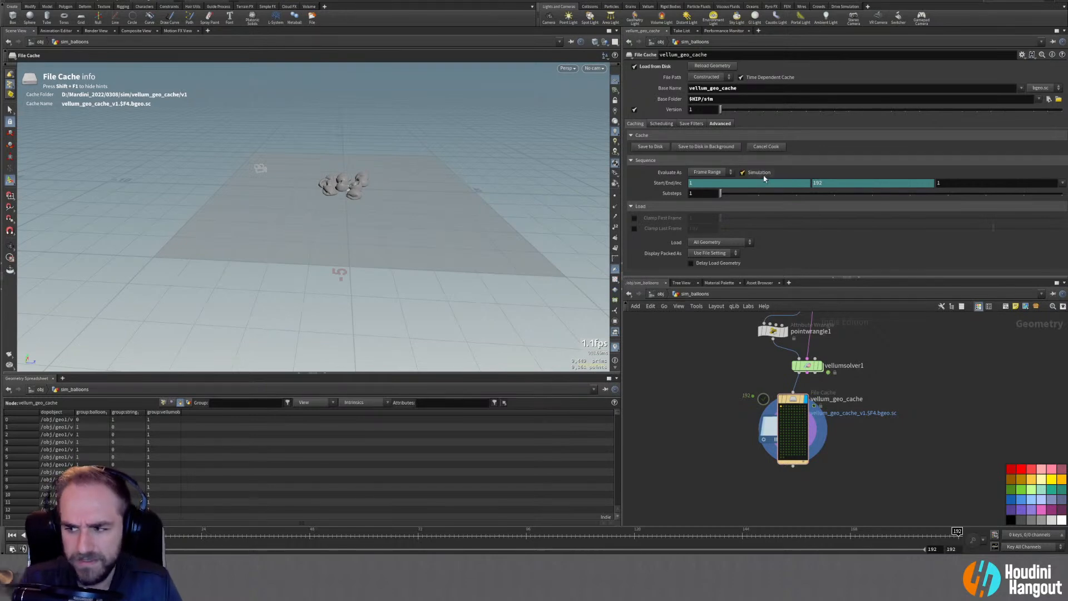
# Return to the object level and rename the grid object as geo_room
pyautogui.press('u')
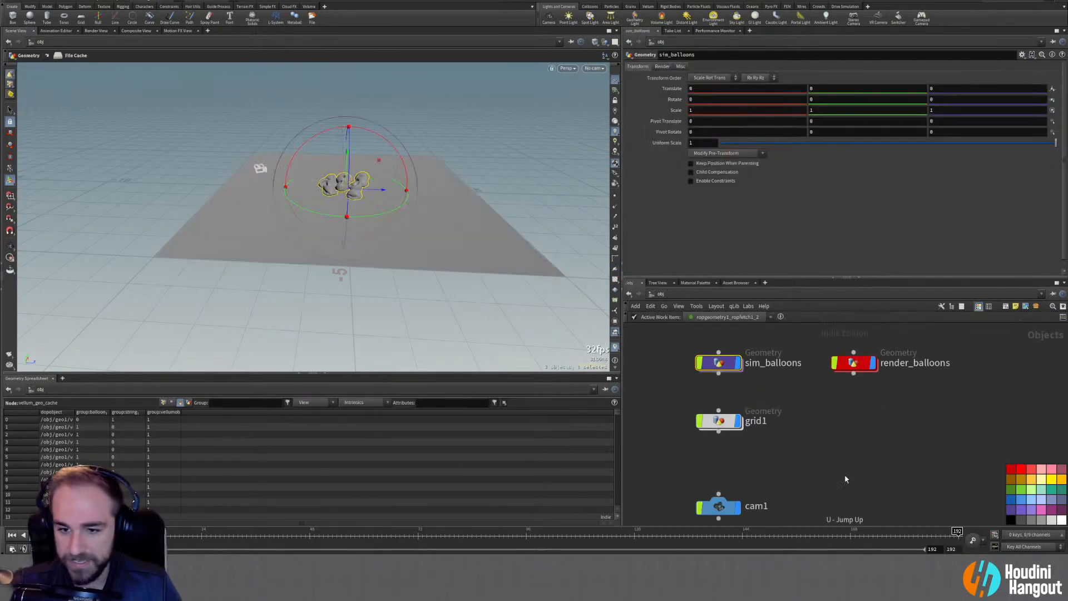
pyautogui.doubleClick(754, 421)
pyautogui.write('geo_room_')
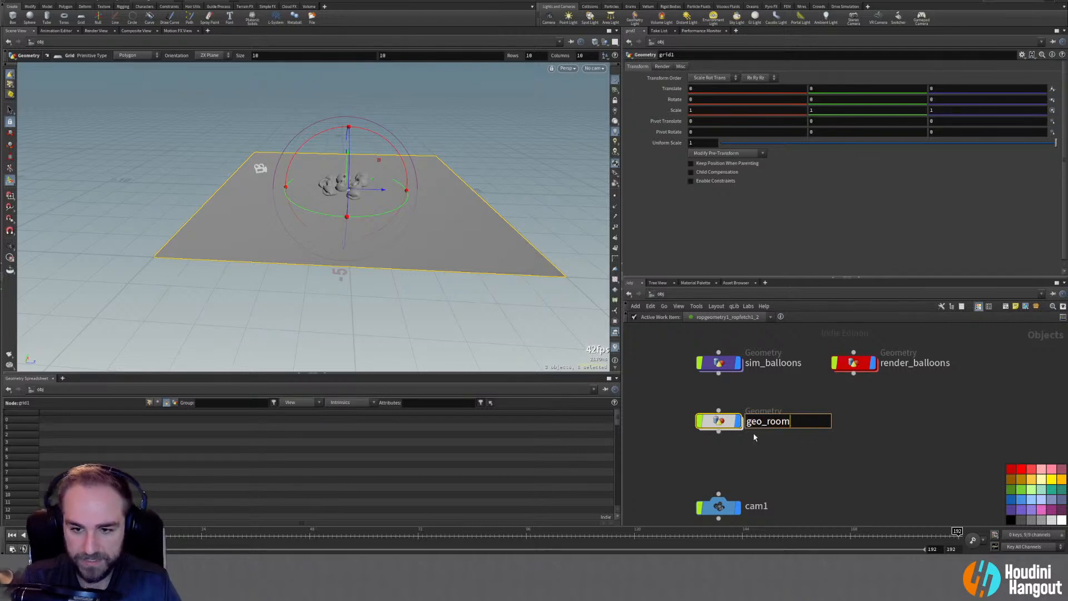
pyautogui.press('Return')
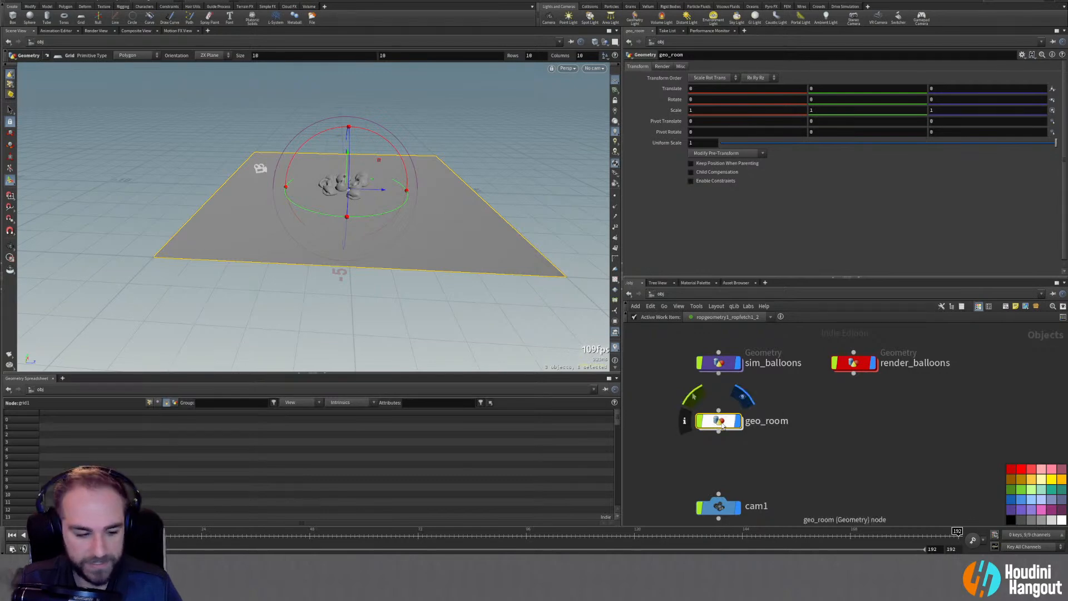
# Colour the geo_room node green and place it in line with sim_balloons, on the side away from render_balloons
pyautogui.click(1014, 488)
pyautogui.moveTo(846, 461); pyautogui.dragTo(928, 477, button='middle')
pyautogui.moveTo(796, 441); pyautogui.dragTo(676, 373)
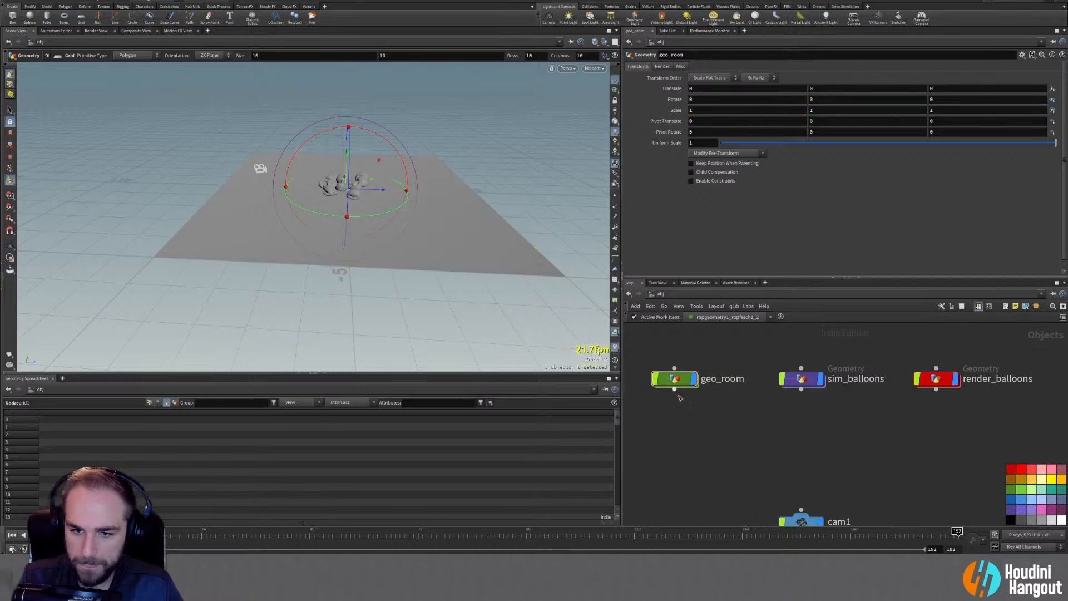
# Enter geo_room and switch the viewport shading to Flat Wire Shaded to show the grid's divisions
pyautogui.doubleClick(673, 377)
pyautogui.keyDown('alt'); pyautogui.moveTo(418, 217); pyautogui.dragTo(382, 211); pyautogui.keyUp('alt')
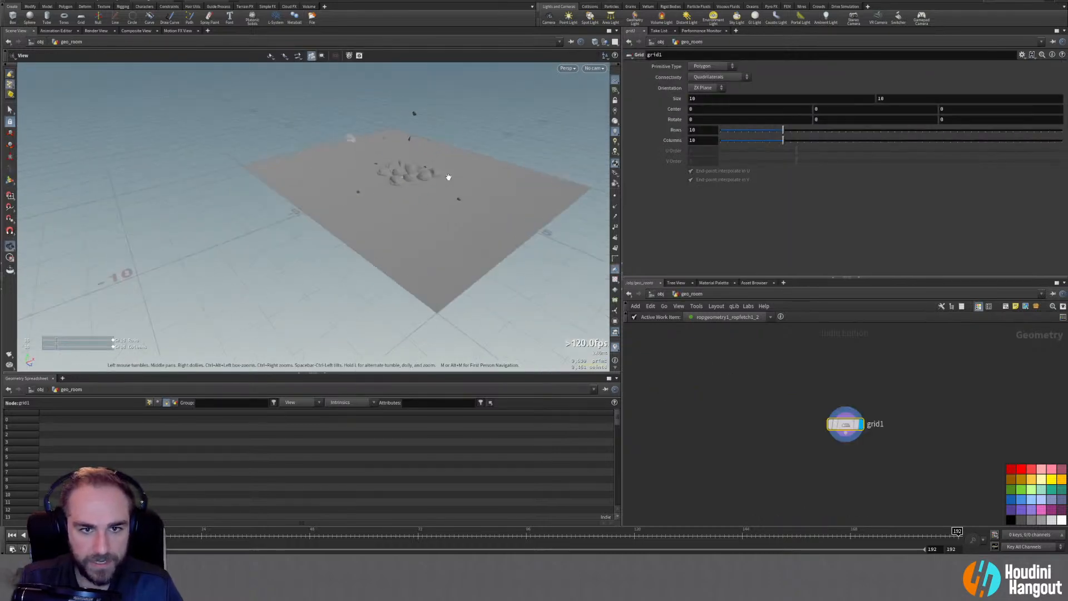
pyautogui.keyDown('alt'); pyautogui.moveTo(397, 166); pyautogui.dragTo(505, 262); pyautogui.keyUp('alt')
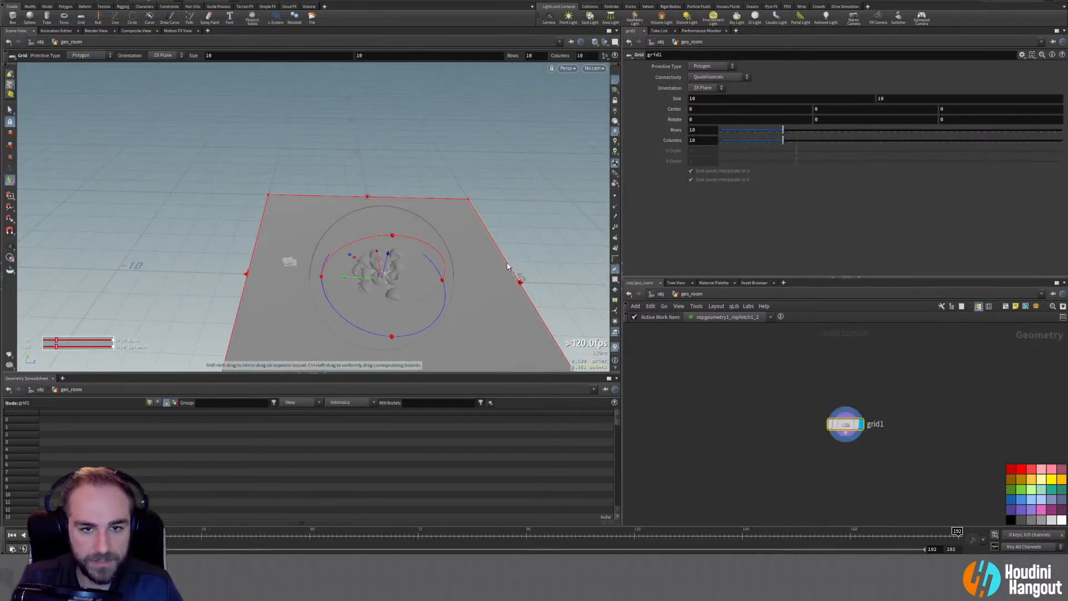
pyautogui.click(567, 67)
pyautogui.click(492, 132)
pyautogui.click(594, 42)
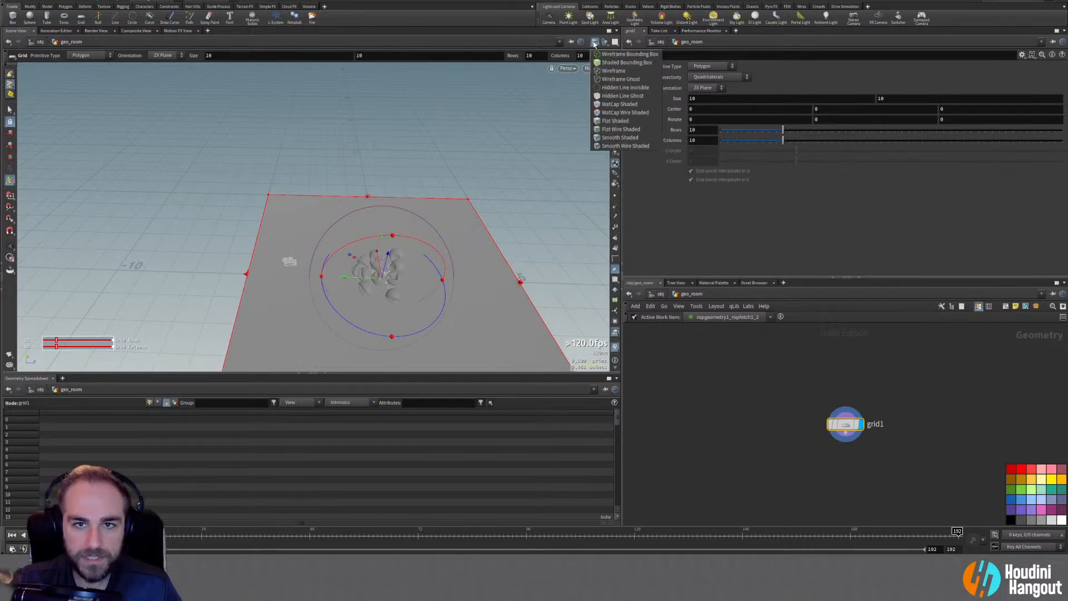
pyautogui.click(612, 130)
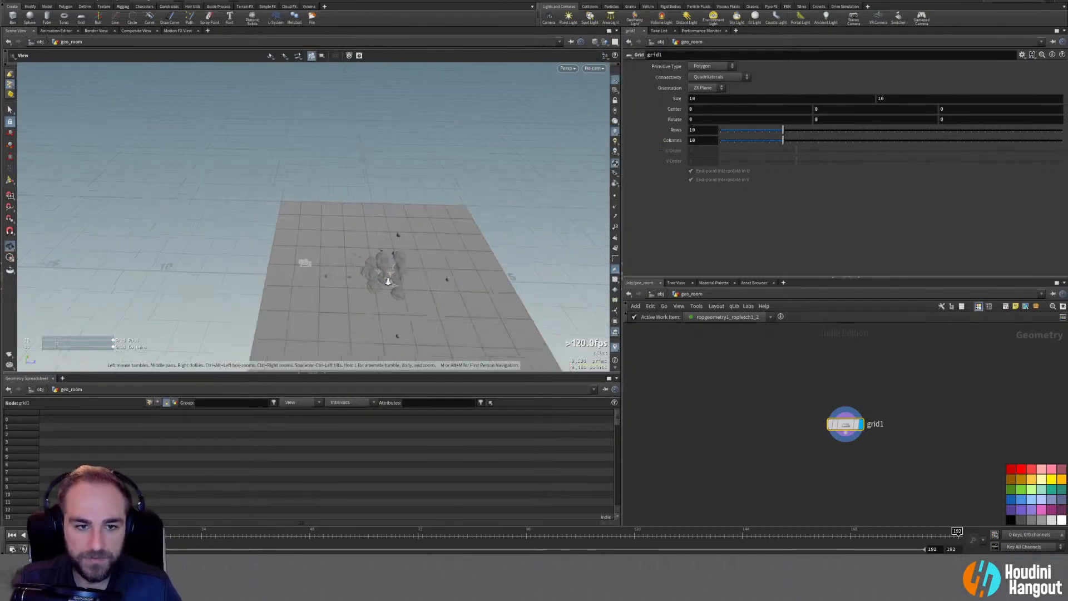
# Delete the grid node and place a Box node in geo_room as the new base for the room
pyautogui.keyDown('alt'); pyautogui.moveTo(410, 276); pyautogui.dragTo(335, 238, button='middle'); pyautogui.keyUp('alt')
pyautogui.keyDown('alt'); pyautogui.moveTo(334, 239); pyautogui.dragTo(358, 254); pyautogui.keyUp('alt')
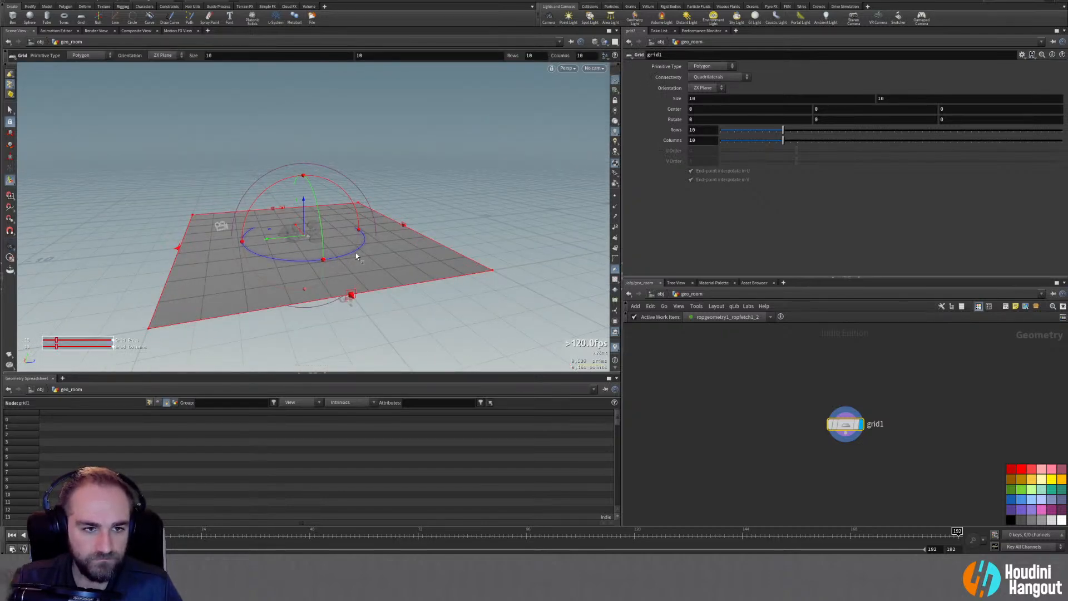
pyautogui.keyDown('alt'); pyautogui.moveTo(355, 253); pyautogui.dragTo(410, 258); pyautogui.keyUp('alt')
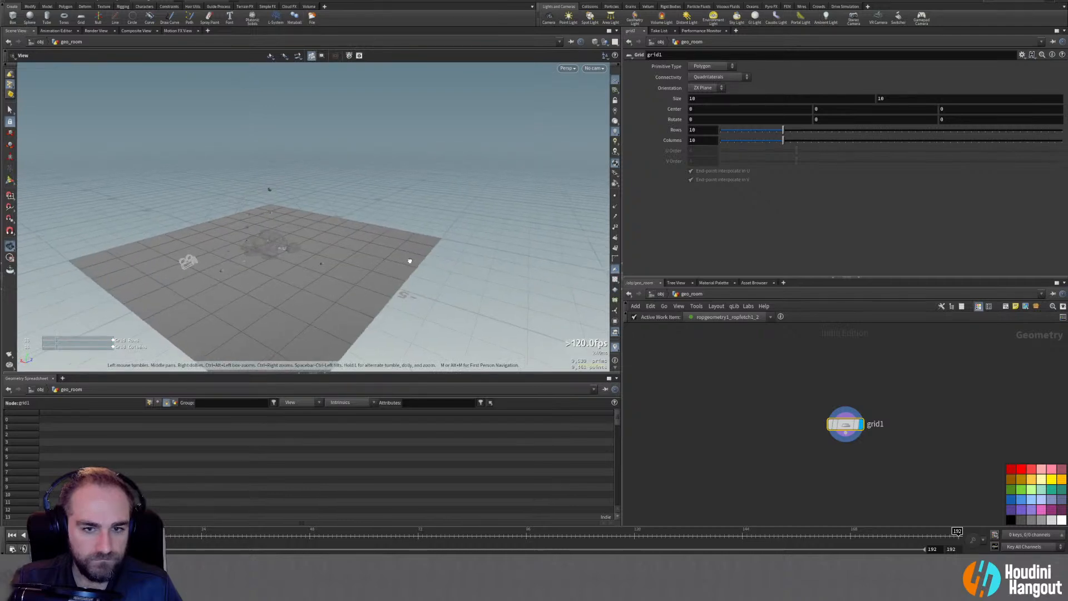
pyautogui.press('Delete')
pyautogui.press('Tab')
pyautogui.write('box')
pyautogui.press('Return')
pyautogui.click(791, 404)
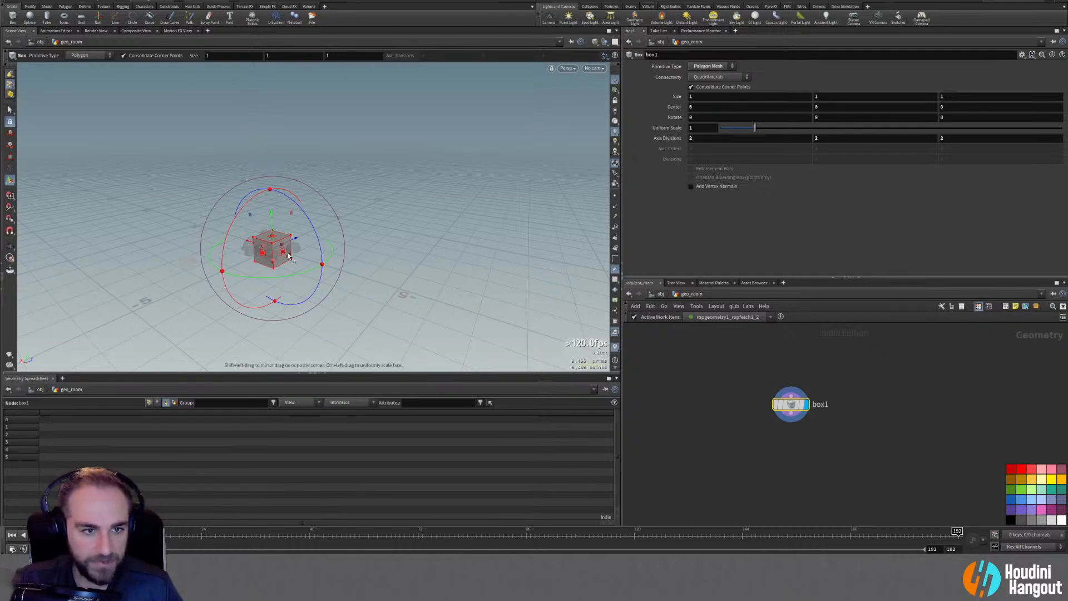
# Stretch the box with its viewport handles to about 13.3 × 5.3 × 9.1, raising the top while the base stays in place
pyautogui.moveTo(283, 253); pyautogui.dragTo(465, 309)
pyautogui.moveTo(262, 249); pyautogui.dragTo(167, 361)
pyautogui.click(270, 225)
pyautogui.moveTo(270, 225); pyautogui.dragTo(258, 116)
pyautogui.press('Escape')
pyautogui.scroll(-3, 325, 212)
pyautogui.moveTo(310, 239); pyautogui.dragTo(261, 259)
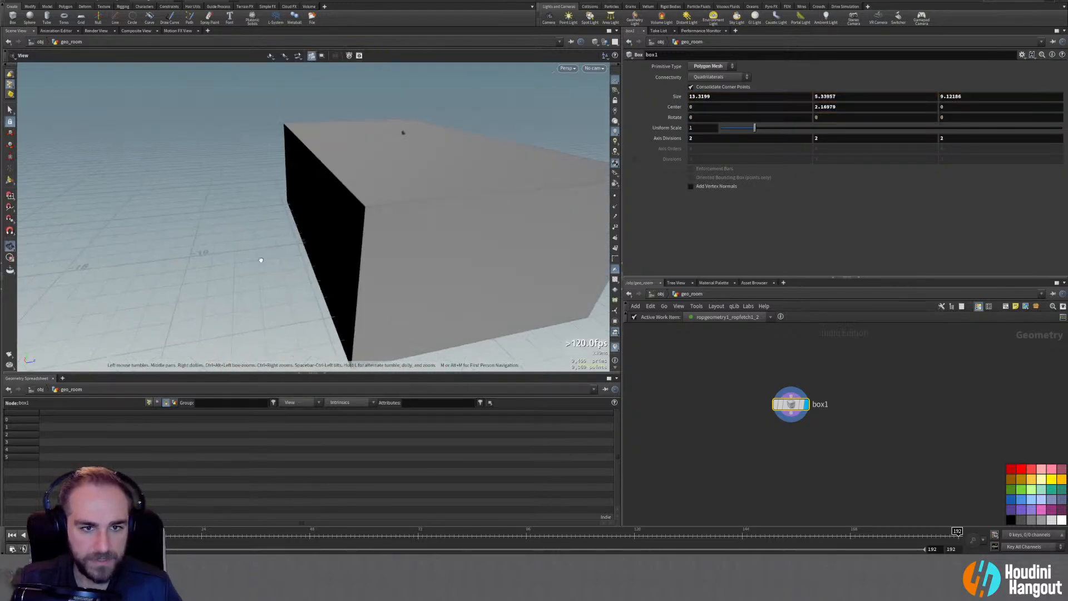
# Delete the box's top and three side faces (primitives 1-2 and 4-5), keeping only the floor and one wall
pyautogui.press('Return')
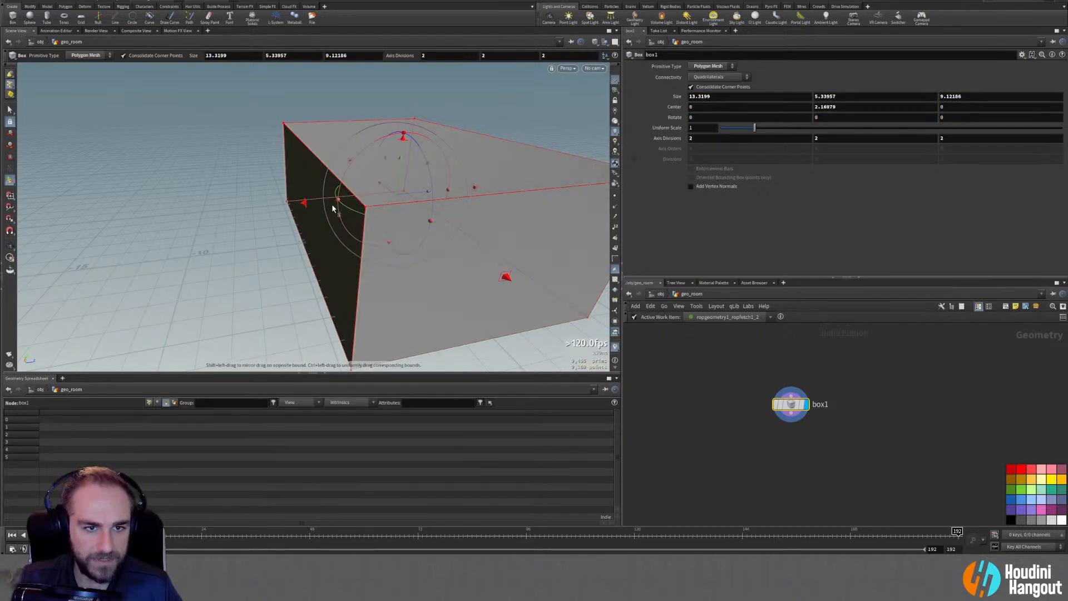
pyautogui.keyDown('alt'); pyautogui.moveTo(351, 269); pyautogui.dragTo(422, 203); pyautogui.keyUp('alt')
pyautogui.press('s')
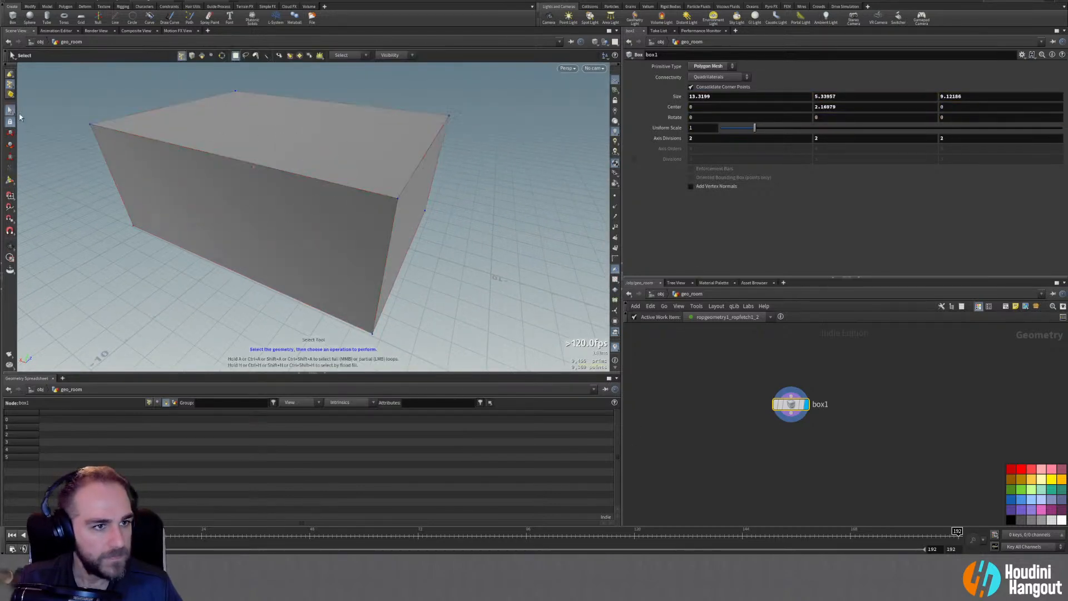
pyautogui.click(250, 146)
pyautogui.keyDown('shift'); pyautogui.click(354, 234); pyautogui.keyUp('shift')
pyautogui.keyDown('shift'); pyautogui.click(394, 222); pyautogui.keyUp('shift')
pyautogui.keyDown('alt'); pyautogui.moveTo(394, 222); pyautogui.dragTo(342, 176); pyautogui.keyUp('alt')
pyautogui.press('Delete')
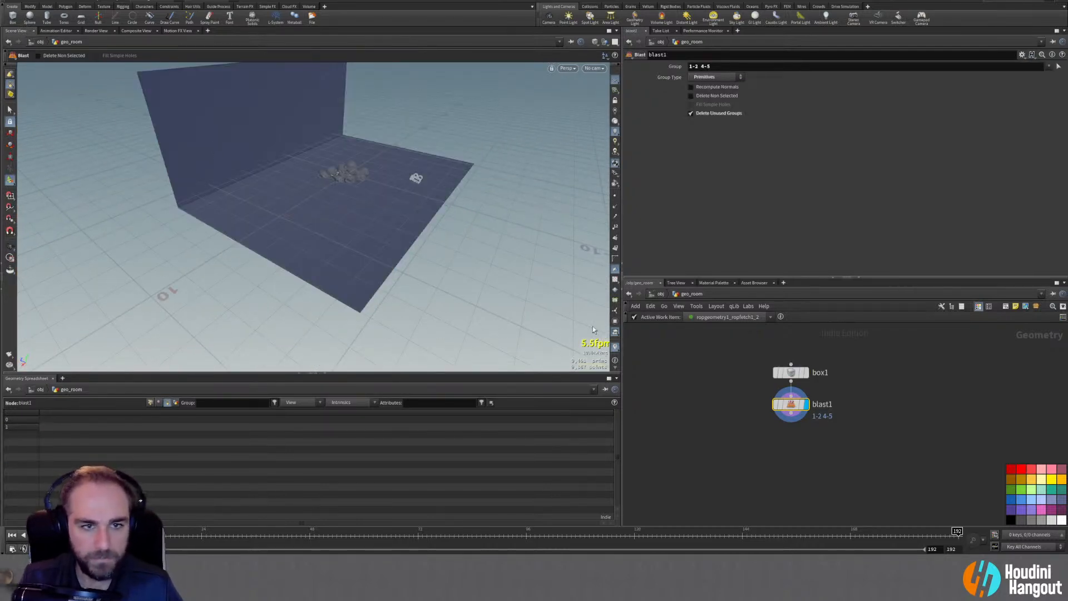
# Add a Reverse node below blast1 to flip the direction of the room faces
pyautogui.press('Tab')
pyautogui.write('rever')
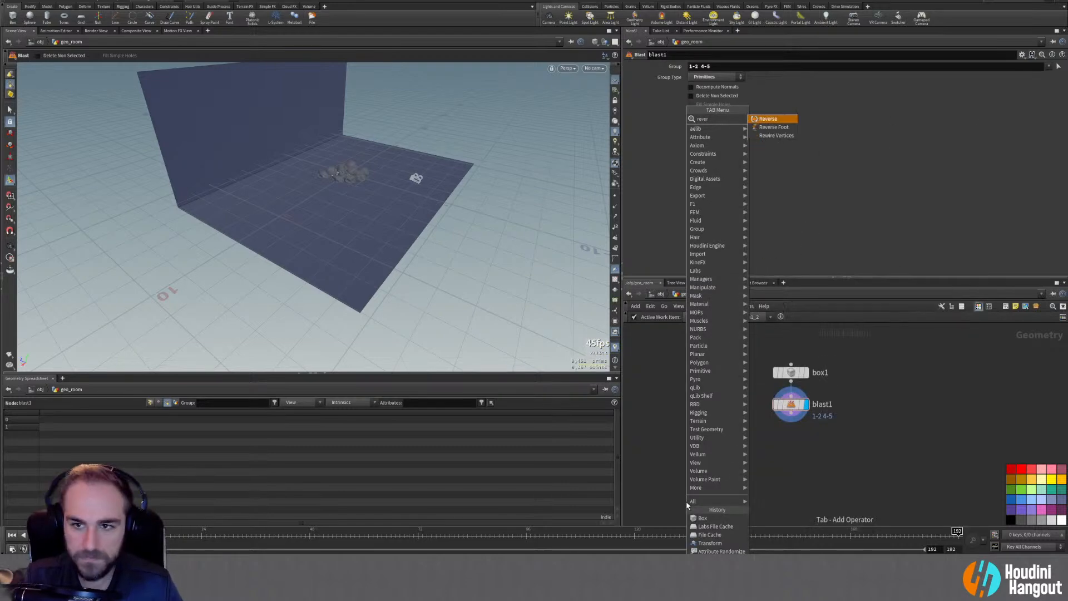
pyautogui.press('Return')
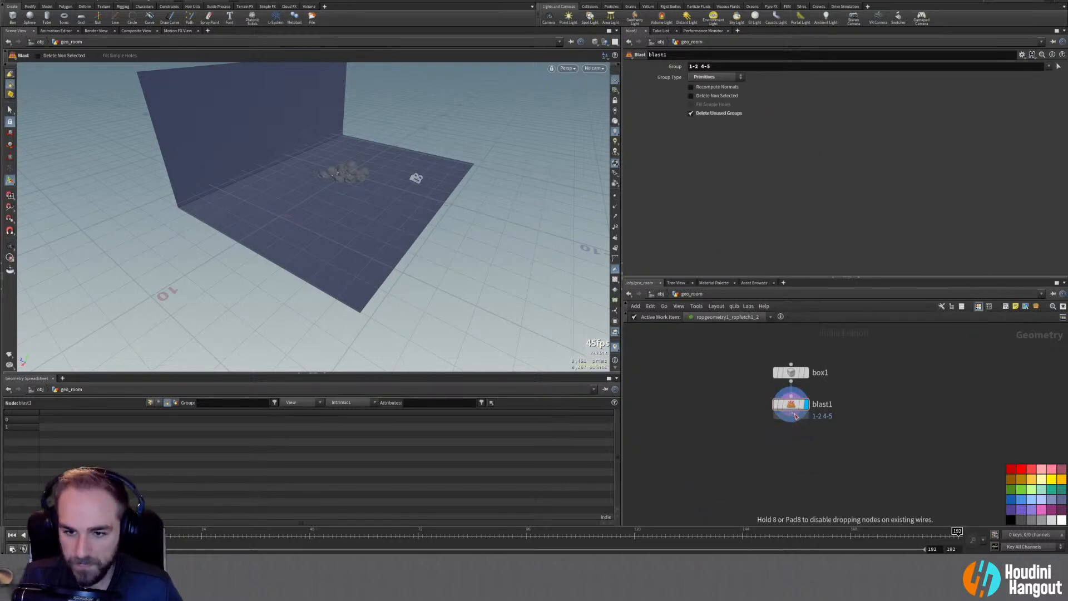
# Append a Reverse node after blast1 and display its result in the viewport
pyautogui.click(709, 77)
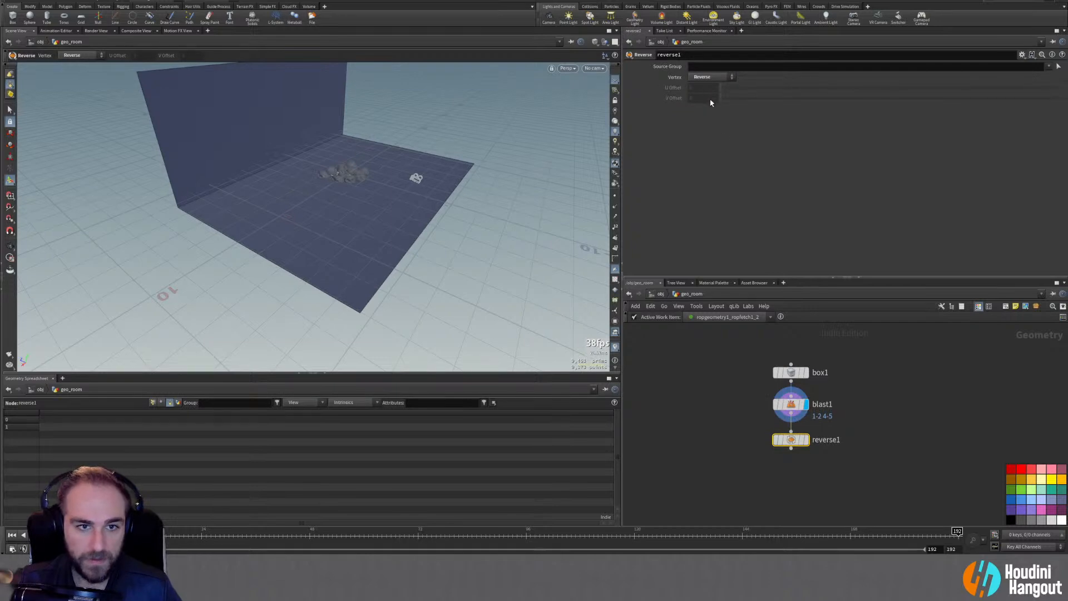
pyautogui.click(805, 440)
pyautogui.press('Escape')
pyautogui.moveTo(339, 215); pyautogui.dragTo(238, 229)
pyautogui.press('Return')
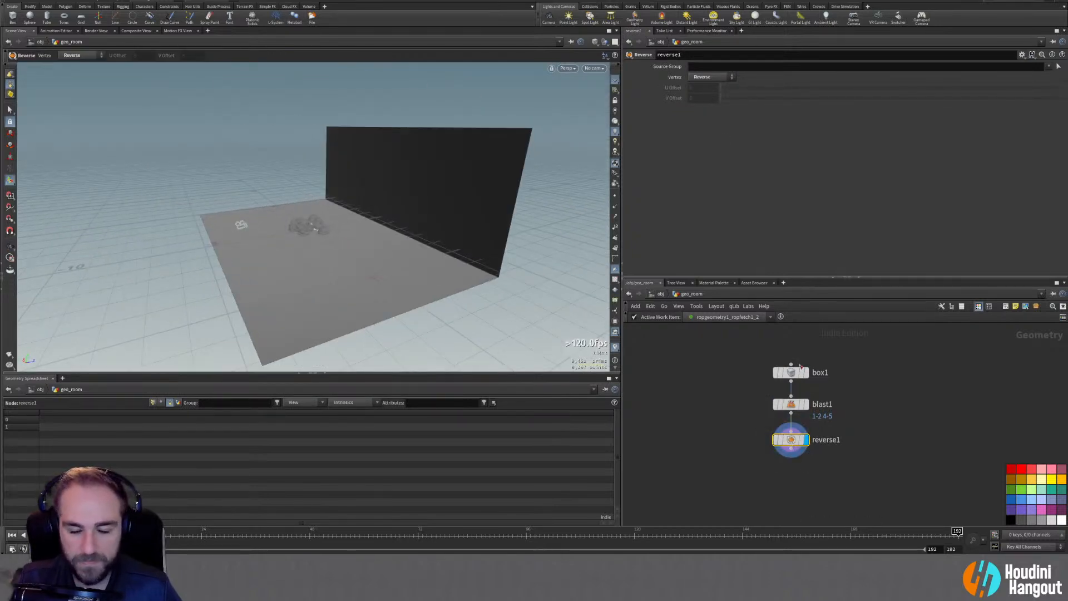
# Append a Match Size node after reverse1 and display its result
pyautogui.click(741, 470)
pyautogui.press('Tab')
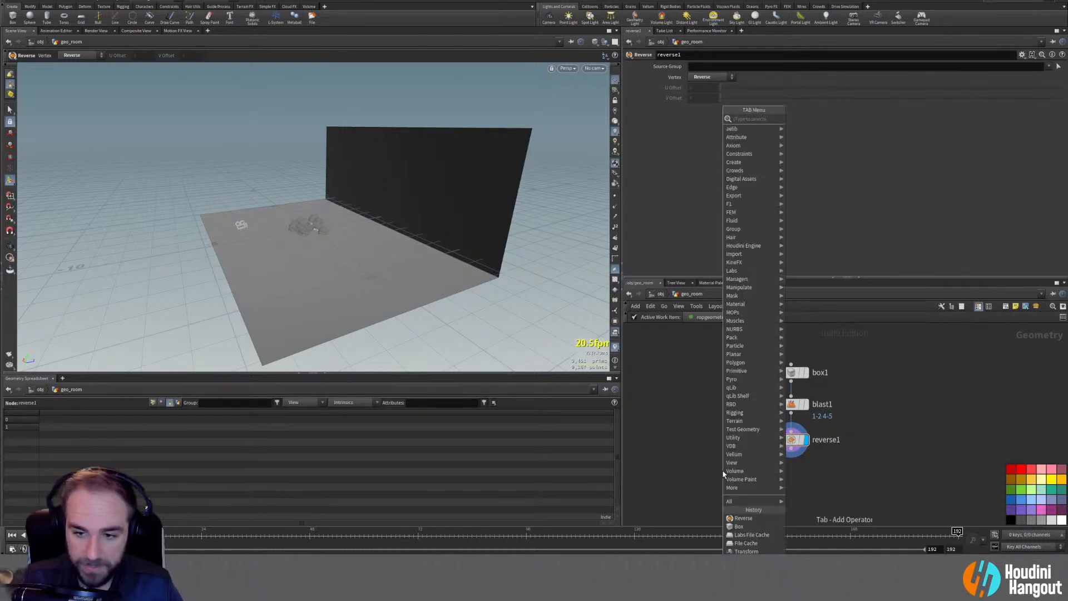
pyautogui.write('match')
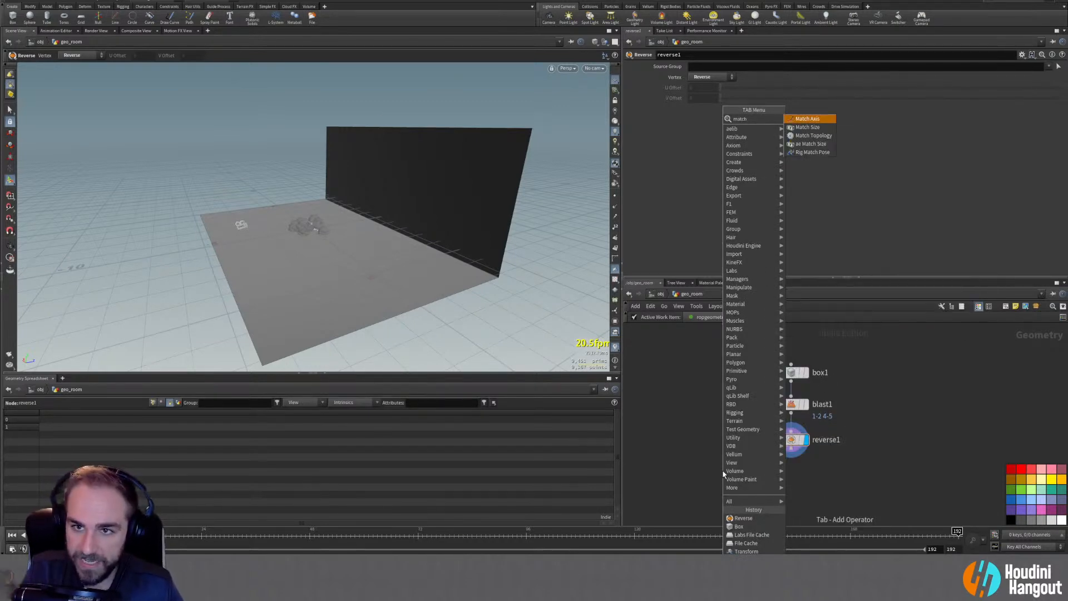
pyautogui.press('Down')
pyautogui.press('Return')
pyautogui.click(807, 483)
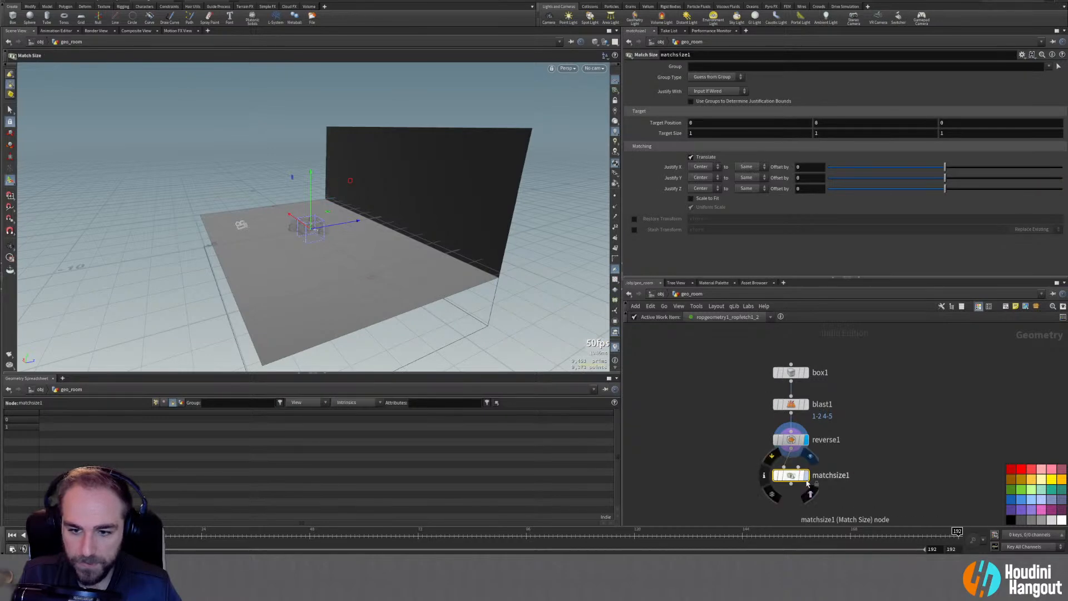
# Set the Match Size node's Justify Y to Min so the room sits on the ground
pyautogui.click(702, 178)
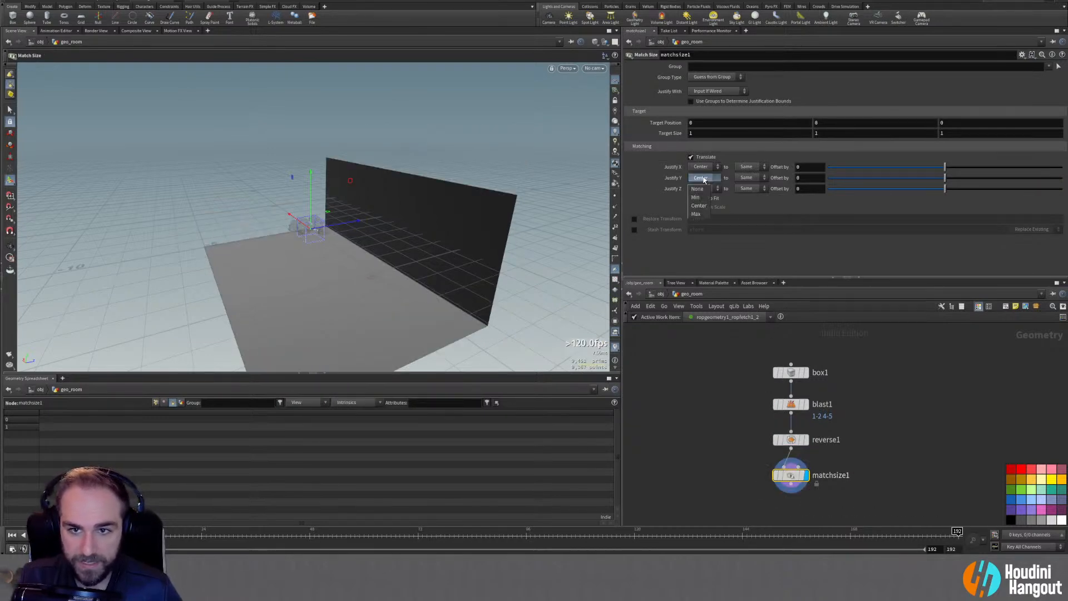
pyautogui.click(695, 196)
pyautogui.moveTo(429, 250); pyautogui.dragTo(514, 100)
pyautogui.press('Return')
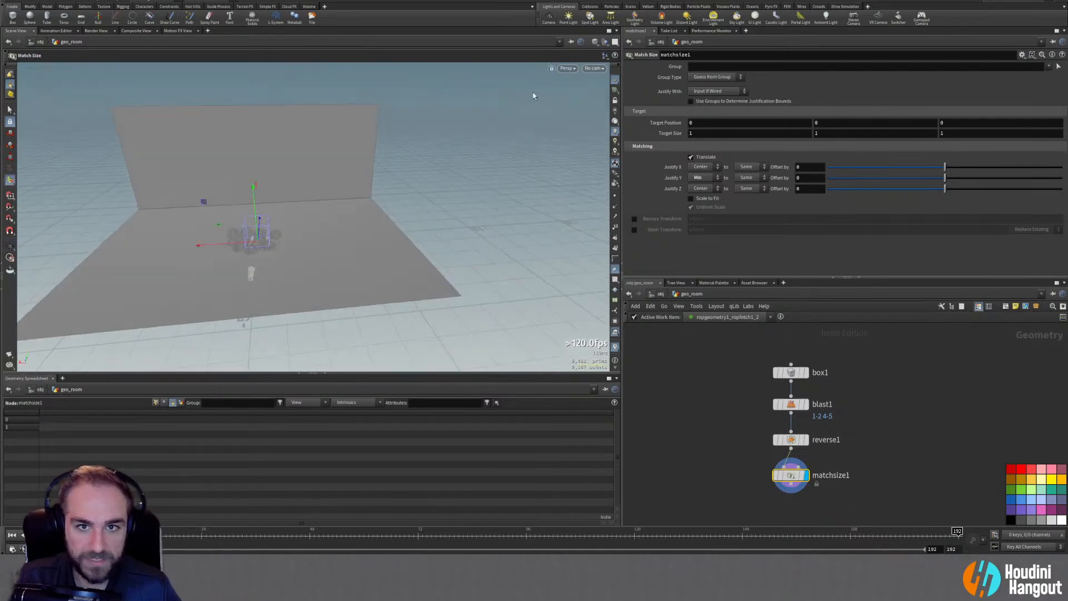
# Look through cam1 and scrub the timeline to check how the room frames the balloons
pyautogui.click(594, 68)
pyautogui.click(597, 108)
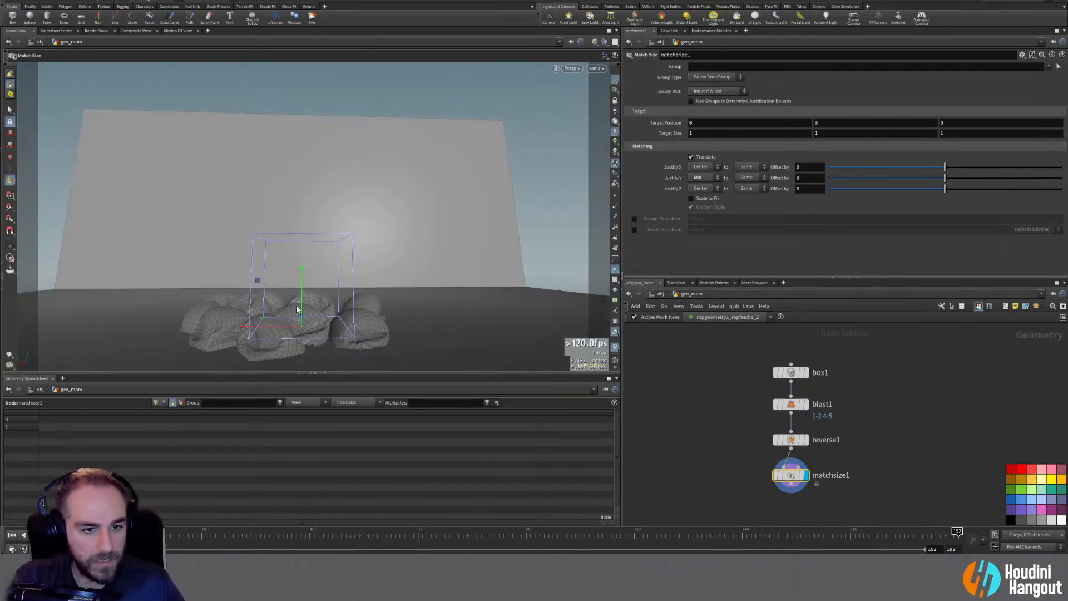
pyautogui.moveTo(293, 535); pyautogui.dragTo(957, 531)
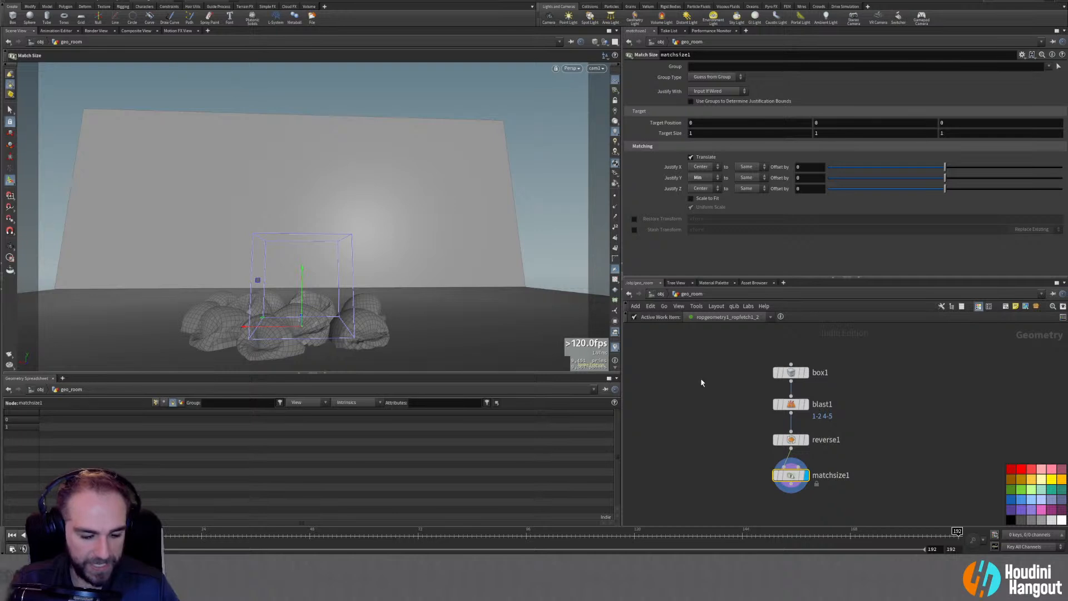
# At object level, rotate cam1 to about 7.2, -181.7, -0.1 degrees, checking the balloon framing across the timeline
pyautogui.press('u')
pyautogui.moveTo(811, 512); pyautogui.dragTo(812, 496)
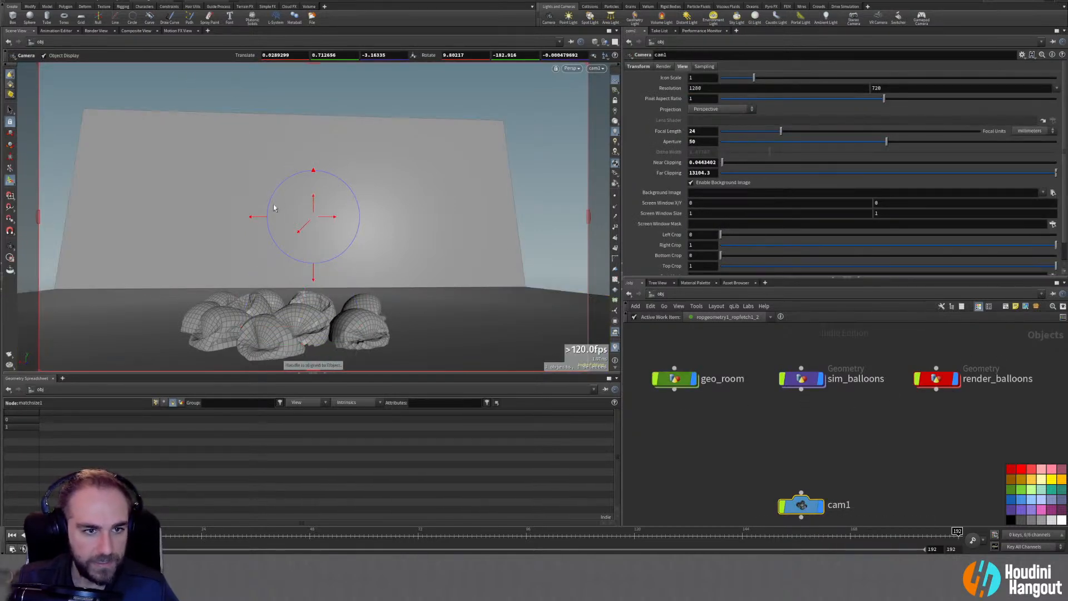
pyautogui.moveTo(304, 265); pyautogui.dragTo(249, 221)
pyautogui.moveTo(194, 537); pyautogui.dragTo(657, 537)
pyautogui.moveTo(312, 282); pyautogui.dragTo(312, 272)
pyautogui.moveTo(222, 537); pyautogui.dragTo(956, 533)
pyautogui.hotkey('ctrl', 'Up')
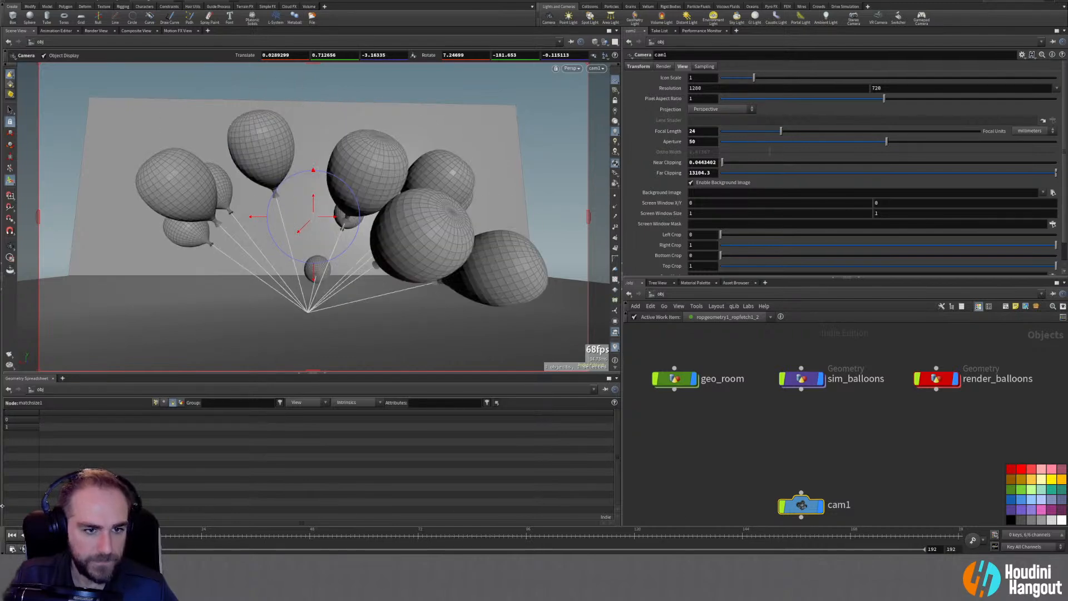
# Inside geo_room, enlarge box1 symmetrically to about 17.4 wide and 8.1 high
pyautogui.doubleClick(674, 378)
pyautogui.click(790, 372)
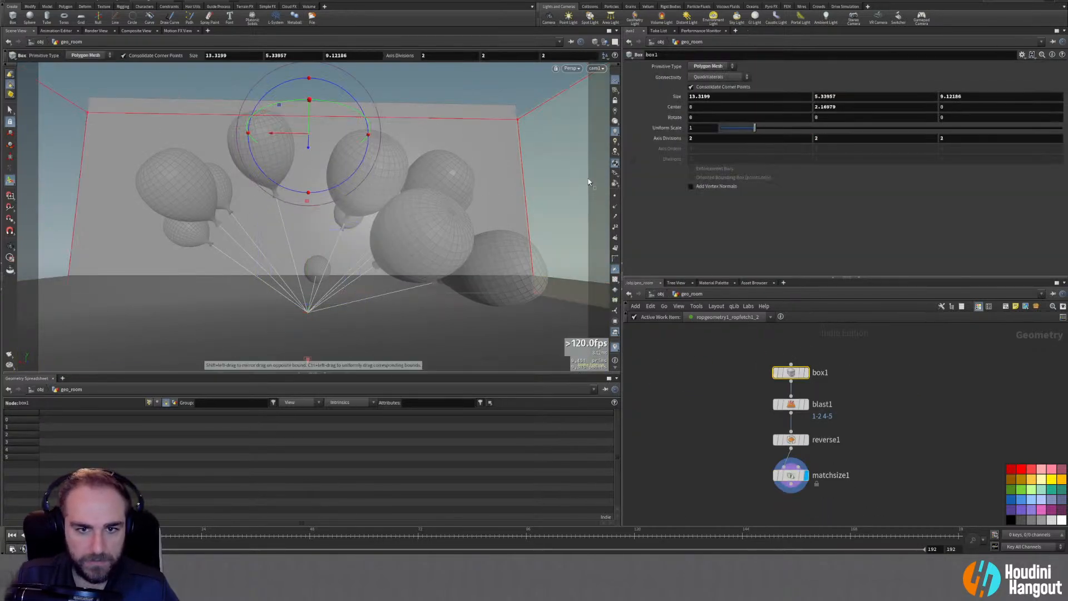
pyautogui.keyDown('shift'); pyautogui.moveTo(577, 225); pyautogui.dragTo(630, 224); pyautogui.keyUp('shift')
pyautogui.keyDown('shift'); pyautogui.moveTo(477, 99); pyautogui.dragTo(474, 81); pyautogui.keyUp('shift')
pyautogui.click(790, 474)
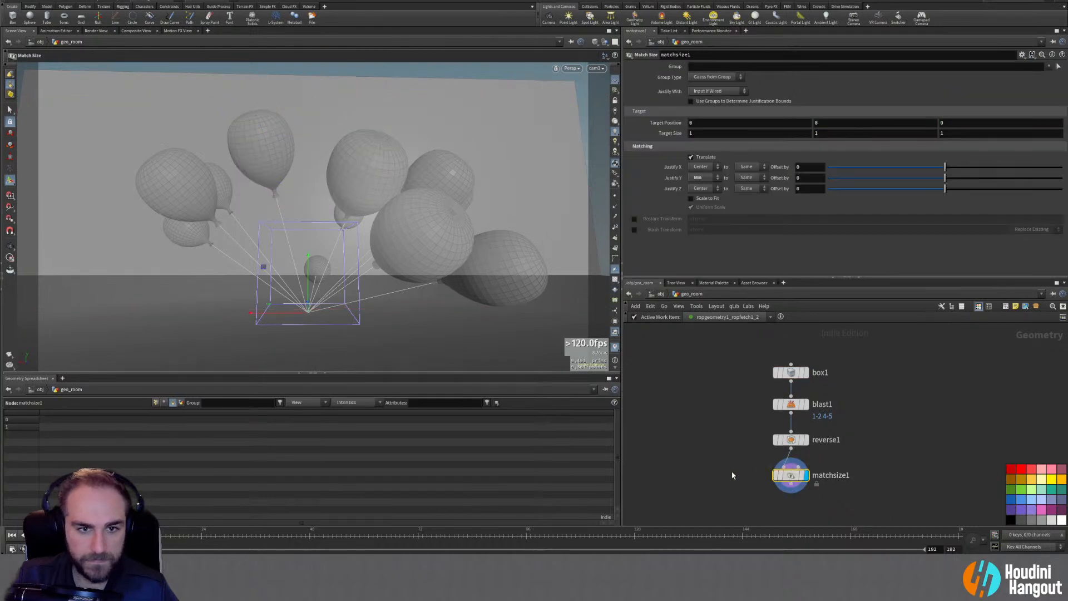
pyautogui.moveTo(733, 476); pyautogui.dragTo(734, 444, button='middle')
# Widen box1 to about 19.1 so the back wall fills the camera frame at an early frame
pyautogui.click(161, 537)
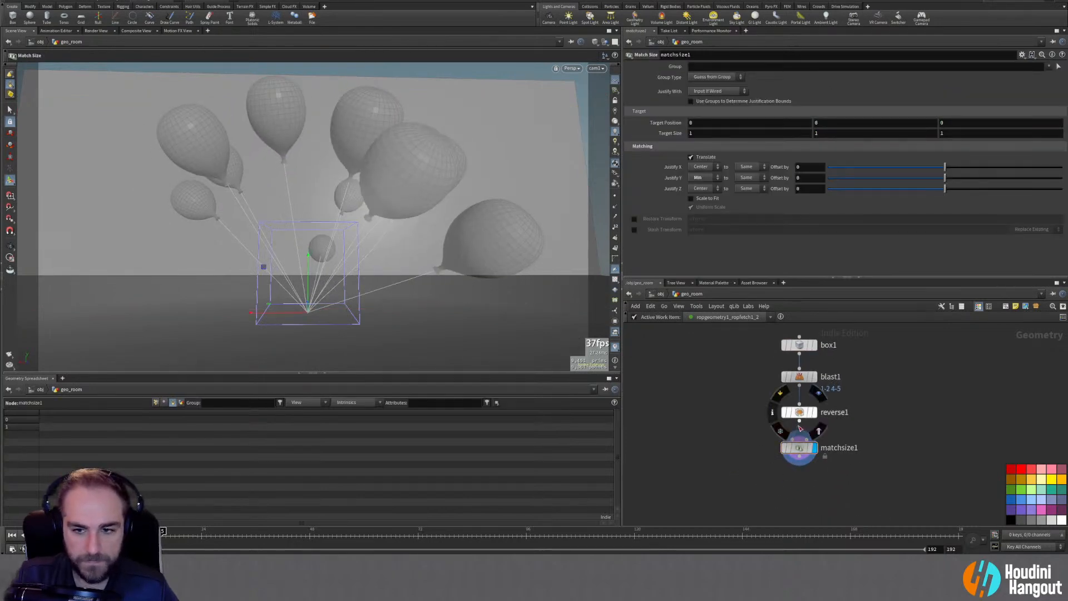
pyautogui.click(799, 345)
pyautogui.moveTo(420, 67); pyautogui.dragTo(422, 51, button='middle')
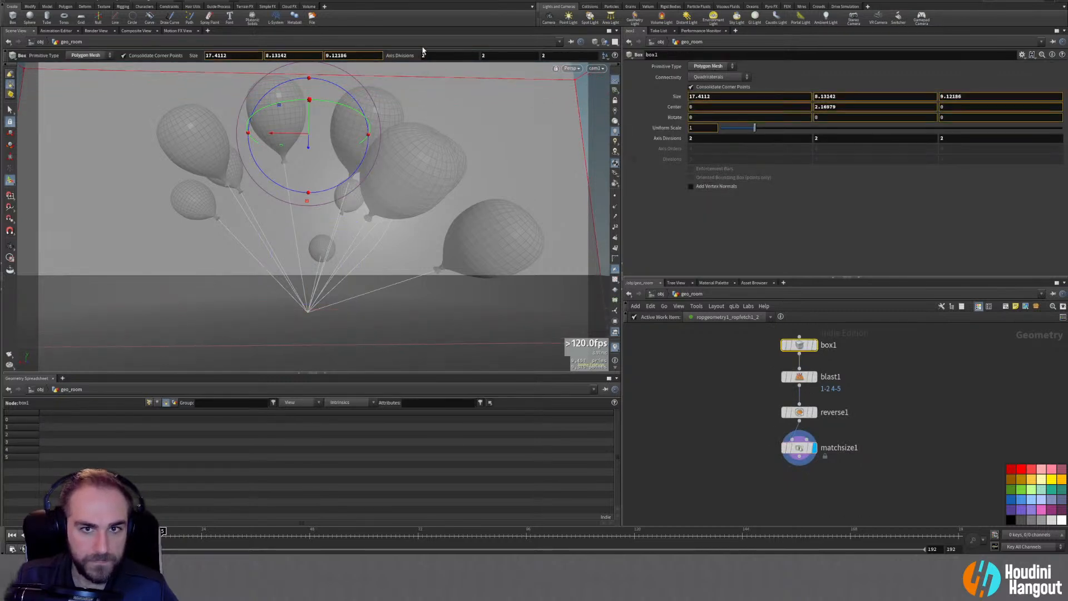
pyautogui.moveTo(590, 102); pyautogui.dragTo(614, 120, button='middle')
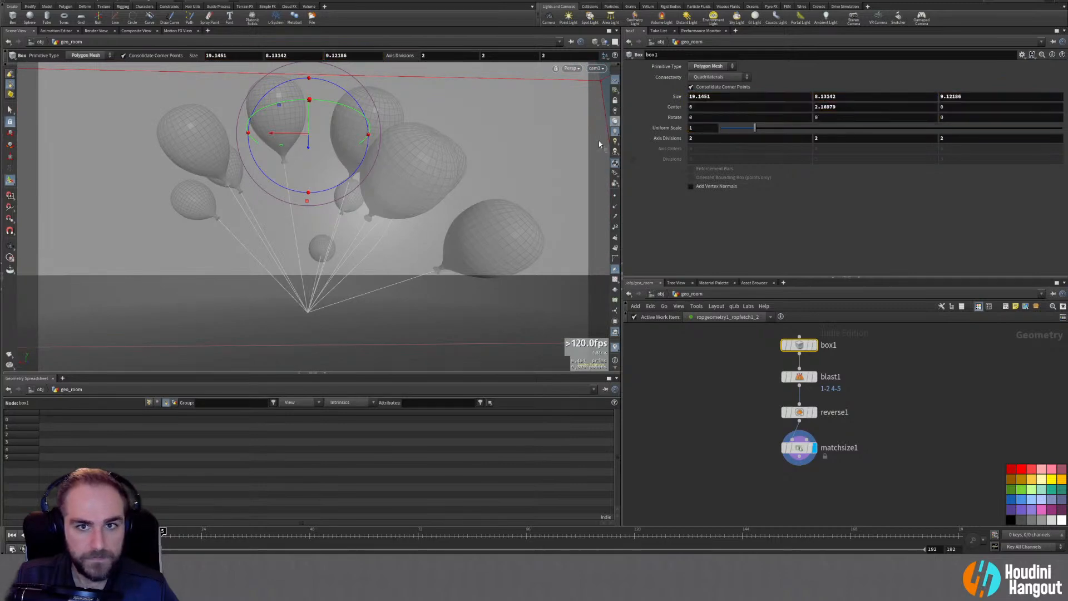
pyautogui.click(699, 481)
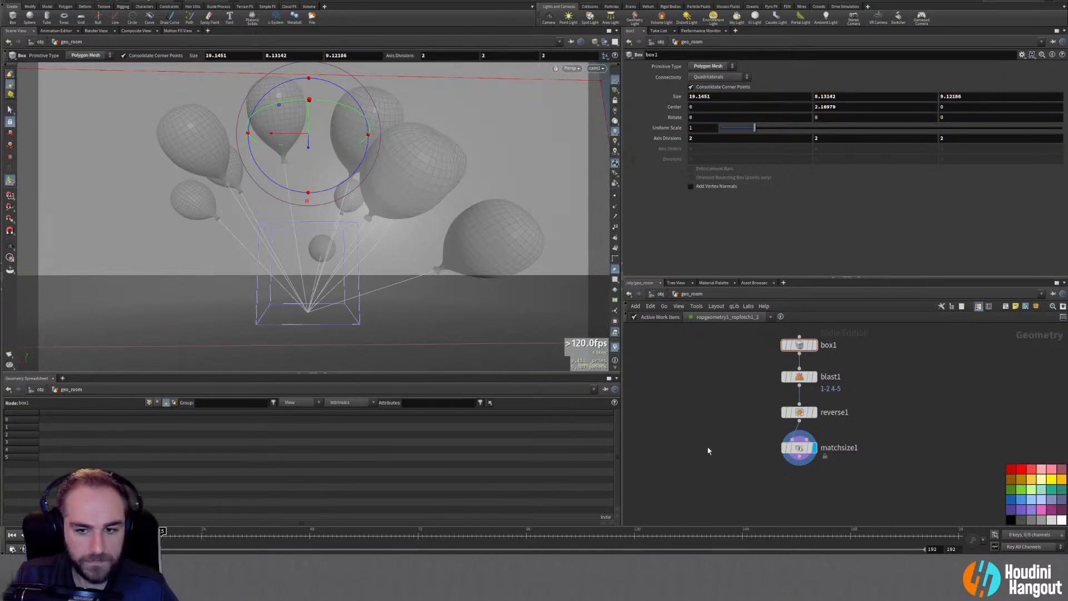
# Examine the enlarged room around the balloons at a later frame and from several angles
pyautogui.moveTo(162, 531); pyautogui.dragTo(692, 531)
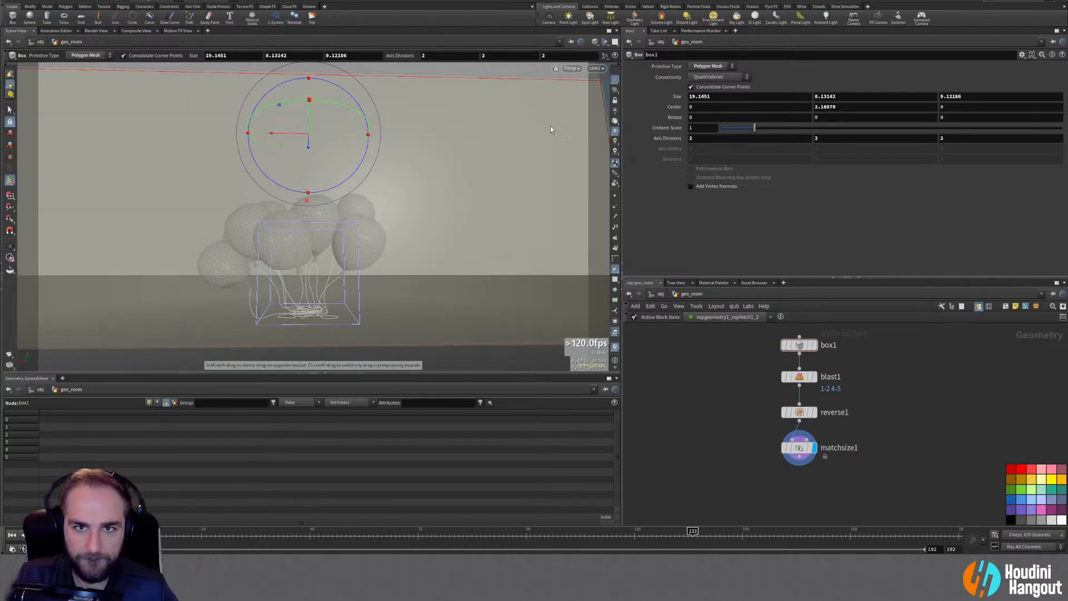
pyautogui.keyDown('alt'); pyautogui.moveTo(543, 134); pyautogui.dragTo(481, 290); pyautogui.keyUp('alt')
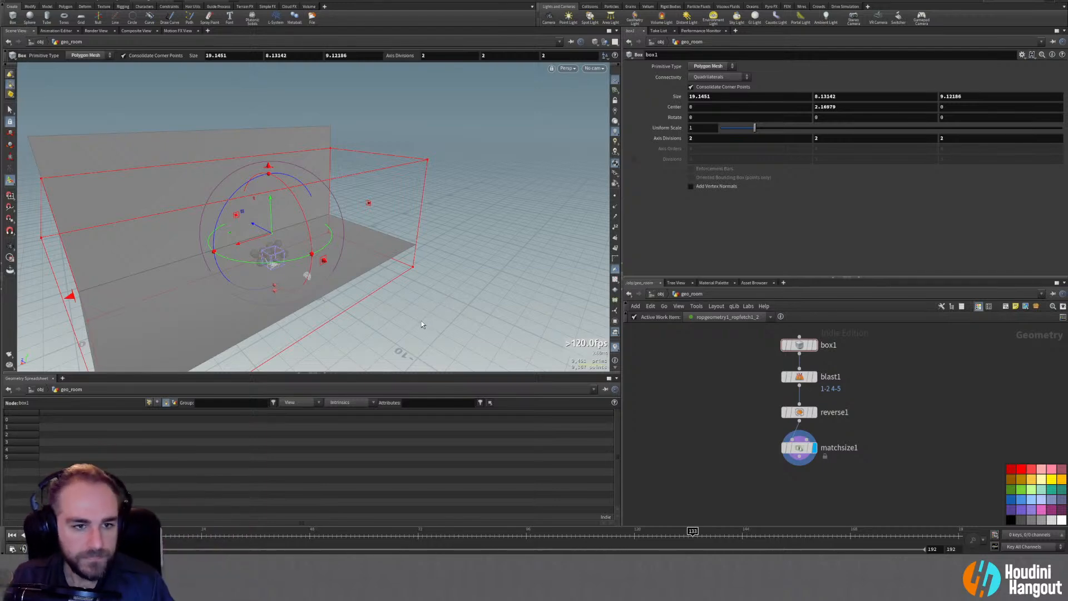
pyautogui.keyDown('alt'); pyautogui.moveTo(223, 271); pyautogui.dragTo(117, 278); pyautogui.keyUp('alt')
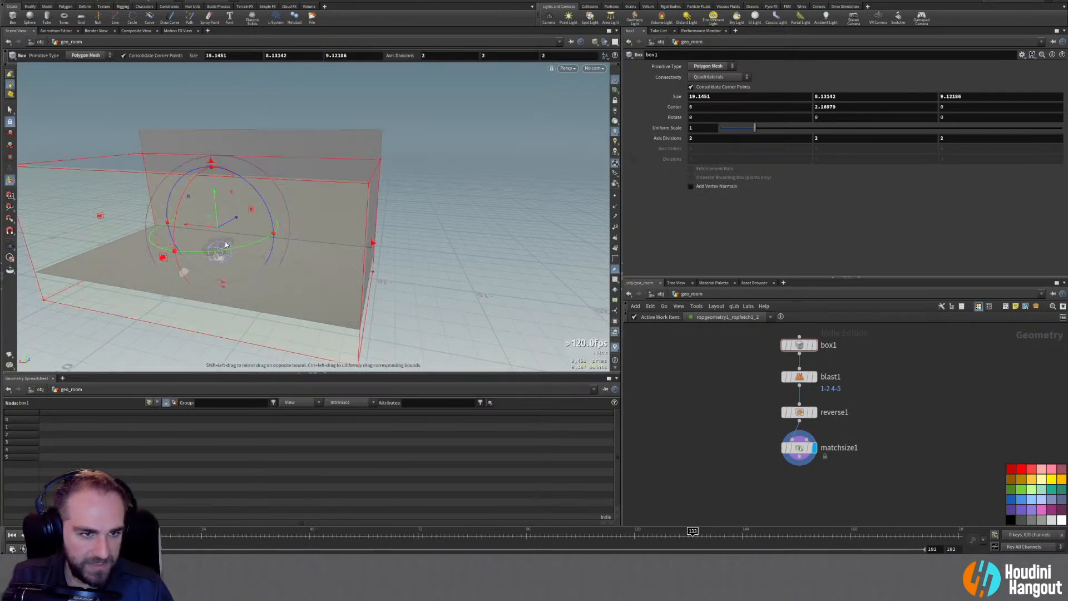
pyautogui.keyDown('alt'); pyautogui.moveTo(76, 307); pyautogui.dragTo(148, 286); pyautogui.keyUp('alt')
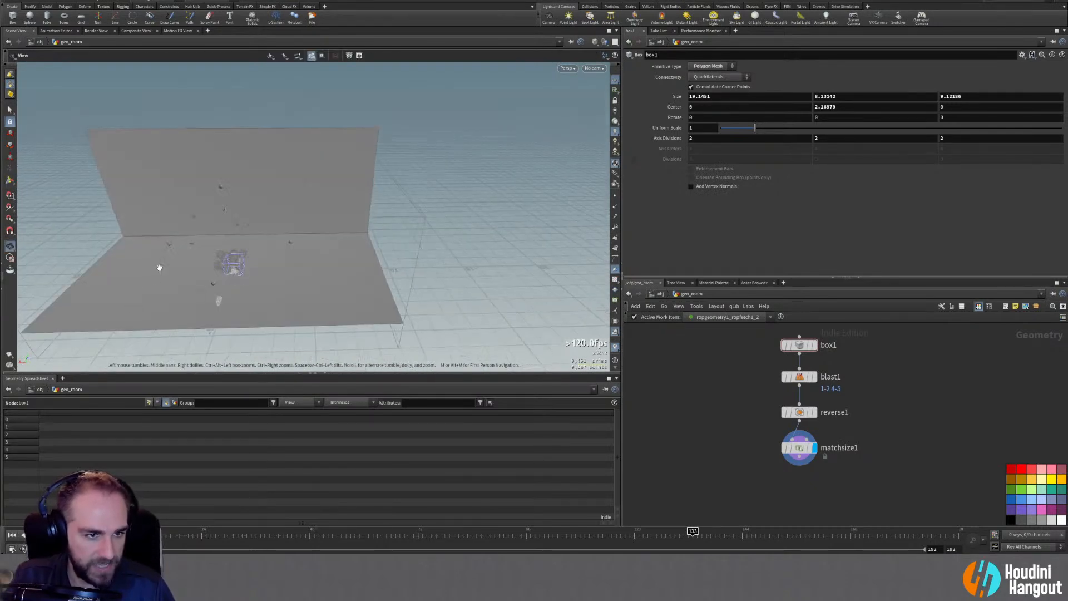
pyautogui.keyDown('alt'); pyautogui.moveTo(148, 286); pyautogui.dragTo(269, 274, button='middle'); pyautogui.keyUp('alt')
pyautogui.keyDown('alt'); pyautogui.moveTo(269, 275); pyautogui.dragTo(385, 276); pyautogui.keyUp('alt')
pyautogui.scroll(-4, 185, 278)
pyautogui.keyDown('alt'); pyautogui.moveTo(183, 278); pyautogui.dragTo(245, 264); pyautogui.keyUp('alt')
# Append a Null node after matchsize1 and lay out the whole node chain neatly
pyautogui.press('Tab')
pyautogui.write('null')
pyautogui.press('Return')
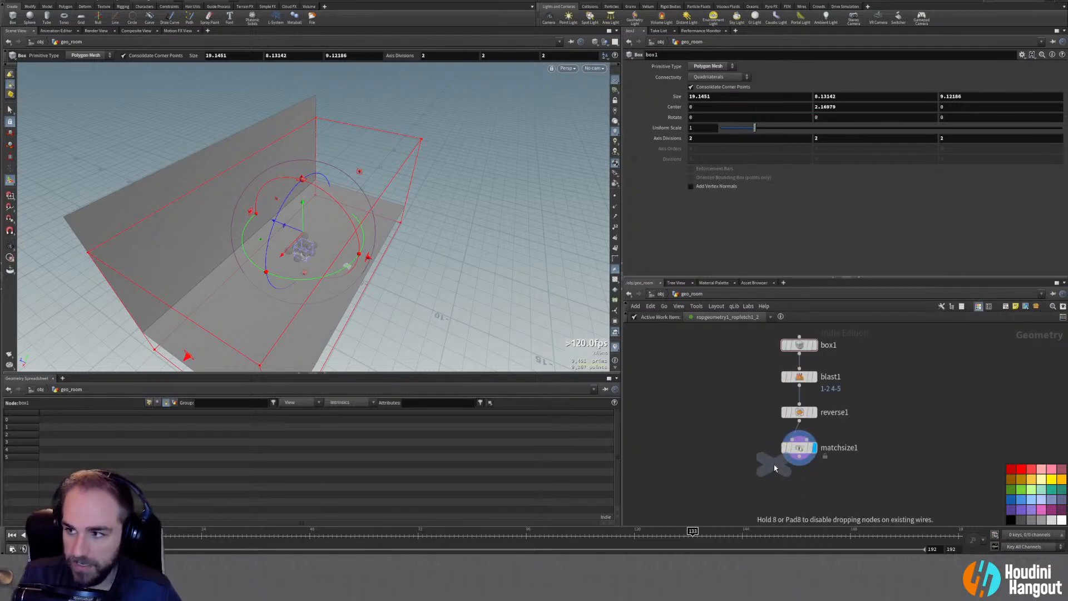
pyautogui.click(799, 464)
pyautogui.moveTo(764, 339); pyautogui.dragTo(813, 484)
pyautogui.press('l')
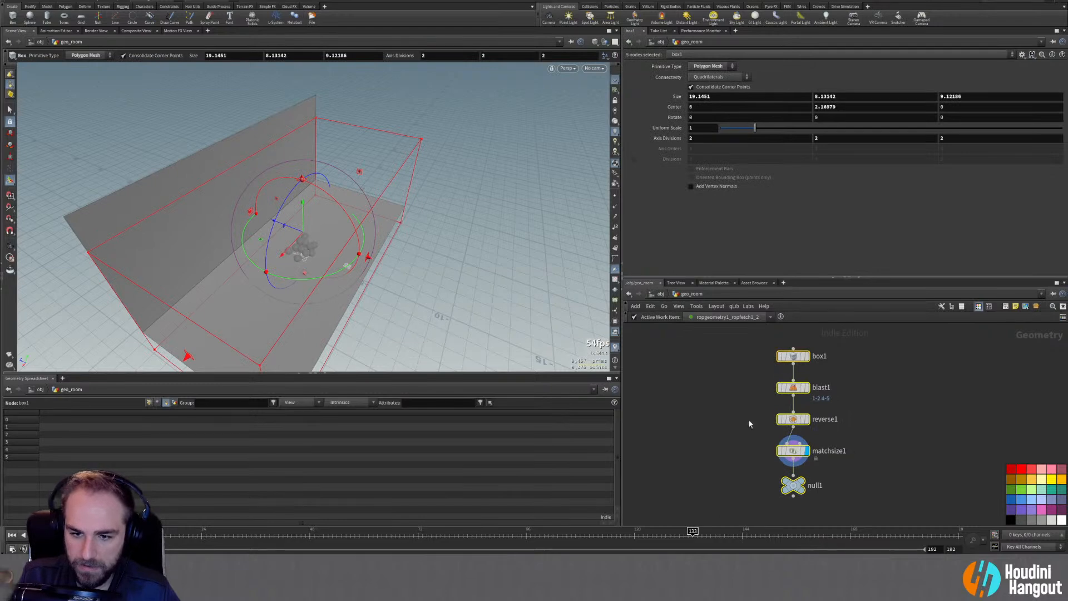
# Rename the null OUT_GEO and colour it green
pyautogui.doubleClick(814, 485)
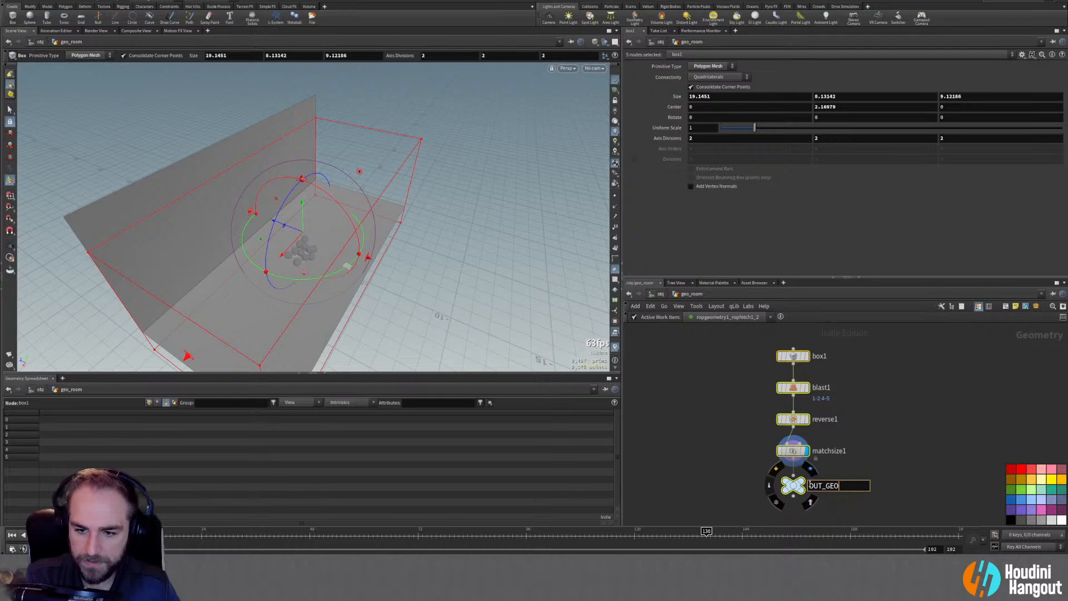
pyautogui.press('Return')
pyautogui.click(1011, 489)
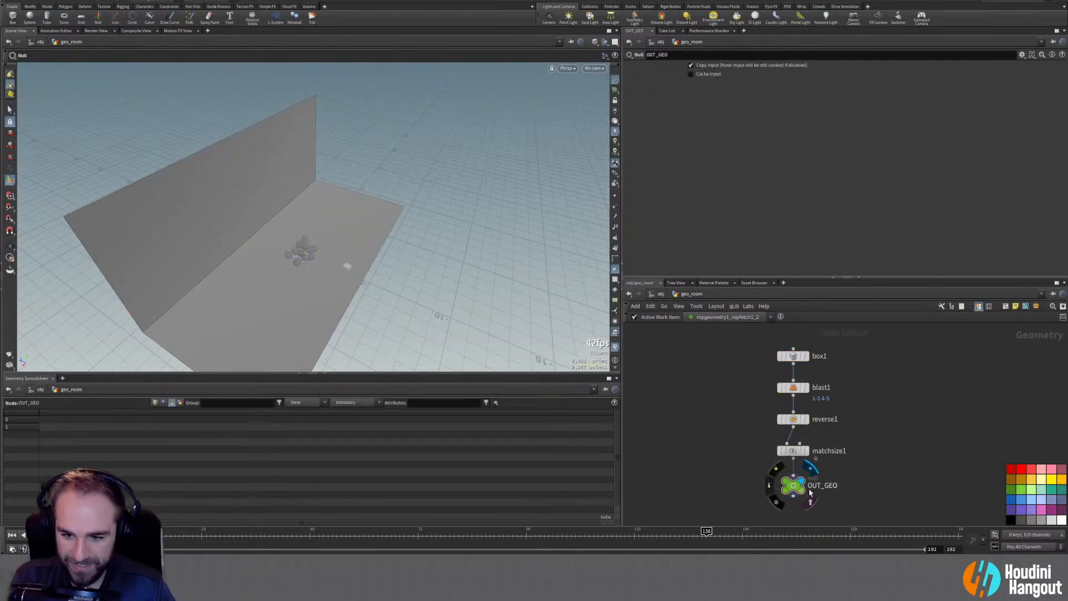
# At object level, create a new Geometry object below render_balloons
pyautogui.press('u')
pyautogui.click(924, 444)
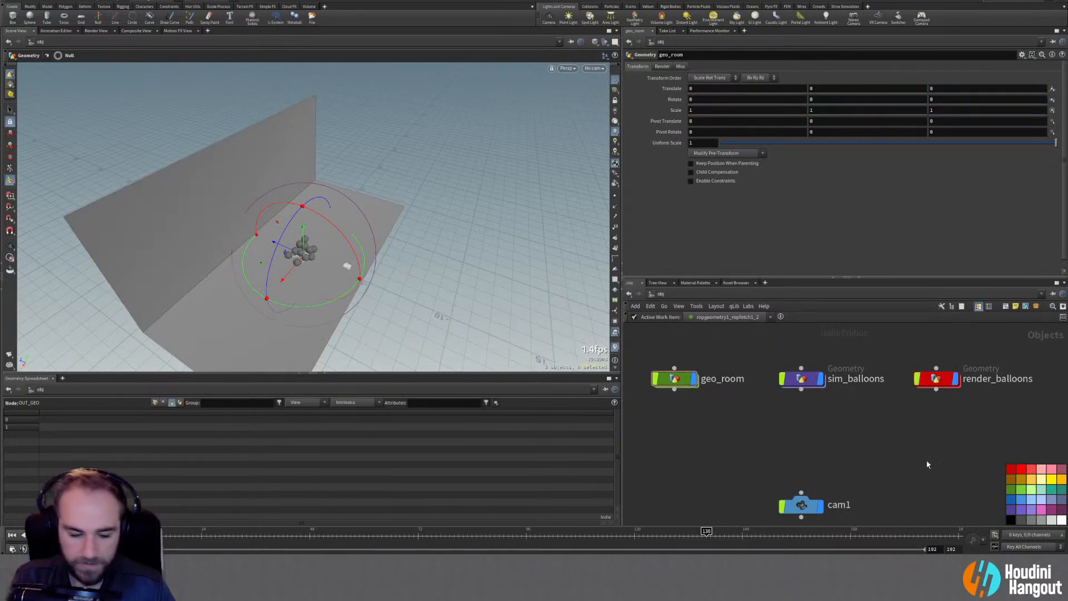
pyautogui.press('Tab')
pyautogui.write('geo')
pyautogui.press('Return')
pyautogui.click(928, 418)
# Rename the new Geometry object render_room and colour it red
pyautogui.doubleClick(978, 419)
pyautogui.write('render_room')
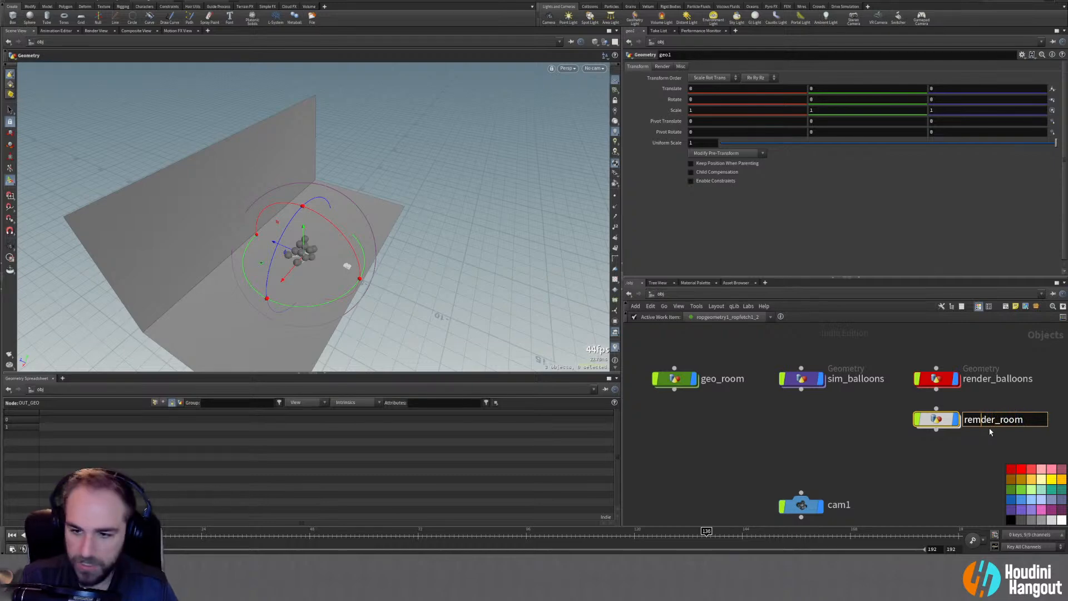
pyautogui.press('Return')
pyautogui.click(1011, 471)
# Inside render_balloons, add an Object Merge node
pyautogui.doubleClick(938, 380)
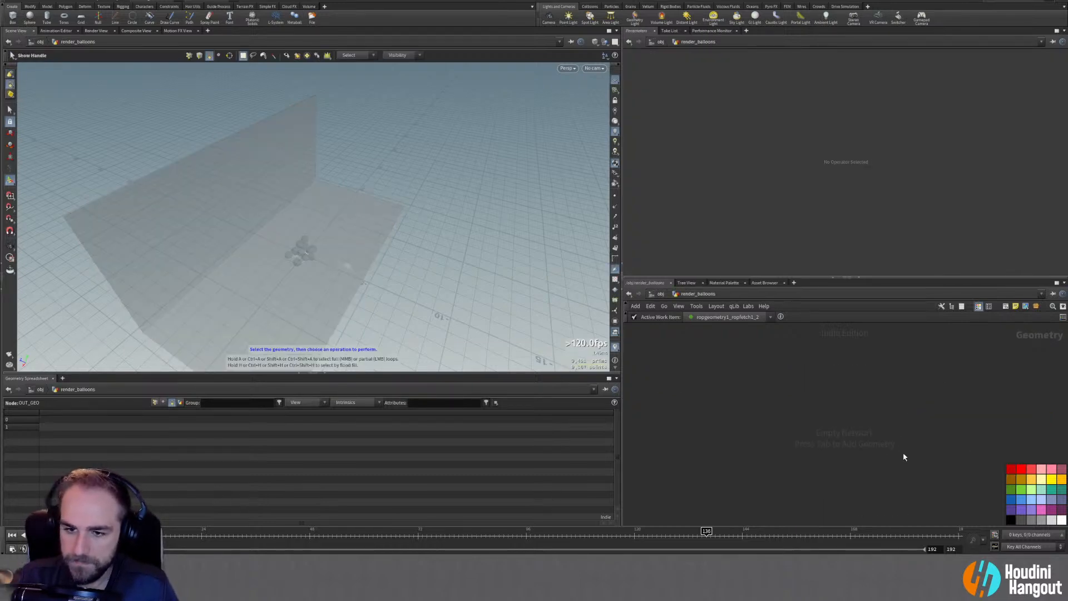
pyautogui.press('Tab')
pyautogui.write('obje')
pyautogui.press('Return')
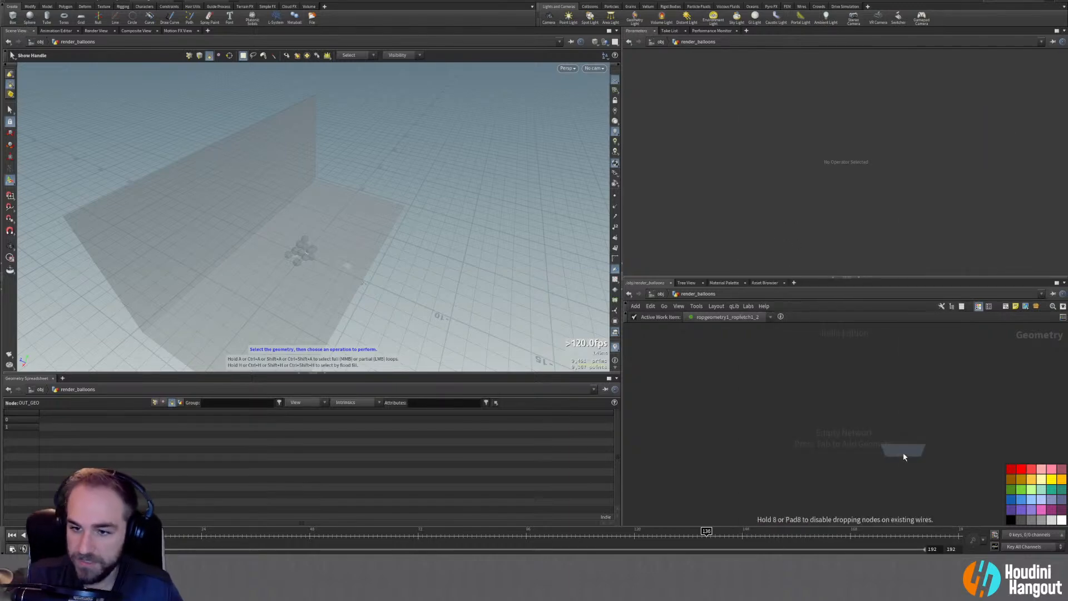
pyautogui.click(868, 382)
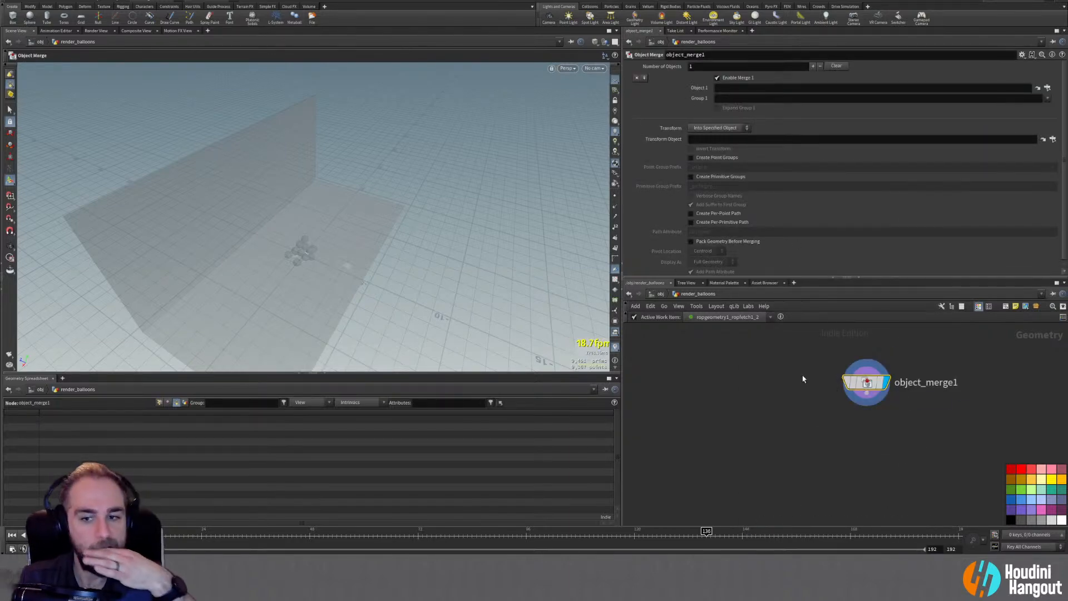
# Browse the network's list of work items and switch off the active work item
pyautogui.click(732, 317)
pyautogui.click(723, 325)
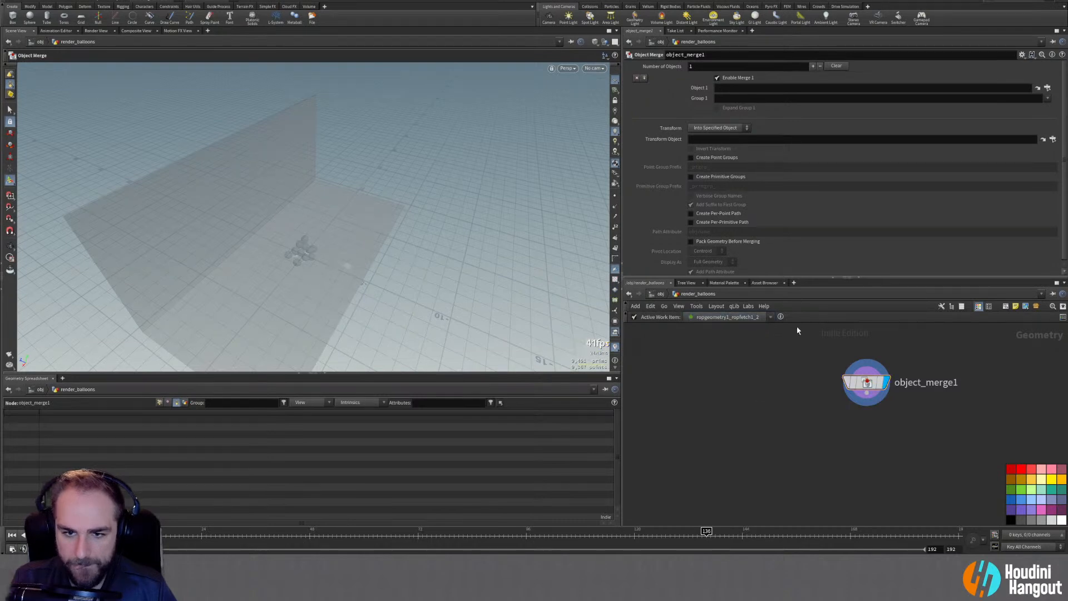
pyautogui.click(634, 317)
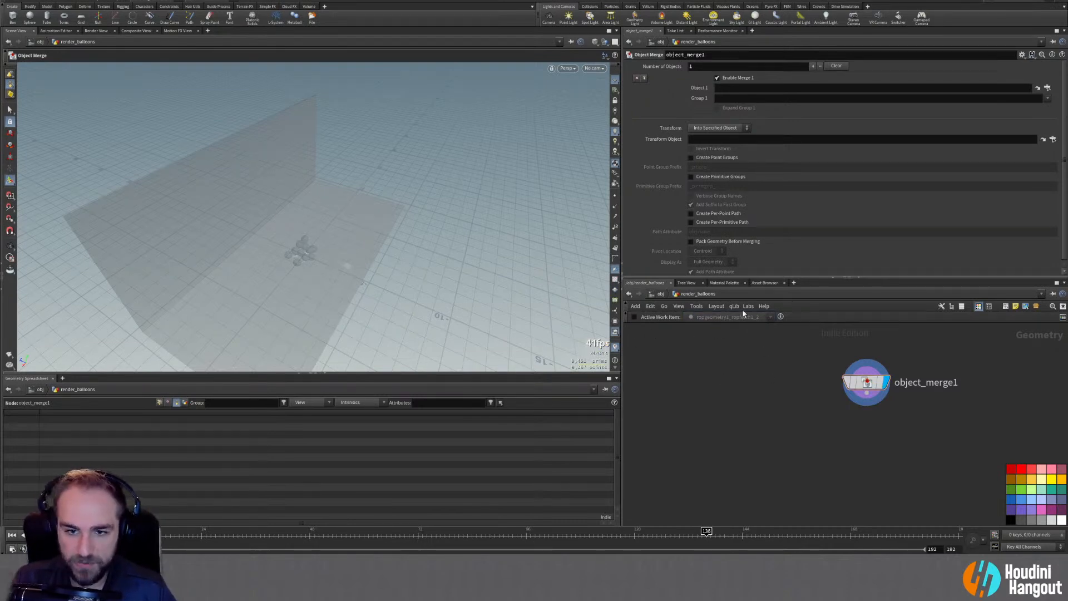
pyautogui.click(634, 316)
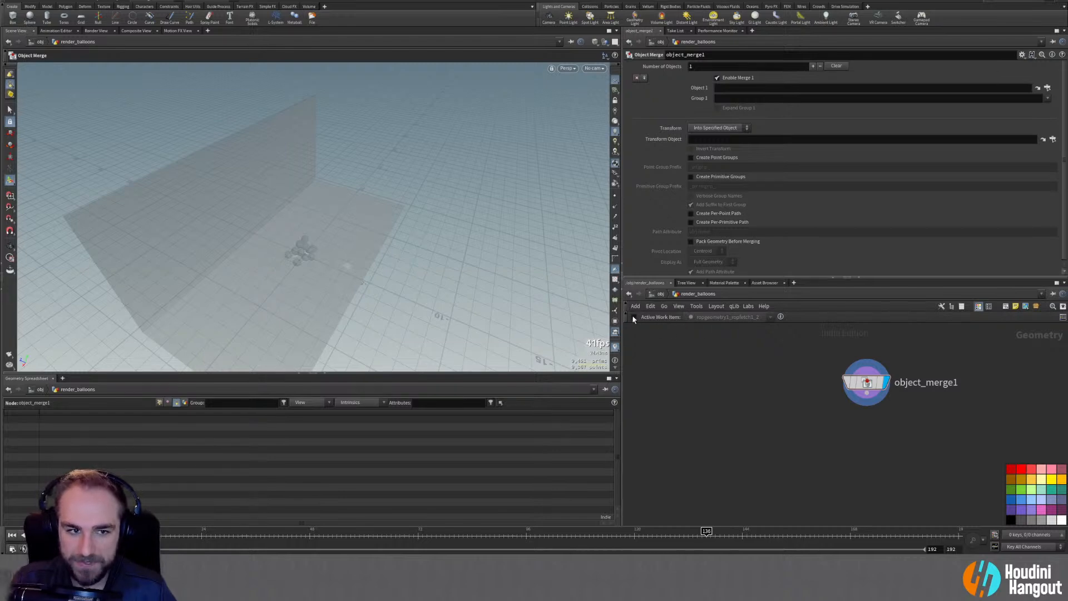
pyautogui.click(723, 316)
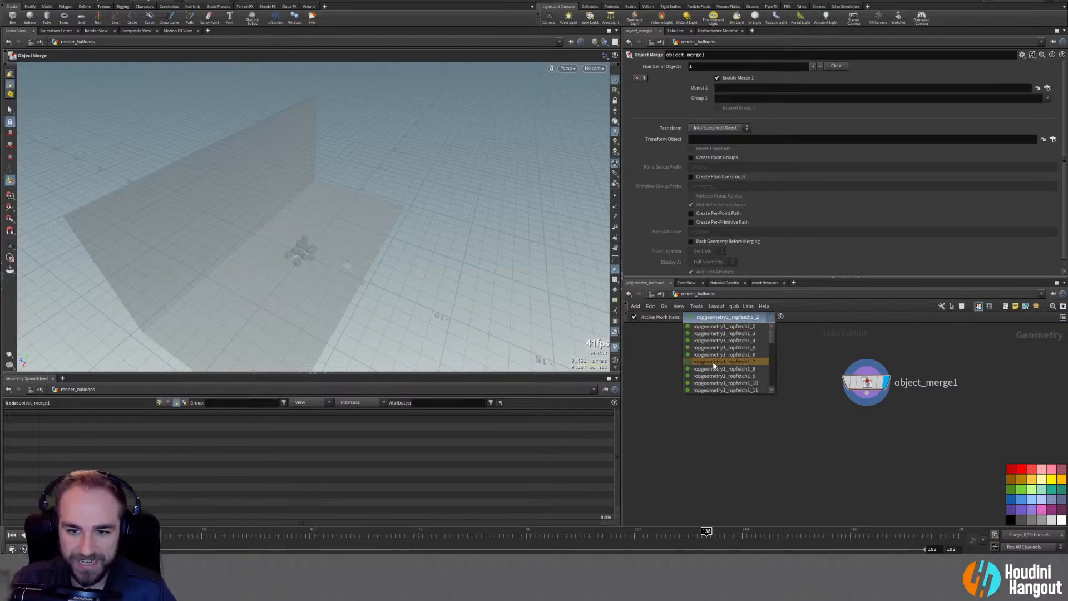
pyautogui.scroll(-20, 715, 365)
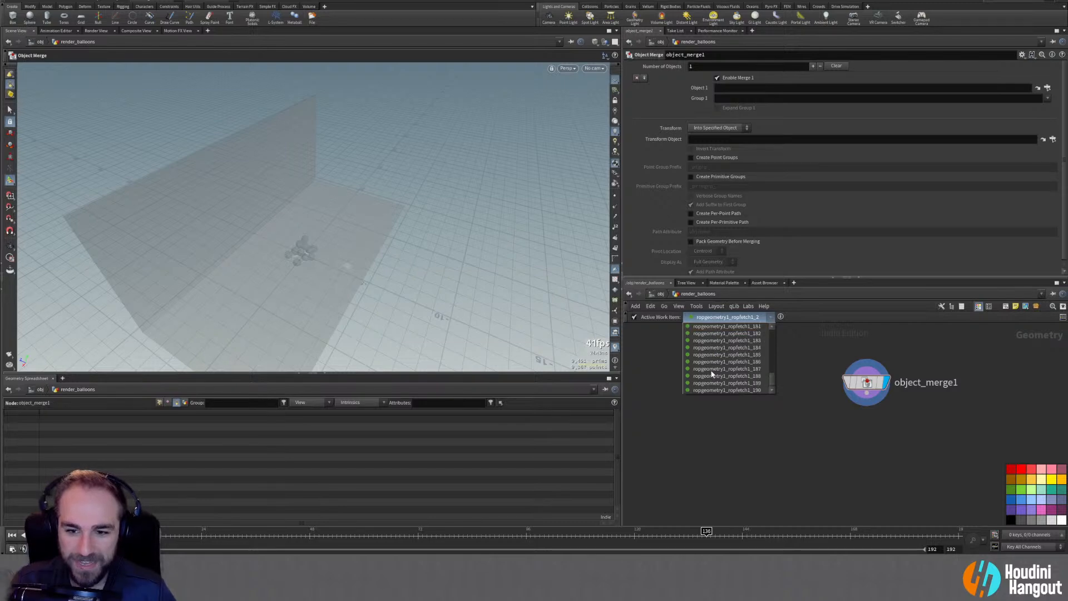
pyautogui.click(641, 316)
pyautogui.click(634, 317)
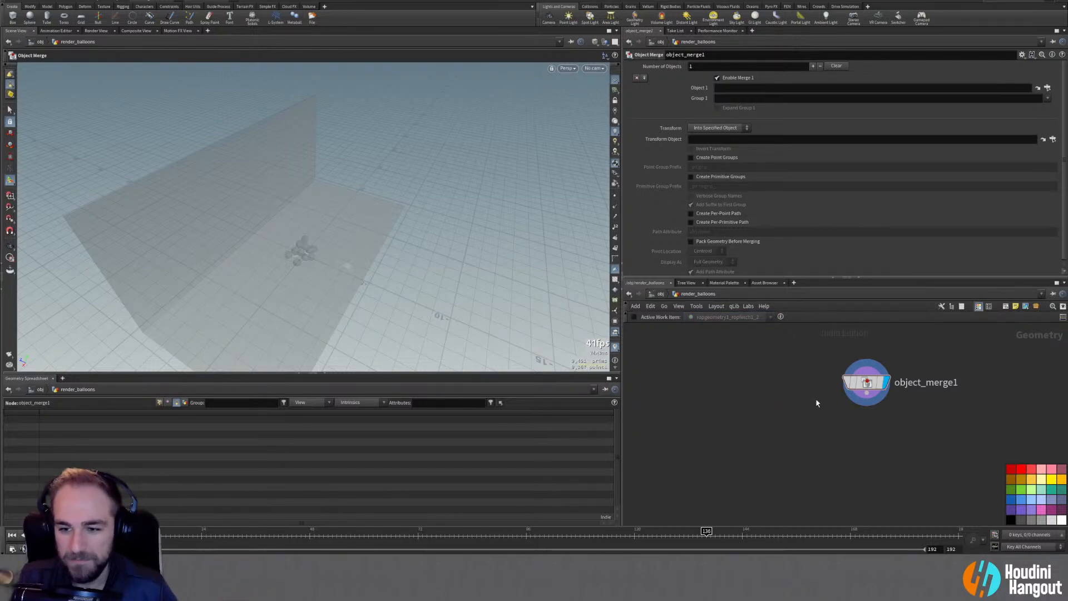
# Rename the Object Merge node IN_BALLOONS and colour it red
pyautogui.doubleClick(917, 383)
pyautogui.press('BackSpace')
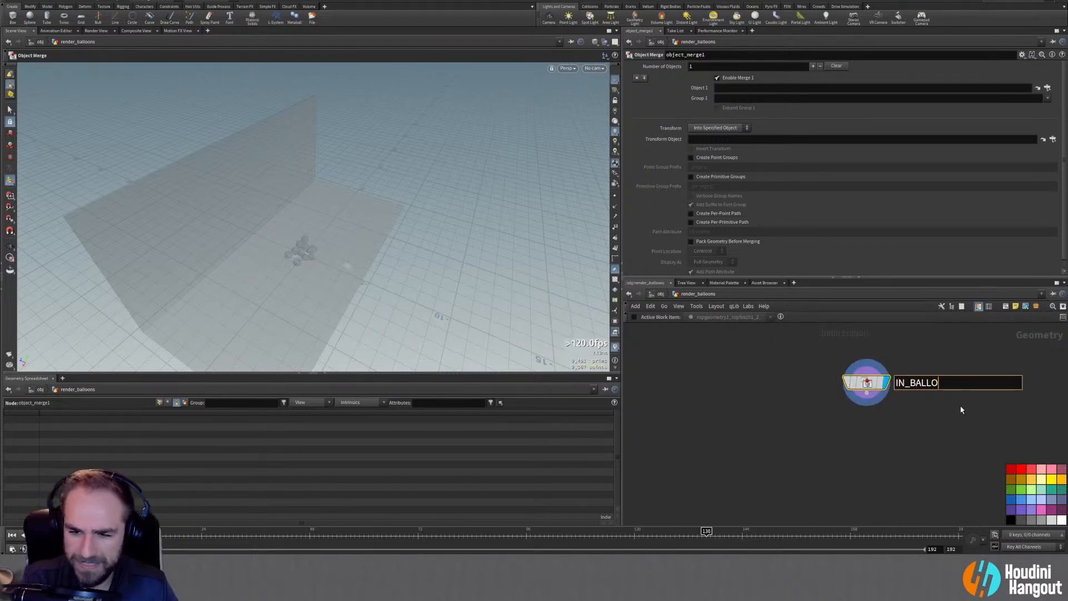
pyautogui.press('Return')
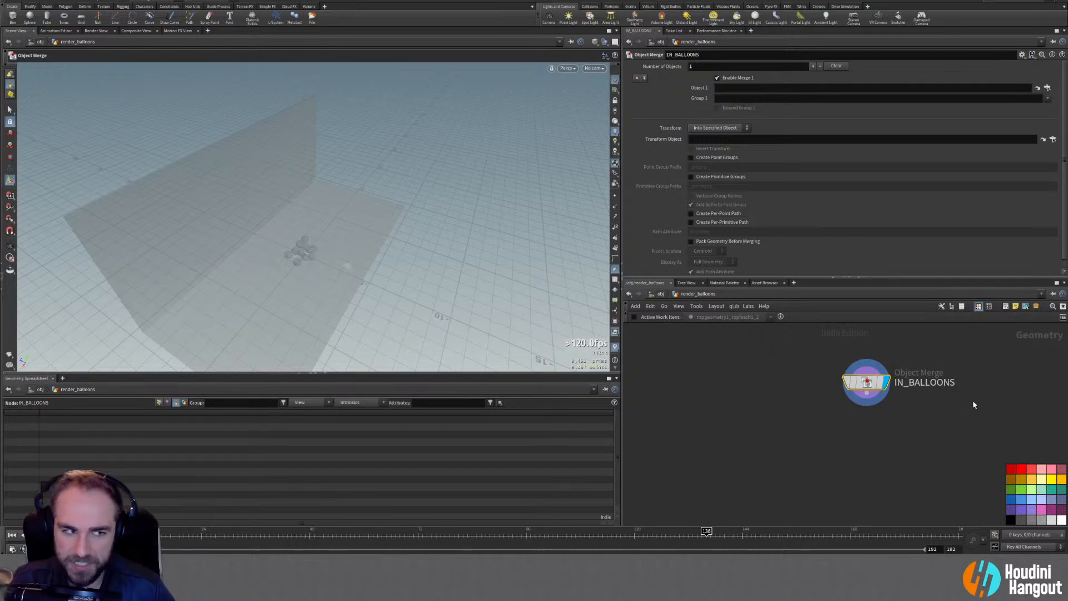
pyautogui.moveTo(870, 384); pyautogui.dragTo(858, 384)
pyautogui.click(814, 429)
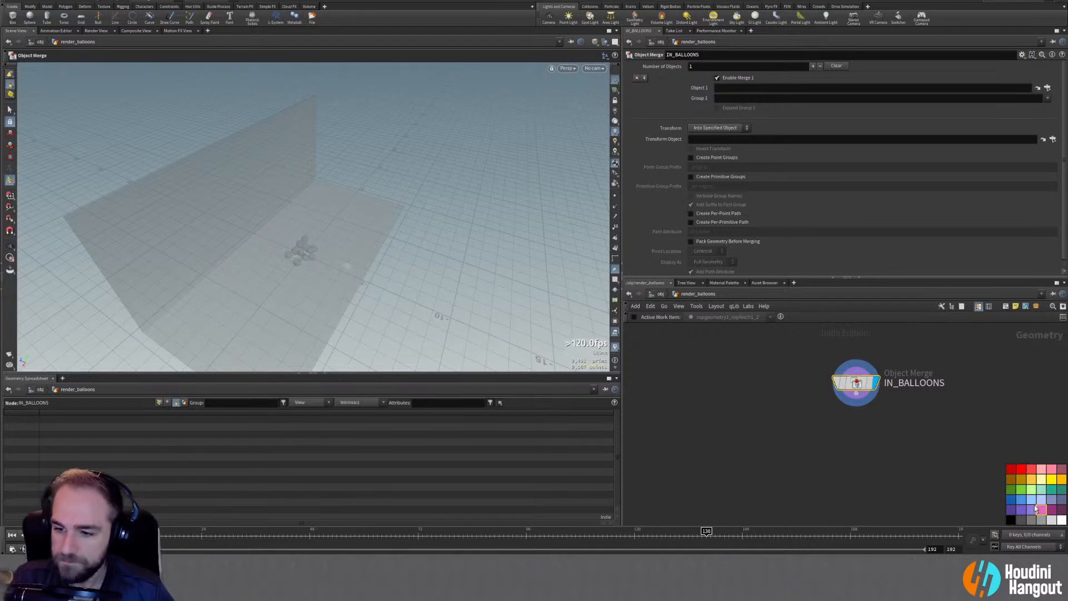
pyautogui.click(1017, 489)
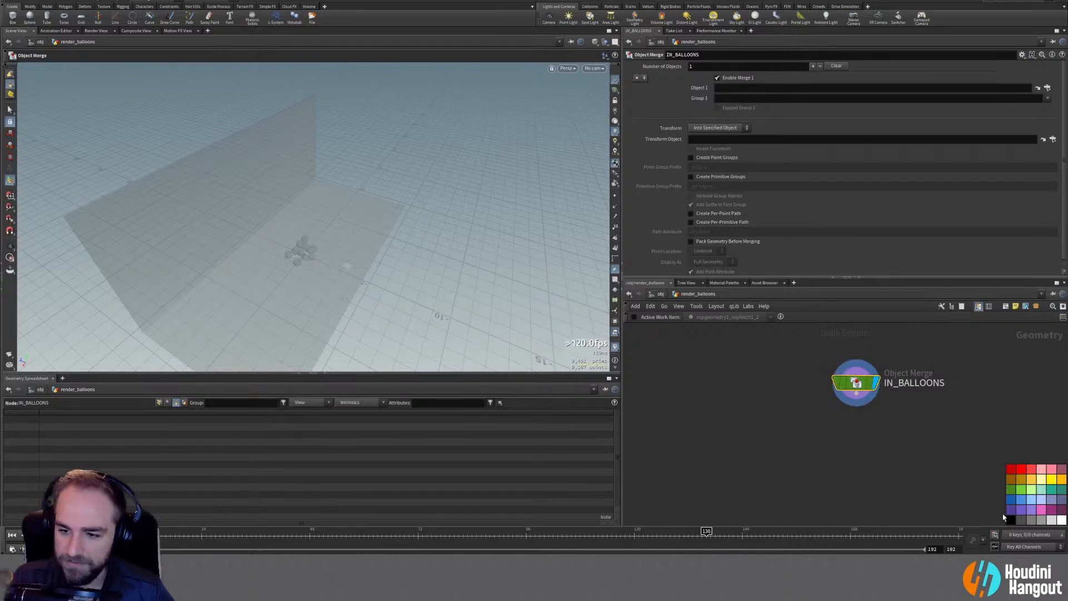
pyautogui.click(1010, 470)
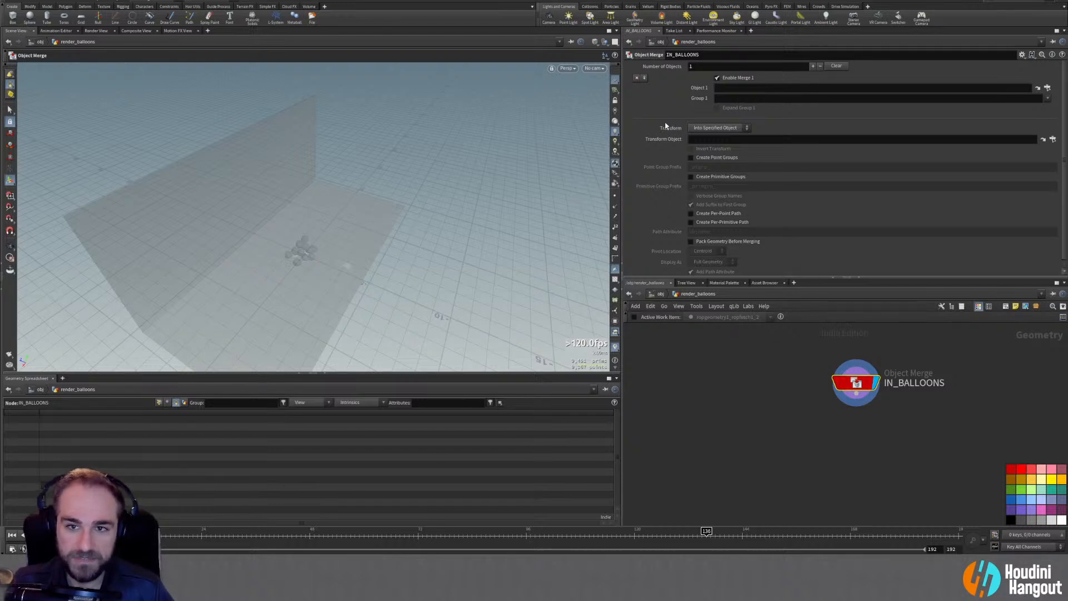
# Open the operator chooser for Object 1 of IN_BALLOONS and expand sim_balloons in its tree
pyautogui.click(1048, 92)
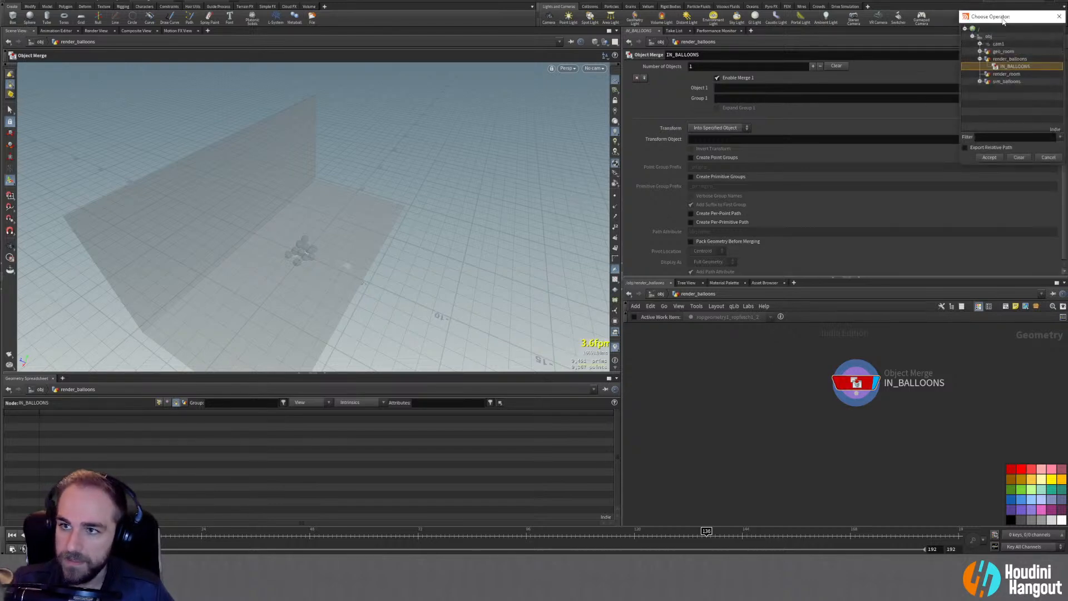
pyautogui.moveTo(998, 25); pyautogui.dragTo(899, 33)
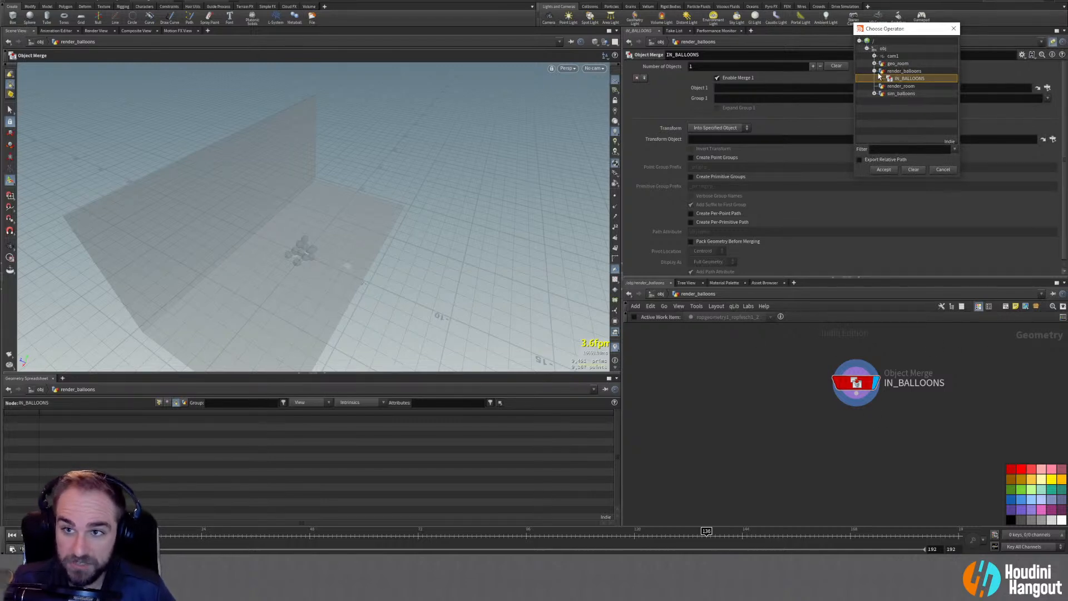
pyautogui.click(874, 92)
pyautogui.scroll(-3, 901, 100)
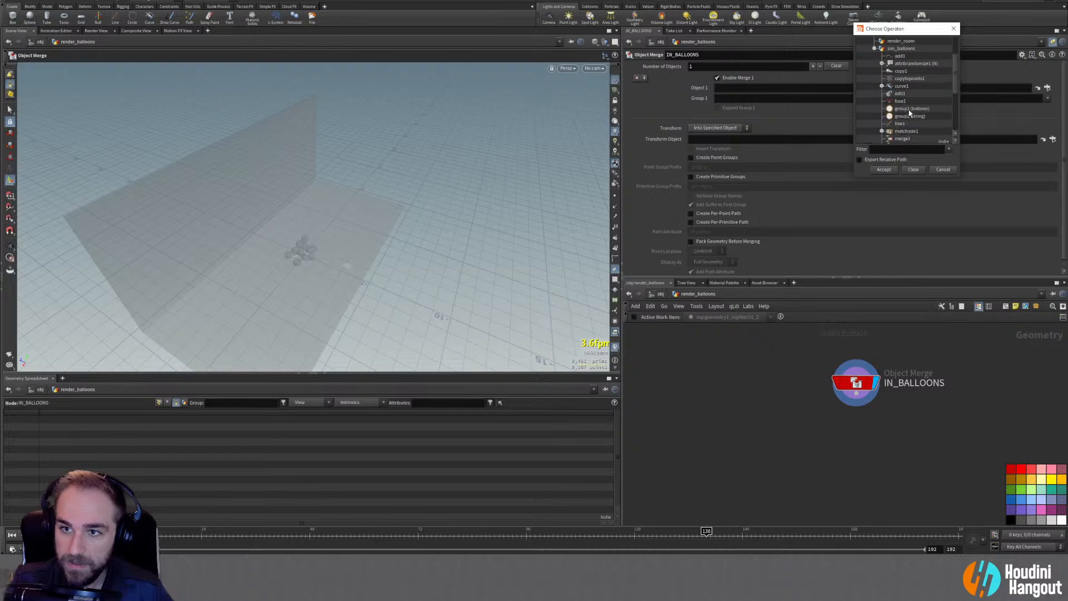
# Inside sim_balloons, add a Null node connected below vellum_geo_cache
pyautogui.press('u')
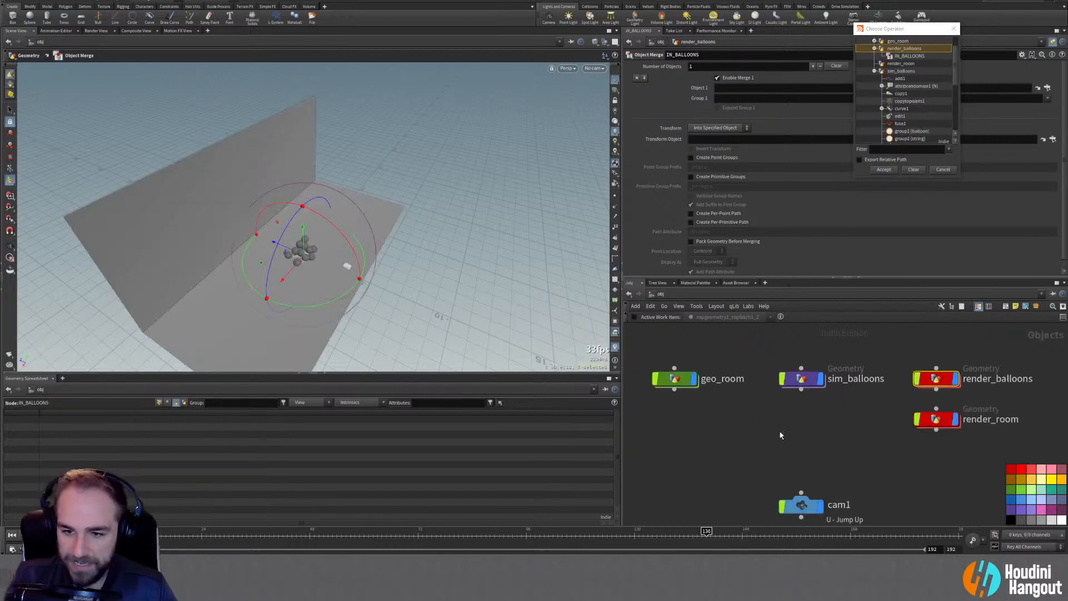
pyautogui.doubleClick(799, 378)
pyautogui.press('Tab')
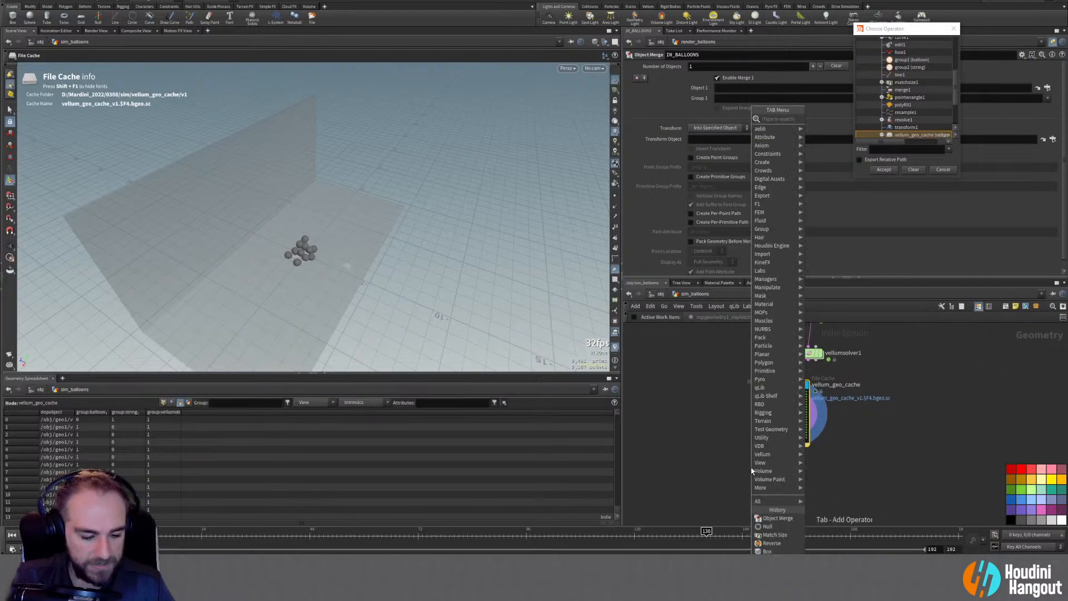
pyautogui.write('n')
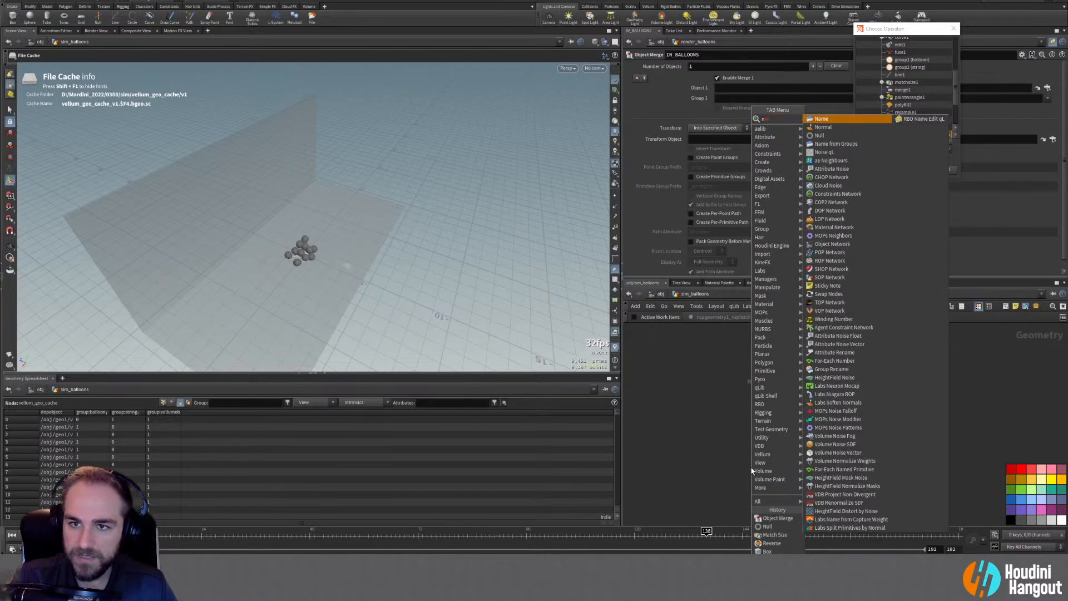
pyautogui.press('Down')
pyautogui.press('Down')
pyautogui.press('Return')
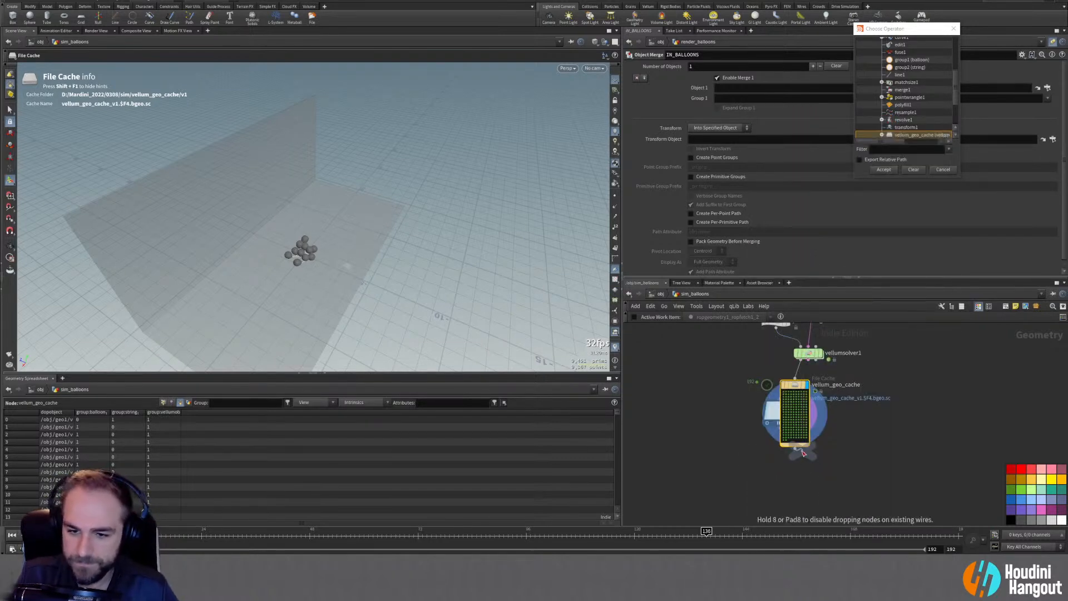
pyautogui.click(808, 483)
# Rename the null below vellum_geo_cache OUT_BALLOONS, colour it green and make it the displayed node
pyautogui.press('F2')
pyautogui.write('OUT_')
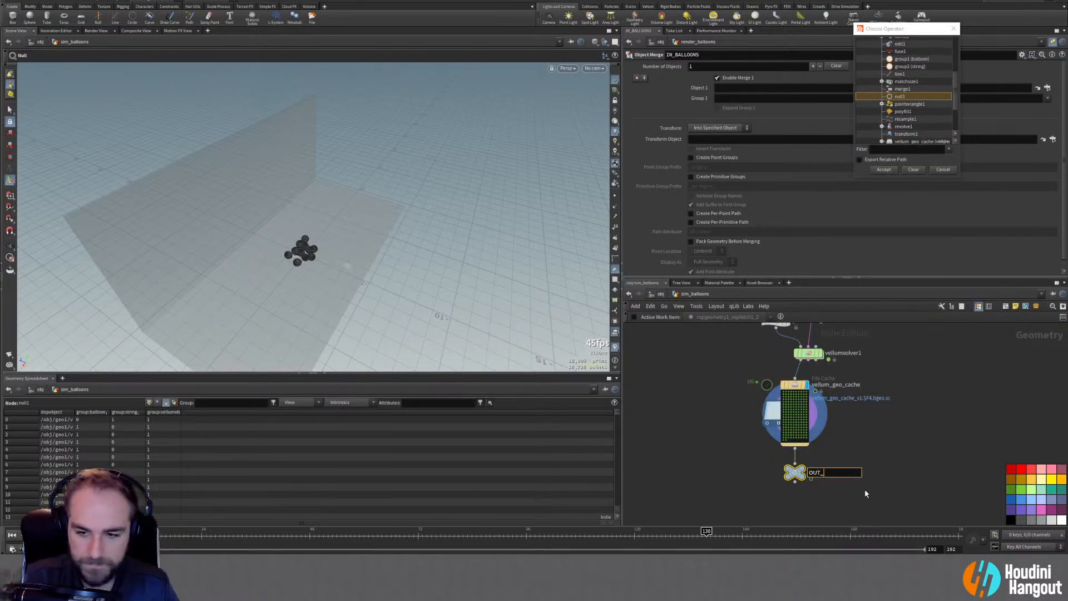
pyautogui.write('BALLOONS')
pyautogui.press('Return')
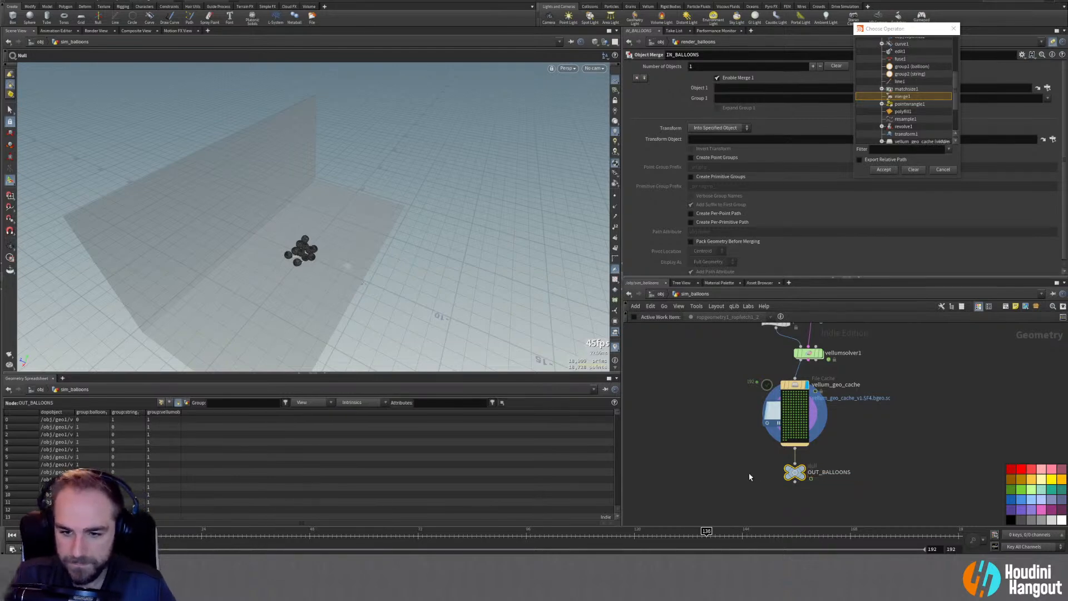
pyautogui.click(1021, 489)
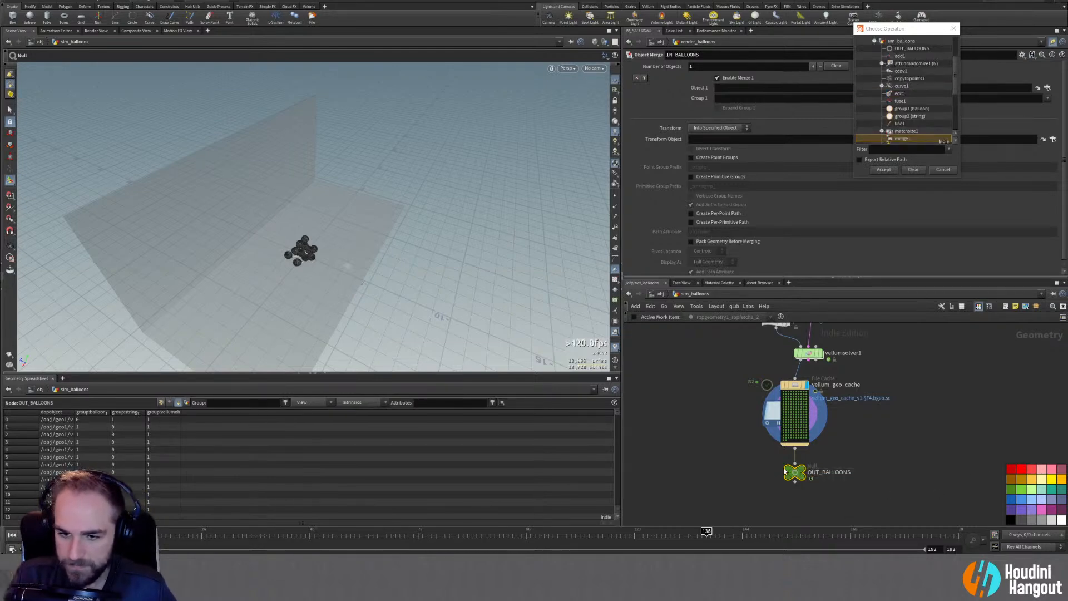
pyautogui.click(804, 472)
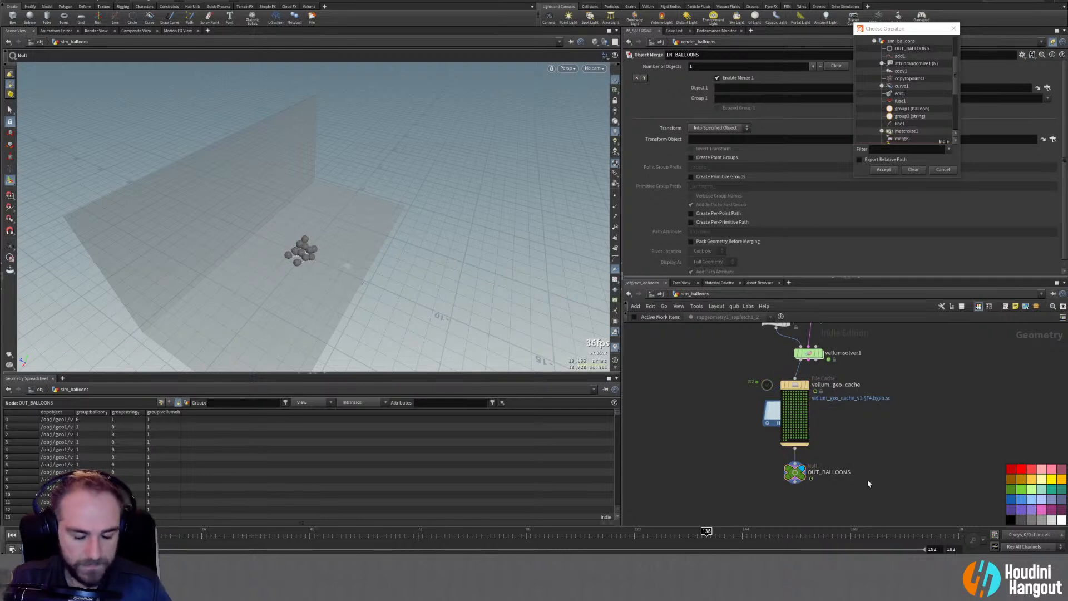
# Back inside render_balloons, set Object 1 of IN_BALLOONS to /obj/sim_balloons/OUT_BALLOONS
pyautogui.press('u')
pyautogui.doubleClick(936, 378)
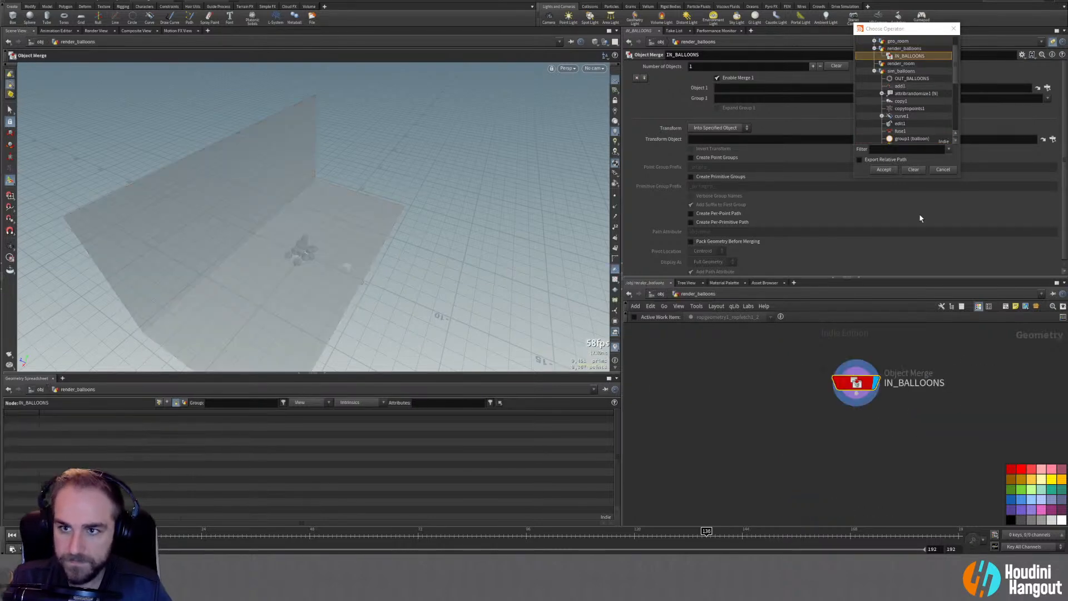
pyautogui.click(903, 79)
pyautogui.click(884, 169)
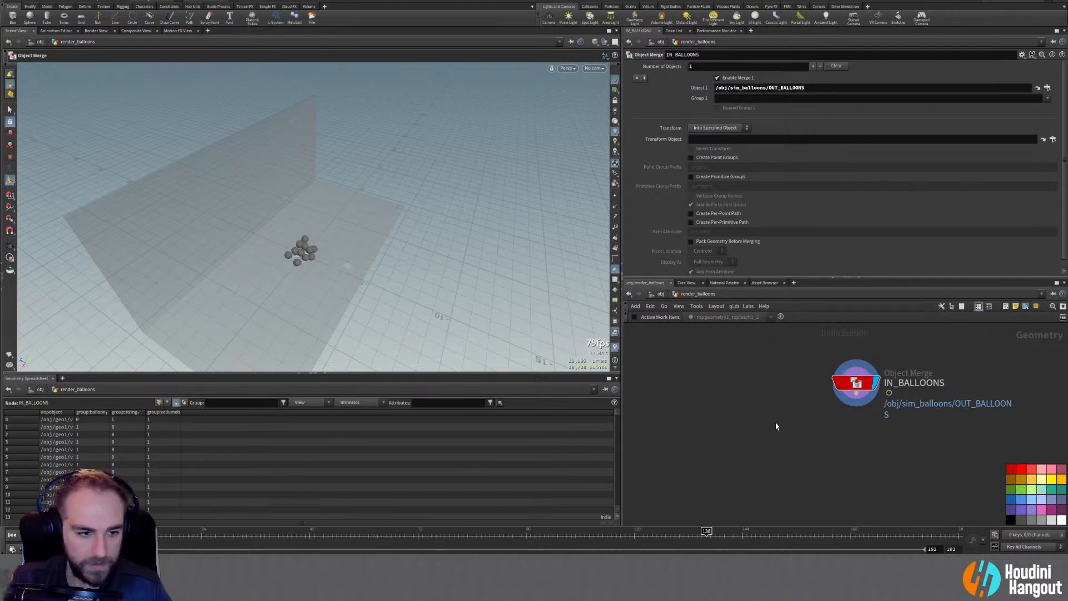
pyautogui.middleClick(857, 384)
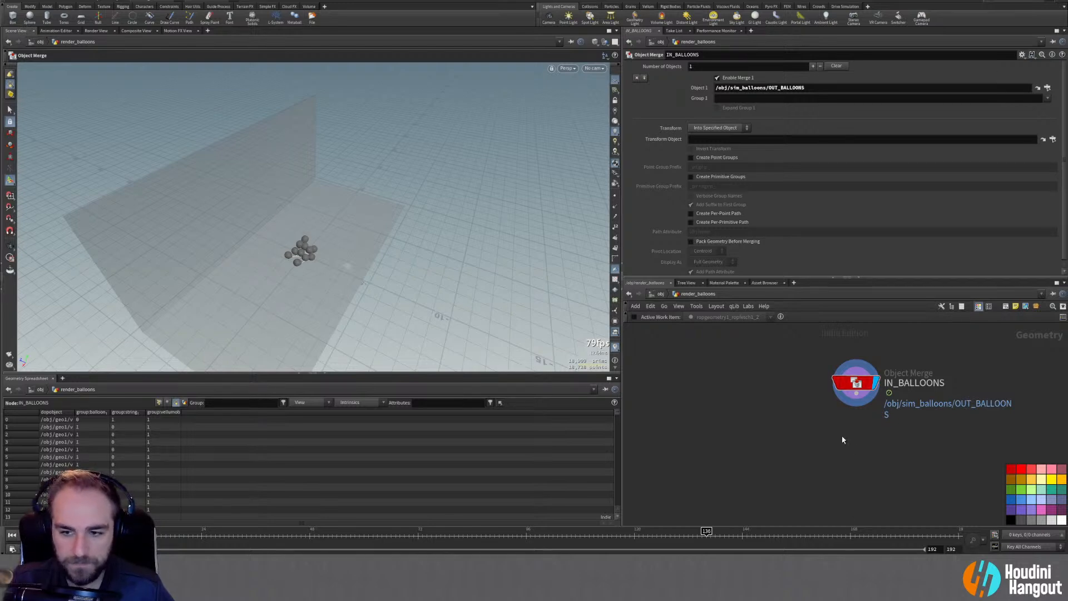
# Add a Null node connected below IN_BALLOONS
pyautogui.press('Tab')
pyautogui.write('null')
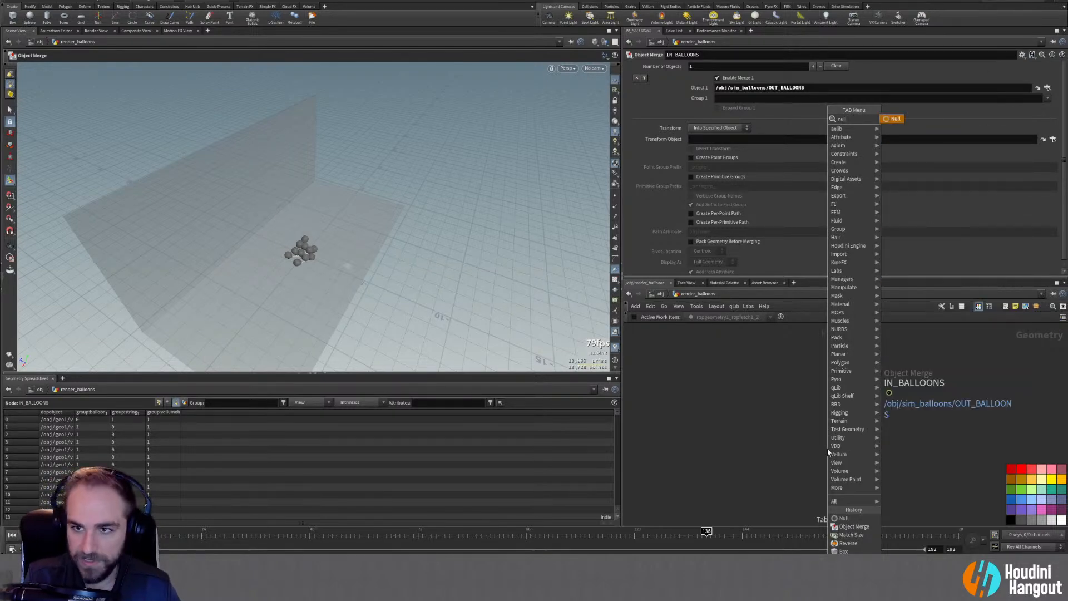
pyautogui.press('Return')
pyautogui.click(855, 431)
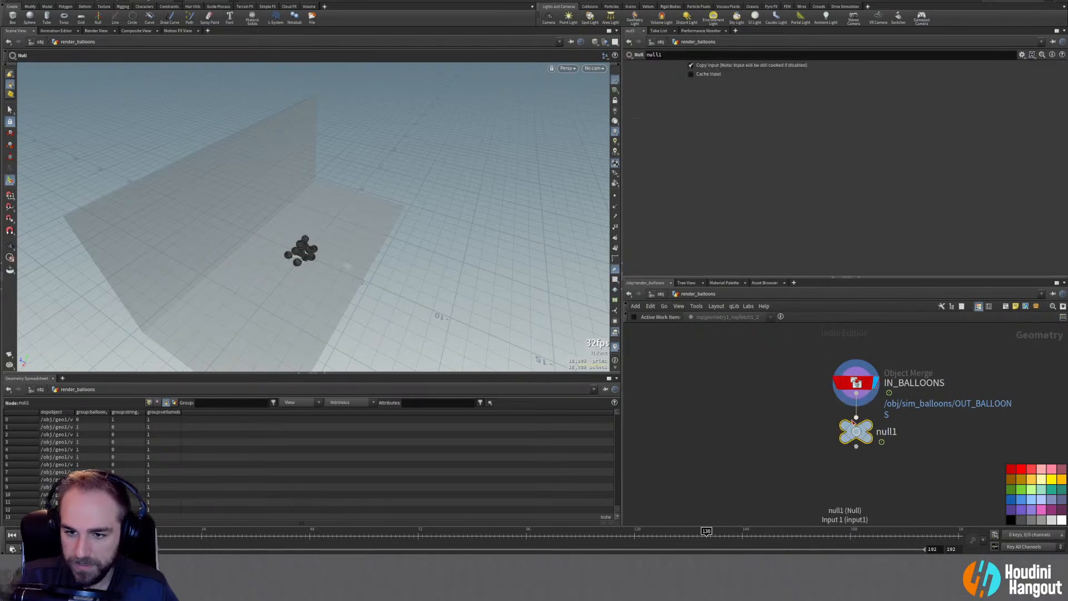
# Rename the null RENDER, display it in green and place it well below IN_BALLOONS
pyautogui.doubleClick(886, 431)
pyautogui.write('RENDER')
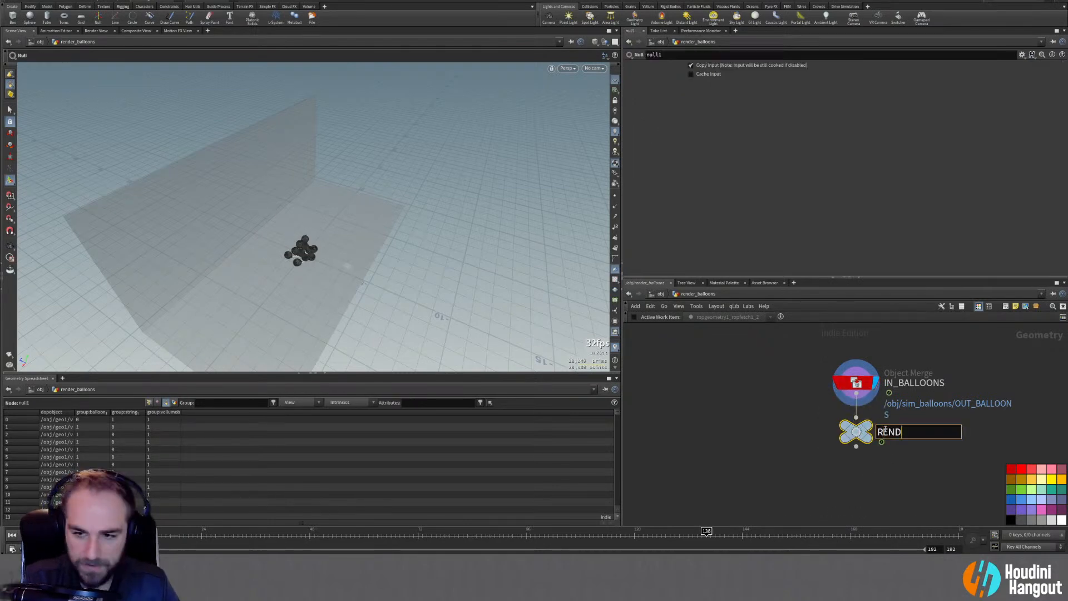
pyautogui.press('Return')
pyautogui.moveTo(866, 434)
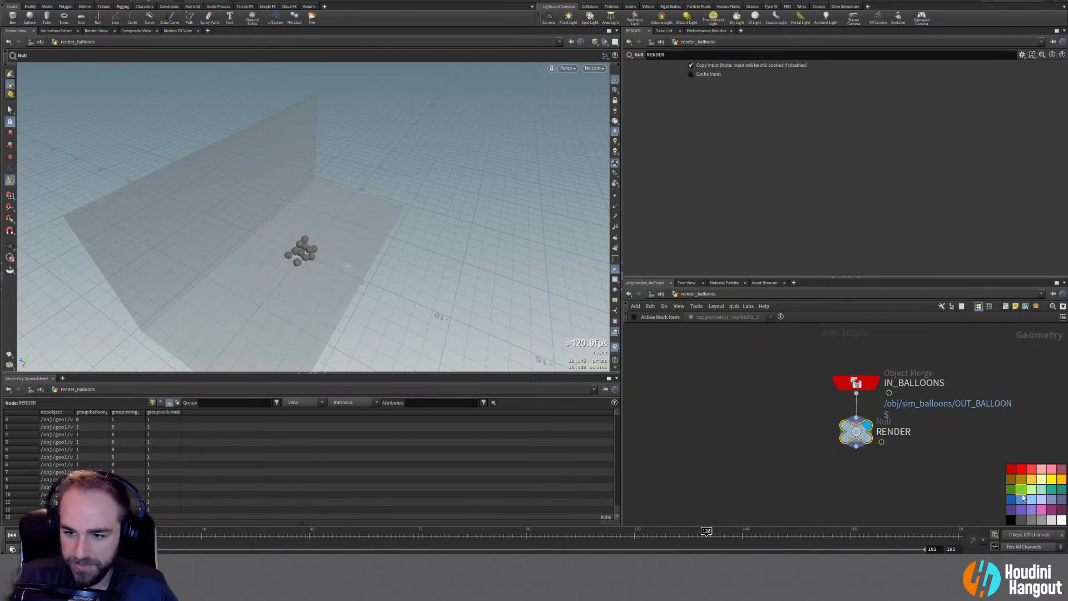
pyautogui.moveTo(858, 433); pyautogui.dragTo(858, 477)
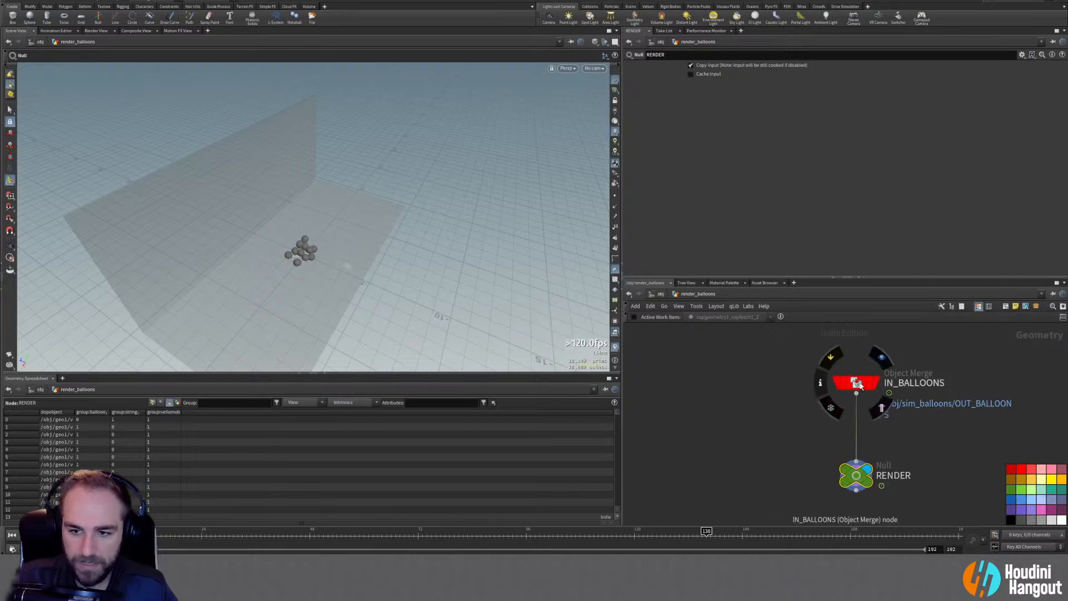
pyautogui.middleClick(857, 383)
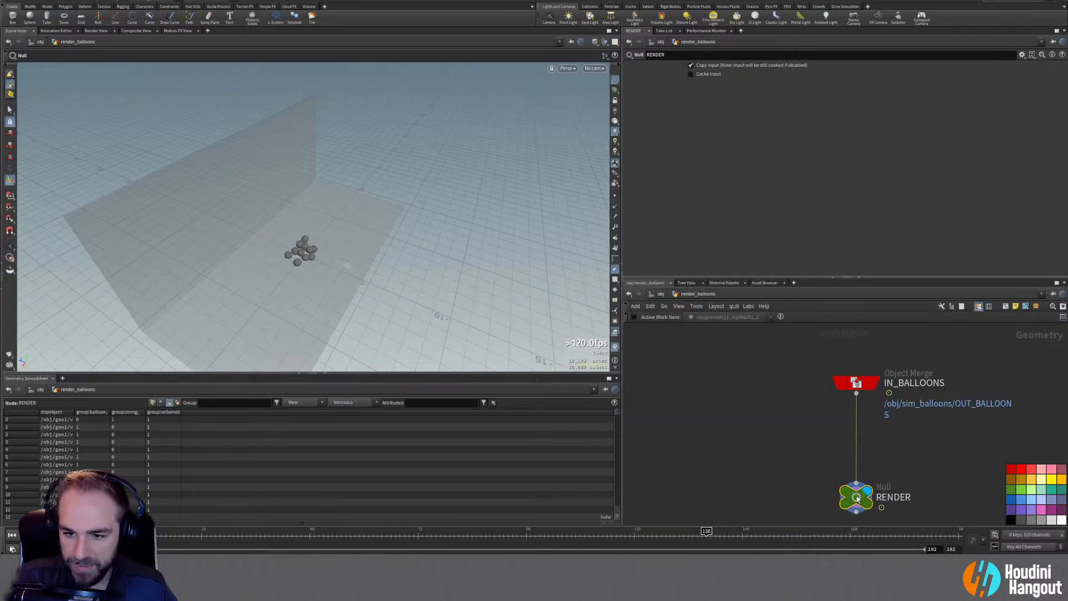
# Insert an Attribute Delete node between IN_BALLOONS and RENDER and make it the displayed node
pyautogui.press('l')
pyautogui.press('Tab')
pyautogui.write('blast')
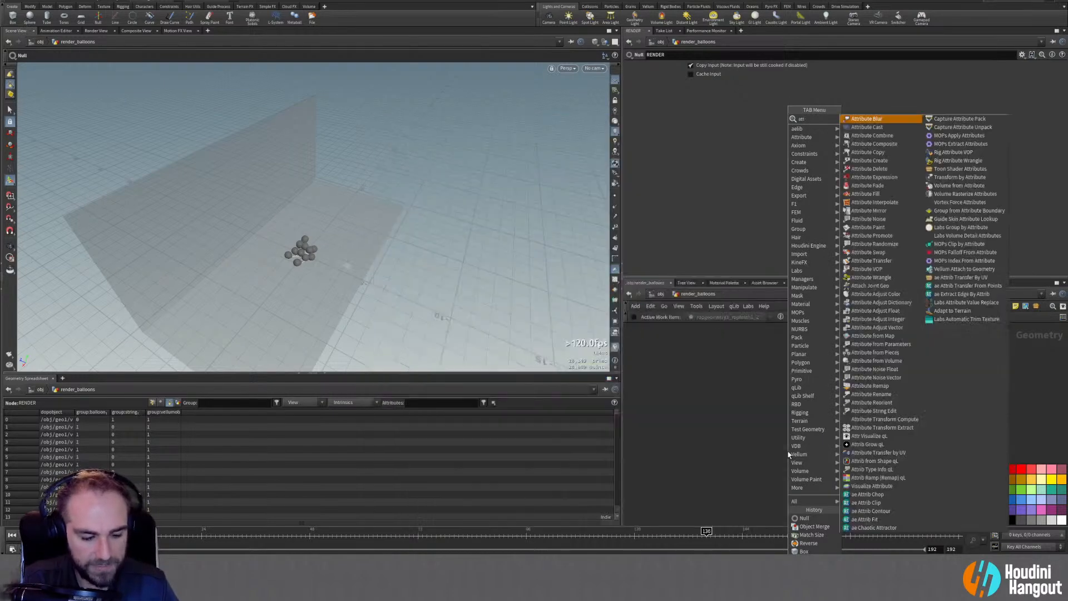
pyautogui.press('Return')
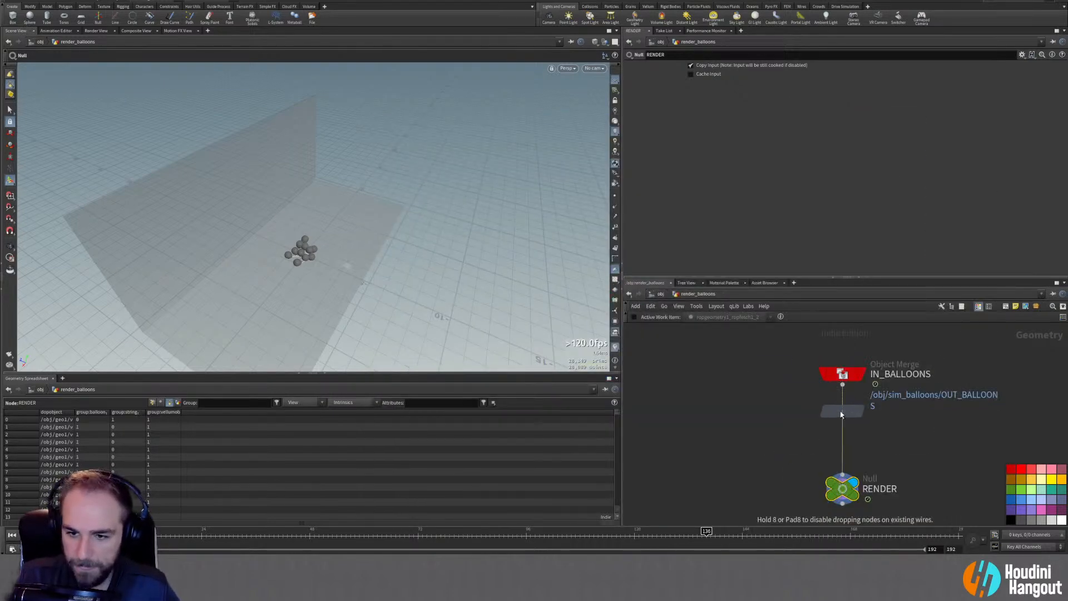
pyautogui.click(848, 416)
pyautogui.press('l')
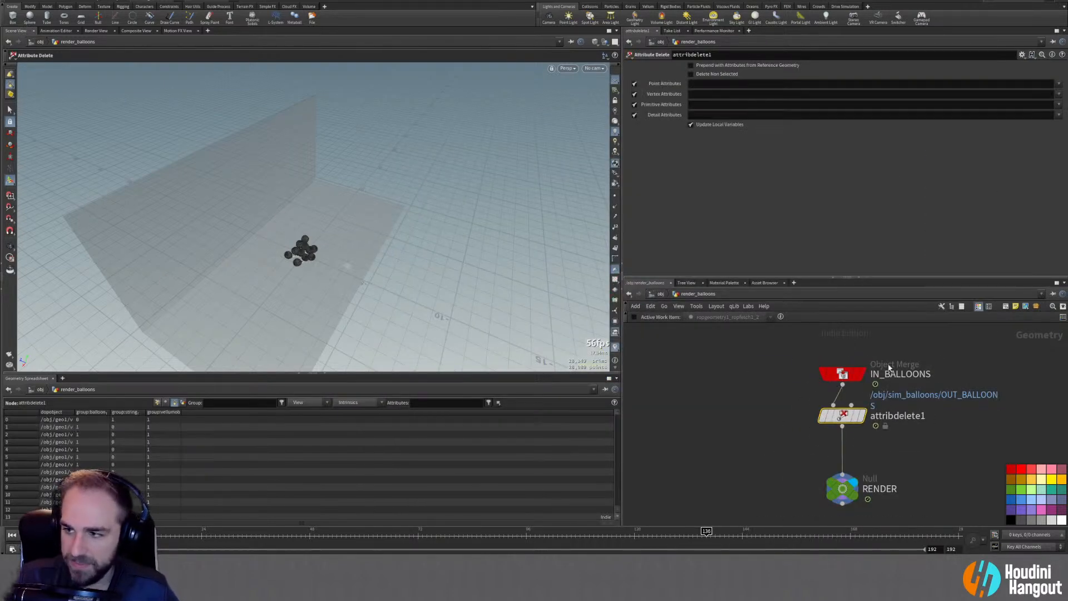
pyautogui.moveTo(845, 416)
pyautogui.click(868, 390)
pyautogui.click(817, 391)
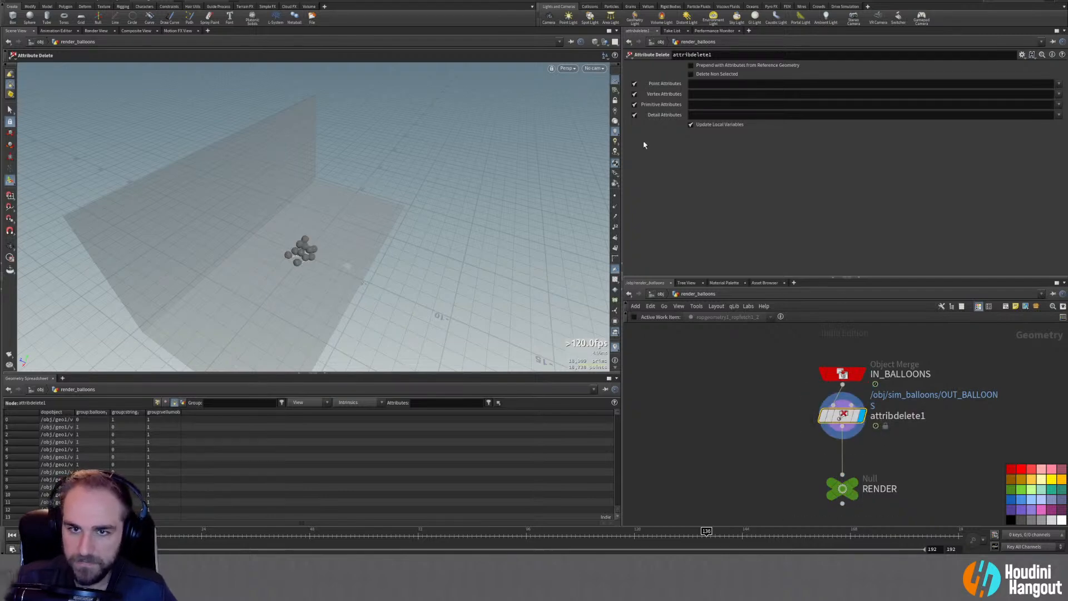
# Set attribdelete1 to delete non-selected attributes, keeping the point attributes P, v, hitv and force
pyautogui.click(690, 74)
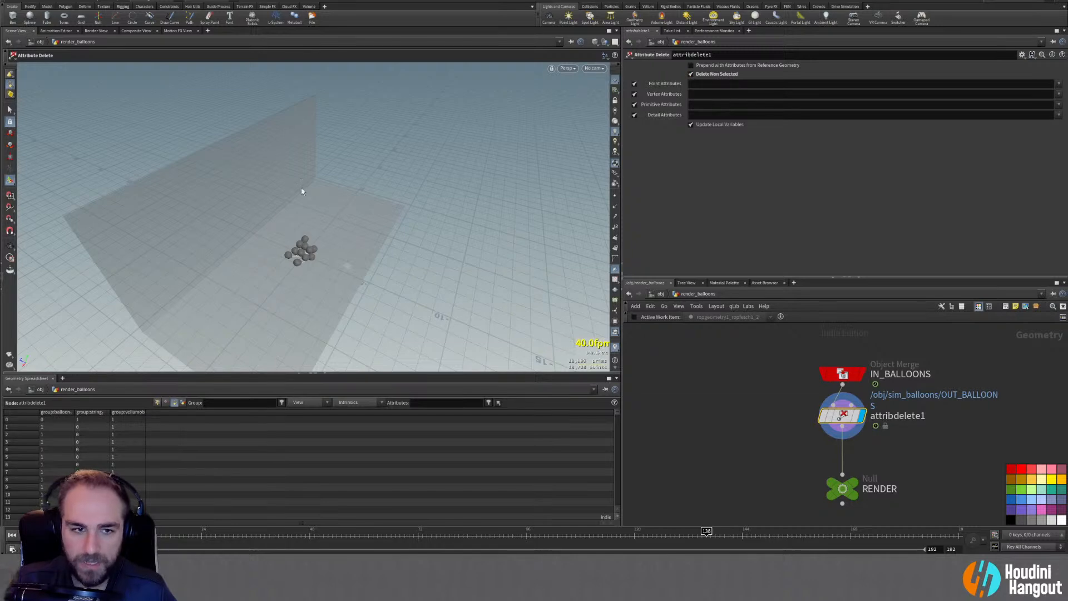
pyautogui.moveTo(266, 244); pyautogui.dragTo(469, 234)
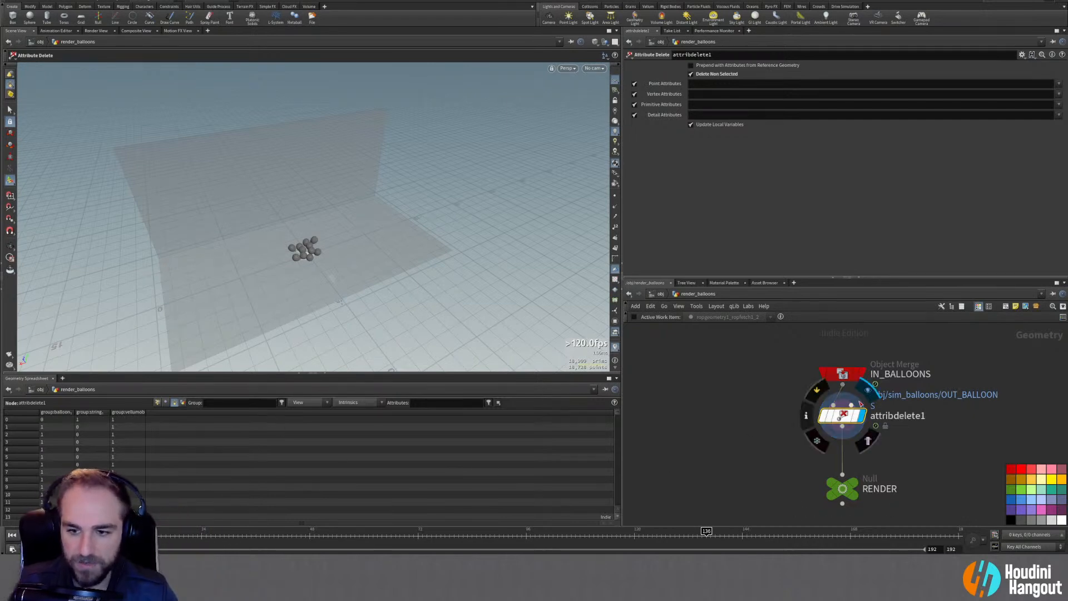
pyautogui.click(1058, 86)
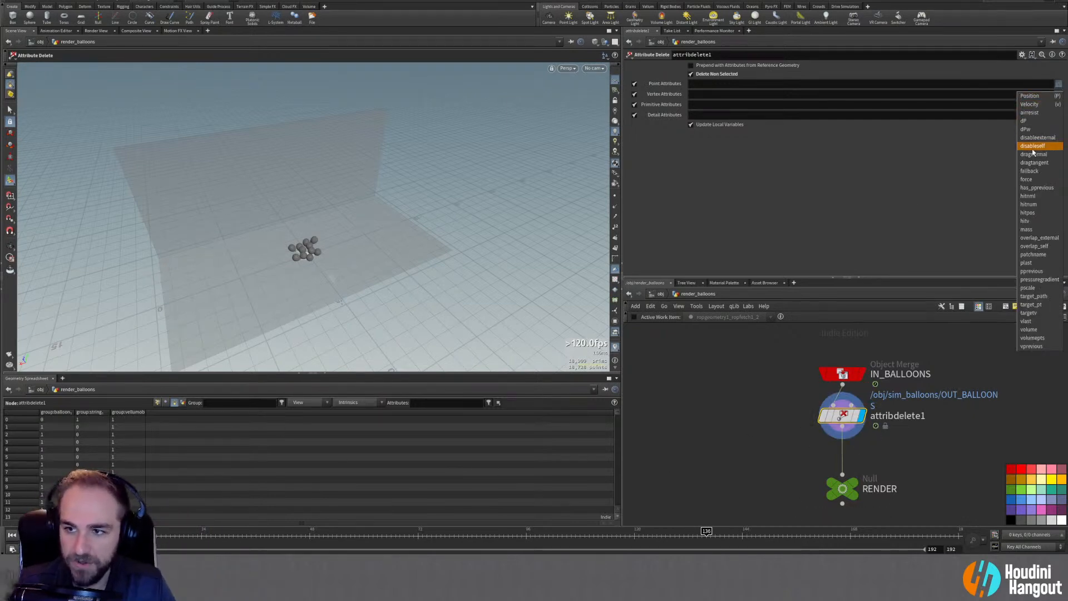
pyautogui.click(1034, 96)
pyautogui.click(1058, 85)
pyautogui.click(1028, 104)
pyautogui.click(1058, 85)
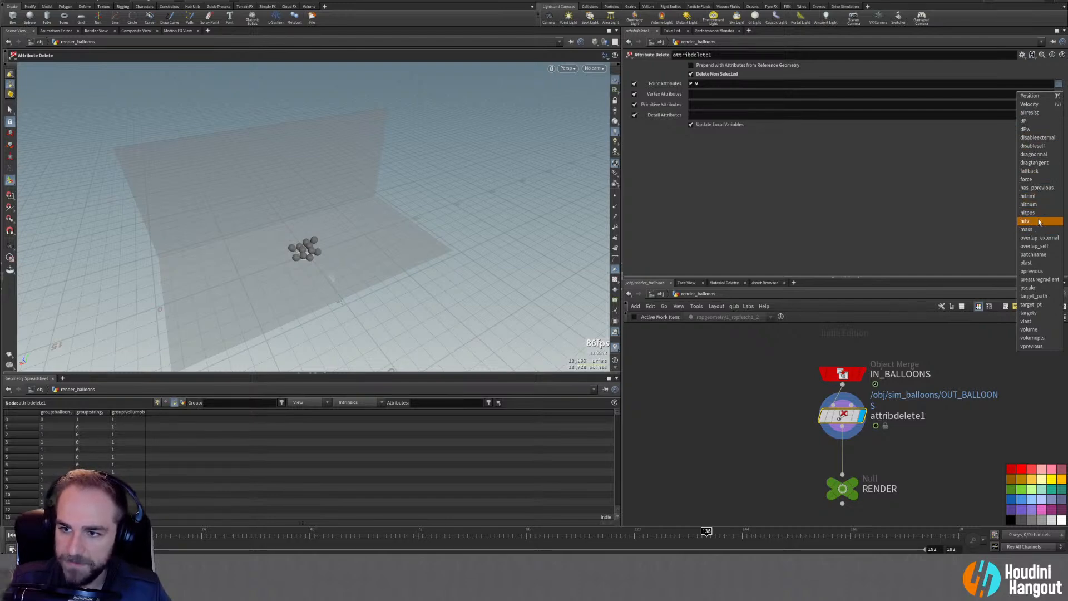
pyautogui.click(1038, 221)
pyautogui.click(1058, 84)
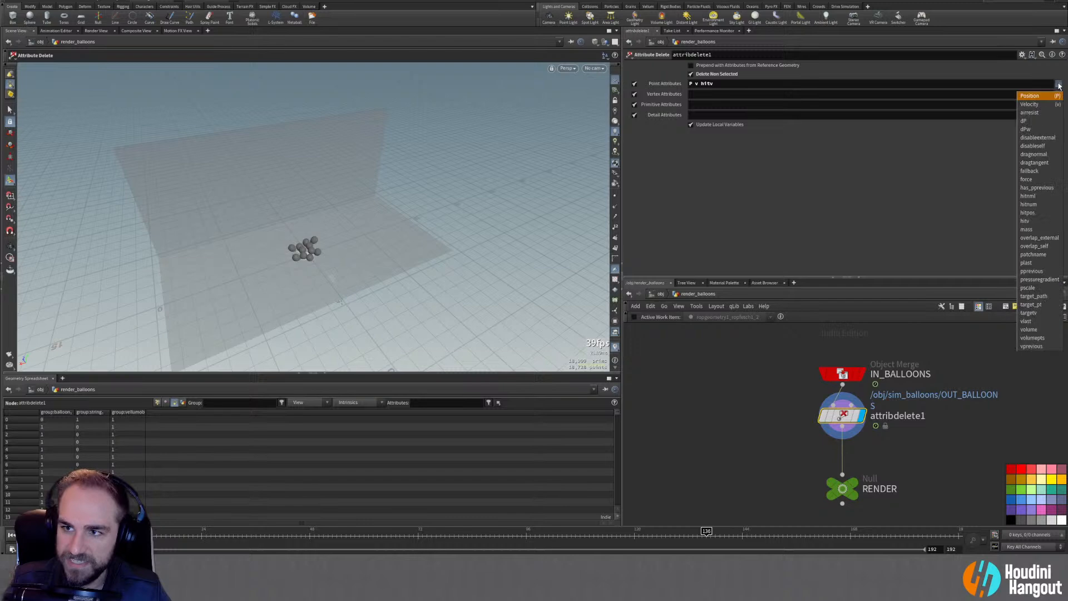
pyautogui.click(1041, 179)
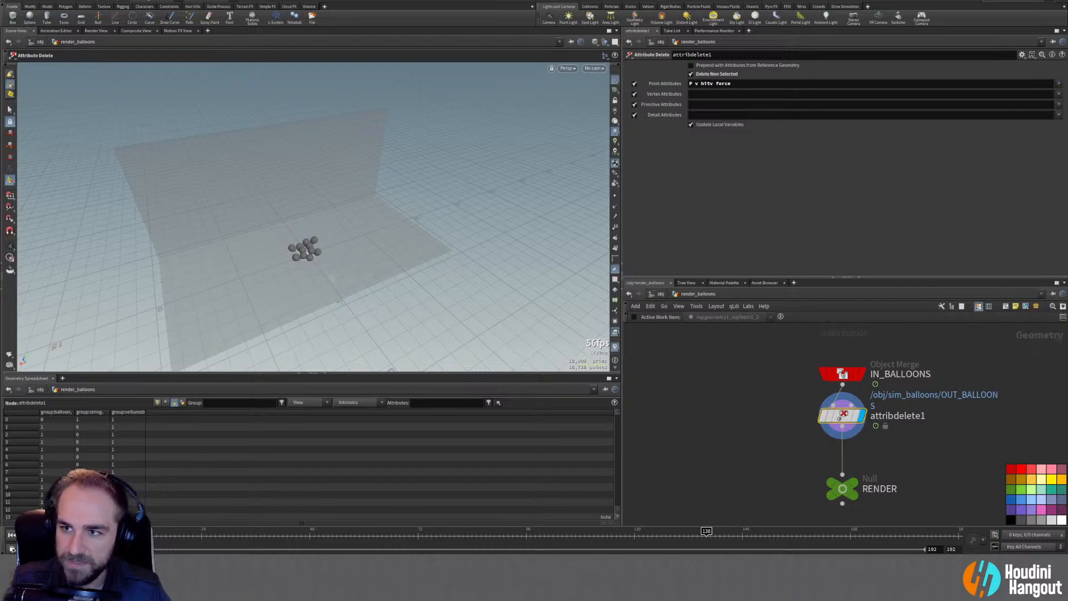
pyautogui.click(1057, 84)
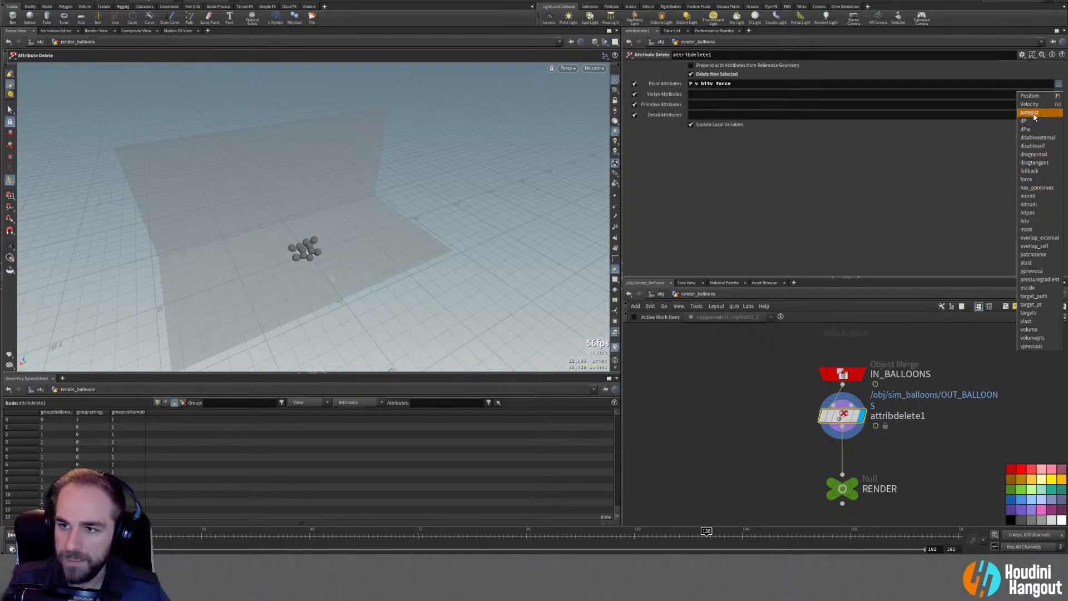
pyautogui.click(884, 225)
# Keep the vertex attribute uv in attribdelete1, leaving the primitive and detail attribute lists empty
pyautogui.click(1060, 94)
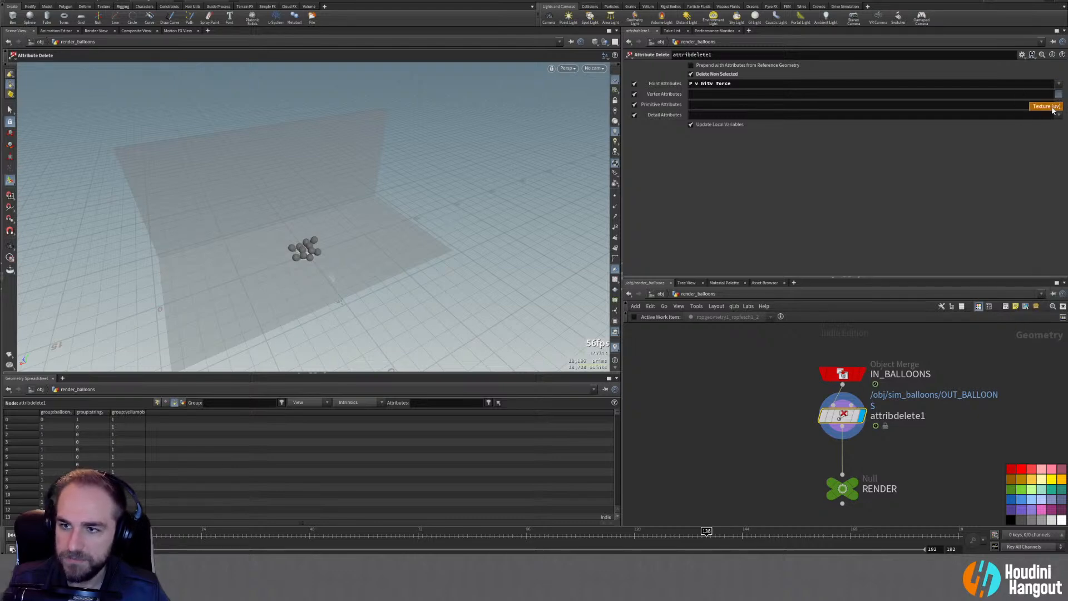
pyautogui.click(1050, 108)
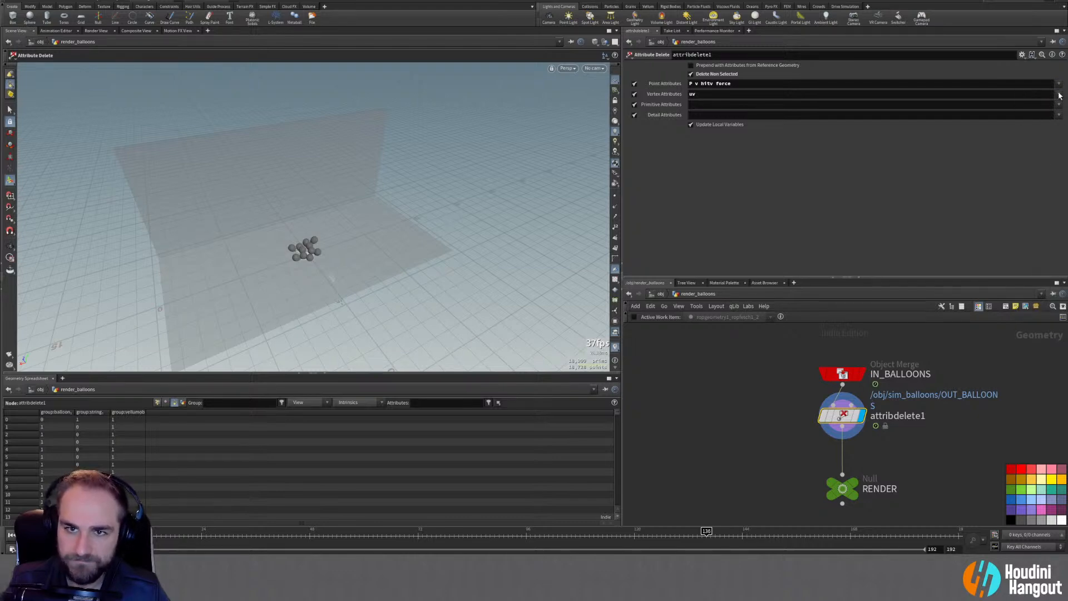
pyautogui.click(1058, 105)
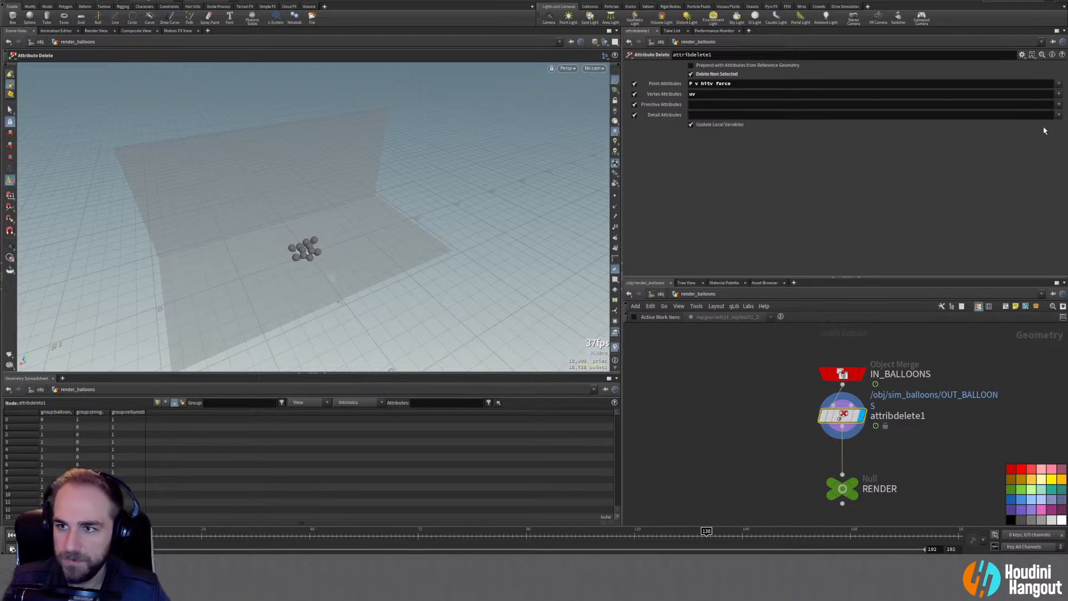
pyautogui.click(1058, 114)
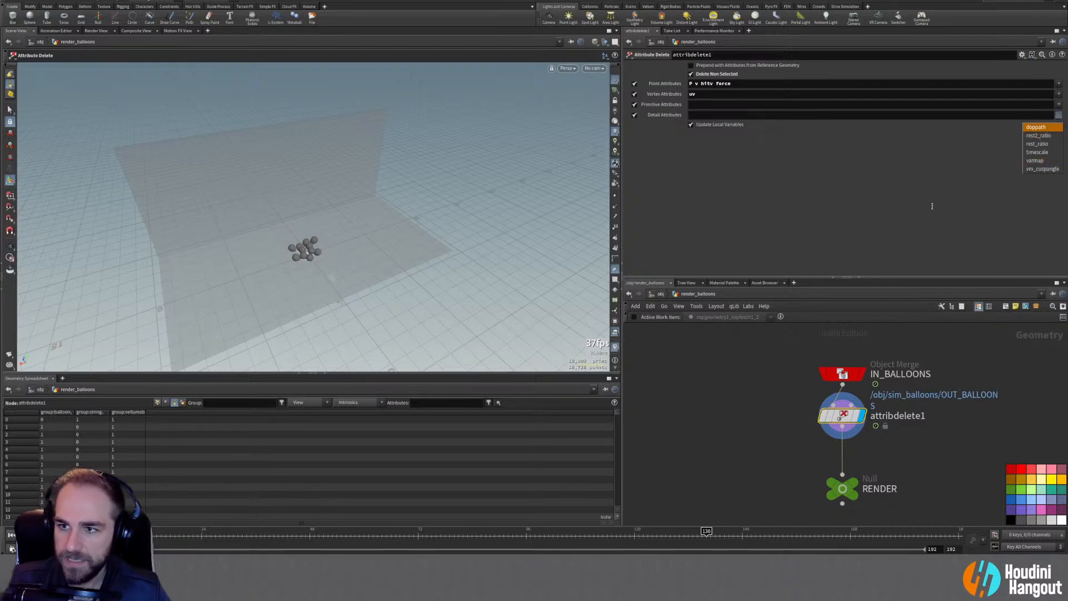
# Make RENDER the displayed node, place it closer below attribdelete1 and inspect its geometry information
pyautogui.middleClick(844, 415)
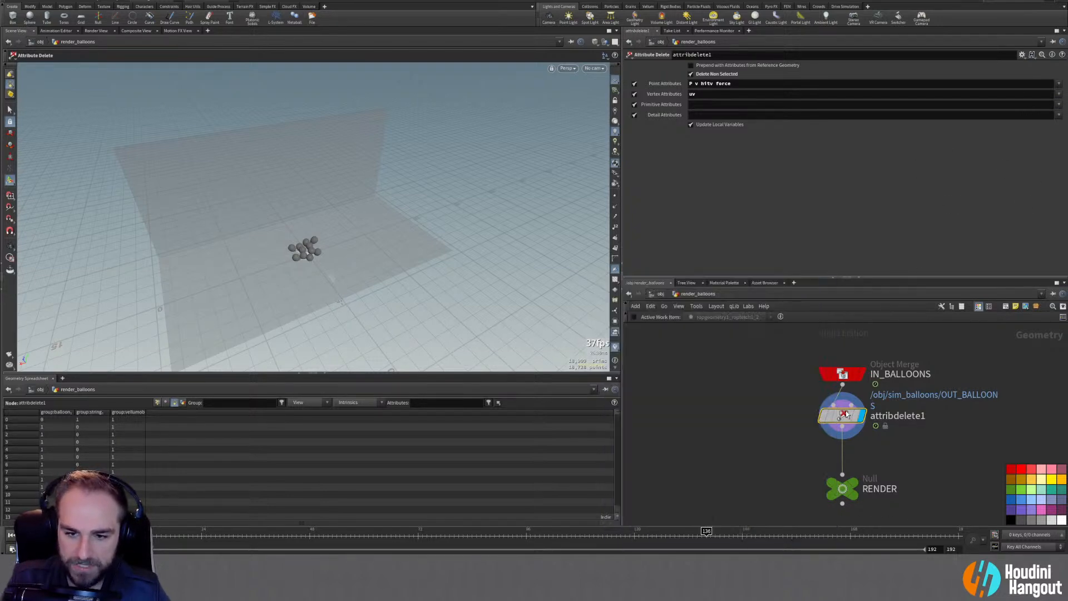
pyautogui.click(846, 477)
pyautogui.middleClick(846, 479)
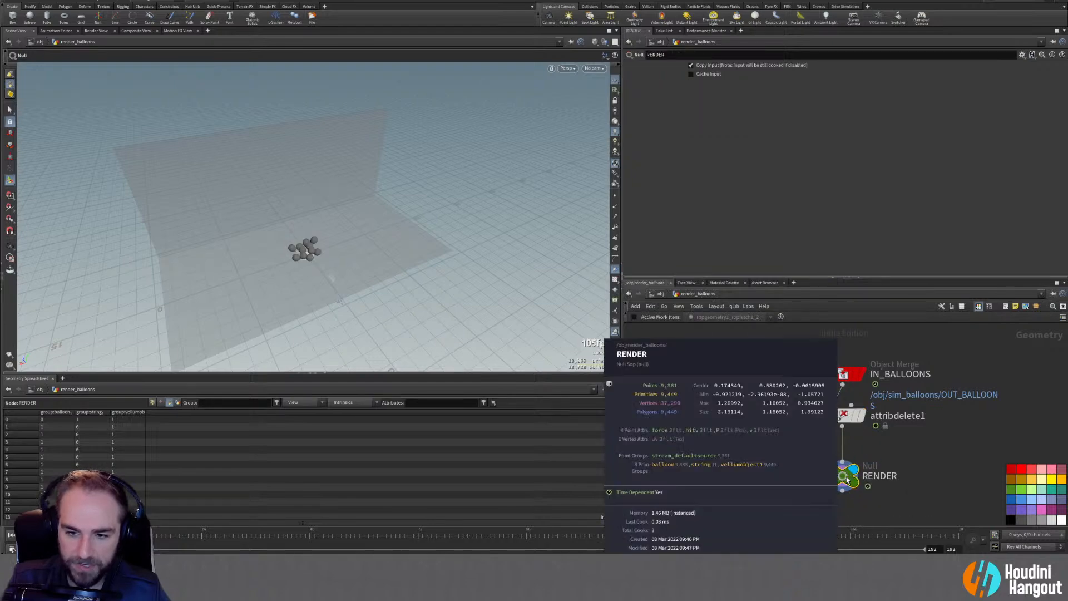
pyautogui.press('h')
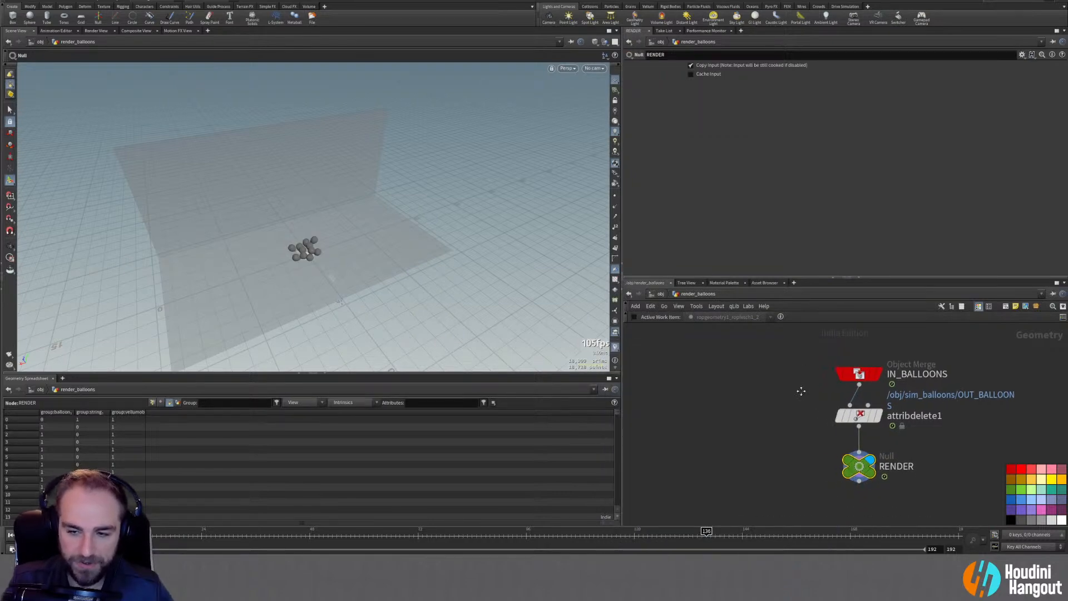
# Go to the first frame and examine the geometry information of attribdelete1 and IN_BALLOONS
pyautogui.click(10, 536)
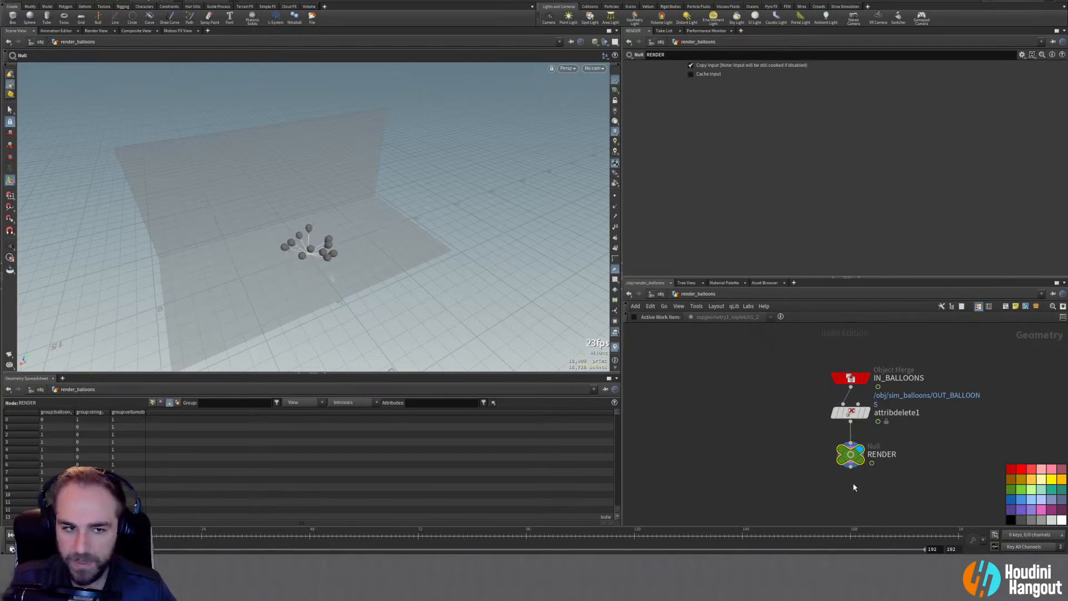
pyautogui.middleClick(851, 418)
pyautogui.click(850, 378)
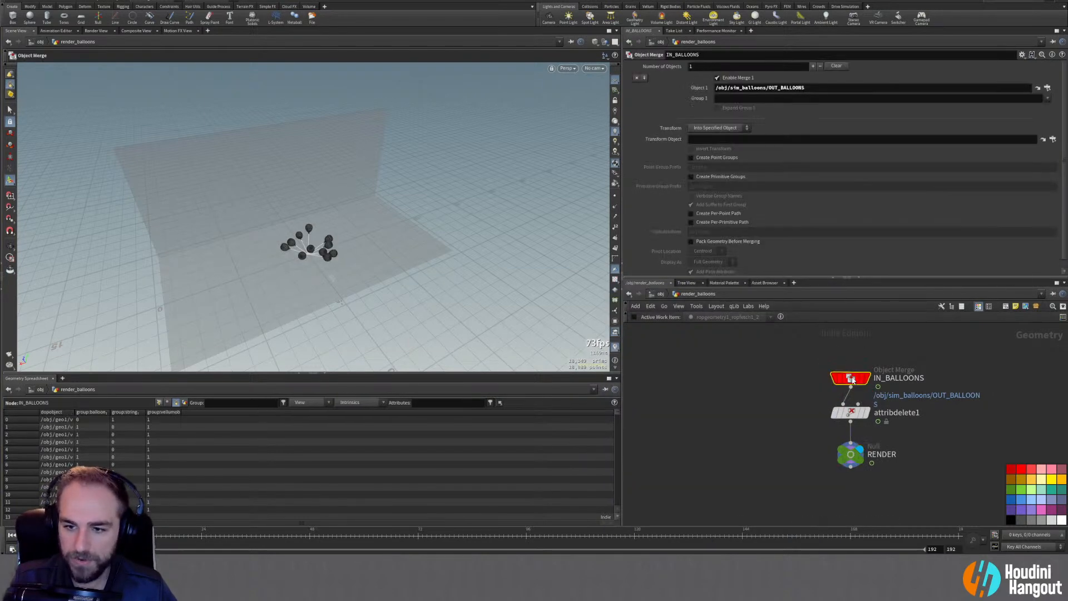
pyautogui.middleClick(851, 379)
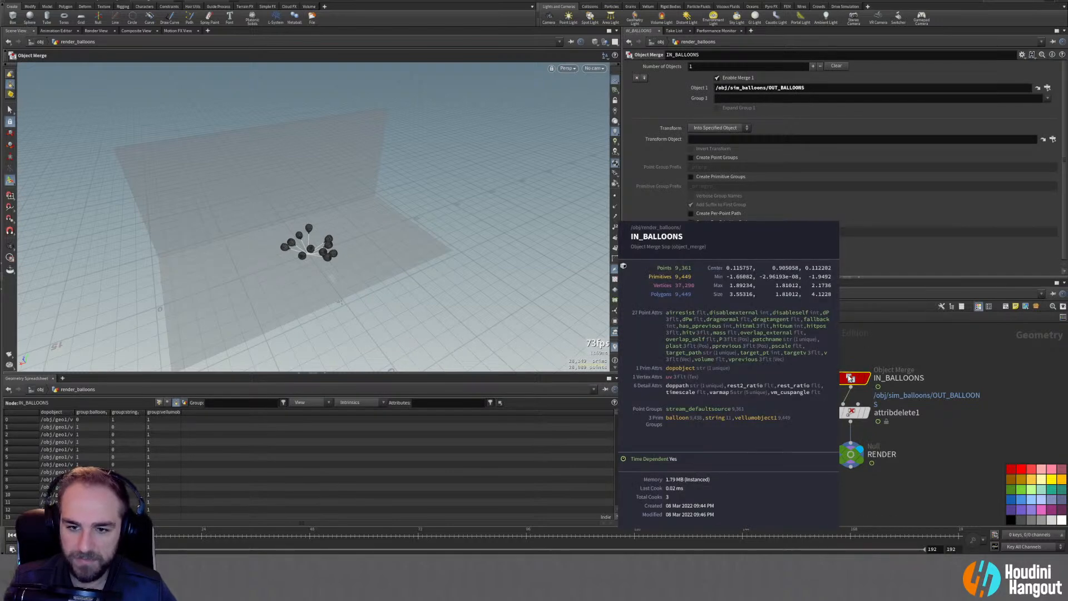
# Add pscale to the point attributes kept by attribdelete1
pyautogui.click(850, 412)
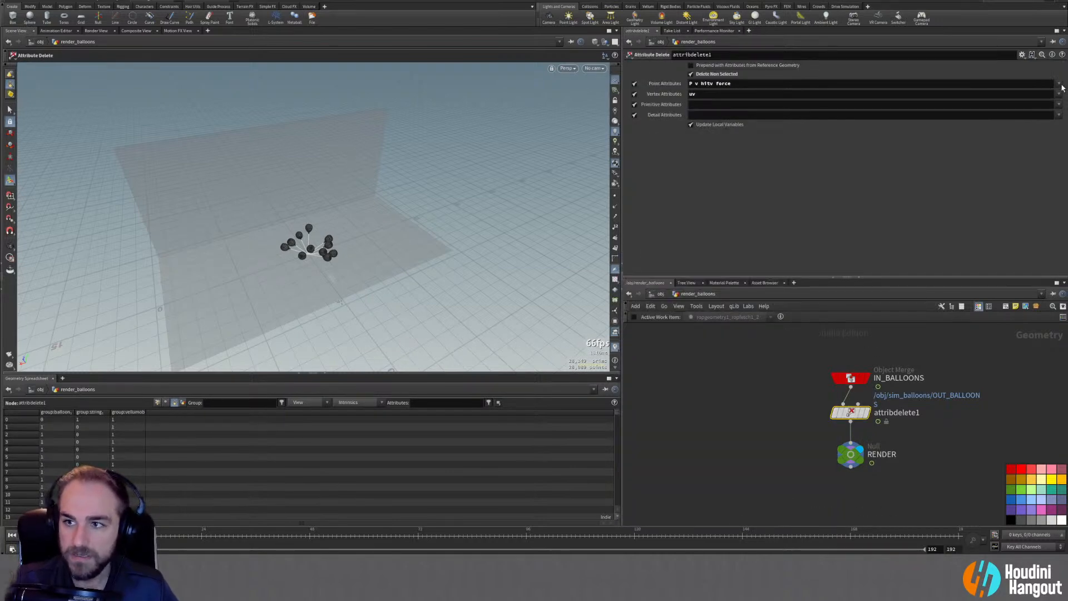
pyautogui.click(1059, 84)
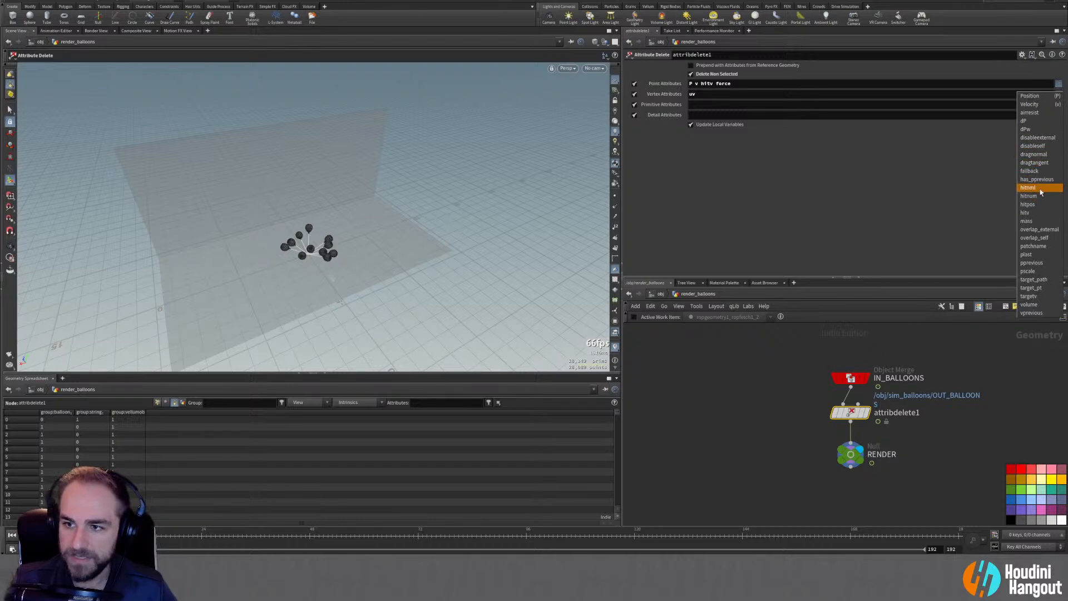
pyautogui.click(1028, 271)
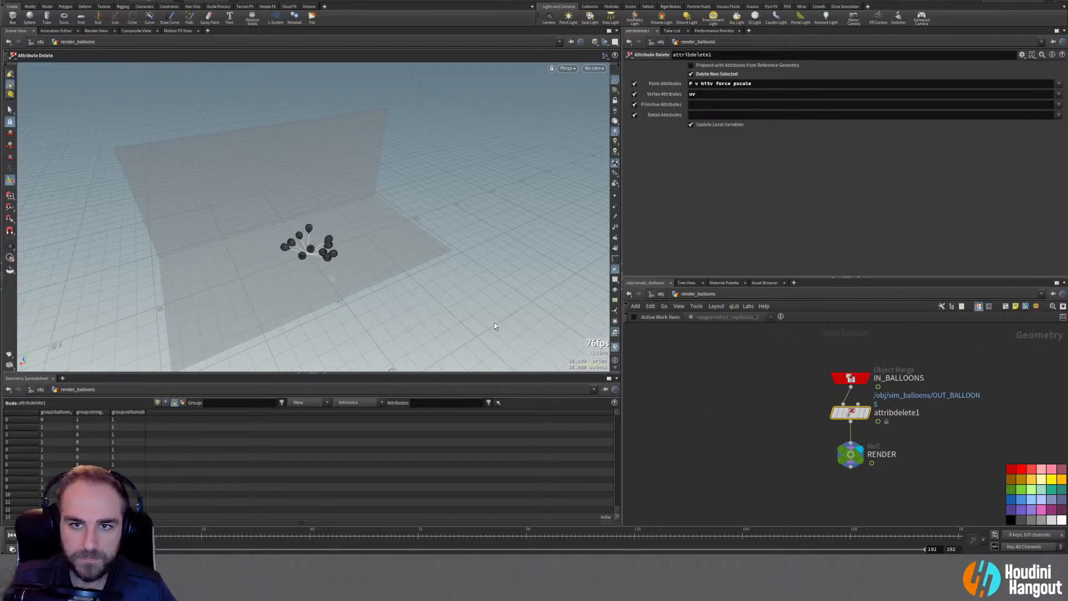
pyautogui.click(813, 433)
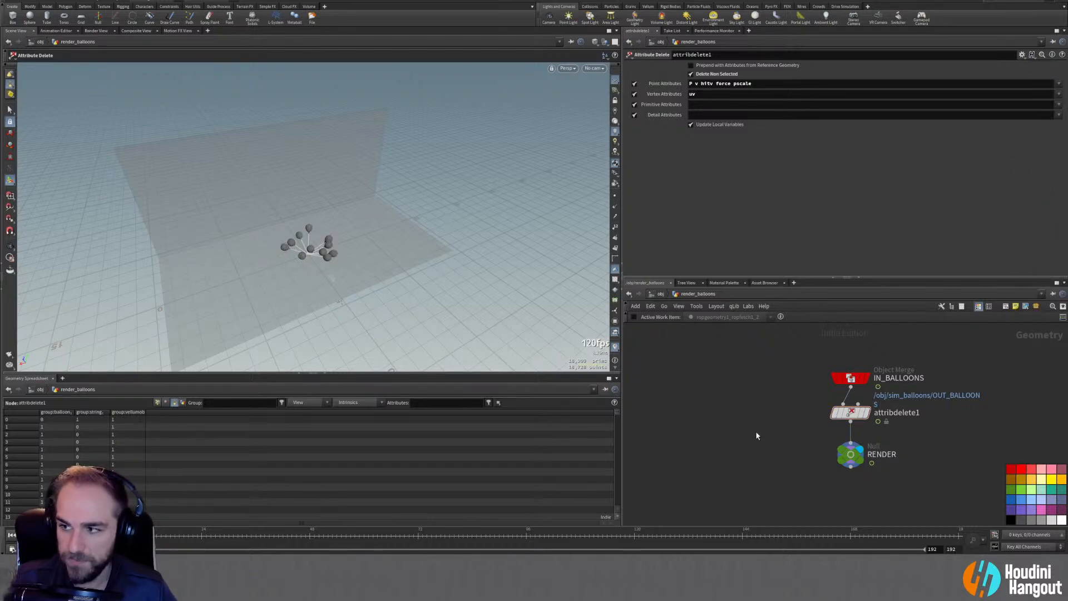
# Go up to the object level, enter render_room and place an Object Merge node in its empty network
pyautogui.press('u')
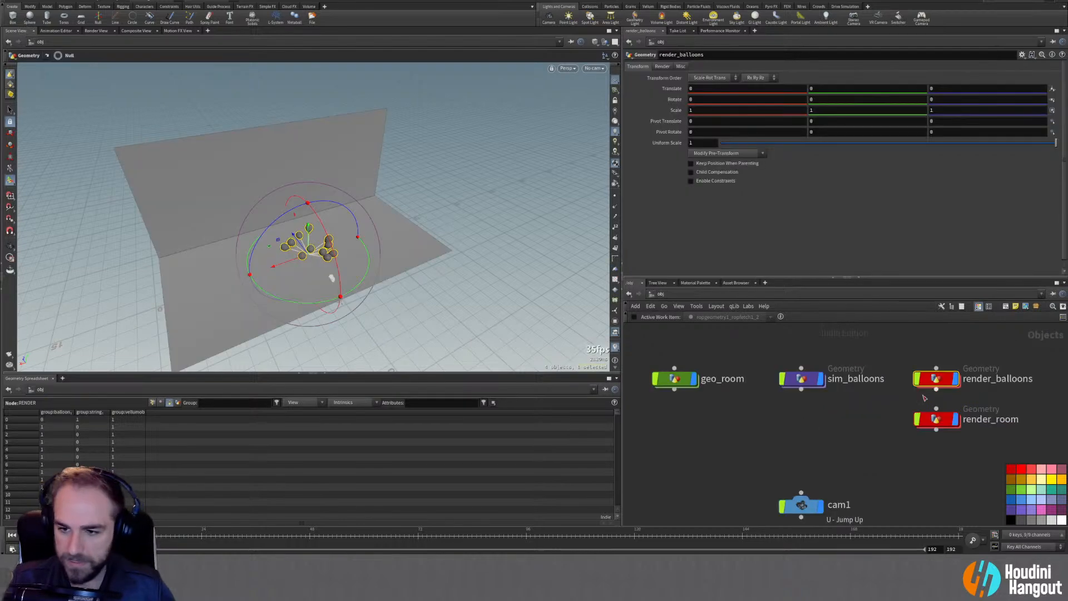
pyautogui.doubleClick(934, 423)
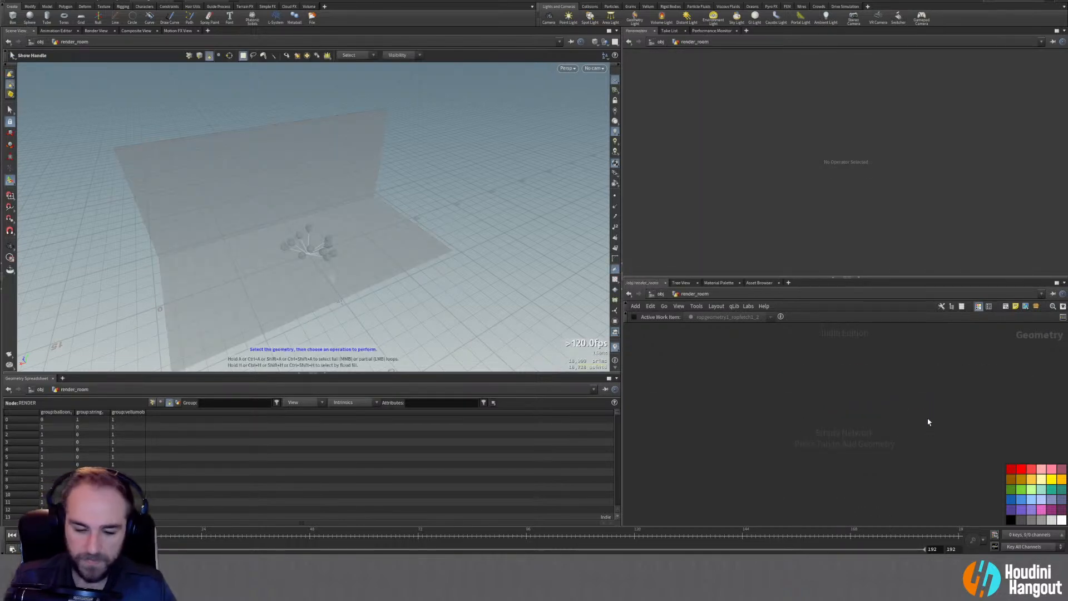
pyautogui.press('Tab')
pyautogui.write('obje')
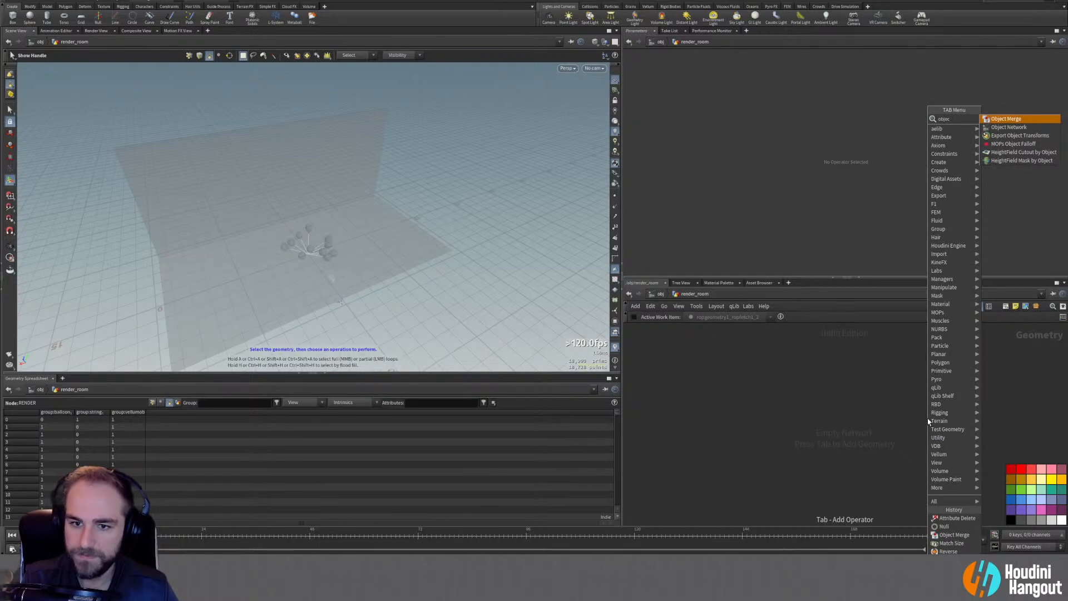
pyautogui.write('c')
pyautogui.press('Return')
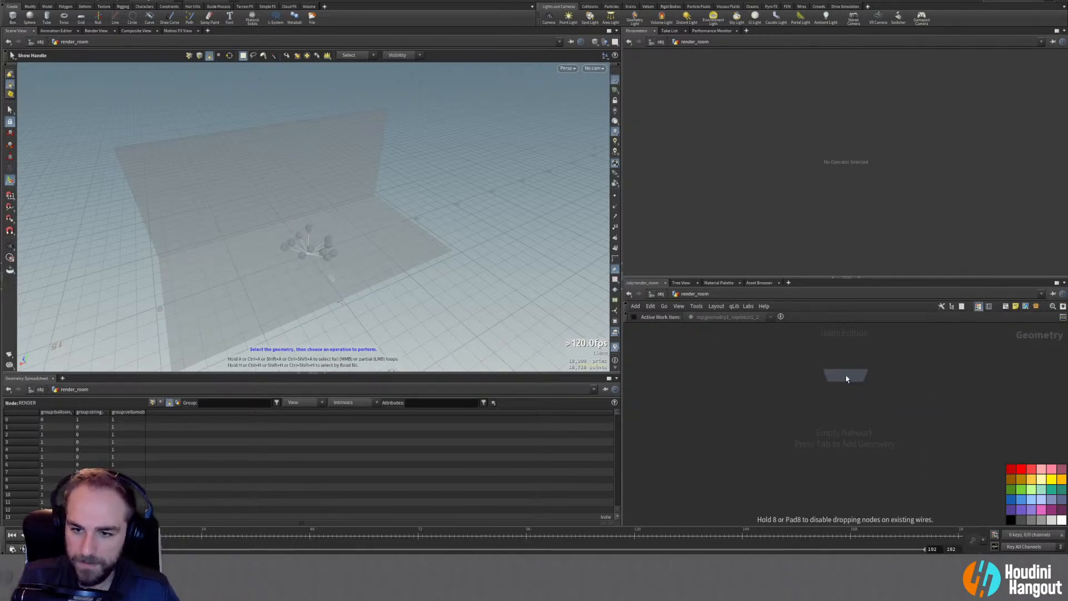
pyautogui.click(845, 377)
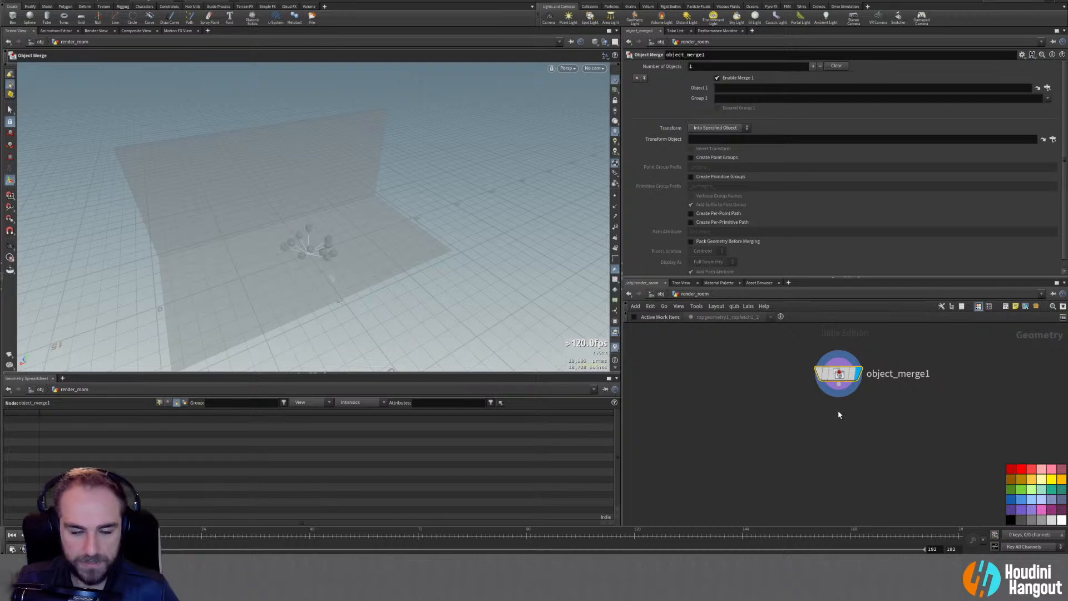
# Set Object 1 of the Object Merge node to /obj/geo_room/OUT_GEO
pyautogui.click(897, 373)
pyautogui.click(834, 373)
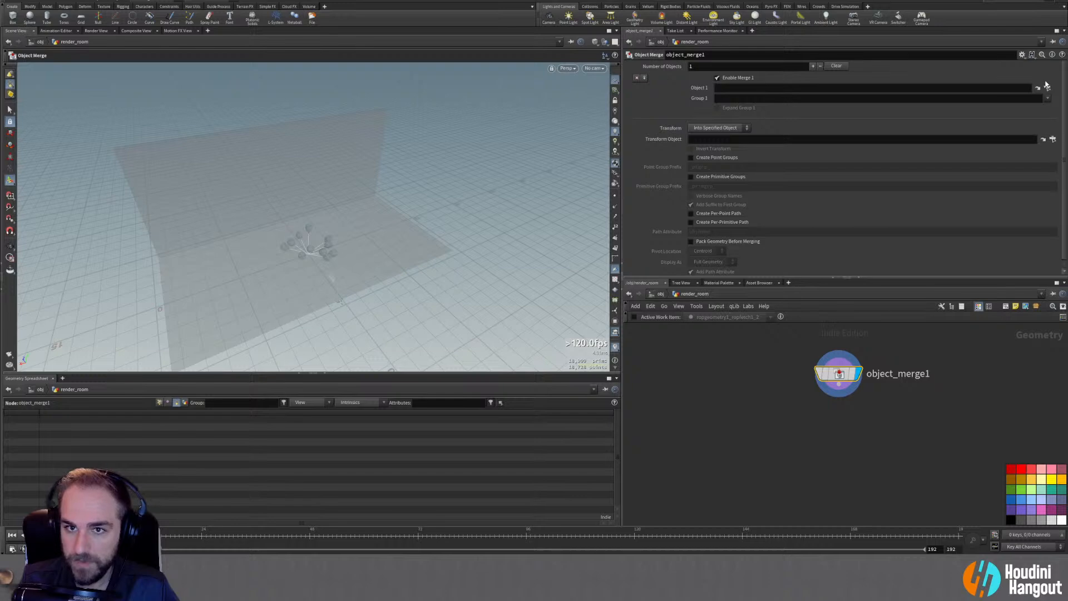
pyautogui.click(1037, 88)
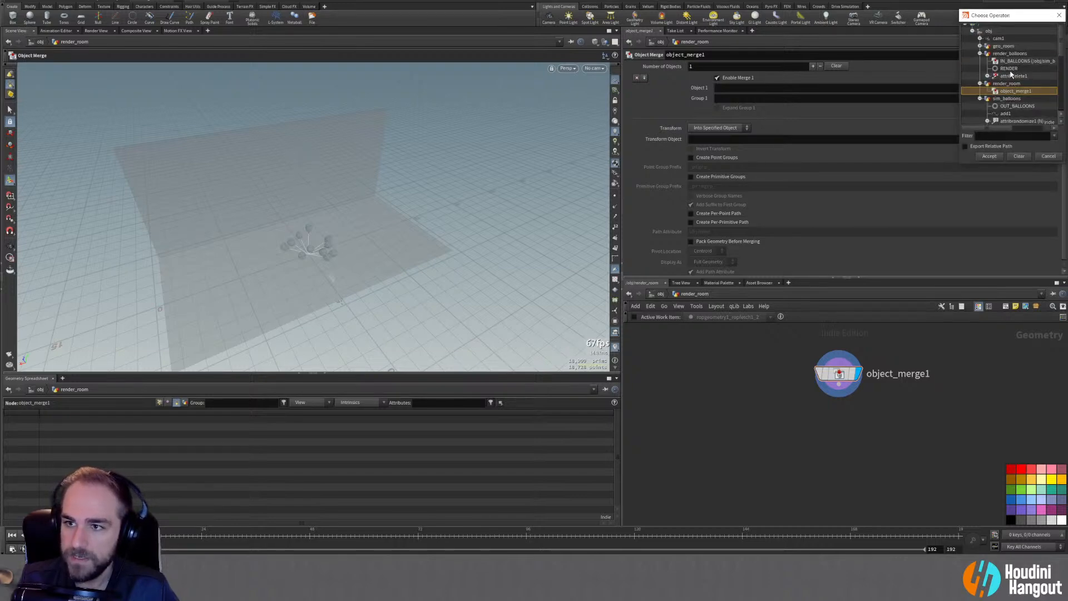
pyautogui.click(981, 48)
pyautogui.click(1009, 56)
pyautogui.click(988, 156)
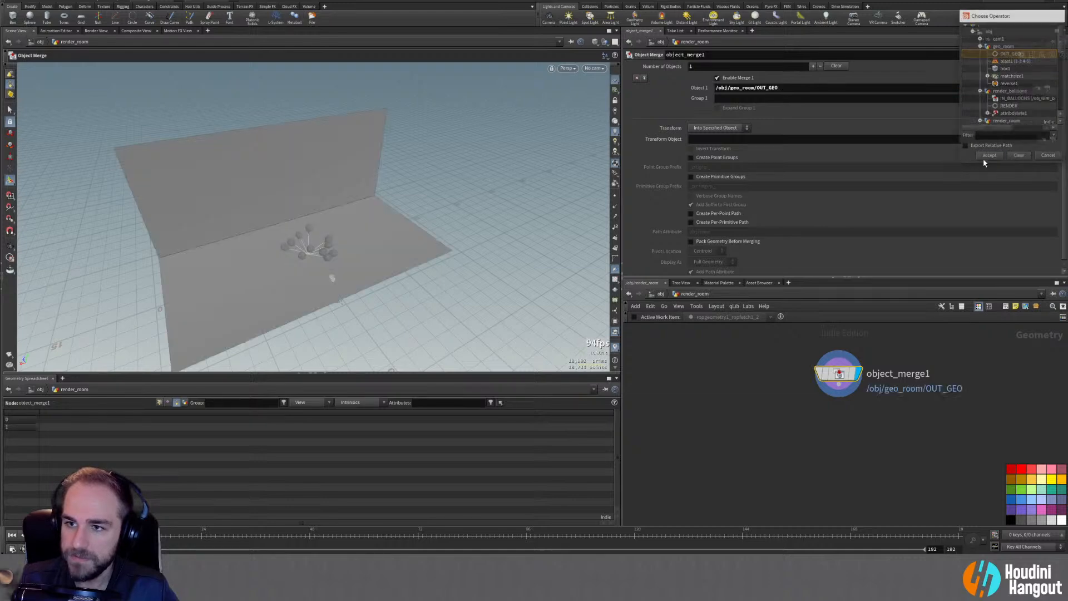
# Rename the Object Merge node IN_ROOM_GEO and color it red
pyautogui.doubleClick(912, 373)
pyautogui.write('IN_ROO')
pyautogui.write('M_FO')
pyautogui.press('BackSpace')
pyautogui.press('BackSpace')
pyautogui.write('GEO')
pyautogui.press('Return')
pyautogui.click(1011, 469)
# Add a Labs Auto UV node connected below IN_ROOM_GEO and make it the displayed node
pyautogui.press('Tab')
pyautogui.write('auto u')
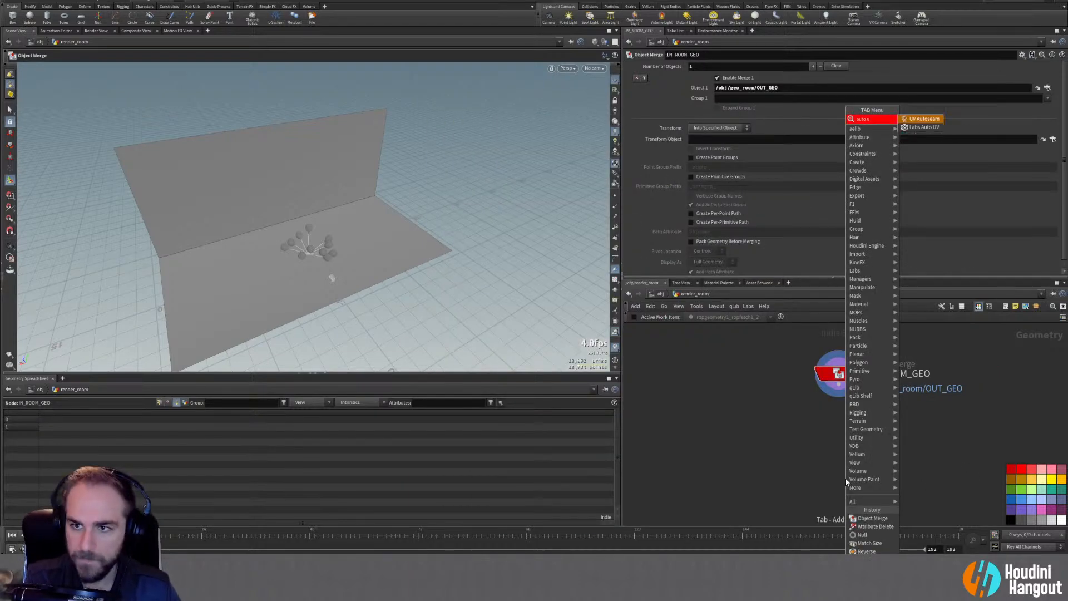
pyautogui.press('Return')
pyautogui.click(848, 419)
pyautogui.click(850, 418)
pyautogui.moveTo(836, 418); pyautogui.dragTo(842, 418)
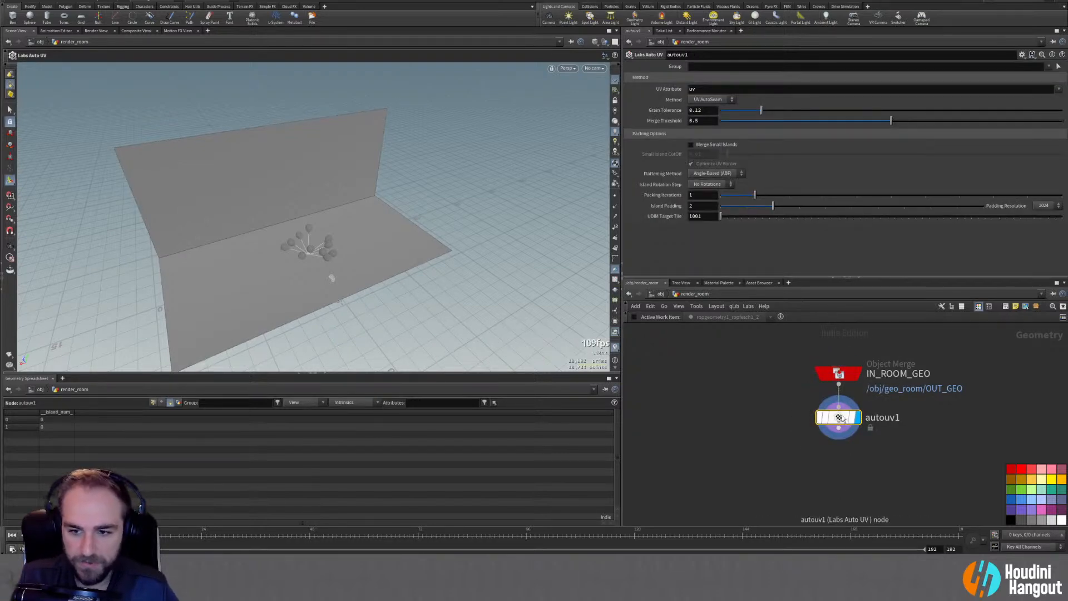
# Show the UV checker texture on the room and bypass and re-enable autouv1 to compare the result
pyautogui.click(615, 281)
pyautogui.keyDown('alt'); pyautogui.moveTo(334, 269); pyautogui.dragTo(312, 245); pyautogui.keyUp('alt')
pyautogui.click(820, 417)
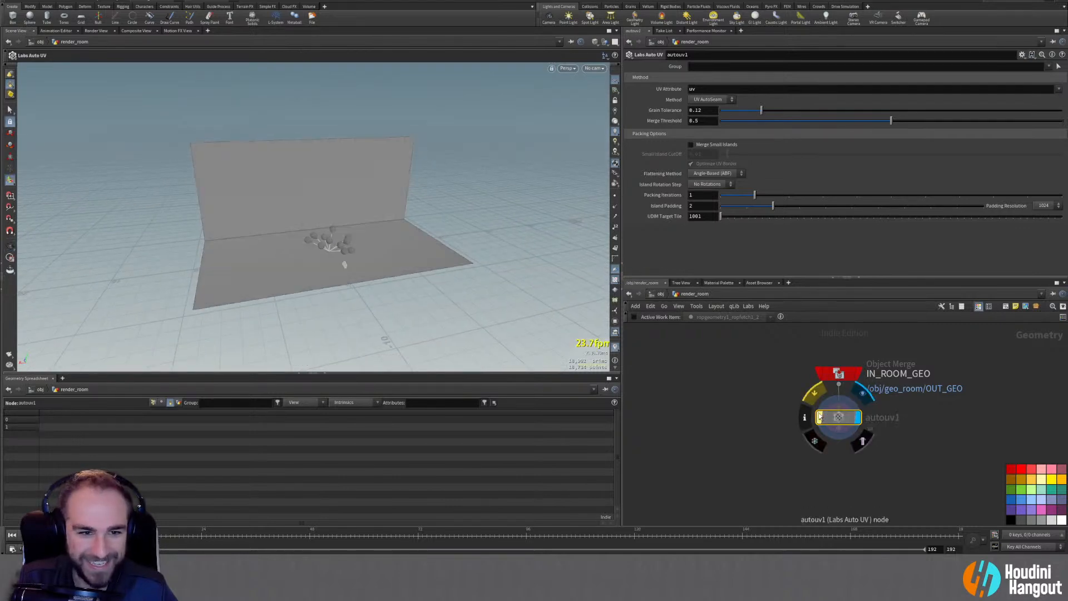
pyautogui.click(820, 417)
pyautogui.click(840, 470)
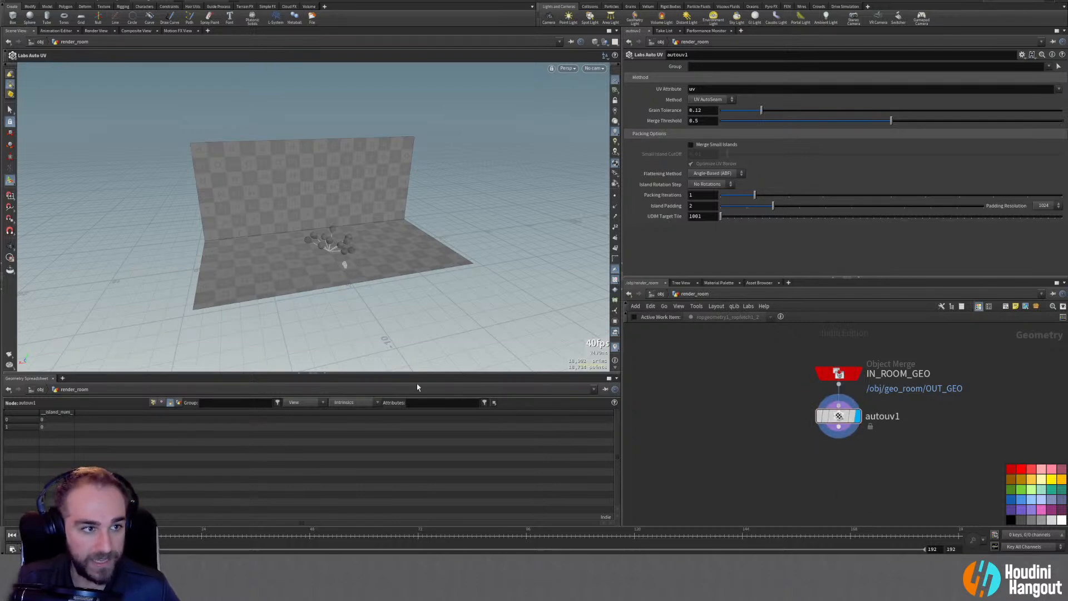
# Create a primitive group named floor from the room's floor polygon, downstream of autouv1
pyautogui.click(9, 109)
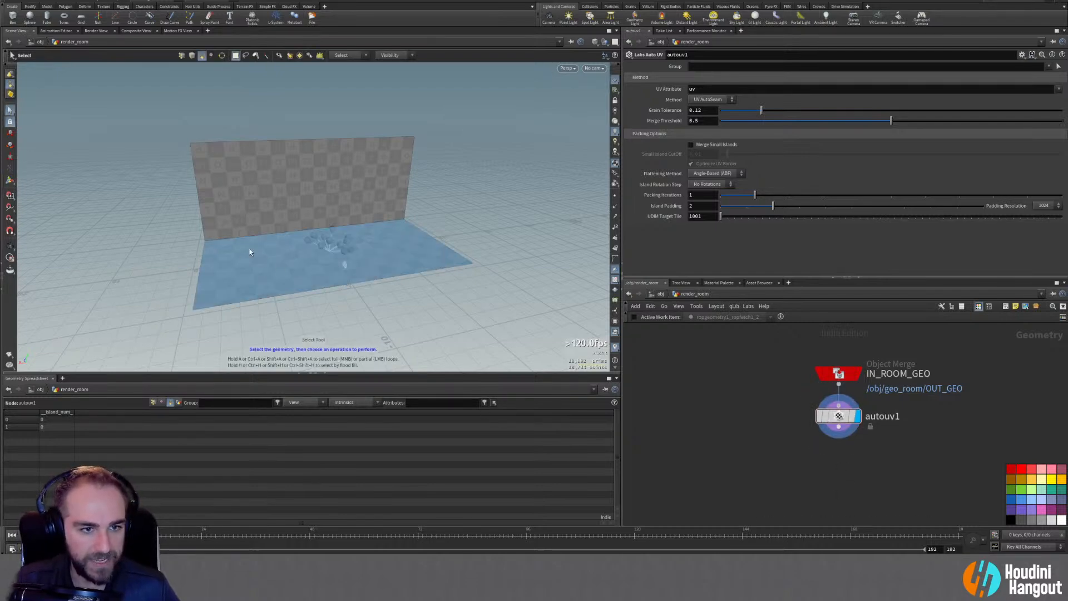
pyautogui.click(271, 293)
pyautogui.press('Tab')
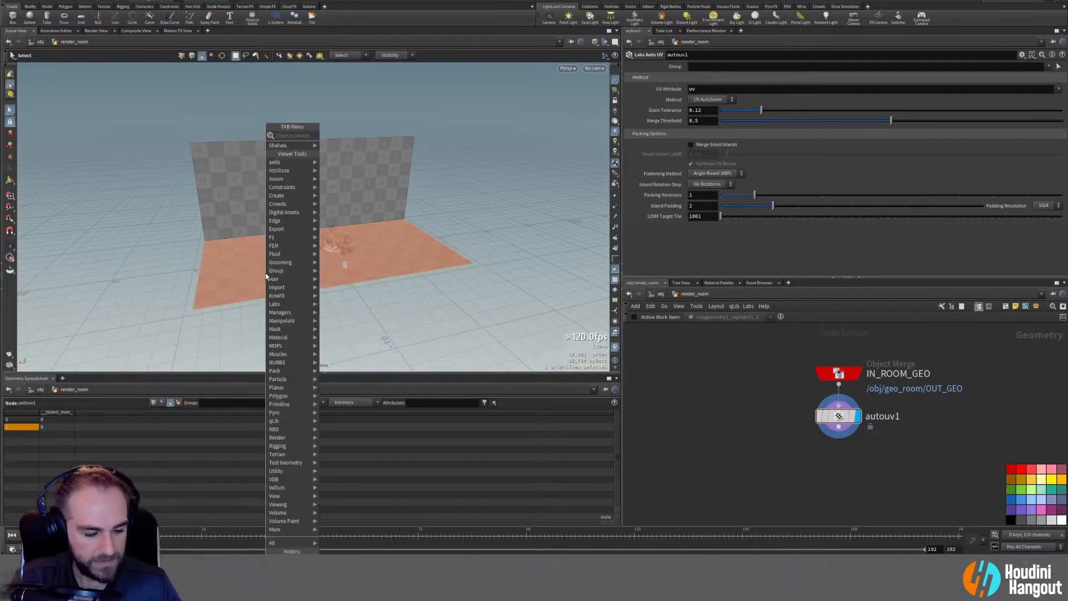
pyautogui.write('grto')
pyautogui.press('BackSpace')
pyautogui.press('BackSpace')
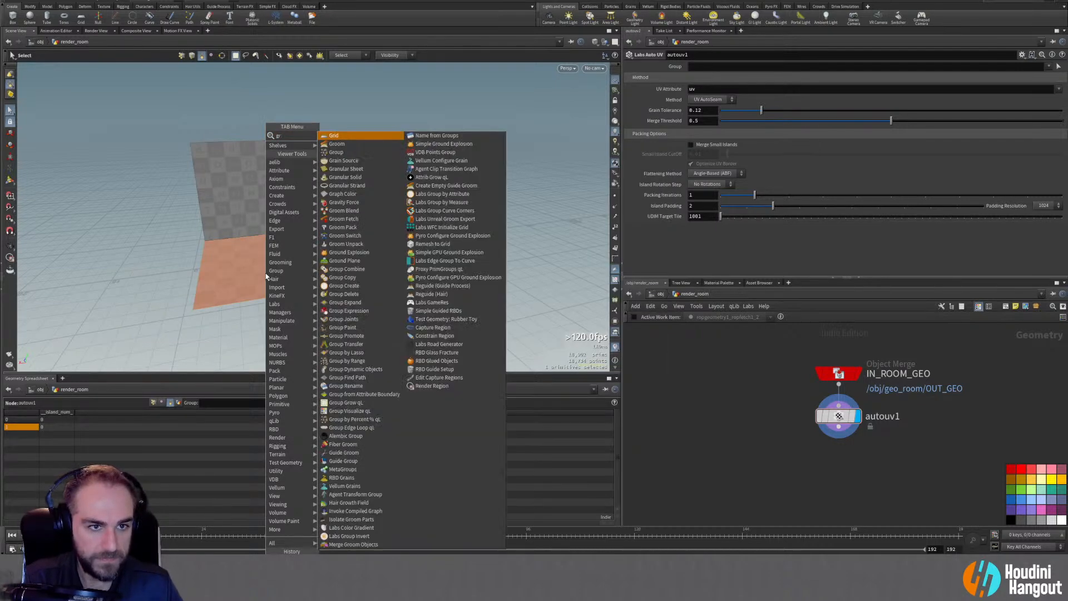
pyautogui.press('Down')
pyautogui.press('Down')
pyautogui.press('Return')
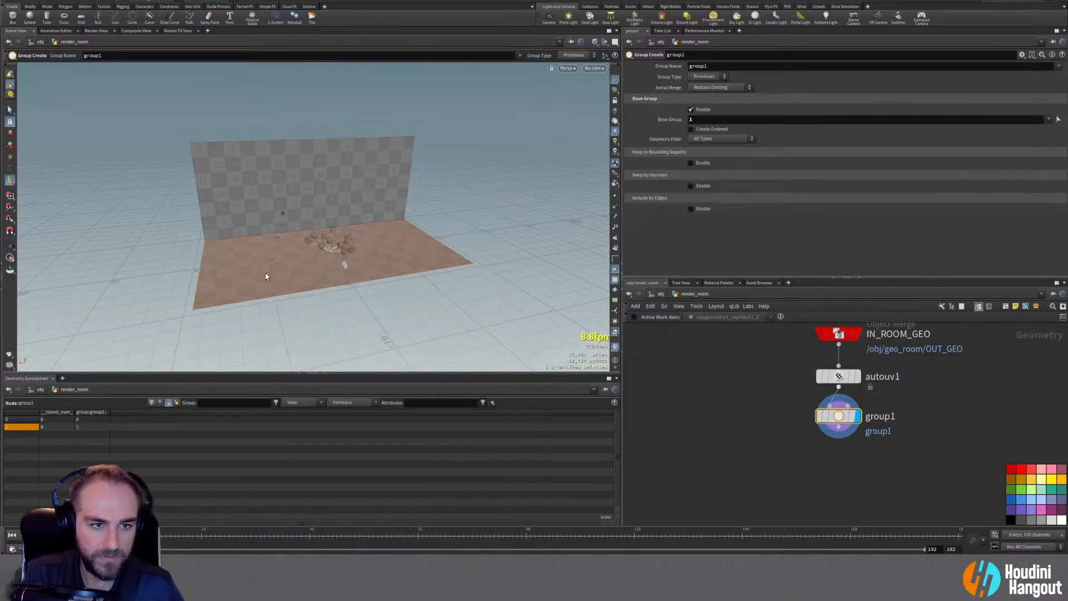
pyautogui.doubleClick(714, 65)
pyautogui.write('floor')
pyautogui.press('Return')
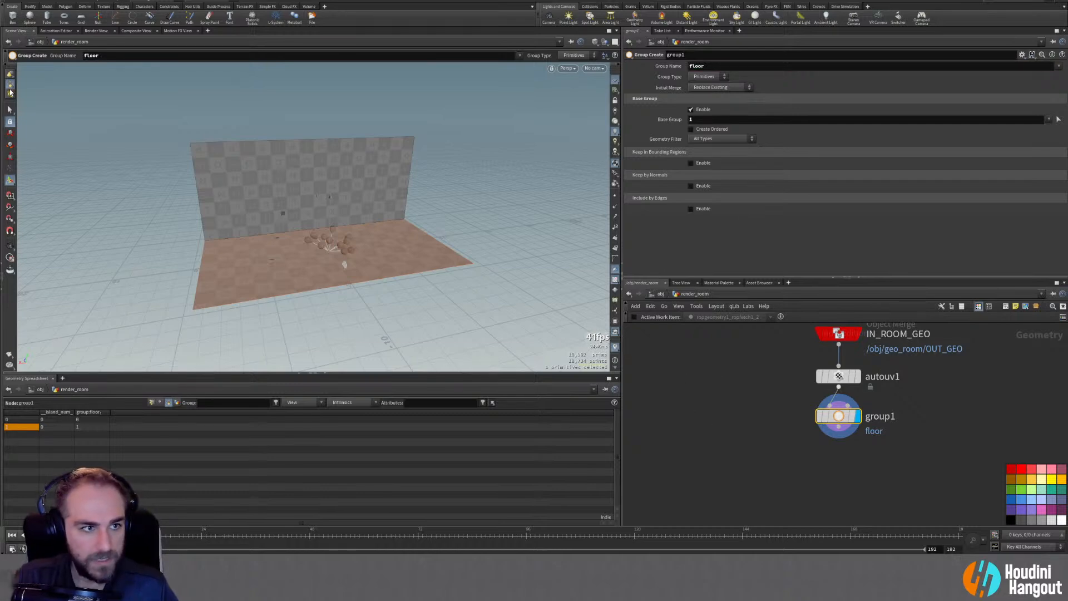
# Create a second primitive group named wall from the room's back wall polygon
pyautogui.press('s')
pyautogui.click(268, 208)
pyautogui.press('Tab')
pyautogui.write('group')
pyautogui.press('Return')
pyautogui.doubleClick(698, 66)
pyautogui.write('wall')
pyautogui.press('Return')
# Add a Null node connected below the wall group node and rename it RENDER
pyautogui.scroll(-2, 816, 478)
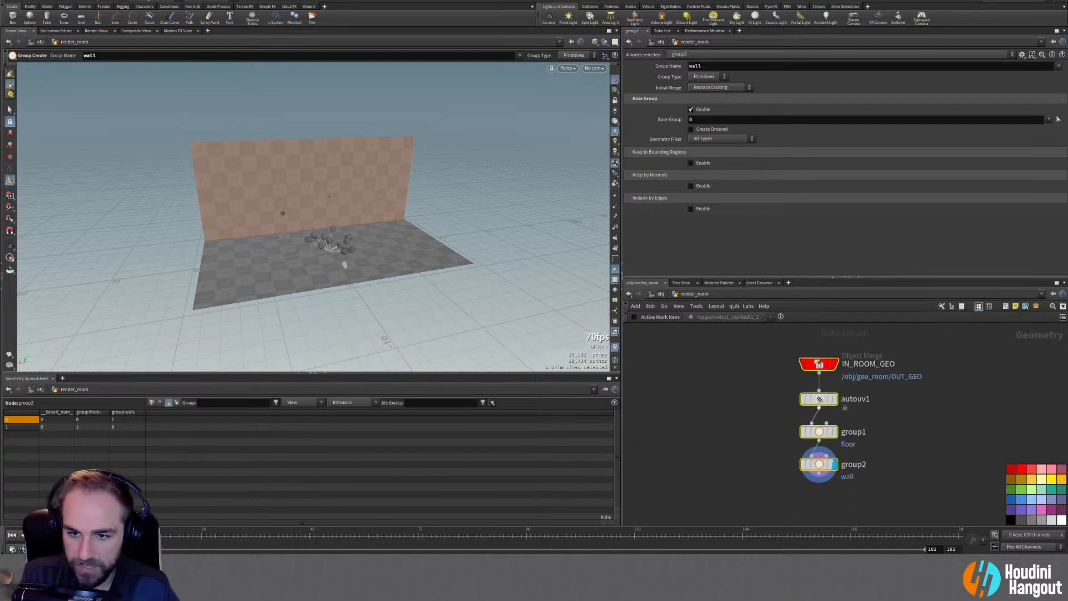
pyautogui.press('Tab')
pyautogui.write('null')
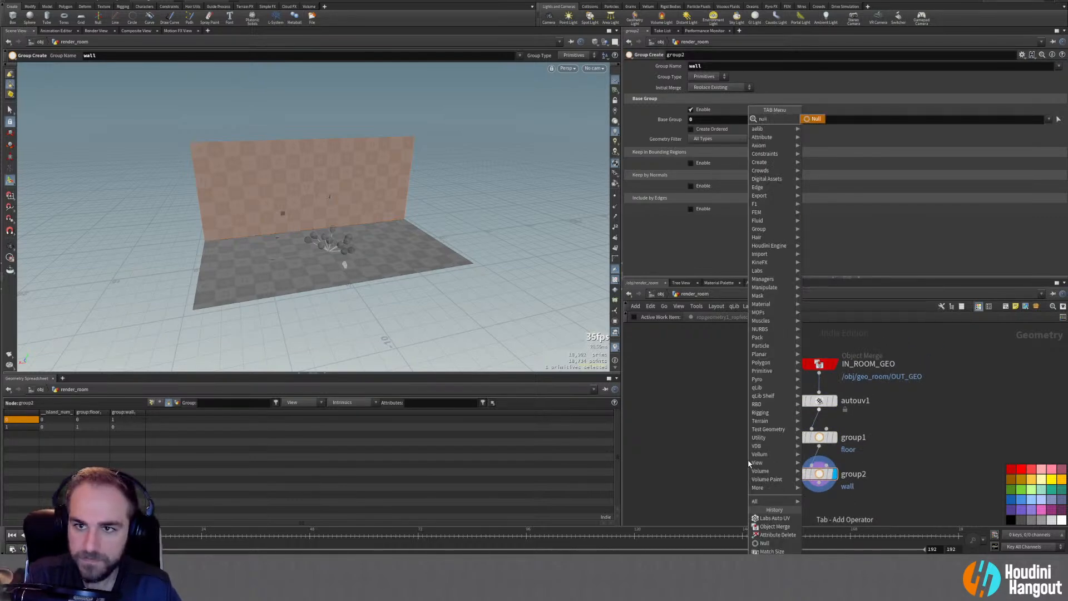
pyautogui.press('Return')
pyautogui.click(789, 495)
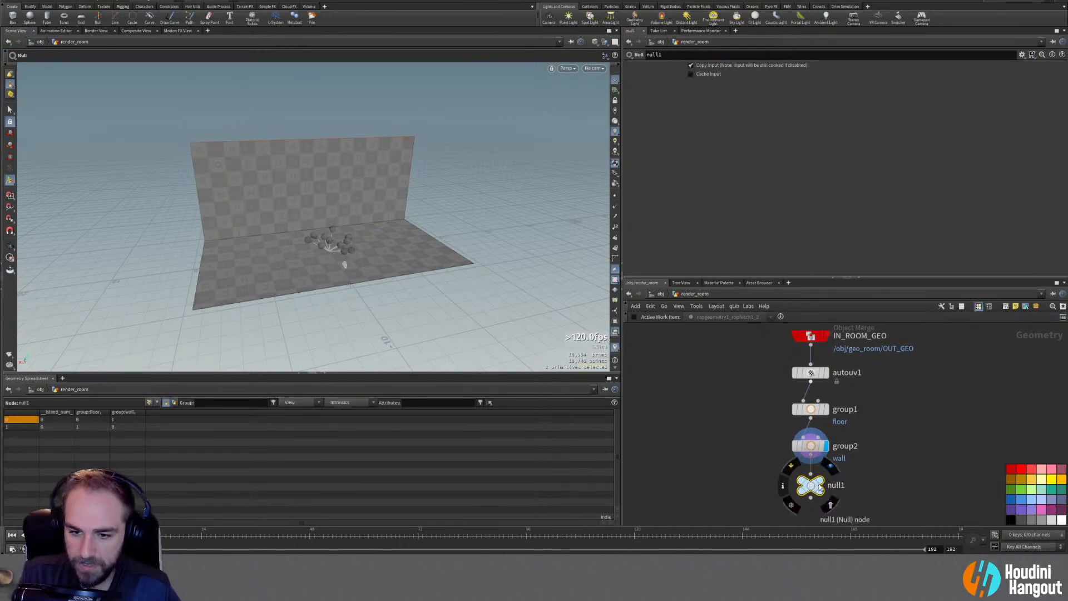
pyautogui.doubleClick(841, 485)
pyautogui.write('RENDEWR')
pyautogui.press('BackSpace')
pyautogui.write('ER')
pyautogui.press('Return')
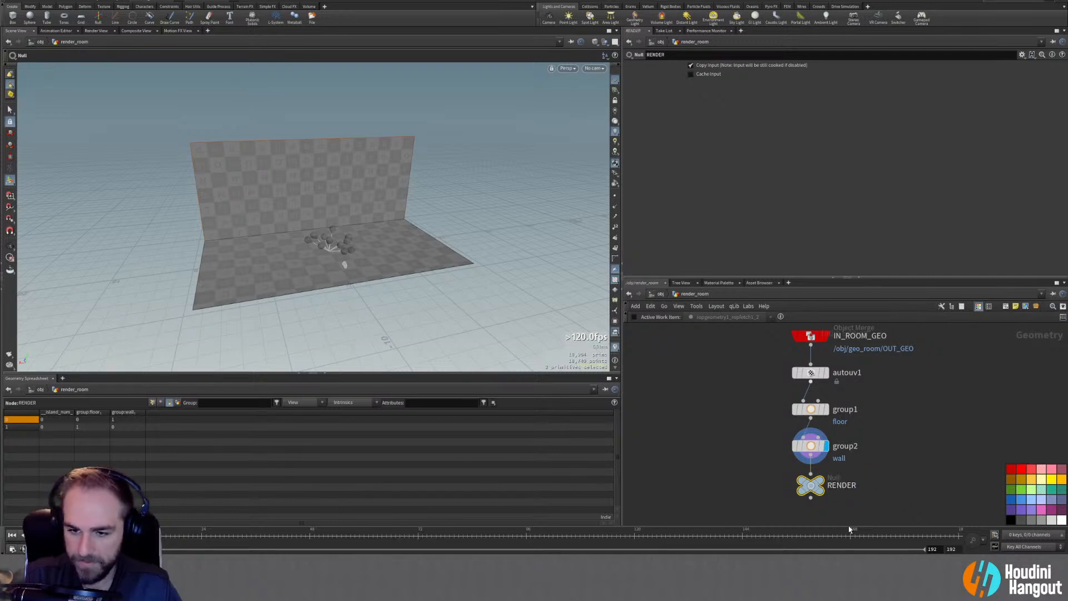
# Color the RENDER null green and make it the displayed node of render_room
pyautogui.hotkey('ctrl', 'a')
pyautogui.click(823, 485)
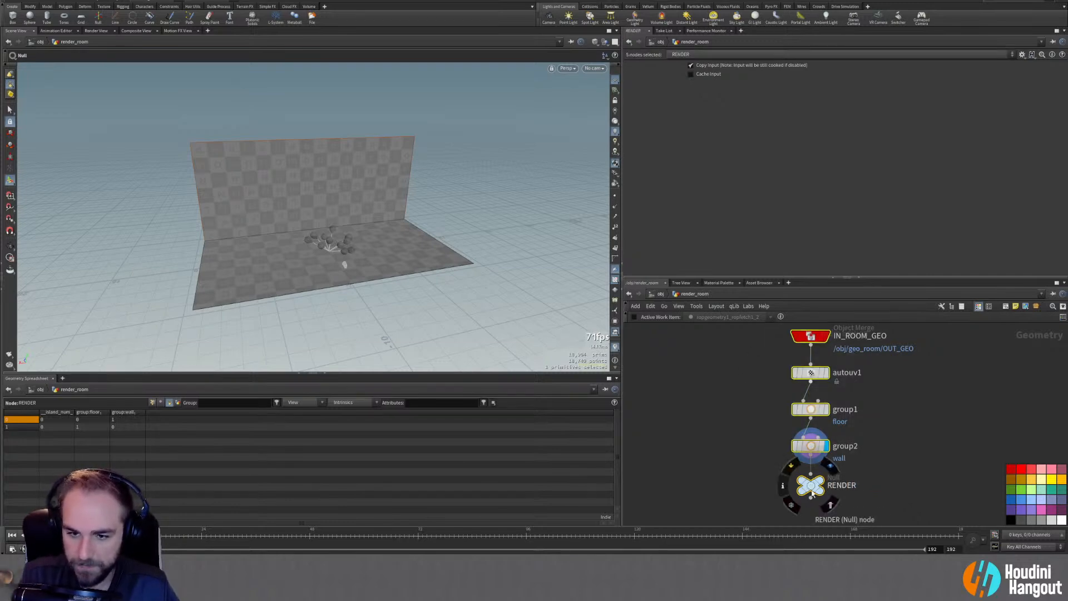
pyautogui.click(811, 485)
pyautogui.click(1010, 491)
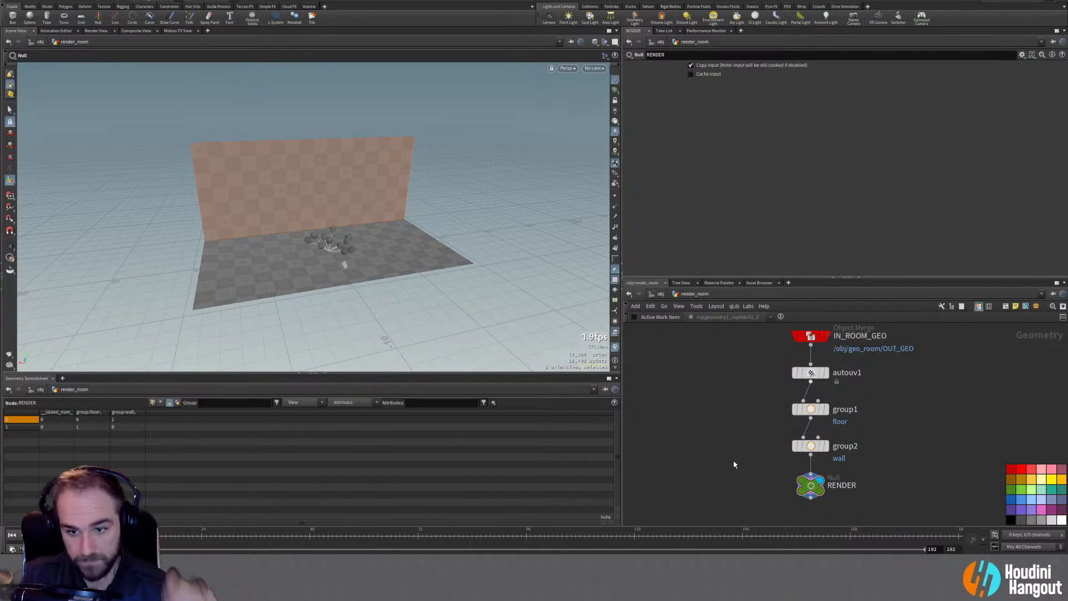
# Return to the object level, enter the render_balloons network and move its RENDER node down to make room above it
pyautogui.press('u')
pyautogui.click(822, 434)
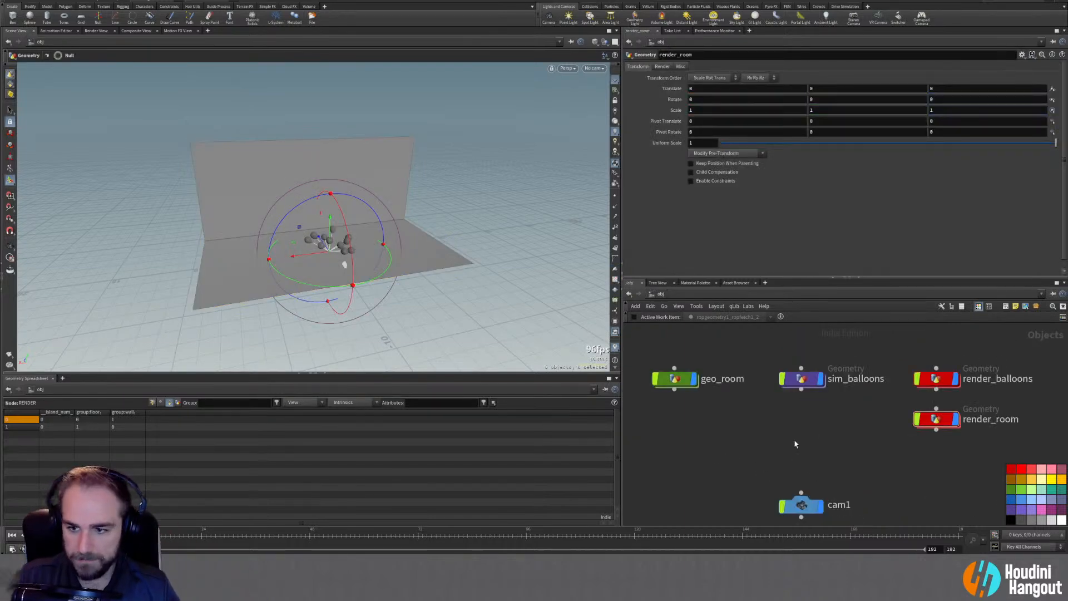
pyautogui.moveTo(807, 512); pyautogui.dragTo(813, 513)
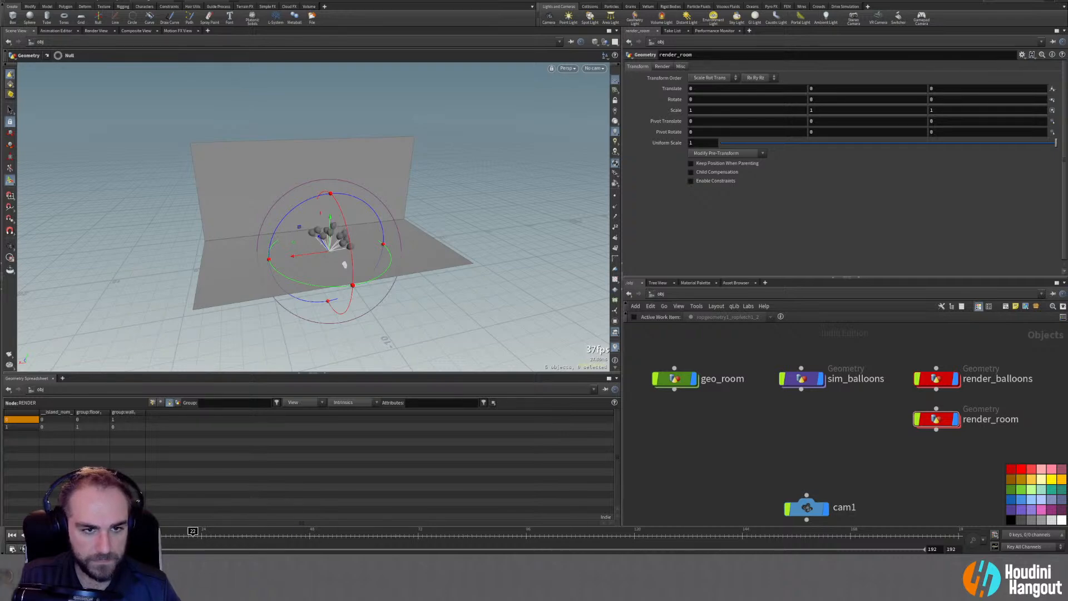
pyautogui.click(935, 382)
pyautogui.moveTo(938, 381)
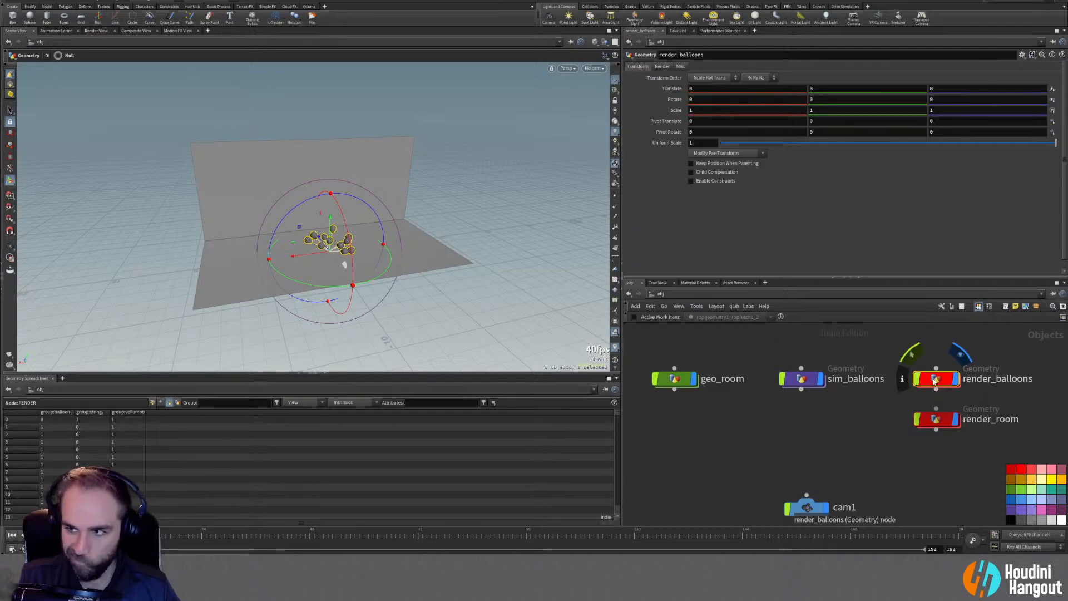
pyautogui.doubleClick(936, 377)
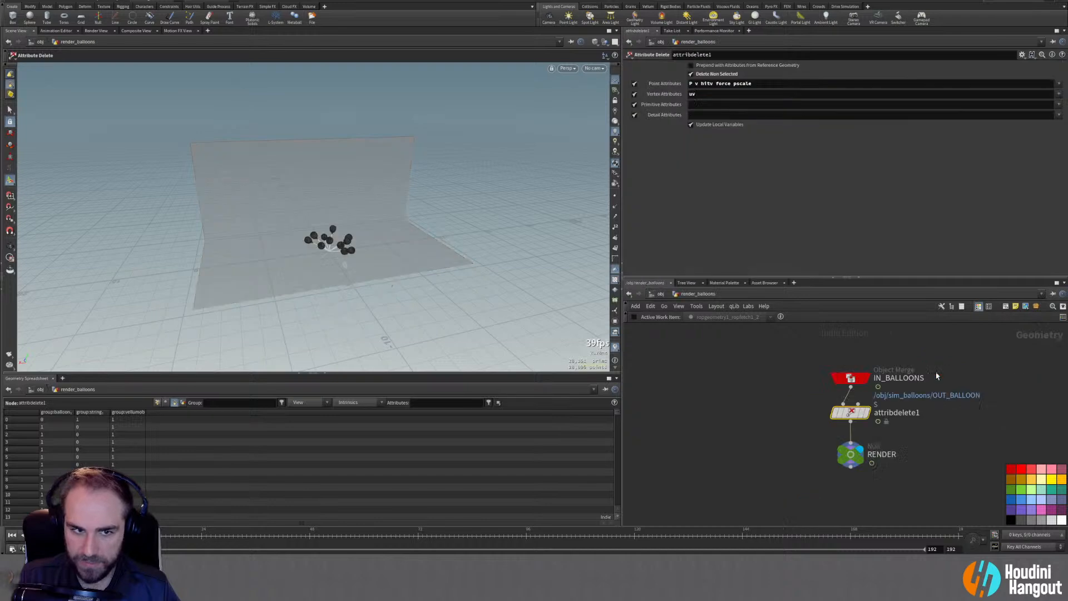
pyautogui.moveTo(844, 455); pyautogui.dragTo(852, 490)
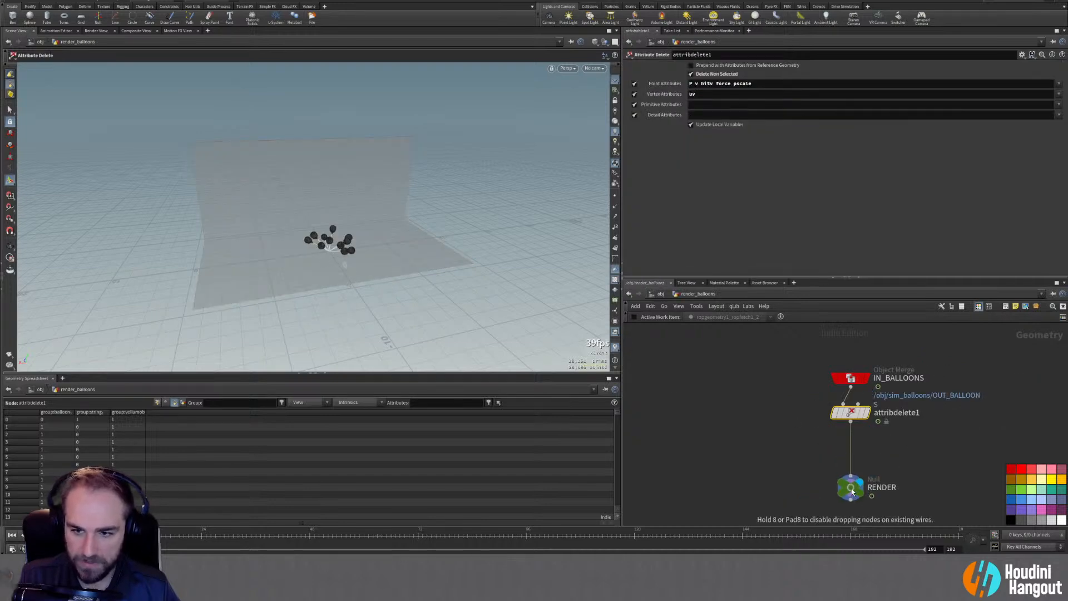
# View the balloons through cam1 and show the point attributes in the geometry spreadsheet
pyautogui.click(594, 68)
pyautogui.click(615, 111)
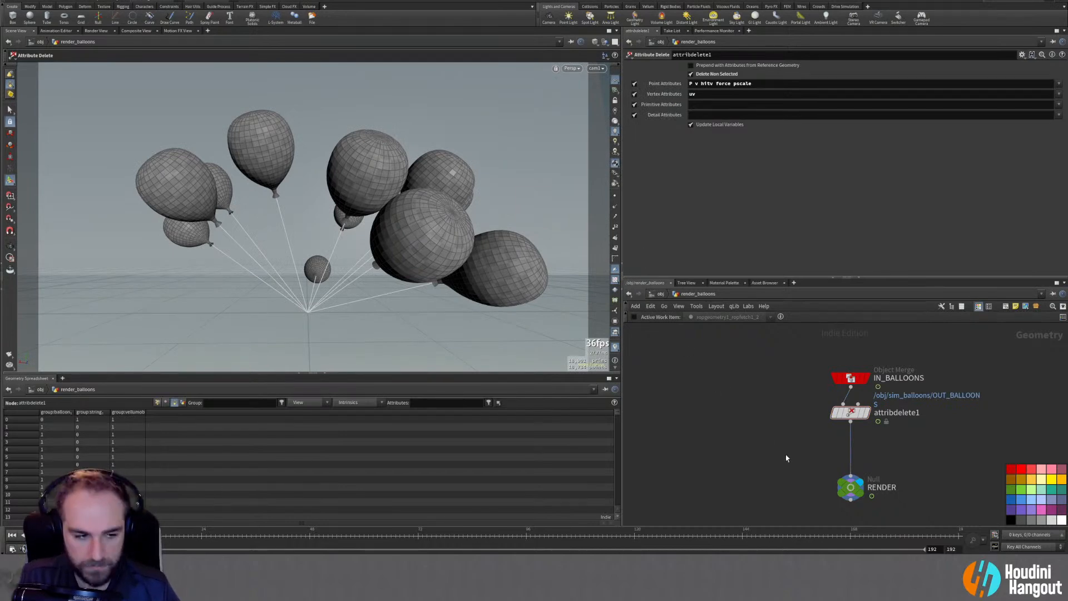
pyautogui.click(158, 402)
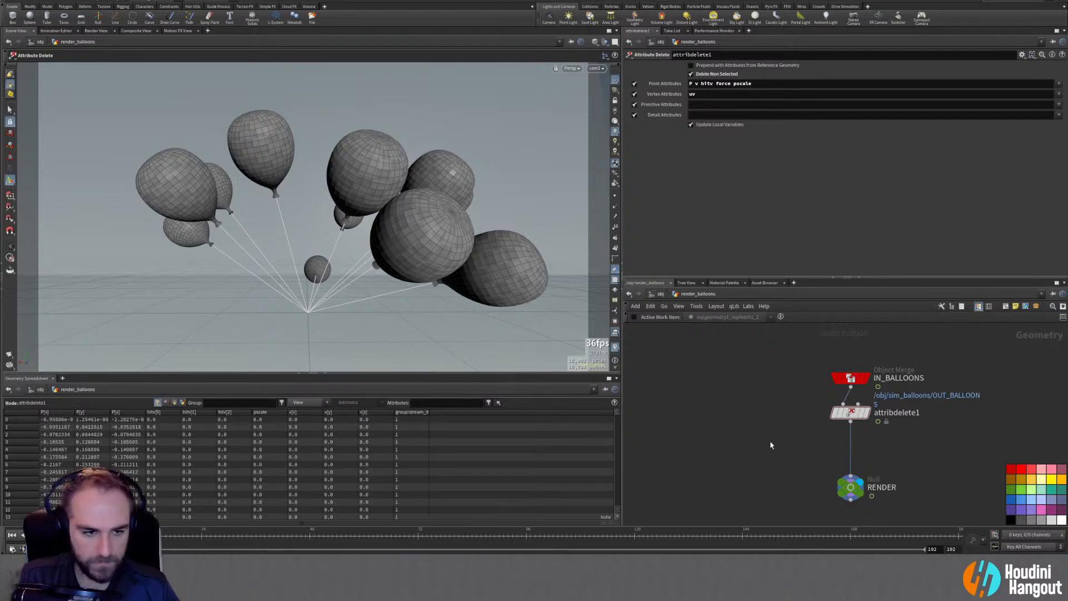
# Insert a Connectivity node between attribdelete1 and RENDER in the render_balloons network
pyautogui.press('Tab')
pyautogui.write('null')
pyautogui.press('Return')
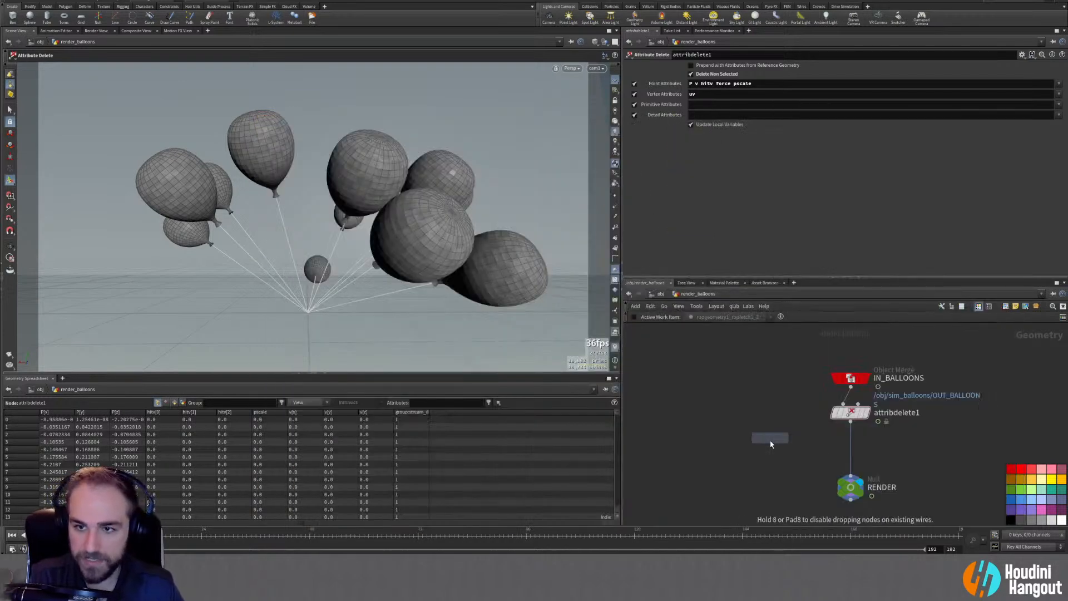
pyautogui.click(856, 446)
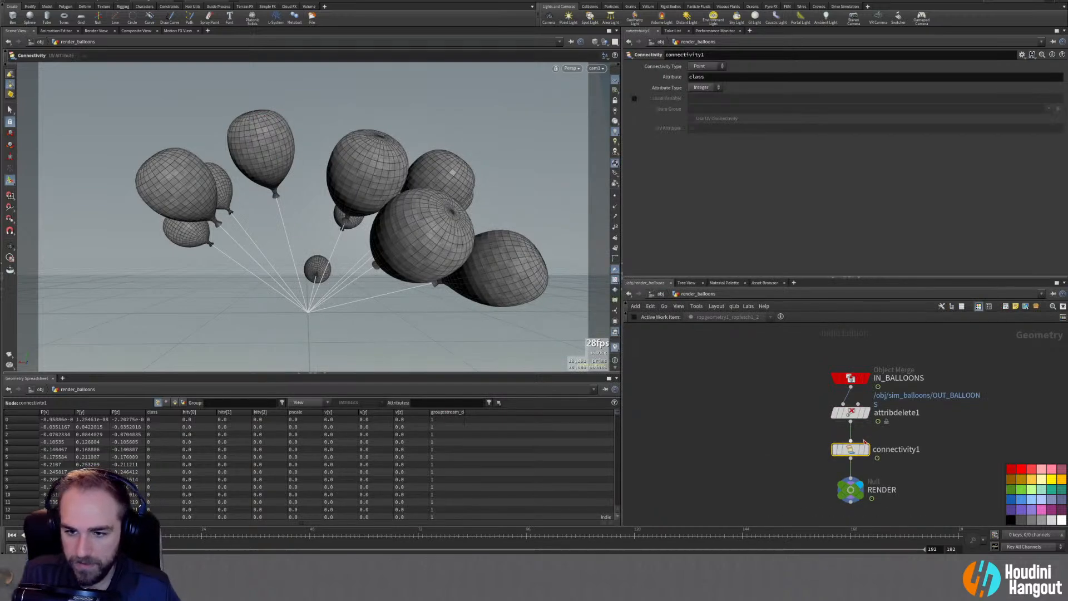
# Set the displayed connectivity node's Connectivity Type to Primitive and review the class values in the spreadsheet's primitive attributes
pyautogui.click(175, 402)
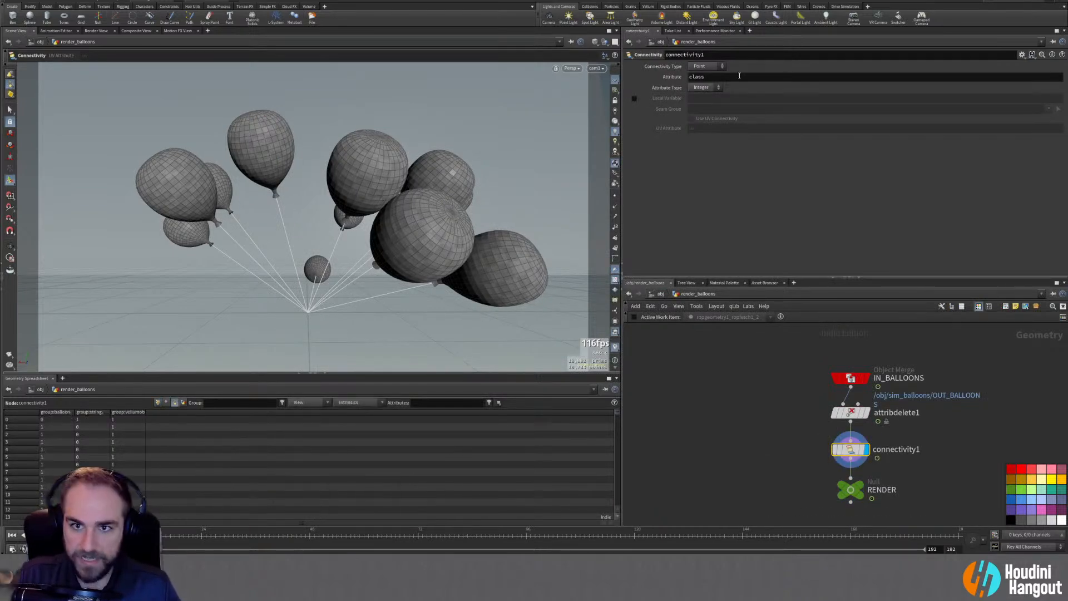
pyautogui.click(705, 65)
pyautogui.click(706, 84)
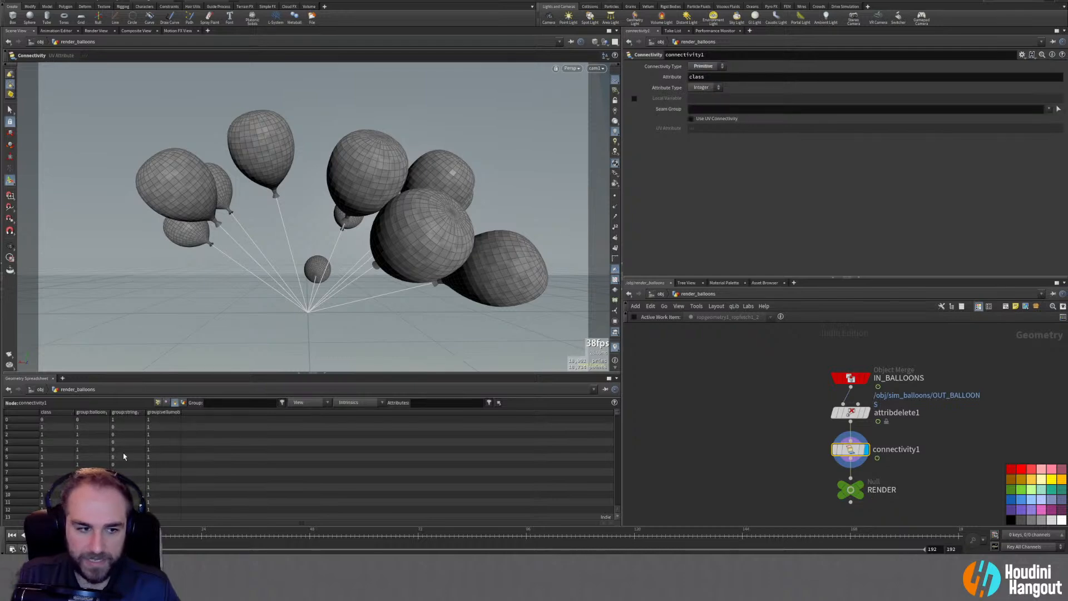
pyautogui.scroll(-10, 72, 456)
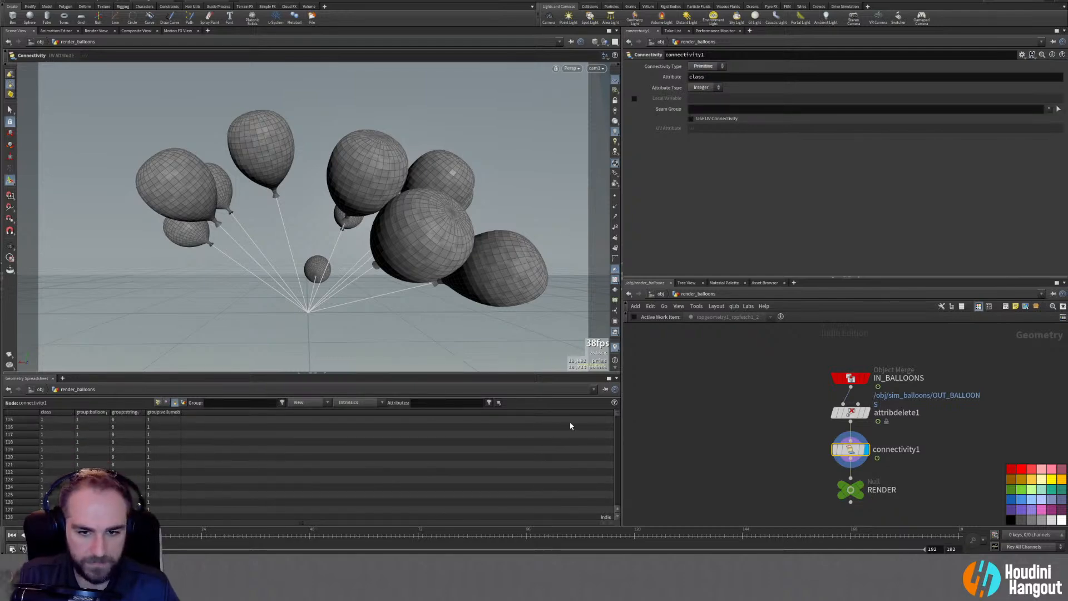
pyautogui.scroll(10, 617, 417)
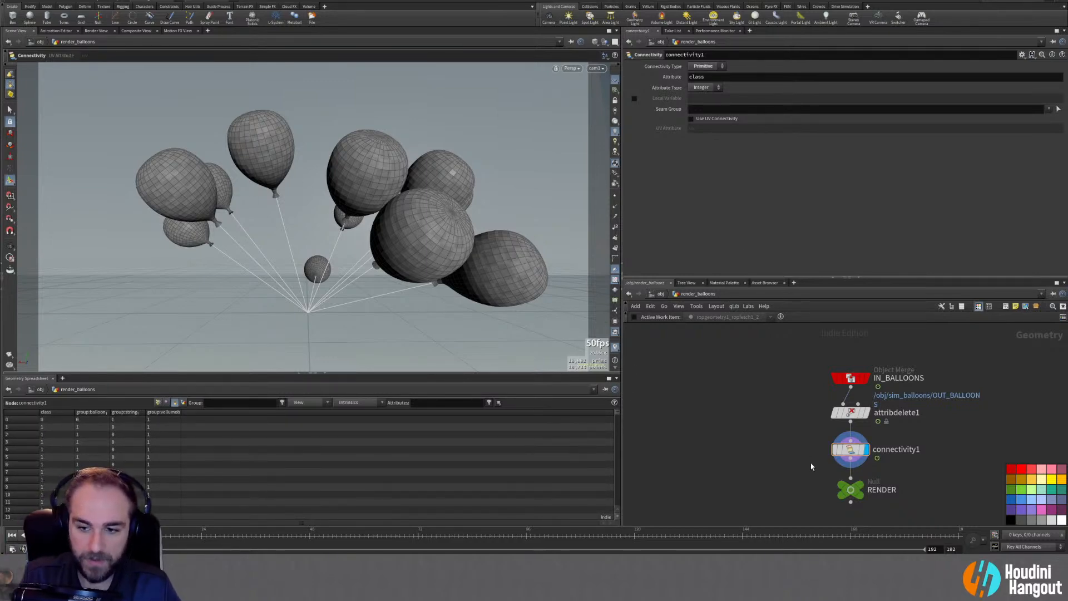
# Insert an Attribute Adjust Color node between connectivity1 and RENDER, spacing RENDER further down
pyautogui.moveTo(762, 494); pyautogui.dragTo(757, 437, button='middle')
pyautogui.moveTo(847, 435); pyautogui.dragTo(847, 484)
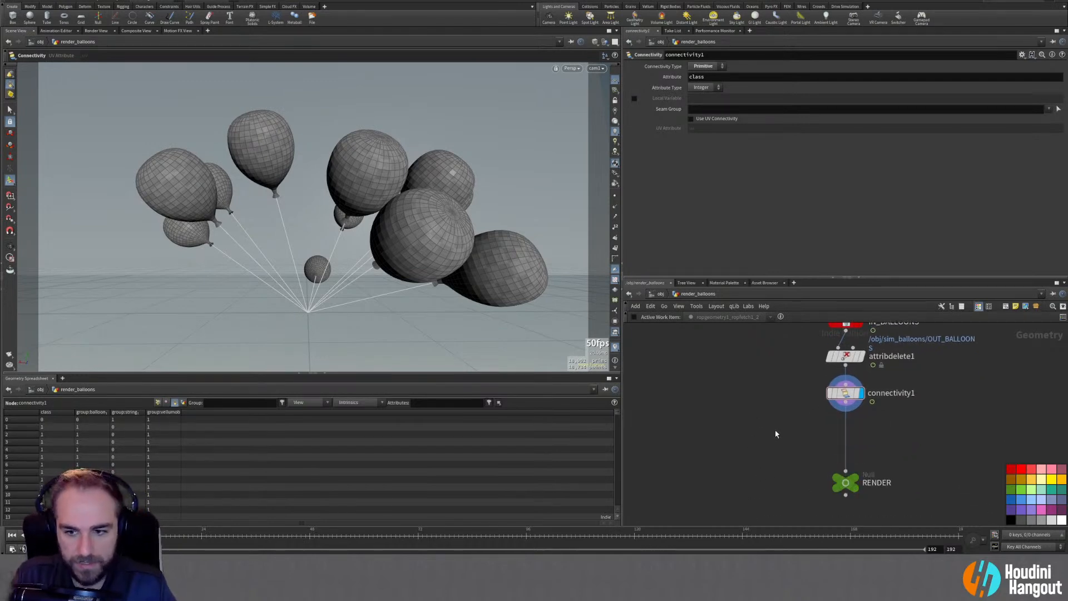
pyautogui.press('Tab')
pyautogui.write('color')
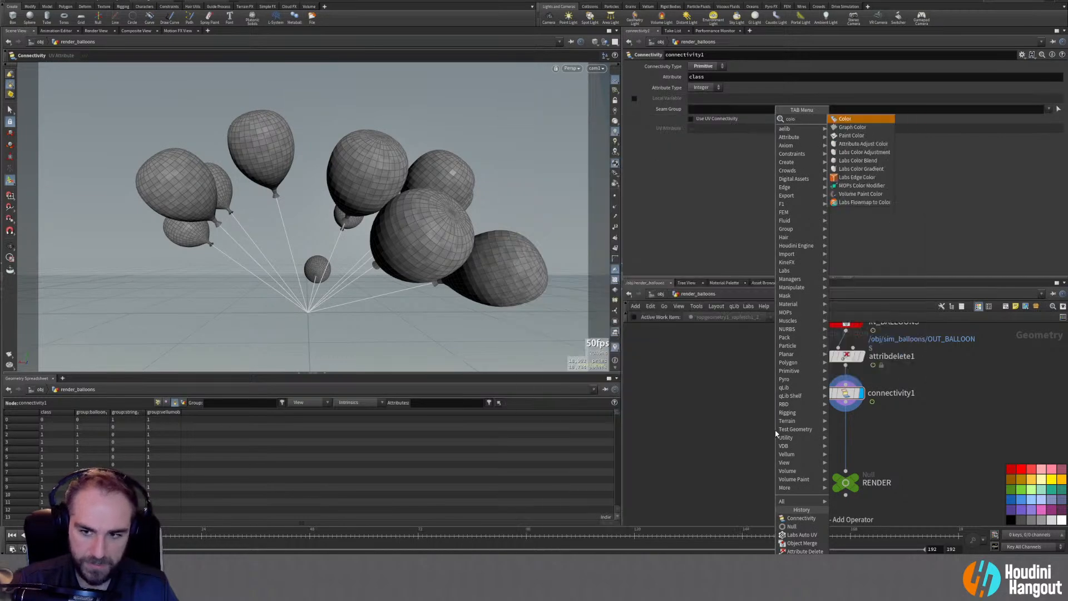
pyautogui.press('Down')
pyautogui.press('Down')
pyautogui.press('Down')
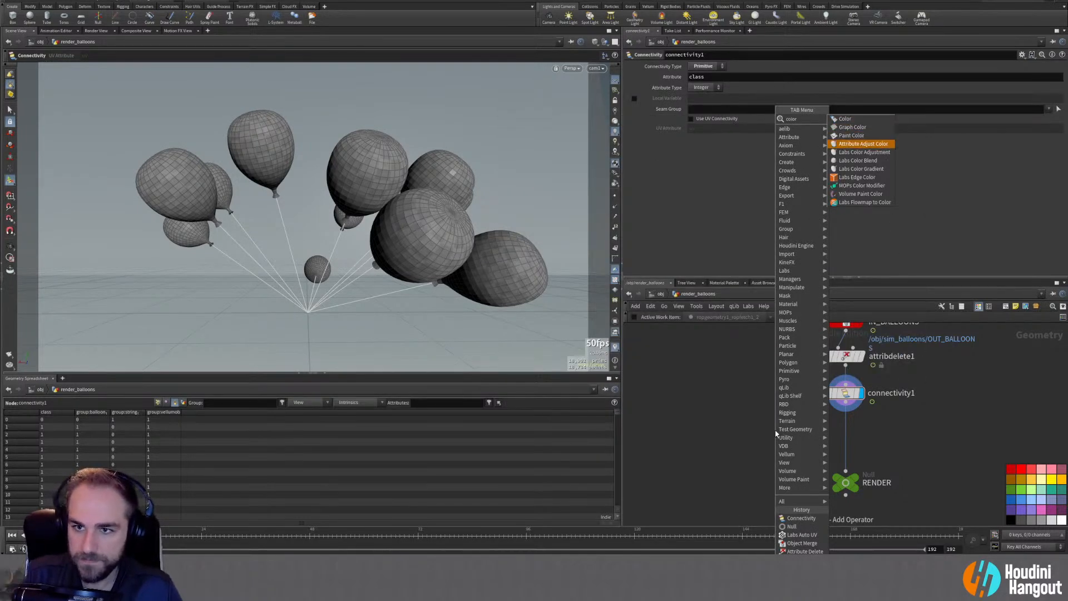
pyautogui.press('Return')
pyautogui.click(847, 429)
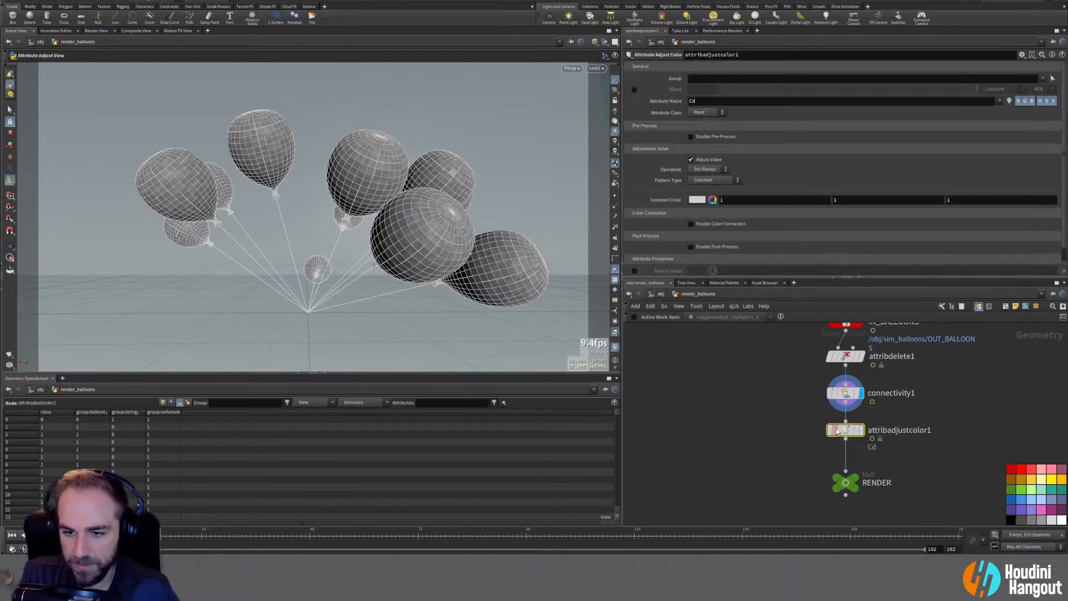
# Tidy the spacing of the render_balloons nodes and make attribadjustcolor1 the selected and displayed node
pyautogui.scroll(-1, 795, 371)
pyautogui.moveTo(785, 395); pyautogui.dragTo(787, 416, button='middle')
pyautogui.moveTo(799, 328); pyautogui.dragTo(904, 492)
pyautogui.moveTo(838, 351); pyautogui.dragTo(832, 270)
pyautogui.click(800, 389)
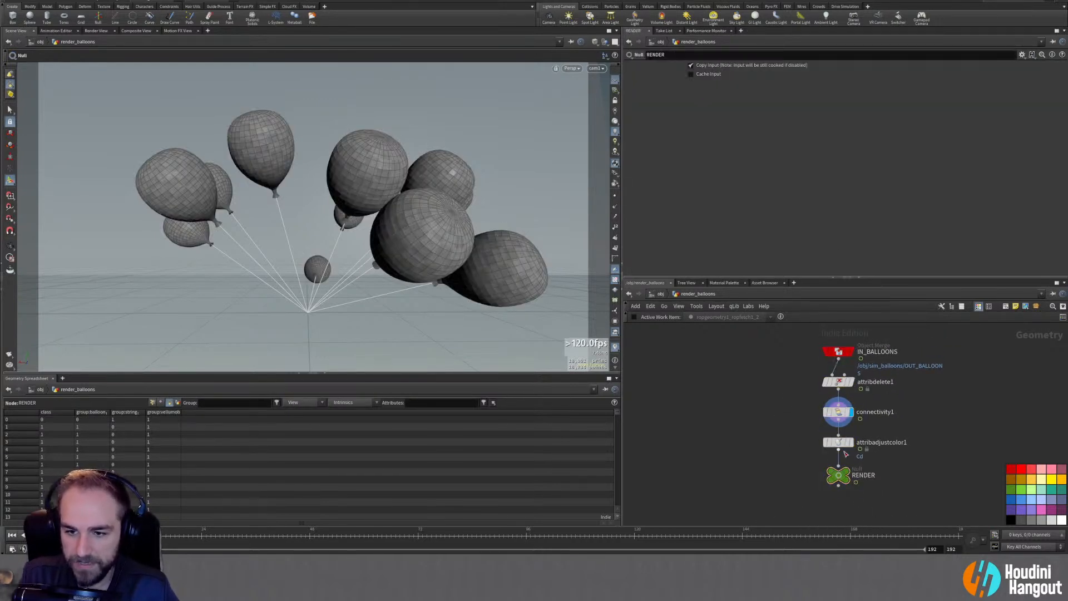
pyautogui.click(851, 442)
pyautogui.click(838, 442)
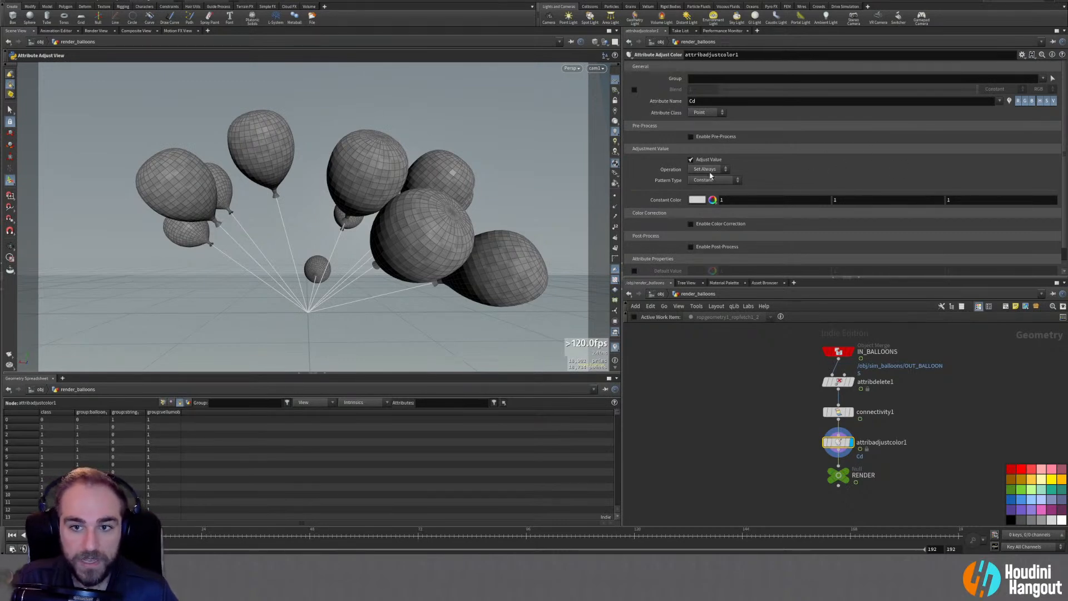
# Set attribadjustcolor1's Pattern Type to Random, Range Values to Specific Values and Color Palette to Forest
pyautogui.click(700, 113)
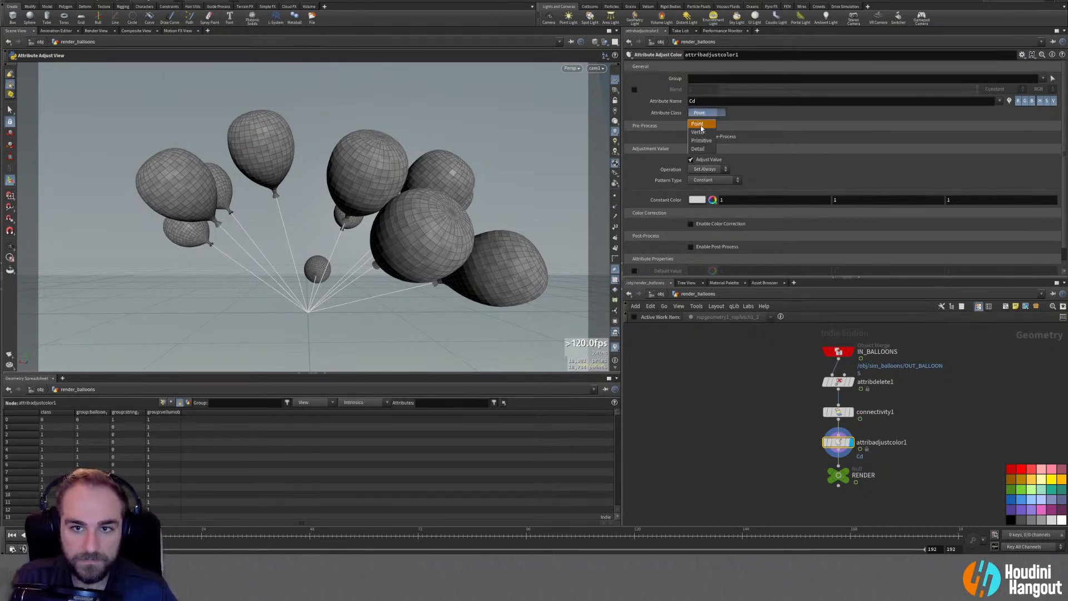
pyautogui.click(848, 167)
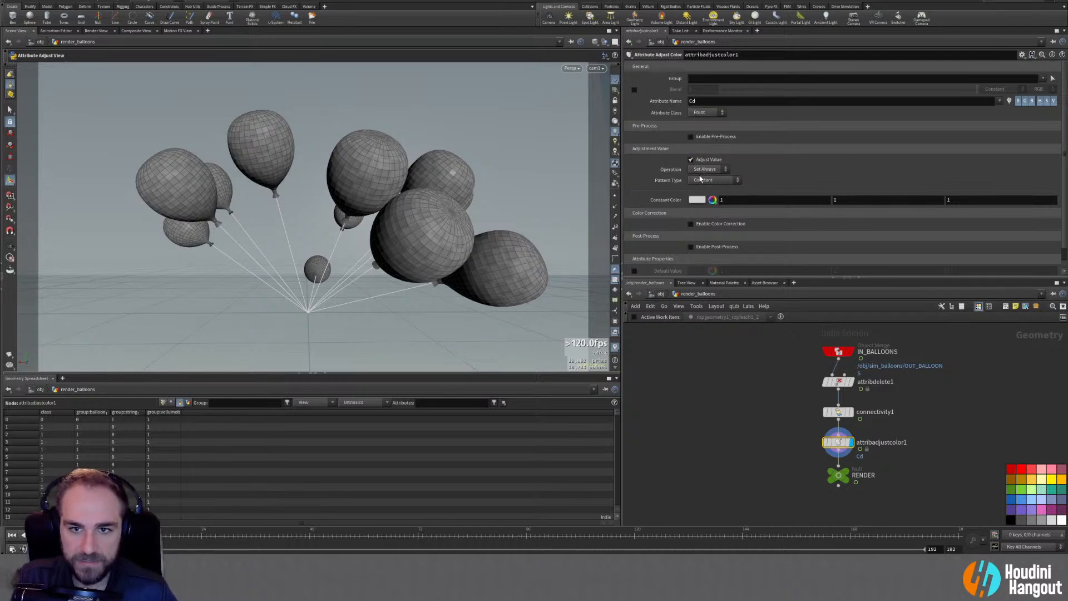
pyautogui.click(701, 179)
pyautogui.click(712, 202)
pyautogui.click(705, 200)
pyautogui.click(708, 227)
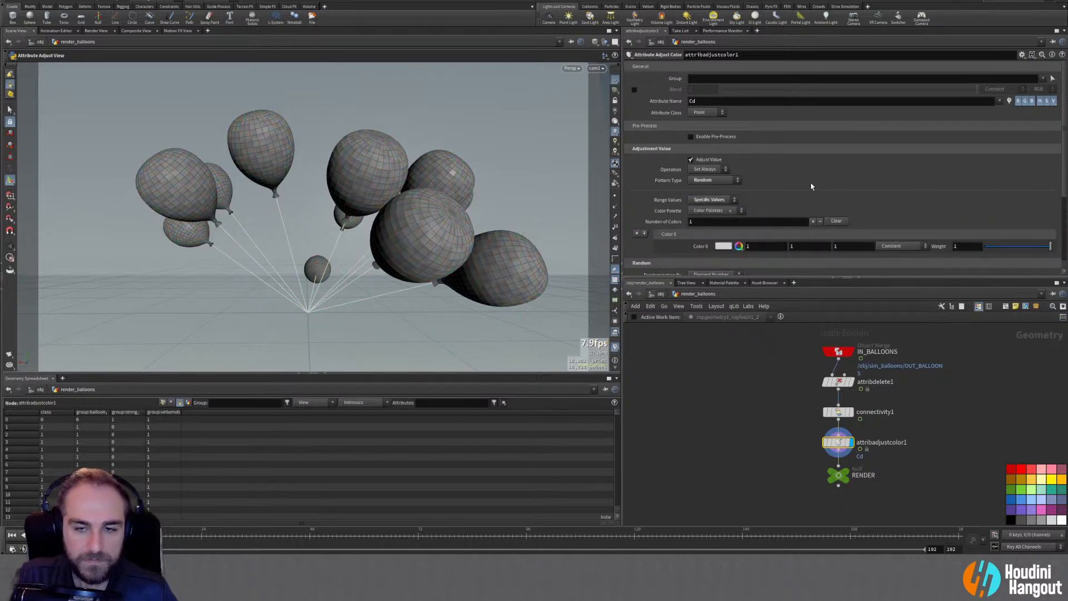
pyautogui.click(712, 211)
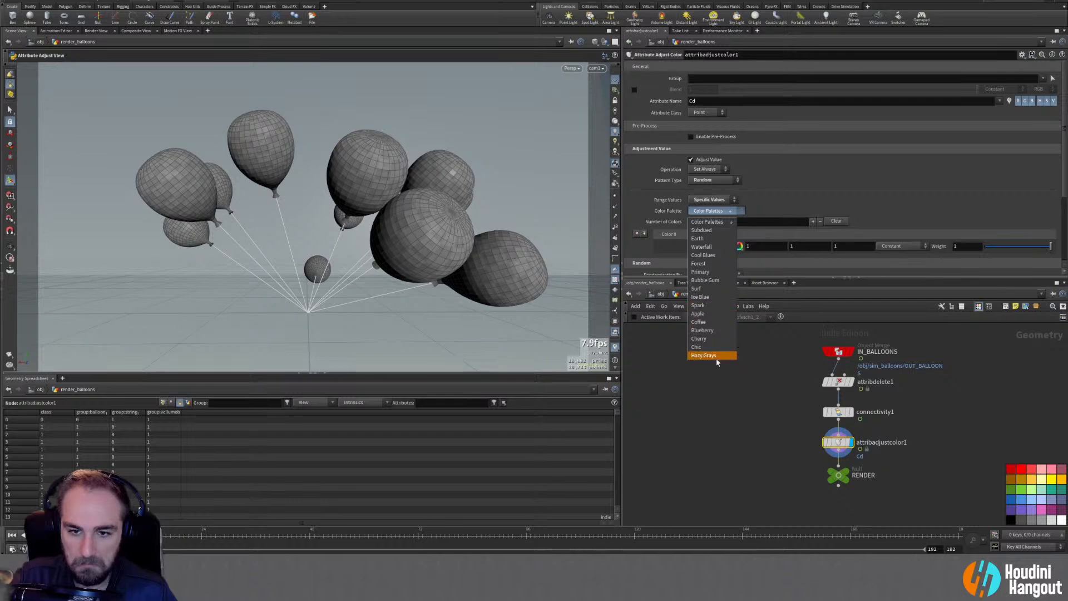
pyautogui.click(707, 265)
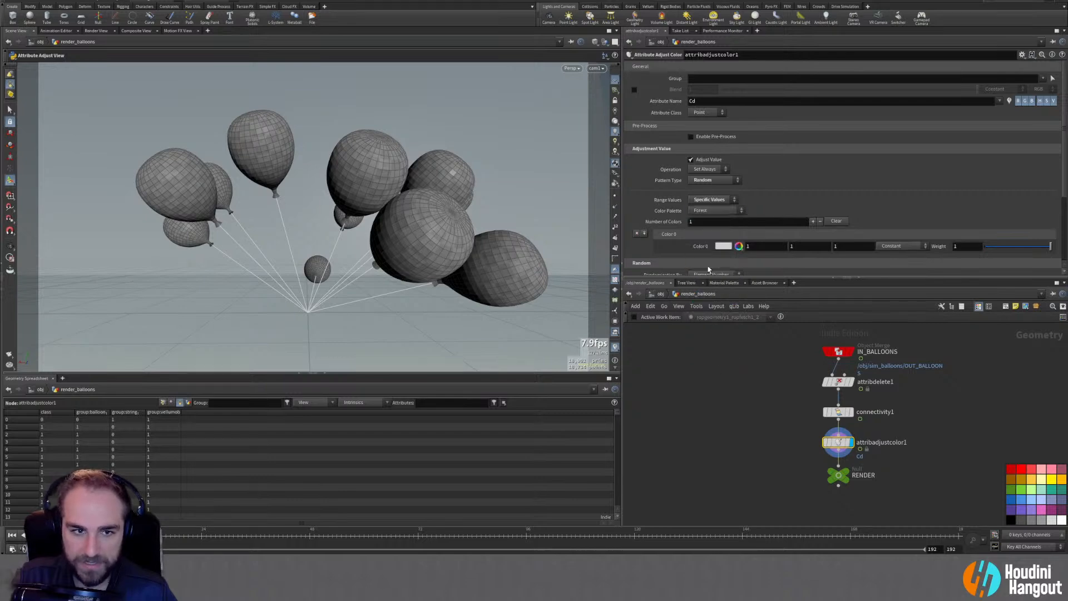
# Randomize attribadjustcolor1's colors by the custom attribute class instead of by element number
pyautogui.scroll(-1, 842, 172)
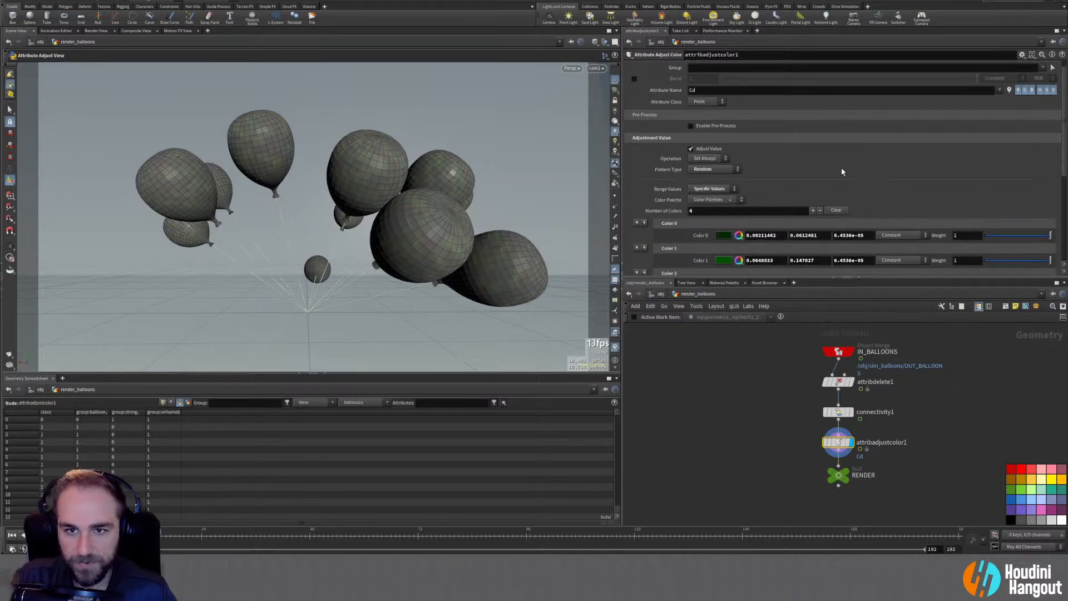
pyautogui.scroll(-1, 841, 170)
pyautogui.scroll(-10, 770, 253)
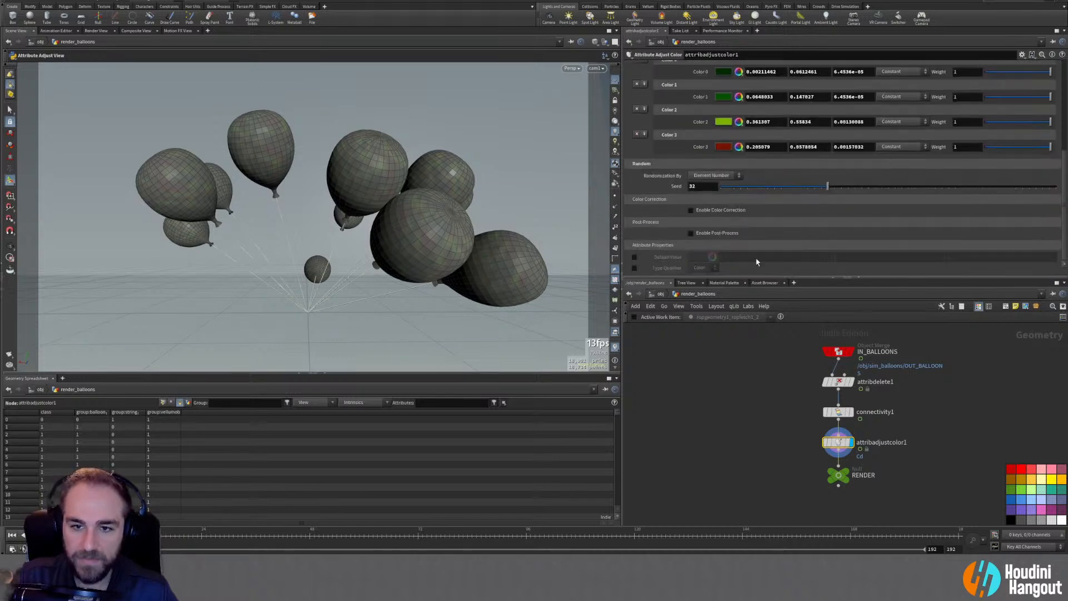
pyautogui.scroll(2, 782, 219)
pyautogui.scroll(-3, 649, 233)
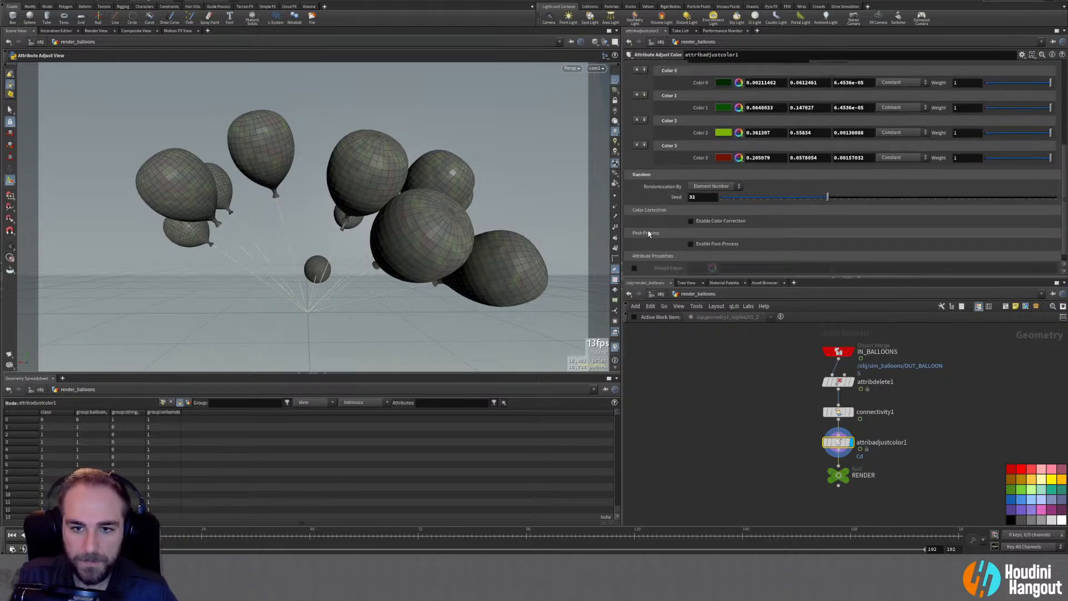
pyautogui.click(736, 187)
pyautogui.click(711, 207)
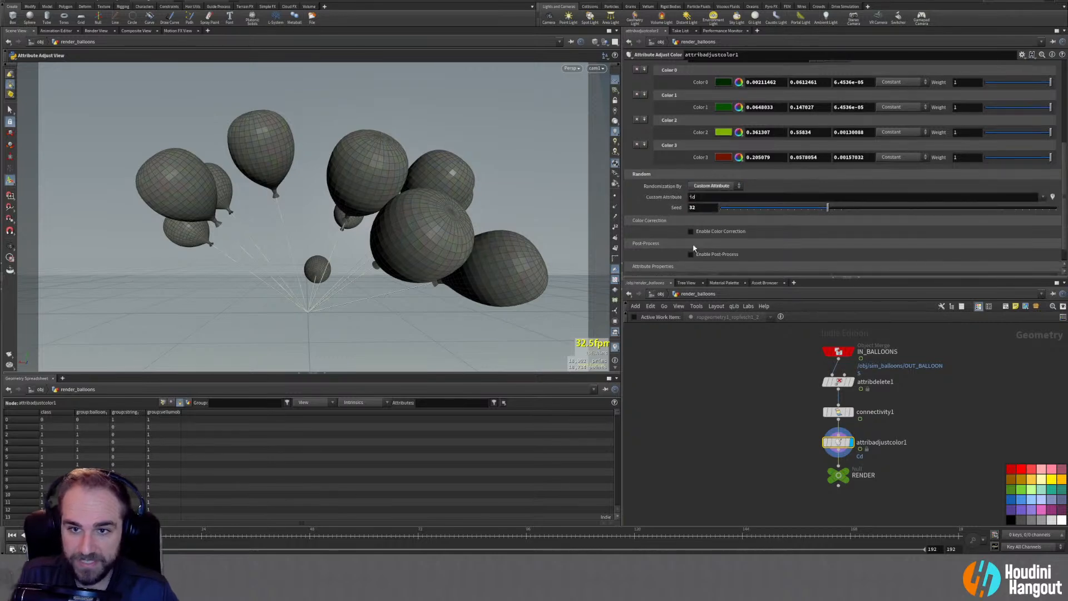
pyautogui.click(723, 197)
pyautogui.write('class')
pyautogui.press('Return')
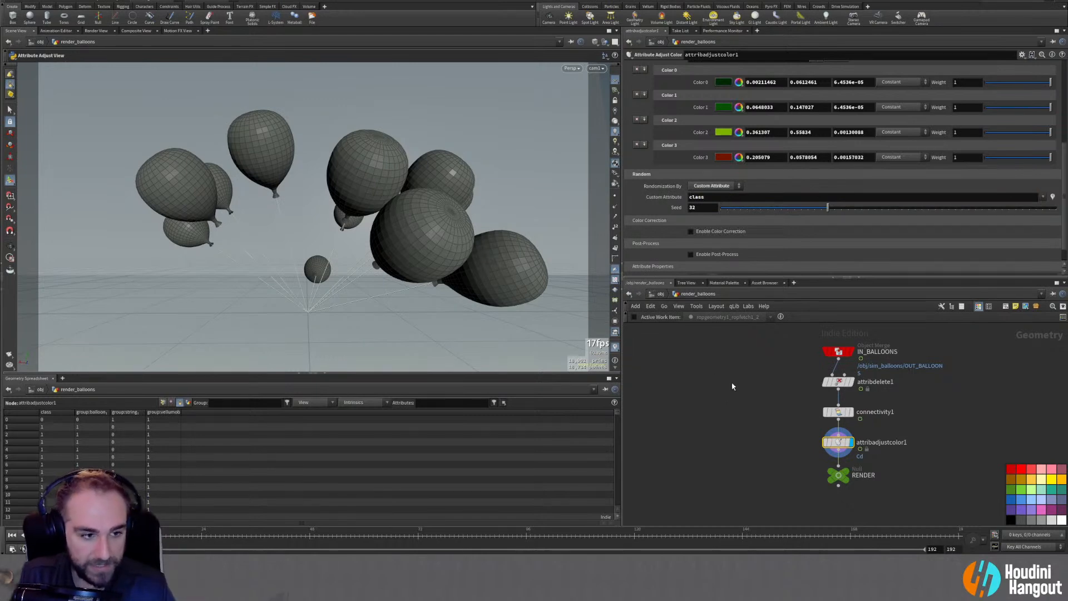
# Set connectivity1's Connectivity Type to Point and reselect attribadjustcolor1
pyautogui.click(837, 411)
pyautogui.click(706, 66)
pyautogui.click(702, 65)
pyautogui.click(837, 442)
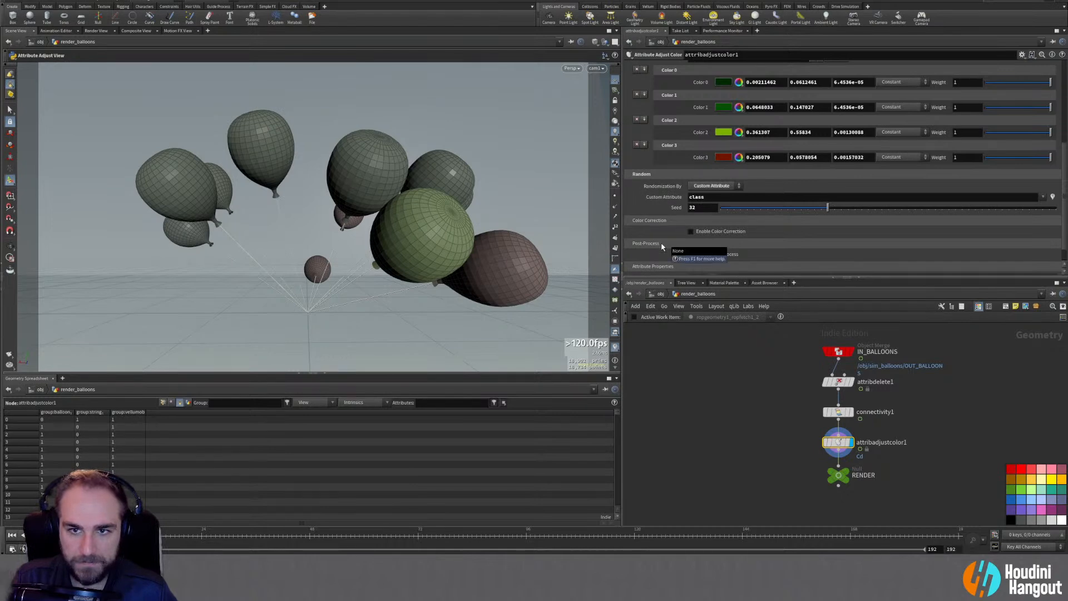
# Display the RENDER null in the viewport, keeping attribadjustcolor1 as the selected node for editing
pyautogui.scroll(5, 661, 247)
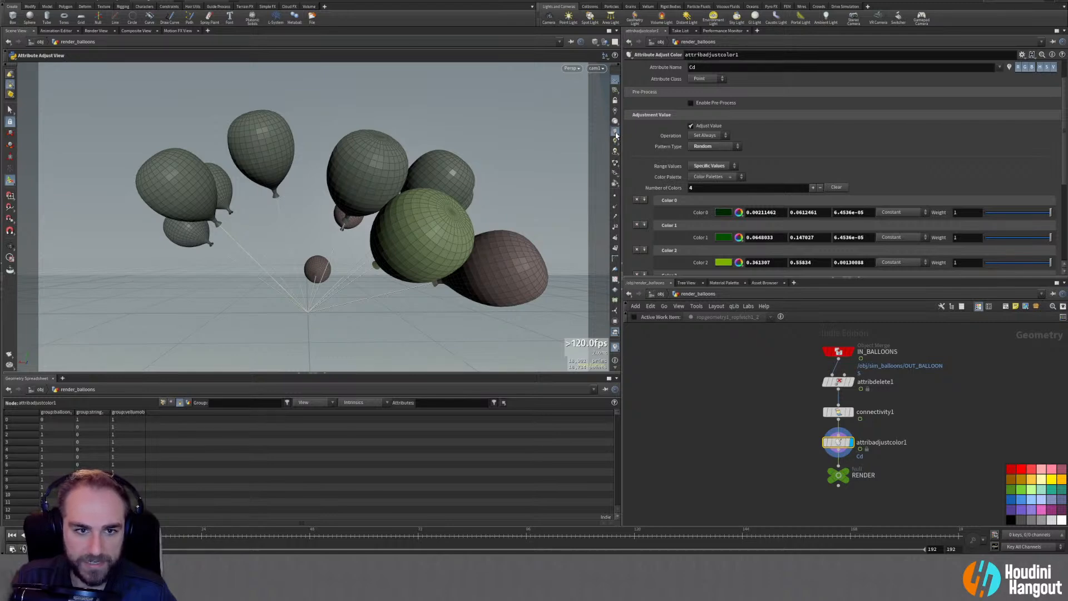
pyautogui.scroll(-2, 689, 262)
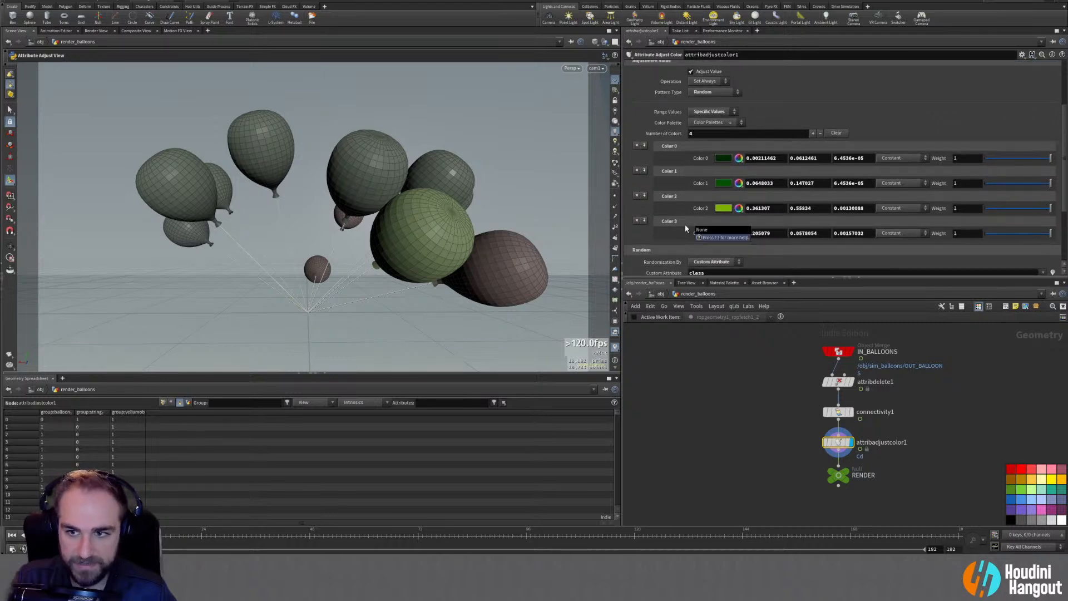
pyautogui.scroll(4, 687, 234)
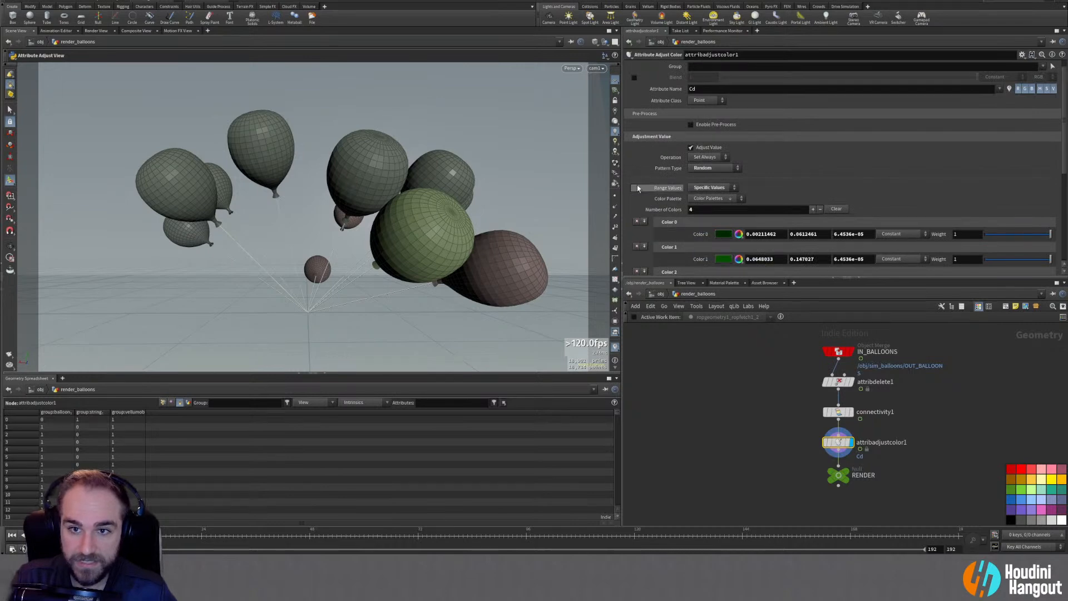
pyautogui.scroll(-3, 810, 191)
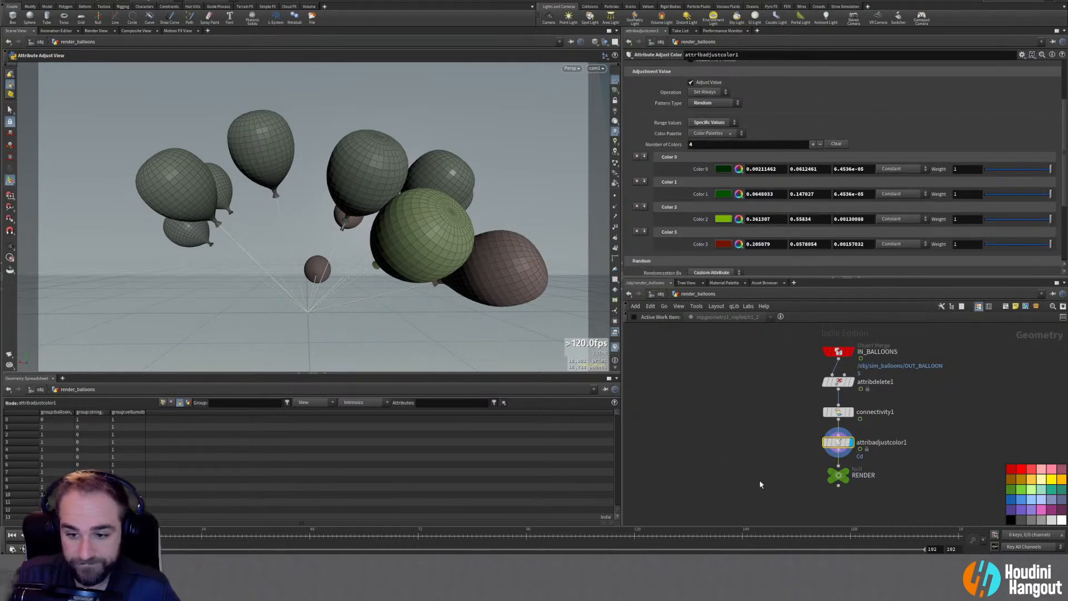
pyautogui.click(853, 460)
pyautogui.click(837, 475)
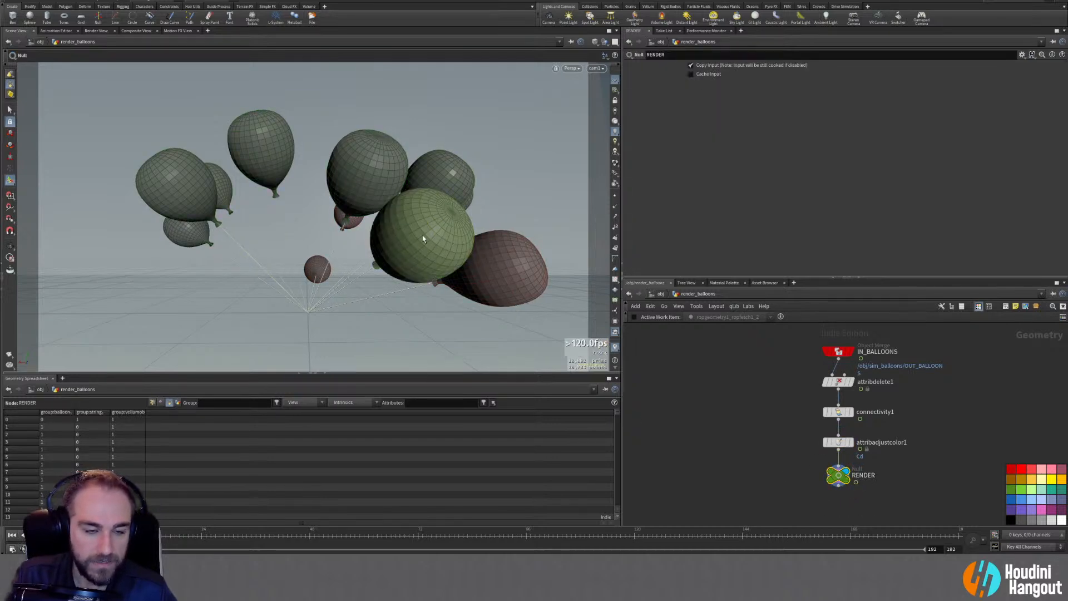
pyautogui.click(831, 443)
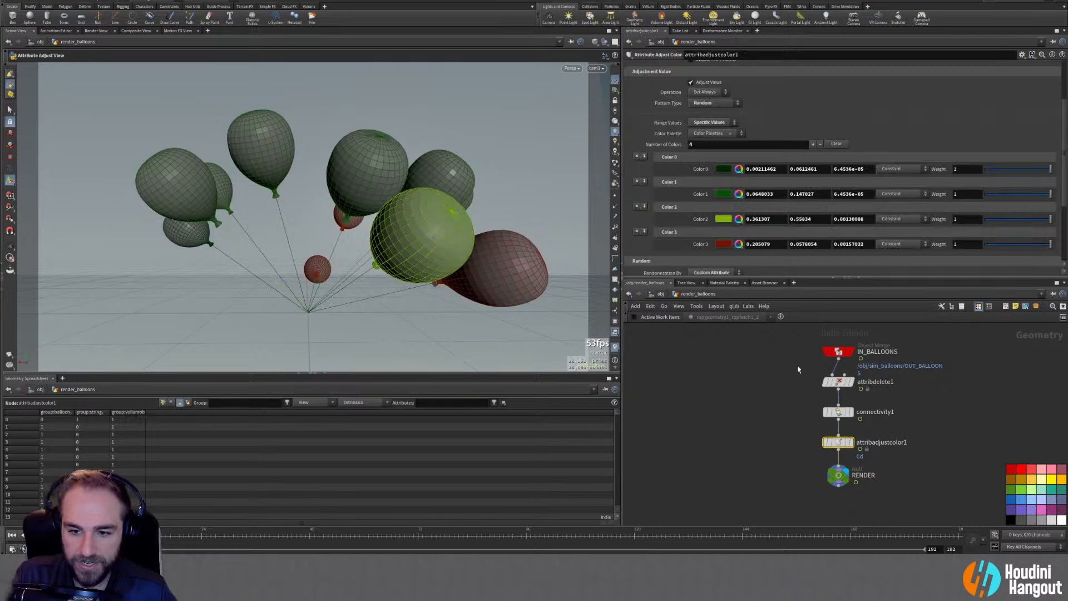
# Try the Subdued and Waterfall color palettes on attribadjustcolor1, lowering Color 1's weight to about 0.452
pyautogui.click(713, 134)
pyautogui.click(714, 154)
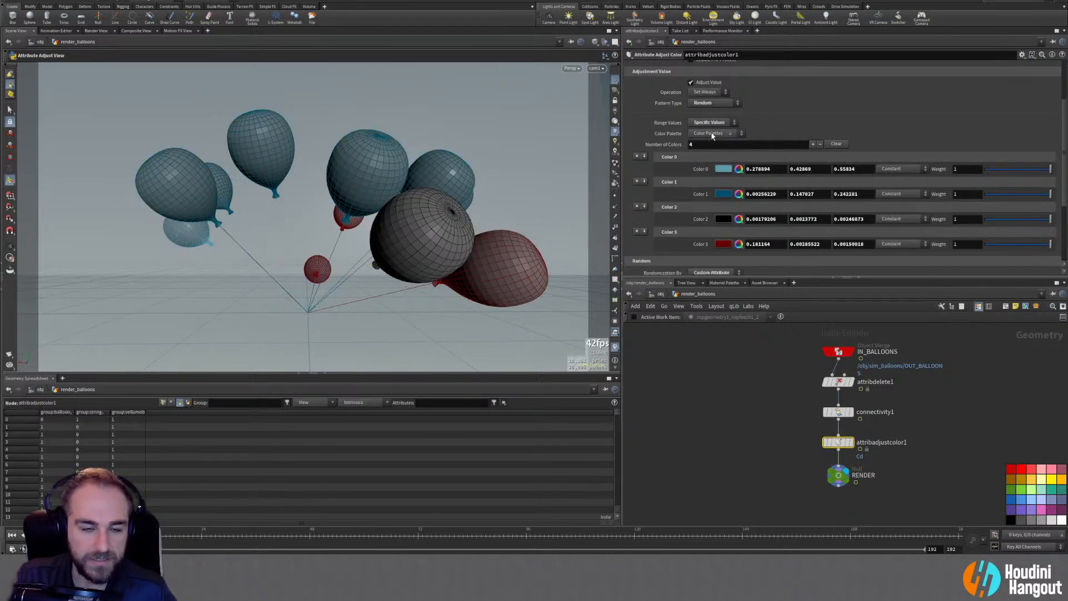
pyautogui.click(712, 134)
pyautogui.click(706, 167)
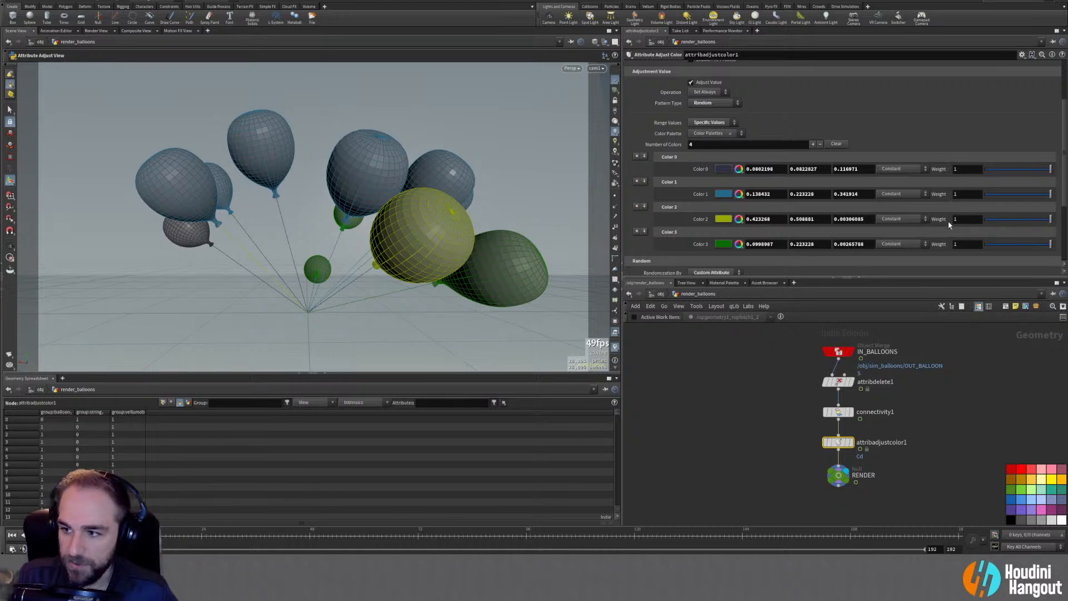
pyautogui.moveTo(1010, 251); pyautogui.dragTo(1031, 256)
pyautogui.moveTo(1049, 195); pyautogui.dragTo(1015, 202)
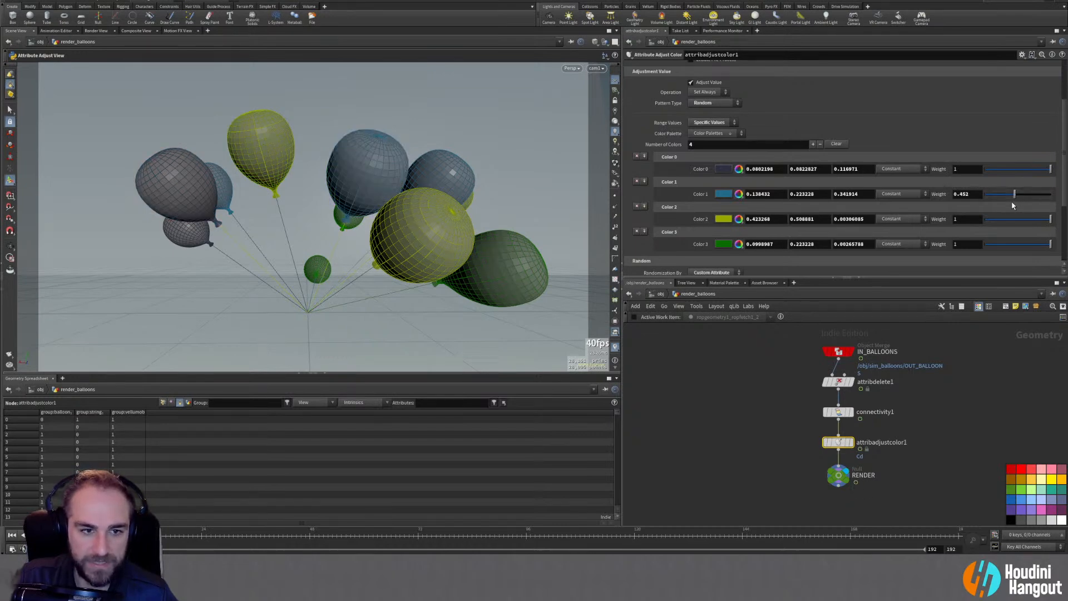
# Restrict attribadjustcolor1 to the balloon group so the strings are excluded, and deselect the node
pyautogui.scroll(3, 870, 156)
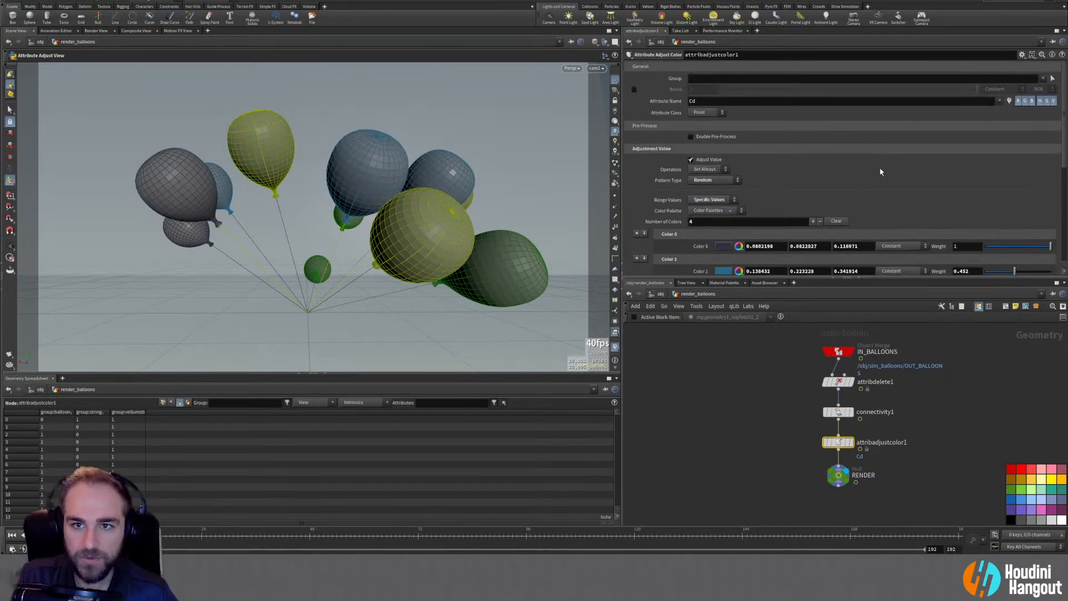
pyautogui.click(1043, 79)
pyautogui.click(1007, 91)
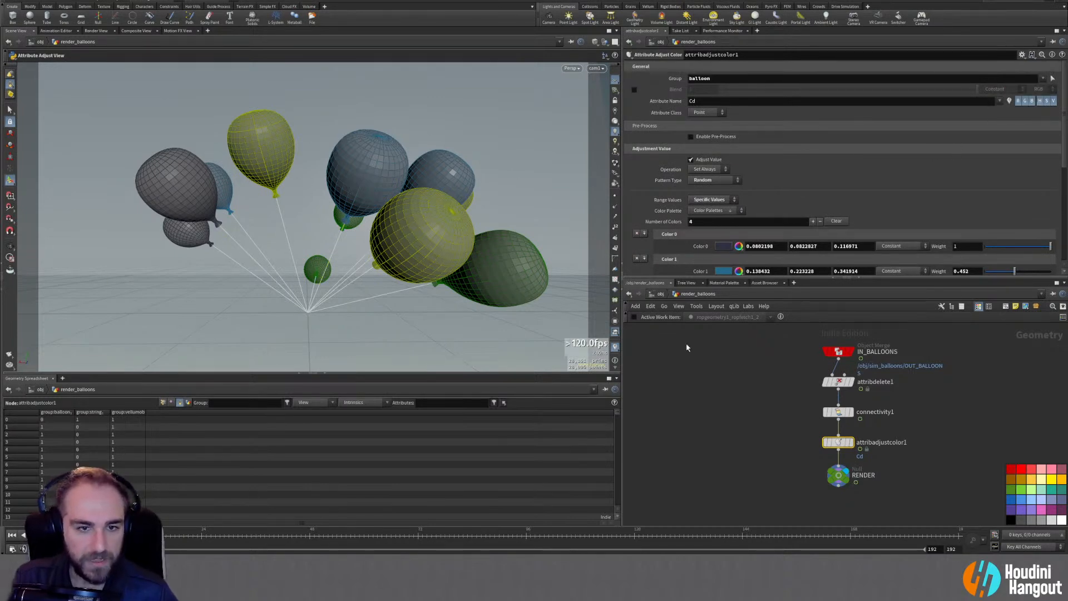
pyautogui.click(739, 417)
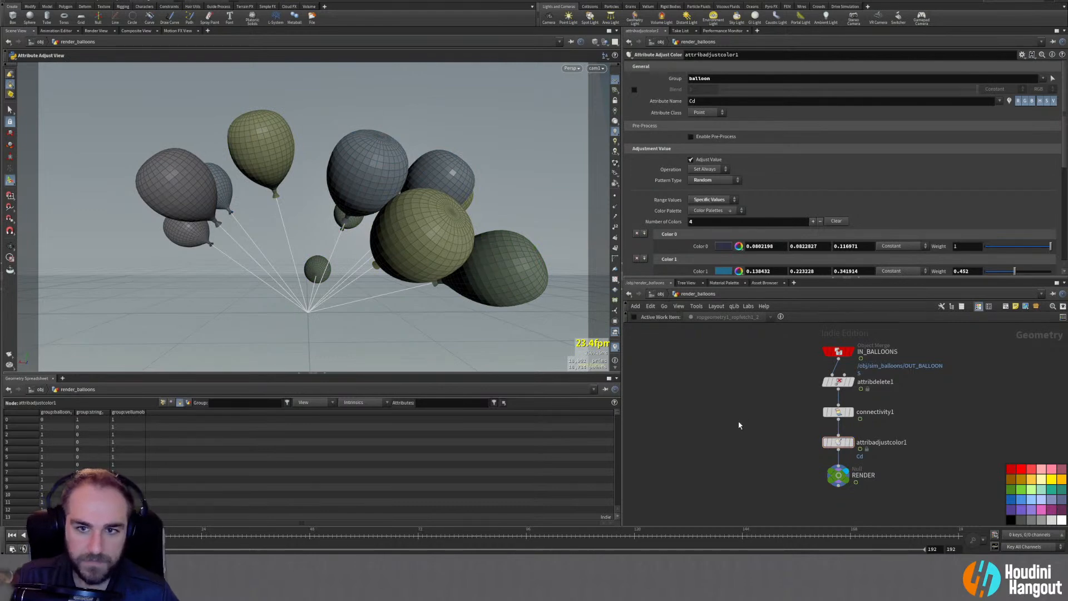
# Enable Color Correction on attribadjustcolor1, try a stronger saturation, and undo it and switch the Saturation adjustment off
pyautogui.scroll(-5, 651, 192)
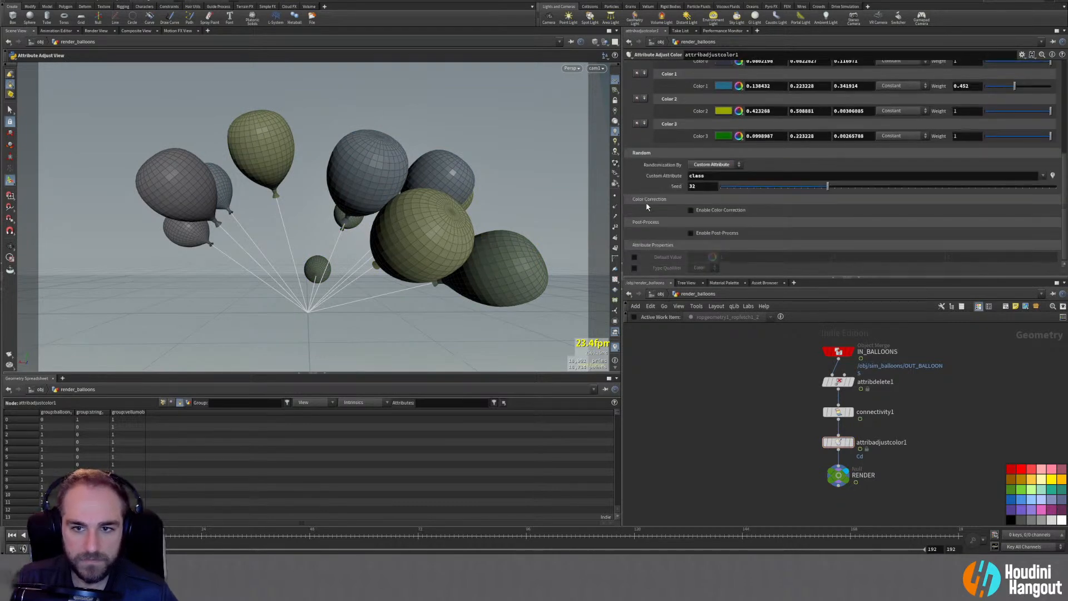
pyautogui.click(691, 233)
pyautogui.click(691, 233)
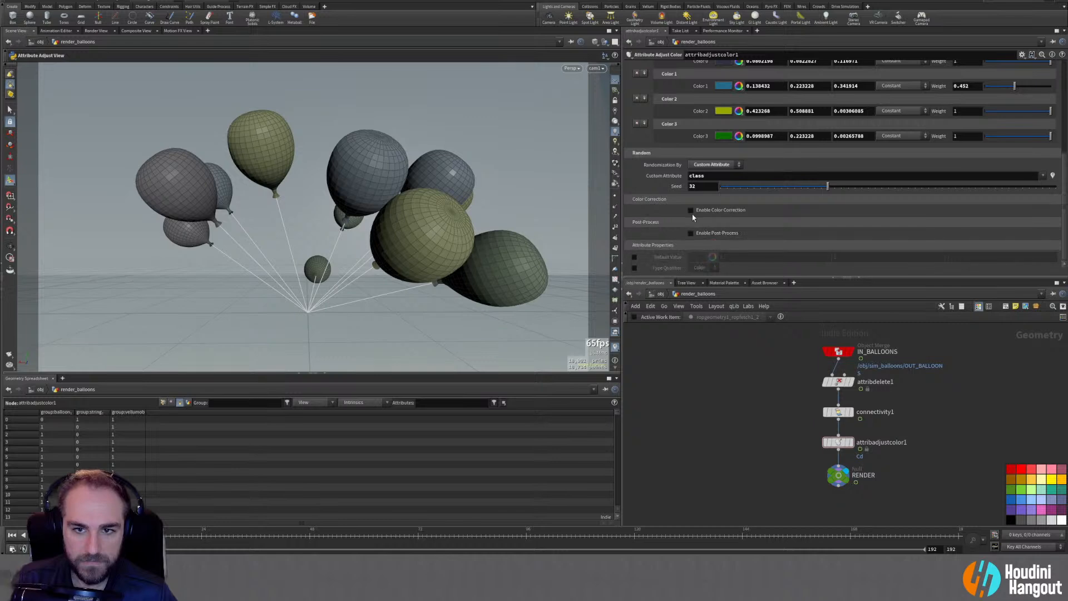
pyautogui.click(691, 209)
pyautogui.click(634, 230)
pyautogui.moveTo(749, 232); pyautogui.dragTo(989, 239)
pyautogui.hotkey('ctrl', 'z')
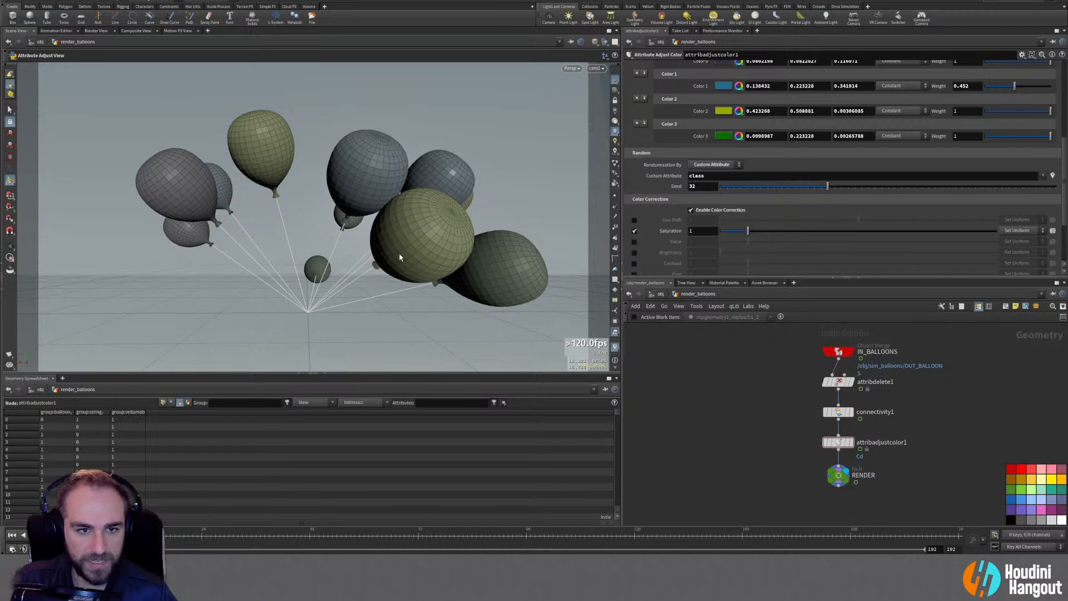
pyautogui.click(634, 230)
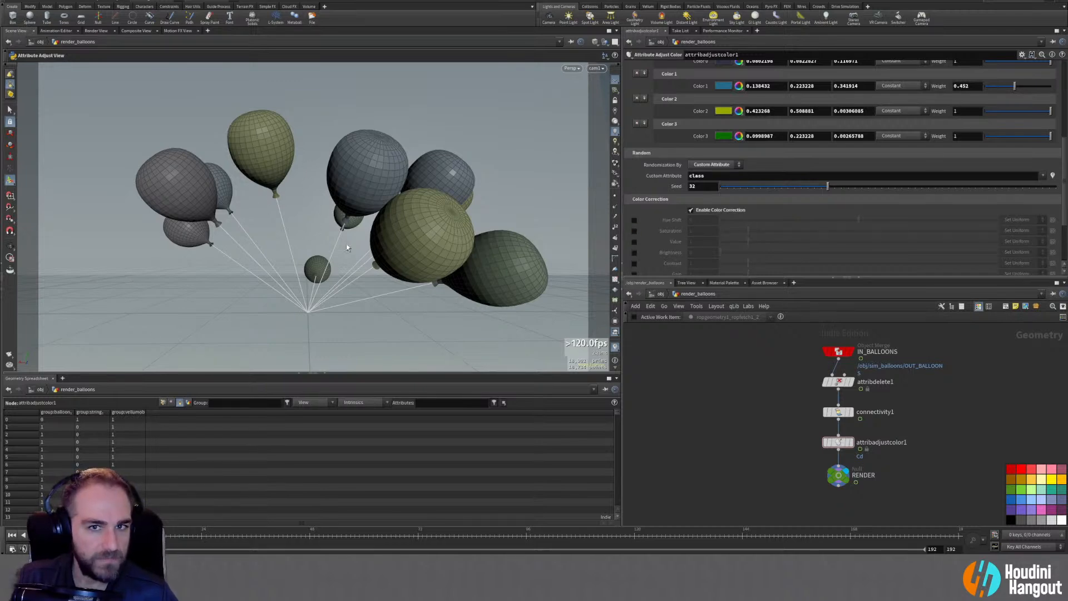
# Try the Bubble Gum color palette with Color 0's weight at 0.783 and Color 1's weight at 0.529
pyautogui.scroll(8, 689, 150)
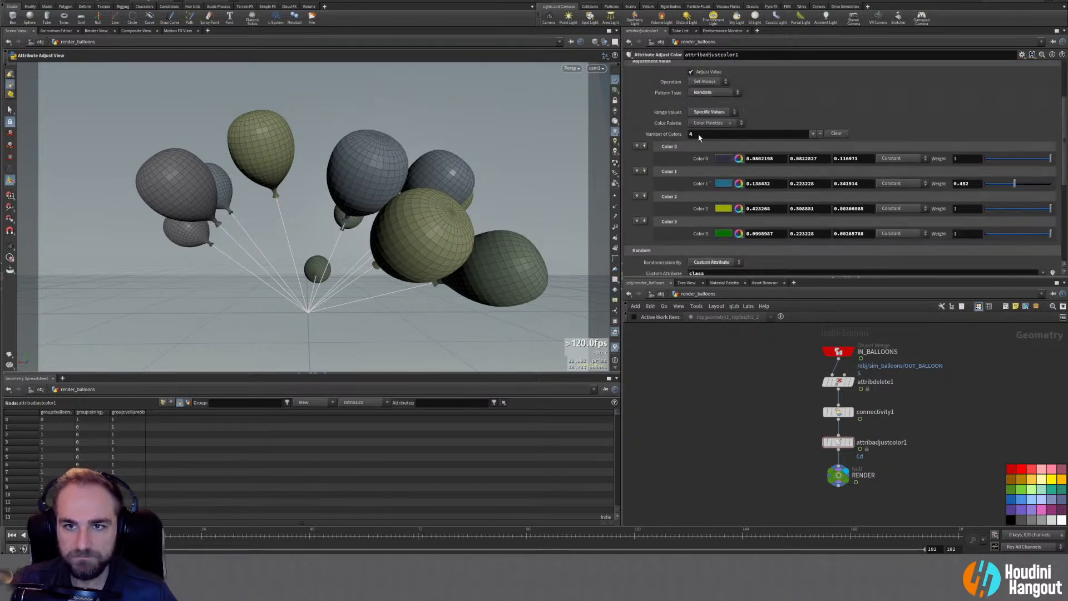
pyautogui.click(715, 180)
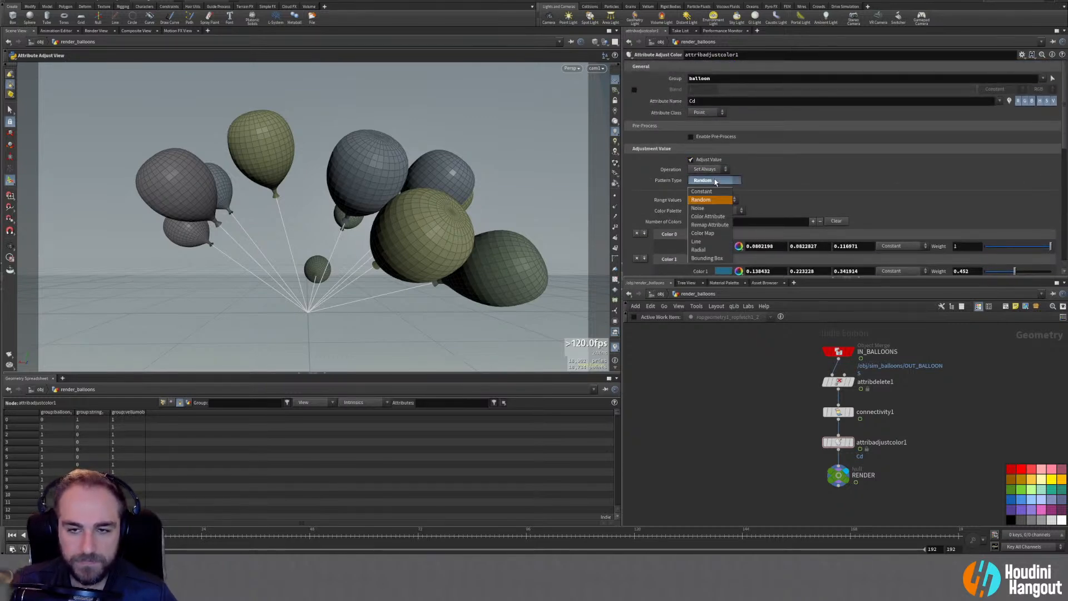
pyautogui.click(793, 203)
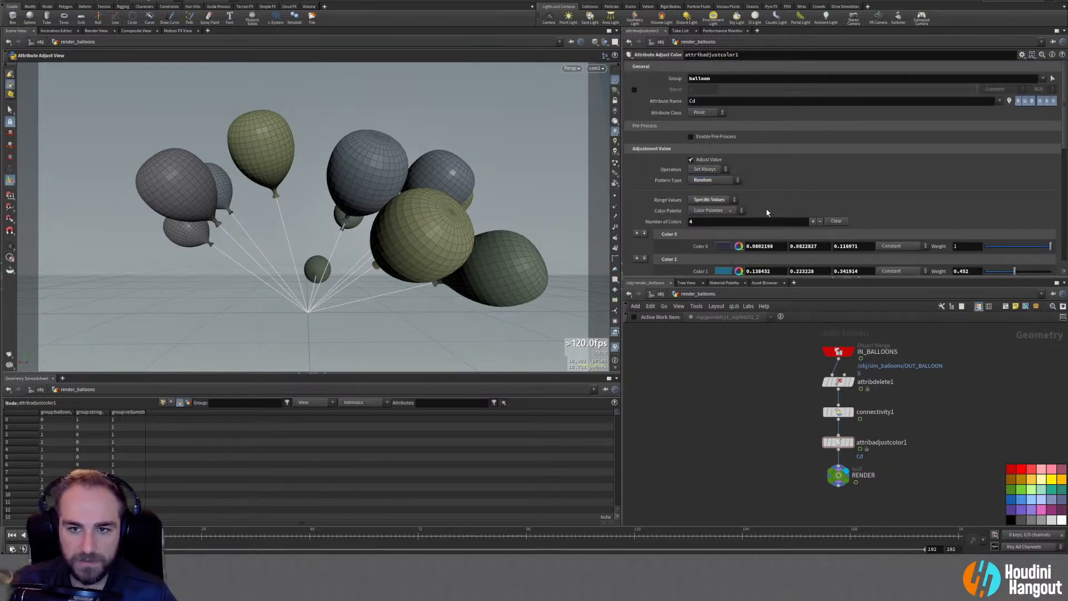
pyautogui.click(716, 213)
pyautogui.click(709, 282)
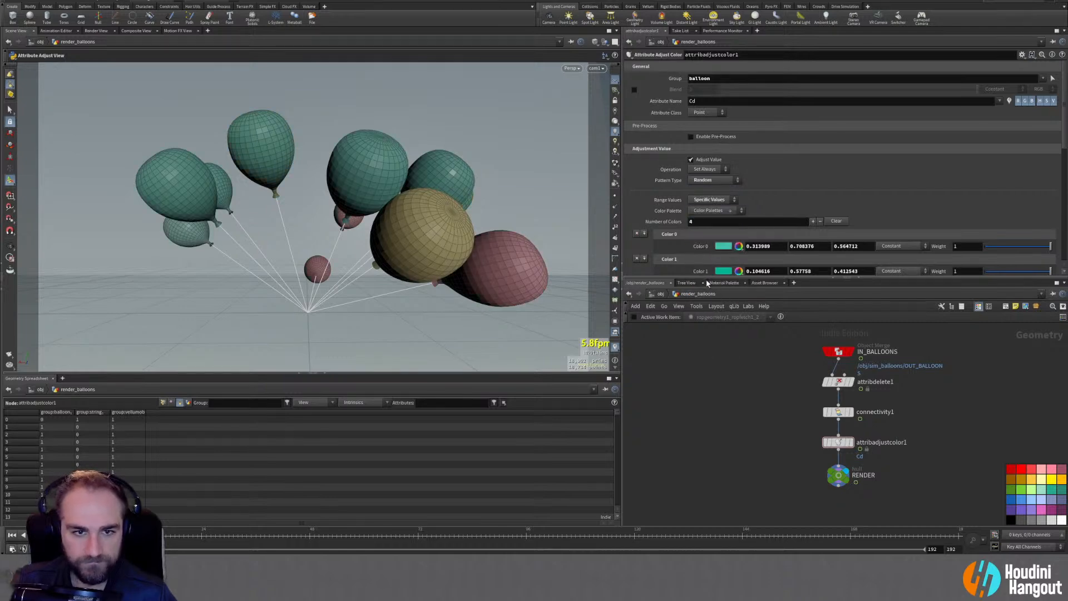
pyautogui.scroll(-3, 896, 173)
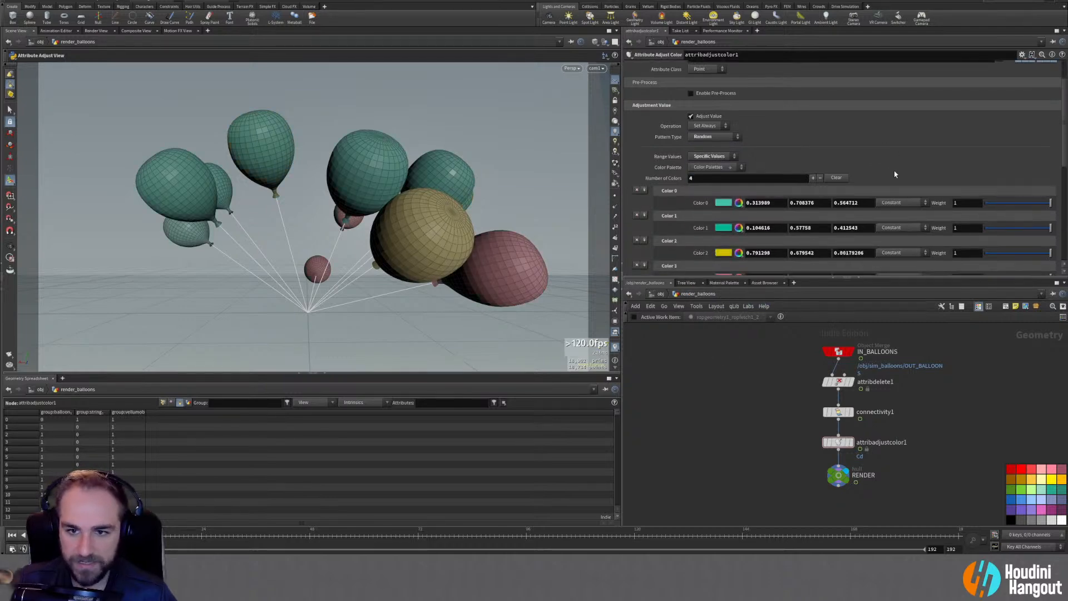
pyautogui.moveTo(1050, 207); pyautogui.dragTo(1020, 208)
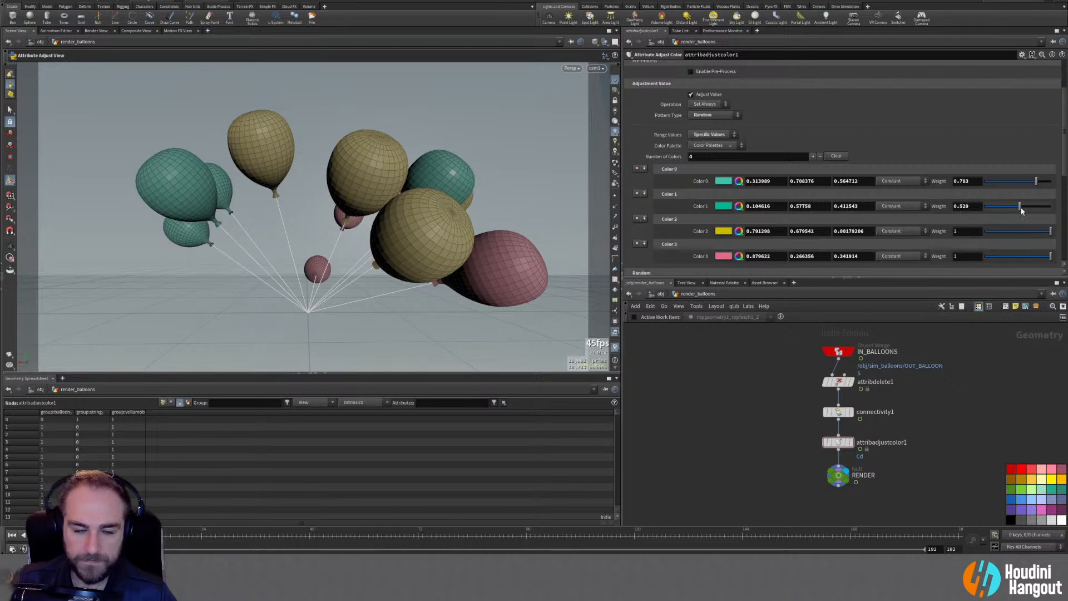
# Set attribadjustcolor1's Color Palette to Chic
pyautogui.click(721, 146)
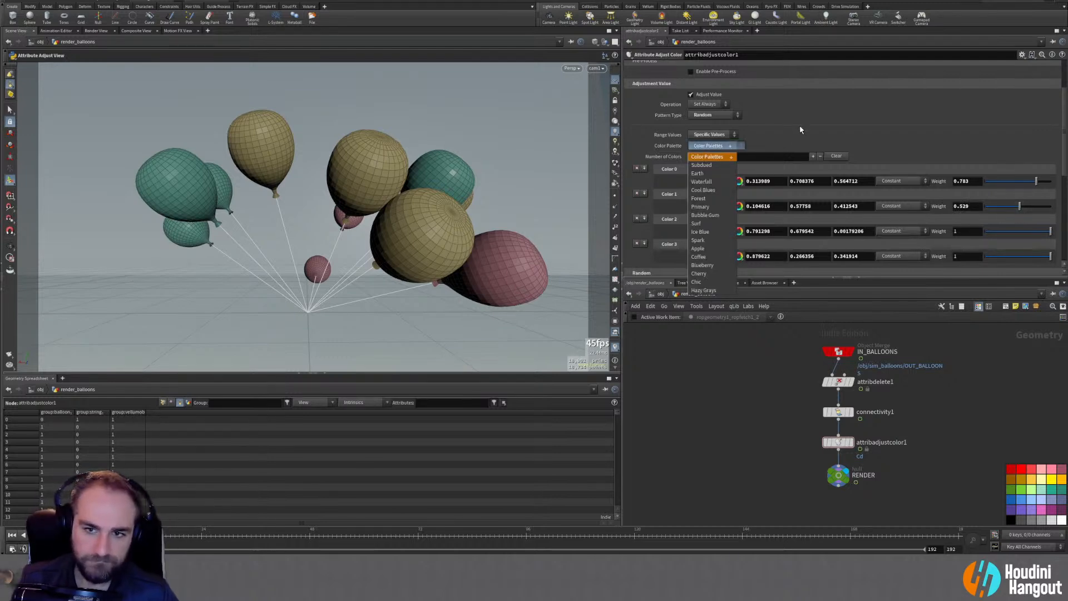
pyautogui.click(705, 282)
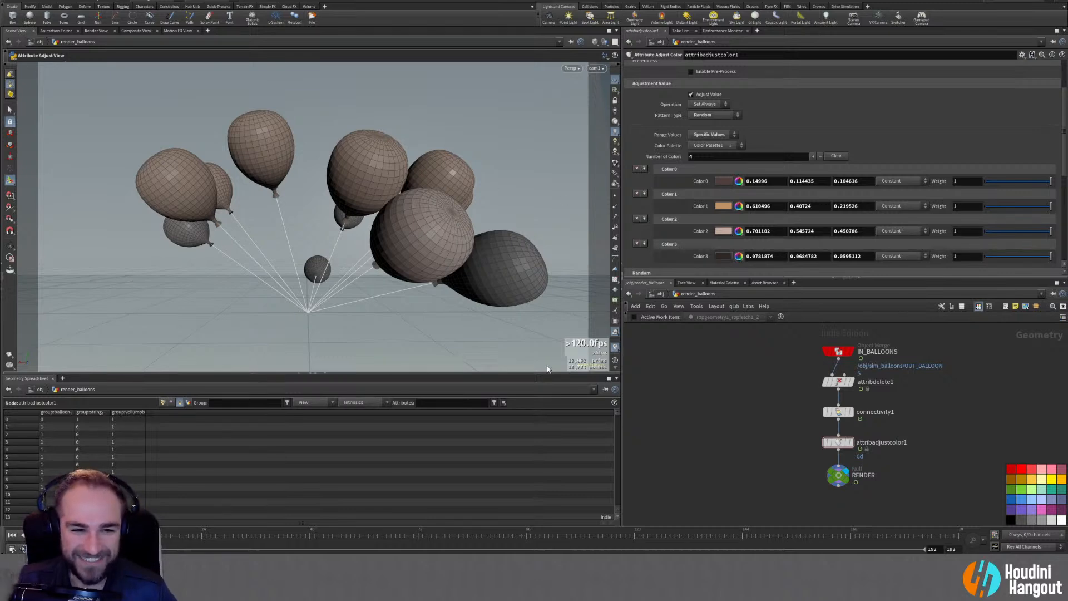
pyautogui.moveTo(358, 542); pyautogui.dragTo(19, 513)
# Add a fifth color to the palette and make it dark gray with an HSV value of 0.122
pyautogui.scroll(-1, 792, 113)
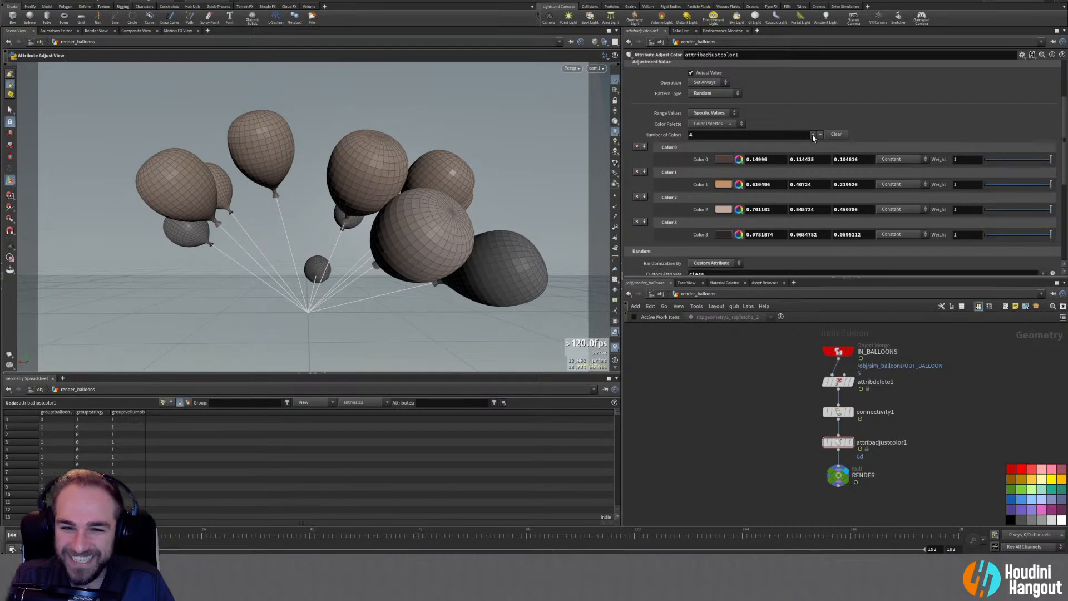
pyautogui.click(813, 127)
pyautogui.click(738, 251)
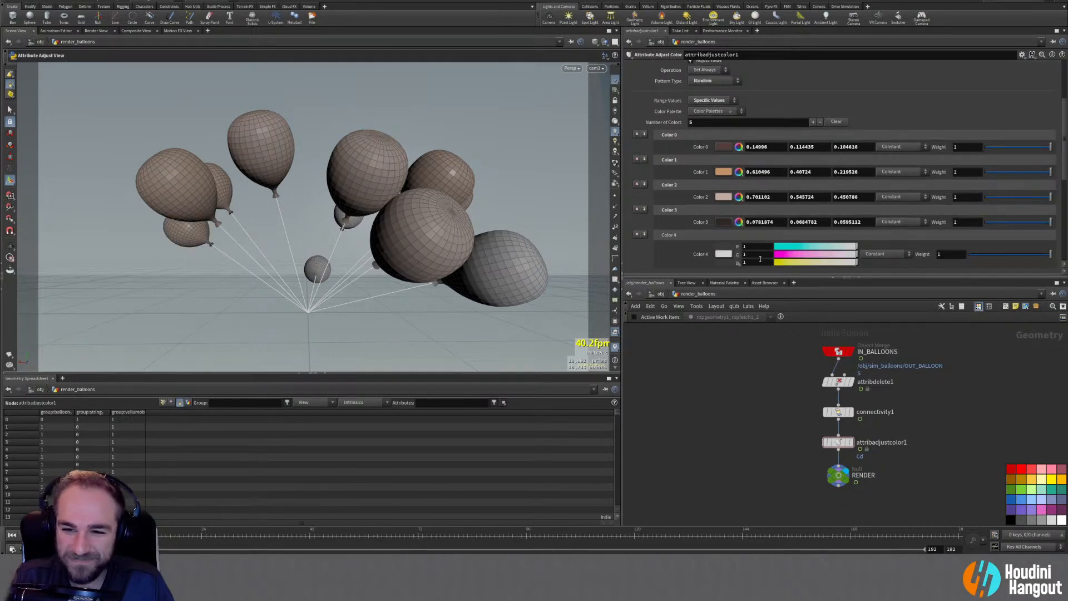
pyautogui.click(737, 255)
pyautogui.moveTo(828, 263); pyautogui.dragTo(787, 264)
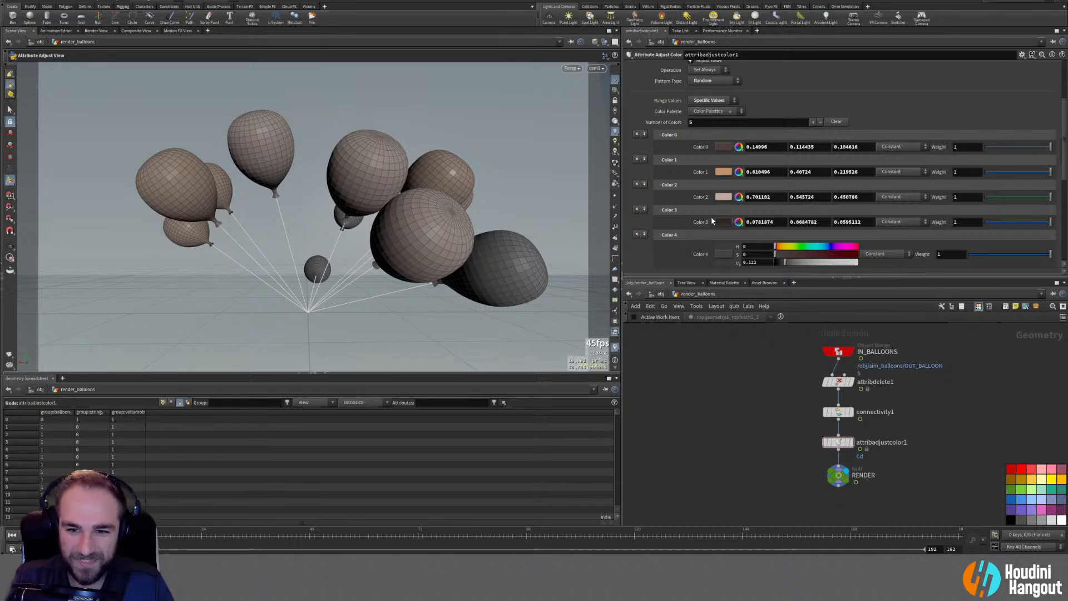
# Show Color 3 as HSV and tint it dark red with hue 343 and saturation 0.444
pyautogui.click(738, 221)
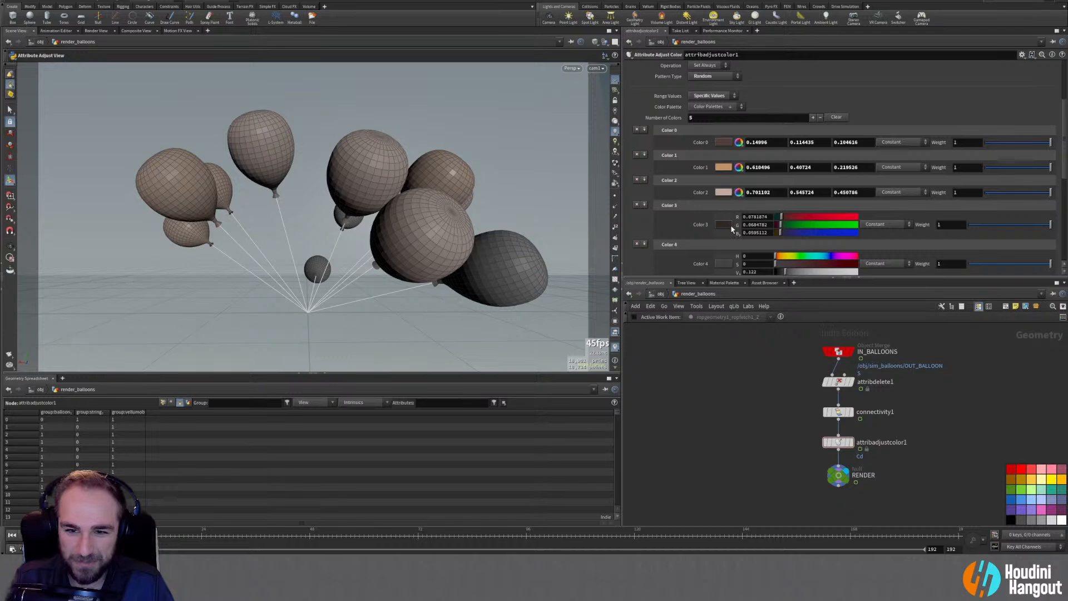
pyautogui.click(736, 225)
pyautogui.moveTo(794, 225)
pyautogui.mouseDown()
pyautogui.moveTo(867, 231)
pyautogui.moveTo(830, 237)
pyautogui.moveTo(784, 219)
pyautogui.moveTo(858, 220)
pyautogui.moveTo(812, 226)
pyautogui.mouseUp()
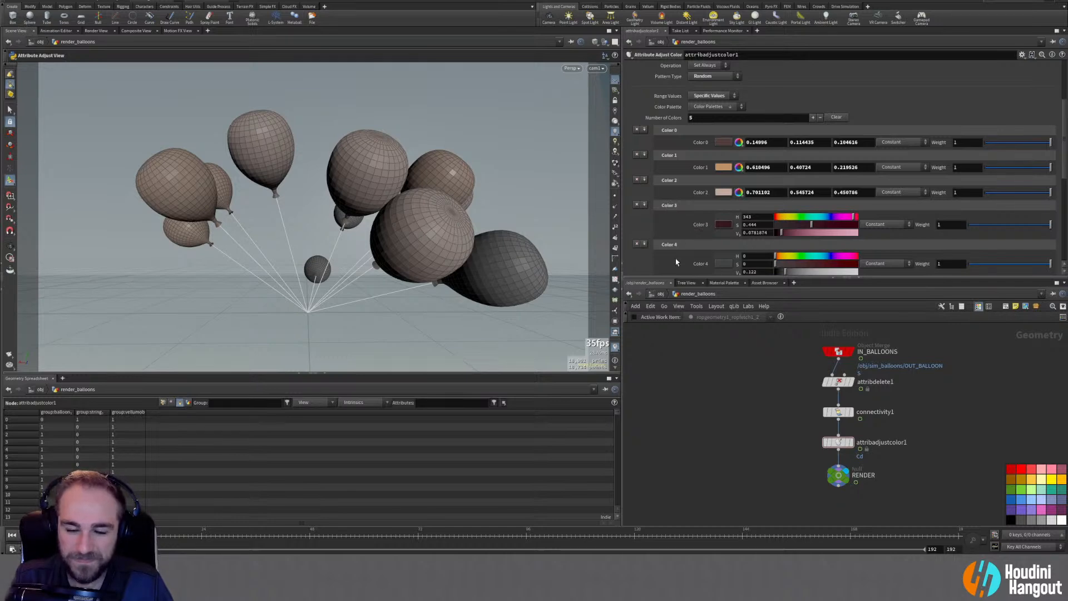
# Disable color correction on attribadjustcolor1
pyautogui.scroll(-3, 662, 245)
pyautogui.scroll(-1, 653, 248)
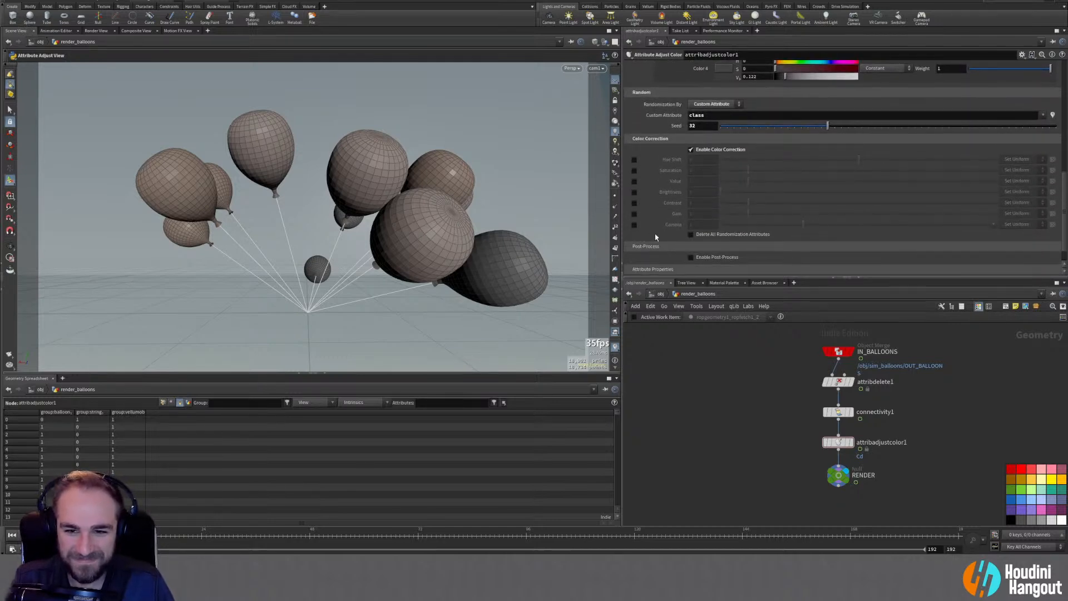
pyautogui.click(691, 151)
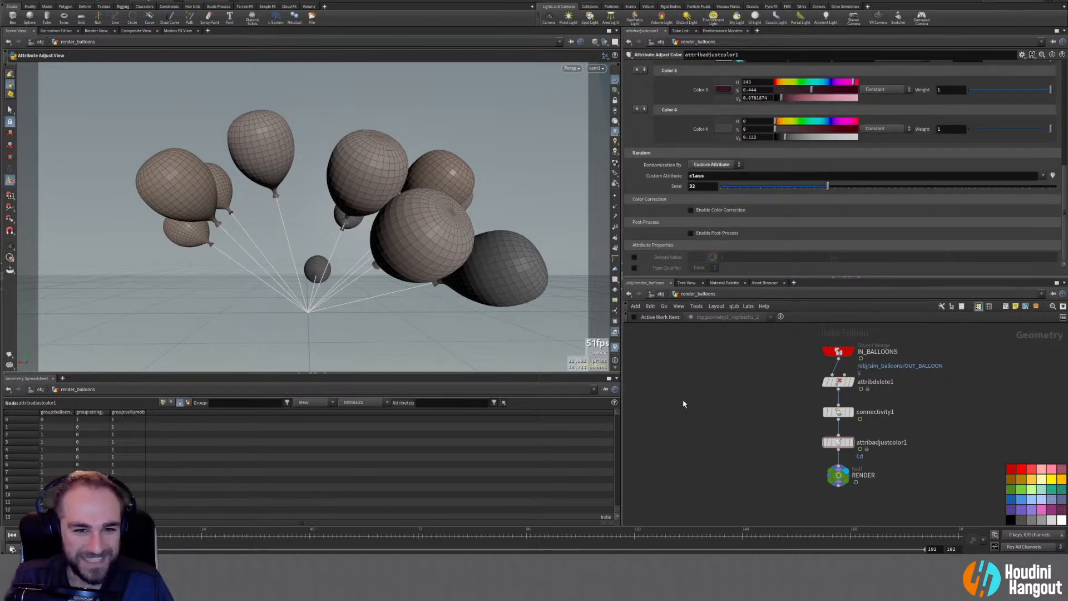
# Show Color 2 as HSV and lower its saturation to 0.143
pyautogui.scroll(2, 677, 197)
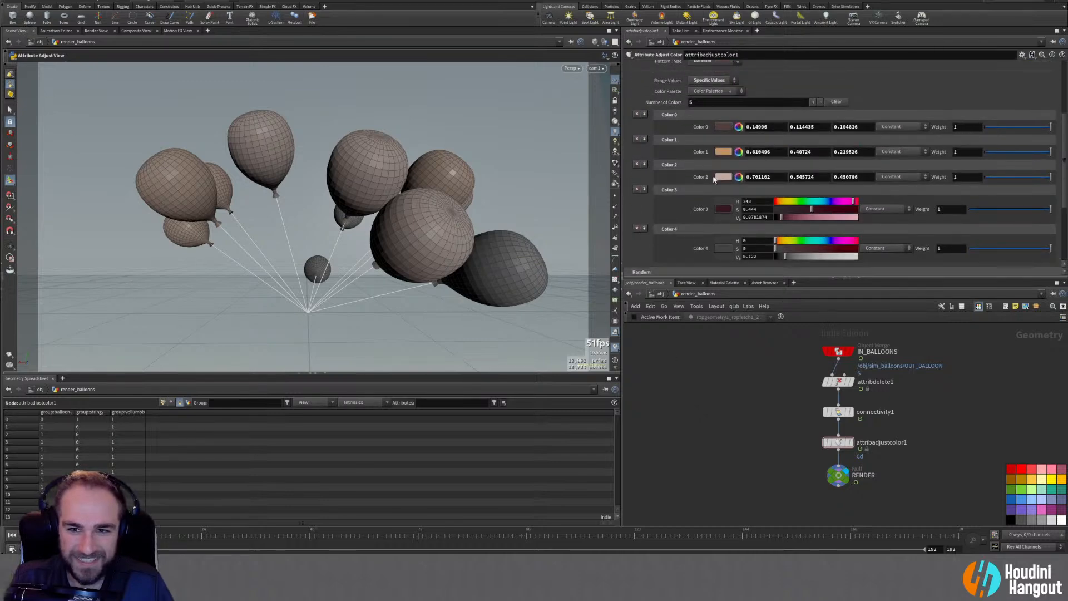
pyautogui.click(739, 176)
pyautogui.click(738, 177)
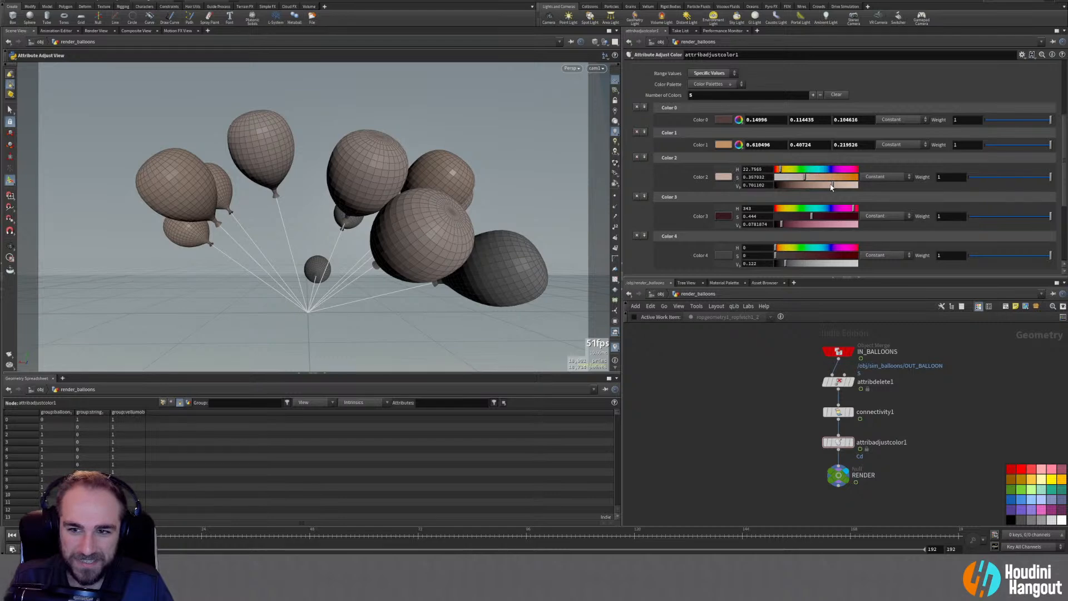
pyautogui.moveTo(805, 177); pyautogui.dragTo(798, 178)
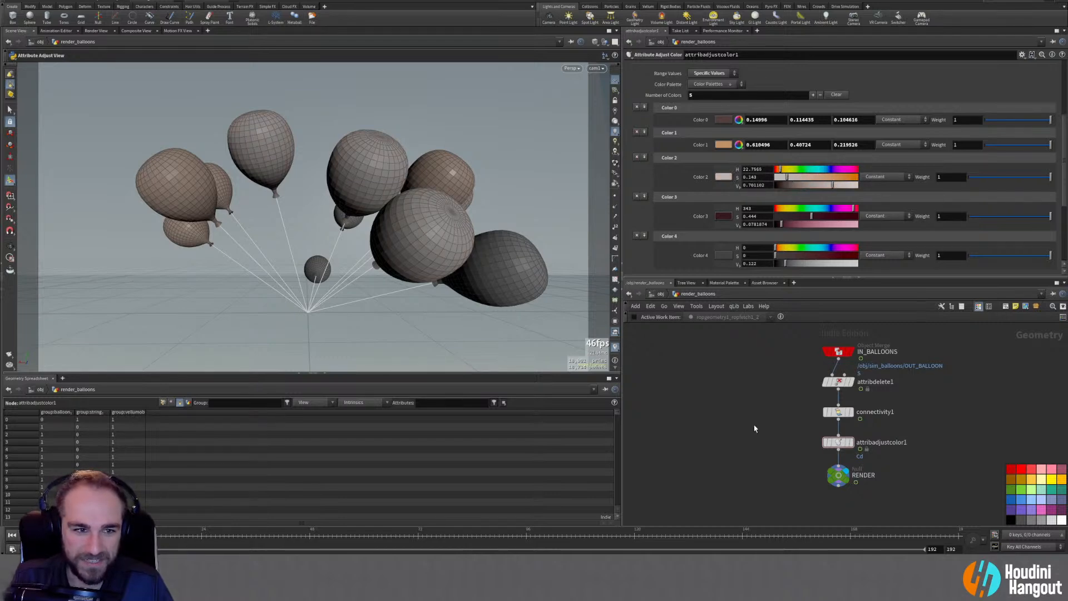
# Go up to the object level and turn off the display of geo_room and sim_balloons
pyautogui.press('u')
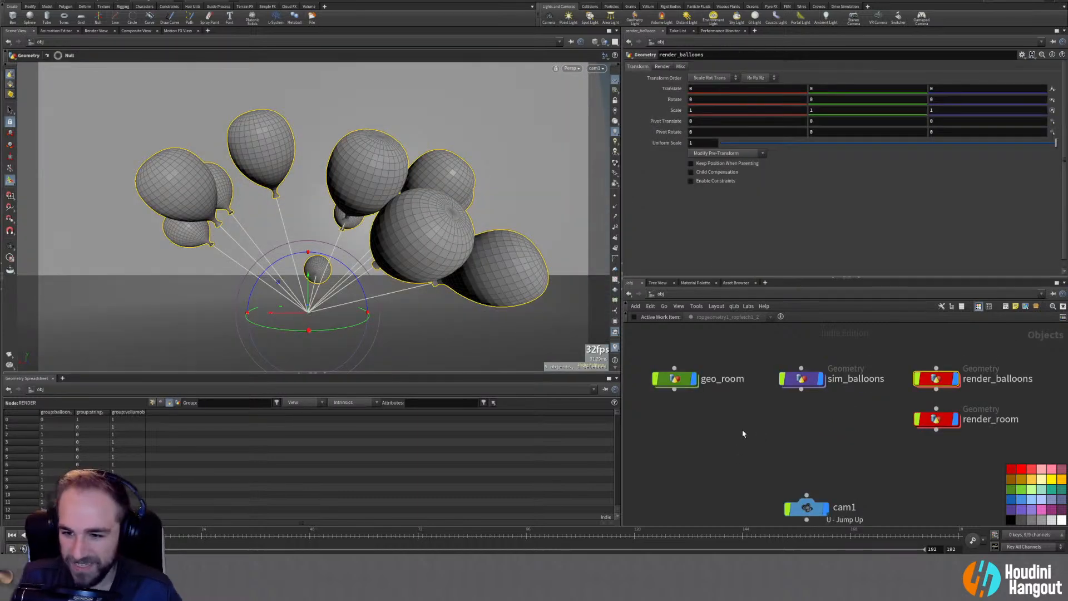
pyautogui.moveTo(774, 443); pyautogui.dragTo(785, 422, button='middle')
pyautogui.scroll(-2, 785, 423)
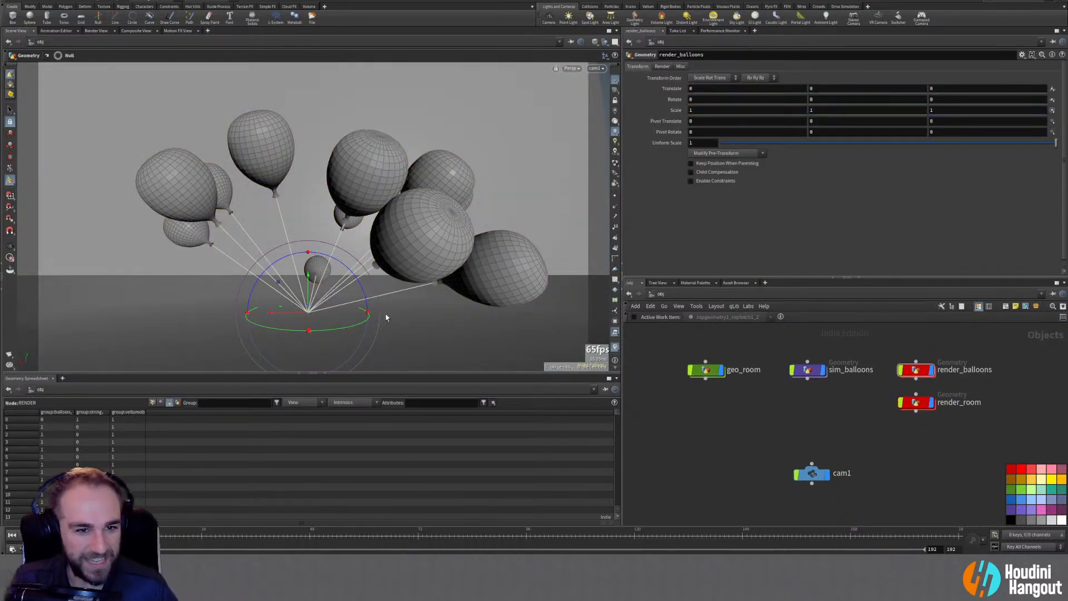
pyautogui.click(721, 370)
pyautogui.click(823, 370)
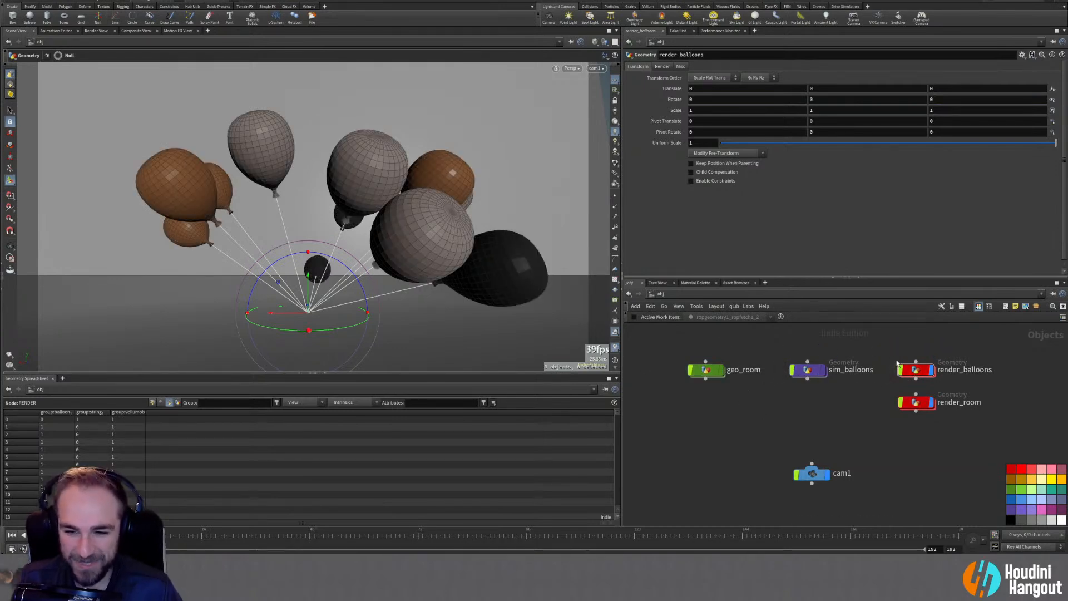
# Go back inside render_balloons and hide the other objects in the viewport
pyautogui.doubleClick(901, 367)
pyautogui.click(696, 383)
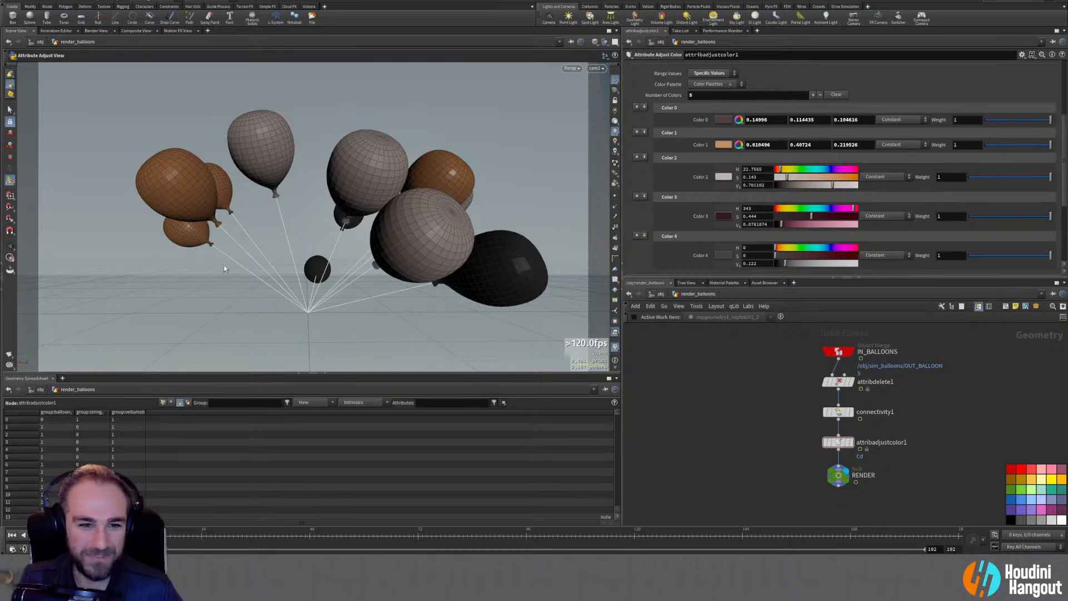
pyautogui.click(606, 43)
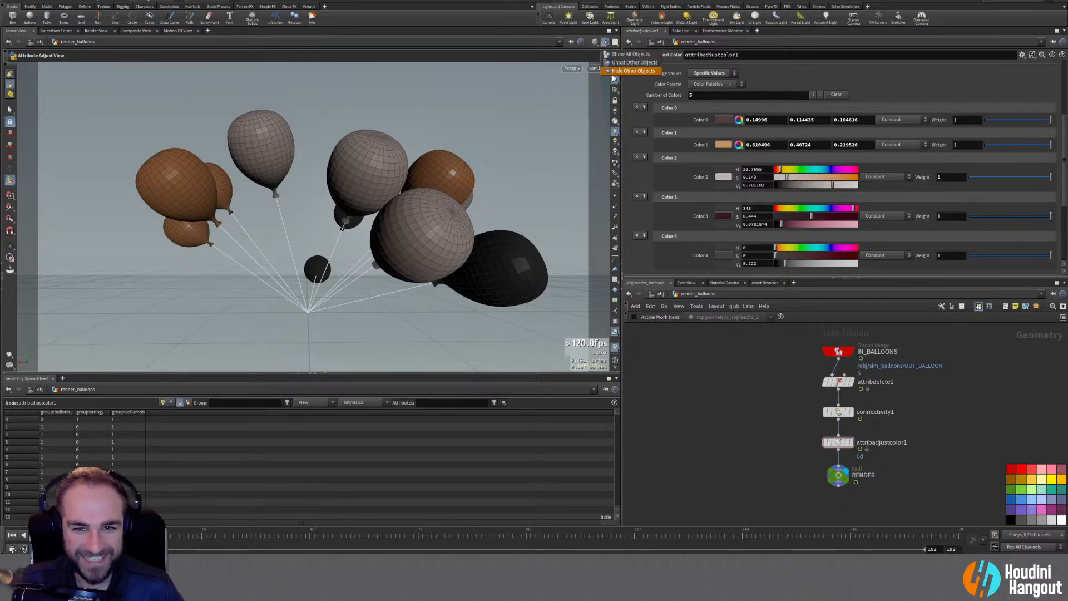
pyautogui.click(612, 77)
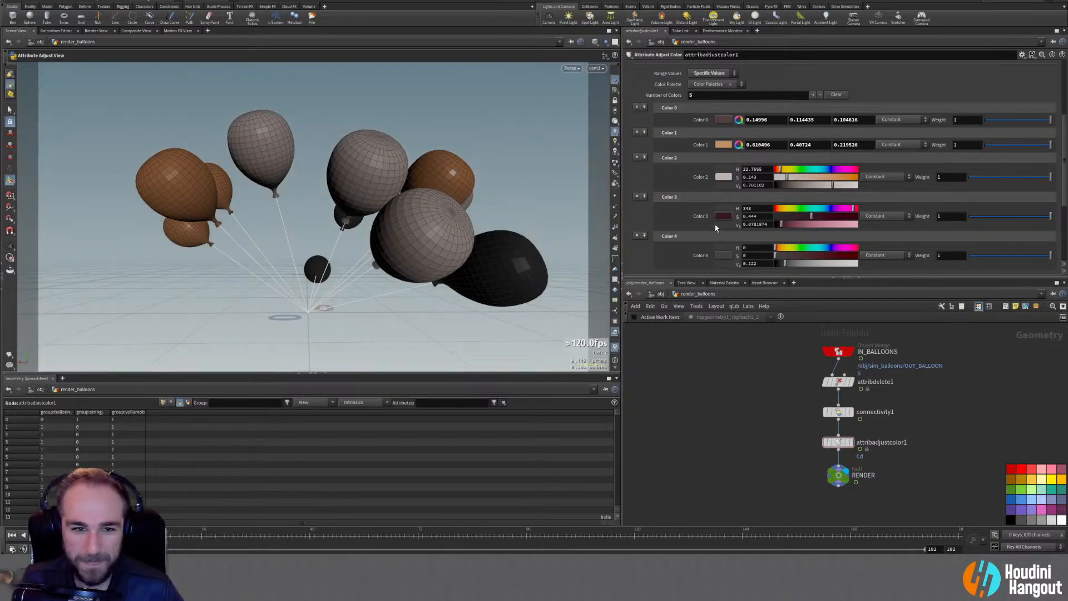
# Shift Color 3's hue to a brownish red and raise Color 4's HSV value to 0.194
pyautogui.moveTo(852, 209); pyautogui.dragTo(856, 209)
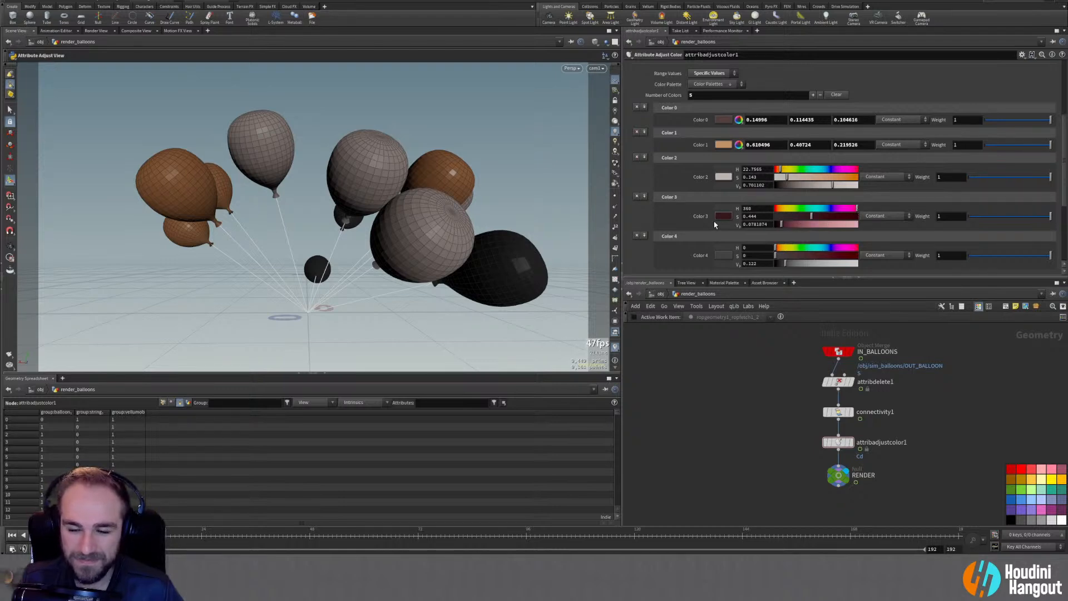
pyautogui.moveTo(785, 209); pyautogui.dragTo(778, 209)
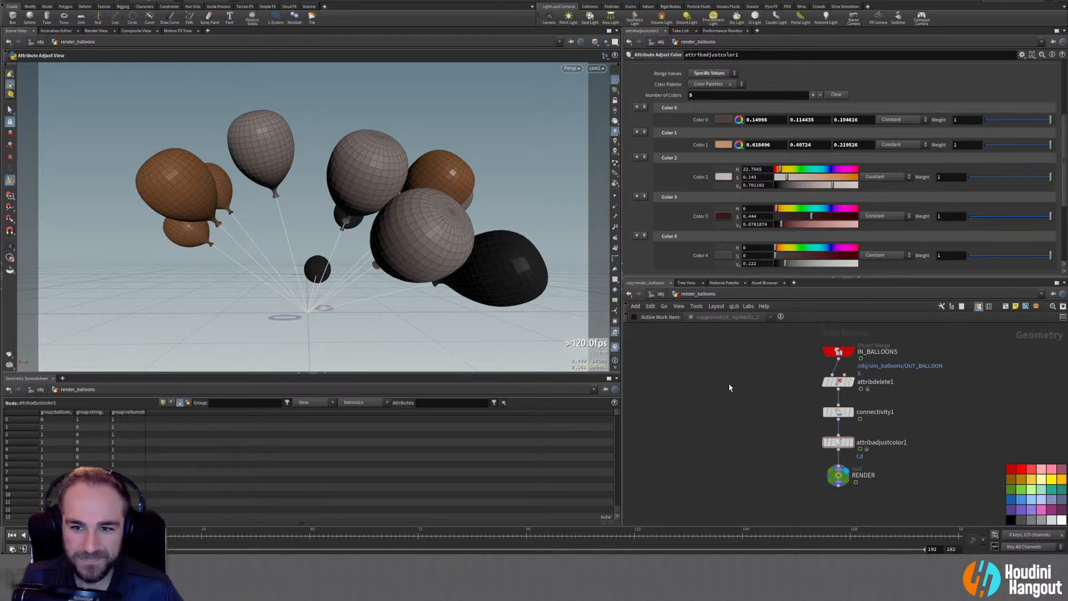
pyautogui.moveTo(783, 263)
pyautogui.mouseDown()
pyautogui.moveTo(829, 261)
pyautogui.moveTo(791, 262)
pyautogui.mouseUp()
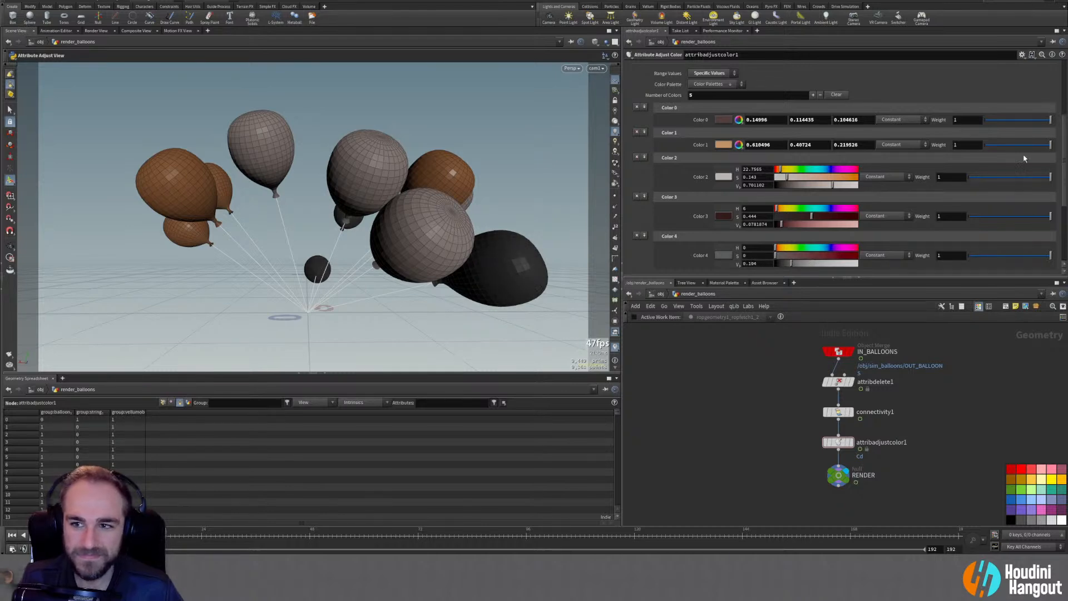
# Adjust the palette weights, setting Color 1 to 0.611 and Color 4 to 0.832 while keeping the other colors at 1
pyautogui.moveTo(1049, 177)
pyautogui.mouseDown()
pyautogui.moveTo(1014, 177)
pyautogui.moveTo(1057, 181)
pyautogui.mouseUp()
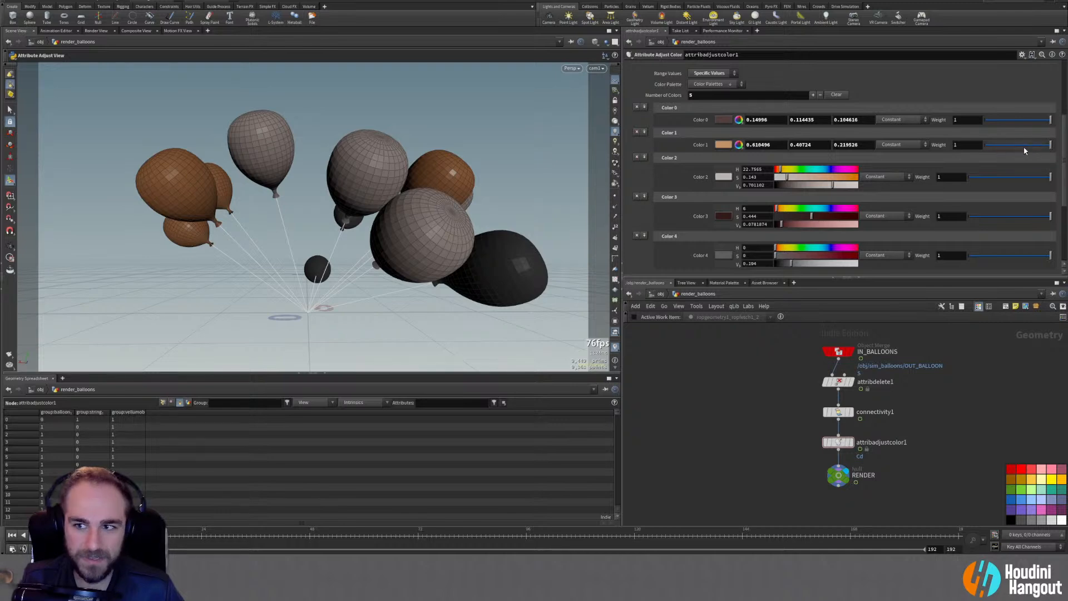
pyautogui.moveTo(1049, 145); pyautogui.dragTo(1026, 148)
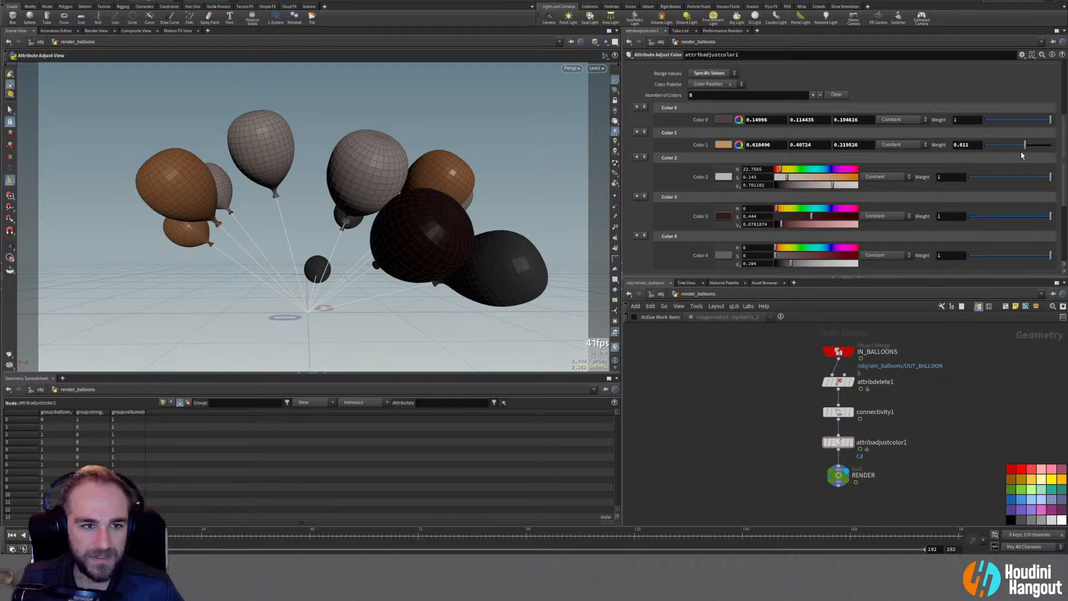
pyautogui.moveTo(1050, 121)
pyautogui.mouseDown()
pyautogui.moveTo(1035, 121)
pyautogui.moveTo(1053, 121)
pyautogui.mouseUp()
pyautogui.moveTo(1018, 255); pyautogui.dragTo(1040, 256)
pyautogui.scroll(-1, 972, 225)
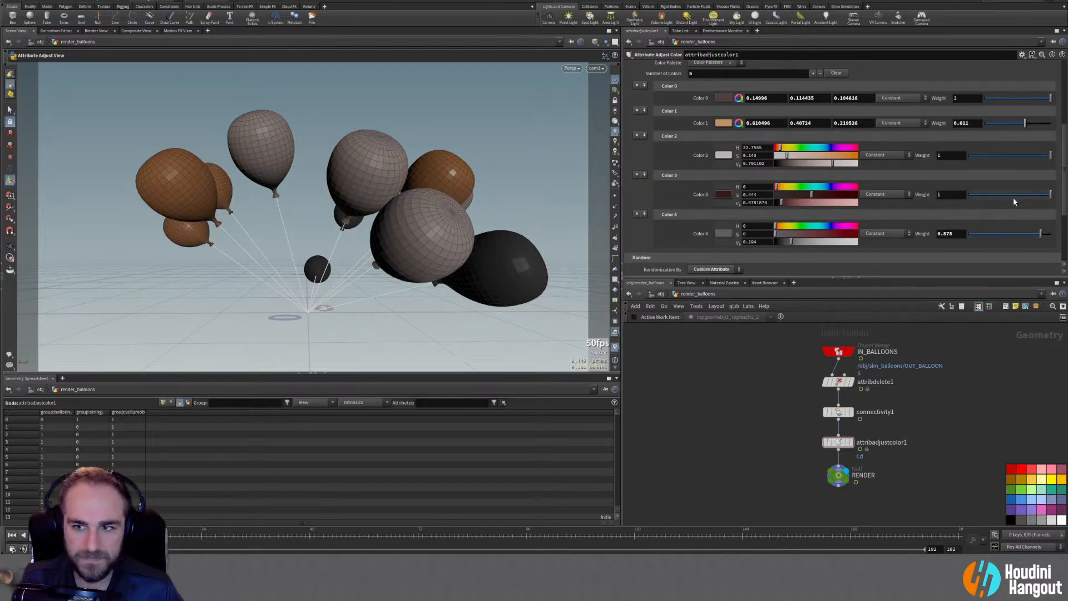
pyautogui.moveTo(1050, 194); pyautogui.dragTo(1036, 235)
# Try a different Seed for the random color assignment and undo it
pyautogui.scroll(-3, 996, 217)
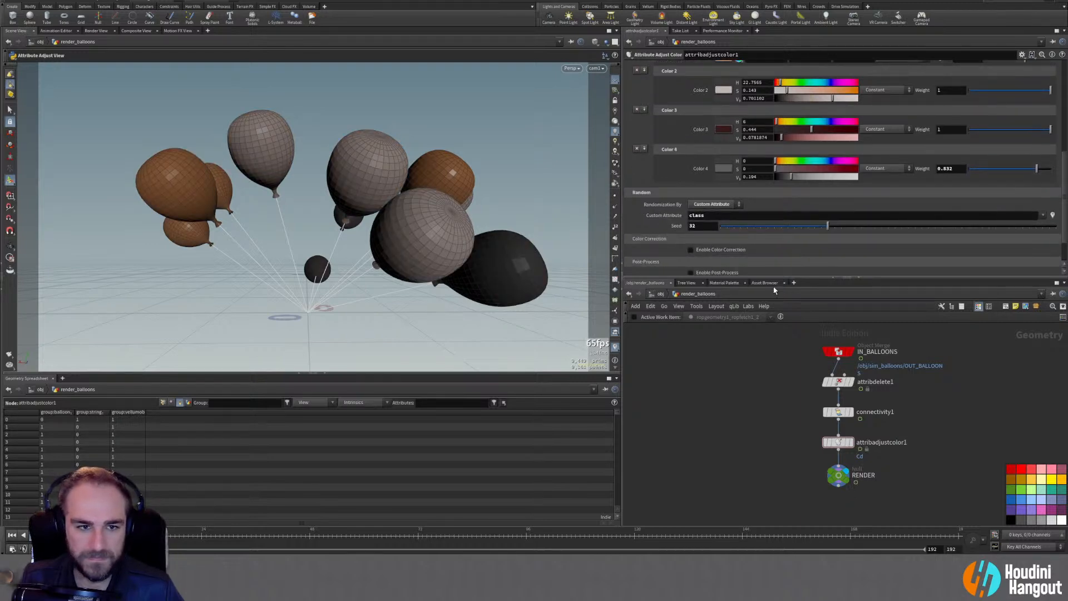
pyautogui.moveTo(795, 229)
pyautogui.mouseDown()
pyautogui.moveTo(822, 228)
pyautogui.moveTo(781, 228)
pyautogui.moveTo(796, 227)
pyautogui.mouseUp()
pyautogui.hotkey('ctrl', 'z')
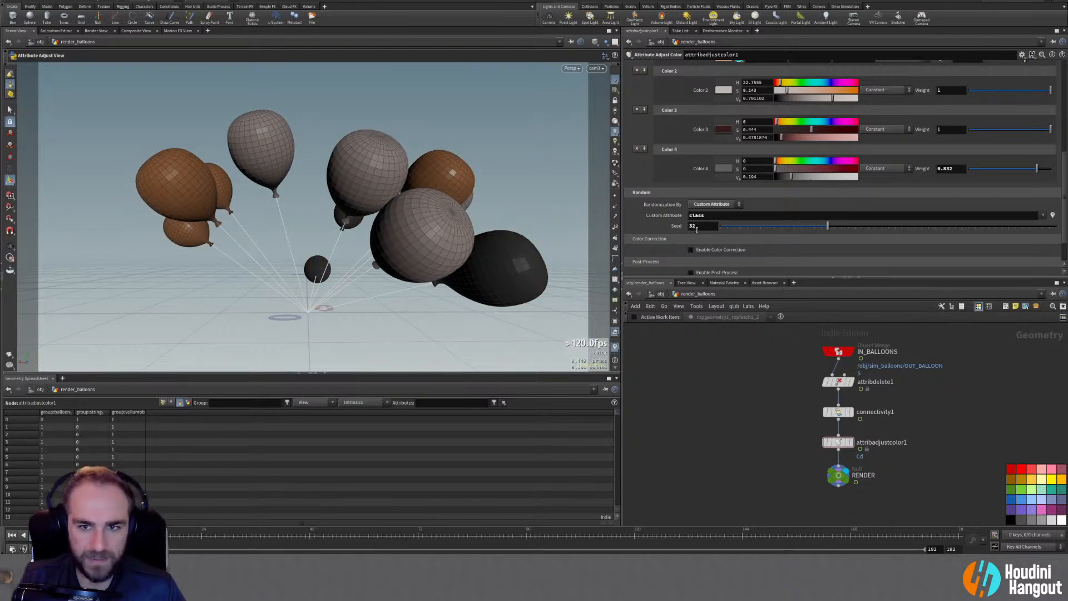
# Set Color 1's weight to 0.503, return to the object level and switch the viewport to the View tool
pyautogui.scroll(2, 1006, 147)
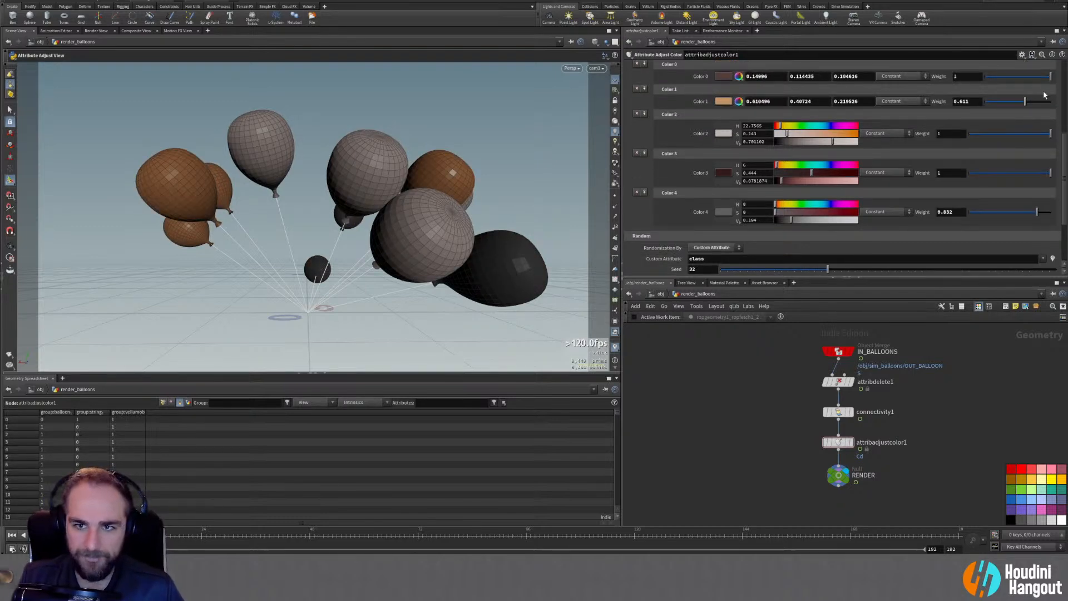
pyautogui.moveTo(1027, 102); pyautogui.dragTo(1019, 103)
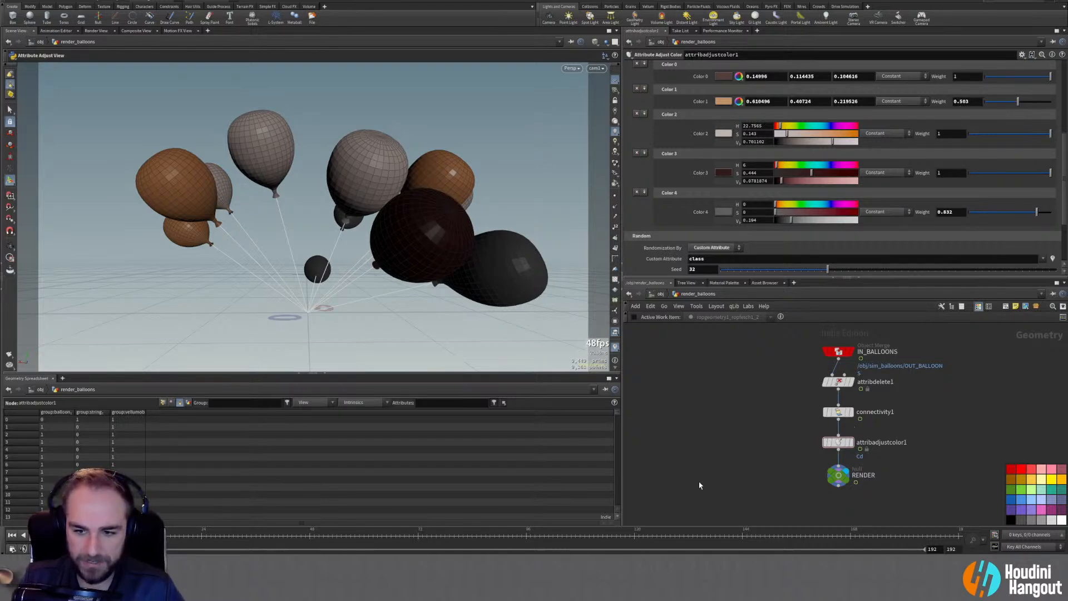
pyautogui.press('u')
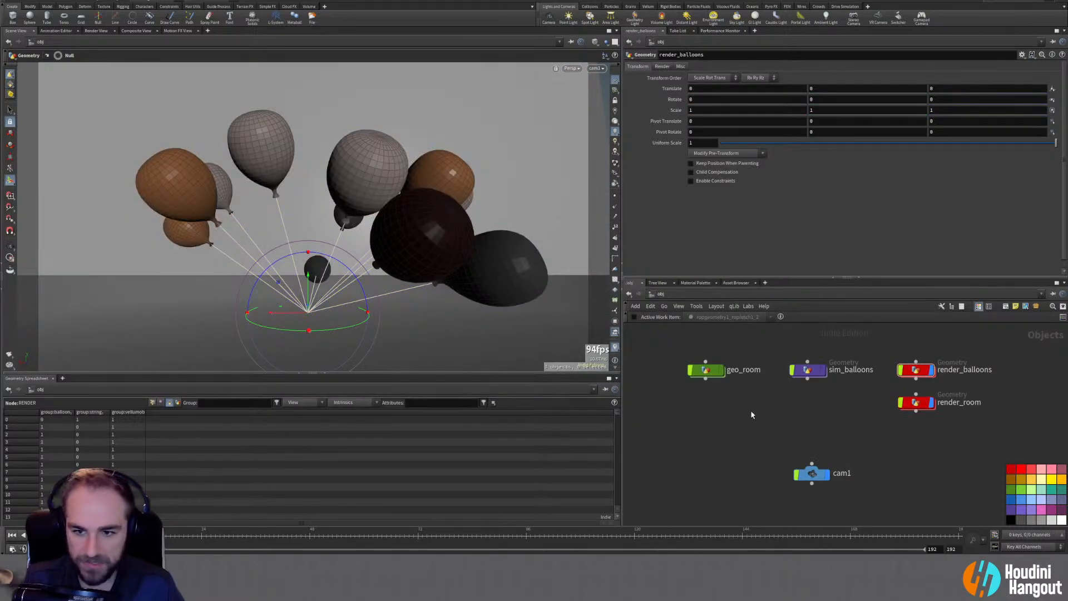
pyautogui.press('Escape')
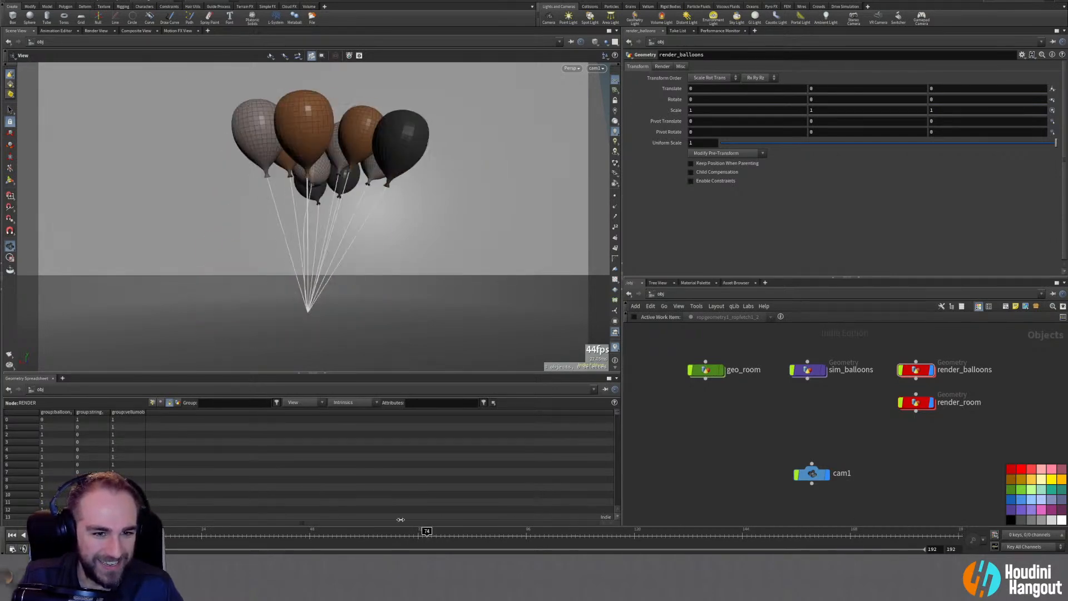
# Move the cam1 node beneath geo_room in the object network
pyautogui.moveTo(813, 472); pyautogui.dragTo(812, 488)
pyautogui.moveTo(755, 499); pyautogui.dragTo(773, 474, button='middle')
pyautogui.scroll(-1, 791, 439)
pyautogui.moveTo(815, 472); pyautogui.dragTo(713, 417)
# Add a LOP Network node to the object network
pyautogui.press('Tab')
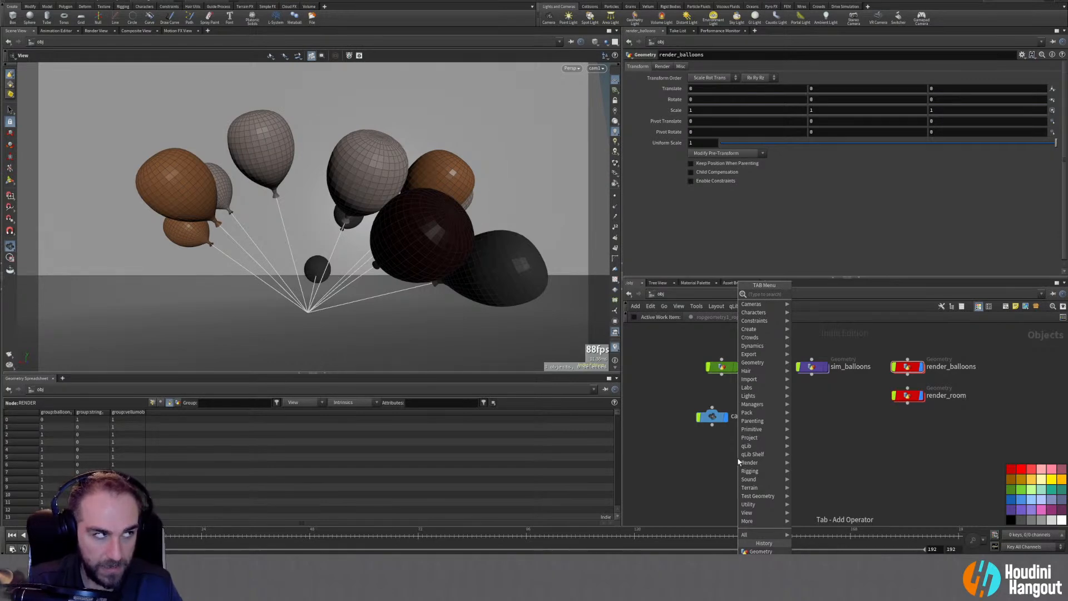
pyautogui.write('lop')
pyautogui.press('Down')
pyautogui.press('Return')
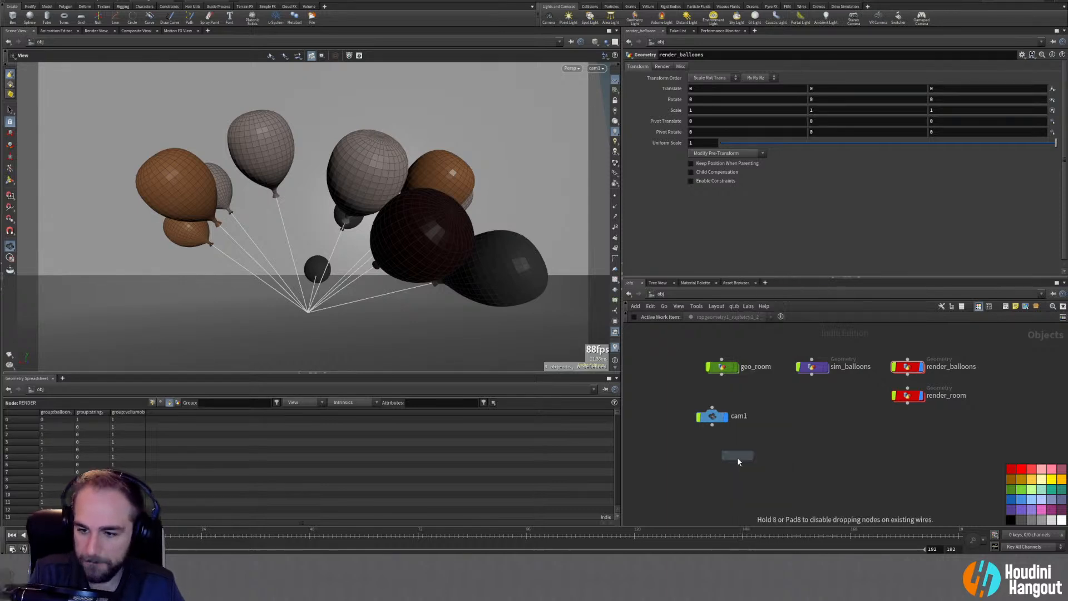
pyautogui.click(827, 443)
pyautogui.click(824, 451)
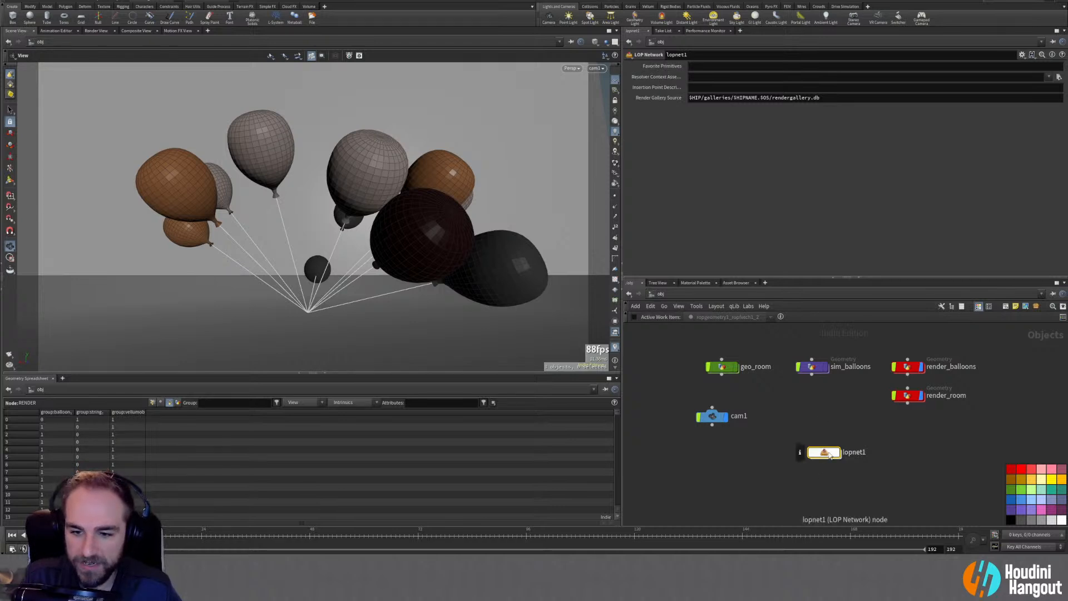
# Rename the LOP network as SOLARIS, color its node red and place it beneath render_room
pyautogui.doubleClick(854, 452)
pyautogui.write('SOLAR')
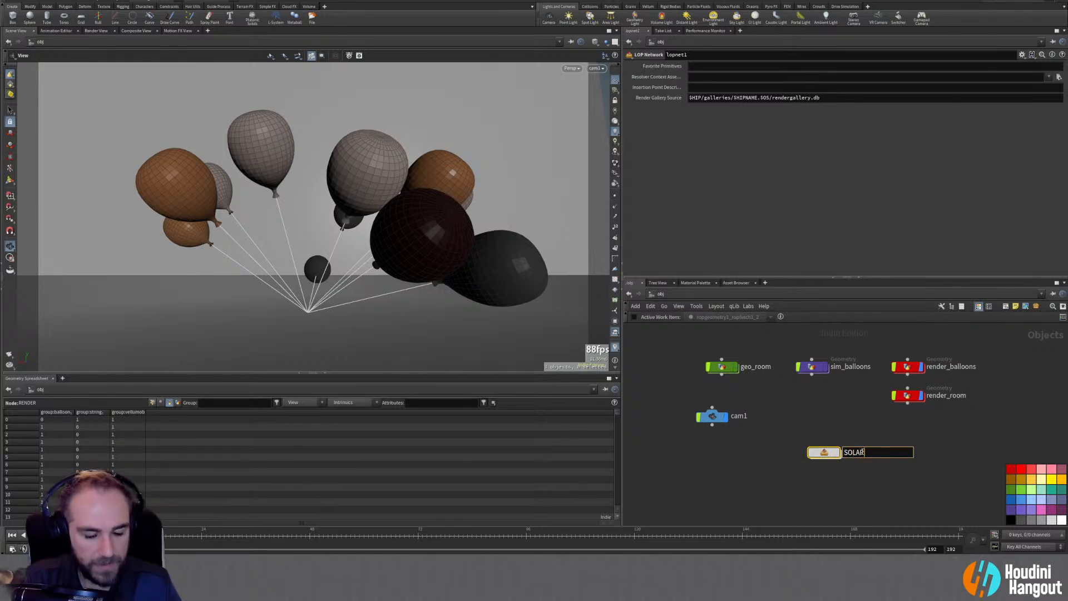
pyautogui.write('IS')
pyautogui.press('Return')
pyautogui.click(1011, 469)
pyautogui.moveTo(824, 452); pyautogui.dragTo(907, 442)
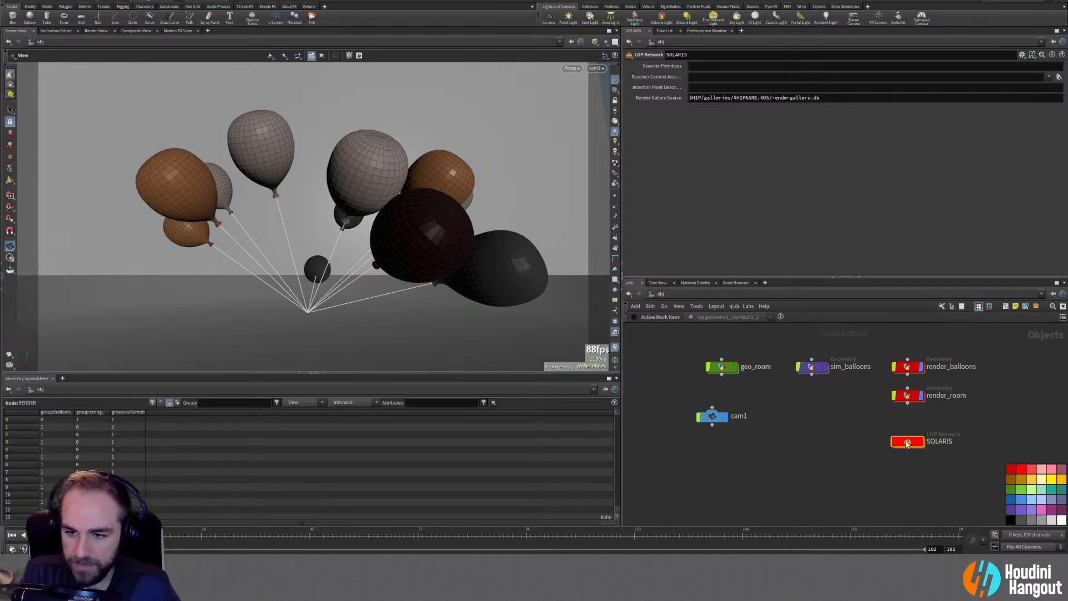
# Enter the SOLARIS network and add a Scene Import (All) node
pyautogui.doubleClick(907, 442)
pyautogui.press('Tab')
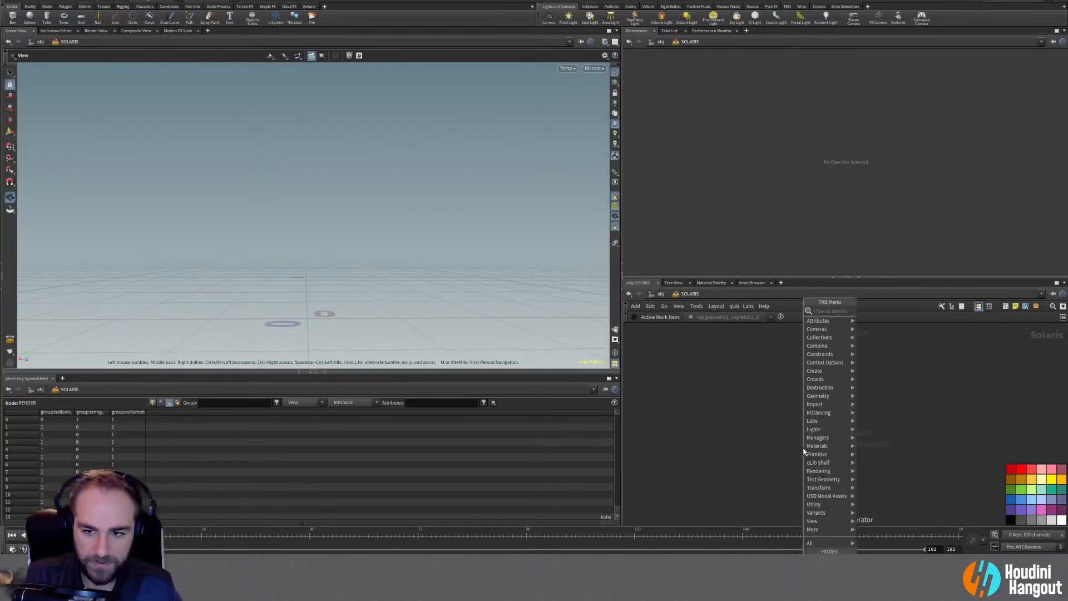
pyautogui.write('scene')
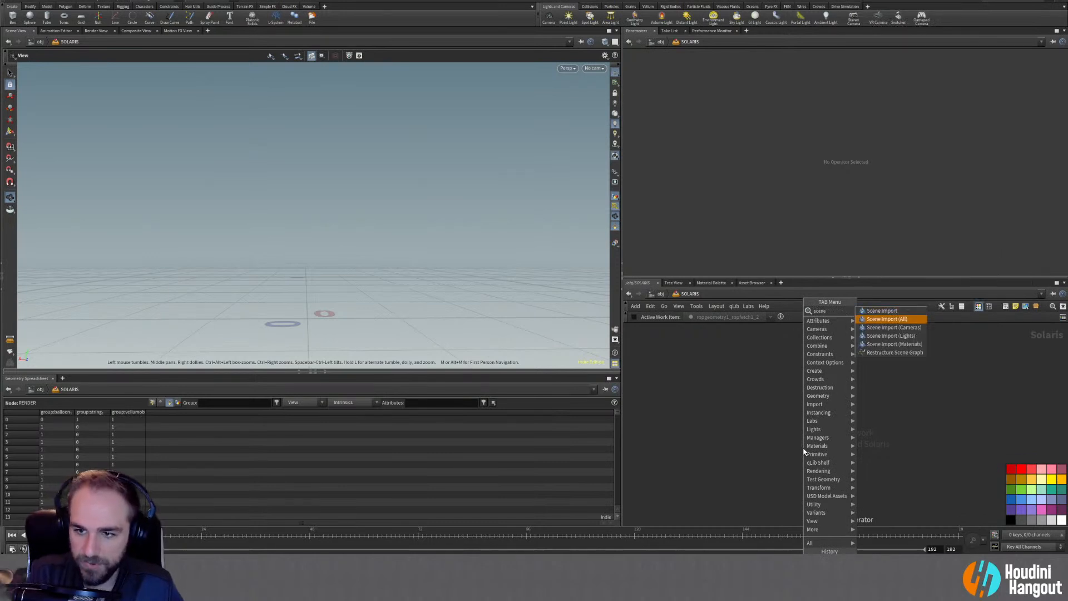
pyautogui.press('Return')
pyautogui.click(812, 388)
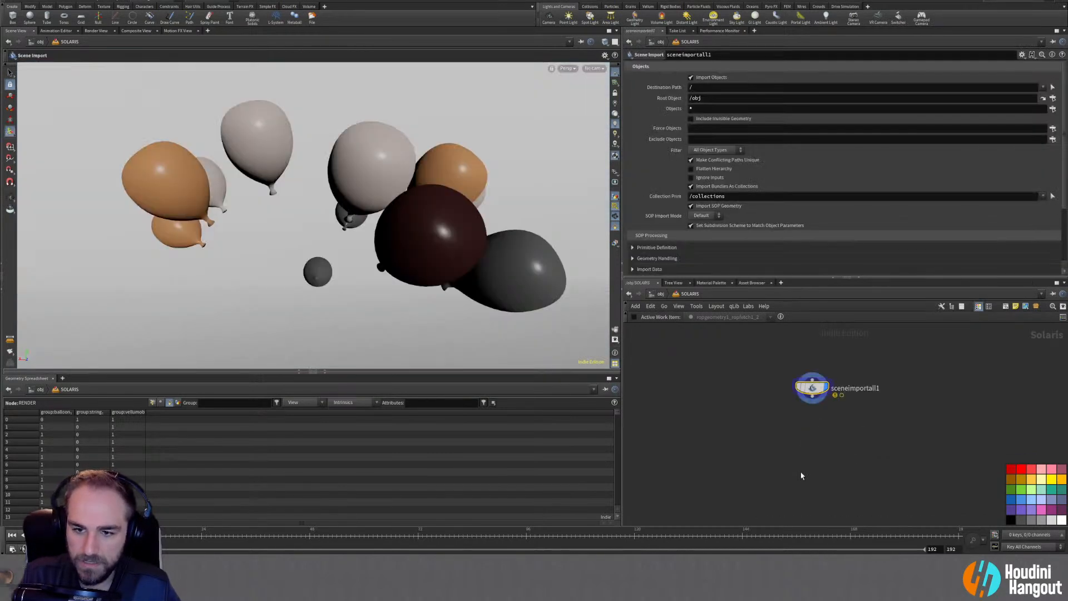
# Limit the scene import's Objects to render_room, render_balloons and cam1
pyautogui.click(1052, 109)
pyautogui.moveTo(938, 47); pyautogui.dragTo(938, 43)
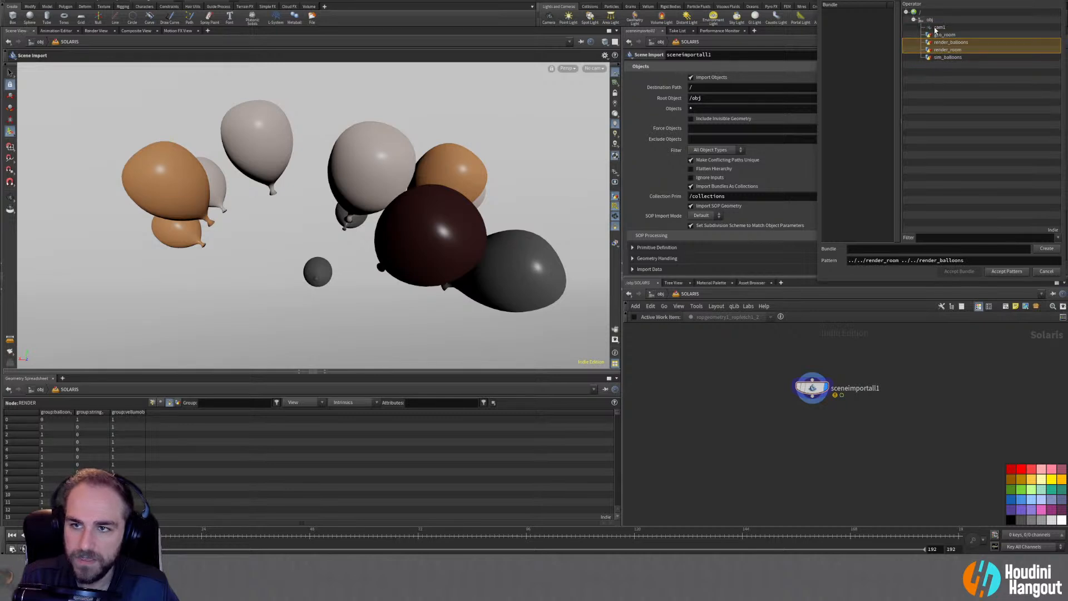
pyautogui.keyDown('ctrl'); pyautogui.click(937, 28); pyautogui.keyUp('ctrl')
pyautogui.click(1005, 271)
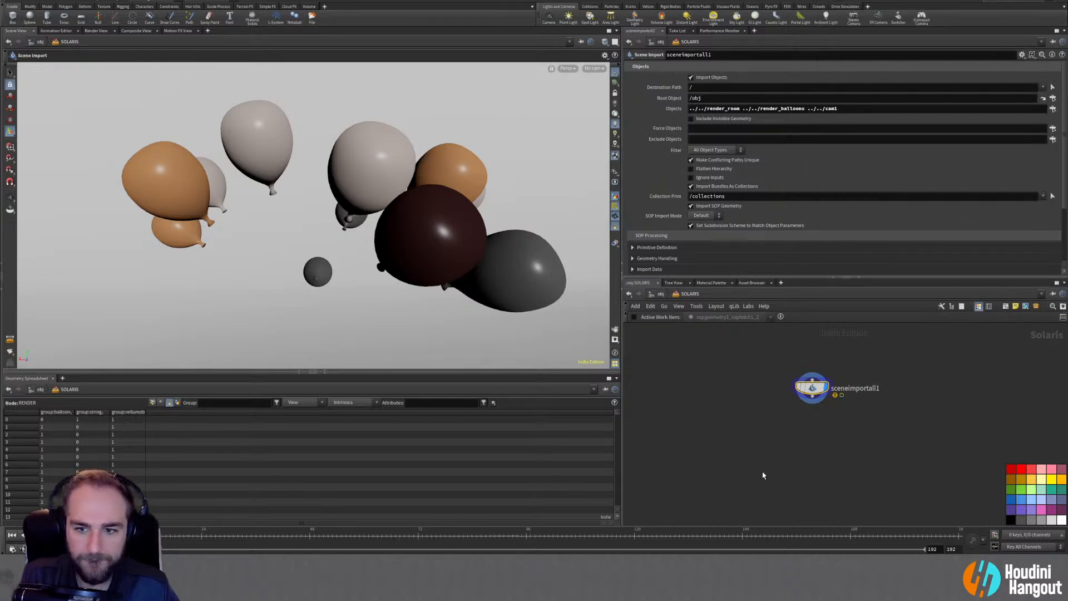
# Play the balloon animation through the imported cam1 camera and inspect the scene import node's warning details
pyautogui.press('Up')
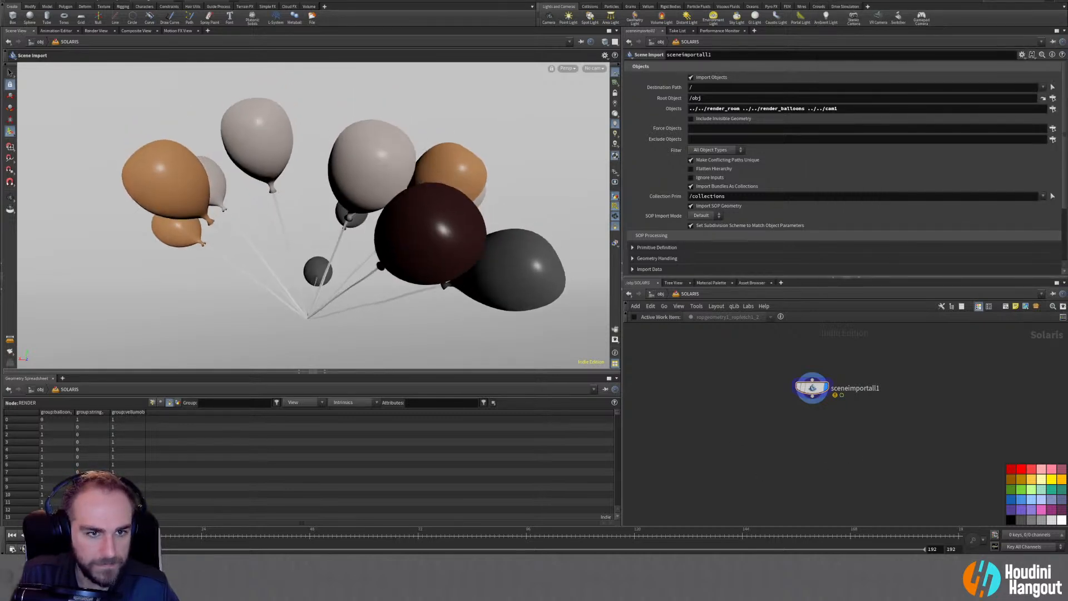
pyautogui.press('Down')
pyautogui.click(592, 69)
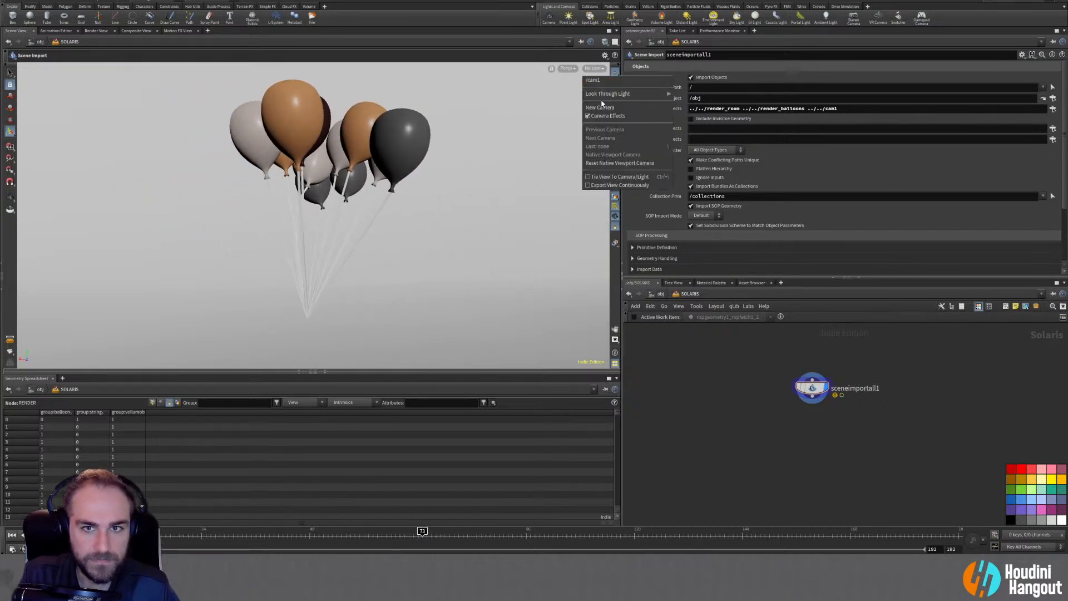
pyautogui.click(593, 80)
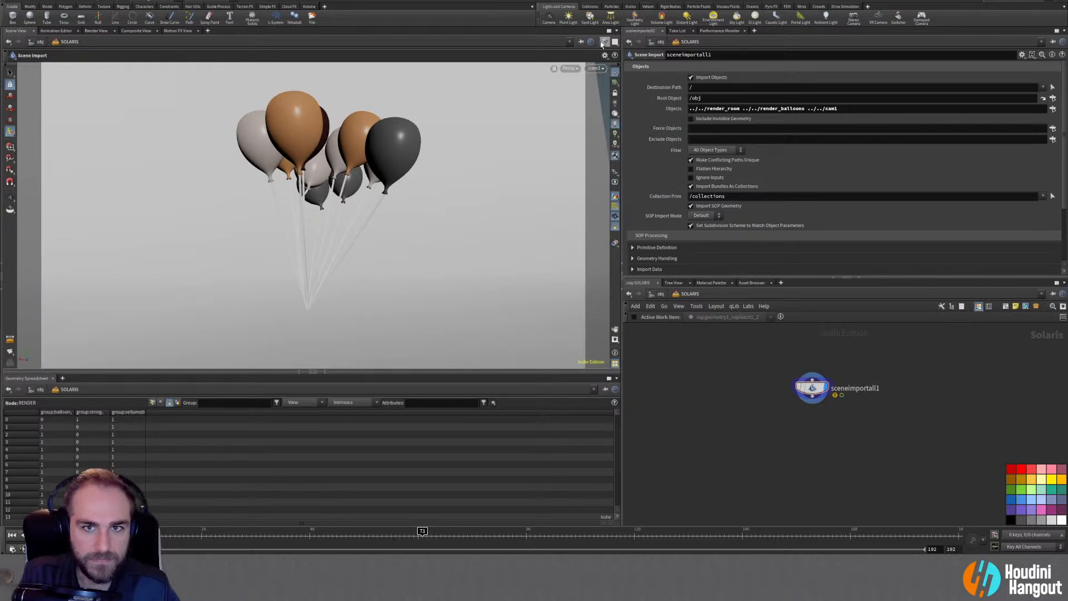
pyautogui.click(616, 143)
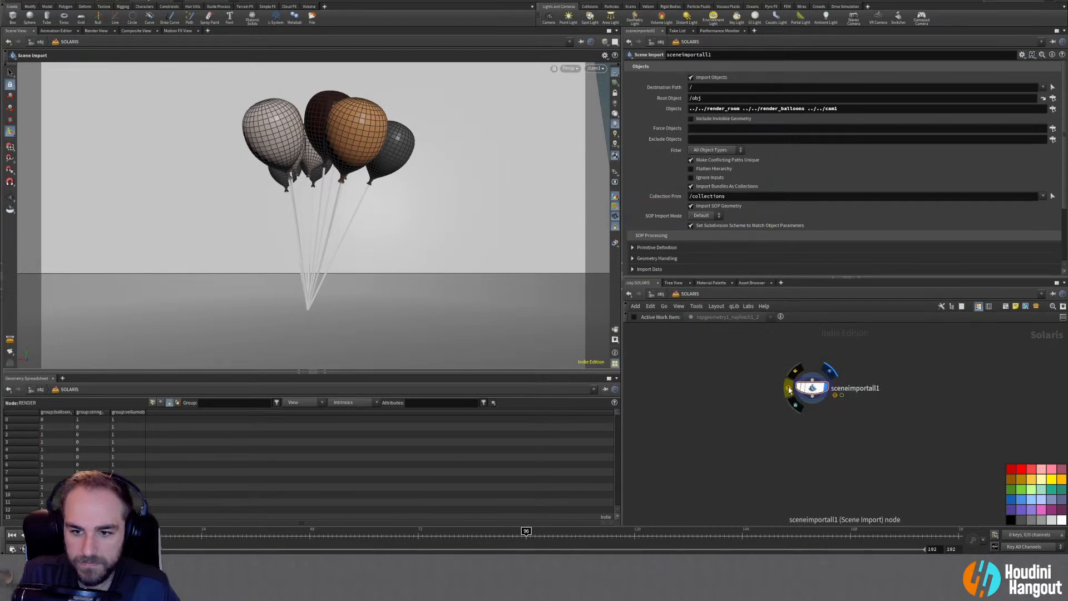
pyautogui.click(789, 389)
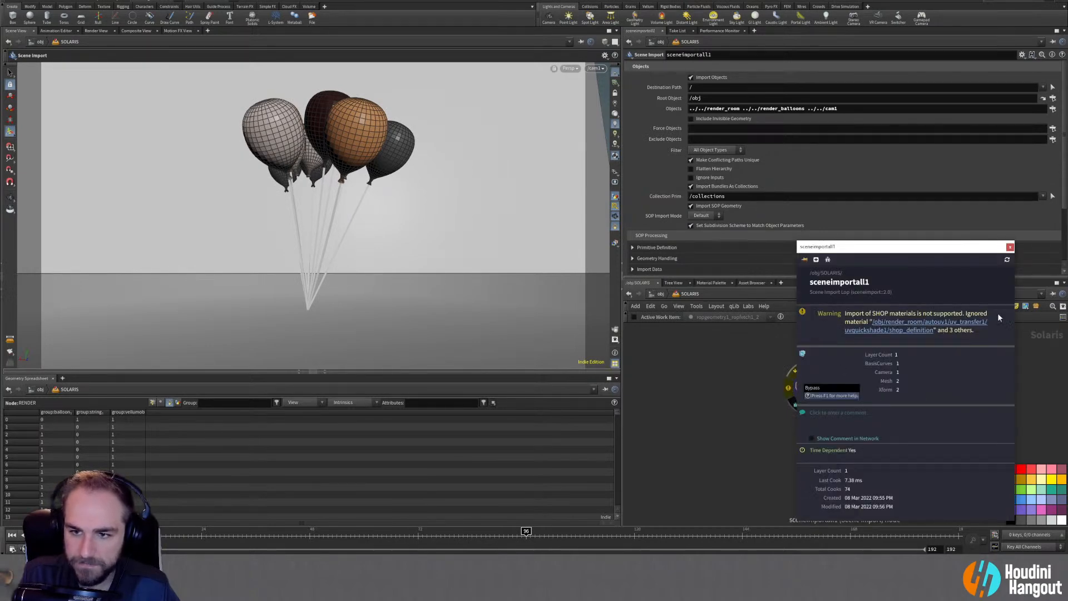
pyautogui.click(1007, 260)
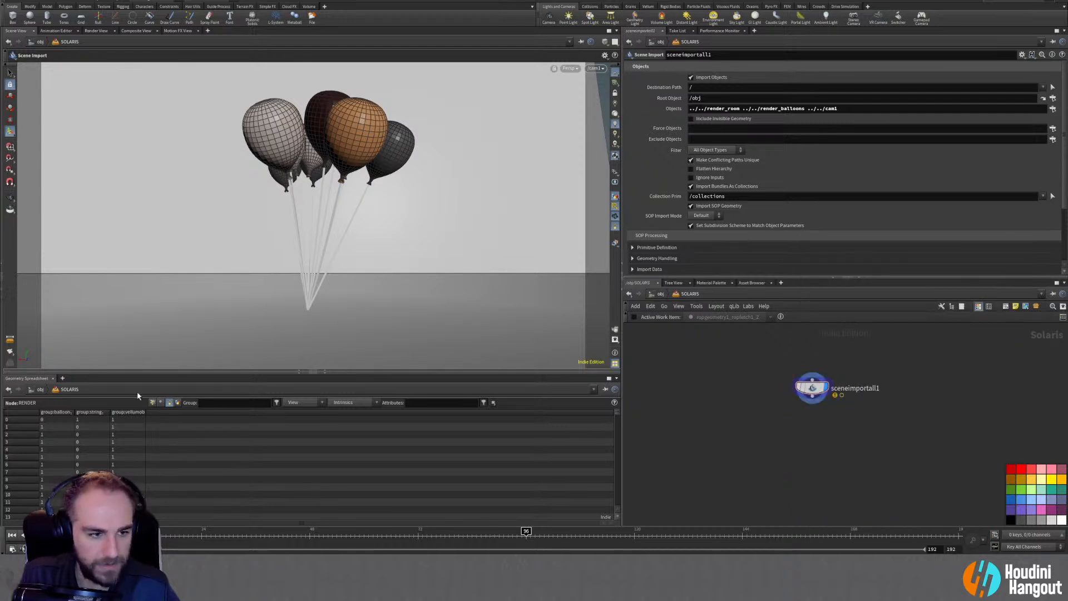
# Open a Scene Graph Tree beside the Geometry Spreadsheet
pyautogui.click(63, 379)
pyautogui.moveTo(83, 388)
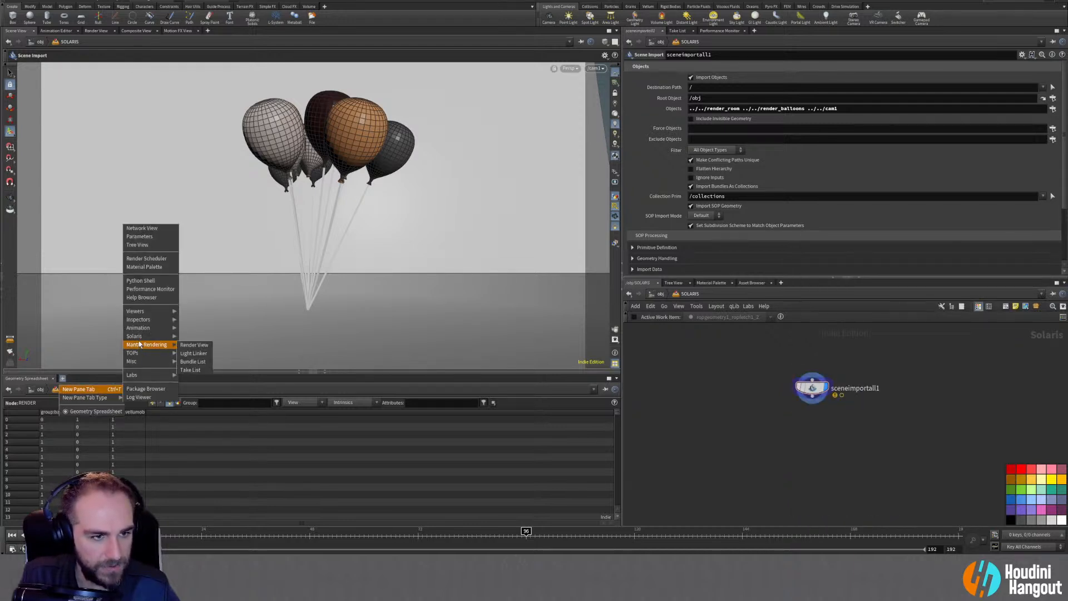
pyautogui.moveTo(136, 336)
pyautogui.click(221, 337)
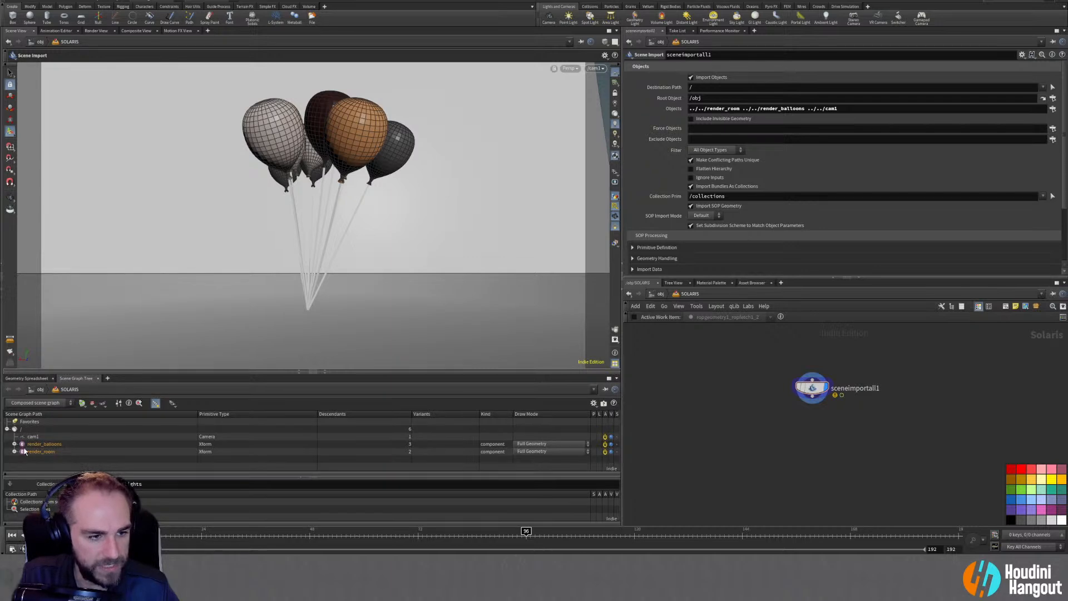
# Set the scene import's Destination Path to /geo
pyautogui.click(710, 87)
pyautogui.write('geo')
pyautogui.press('Return')
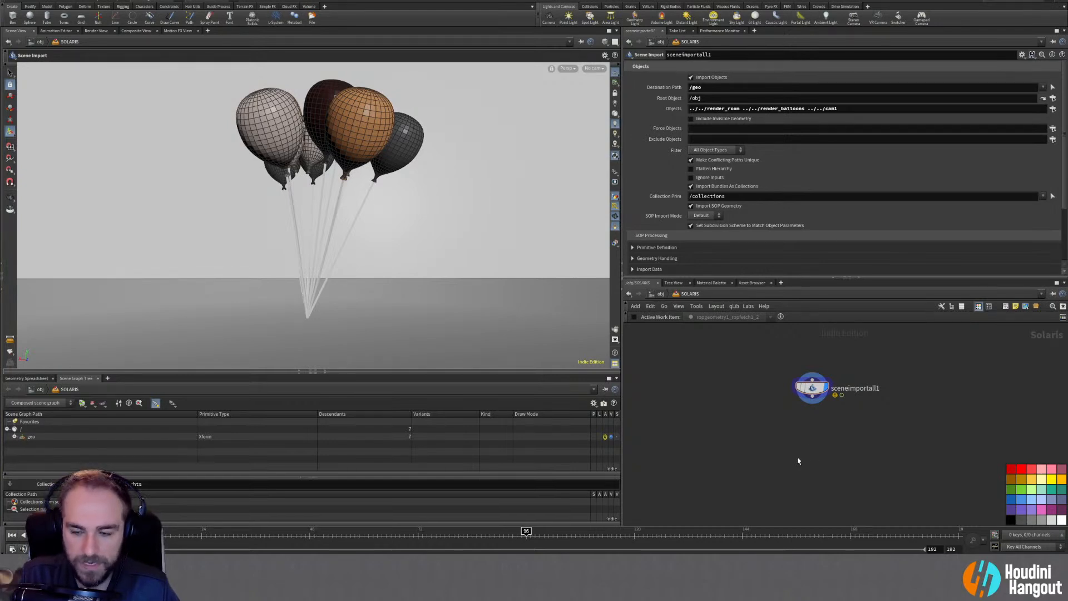
# Add a Material Library node directly below sceneimportall1 in the SOLARIS network
pyautogui.press('Tab')
pyautogui.write('mat')
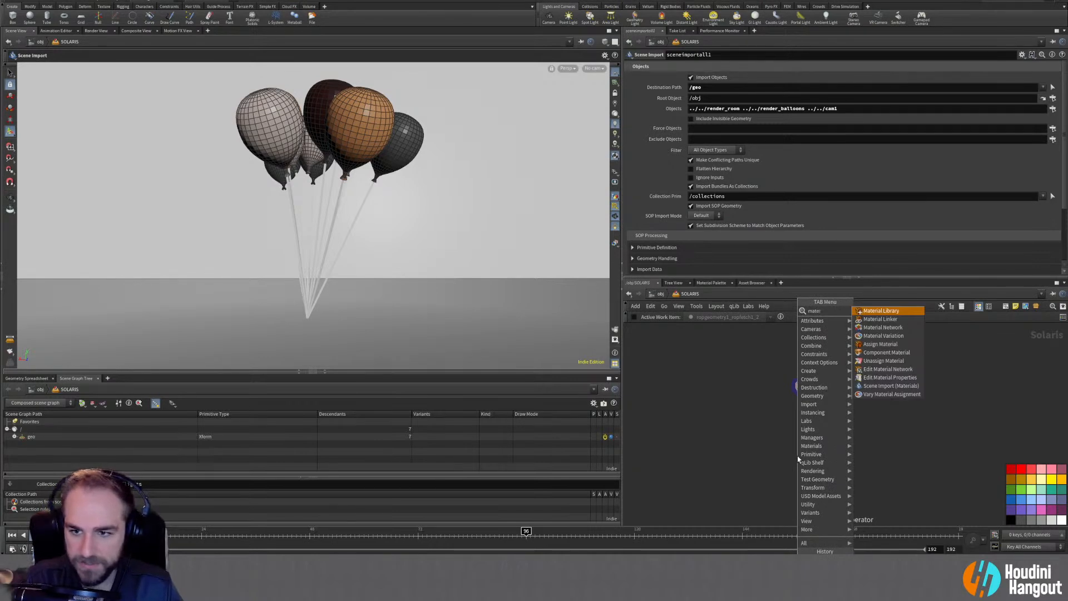
pyautogui.press('Return')
pyautogui.click(813, 416)
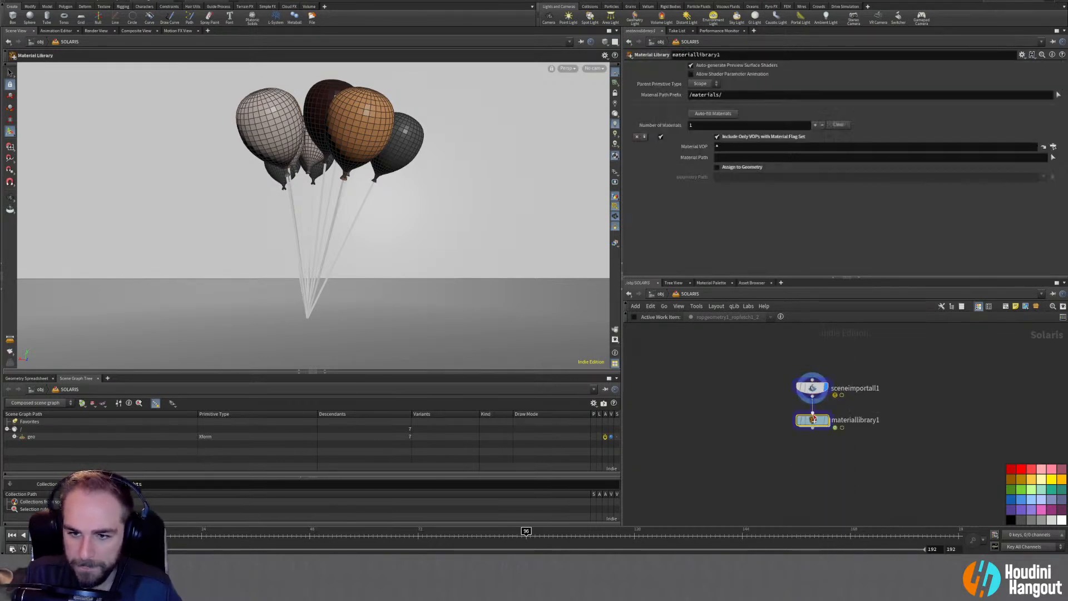
pyautogui.moveTo(774, 466); pyautogui.dragTo(776, 453, button='middle')
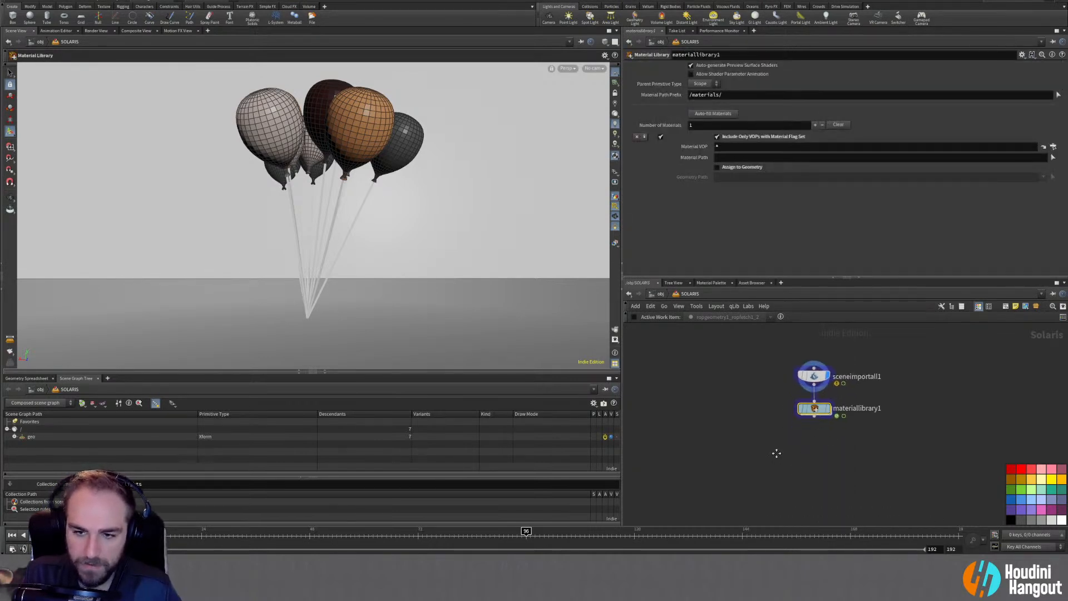
# Enter the material library and add a Karma MaterialX Subnet
pyautogui.doubleClick(812, 411)
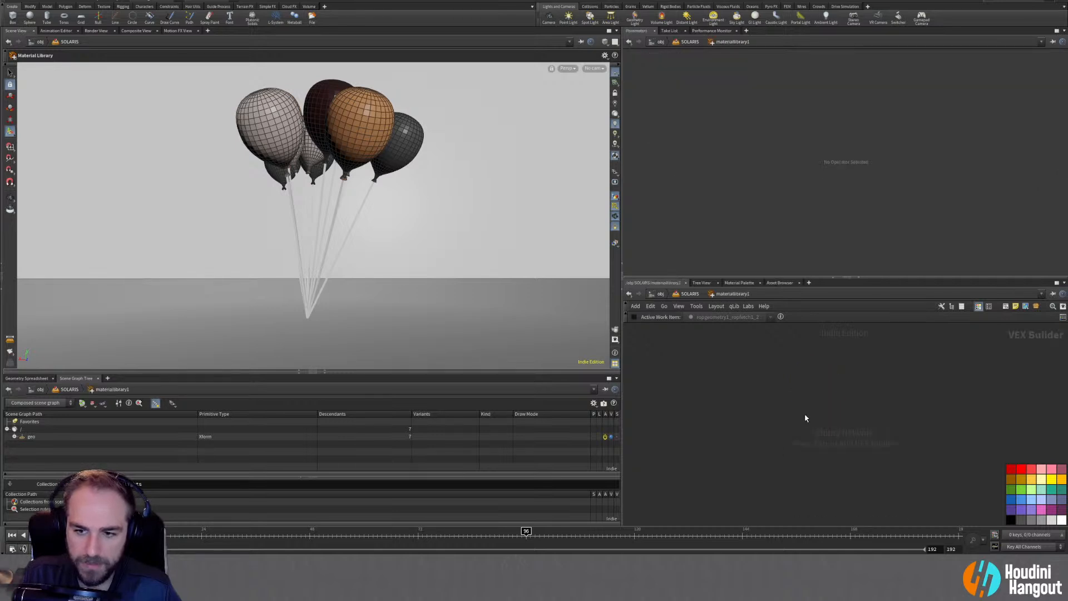
pyautogui.press('Tab')
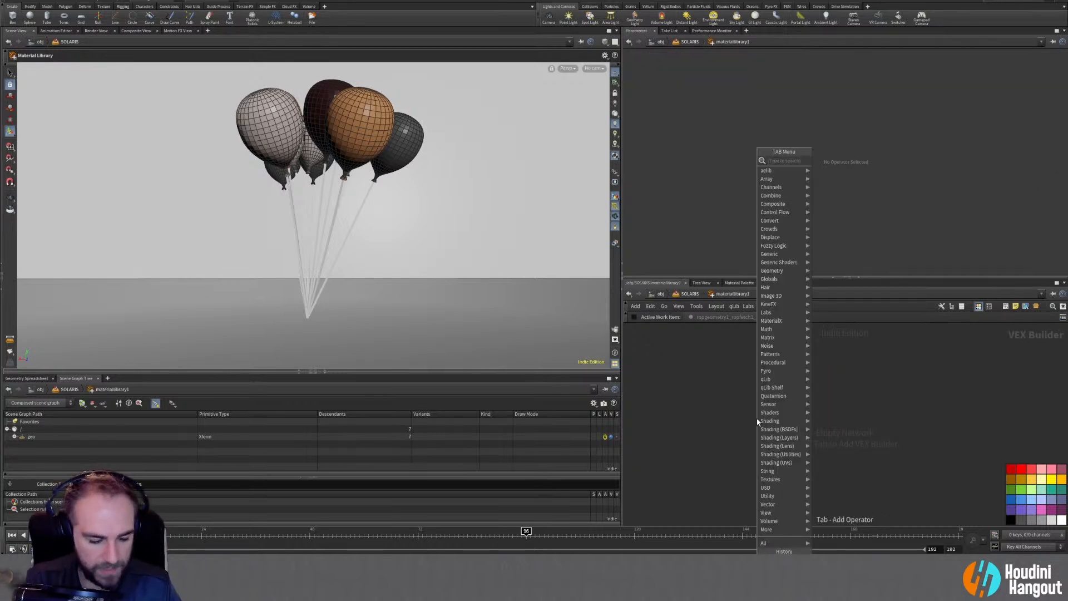
pyautogui.write('kar')
pyautogui.press('Down')
pyautogui.press('Down')
pyautogui.press('Return')
pyautogui.click(808, 399)
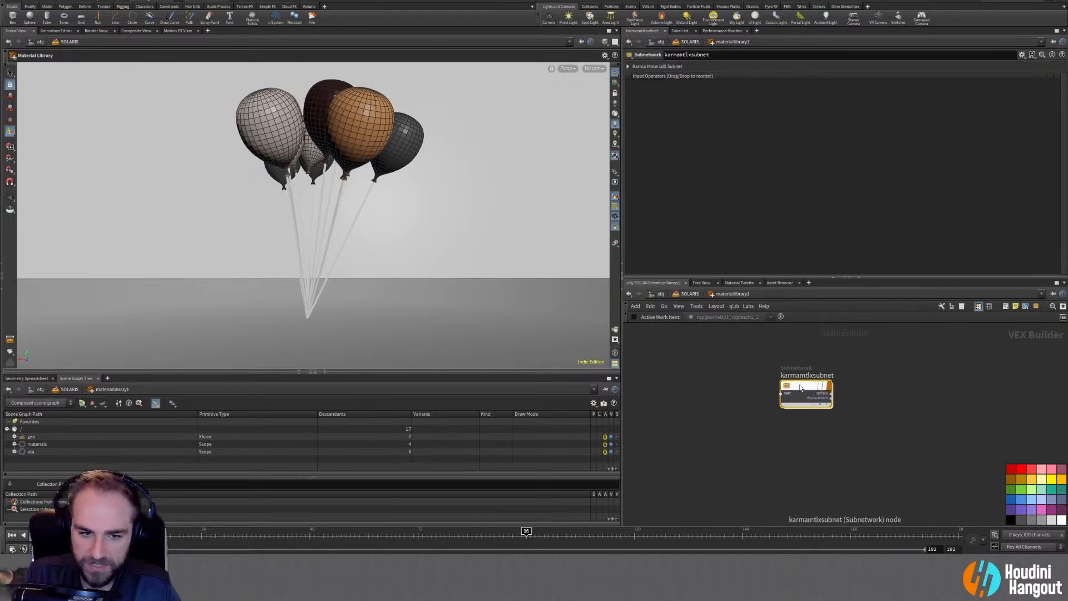
# Enter the Karma MaterialX subnet and add an MtlX Standard Surface node near the surface output
pyautogui.doubleClick(799, 385)
pyautogui.press('h')
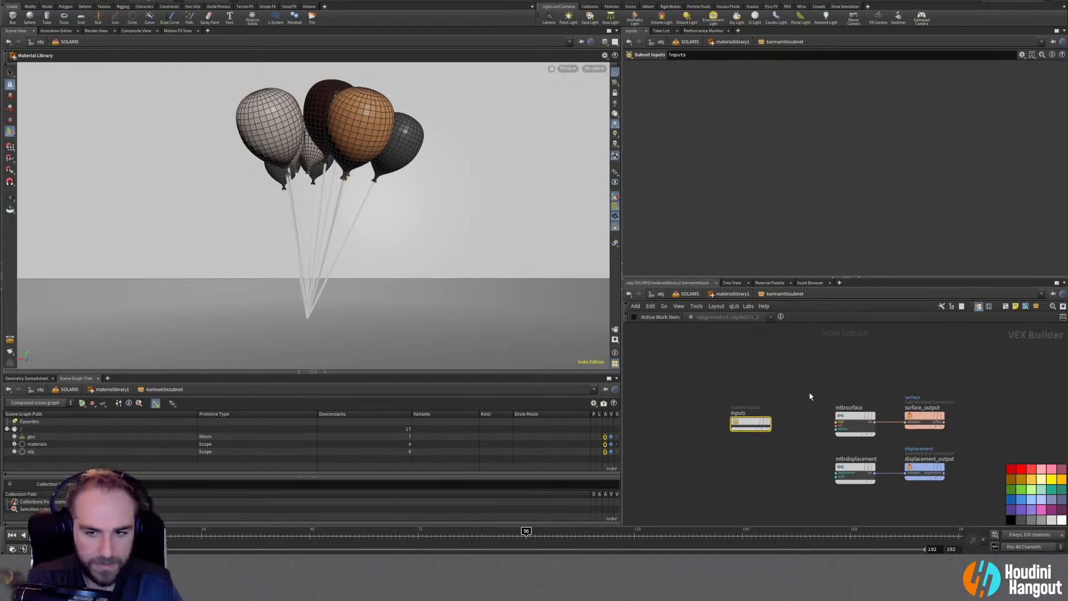
pyautogui.press('Tab')
pyautogui.press('Escape')
pyautogui.press('Tab')
pyautogui.write('s')
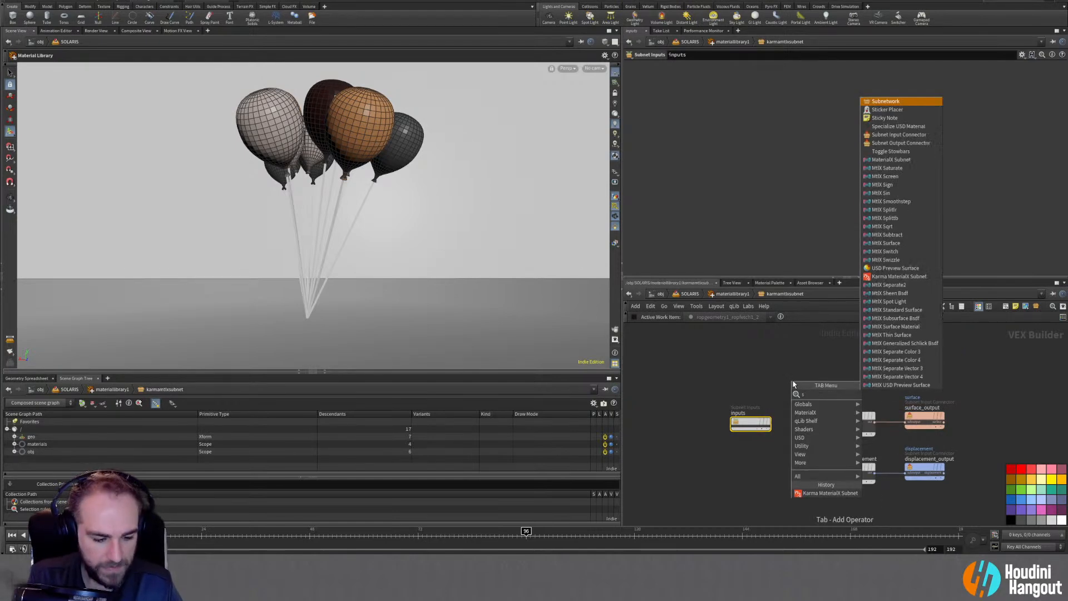
pyautogui.write('tand')
pyautogui.press('Return')
pyautogui.click(812, 367)
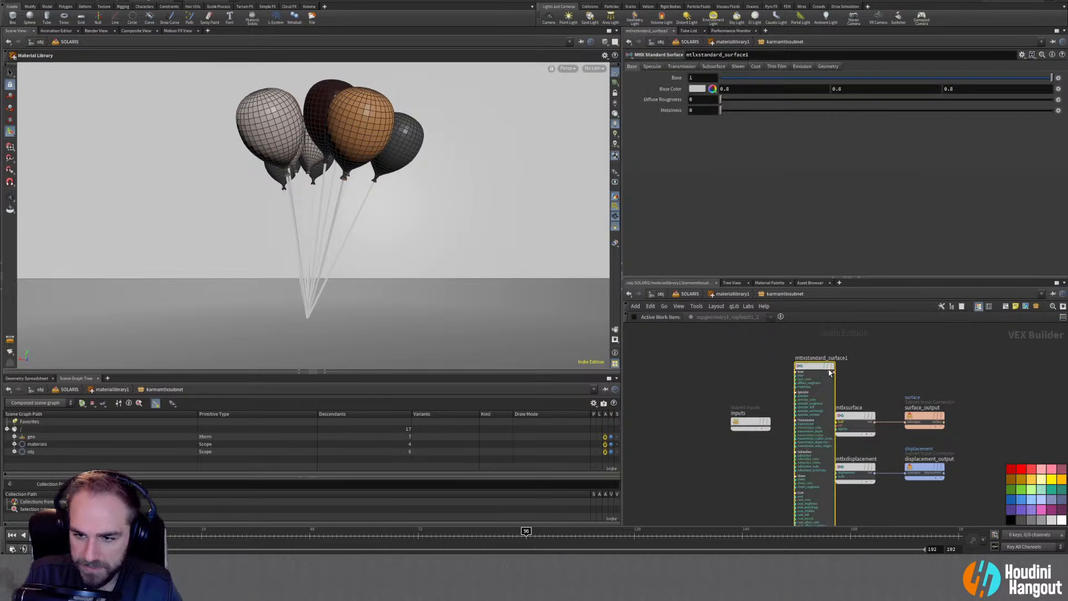
# Connect the standard surface to surface_output, delete the default mtlxsurface node and space out the remaining nodes
pyautogui.click(832, 370)
pyautogui.click(901, 423)
pyautogui.click(847, 418)
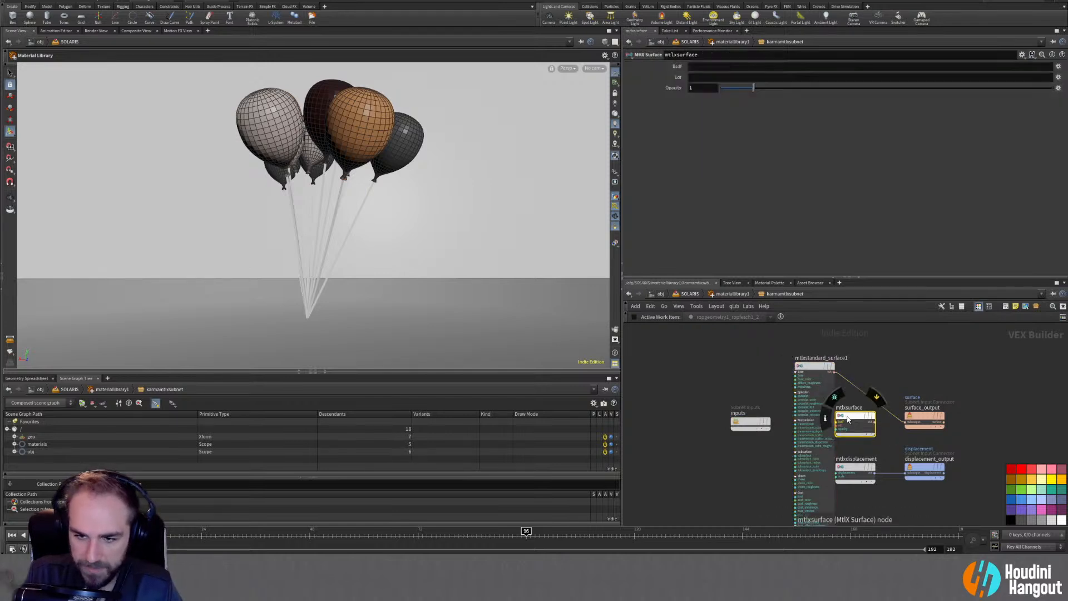
pyautogui.press('Delete')
pyautogui.moveTo(756, 423); pyautogui.dragTo(667, 442)
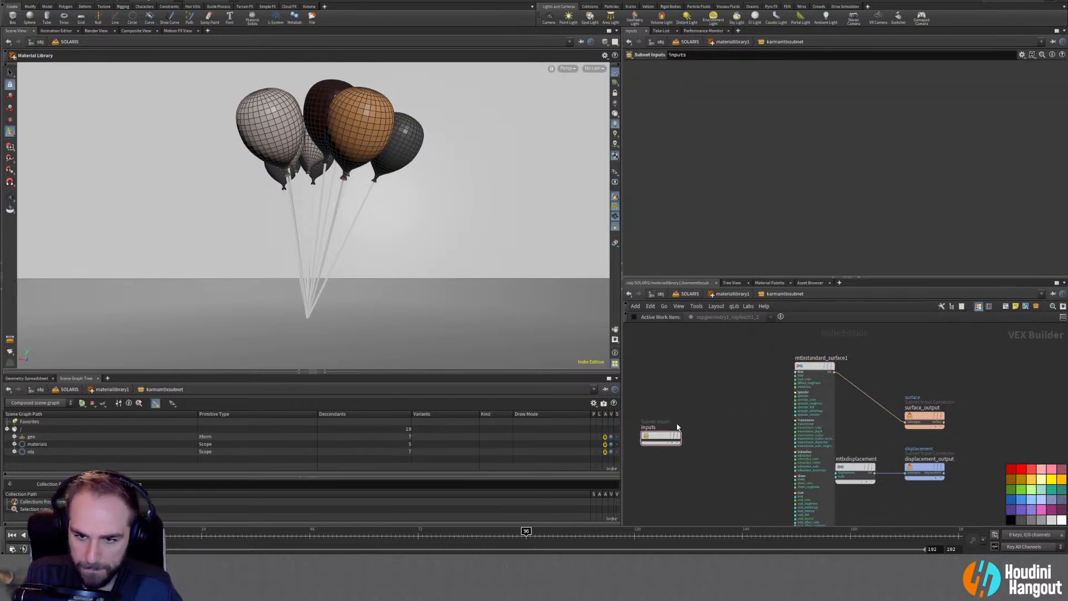
pyautogui.moveTo(815, 368)
pyautogui.mouseDown()
pyautogui.moveTo(767, 337)
pyautogui.moveTo(810, 348)
pyautogui.mouseUp()
pyautogui.scroll(-5, 767, 336)
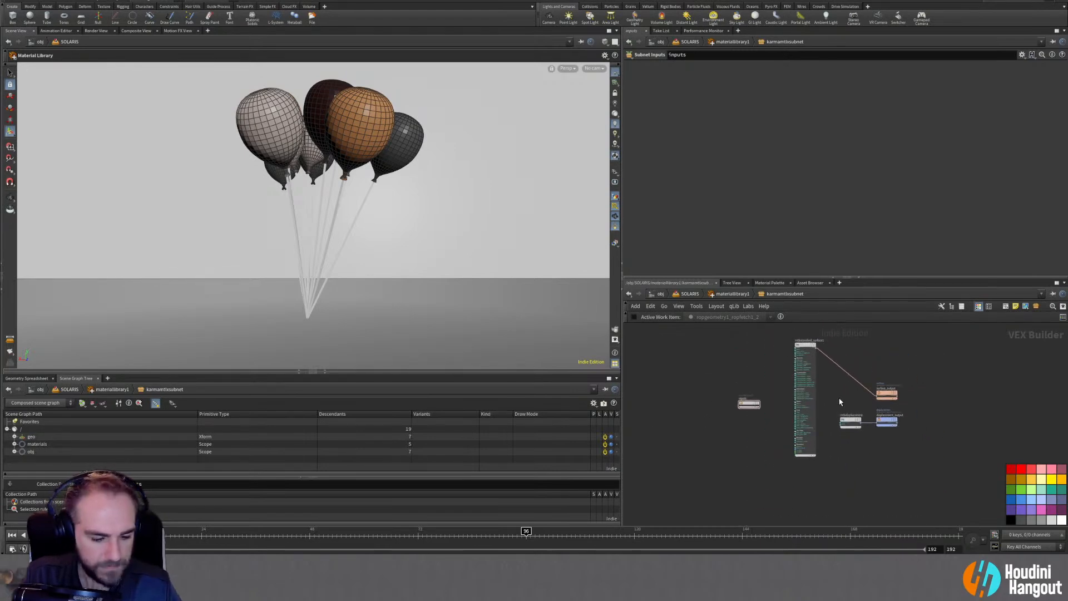
# Return to the material library level and rename the Karma MaterialX subnet as balloon
pyautogui.press('u')
pyautogui.doubleClick(811, 374)
pyautogui.write('balloon')
pyautogui.press('Return')
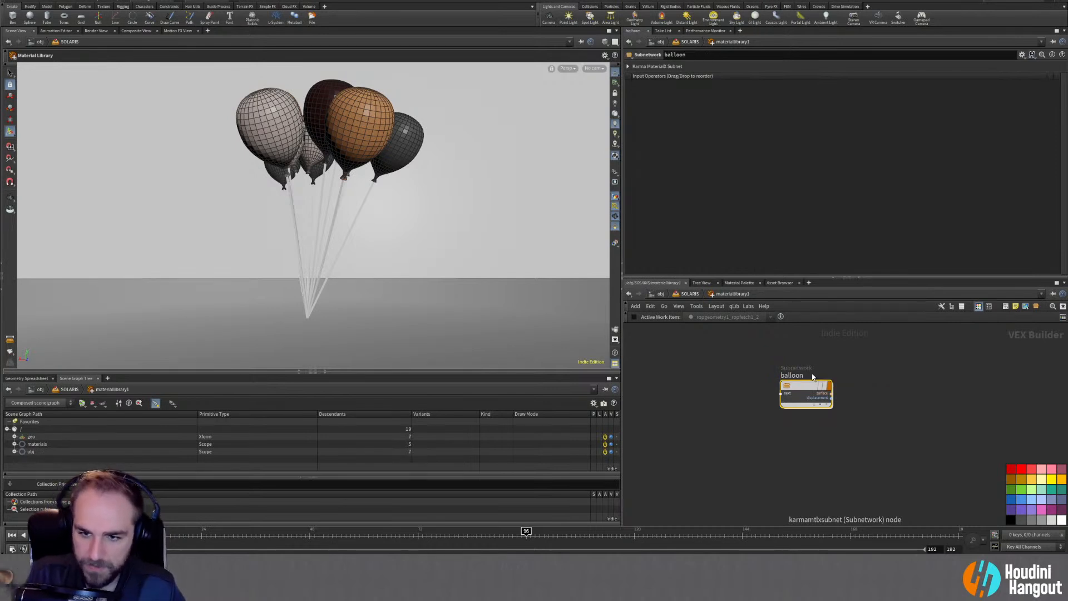
# Duplicate the balloon material, rename the copy as string and place it below the original
pyautogui.keyDown('alt'); pyautogui.moveTo(794, 388); pyautogui.dragTo(794, 436); pyautogui.keyUp('alt')
pyautogui.doubleClick(793, 422)
pyautogui.write('string')
pyautogui.press('Return')
pyautogui.moveTo(805, 433); pyautogui.dragTo(805, 453)
# Place a copy of the string material beside balloon and rename it as wall
pyautogui.press('Tab')
pyautogui.press('Return')
pyautogui.click(889, 384)
pyautogui.doubleClick(881, 376)
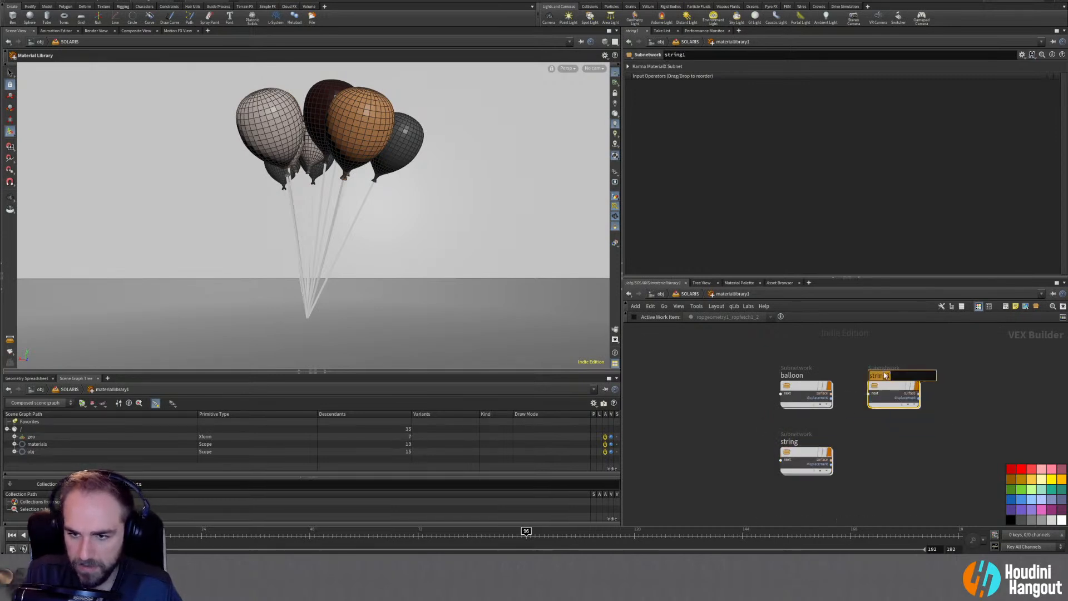
pyautogui.write('wall')
pyautogui.press('Return')
# Place another material subnet copy below wall and rename it as floor
pyautogui.press('Tab')
pyautogui.press('Return')
pyautogui.click(891, 449)
pyautogui.doubleClick(877, 446)
pyautogui.write('floor')
pyautogui.press('Return')
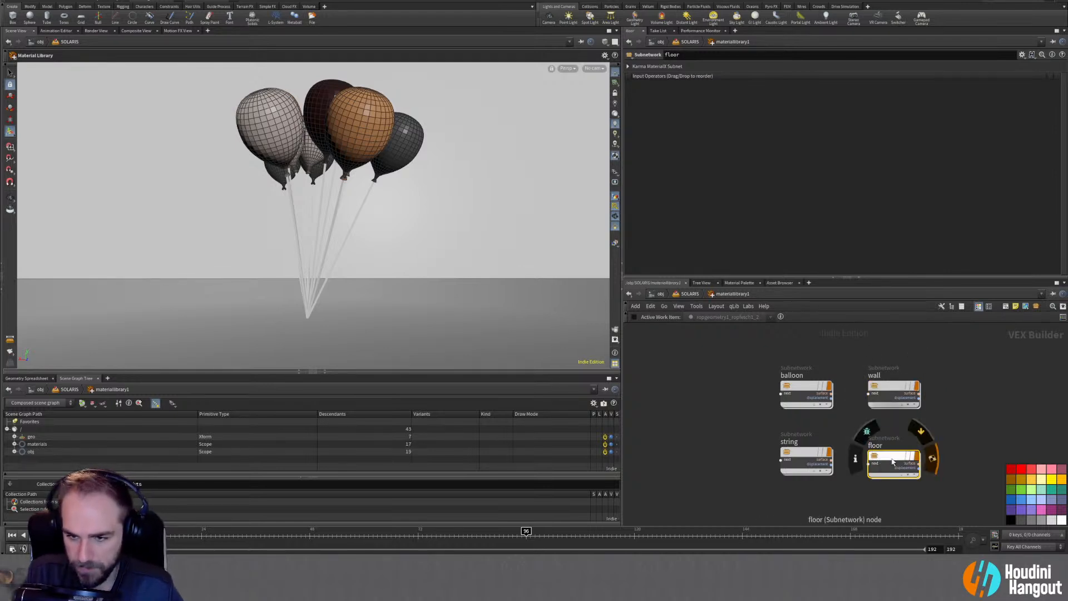
# Return to the SOLARIS network and turn off Import Materials on the scene import node
pyautogui.click(21, 459)
pyautogui.click(15, 452)
pyautogui.press('u')
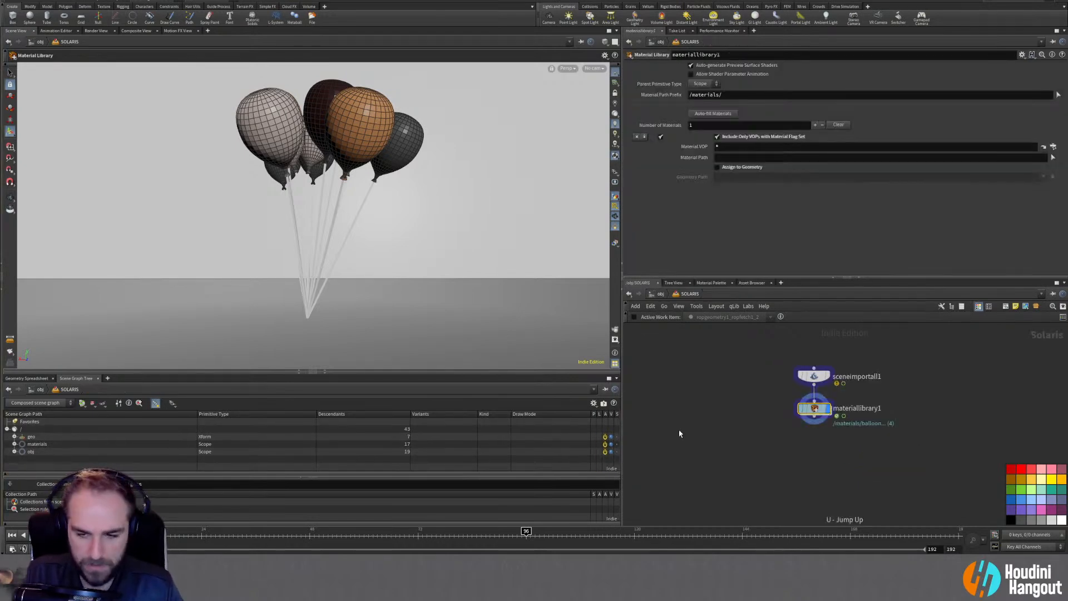
pyautogui.press('u')
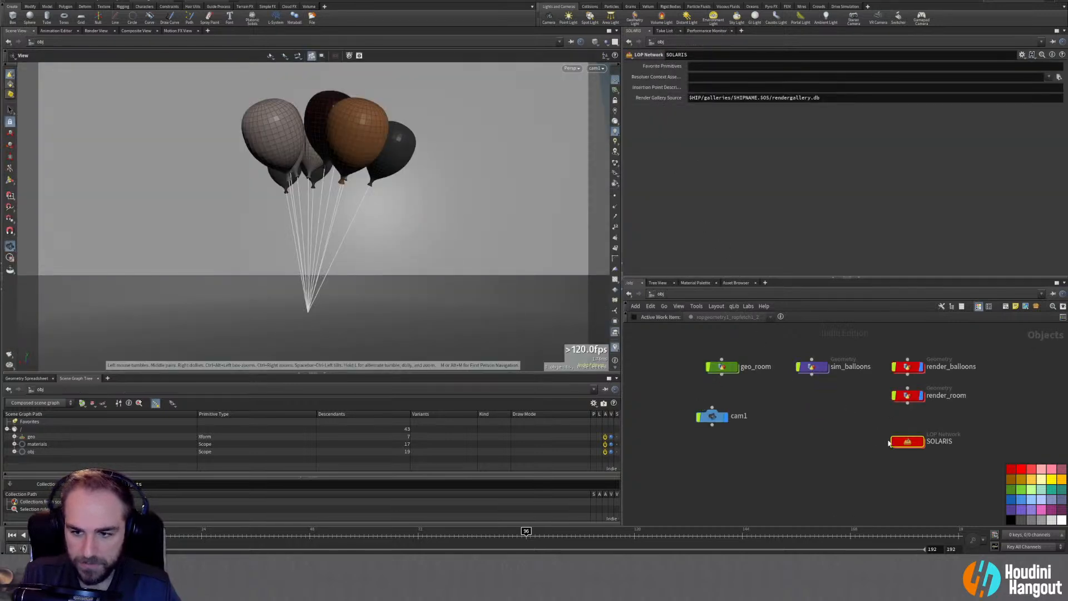
pyautogui.press('i')
pyautogui.click(811, 378)
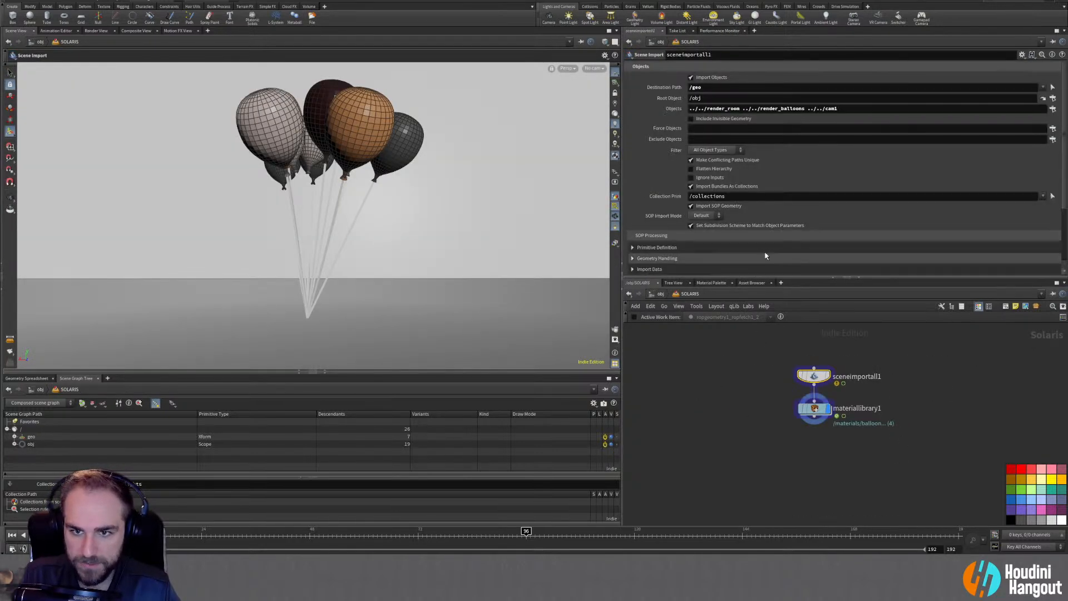
pyautogui.scroll(-5, 696, 227)
pyautogui.click(691, 219)
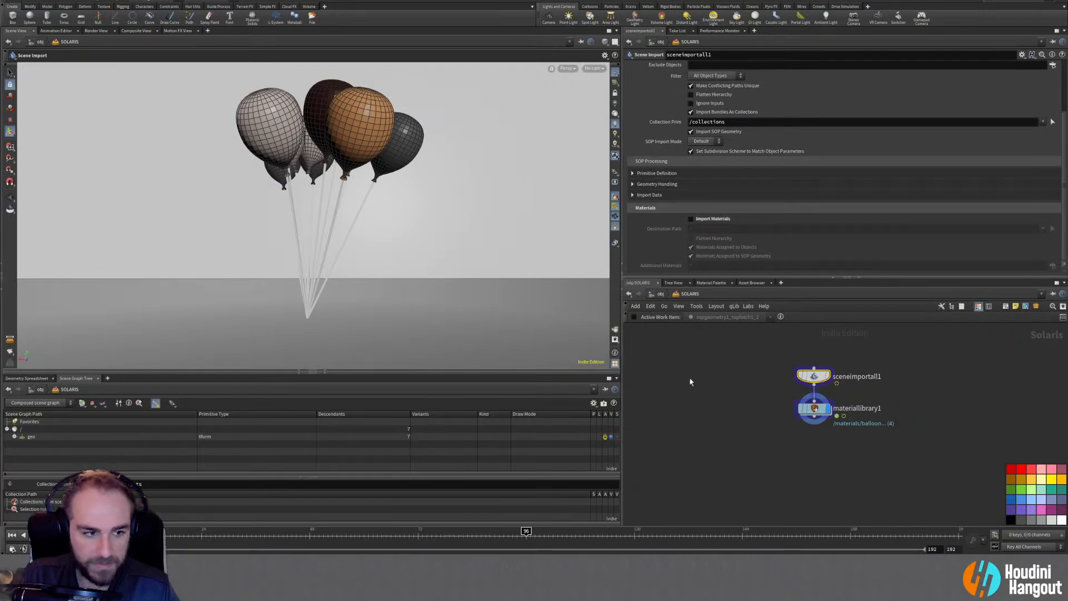
# Expand geo, render_room and render_balloons in the scene graph to inspect their imported primitives
pyautogui.click(15, 437)
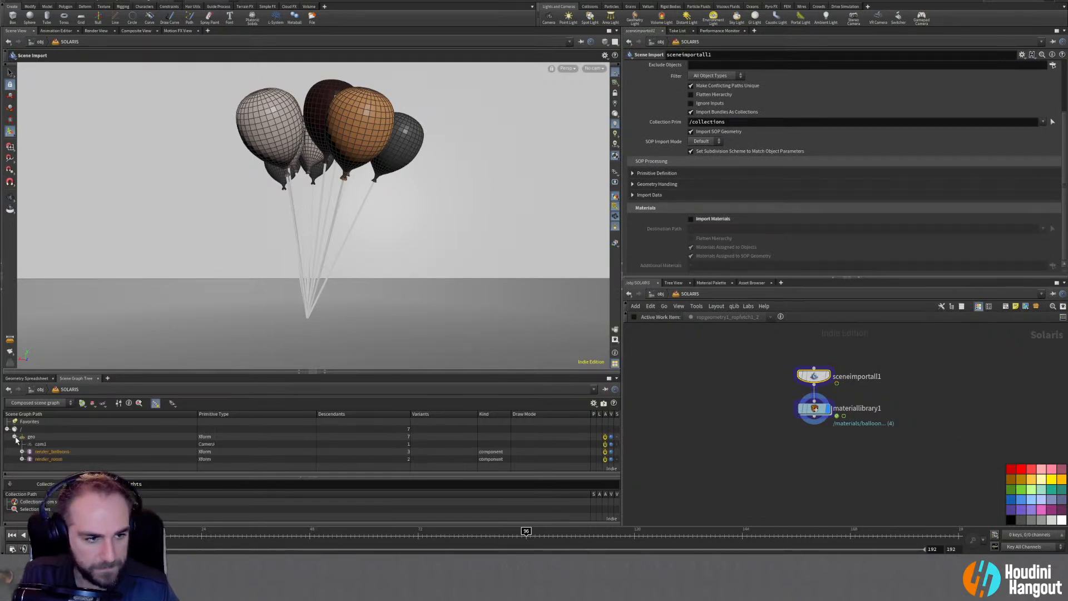
pyautogui.click(22, 459)
pyautogui.click(21, 451)
pyautogui.scroll(-1, 91, 455)
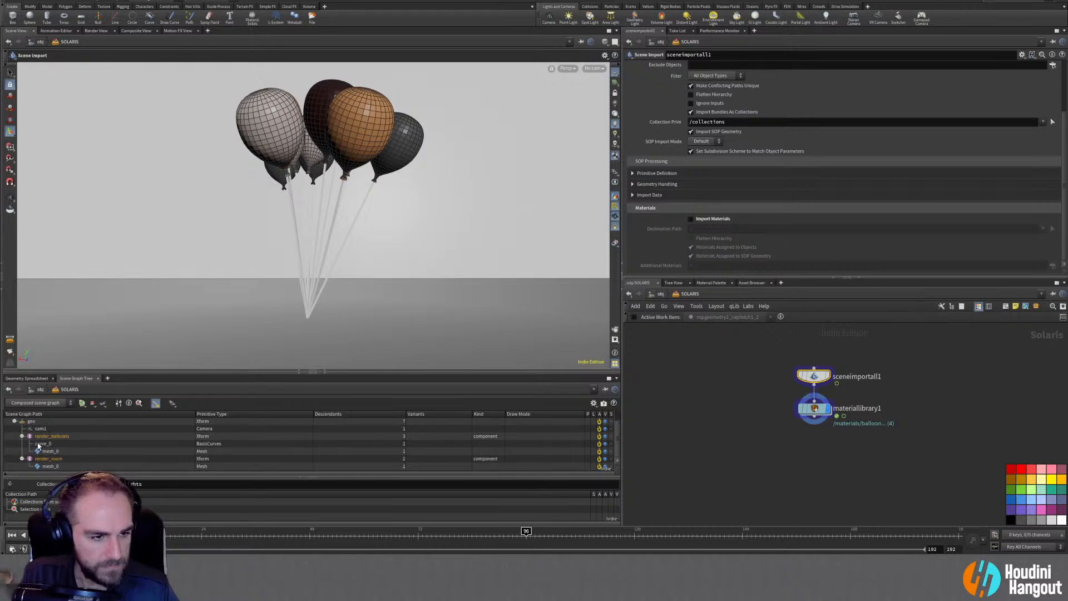
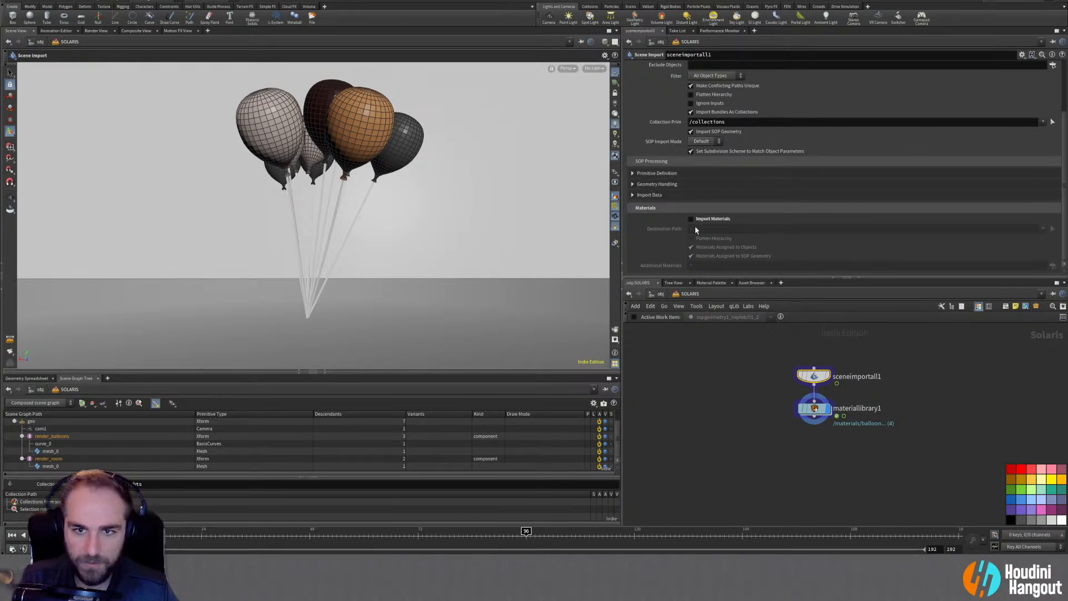
# Examine the scene import's Geometry Handling and Import Data options
pyautogui.click(632, 184)
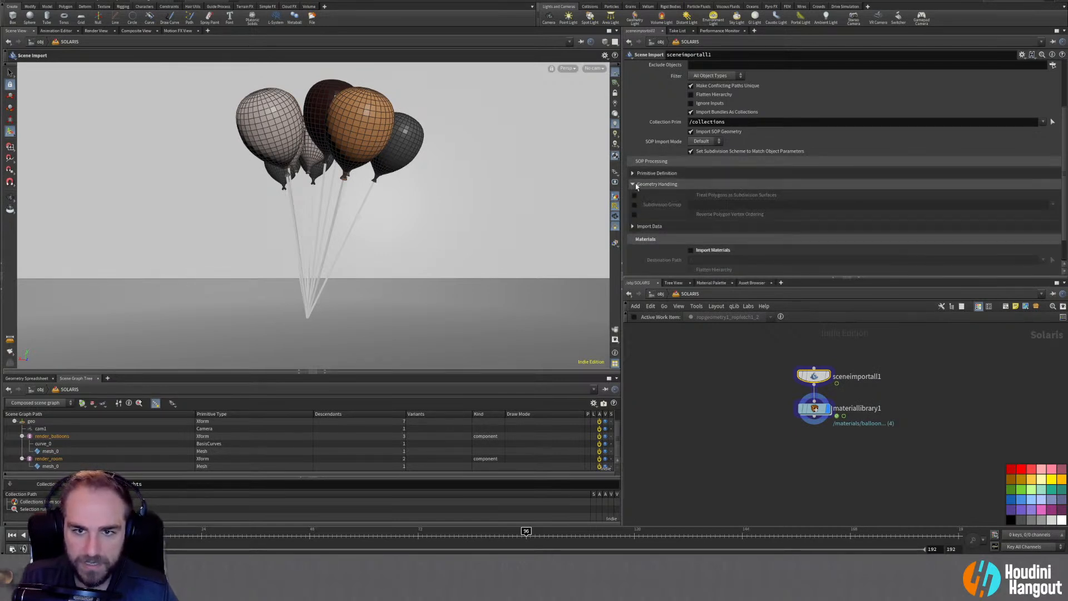
pyautogui.click(632, 184)
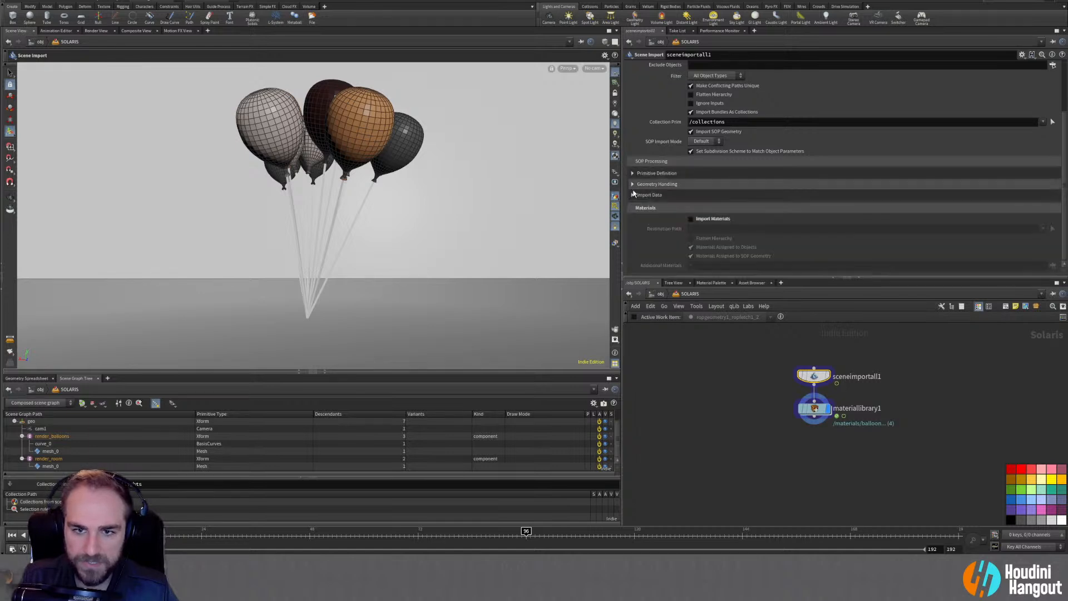
pyautogui.click(632, 185)
pyautogui.scroll(-1, 641, 193)
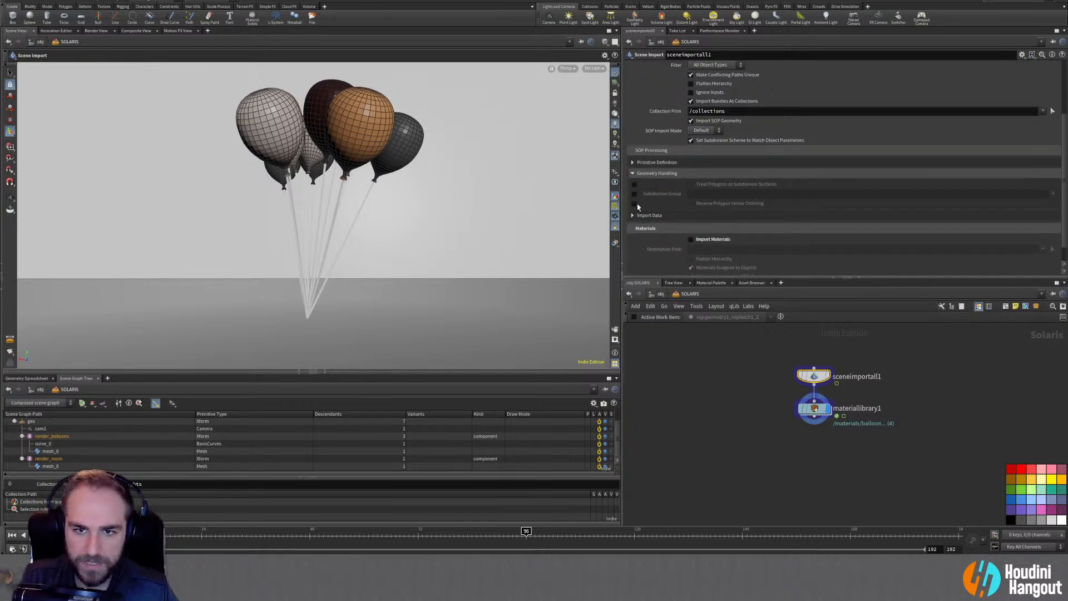
pyautogui.click(632, 173)
pyautogui.click(632, 195)
pyautogui.scroll(-4, 693, 189)
pyautogui.scroll(-1, 647, 233)
pyautogui.scroll(-1, 647, 233)
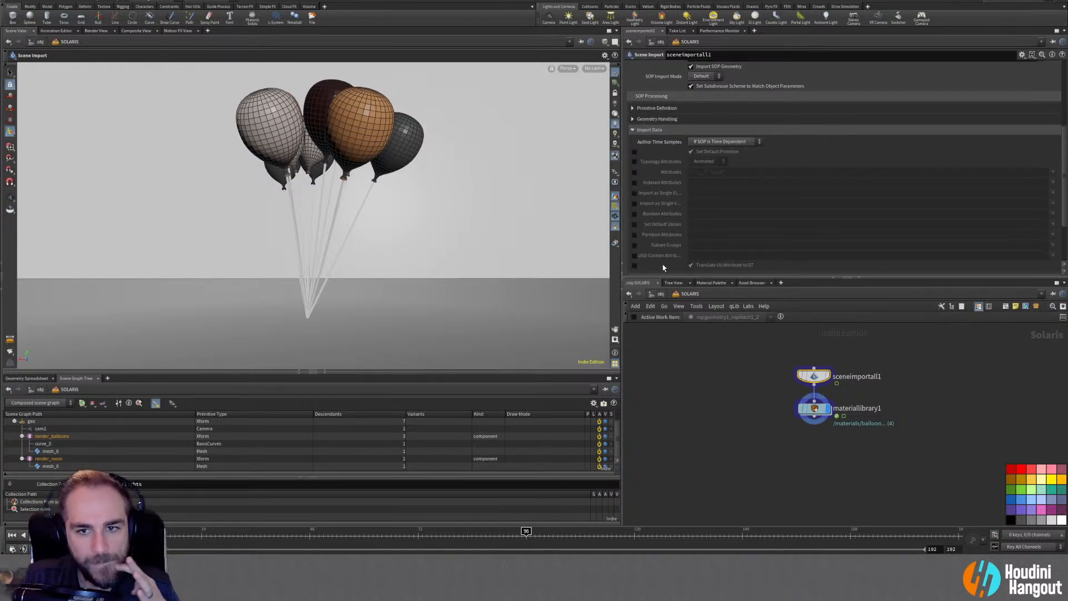
# Enable Subset Groups in the scene import's Import Data options and set it to *
pyautogui.click(634, 246)
pyautogui.click(728, 245)
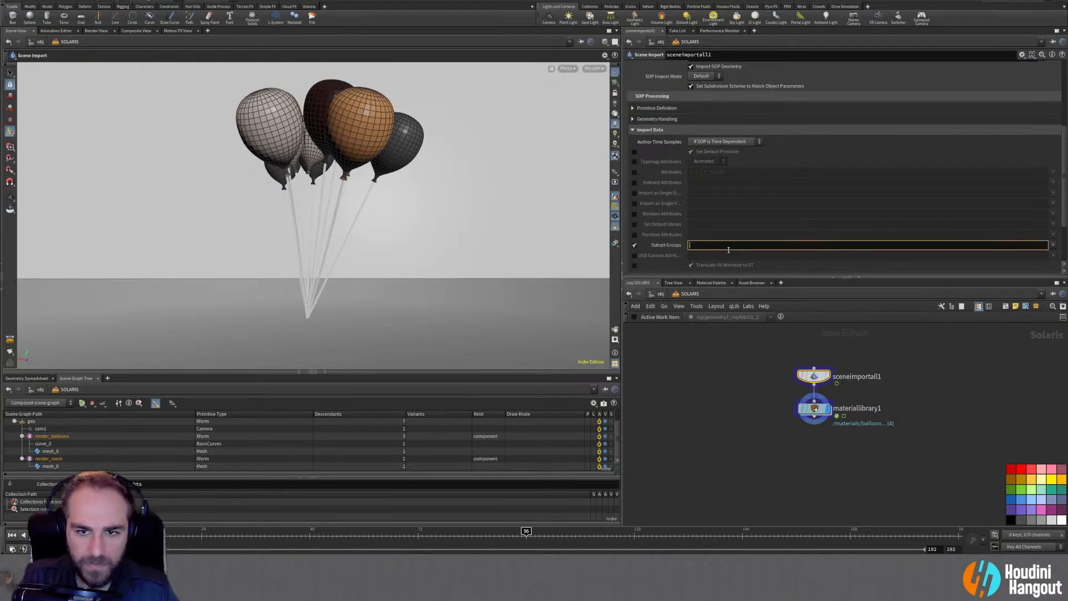
pyautogui.write('*')
pyautogui.press('Return')
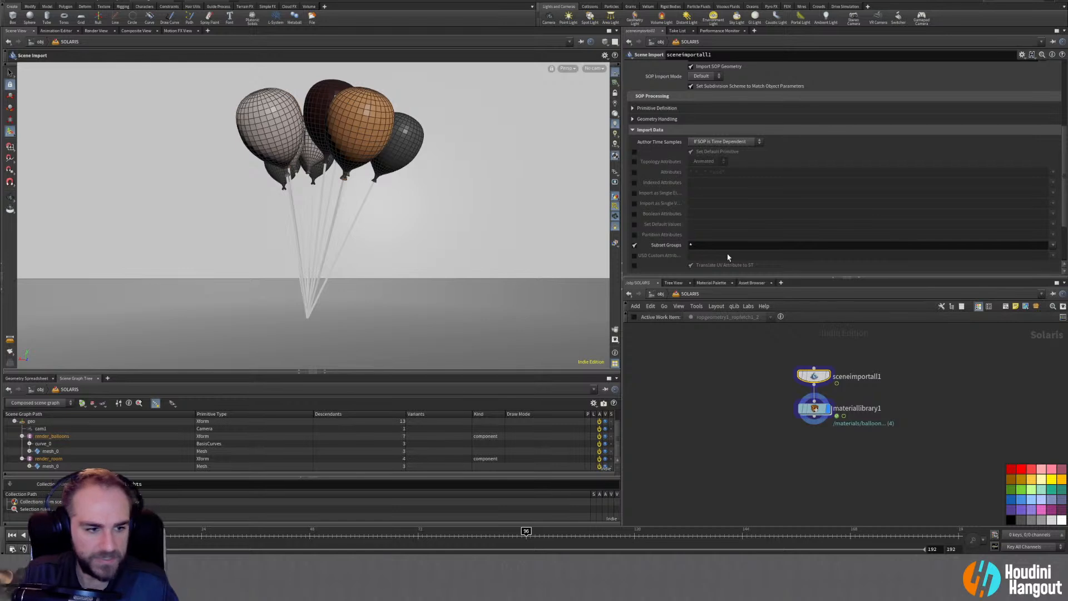
# Expand curve_0 and mesh_0 under render_balloons and examine their imported geometry subsets, including balloon
pyautogui.click(29, 449)
pyautogui.click(29, 441)
pyautogui.scroll(-2, 83, 445)
pyautogui.scroll(1, 34, 463)
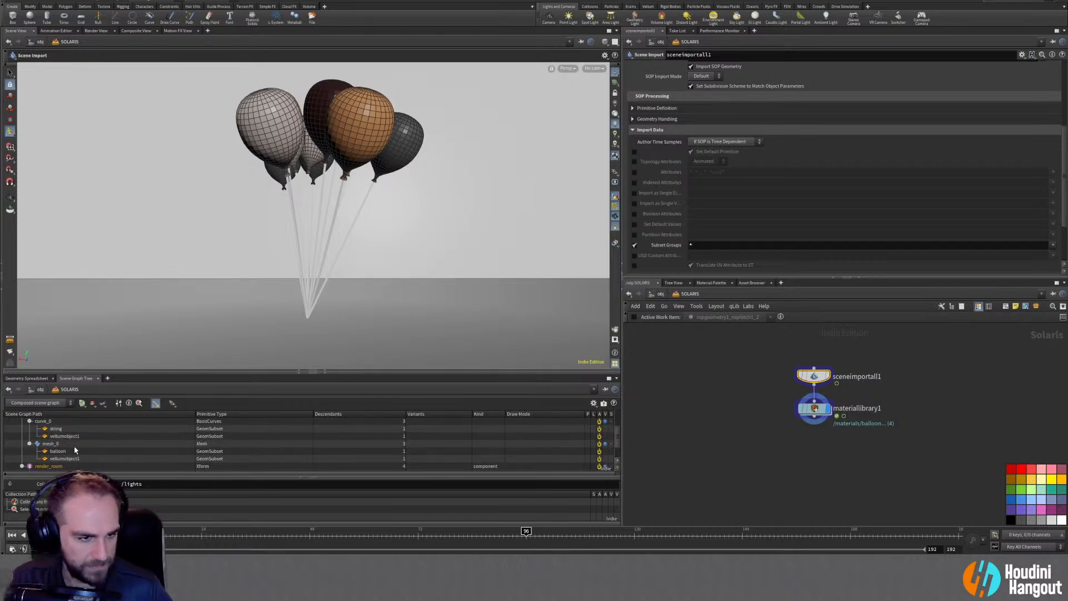
pyautogui.click(56, 459)
pyautogui.click(57, 451)
pyautogui.click(57, 458)
pyautogui.click(57, 451)
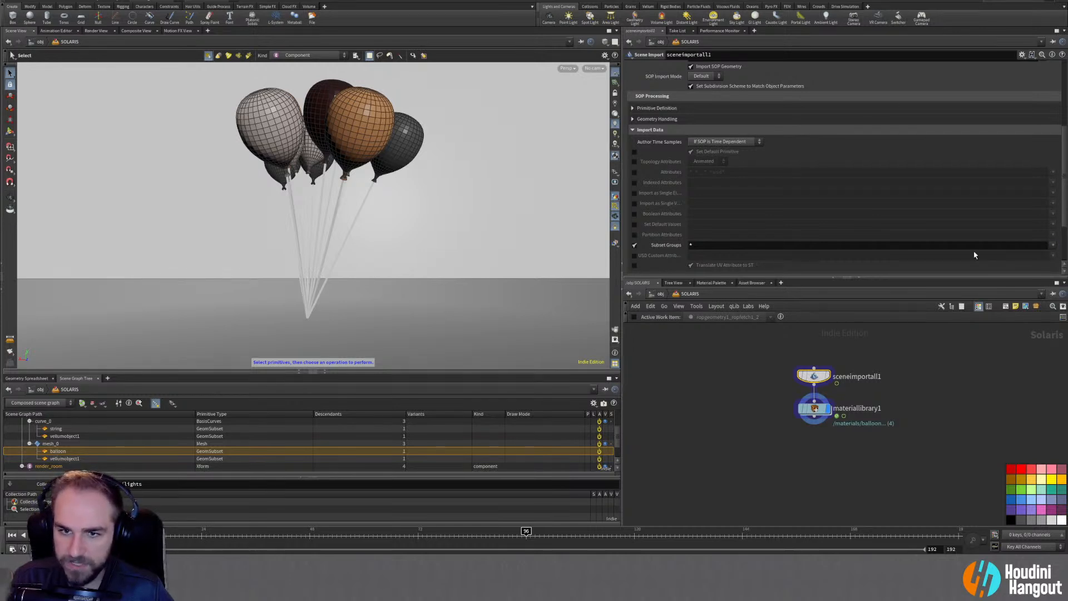
# Restrict the scene import's Subset Groups to floor wall
pyautogui.moveTo(725, 246); pyautogui.dragTo(667, 250)
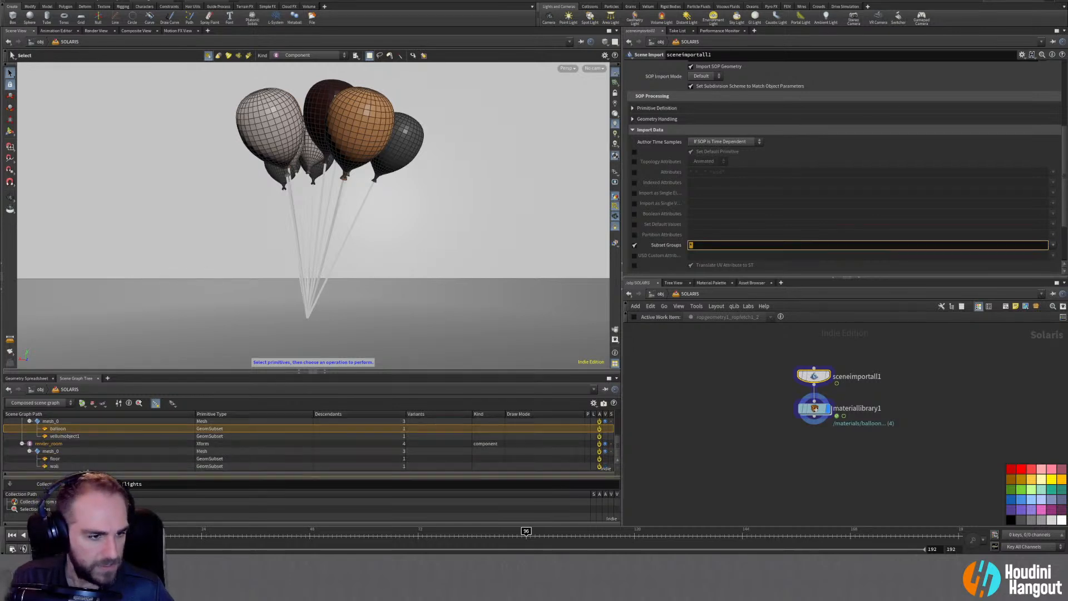
pyautogui.write('flo')
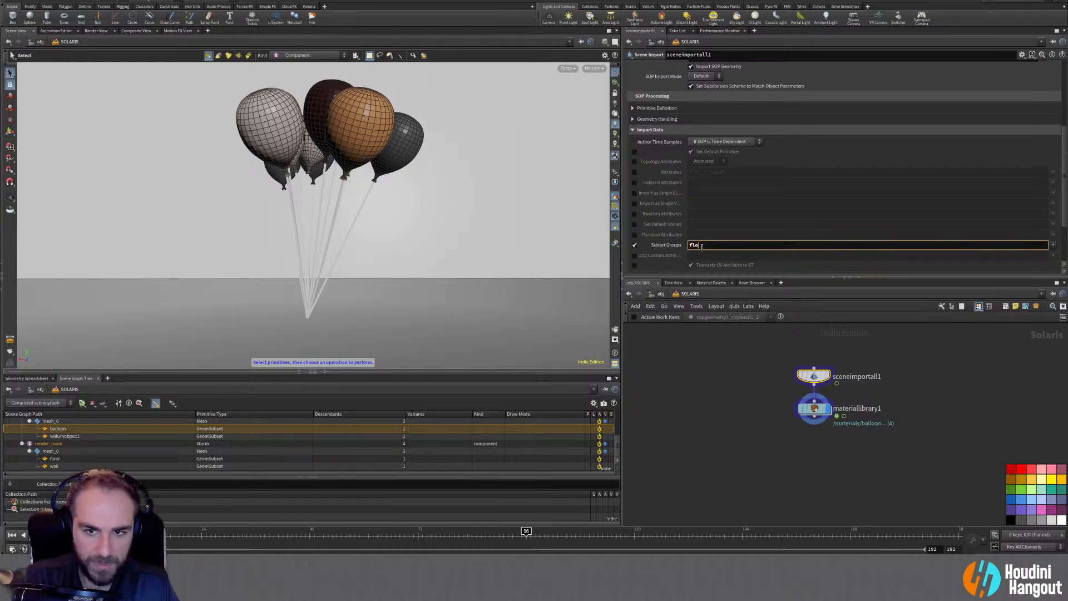
pyautogui.write('or wall')
pyautogui.press('Return')
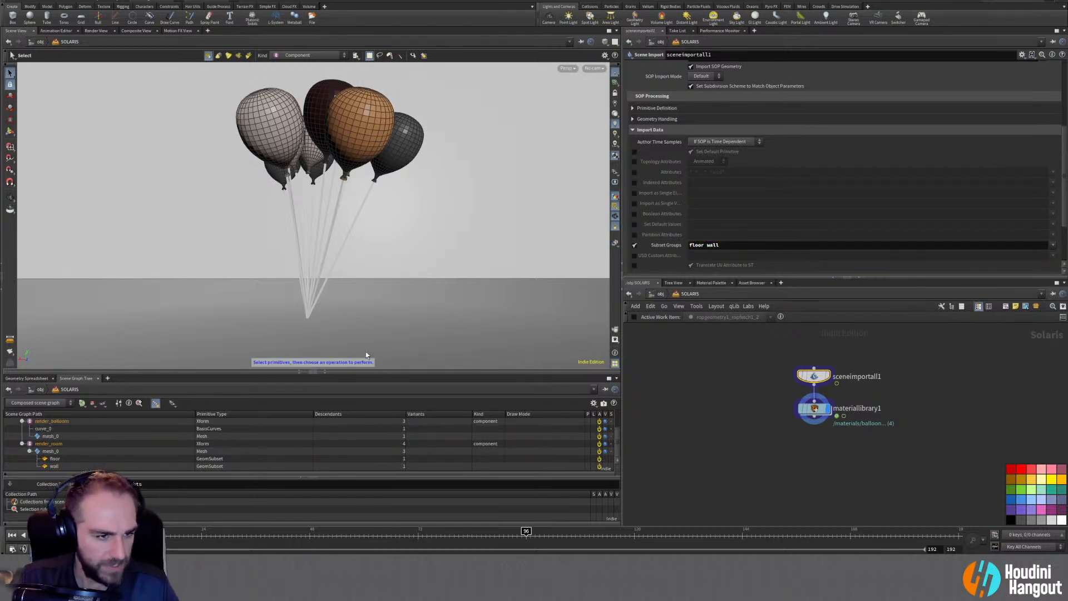
pyautogui.scroll(-2, 156, 443)
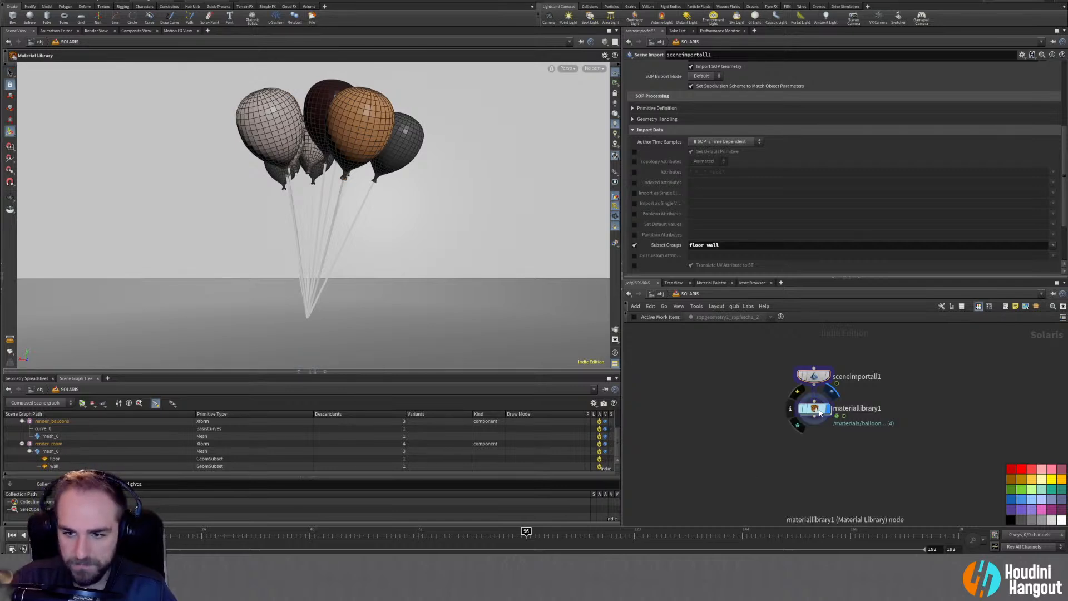
# Enlarge the scene graph tree and look through the /geo/cam1 camera in the viewport
pyautogui.click(813, 408)
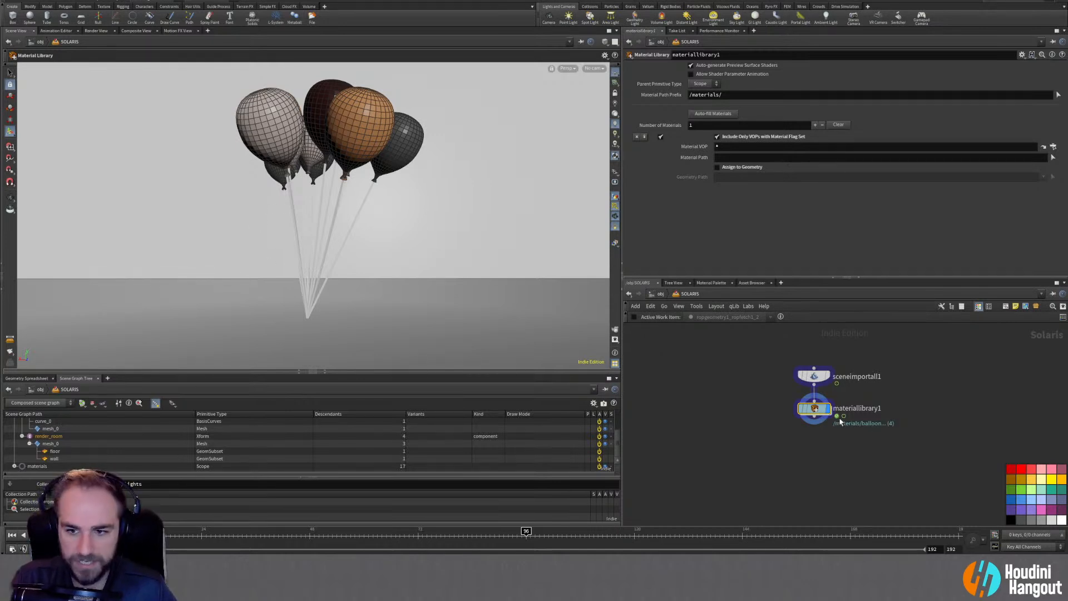
pyautogui.press('Tab')
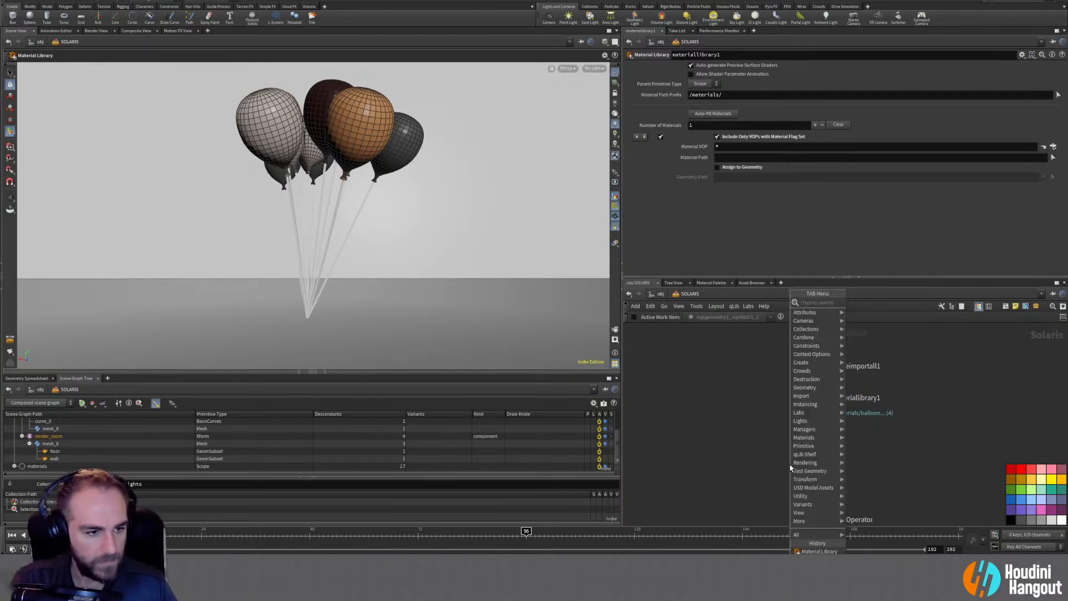
pyautogui.press('Escape')
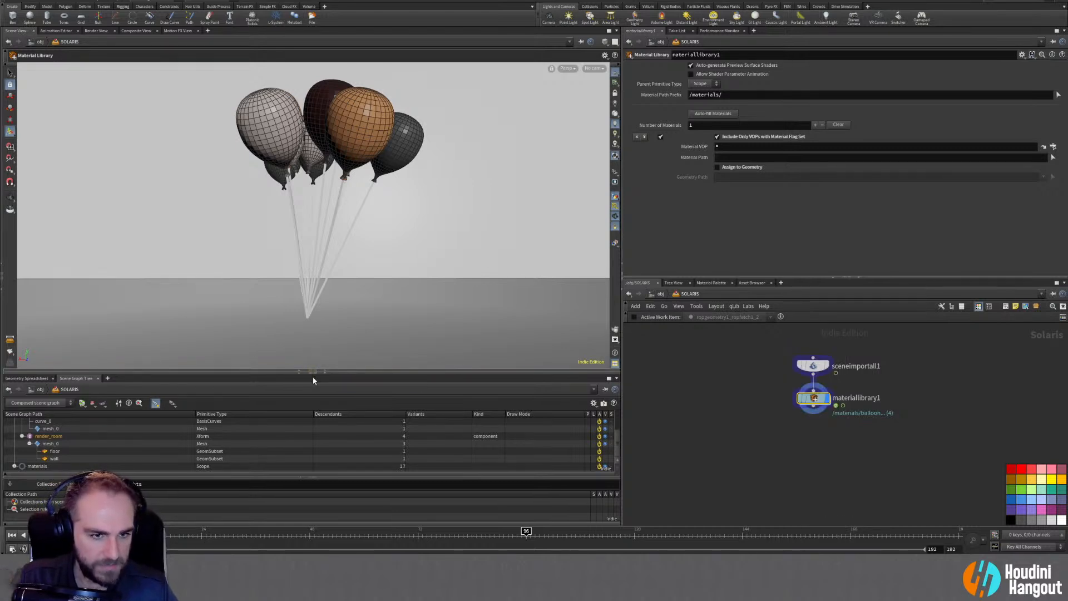
pyautogui.moveTo(311, 370); pyautogui.dragTo(309, 329)
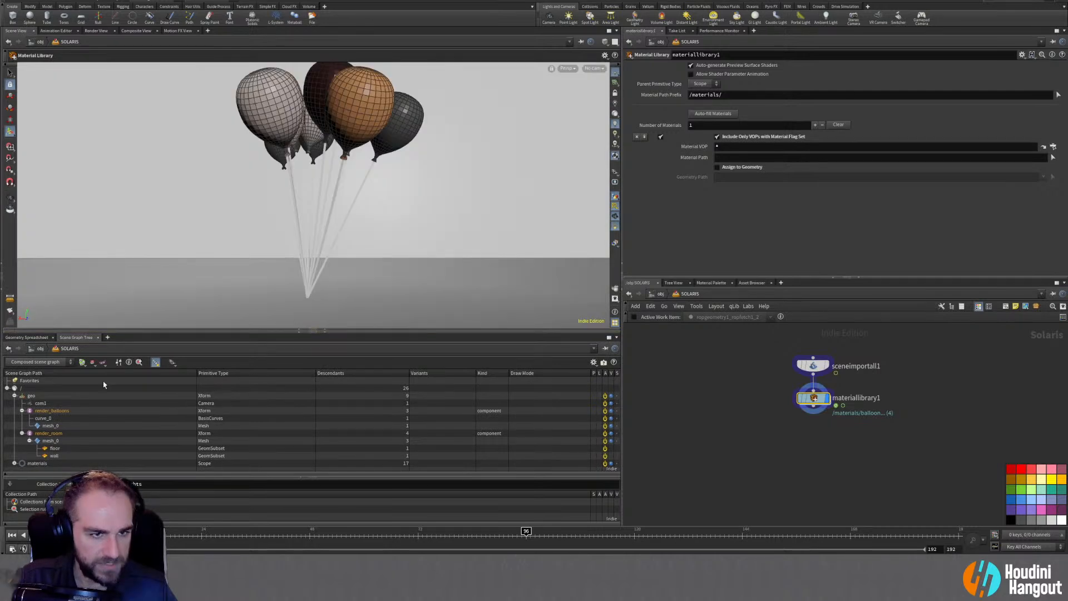
pyautogui.click(592, 68)
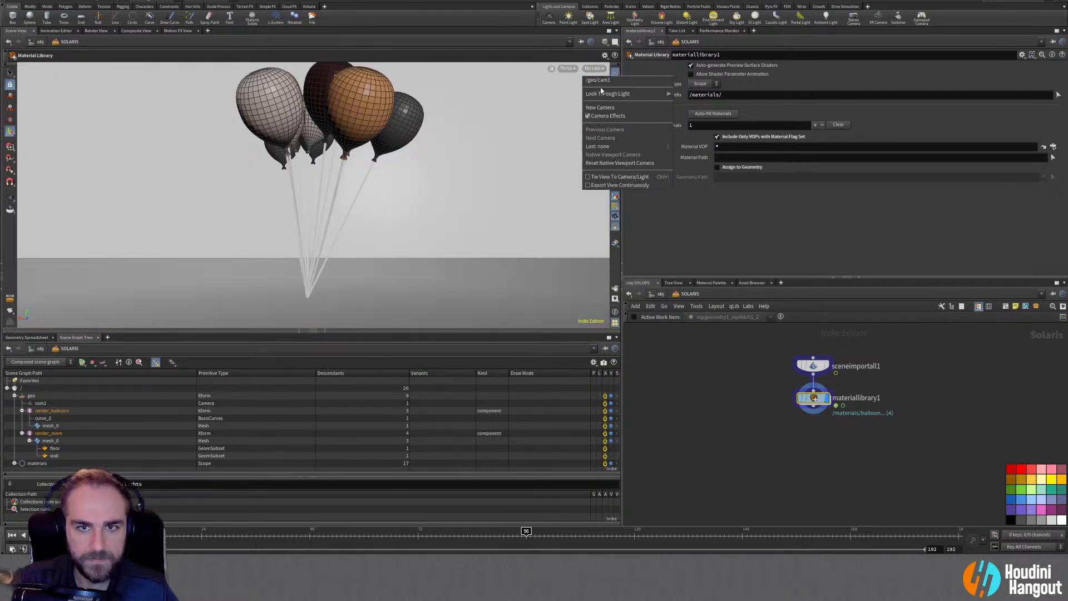
pyautogui.click(602, 81)
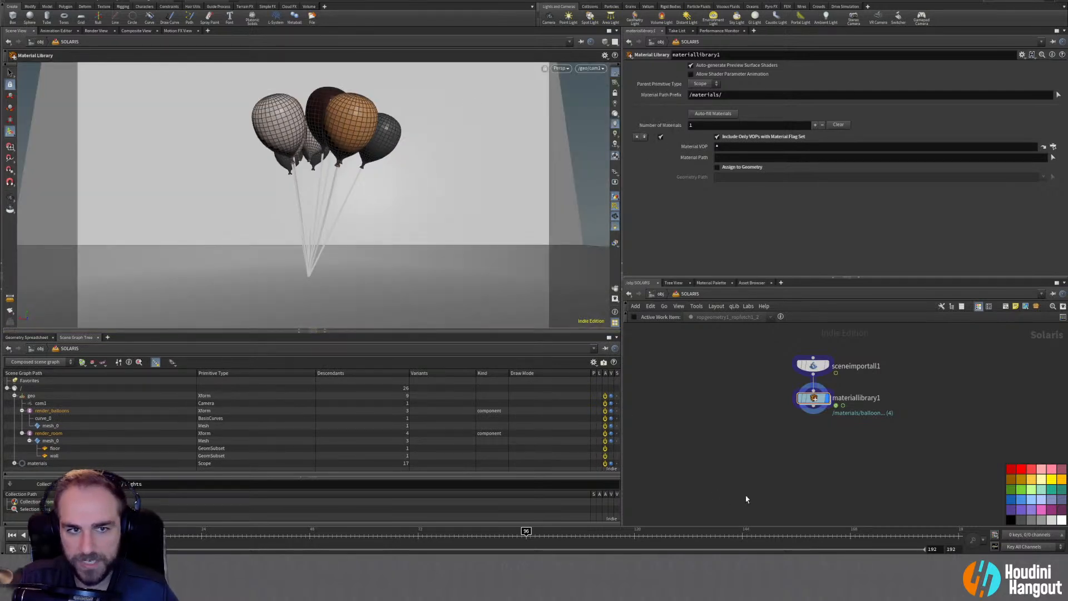
# Add an Assign Material node below materiallibrary1 and set its number of materials to 4
pyautogui.press('Tab')
pyautogui.write('ass')
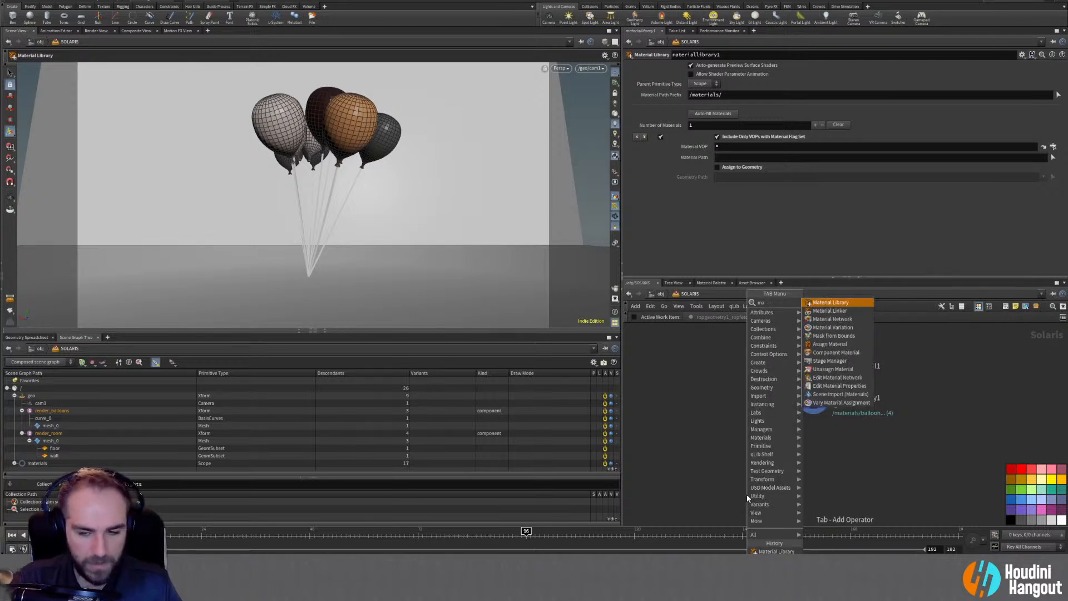
pyautogui.click(813, 431)
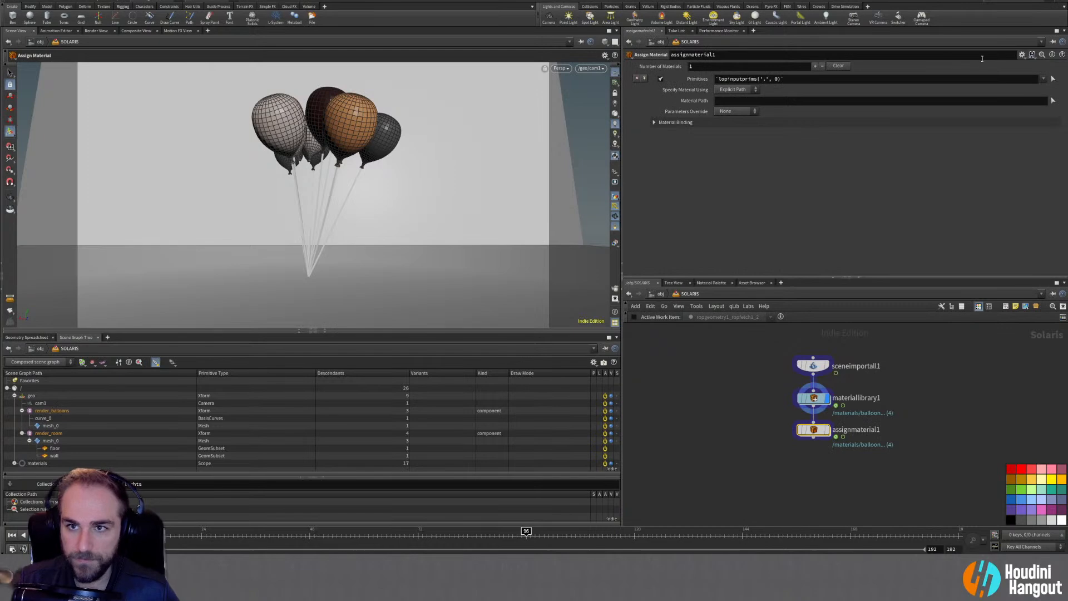
pyautogui.click(814, 66)
pyautogui.click(815, 66)
pyautogui.click(815, 66)
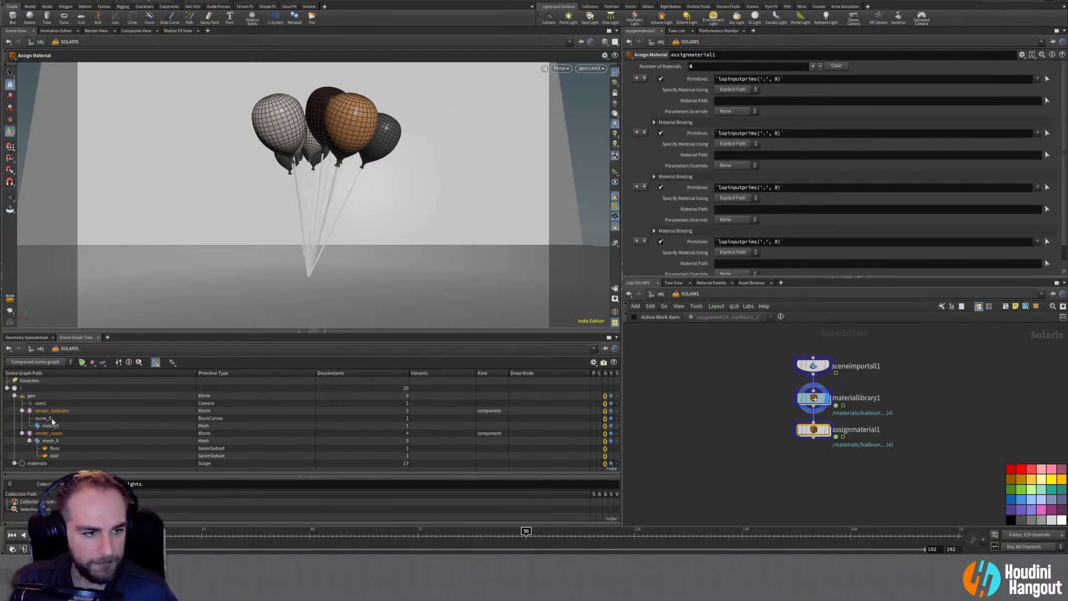
# Assign /materials/balloon to /geo/render_balloons/mesh_0 and /materials/string to /geo/render_balloons/curve_0
pyautogui.moveTo(48, 428); pyautogui.dragTo(751, 79)
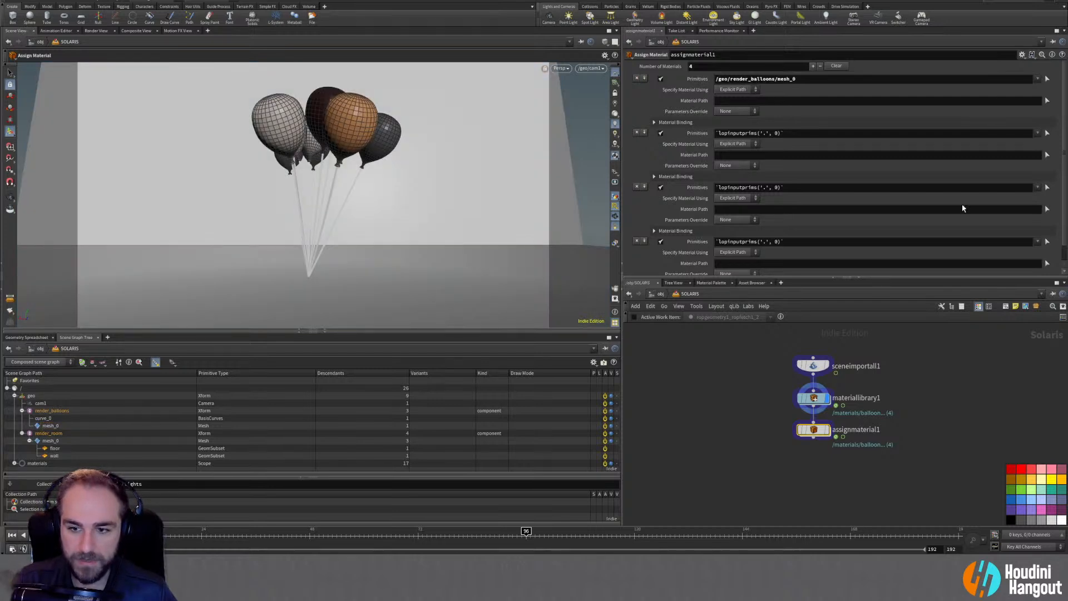
pyautogui.click(14, 463)
pyautogui.scroll(-2, 59, 451)
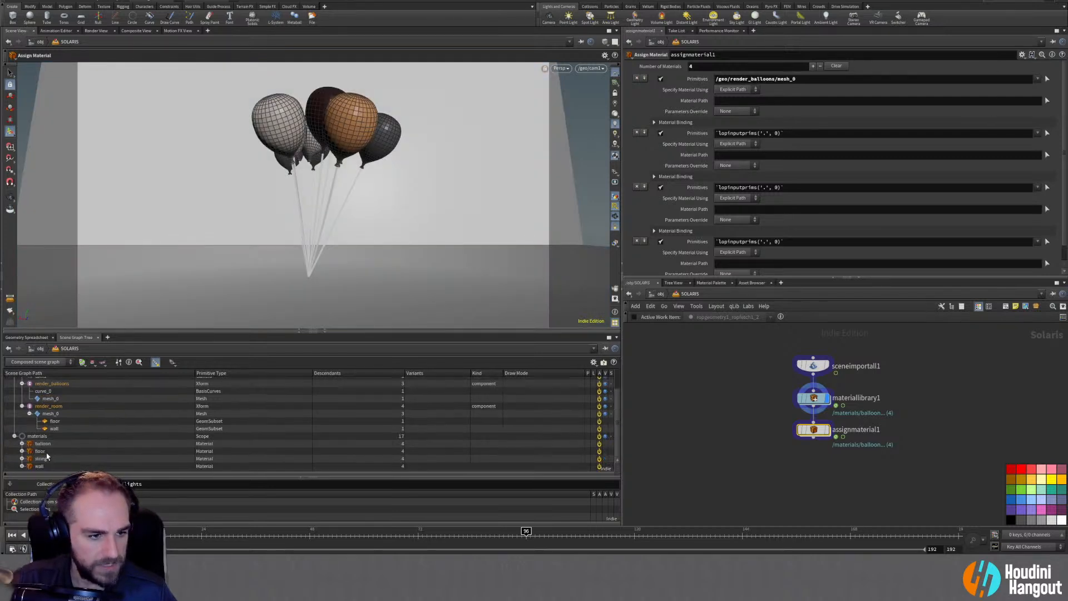
pyautogui.moveTo(42, 445); pyautogui.dragTo(745, 101)
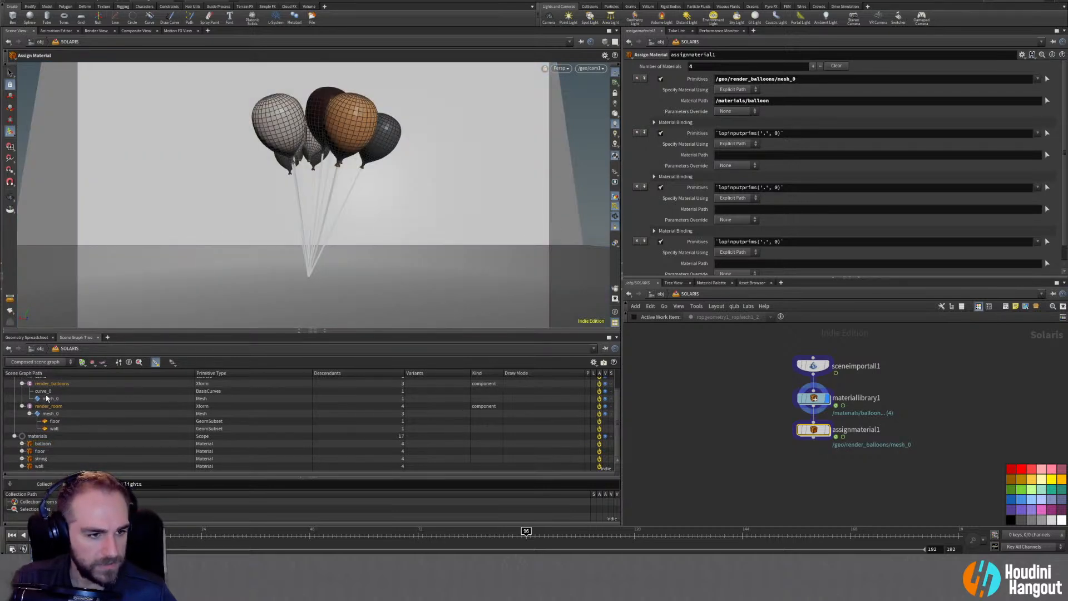
pyautogui.moveTo(410, 348); pyautogui.dragTo(746, 133)
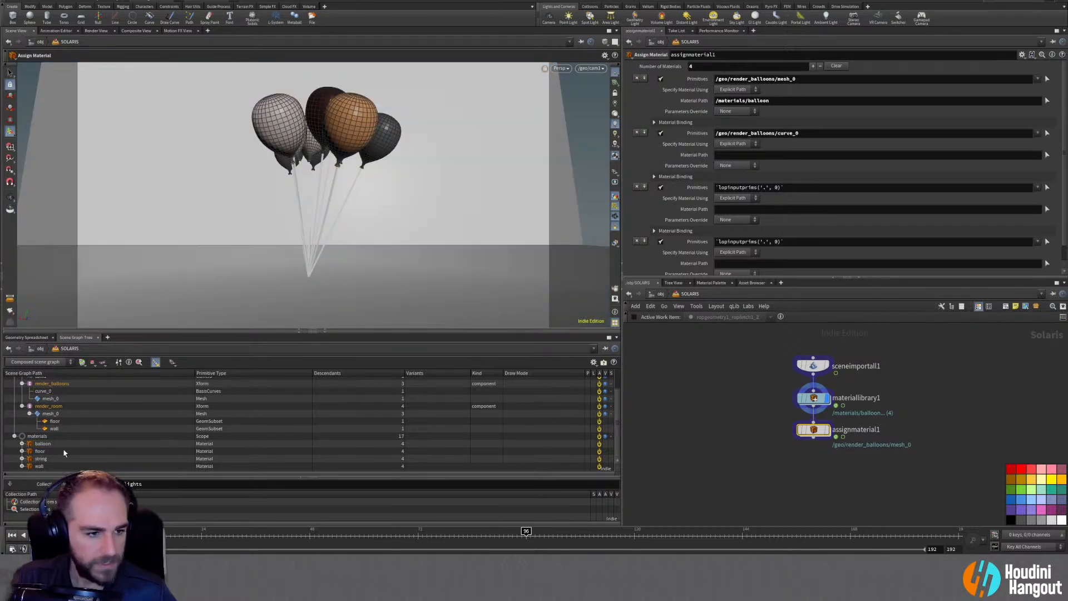
pyautogui.moveTo(40, 460); pyautogui.dragTo(740, 155)
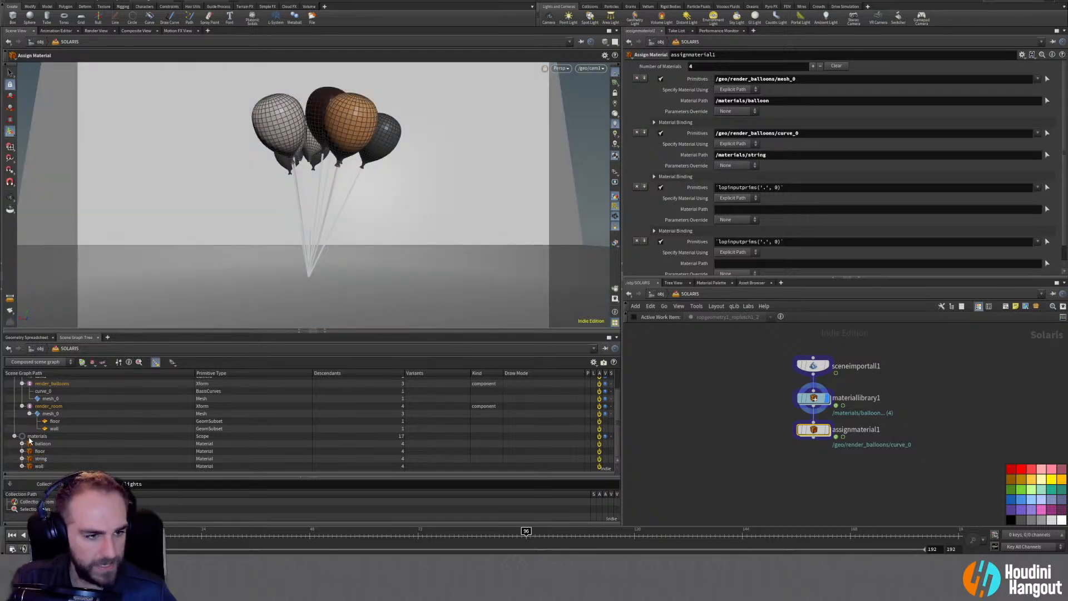
# Assign /materials/floor to the room's floor subset, and set the fourth entry's primitives and material path to /geo/render_room/mesh_0/wall
pyautogui.moveTo(54, 424); pyautogui.dragTo(748, 187)
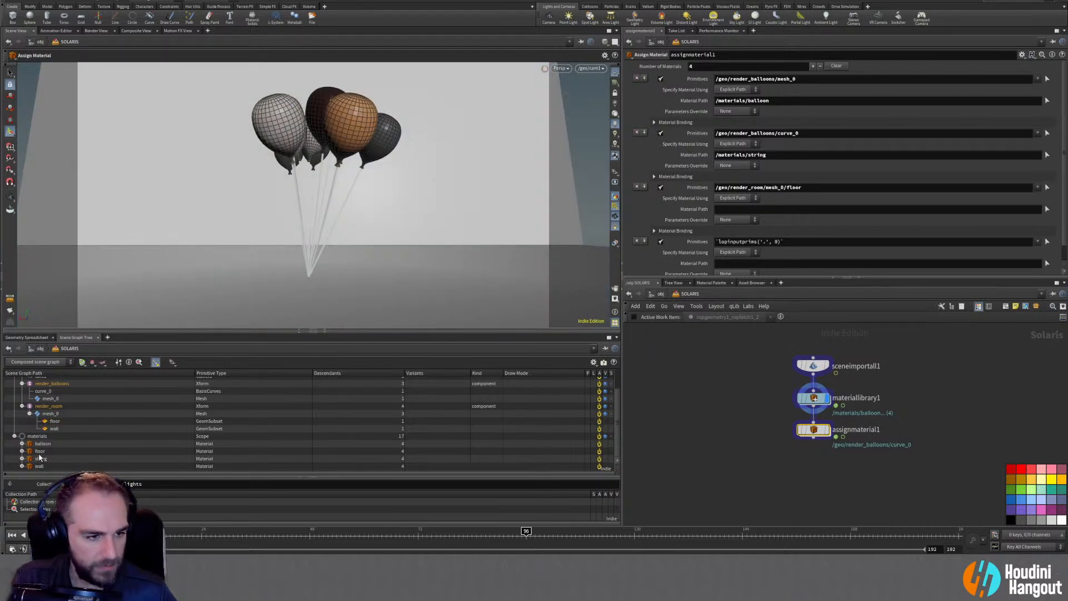
pyautogui.moveTo(614, 296); pyautogui.dragTo(726, 209)
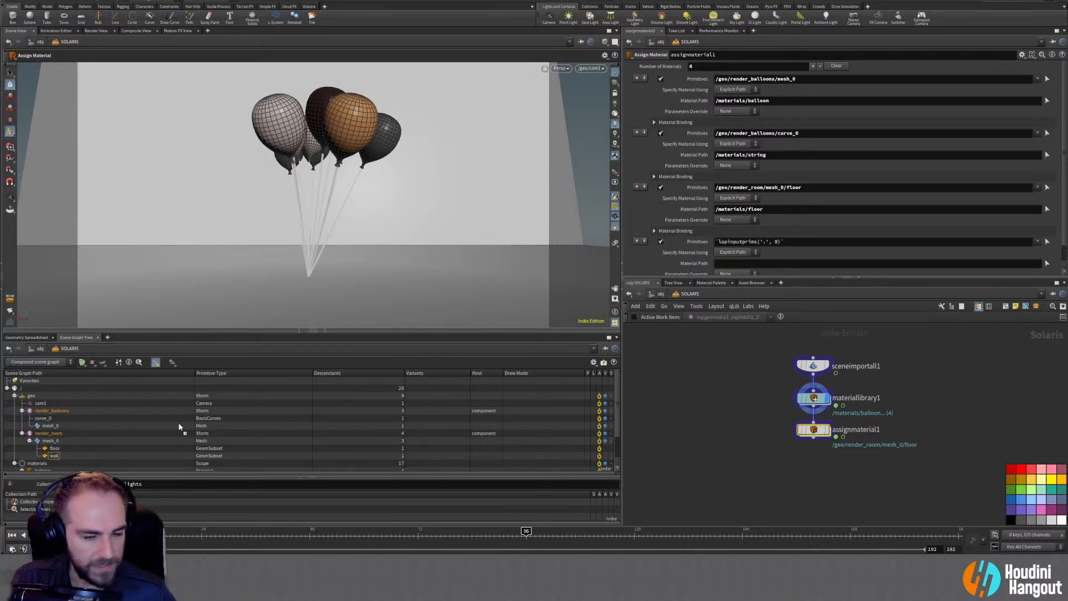
pyautogui.moveTo(729, 242); pyautogui.dragTo(730, 242)
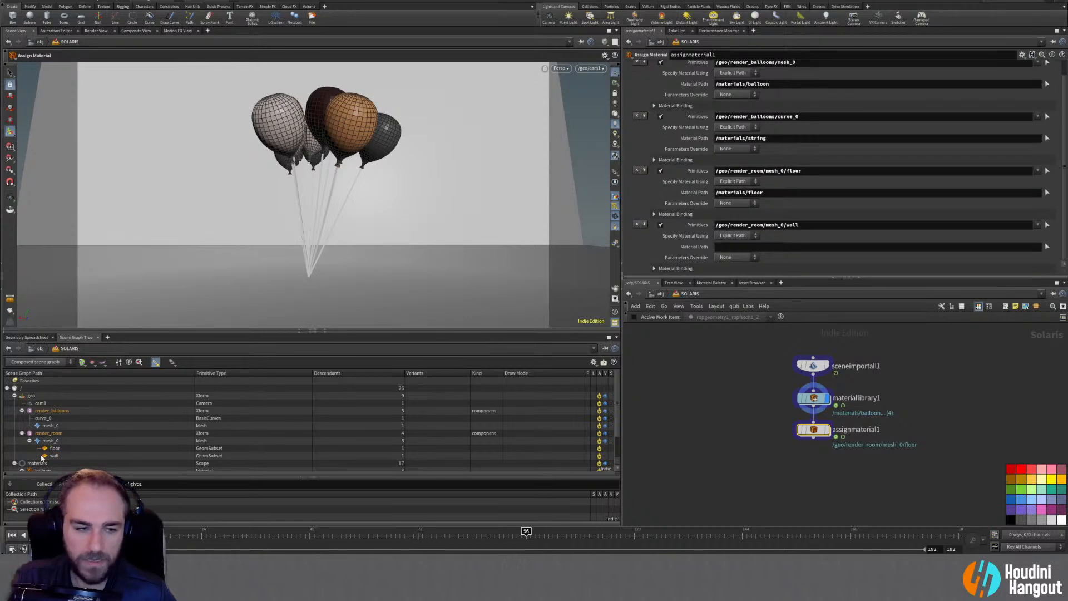
pyautogui.scroll(-1, 49, 445)
pyautogui.moveTo(733, 245); pyautogui.dragTo(733, 247)
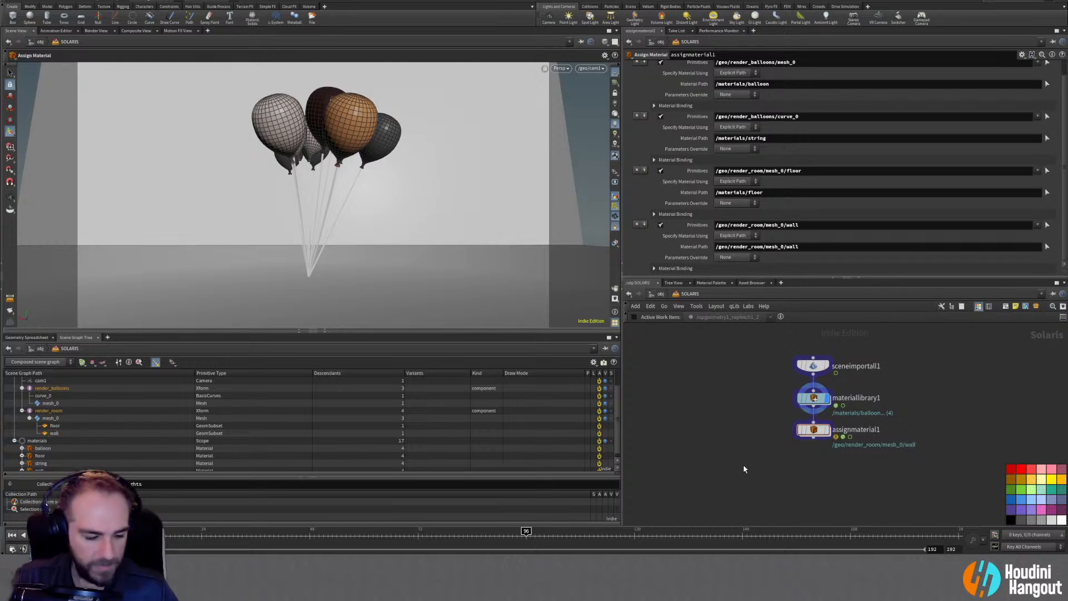
# Add a Distant Light below assignmaterial1 and rotate it to shine diagonally down onto the room's floor
pyautogui.press('Tab')
pyautogui.write('dist')
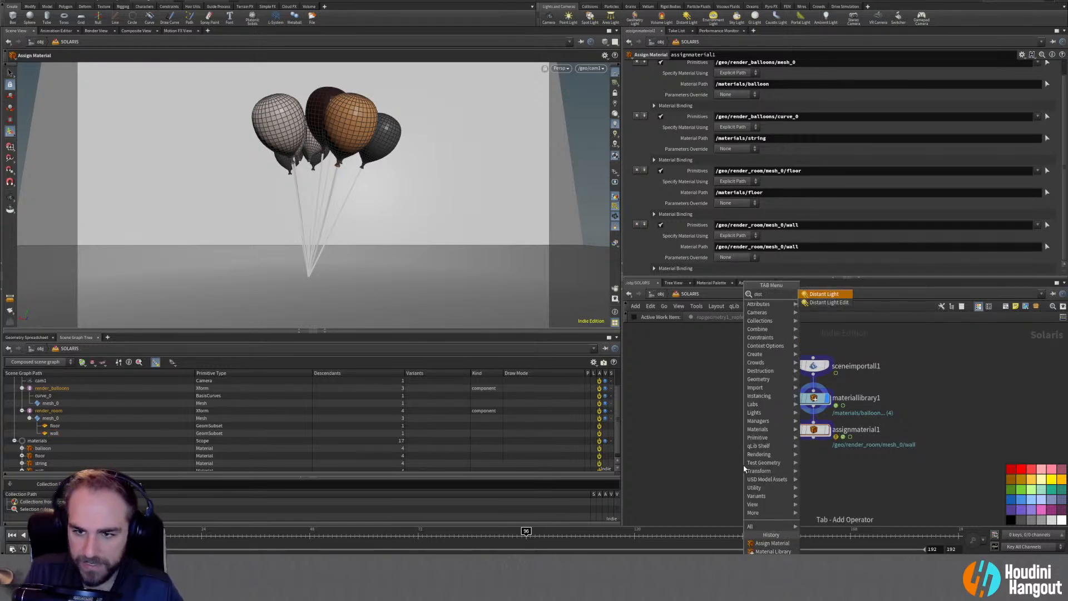
pyautogui.press('Return')
pyautogui.click(815, 459)
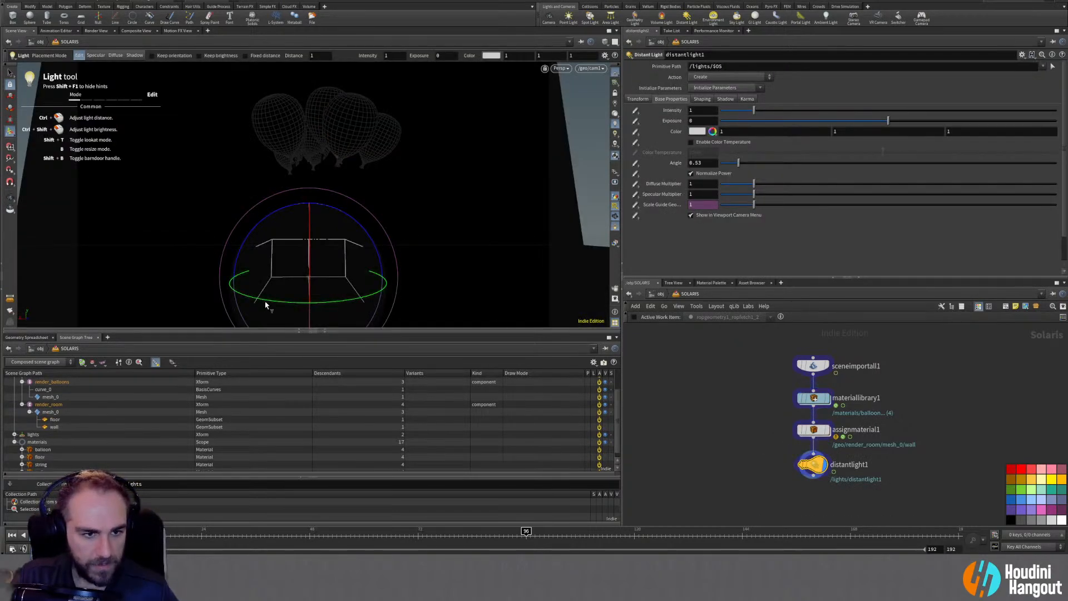
pyautogui.click(271, 301)
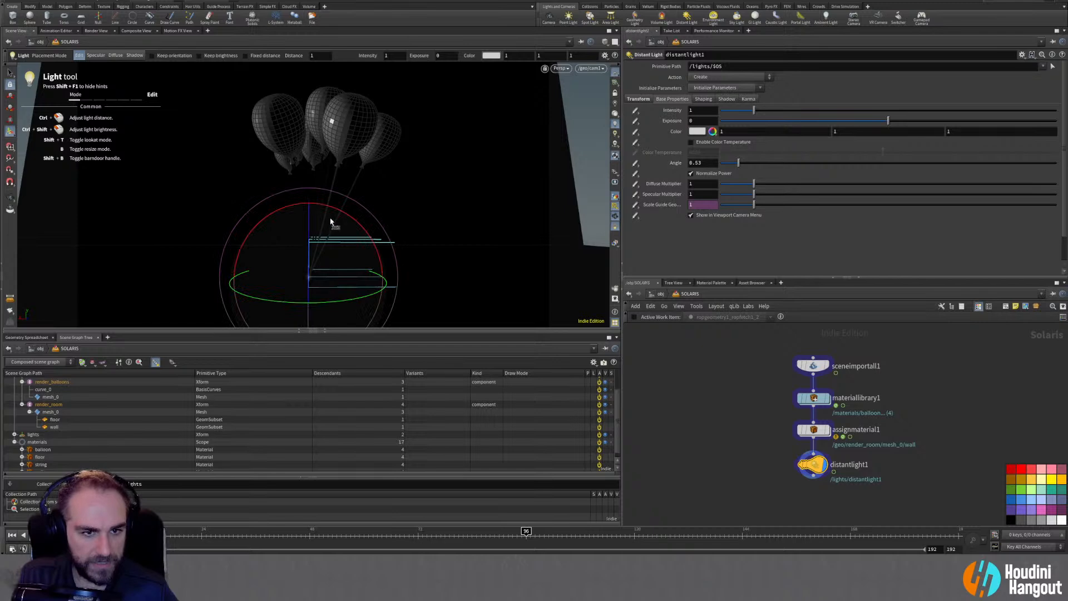
pyautogui.moveTo(340, 211); pyautogui.dragTo(370, 246)
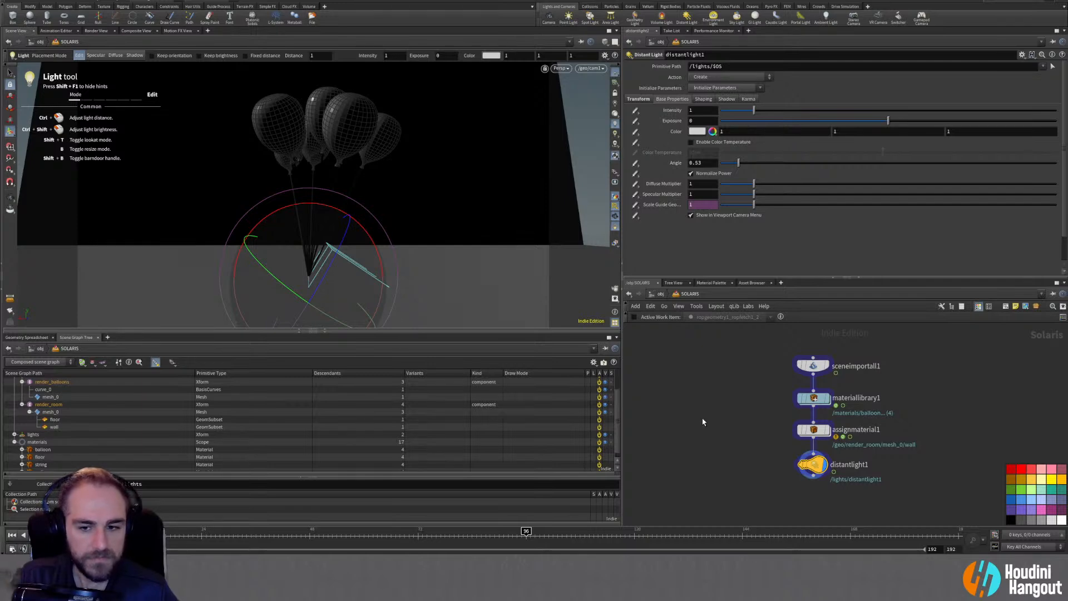
# Add a Karma render node below distantlight1 and make it the displayed node
pyautogui.press('Tab')
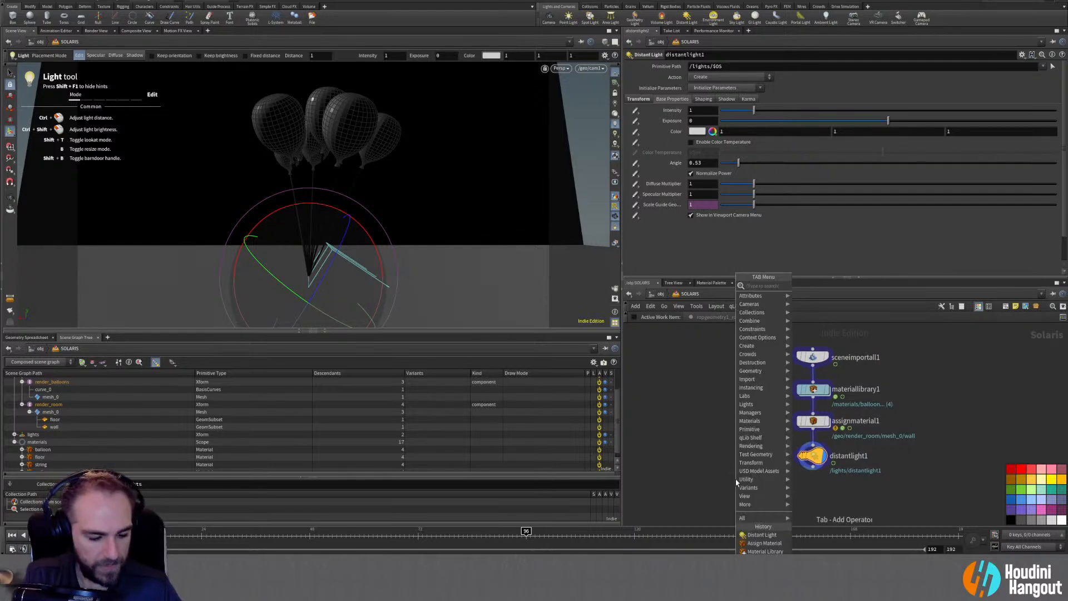
pyautogui.write('karma')
pyautogui.press('Return')
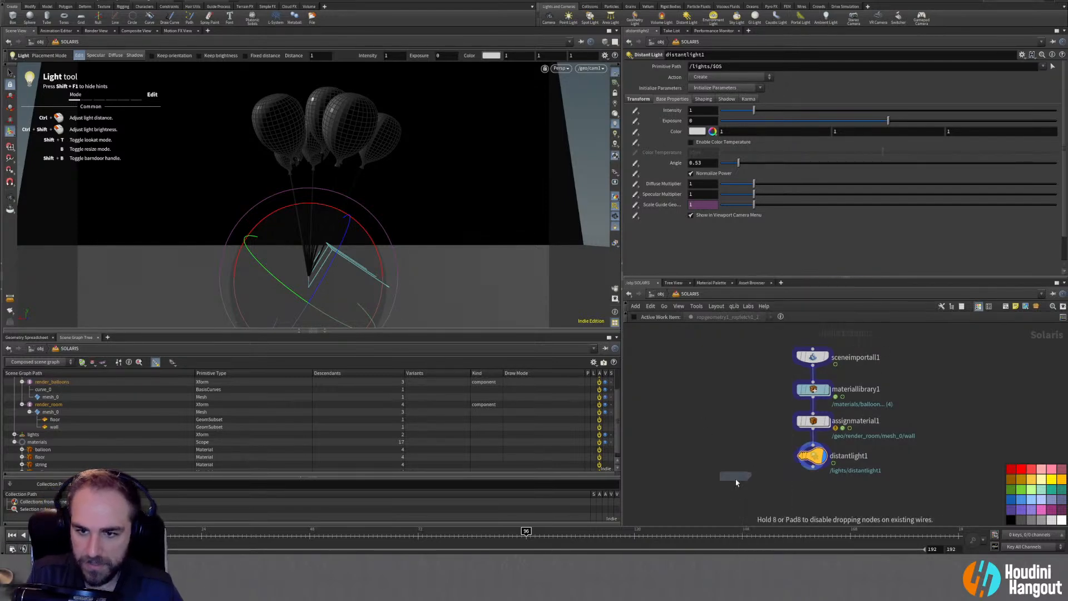
pyautogui.click(837, 497)
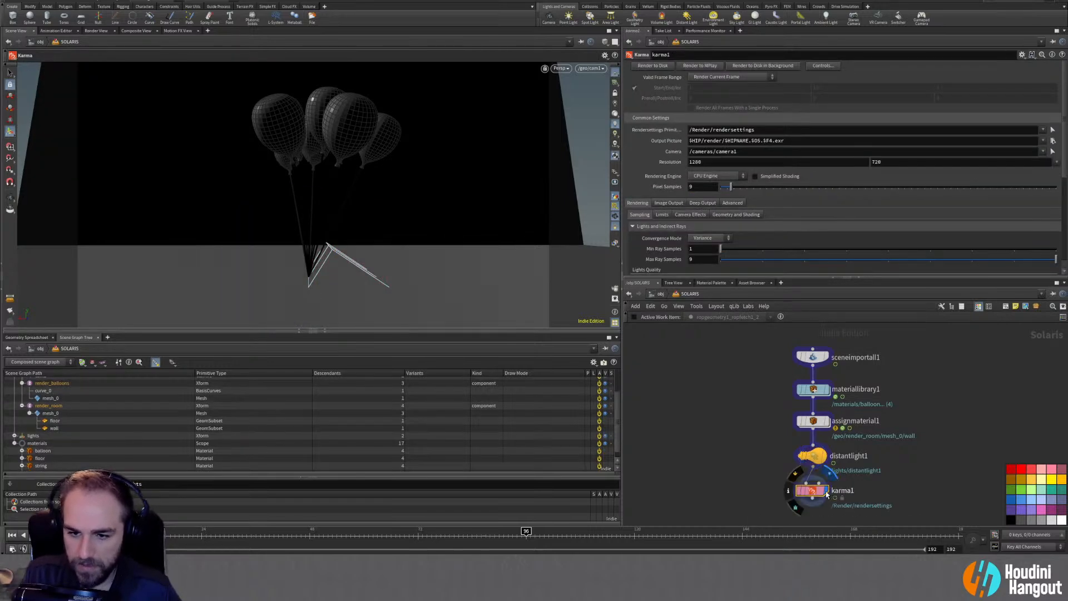
# Switch the viewport renderer from Houdini GL to Karma
pyautogui.click(564, 68)
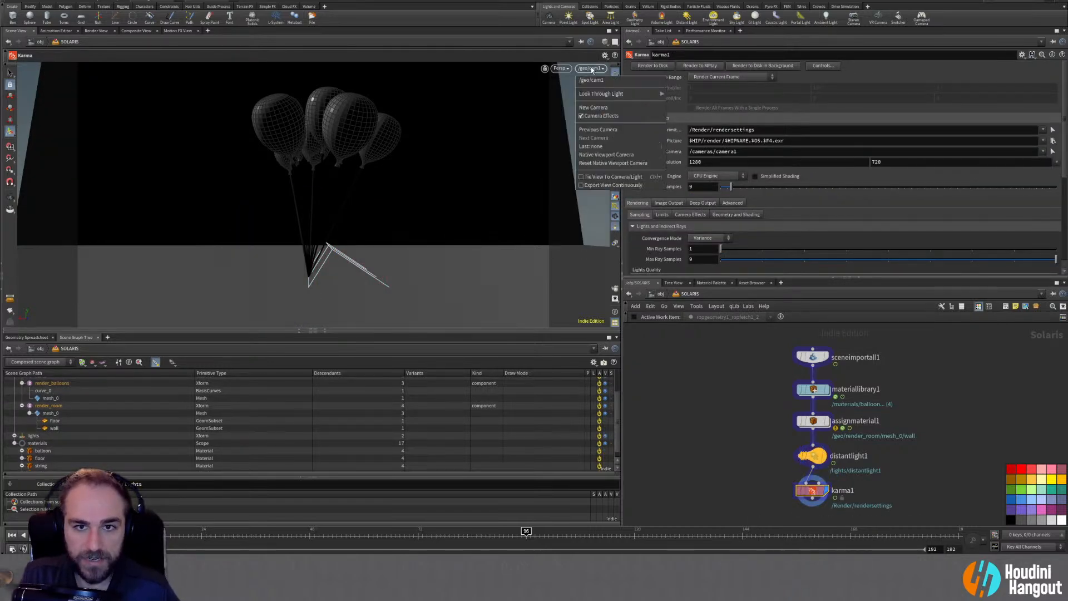
pyautogui.click(556, 70)
pyautogui.click(557, 69)
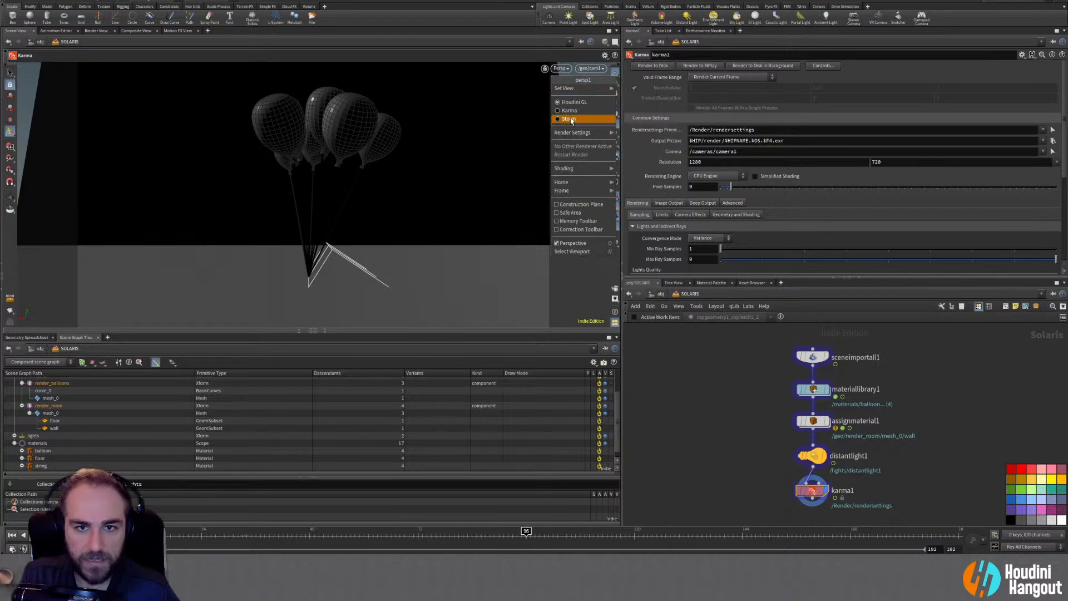
pyautogui.moveTo(578, 132)
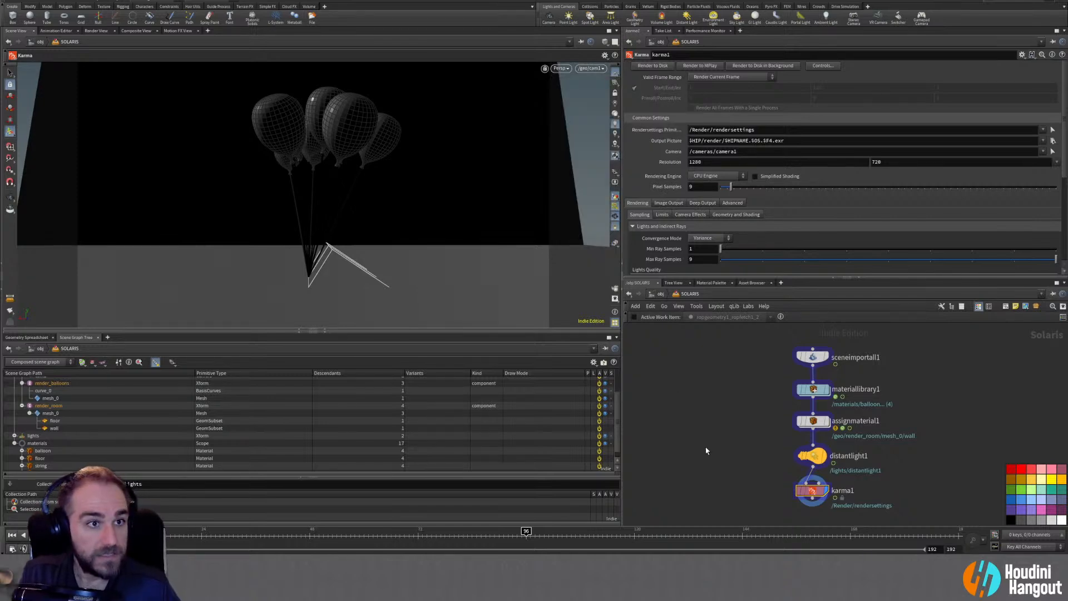
pyautogui.click(561, 68)
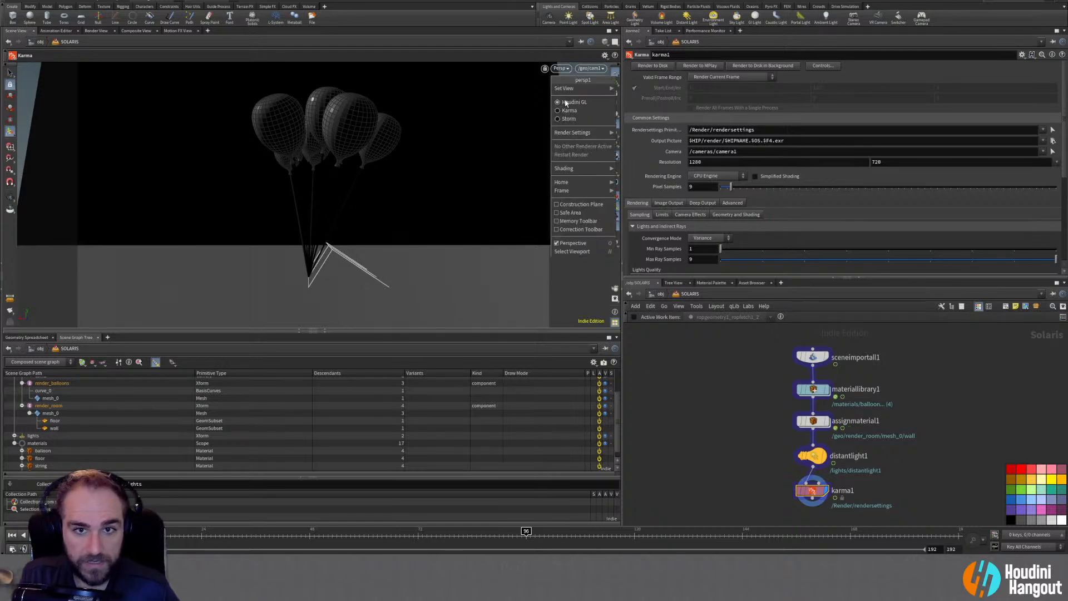
pyautogui.click(567, 113)
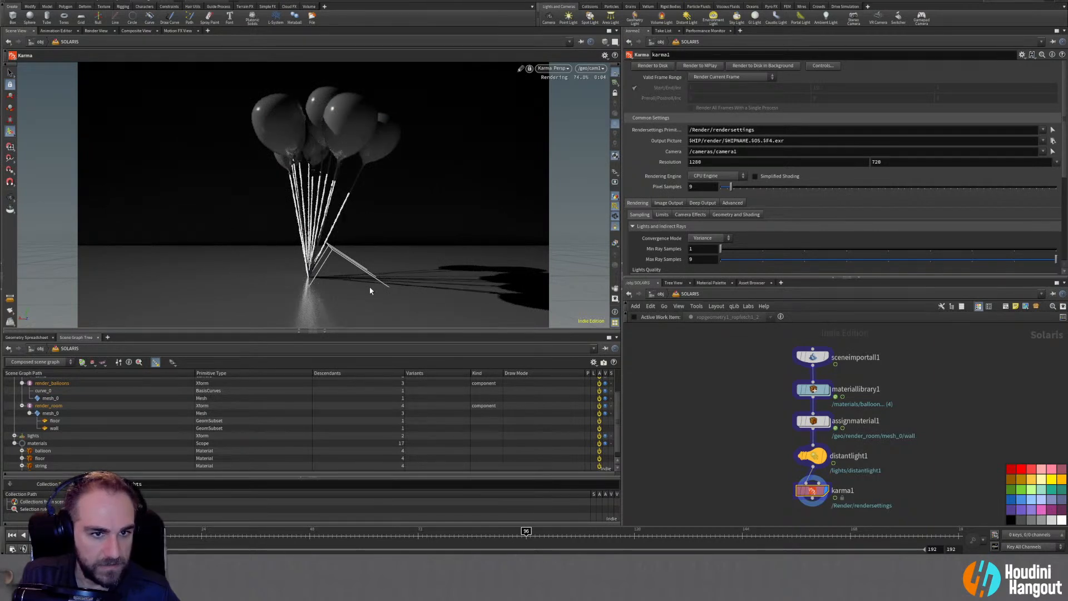
# Compare the rendered balloons and strings at the first frame, the frame after it and frame 84
pyautogui.hotkey('ctrl', 'Up')
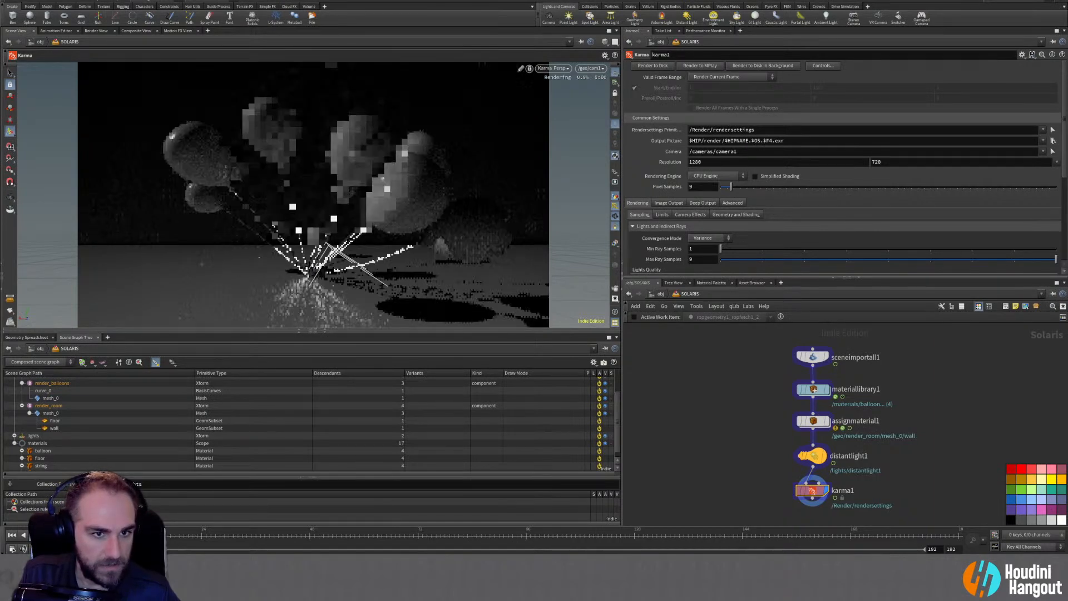
pyautogui.moveTo(202, 537); pyautogui.dragTo(472, 537)
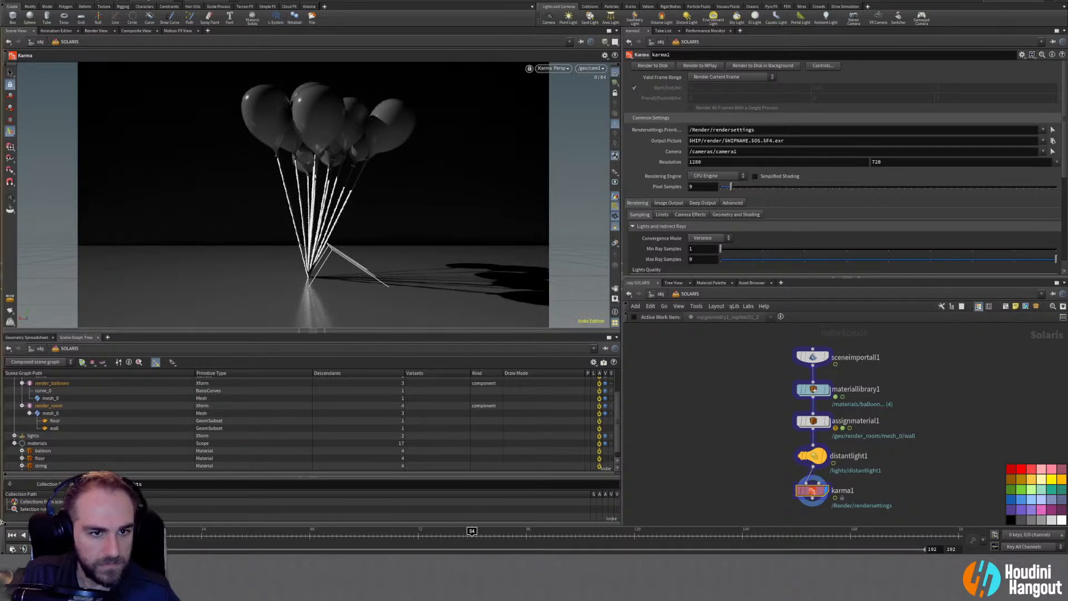
pyautogui.click(12, 534)
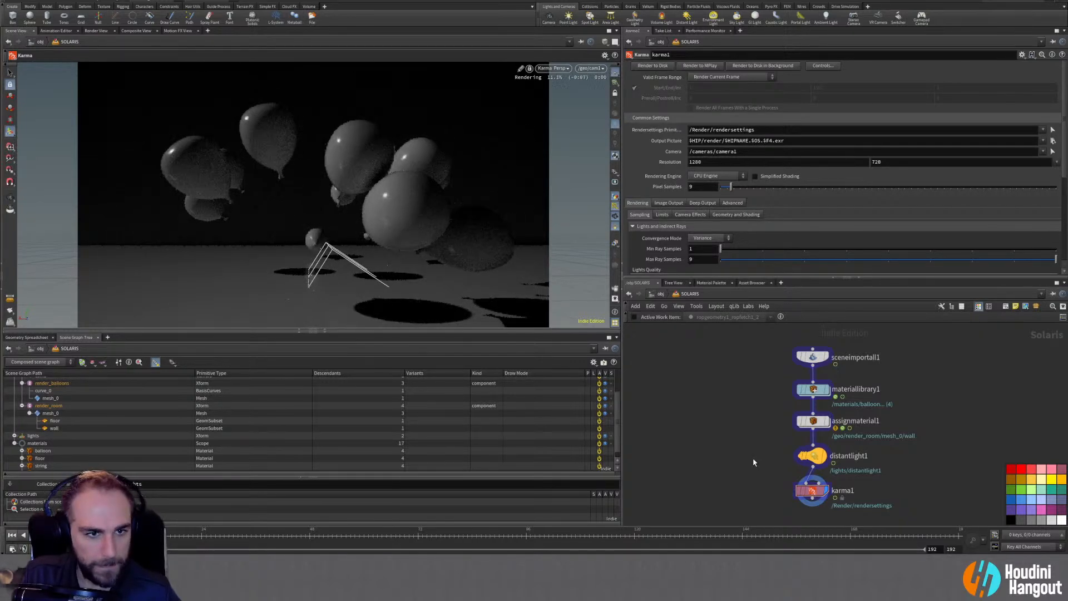
pyautogui.press('Right')
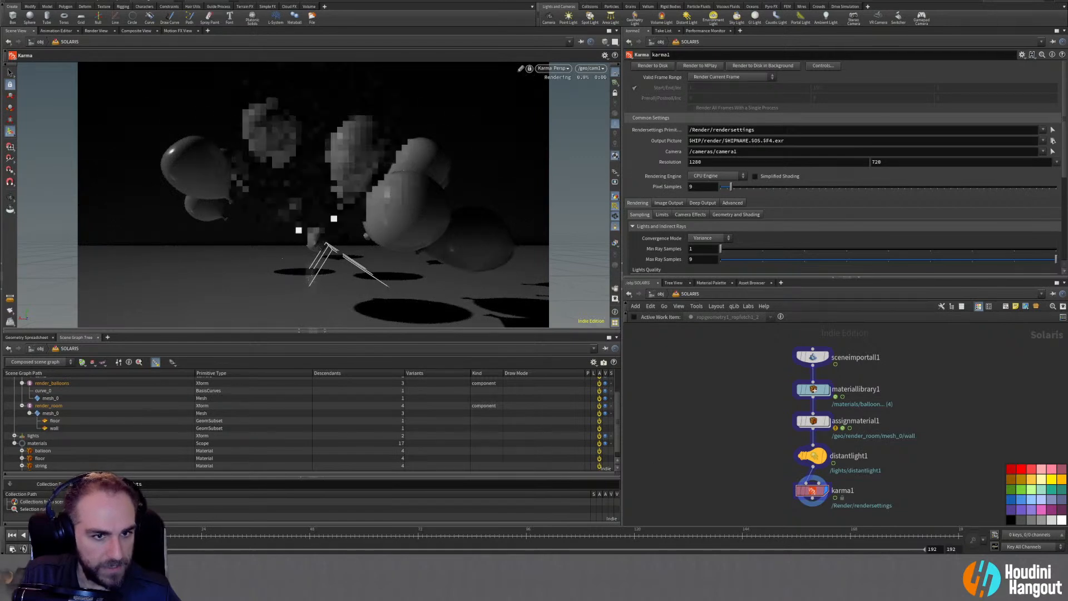
pyautogui.press('Left')
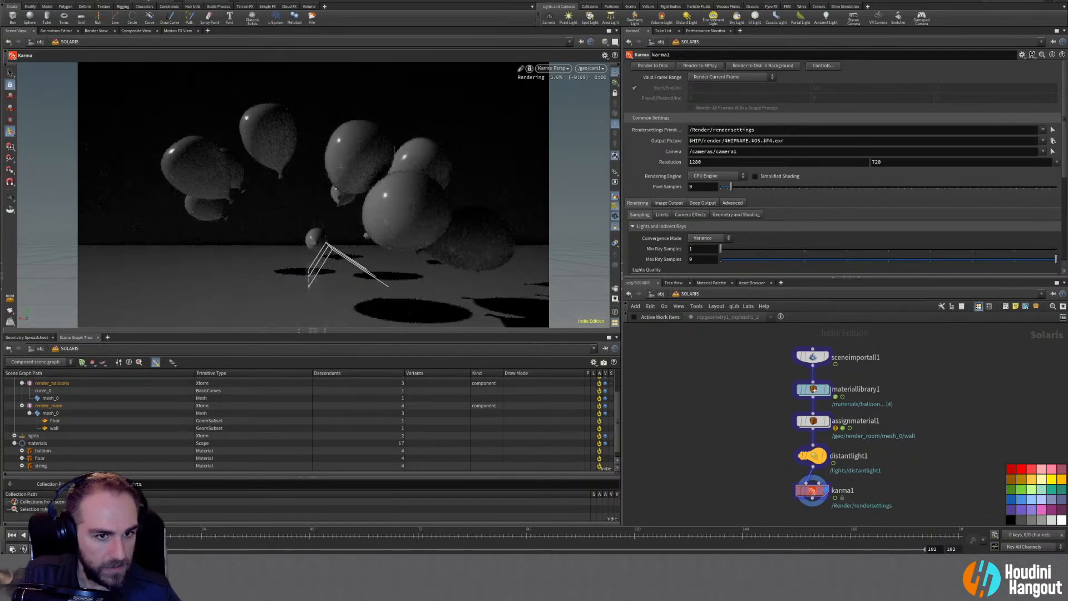
pyautogui.press('Right')
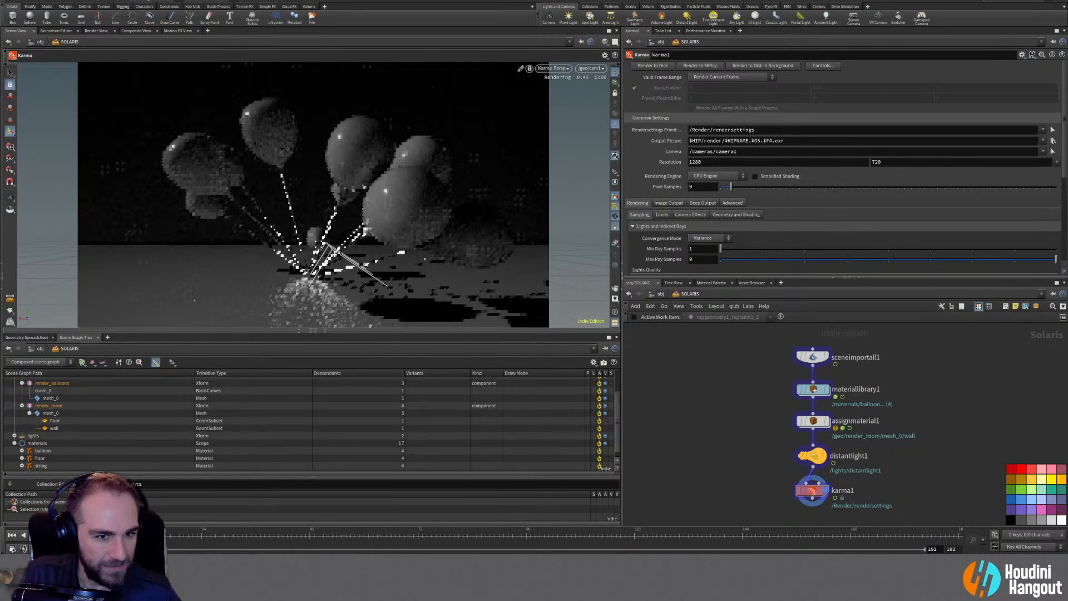
pyautogui.press('Left')
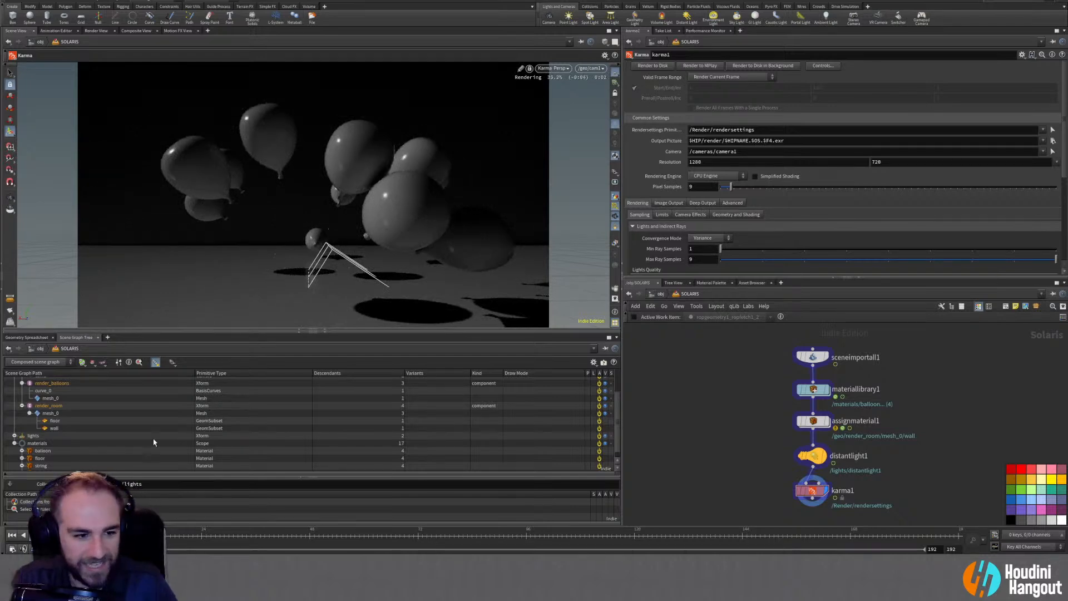
pyautogui.press('Right')
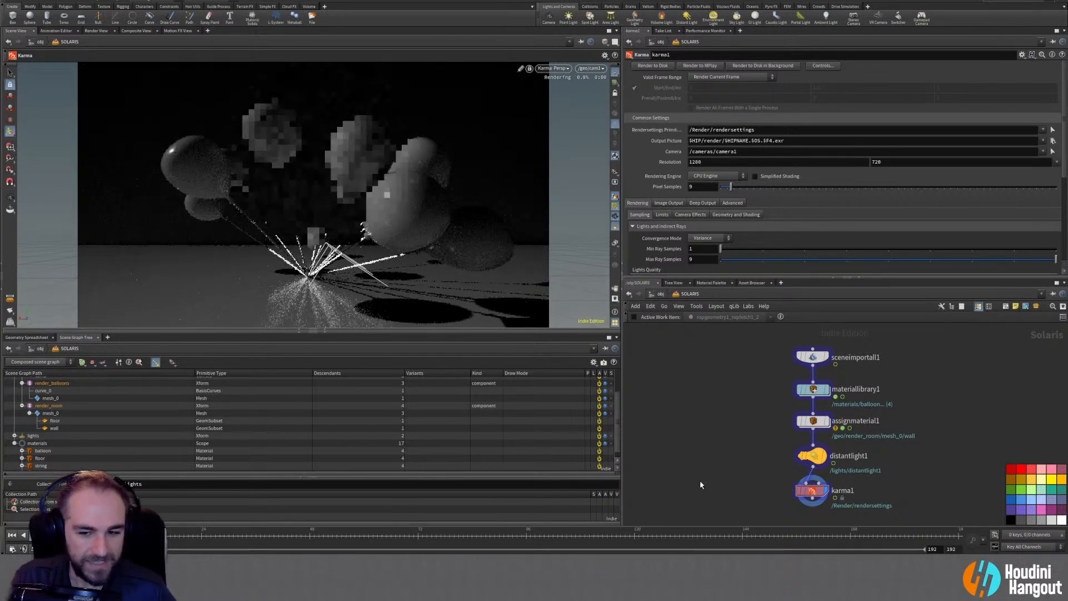
pyautogui.press('Left')
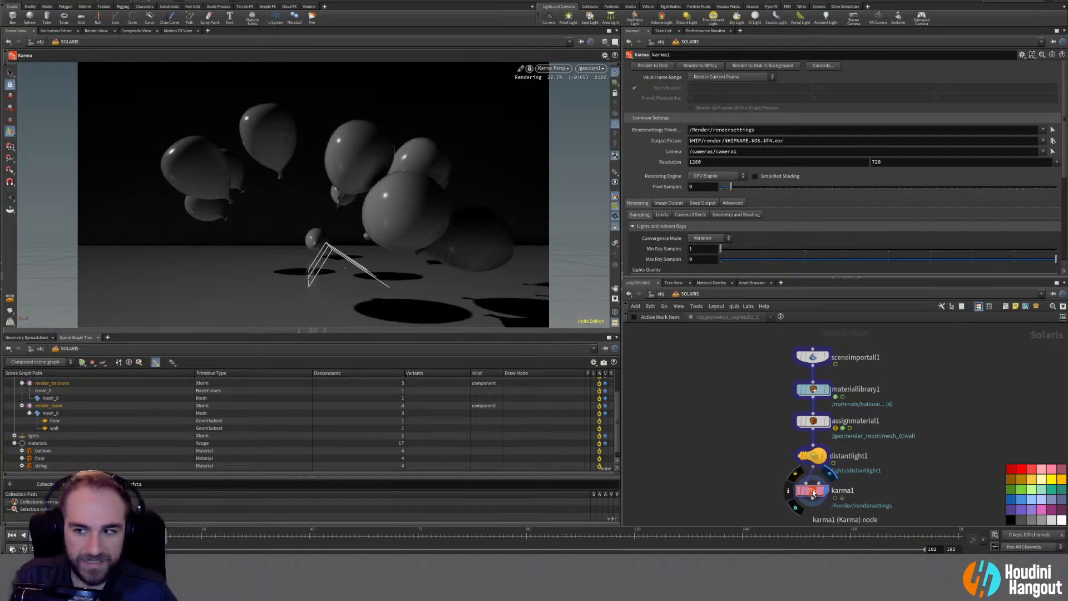
# Go inside materiallibrary1 and move the timeline to frame 80
pyautogui.doubleClick(812, 493)
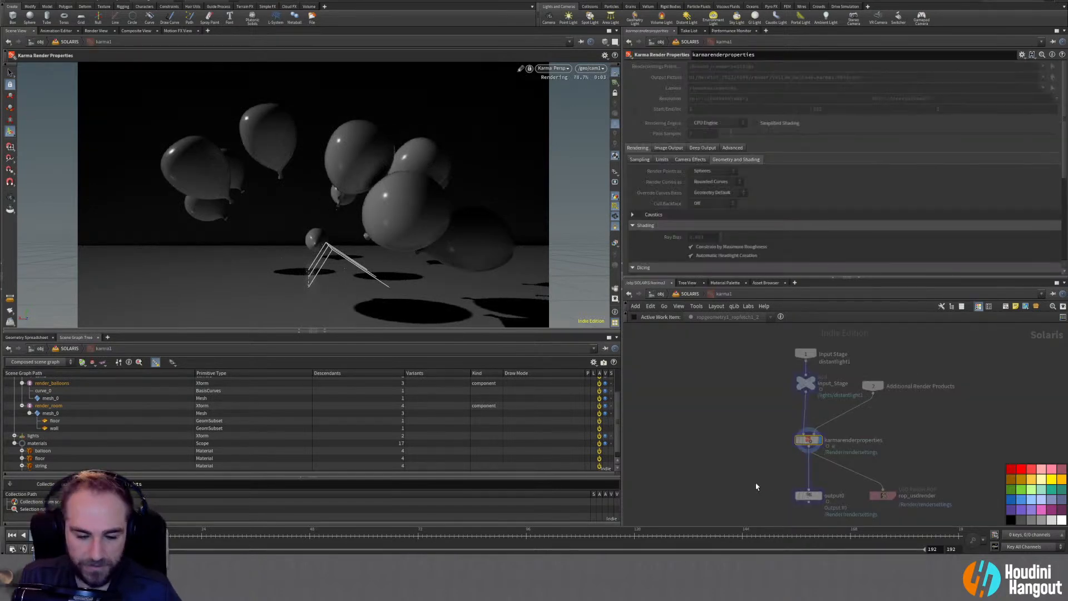
pyautogui.press('u')
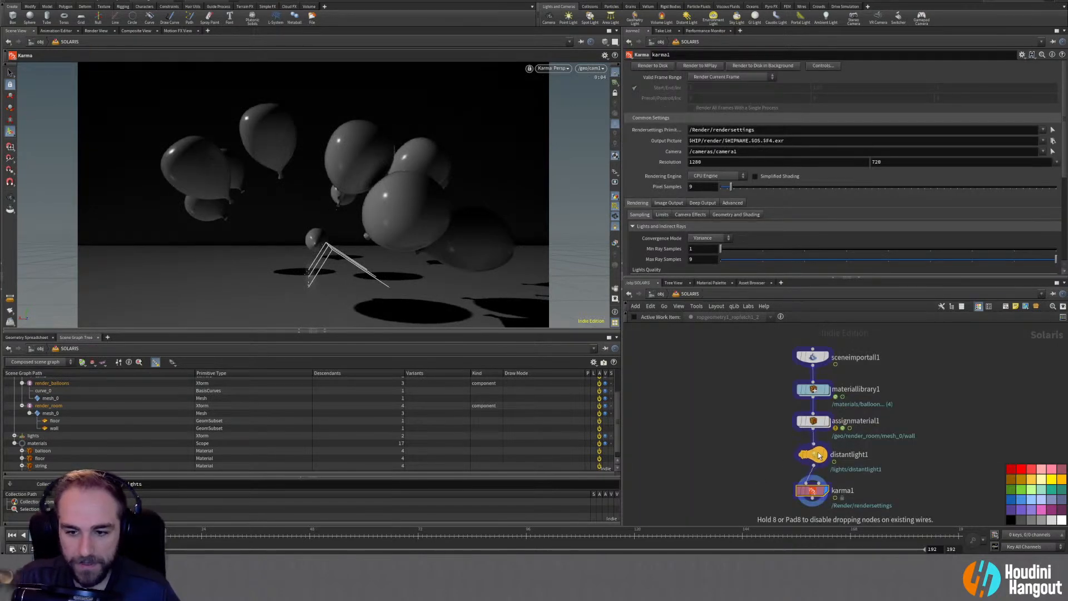
pyautogui.click(814, 391)
pyautogui.doubleClick(814, 391)
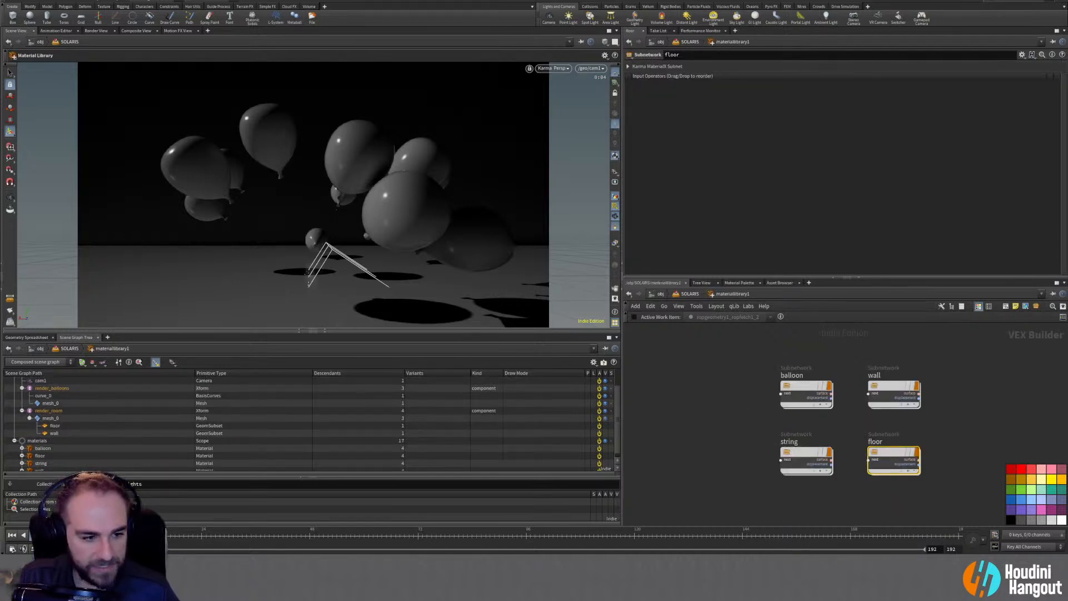
pyautogui.moveTo(537, 531); pyautogui.dragTo(540, 533)
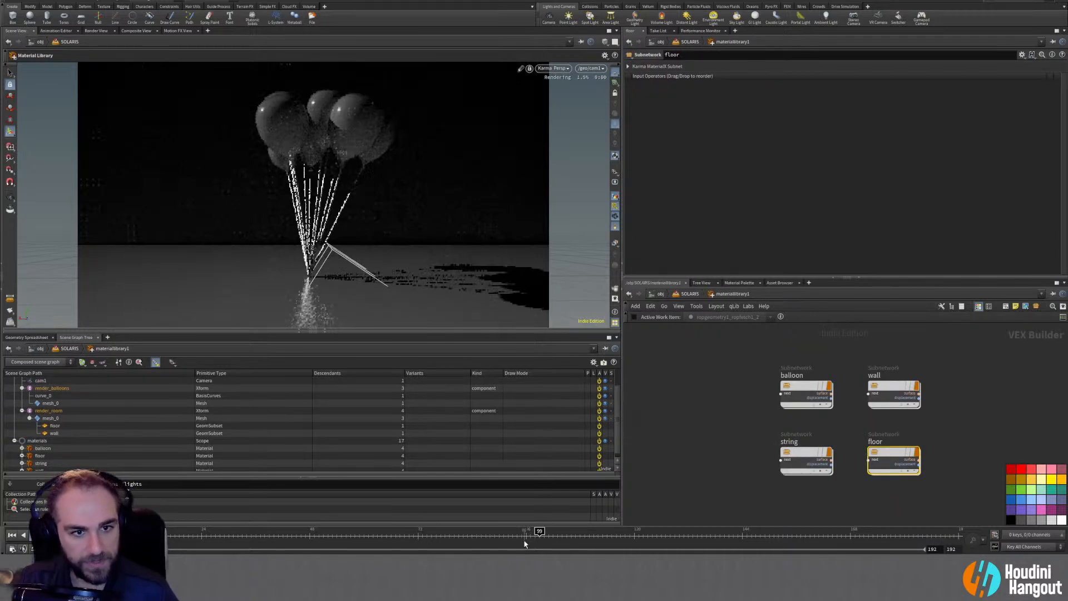
pyautogui.moveTo(431, 536); pyautogui.dragTo(454, 536)
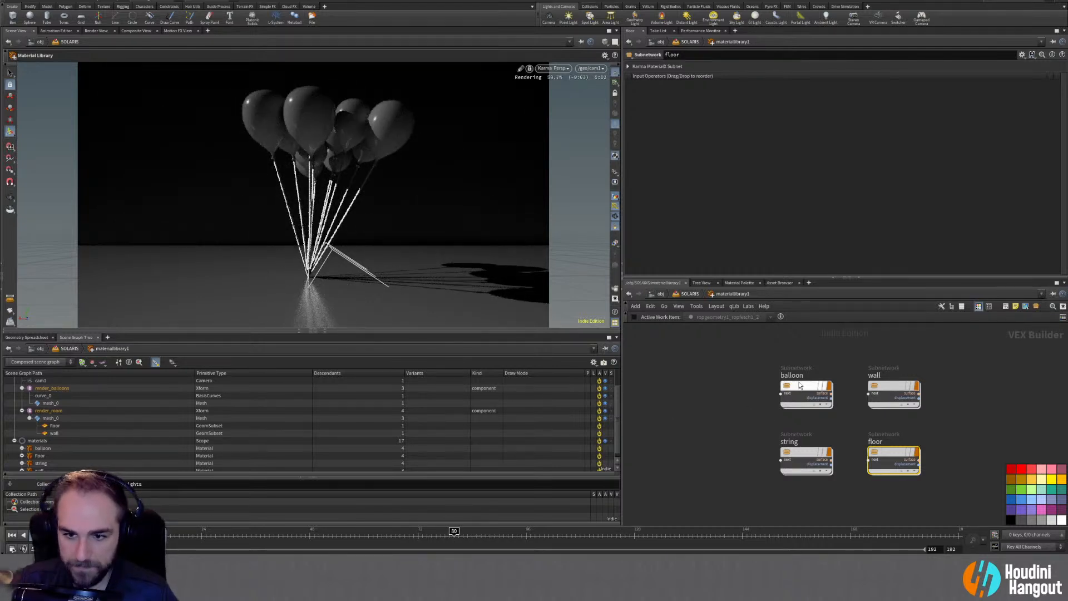
# Examine the base settings and inputs of the balloon material's MtlX Standard Surface and return to the Solaris network
pyautogui.doubleClick(822, 397)
pyautogui.click(801, 347)
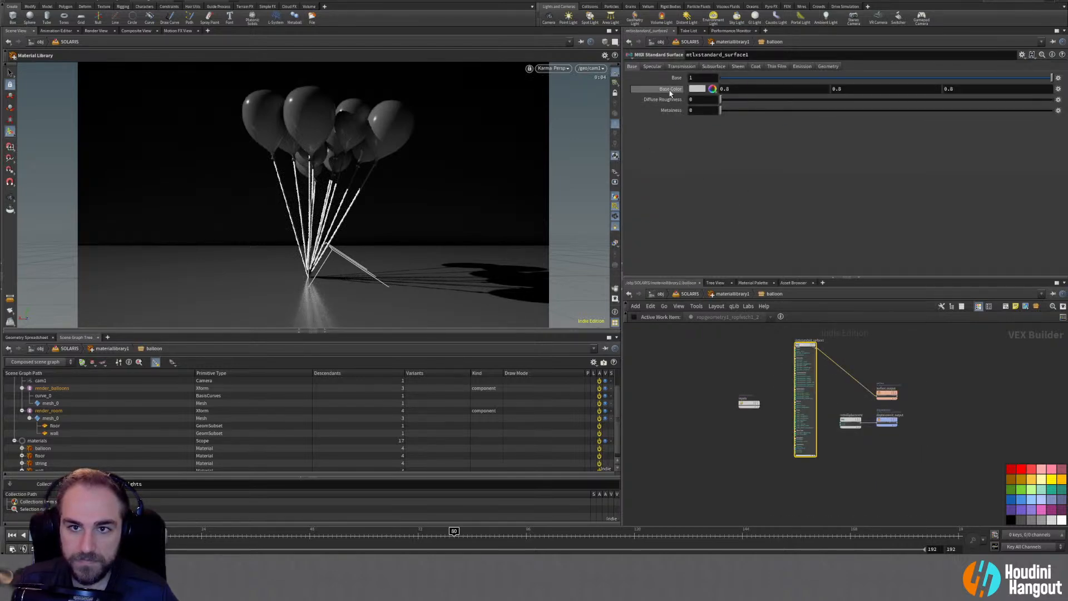
pyautogui.scroll(4, 792, 370)
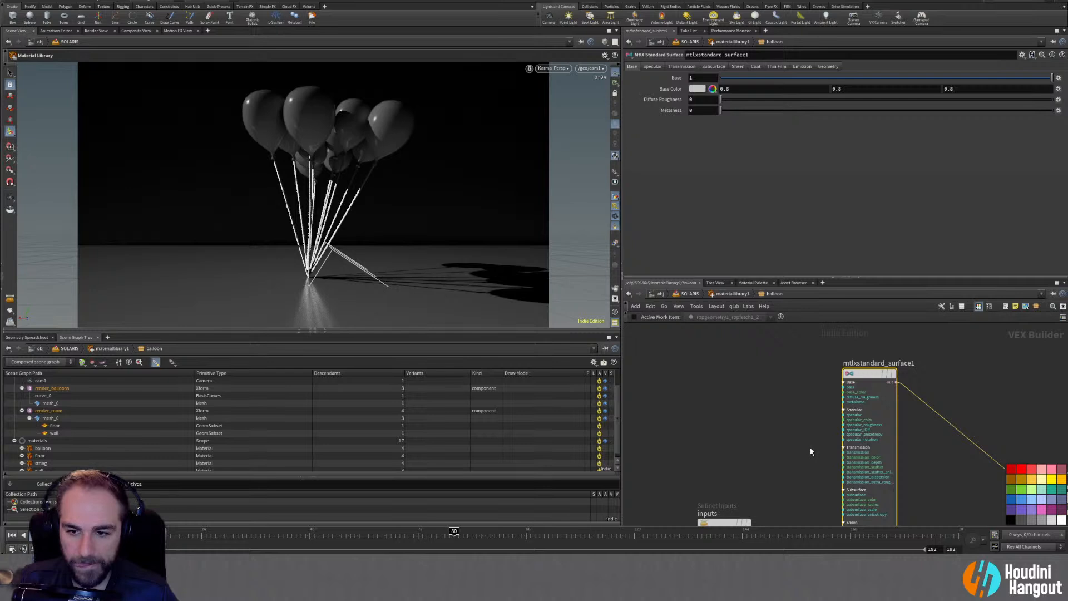
pyautogui.press('u')
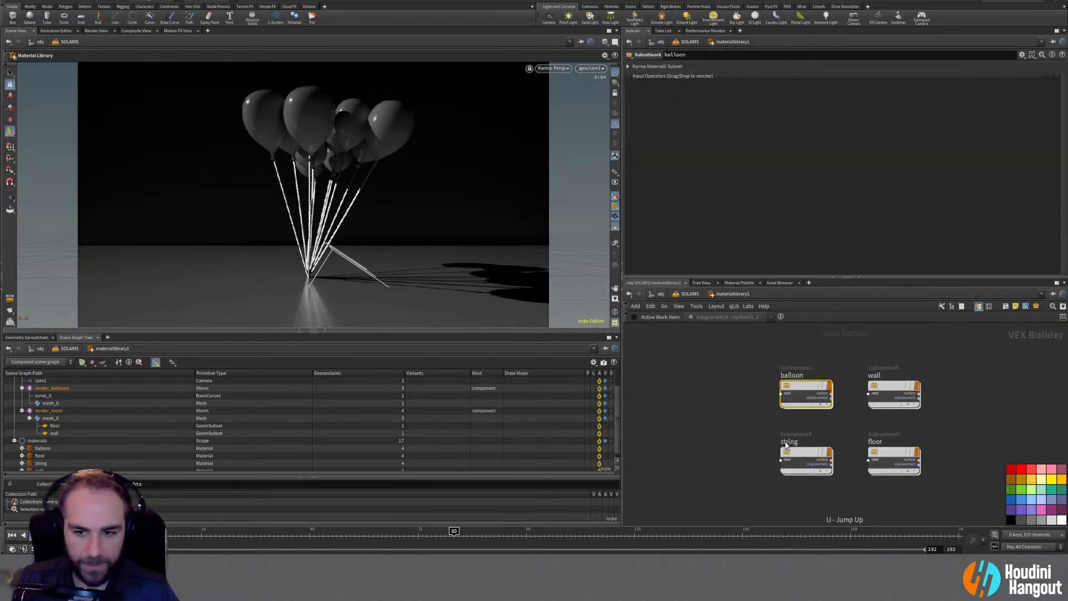
pyautogui.press('u')
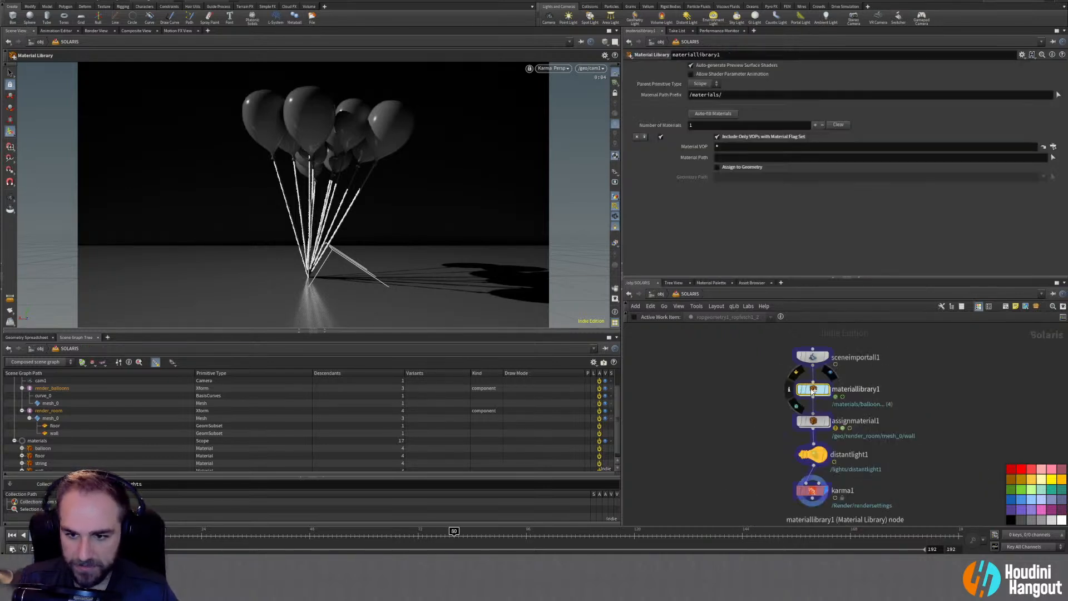
# Enable the Attributes option in sceneimportall1's import data and restart the Karma viewport render
pyautogui.click(813, 356)
pyautogui.click(634, 173)
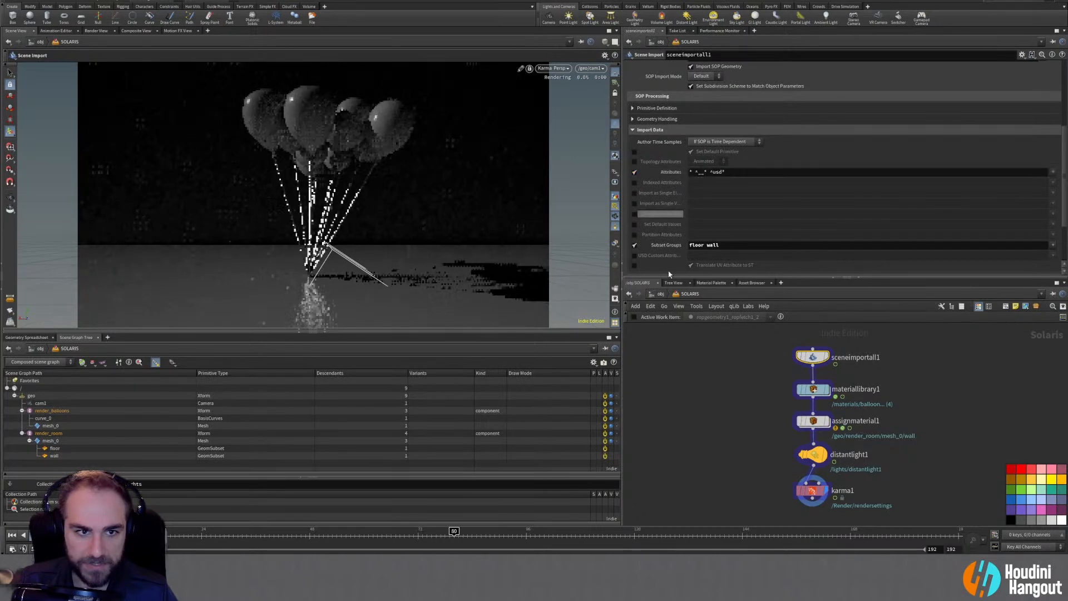
pyautogui.click(551, 69)
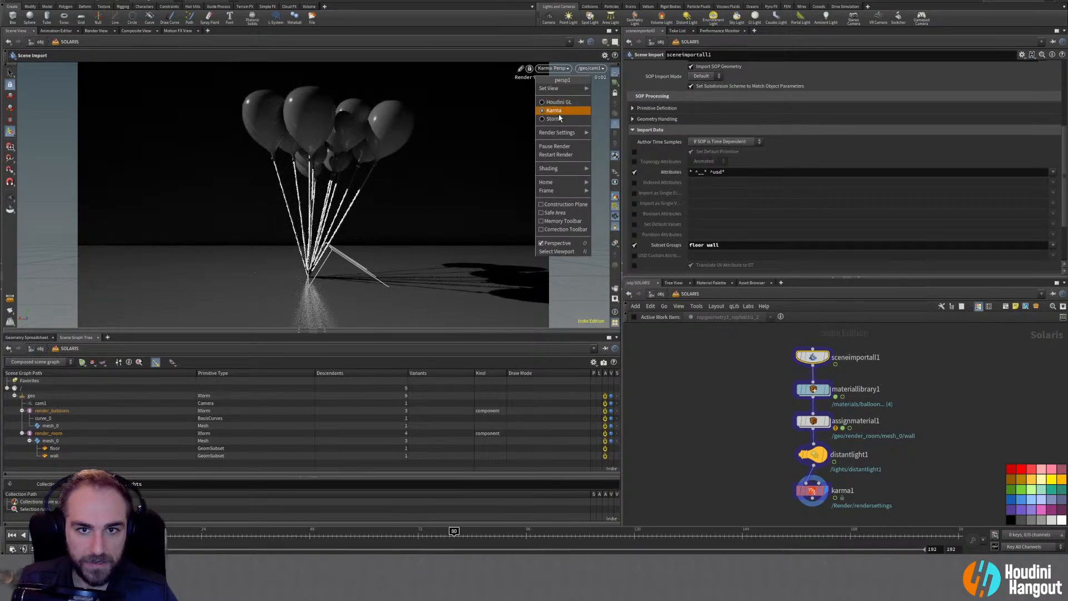
pyautogui.click(553, 155)
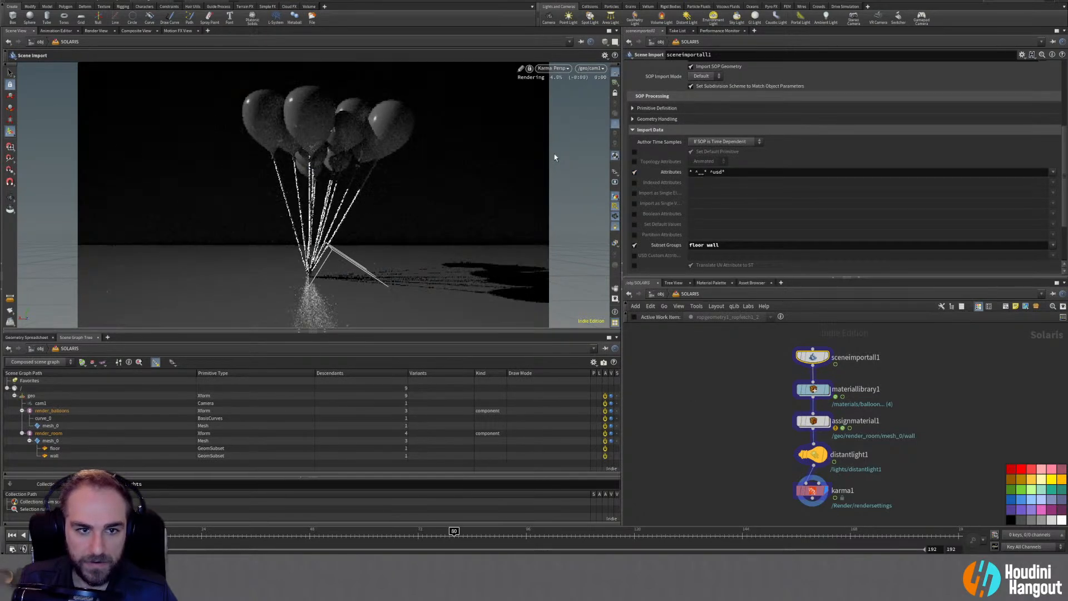
pyautogui.click(633, 109)
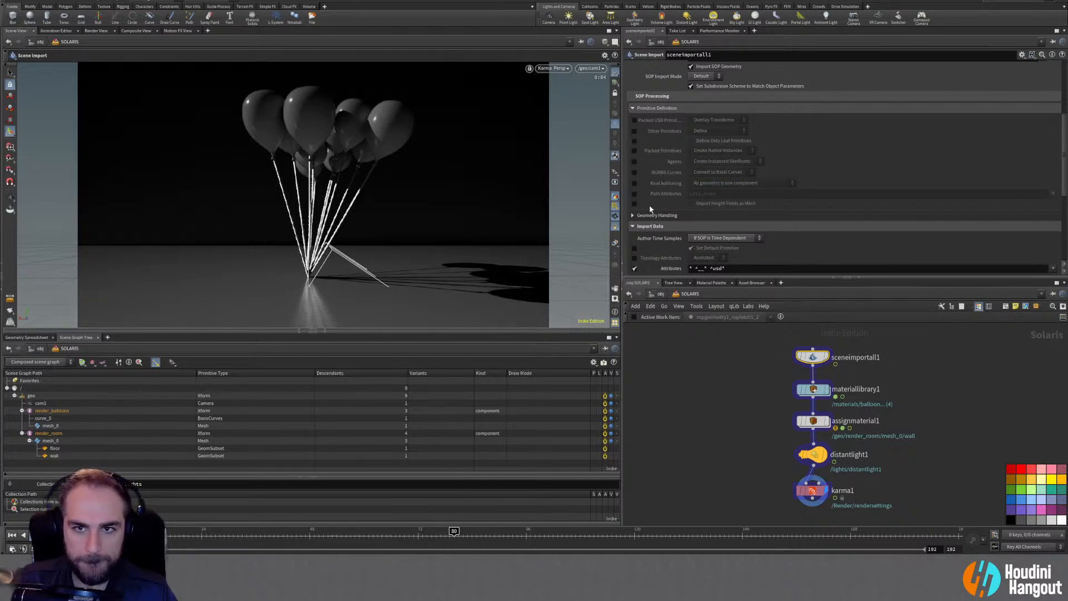
pyautogui.scroll(5, 649, 209)
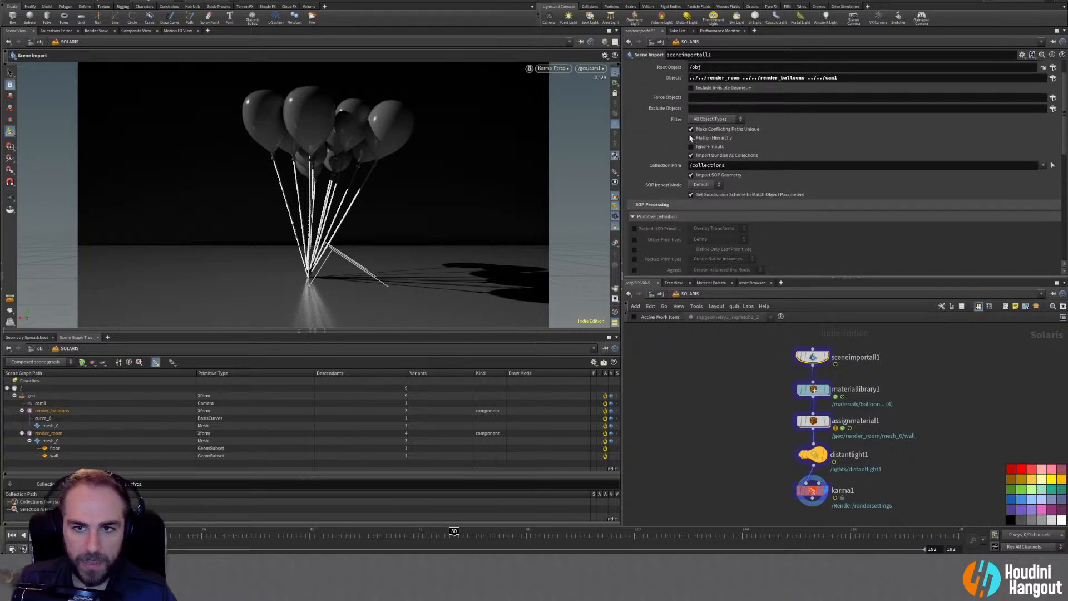
pyautogui.scroll(2, 659, 139)
pyautogui.scroll(-10, 640, 141)
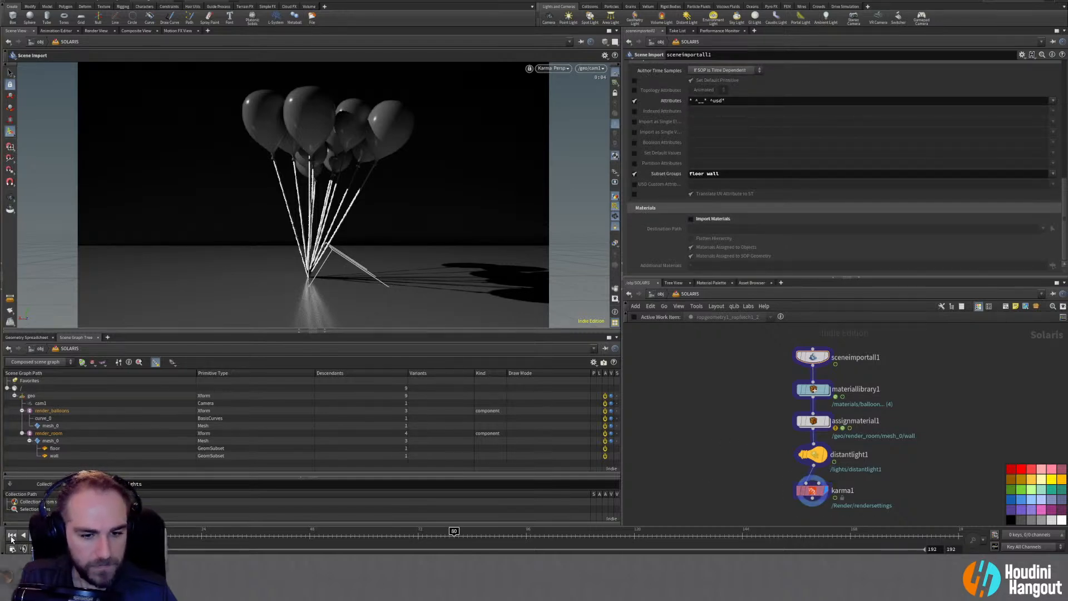
# Add an MtlX USD Primvar Reader inside the balloon material, ahead of the standard surface node
pyautogui.doubleClick(813, 393)
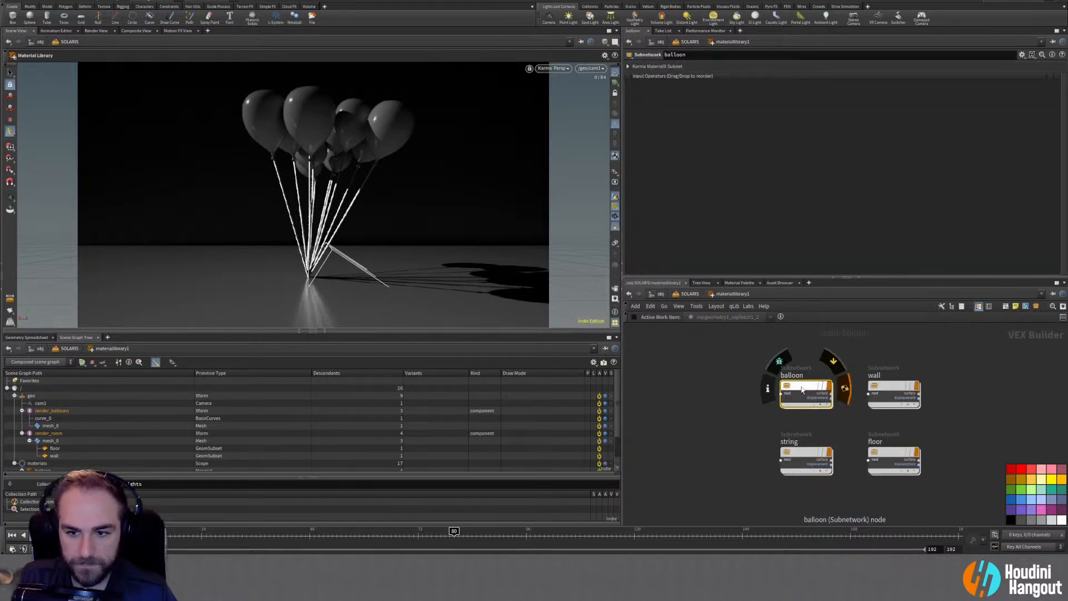
pyautogui.press('Tab')
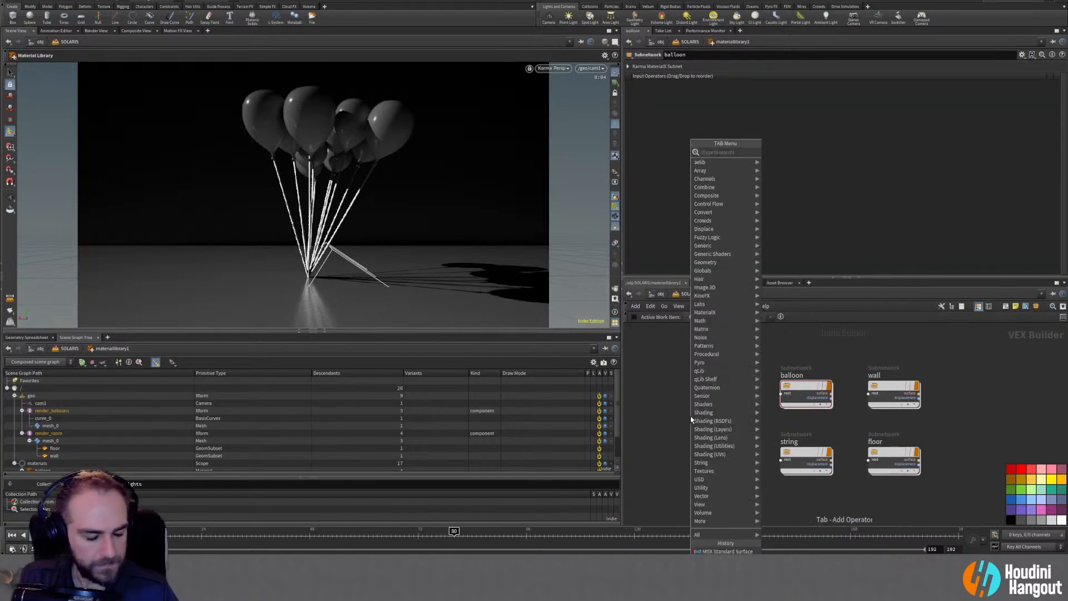
pyautogui.doubleClick(804, 394)
pyautogui.press('Tab')
pyautogui.write('prim')
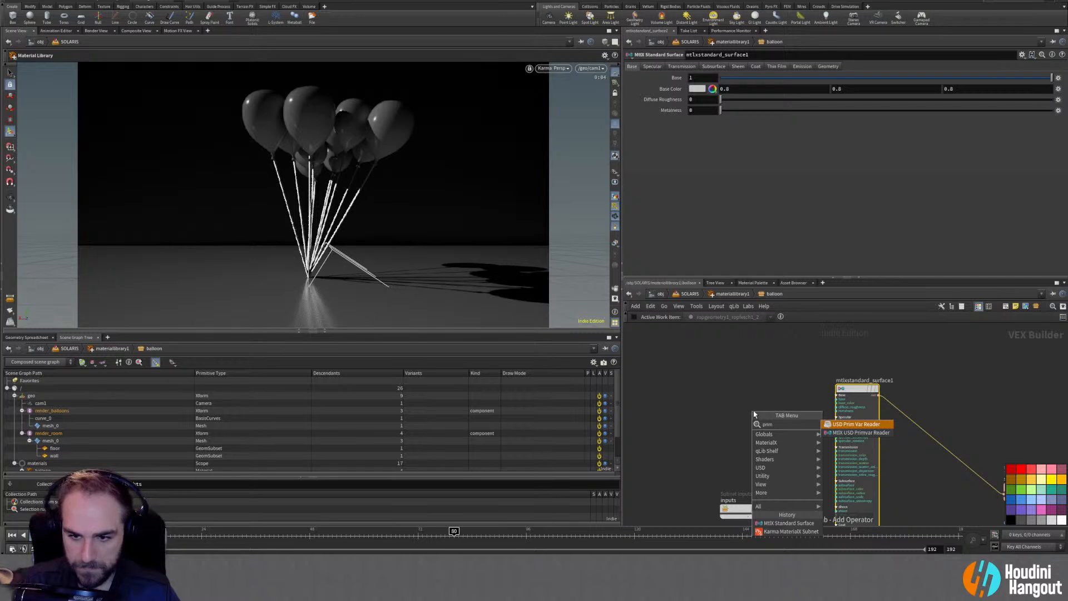
pyautogui.click(860, 432)
pyautogui.click(922, 354)
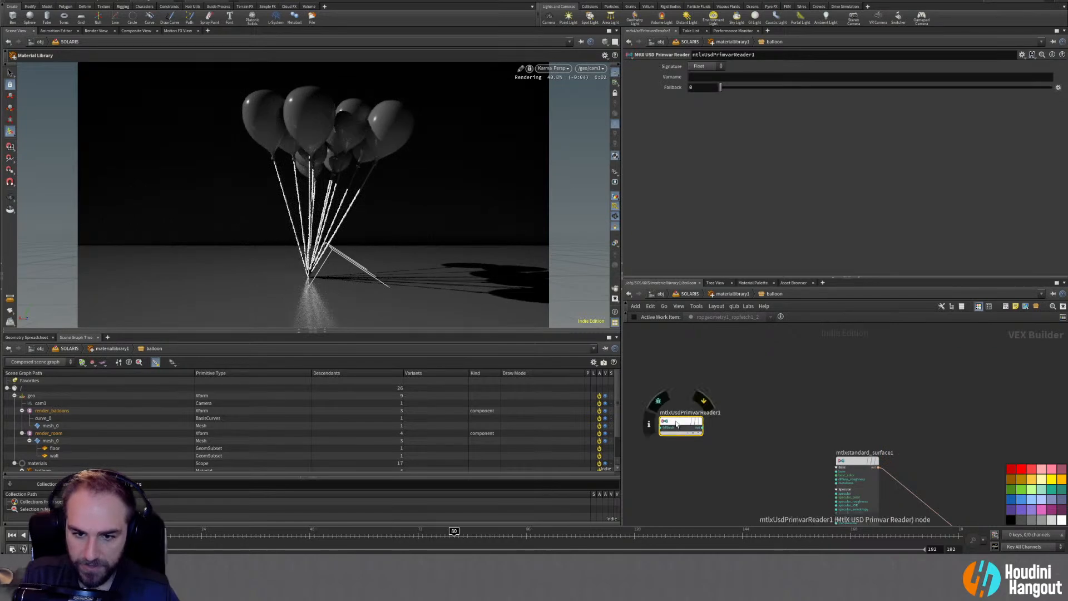
pyautogui.click(706, 443)
pyautogui.moveTo(706, 441); pyautogui.dragTo(707, 437)
pyautogui.click(733, 401)
pyautogui.moveTo(747, 421); pyautogui.dragTo(772, 393, button='middle')
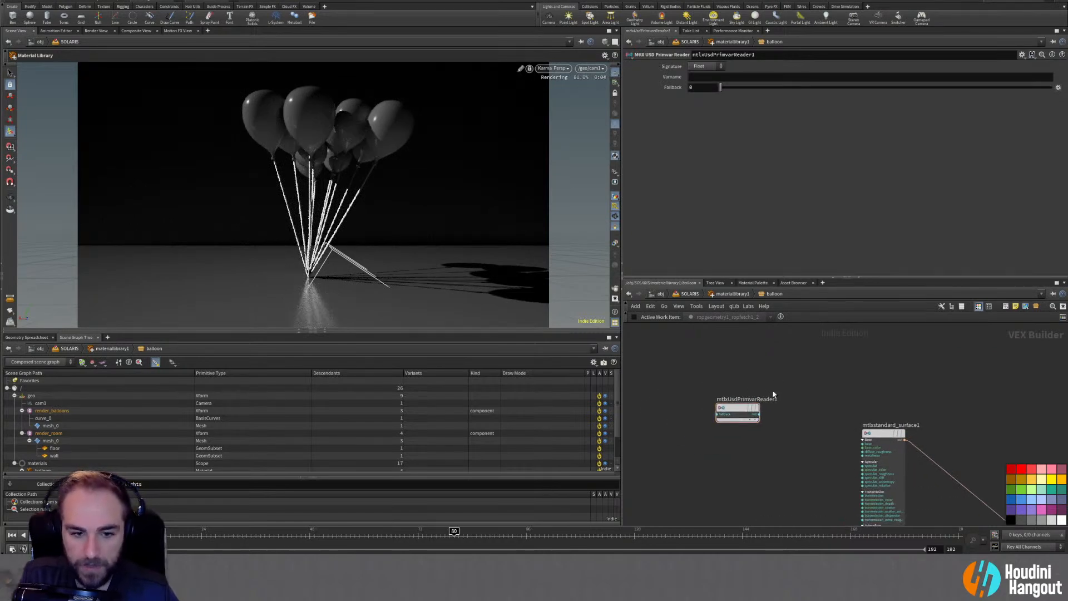
# Select the balloon mesh_0 under render_balloons in the scene graph and add a Scene Graph Details pane
pyautogui.click(47, 425)
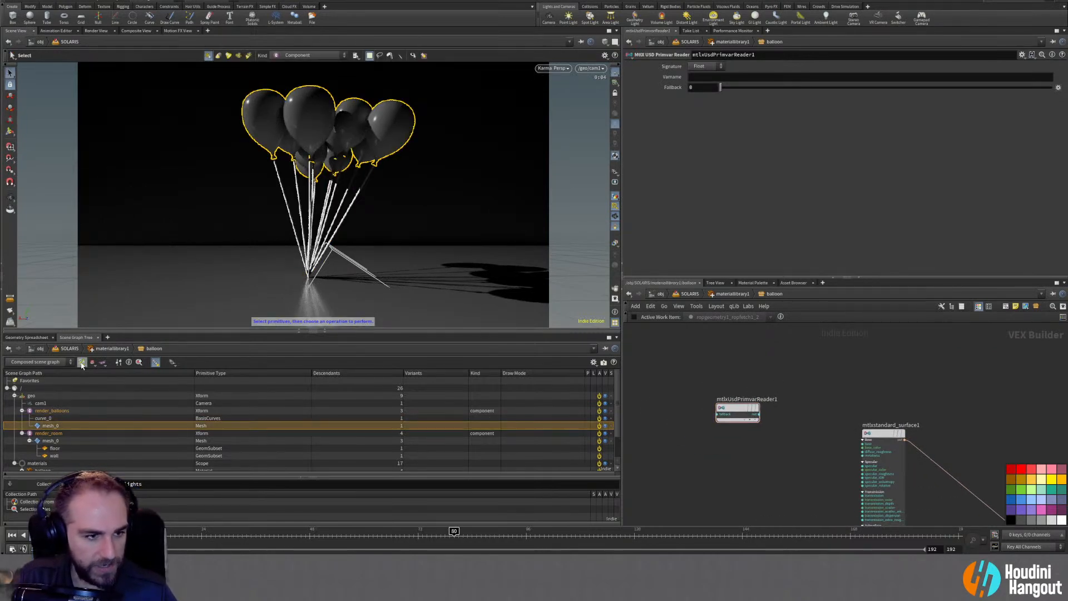
pyautogui.click(109, 339)
pyautogui.moveTo(128, 359)
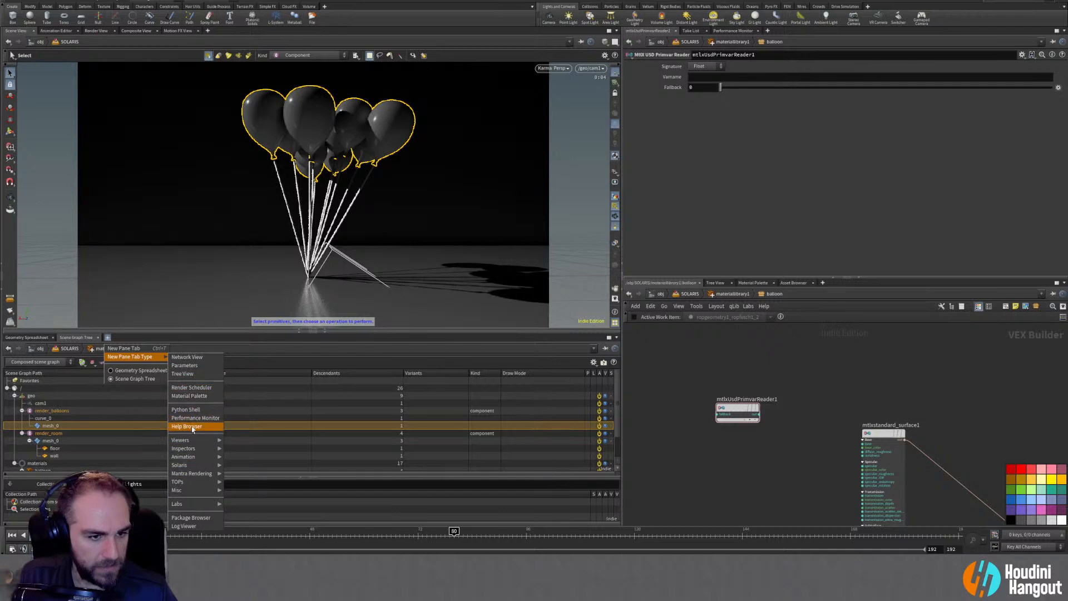
pyautogui.moveTo(191, 442)
pyautogui.click(250, 473)
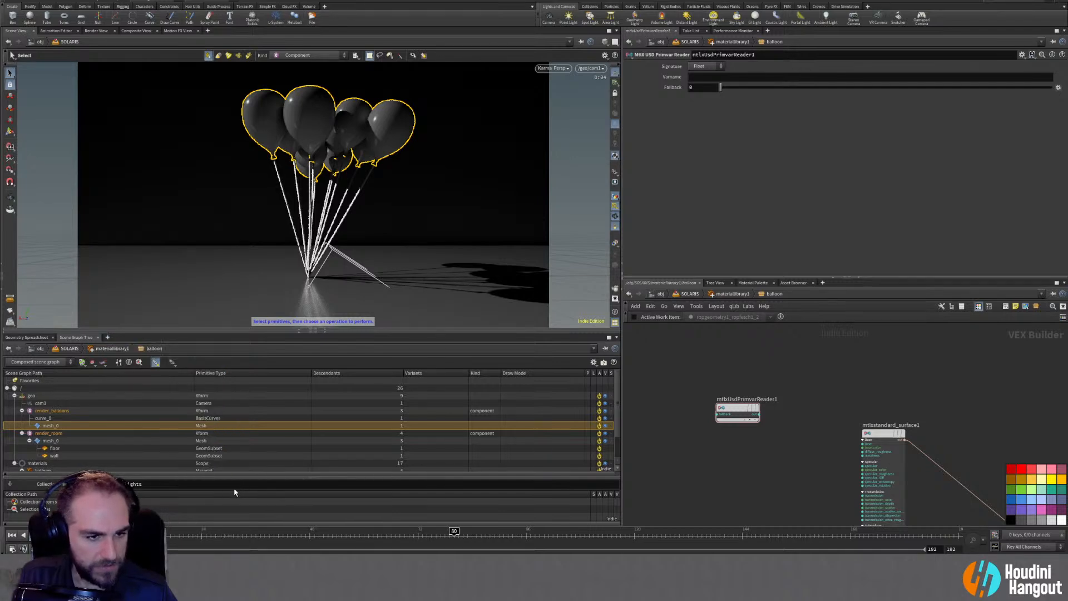
# Return to the Solaris network and examine the attributes and primvars of the balloon mesh_0 in the scene graph details
pyautogui.click(76, 338)
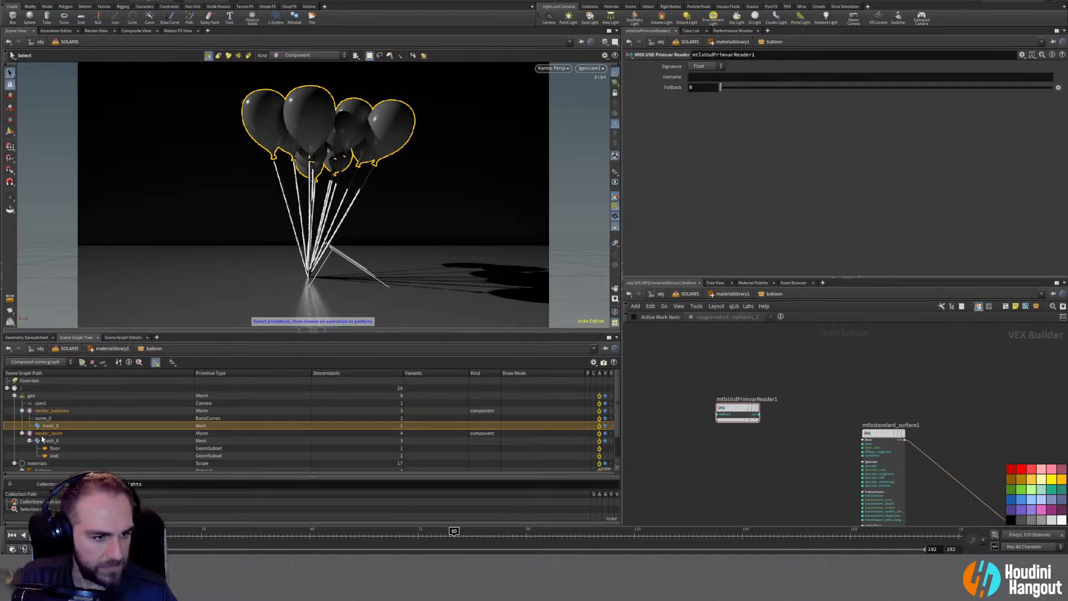
pyautogui.click(45, 418)
pyautogui.click(48, 426)
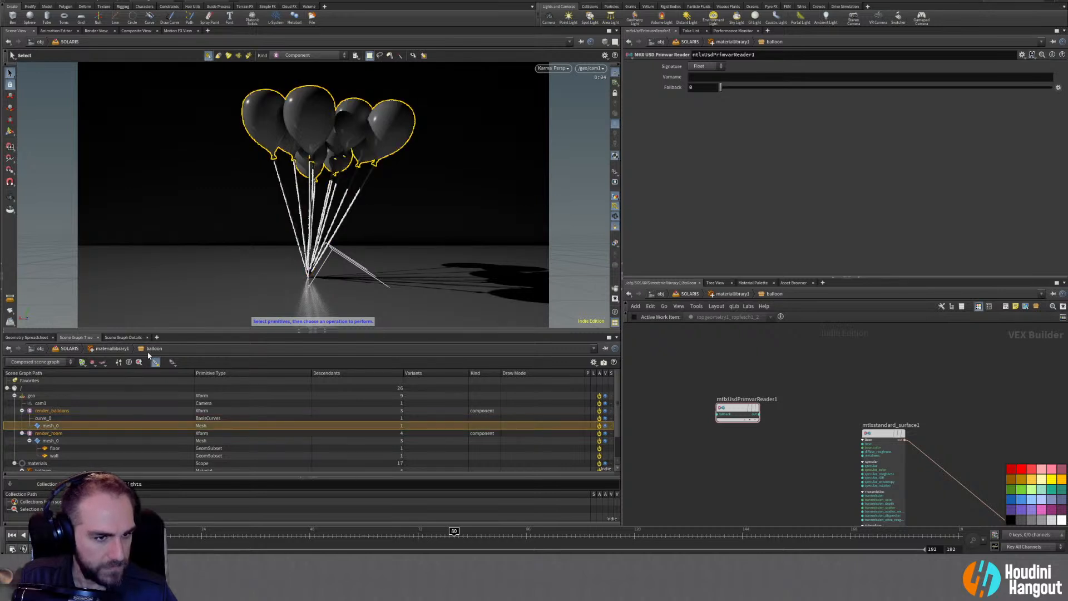
pyautogui.click(124, 338)
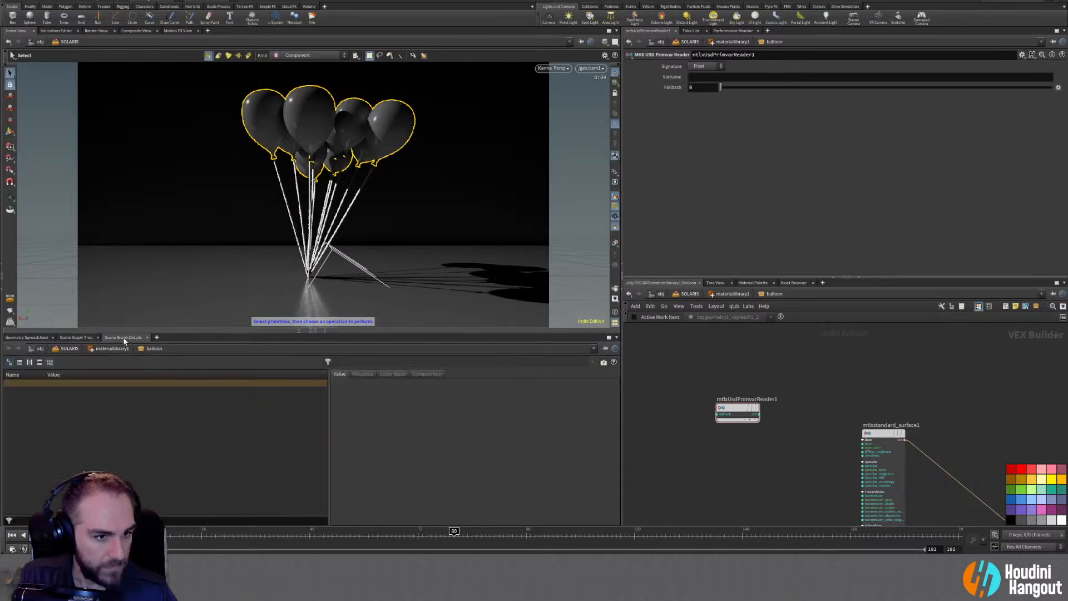
pyautogui.click(49, 427)
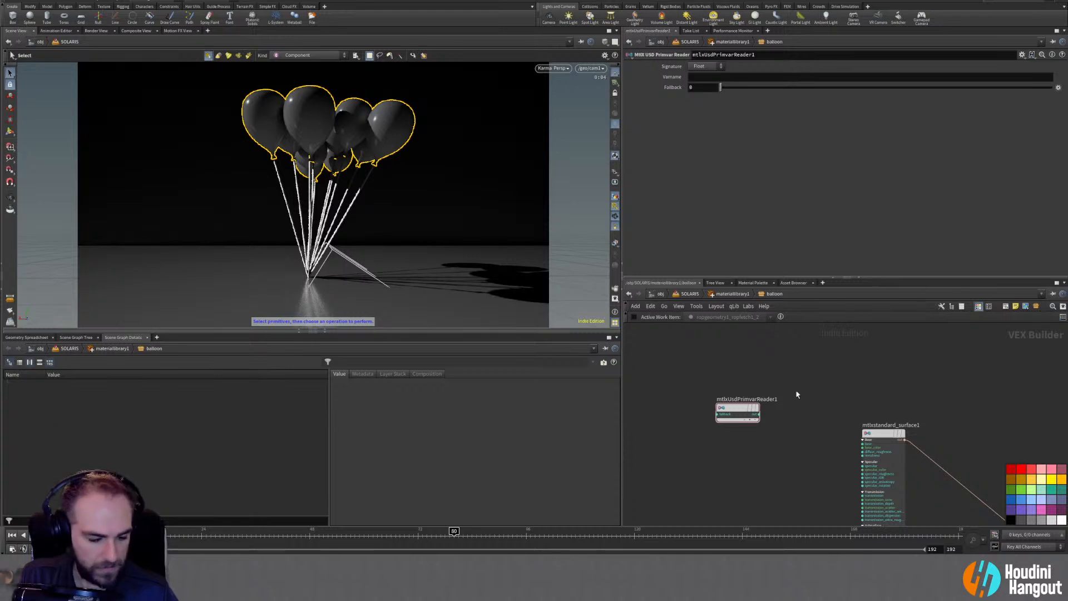
pyautogui.press('u')
pyautogui.press('u')
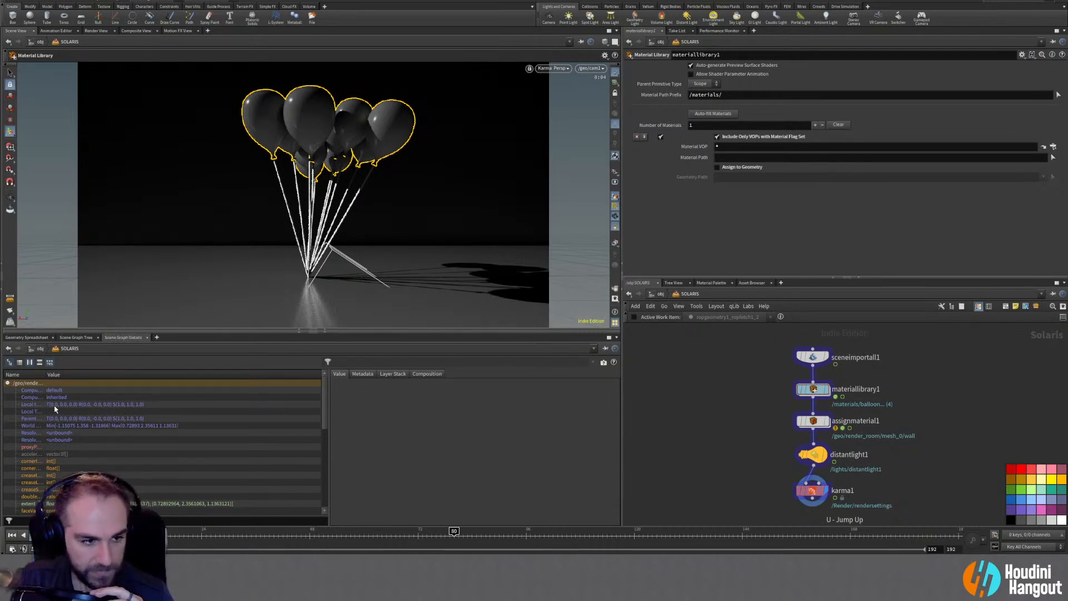
pyautogui.scroll(-1, 53, 405)
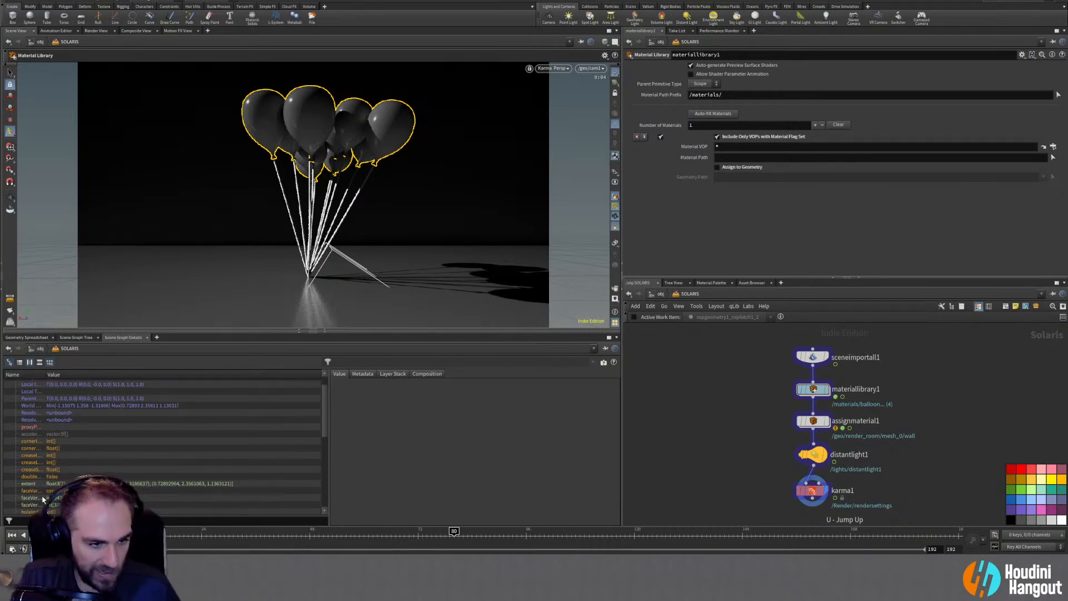
pyautogui.moveTo(45, 374); pyautogui.dragTo(147, 374)
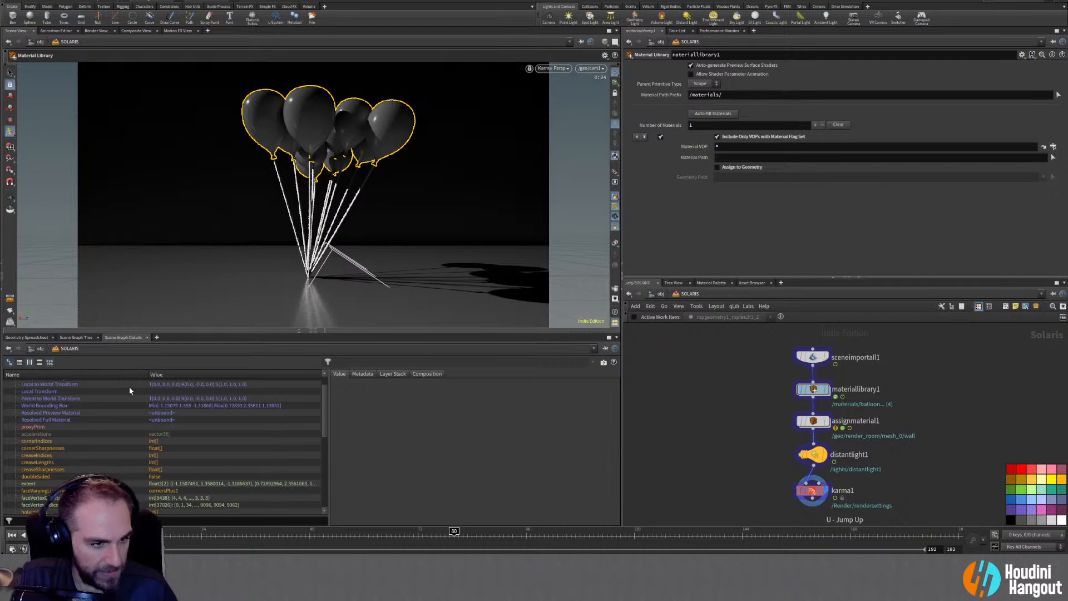
pyautogui.scroll(-5, 76, 458)
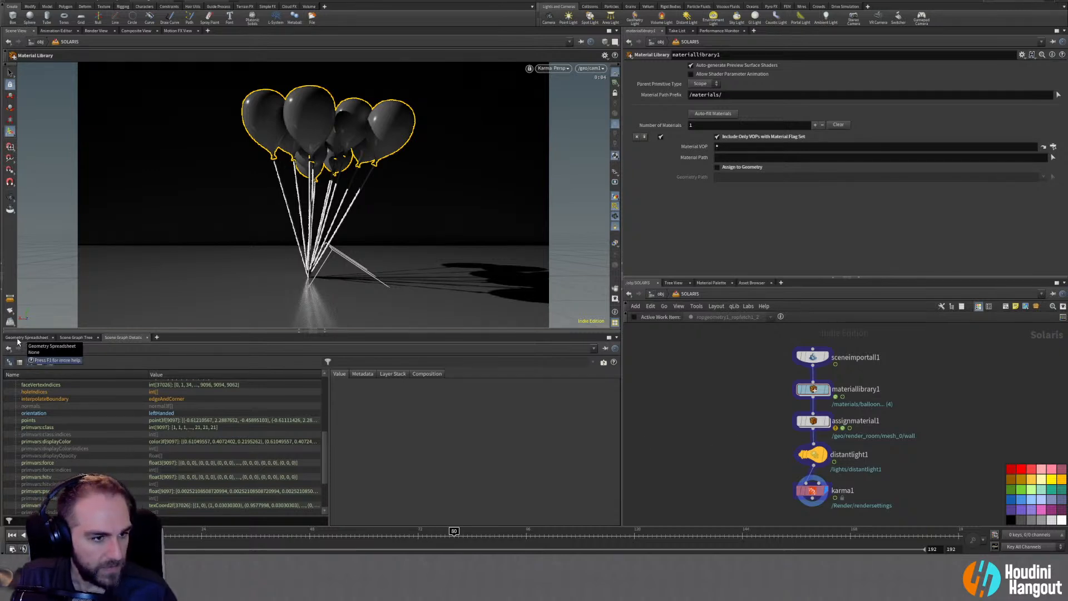
pyautogui.click(76, 337)
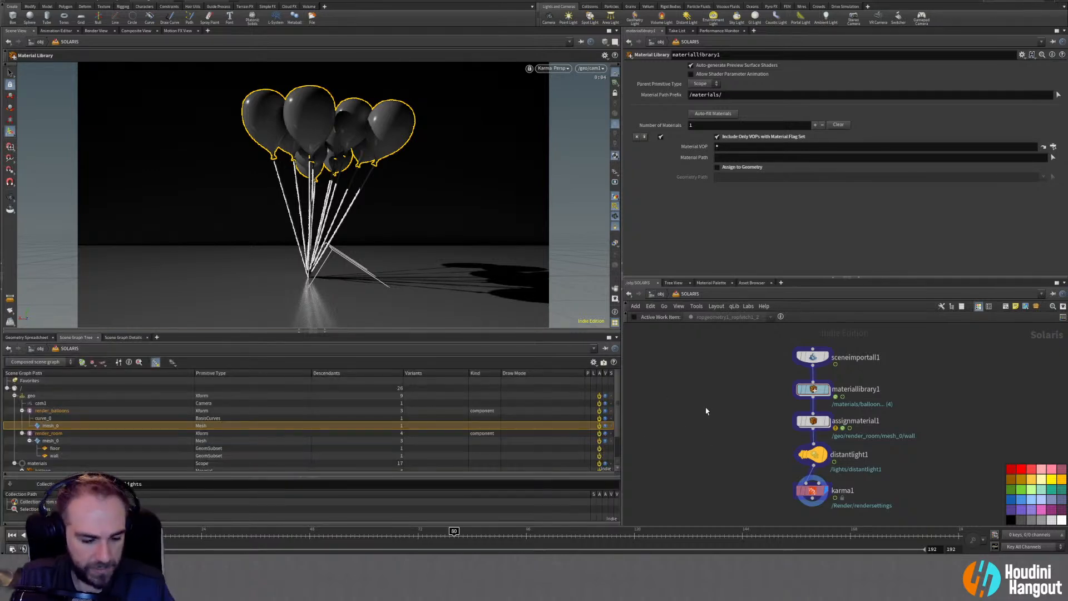
# Switch the viewport renderer to Houdini GL and scrub the timeline back to frame 24
pyautogui.press('u')
pyautogui.press('i')
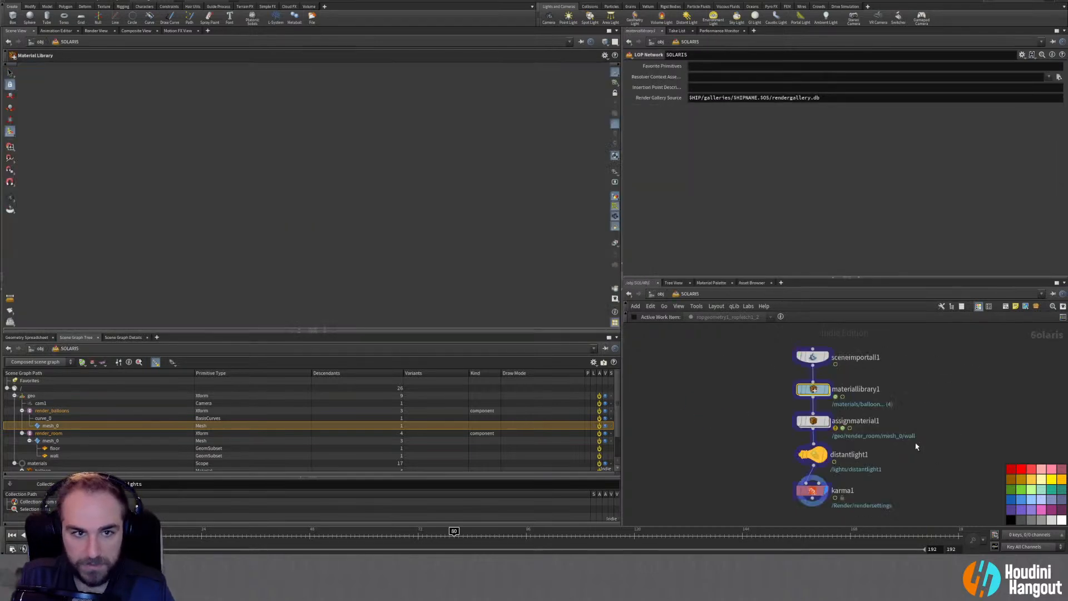
pyautogui.click(548, 68)
pyautogui.click(559, 93)
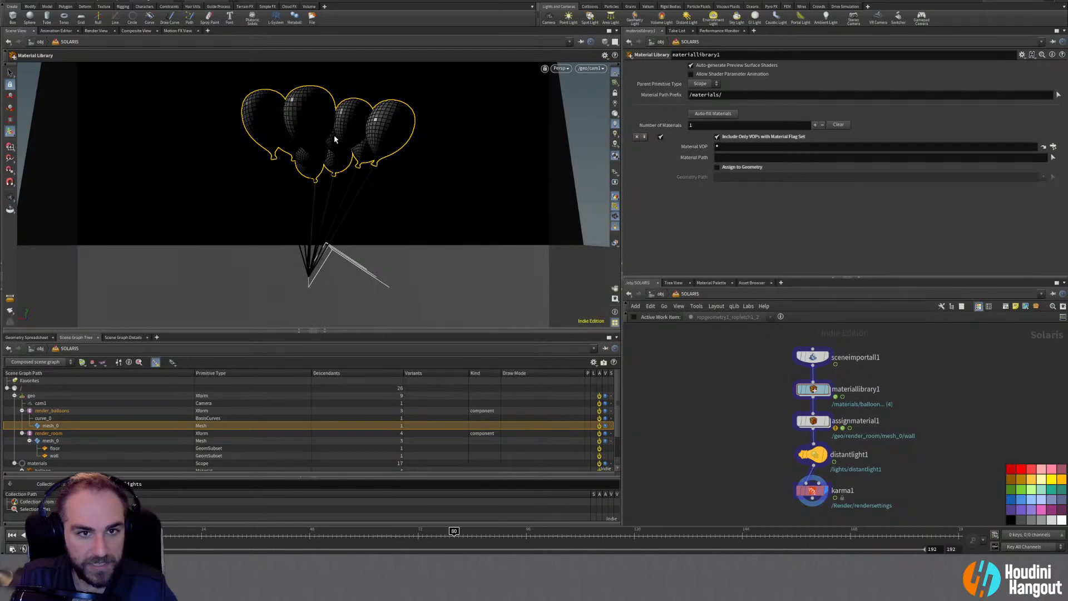
pyautogui.moveTo(223, 534); pyautogui.dragTo(201, 534)
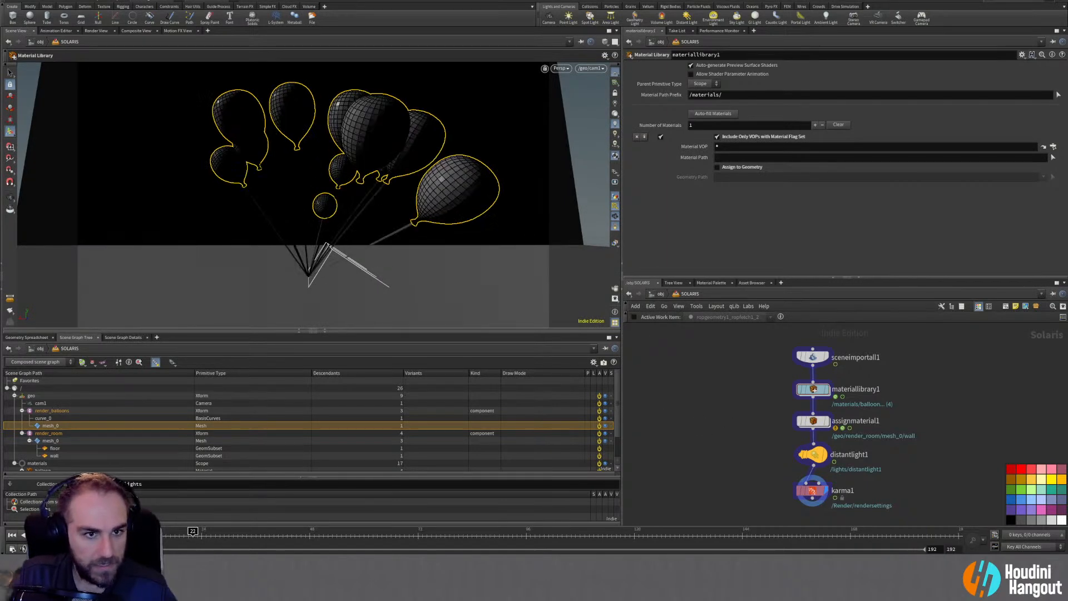
# Compare the balloons' viewport colors at sceneimportall1 and materiallibrary1 and check the mesh's primvar list for the color attribute
pyautogui.click(819, 358)
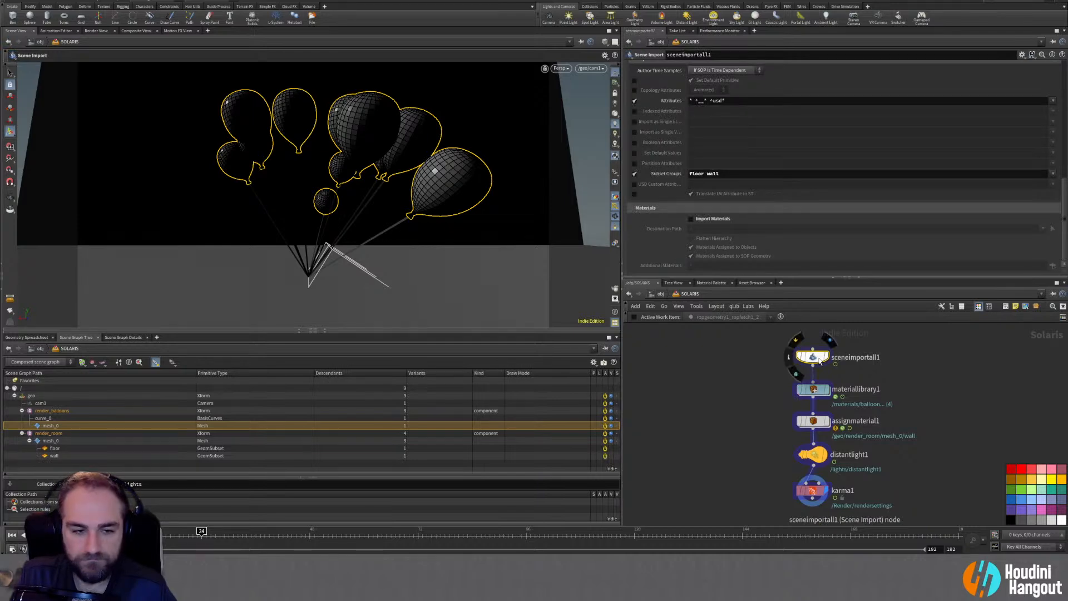
pyautogui.click(825, 359)
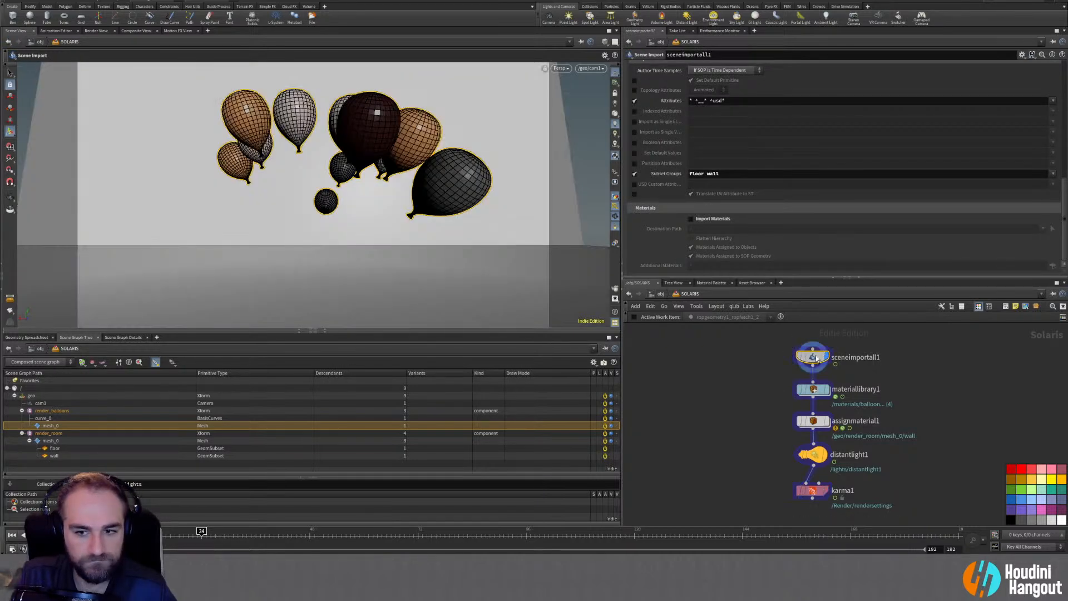
pyautogui.click(817, 391)
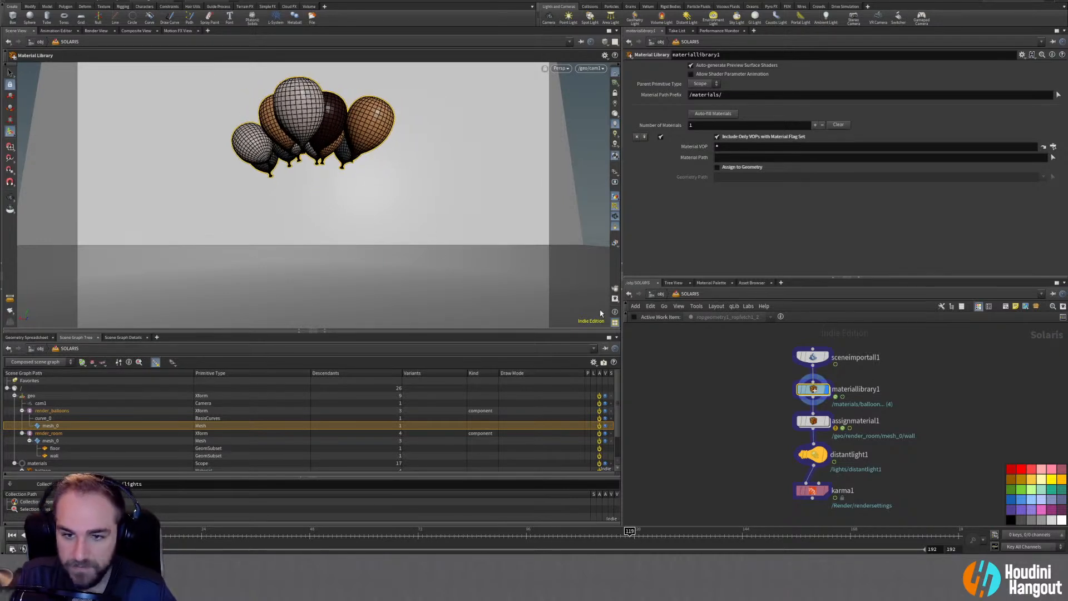
pyautogui.click(813, 421)
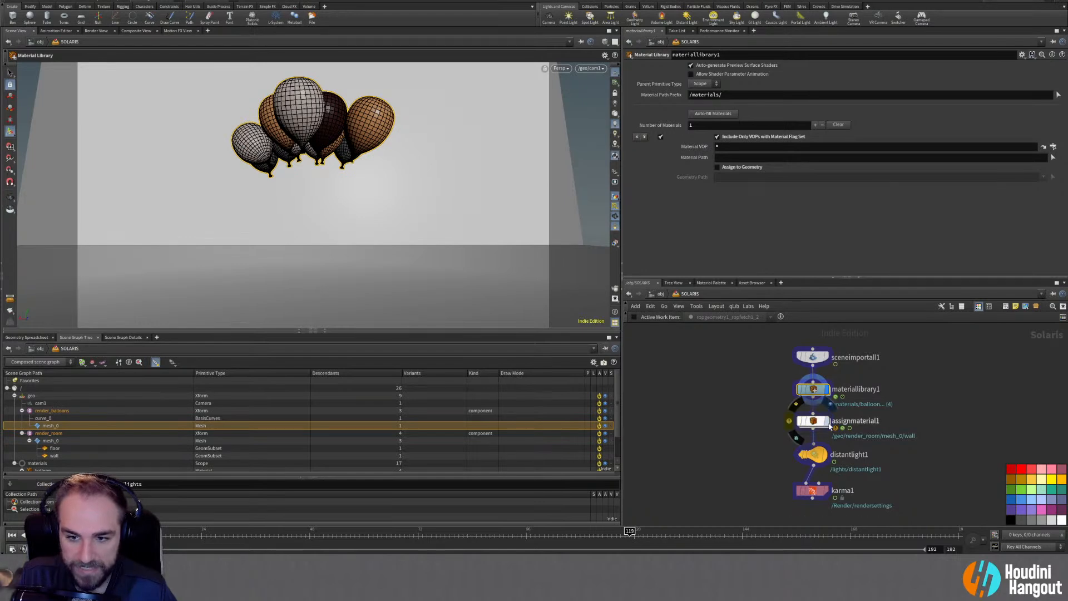
pyautogui.click(813, 389)
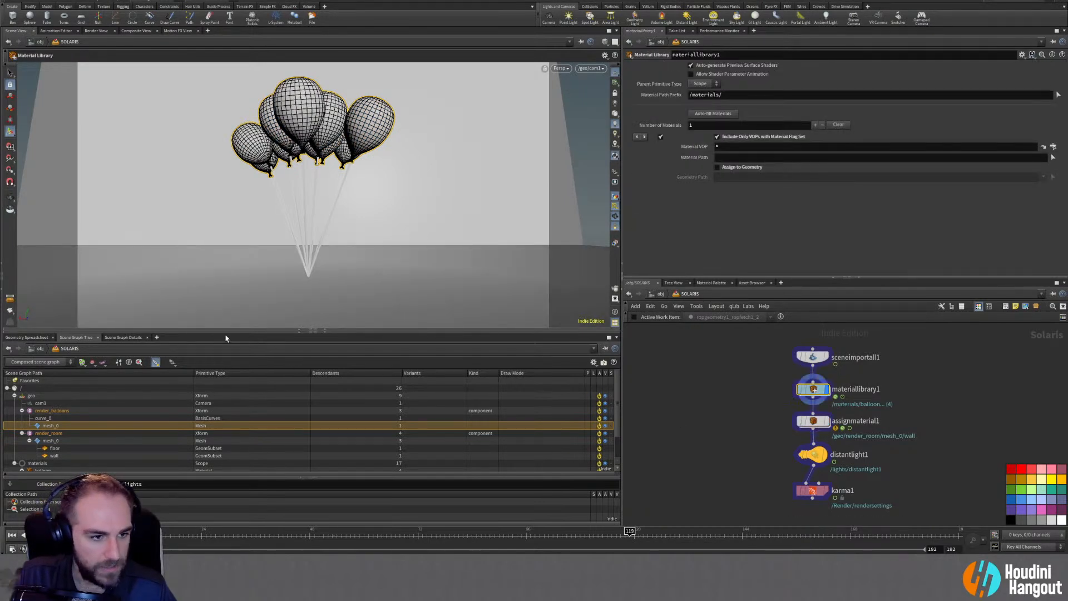
pyautogui.click(120, 337)
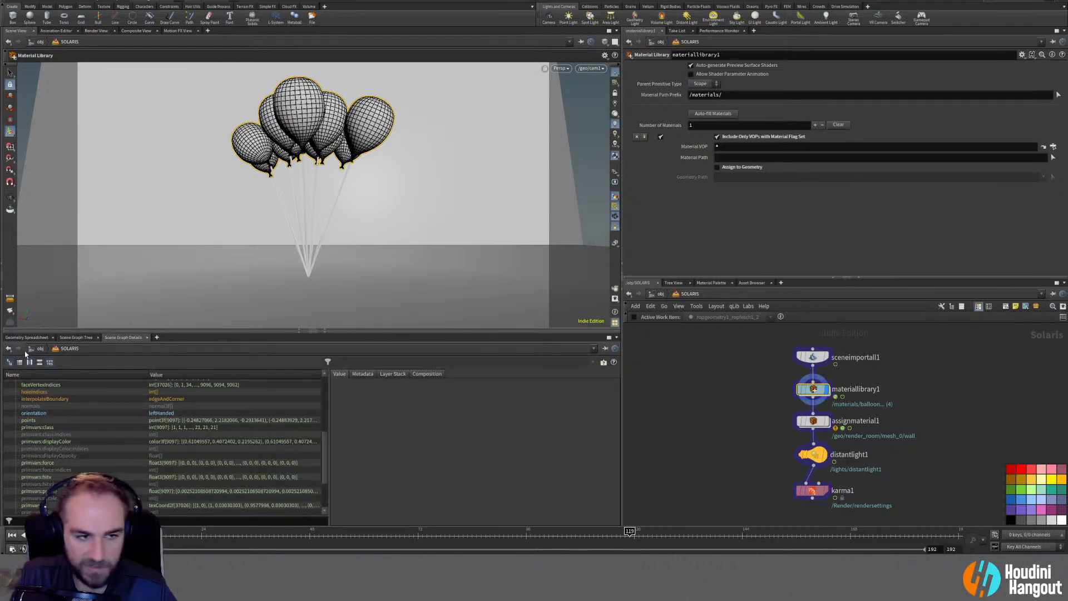
pyautogui.click(76, 337)
# Inside the balloon material, set the USD Primvar Reader's variable name to displayColor and its signature to Vector 3
pyautogui.doubleClick(806, 389)
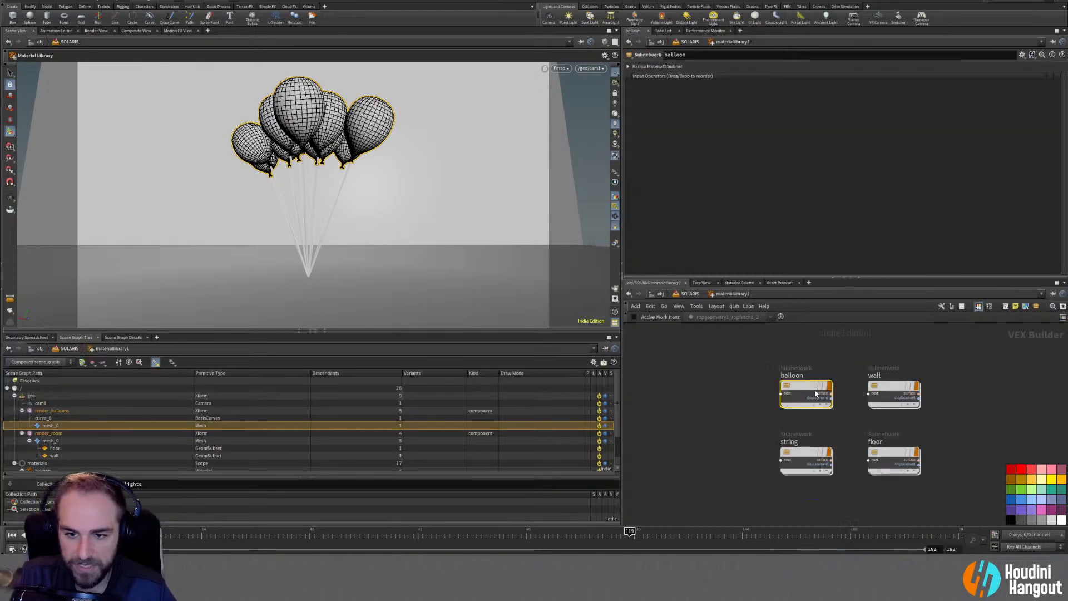
pyautogui.doubleClick(802, 385)
pyautogui.click(709, 77)
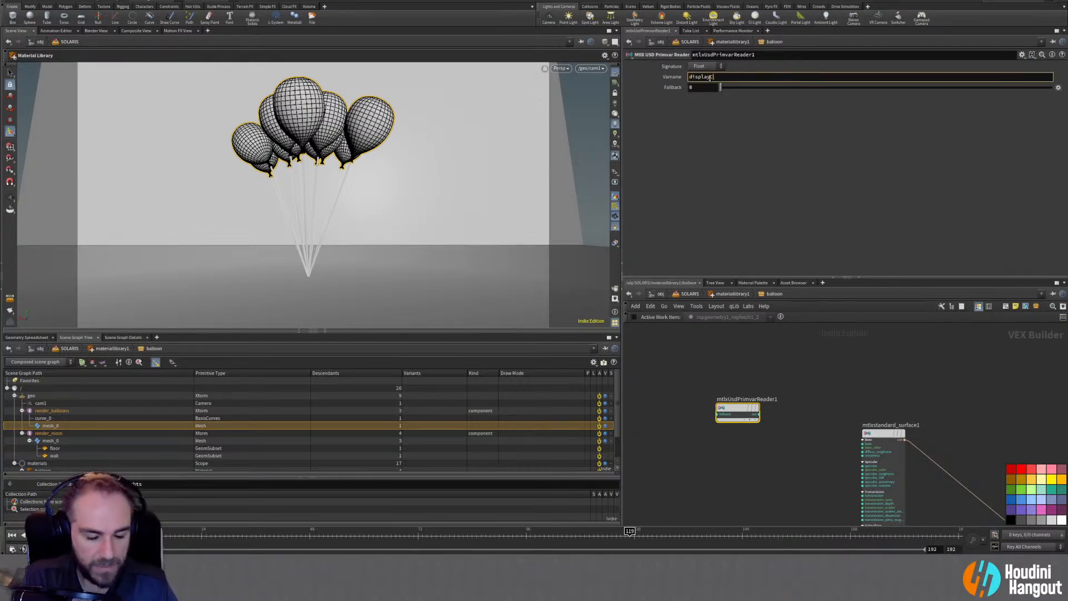
pyautogui.write('displayColor')
pyautogui.press('Return')
pyautogui.click(697, 67)
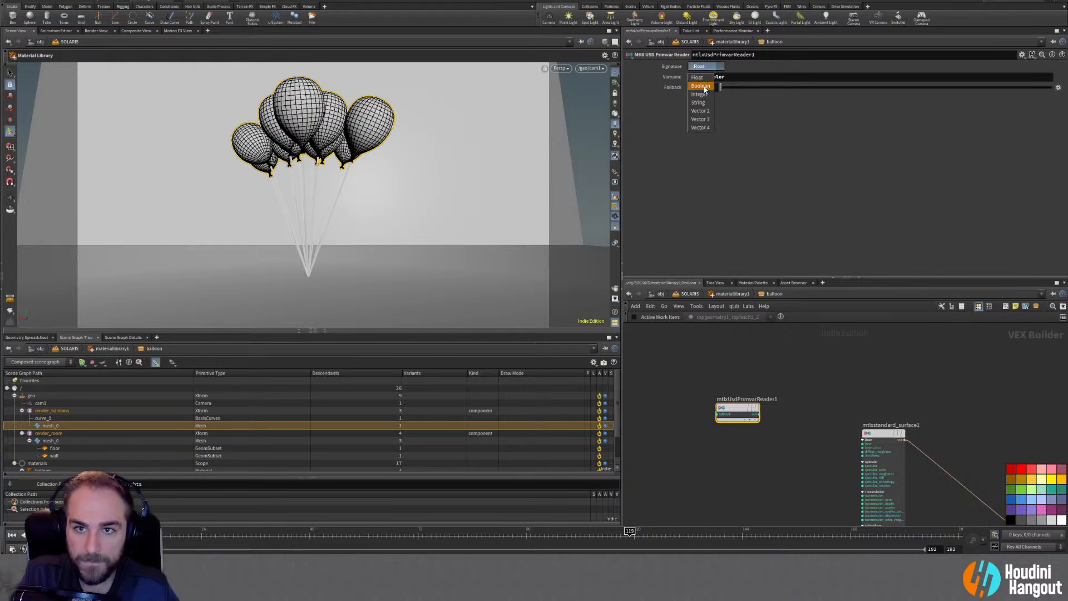
pyautogui.click(700, 119)
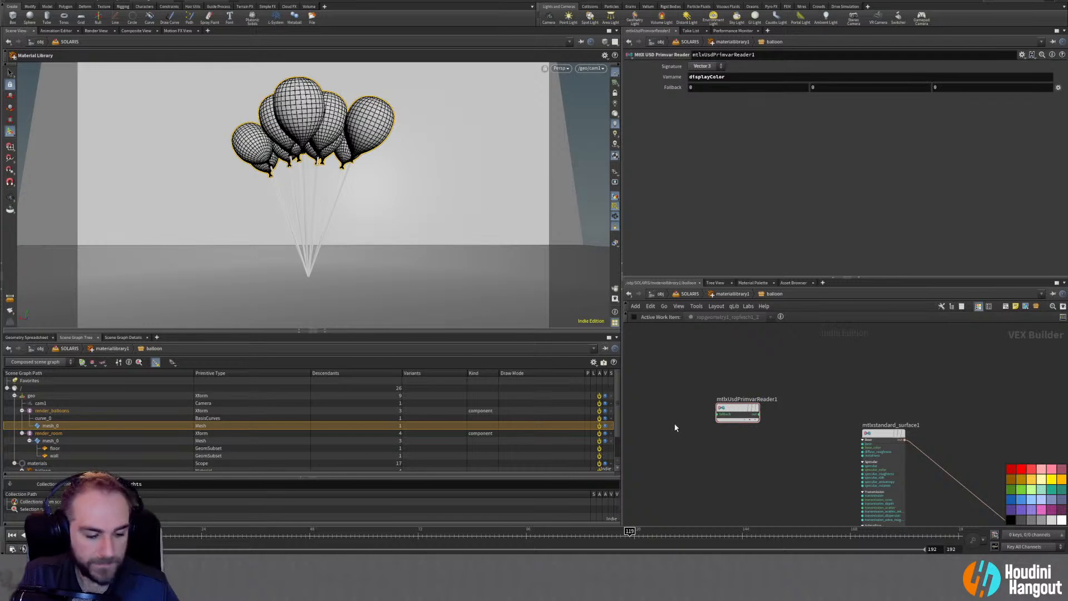
# Add an MtlX Geometry Color node above the primvar reader and set its signature to Color
pyautogui.press('Tab')
pyautogui.write('dis')
pyautogui.press('BackSpace')
pyautogui.press('BackSpace')
pyautogui.press('BackSpace')
pyautogui.write('color')
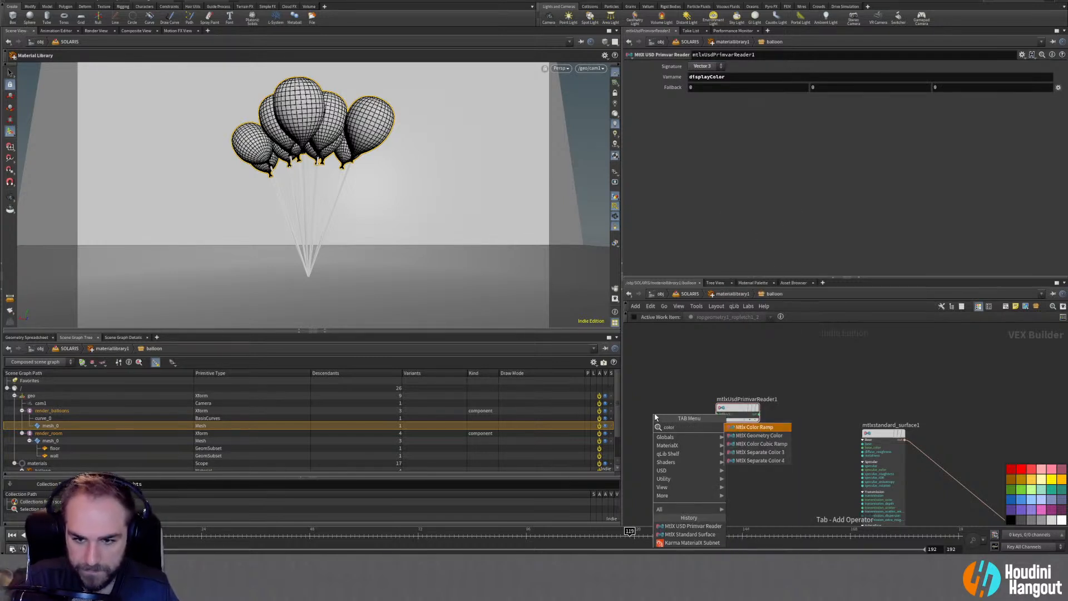
pyautogui.click(751, 435)
pyautogui.click(745, 368)
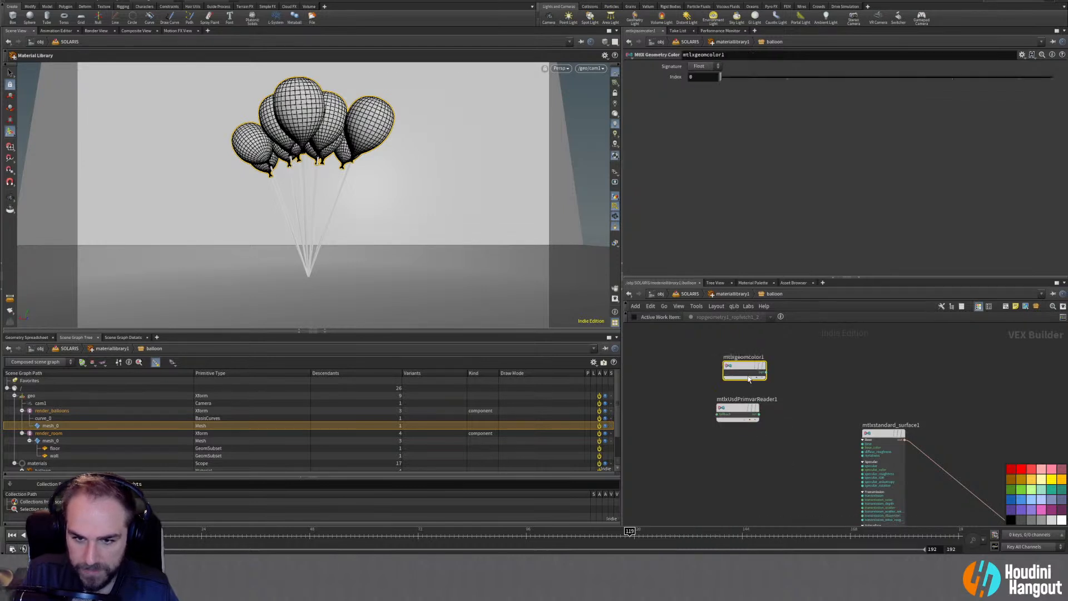
pyautogui.moveTo(745, 368); pyautogui.dragTo(739, 368)
pyautogui.click(715, 67)
pyautogui.click(699, 76)
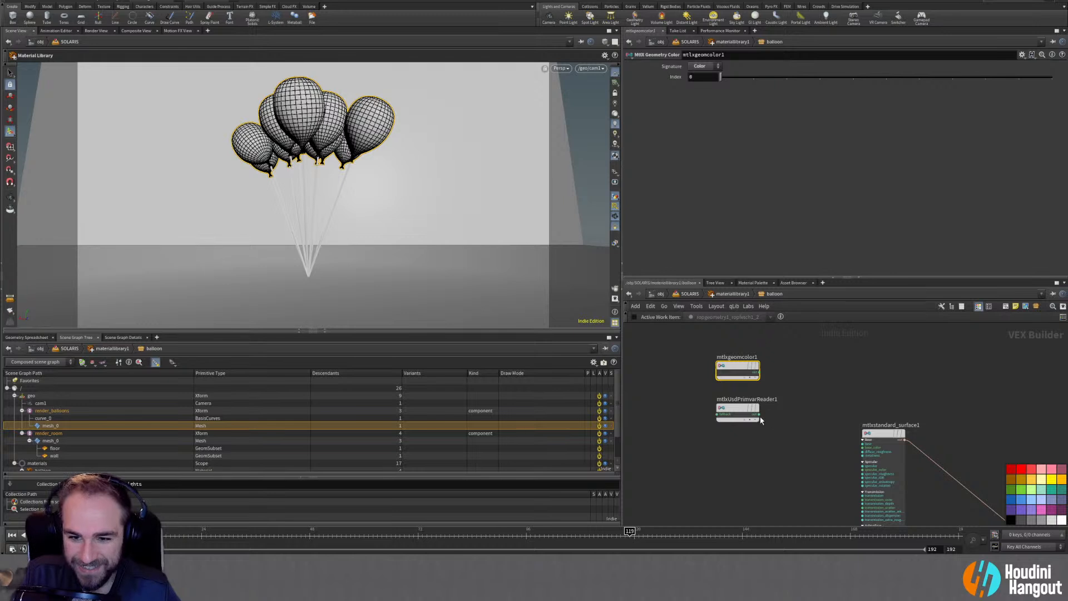
# Try both color nodes on the standard surface's base_color, keep the primvar reader connected and delete the Geometry Color node
pyautogui.moveTo(759, 416); pyautogui.dragTo(860, 446)
pyautogui.click(862, 447)
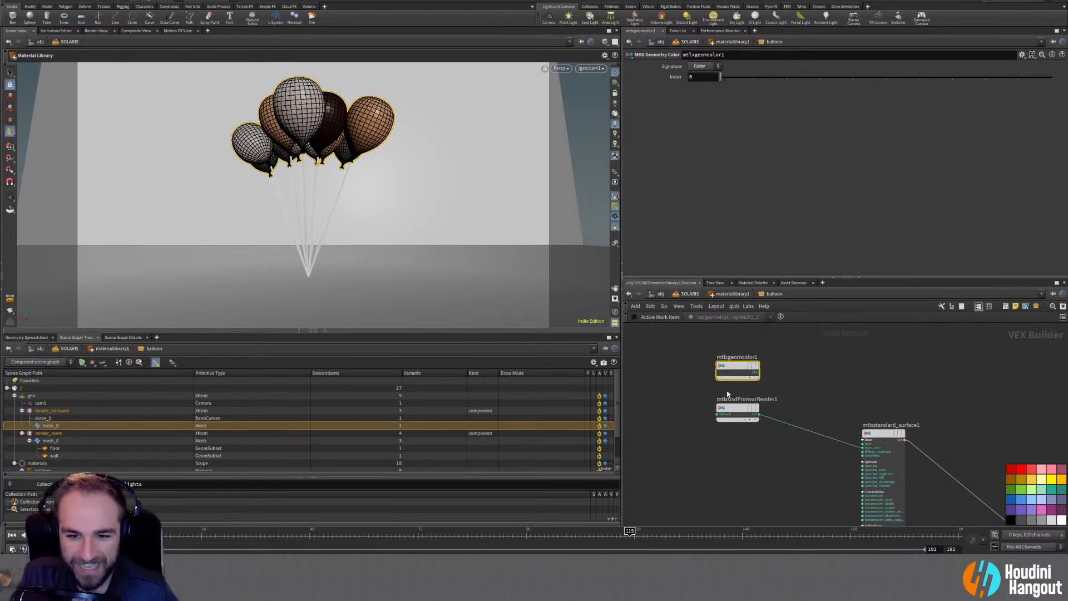
pyautogui.click(761, 373)
pyautogui.click(862, 448)
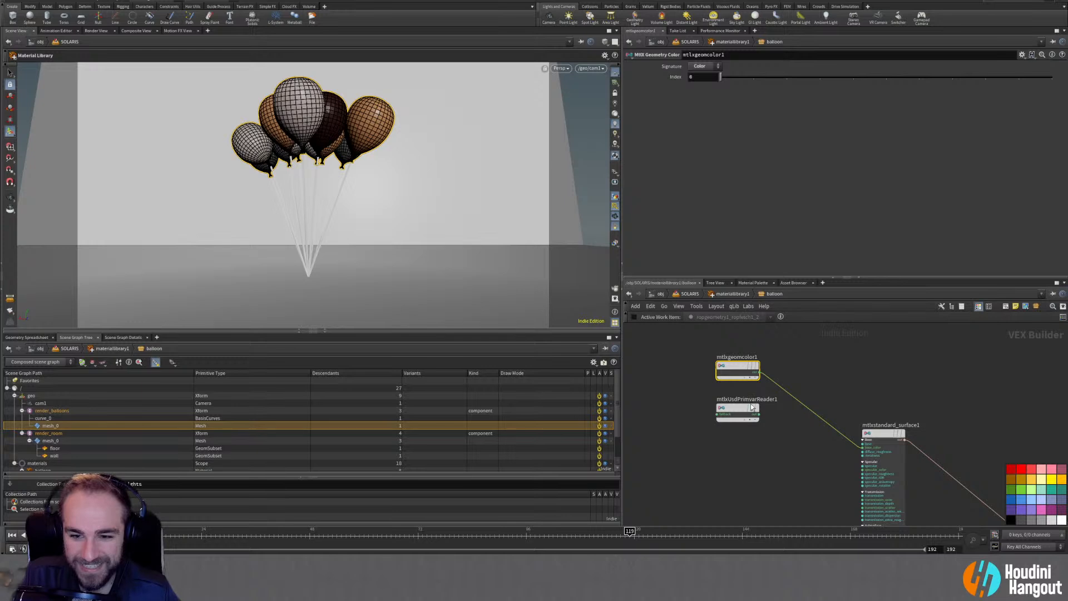
pyautogui.click(760, 414)
pyautogui.click(862, 448)
pyautogui.click(780, 409)
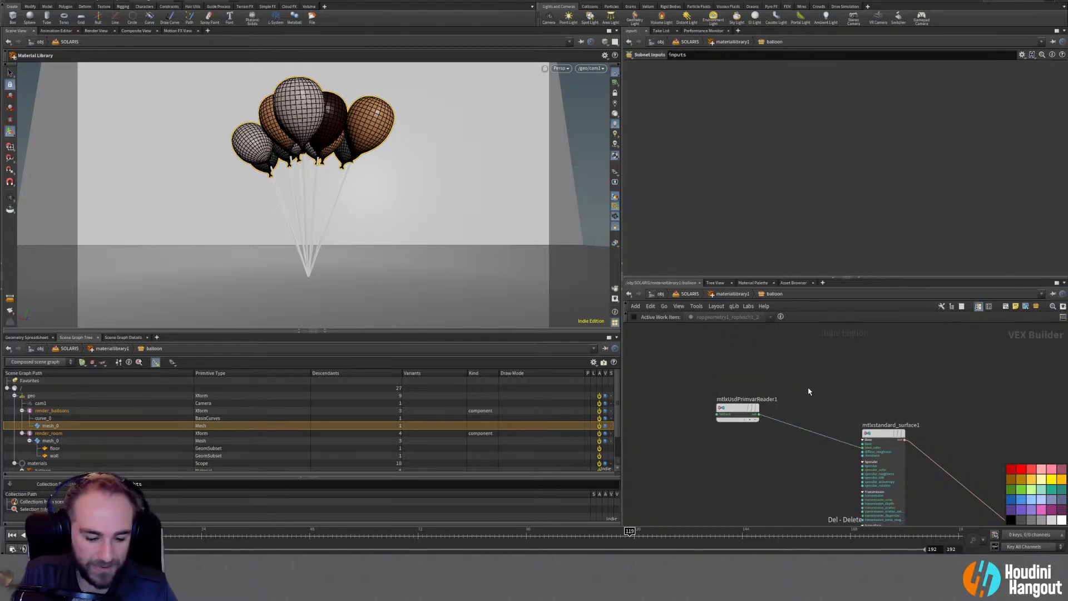
# Return to the Solaris network, display the karma1 node and switch the viewport renderer to Karma
pyautogui.press('u')
pyautogui.click(590, 68)
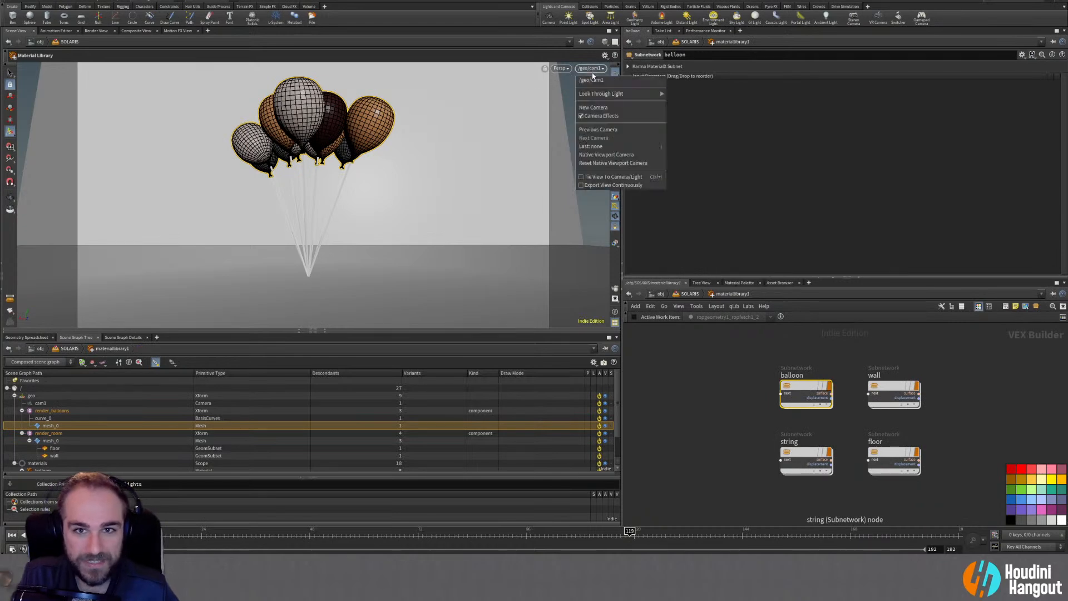
pyautogui.click(695, 376)
pyautogui.press('u')
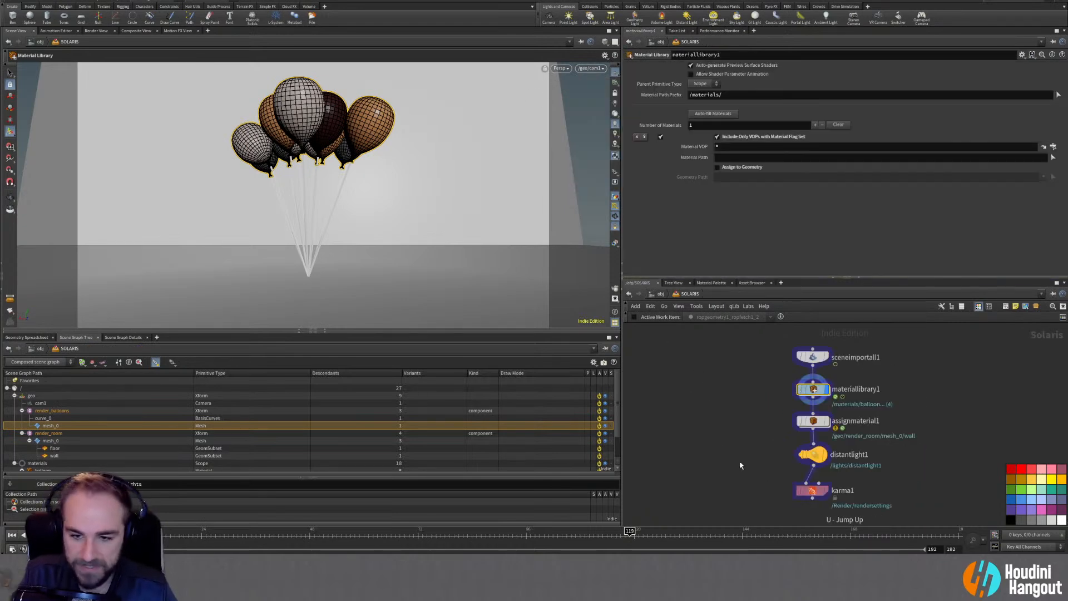
pyautogui.click(812, 490)
pyautogui.click(559, 70)
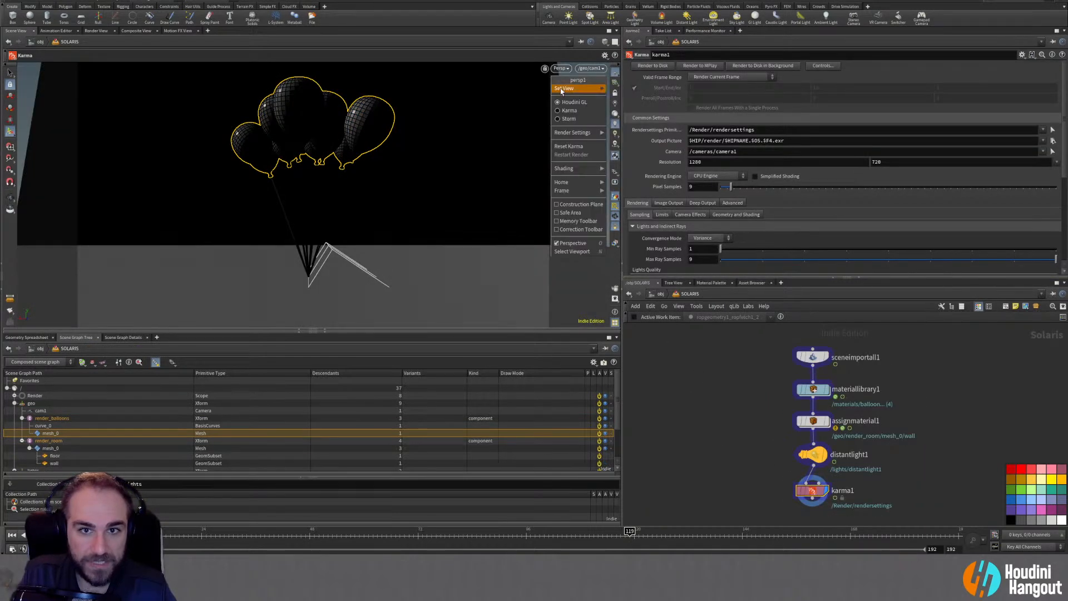
pyautogui.click(566, 113)
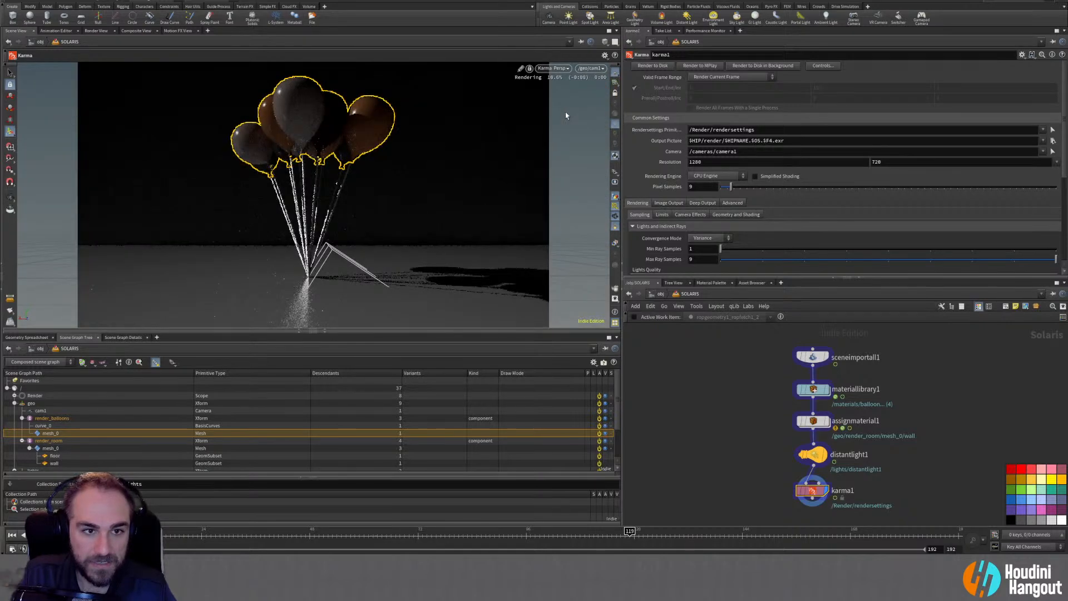
# Move the timeline to frame 74 and set the transmission of the balloon material's standard surface to about 0.57
pyautogui.click(233, 533)
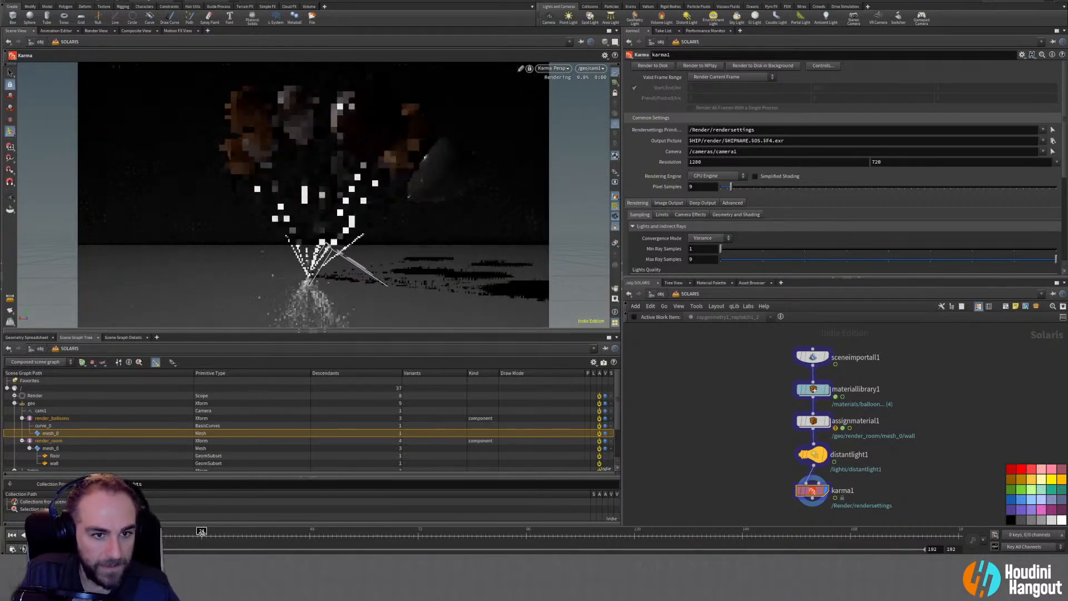
pyautogui.moveTo(230, 533); pyautogui.dragTo(427, 533)
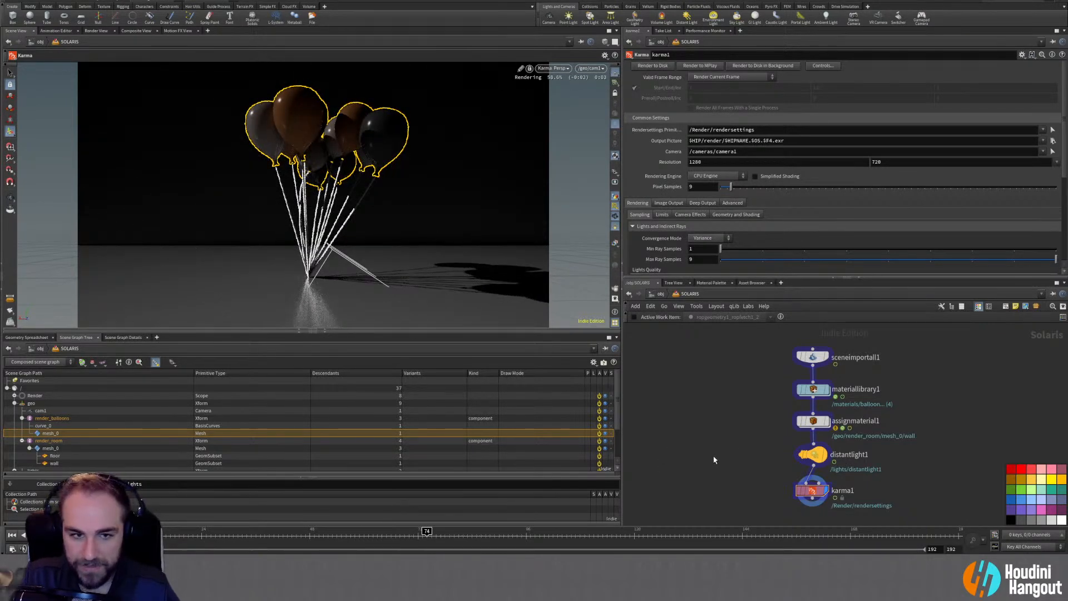
pyautogui.doubleClick(811, 389)
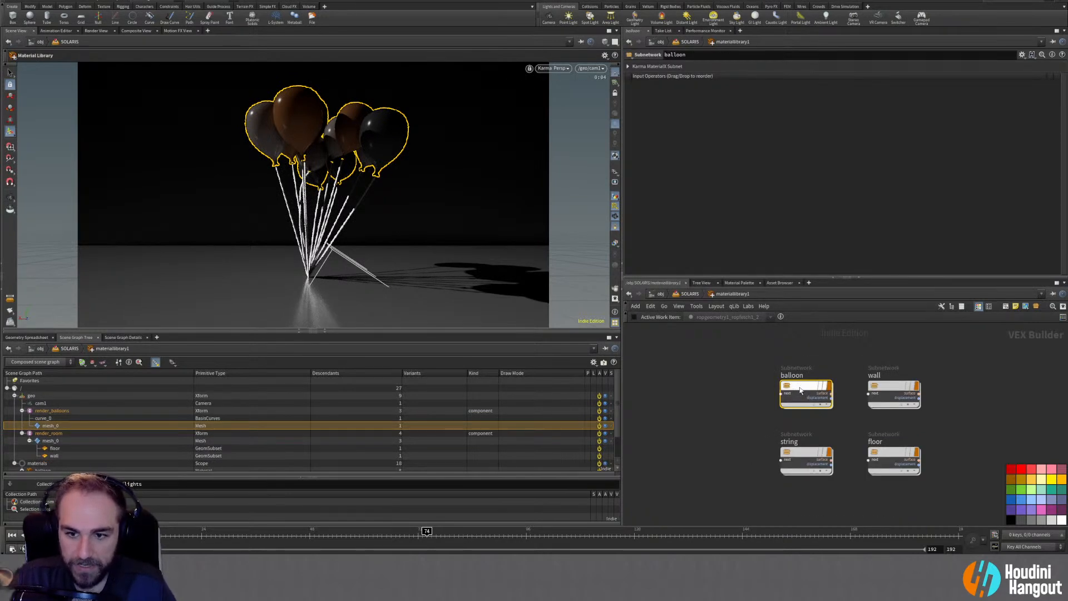
pyautogui.doubleClick(800, 389)
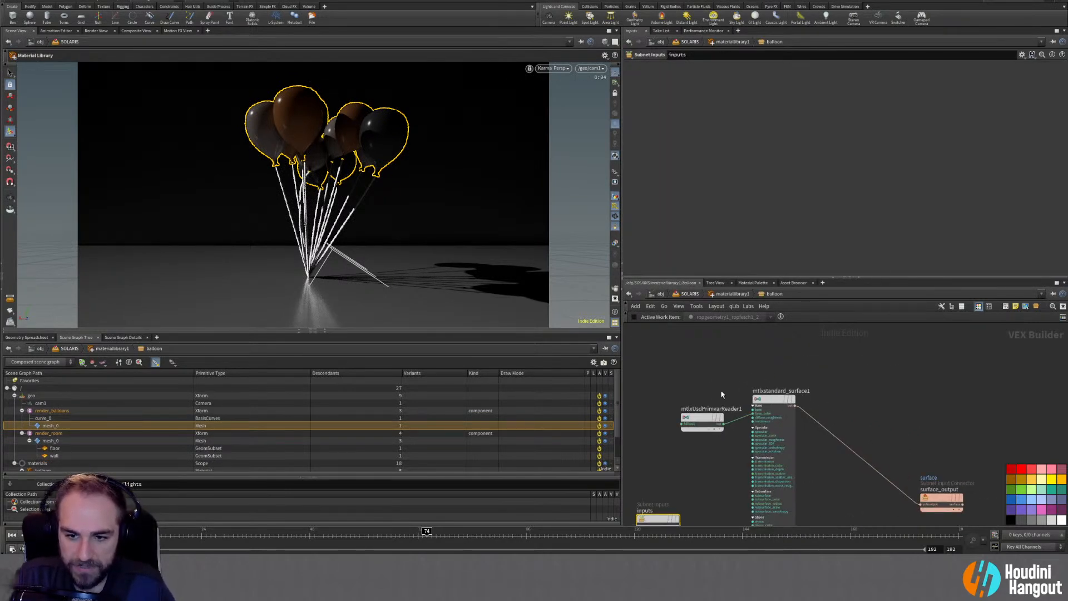
pyautogui.click(772, 398)
pyautogui.click(681, 67)
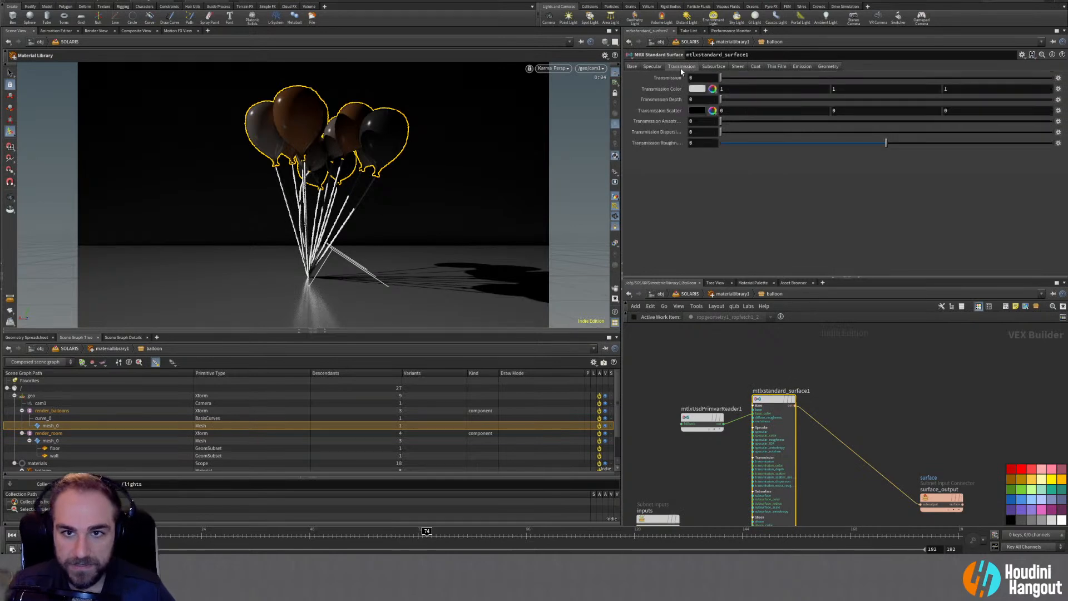
pyautogui.moveTo(720, 78); pyautogui.dragTo(920, 87)
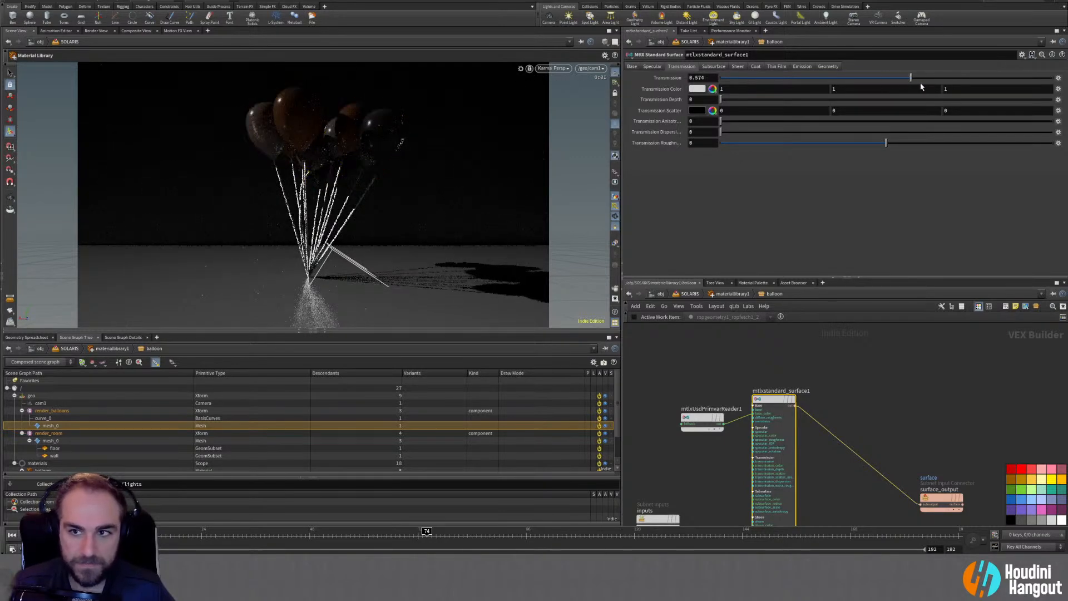
# Turn on Thin Walled in the geometry settings of the balloon material's standard surface
pyautogui.click(777, 66)
pyautogui.click(755, 68)
pyautogui.click(775, 67)
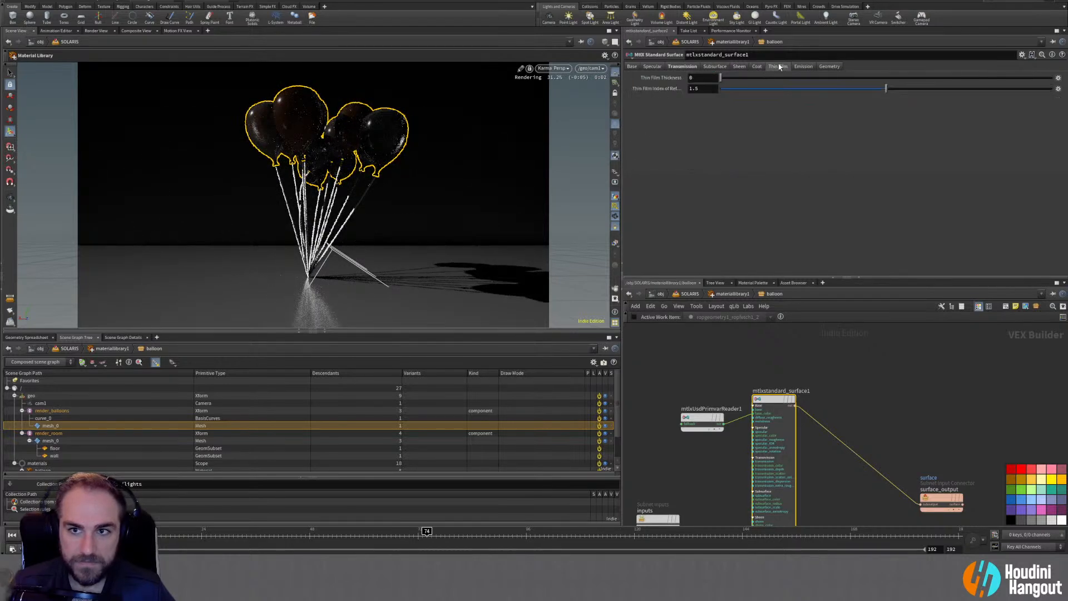
pyautogui.click(801, 68)
pyautogui.click(827, 67)
pyautogui.click(691, 88)
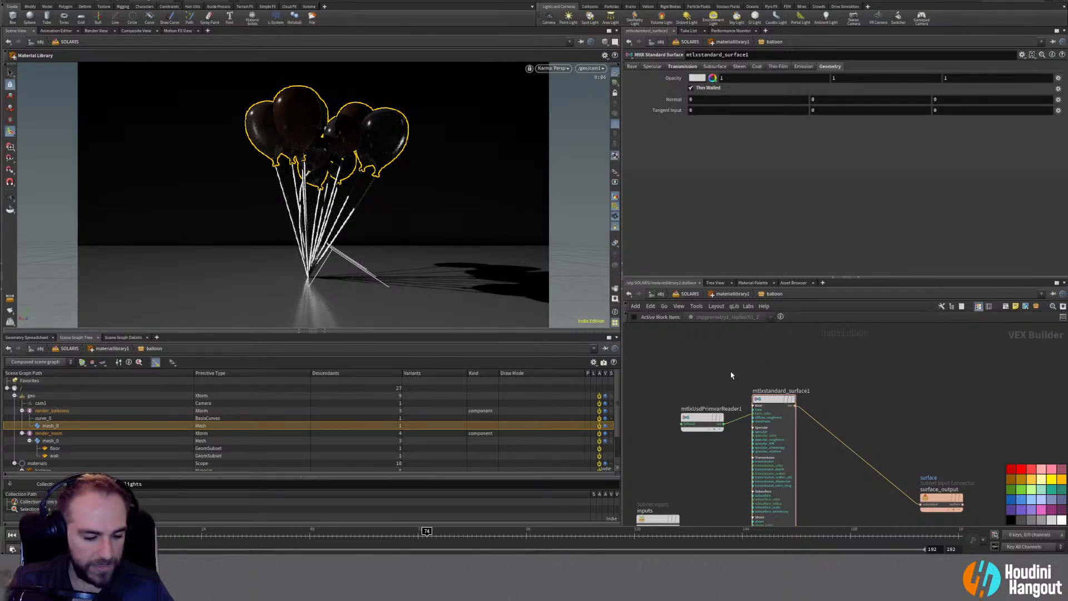
# In the render_room geometry network, insert a Normal node between IN_ROOM_GEO and autouv1 and display it
pyautogui.press('u')
pyautogui.press('u')
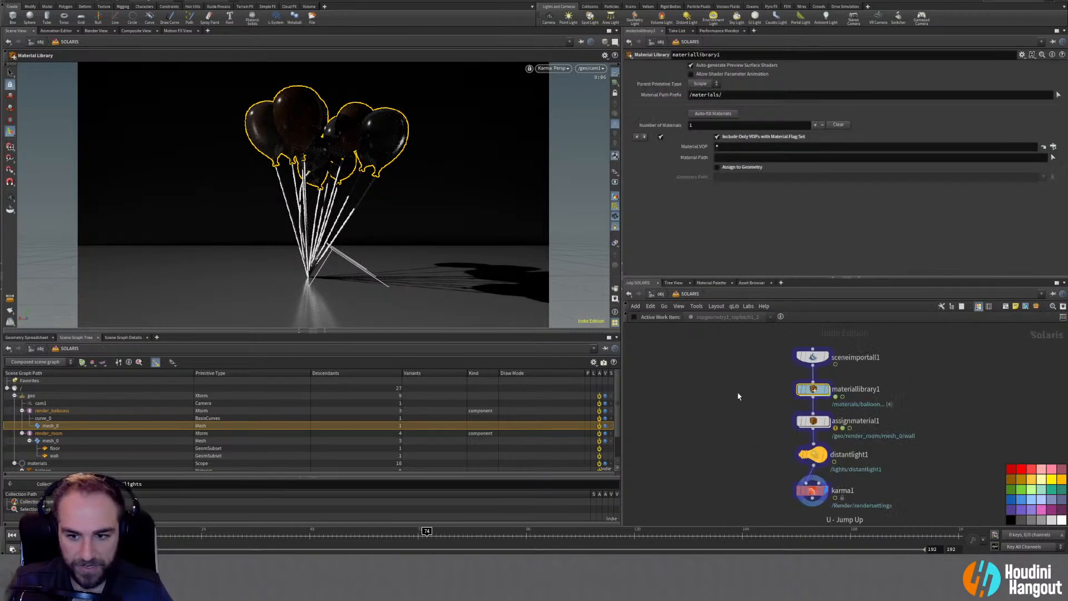
pyautogui.press('u')
pyautogui.doubleClick(908, 396)
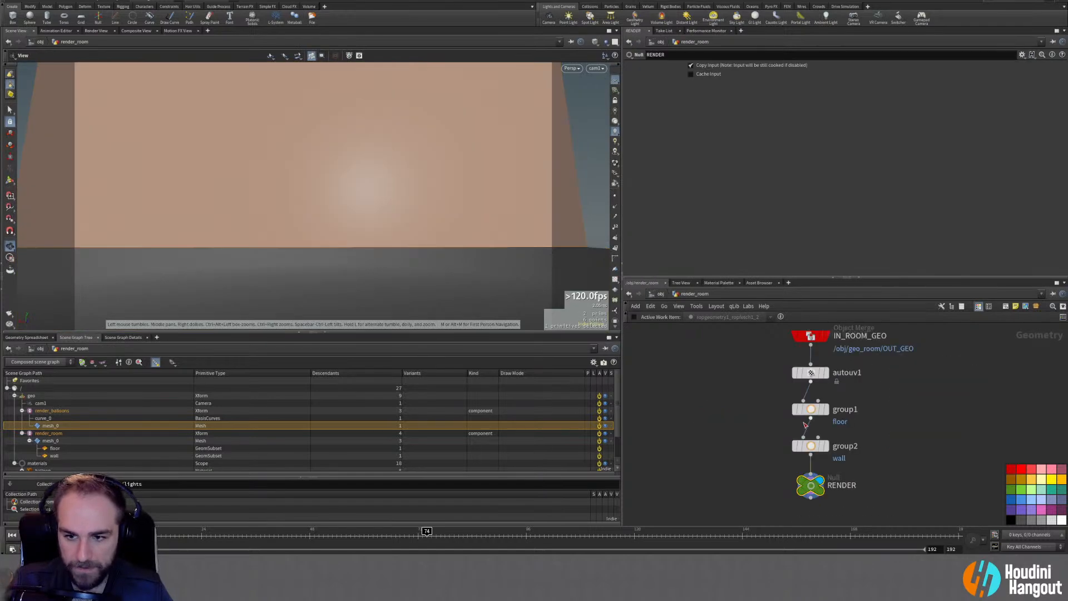
pyautogui.middleClick(811, 340)
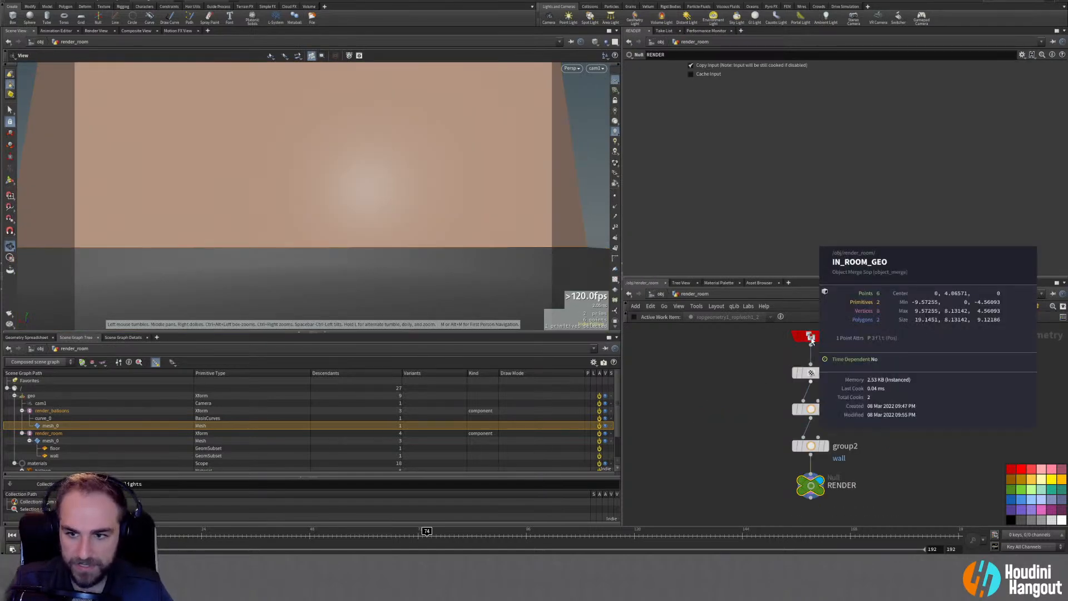
pyautogui.press('Tab')
pyautogui.write('no')
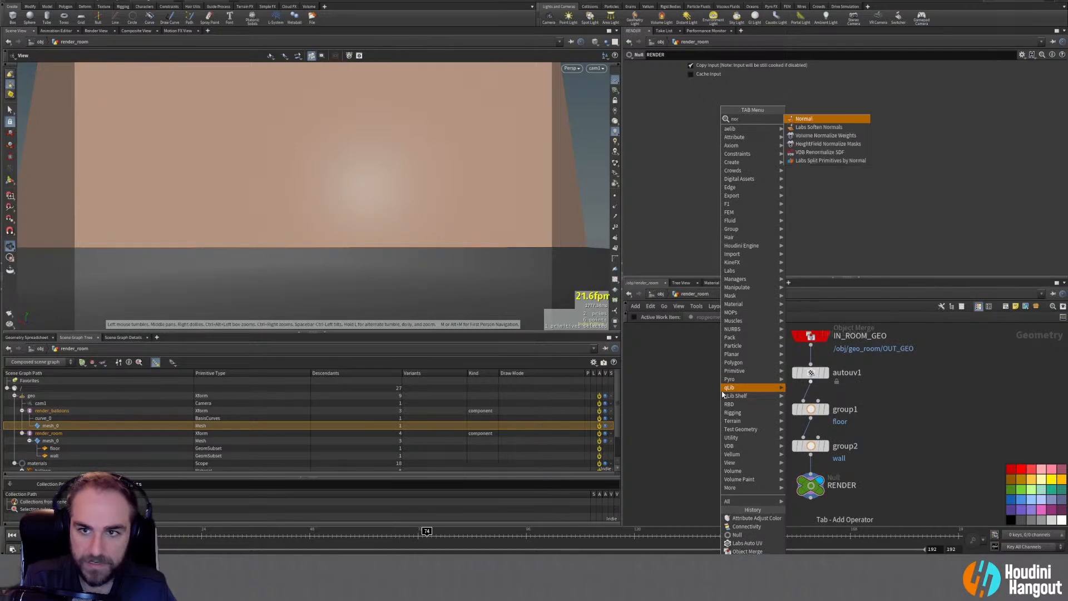
pyautogui.press('Return')
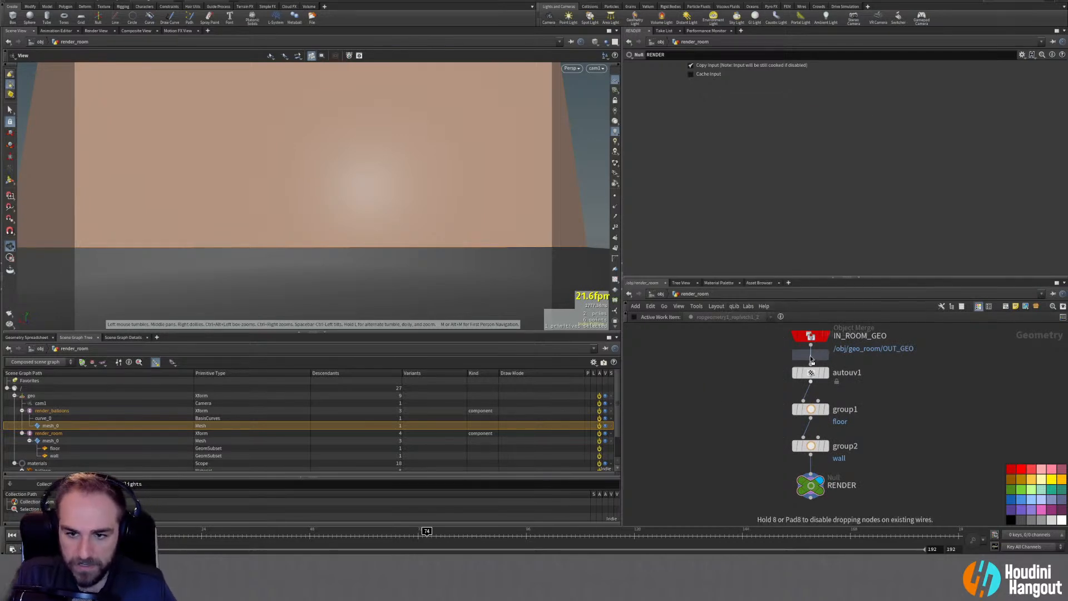
pyautogui.click(809, 359)
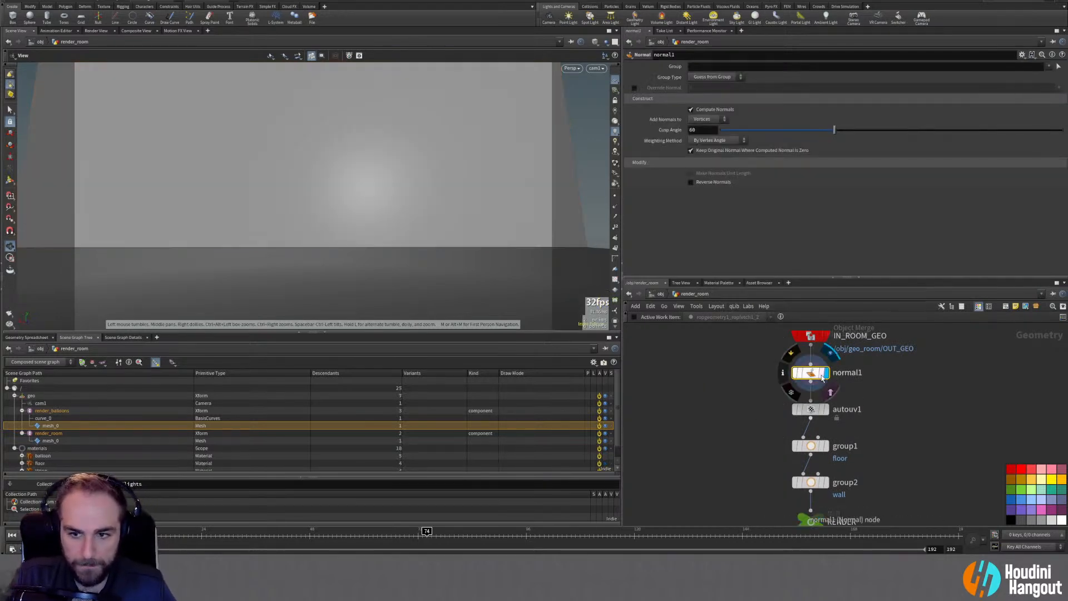
pyautogui.click(826, 373)
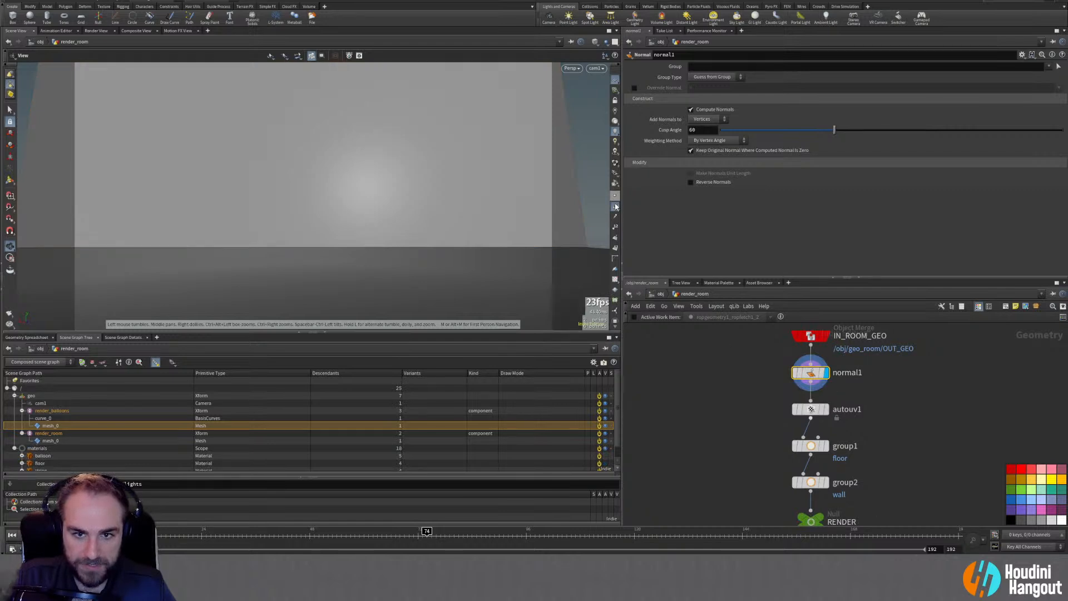
# Leave the room geometry, enter the SOLARIS network and restart the Karma viewport render
pyautogui.press('u')
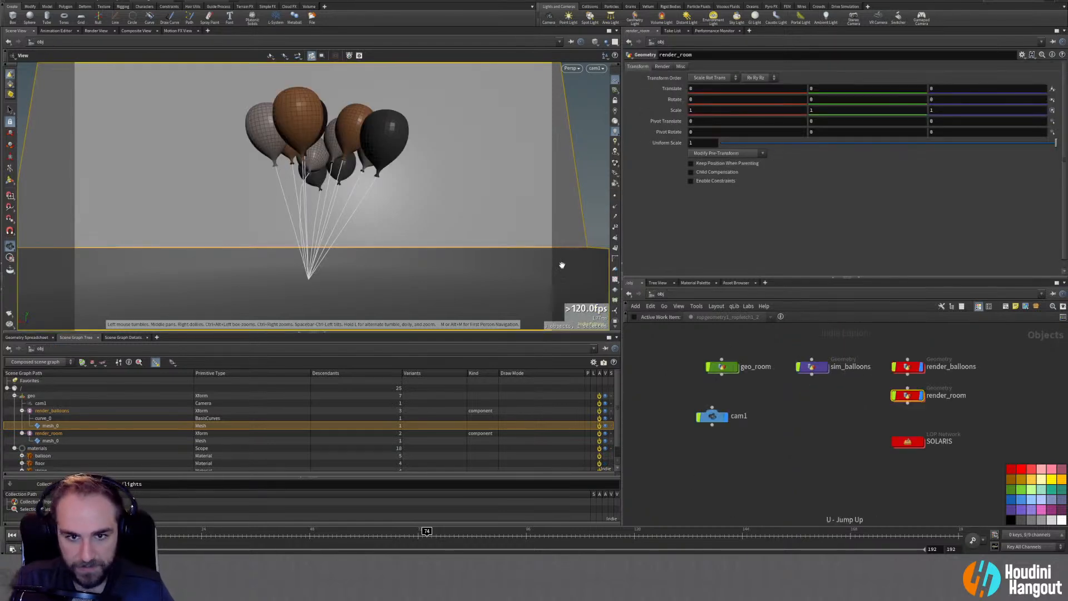
pyautogui.doubleClick(907, 441)
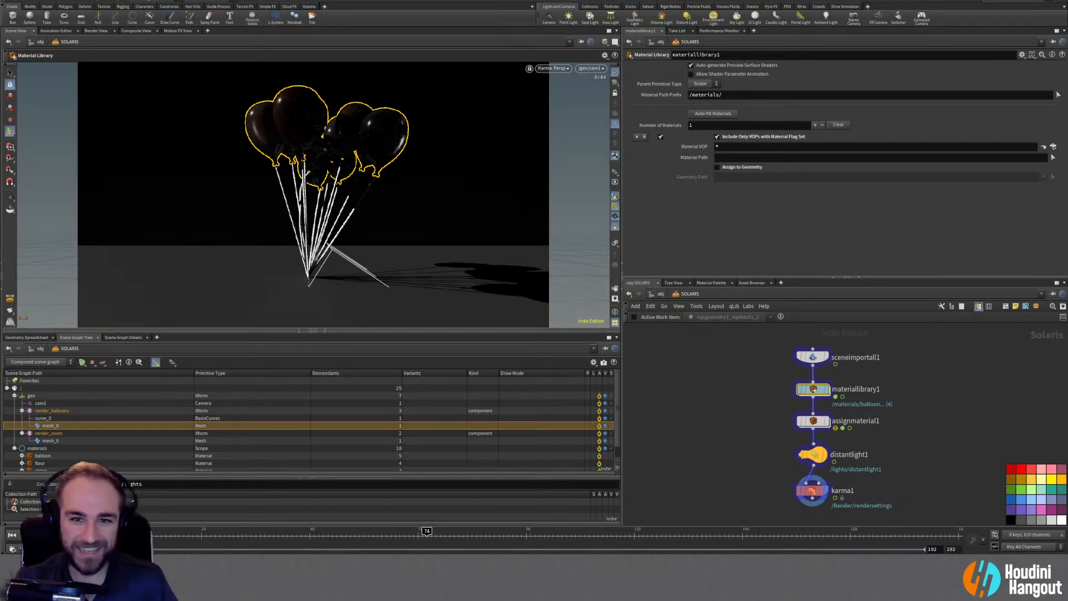
pyautogui.click(552, 68)
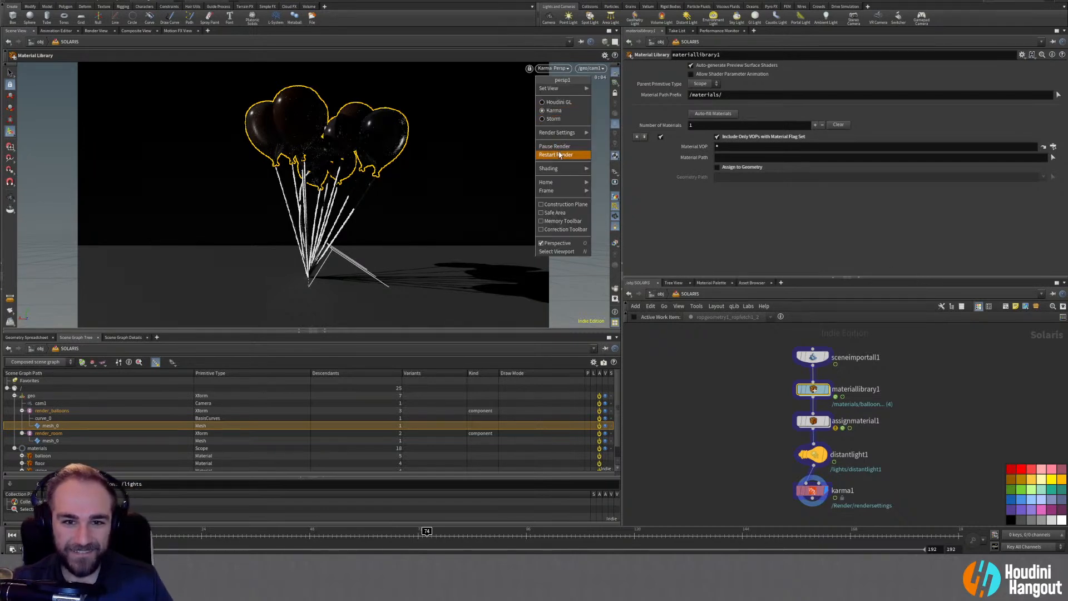
pyautogui.click(559, 156)
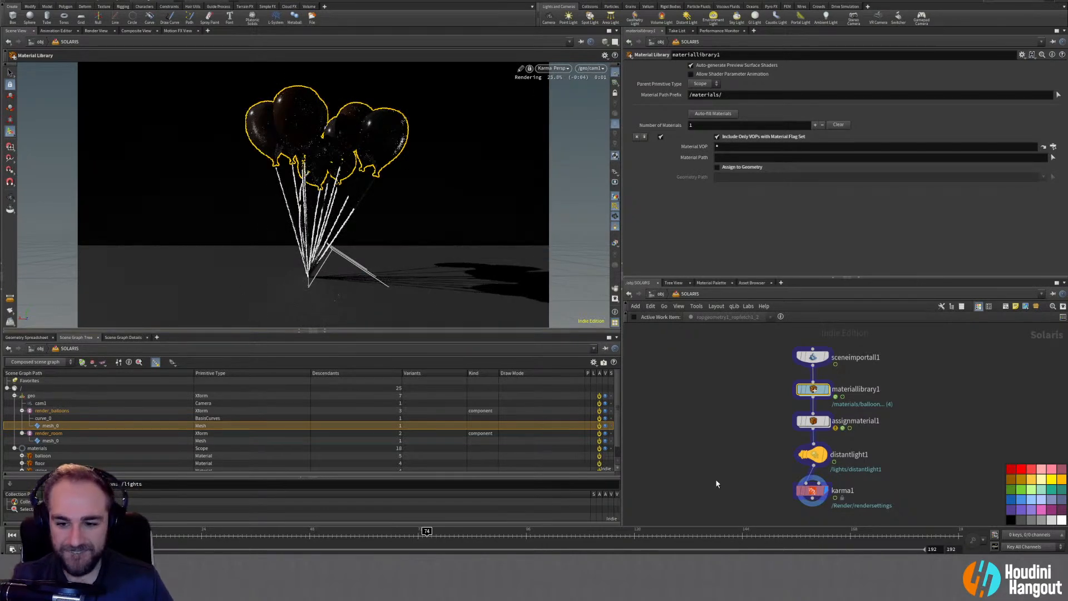
# Compare the render at the scene import and assign material nodes, ending with the Karma node displayed
pyautogui.click(818, 360)
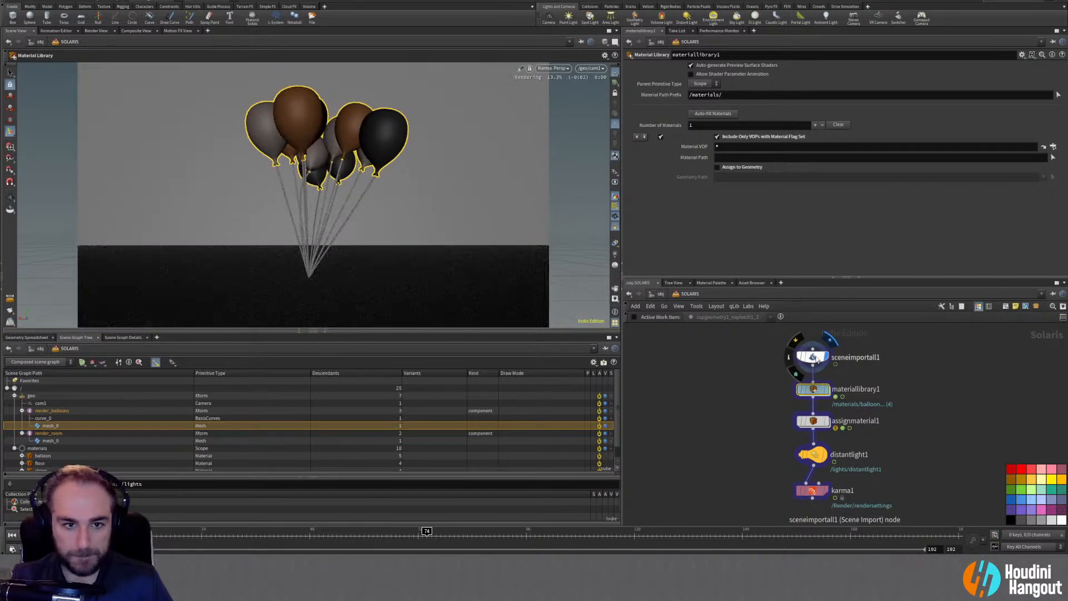
pyautogui.click(824, 419)
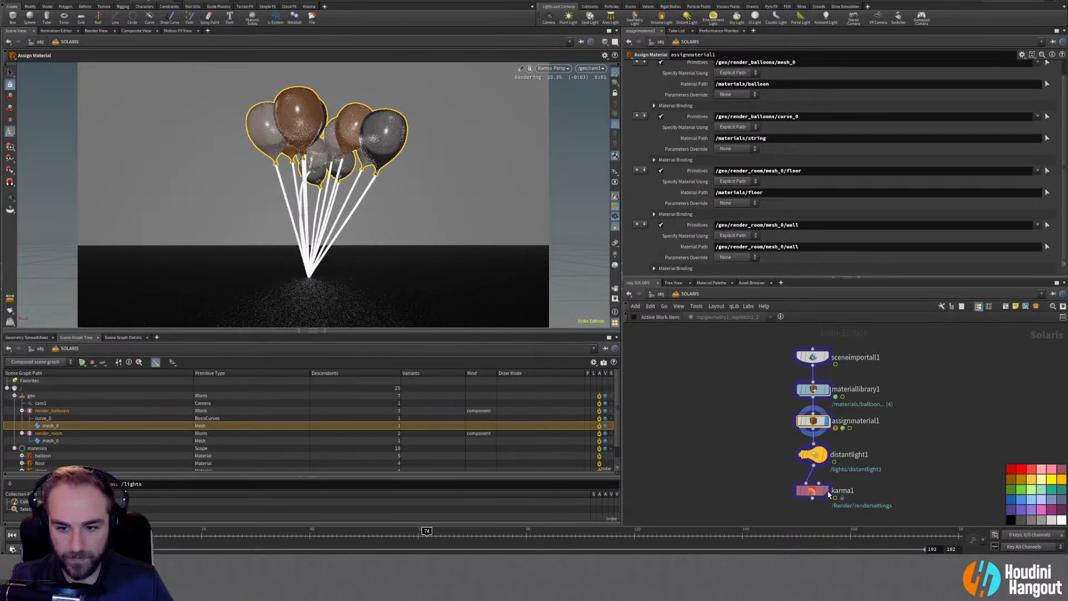
pyautogui.click(827, 492)
pyautogui.click(813, 492)
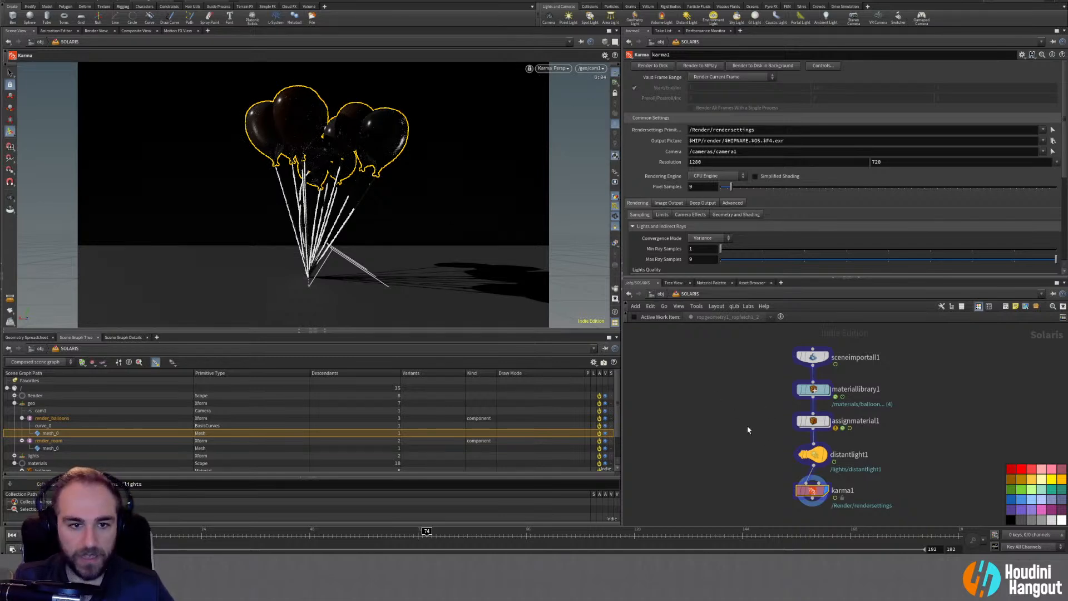
# Rotate the distant light to a new direction in the viewport and set its angle to 3.98
pyautogui.click(811, 453)
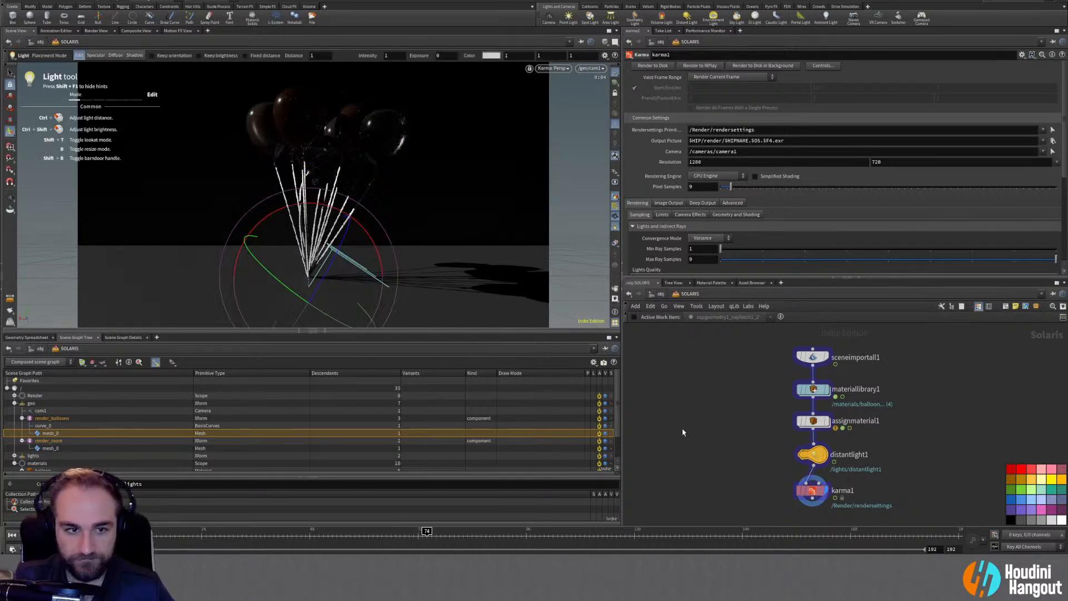
pyautogui.moveTo(287, 289); pyautogui.dragTo(320, 306)
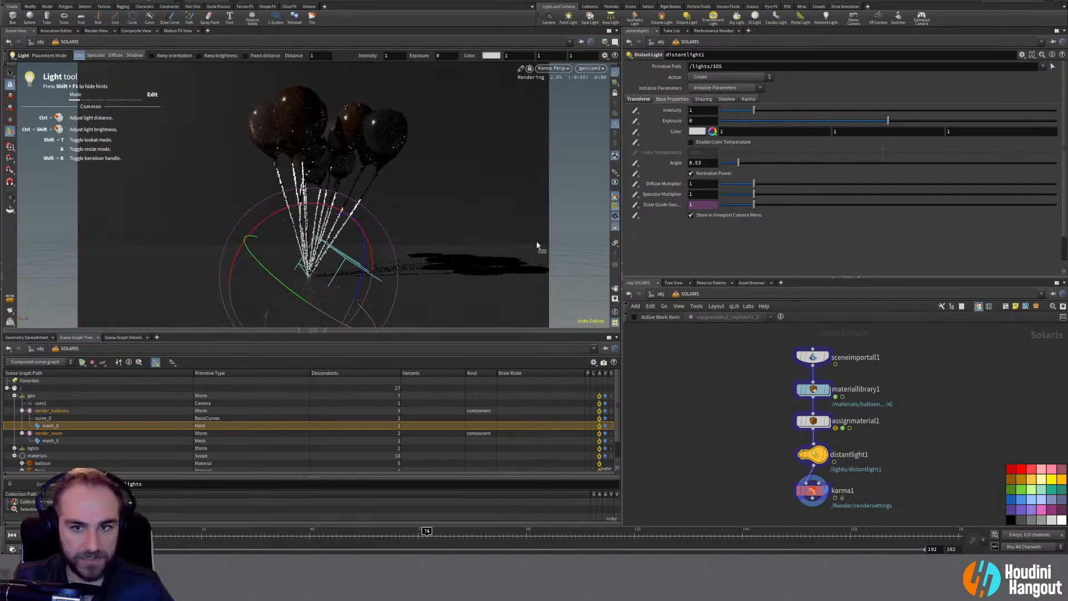
pyautogui.moveTo(746, 165); pyautogui.dragTo(853, 166)
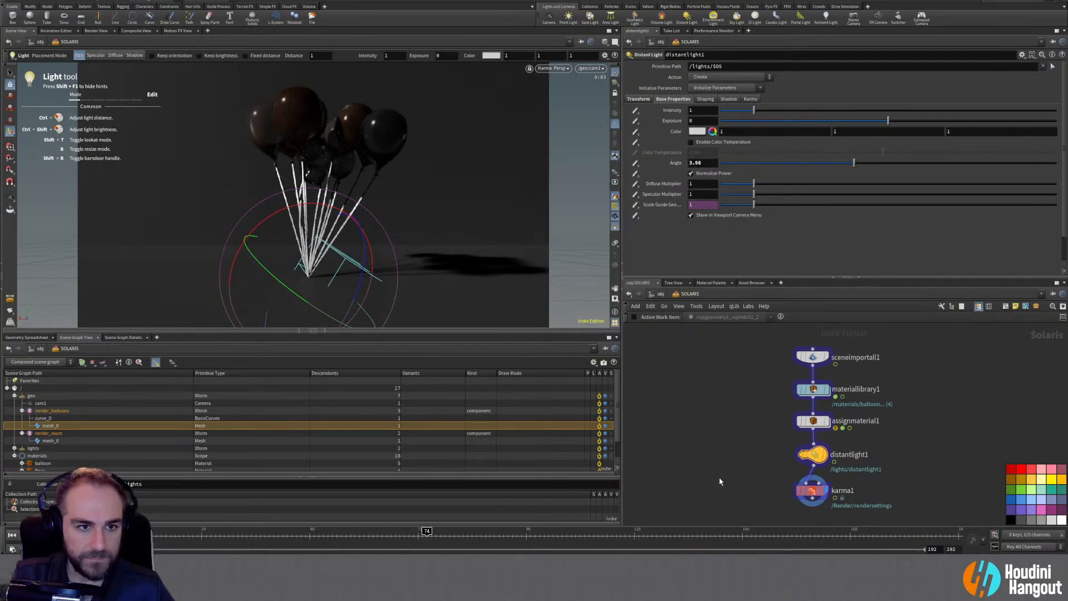
# Add a dome light node between the distant light and the Karma node
pyautogui.press('Tab')
pyautogui.write('dome')
pyautogui.press('Return')
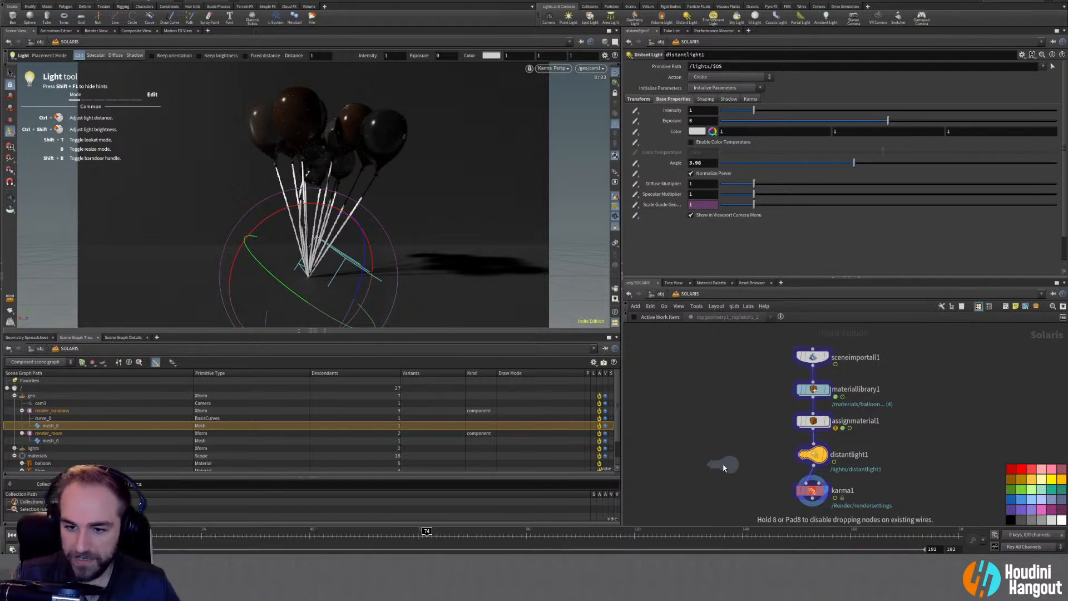
pyautogui.click(813, 492)
pyautogui.moveTo(813, 492); pyautogui.dragTo(818, 492)
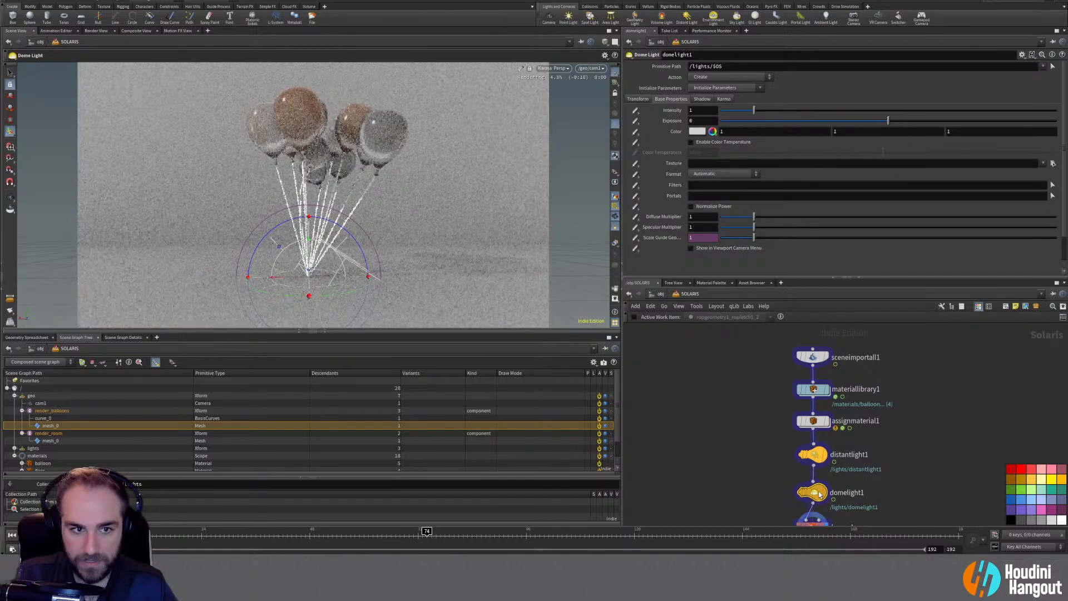
pyautogui.scroll(-1, 749, 472)
pyautogui.moveTo(757, 361); pyautogui.dragTo(756, 344, button='middle')
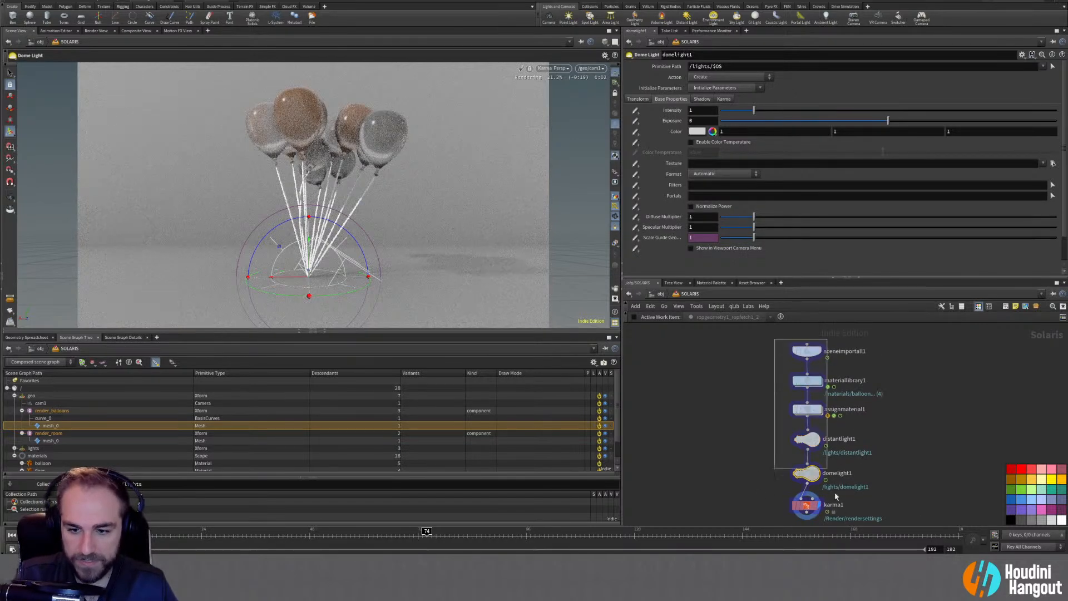
# Select the dome light and browse for its texture image in D:/Resources/HDRI/iHDRI/4K/
pyautogui.click(807, 440)
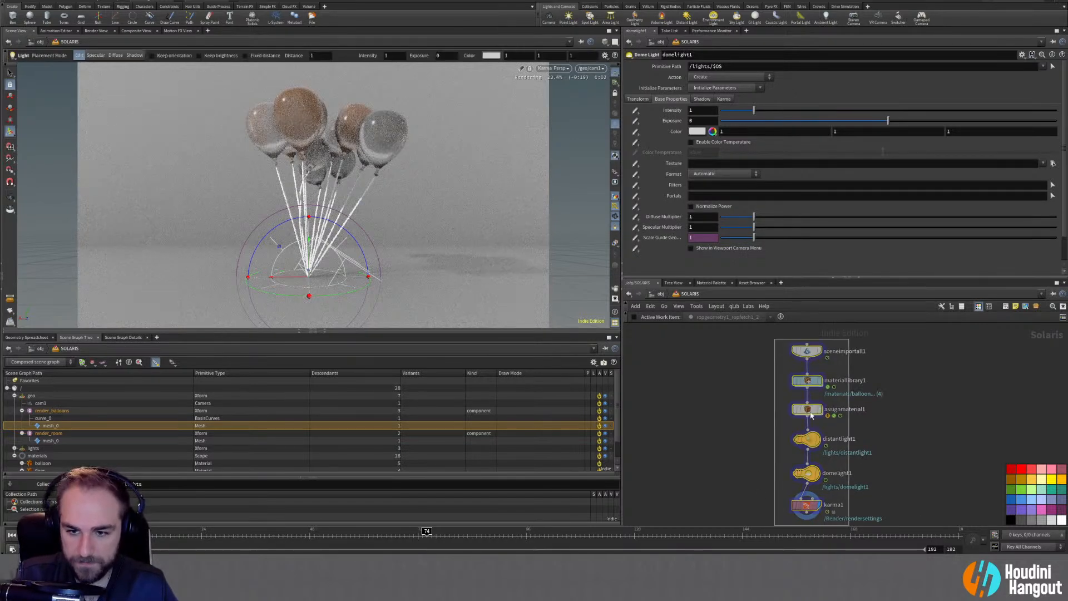
pyautogui.click(807, 477)
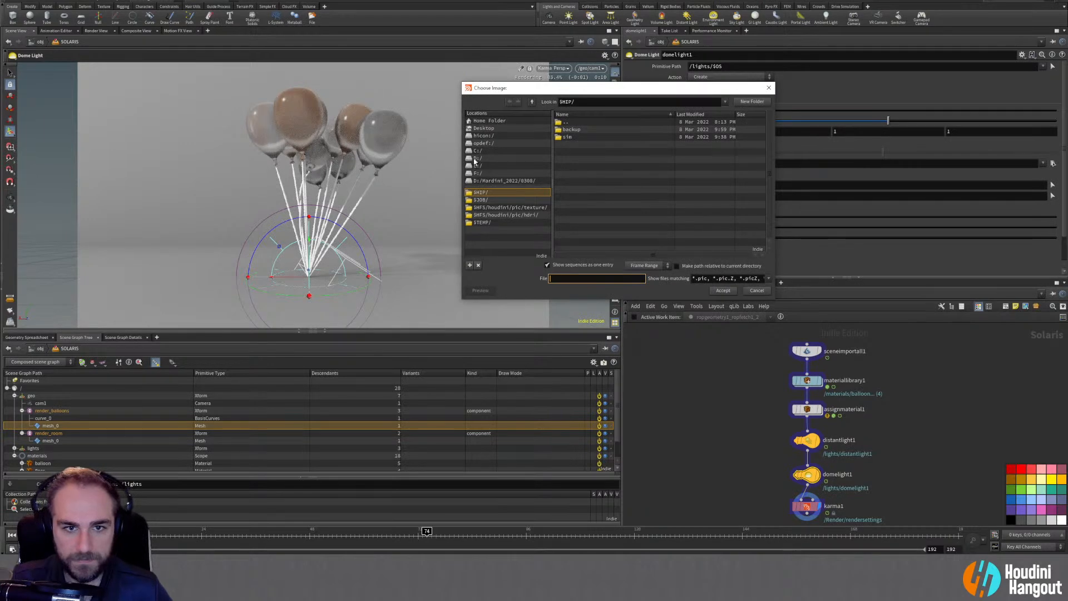
pyautogui.click(477, 158)
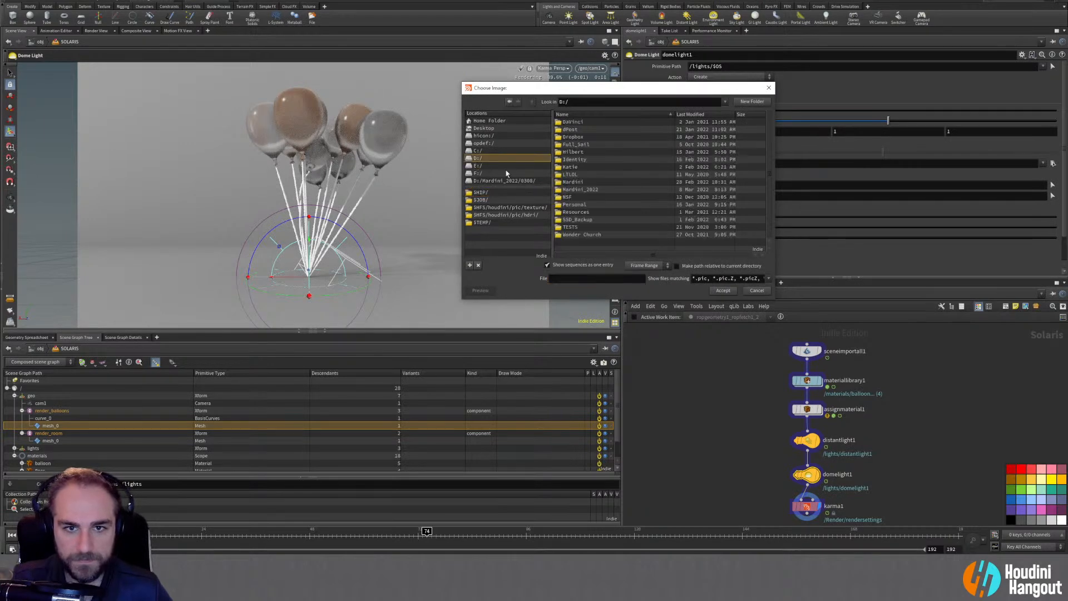
pyautogui.doubleClick(573, 212)
pyautogui.doubleClick(567, 136)
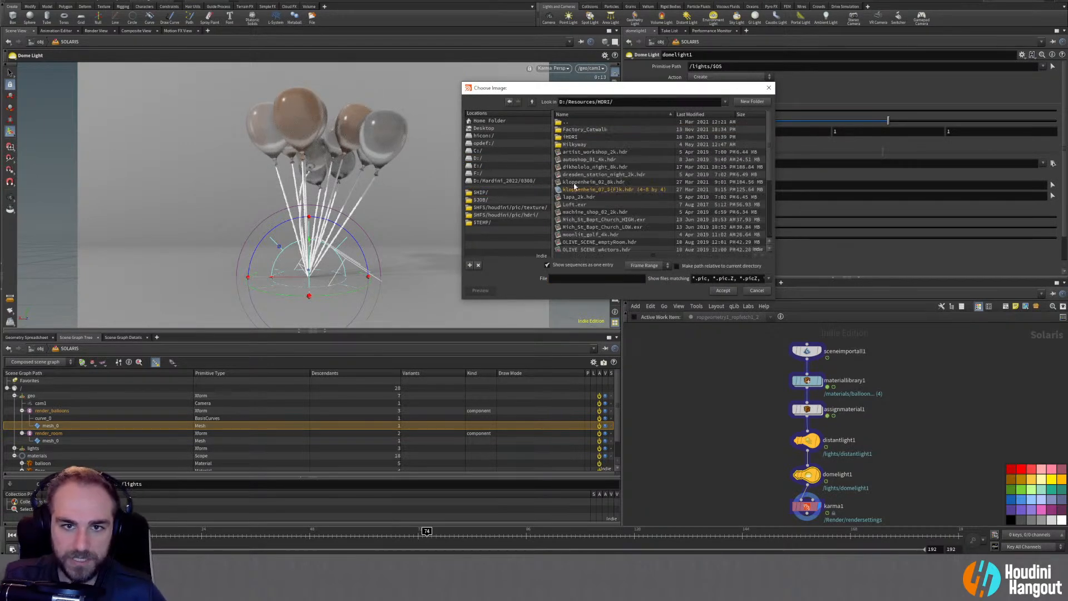
pyautogui.doubleClick(567, 136)
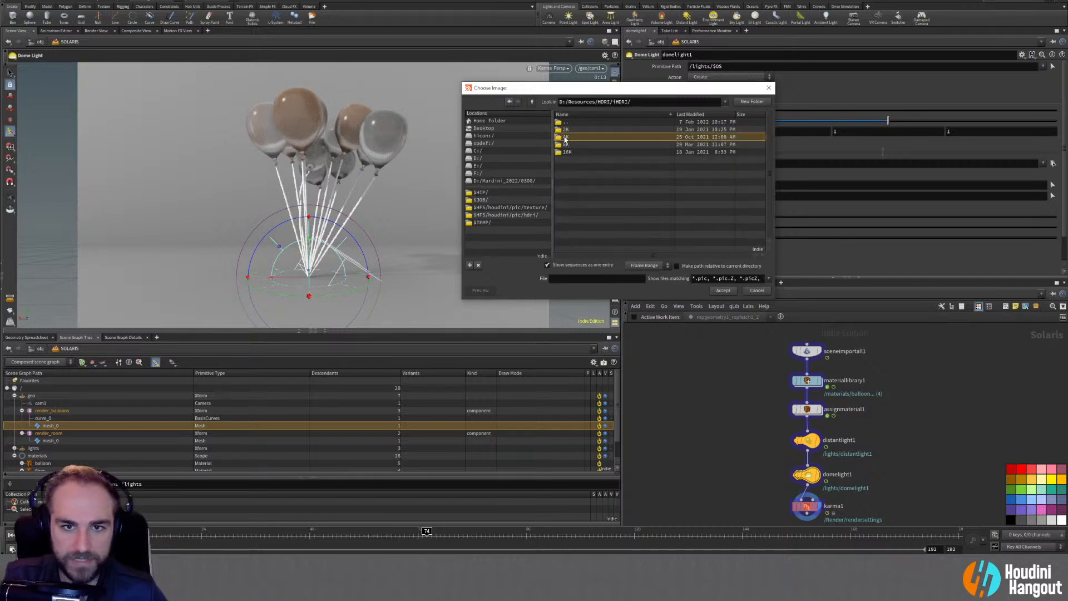
pyautogui.doubleClick(568, 144)
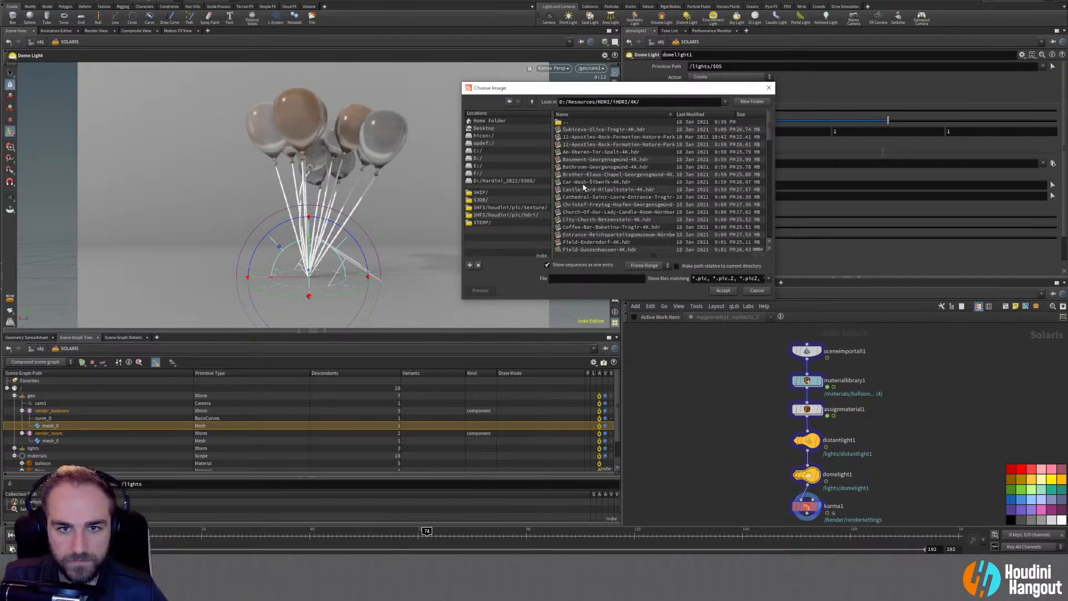
# Load Playground-Georgensgmünd-4K.hdr as the dome light's texture and set the light's exposure to -0.7
pyautogui.scroll(-1, 583, 187)
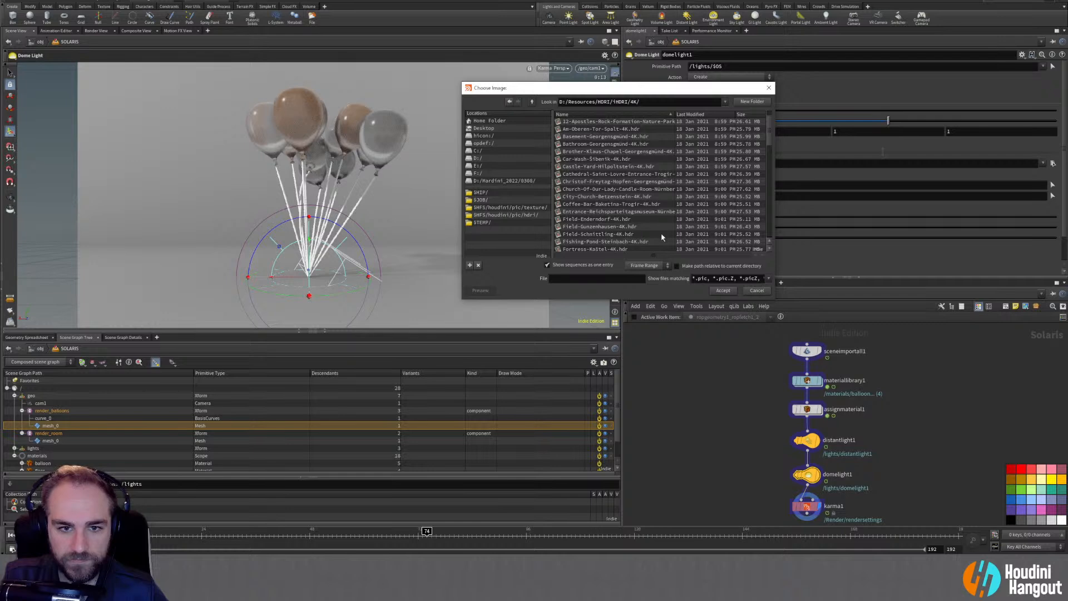
pyautogui.moveTo(775, 302); pyautogui.dragTo(914, 431)
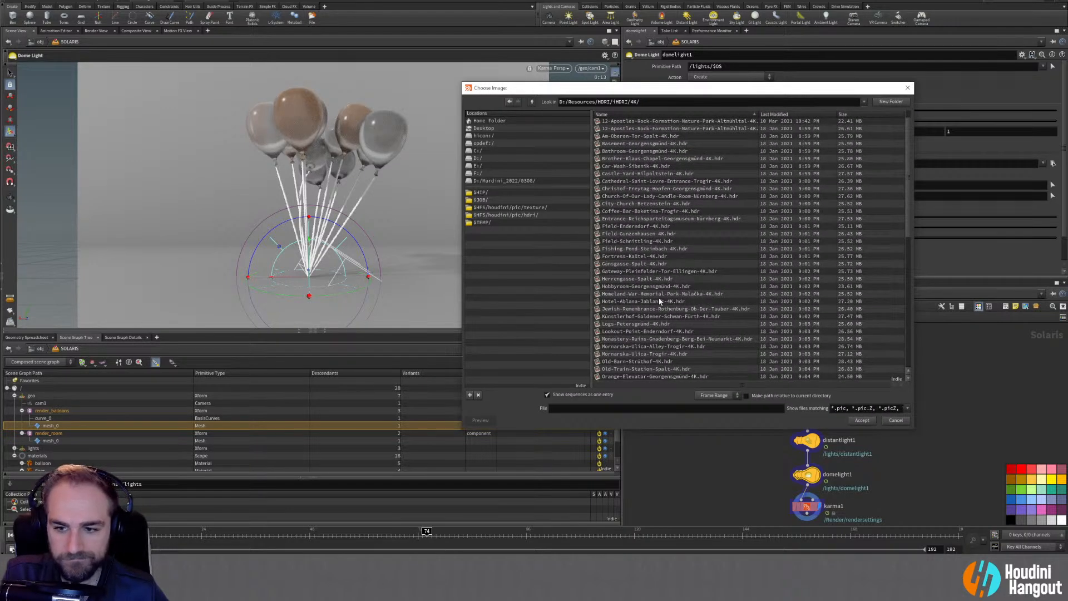
pyautogui.scroll(-9, 678, 298)
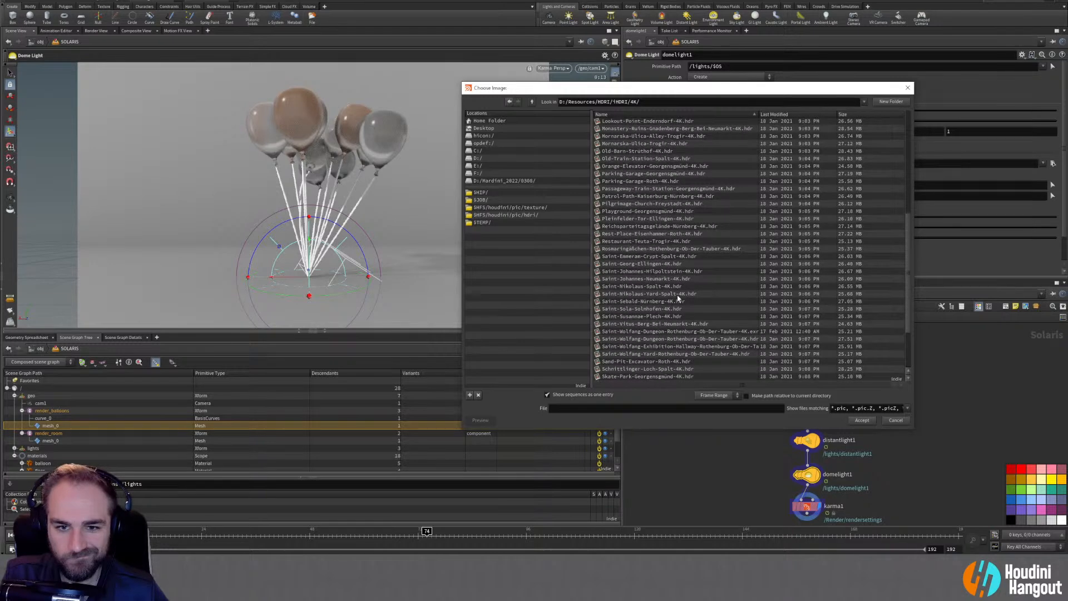
pyautogui.click(638, 211)
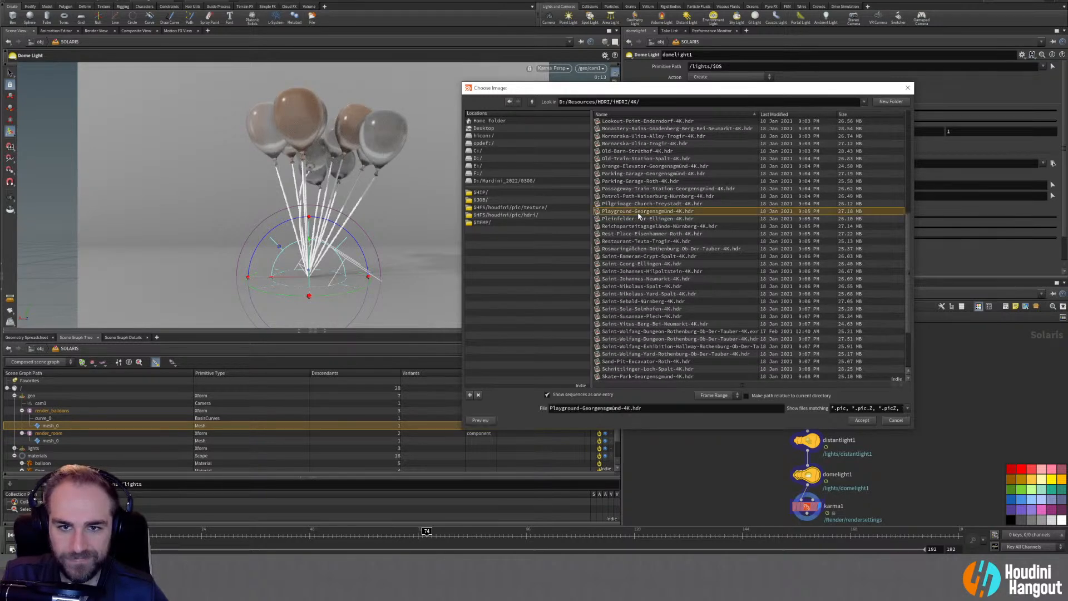
pyautogui.click(862, 421)
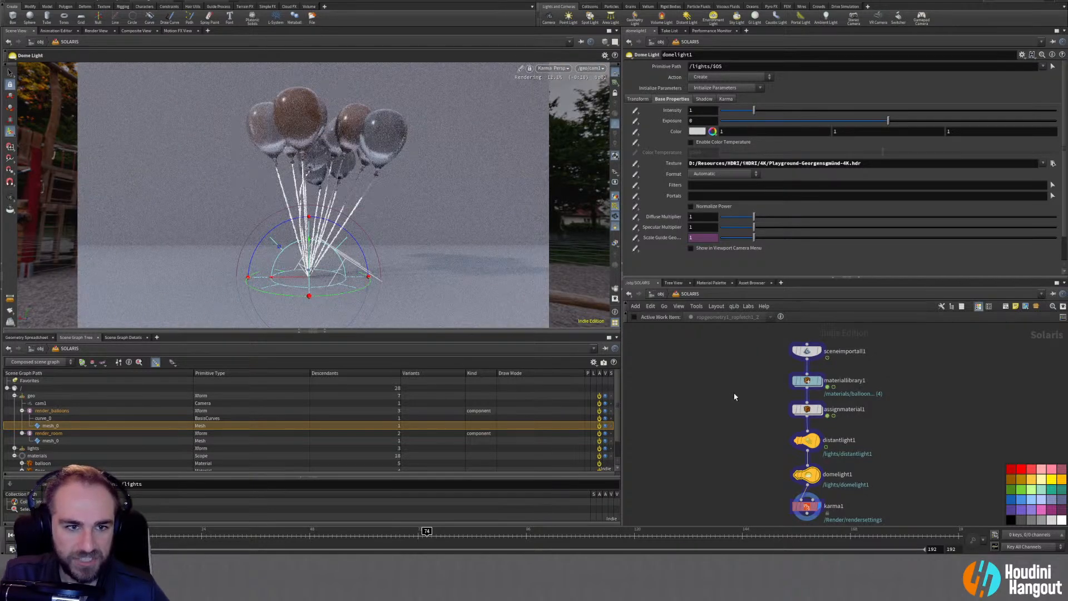
pyautogui.moveTo(867, 121)
pyautogui.mouseDown()
pyautogui.moveTo(836, 122)
pyautogui.moveTo(879, 121)
pyautogui.mouseUp()
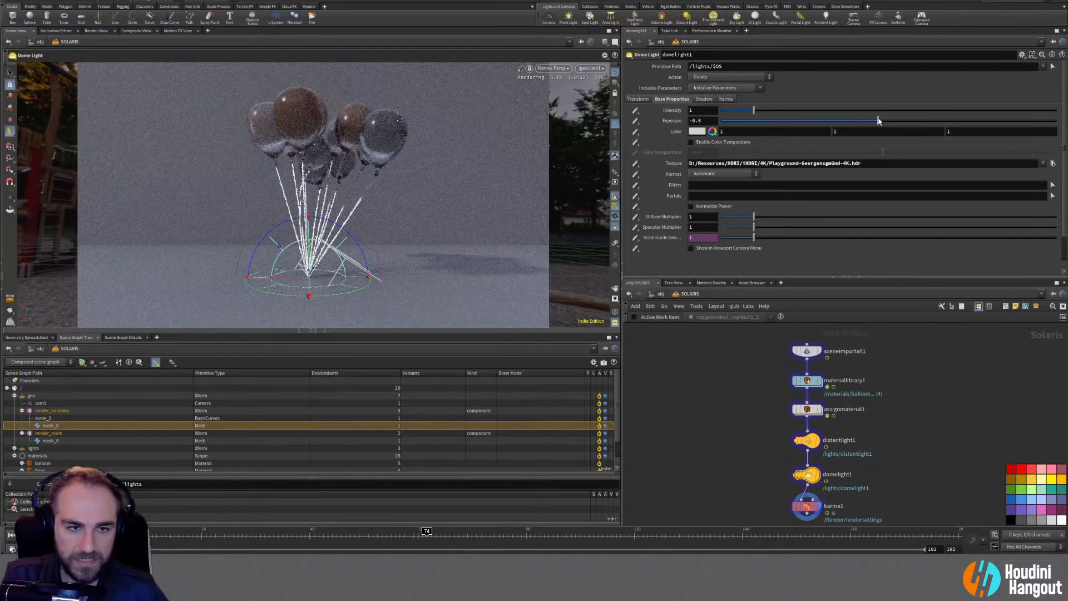
pyautogui.moveTo(877, 121); pyautogui.dragTo(875, 122)
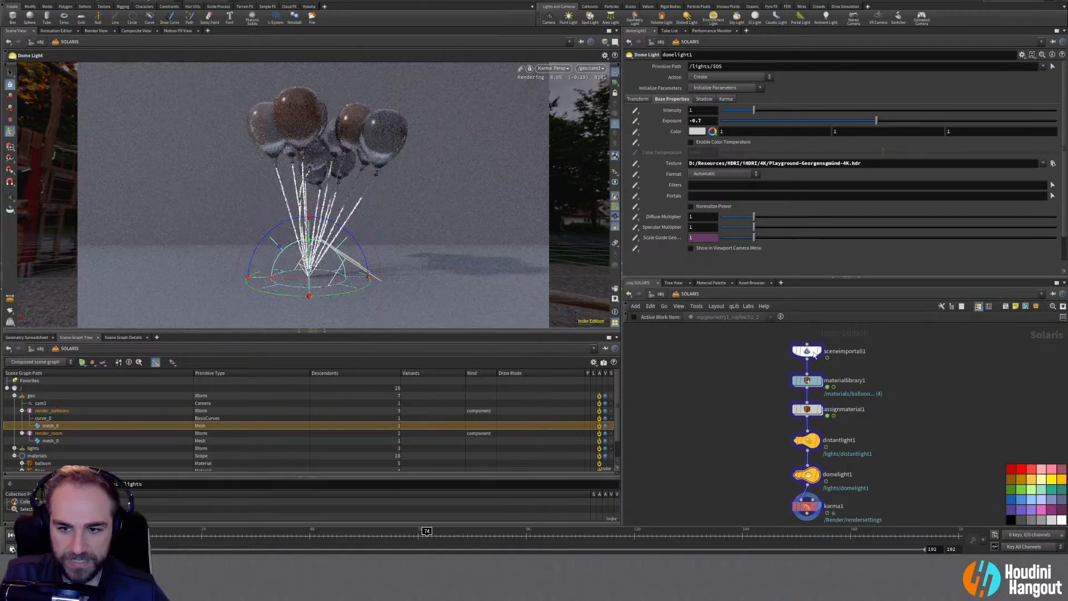
# Try overriding the NURBS Curves setting in the scene import's primitive definition
pyautogui.click(811, 354)
pyautogui.scroll(2, 671, 205)
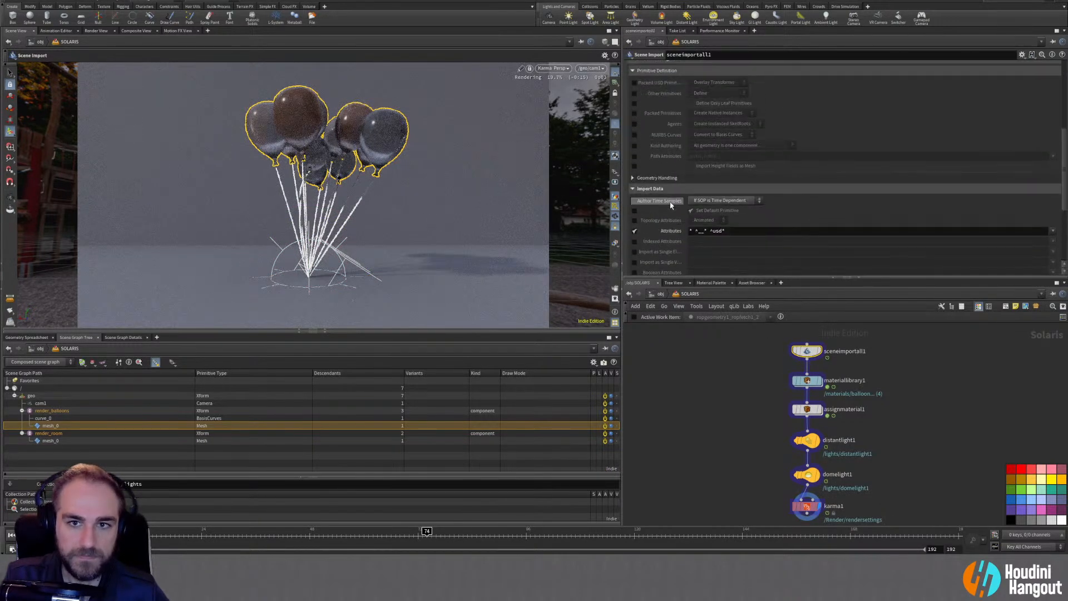
pyautogui.scroll(4, 670, 206)
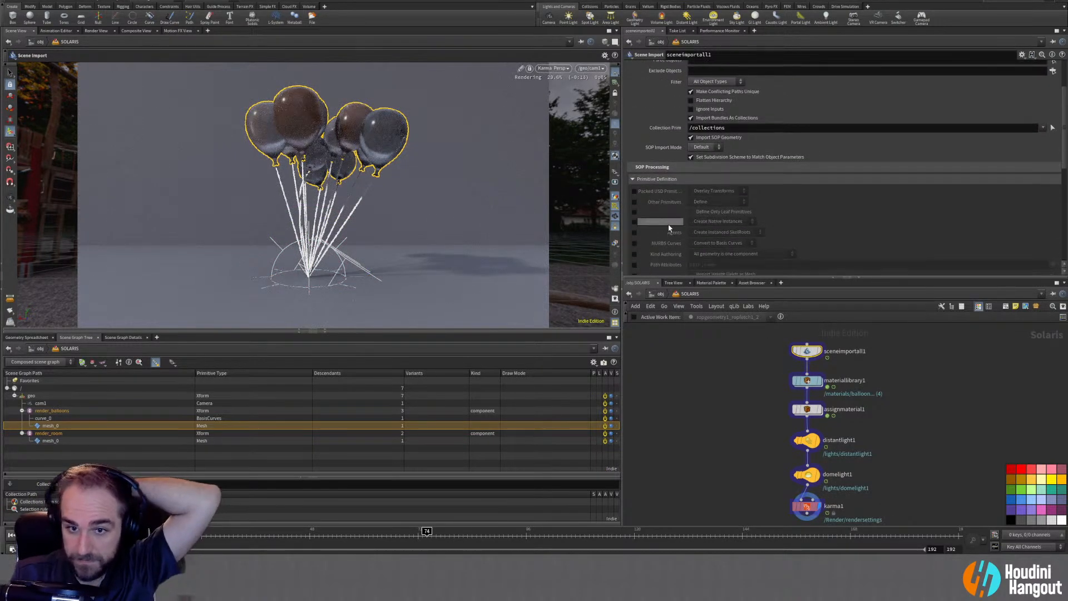
pyautogui.scroll(-1, 662, 228)
pyautogui.click(634, 232)
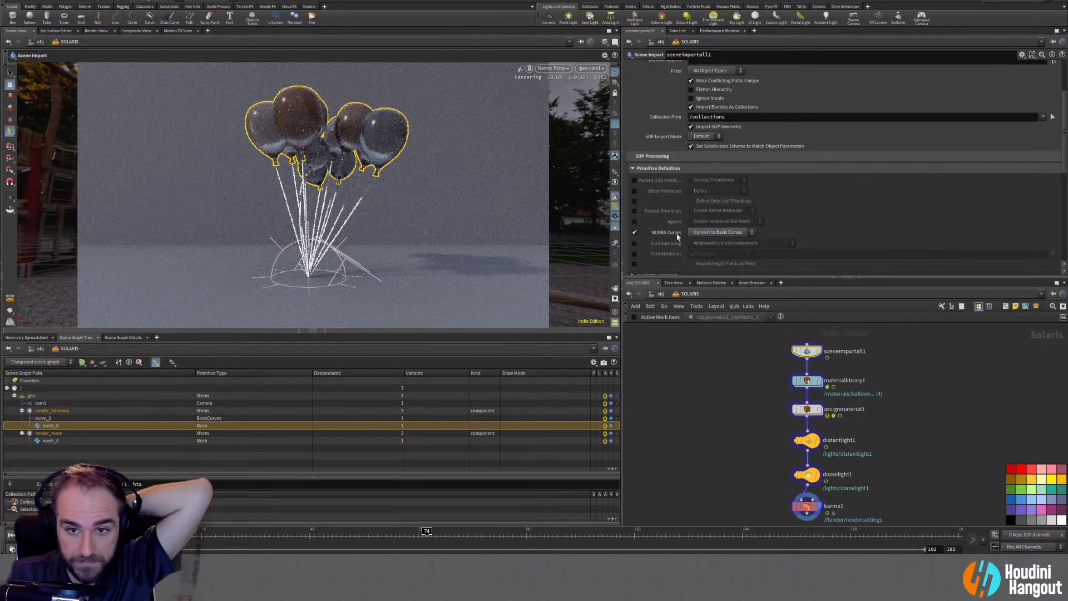
pyautogui.click(634, 232)
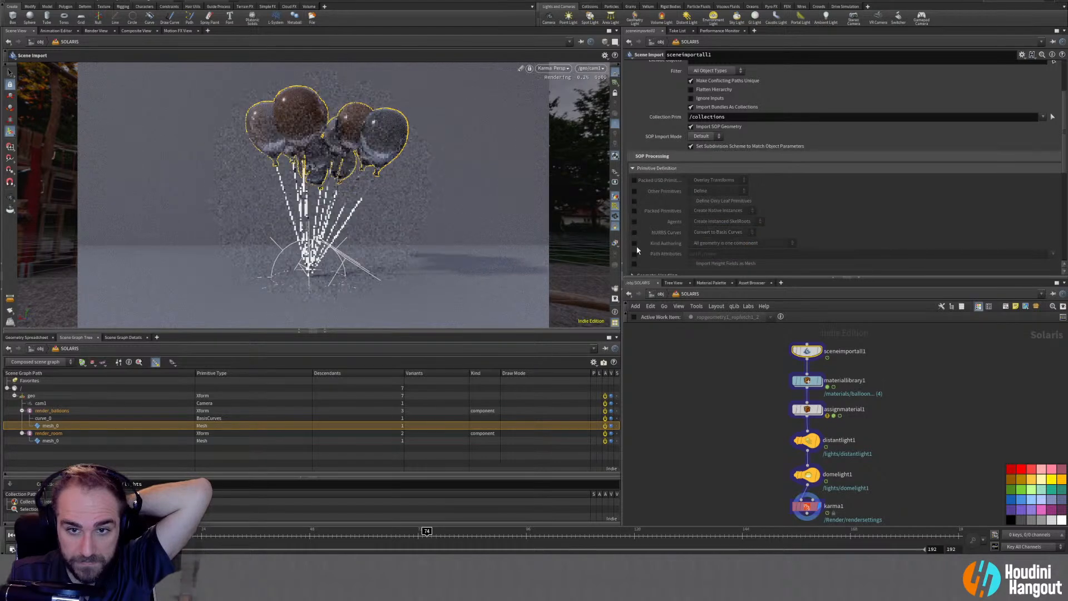
# Inside the balloon material, connect the primvar reader's output to the standard surface's transmission_color input
pyautogui.doubleClick(807, 381)
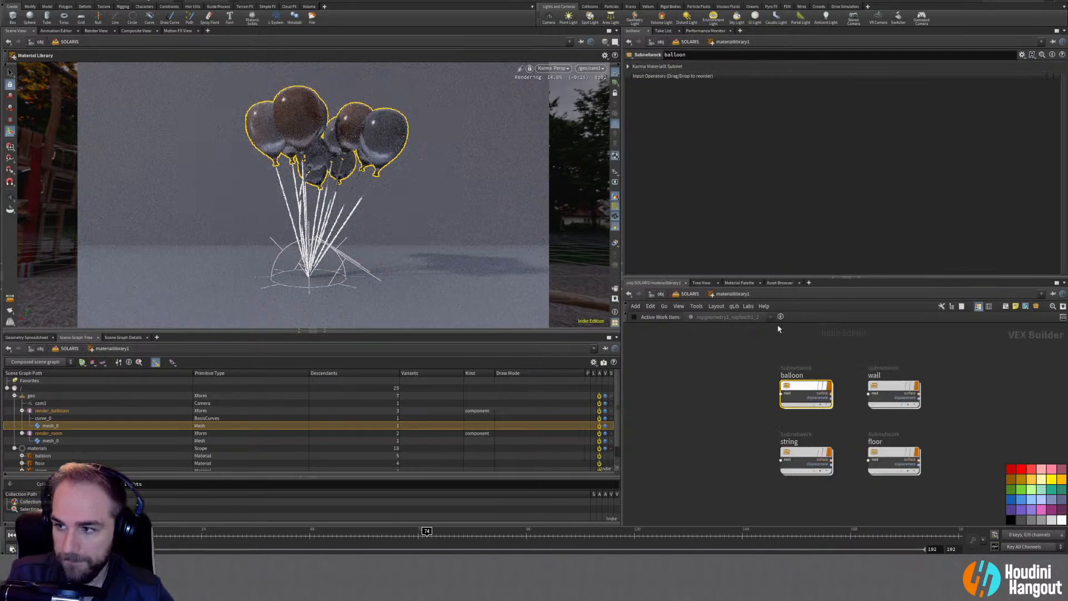
pyautogui.doubleClick(814, 389)
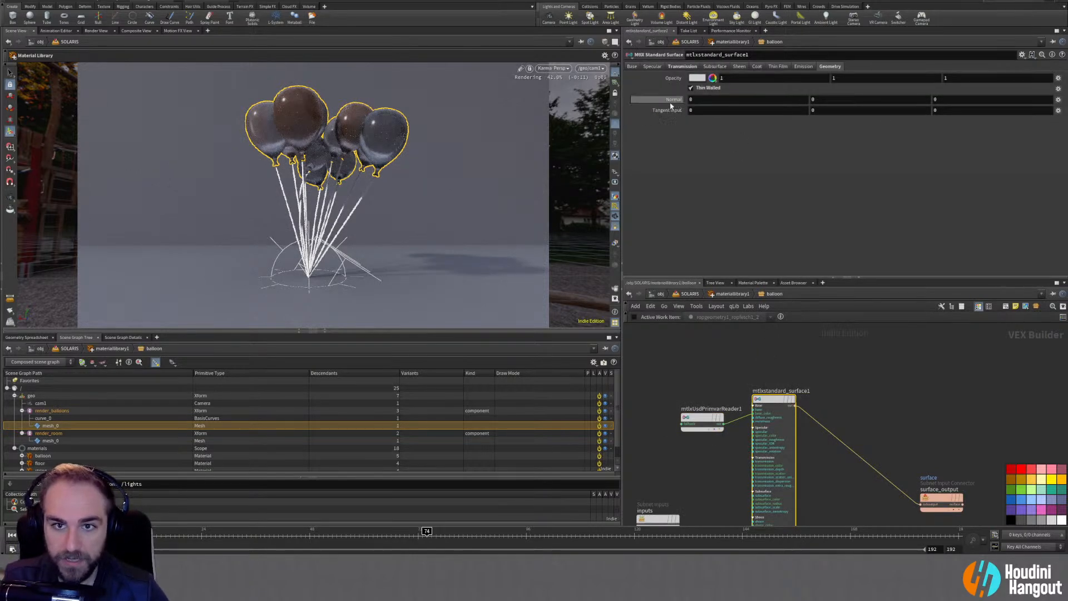
pyautogui.click(634, 67)
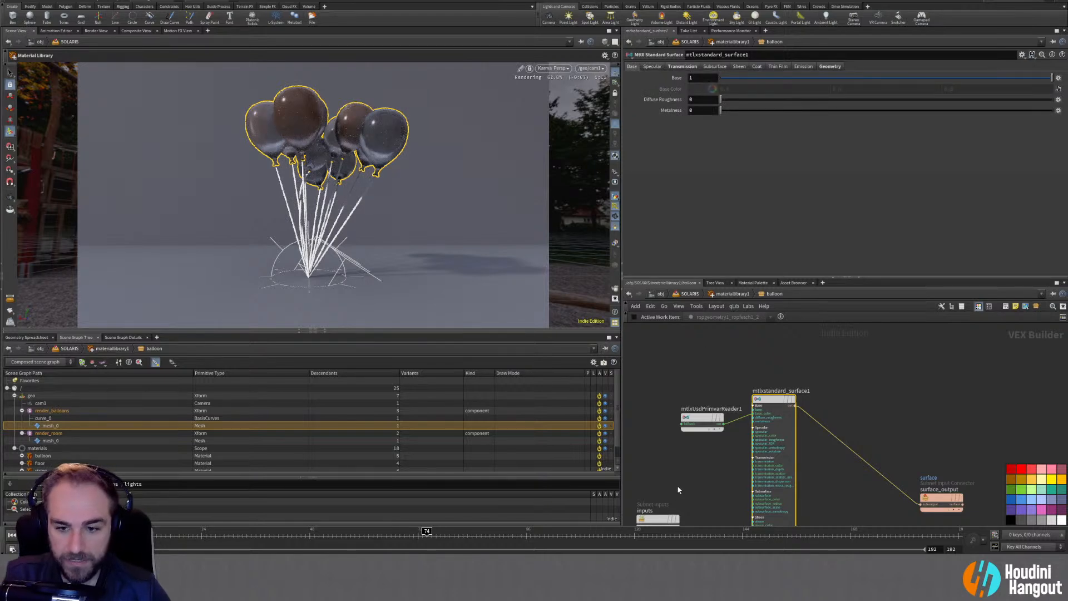
pyautogui.scroll(3, 684, 467)
pyautogui.moveTo(776, 421); pyautogui.dragTo(813, 471)
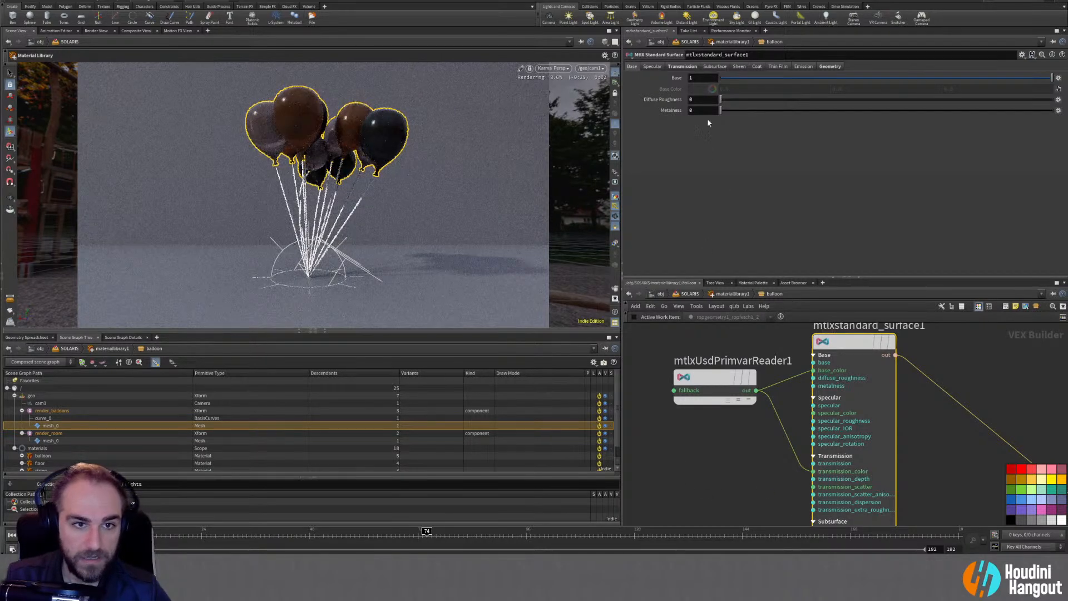
# Set the balloon standard surface's transmission weight to 1
pyautogui.click(682, 66)
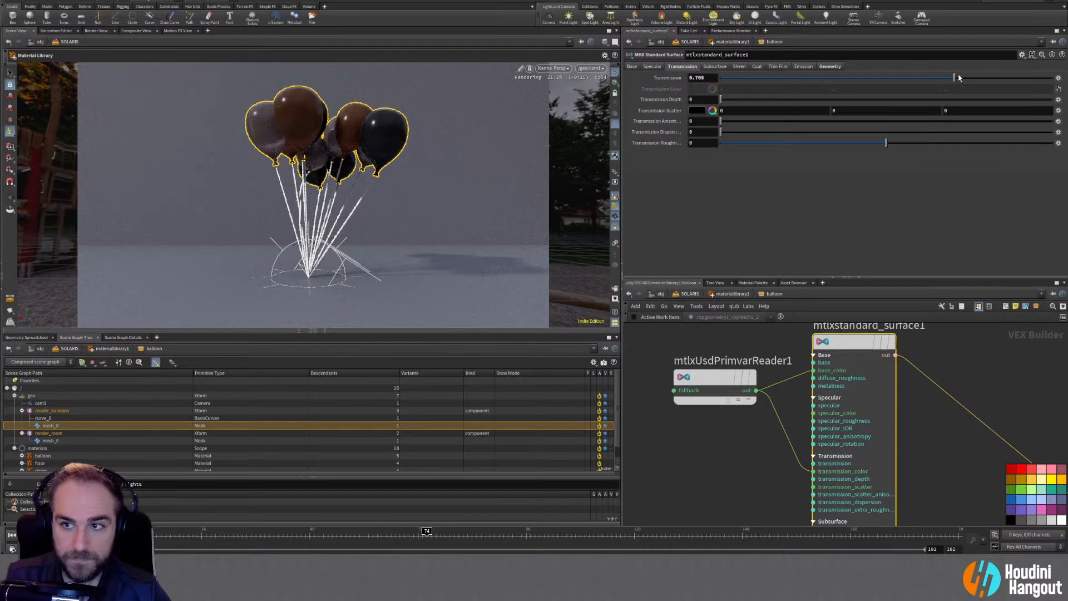
pyautogui.moveTo(1044, 80); pyautogui.dragTo(1063, 82)
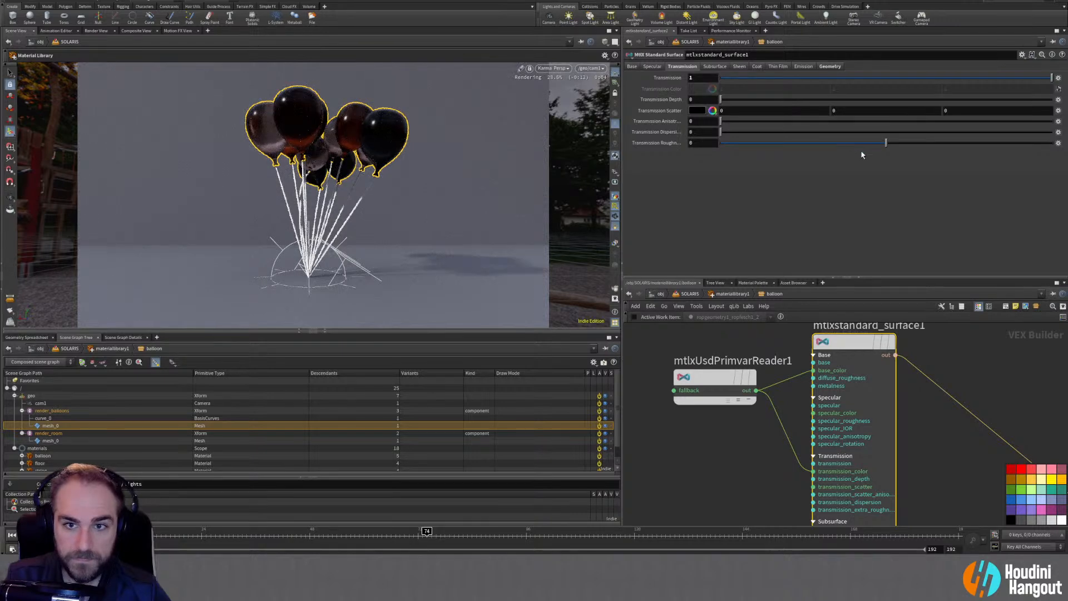
# Try a base weight of 0 and a transmission depth of 1.4 on the balloon's standard surface
pyautogui.click(633, 66)
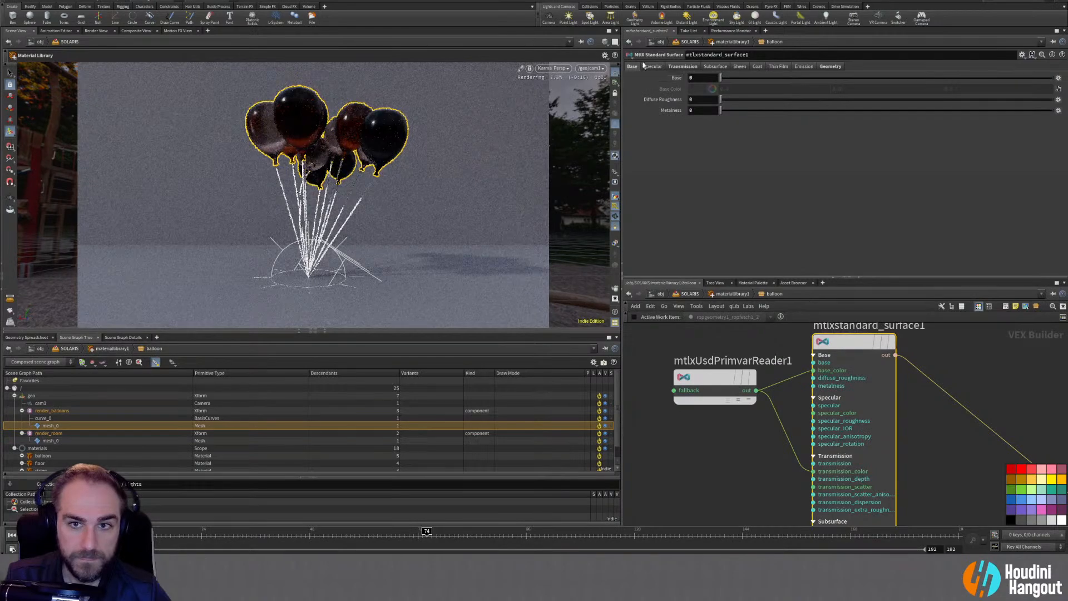
pyautogui.click(682, 67)
pyautogui.moveTo(736, 104); pyautogui.dragTo(1052, 78)
pyautogui.click(738, 78)
pyautogui.click(632, 66)
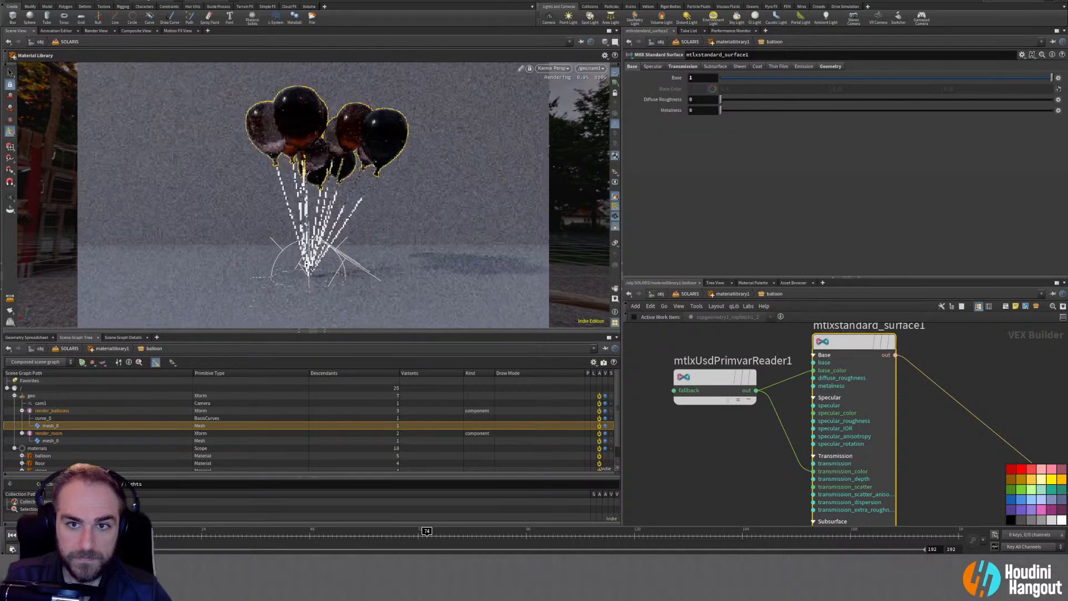
# Set the balloon material's specular roughness to 0.344 and move the timeline to frame 173 to check the fallen balloons
pyautogui.click(653, 67)
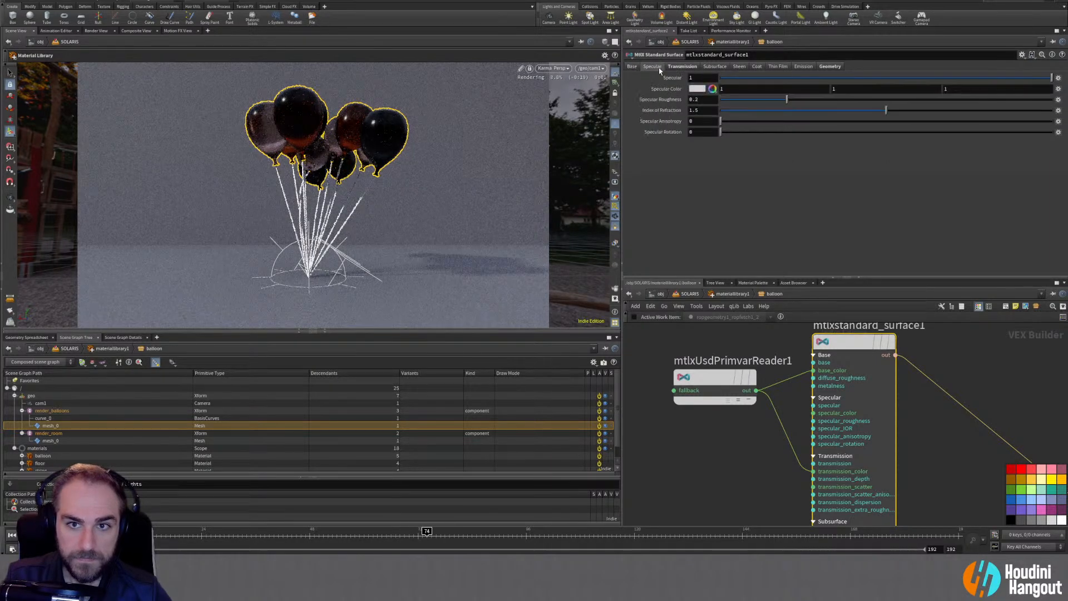
pyautogui.moveTo(784, 102); pyautogui.dragTo(834, 104)
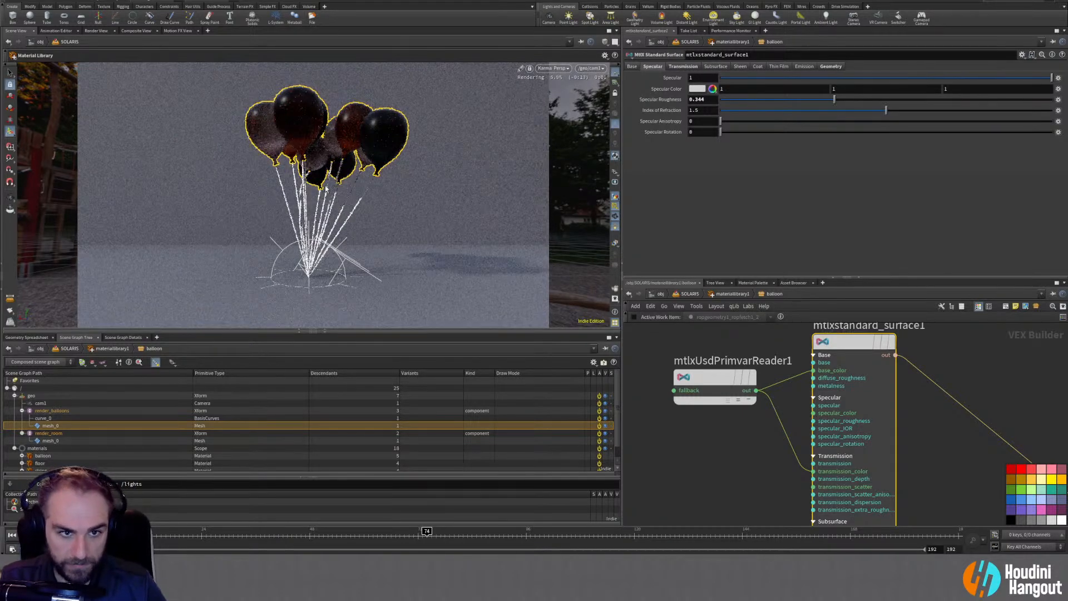
pyautogui.moveTo(426, 532); pyautogui.dragTo(759, 532)
pyautogui.moveTo(837, 536); pyautogui.dragTo(872, 531)
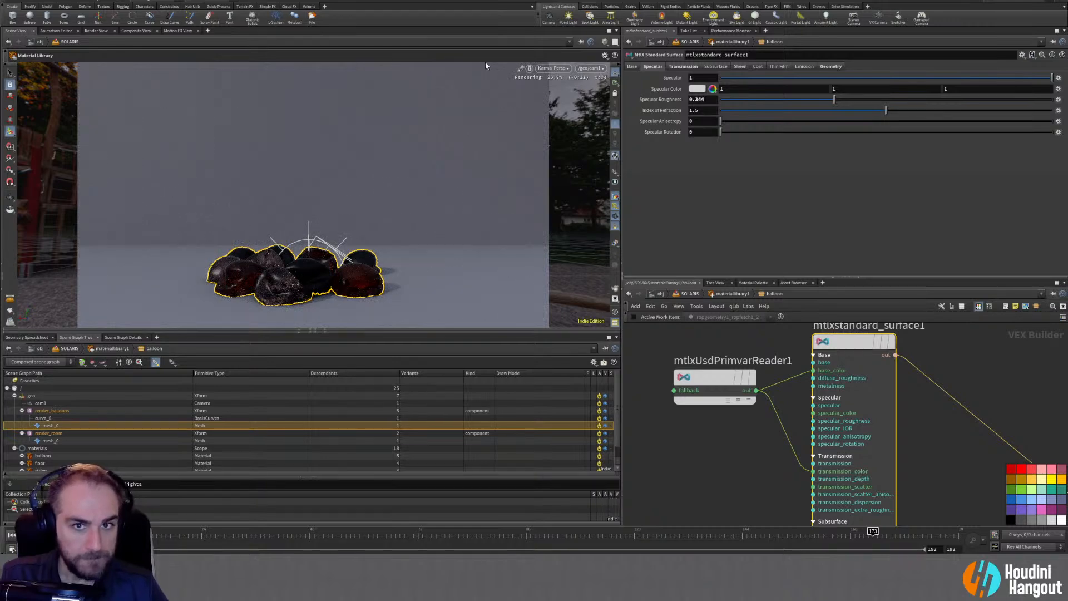
pyautogui.click(552, 68)
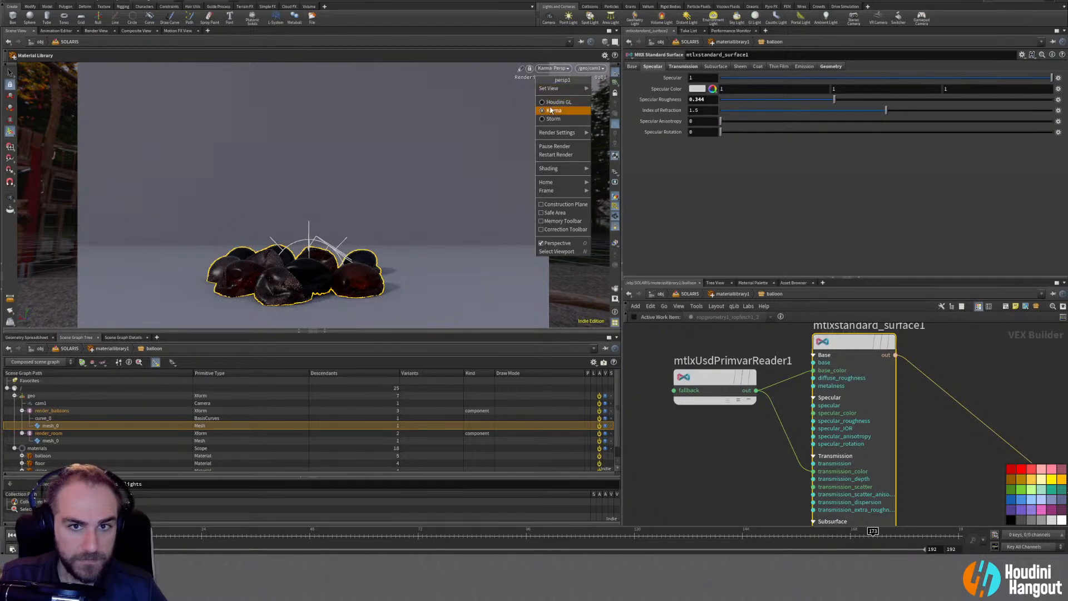
pyautogui.click(662, 475)
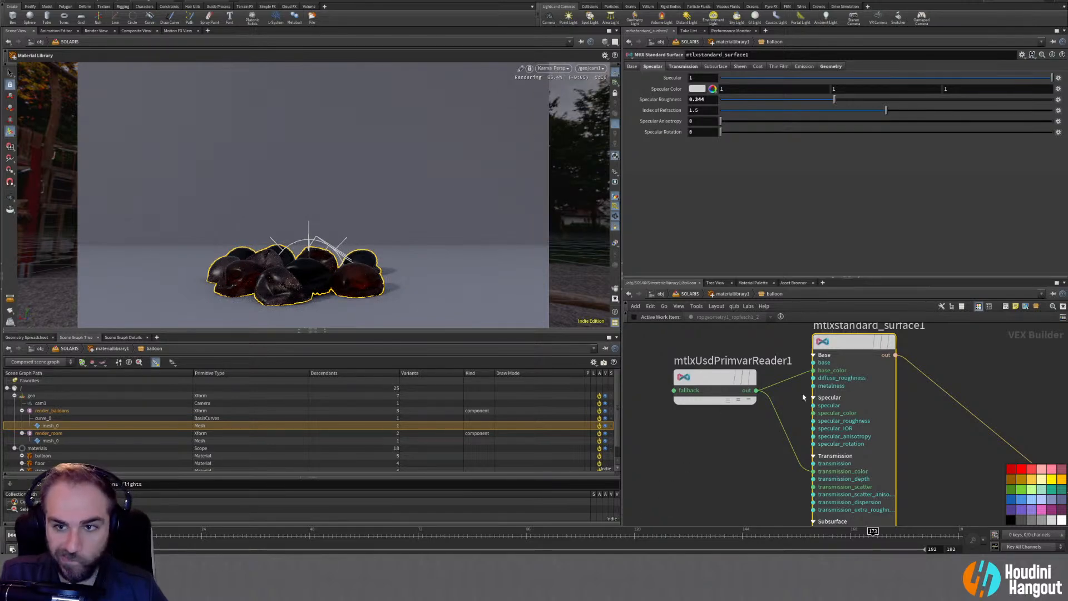
# Try a transmission dispersion of 4.7 on the balloon material and move the timeline to frame 52
pyautogui.click(682, 66)
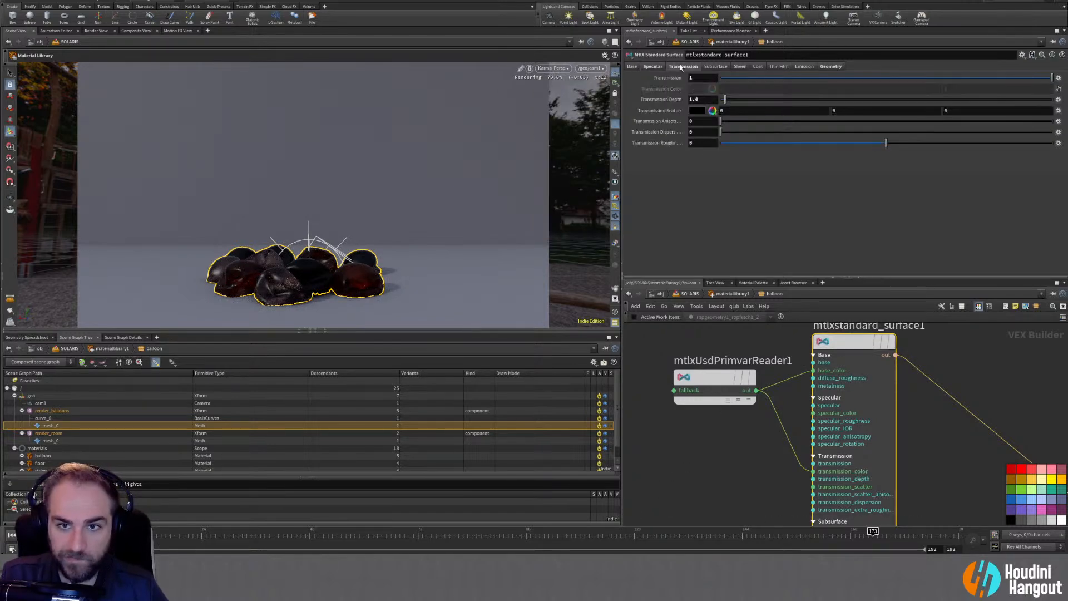
pyautogui.moveTo(730, 134); pyautogui.dragTo(747, 132)
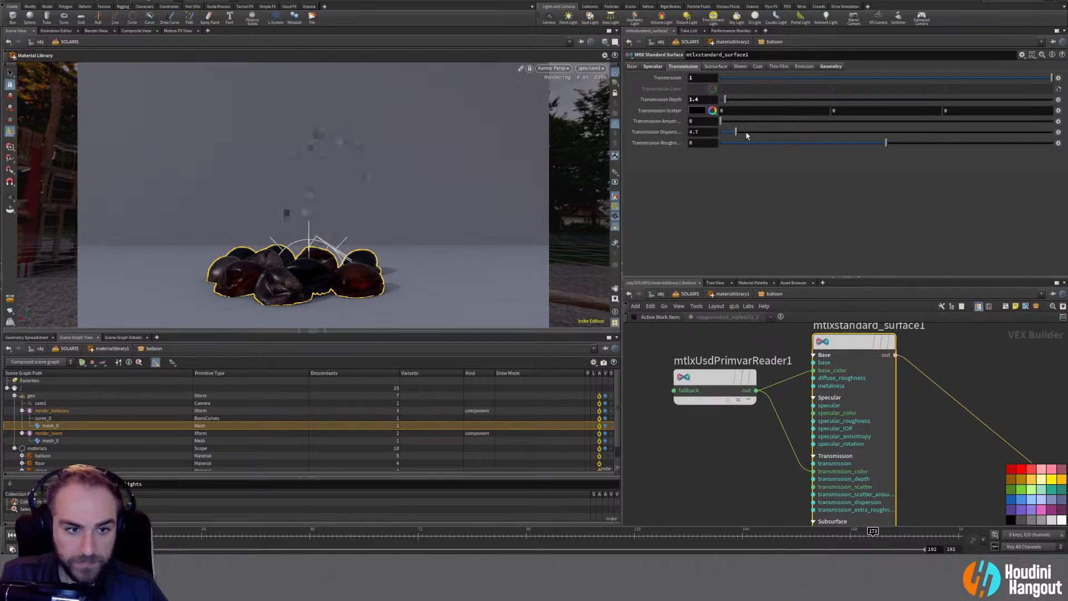
pyautogui.click(332, 539)
# Try a transmission anisotropy of 0.262, undo it, and reset the transmission depth to 0
pyautogui.moveTo(747, 132); pyautogui.dragTo(808, 123)
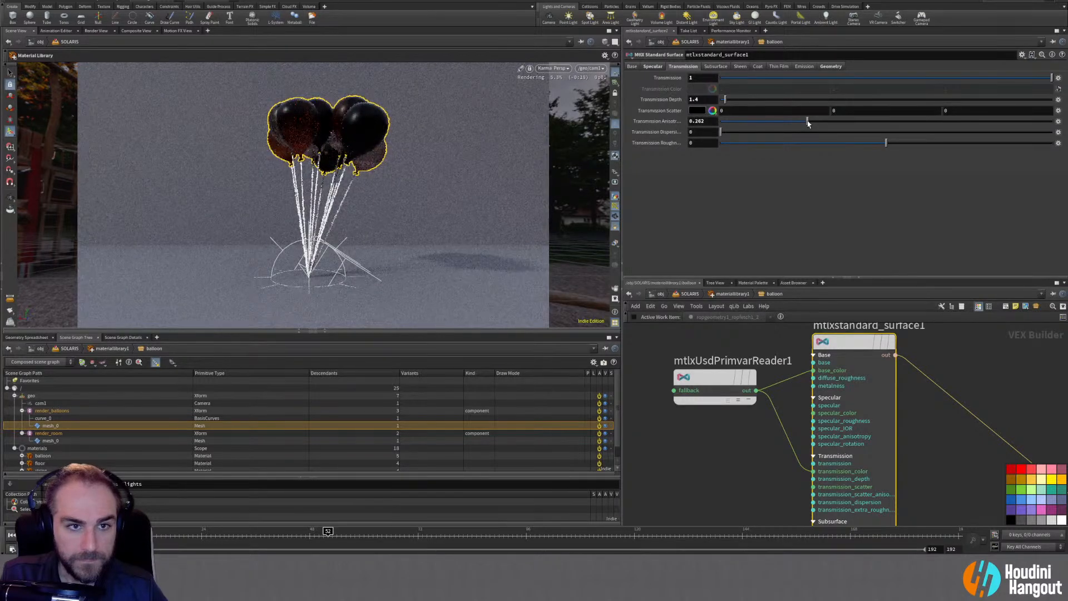
pyautogui.hotkey('ctrl', 'z')
pyautogui.keyDown('ctrl'); pyautogui.middleClick(706, 101); pyautogui.keyUp('ctrl')
# Try feeding the primvar reader's output into transmission_scatter instead of transmission_color
pyautogui.click(756, 390)
pyautogui.click(803, 490)
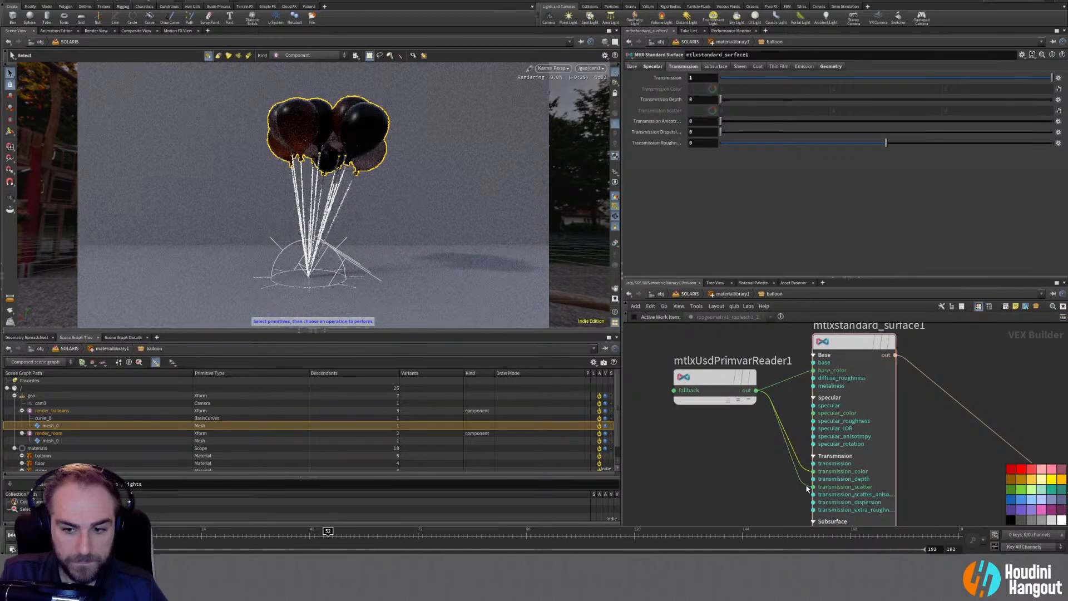
pyautogui.press('y')
pyautogui.moveTo(802, 456); pyautogui.dragTo(810, 480)
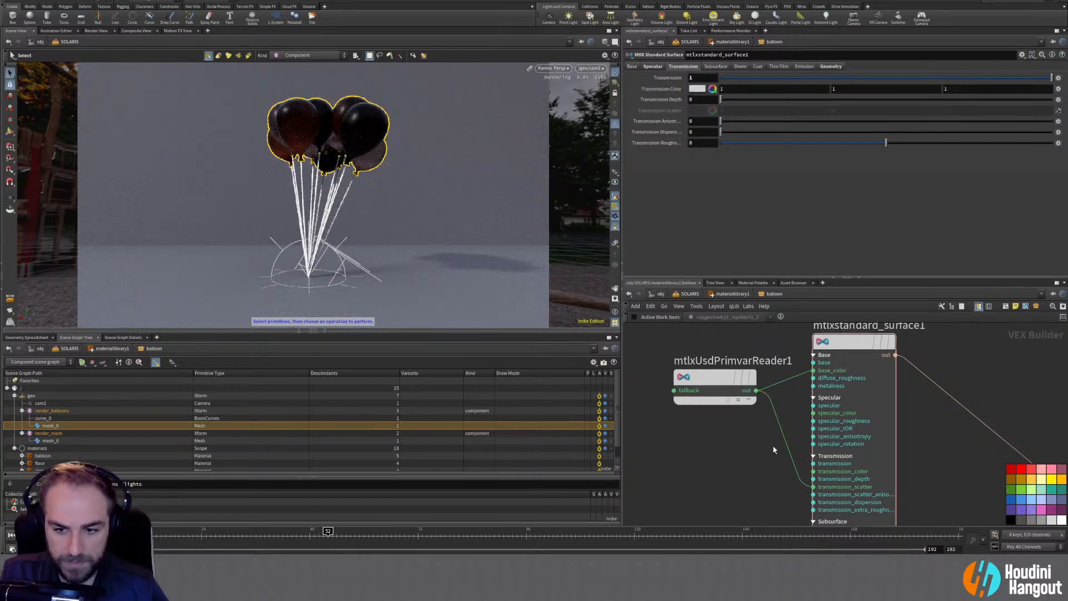
pyautogui.moveTo(689, 390); pyautogui.dragTo(650, 398)
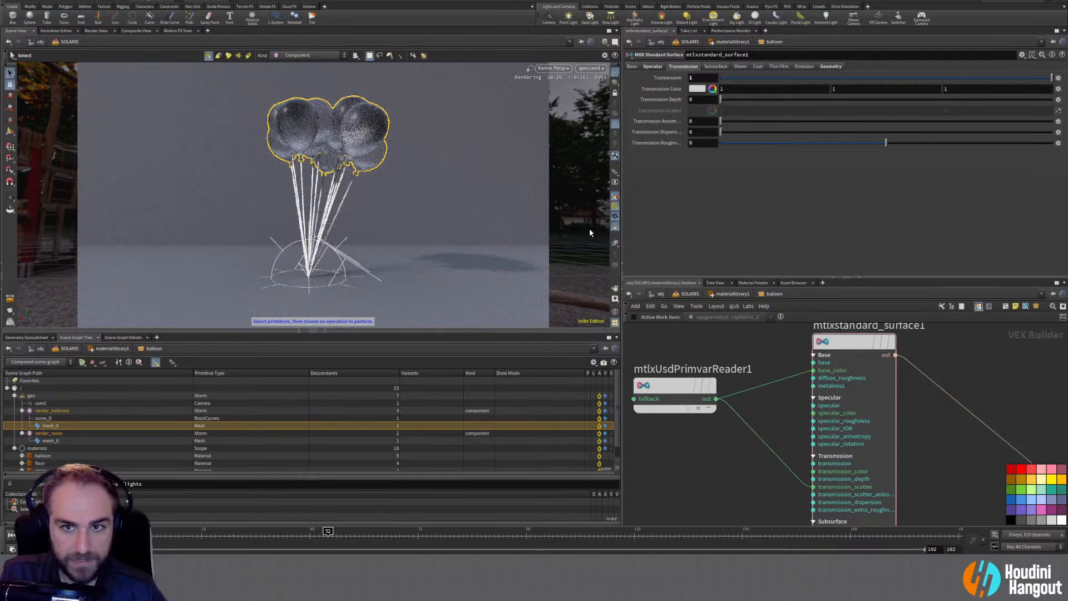
# Disconnect the primvar reader from transmission_scatter and reconnect its output to transmission_color
pyautogui.moveTo(778, 424); pyautogui.dragTo(744, 473)
pyautogui.click(843, 342)
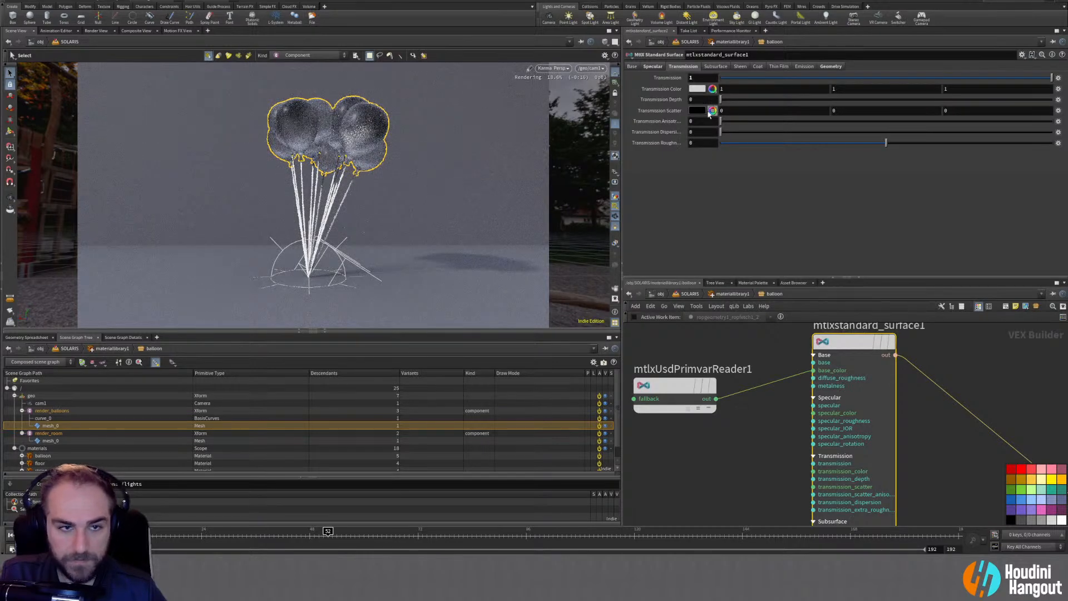
pyautogui.moveTo(716, 399); pyautogui.dragTo(809, 478)
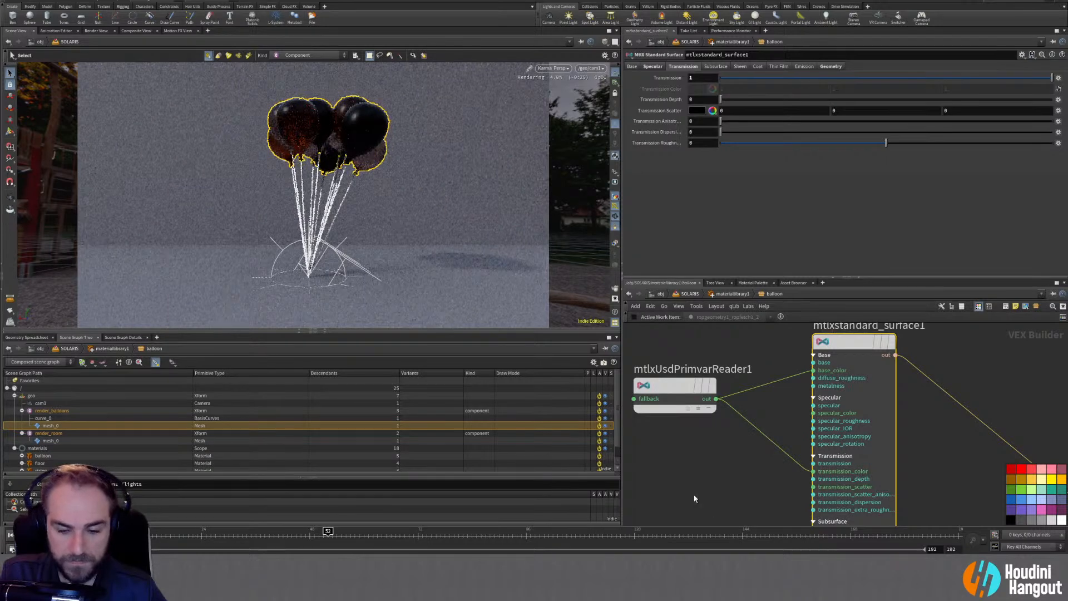
# Try adding an MtlX Hsvadjust node below the primvar reader in the balloon material
pyautogui.press('Tab')
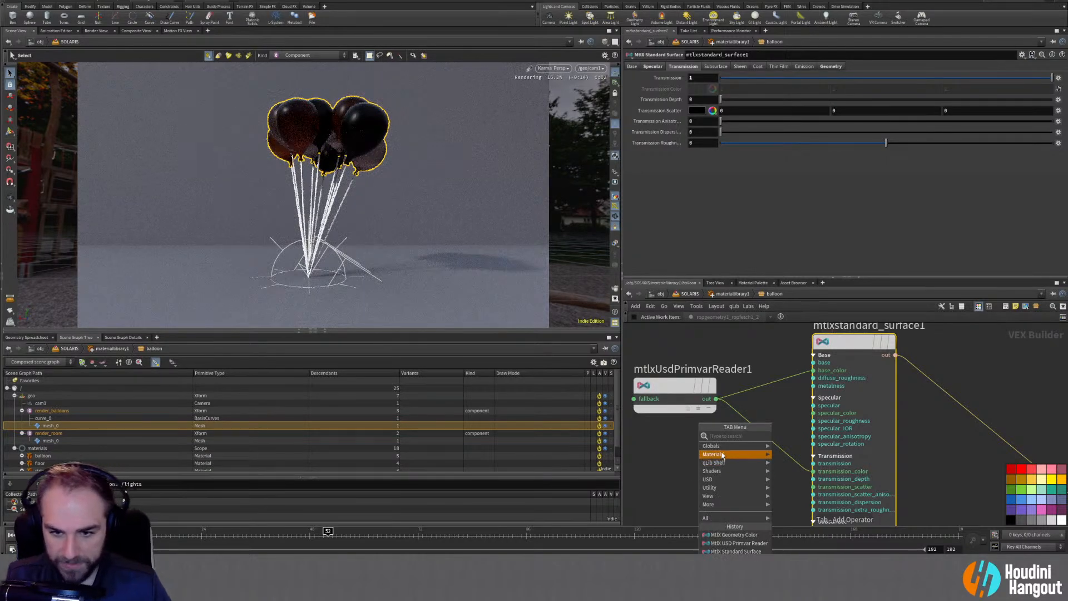
pyautogui.moveTo(723, 453)
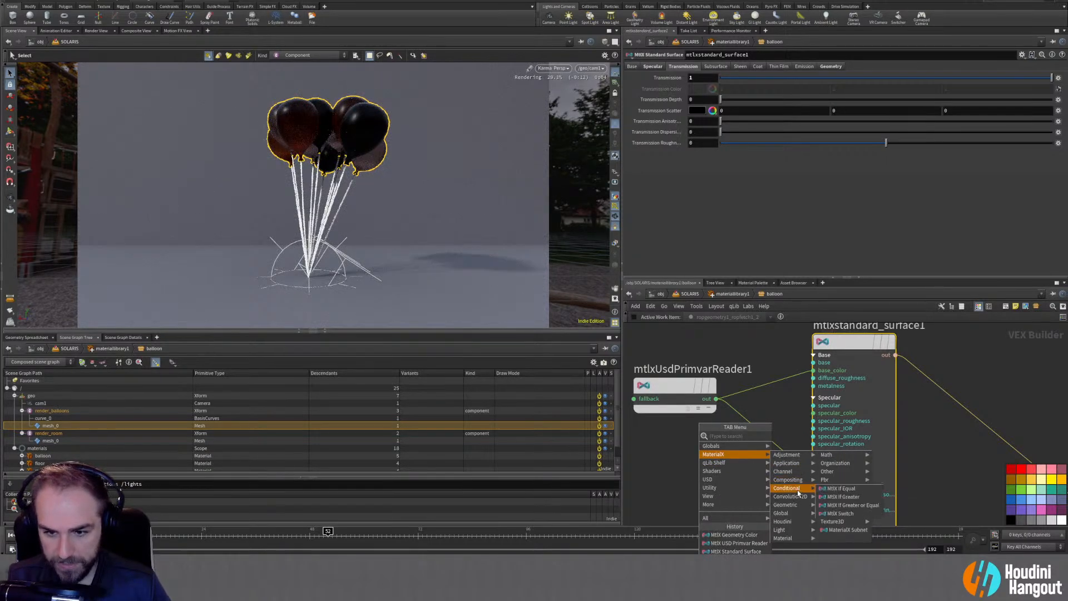
pyautogui.moveTo(794, 481)
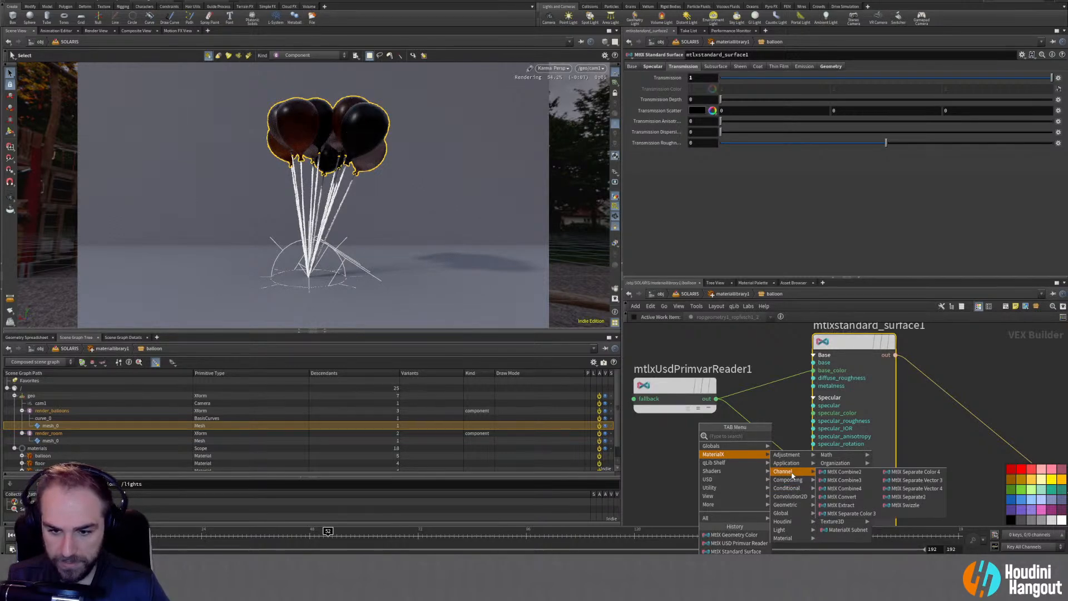
pyautogui.moveTo(789, 456)
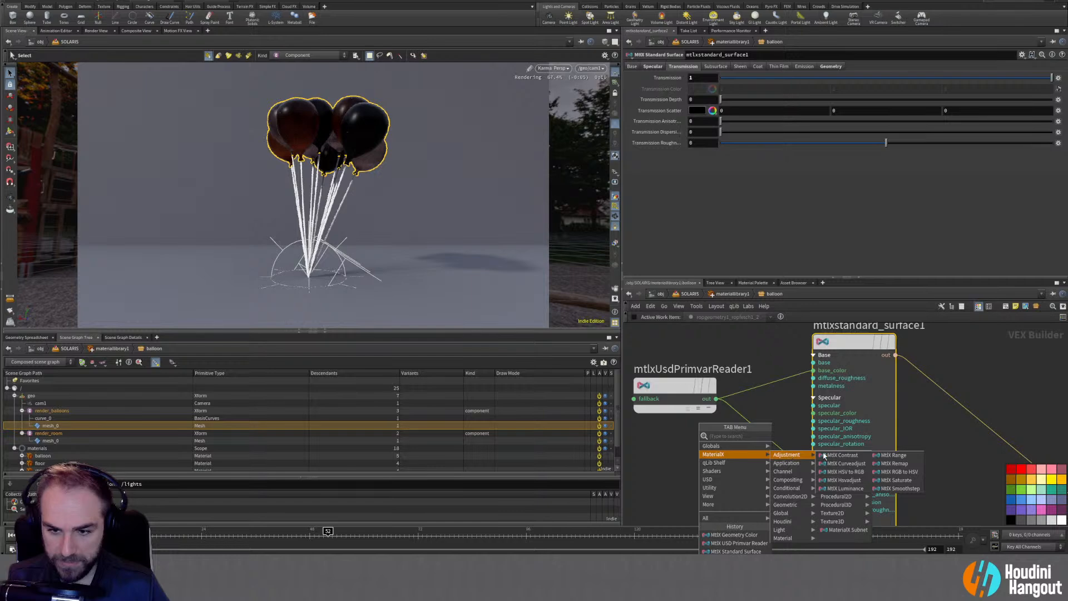
pyautogui.click(832, 481)
pyautogui.click(669, 478)
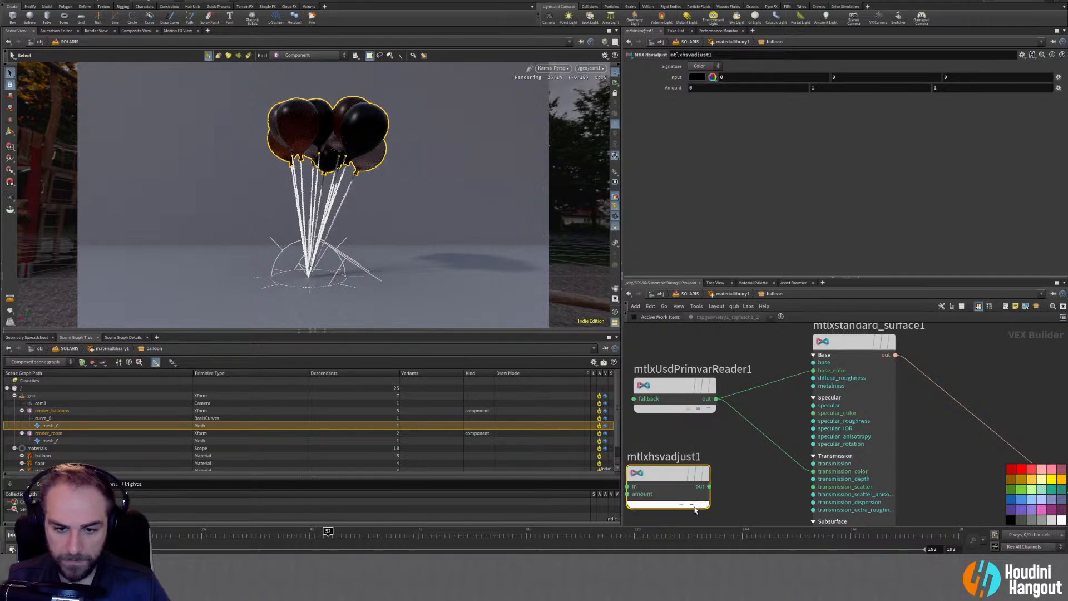
pyautogui.press('Delete')
# Insert an MtlX Saturate node between the primvar reader's output and the standard surface's transmission_color input
pyautogui.press('Tab')
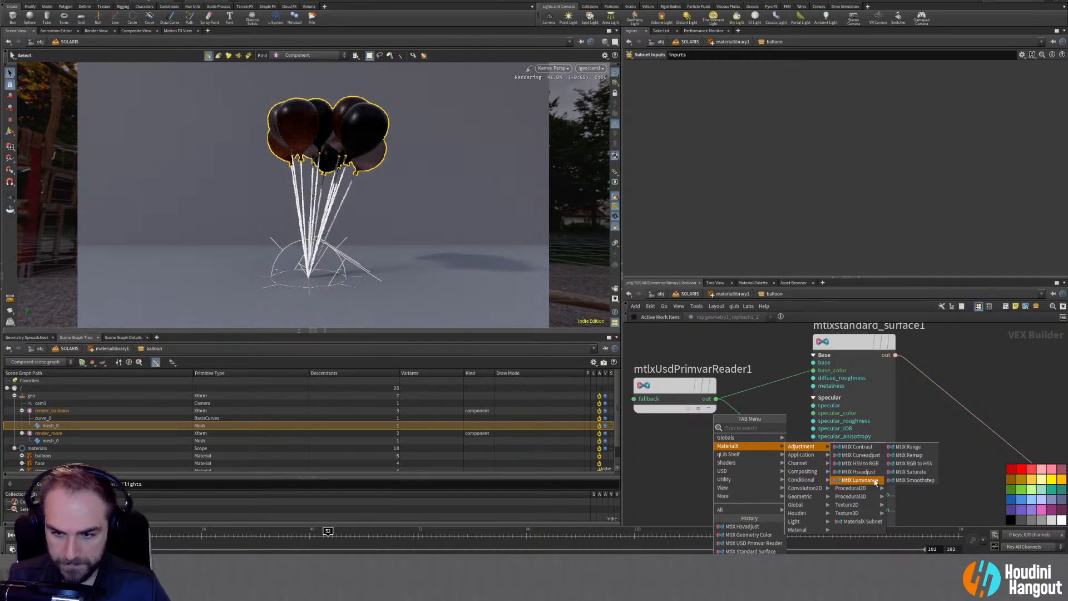
pyautogui.click(902, 472)
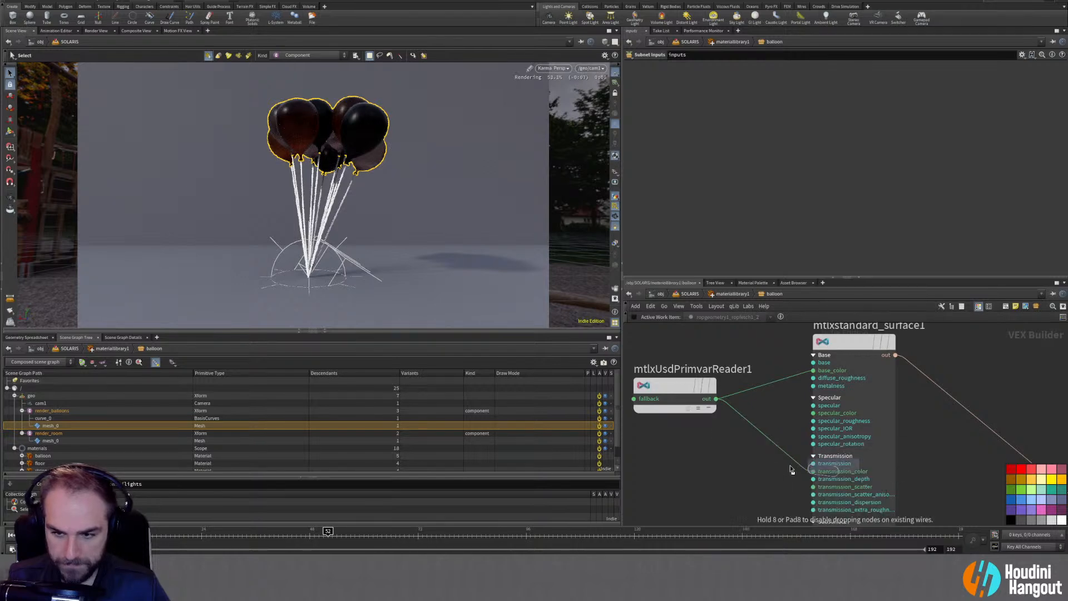
pyautogui.click(767, 461)
pyautogui.moveTo(766, 460); pyautogui.dragTo(824, 424)
# Set the saturate node's amount to 0.59 and its luma coefficients to rec709
pyautogui.moveTo(754, 87); pyautogui.dragTo(738, 88)
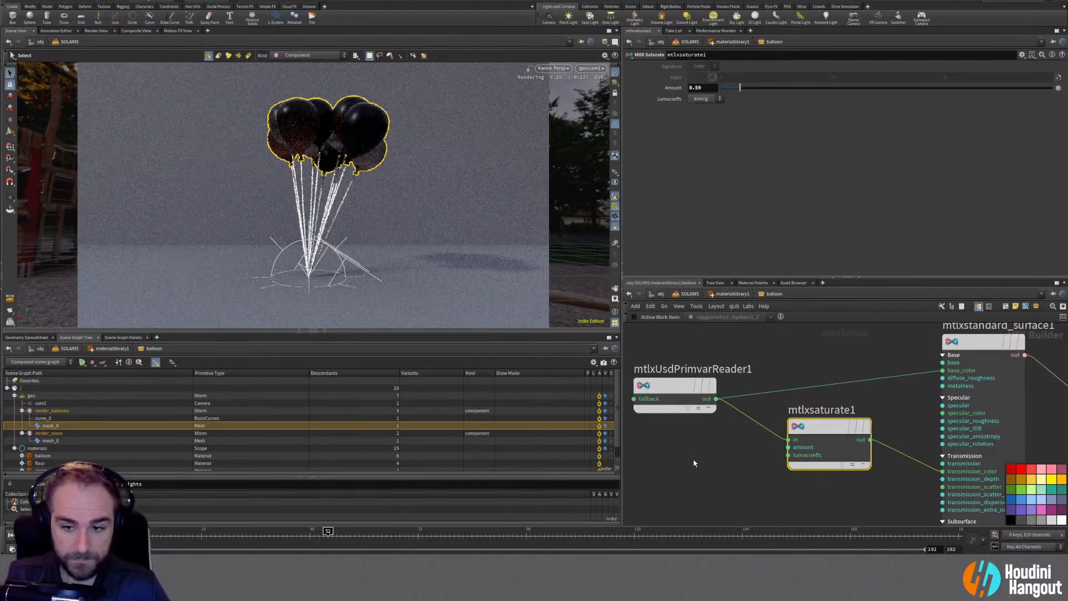
pyautogui.moveTo(784, 431)
pyautogui.mouseDown()
pyautogui.moveTo(767, 444)
pyautogui.moveTo(764, 436)
pyautogui.mouseUp()
pyautogui.click(704, 99)
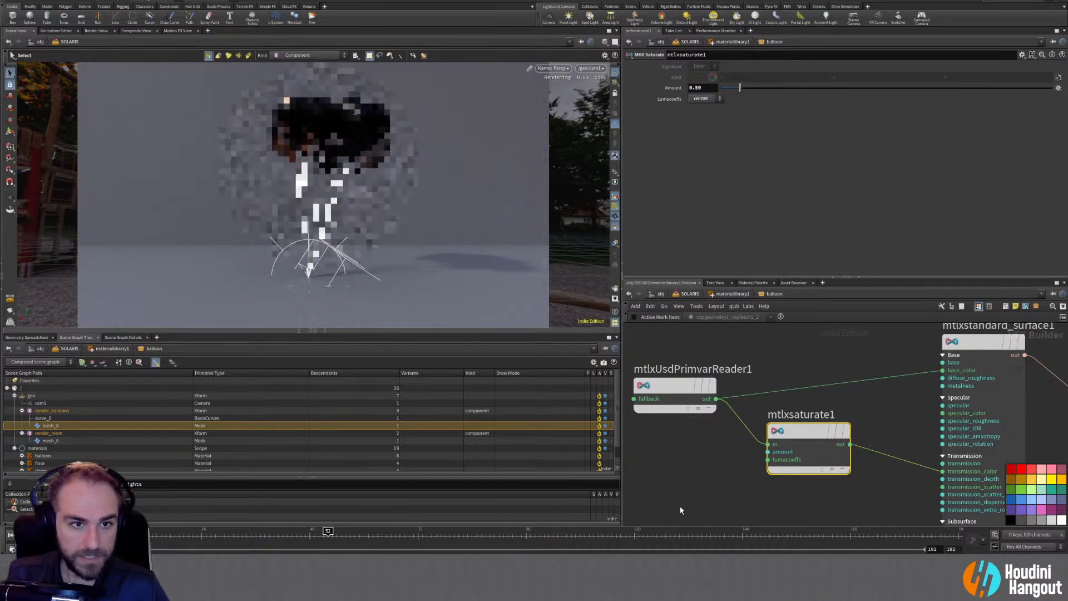
# Try adding an MtlX Luminance node next to the saturate node
pyautogui.press('Tab')
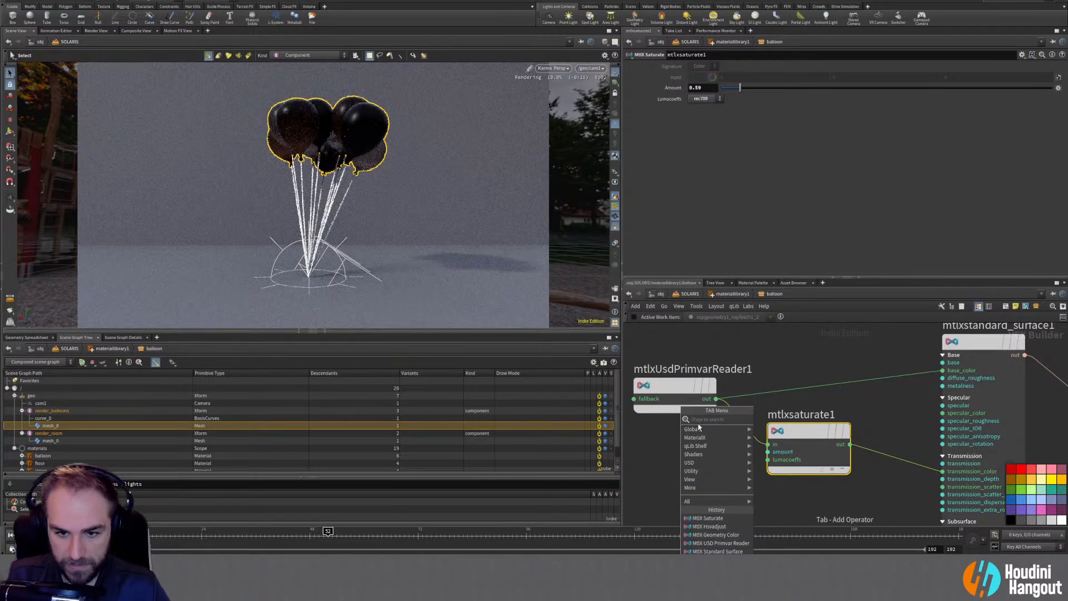
pyautogui.moveTo(694, 437)
pyautogui.moveTo(789, 439)
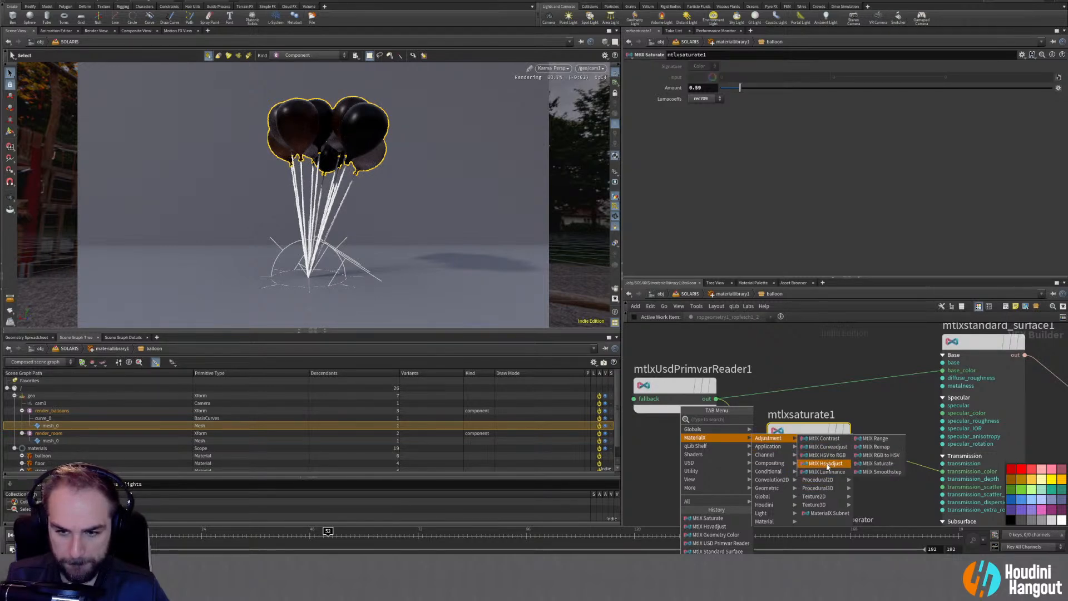
pyautogui.click(827, 471)
pyautogui.click(713, 467)
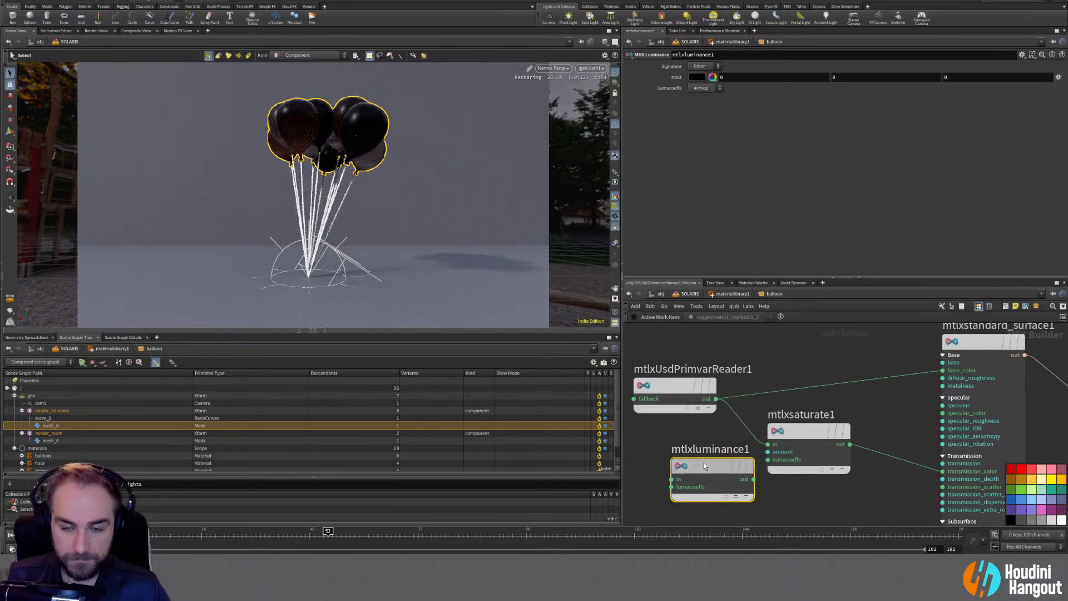
pyautogui.press('Delete')
# Try inserting an MtlX Curveadjust node between the saturate node and the transmission_color input
pyautogui.press('Tab')
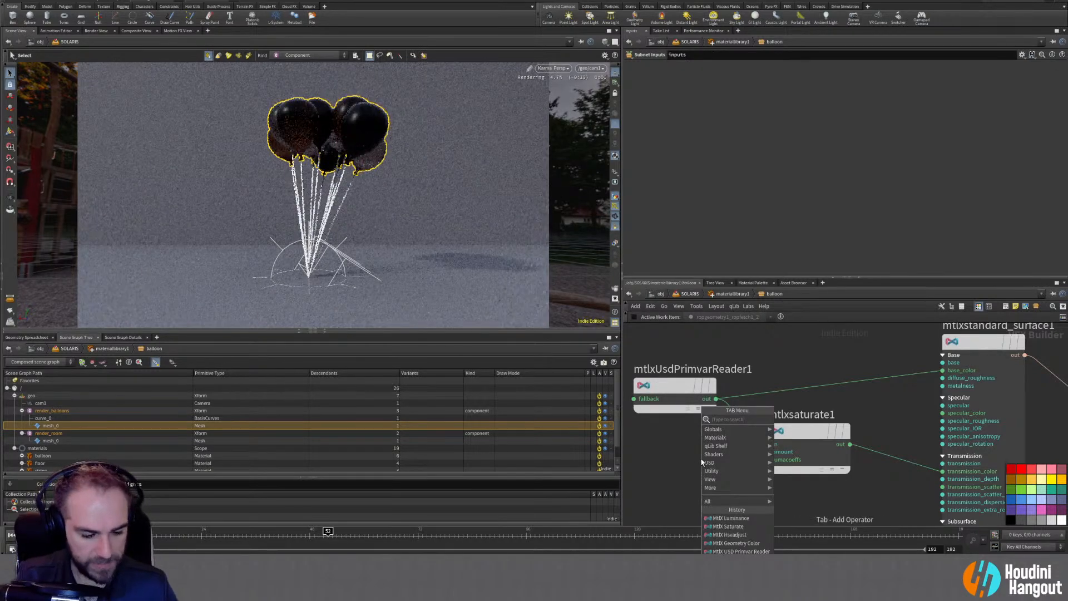
pyautogui.write('cur')
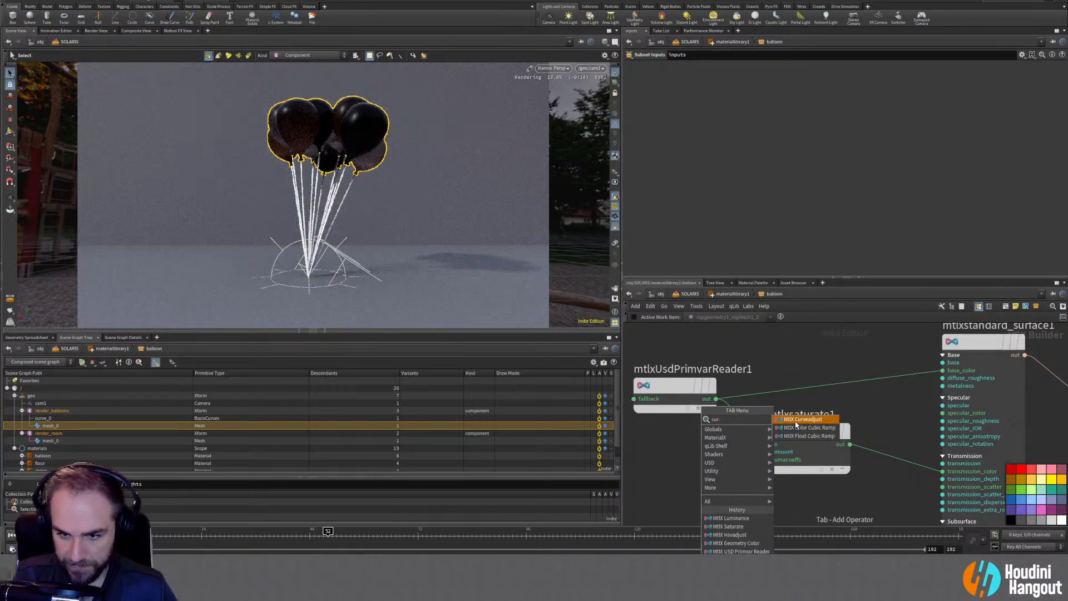
pyautogui.press('Return')
pyautogui.click(693, 464)
pyautogui.moveTo(693, 465)
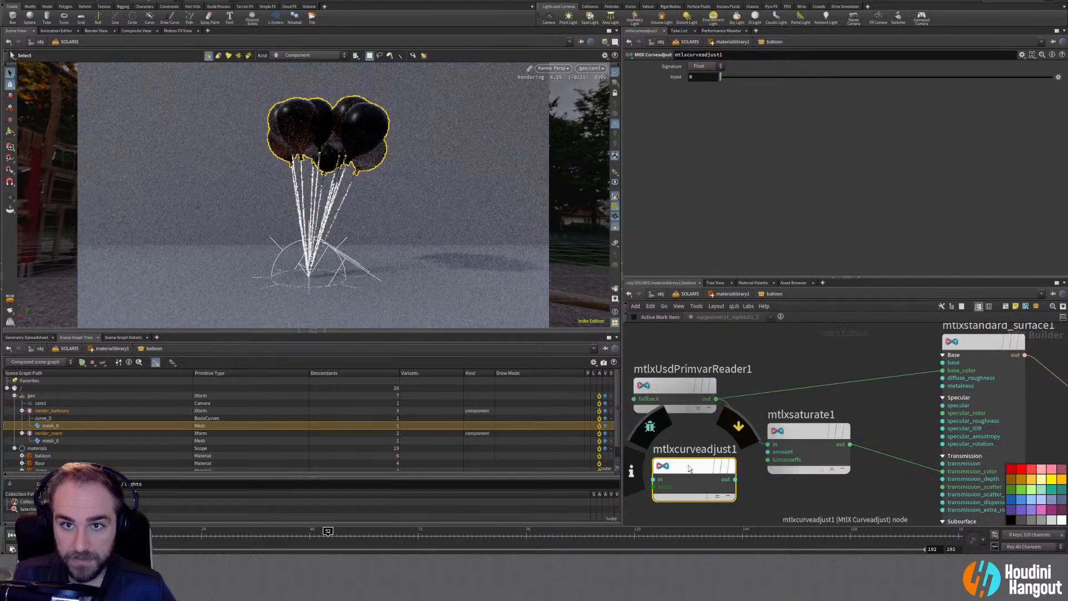
pyautogui.moveTo(678, 469)
pyautogui.mouseDown()
pyautogui.moveTo(847, 472)
pyautogui.moveTo(877, 432)
pyautogui.moveTo(945, 438)
pyautogui.mouseUp()
pyautogui.moveTo(886, 491); pyautogui.dragTo(795, 484, button='middle')
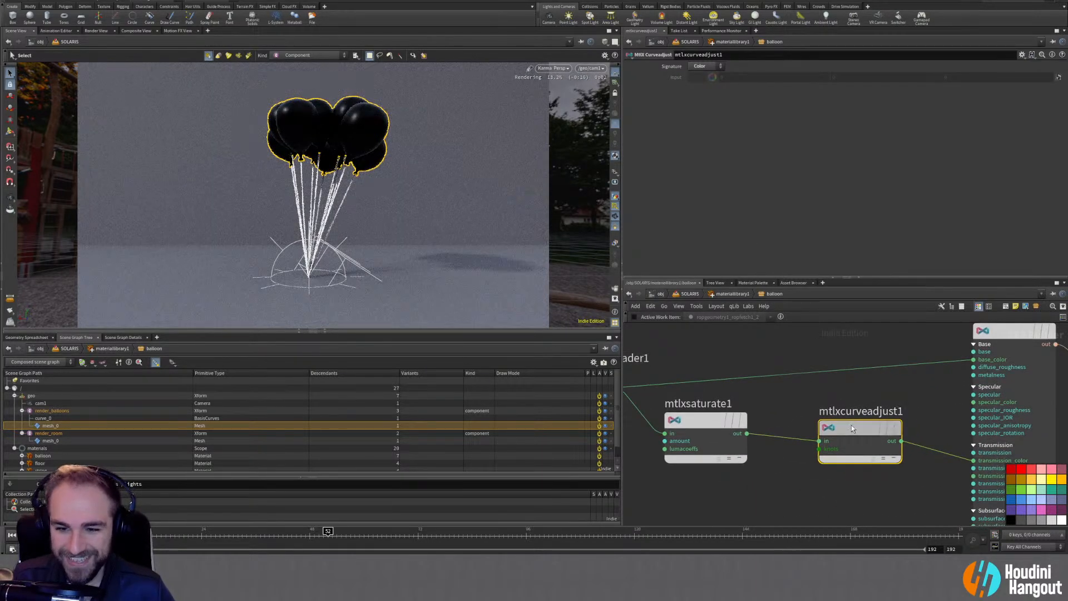
# Delete the curve adjust node so the saturate node feeds transmission_color directly
pyautogui.click(852, 369)
pyautogui.press('Escape')
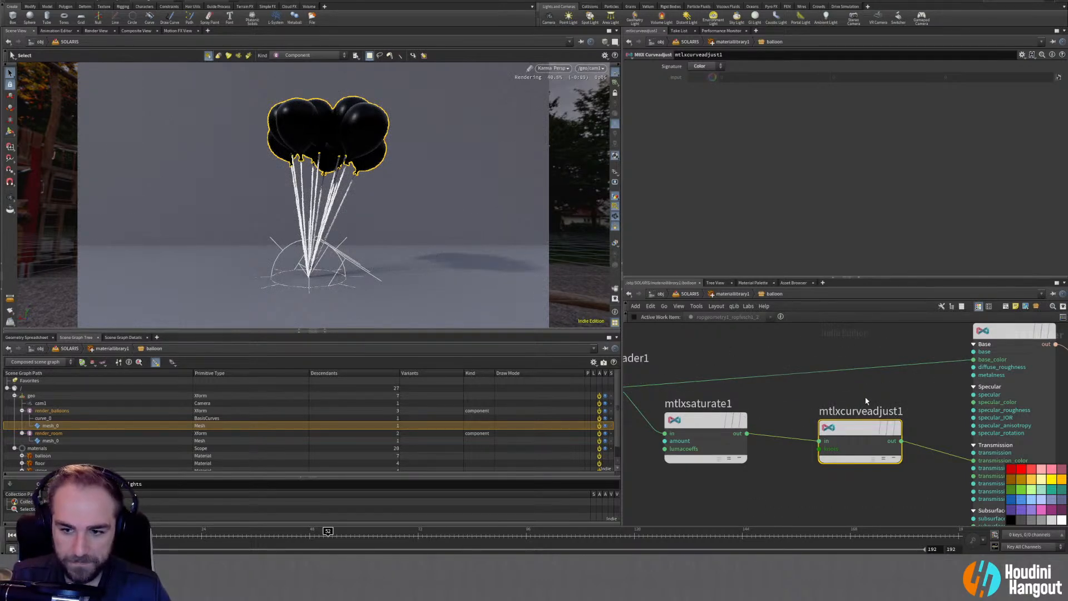
pyautogui.press('Delete')
pyautogui.scroll(-3, 842, 474)
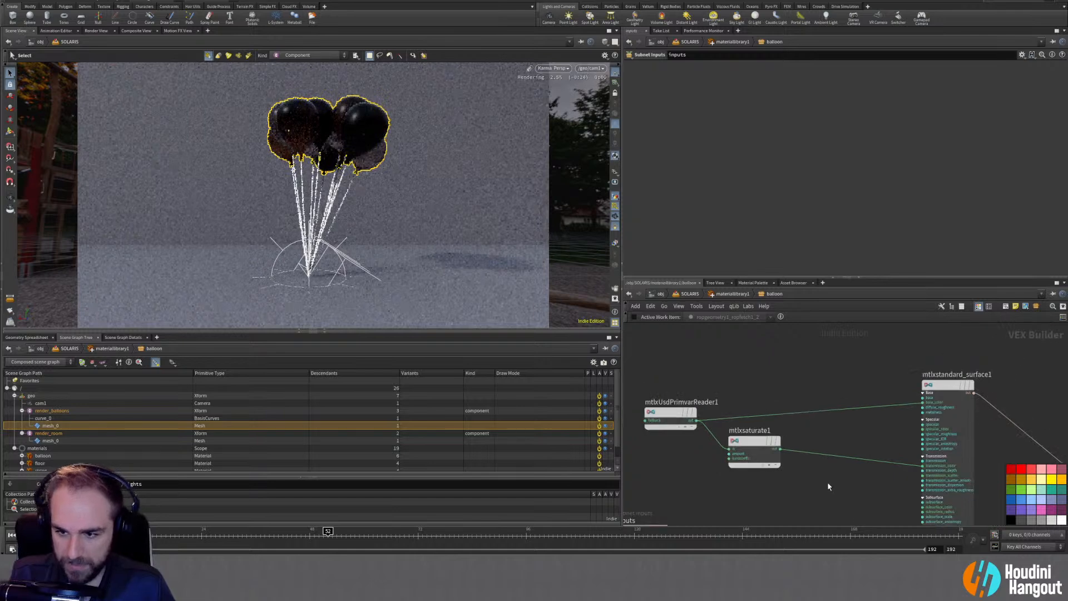
# Spread the primvar reader and saturate nodes apart to leave working space in the balloon material network
pyautogui.scroll(-3, 791, 463)
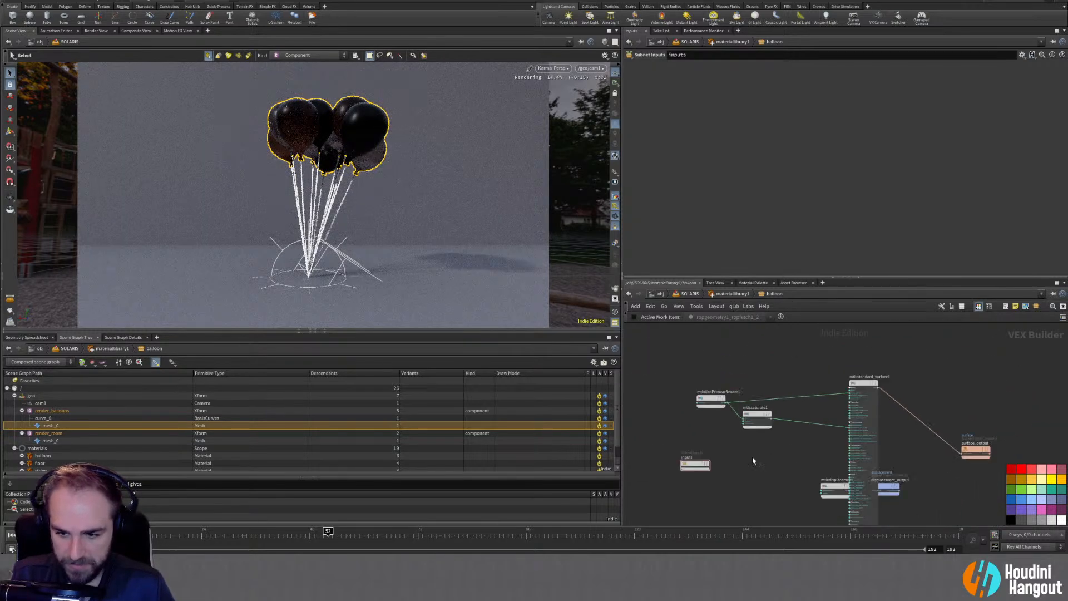
pyautogui.moveTo(792, 405); pyautogui.dragTo(994, 444)
pyautogui.click(738, 444)
pyautogui.scroll(4, 709, 334)
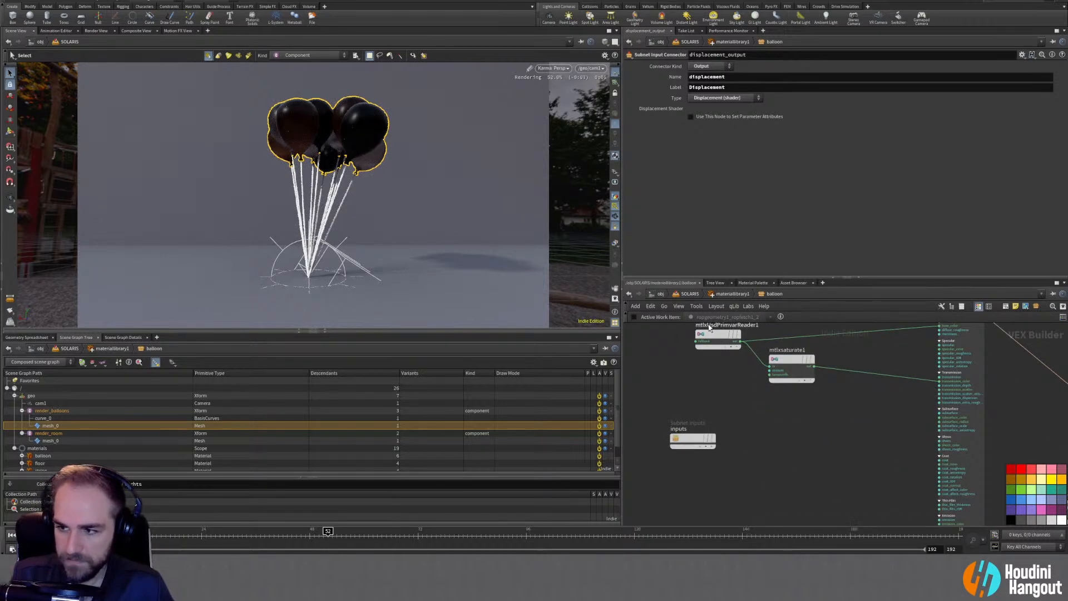
pyautogui.moveTo(712, 335); pyautogui.dragTo(678, 335)
pyautogui.moveTo(779, 359); pyautogui.dragTo(807, 371)
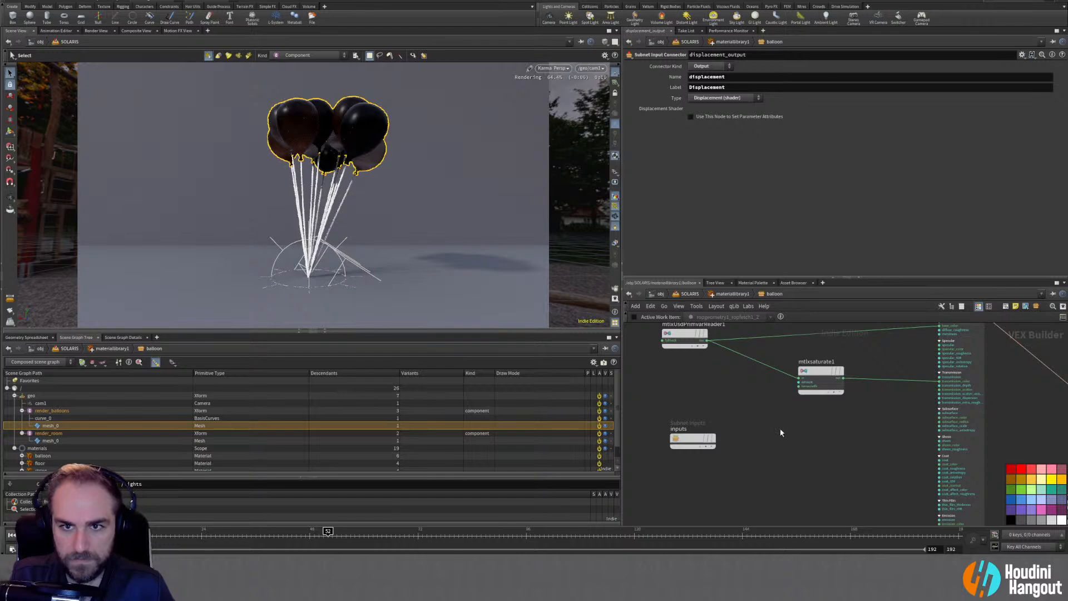
# Try inserting an MtlX Contrast node between the saturate node and the transmission_color input
pyautogui.press('Tab')
pyautogui.click(820, 371)
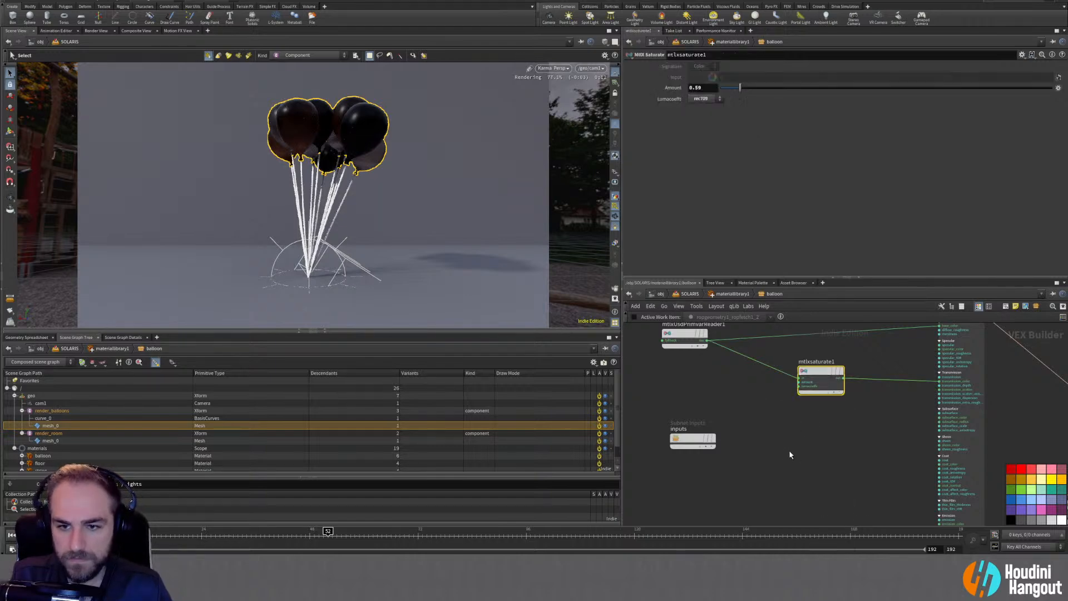
pyautogui.press('Tab')
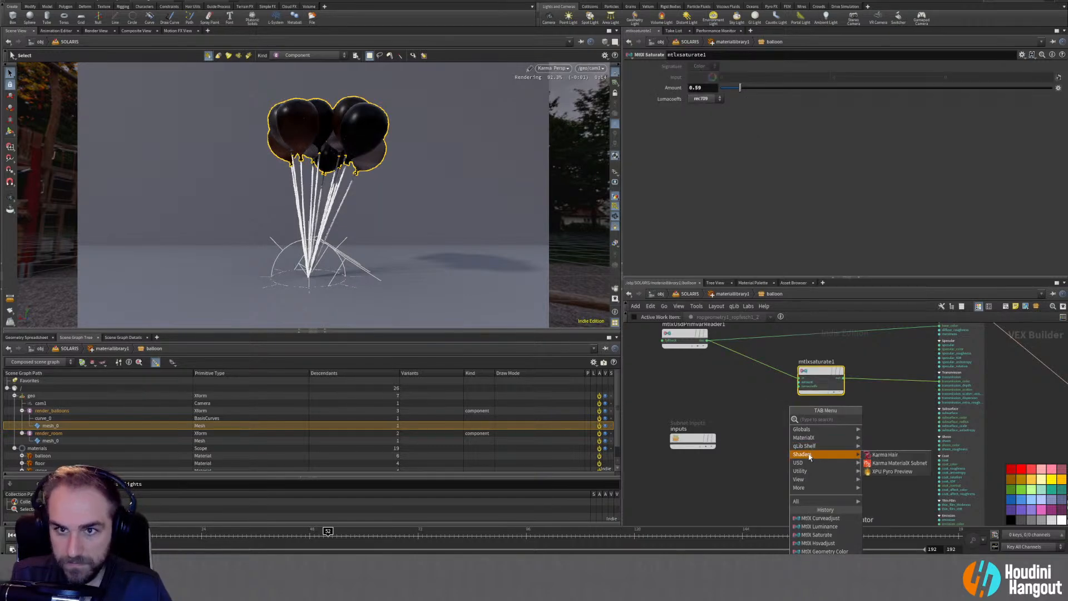
pyautogui.moveTo(871, 439)
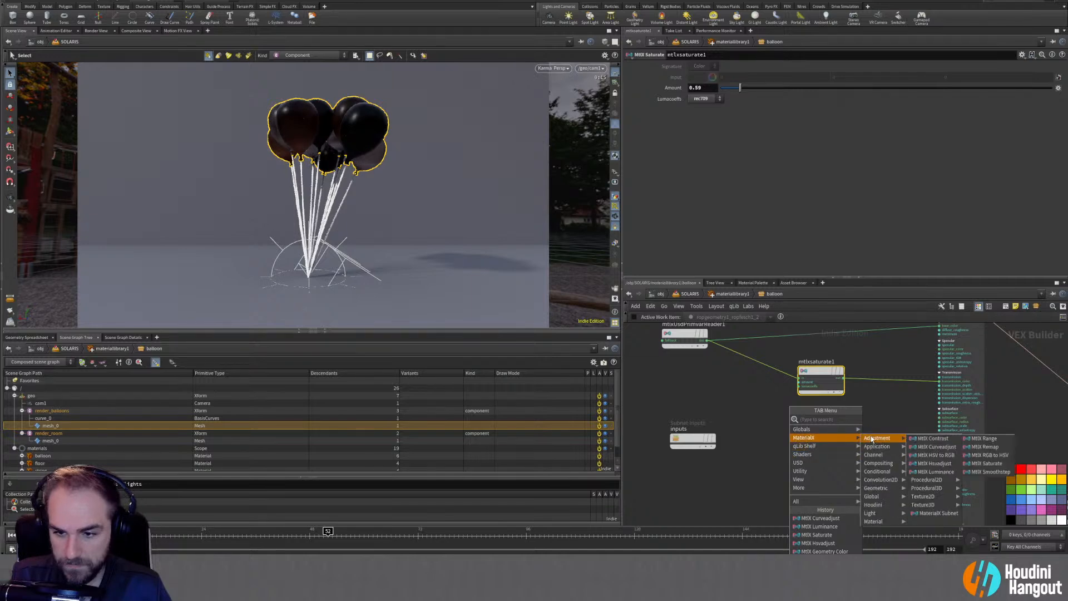
pyautogui.click(932, 438)
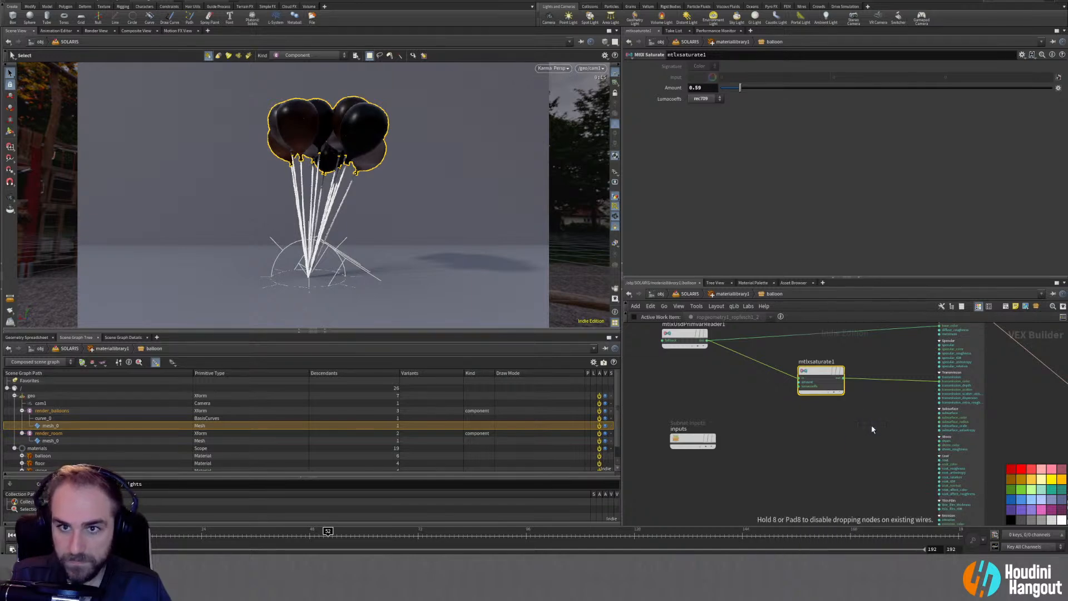
pyautogui.click(871, 426)
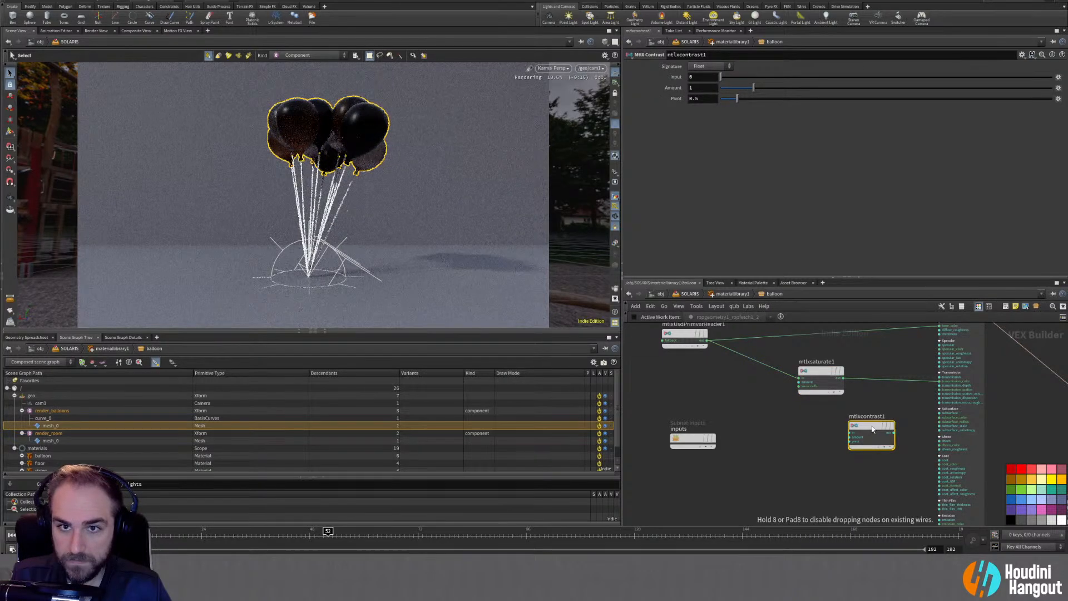
pyautogui.moveTo(871, 430)
pyautogui.moveTo(870, 429)
pyautogui.mouseDown()
pyautogui.moveTo(883, 380)
pyautogui.moveTo(906, 381)
pyautogui.mouseUp()
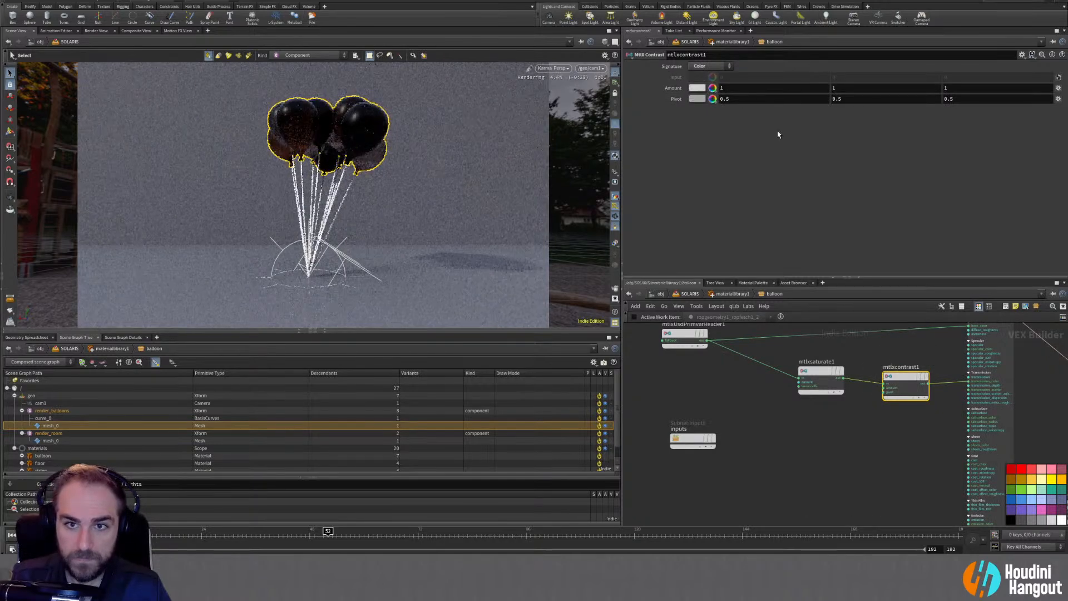
# Try a contrast amount of 4.2 and a pivot of 0.2 on all color channels
pyautogui.moveTo(669, 87); pyautogui.dragTo(701, 88, button='middle')
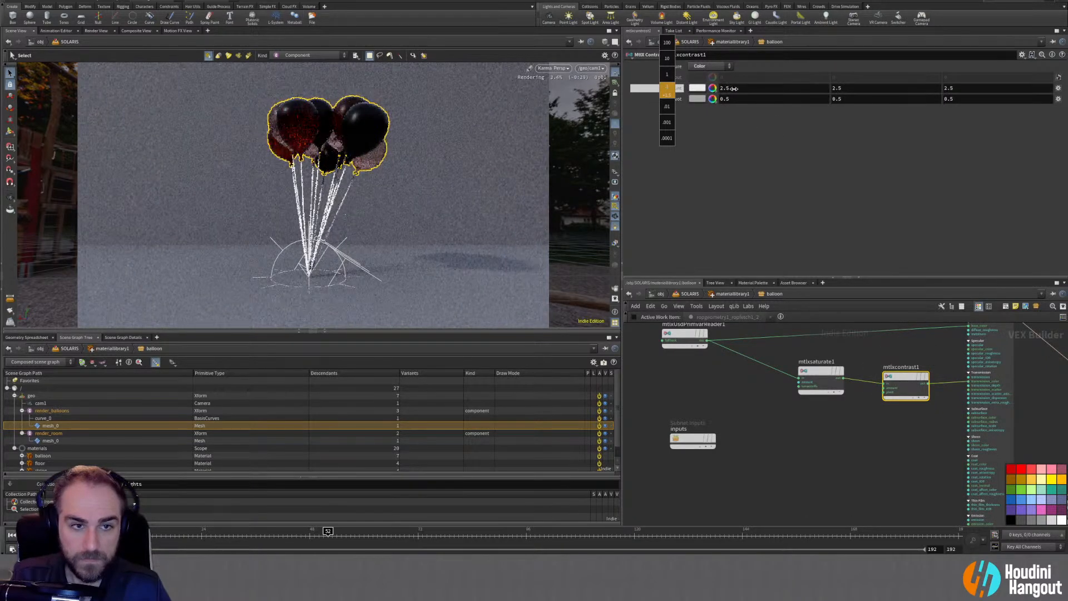
pyautogui.moveTo(757, 89); pyautogui.dragTo(788, 88, button='middle')
pyautogui.moveTo(677, 100); pyautogui.dragTo(658, 101, button='middle')
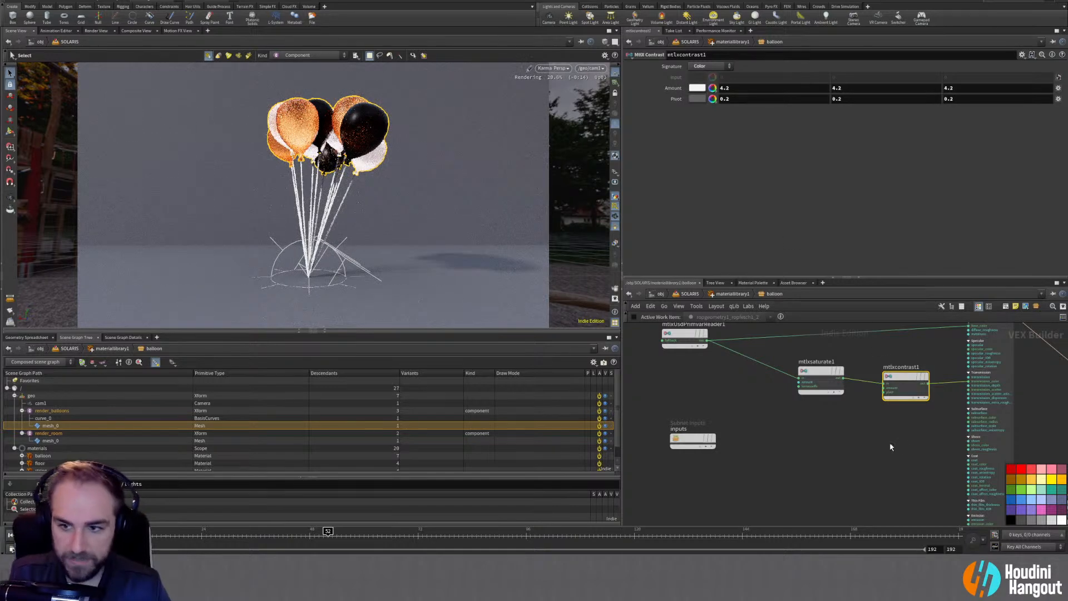
# Replace the contrast node with an MtlX Range node feeding transmission_color and set its gamma to 2.5
pyautogui.press('Delete')
pyautogui.press('Tab')
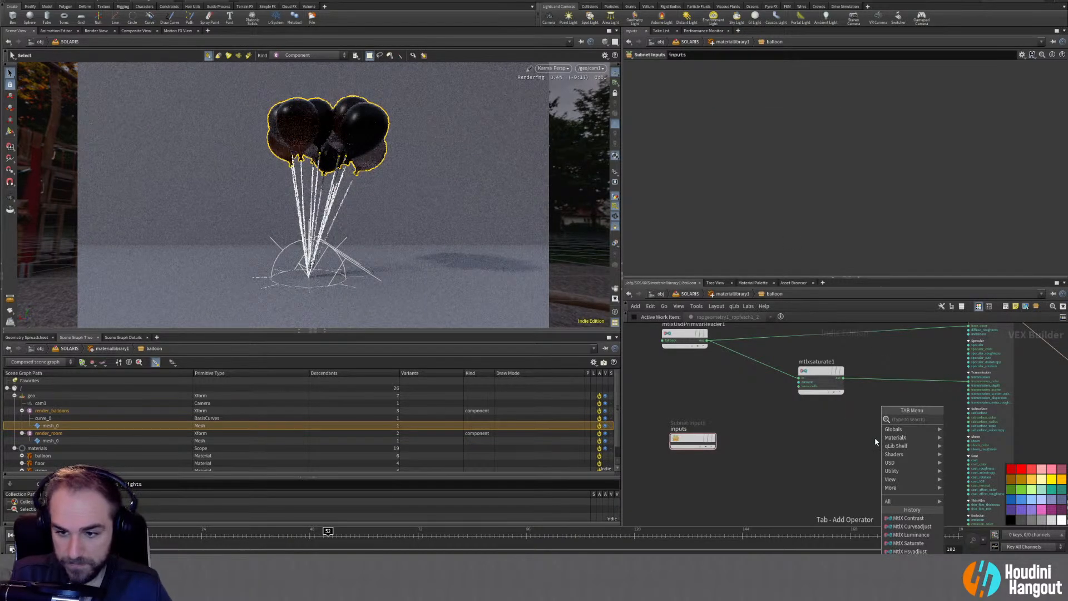
pyautogui.moveTo(912, 437)
pyautogui.moveTo(959, 439)
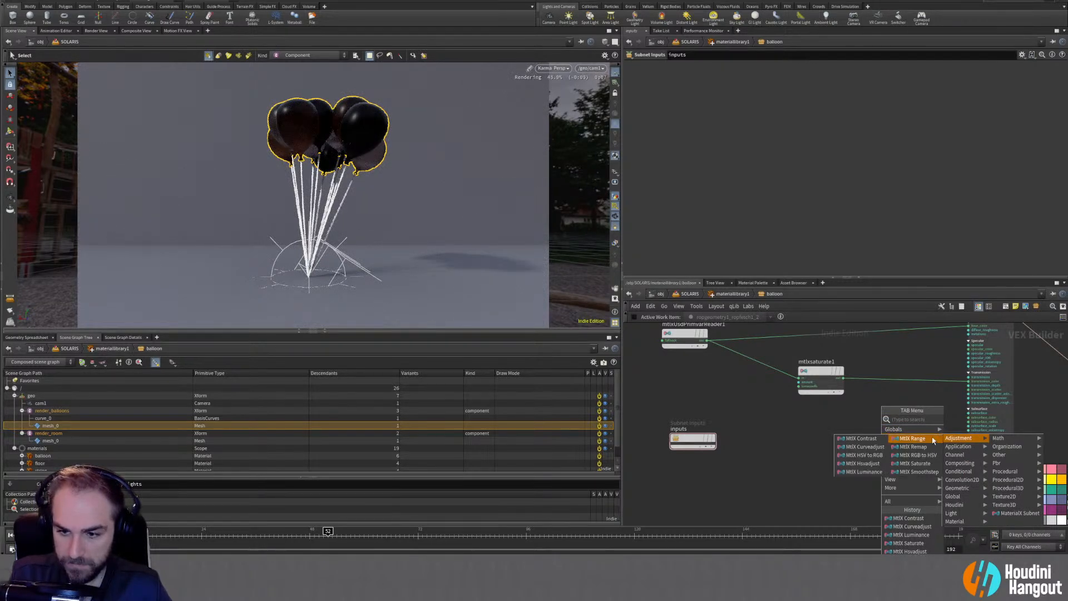
pyautogui.click(912, 438)
pyautogui.click(892, 412)
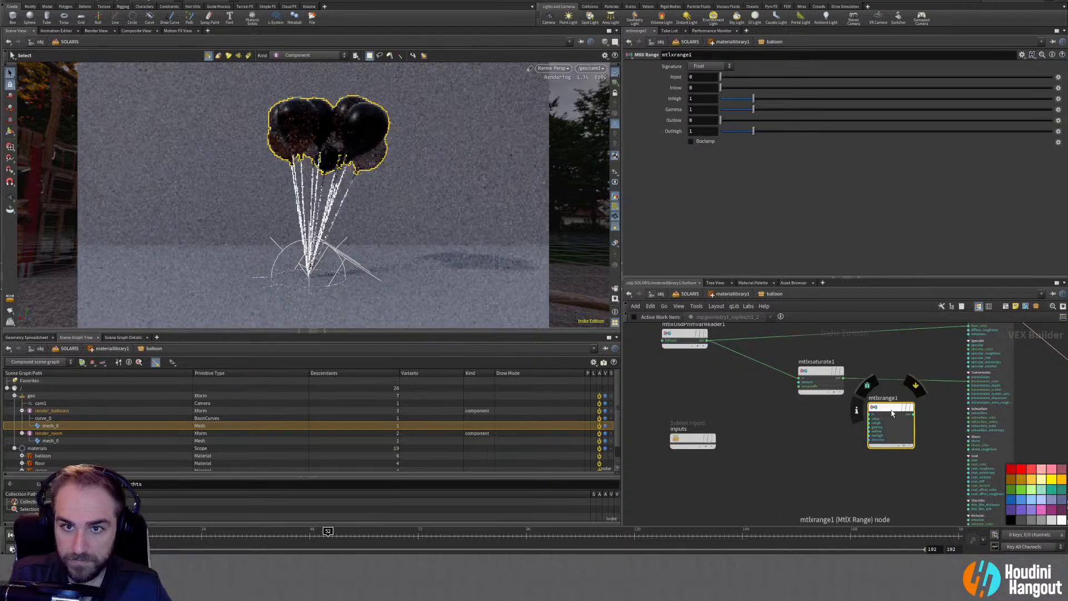
pyautogui.moveTo(888, 411)
pyautogui.mouseDown()
pyautogui.moveTo(889, 378)
pyautogui.moveTo(904, 381)
pyautogui.mouseUp()
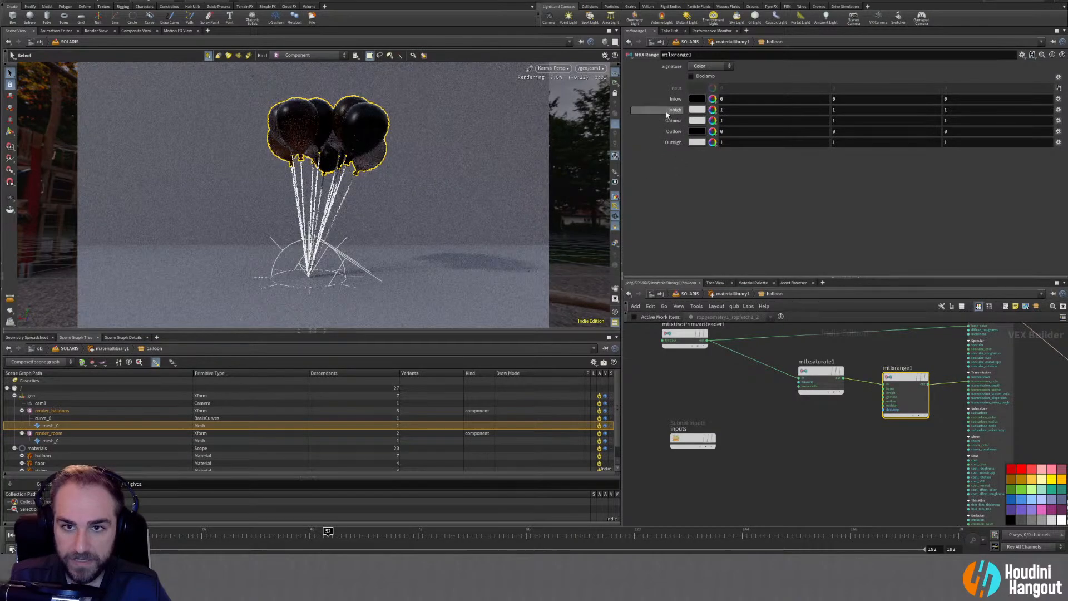
pyautogui.moveTo(673, 121); pyautogui.dragTo(732, 111, button='middle')
# Set the saturate node's amount to 0.99, keeping the rec709 luma coefficients
pyautogui.click(820, 373)
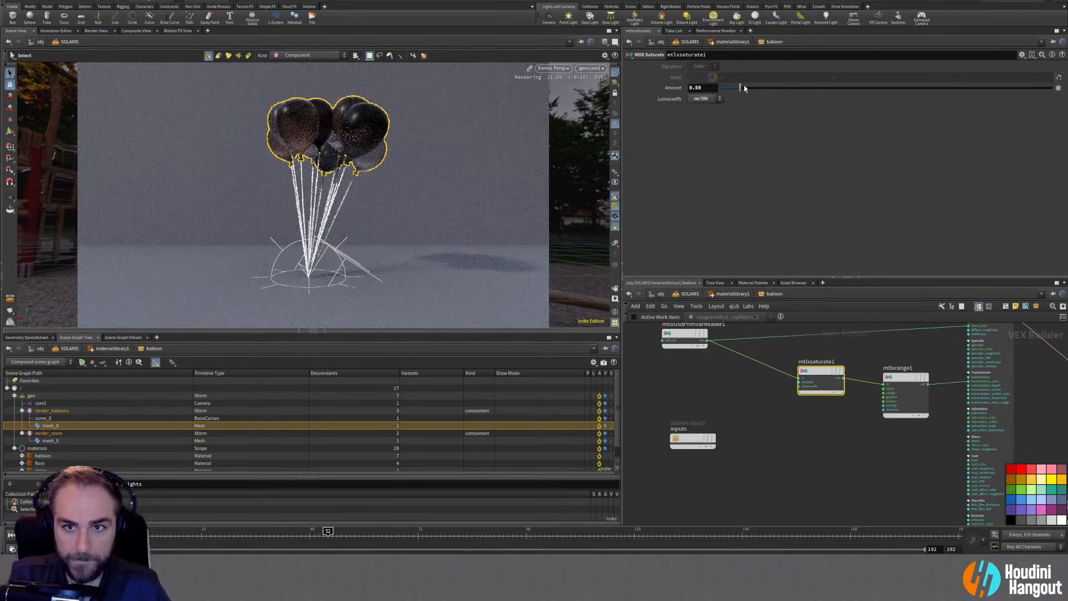
pyautogui.moveTo(752, 89)
pyautogui.mouseDown()
pyautogui.moveTo(776, 88)
pyautogui.moveTo(755, 91)
pyautogui.mouseUp()
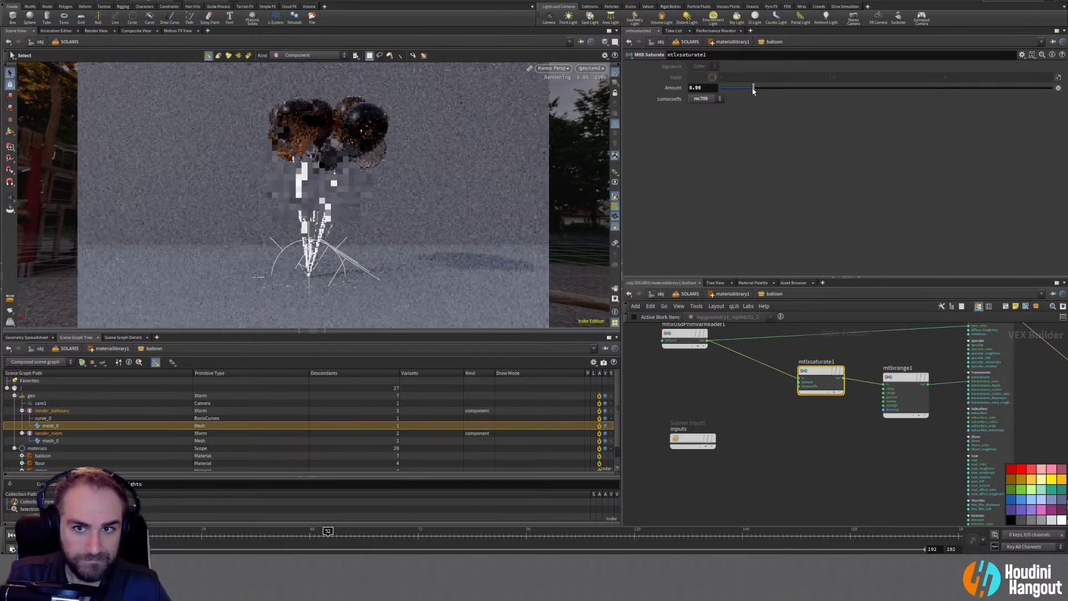
pyautogui.click(704, 98)
pyautogui.click(781, 140)
# Tidy the positions of the range and saturate nodes and check the primvar reader's settings
pyautogui.moveTo(888, 383); pyautogui.dragTo(880, 372)
pyautogui.click(880, 373)
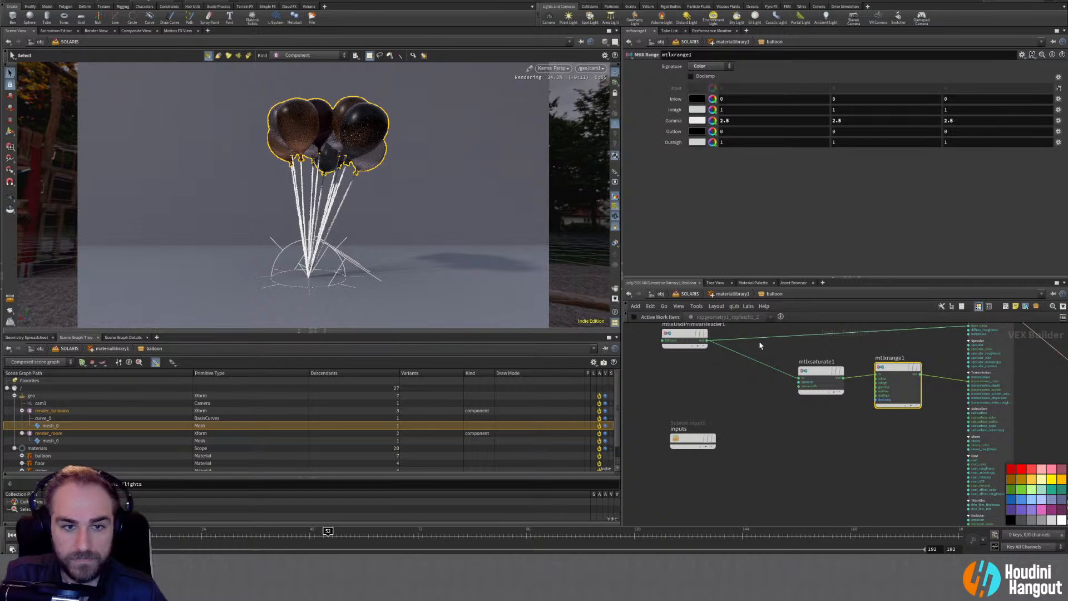
pyautogui.moveTo(811, 386); pyautogui.dragTo(798, 387)
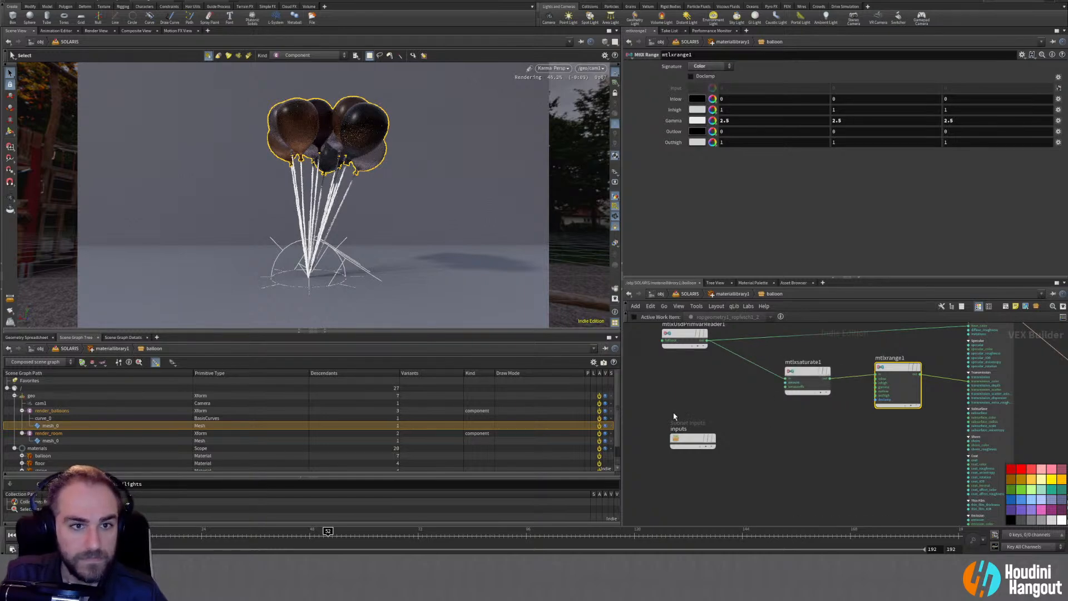
pyautogui.click(670, 342)
pyautogui.moveTo(693, 395); pyautogui.dragTo(684, 444, button='middle')
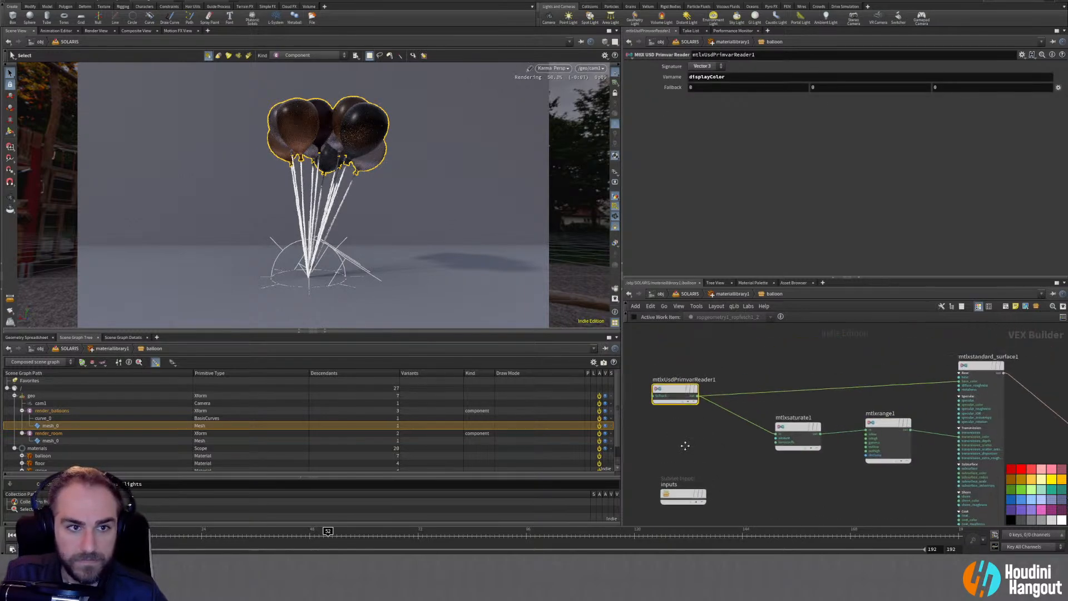
# Set the standard surface's specular roughness to 0.132
pyautogui.click(1001, 366)
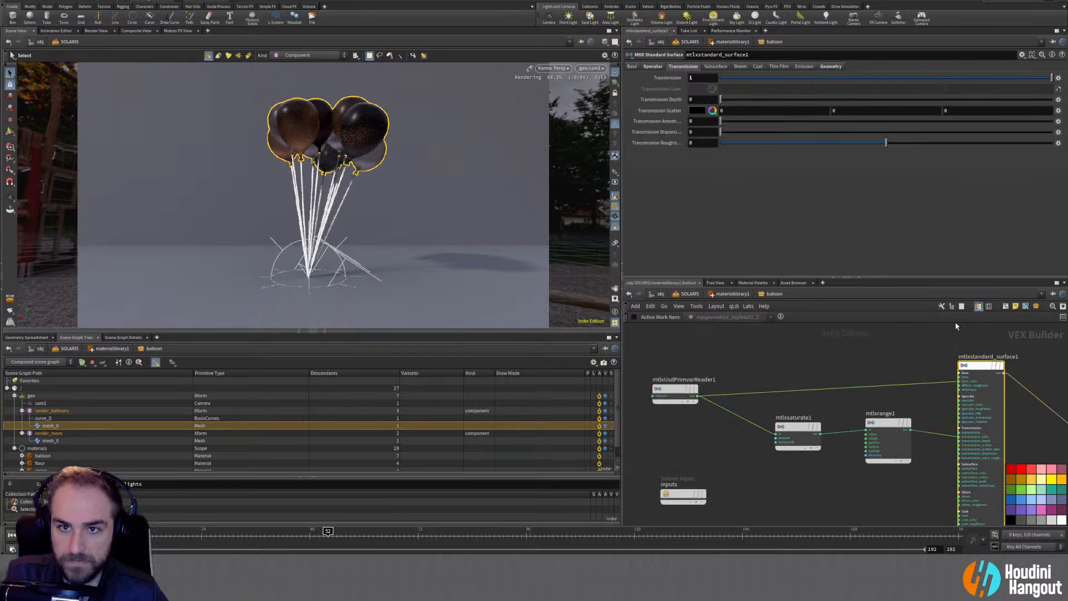
pyautogui.click(650, 67)
pyautogui.moveTo(768, 101); pyautogui.dragTo(681, 103)
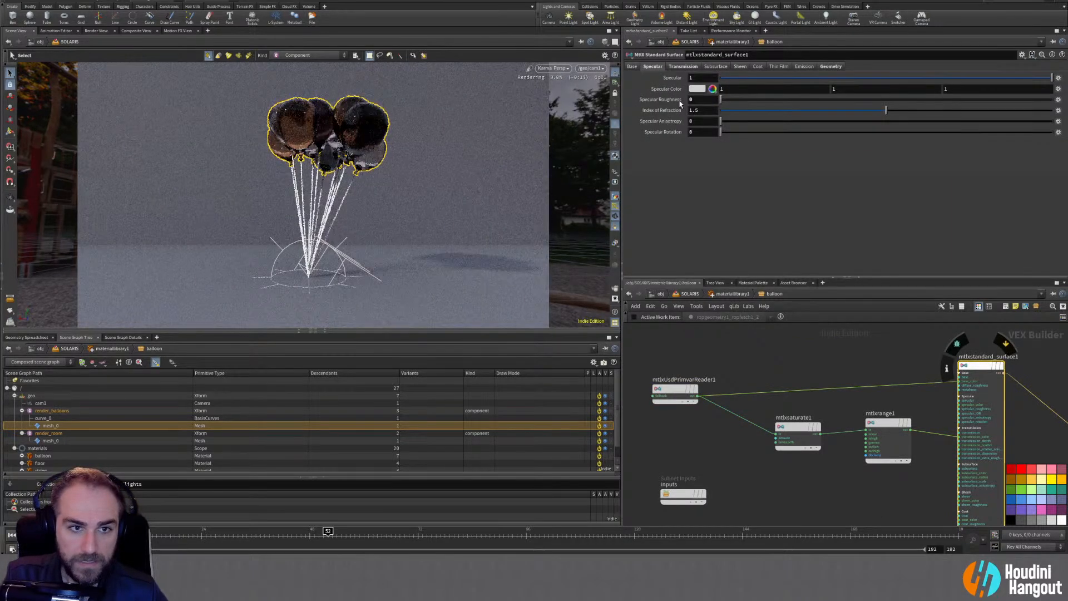
pyautogui.moveTo(721, 100); pyautogui.dragTo(760, 108)
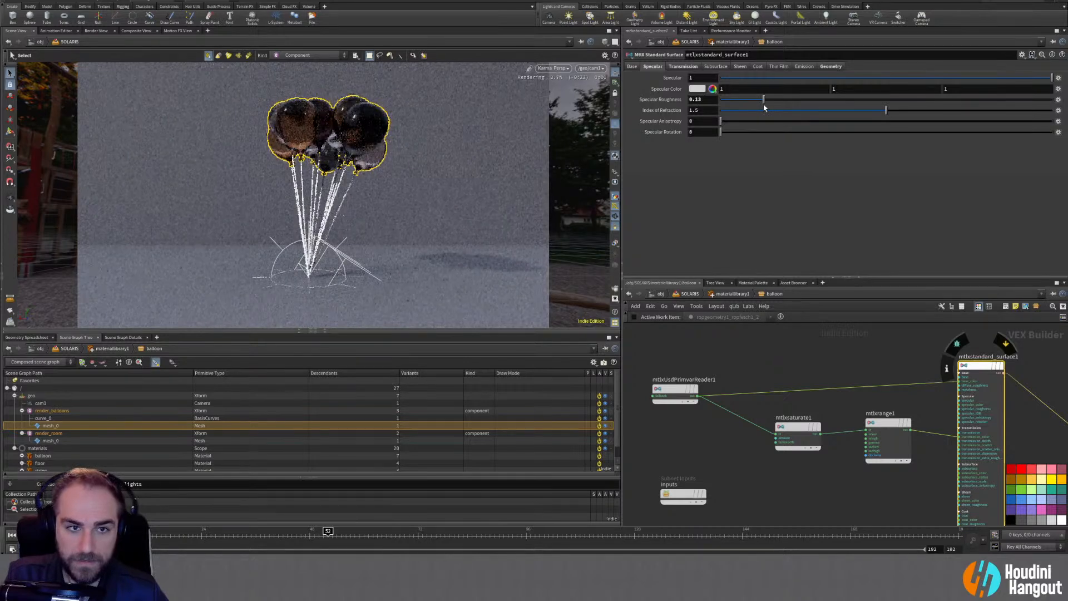
# Try turning off the standard surface's Thin Walled option
pyautogui.click(830, 66)
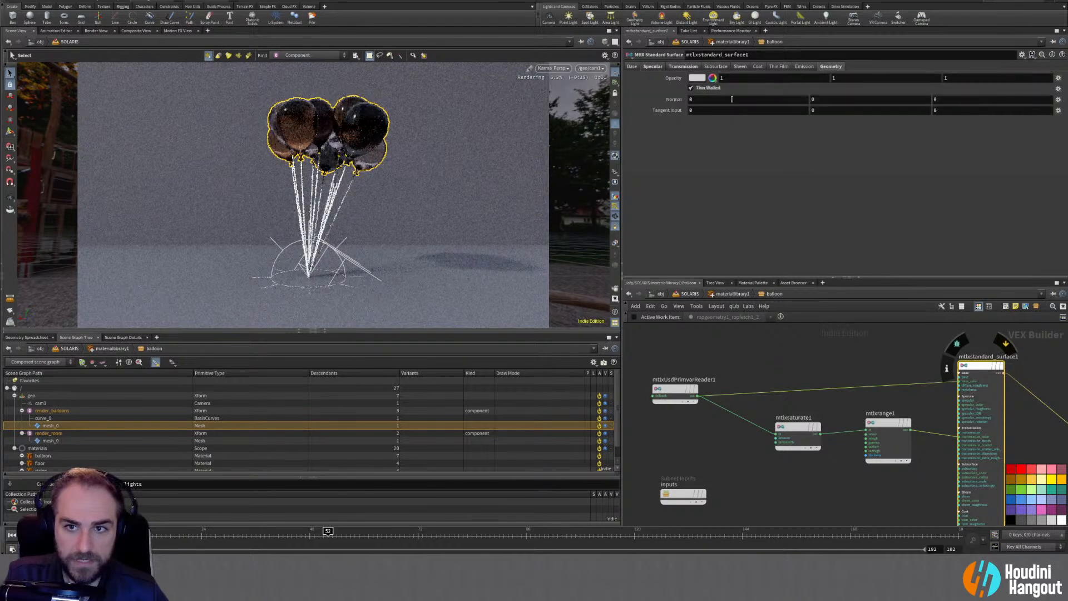
pyautogui.click(691, 89)
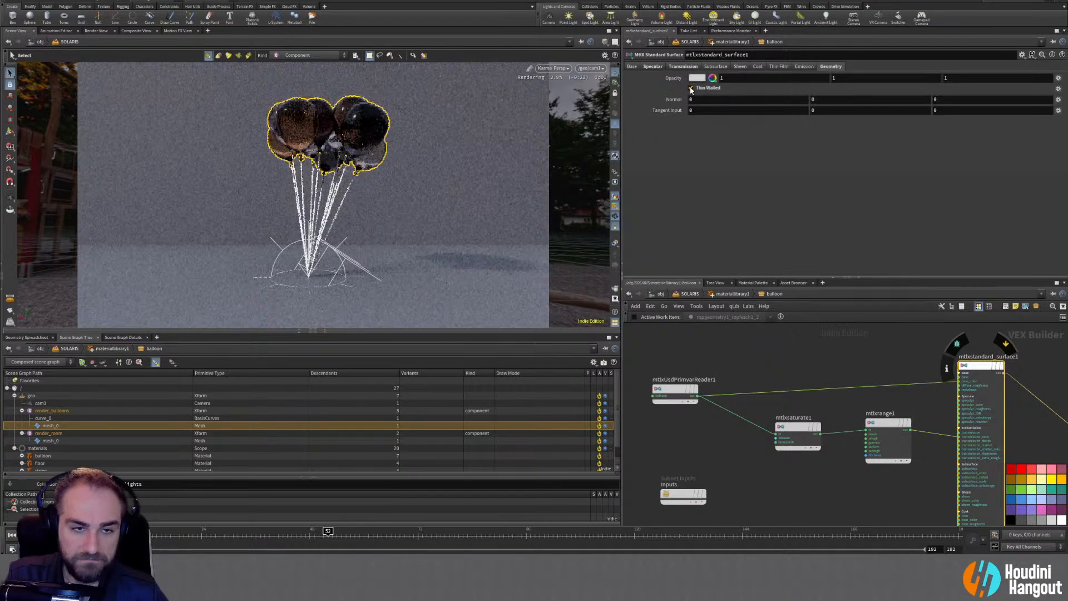
pyautogui.click(652, 67)
pyautogui.click(633, 67)
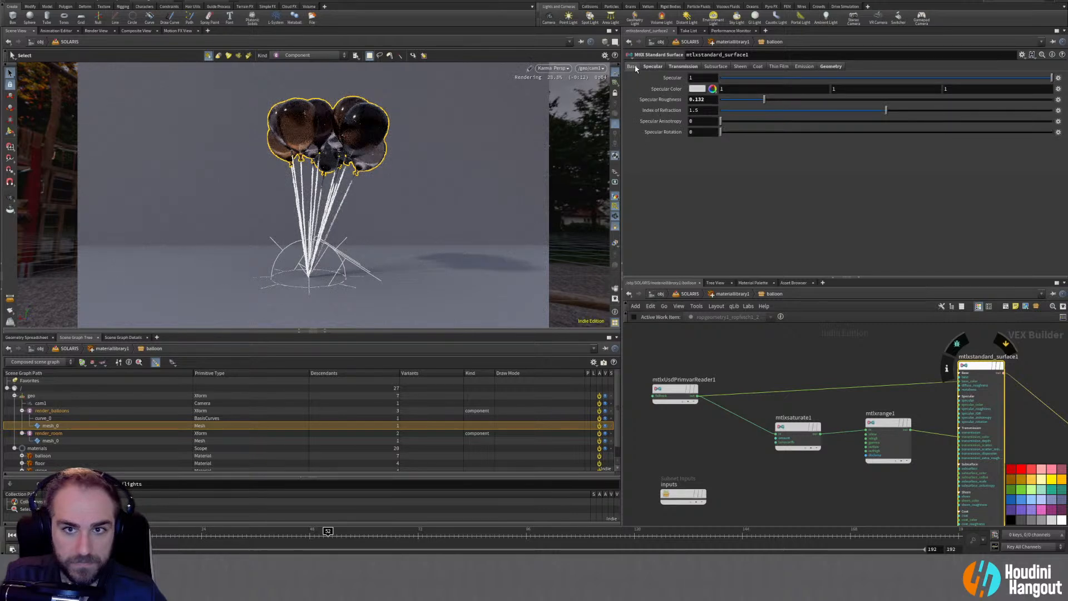
# Try an index of refraction of 1 on the standard surface
pyautogui.click(645, 67)
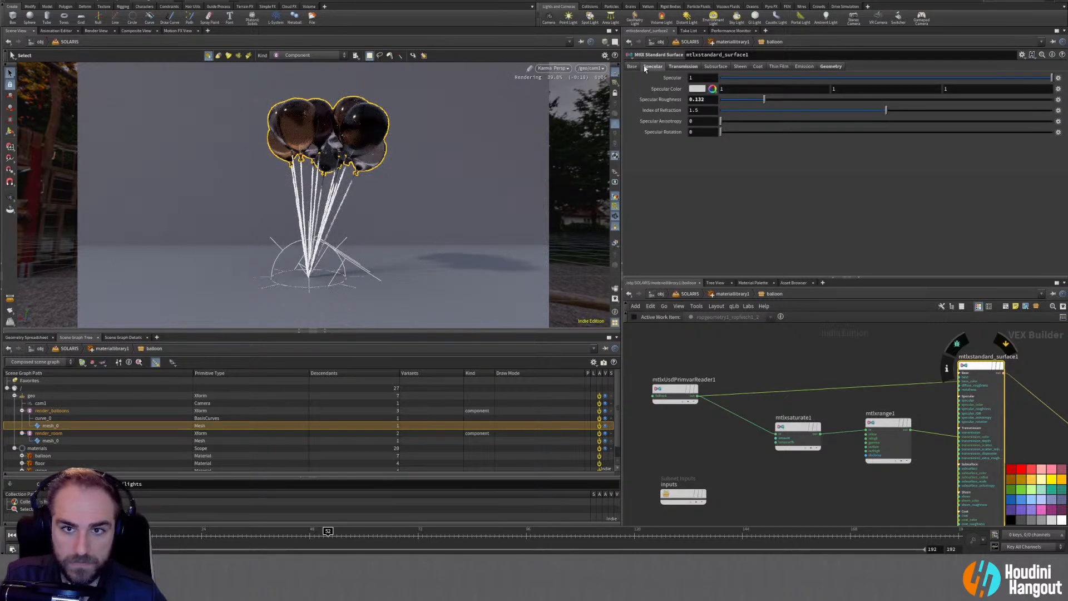
pyautogui.moveTo(829, 115)
pyautogui.mouseDown()
pyautogui.moveTo(799, 115)
pyautogui.moveTo(832, 116)
pyautogui.mouseUp()
pyautogui.doubleClick(699, 110)
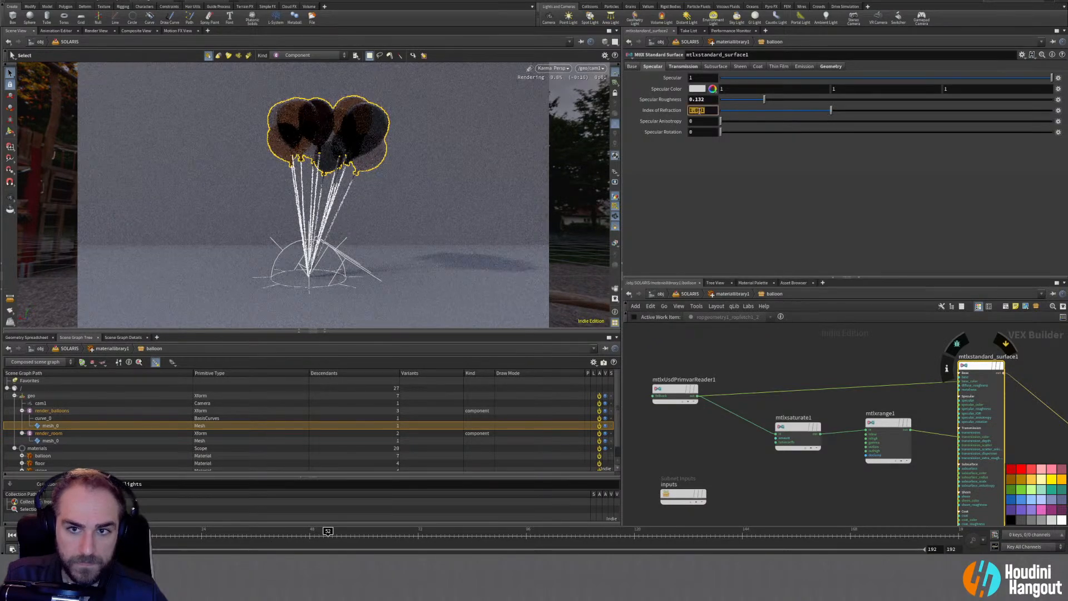
pyautogui.write('1')
pyautogui.press('Return')
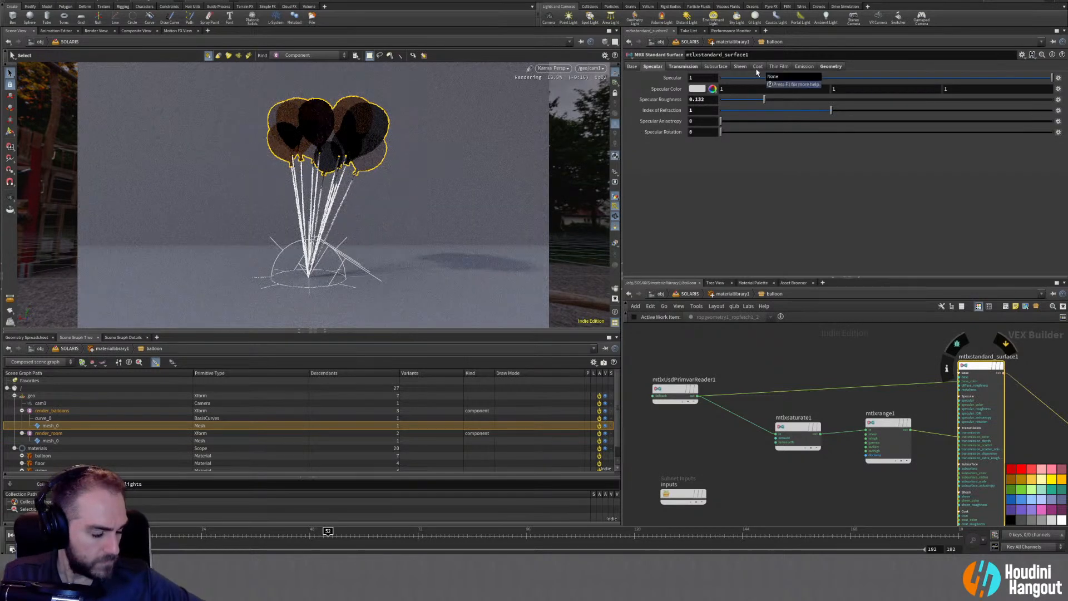
# Set the index of refraction to 1.8 and turn the Thin Walled option back on
pyautogui.click(692, 111)
pyautogui.press('Return')
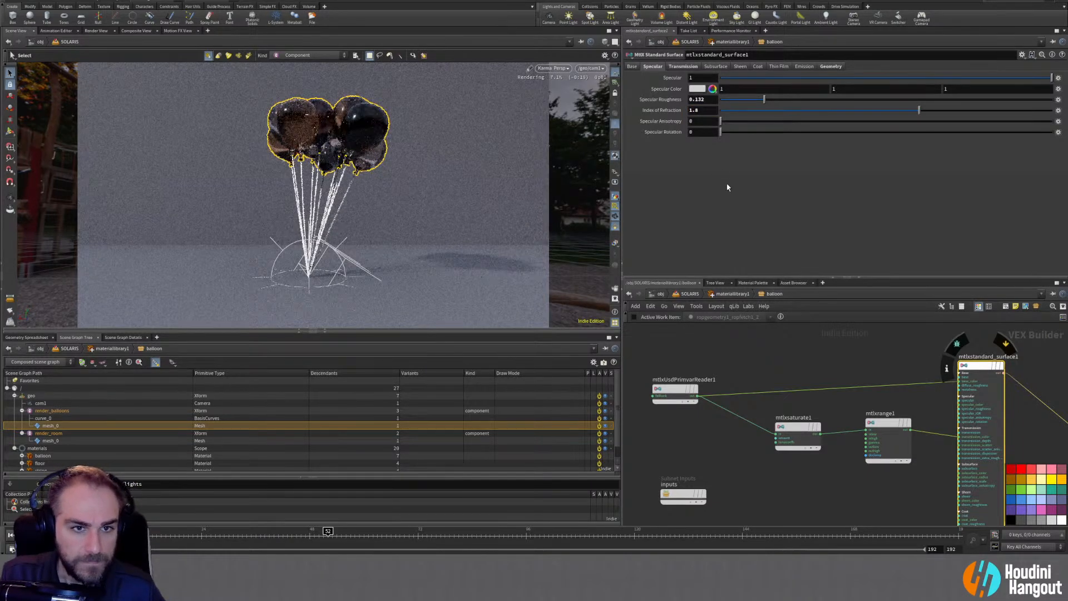
pyautogui.click(830, 66)
pyautogui.click(693, 89)
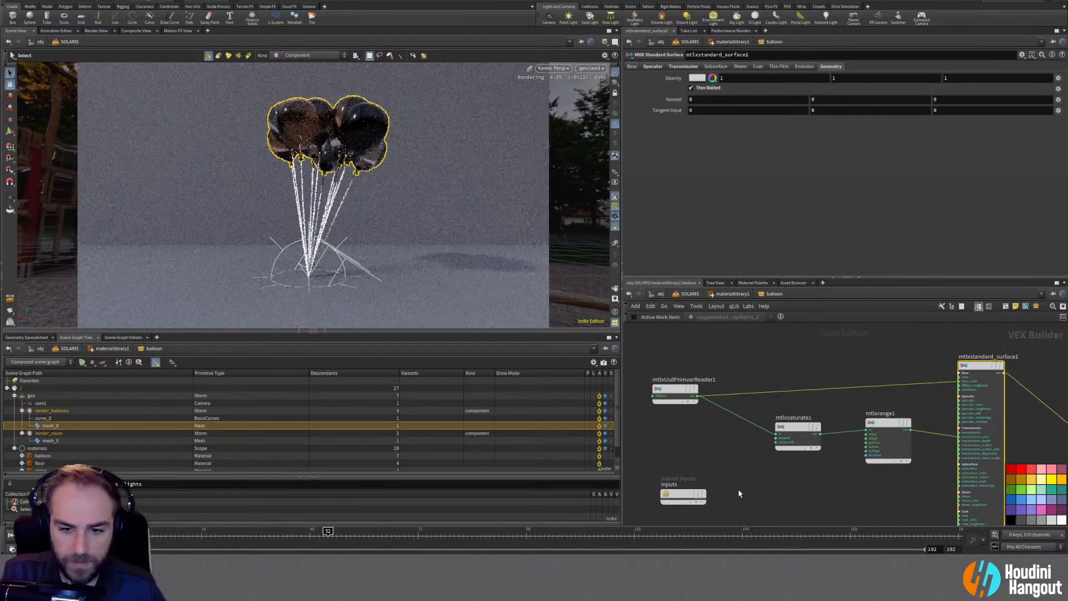
# Switch the viewport to Houdini GL and open the attribadjustcolor1 node inside the render_balloons object
pyautogui.click(552, 68)
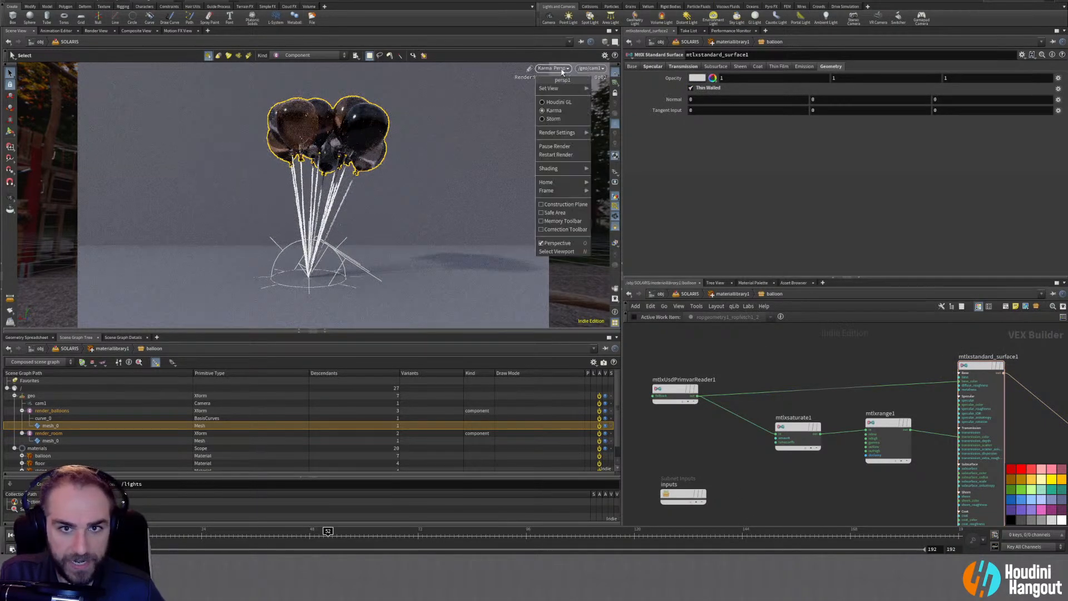
pyautogui.click(562, 106)
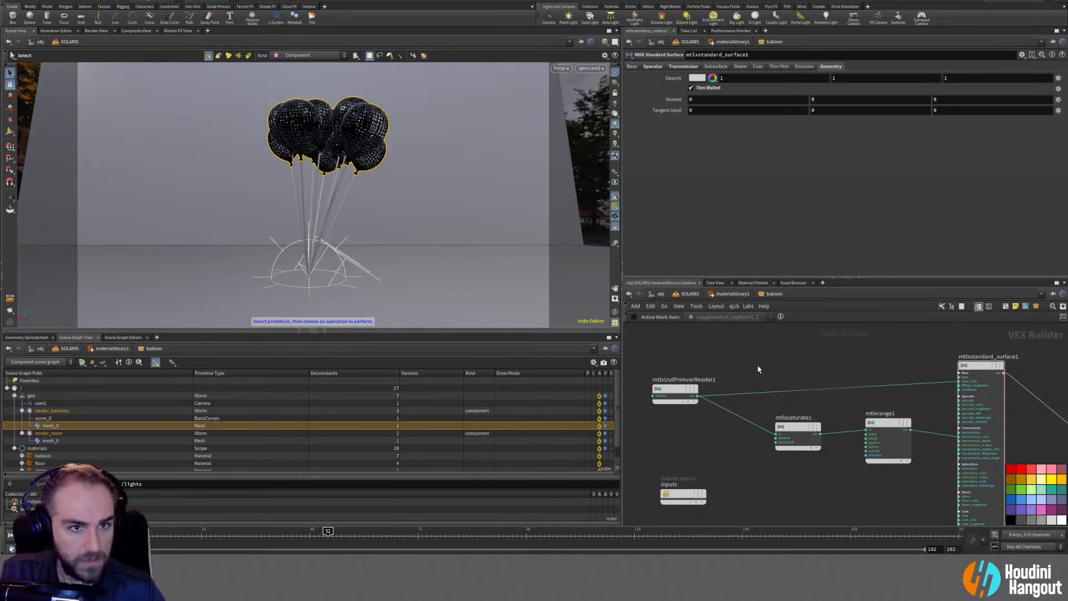
pyautogui.press('u')
pyautogui.press('u')
pyautogui.press('u')
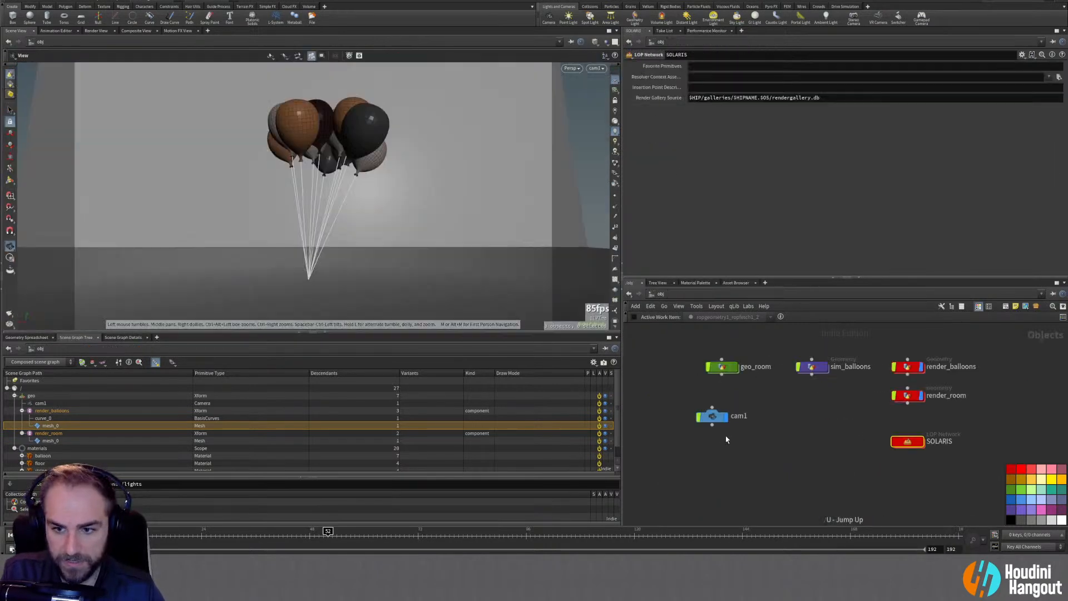
pyautogui.doubleClick(906, 366)
pyautogui.middleClick(837, 443)
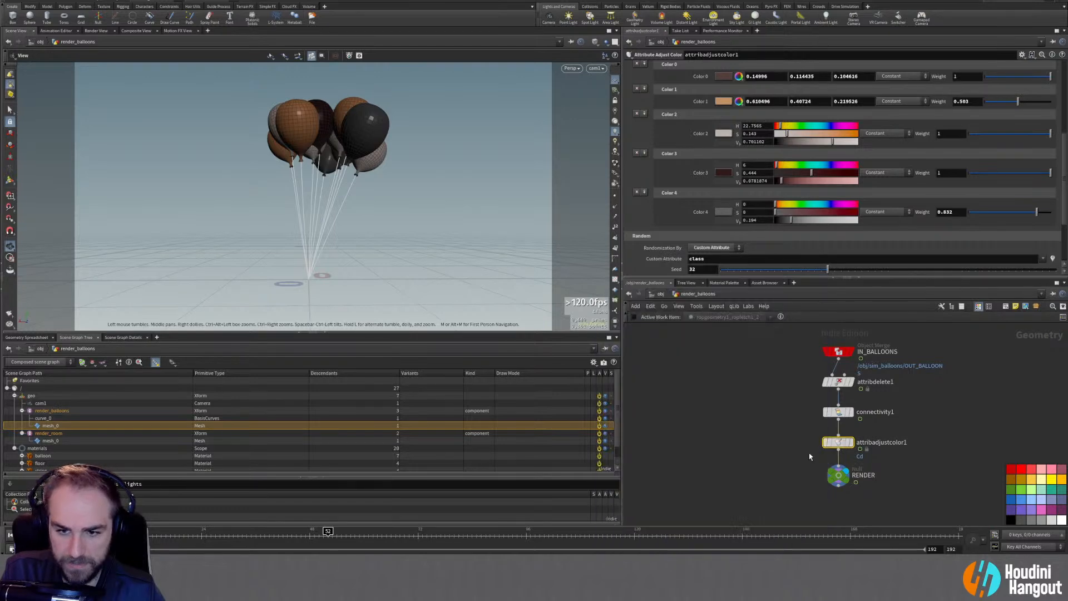
# Insert a Normal node between attribadjustcolor1 and RENDER in the render_balloons network
pyautogui.press('Tab')
pyautogui.write('nor')
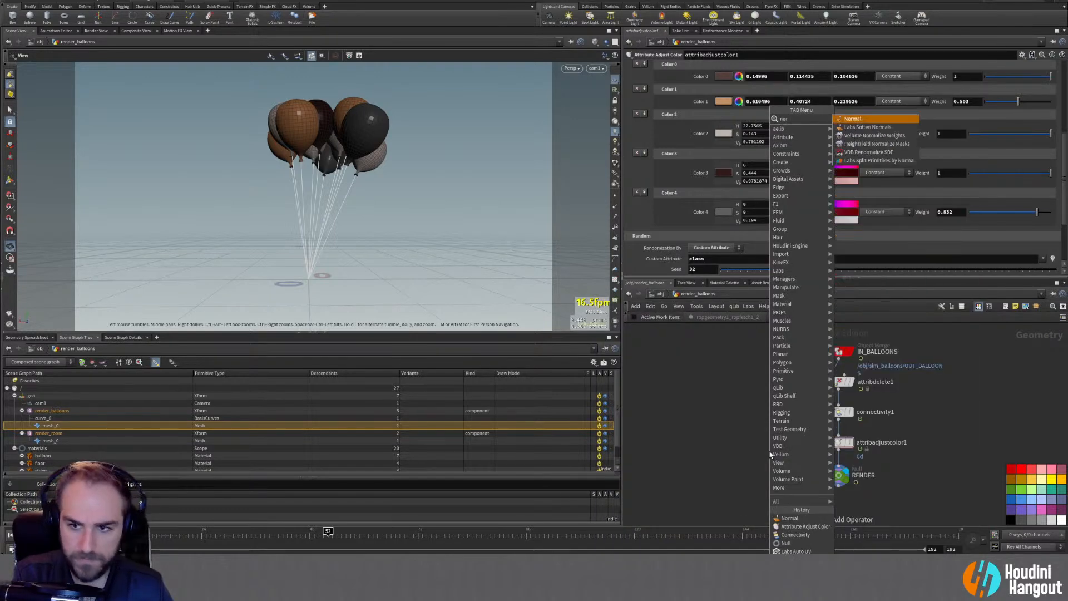
pyautogui.press('Return')
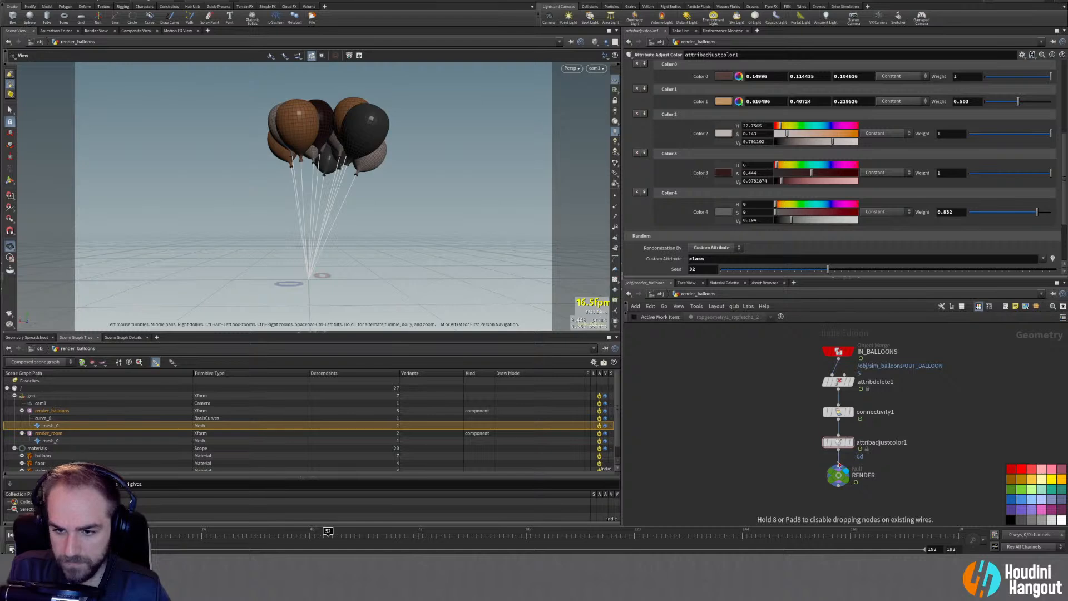
pyautogui.click(838, 468)
# Return to the SOLARIS network, switch the viewport to Karma rendering, and select the karma1 node
pyautogui.press('u')
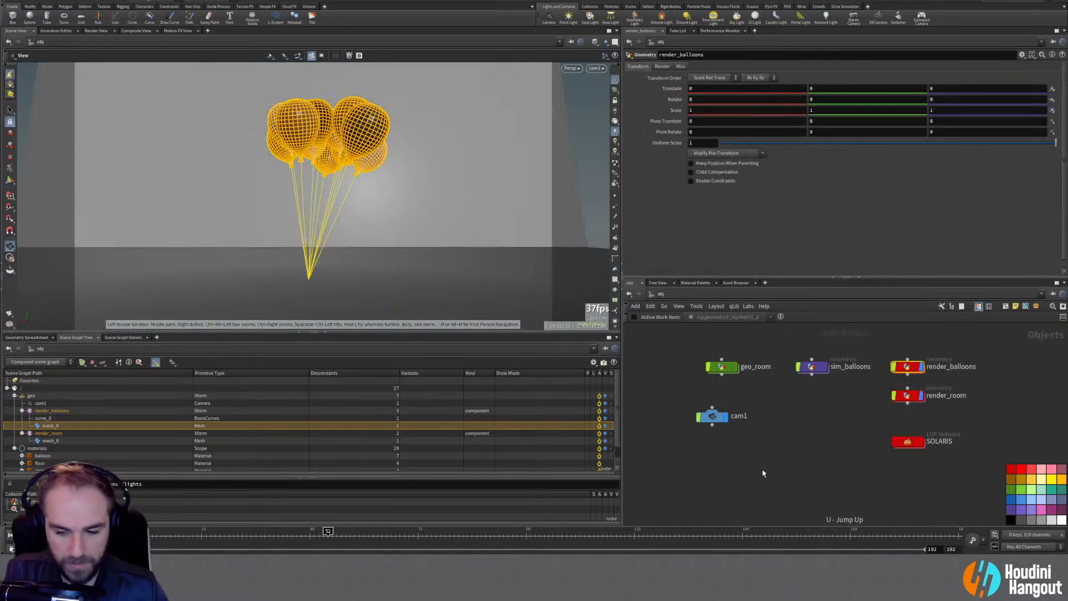
pyautogui.doubleClick(908, 441)
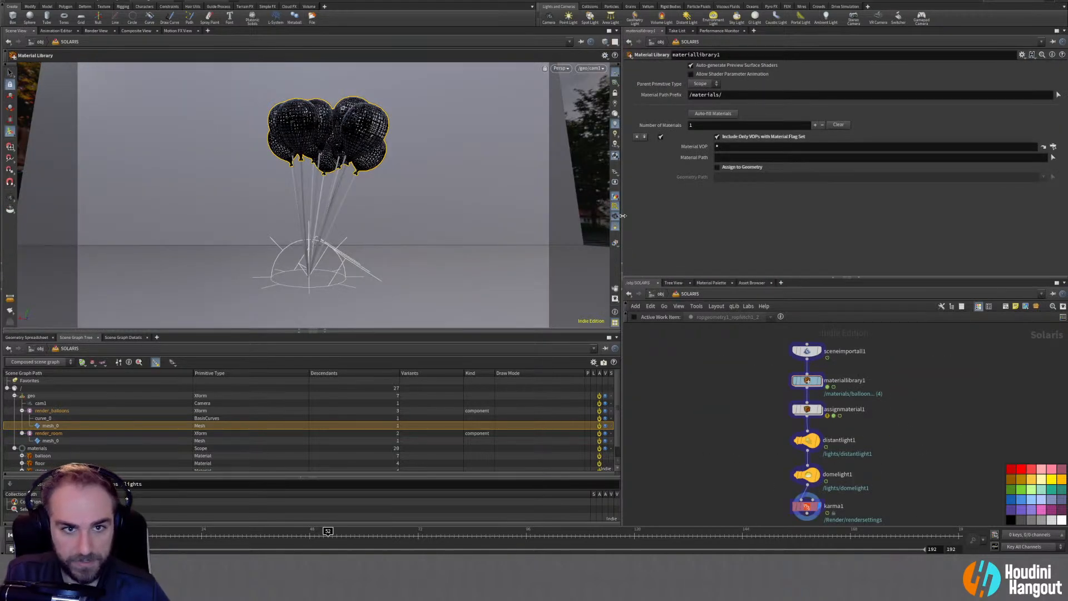
pyautogui.click(558, 68)
pyautogui.click(567, 110)
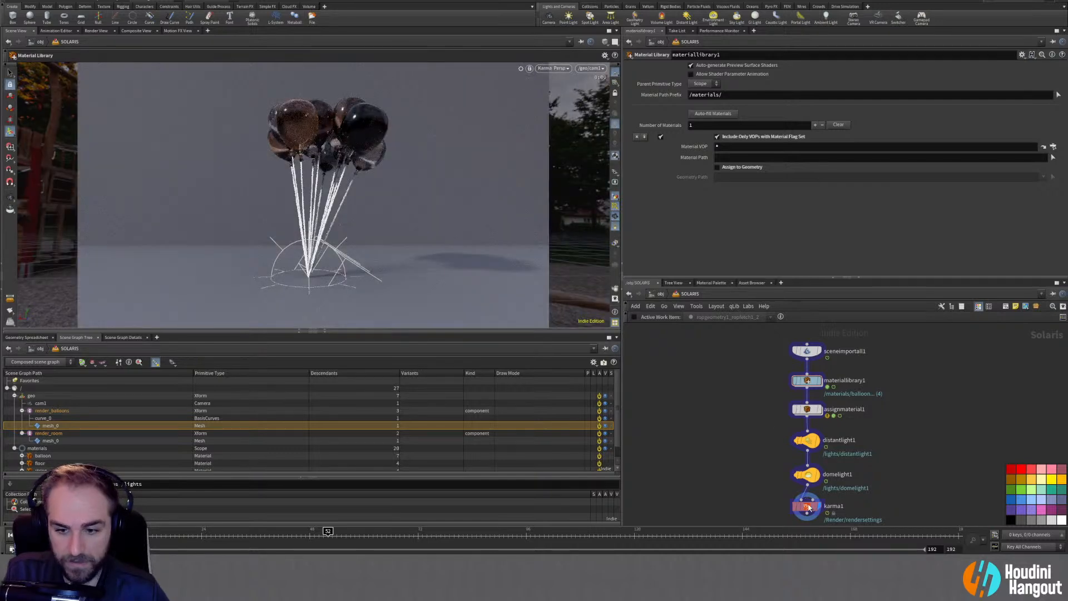
pyautogui.click(806, 506)
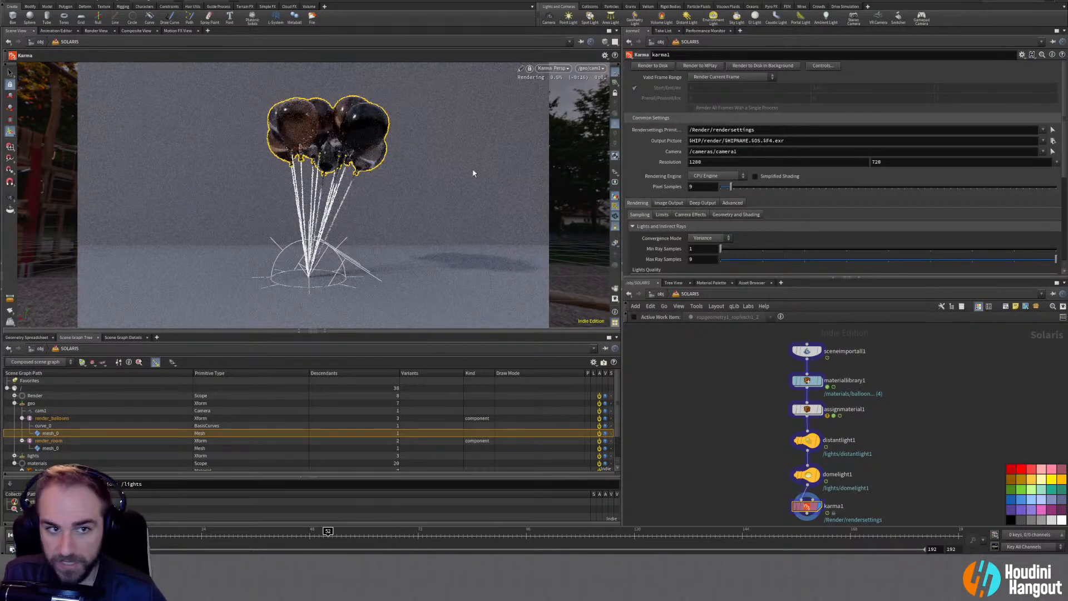
# Open the balloon material inside materiallibrary1 and toggle the standard surface's Thin Walled option off and back on
pyautogui.doubleClick(806, 380)
pyautogui.doubleClick(812, 388)
pyautogui.click(690, 88)
pyautogui.click(689, 88)
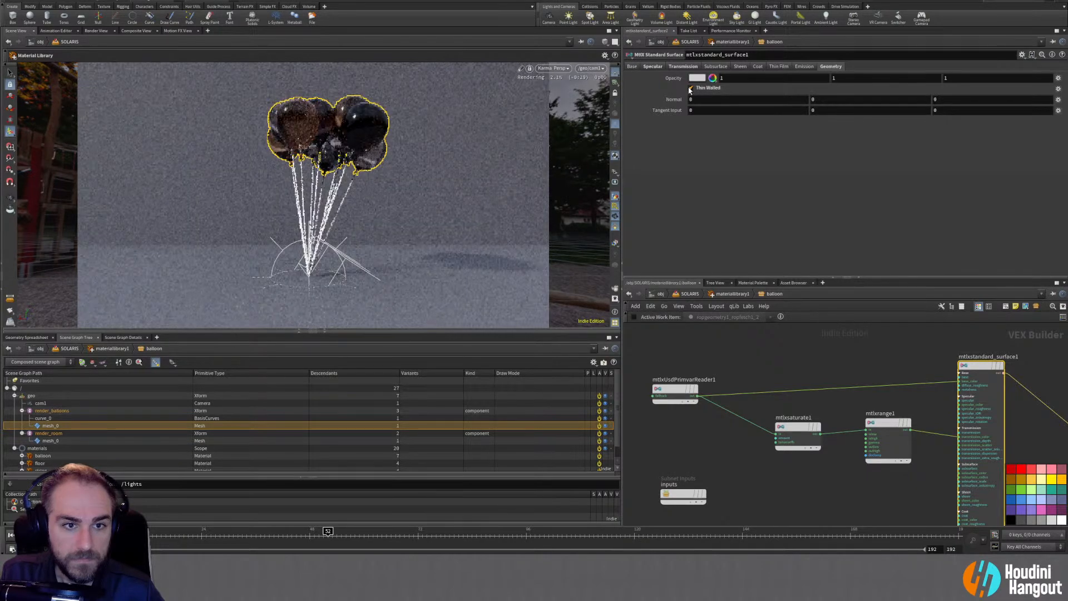
# Try different transmission depth and scatter values on the standard surface and undo the changes
pyautogui.click(671, 67)
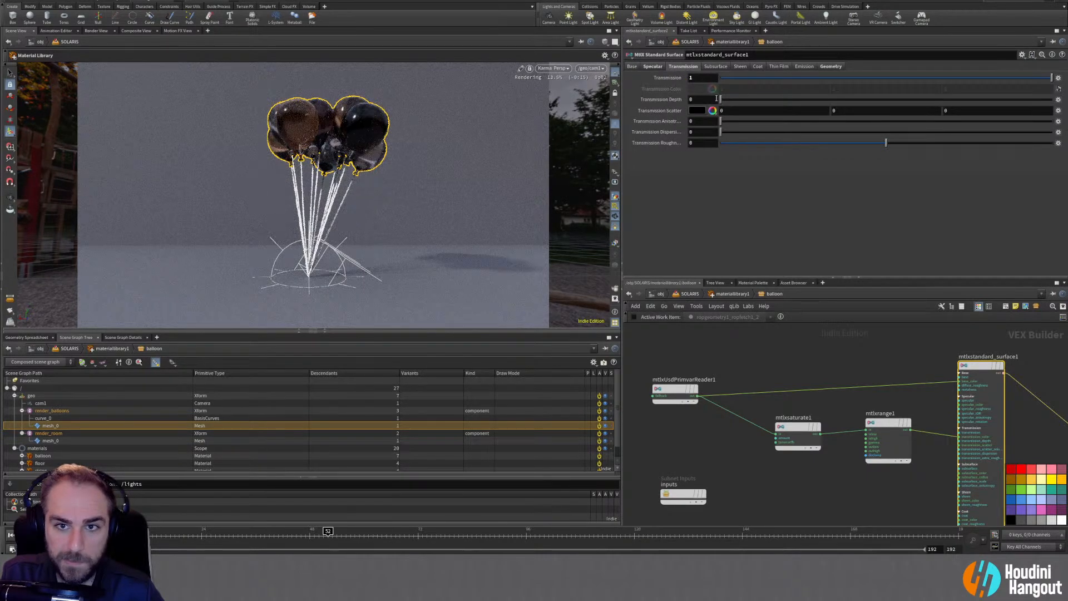
pyautogui.moveTo(726, 101); pyautogui.dragTo(725, 125)
pyautogui.moveTo(671, 111); pyautogui.dragTo(787, 119, button='middle')
pyautogui.press('s')
pyautogui.hotkey('ctrl', 'z')
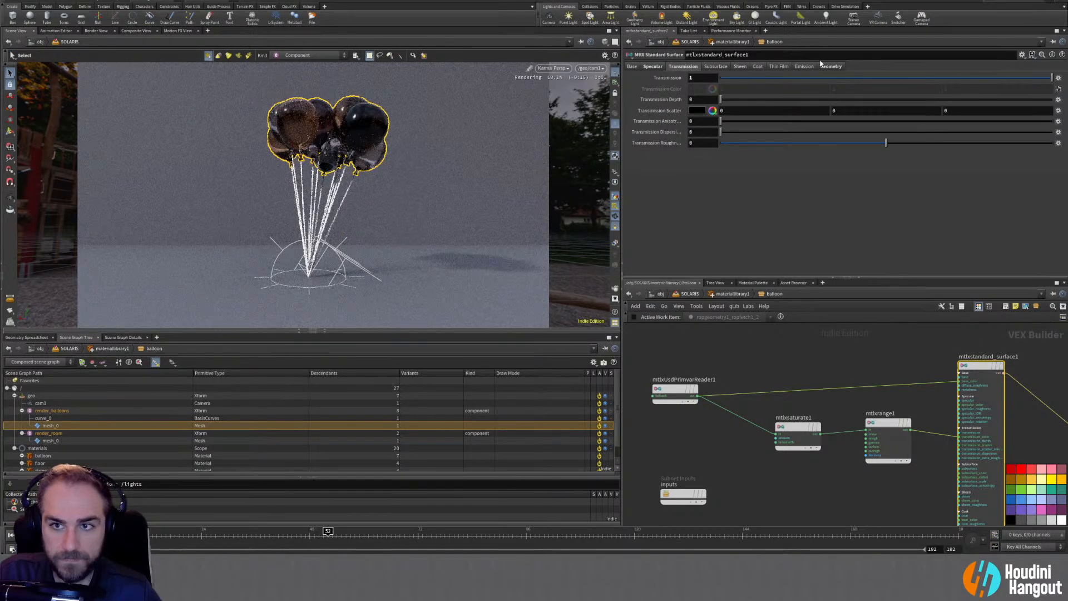
pyautogui.click(830, 66)
pyautogui.click(682, 66)
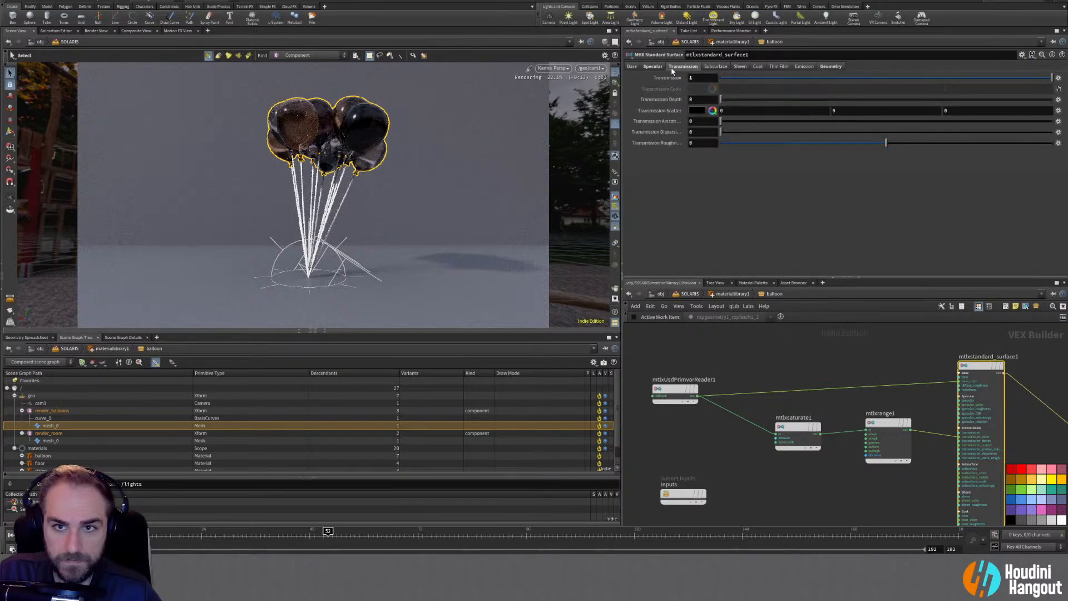
# Try a thin film thickness of about 81 on the standard surface with transmission set to 0
pyautogui.click(777, 67)
pyautogui.moveTo(732, 79)
pyautogui.mouseDown()
pyautogui.moveTo(766, 78)
pyautogui.moveTo(730, 81)
pyautogui.mouseUp()
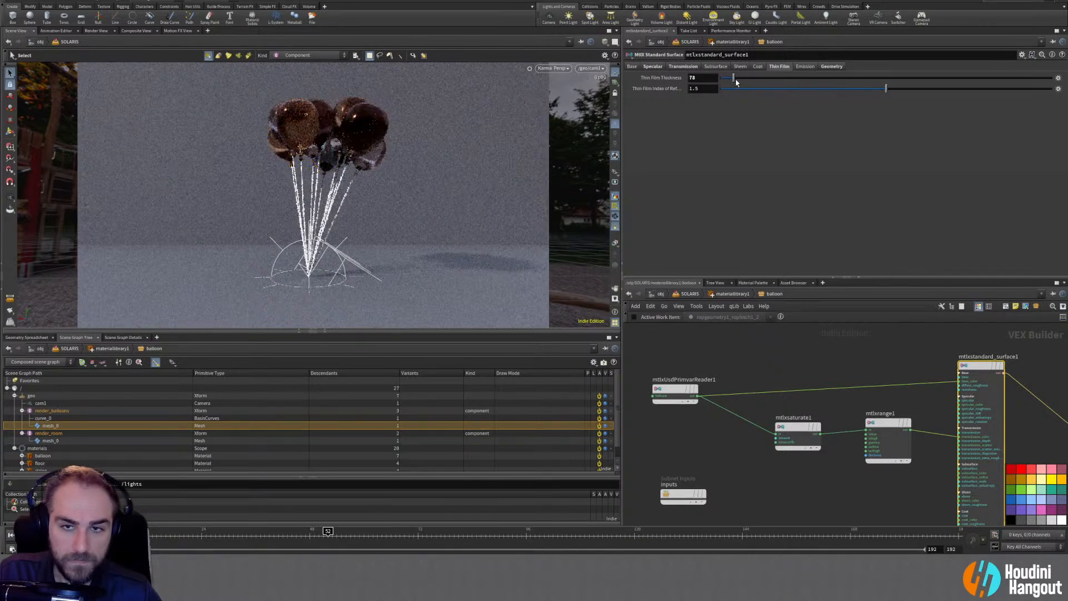
pyautogui.click(683, 66)
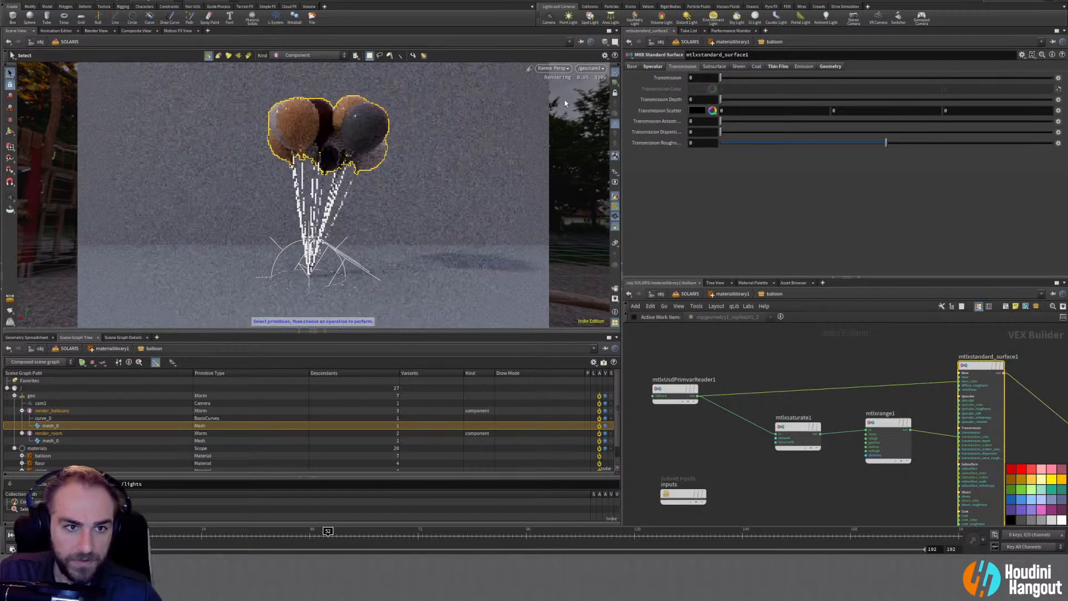
# Set the base weight to 0 and try thin film thicknesses of 0 and about 156
pyautogui.click(774, 65)
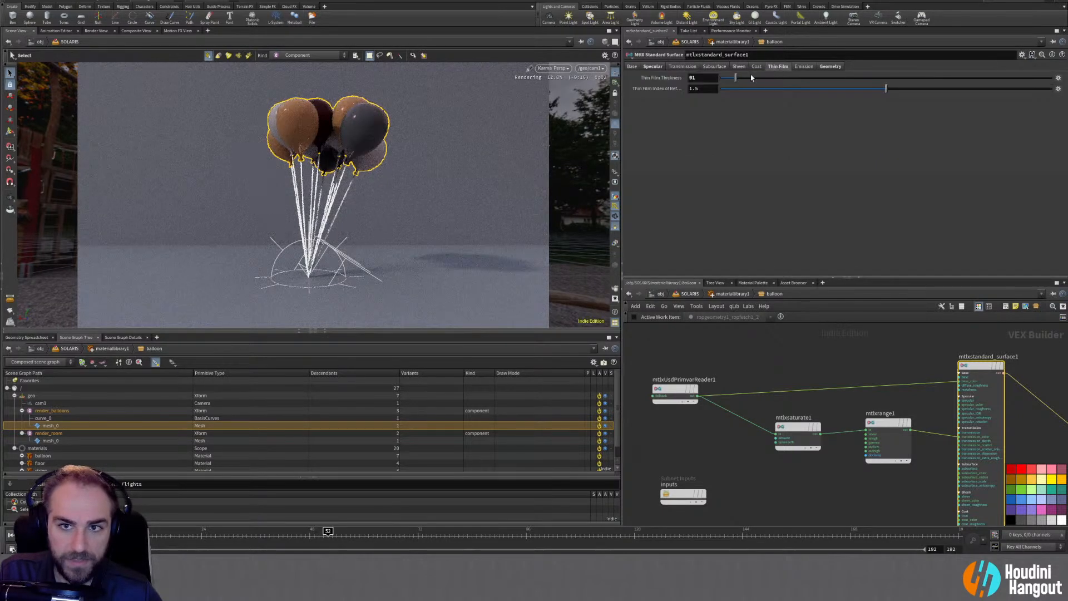
pyautogui.moveTo(727, 81); pyautogui.dragTo(723, 81)
pyautogui.click(634, 67)
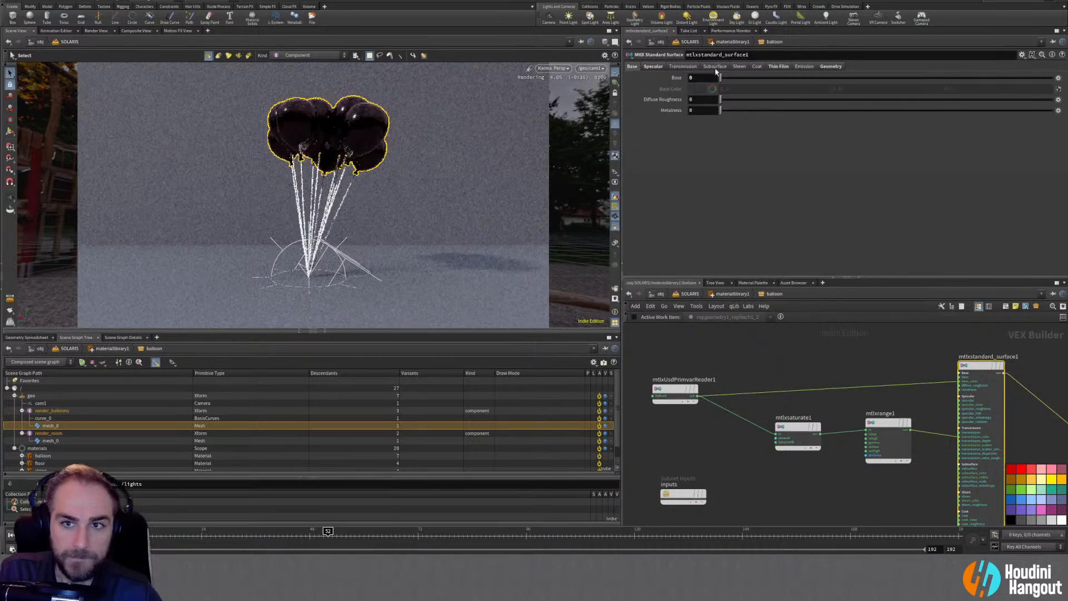
pyautogui.click(773, 67)
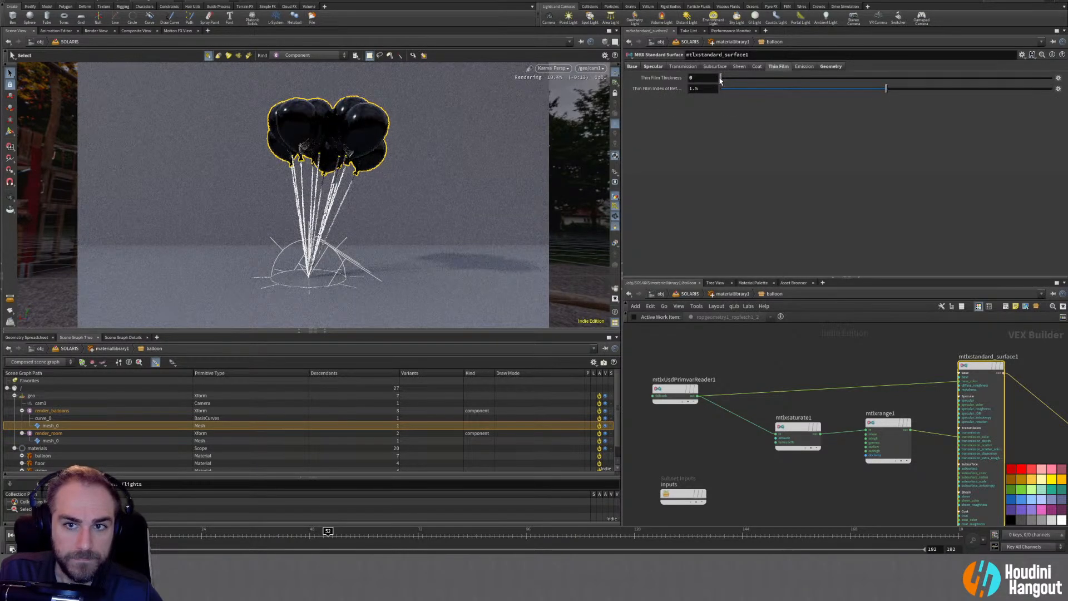
pyautogui.moveTo(742, 82); pyautogui.dragTo(747, 83)
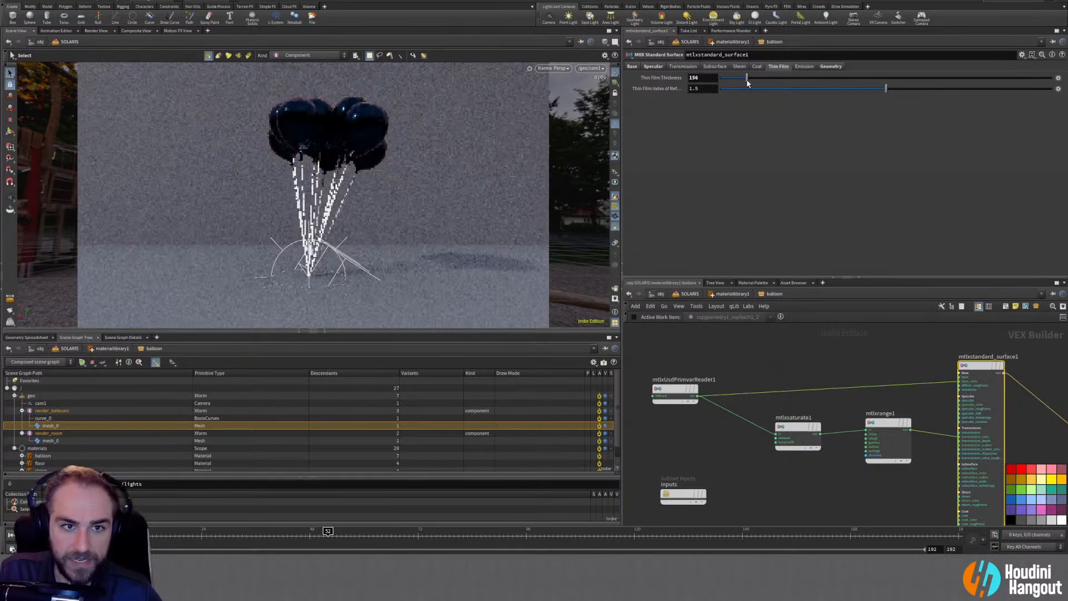
# Undo the base and thickness trials, and set the thin film thickness to 10 and the transmission to about 0.54
pyautogui.hotkey('ctrl', 'z')
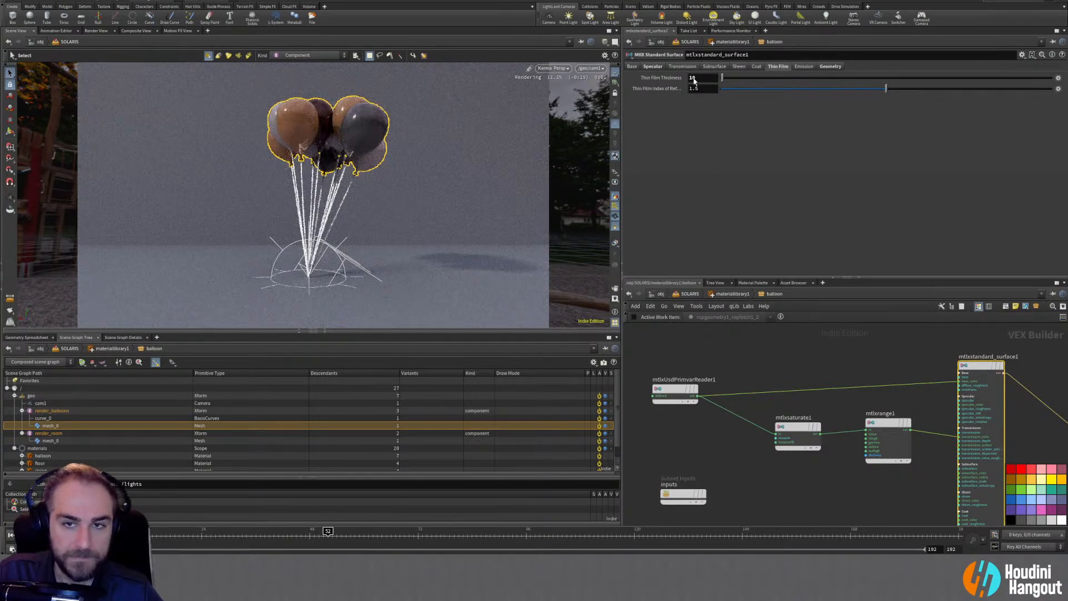
pyautogui.click(680, 66)
pyautogui.moveTo(809, 78); pyautogui.dragTo(1052, 77)
pyautogui.moveTo(928, 76); pyautogui.dragTo(900, 90)
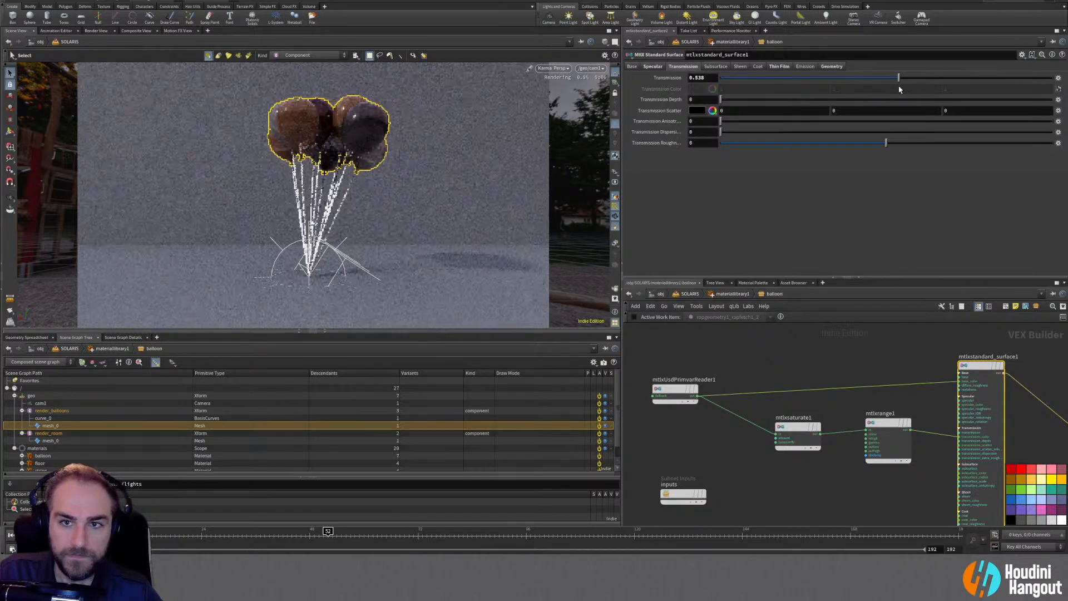
# Try a higher diffuse roughness on the standard surface and undo it
pyautogui.click(633, 67)
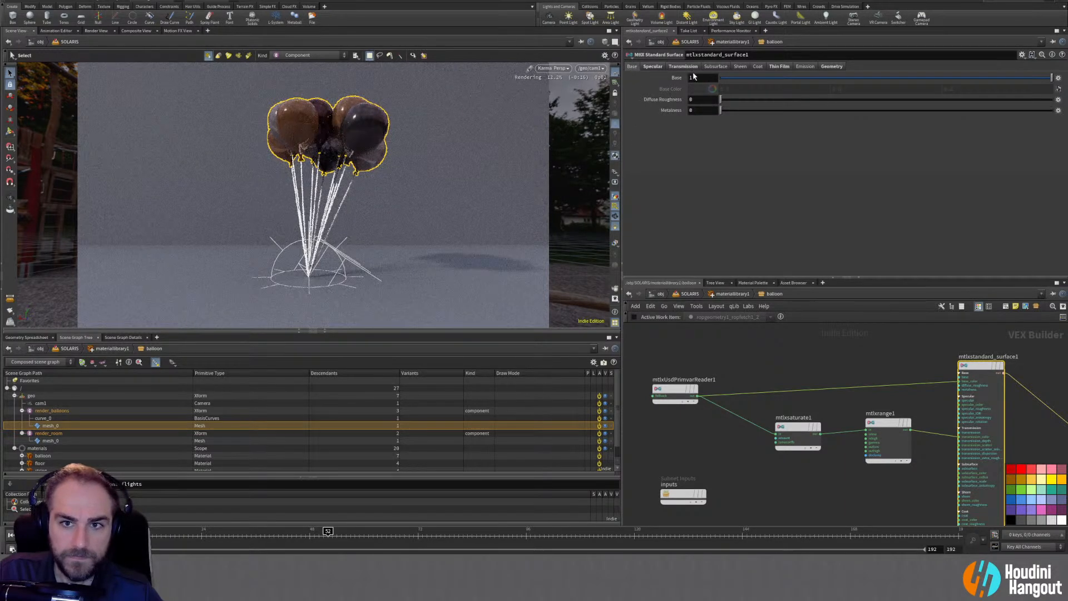
pyautogui.moveTo(726, 103); pyautogui.dragTo(807, 100)
pyautogui.hotkey('ctrl', 'z')
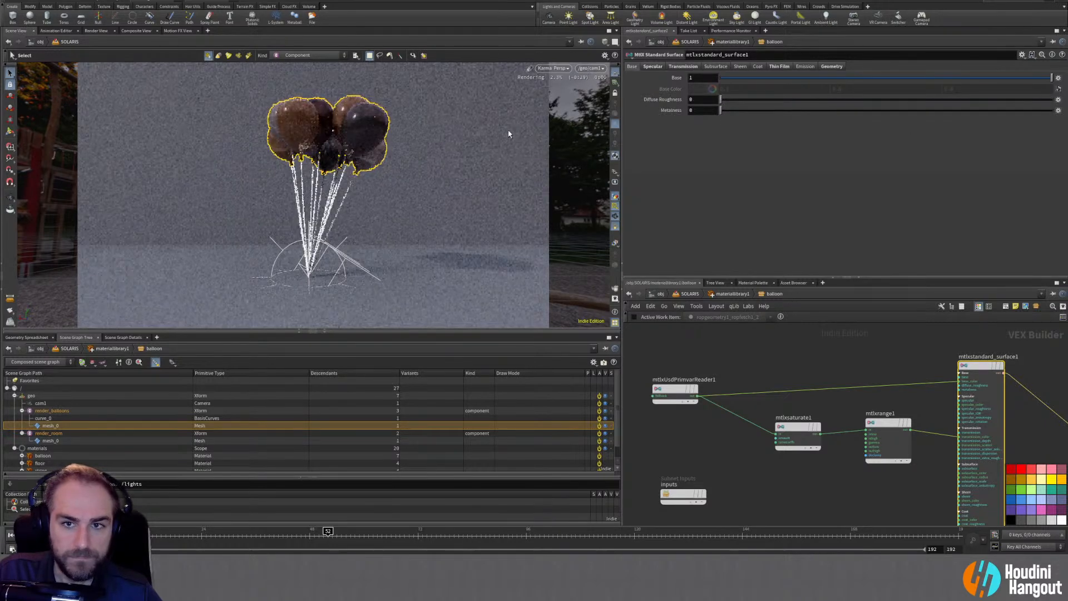
# Review the standard surface's specular, transmission, subsurface, sheen, coat, thin film, emission and geometry parameters
pyautogui.click(650, 68)
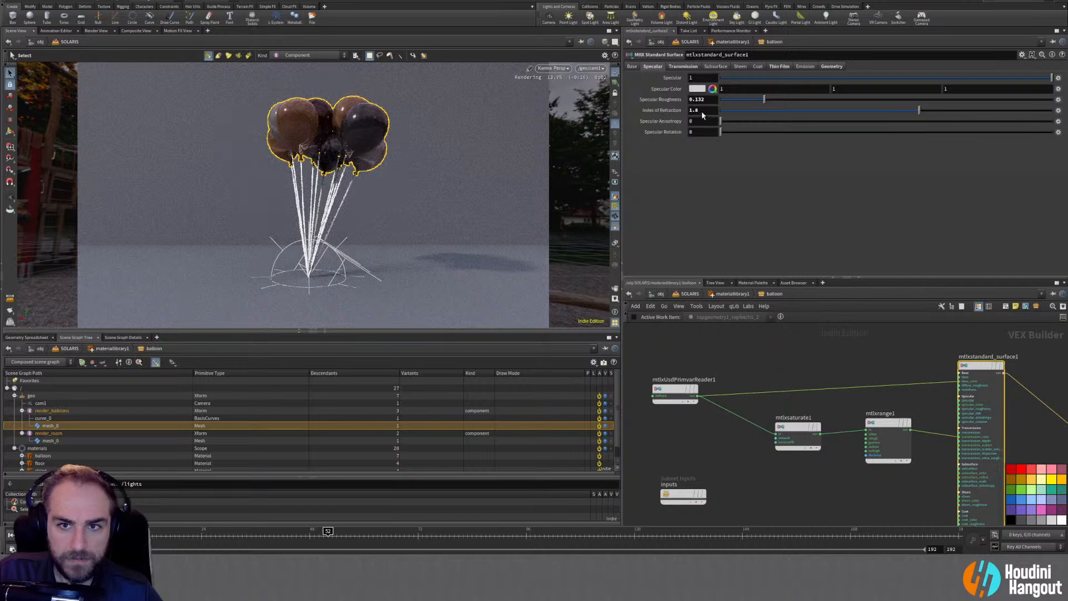
pyautogui.click(683, 67)
pyautogui.click(716, 67)
pyautogui.click(740, 66)
pyautogui.click(757, 66)
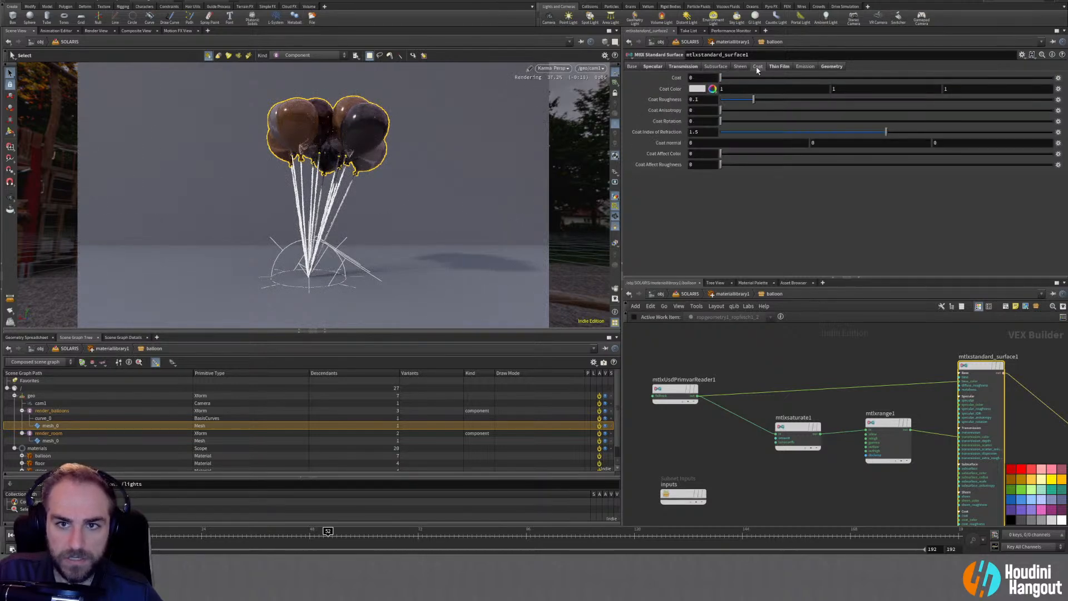
pyautogui.click(780, 67)
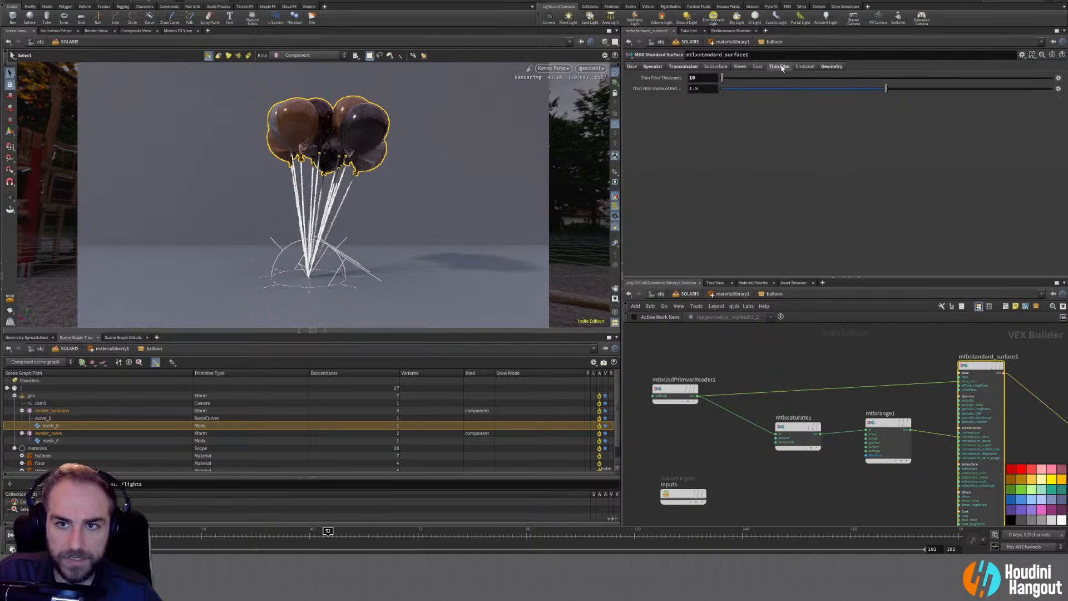
pyautogui.click(809, 67)
pyautogui.click(833, 66)
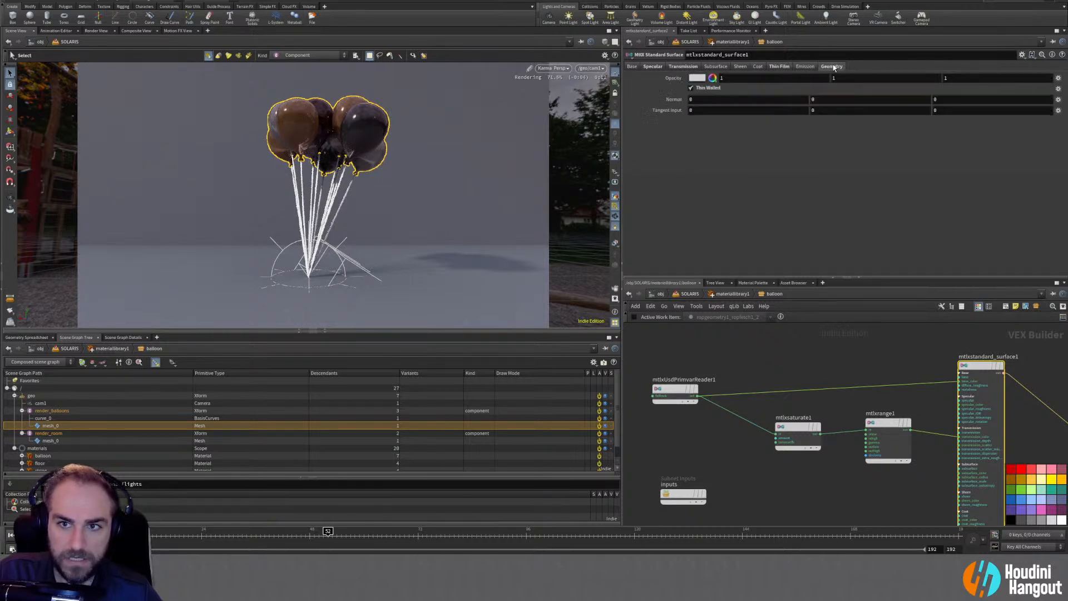
pyautogui.click(799, 68)
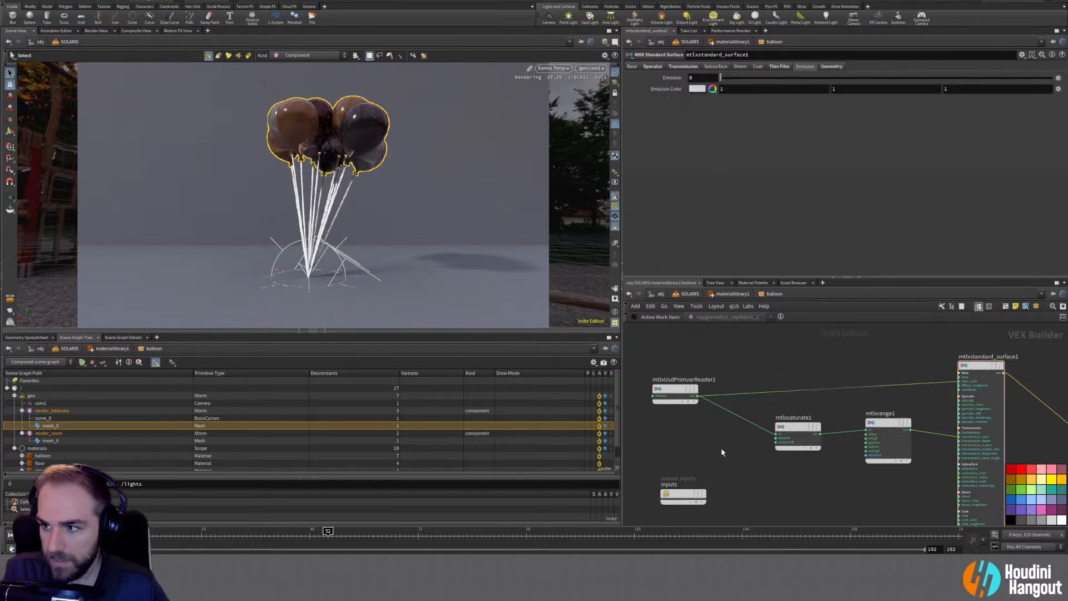
# Return to the SOLARIS network and open karma1's Geometry and Shading render settings
pyautogui.press('u')
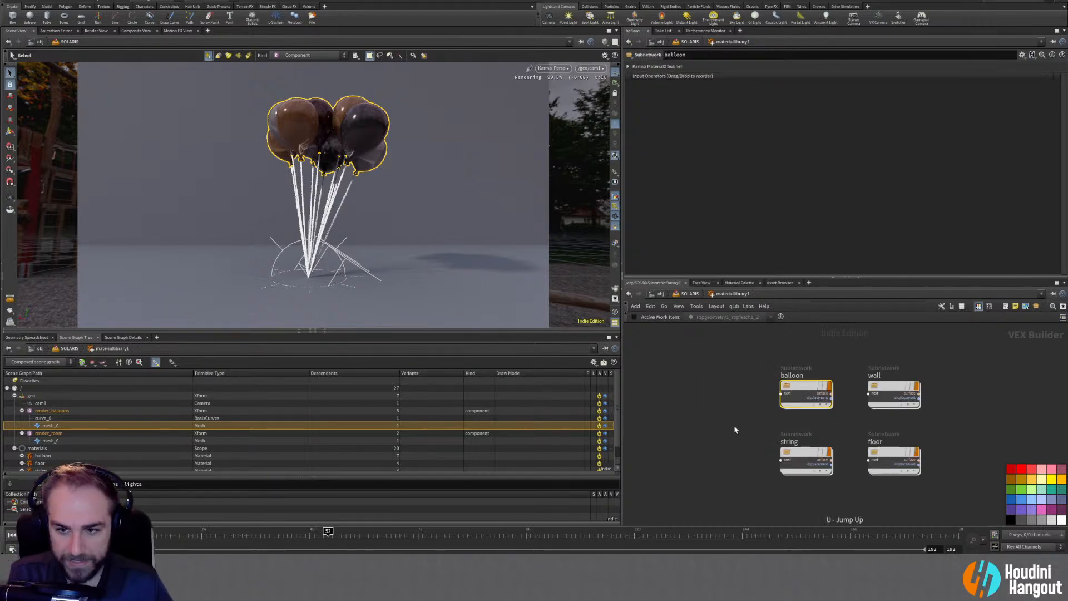
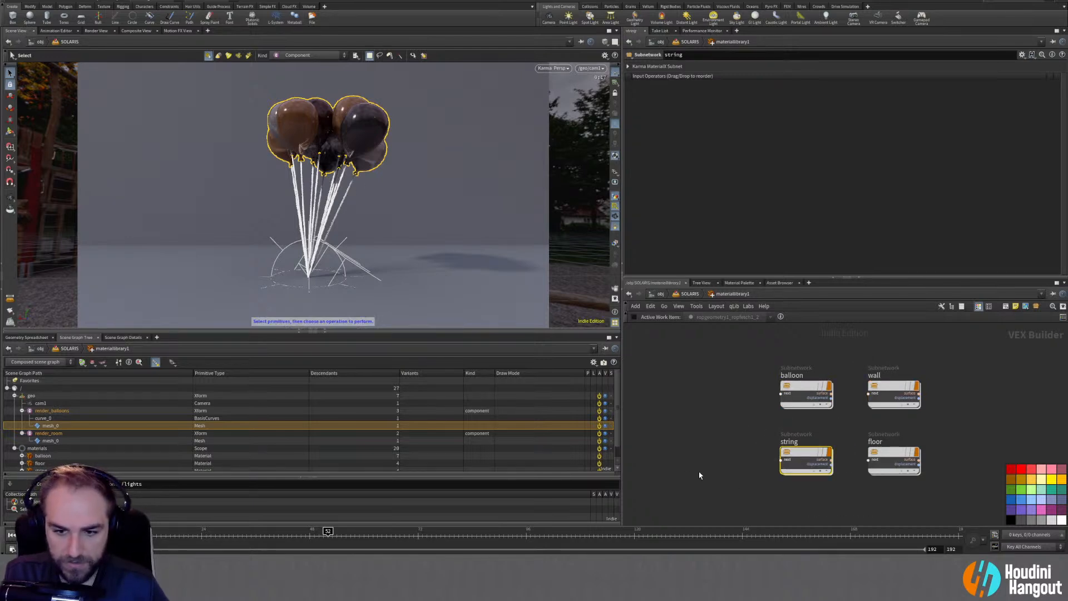
pyautogui.press('u')
pyautogui.click(807, 506)
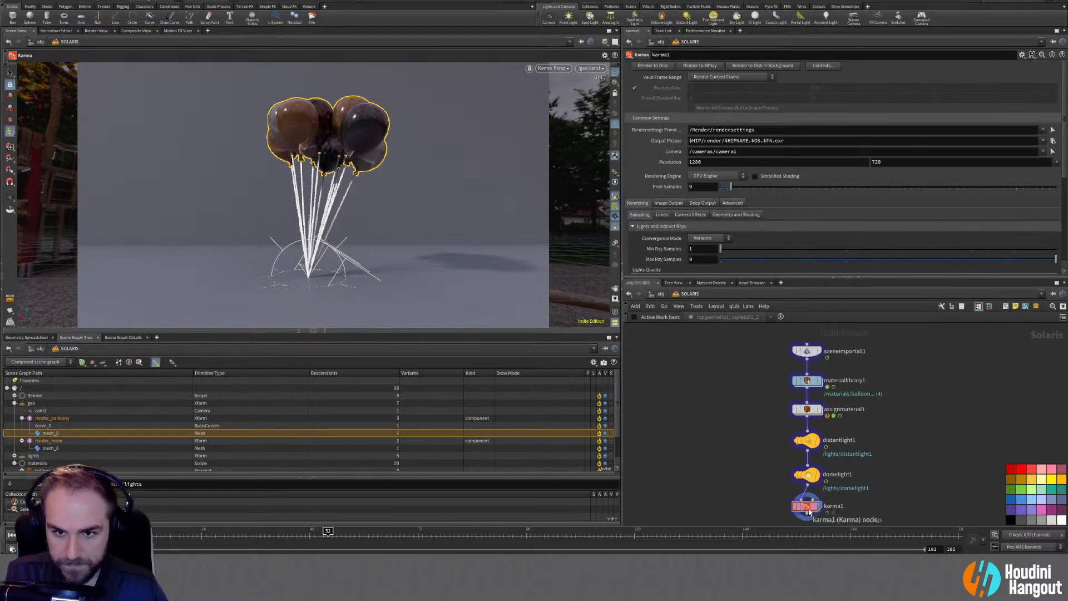
pyautogui.scroll(-5, 649, 223)
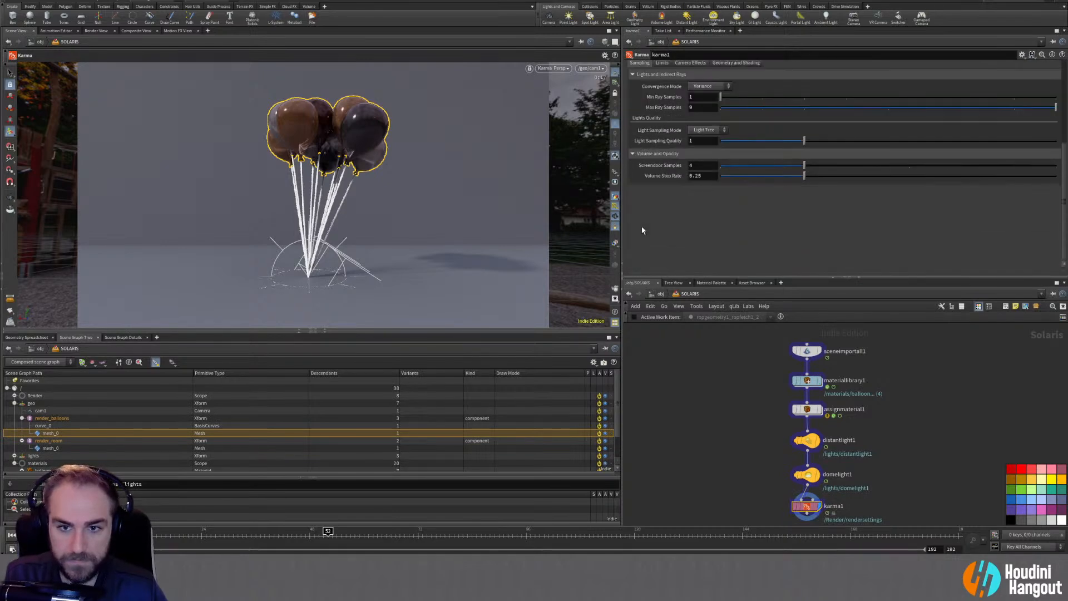
pyautogui.scroll(5, 642, 231)
pyautogui.click(662, 139)
pyautogui.click(690, 140)
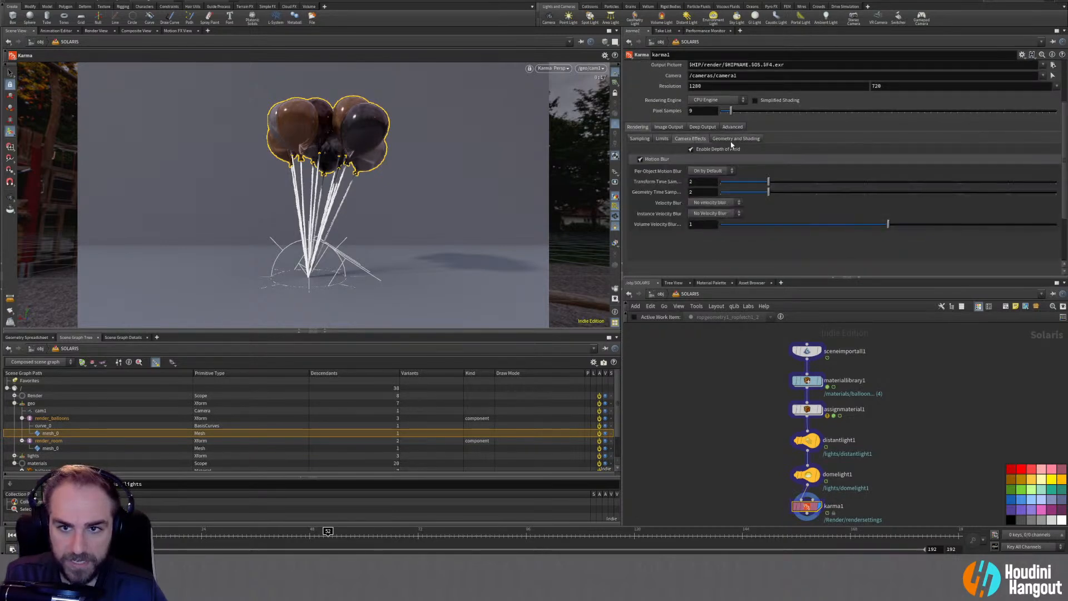
pyautogui.click(732, 140)
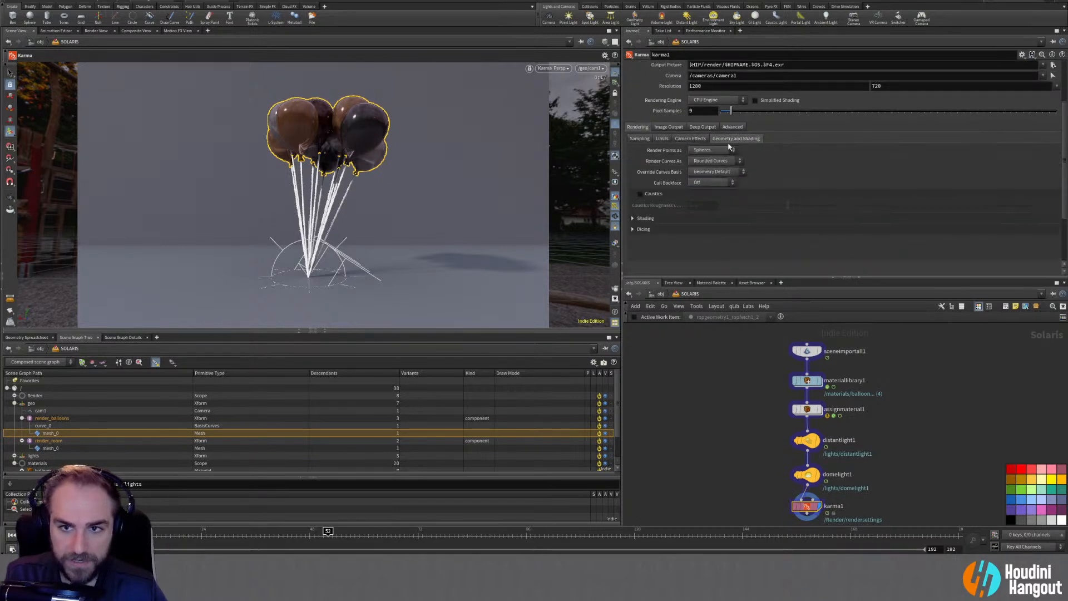
# Set karma1 to render curves as Flat Ribbons after trying Oriented Ribbons, and return to the object level
pyautogui.click(702, 161)
pyautogui.click(702, 172)
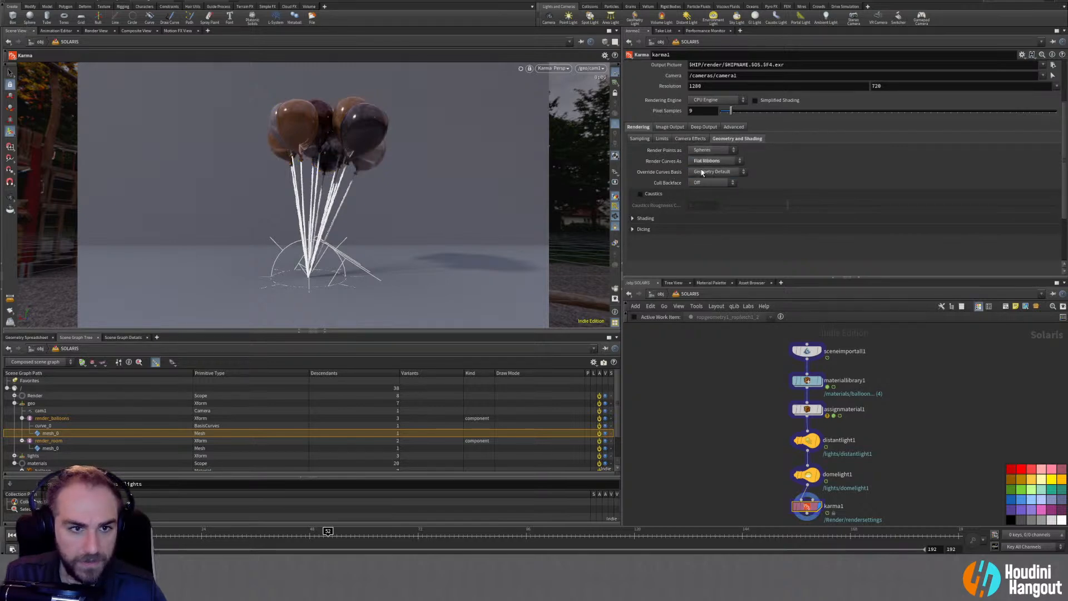
pyautogui.click(706, 161)
pyautogui.click(711, 190)
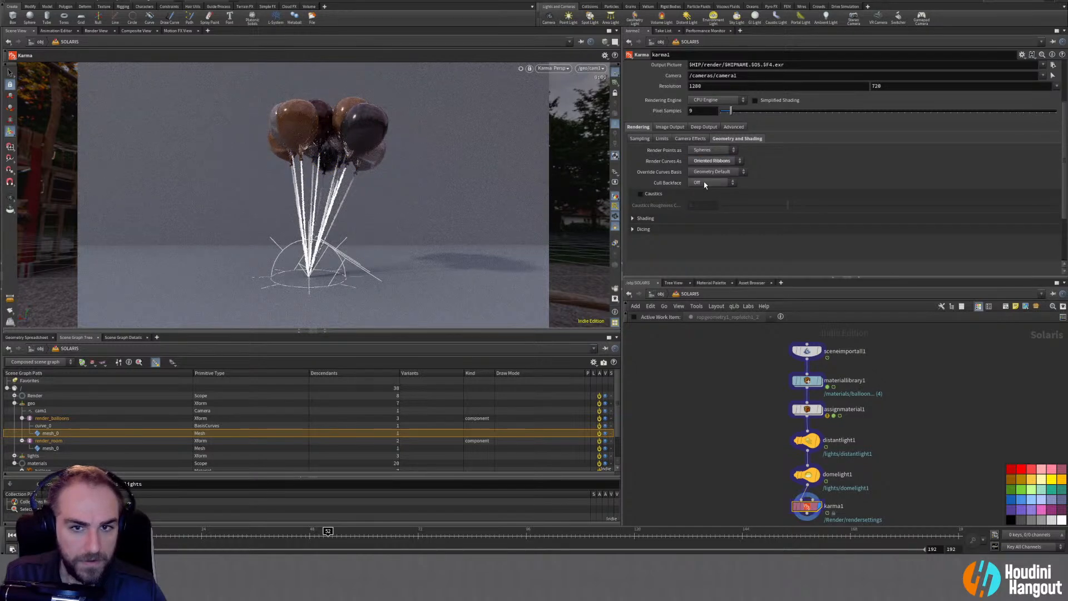
pyautogui.click(707, 161)
pyautogui.click(705, 173)
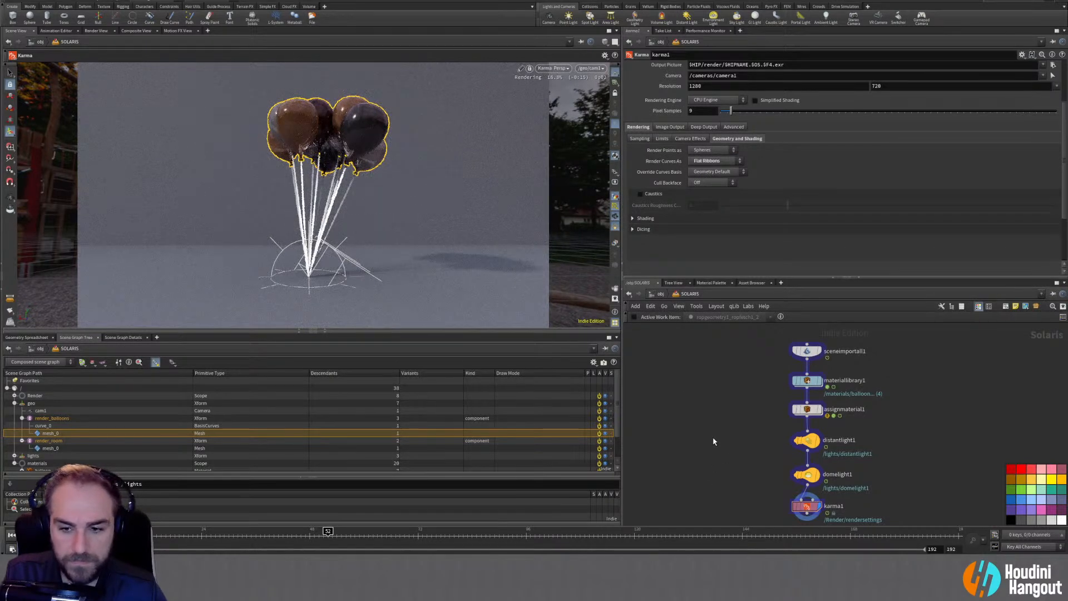
pyautogui.press('u')
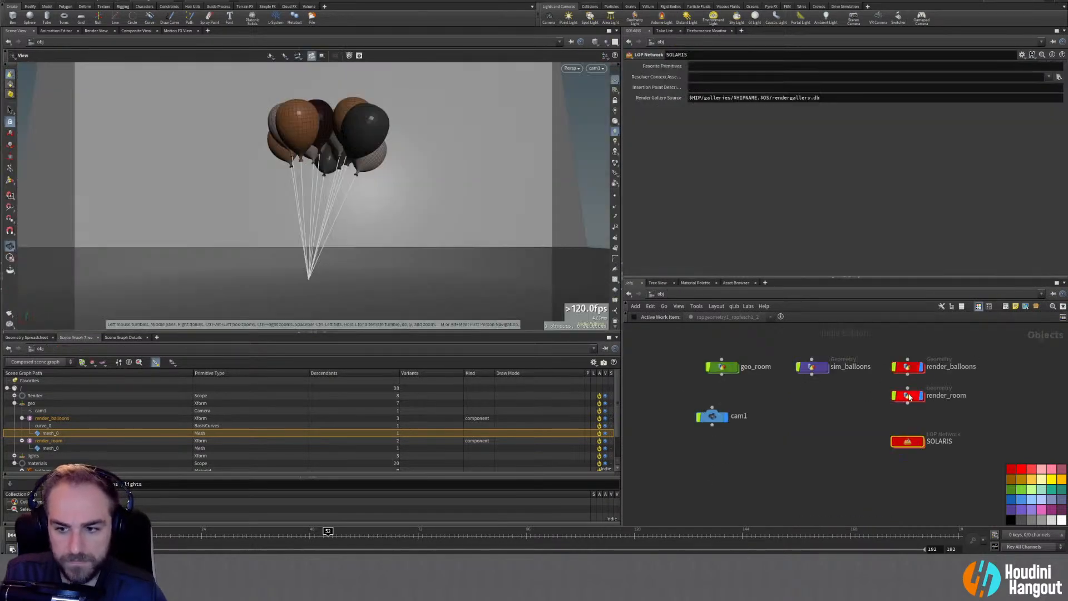
# Open the render_balloons network and move the RENDER null down to make room below normal1
pyautogui.doubleClick(907, 365)
pyautogui.moveTo(855, 436); pyautogui.dragTo(855, 466)
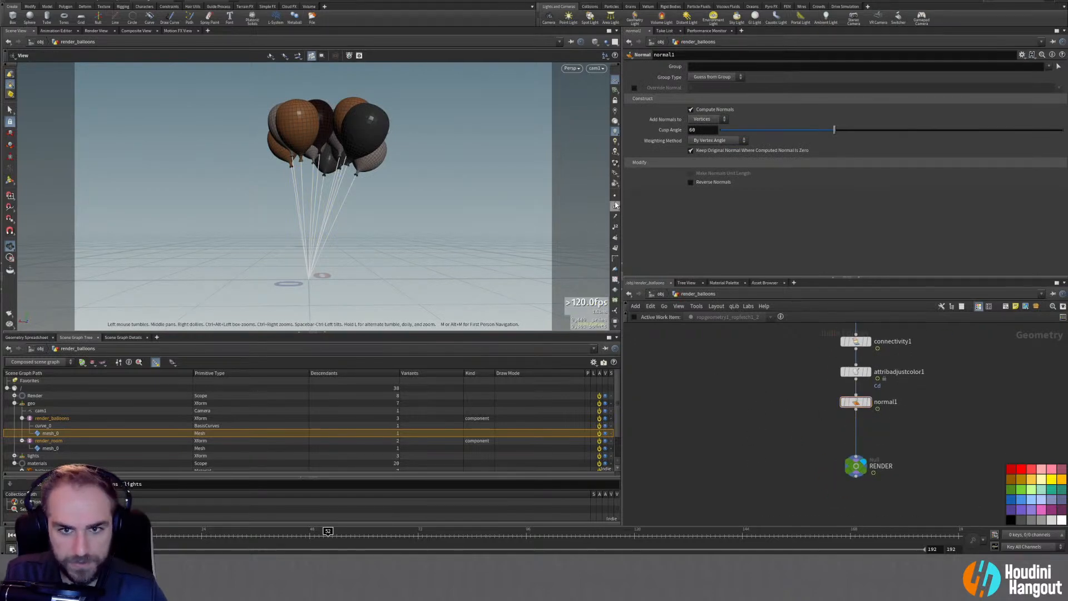
# Check the balloon points' scale with a Quick Point Pscale Preview node connected to normal1, and delete the node
pyautogui.press('Tab')
pyautogui.write('name')
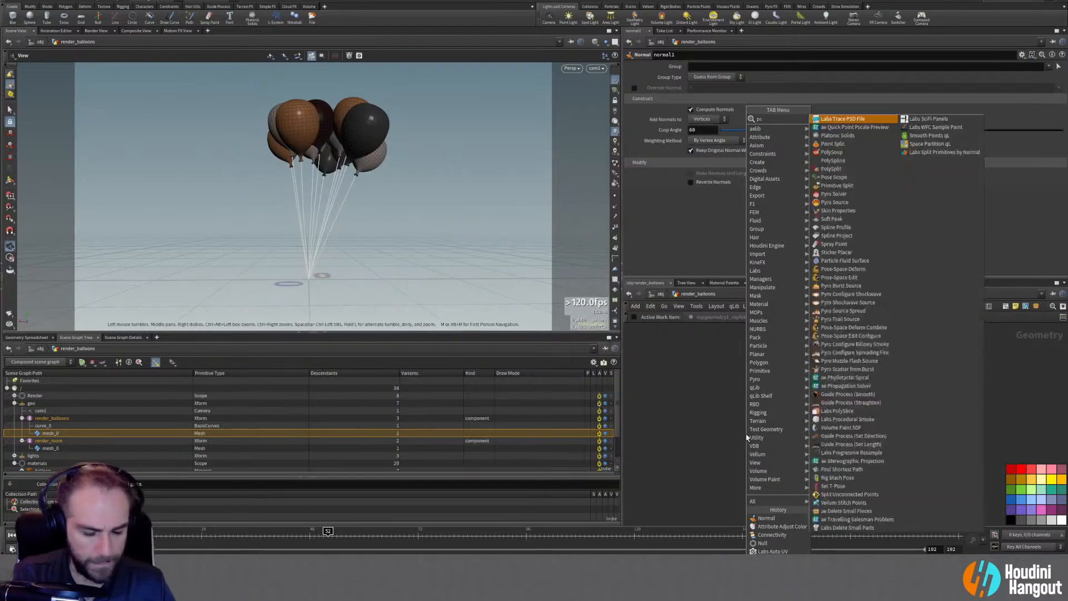
pyautogui.press('Return')
pyautogui.click(802, 432)
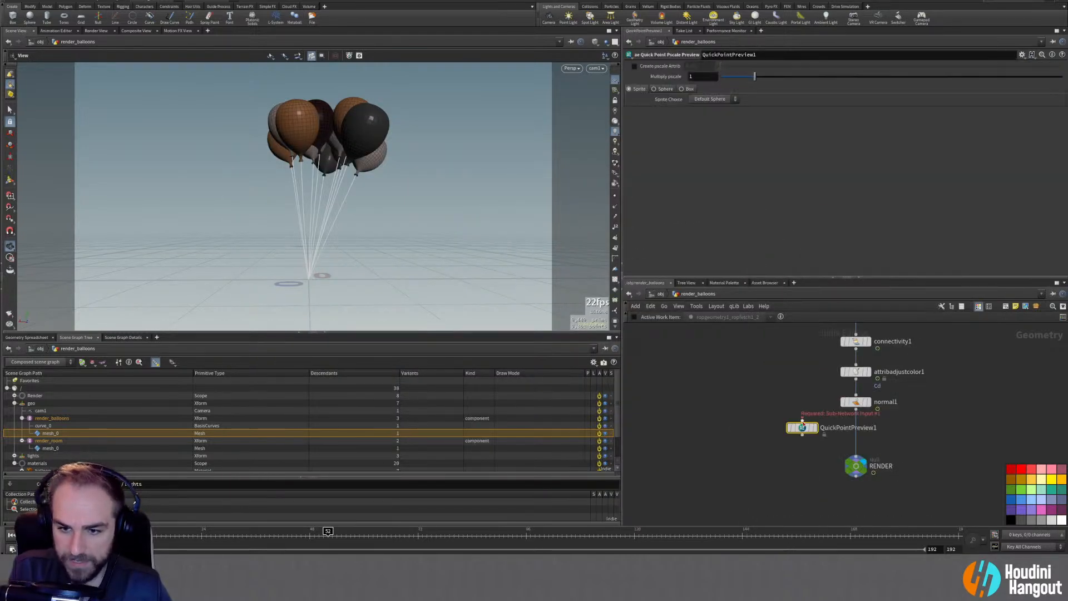
pyautogui.click(815, 429)
pyautogui.moveTo(804, 429); pyautogui.dragTo(798, 440)
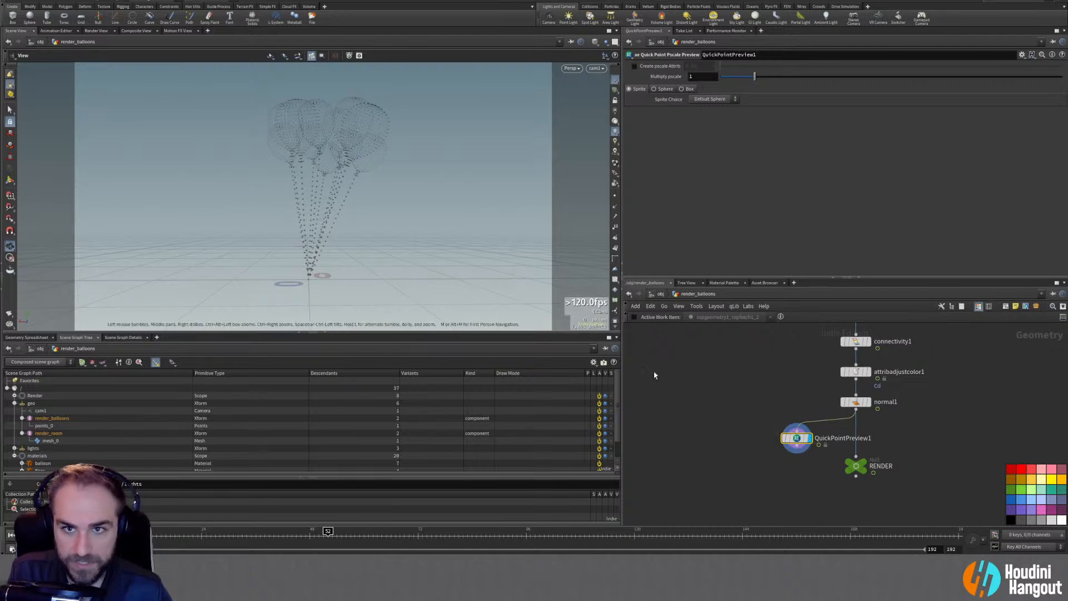
pyautogui.press('Delete')
# Insert an Attribute Create node between normal1 and the RENDER null
pyautogui.press('Tab')
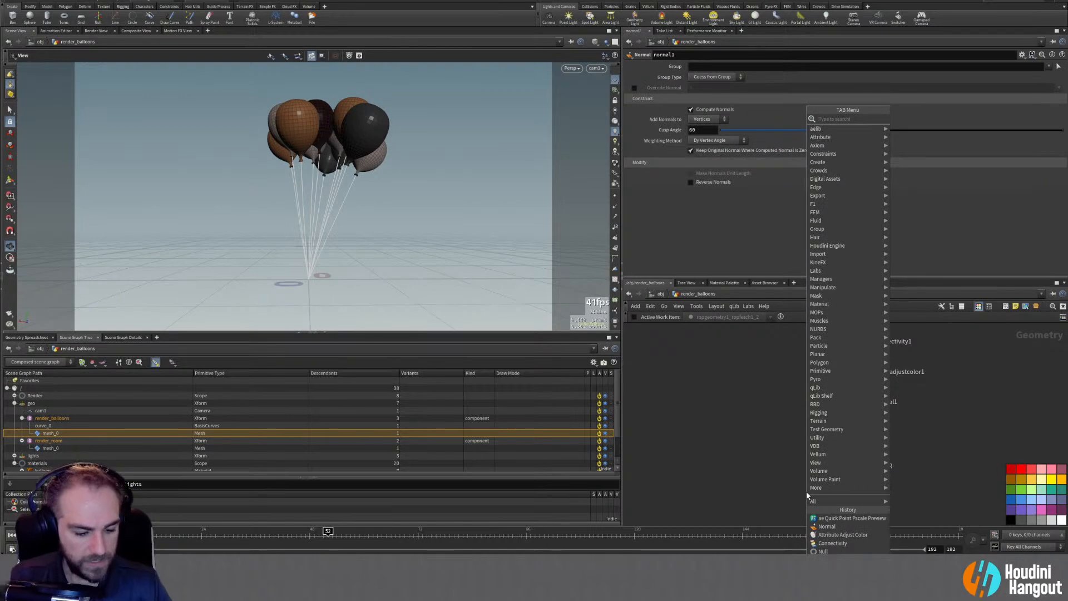
pyautogui.write('att create')
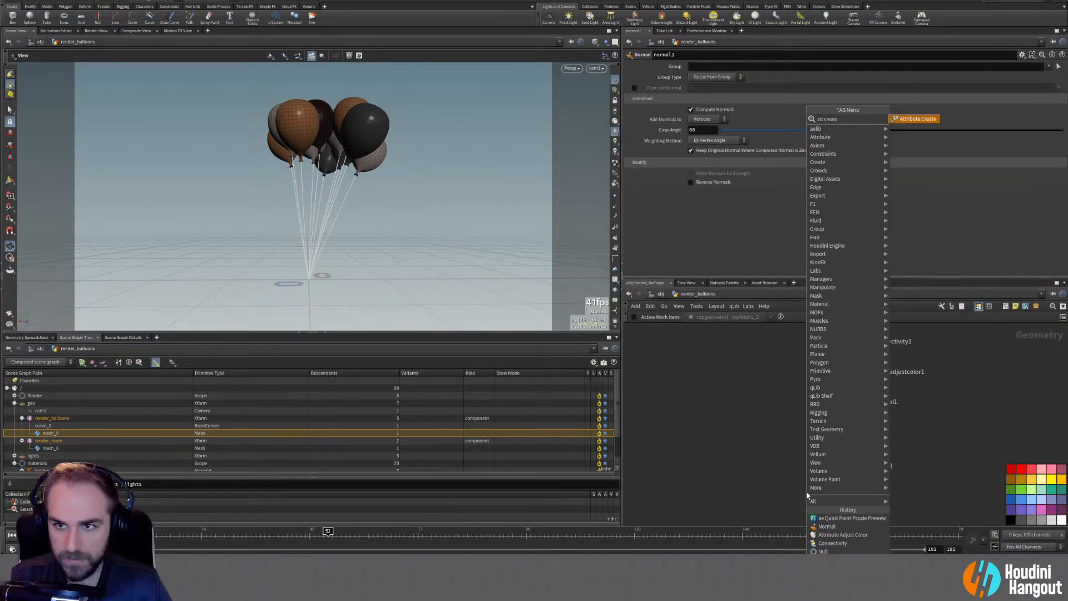
pyautogui.press('Return')
pyautogui.click(856, 433)
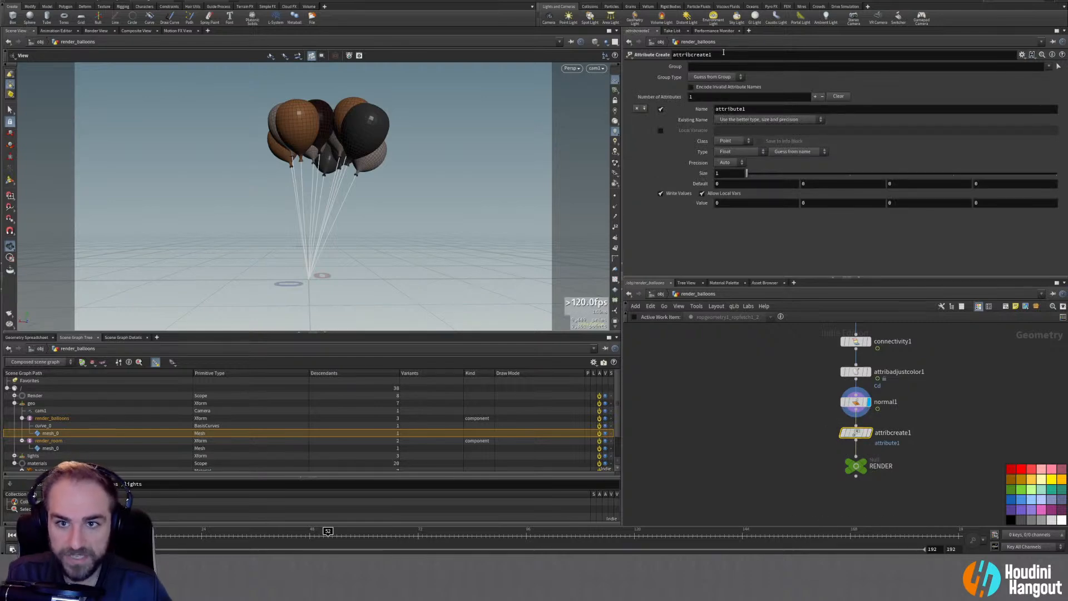
# Name the new attribute pscale and restrict the Attribute Create node to the string group
pyautogui.doubleClick(758, 108)
pyautogui.write('psac')
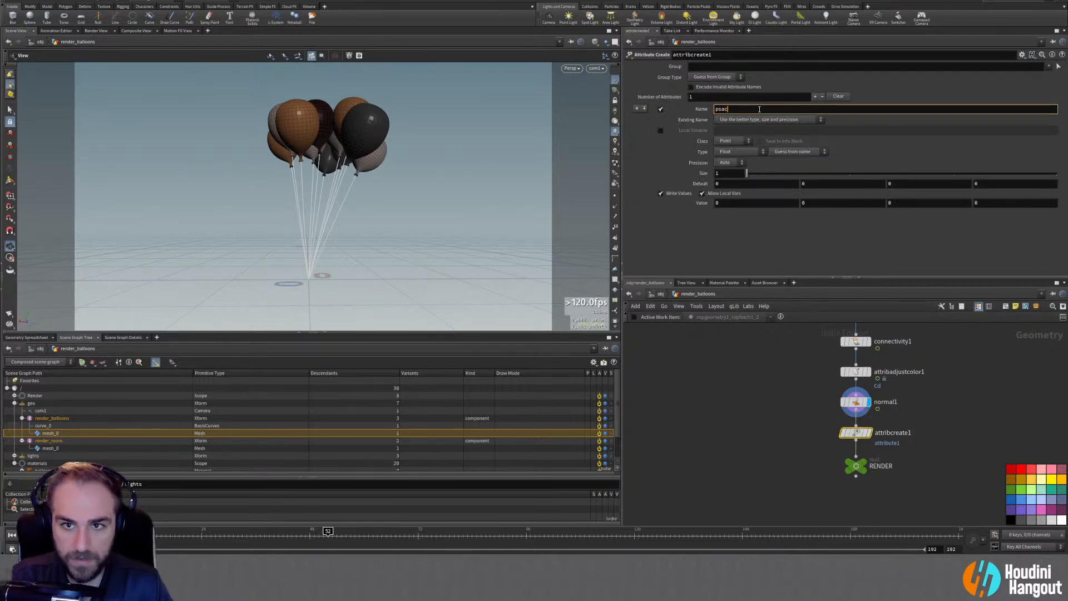
pyautogui.write('cale')
pyautogui.press('Return')
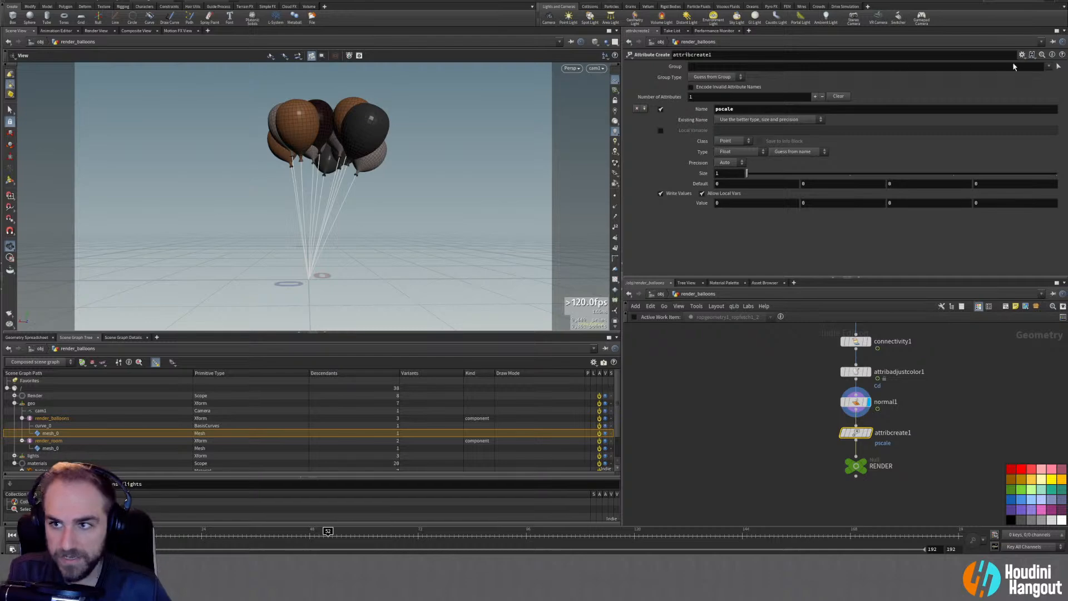
pyautogui.click(1047, 67)
pyautogui.click(1027, 89)
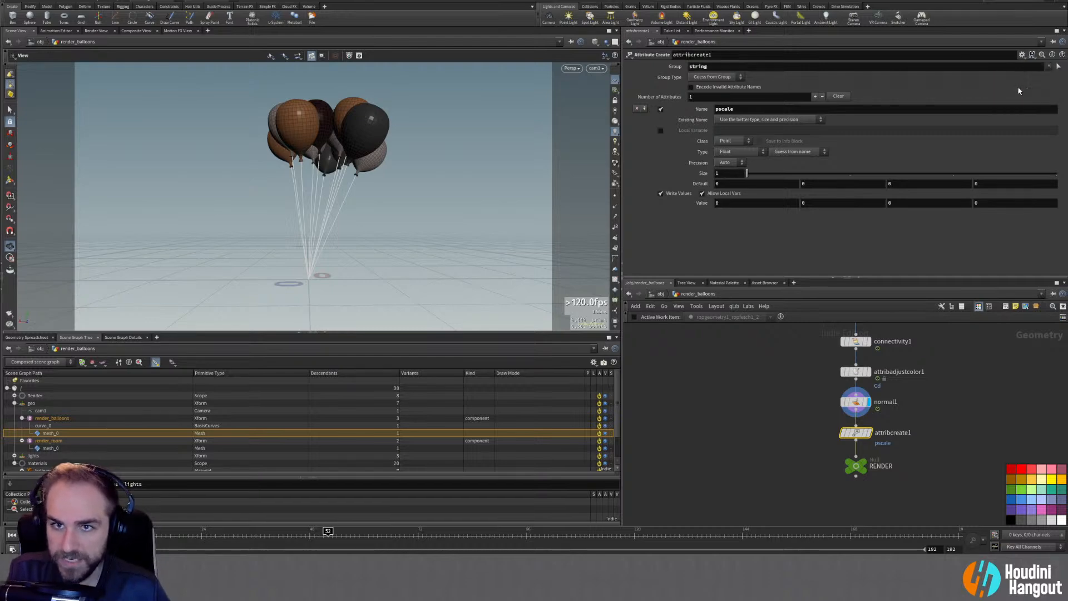
# Add a Quick Point Pscale Preview node, connect it to attribcreate1 beside RENDER, and display it
pyautogui.press('Tab')
pyautogui.write('psc')
pyautogui.press('Return')
pyautogui.click(792, 466)
pyautogui.moveTo(791, 457); pyautogui.dragTo(858, 444)
pyautogui.click(804, 465)
pyautogui.moveTo(795, 466); pyautogui.dragTo(788, 466)
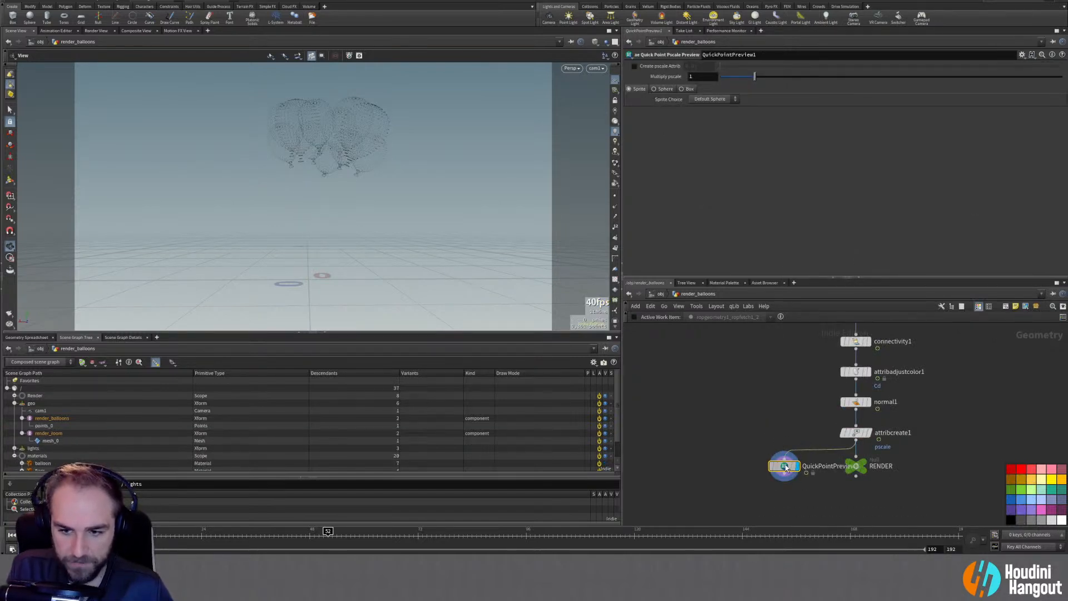
# Set the strings' pscale value to 0.004 and open the SOLARIS network to check the Karma render
pyautogui.click(855, 432)
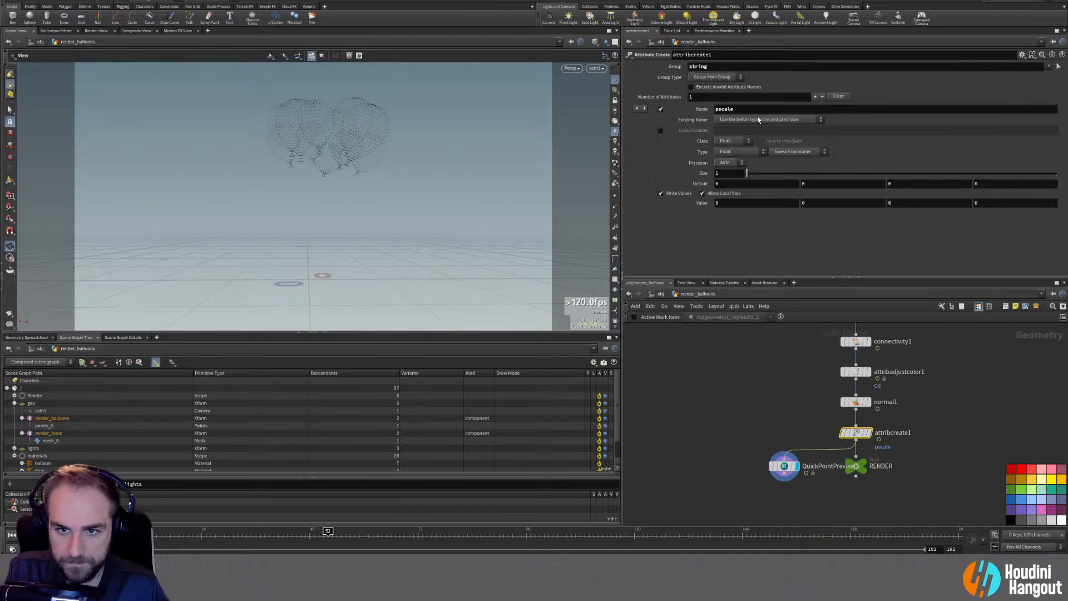
pyautogui.moveTo(726, 203); pyautogui.dragTo(749, 230, button='middle')
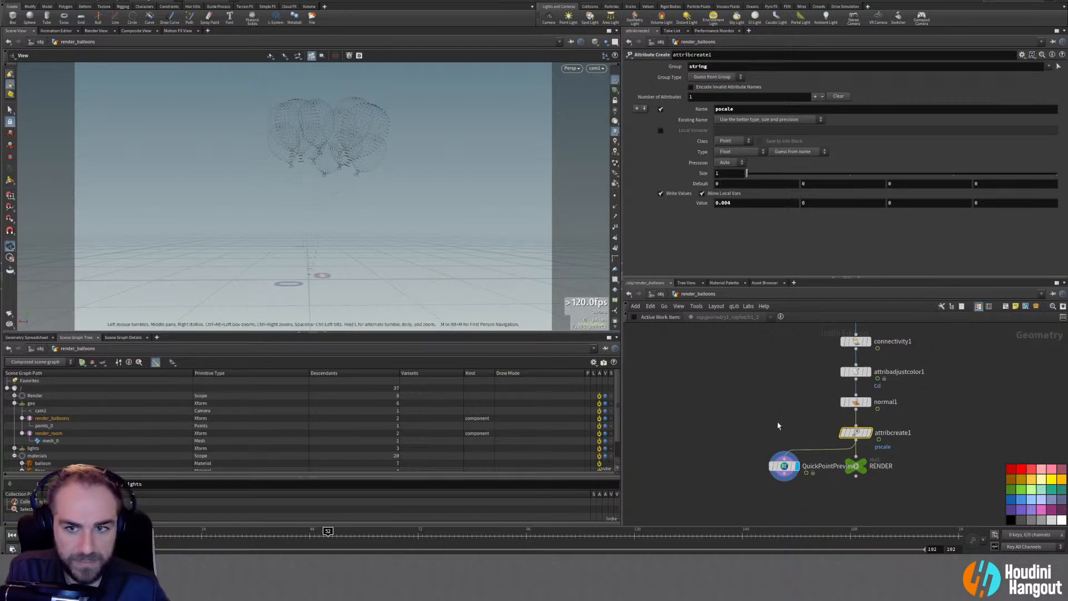
pyautogui.press('u')
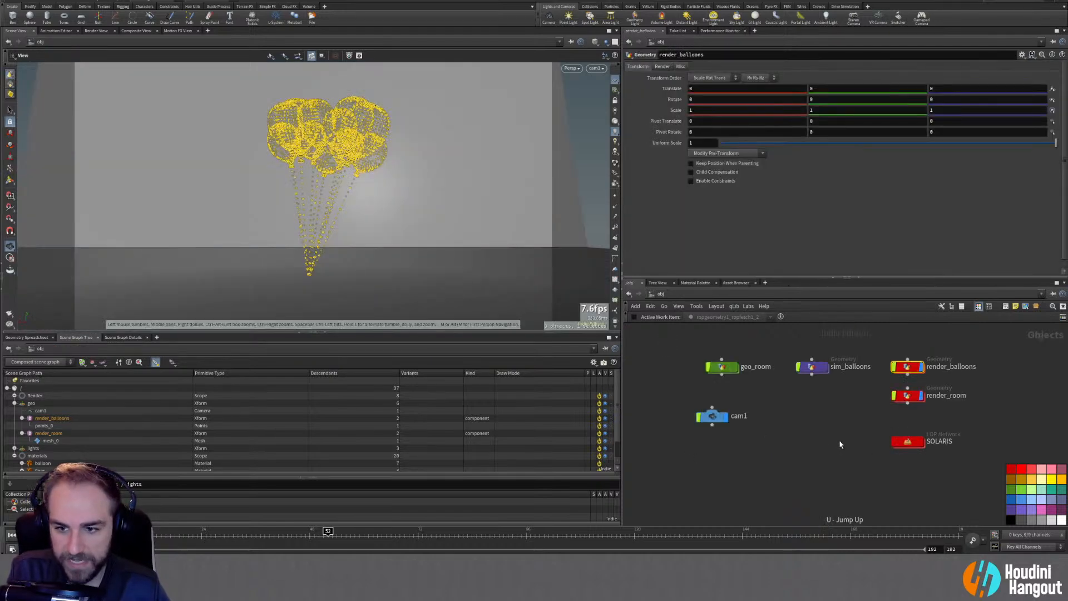
pyautogui.doubleClick(902, 443)
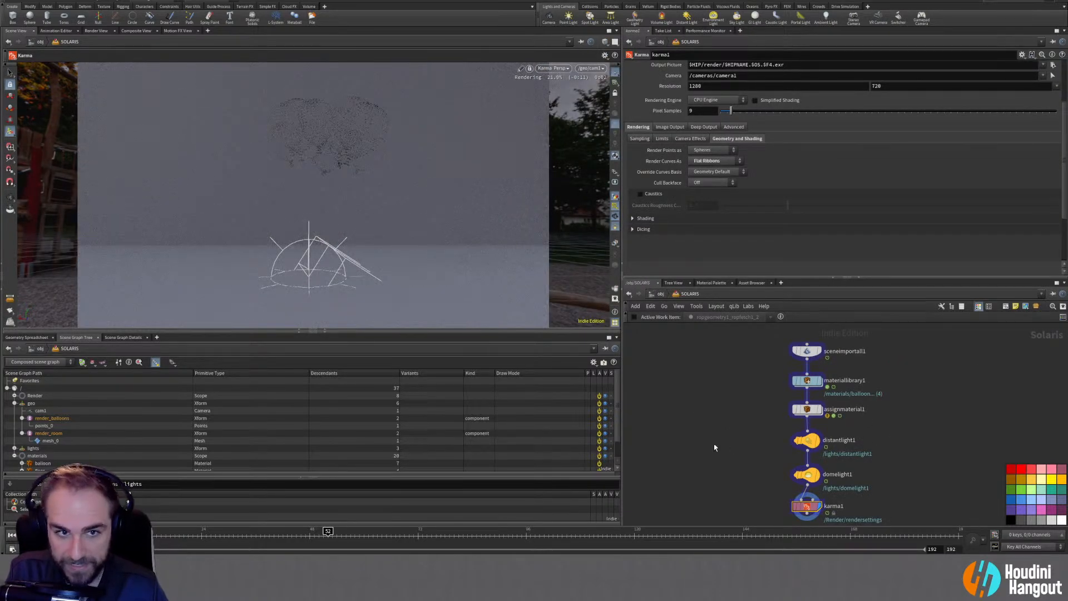
# Return to the render_balloons network and display the attribcreate1 node's geometry
pyautogui.press('u')
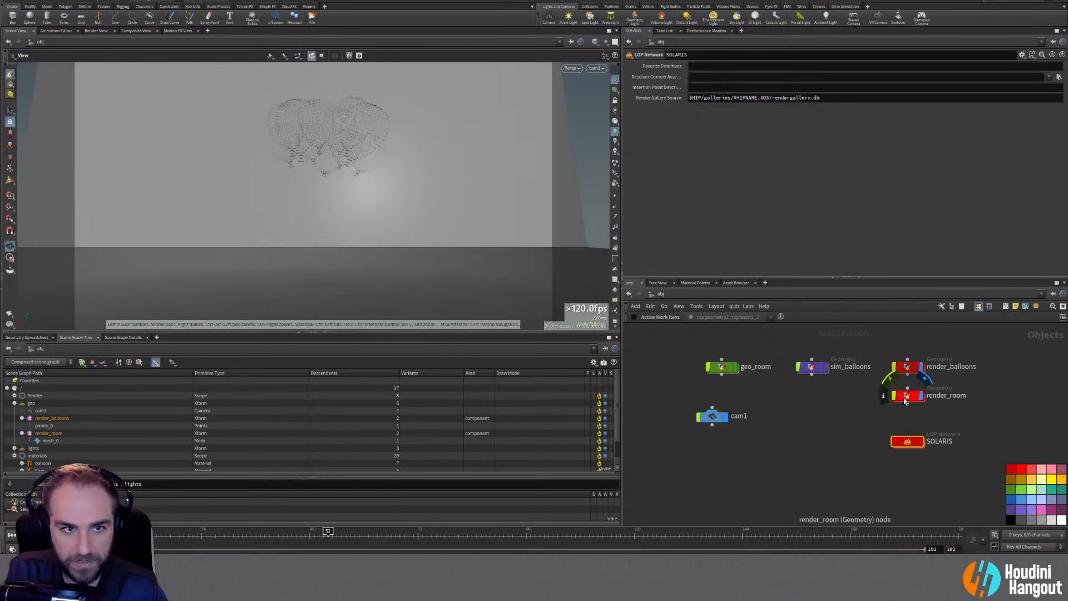
pyautogui.doubleClick(908, 368)
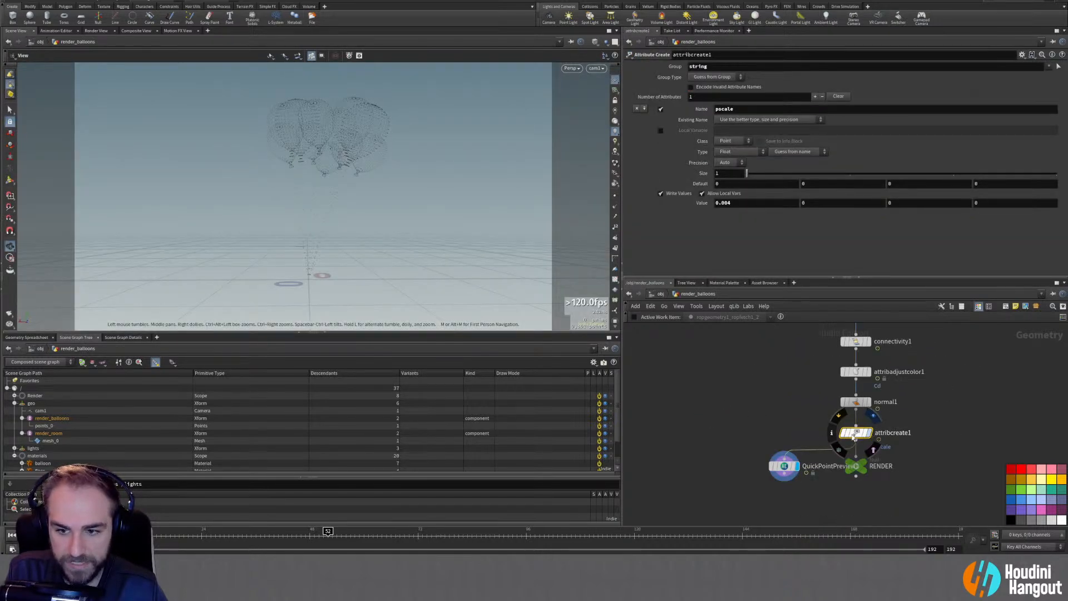
pyautogui.press('r')
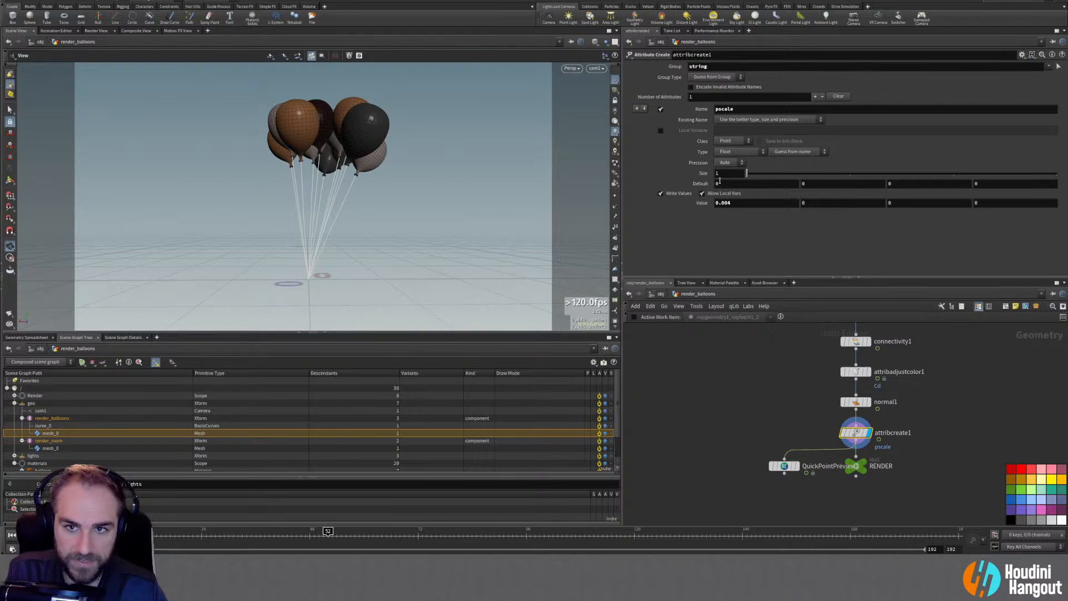
pyautogui.moveTo(859, 438)
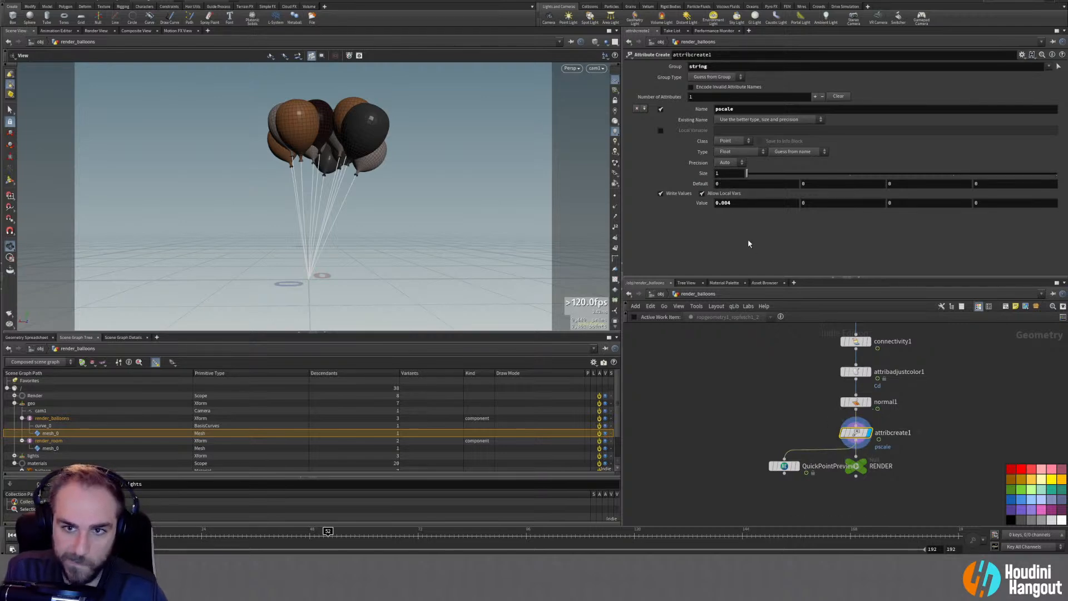
# Try a pscale default of 0.22 on attribcreate1 with the point preview displayed, and revert it
pyautogui.click(796, 465)
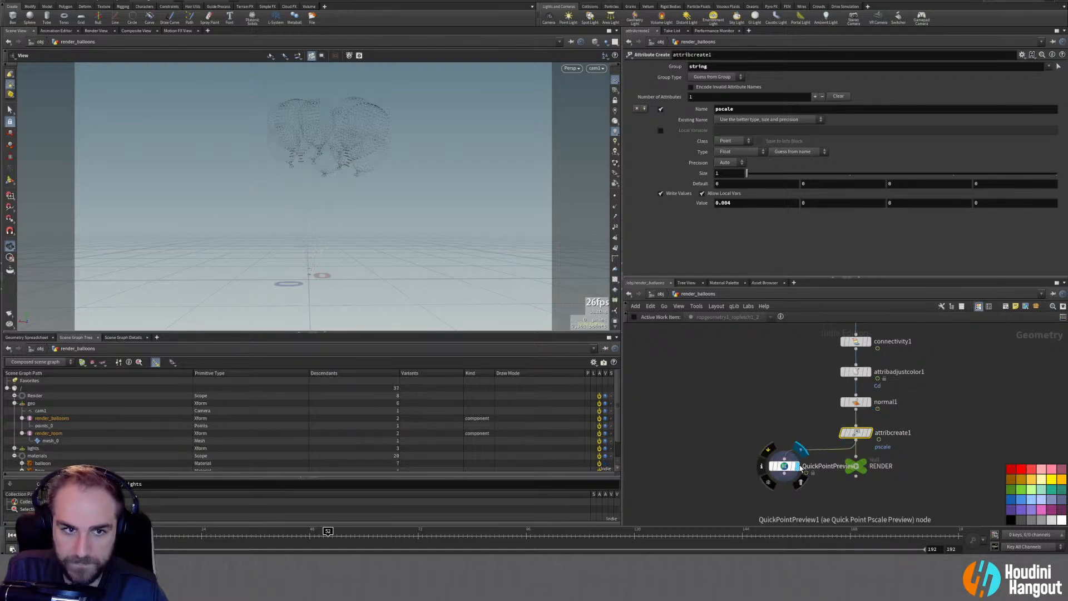
pyautogui.moveTo(725, 184); pyautogui.dragTo(800, 198, button='middle')
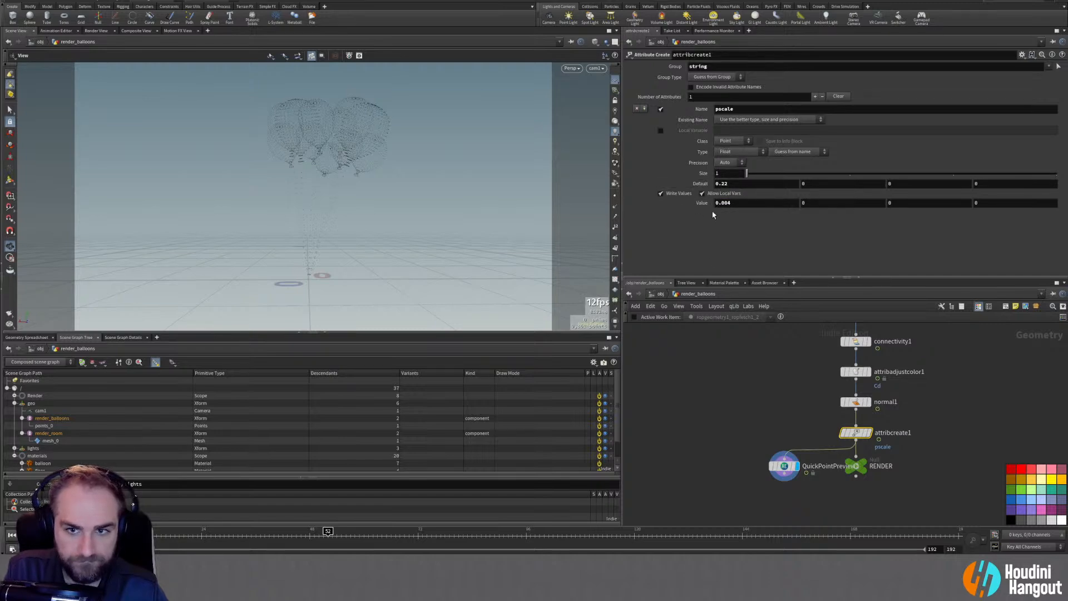
pyautogui.rightClick(700, 185)
pyautogui.click(722, 320)
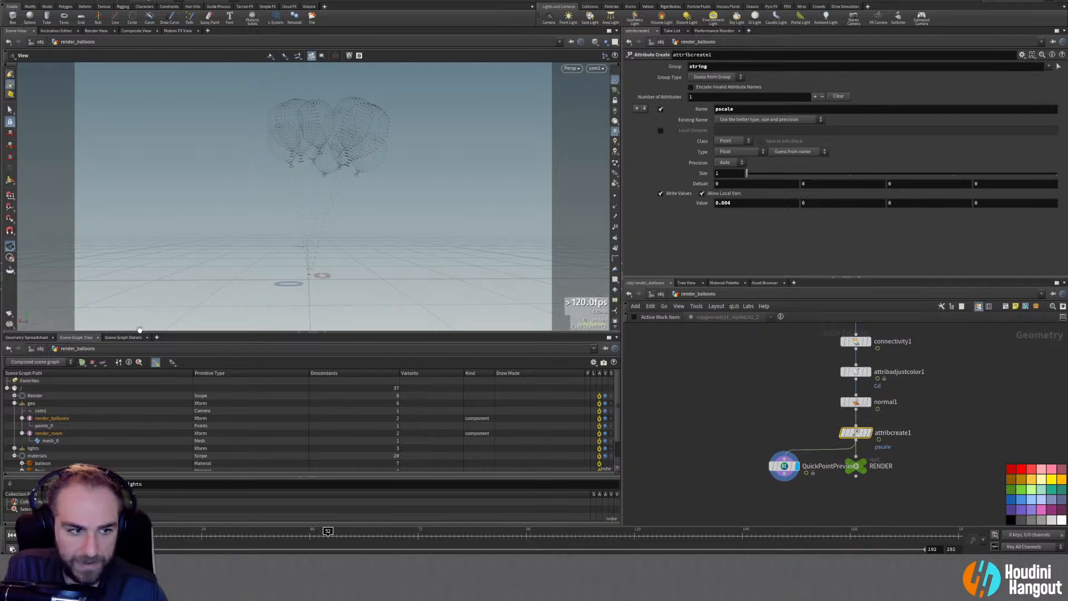
# Examine attribcreate1's point pscale values in the geometry spreadsheet
pyautogui.click(40, 338)
pyautogui.click(158, 362)
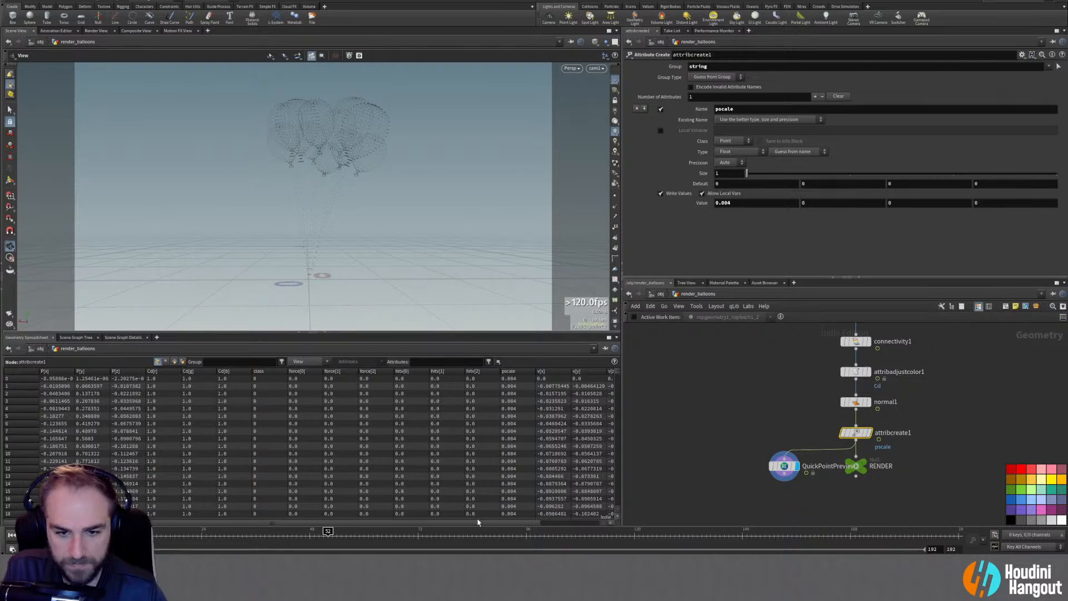
pyautogui.moveTo(617, 380); pyautogui.dragTo(612, 489)
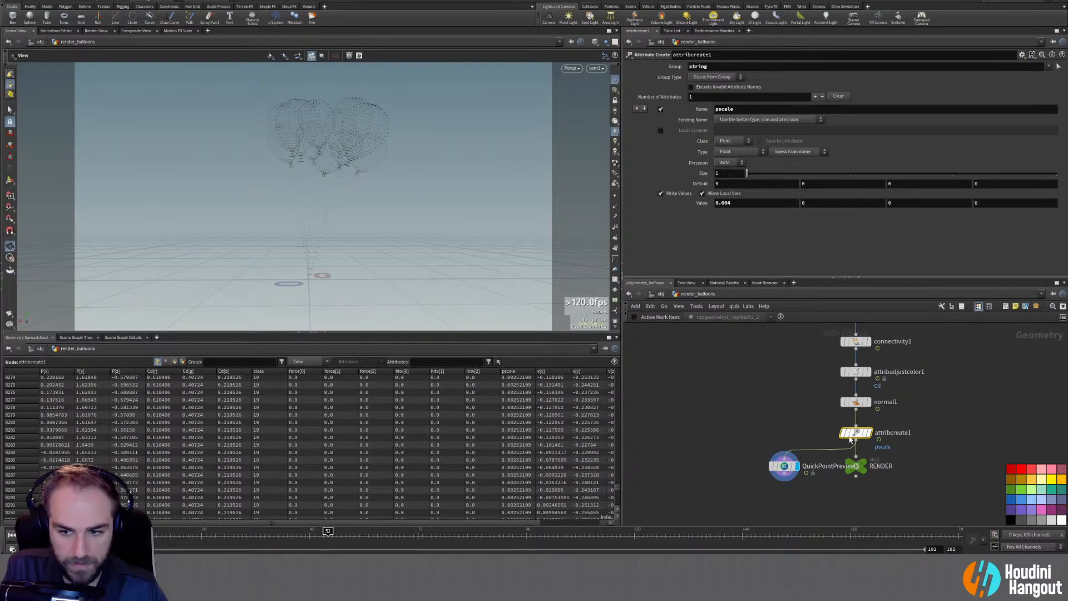
pyautogui.moveTo(843, 437)
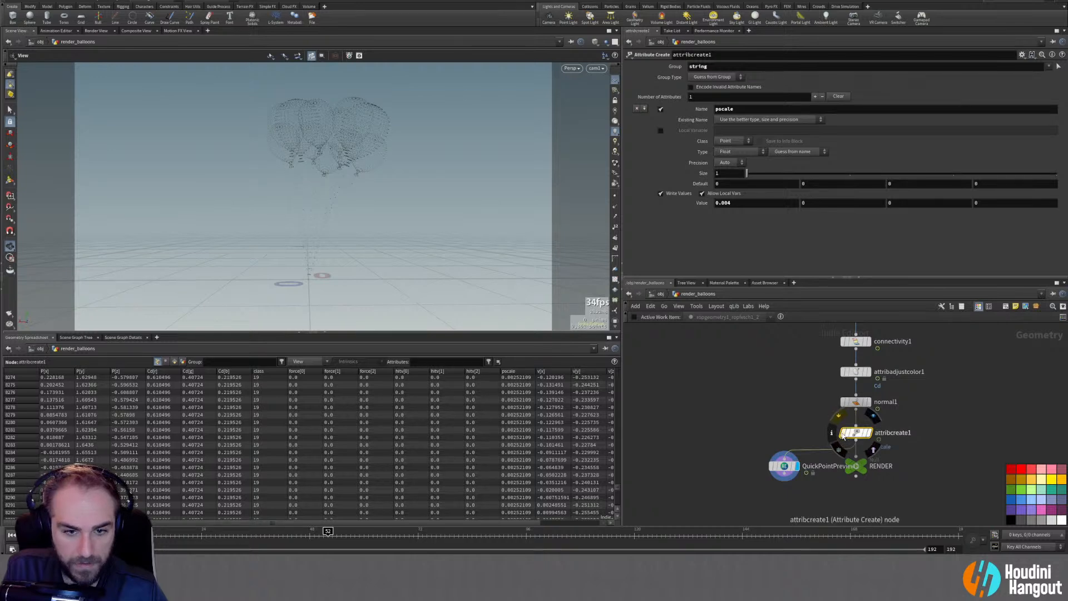
# Open the SOLARIS network and inspect sceneimportall1's imported geometry, node information and scene graph
pyautogui.press('u')
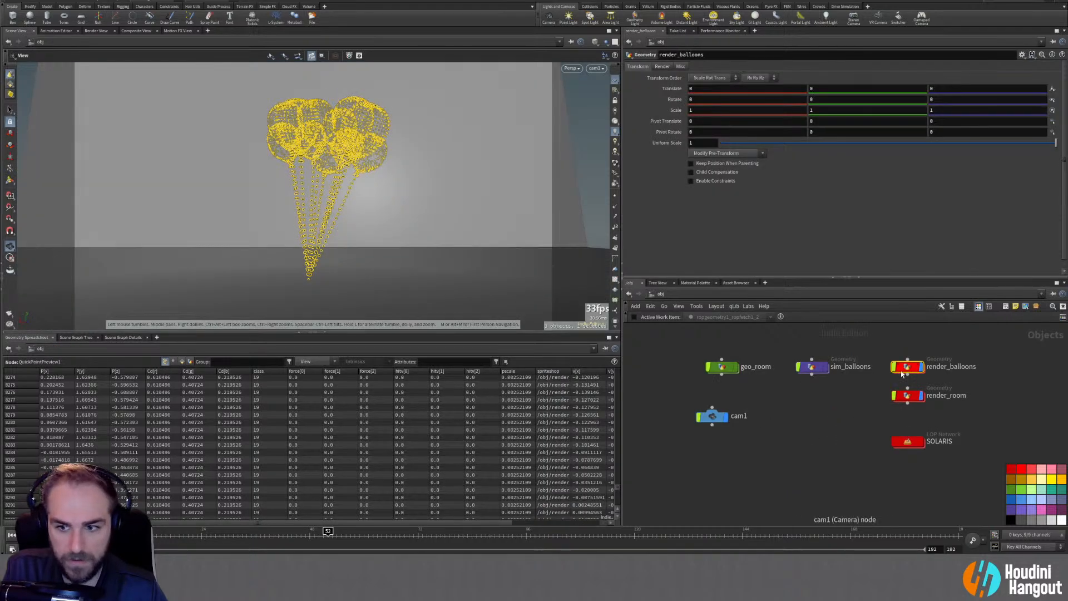
pyautogui.doubleClick(907, 441)
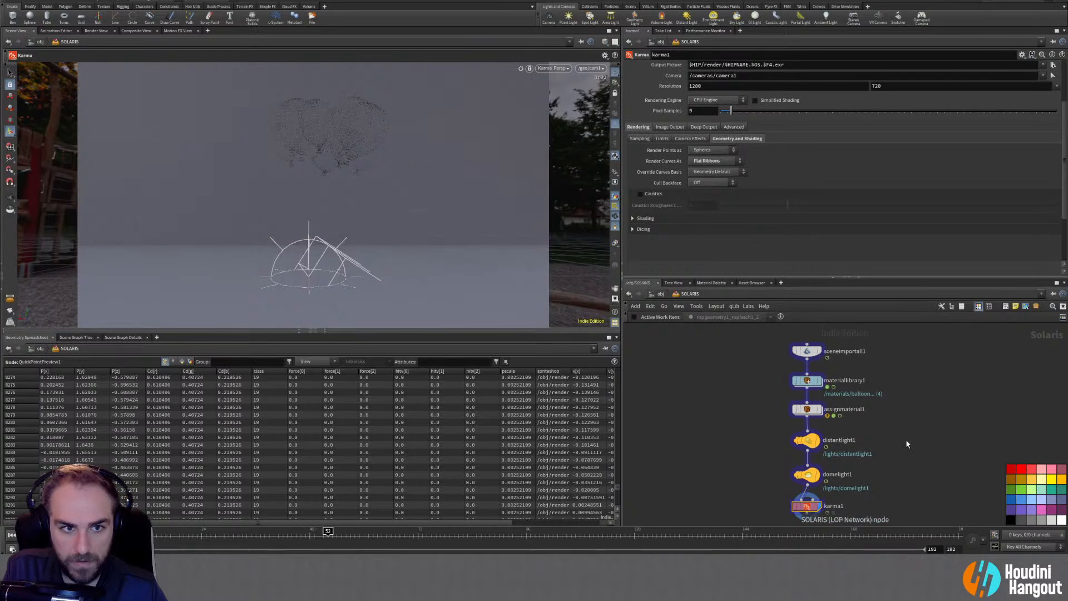
pyautogui.click(806, 350)
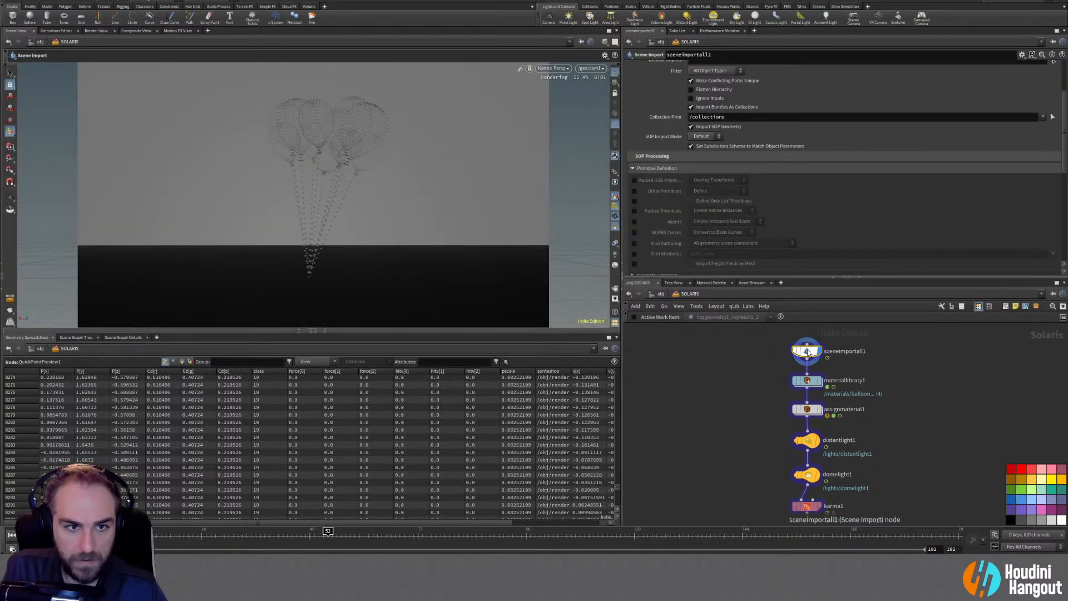
pyautogui.middleClick(806, 349)
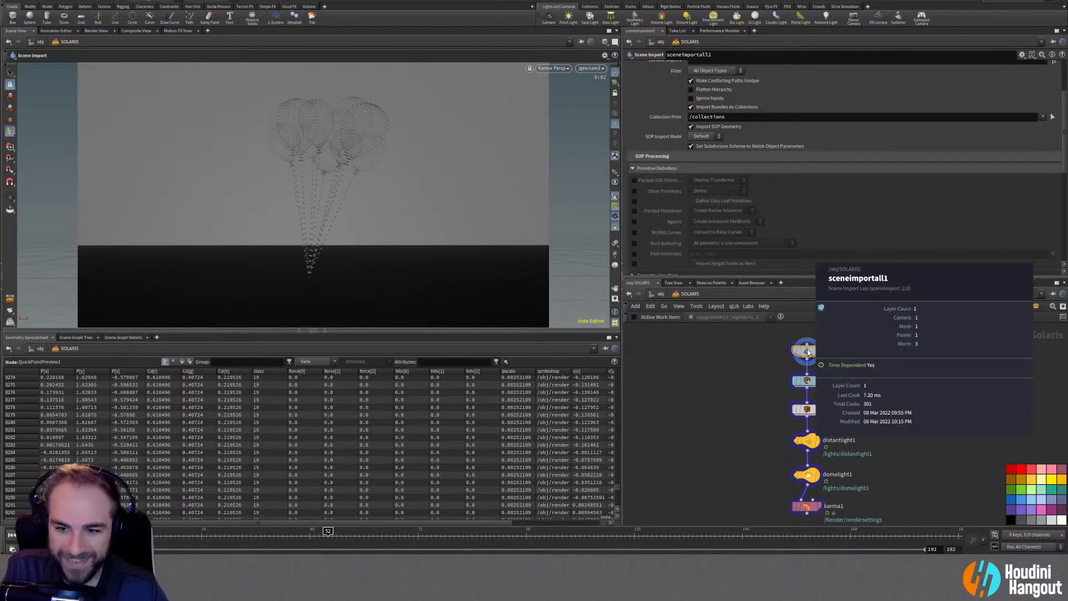
pyautogui.click(76, 337)
# Return to the render_balloons network and set the display to the RENDER null
pyautogui.press('u')
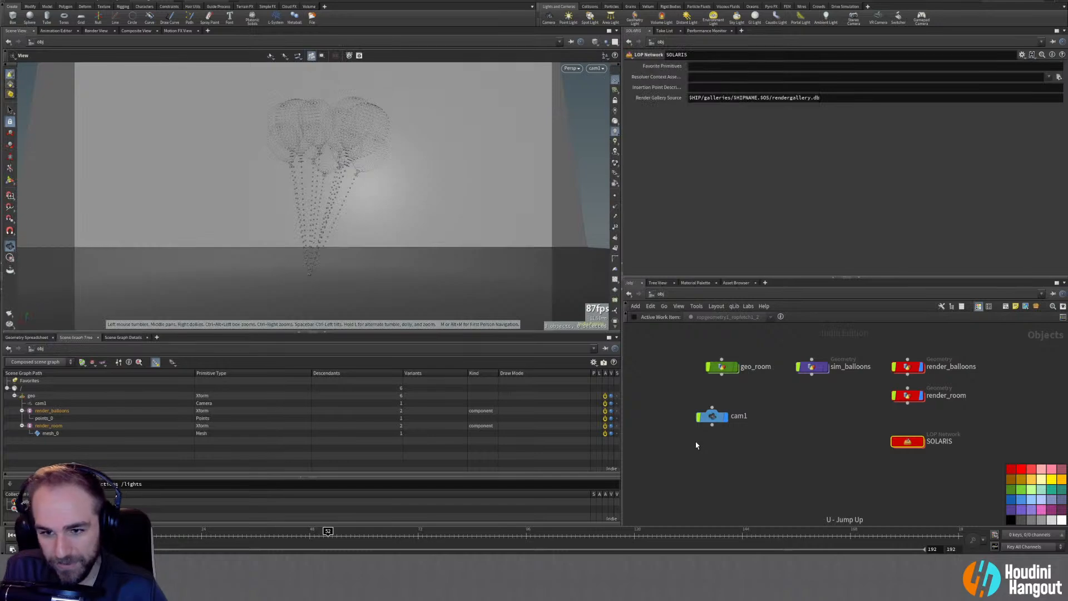
pyautogui.doubleClick(908, 404)
pyautogui.press('u')
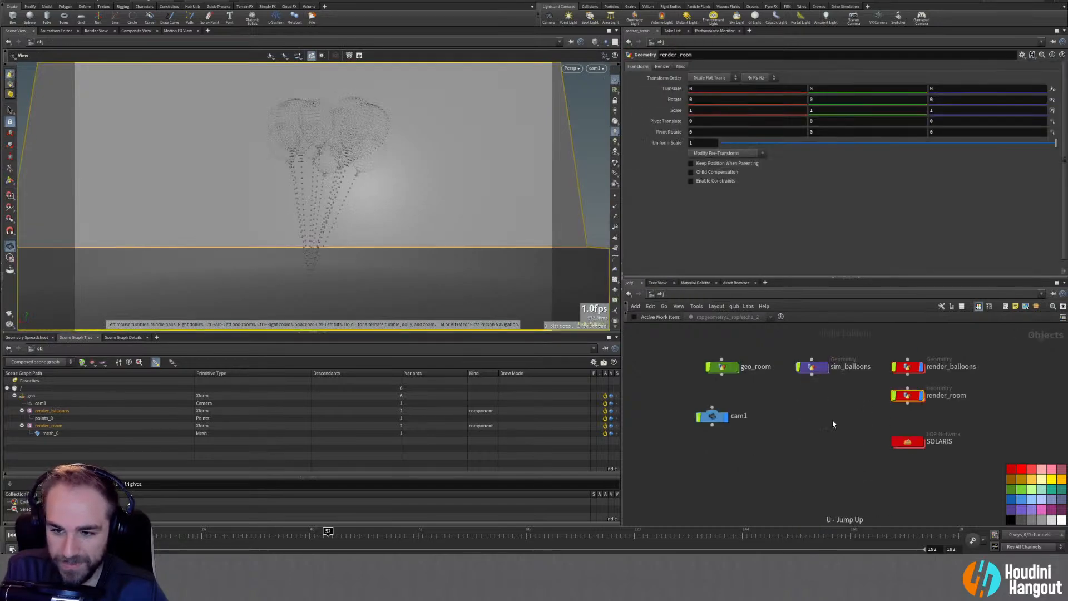
pyautogui.doubleClick(901, 365)
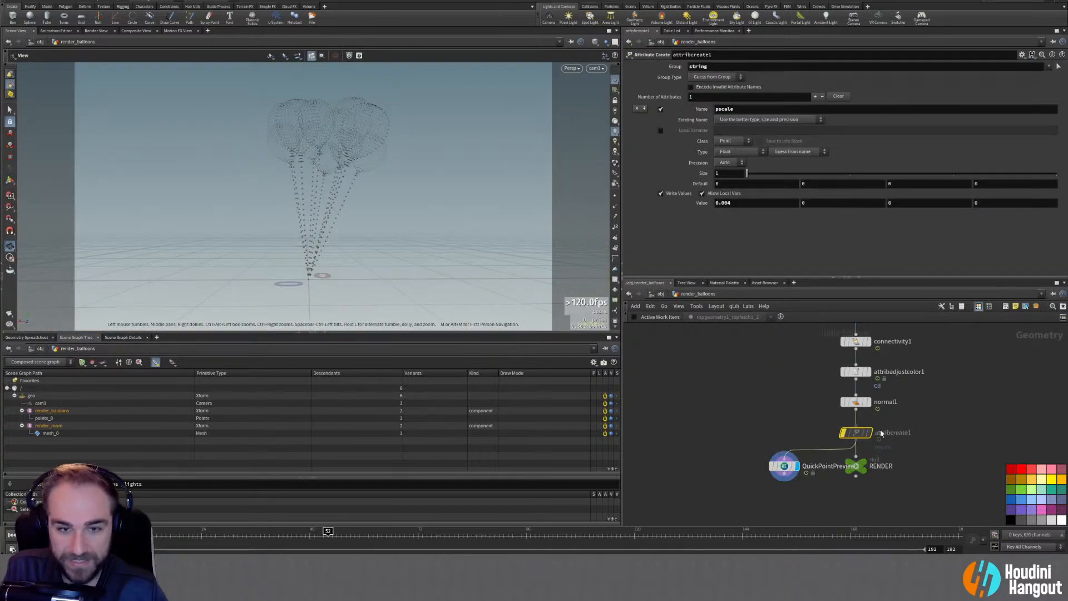
pyautogui.click(856, 467)
pyautogui.click(857, 469)
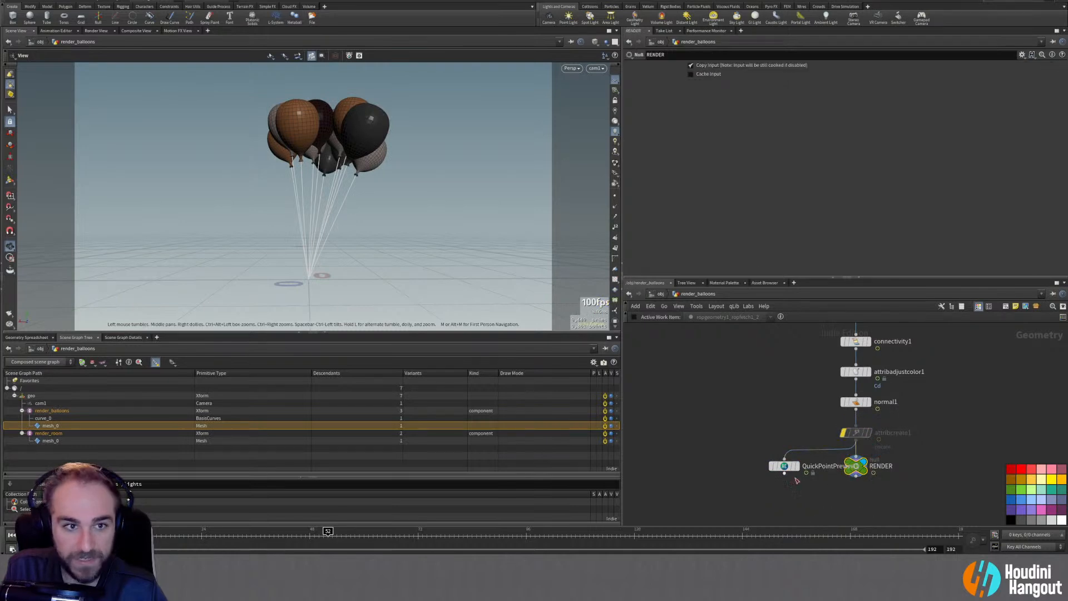
# Turn off the bypass on attribcreate1 and delete the quick point preview node beside RENDER
pyautogui.click(844, 433)
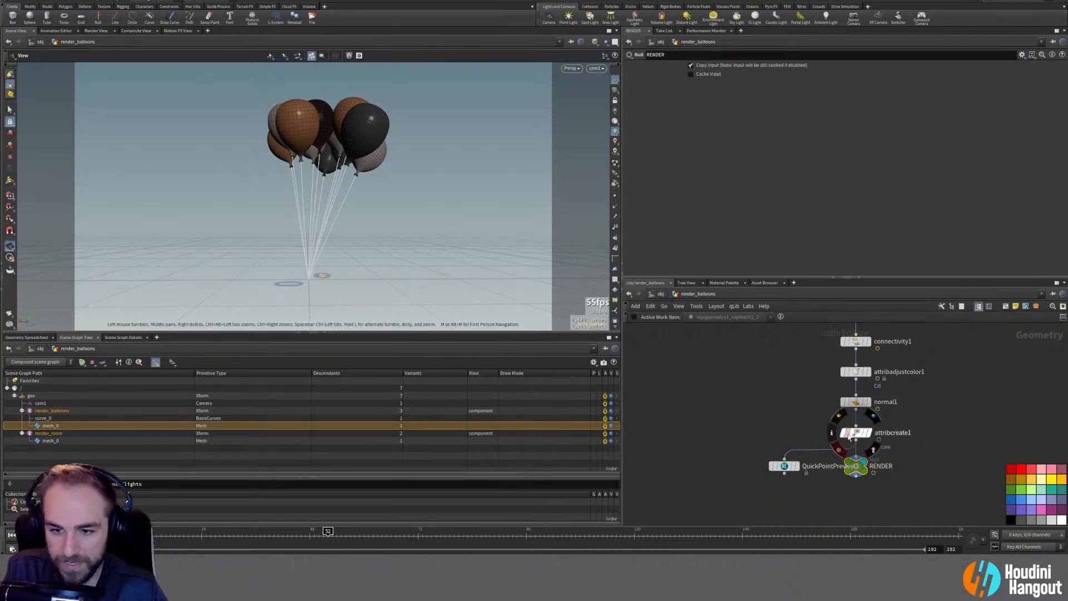
pyautogui.moveTo(744, 447); pyautogui.dragTo(778, 503)
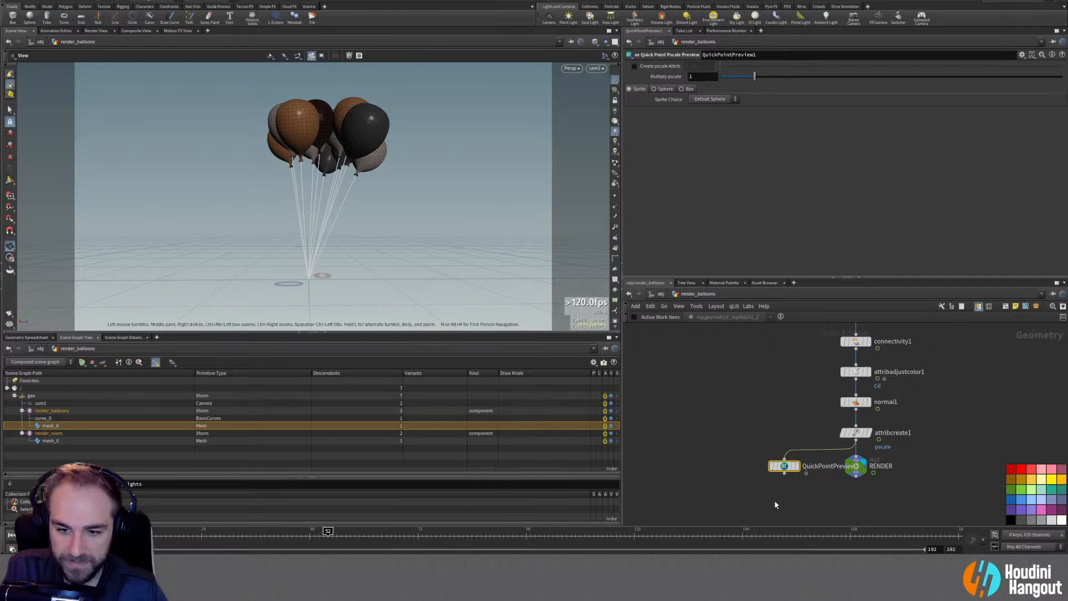
pyautogui.press('Delete')
# Set the pscale value on attribcreate1 in the render_balloons network to 0.002
pyautogui.hotkey('alt', 'Left')
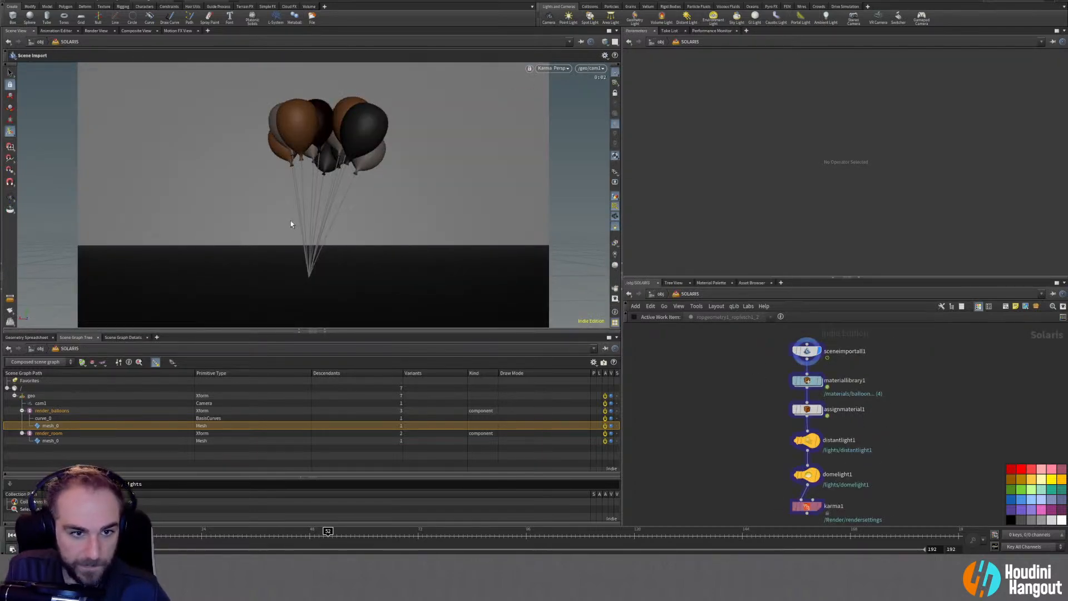
pyautogui.press('u')
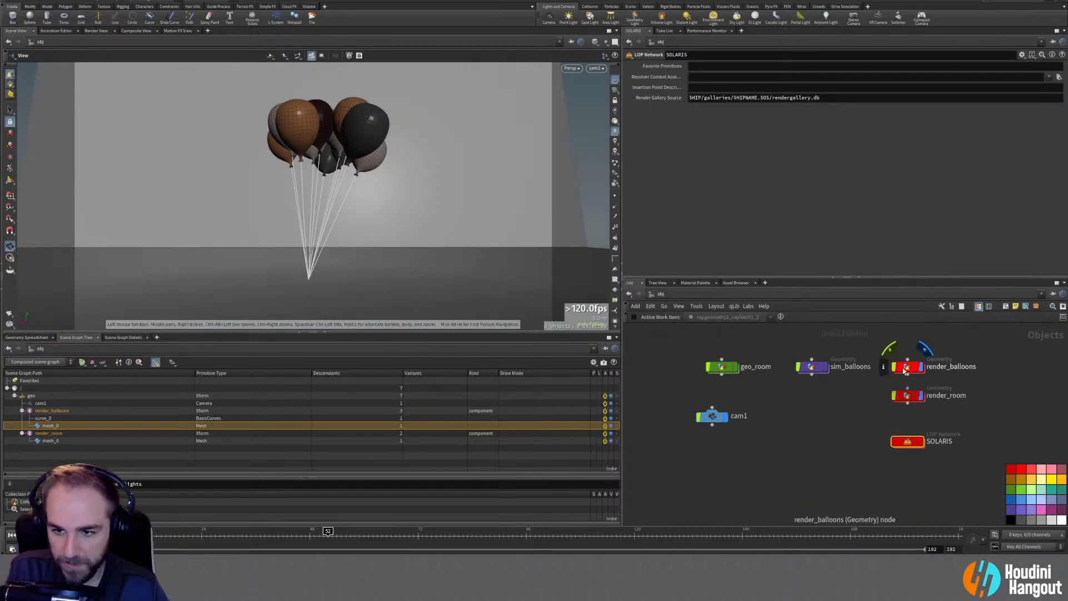
pyautogui.doubleClick(898, 358)
pyautogui.click(855, 432)
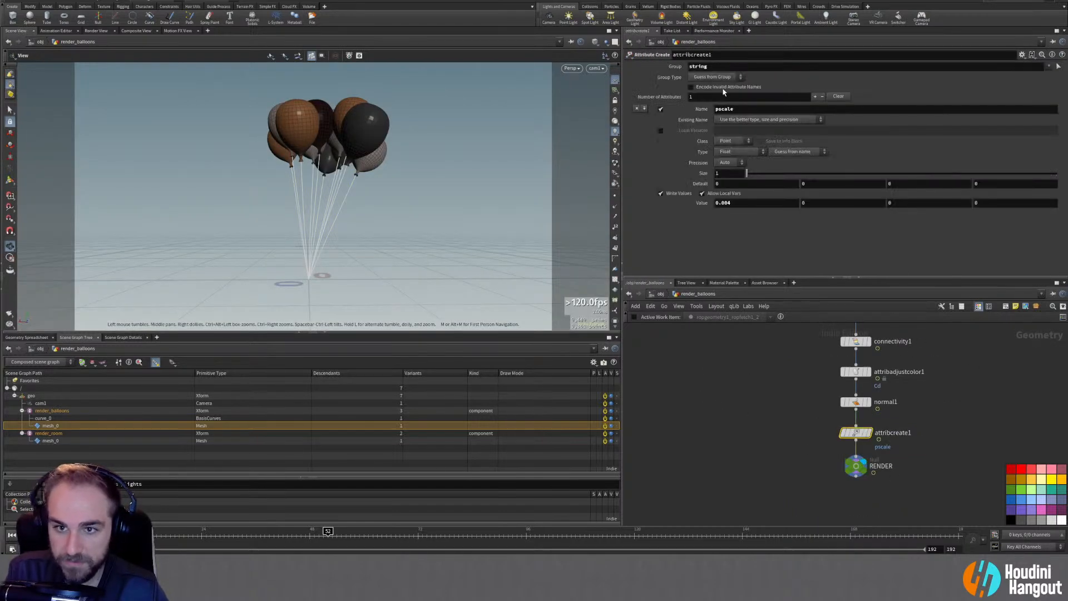
pyautogui.click(728, 204)
pyautogui.press('BackSpace')
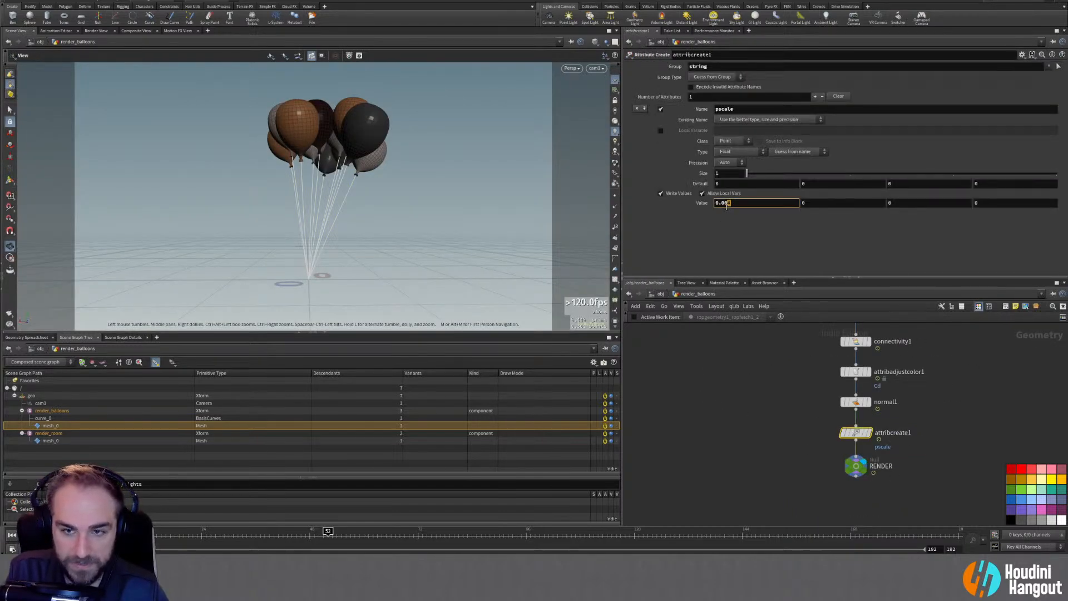
pyautogui.write('2')
pyautogui.press('Return')
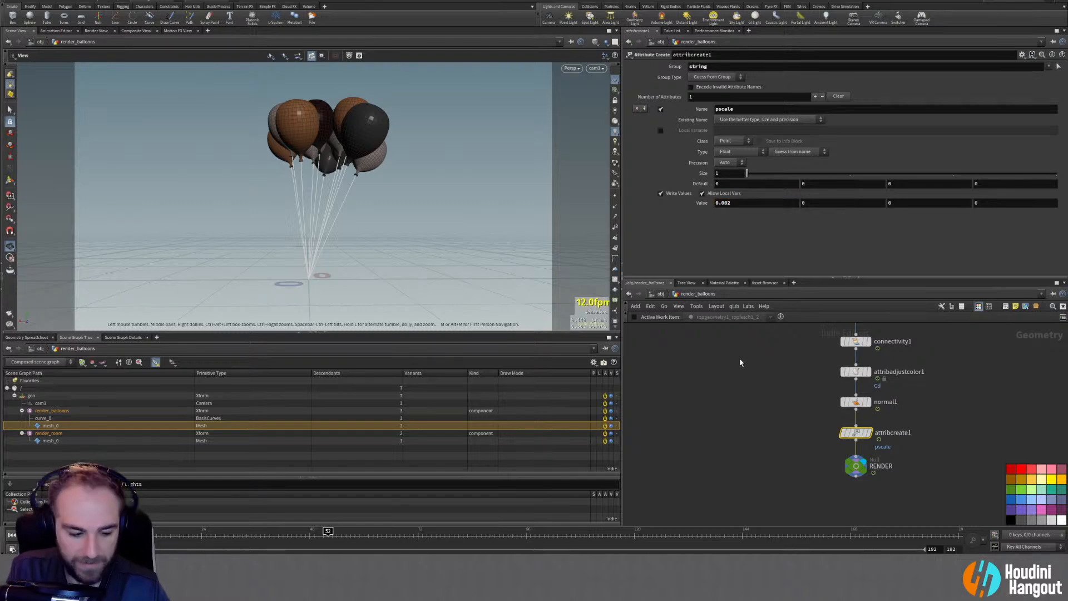
# Return to the SOLARIS network and display the karma1 node in the Karma viewport
pyautogui.press('u')
pyautogui.doubleClick(901, 439)
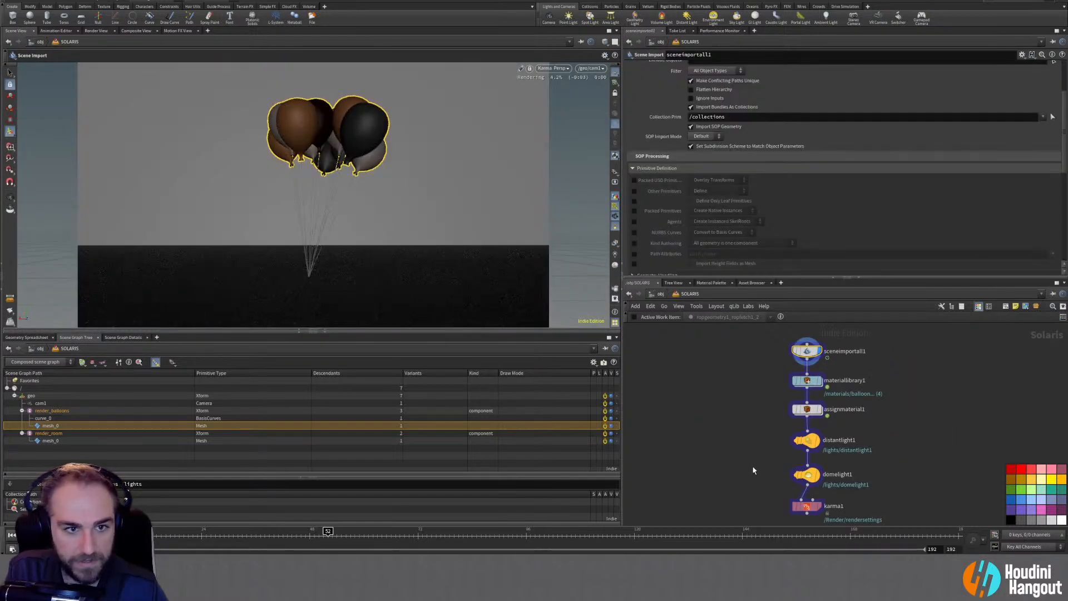
pyautogui.click(807, 508)
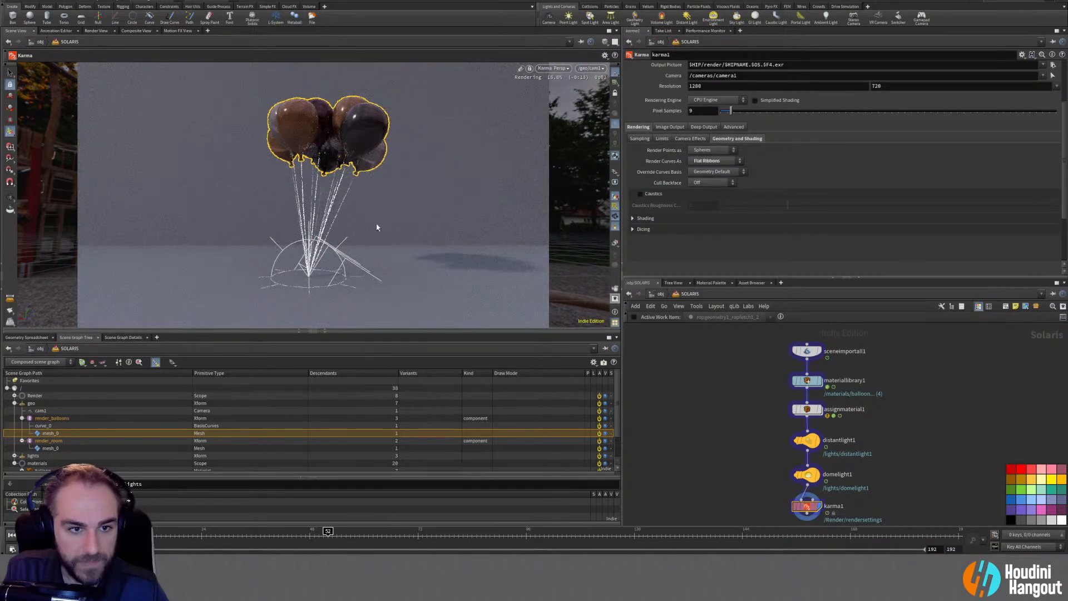
# Open the string material's standard surface and try the base color's red channel at 0, returning it to about 0.8
pyautogui.click(809, 381)
pyautogui.doubleClick(809, 382)
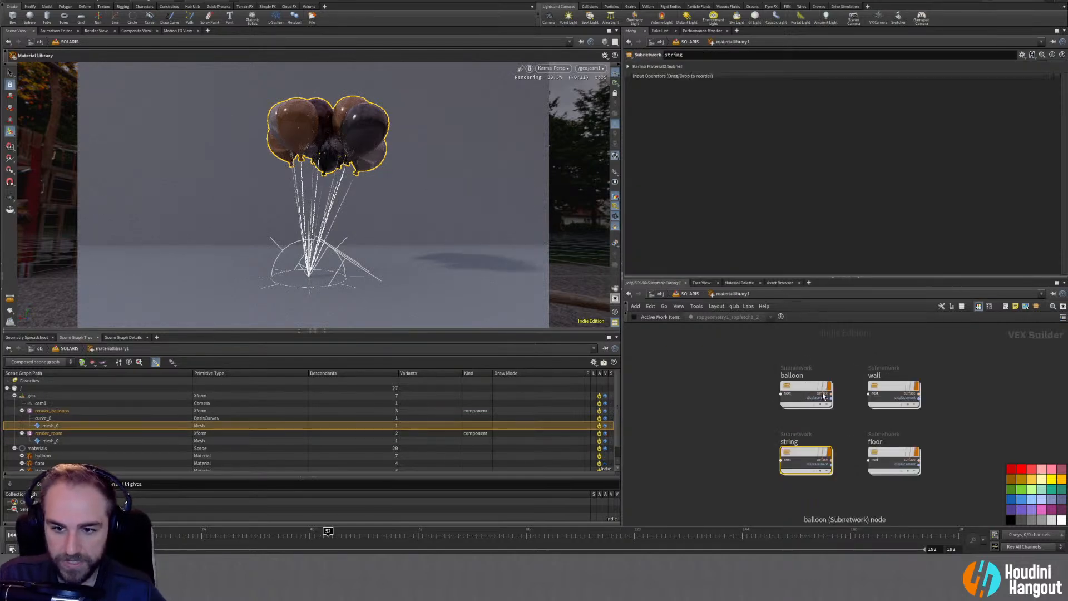
pyautogui.doubleClick(799, 453)
pyautogui.click(820, 354)
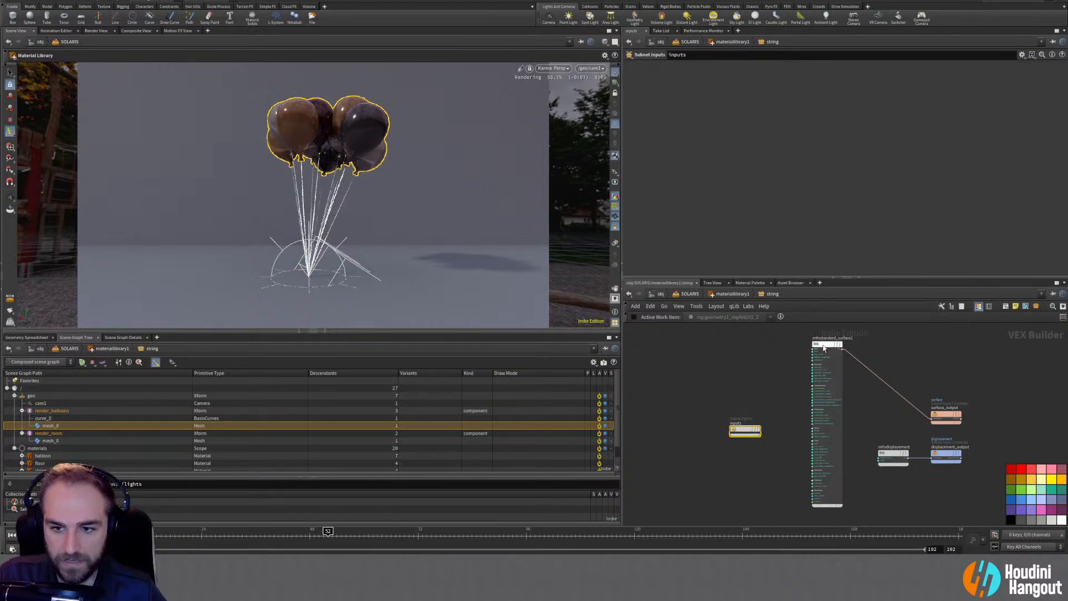
pyautogui.click(723, 90)
pyautogui.moveTo(767, 90); pyautogui.dragTo(721, 86)
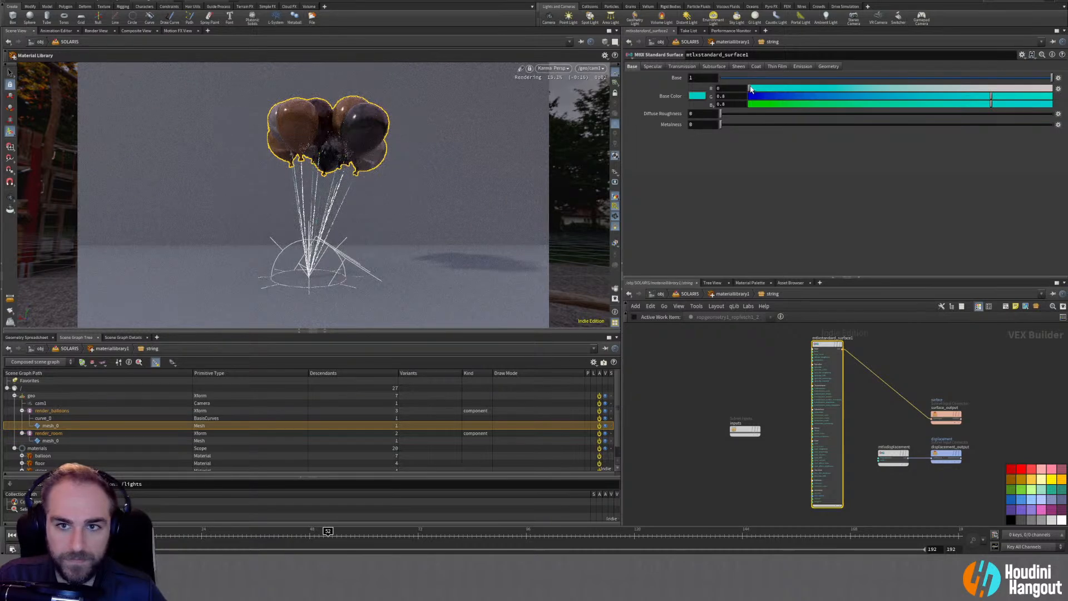
pyautogui.moveTo(748, 88); pyautogui.dragTo(991, 89)
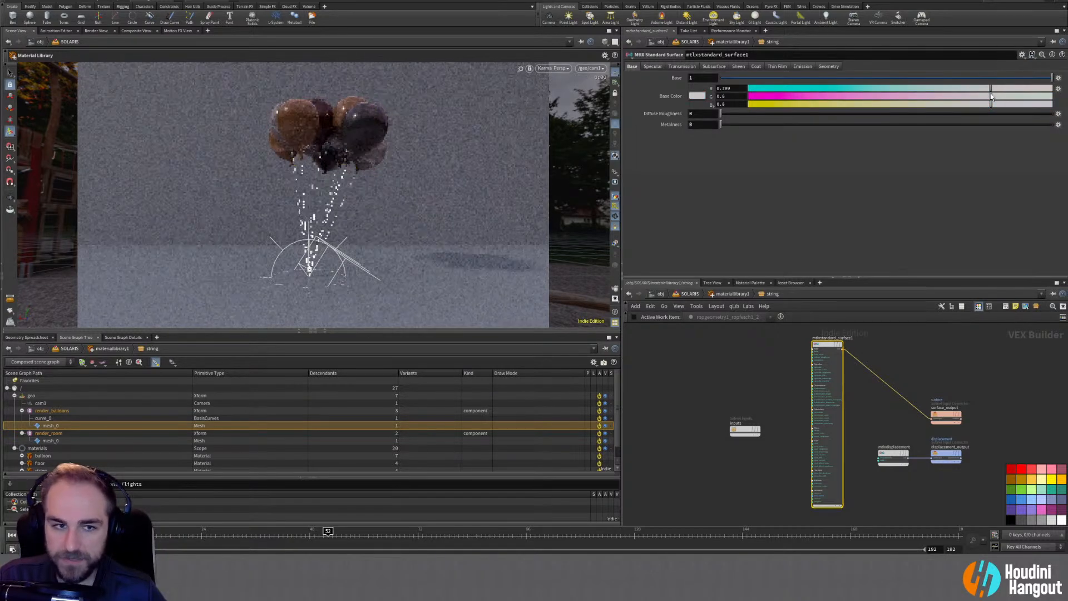
# Switch the string shader's base color to HSV and darken its value to 0.08
pyautogui.click(712, 98)
pyautogui.click(974, 105)
pyautogui.moveTo(974, 105); pyautogui.dragTo(757, 156)
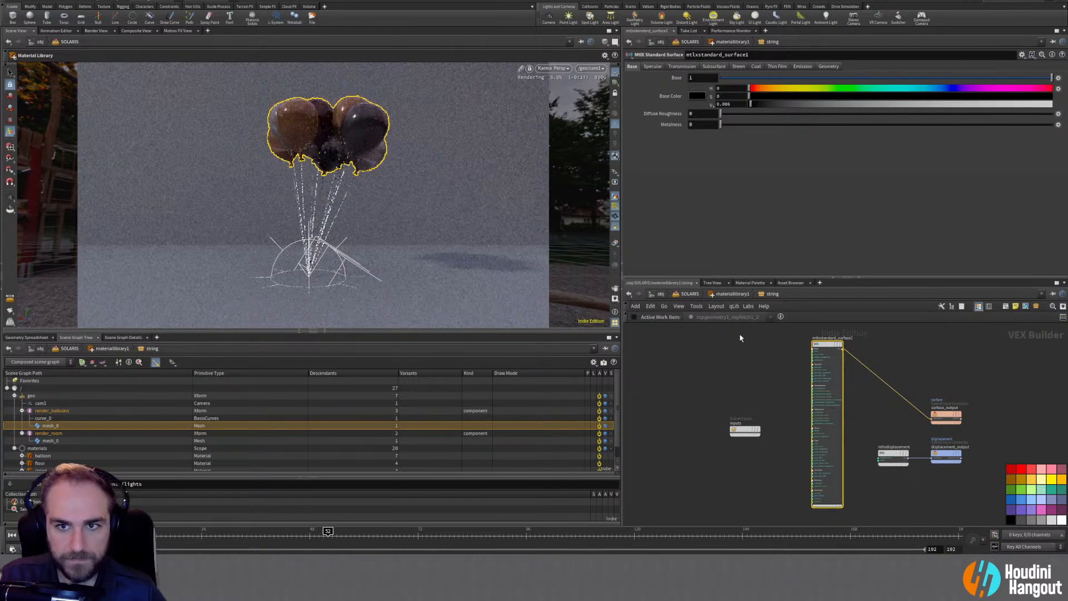
pyautogui.hotkey('ctrl', 'z')
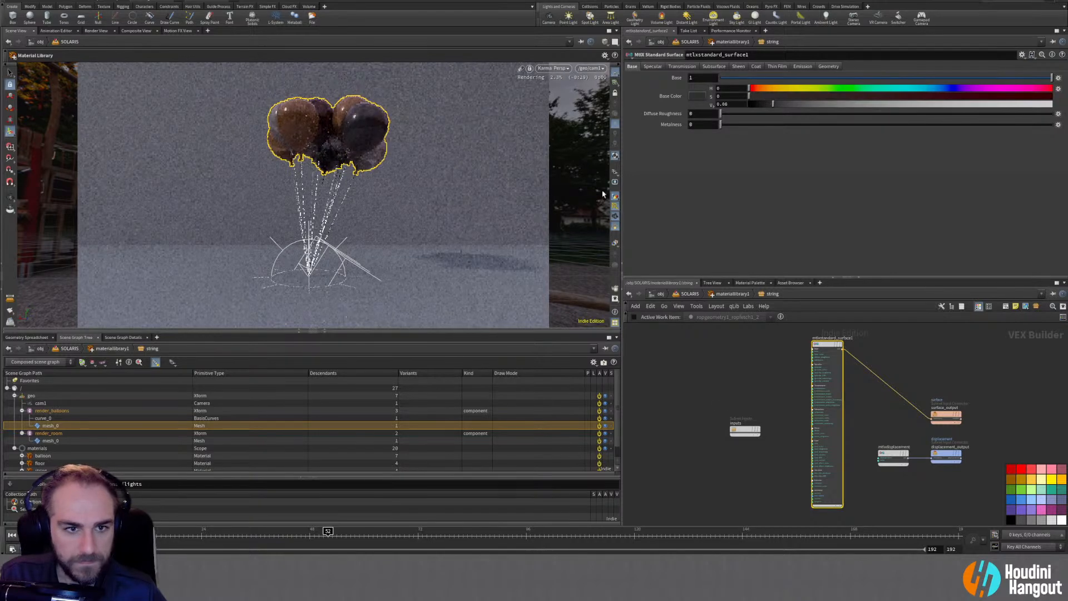
# Restart the Karma render and make the string base color a saturated green with hue 139, saturation 1 and value 1
pyautogui.click(548, 68)
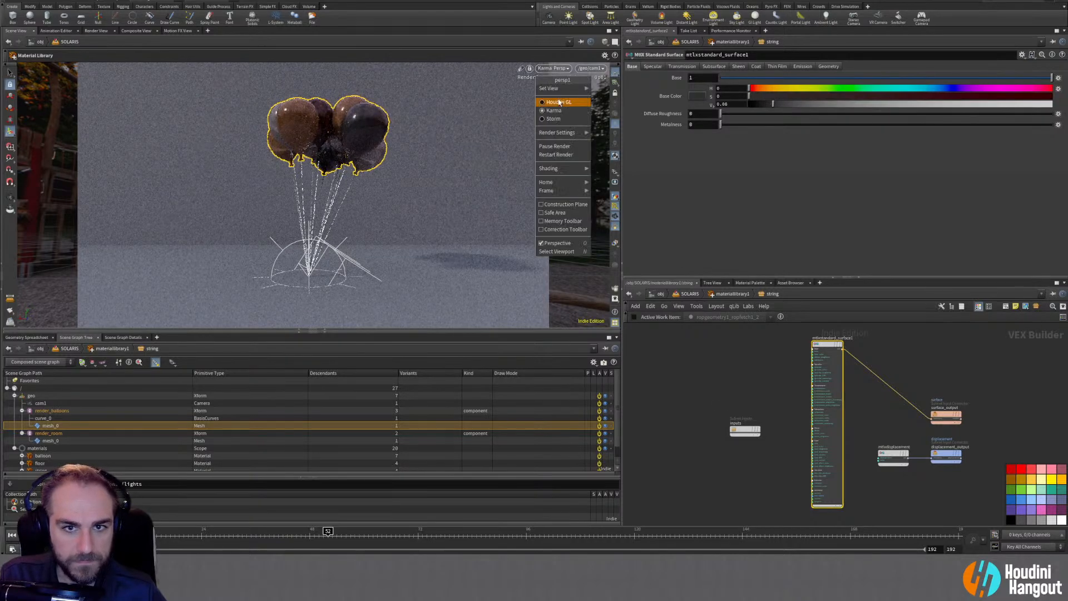
pyautogui.click(559, 156)
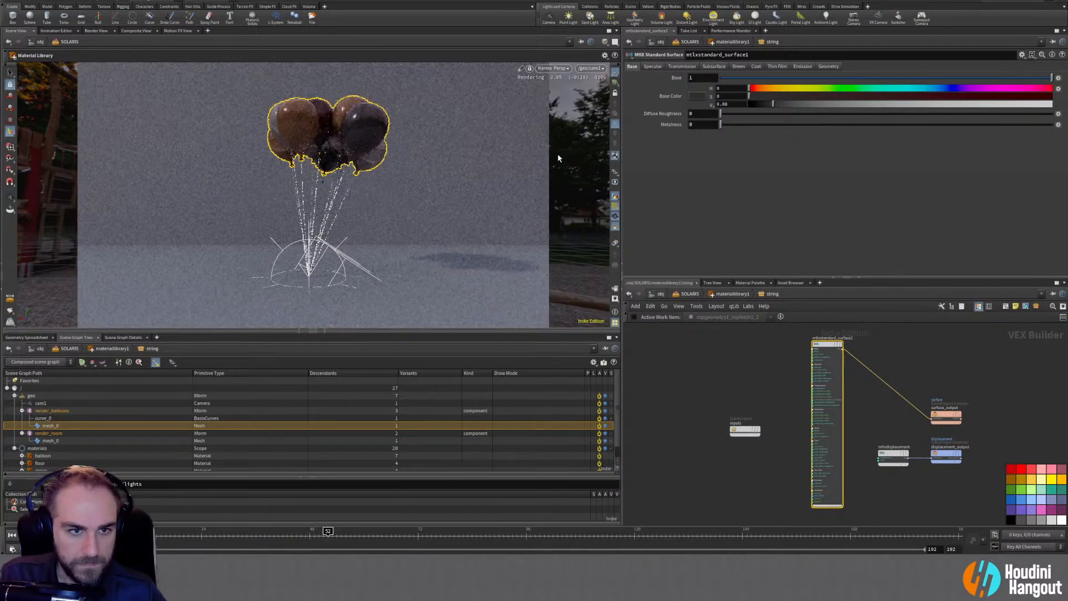
pyautogui.click(865, 88)
pyautogui.moveTo(866, 104); pyautogui.dragTo(1064, 96)
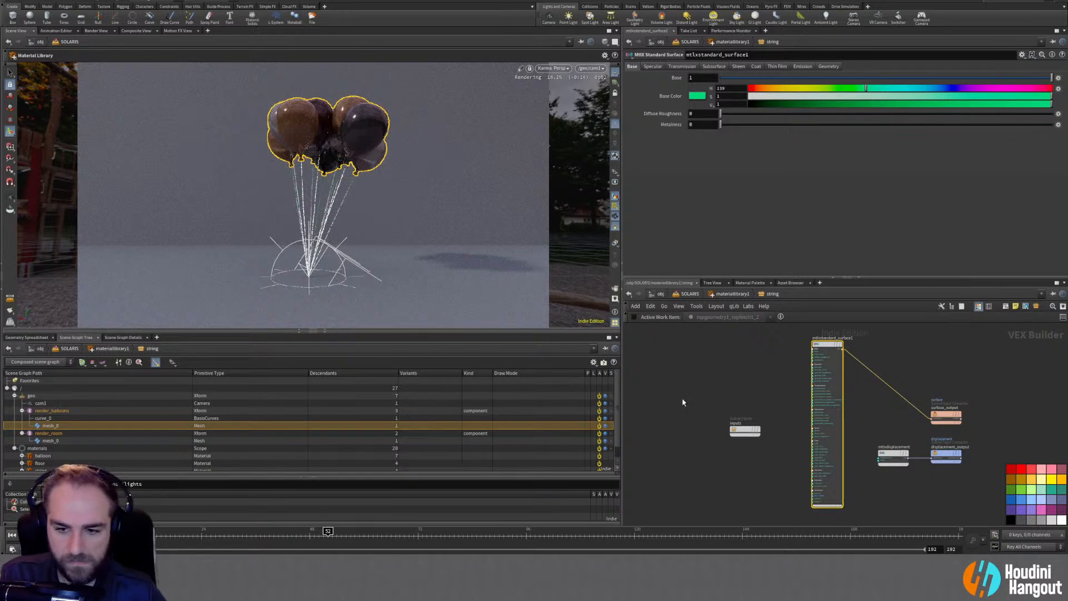
# Set karma1's Render Curves As option to Rounded Curves in the SOLARIS network
pyautogui.press('u')
pyautogui.click(806, 506)
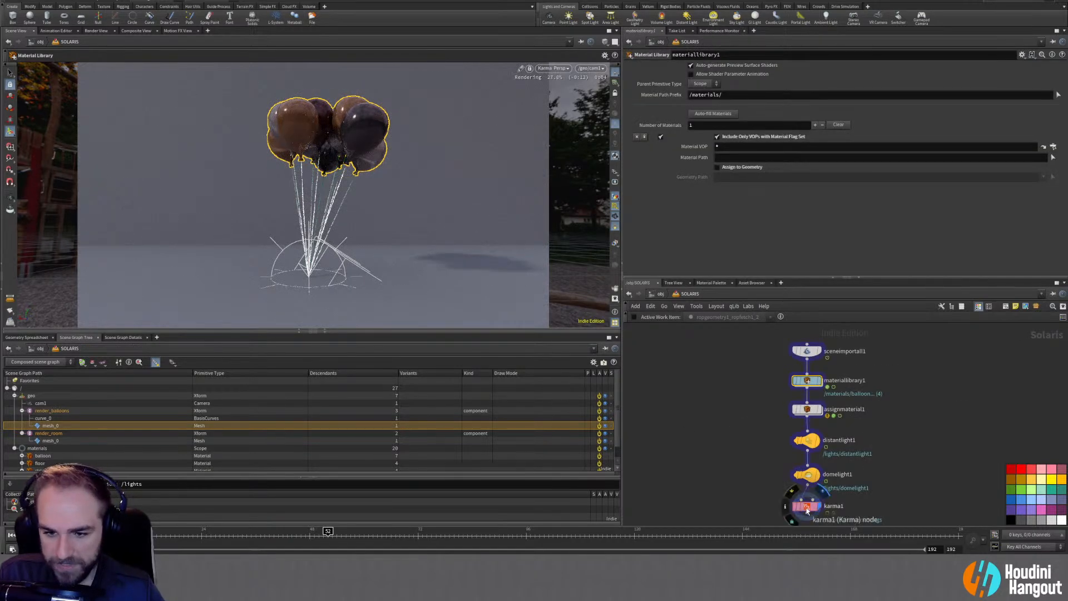
pyautogui.click(712, 161)
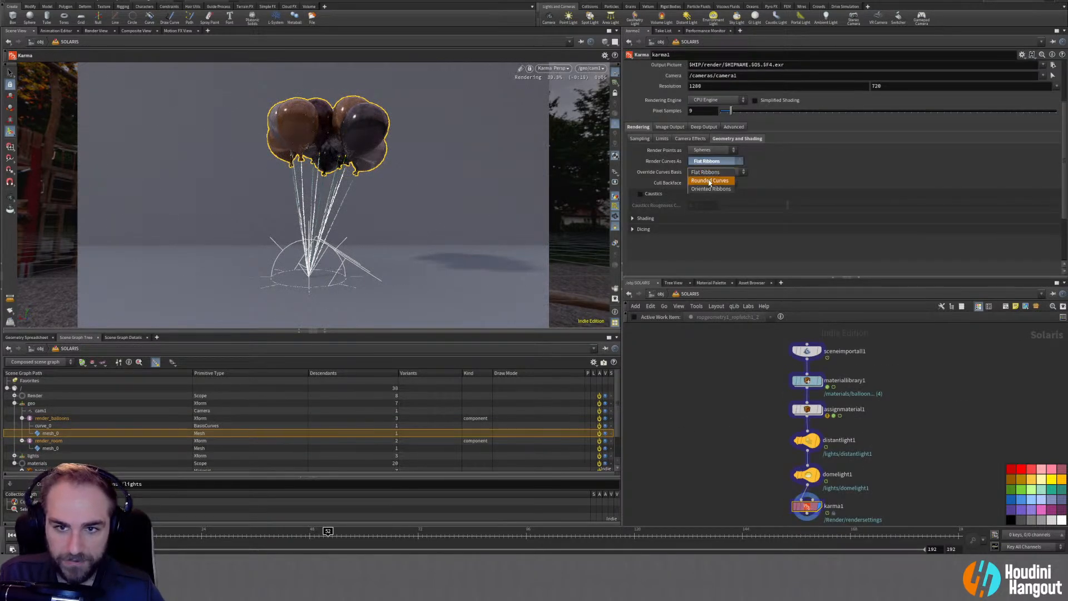
pyautogui.click(711, 172)
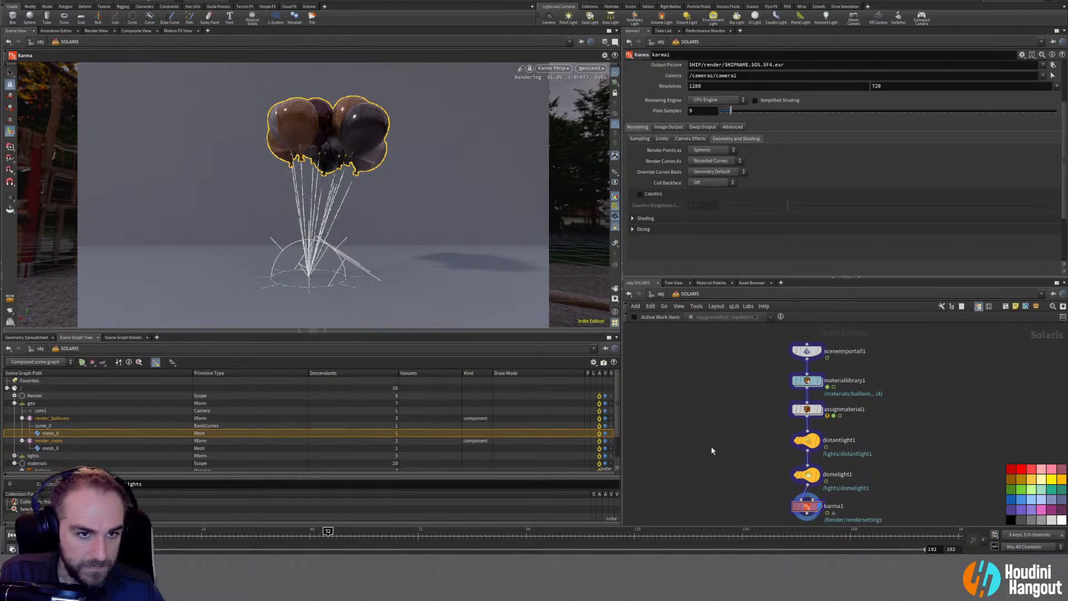
# Set the specular roughness of the string material's standard surface to 0.6 and its specular weight to 1
pyautogui.doubleClick(806, 382)
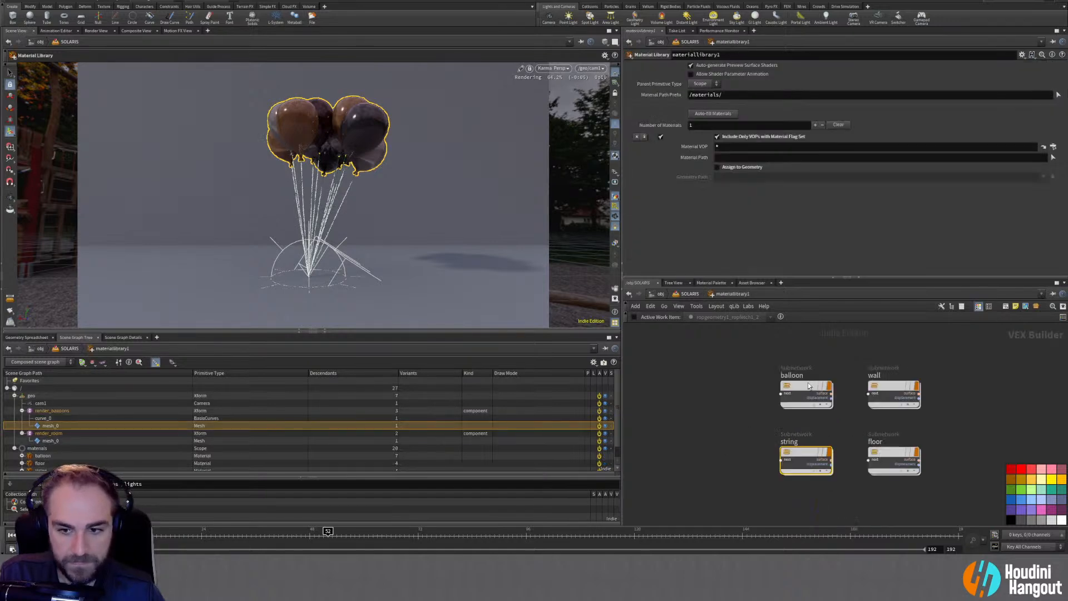
pyautogui.doubleClick(796, 452)
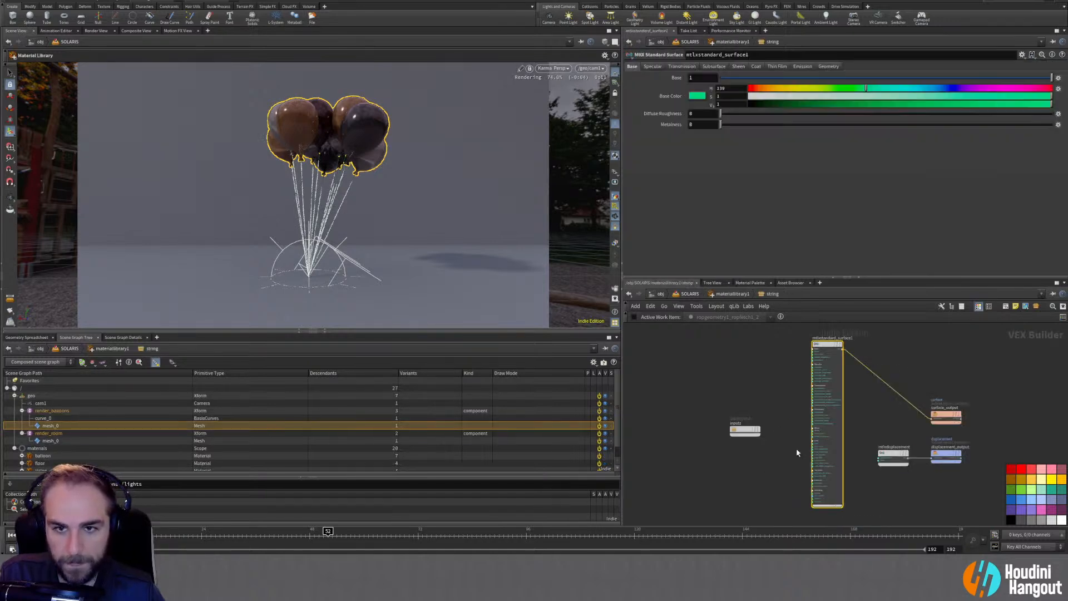
pyautogui.click(655, 68)
pyautogui.moveTo(729, 79)
pyautogui.mouseDown()
pyautogui.moveTo(674, 77)
pyautogui.moveTo(742, 78)
pyautogui.mouseUp()
pyautogui.moveTo(690, 101); pyautogui.dragTo(714, 100)
pyautogui.write('0.4')
pyautogui.press('Return')
pyautogui.doubleClick(712, 100)
pyautogui.write('0.')
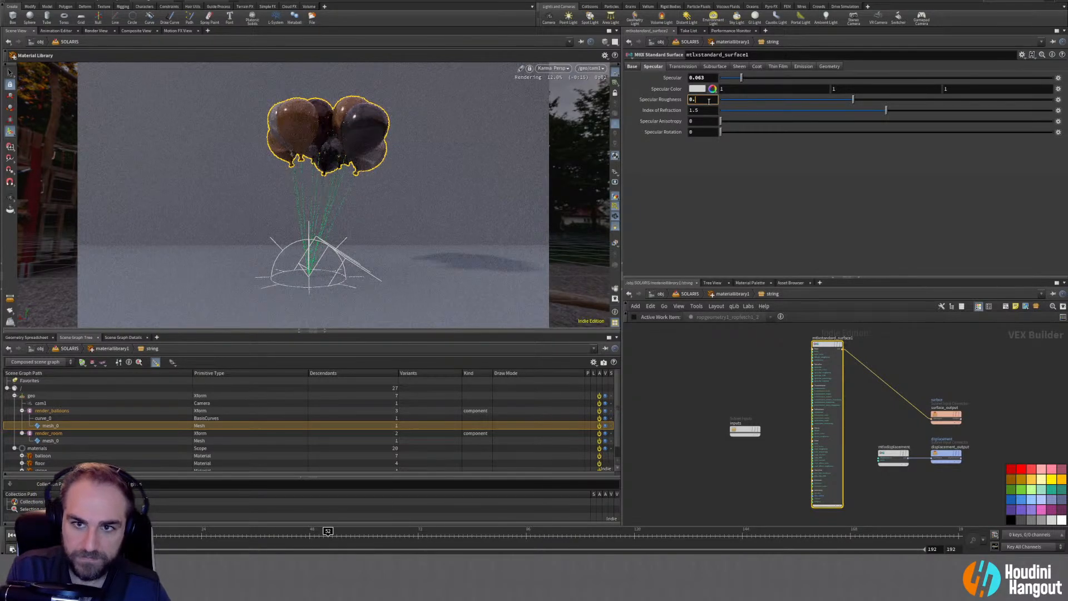
pyautogui.write('6')
pyautogui.press('Return')
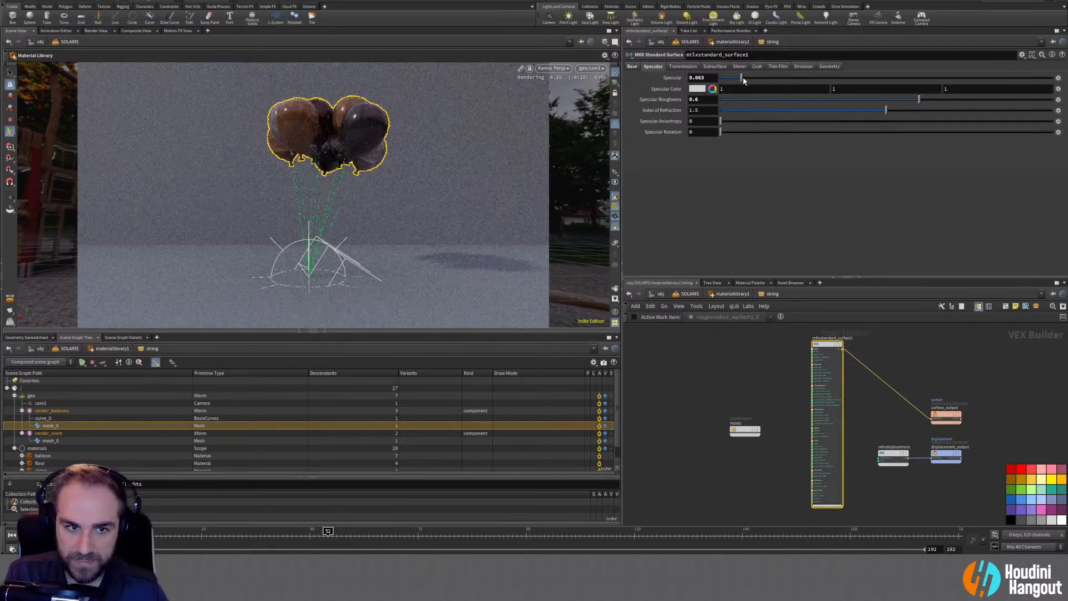
pyautogui.moveTo(755, 80); pyautogui.dragTo(1051, 78)
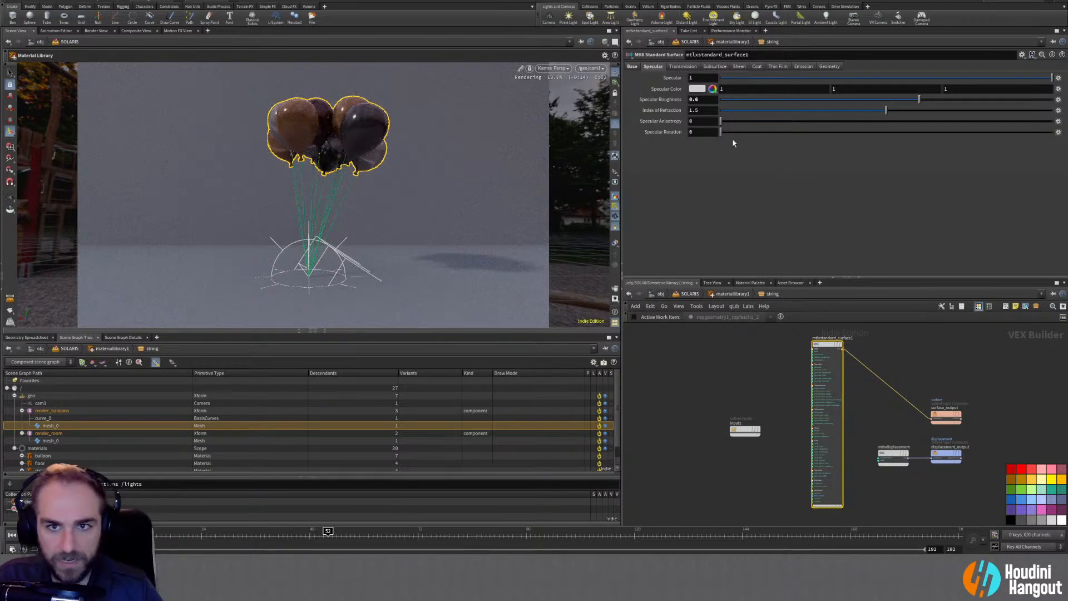
# Make the string base color a neutral grey with saturation 0 and value 0.31
pyautogui.click(632, 67)
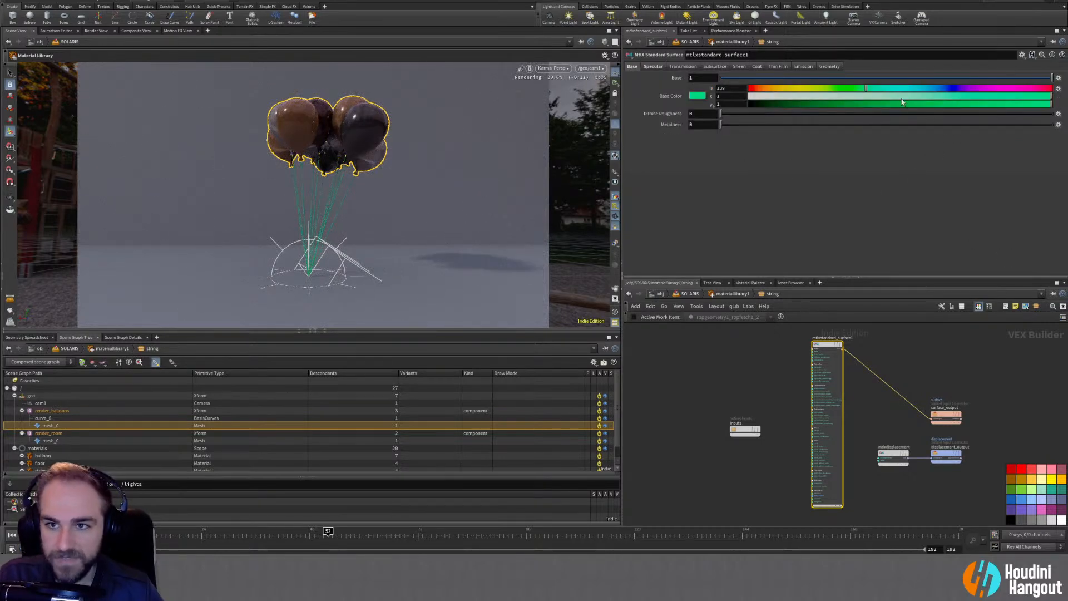
pyautogui.moveTo(865, 97); pyautogui.dragTo(717, 98)
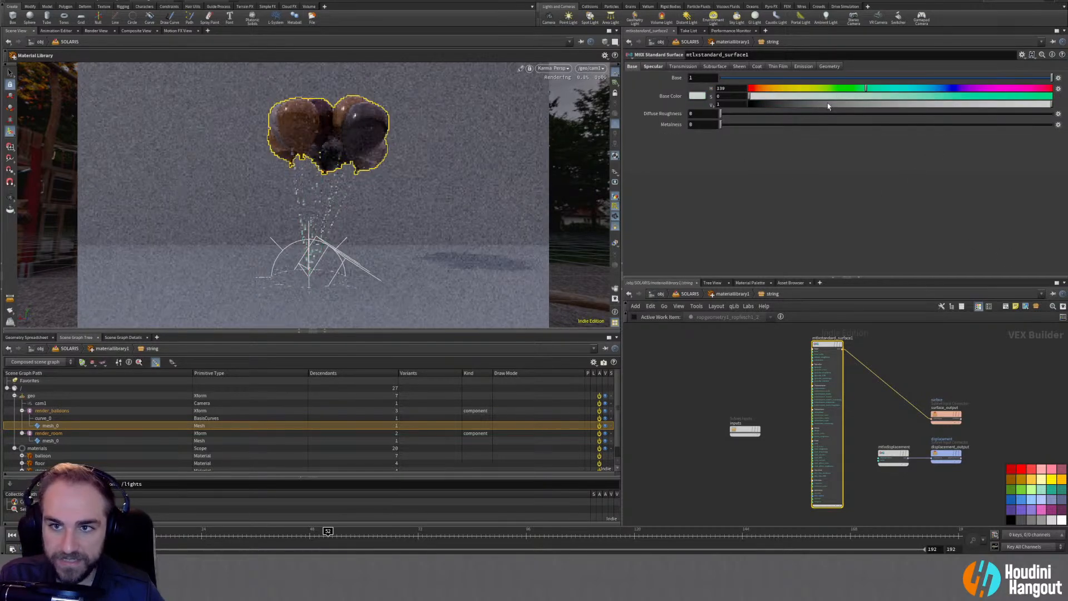
pyautogui.moveTo(850, 105)
pyautogui.mouseDown()
pyautogui.moveTo(791, 106)
pyautogui.moveTo(844, 116)
pyautogui.mouseUp()
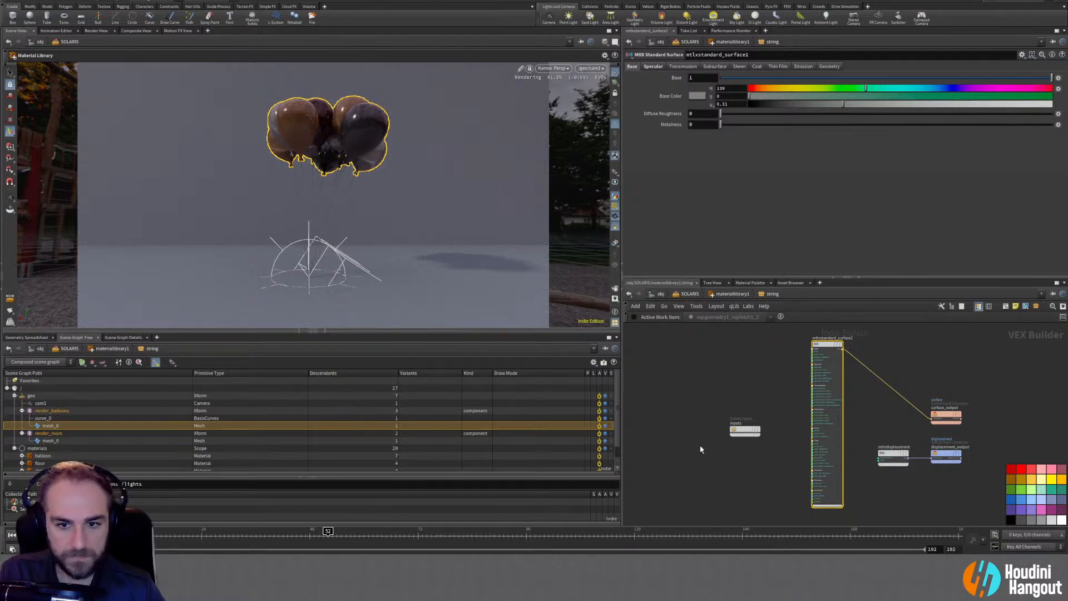
# Hide the light guides and the selection outline in the Karma viewport
pyautogui.click(615, 228)
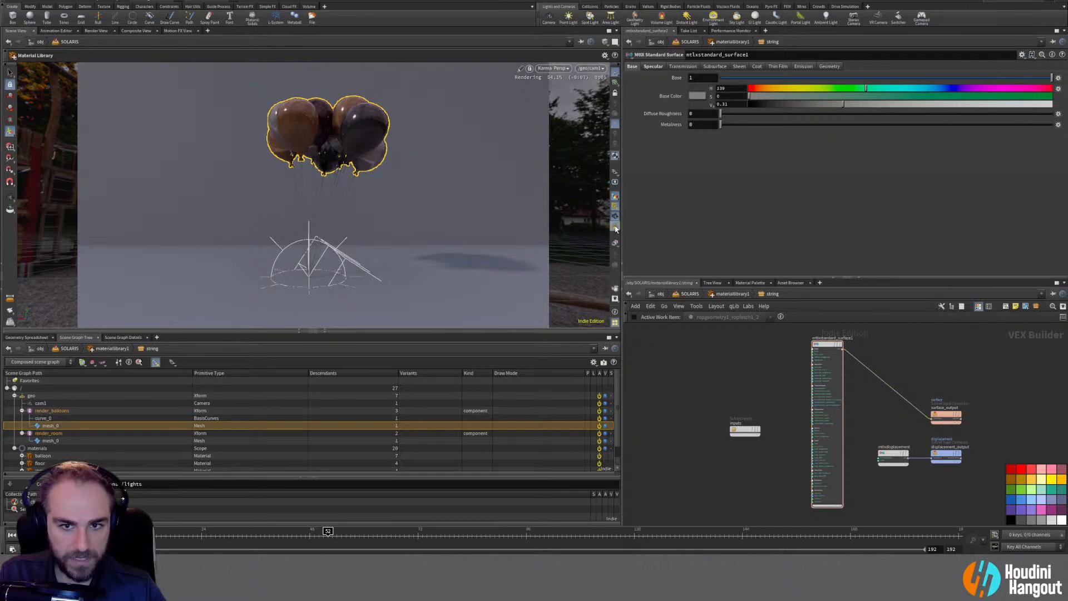
pyautogui.click(614, 207)
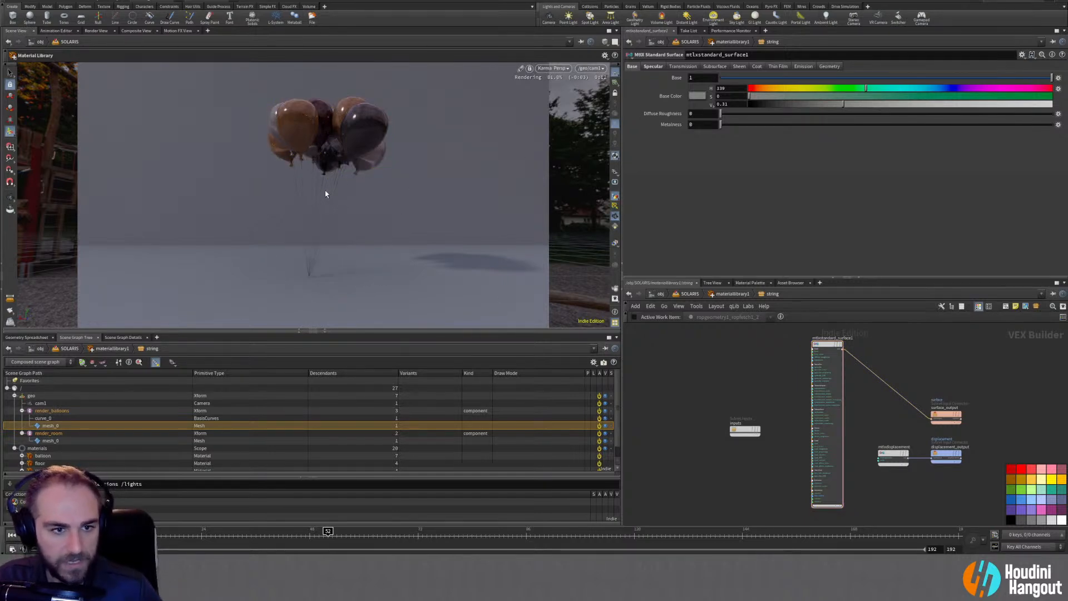
# Scrub the timeline to check the Karma render at an early frame, frame 74 and on to frame 156
pyautogui.moveTo(194, 535); pyautogui.dragTo(101, 535)
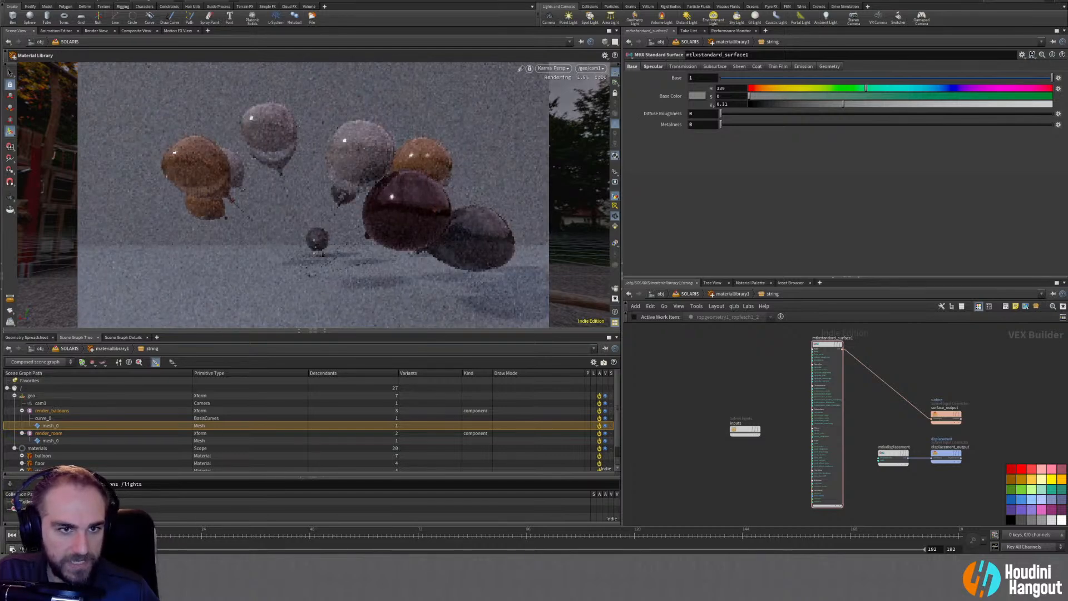
pyautogui.moveTo(174, 531); pyautogui.dragTo(424, 540)
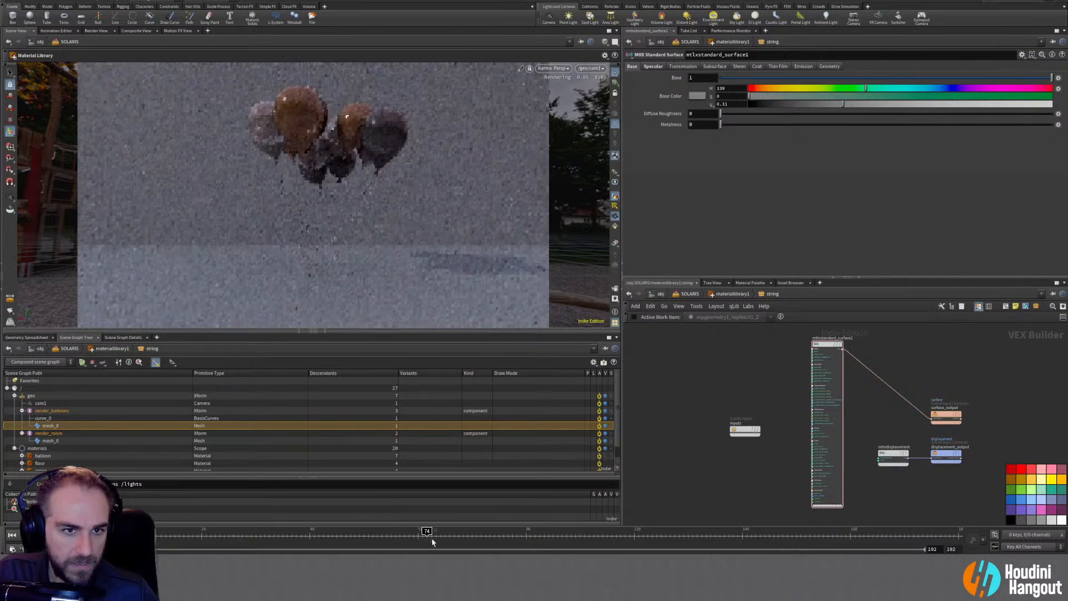
pyautogui.click(735, 533)
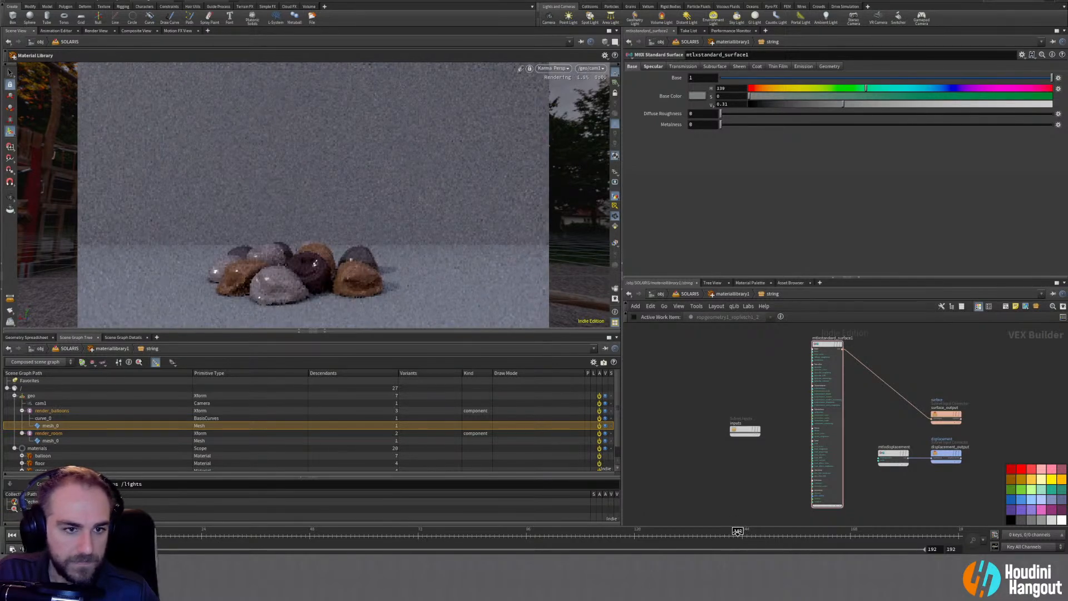
pyautogui.click(796, 533)
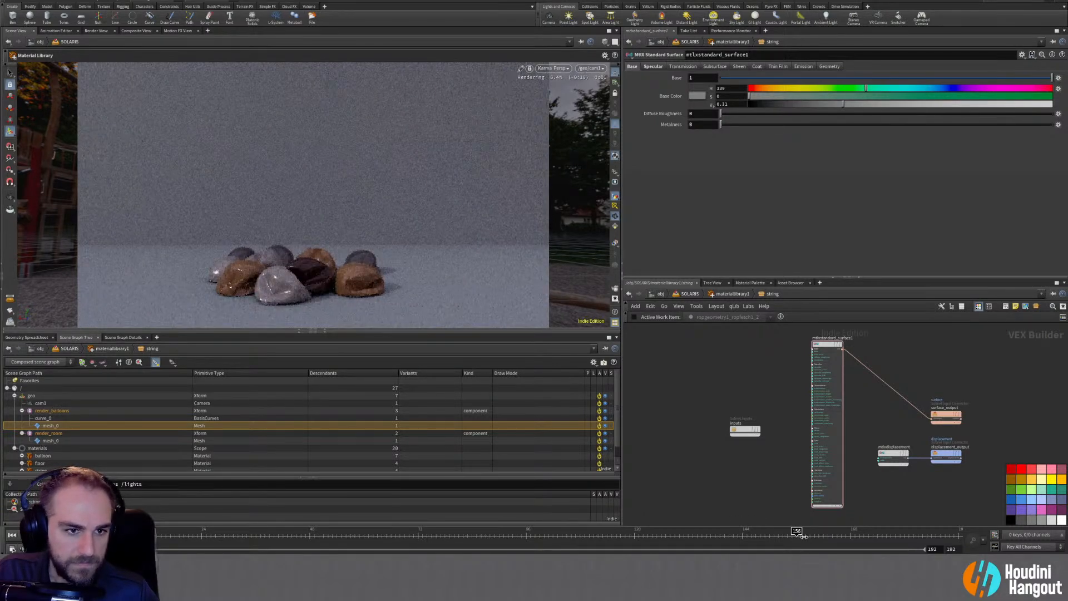
# Scrub the timeline back to frame 67 to check the balloons and strings in the Karma render
pyautogui.click(494, 535)
pyautogui.click(378, 535)
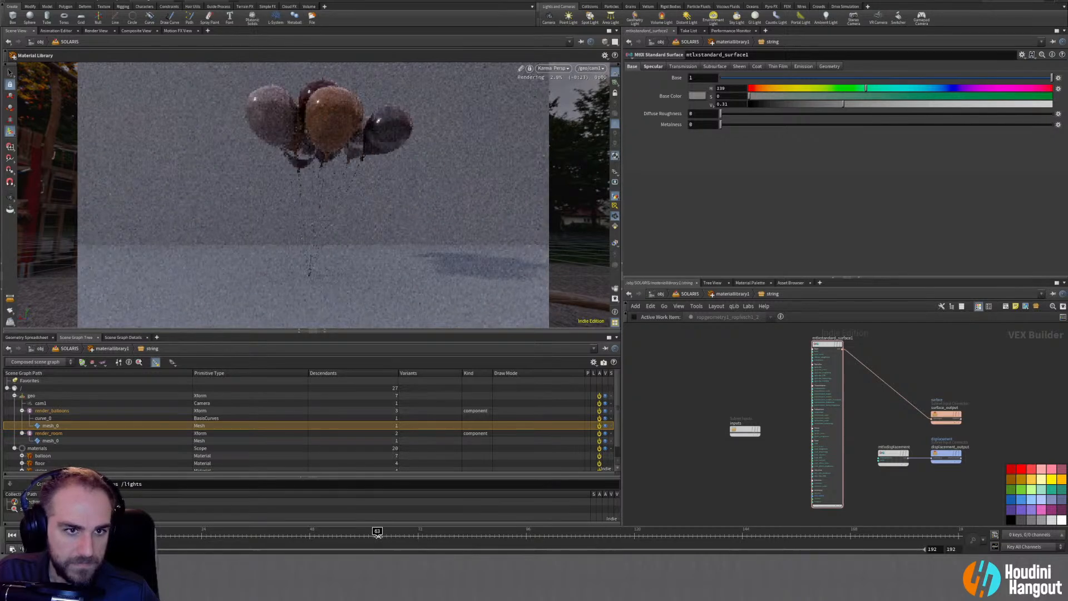
pyautogui.click(396, 535)
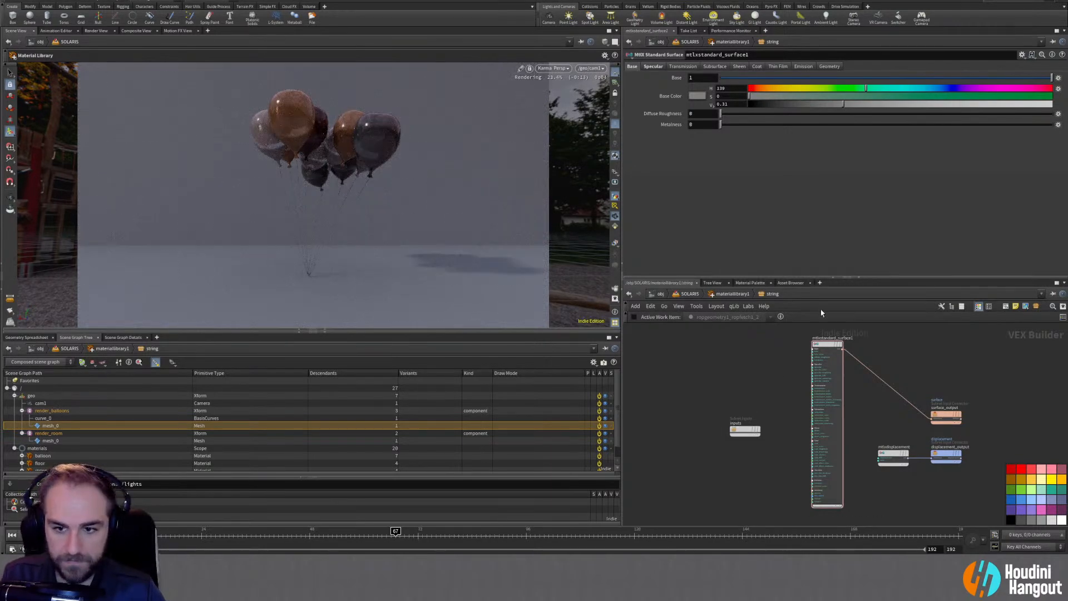
# Lighten the string material's grey base color to a value of 0.56
pyautogui.click(882, 105)
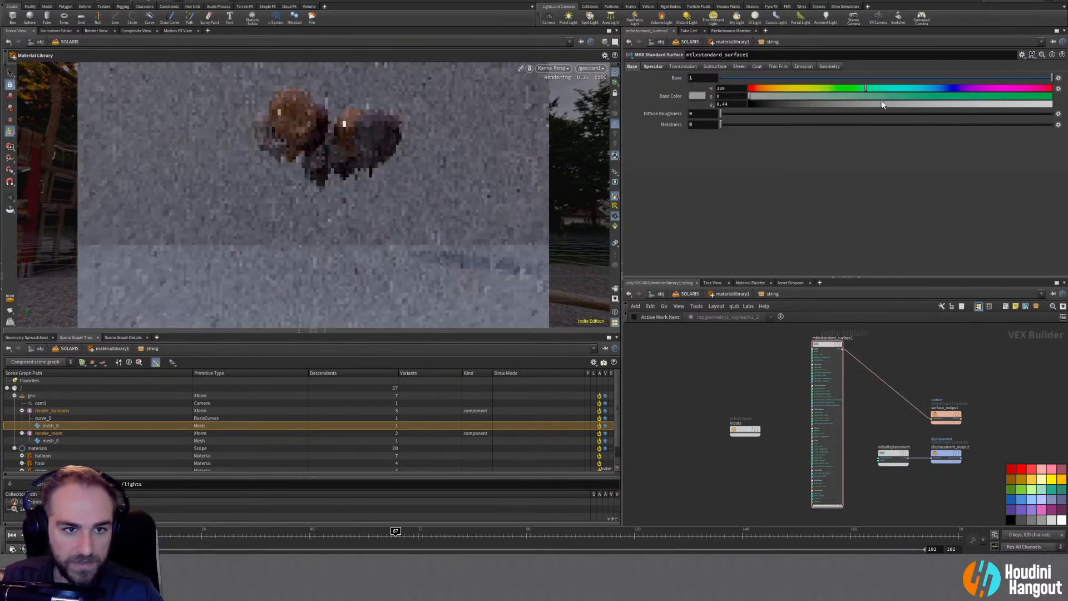
pyautogui.moveTo(890, 109); pyautogui.dragTo(919, 105)
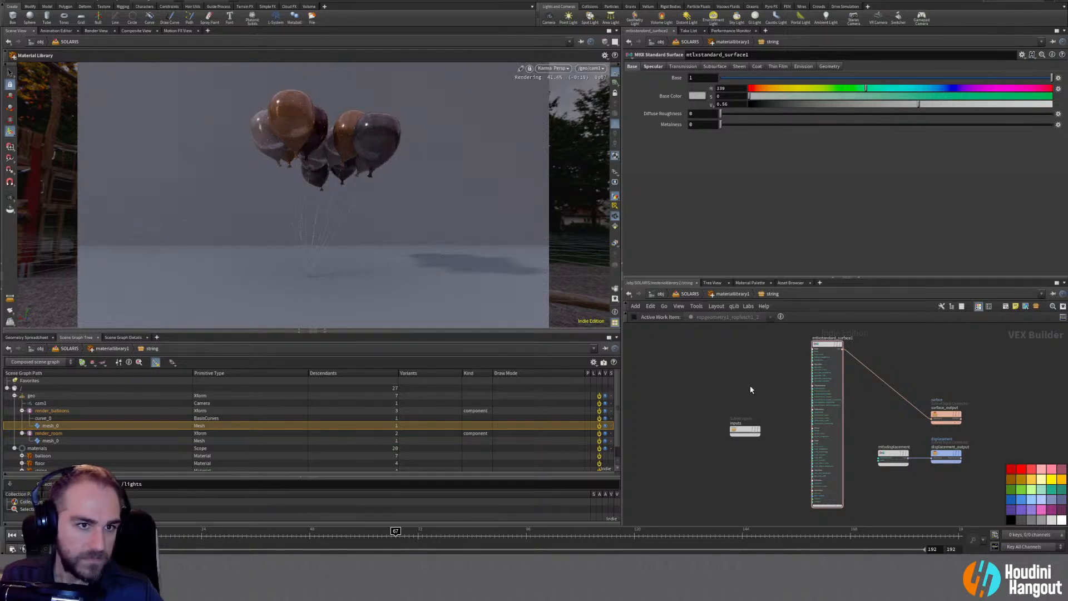
# Set the wall material's specular roughness to 0.5 and its base color value to 1 in its standard surface
pyautogui.press('u')
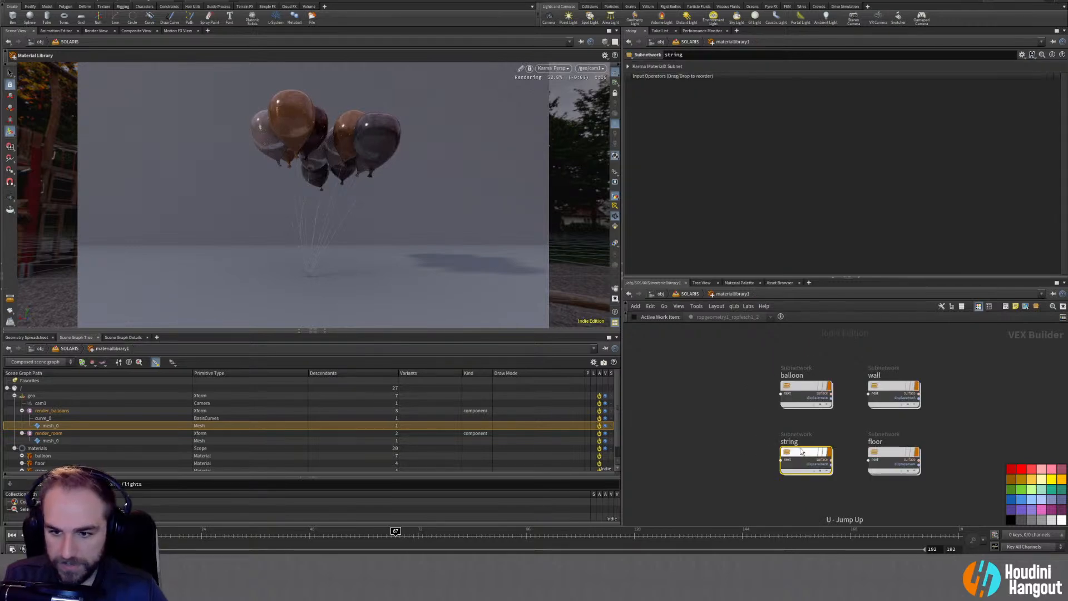
pyautogui.doubleClick(892, 386)
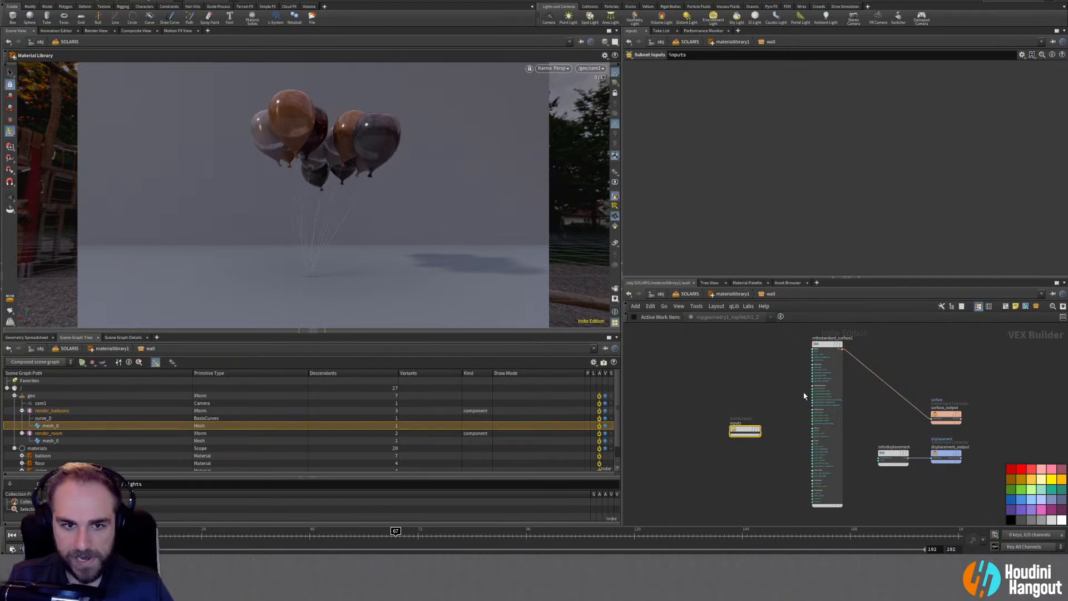
pyautogui.click(827, 412)
pyautogui.click(650, 67)
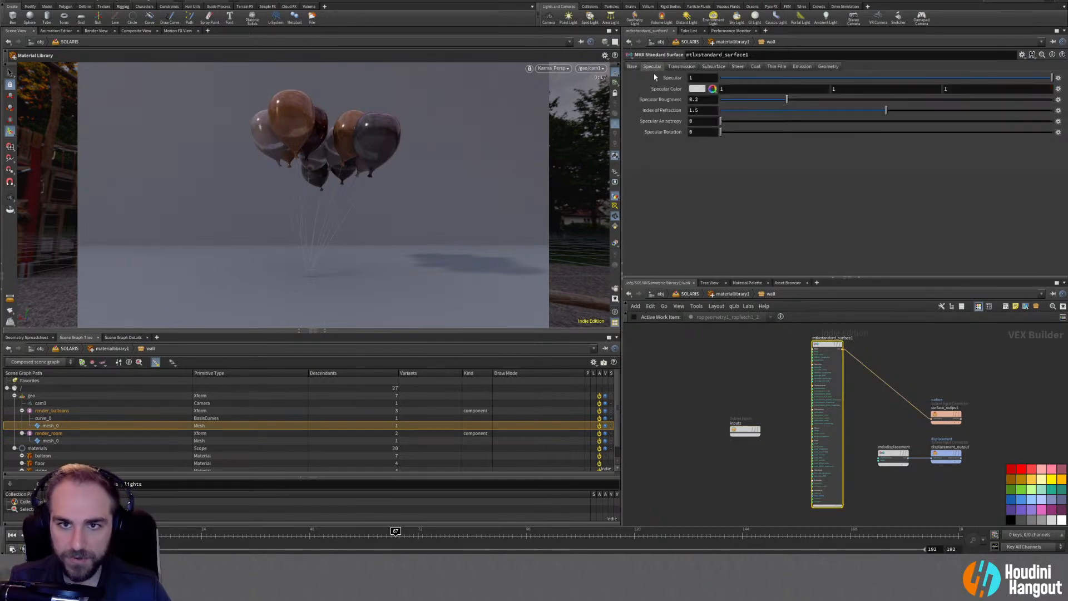
pyautogui.moveTo(787, 100); pyautogui.dragTo(885, 105)
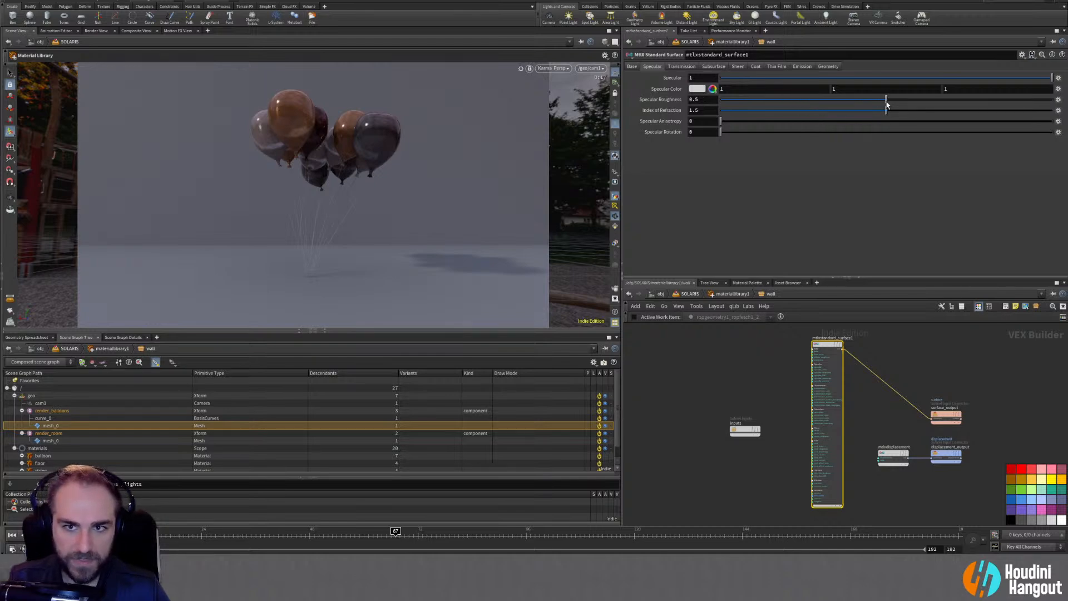
pyautogui.click(632, 67)
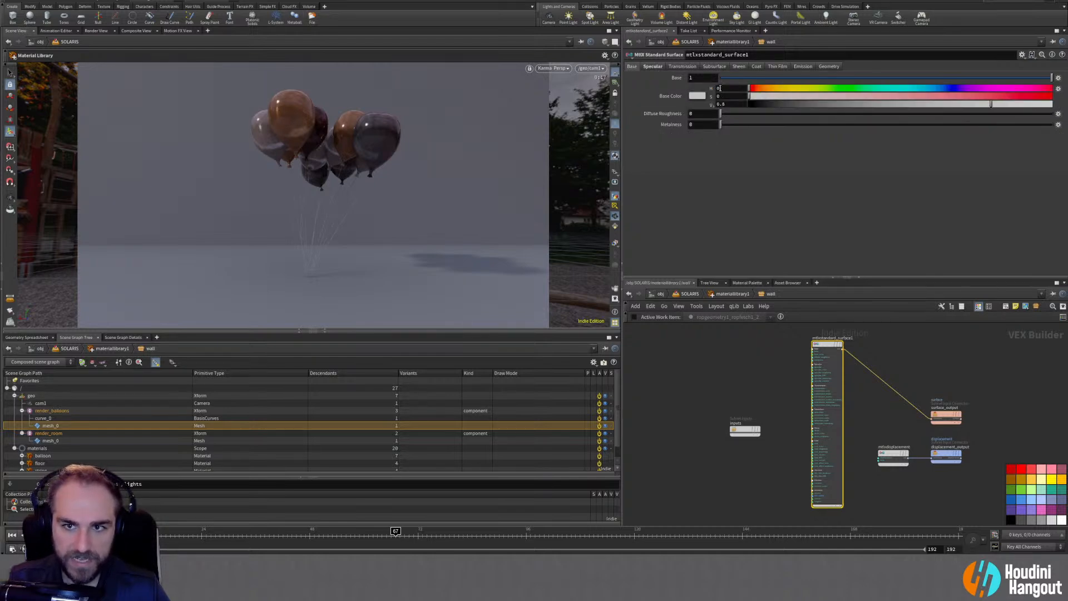
pyautogui.moveTo(993, 109); pyautogui.dragTo(1032, 110)
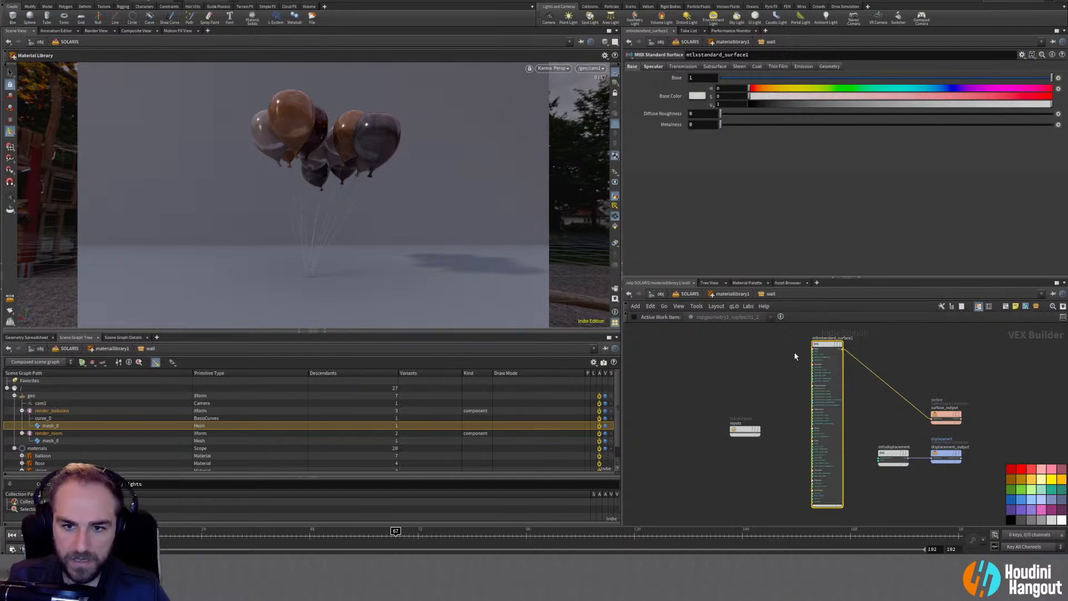
# Return to the Solaris network and examine the render_room mesh in the scene graph for floor and wall subsets
pyautogui.press('u')
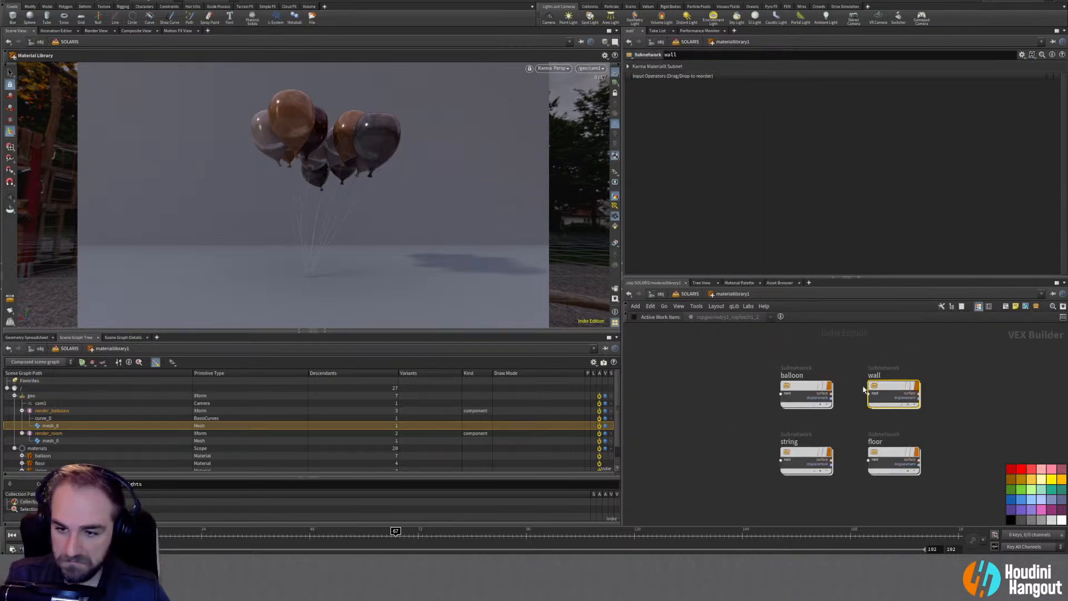
pyautogui.press('u')
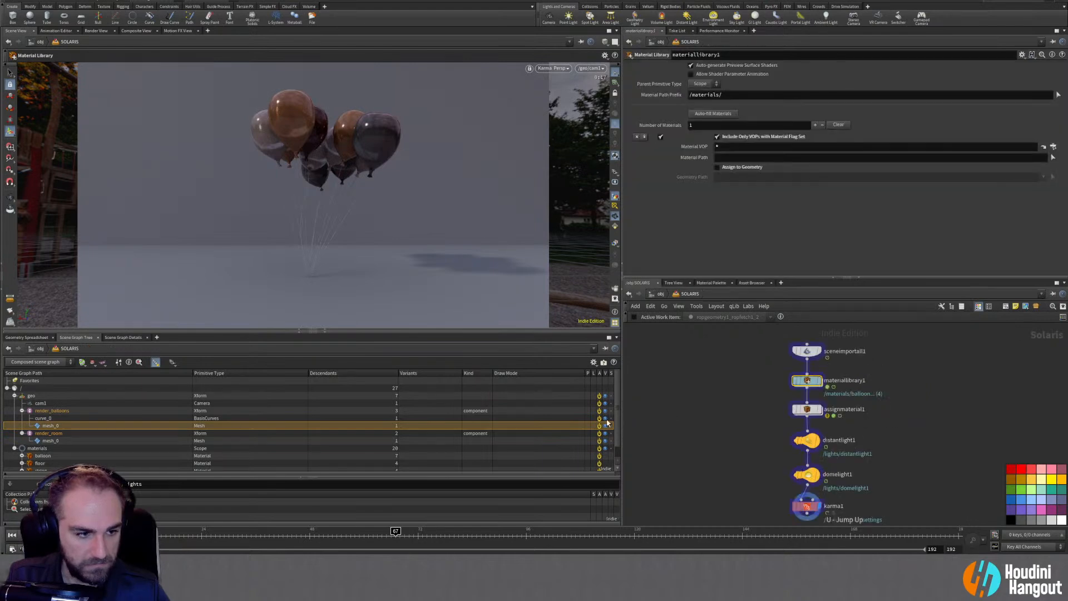
pyautogui.click(48, 433)
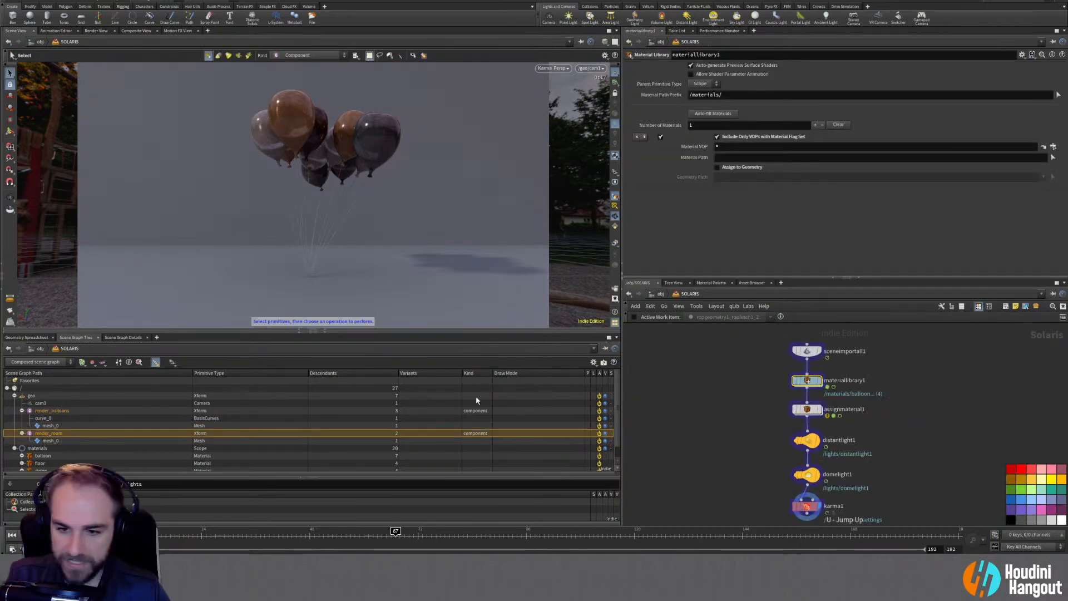
pyautogui.click(51, 441)
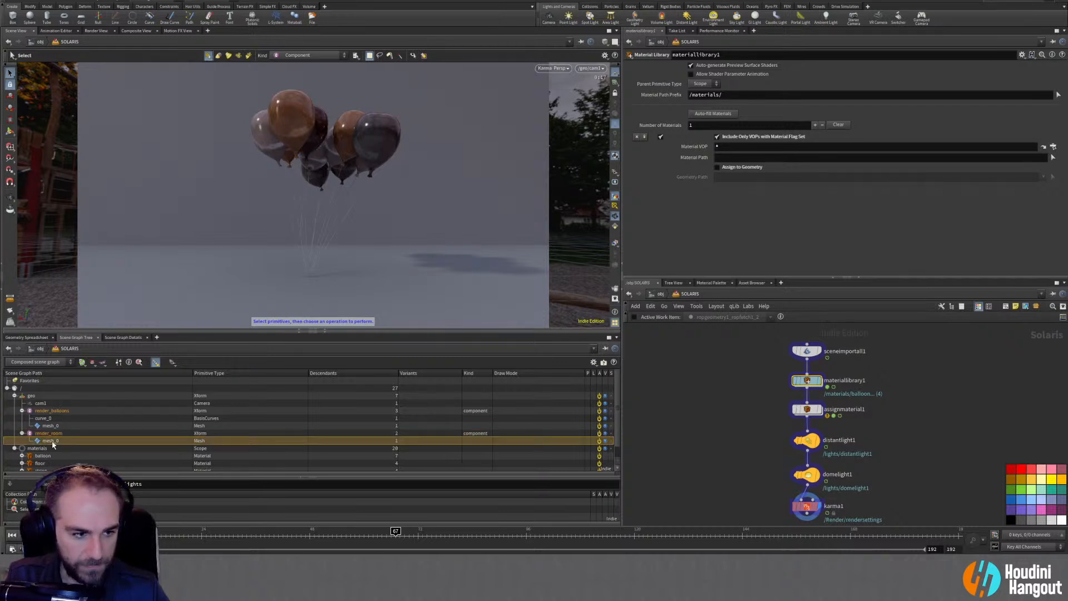
pyautogui.scroll(-1, 47, 441)
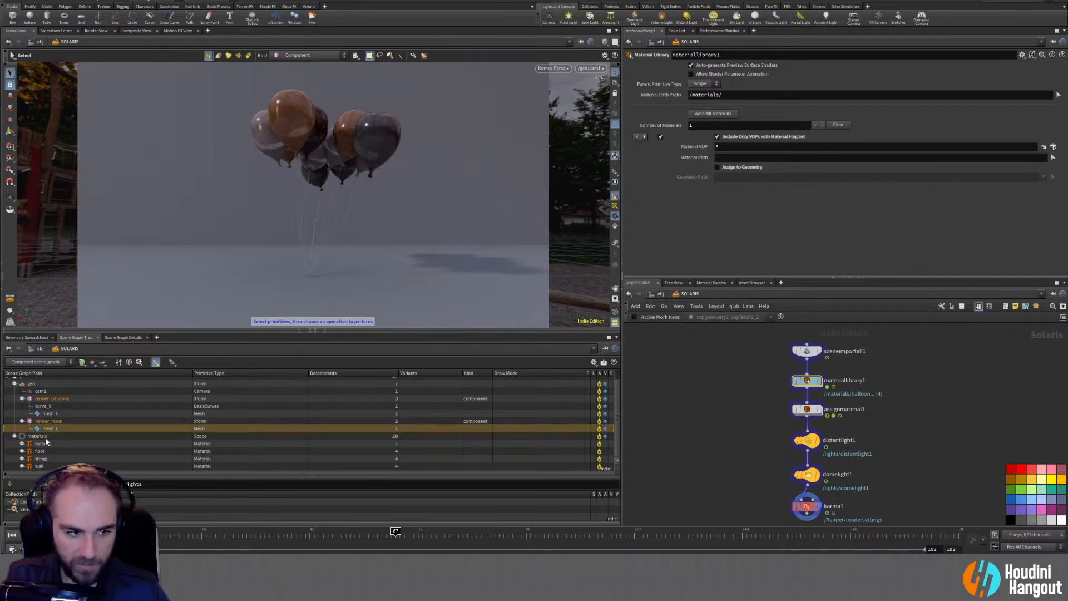
pyautogui.scroll(1, 46, 442)
# Set the display flag on the RENDER null inside render_room and return to the Solaris network
pyautogui.press('u')
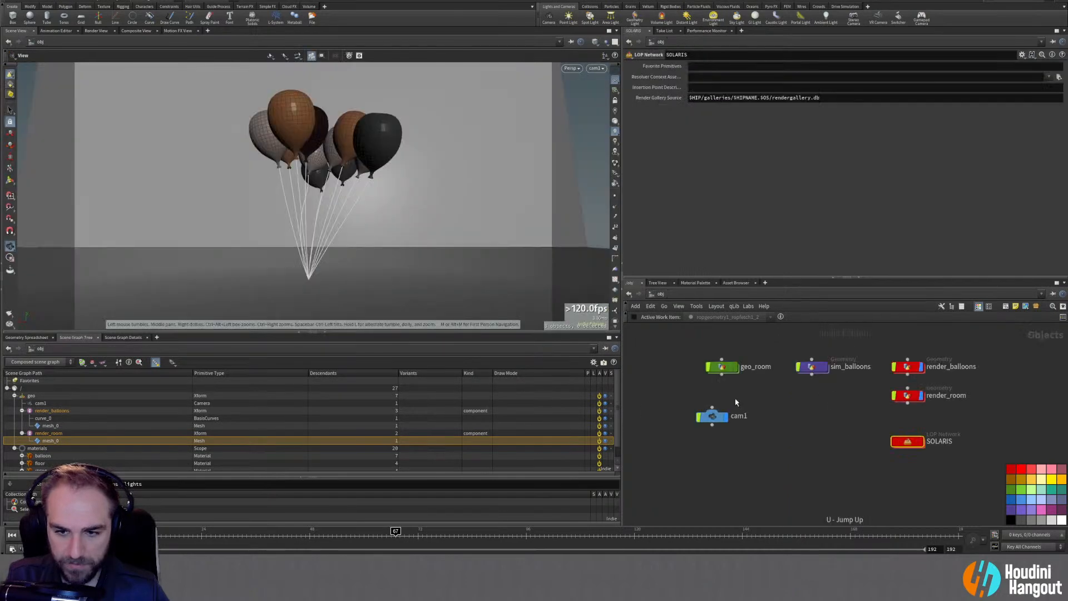
pyautogui.doubleClick(914, 397)
pyautogui.moveTo(766, 496); pyautogui.dragTo(769, 440, button='middle')
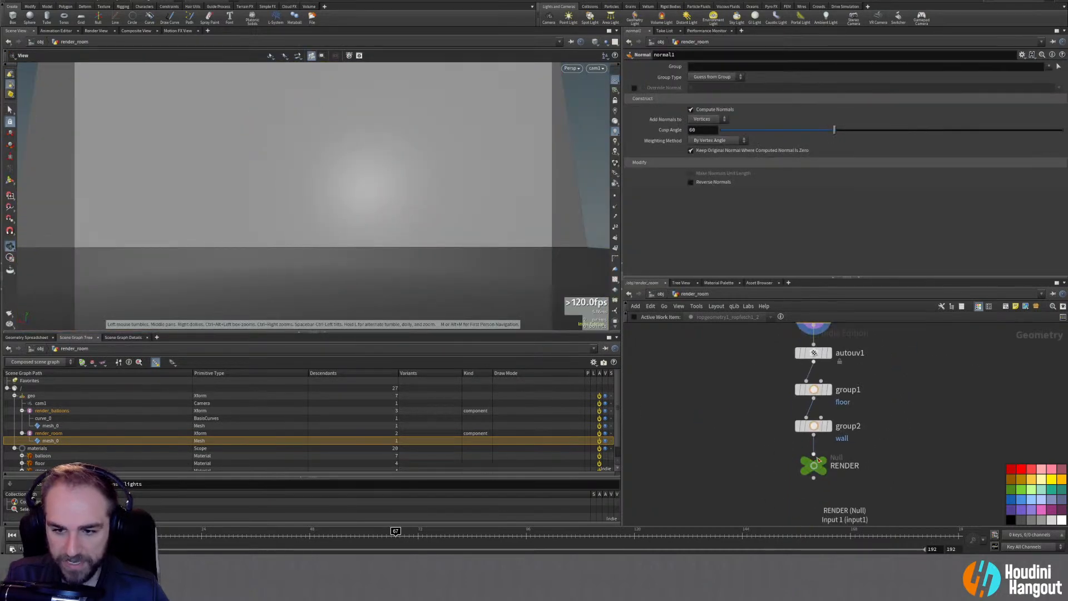
pyautogui.click(823, 465)
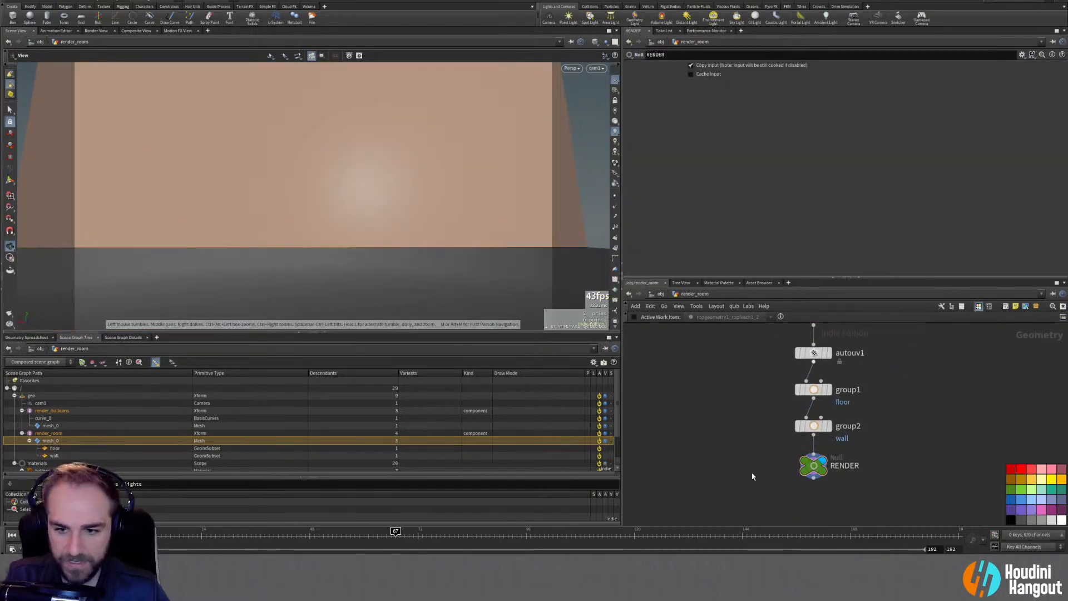
pyautogui.moveTo(821, 467)
pyautogui.press('u')
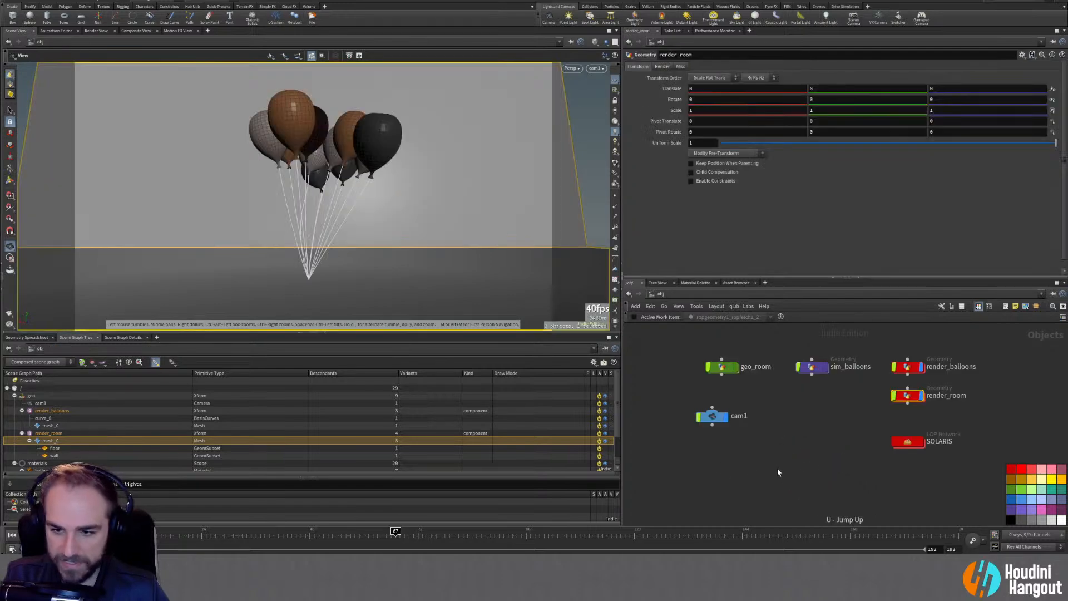
pyautogui.doubleClick(892, 441)
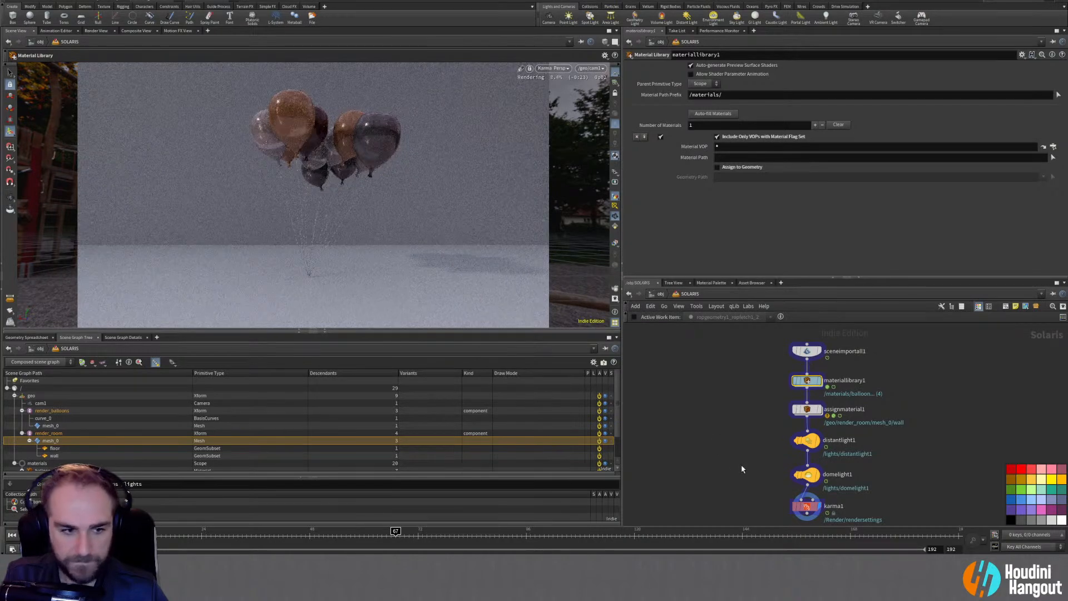
# Read the warning on assignmaterial1, select the room mesh's floor subset and restart the Karma render
pyautogui.click(806, 410)
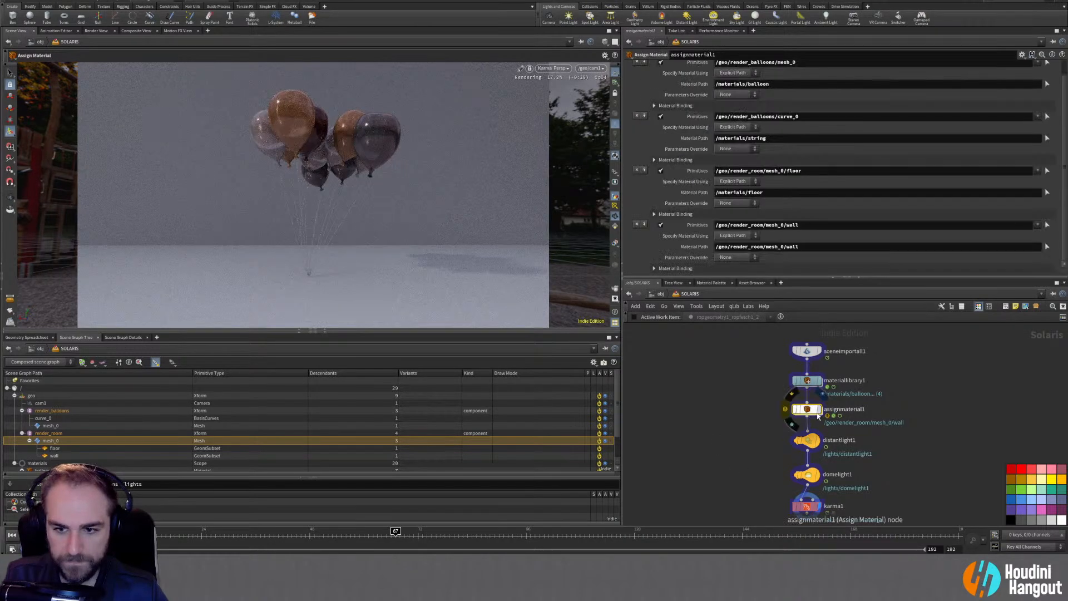
pyautogui.click(785, 410)
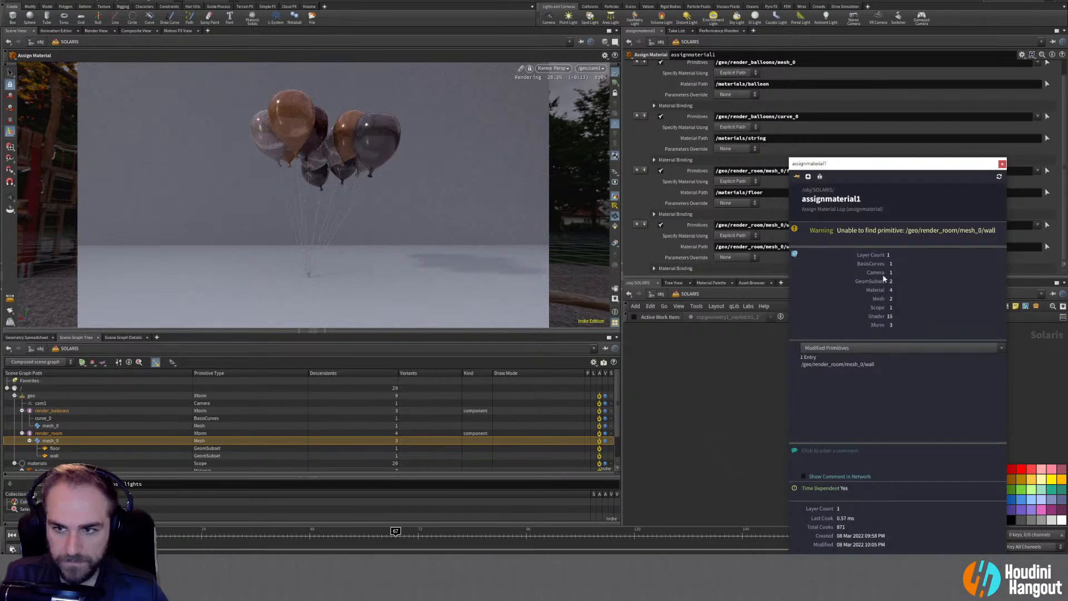
pyautogui.click(1002, 164)
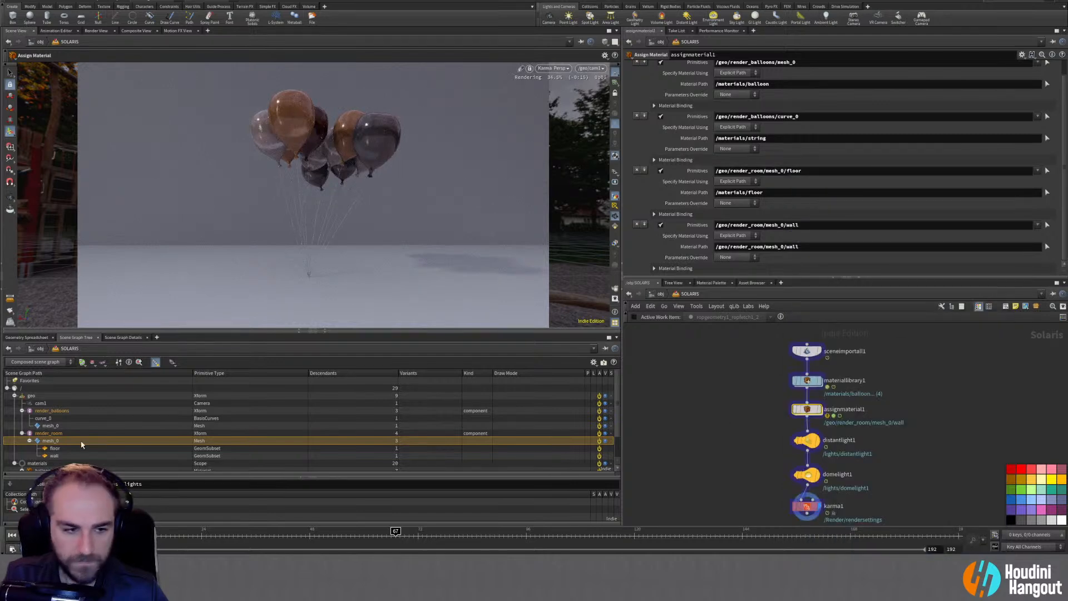
pyautogui.click(53, 448)
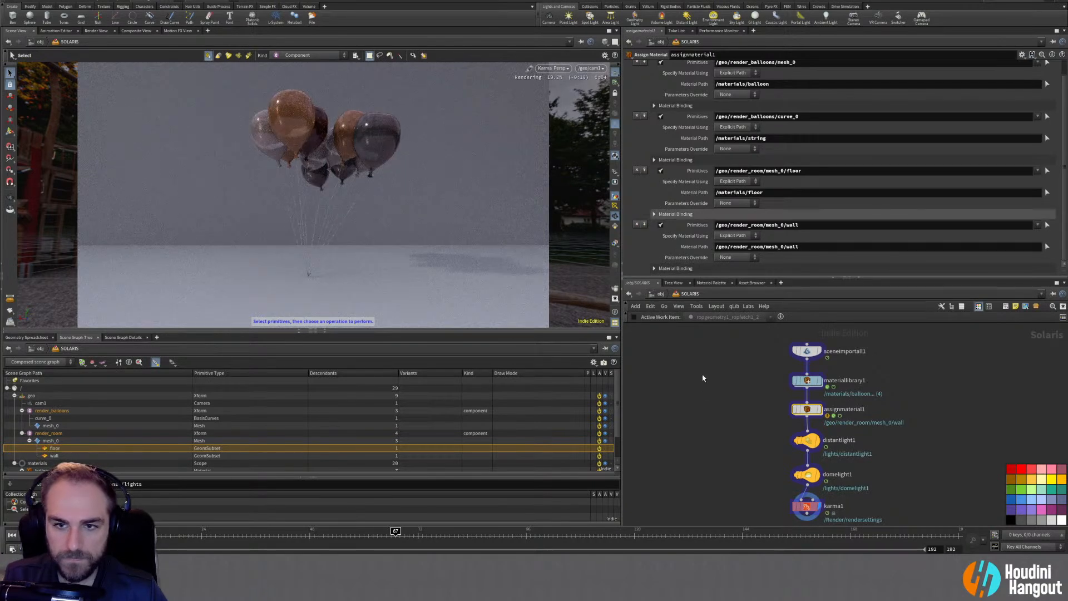
pyautogui.press('Escape')
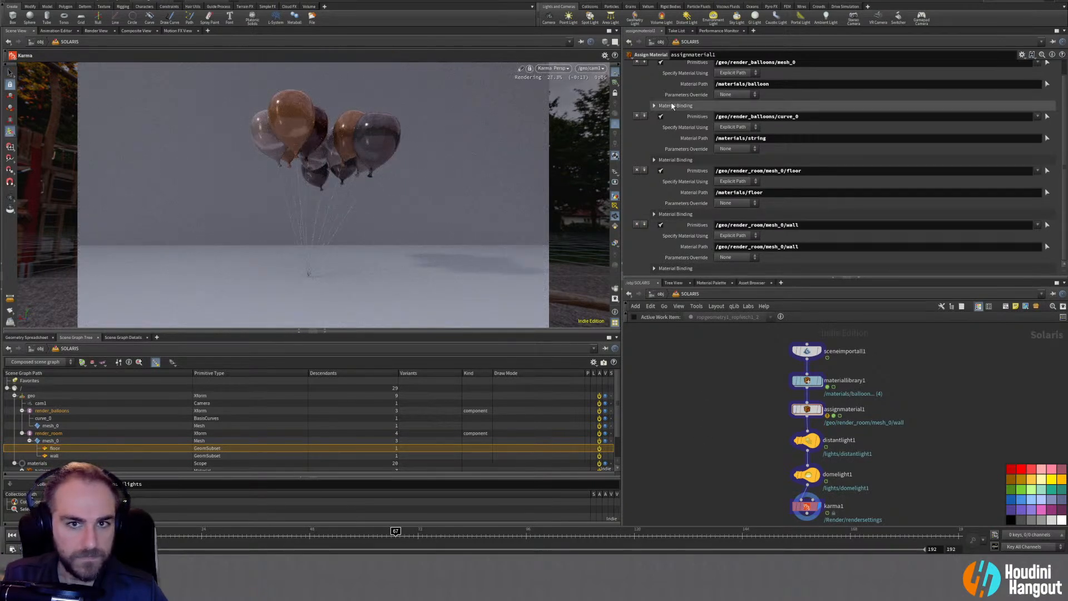
pyautogui.click(553, 67)
pyautogui.click(553, 156)
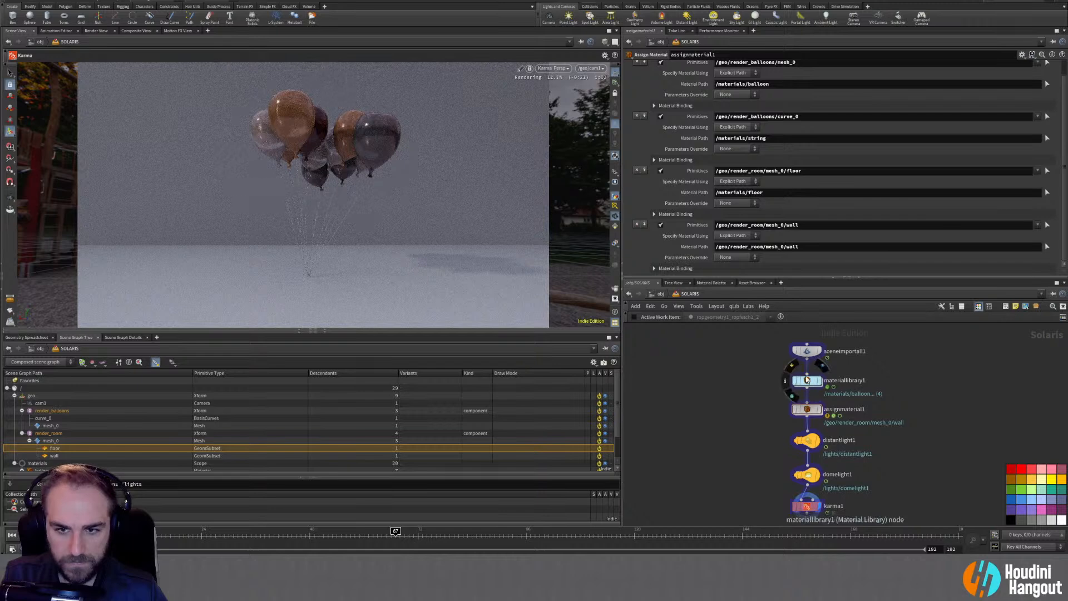
# Check the wall entry's override and material specification options, reread the node warning, and try supplying the wall subset as its primitive again
pyautogui.click(733, 260)
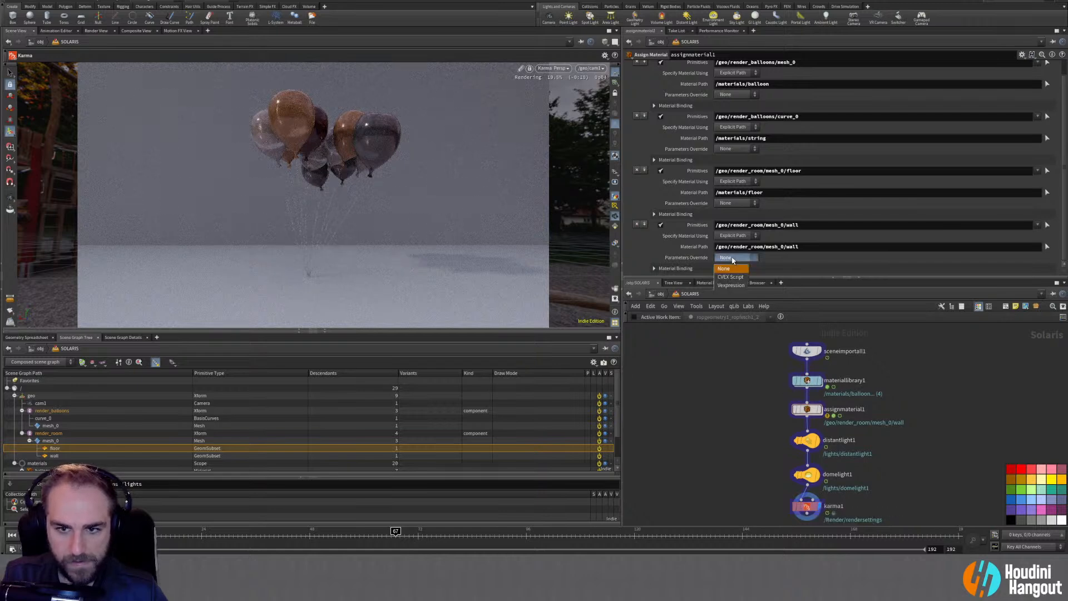
pyautogui.click(777, 264)
pyautogui.click(733, 235)
pyautogui.click(764, 241)
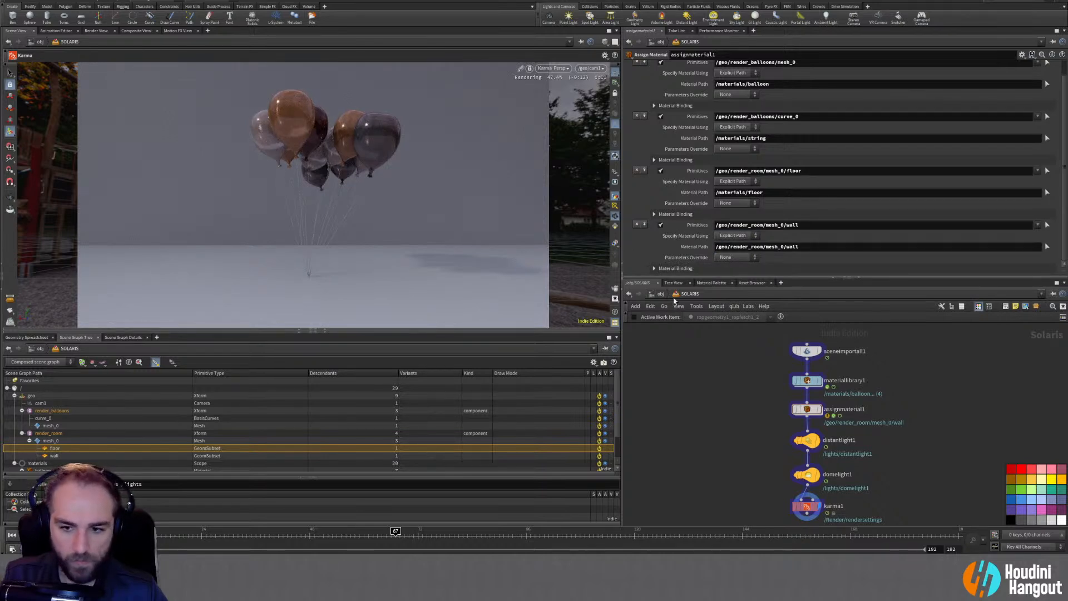
pyautogui.scroll(1, 673, 227)
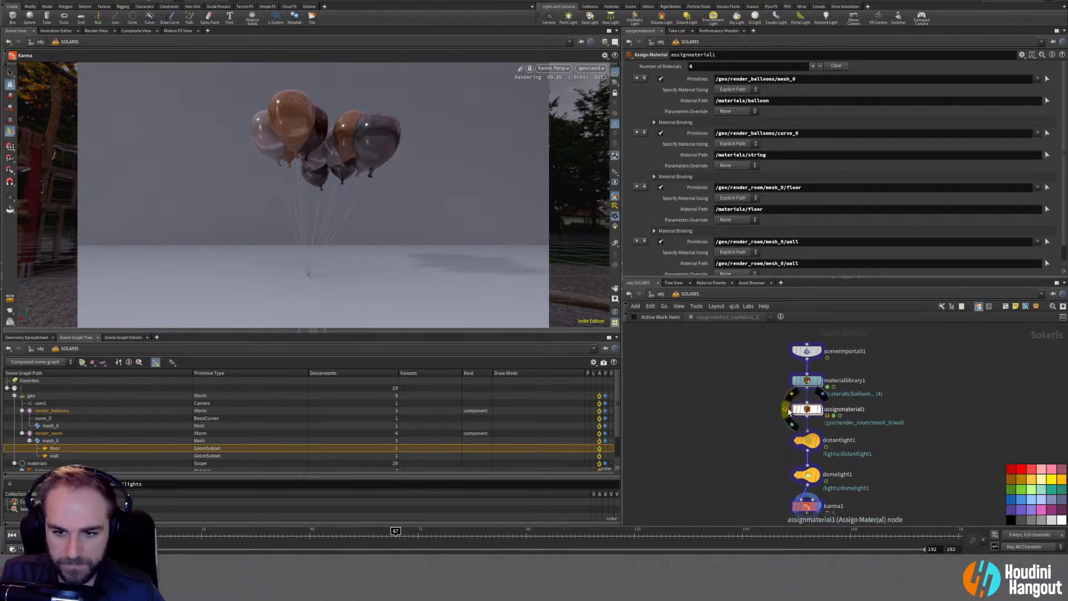
pyautogui.click(786, 408)
pyautogui.moveTo(937, 250)
pyautogui.mouseDown()
pyautogui.moveTo(935, 296)
pyautogui.moveTo(935, 264)
pyautogui.mouseUp()
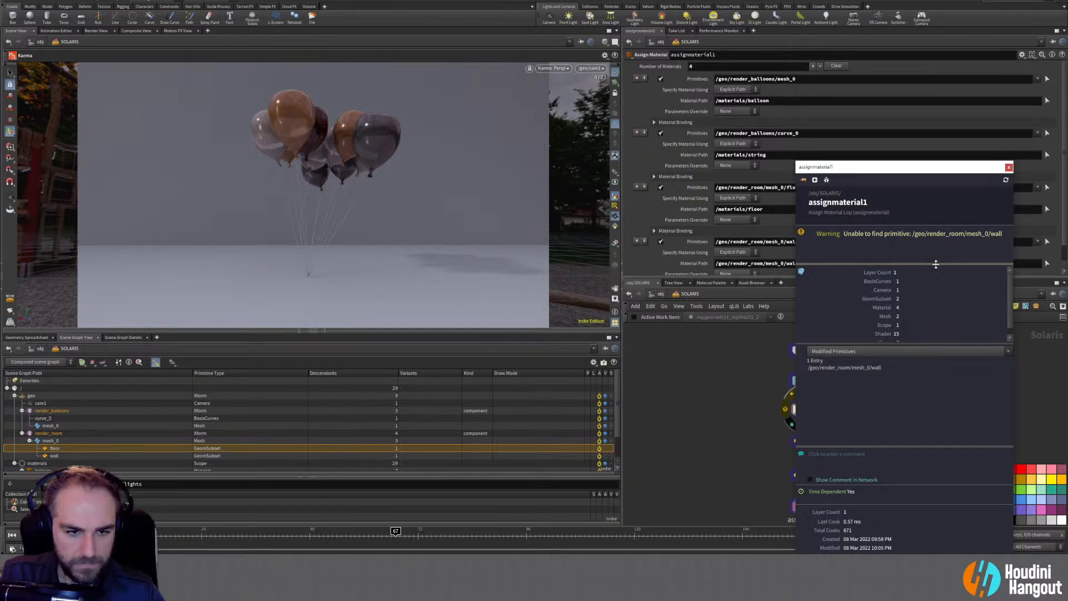
pyautogui.click(1008, 167)
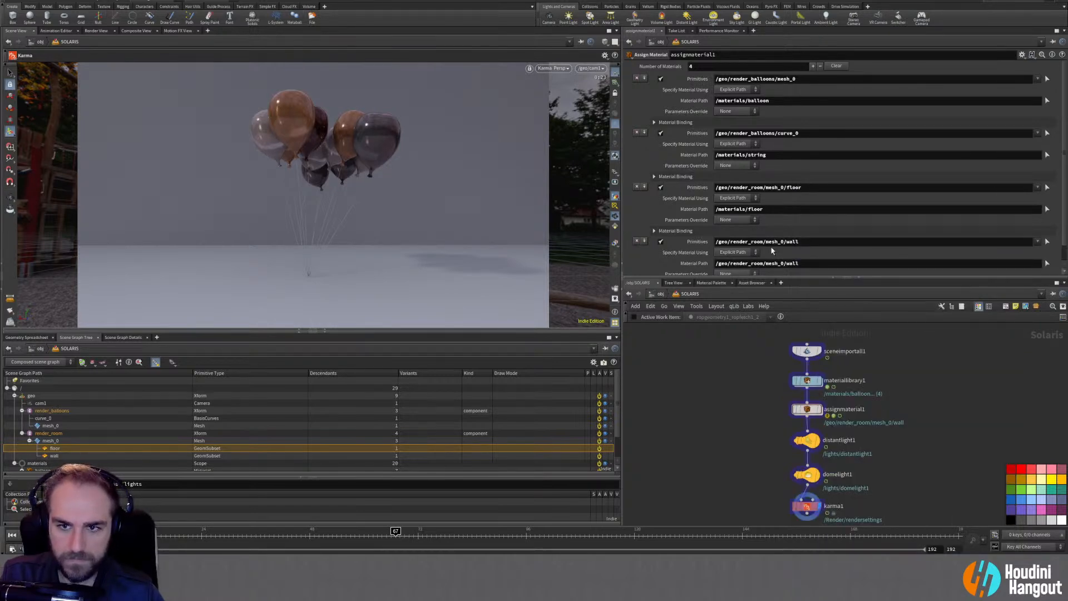
pyautogui.moveTo(50, 457); pyautogui.dragTo(753, 245)
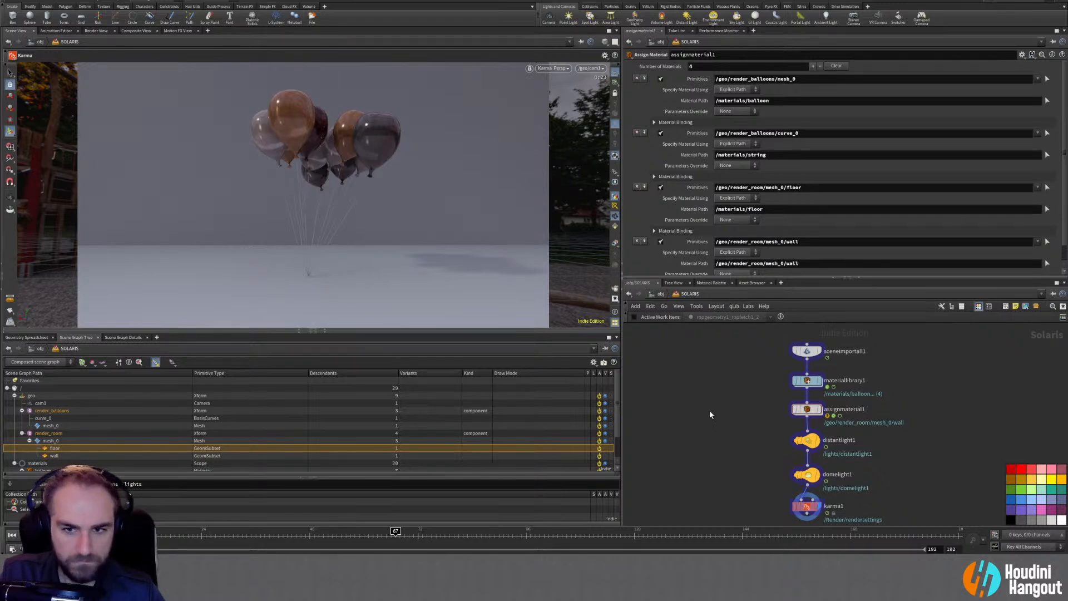
# Open the floor material's standard surface, try a base color saturation of 1, and reset the saturation to 0
pyautogui.click(806, 506)
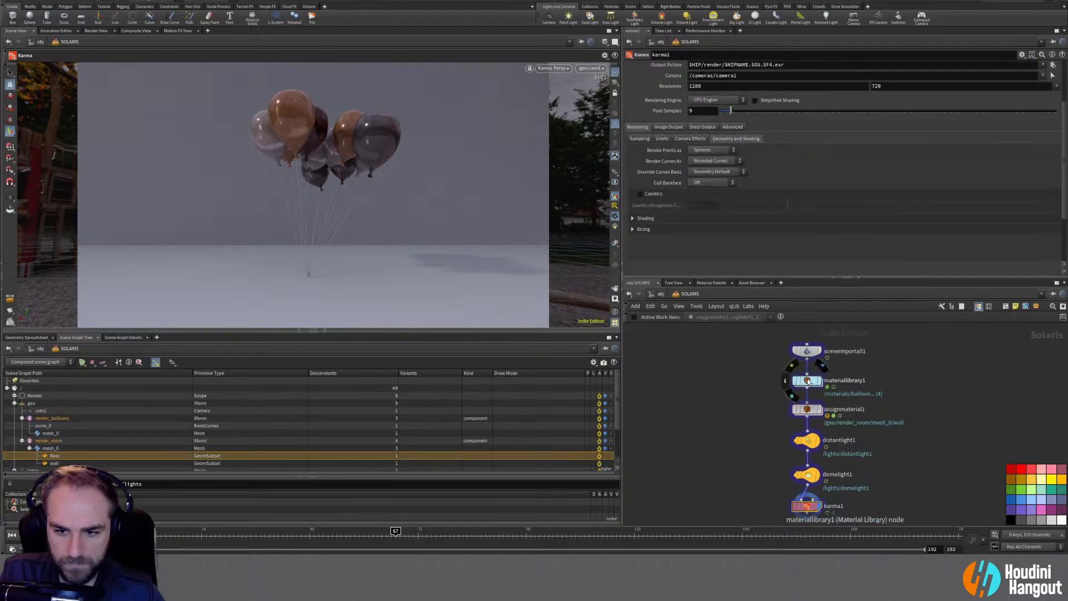
pyautogui.doubleClick(807, 381)
pyautogui.doubleClick(893, 447)
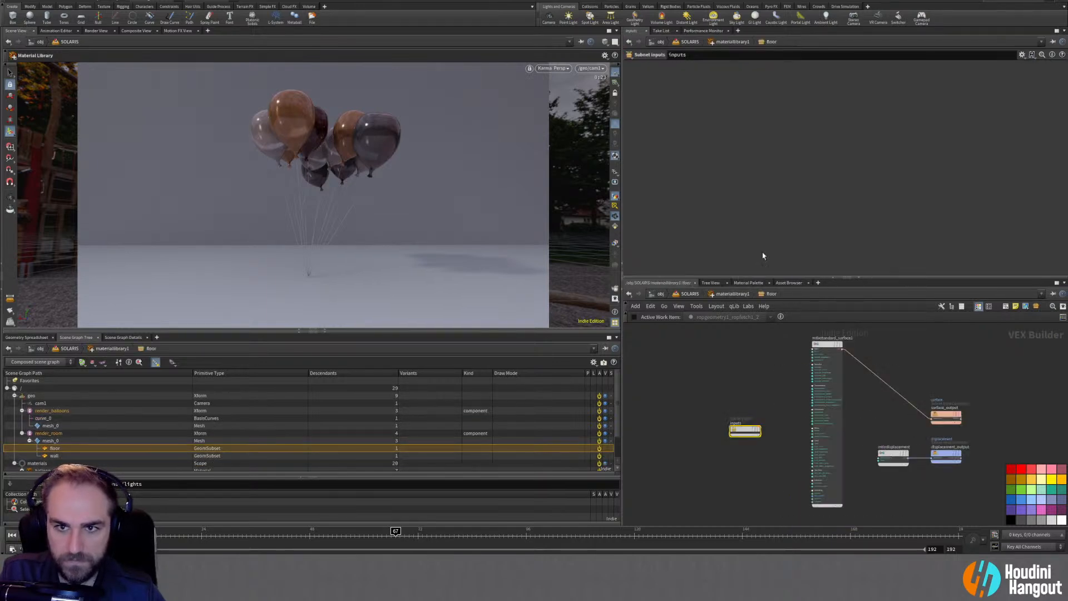
pyautogui.click(827, 345)
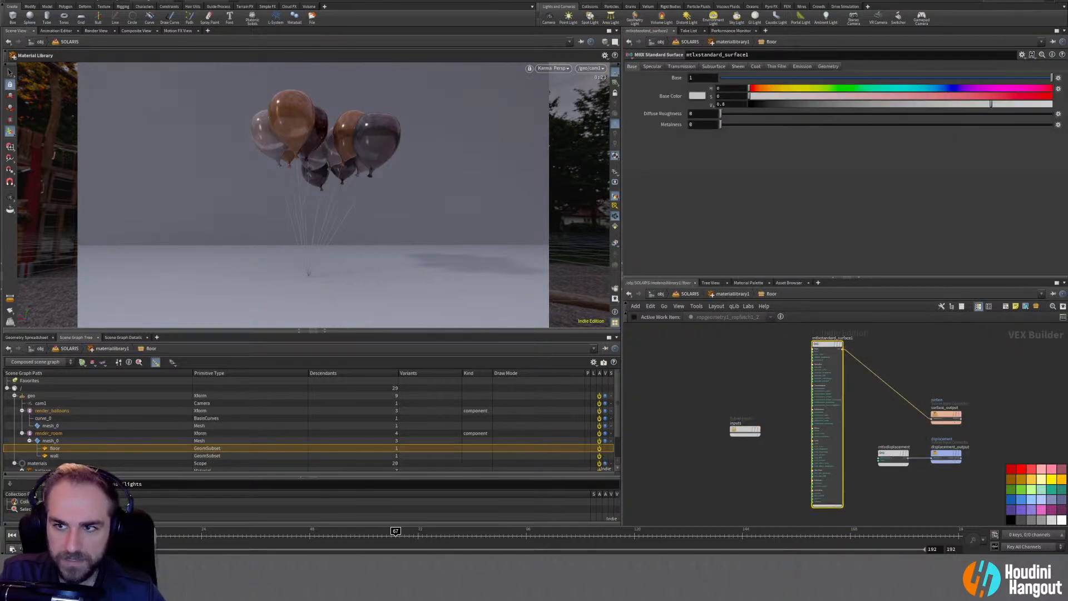
pyautogui.click(1040, 98)
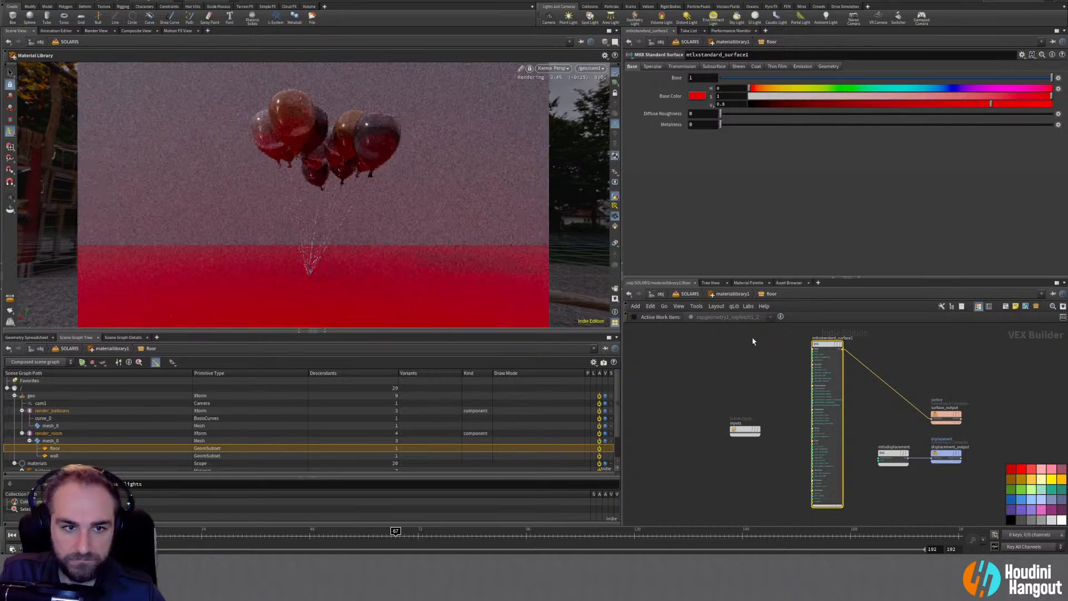
pyautogui.click(774, 96)
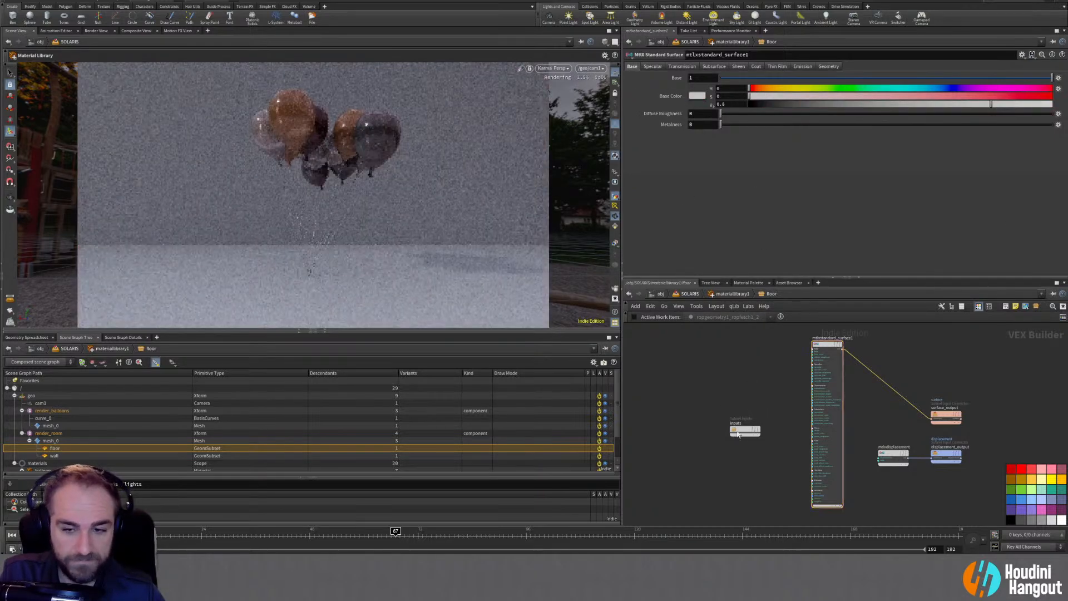
# In the wall material's standard surface, set the base color to hue 185.7 with saturation 1
pyautogui.press('u')
pyautogui.doubleClick(893, 392)
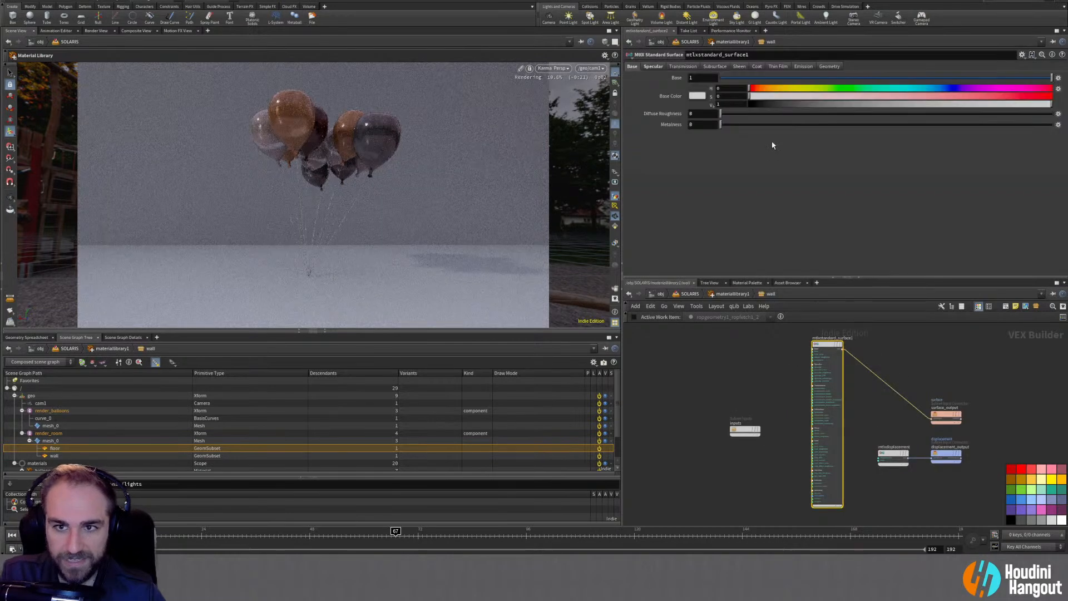
pyautogui.click(905, 88)
pyautogui.moveTo(898, 95); pyautogui.dragTo(1062, 97)
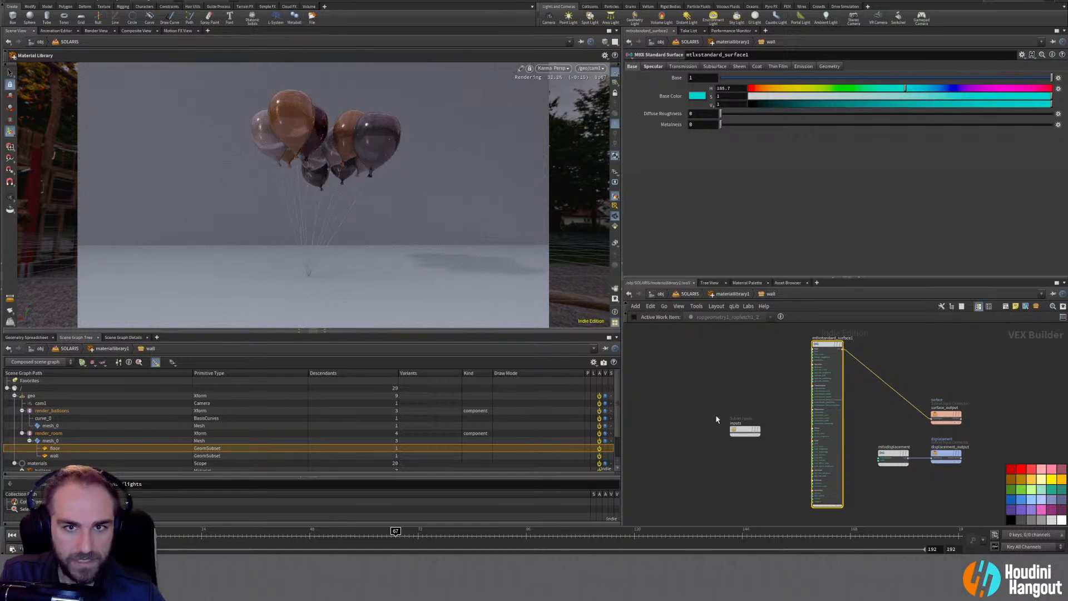
pyautogui.moveTo(838, 344); pyautogui.dragTo(838, 348)
# Return to the object level, look inside geo_room, and open the render_room geometry network
pyautogui.press('u')
pyautogui.press('u')
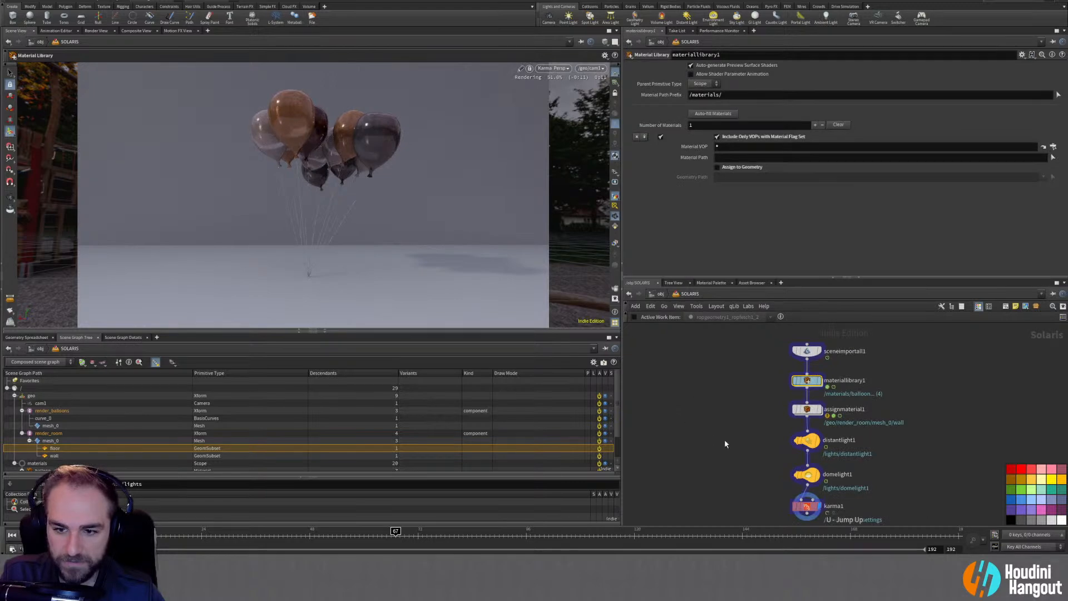
pyautogui.press('u')
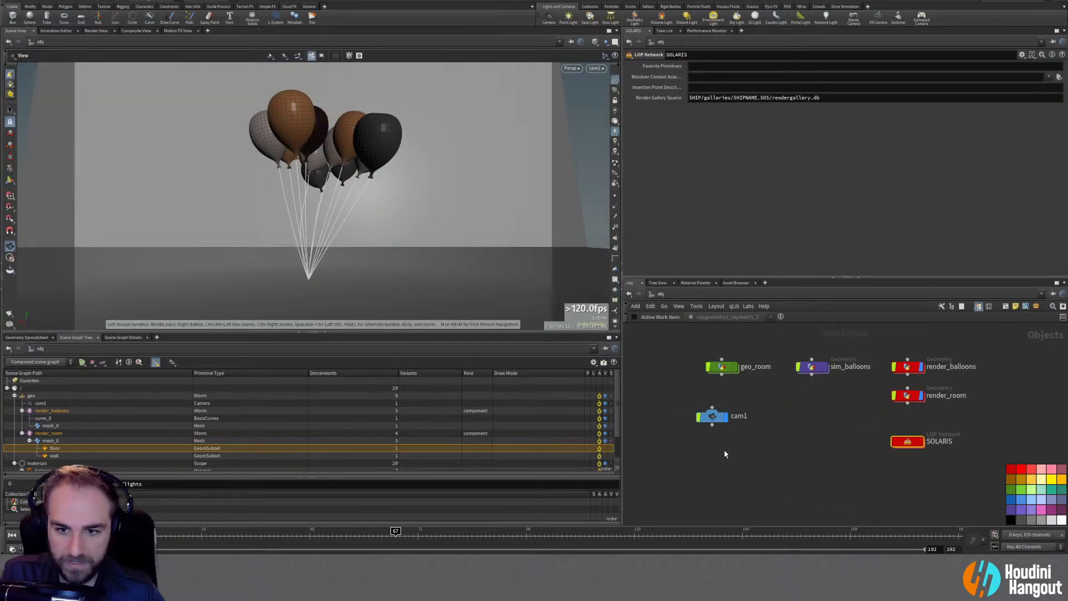
pyautogui.click(721, 368)
pyautogui.doubleClick(722, 368)
pyautogui.press('u')
pyautogui.doubleClick(907, 397)
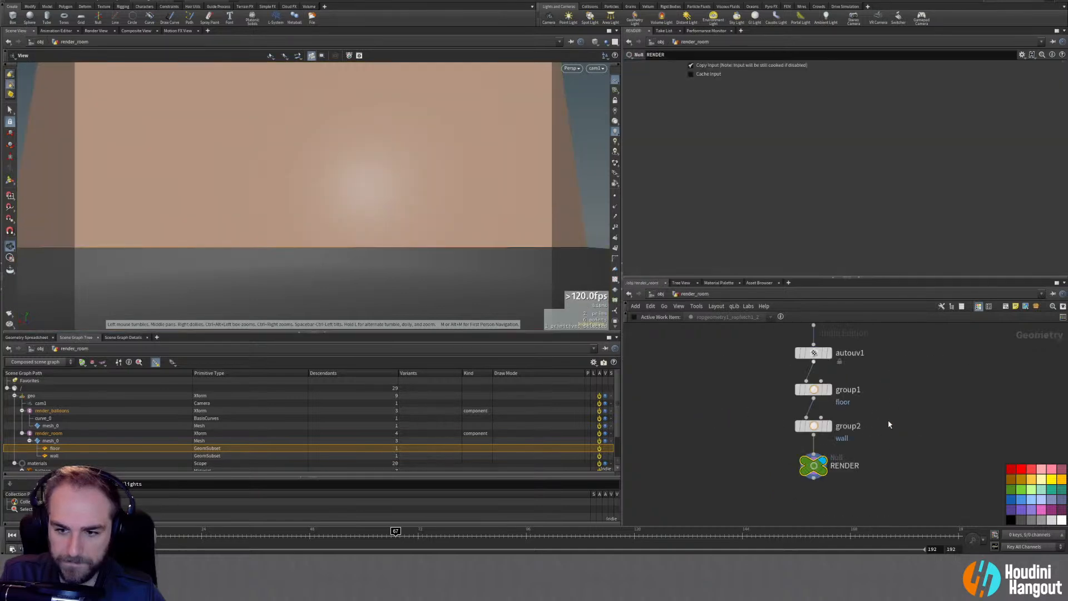
# Inspect the wall and floor group nodes in render_room and review the wall group's geometry filter options
pyautogui.click(816, 431)
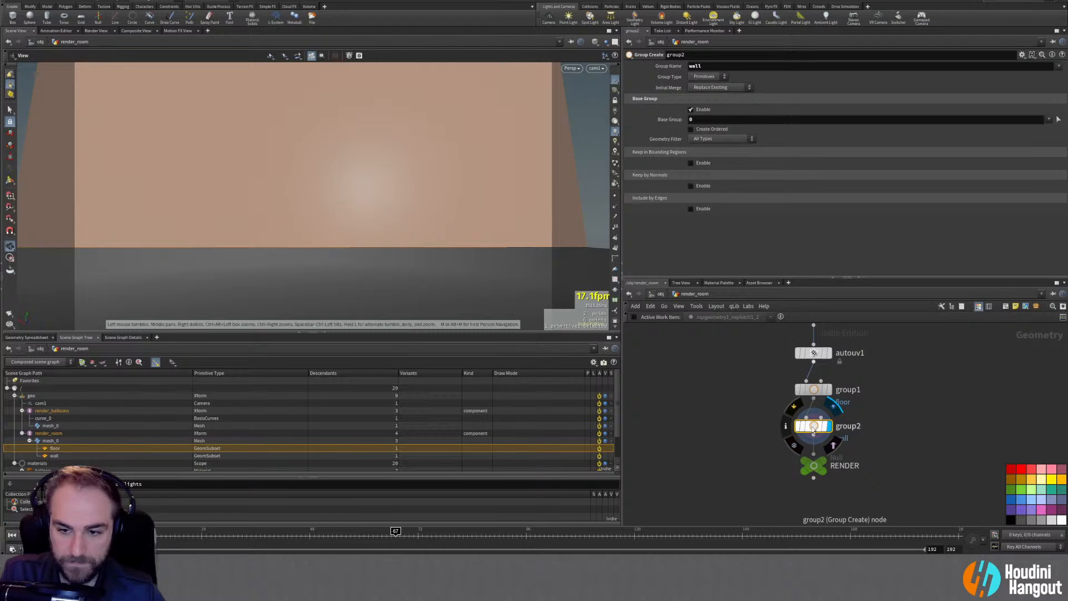
pyautogui.click(813, 391)
pyautogui.press('r')
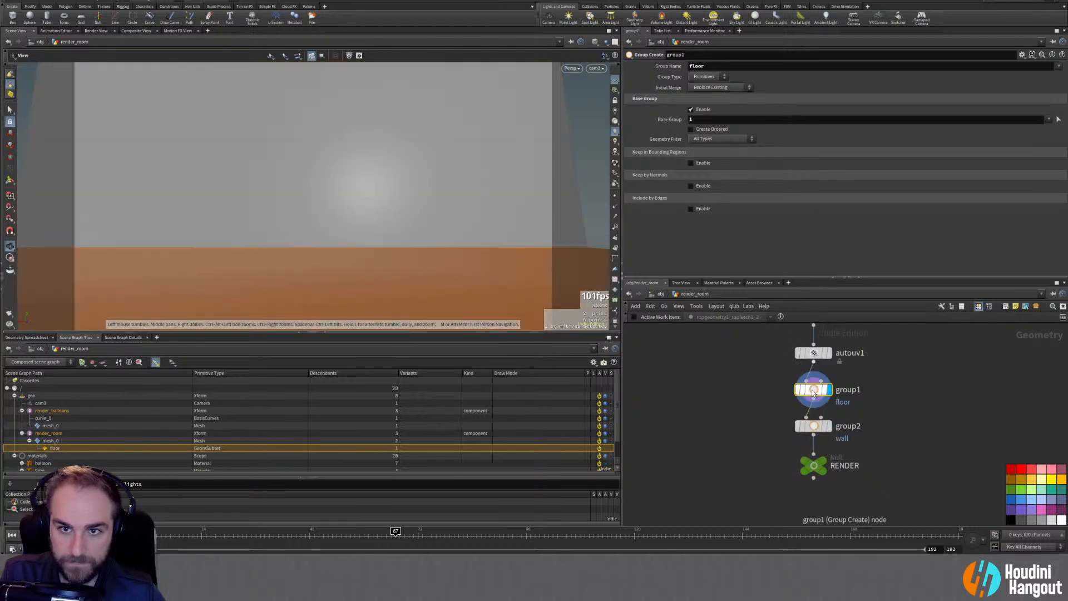
pyautogui.click(831, 427)
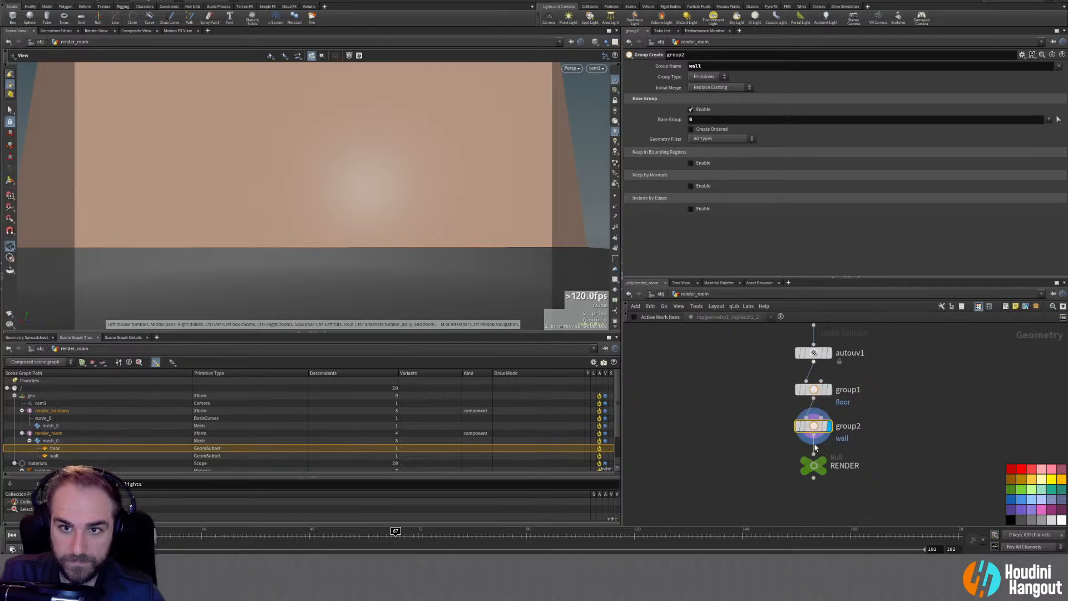
pyautogui.click(708, 139)
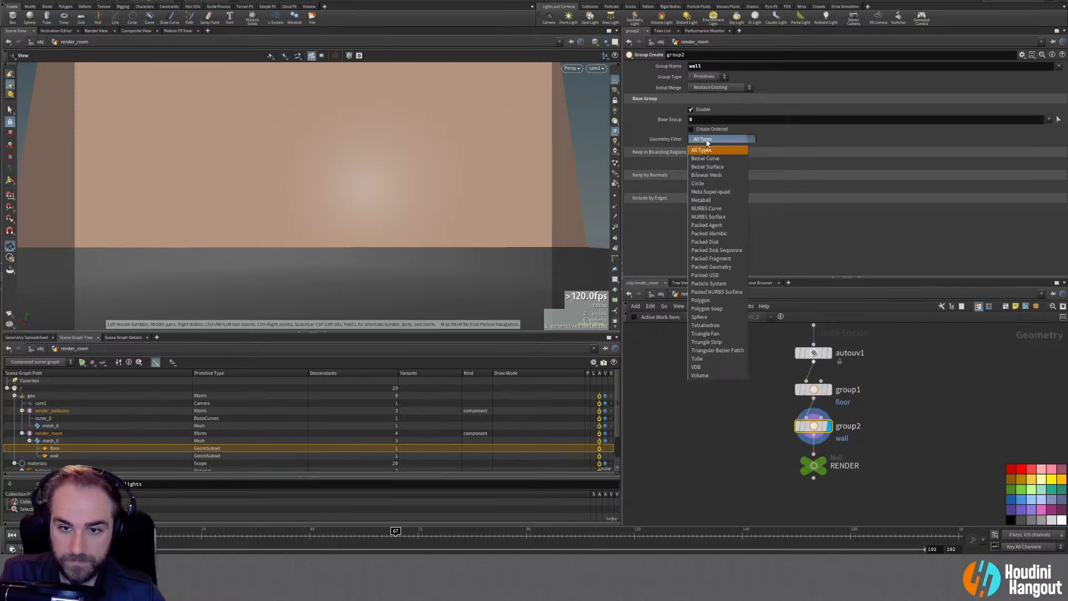
pyautogui.click(825, 146)
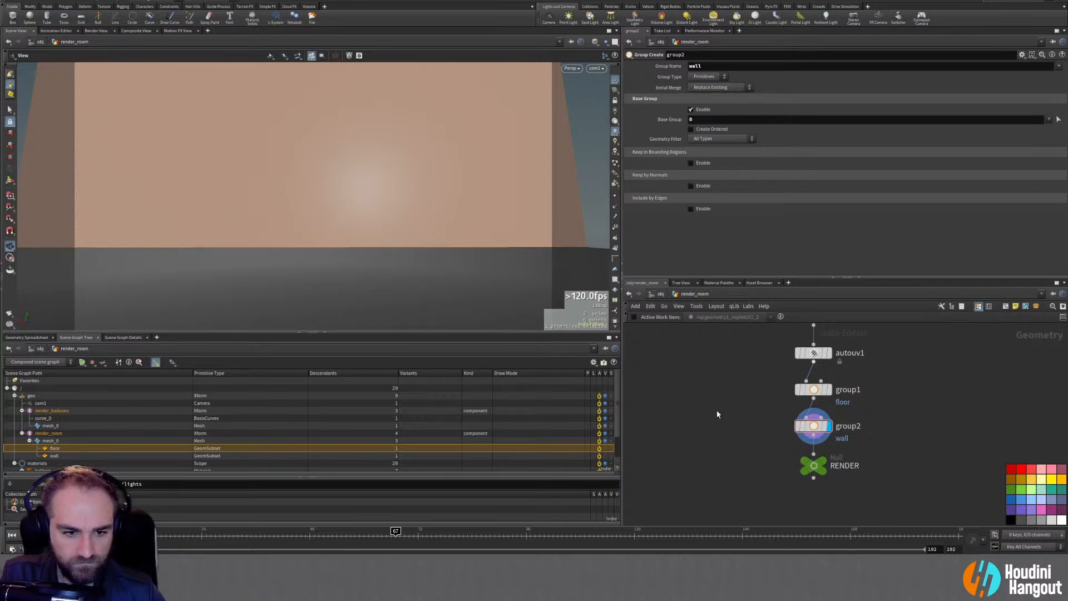
# Set the display flag back on render_room's RENDER null, return to the Solaris network and select karma1
pyautogui.click(833, 446)
pyautogui.click(813, 466)
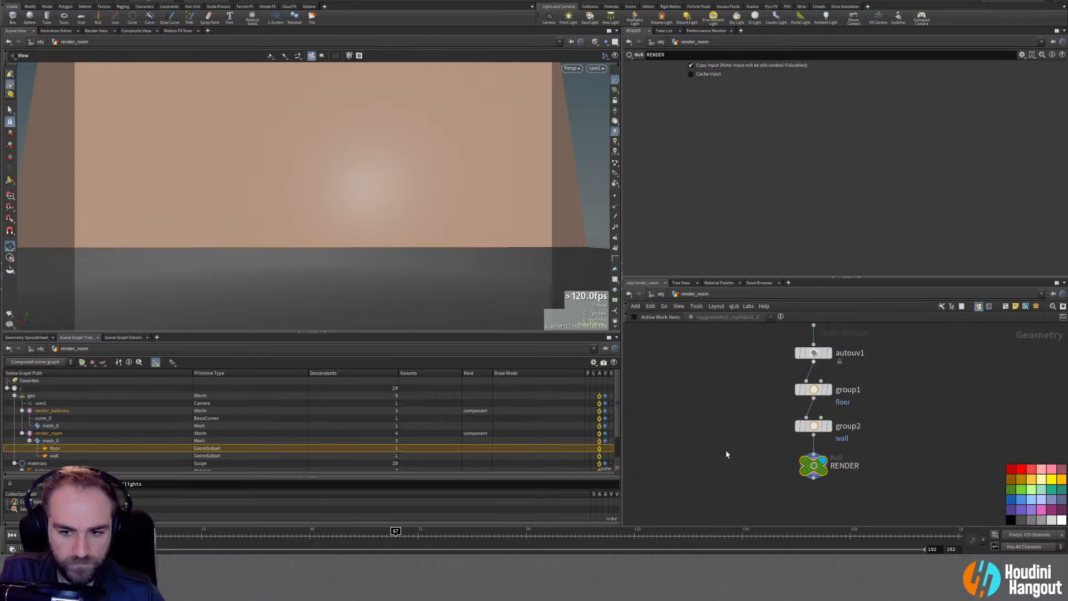
pyautogui.press('u')
pyautogui.doubleClick(907, 442)
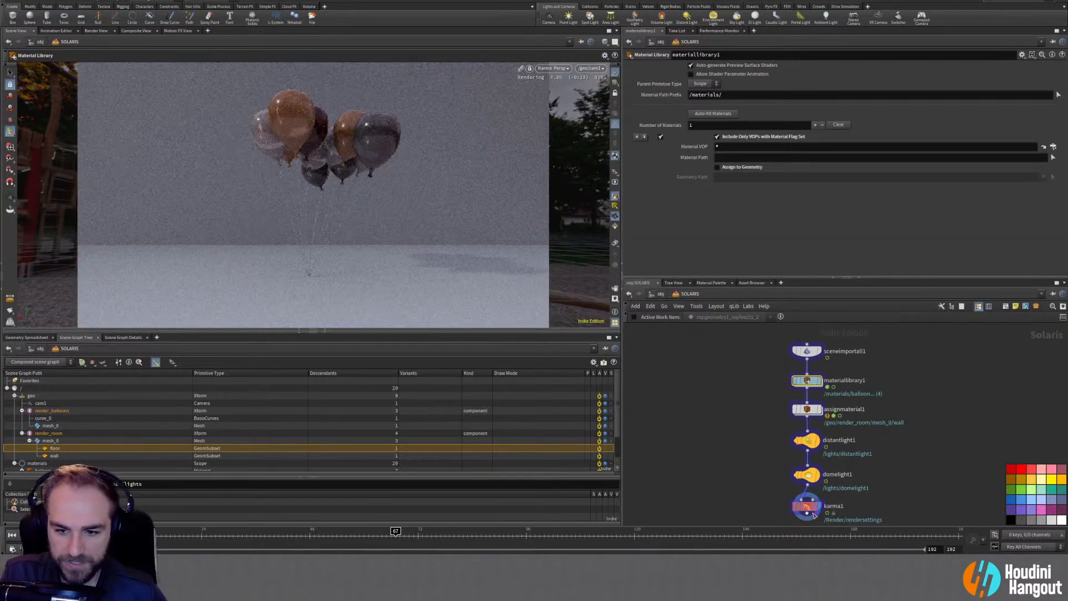
pyautogui.click(813, 514)
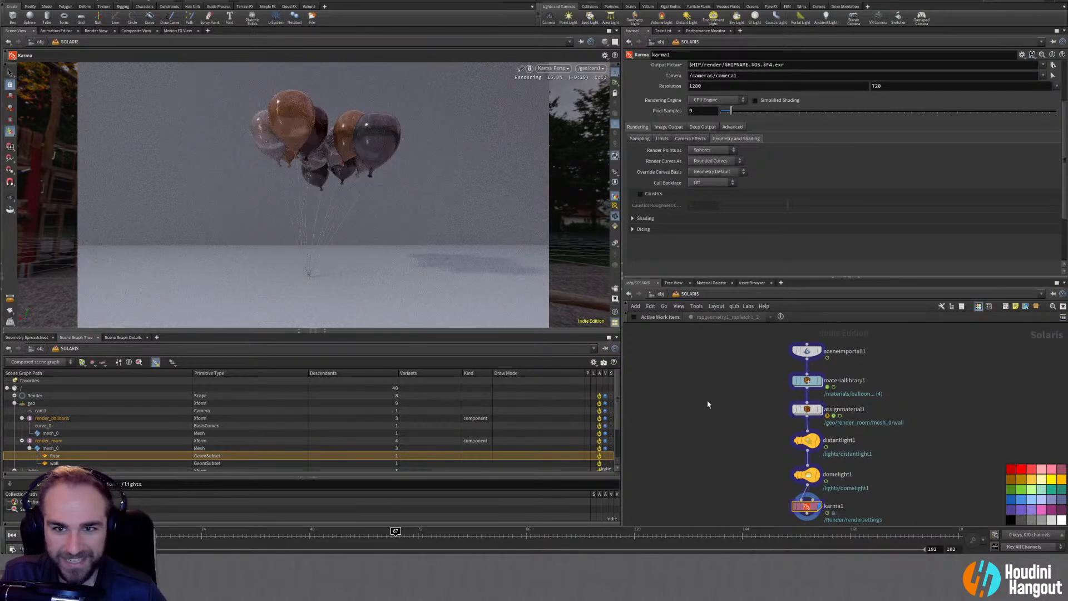
# Reopen the floor material in the material library, test a fully saturated red base color in the Karma render, and restore saturation 0
pyautogui.doubleClick(807, 412)
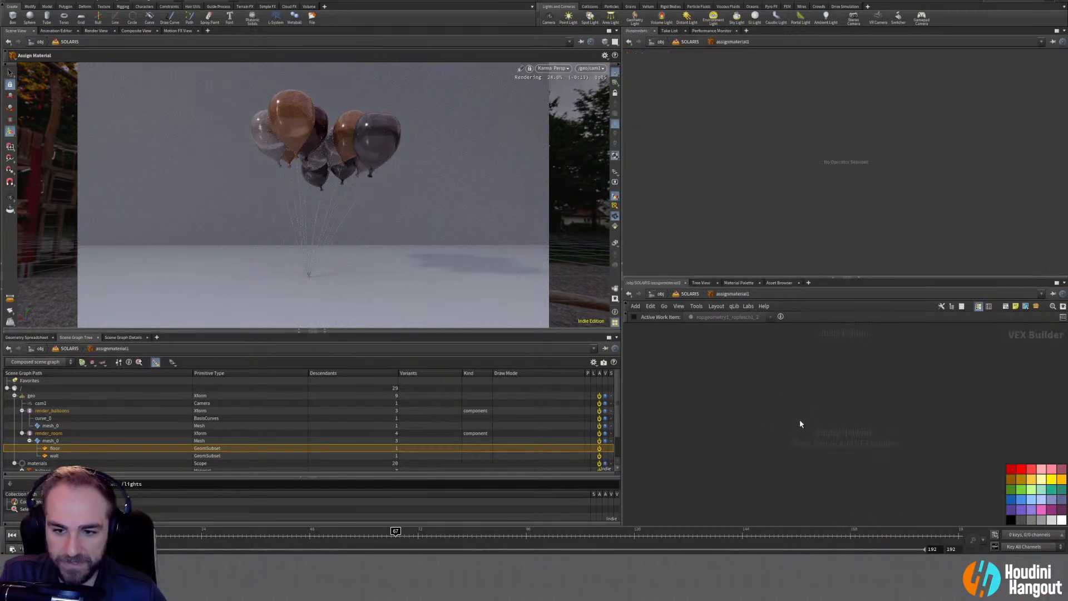
pyautogui.press('u')
pyautogui.doubleClick(807, 382)
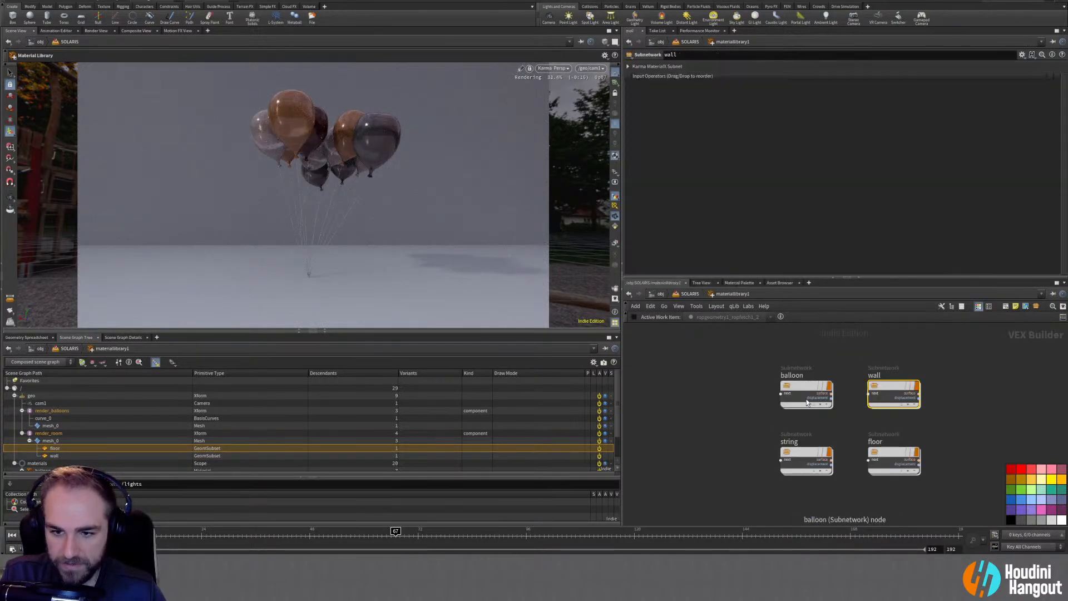
pyautogui.click(893, 456)
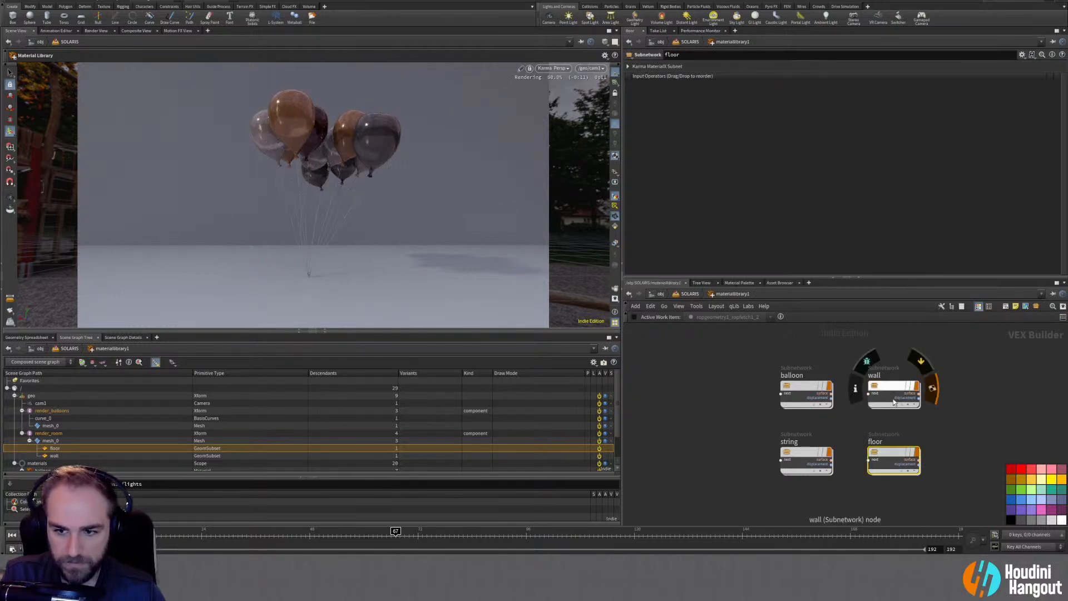
pyautogui.doubleClick(894, 453)
pyautogui.moveTo(1001, 96); pyautogui.dragTo(1055, 103)
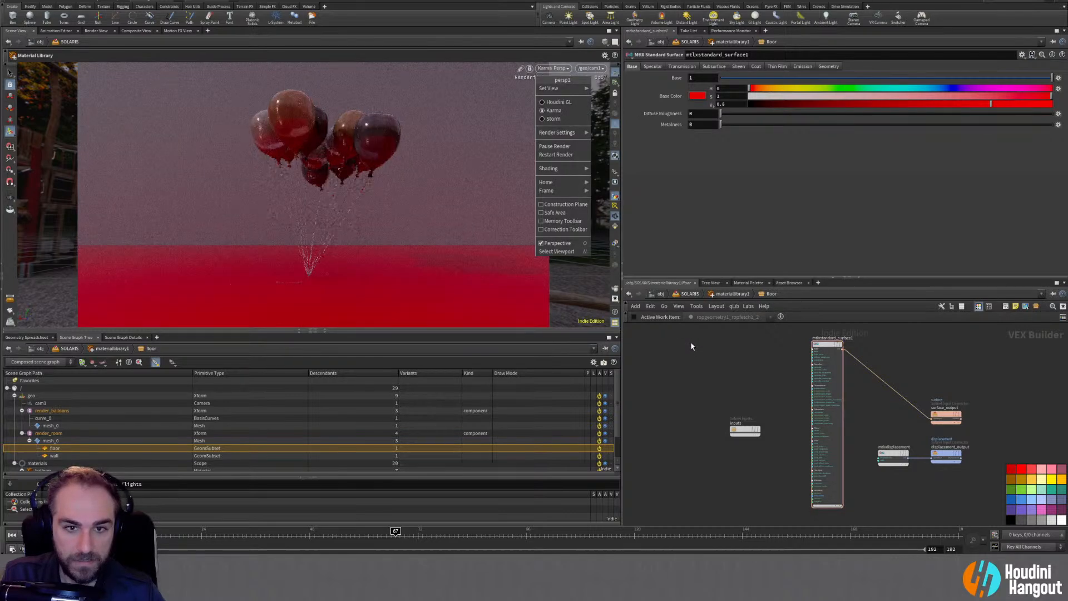
pyautogui.click(689, 198)
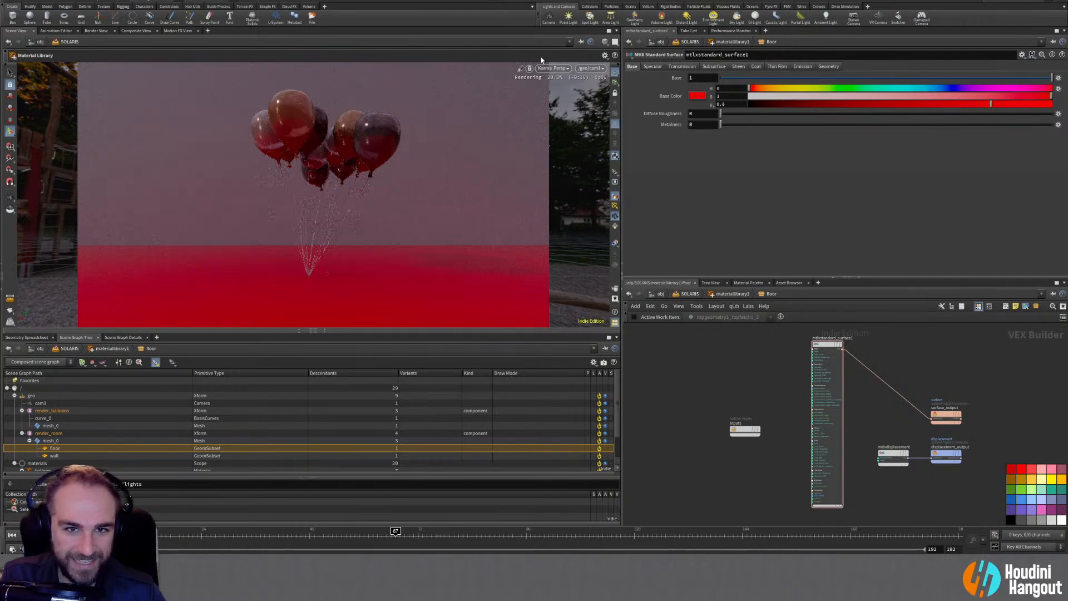
pyautogui.click(553, 68)
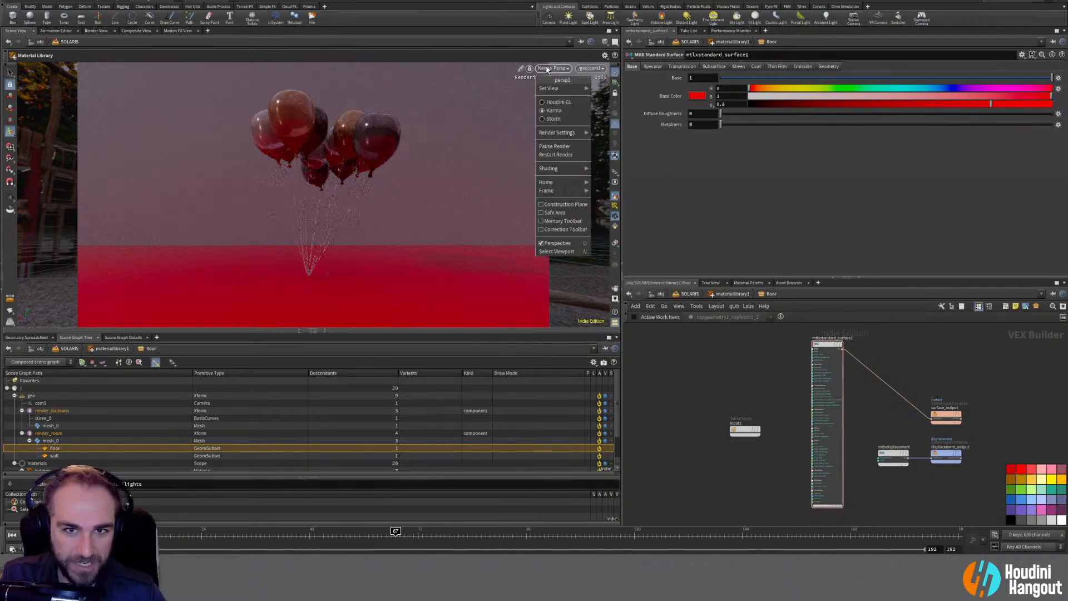
pyautogui.click(750, 99)
pyautogui.moveTo(751, 98); pyautogui.dragTo(742, 98)
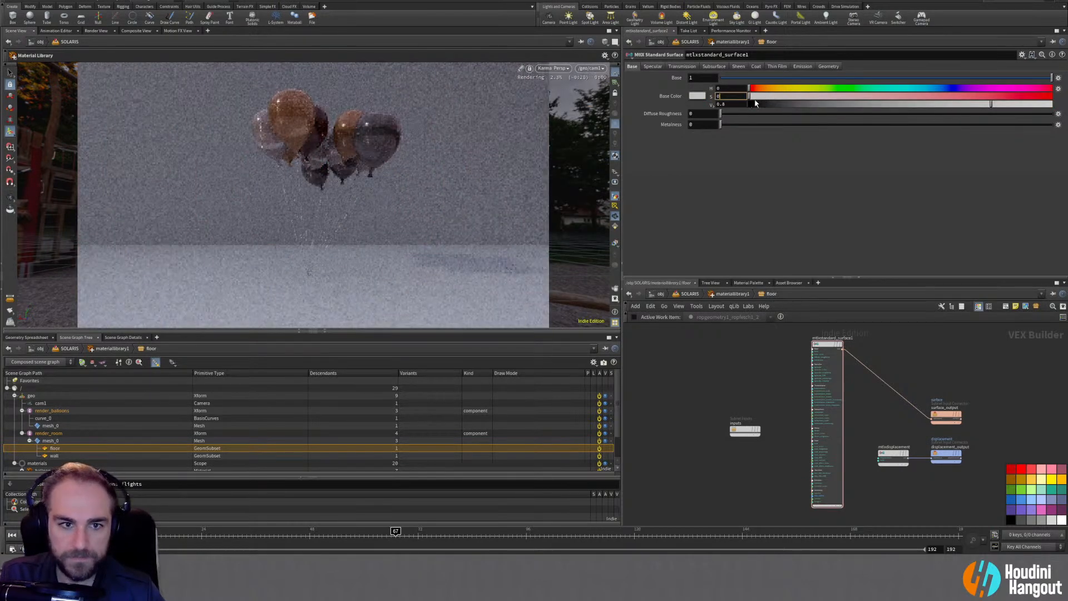
# Switch the viewport renderer to Houdini GL and move the inputs node away from the standard surface in the floor material
pyautogui.click(553, 68)
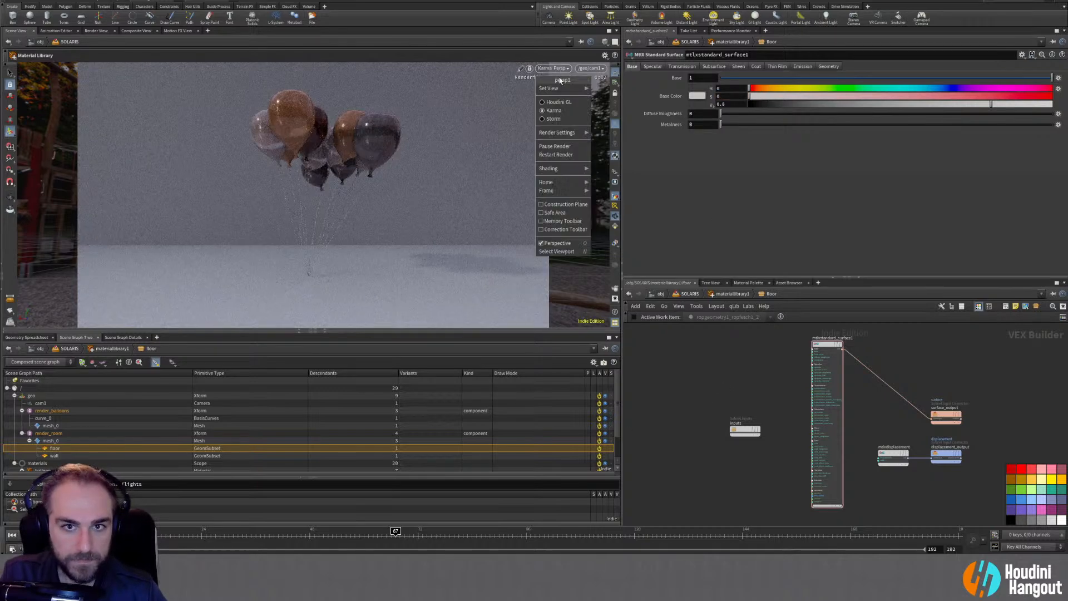
pyautogui.click(561, 103)
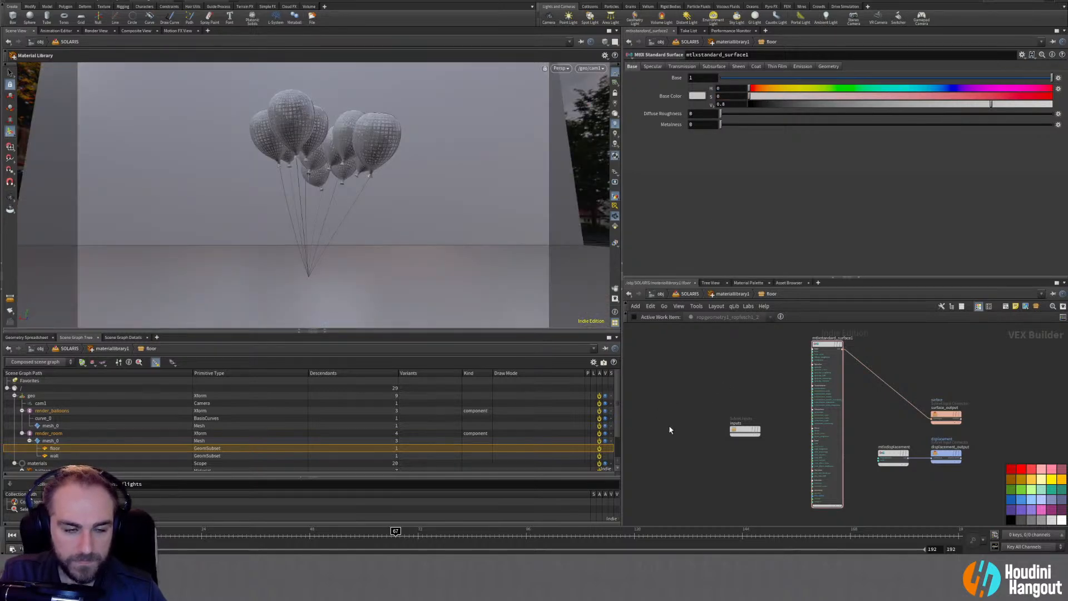
pyautogui.press('u')
pyautogui.doubleClick(887, 455)
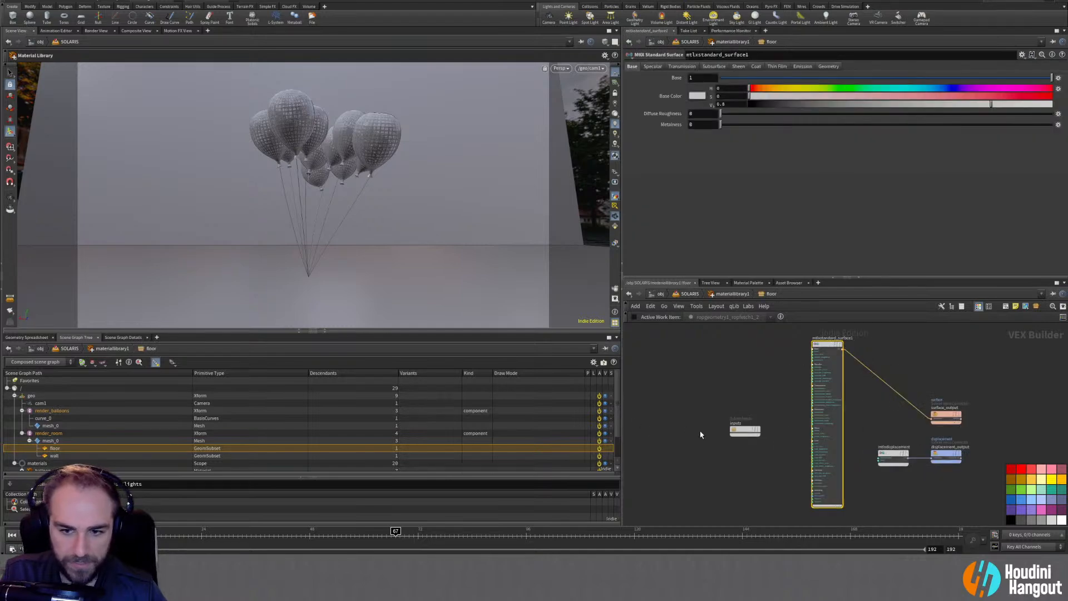
pyautogui.click(695, 393)
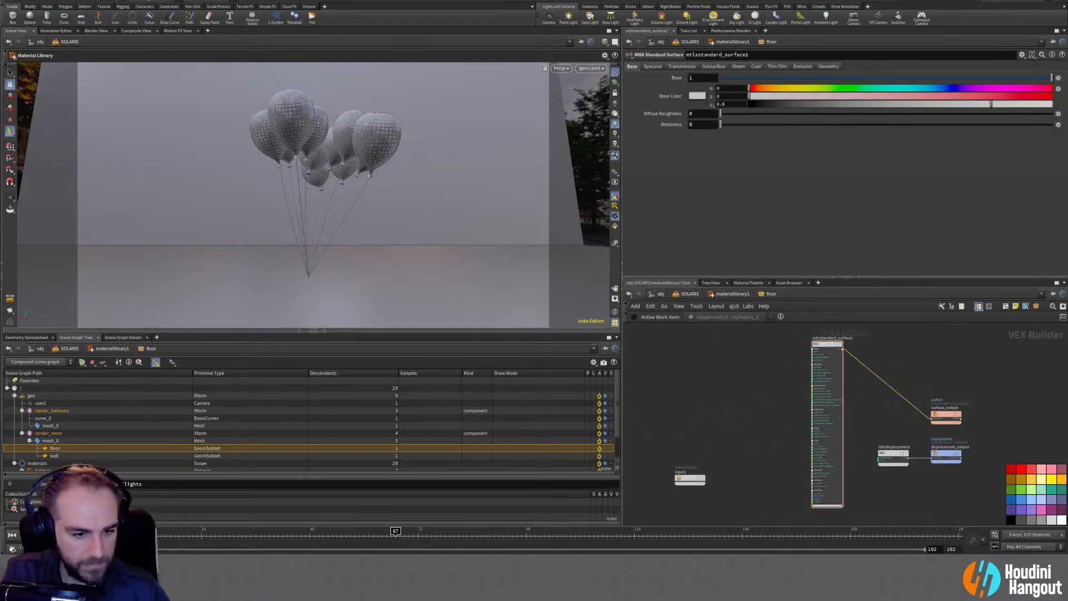
# Bring up the file browser and look through the rock_3_8k_jpg set in Resources/Textures/Rocks, returning to the Textures folder
pyautogui.moveTo(1067, 73); pyautogui.dragTo(329, 132)
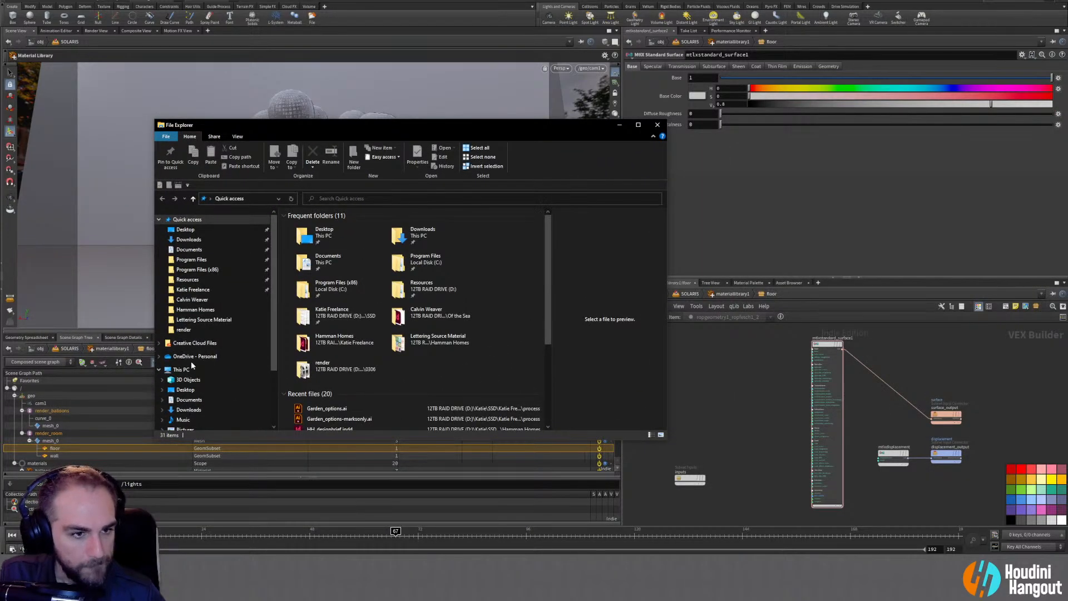
pyautogui.click(187, 279)
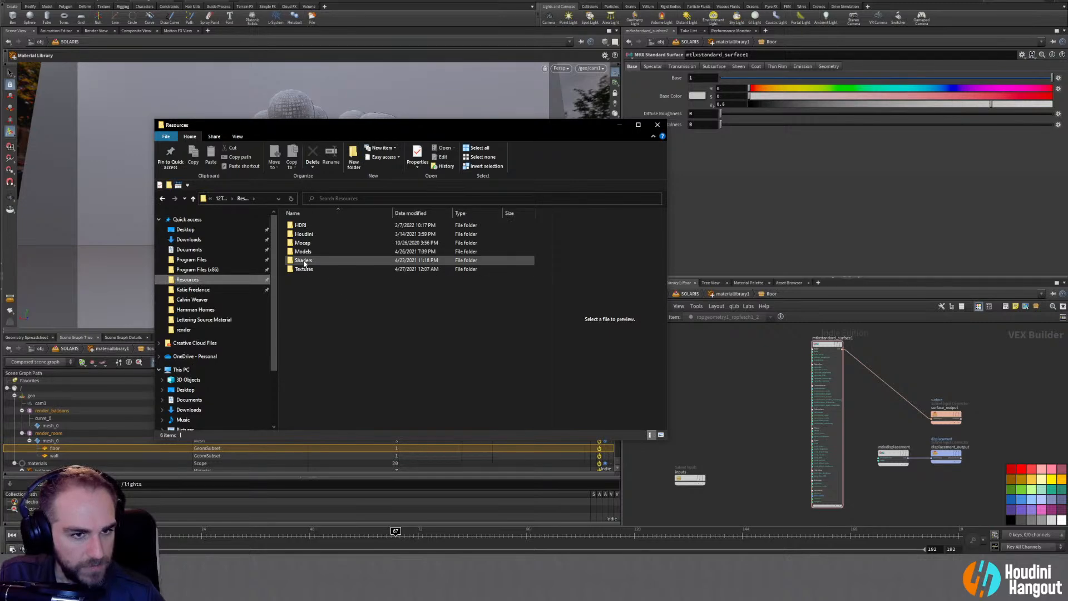
pyautogui.doubleClick(303, 269)
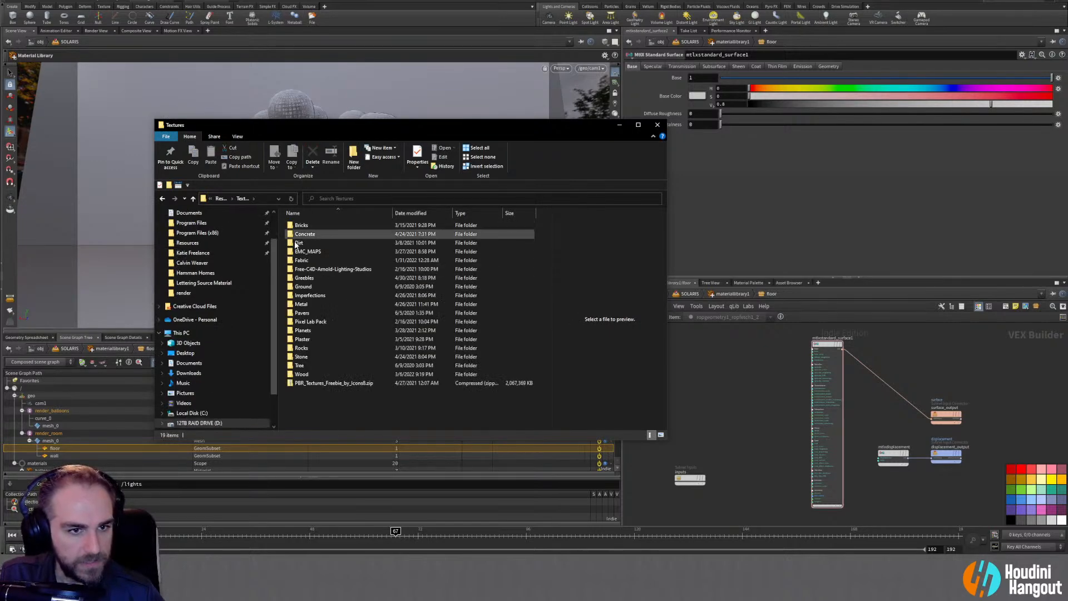
pyautogui.doubleClick(319, 349)
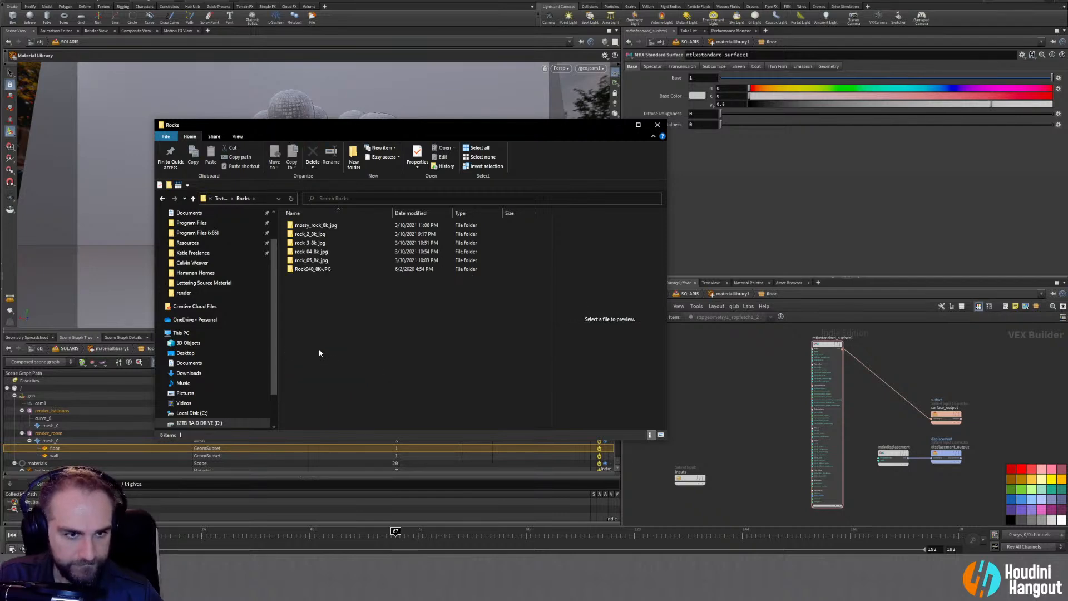
pyautogui.click(305, 226)
pyautogui.click(306, 234)
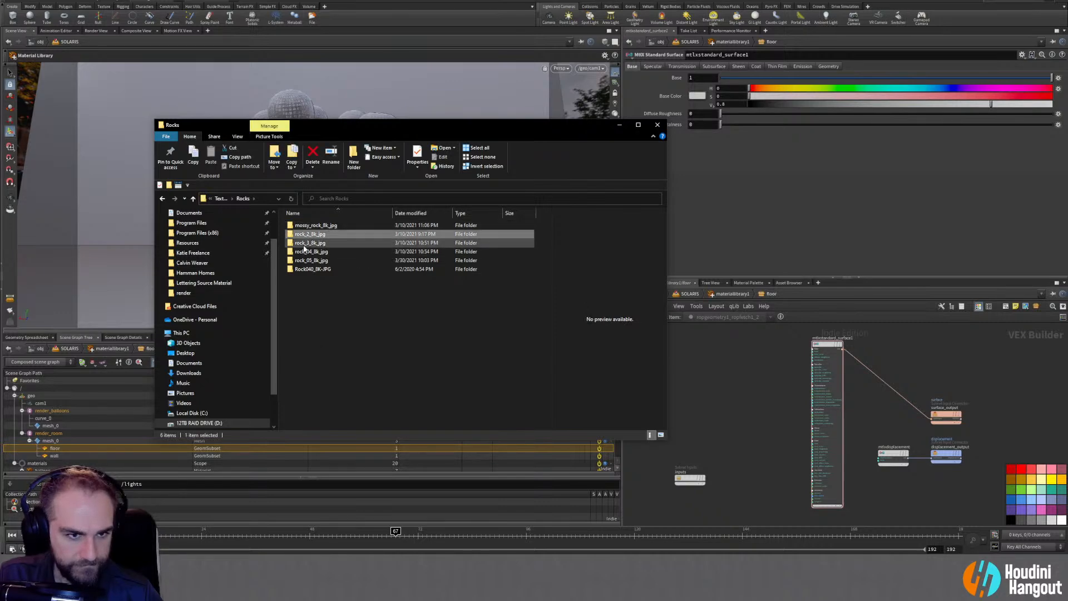
pyautogui.doubleClick(305, 244)
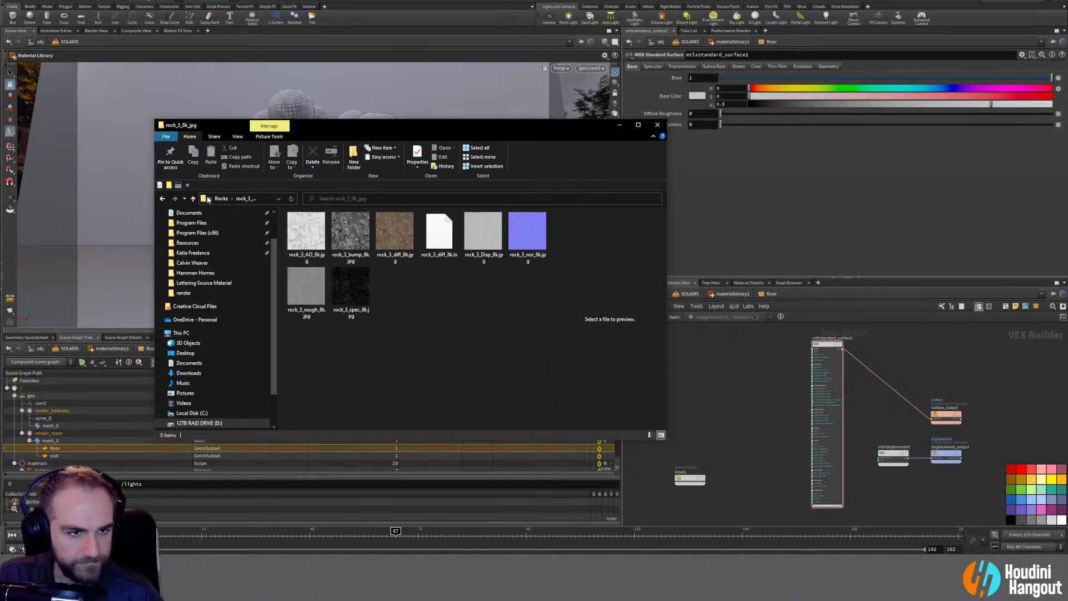
pyautogui.click(193, 198)
pyautogui.click(193, 199)
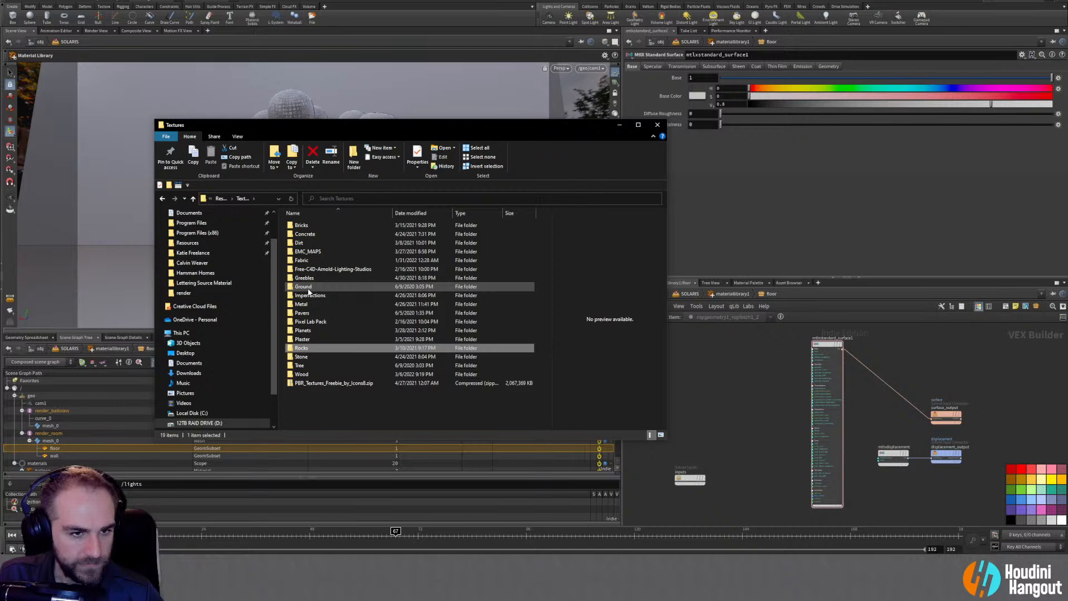
# Preview the ambient occlusion, bump and diffuse maps of the concrete_floor_01_8k_png set in the Concrete textures folder
pyautogui.doubleClick(306, 233)
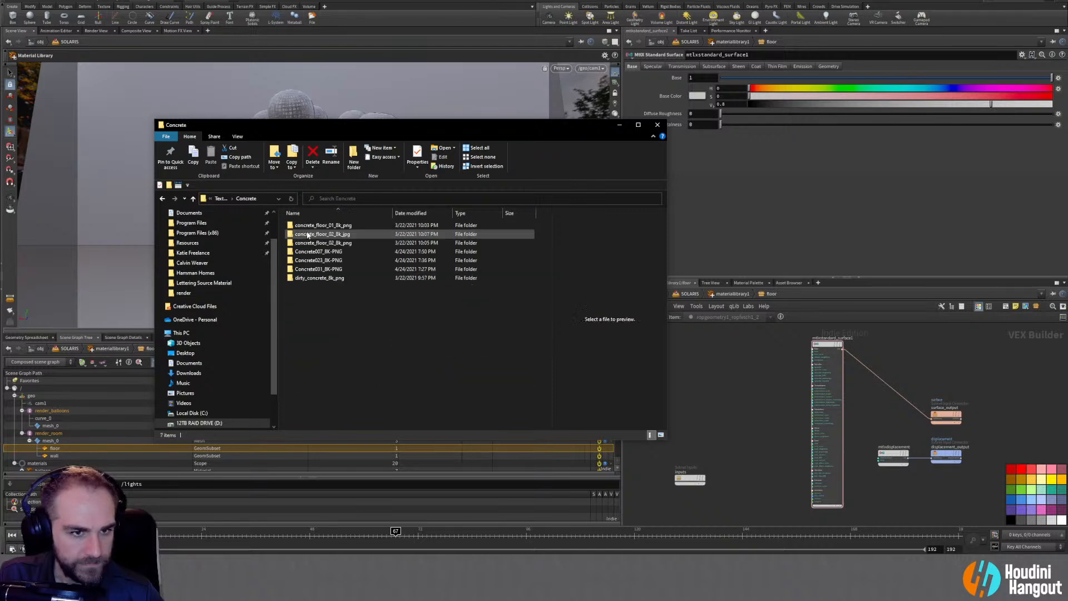
pyautogui.doubleClick(316, 225)
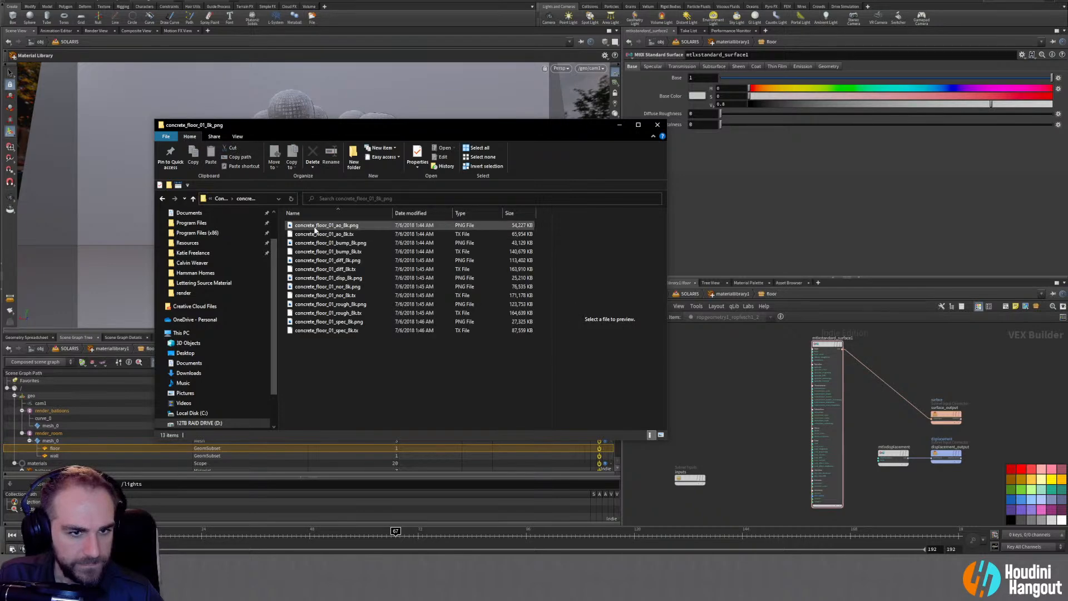
pyautogui.click(315, 225)
pyautogui.click(310, 243)
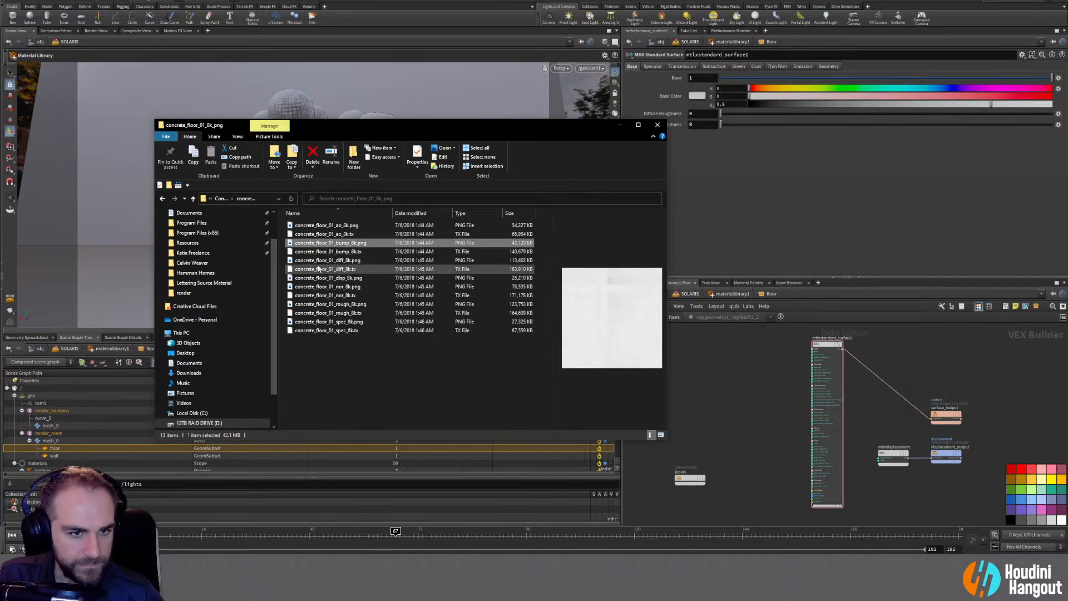
pyautogui.click(318, 260)
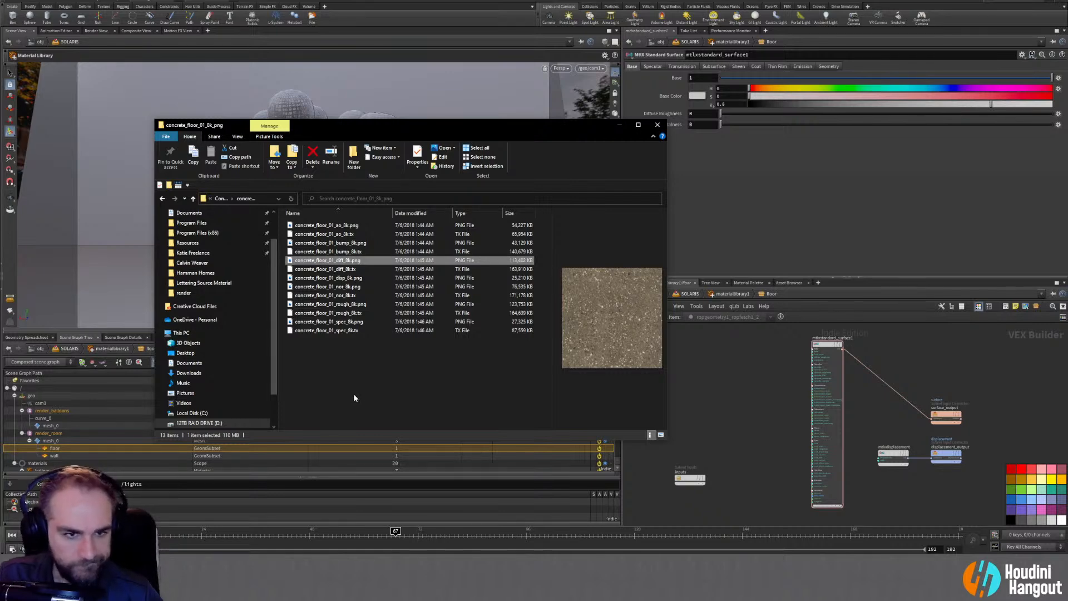
pyautogui.moveTo(332, 129); pyautogui.dragTo(286, 127)
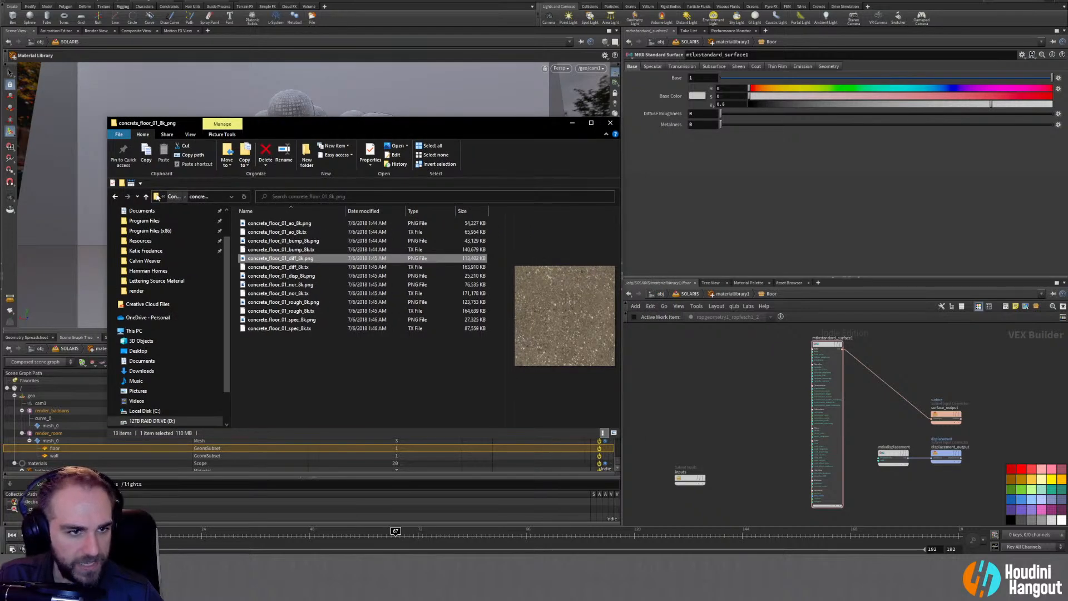
# Go back to the Concrete folder and preview dirty_concrete_diff_8k.png from the dirty_concrete_8k_png set
pyautogui.click(146, 196)
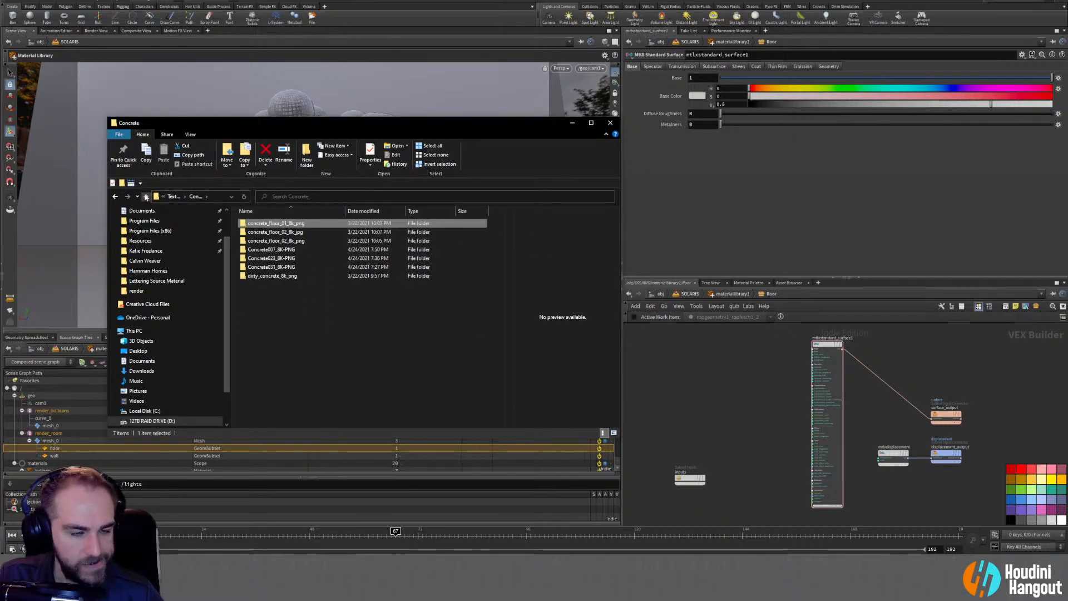
pyautogui.doubleClick(272, 275)
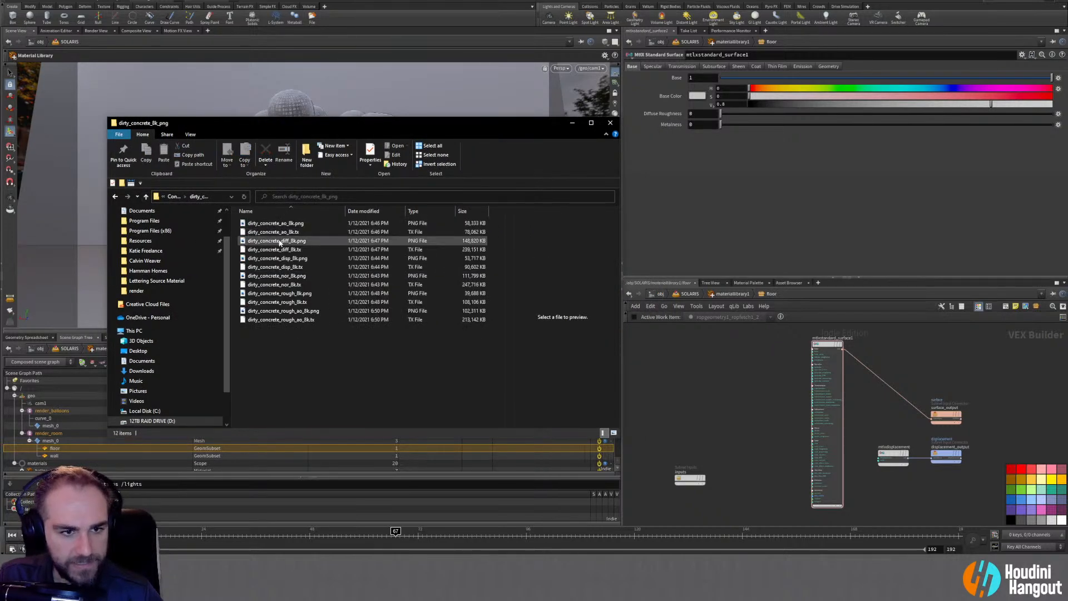
pyautogui.click(269, 245)
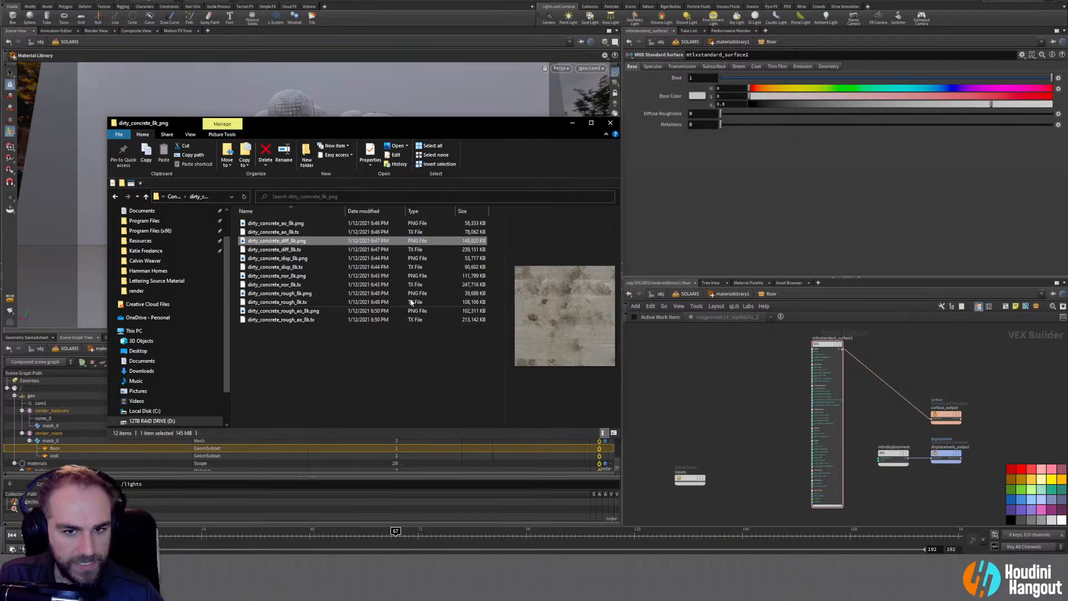
pyautogui.moveTo(568, 124); pyautogui.dragTo(475, 122)
# Add an MtlX Image node beside the floor's standard surface and set its file color space to srgb_texture
pyautogui.click(696, 459)
pyautogui.press('Tab')
pyautogui.write('image')
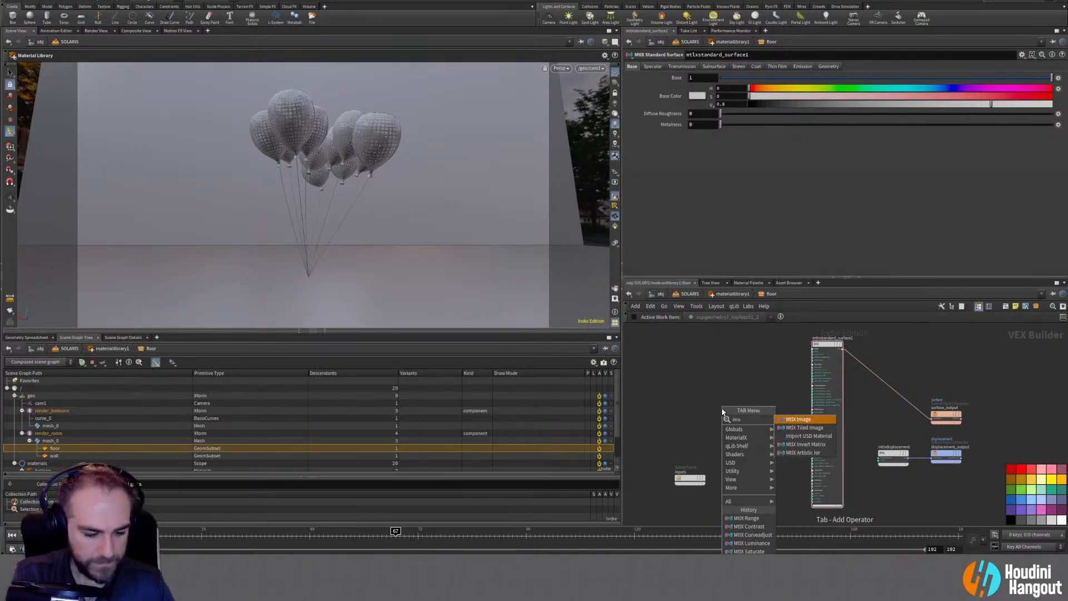
pyautogui.press('Return')
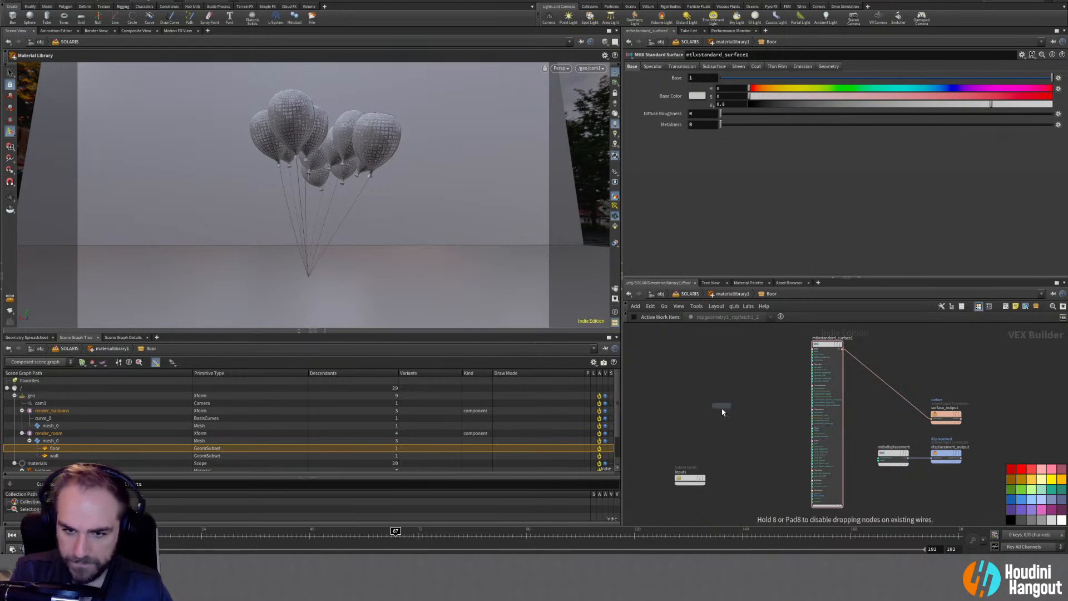
pyautogui.click(740, 380)
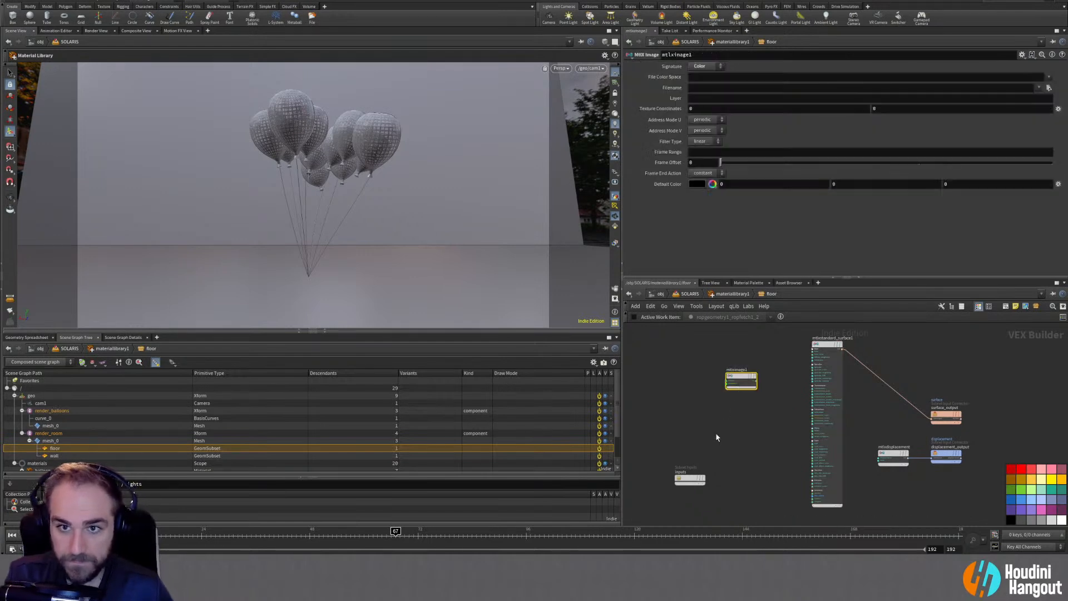
pyautogui.click(1048, 77)
pyautogui.click(1043, 97)
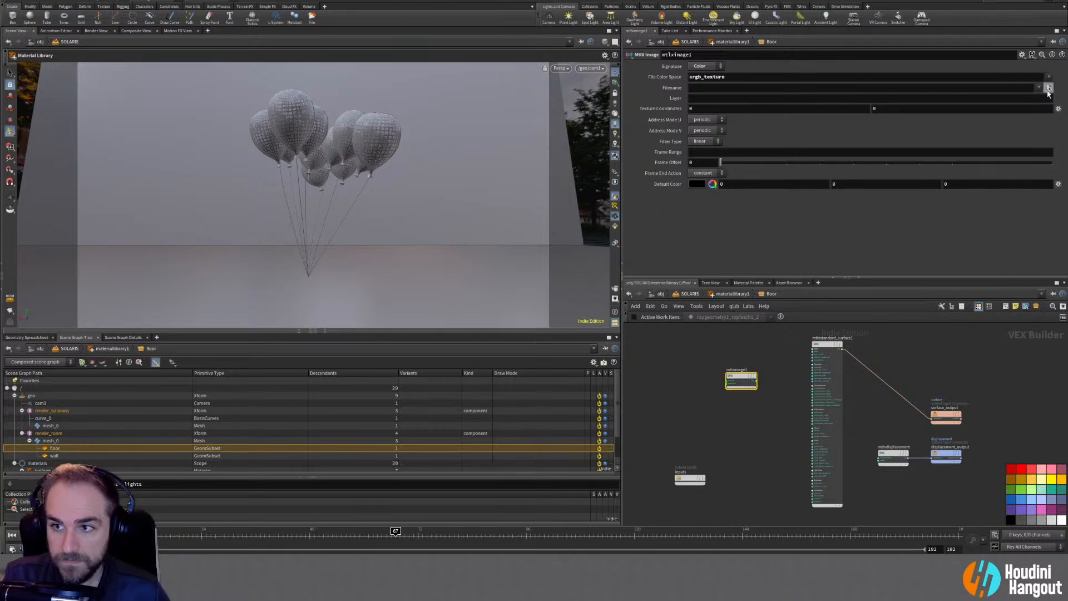
# Load dirty_concrete_diff_8k.png from D:/Resources/Textures/Concrete/dirty_concrete_8k_png as the image node's file
pyautogui.click(1048, 88)
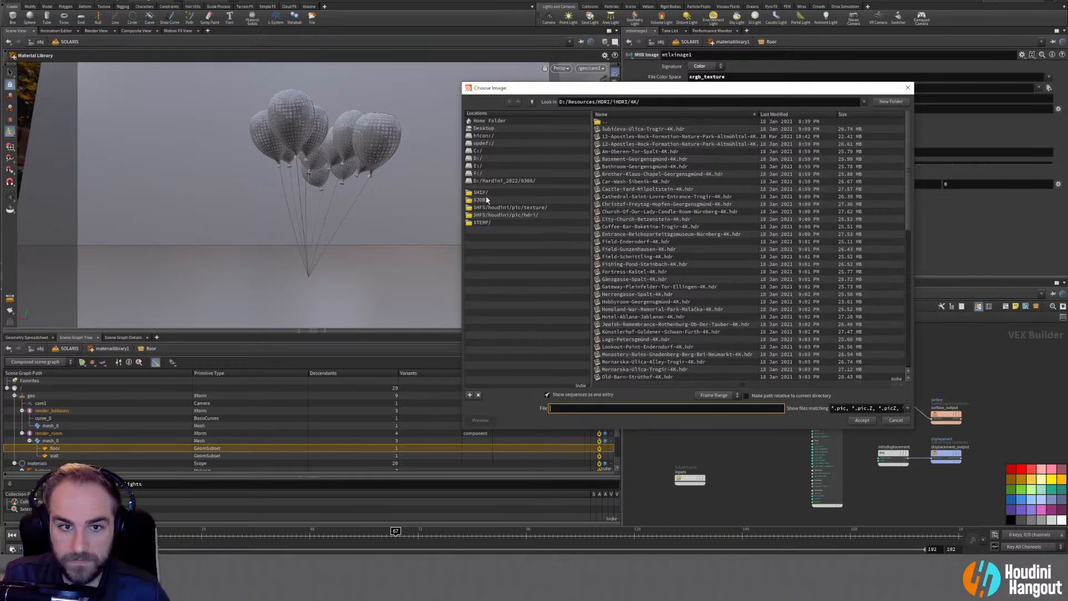
pyautogui.click(531, 101)
pyautogui.click(531, 102)
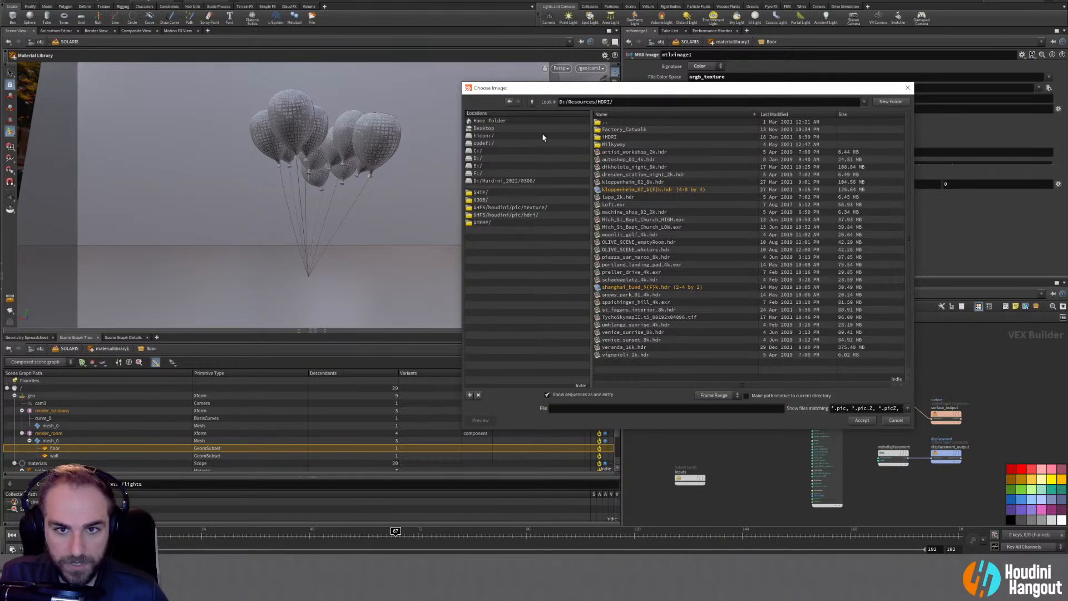
pyautogui.click(532, 101)
pyautogui.click(615, 168)
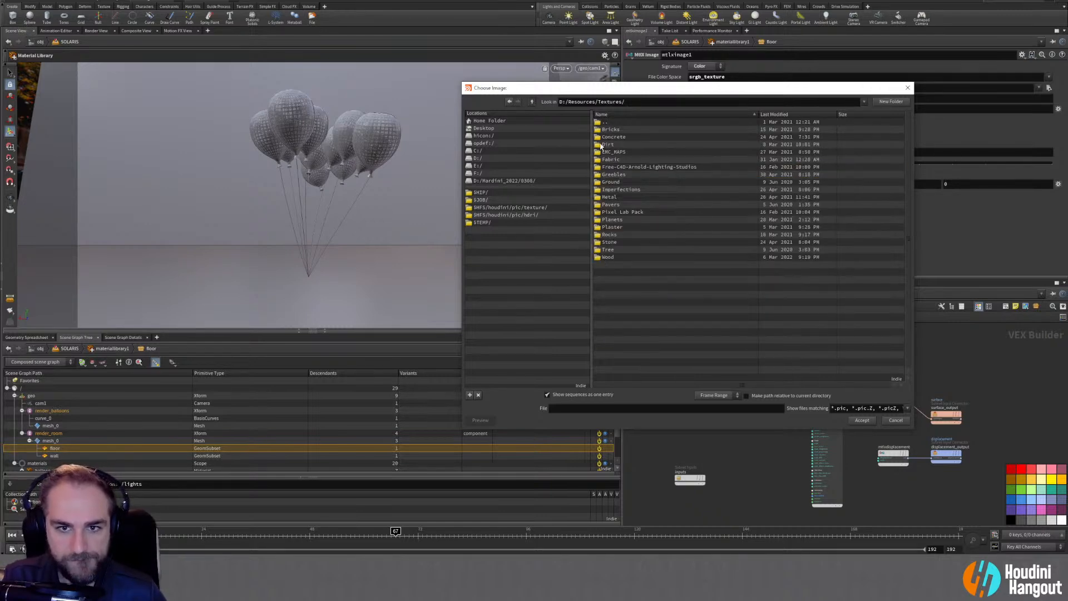
pyautogui.doubleClick(611, 137)
pyautogui.doubleClick(619, 175)
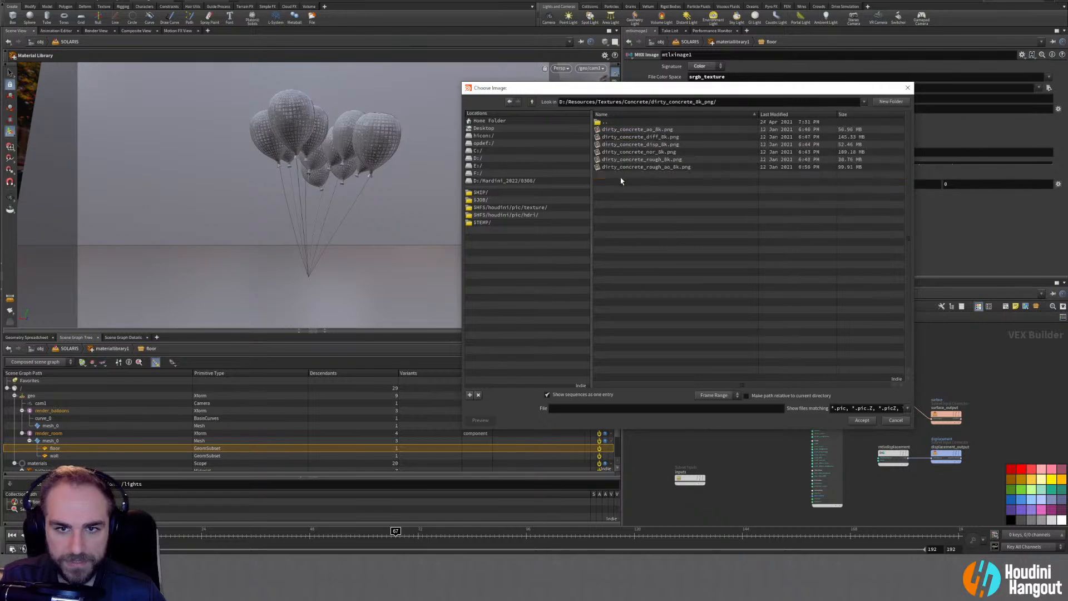
pyautogui.click(624, 139)
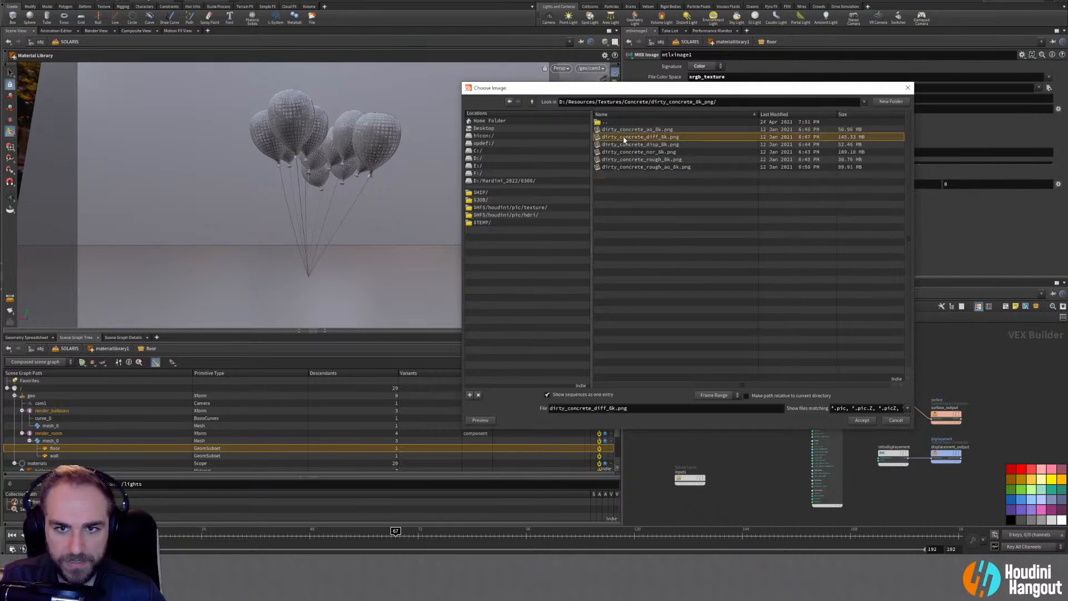
pyautogui.click(861, 420)
# Connect the image node's output to the standard surface's base color and render the view with Karma
pyautogui.scroll(3, 732, 462)
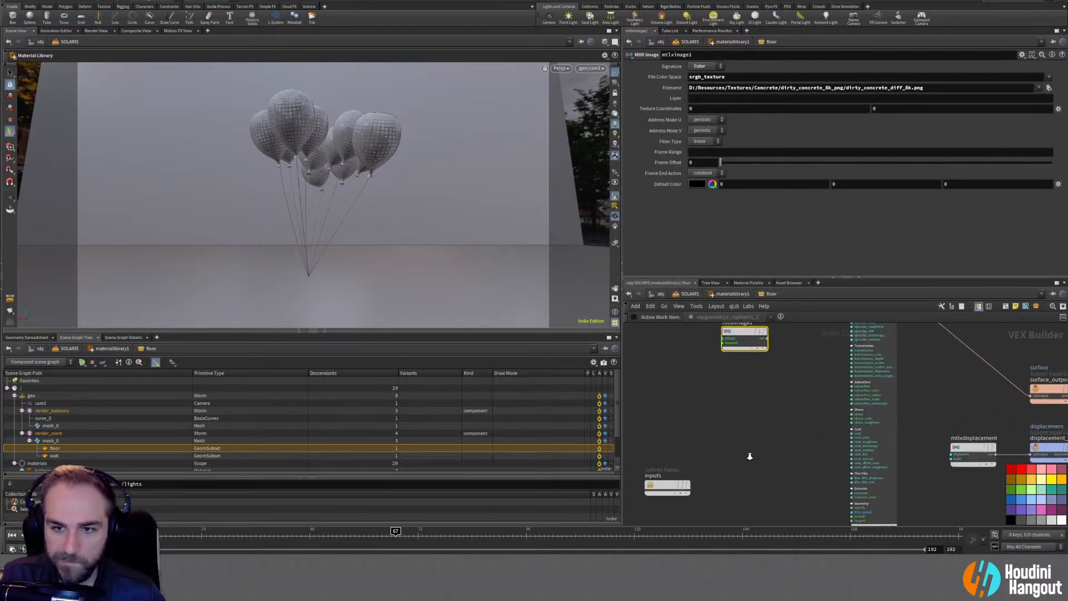
pyautogui.moveTo(773, 407); pyautogui.dragTo(858, 363)
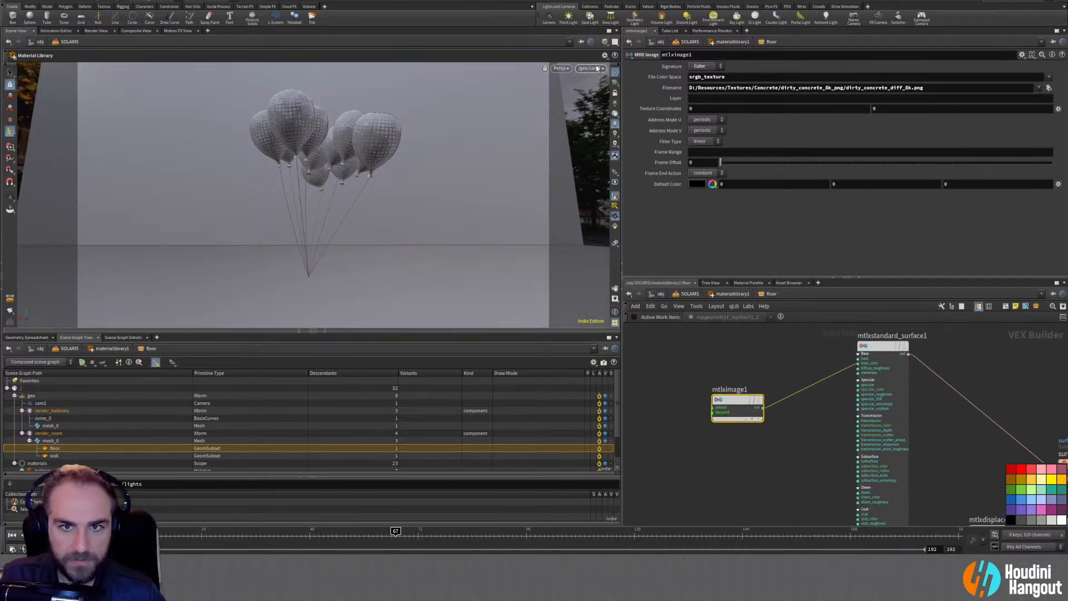
pyautogui.click(561, 68)
pyautogui.click(565, 109)
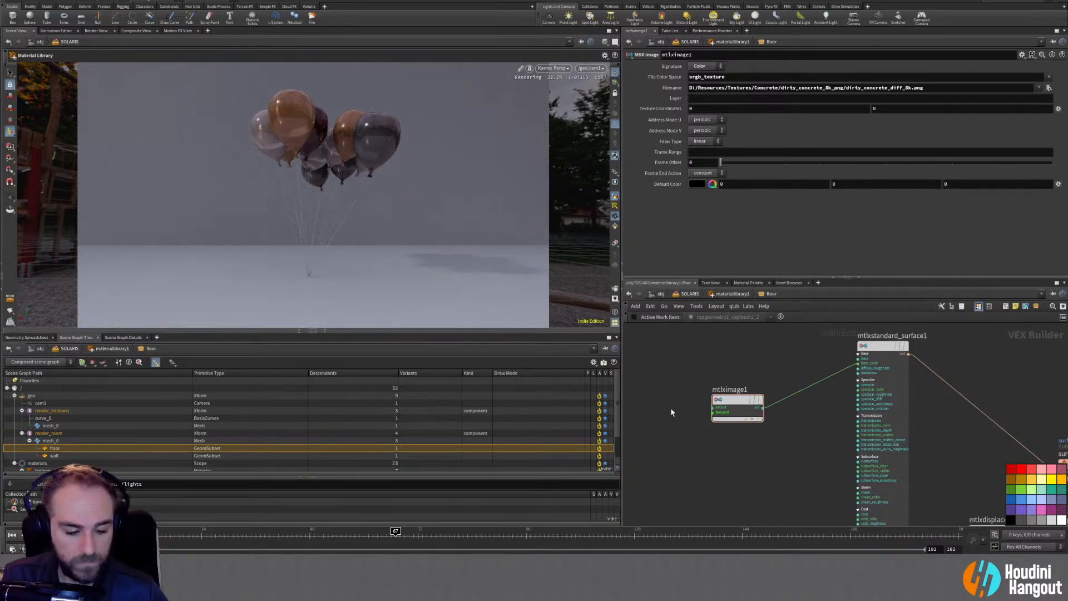
# Return to the Solaris network and look inside the karma1 node at its render properties
pyautogui.press('u')
pyautogui.press('u')
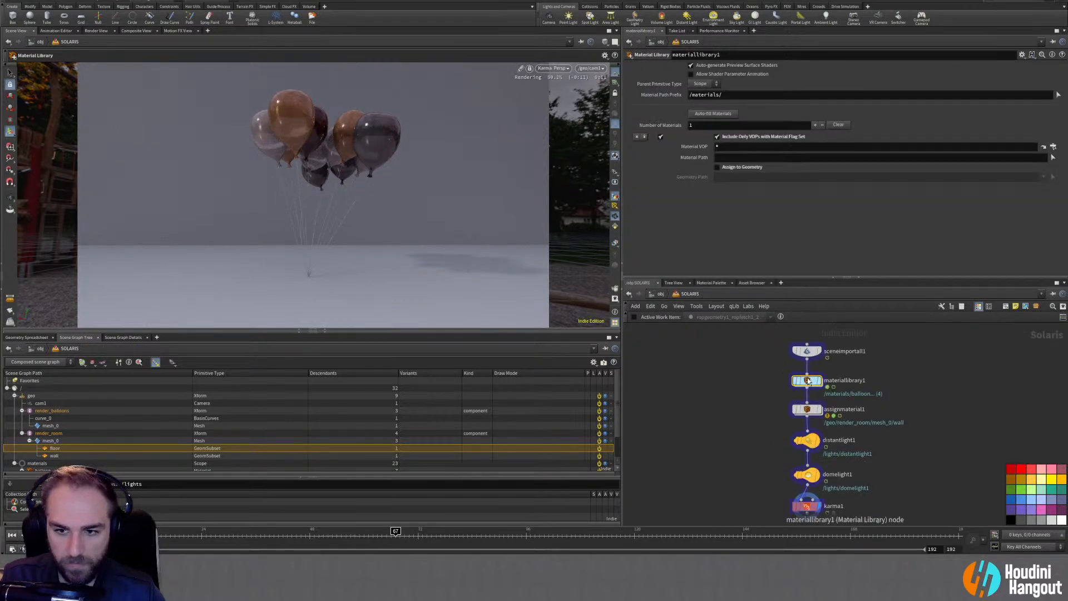
pyautogui.moveTo(819, 353)
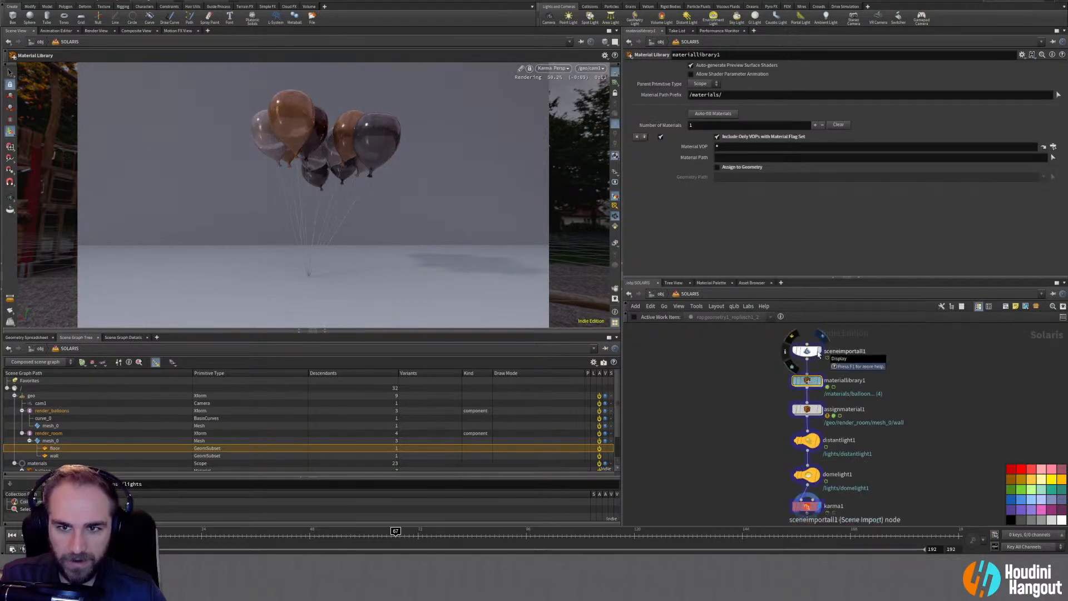
pyautogui.moveTo(703, 416); pyautogui.dragTo(706, 375, button='middle')
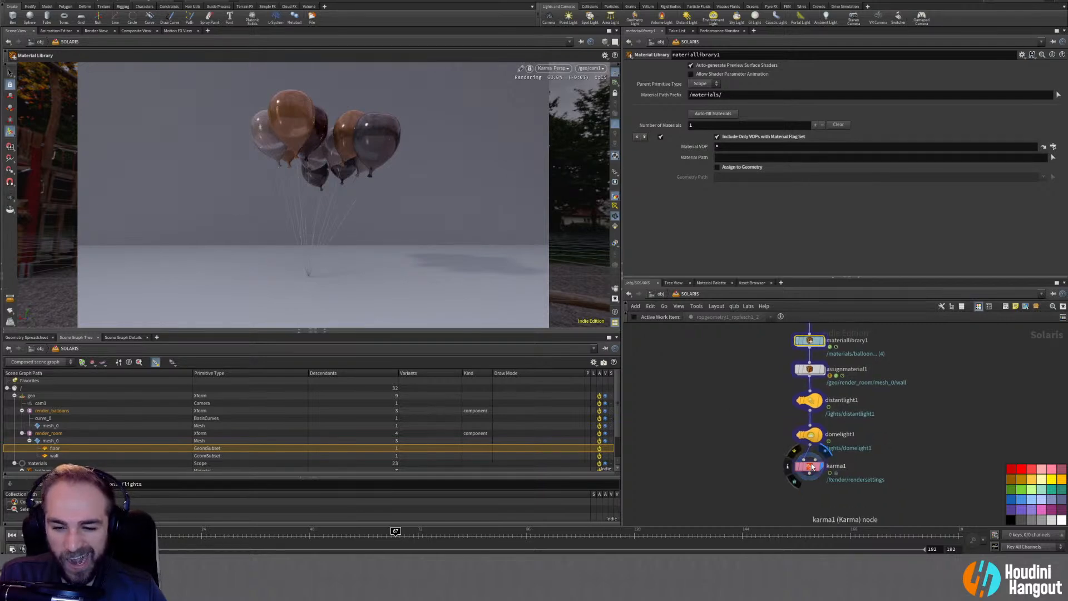
pyautogui.doubleClick(811, 466)
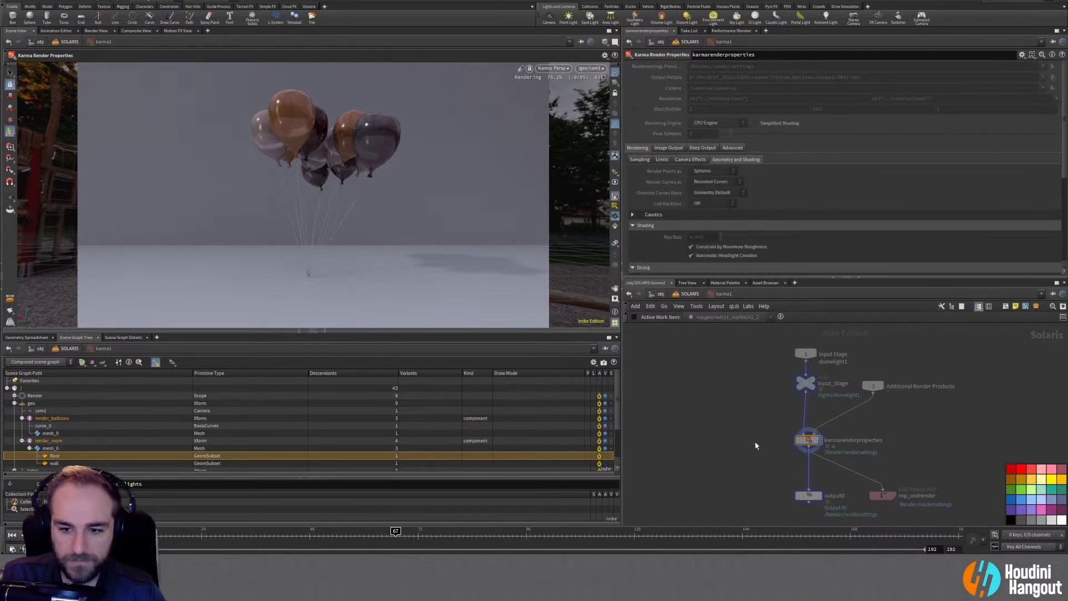
# Open render_room at object level, show the UV grid on the room geometry, and check the wall group node
pyautogui.press('u')
pyautogui.press('u')
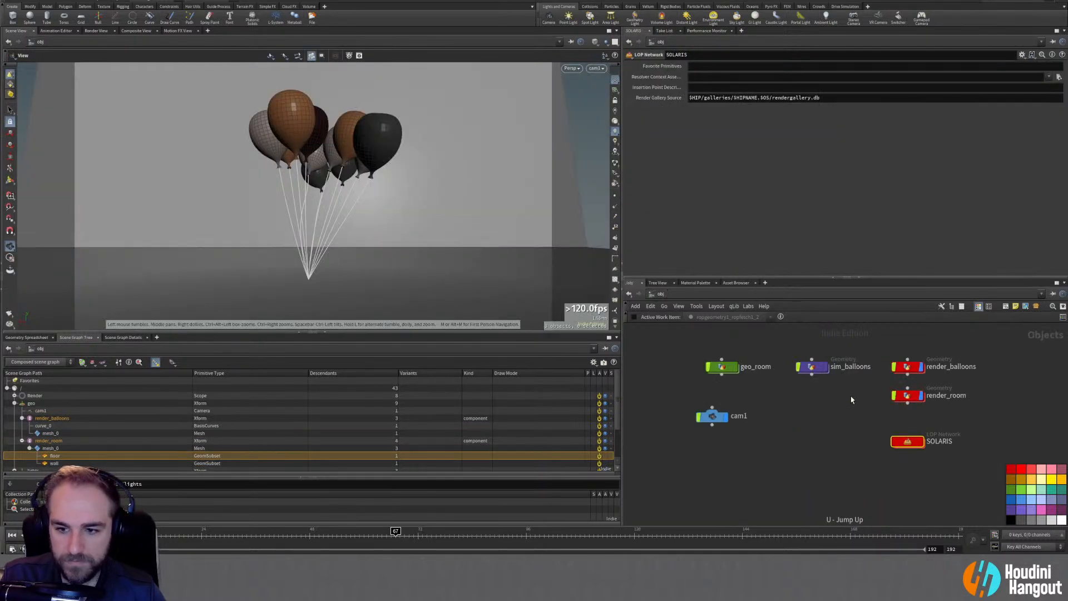
pyautogui.doubleClick(915, 396)
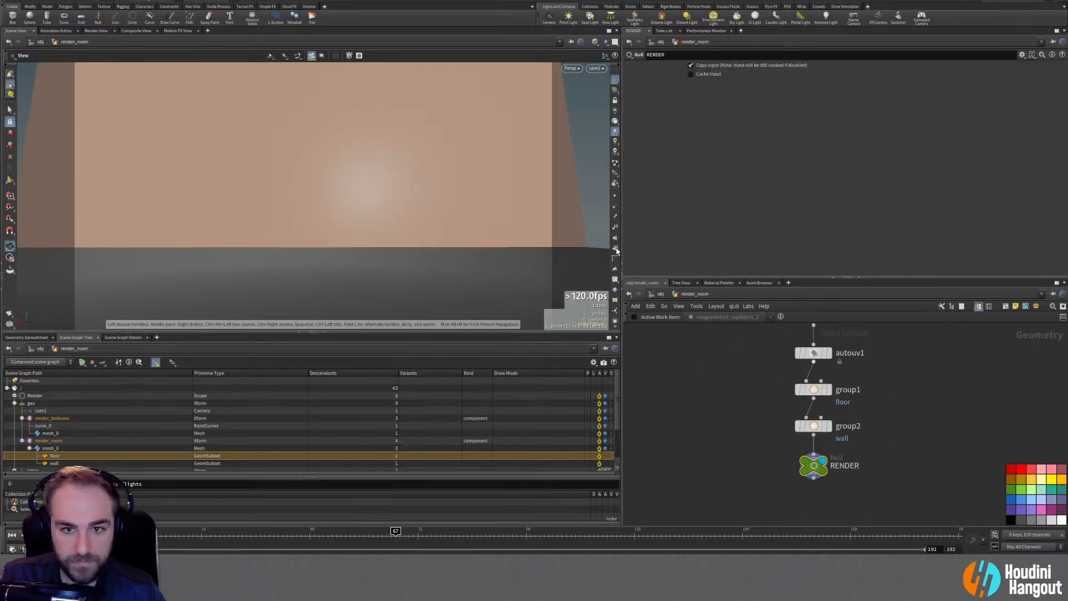
pyautogui.click(615, 280)
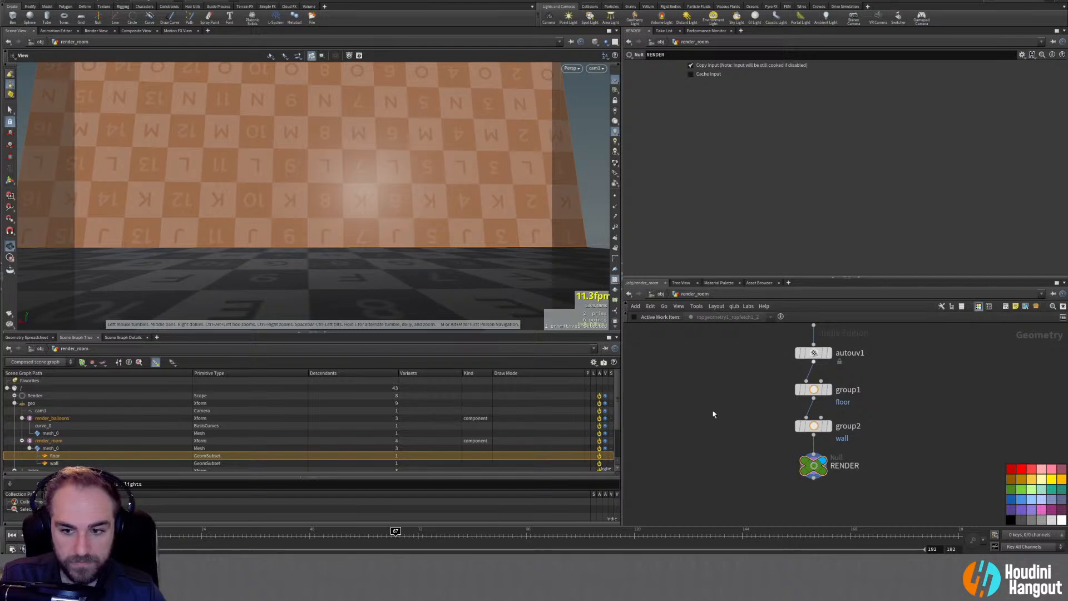
pyautogui.middleClick(812, 427)
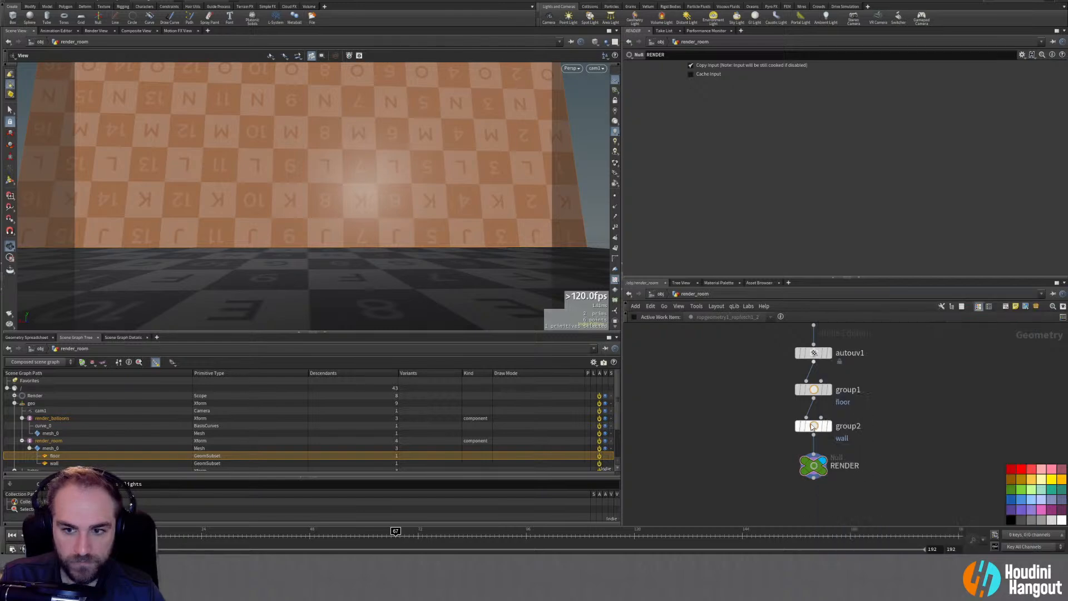
# Look through the render_room and render_balloons node networks, returning to the object level
pyautogui.scroll(-4, 723, 423)
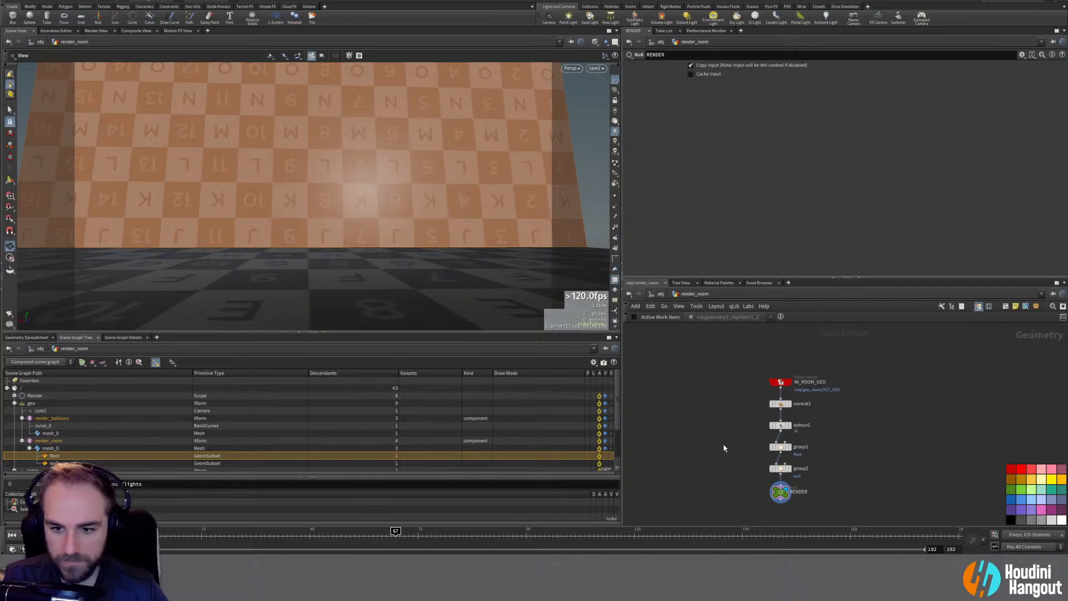
pyautogui.press('u')
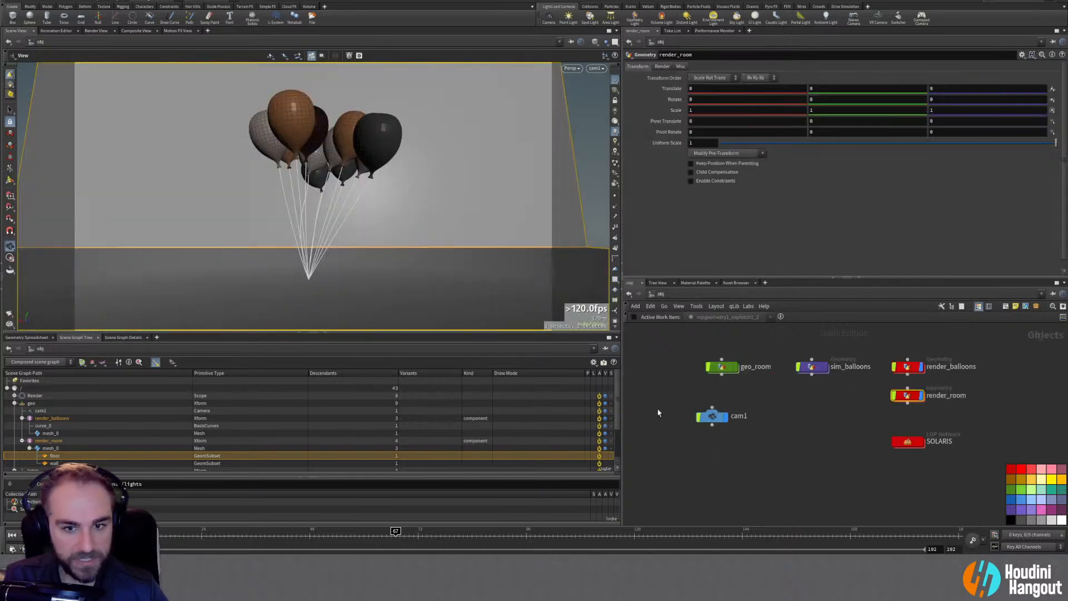
pyautogui.doubleClick(903, 368)
pyautogui.moveTo(794, 426); pyautogui.dragTo(793, 470, button='middle')
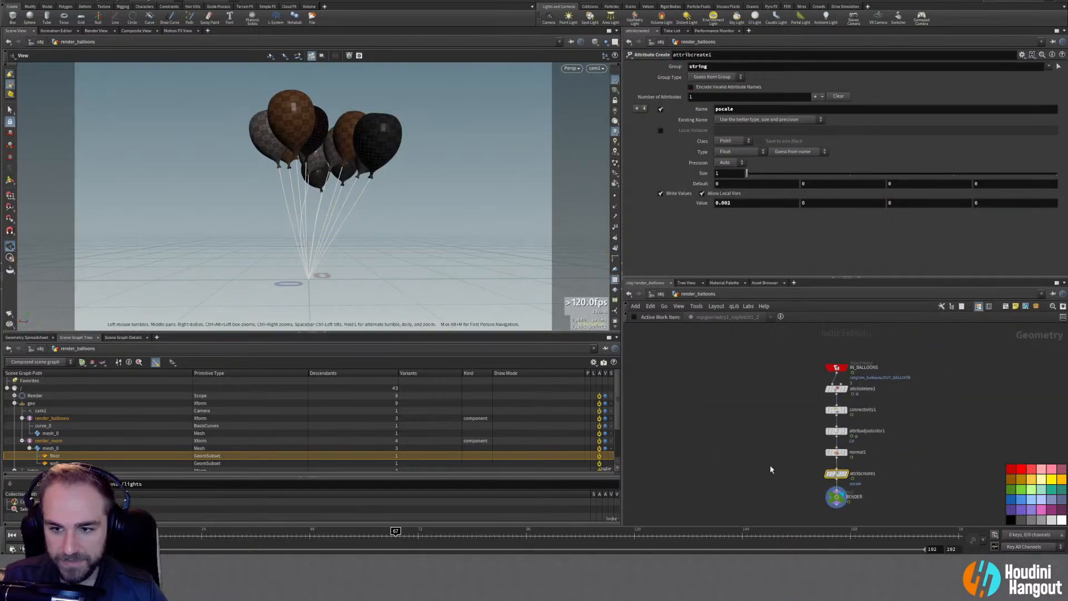
pyautogui.press('u')
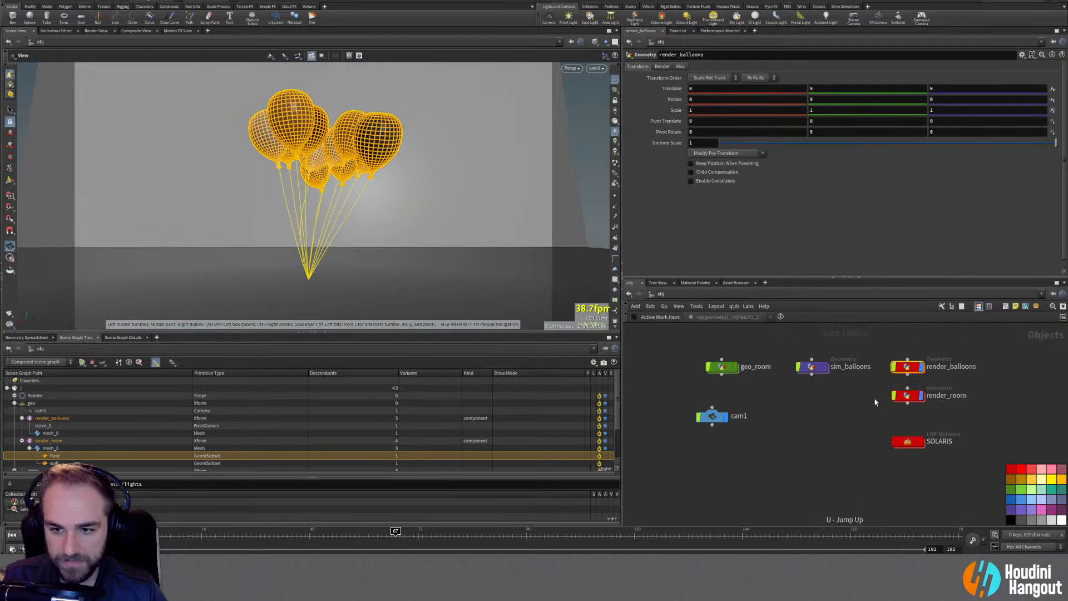
pyautogui.doubleClick(904, 397)
pyautogui.press('u')
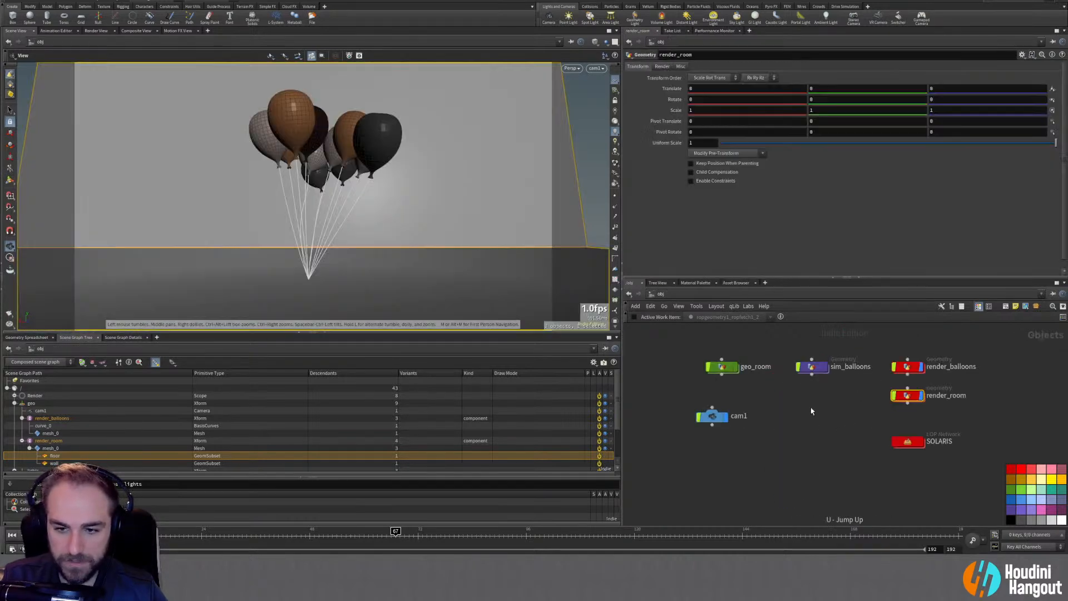
# Open geo_room and delete its box, blast, reverse and matchsize nodes, keeping OUT_GEO
pyautogui.doubleClick(719, 369)
pyautogui.scroll(-1, 716, 411)
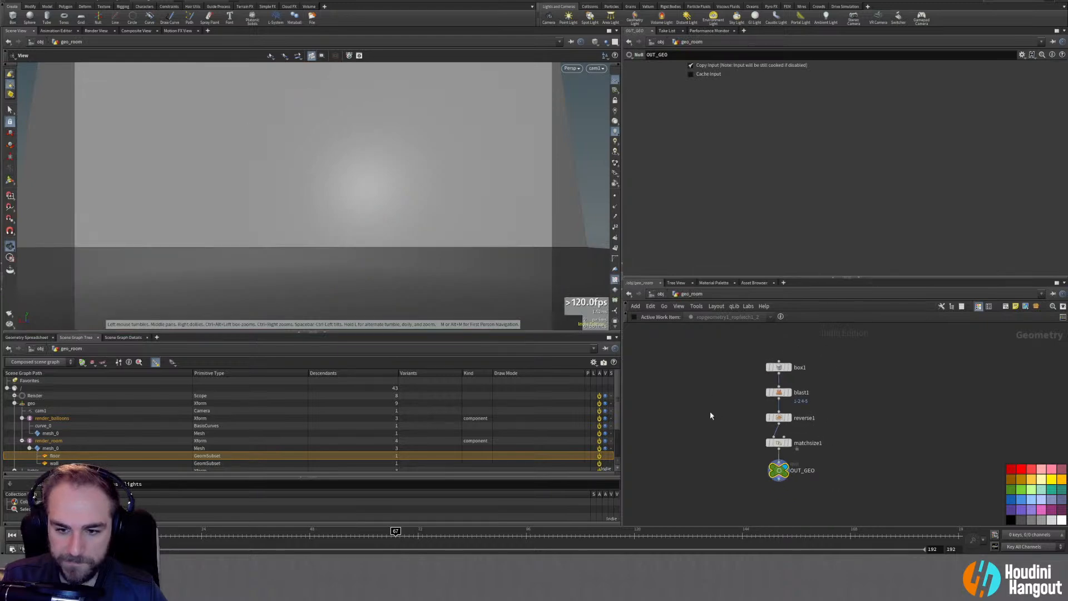
pyautogui.moveTo(738, 360); pyautogui.dragTo(803, 448)
pyautogui.press('Delete')
# Add a Grid node in geo_room, display it, and widen the floor grid to about 21.09 using its viewport handles
pyautogui.press('Tab')
pyautogui.write('grid')
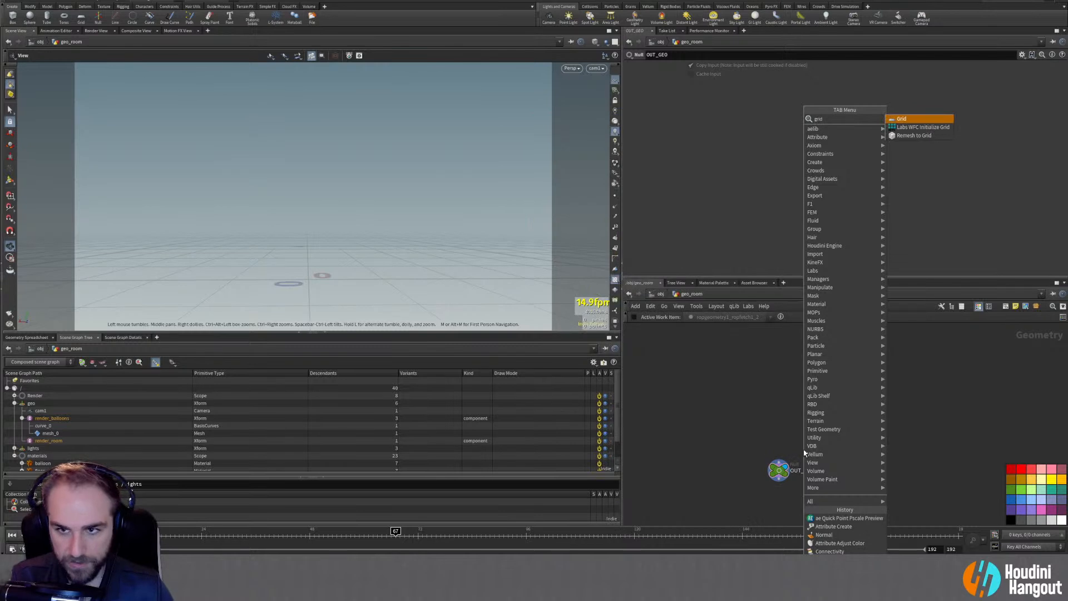
pyautogui.press('Return')
pyautogui.click(769, 375)
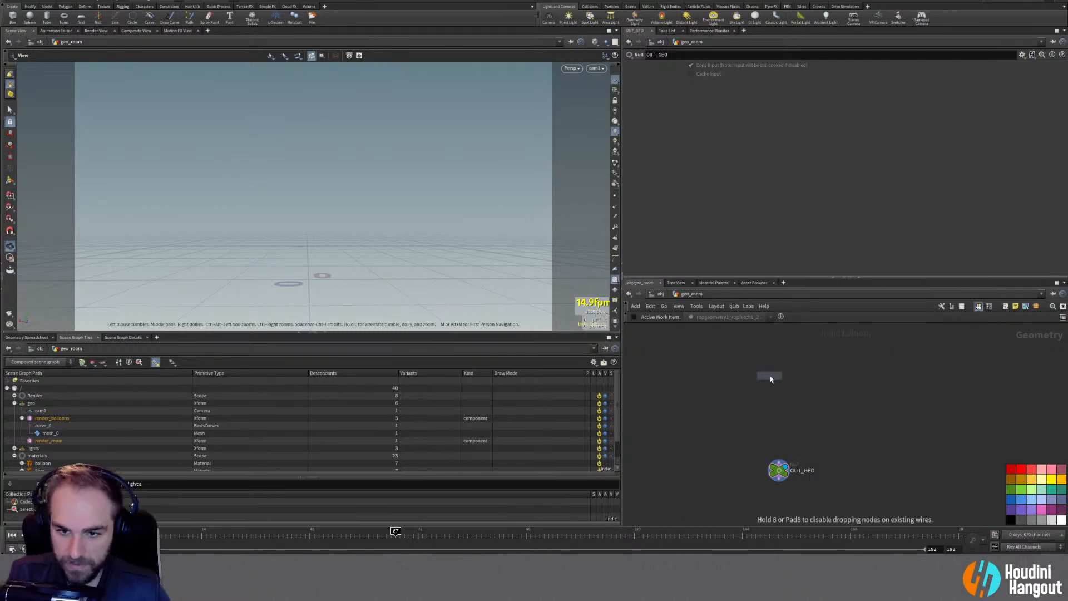
pyautogui.click(783, 376)
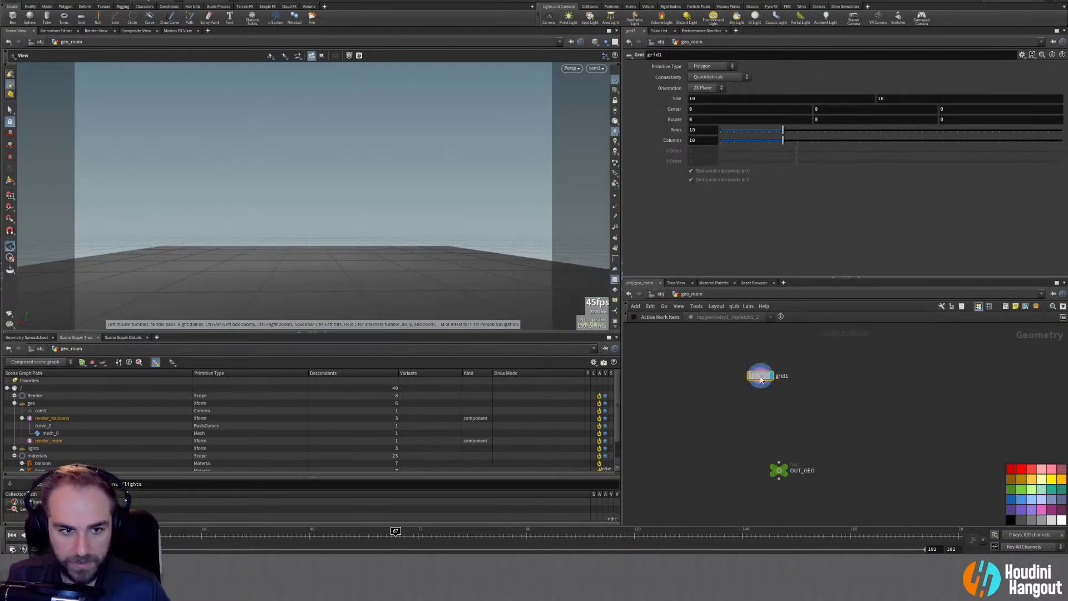
pyautogui.press('Return')
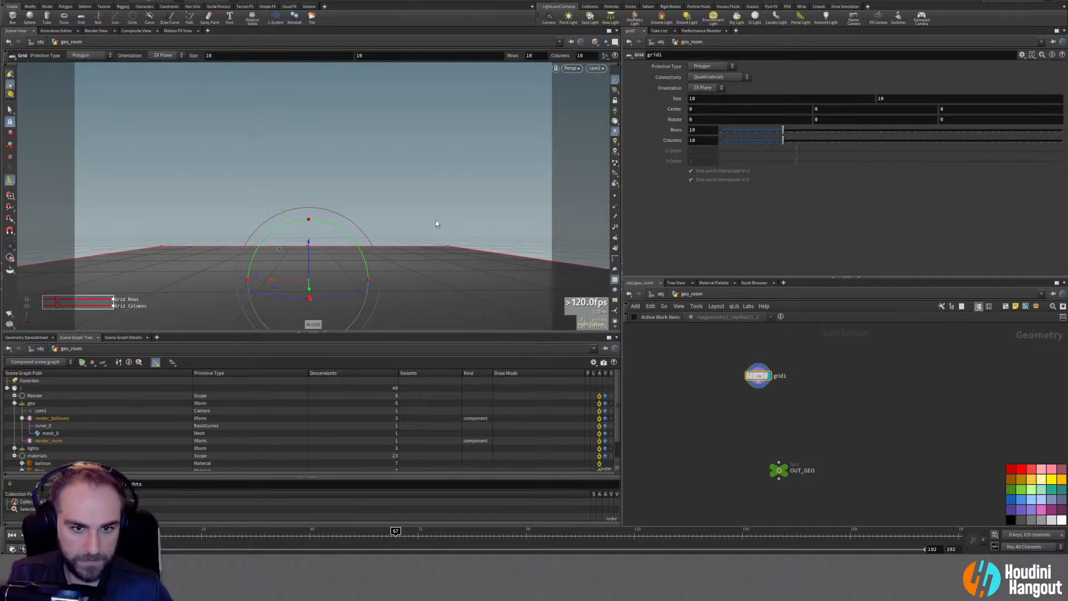
pyautogui.moveTo(539, 267); pyautogui.dragTo(543, 258)
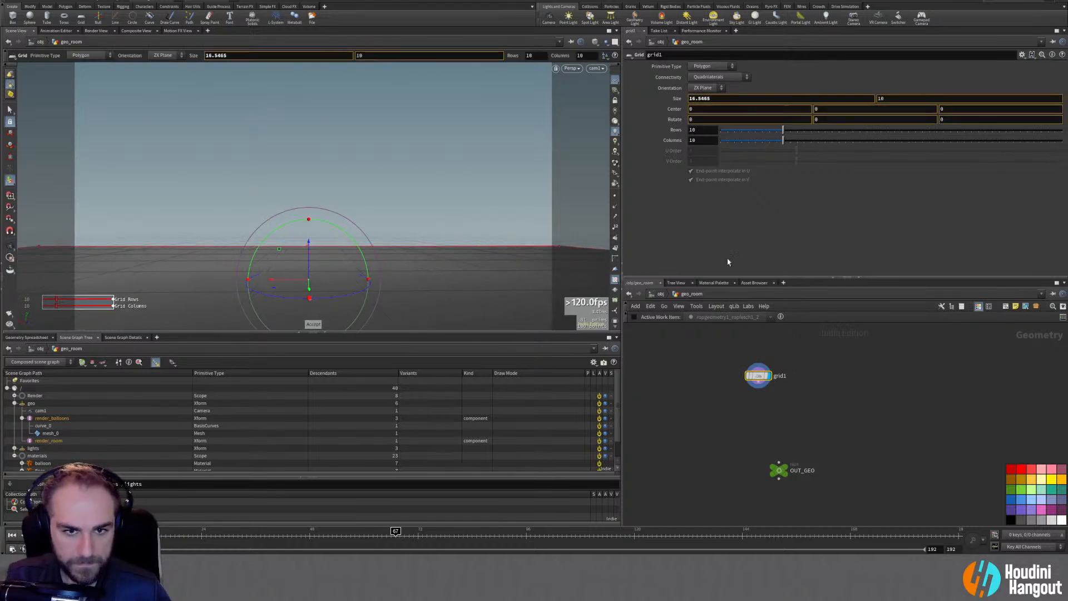
# Duplicate the floor grid, set the copy's orientation to XY Plane, and space the two grid nodes apart
pyautogui.hotkey('ctrl', 'v')
pyautogui.click(810, 384)
pyautogui.click(706, 87)
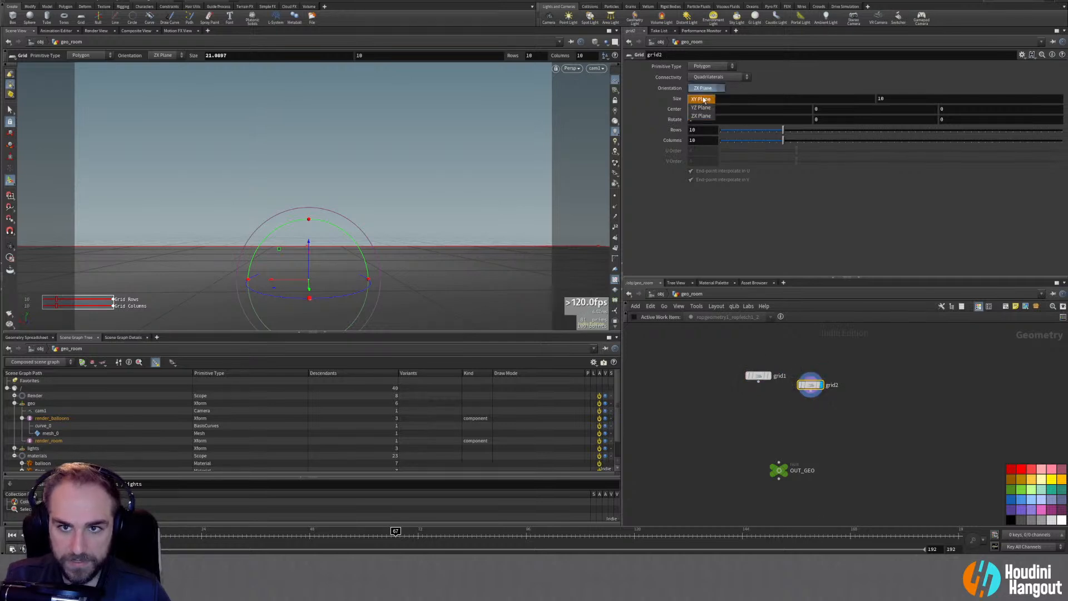
pyautogui.click(703, 94)
pyautogui.moveTo(758, 376); pyautogui.dragTo(734, 376)
pyautogui.moveTo(810, 385); pyautogui.dragTo(805, 377)
# Add a Match Size node with the upright grid2 as its first input and grid1 as its second
pyautogui.press('Tab')
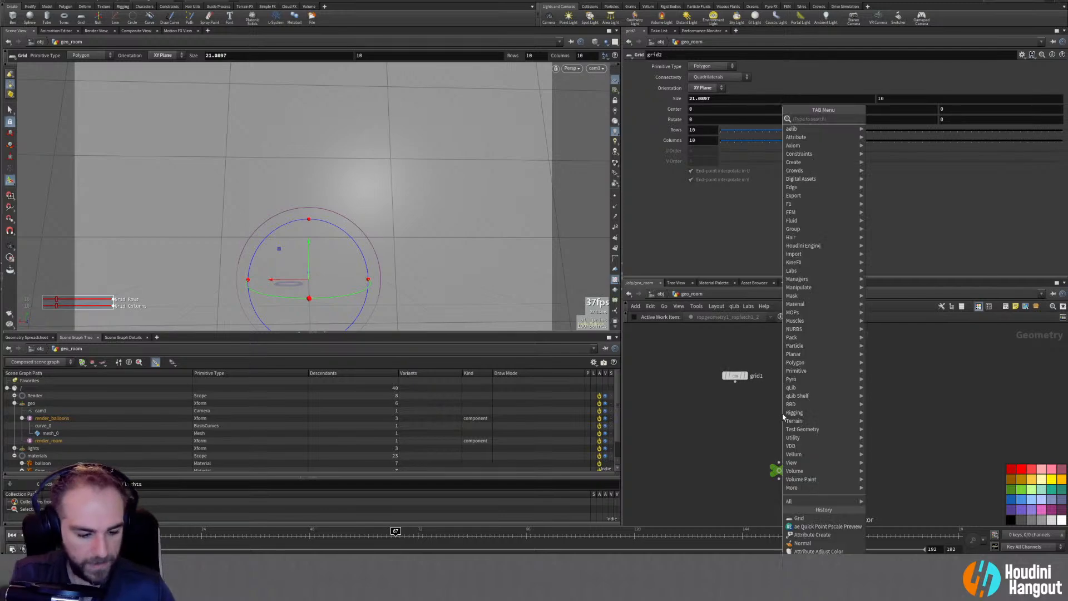
pyautogui.write('match')
pyautogui.press('Down')
pyautogui.press('Return')
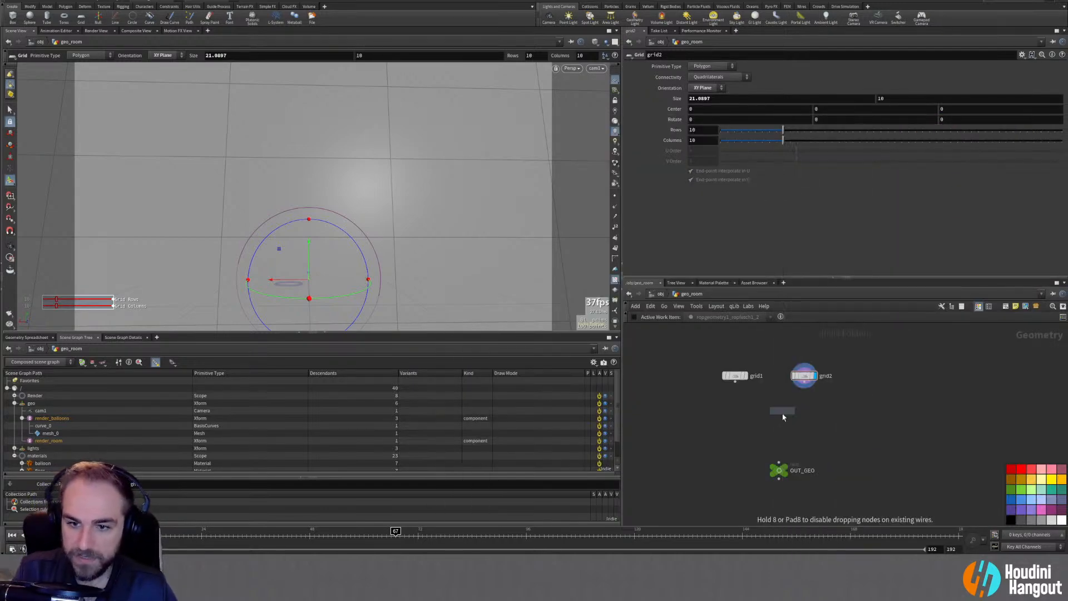
pyautogui.click(780, 414)
pyautogui.moveTo(779, 411); pyautogui.dragTo(804, 382)
pyautogui.moveTo(734, 381); pyautogui.dragTo(865, 396)
pyautogui.moveTo(802, 376); pyautogui.dragTo(745, 372)
pyautogui.moveTo(869, 394); pyautogui.dragTo(854, 375)
pyautogui.moveTo(795, 412); pyautogui.dragTo(781, 410)
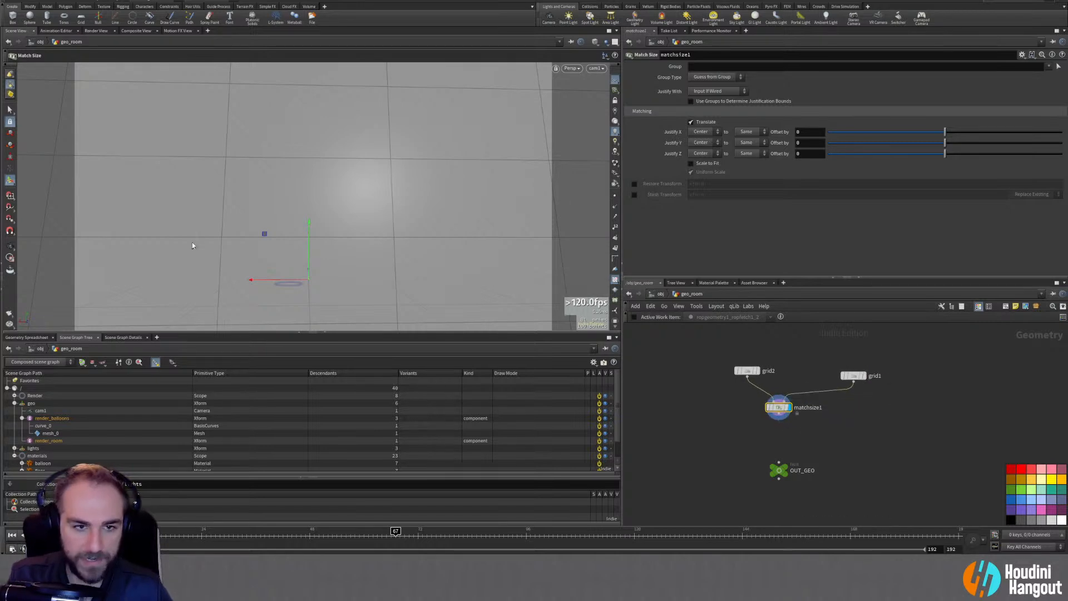
# Try the Min and Max options for Justify X on the Match Size node
pyautogui.scroll(-4, 431, 172)
pyautogui.moveTo(432, 171)
pyautogui.keyDown('alt'); pyautogui.mouseDown()
pyautogui.moveTo(435, 232)
pyautogui.moveTo(341, 200)
pyautogui.moveTo(422, 189)
pyautogui.mouseUp(); pyautogui.keyUp('alt')
pyautogui.scroll(-5, 436, 231)
pyautogui.click(702, 131)
pyautogui.click(700, 143)
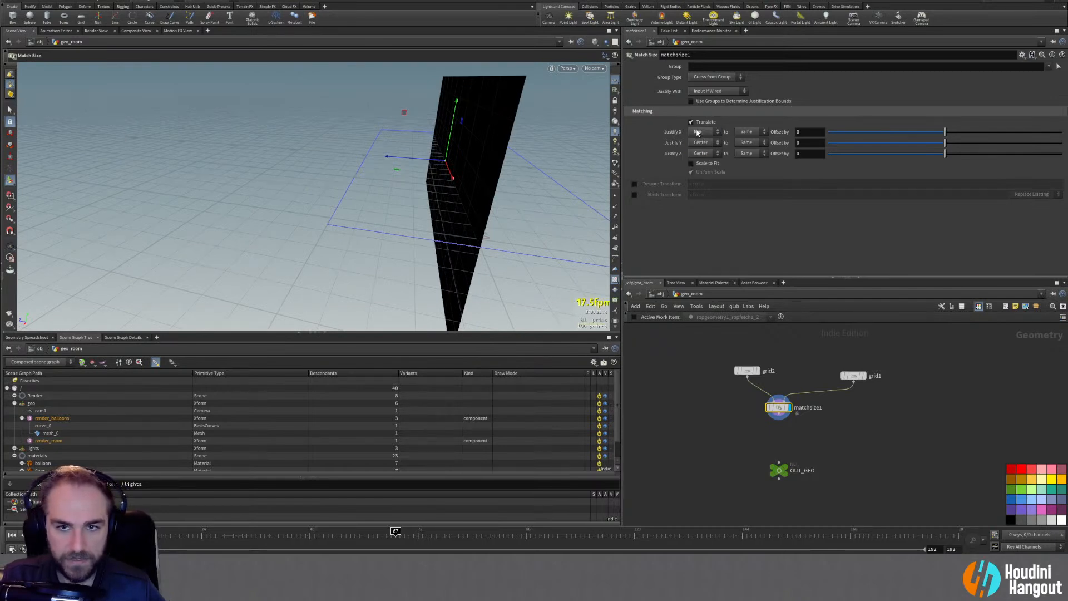
pyautogui.click(698, 131)
pyautogui.click(699, 166)
# Display grid1, grid2 and matchsize1 in turn to compare the wall's position with the floor
pyautogui.click(863, 377)
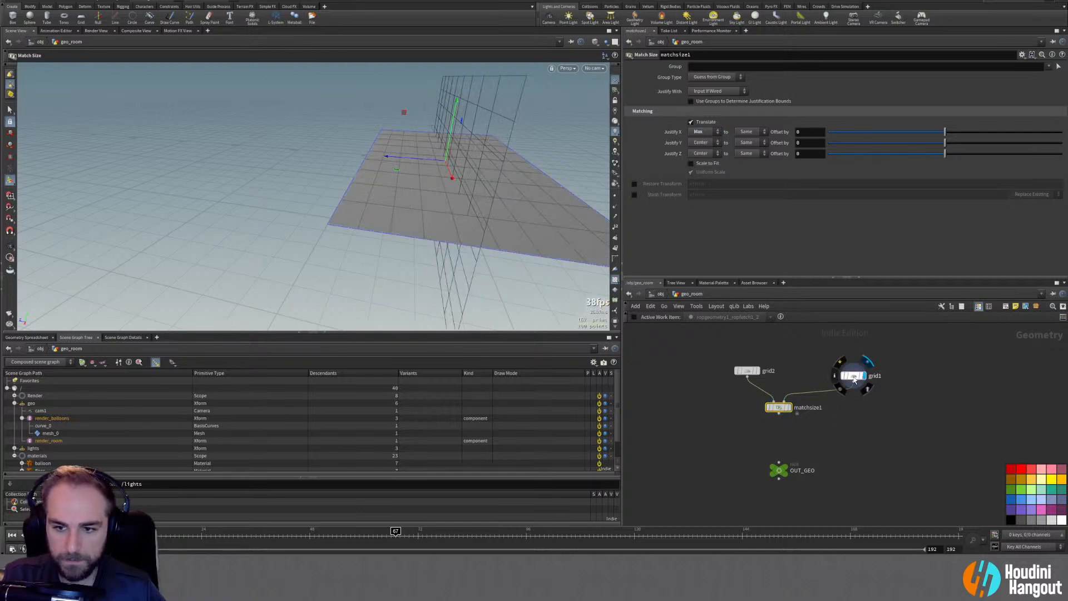
pyautogui.click(854, 377)
pyautogui.moveTo(778, 410); pyautogui.dragTo(777, 414)
pyautogui.click(745, 371)
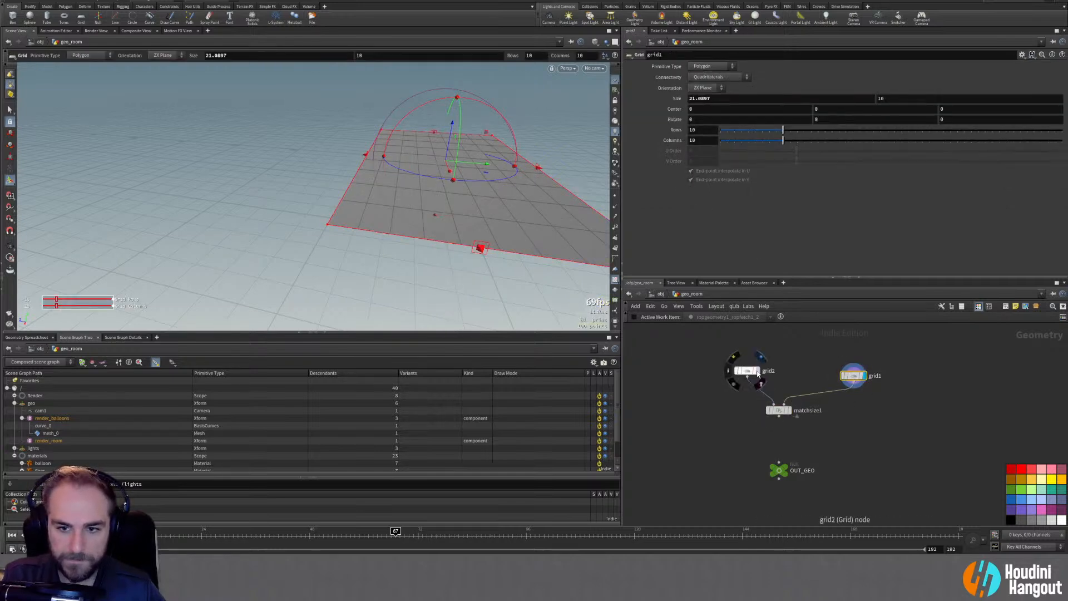
pyautogui.click(756, 371)
pyautogui.click(790, 416)
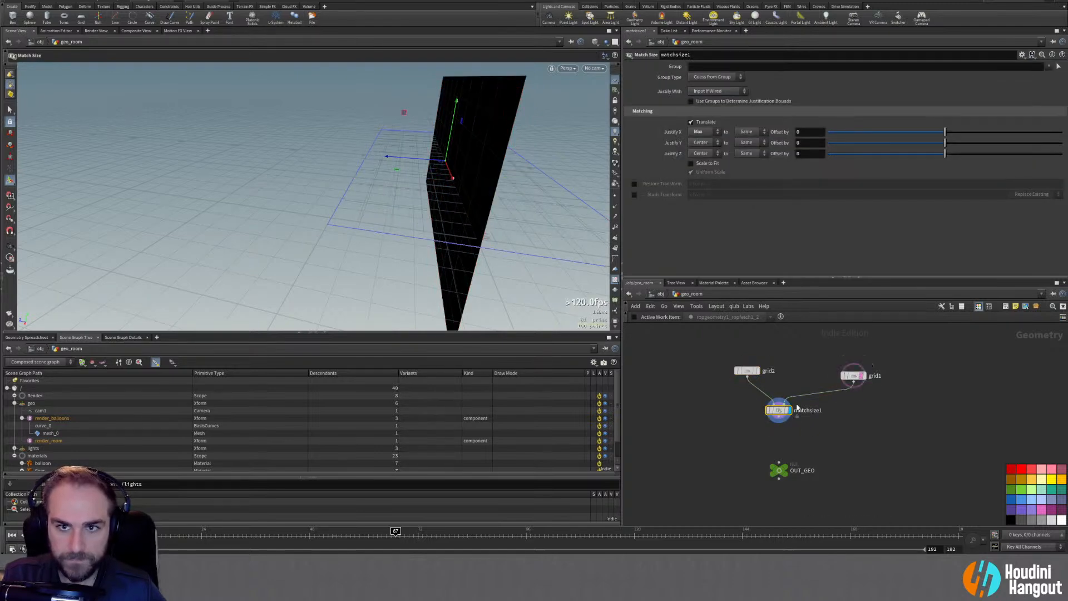
pyautogui.moveTo(532, 169); pyautogui.dragTo(467, 162)
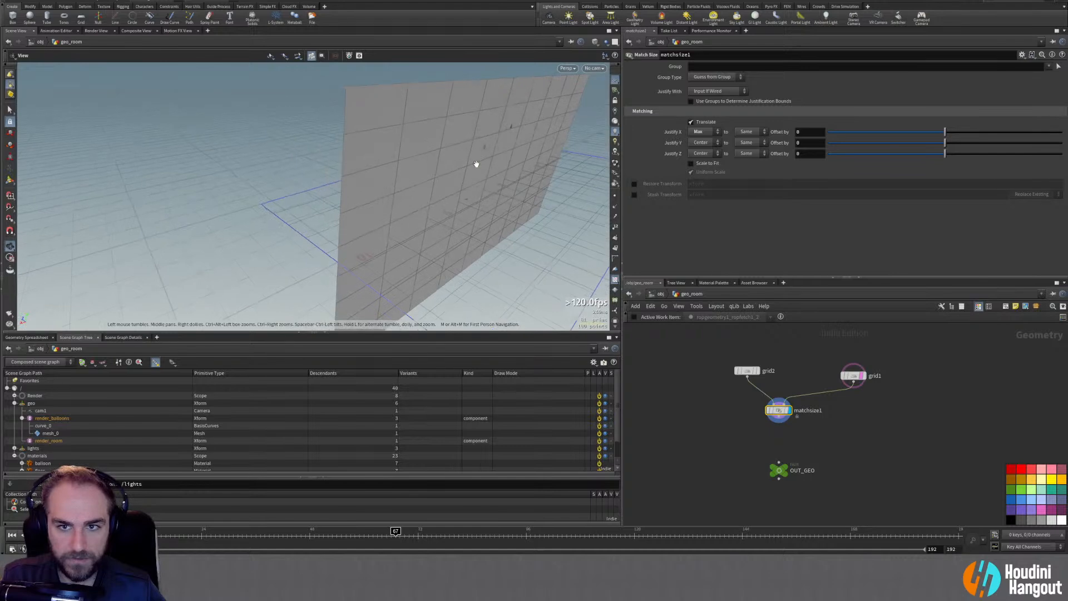
# Set the Match Size node's Justify Y to Min and Justify X to Center
pyautogui.click(709, 145)
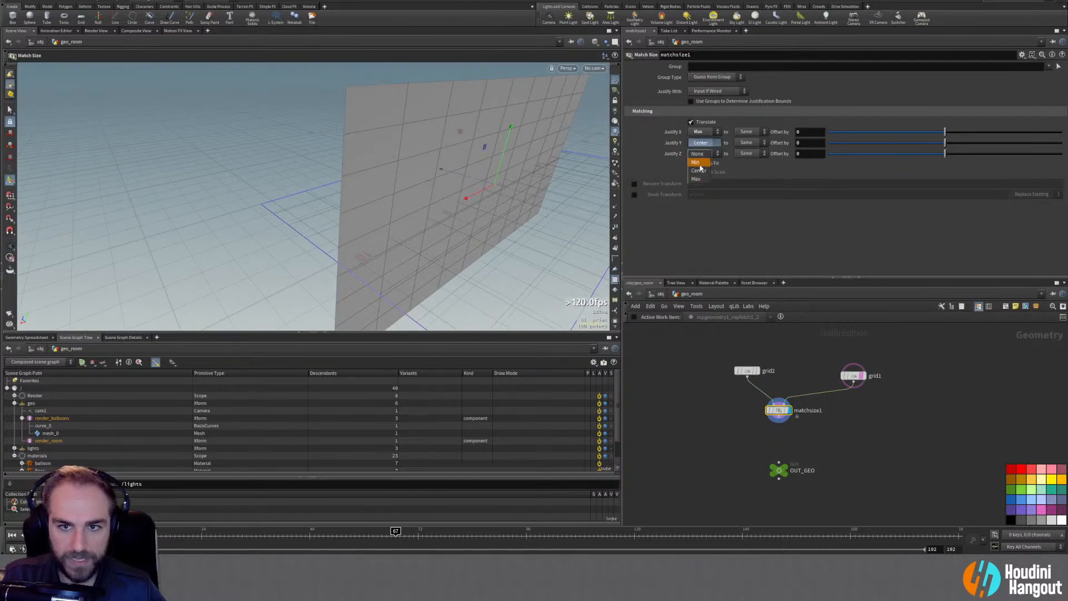
pyautogui.click(701, 167)
pyautogui.keyDown('alt'); pyautogui.moveTo(445, 170); pyautogui.dragTo(548, 173); pyautogui.keyUp('alt')
pyautogui.click(700, 133)
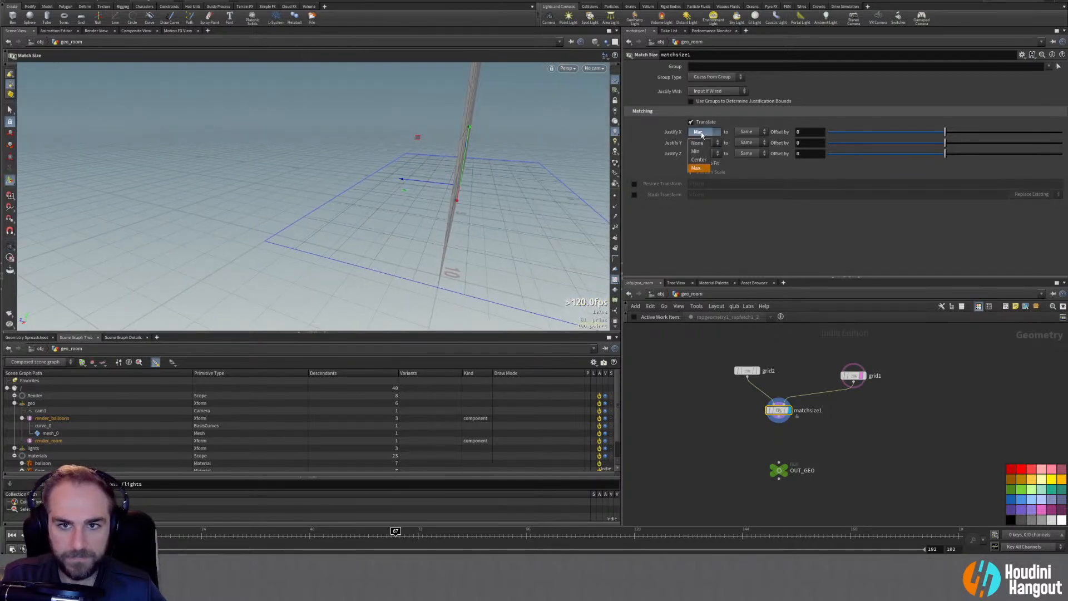
pyautogui.click(698, 143)
pyautogui.click(700, 134)
pyautogui.click(704, 167)
# Set the Match Size node's Justify Z to Max so the wall aligns with the floor's edge
pyautogui.click(700, 153)
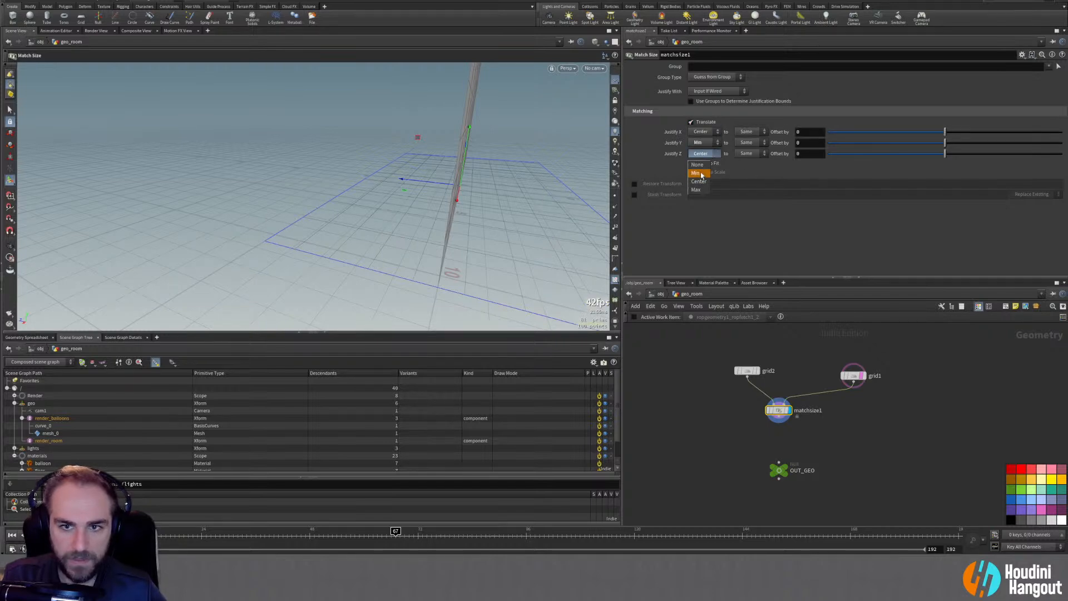
pyautogui.click(701, 176)
pyautogui.click(702, 154)
pyautogui.click(698, 193)
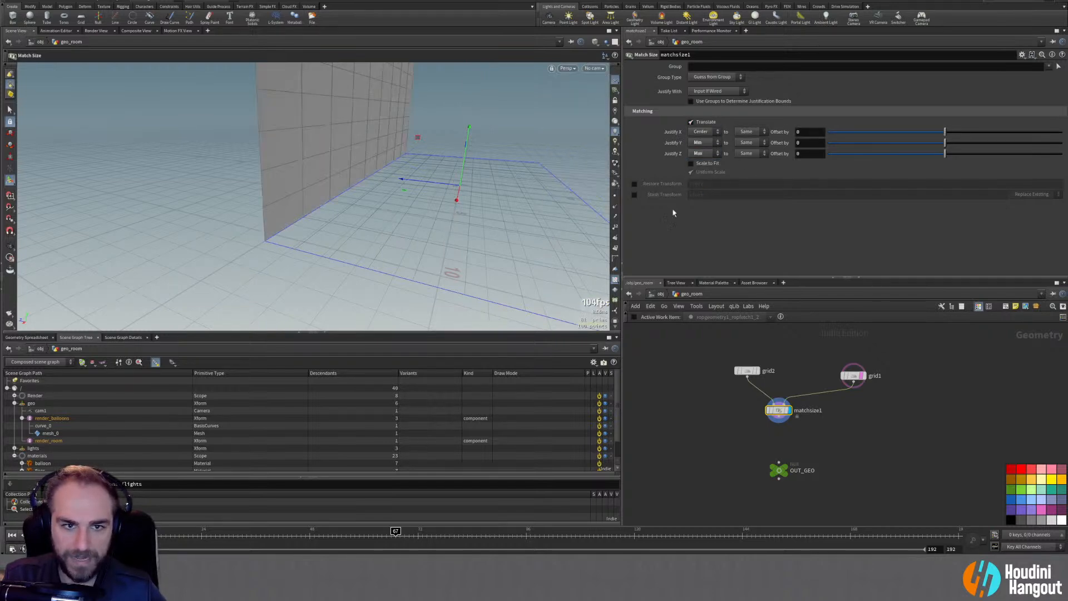
pyautogui.keyDown('alt'); pyautogui.moveTo(451, 203); pyautogui.dragTo(377, 222); pyautogui.keyUp('alt')
# Merge the matchsize1 output with grid1 and connect the merge to OUT_GEO
pyautogui.moveTo(779, 412)
pyautogui.mouseDown()
pyautogui.moveTo(803, 410)
pyautogui.moveTo(782, 405)
pyautogui.mouseUp()
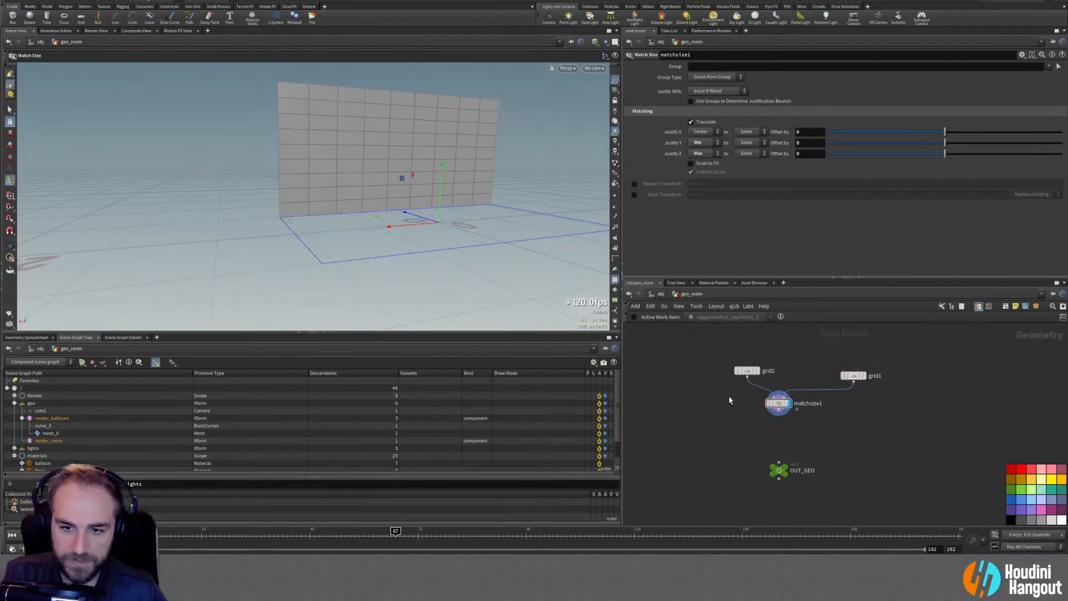
pyautogui.click(781, 412)
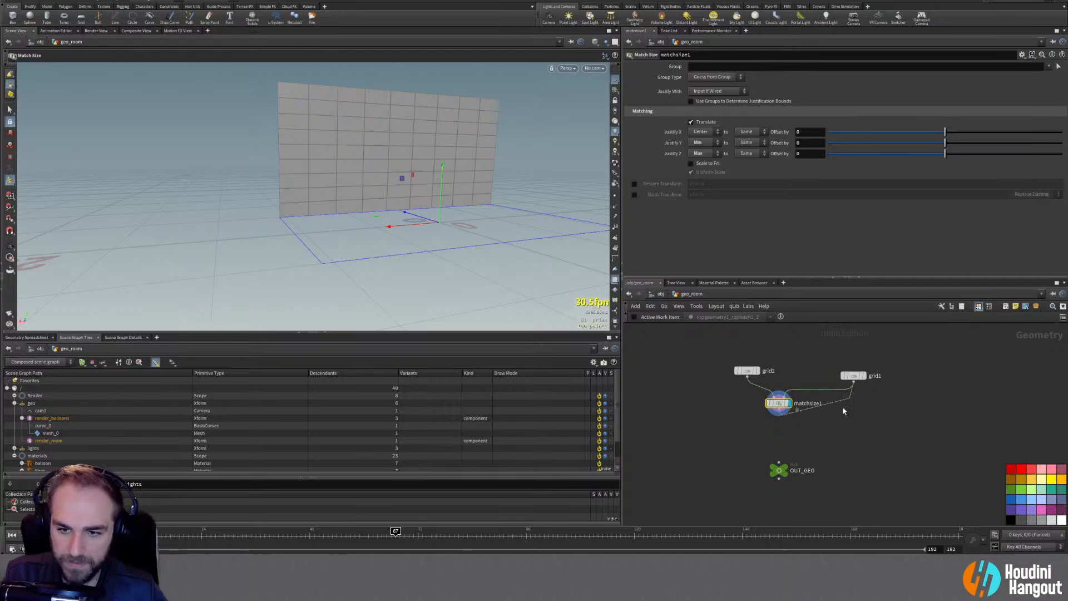
pyautogui.click(853, 380)
pyautogui.click(779, 462)
pyautogui.moveTo(812, 429); pyautogui.dragTo(799, 436)
pyautogui.moveTo(779, 474); pyautogui.dragTo(779, 484)
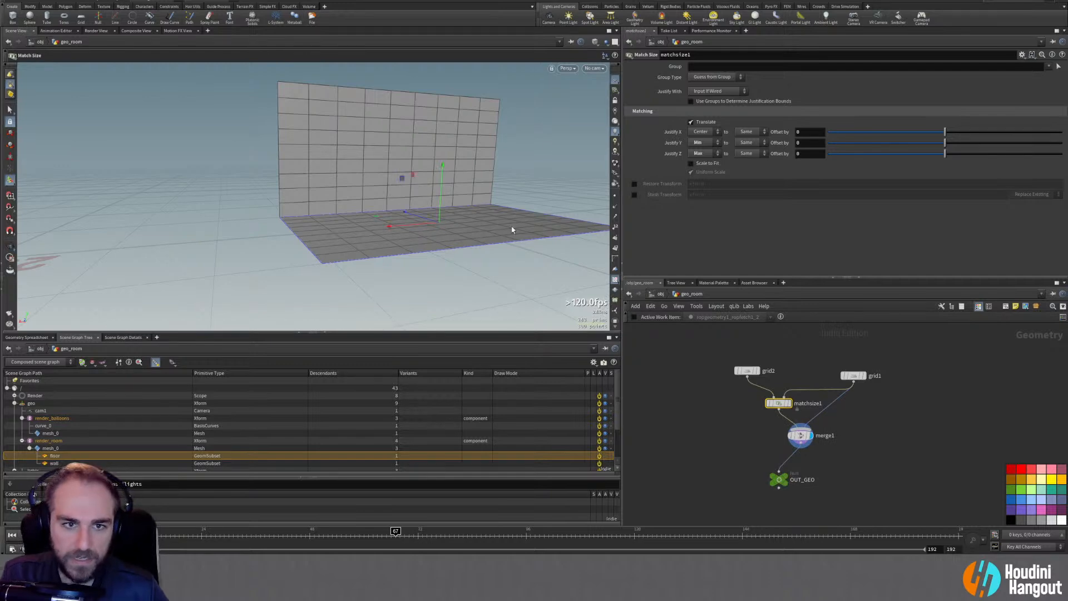
# Place OUT_GEO below the merge node and display it to inspect the rebuilt wall and floor
pyautogui.moveTo(426, 210); pyautogui.dragTo(421, 176)
pyautogui.moveTo(780, 482); pyautogui.dragTo(803, 469)
pyautogui.click(802, 469)
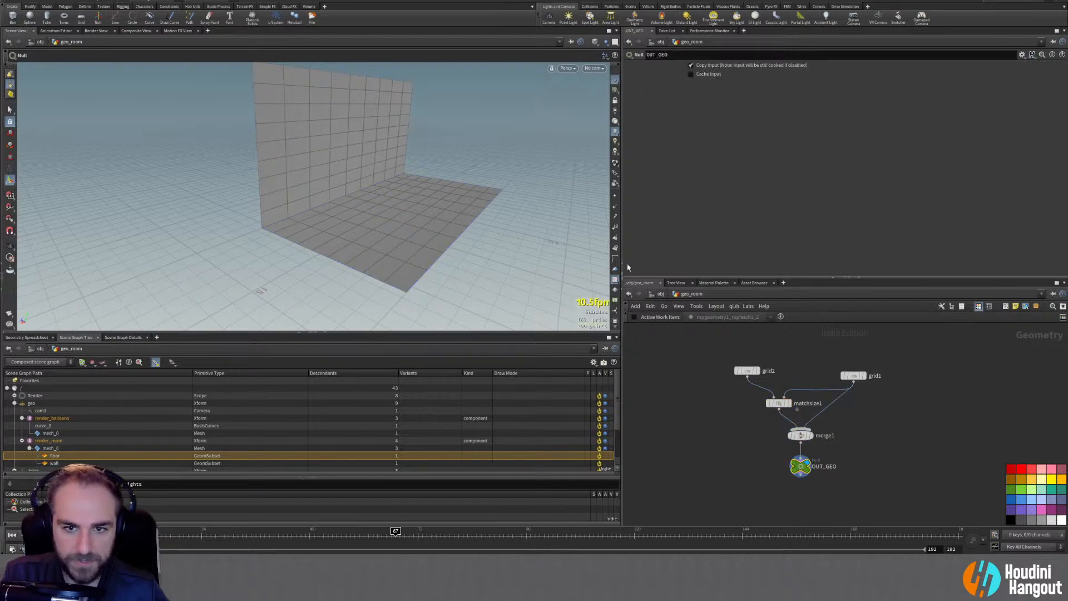
pyautogui.middleClick(800, 435)
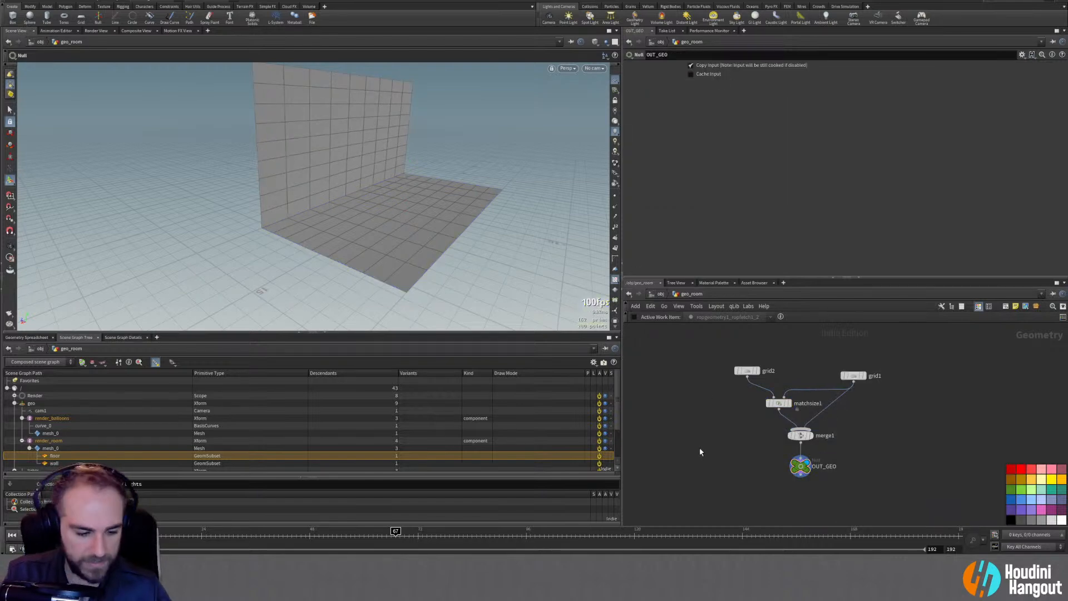
# Open render_room and check the new geometry at the normal, auto UV and floor group nodes
pyautogui.press('u')
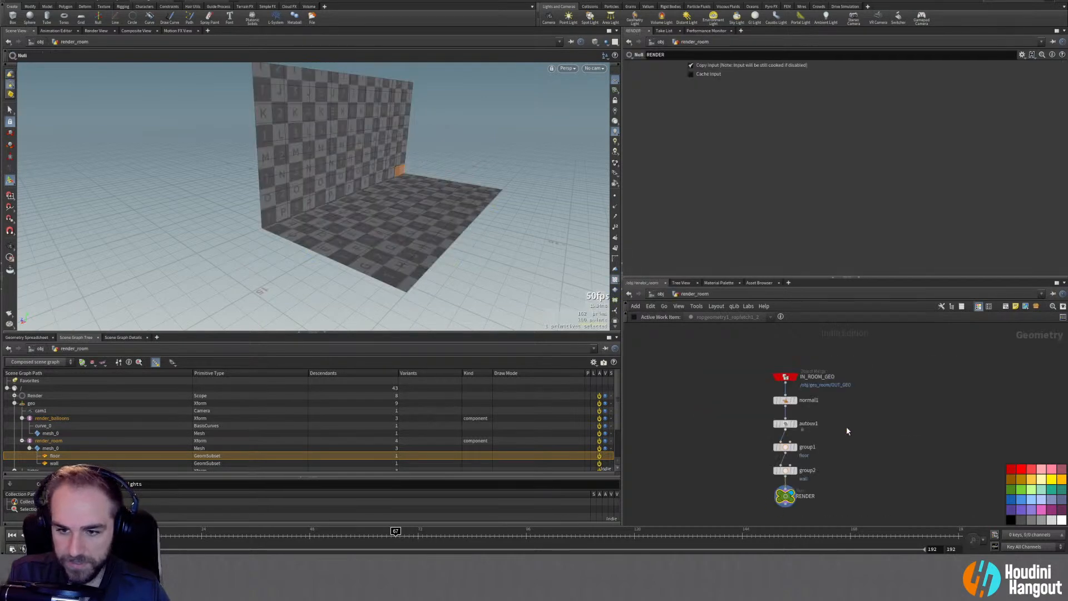
pyautogui.click(794, 400)
pyautogui.click(786, 401)
pyautogui.click(795, 427)
pyautogui.click(786, 424)
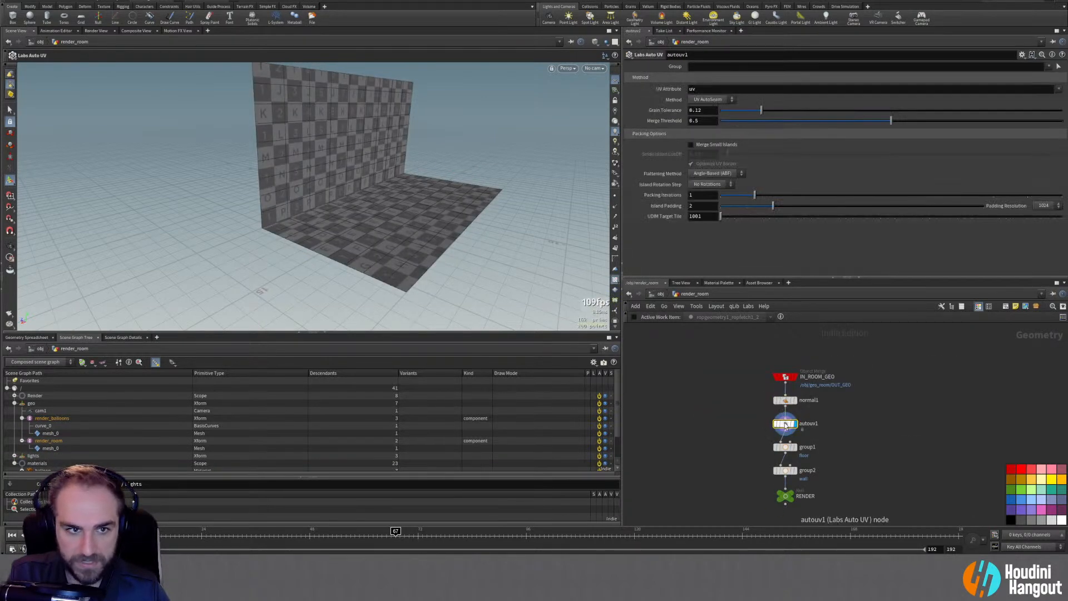
pyautogui.click(795, 447)
pyautogui.click(785, 447)
# Delete the floor and wall group nodes in render_room and activate the Select tool in the viewport
pyautogui.moveTo(760, 450); pyautogui.dragTo(829, 490)
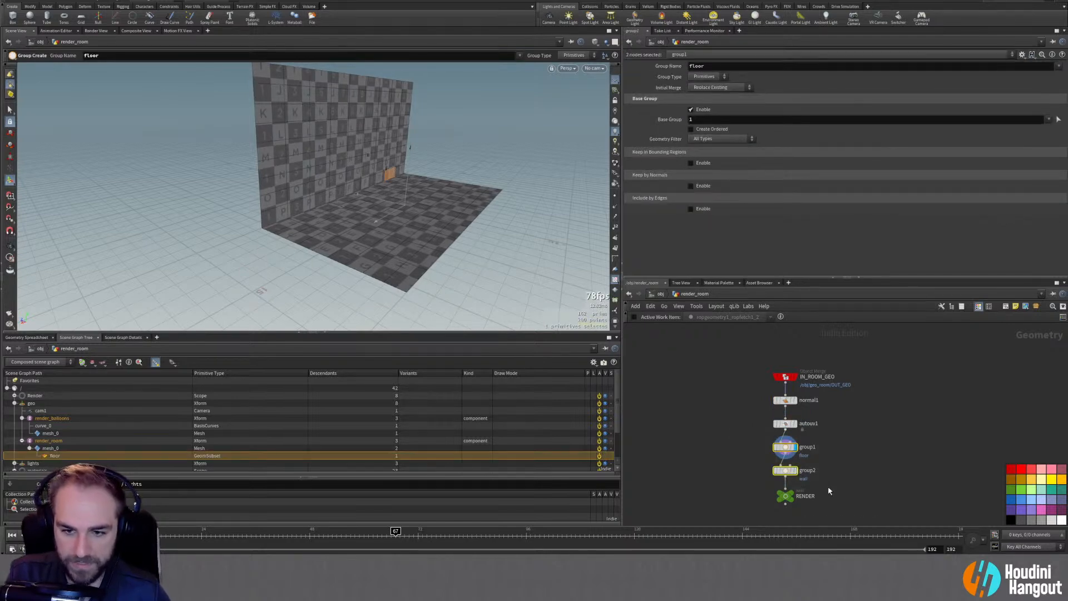
pyautogui.press('Delete')
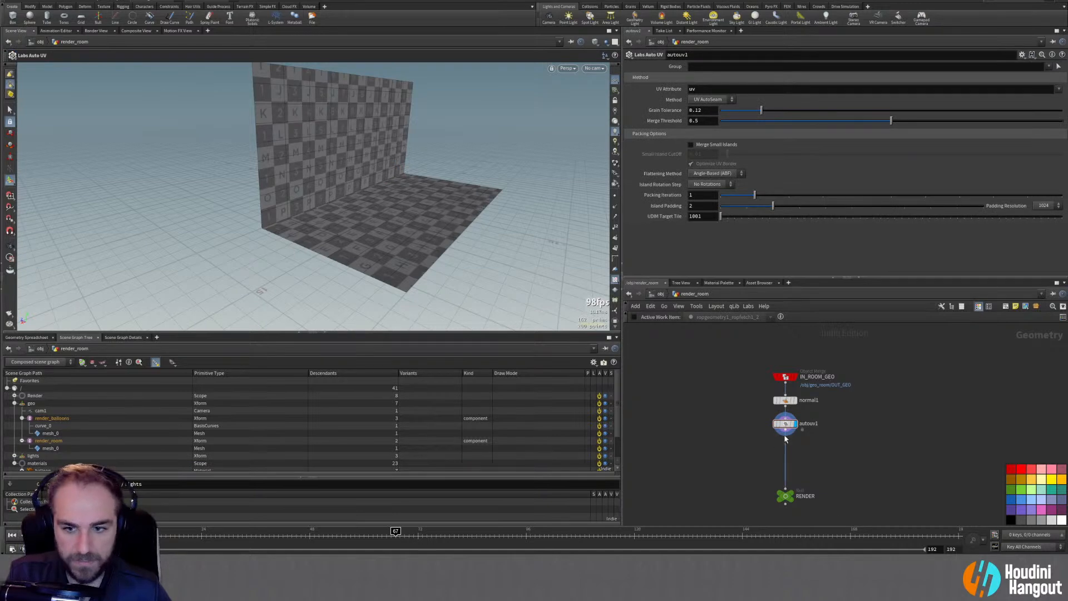
pyautogui.click(10, 109)
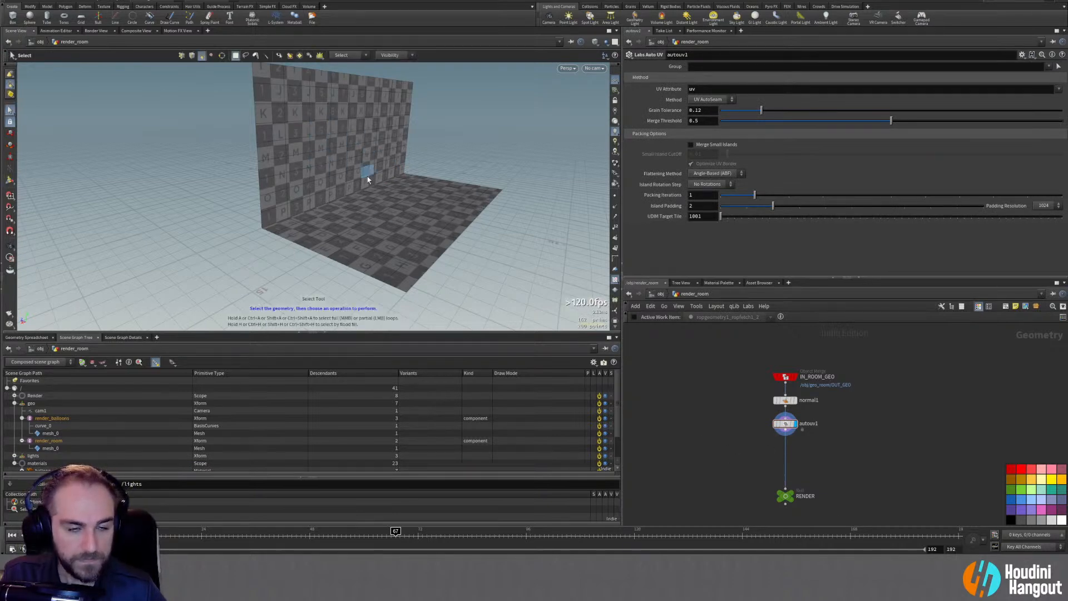
pyautogui.moveTo(768, 496)
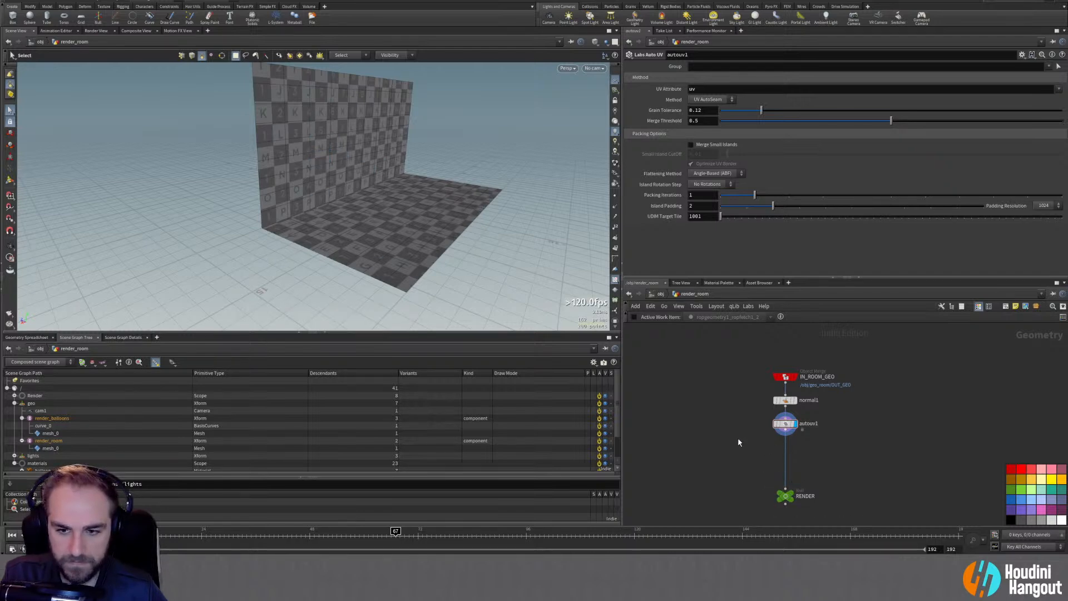
# Open geo_room and insert a Group Create node between matchsize1 and merge1
pyautogui.press('u')
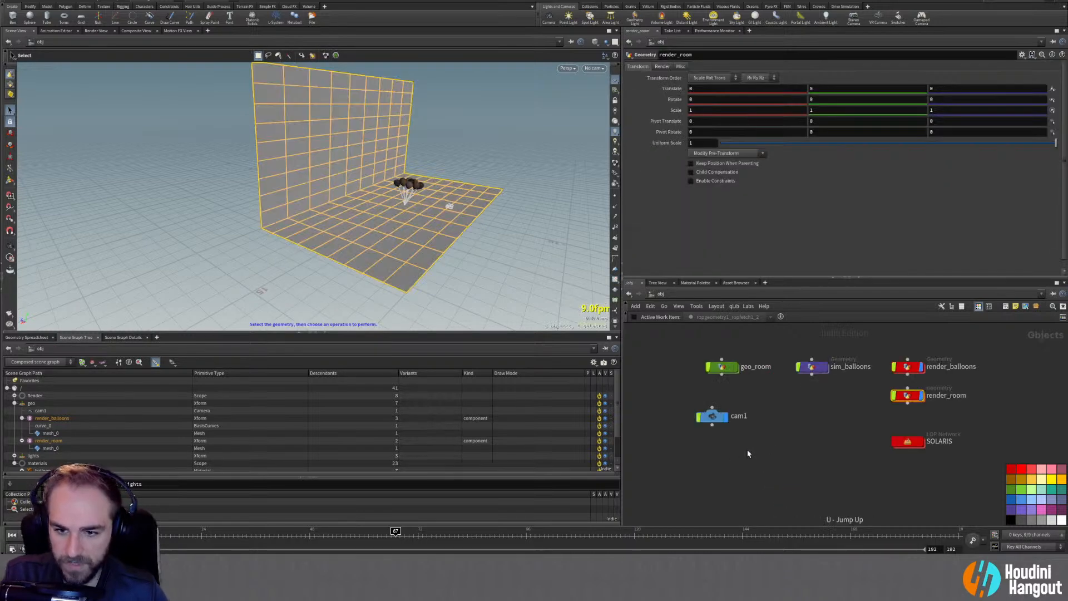
pyautogui.doubleClick(721, 368)
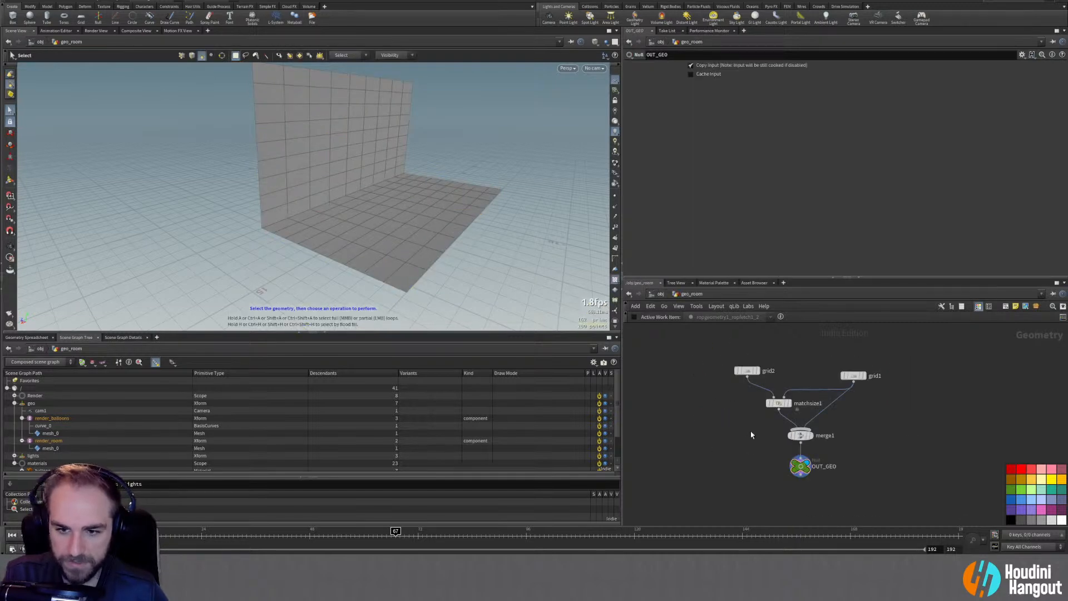
pyautogui.press('Tab')
pyautogui.write('grou')
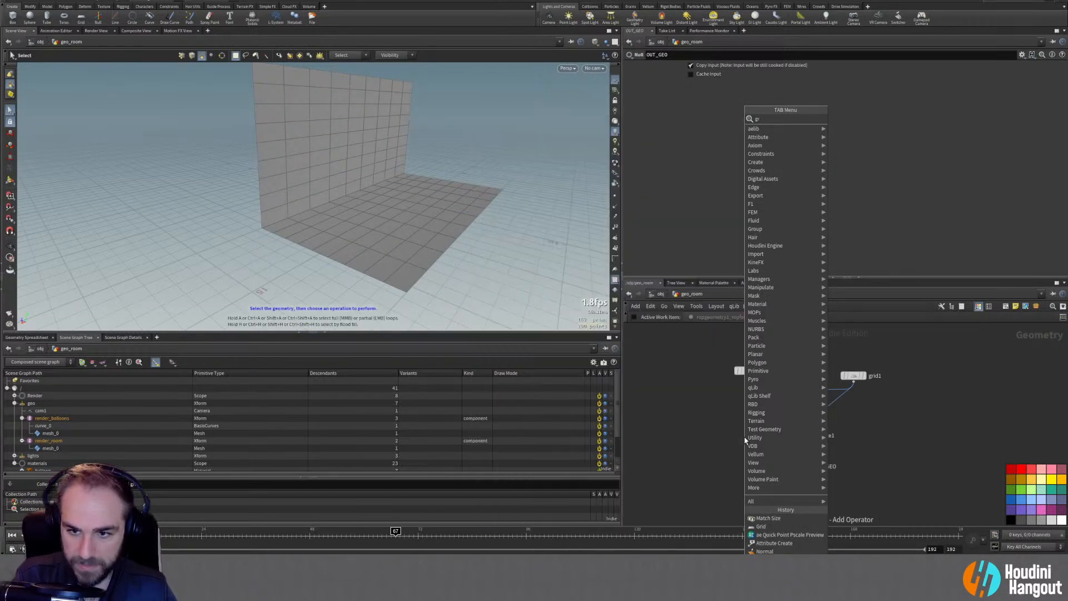
pyautogui.press('Return')
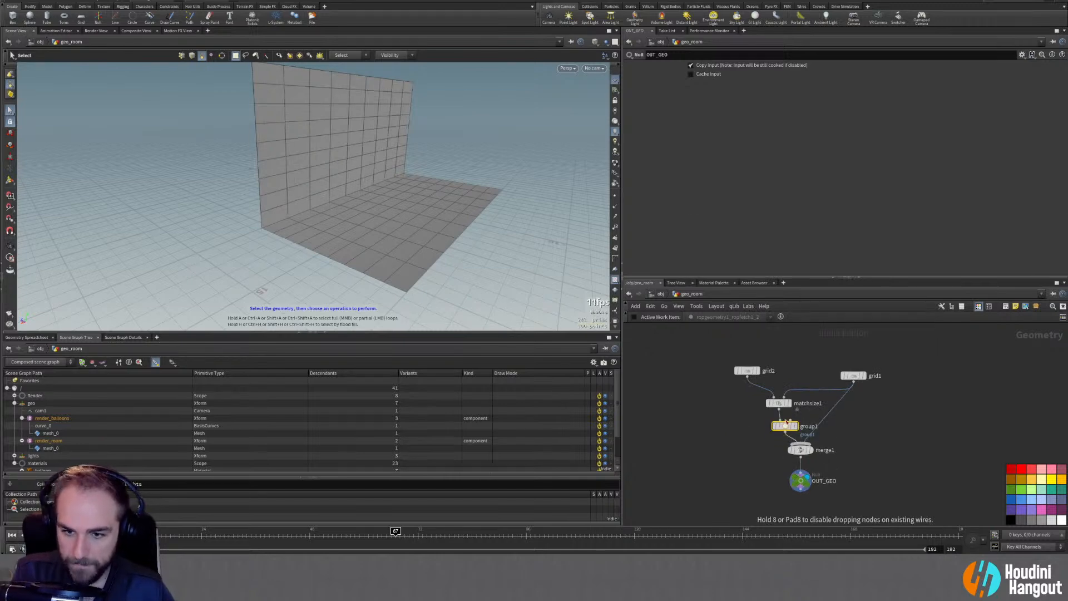
pyautogui.click(786, 421)
# Name the new group wall and align its node beneath matchsize1
pyautogui.doubleClick(718, 67)
pyautogui.write('room')
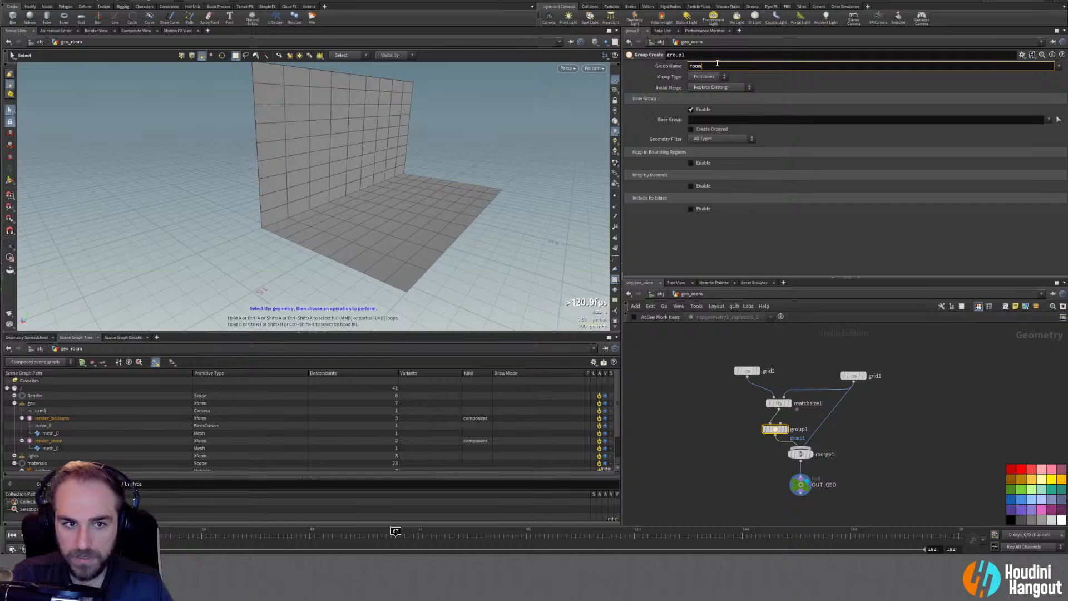
pyautogui.press('BackSpace')
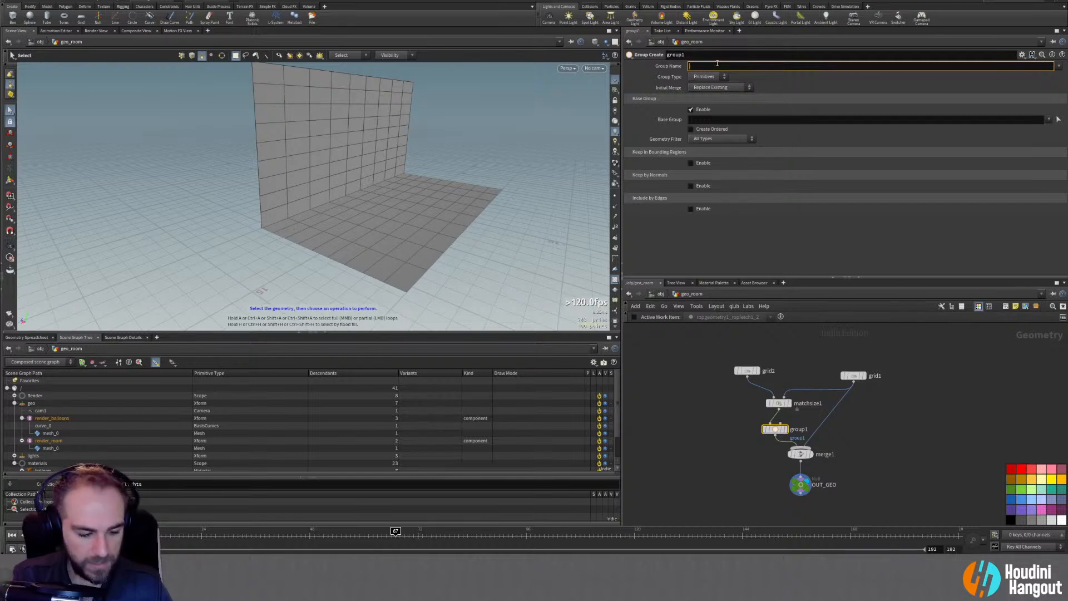
pyautogui.write('wall')
pyautogui.press('Return')
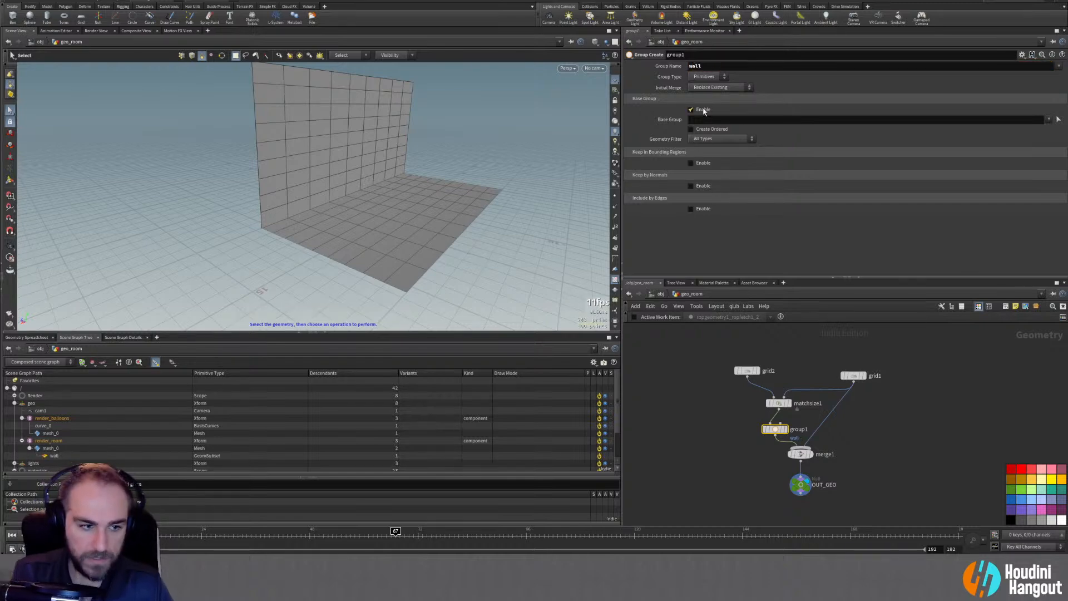
pyautogui.moveTo(774, 429); pyautogui.dragTo(778, 425)
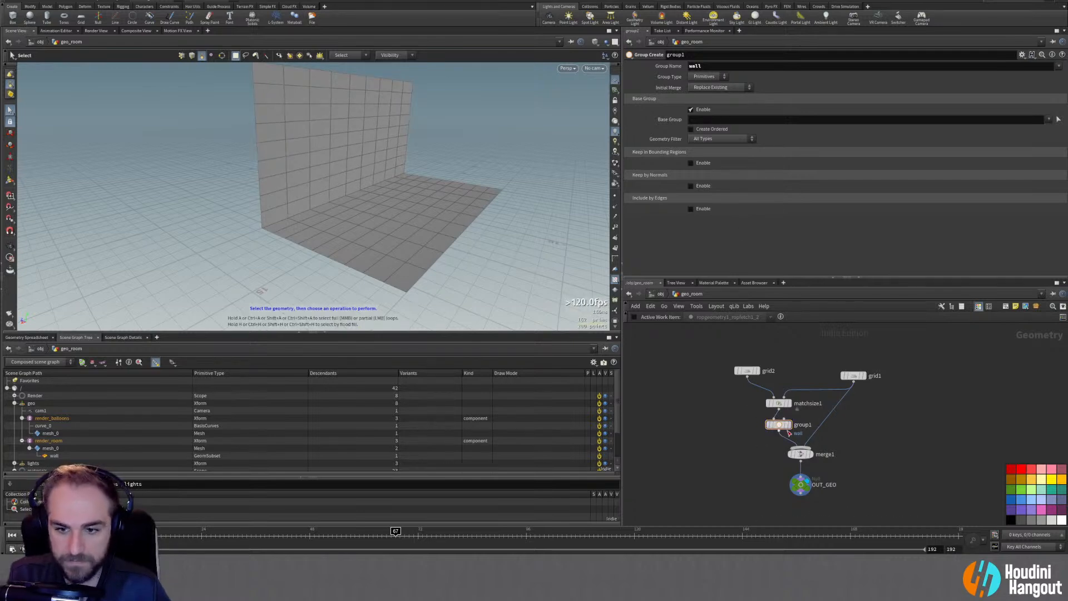
# Duplicate the wall group node onto the connection between grid1 and merge1 and name the copy's group floor
pyautogui.click(788, 426)
pyautogui.keyDown('alt'); pyautogui.moveTo(779, 424); pyautogui.dragTo(852, 426); pyautogui.keyUp('alt')
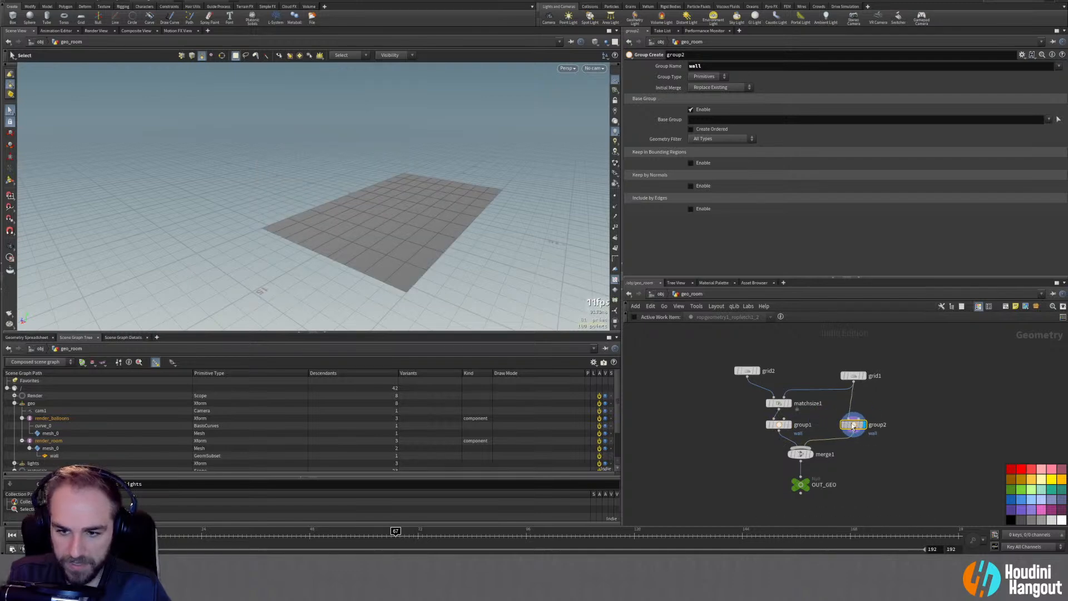
pyautogui.doubleClick(695, 66)
pyautogui.write('floor')
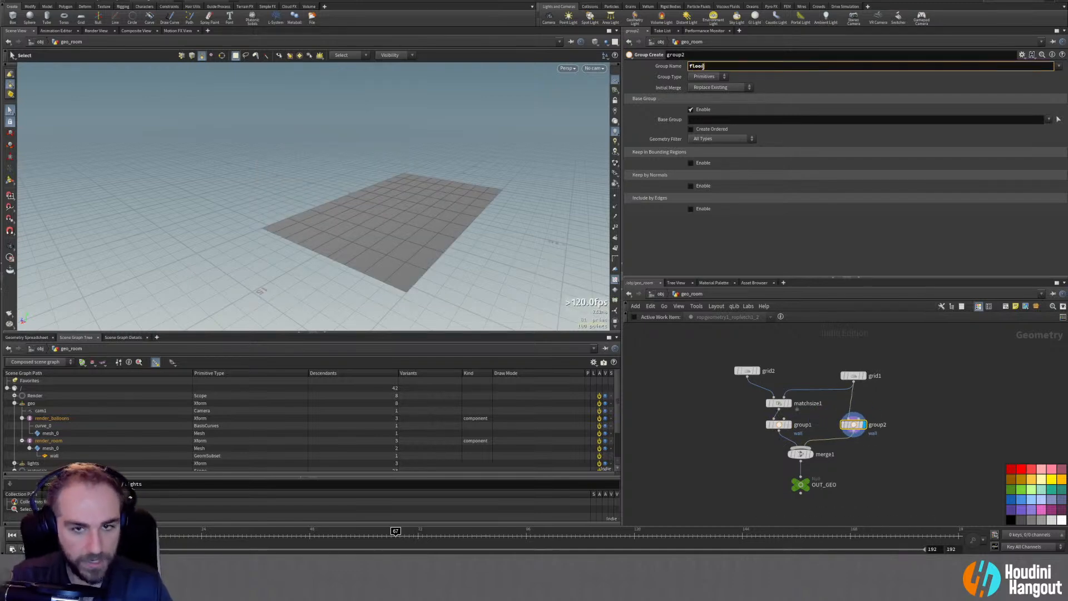
pyautogui.press('Return')
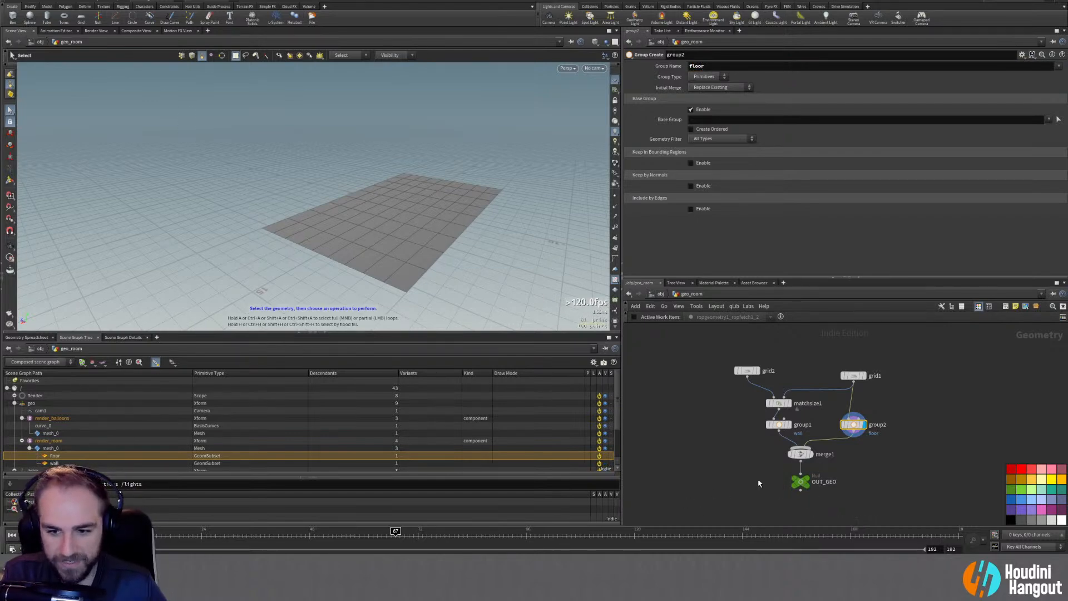
# Open render_room and move the RENDER node up closer to autouv1
pyautogui.press('u')
pyautogui.doubleClick(907, 396)
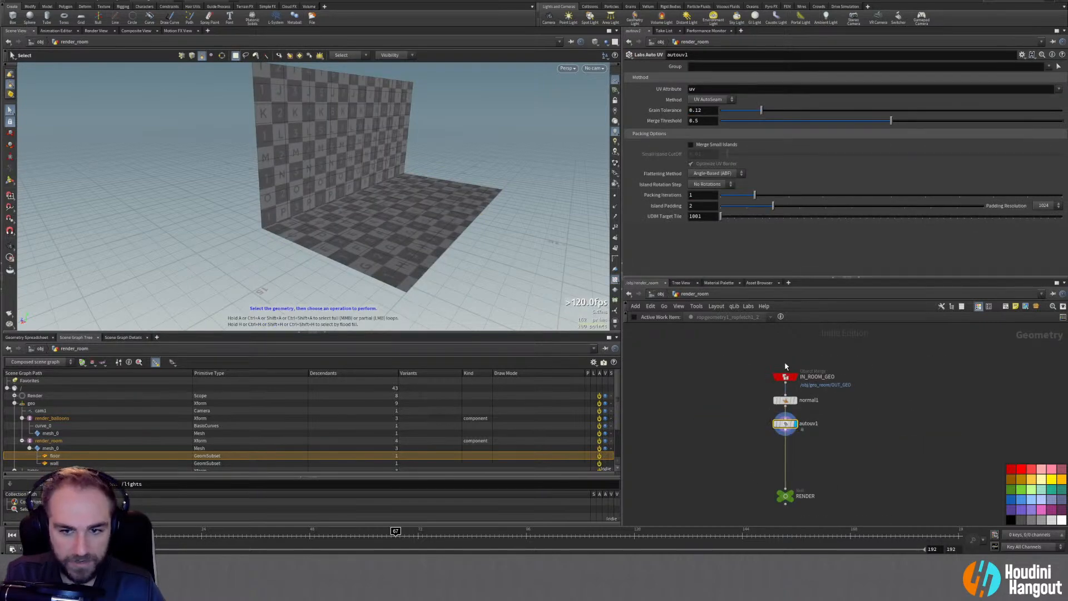
pyautogui.moveTo(785, 497); pyautogui.dragTo(786, 459)
# Open the SOLARIS network and examine the warning details of the assignmaterial1 node
pyautogui.press('u')
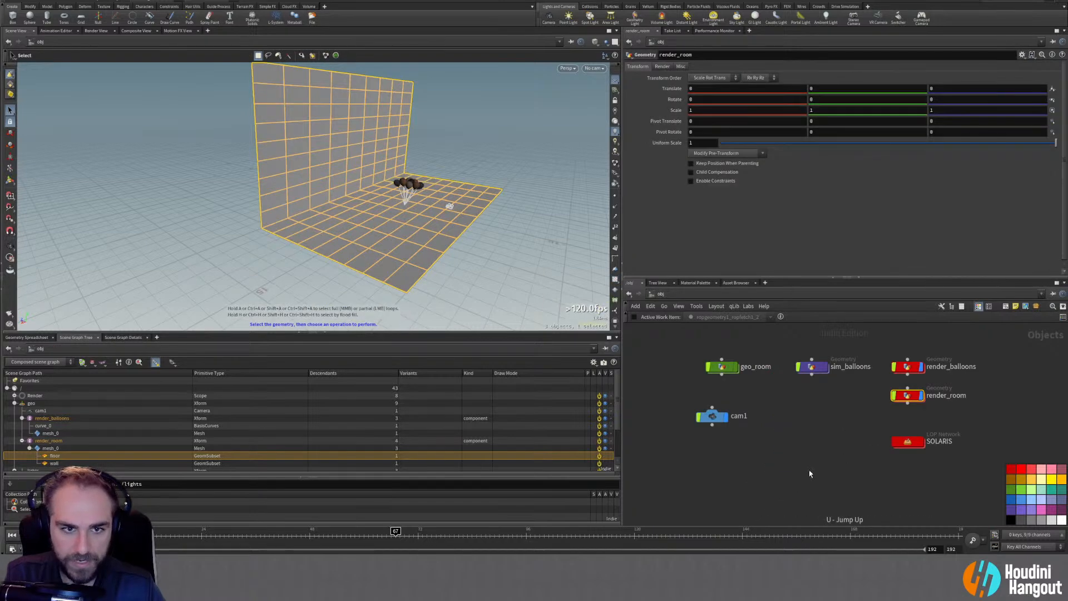
pyautogui.doubleClick(912, 443)
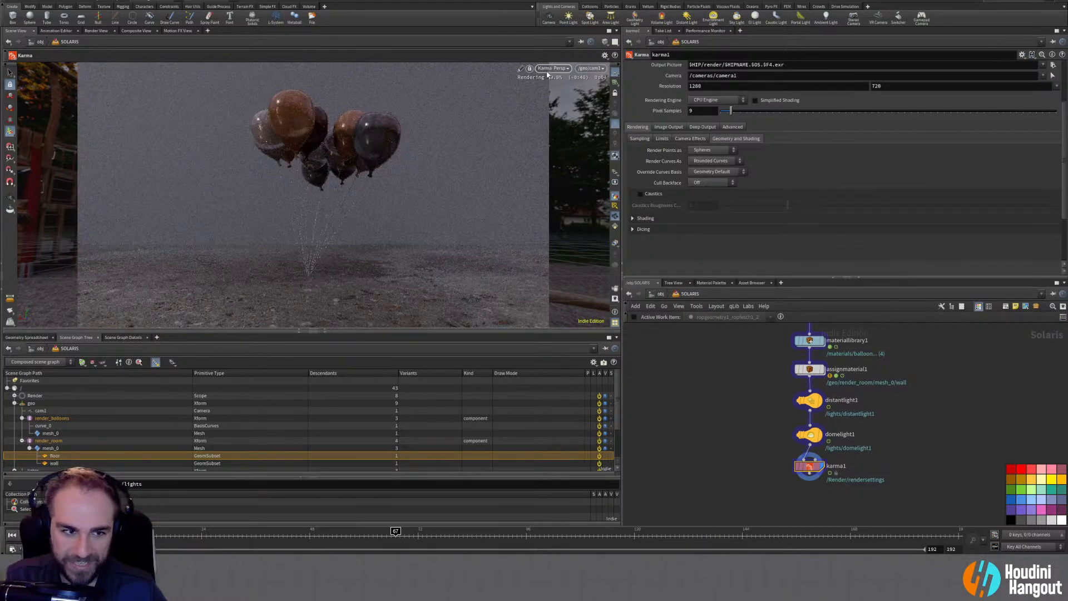
pyautogui.moveTo(753, 387); pyautogui.dragTo(755, 412, button='middle')
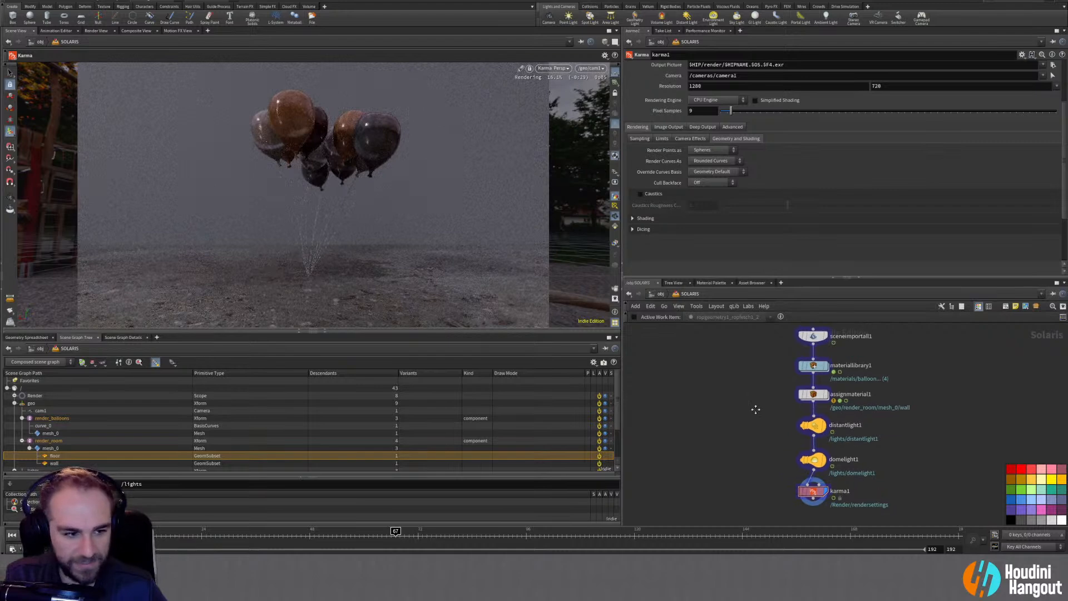
pyautogui.click(833, 400)
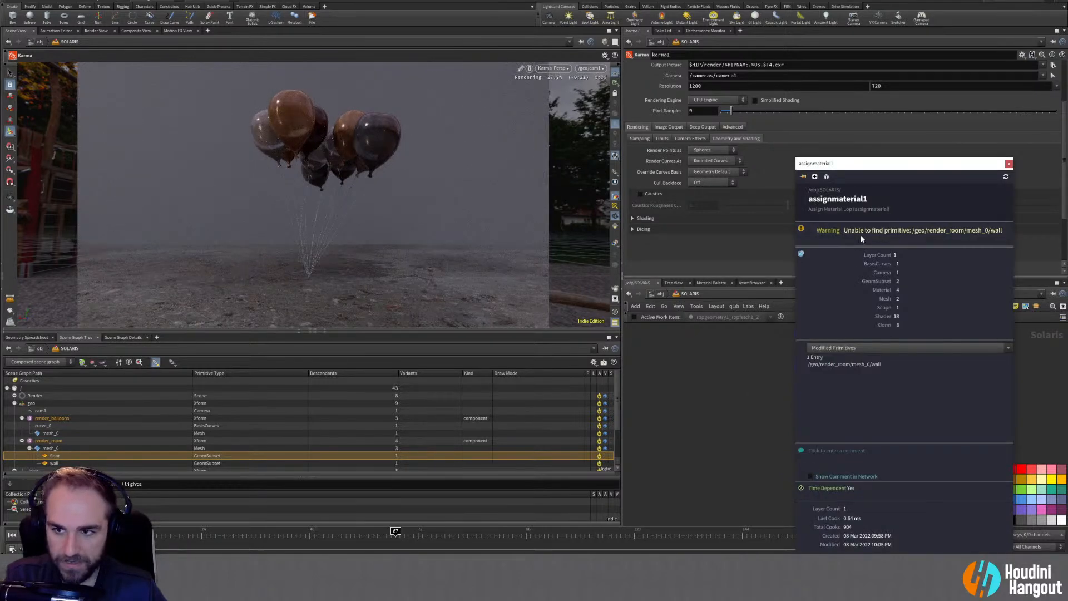
# Fix the wall entry in the assignmaterial1 node by setting its material path to /materials/wall
pyautogui.click(1008, 163)
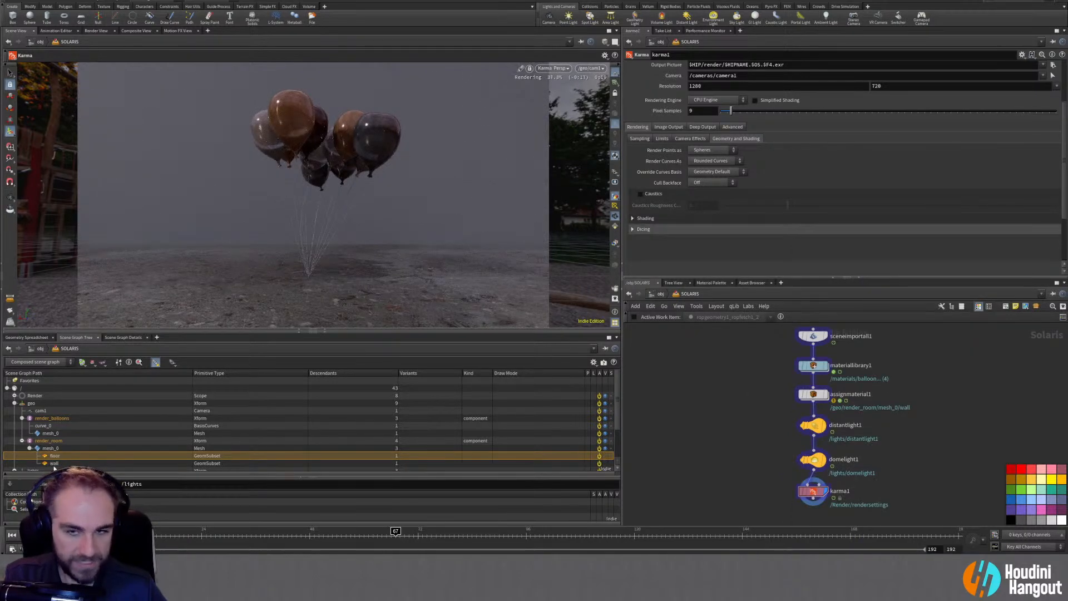
pyautogui.click(813, 394)
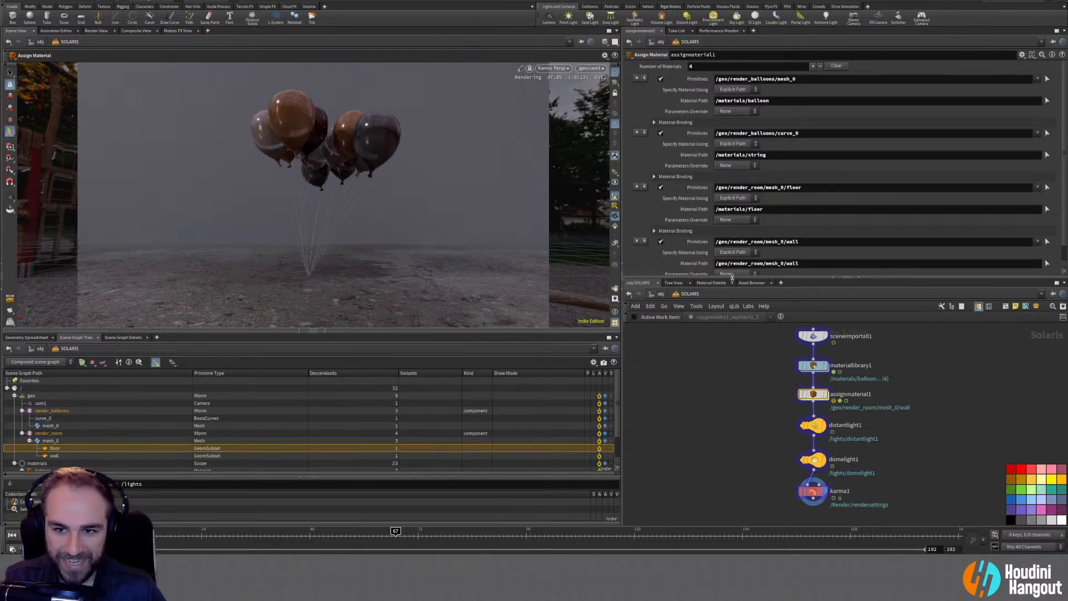
pyautogui.scroll(-1, 656, 266)
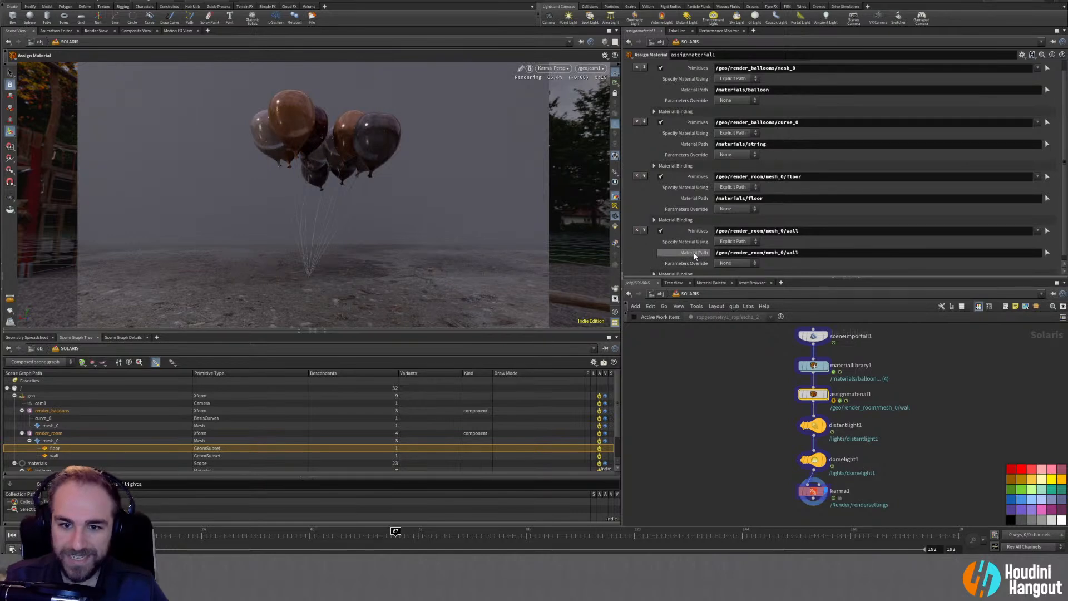
pyautogui.scroll(-2, 40, 444)
pyautogui.moveTo(30, 469); pyautogui.dragTo(751, 252)
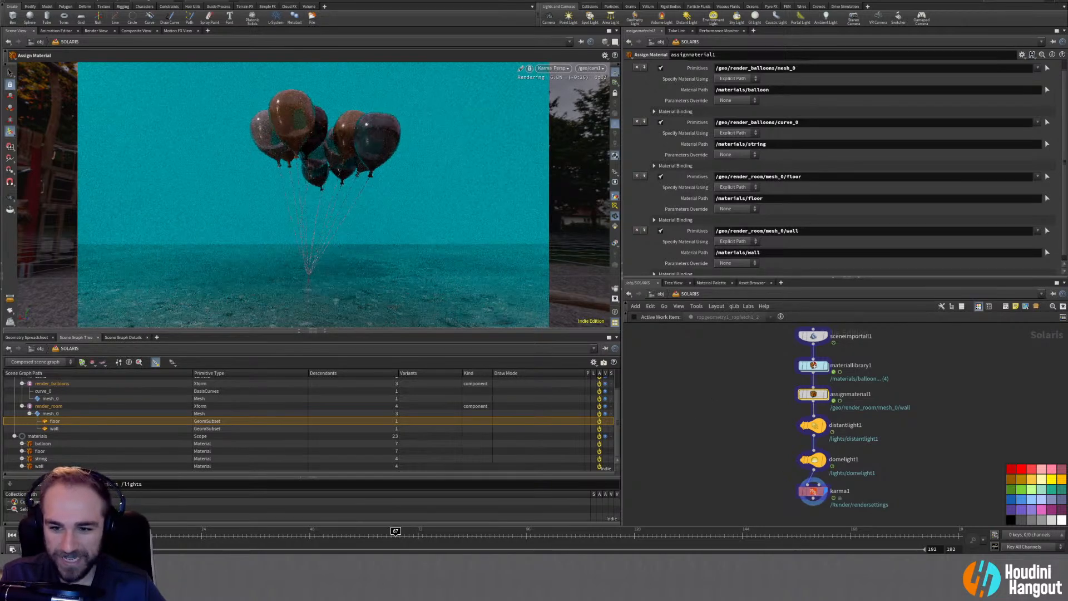
# In the material library's wall material, set the standard surface's base color saturation to 0
pyautogui.doubleClick(815, 368)
pyautogui.doubleClick(891, 387)
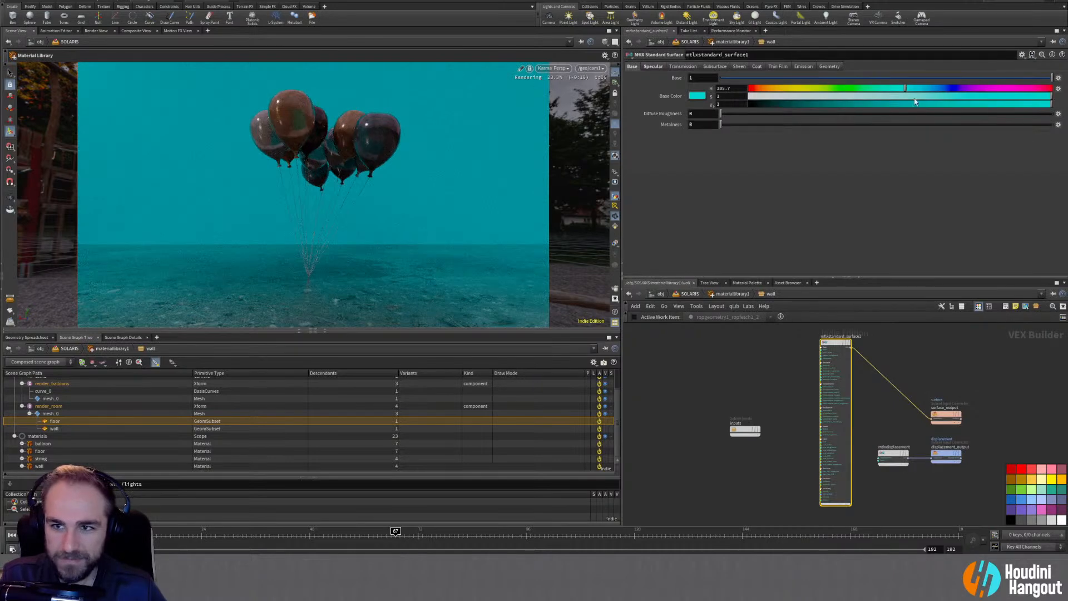
pyautogui.moveTo(1010, 98); pyautogui.dragTo(751, 98)
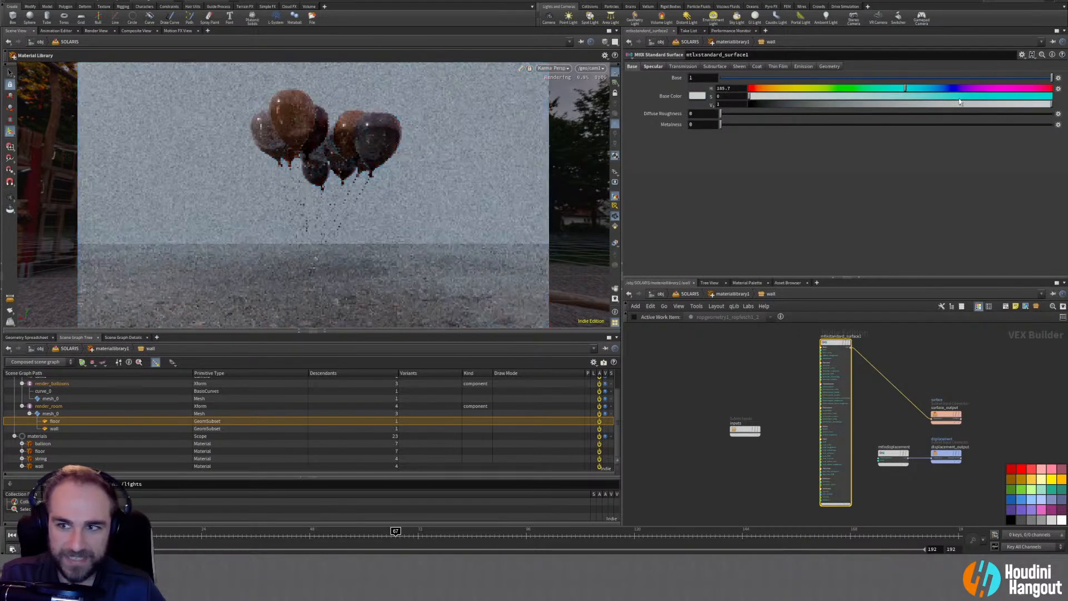
pyautogui.click(700, 483)
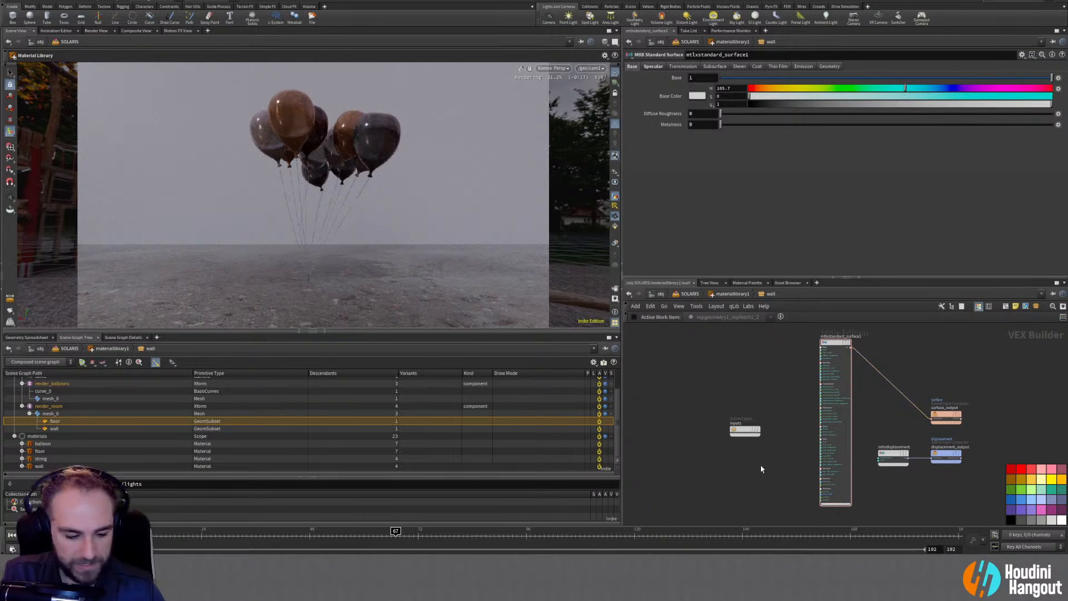
# Go to the floor material's network and rename its concrete texture image node to DIFF
pyautogui.press('u')
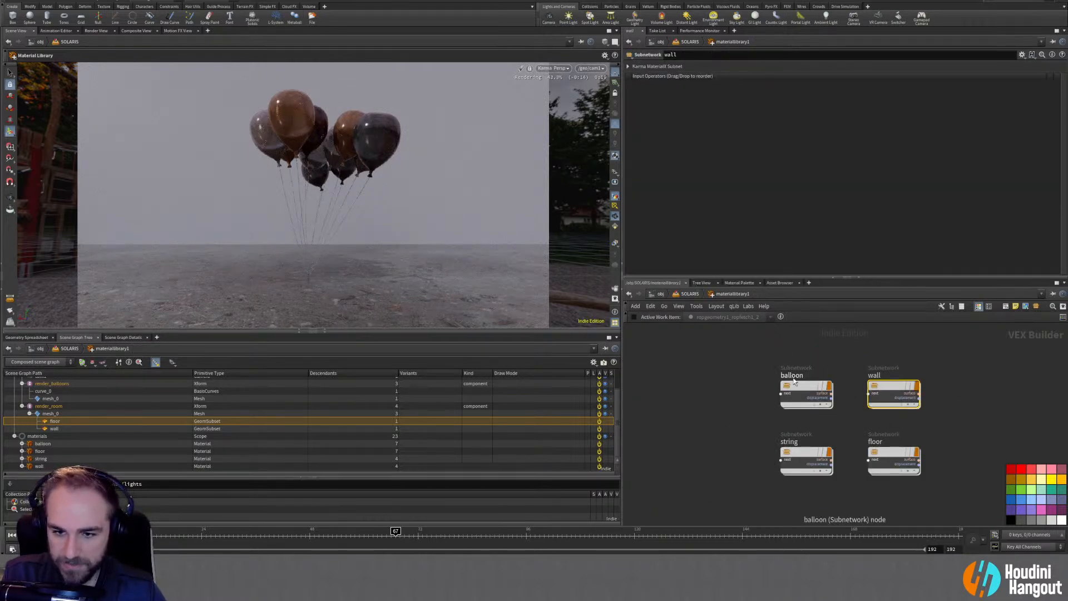
pyautogui.doubleClick(887, 456)
pyautogui.moveTo(730, 393); pyautogui.dragTo(725, 370)
pyautogui.doubleClick(716, 360)
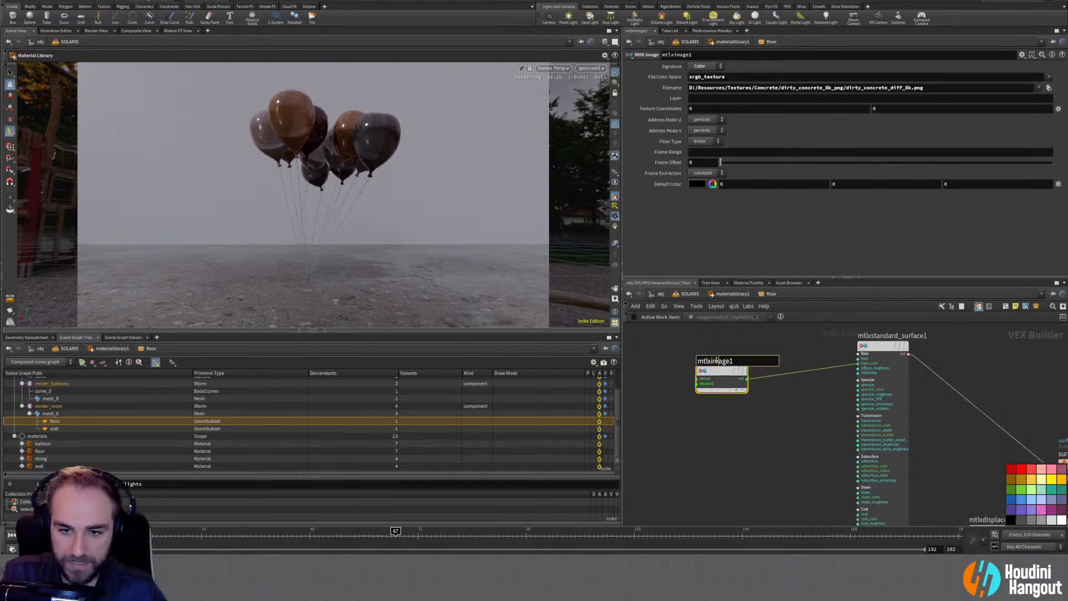
pyautogui.write('DIFF')
pyautogui.press('Return')
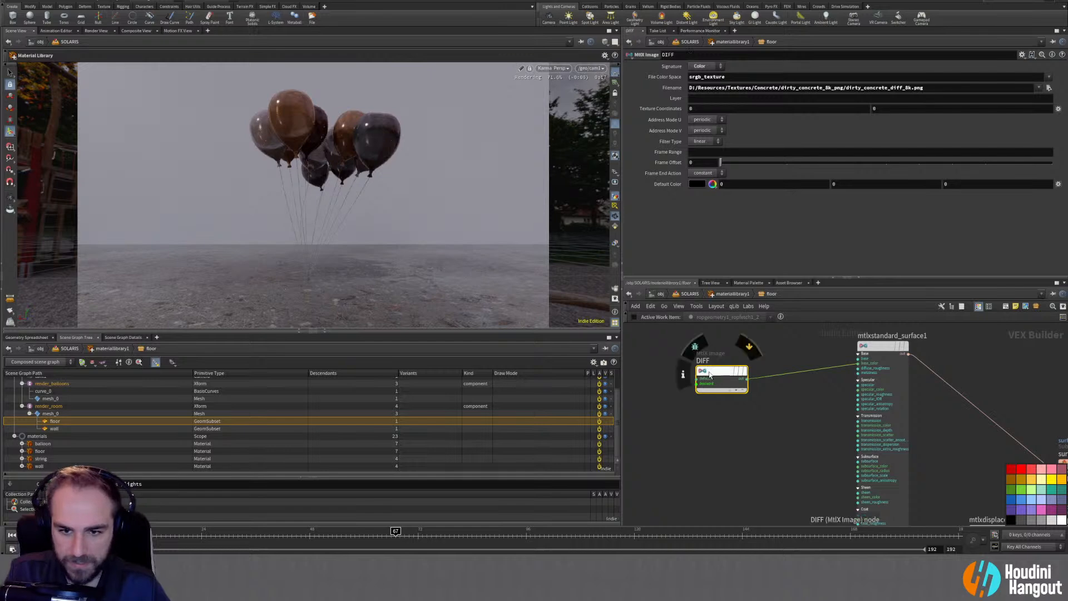
# Duplicate the DIFF image node below the original and load dirty_concrete_rough_8k.png into the copy
pyautogui.keyDown('alt'); pyautogui.moveTo(714, 372); pyautogui.dragTo(712, 427); pyautogui.keyUp('alt')
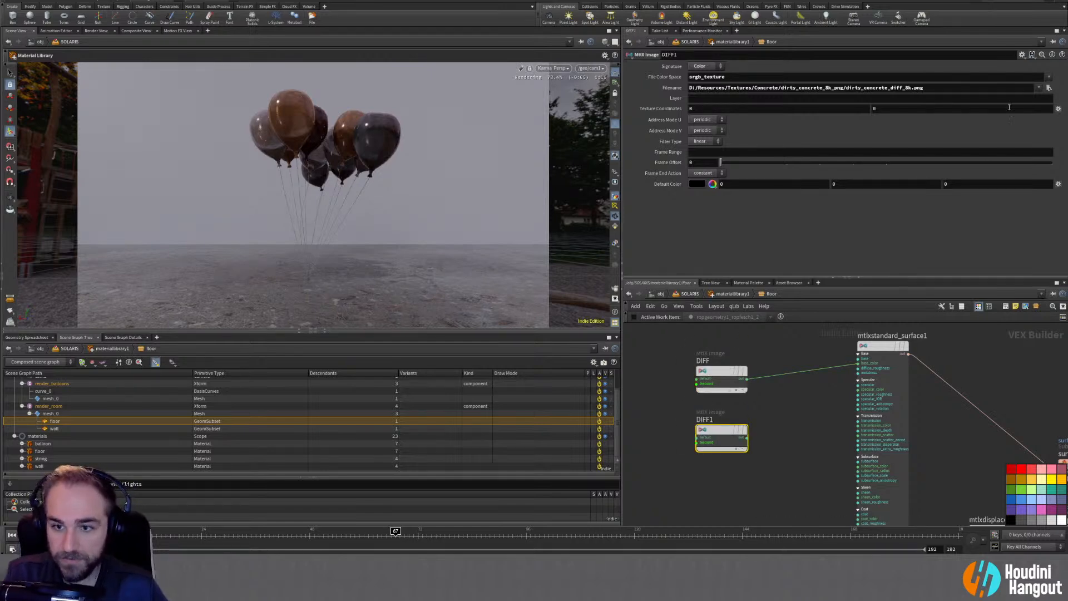
pyautogui.click(1038, 88)
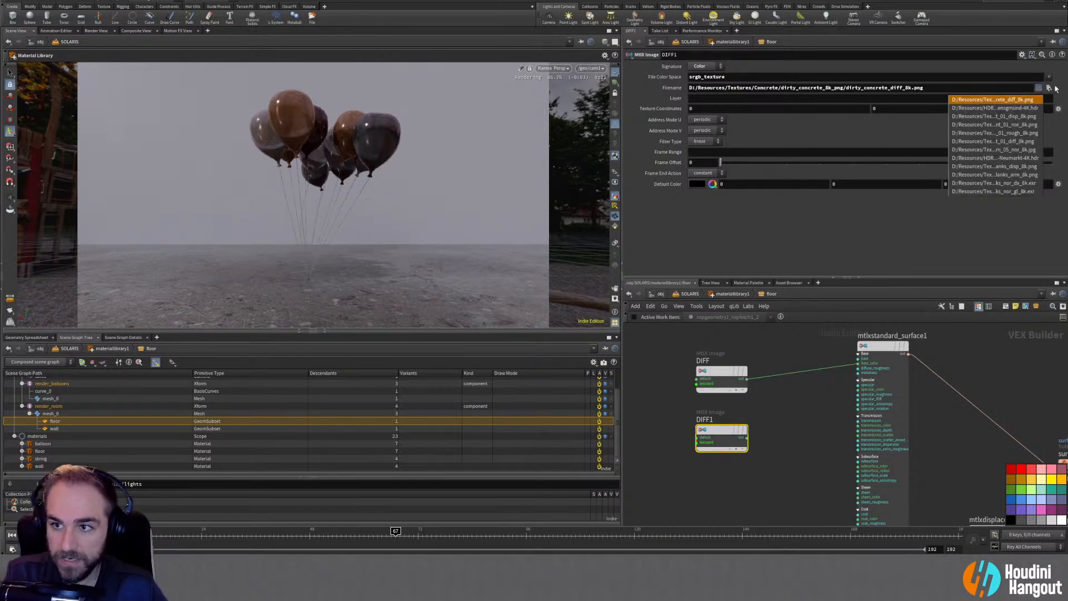
pyautogui.click(1050, 88)
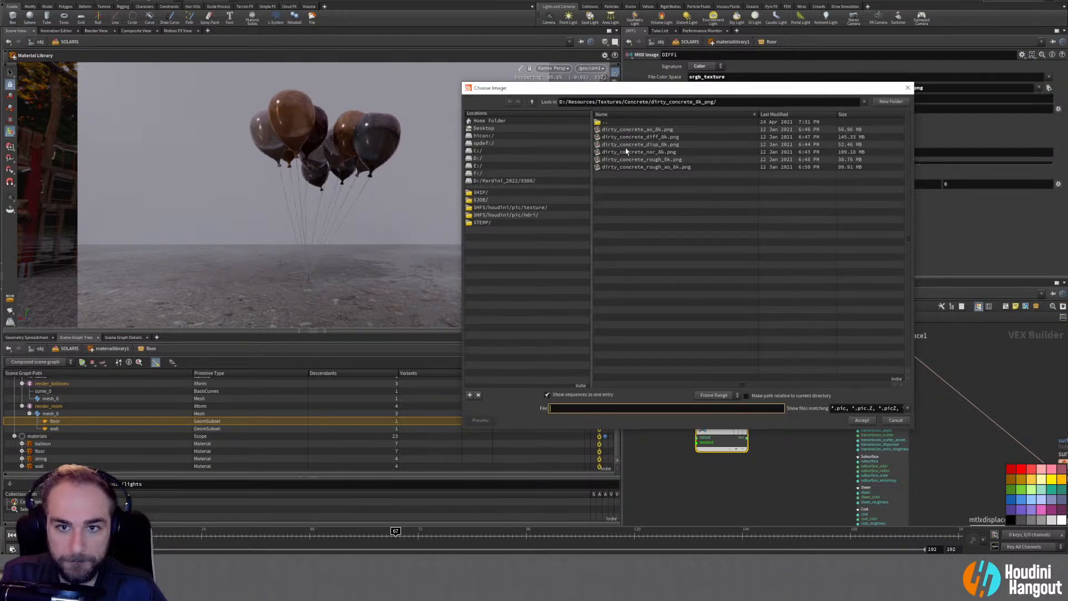
pyautogui.click(627, 159)
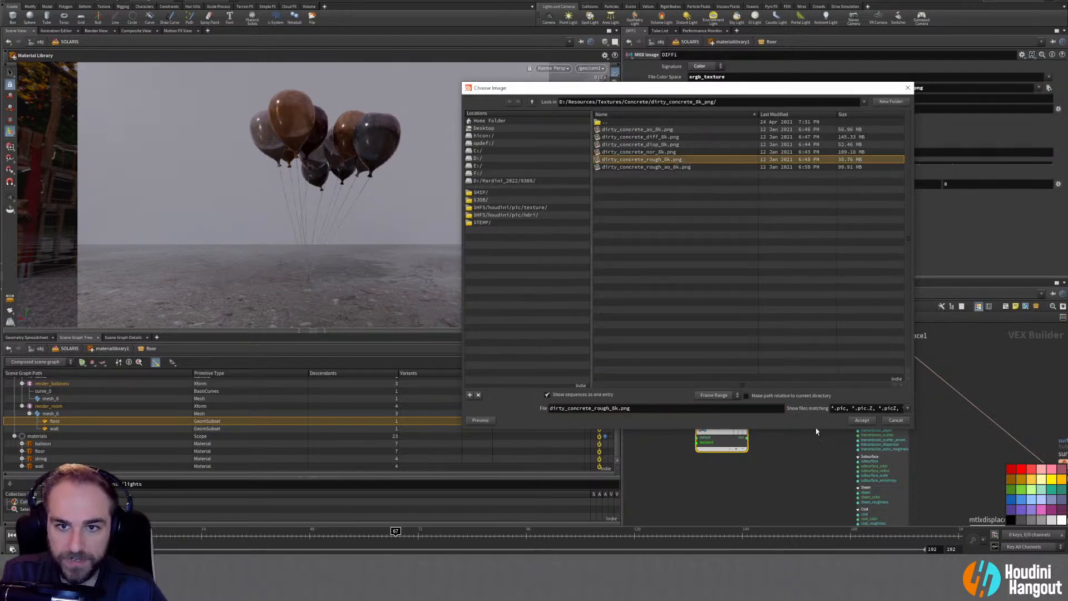
pyautogui.click(859, 420)
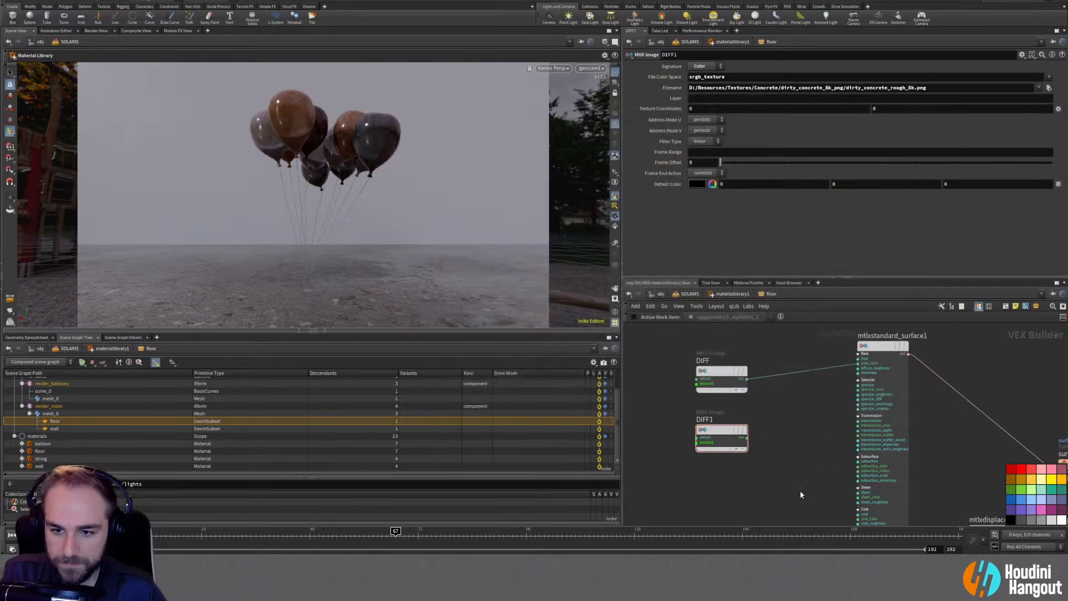
# Connect the duplicated image node to the floor surface's specular_roughness input and restart the viewport render
pyautogui.click(746, 438)
pyautogui.click(854, 394)
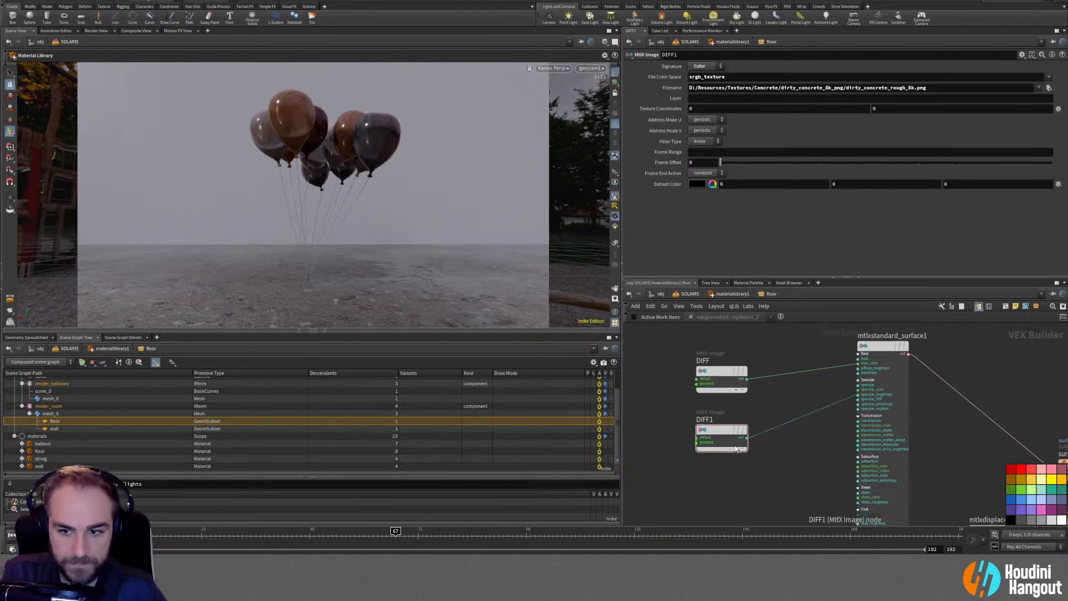
pyautogui.click(736, 448)
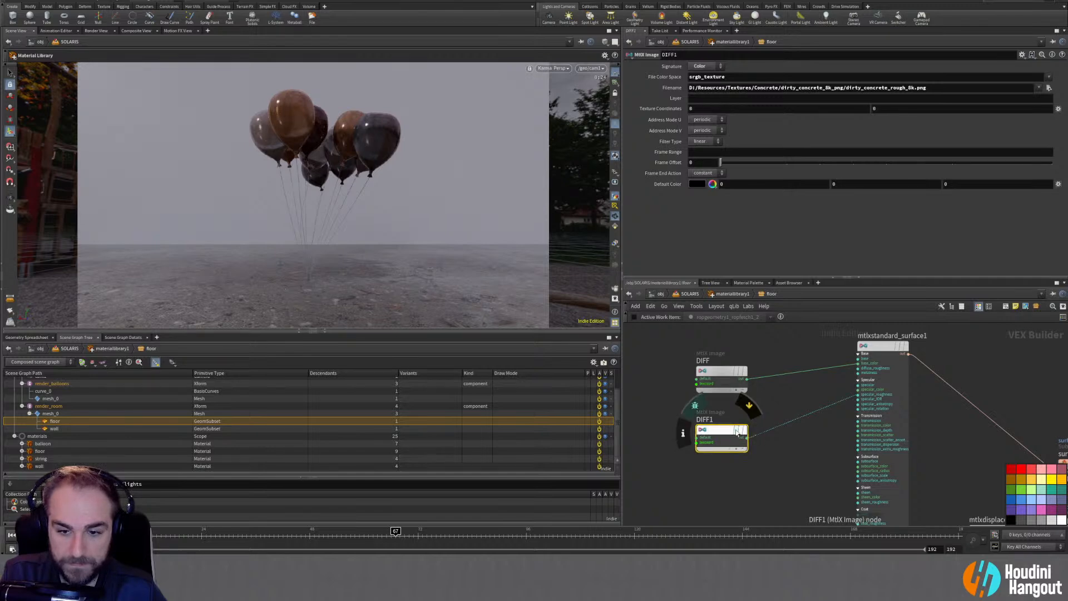
pyautogui.click(552, 69)
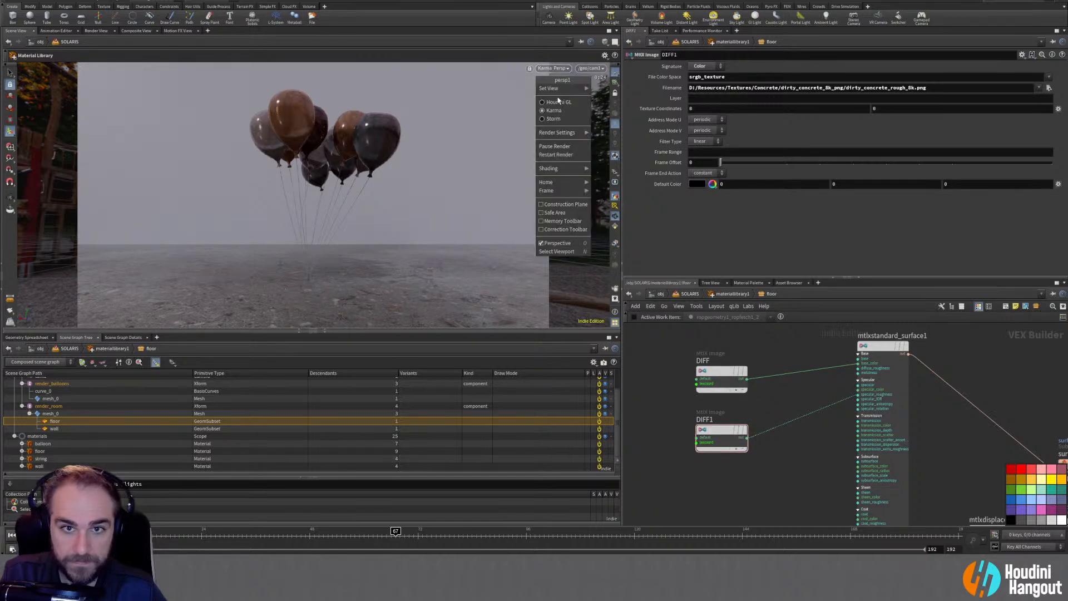
pyautogui.click(557, 156)
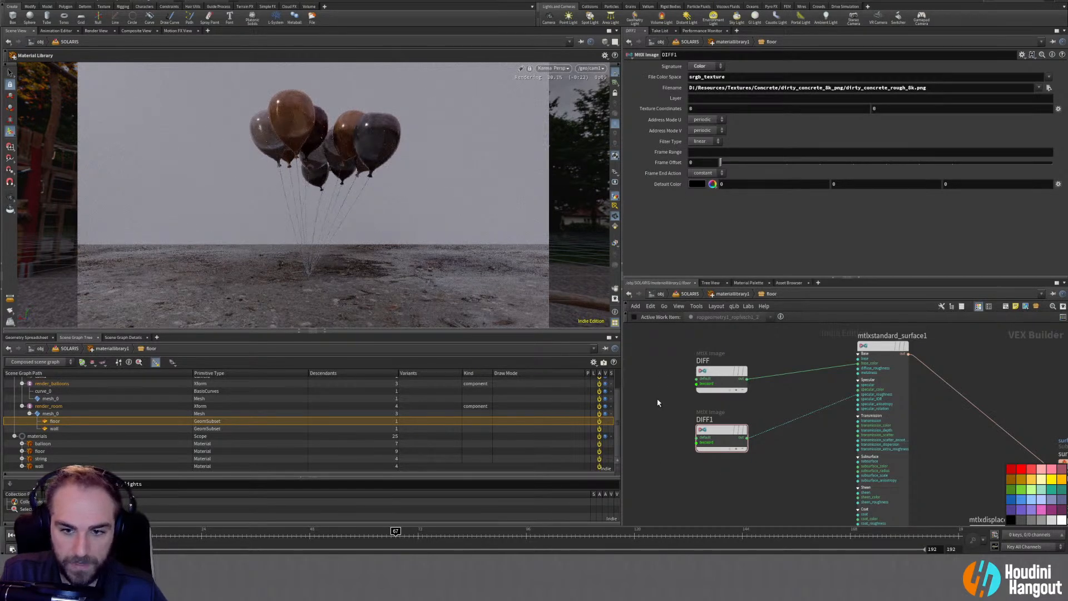
# Rename the duplicated image node that carries the roughness texture to ROUGH
pyautogui.press('Tab')
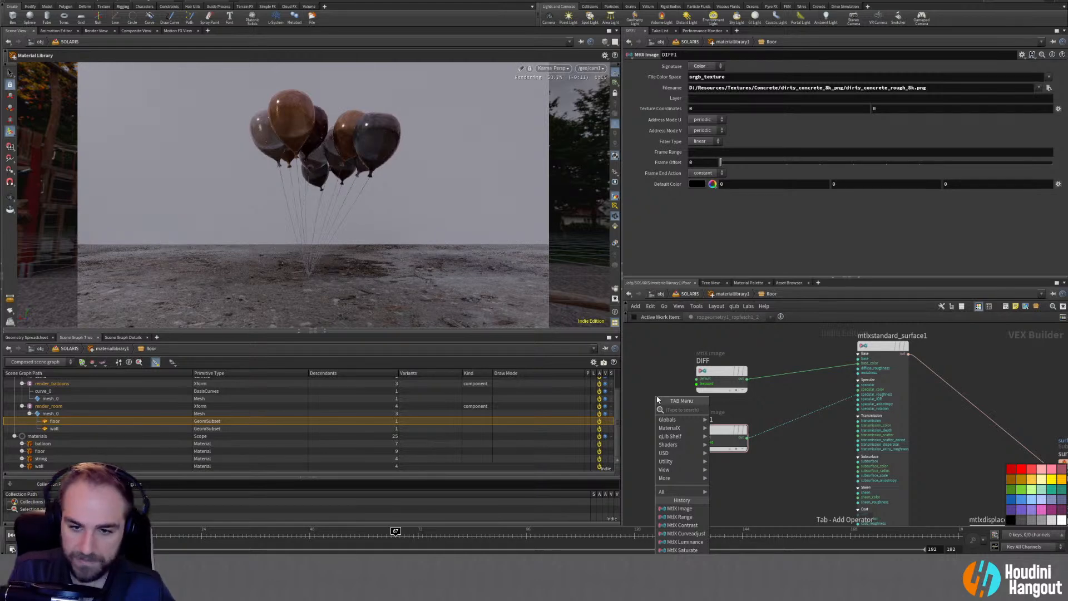
pyautogui.click(789, 496)
pyautogui.moveTo(789, 496); pyautogui.dragTo(795, 480, button='middle')
pyautogui.doubleClick(715, 401)
pyautogui.write('ROUGH')
pyautogui.press('Return')
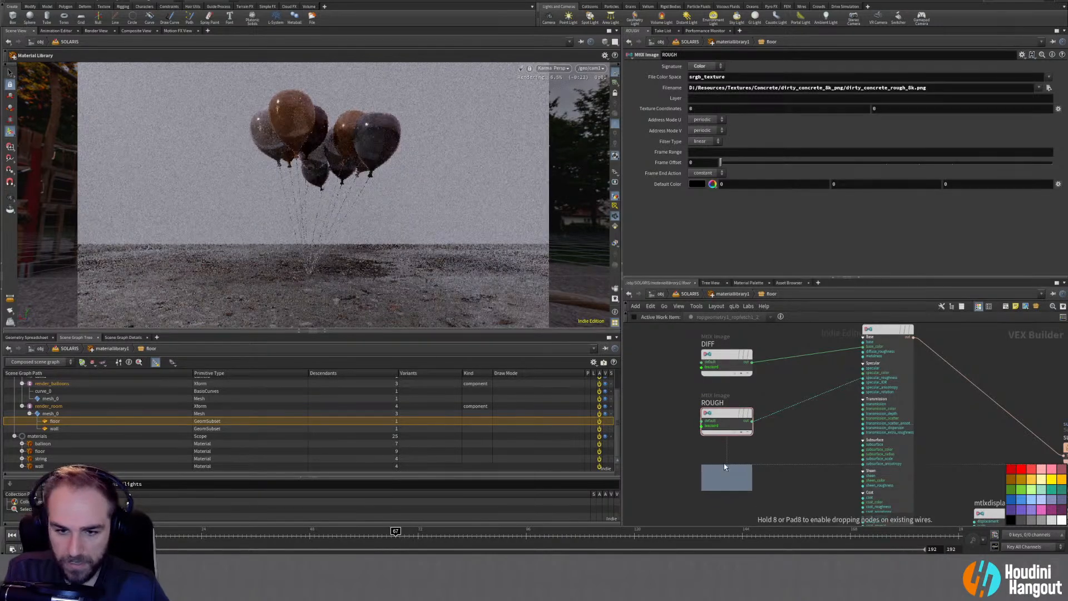
# Duplicate the ROUGH image node as NORM and load dirty_concrete_nor_8k.png into it
pyautogui.click(724, 465)
pyautogui.doubleClick(715, 453)
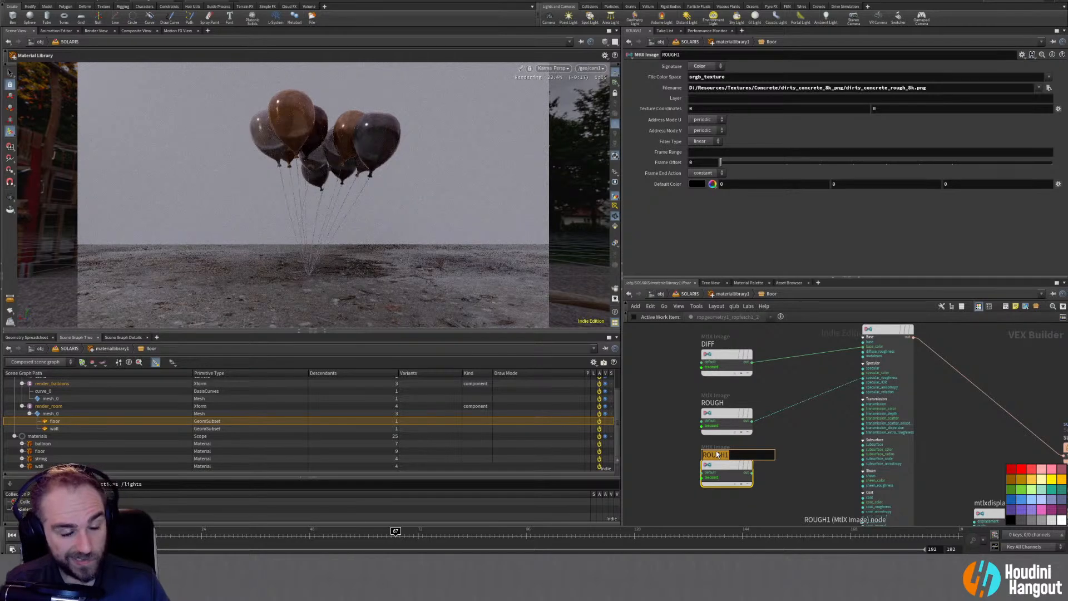
pyautogui.write('NORM')
pyautogui.press('Return')
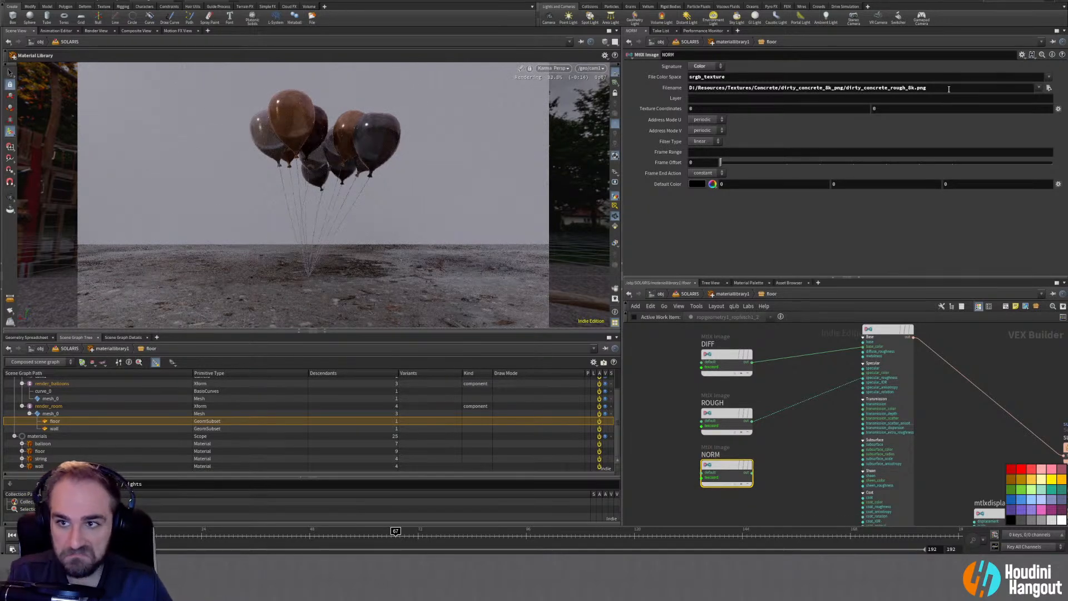
pyautogui.click(1048, 88)
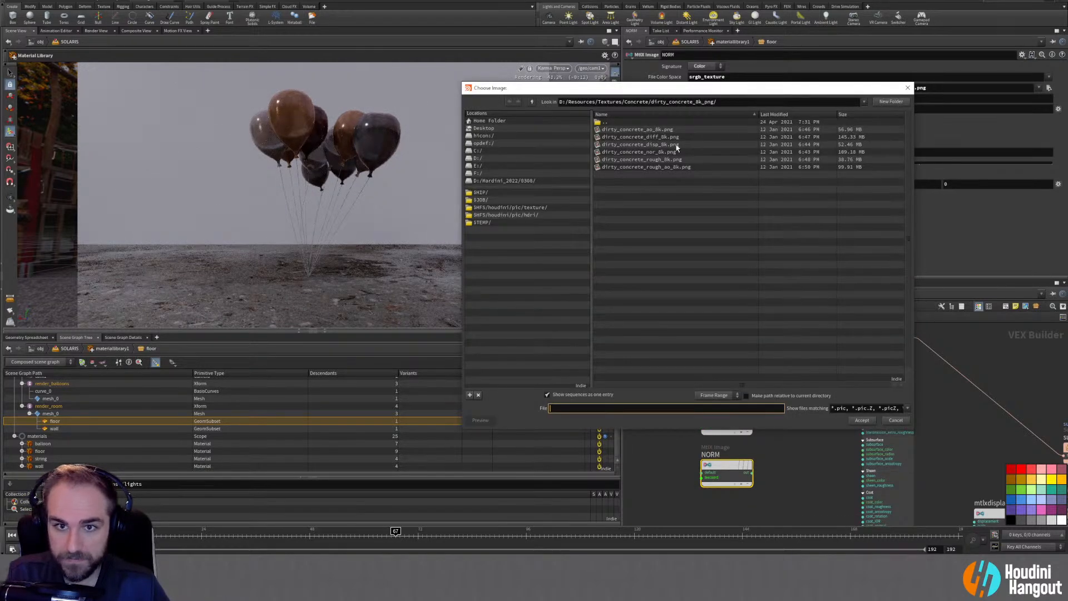
pyautogui.click(647, 153)
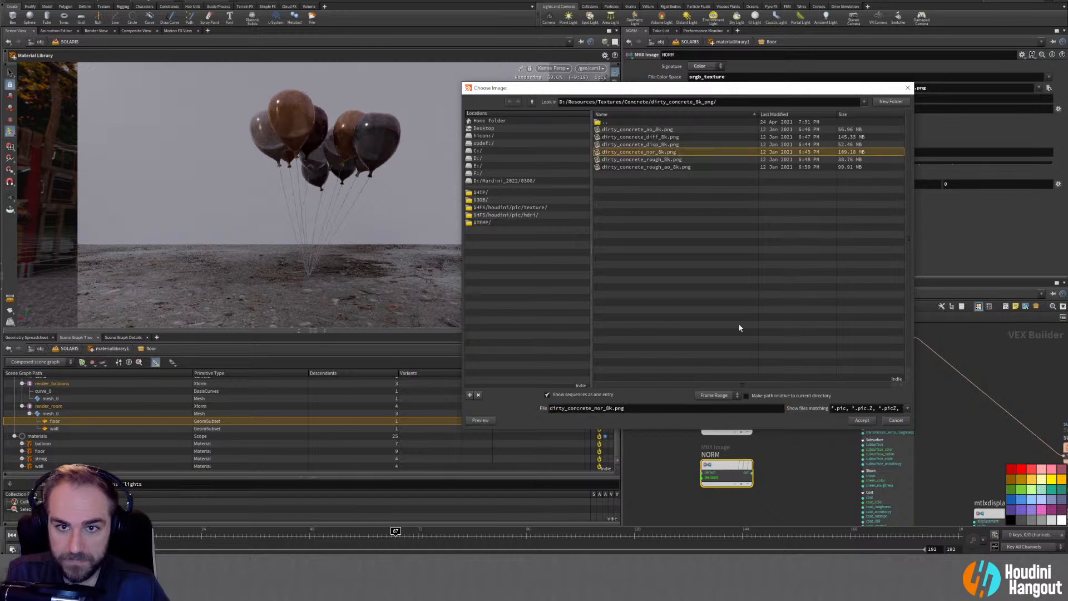
pyautogui.click(862, 420)
# Connect the NORM image node's output to the normal input of the floor's standard surface
pyautogui.moveTo(803, 494); pyautogui.dragTo(810, 415, button='middle')
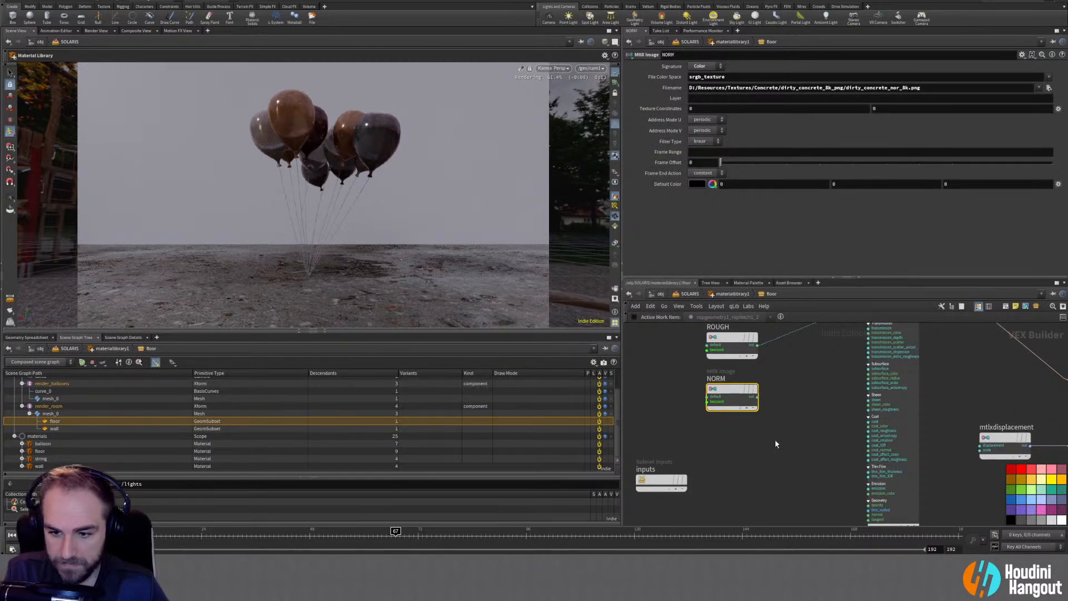
pyautogui.click(757, 396)
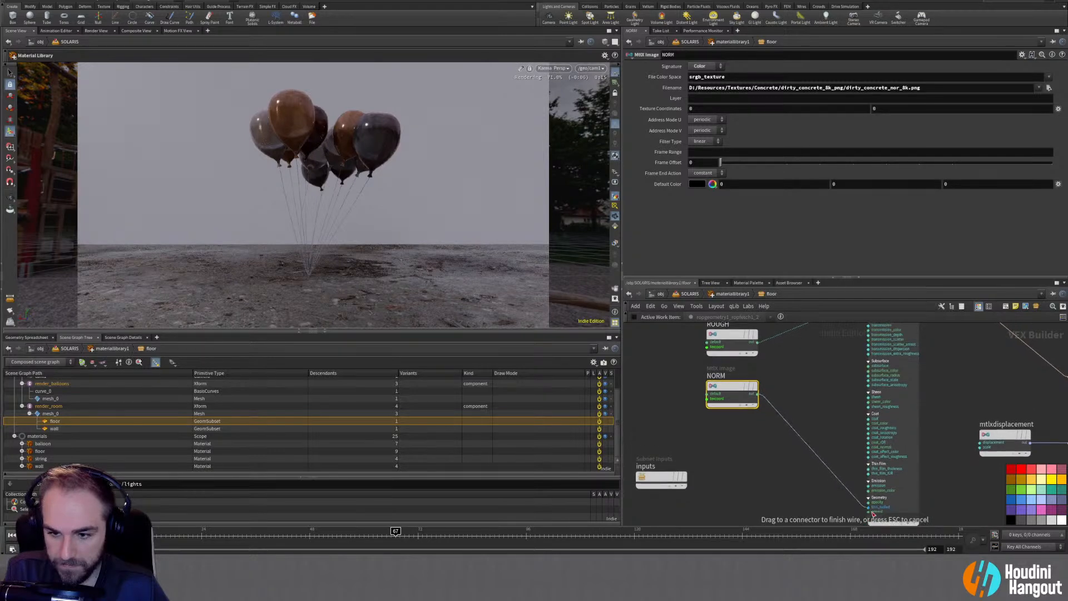
pyautogui.click(804, 488)
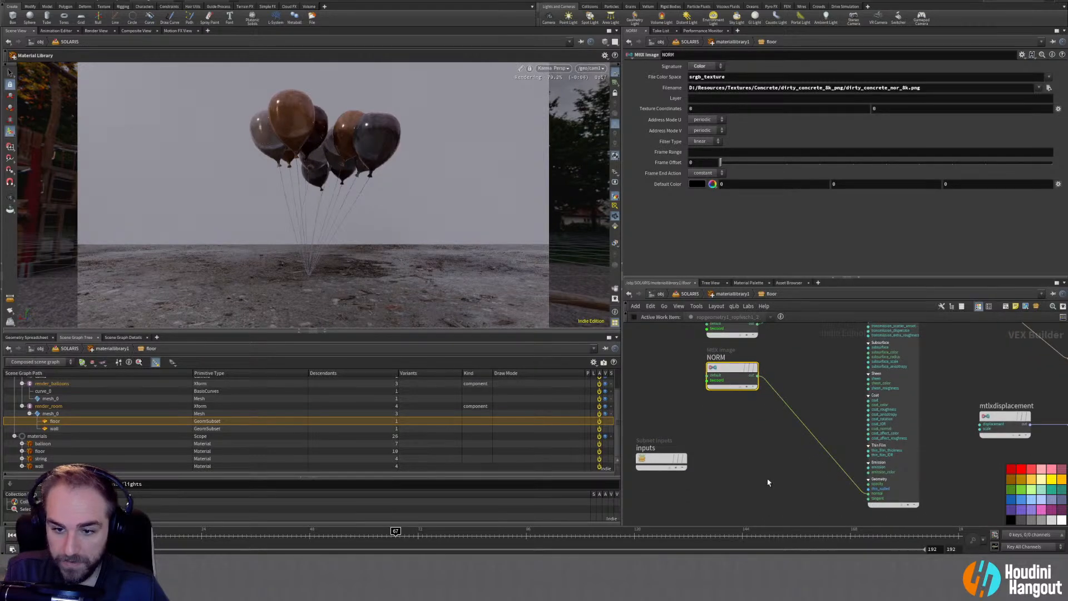
# Set the ROUGH image node's signature to Float and restart the viewport render
pyautogui.moveTo(755, 442); pyautogui.dragTo(753, 491, button='middle')
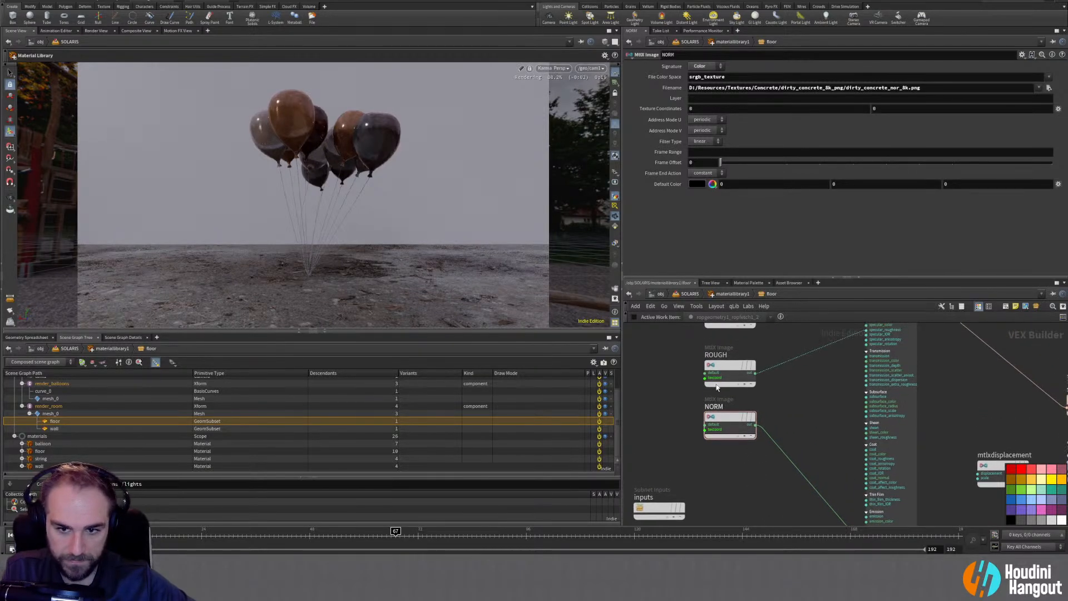
pyautogui.click(724, 368)
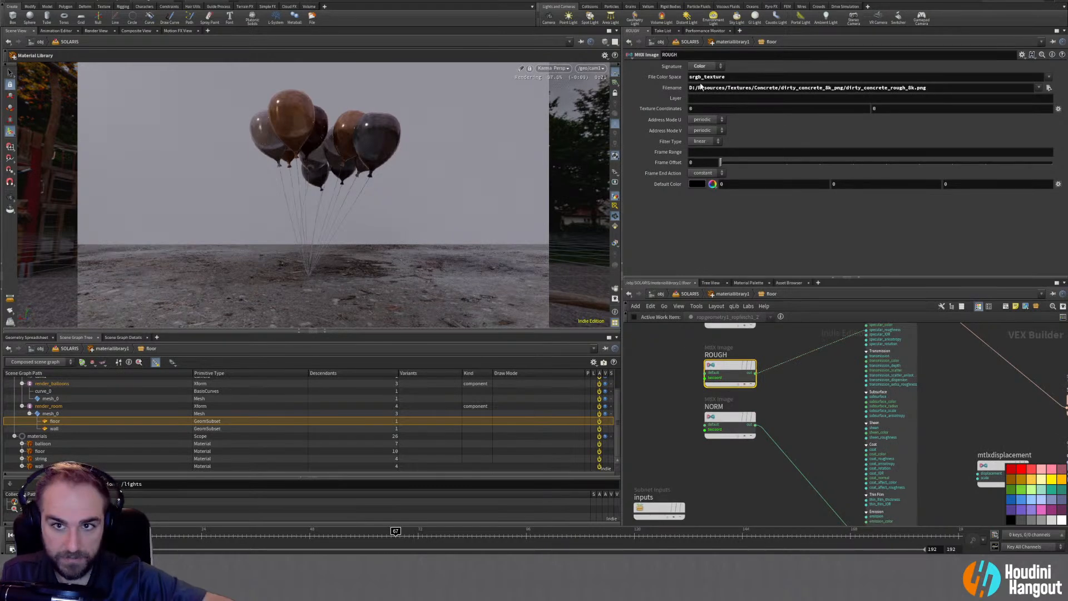
pyautogui.click(702, 67)
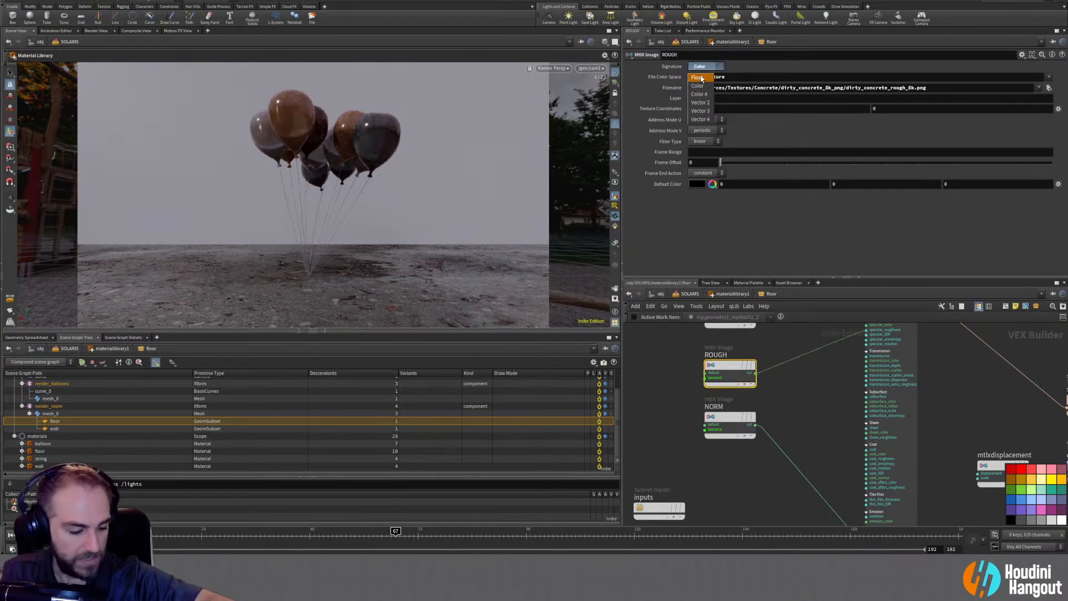
pyautogui.click(699, 77)
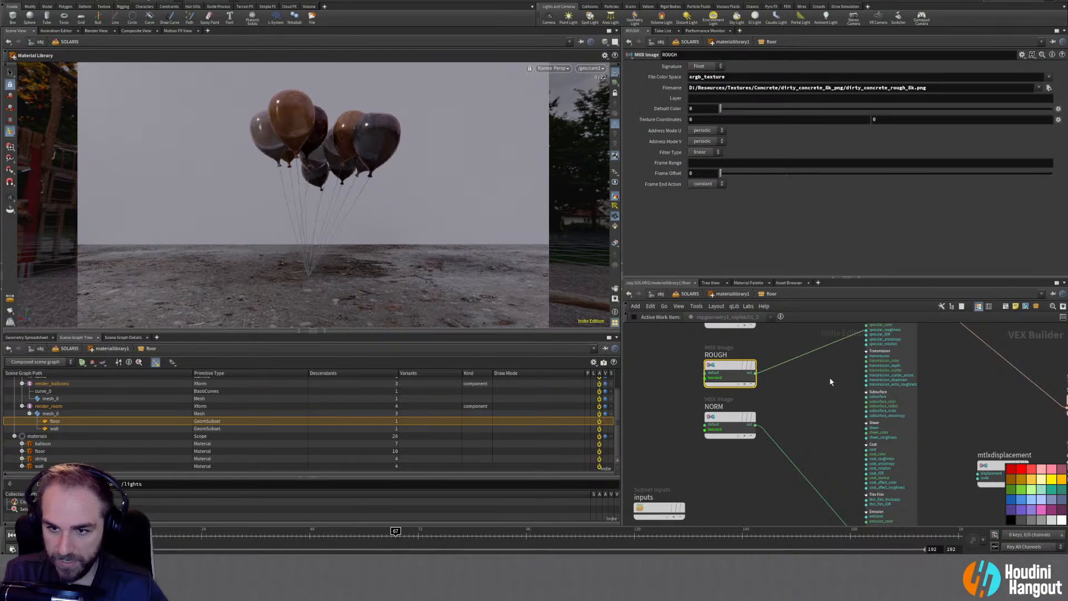
pyautogui.scroll(-1, 808, 412)
pyautogui.click(552, 68)
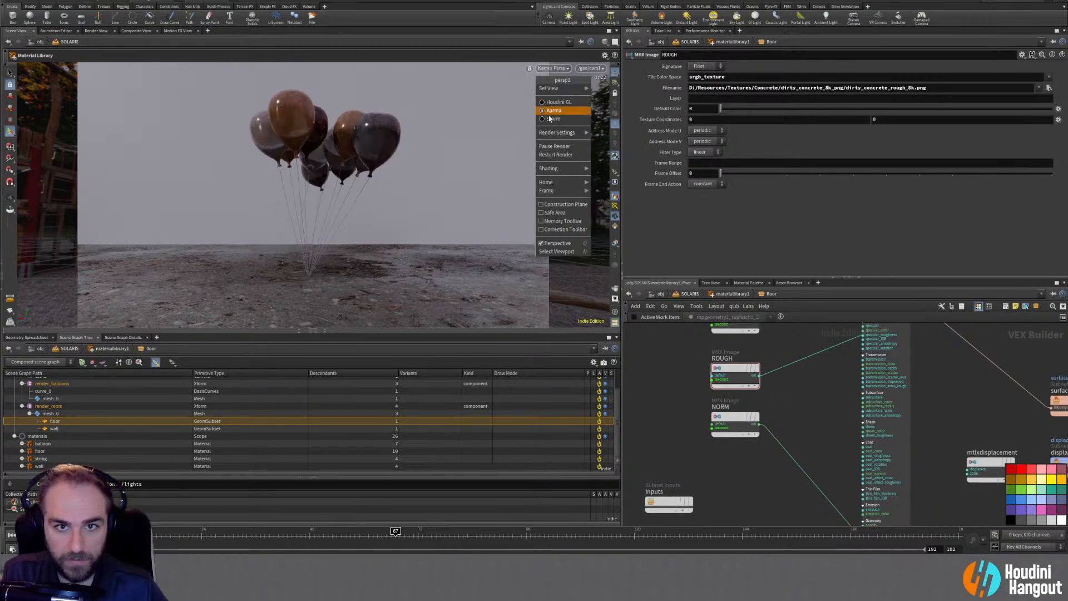
pyautogui.click(551, 156)
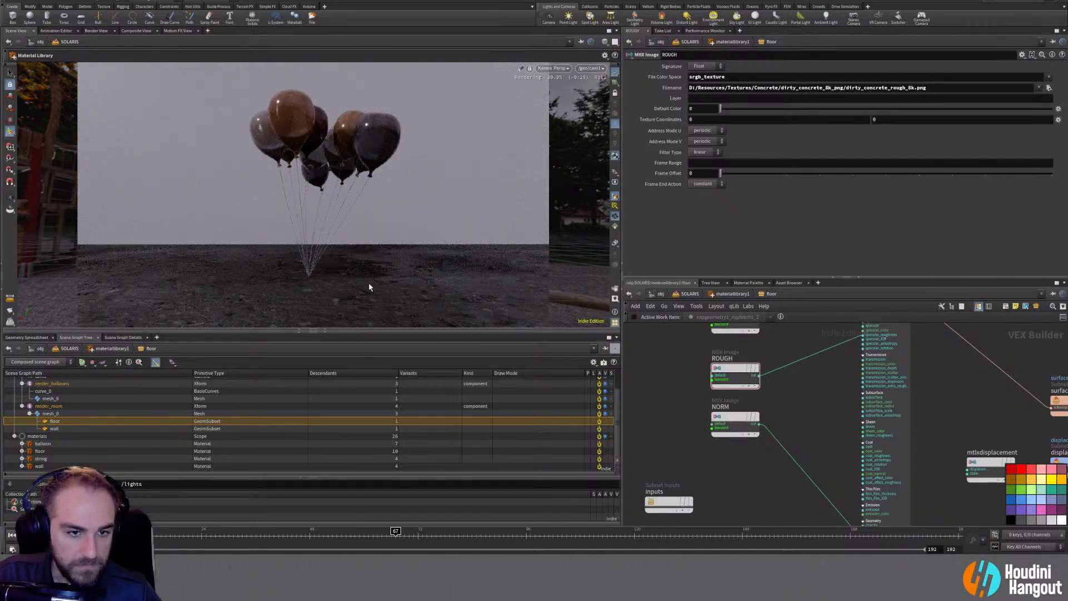
# Check the settings of the NORM image node and the floor material's displacement node
pyautogui.click(716, 420)
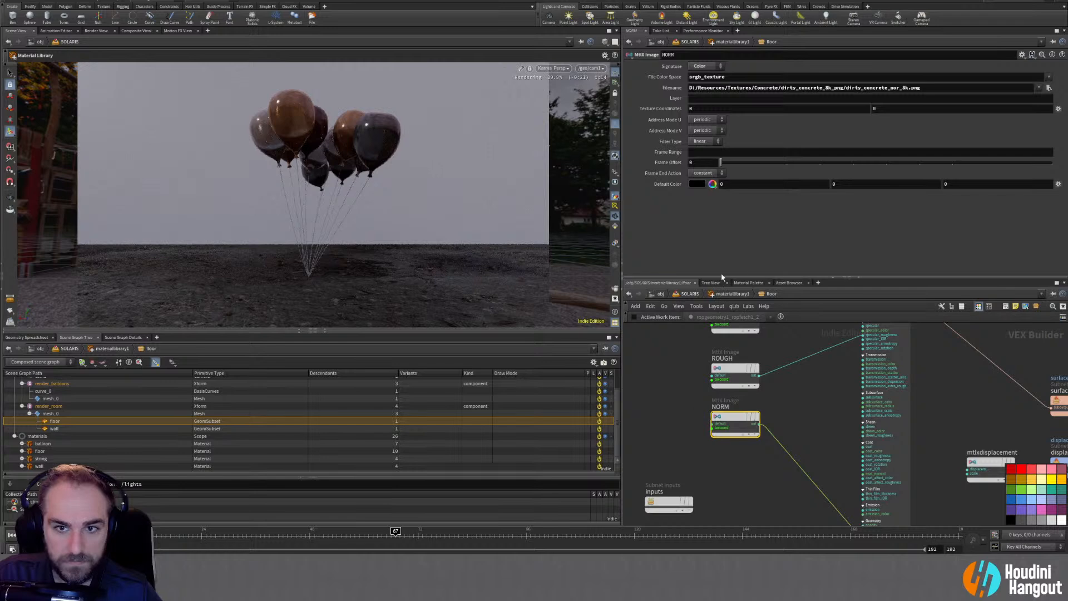
pyautogui.moveTo(708, 468); pyautogui.dragTo(709, 406, button='middle')
pyautogui.scroll(-2, 708, 405)
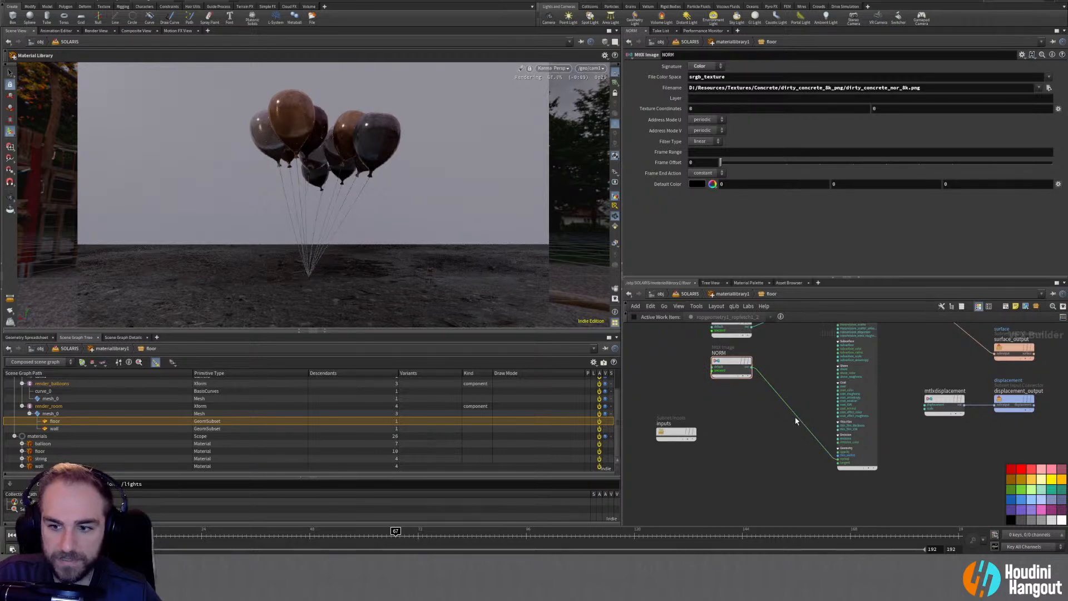
pyautogui.moveTo(900, 446); pyautogui.dragTo(871, 458, button='middle')
pyautogui.click(886, 398)
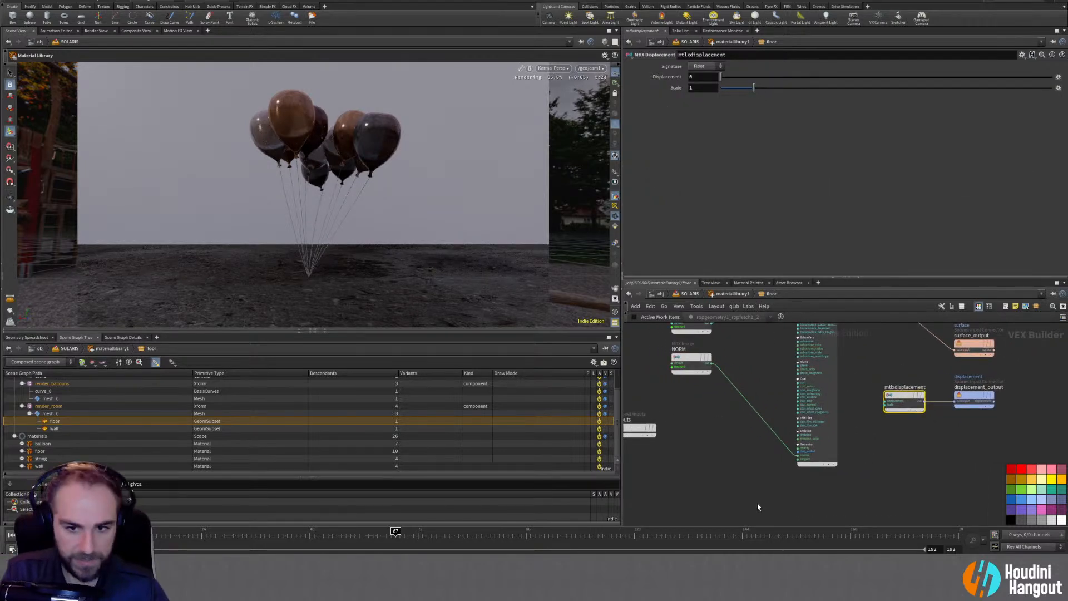
pyautogui.keyDown('alt'); pyautogui.moveTo(683, 358); pyautogui.dragTo(841, 494); pyautogui.keyUp('alt')
pyautogui.doubleClick(840, 488)
pyautogui.write('DISP')
pyautogui.hotkey('ctrl', 'z')
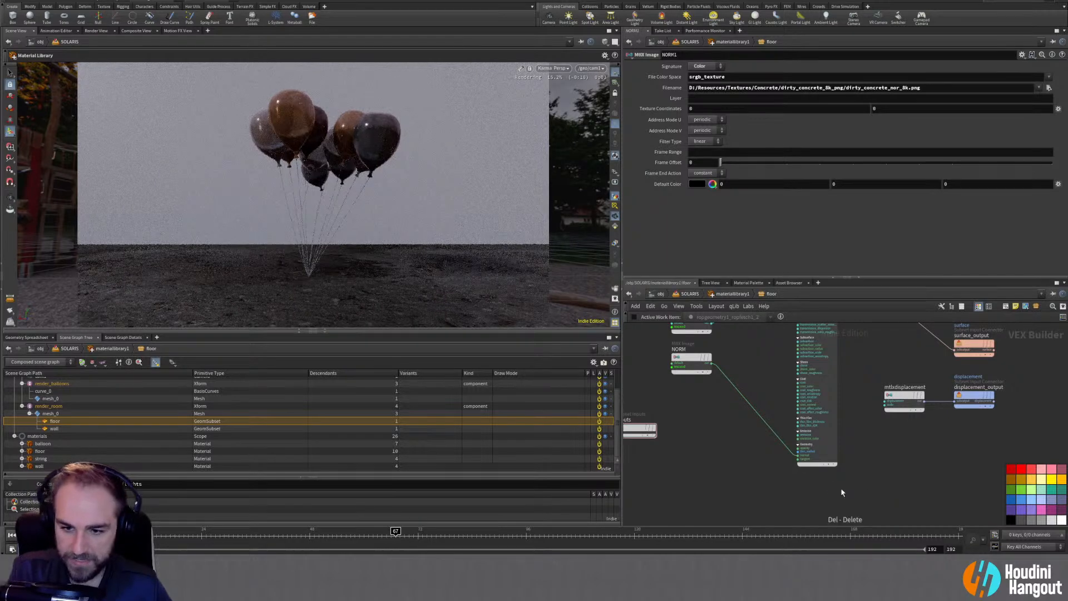
# Duplicate the NORM image node below the displacement node and rename the copy DISP
pyautogui.keyDown('alt'); pyautogui.moveTo(693, 364); pyautogui.dragTo(896, 477); pyautogui.keyUp('alt')
pyautogui.doubleClick(885, 461)
pyautogui.write('DISP')
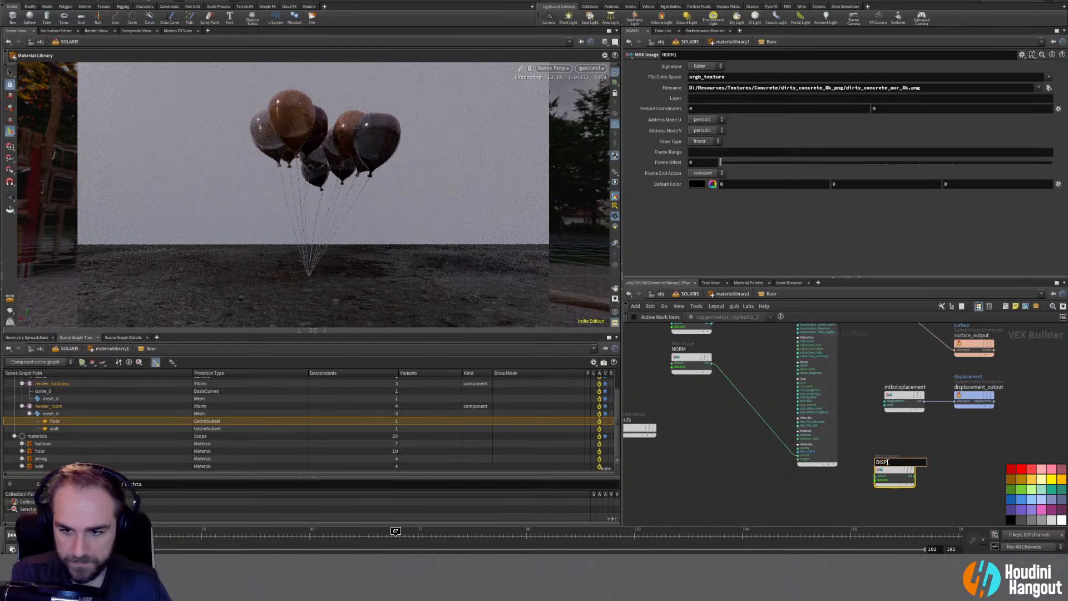
pyautogui.press('Return')
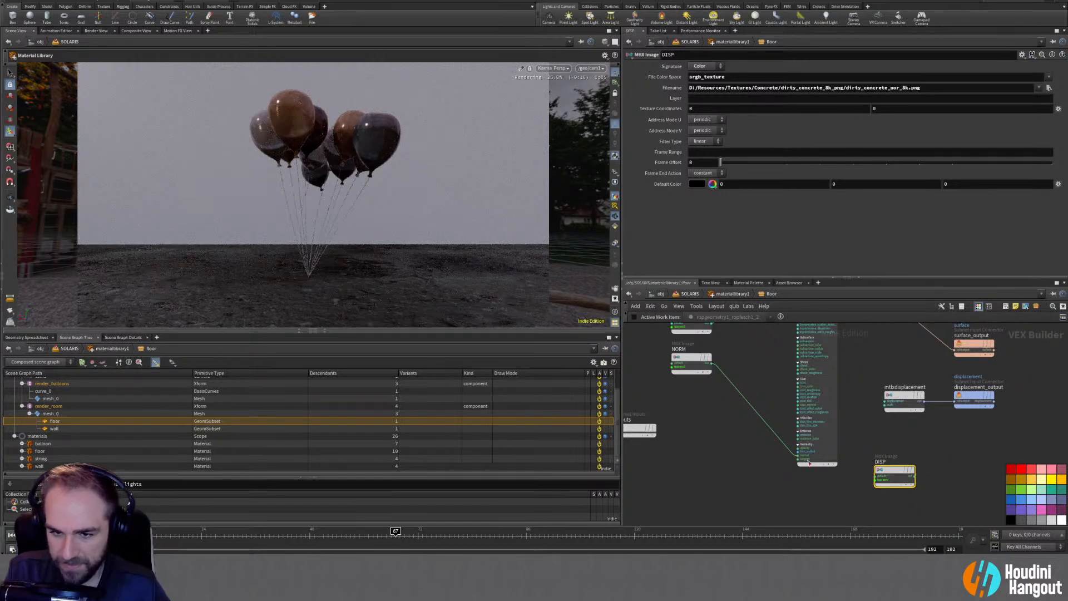
# Load dirty_concrete_disp_8k.png into the DISP image node and set its signature to Float
pyautogui.click(1049, 88)
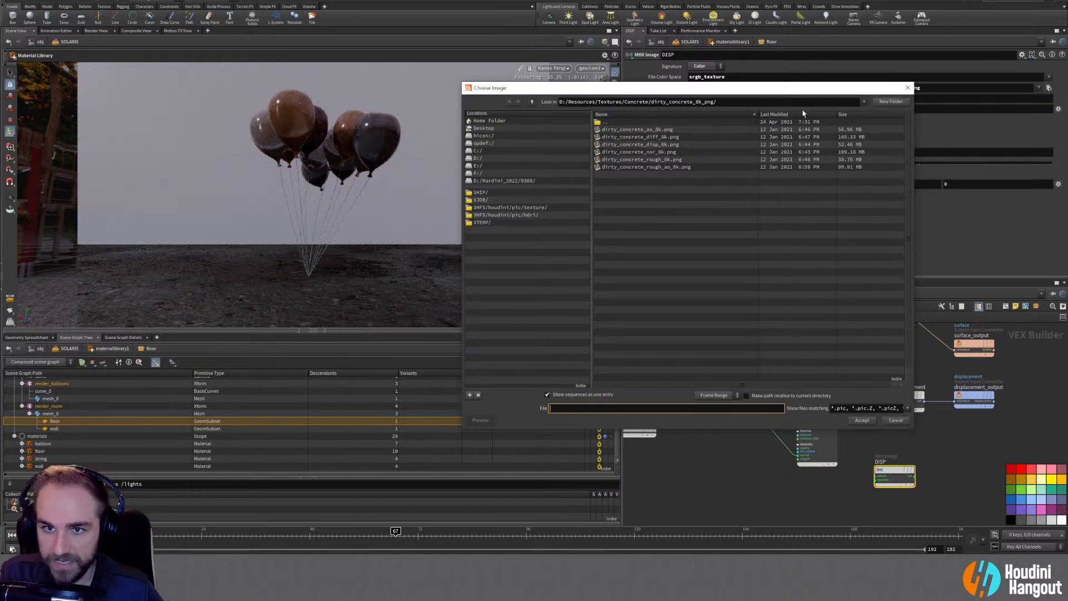
pyautogui.click(619, 145)
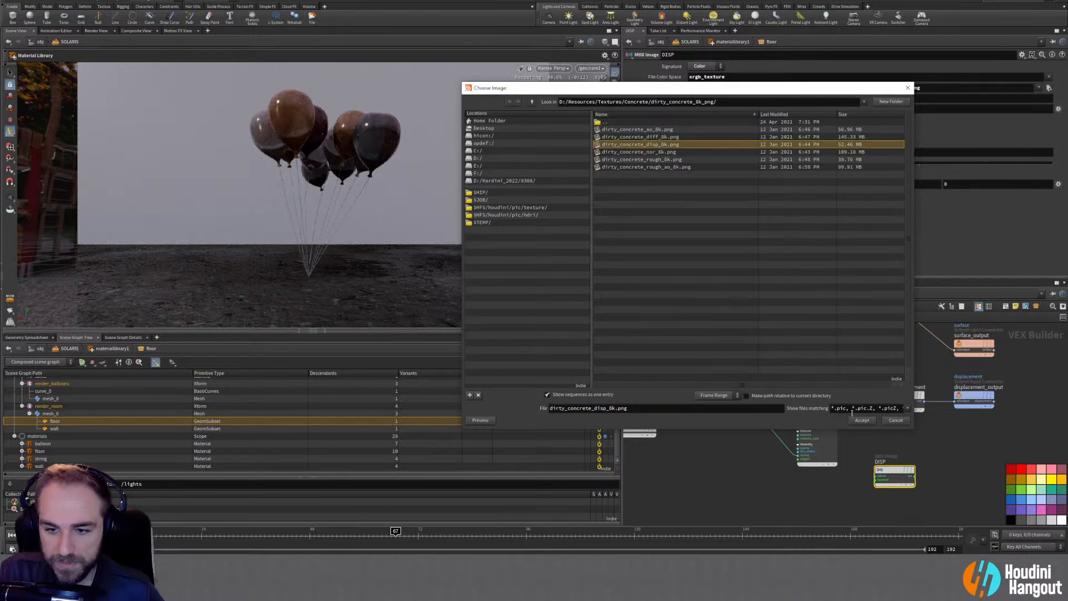
pyautogui.click(861, 420)
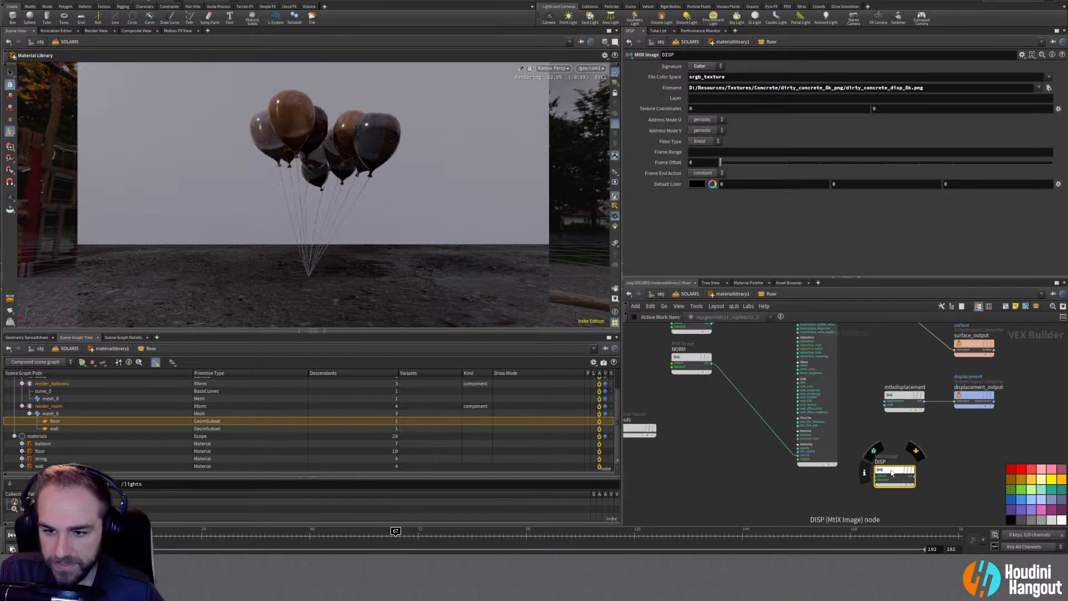
pyautogui.click(703, 67)
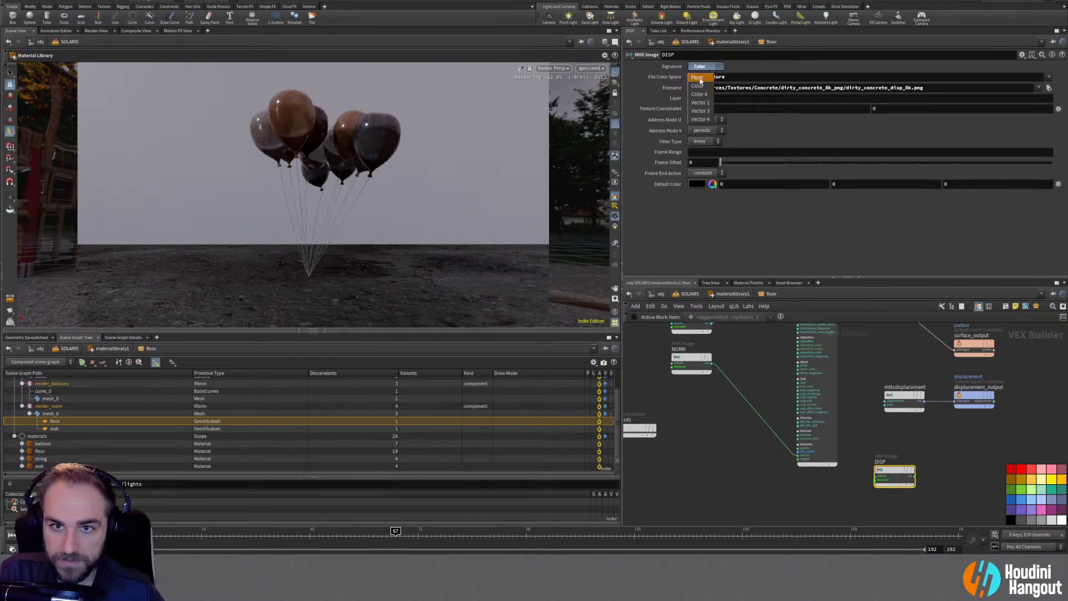
pyautogui.click(697, 77)
# Connect DISP's output to the displacement node's displacement input and line up DISP, the displacement node and the displacement output in a row
pyautogui.moveTo(913, 472); pyautogui.dragTo(879, 405)
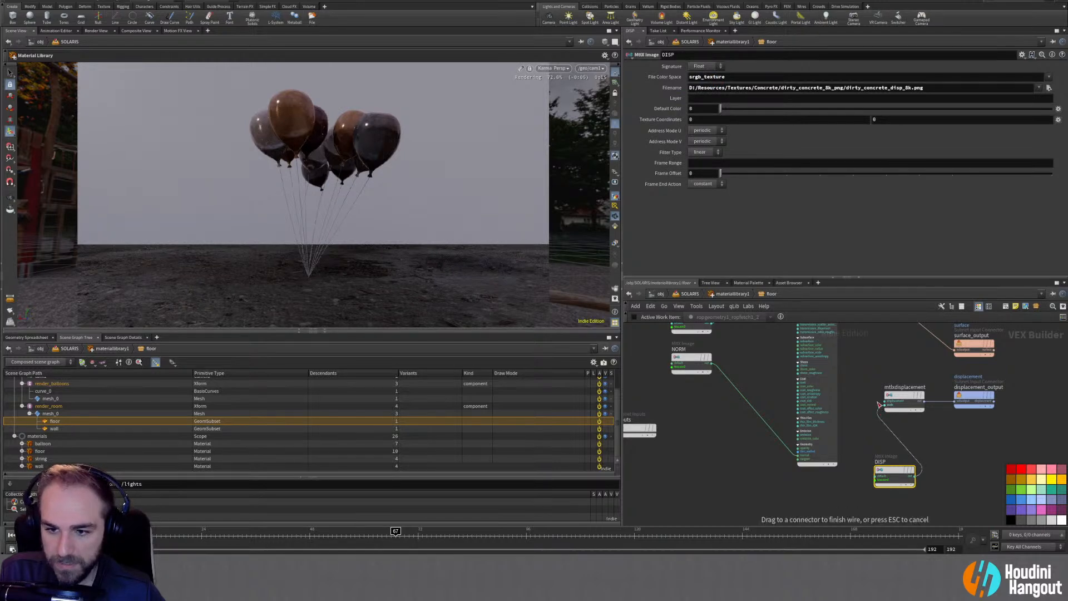
pyautogui.moveTo(901, 477); pyautogui.dragTo(877, 455)
pyautogui.moveTo(902, 395); pyautogui.dragTo(925, 395)
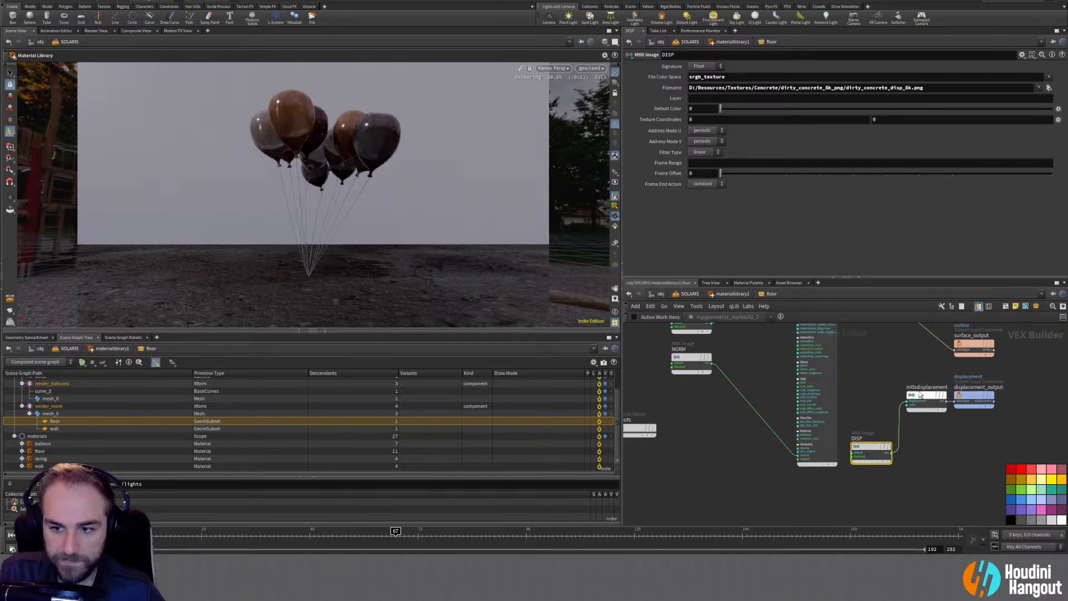
pyautogui.moveTo(874, 450); pyautogui.dragTo(862, 393)
pyautogui.moveTo(975, 393); pyautogui.dragTo(934, 397)
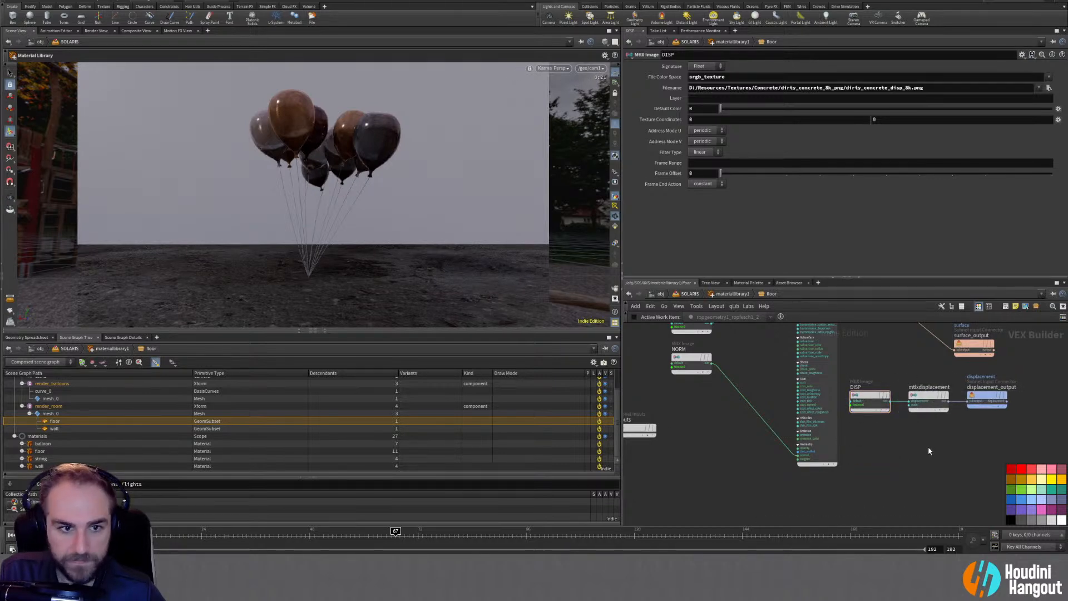
# Restart the viewport render and set the displacement node's scale to 0.04
pyautogui.click(553, 68)
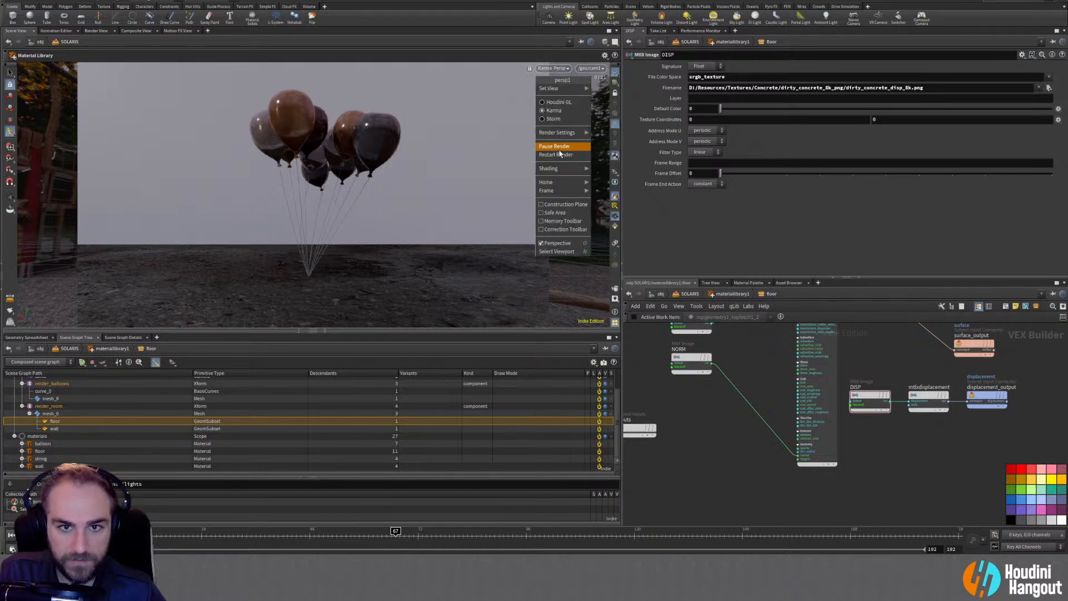
pyautogui.click(562, 151)
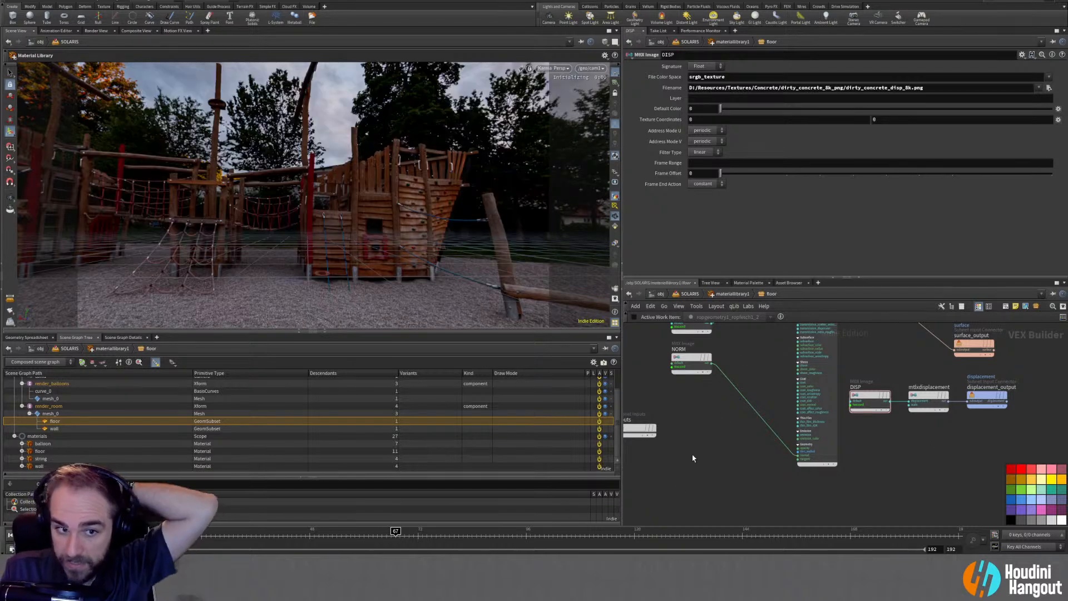
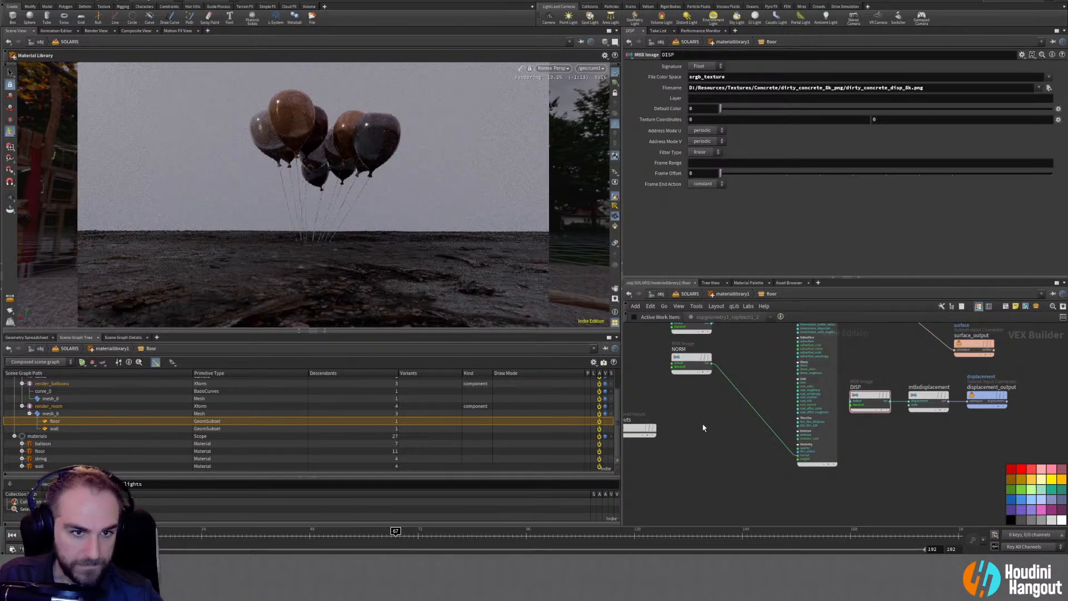
pyautogui.click(866, 395)
pyautogui.click(927, 396)
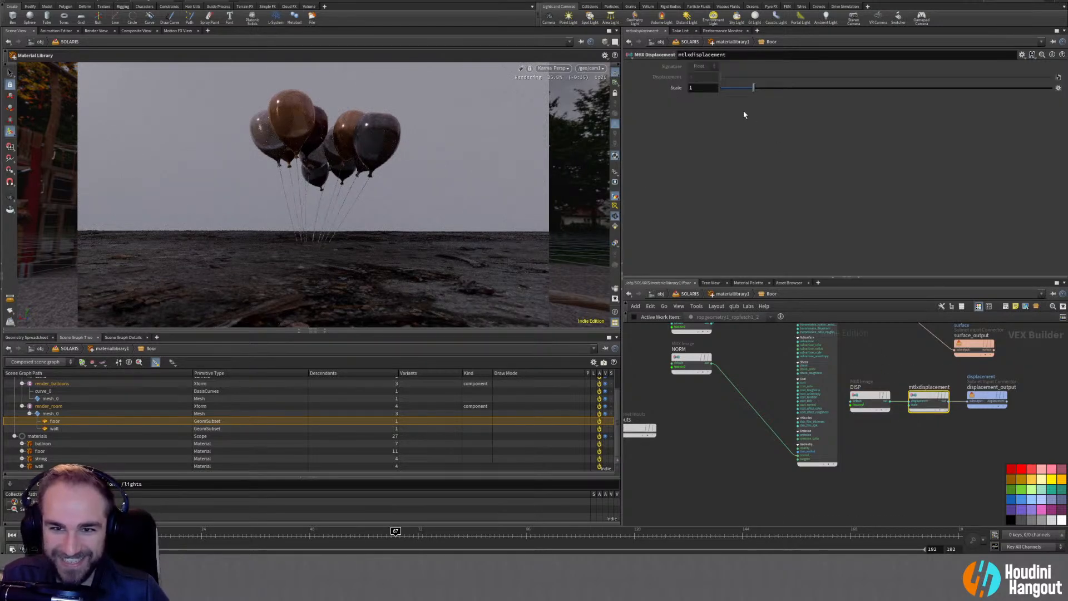
pyautogui.moveTo(753, 87); pyautogui.dragTo(722, 91)
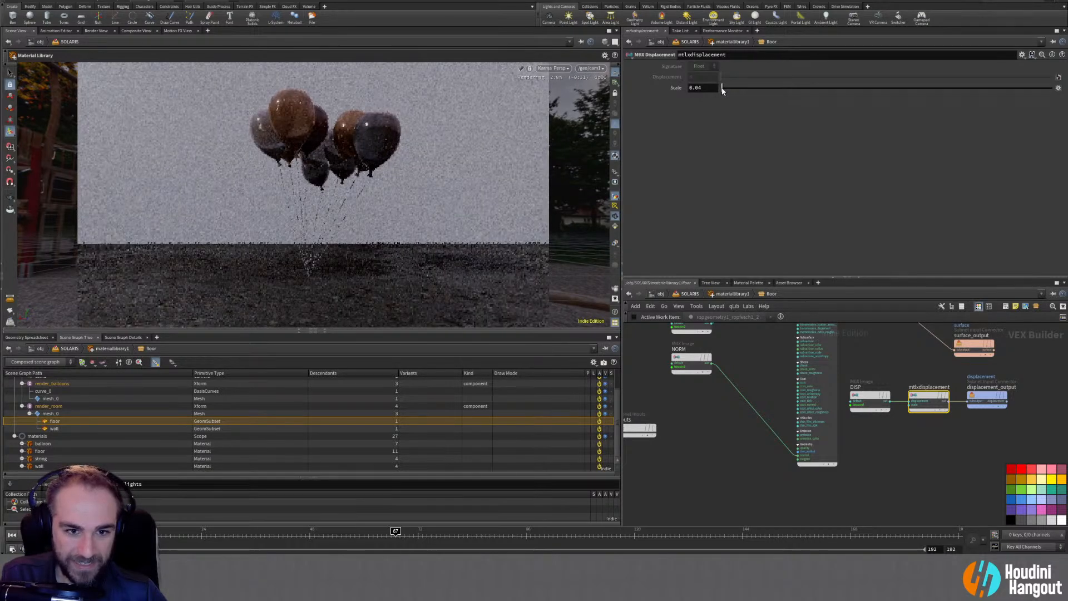
# Insert a MtlX Saturate node into the connection between NORM and the floor's standard surface
pyautogui.click(691, 358)
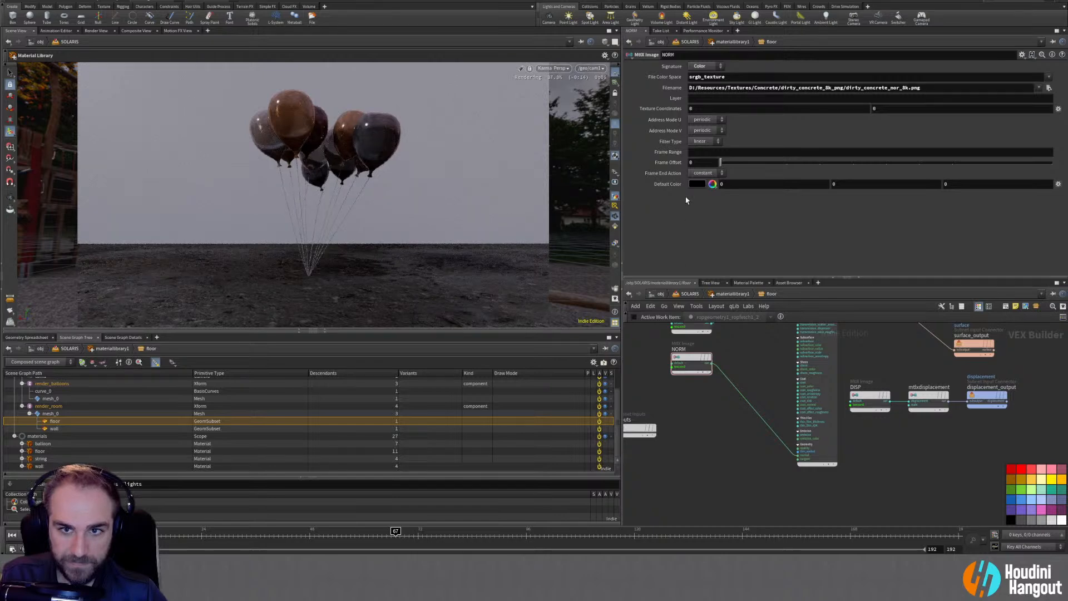
pyautogui.click(702, 142)
pyautogui.click(739, 140)
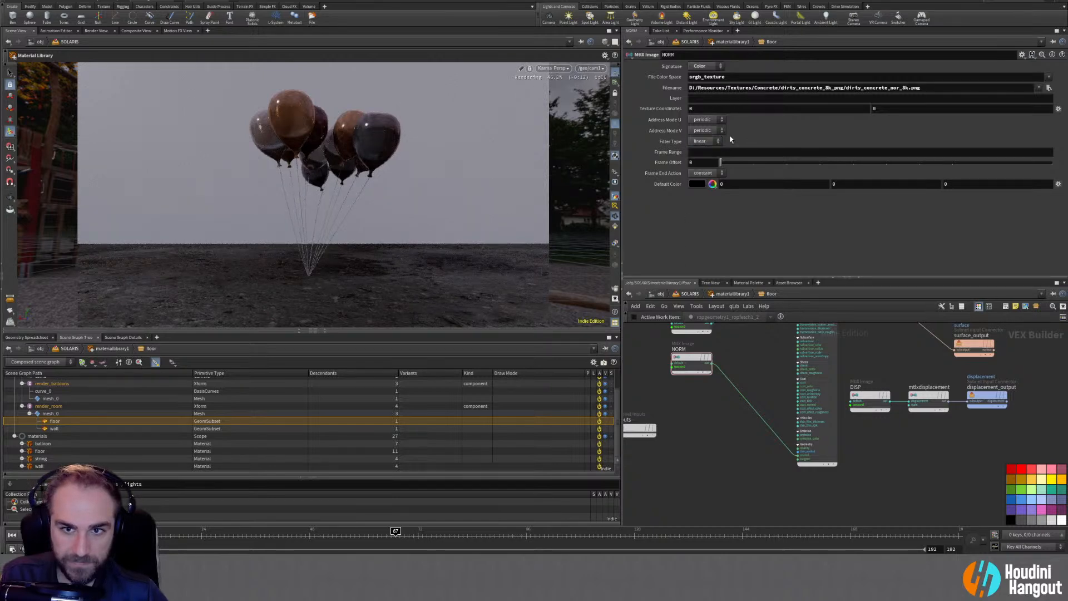
pyautogui.press('Tab')
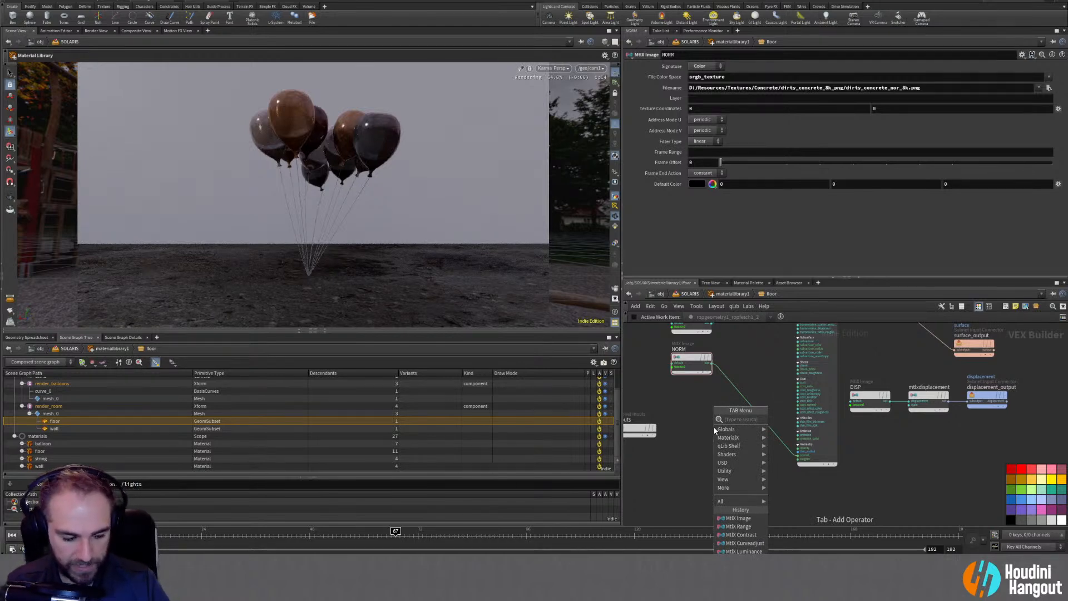
pyautogui.write('sa')
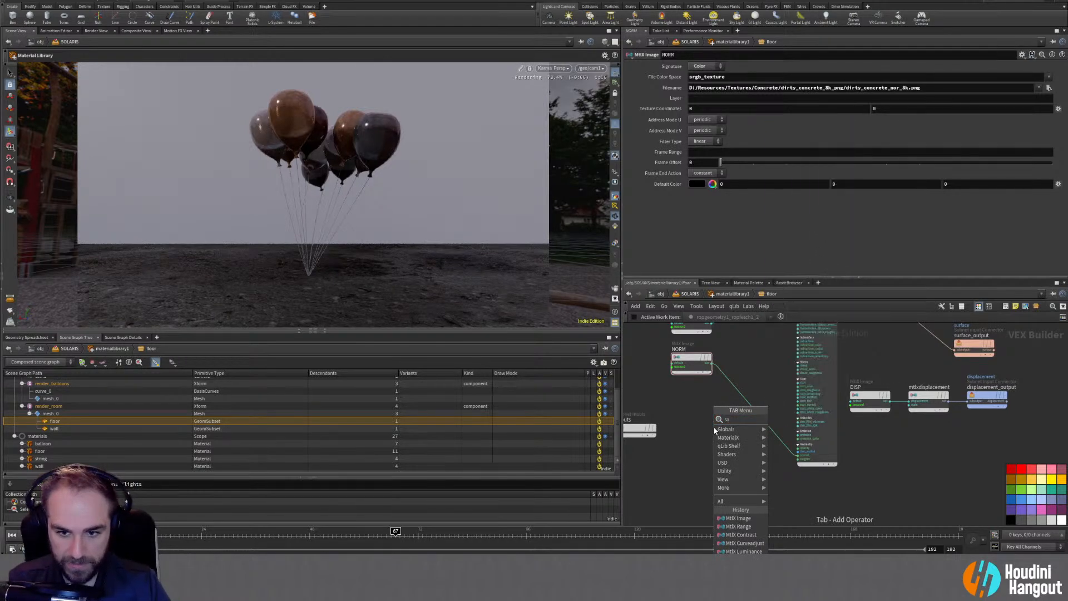
pyautogui.write('t')
pyautogui.press('Return')
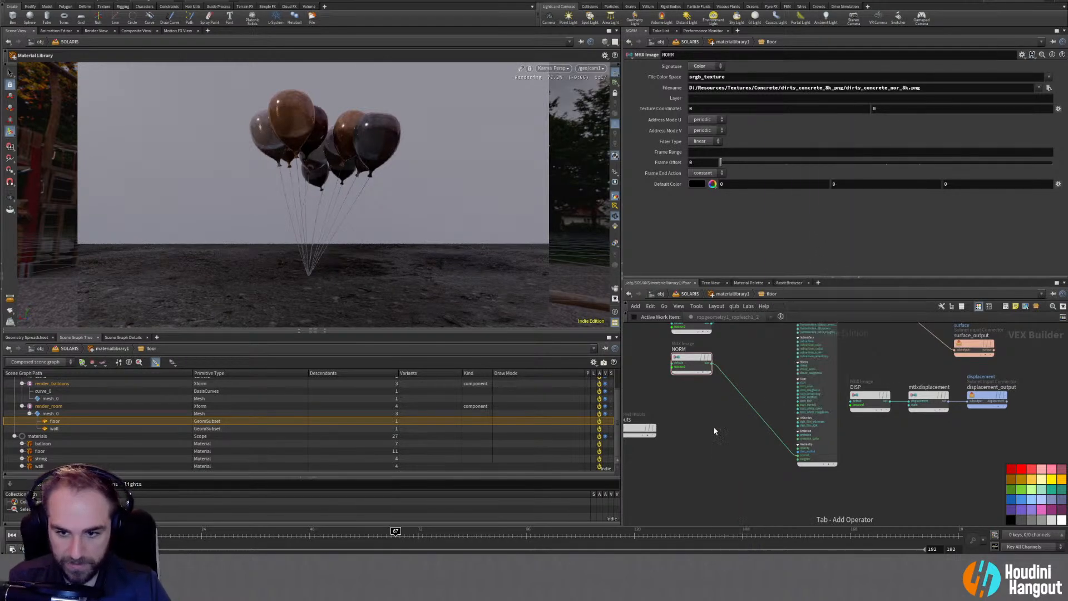
pyautogui.click(756, 400)
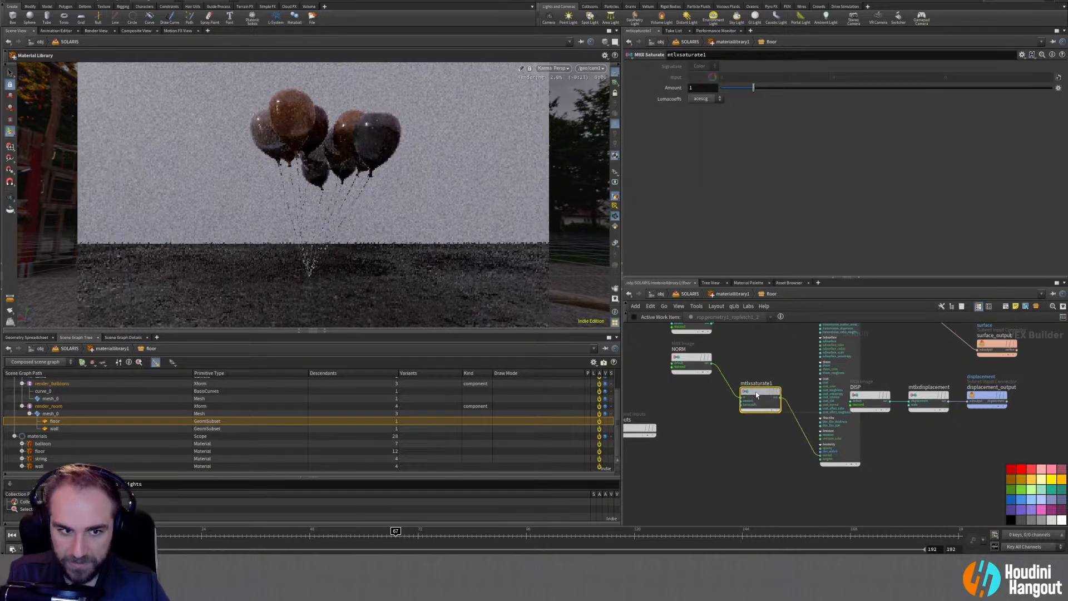
# Set the saturate node's amount to 0.23 and its luma coefficients to rec709, and restart the viewport render
pyautogui.moveTo(745, 89); pyautogui.dragTo(728, 88)
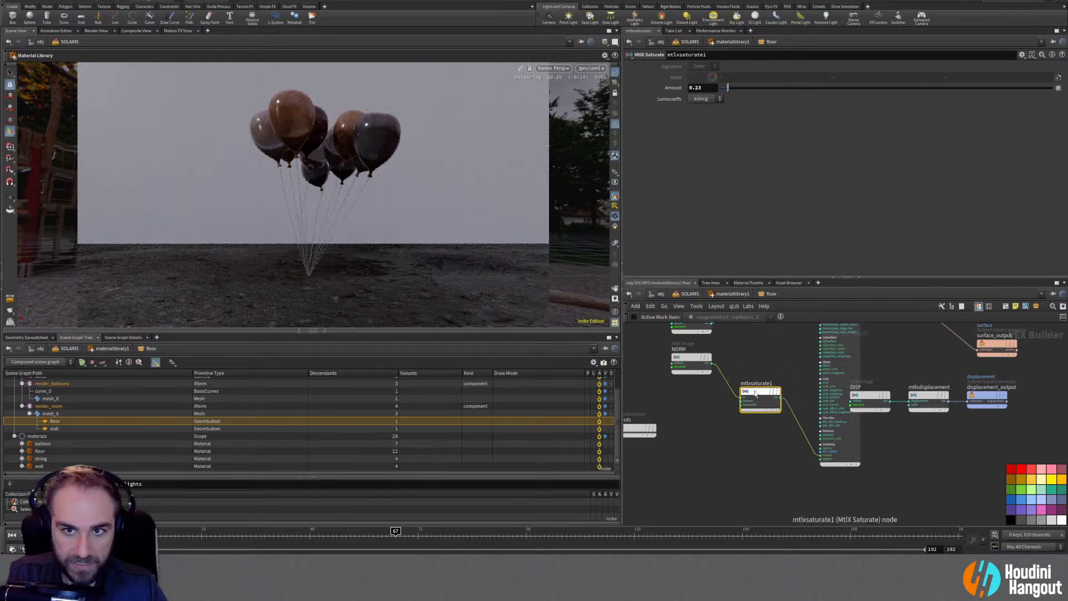
pyautogui.click(704, 99)
pyautogui.click(701, 114)
pyautogui.click(552, 68)
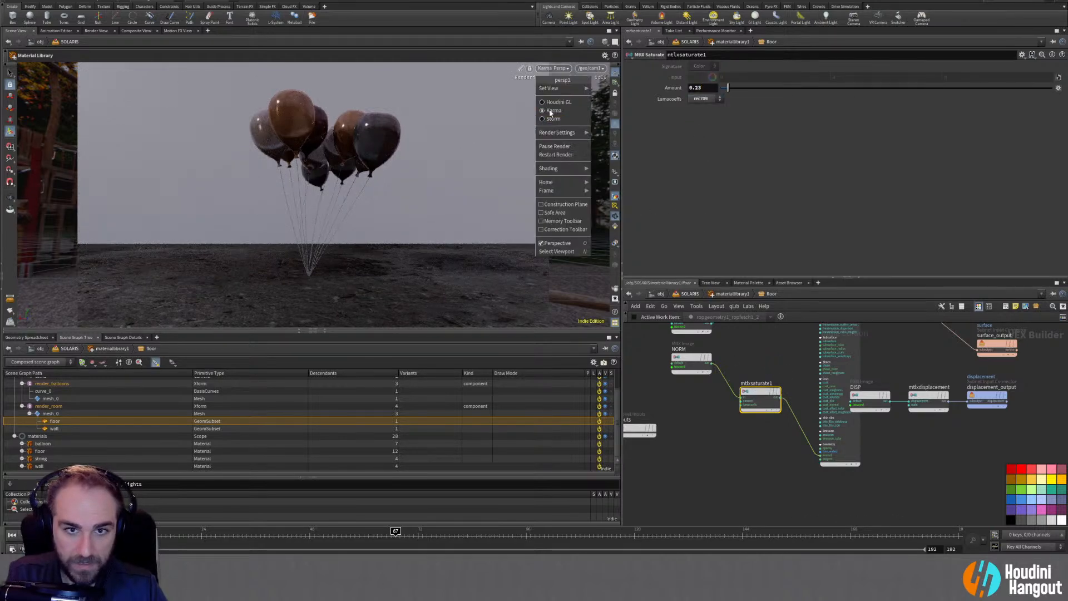
pyautogui.click(555, 154)
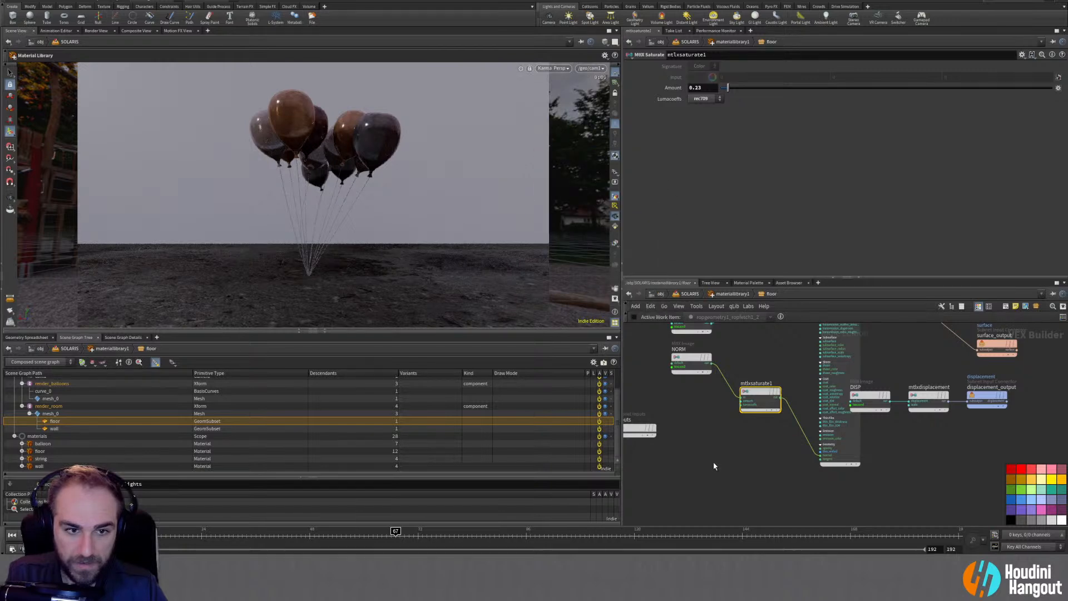
# Move the DISP, displacement and displacement output nodes clear of the standard surface node
pyautogui.moveTo(745, 363); pyautogui.dragTo(762, 452)
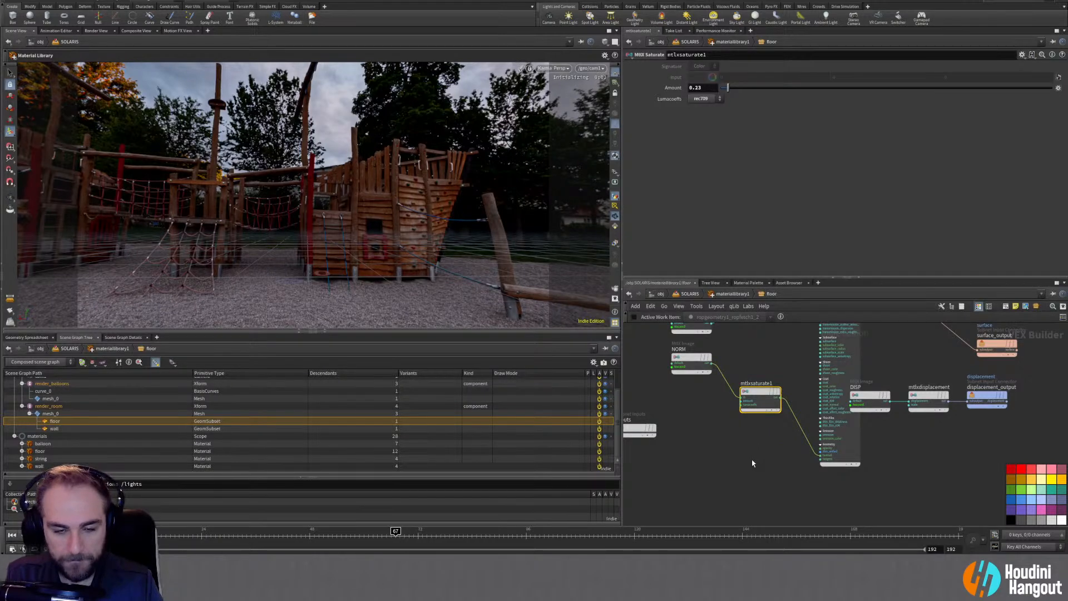
pyautogui.moveTo(751, 458); pyautogui.dragTo(742, 512, button='middle')
pyautogui.scroll(-3, 741, 509)
pyautogui.moveTo(834, 443); pyautogui.dragTo(969, 471)
pyautogui.click(971, 435)
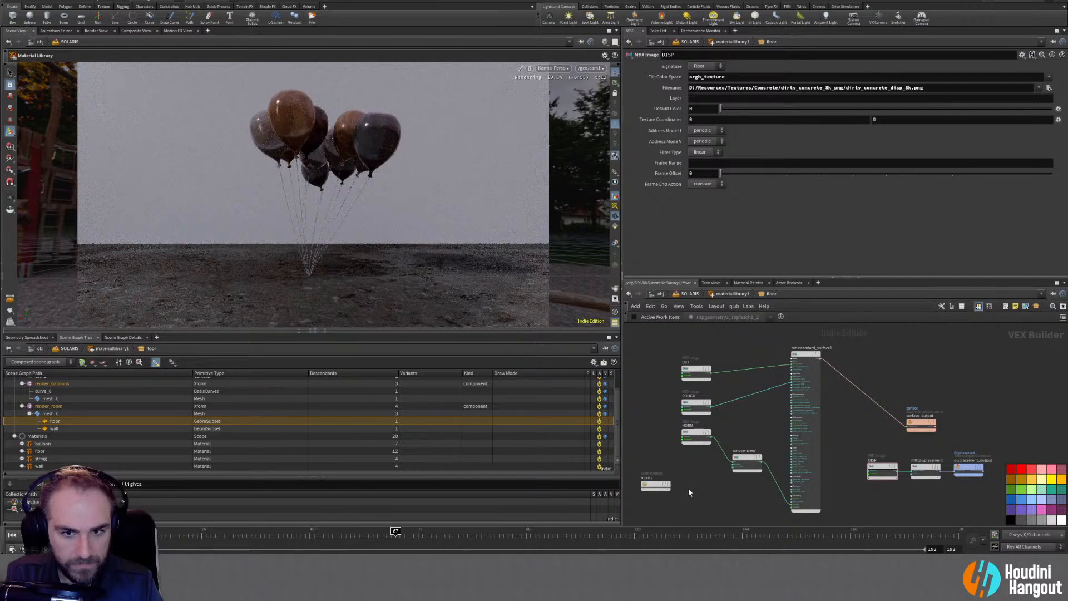
# Replace the saturate node with a MtlX Remap node on the connection from NORM to the standard surface's normal input
pyautogui.moveTo(733, 428); pyautogui.dragTo(754, 497)
pyautogui.press('Delete')
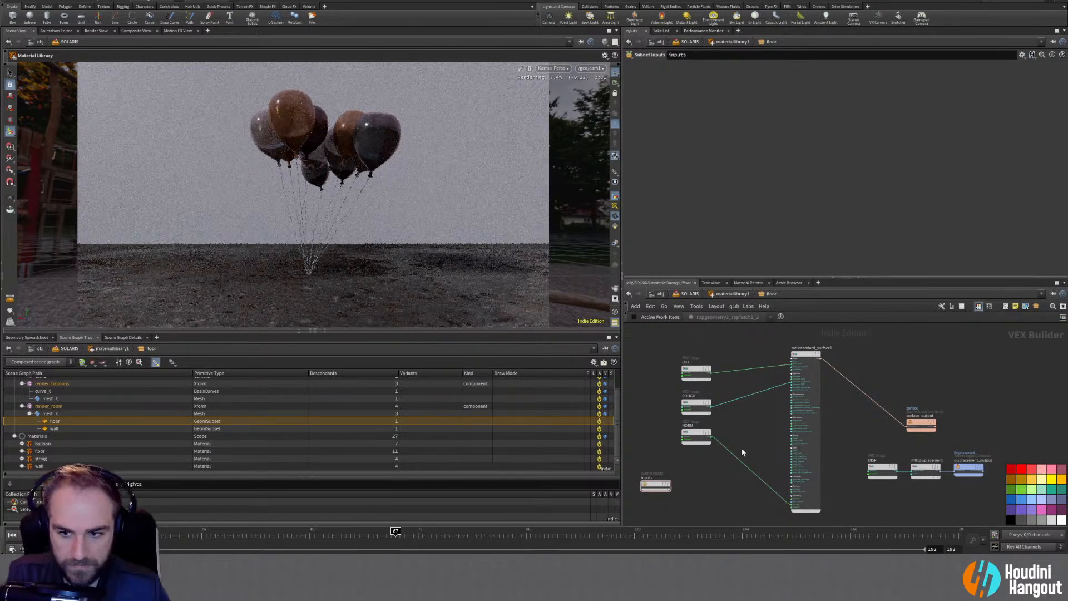
pyautogui.press('Tab')
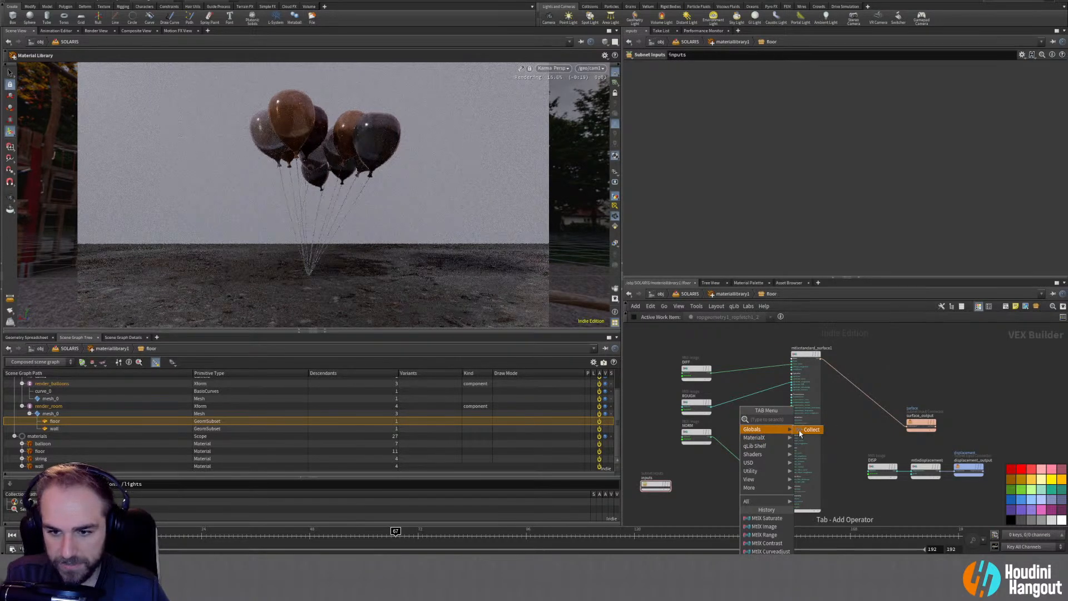
pyautogui.moveTo(757, 438)
pyautogui.moveTo(813, 441)
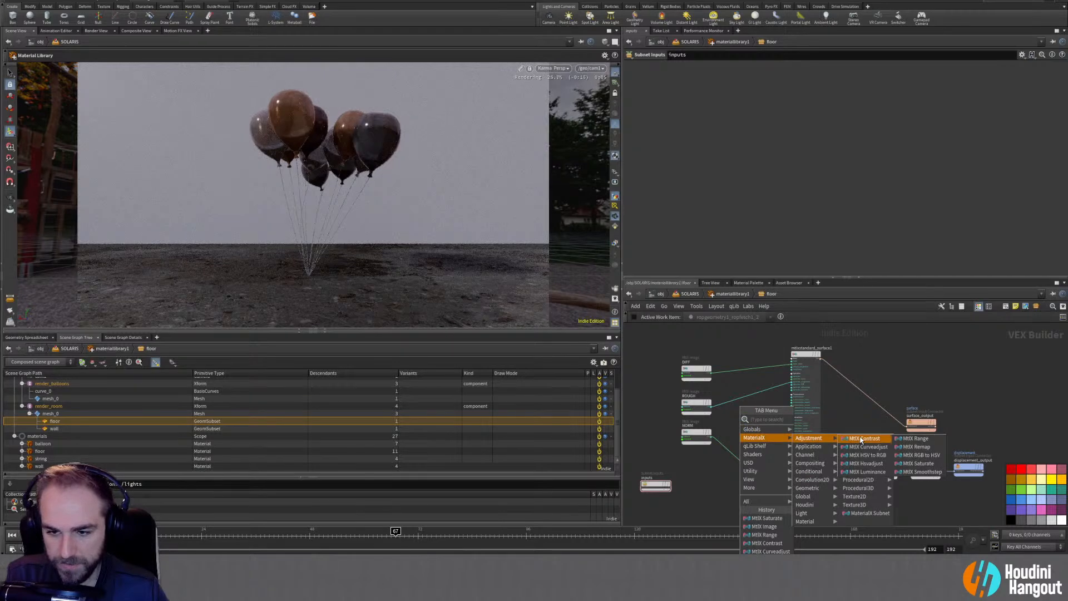
pyautogui.click(865, 447)
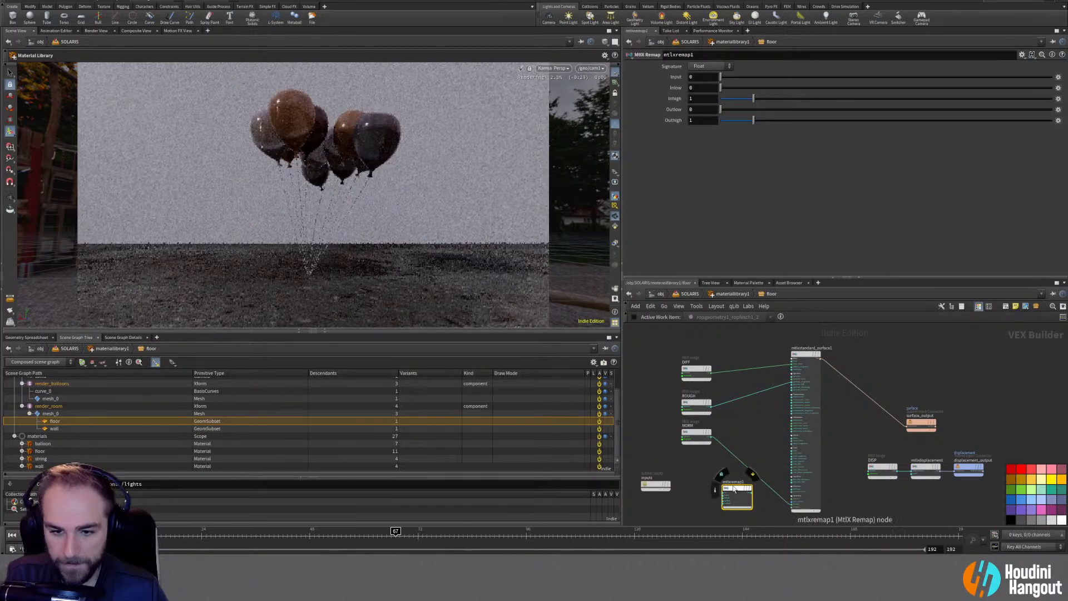
pyautogui.click(744, 477)
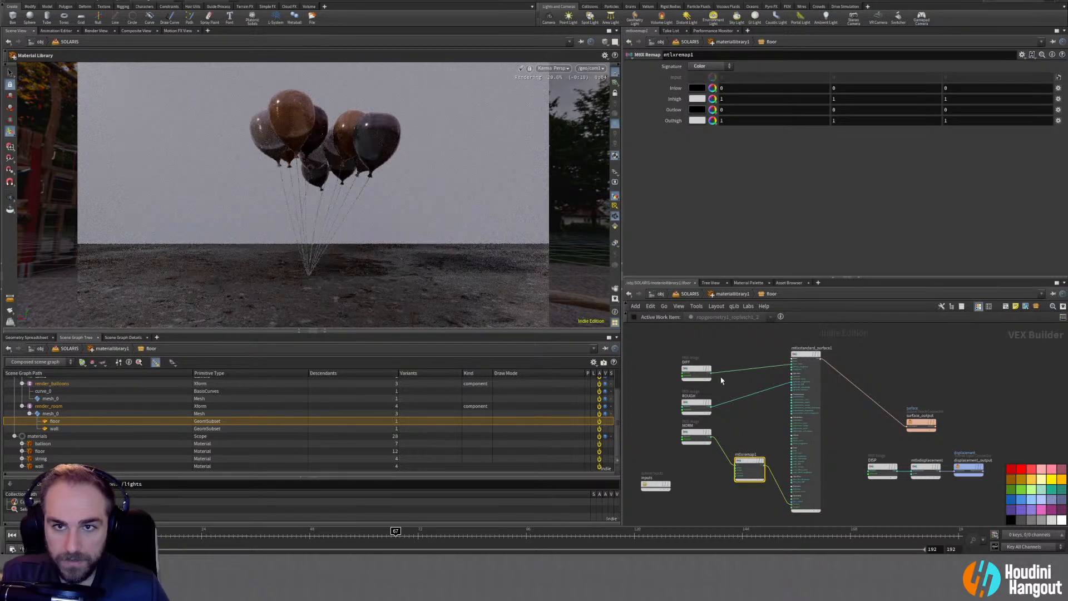
pyautogui.scroll(2, 754, 432)
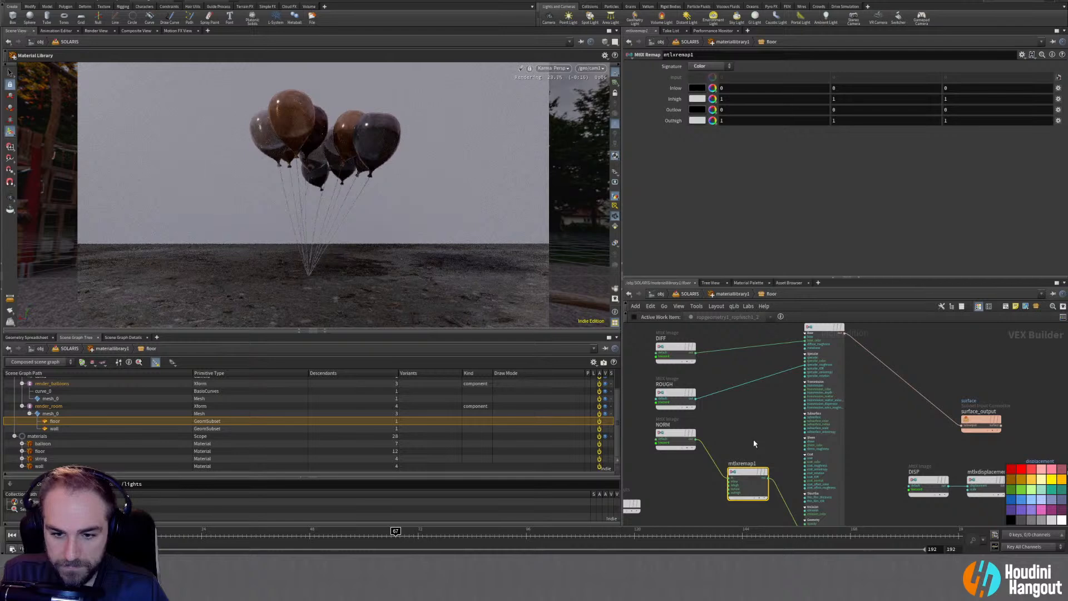
# Replace the remap node with a MtlX Range node on the connection from NORM to the floor's standard surface
pyautogui.press('Tab')
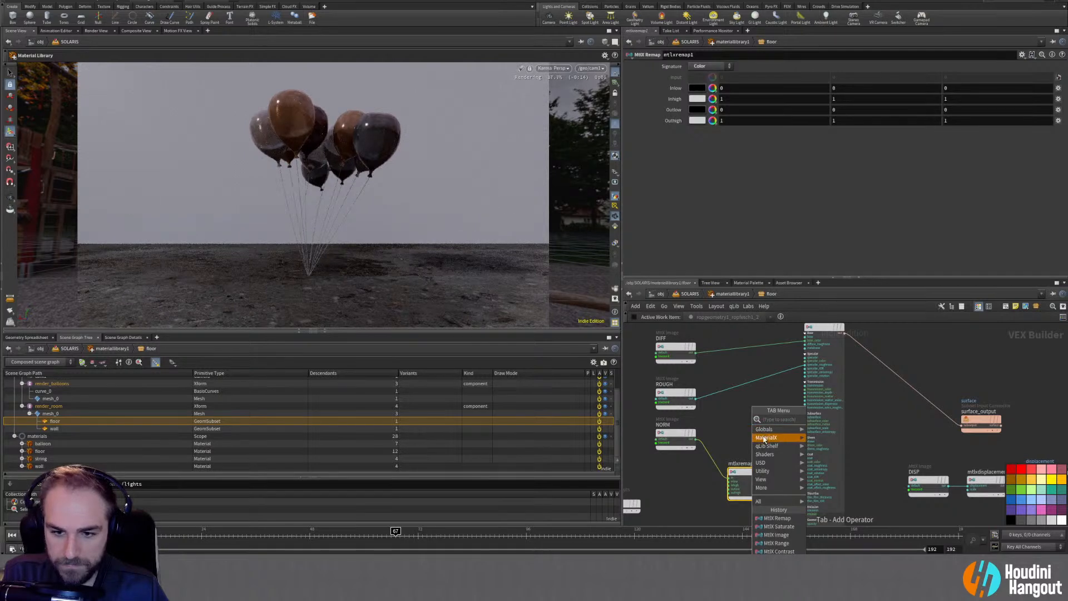
pyautogui.moveTo(764, 438)
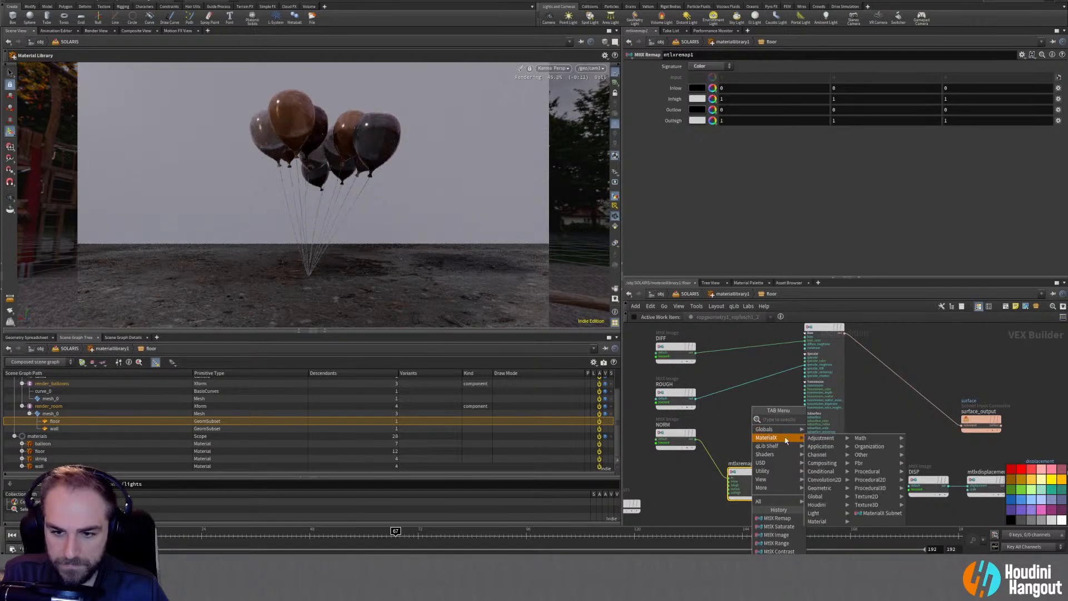
pyautogui.moveTo(821, 437)
pyautogui.click(920, 439)
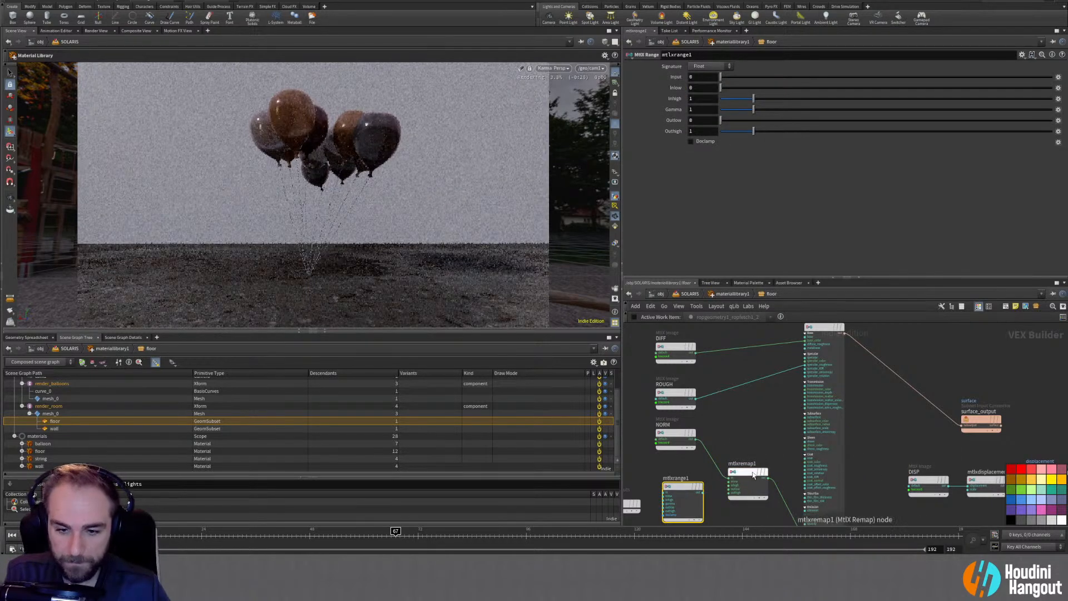
pyautogui.press('Delete')
pyautogui.moveTo(685, 494); pyautogui.dragTo(743, 457)
pyautogui.click(743, 458)
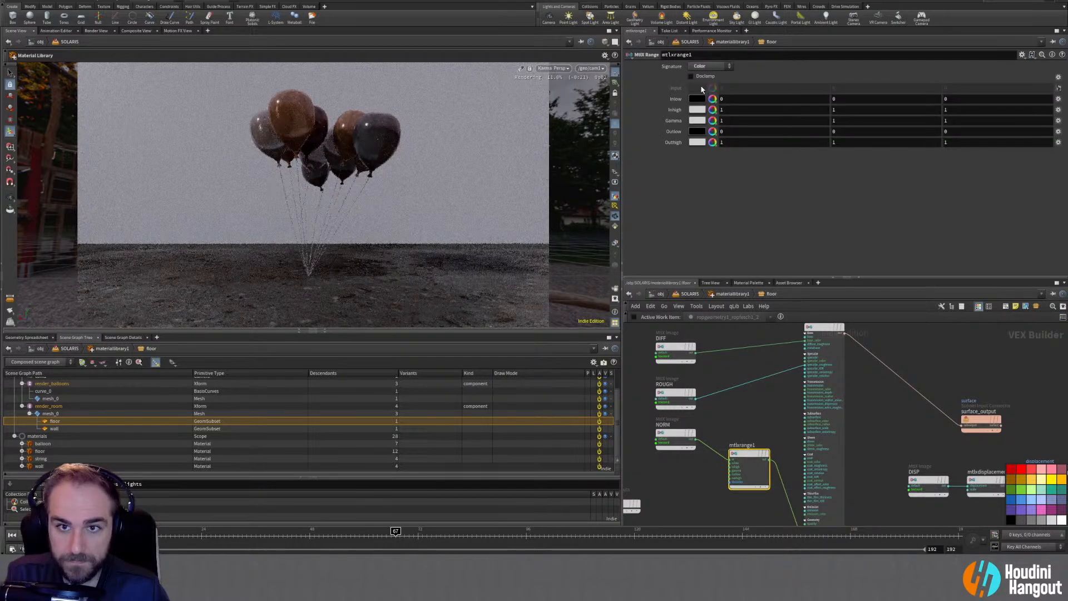
# Set the range node's gamma to 0.7 on all channels and restart the viewport render
pyautogui.moveTo(675, 122); pyautogui.dragTo(656, 122, button='middle')
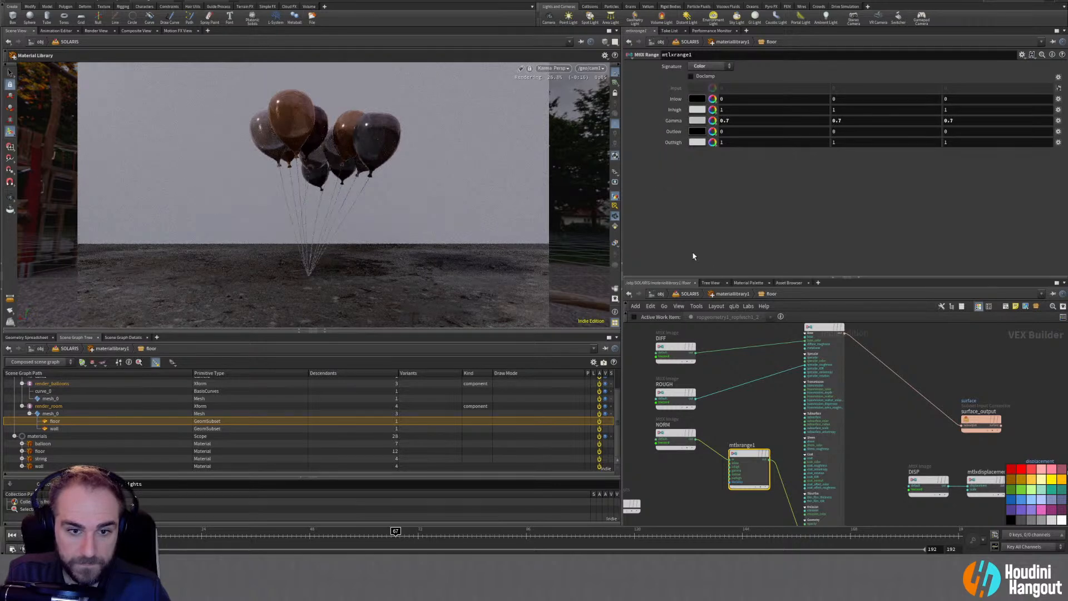
pyautogui.click(556, 69)
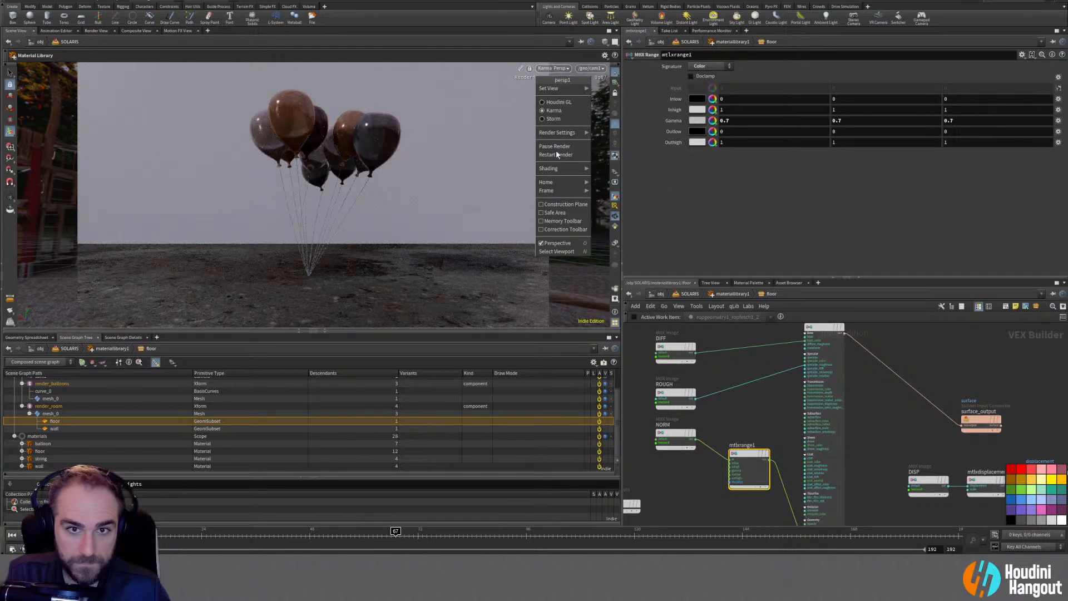
pyautogui.click(555, 157)
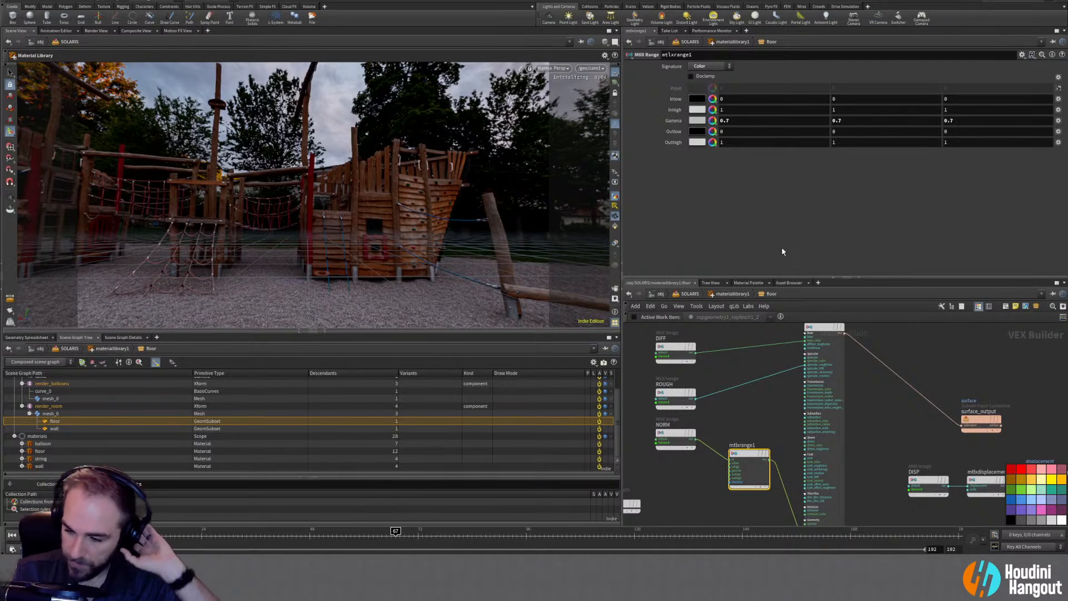
# Delete the DISP image node and set the range node's gamma to 2.7 on all channels
pyautogui.moveTo(907, 480); pyautogui.dragTo(846, 448, button='middle')
pyautogui.click(849, 451)
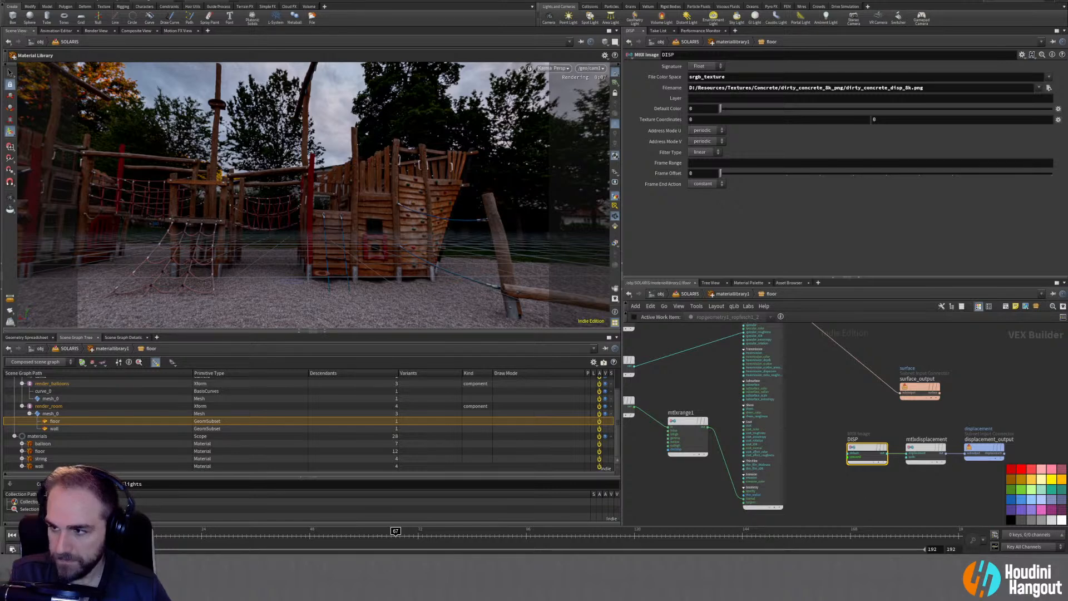
pyautogui.press('Delete')
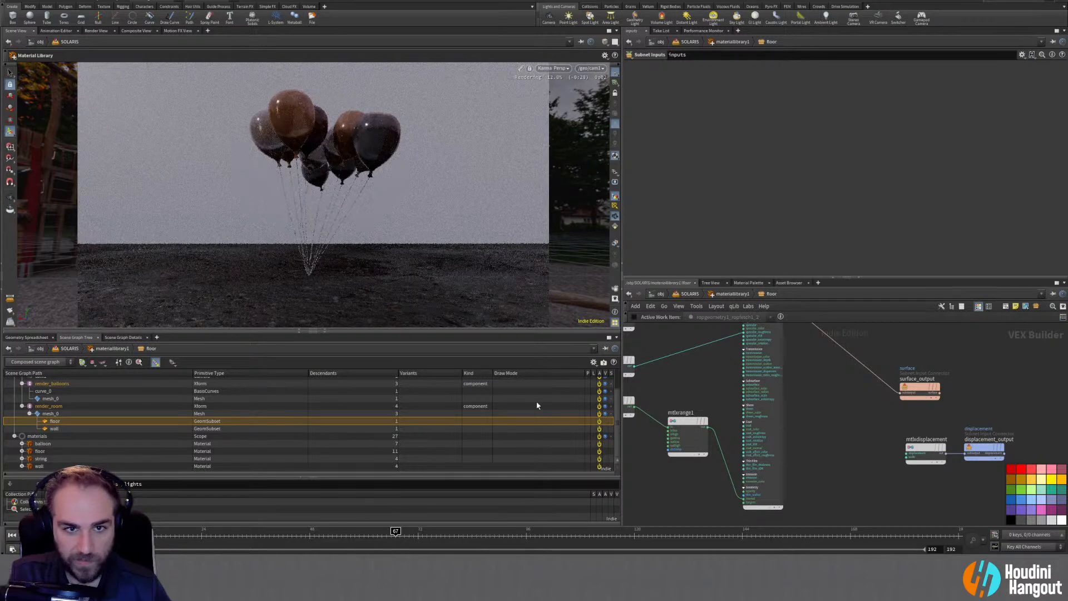
pyautogui.click(688, 427)
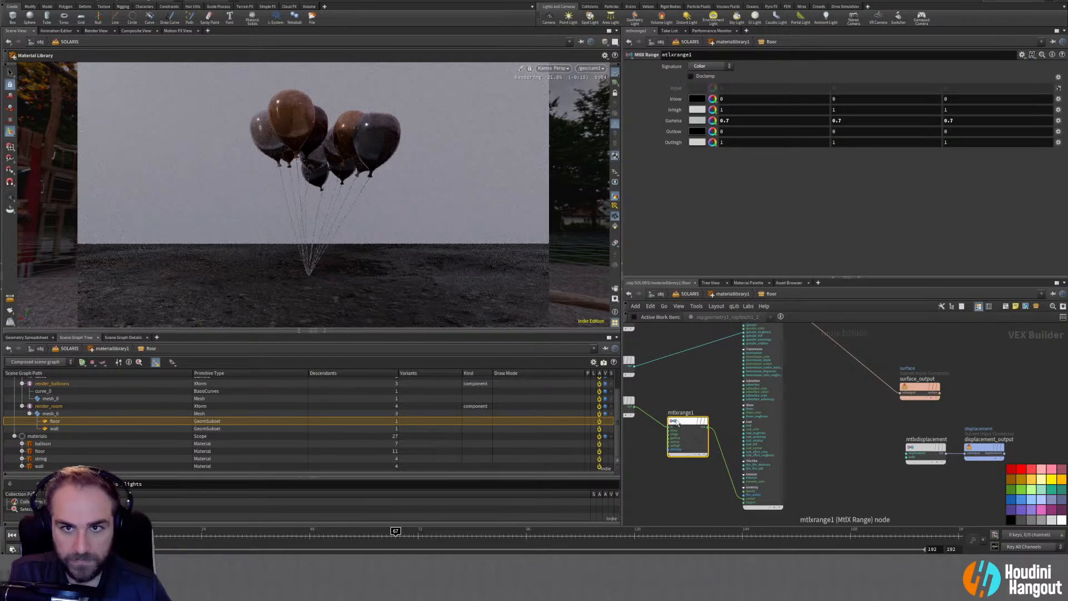
pyautogui.moveTo(673, 120); pyautogui.dragTo(747, 121, button='middle')
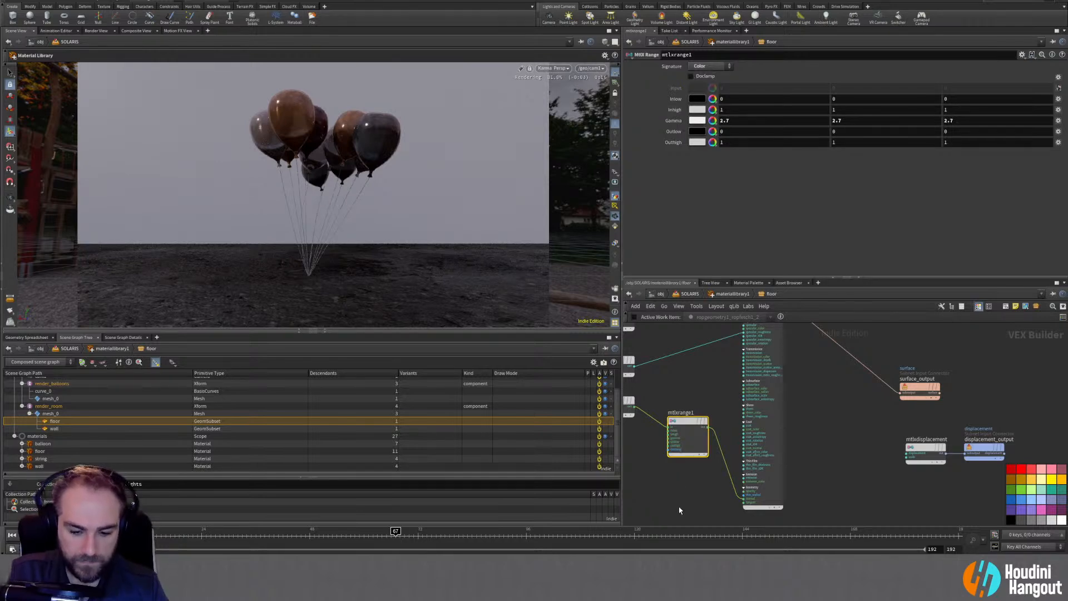
# Delete the range node and the NORM image node, and restart the viewport render
pyautogui.press('Delete')
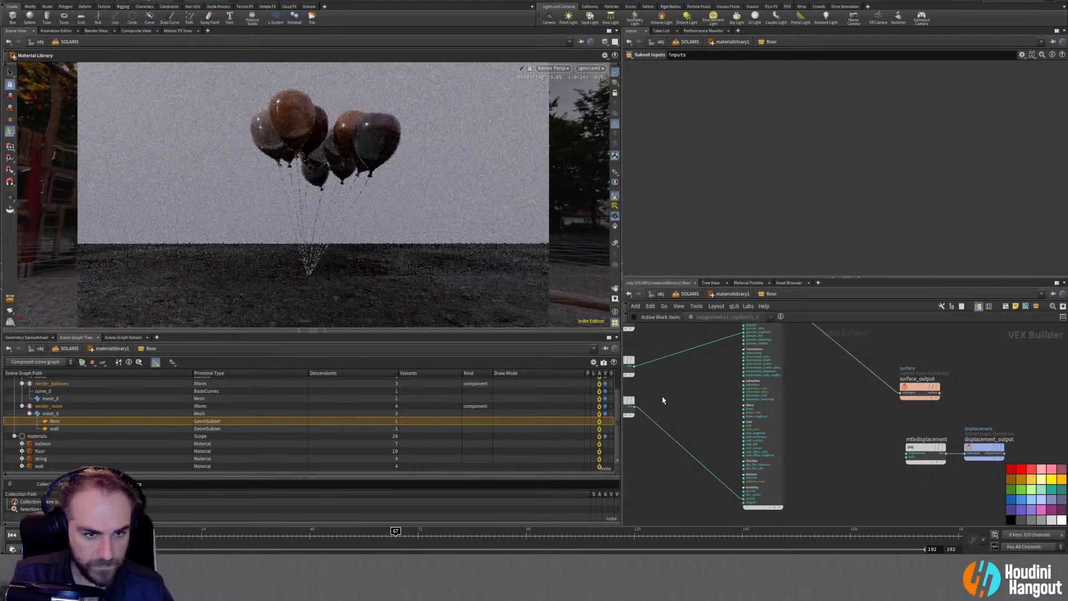
pyautogui.moveTo(664, 390); pyautogui.dragTo(625, 445)
pyautogui.press('Delete')
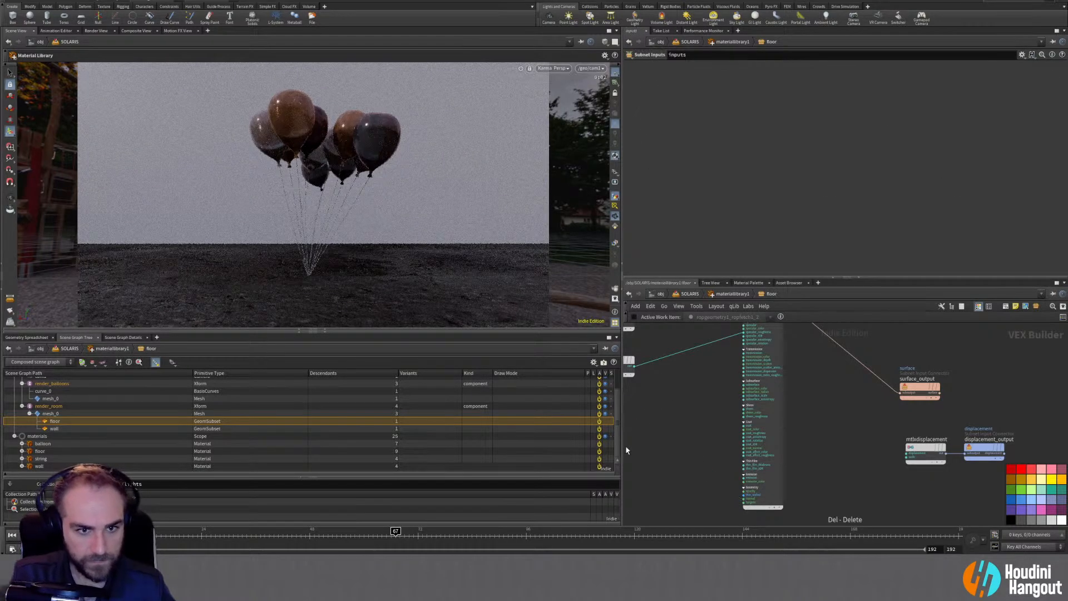
pyautogui.moveTo(626, 448); pyautogui.dragTo(723, 463, button='middle')
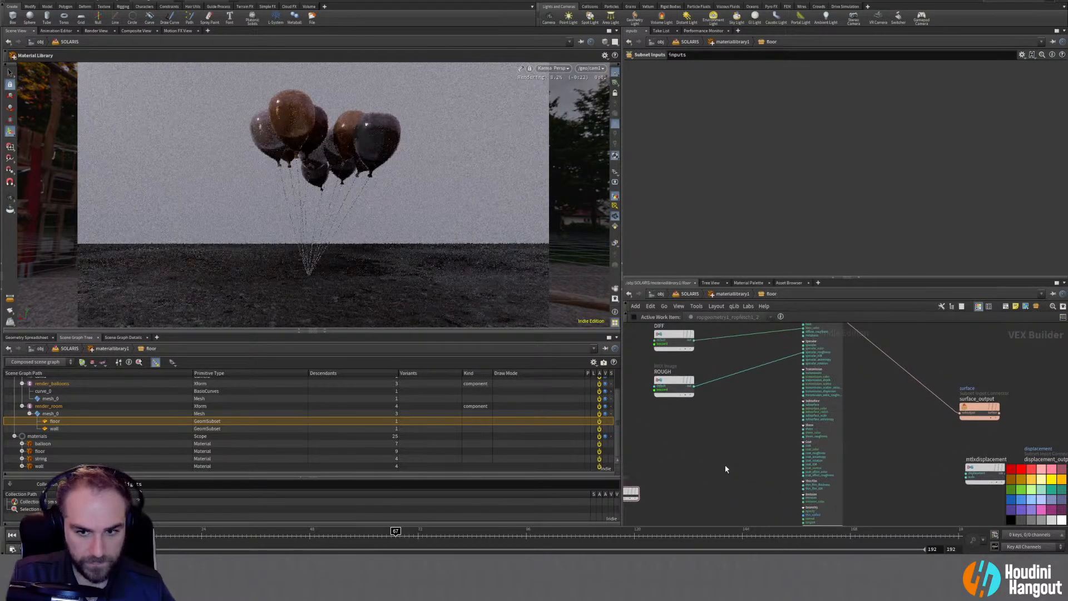
pyautogui.scroll(-2, 725, 469)
pyautogui.click(560, 69)
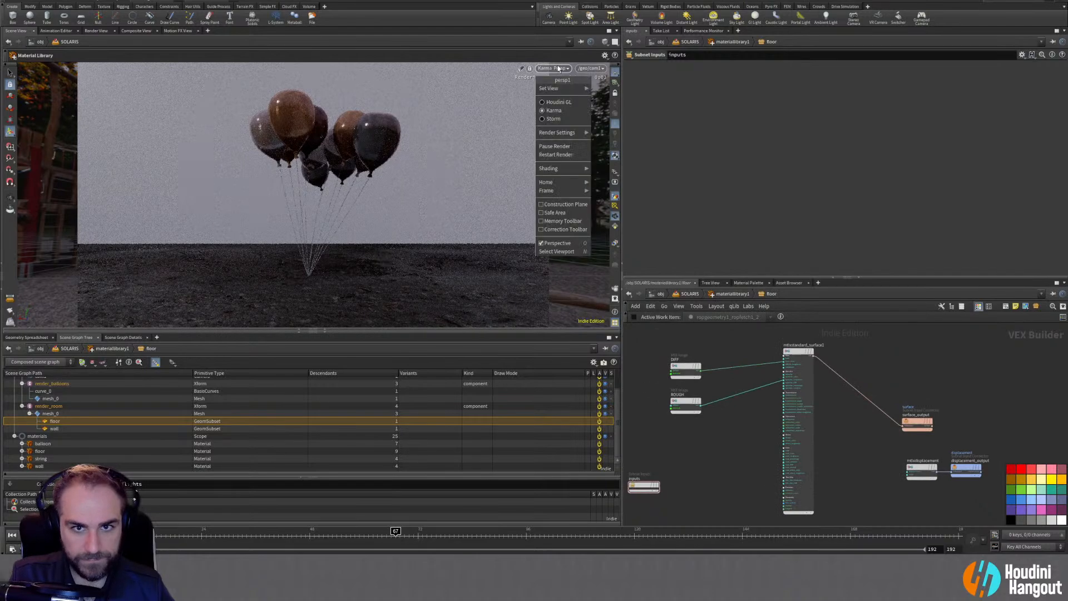
pyautogui.click(563, 157)
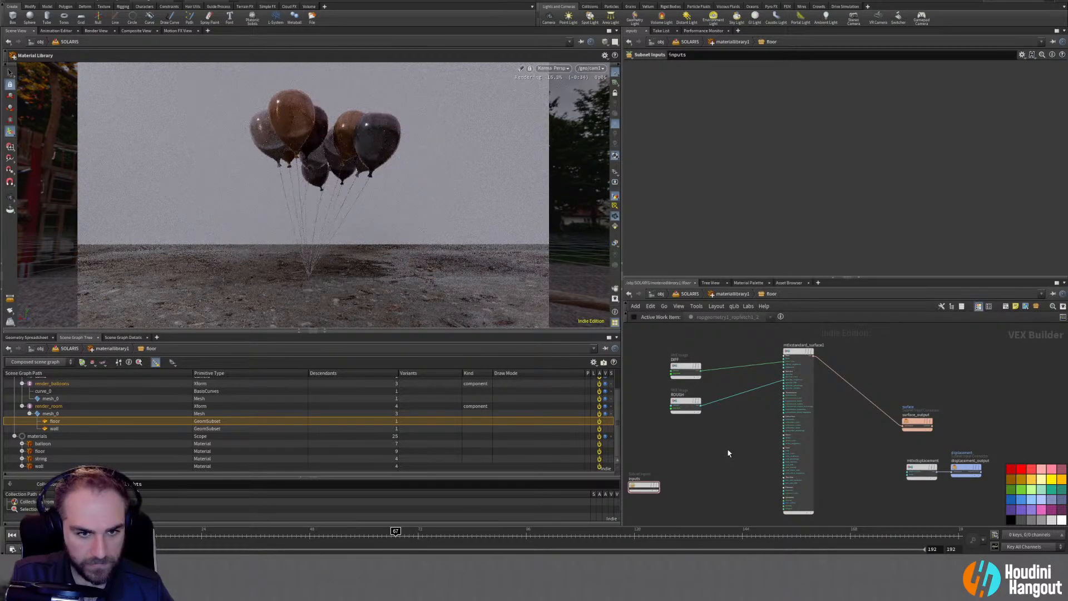
# Undo the deletion of the NORM image node and the range node
pyautogui.press('s')
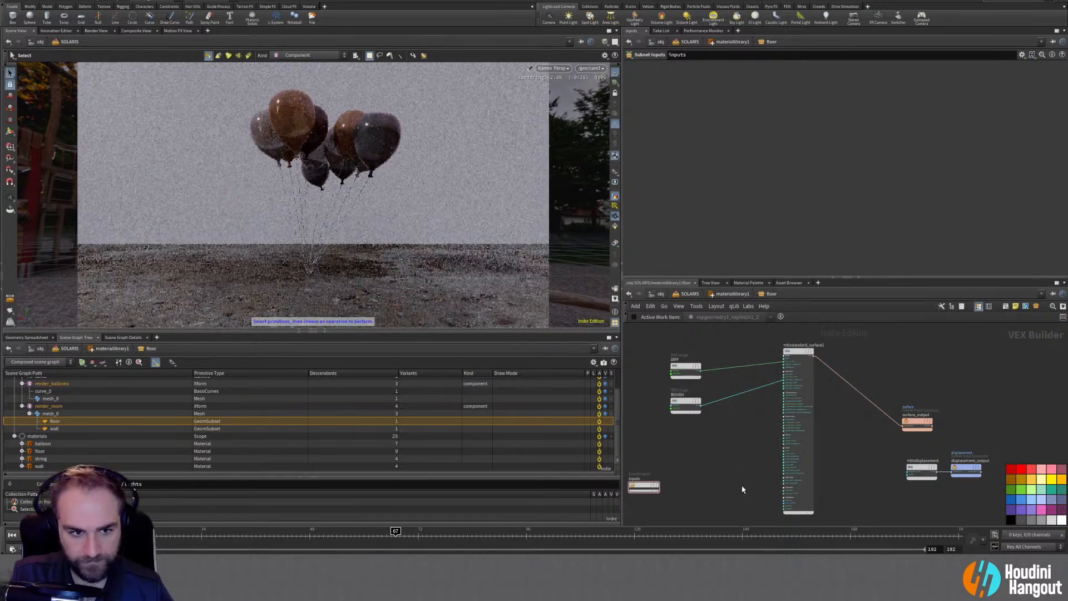
pyautogui.hotkey('ctrl', 'z')
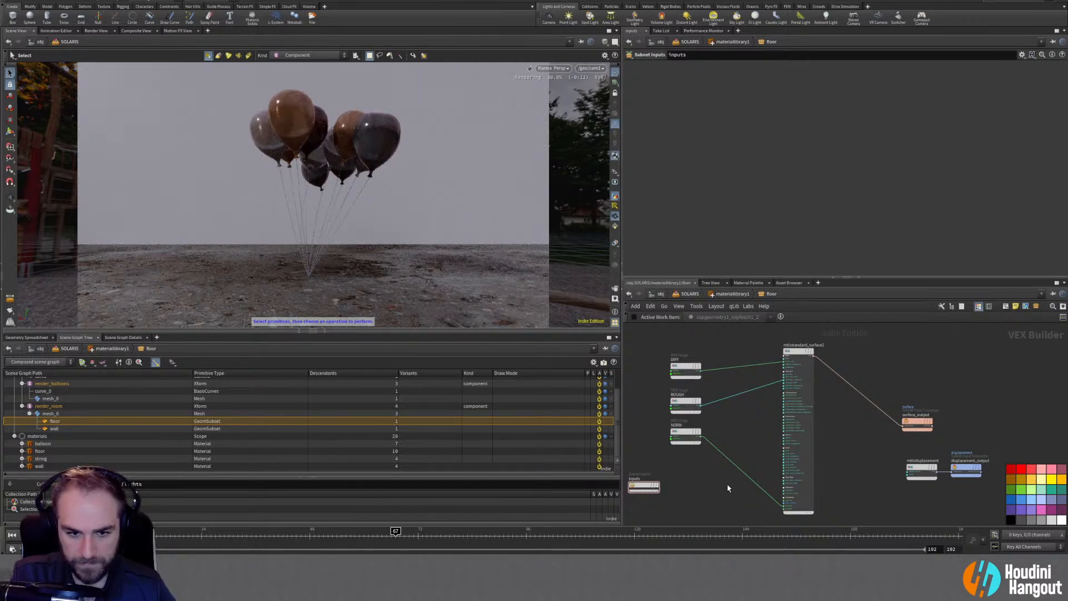
pyautogui.hotkey('ctrl', 'z')
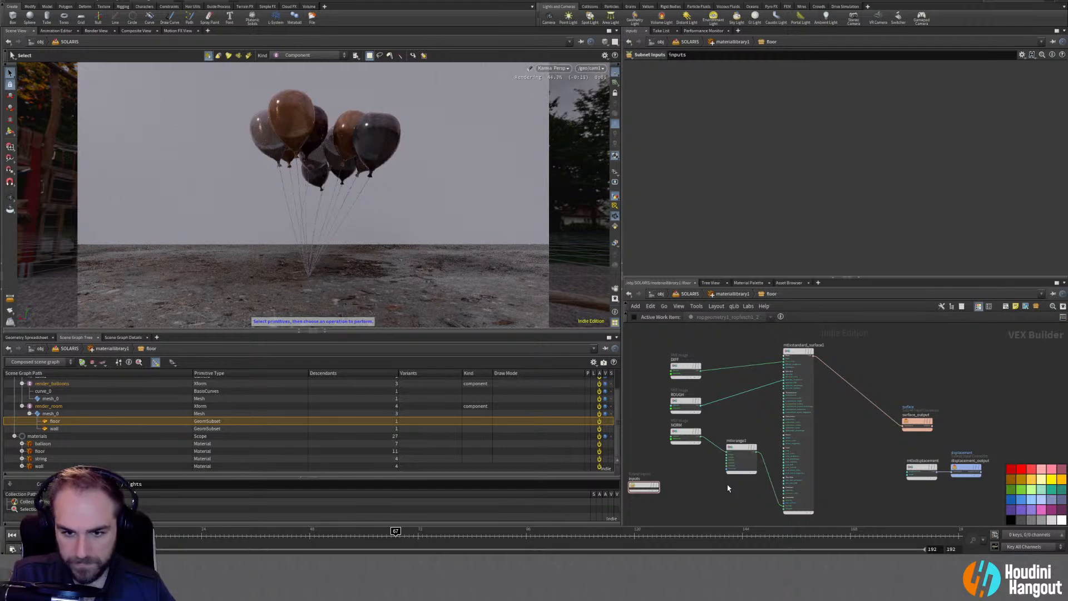
# Move the range node slightly closer to NORM and restart the viewport render
pyautogui.moveTo(739, 451); pyautogui.dragTo(734, 443)
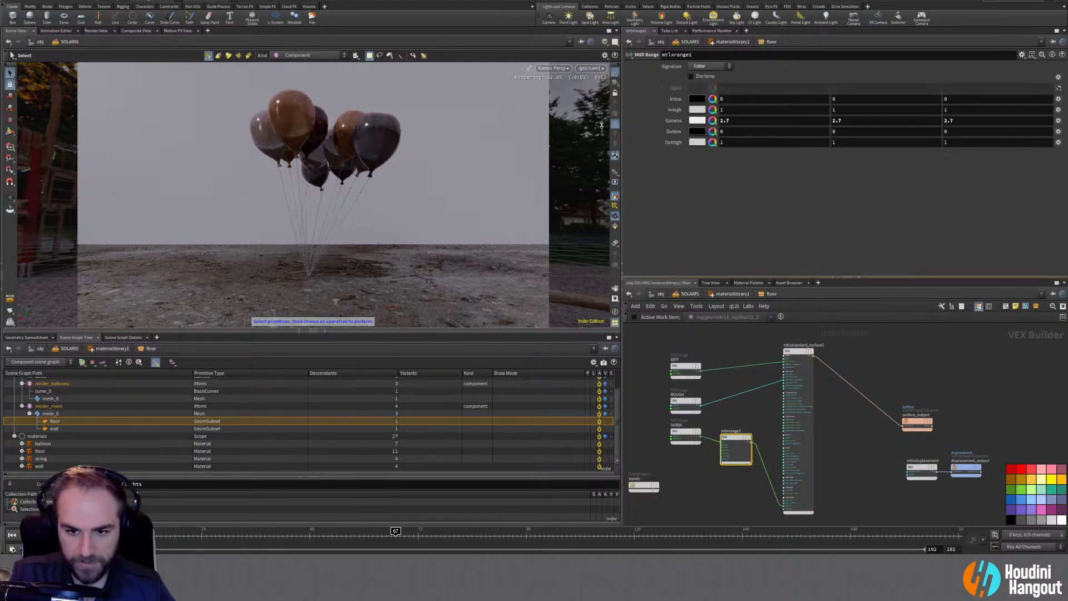
pyautogui.click(554, 67)
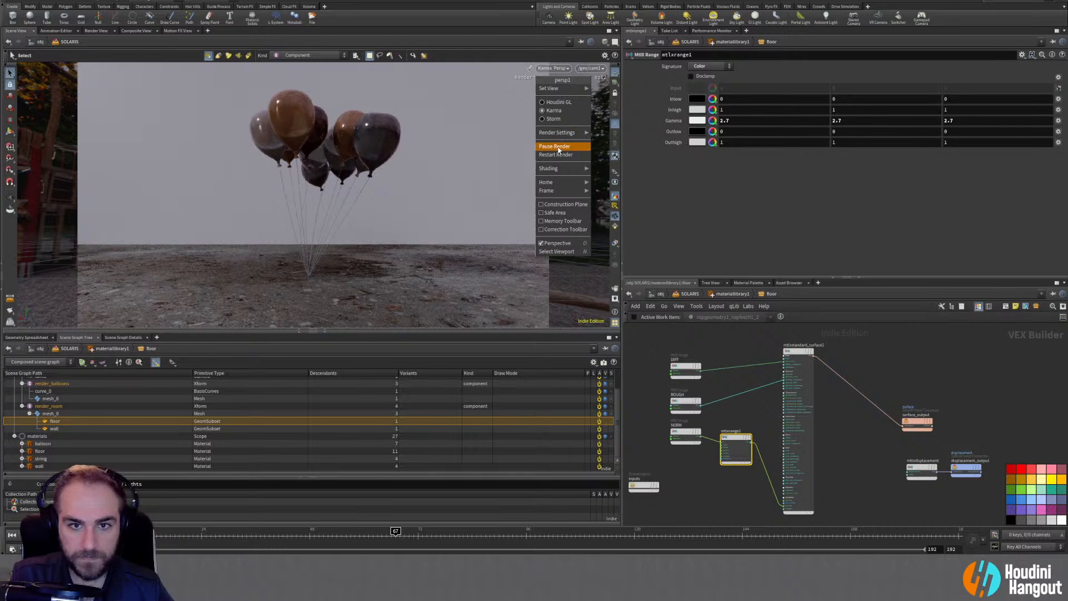
pyautogui.click(562, 158)
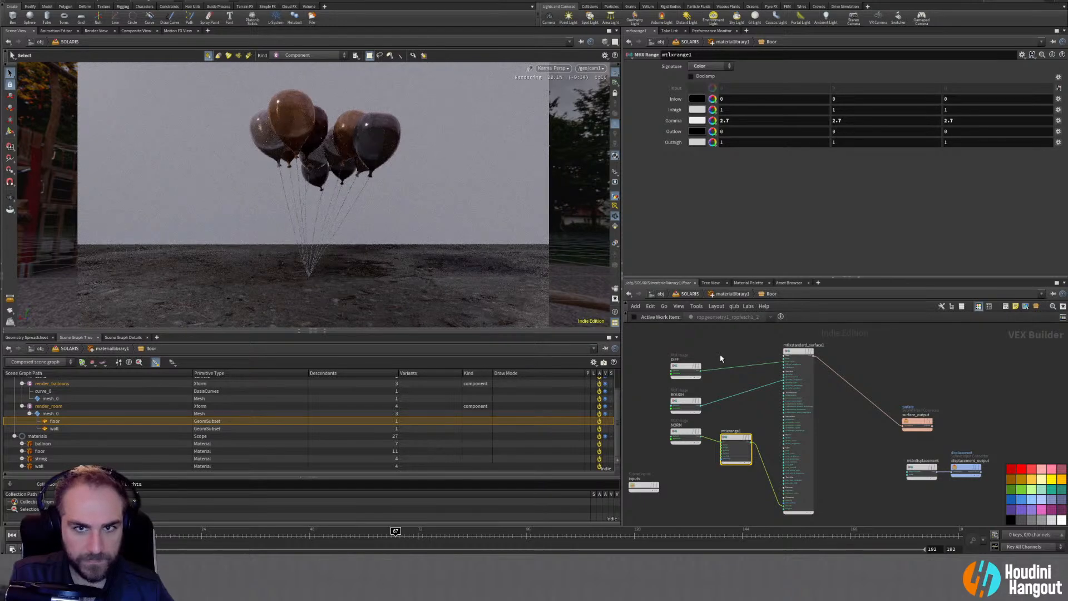
pyautogui.click(729, 354)
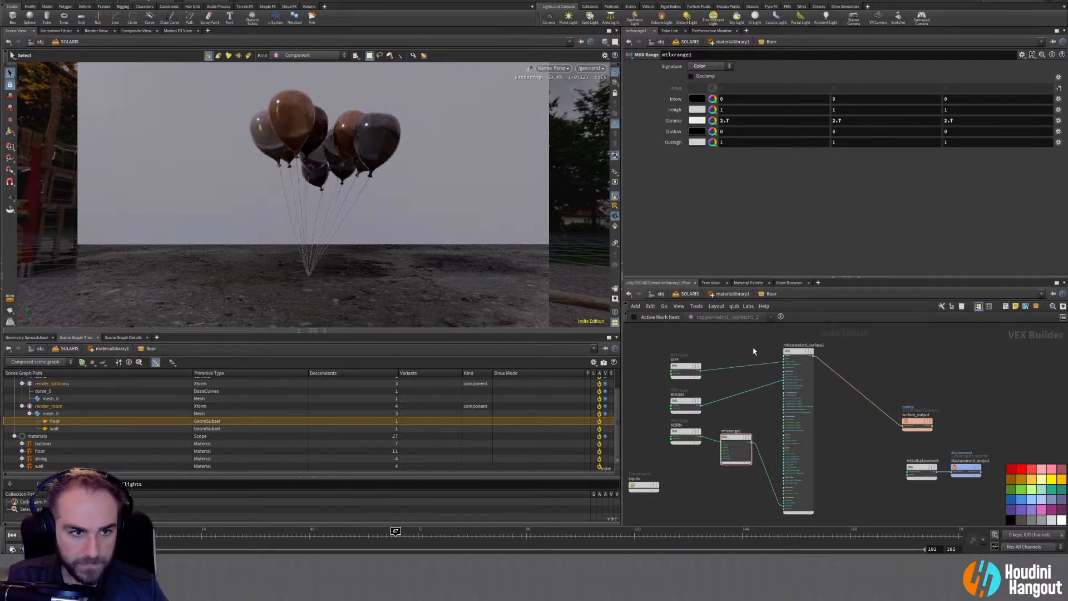
# Return to the Solaris stage network and set the distant light's angle to 1 and its exposure to 1
pyautogui.press('u')
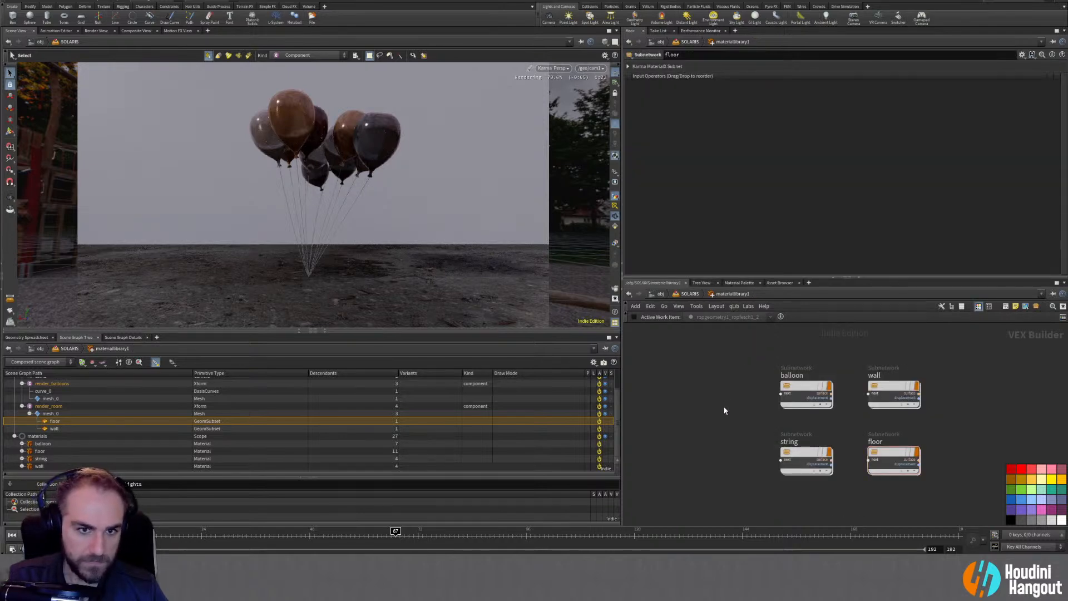
pyautogui.press('u')
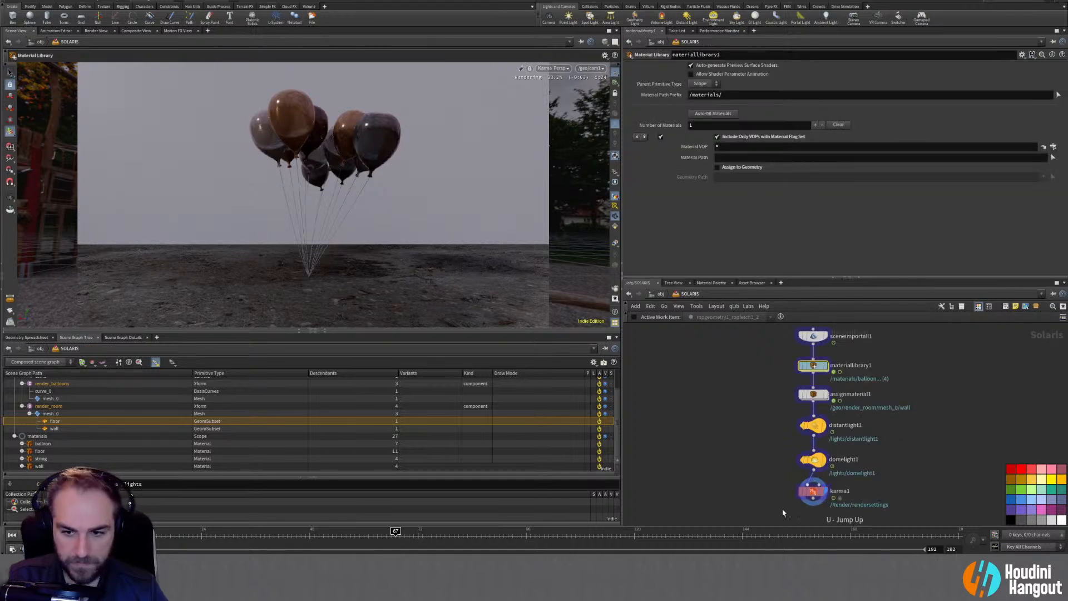
pyautogui.click(817, 424)
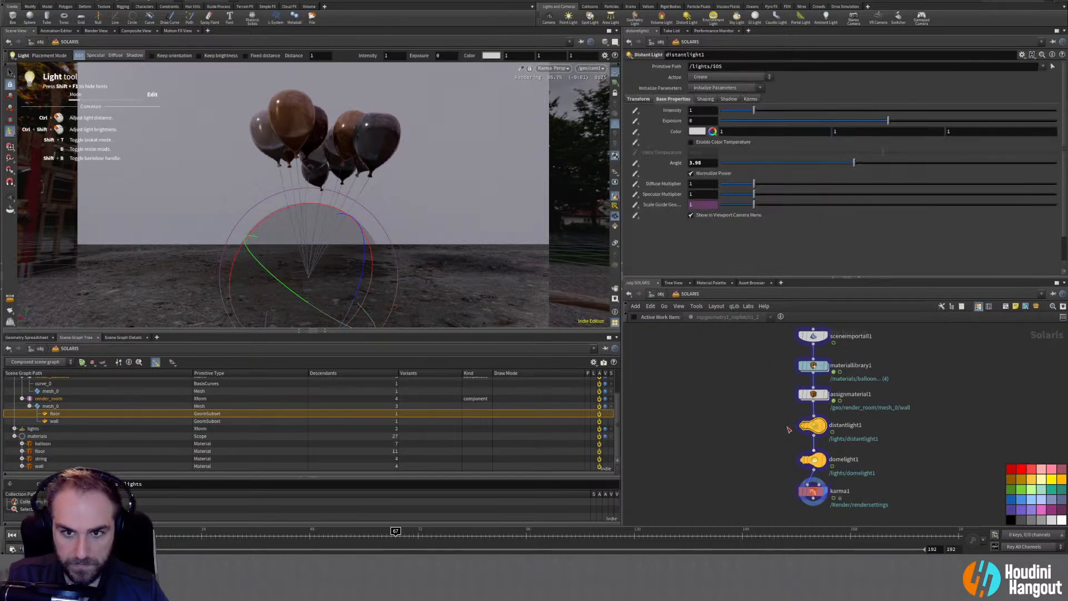
pyautogui.moveTo(852, 161); pyautogui.dragTo(754, 162)
pyautogui.moveTo(889, 121)
pyautogui.mouseDown()
pyautogui.moveTo(935, 121)
pyautogui.moveTo(869, 122)
pyautogui.moveTo(904, 120)
pyautogui.mouseUp()
pyautogui.click(813, 459)
pyautogui.click(812, 426)
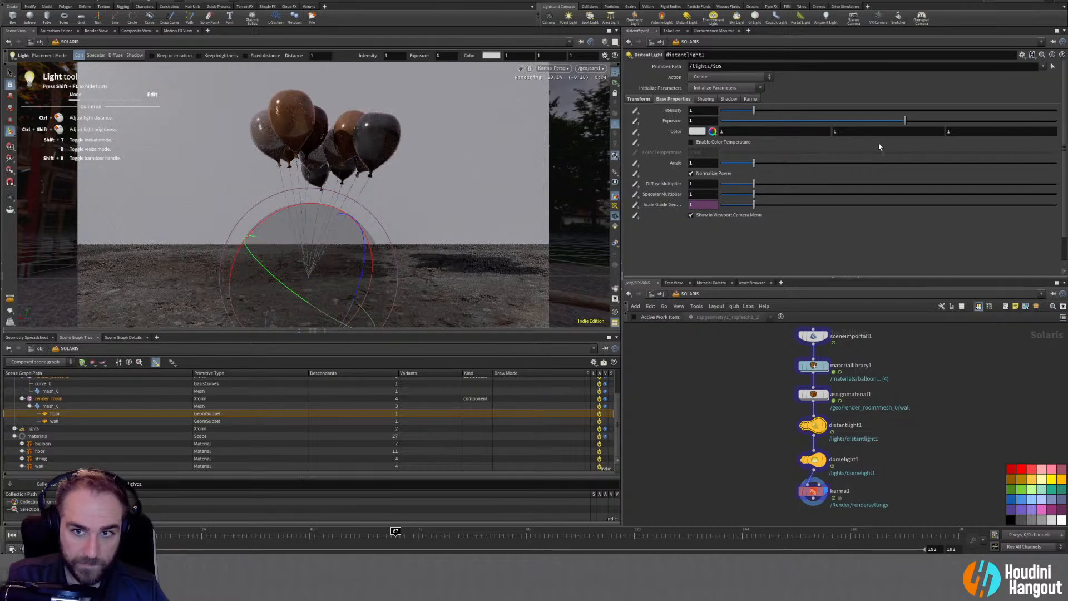
# Set the distant light's angle to 5
pyautogui.moveTo(801, 163); pyautogui.dragTo(915, 176)
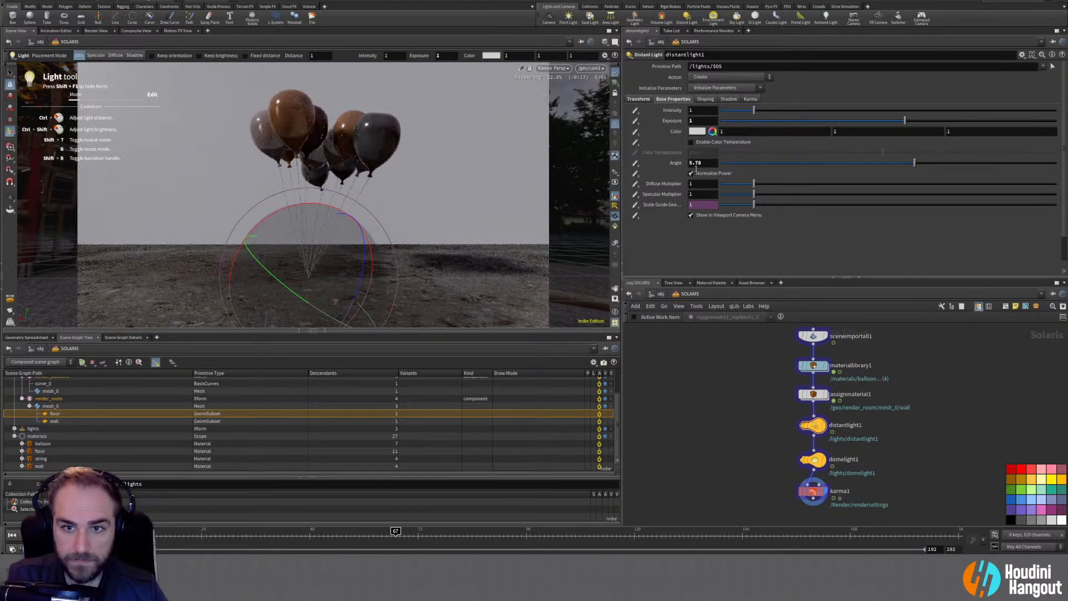
pyautogui.moveTo(703, 163); pyautogui.dragTo(683, 166)
pyautogui.write('5')
pyautogui.press('Return')
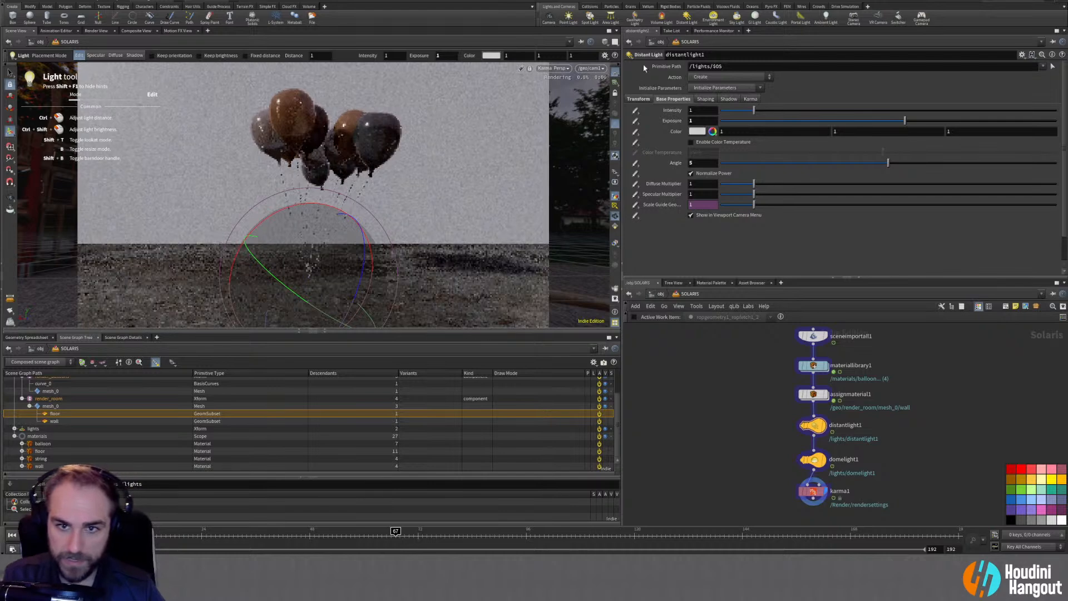
pyautogui.click(645, 100)
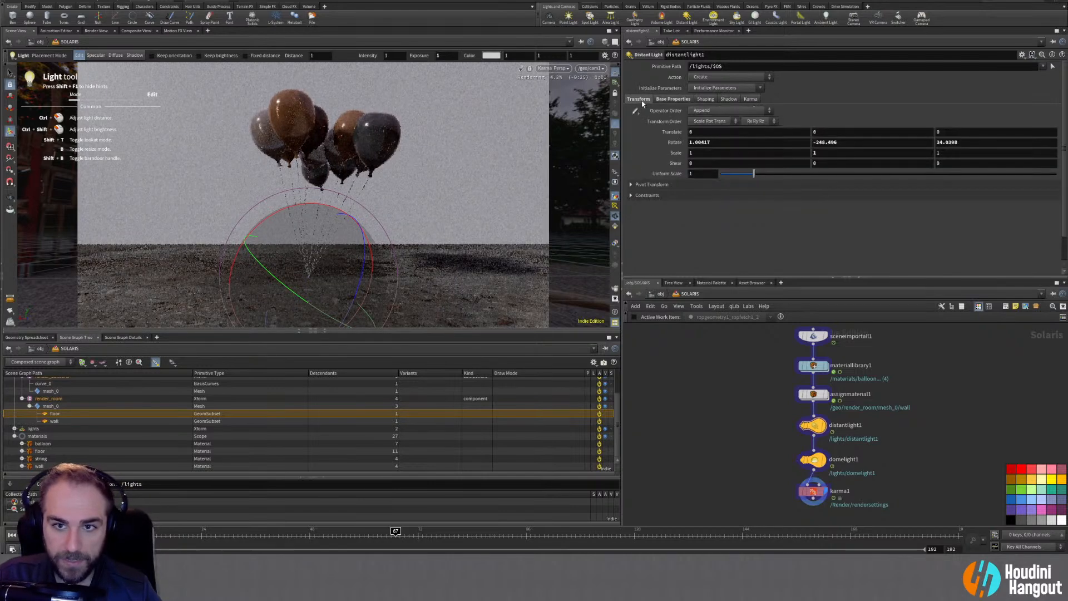
# Set both Velocity Blur and Instance Velocity Blur to Velocity Blur in the karma1 node's camera effects
pyautogui.click(812, 500)
pyautogui.click(639, 139)
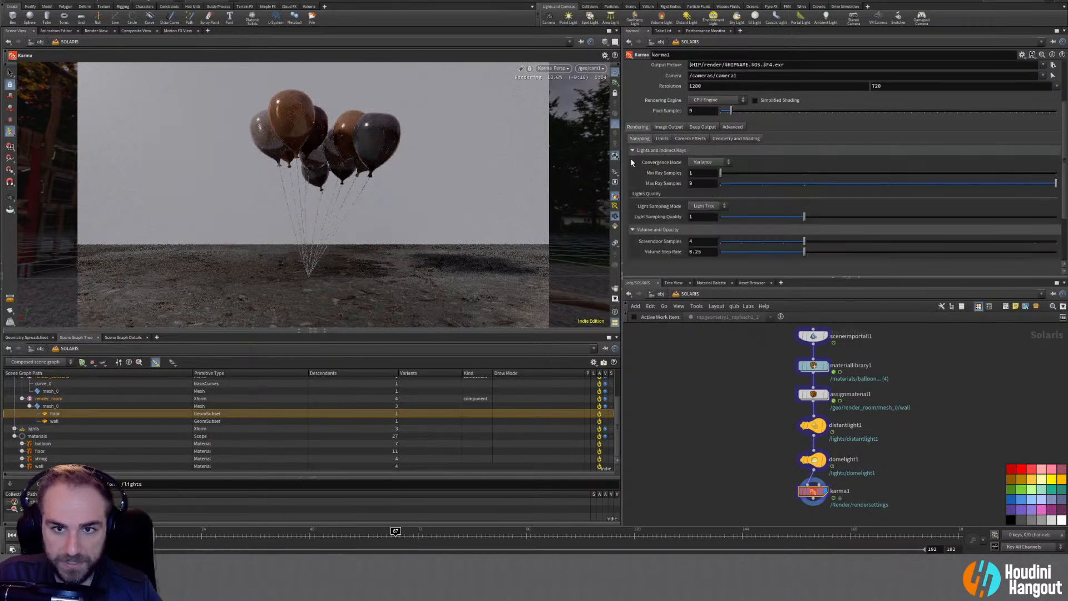
pyautogui.click(662, 139)
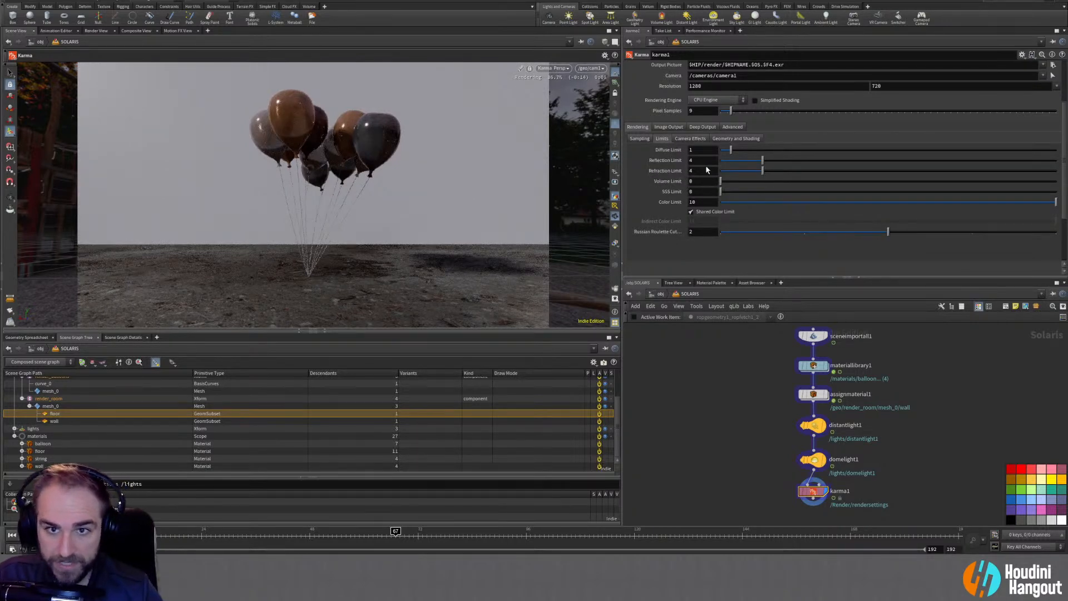
pyautogui.click(689, 139)
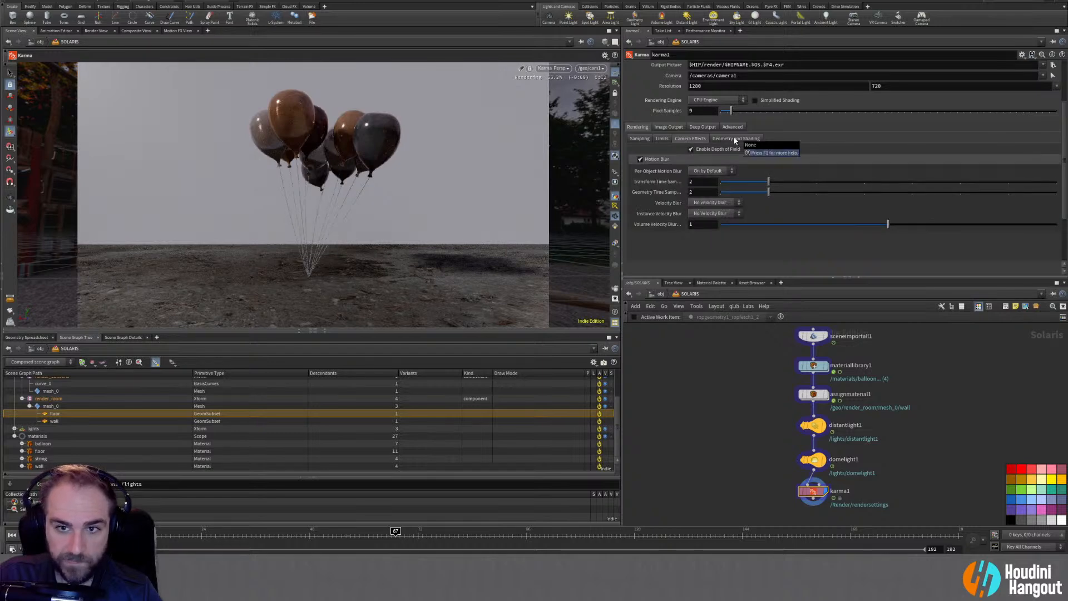
pyautogui.click(715, 203)
pyautogui.click(706, 214)
pyautogui.click(707, 214)
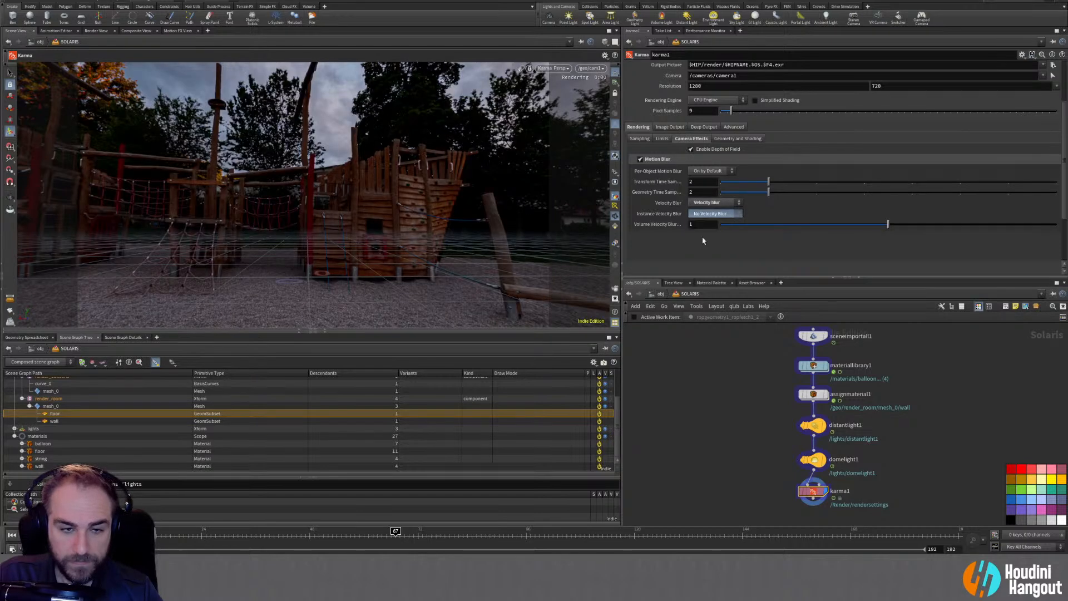
pyautogui.click(709, 224)
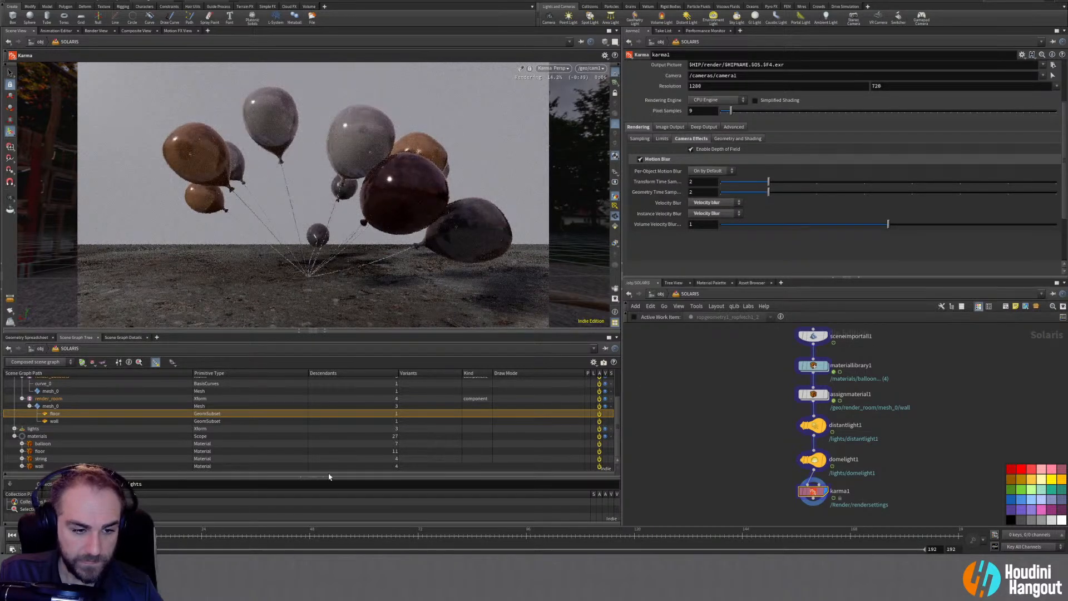
# Move the timeline to frame 17 to preview the balloon render there
pyautogui.click(170, 538)
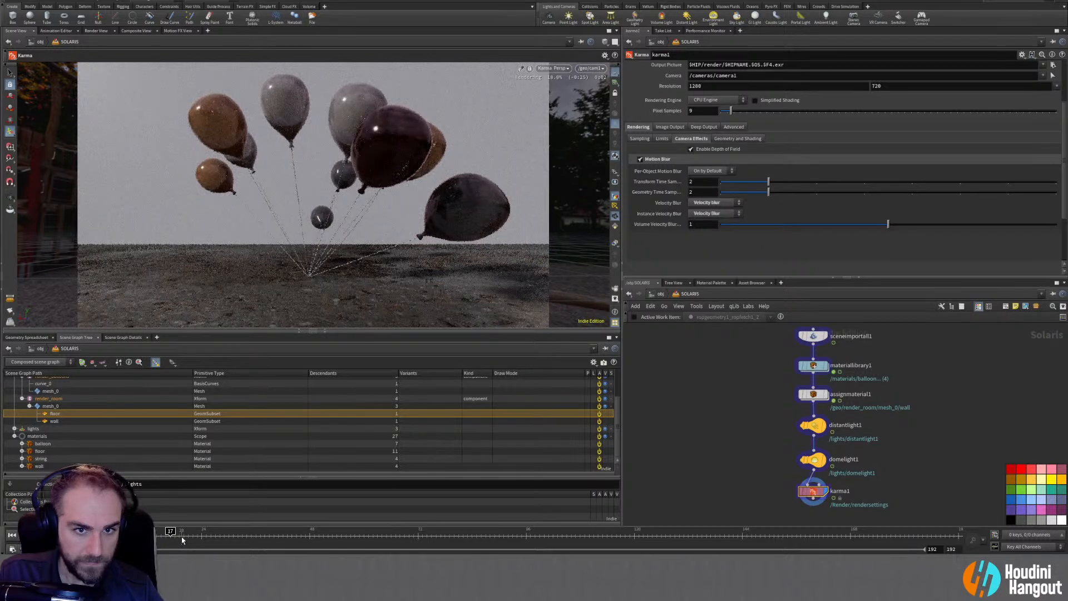
# Try enabling Caustics in the karma1 node's geometry and shading settings
pyautogui.click(717, 139)
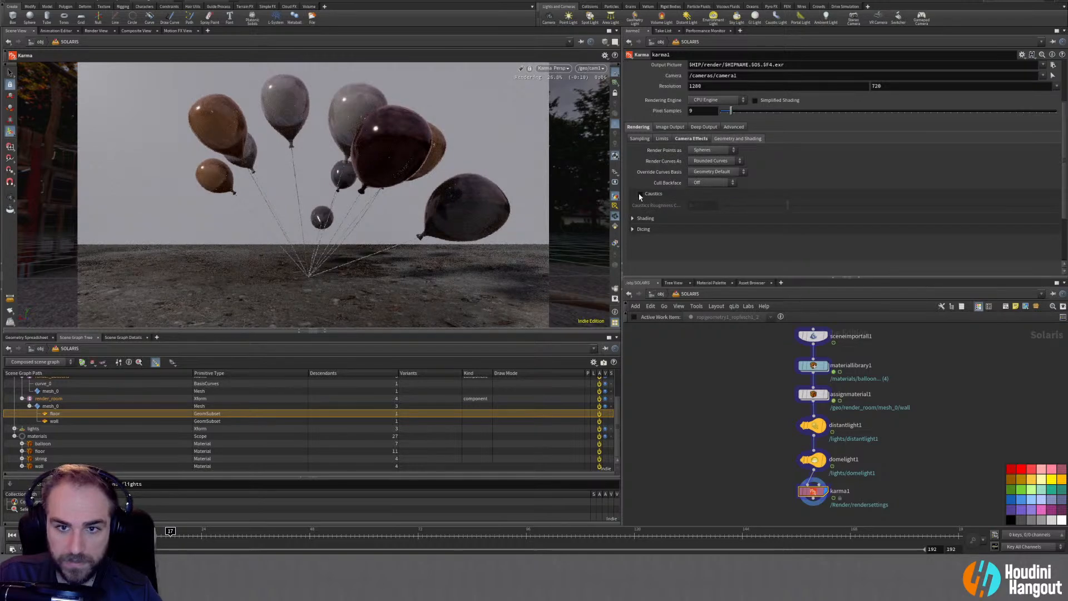
pyautogui.click(640, 194)
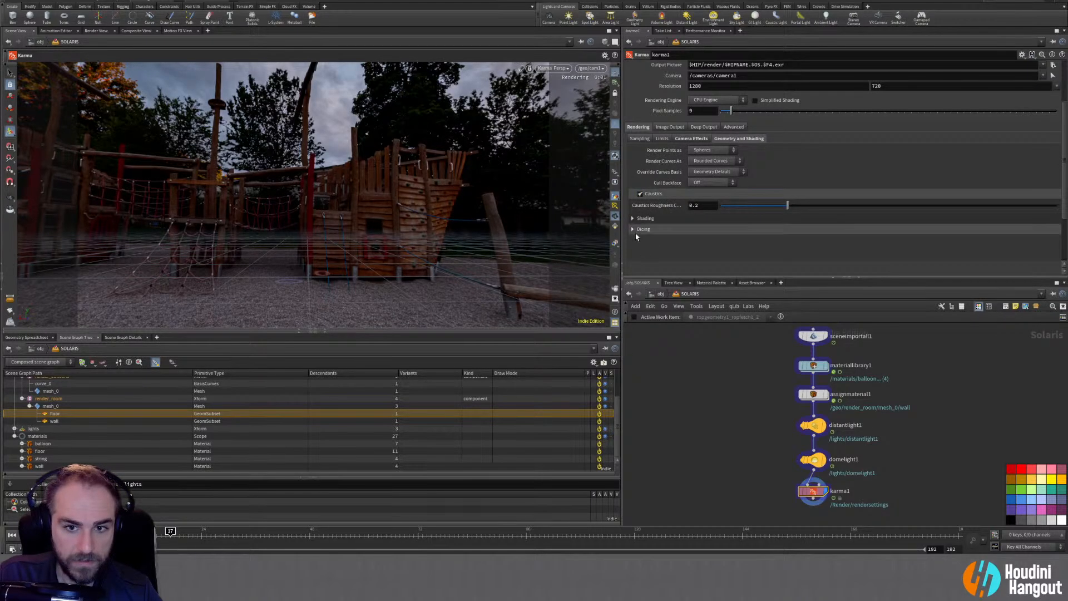
pyautogui.click(633, 218)
pyautogui.click(632, 218)
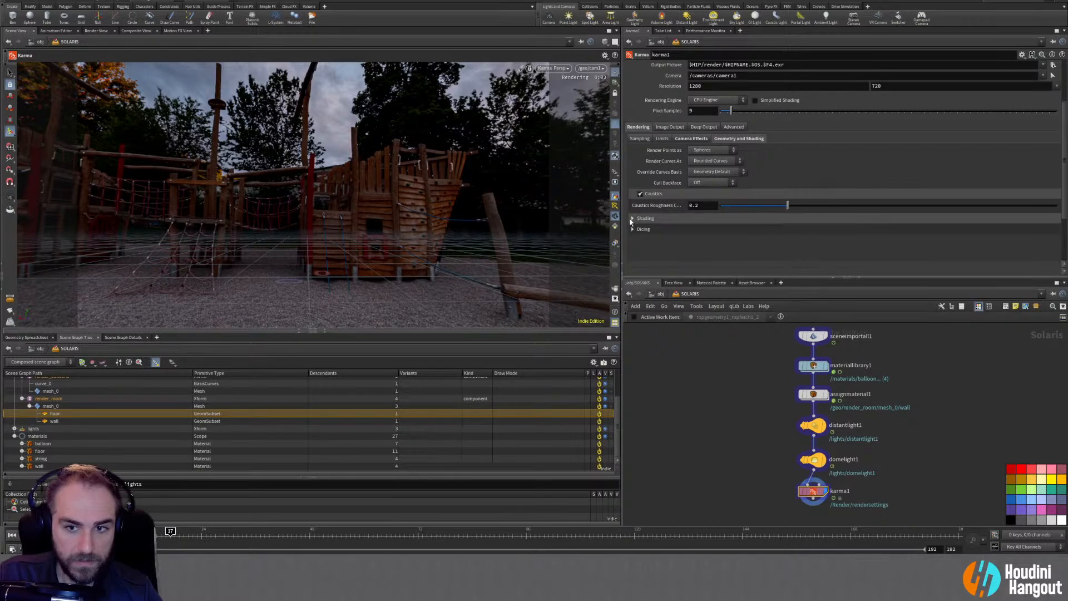
pyautogui.click(631, 230)
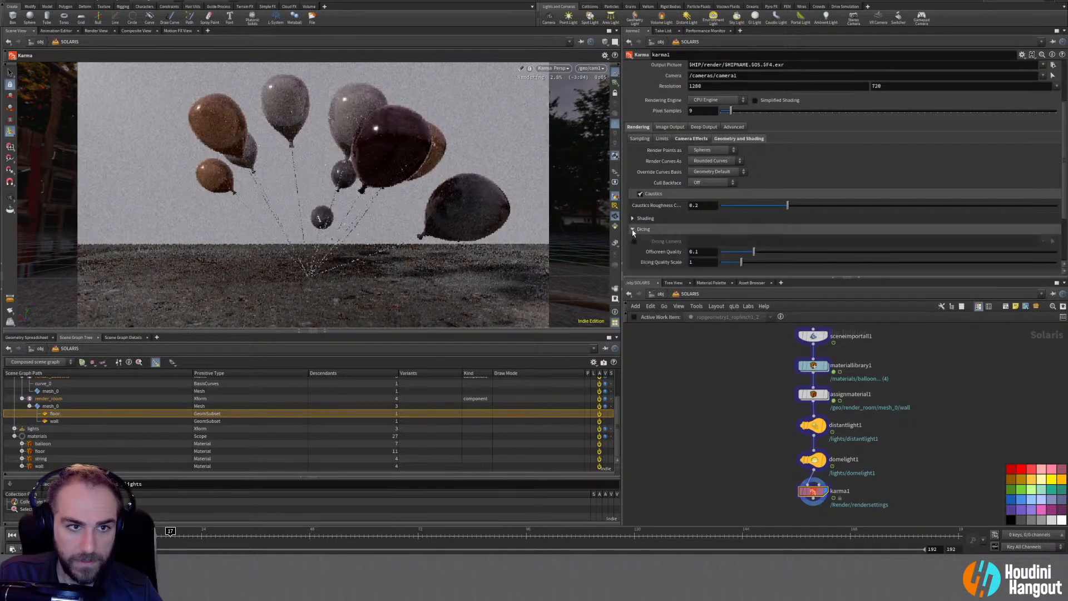
pyautogui.click(632, 230)
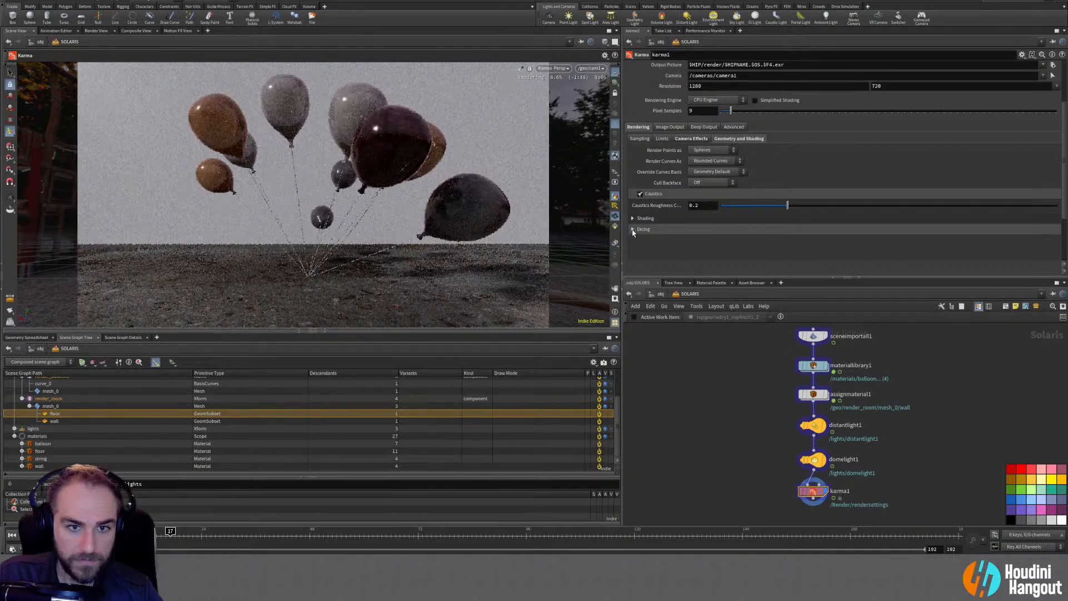
pyautogui.click(639, 194)
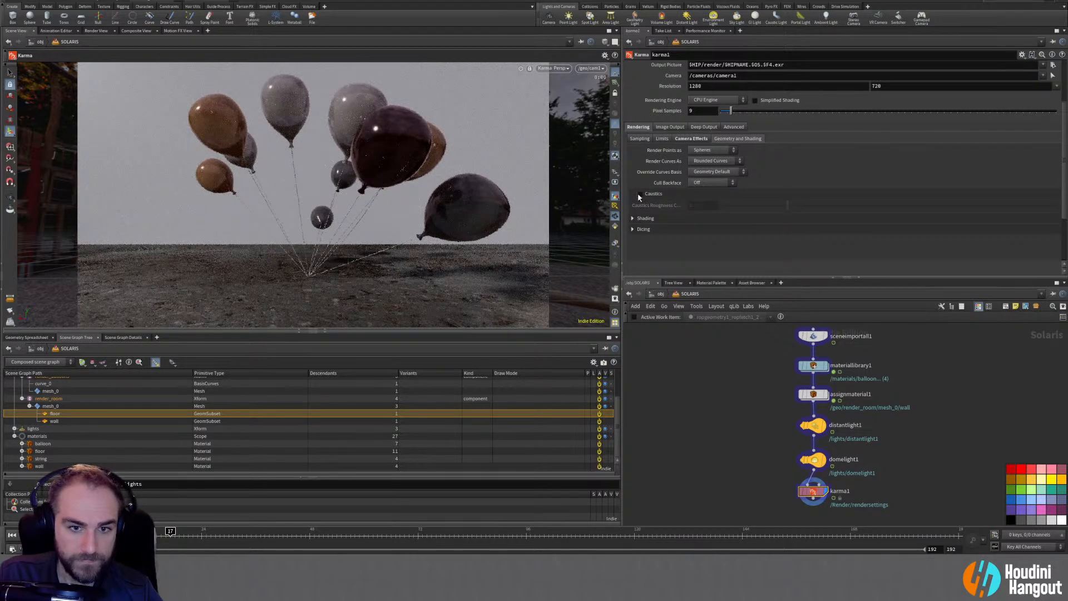
pyautogui.click(662, 139)
pyautogui.click(639, 138)
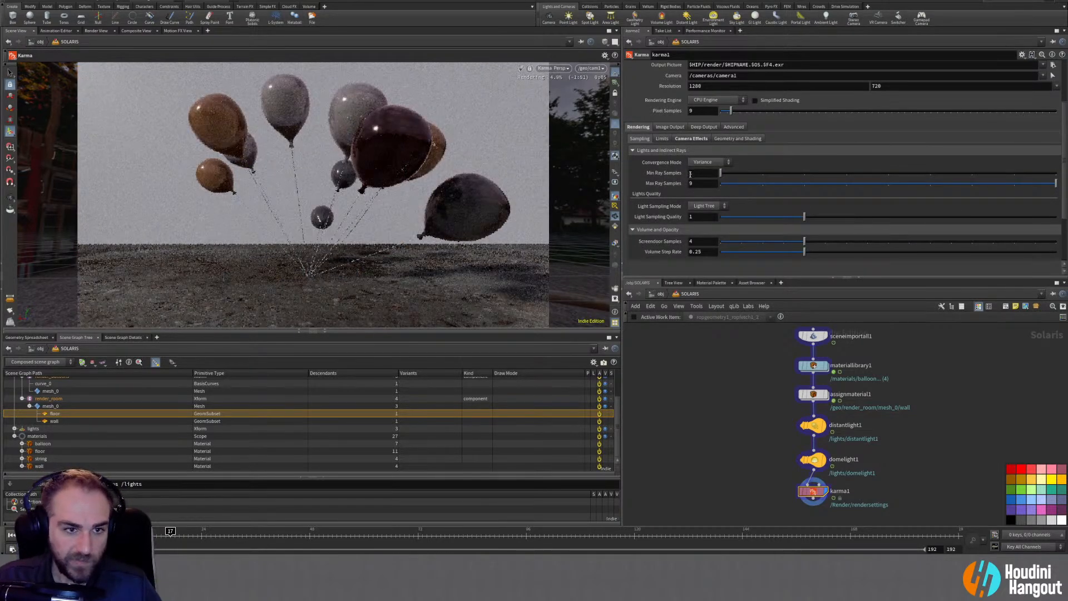
# Open the wall material in materiallibrary1 and lower its base color value to 0.934
pyautogui.click(813, 394)
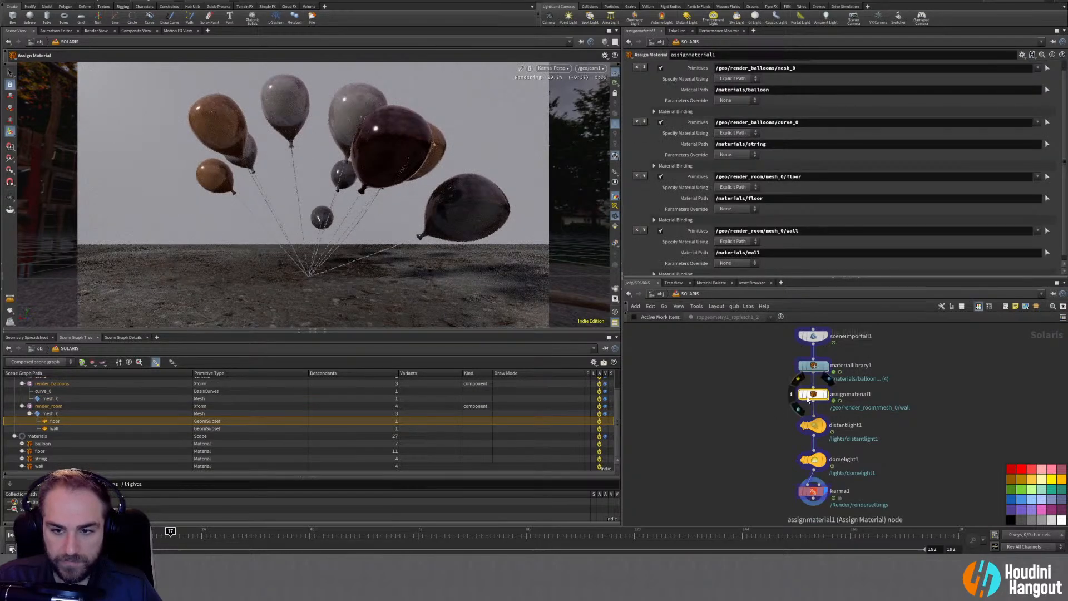
pyautogui.doubleClick(810, 366)
pyautogui.doubleClick(881, 386)
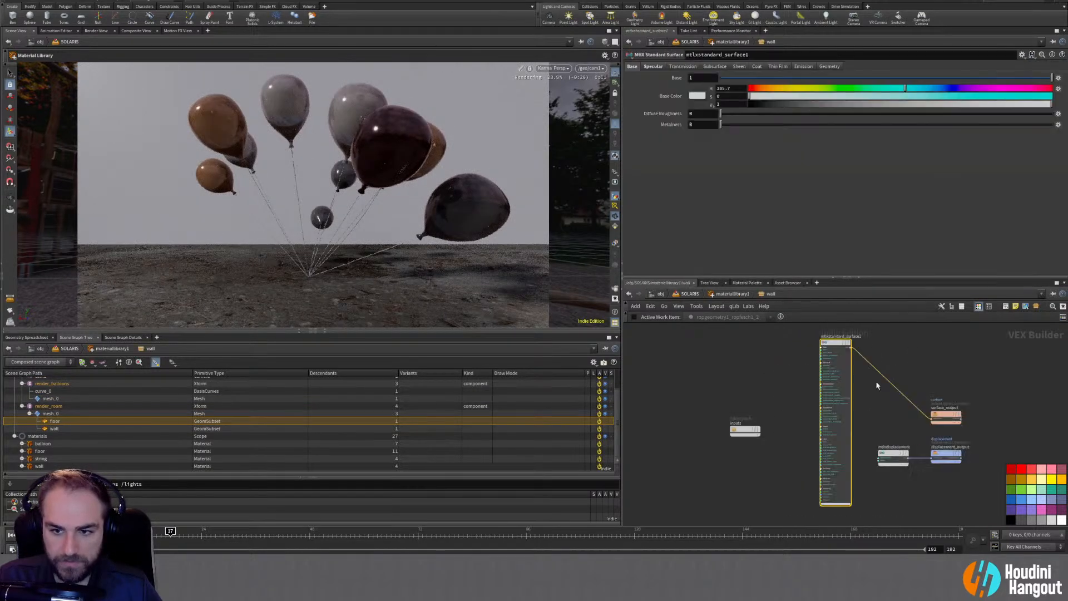
pyautogui.moveTo(1049, 106); pyautogui.dragTo(1032, 105)
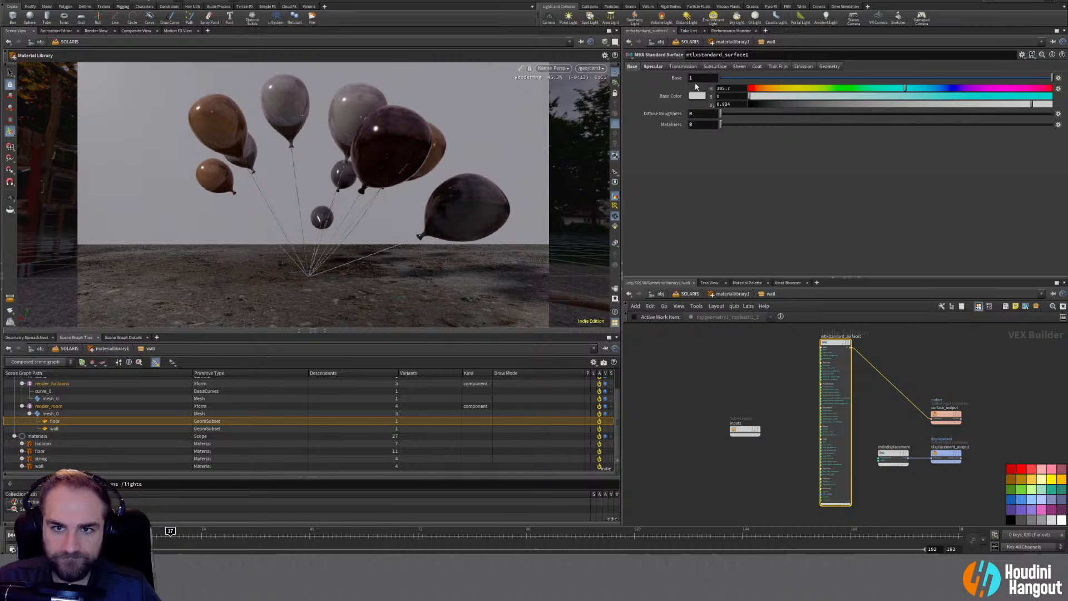
# Review the wall material's remaining surface parameter groups, from specular and transmission through emission and geometry
pyautogui.click(659, 67)
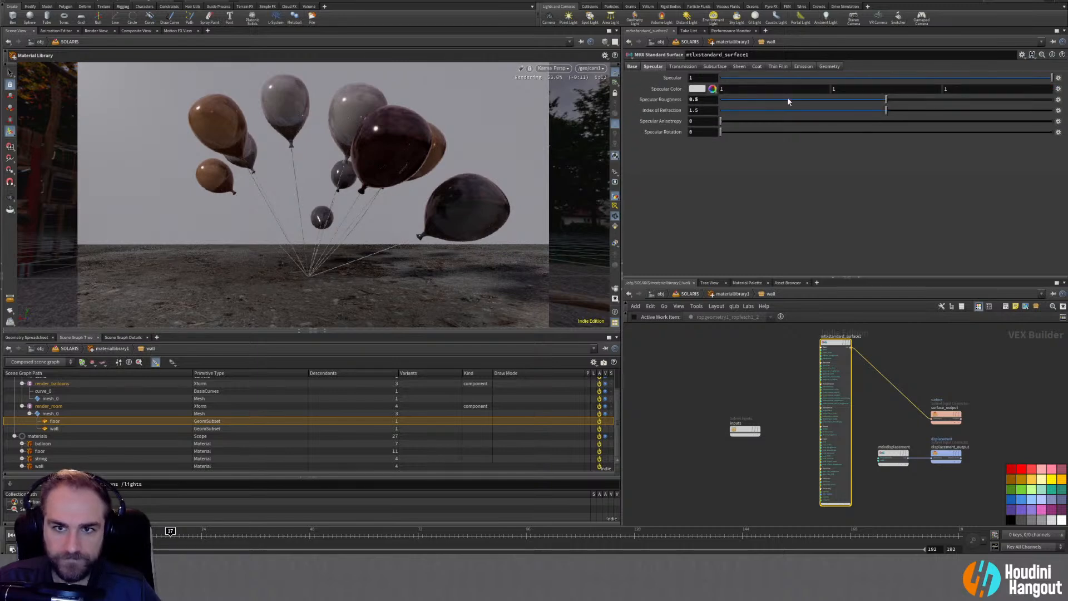
pyautogui.click(683, 67)
pyautogui.click(715, 66)
pyautogui.click(739, 66)
pyautogui.click(757, 67)
pyautogui.click(778, 67)
pyautogui.click(803, 67)
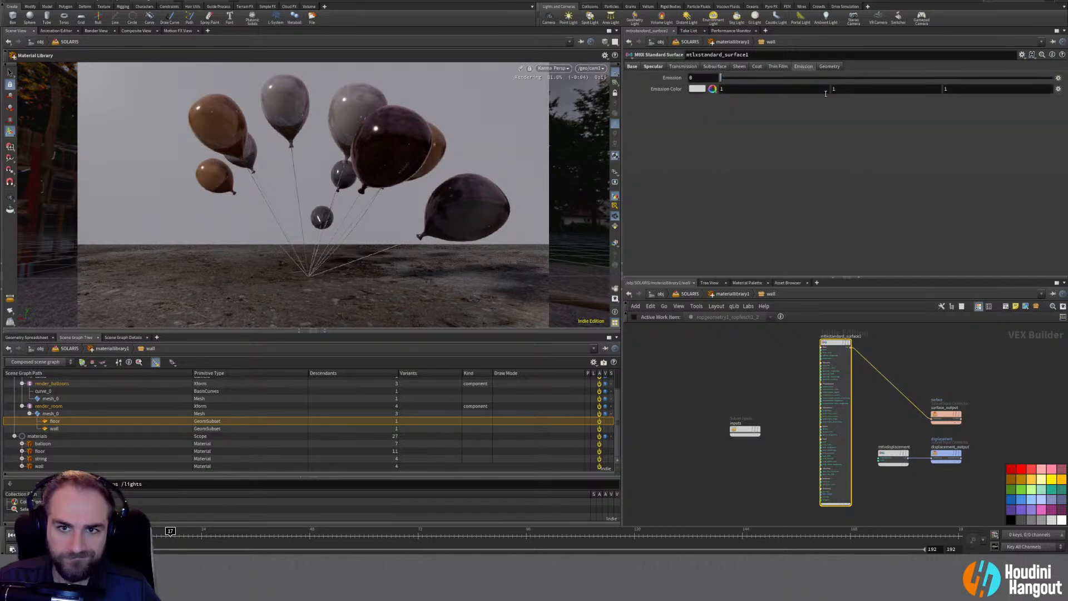
pyautogui.click(829, 66)
pyautogui.click(633, 67)
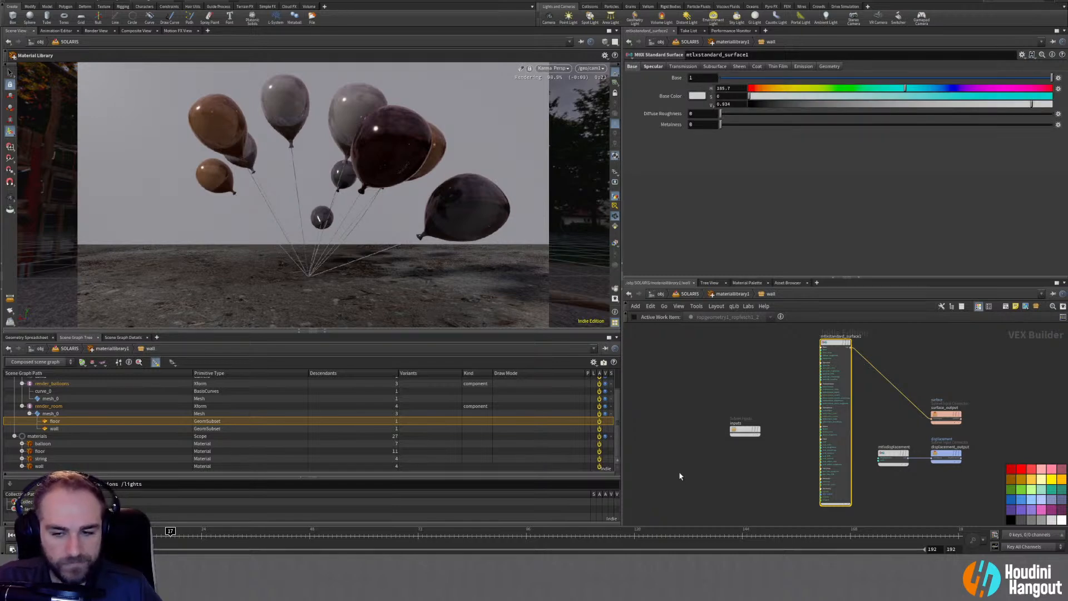
# Return to the Solaris stage network and switch the karma1 node's rendering engine to XPU Engine (Alpha)
pyautogui.press('u')
pyautogui.press('u')
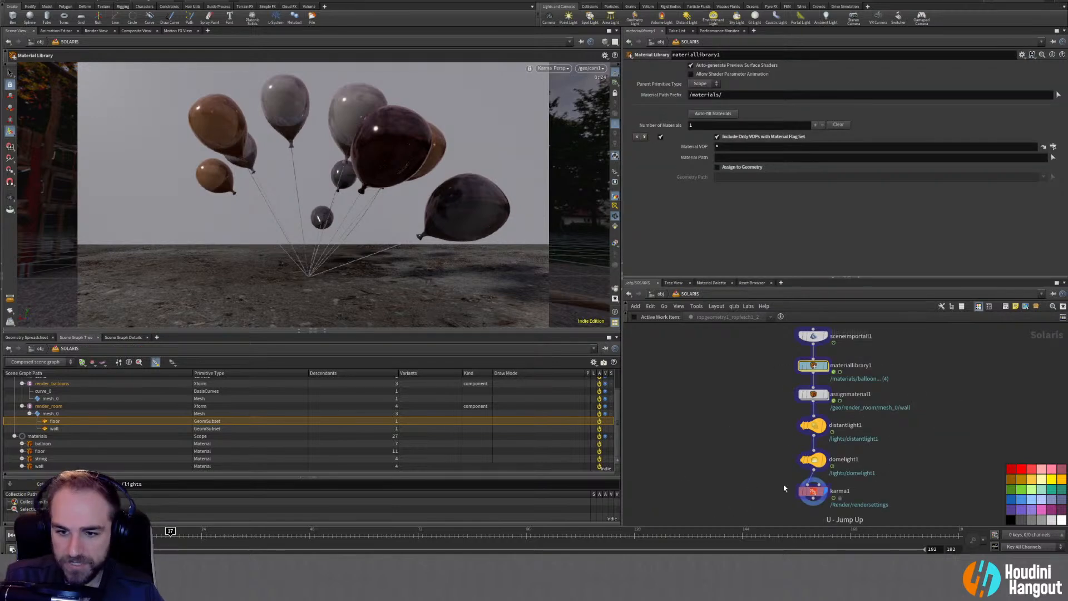
pyautogui.click(813, 491)
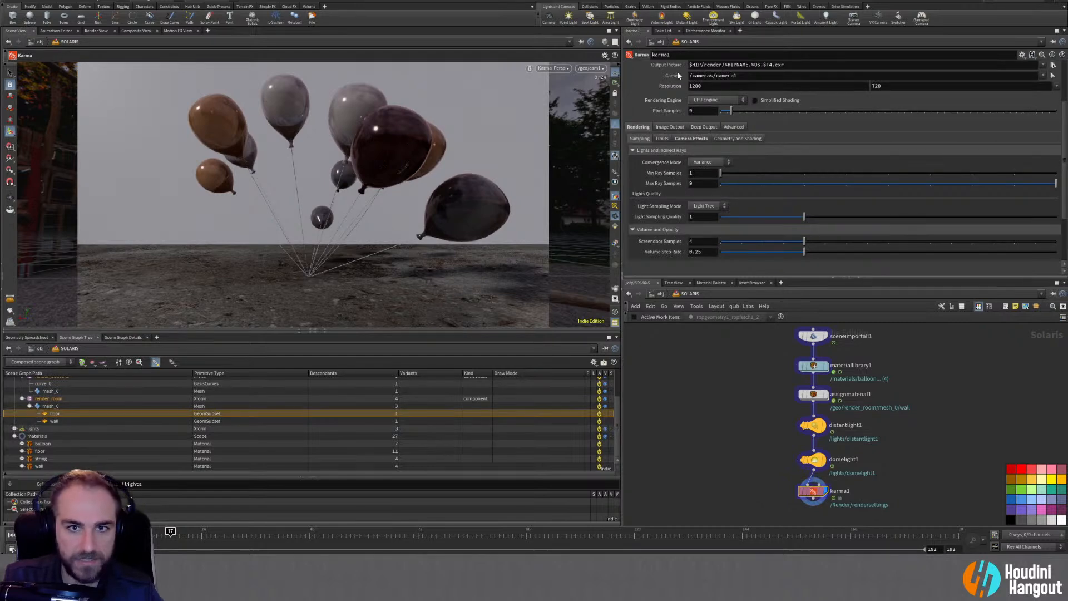
pyautogui.click(716, 101)
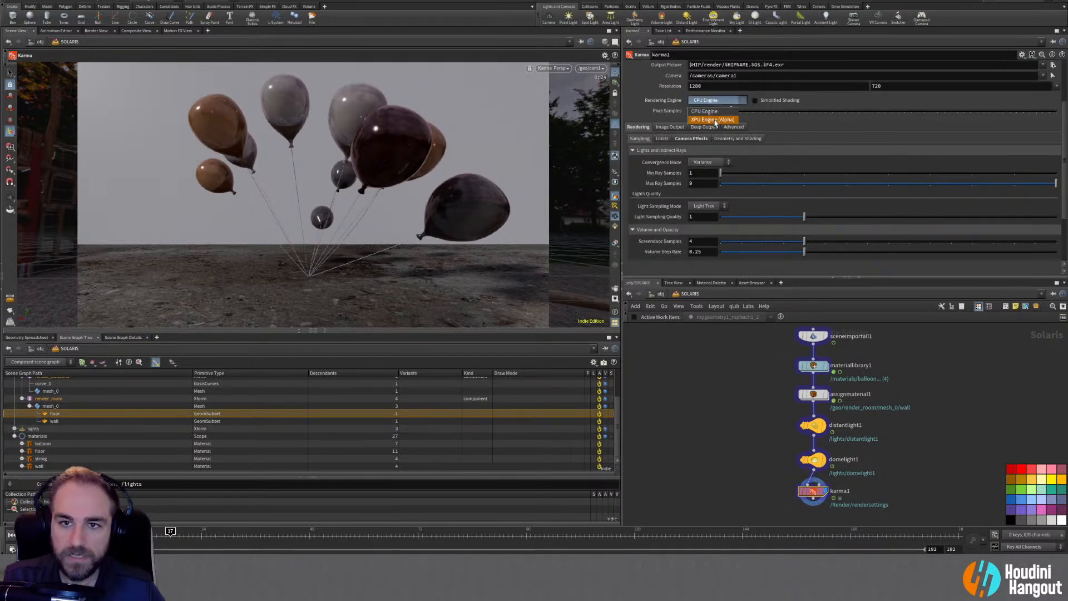
pyautogui.click(716, 114)
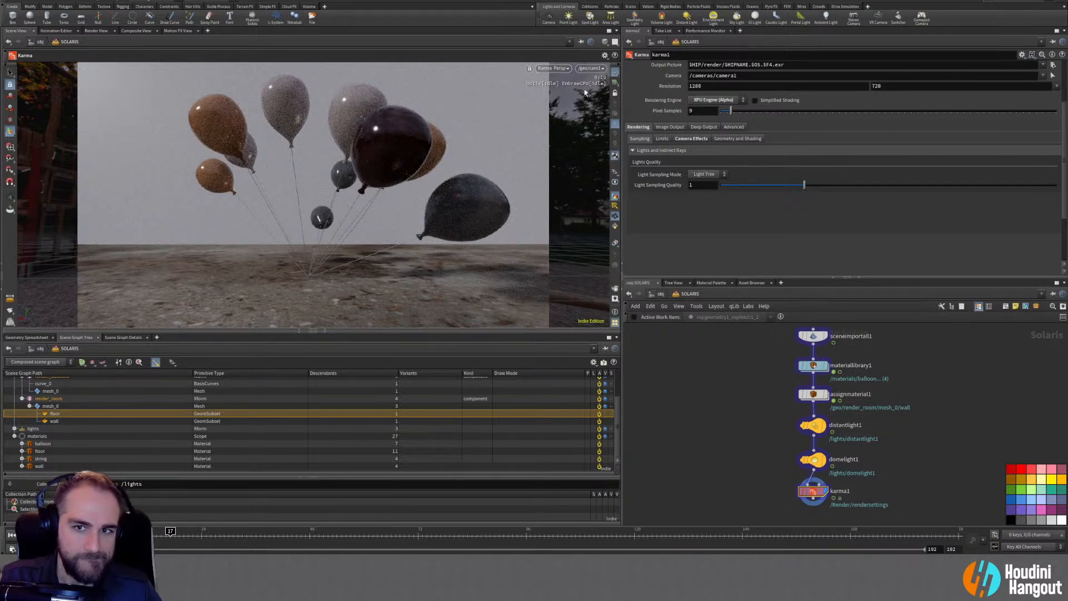
# Set the karma1 node's pixel samples to 64
pyautogui.click(702, 111)
pyautogui.write('64')
pyautogui.press('Return')
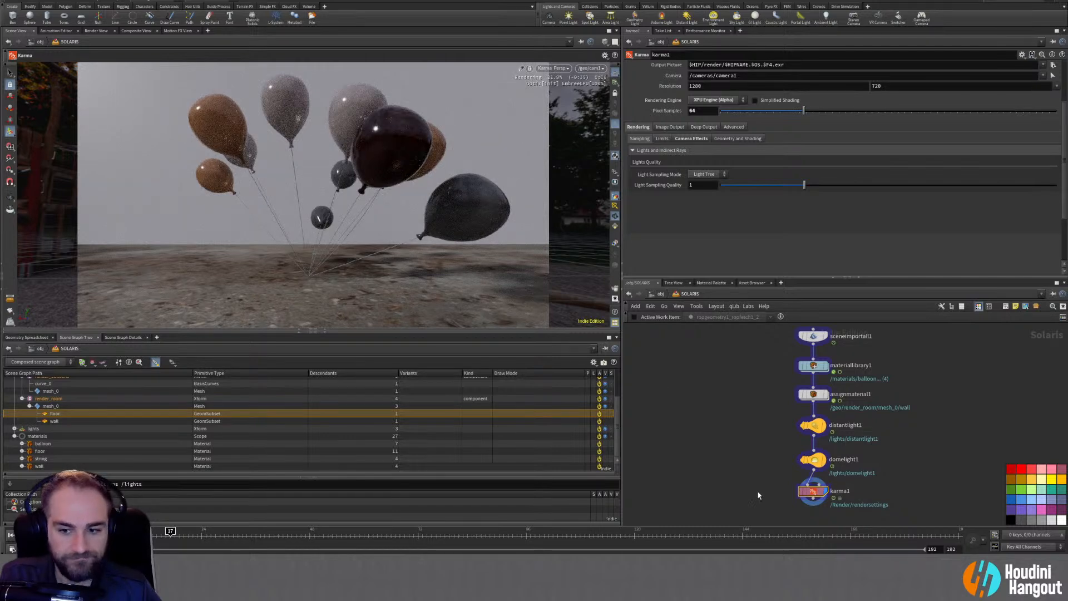
# Delete the mtlxrange1 node in the floor material so NORM feeds the standard surface directly, and inspect NORM's settings
pyautogui.doubleClick(812, 366)
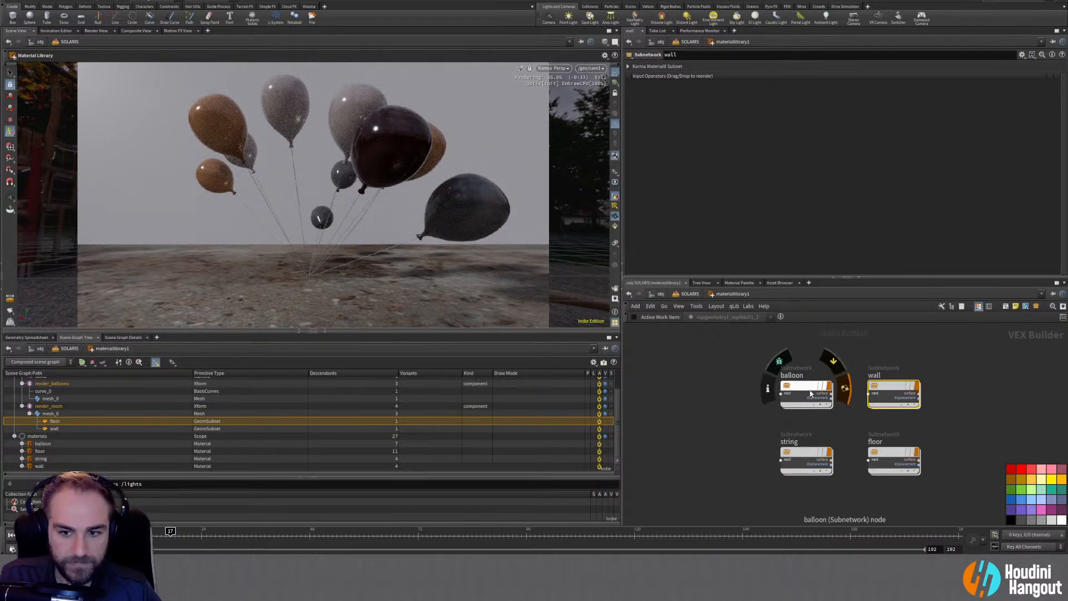
pyautogui.doubleClick(893, 460)
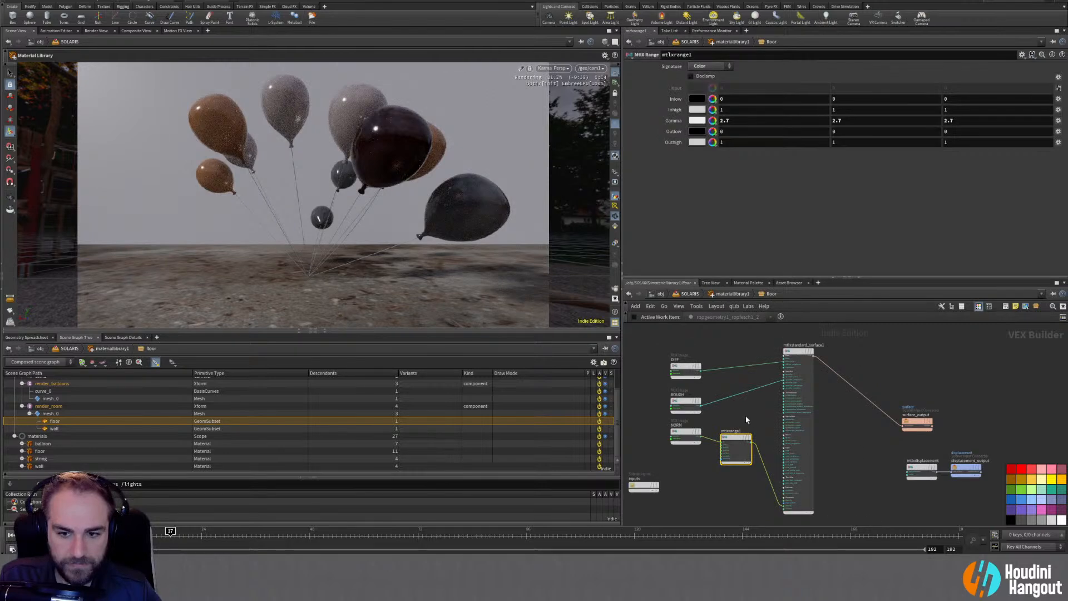
pyautogui.press('Delete')
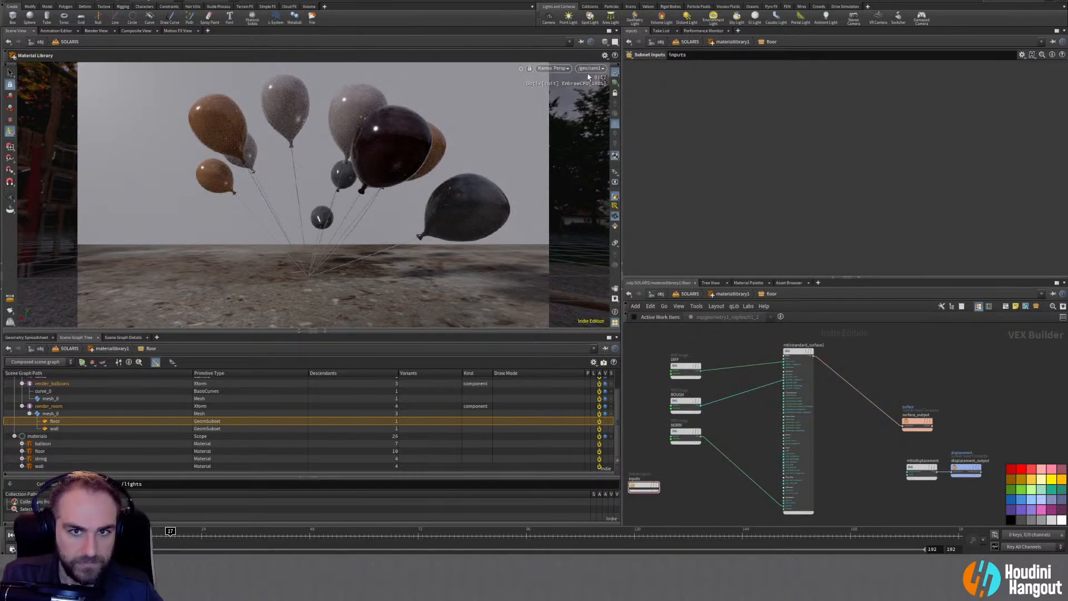
pyautogui.click(553, 68)
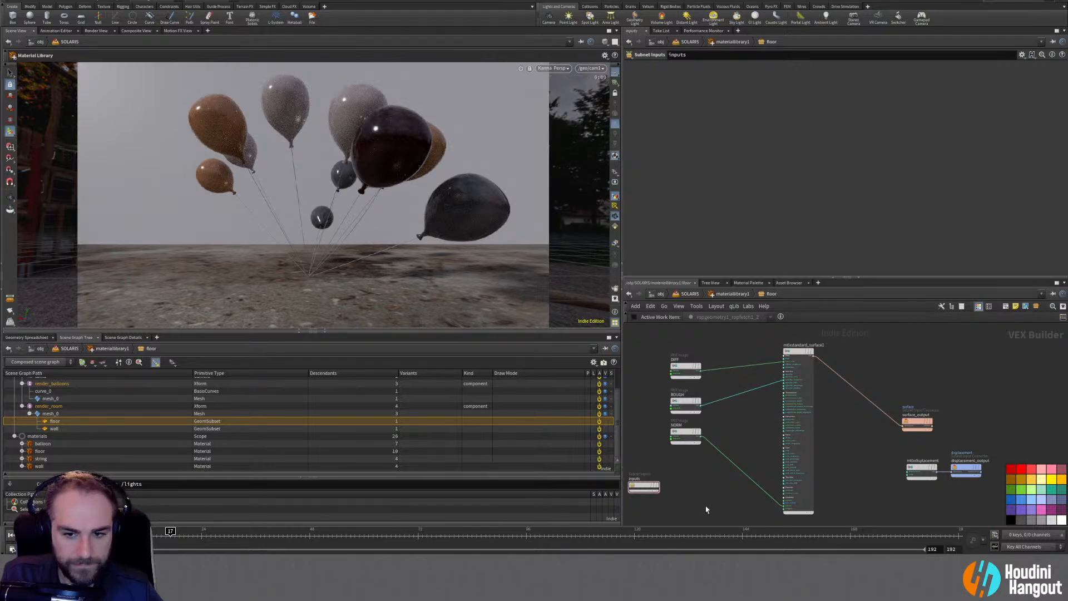
pyautogui.click(684, 434)
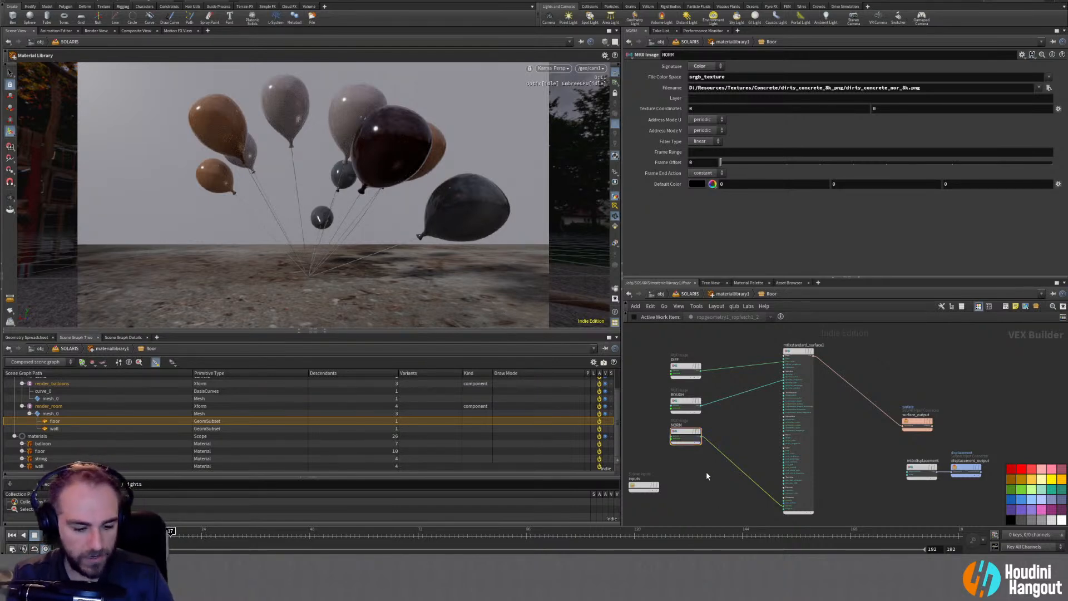
# Return to the Solaris stage network and insert a grid node between sceneimport1 and materiallibrary1
pyautogui.press('u')
pyautogui.press('u')
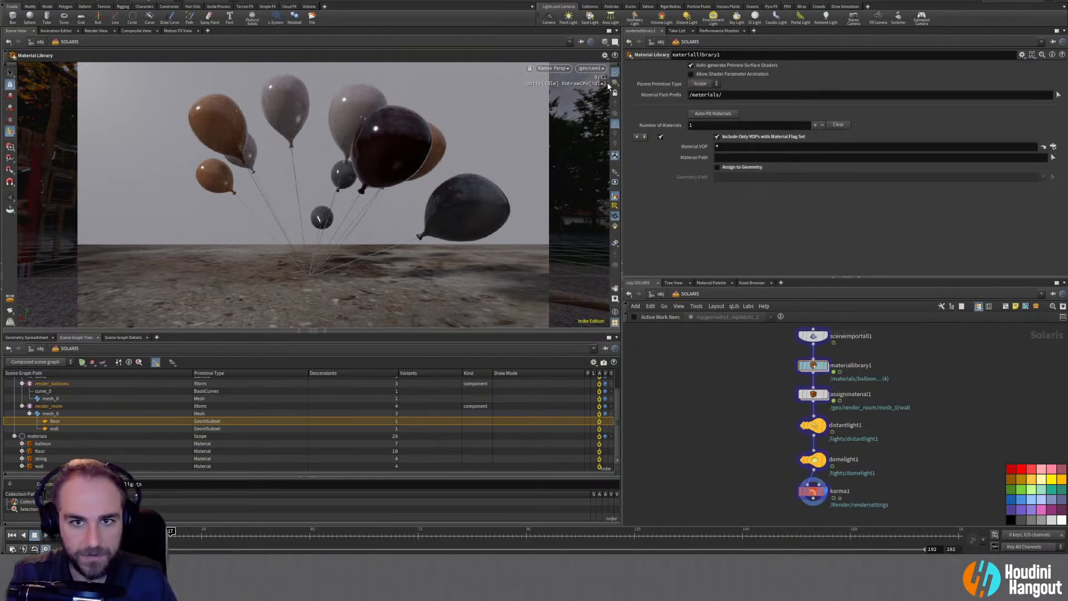
pyautogui.keyDown('alt'); pyautogui.moveTo(423, 146); pyautogui.dragTo(358, 238); pyautogui.keyUp('alt')
pyautogui.scroll(-4, 354, 221)
pyautogui.moveTo(300, 200); pyautogui.dragTo(306, 137)
pyautogui.keyDown('alt'); pyautogui.moveTo(355, 207); pyautogui.dragTo(287, 250); pyautogui.keyUp('alt')
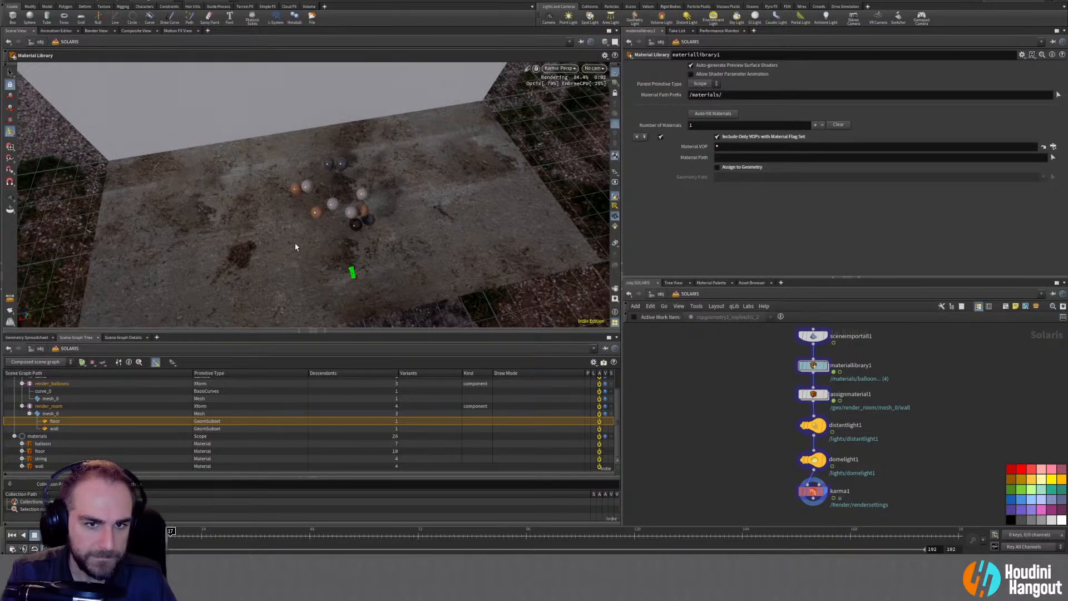
pyautogui.keyDown('alt'); pyautogui.moveTo(295, 244); pyautogui.dragTo(213, 218); pyautogui.keyUp('alt')
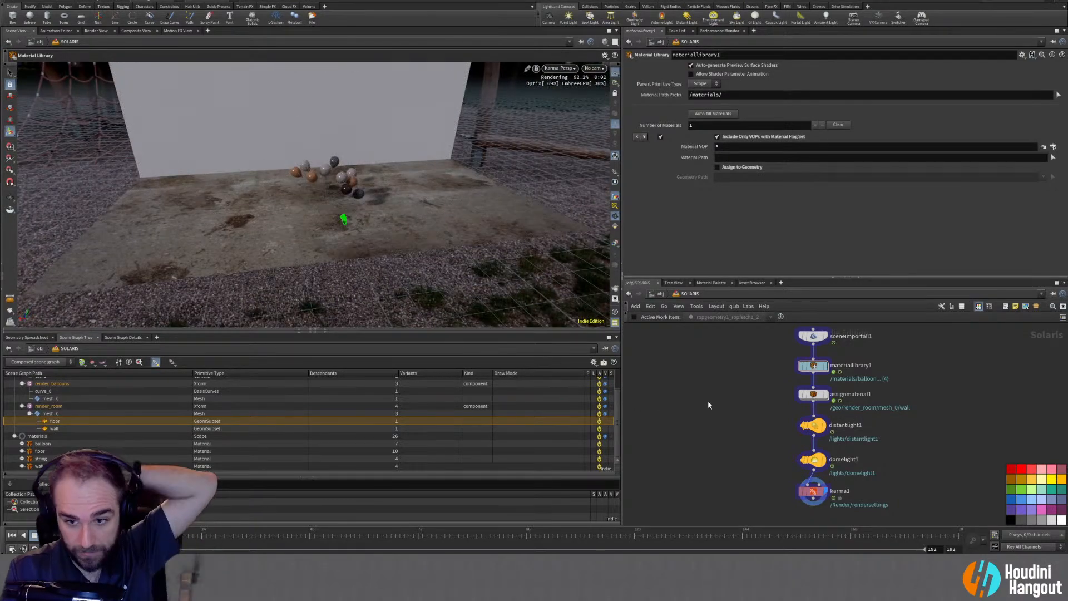
pyautogui.press('Tab')
pyautogui.write('grid')
pyautogui.press('Return')
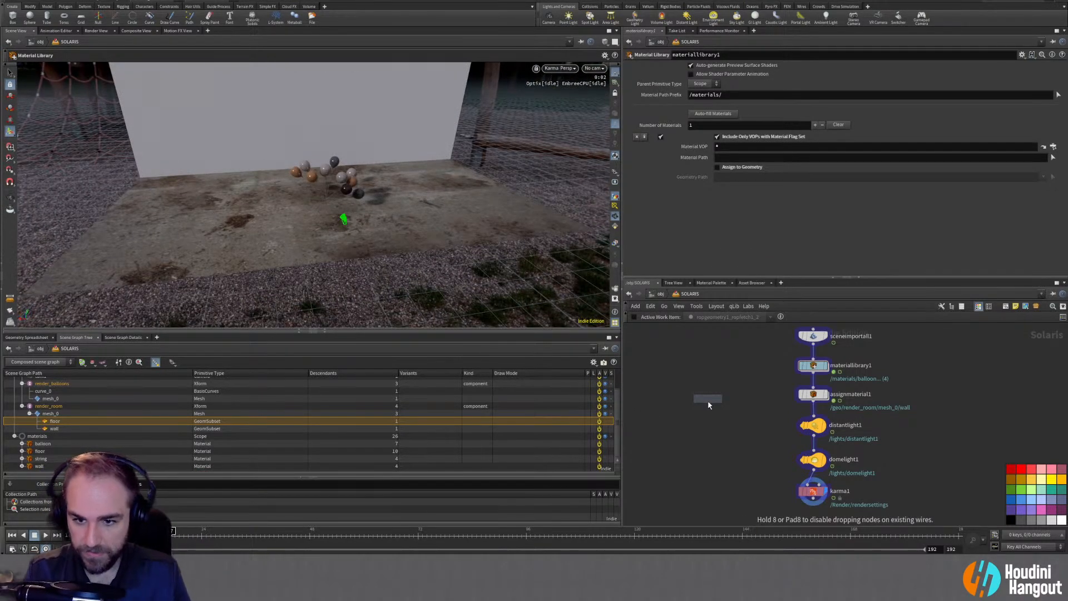
pyautogui.click(718, 396)
pyautogui.moveTo(718, 396); pyautogui.dragTo(814, 367)
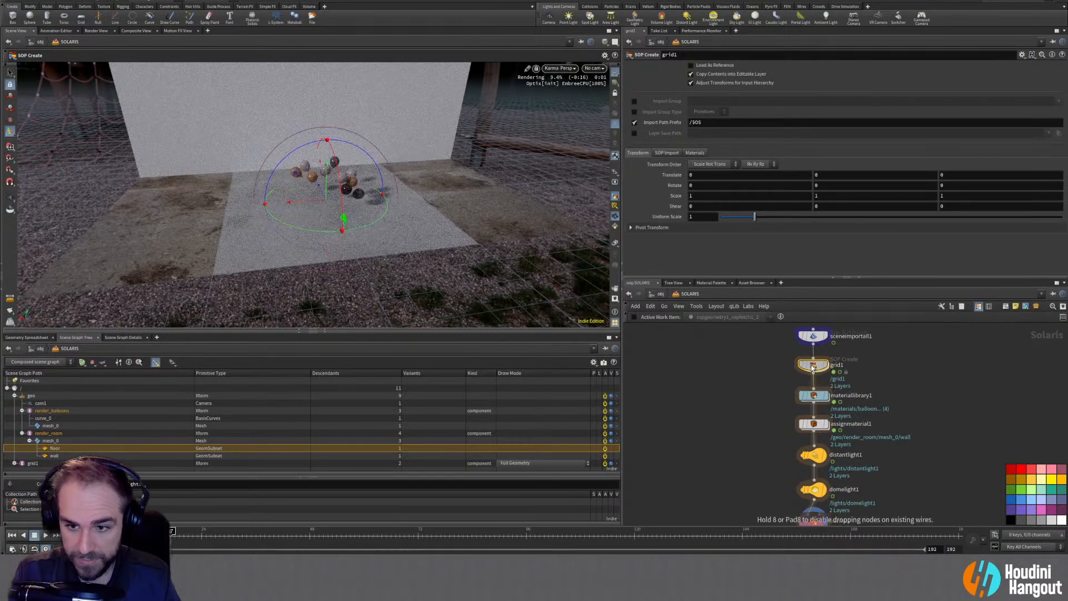
# Raise the grid above the balloons to about 4.37, shift it to about 5.41 in X and tilt it about -26.4 degrees around Z
pyautogui.moveTo(327, 152); pyautogui.dragTo(326, 90)
pyautogui.moveTo(297, 123)
pyautogui.keyDown('alt'); pyautogui.mouseDown()
pyautogui.moveTo(281, 121)
pyautogui.moveTo(282, 132)
pyautogui.mouseUp(); pyautogui.keyUp('alt')
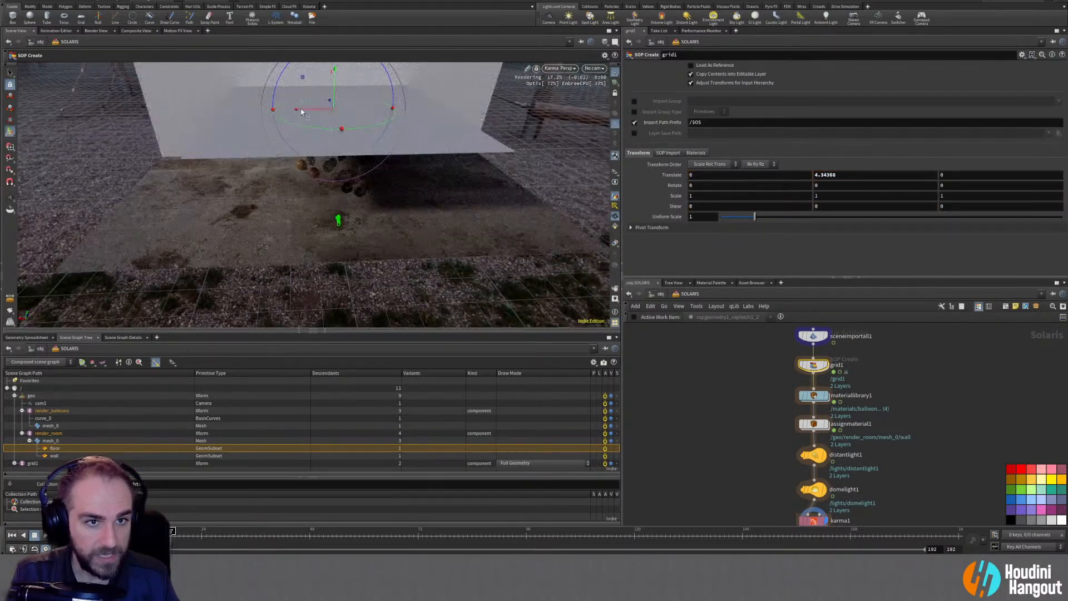
pyautogui.moveTo(277, 86); pyautogui.dragTo(205, 165)
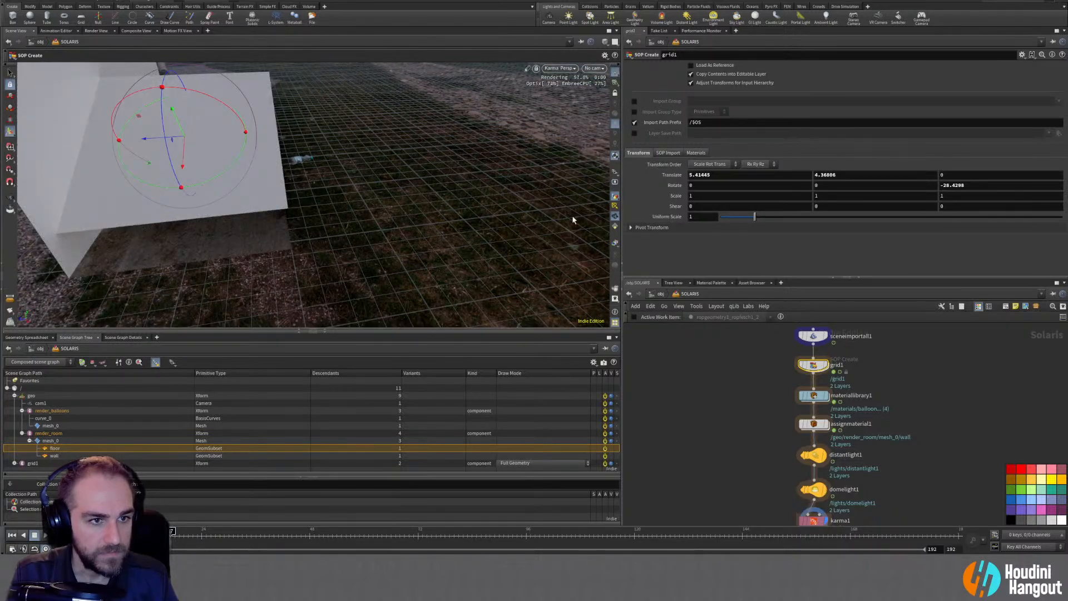
# Go inside the grid1 node and set the grid's size to 20 by 20
pyautogui.doubleClick(813, 365)
pyautogui.moveTo(757, 506); pyautogui.dragTo(758, 451)
pyautogui.press('s')
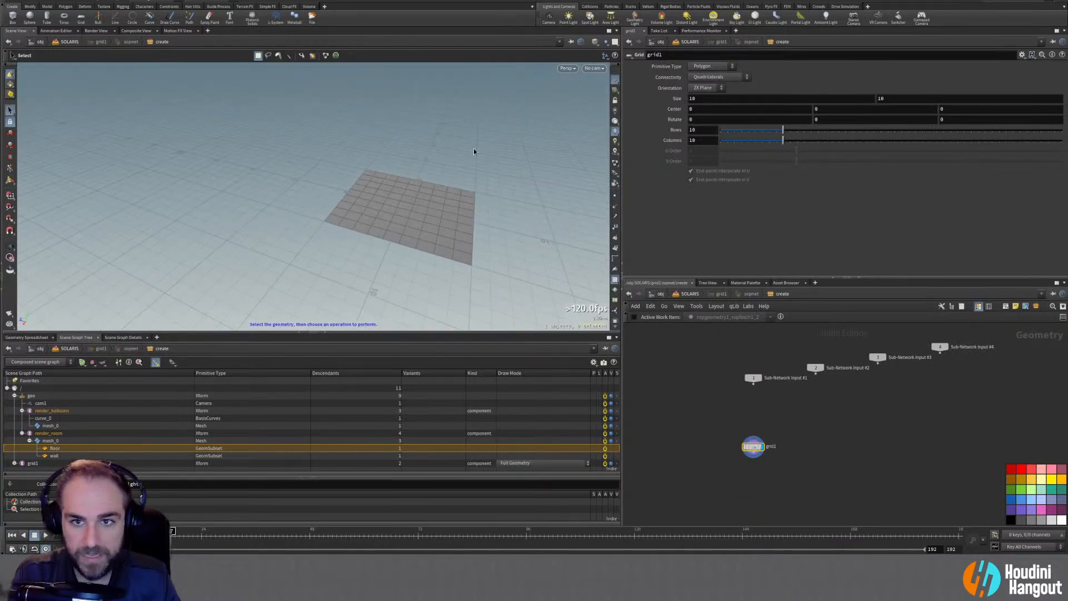
pyautogui.moveTo(706, 100); pyautogui.dragTo(778, 94, button='middle')
pyautogui.moveTo(706, 98)
pyautogui.mouseDown(button='middle')
pyautogui.moveTo(734, 114)
pyautogui.moveTo(714, 91)
pyautogui.mouseUp(button='middle')
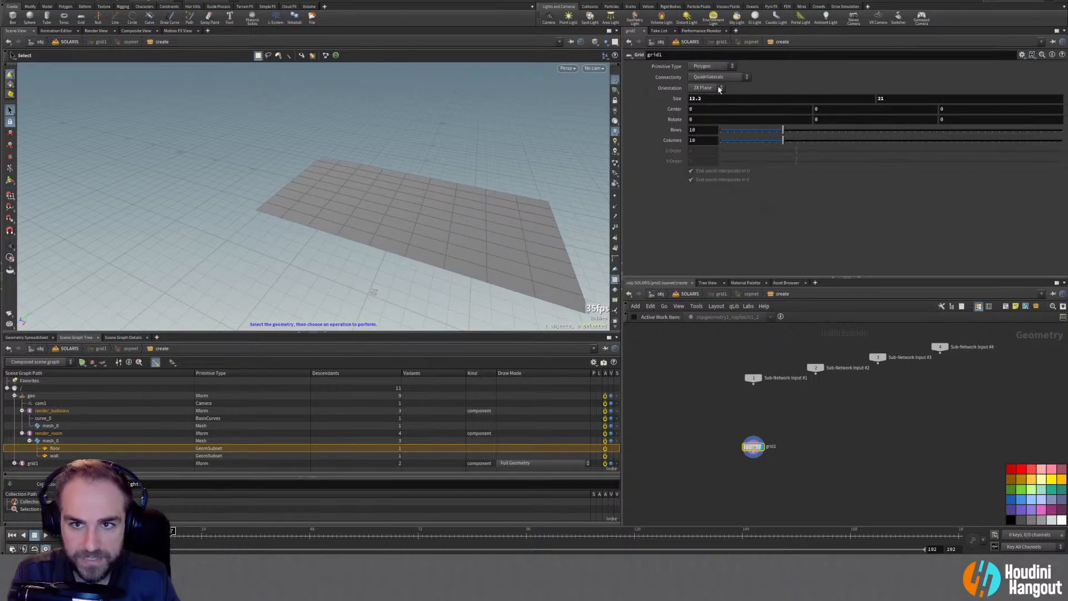
pyautogui.write('20')
pyautogui.press('Tab')
pyautogui.write('20')
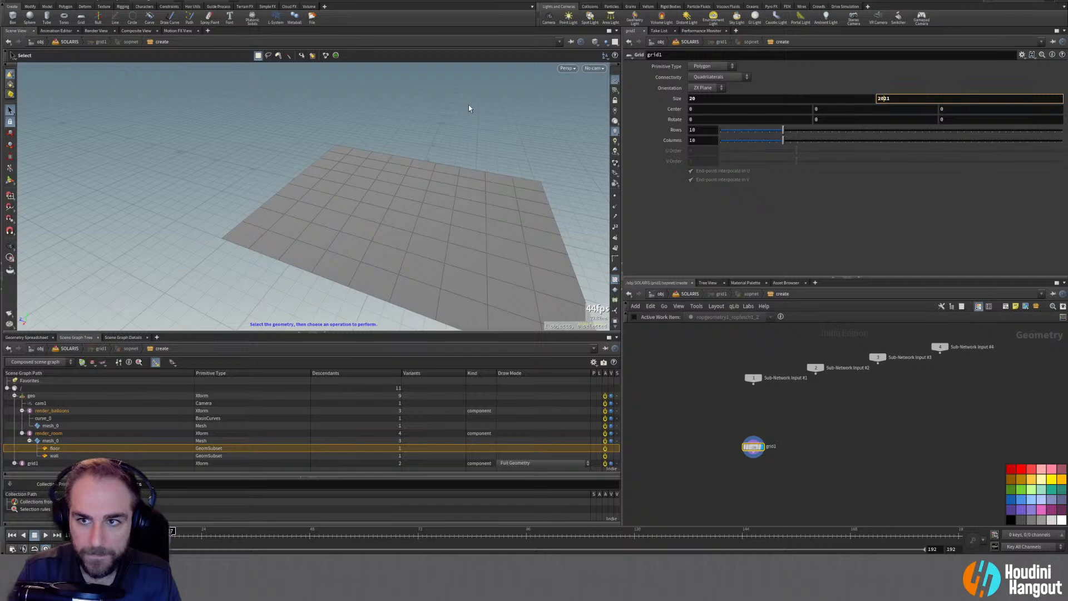
pyautogui.press('Return')
pyautogui.click(905, 102)
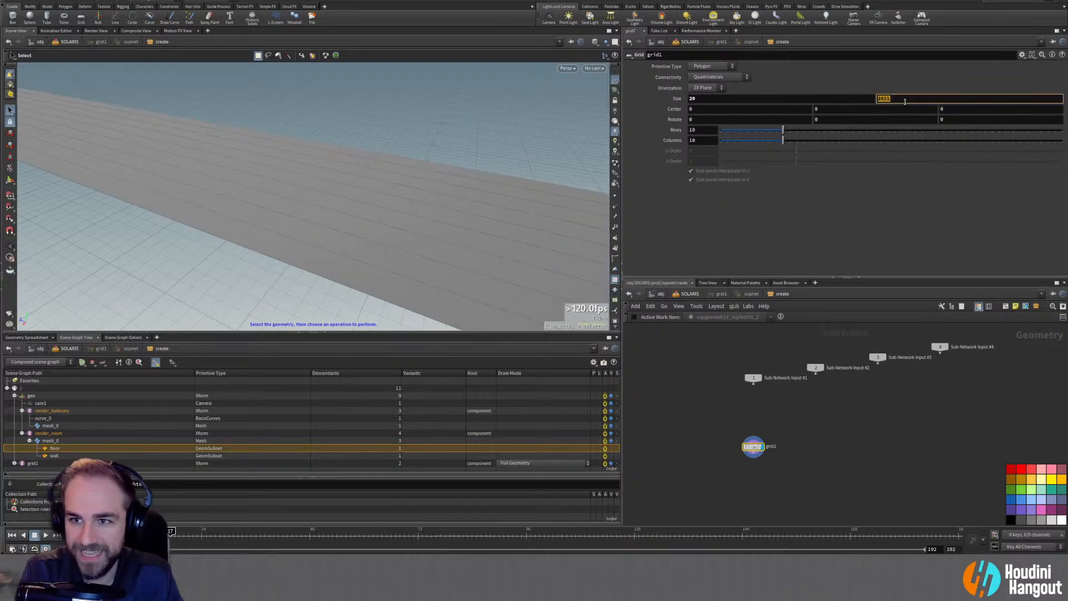
pyautogui.write('20')
pyautogui.press('Return')
pyautogui.press('Escape')
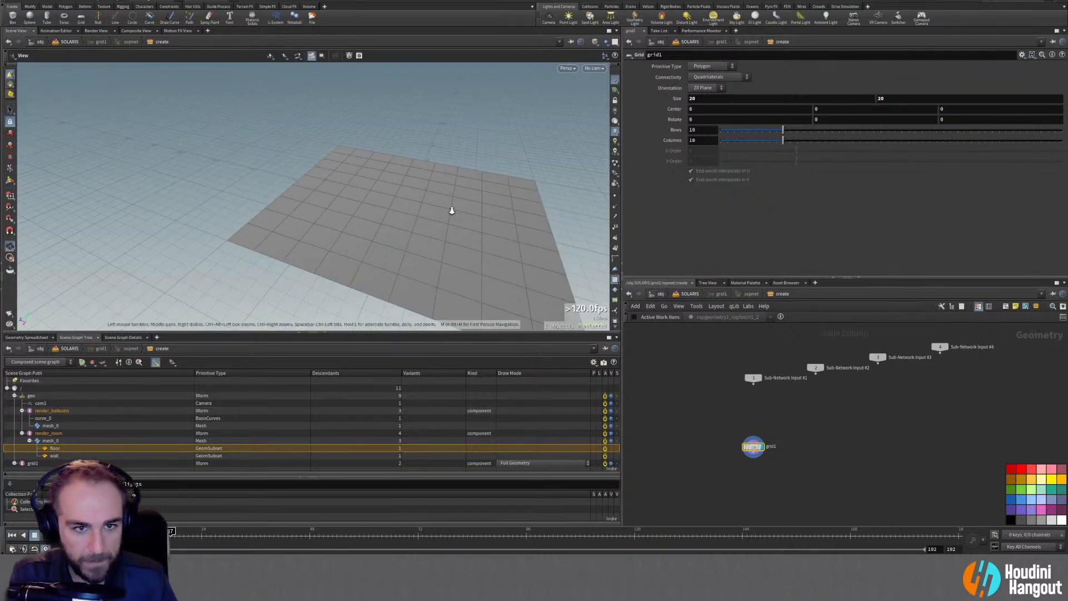
# Try to brush-select faces of the grid in the viewport
pyautogui.scroll(3, 456, 217)
pyautogui.click(10, 110)
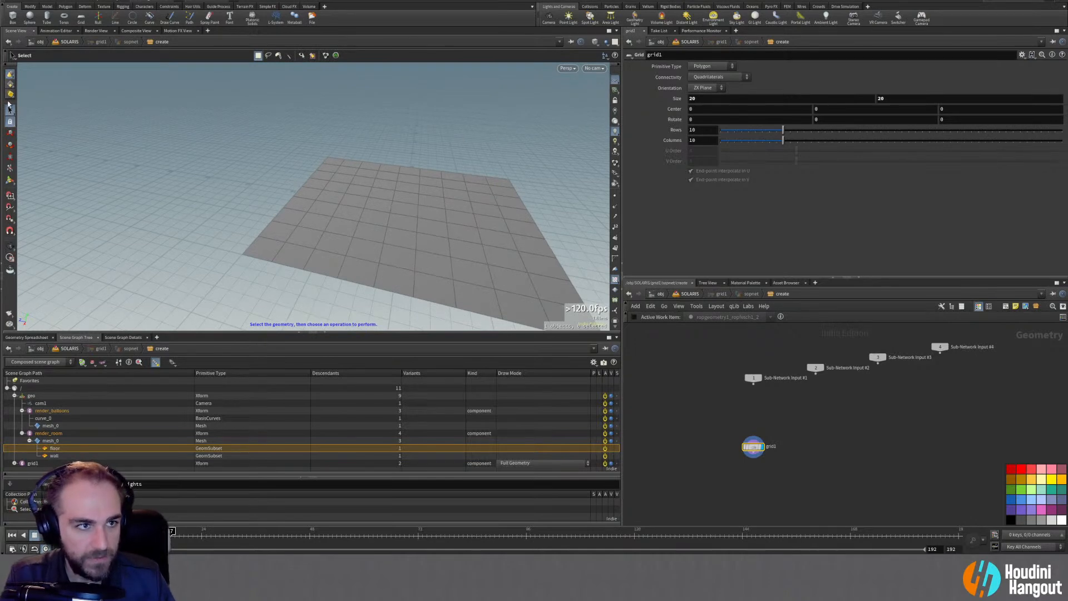
pyautogui.click(278, 55)
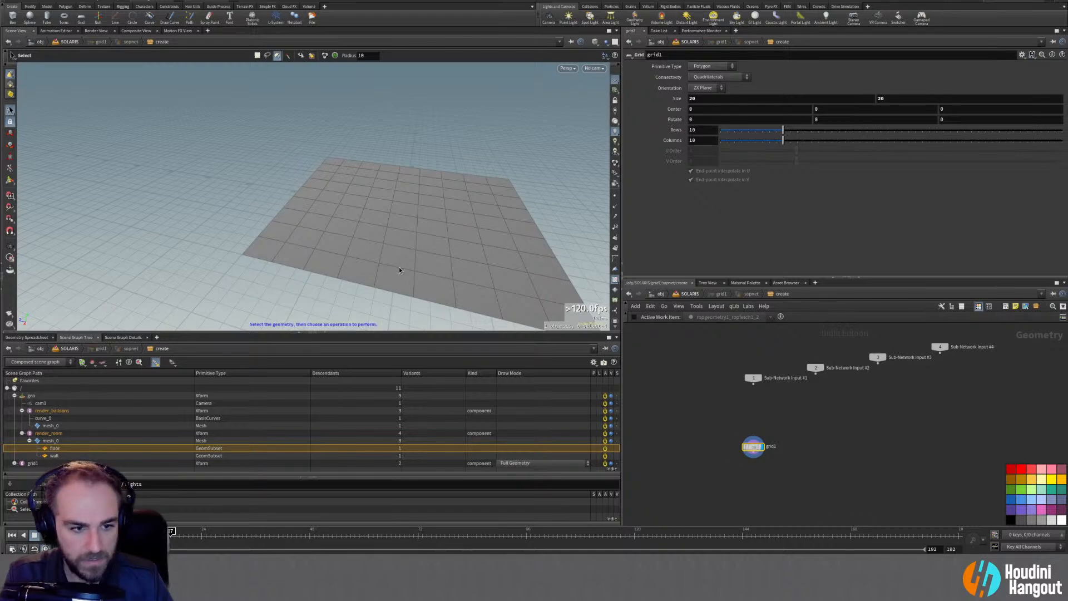
pyautogui.click(31, 337)
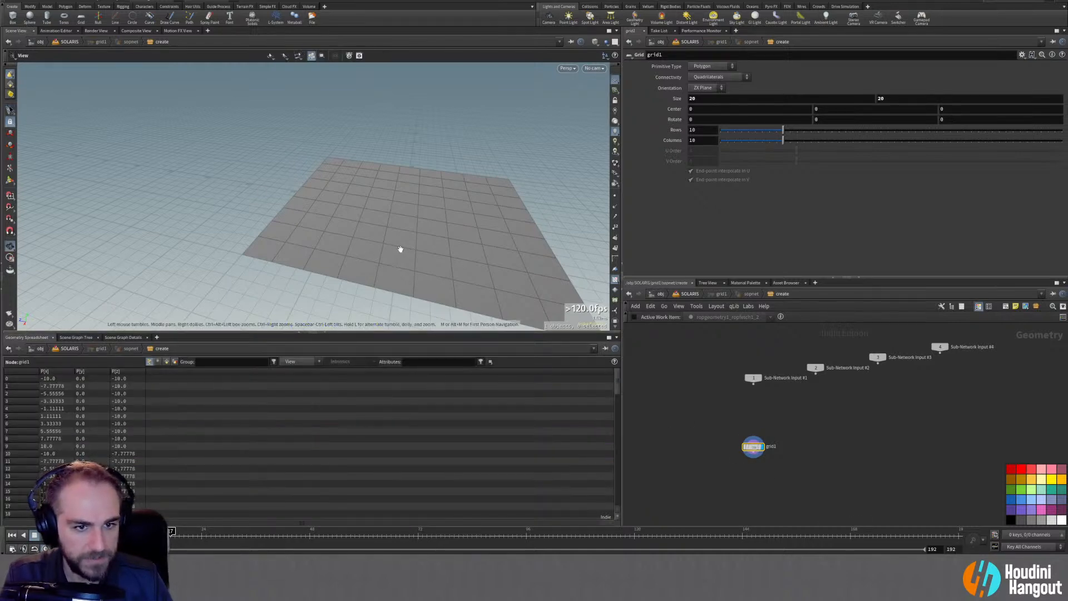
pyautogui.keyDown('alt'); pyautogui.moveTo(403, 250); pyautogui.dragTo(384, 264); pyautogui.keyUp('alt')
pyautogui.press('Return')
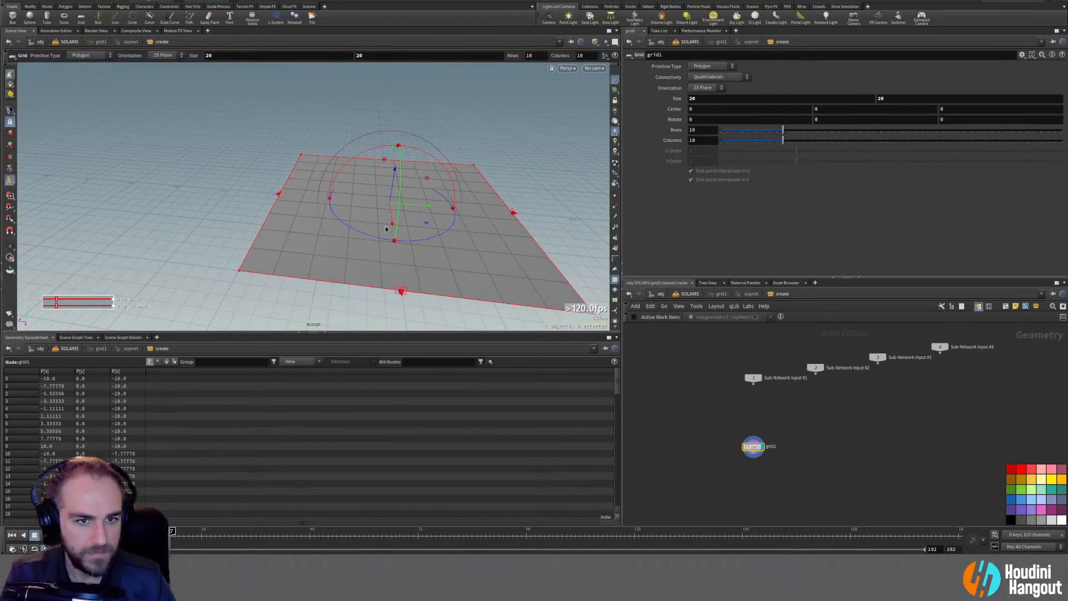
pyautogui.press('s')
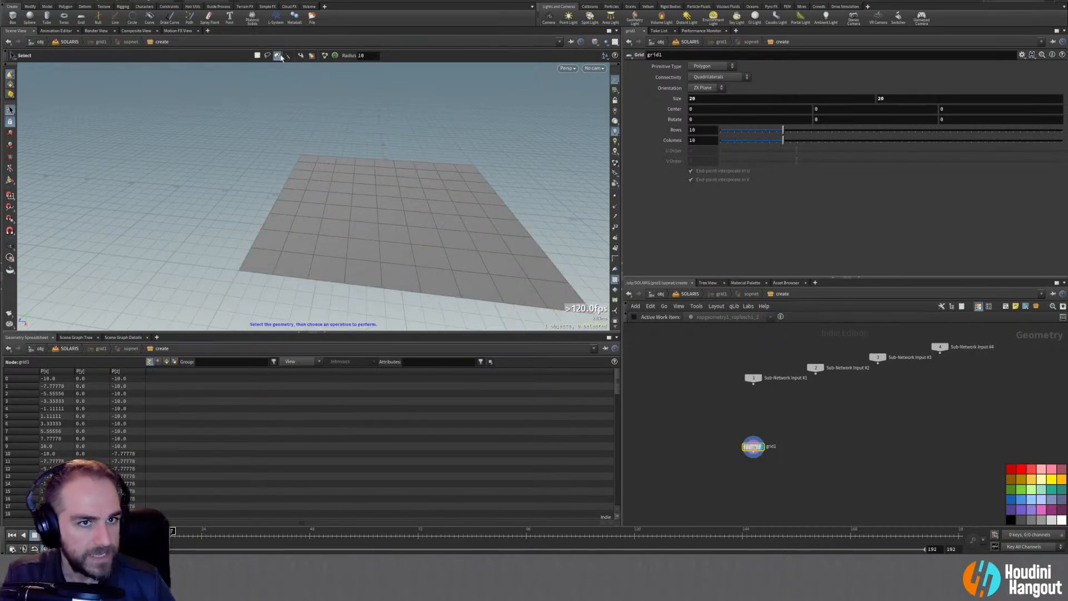
pyautogui.moveTo(387, 225); pyautogui.dragTo(389, 228)
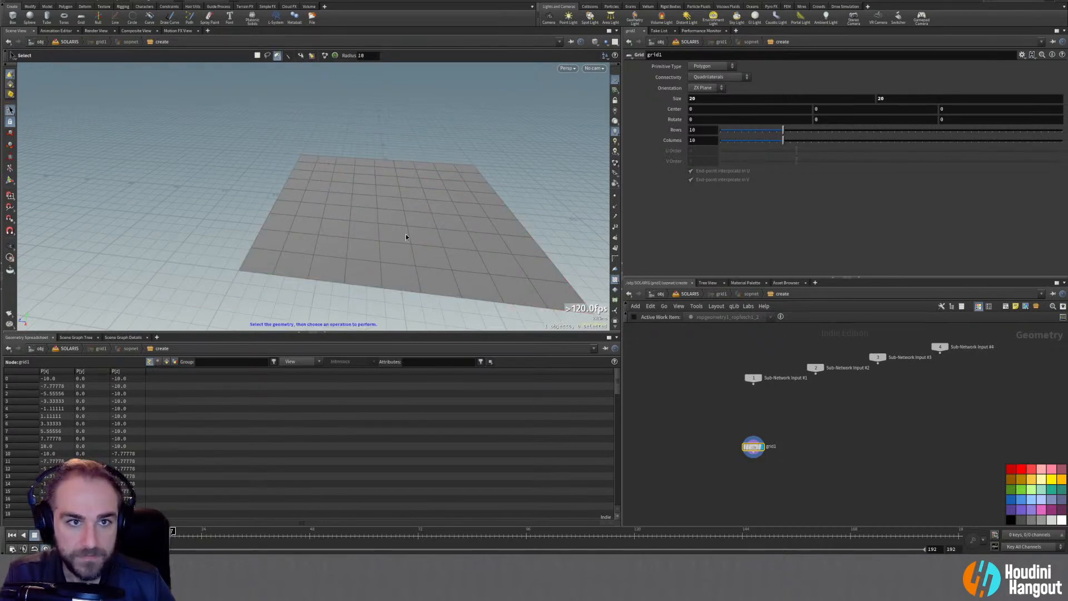
pyautogui.moveTo(699, 445); pyautogui.dragTo(708, 432, button='middle')
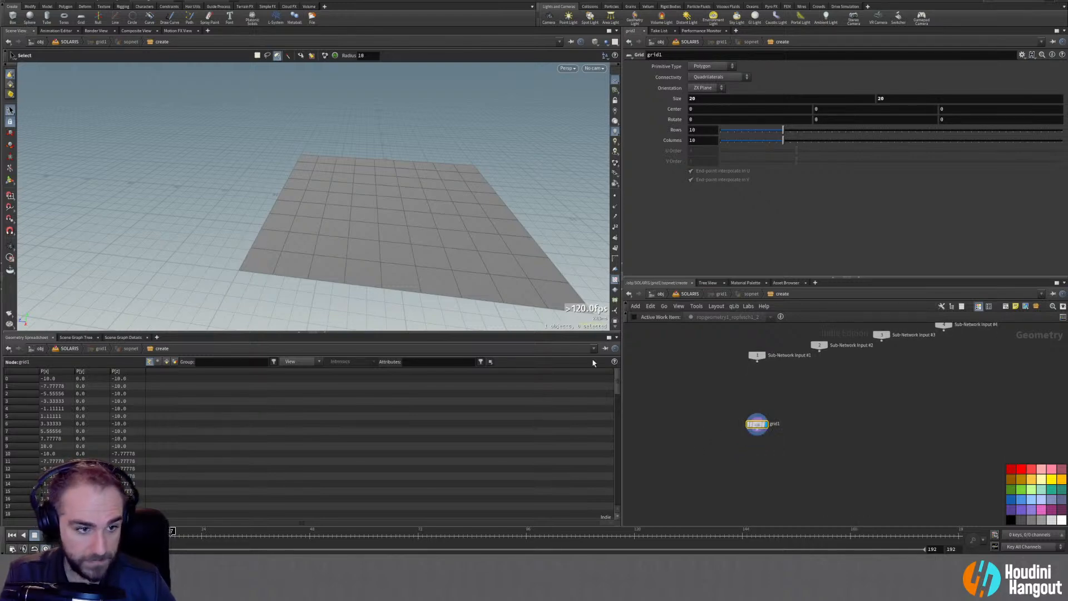
pyautogui.moveTo(393, 193)
pyautogui.mouseDown()
pyautogui.moveTo(380, 235)
pyautogui.moveTo(330, 244)
pyautogui.mouseUp()
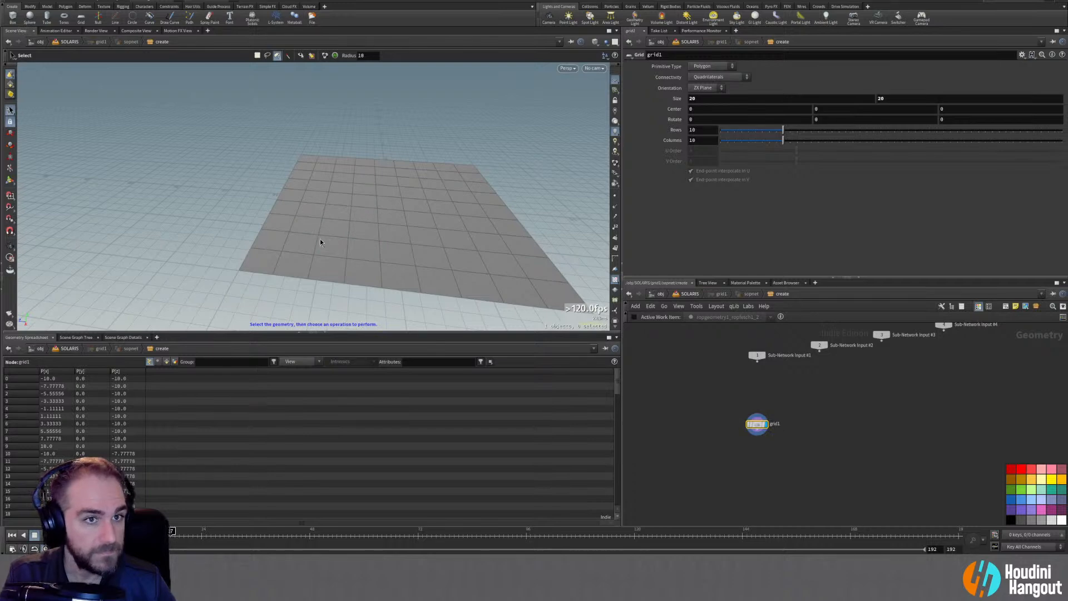
pyautogui.click(258, 55)
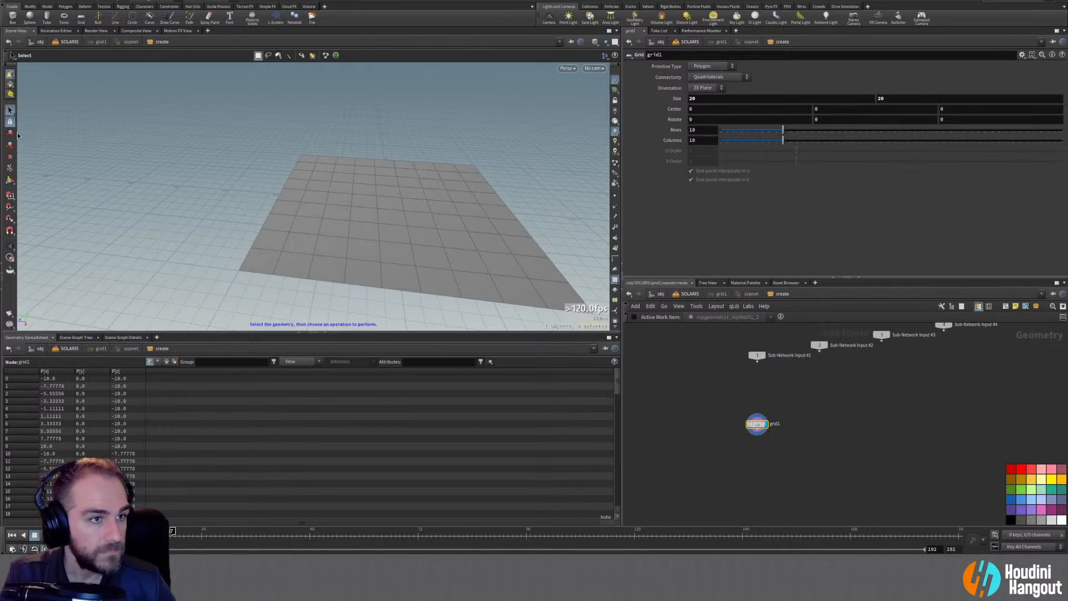
pyautogui.rightClick(8, 111)
pyautogui.rightClick(8, 112)
pyautogui.rightClick(7, 112)
pyautogui.rightClick(8, 112)
# Brush-select four alternating strips of grid faces in geometry selection mode, blast them away and remove the extra merge node
pyautogui.click(11, 93)
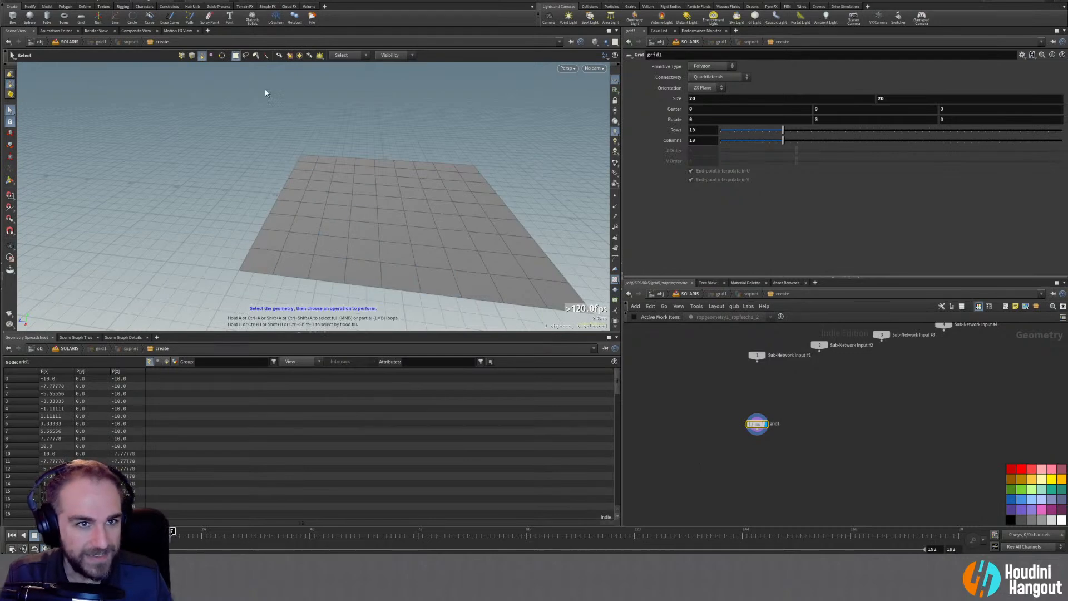
pyautogui.click(254, 55)
pyautogui.moveTo(332, 162); pyautogui.dragTo(294, 273)
pyautogui.keyDown('shift'); pyautogui.moveTo(370, 163); pyautogui.dragTo(362, 281); pyautogui.keyUp('shift')
pyautogui.keyDown('shift'); pyautogui.moveTo(404, 175); pyautogui.dragTo(426, 291); pyautogui.keyUp('shift')
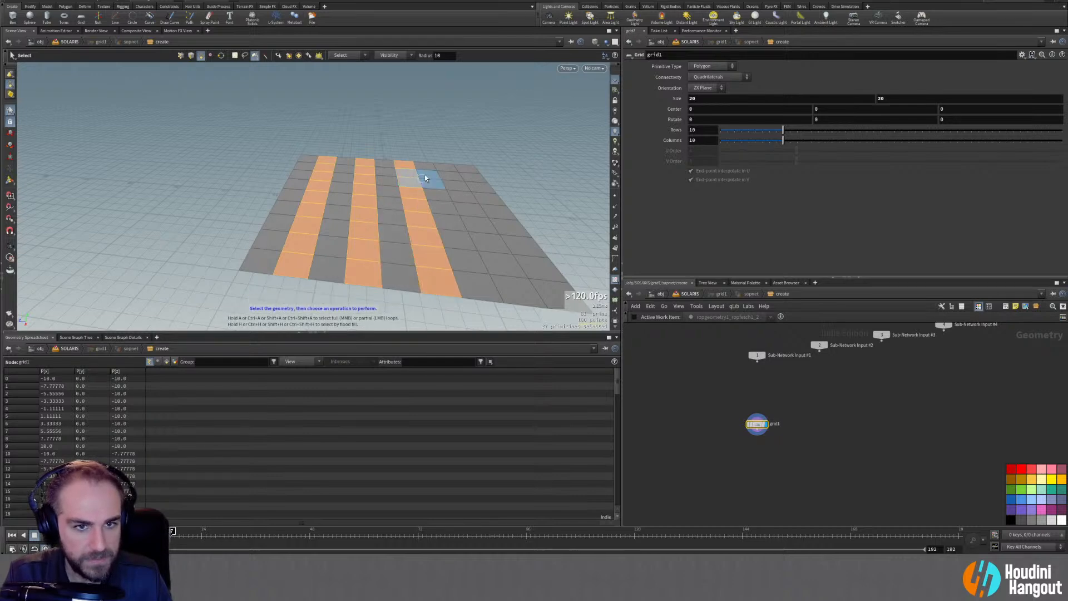
pyautogui.keyDown('shift'); pyautogui.moveTo(443, 167); pyautogui.dragTo(520, 291); pyautogui.keyUp('shift')
pyautogui.keyDown('shift'); pyautogui.moveTo(480, 286); pyautogui.dragTo(437, 197); pyautogui.keyUp('shift')
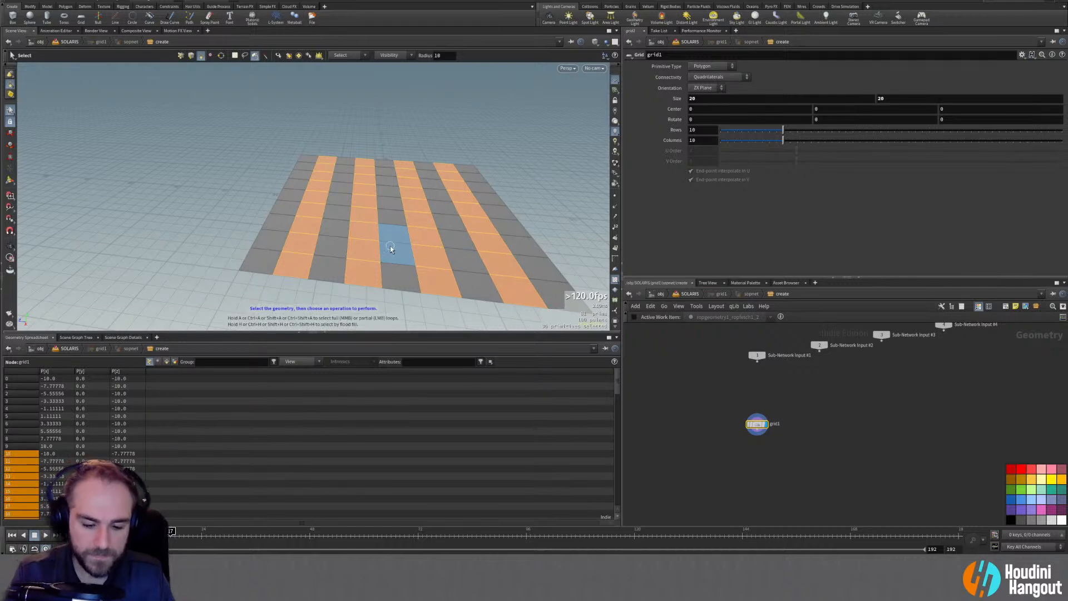
pyautogui.press('Delete')
pyautogui.moveTo(755, 442); pyautogui.dragTo(751, 411)
pyautogui.moveTo(757, 466); pyautogui.dragTo(810, 450)
pyautogui.moveTo(751, 410); pyautogui.dragTo(760, 474)
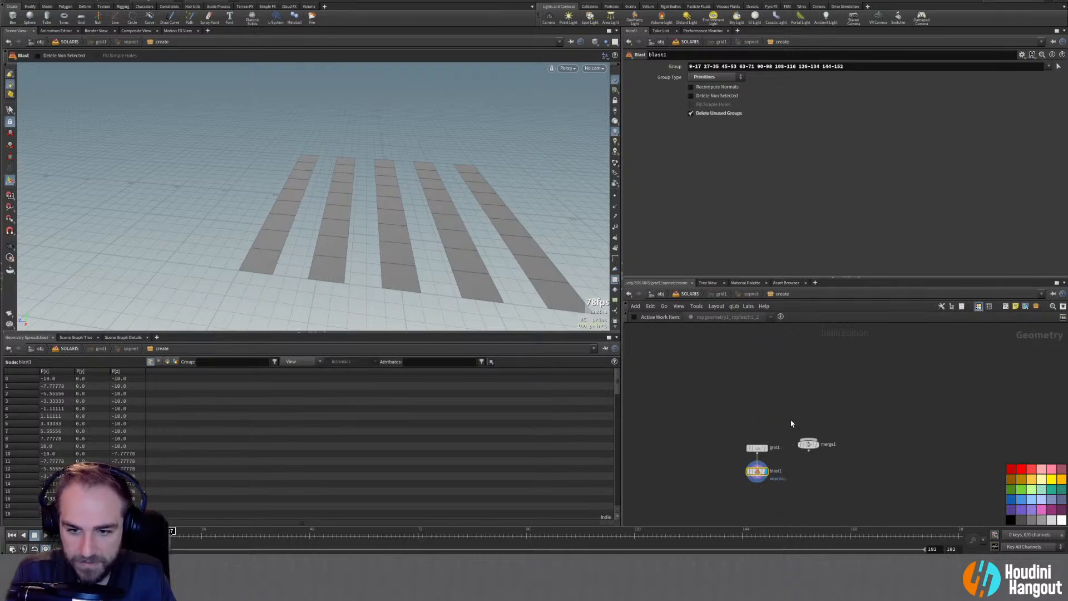
pyautogui.moveTo(788, 420); pyautogui.dragTo(835, 476)
pyautogui.press('Delete')
pyautogui.click(757, 472)
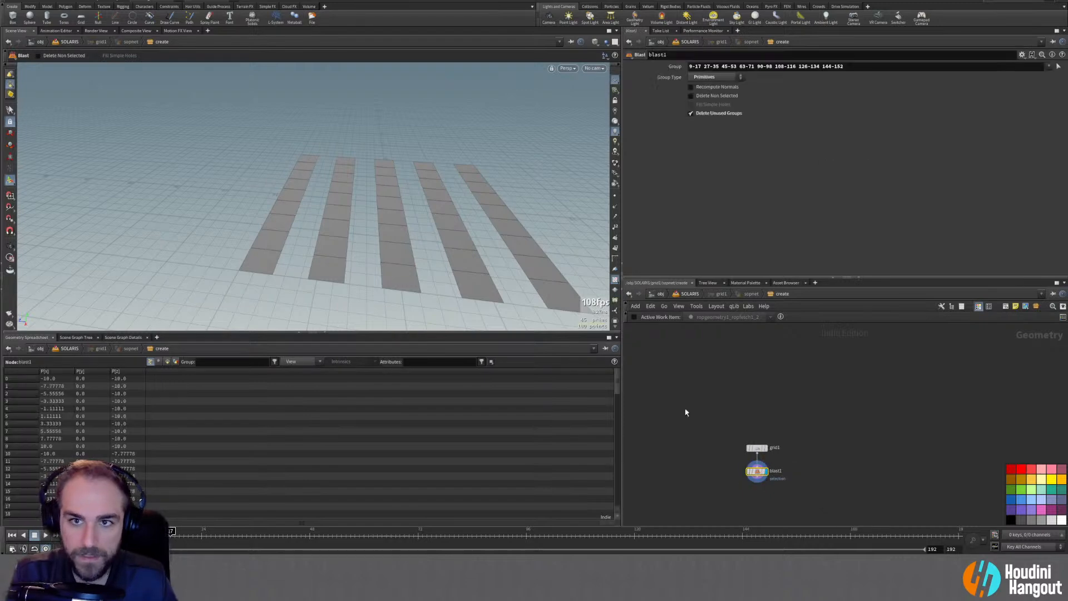
# Return to the Solaris stage network and set the grid1 node's Z scale to 0.6
pyautogui.press('u')
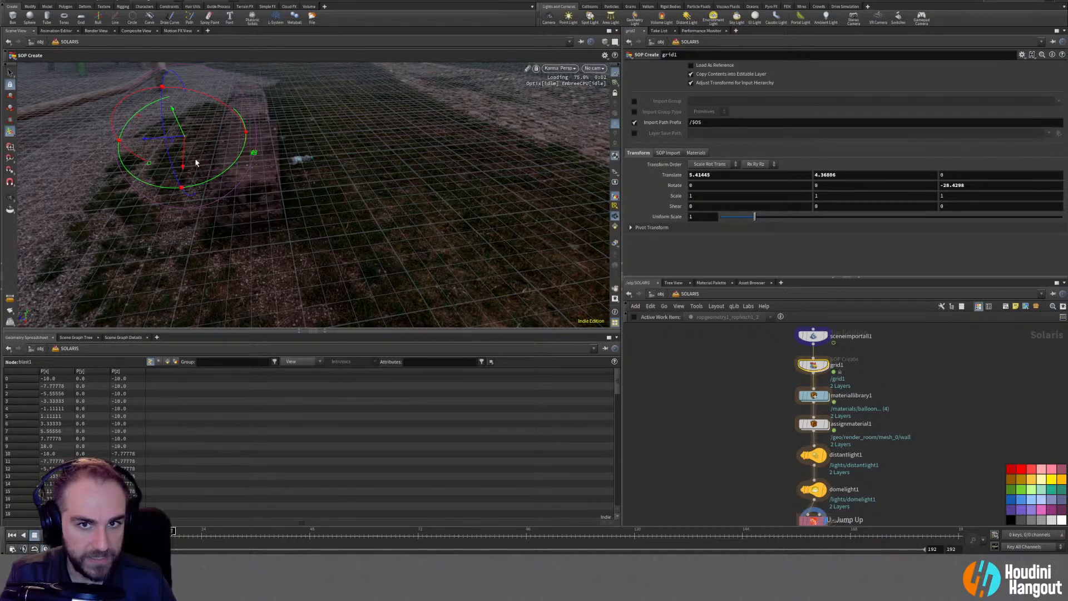
pyautogui.keyDown('alt'); pyautogui.moveTo(226, 170); pyautogui.dragTo(263, 179); pyautogui.keyUp('alt')
pyautogui.moveTo(263, 178); pyautogui.dragTo(326, 202, button='middle')
pyautogui.moveTo(327, 203); pyautogui.dragTo(281, 188, button='right')
pyautogui.keyDown('alt'); pyautogui.moveTo(281, 188); pyautogui.dragTo(202, 174); pyautogui.keyUp('alt')
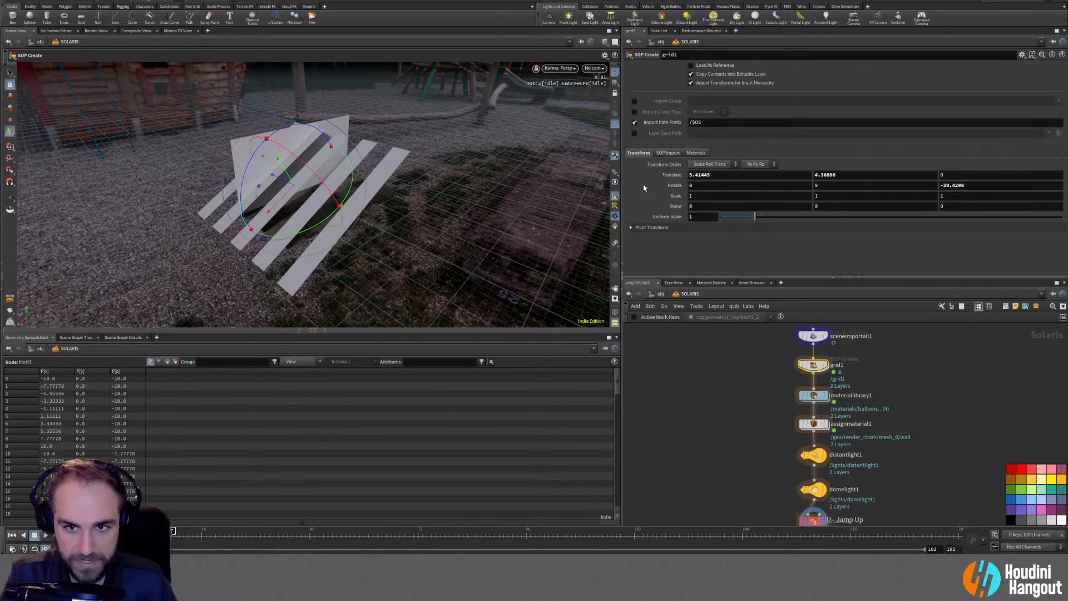
pyautogui.keyDown('alt'); pyautogui.moveTo(395, 208); pyautogui.dragTo(309, 182); pyautogui.keyUp('alt')
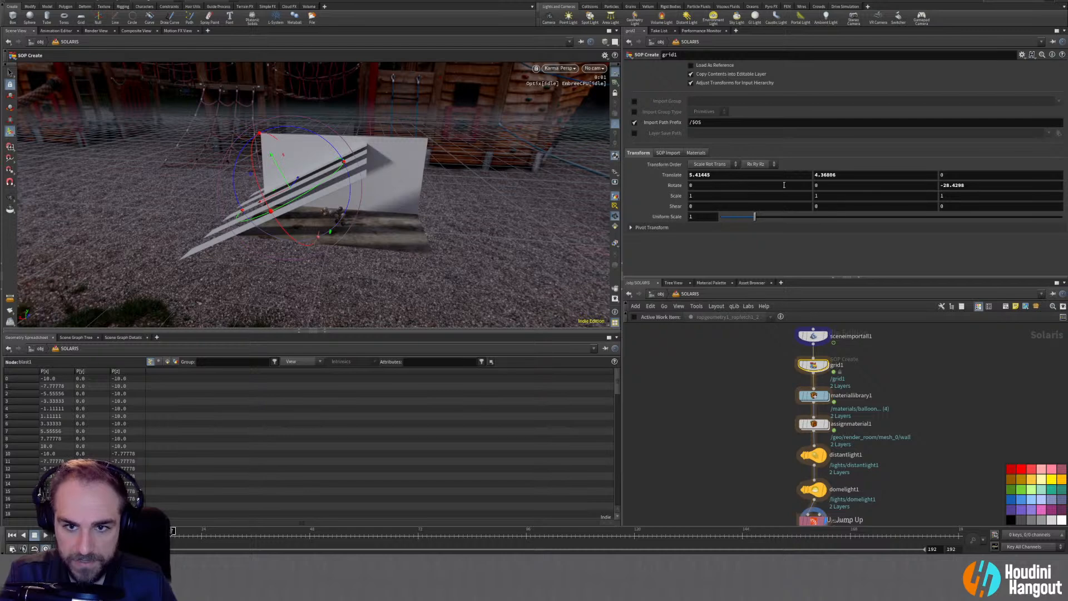
pyautogui.moveTo(736, 199); pyautogui.dragTo(675, 198, button='middle')
pyautogui.hotkey('ctrl', 'z')
pyautogui.moveTo(949, 199); pyautogui.dragTo(931, 200, button='middle')
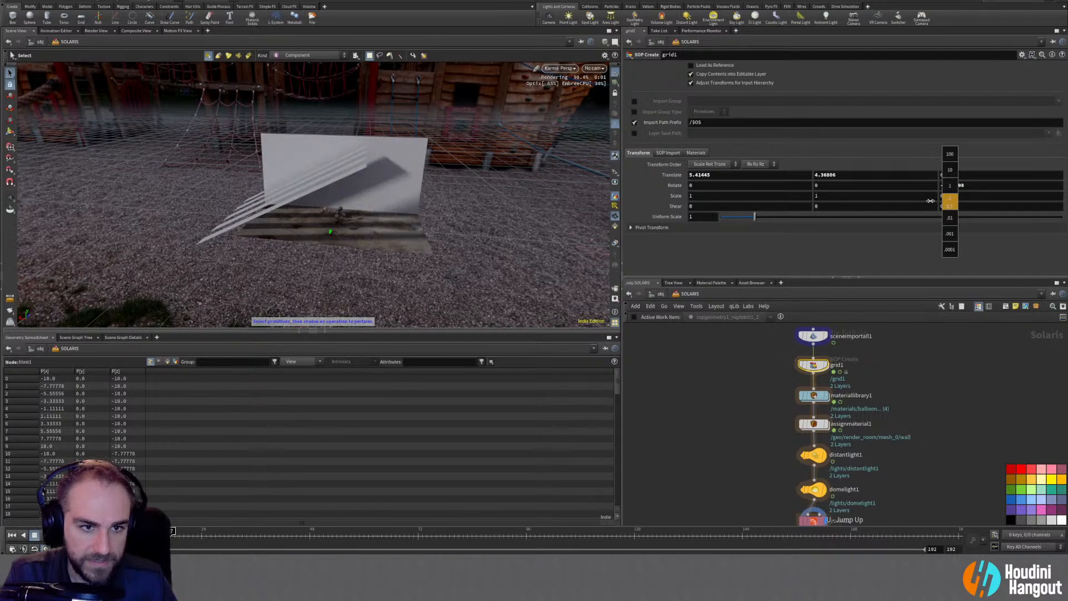
pyautogui.moveTo(929, 201); pyautogui.dragTo(930, 201, button='middle')
# Move the slatted grid up and outward from the set, to about 8.42 in X and 9.91 in Y
pyautogui.keyDown('alt'); pyautogui.moveTo(292, 192); pyautogui.dragTo(270, 185); pyautogui.keyUp('alt')
pyautogui.moveTo(332, 167); pyautogui.dragTo(484, 148)
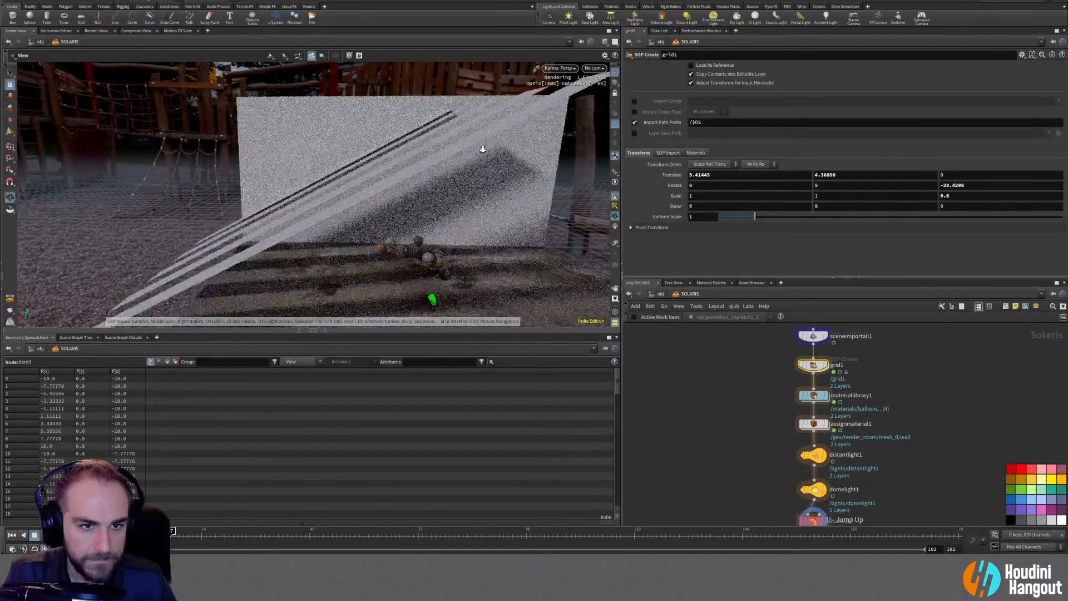
pyautogui.moveTo(416, 175); pyautogui.dragTo(348, 214)
pyautogui.press('Return')
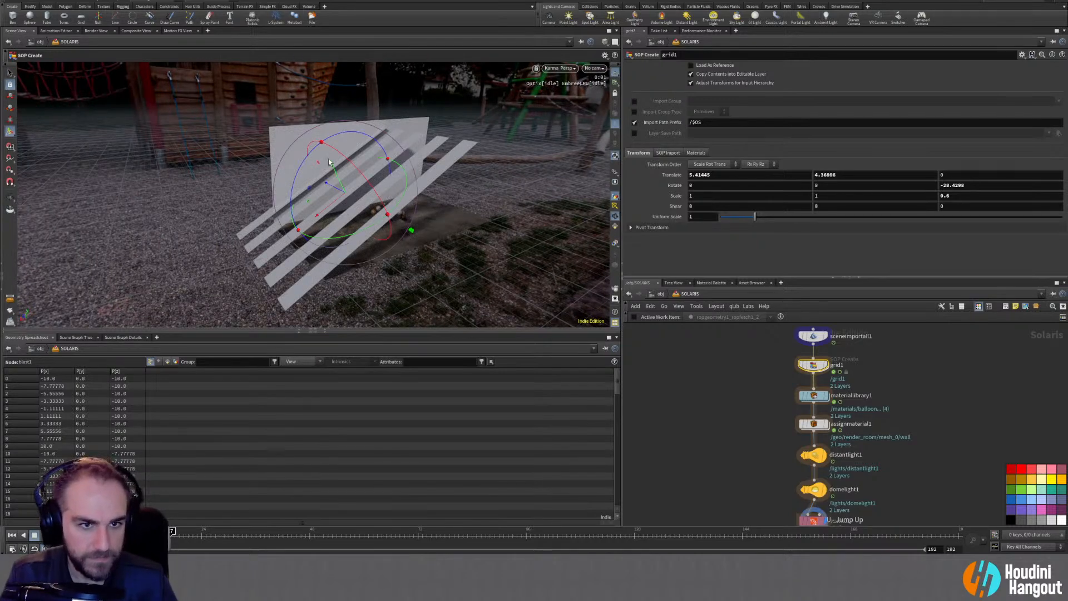
pyautogui.moveTo(334, 170); pyautogui.dragTo(274, 109)
pyautogui.keyDown('alt'); pyautogui.moveTo(293, 172); pyautogui.dragTo(375, 179); pyautogui.keyUp('alt')
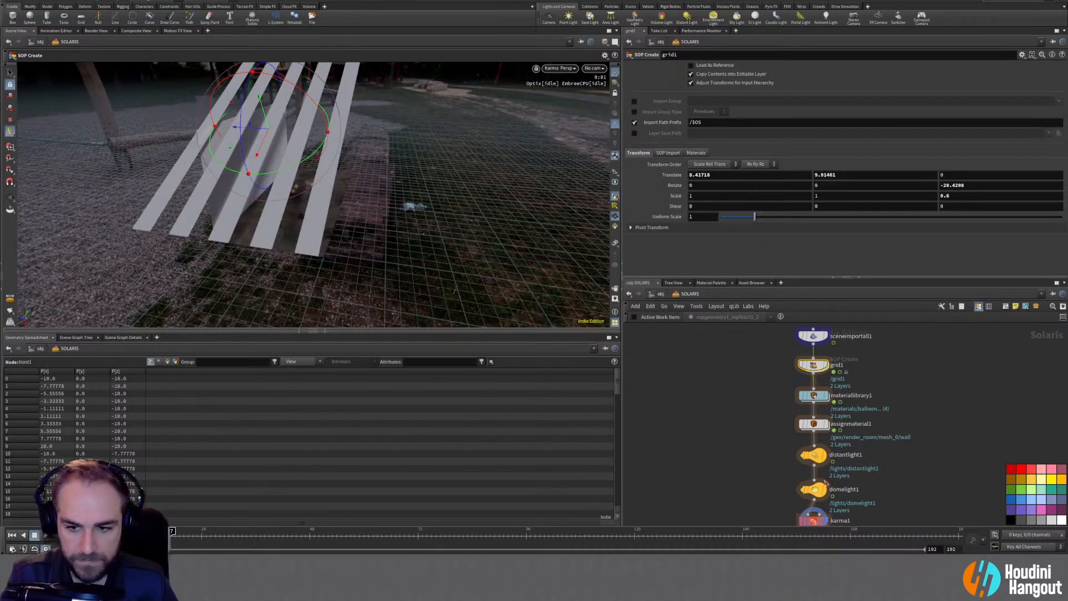
# Inside grid1, delete the blast node and set the grid's rows to 30
pyautogui.press('i')
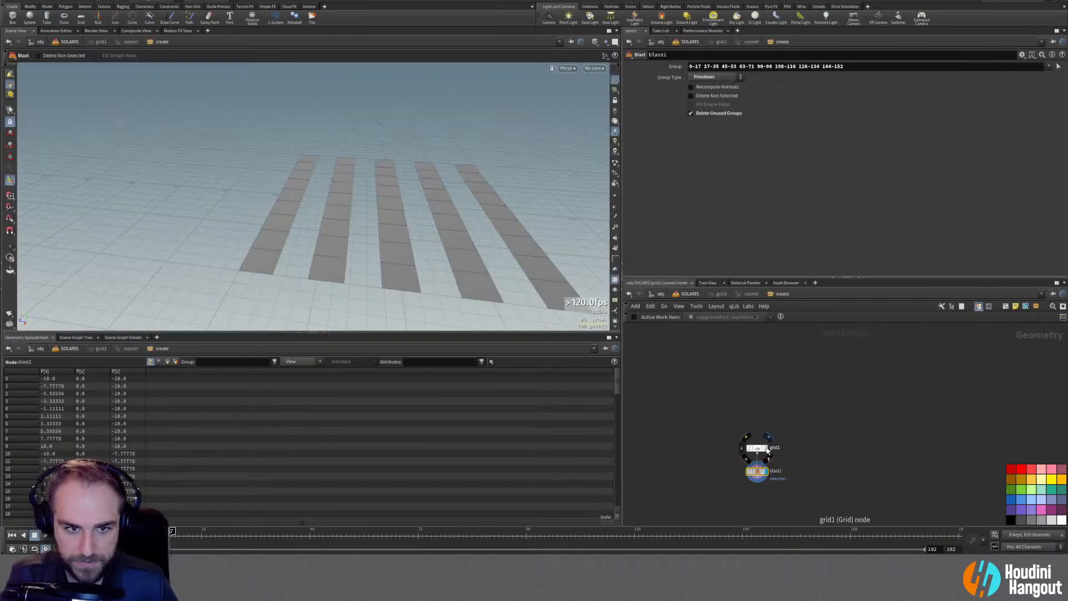
pyautogui.click(766, 448)
pyautogui.click(757, 448)
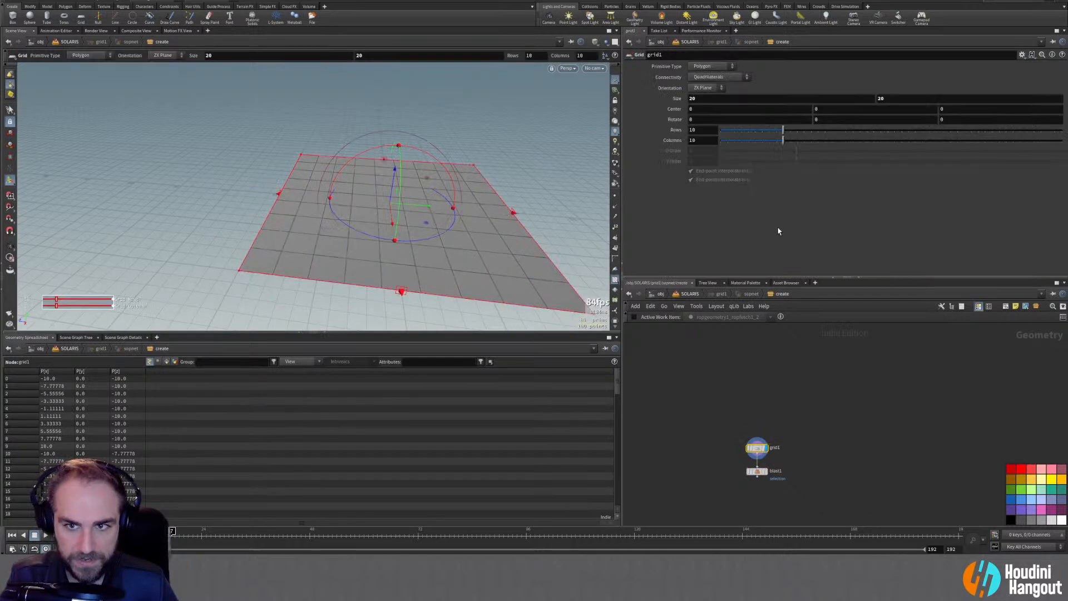
pyautogui.click(758, 473)
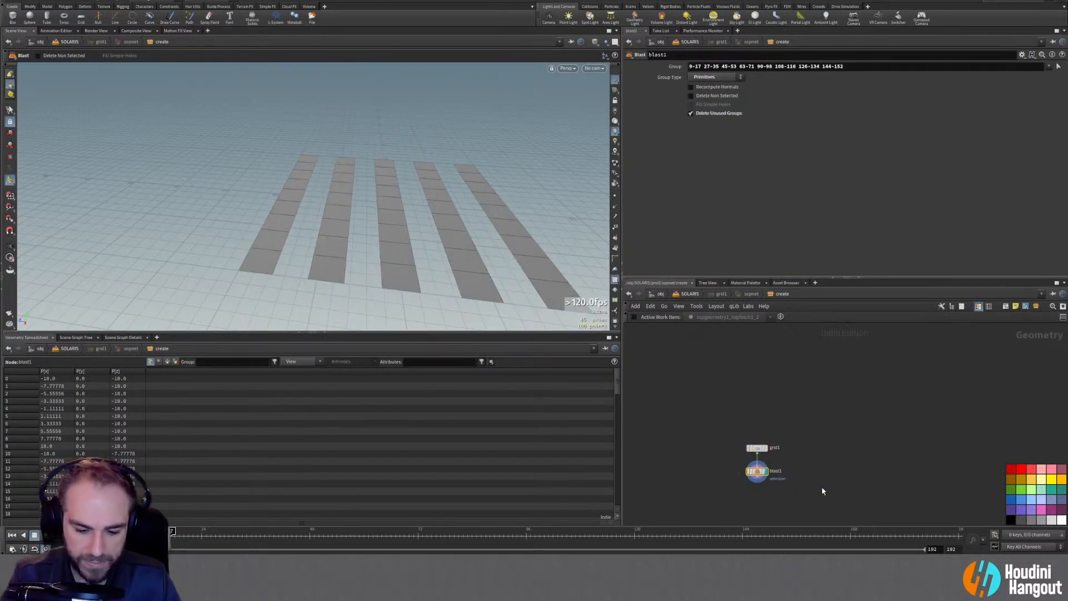
pyautogui.press('Delete')
pyautogui.click(757, 447)
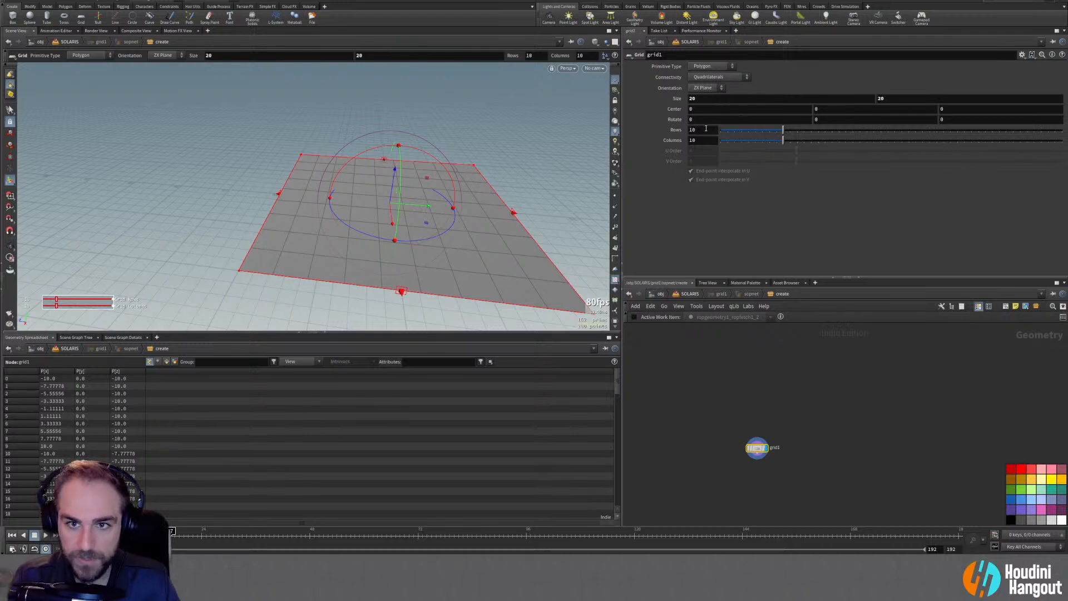
pyautogui.moveTo(696, 130); pyautogui.dragTo(778, 134, button='middle')
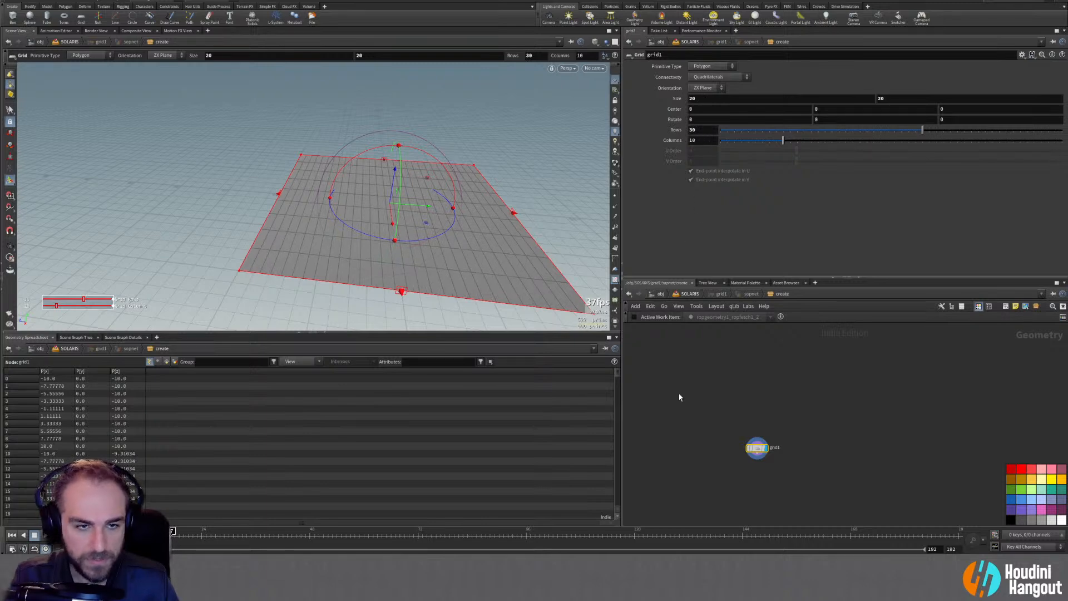
# Add a Group by Range node after the grid and inspect the grid's node info
pyautogui.press('Tab')
pyautogui.moveTo(703, 443)
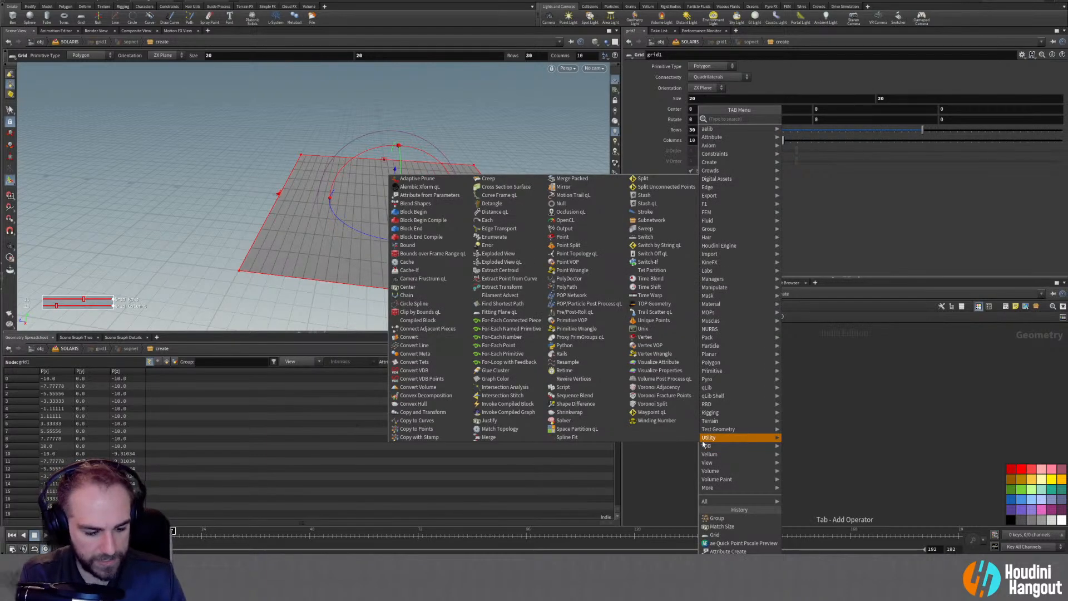
pyautogui.write('de')
pyautogui.press('BackSpace')
pyautogui.press('BackSpace')
pyautogui.write('group by')
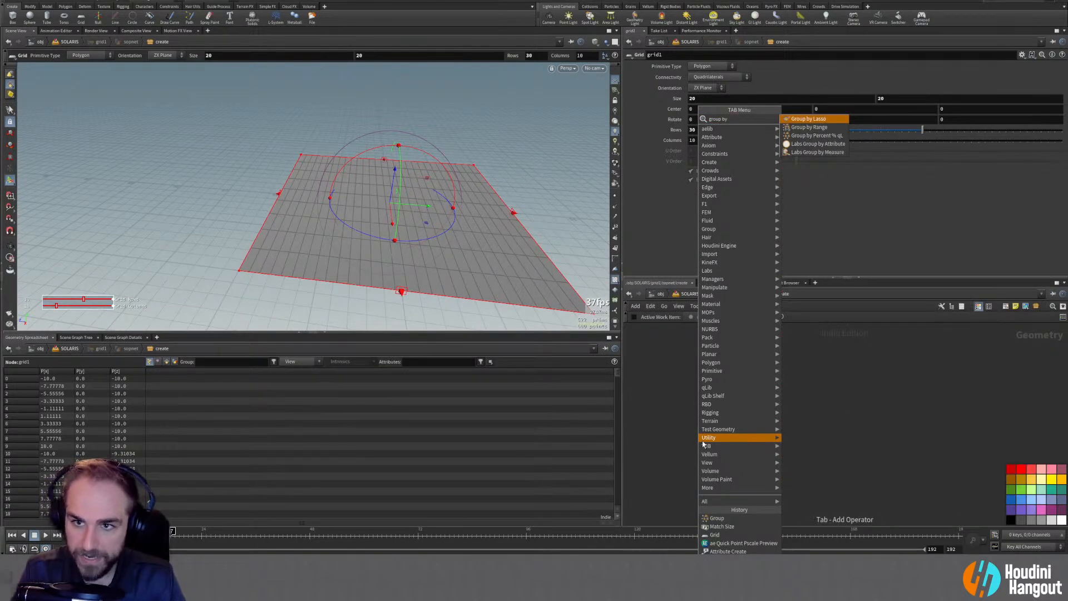
pyautogui.press('Return')
pyautogui.click(763, 458)
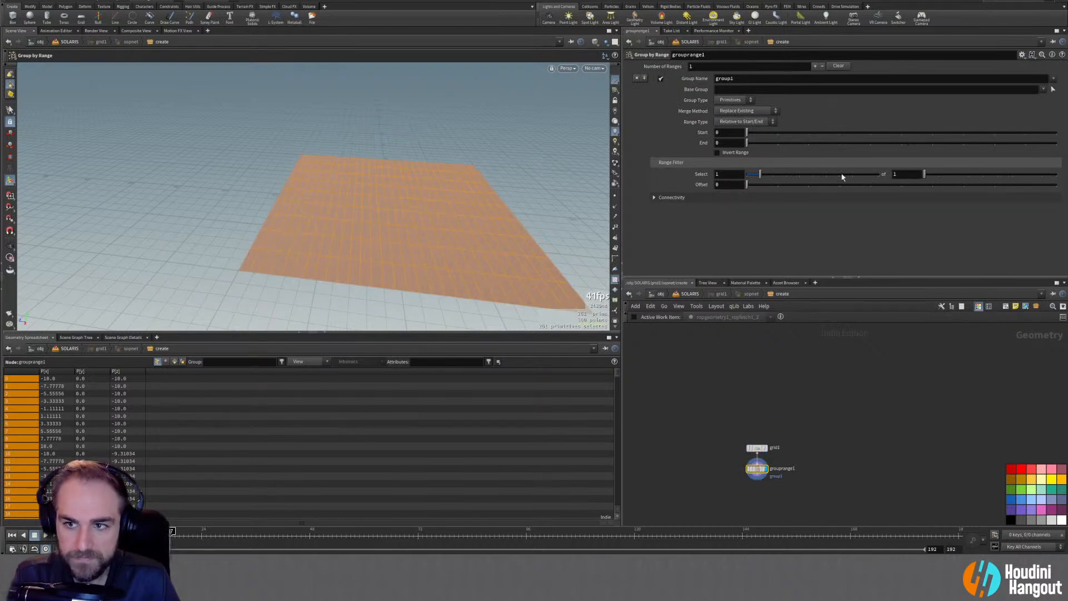
pyautogui.middleClick(760, 448)
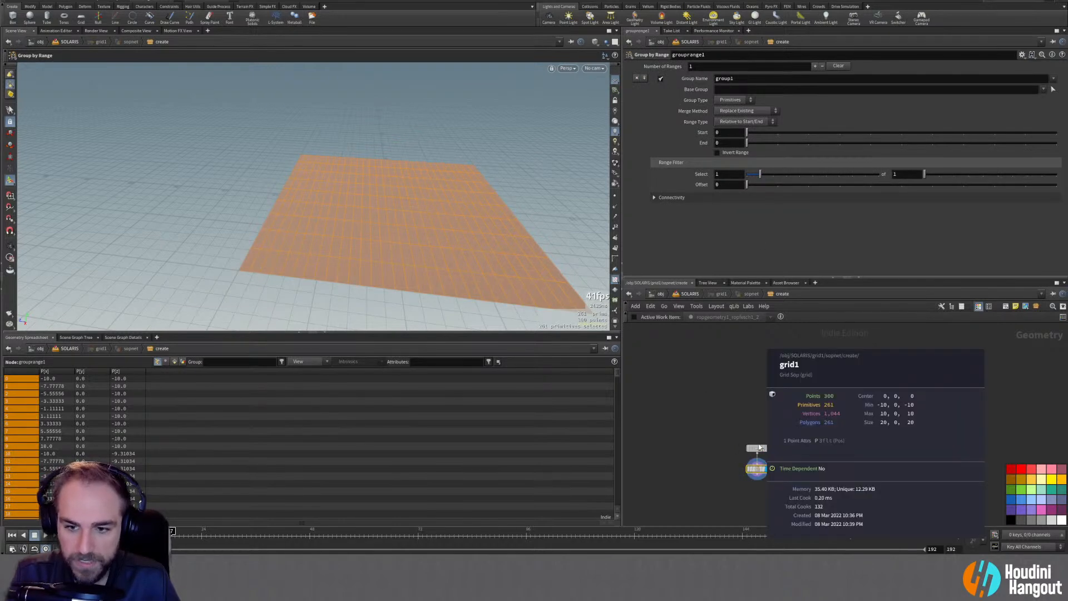
# Set the Group by Range filter to select 1 of every 4 primitives on the grid
pyautogui.click(758, 447)
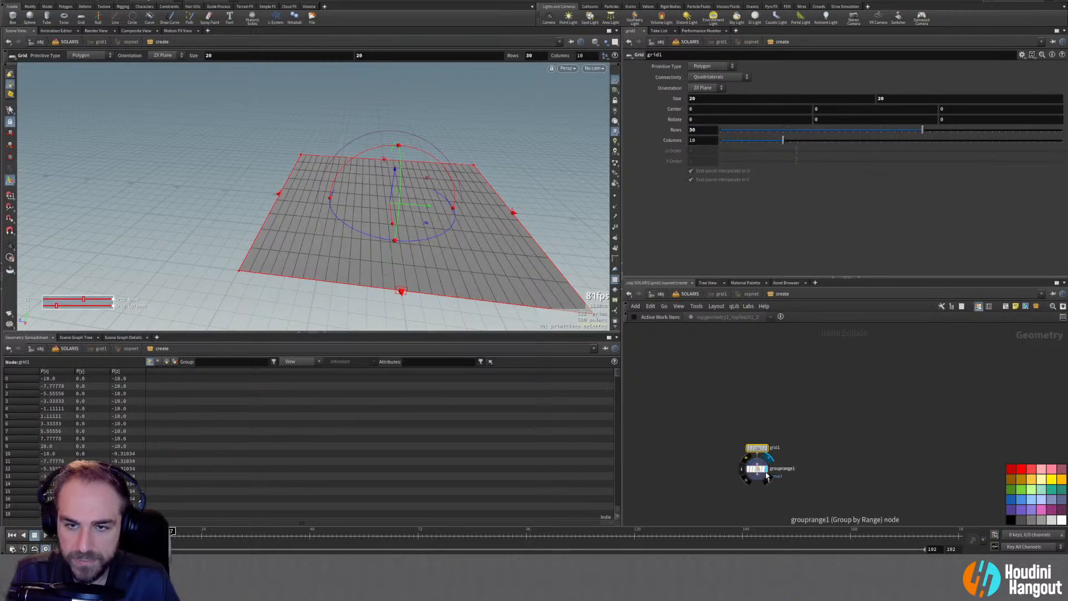
pyautogui.click(757, 470)
pyautogui.moveTo(925, 176); pyautogui.dragTo(1049, 182)
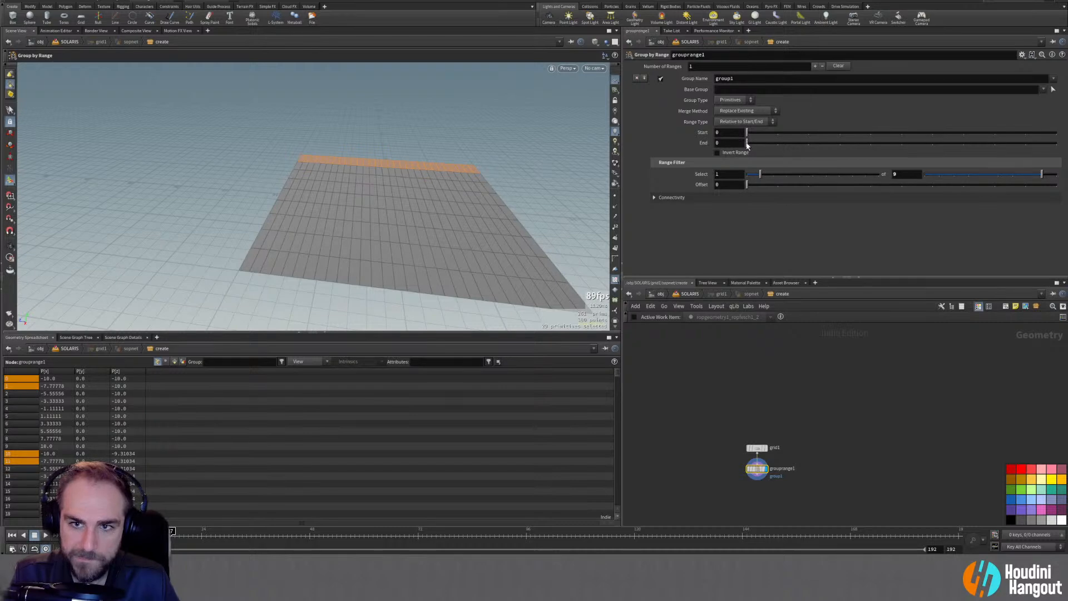
pyautogui.moveTo(1040, 176); pyautogui.dragTo(973, 182)
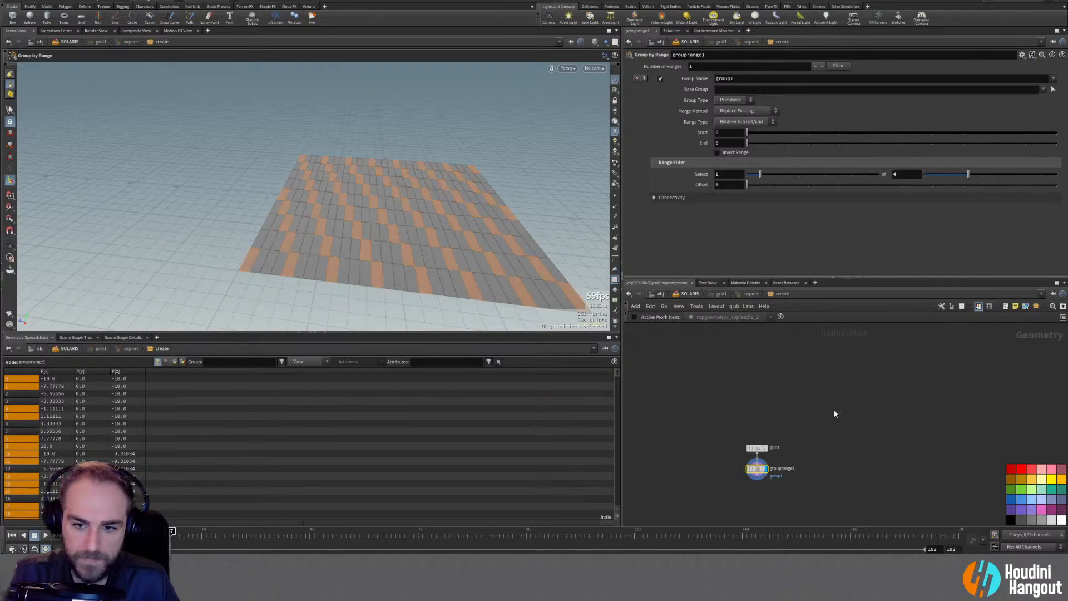
# Space out the grid node and display primitive numbers to examine how the grid's faces are ordered
pyautogui.moveTo(756, 448); pyautogui.dragTo(756, 424)
pyautogui.click(615, 248)
pyautogui.press('Escape')
pyautogui.moveTo(445, 225); pyautogui.dragTo(431, 241)
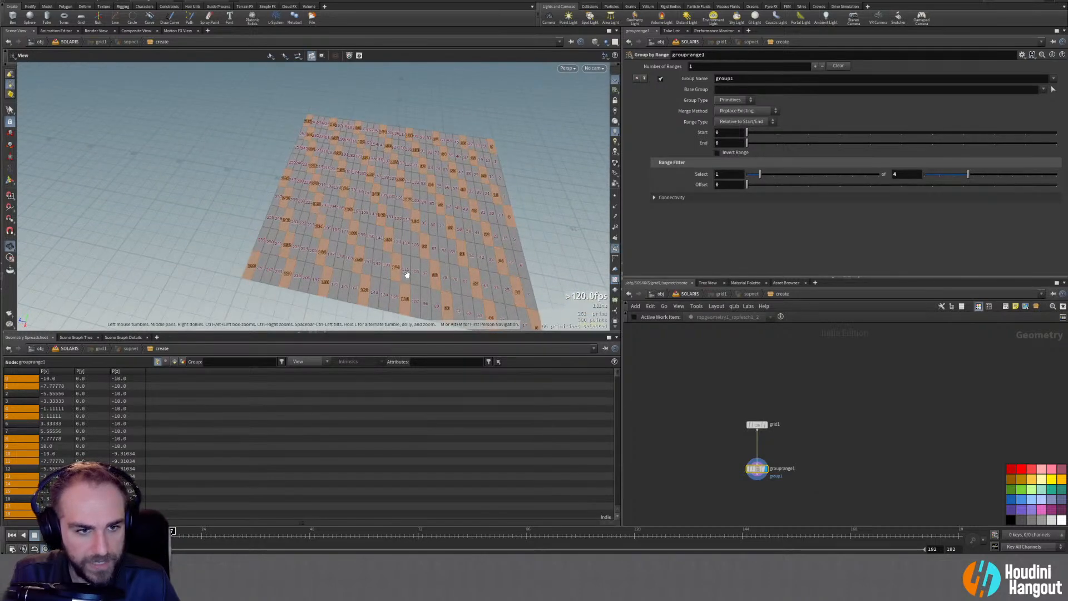
pyautogui.moveTo(406, 275); pyautogui.dragTo(388, 248)
pyautogui.press('Return')
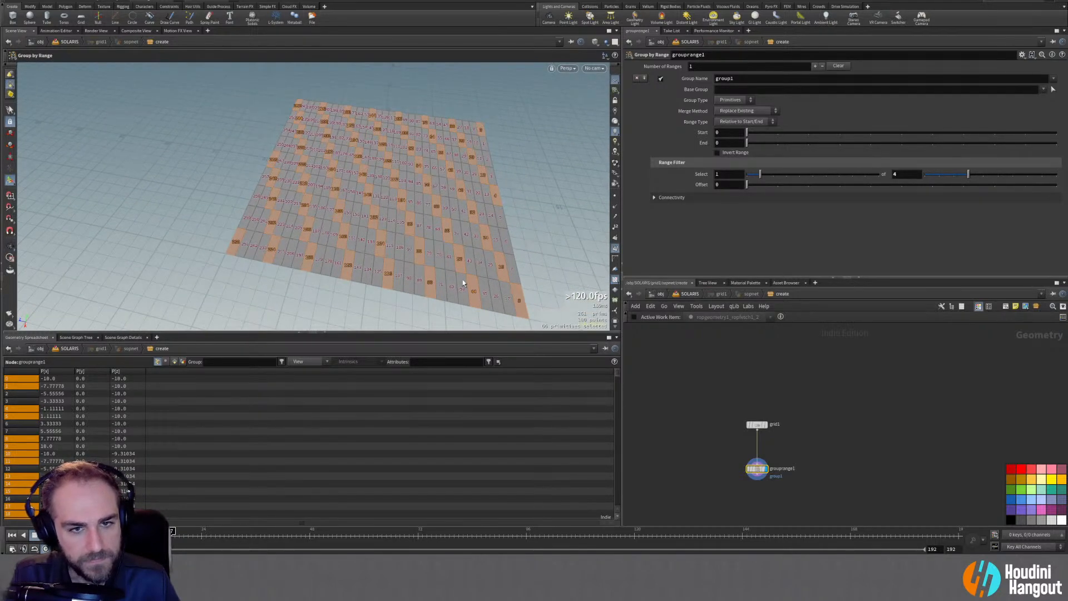
# Insert a Sort node between the grid and the group range node, with Primitive Sort set to By Z
pyautogui.press('Tab')
pyautogui.write('sort')
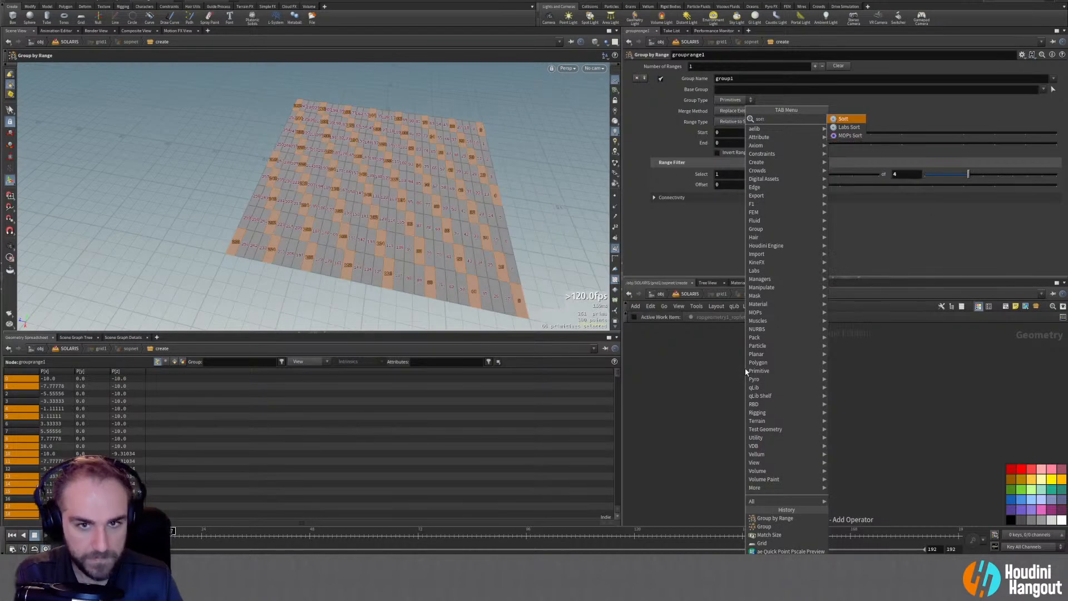
pyautogui.press('Return')
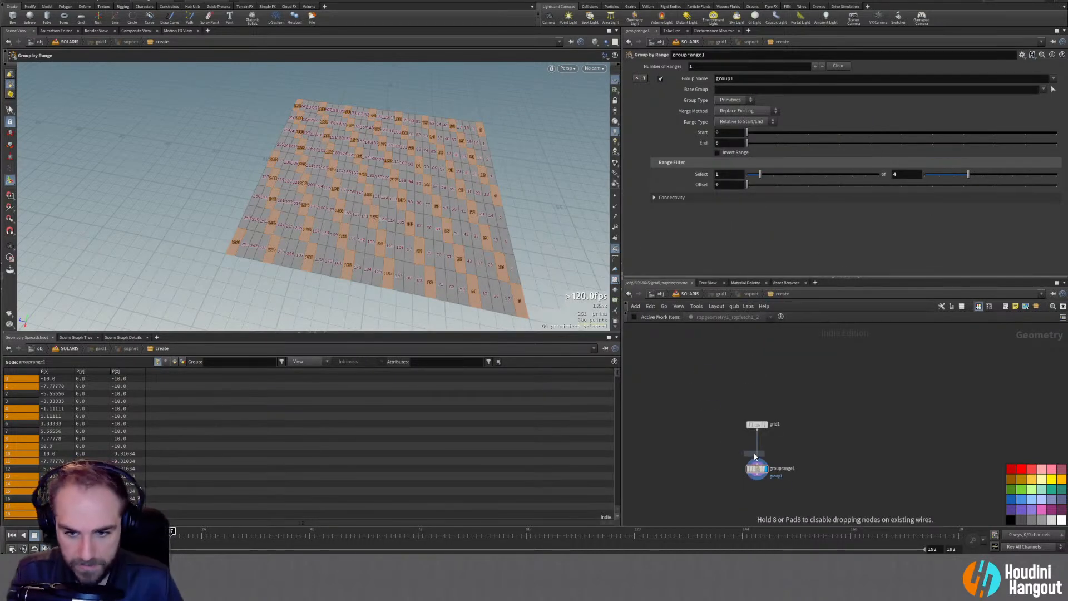
pyautogui.click(769, 445)
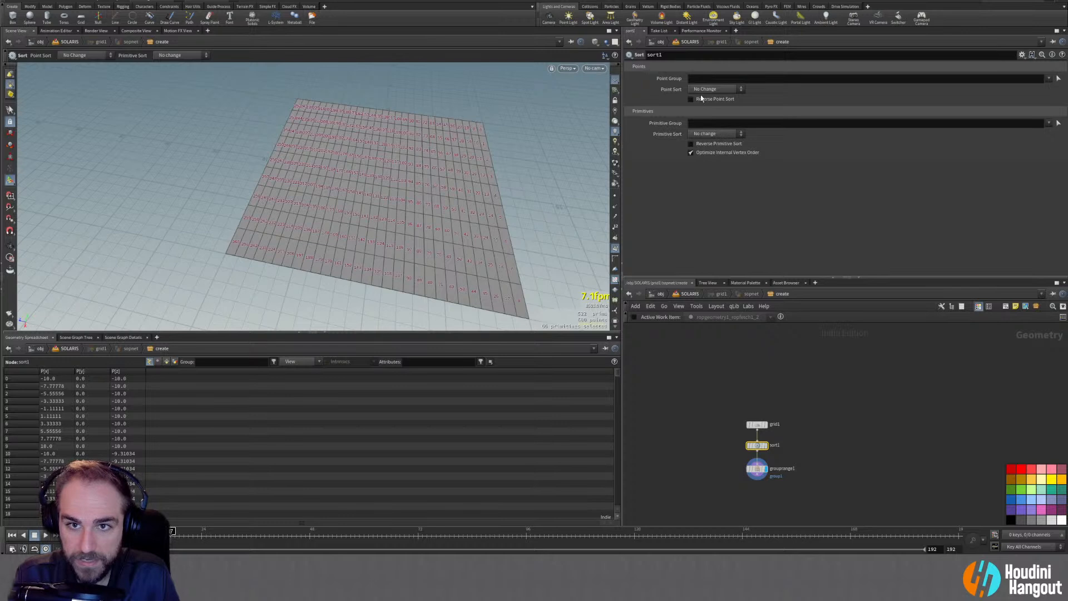
pyautogui.click(718, 133)
pyautogui.click(705, 170)
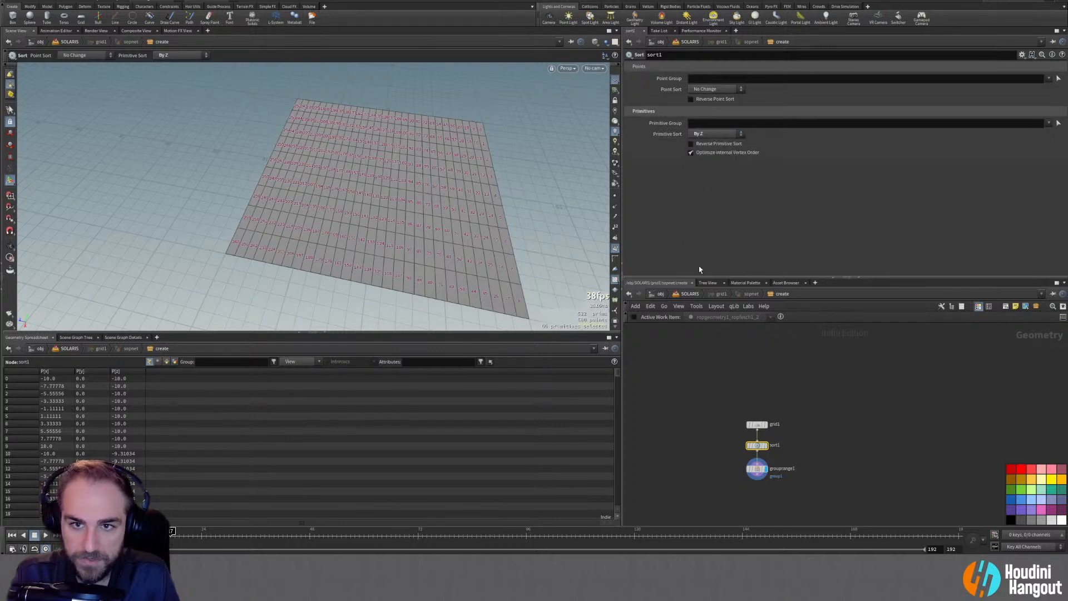
# Compare the primitive numbering of the grid before and after the Sort node
pyautogui.click(766, 445)
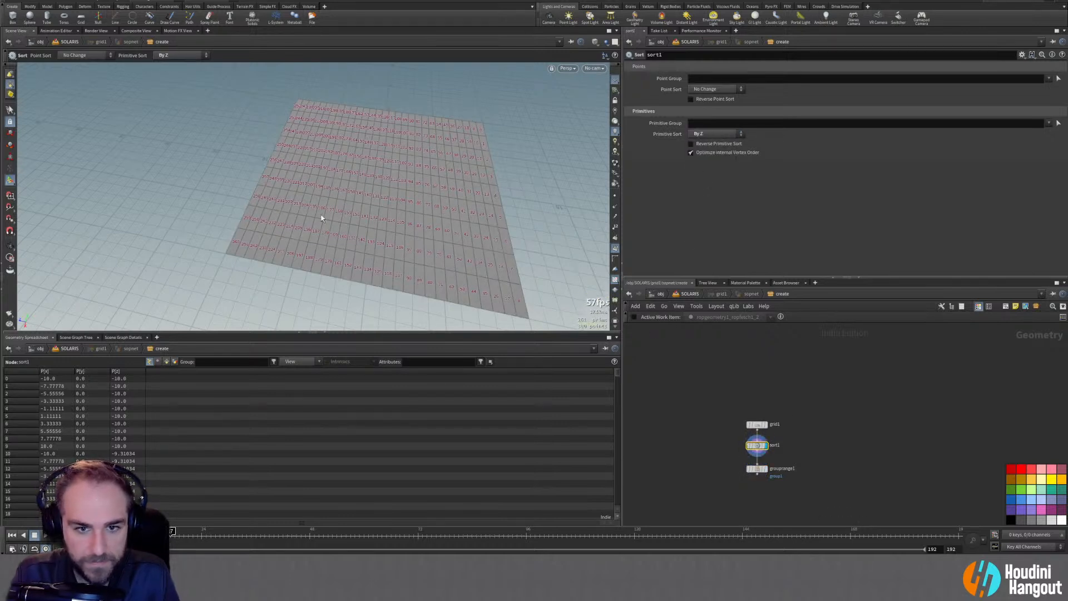
pyautogui.click(772, 424)
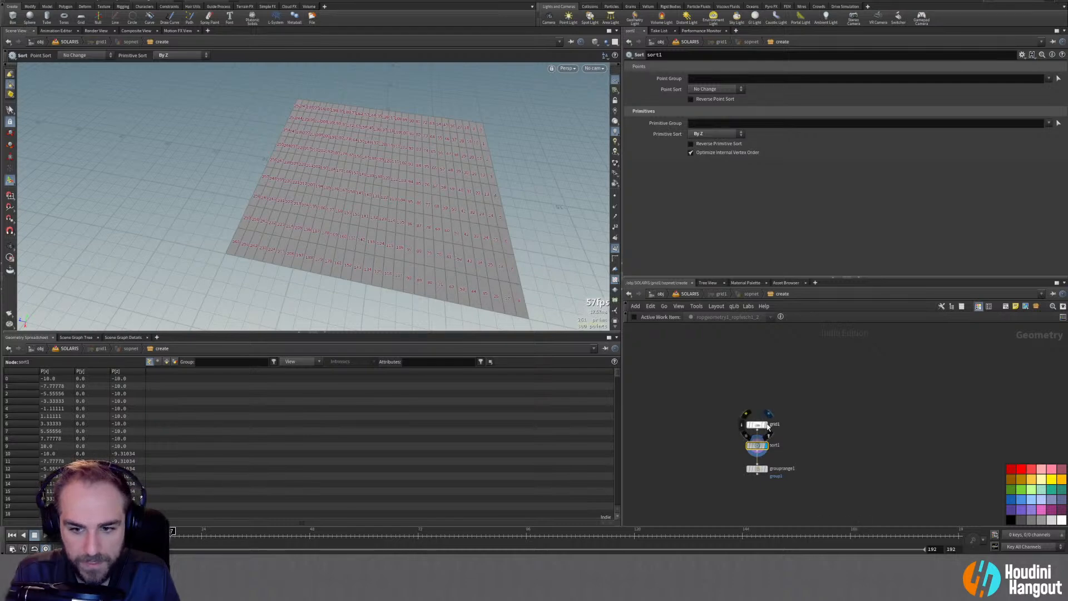
pyautogui.click(758, 425)
pyautogui.click(766, 446)
pyautogui.click(756, 445)
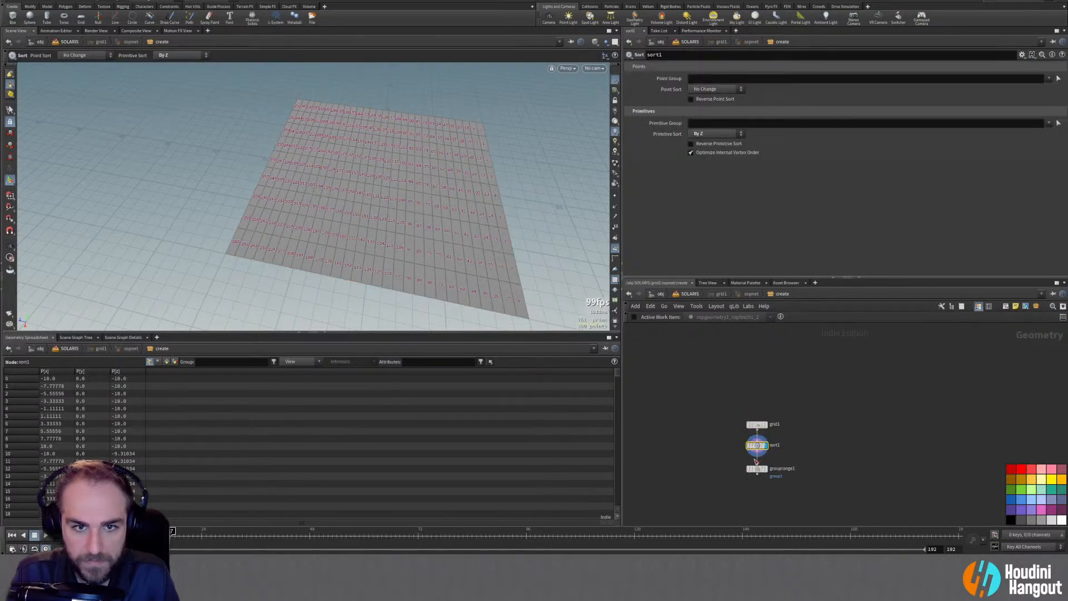
# Display the group range node again and try a range filter selecting 1 of 30 primitives
pyautogui.click(765, 468)
pyautogui.click(756, 468)
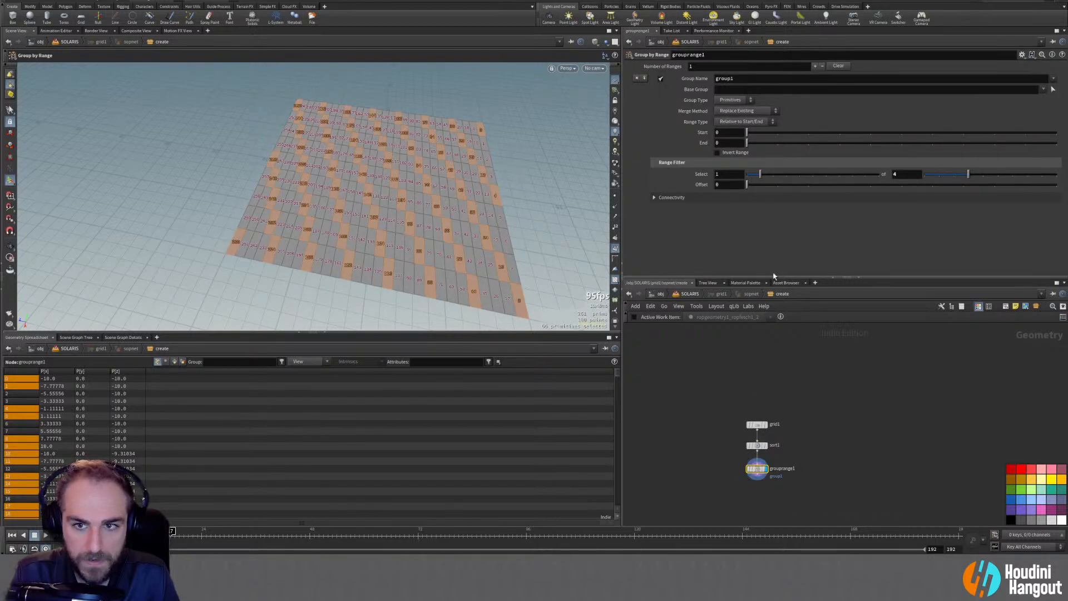
pyautogui.click(772, 175)
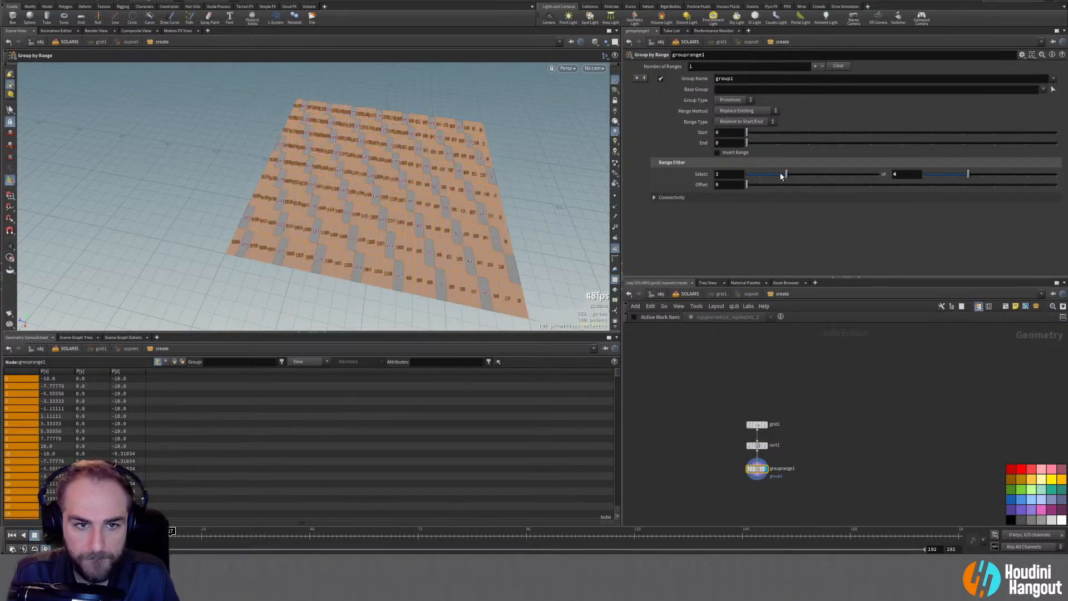
pyautogui.moveTo(969, 174); pyautogui.dragTo(1048, 179)
pyautogui.moveTo(904, 174); pyautogui.dragTo(988, 175, button='middle')
pyautogui.moveTo(721, 176); pyautogui.dragTo(728, 183, button='middle')
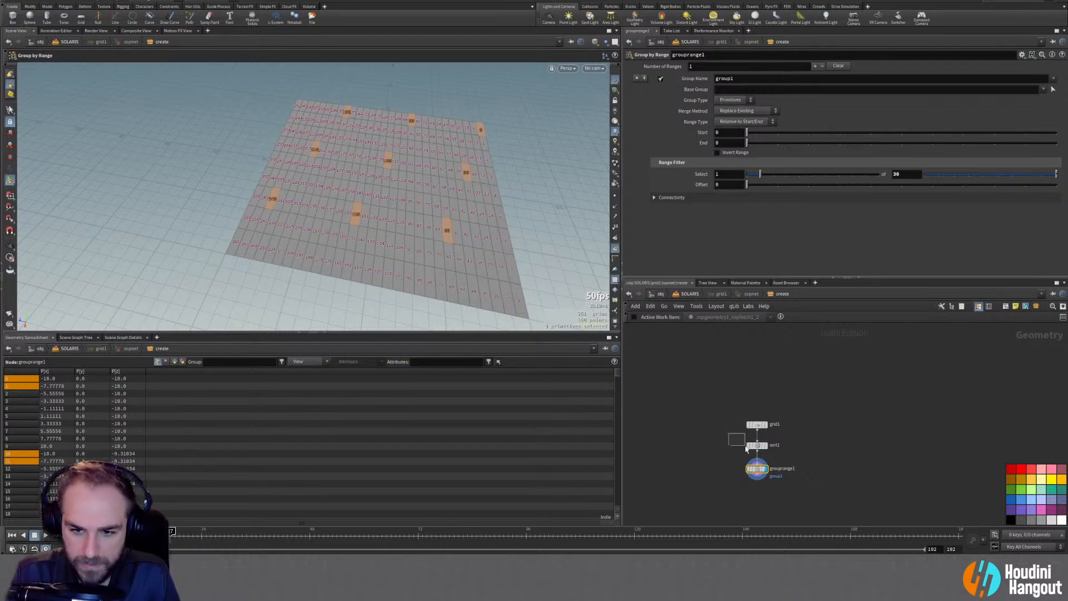
# Delete the grid, sort and group range nodes and add a fresh Grid node
pyautogui.moveTo(702, 410); pyautogui.dragTo(819, 511)
pyautogui.press('Delete')
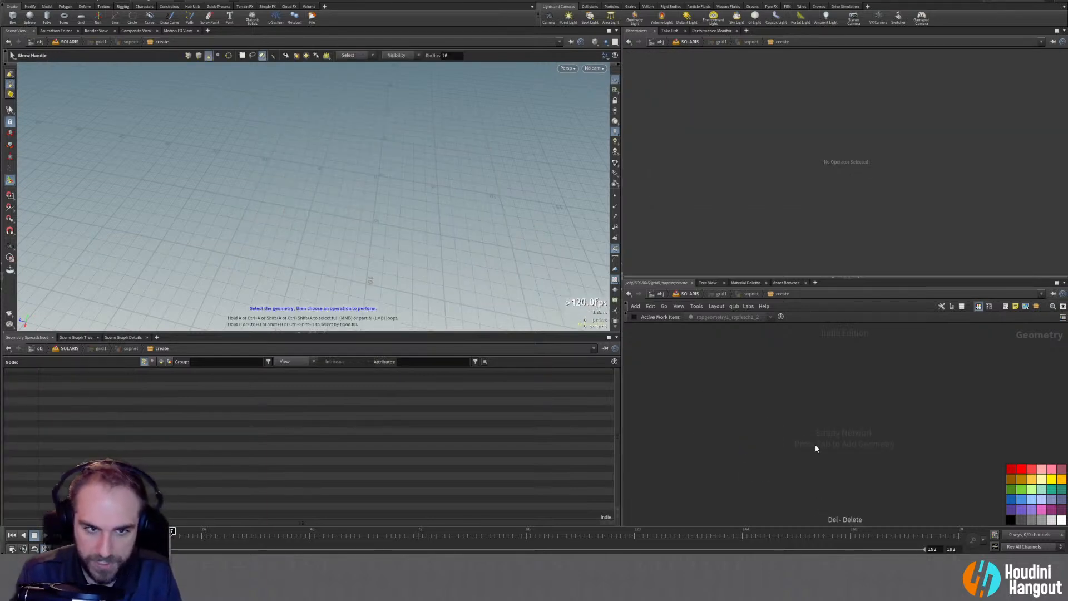
pyautogui.press('Tab')
pyautogui.write('grid')
pyautogui.press('Return')
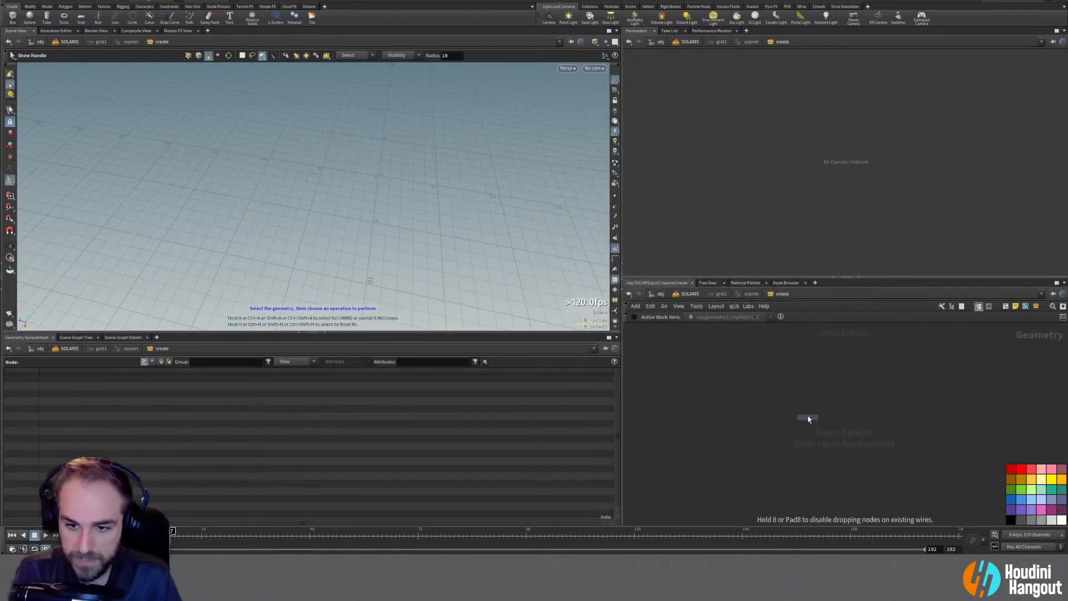
pyautogui.click(806, 420)
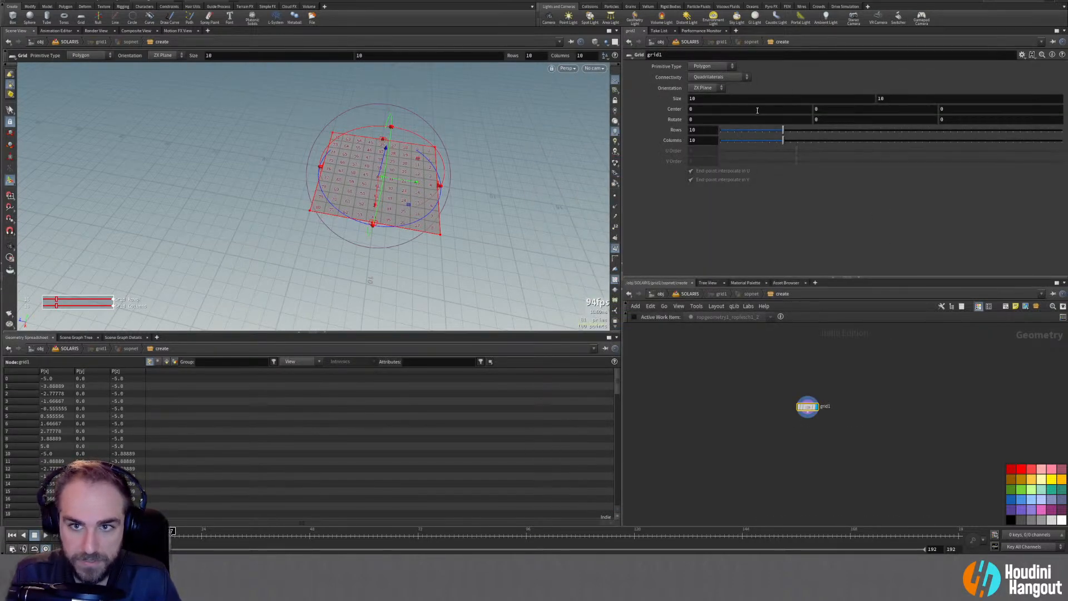
# Shape the new grid into a strip with size 10 by 1 and 2 rows
pyautogui.click(706, 98)
pyautogui.press('Return')
pyautogui.hotkey('ctrl', 'z')
pyautogui.click(886, 99)
pyautogui.write('1')
pyautogui.press('Return')
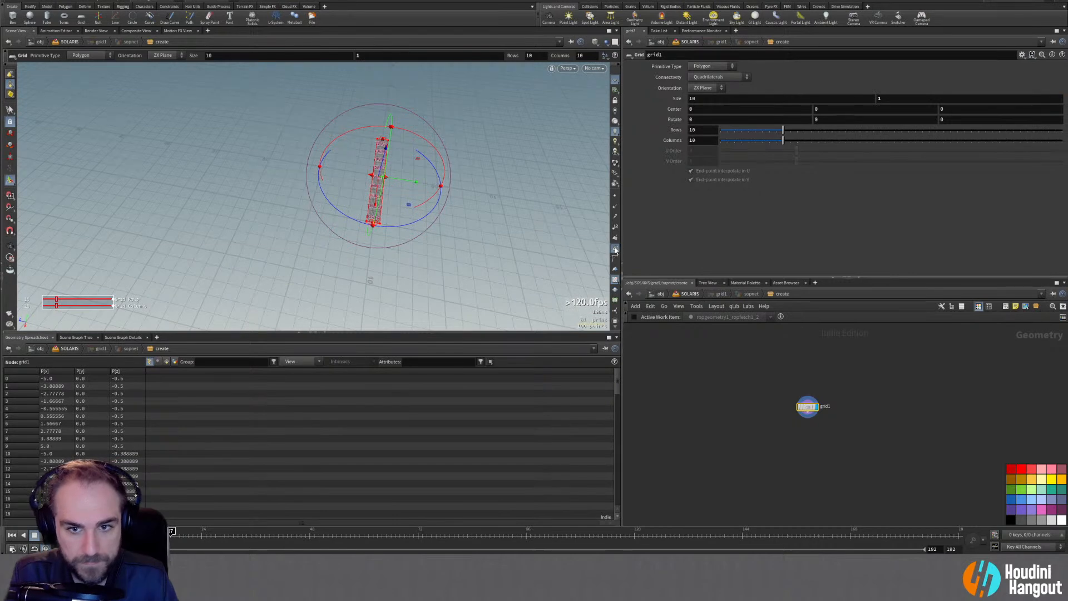
pyautogui.press('Escape')
pyautogui.press('Return')
pyautogui.moveTo(783, 131); pyautogui.dragTo(727, 130)
# Add a Copy and Transform node after the grid, making 13 copies spaced 2 units apart in Z
pyautogui.press('Tab')
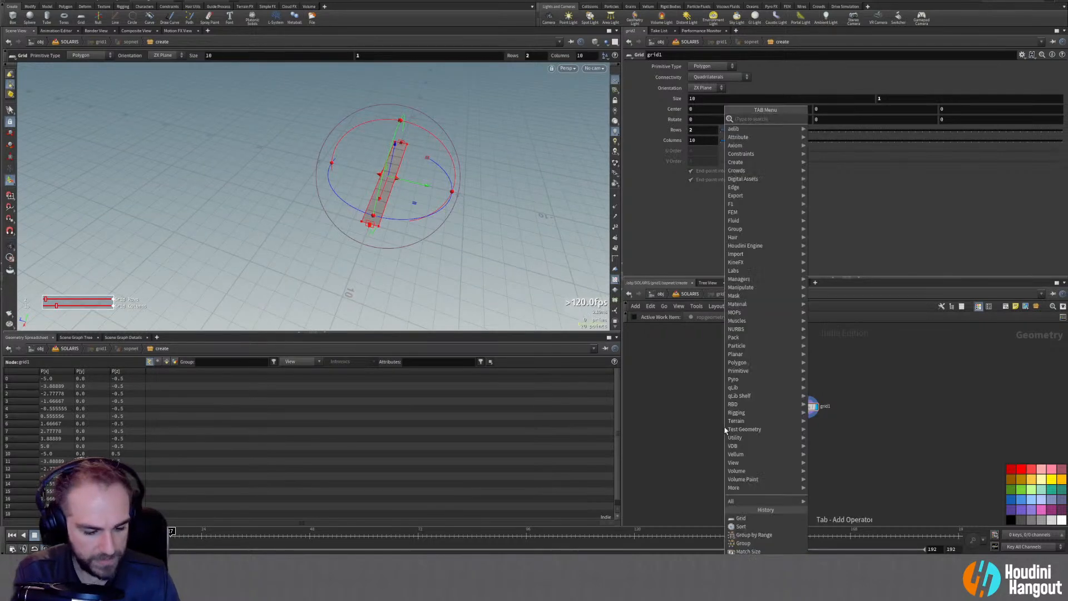
pyautogui.write('bend')
pyautogui.press('Return')
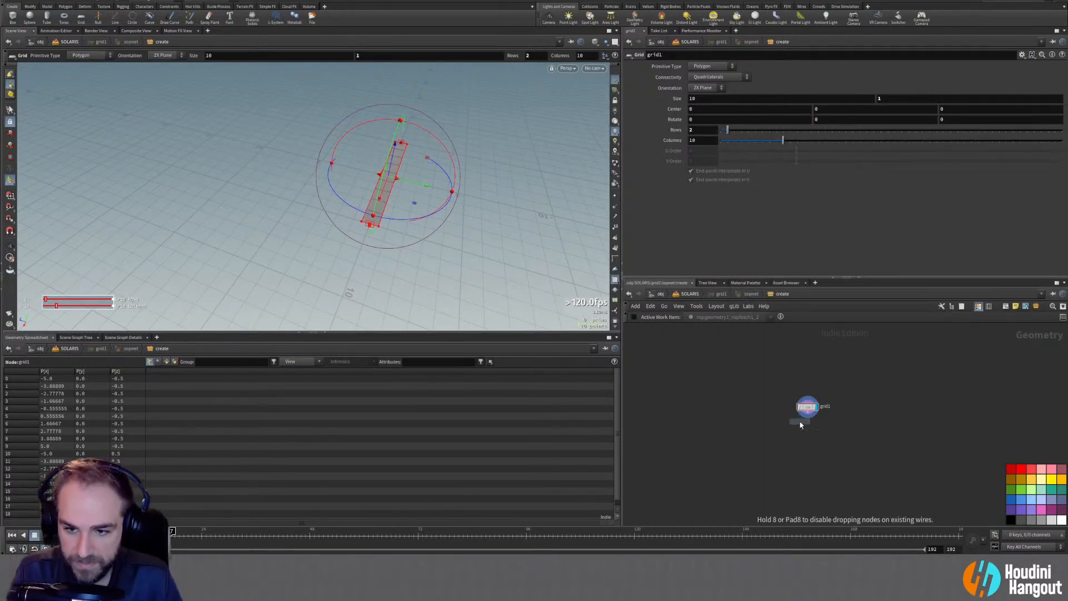
pyautogui.click(808, 427)
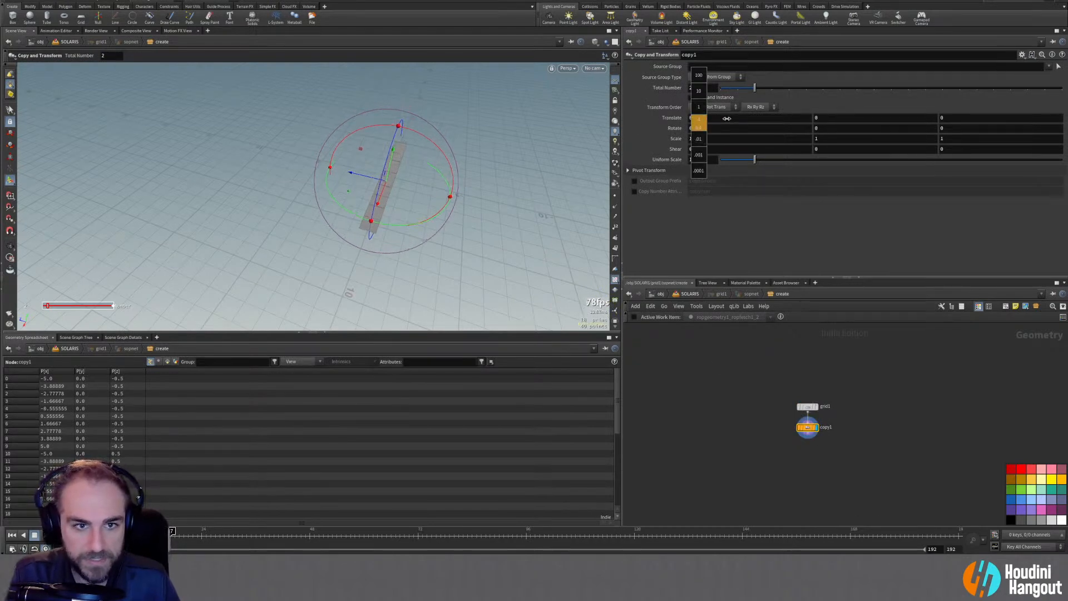
pyautogui.moveTo(959, 119); pyautogui.dragTo(1040, 114, button='middle')
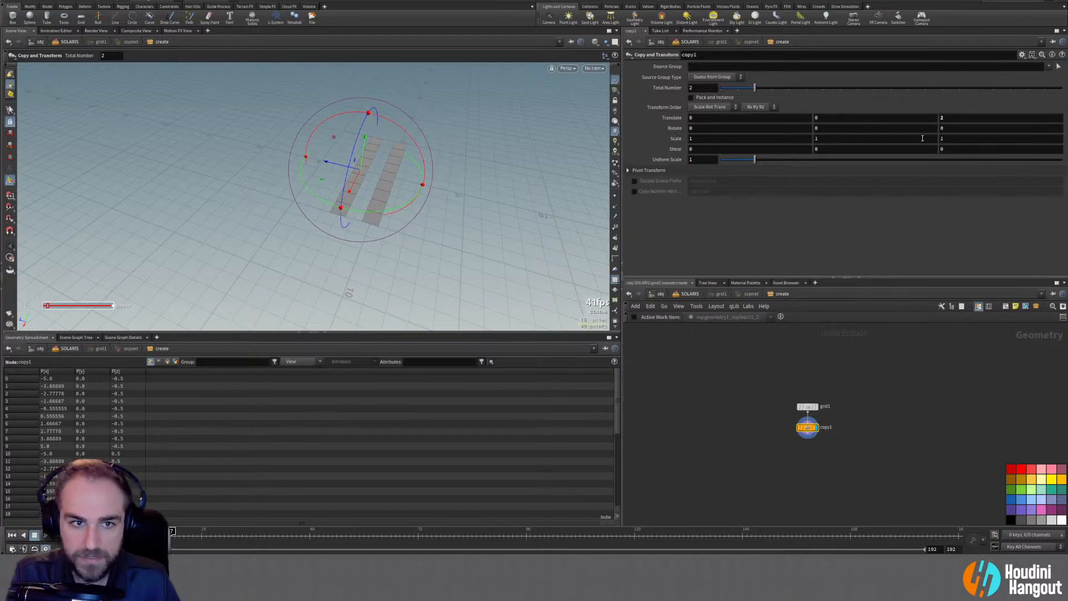
pyautogui.moveTo(754, 87); pyautogui.dragTo(941, 95)
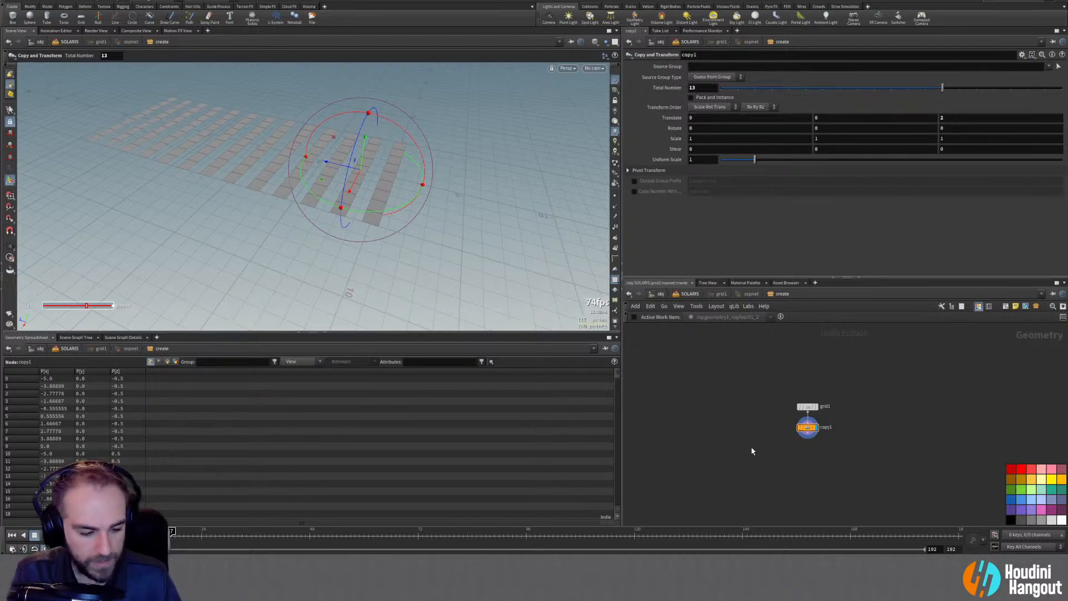
# Add a Match Size node after the Copy and Transform node to center the strips
pyautogui.press('Tab')
pyautogui.write('ft')
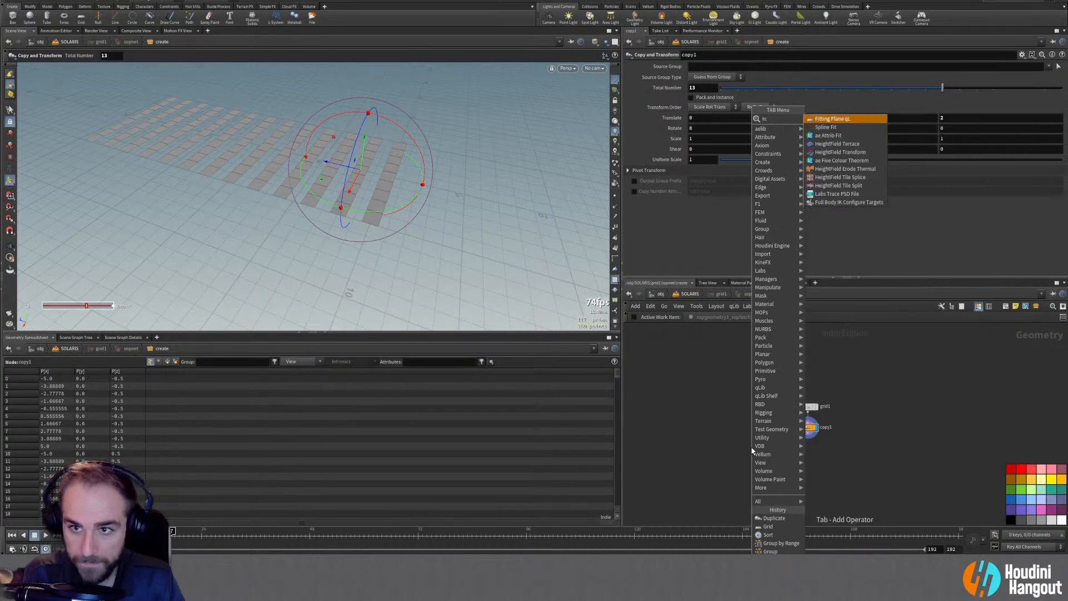
pyautogui.press('BackSpace')
pyautogui.press('BackSpace')
pyautogui.write('match')
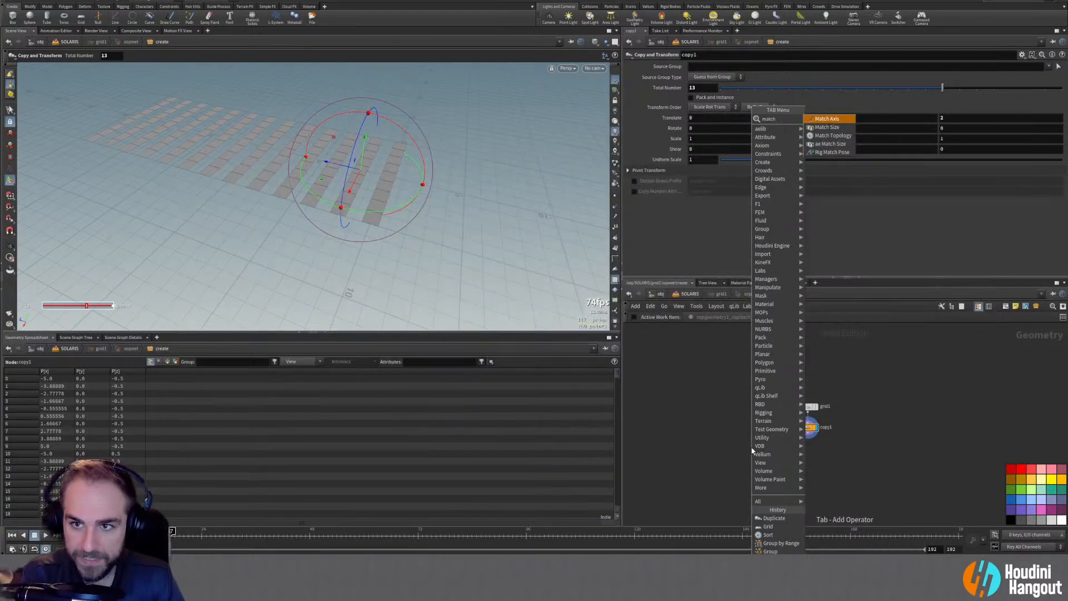
pyautogui.press('Return')
pyautogui.click(808, 448)
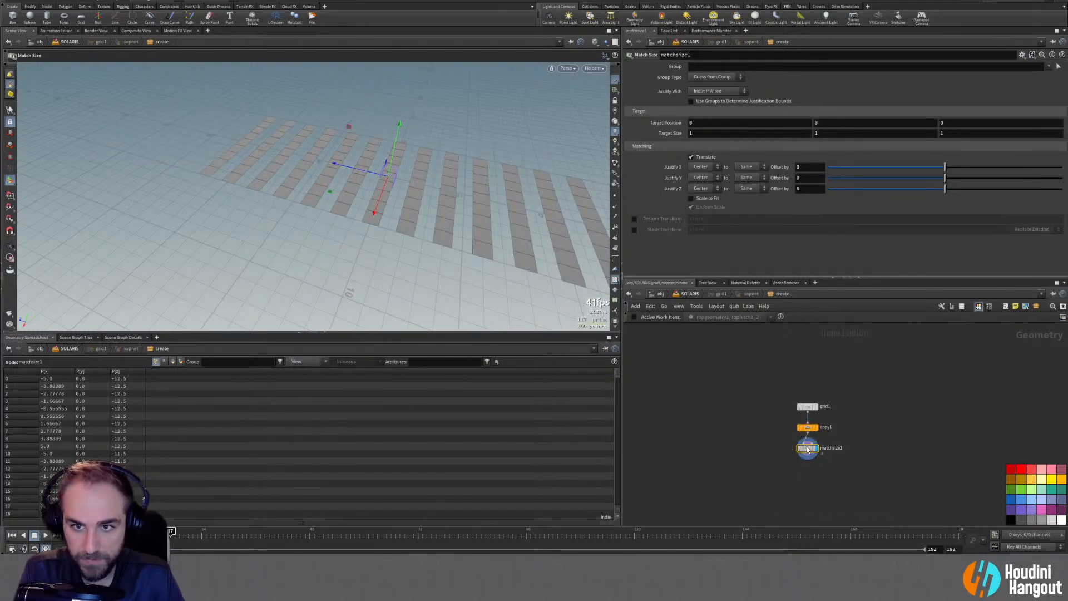
# Set the Match Size target to 10 in X and Z, with Scale to Fit on and Uniform Scale off
pyautogui.click(700, 134)
pyautogui.write('10')
pyautogui.press('Tab')
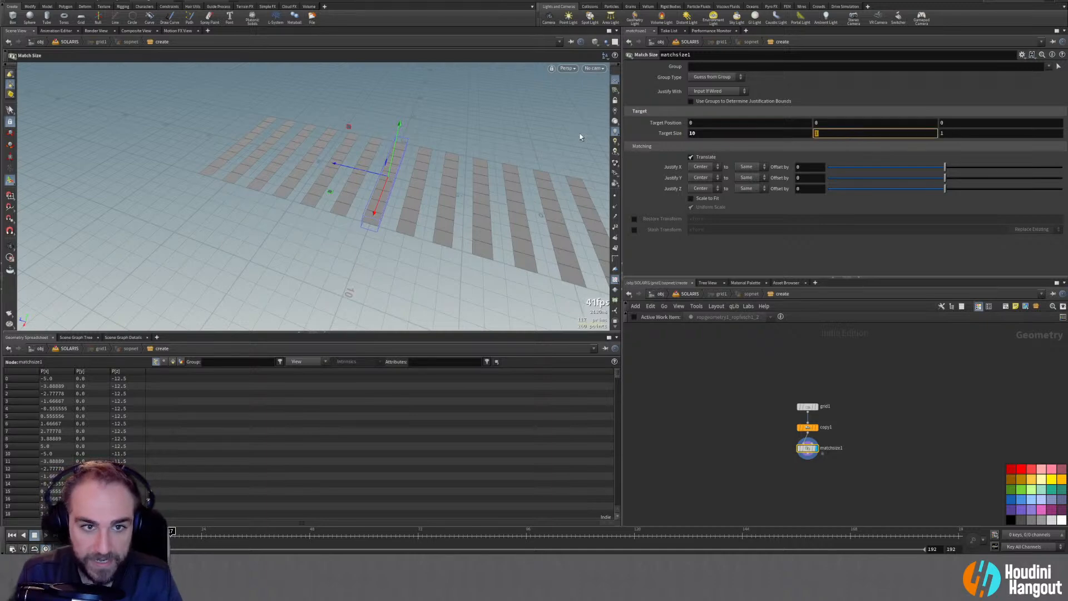
pyautogui.press('Tab')
pyautogui.write('10')
pyautogui.press('Return')
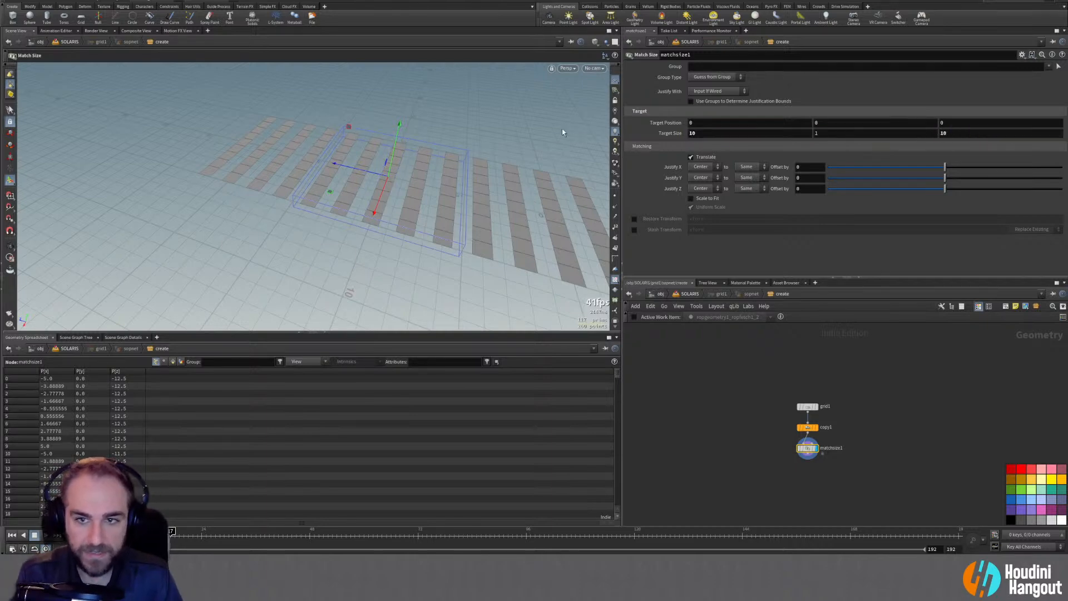
pyautogui.click(691, 198)
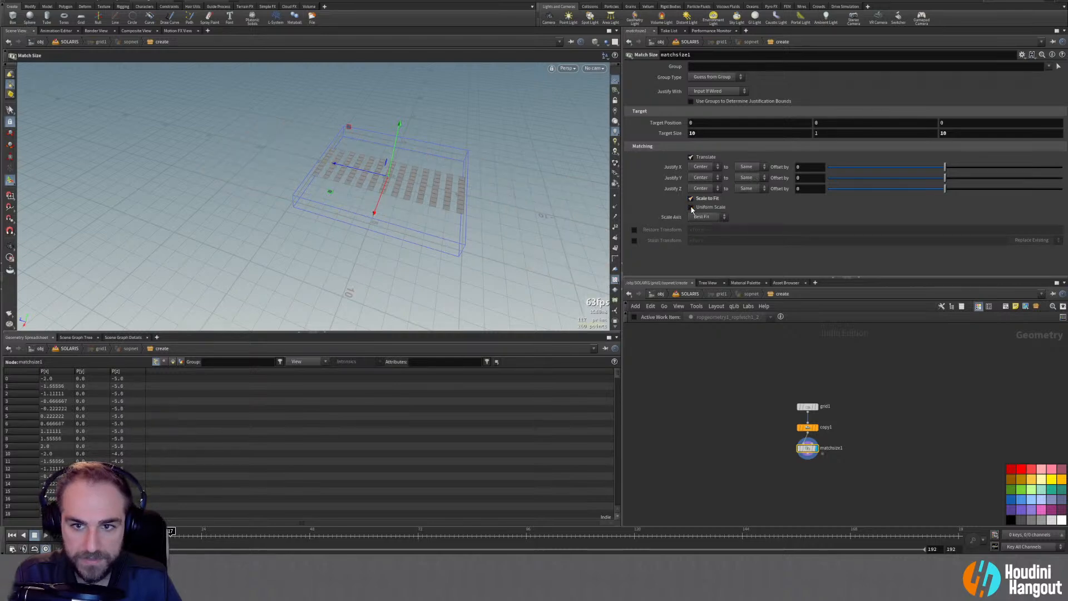
pyautogui.click(691, 207)
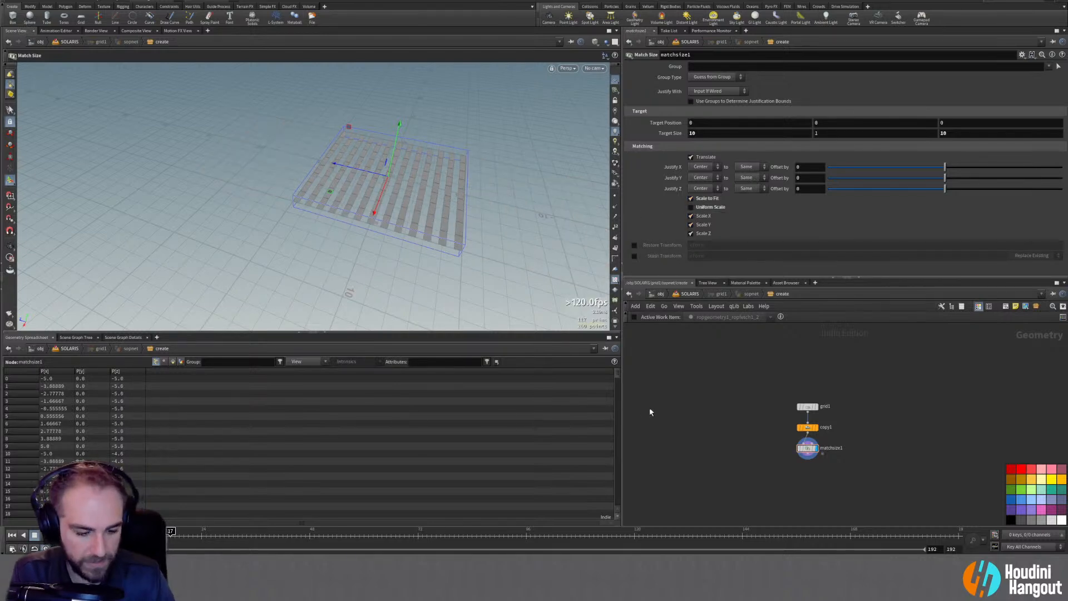
# Return to the Solaris stage network and set the grid1 node's Z scale to 1
pyautogui.press('u')
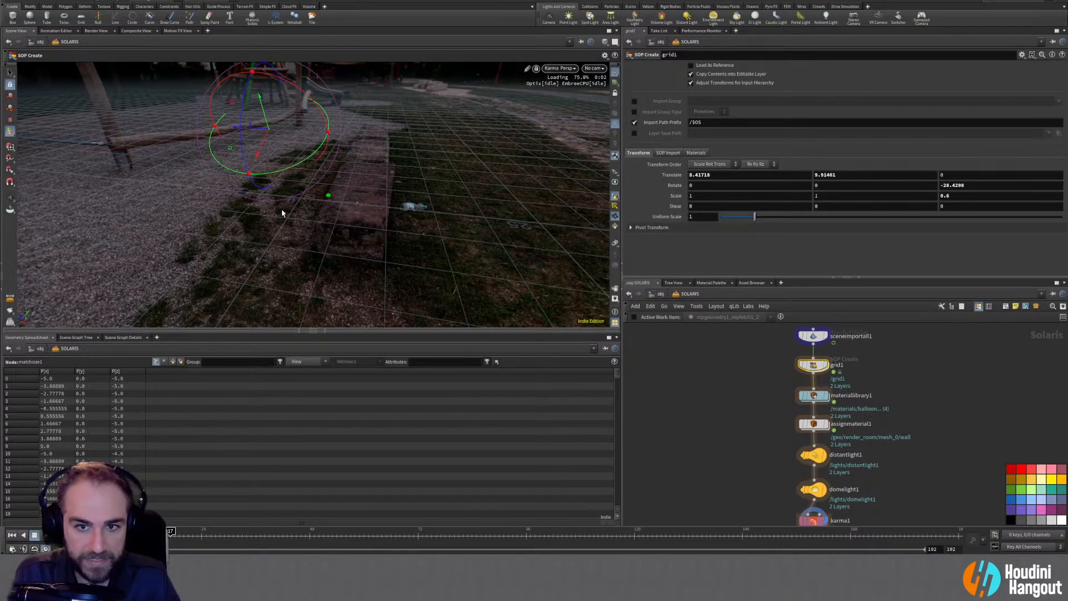
pyautogui.click(966, 196)
pyautogui.doubleClick(966, 196)
pyautogui.write('1')
pyautogui.press('Return')
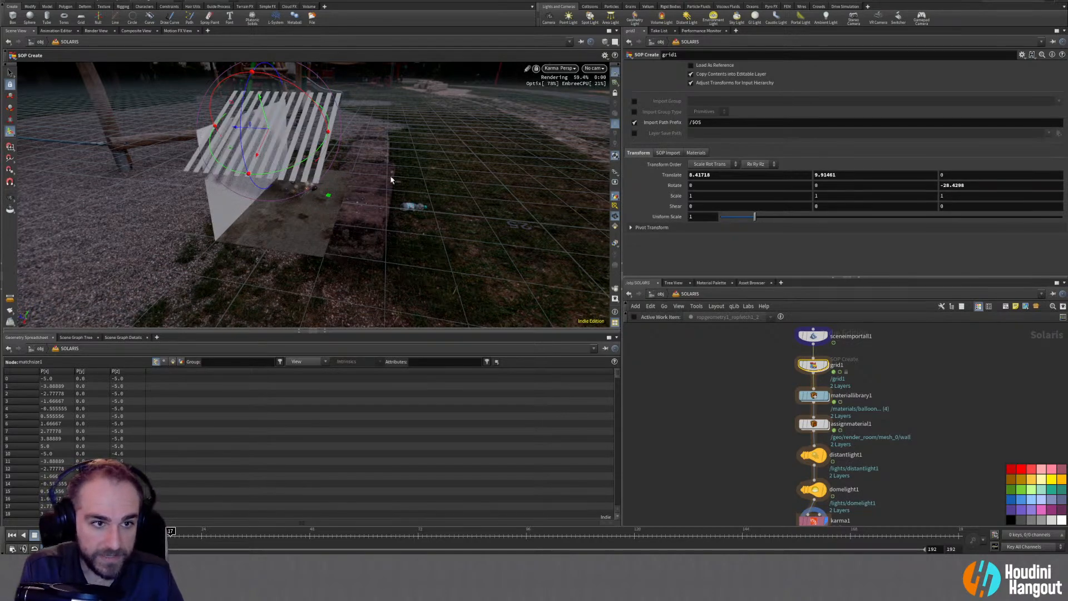
# Stretch the slatted grid lengthwise by setting grid1's X scale to 2.9
pyautogui.press('space')
pyautogui.moveTo(318, 94); pyautogui.dragTo(217, 163)
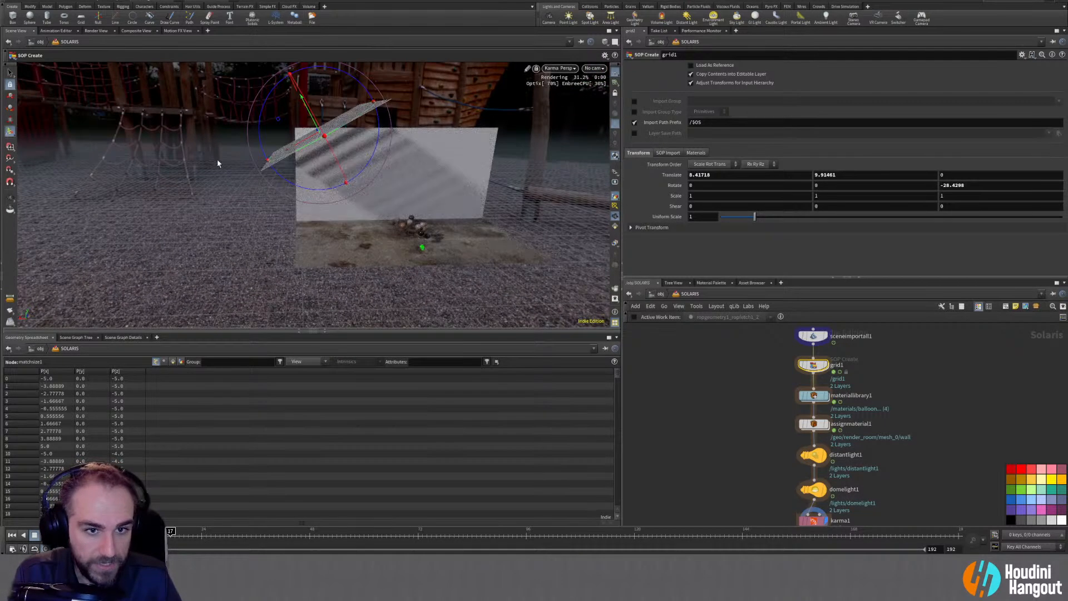
pyautogui.moveTo(706, 196); pyautogui.dragTo(787, 196, button='middle')
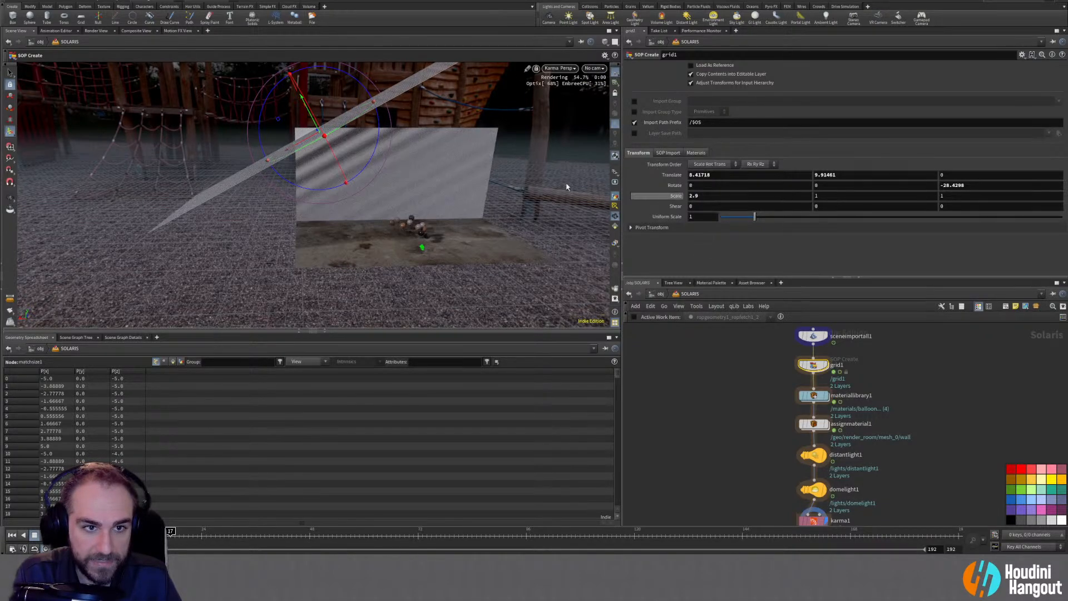
# Lower the slatted grid to about X 8.05, Y 9.23 and check its shadows through the cam1 camera
pyautogui.moveTo(298, 113); pyautogui.dragTo(278, 106)
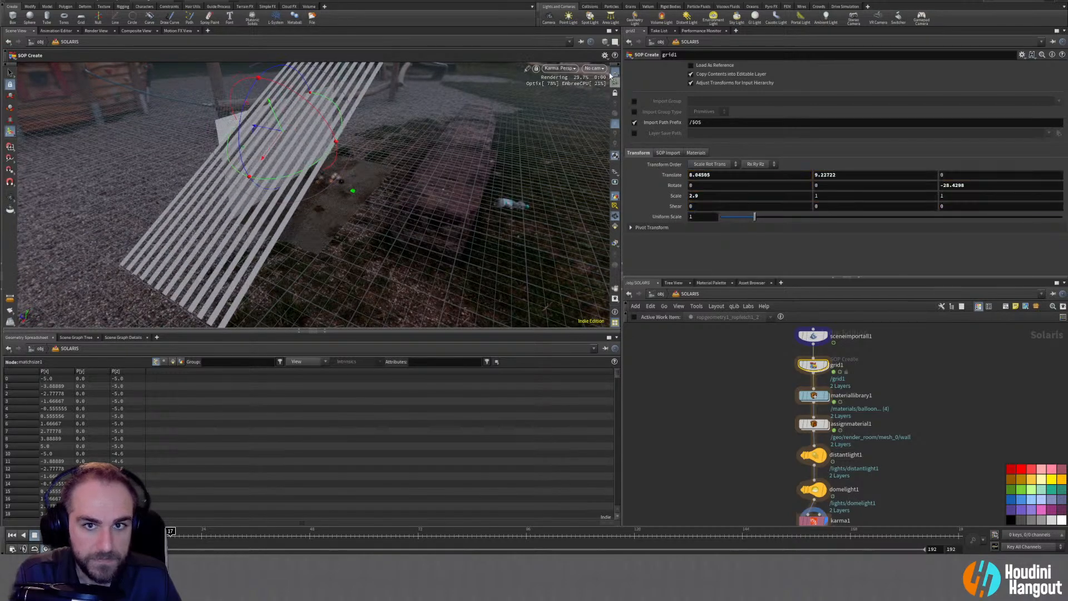
pyautogui.click(595, 68)
pyautogui.click(598, 80)
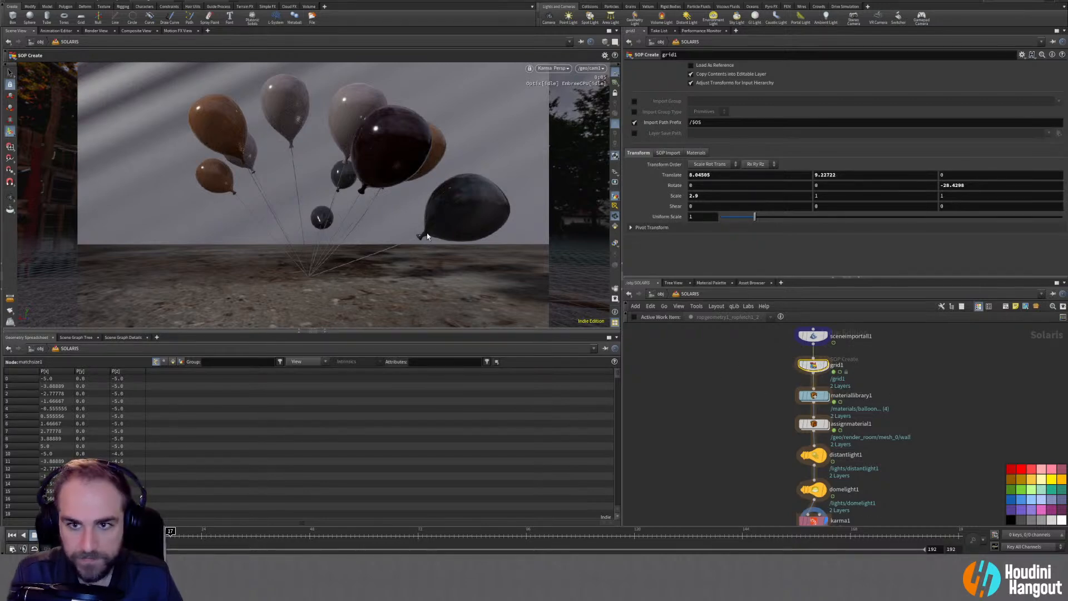
# Lower the slatted grid closer to the set, to about X 6.56, Y 6.48, and check the shadows through cam1
pyautogui.moveTo(340, 224)
pyautogui.keyDown('alt'); pyautogui.mouseDown()
pyautogui.moveTo(356, 226)
pyautogui.moveTo(334, 228)
pyautogui.mouseUp(); pyautogui.keyUp('alt')
pyautogui.keyDown('alt'); pyautogui.moveTo(334, 228); pyautogui.dragTo(258, 230, button='right'); pyautogui.keyUp('alt')
pyautogui.keyDown('alt'); pyautogui.moveTo(258, 230); pyautogui.dragTo(257, 242); pyautogui.keyUp('alt')
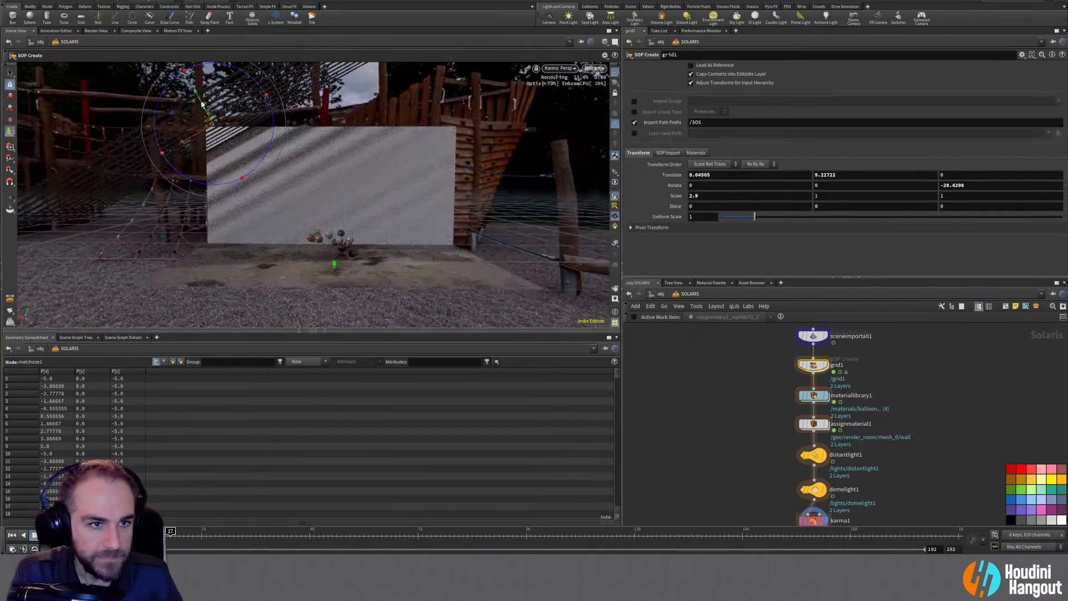
pyautogui.moveTo(202, 106); pyautogui.dragTo(208, 113)
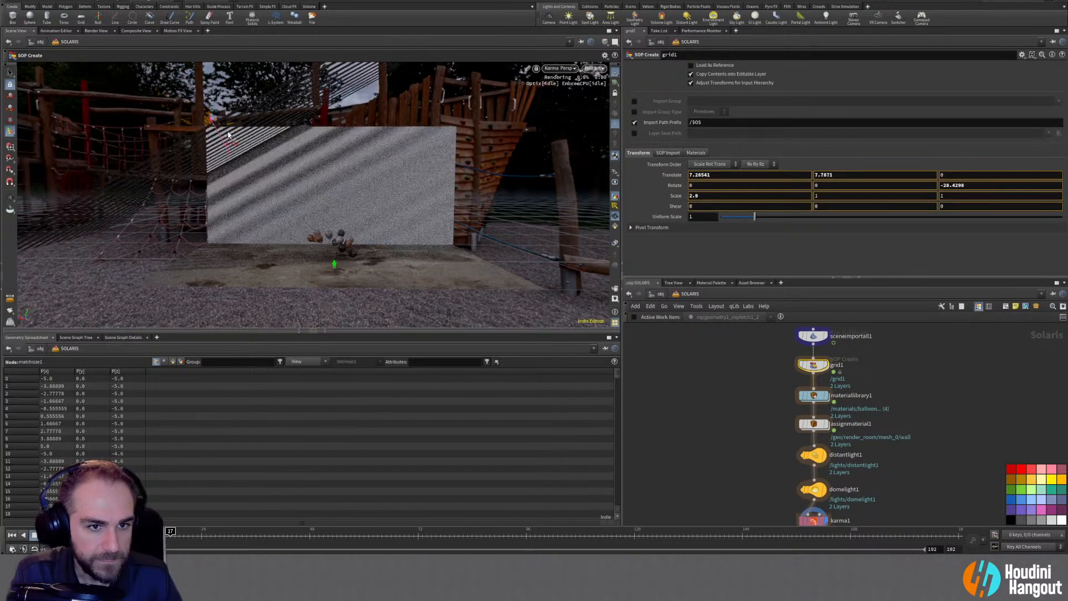
pyautogui.moveTo(219, 126); pyautogui.dragTo(477, 208)
pyautogui.press('Escape')
pyautogui.moveTo(262, 169); pyautogui.dragTo(501, 170, button='middle')
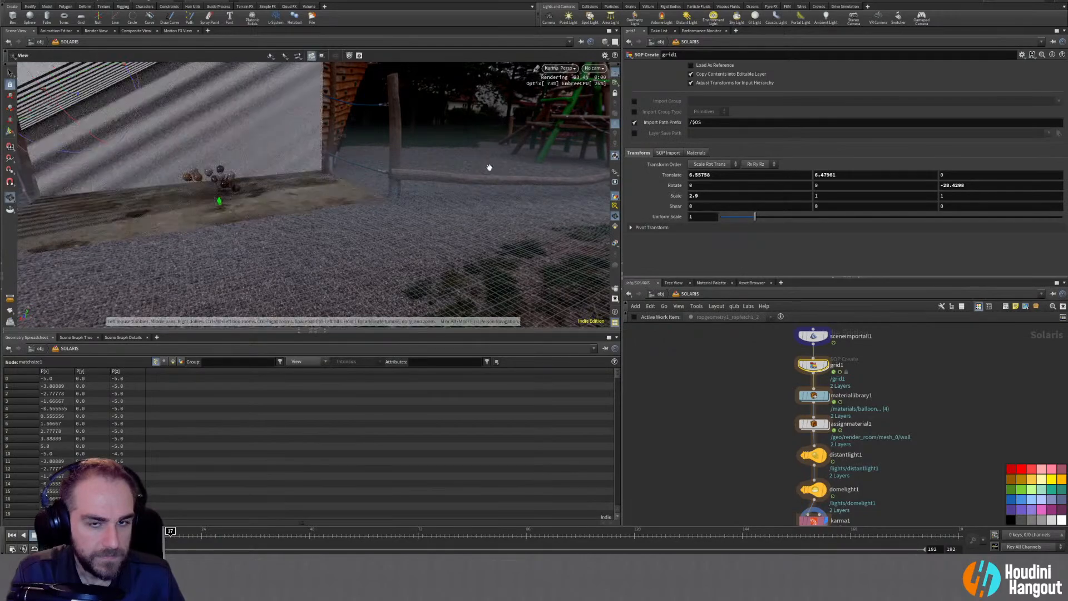
pyautogui.press('Return')
pyautogui.keyDown('alt'); pyautogui.moveTo(302, 238); pyautogui.dragTo(423, 184); pyautogui.keyUp('alt')
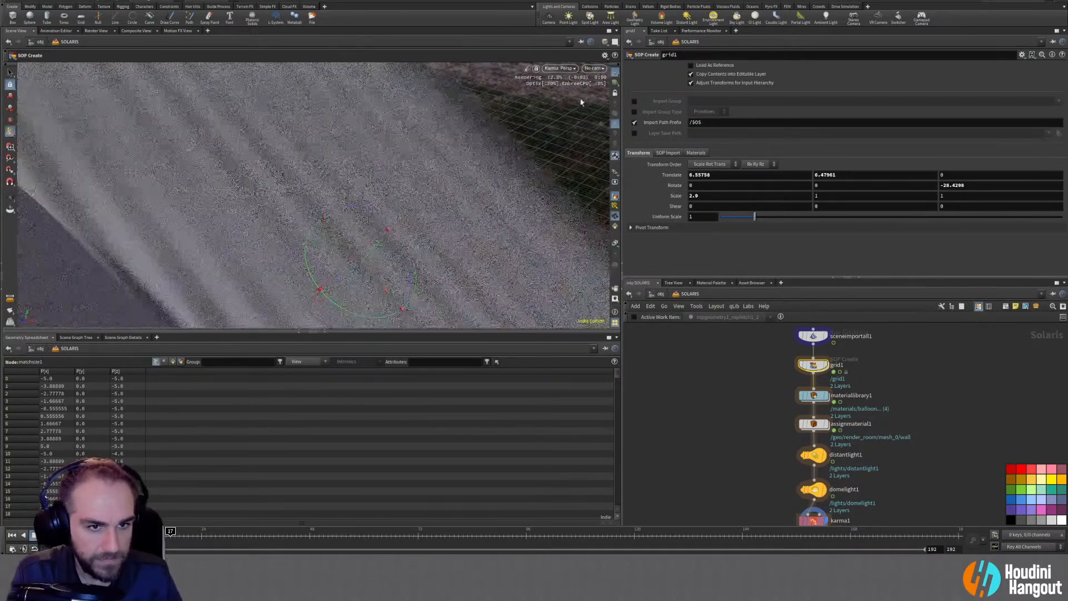
pyautogui.click(594, 68)
pyautogui.click(597, 79)
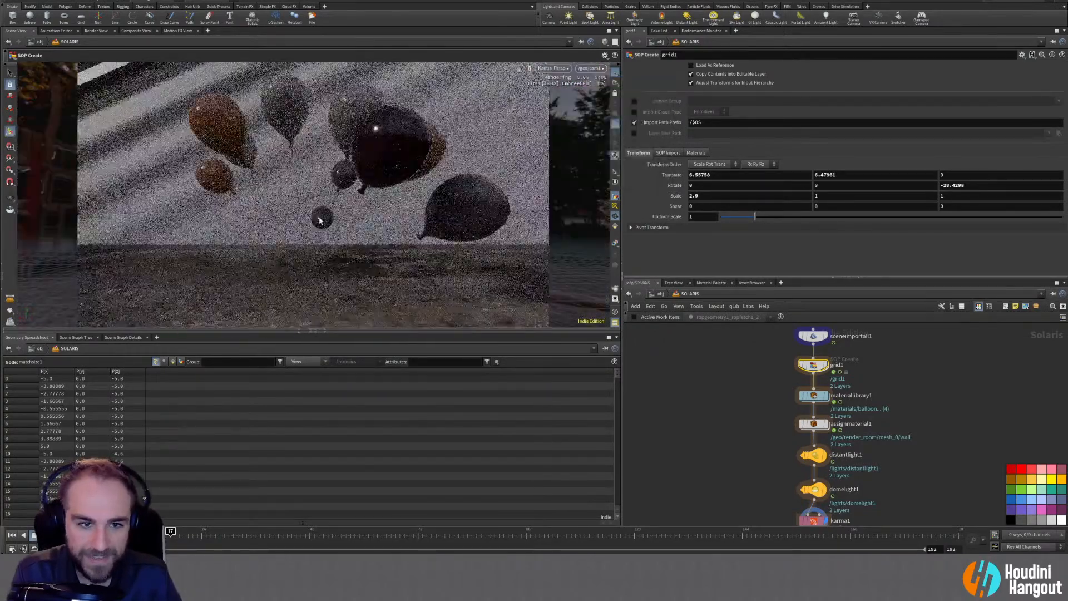
# Widen the slatted grid to a Z scale of about 1.6 and shift it to about -2.08 in Z
pyautogui.moveTo(138, 216); pyautogui.dragTo(283, 231)
pyautogui.press('Return')
pyautogui.keyDown('alt'); pyautogui.moveTo(373, 203); pyautogui.dragTo(295, 223); pyautogui.keyUp('alt')
pyautogui.moveTo(945, 198); pyautogui.dragTo(981, 198, button='middle')
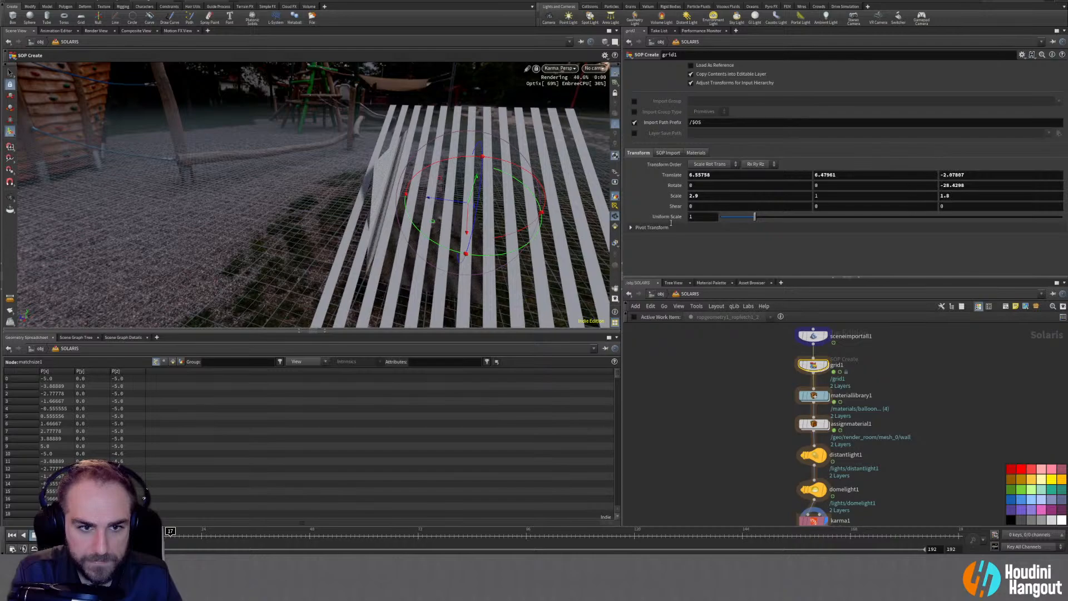
# Lower the widened grid to about X 5.66, Y 4.83 and check the shadows through cam1
pyautogui.press('Escape')
pyautogui.moveTo(311, 201); pyautogui.dragTo(550, 200)
pyautogui.press('Return')
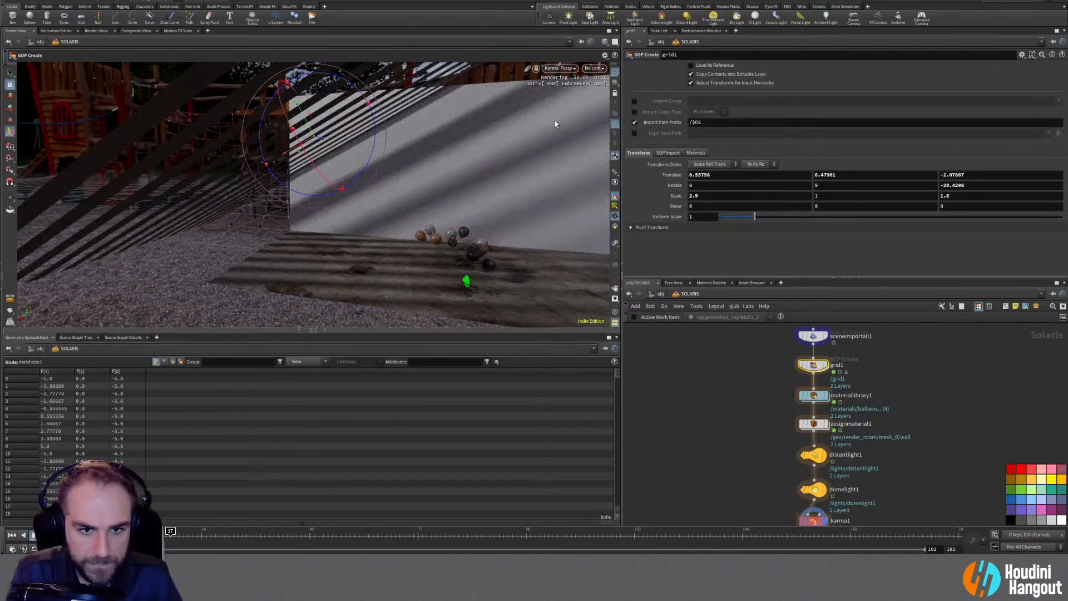
pyautogui.moveTo(293, 112); pyautogui.dragTo(315, 140)
pyautogui.click(594, 68)
pyautogui.click(603, 87)
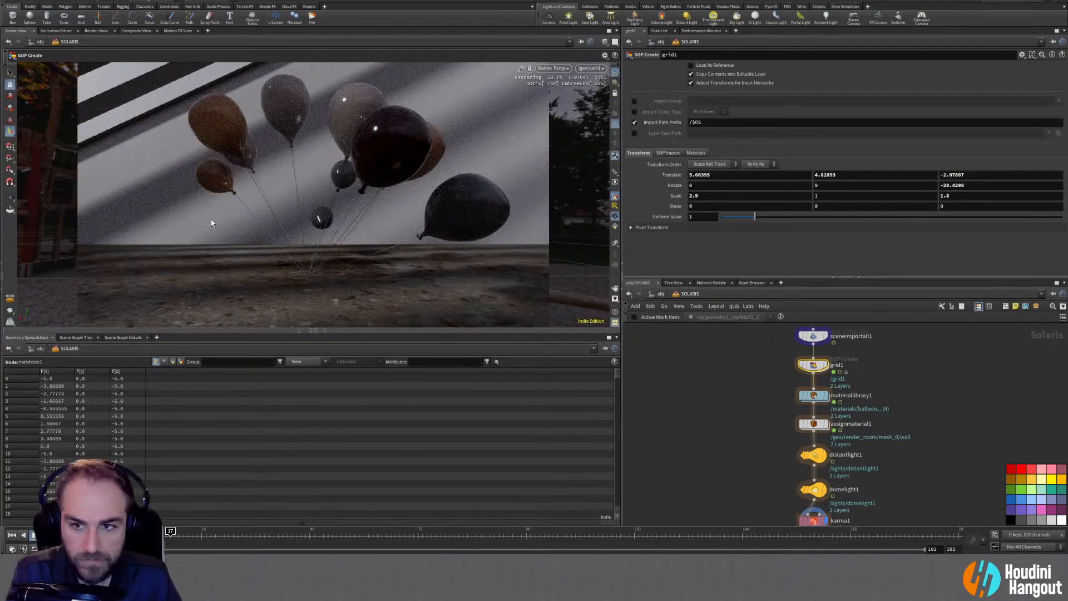
# Raise the slatted grid to about X 6.12, Y 5.67 and display the karma1 output through cam1
pyautogui.moveTo(843, 177)
pyautogui.mouseDown(button='middle')
pyautogui.moveTo(845, 166)
pyautogui.moveTo(966, 147)
pyautogui.moveTo(832, 178)
pyautogui.mouseUp(button='middle')
pyautogui.press('s')
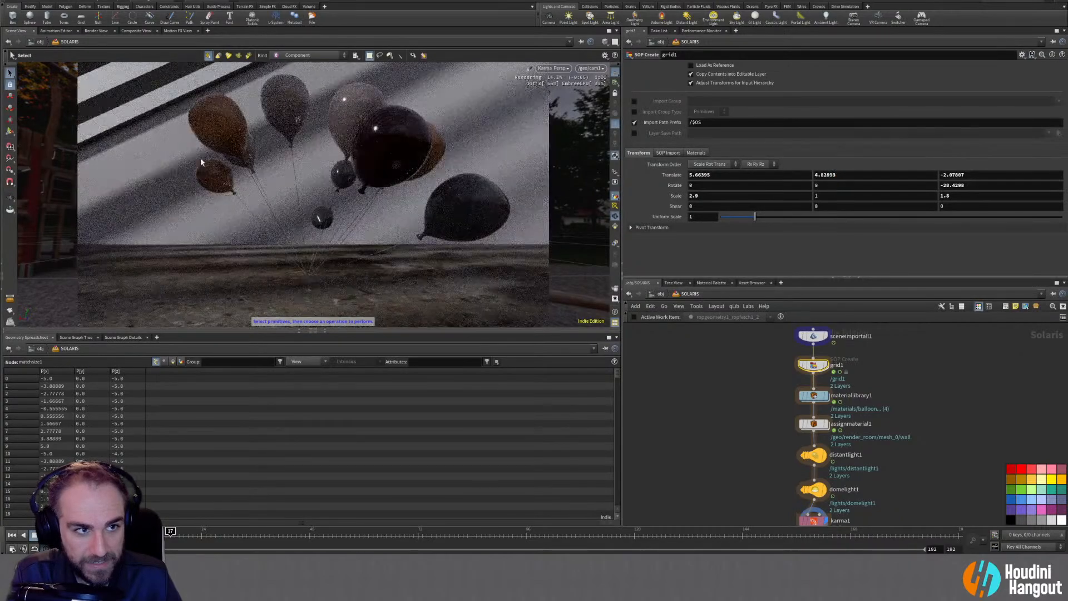
pyautogui.press('Escape')
pyautogui.moveTo(202, 167); pyautogui.dragTo(298, 207)
pyautogui.keyDown('alt'); pyautogui.moveTo(297, 207); pyautogui.dragTo(107, 203, button='right'); pyautogui.keyUp('alt')
pyautogui.keyDown('alt'); pyautogui.moveTo(107, 202); pyautogui.dragTo(251, 172); pyautogui.keyUp('alt')
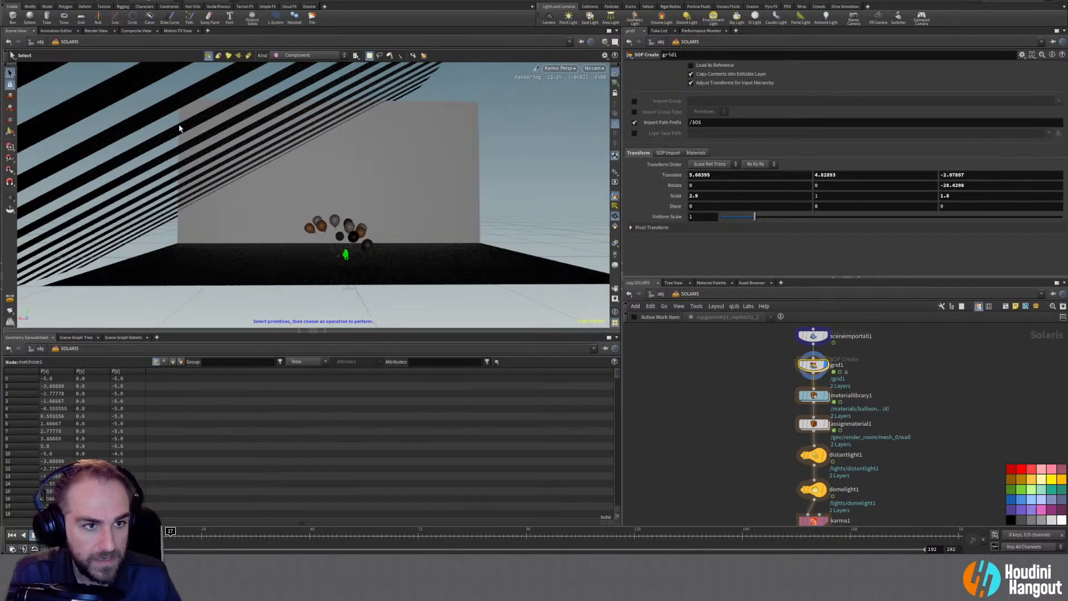
pyautogui.press('r')
pyautogui.moveTo(204, 133); pyautogui.dragTo(194, 115)
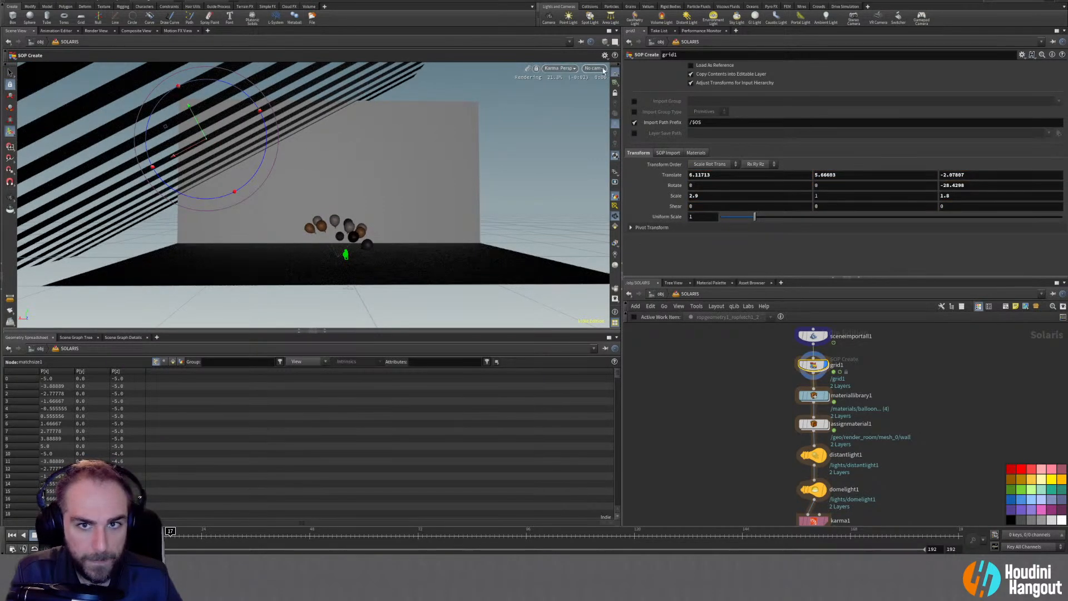
pyautogui.click(604, 69)
pyautogui.click(606, 78)
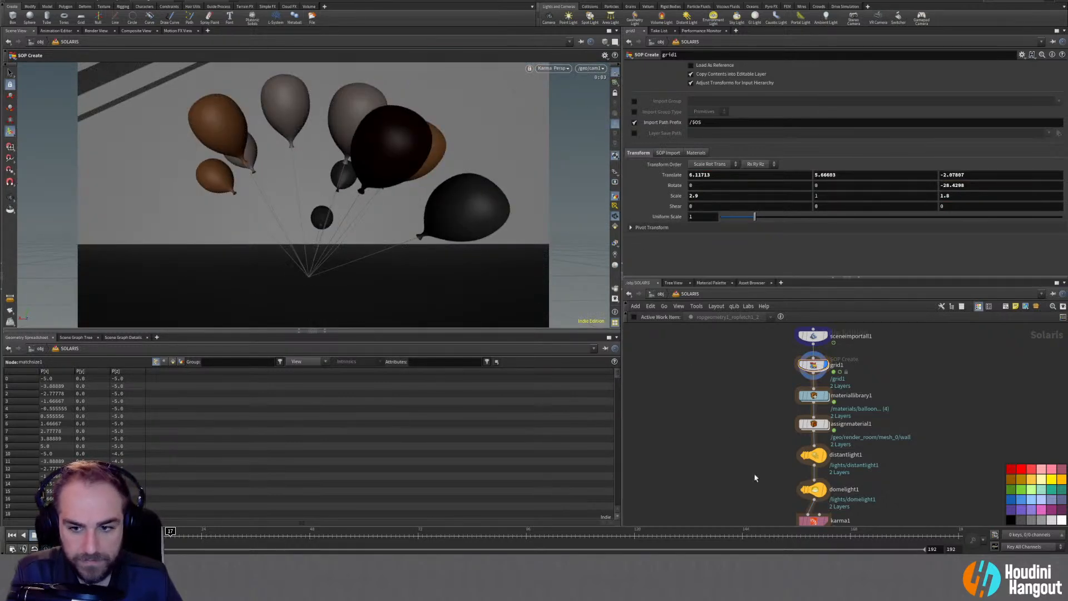
pyautogui.click(813, 520)
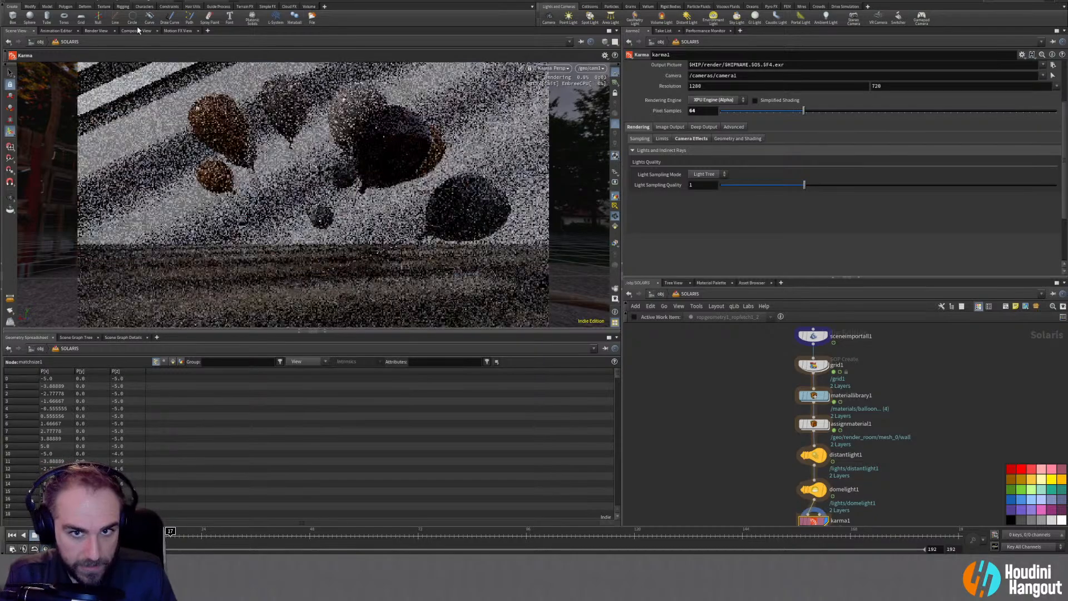
# Select grid1 again, raise it to about X 6.89, Y 7.10, and check the render through cam1
pyautogui.keyDown('alt'); pyautogui.moveTo(205, 119); pyautogui.dragTo(240, 205); pyautogui.keyUp('alt')
pyautogui.scroll(-5, 240, 204)
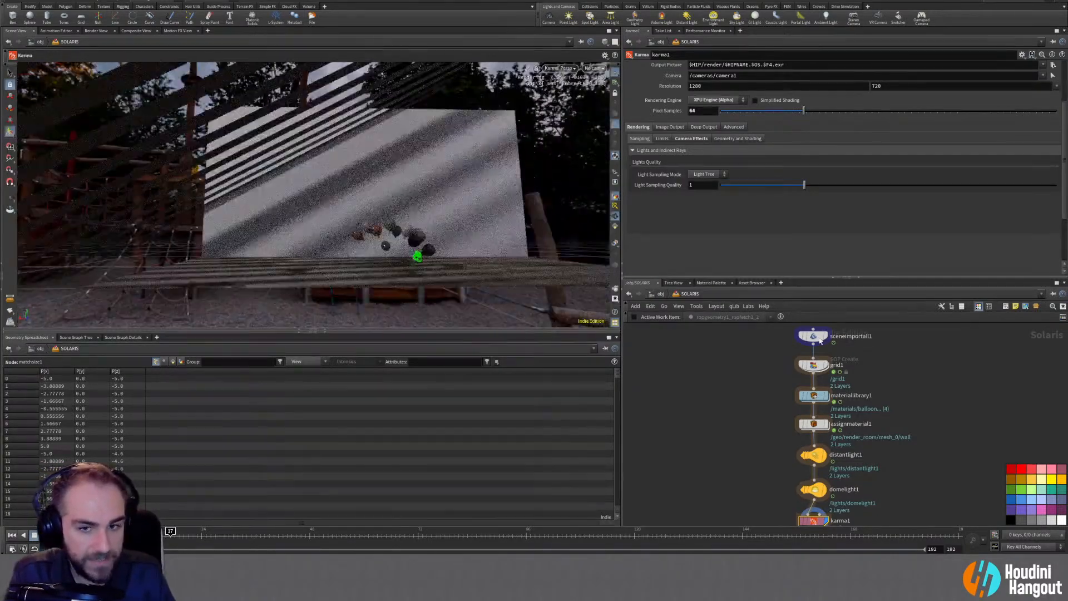
pyautogui.click(804, 366)
pyautogui.keyDown('alt'); pyautogui.moveTo(240, 111); pyautogui.dragTo(221, 87); pyautogui.keyUp('alt')
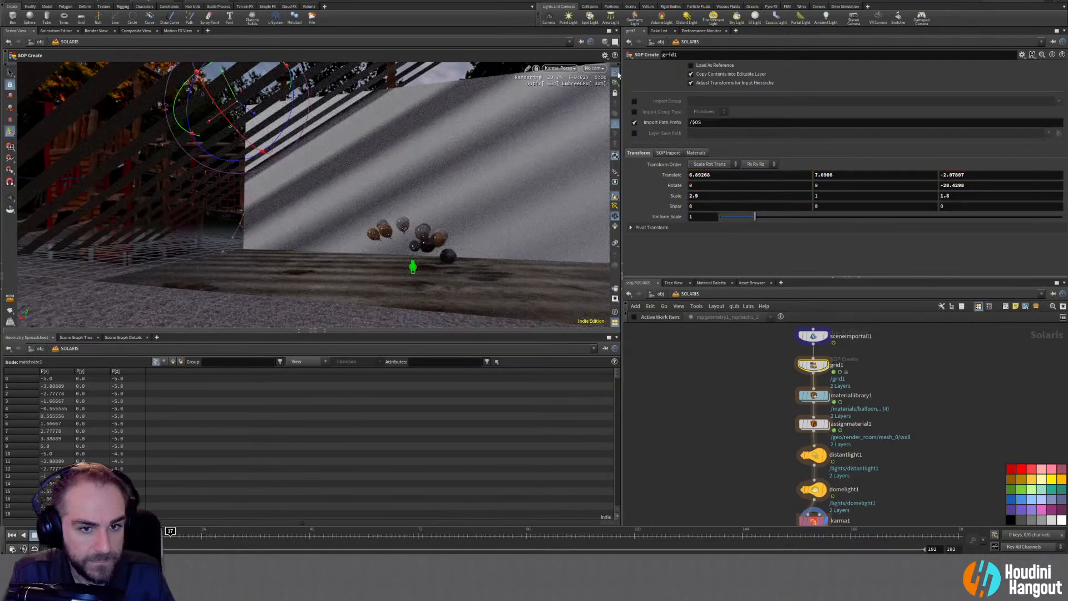
pyautogui.click(594, 68)
pyautogui.click(634, 79)
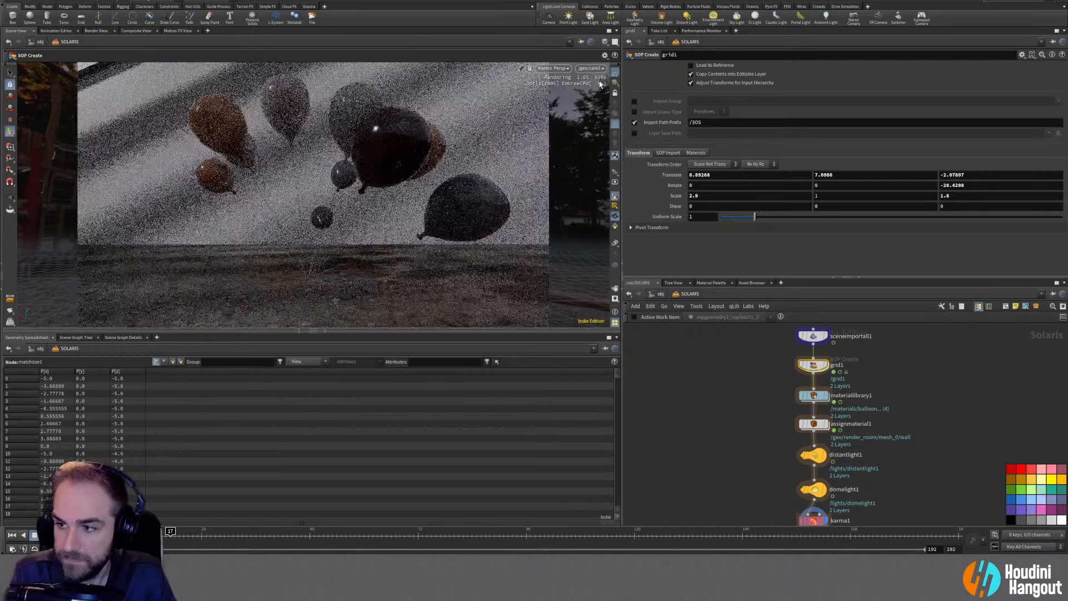
# Raise grid1 slightly to about X 7.31, Y 7.88 and view the shadows through cam1
pyautogui.keyDown('alt'); pyautogui.moveTo(434, 150); pyautogui.dragTo(356, 222, button='right'); pyautogui.keyUp('alt')
pyautogui.keyDown('alt'); pyautogui.moveTo(356, 222); pyautogui.dragTo(293, 174); pyautogui.keyUp('alt')
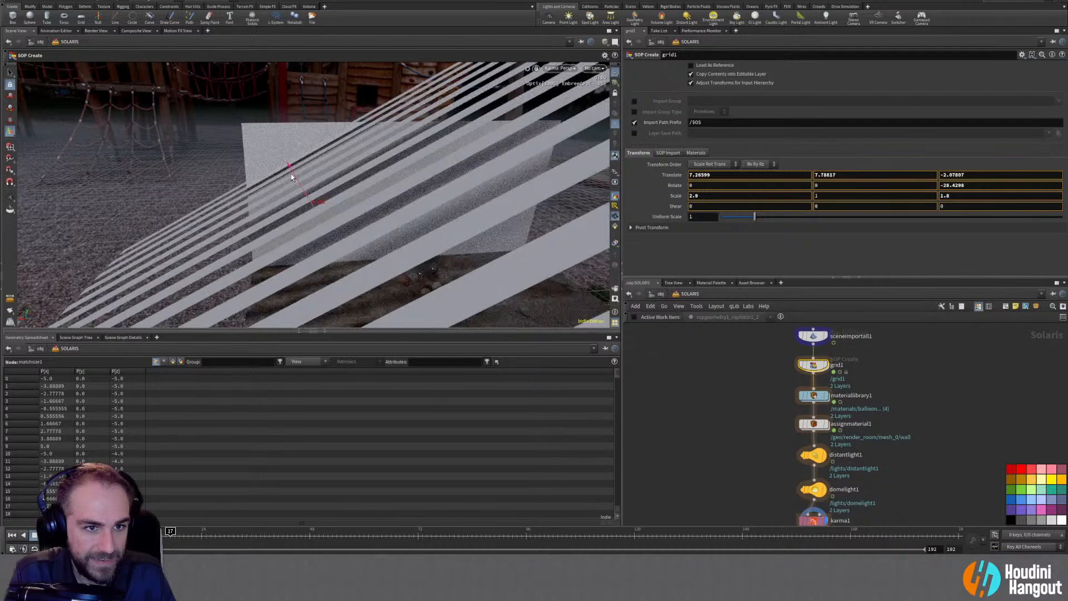
pyautogui.click(593, 68)
pyautogui.click(596, 84)
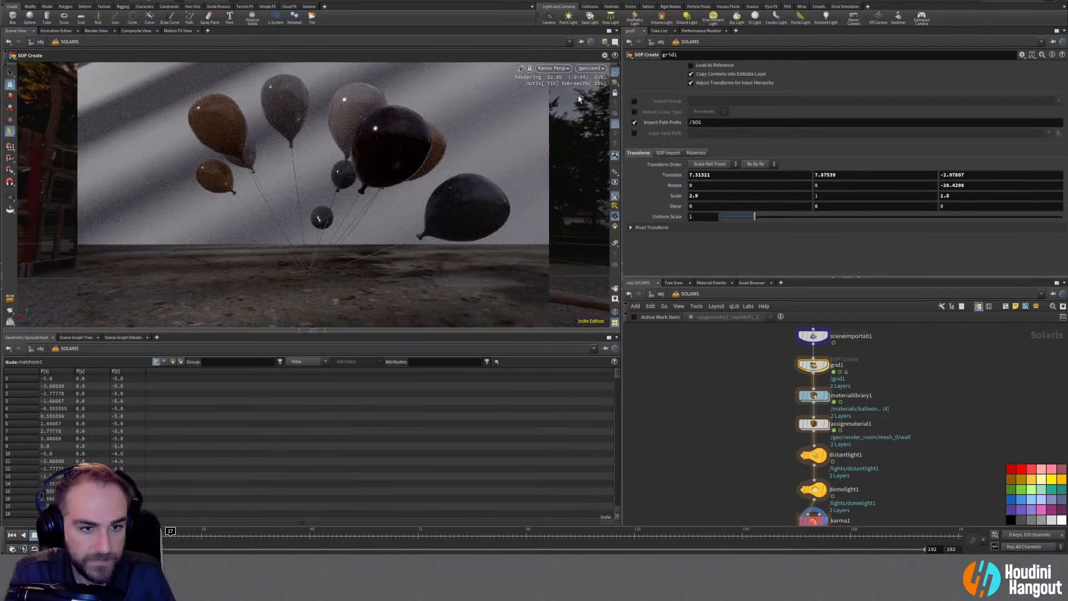
# Set distantlight1's exposure to 1.74 and its angle to 1.34 for brighter light and sharper stripe shadows
pyautogui.click(819, 457)
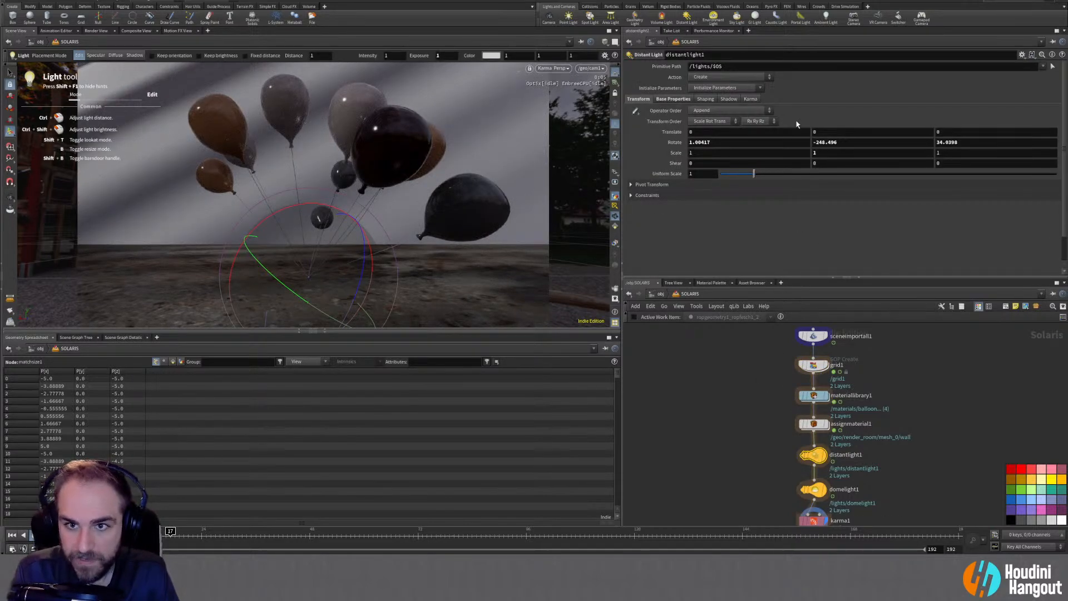
pyautogui.click(674, 99)
pyautogui.moveTo(909, 124); pyautogui.dragTo(921, 124)
pyautogui.moveTo(892, 163); pyautogui.dragTo(765, 158)
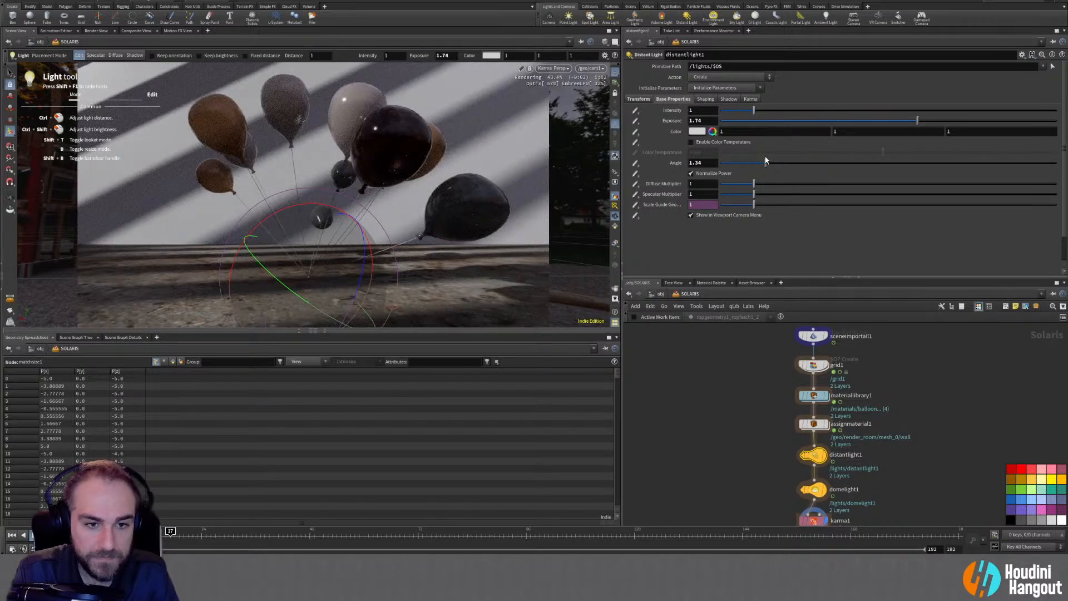
# Shift grid1 to about -2.38 in Z and preview the render at frame 73
pyautogui.click(812, 365)
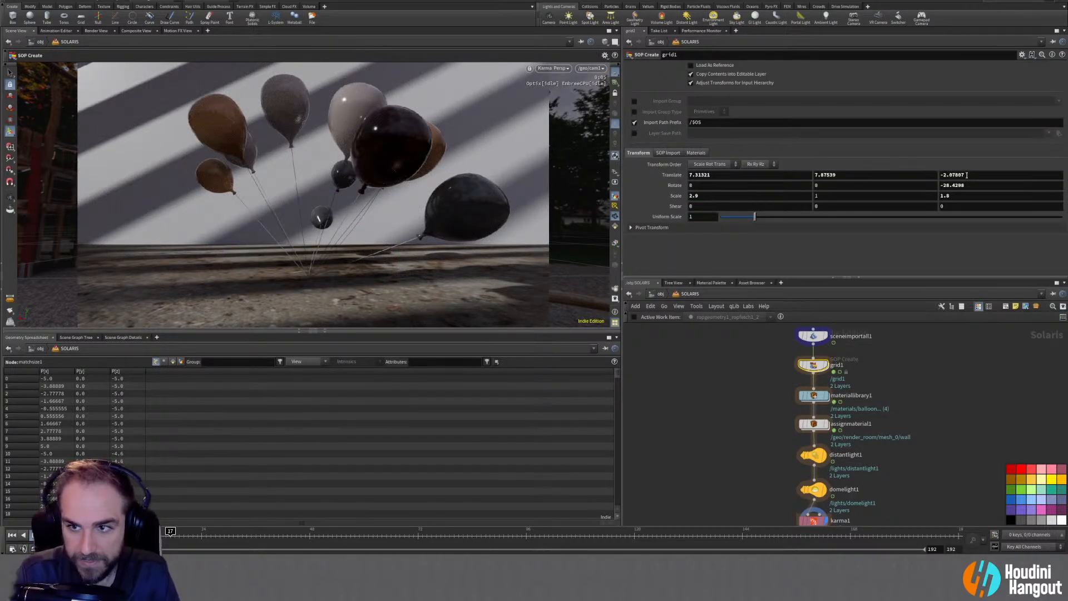
pyautogui.moveTo(967, 175)
pyautogui.mouseDown(button='middle')
pyautogui.moveTo(1014, 172)
pyautogui.moveTo(948, 171)
pyautogui.mouseUp(button='middle')
pyautogui.click(422, 534)
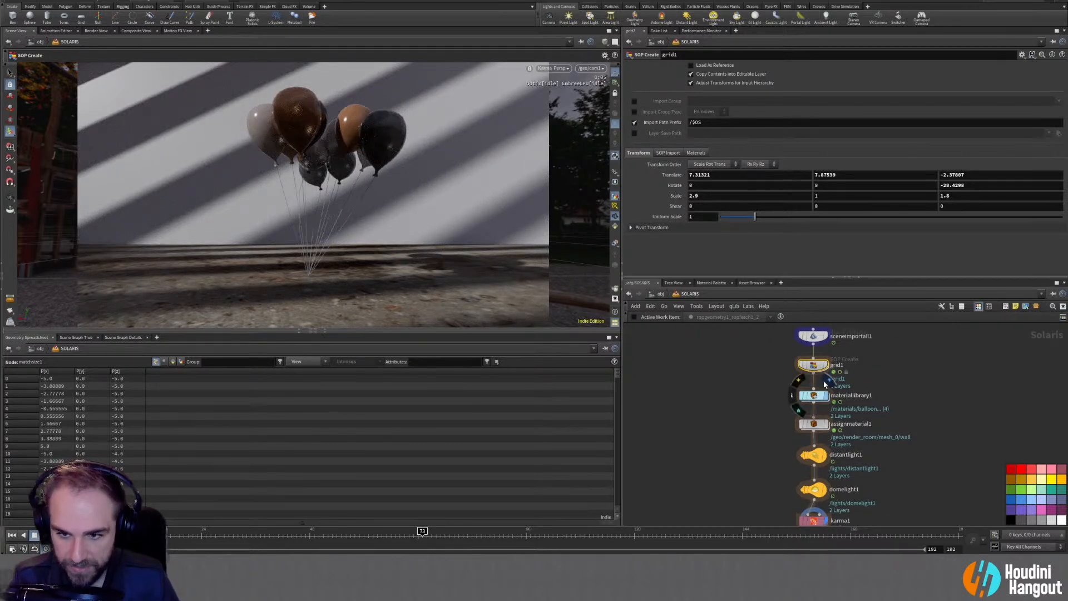
# Open the floor material inside materiallibrary1 and select its DIFF image node
pyautogui.doubleClick(813, 396)
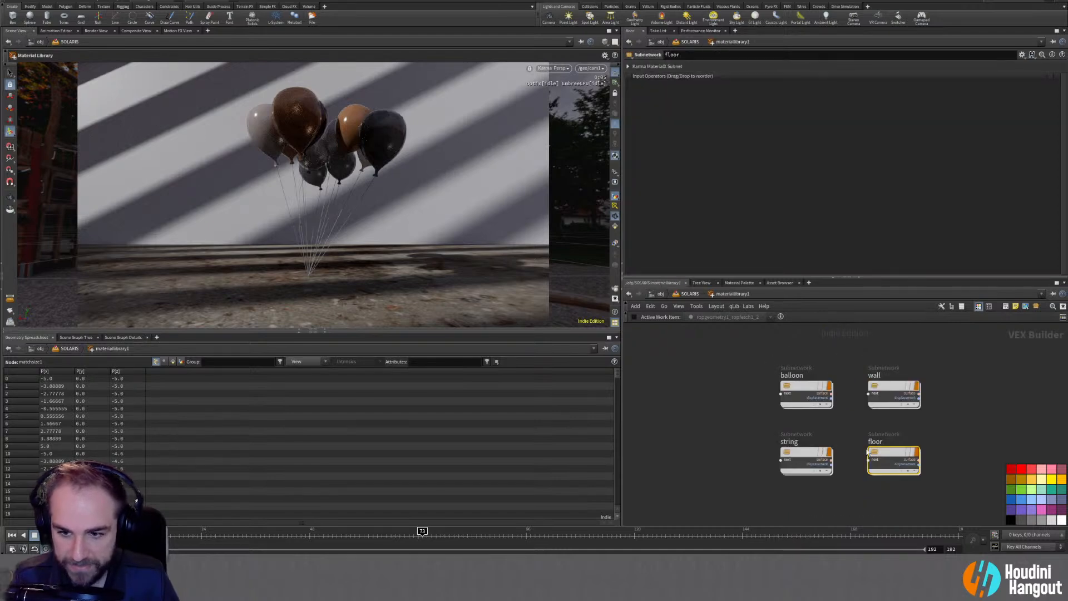
pyautogui.doubleClick(892, 459)
pyautogui.click(691, 369)
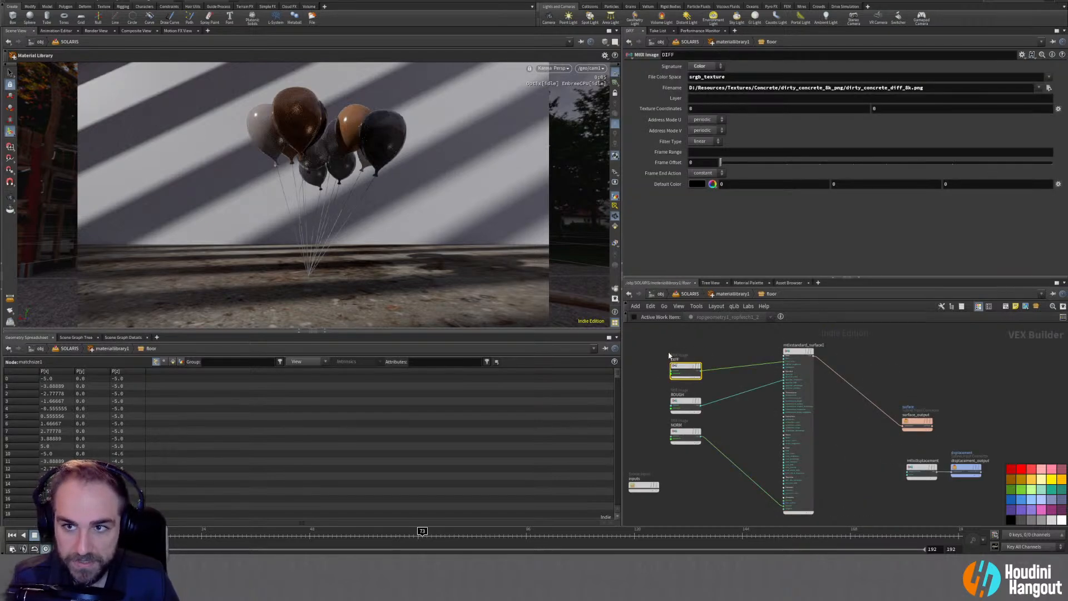
# Replace the floor's DIFF texture with floor_pattern_01_diff_8k.png from the Pavers/floor_pattern_01_8k_png folder
pyautogui.click(1048, 87)
pyautogui.click(531, 102)
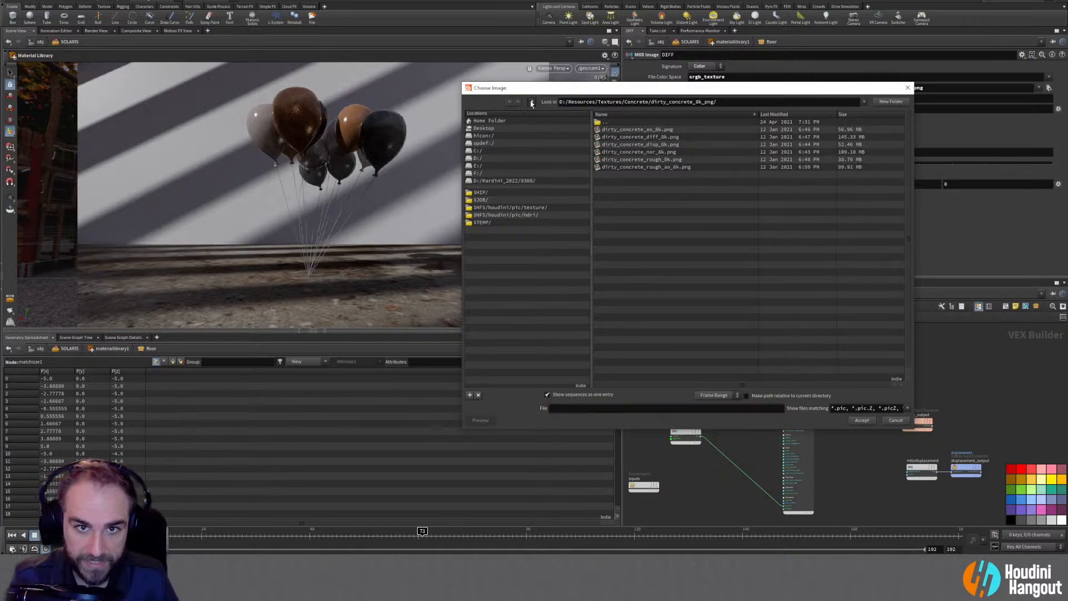
pyautogui.click(532, 102)
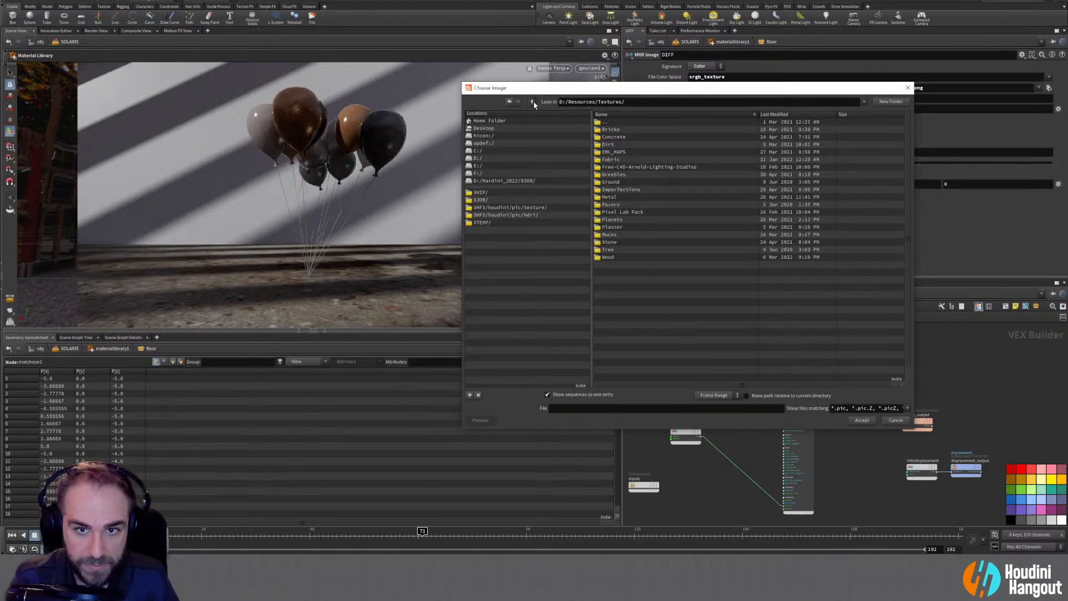
pyautogui.doubleClick(597, 205)
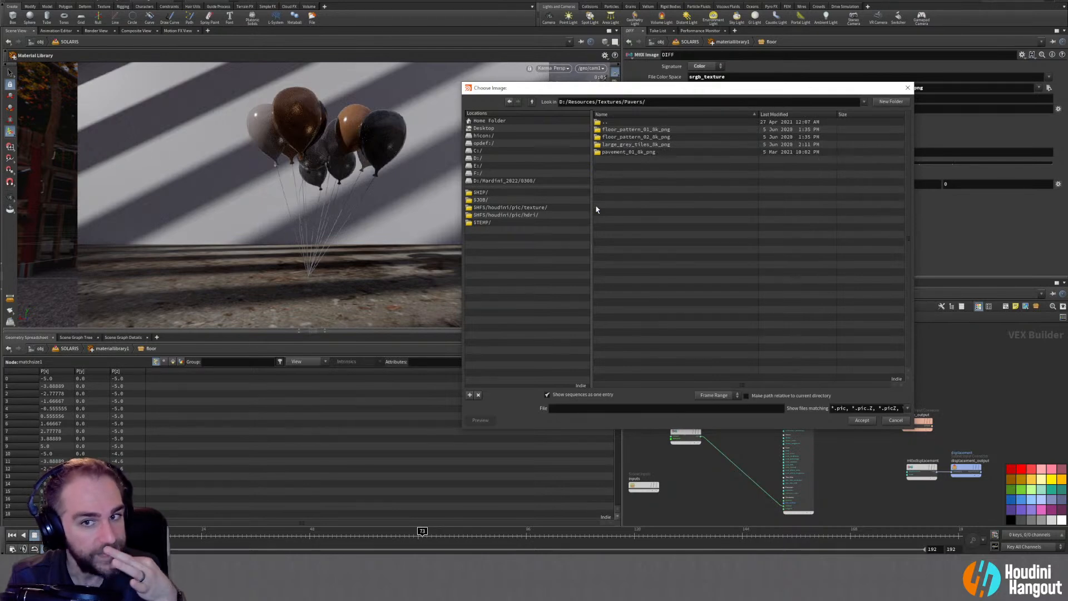
pyautogui.doubleClick(610, 145)
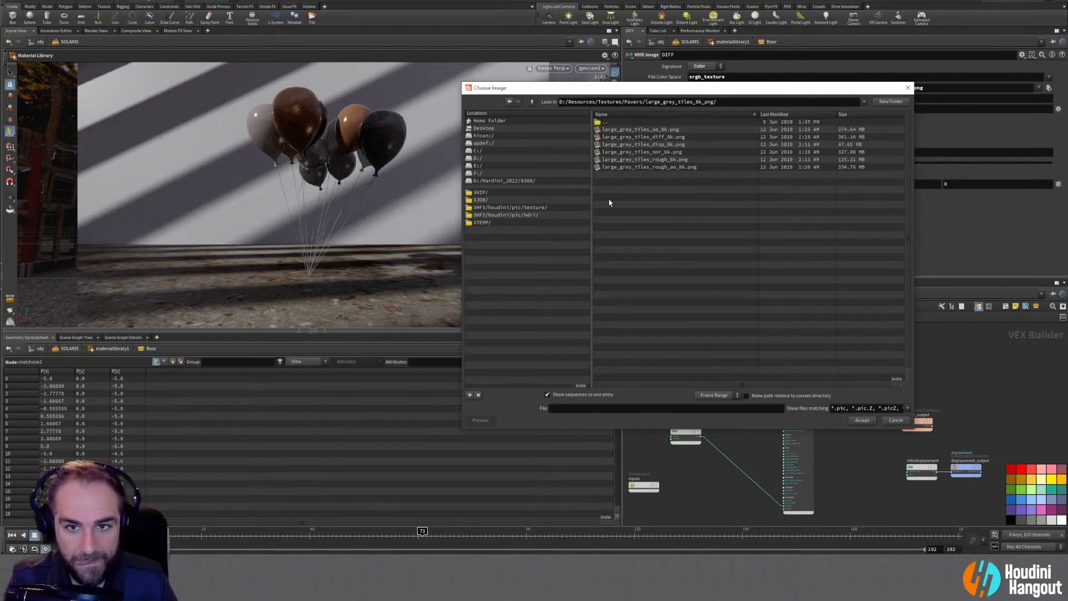
pyautogui.click(532, 102)
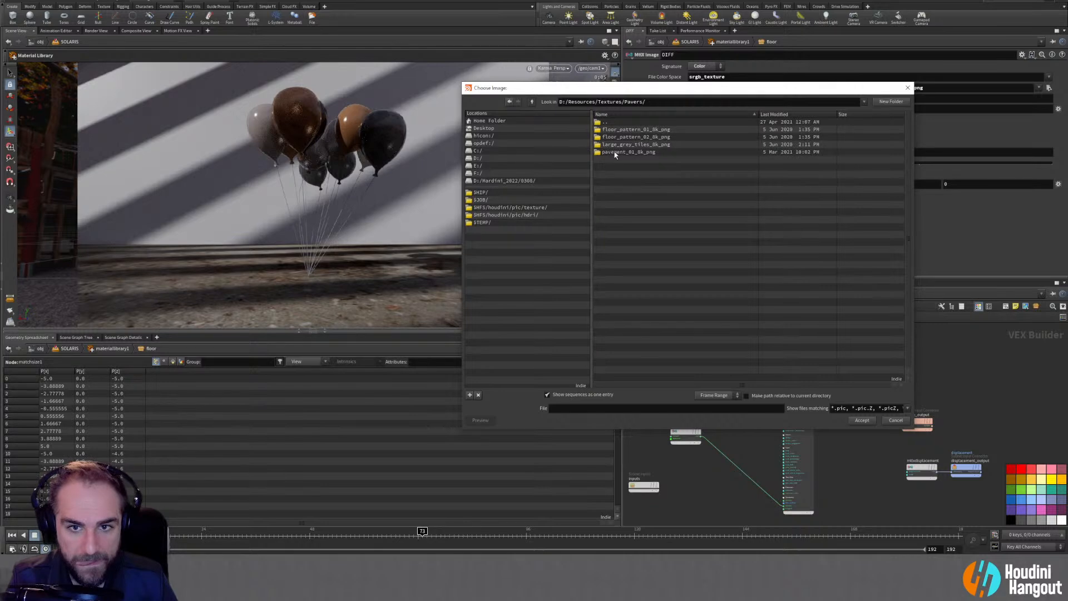
pyautogui.doubleClick(618, 130)
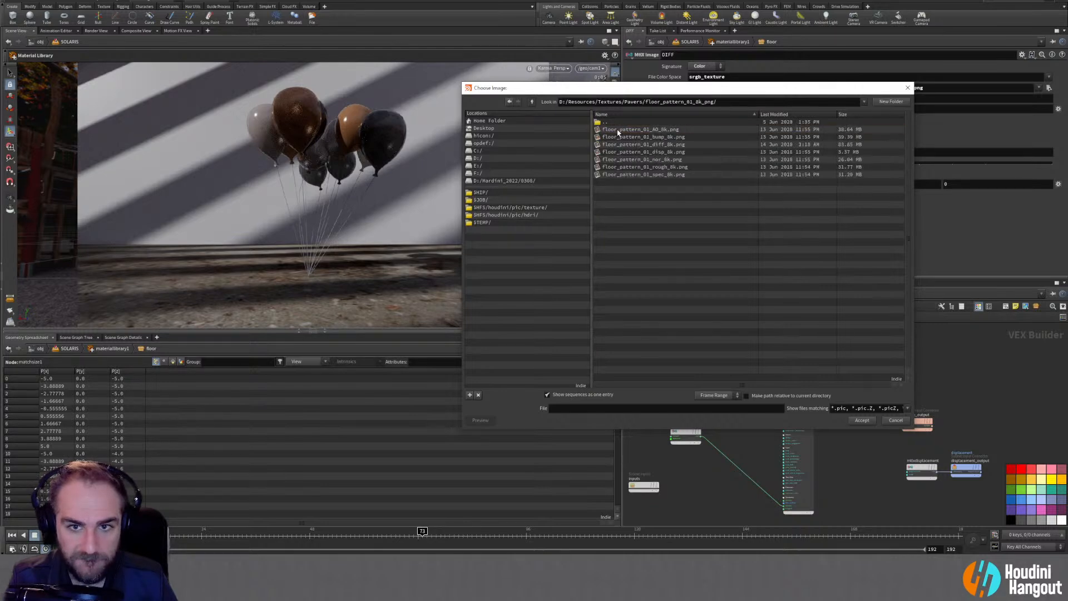
pyautogui.click(629, 144)
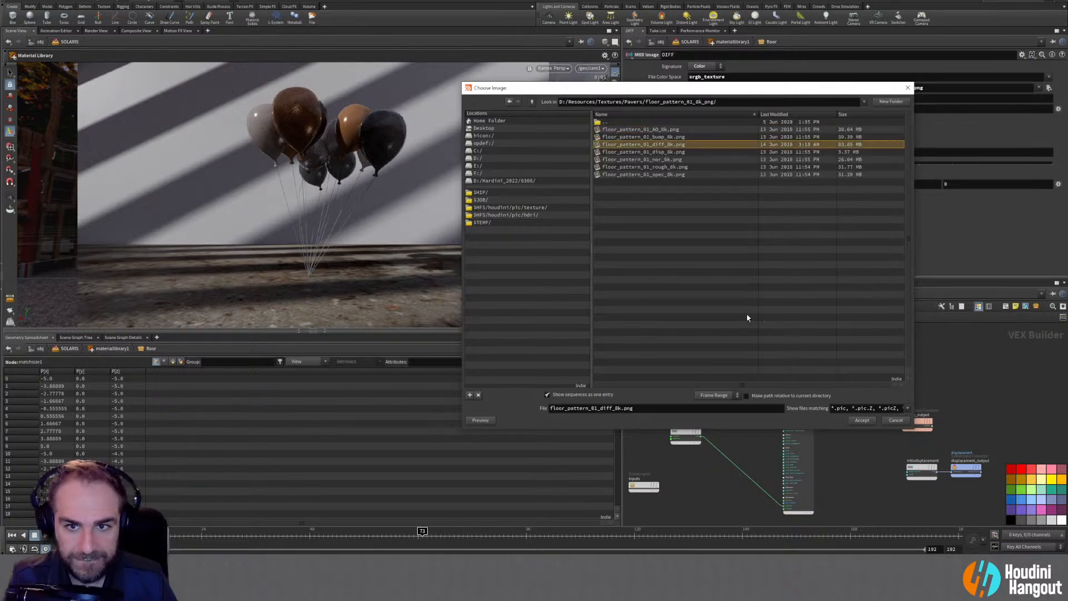
pyautogui.click(860, 421)
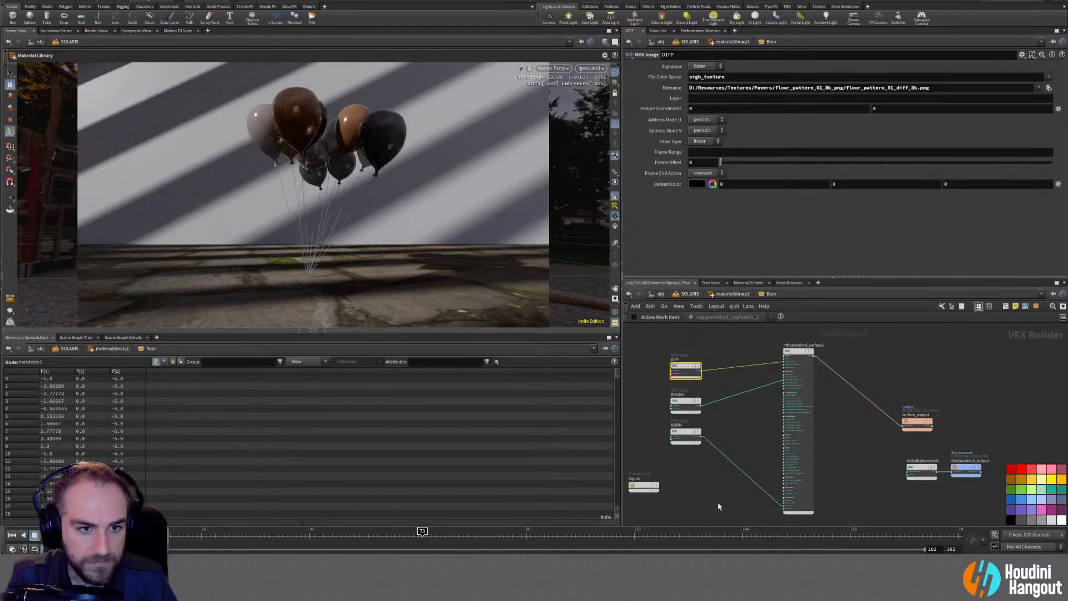
# Try Marble009_8K_Color.png from the Textures/Stone/Marble009_8K-PNG folder as the floor's DIFF texture
pyautogui.click(1049, 88)
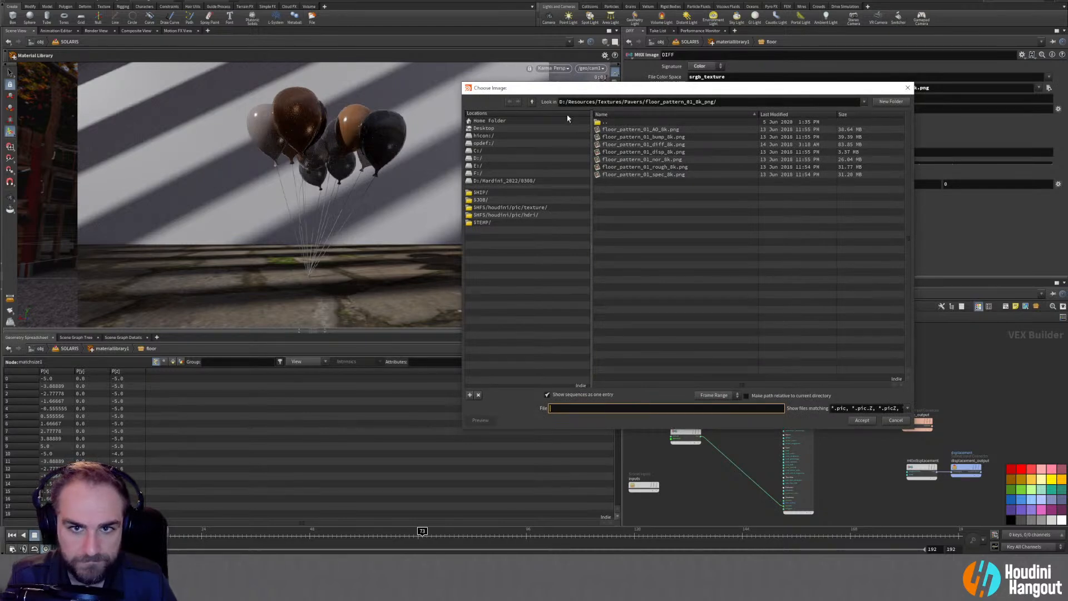
pyautogui.click(531, 102)
pyautogui.click(532, 102)
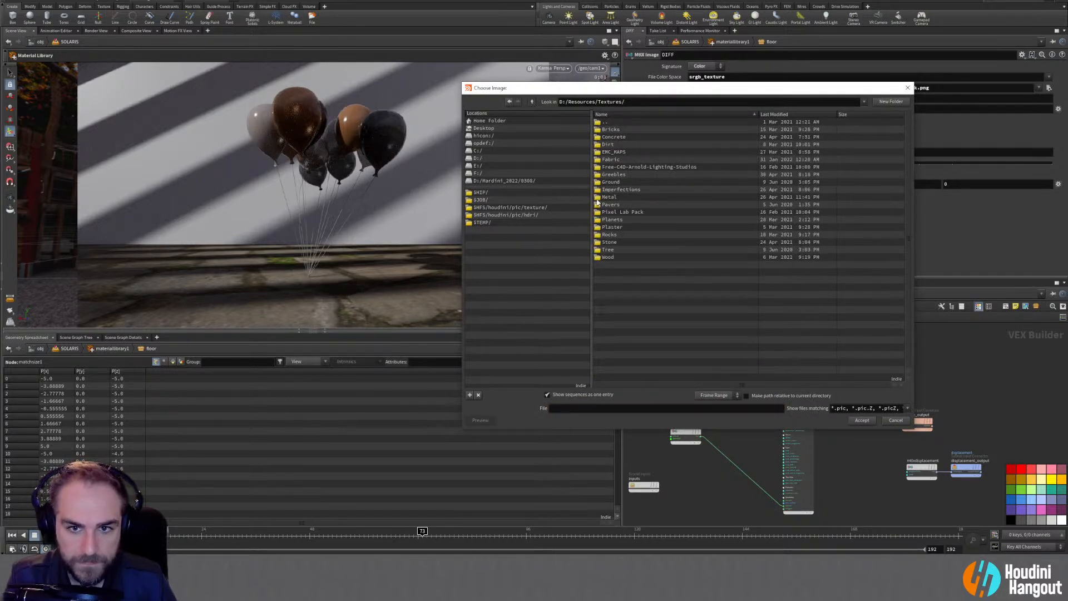
pyautogui.doubleClick(609, 242)
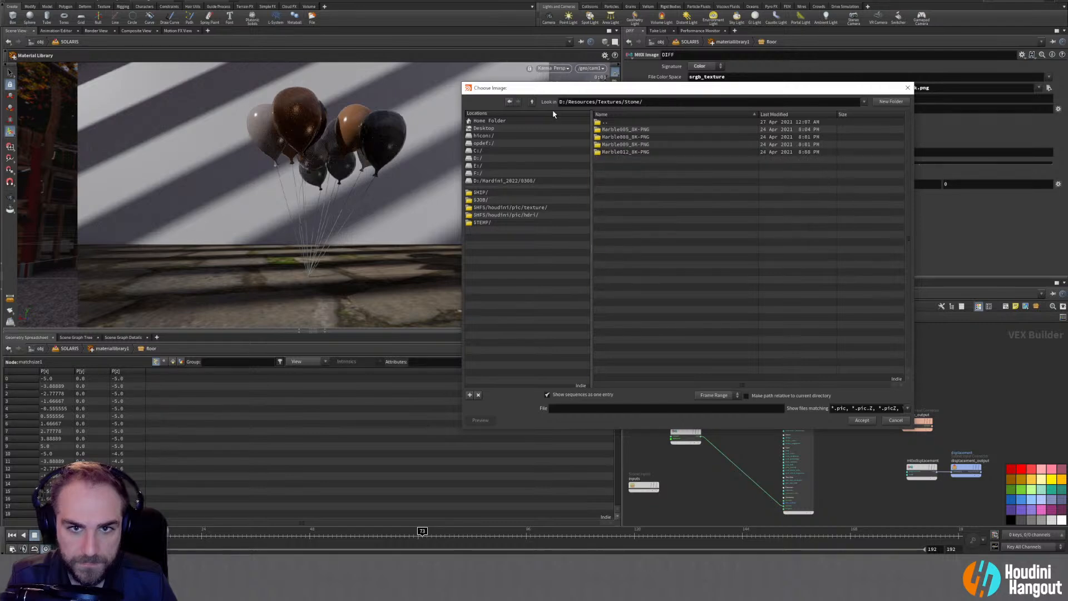
pyautogui.doubleClick(617, 145)
pyautogui.click(629, 129)
pyautogui.click(861, 421)
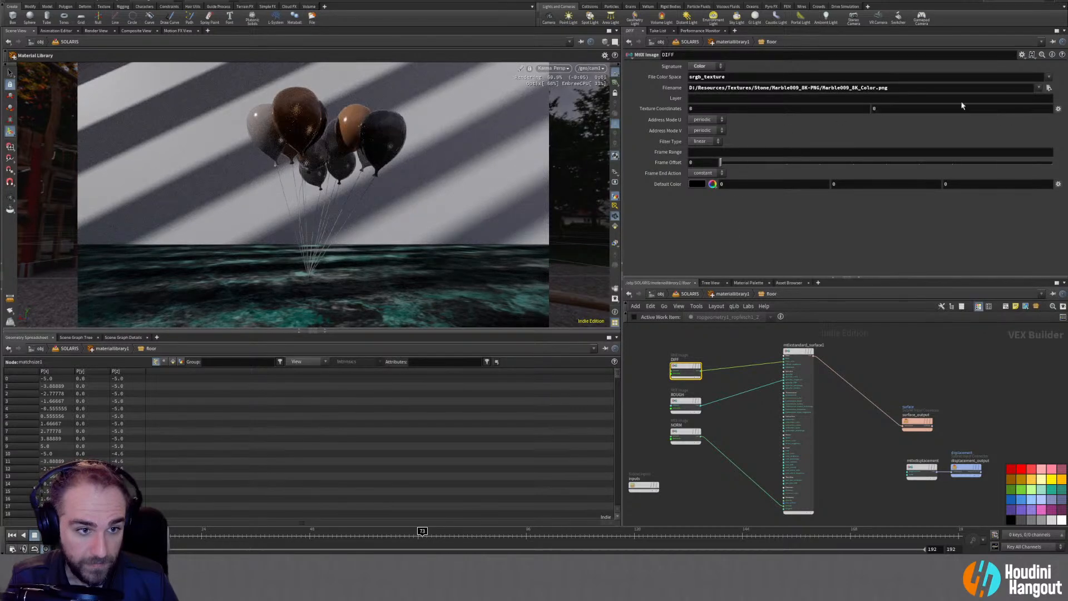
# Try Marble005_8K_Color.png from the Stone/Marble005_8K-PNG folder as the floor's DIFF texture
pyautogui.click(1048, 88)
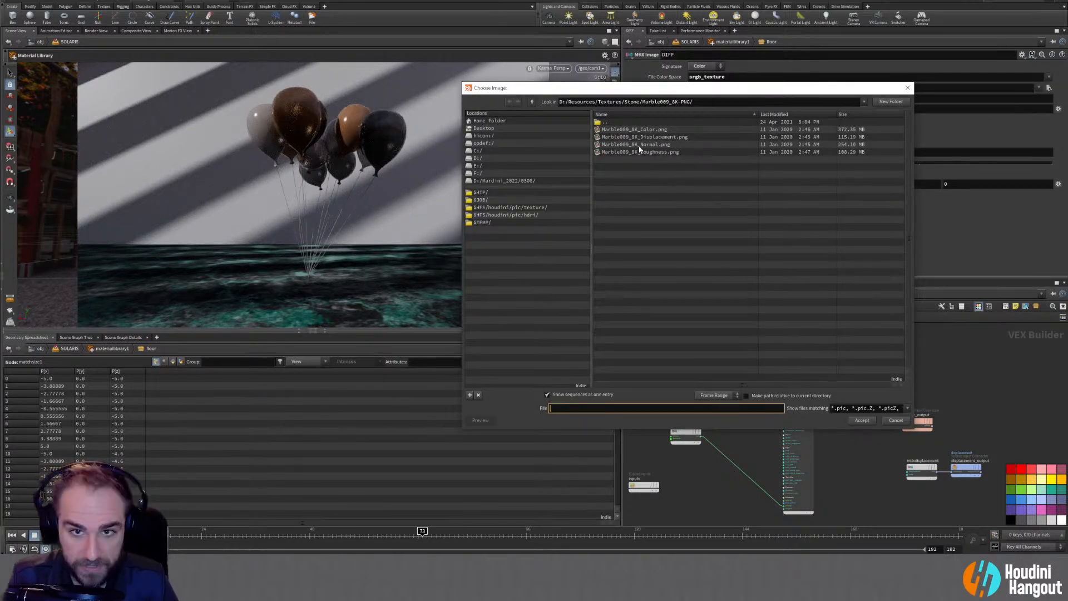
pyautogui.click(533, 102)
pyautogui.doubleClick(620, 129)
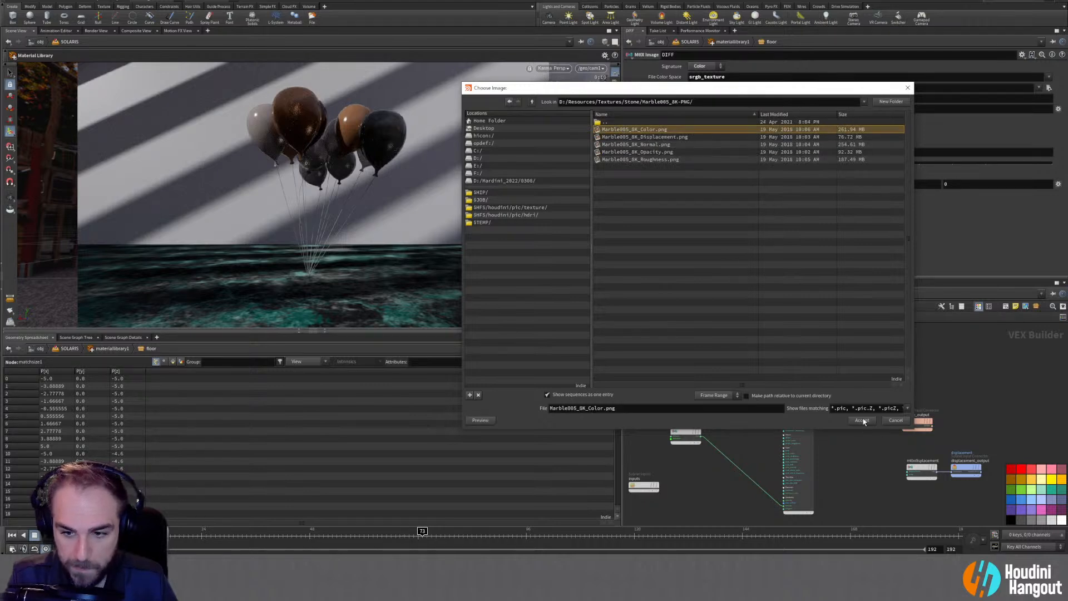
pyautogui.click(861, 420)
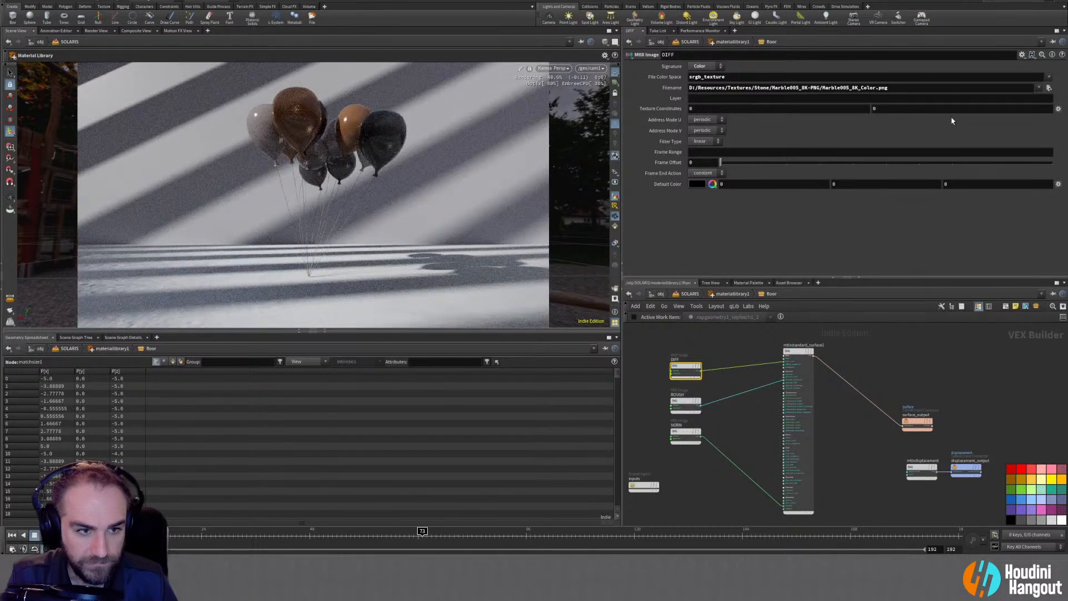
# Switch the floor's DIFF texture back to Marble009_8K_Color.png from the Stone/Marble009_8K-PNG folder
pyautogui.click(1049, 88)
pyautogui.click(533, 101)
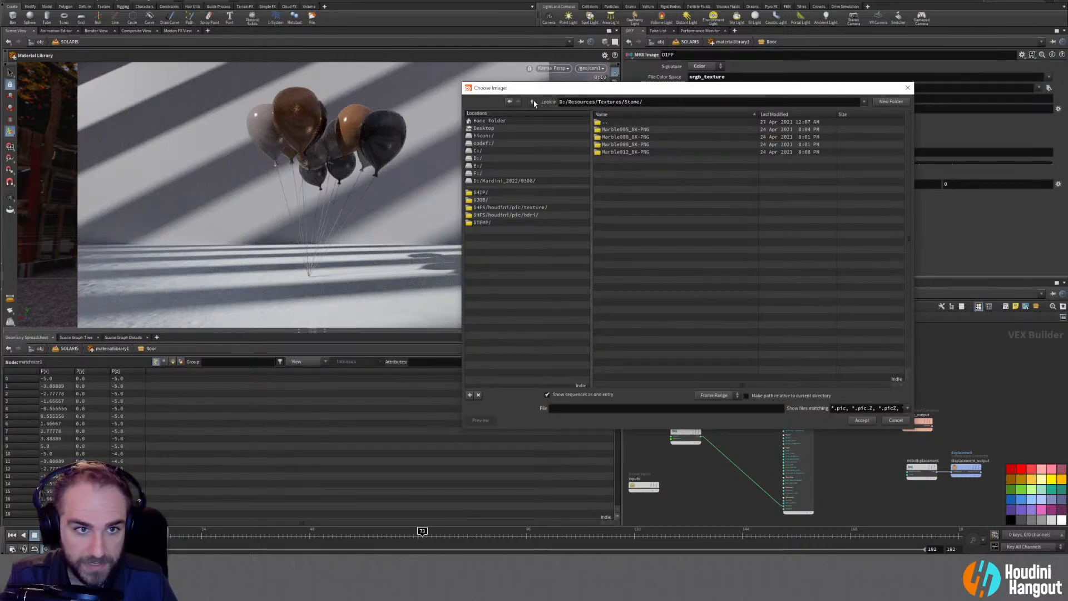
pyautogui.doubleClick(616, 144)
pyautogui.click(616, 130)
pyautogui.click(867, 420)
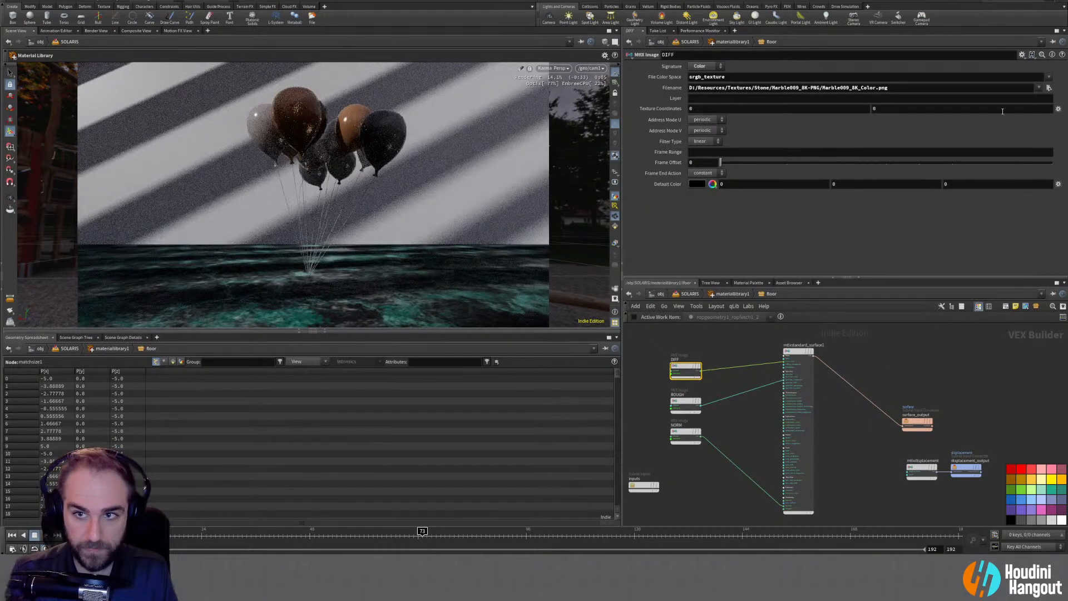
# Try Marble008_8K_Color.png from the Stone/Marble008_8K-PNG folder as the floor's DIFF texture
pyautogui.click(1046, 89)
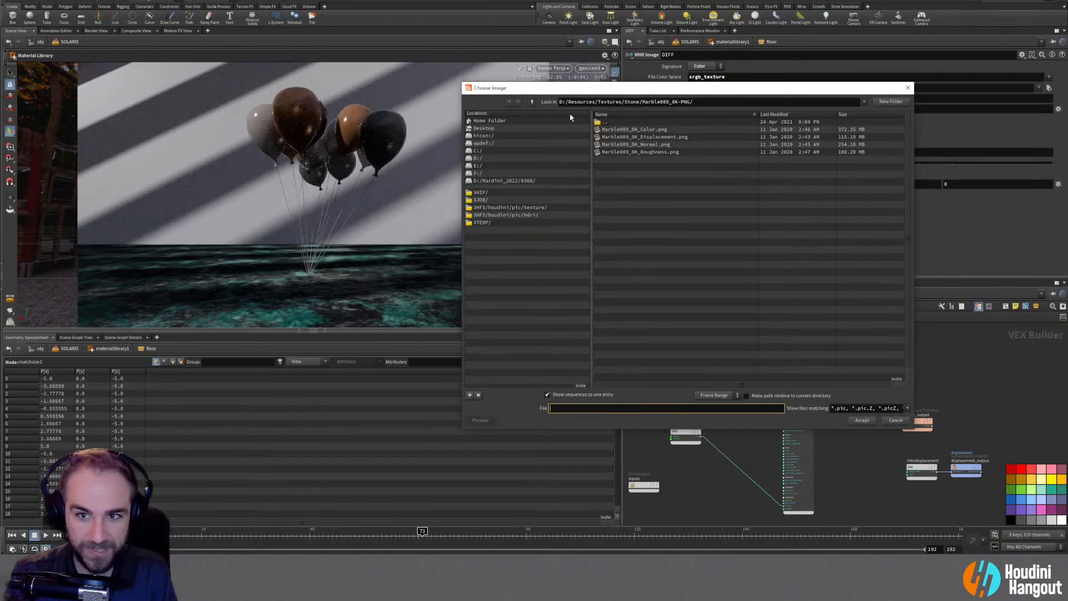
pyautogui.click(531, 102)
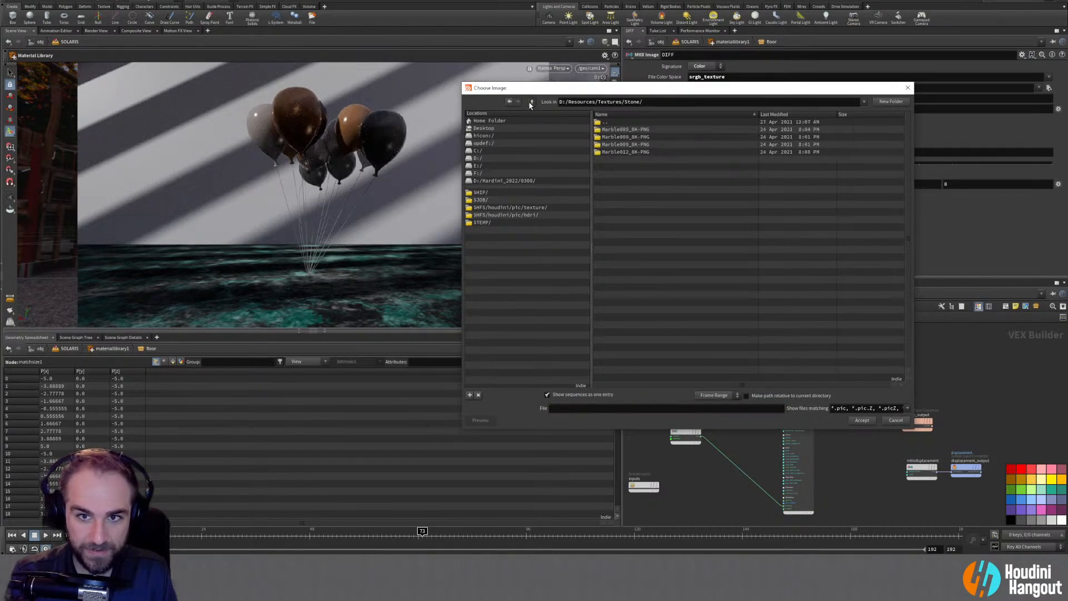
pyautogui.doubleClick(615, 137)
pyautogui.click(623, 130)
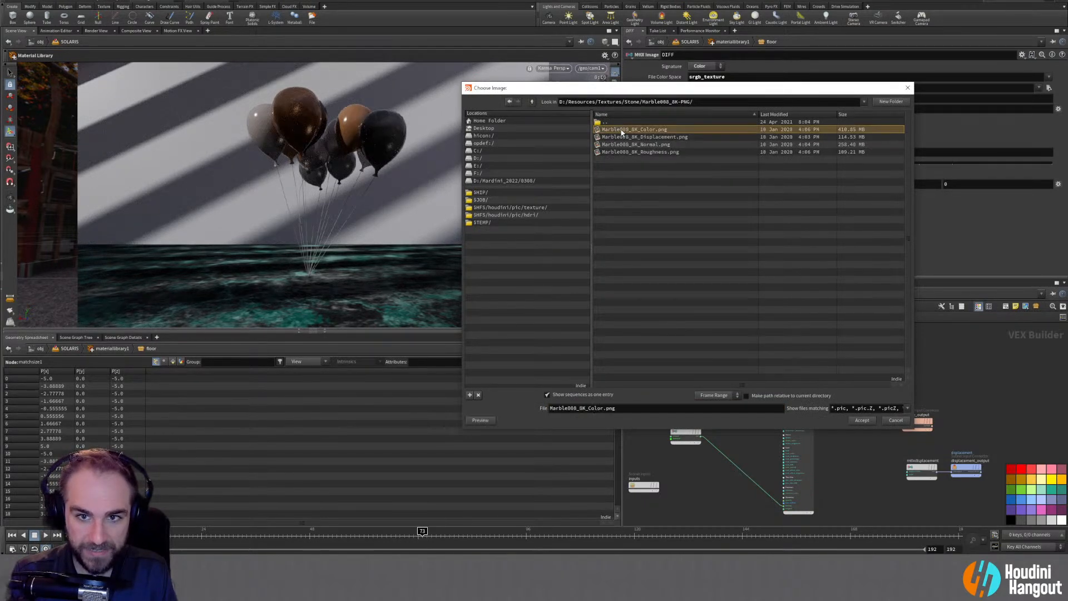
pyautogui.click(862, 420)
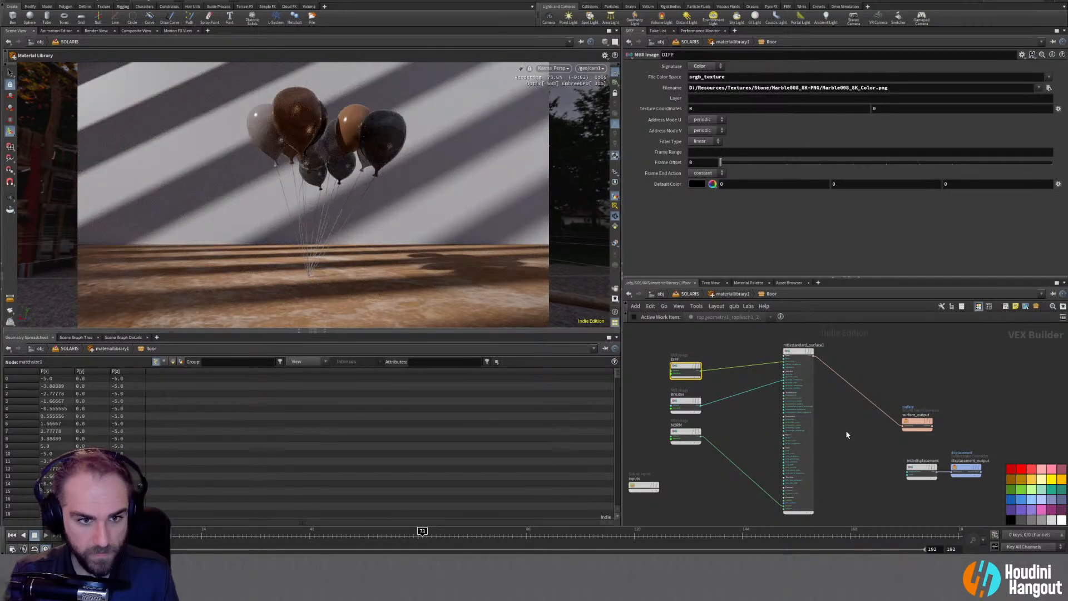
# Try Marble012_8K_Color.png from the Stone/Marble012_8K-PNG folder as the floor's DIFF texture
pyautogui.click(1049, 86)
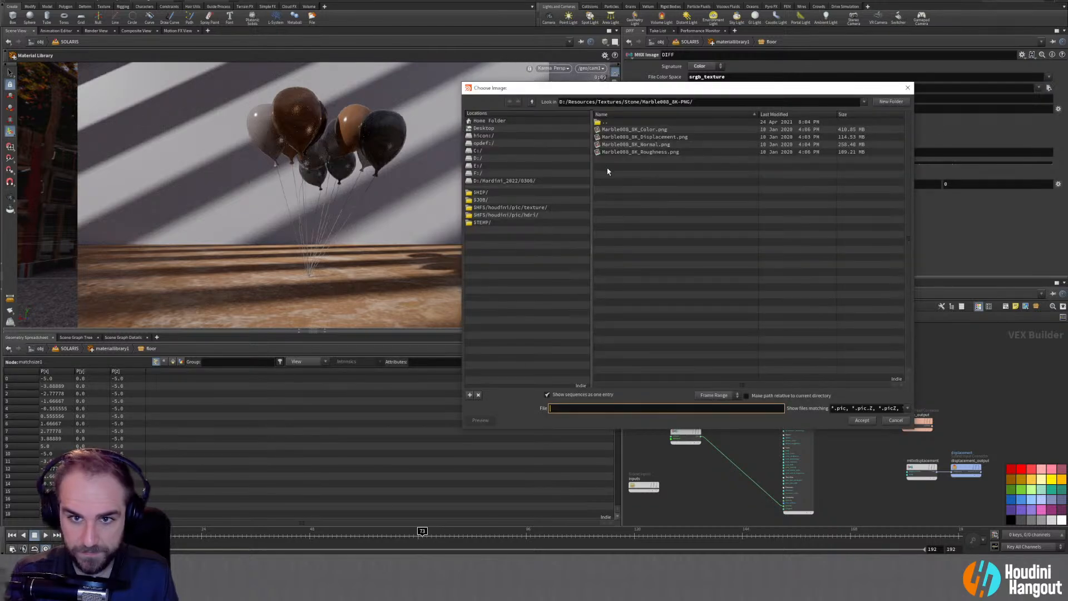
pyautogui.click(532, 102)
pyautogui.doubleClick(604, 152)
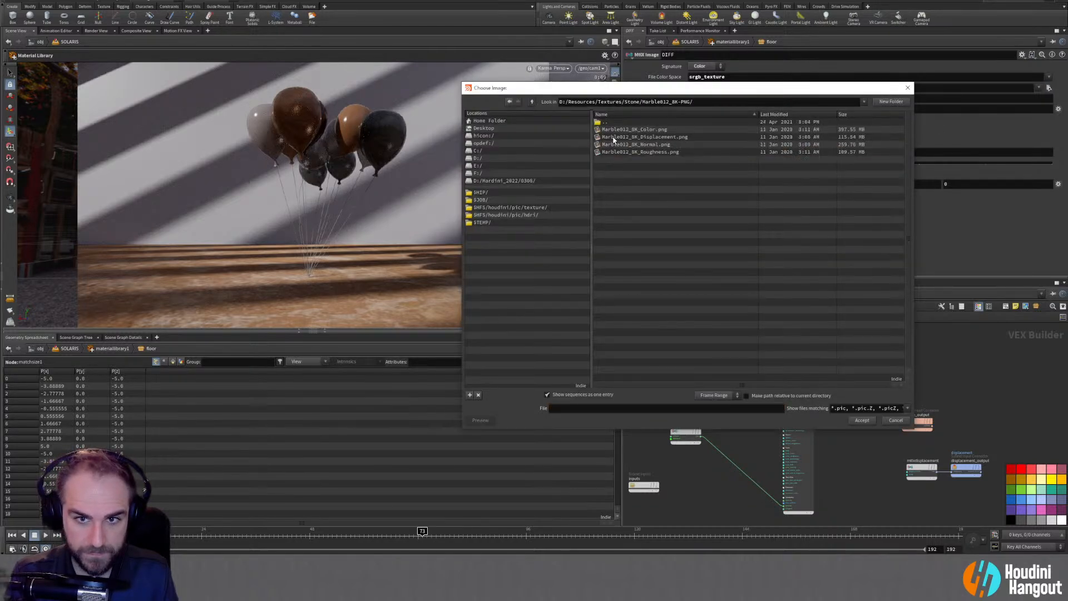
pyautogui.click(617, 131)
pyautogui.click(856, 420)
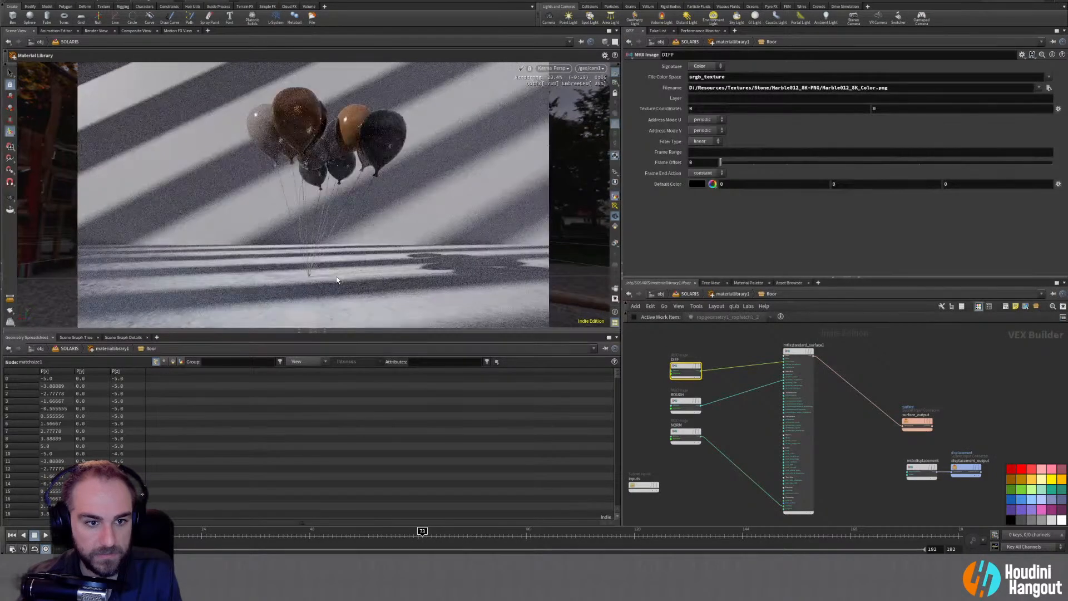
# Return the floor's DIFF image to Marble009_8K_Color.png in the Stone/Marble009_8K-PNG folder for another comparison
pyautogui.click(1048, 88)
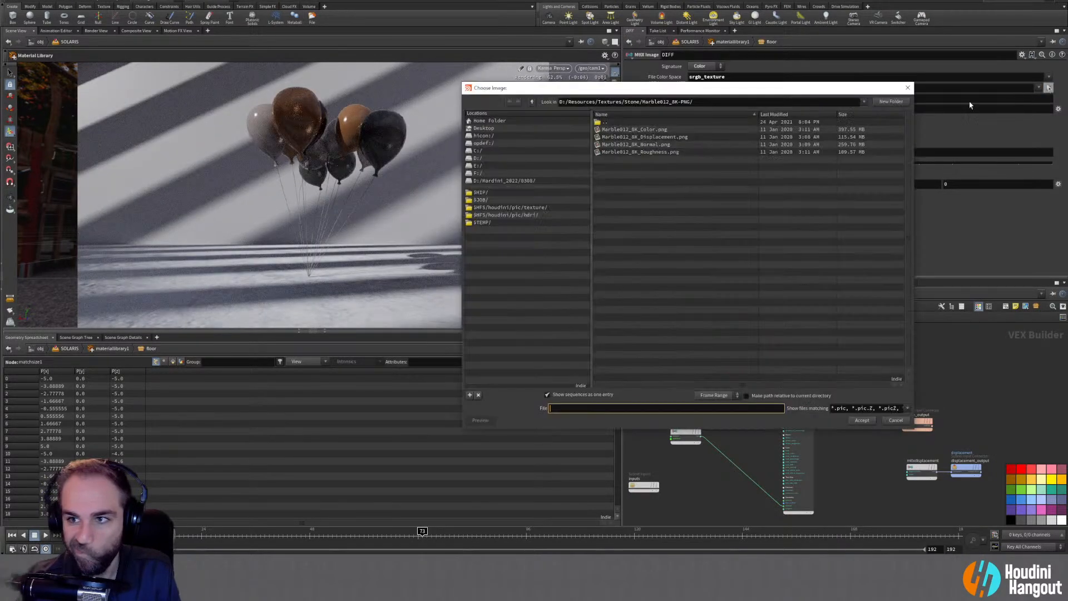
pyautogui.click(531, 102)
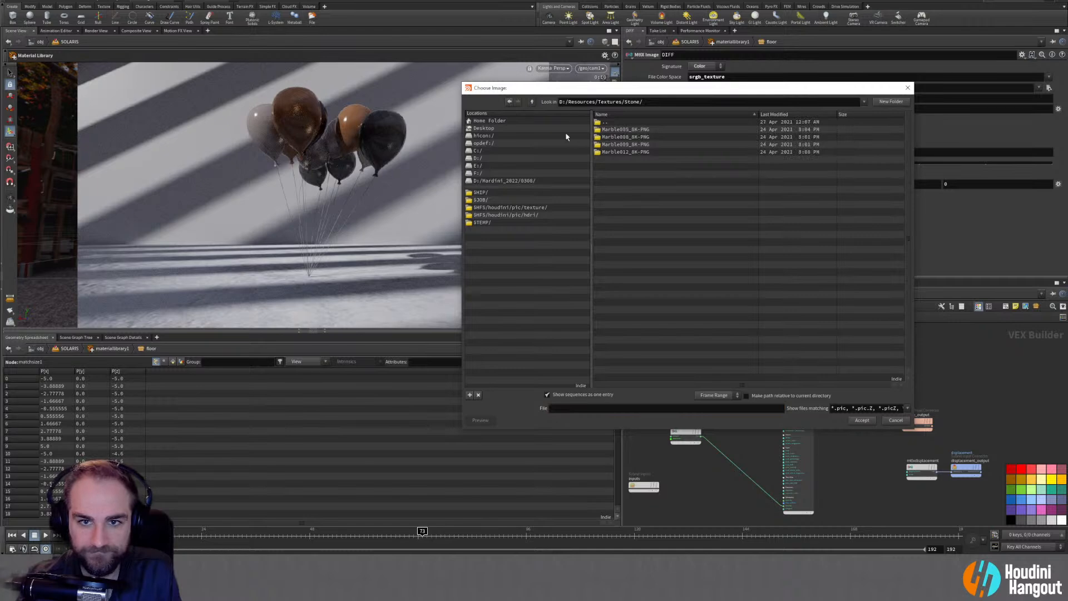
pyautogui.doubleClick(622, 144)
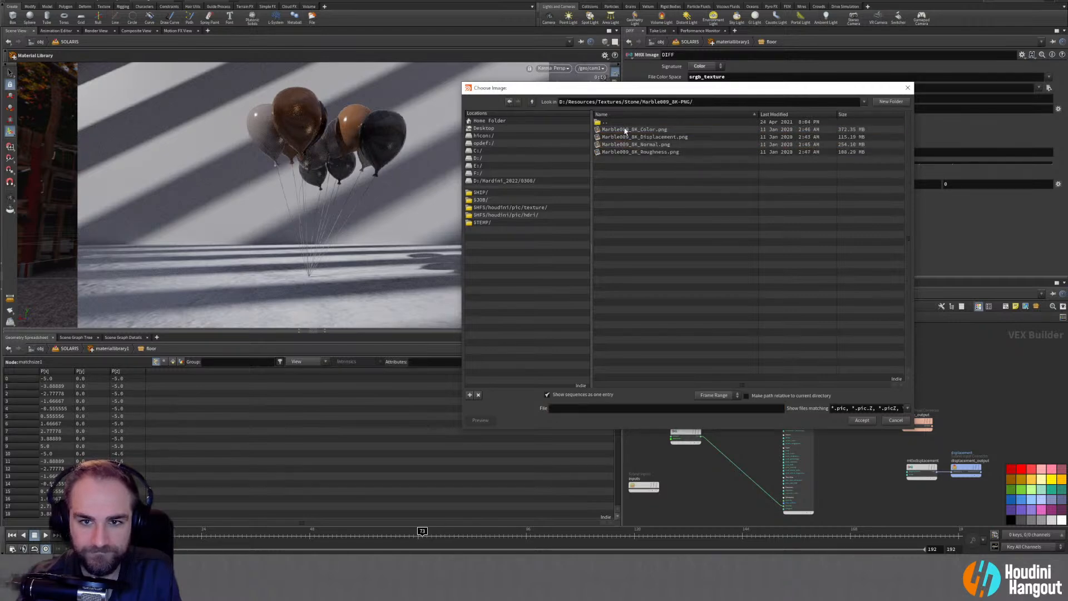
pyautogui.click(634, 129)
pyautogui.click(862, 420)
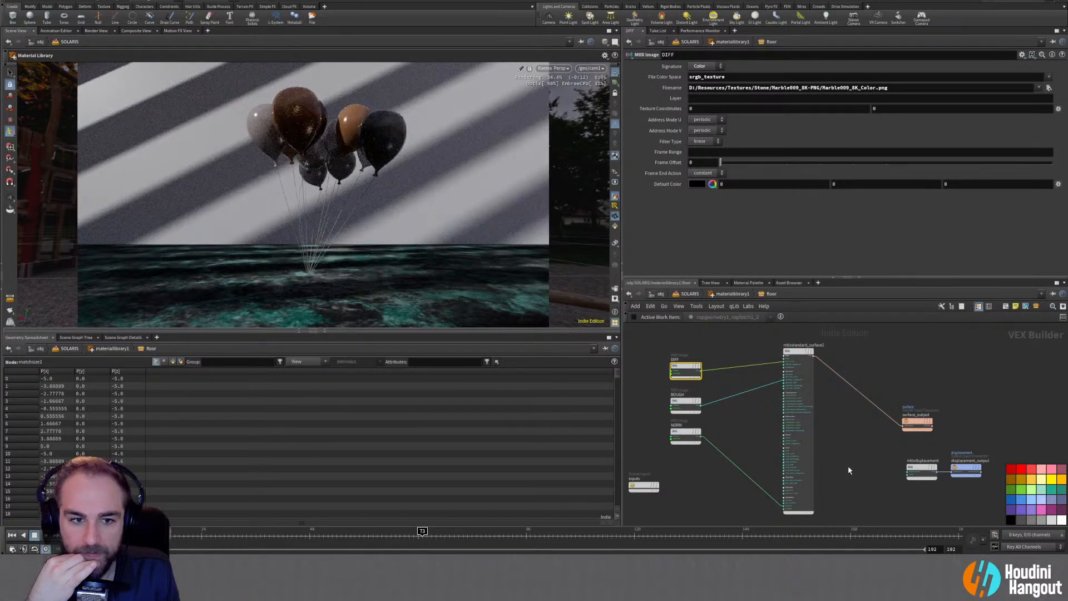
# Preview the render at frame 191 and set the DIFF texture to Marble008_8K_Color.png from the Stone/Marble008_8K-PNG folder
pyautogui.click(954, 533)
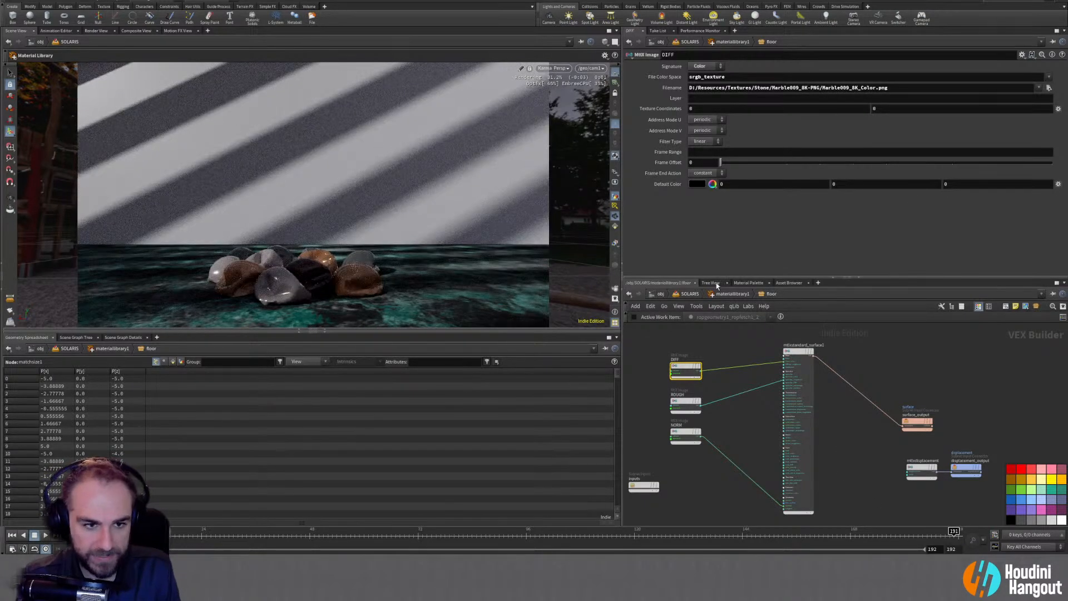
pyautogui.click(1048, 89)
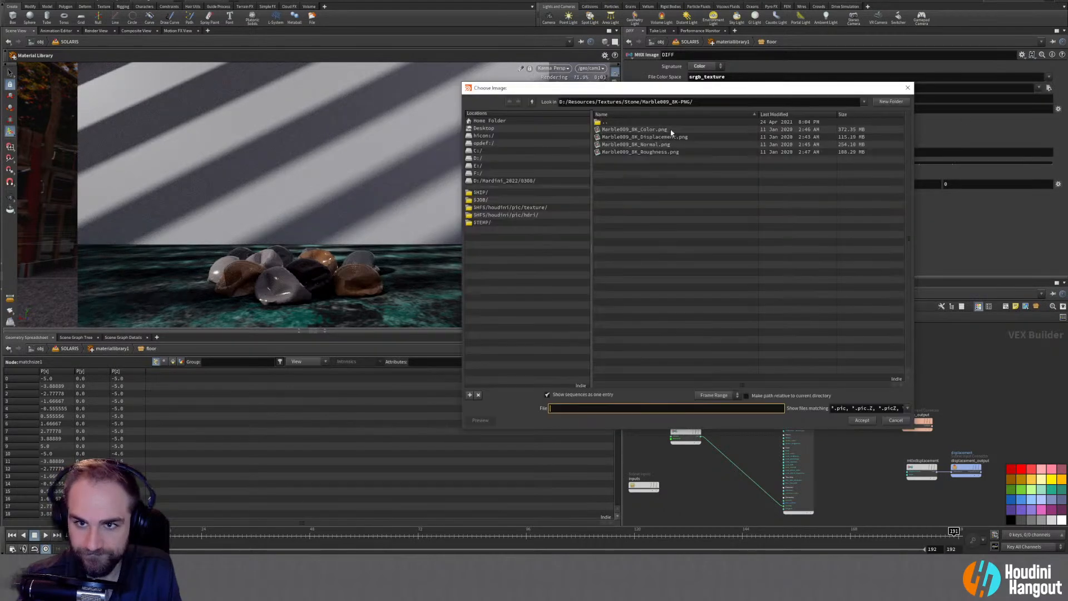
pyautogui.click(532, 102)
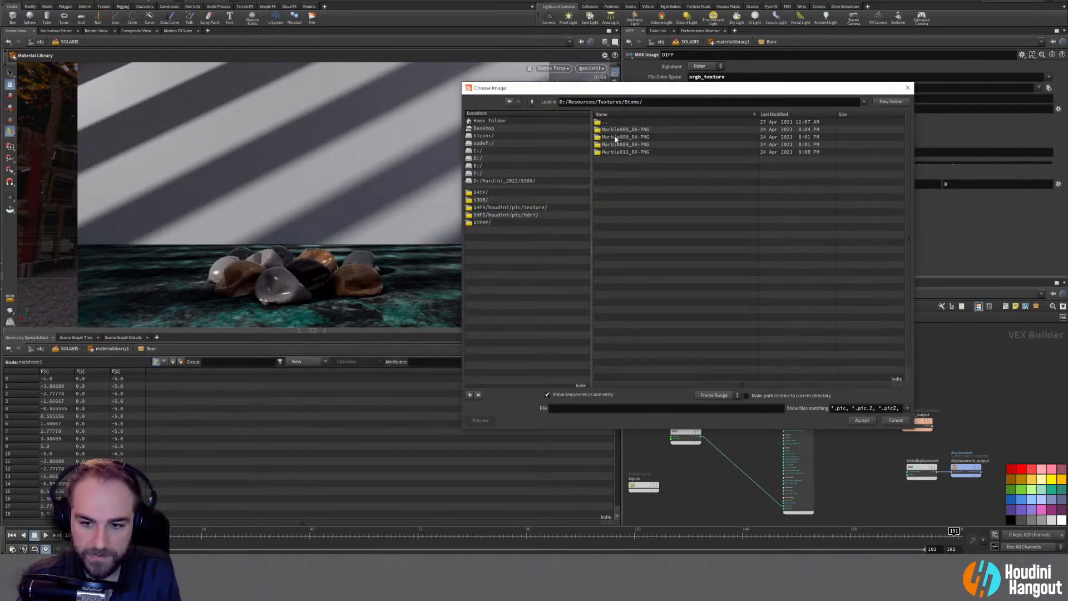
pyautogui.moveTo(640, 90); pyautogui.dragTo(629, 157)
pyautogui.doubleClick(612, 204)
pyautogui.click(612, 197)
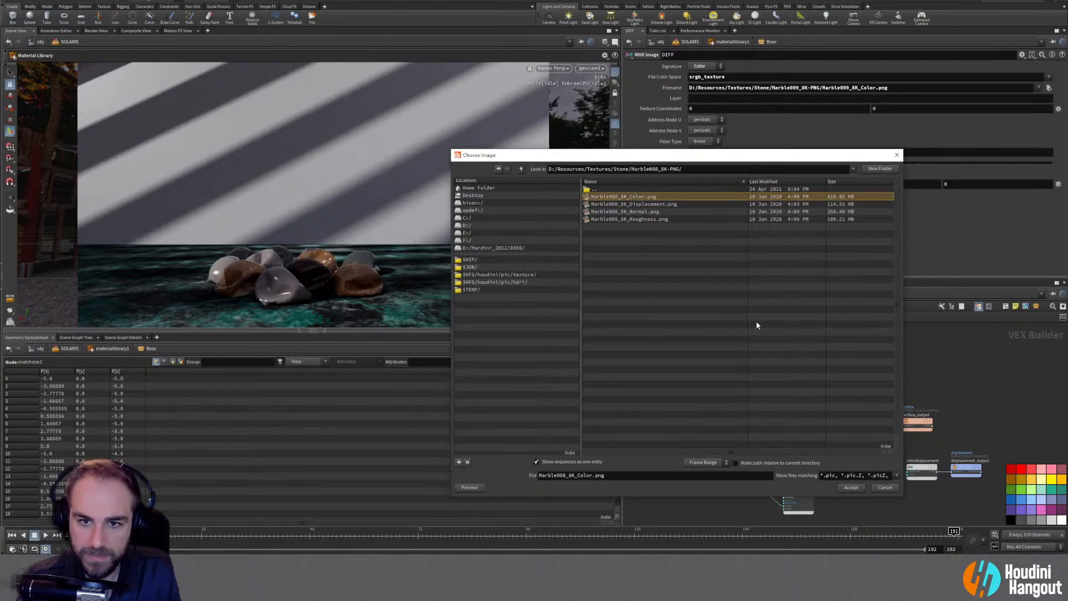
pyautogui.click(851, 488)
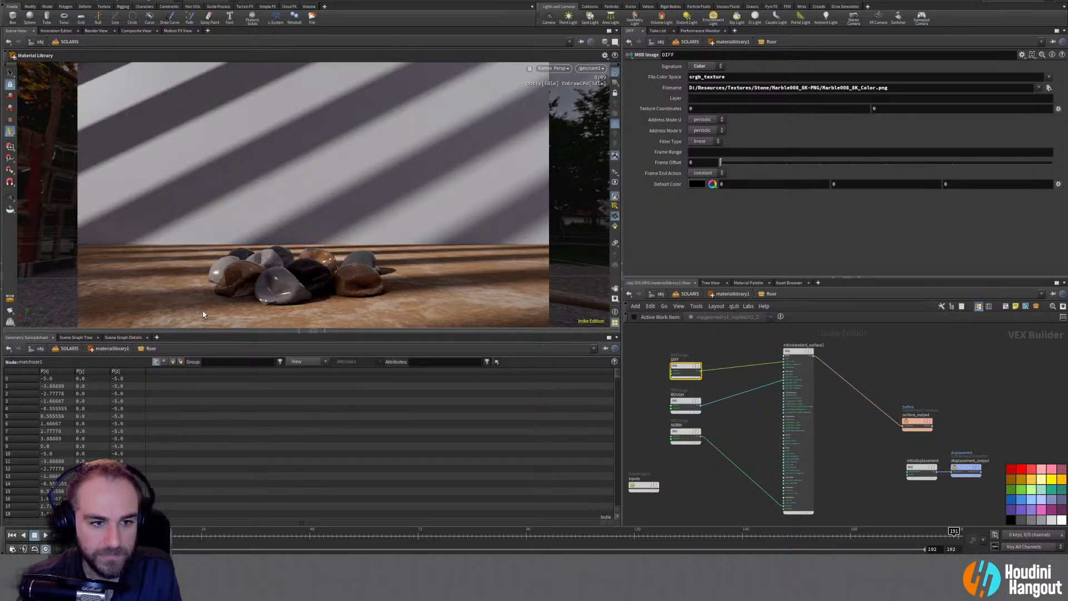
# Replace the floor's ROUGH texture with Marble008_8K_Roughness.png from the Stone/Marble008_8K-PNG folder
pyautogui.click(686, 405)
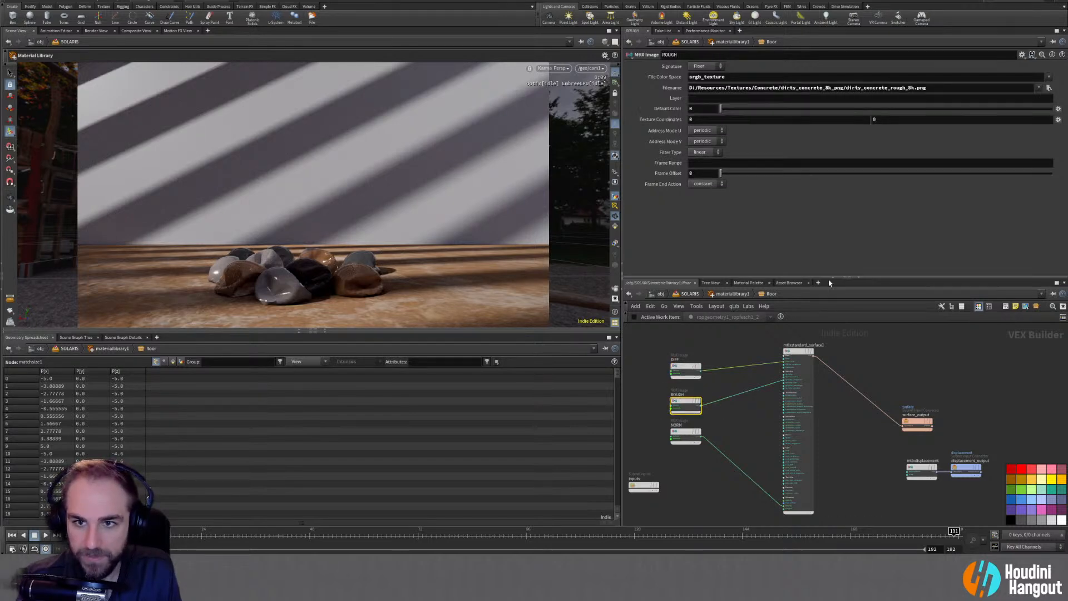
pyautogui.click(1048, 88)
pyautogui.click(519, 169)
pyautogui.click(518, 170)
pyautogui.doubleClick(595, 309)
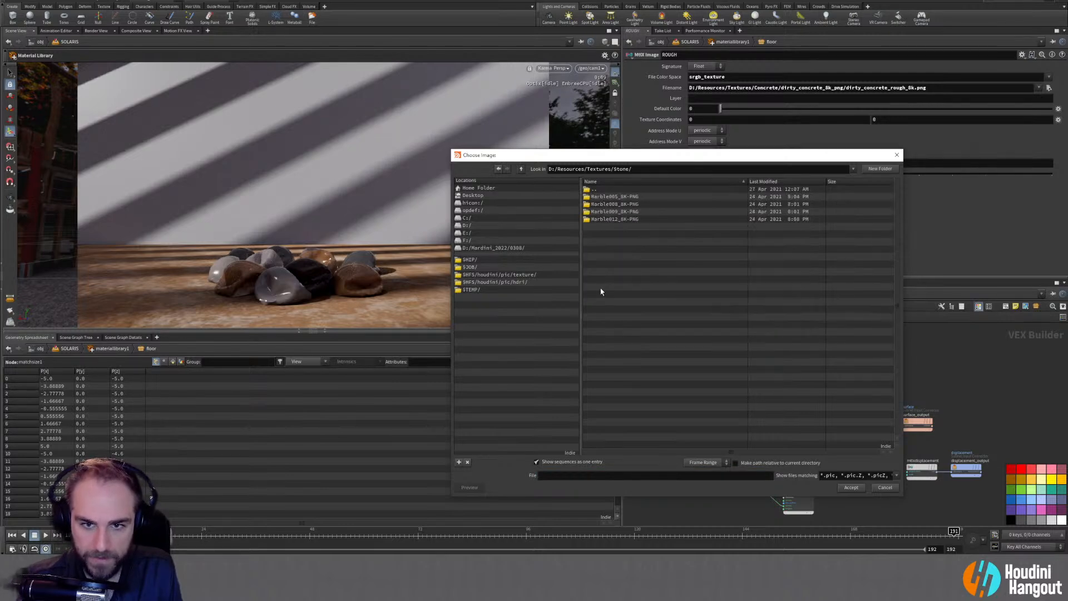
pyautogui.doubleClick(604, 204)
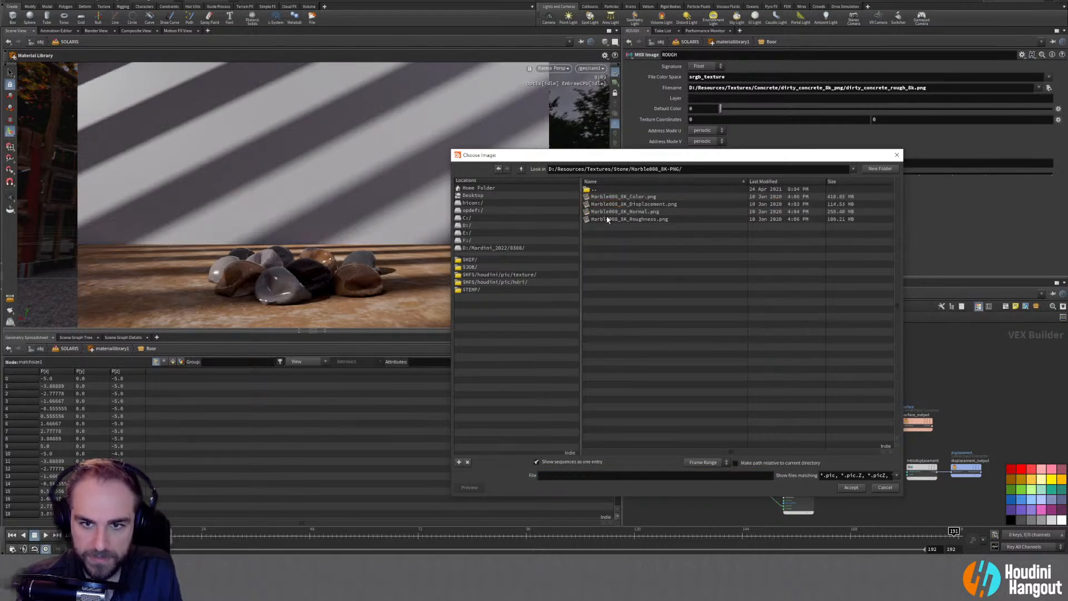
pyautogui.click(609, 219)
pyautogui.click(850, 487)
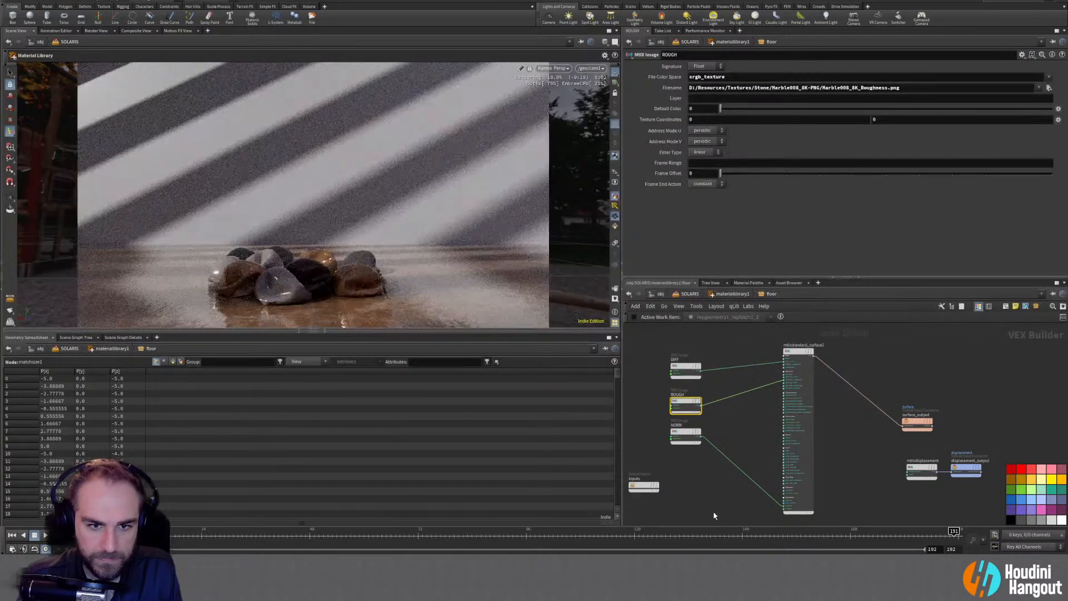
# Replace the floor's NORM texture with Marble008_8K_Normal.png from the Stone/Marble008_8K-PNG folder
pyautogui.click(683, 433)
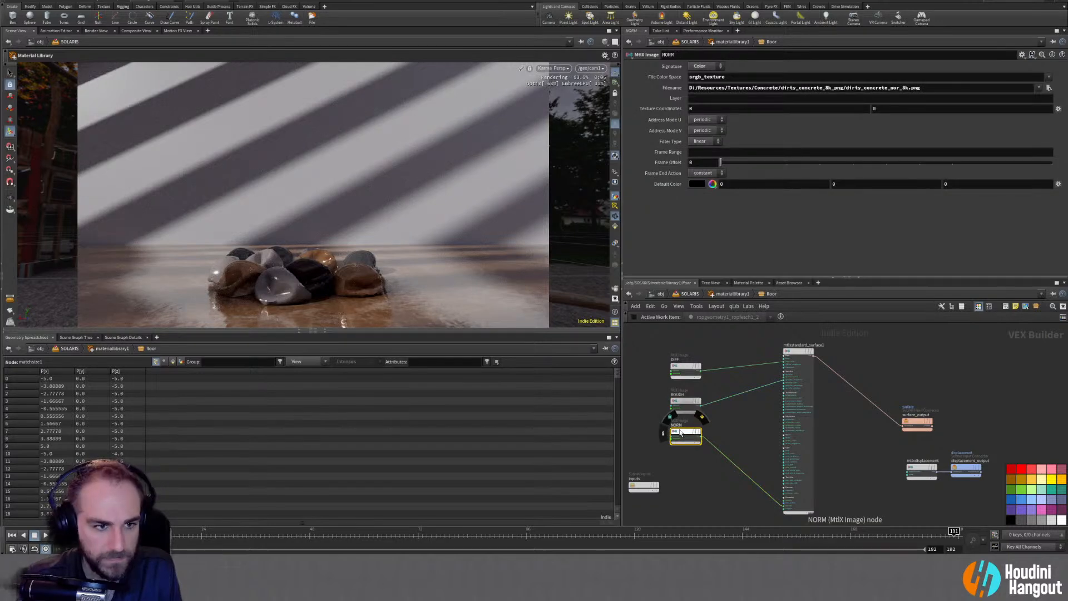
pyautogui.click(1048, 88)
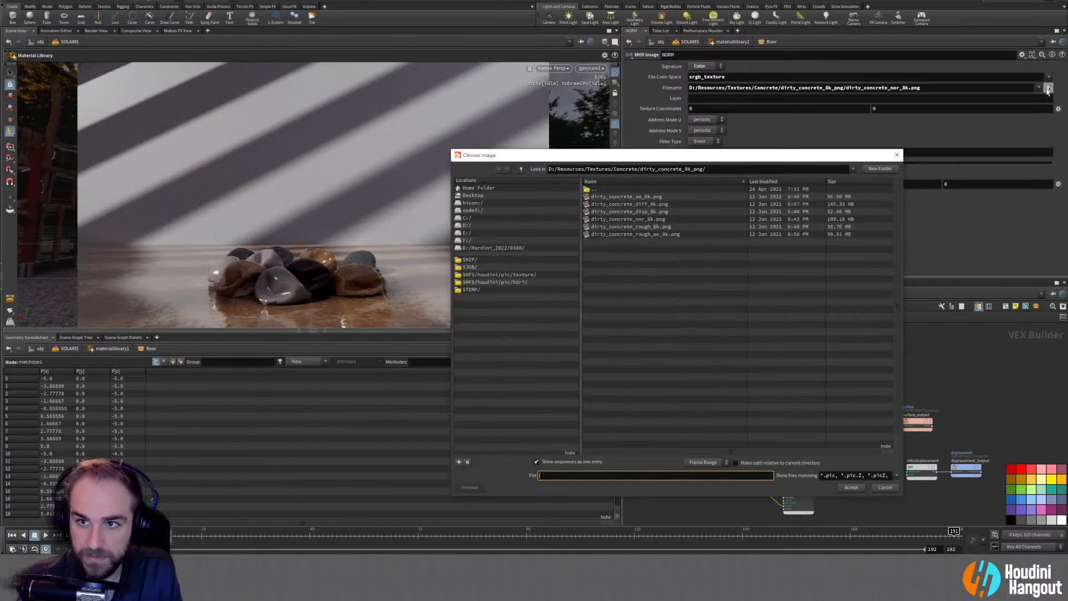
pyautogui.click(521, 169)
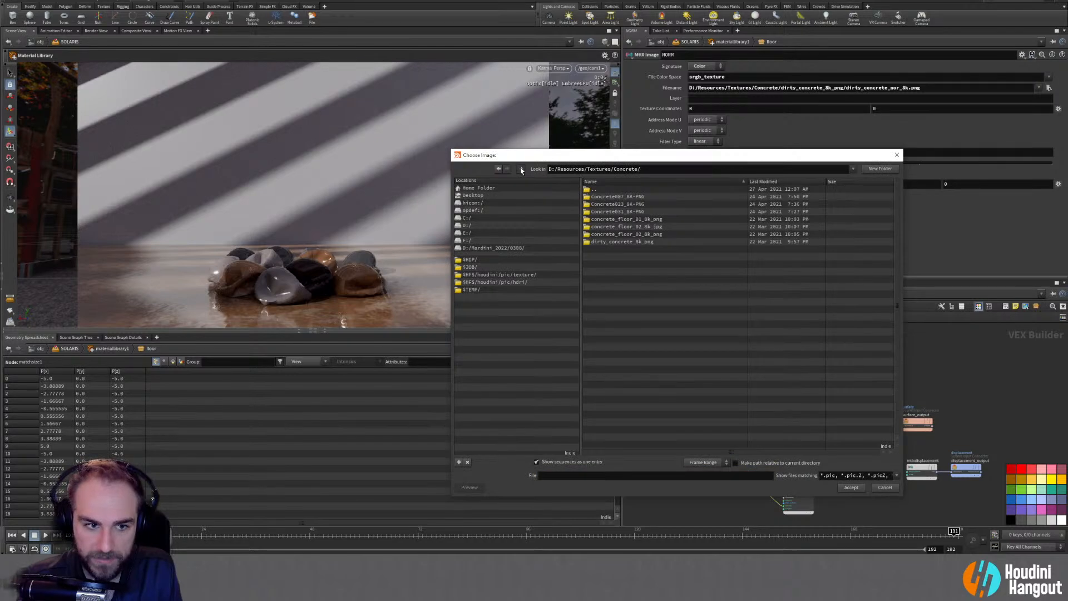
pyautogui.click(521, 169)
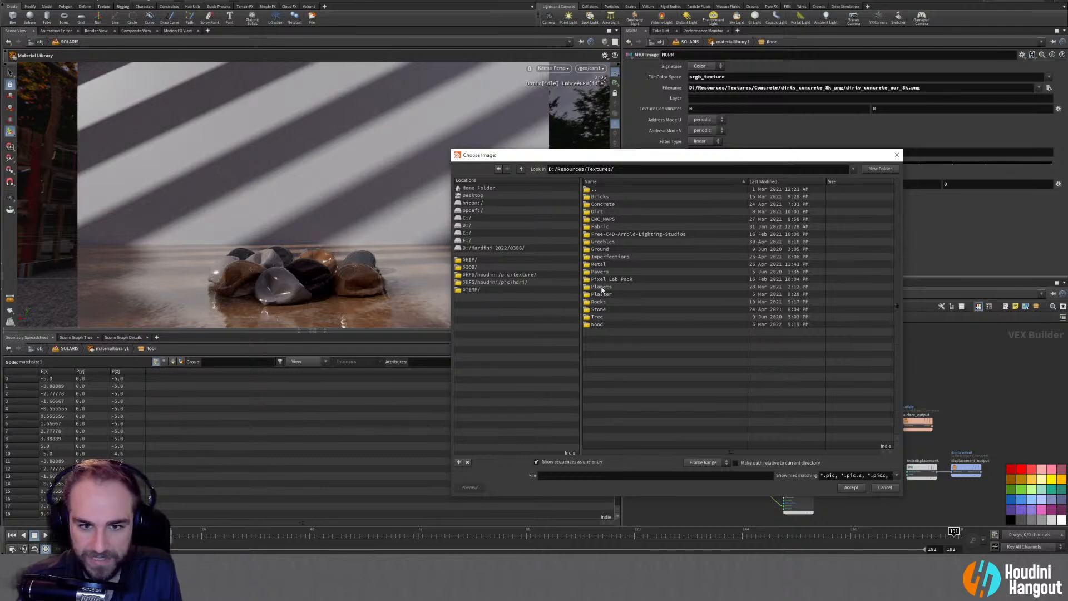
pyautogui.doubleClick(590, 309)
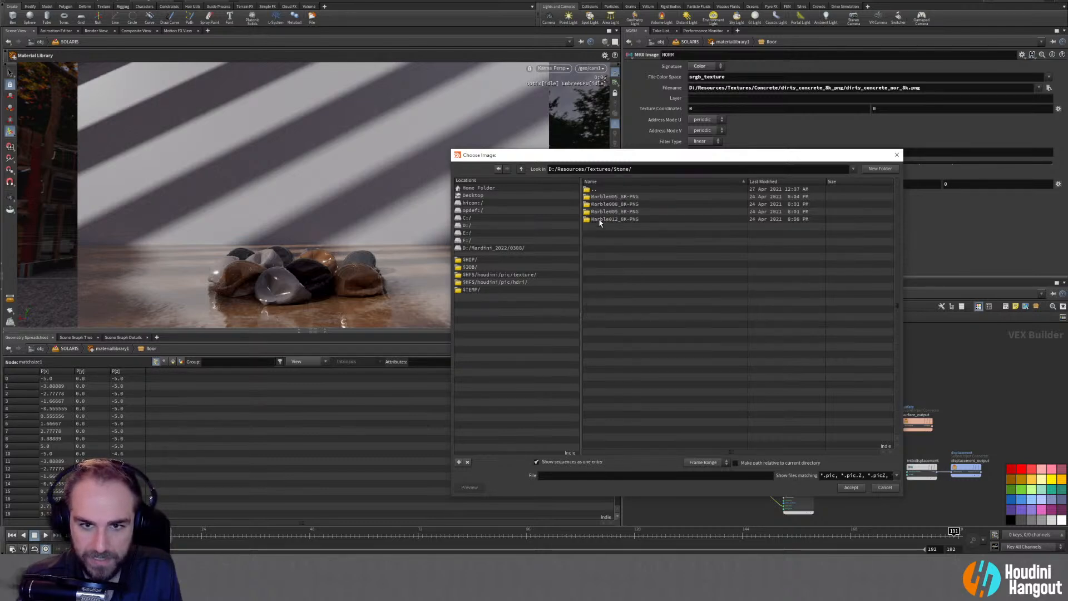
pyautogui.doubleClick(599, 204)
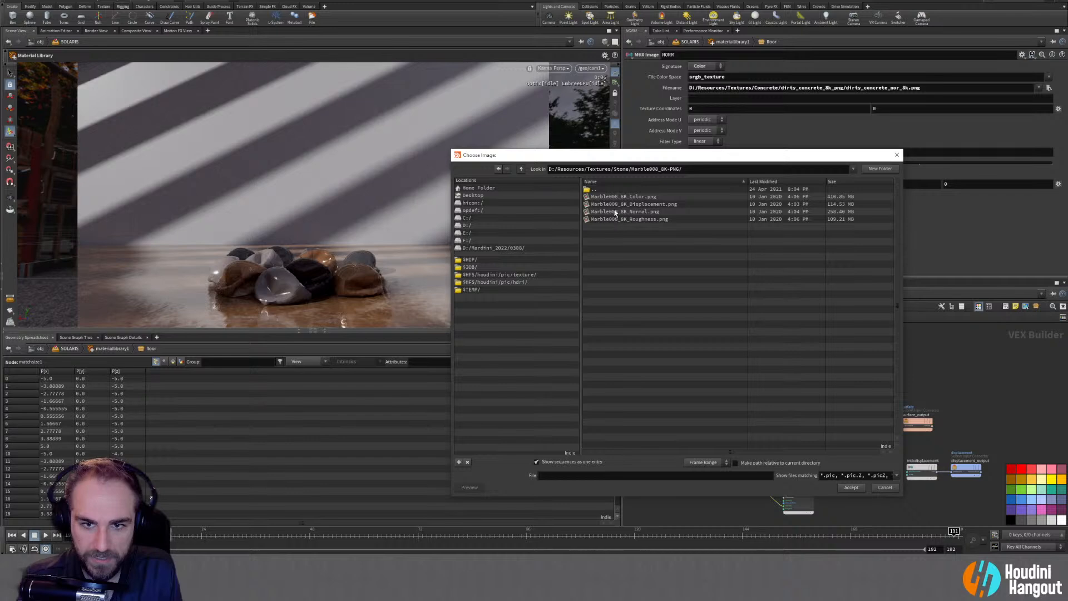
pyautogui.click(614, 207)
pyautogui.click(612, 212)
pyautogui.click(849, 488)
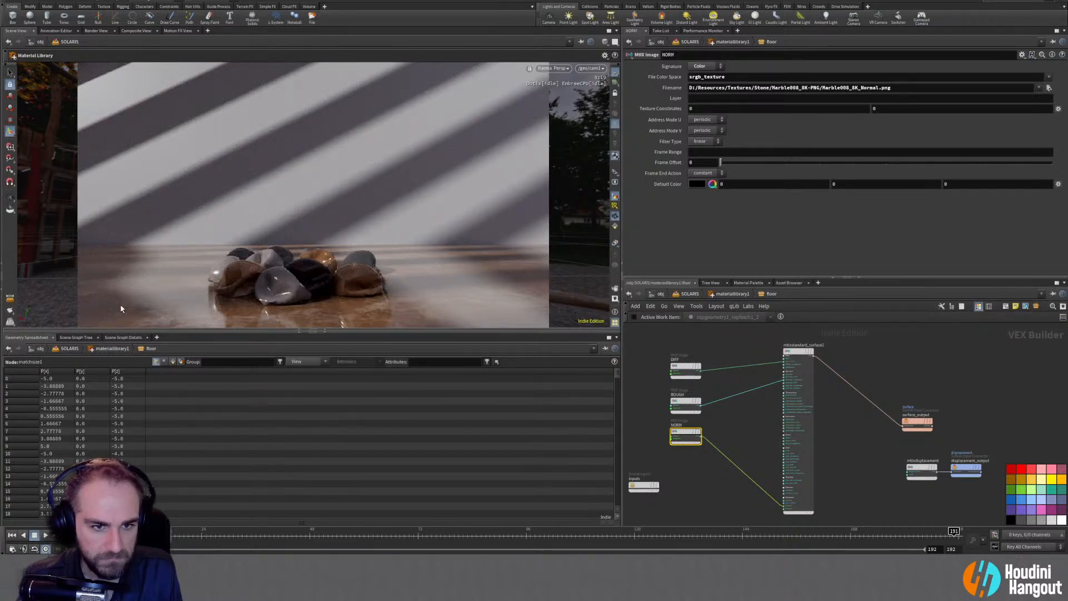
# Duplicate the NORM image node and connect the copy to the floor material's mtlxdisplacement node
pyautogui.moveTo(889, 482); pyautogui.dragTo(886, 454, button='middle')
pyautogui.keyDown('alt'); pyautogui.moveTo(681, 410); pyautogui.dragTo(854, 449); pyautogui.keyUp('alt')
pyautogui.click(884, 477)
pyautogui.click(896, 445)
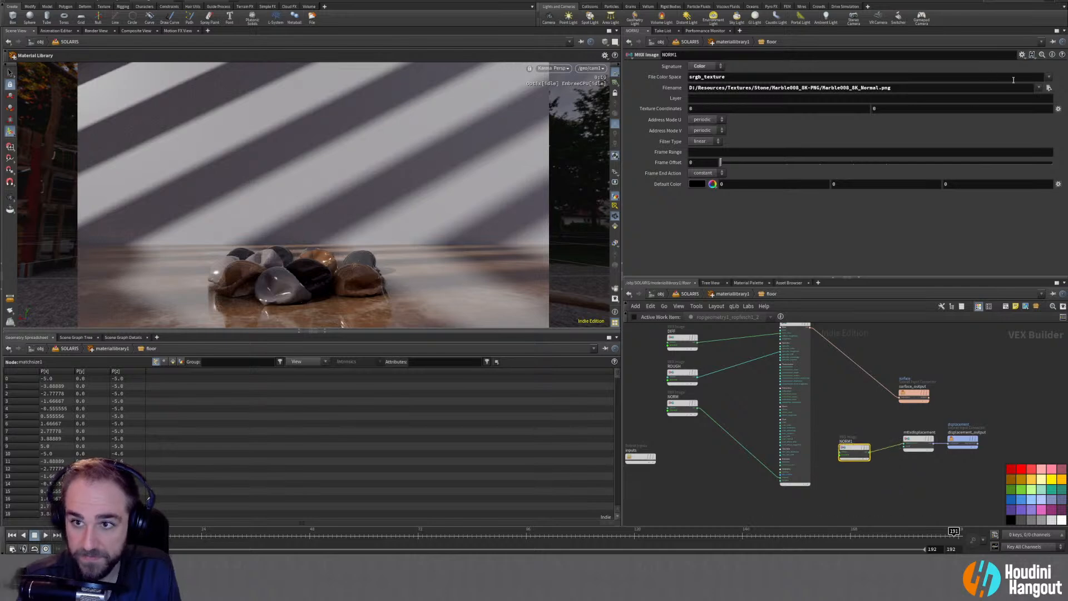
# Load Marble008_8K_Displacement.png into the duplicated image node and restart the Karma render
pyautogui.click(1048, 87)
pyautogui.click(623, 204)
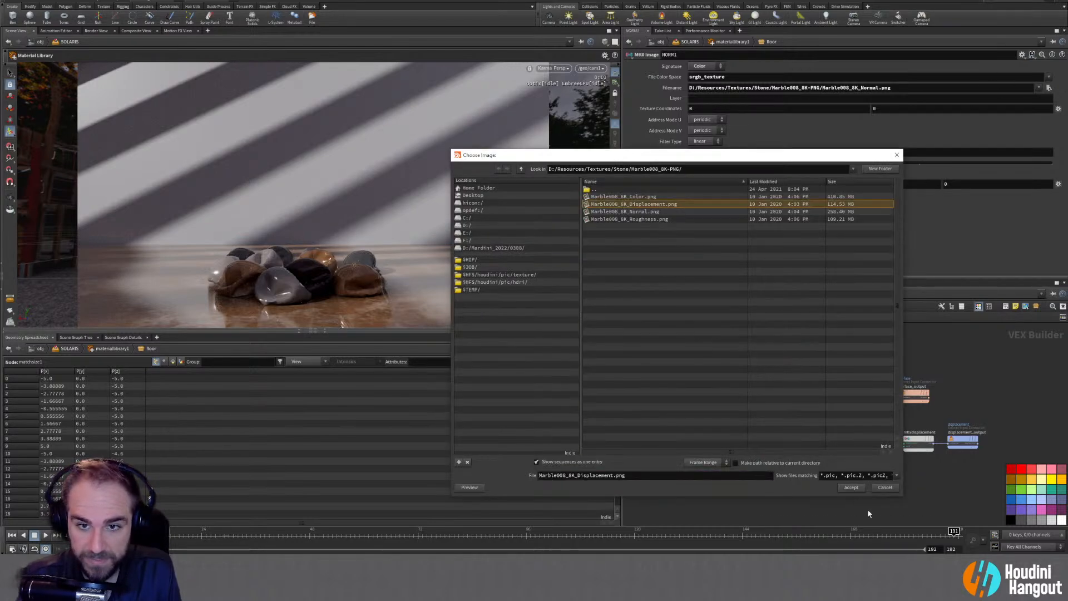
pyautogui.click(850, 487)
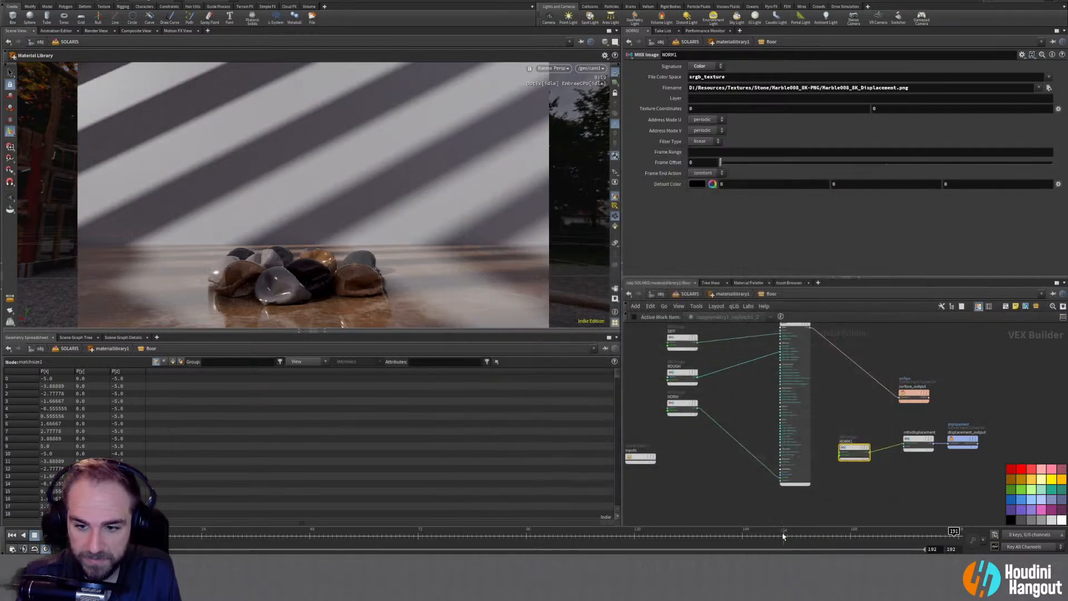
pyautogui.click(553, 67)
pyautogui.click(556, 154)
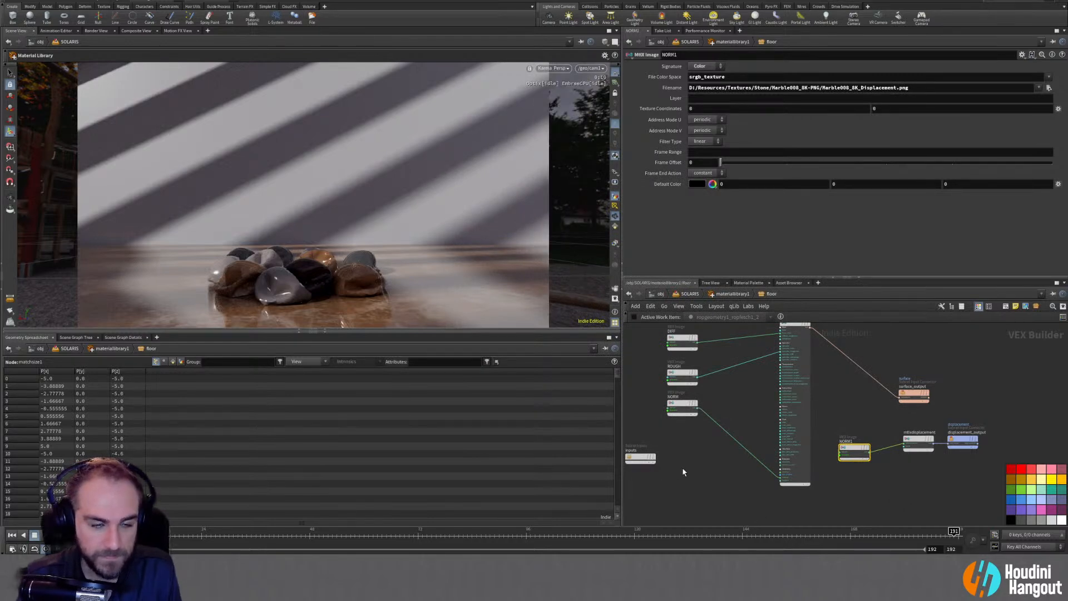
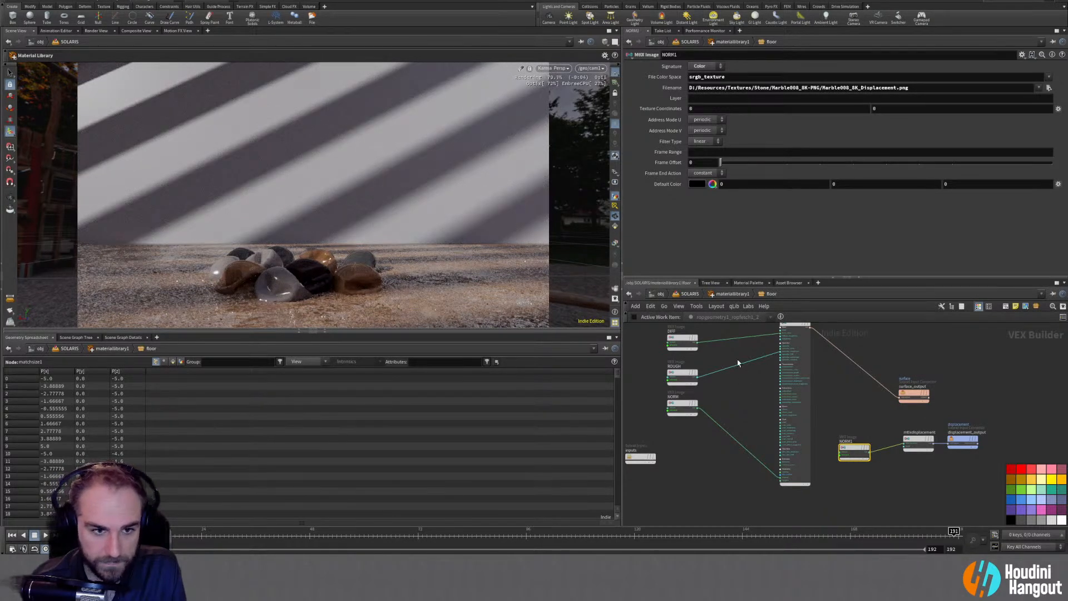
# Set the mtlxdisplacement node's scale to 0.001
pyautogui.click(917, 445)
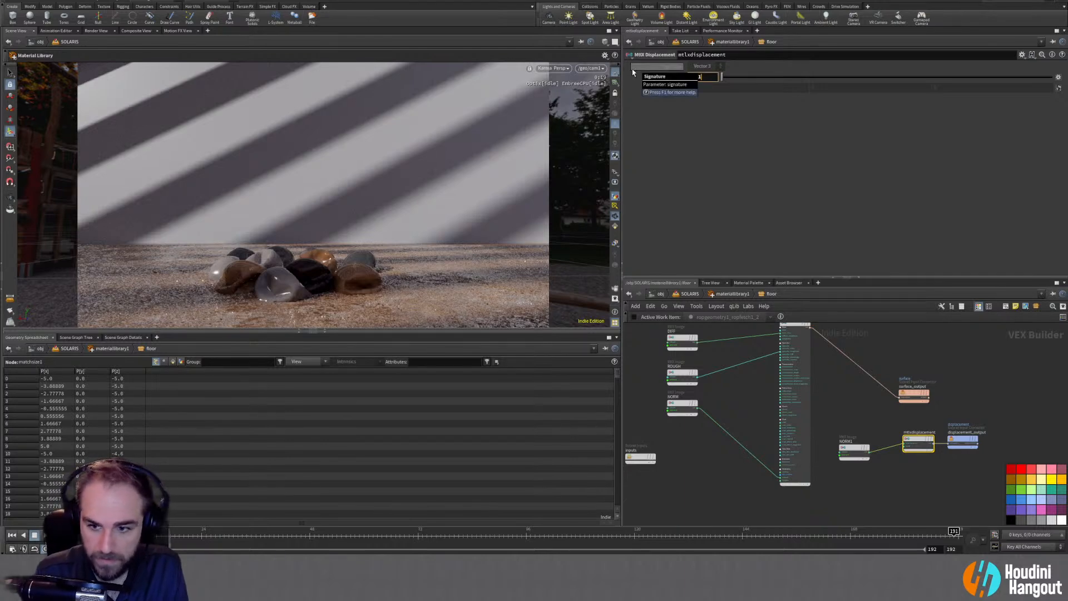
pyautogui.press('Return')
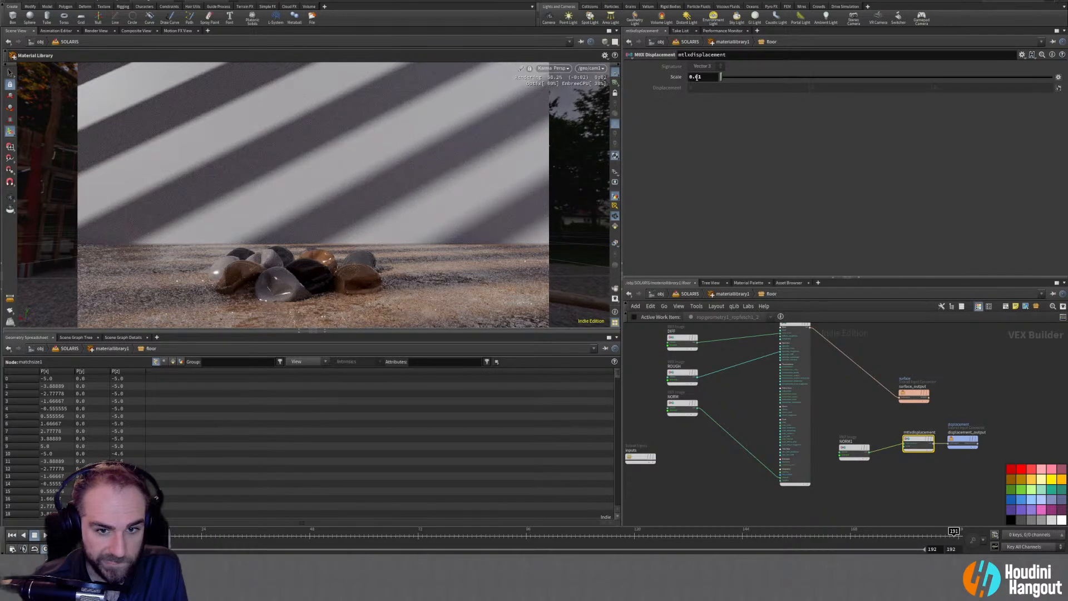
pyautogui.click(697, 77)
pyautogui.write('0.001')
pyautogui.press('Return')
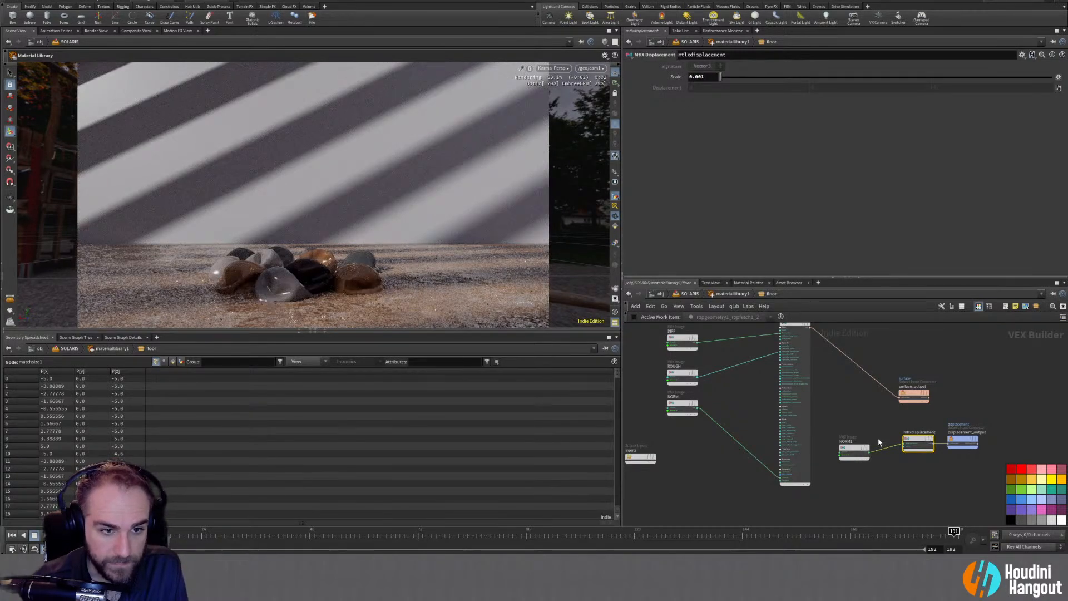
# Set the displacement image's signature to Float and inspect the displaced floor up close from different angles
pyautogui.click(855, 448)
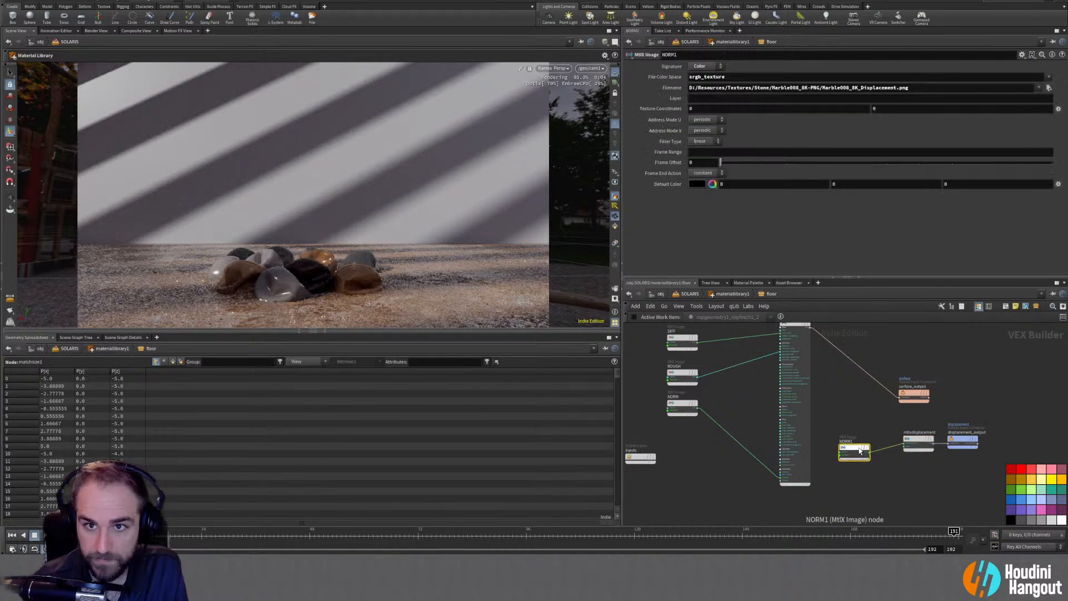
pyautogui.click(702, 67)
pyautogui.click(698, 79)
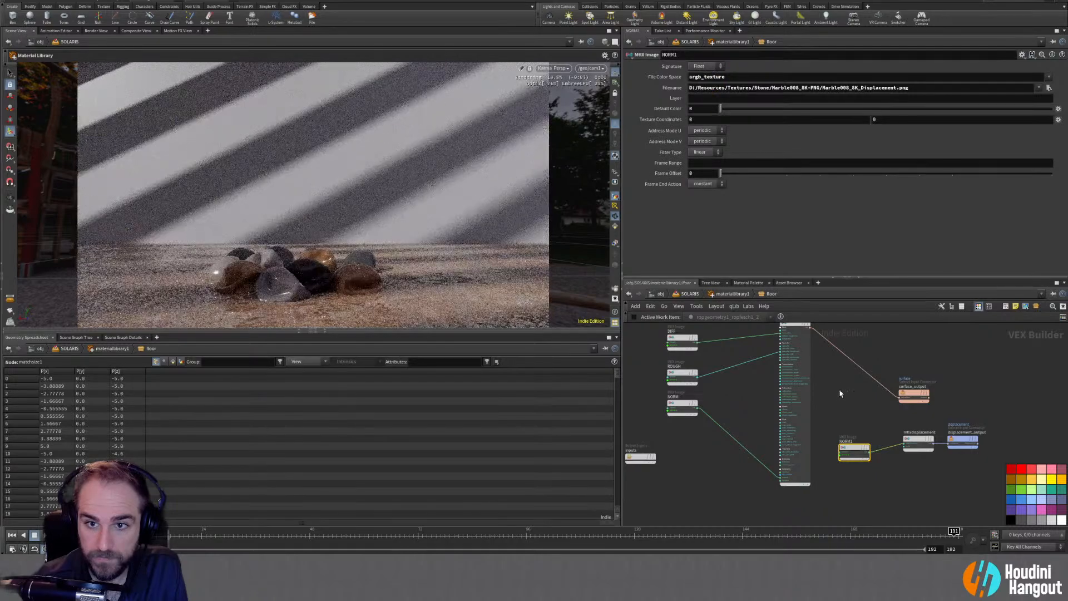
pyautogui.keyDown('alt'); pyautogui.moveTo(342, 299); pyautogui.dragTo(301, 286, button='right'); pyautogui.keyUp('alt')
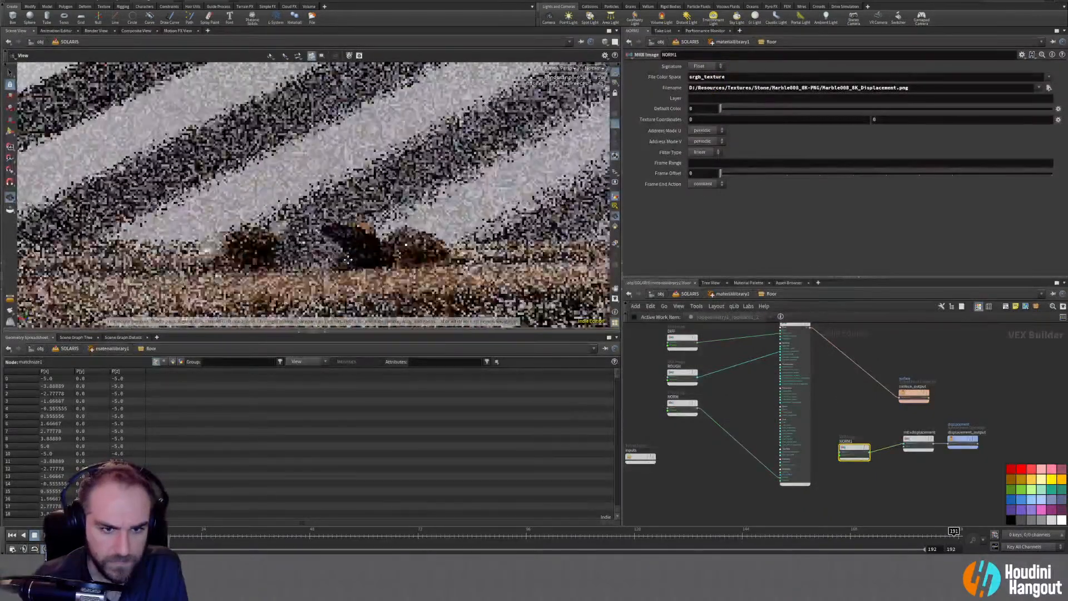
pyautogui.keyDown('alt'); pyautogui.moveTo(344, 287); pyautogui.dragTo(417, 311); pyautogui.keyUp('alt')
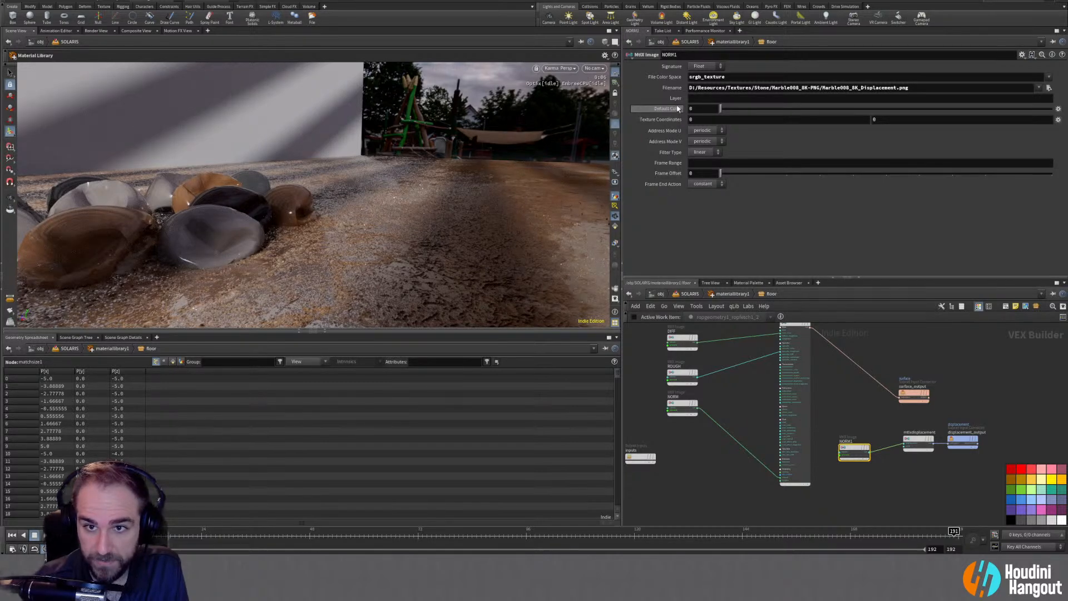
pyautogui.click(704, 152)
pyautogui.click(698, 171)
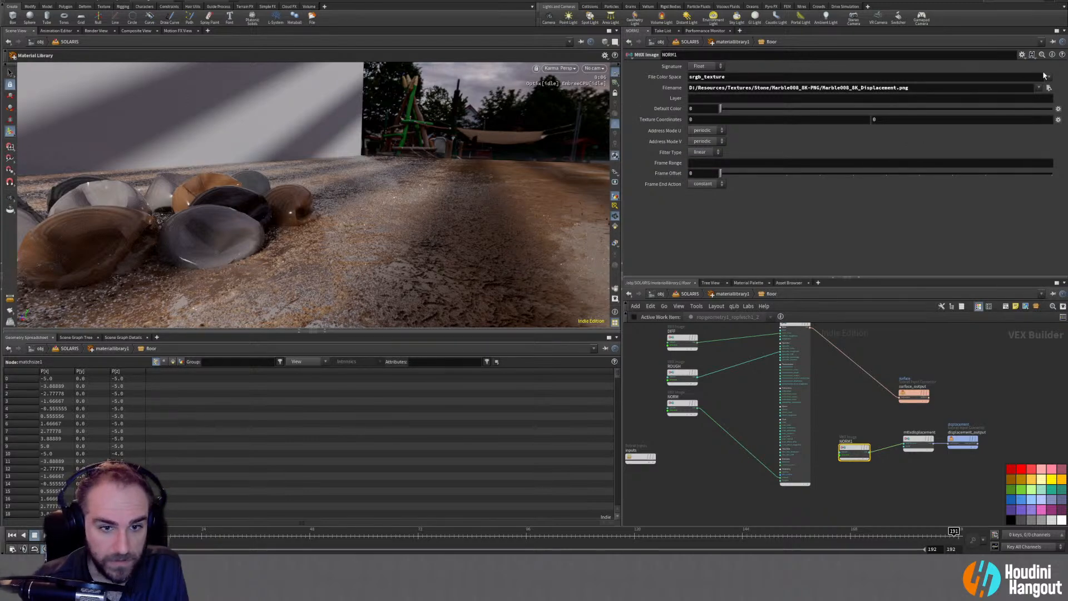
pyautogui.press('Escape')
pyautogui.moveTo(536, 266); pyautogui.dragTo(295, 266)
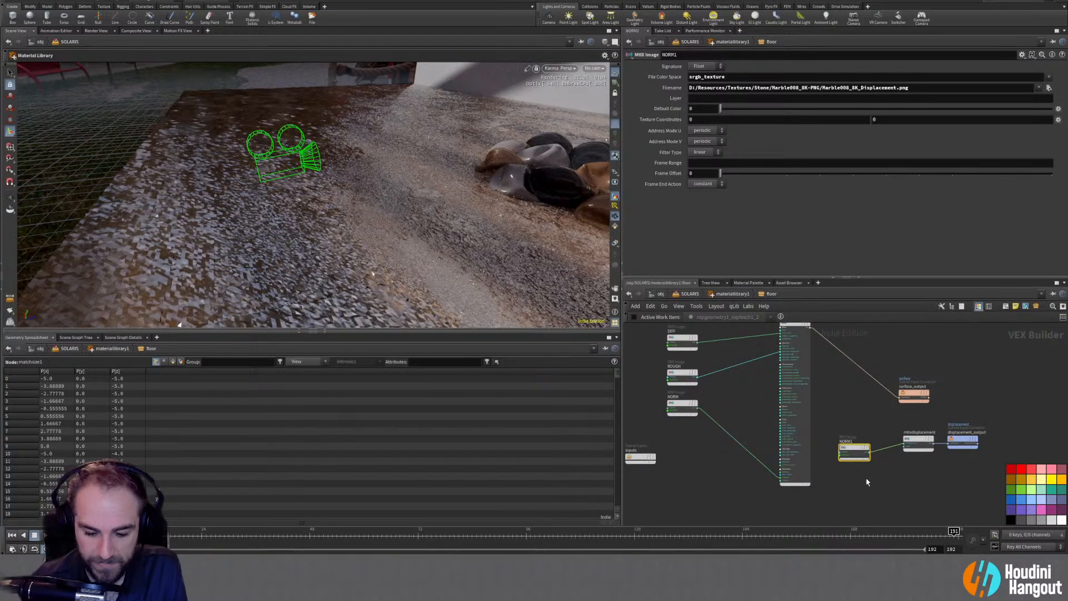
# Delete the displacement image node NORM1 and restart the Karma render
pyautogui.press('Delete')
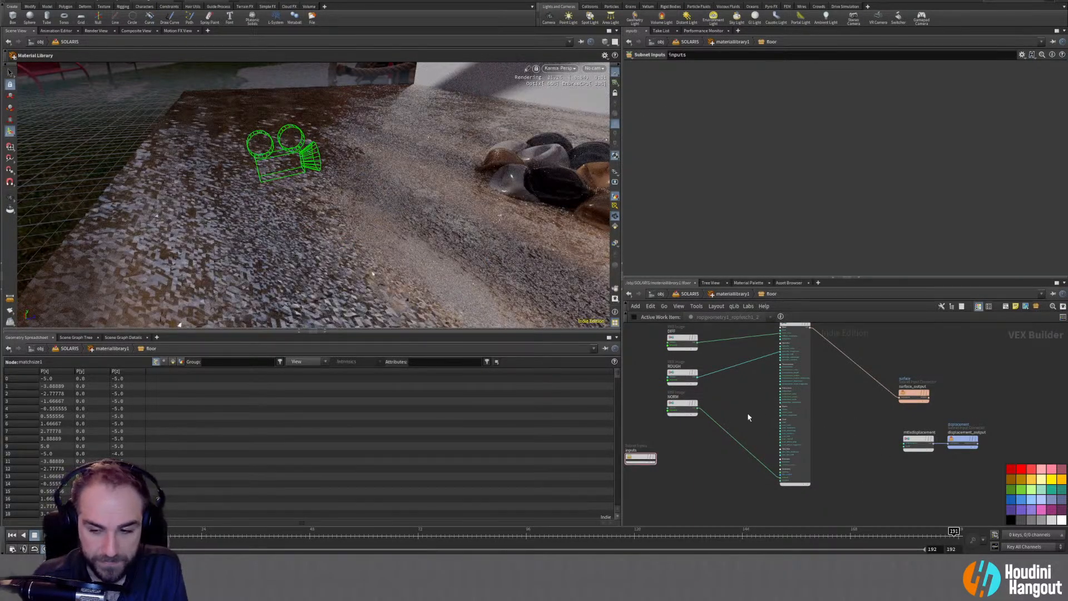
pyautogui.click(559, 68)
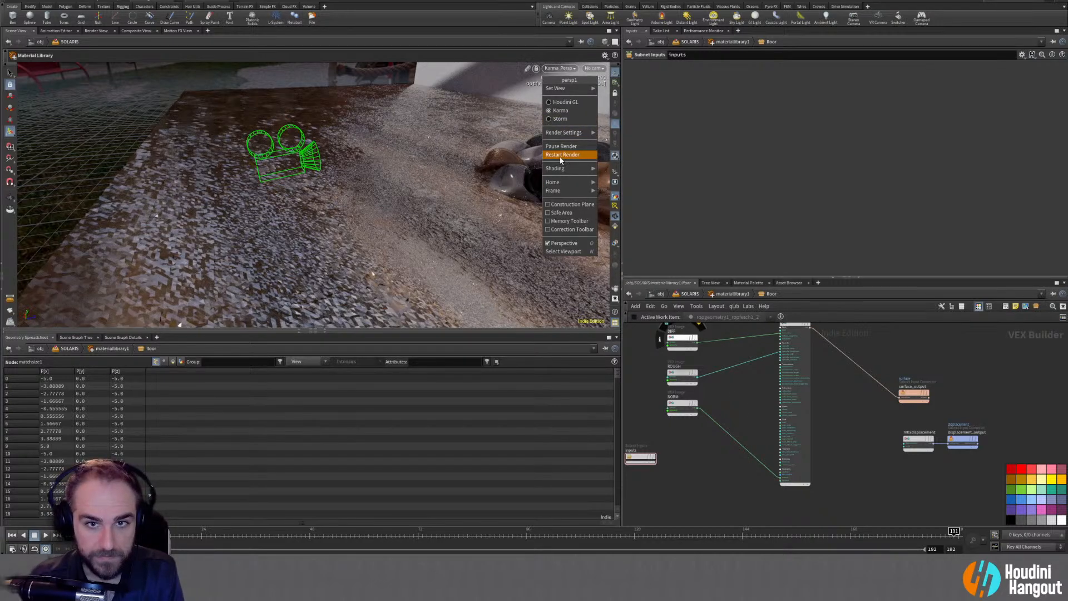
pyautogui.click(539, 214)
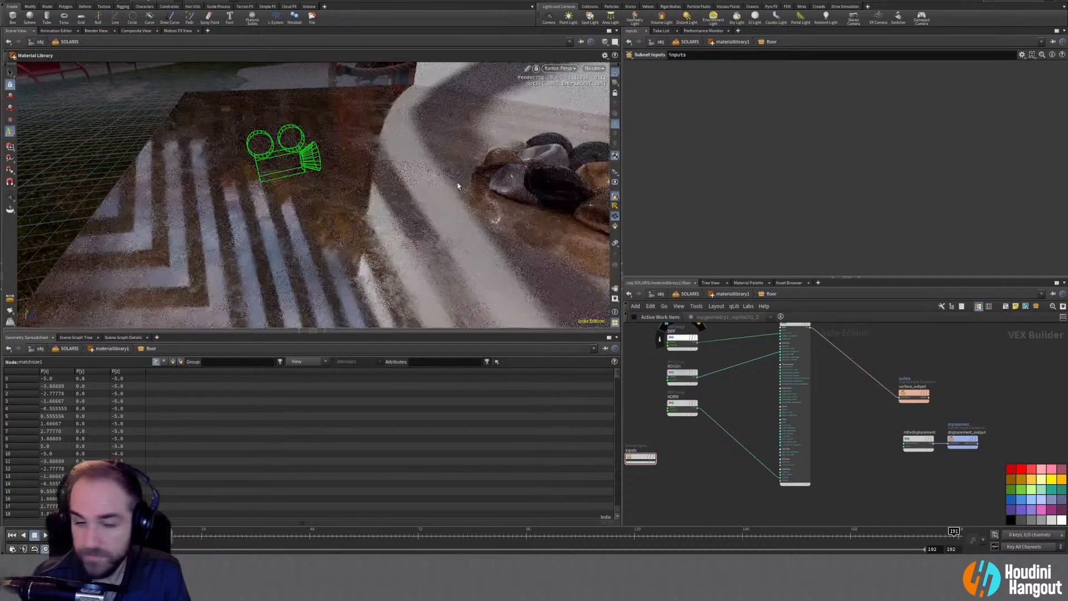
# Look through cam1 again and preview the balloons at frame 91
pyautogui.press('Escape')
pyautogui.moveTo(408, 240); pyautogui.dragTo(556, 100)
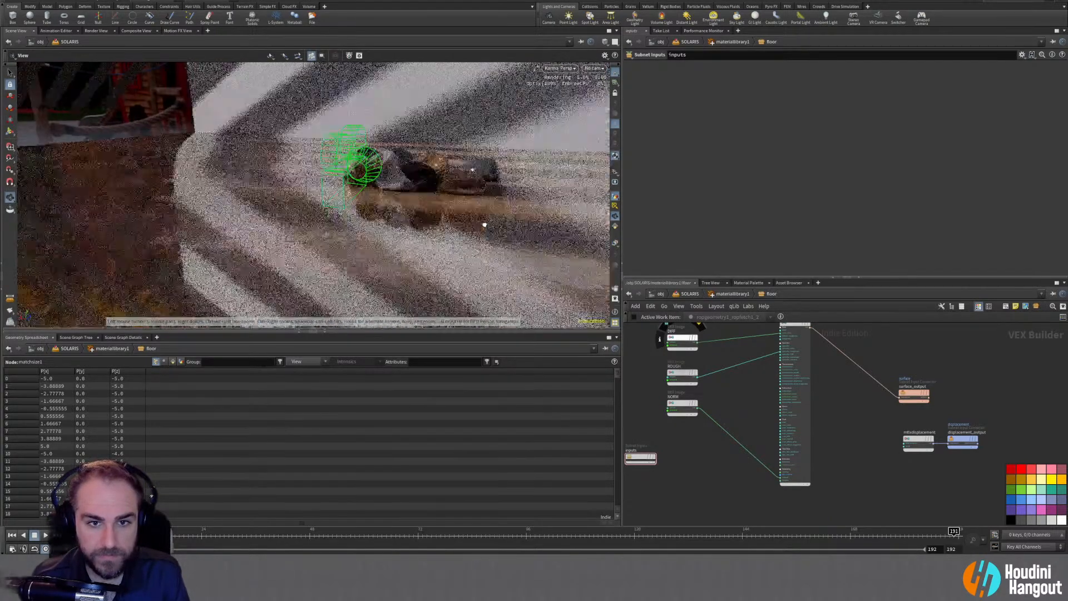
pyautogui.click(591, 67)
pyautogui.click(612, 82)
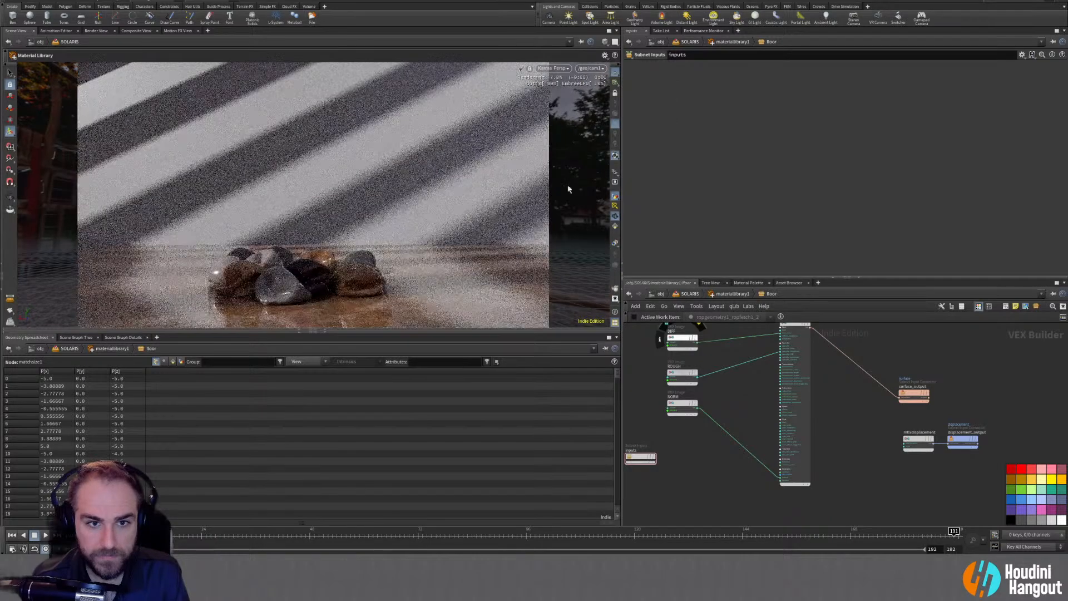
pyautogui.moveTo(250, 535); pyautogui.dragTo(503, 531)
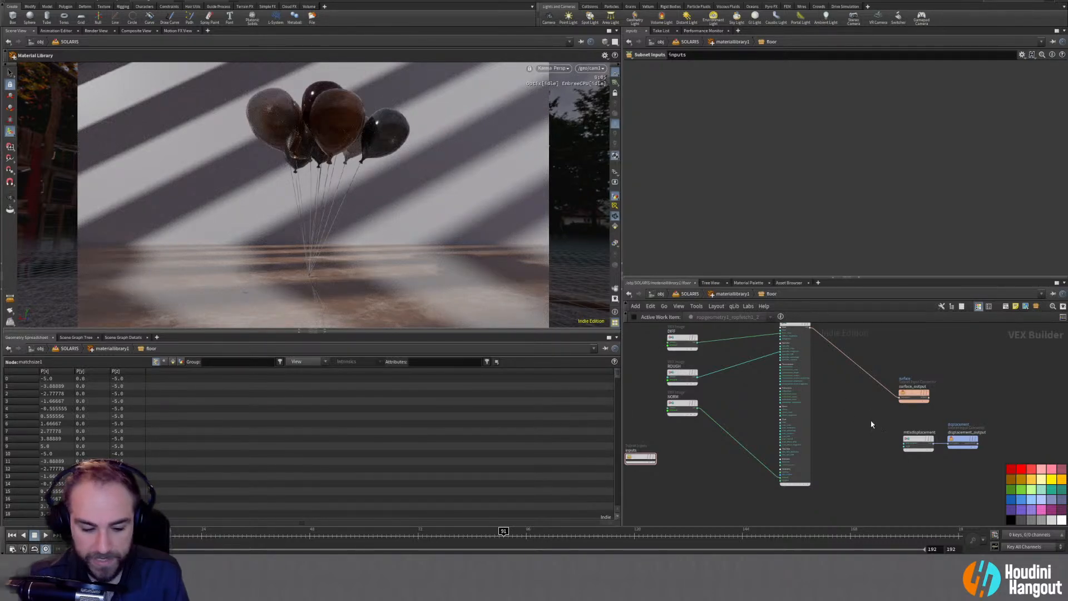
# Return to the SOLARIS network and set the exposure to -0.42 on domelight1 and 1.39 on distantlight1
pyautogui.press('u')
pyautogui.press('u')
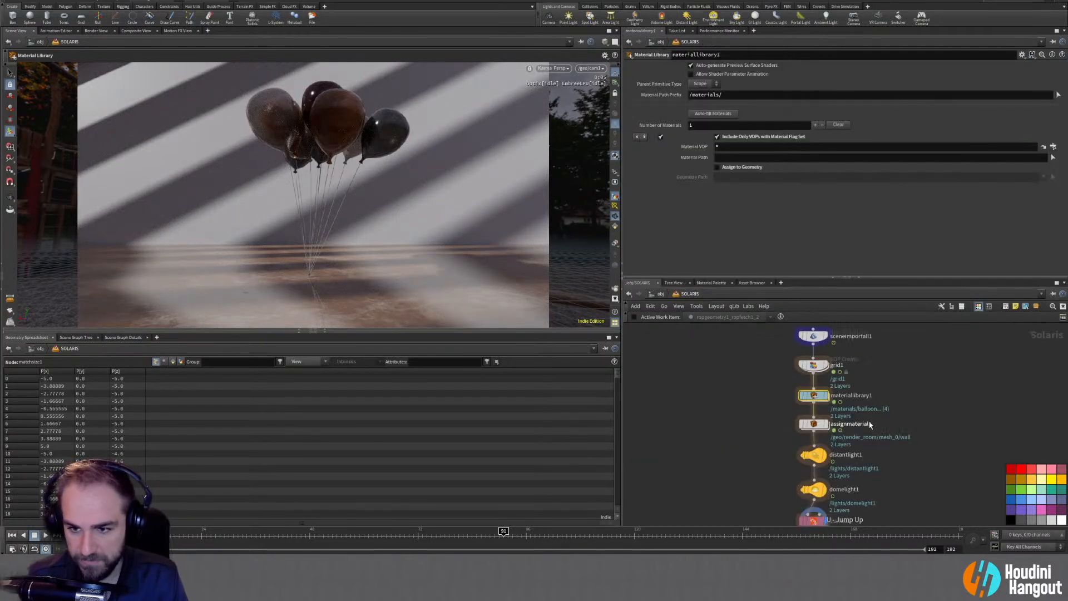
pyautogui.click(814, 456)
pyautogui.click(813, 490)
pyautogui.moveTo(864, 123); pyautogui.dragTo(883, 124)
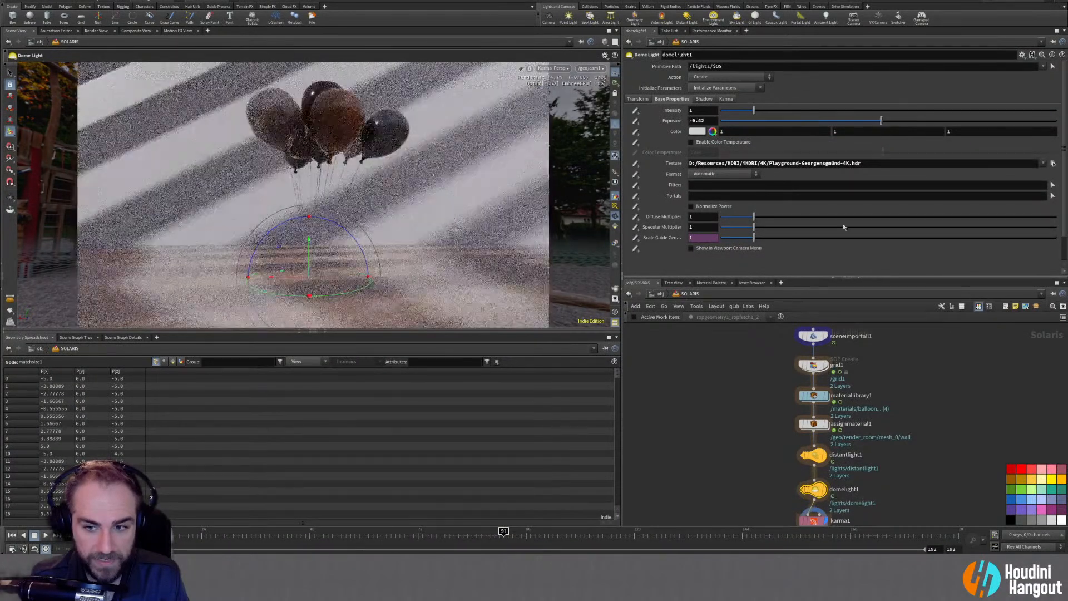
pyautogui.click(817, 457)
pyautogui.moveTo(915, 121); pyautogui.dragTo(911, 121)
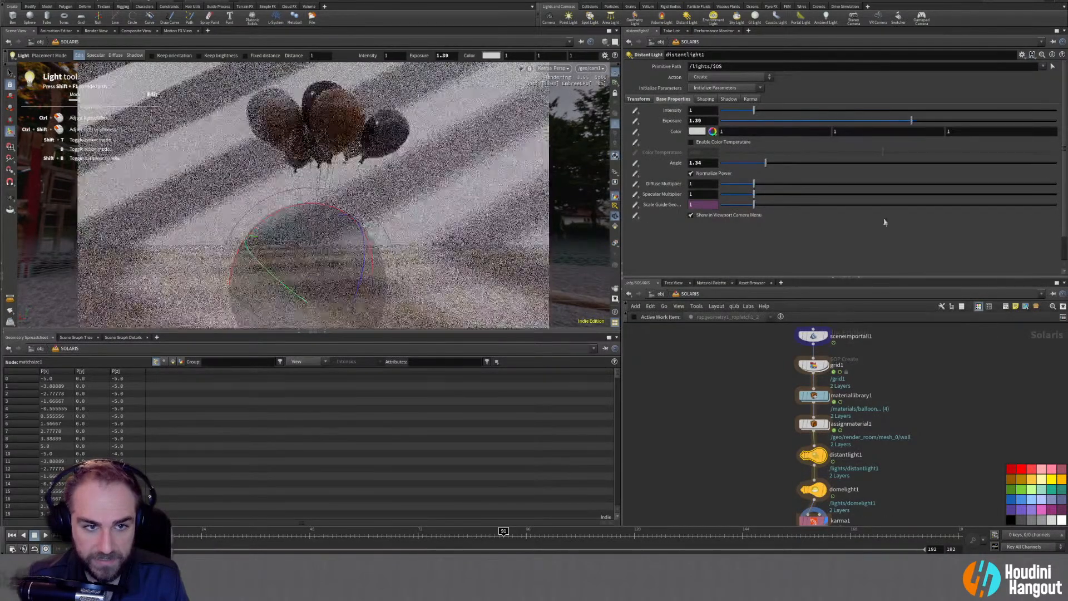
# Set the dome light's exposure to -0.22 and its Y rotation to -60
pyautogui.click(816, 489)
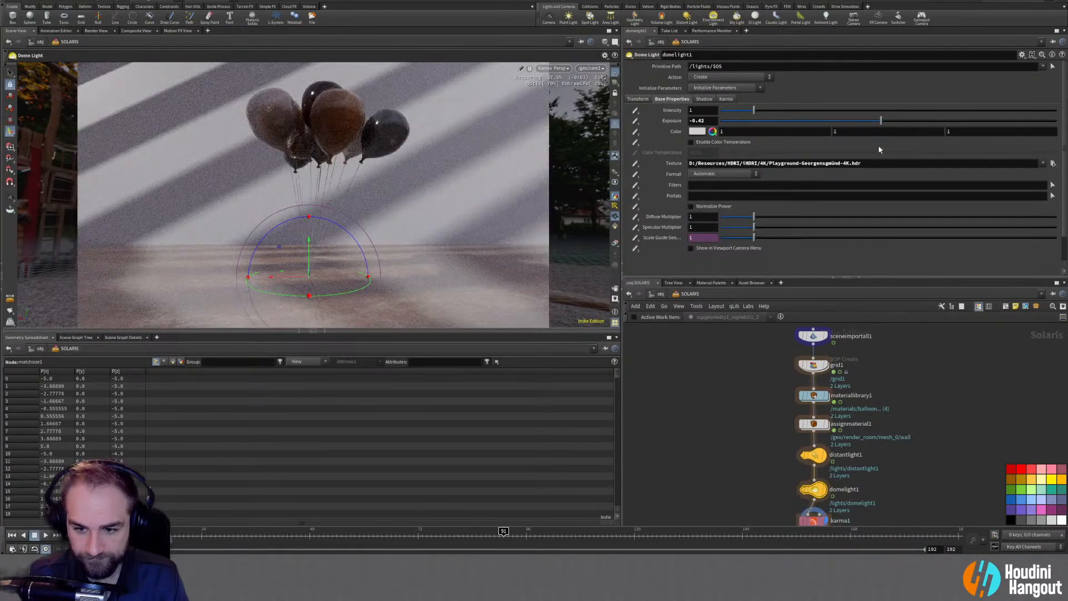
pyautogui.moveTo(899, 122); pyautogui.dragTo(885, 122)
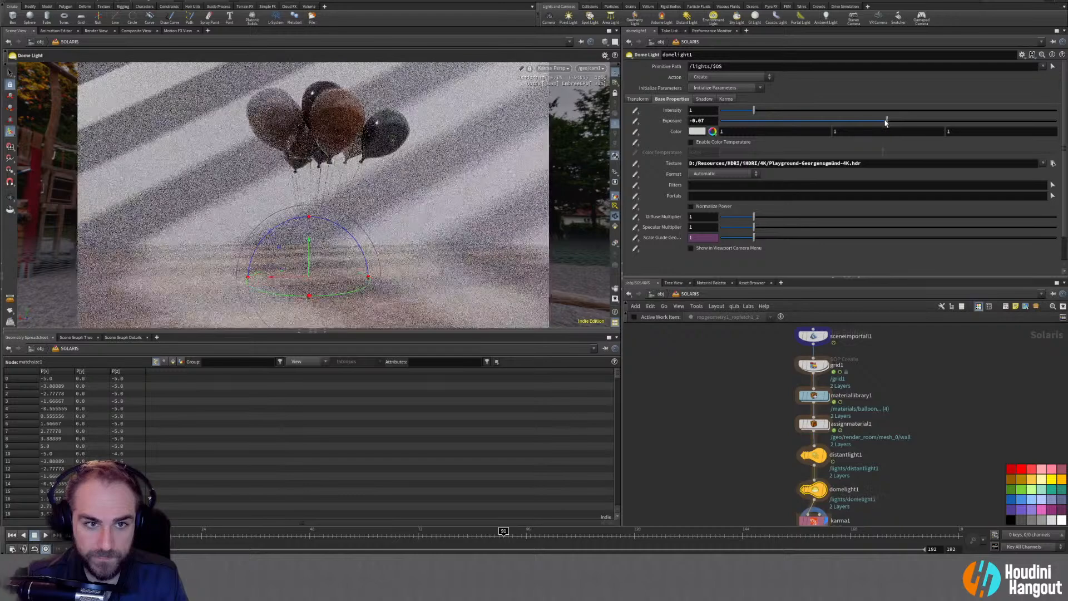
pyautogui.click(638, 99)
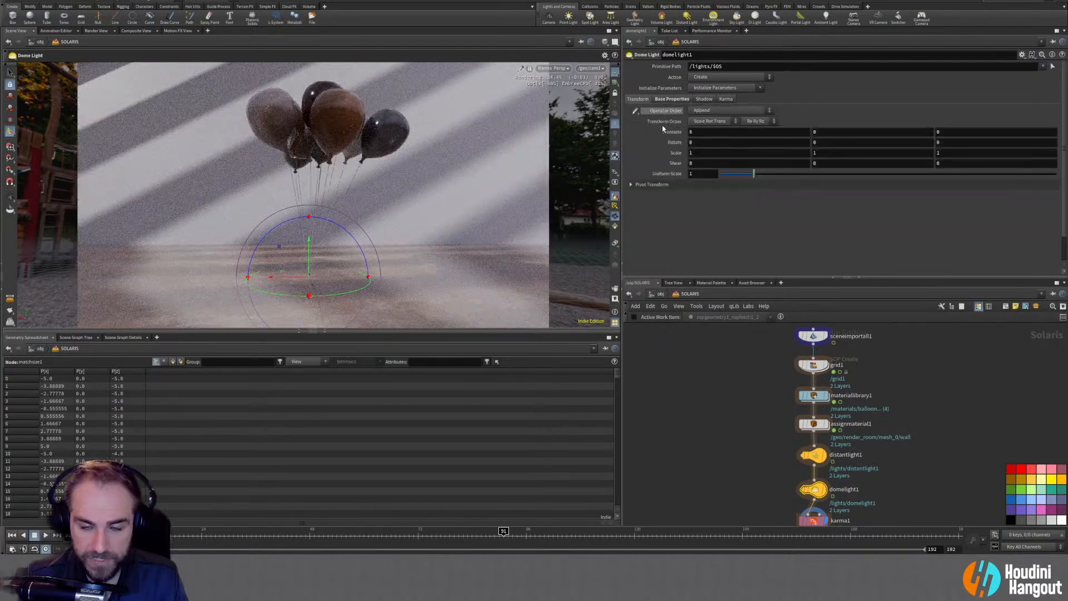
pyautogui.moveTo(821, 143); pyautogui.dragTo(791, 115, button='middle')
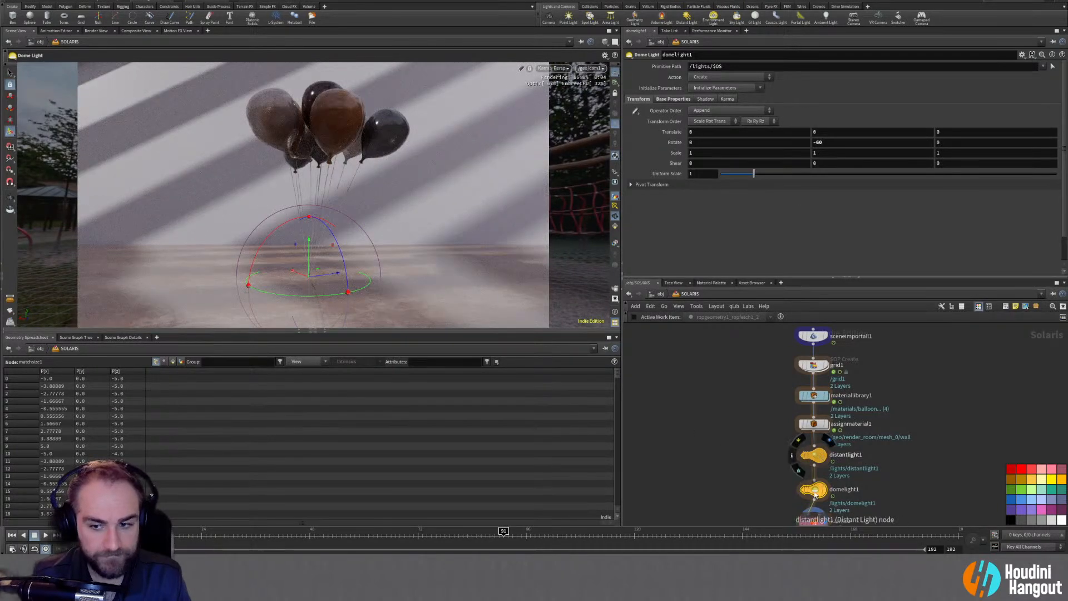
# Load Field-Enderndorf-4K.hdr as domelight1's texture and set the light's Y rotation to -380
pyautogui.click(673, 98)
pyautogui.click(1052, 164)
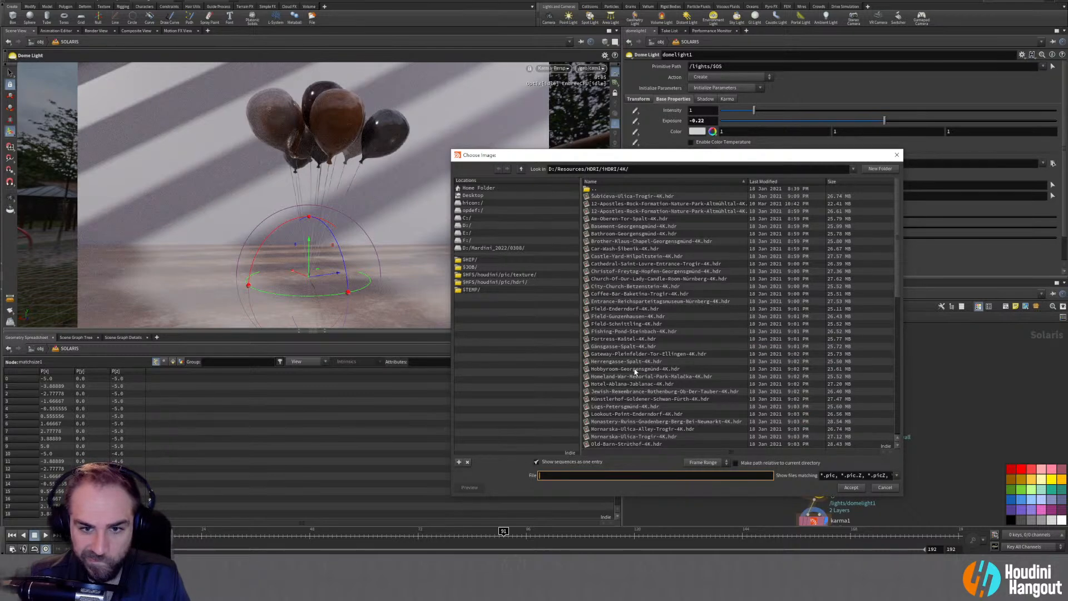
pyautogui.click(622, 309)
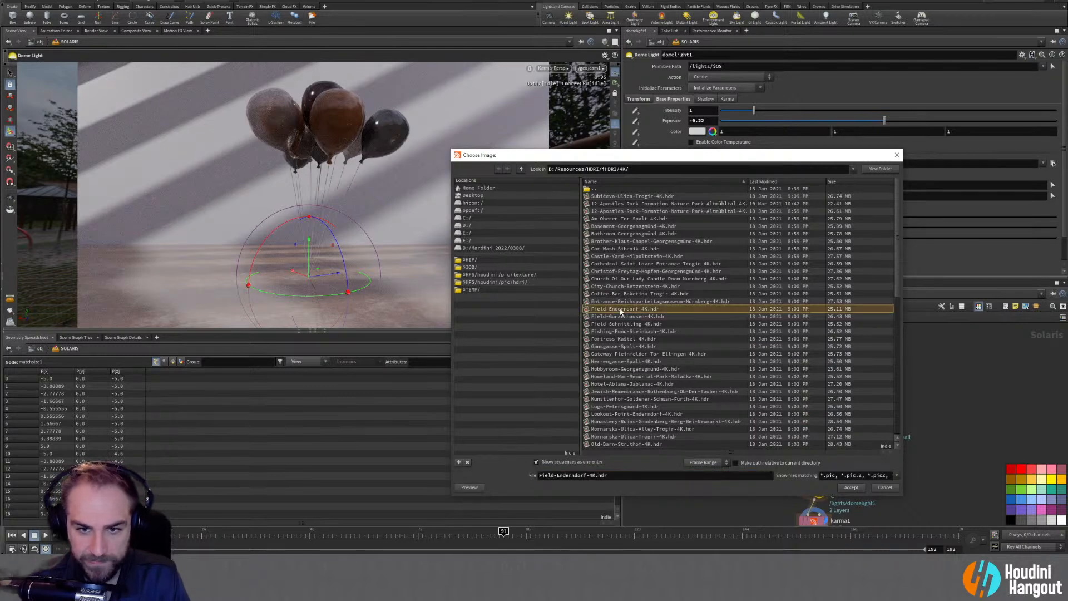
pyautogui.click(851, 487)
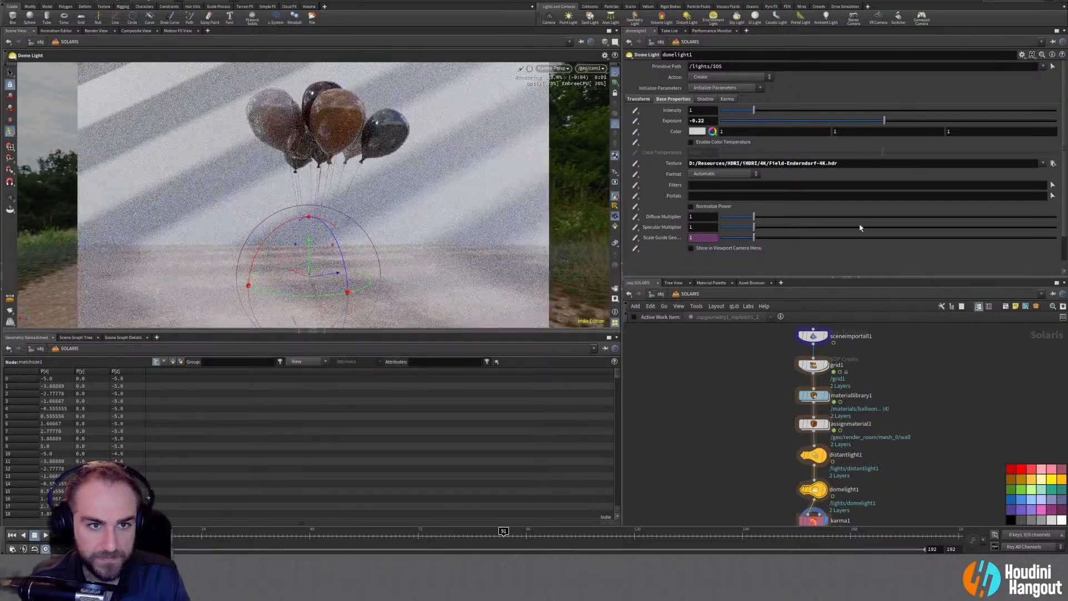
pyautogui.click(638, 99)
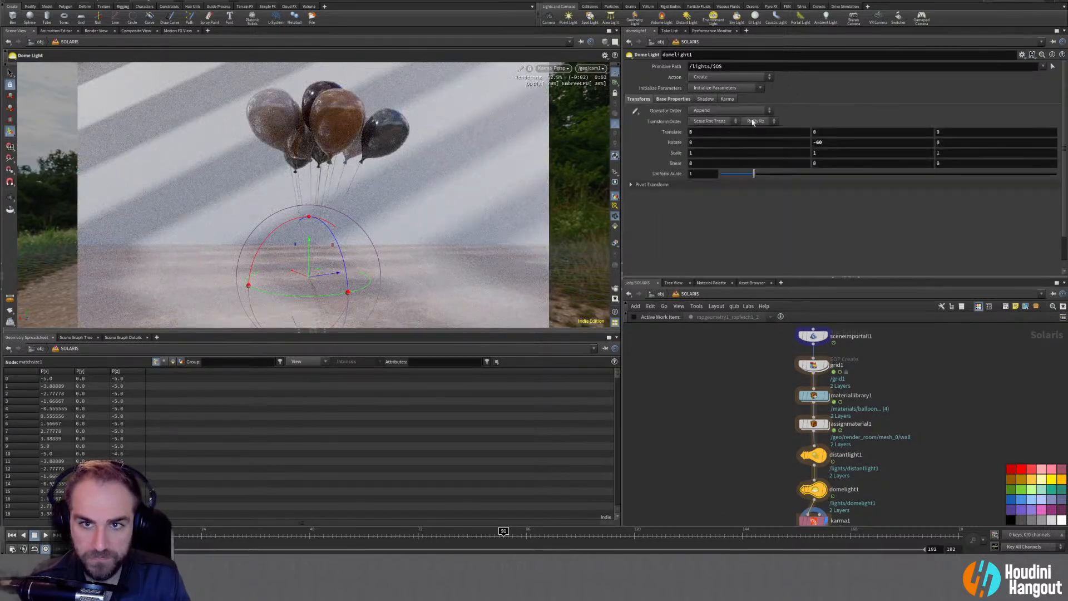
pyautogui.moveTo(832, 143); pyautogui.dragTo(712, 117, button='middle')
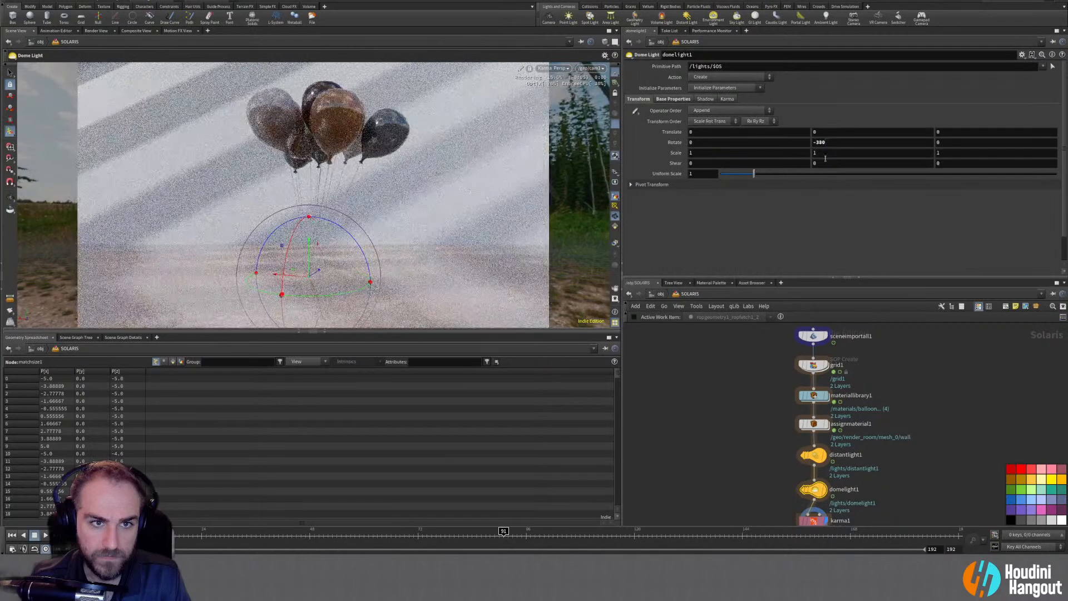
# Inspect the lighting from outside the camera, look through cam1 again, and set domelight1's exposure to -1.54
pyautogui.click(673, 98)
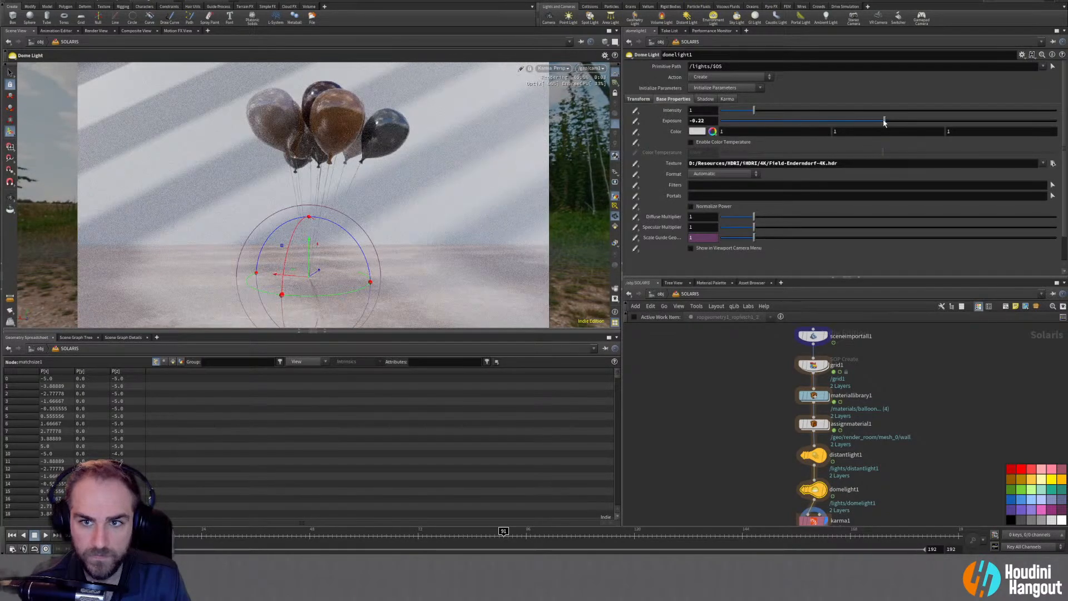
pyautogui.moveTo(884, 120); pyautogui.dragTo(877, 122)
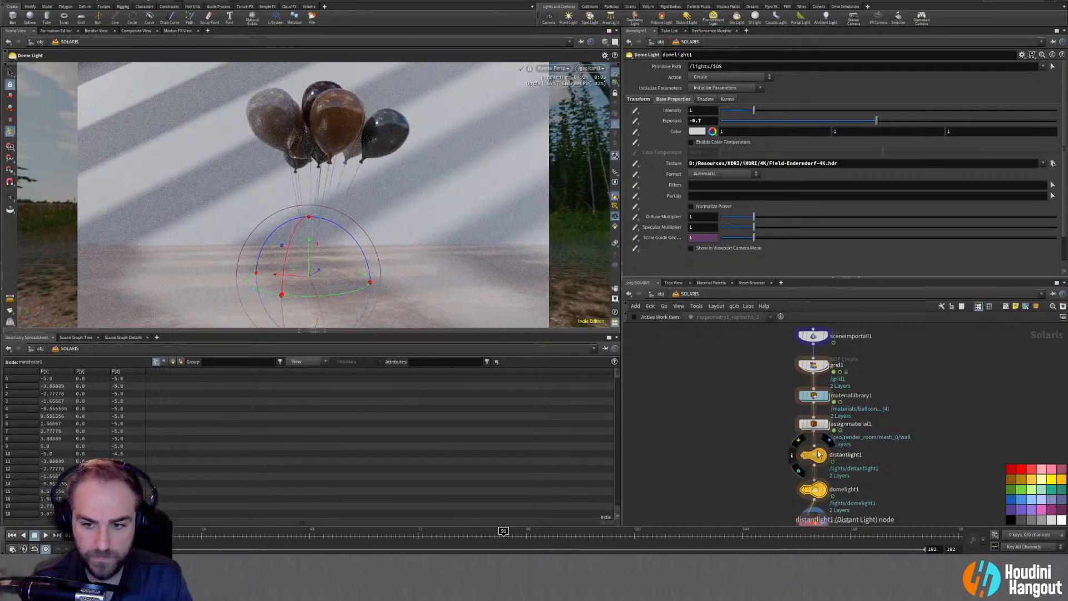
pyautogui.moveTo(876, 120)
pyautogui.mouseDown()
pyautogui.moveTo(847, 125)
pyautogui.moveTo(859, 124)
pyautogui.mouseUp()
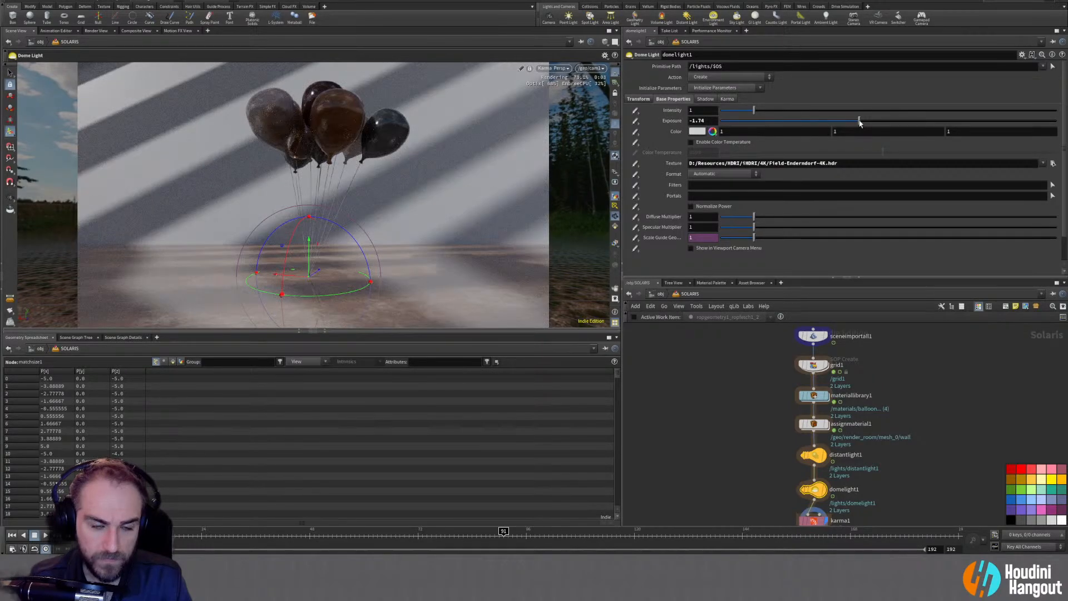
pyautogui.keyDown('alt'); pyautogui.moveTo(360, 181); pyautogui.dragTo(305, 245); pyautogui.keyUp('alt')
pyautogui.keyDown('alt'); pyautogui.moveTo(278, 185); pyautogui.dragTo(356, 239); pyautogui.keyUp('alt')
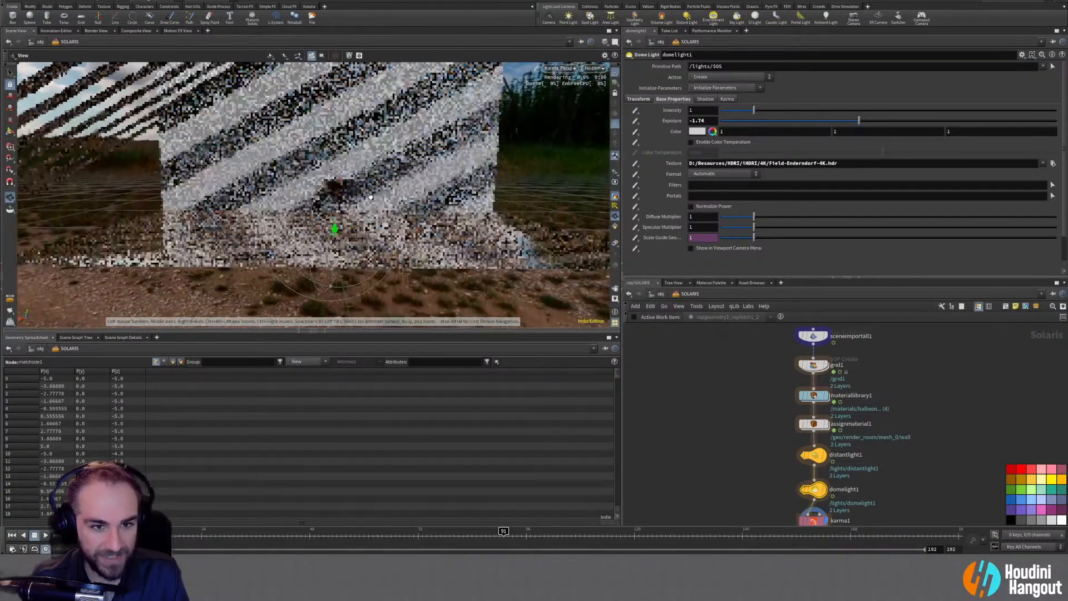
pyautogui.press('Return')
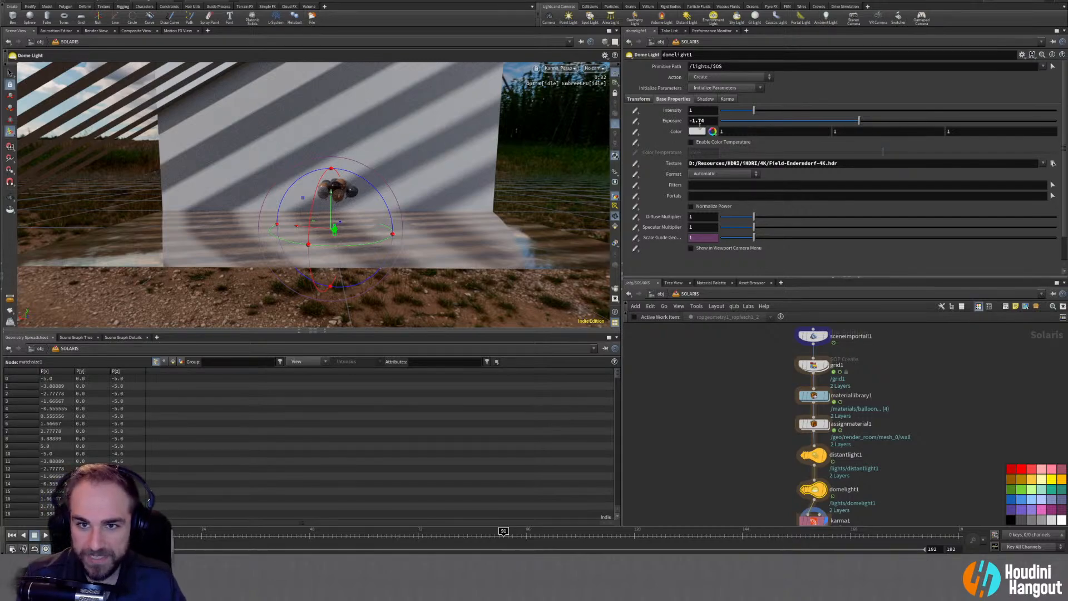
pyautogui.click(595, 68)
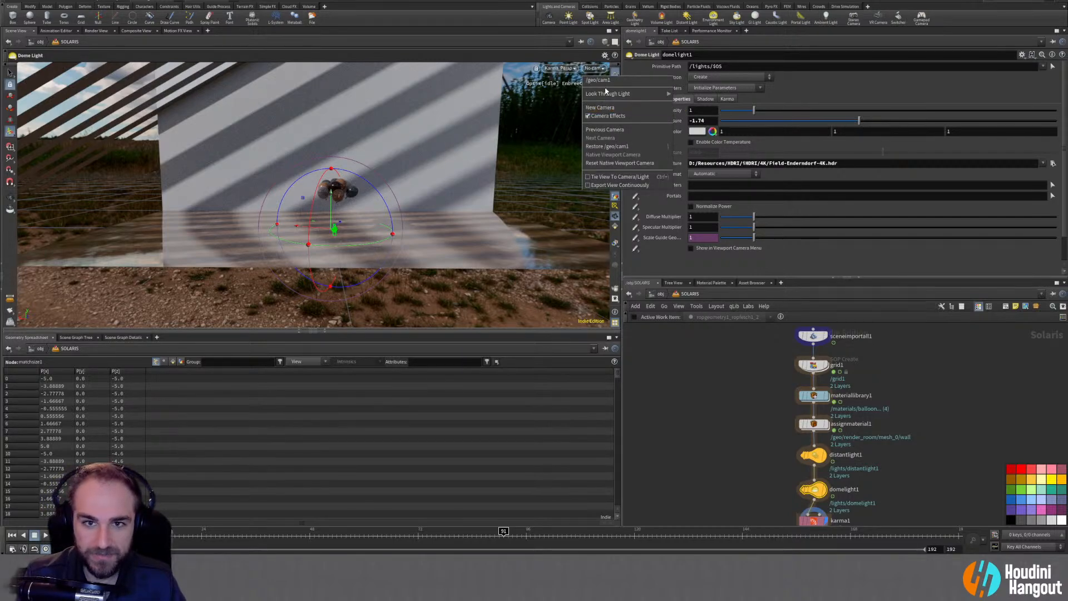
pyautogui.click(618, 89)
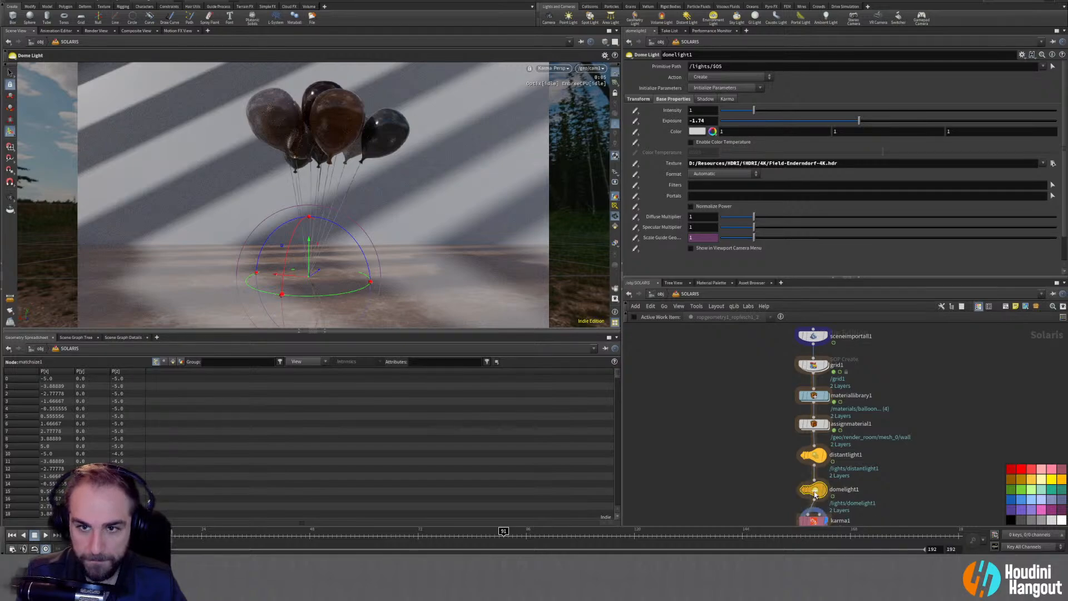
pyautogui.moveTo(856, 125); pyautogui.dragTo(863, 121)
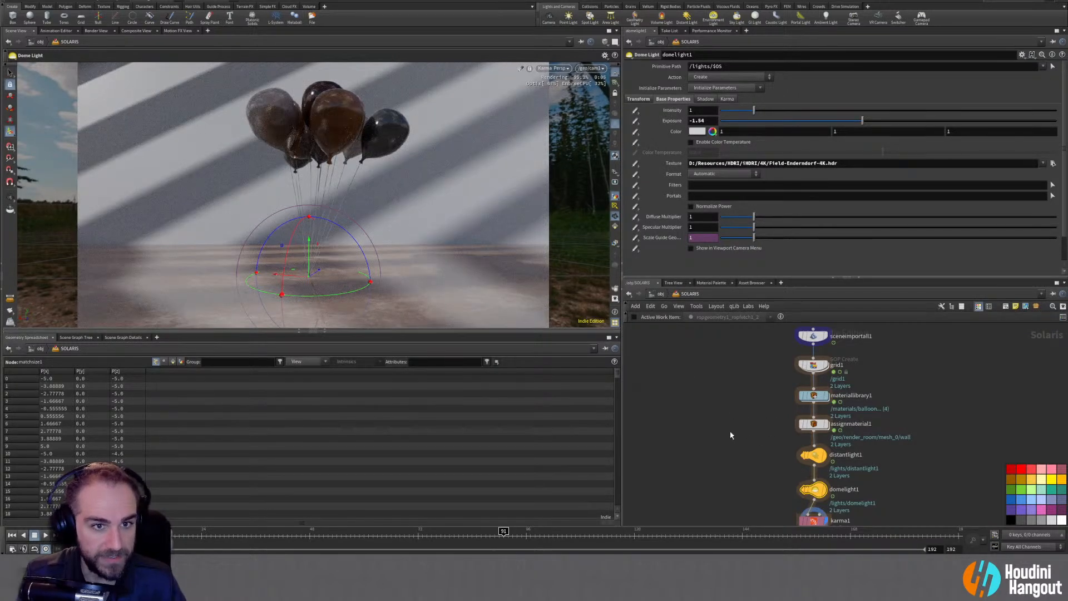
# Add an area light node to the SOLARIS chain between assignmaterial1 and distantlight1
pyautogui.press('Tab')
pyautogui.write('light')
pyautogui.press('Down')
pyautogui.press('Down')
pyautogui.press('Down')
pyautogui.press('Down')
pyautogui.press('Return')
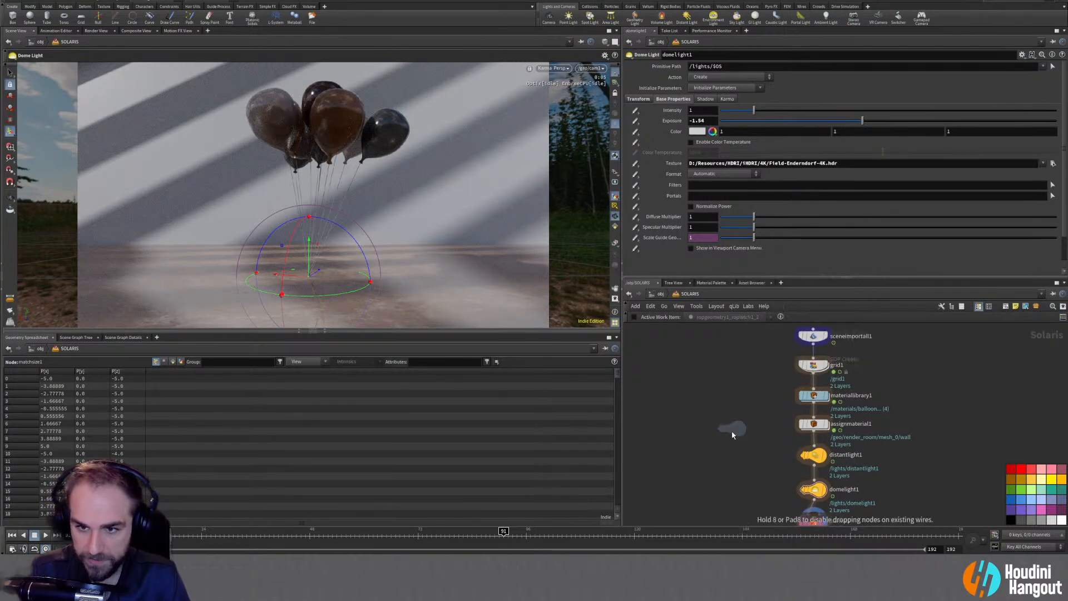
pyautogui.click(814, 442)
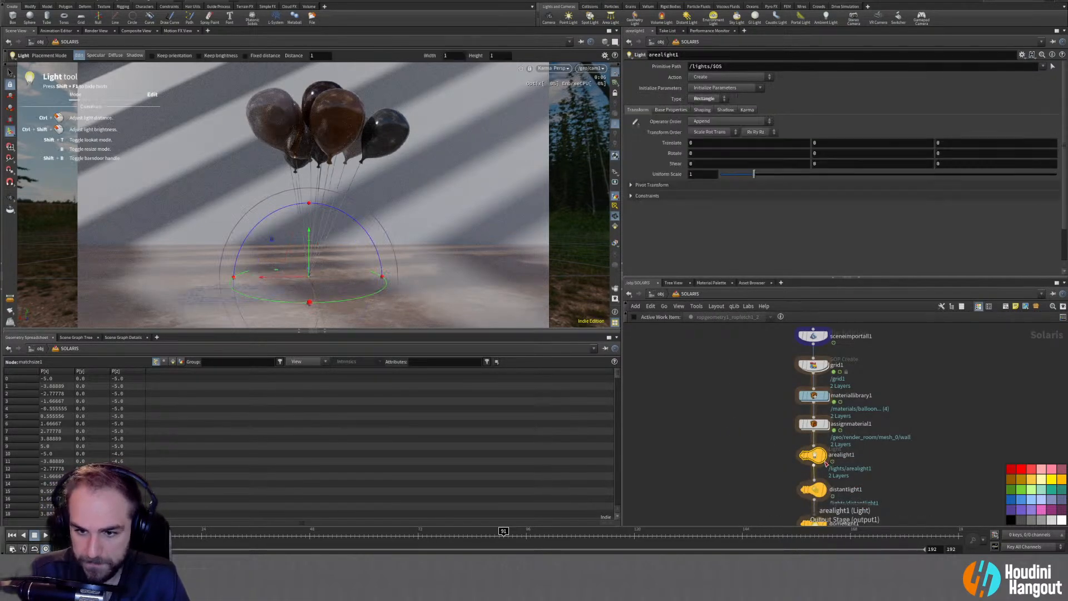
# Move arealight1 up and out beside the balloons, rotate it about 31° around Y, and set its uniform scale to 4.68
pyautogui.moveTo(309, 257); pyautogui.dragTo(305, 173)
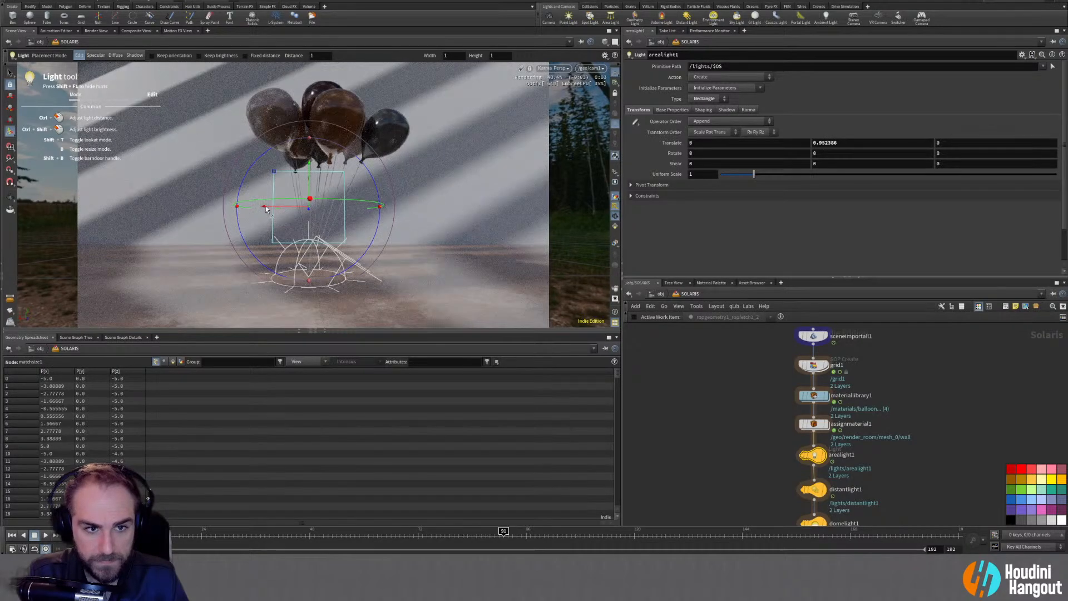
pyautogui.moveTo(264, 208); pyautogui.dragTo(388, 235)
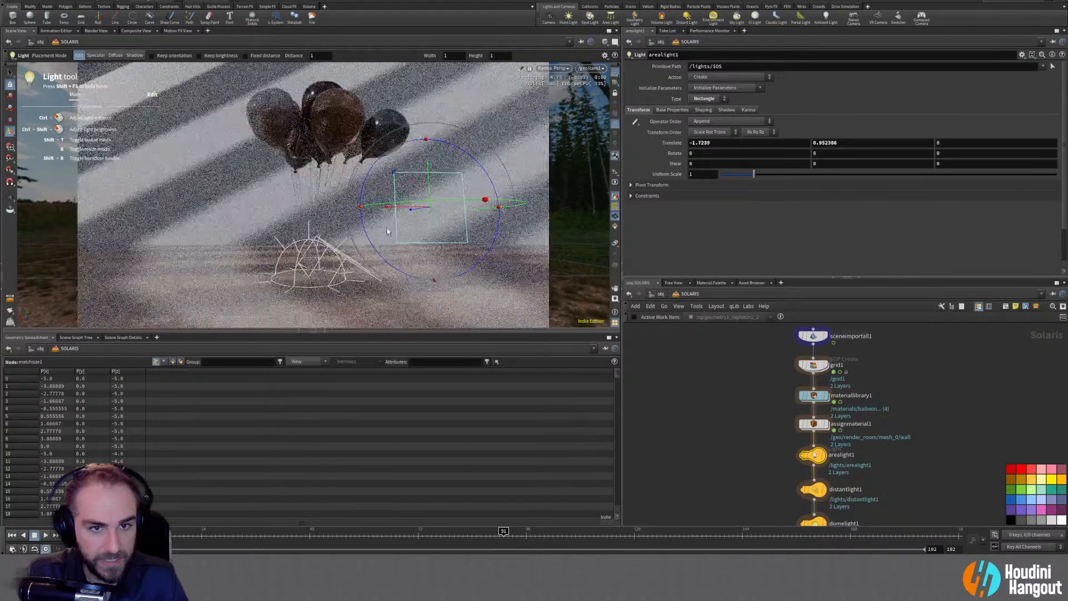
pyautogui.moveTo(418, 208)
pyautogui.mouseDown()
pyautogui.moveTo(438, 211)
pyautogui.moveTo(431, 203)
pyautogui.mouseUp()
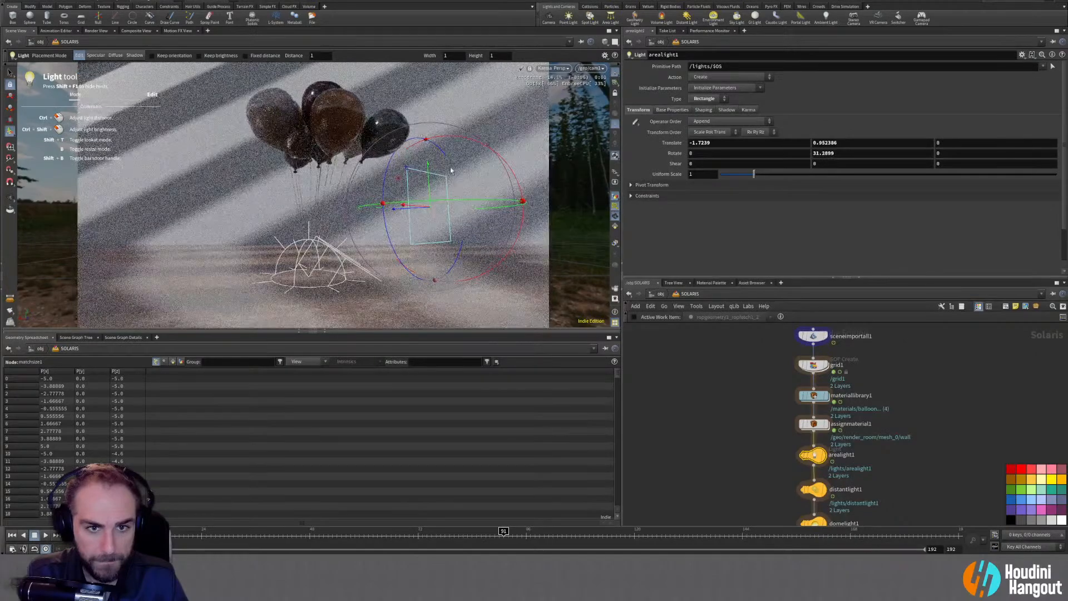
pyautogui.moveTo(401, 217); pyautogui.dragTo(520, 213)
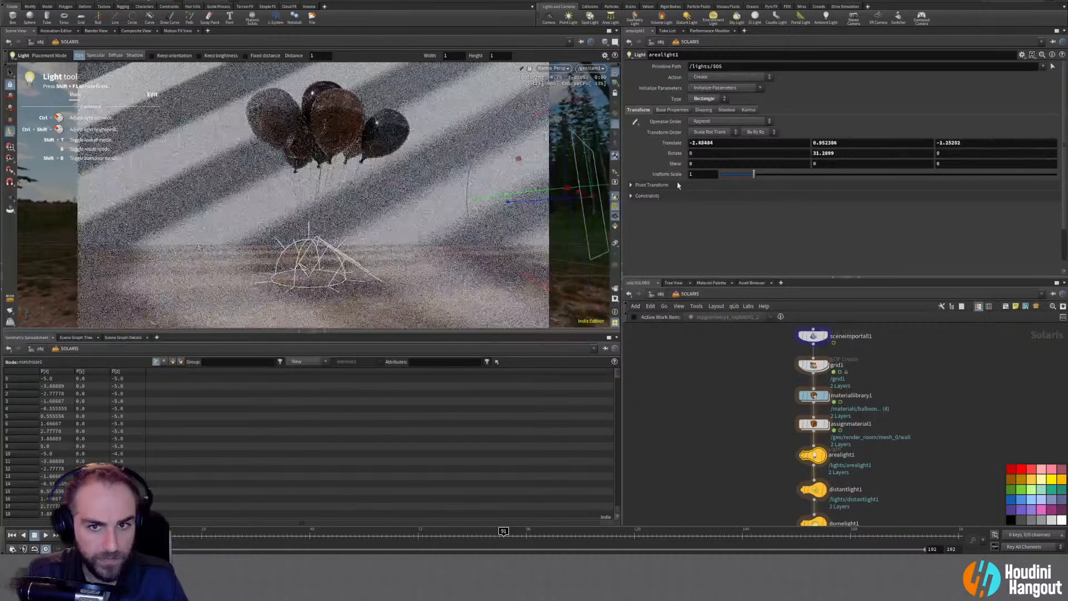
pyautogui.moveTo(754, 174); pyautogui.dragTo(877, 175)
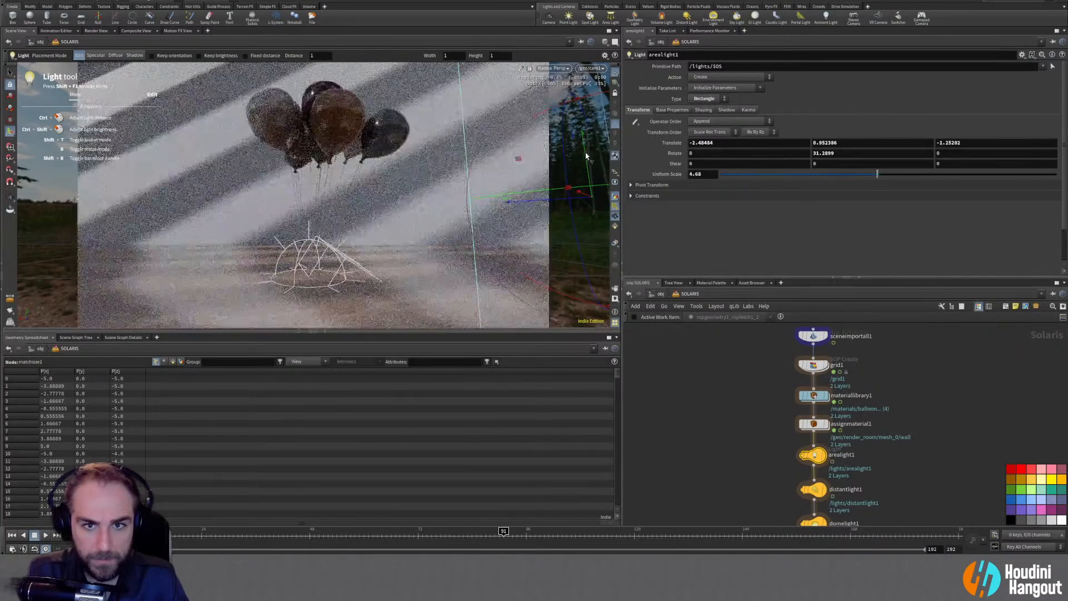
pyautogui.moveTo(585, 157)
pyautogui.mouseDown()
pyautogui.moveTo(498, 144)
pyautogui.moveTo(587, 146)
pyautogui.mouseUp()
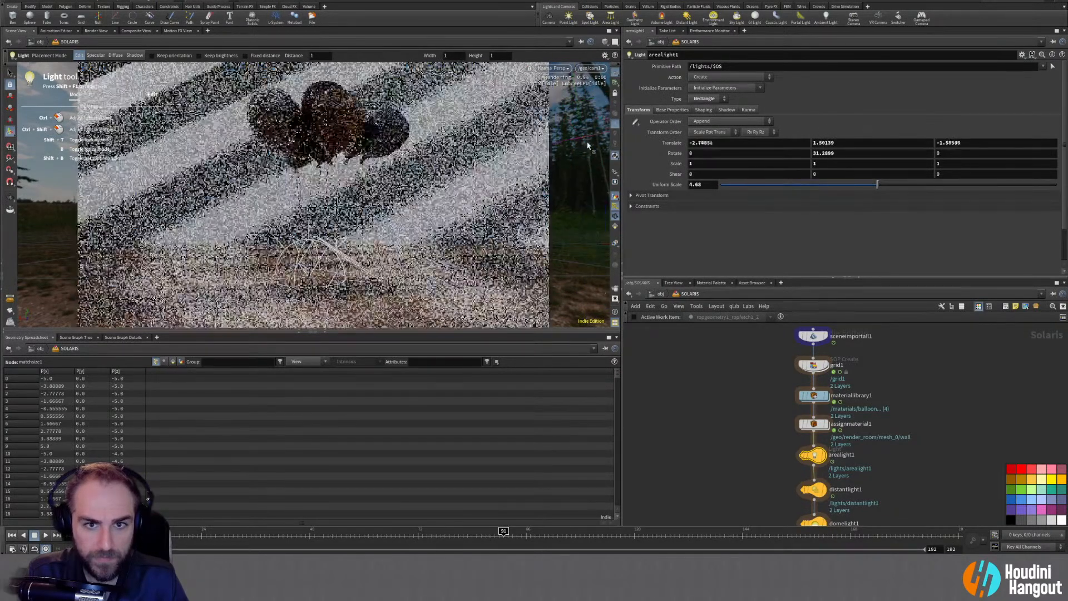
# Place arealight1's specular highlight on the front orange balloon using Specular placement mode and set its exposure to 1
pyautogui.click(673, 109)
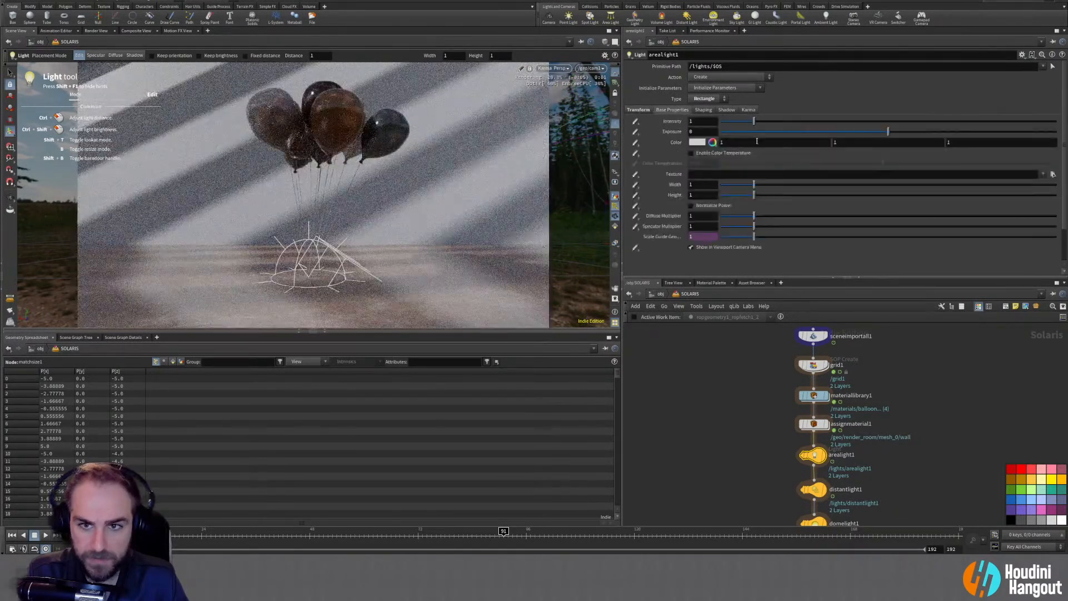
pyautogui.moveTo(889, 132); pyautogui.dragTo(968, 132)
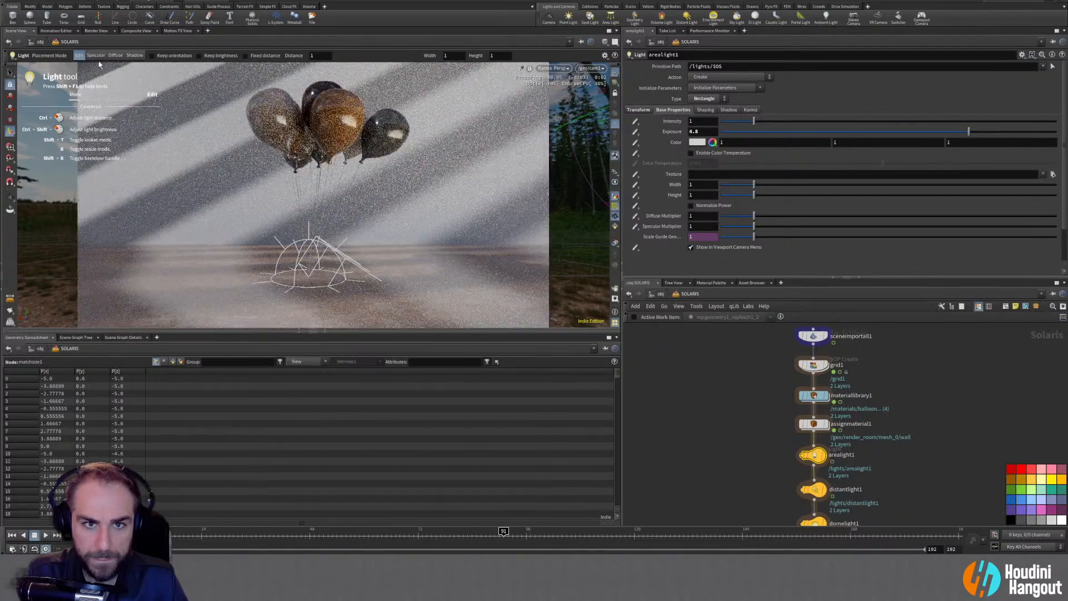
pyautogui.press('2')
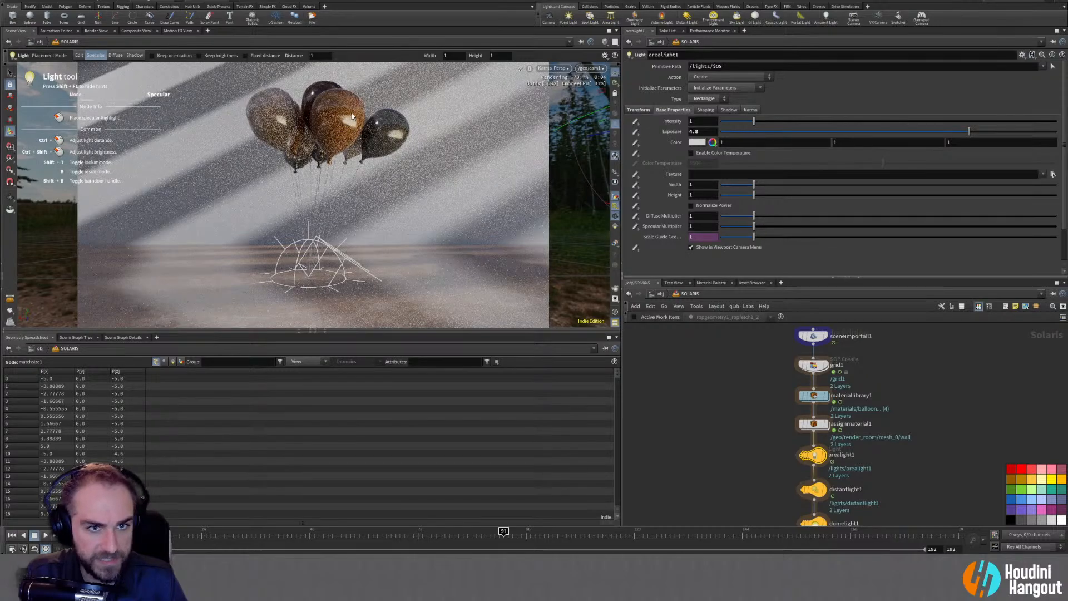
pyautogui.click(350, 117)
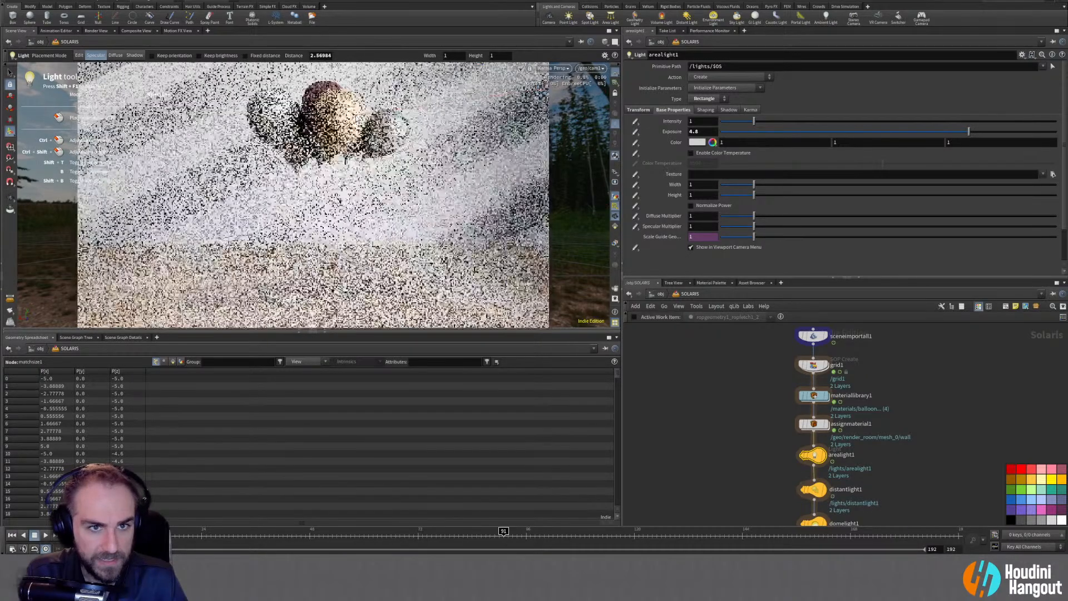
pyautogui.click(357, 118)
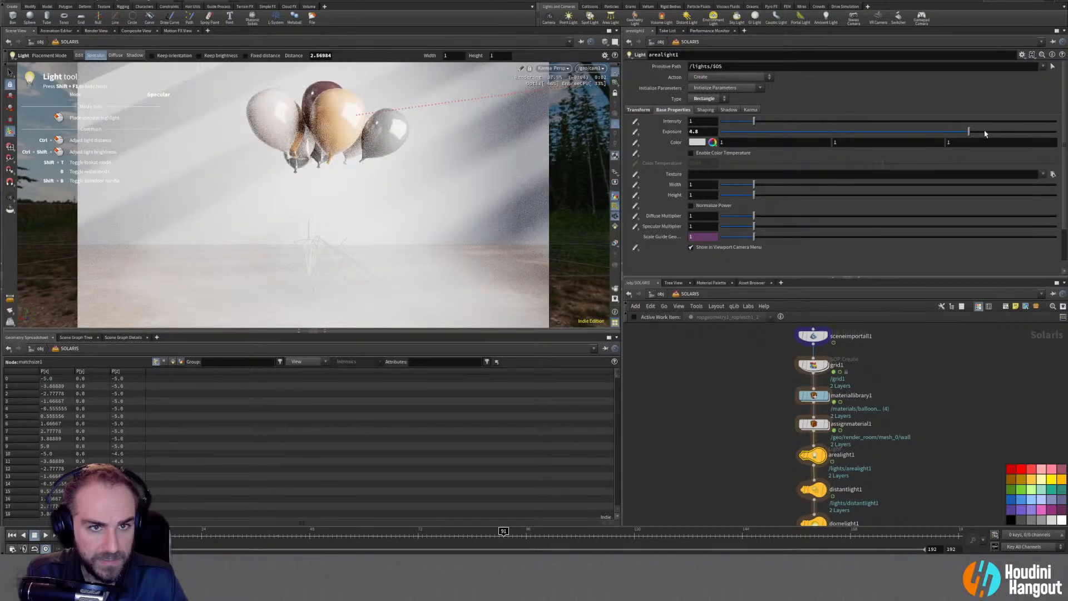
pyautogui.moveTo(968, 132); pyautogui.dragTo(904, 132)
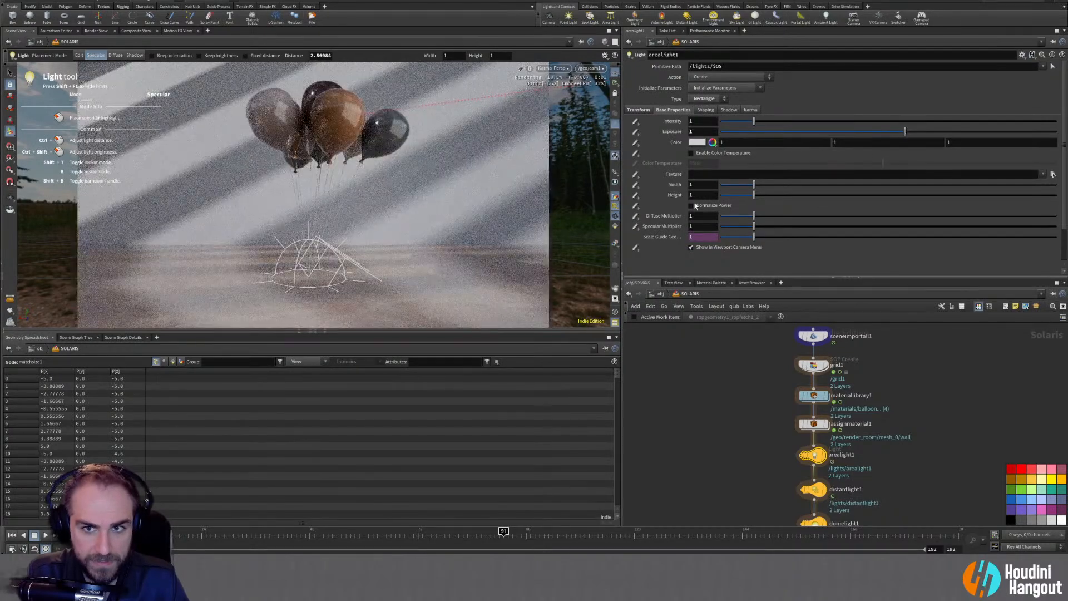
# Enable arealight1's color temperature at 3821.97 and set the light's width to 0.53 and height to 2.72
pyautogui.click(691, 205)
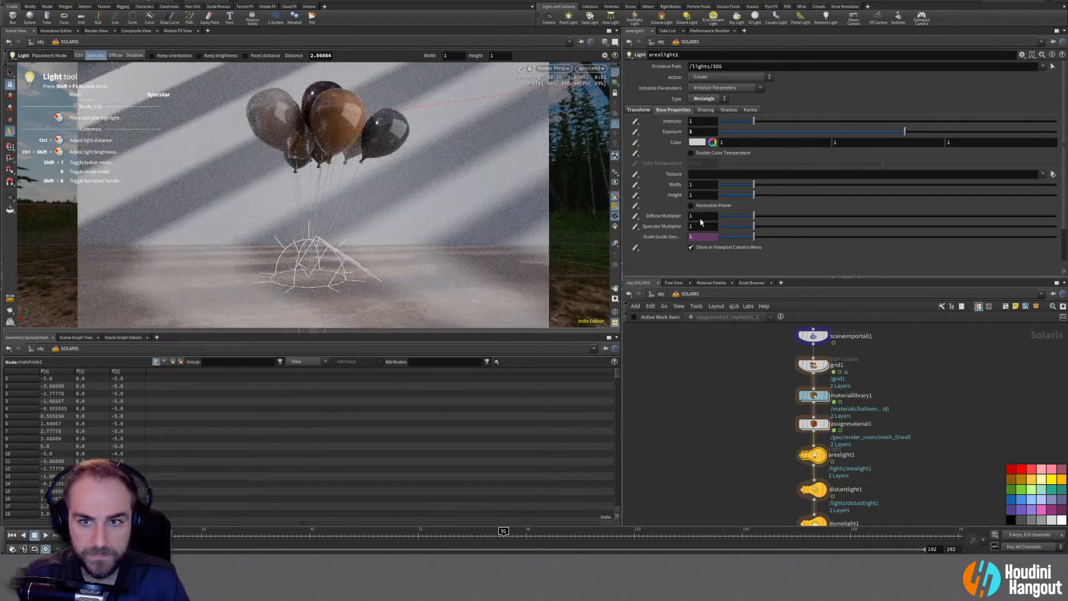
pyautogui.click(692, 154)
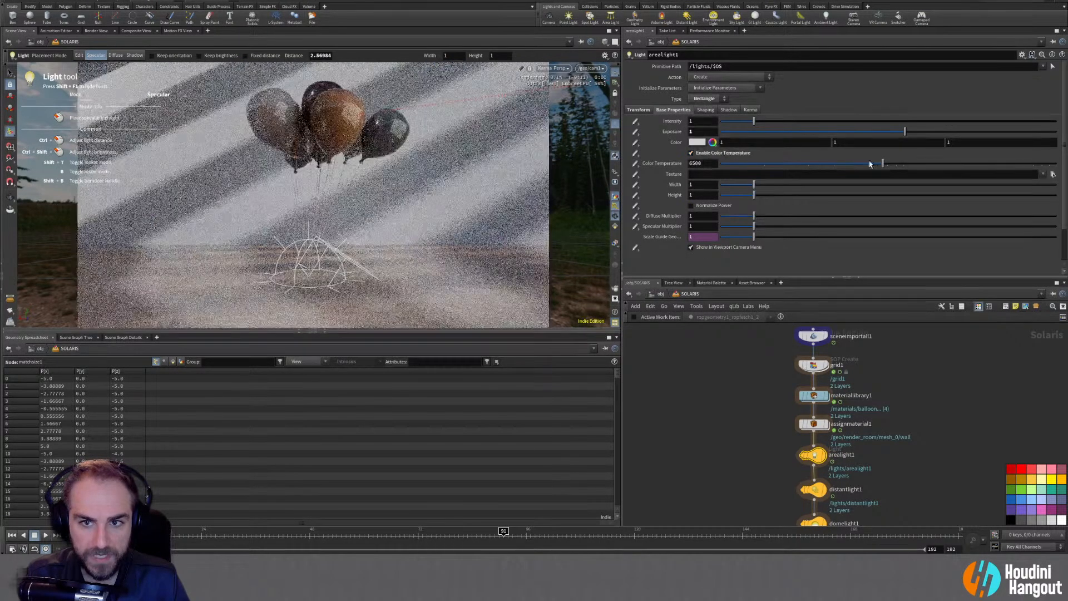
pyautogui.moveTo(877, 164); pyautogui.dragTo(833, 169)
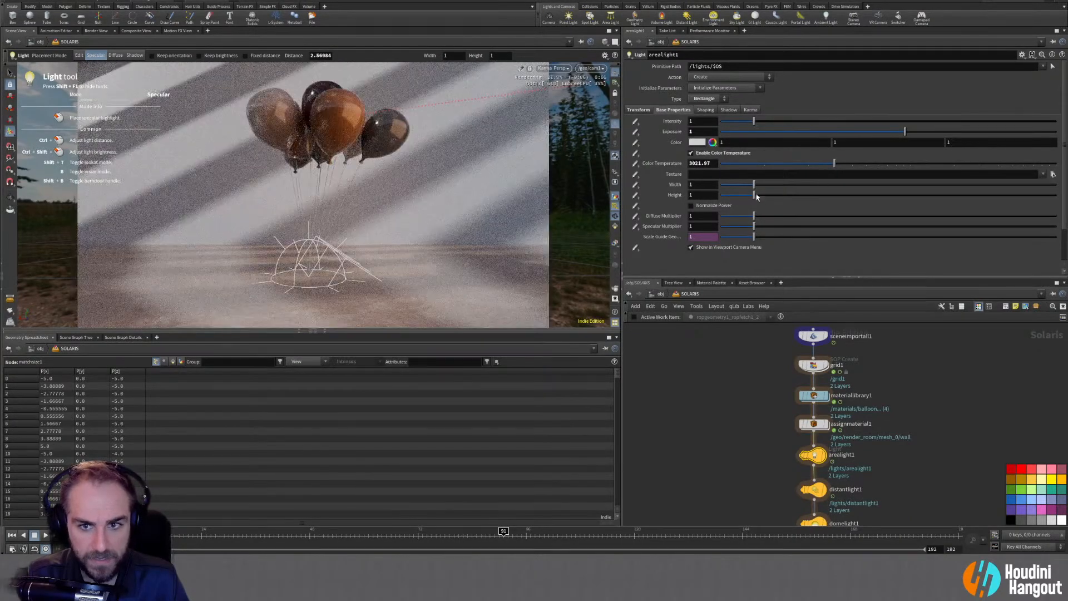
pyautogui.moveTo(754, 185); pyautogui.dragTo(790, 197)
pyautogui.moveTo(734, 185); pyautogui.dragTo(811, 198)
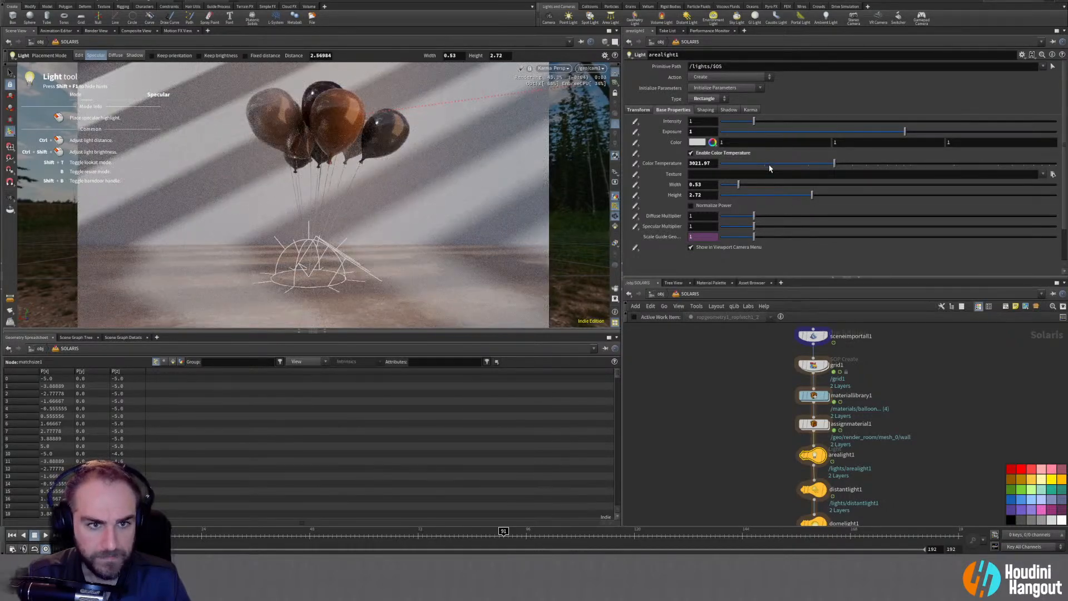
# Preview the relit balloons across the animation at frames 127 and 172, the first frame, and frame 185
pyautogui.moveTo(264, 535); pyautogui.dragTo(102, 535)
pyautogui.moveTo(209, 538); pyautogui.dragTo(662, 535)
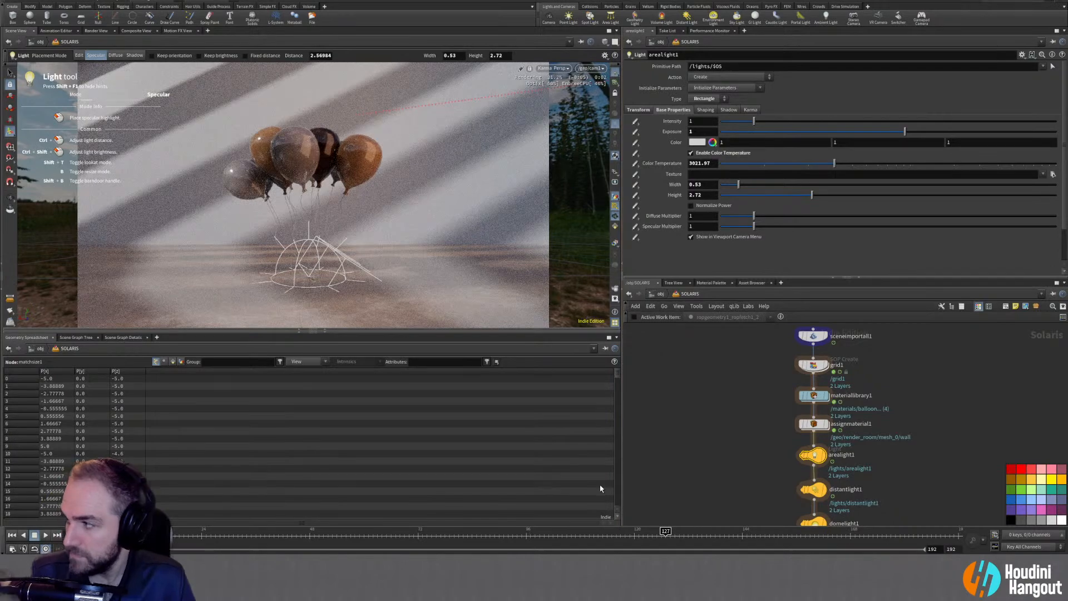
pyautogui.click(869, 536)
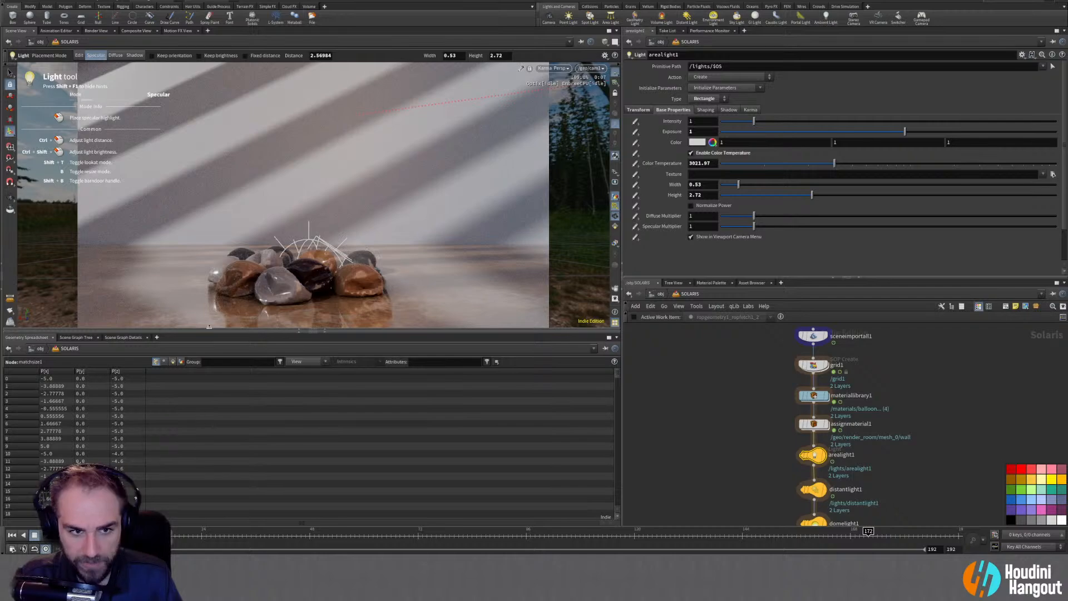
pyautogui.click(12, 534)
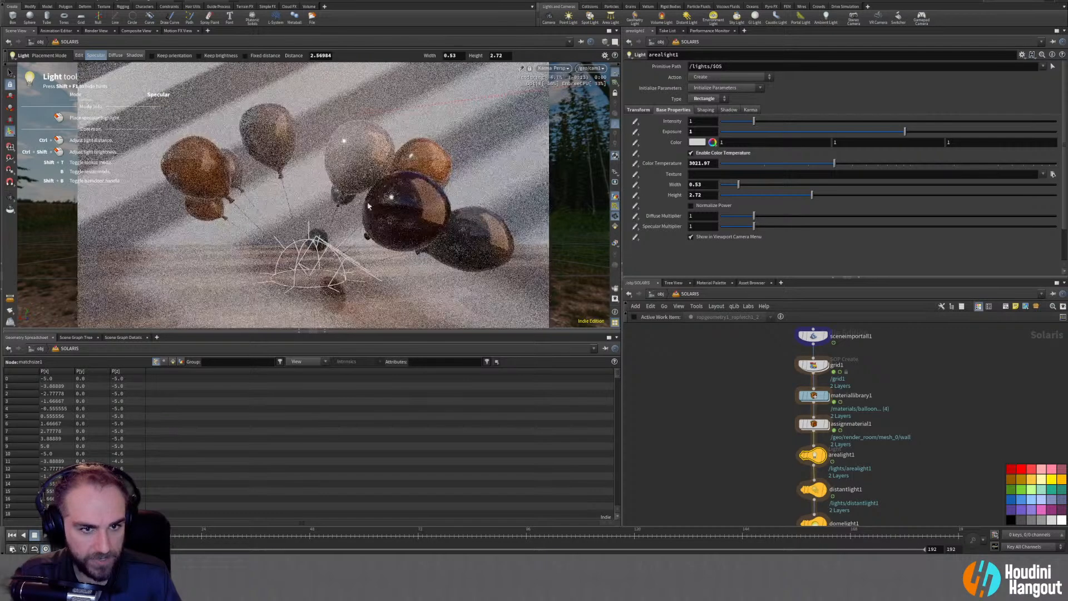
pyautogui.click(926, 531)
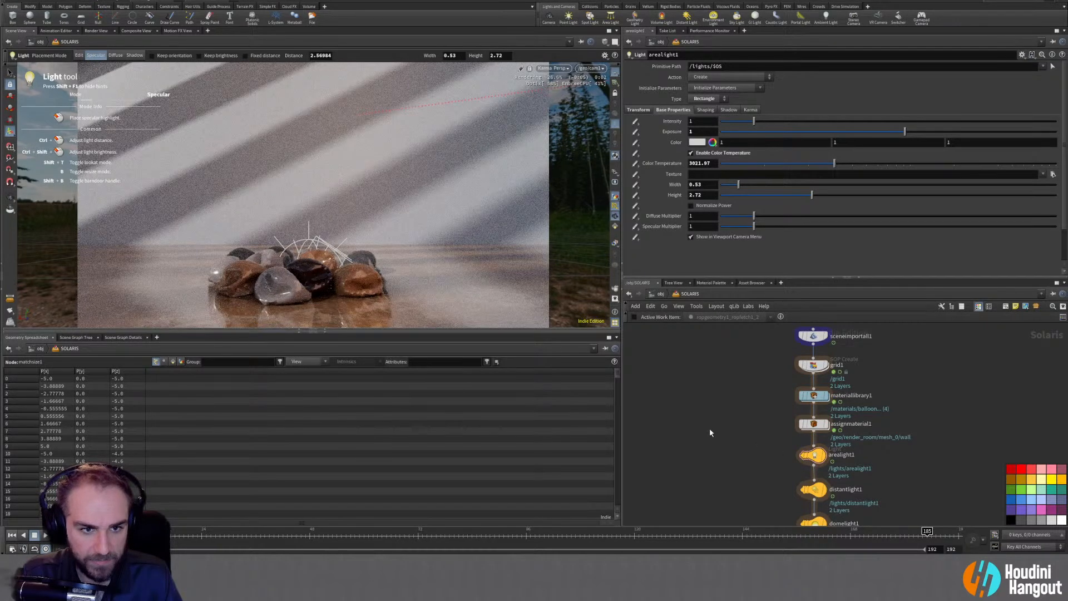
# Open the sim_balloons network and move OUT_BALLOONS farther down to leave room below vellum_geo_cache
pyautogui.press('u')
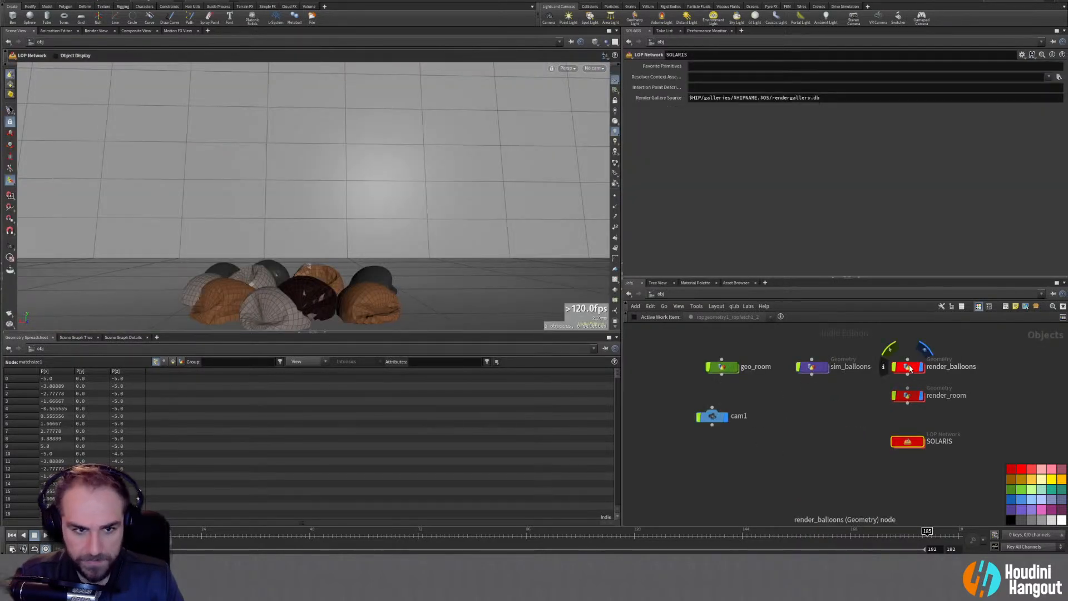
pyautogui.click(907, 368)
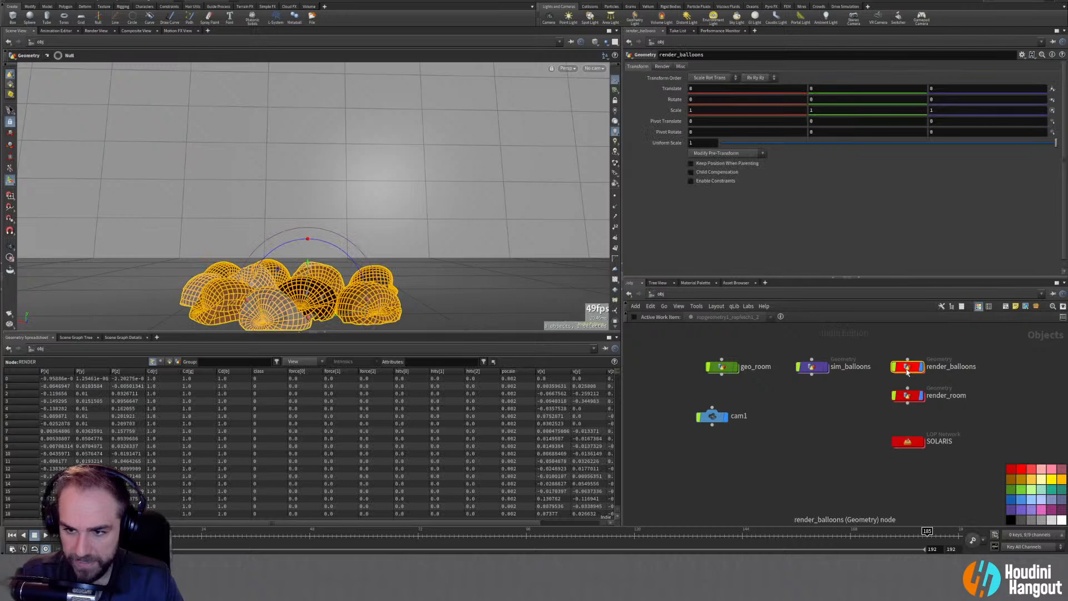
pyautogui.doubleClick(810, 368)
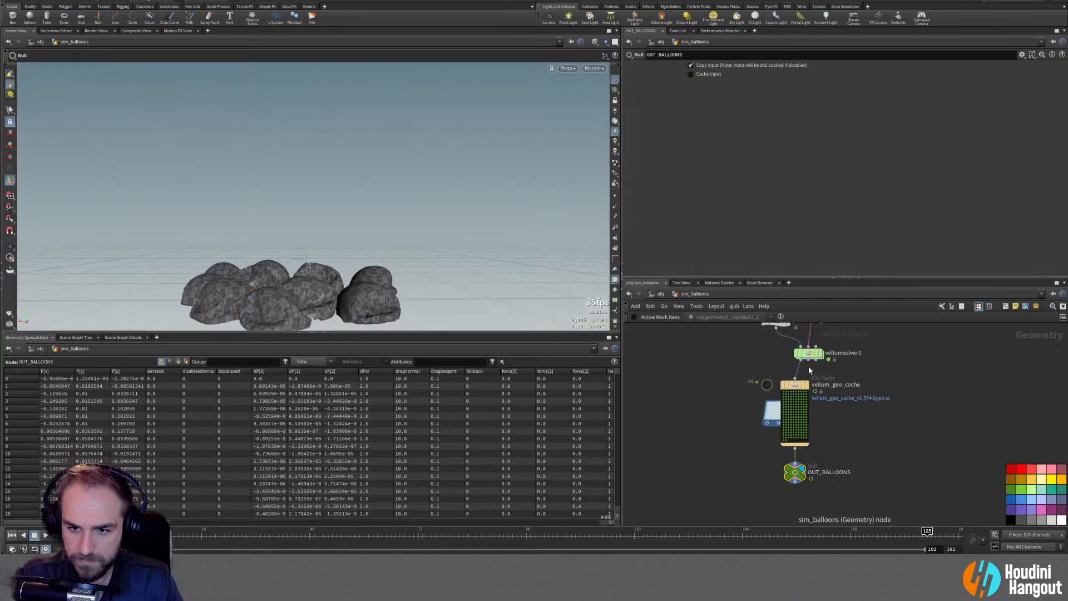
pyautogui.moveTo(794, 472); pyautogui.dragTo(794, 508)
pyautogui.click(740, 480)
# Insert a Subdivide node between vellum_geo_cache and OUT_BALLOONS and set it as the displayed node
pyautogui.press('Tab')
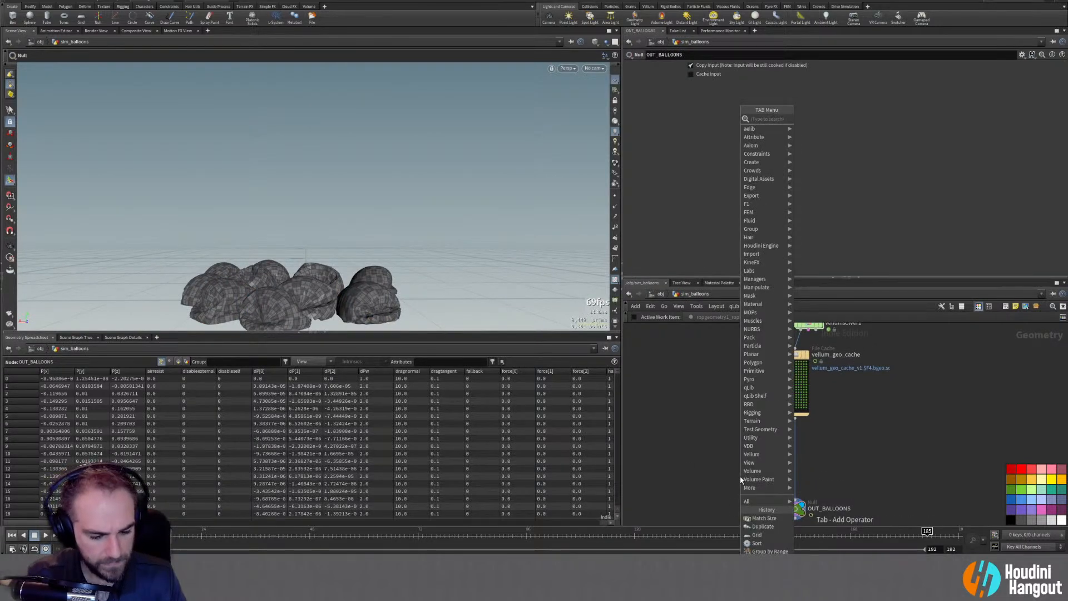
pyautogui.write('vellum')
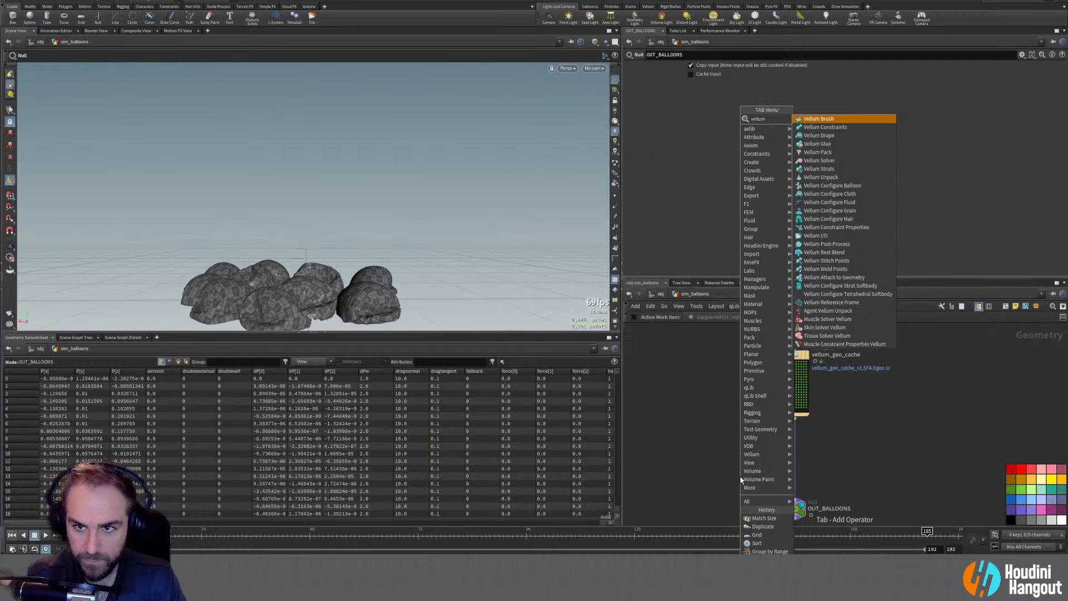
pyautogui.press('BackSpace')
pyautogui.press('BackSpace')
pyautogui.press('BackSpace')
pyautogui.write('sy')
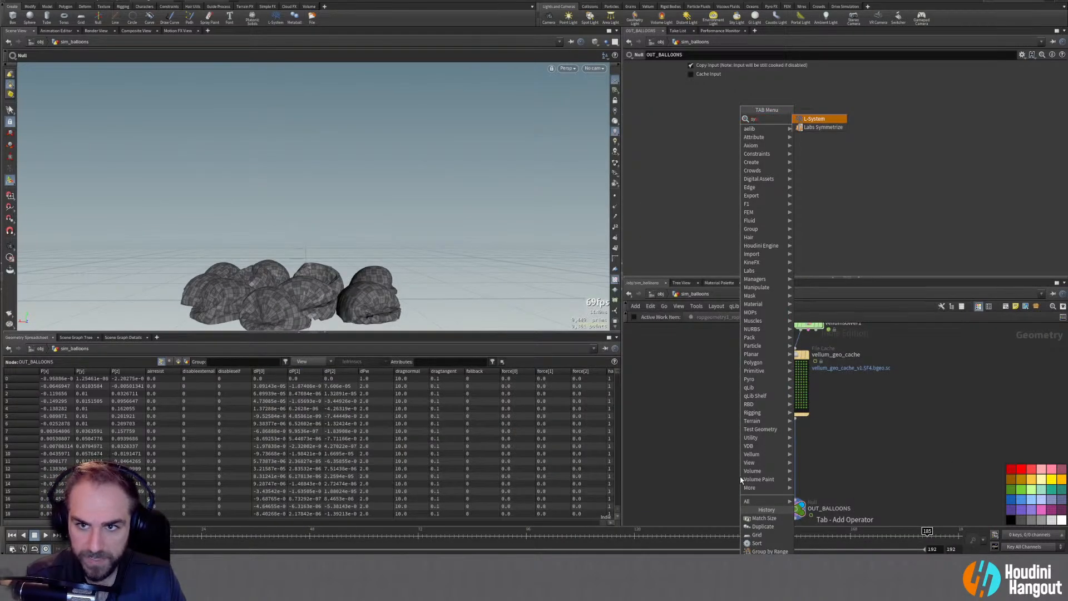
pyautogui.press('BackSpace')
pyautogui.write('bu')
pyautogui.press('BackSpace')
pyautogui.press('BackSpace')
pyautogui.write('uv')
pyautogui.press('BackSpace')
pyautogui.press('BackSpace')
pyautogui.press('BackSpace')
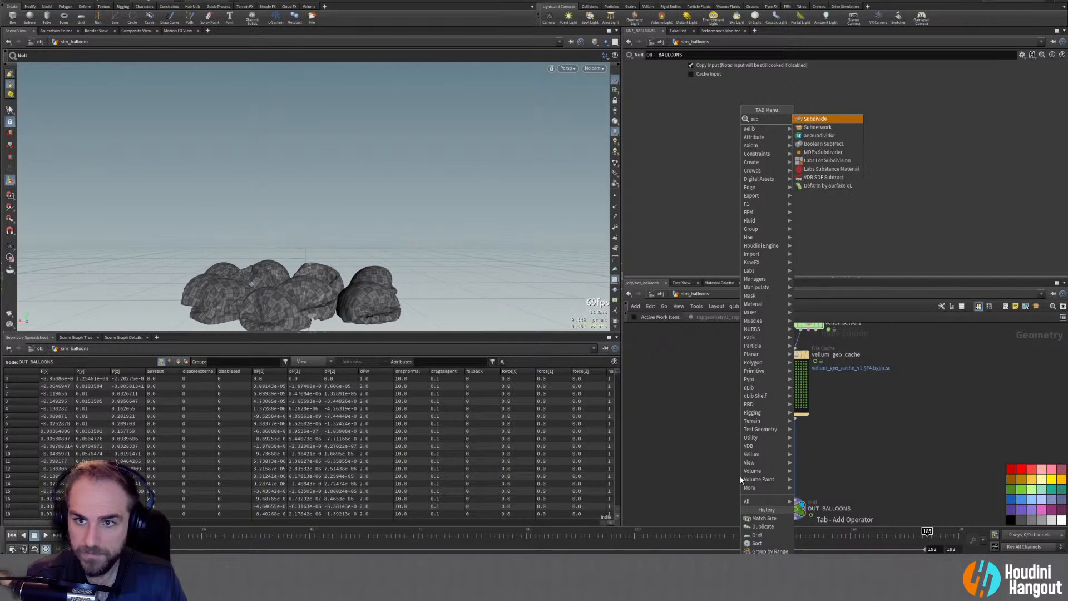
pyautogui.write('sub')
pyautogui.press('Return')
pyautogui.click(802, 461)
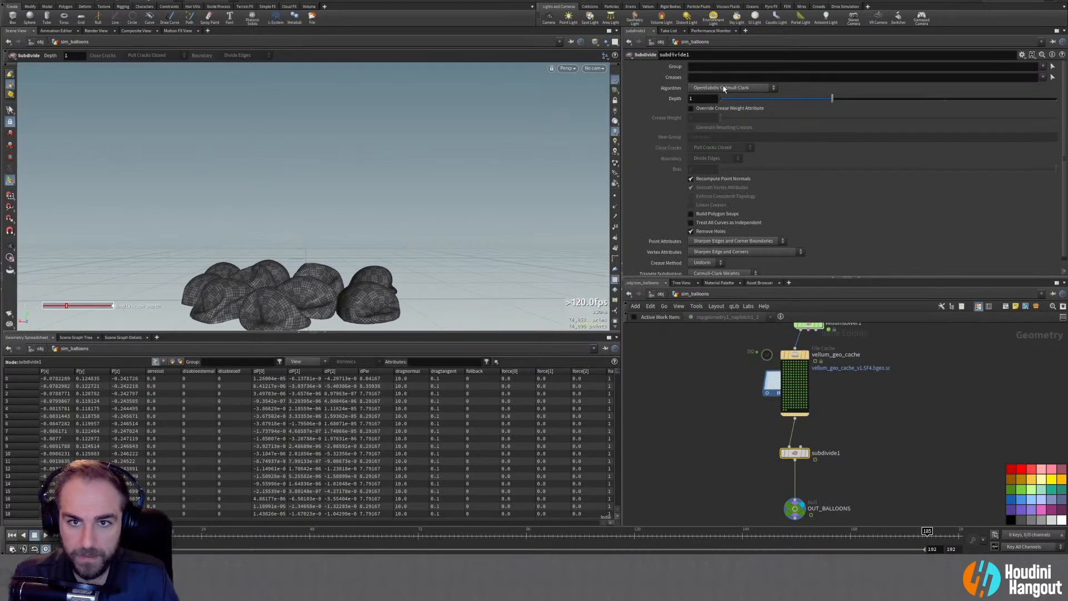
pyautogui.click(798, 454)
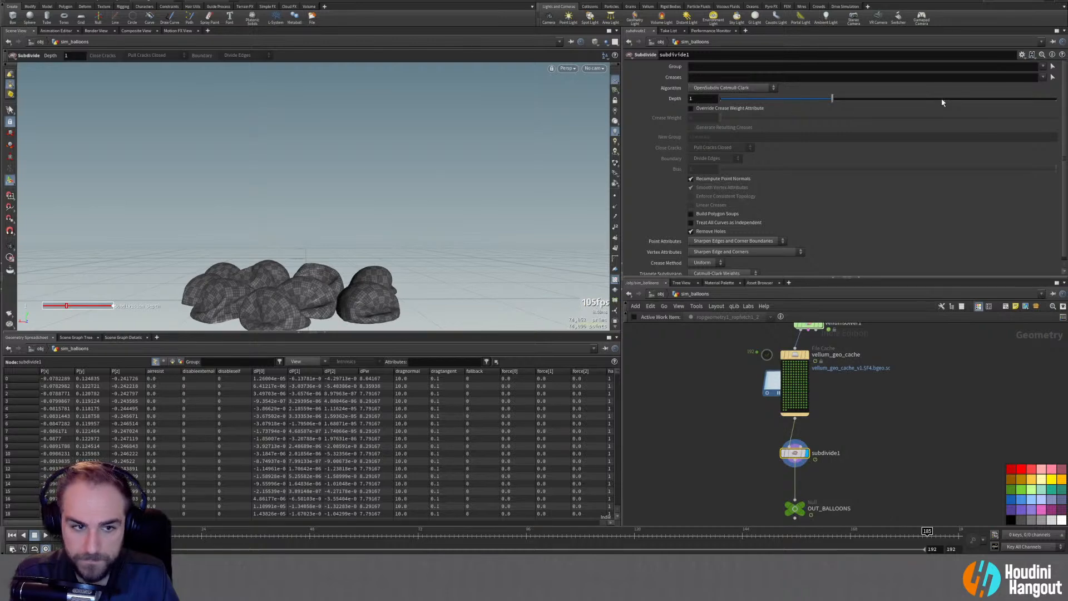
# Try subdivide1 at depth 2, examine the collapsed balloons up close, and return the depth to 1
pyautogui.click(942, 100)
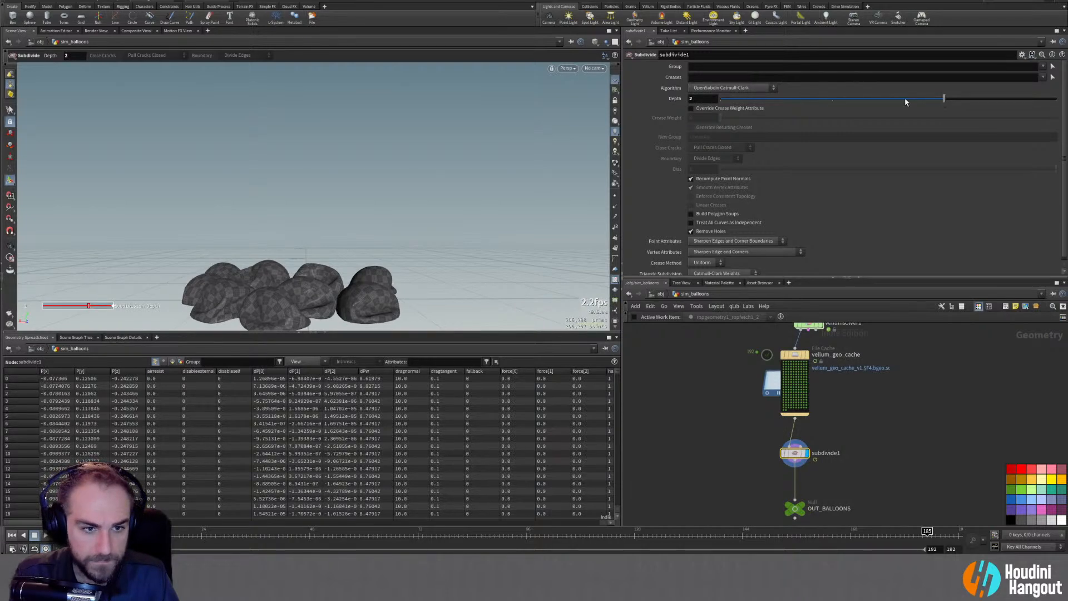
pyautogui.moveTo(895, 97); pyautogui.dragTo(794, 97)
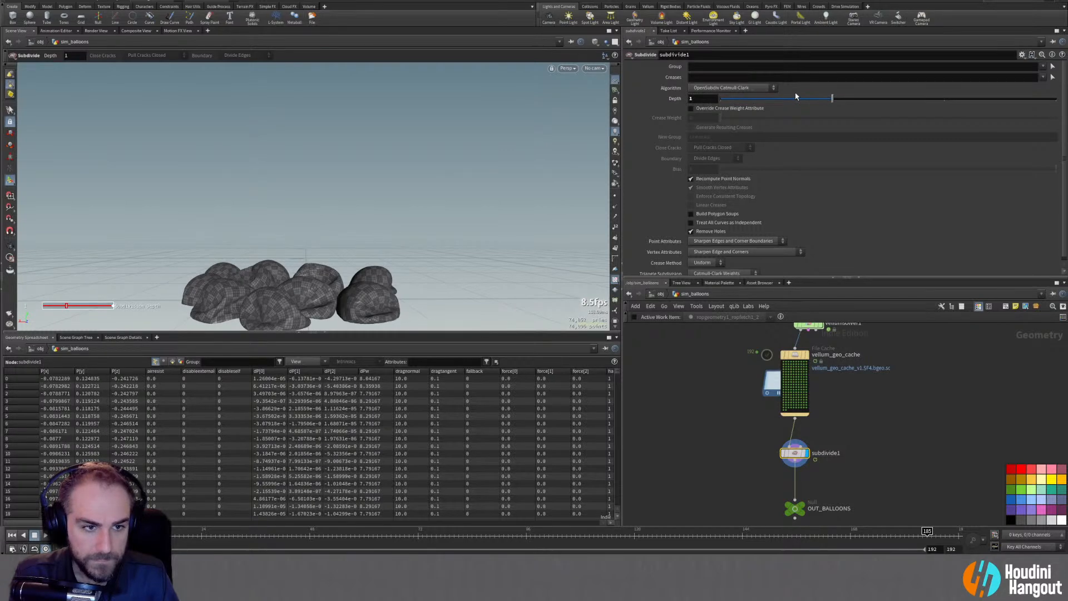
pyautogui.keyDown('alt'); pyautogui.moveTo(328, 239); pyautogui.dragTo(376, 265); pyautogui.keyUp('alt')
pyautogui.keyDown('alt'); pyautogui.moveTo(372, 250); pyautogui.dragTo(385, 303, button='right'); pyautogui.keyUp('alt')
pyautogui.keyDown('alt'); pyautogui.moveTo(375, 262); pyautogui.dragTo(424, 267); pyautogui.keyUp('alt')
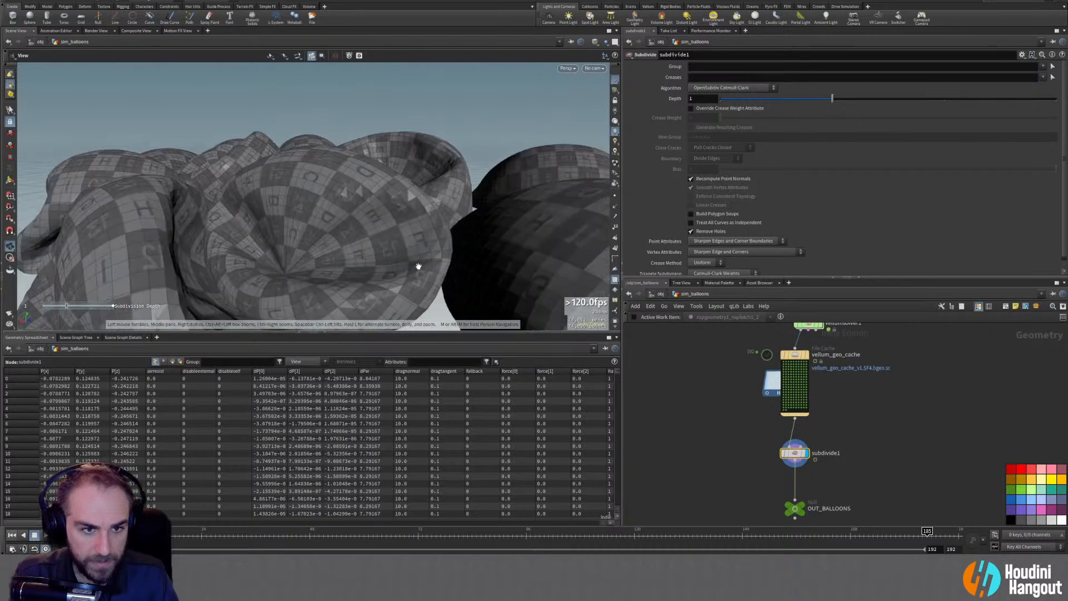
pyautogui.keyDown('alt'); pyautogui.moveTo(424, 267); pyautogui.dragTo(355, 256, button='right'); pyautogui.keyUp('alt')
pyautogui.keyDown('alt'); pyautogui.moveTo(355, 255); pyautogui.dragTo(364, 253); pyautogui.keyUp('alt')
pyautogui.moveTo(831, 99); pyautogui.dragTo(860, 109)
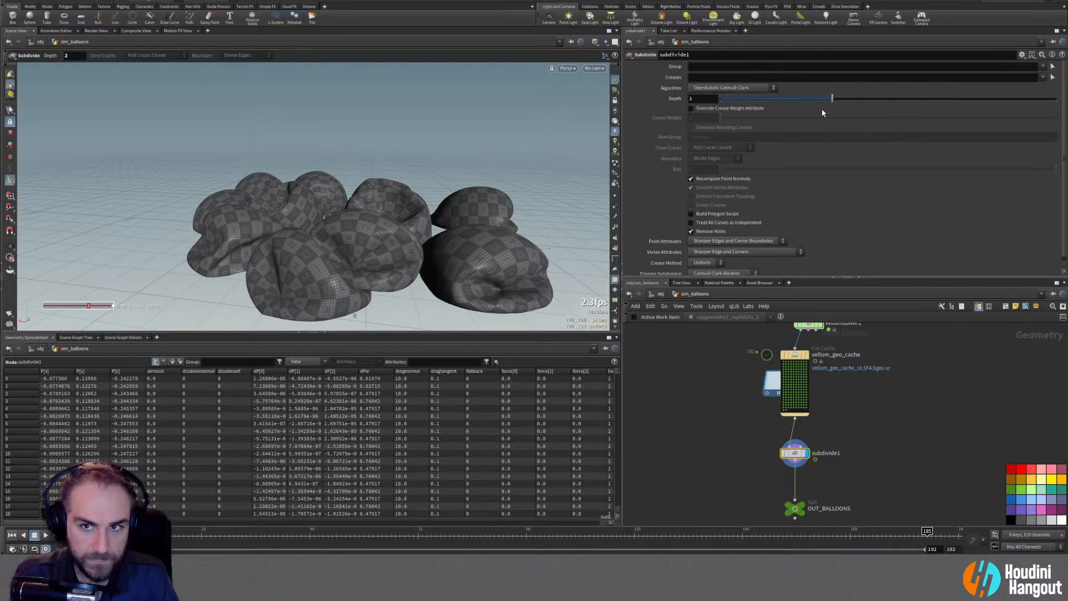
# Return to the SOLARIS network, hide the light guides in the viewport, and preview the subdivided balloons at the first frame
pyautogui.press('u')
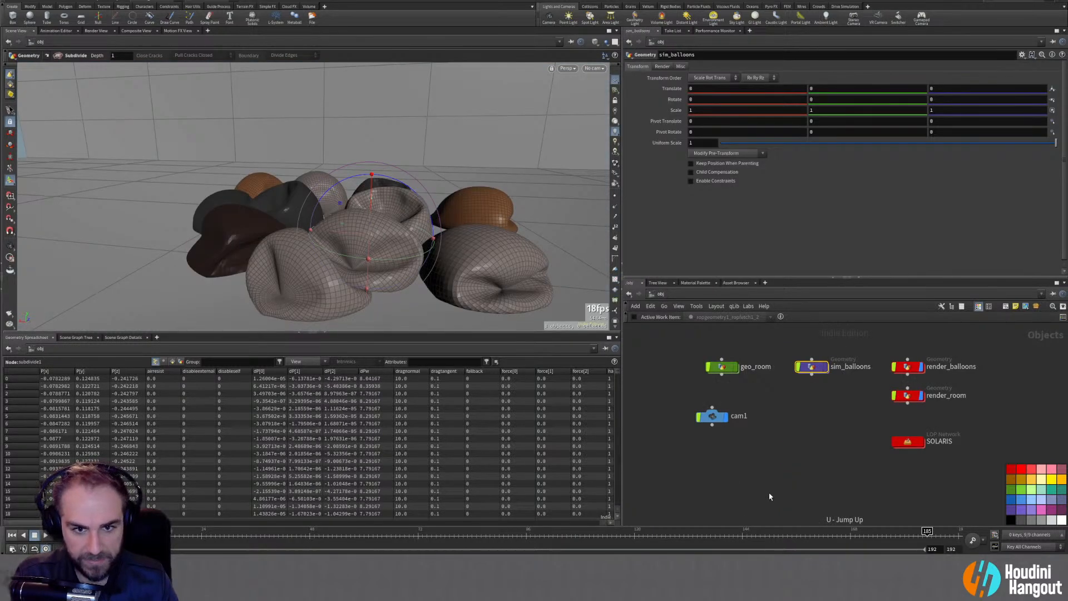
pyautogui.click(908, 442)
pyautogui.doubleClick(908, 442)
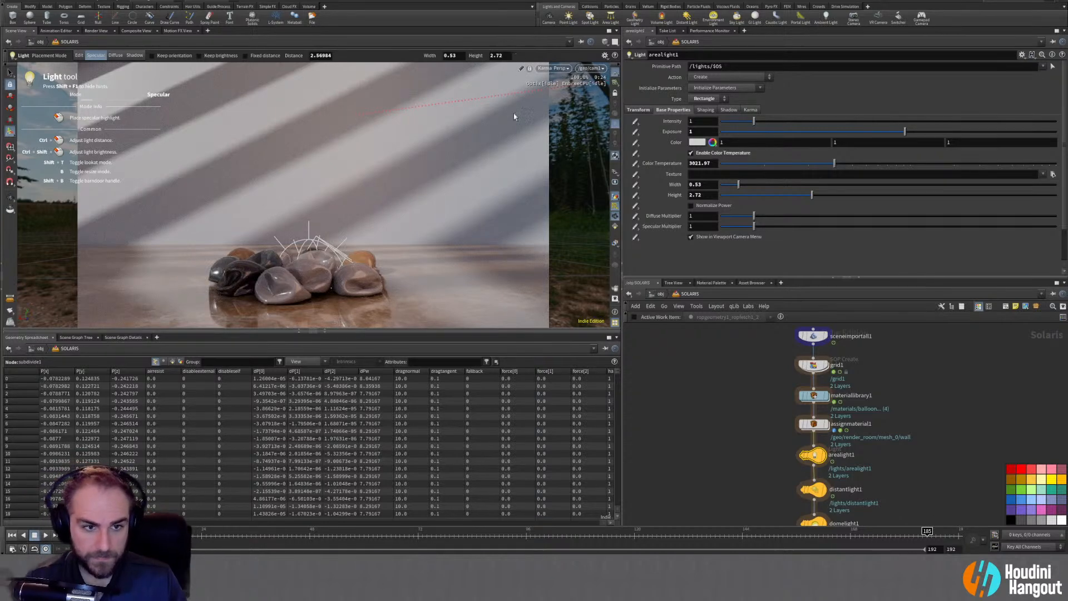
pyautogui.click(615, 207)
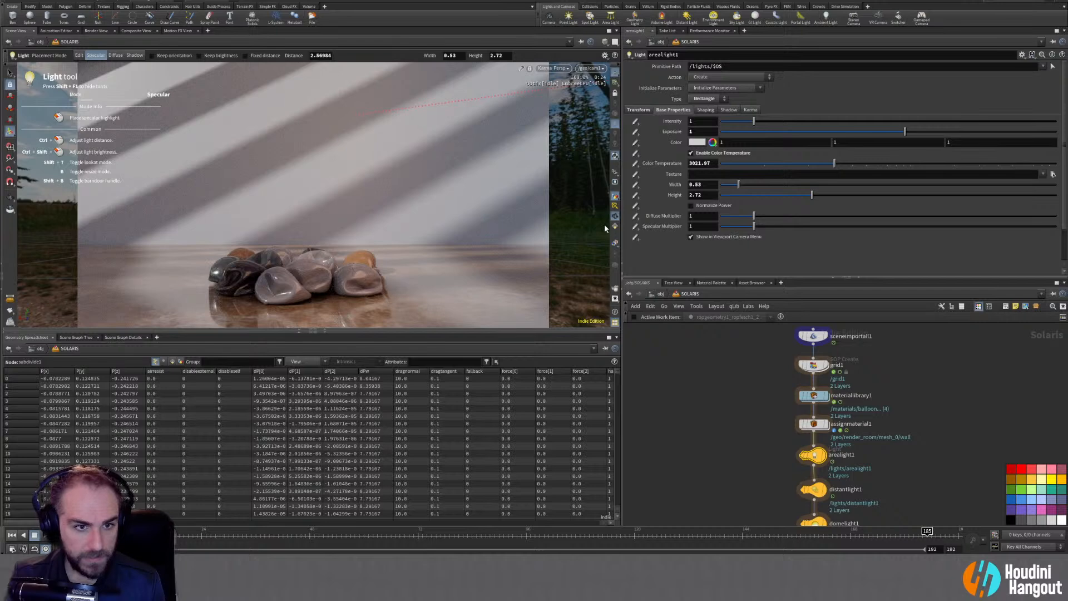
pyautogui.click(12, 535)
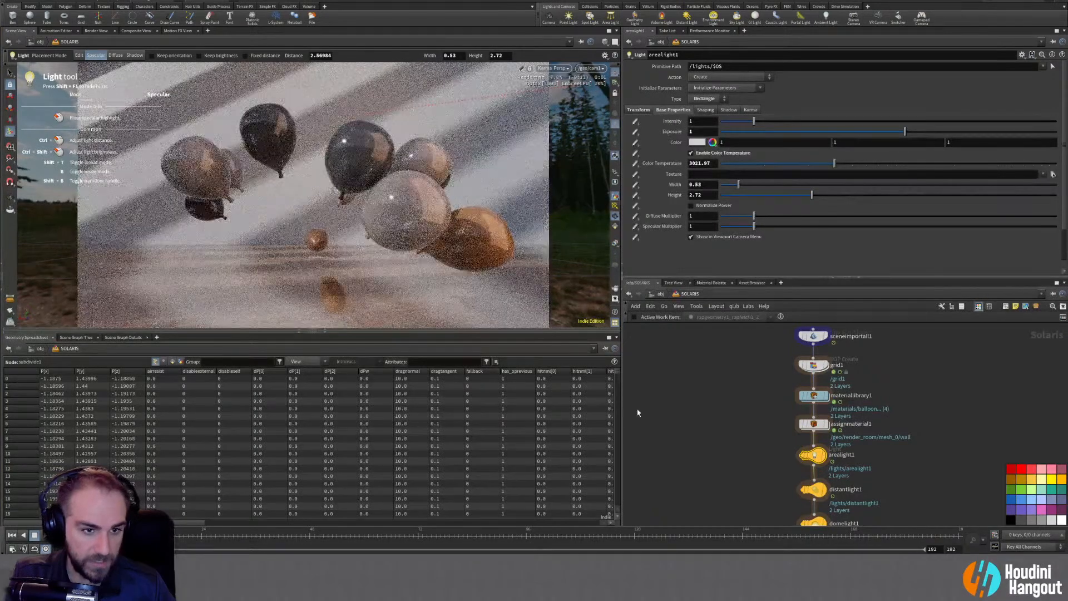